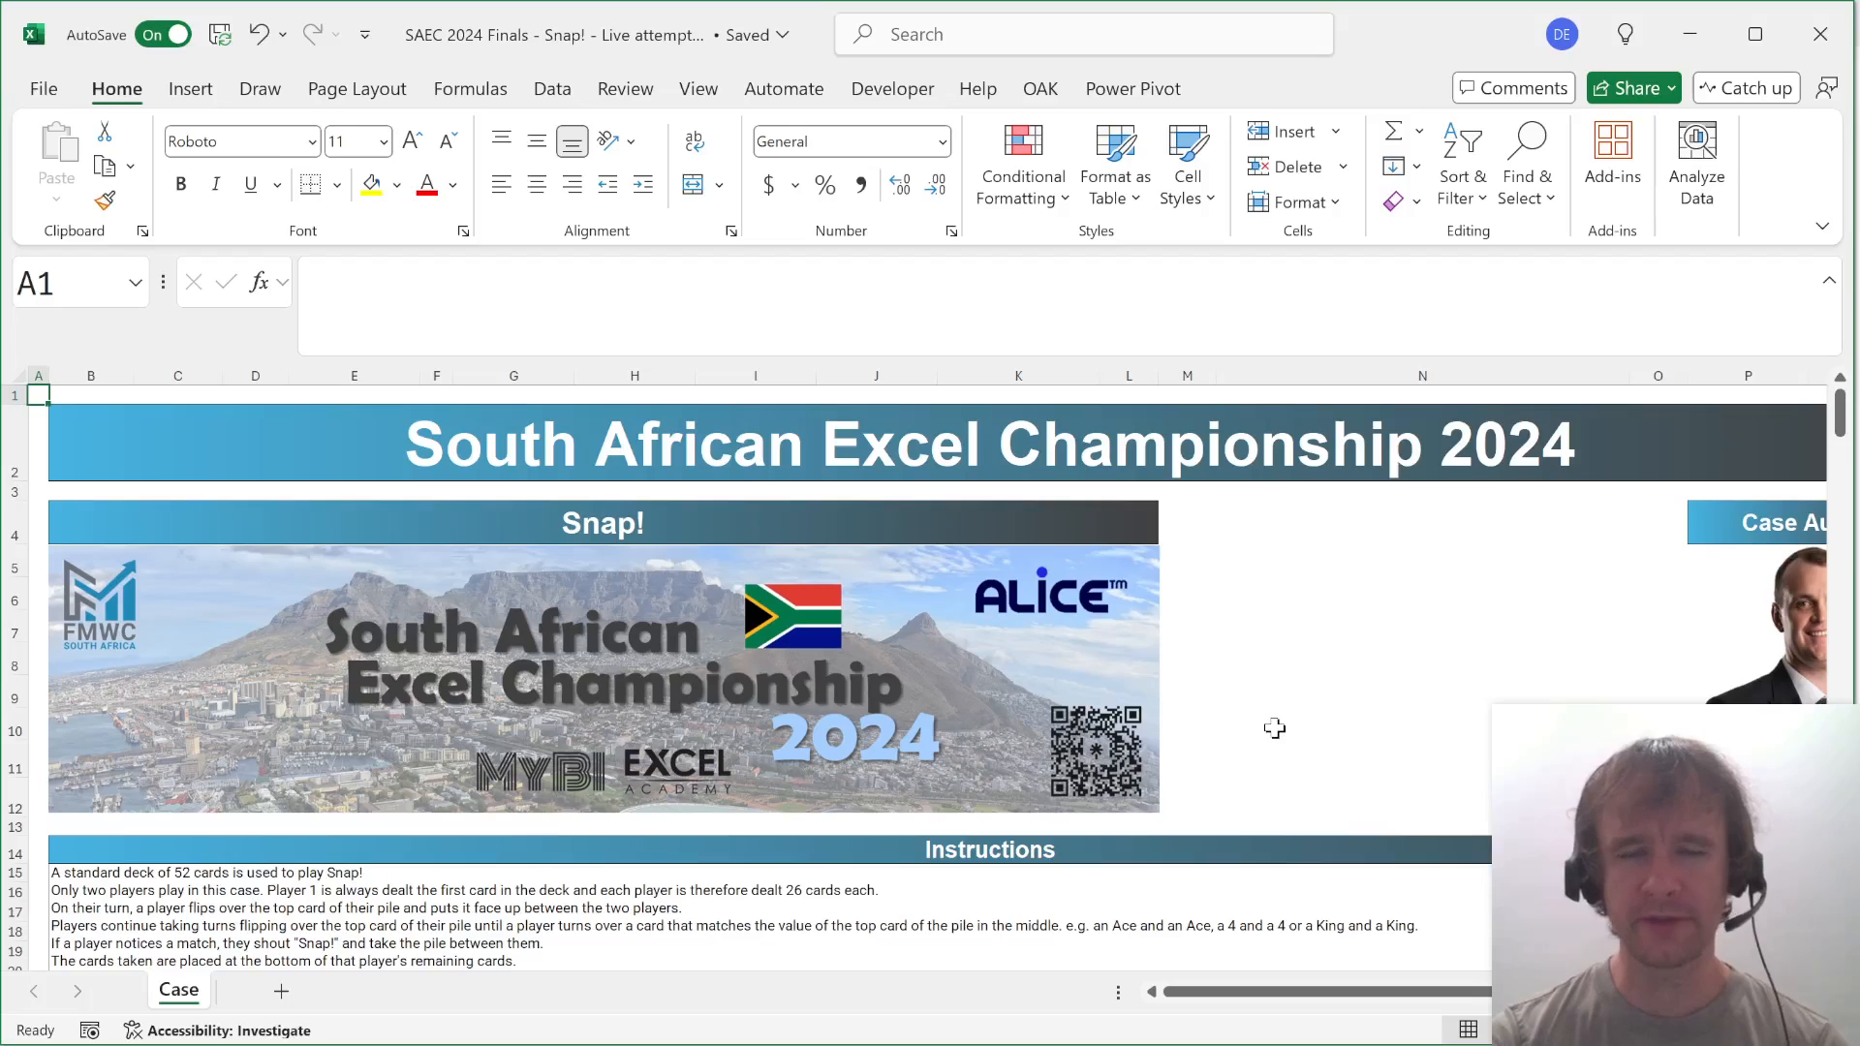
Read through the Snap! instructions, bonus questions and the Level 1 and Level 2 question sections.
{"action": "scroll", "coordinate": [1274, 728], "scroll_direction": "down", "scroll_amount": 2}
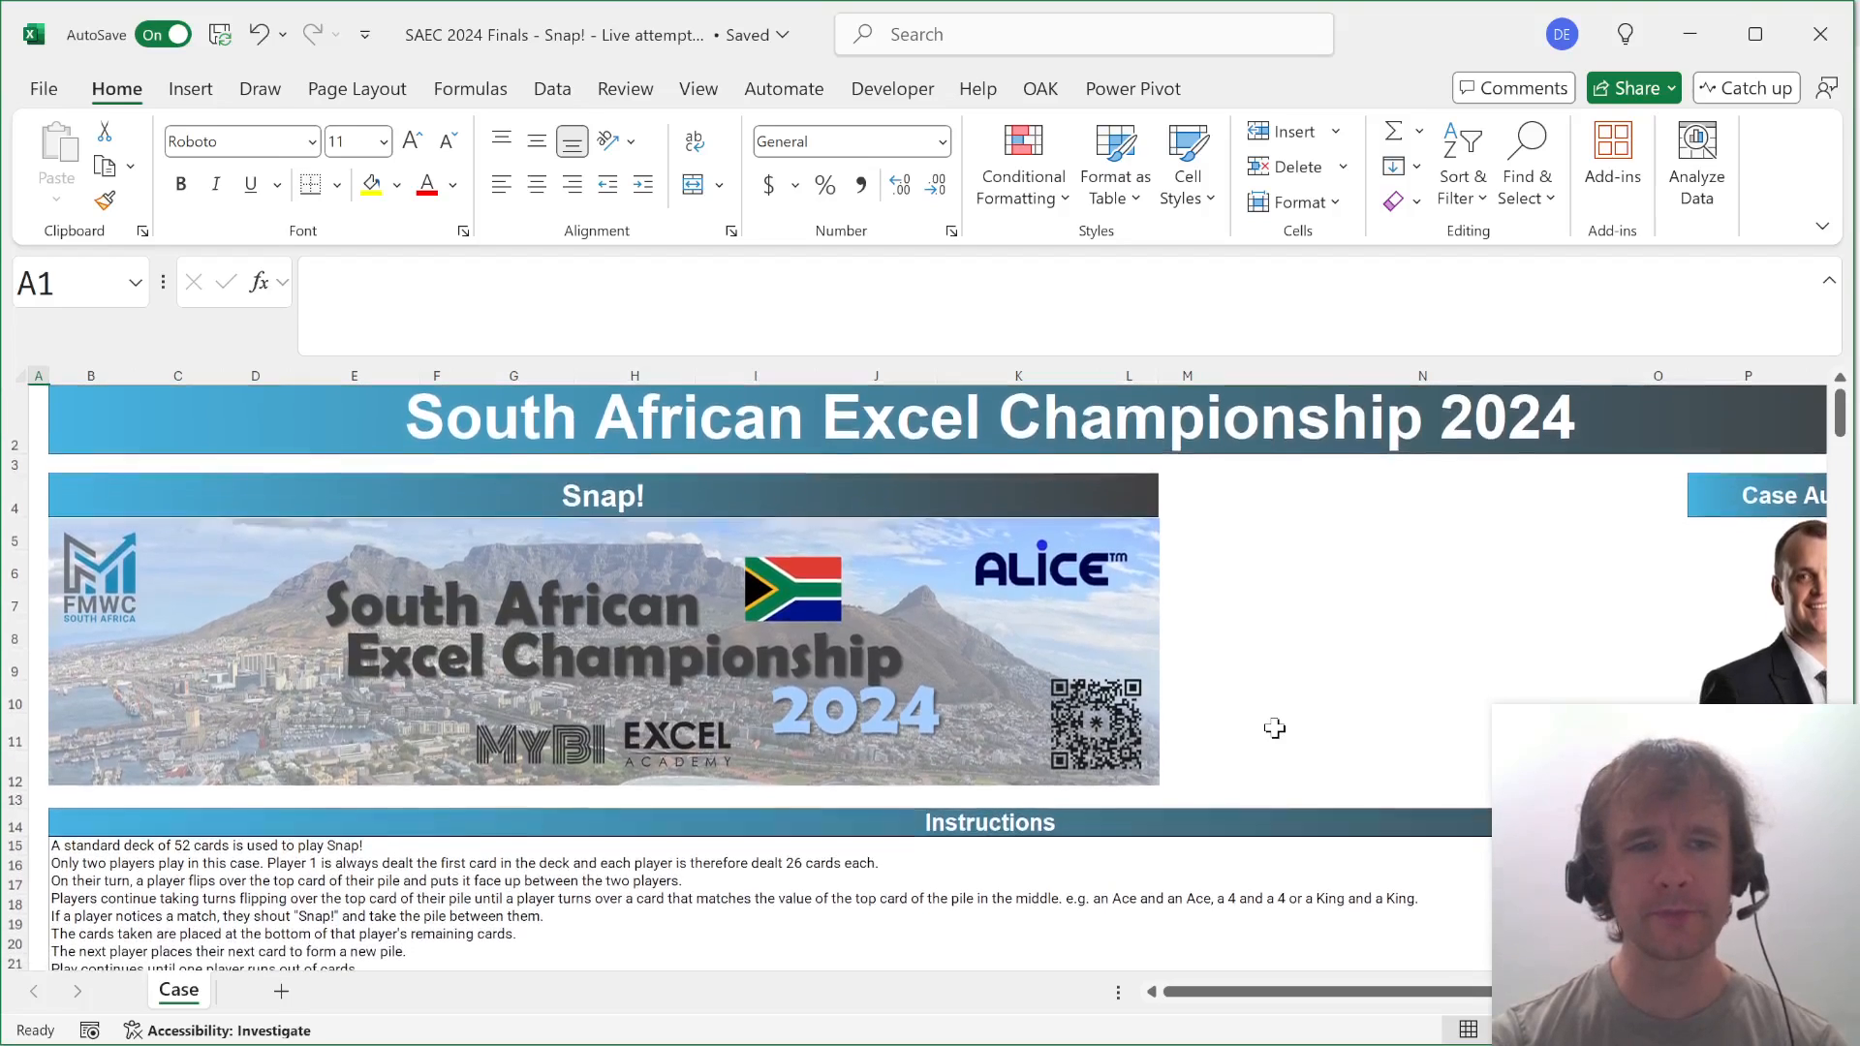
{"action": "scroll", "coordinate": [1274, 728], "scroll_direction": "down", "scroll_amount": 1}
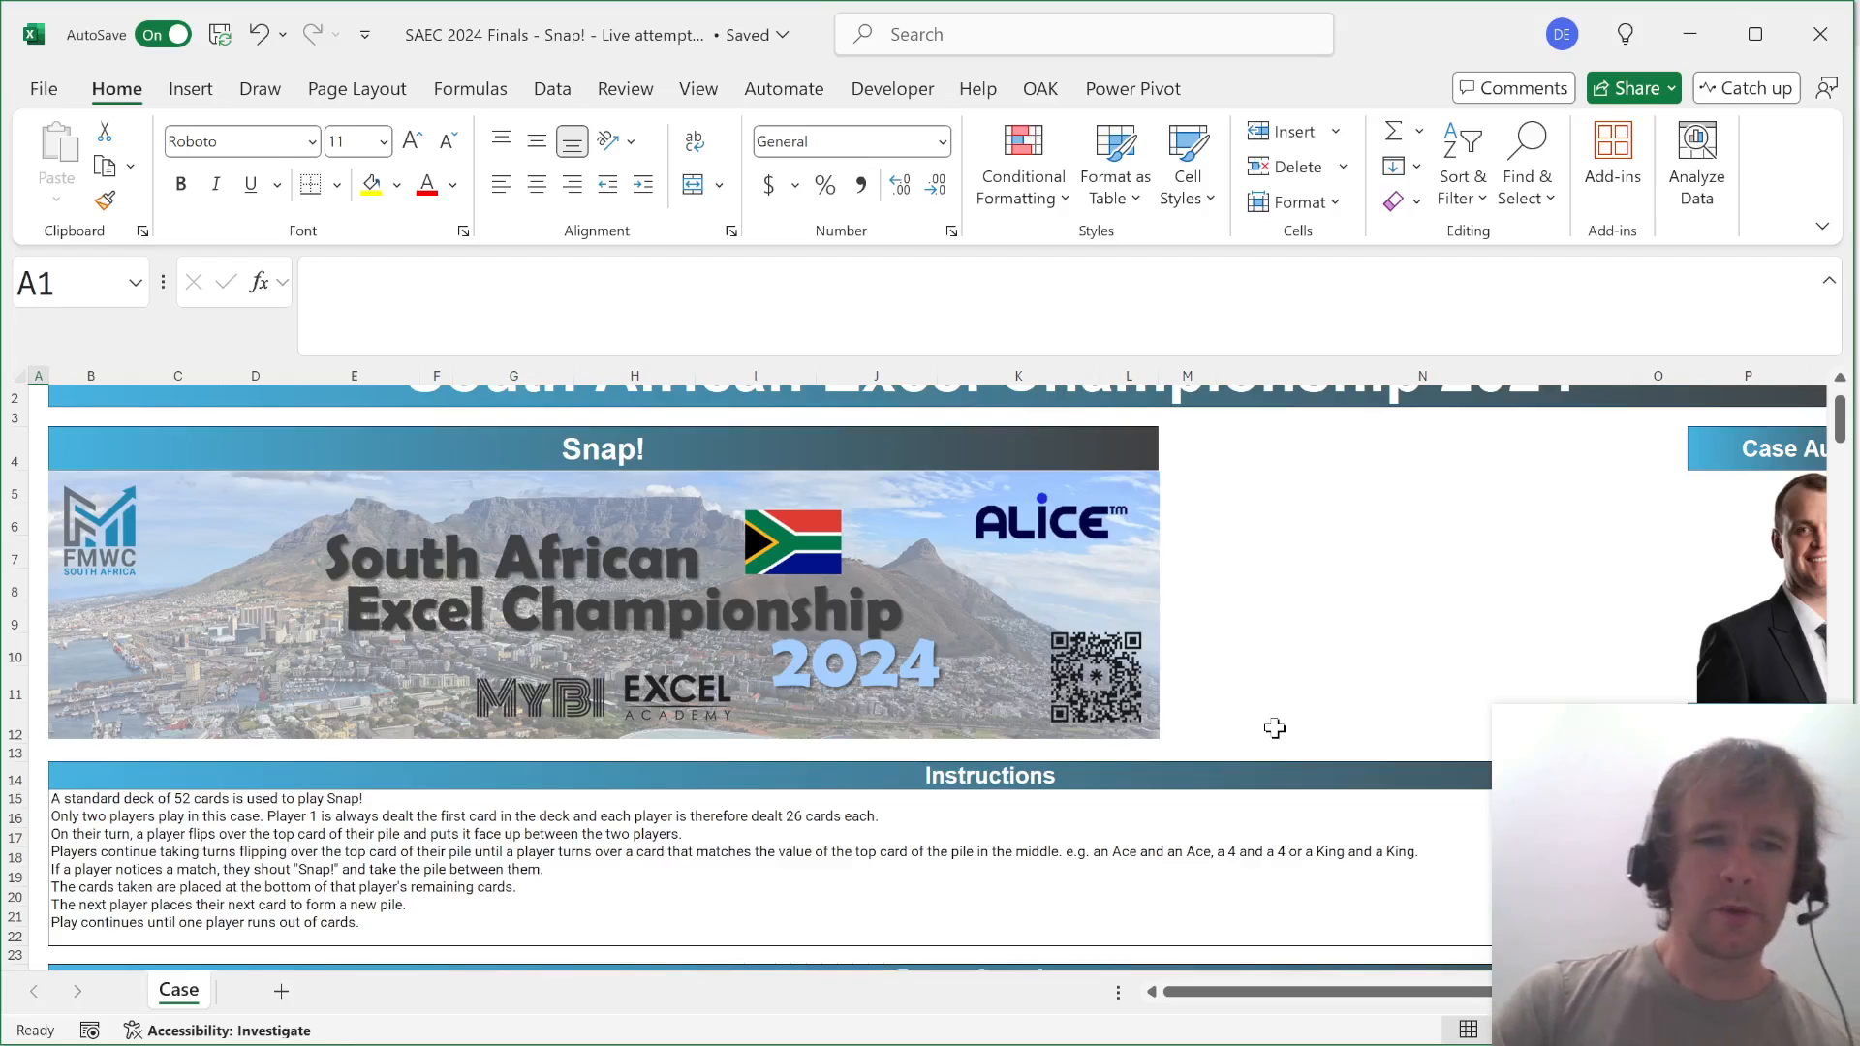
{"action": "scroll", "coordinate": [1274, 728], "scroll_direction": "down", "scroll_amount": 3}
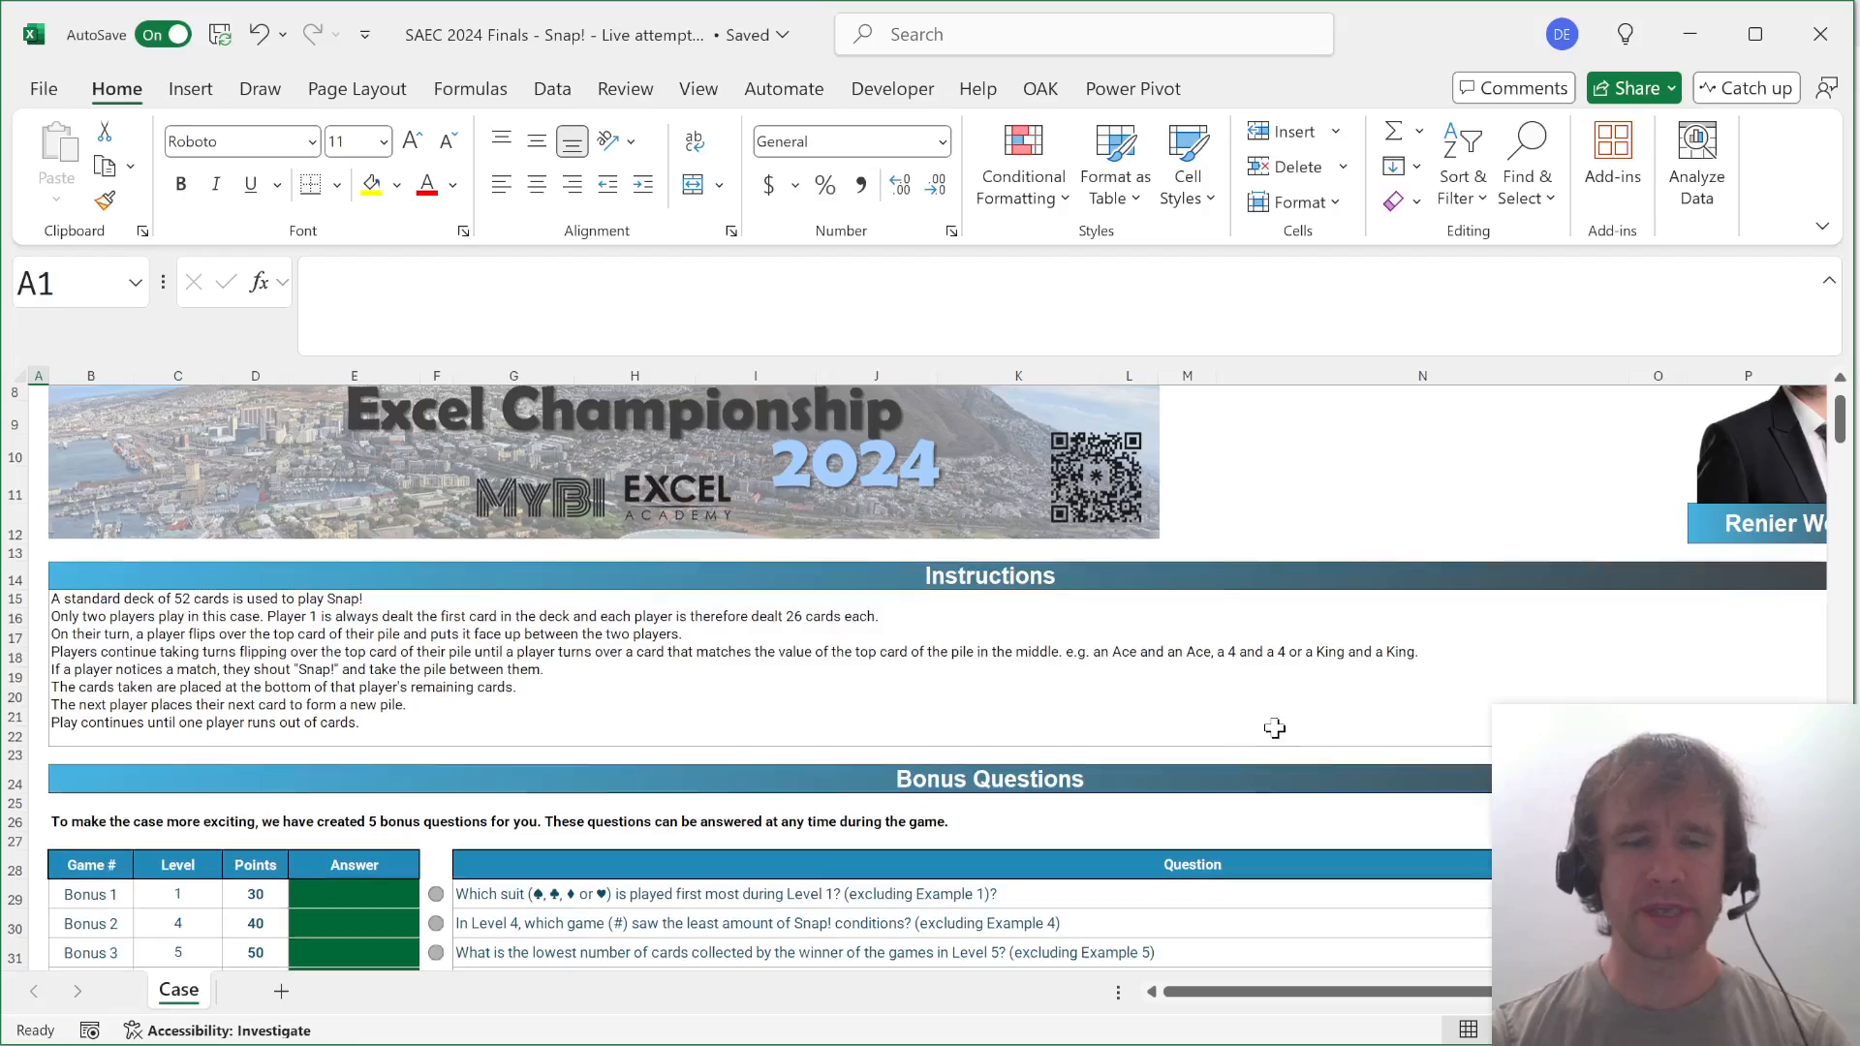
{"action": "scroll", "coordinate": [1274, 727], "scroll_direction": "down", "scroll_amount": 2}
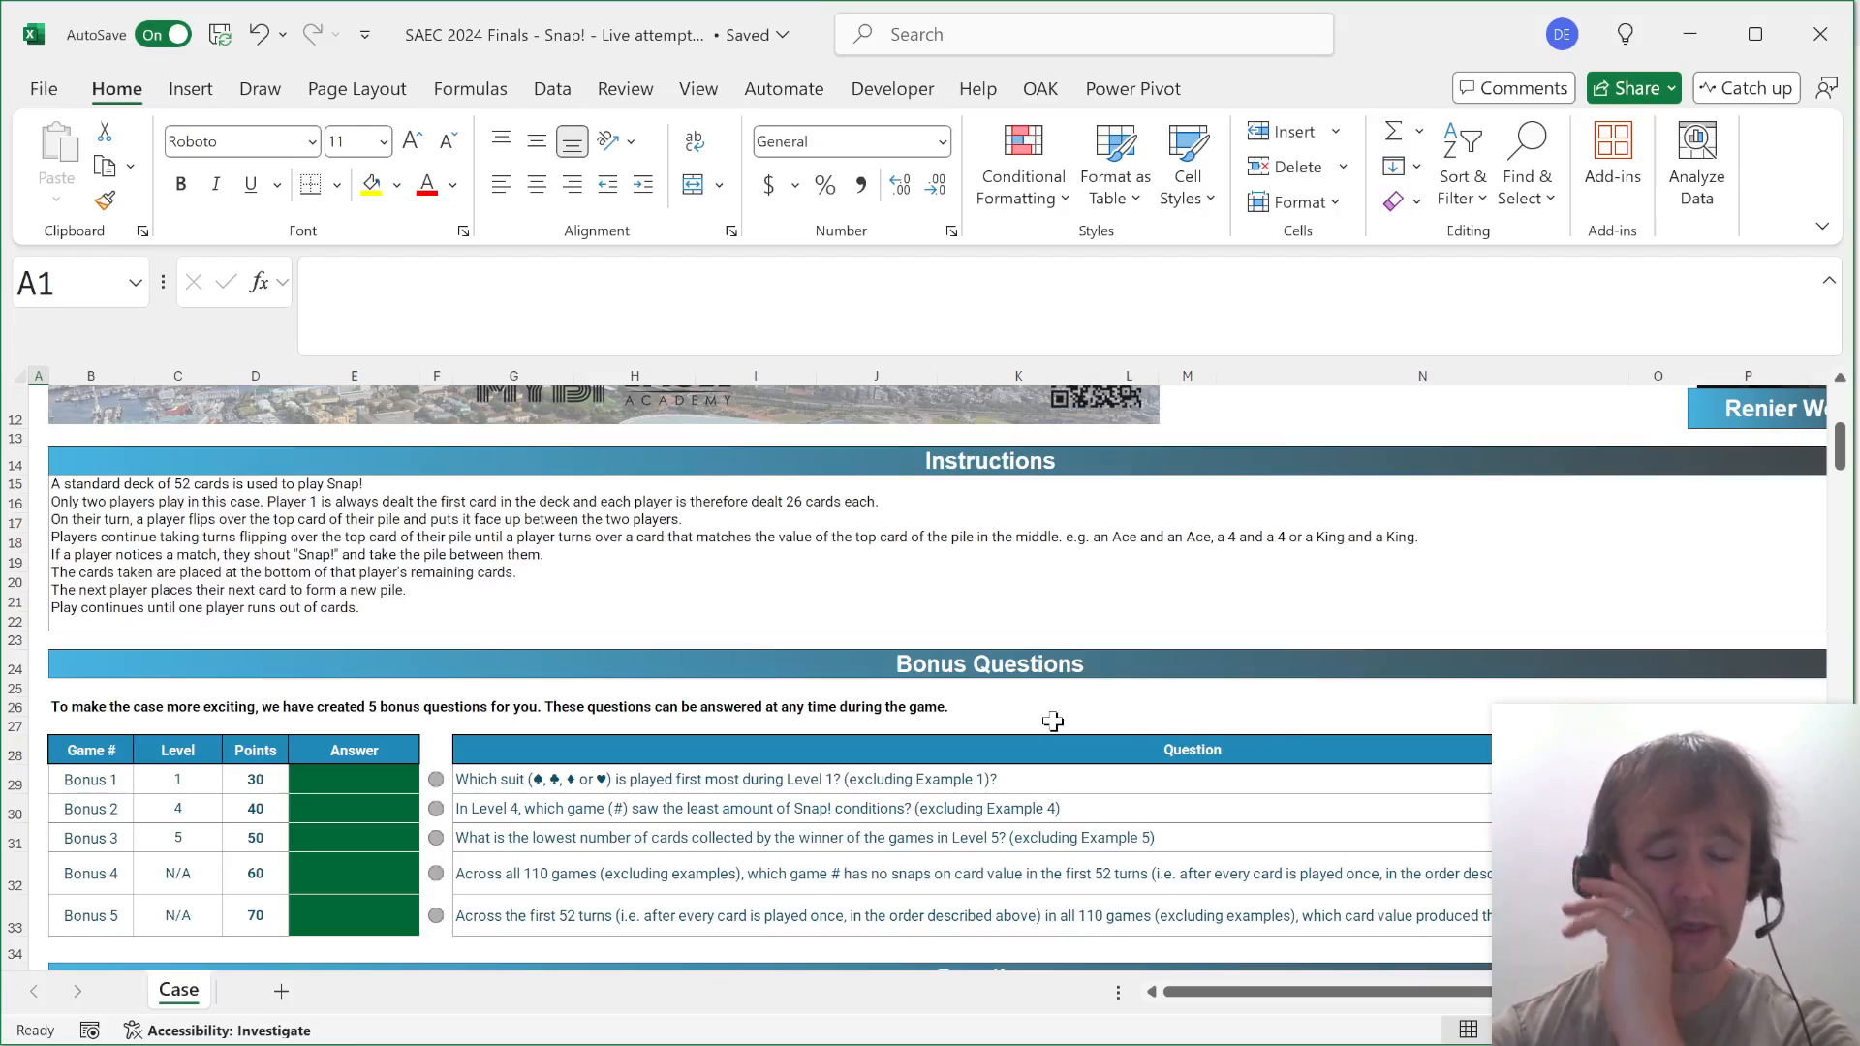
{"action": "scroll", "coordinate": [1052, 721], "scroll_direction": "down", "scroll_amount": 5}
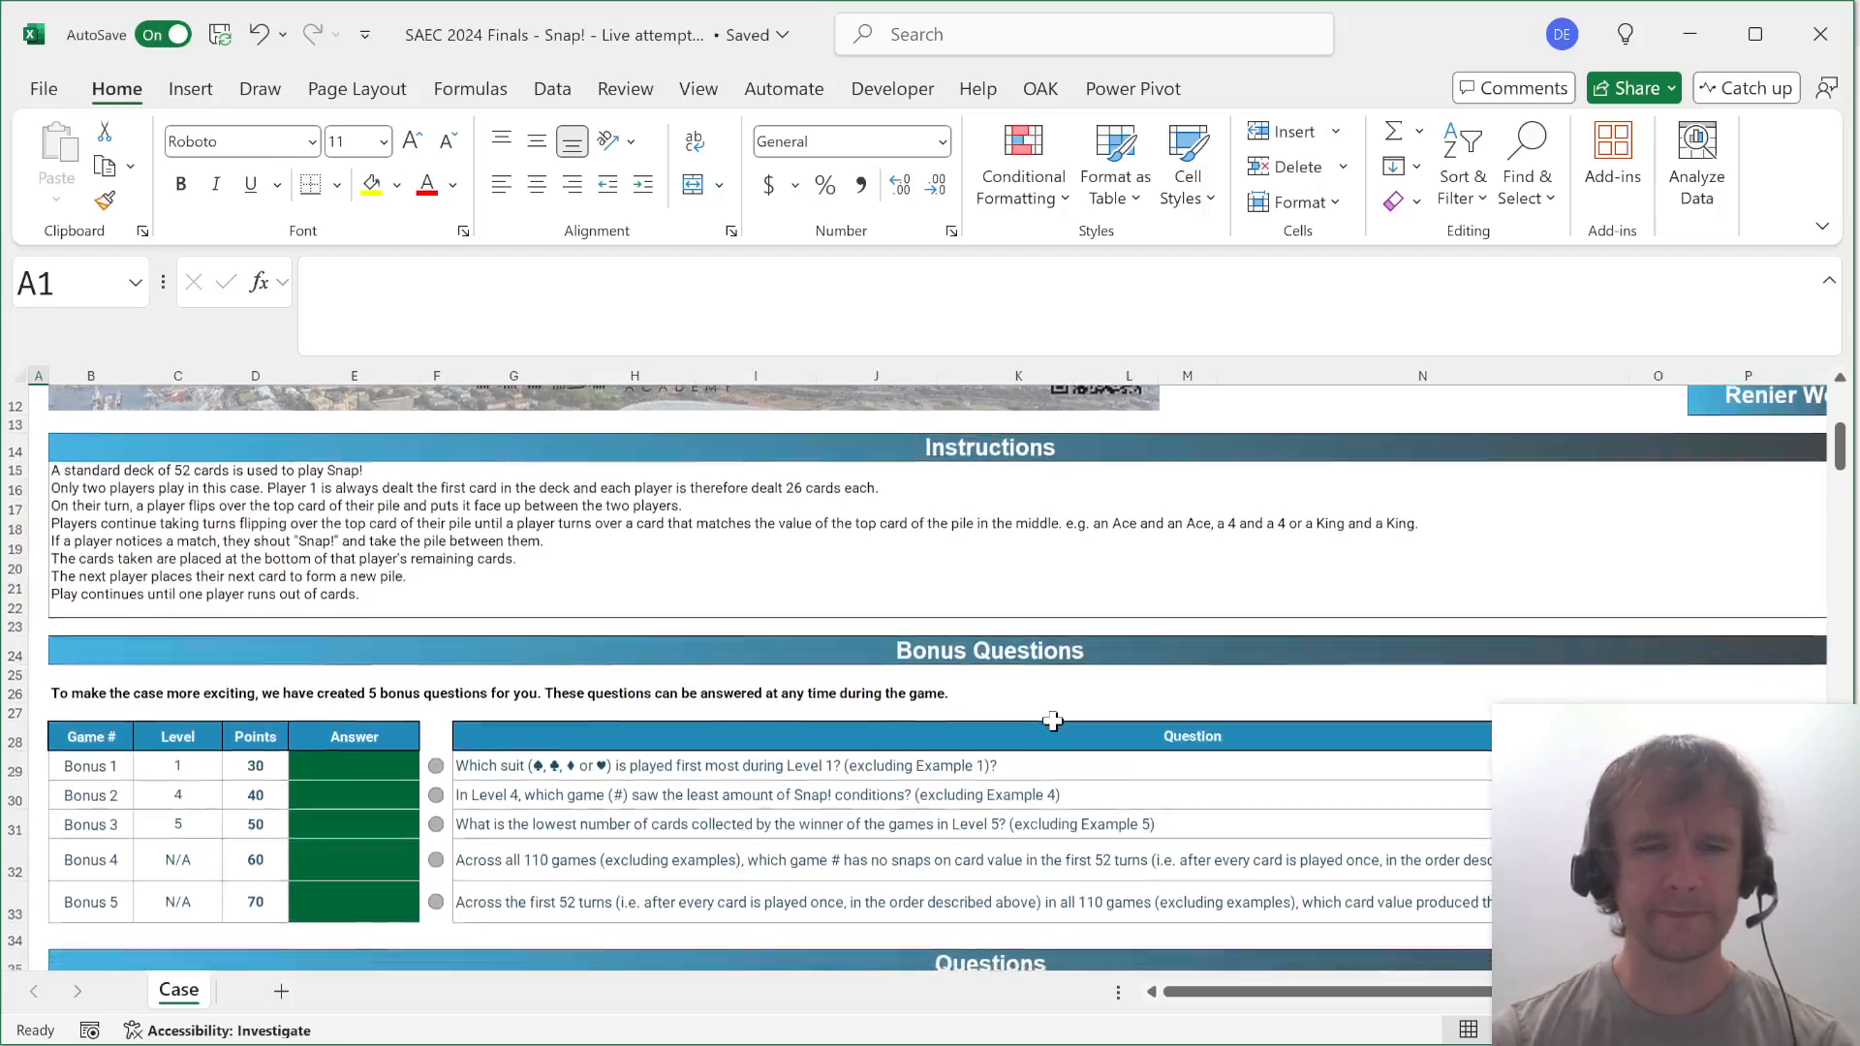
{"action": "scroll", "coordinate": [1052, 720], "scroll_direction": "down", "scroll_amount": 3}
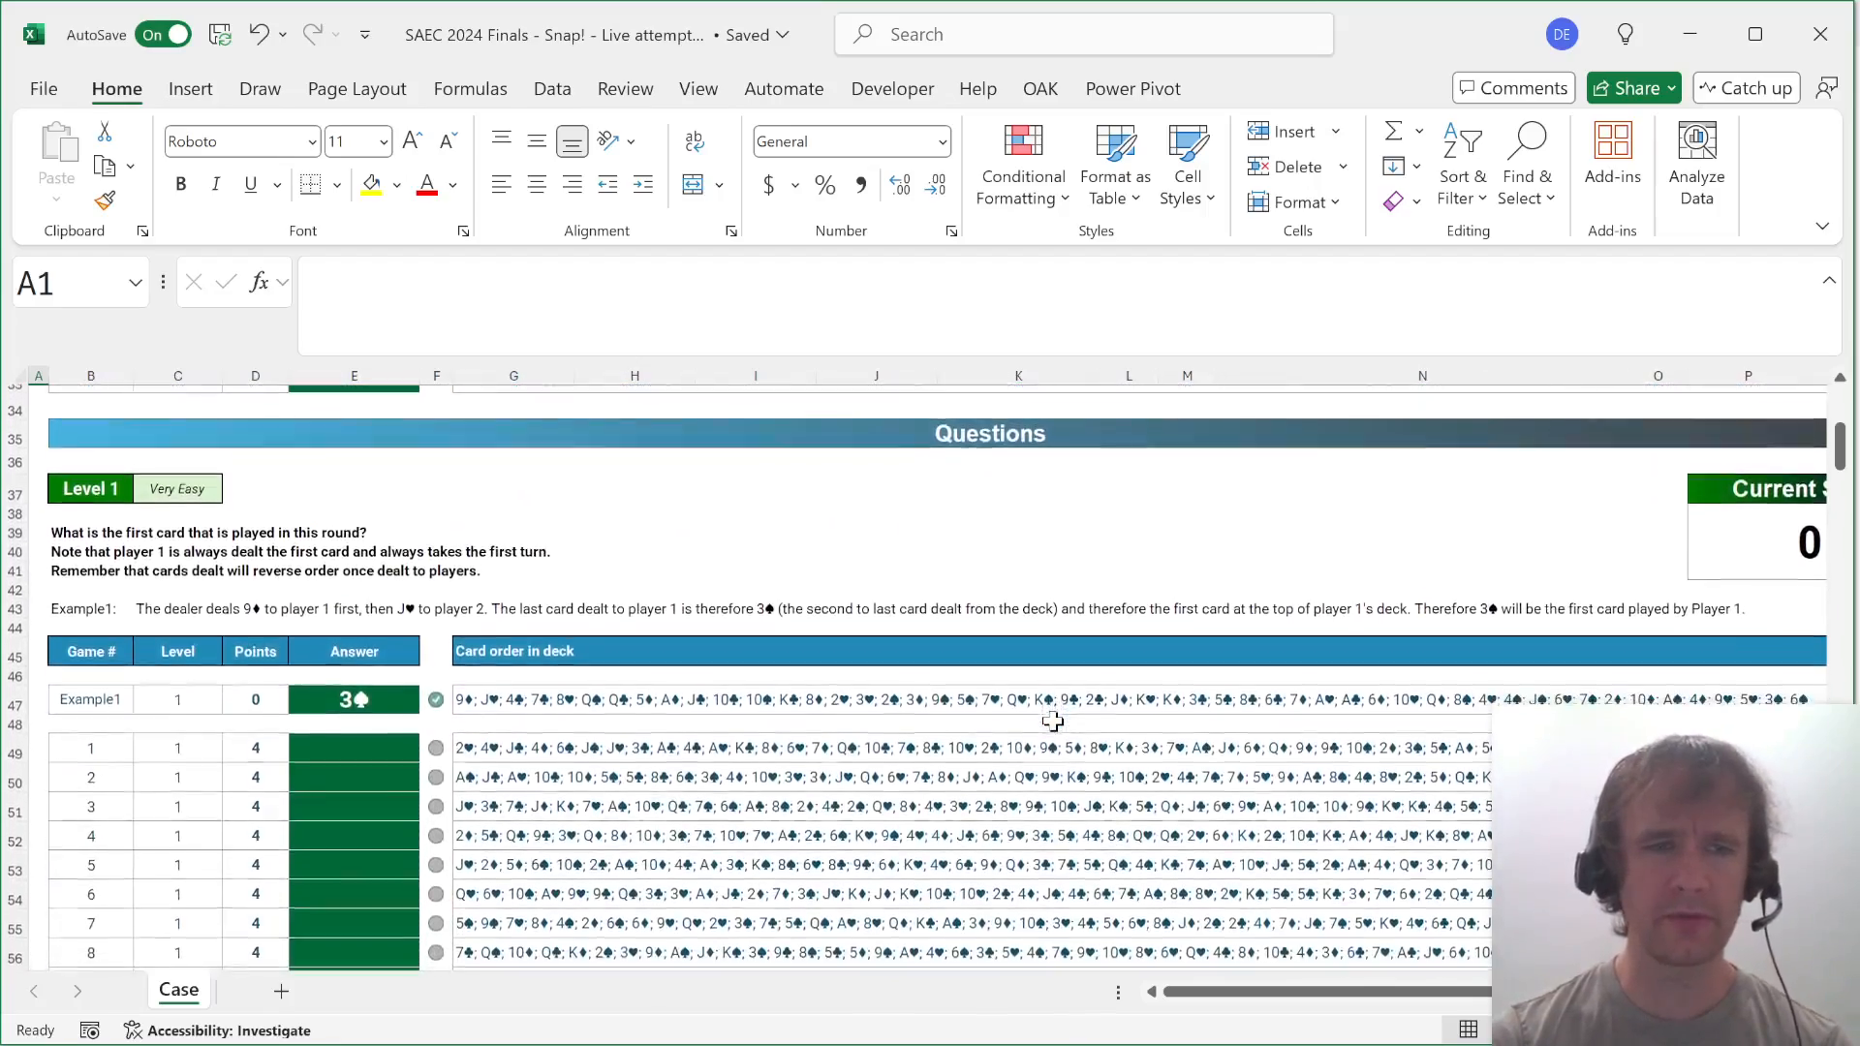
{"action": "scroll", "coordinate": [1052, 721], "scroll_direction": "down", "scroll_amount": 11}
{"action": "scroll", "coordinate": [1052, 721], "scroll_direction": "up", "scroll_amount": 14}
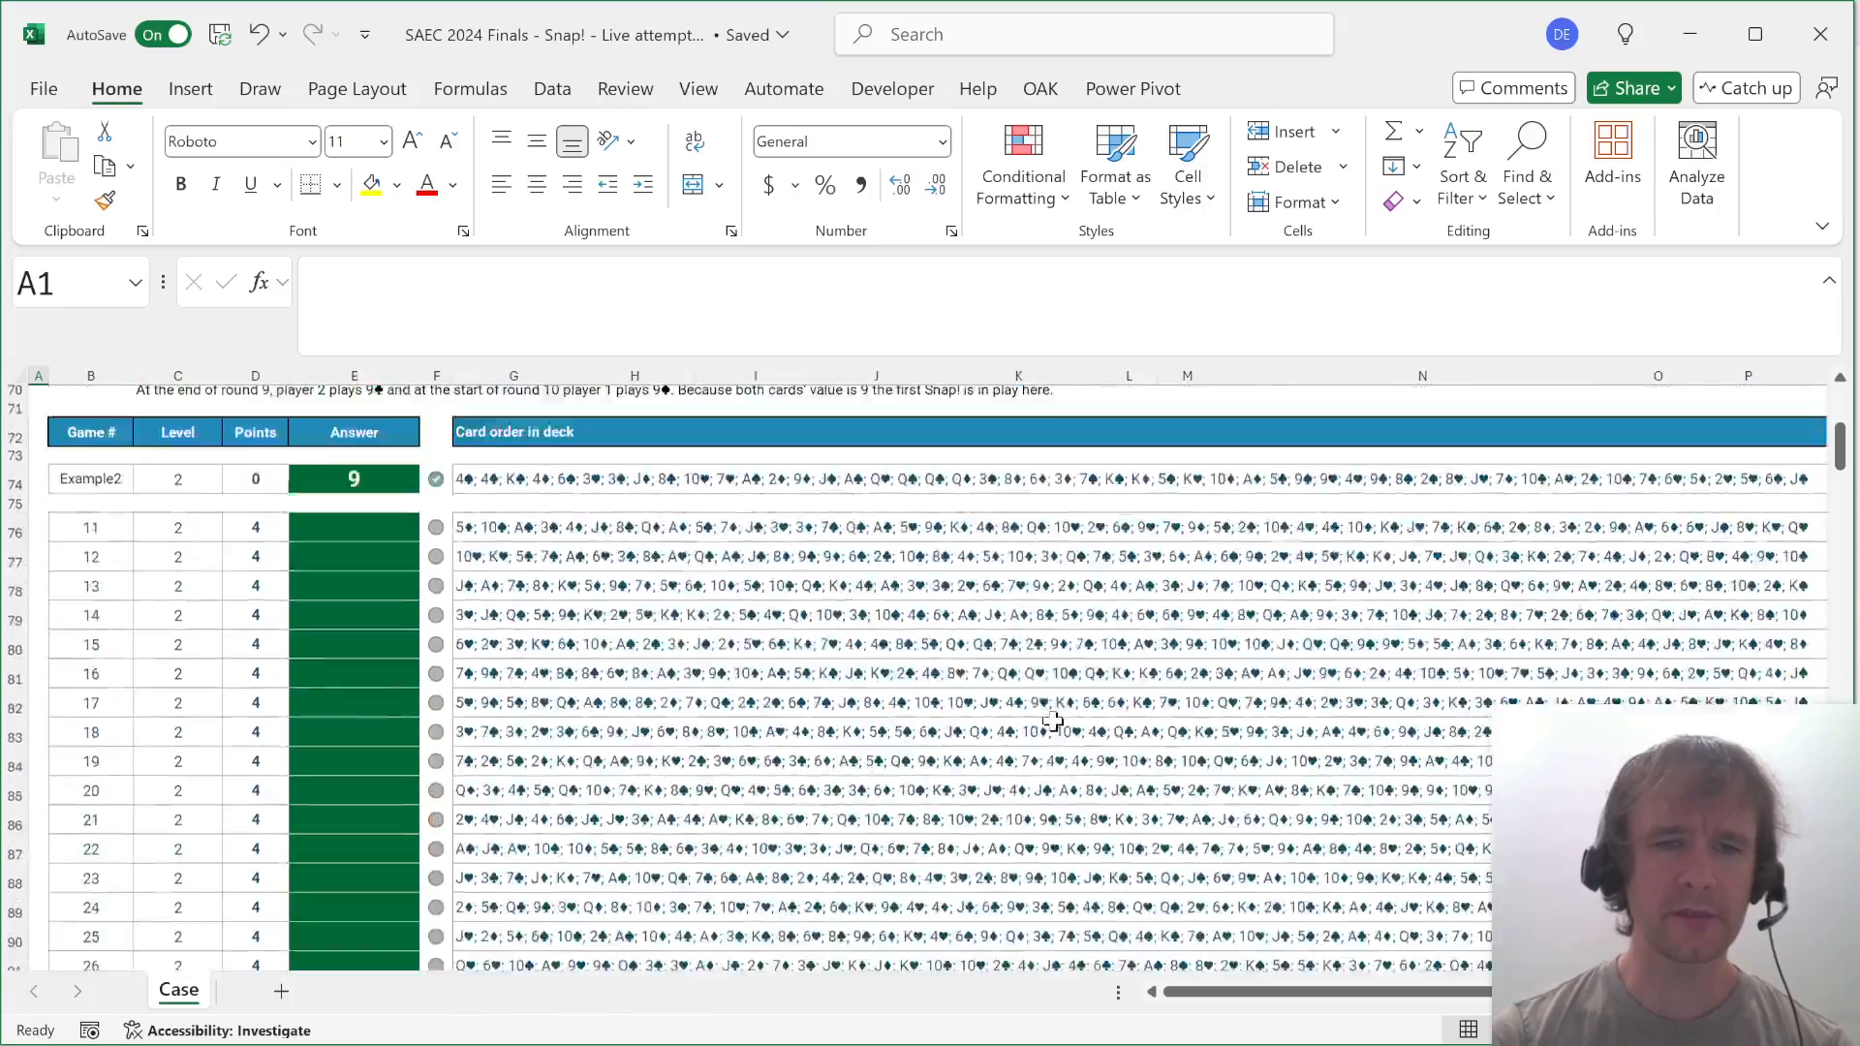
{"action": "scroll", "coordinate": [1052, 720], "scroll_direction": "down", "scroll_amount": 2}
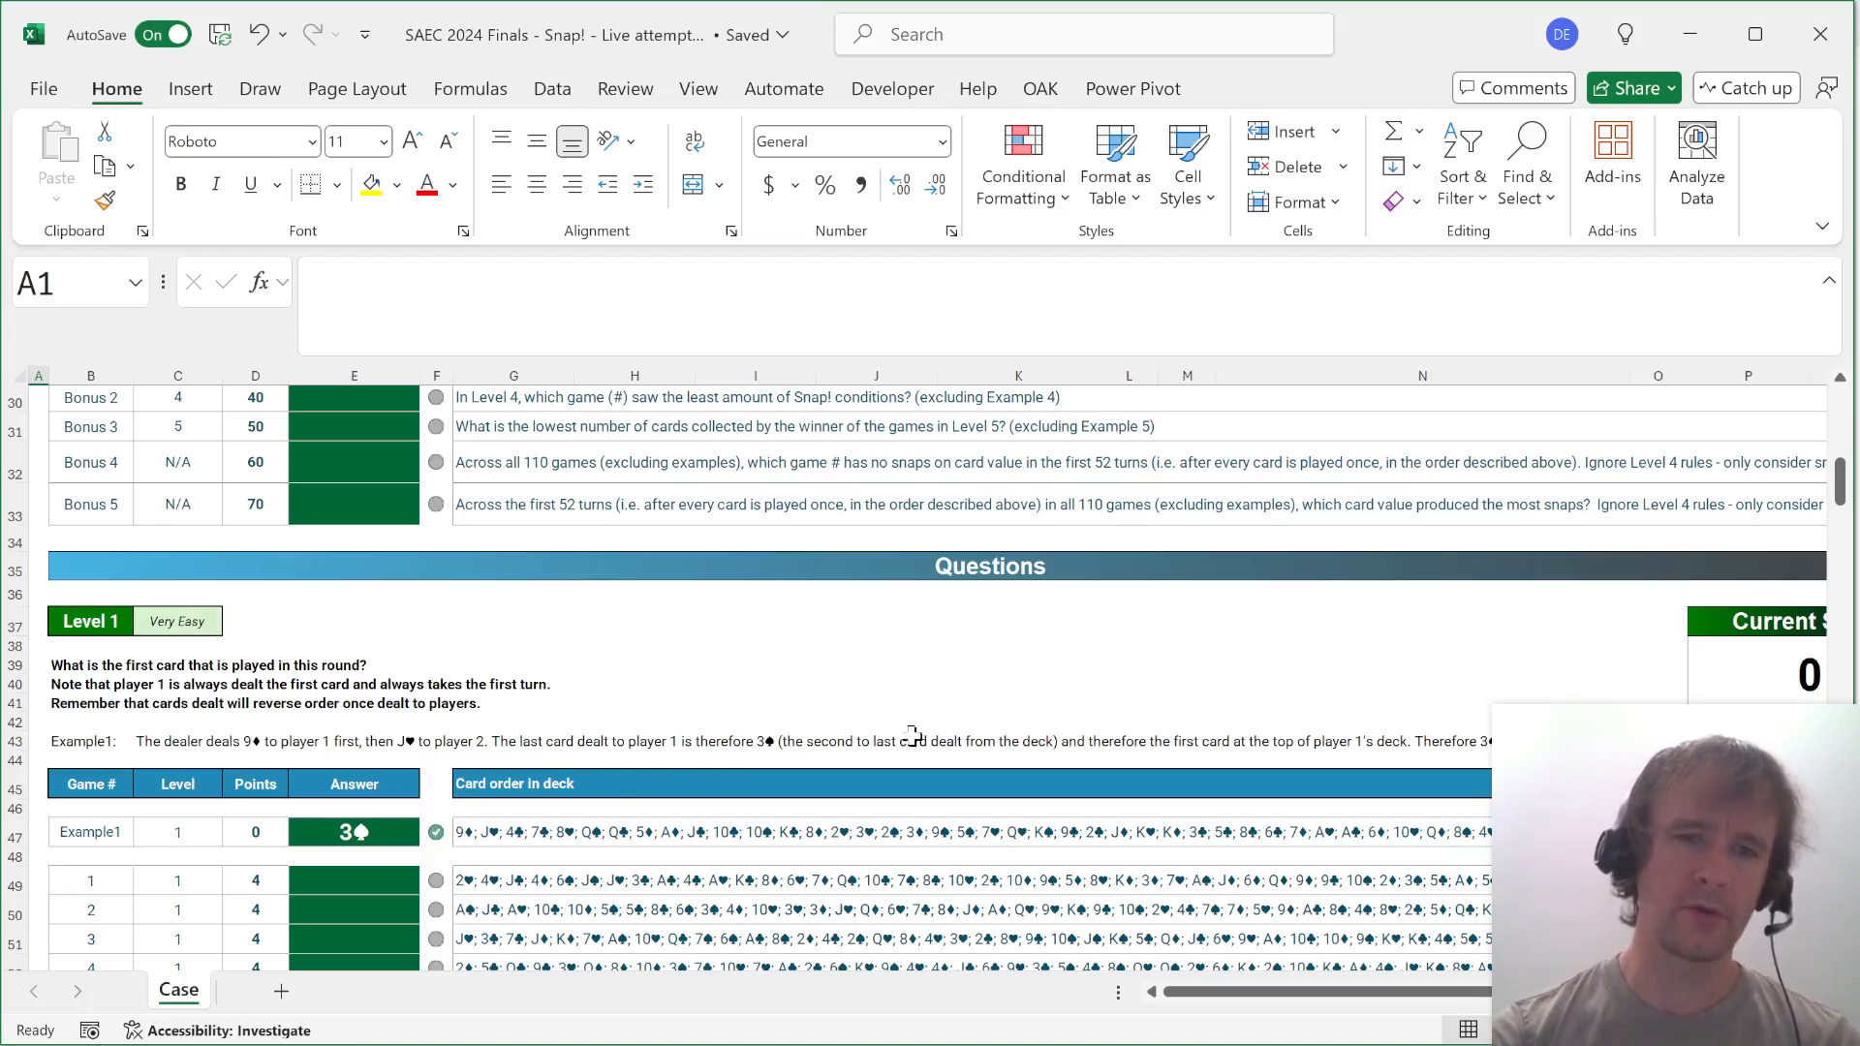
Examine the Example1 deck in G47 by highlighting its first four cards in dealing order, leaving the cell unedited.
{"action": "left_click", "coordinate": [466, 835]}
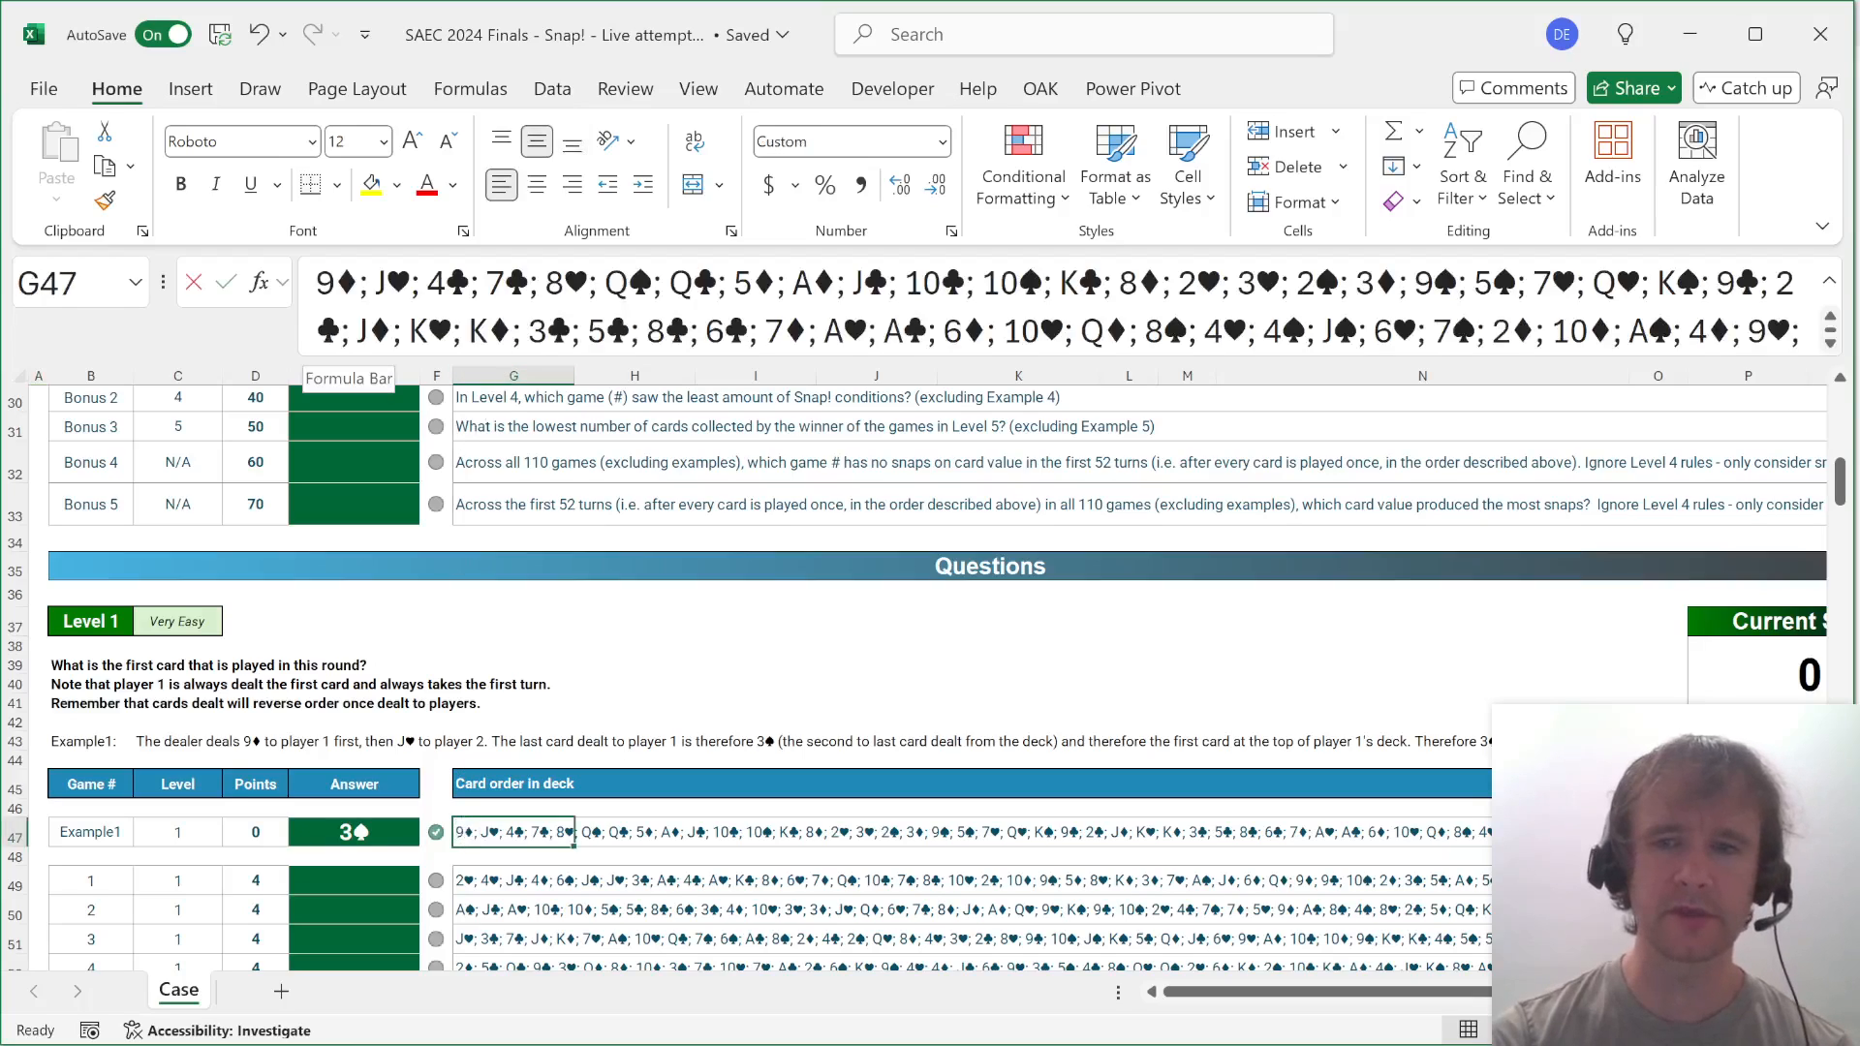
{"action": "left_click", "coordinate": [320, 343]}
{"action": "key", "text": "shift+Right"}
{"action": "key", "text": "shift+Right"}
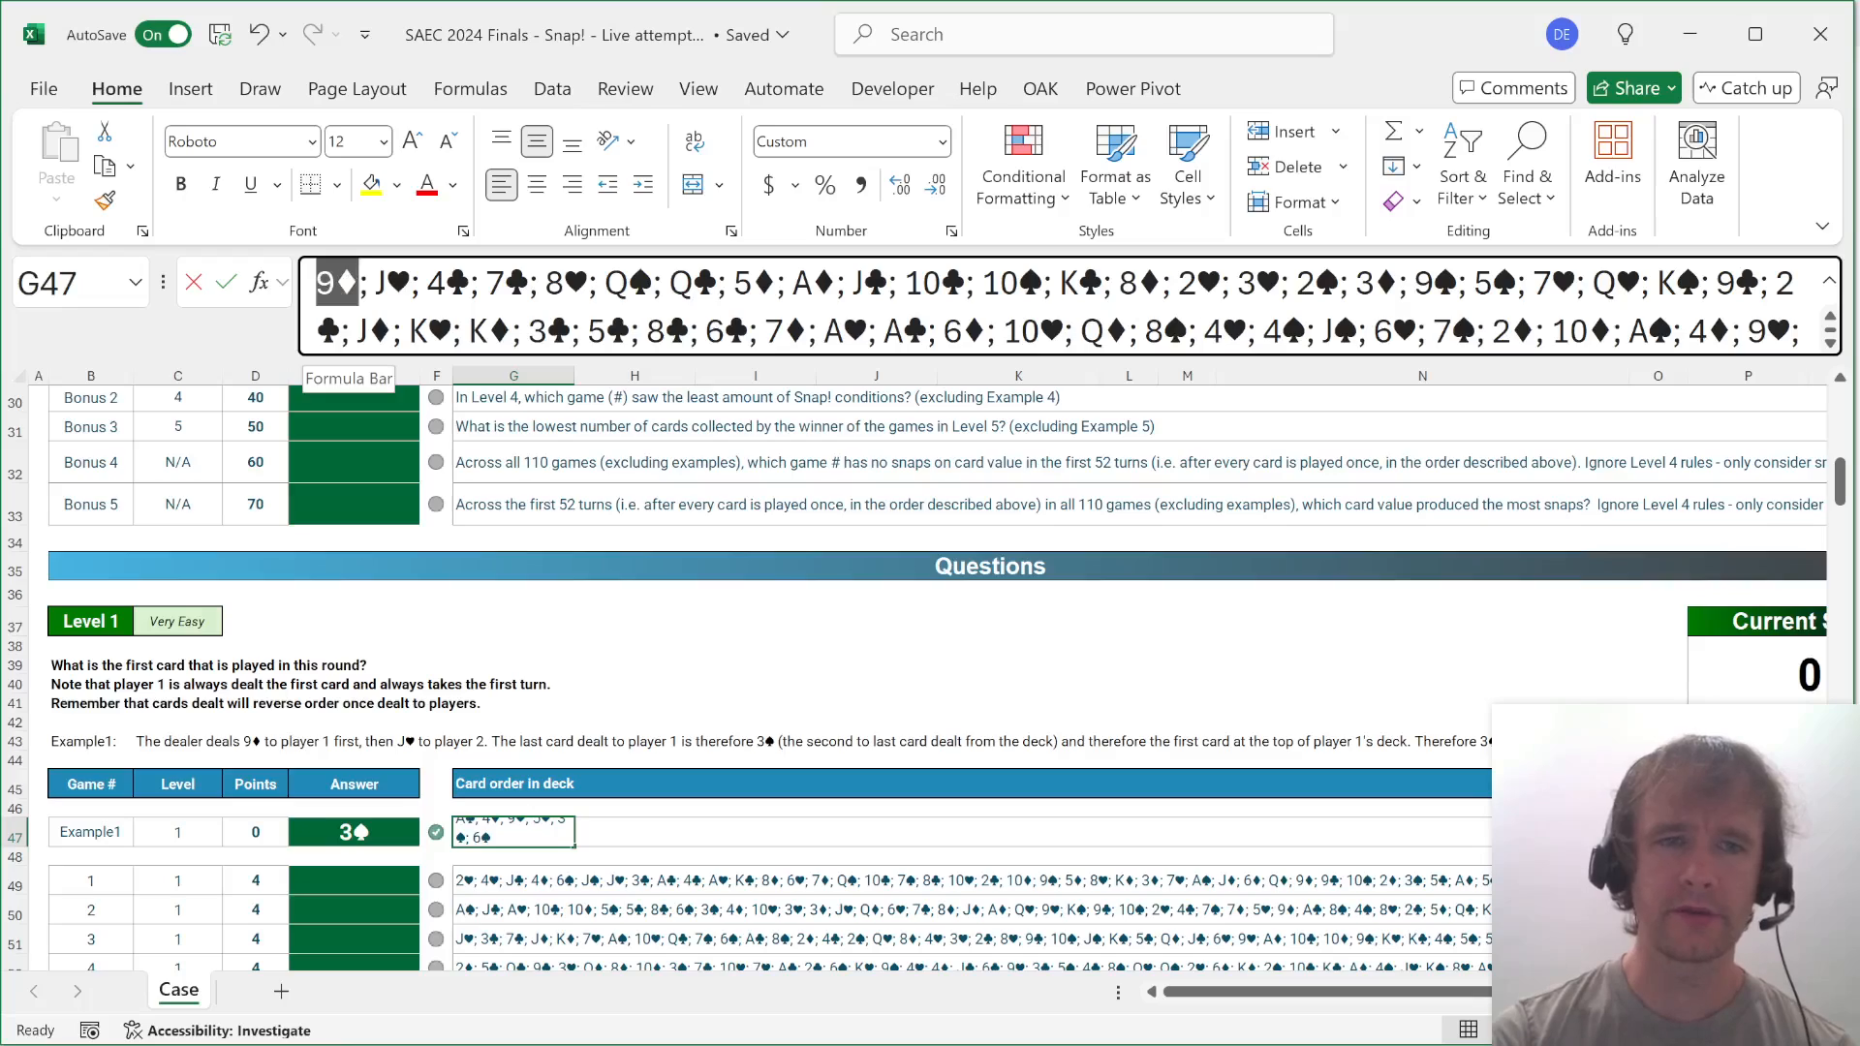
{"action": "key", "text": "shift+Right"}
{"action": "key", "text": "shift+Right"}
{"action": "key", "text": "shift+Right"}
{"action": "key", "text": "shift+Right"}
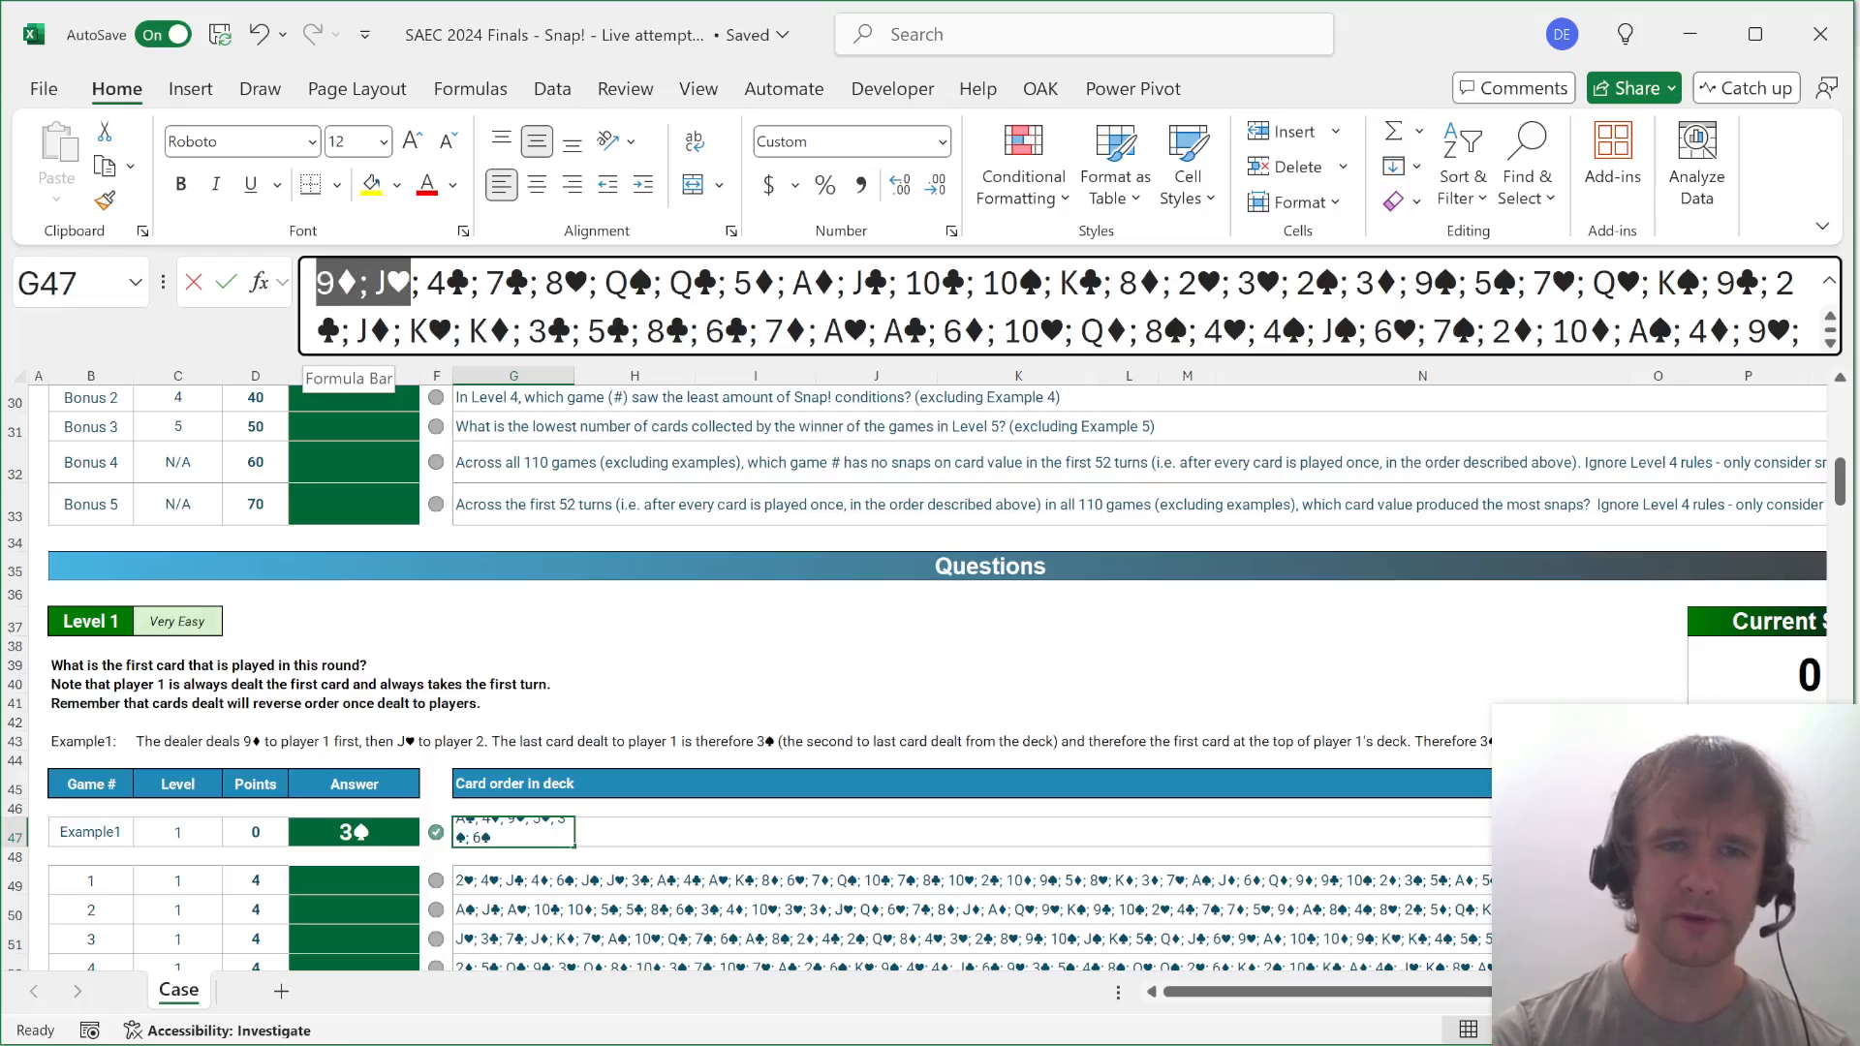
{"action": "key", "text": "shift+Right"}
{"action": "key", "text": "shift+Right"}
{"action": "key", "text": "shift+Right"}
{"action": "key", "text": "shift+Right"}
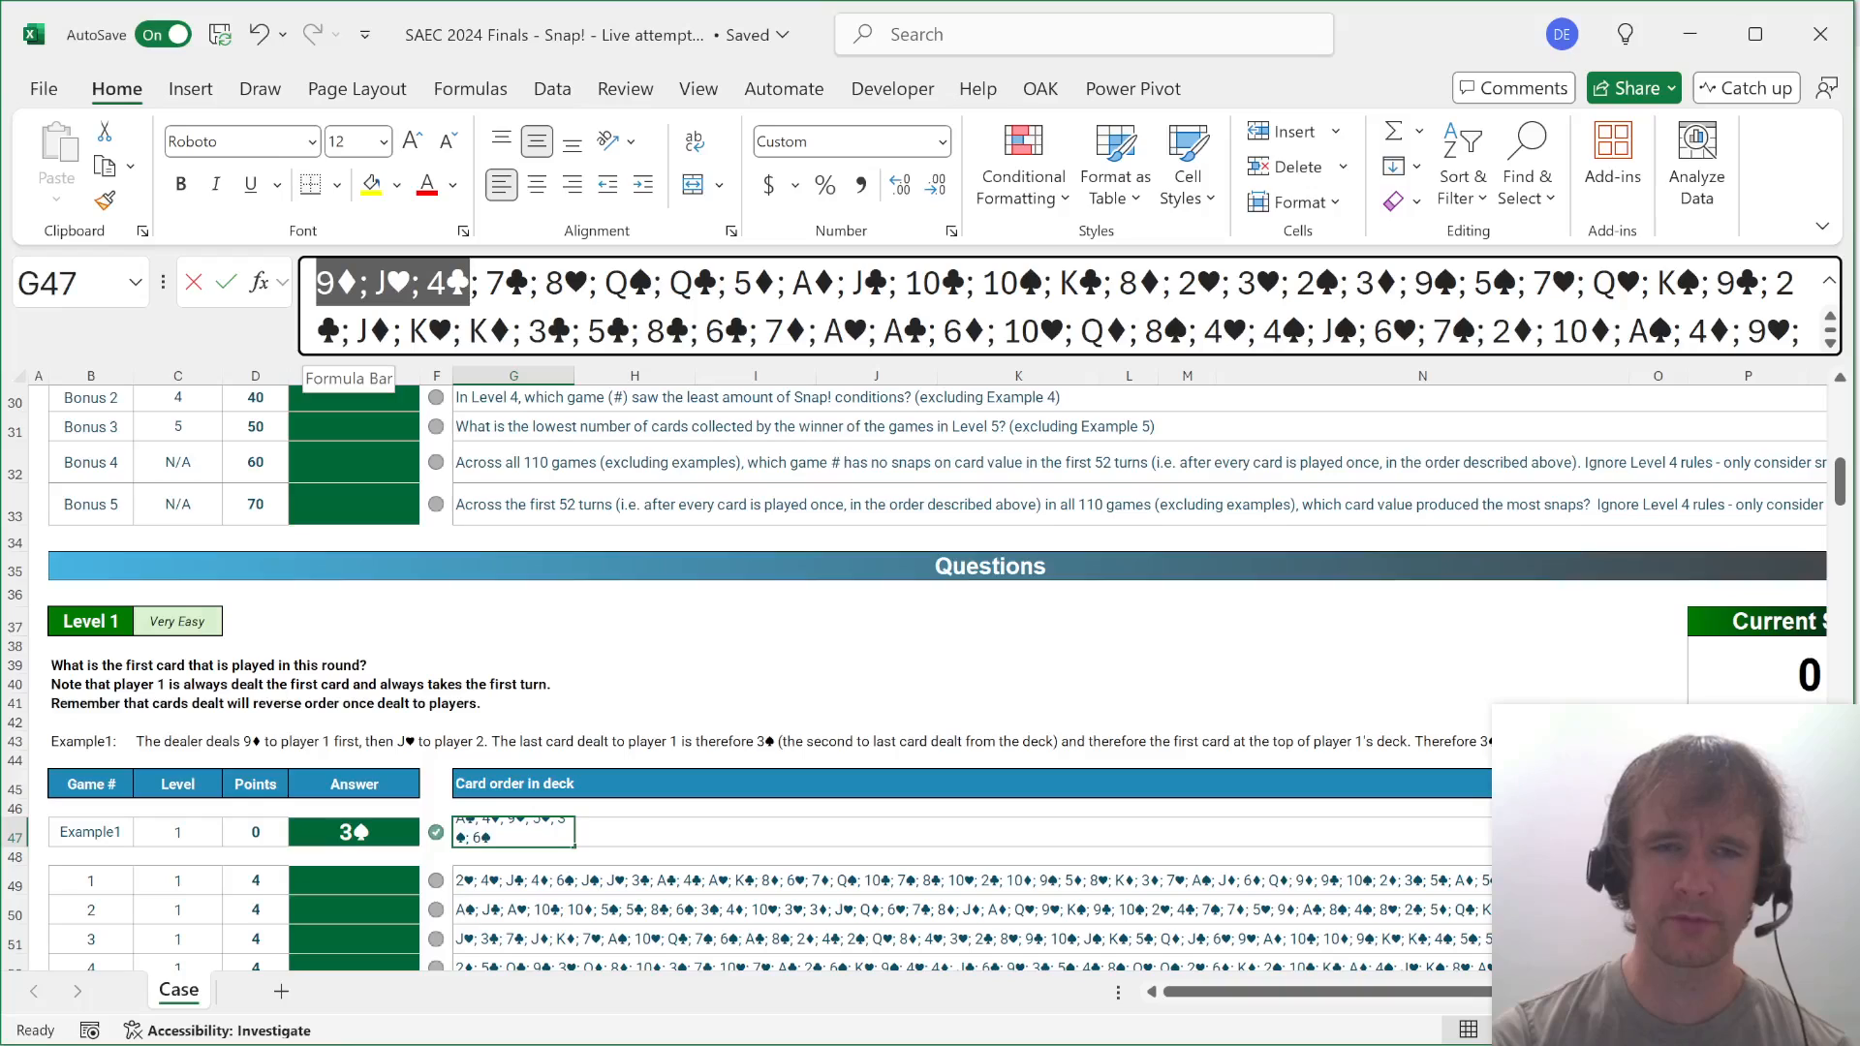
{"action": "key", "text": "shift+Right"}
{"action": "key", "text": "shift+Right"}
{"action": "key", "text": "shift+Right"}
{"action": "key", "text": "shift+Right"}
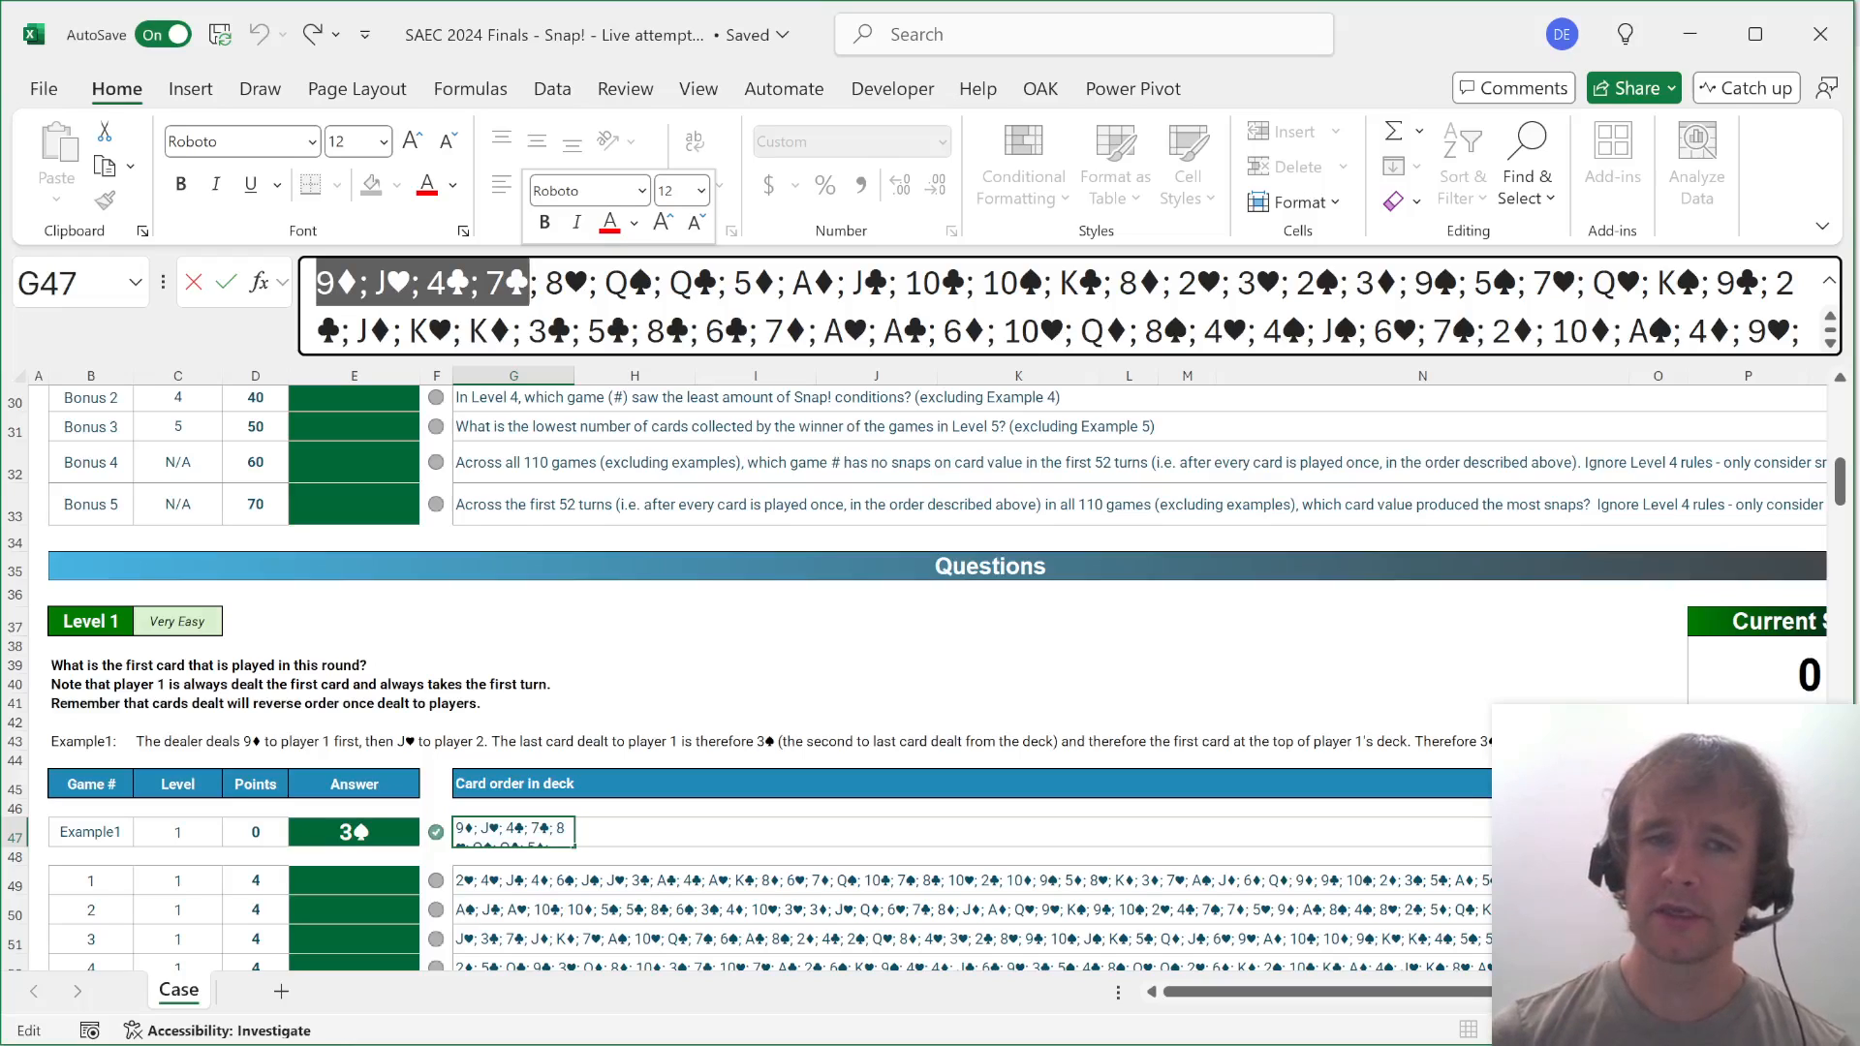
{"action": "key", "text": "Escape"}
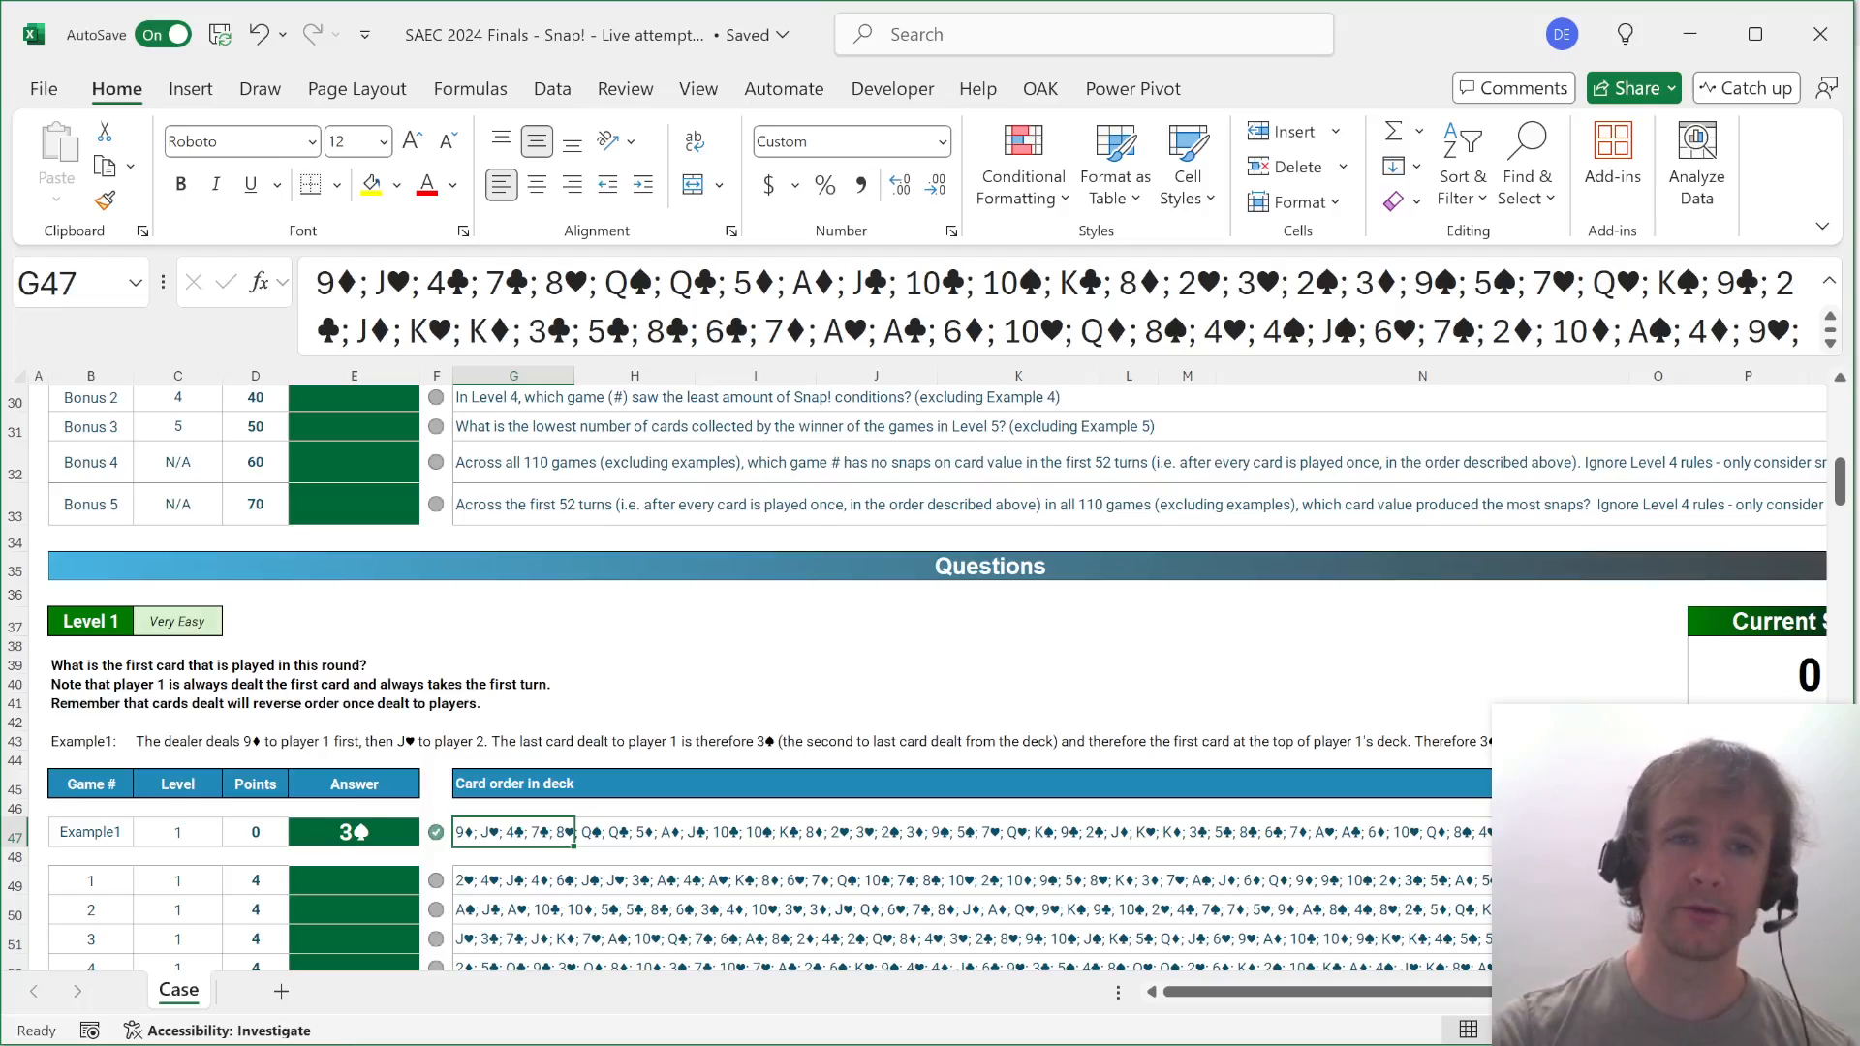
Highlight the first four cards and the second-to-last card of the Example1 deck to compare with its answer, leaving the cell unedited.
{"action": "left_click_drag", "start_coordinate": [317, 284], "coordinate": [545, 284]}
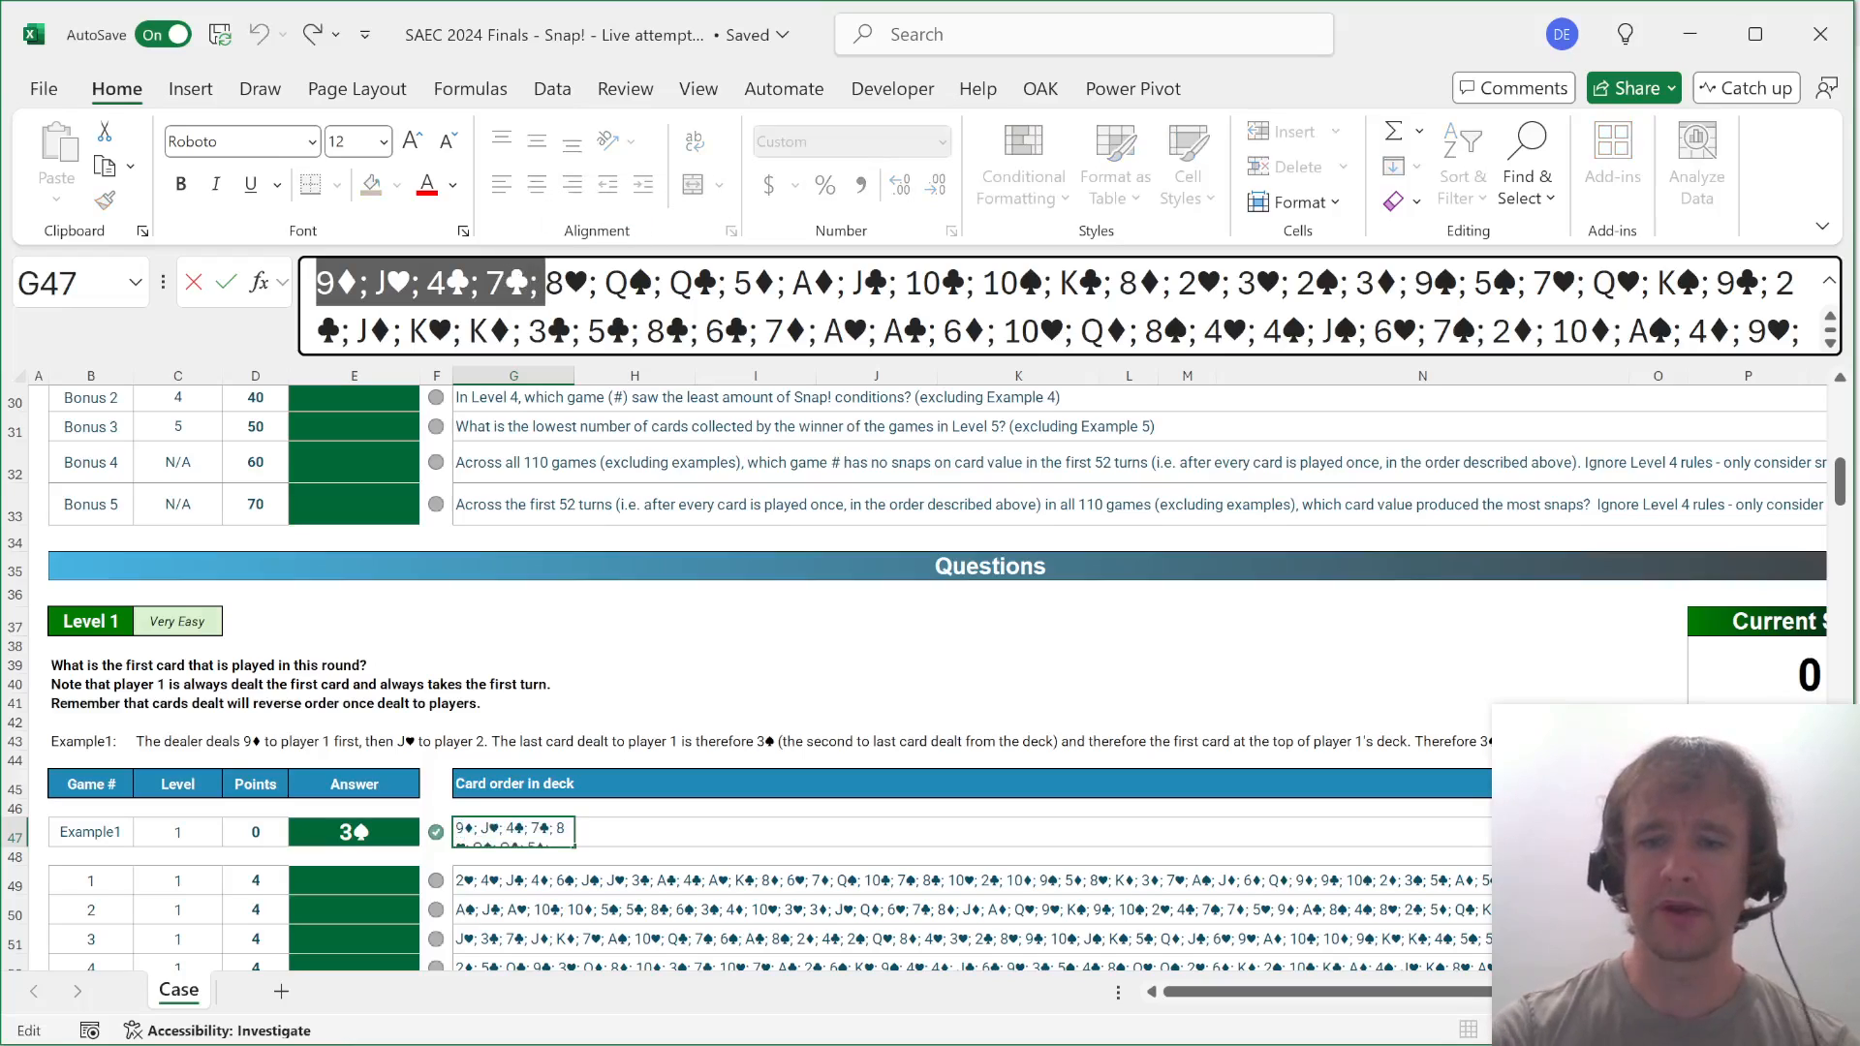
{"action": "key", "text": "ctrl+End"}
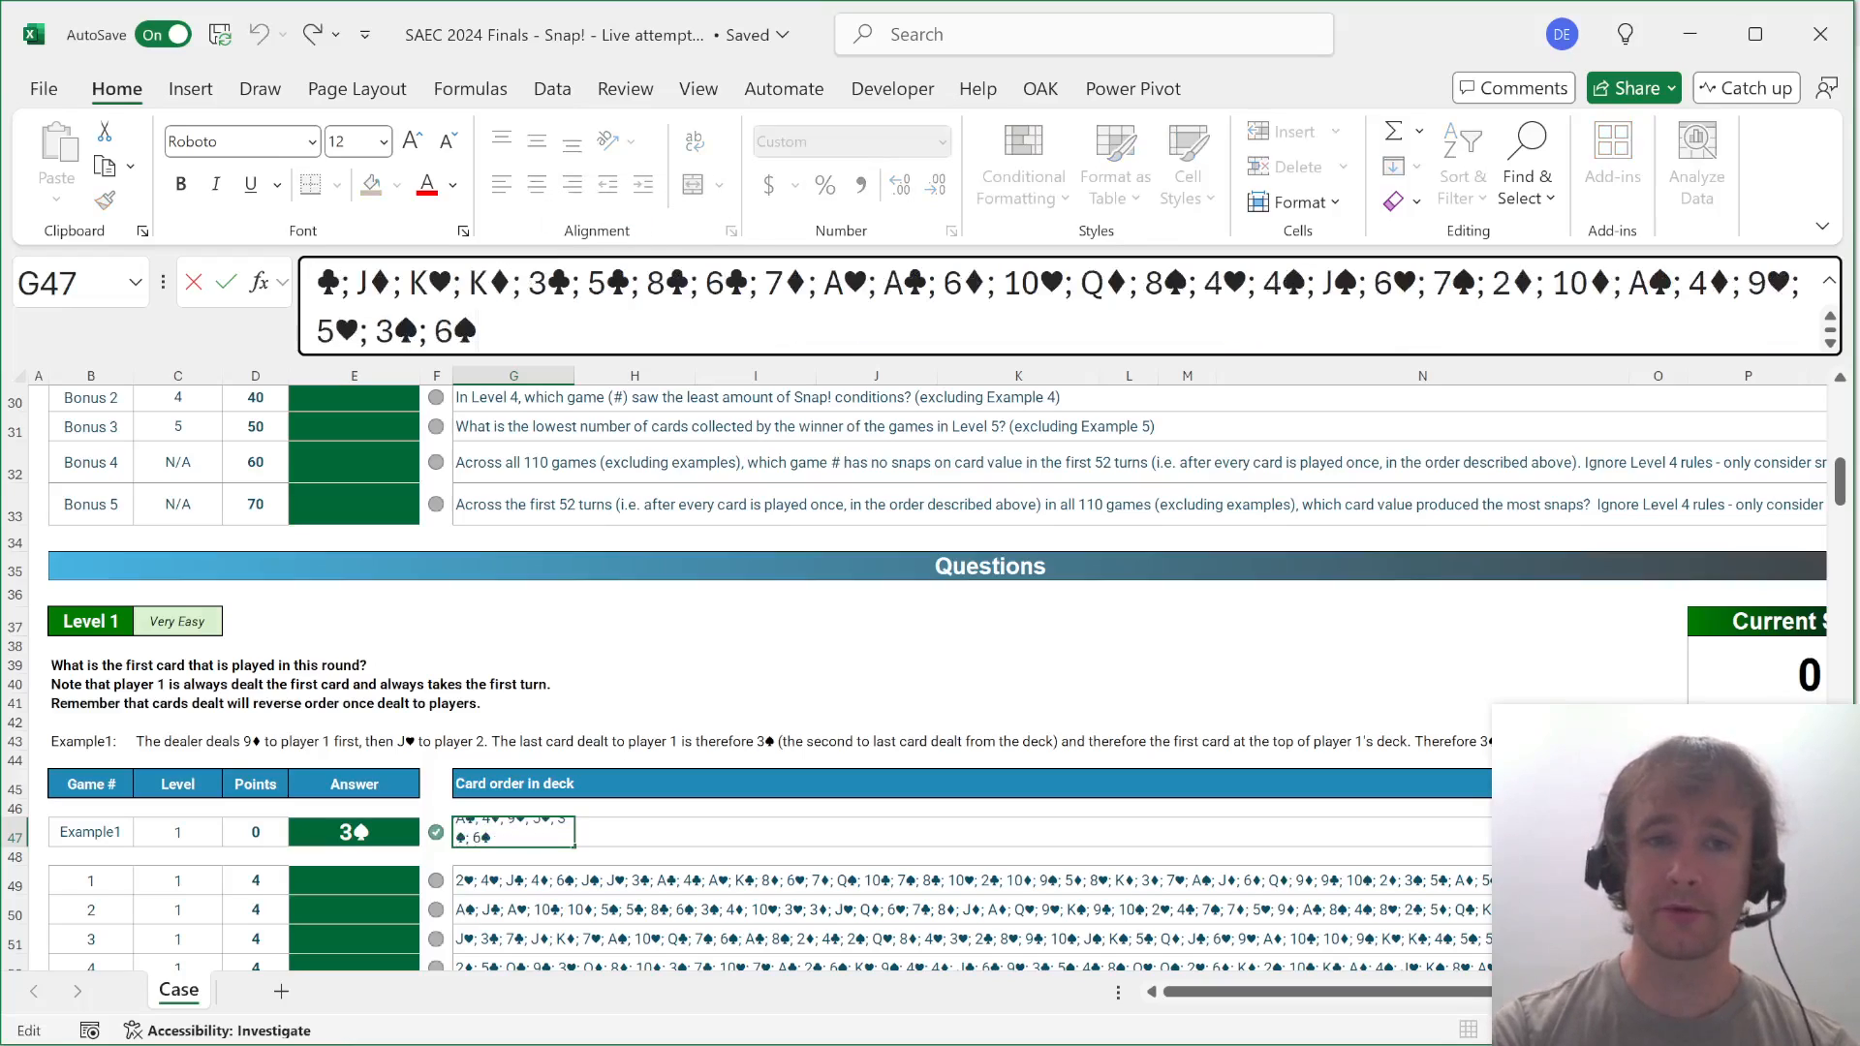
{"action": "left_click_drag", "start_coordinate": [375, 331], "coordinate": [418, 331]}
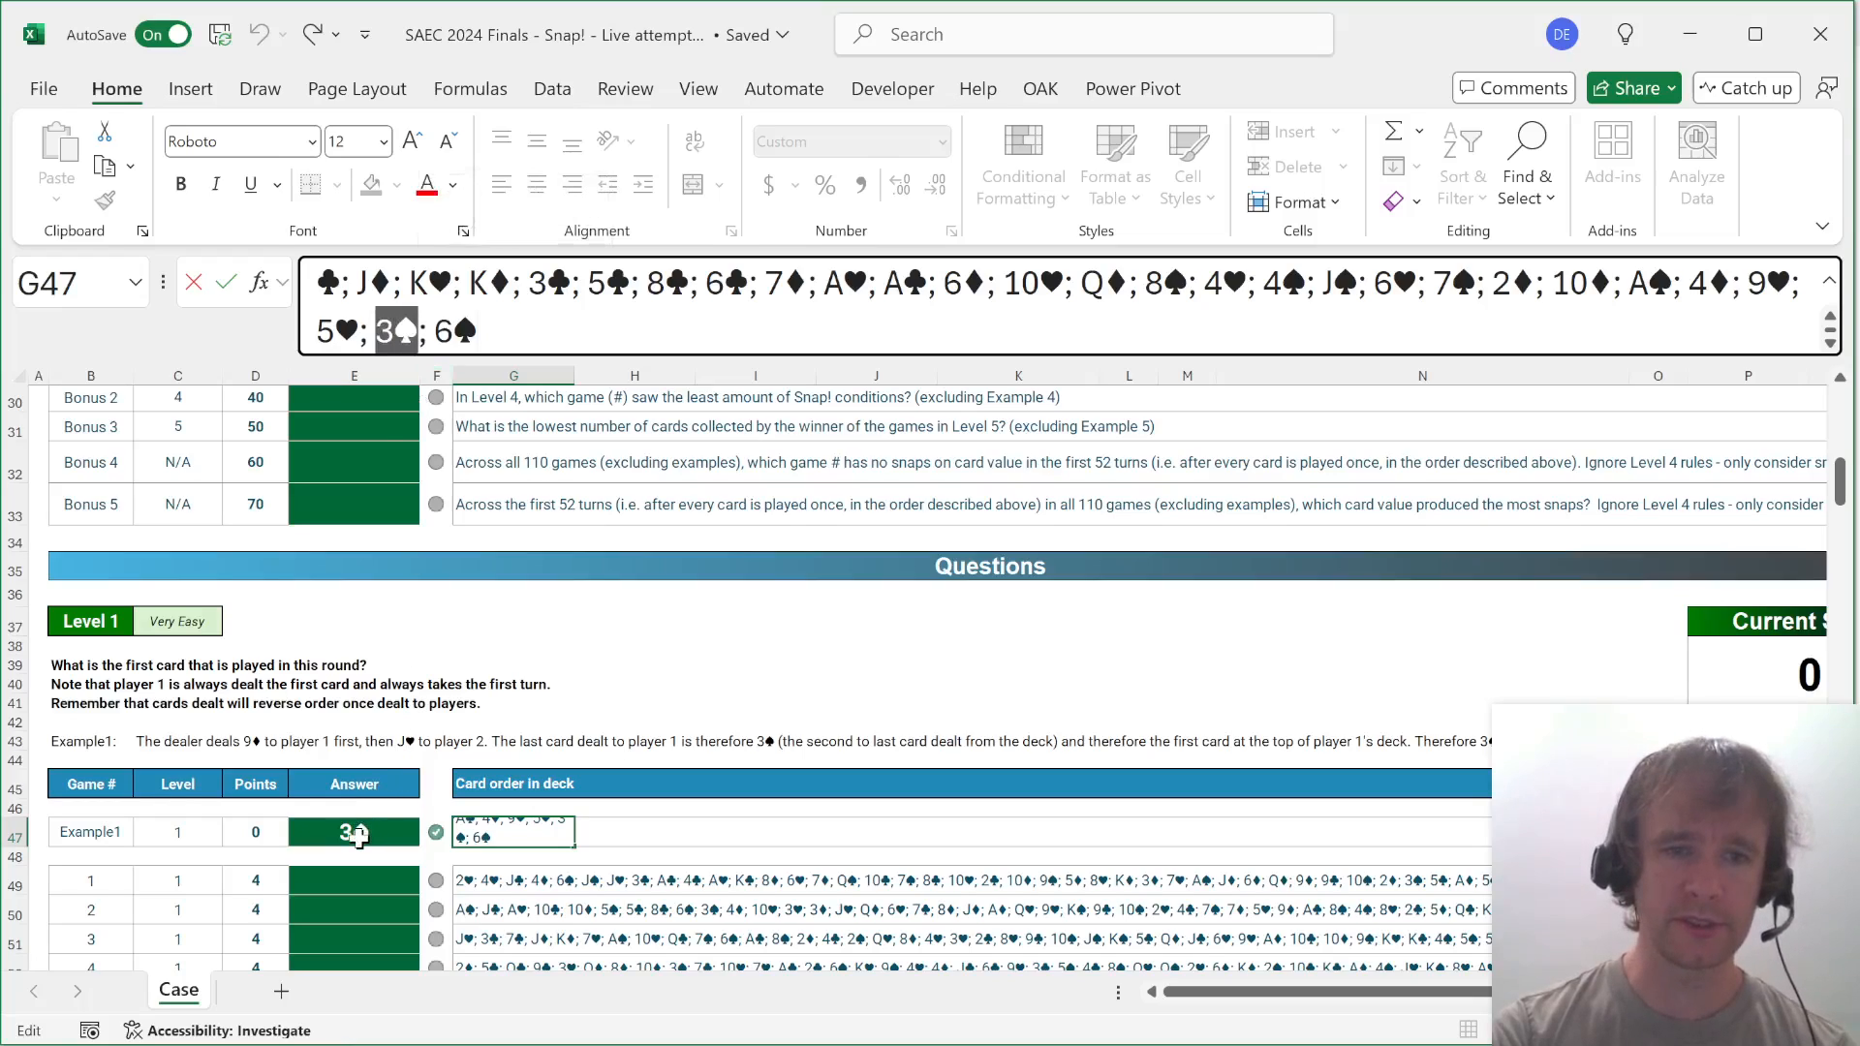
{"action": "key", "text": "Escape"}
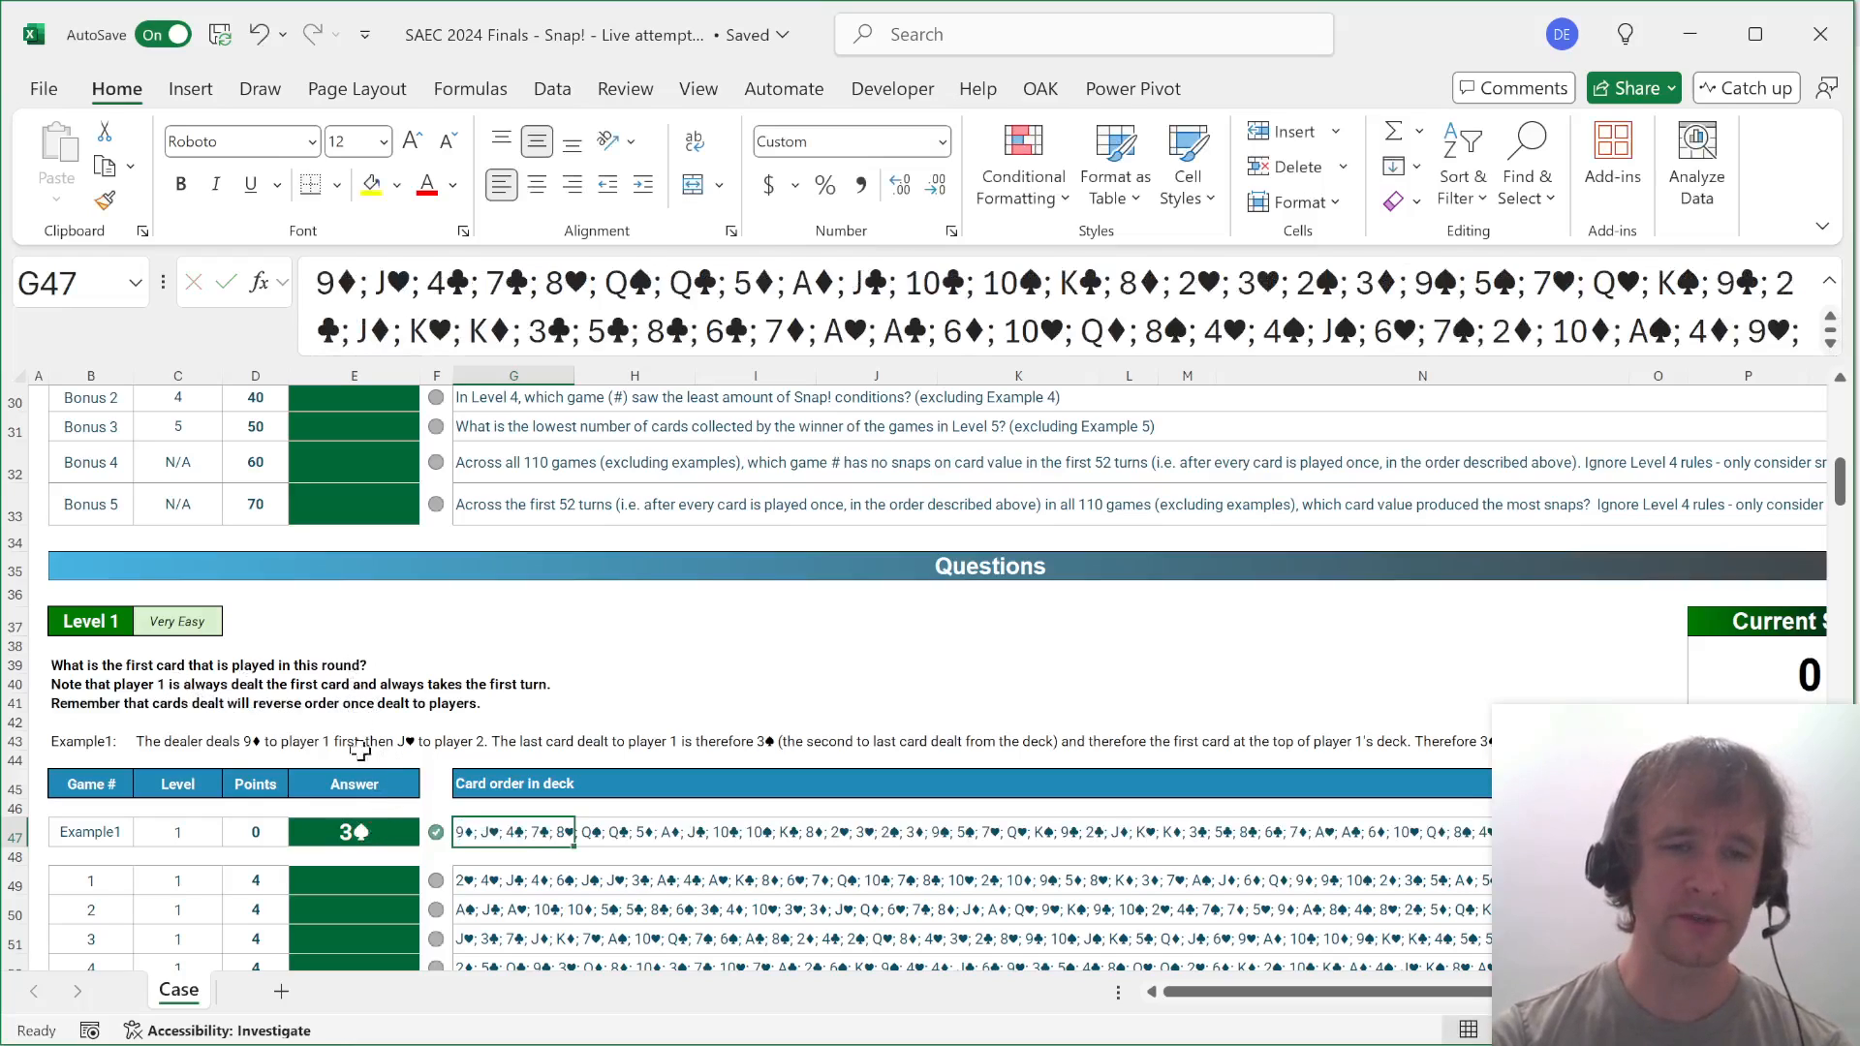
Read the Level 2 question and Example2 explanation, and return to the Level 1 section.
{"action": "scroll", "coordinate": [374, 858], "scroll_direction": "down", "scroll_amount": 7}
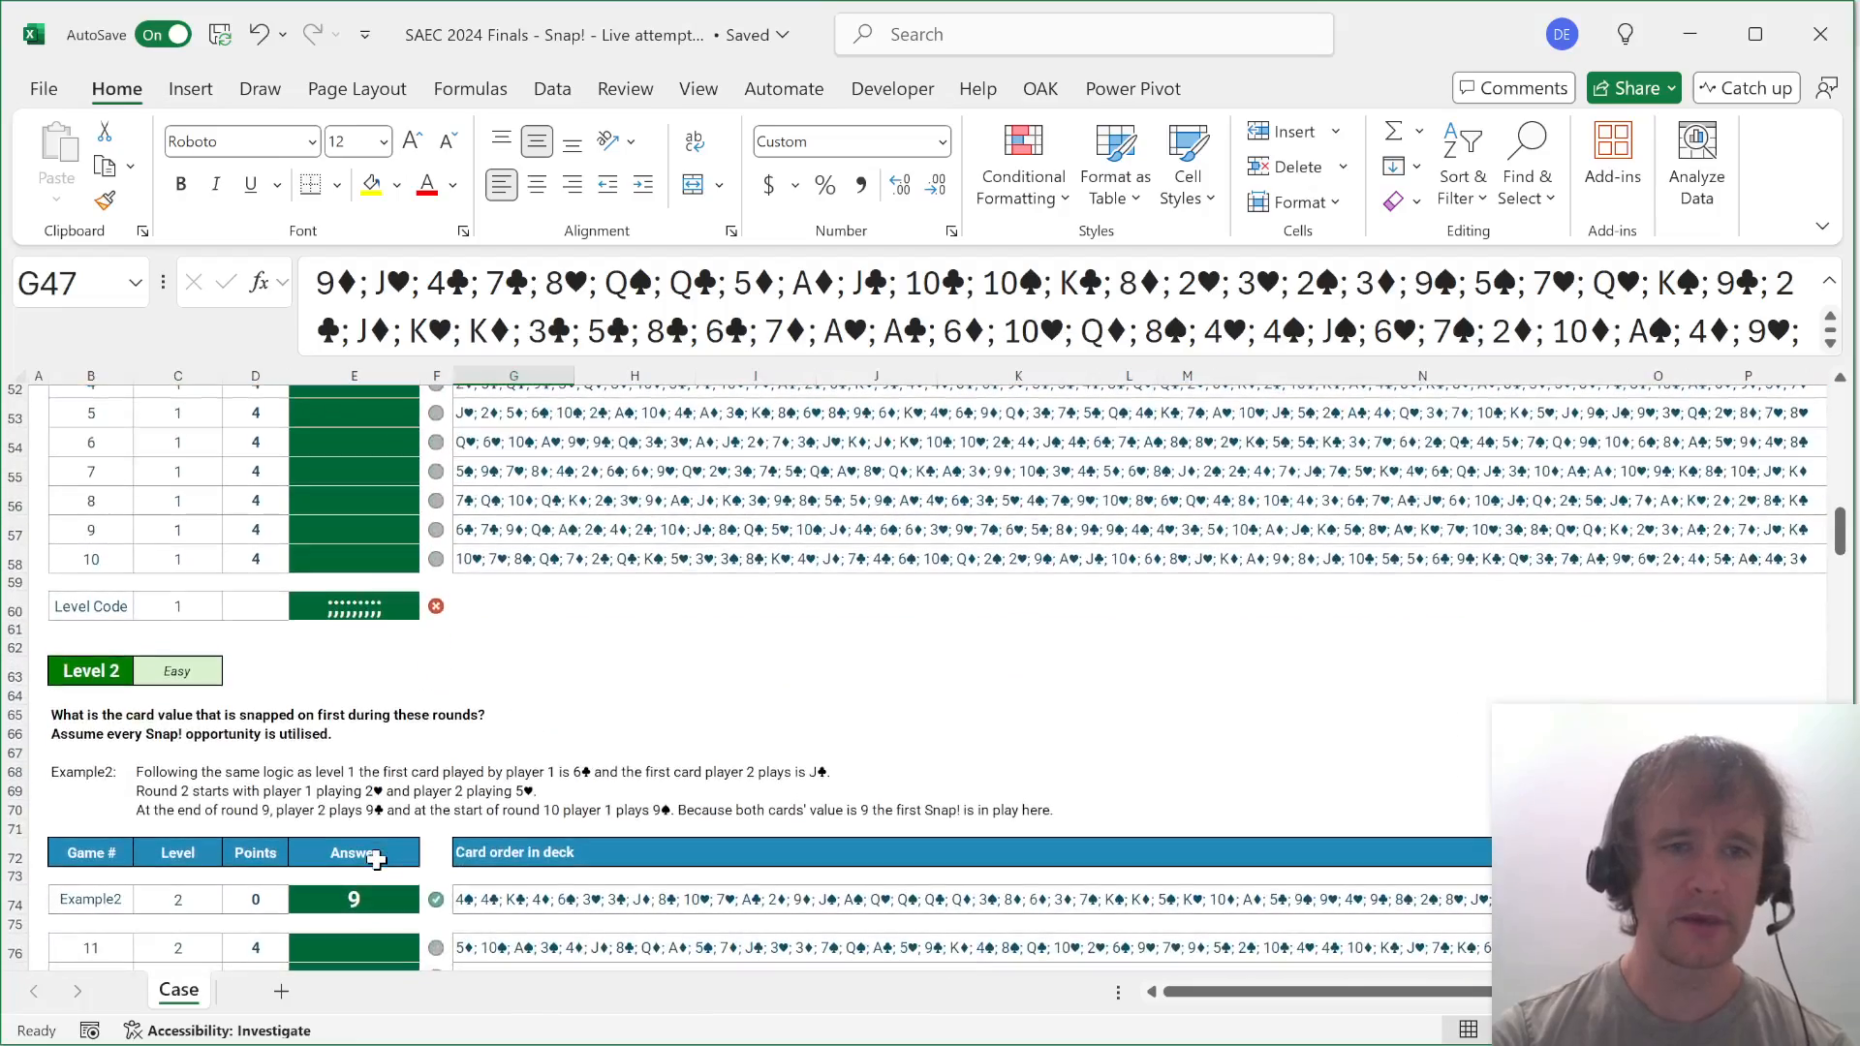
{"action": "scroll", "coordinate": [374, 762], "scroll_direction": "down", "scroll_amount": 2}
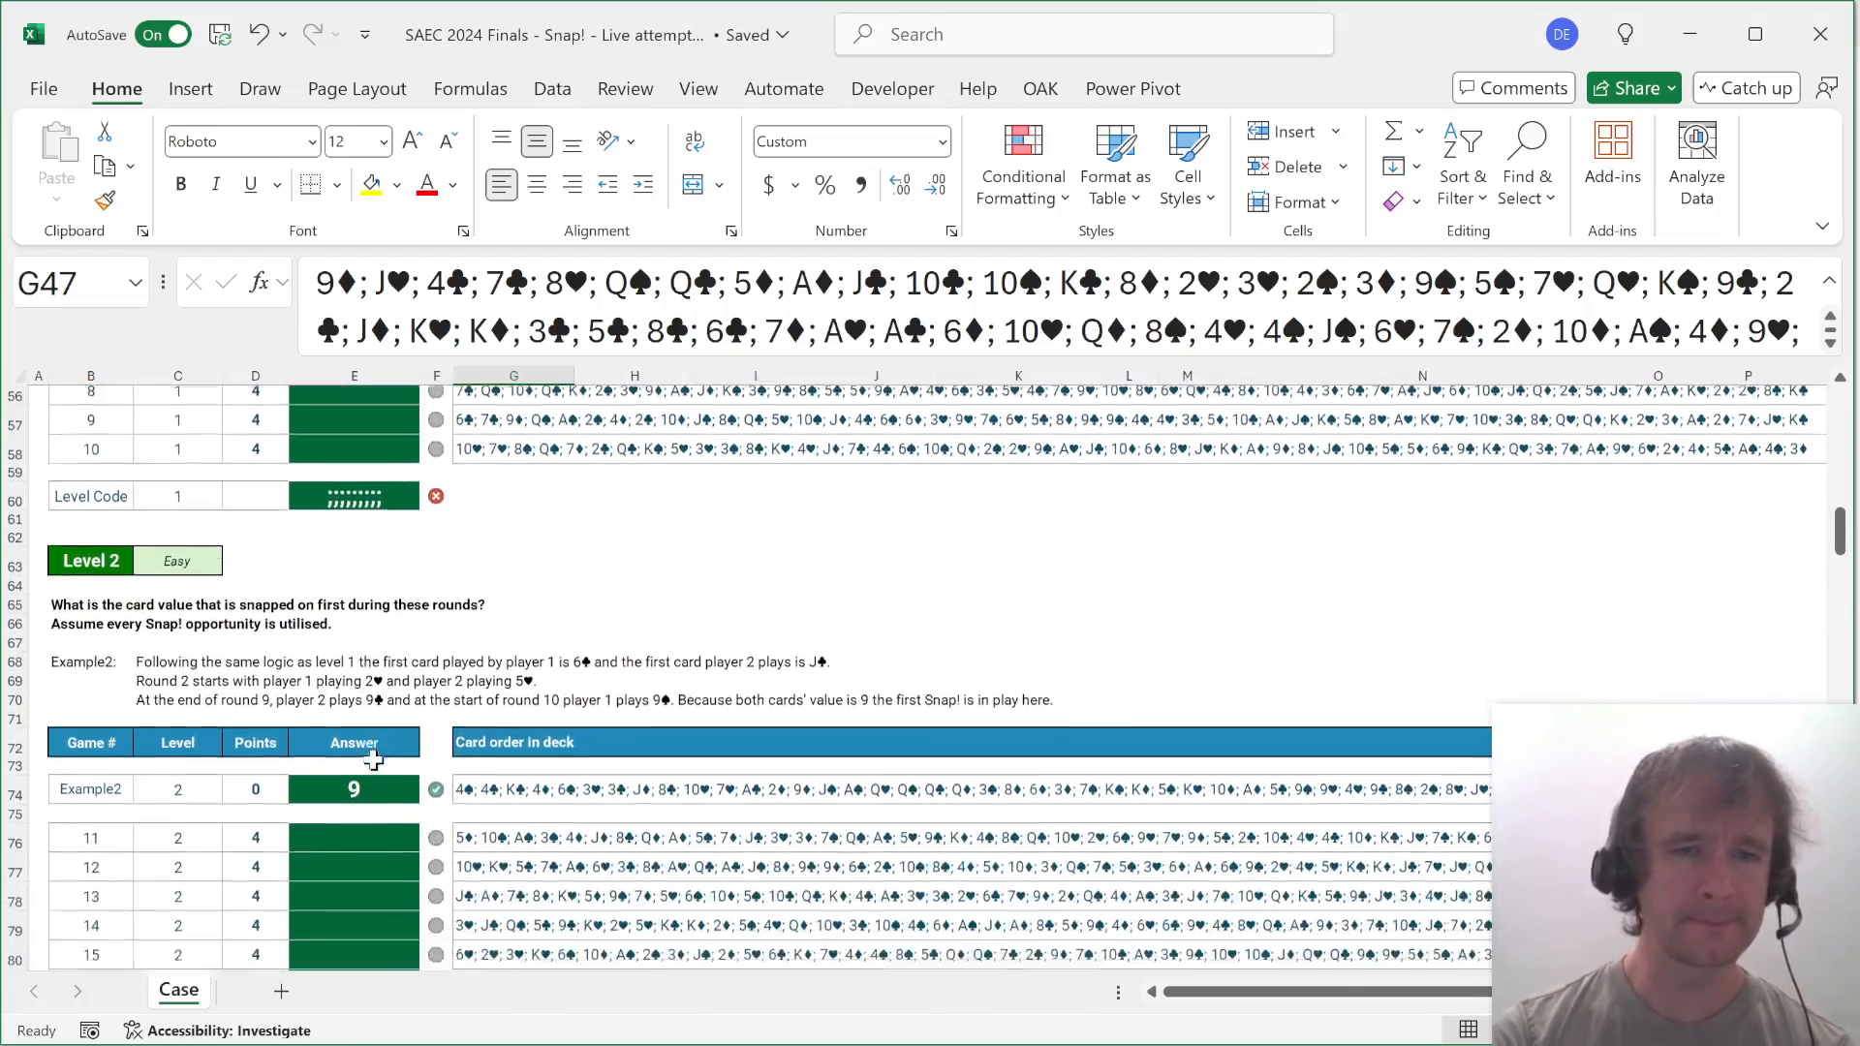
{"action": "scroll", "coordinate": [368, 805], "scroll_direction": "down", "scroll_amount": 2}
{"action": "scroll", "coordinate": [355, 846], "scroll_direction": "up", "scroll_amount": 9}
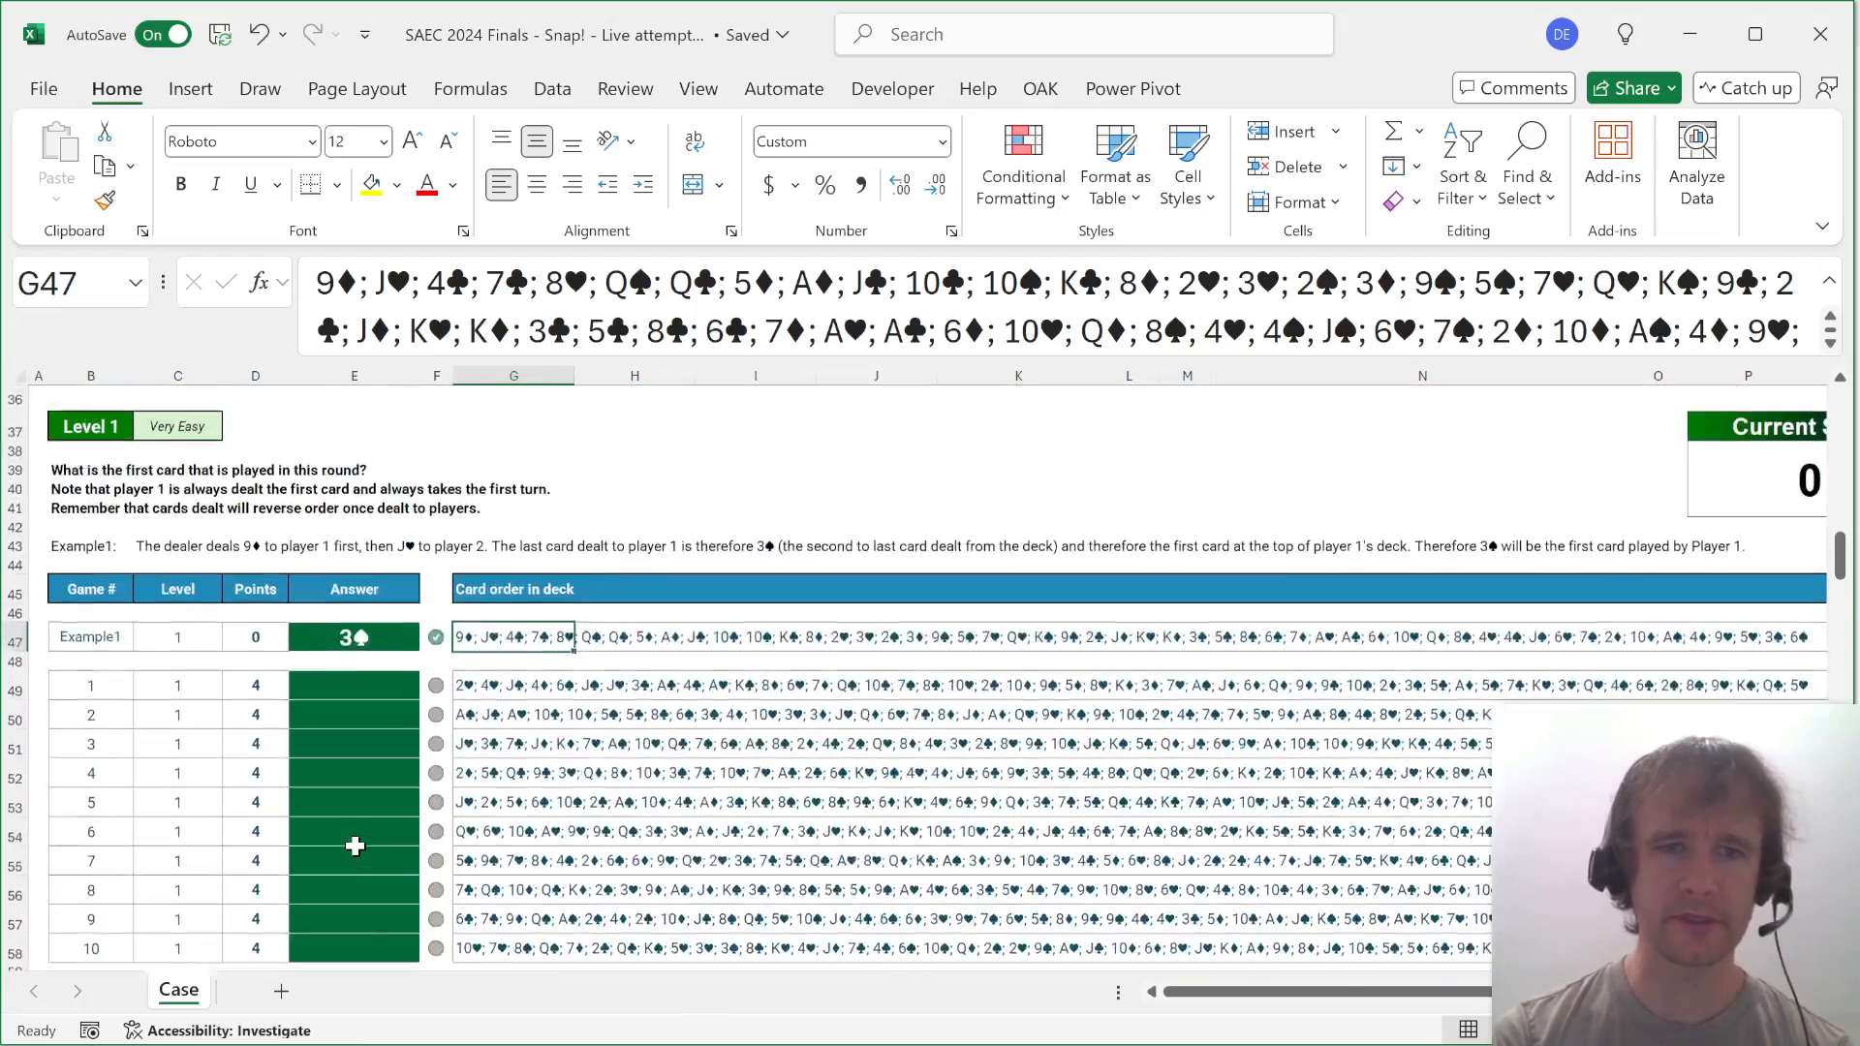
{"action": "scroll", "coordinate": [355, 846], "scroll_direction": "up", "scroll_amount": 2}
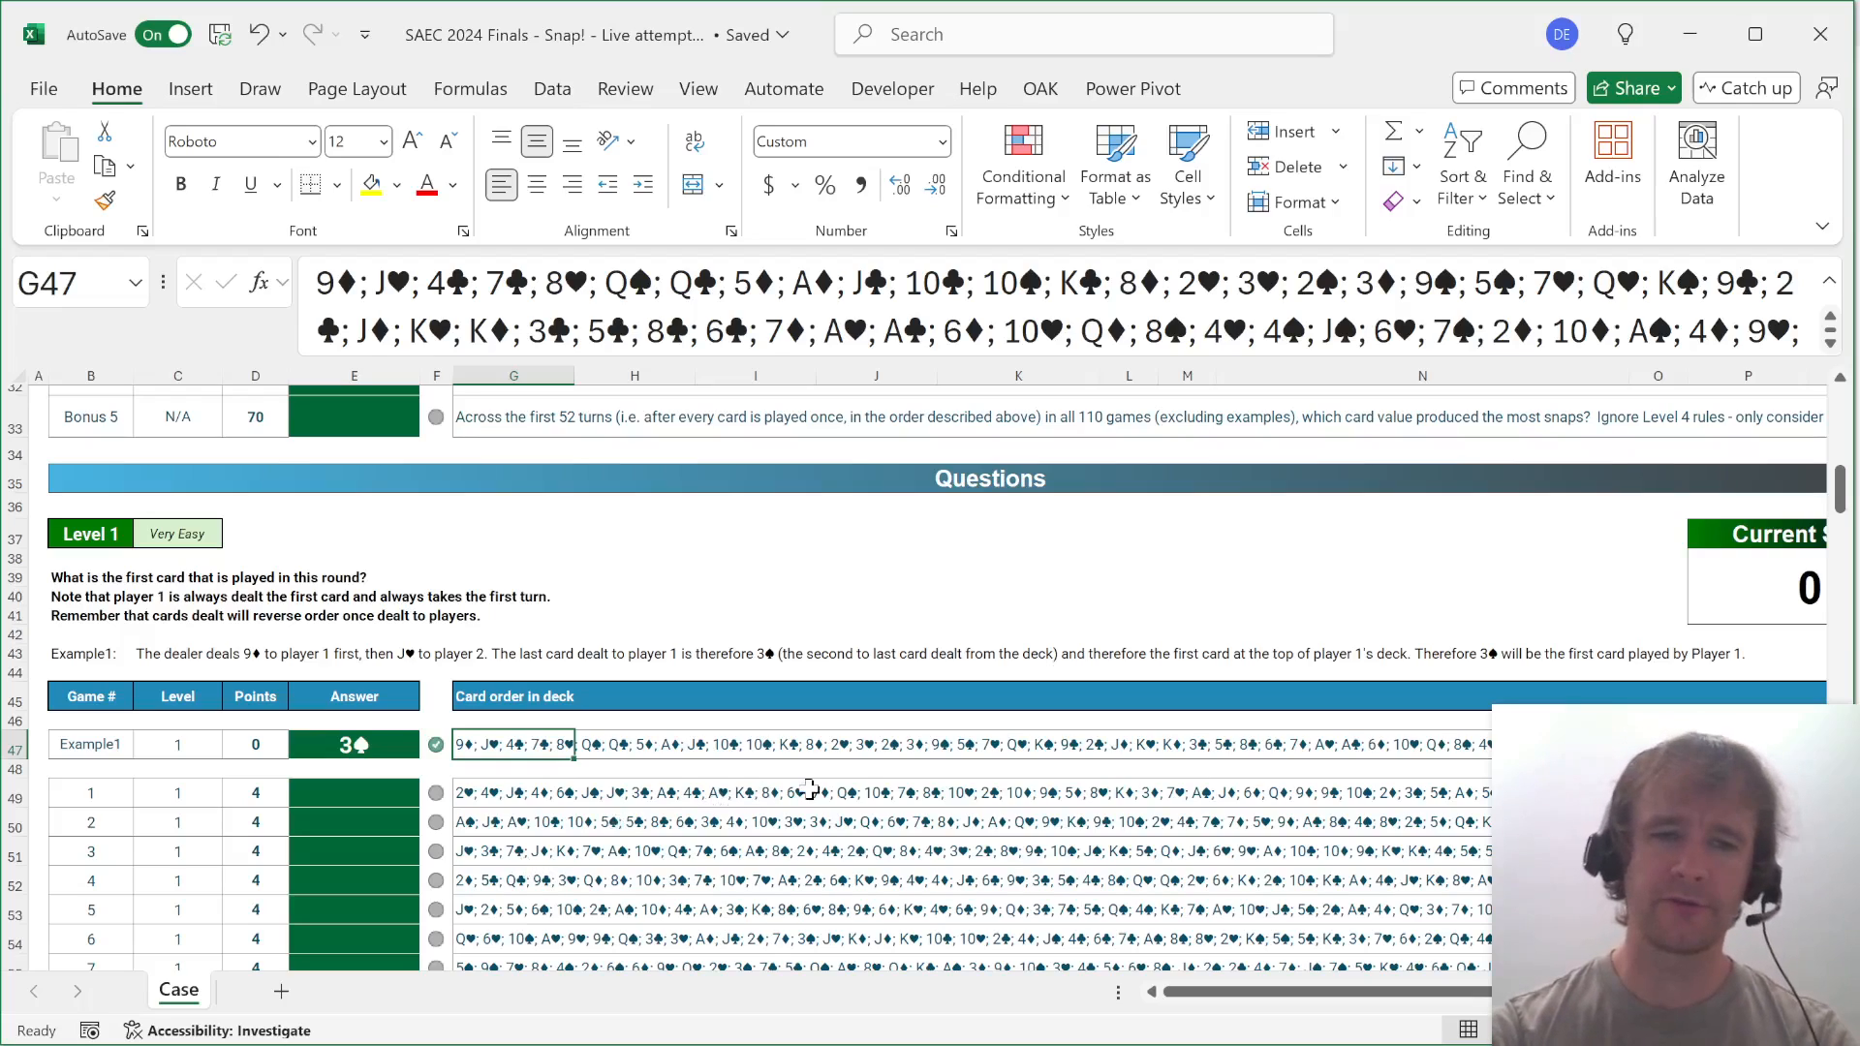
Check how the game 1 row is laid out across the Level 1 table.
{"action": "left_click", "coordinate": [358, 791]}
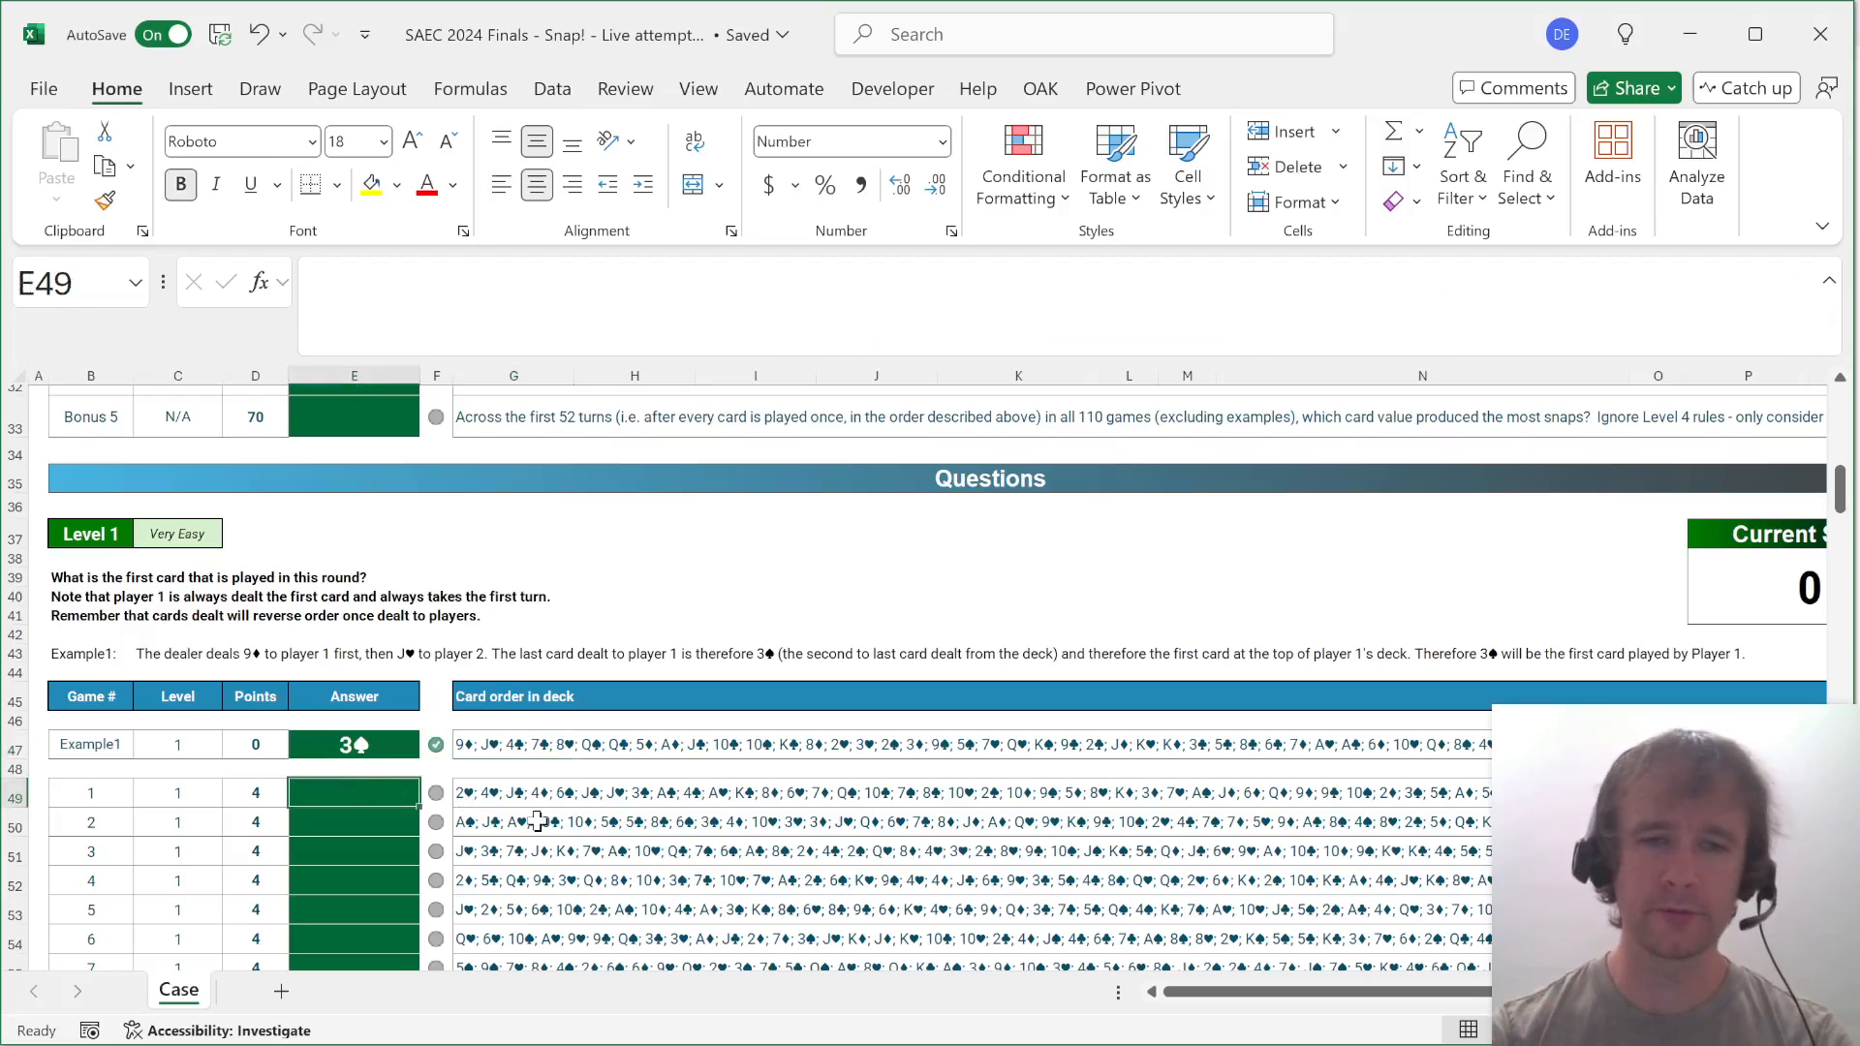
{"action": "key", "text": "shift+space"}
{"action": "key", "text": "Left"}
{"action": "key", "text": "Right"}
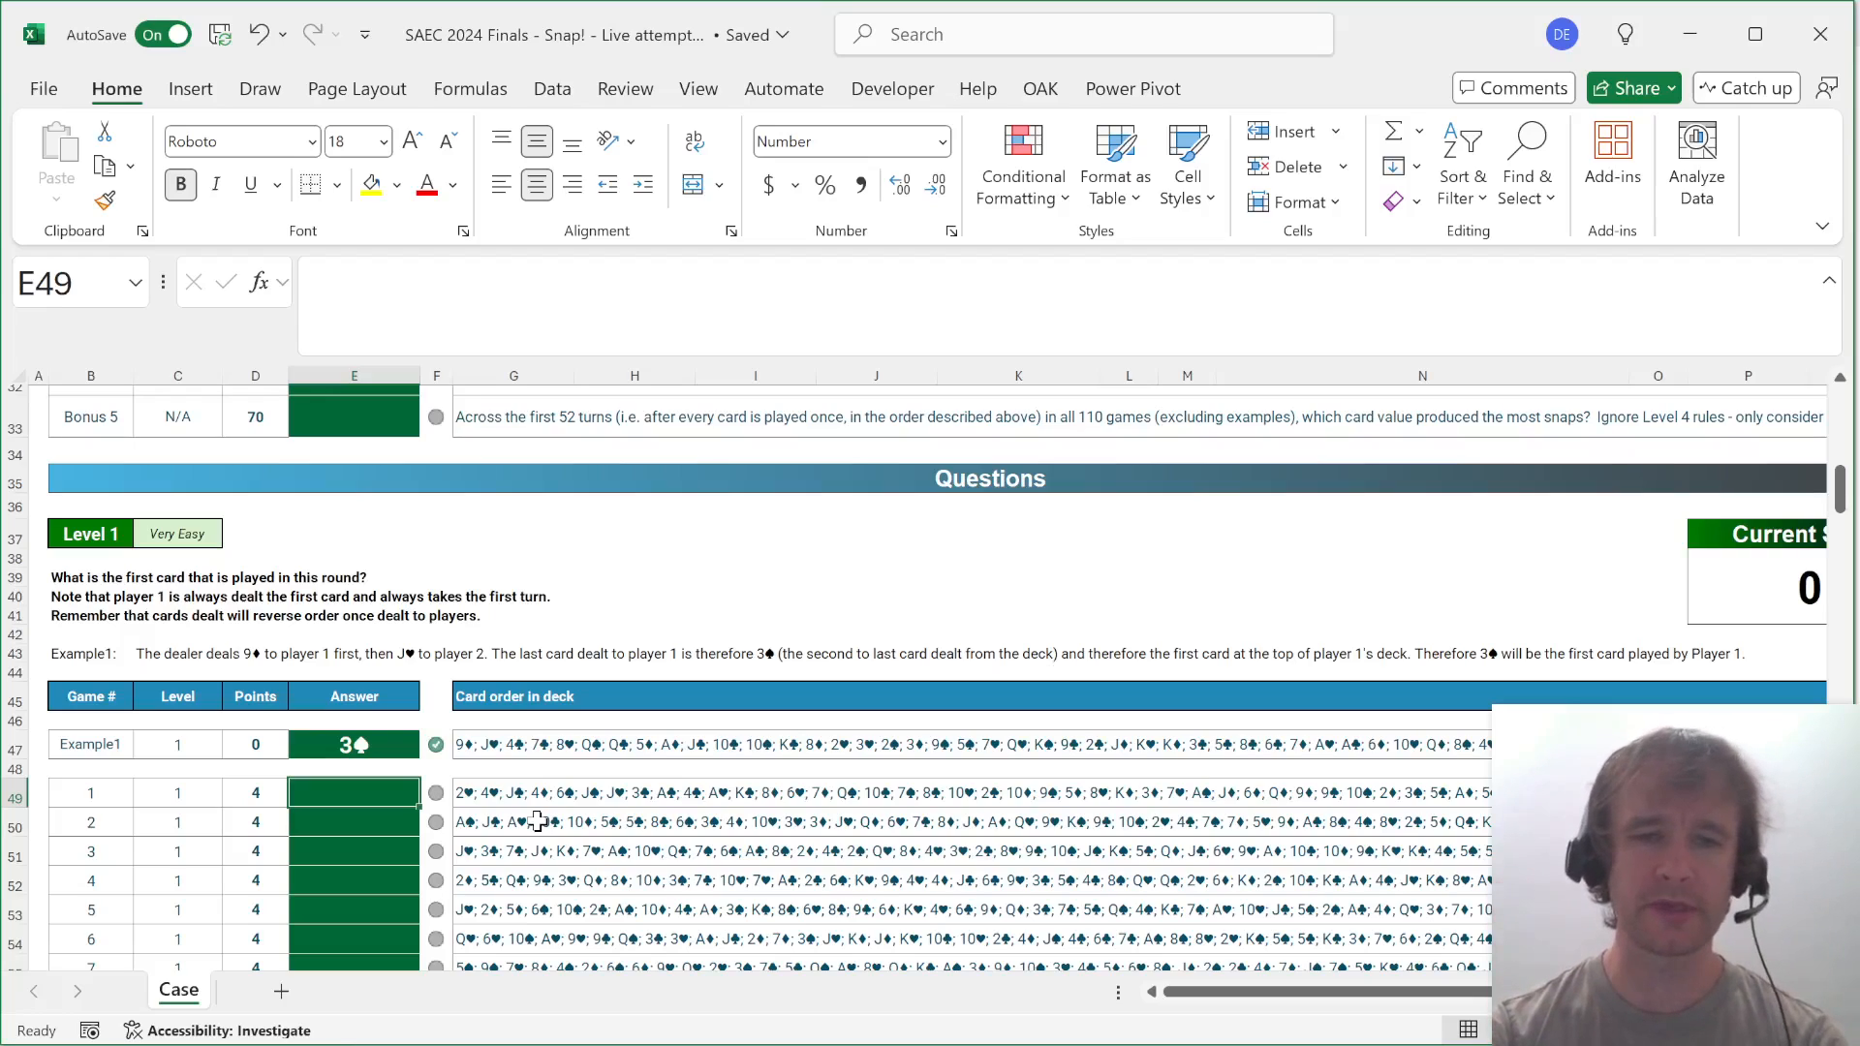
{"action": "left_click", "coordinate": [789, 797]}
{"action": "key", "text": "Right"}
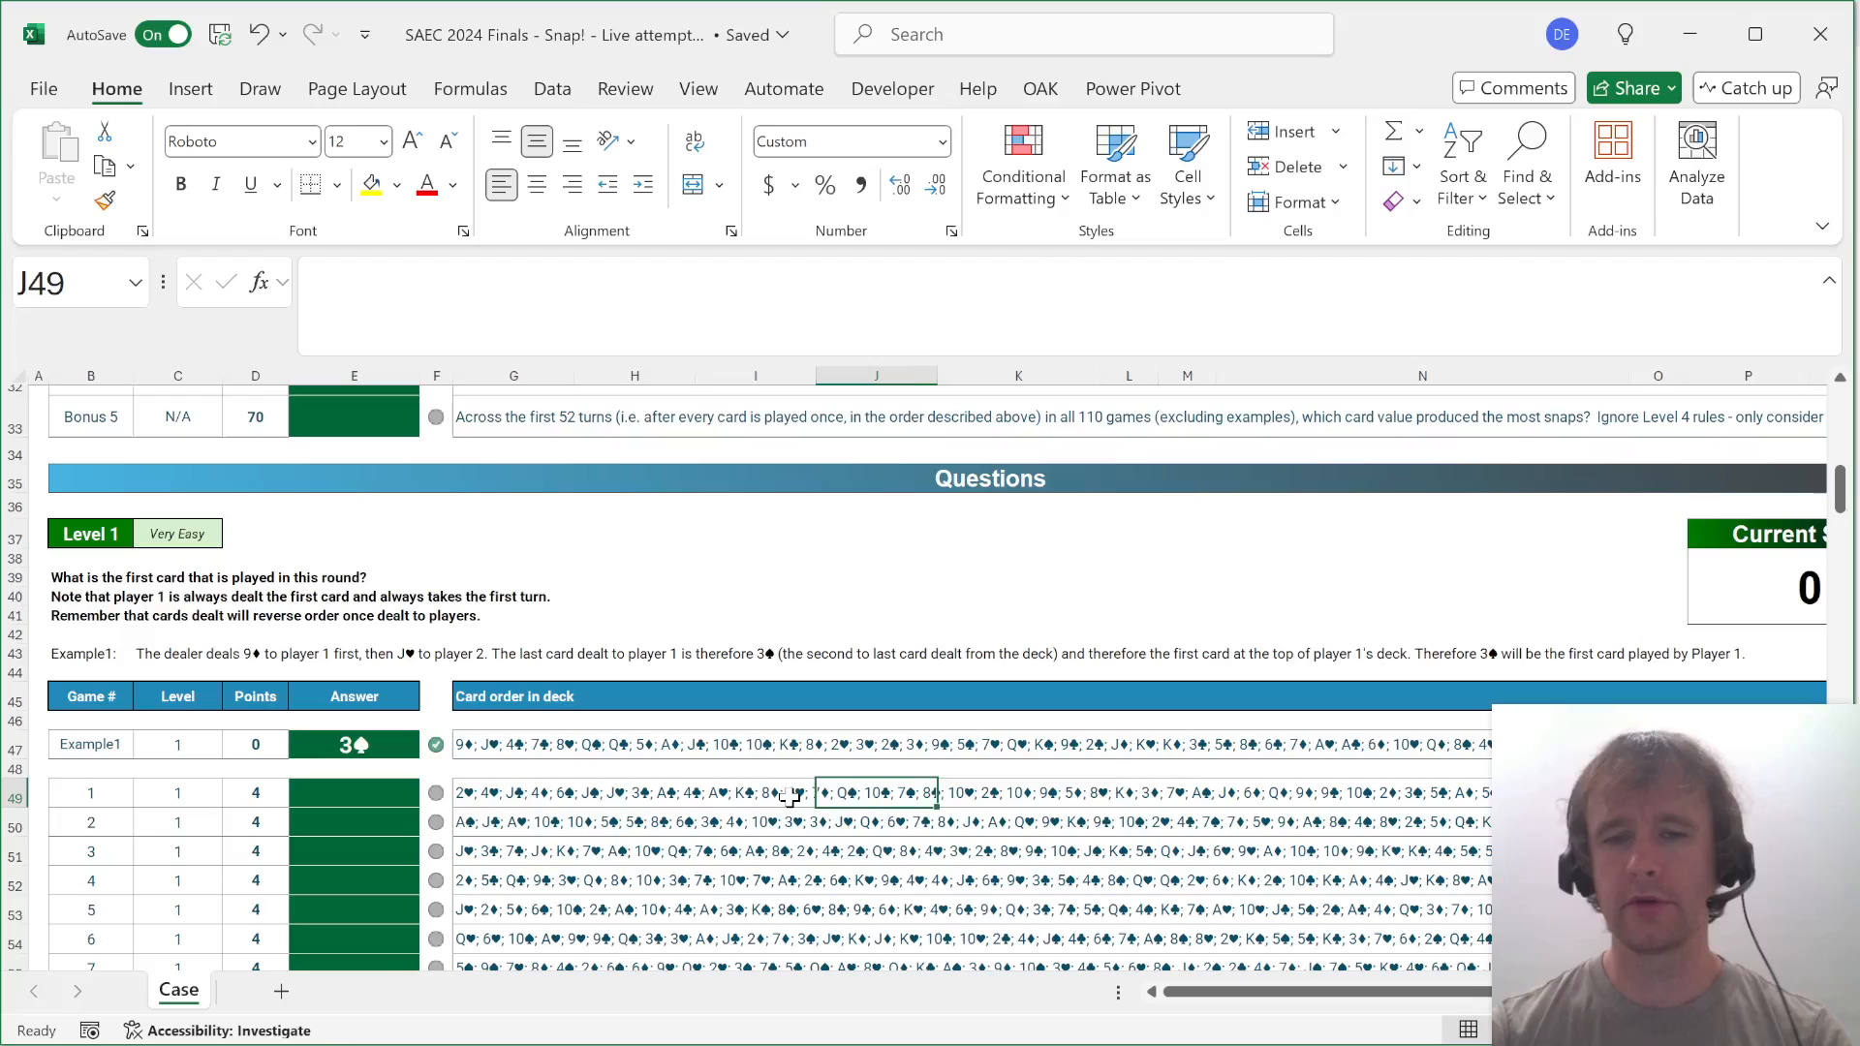
{"action": "key", "text": "ctrl+Right"}
{"action": "key", "text": "ctrl+Left"}
{"action": "key", "text": "ctrl+Left"}
{"action": "key", "text": "ctrl+Left"}
{"action": "key", "text": "ctrl+Left"}
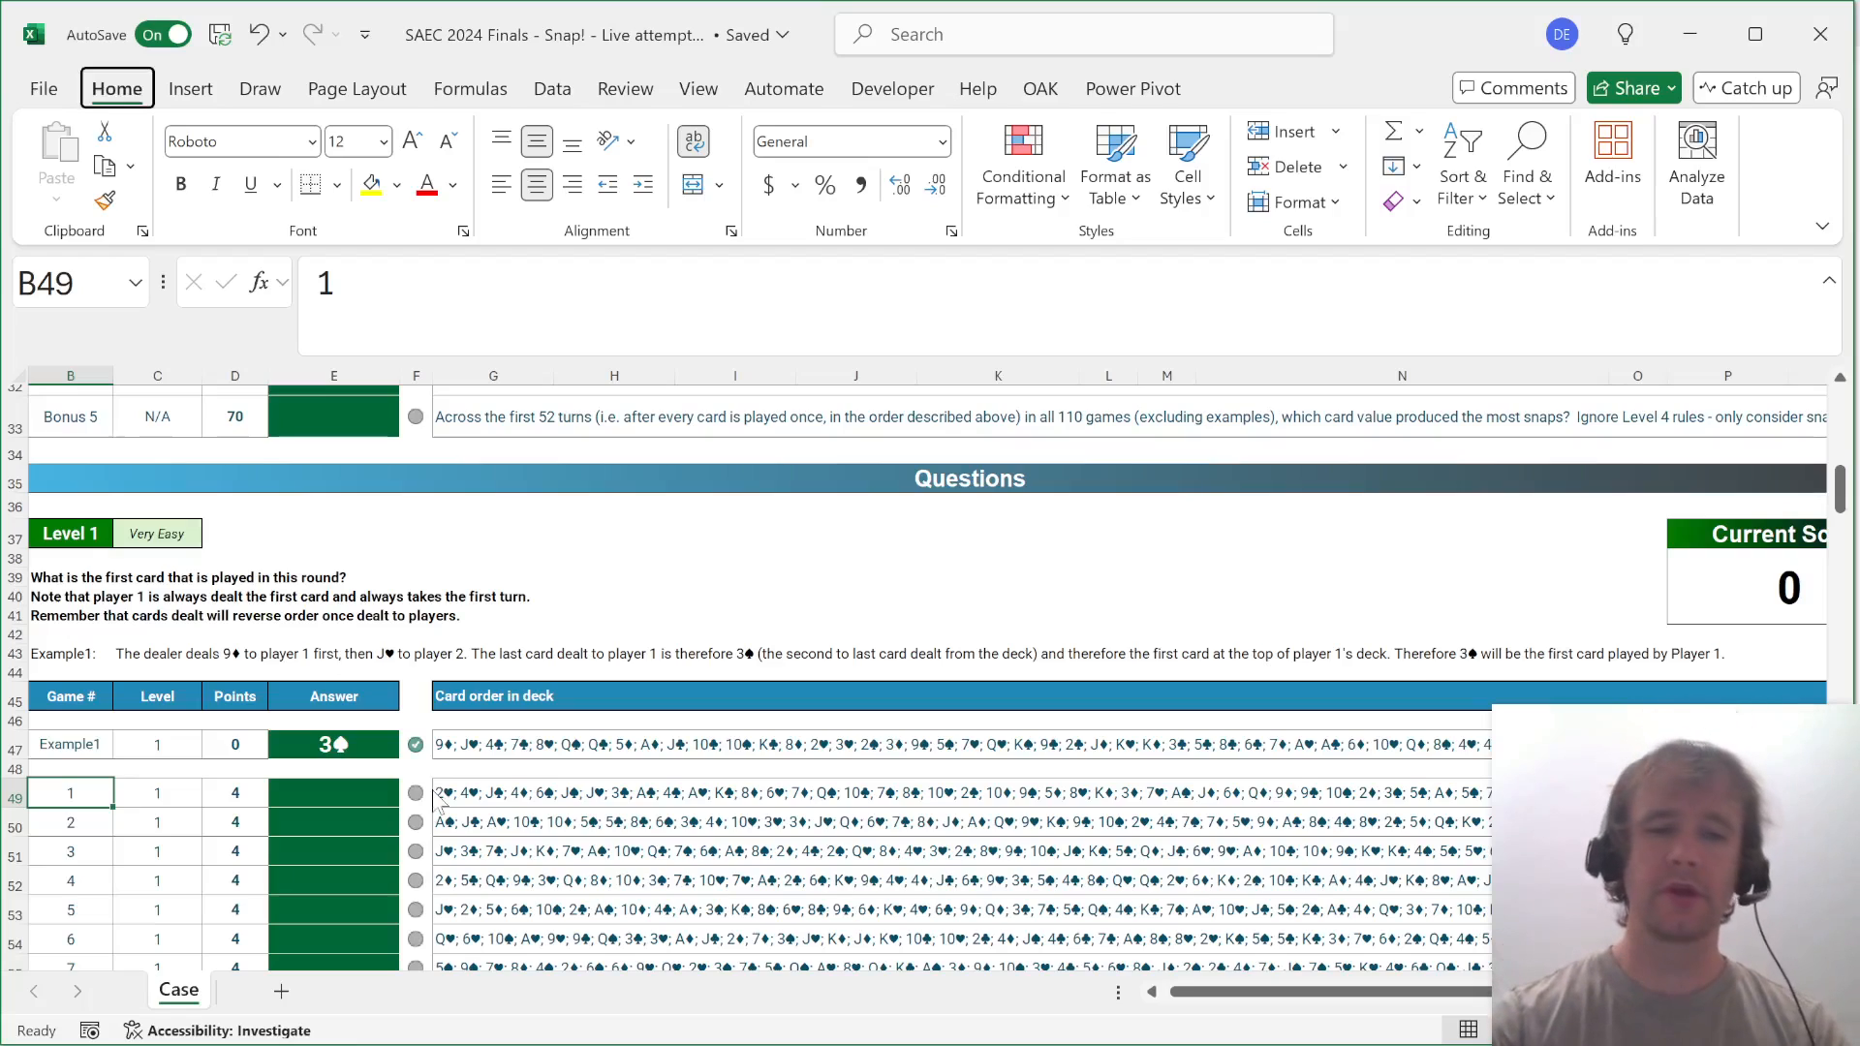
Add a new worksheet named Model before the Case sheet and return to the Case sheet.
{"action": "key", "text": "shift+F11"}
{"action": "double_click", "coordinate": [207, 997]}
{"action": "type", "text": "Model"}
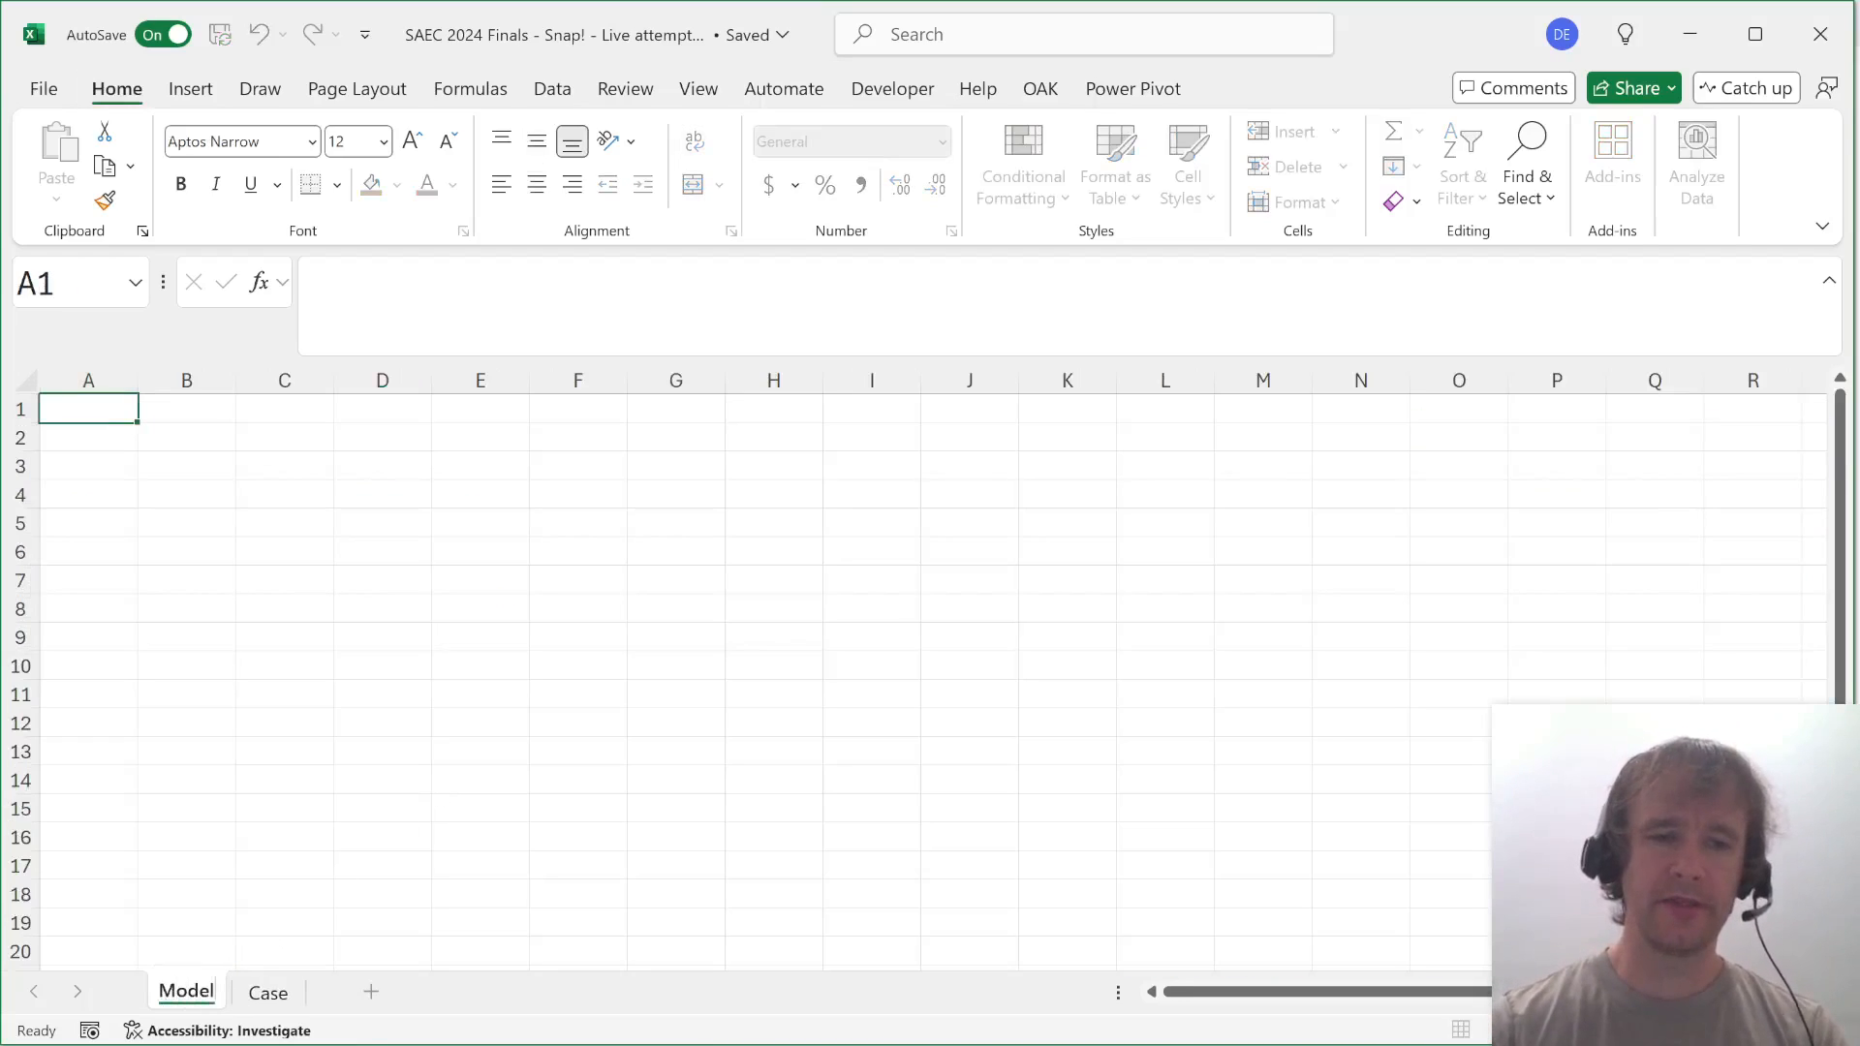
{"action": "key", "text": "Return"}
{"action": "key", "text": "ctrl+Page_Down"}
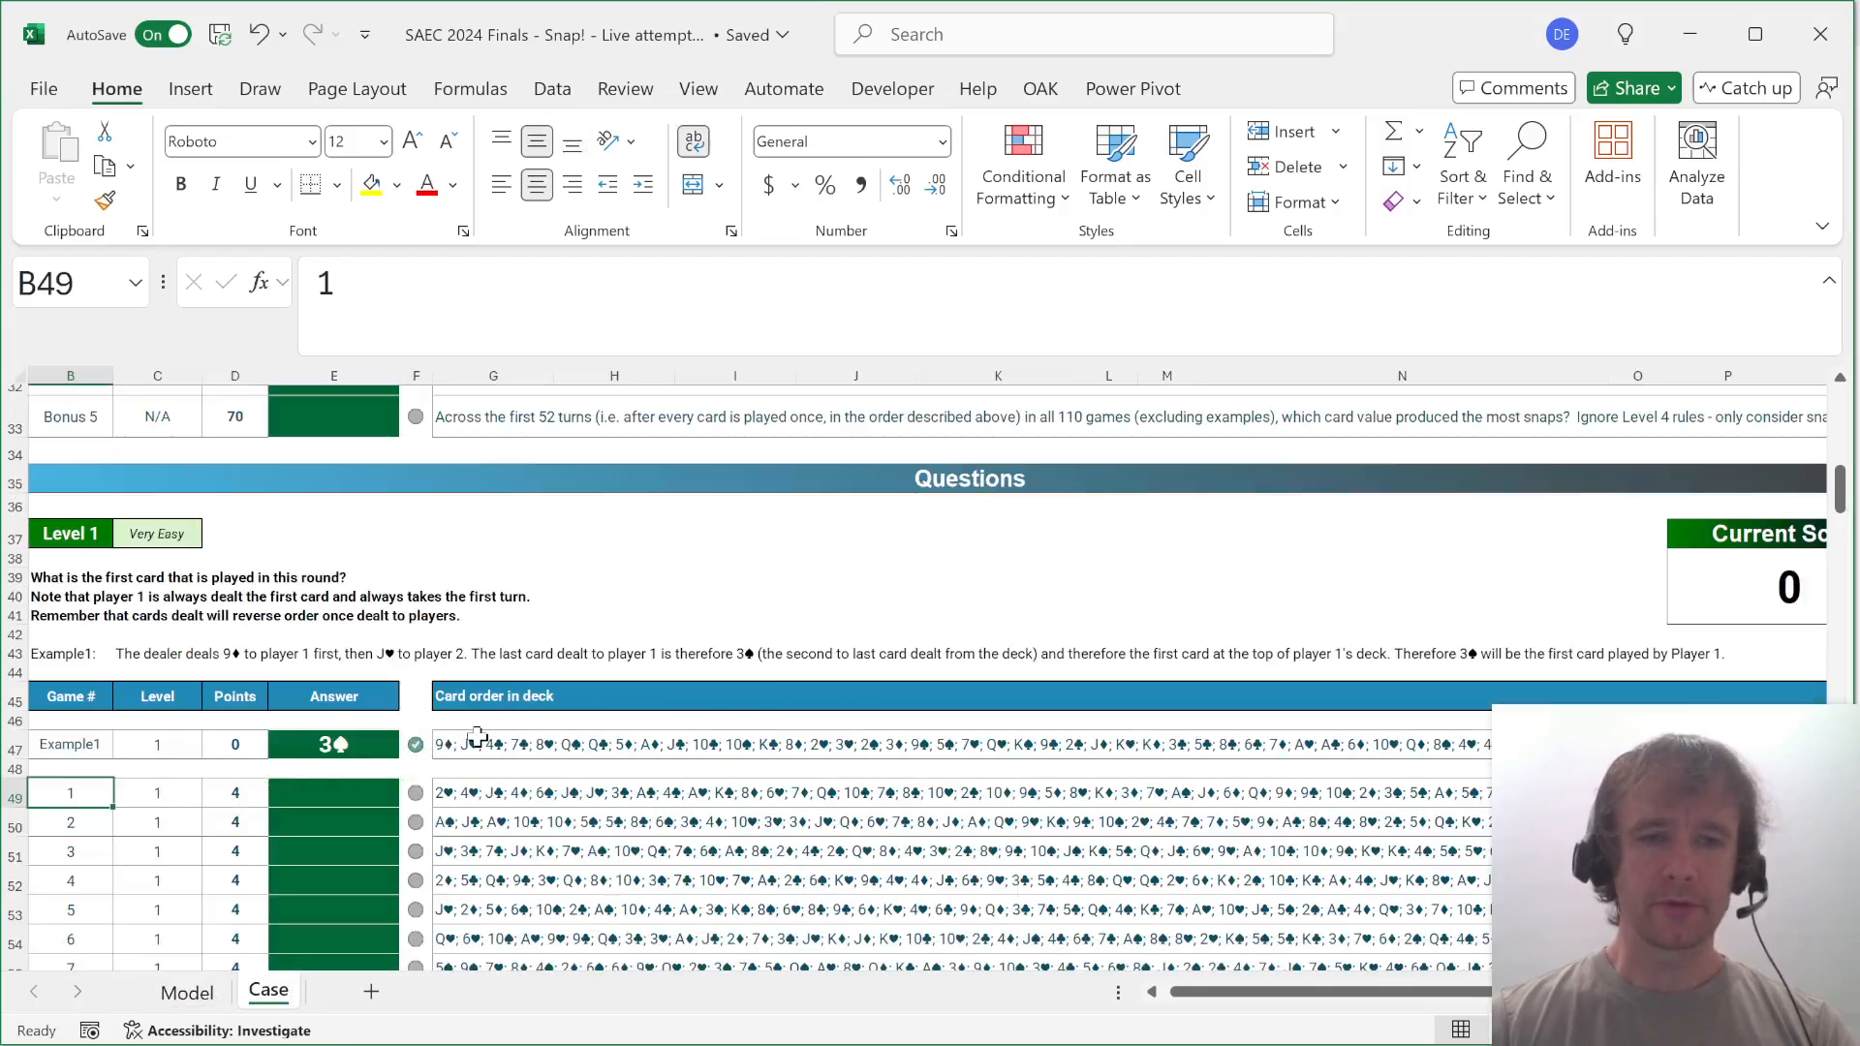
Examine the Level 1 deck entries in column G, from Example1 through game 10.
{"action": "left_click_drag", "start_coordinate": [446, 746], "coordinate": [444, 935]}
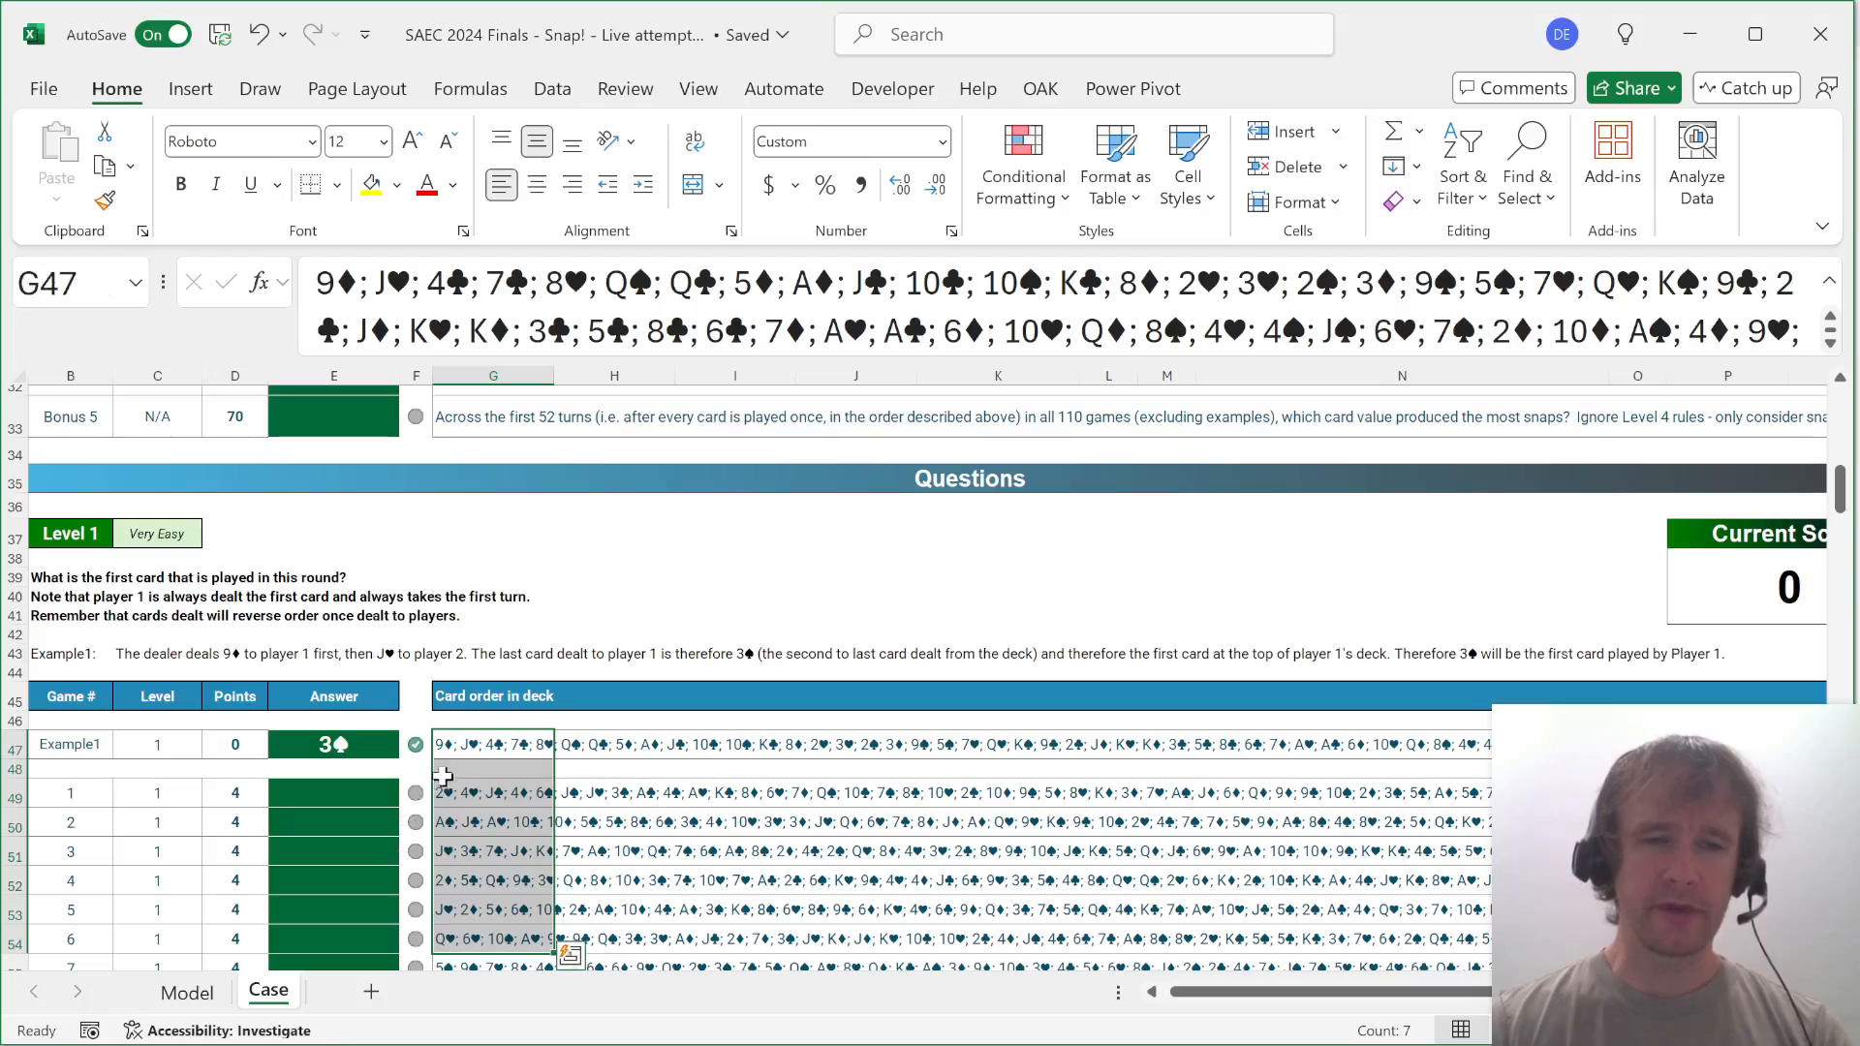
{"action": "left_click", "coordinate": [460, 743]}
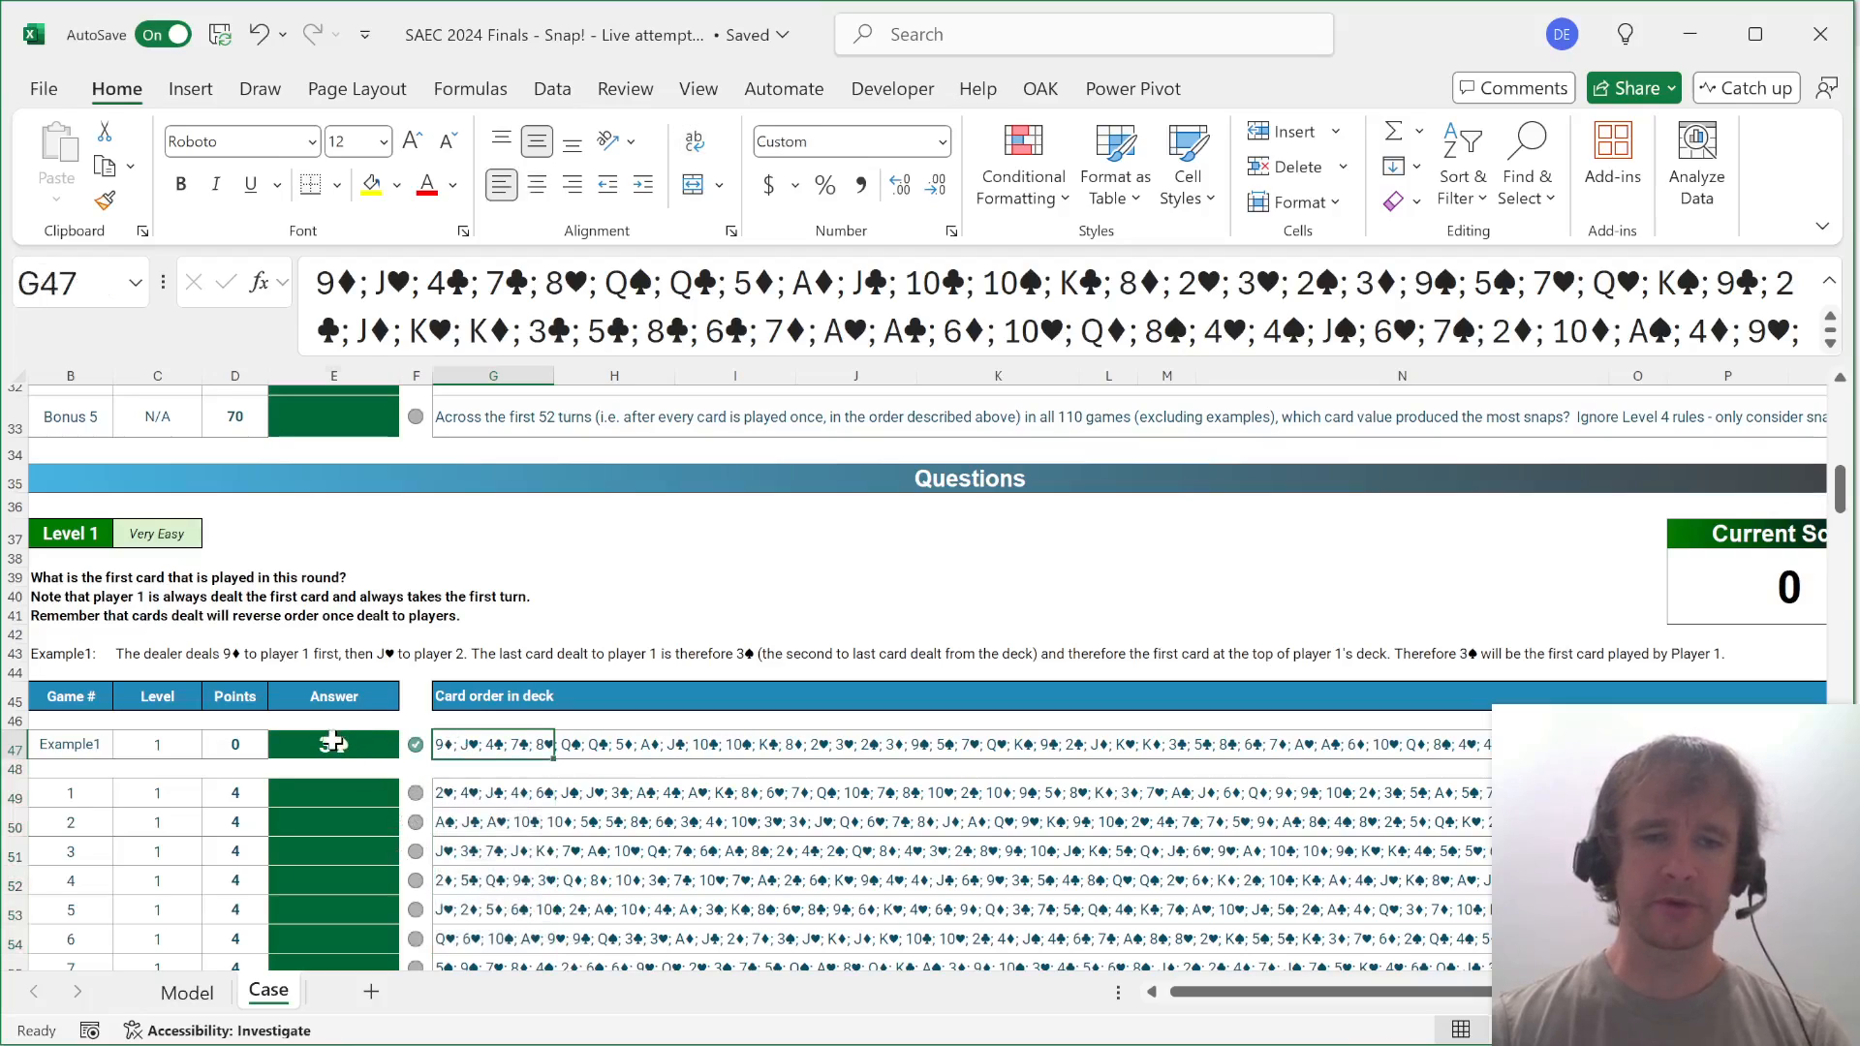
{"action": "key", "text": "Left"}
{"action": "key", "text": "Left"}
{"action": "left_click", "coordinate": [465, 796]}
{"action": "key", "text": "ctrl+shift+Down"}
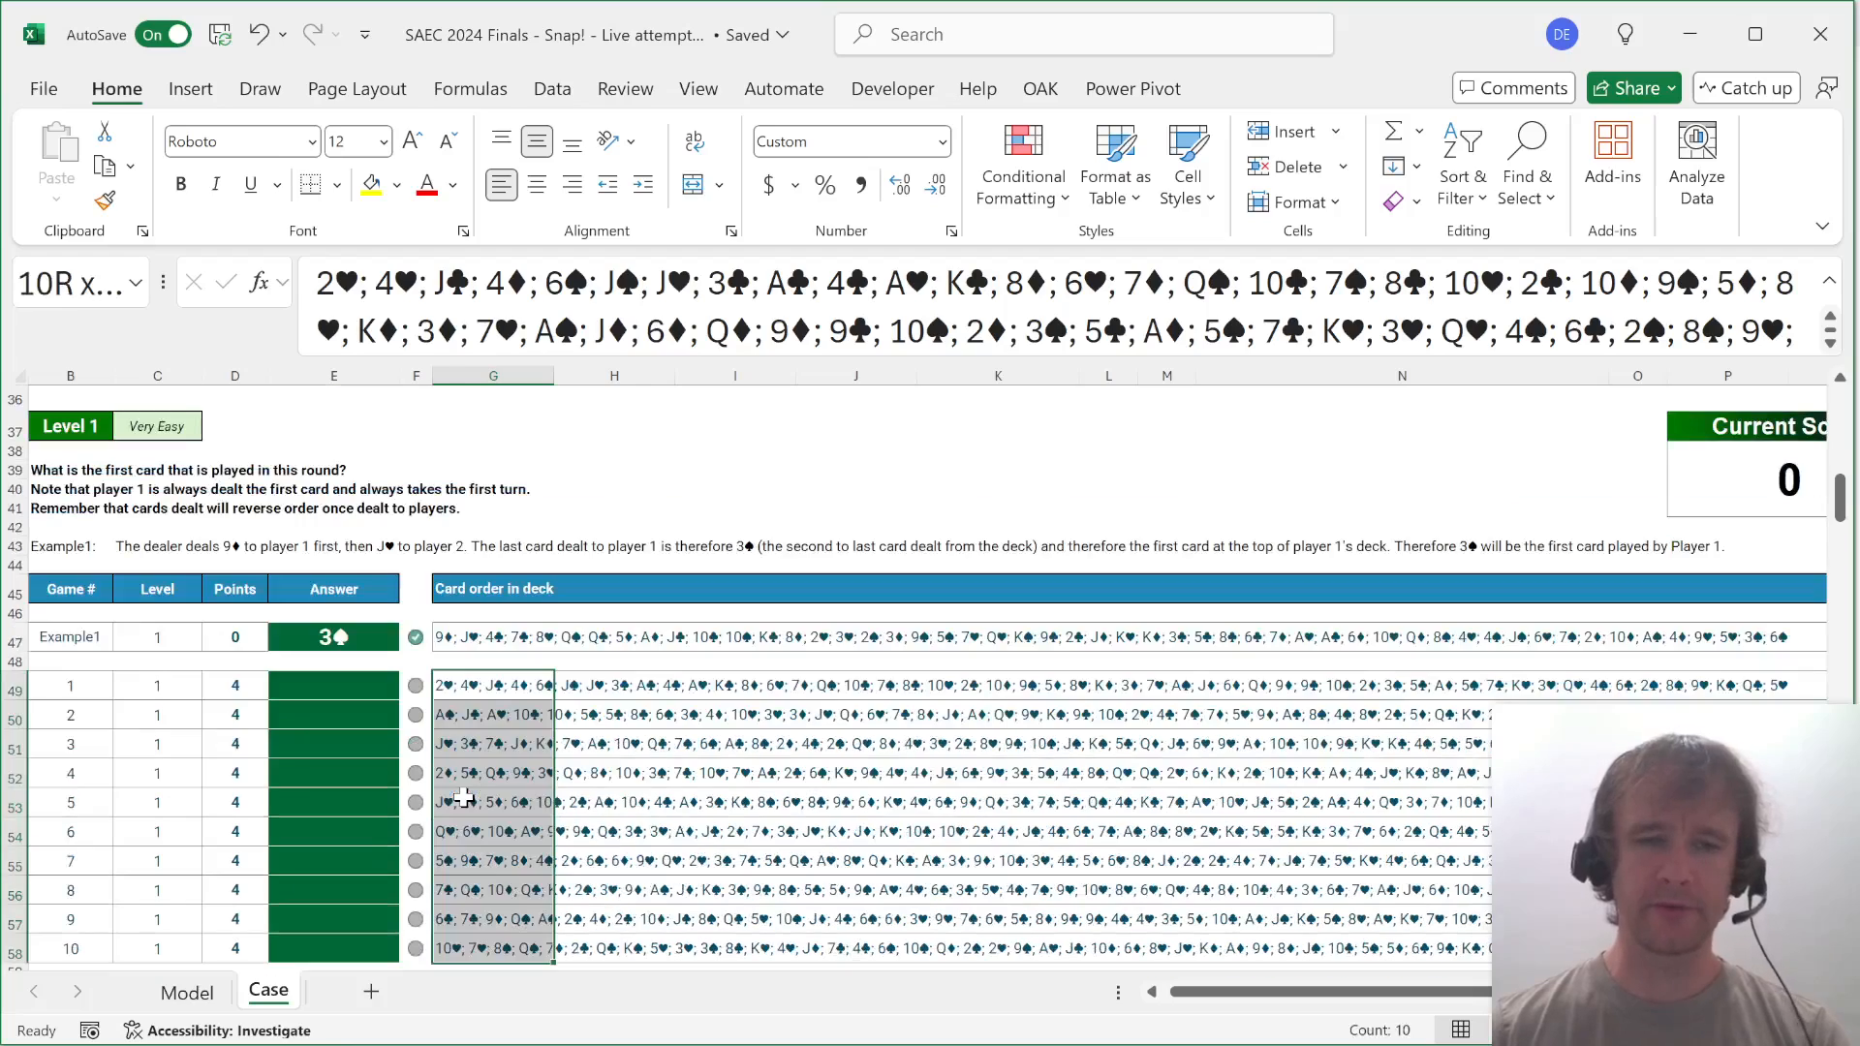
{"action": "key", "text": "Left"}
{"action": "key", "text": "Left"}
{"action": "key", "text": "Left"}
{"action": "key", "text": "Left"}
{"action": "key", "text": "Left"}
{"action": "key", "text": "Left"}
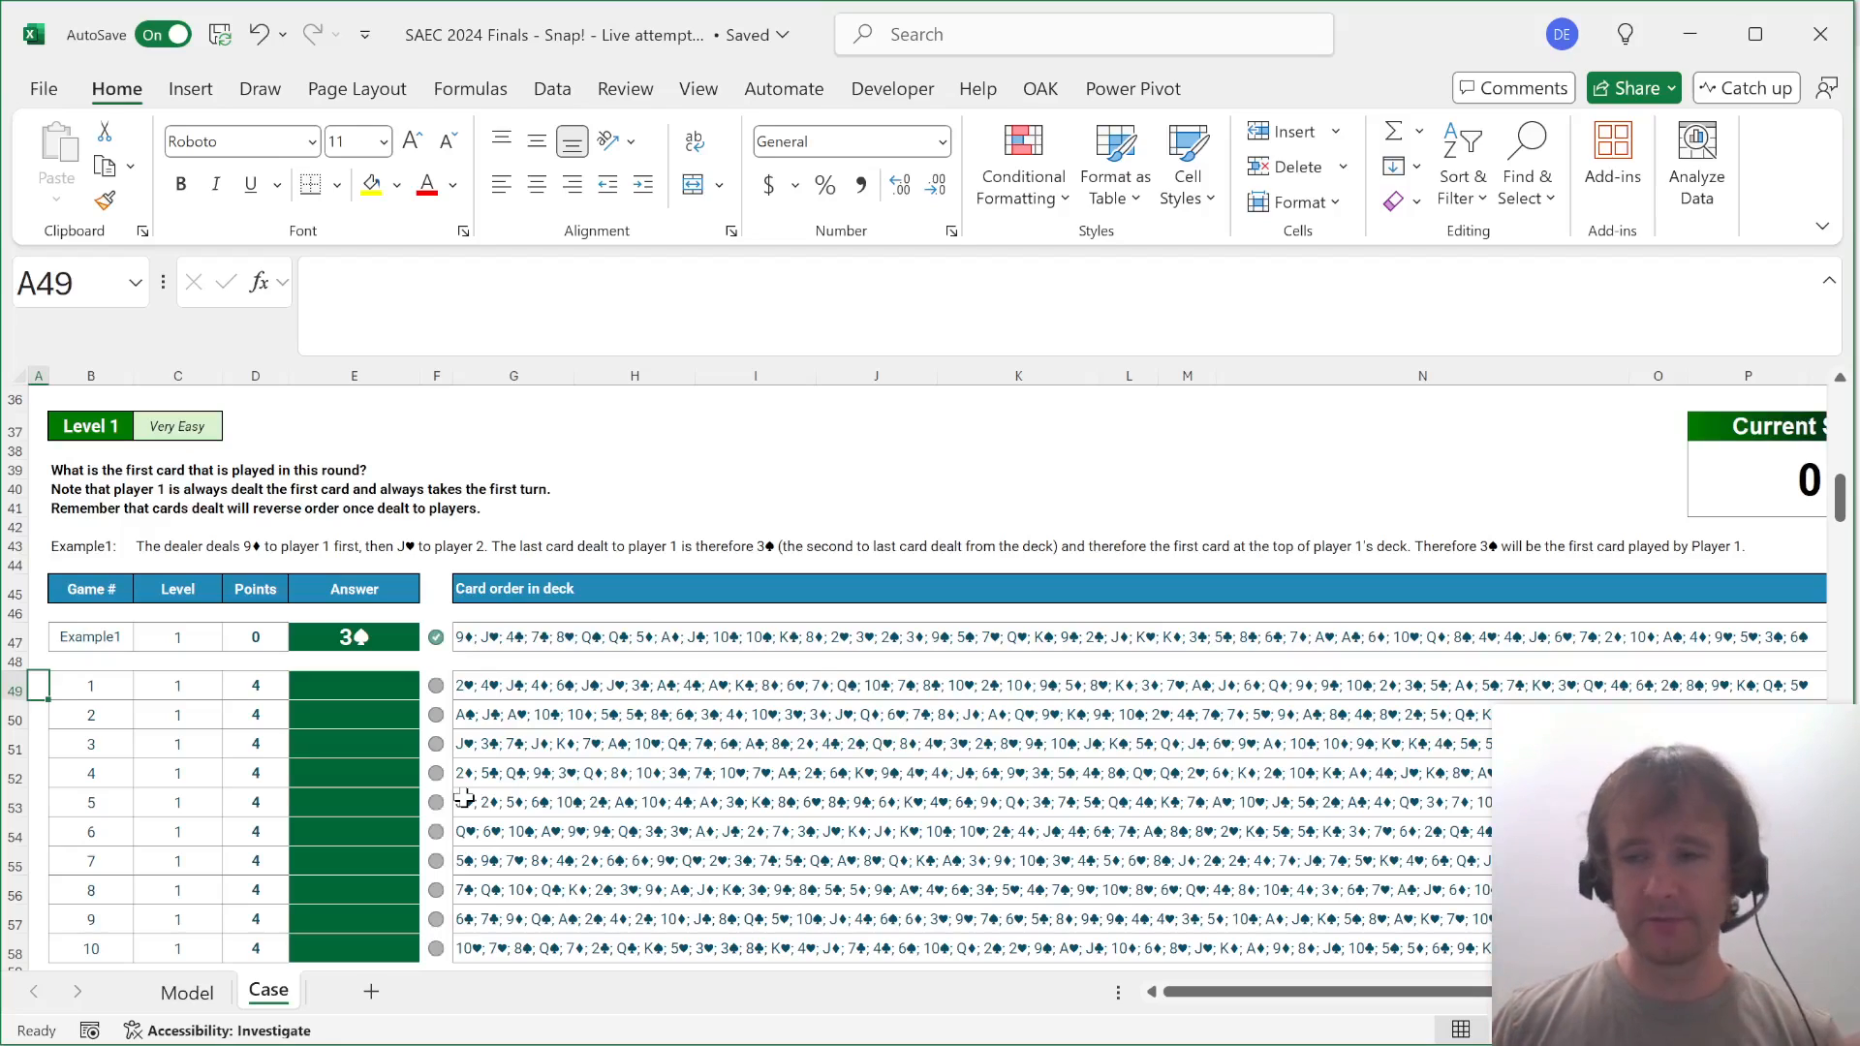
Compare the Example1 deck in G47 with the game 1 deck in G49.
{"action": "left_click", "coordinate": [355, 686]}
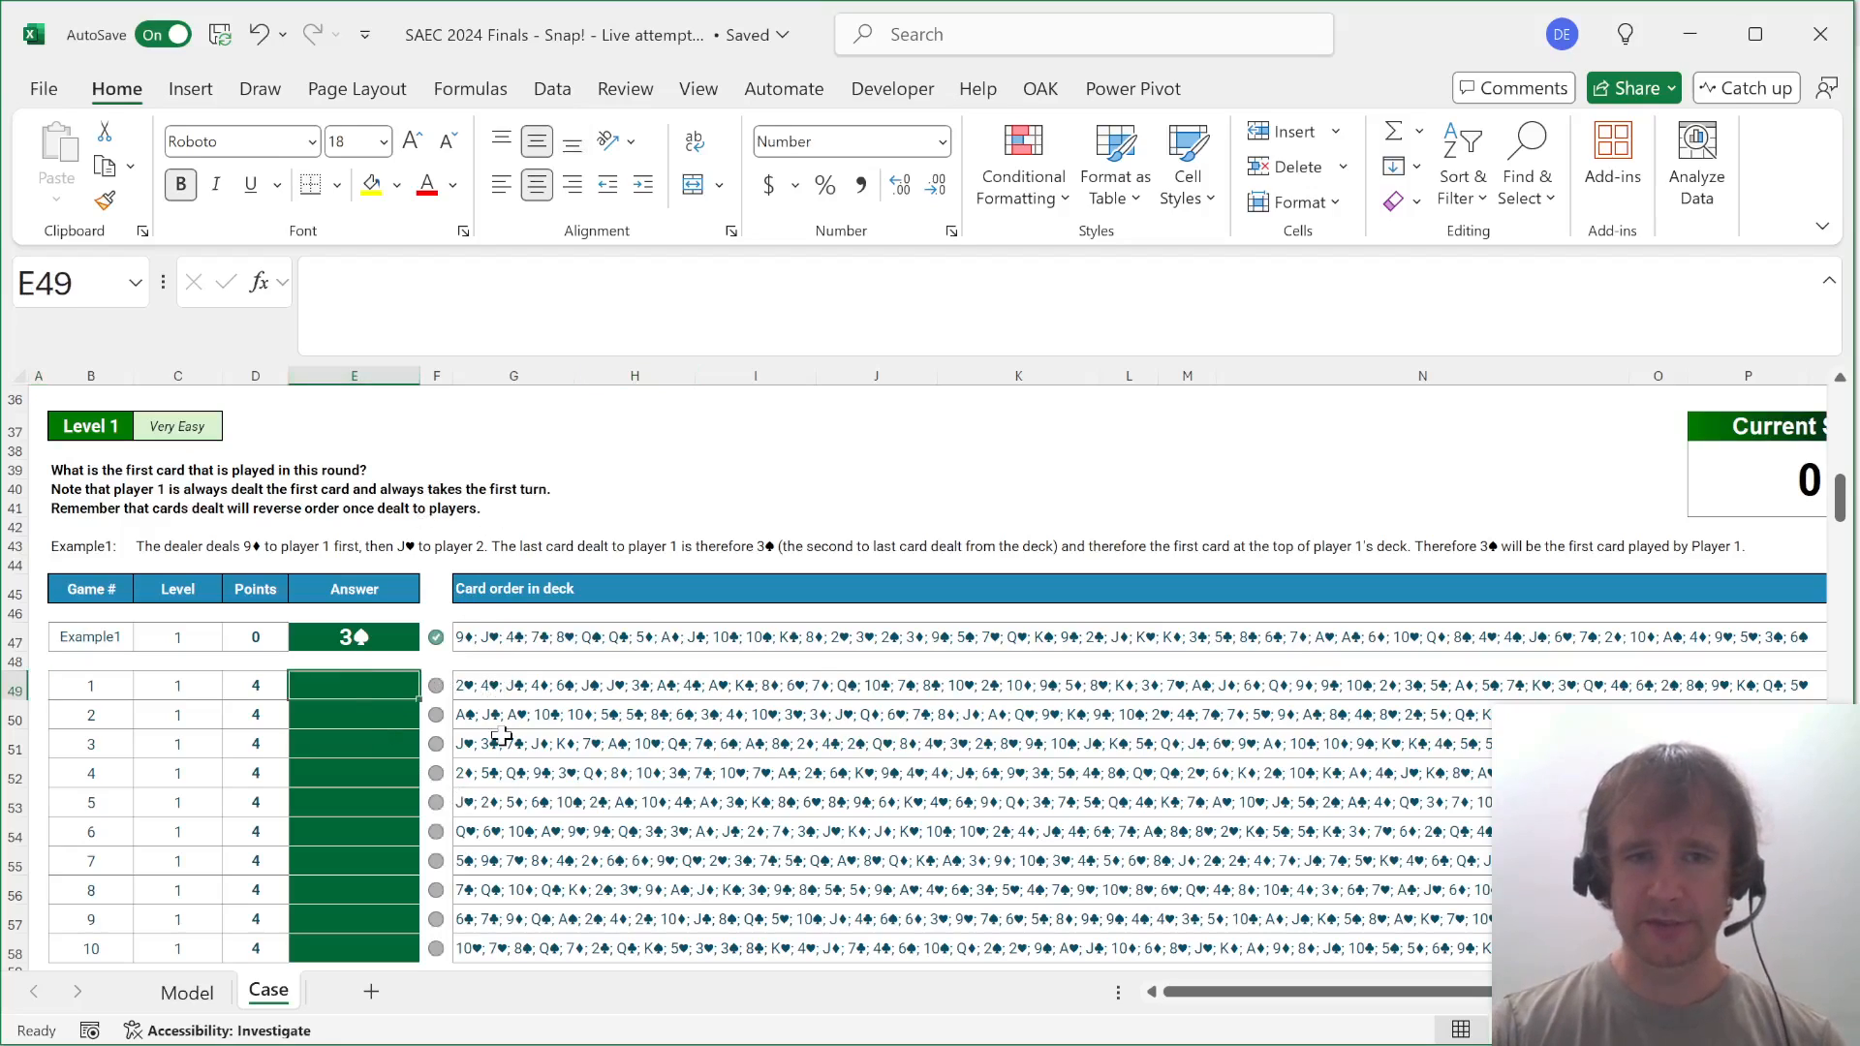
{"action": "left_click", "coordinate": [463, 686]}
{"action": "left_click", "coordinate": [471, 639]}
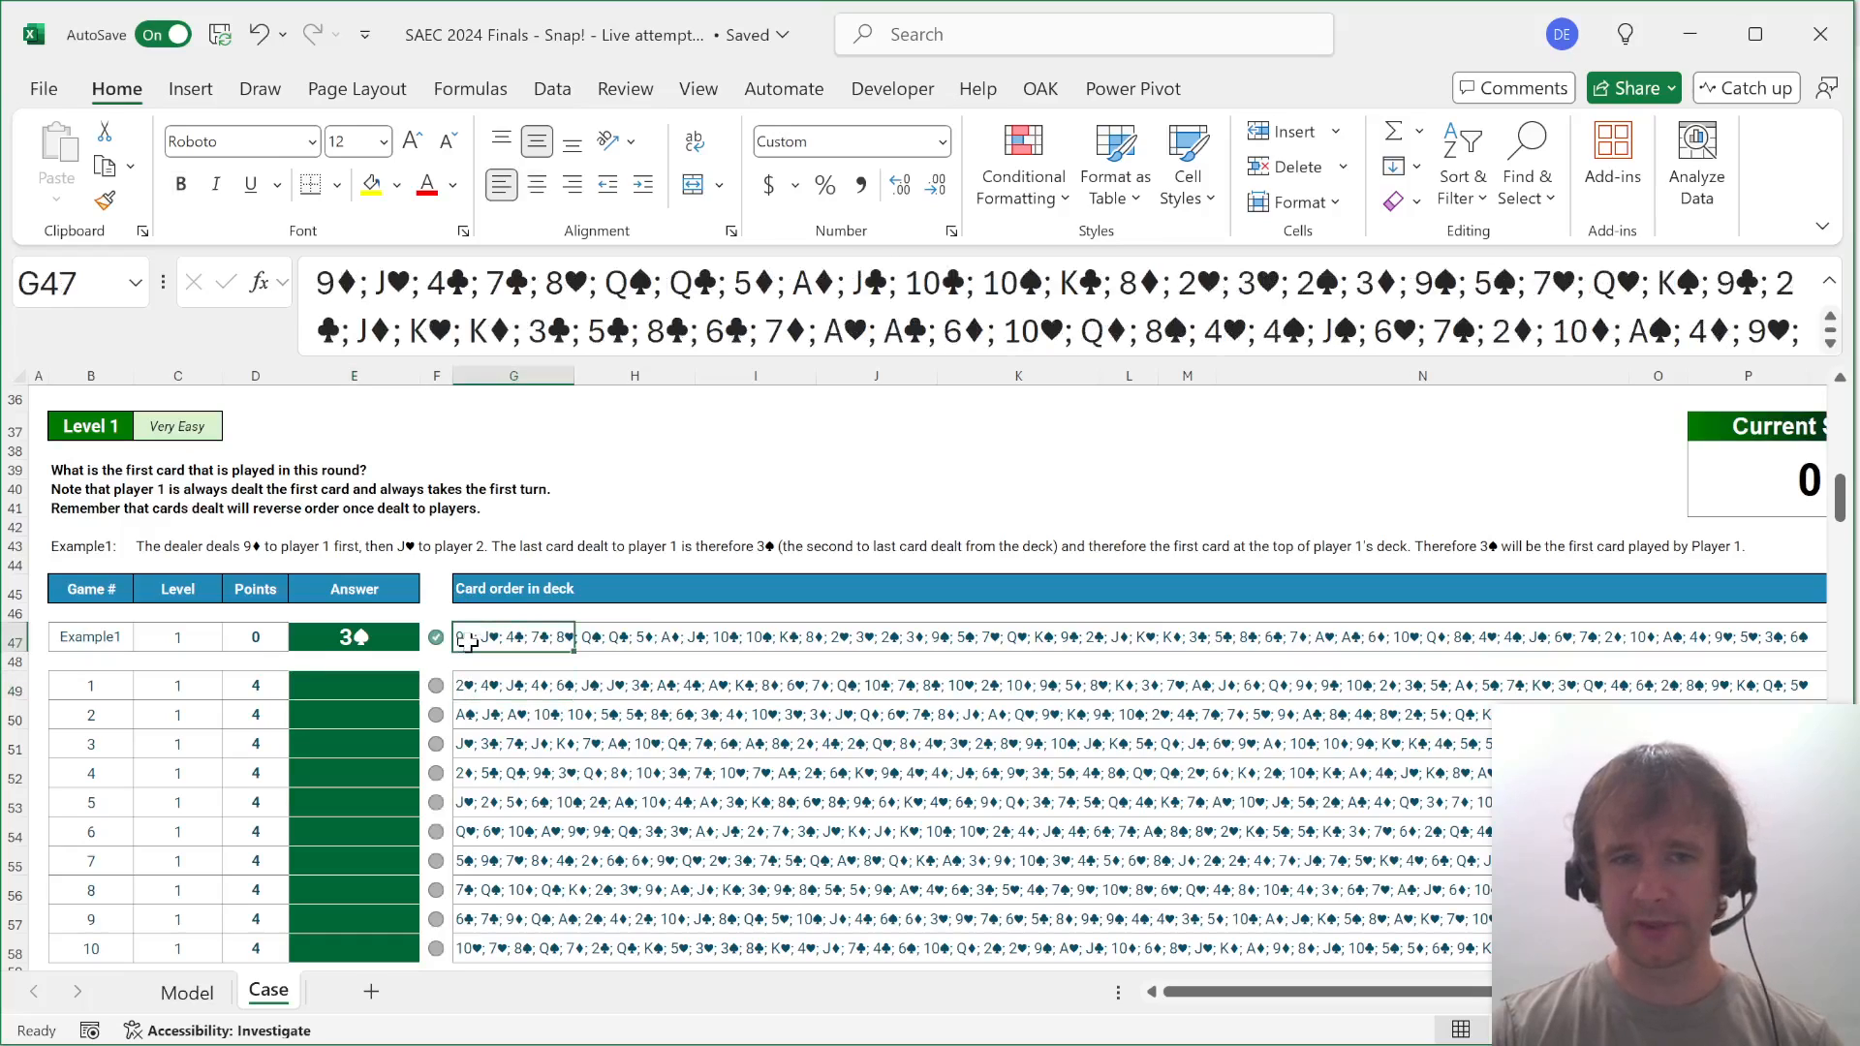
{"action": "left_click", "coordinate": [468, 690]}
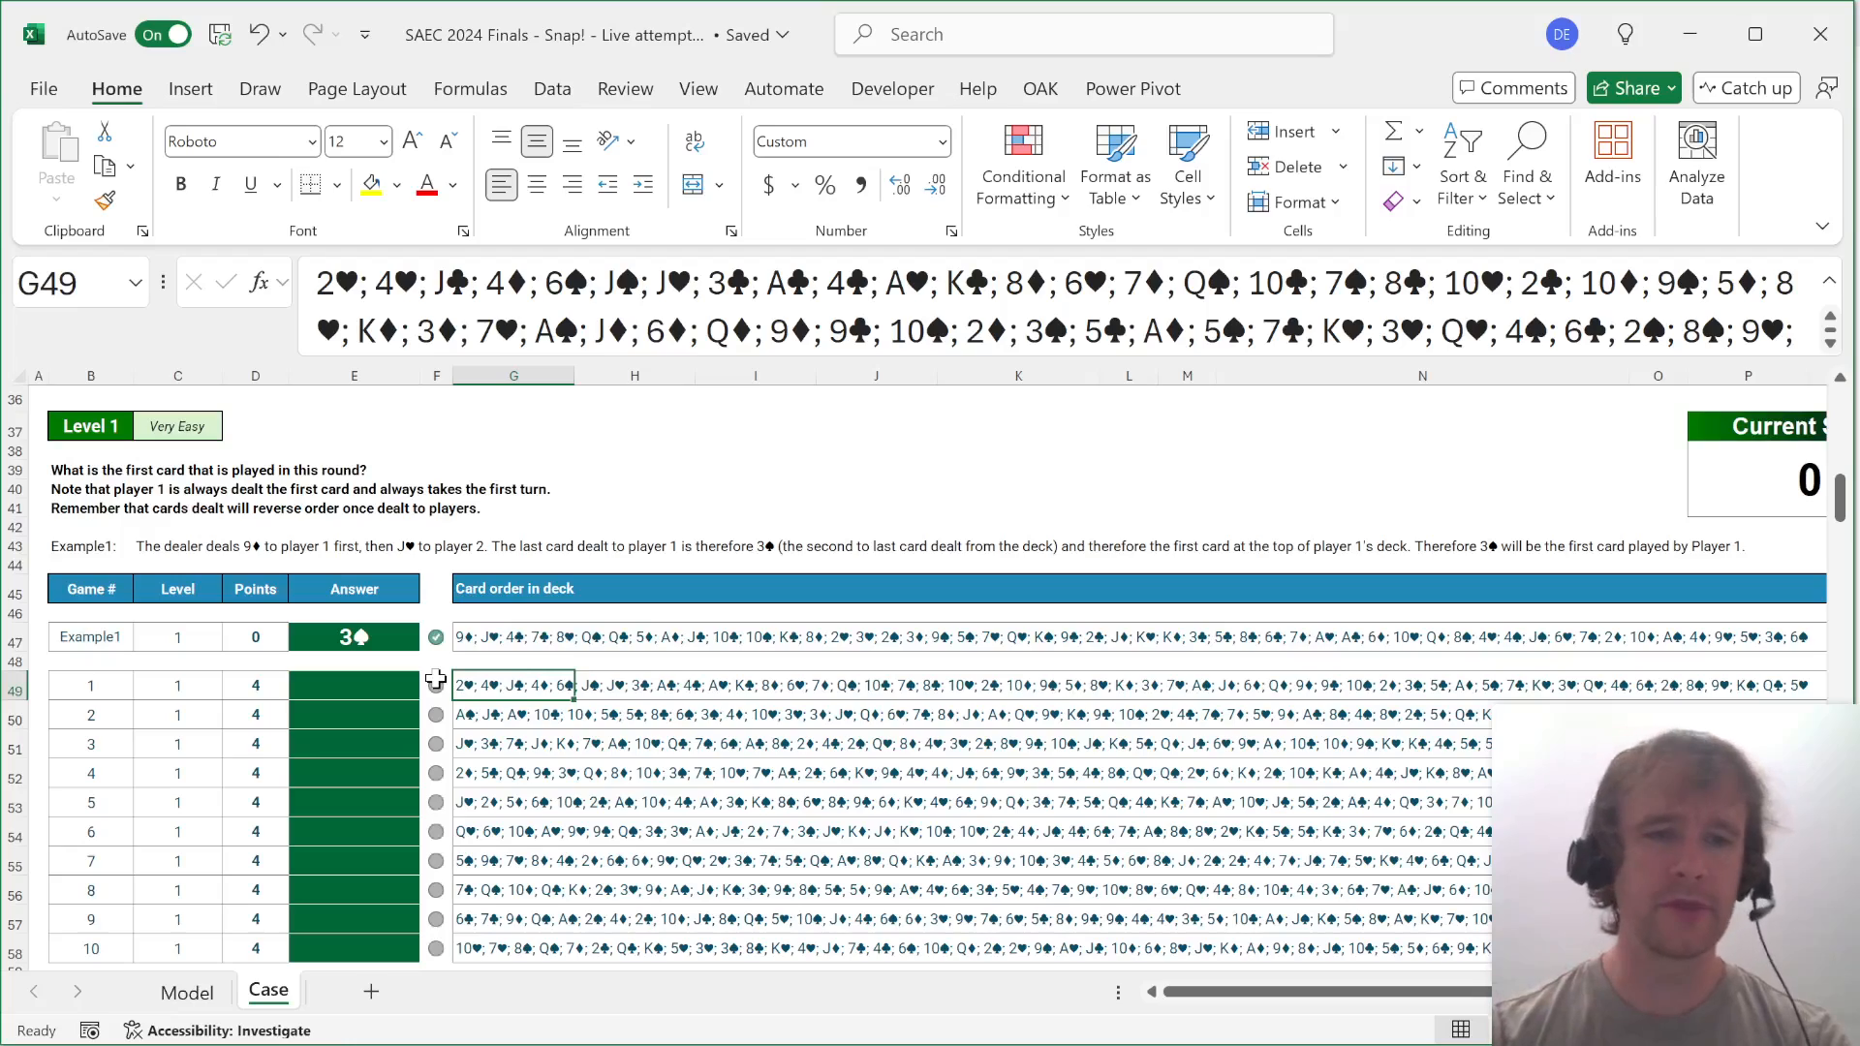
Copy the Example1 deck from G47 on the Case sheet and paste it as values into A1 of the Model sheet.
{"action": "key", "text": "Up"}
{"action": "key", "text": "Up"}
{"action": "key", "text": "ctrl+c"}
{"action": "key", "text": "ctrl+Page_Up"}
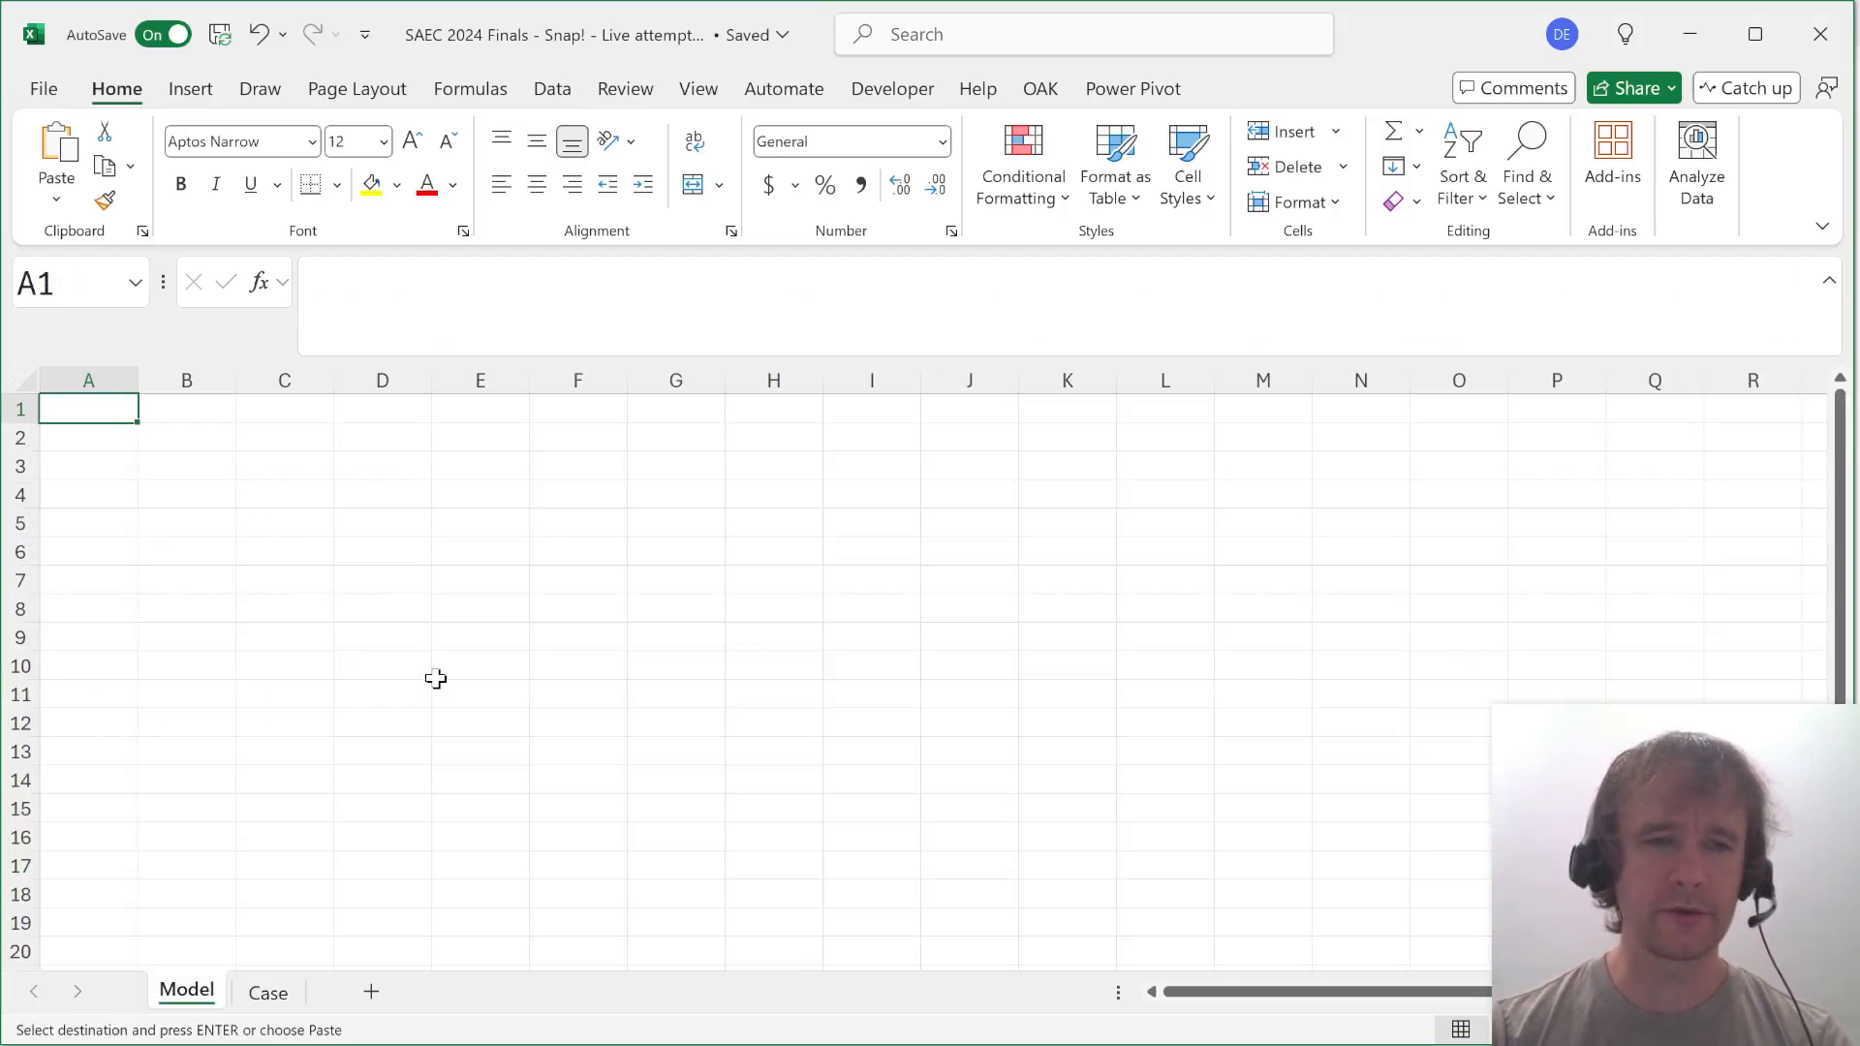
{"action": "key", "text": "alt"}
{"action": "key", "text": "e"}
{"action": "key", "text": "s"}
{"action": "key", "text": "v"}
{"action": "key", "text": "Return"}
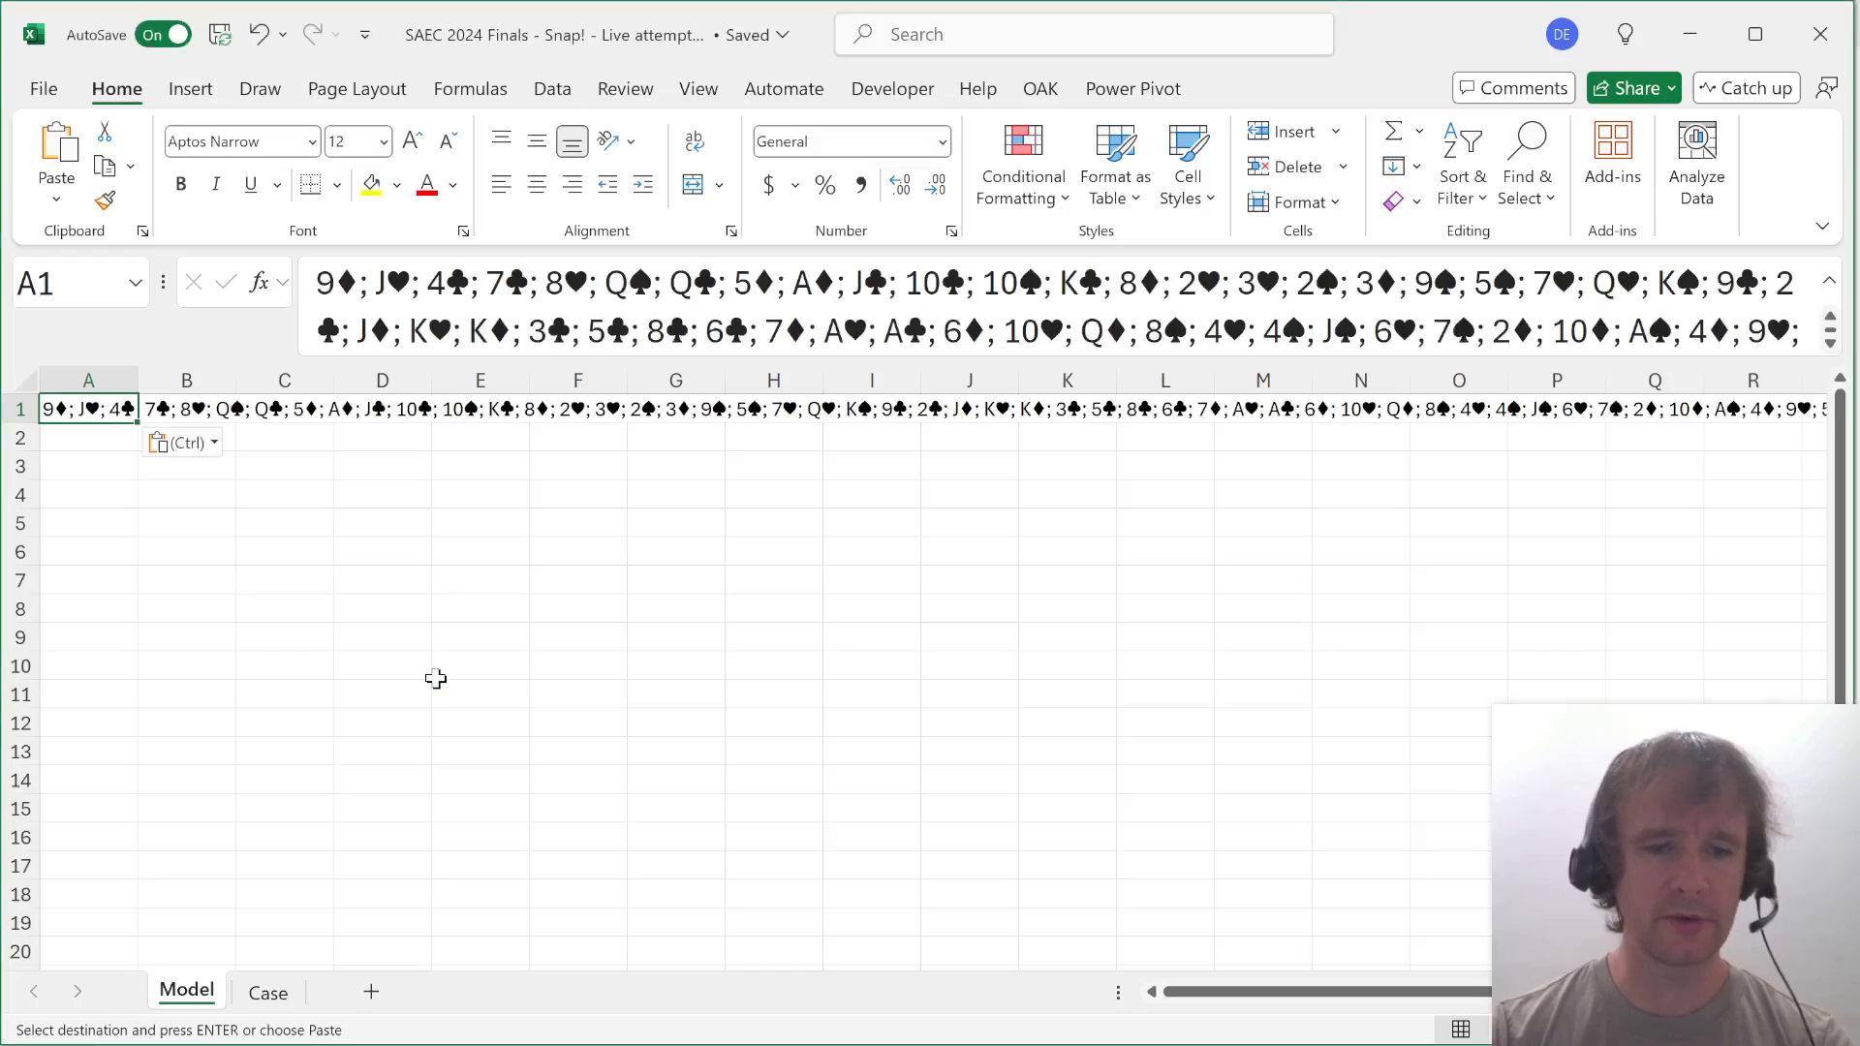
Place the pasted deck in B1 and label A1 Input.
{"action": "key", "text": "ctrl+c"}
{"action": "key", "text": "Right"}
{"action": "key", "text": "Return"}
{"action": "key", "text": "Left"}
{"action": "type", "text": "Input"}
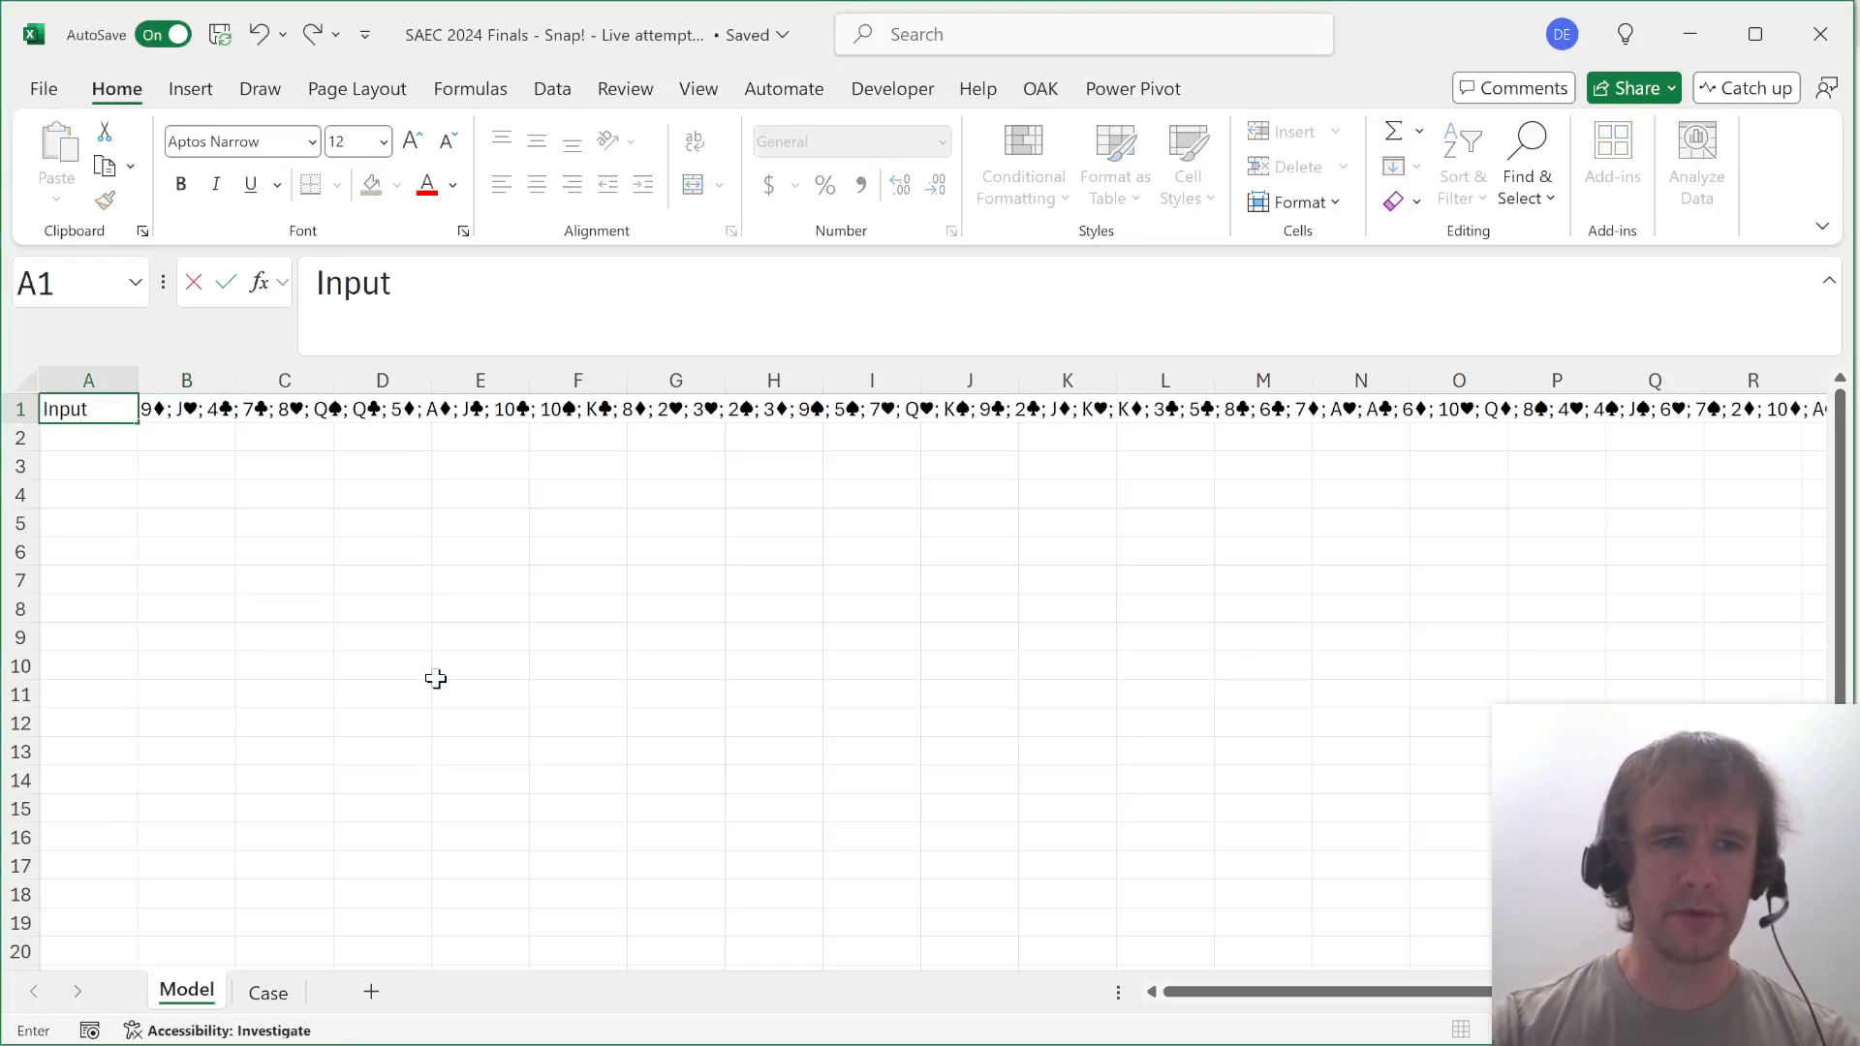
{"action": "key", "text": "Return"}
Write a TEXTSPLIT formula in B4 that splits the B1 deck at "; ".
{"action": "key", "text": "Down"}
{"action": "key", "text": "Right"}
{"action": "key", "text": "Up"}
{"action": "key", "text": "Up"}
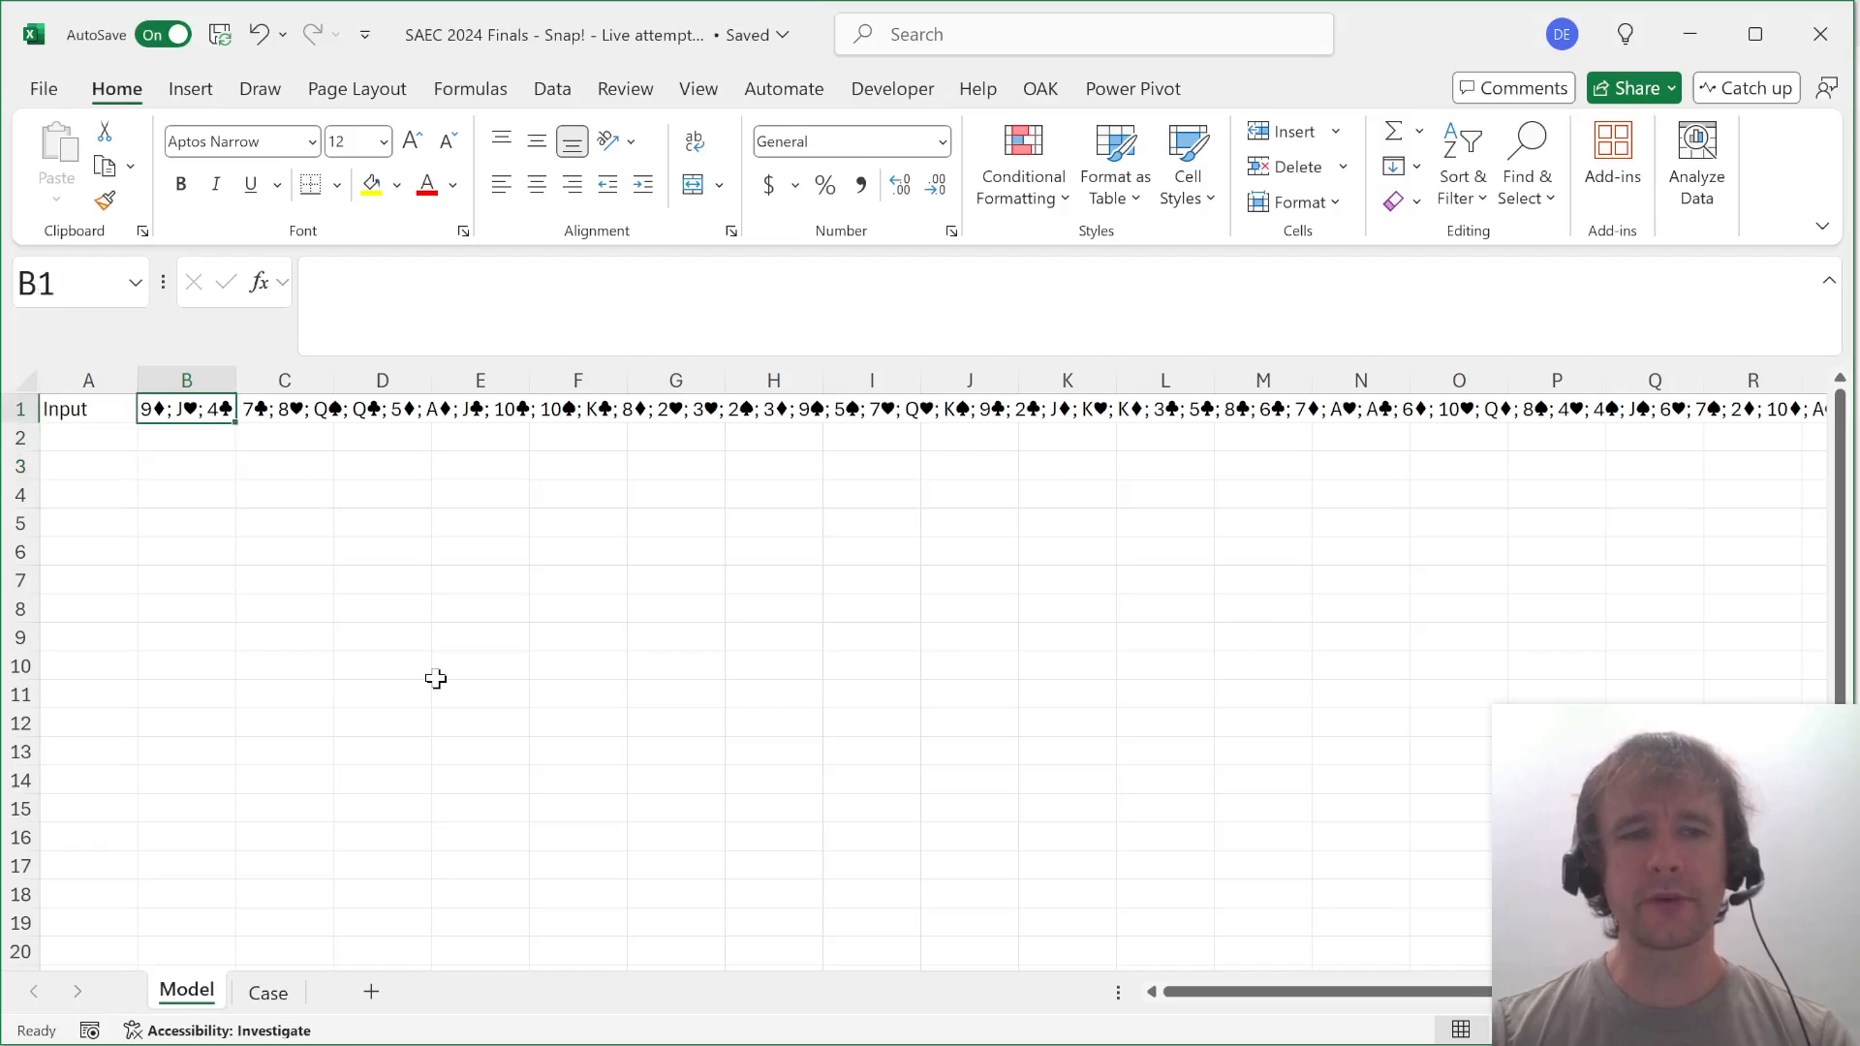
{"action": "key", "text": "Down"}
{"action": "key", "text": "Down"}
{"action": "key", "text": "Down"}
{"action": "type", "text": "=texts"}
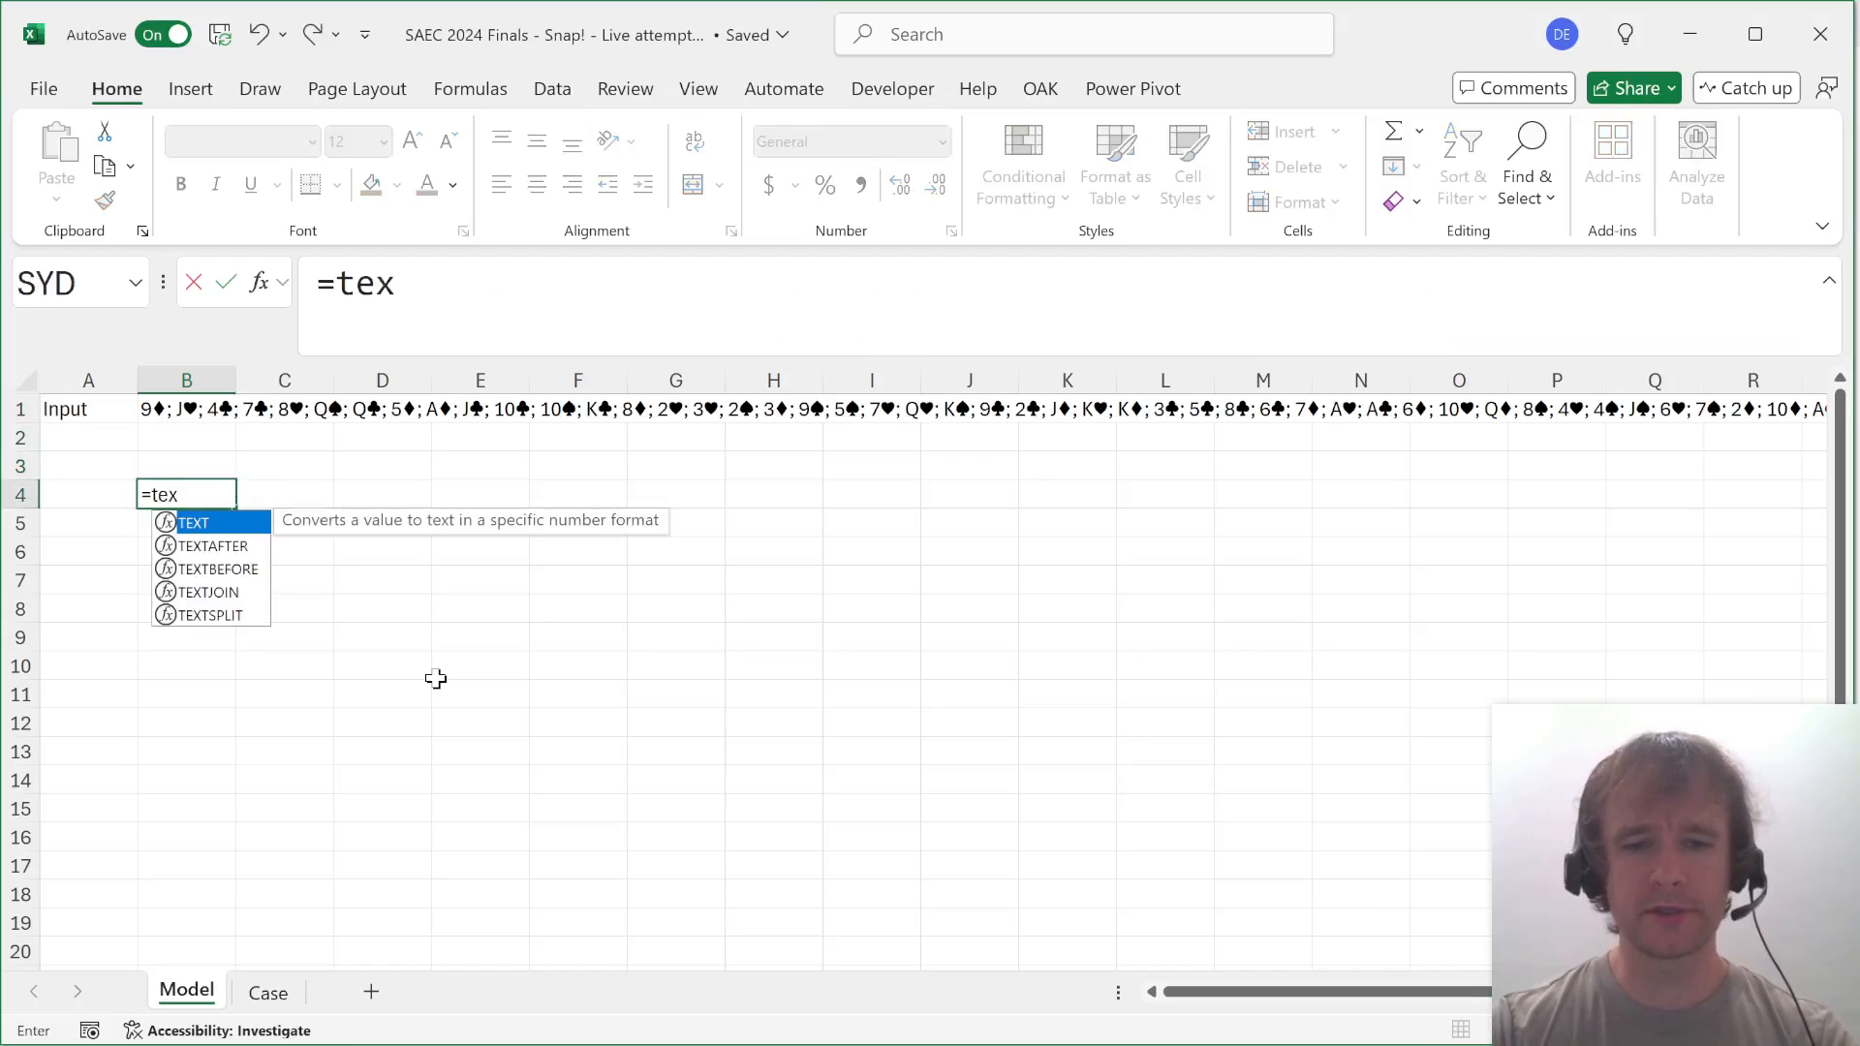
{"action": "key", "text": "Tab"}
{"action": "key", "text": "Up"}
{"action": "key", "text": "Up"}
{"action": "key", "text": "Up"}
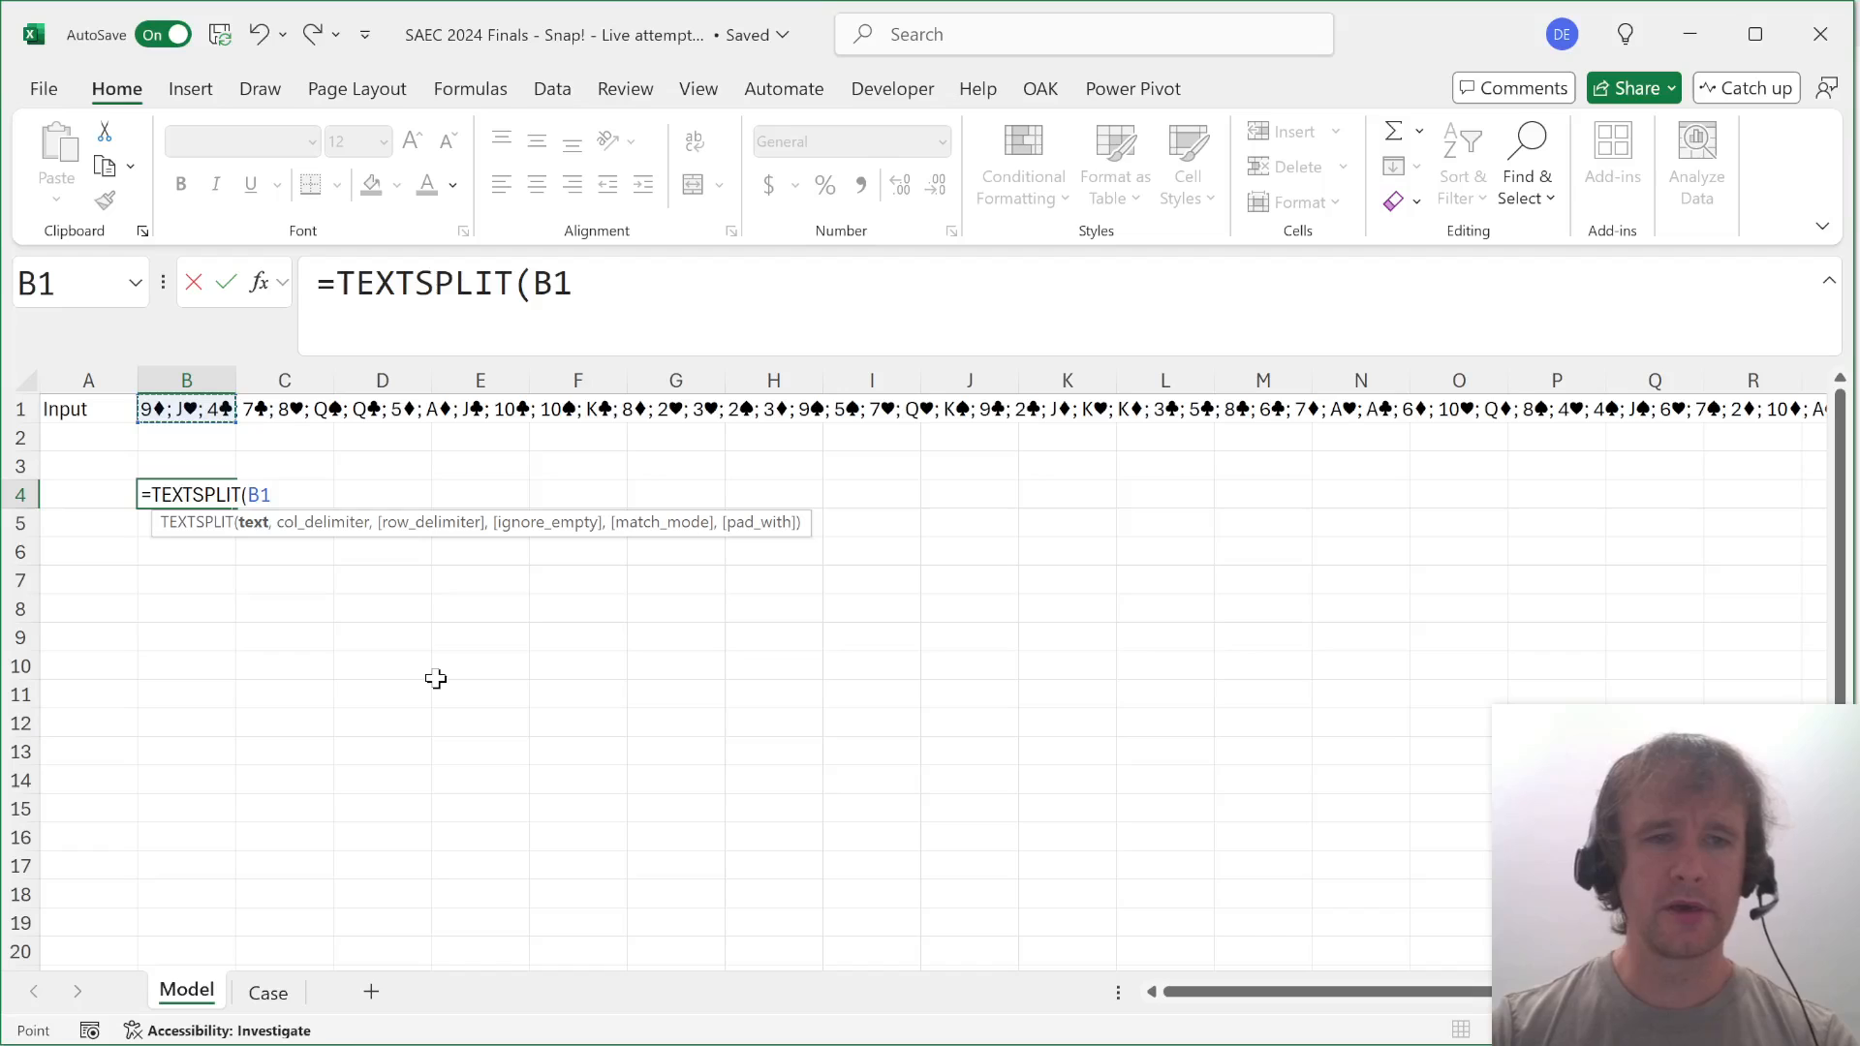
{"action": "type", "text": ",\""}
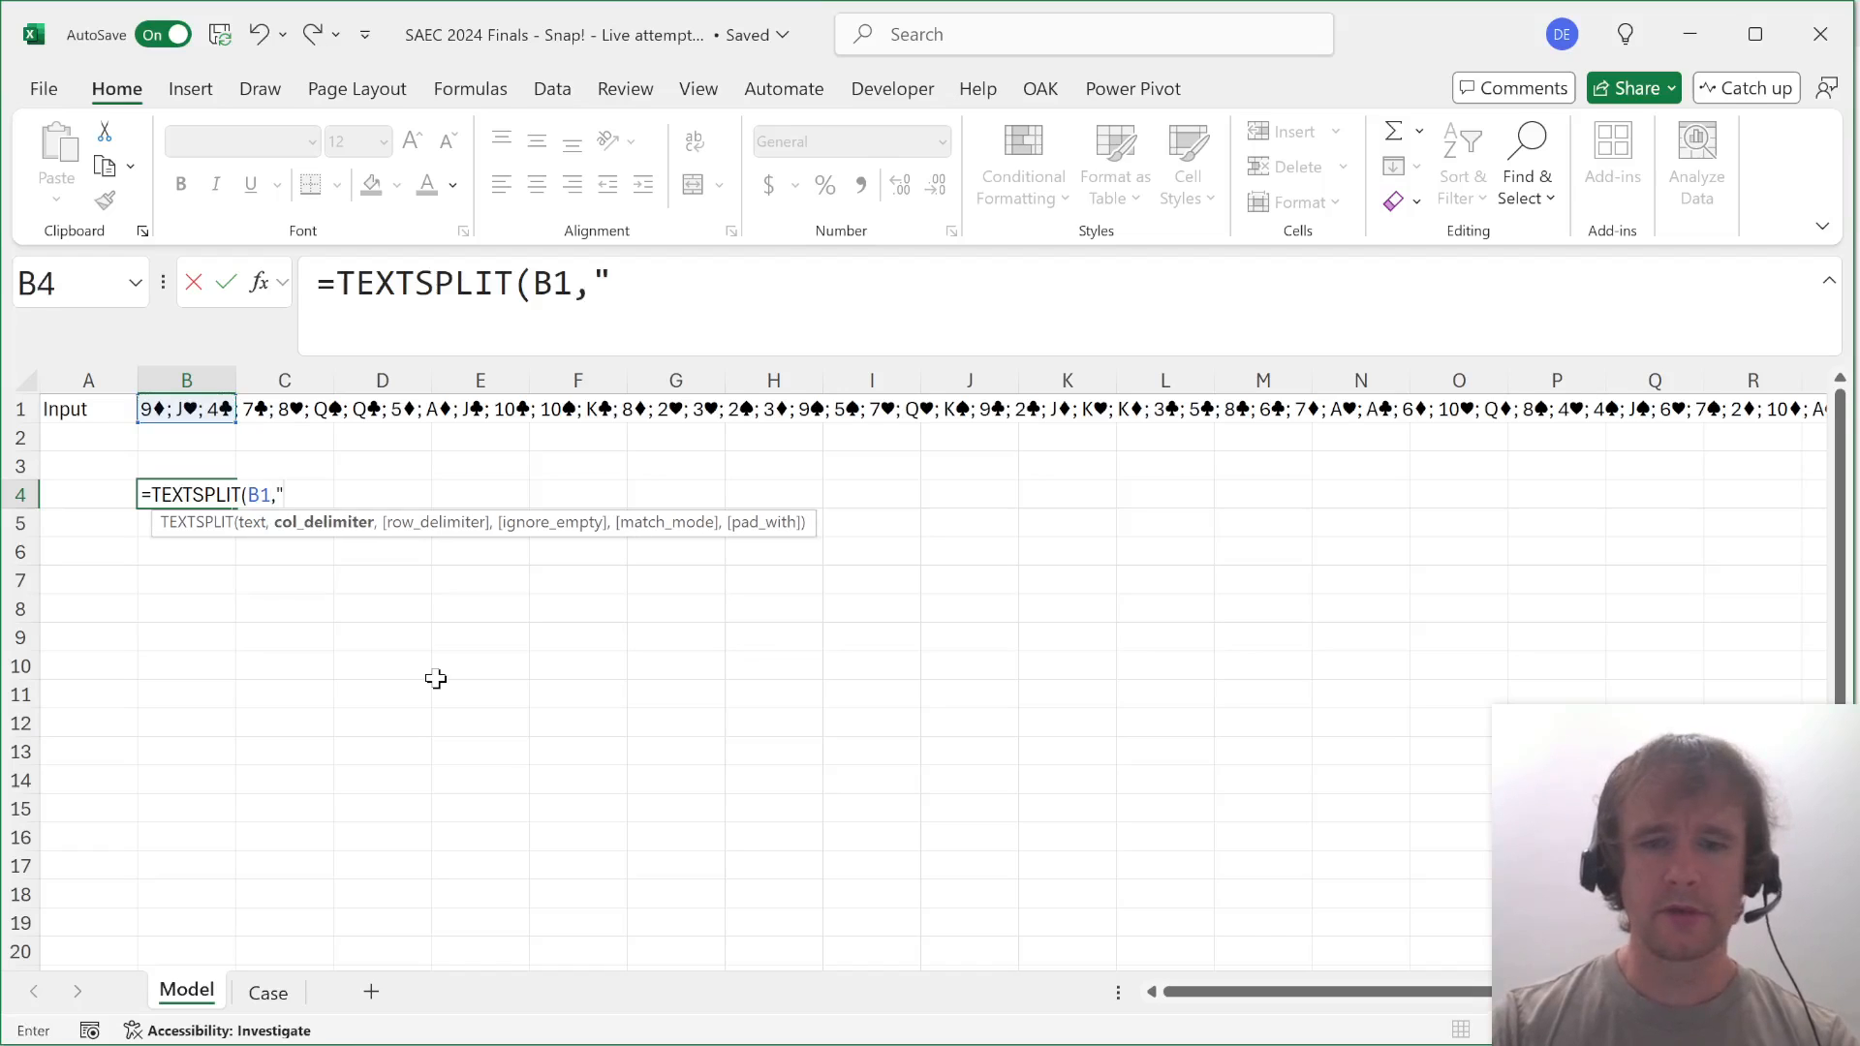
{"action": "type", "text": "; \""}
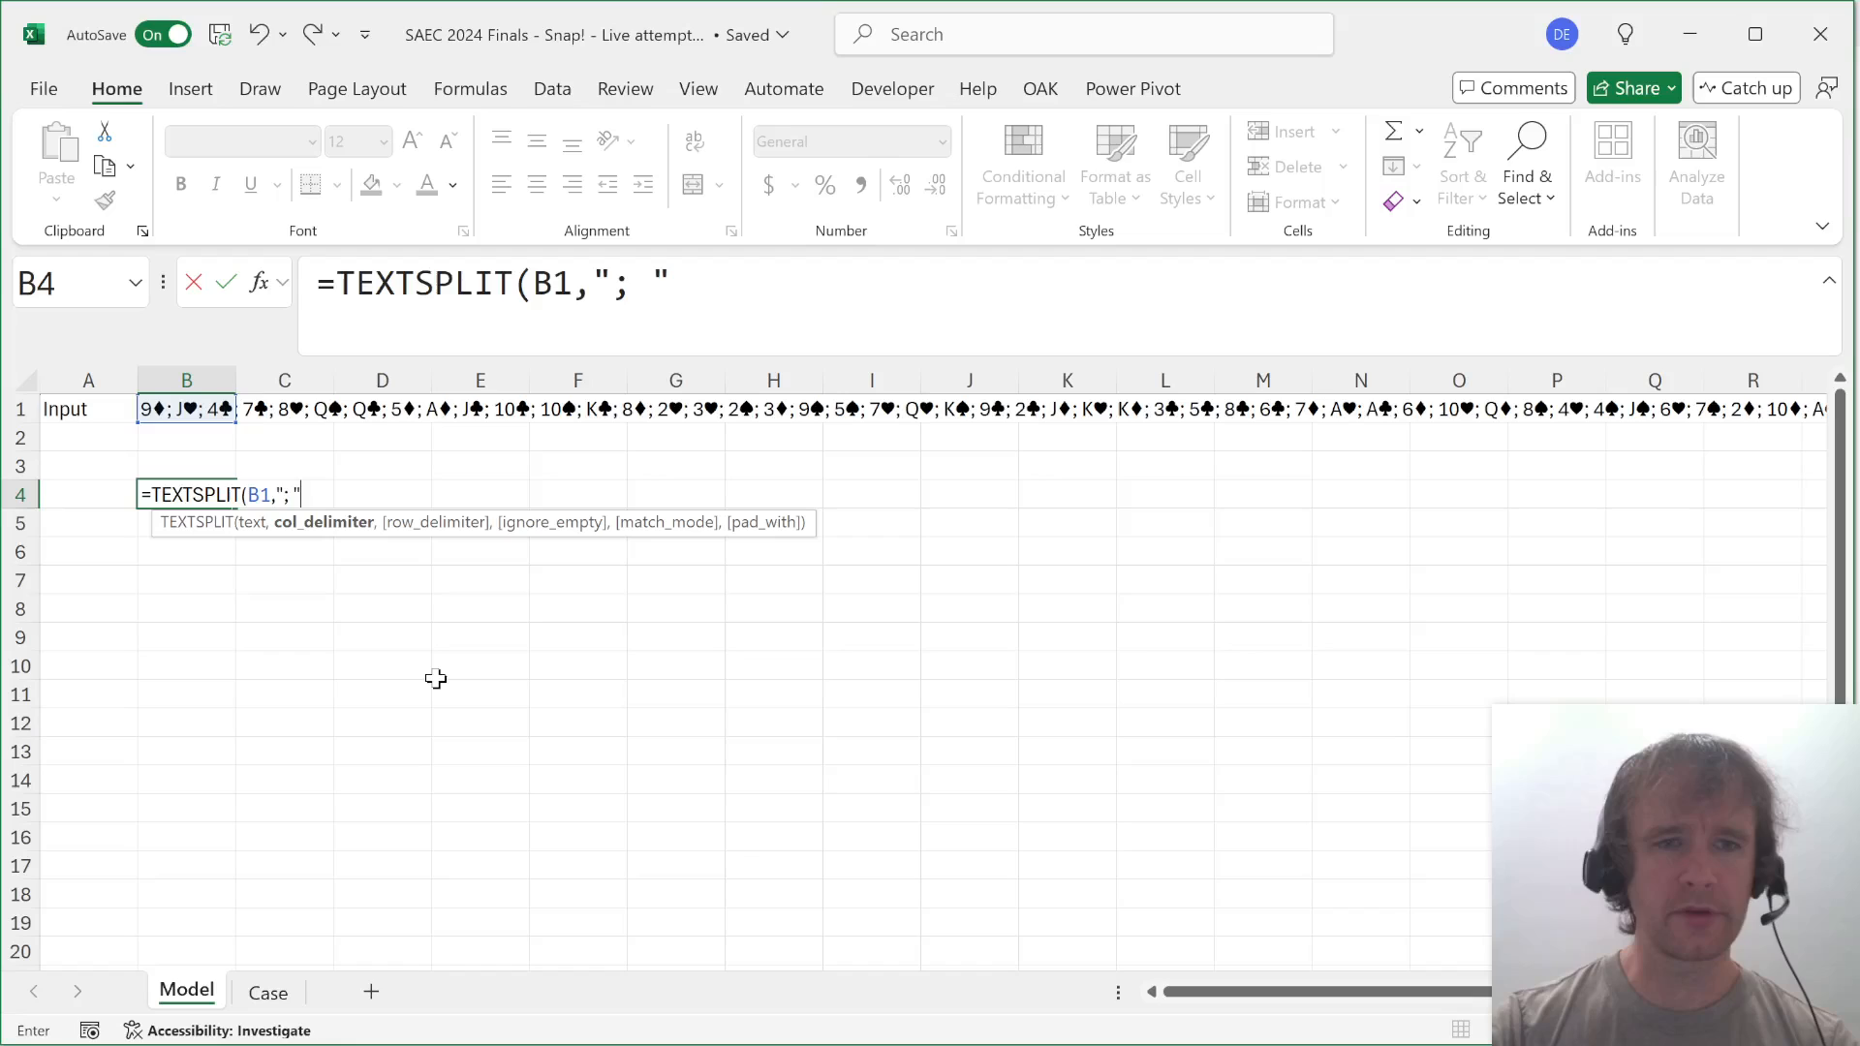
{"action": "type", "text": ")"}
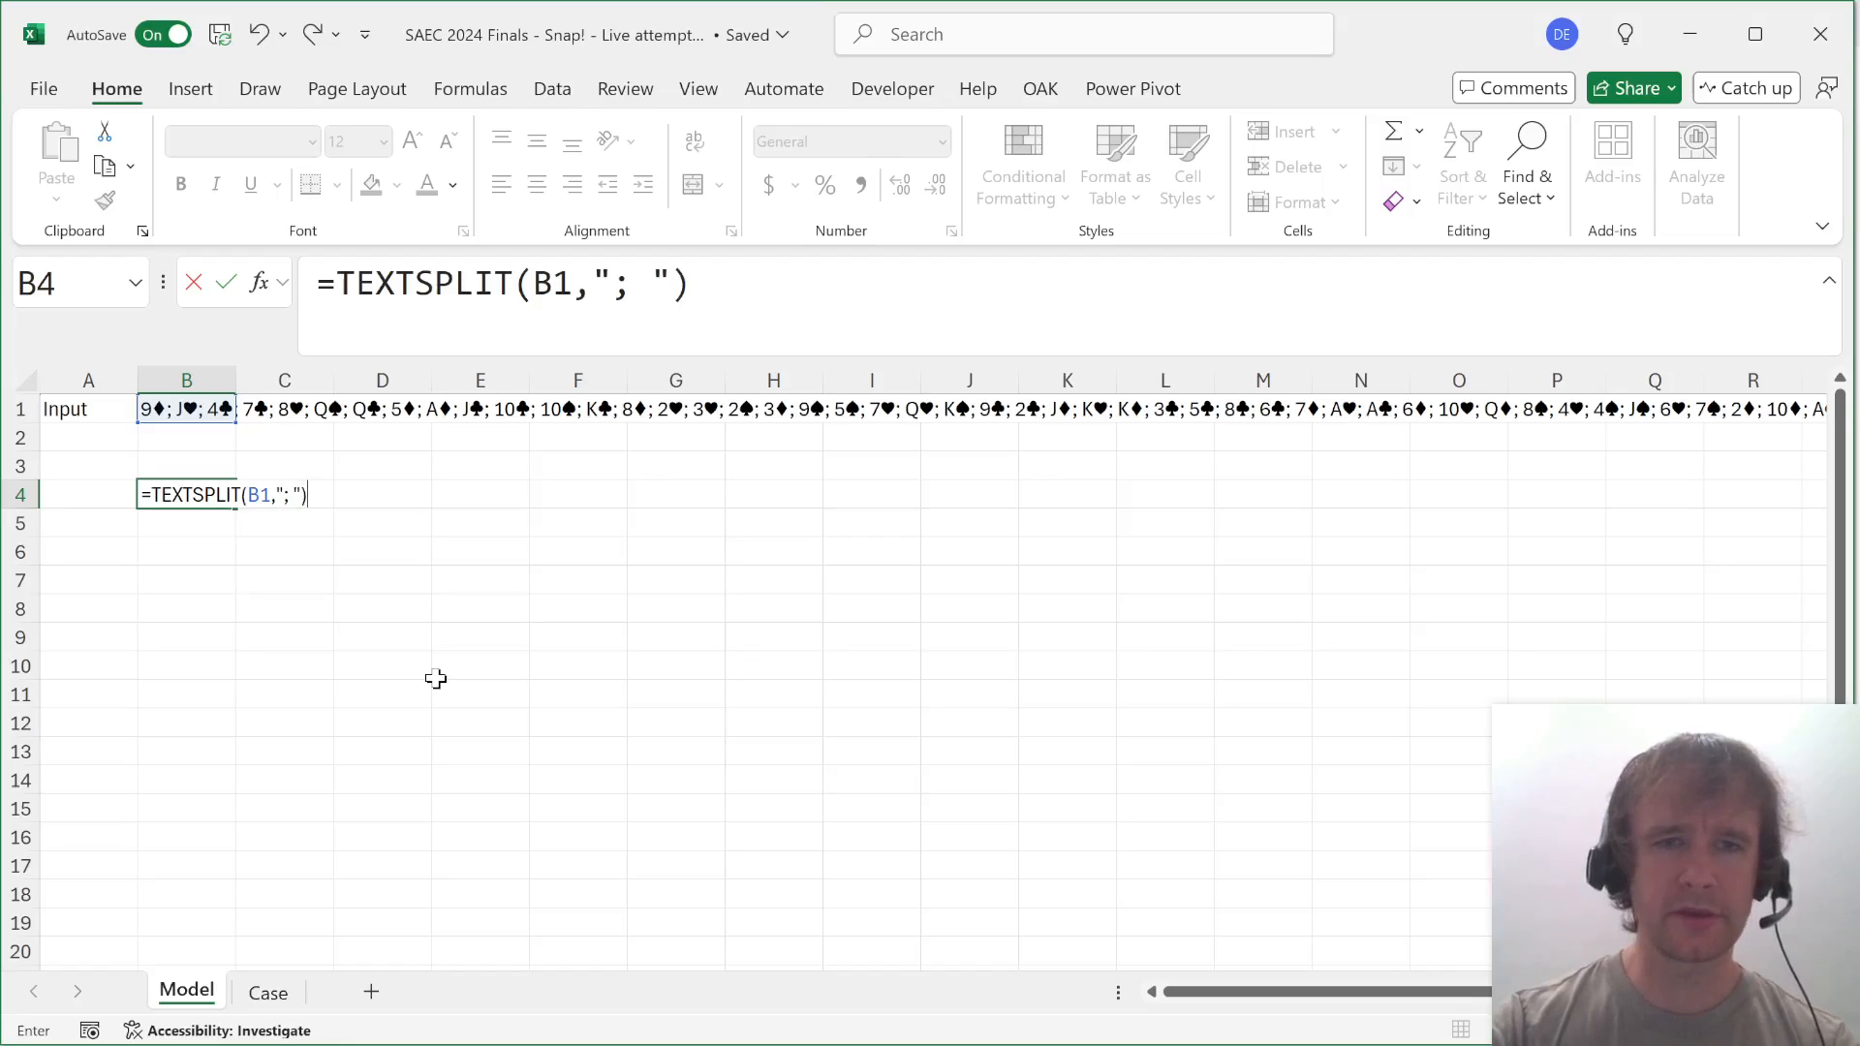
Make "; " the row delimiter so the B4 formula is =TEXTSPLIT(B1,,"; "), and enter it.
{"action": "left_click", "coordinate": [576, 283]}
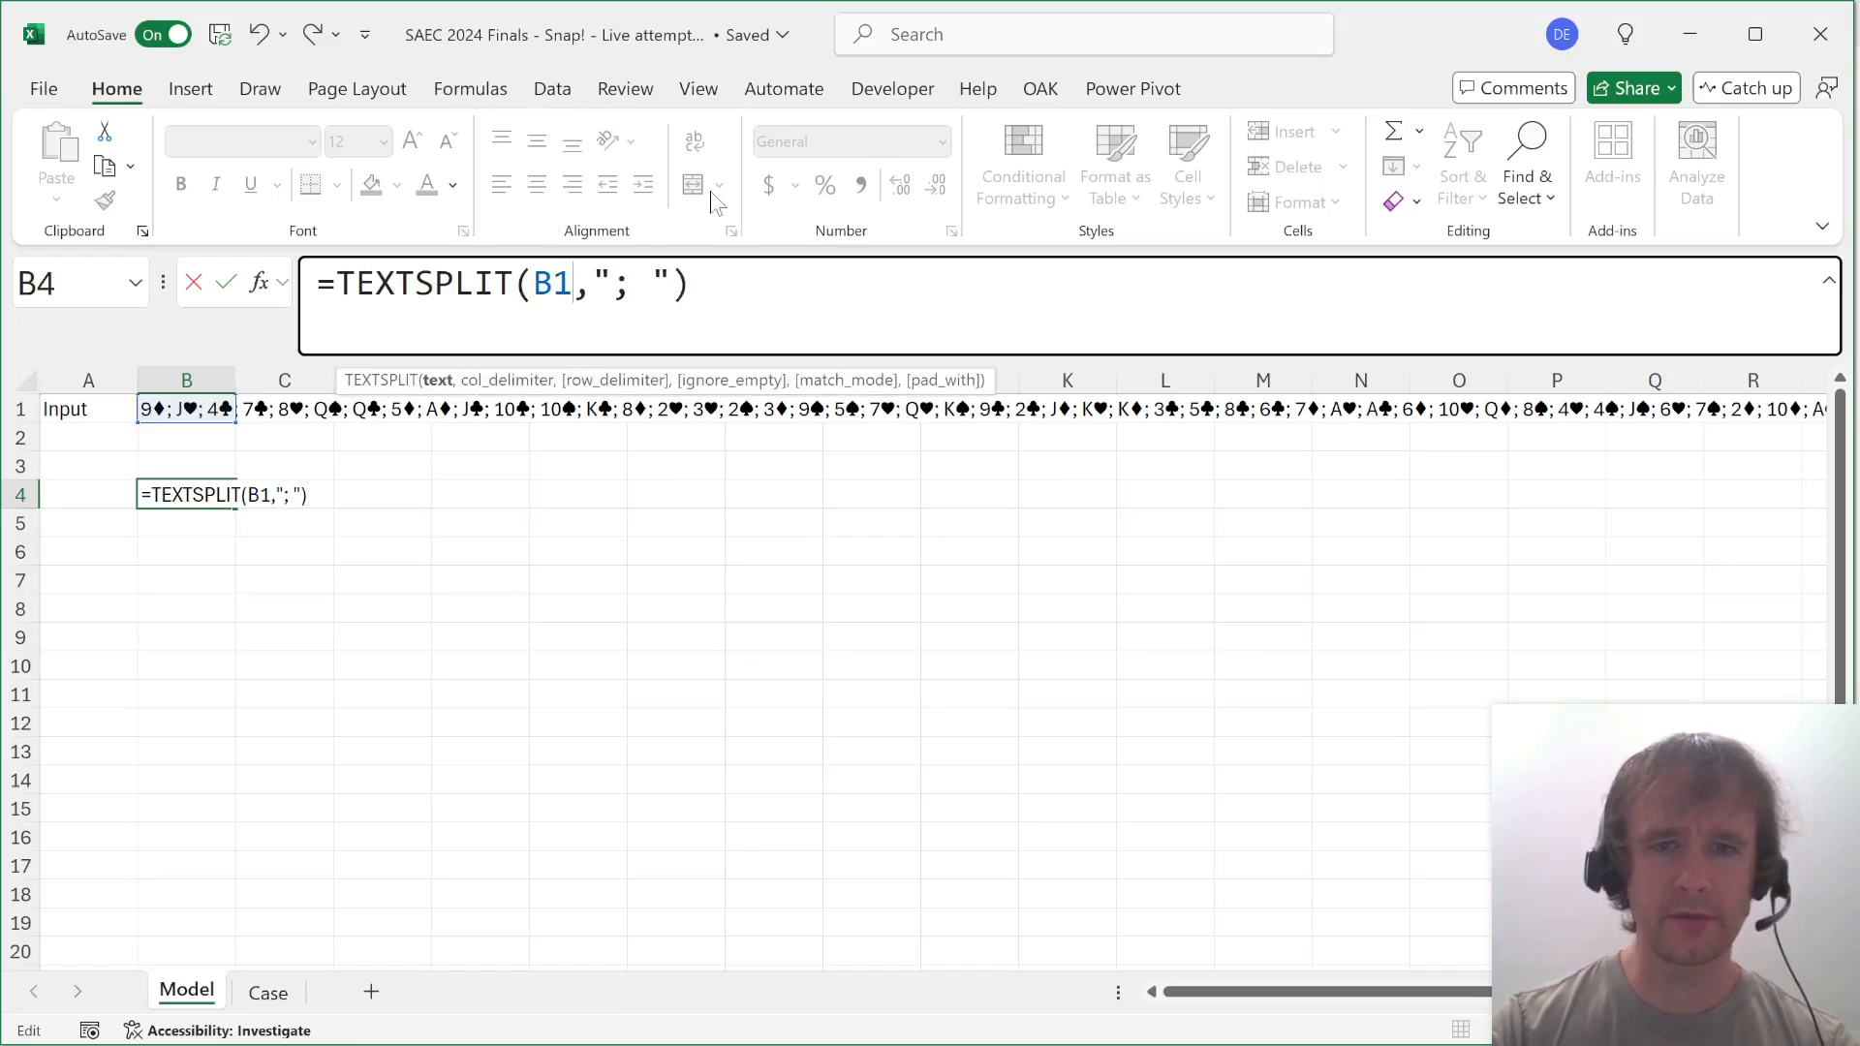
{"action": "type", "text": ","}
{"action": "key", "text": "Return"}
{"action": "key", "text": "Up"}
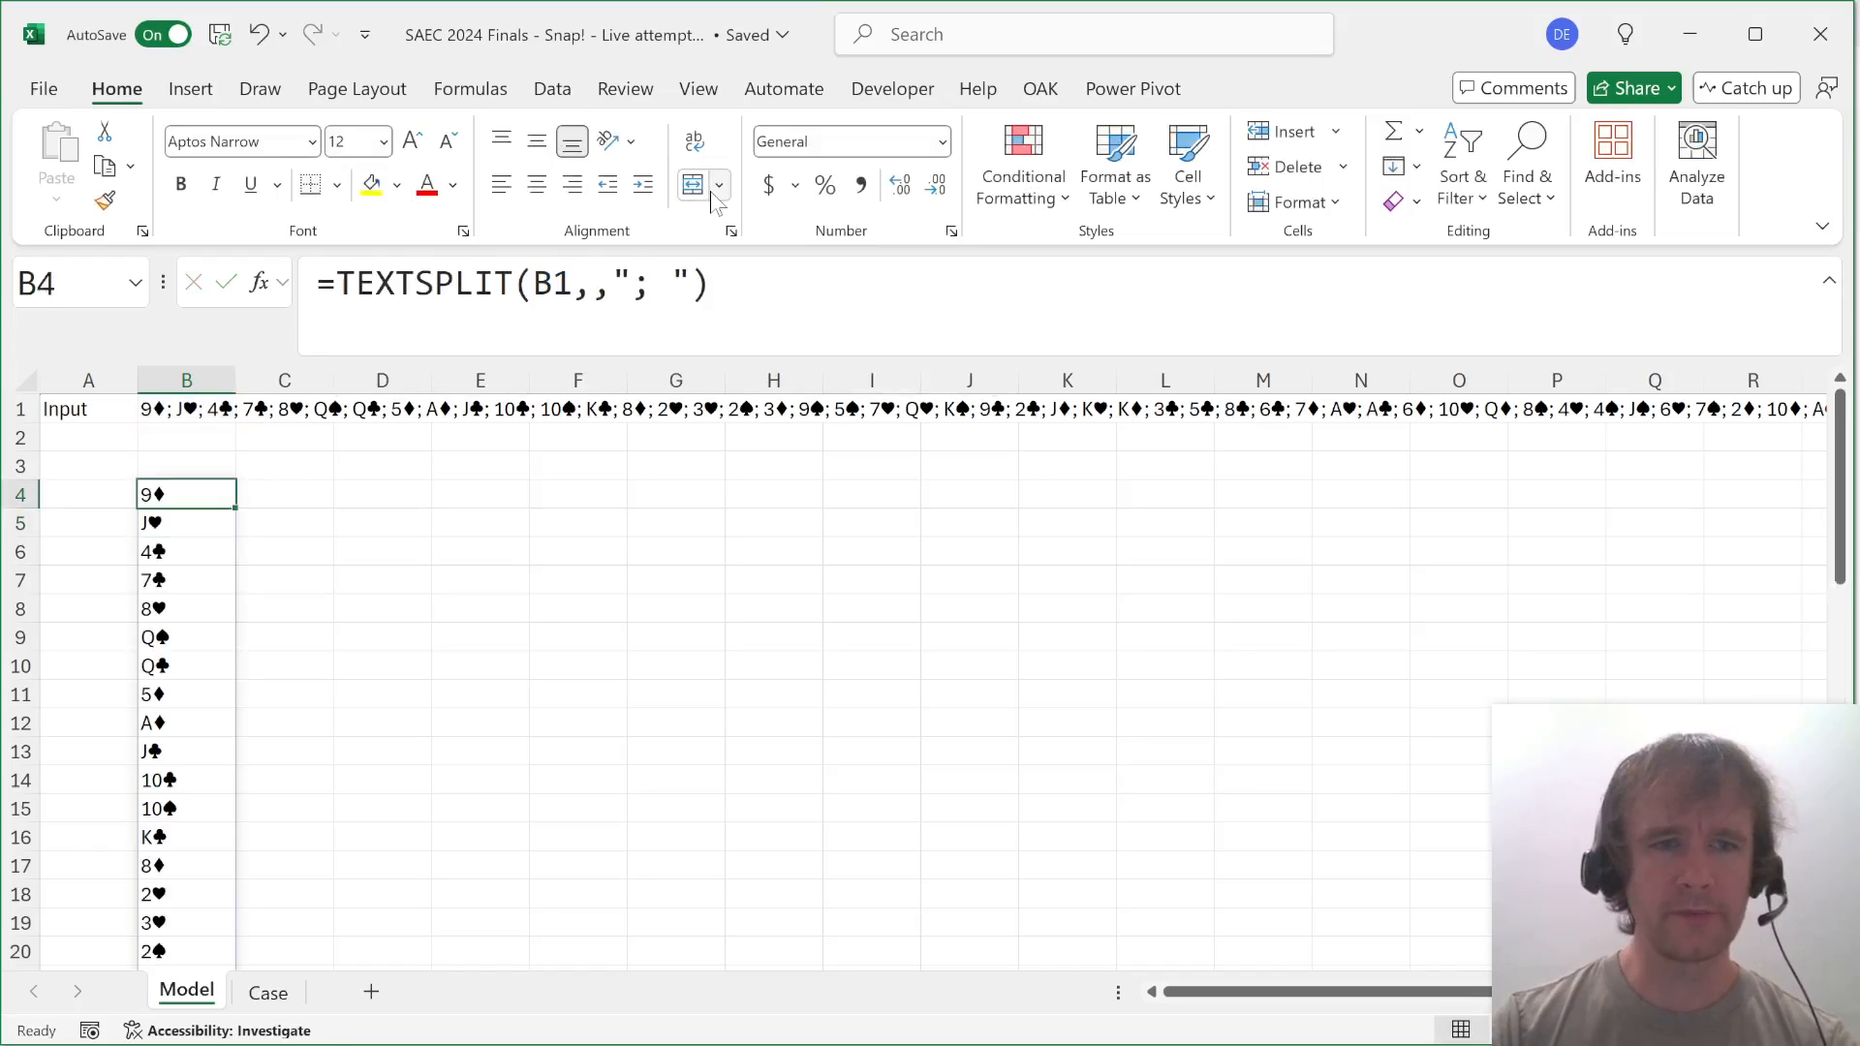
Move the TEXTSPLIT formula from B4 to C4.
{"action": "key", "text": "ctrl+x"}
{"action": "key", "text": "Right"}
{"action": "key", "text": "Return"}
Move the deck text from B1 to B4, beside the split card list.
{"action": "key", "text": "Left"}
{"action": "key", "text": "Up"}
{"action": "key", "text": "Up"}
{"action": "key", "text": "Up"}
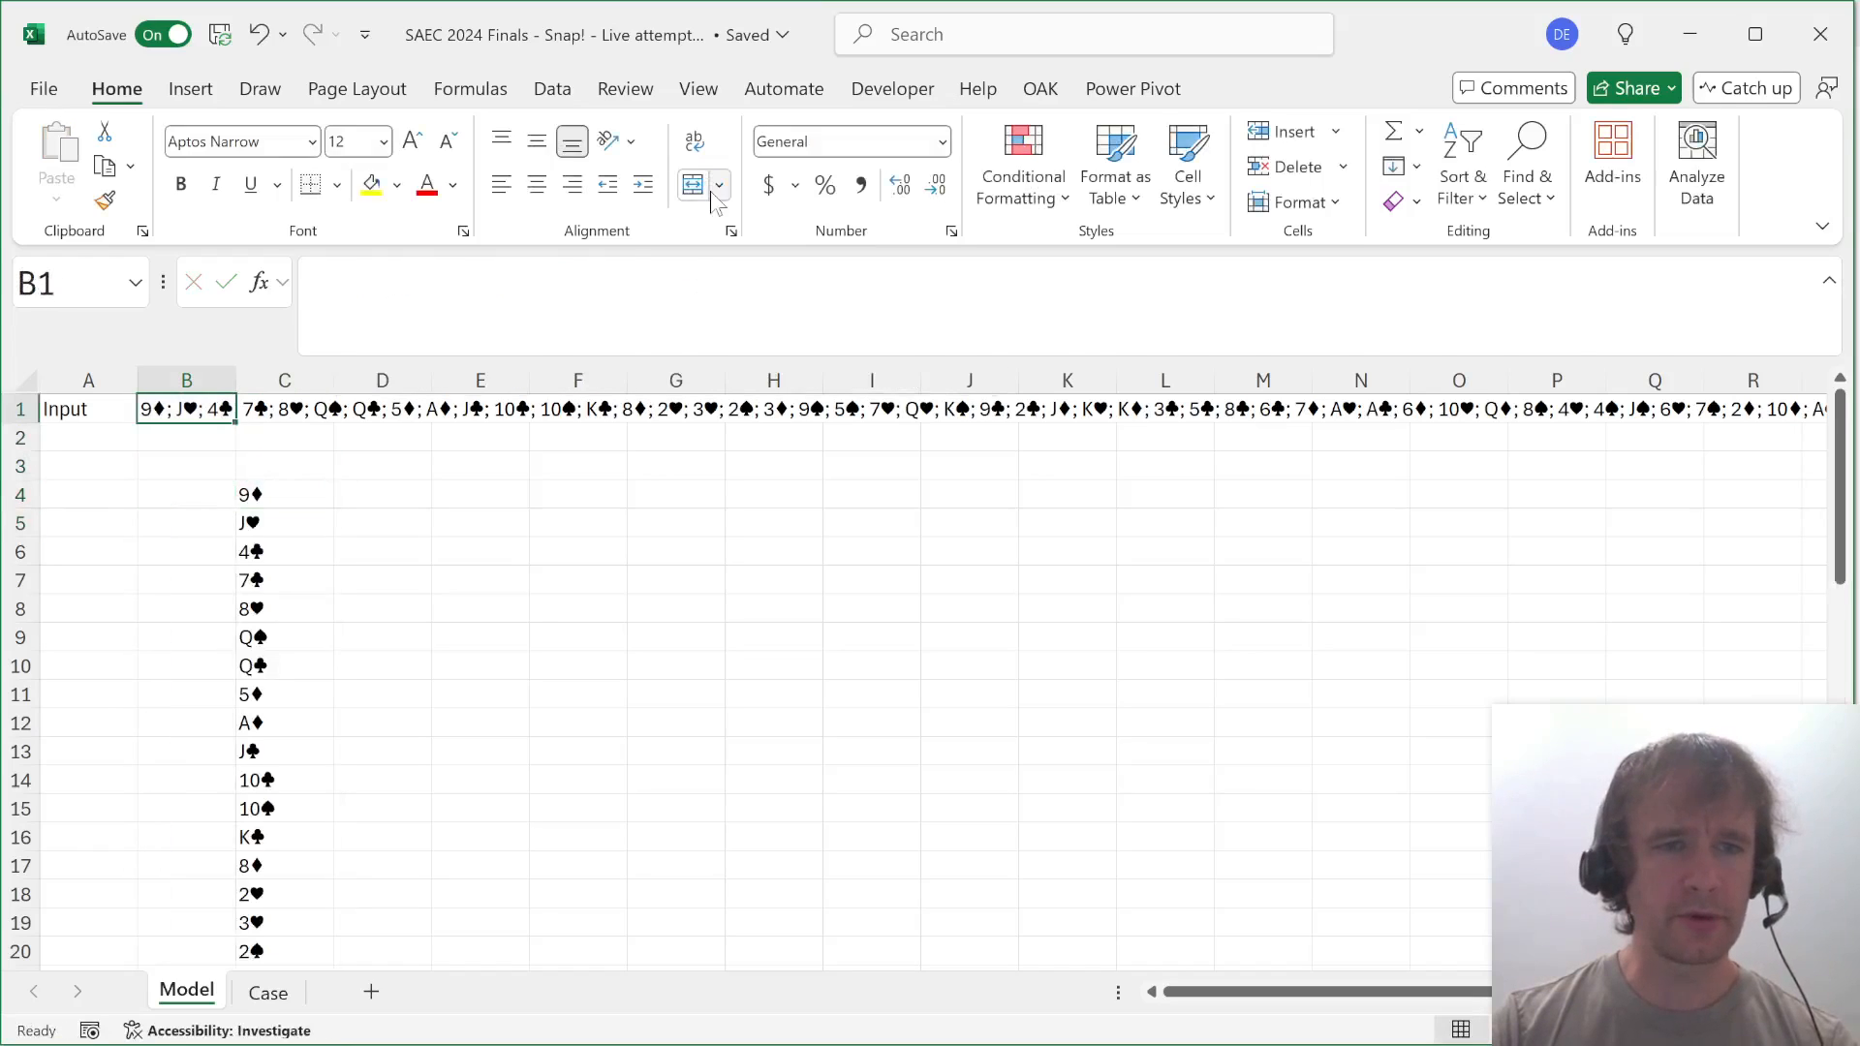
{"action": "key", "text": "ctrl+c"}
{"action": "key", "text": "Down"}
{"action": "key", "text": "Down"}
{"action": "key", "text": "Down"}
{"action": "key", "text": "Return"}
Move the Input label from A1 to B3, above the deck text.
{"action": "key", "text": "Left"}
{"action": "key", "text": "Up"}
{"action": "key", "text": "Up"}
{"action": "key", "text": "Up"}
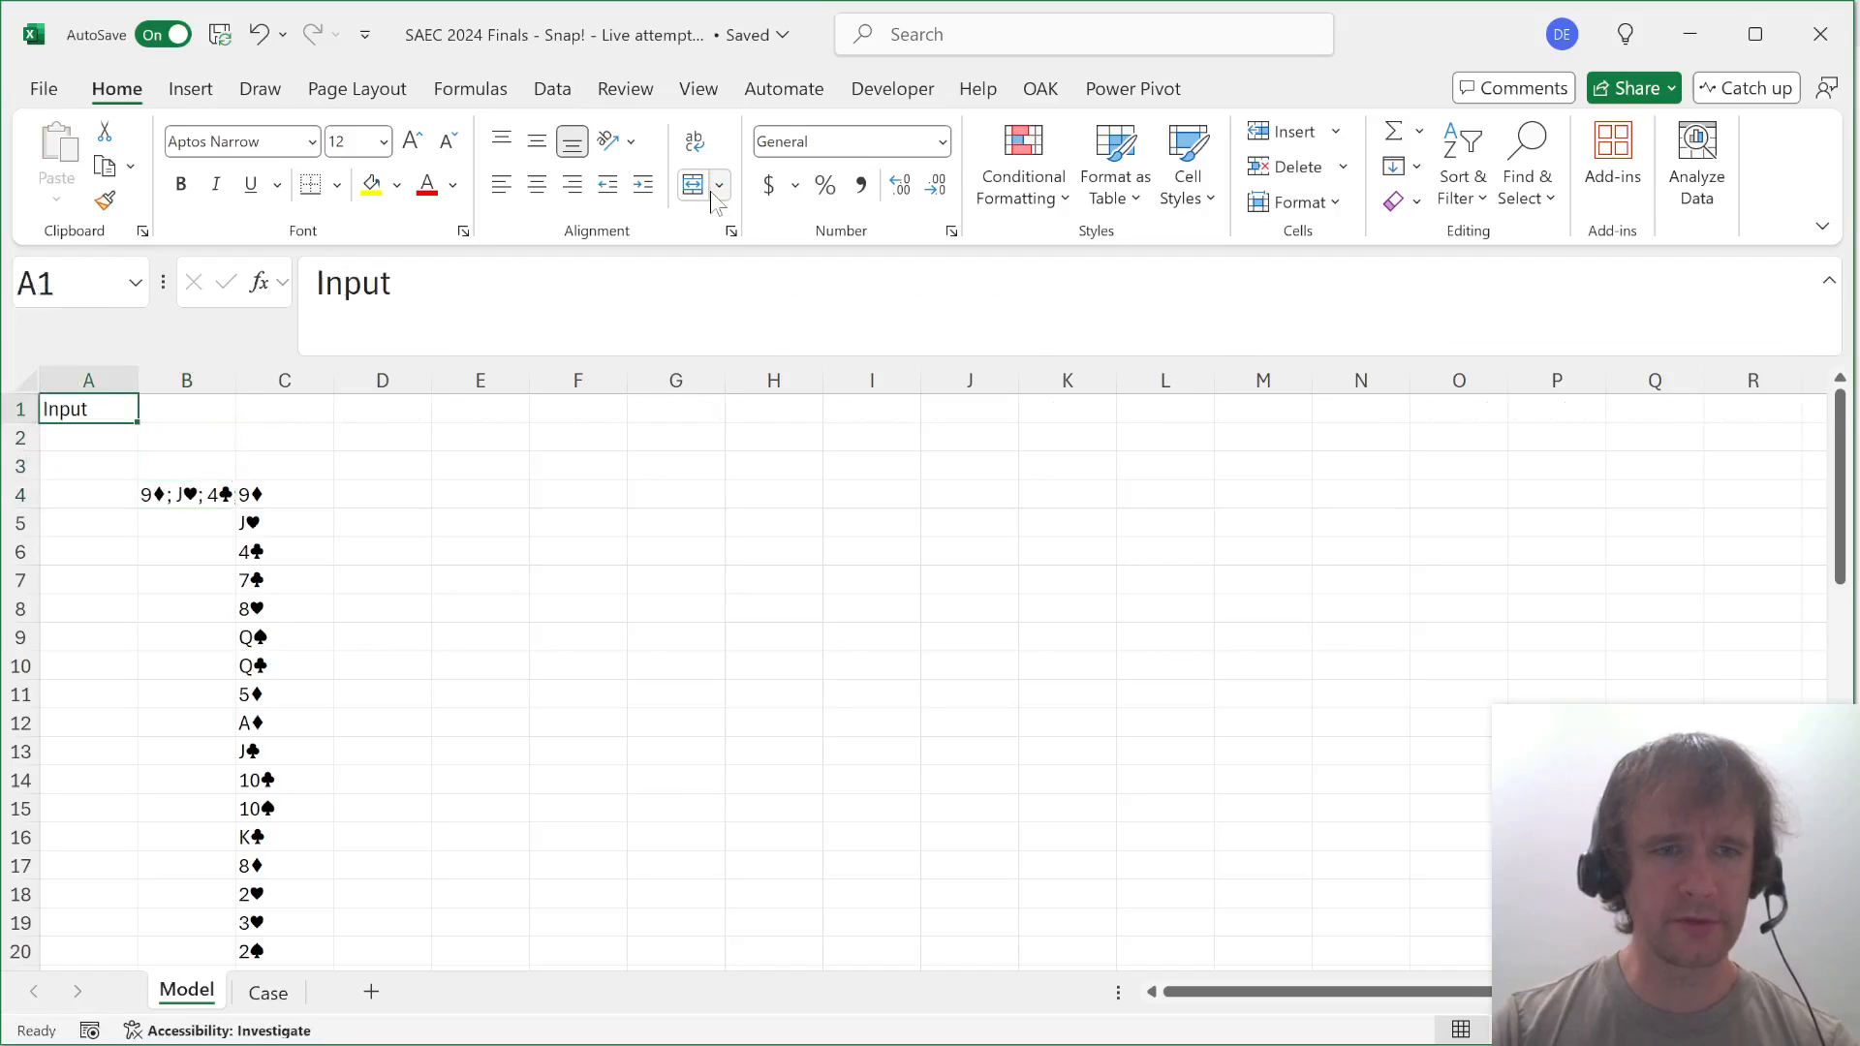
{"action": "key", "text": "ctrl+x"}
{"action": "key", "text": "Right"}
{"action": "key", "text": "Down"}
{"action": "key", "text": "Down"}
{"action": "key", "text": "Return"}
Label C3 CardList above the split cards.
{"action": "key", "text": "Right"}
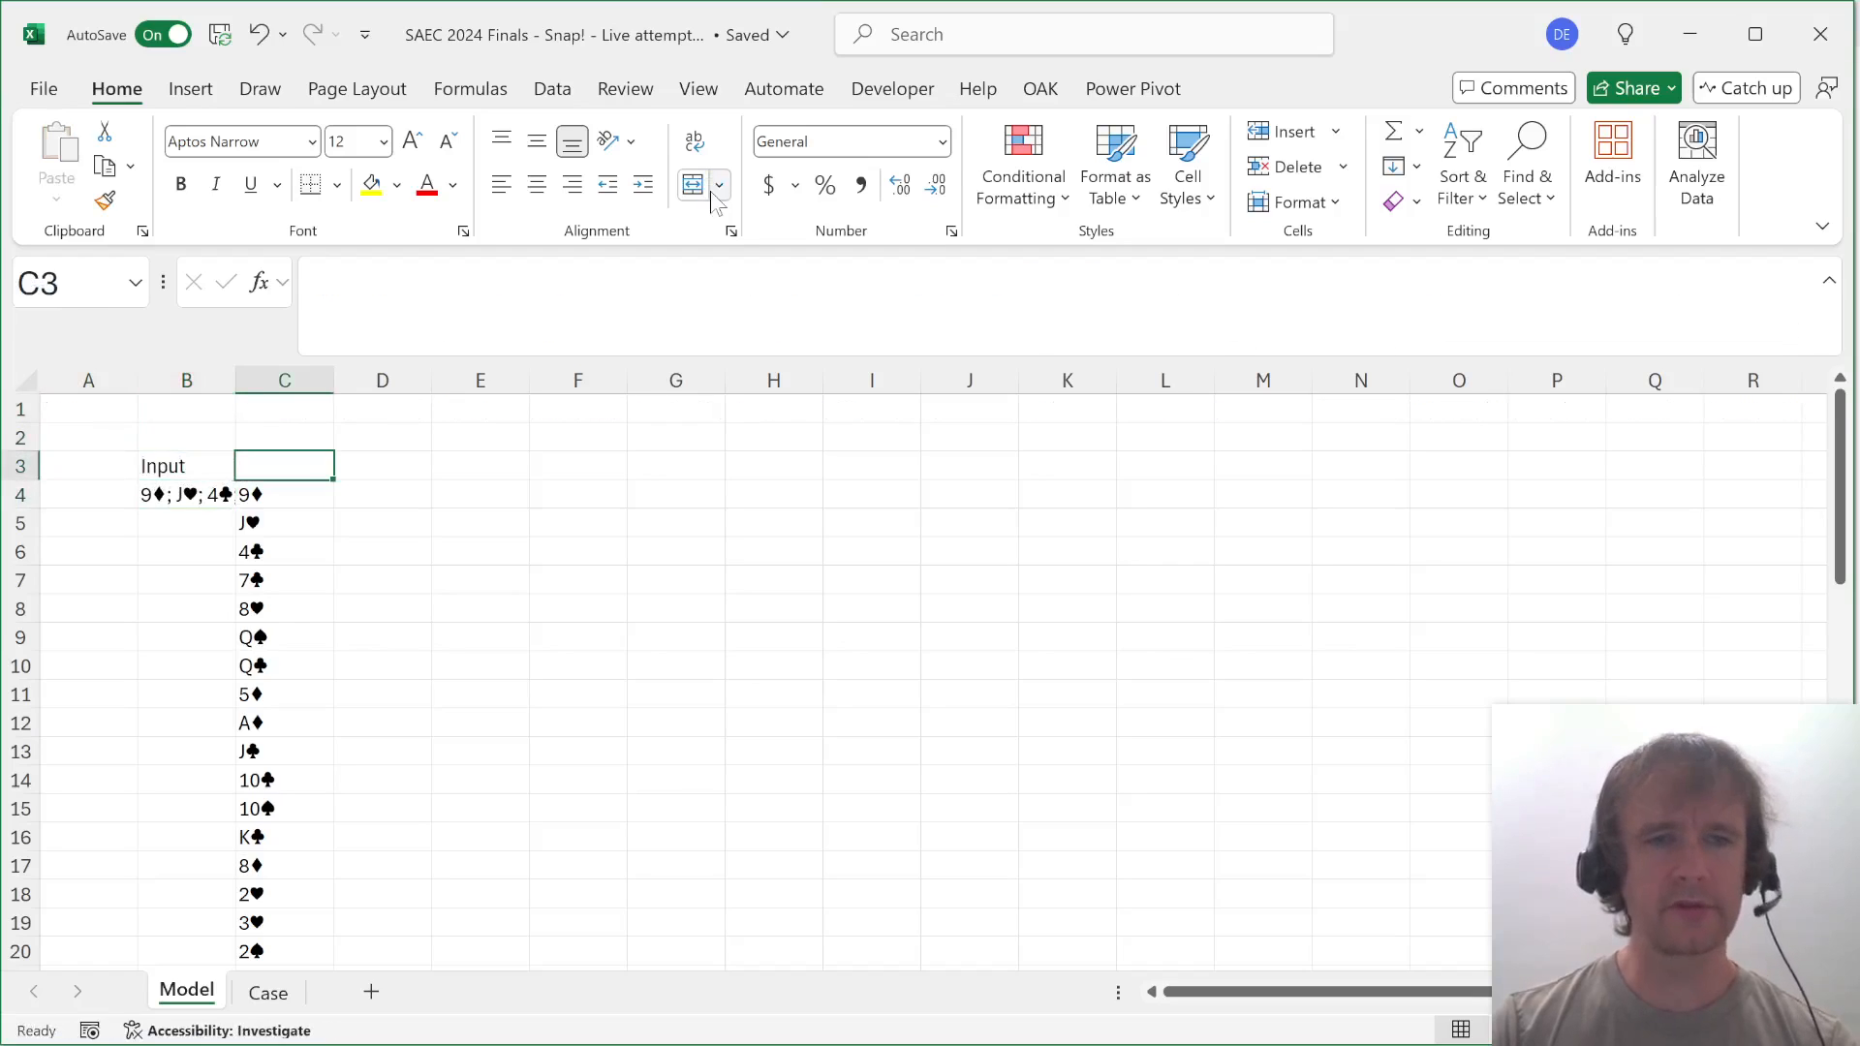
{"action": "type", "text": "CardList"}
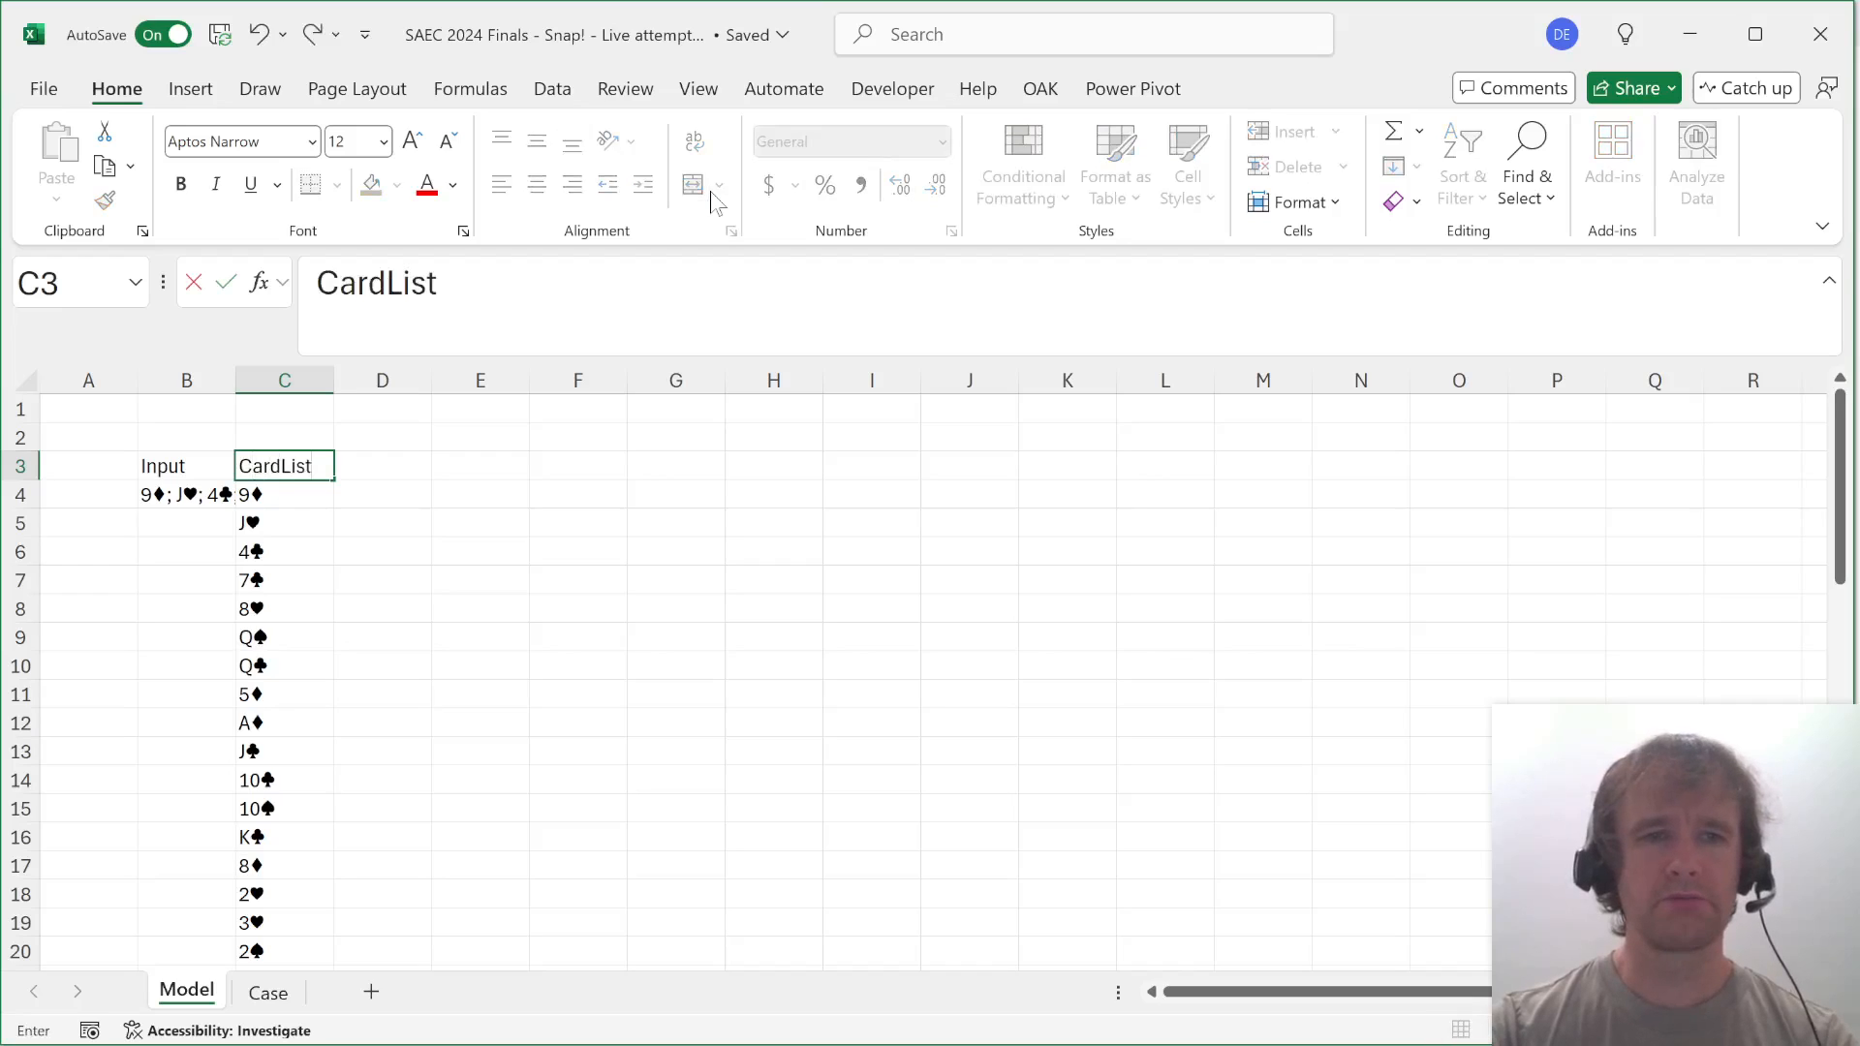
{"action": "key", "text": "Return"}
{"action": "key", "text": "Up"}
{"action": "key", "text": "Right"}
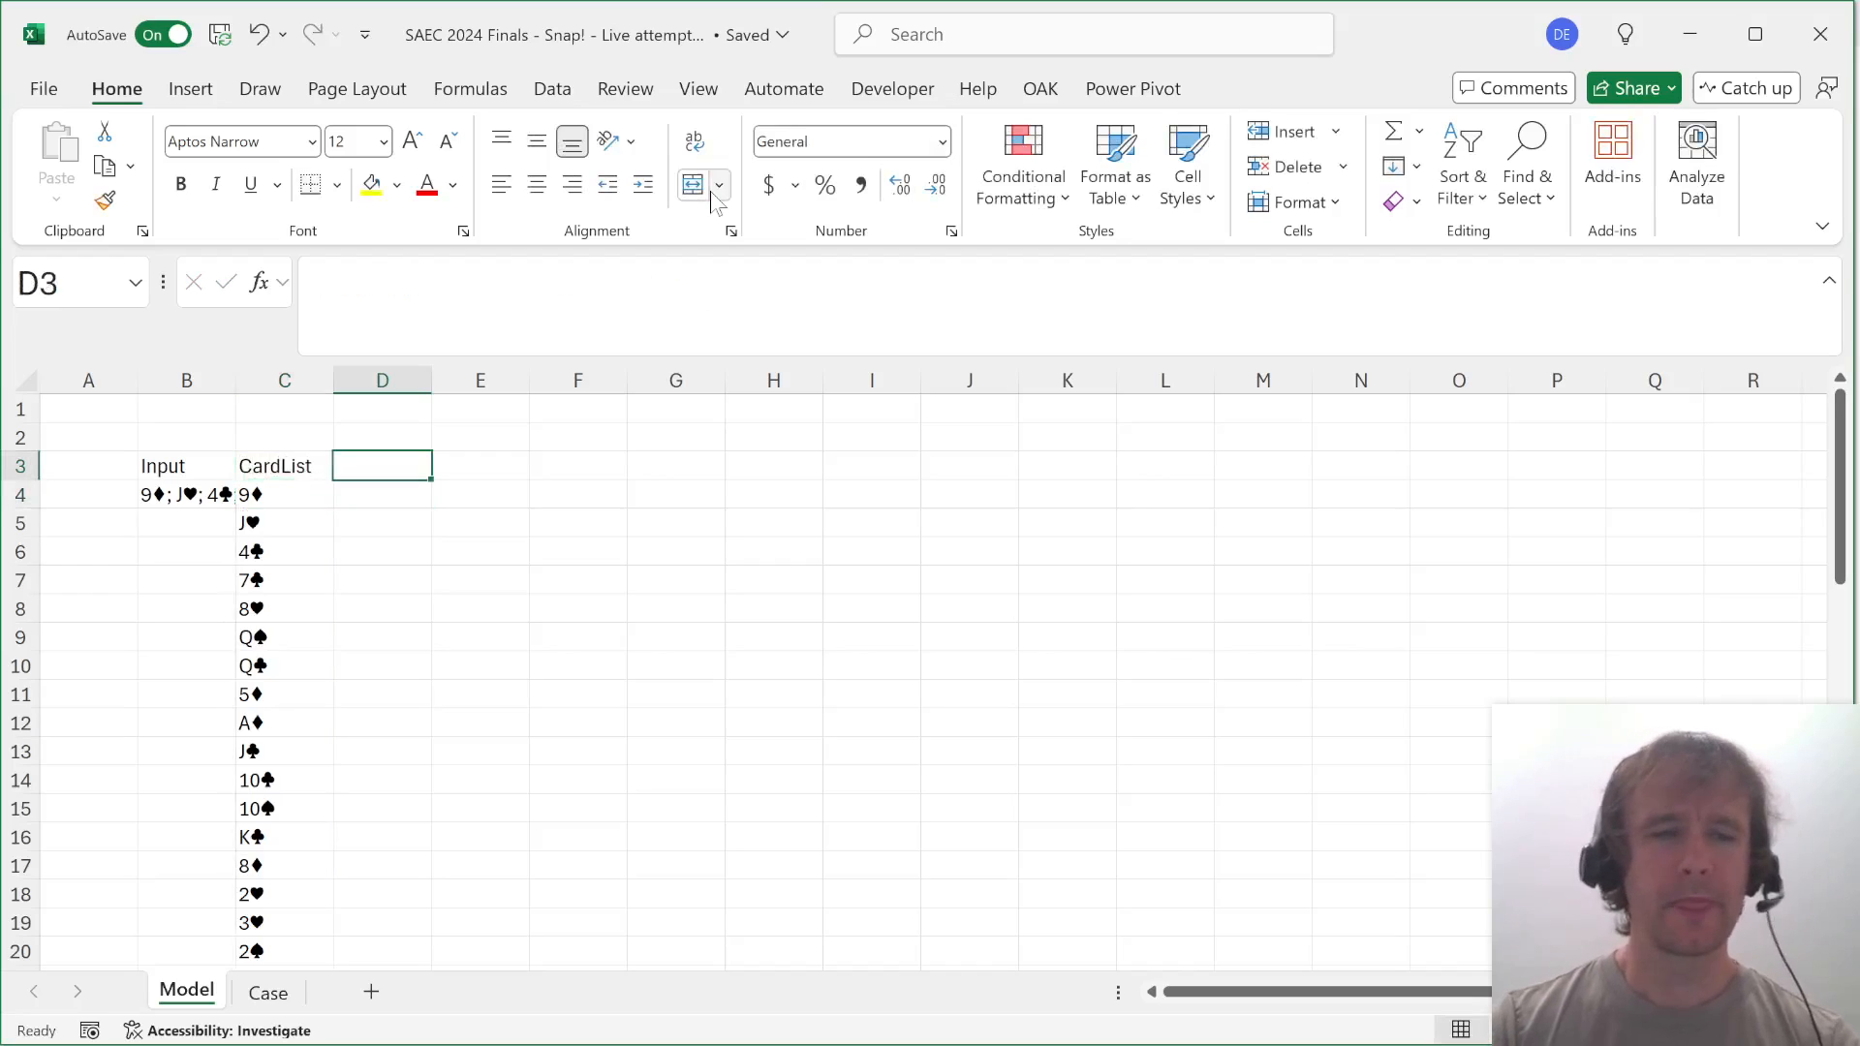
Compare the Example1 answer on the Case sheet with the second-to-last card in the Model sheet's CardList.
{"action": "key", "text": "ctrl+Page_Down"}
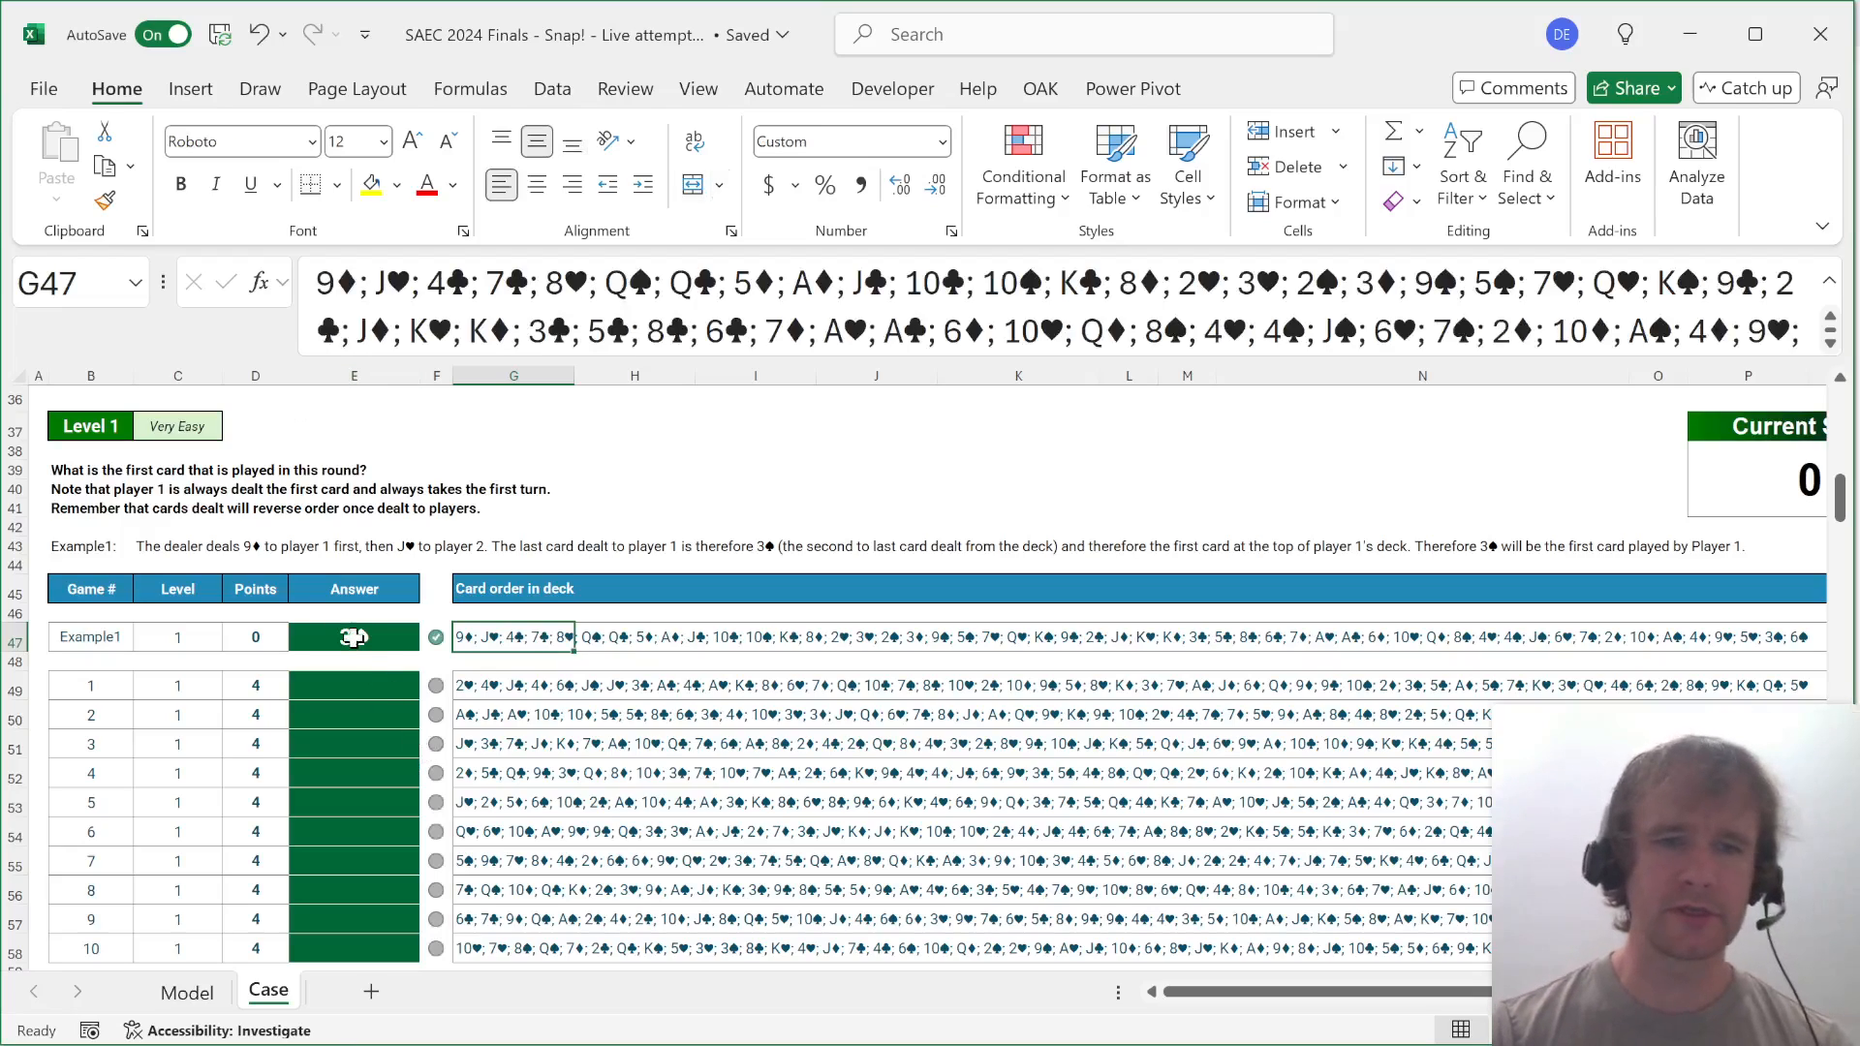
{"action": "key", "text": "ctrl+Page_Up"}
{"action": "key", "text": "Left"}
{"action": "key", "text": "Down"}
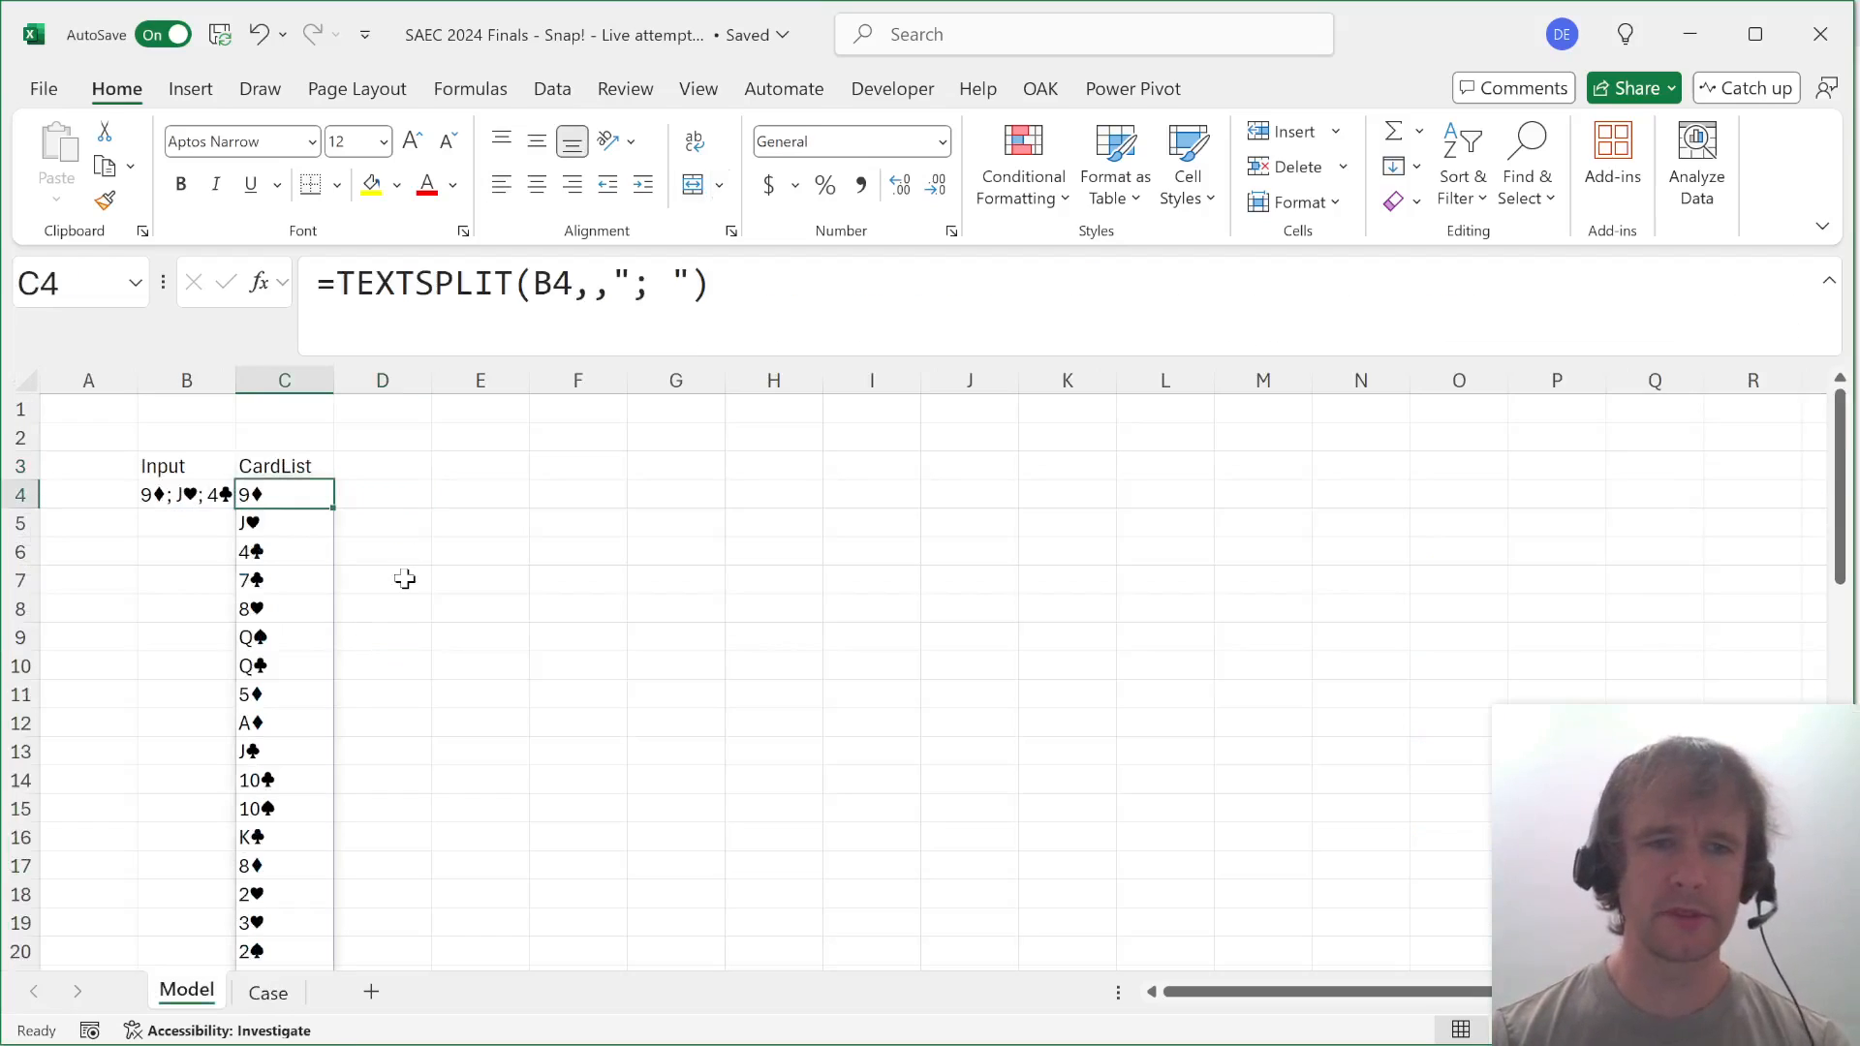
{"action": "key", "text": "ctrl+Down"}
{"action": "key", "text": "Up"}
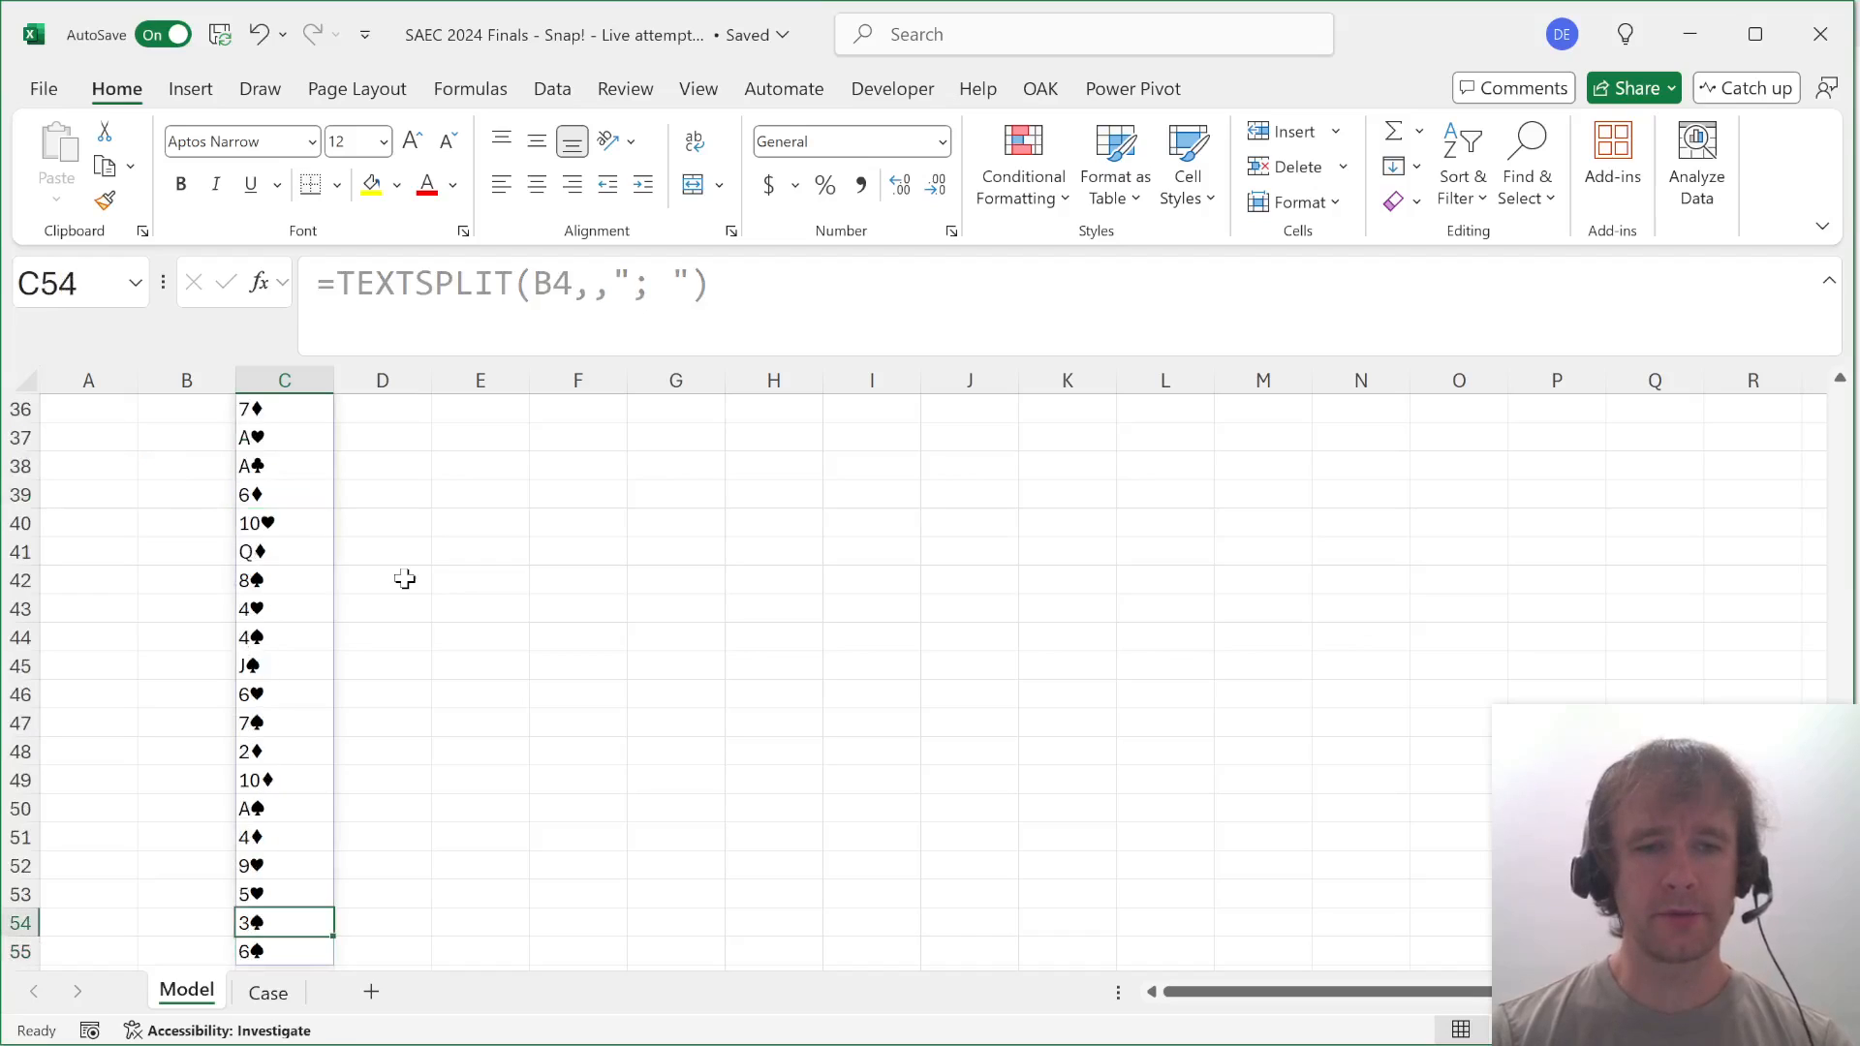
{"action": "key", "text": "shift+space"}
{"action": "key", "text": "ctrl+Up"}
{"action": "key", "text": "Down"}
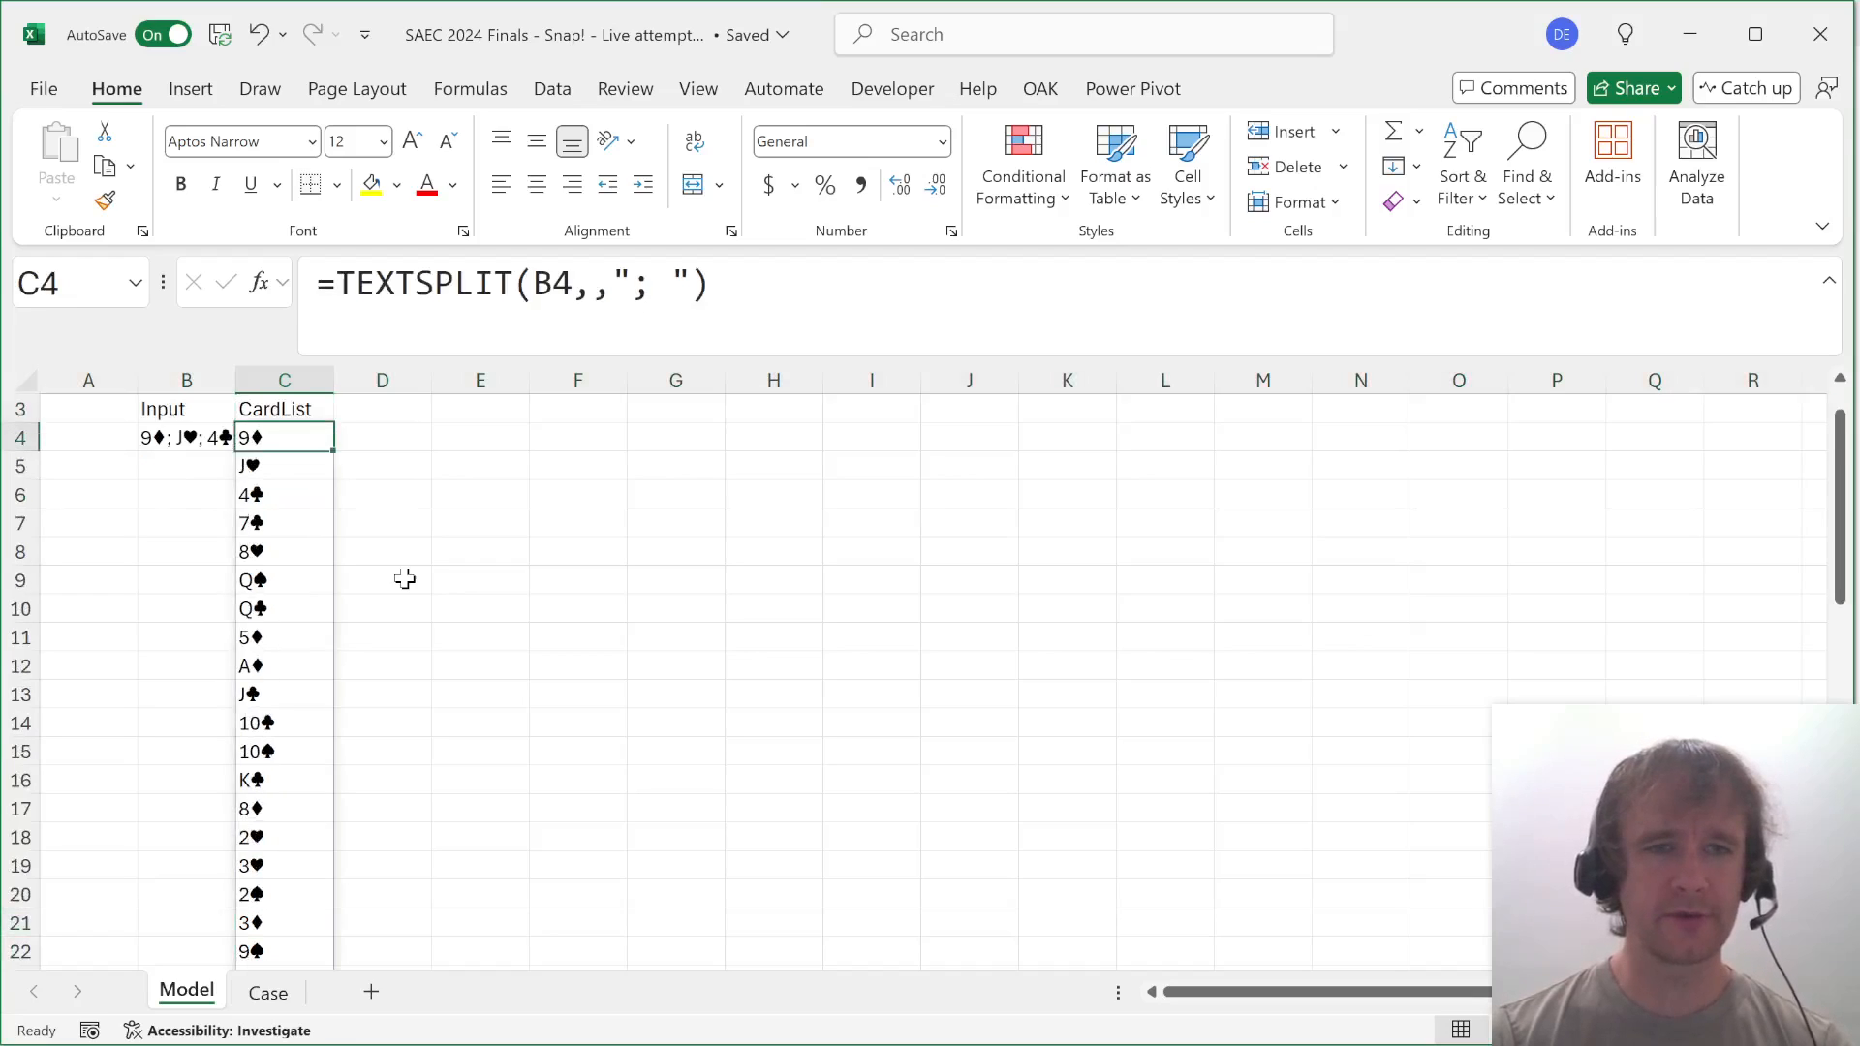
{"action": "key", "text": "ctrl+shift+Down"}
{"action": "key", "text": "Up"}
{"action": "key", "text": "Up"}
{"action": "key", "text": "Up"}
Label D3 P1First, next to the CardList heading.
{"action": "key", "text": "Right"}
{"action": "key", "text": "Down"}
{"action": "key", "text": "Down"}
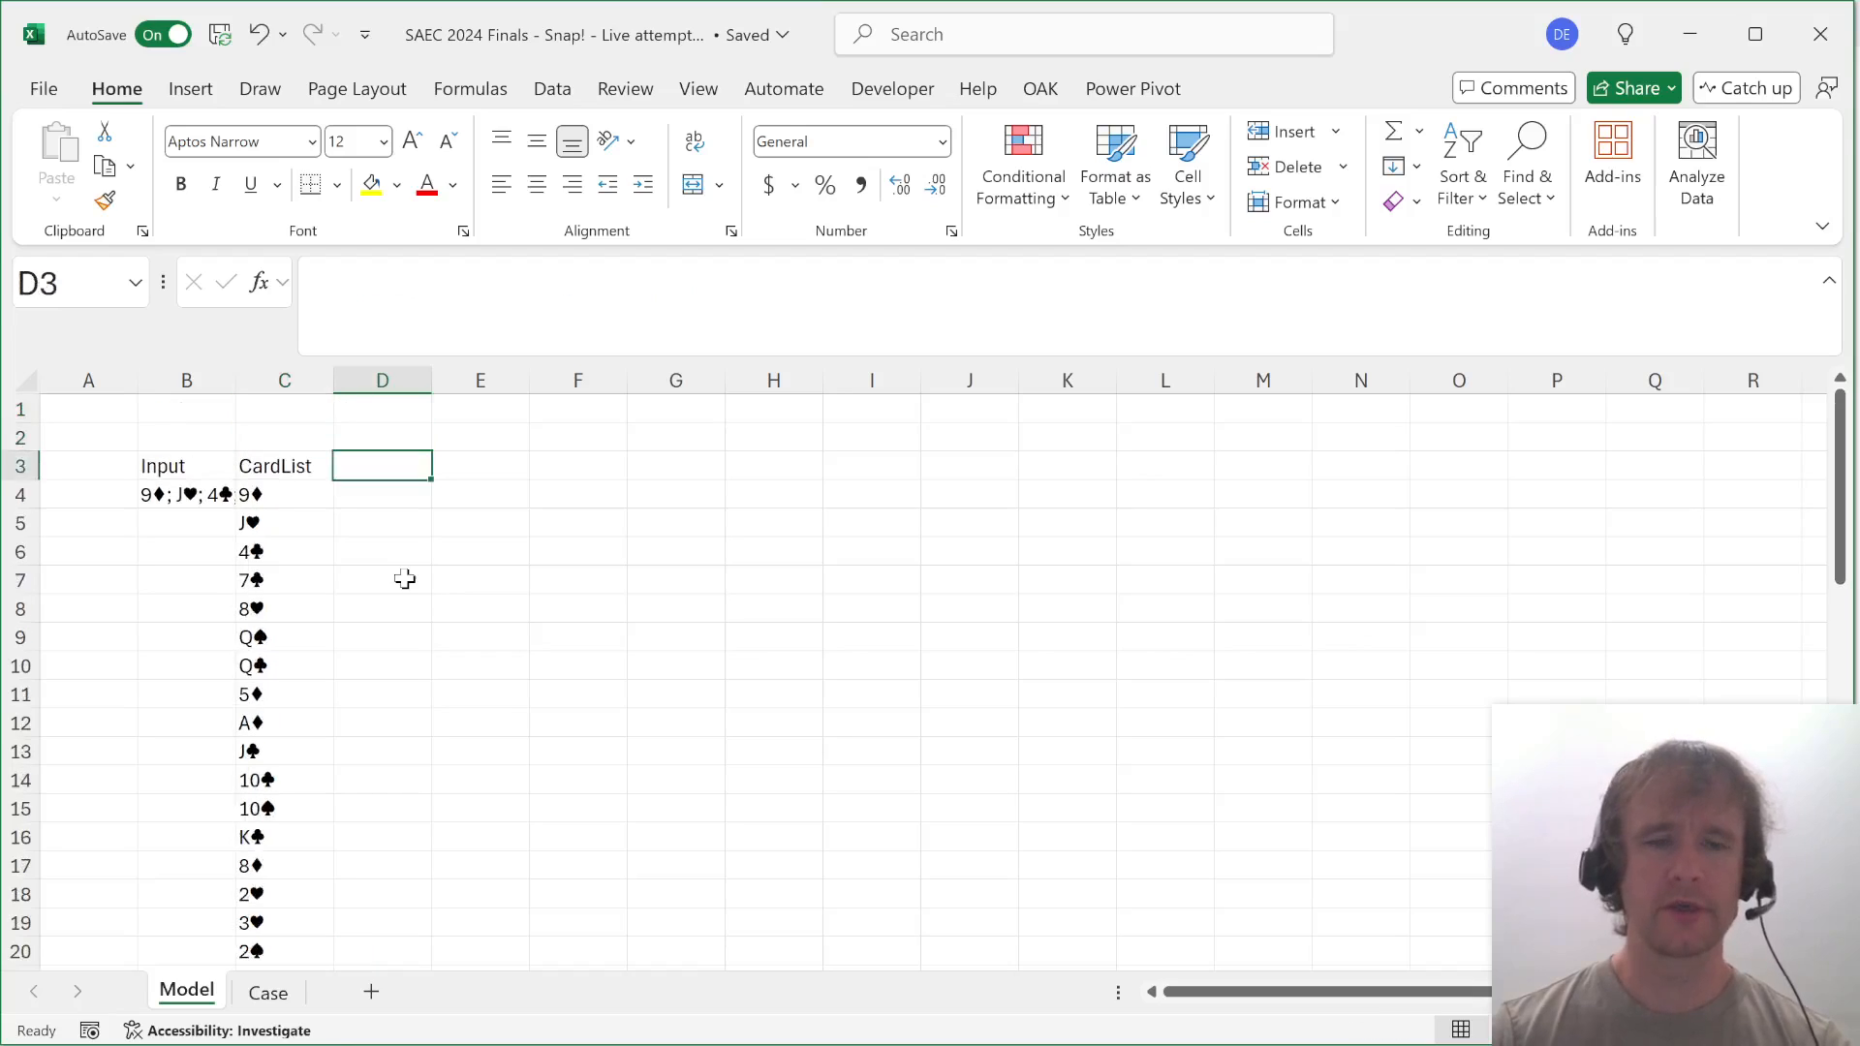
{"action": "type", "text": "P1First"}
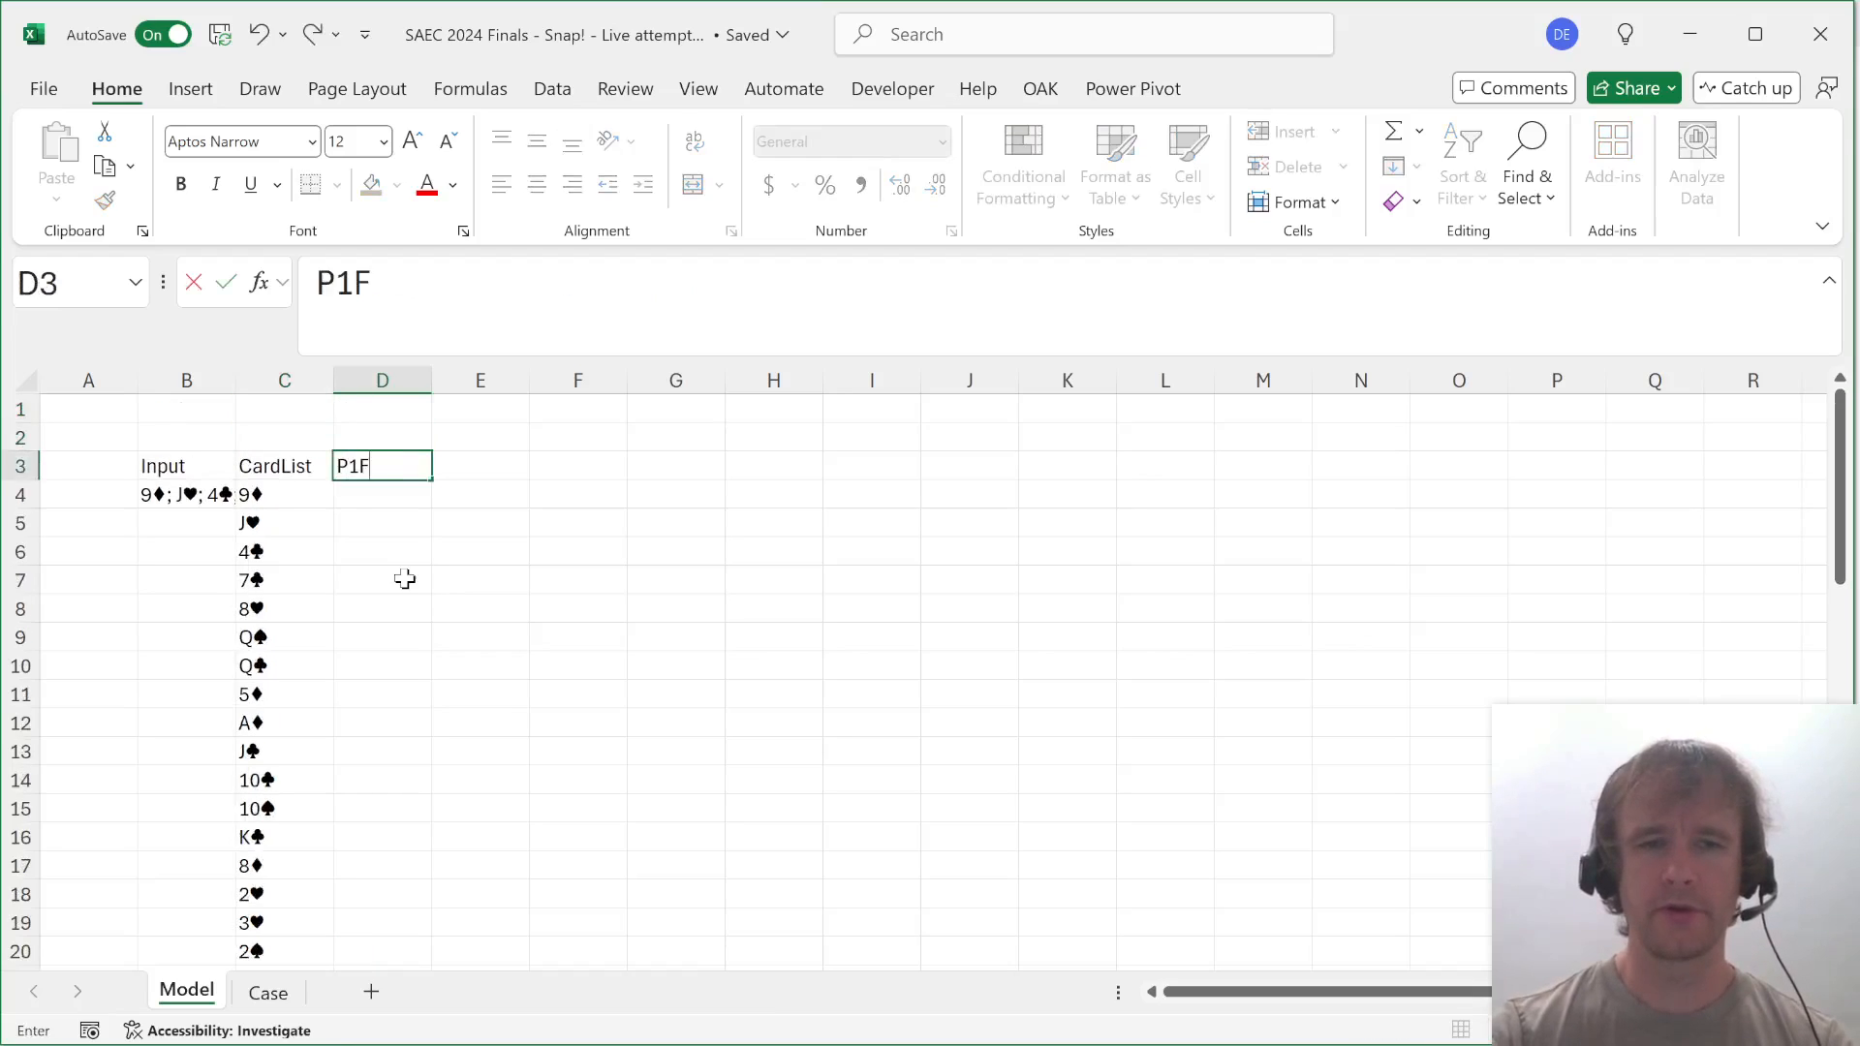
{"action": "key", "text": "Return"}
Return the 51st card of the CardList spill in D4 with =INDEX(C4#,51).
{"action": "type", "text": "=ind"}
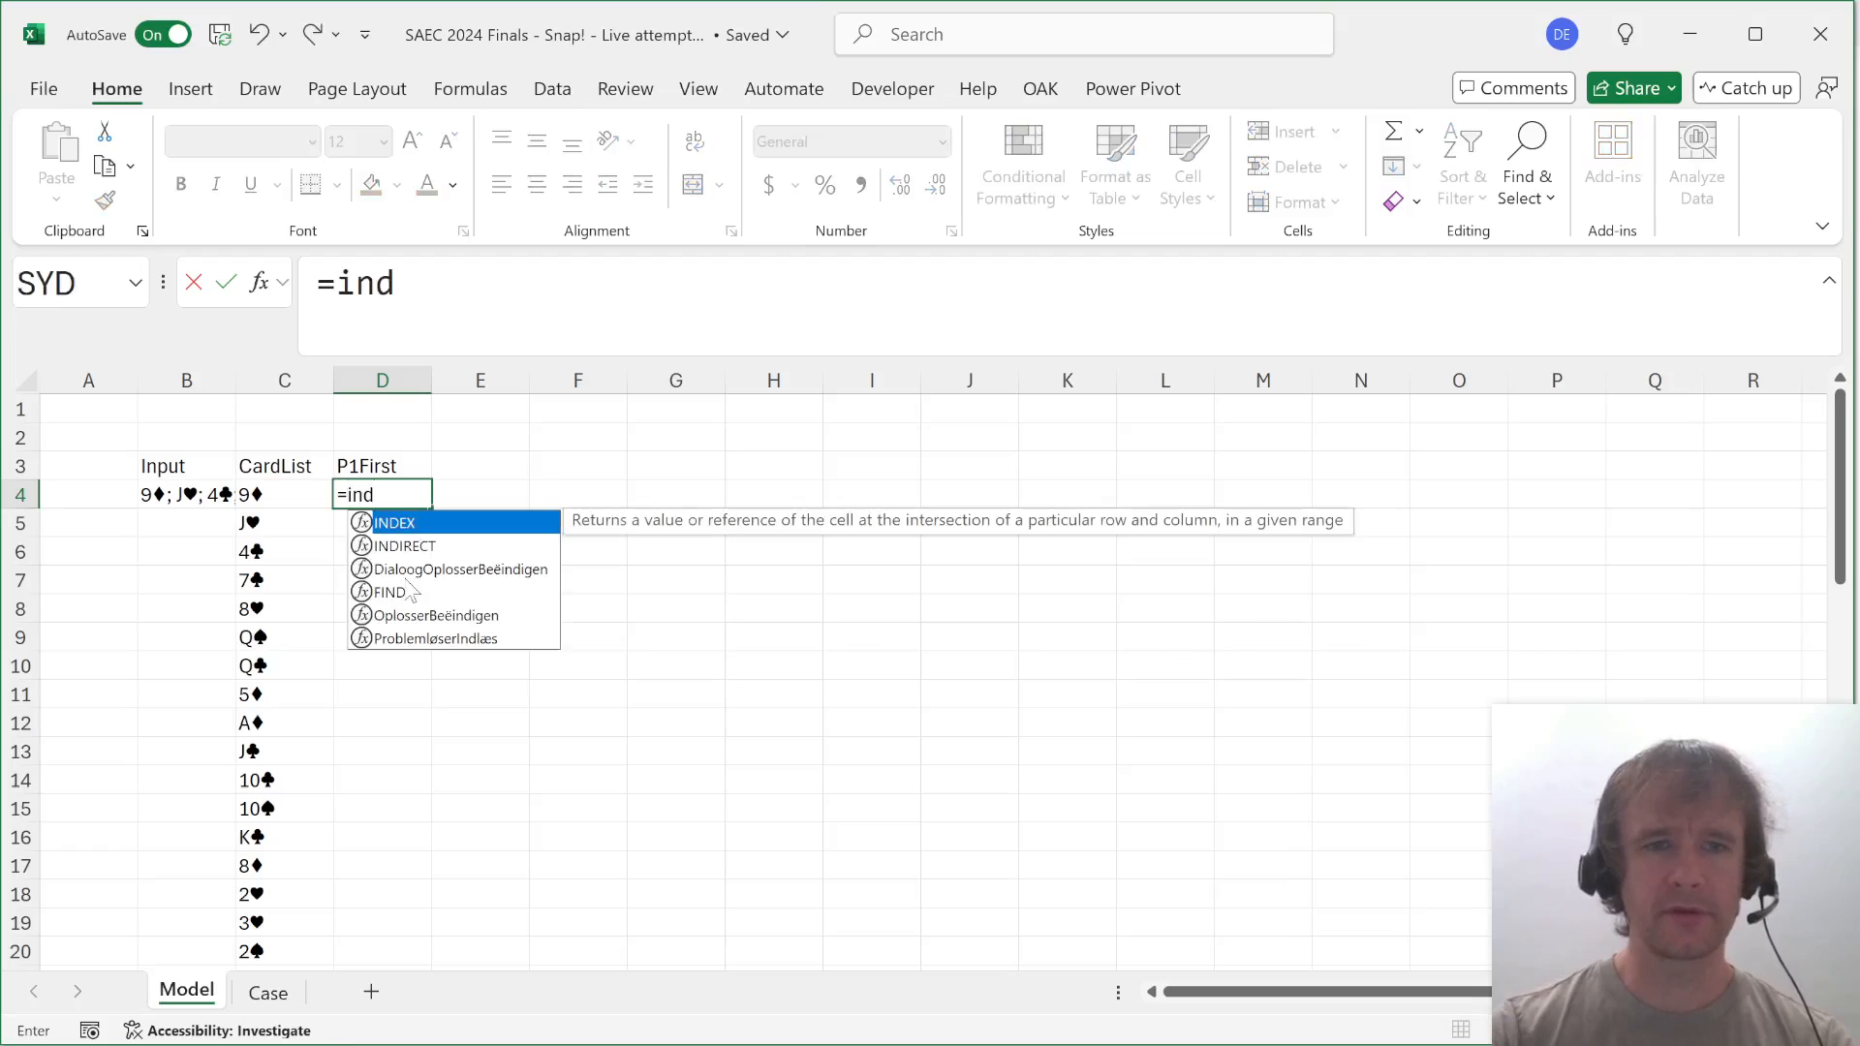
{"action": "key", "text": "Tab"}
{"action": "key", "text": "Left"}
{"action": "key", "text": "ctrl+shift+Down"}
{"action": "type", "text": ",51"}
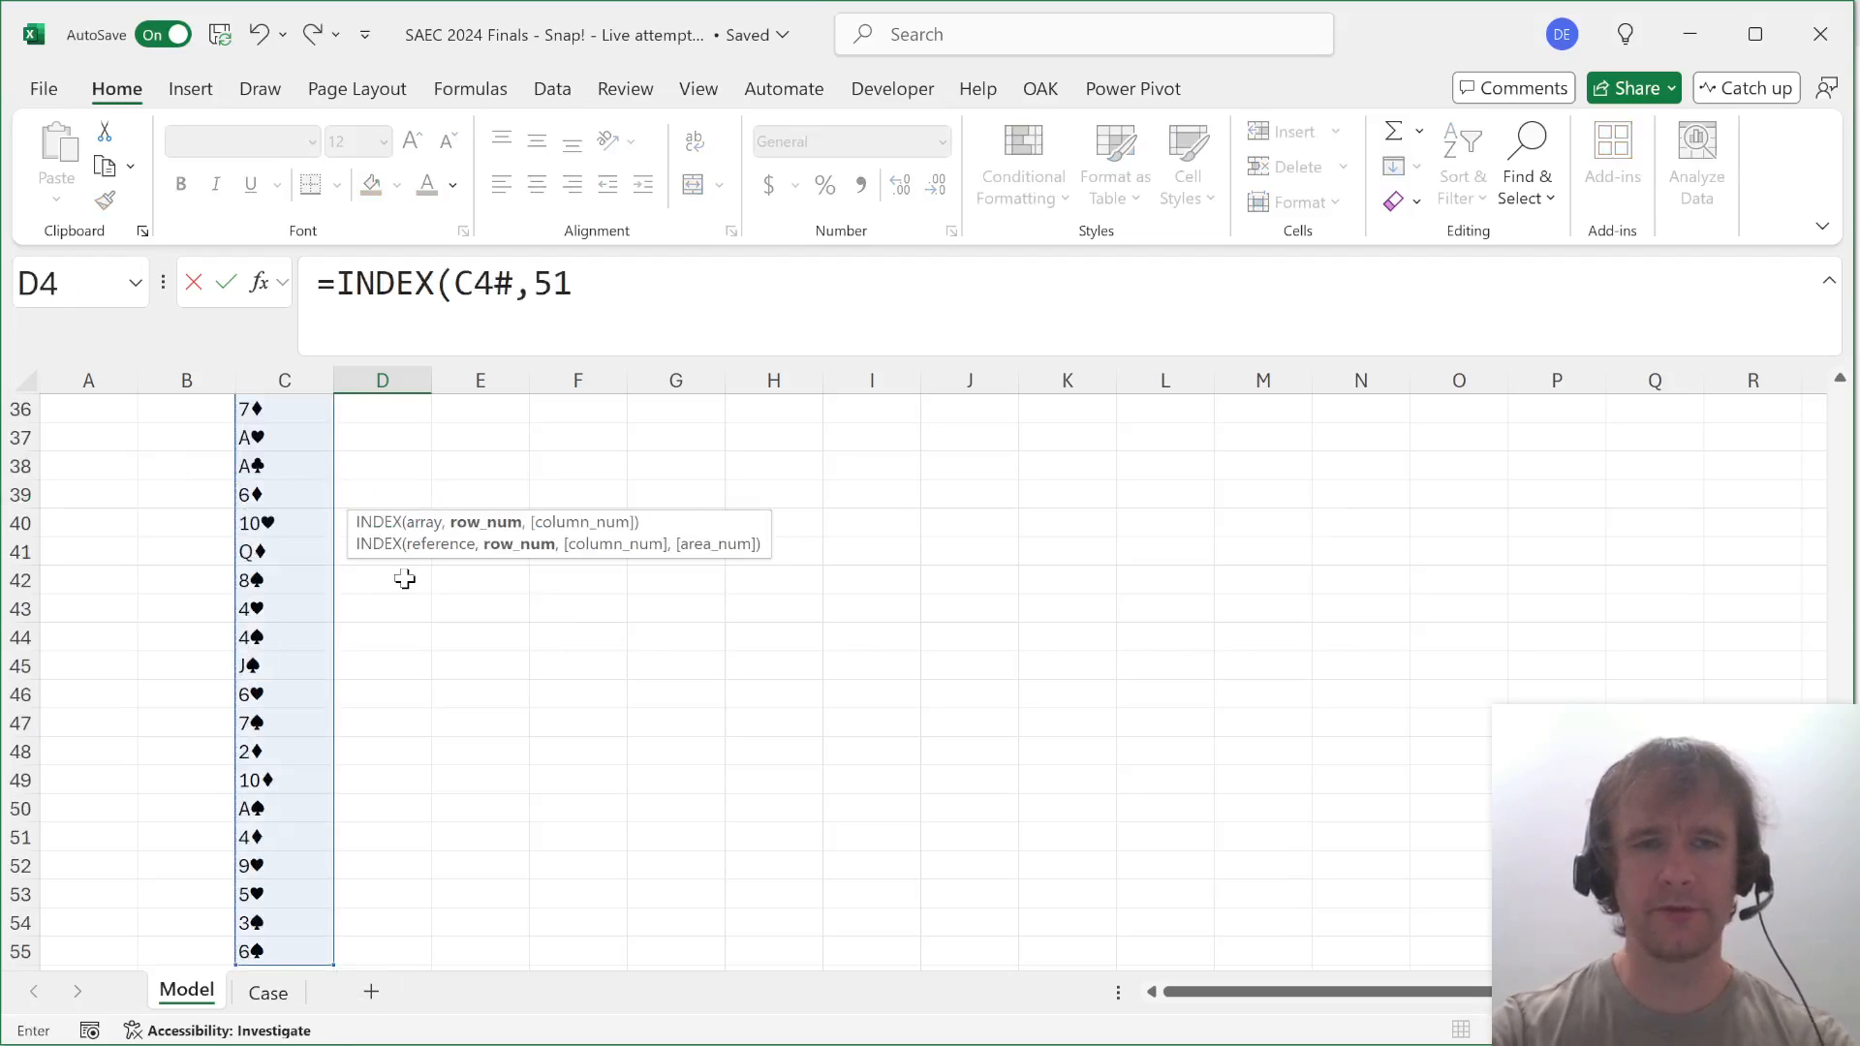
{"action": "key", "text": "Return"}
Review the Input, CardList and P1First cells in row 4 of the Model sheet.
{"action": "key", "text": "Up"}
{"action": "key", "text": "Up"}
{"action": "key", "text": "Up"}
{"action": "key", "text": "Up"}
{"action": "key", "text": "Down"}
{"action": "key", "text": "Down"}
{"action": "key", "text": "Left"}
{"action": "key", "text": "Left"}
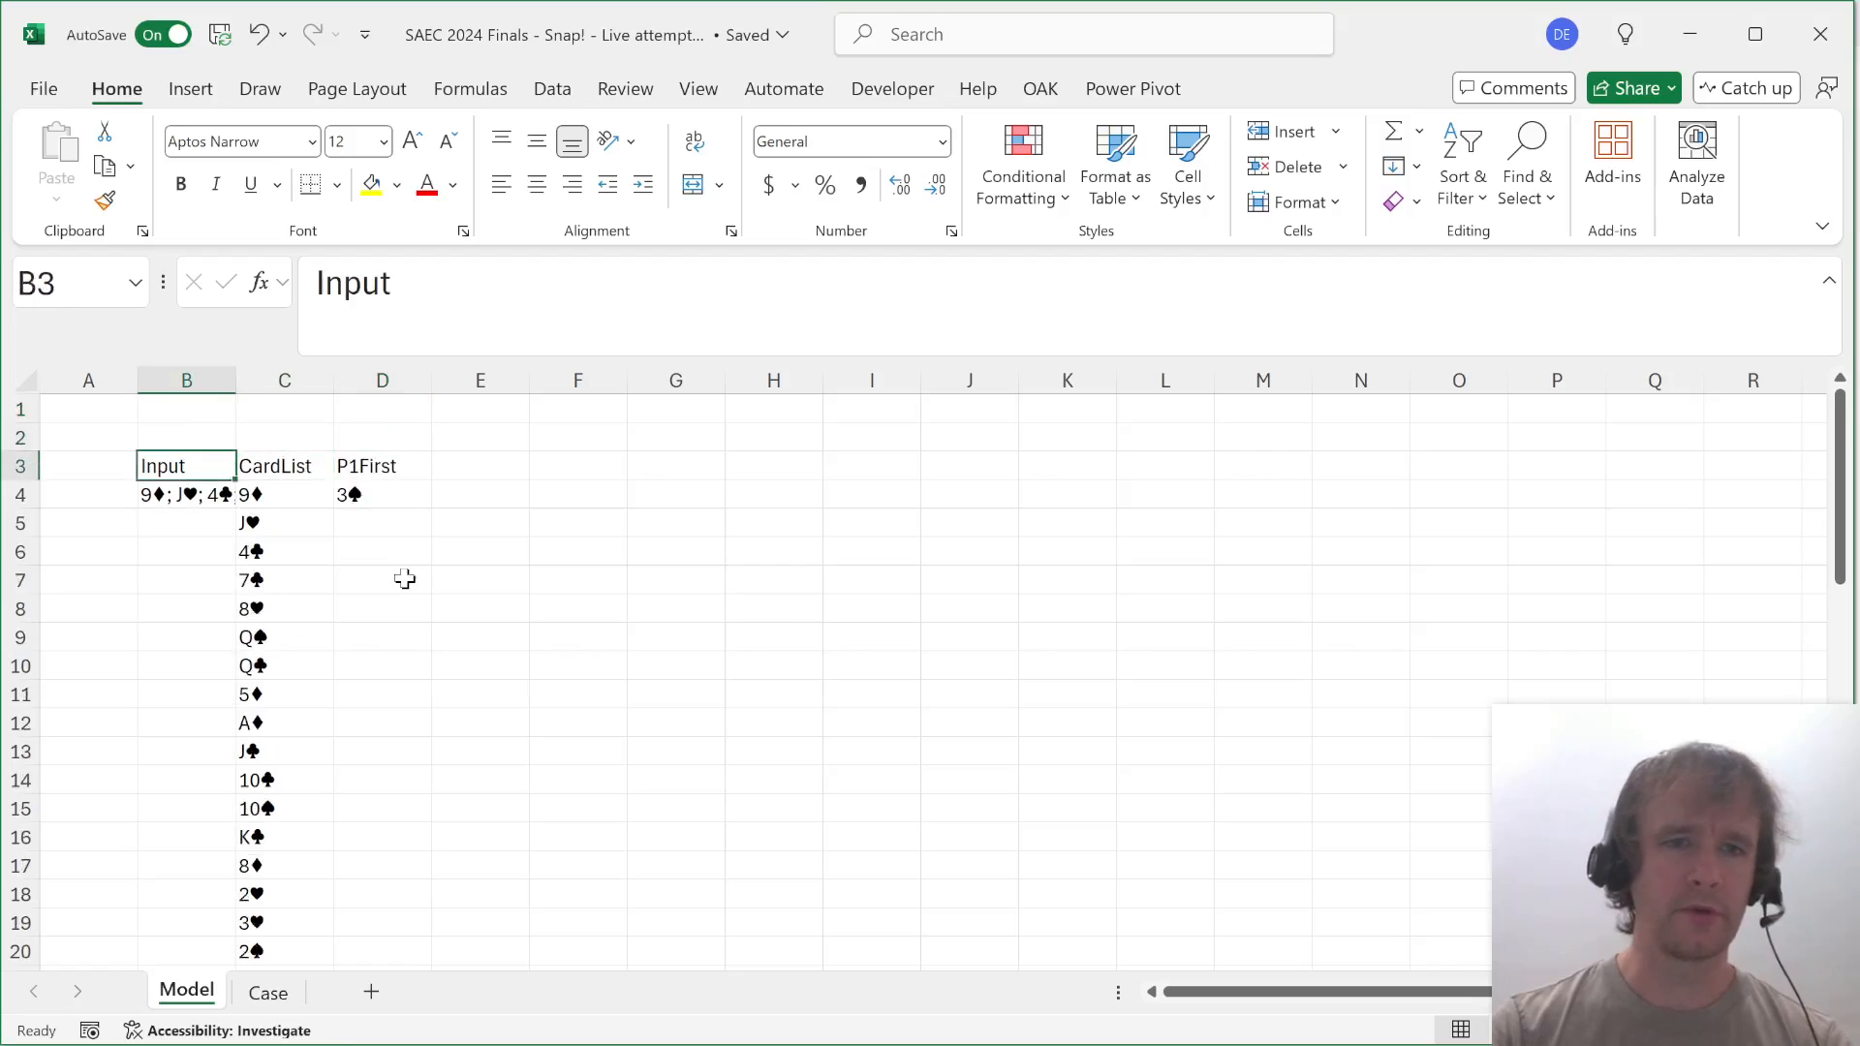
{"action": "key", "text": "Down"}
{"action": "key", "text": "Right"}
{"action": "key", "text": "Right"}
{"action": "key", "text": "Left"}
{"action": "key", "text": "Left"}
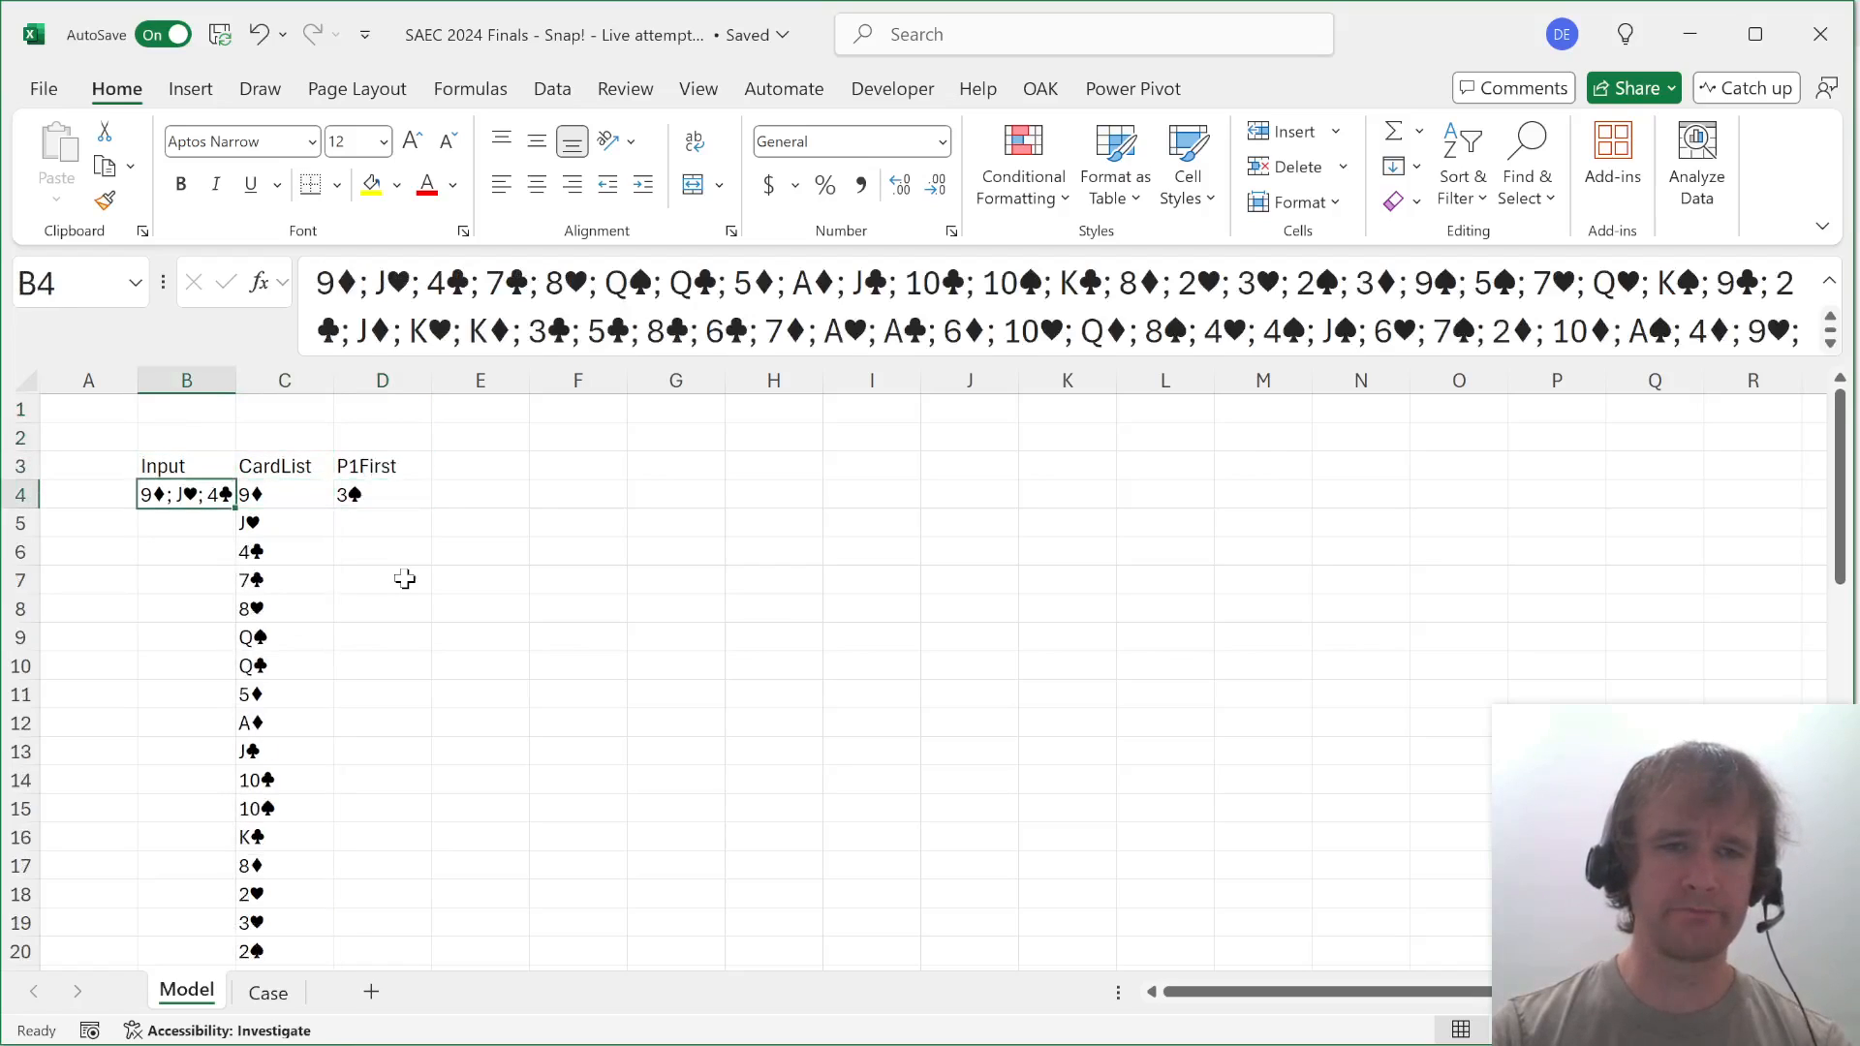
{"action": "key", "text": "Right"}
{"action": "key", "text": "Right"}
{"action": "key", "text": "Right"}
{"action": "key", "text": "Left"}
{"action": "key", "text": "Left"}
{"action": "key", "text": "Left"}
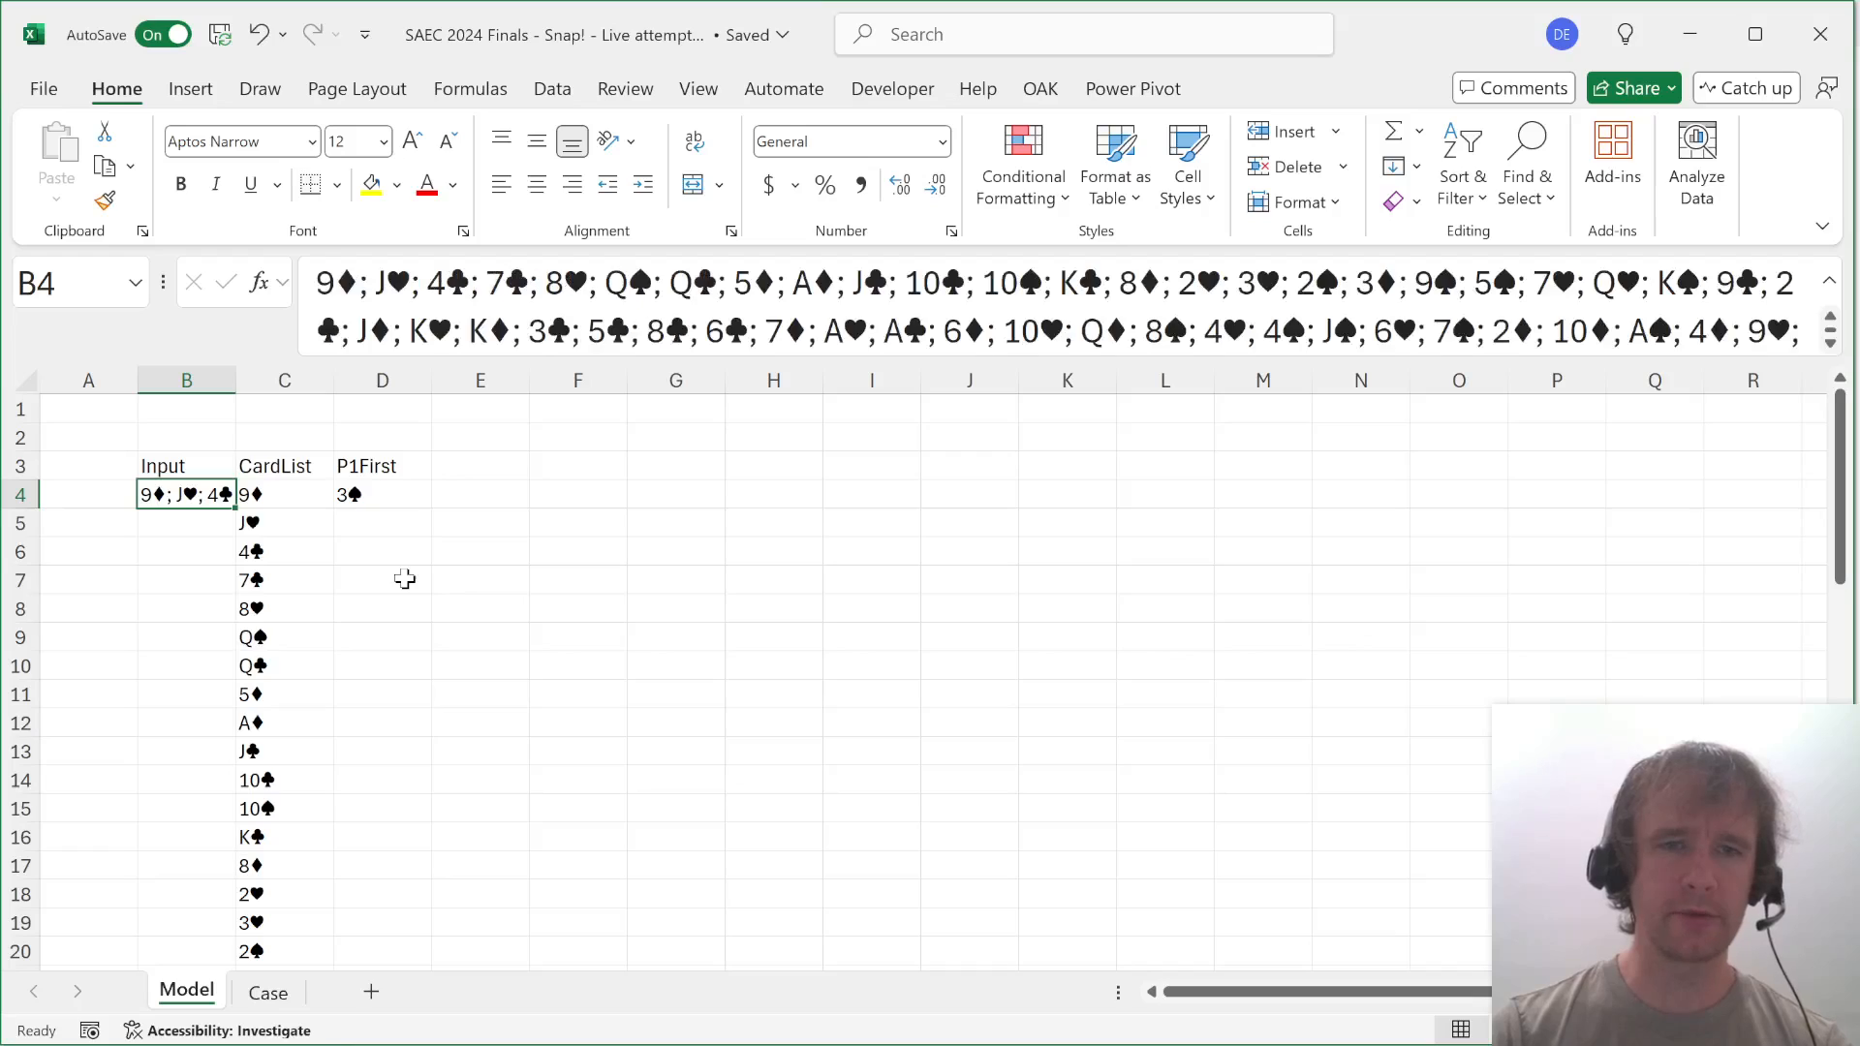
Start a LET formula in E4 that defines input as B4, and continue it on a new line.
{"action": "key", "text": "Right"}
{"action": "key", "text": "Right"}
{"action": "key", "text": "Right"}
{"action": "type", "text": "=let"}
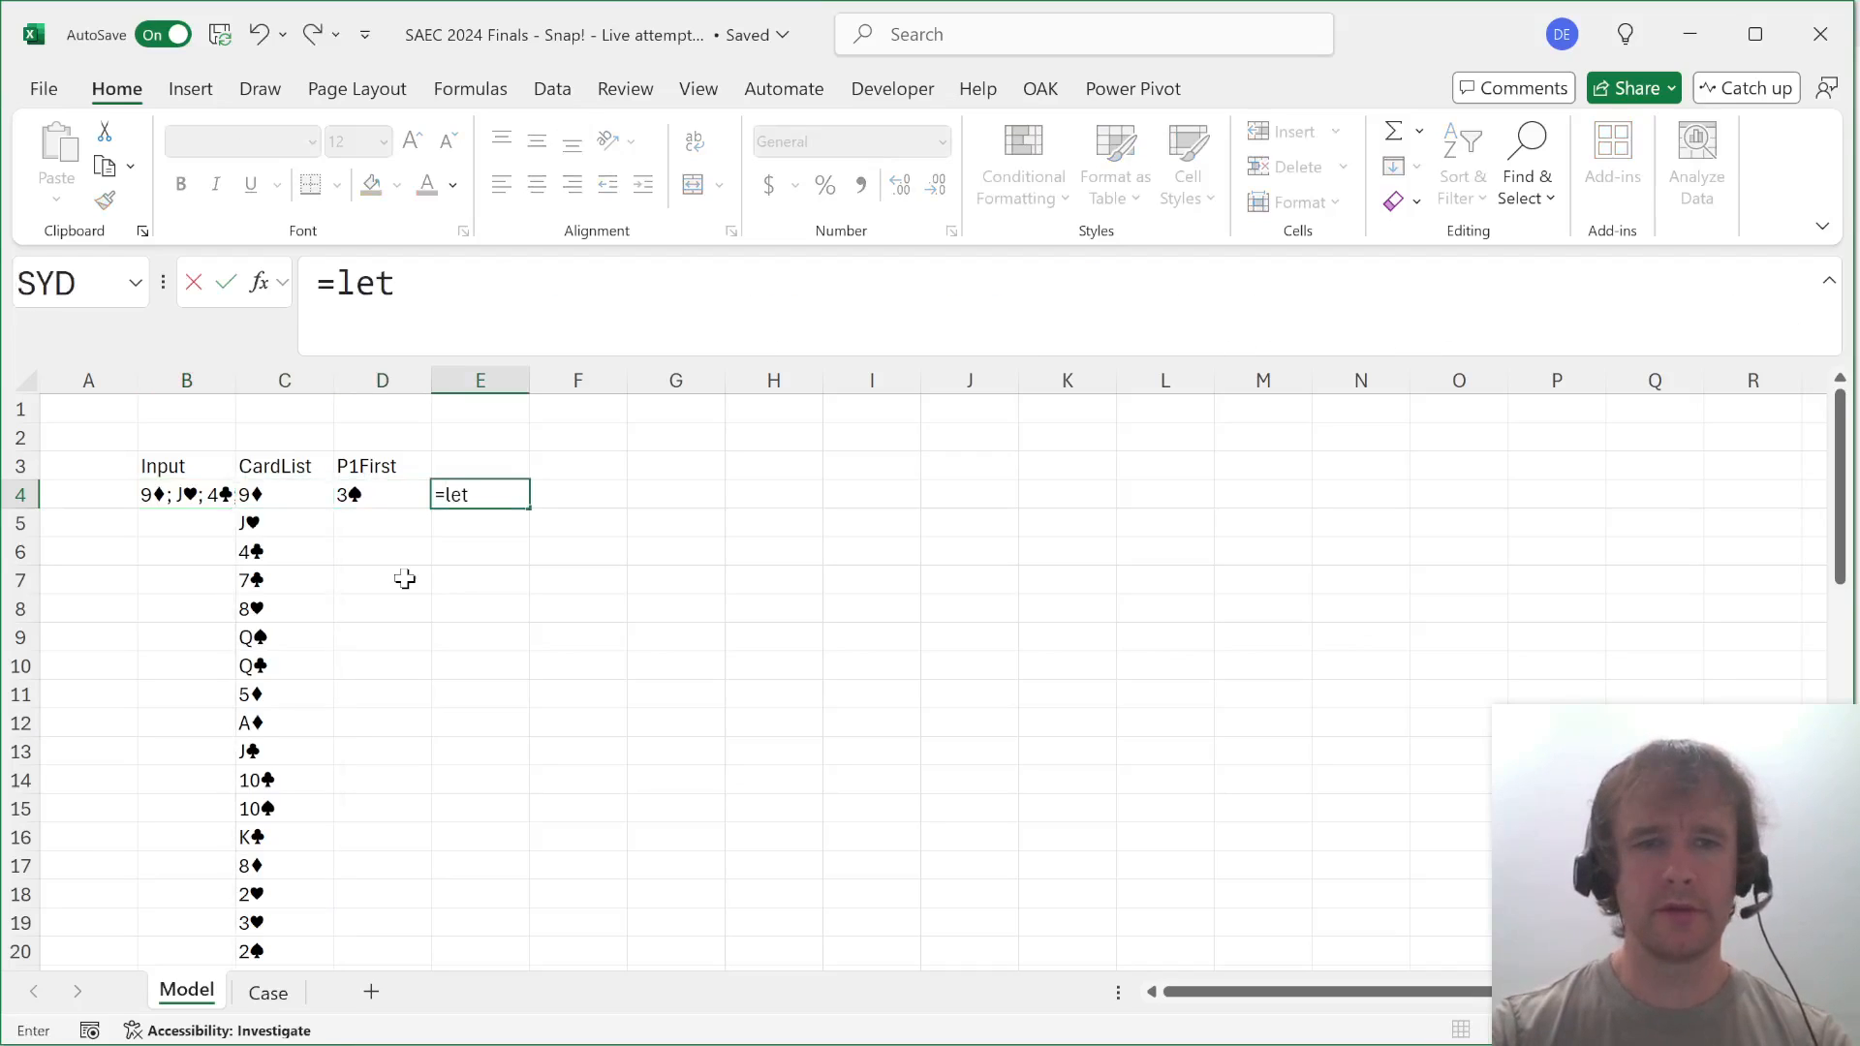
{"action": "type", "text": "(input,"}
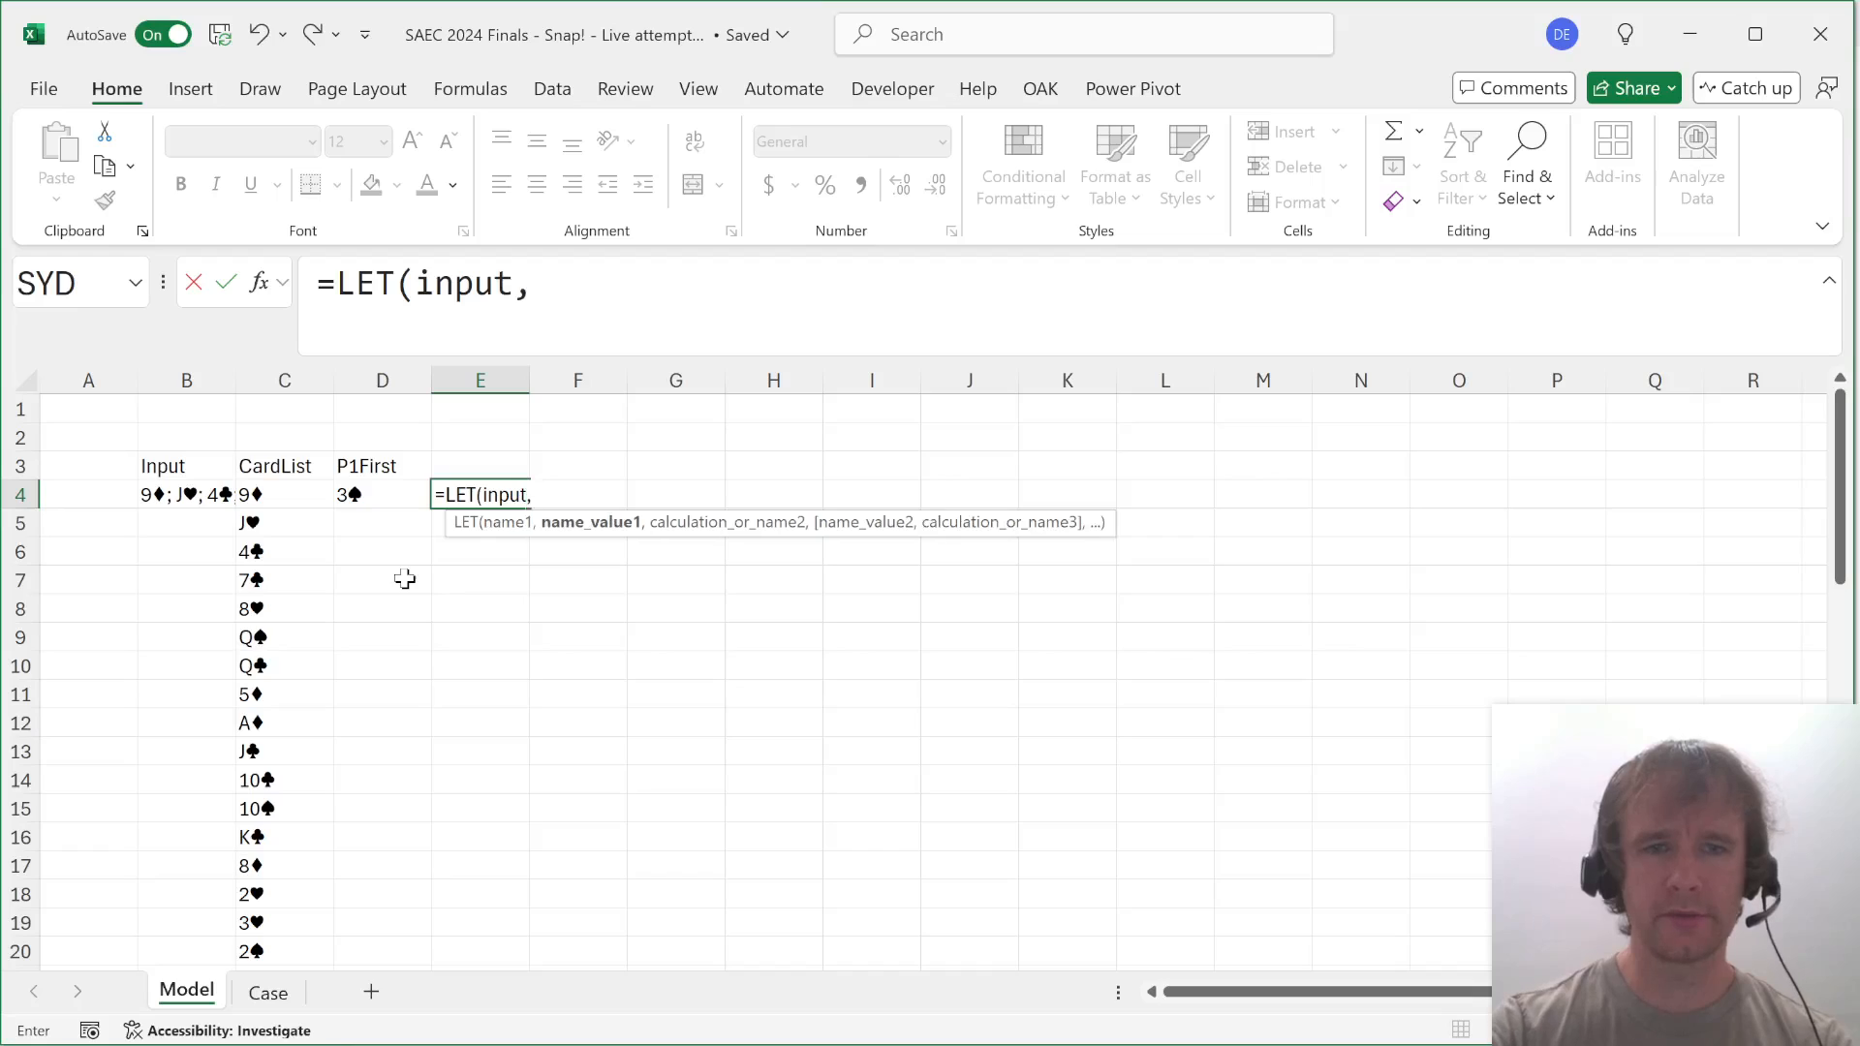
{"action": "left_click", "coordinate": [189, 496]}
{"action": "type", "text": ","}
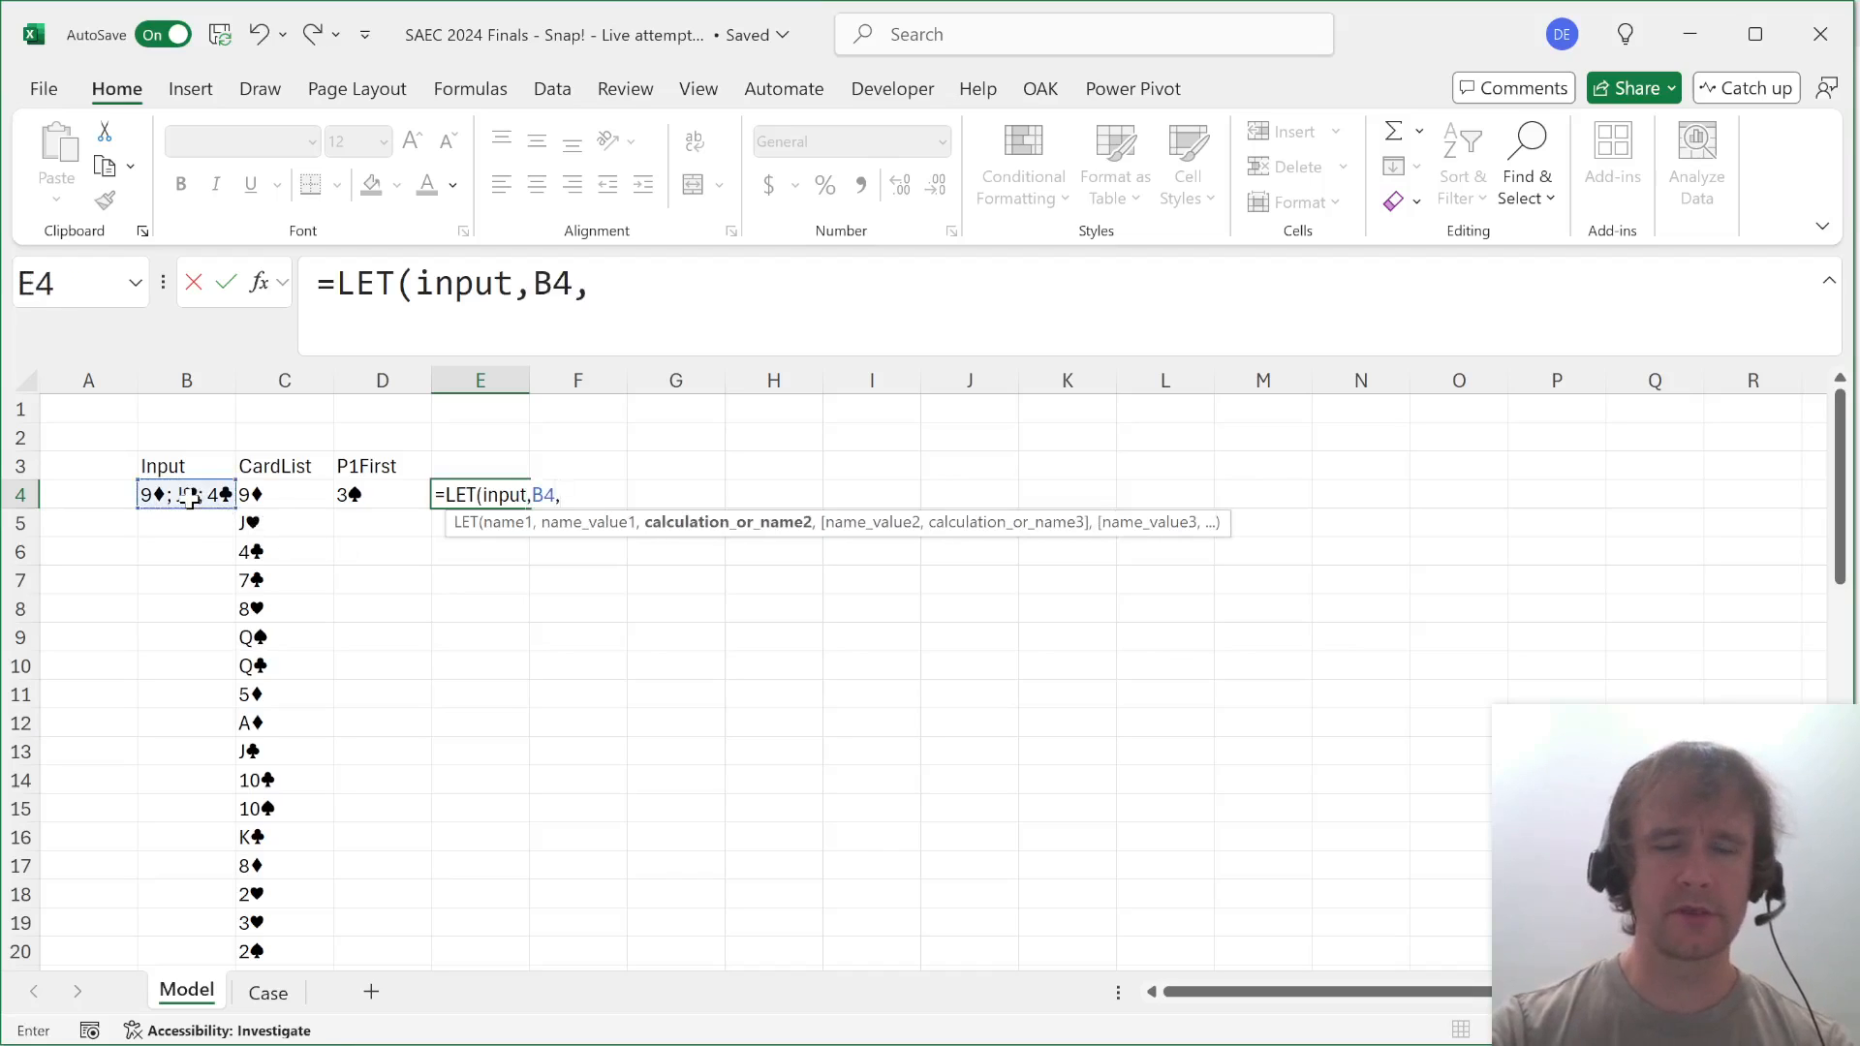
{"action": "key", "text": "alt+Return"}
Define CardList in the E4 LET formula as TEXTSPLIT(input,,"; ").
{"action": "type", "text": "f"}
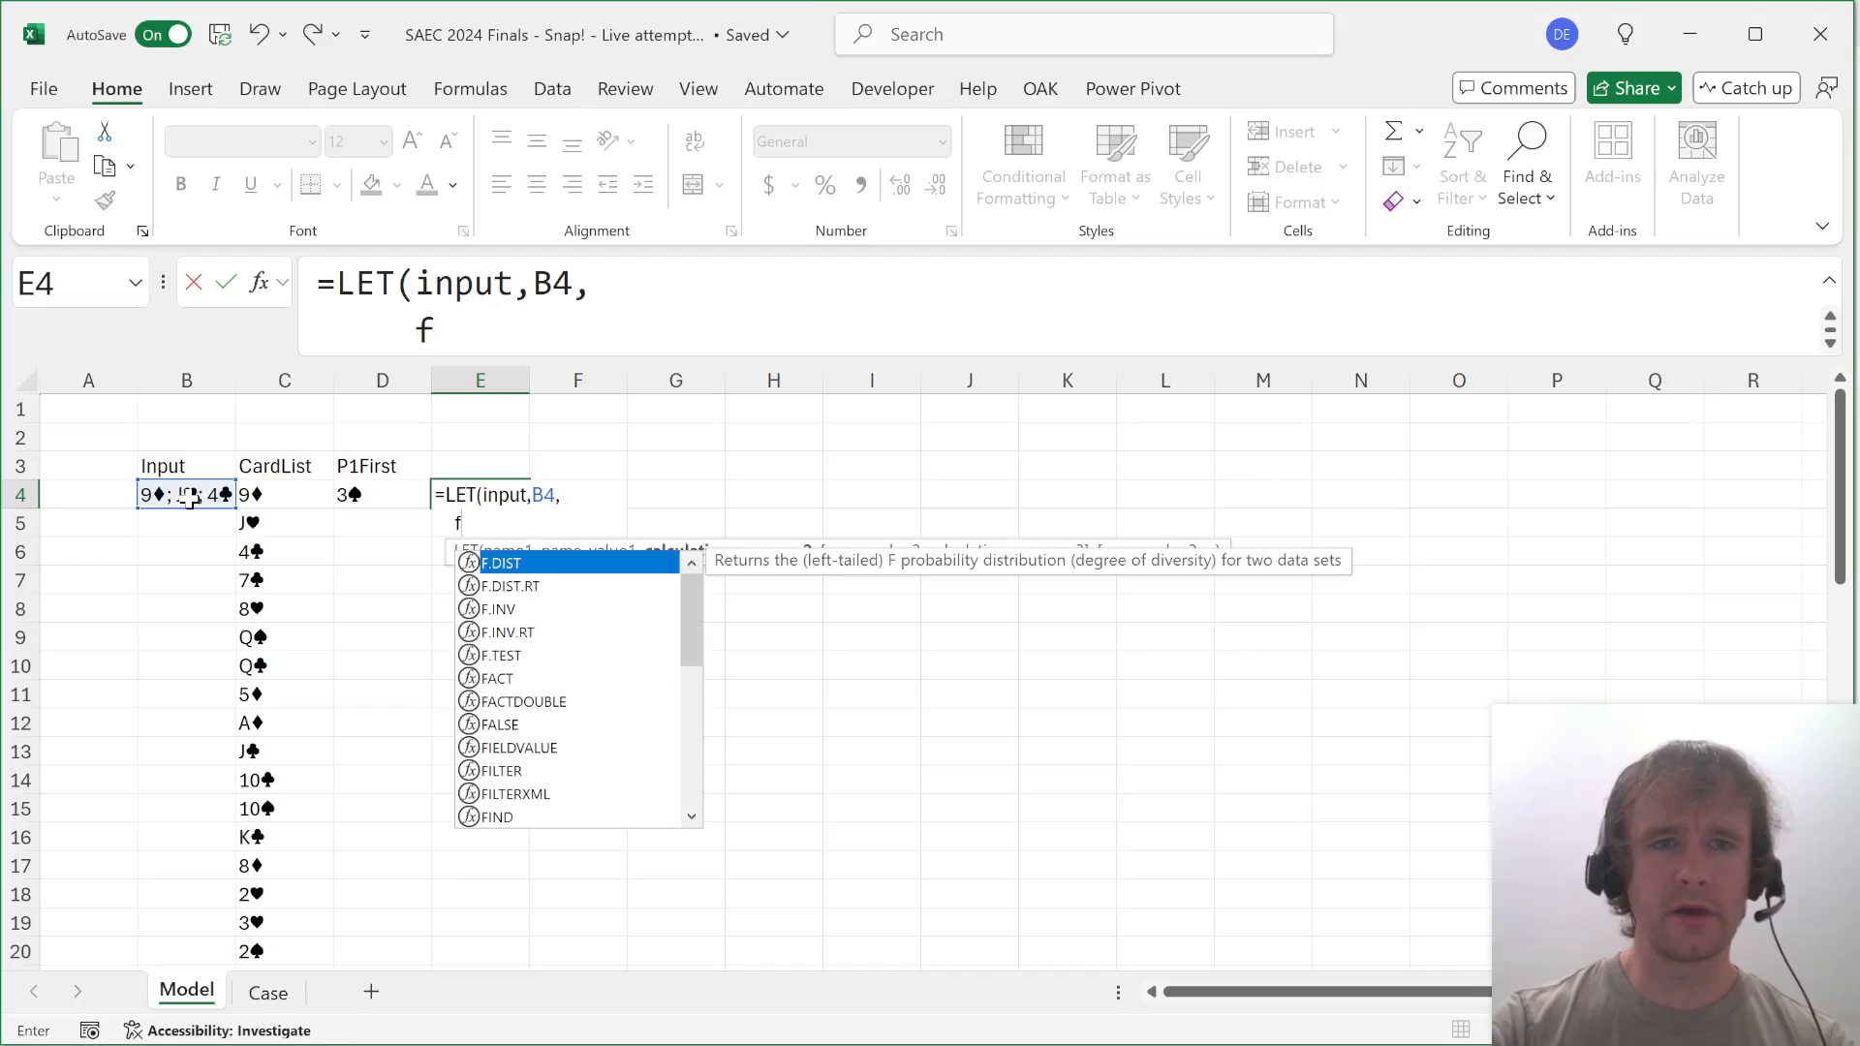
{"action": "left_click", "coordinate": [416, 329]}
{"action": "key", "text": "Delete"}
{"action": "type", "text": "Car"}
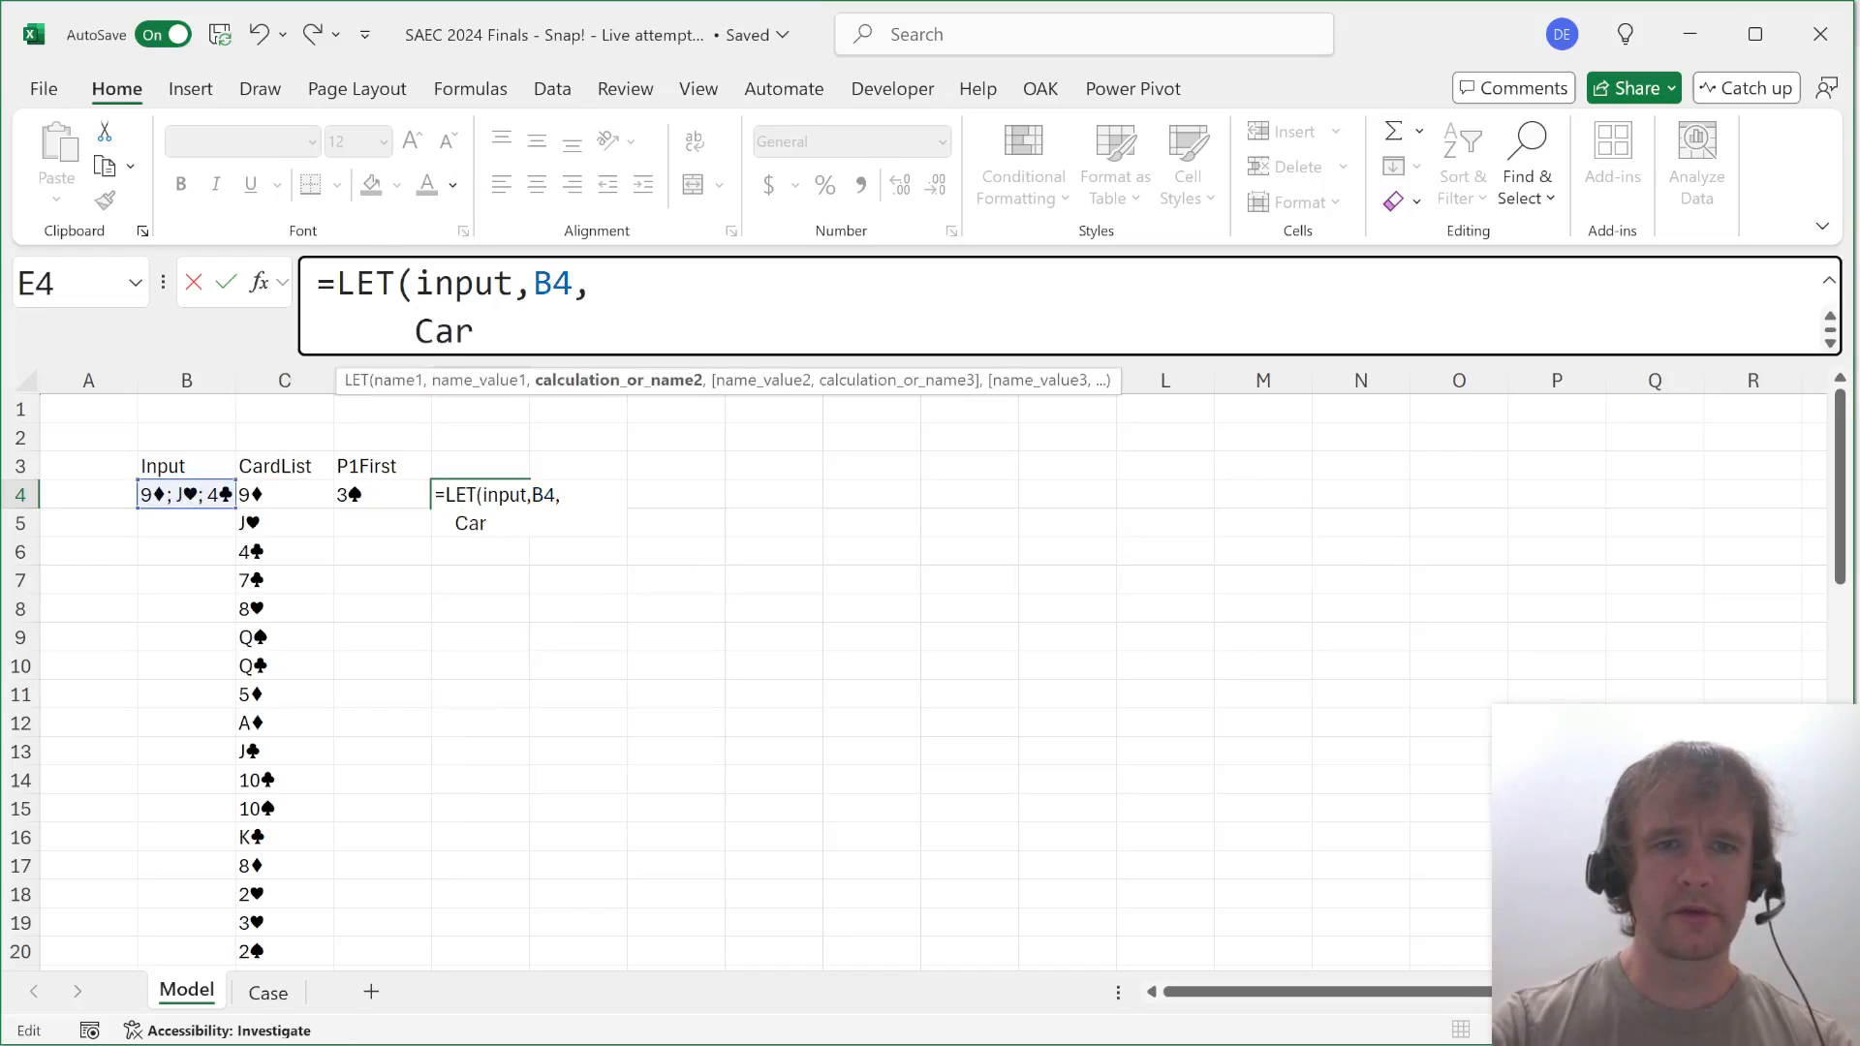
{"action": "type", "text": "dList,t exts"}
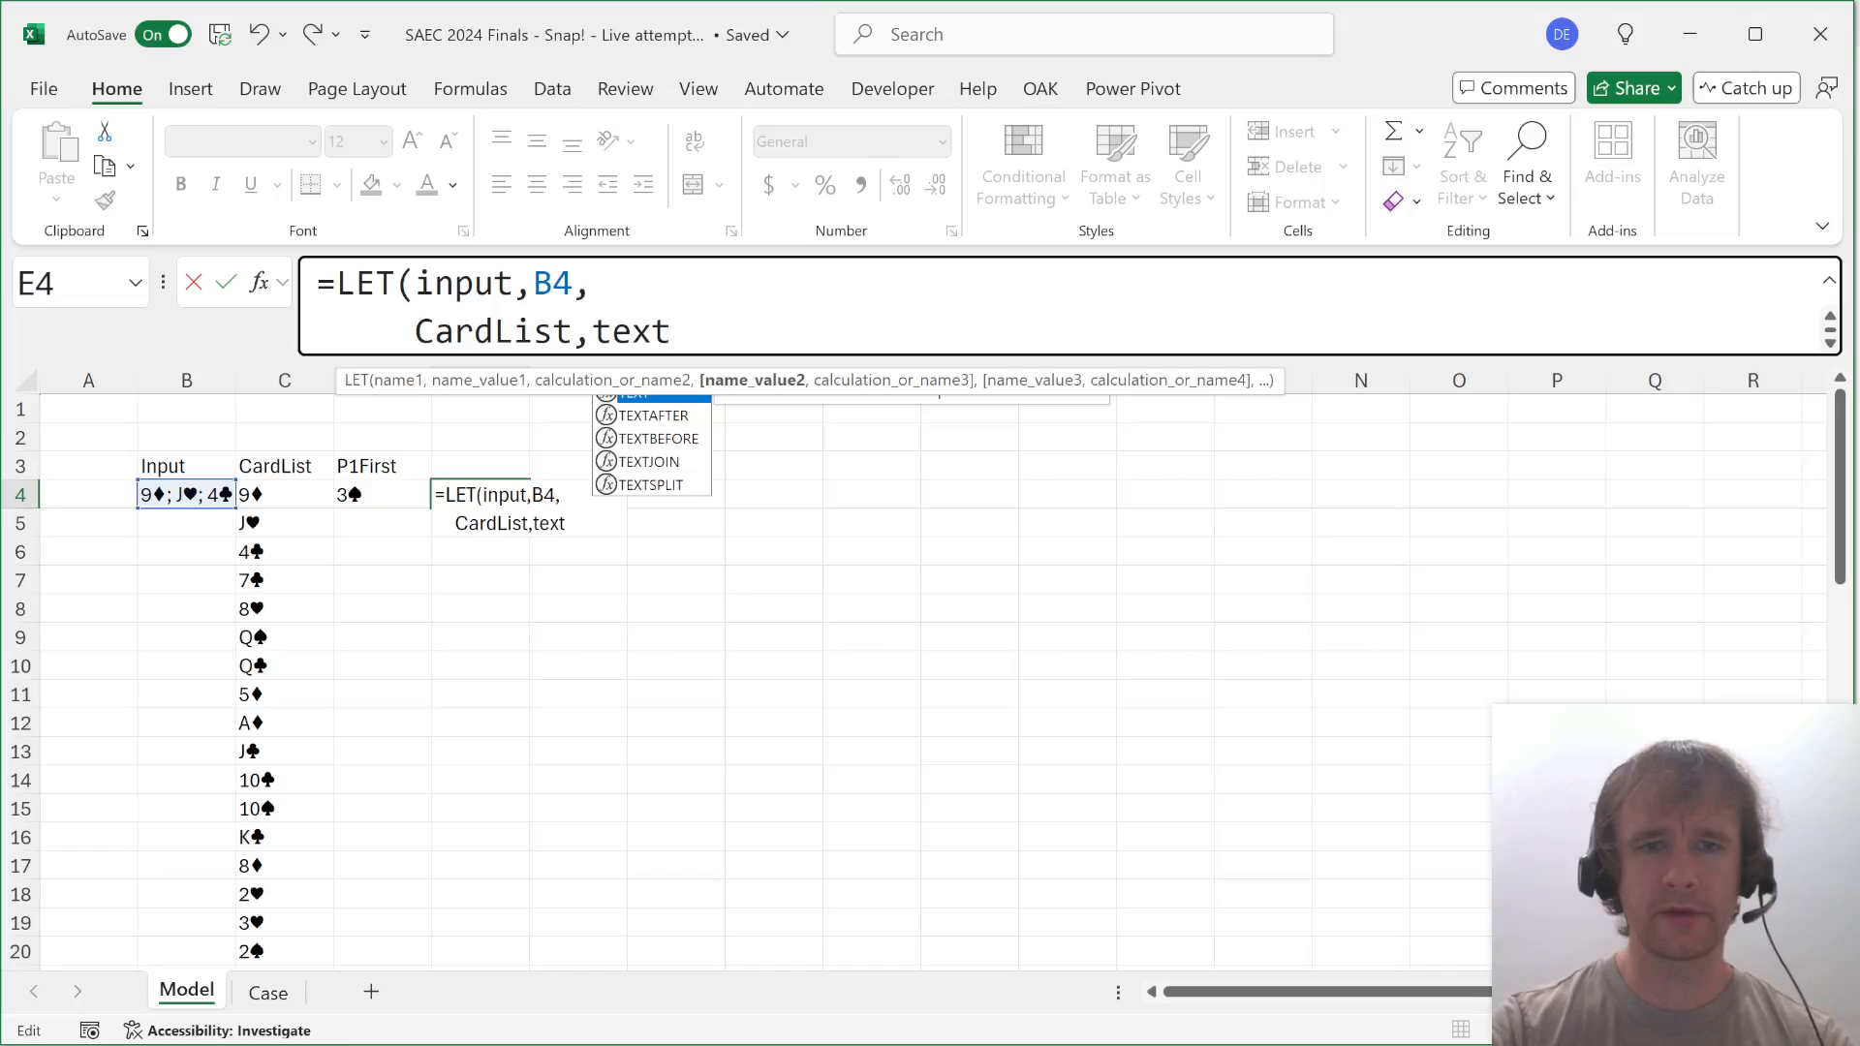
{"action": "key", "text": "Tab"}
{"action": "type", "text": "input,"}
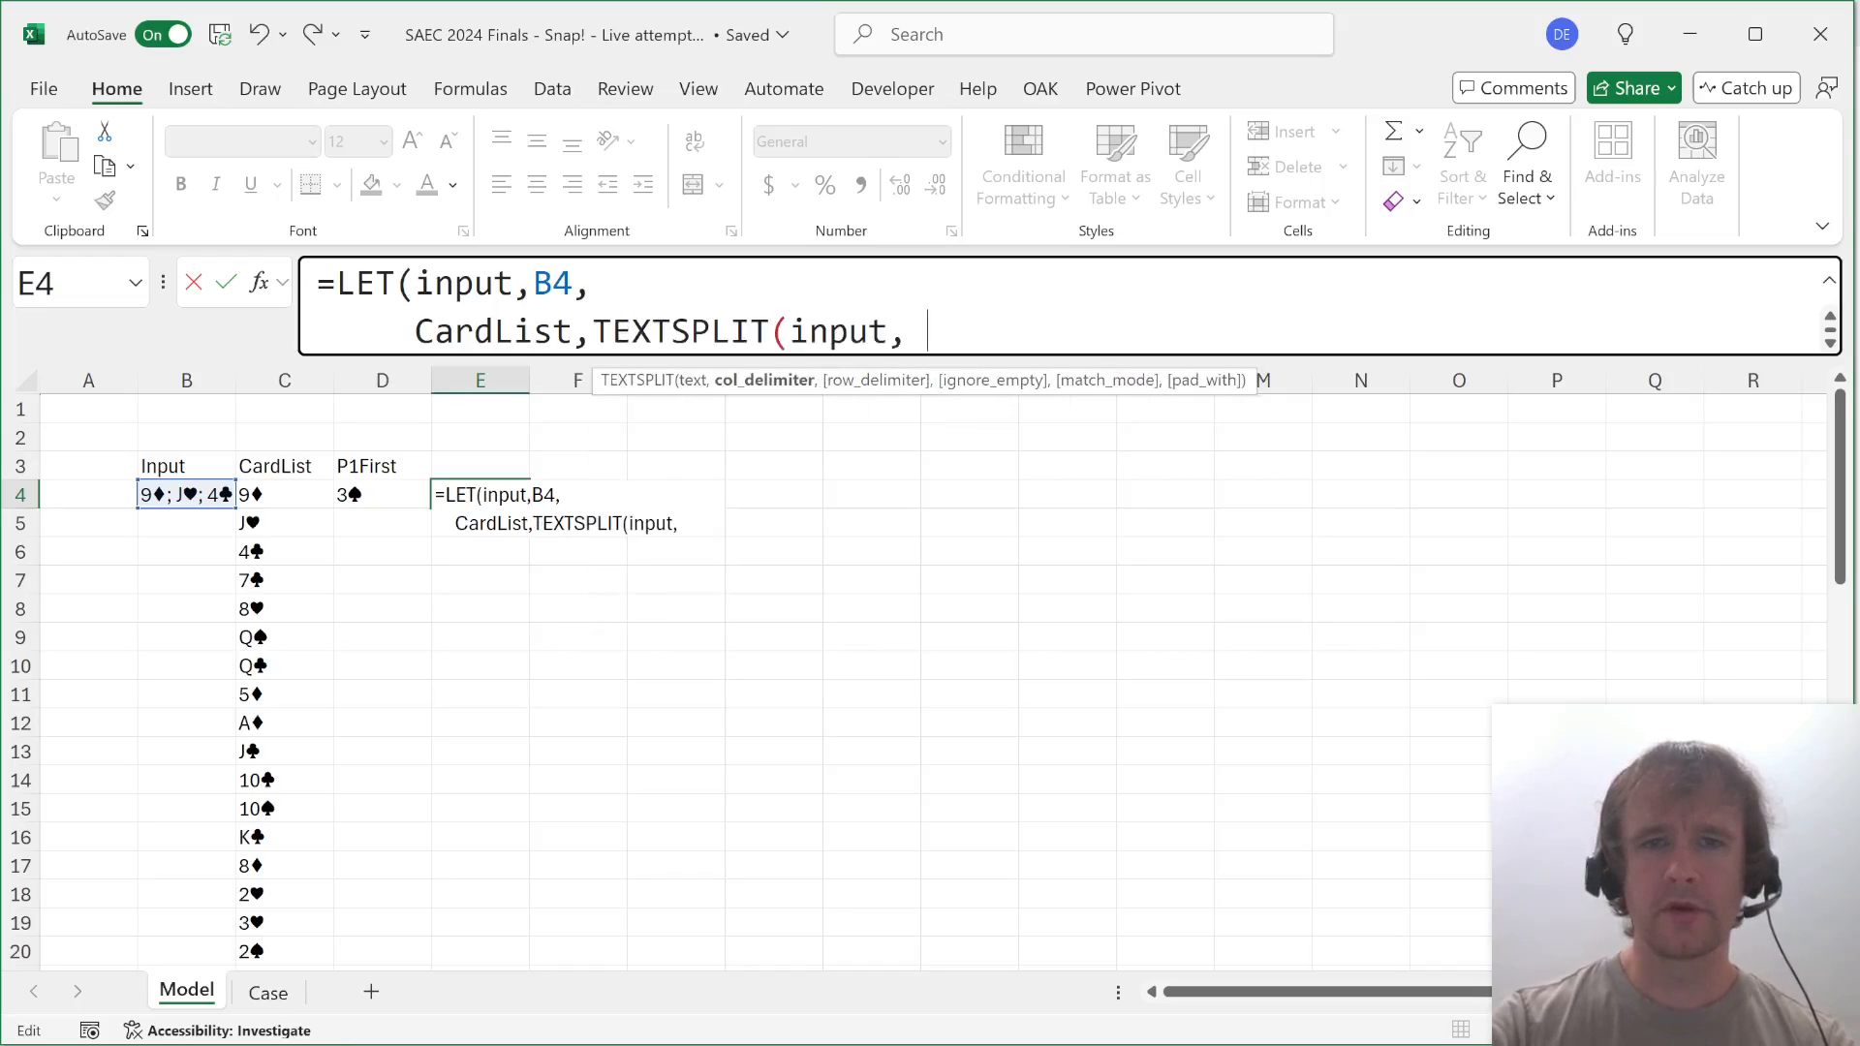
{"action": "key", "text": "BackSpace"}
{"action": "type", "text": ",\""}
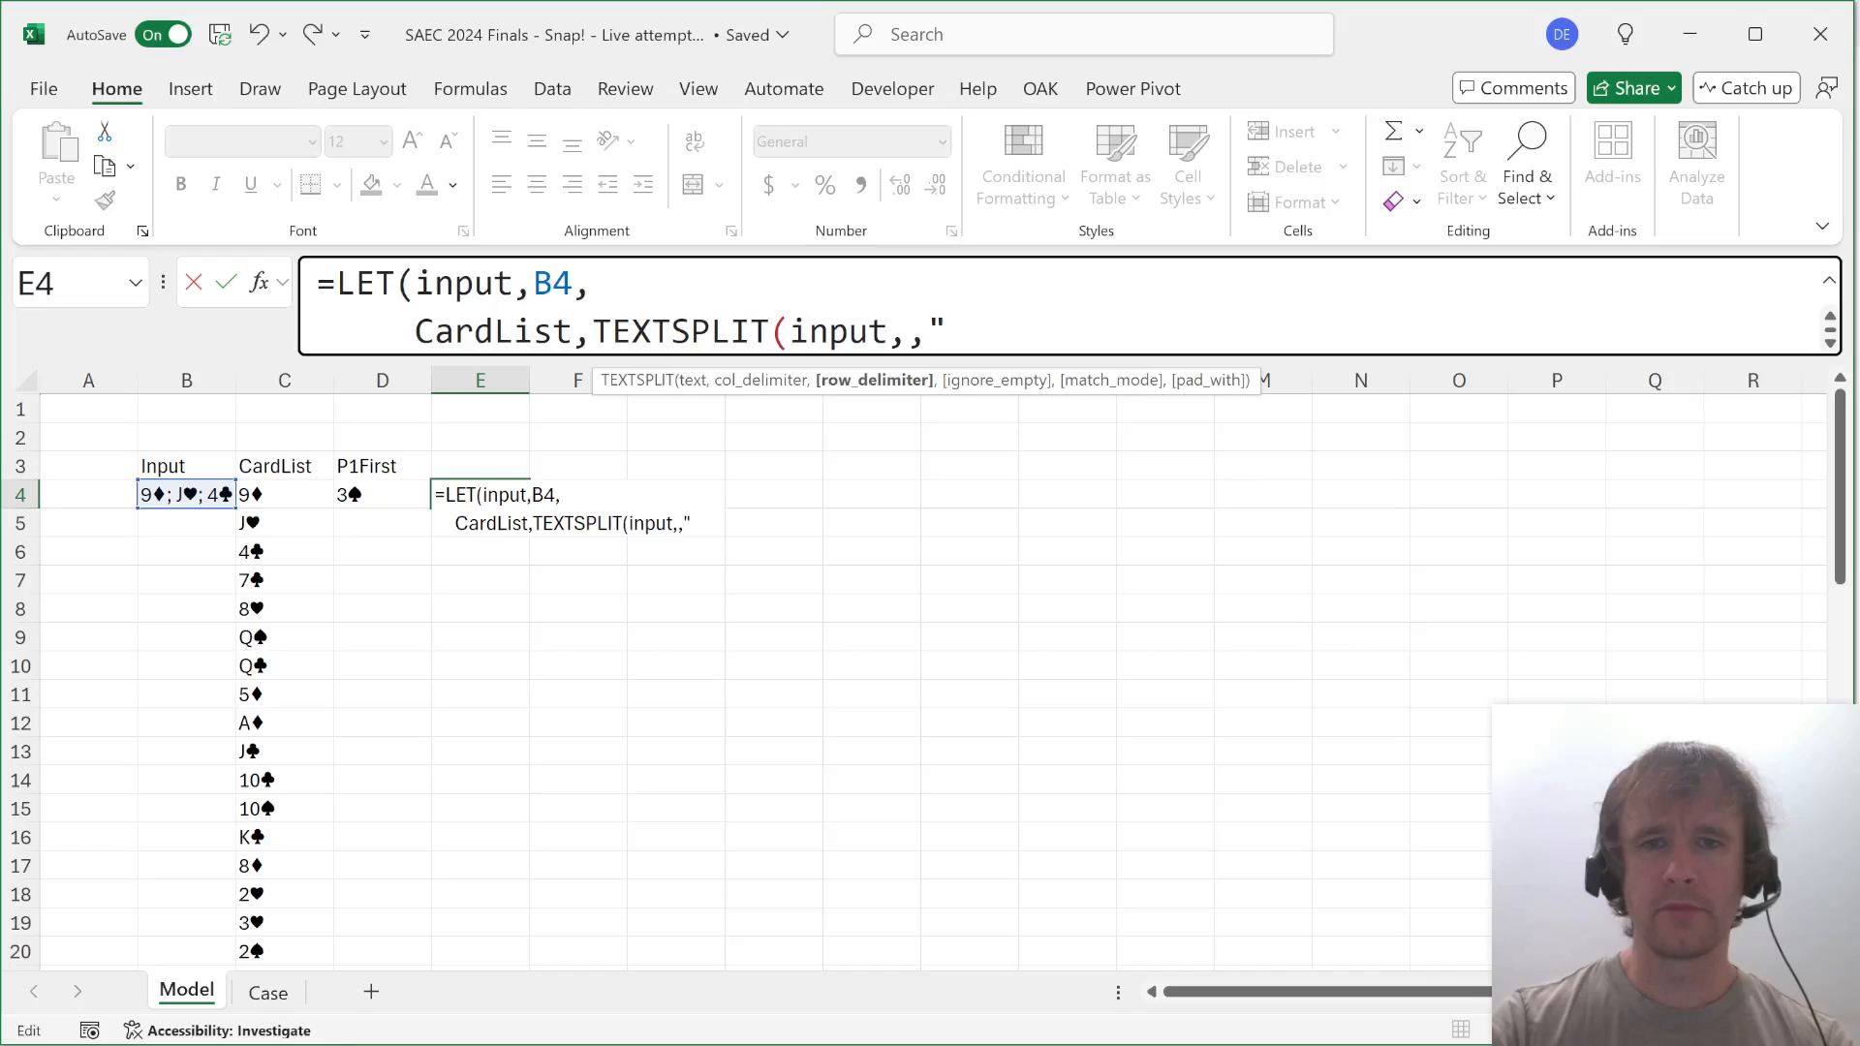
{"action": "type", "text": "; \"),"}
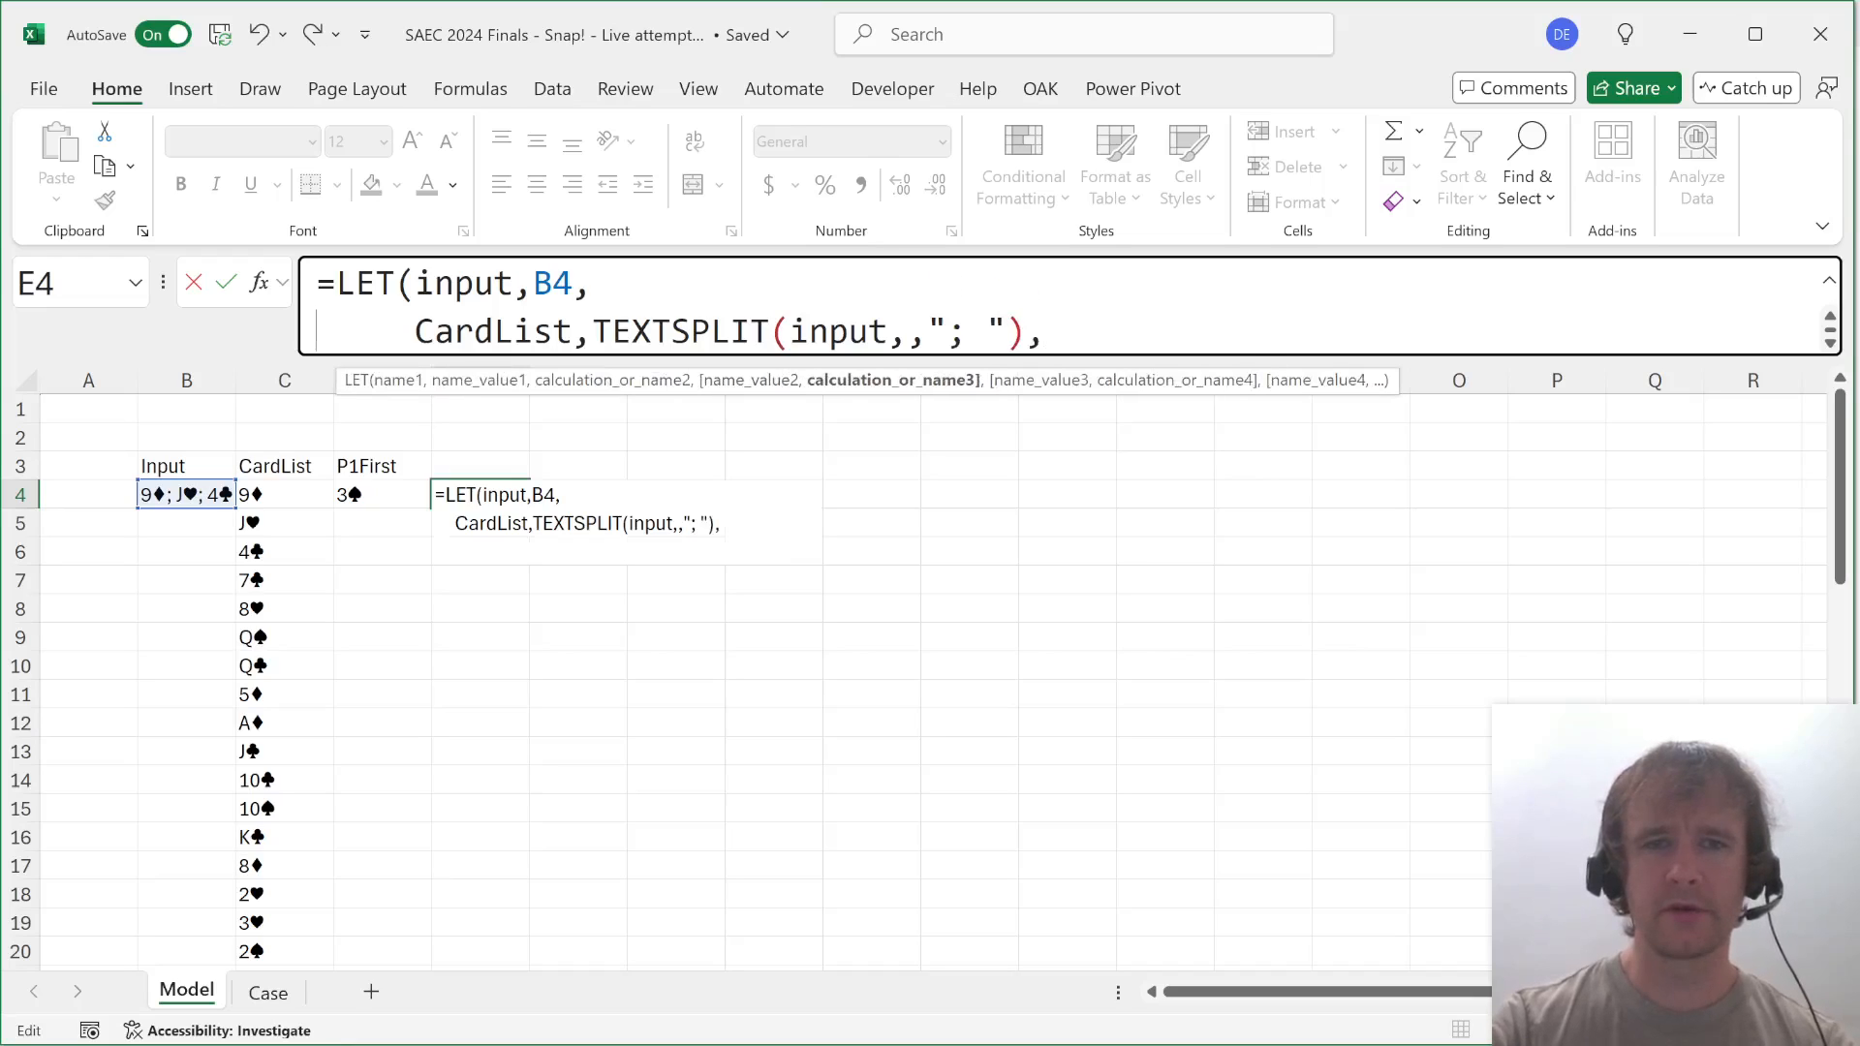
Define P1First on a new line of the LET formula as INDEX(CardList,51).
{"action": "key", "text": "alt+Return"}
{"action": "type", "text": "P1First,"}
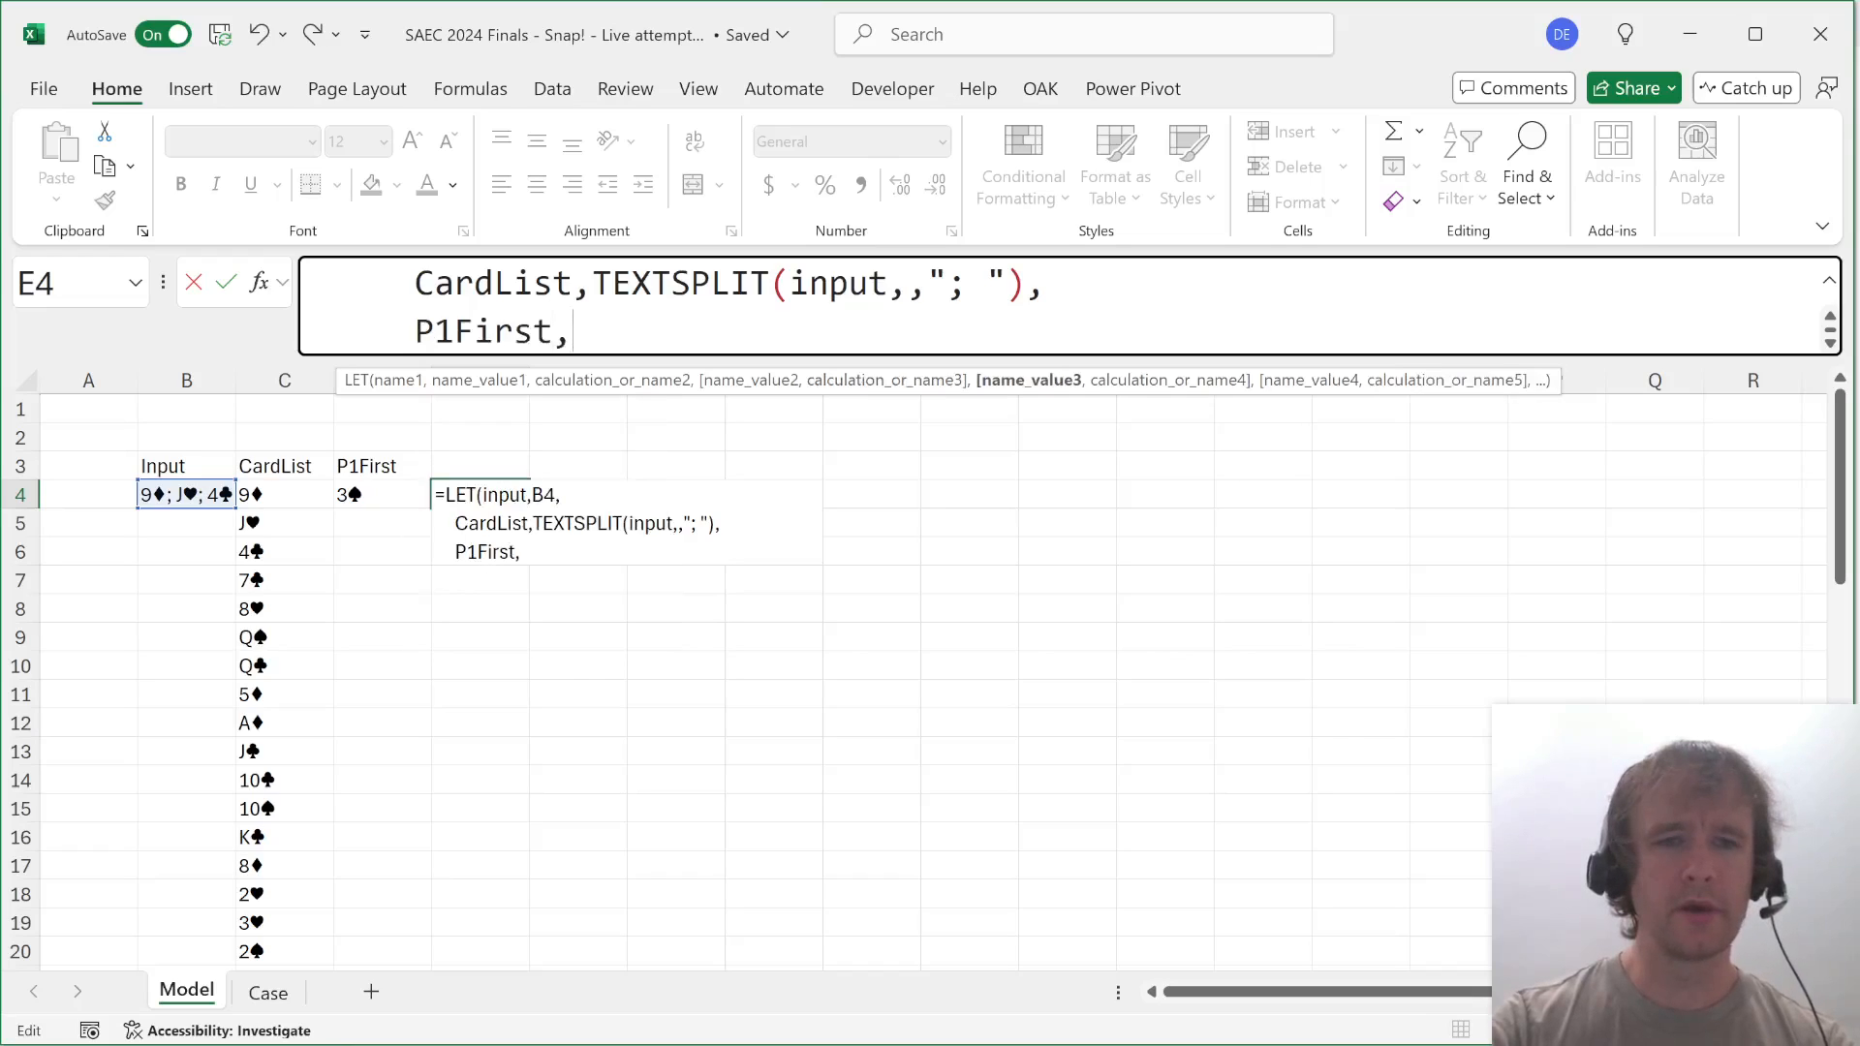
{"action": "type", "text": "ind"}
{"action": "key", "text": "Tab"}
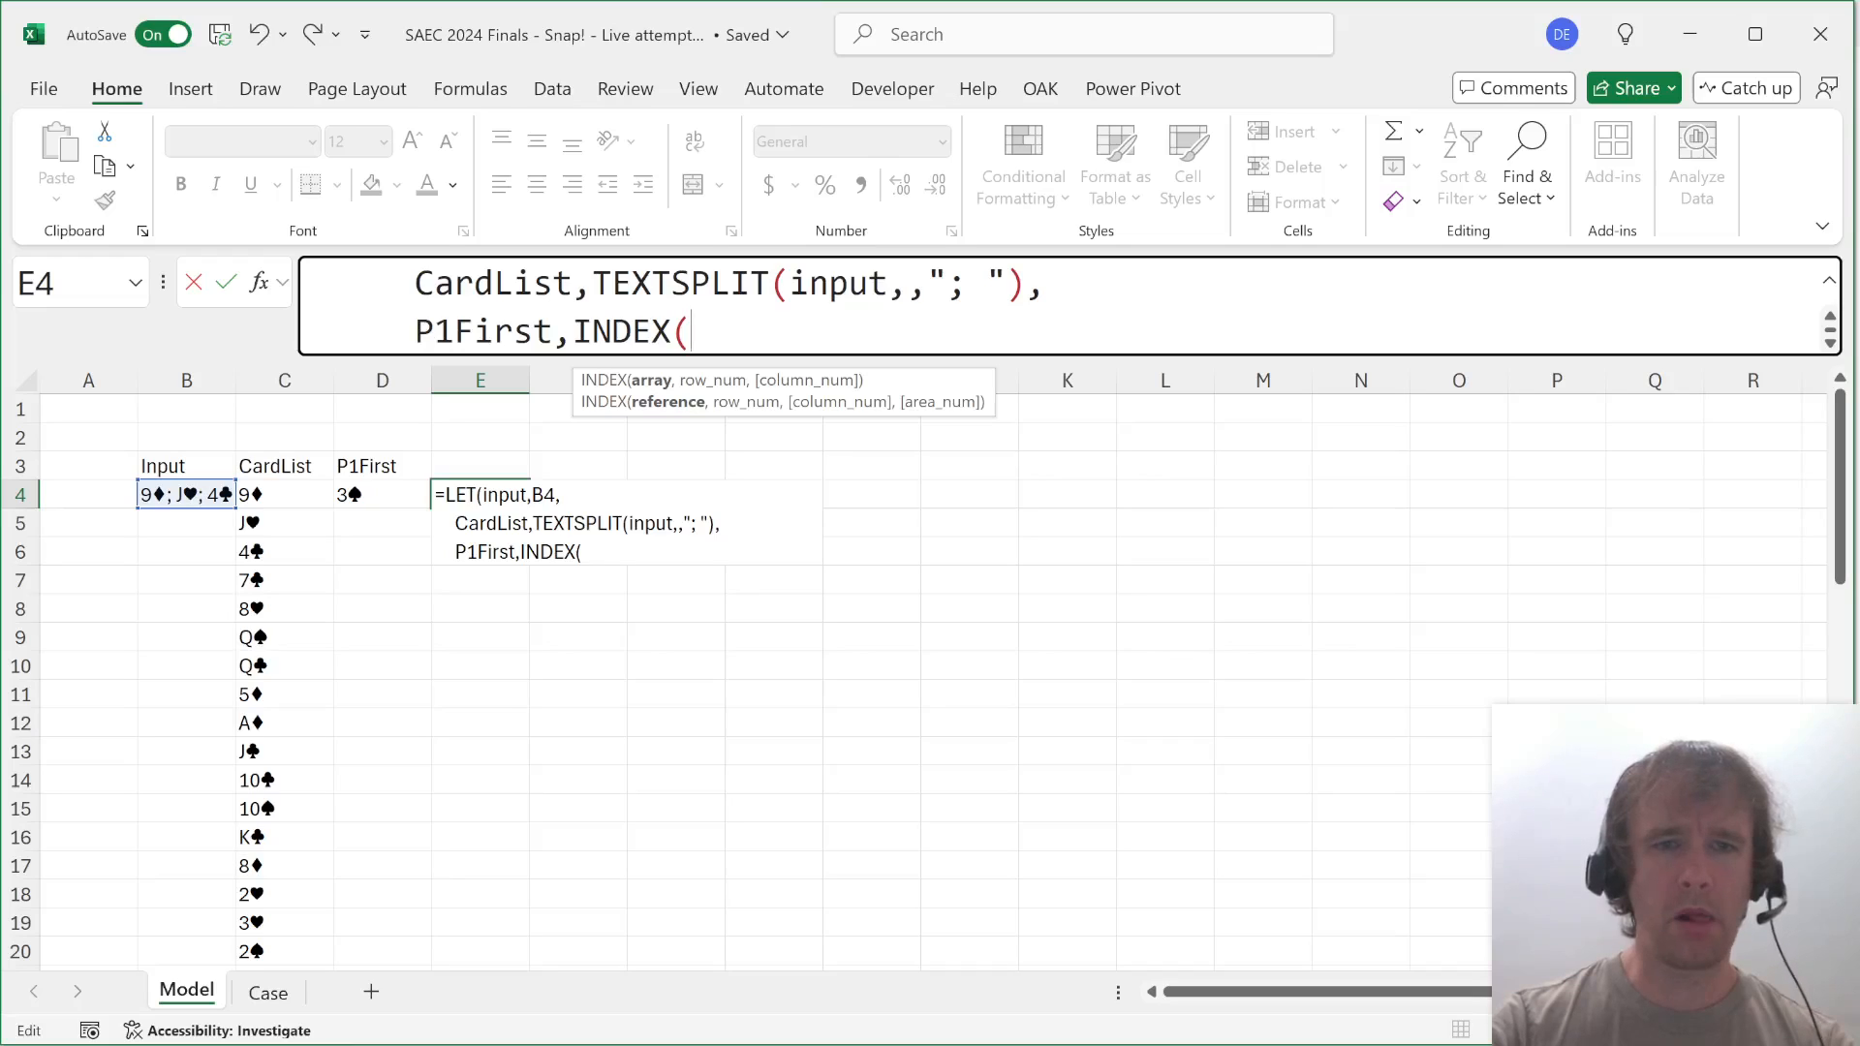
{"action": "type", "text": "card"}
{"action": "key", "text": "Tab"}
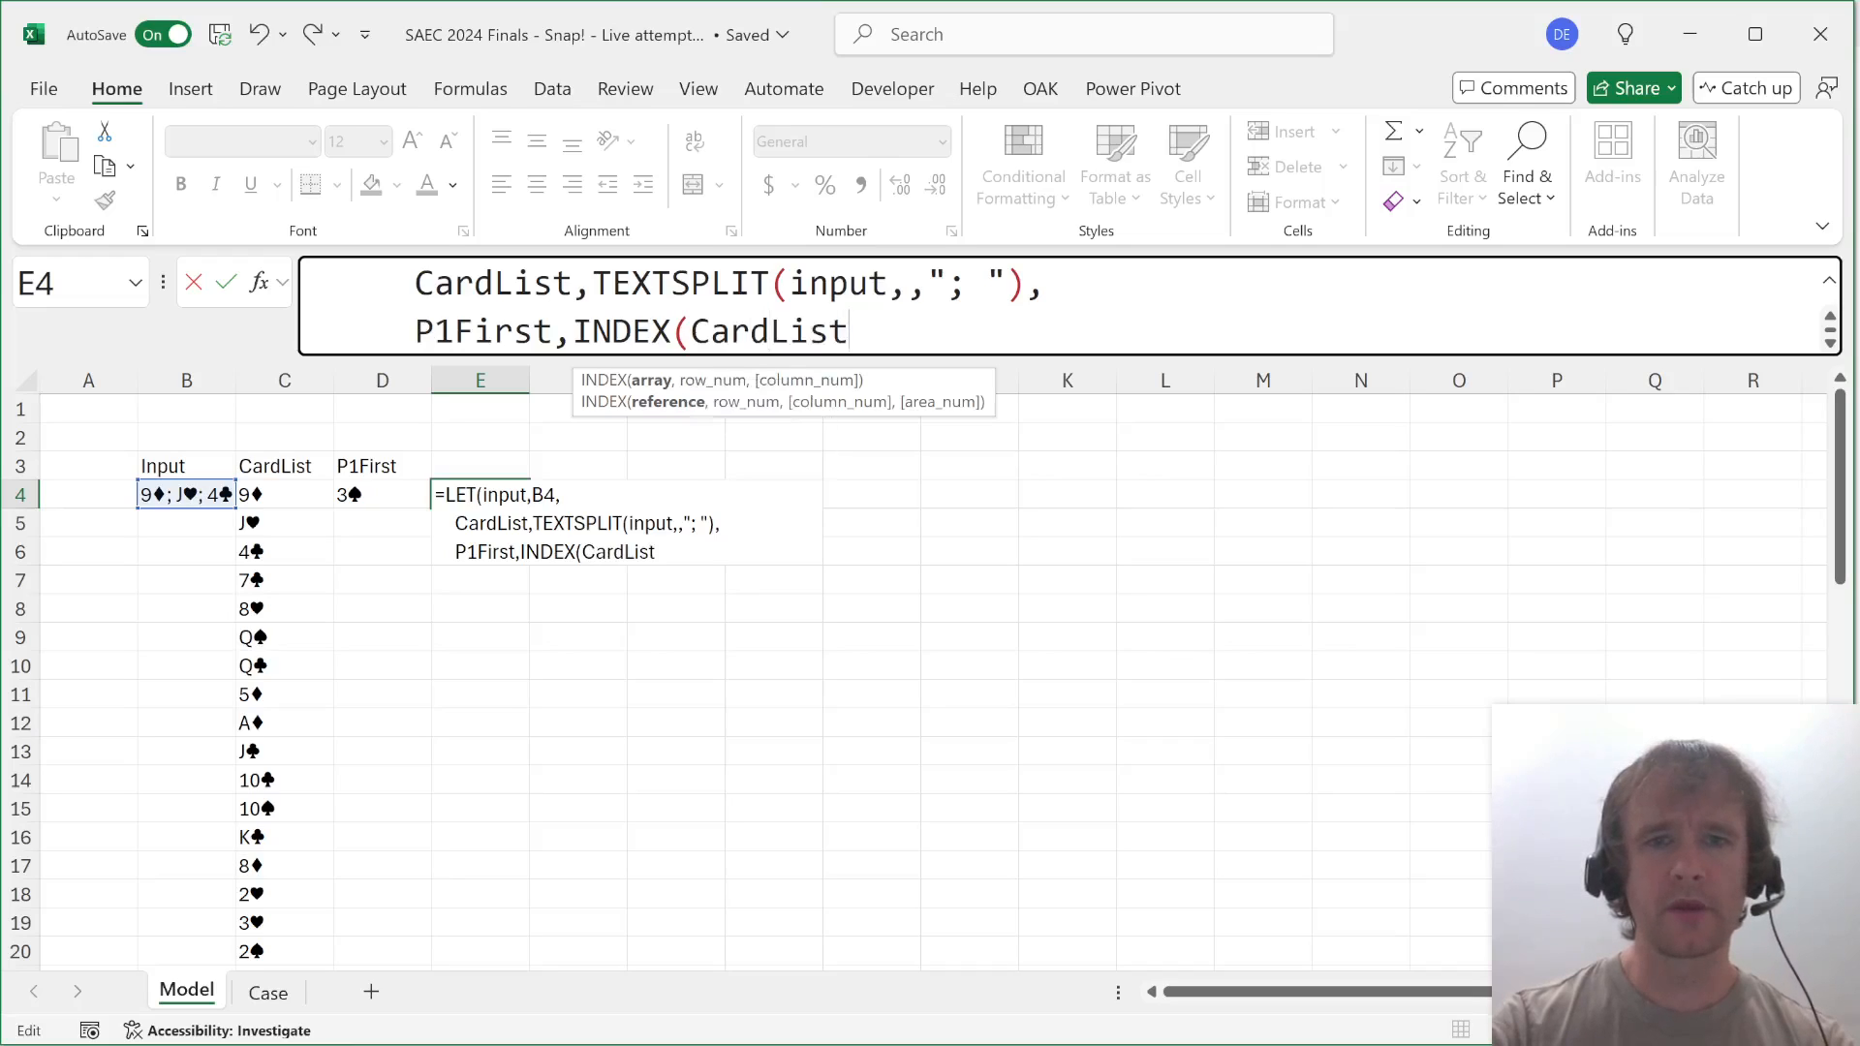
{"action": "type", "text": ",51),"}
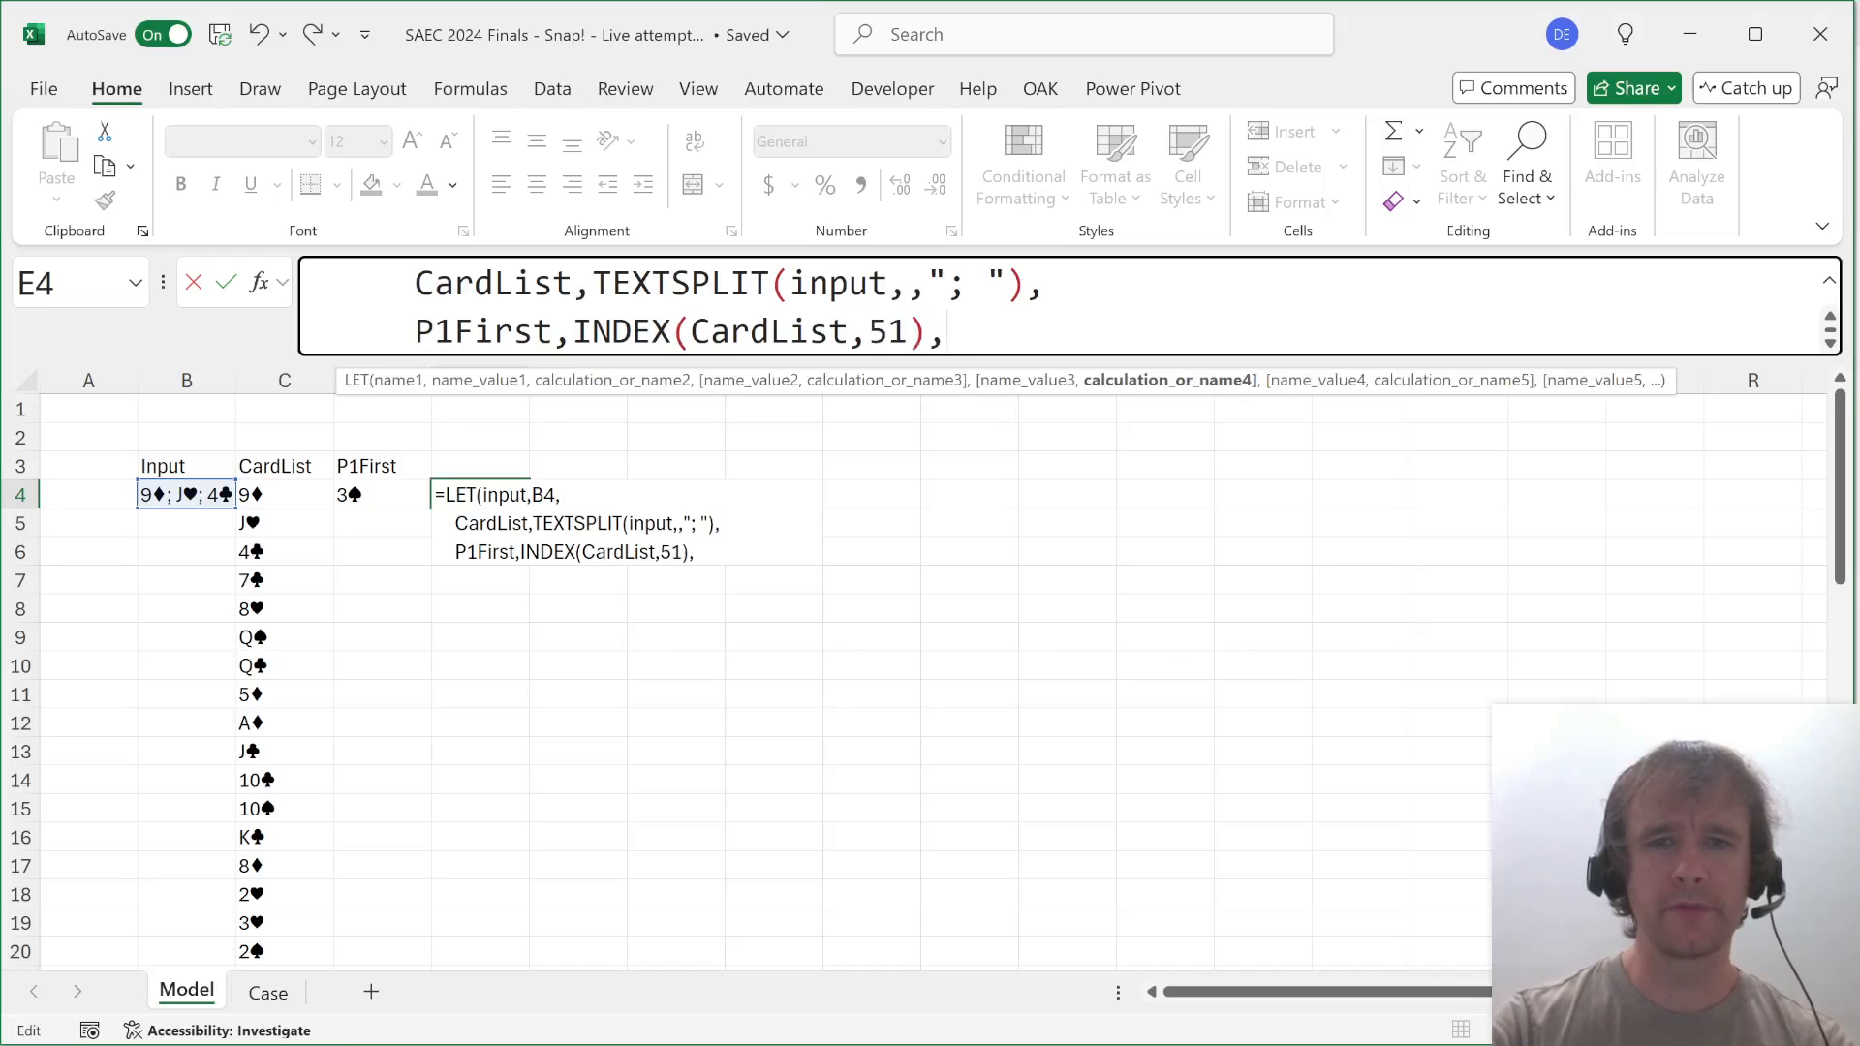
Finish the E4 LET formula with P1First as its returned result and enter it.
{"action": "key", "text": "alt+Return"}
{"action": "type", "text": "p1F"}
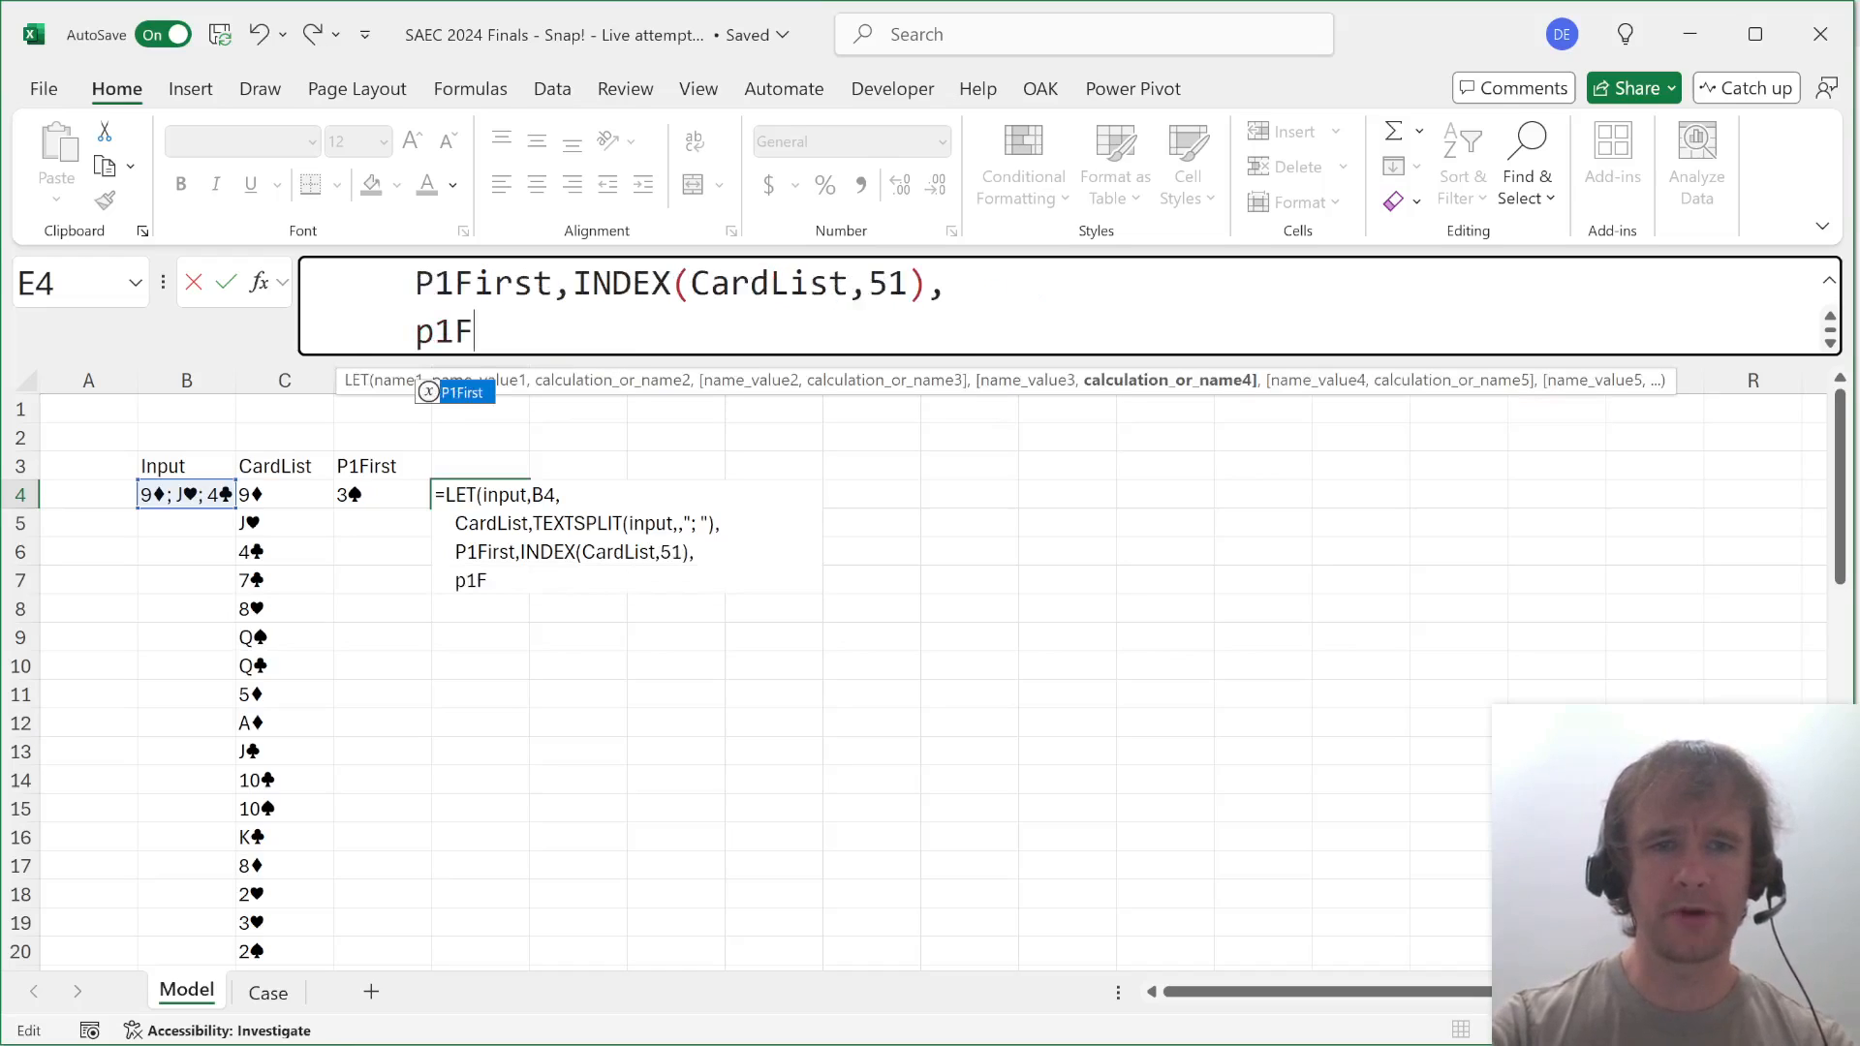
{"action": "key", "text": "Tab"}
{"action": "type", "text": ")"}
{"action": "key", "text": "Return"}
{"action": "key", "text": "Up"}
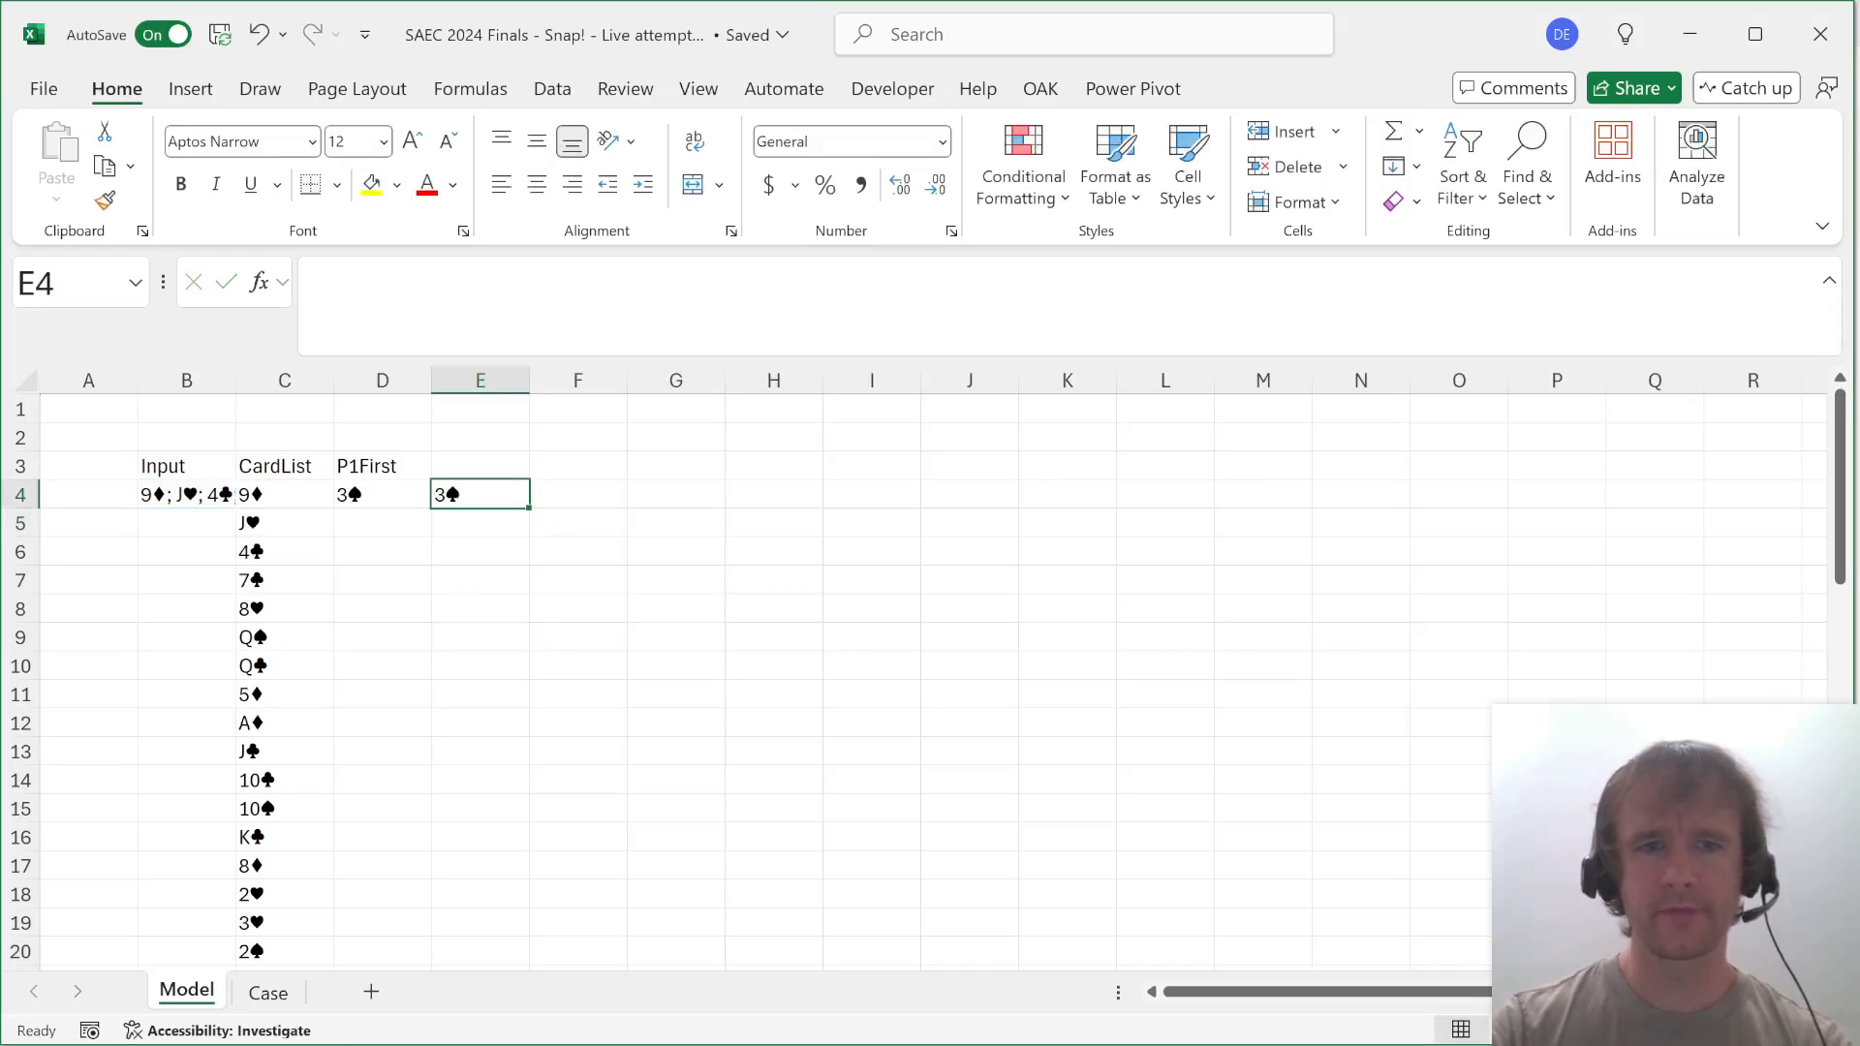
Review the source cells B4:D4 and enlarge the formula display to read the whole E4 LET formula.
{"action": "key", "text": "Left"}
{"action": "key", "text": "Left"}
{"action": "key", "text": "Left"}
{"action": "key", "text": "shift+Right"}
{"action": "key", "text": "shift+Right"}
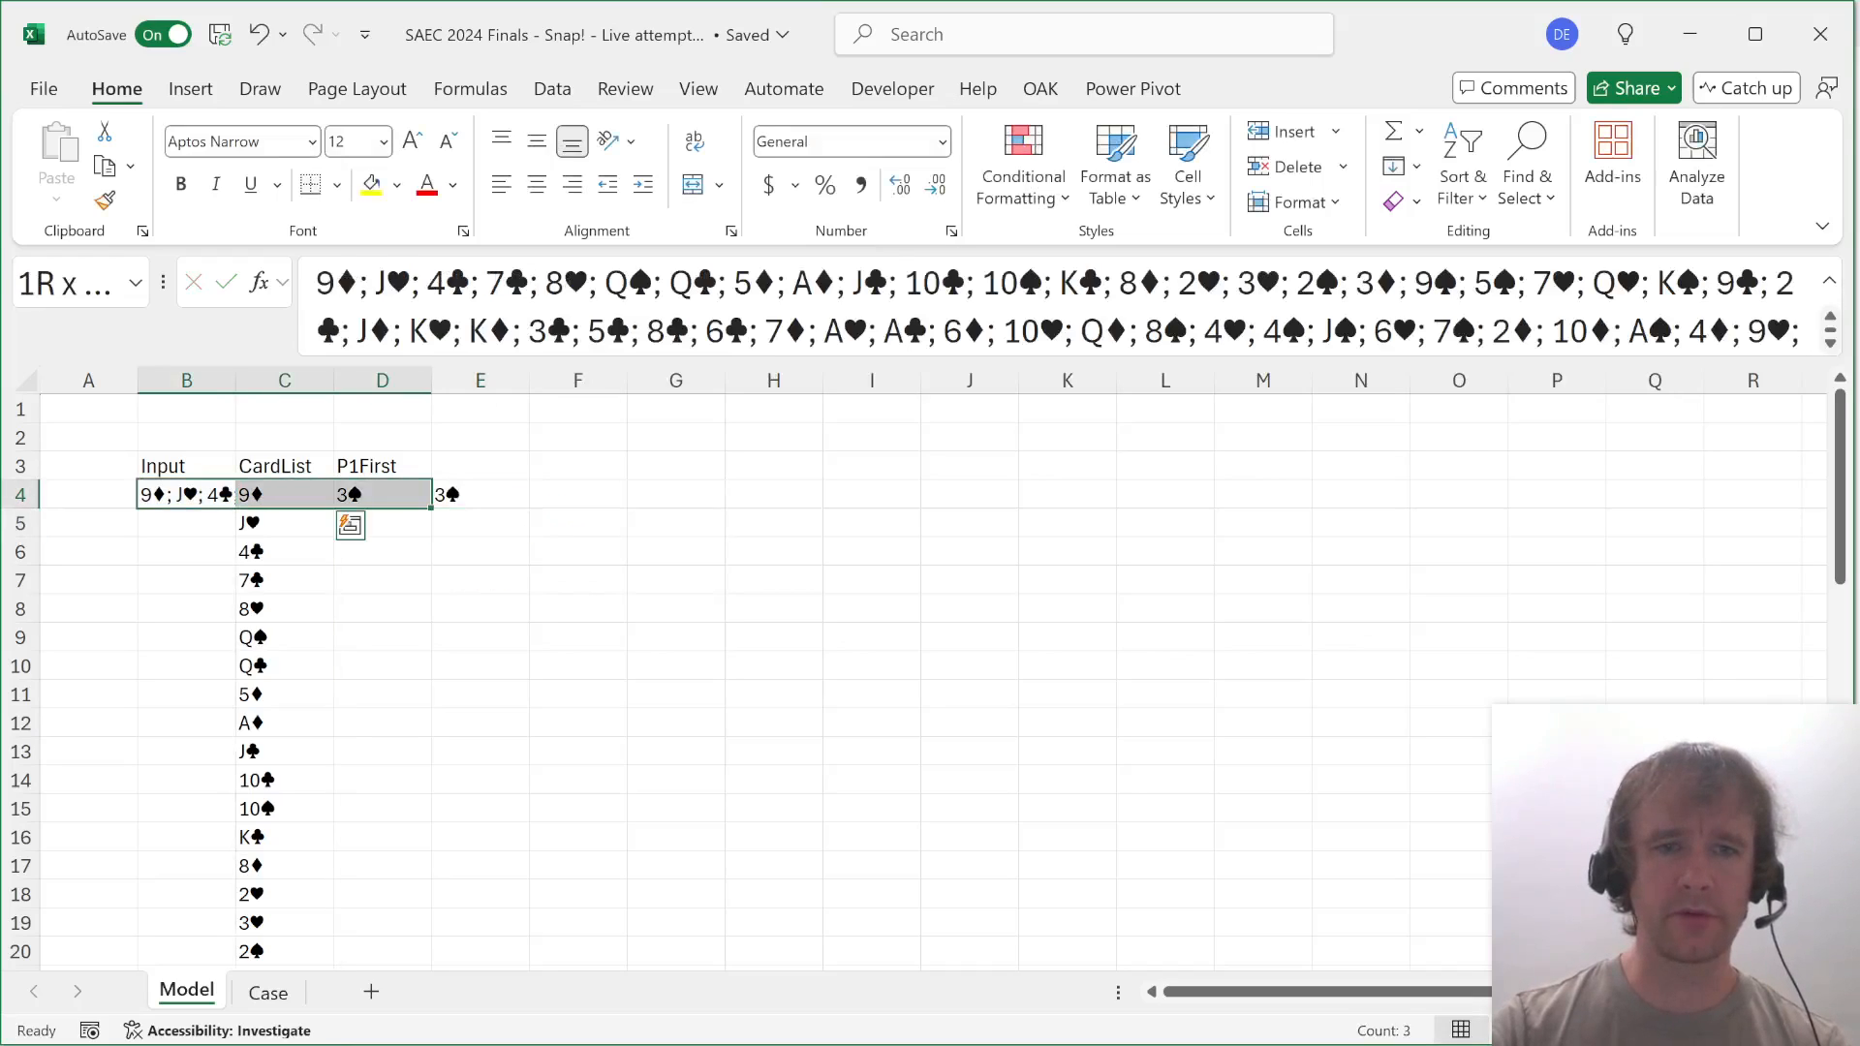
{"action": "key", "text": "Right"}
{"action": "key", "text": "Right"}
{"action": "key", "text": "Right"}
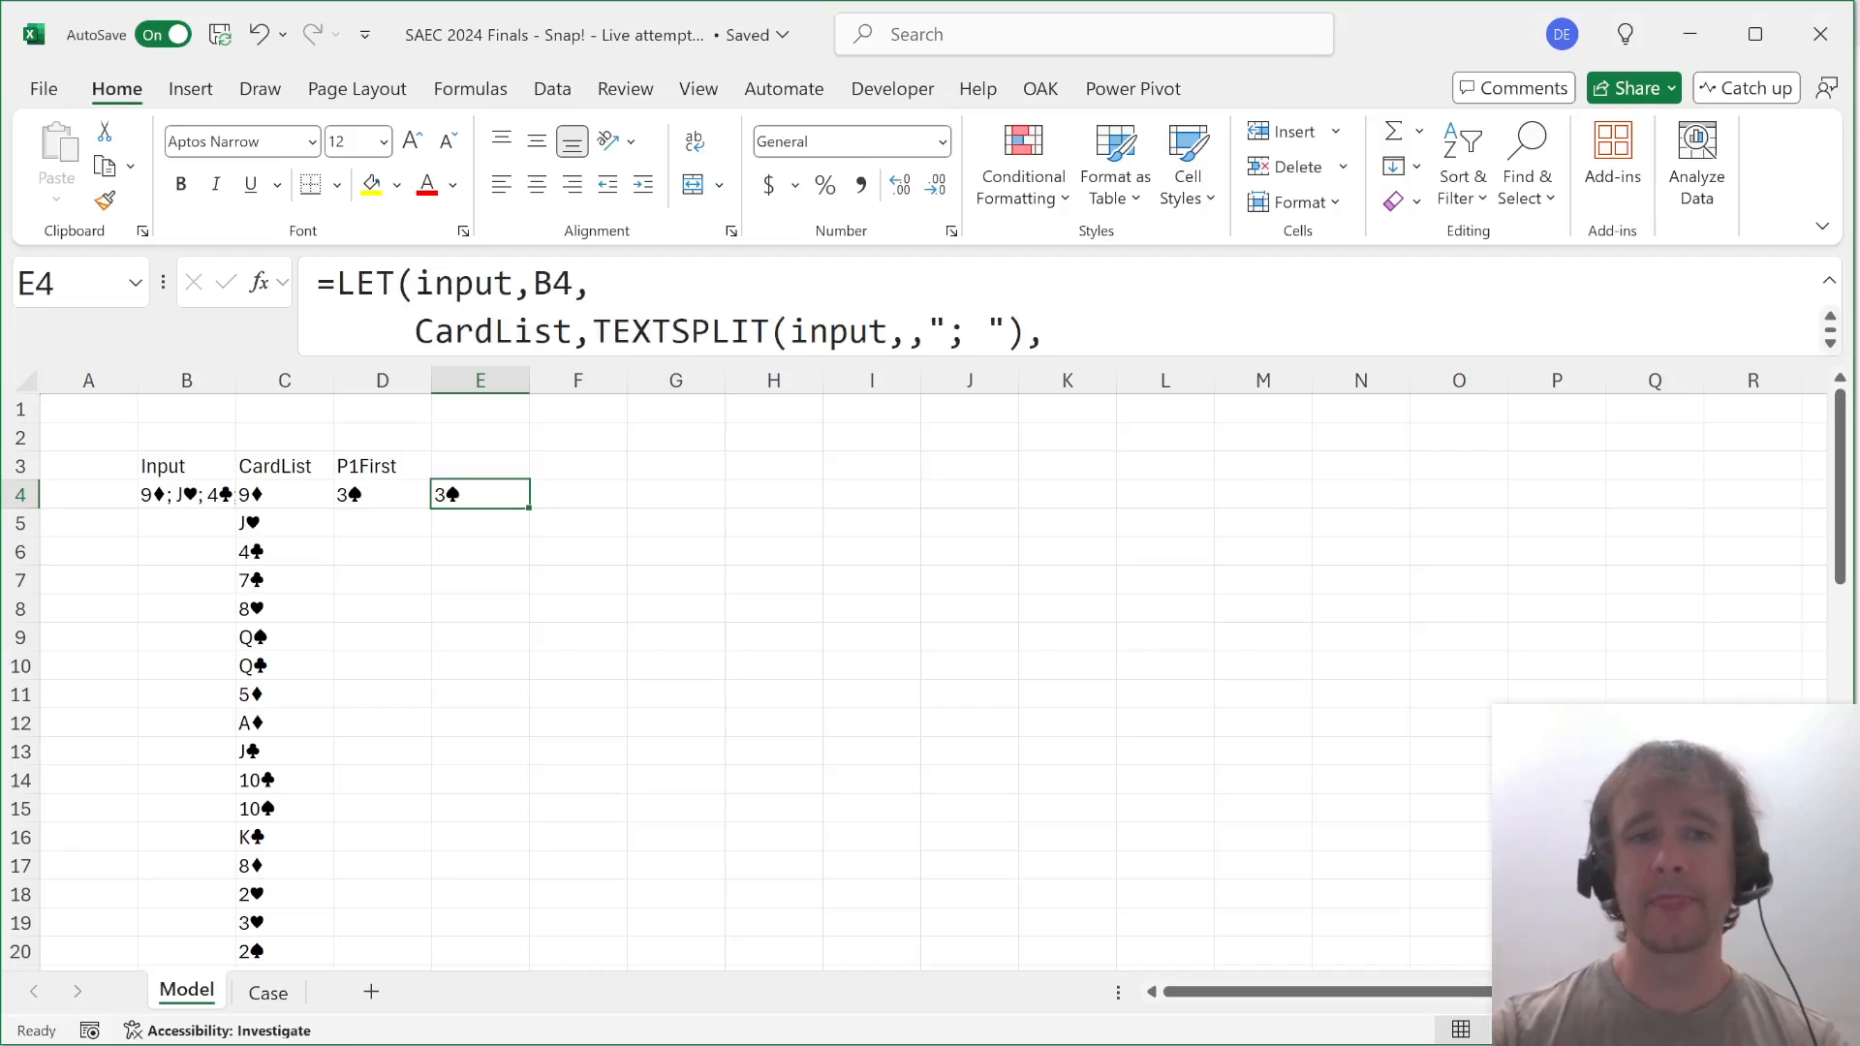
{"action": "left_click_drag", "start_coordinate": [562, 356], "coordinate": [567, 500]}
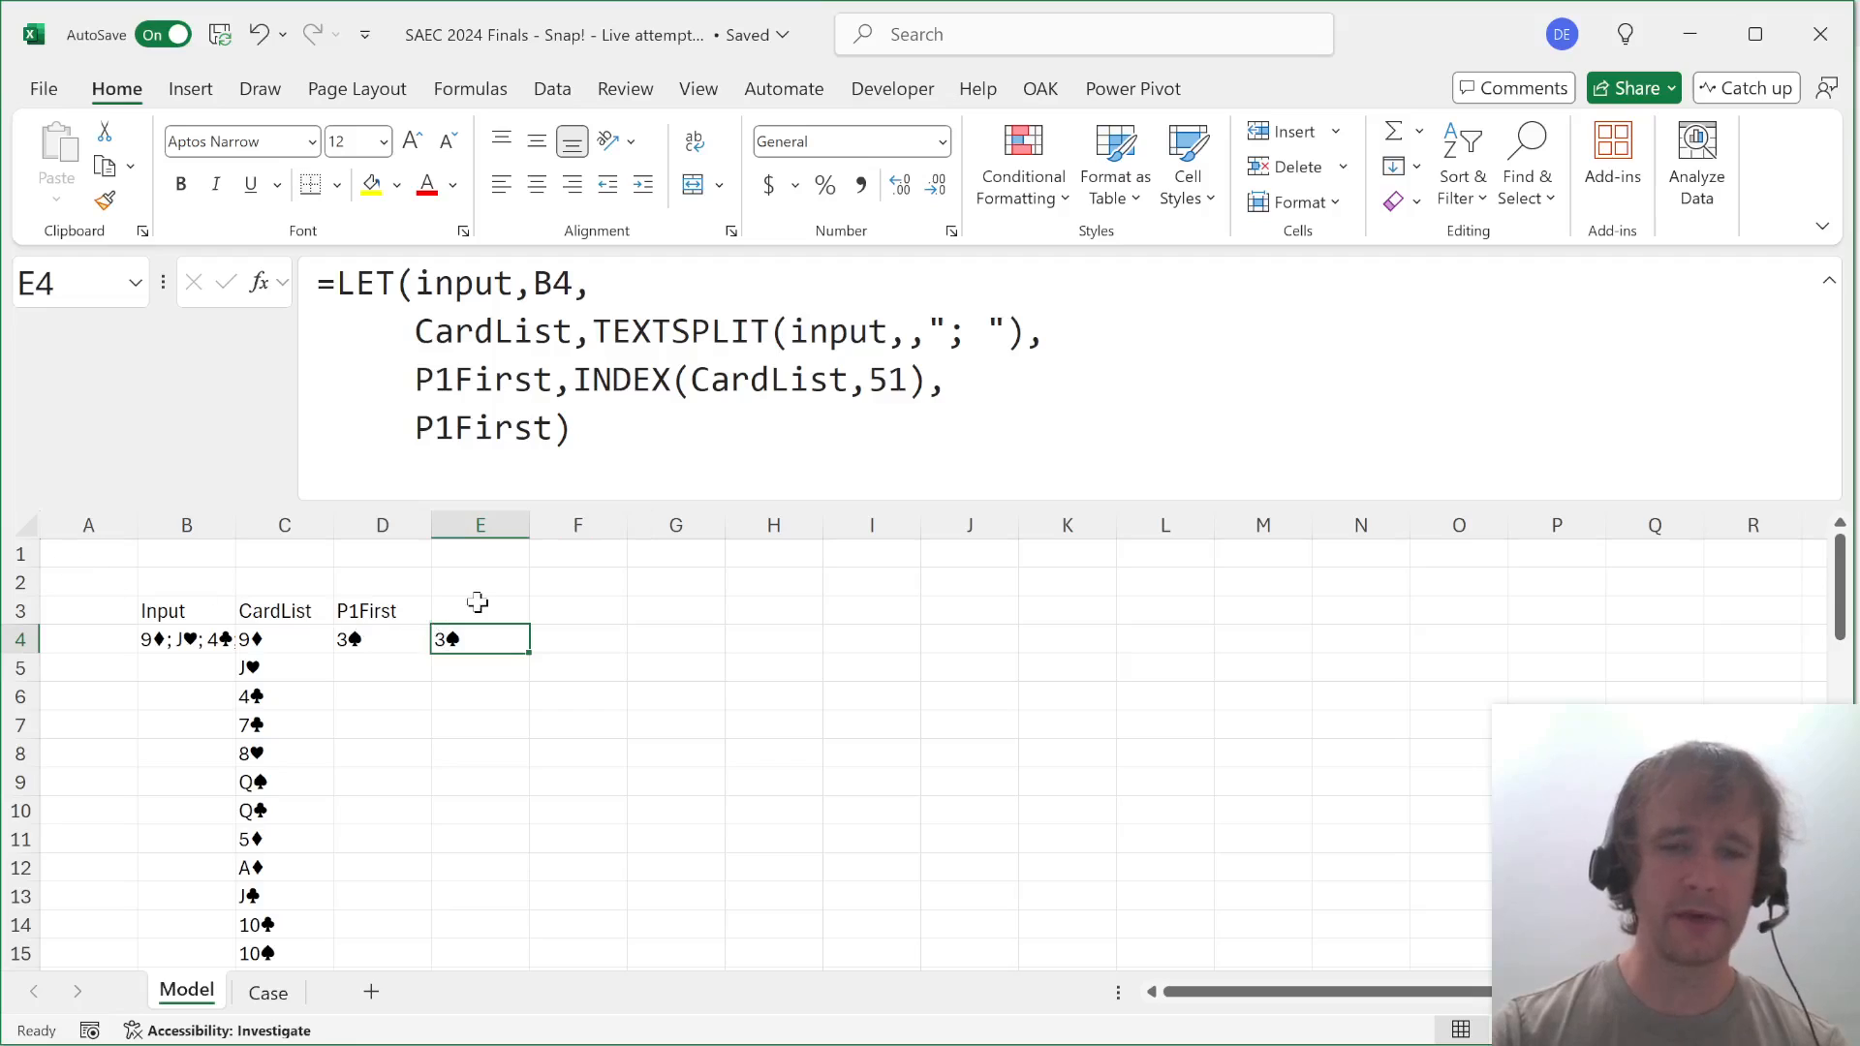
Move the LET formula from E4 to E6, leaving E4 empty.
{"action": "key", "text": "ctrl+c"}
{"action": "key", "text": "Down"}
{"action": "key", "text": "Down"}
{"action": "key", "text": "ctrl+v"}
{"action": "key", "text": "Up"}
{"action": "key", "text": "Up"}
{"action": "key", "text": "Up"}
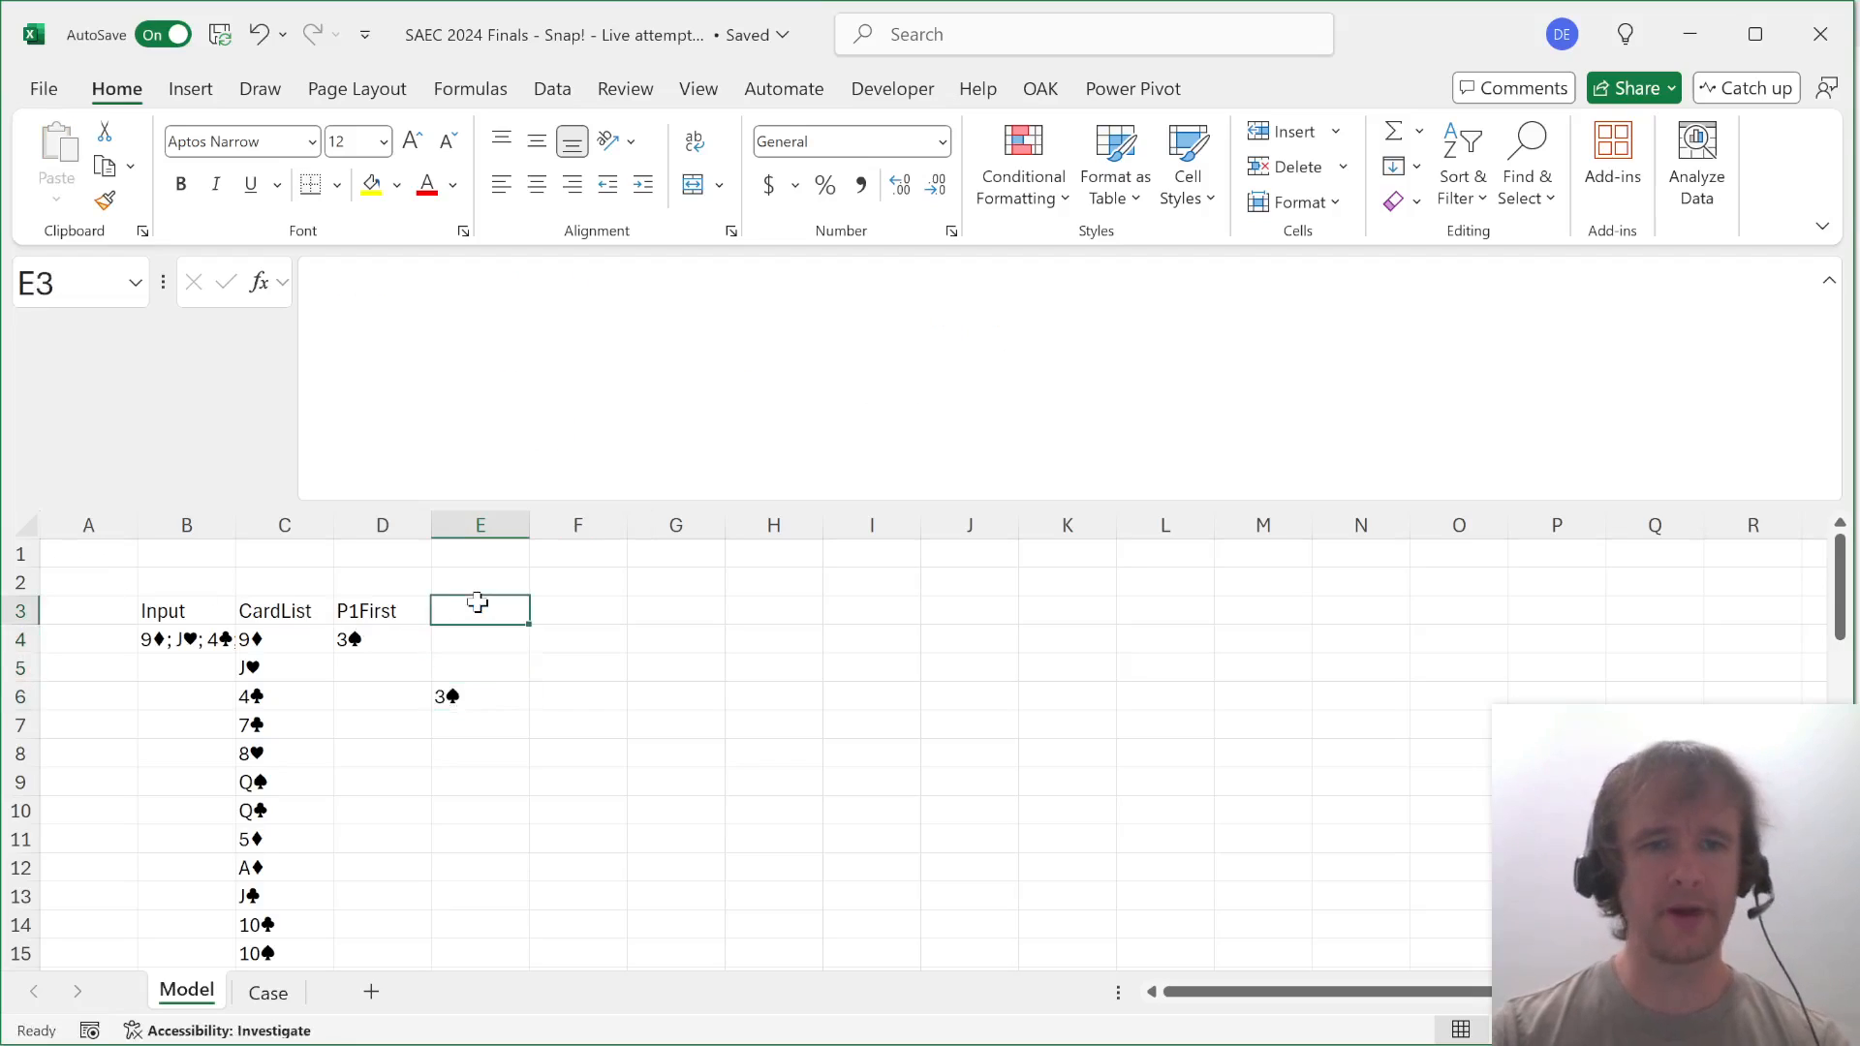
Start a _lambdify formula in E4 with the headings B3:D3 as its names argument.
{"action": "key", "text": "Down"}
{"action": "type", "text": "=lam"}
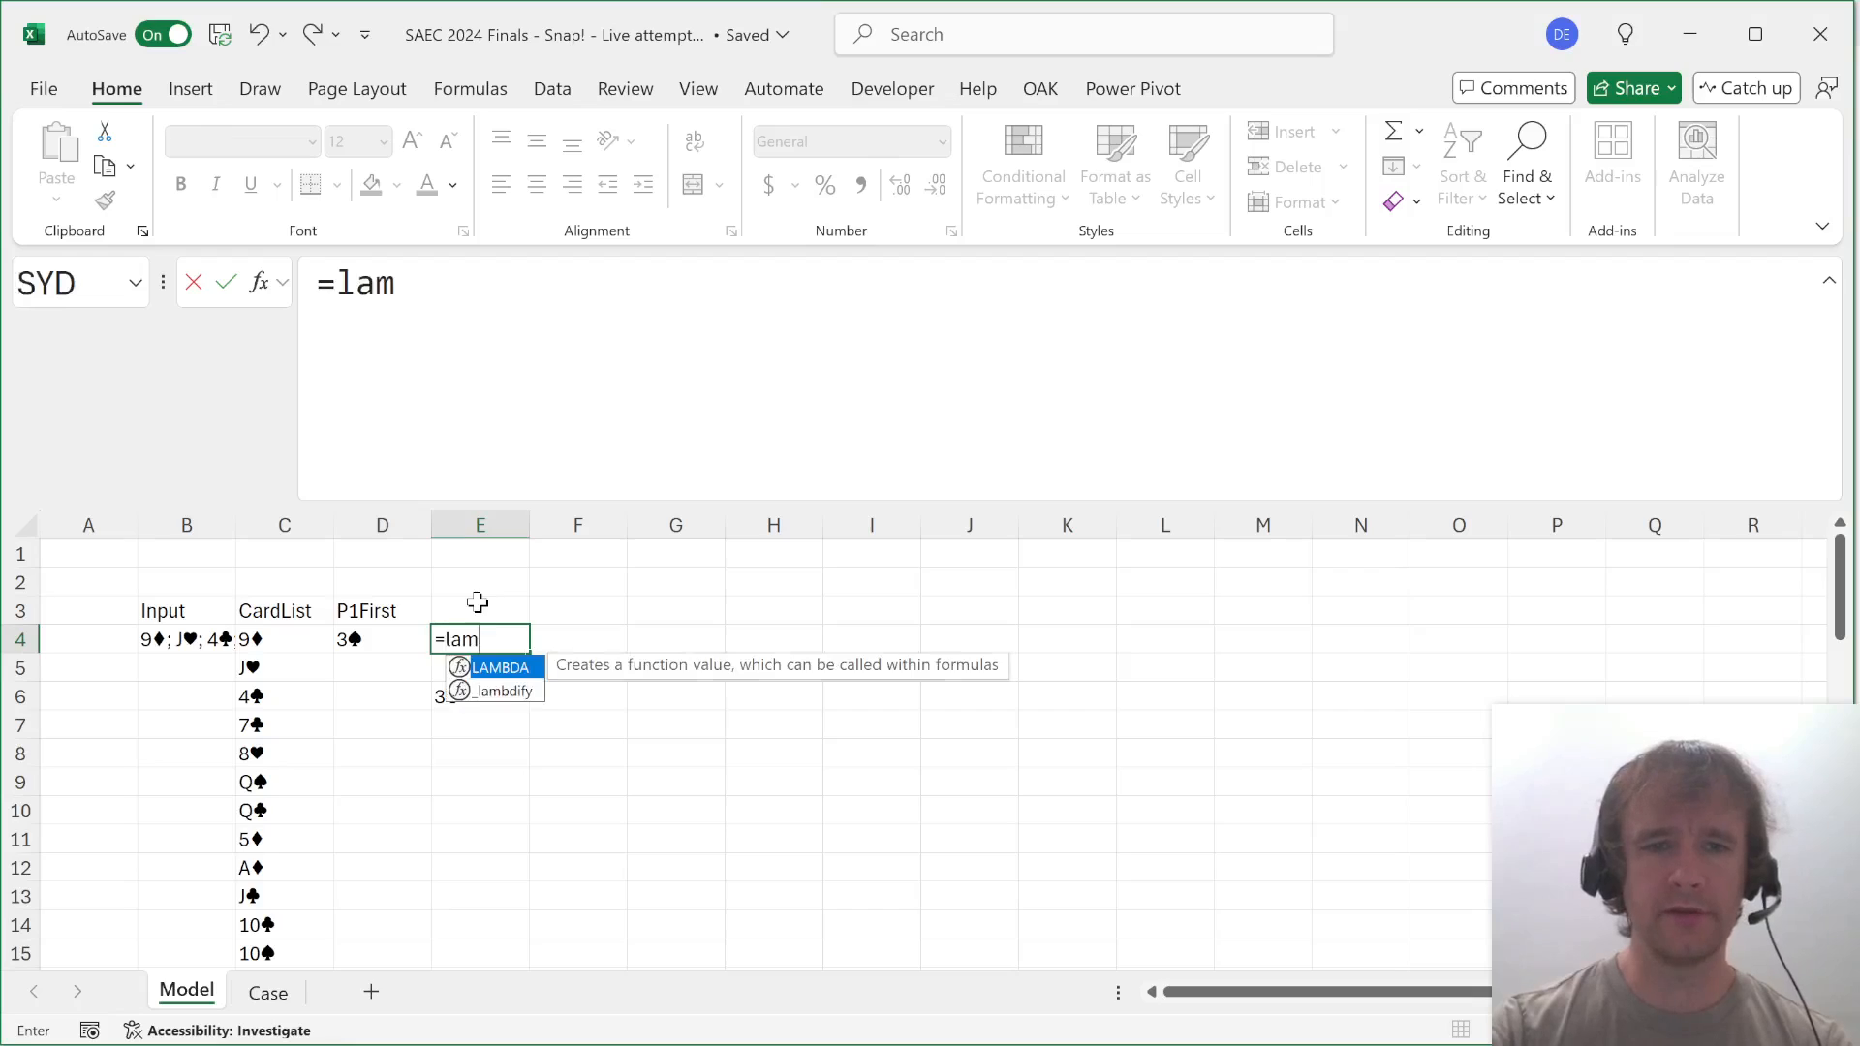
{"action": "key", "text": "Down"}
{"action": "key", "text": "Tab"}
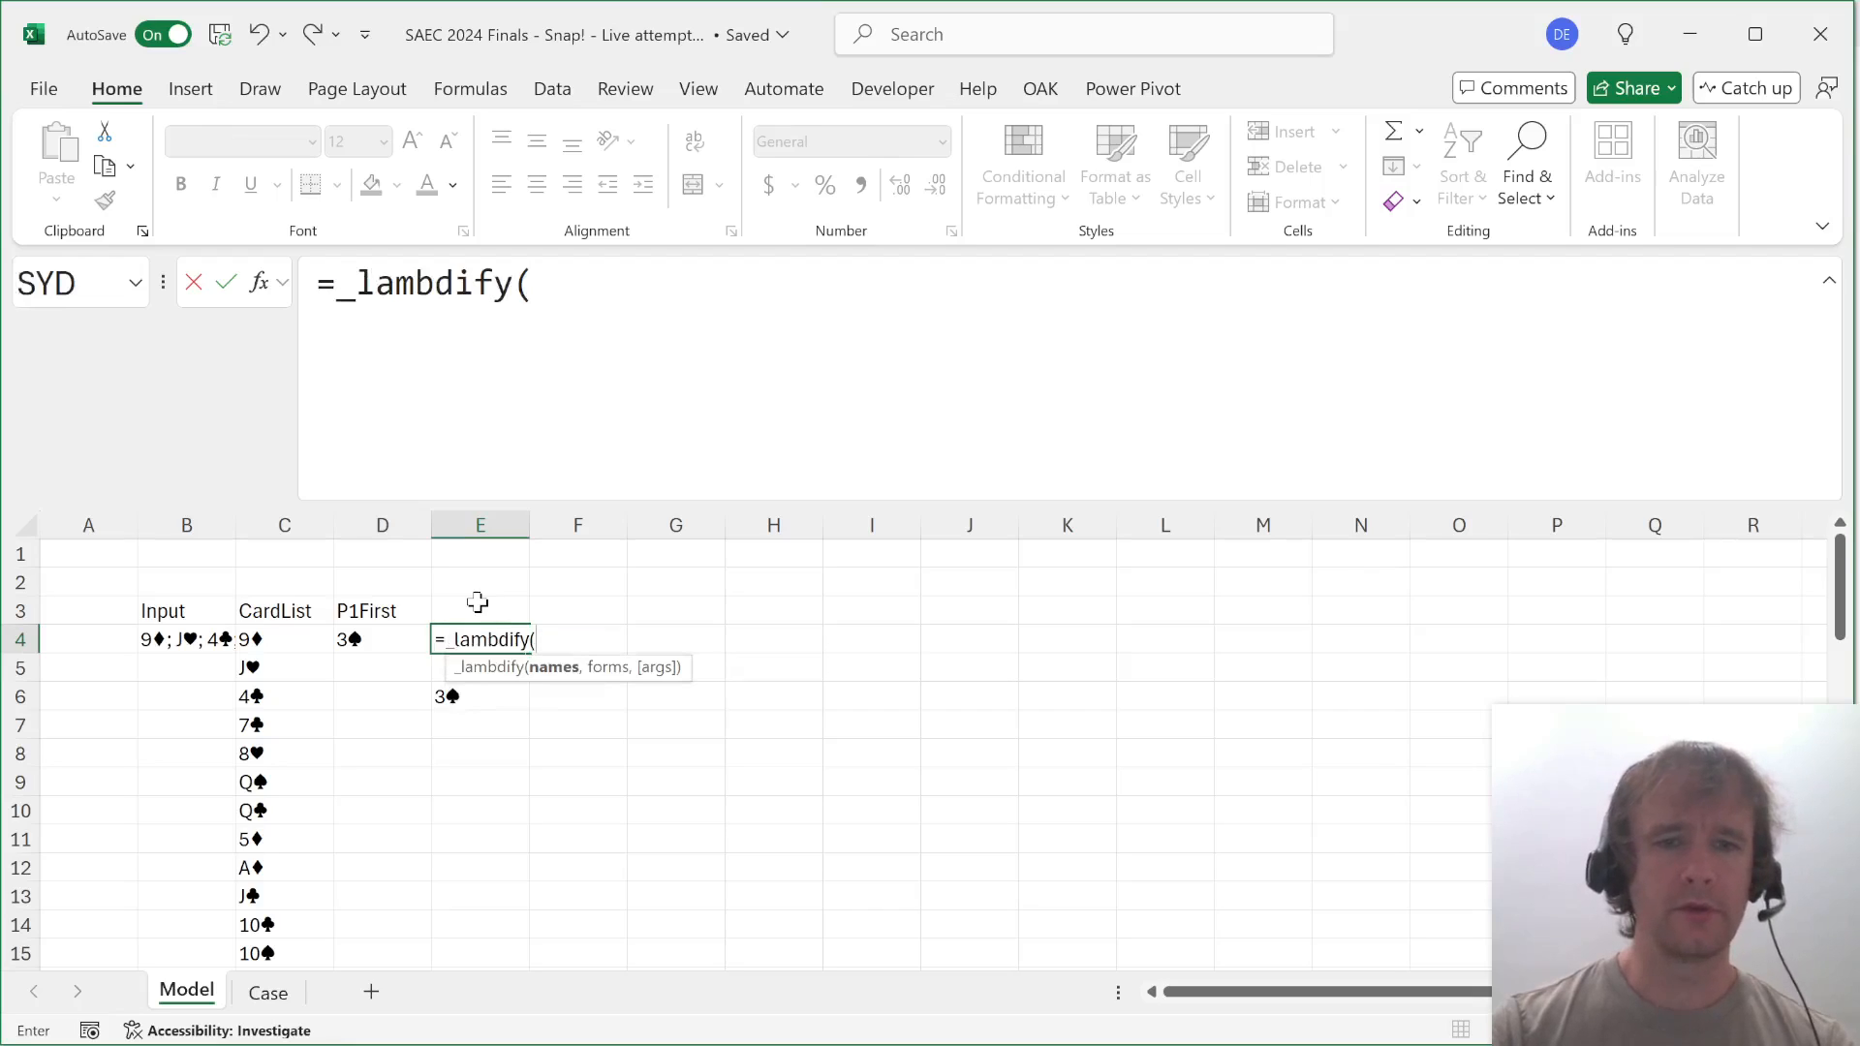
{"action": "left_click", "coordinate": [376, 612]}
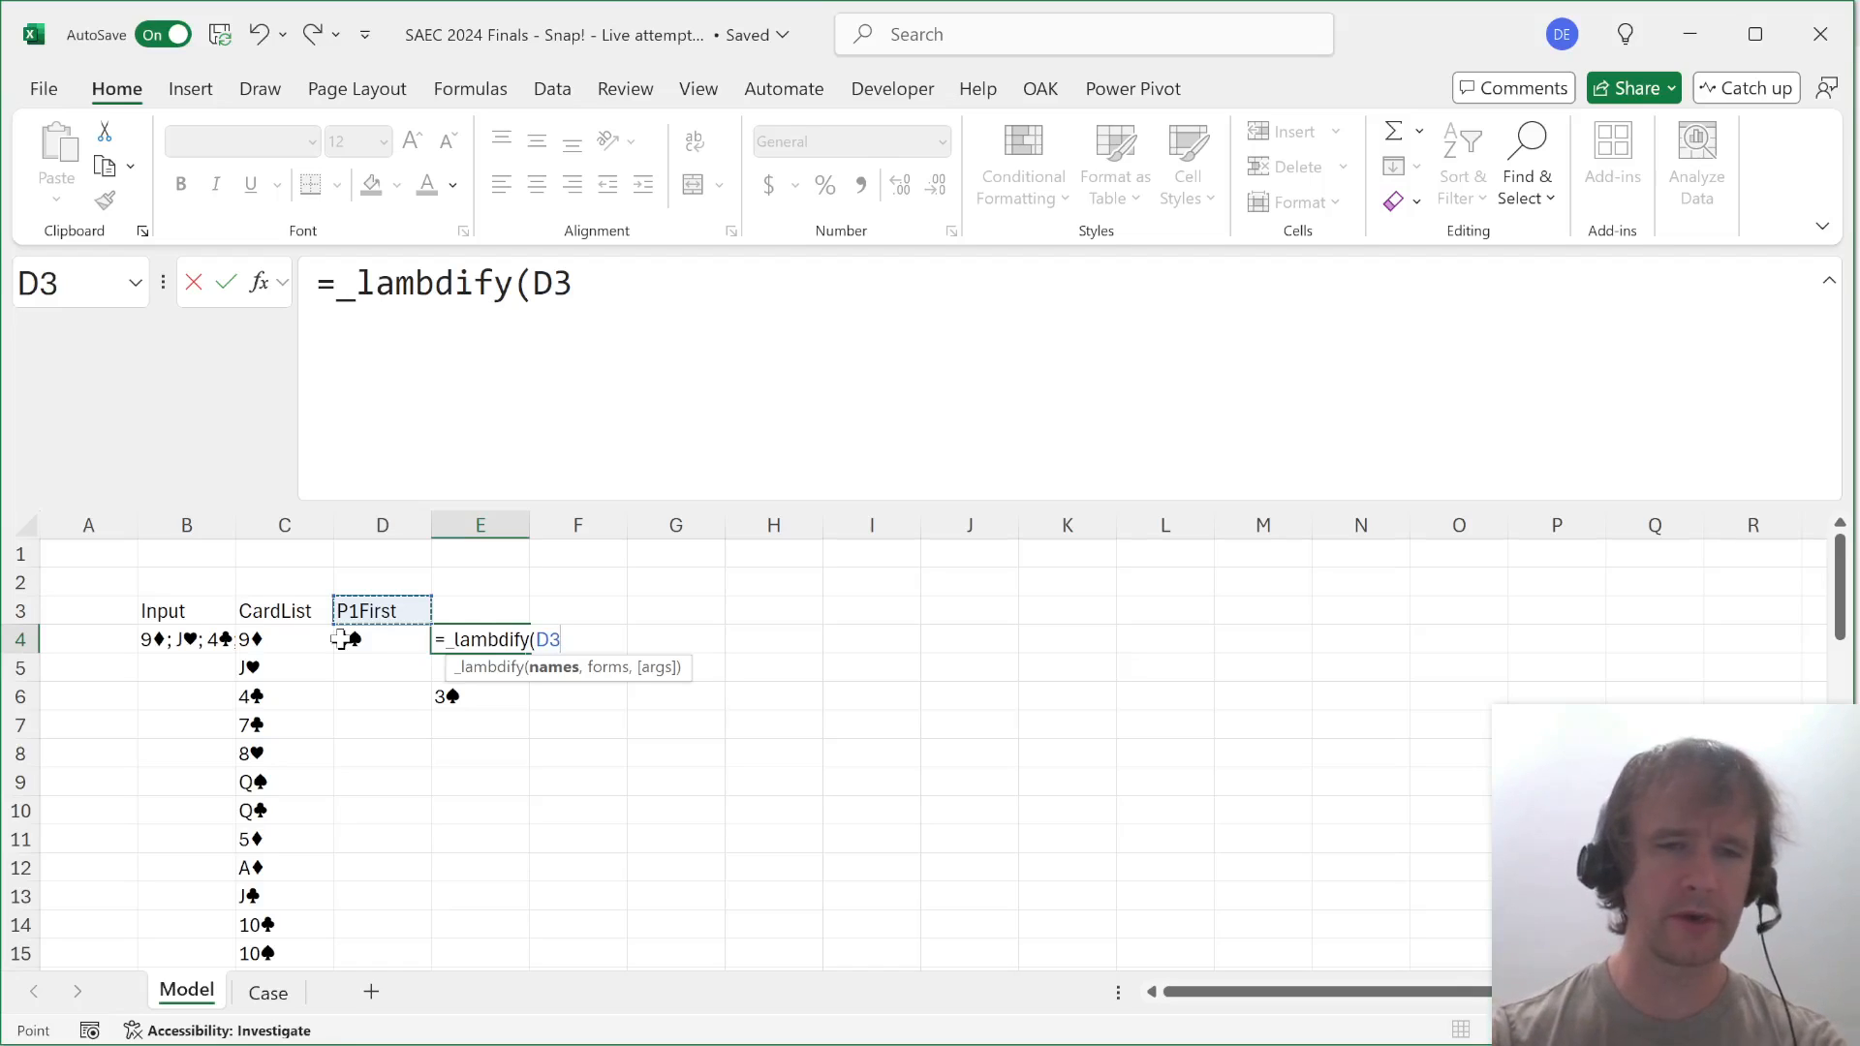
{"action": "left_click", "coordinate": [219, 610]}
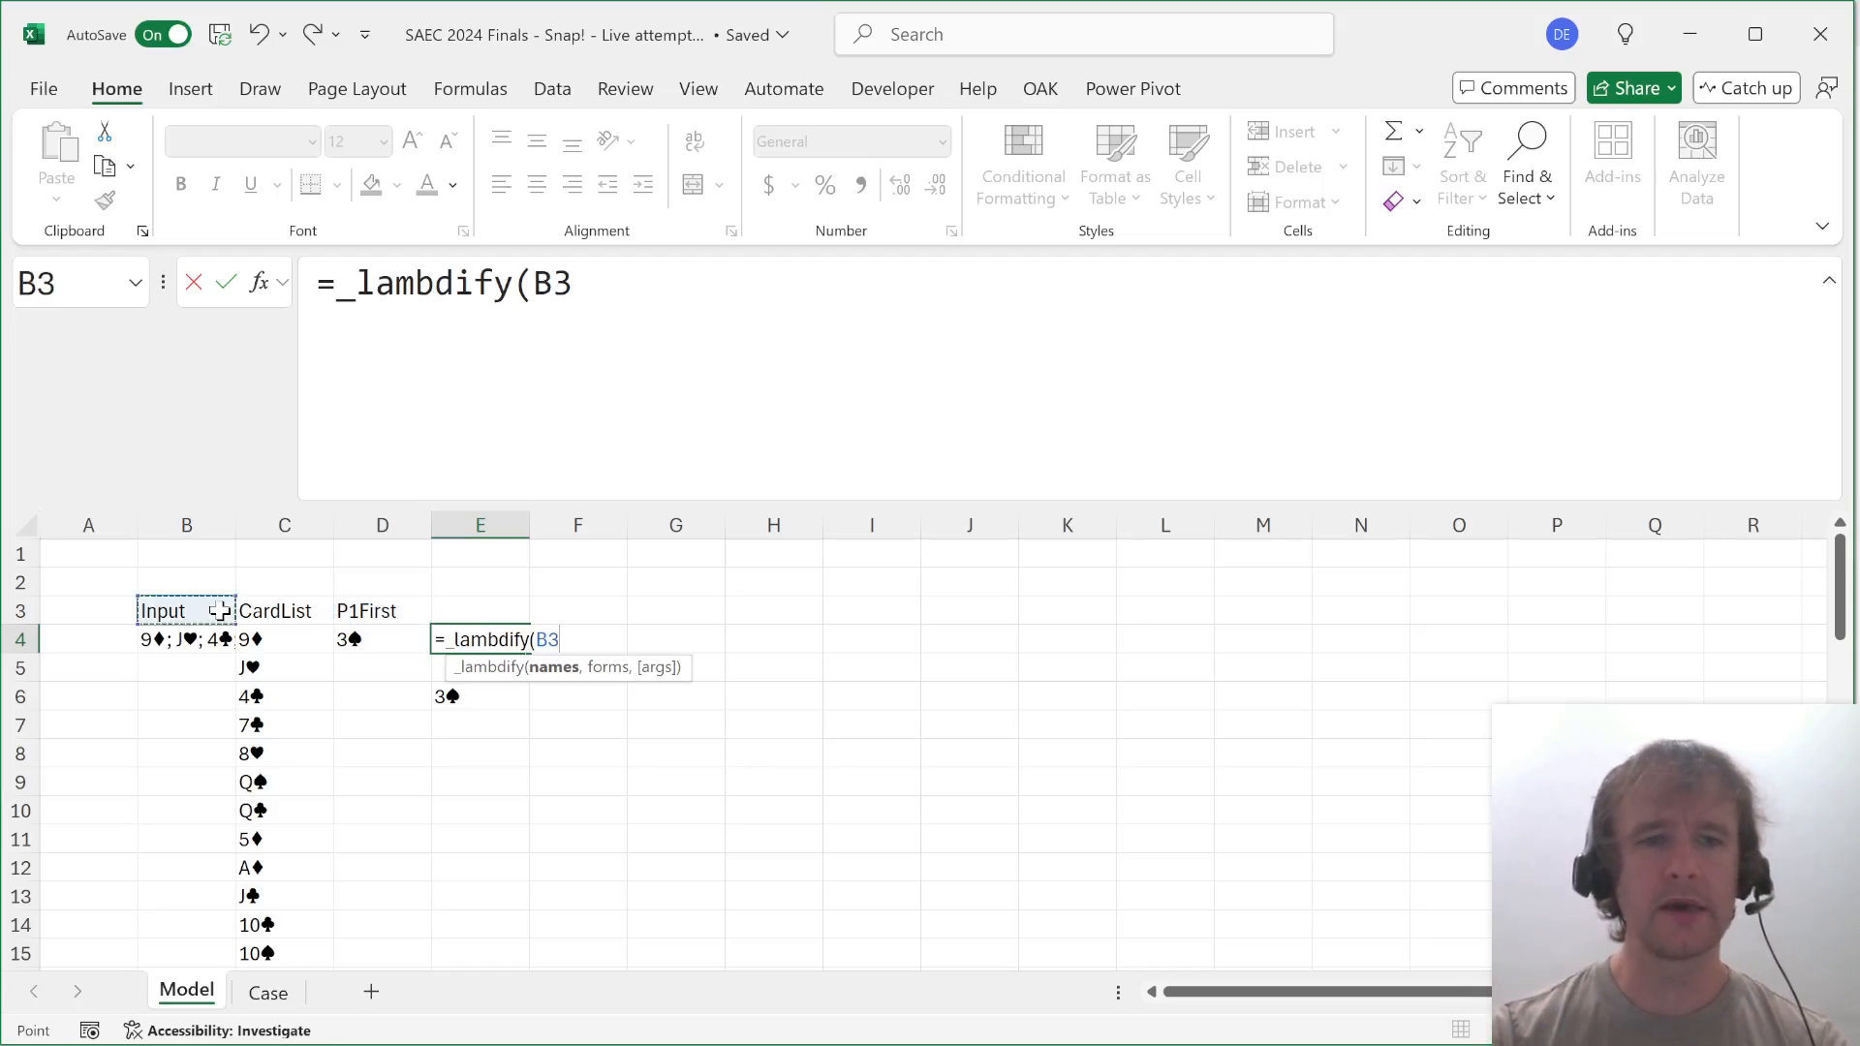
{"action": "key", "text": "shift+Right"}
{"action": "key", "text": "shift+Right"}
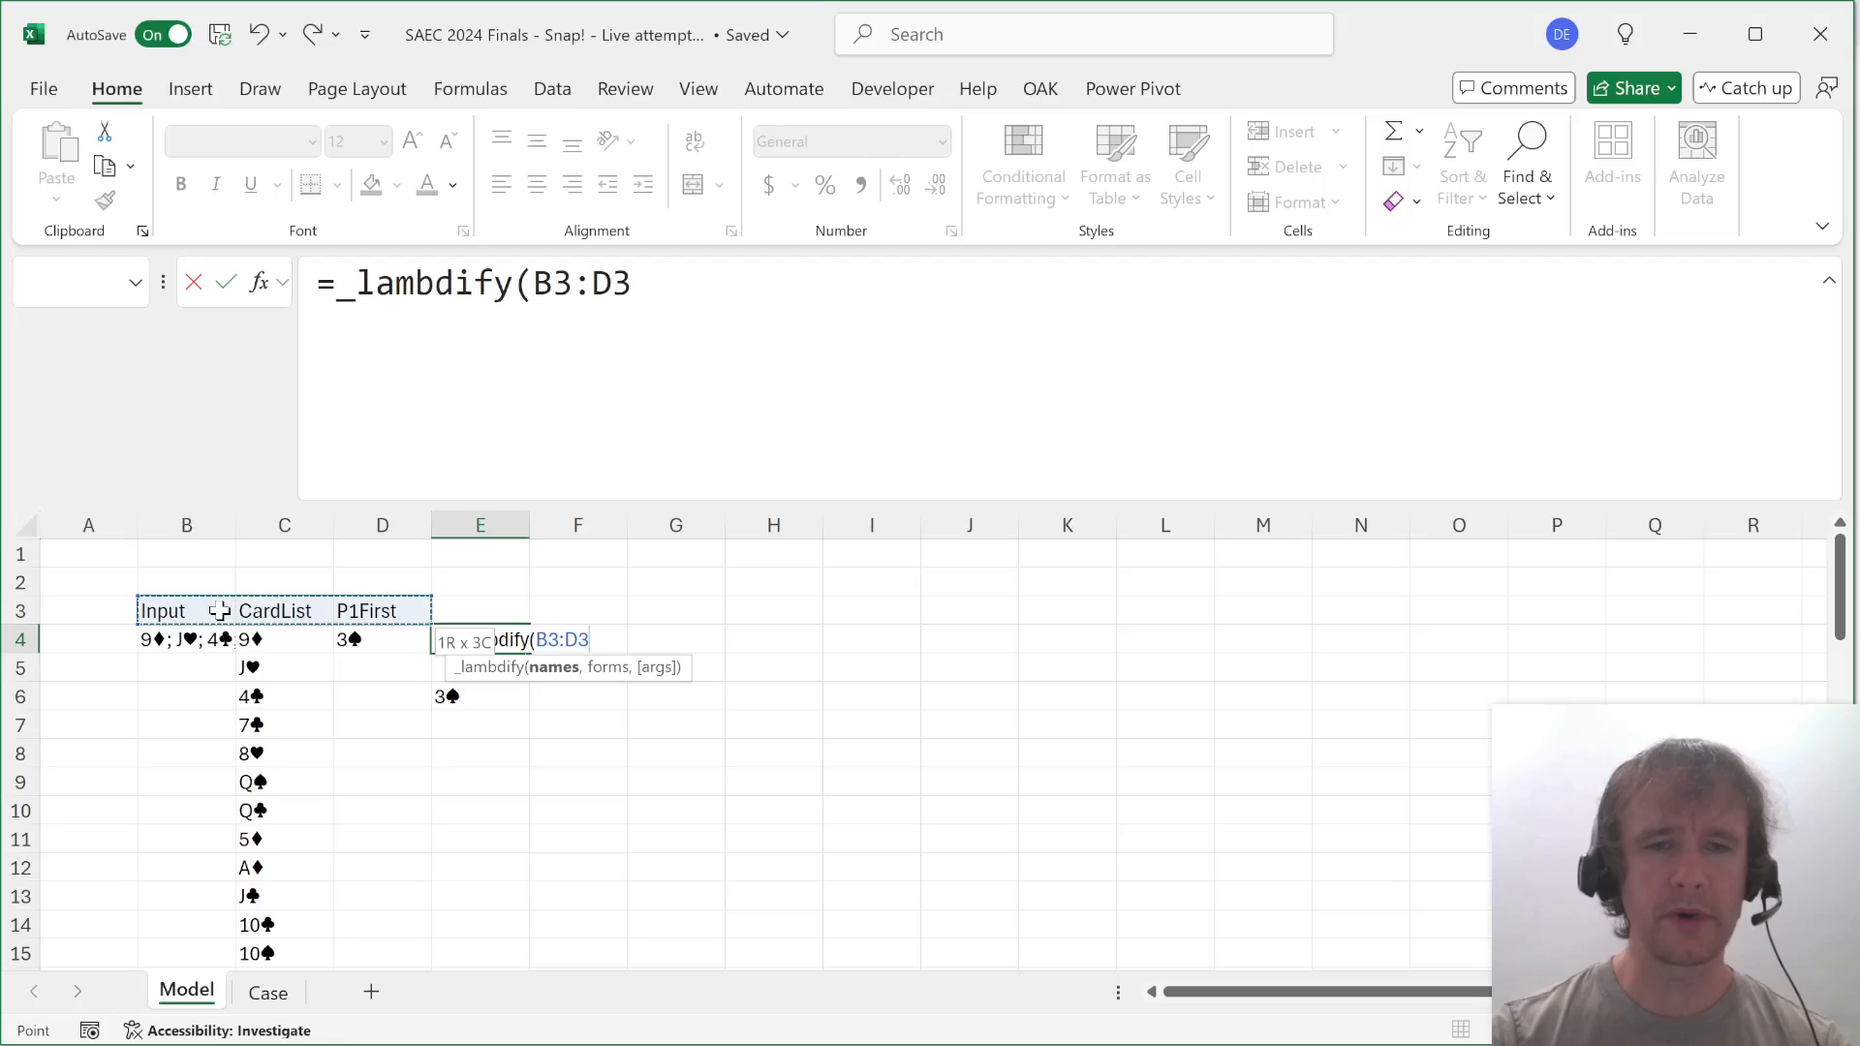
Supply B4:D4 as the forms argument of the _lambdify formula and enter it.
{"action": "type", "text": ","}
{"action": "left_click", "coordinate": [194, 641]}
{"action": "key", "text": "shift+Right"}
{"action": "key", "text": "shift+Right"}
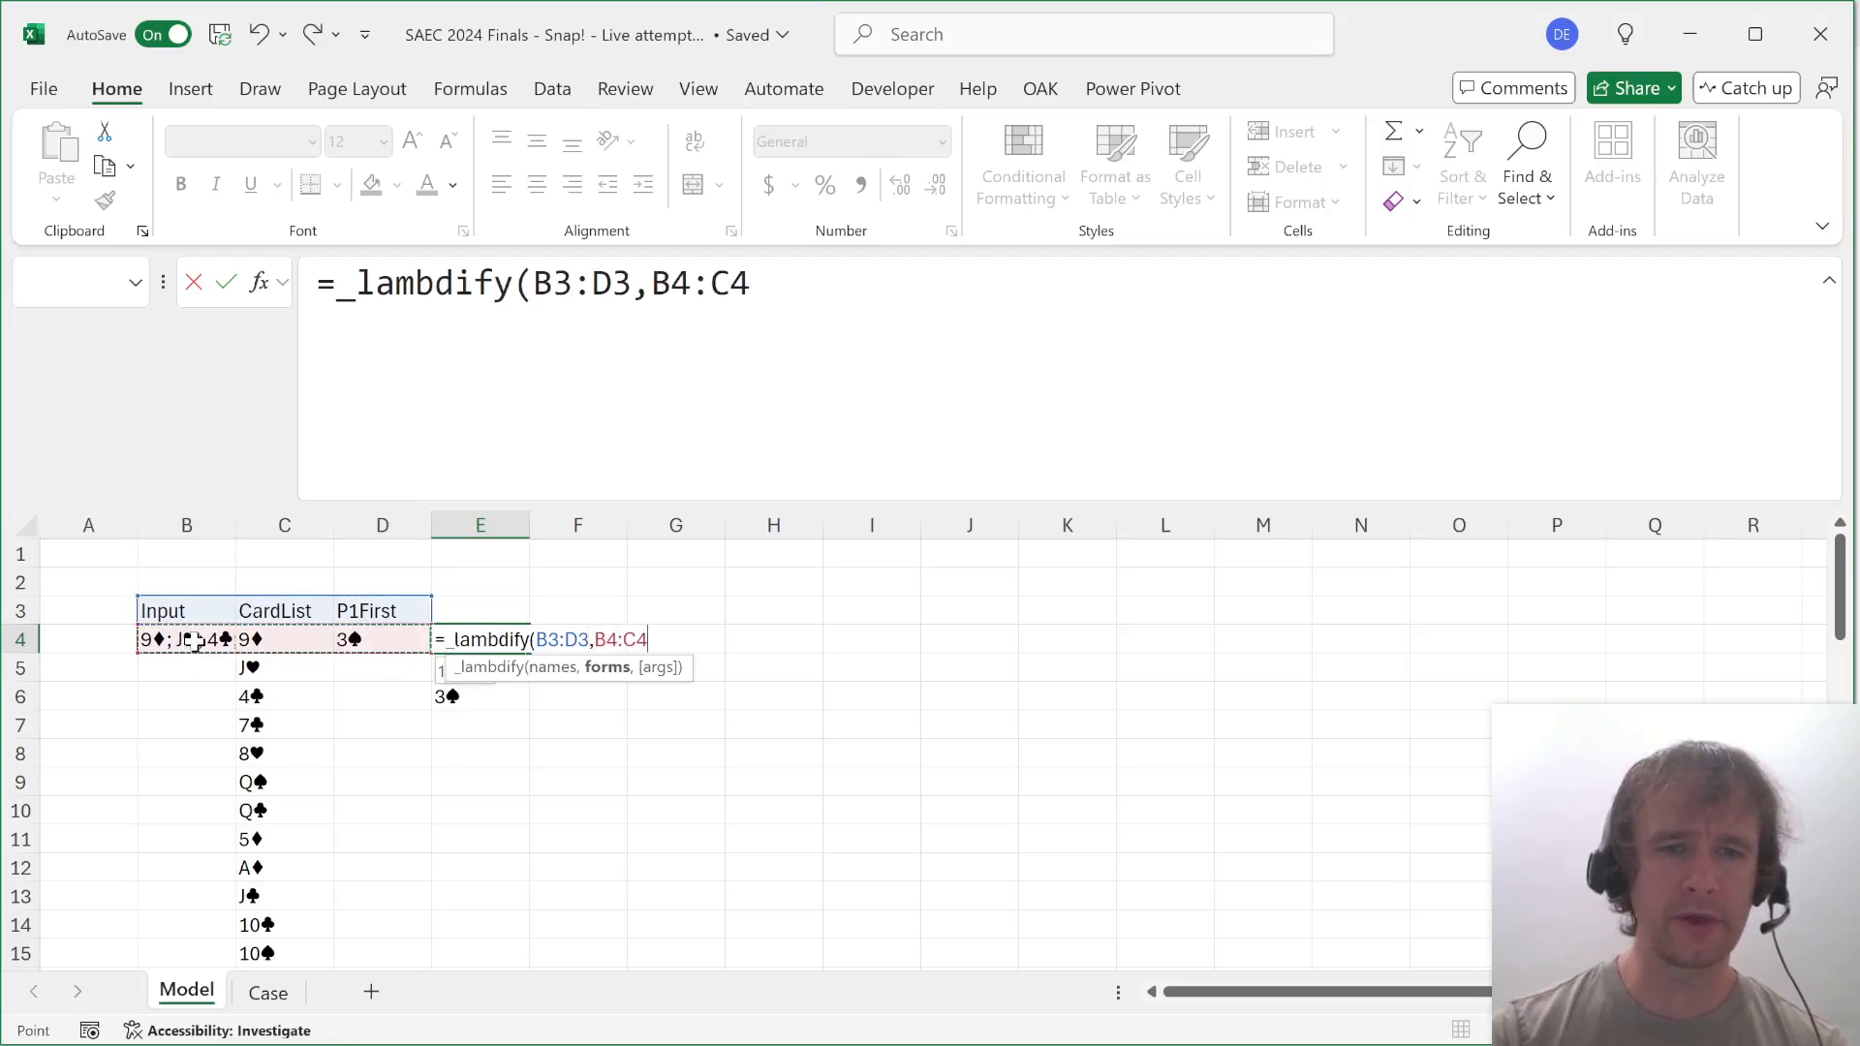
{"action": "type", "text": ")"}
{"action": "key", "text": "Return"}
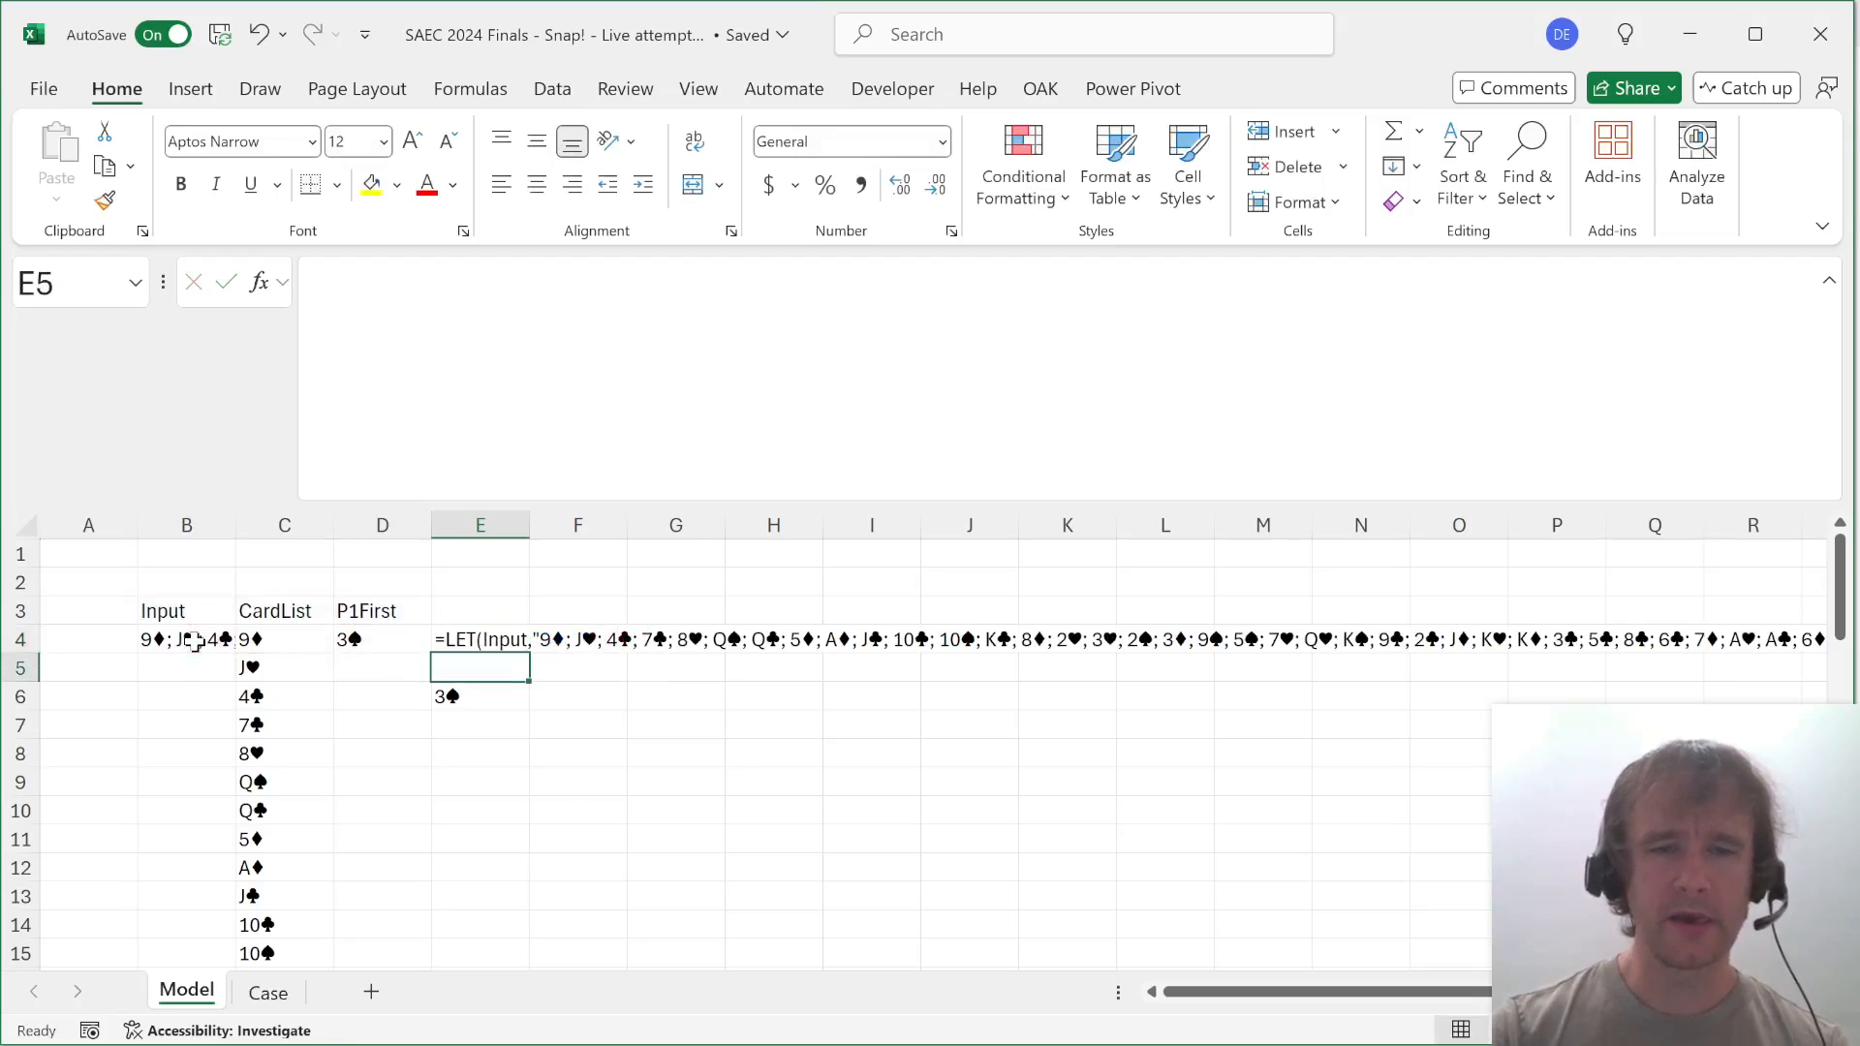
Copy the LET text generated in E4 into E5 as values only.
{"action": "key", "text": "Up"}
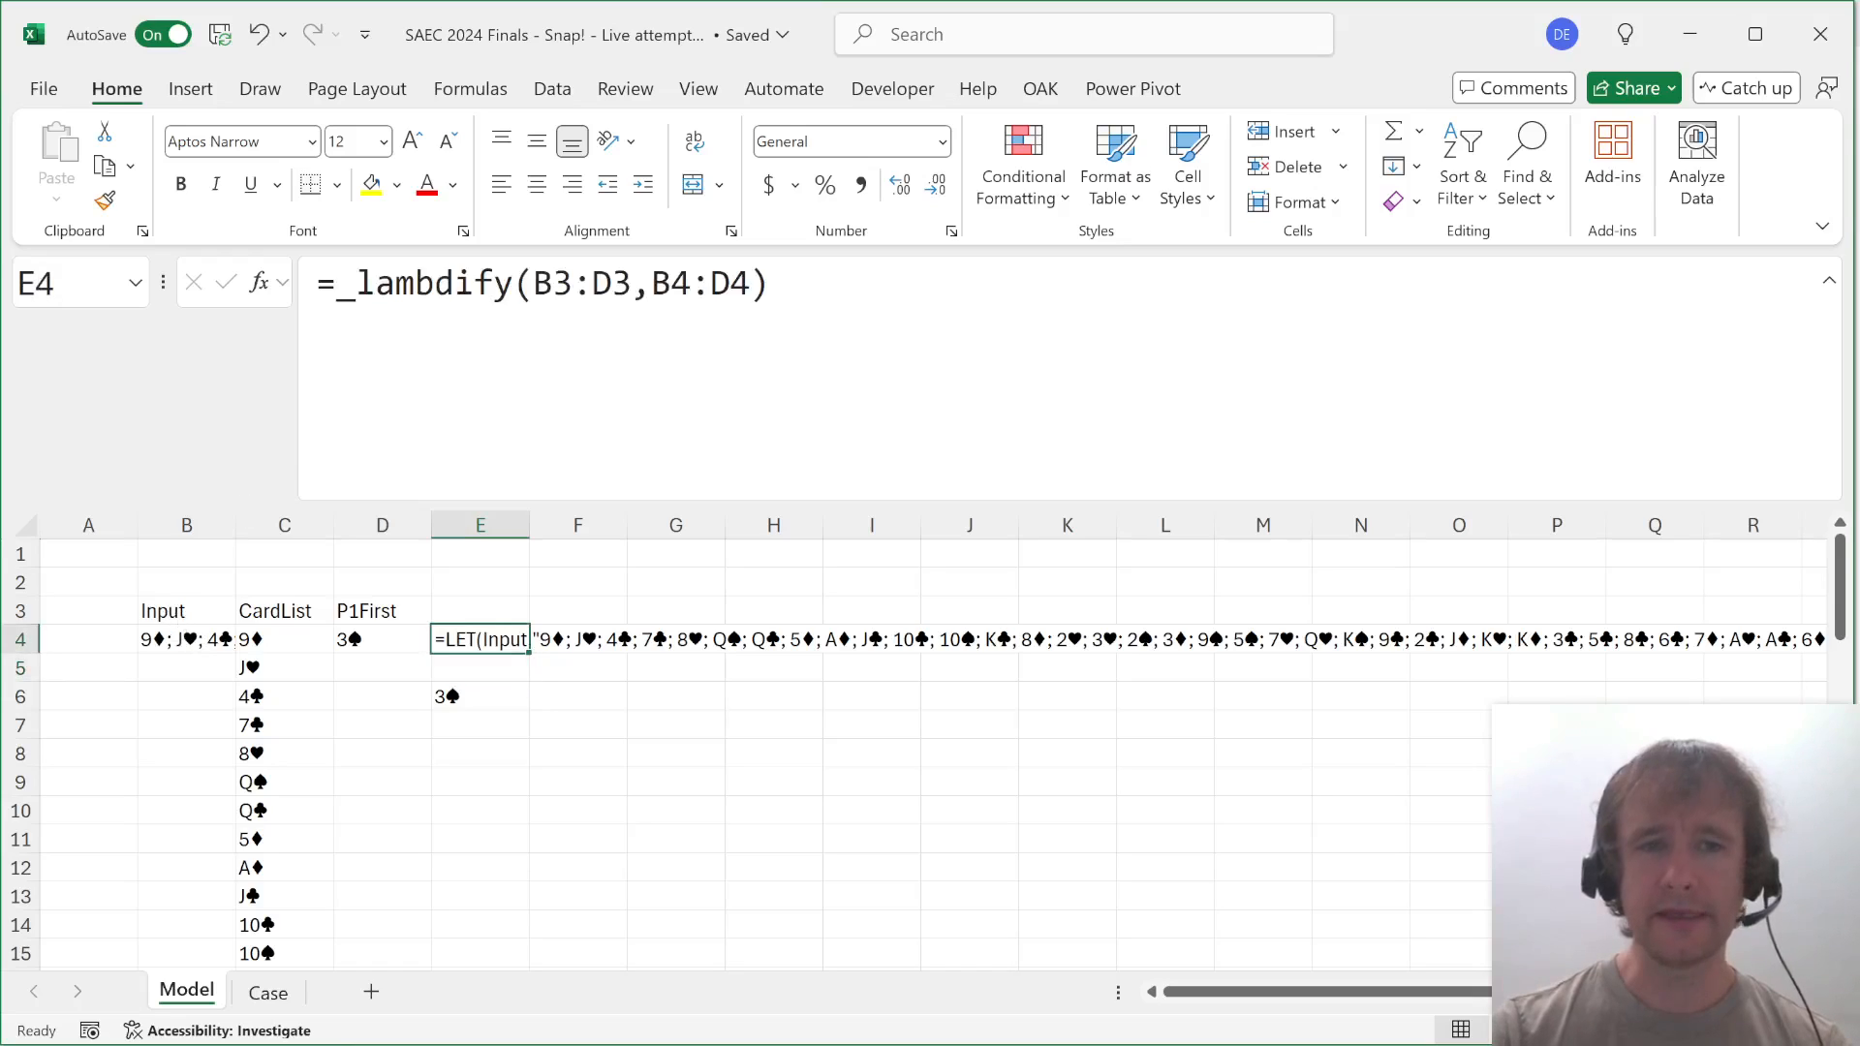
{"action": "key", "text": "ctrl+c"}
{"action": "key", "text": "Down"}
{"action": "key", "text": "ctrl+v"}
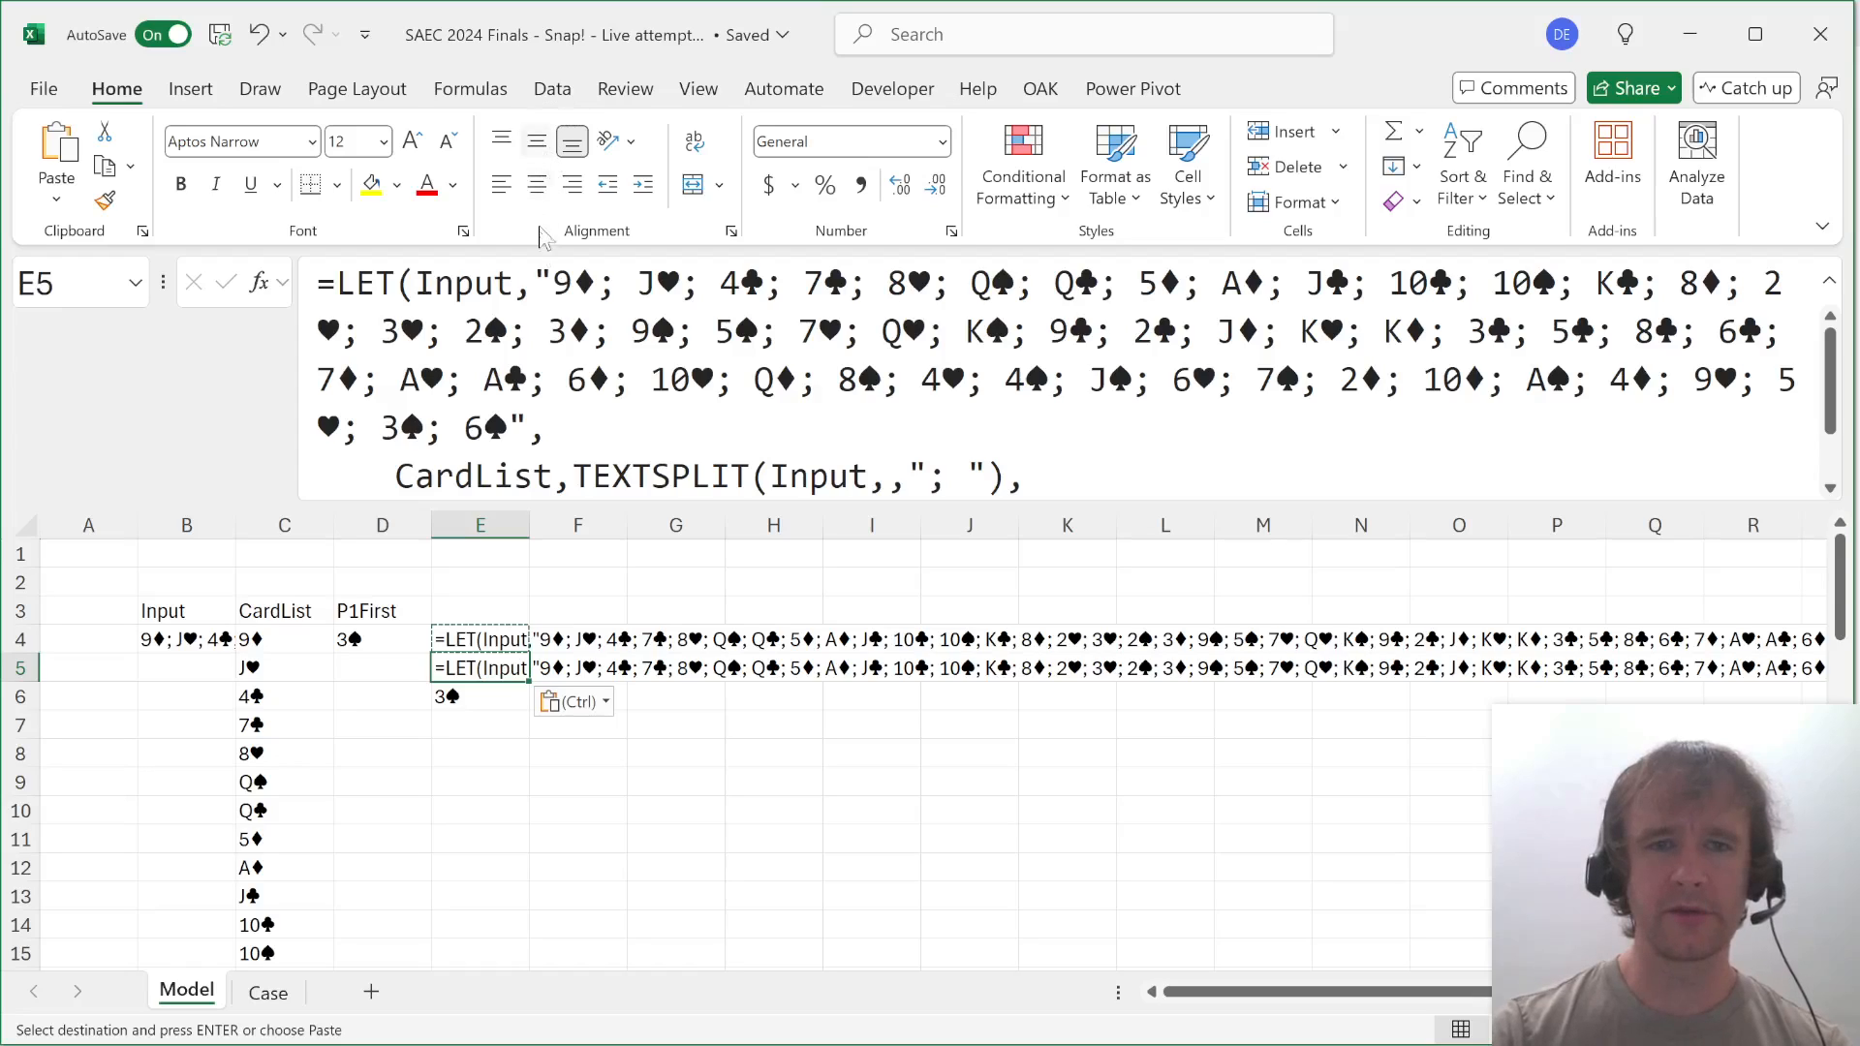
Replace the quoted card string defined as Input in the E5 LET formula with a reference to B4.
{"action": "left_click", "coordinate": [535, 281]}
{"action": "left_click_drag", "start_coordinate": [535, 281], "coordinate": [528, 427]}
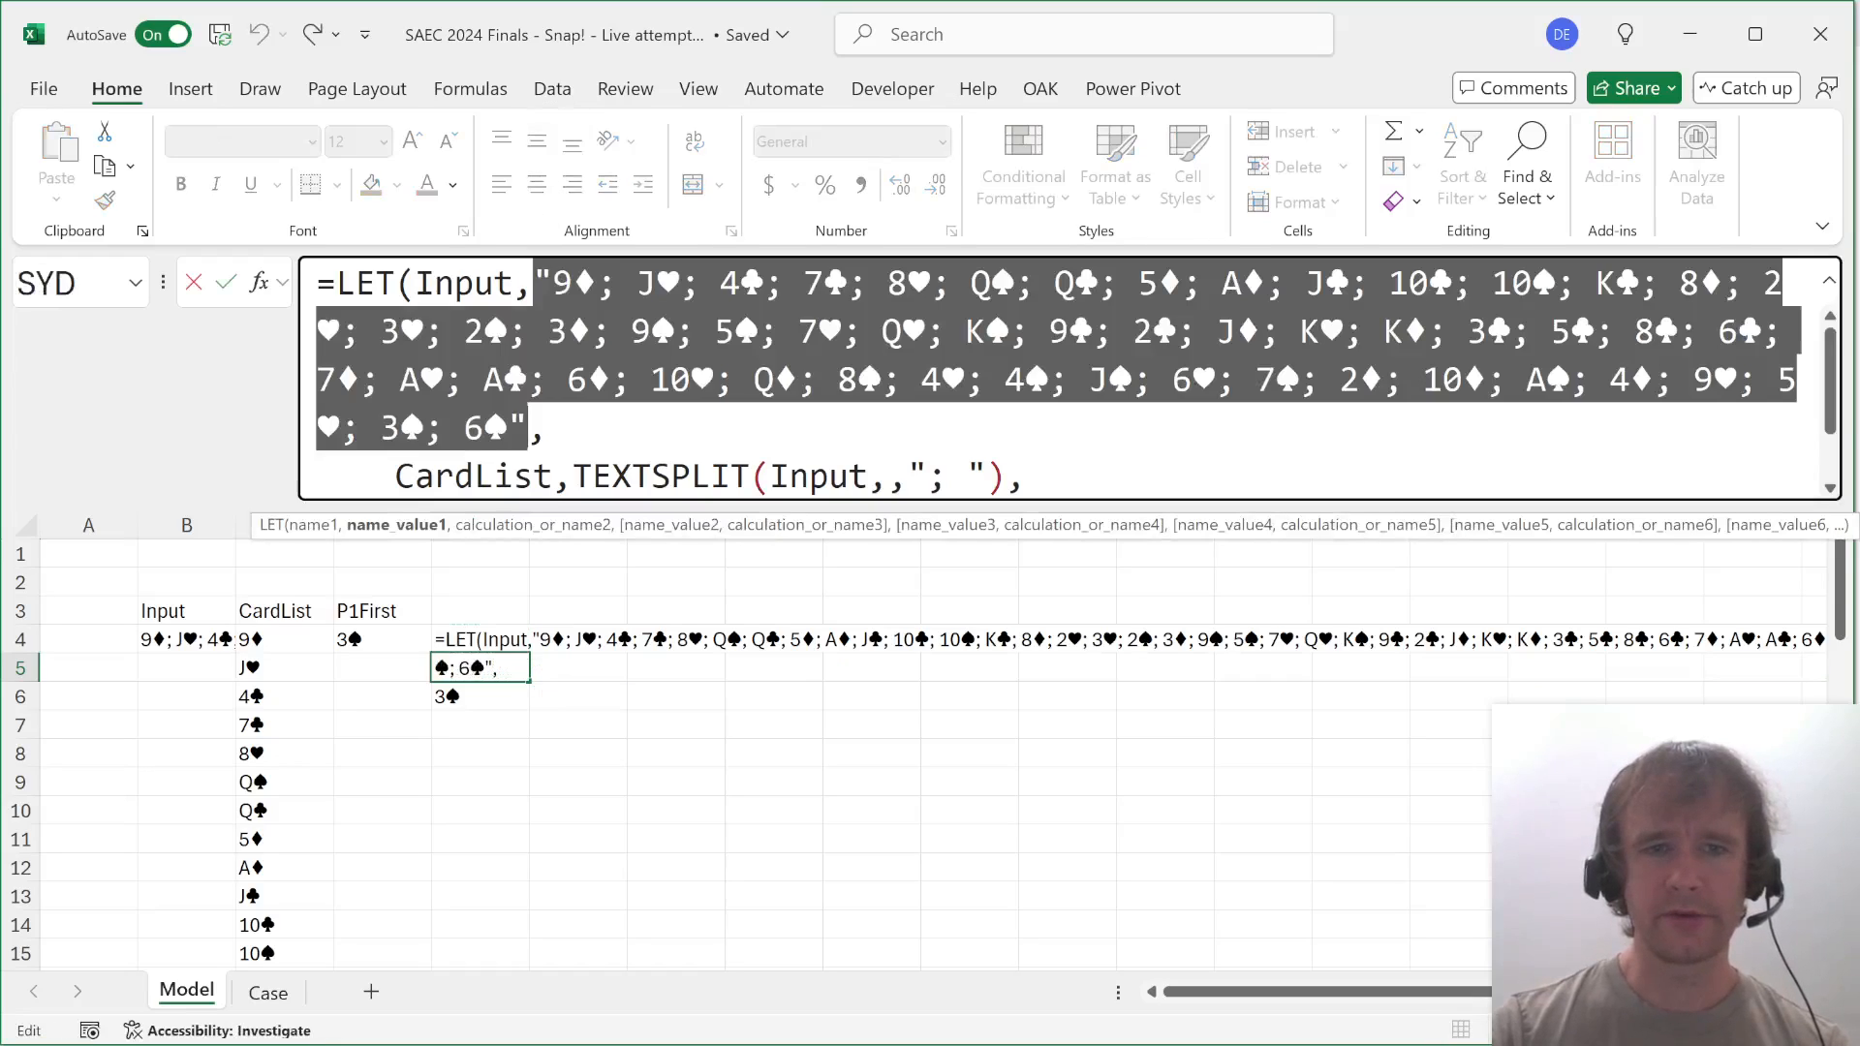
{"action": "left_click", "coordinate": [167, 640]}
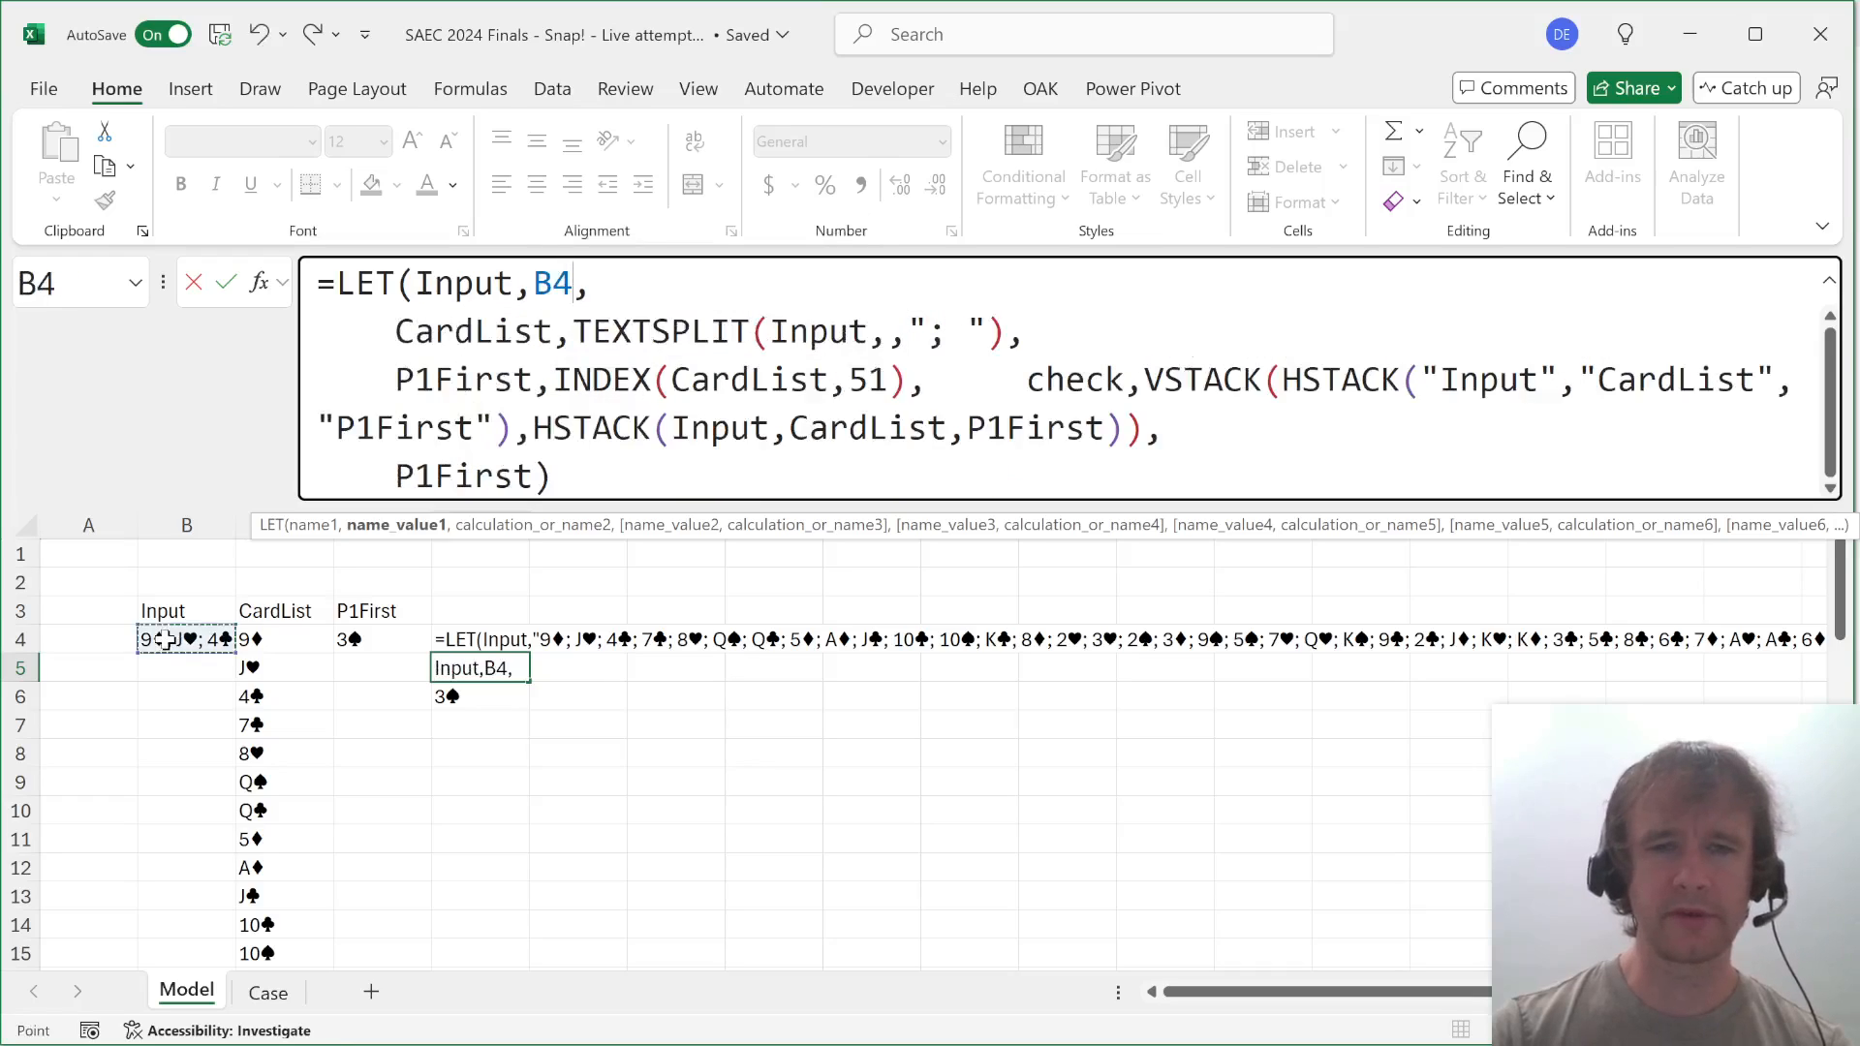
{"action": "key", "text": "ctrl+Return"}
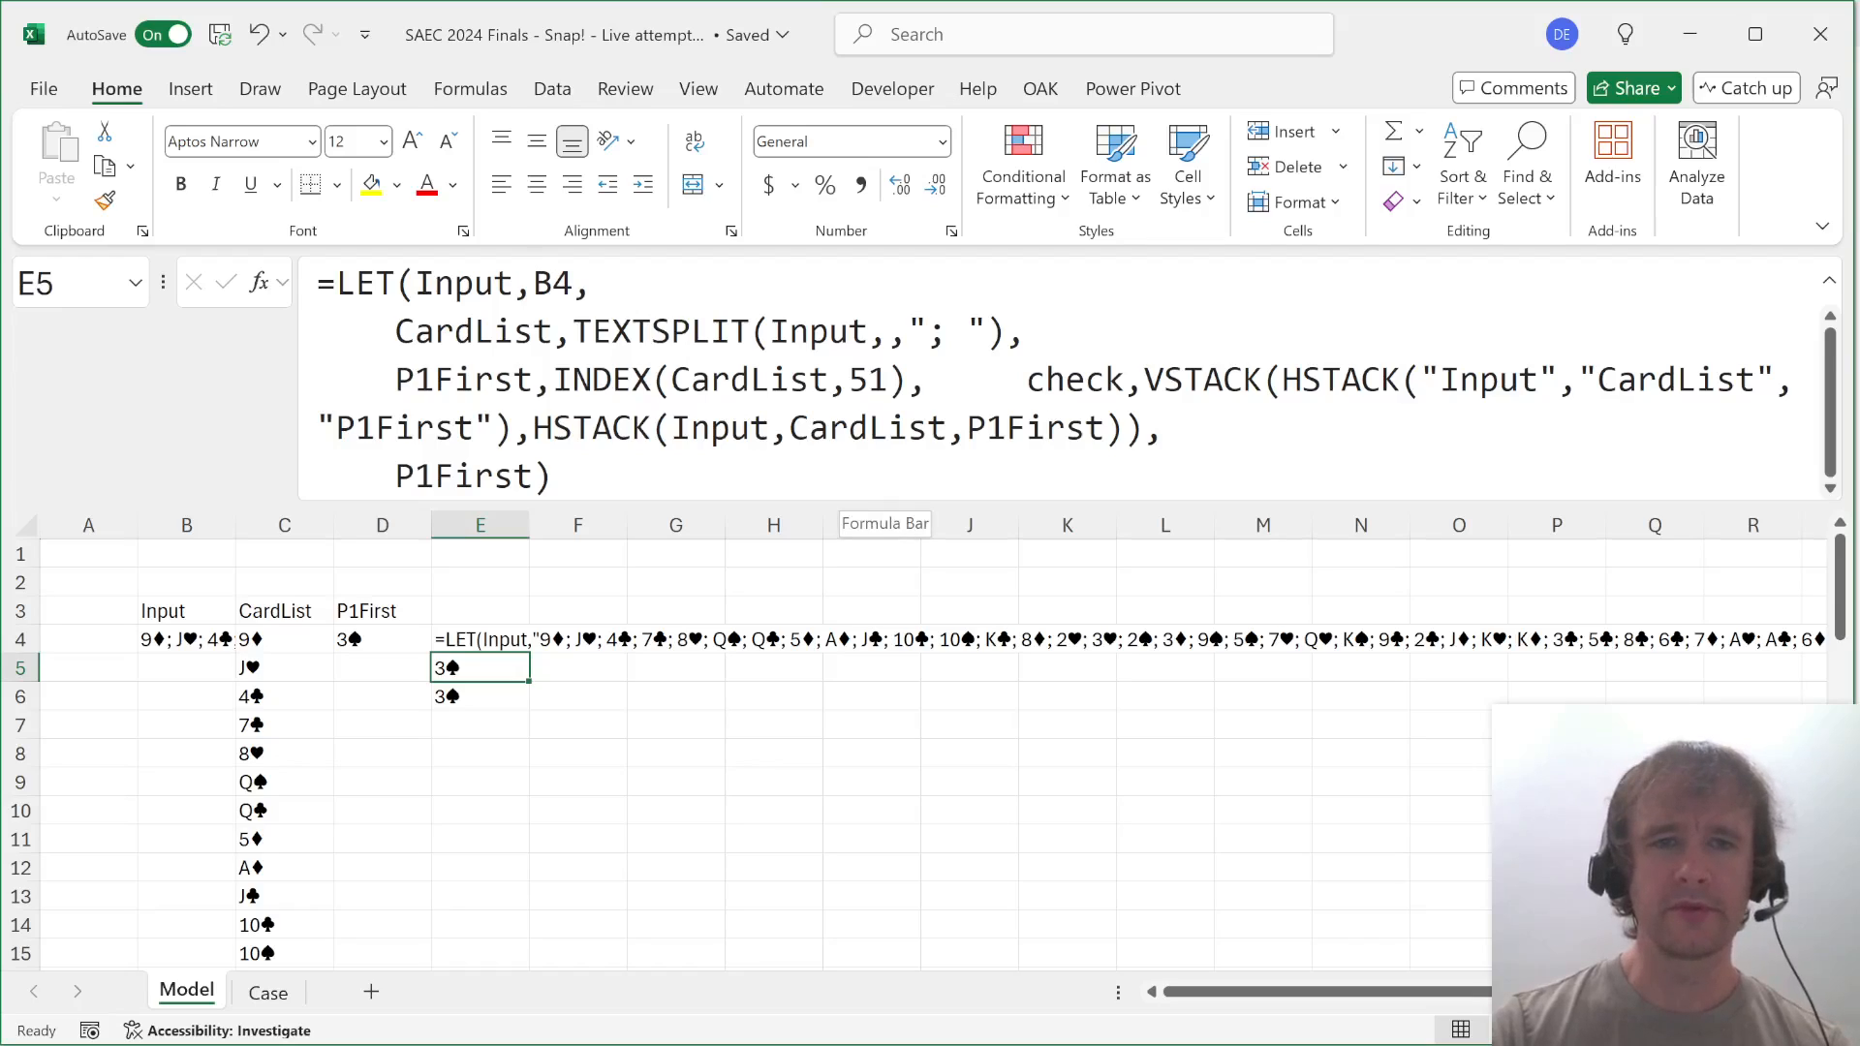
Put the check definition on its own line in the E5 LET formula, aligned with the other names.
{"action": "left_click", "coordinate": [493, 283]}
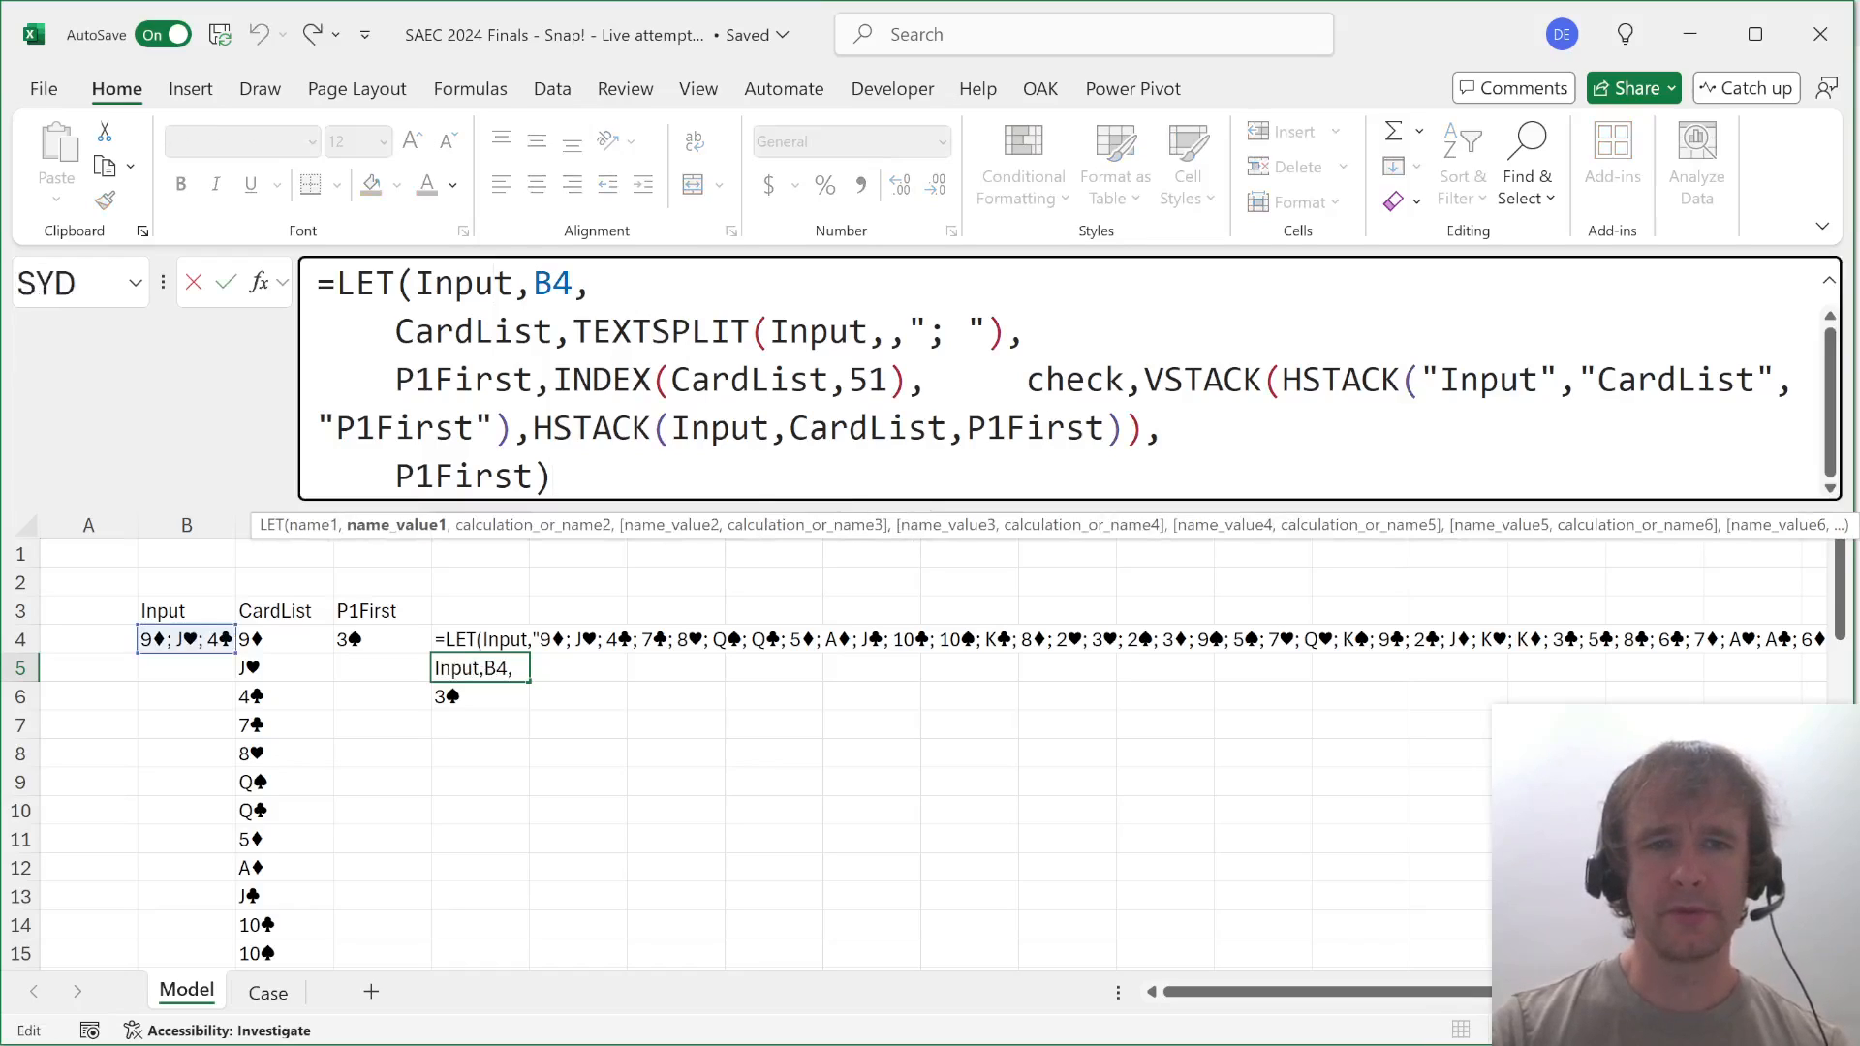
{"action": "left_click", "coordinate": [456, 332]}
{"action": "left_click", "coordinate": [711, 331]}
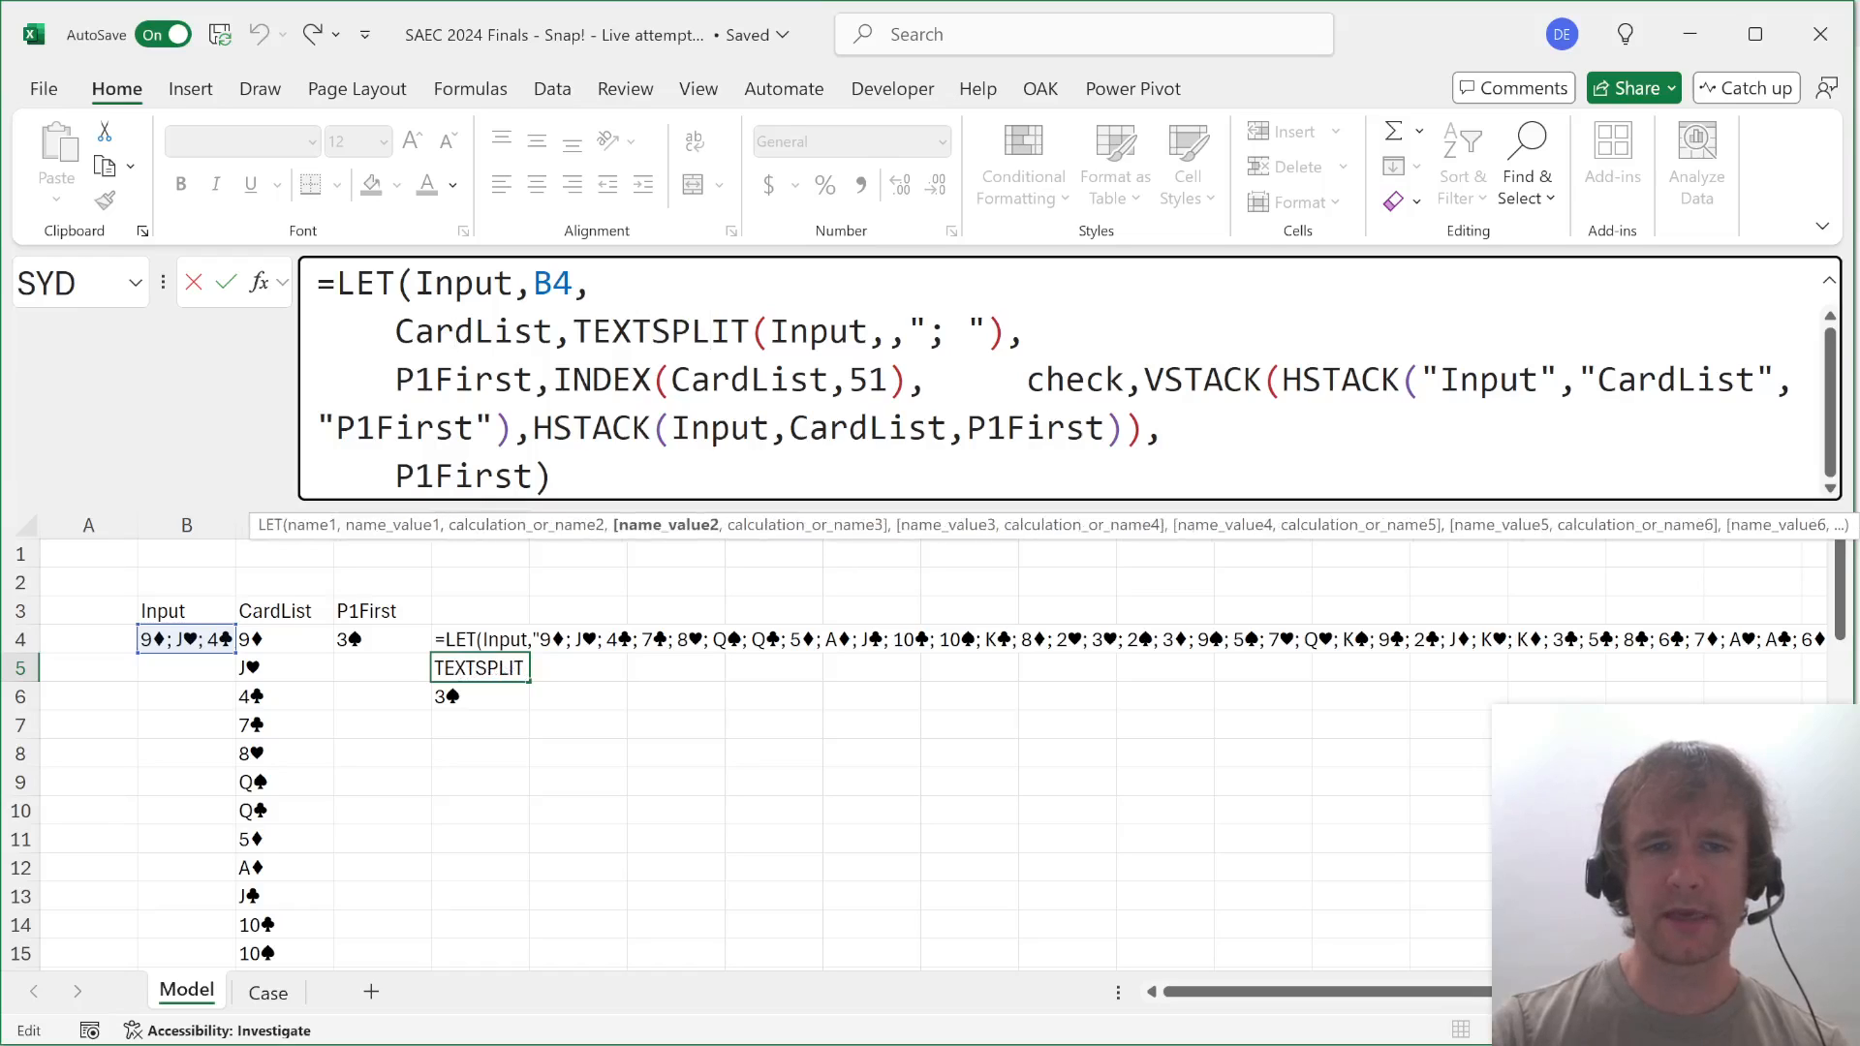
{"action": "left_click", "coordinate": [472, 380]}
{"action": "left_click", "coordinate": [752, 379]}
{"action": "left_click", "coordinate": [928, 380]}
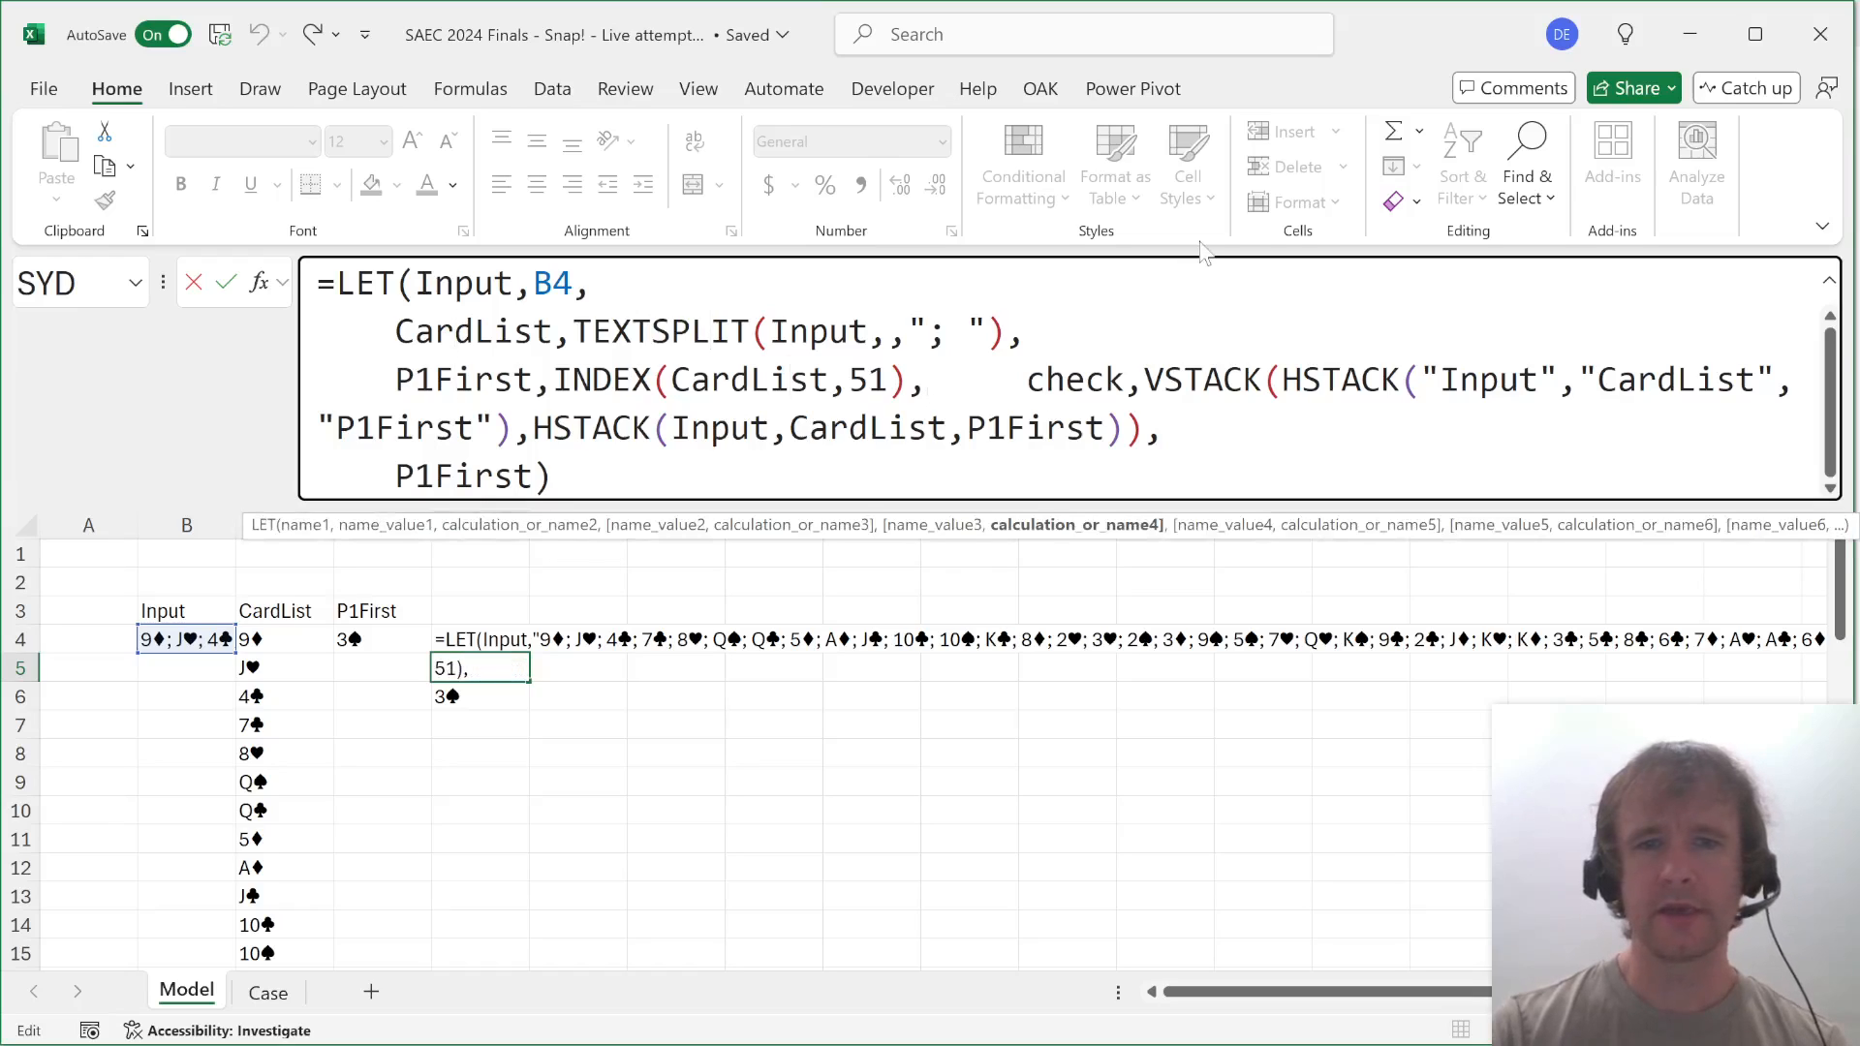
{"action": "key", "text": "alt+Return"}
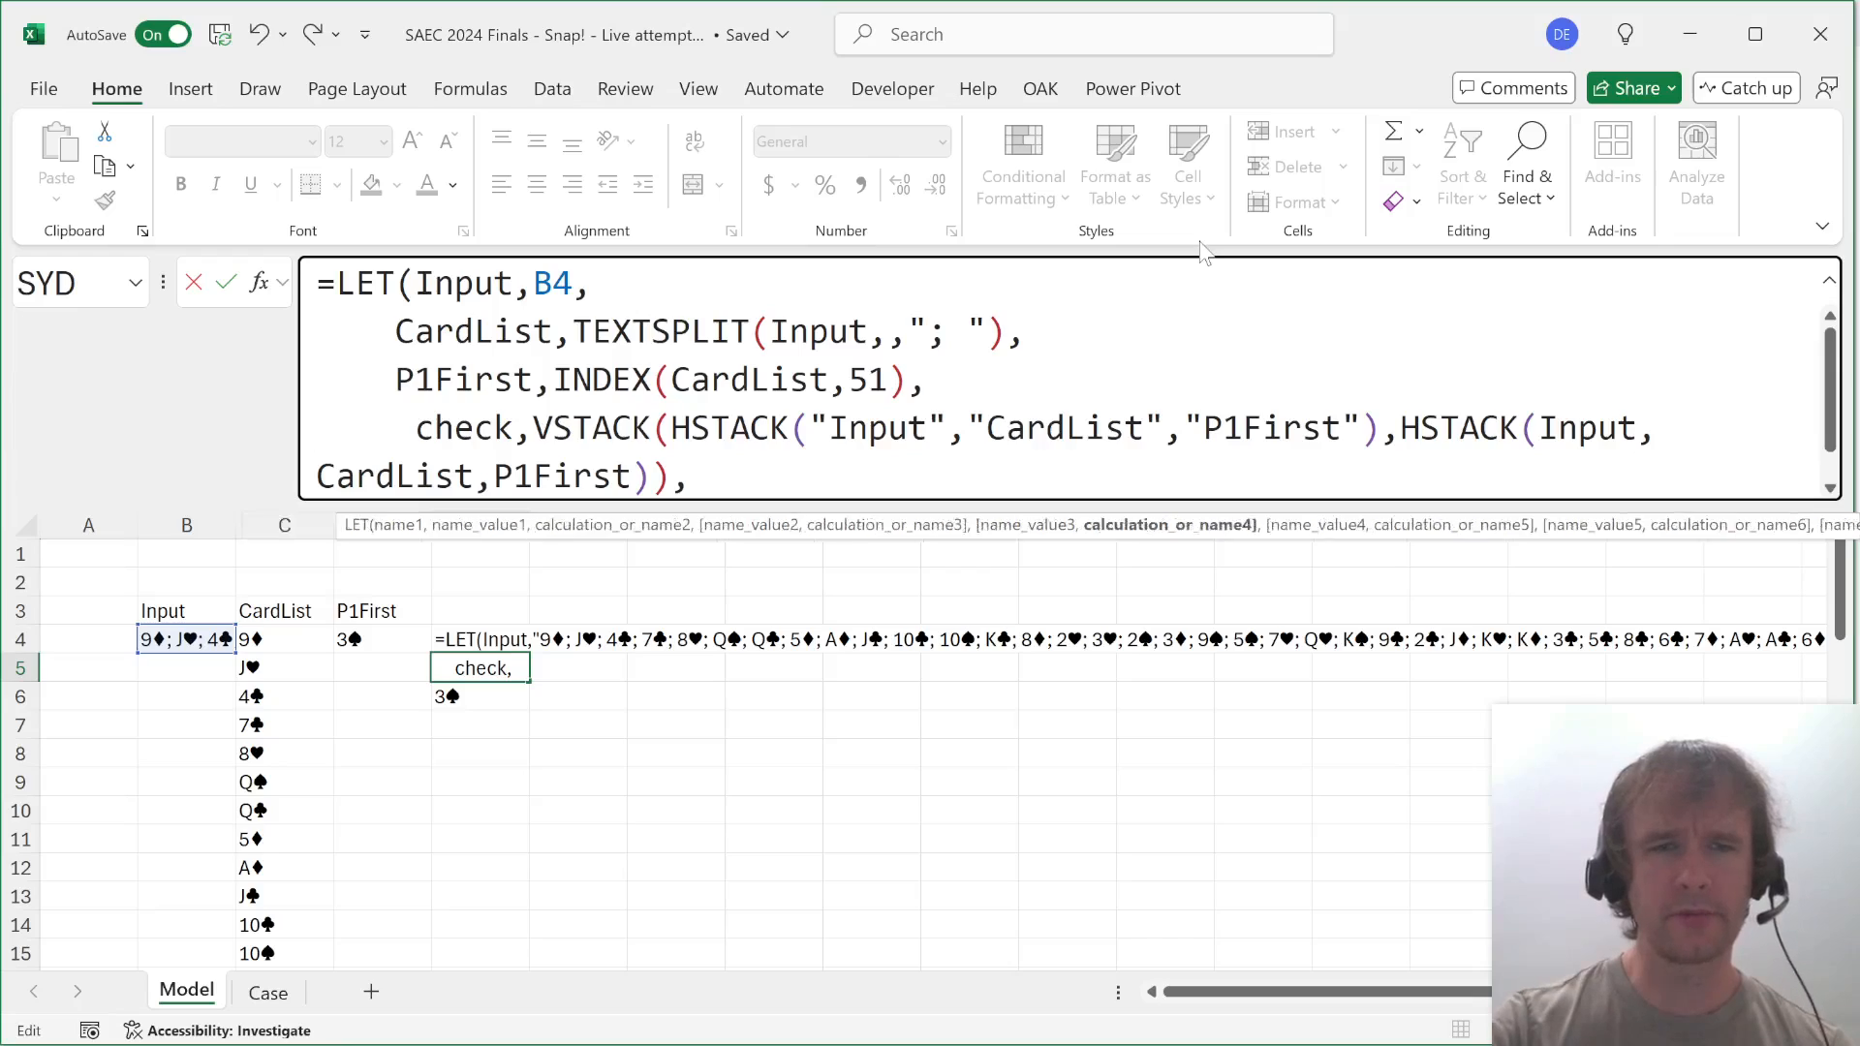
{"action": "key", "text": "Delete"}
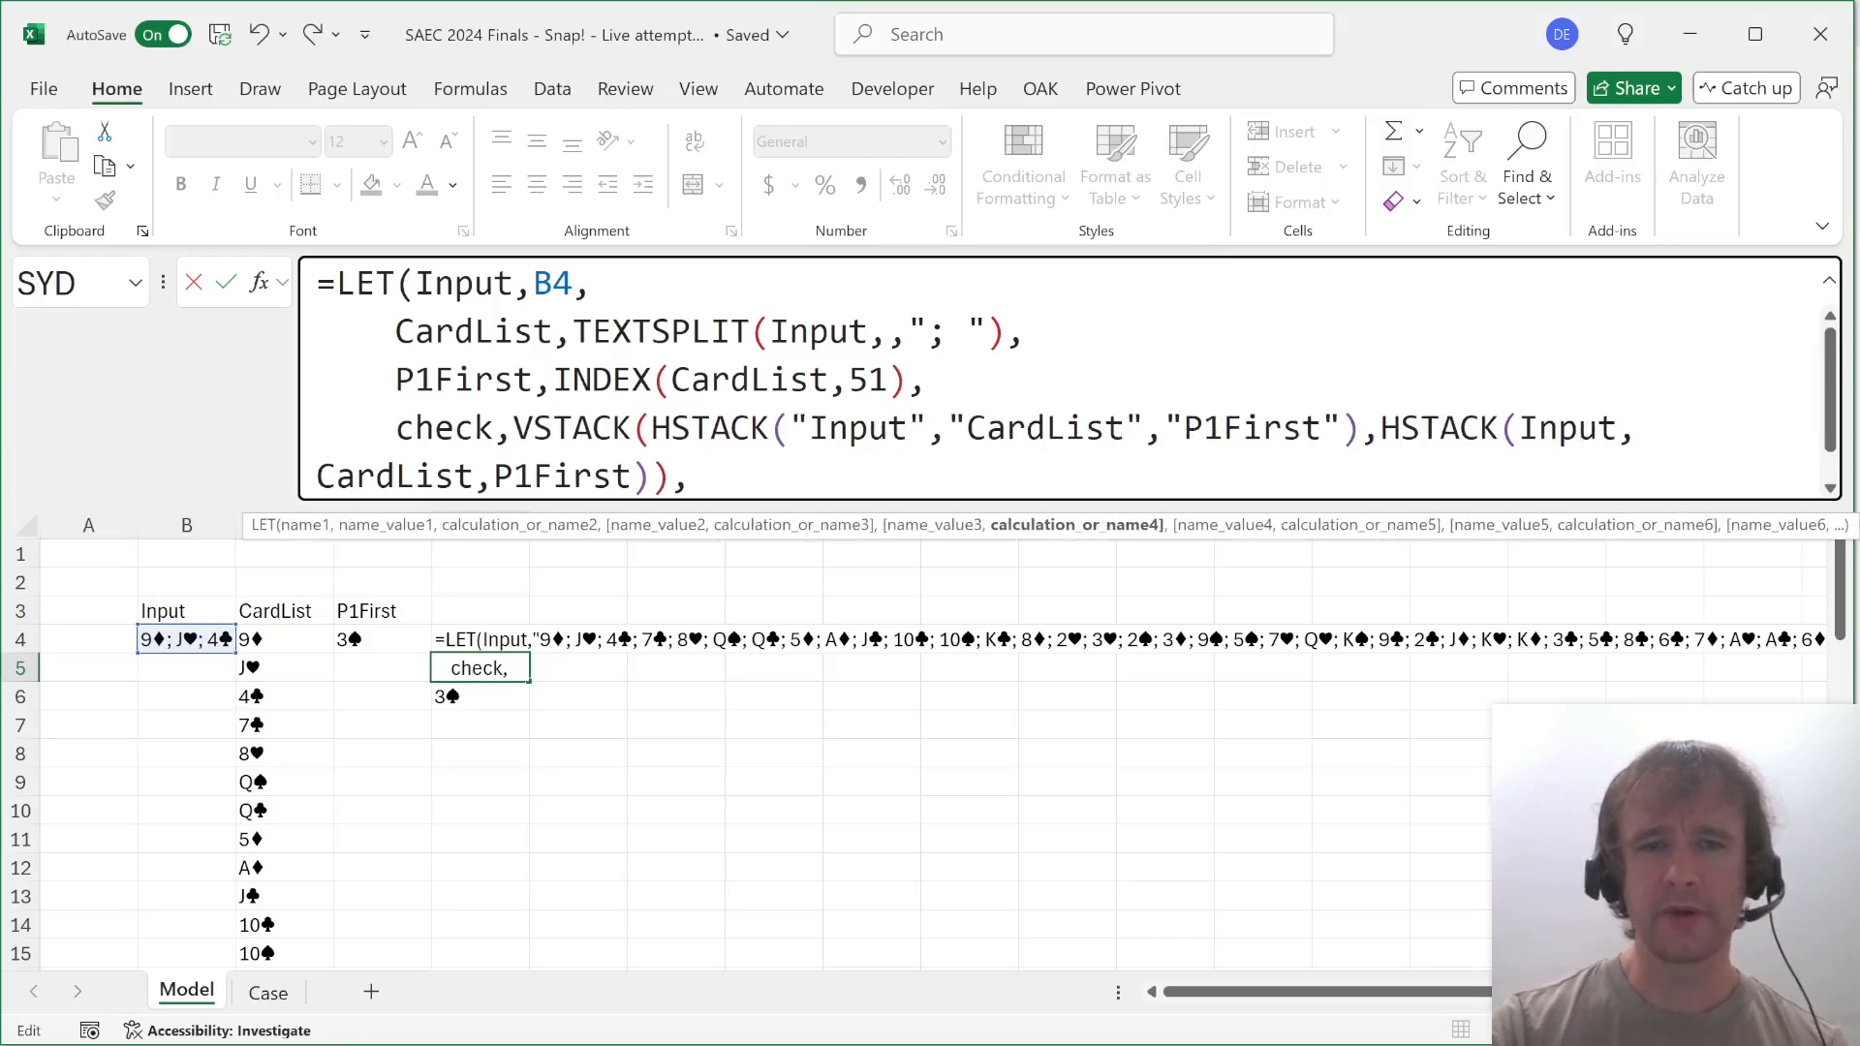
Enter the edited LET formula in E5 and move it to G5.
{"action": "key", "text": "Down"}
{"action": "key", "text": "End"}
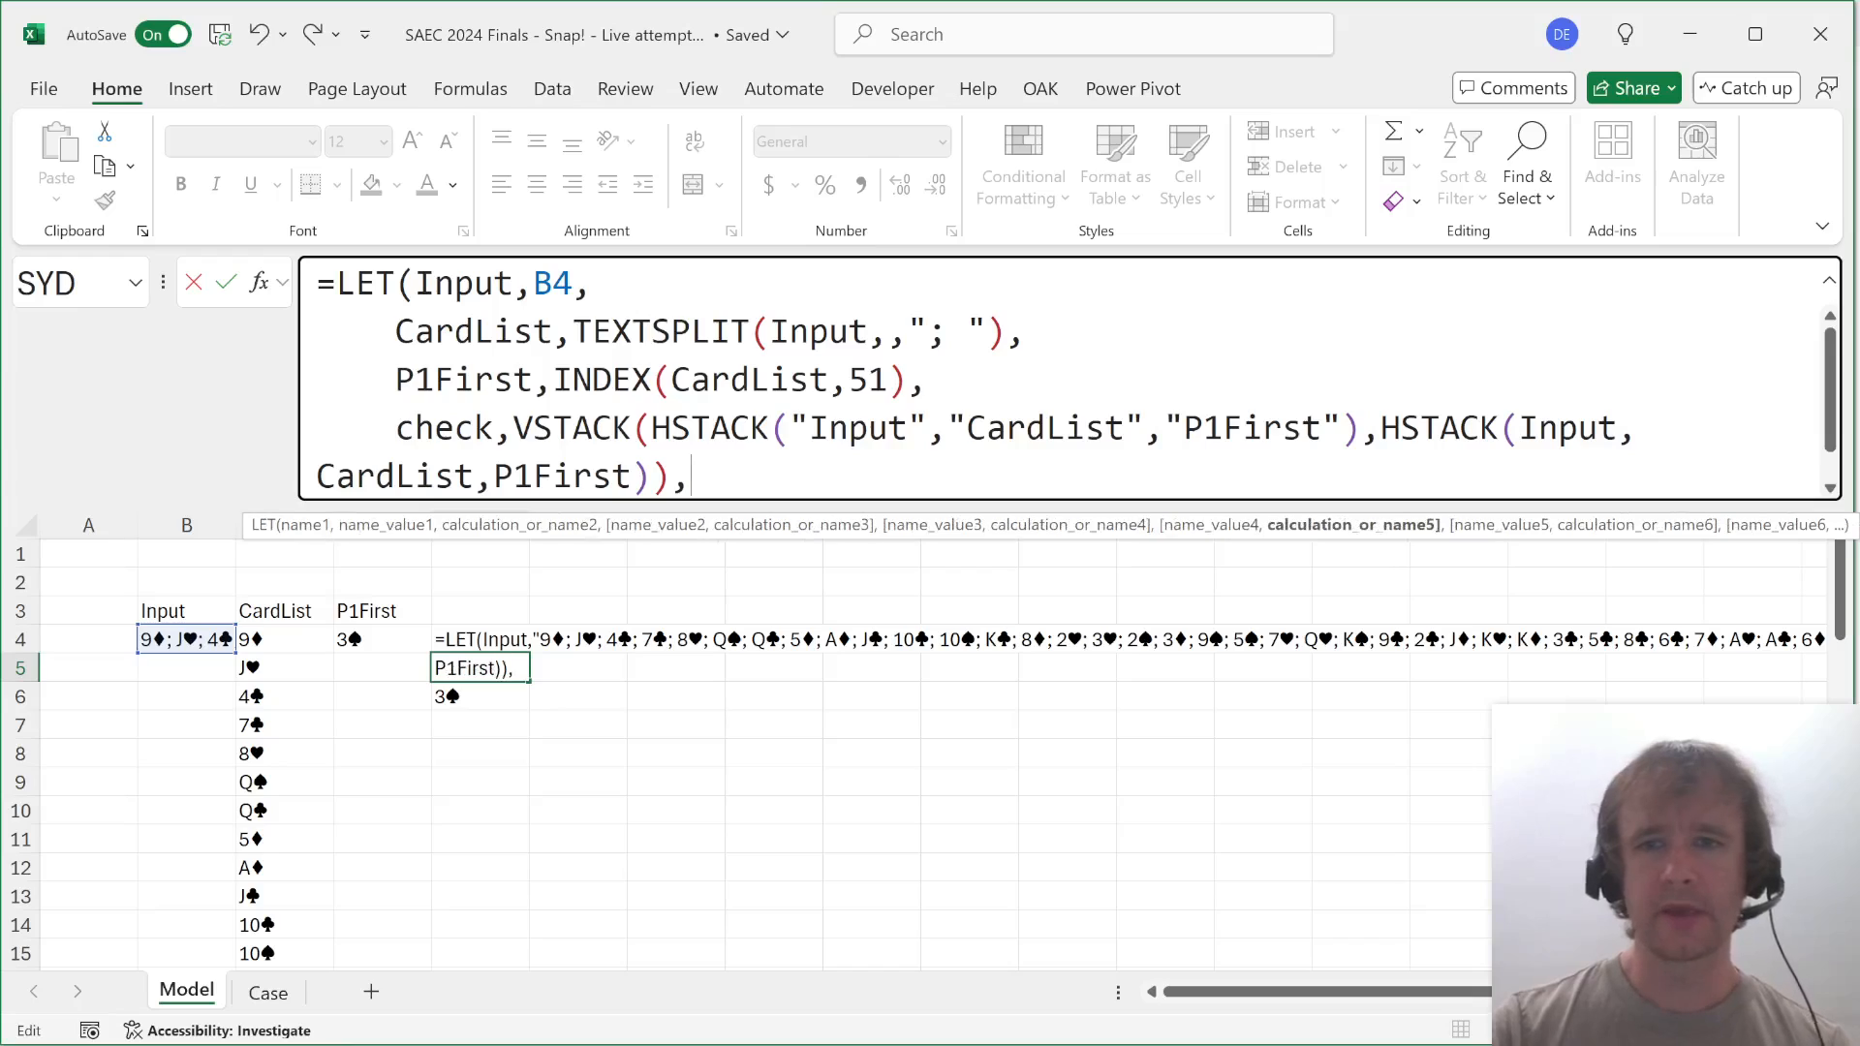
{"action": "key", "text": "Down"}
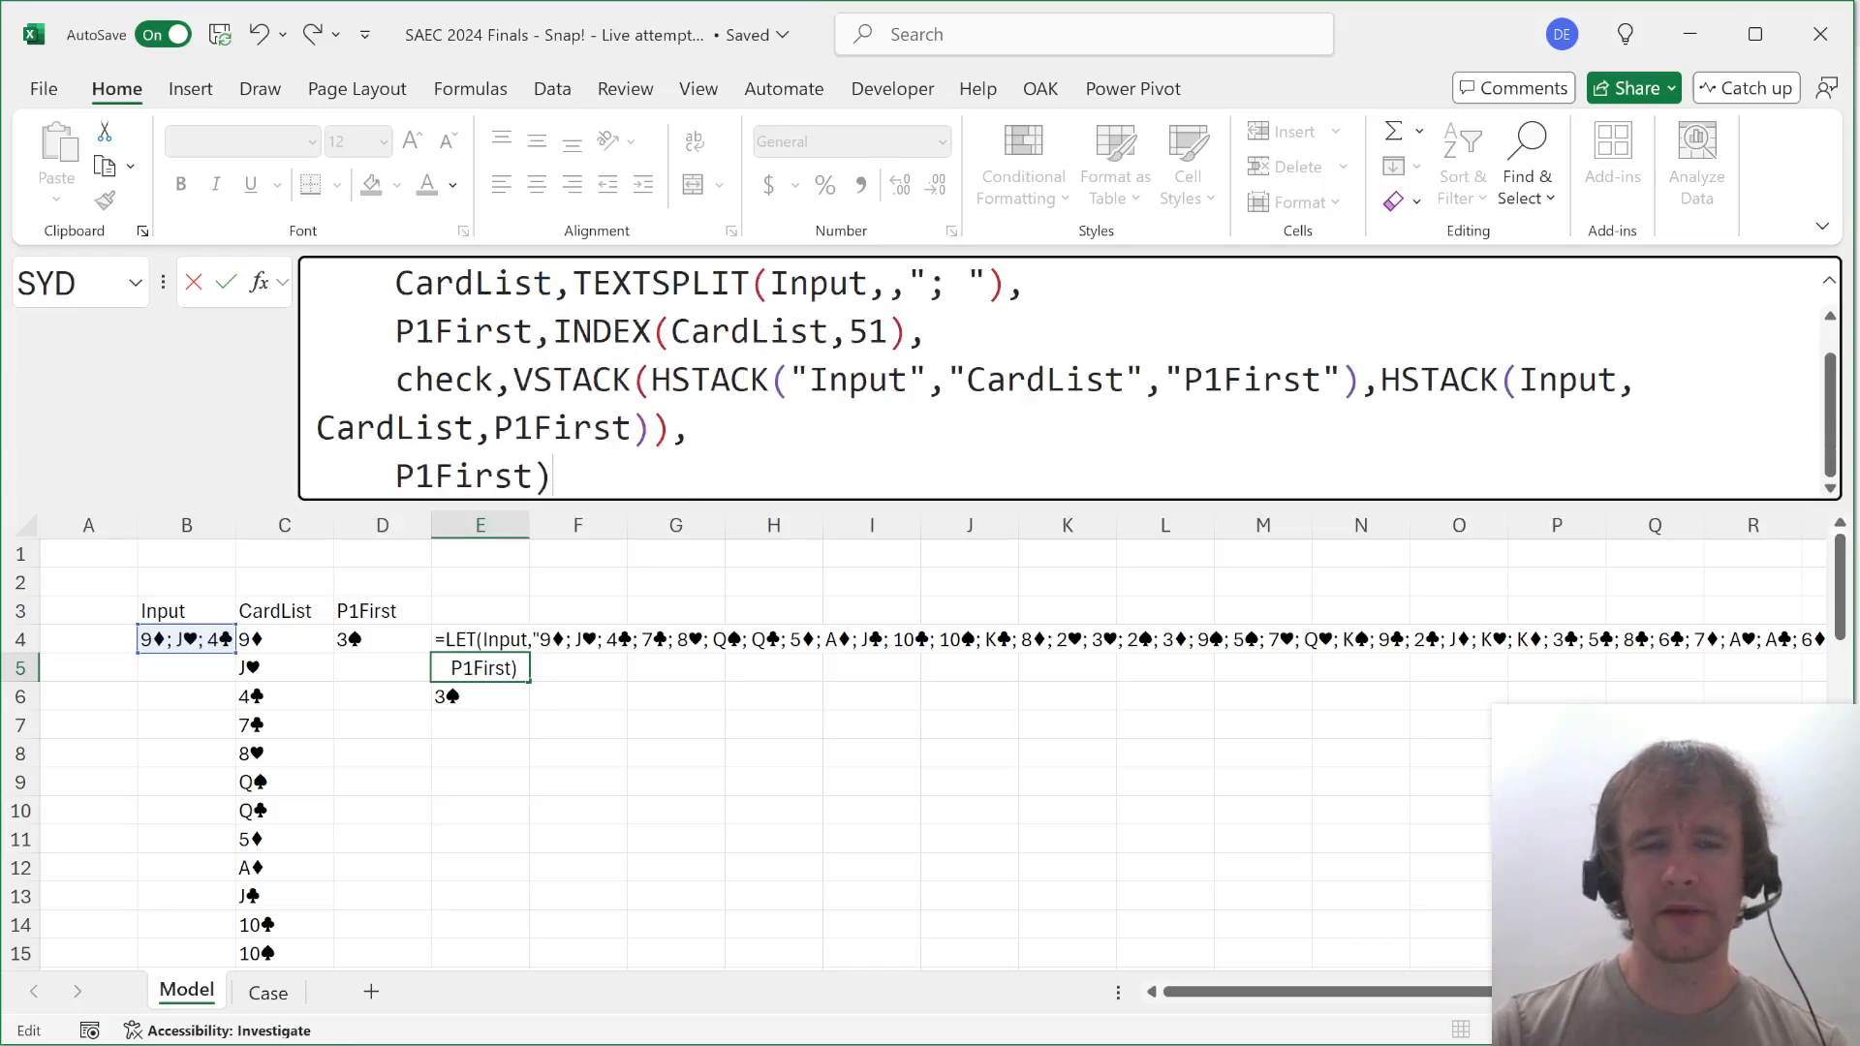
{"action": "key", "text": "Return"}
{"action": "key", "text": "ctrl+x"}
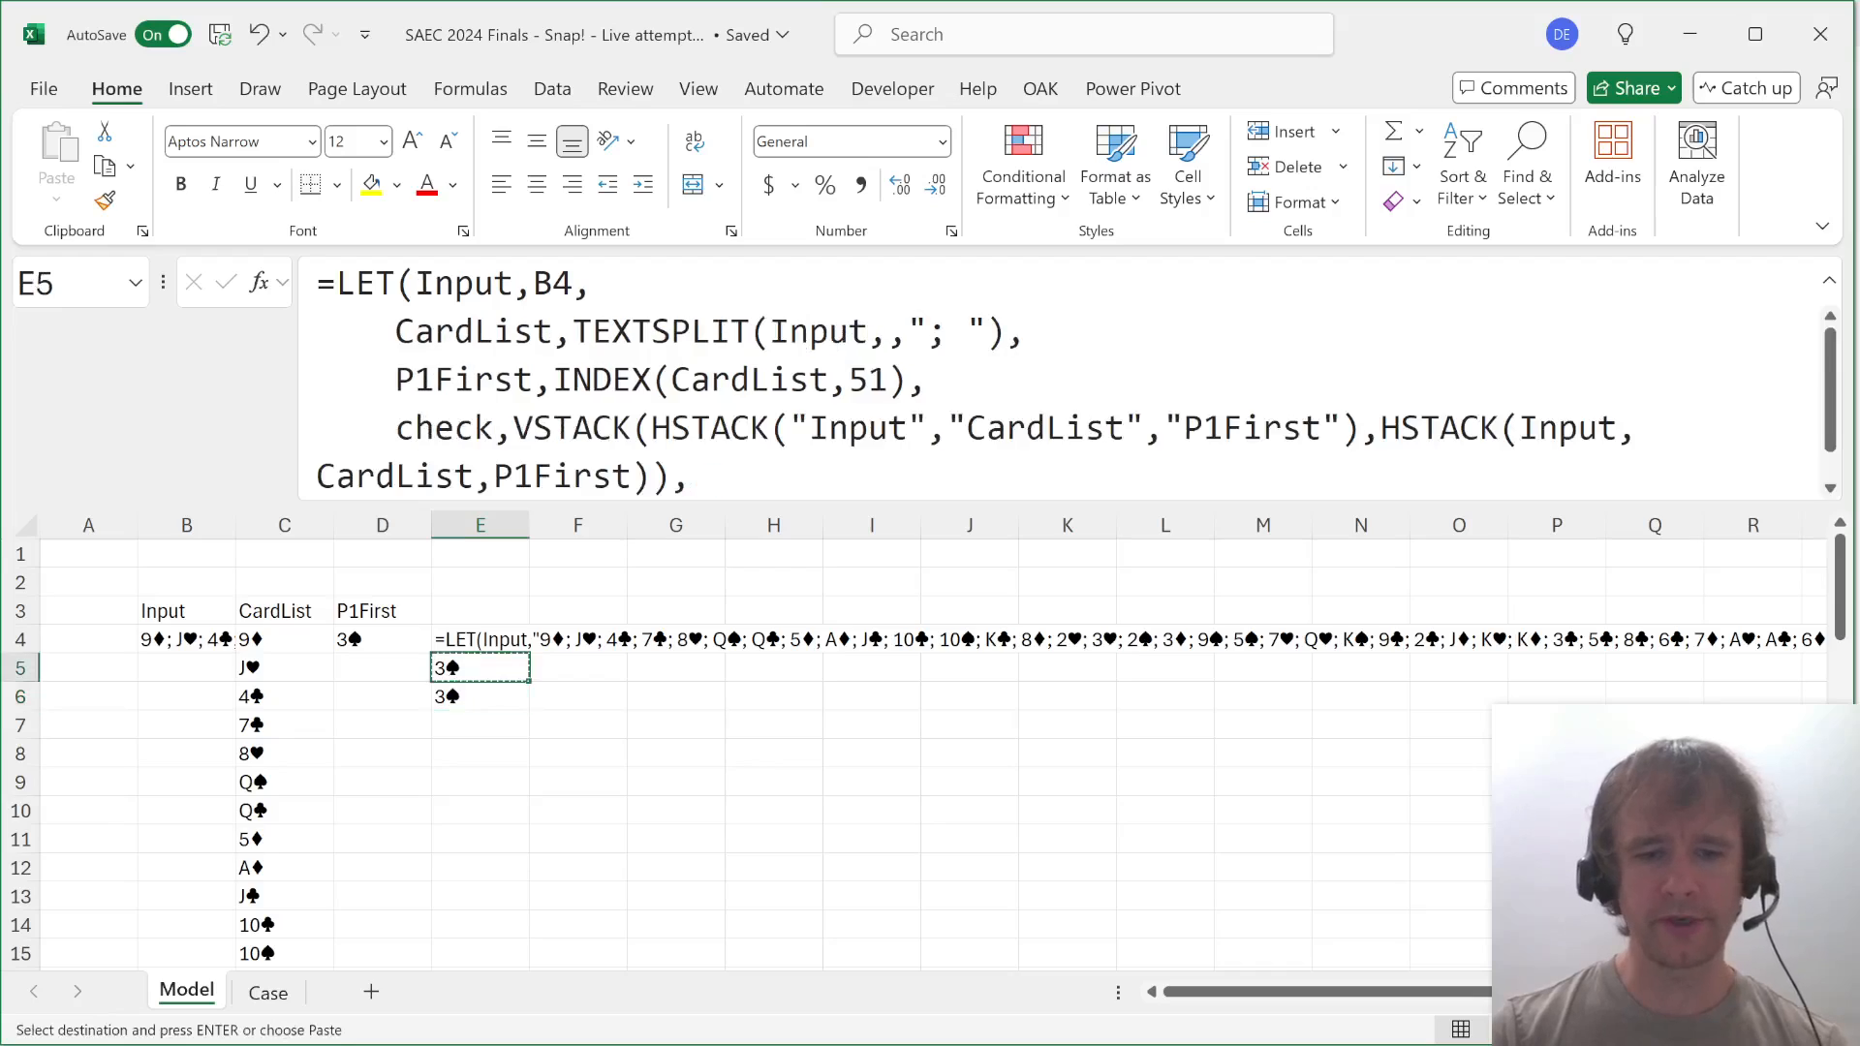
{"action": "key", "text": "Right"}
{"action": "key", "text": "Right"}
{"action": "key", "text": "Return"}
Make the LET formula in G5 return check instead of P1First.
{"action": "key", "text": "F2"}
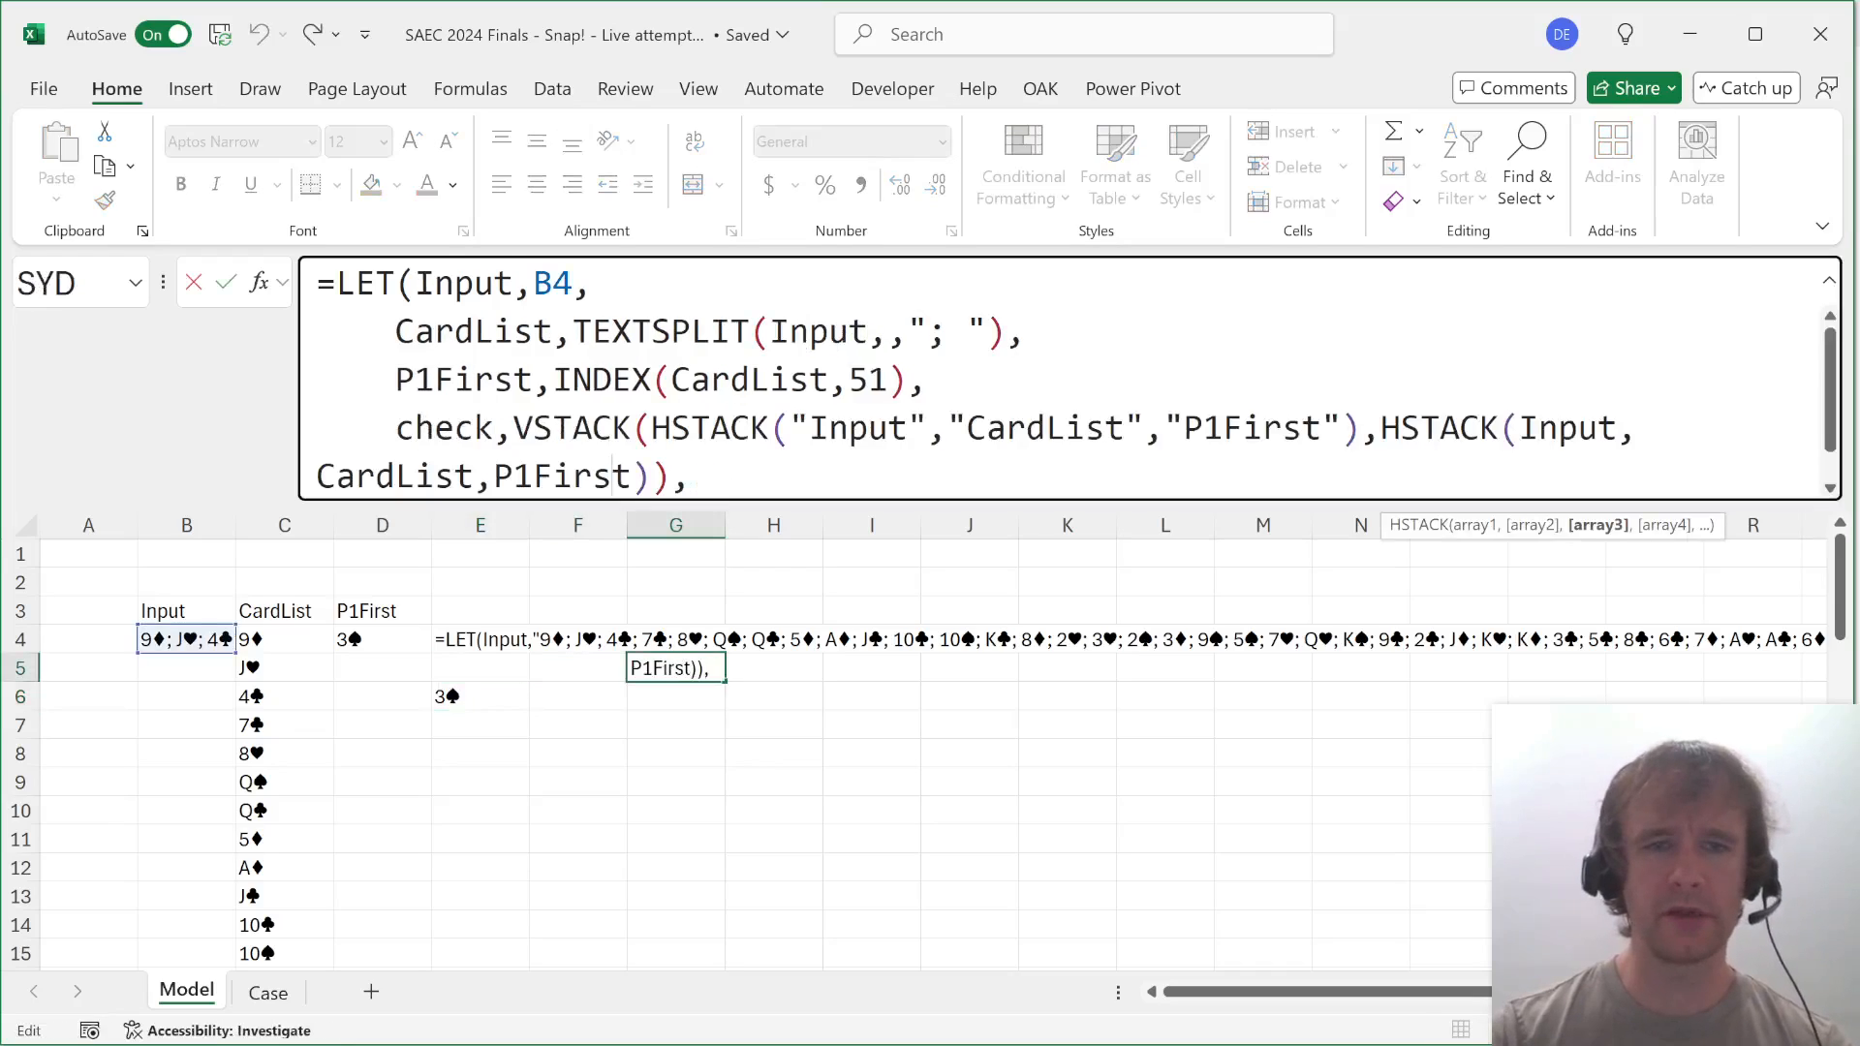
{"action": "key", "text": "Left"}
{"action": "key", "text": "ctrl+shift+Left"}
{"action": "type", "text": "check"}
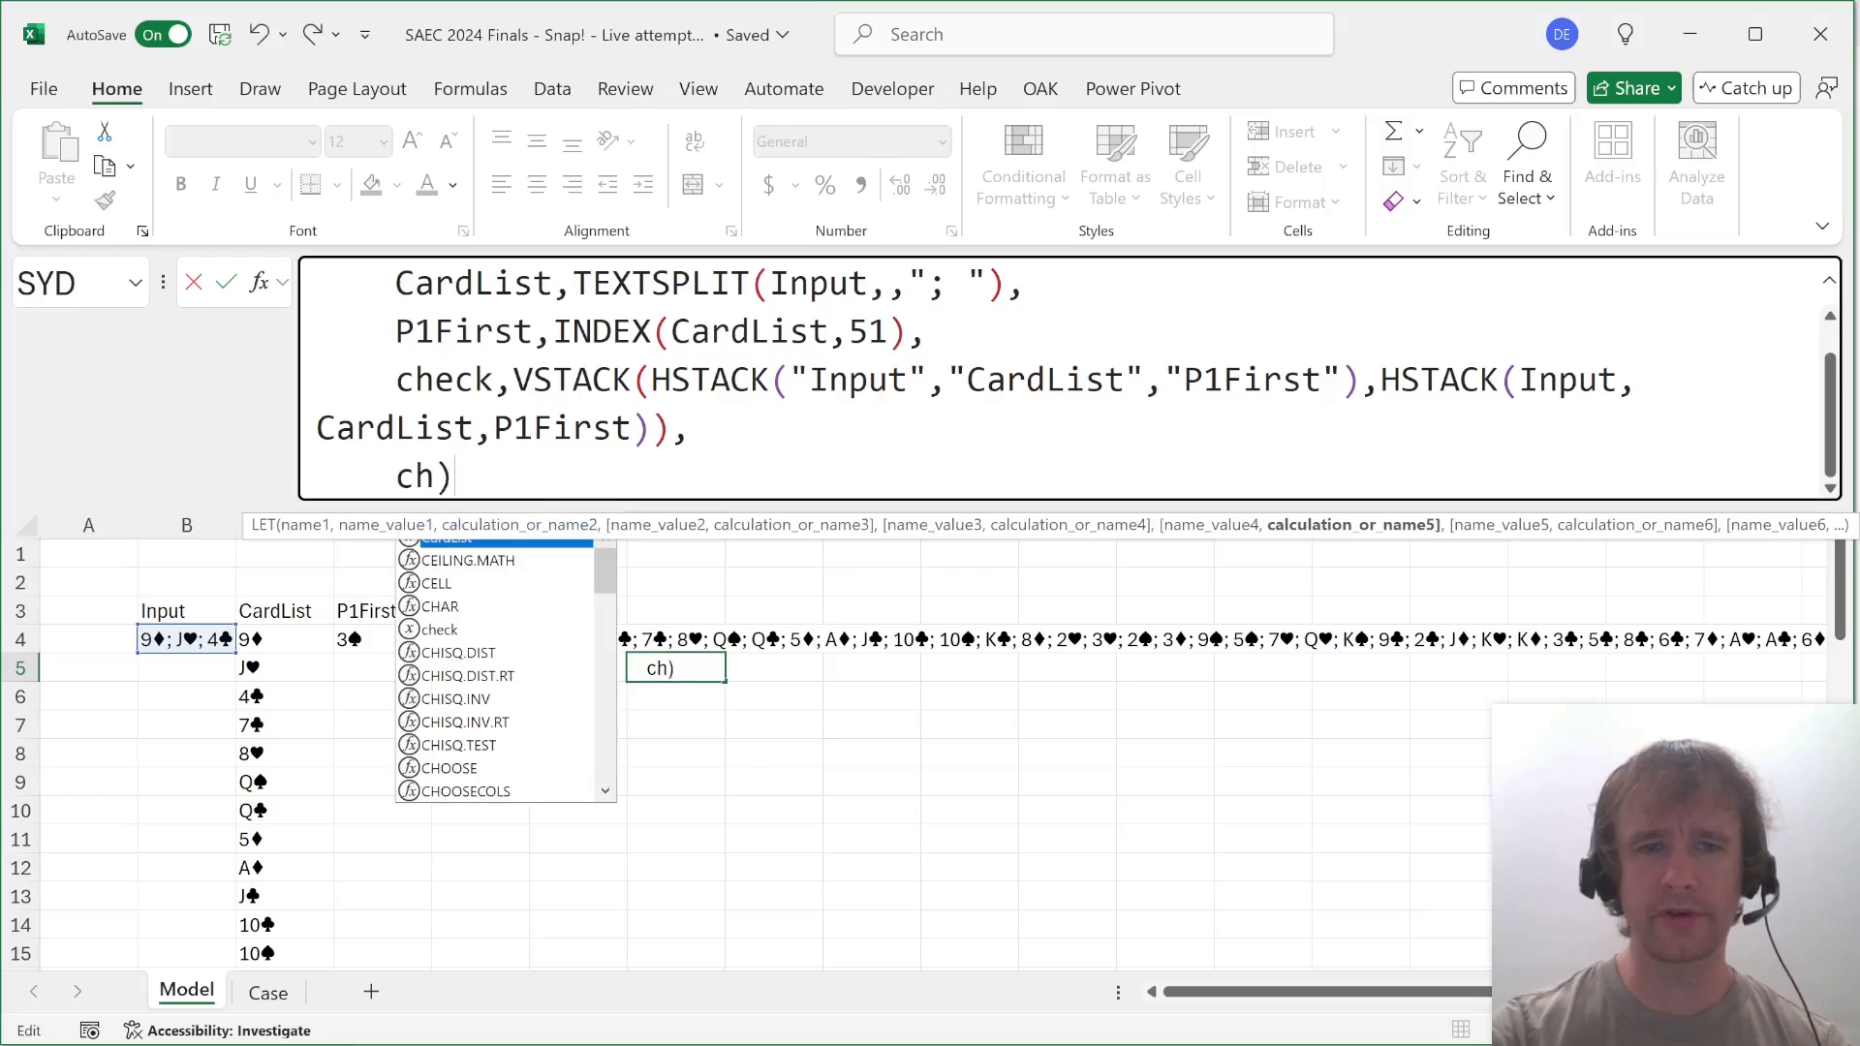
{"action": "key", "text": "Return"}
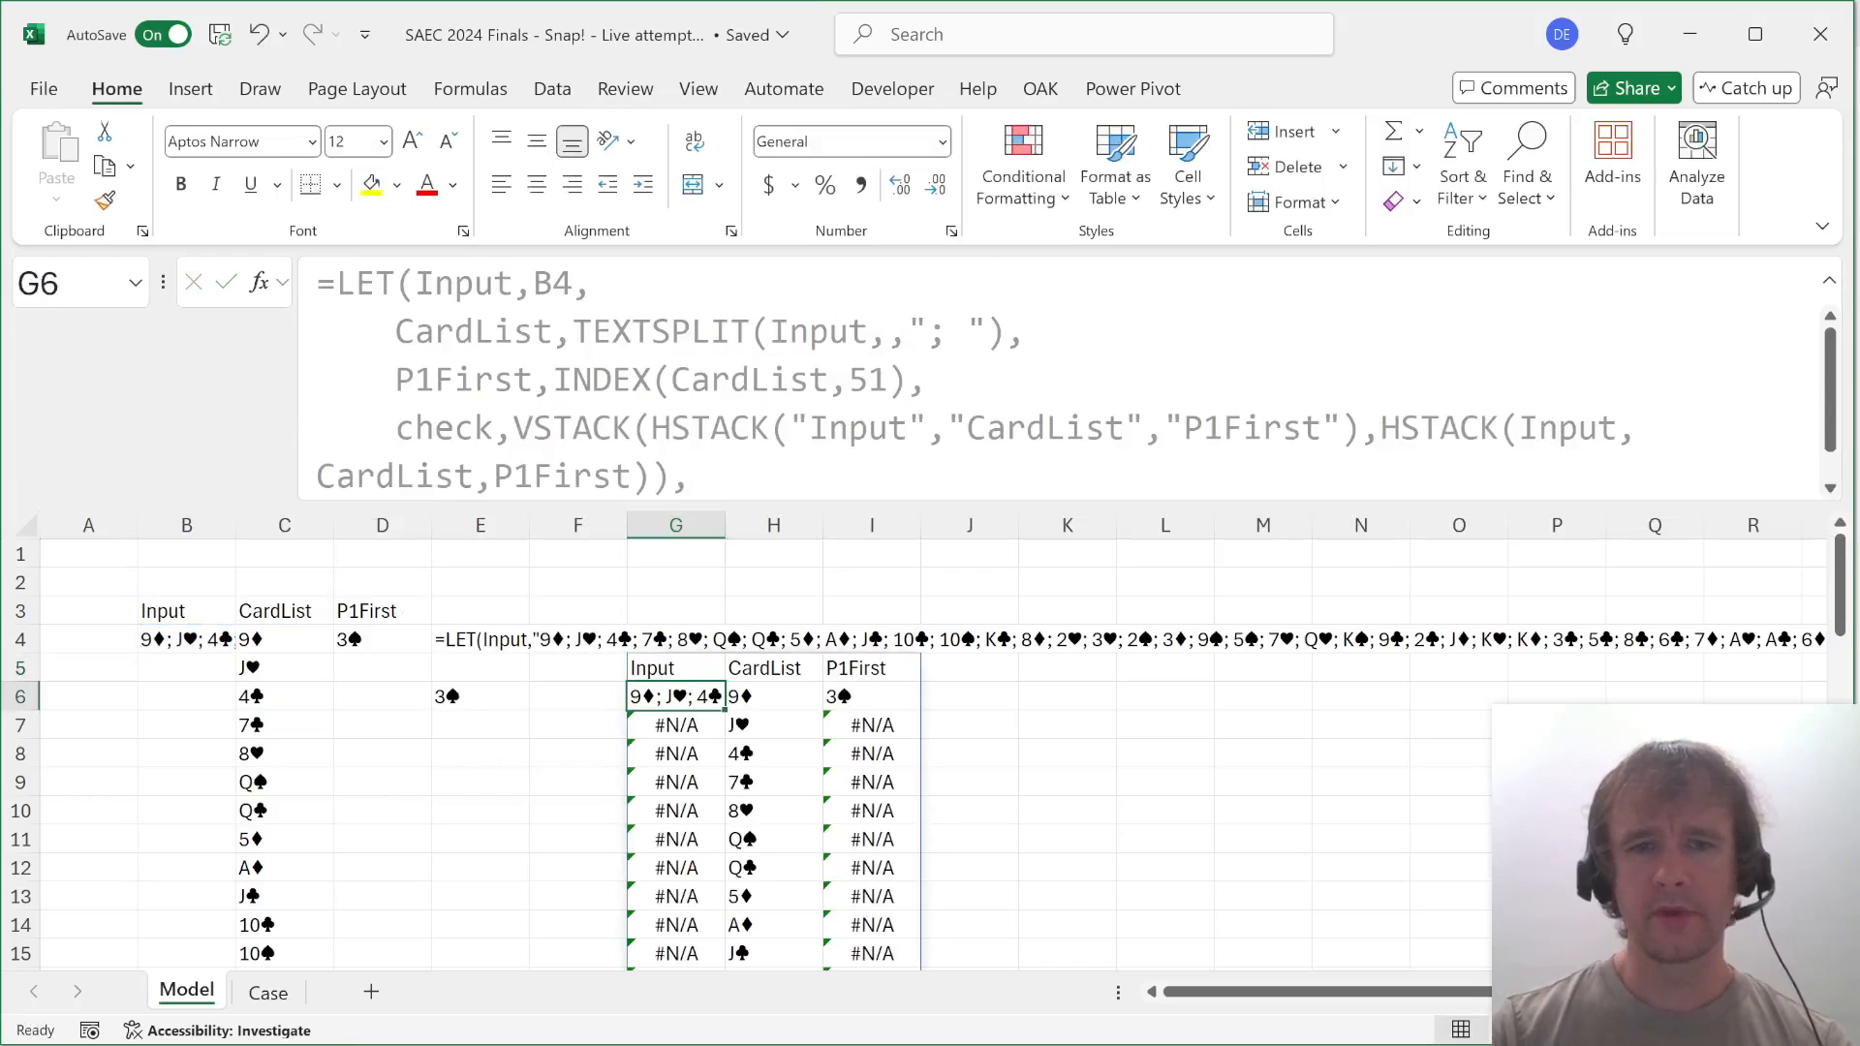
Compare the check table spilled from G5 with the VSTACK and HSTACK terms of its formula, leaving the formula as it is.
{"action": "key", "text": "Up"}
{"action": "key", "text": "shift+Right"}
{"action": "key", "text": "shift+Right"}
{"action": "key", "text": "shift+Left"}
{"action": "key", "text": "shift+Left"}
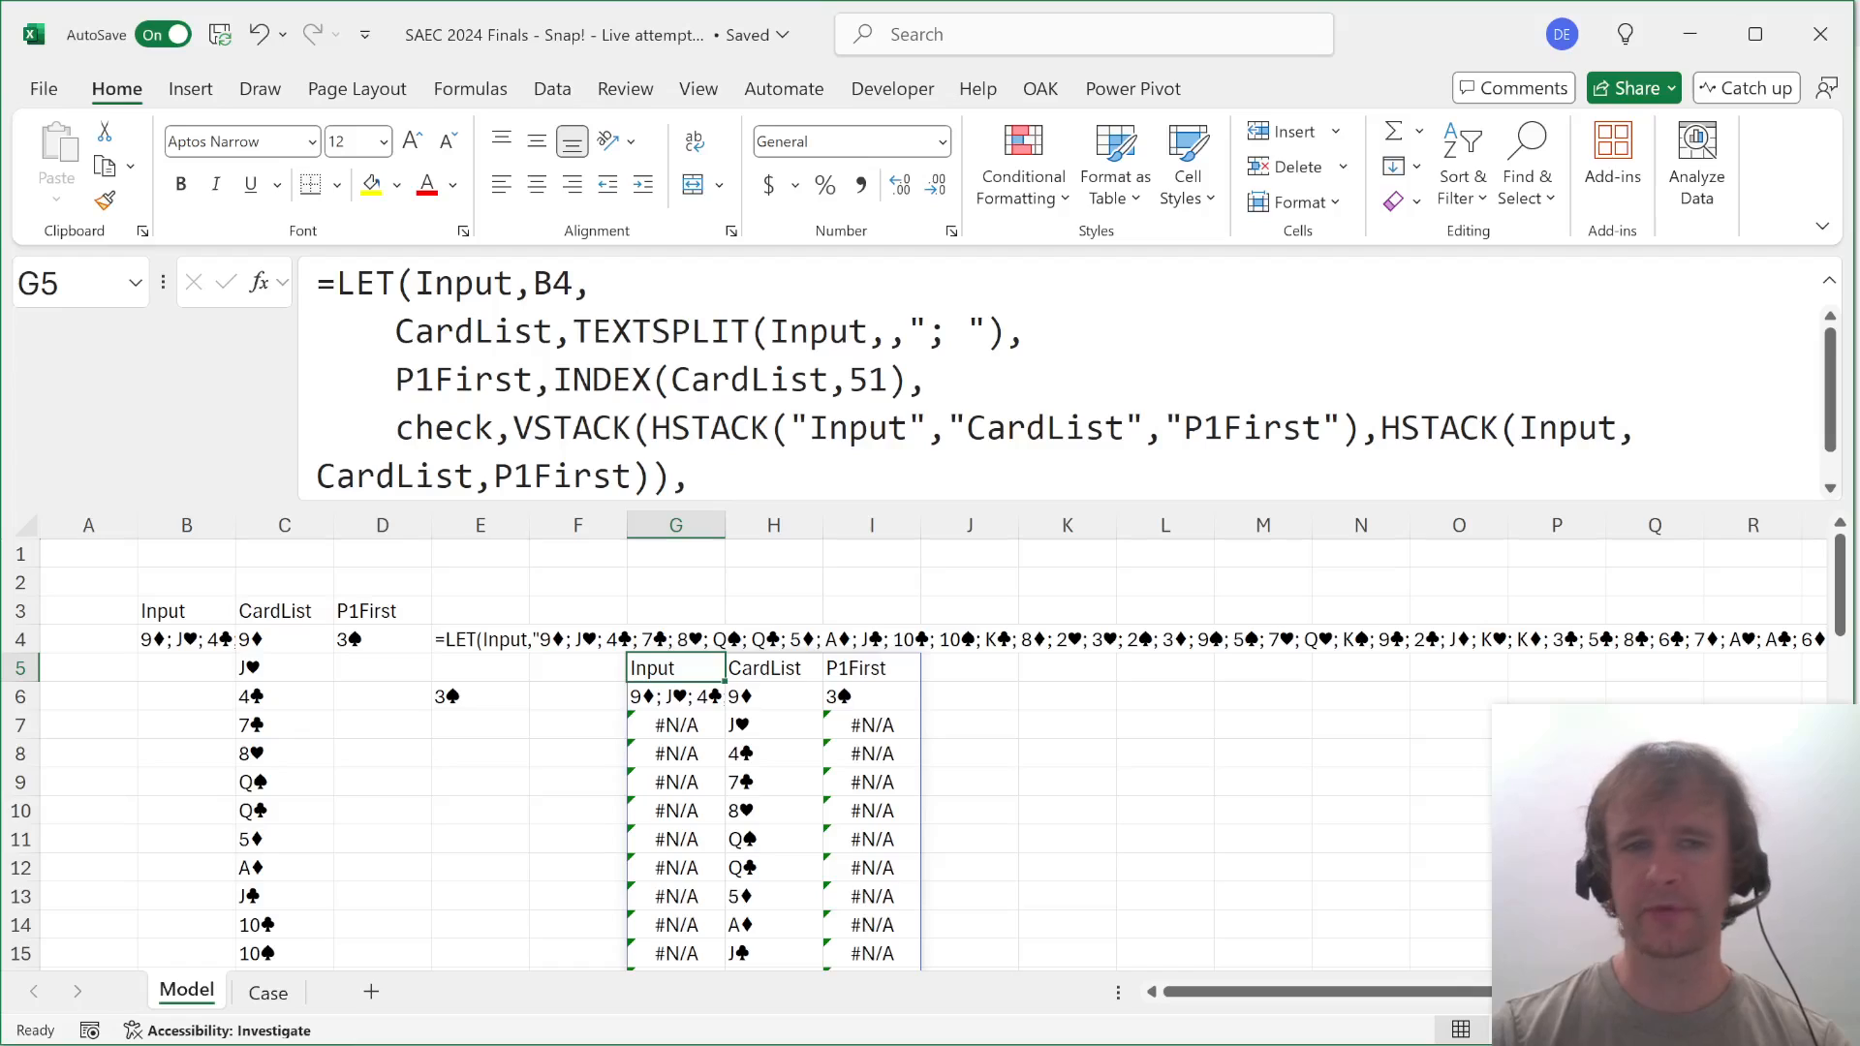
{"action": "key", "text": "F2"}
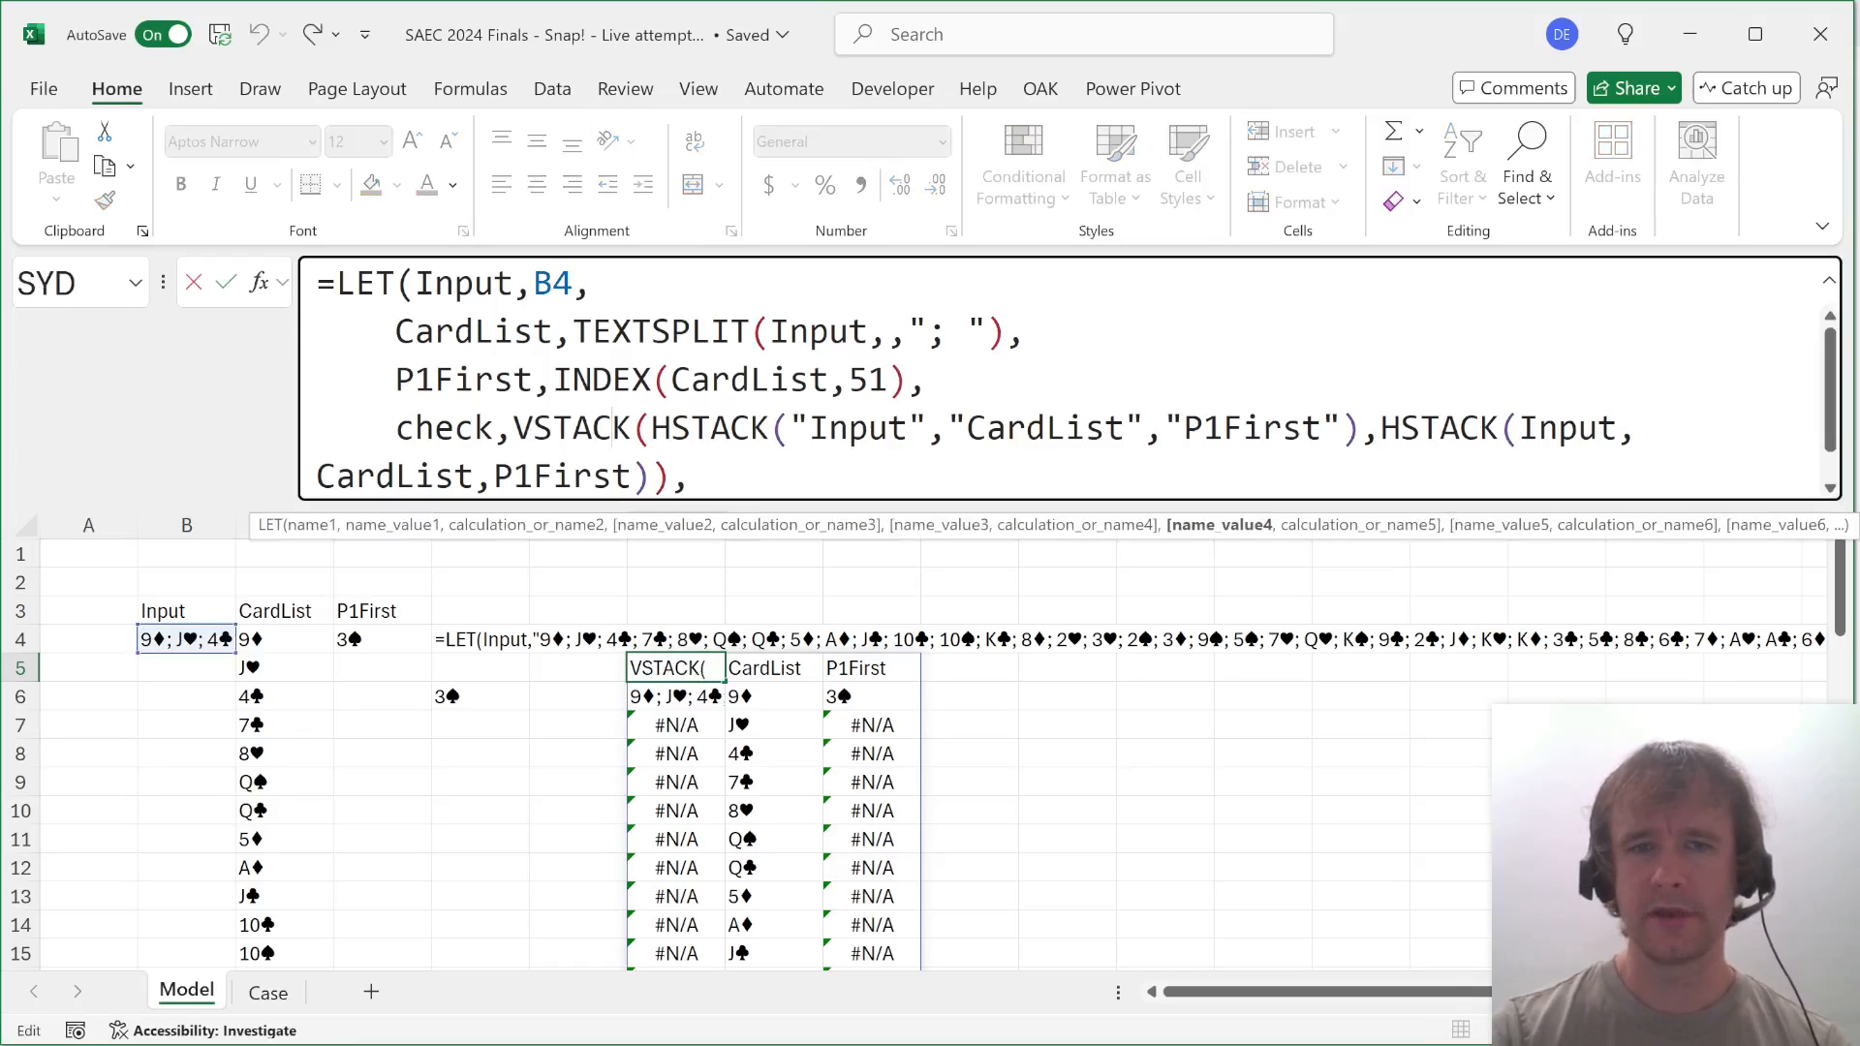
{"action": "left_click_drag", "start_coordinate": [730, 429], "coordinate": [628, 476]}
{"action": "left_click", "coordinate": [1320, 433]}
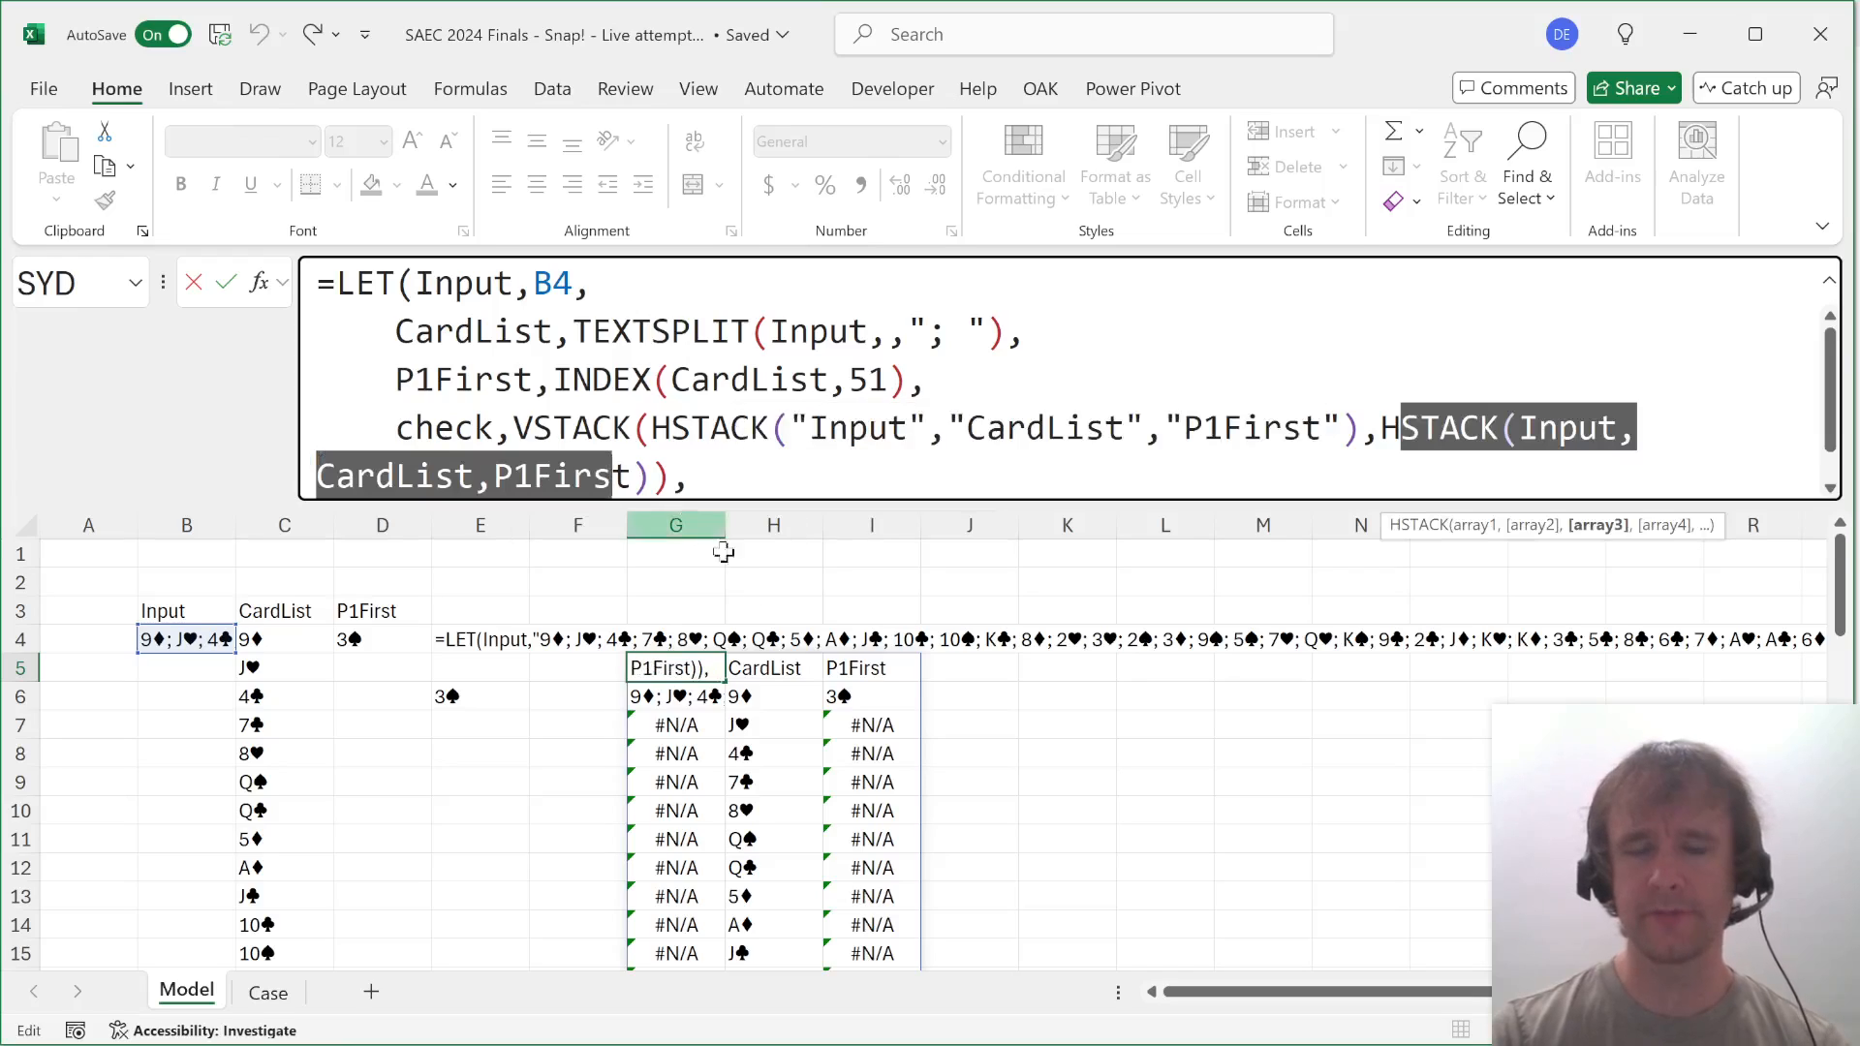
{"action": "key", "text": "Escape"}
Examine the Input, CardList and P1First columns of the check output, including the last cards of CardList.
{"action": "left_click", "coordinate": [672, 698]}
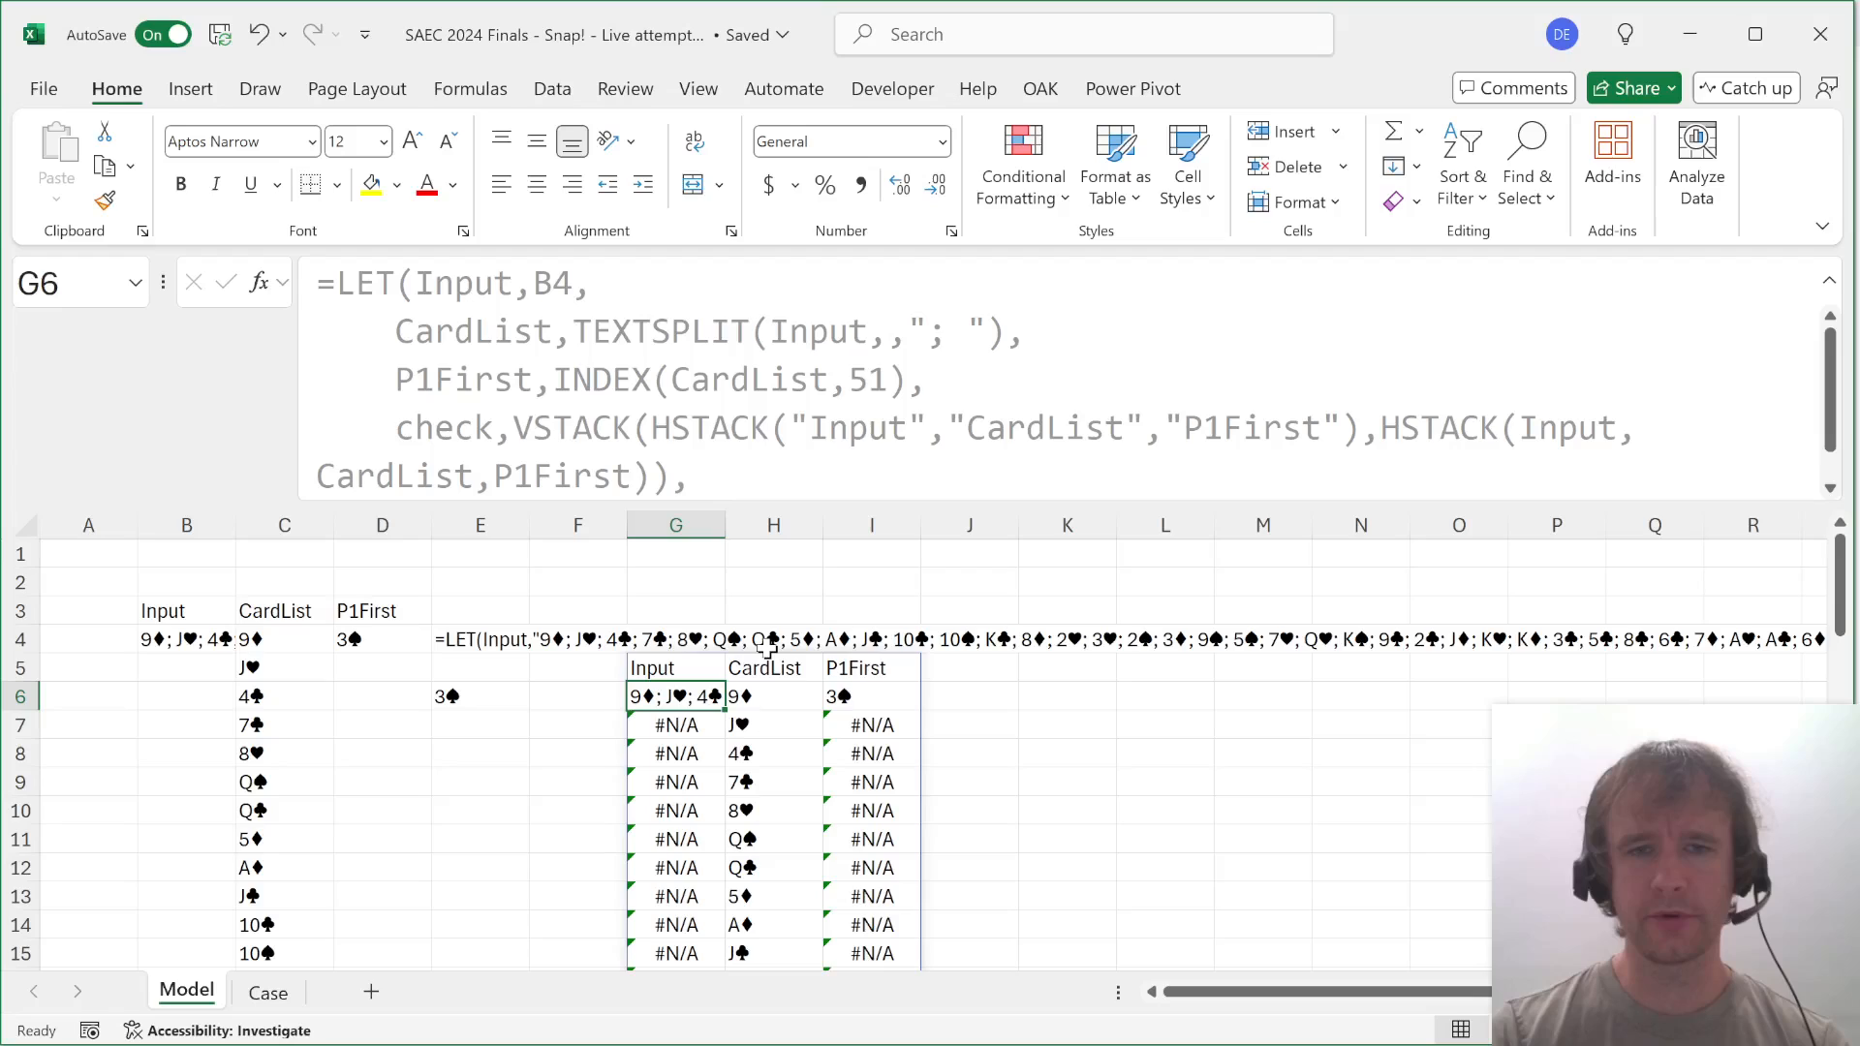
{"action": "left_click", "coordinate": [763, 664]}
{"action": "left_click", "coordinate": [764, 696]}
{"action": "left_click", "coordinate": [840, 670]}
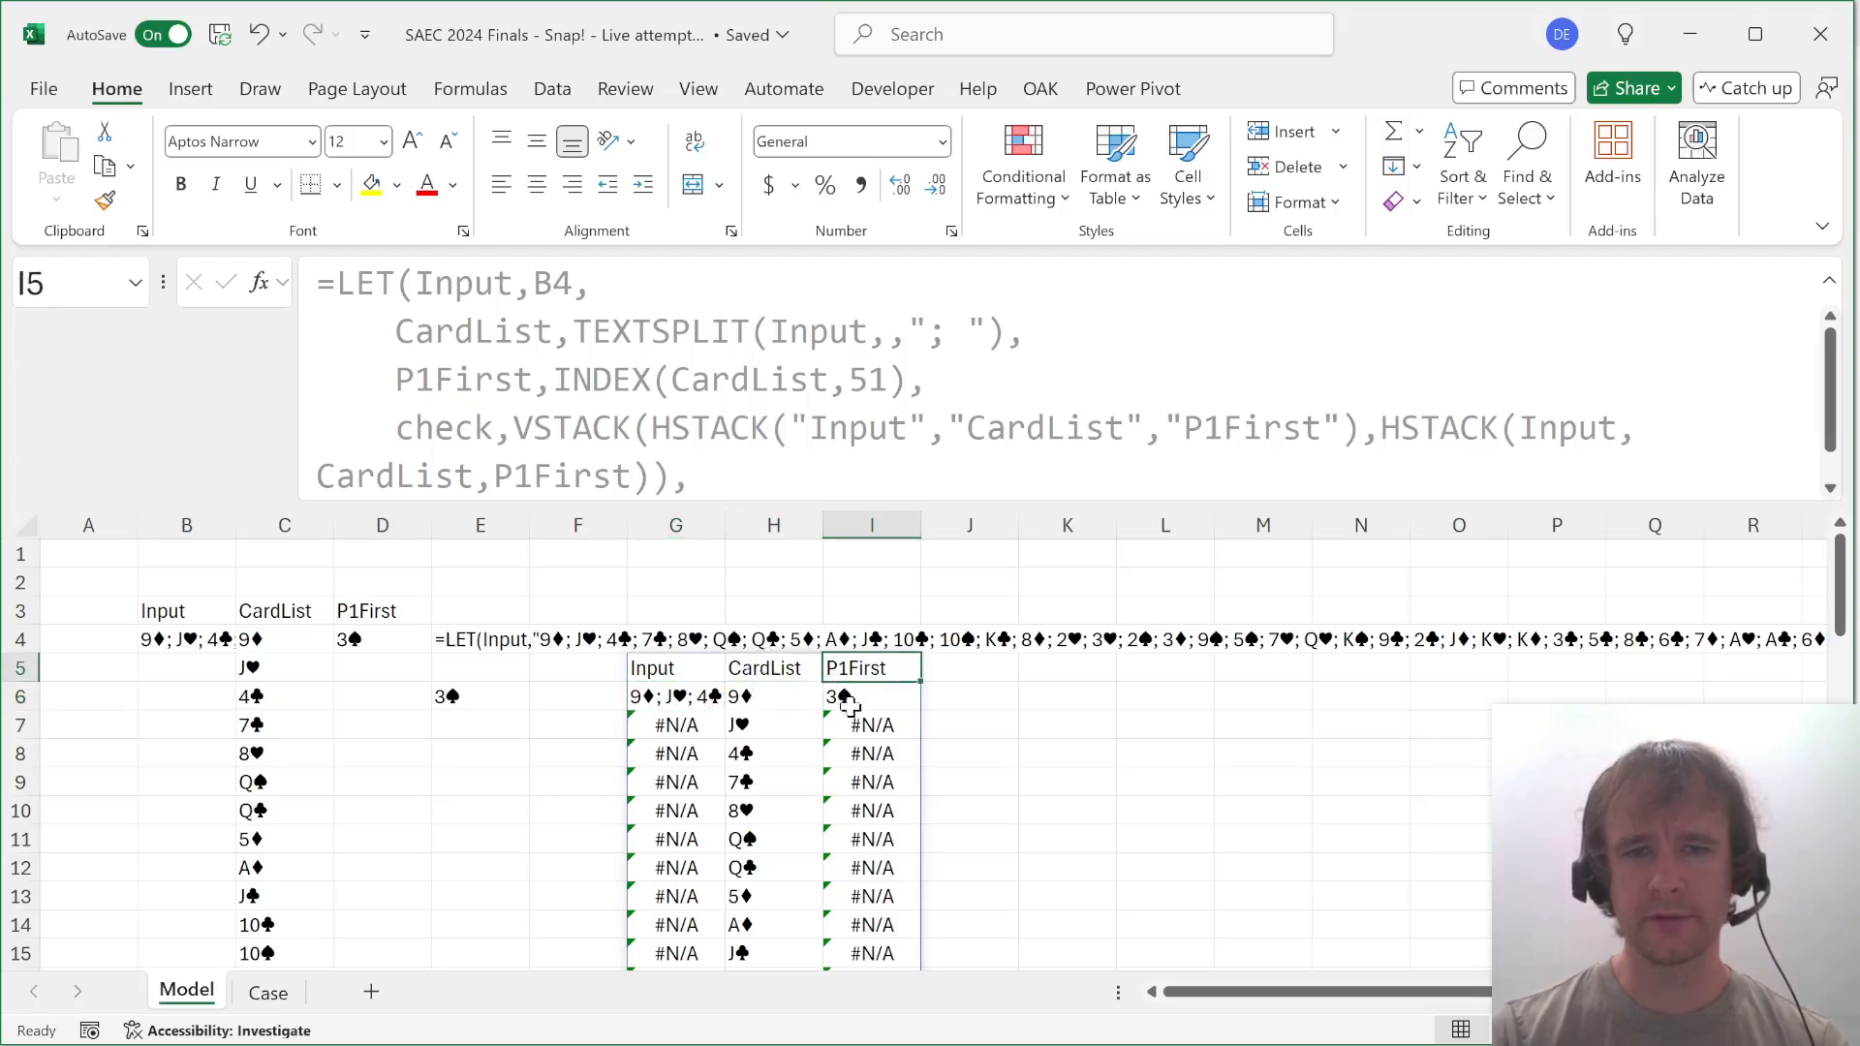
{"action": "left_click", "coordinate": [848, 699]}
{"action": "left_click", "coordinate": [776, 696]}
{"action": "key", "text": "ctrl+shift+Down"}
{"action": "key", "text": "ctrl+Down"}
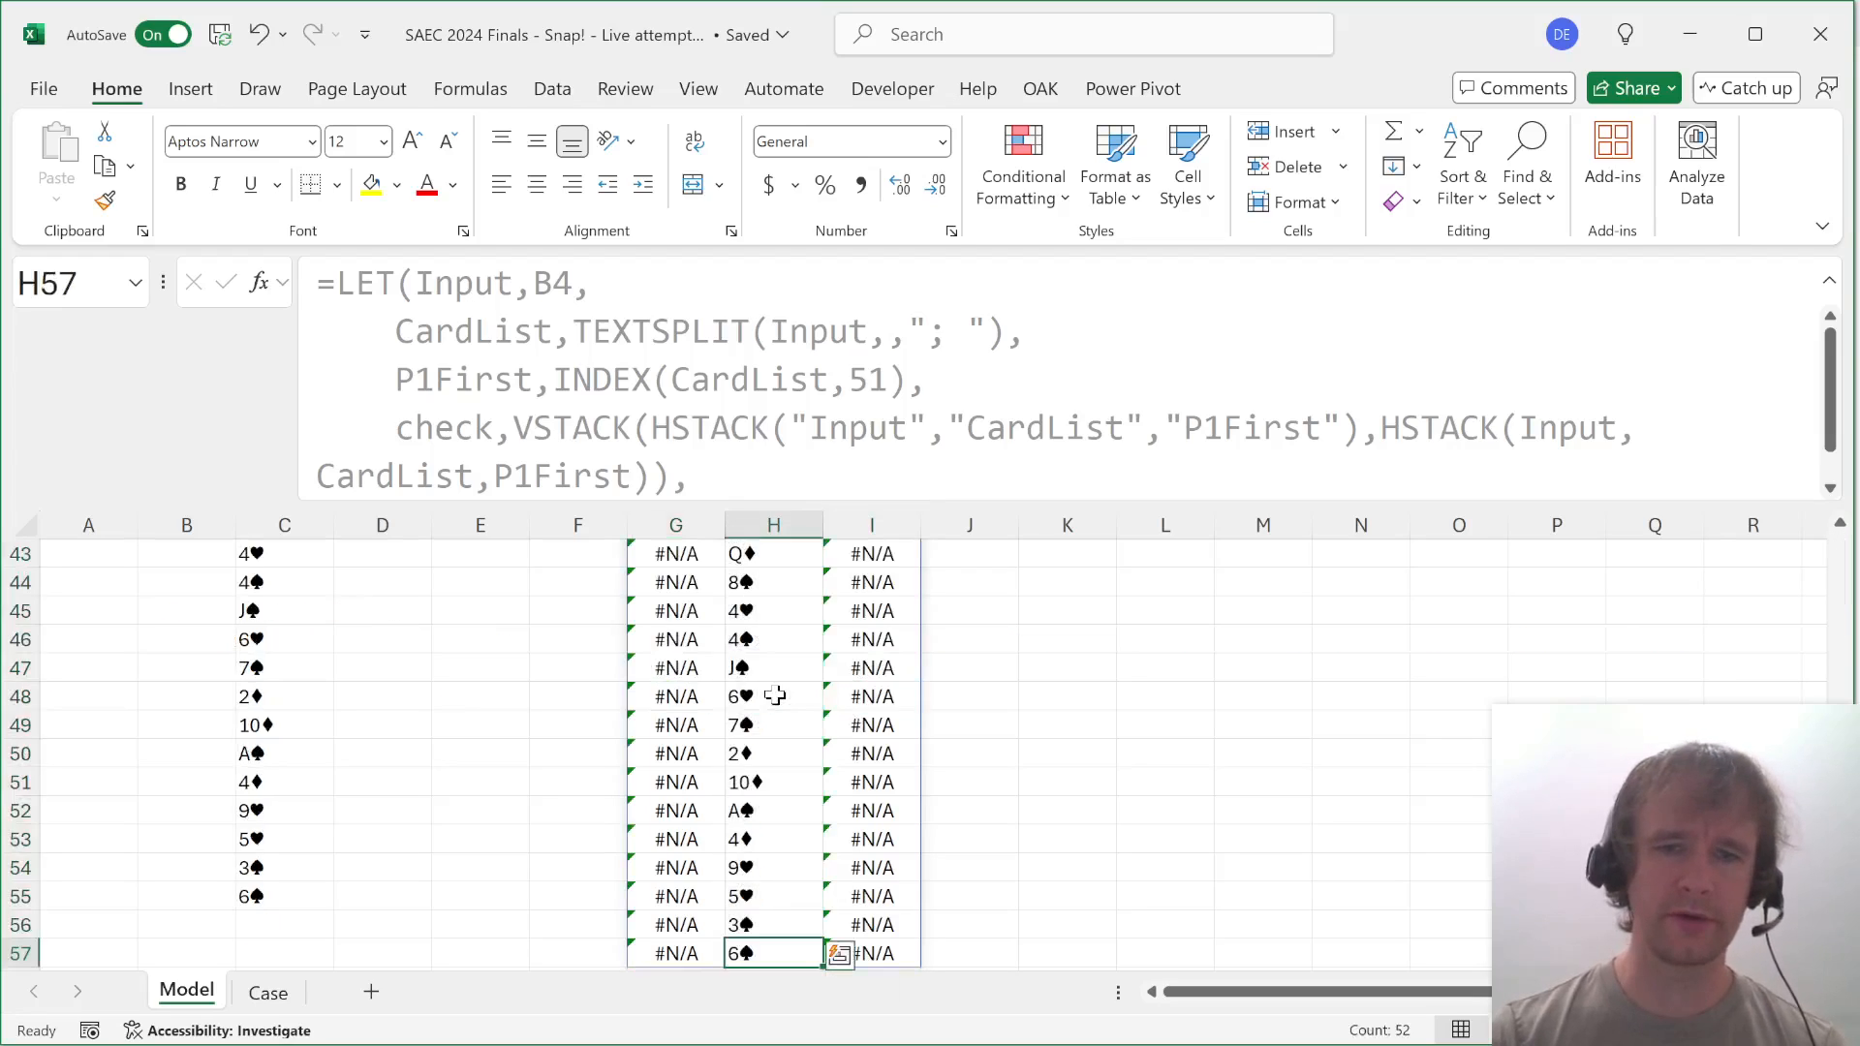
{"action": "key", "text": "Up"}
{"action": "key", "text": "shift+space"}
{"action": "key", "text": "Left"}
{"action": "key", "text": "Right"}
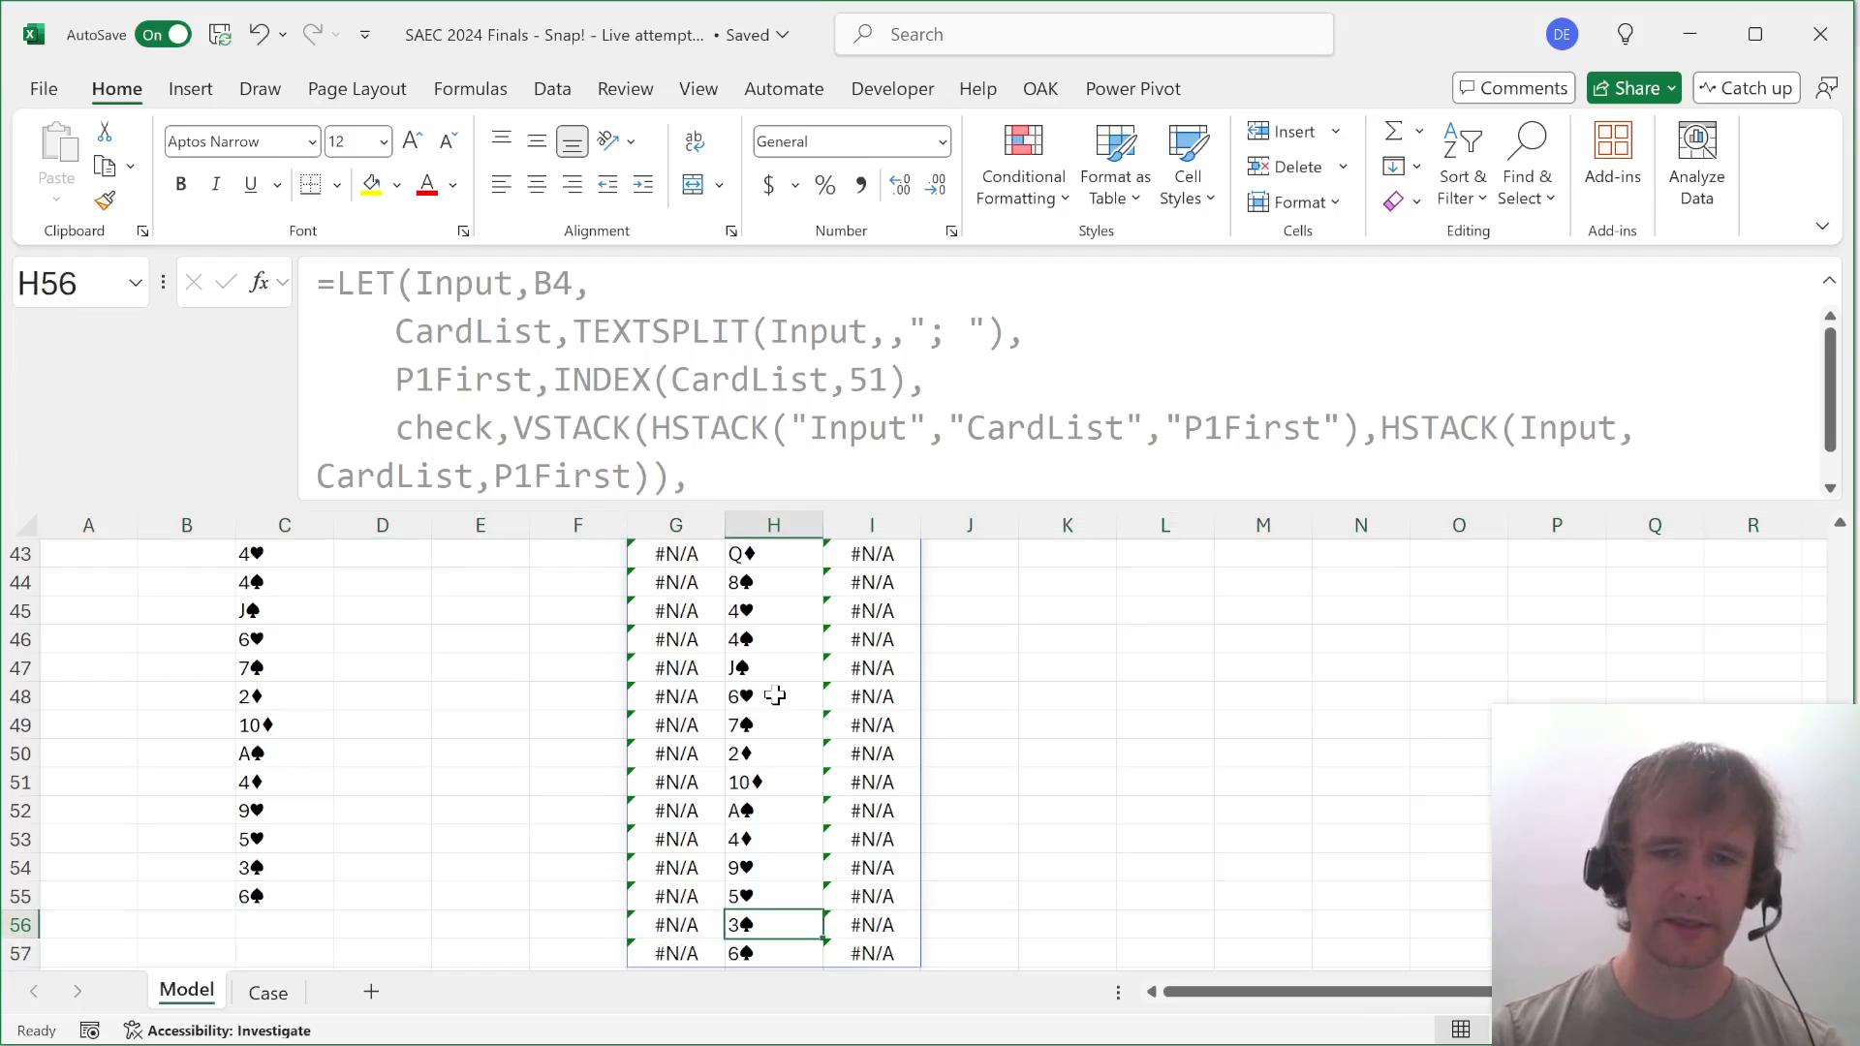
{"action": "key", "text": "ctrl+Up"}
{"action": "key", "text": "Left"}
{"action": "key", "text": "Left"}
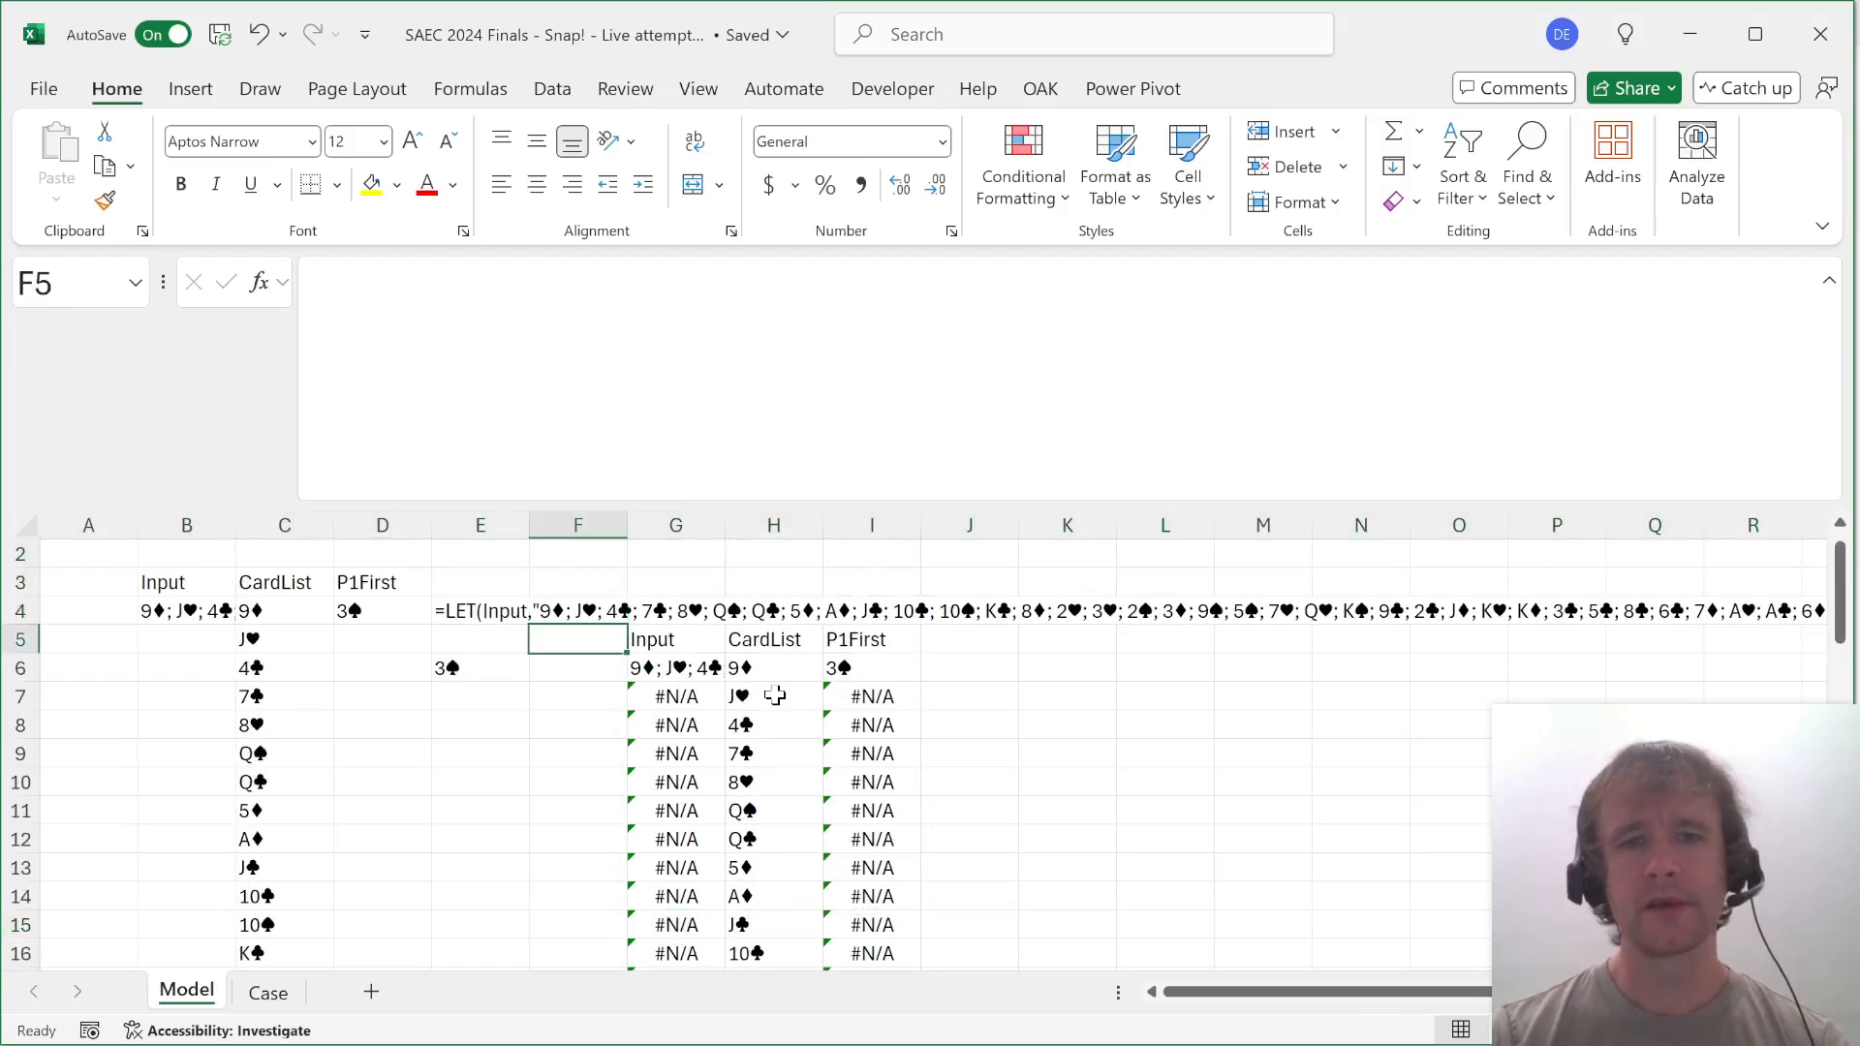
{"action": "key", "text": "Right"}
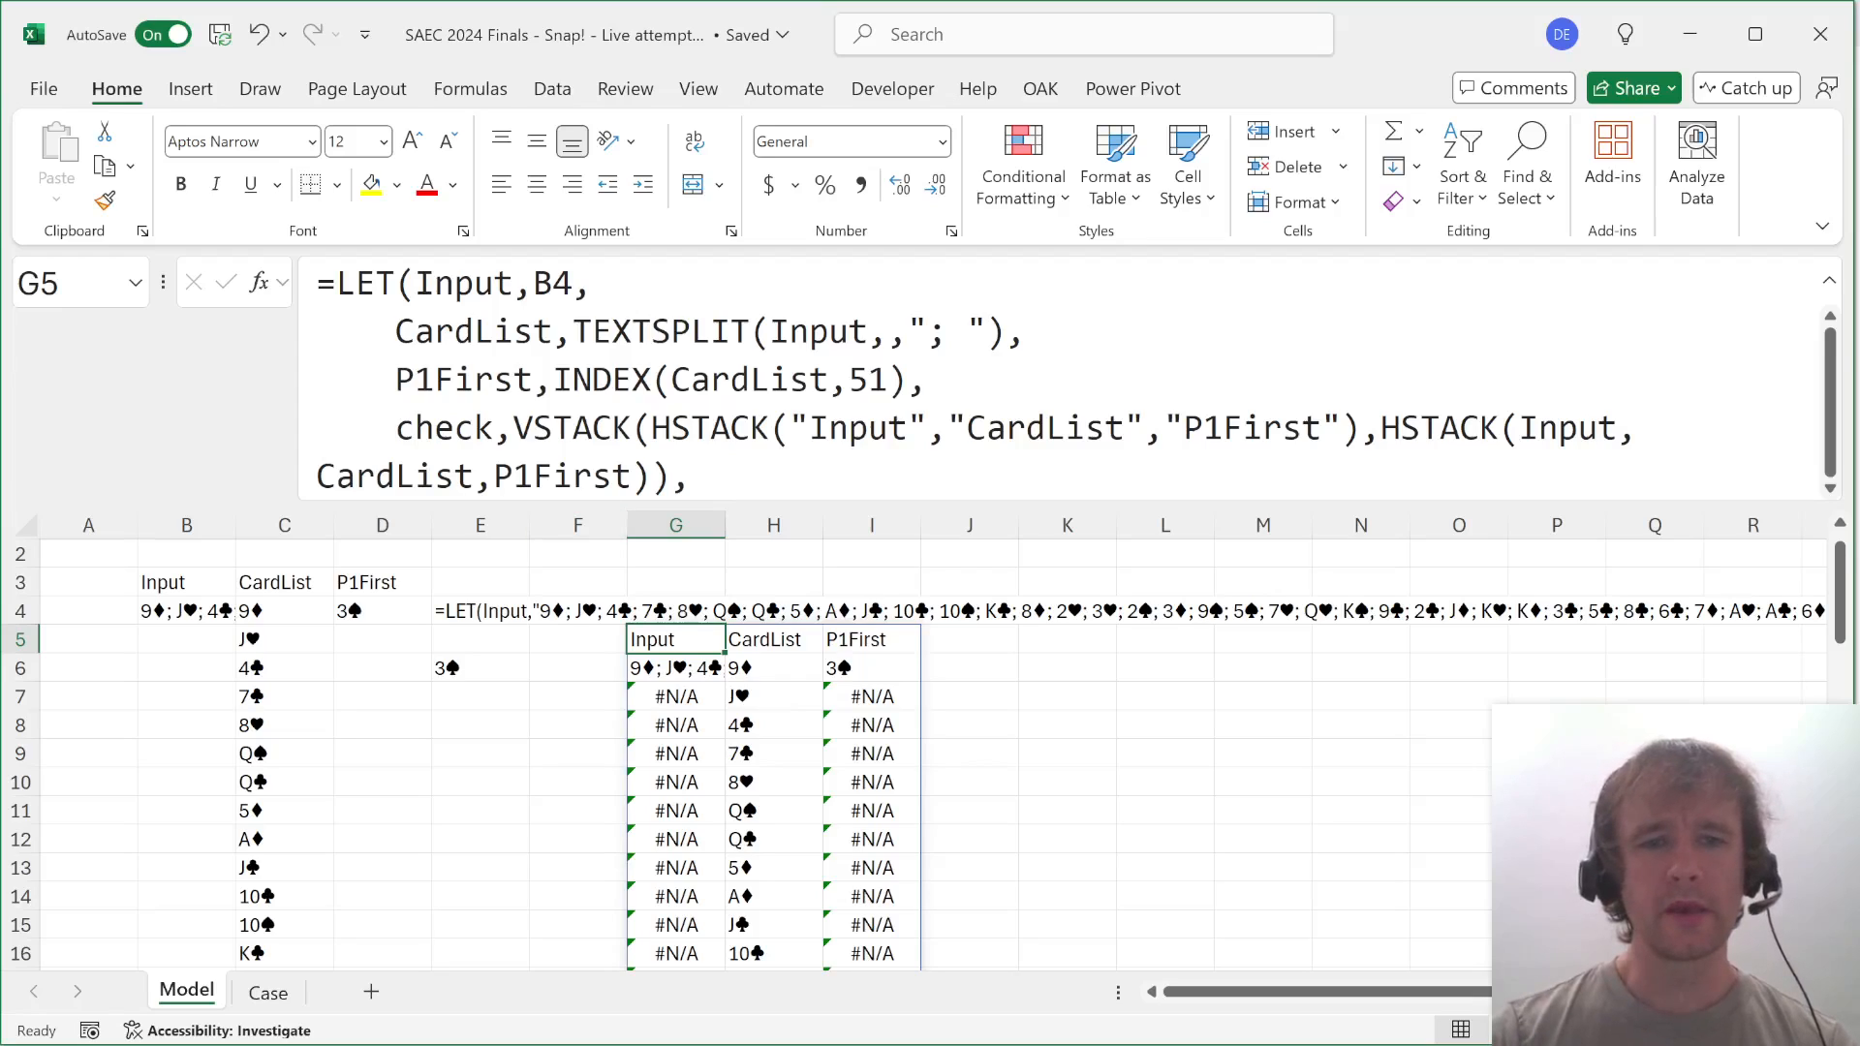
Delete the hand-written LET formula from E6.
{"action": "key", "text": "Left"}
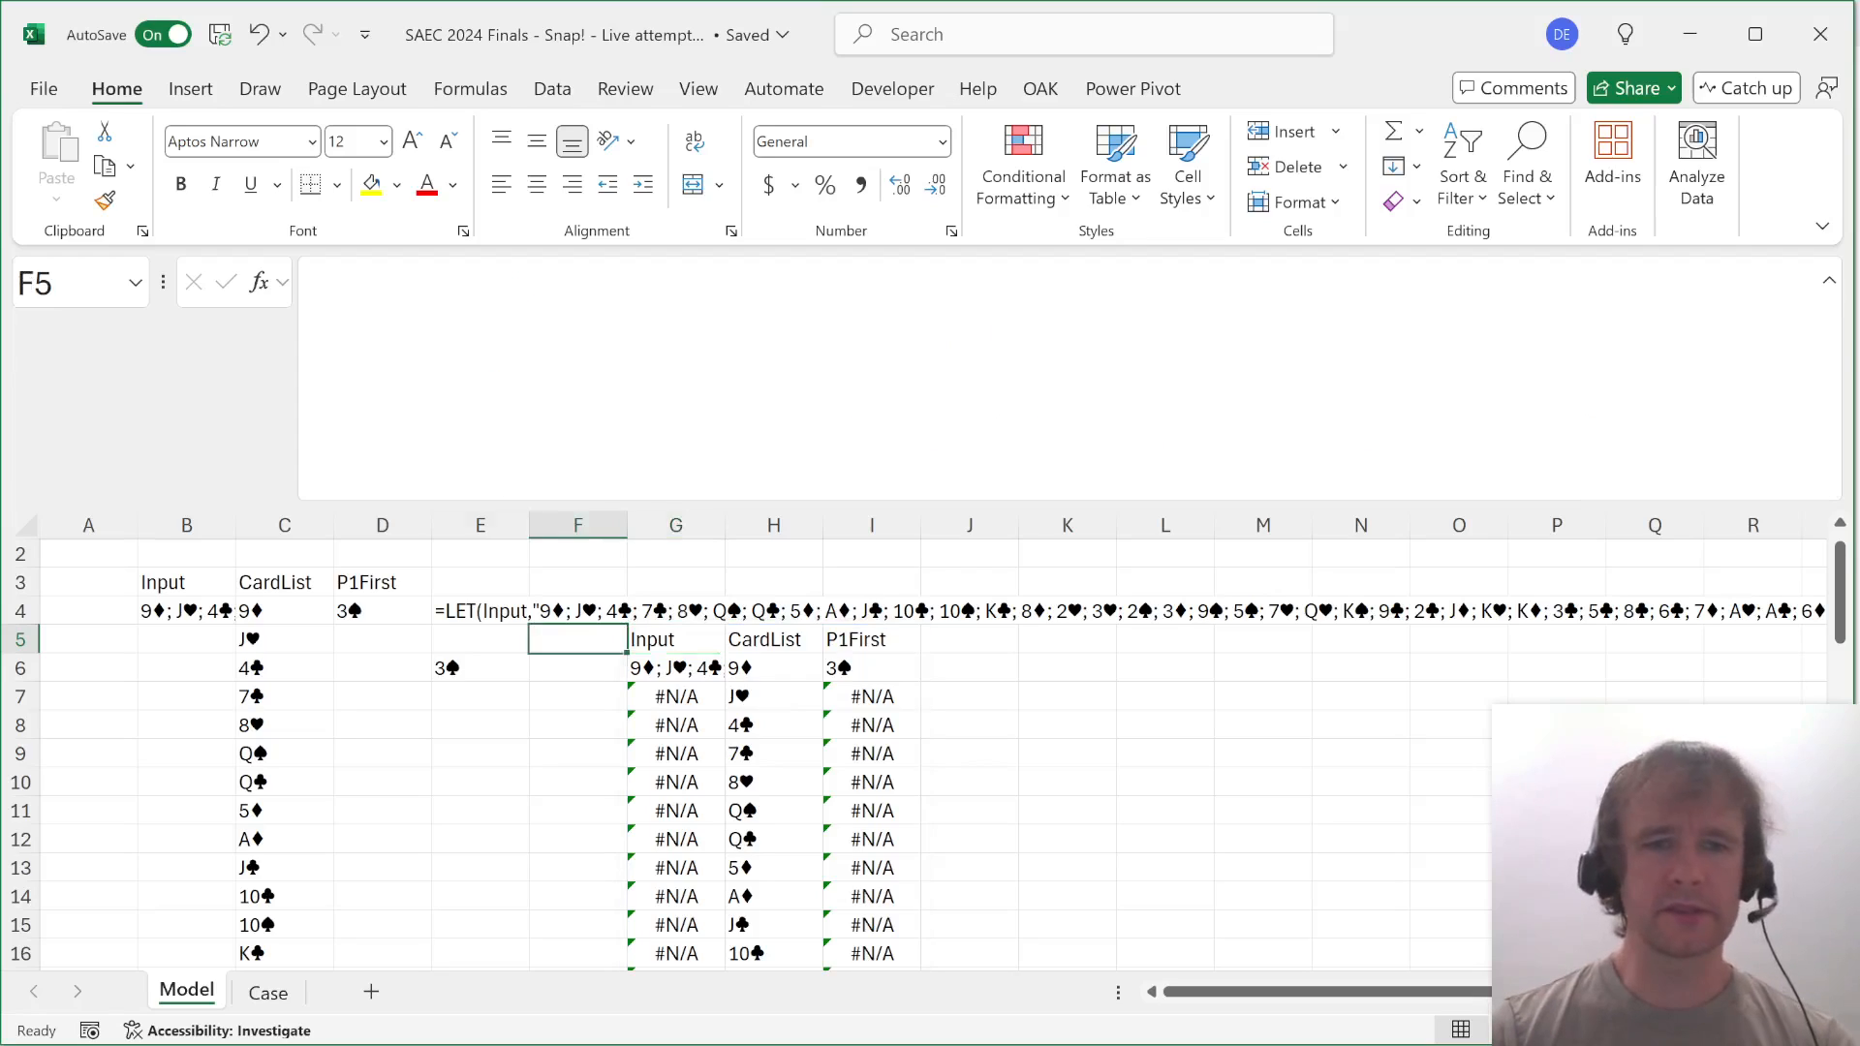
{"action": "key", "text": "Left"}
{"action": "key", "text": "Down"}
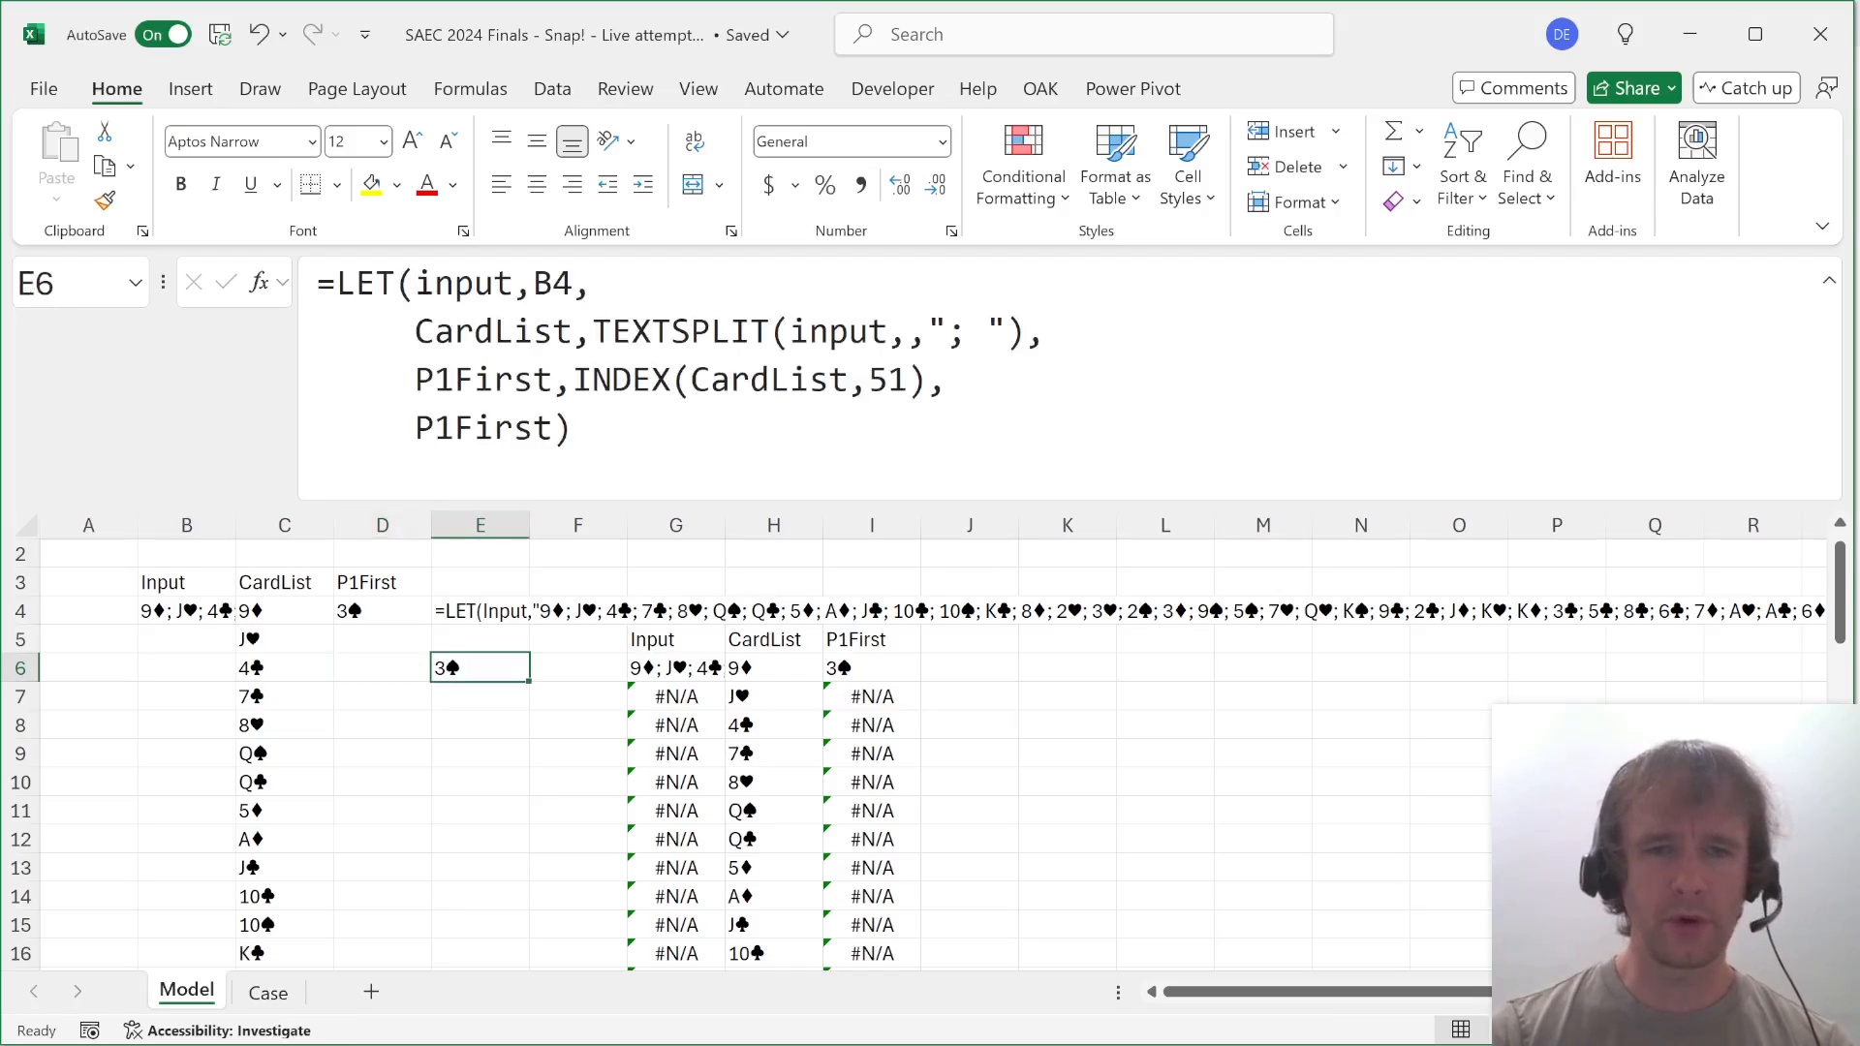
{"action": "key", "text": "F2"}
{"action": "key", "text": "ctrl+a"}
{"action": "key", "text": "Escape"}
{"action": "key", "text": "Delete"}
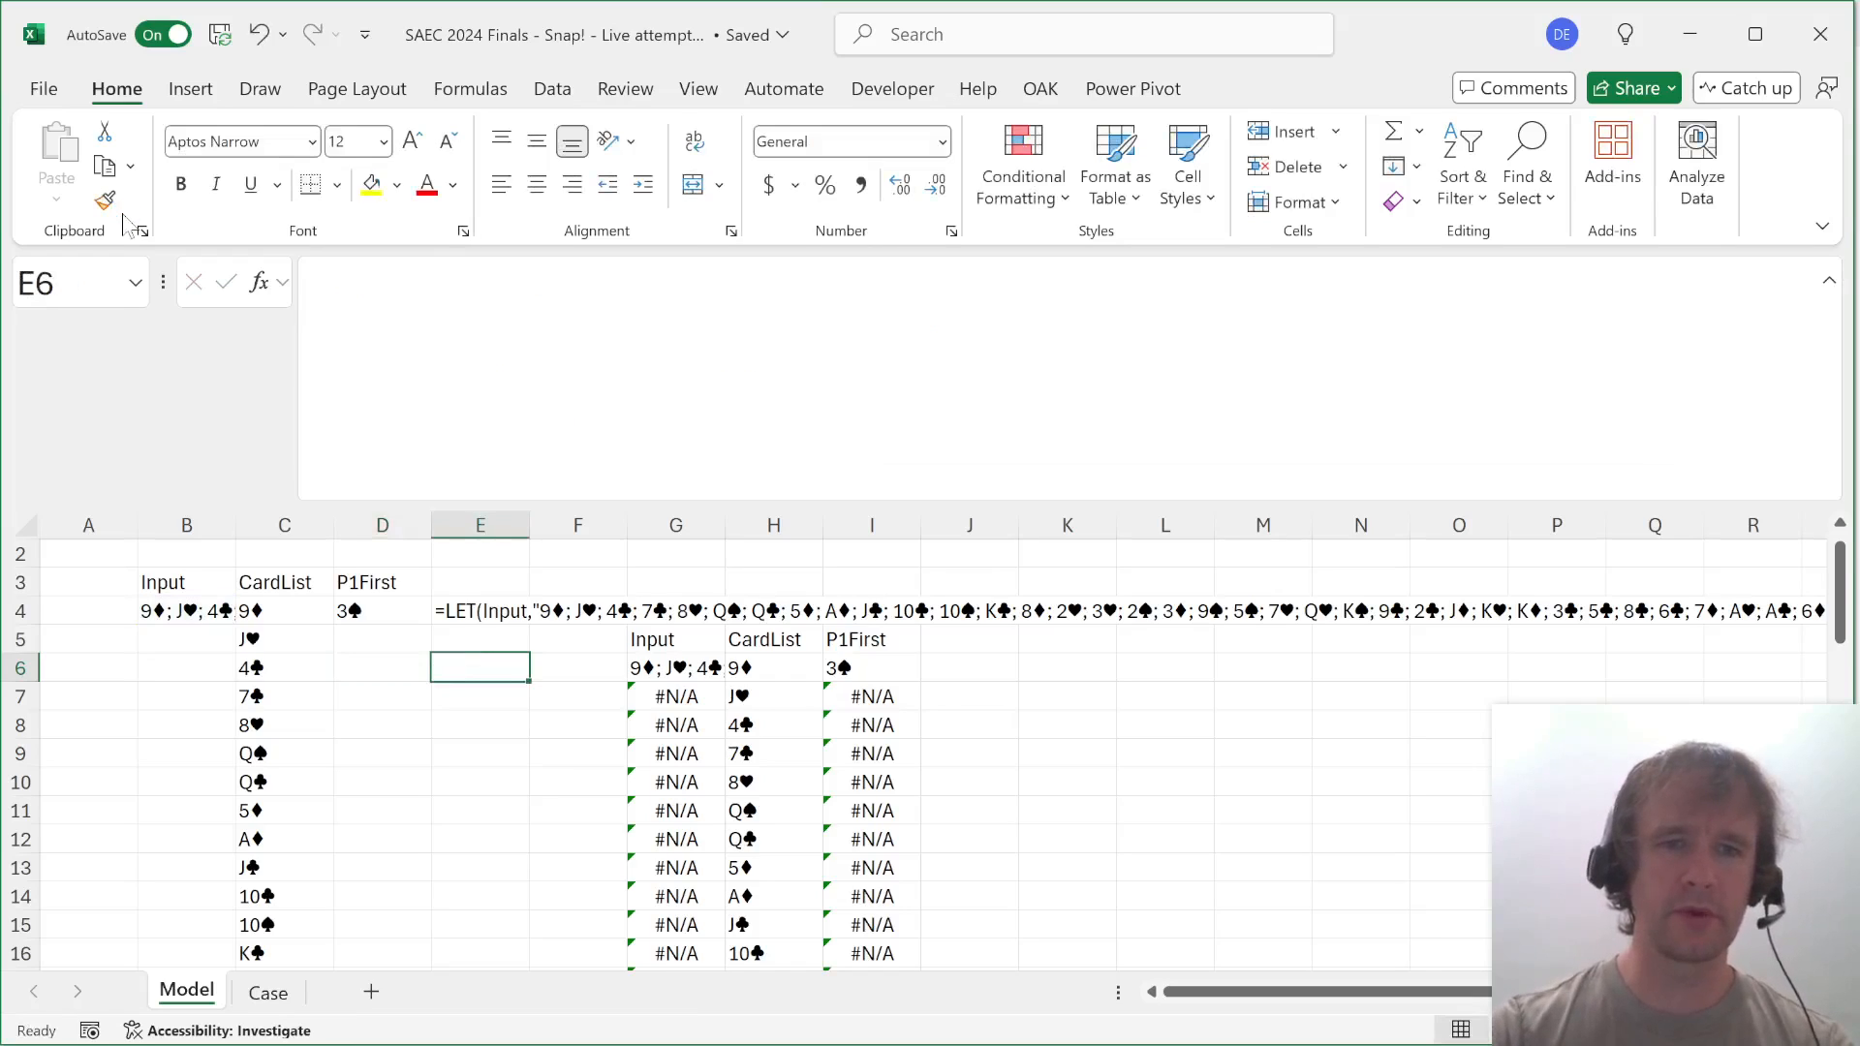
Examine the stepwise formulas in row 4 that feed the generated LET text.
{"action": "key", "text": "Up"}
{"action": "key", "text": "Left"}
{"action": "key", "text": "Left"}
{"action": "key", "text": "Right"}
{"action": "key", "text": "Right"}
{"action": "key", "text": "Right"}
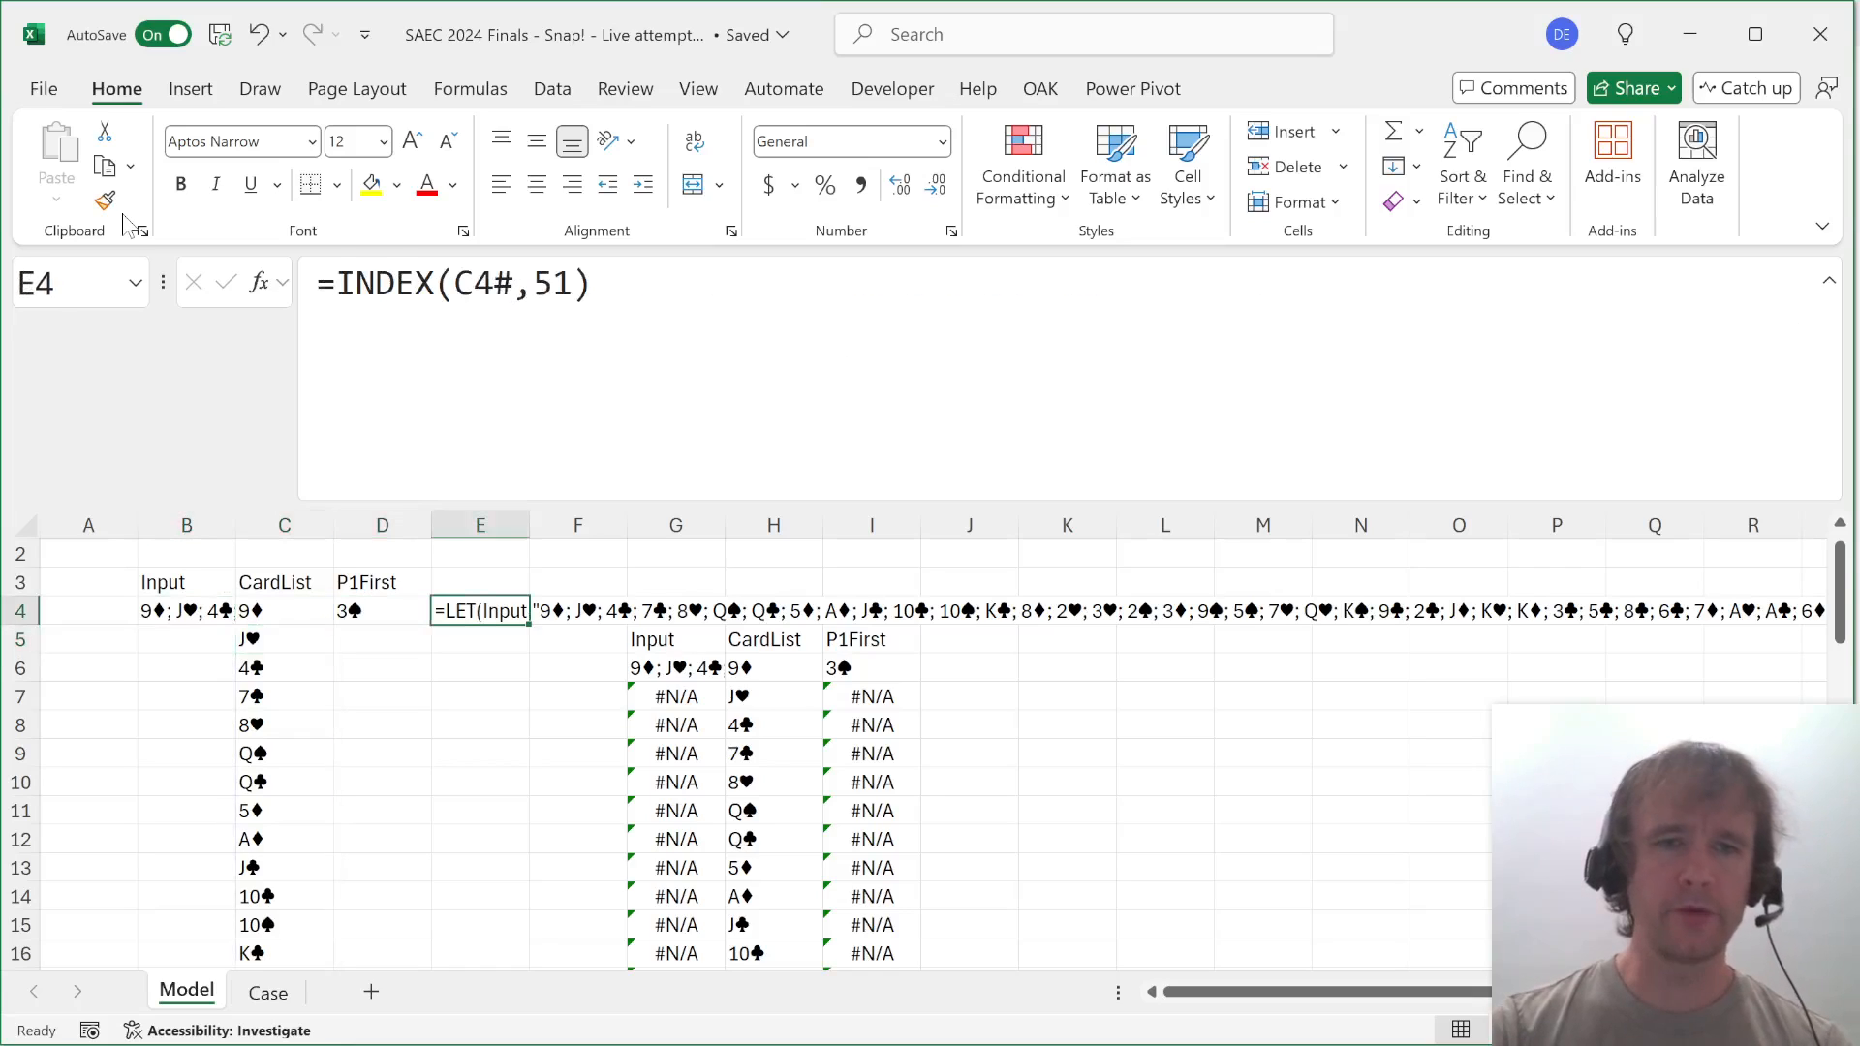
Set the final result of the LET formula in G5 back to P1First.
{"action": "key", "text": "Right"}
{"action": "key", "text": "Down"}
{"action": "key", "text": "Right"}
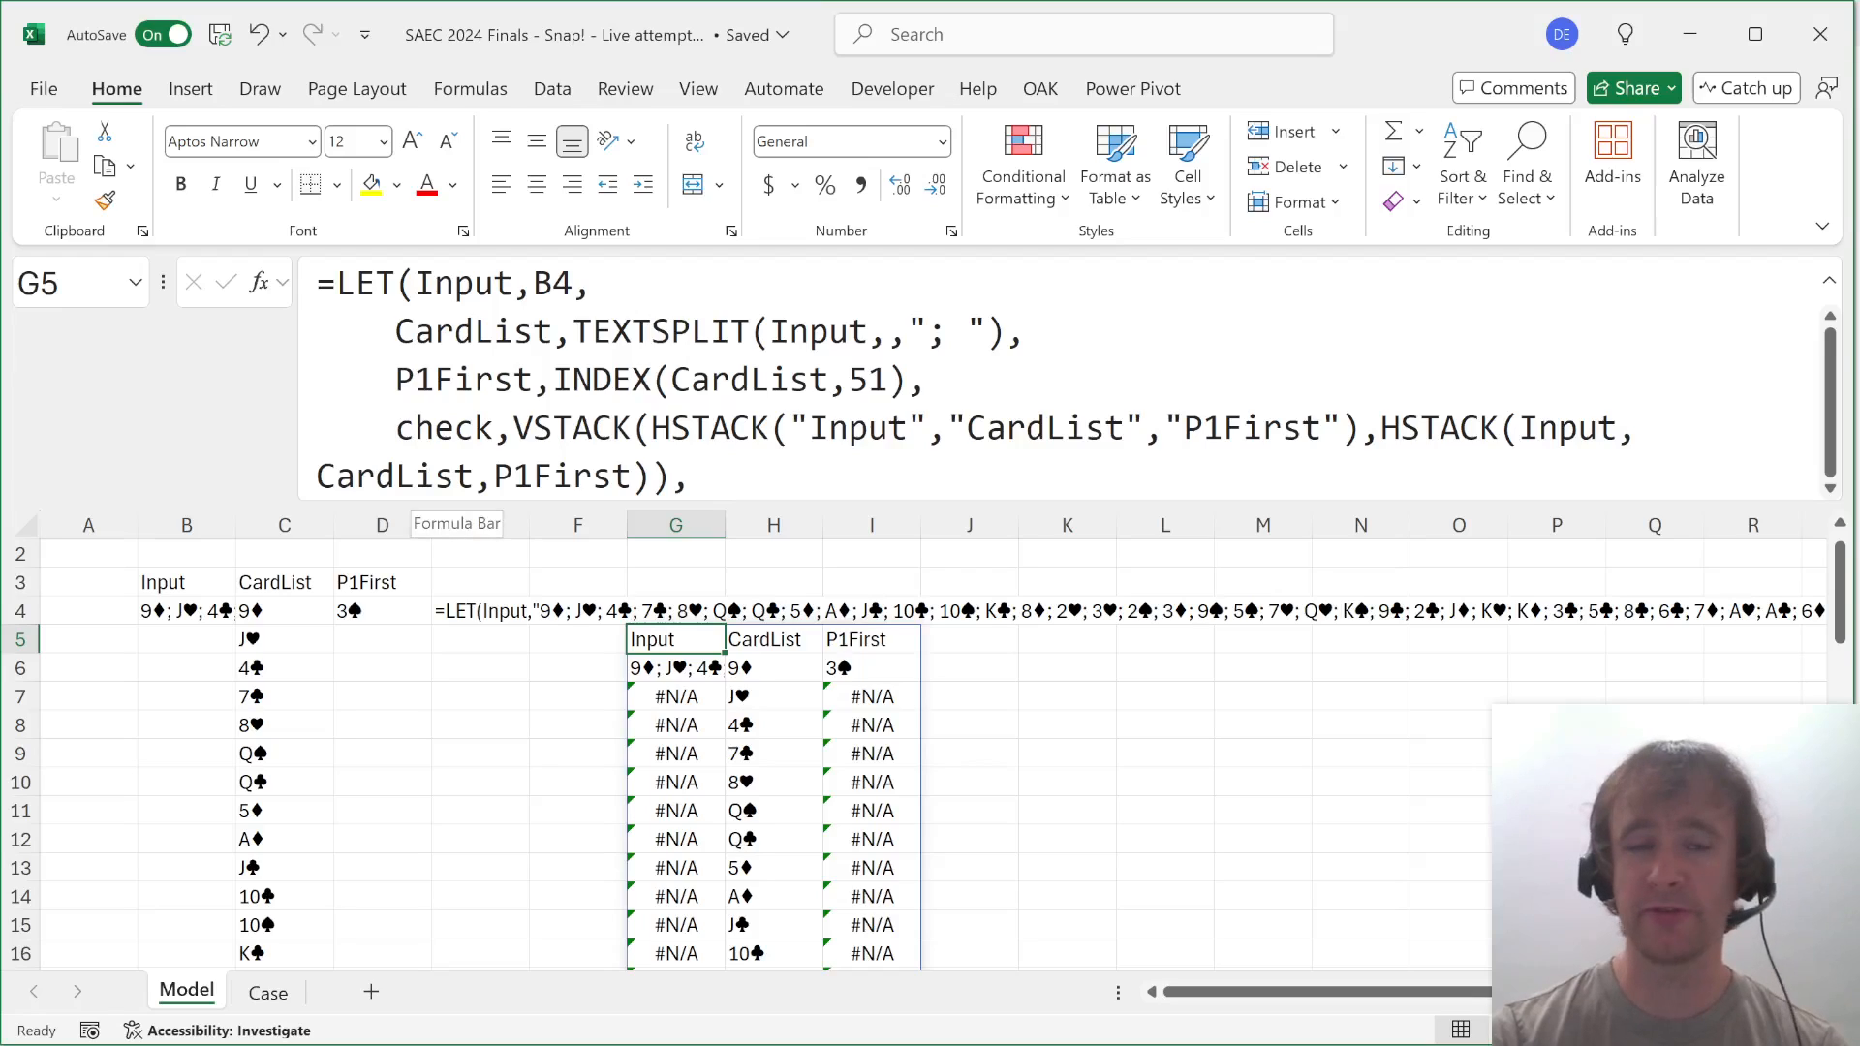
{"action": "left_click_drag", "start_coordinate": [415, 283], "coordinate": [514, 489]}
{"action": "key", "text": "ctrl+c"}
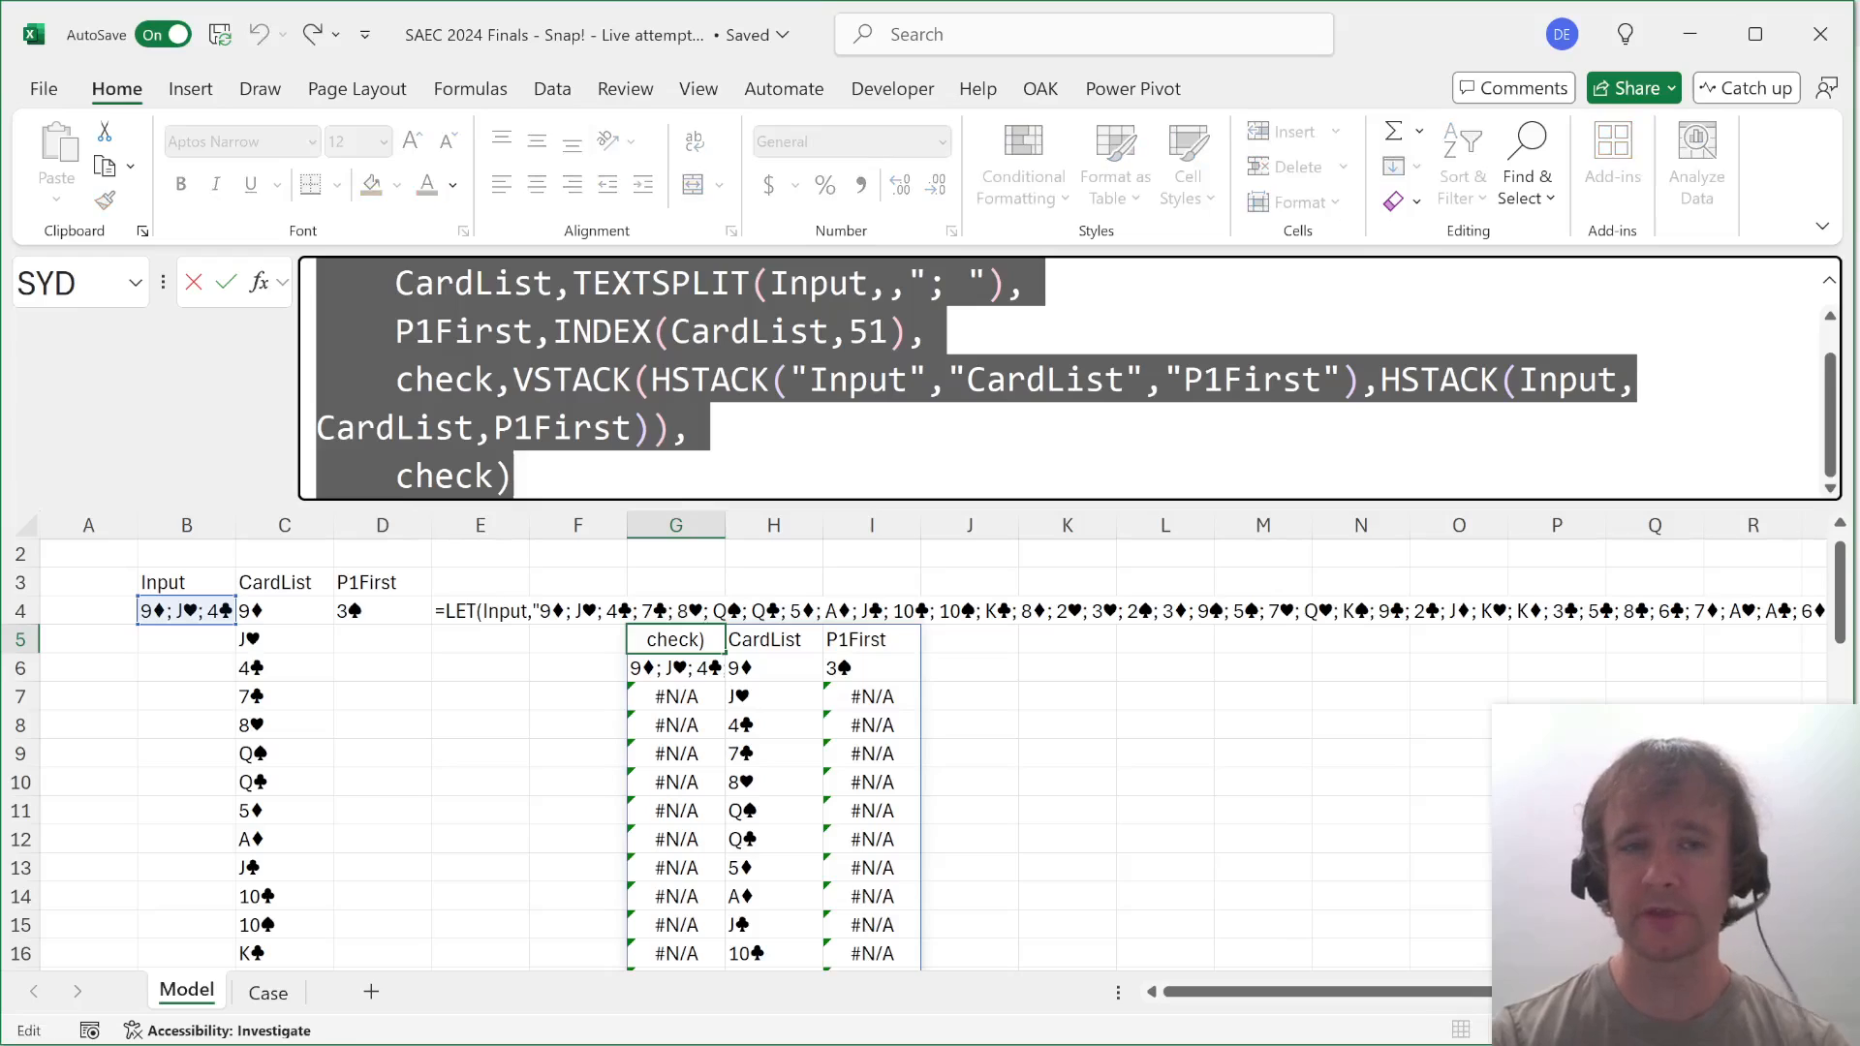
{"action": "double_click", "coordinate": [444, 475]}
{"action": "type", "text": "p1"}
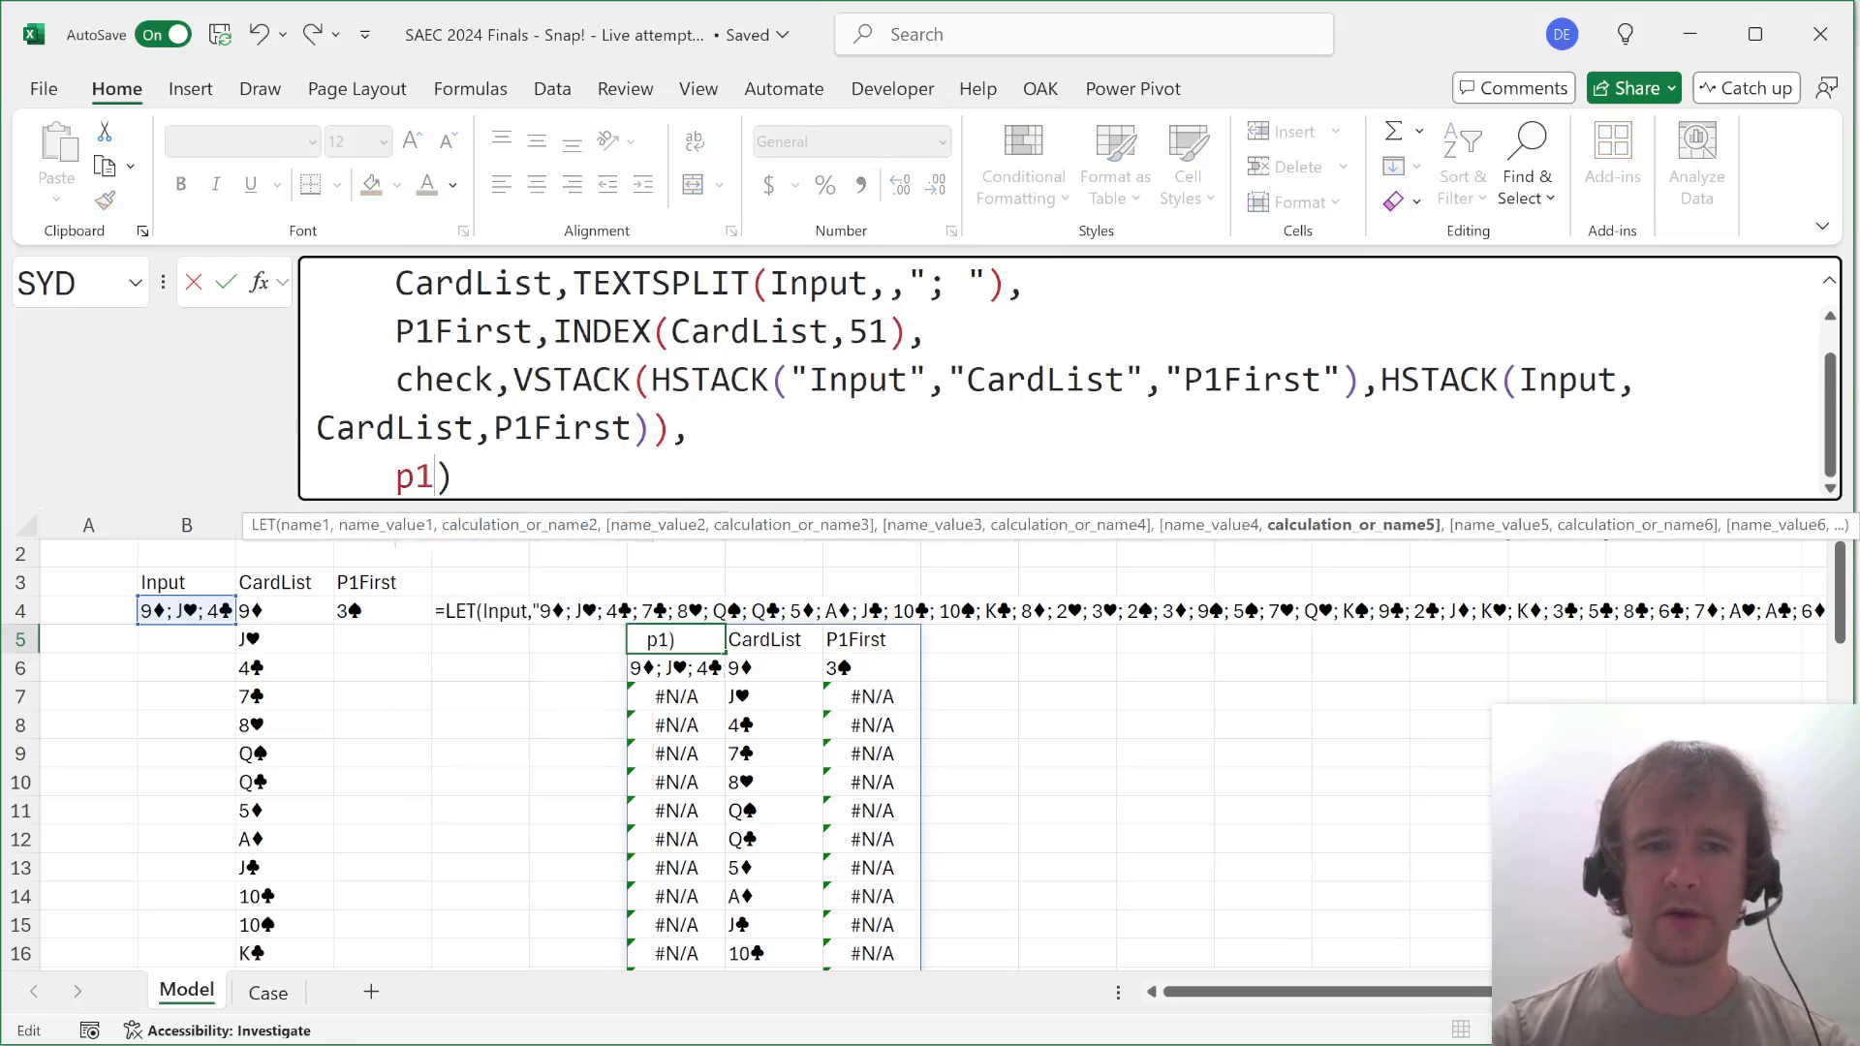
{"action": "key", "text": "Tab"}
{"action": "key", "text": "Return"}
{"action": "key", "text": "Up"}
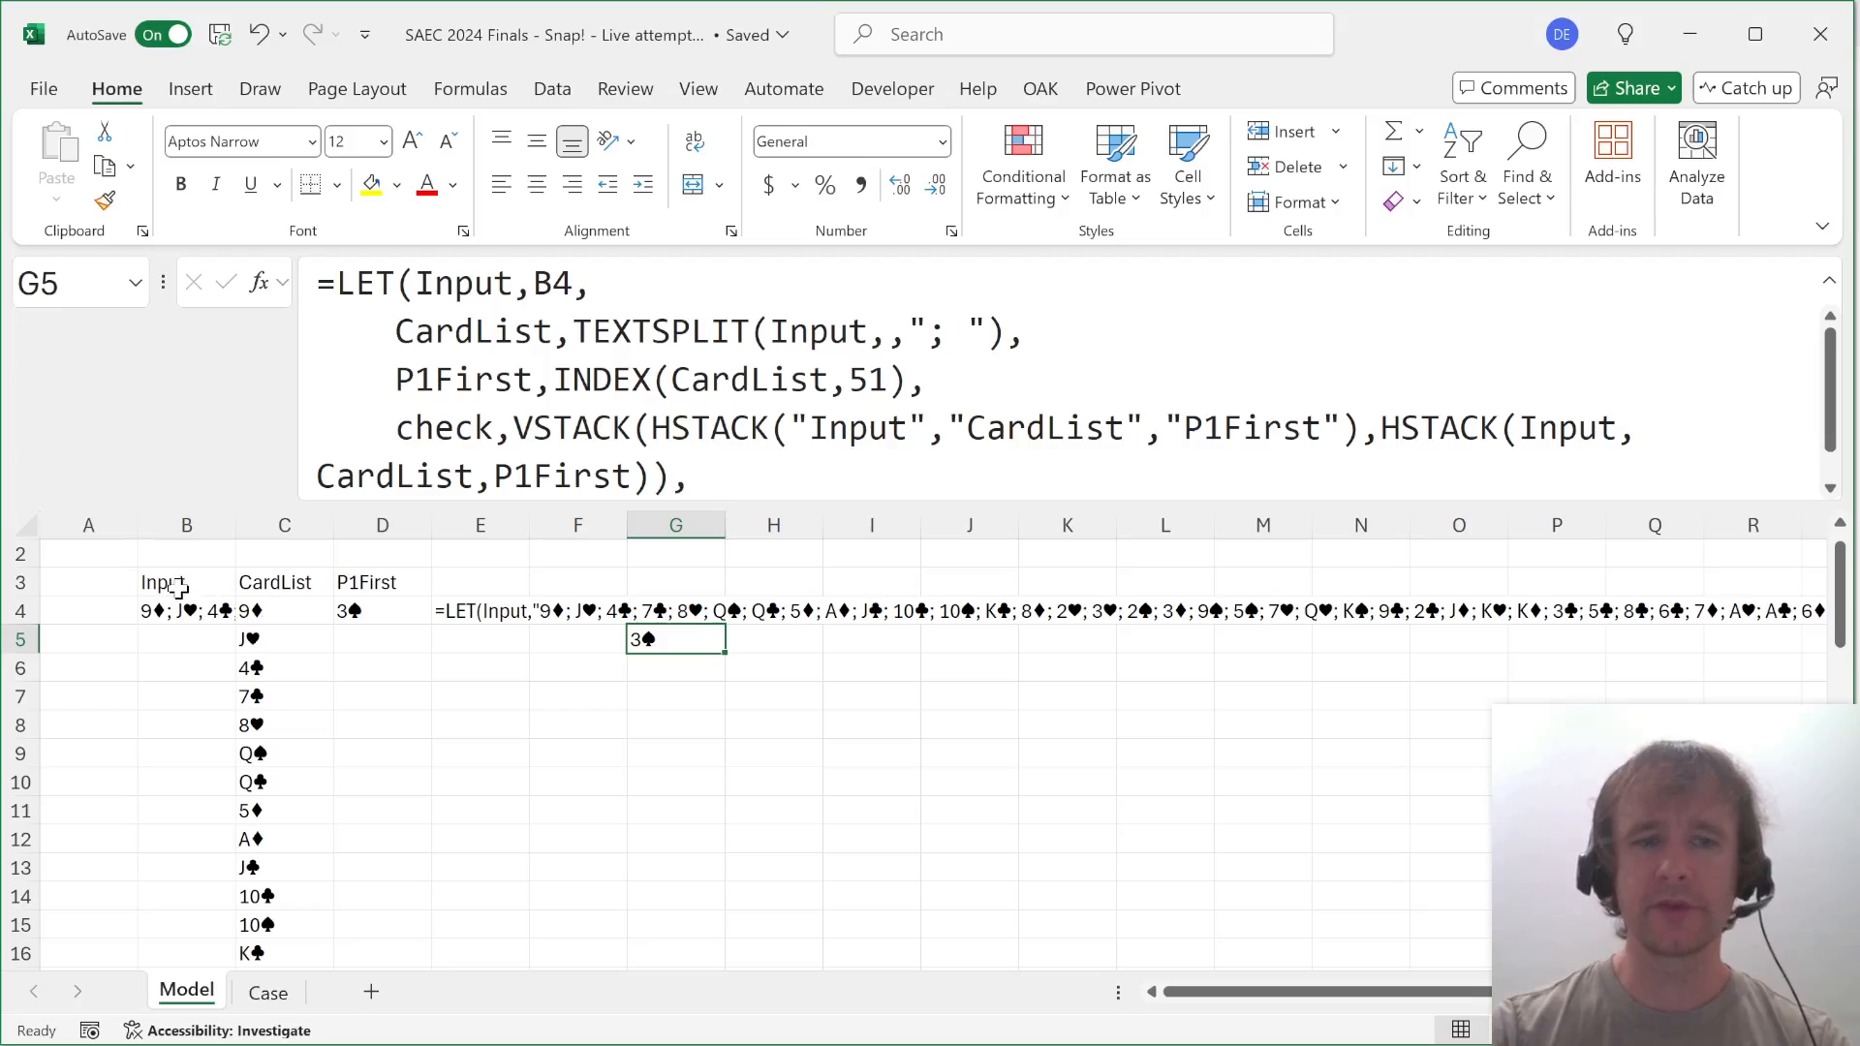
Paste the LET text generated by _lambdify in E4 into E5 as values only.
{"action": "left_click", "coordinate": [466, 597]}
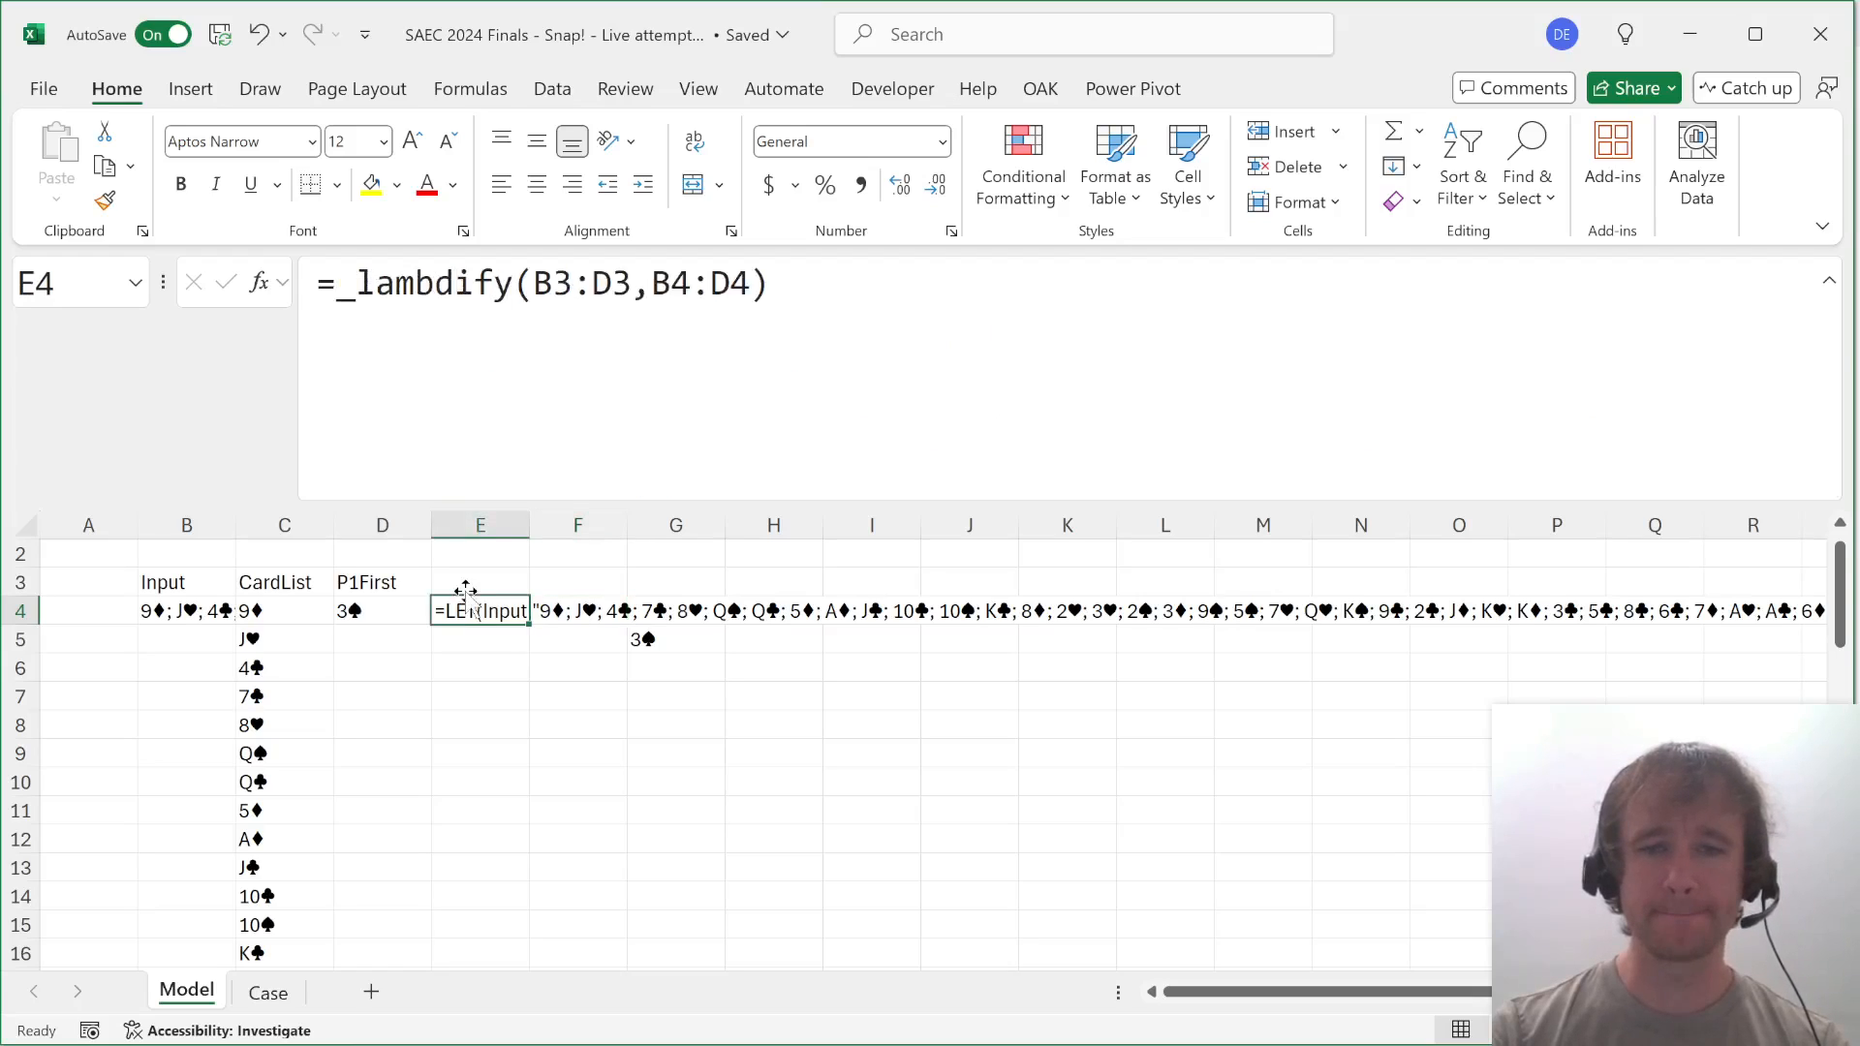
{"action": "key", "text": "ctrl+c"}
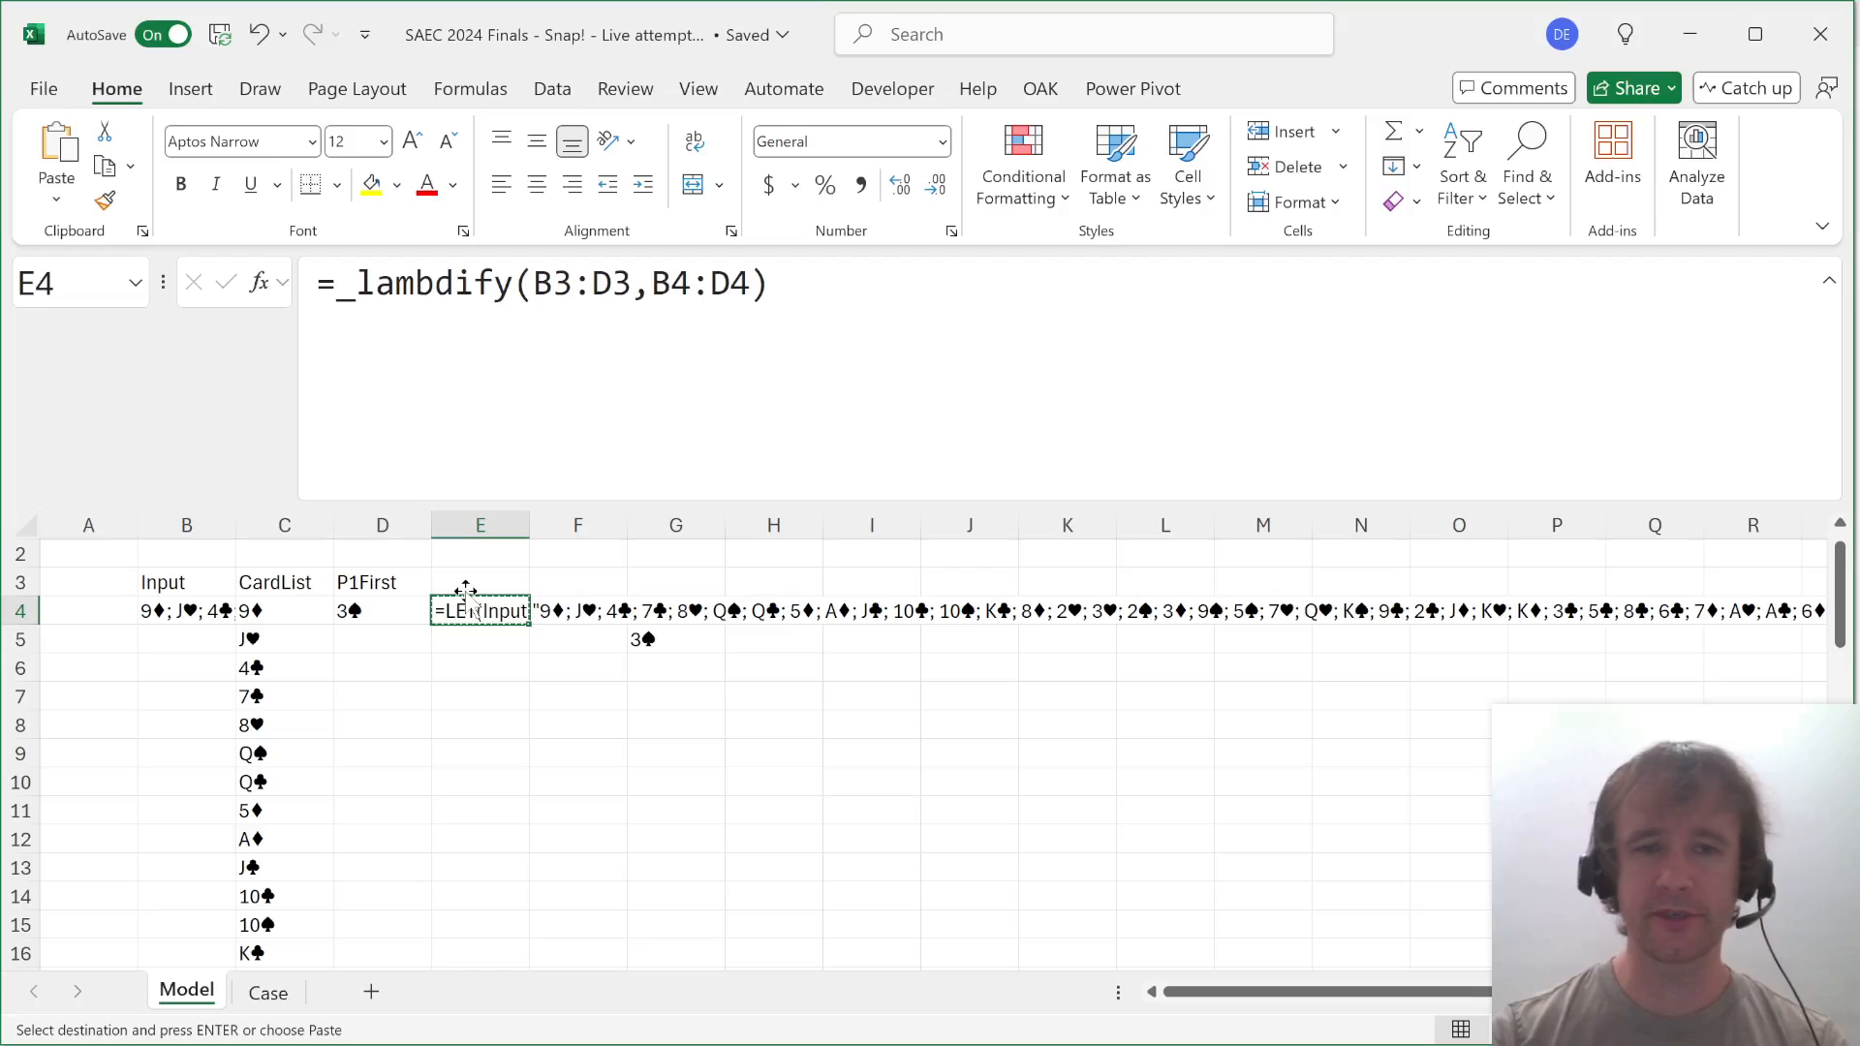
{"action": "key", "text": "Down"}
{"action": "key", "text": "ctrl+alt+v"}
{"action": "key", "text": "v"}
{"action": "key", "text": "Return"}
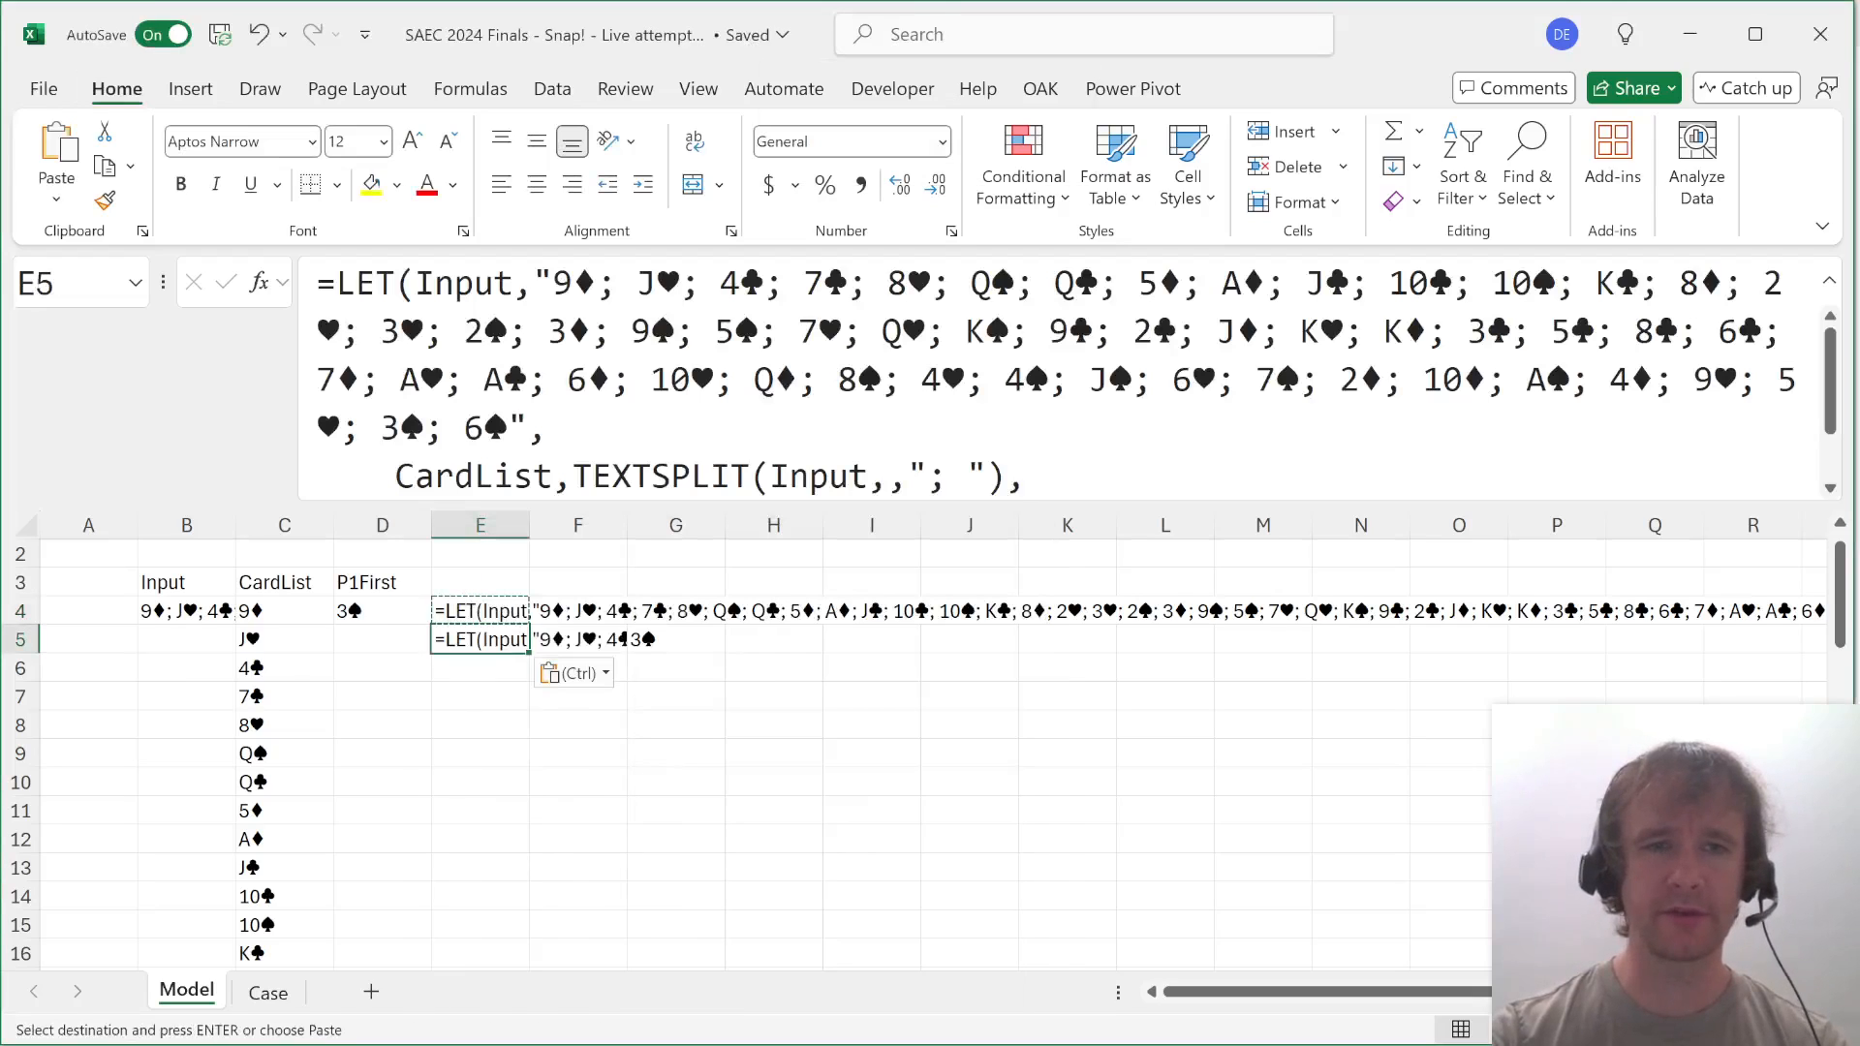
Move the LET formula text out of E5 into the game 1 answer cell E49 on the Case sheet.
{"action": "key", "text": "F2"}
{"action": "key", "text": "ctrl+a"}
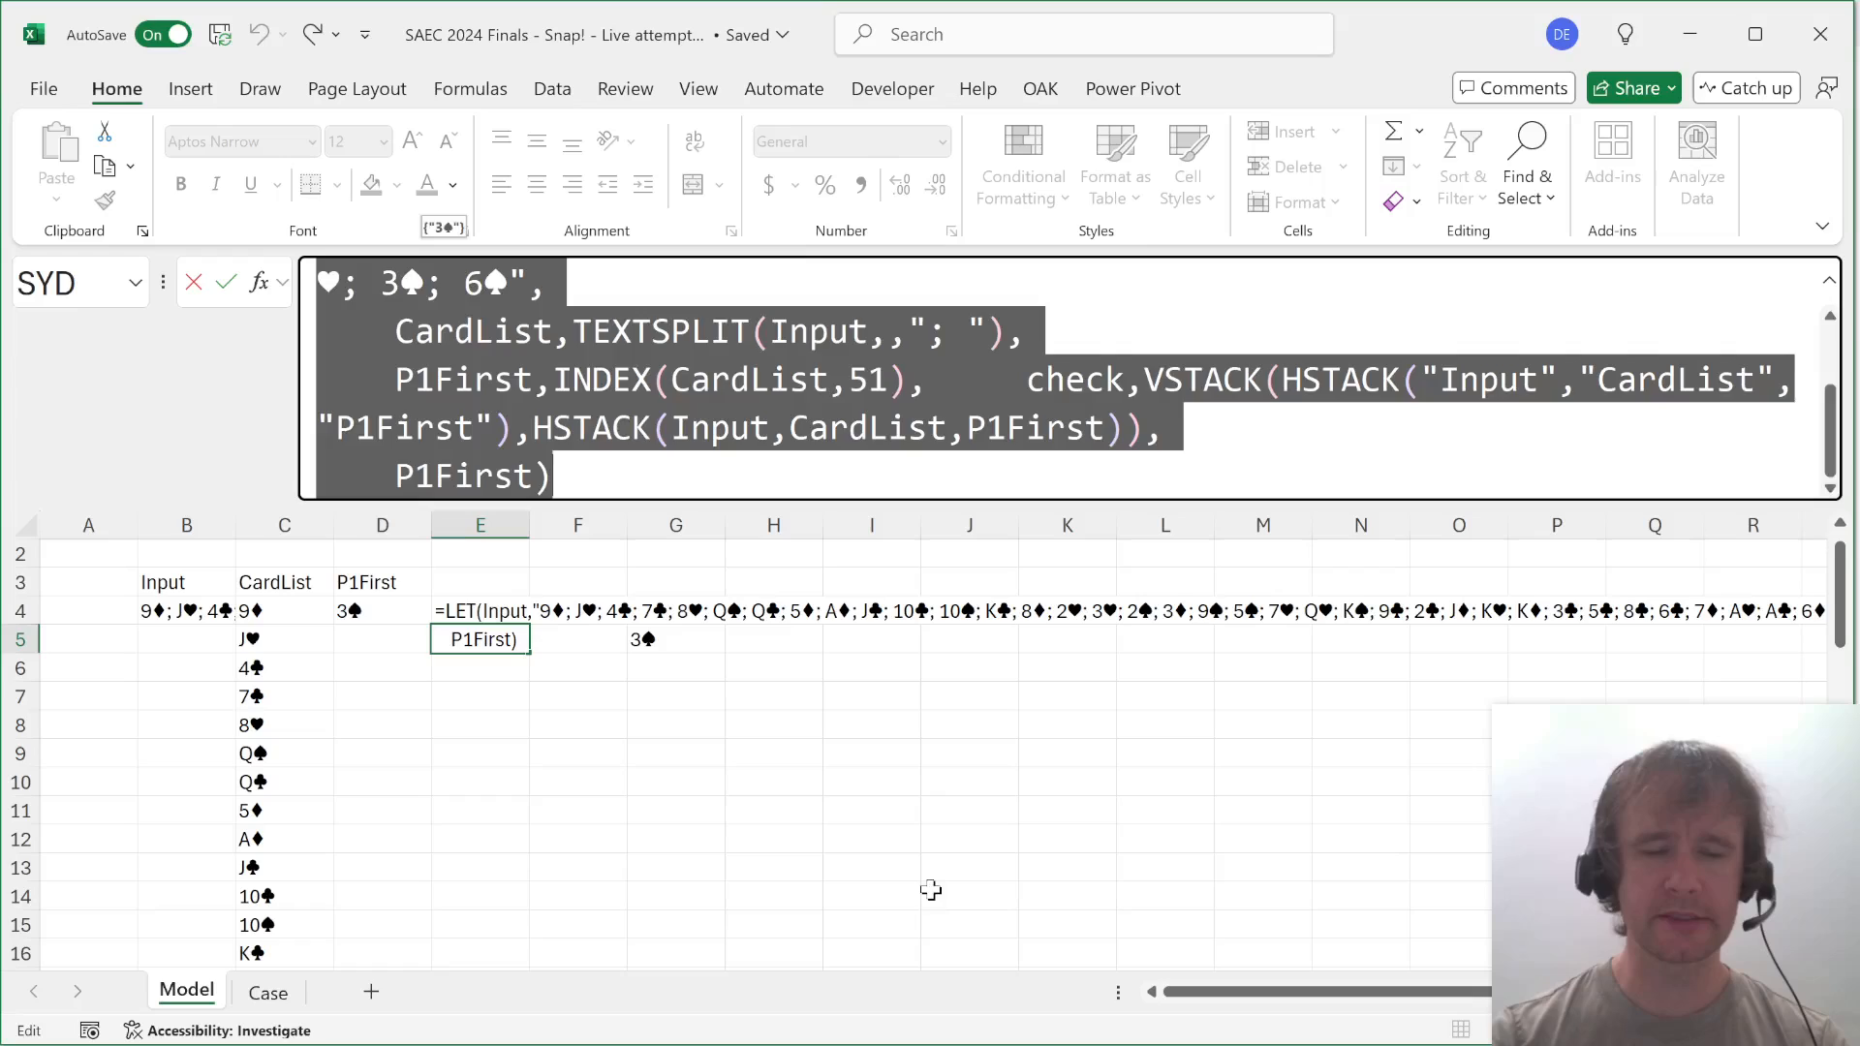
{"action": "key", "text": "Delete"}
{"action": "key", "text": "Return"}
{"action": "key", "text": "ctrl+Page_Down"}
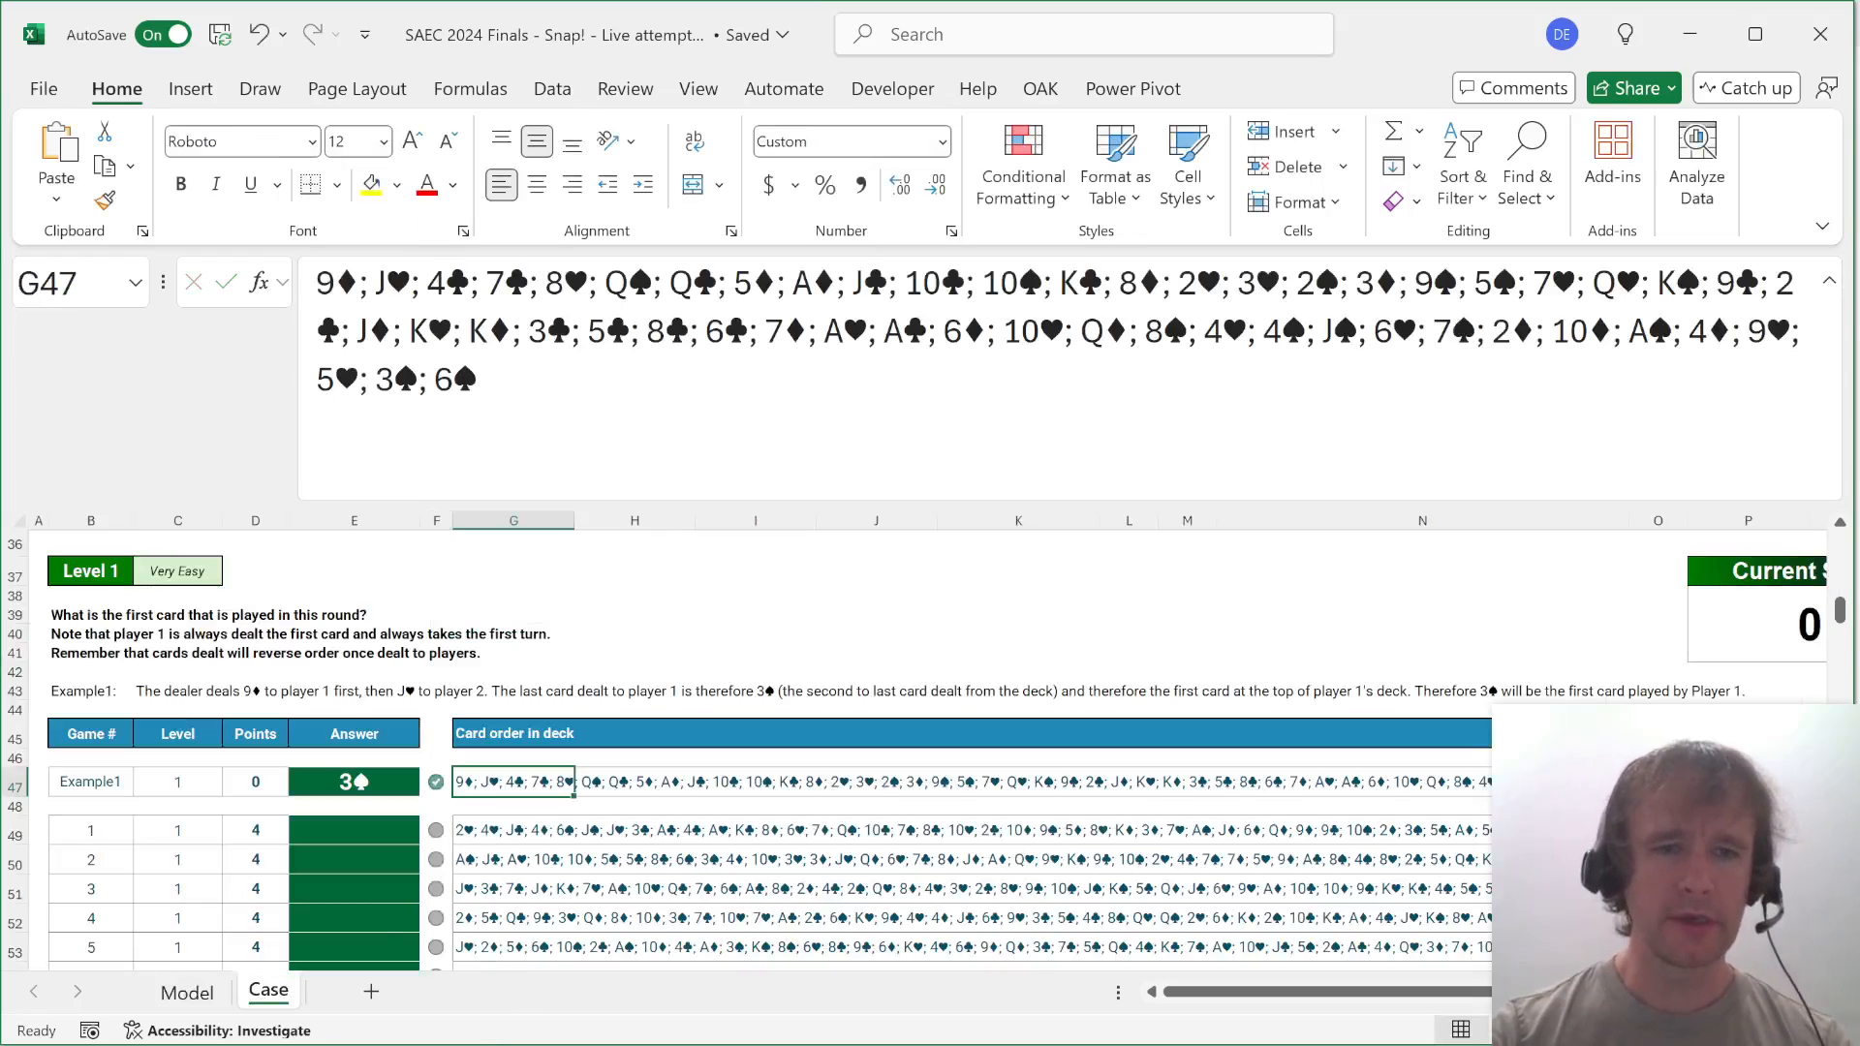
{"action": "left_click", "coordinate": [370, 835]}
{"action": "key", "text": "F2"}
{"action": "key", "text": "ctrl+v"}
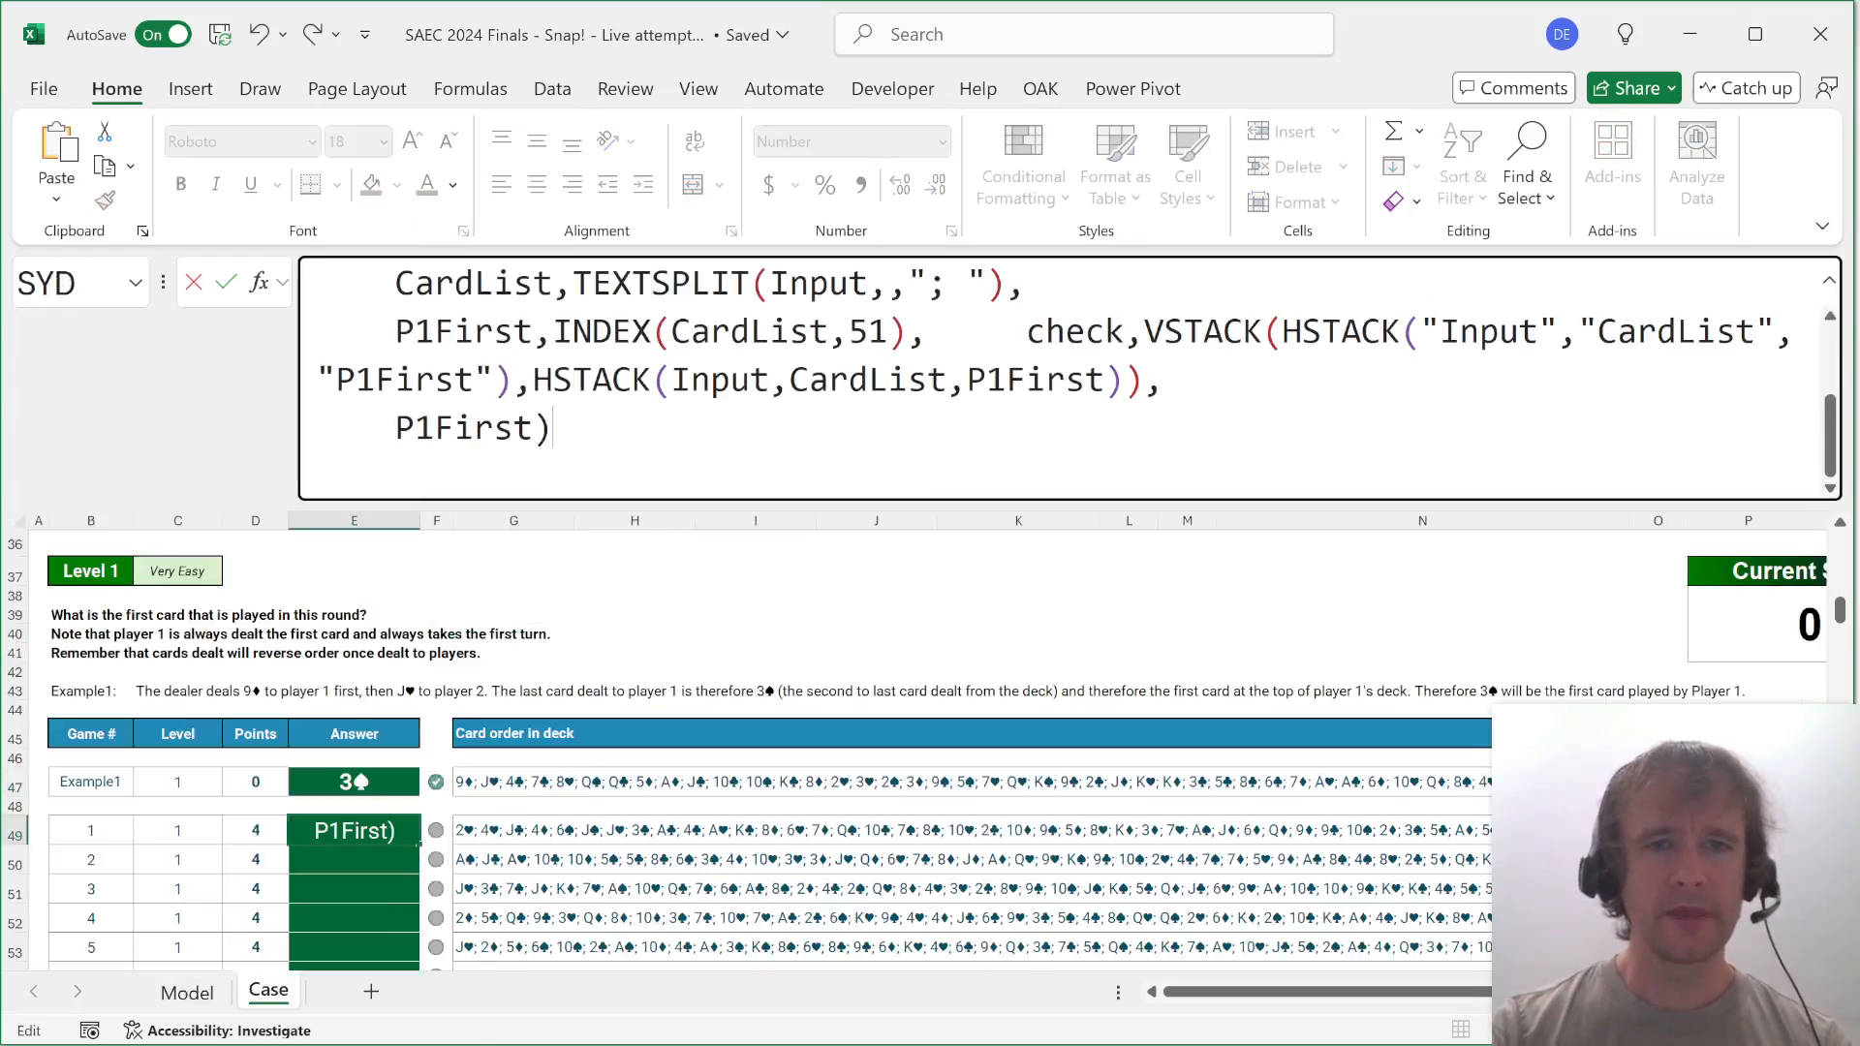
Replace the quoted card string defined as Input in the game 1 formula with a reference to G49 and enter it.
{"action": "key", "text": "ctrl+Home"}
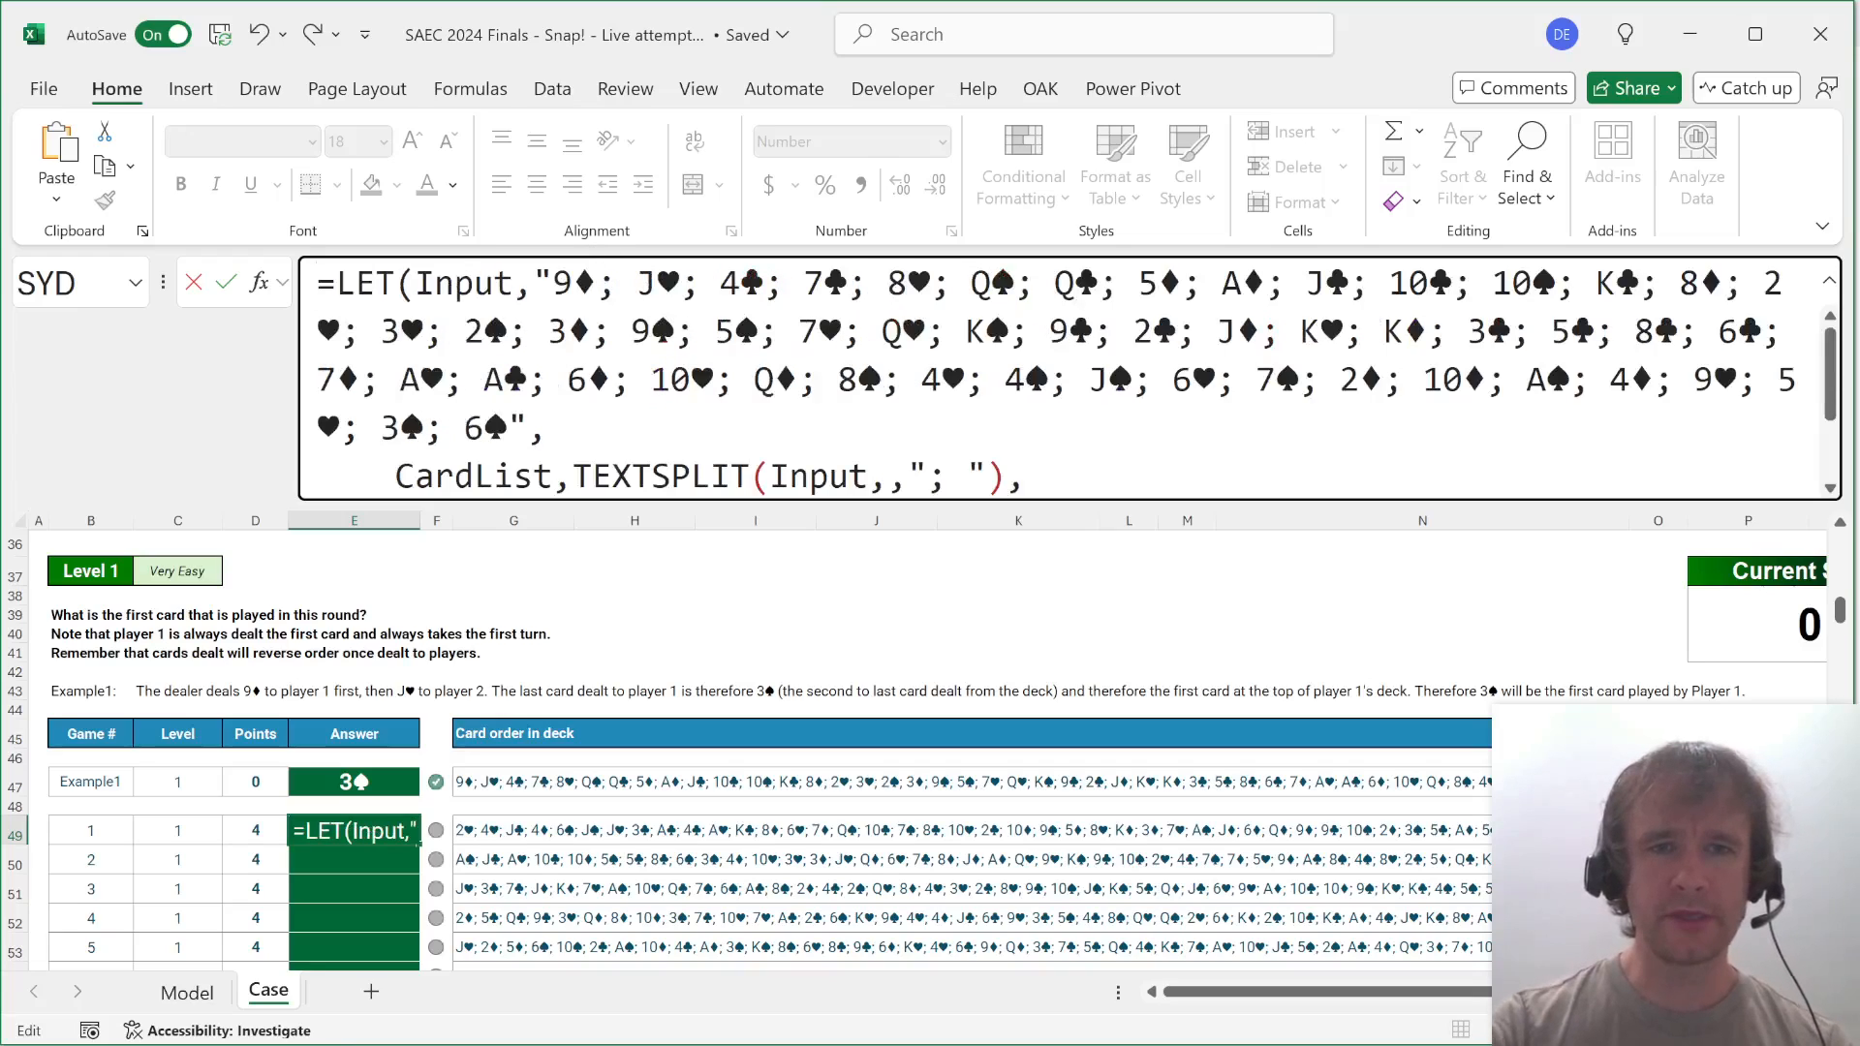
{"action": "key", "text": "ctrl+Right"}
{"action": "key", "text": "ctrl+Right"}
{"action": "key", "text": "ctrl+Right"}
{"action": "key", "text": "shift+Down"}
{"action": "key", "text": "shift+Down"}
{"action": "key", "text": "shift+Down"}
{"action": "key", "text": "Delete"}
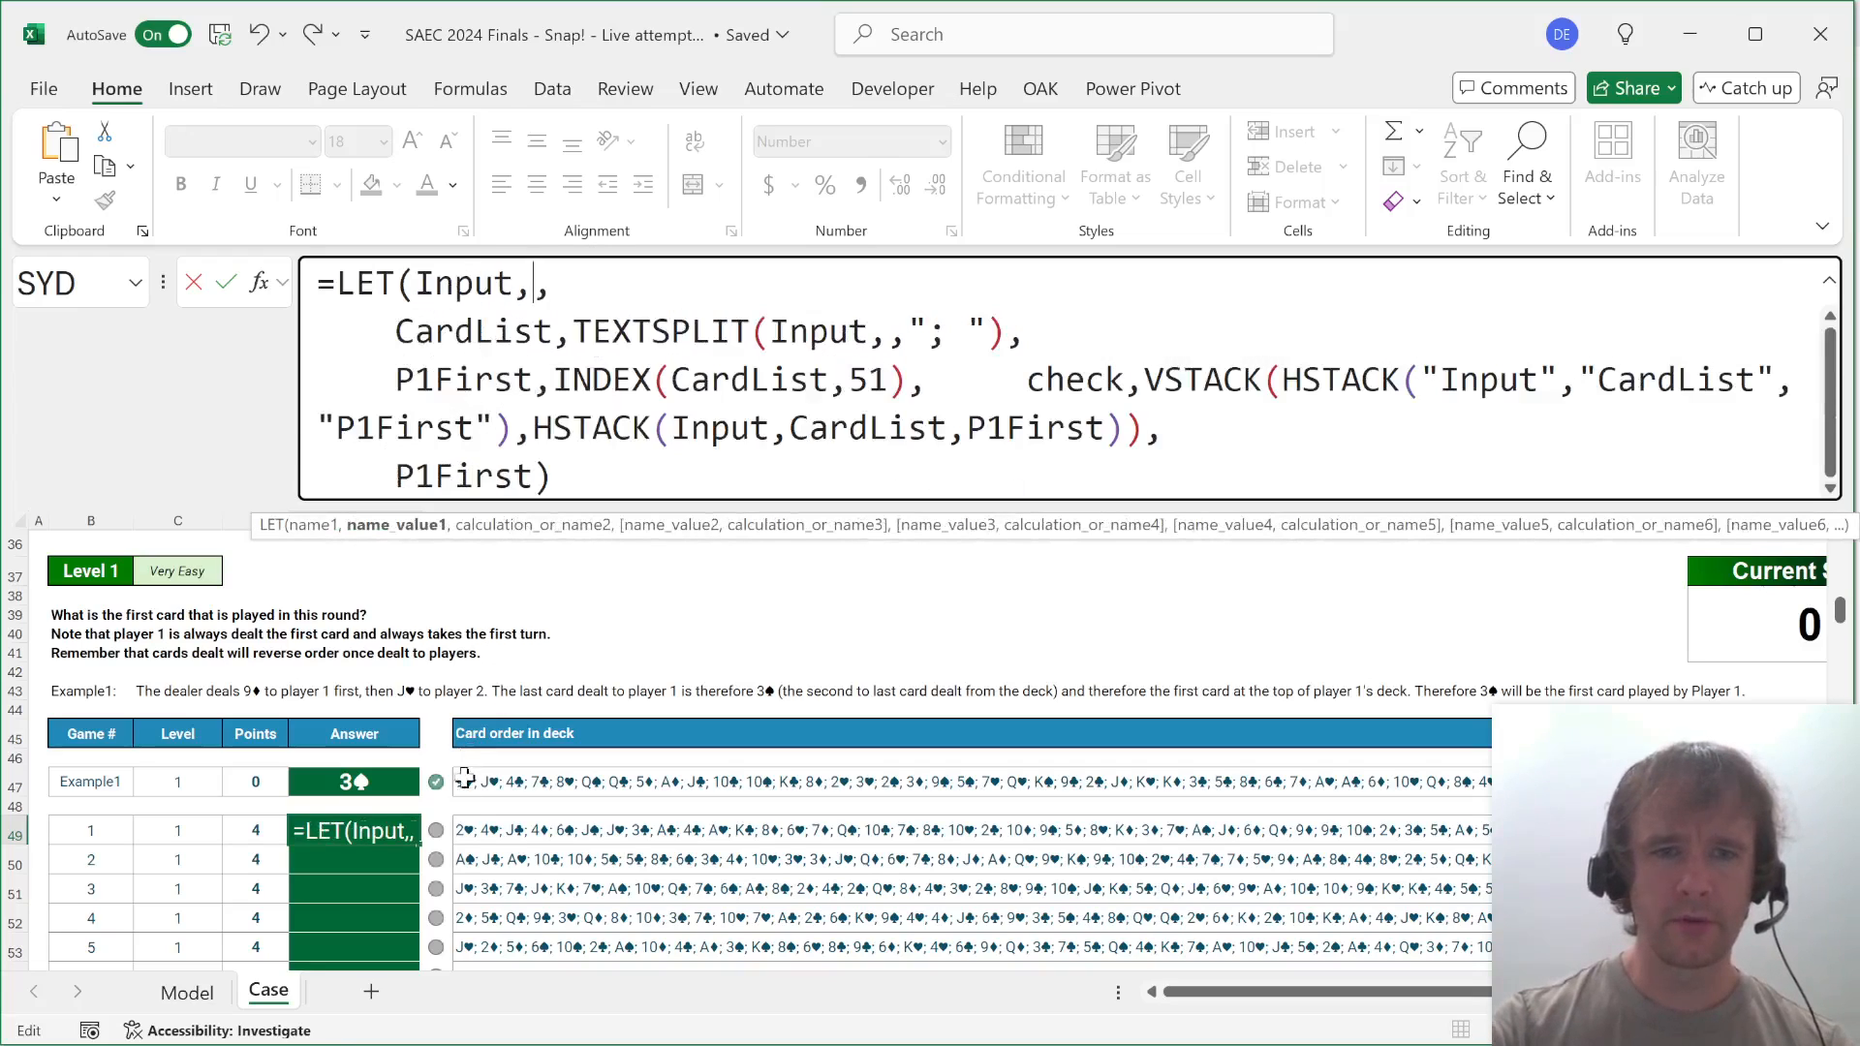
{"action": "left_click", "coordinate": [469, 831]}
{"action": "key", "text": "Return"}
Fill the game 1 answer formula down through game 10 of Level 1 (E49:E58).
{"action": "key", "text": "Left"}
{"action": "key", "text": "ctrl+Down"}
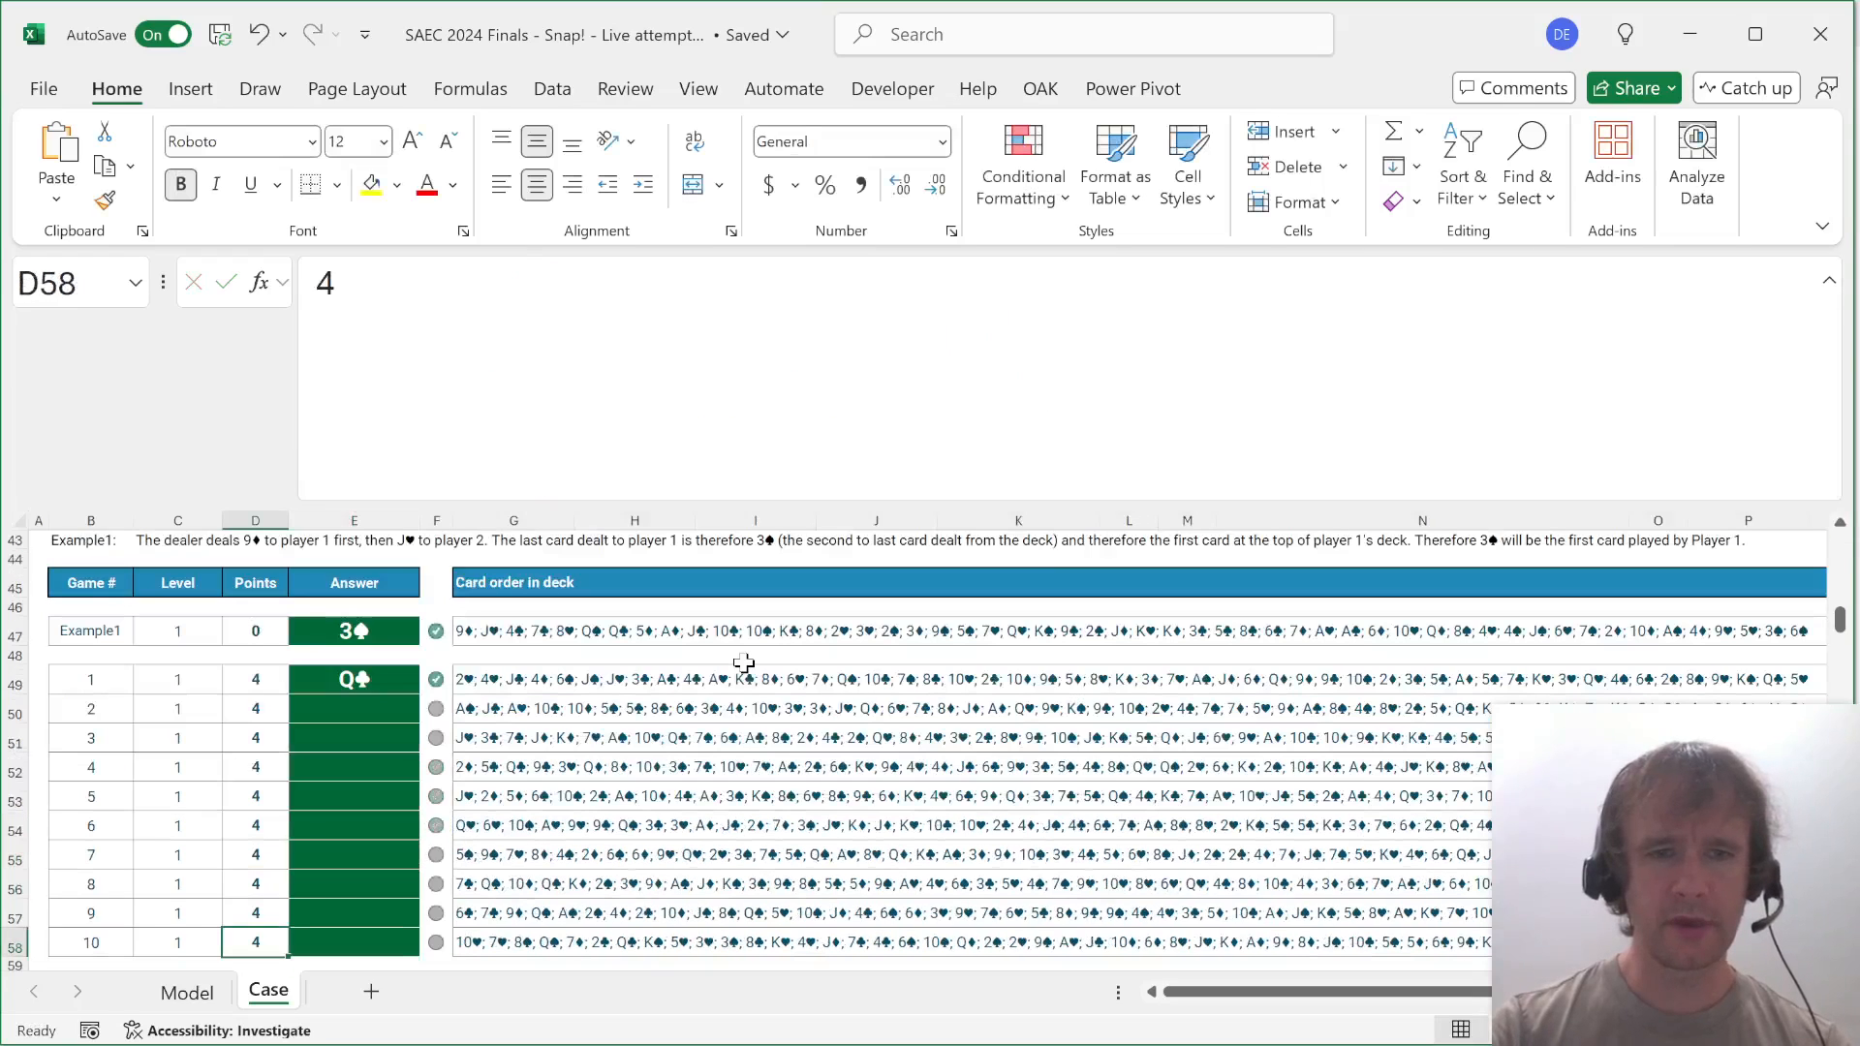
{"action": "key", "text": "Right"}
{"action": "key", "text": "ctrl+shift+Up"}
{"action": "key", "text": "ctrl+d"}
{"action": "key", "text": "Return"}
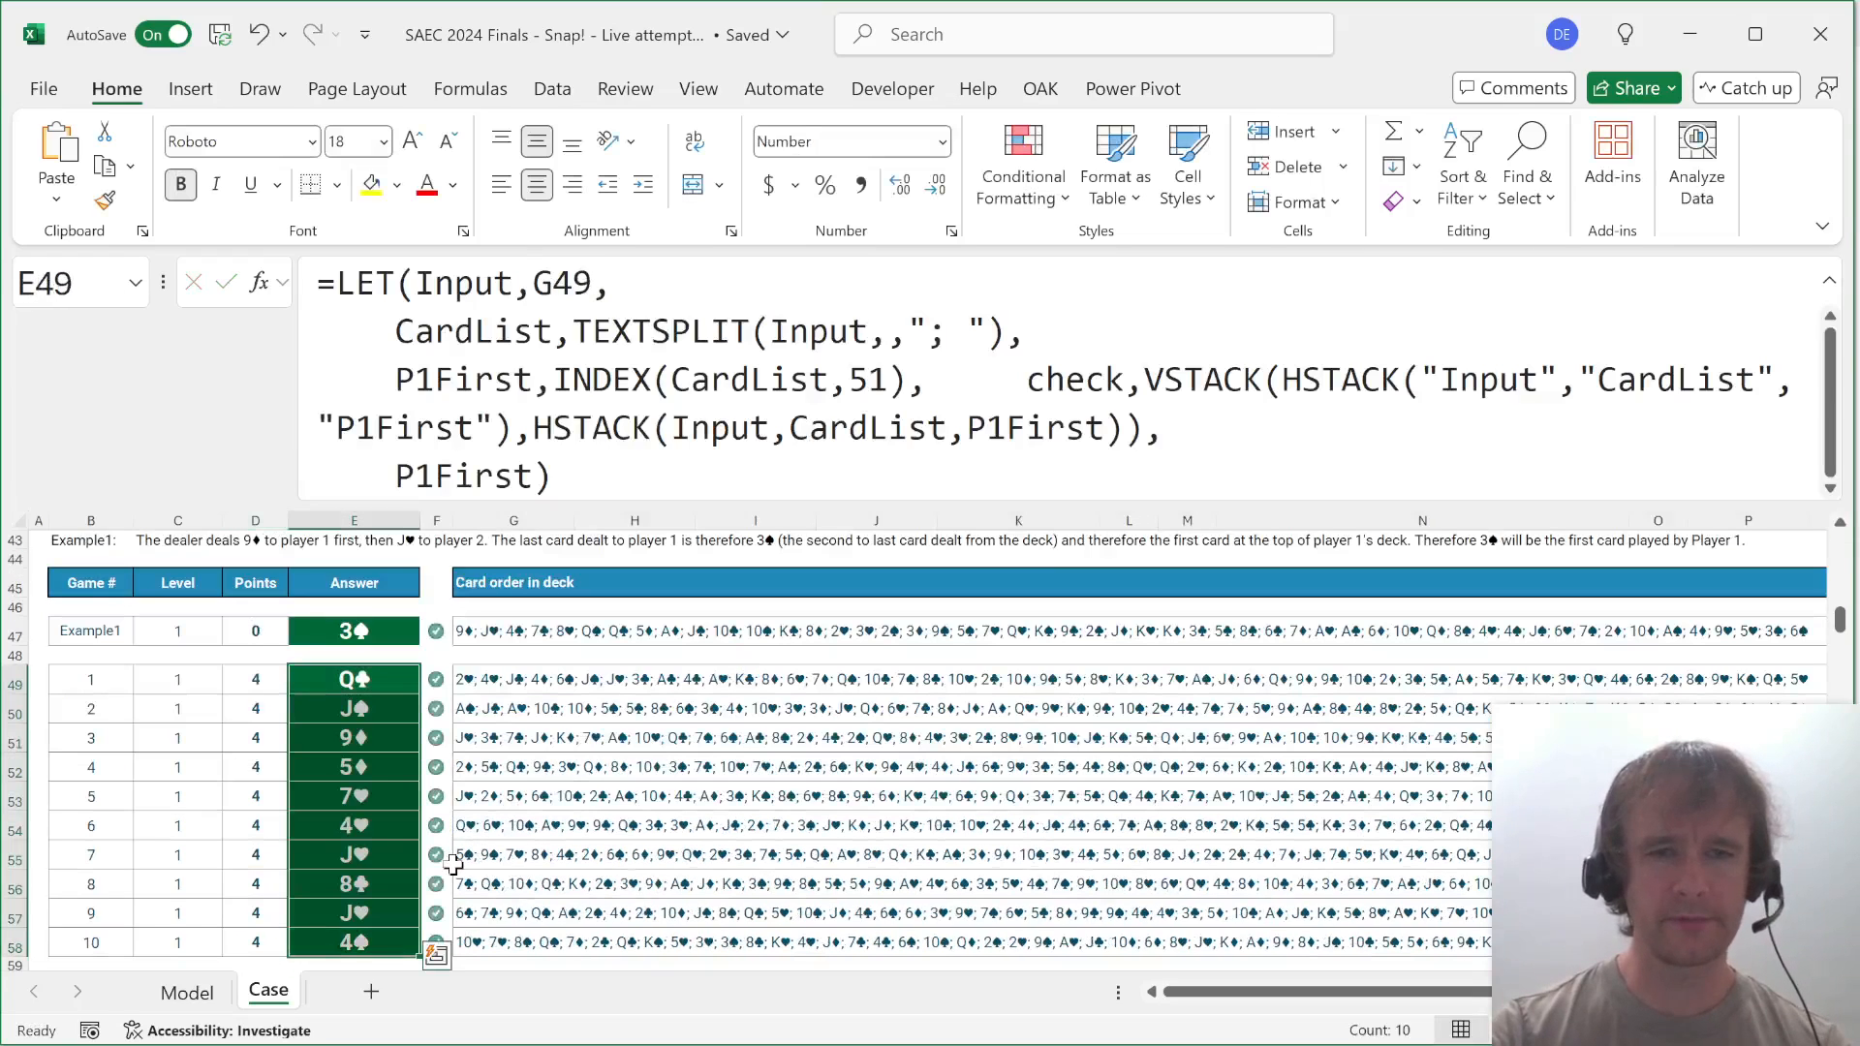
Look over the Level 2 question and the Bonus Questions table on the Case sheet.
{"action": "scroll", "coordinate": [454, 865], "scroll_direction": "down", "scroll_amount": 6}
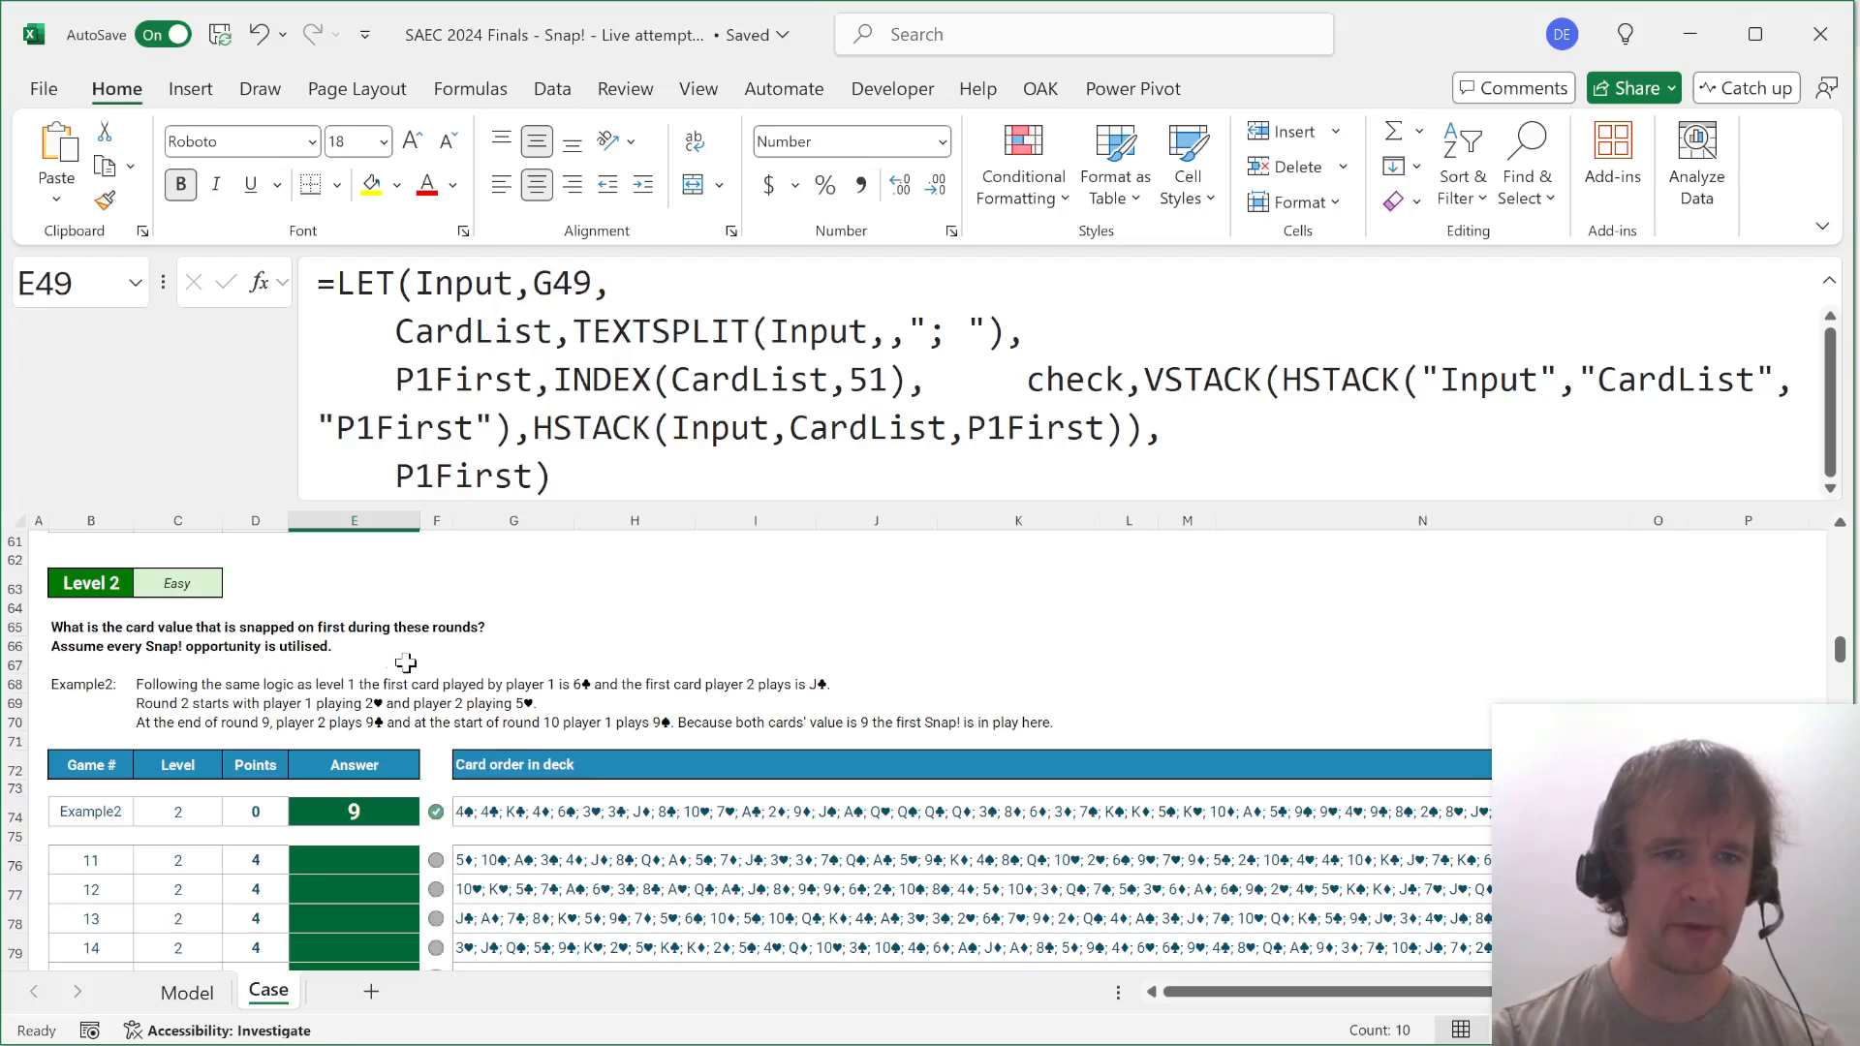
{"action": "scroll", "coordinate": [405, 663], "scroll_direction": "up", "scroll_amount": 13}
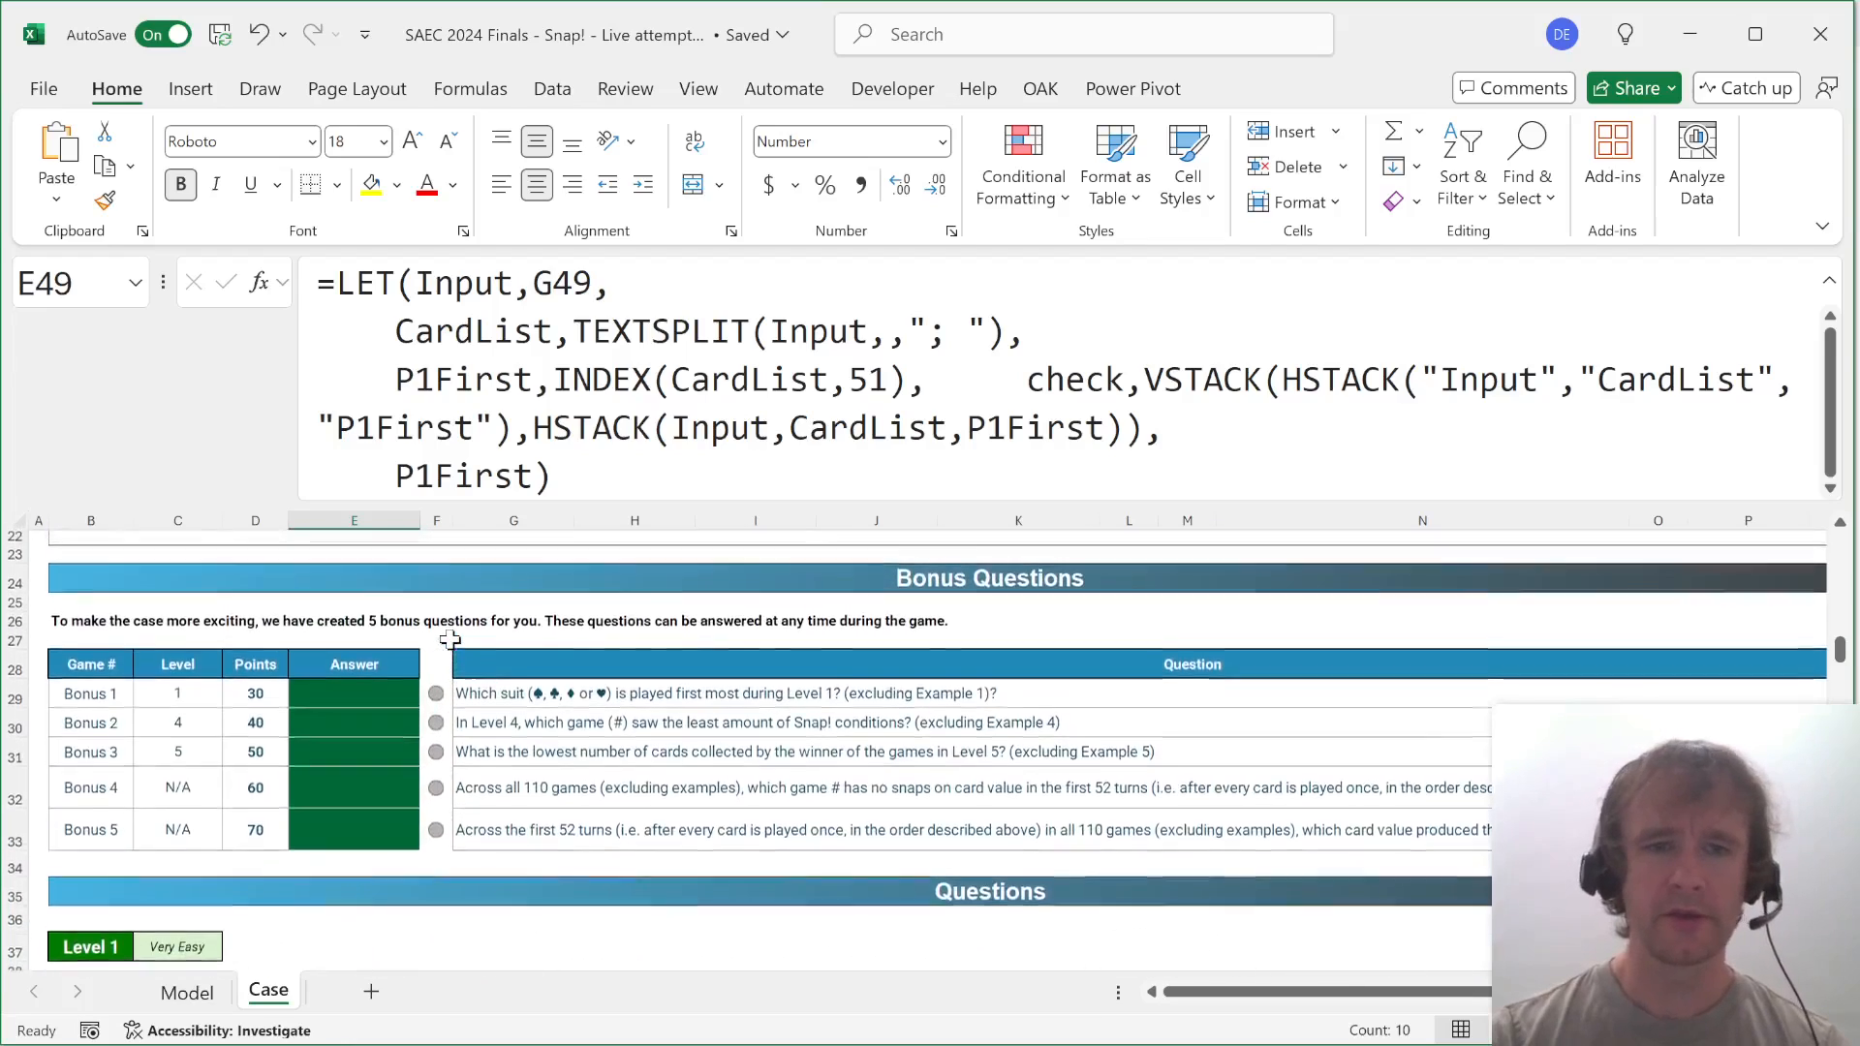
Clear the leftover LET formula text and its result from columns E to G on the Model sheet.
{"action": "key", "text": "ctrl+Page_Up"}
{"action": "key", "text": "Up"}
{"action": "key", "text": "Up"}
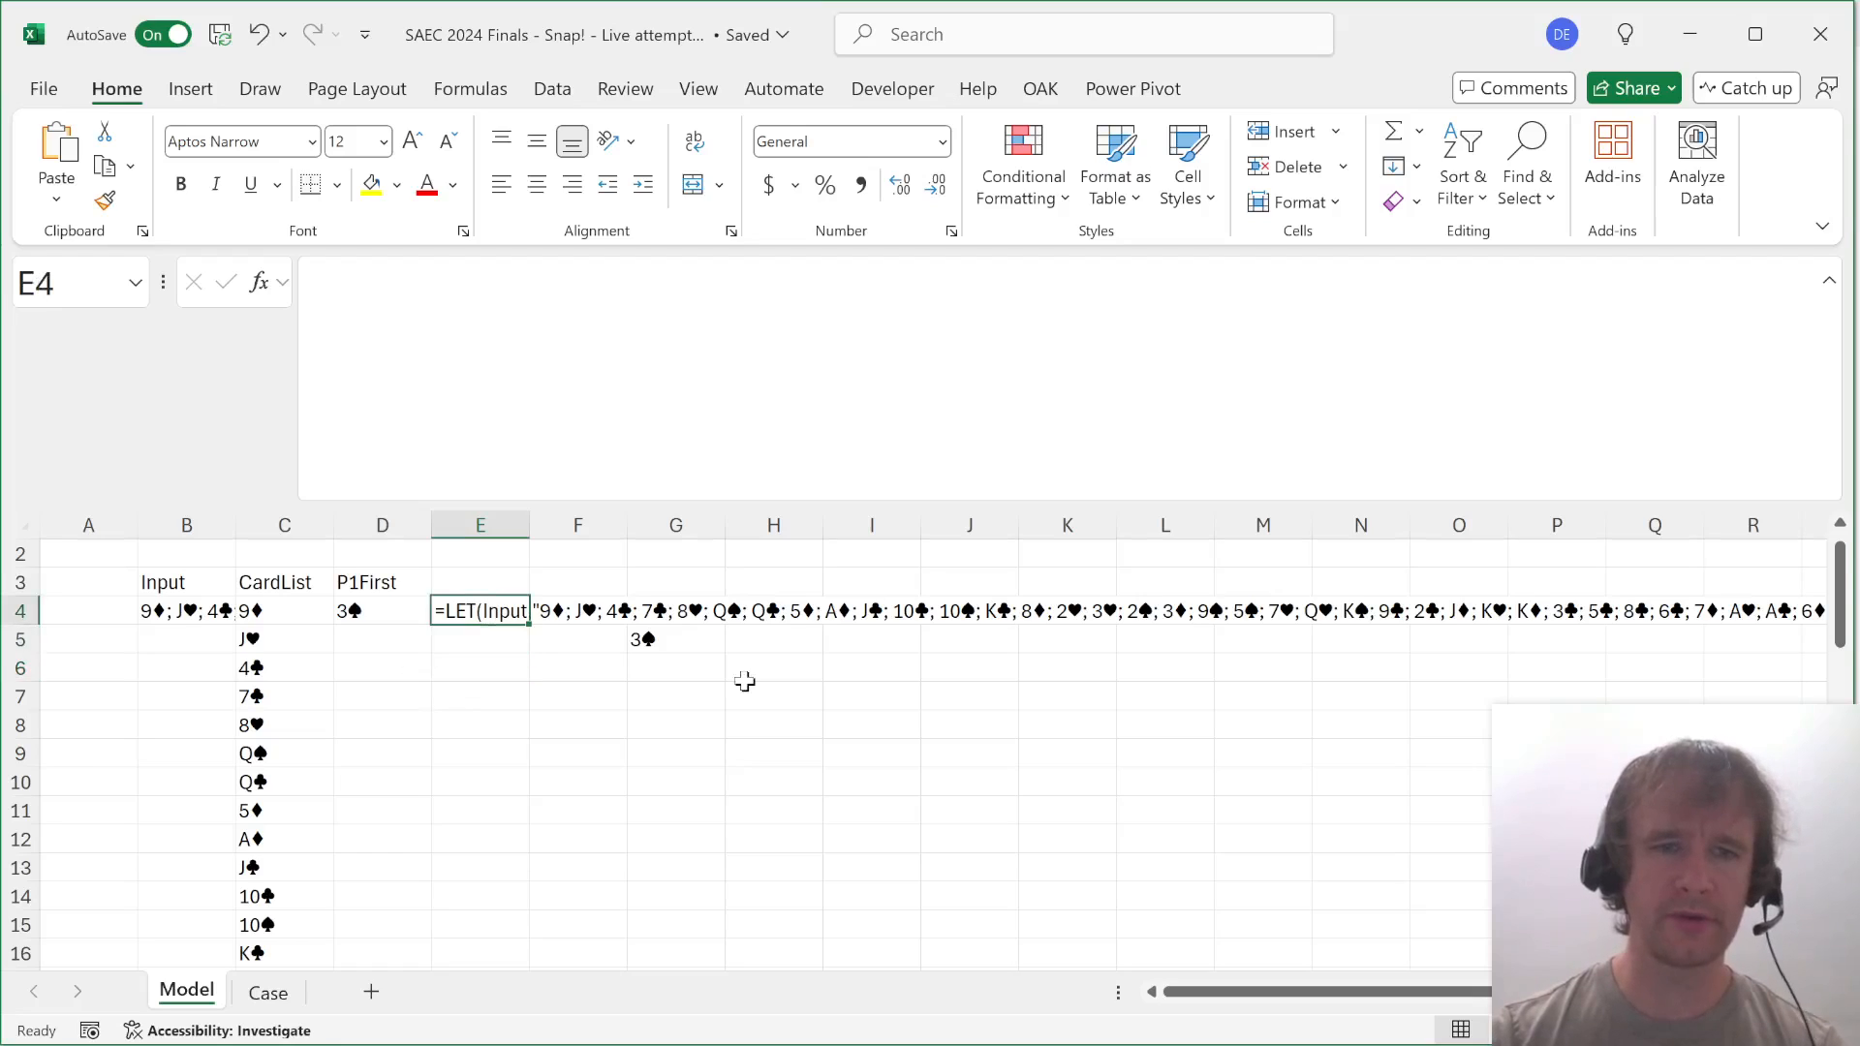
{"action": "key", "text": "ctrl+space"}
{"action": "key", "text": "shift+Right"}
{"action": "key", "text": "shift+Right"}
{"action": "key", "text": "Delete"}
{"action": "key", "text": "Left"}
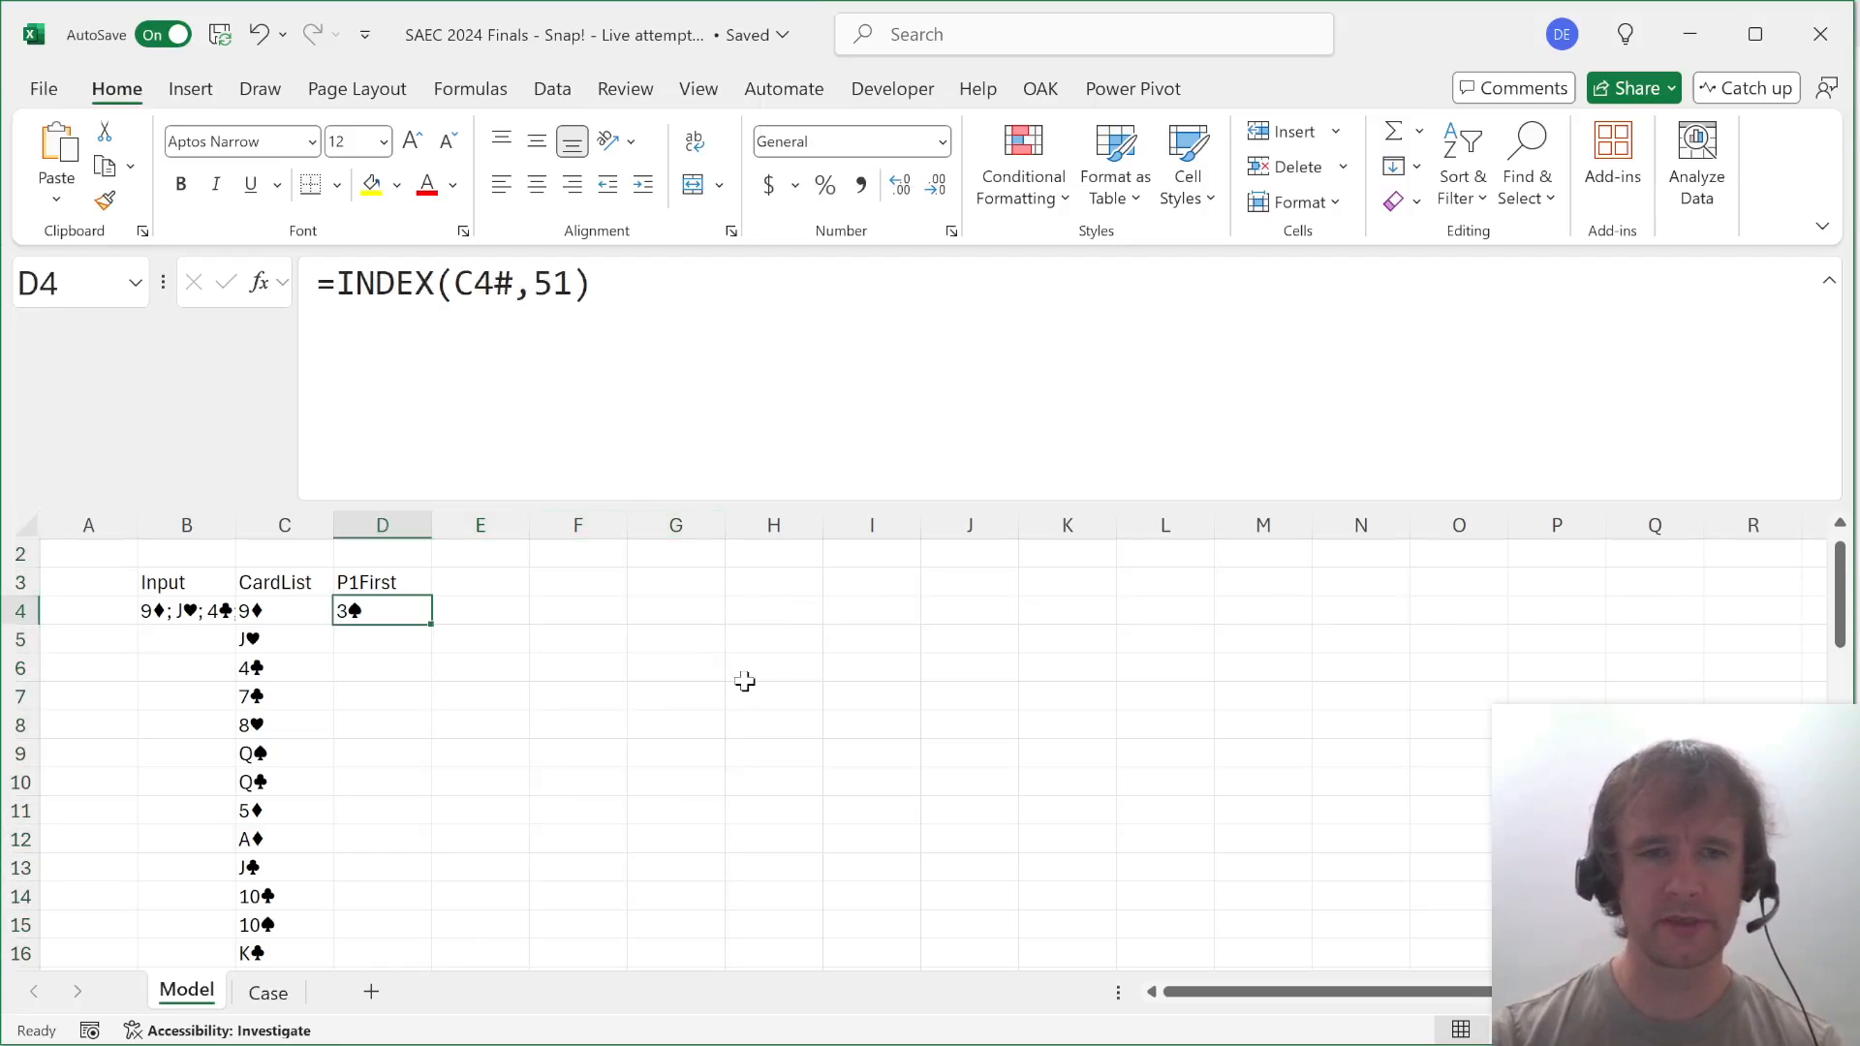
Recheck the Level 1 answers on the Case sheet and clear the P1First column D on the Model sheet.
{"action": "key", "text": "Left"}
{"action": "key", "text": "Right"}
{"action": "key", "text": "ctrl+Page_Down"}
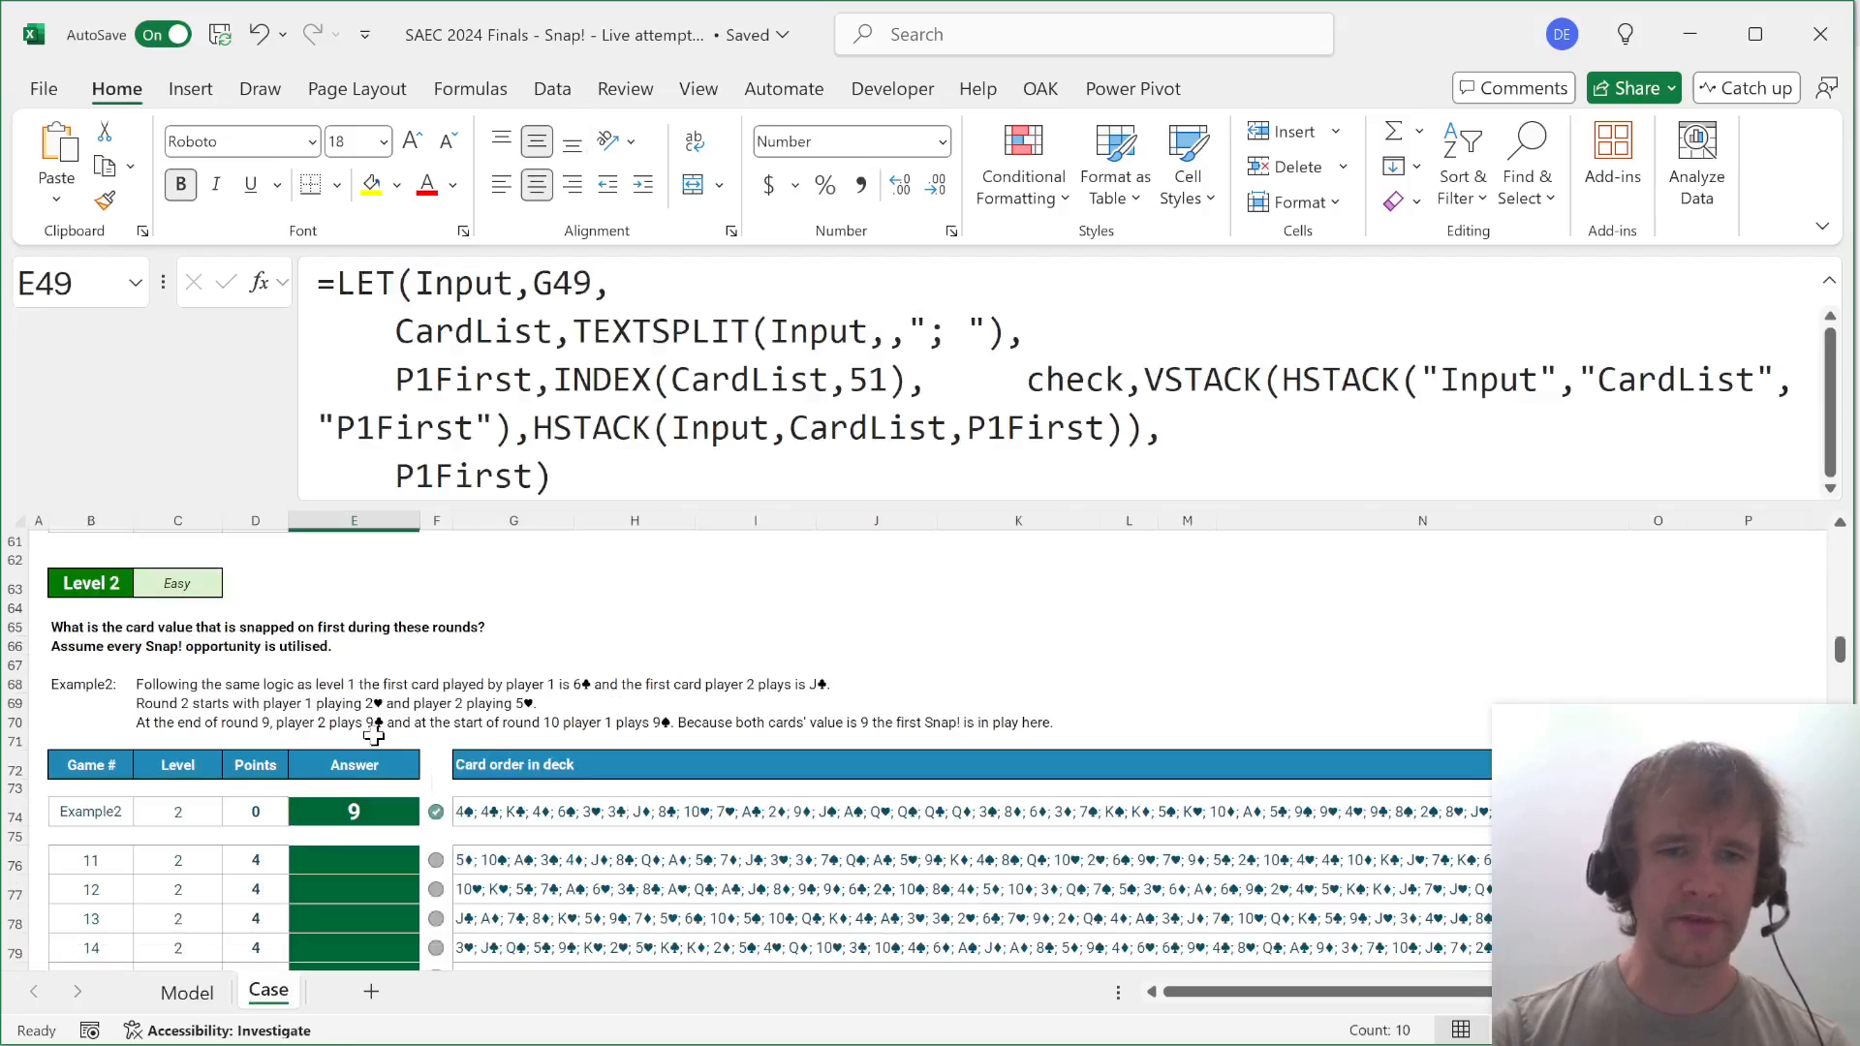
{"action": "scroll", "coordinate": [374, 736], "scroll_direction": "up", "scroll_amount": 8}
{"action": "left_click", "coordinate": [358, 765]}
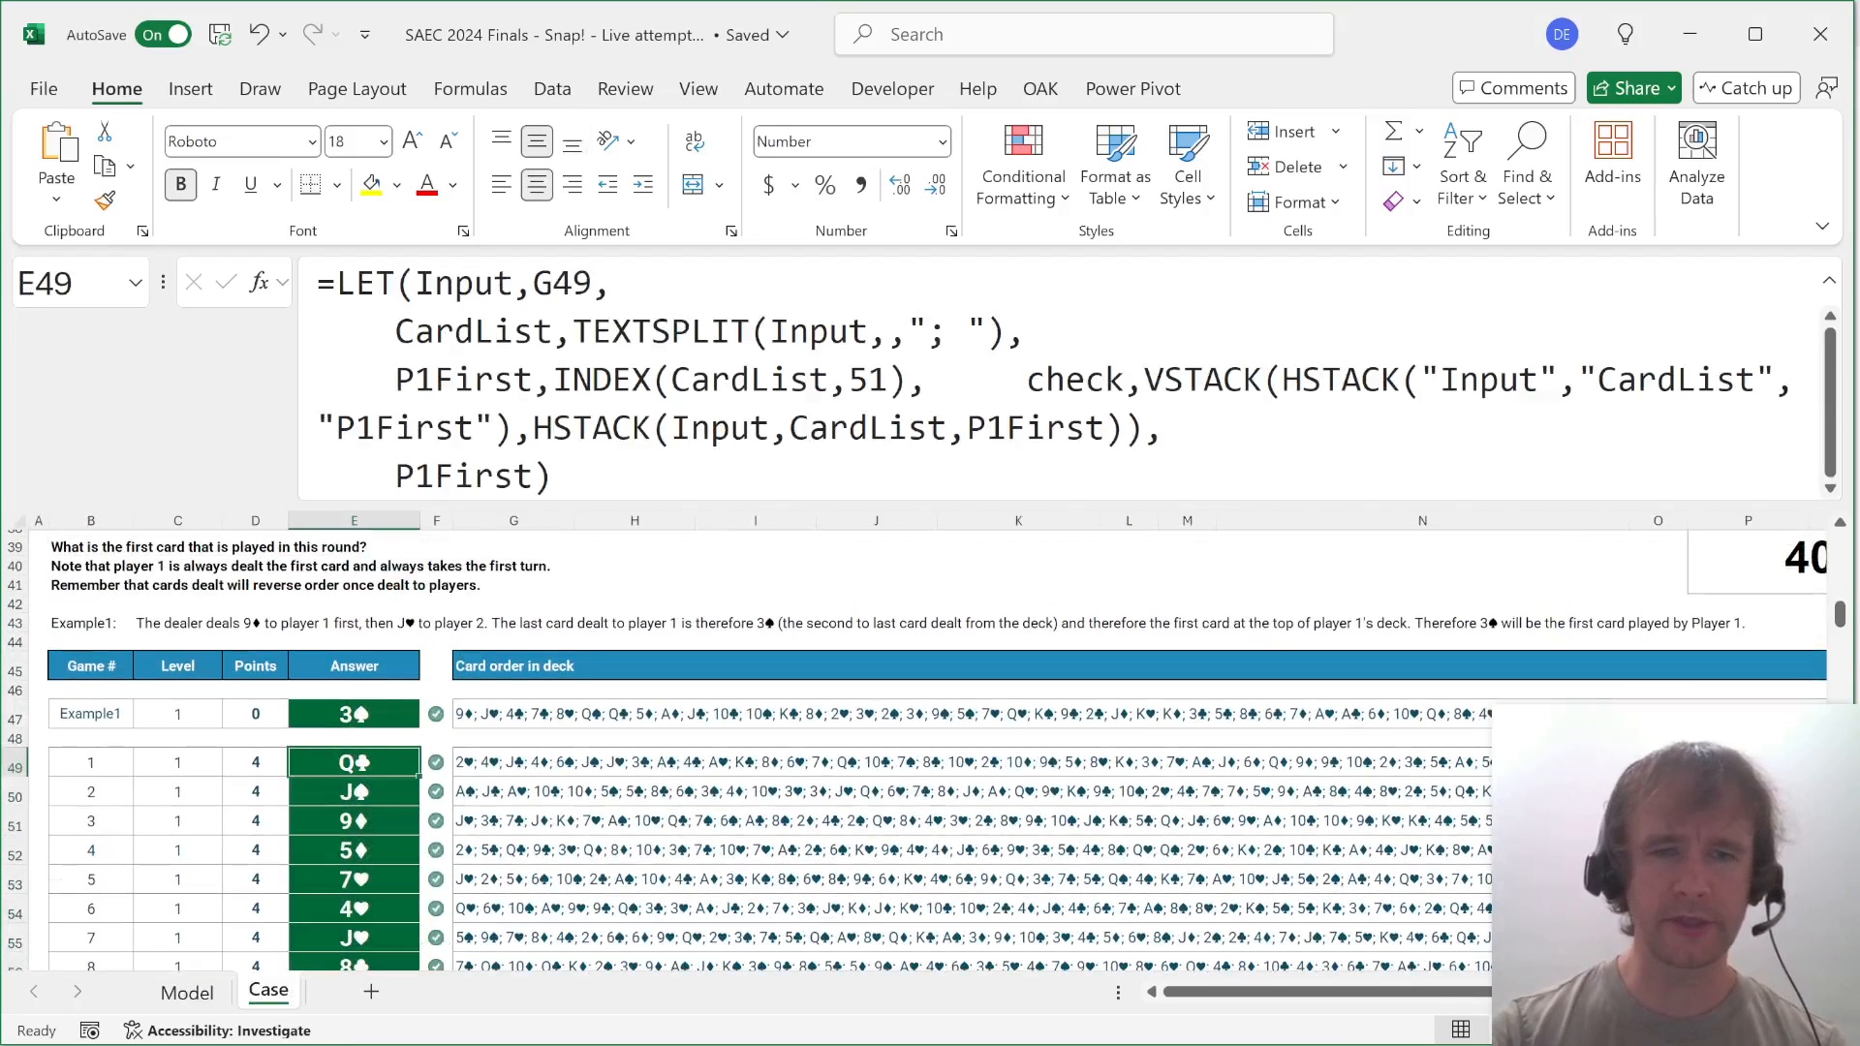
{"action": "key", "text": "ctrl+Page_Up"}
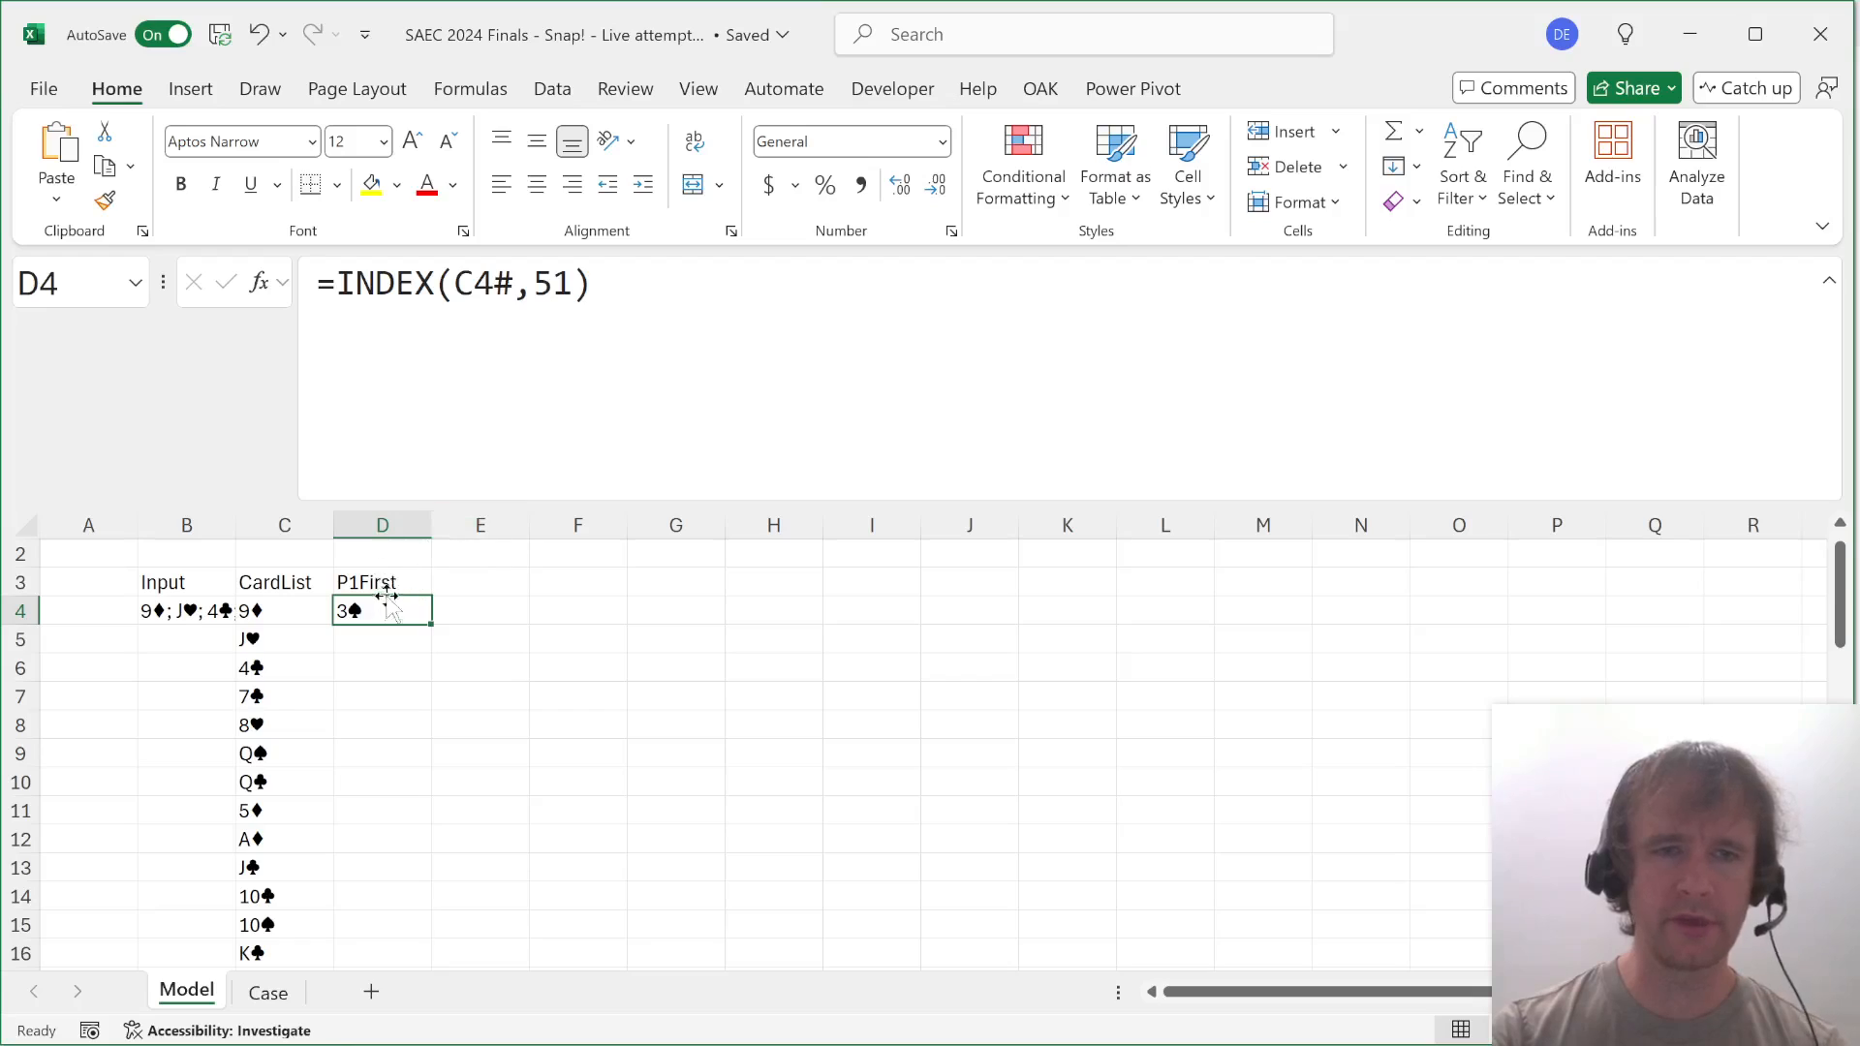
{"action": "key", "text": "ctrl+space"}
{"action": "key", "text": "Delete"}
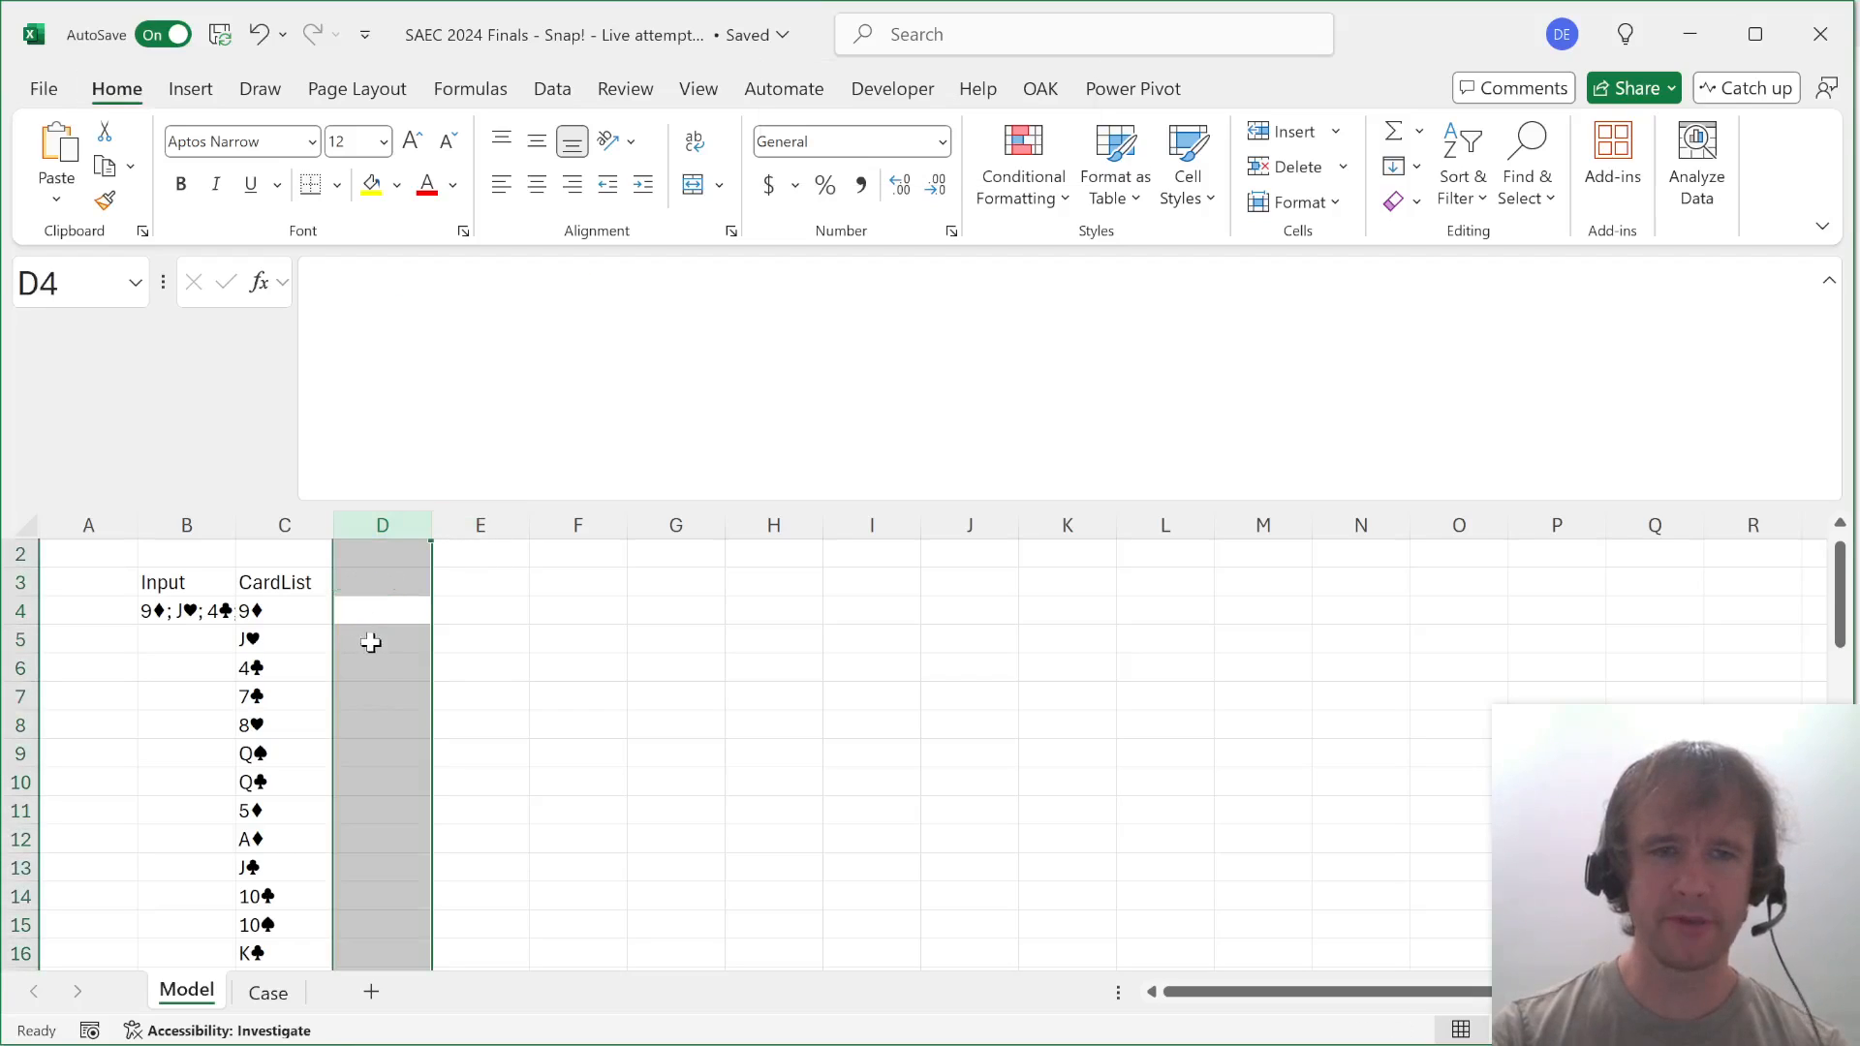
Copy the Example2 card order from G74 on the Case sheet into the Input cell B4 on the Model sheet.
{"action": "left_click", "coordinate": [157, 588]}
{"action": "key", "text": "Down"}
{"action": "key", "text": "Right"}
{"action": "key", "text": "Up"}
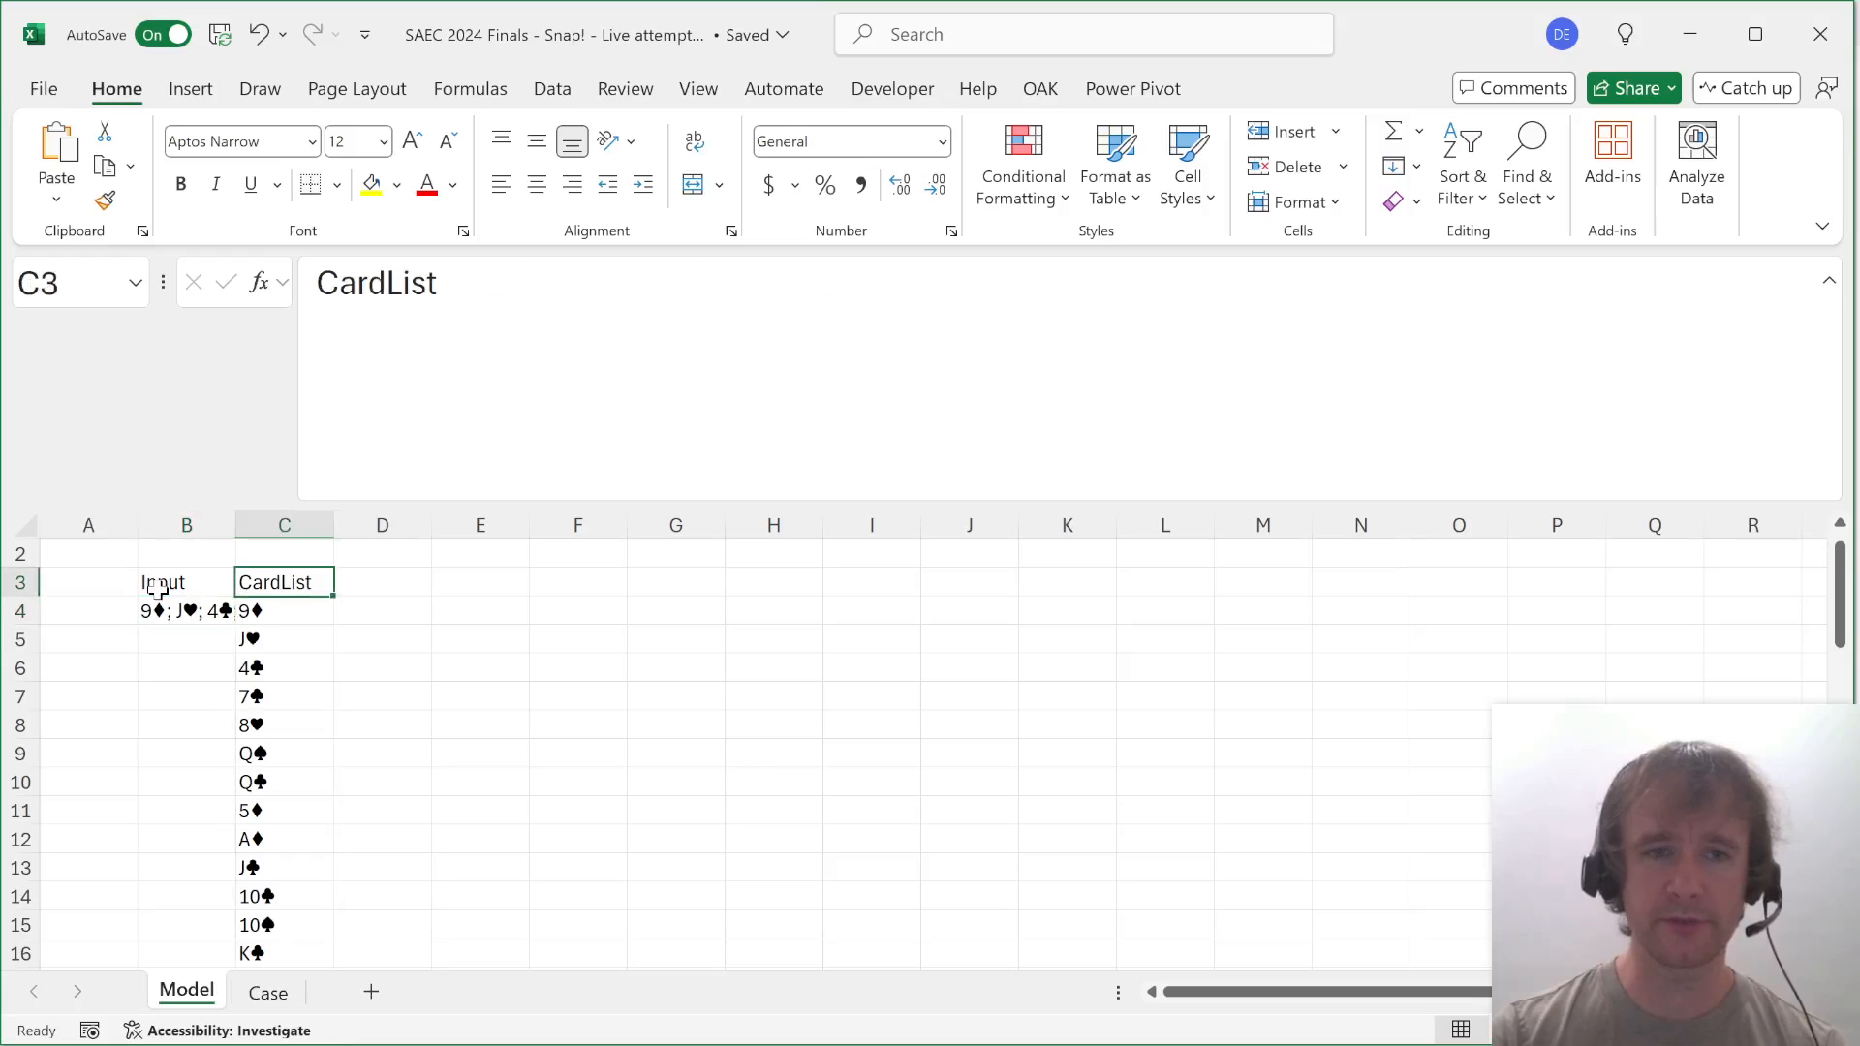
{"action": "key", "text": "Left"}
{"action": "key", "text": "Down"}
{"action": "key", "text": "ctrl+Page_Down"}
{"action": "key", "text": "Up"}
{"action": "key", "text": "Up"}
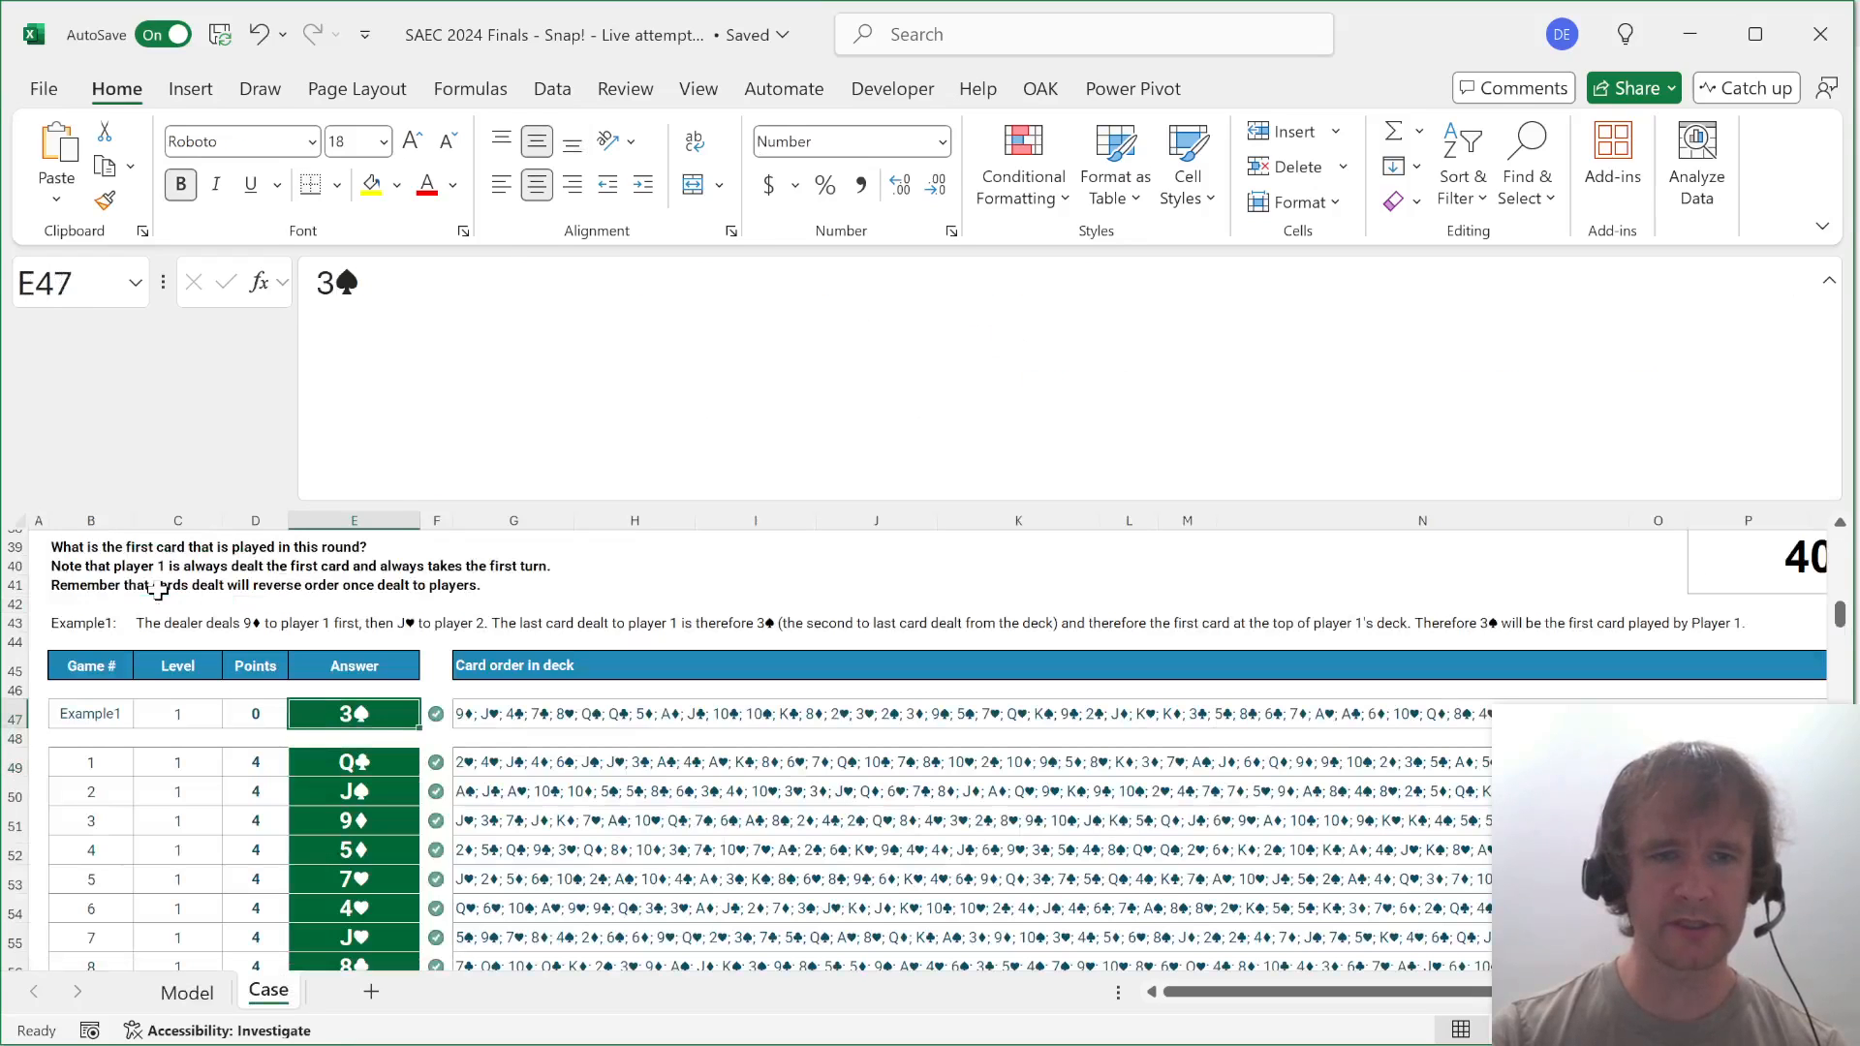
{"action": "key", "text": "Right"}
{"action": "key", "text": "Right"}
{"action": "key", "text": "Down"}
{"action": "key", "text": "Down"}
{"action": "key", "text": "Down"}
{"action": "key", "text": "Down"}
{"action": "key", "text": "Down"}
{"action": "key", "text": "Down"}
{"action": "key", "text": "Down"}
{"action": "key", "text": "Down"}
{"action": "key", "text": "Down"}
{"action": "key", "text": "Down"}
{"action": "key", "text": "Down"}
{"action": "key", "text": "Down"}
{"action": "key", "text": "Down"}
{"action": "key", "text": "Down"}
{"action": "key", "text": "Down"}
{"action": "key", "text": "Down"}
{"action": "key", "text": "Down"}
{"action": "key", "text": "Down"}
{"action": "key", "text": "Down"}
{"action": "key", "text": "Down"}
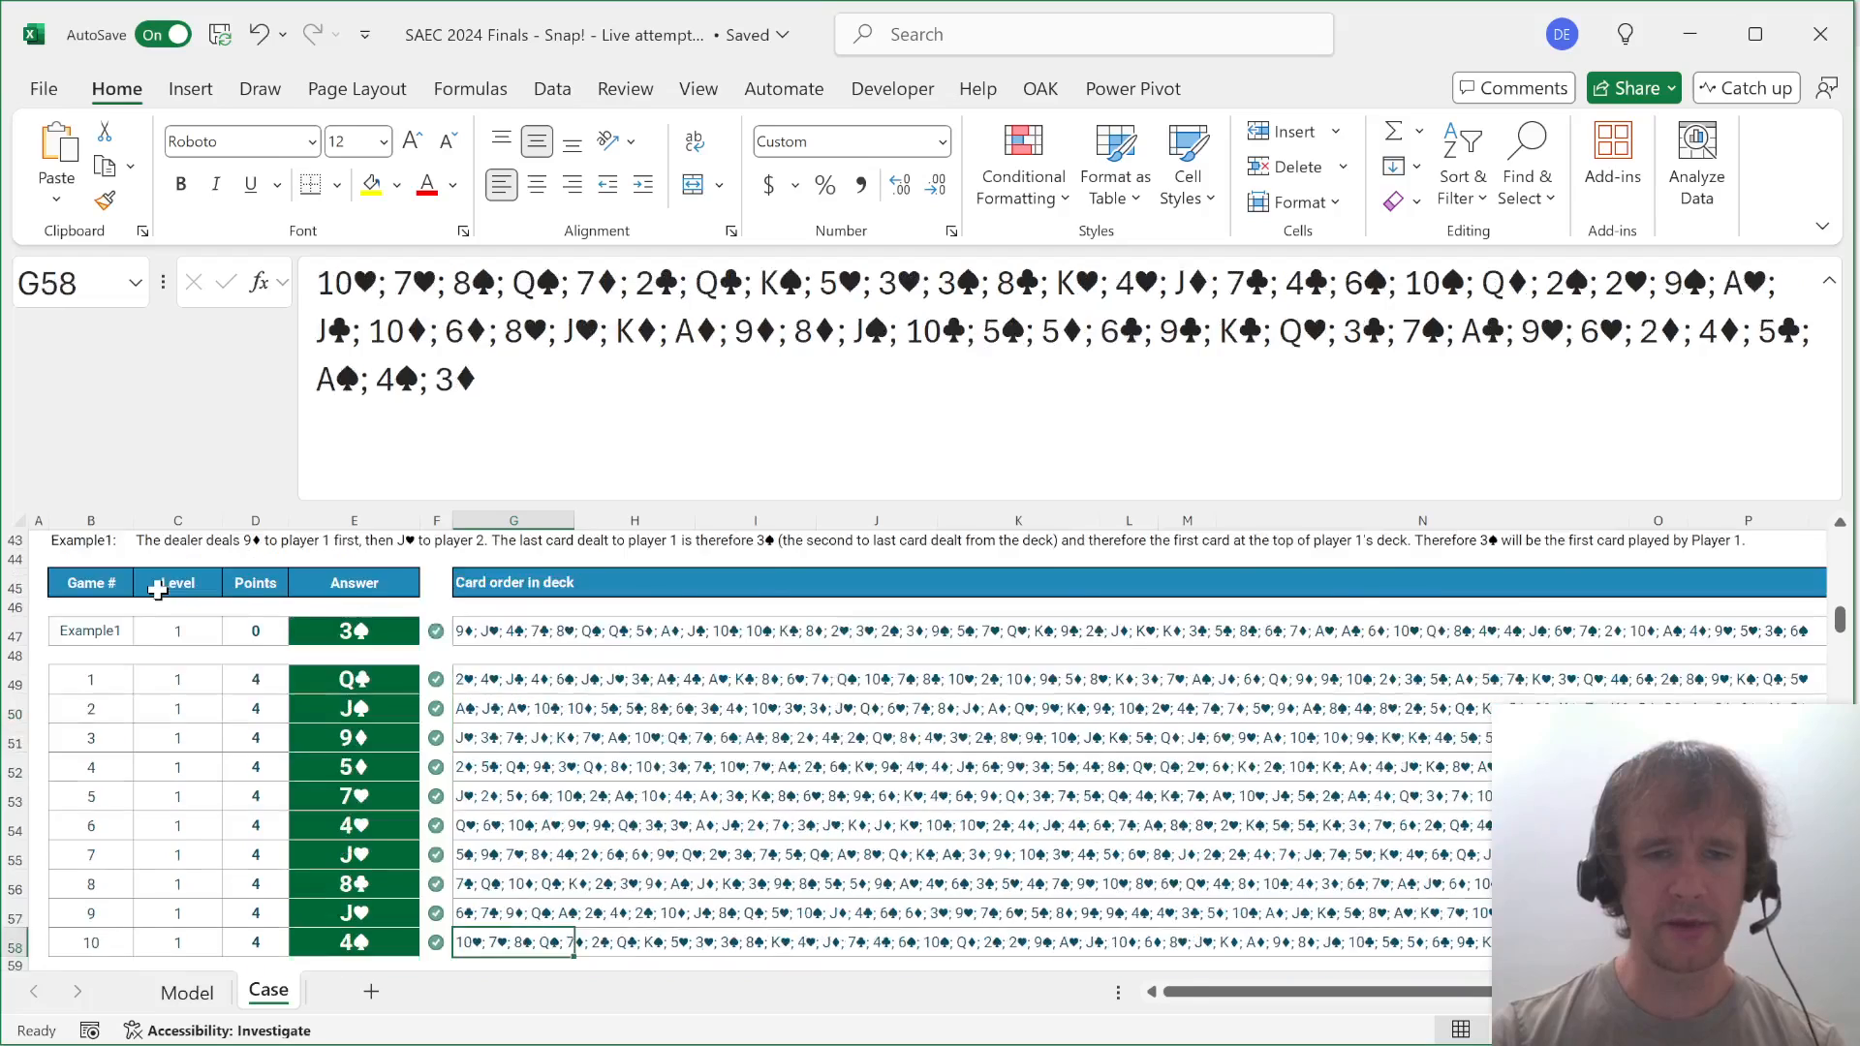
{"action": "key", "text": "ctrl+c"}
{"action": "key", "text": "ctrl+Page_Up"}
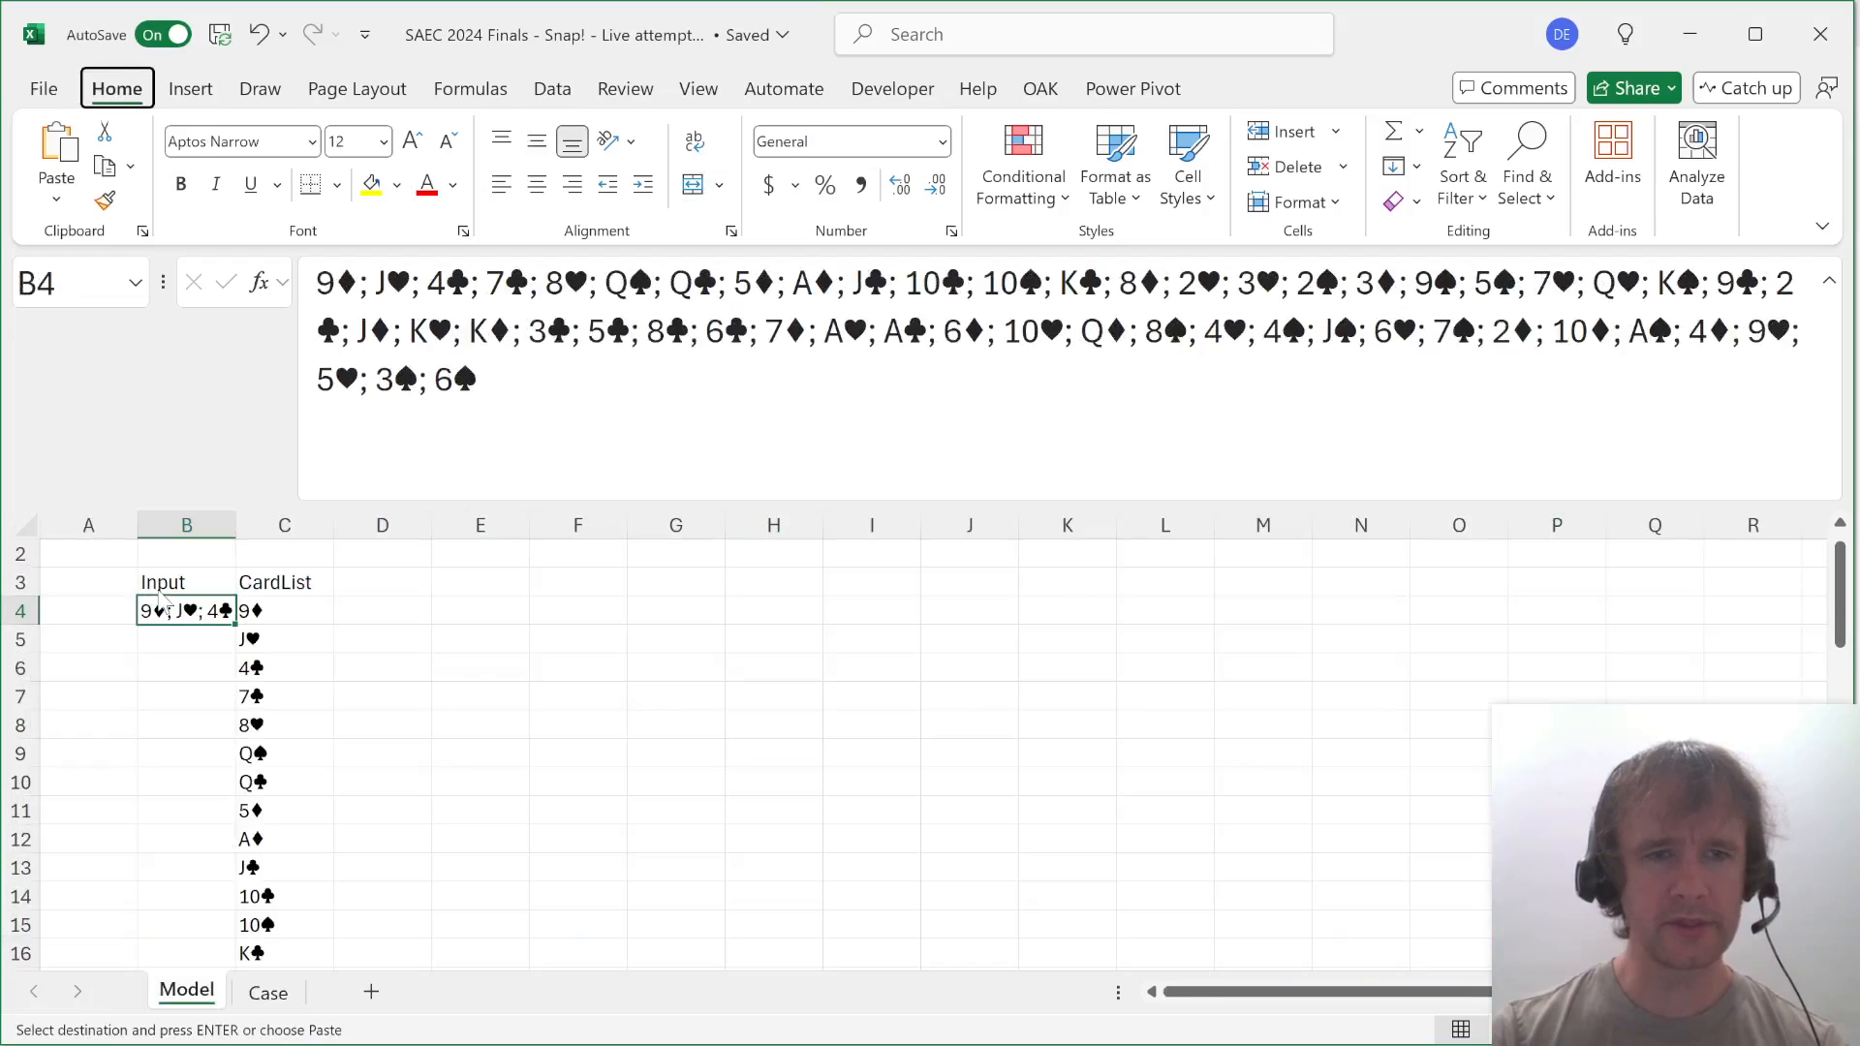
{"action": "key", "text": "ctrl+v"}
{"action": "key", "text": "Right"}
{"action": "key", "text": "Right"}
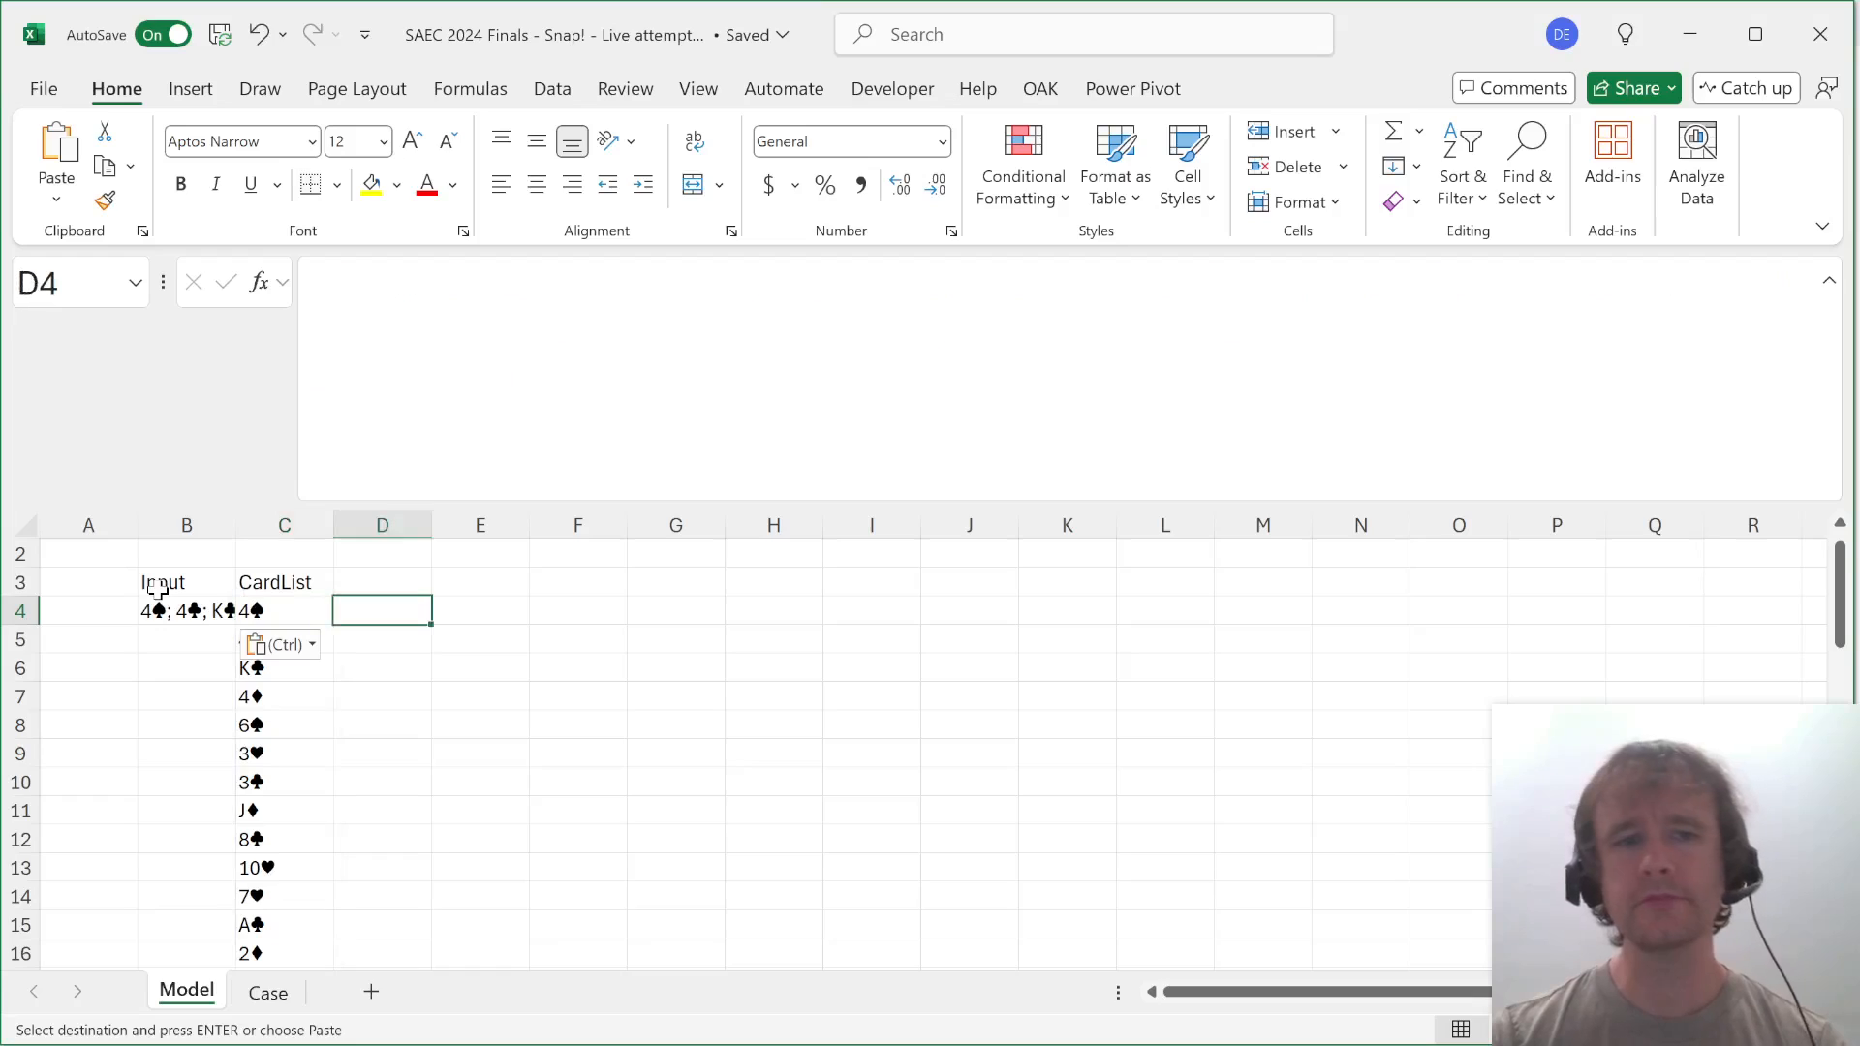
Compare the Level 2 example on the Case sheet with the first few cards of the split CardList in column C.
{"action": "key", "text": "Up"}
{"action": "key", "text": "Right"}
{"action": "key", "text": "Left"}
{"action": "key", "text": "ctrl+Page_Down"}
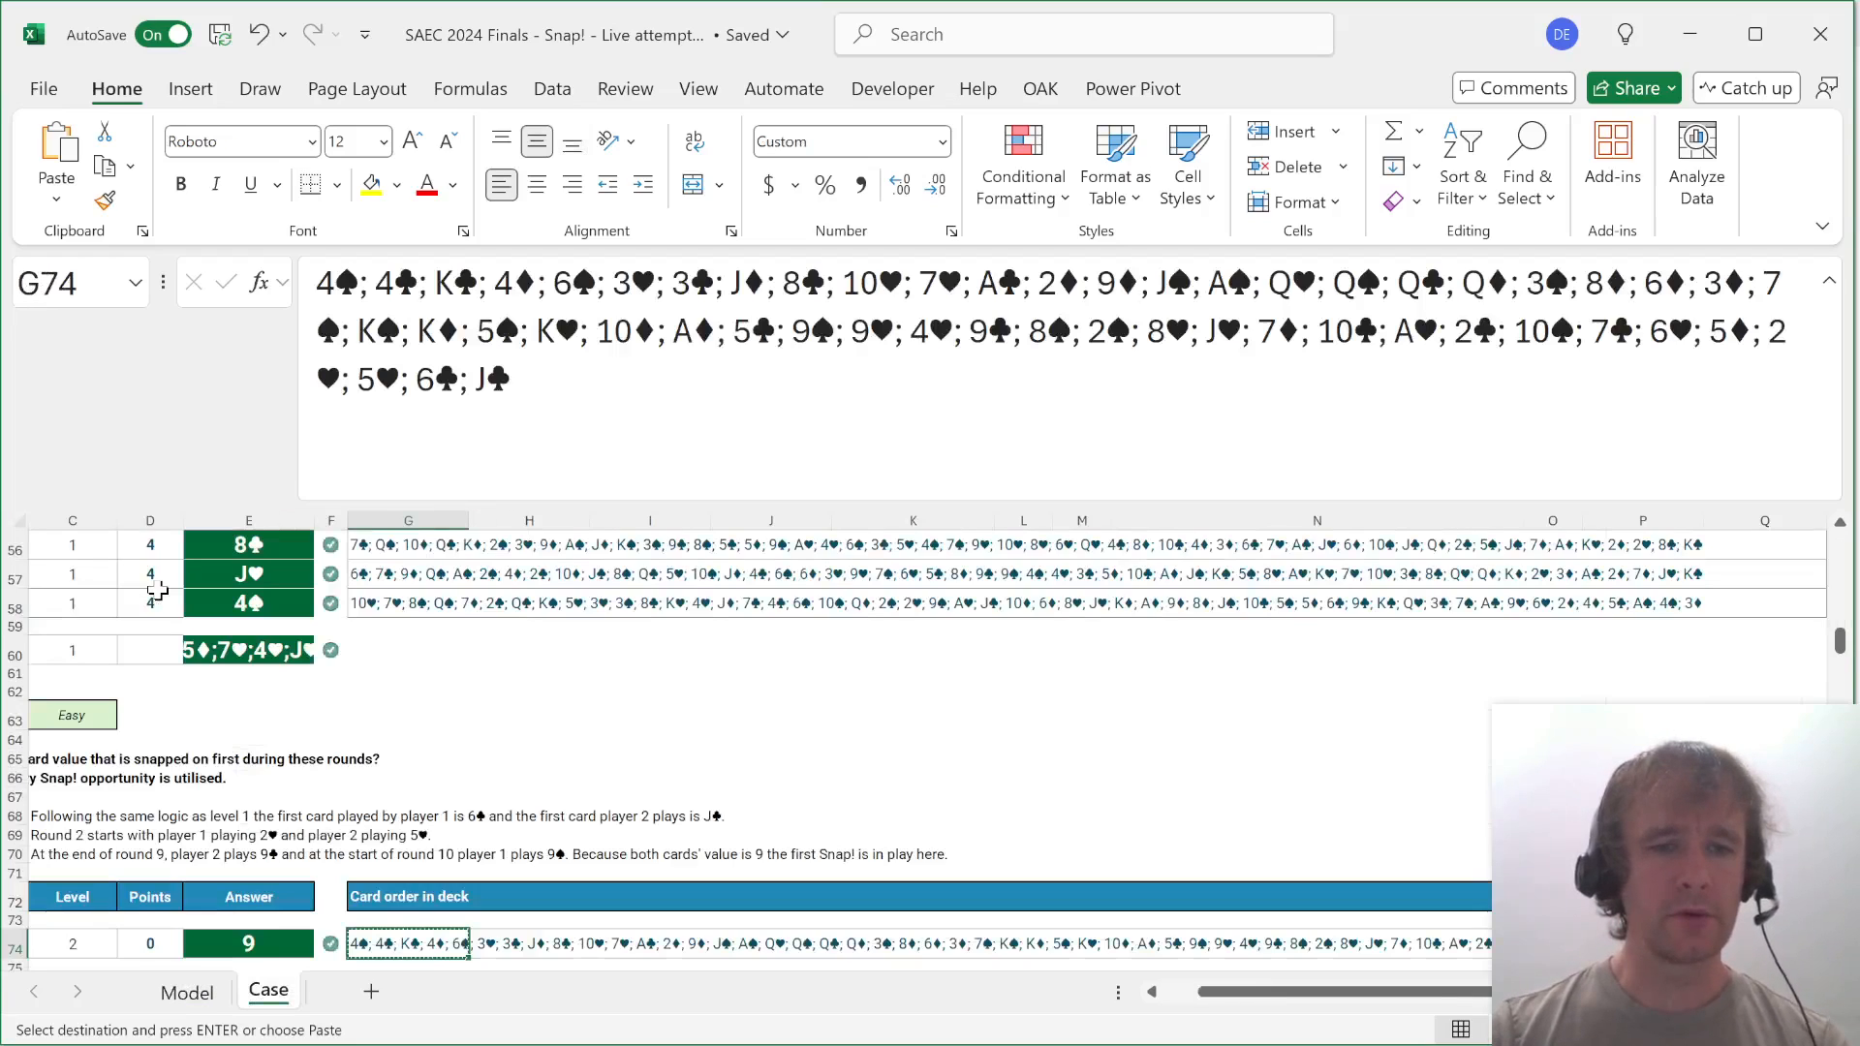
{"action": "key", "text": "ctrl+Page_Up"}
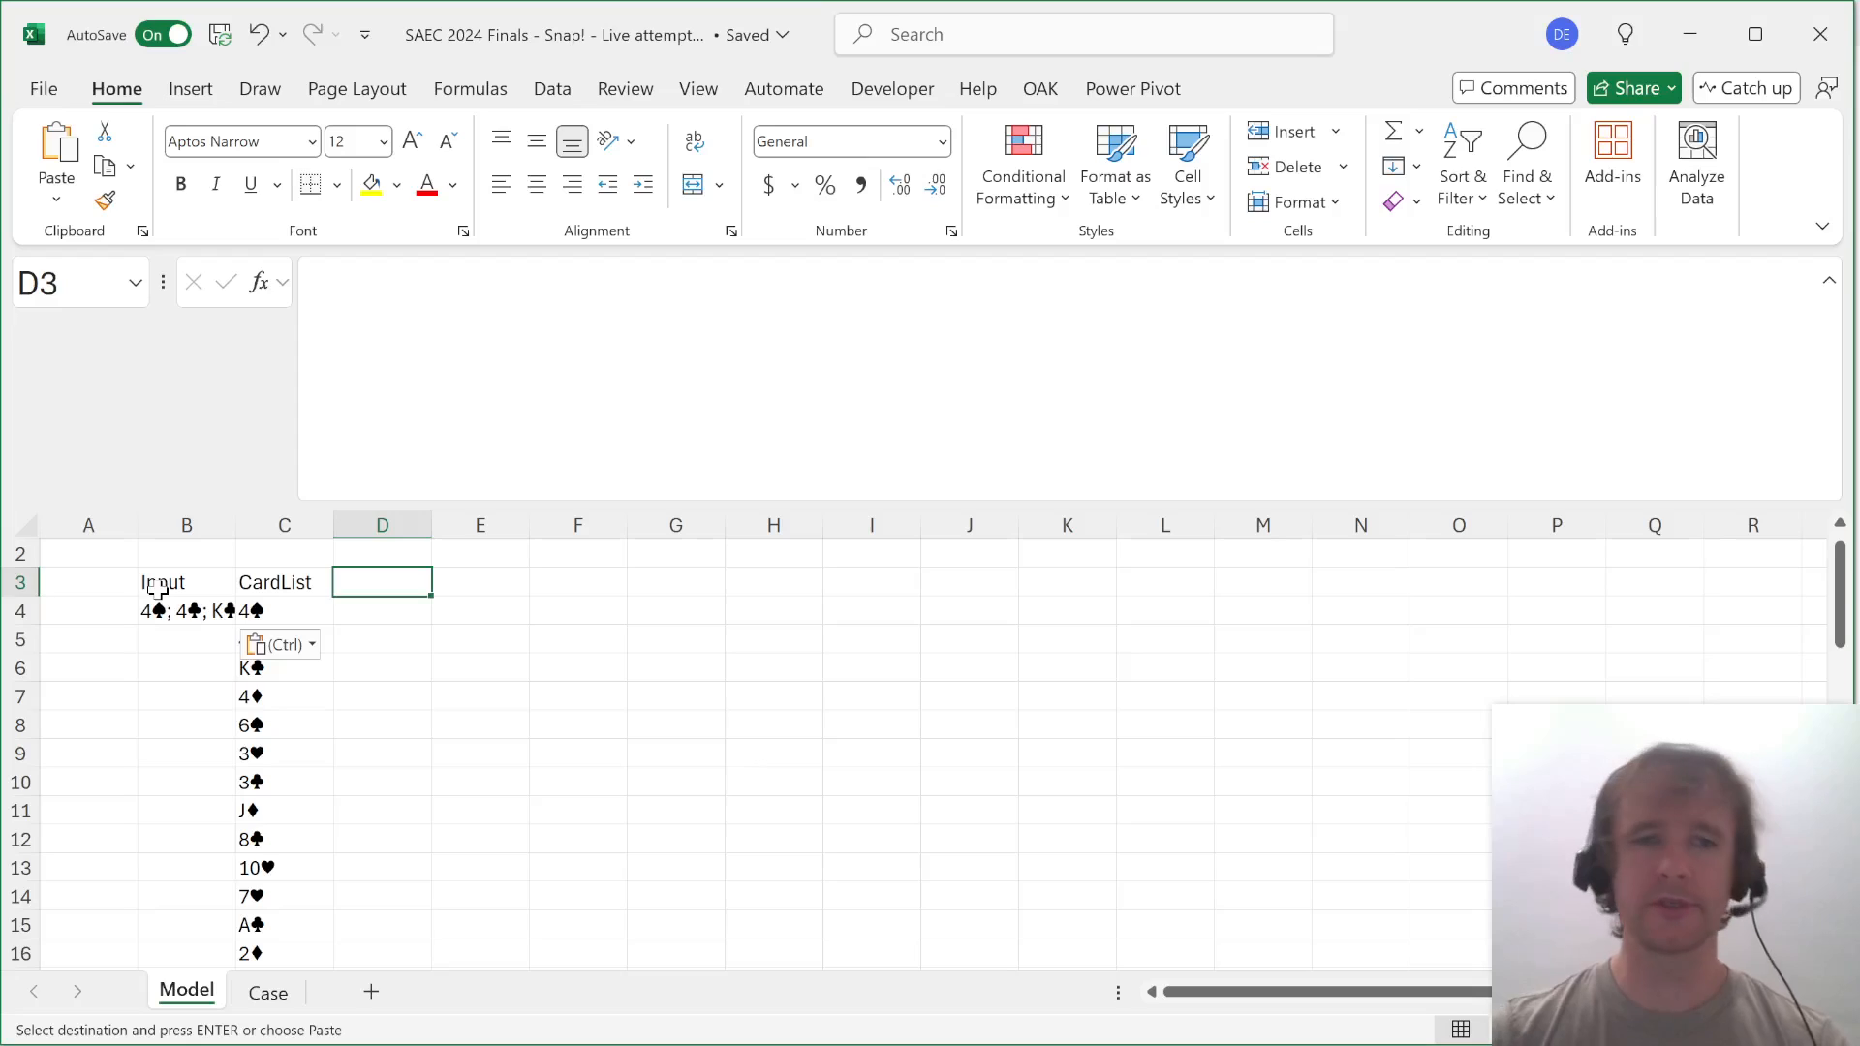
{"action": "left_click", "coordinate": [279, 620]}
{"action": "left_click_drag", "start_coordinate": [279, 625], "coordinate": [281, 726]}
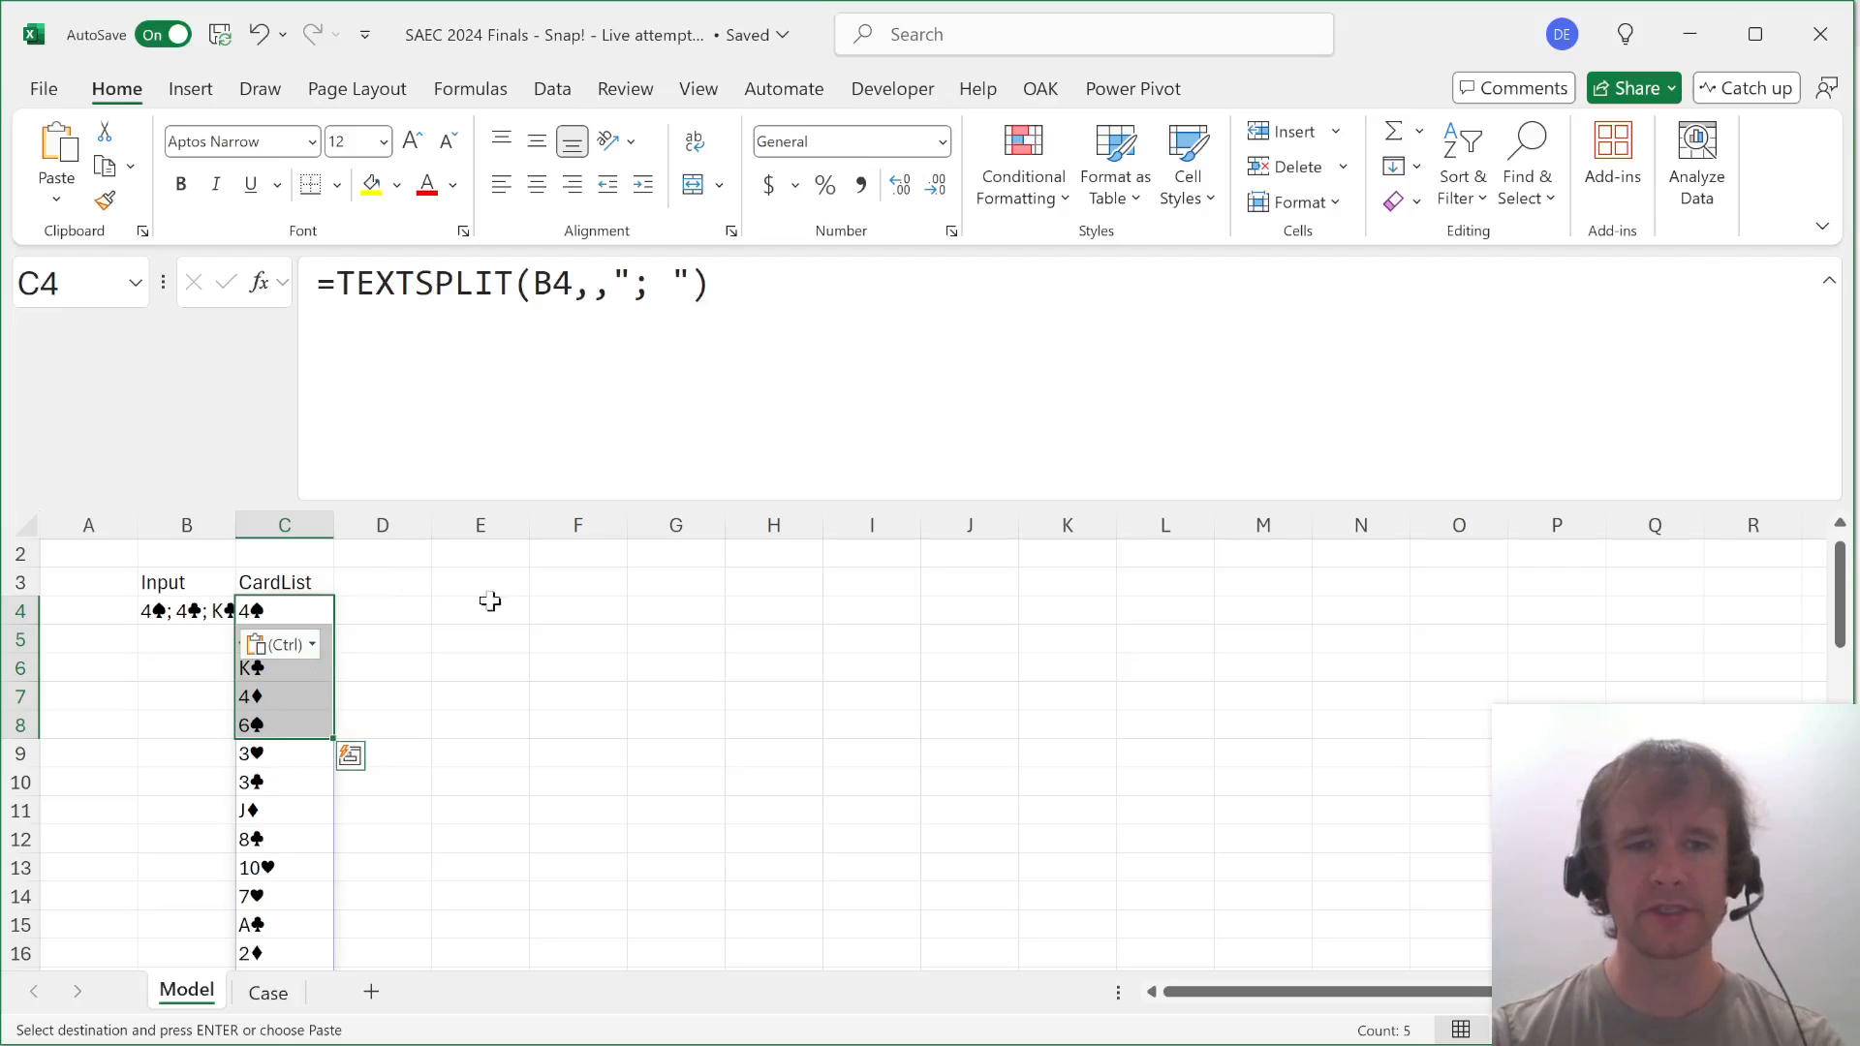
Spill the named array =_suits in F3 of the Model sheet to view its symbols, and clear it again.
{"action": "left_click", "coordinate": [386, 584]}
{"action": "key", "text": "Right"}
{"action": "key", "text": "Right"}
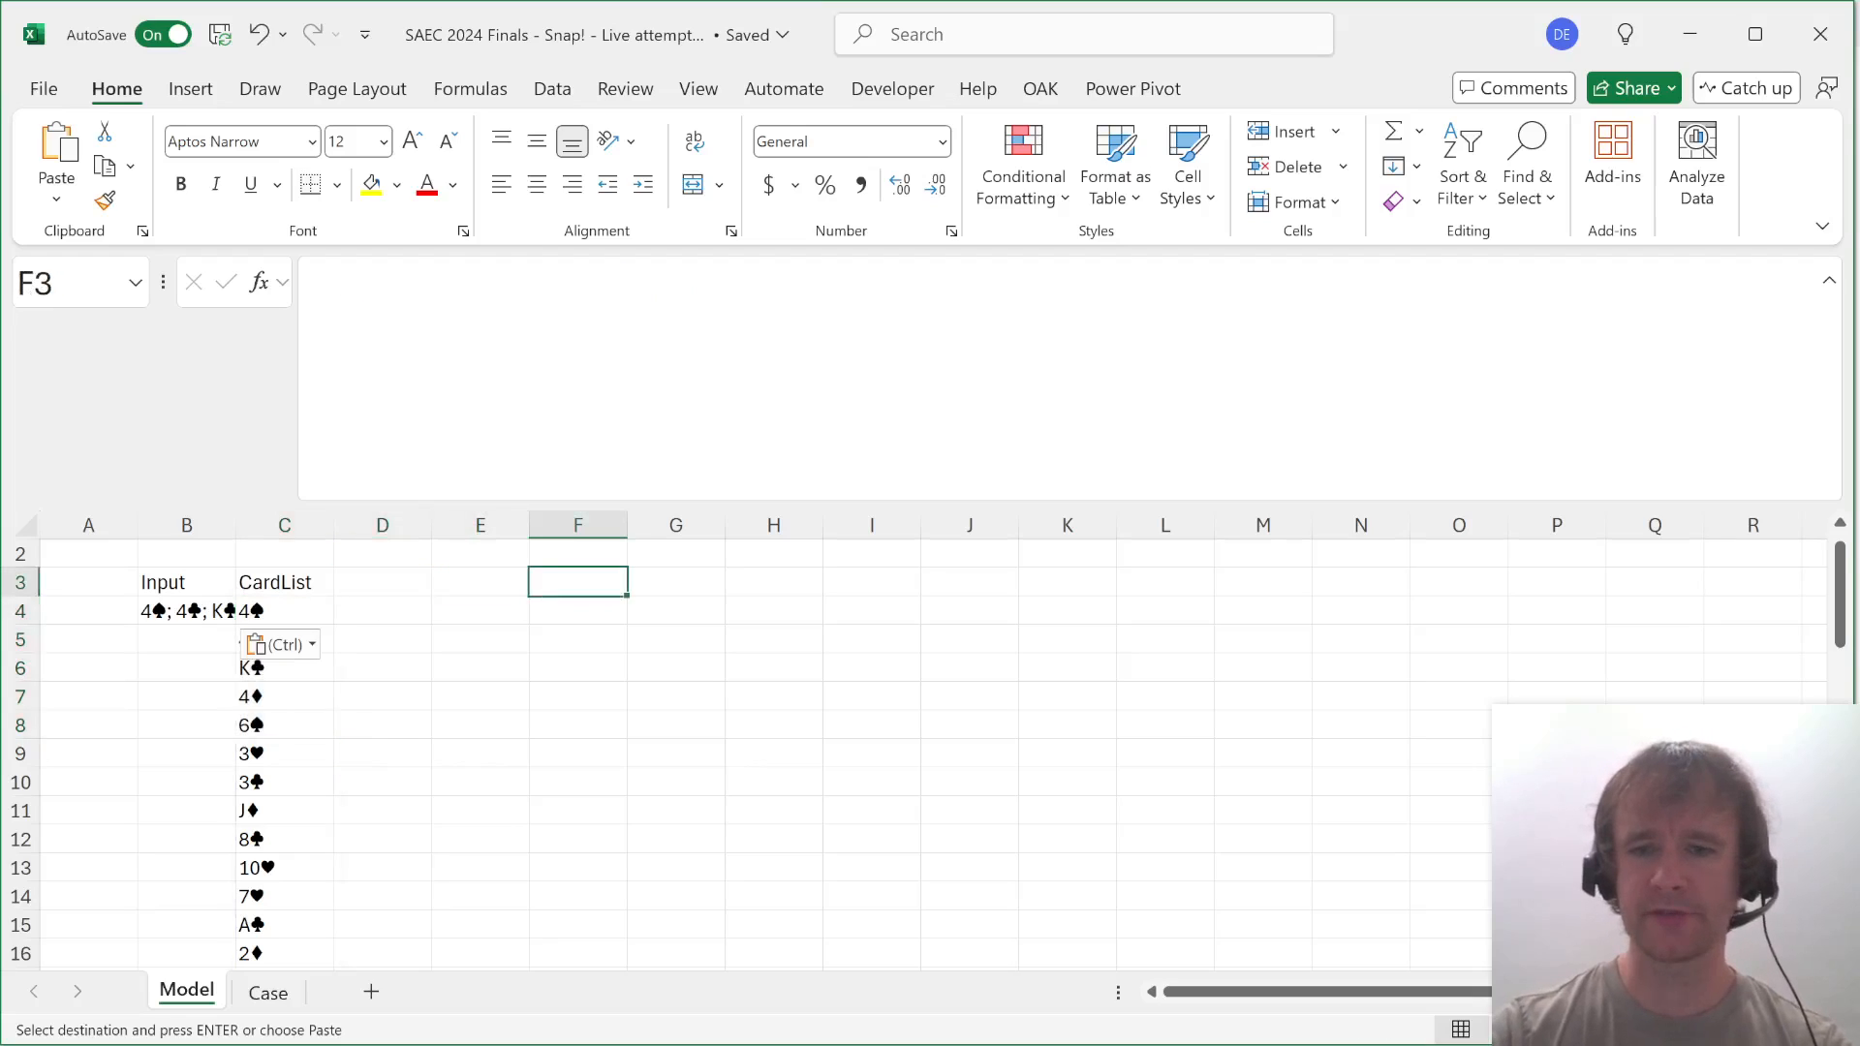
{"action": "type", "text": "=_sui"}
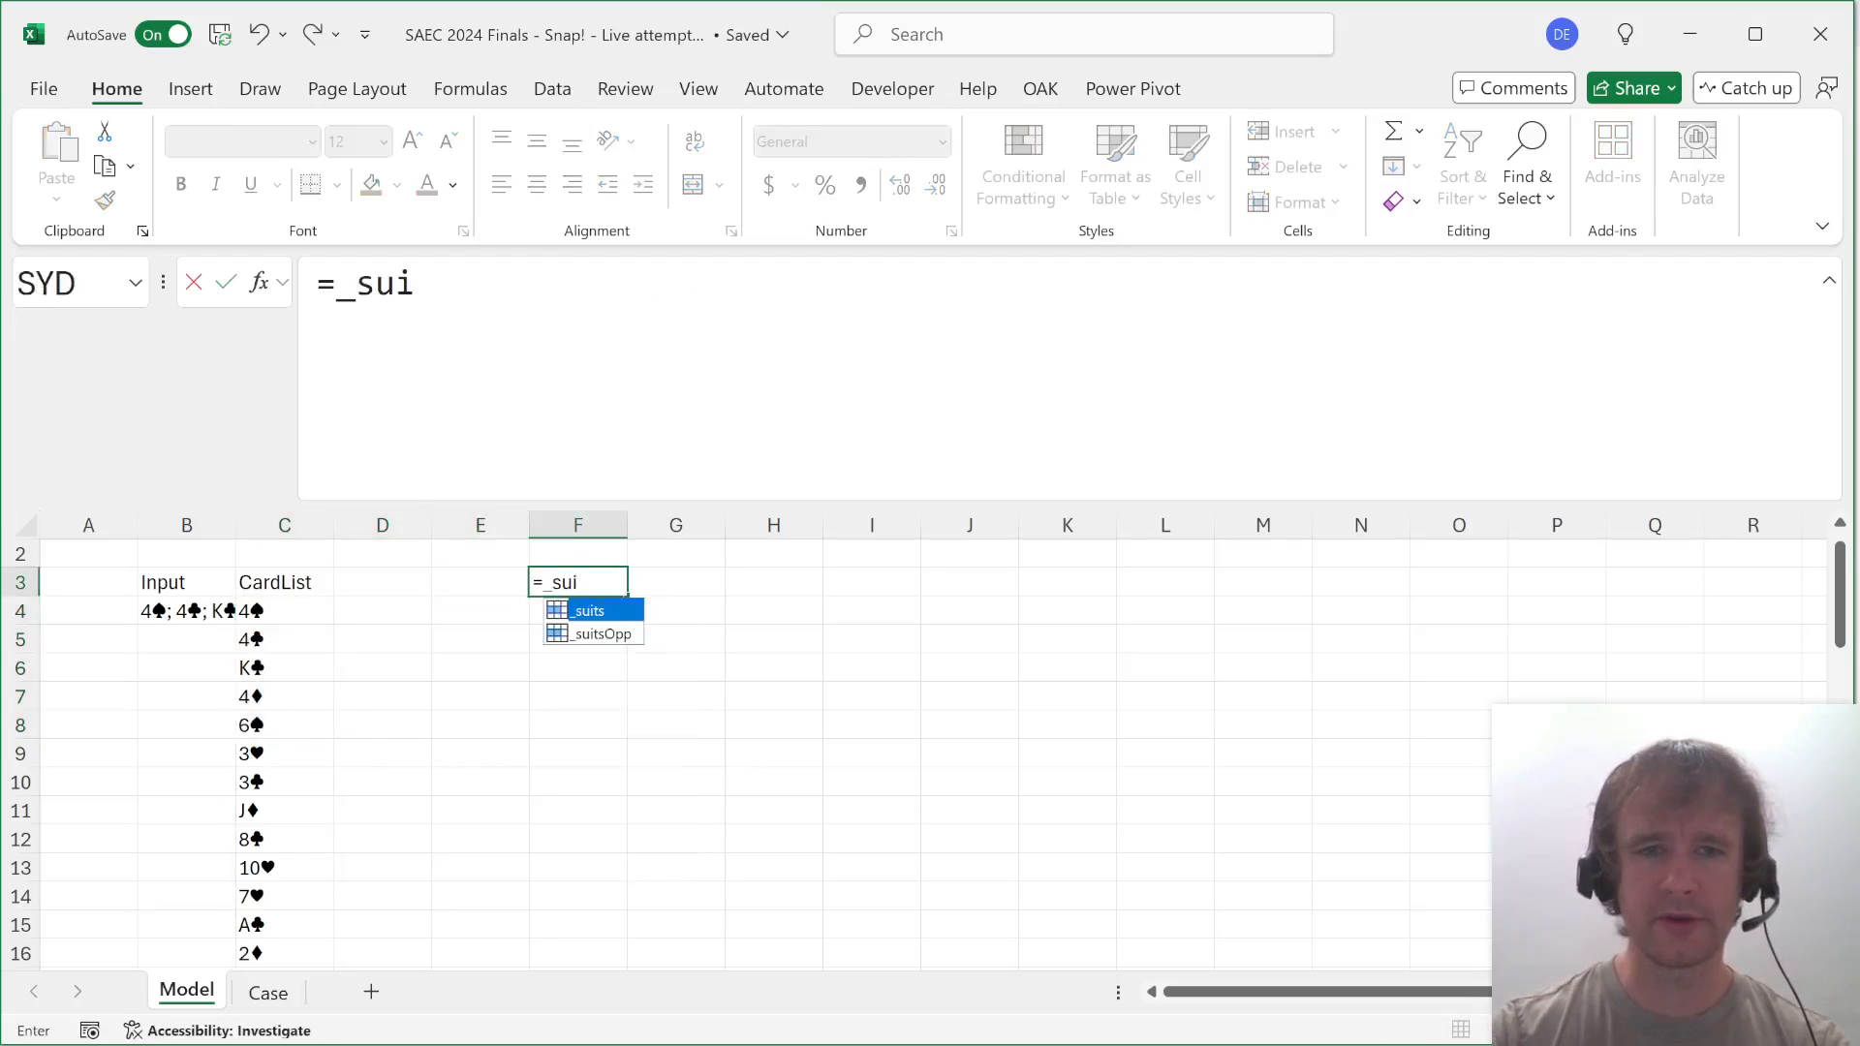
{"action": "key", "text": "Tab"}
{"action": "key", "text": "Return"}
{"action": "key", "text": "Up"}
{"action": "key", "text": "ctrl+shift+Down"}
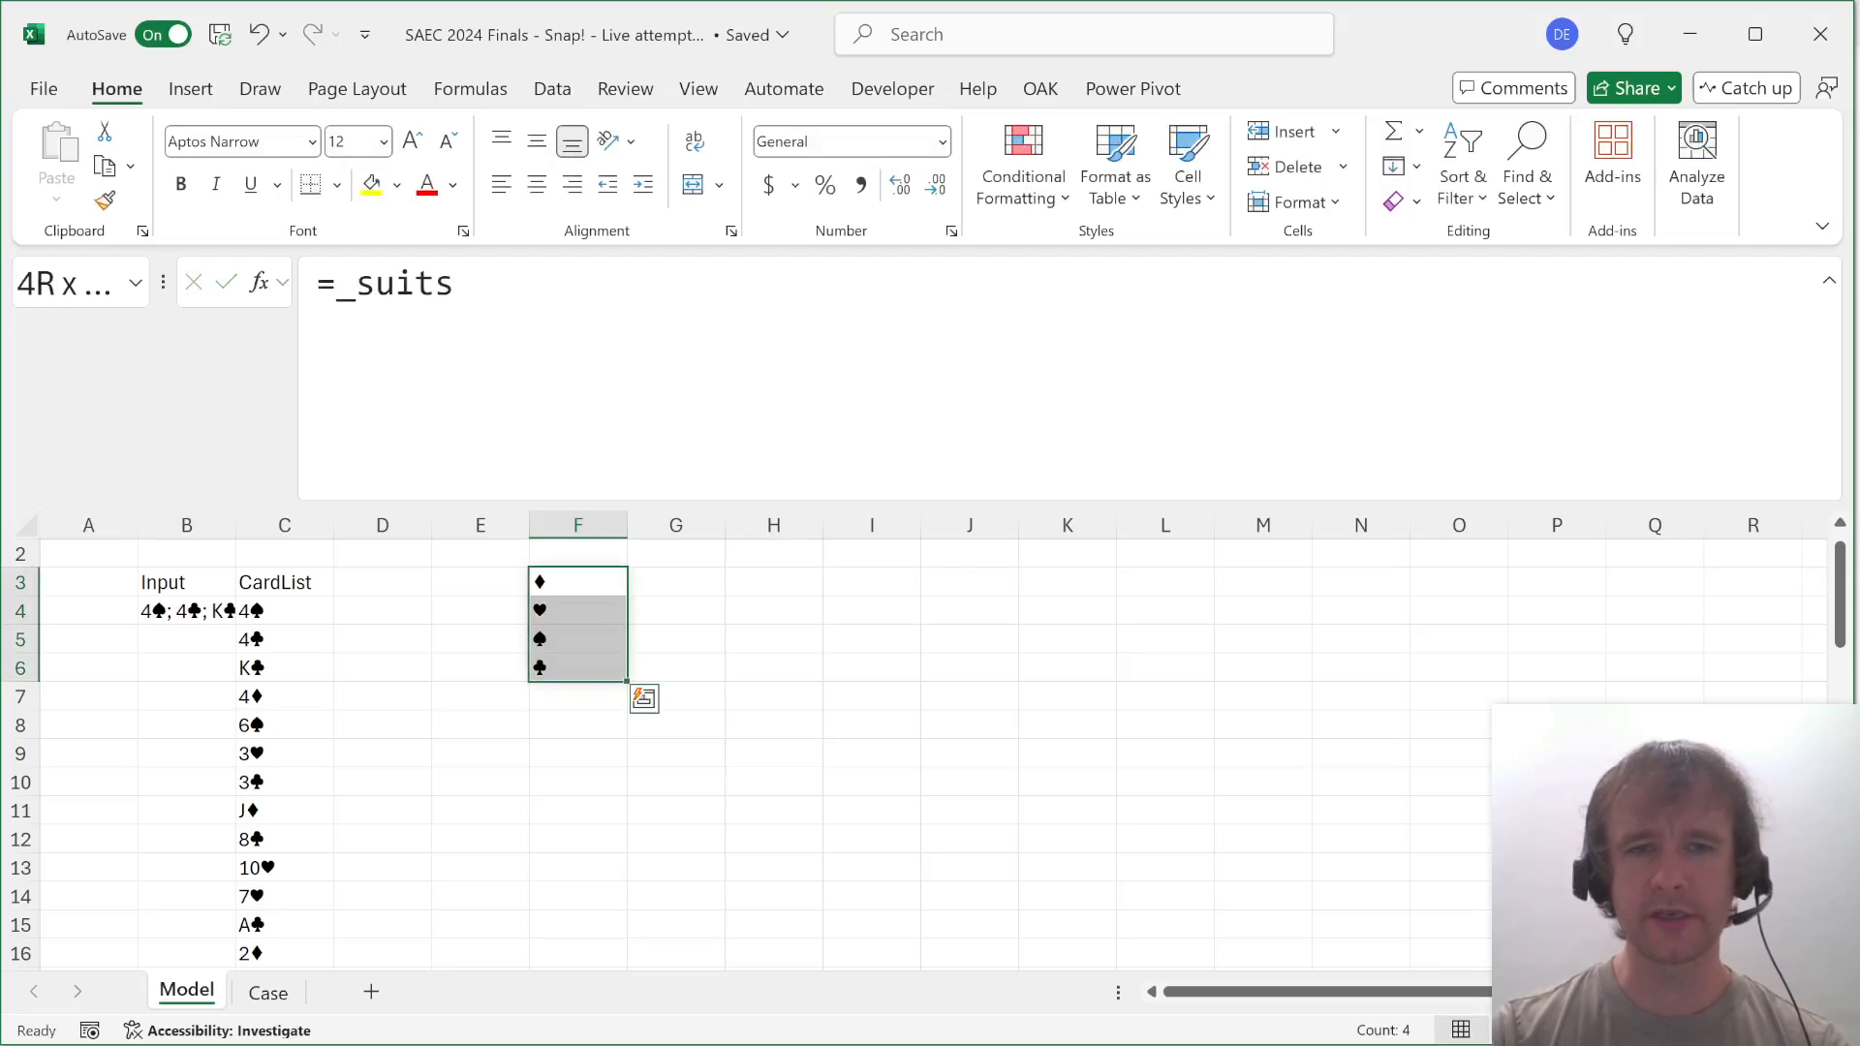
{"action": "key", "text": "Delete"}
Enter the column header FaceVal in D3, beside CardList.
{"action": "key", "text": "Left"}
{"action": "key", "text": "Left"}
{"action": "type", "text": "Fa"}
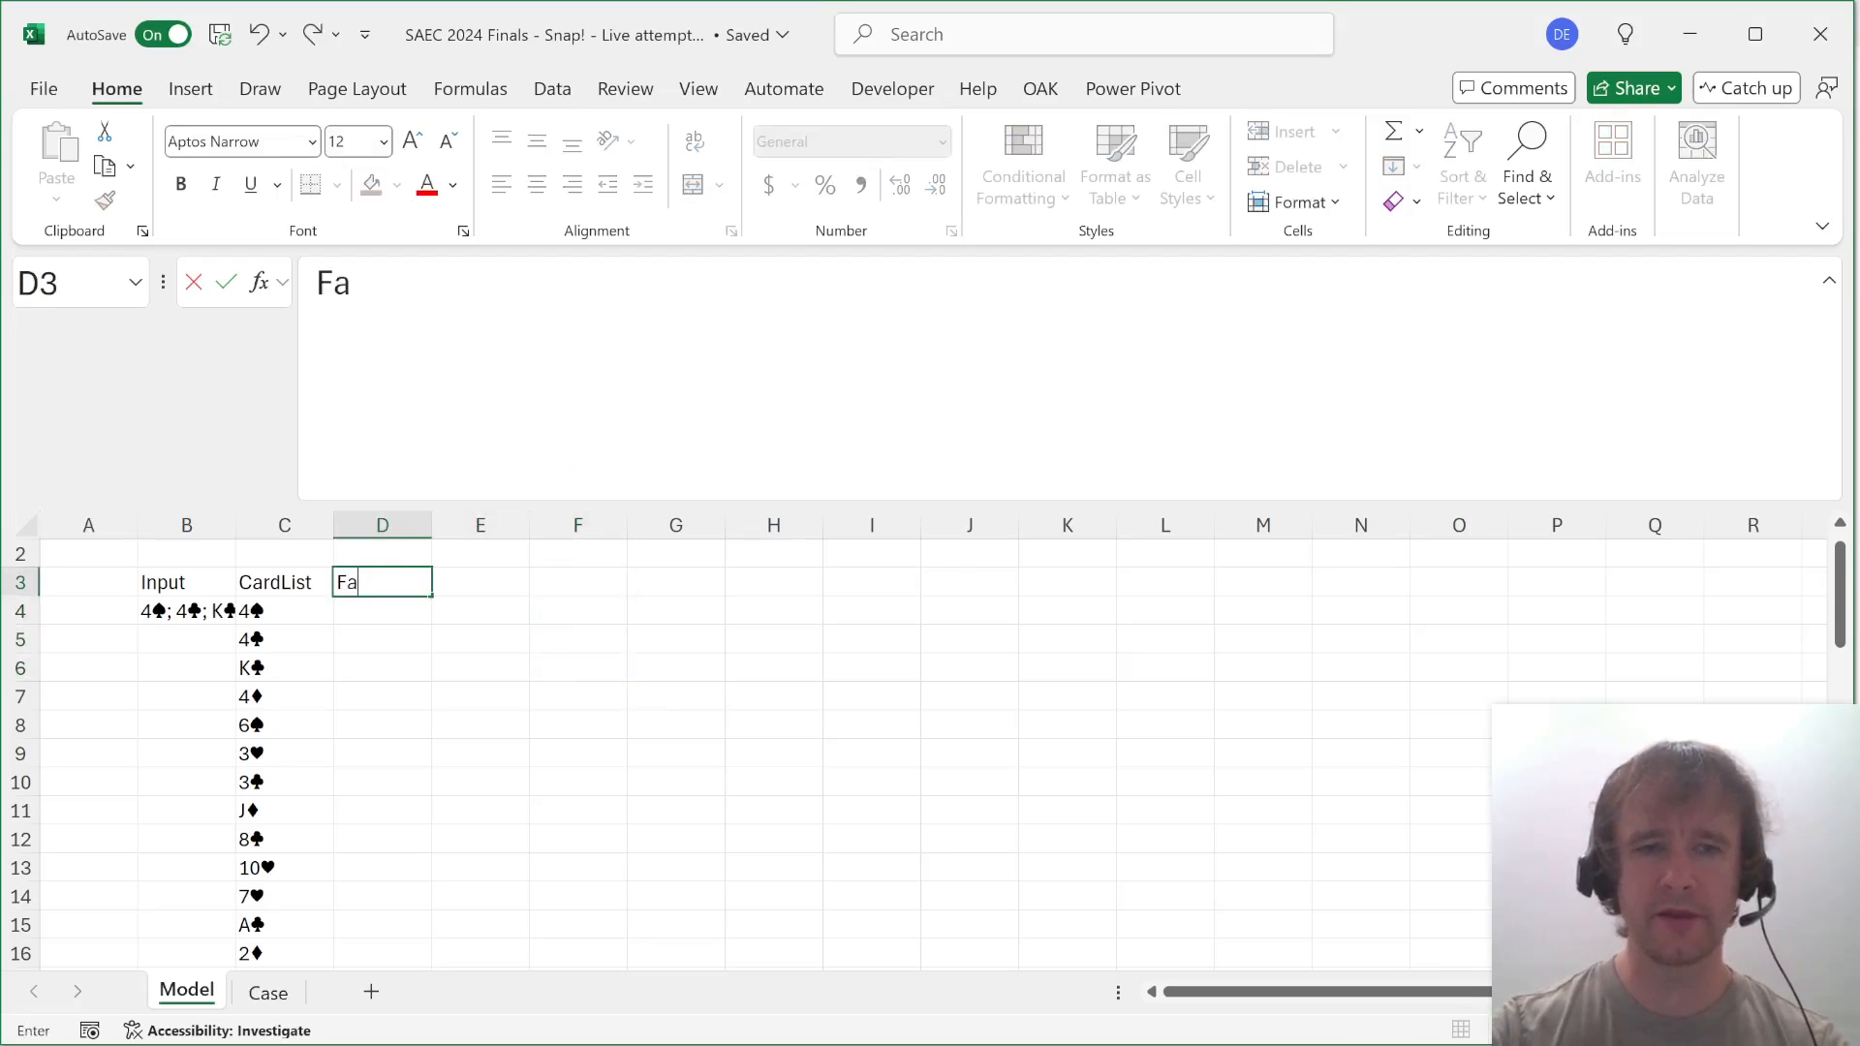
{"action": "type", "text": "ceVal"}
{"action": "key", "text": "Return"}
Extract each card's face value in D4 with =TEXTBEFORE(C4#,_suits).
{"action": "type", "text": "="}
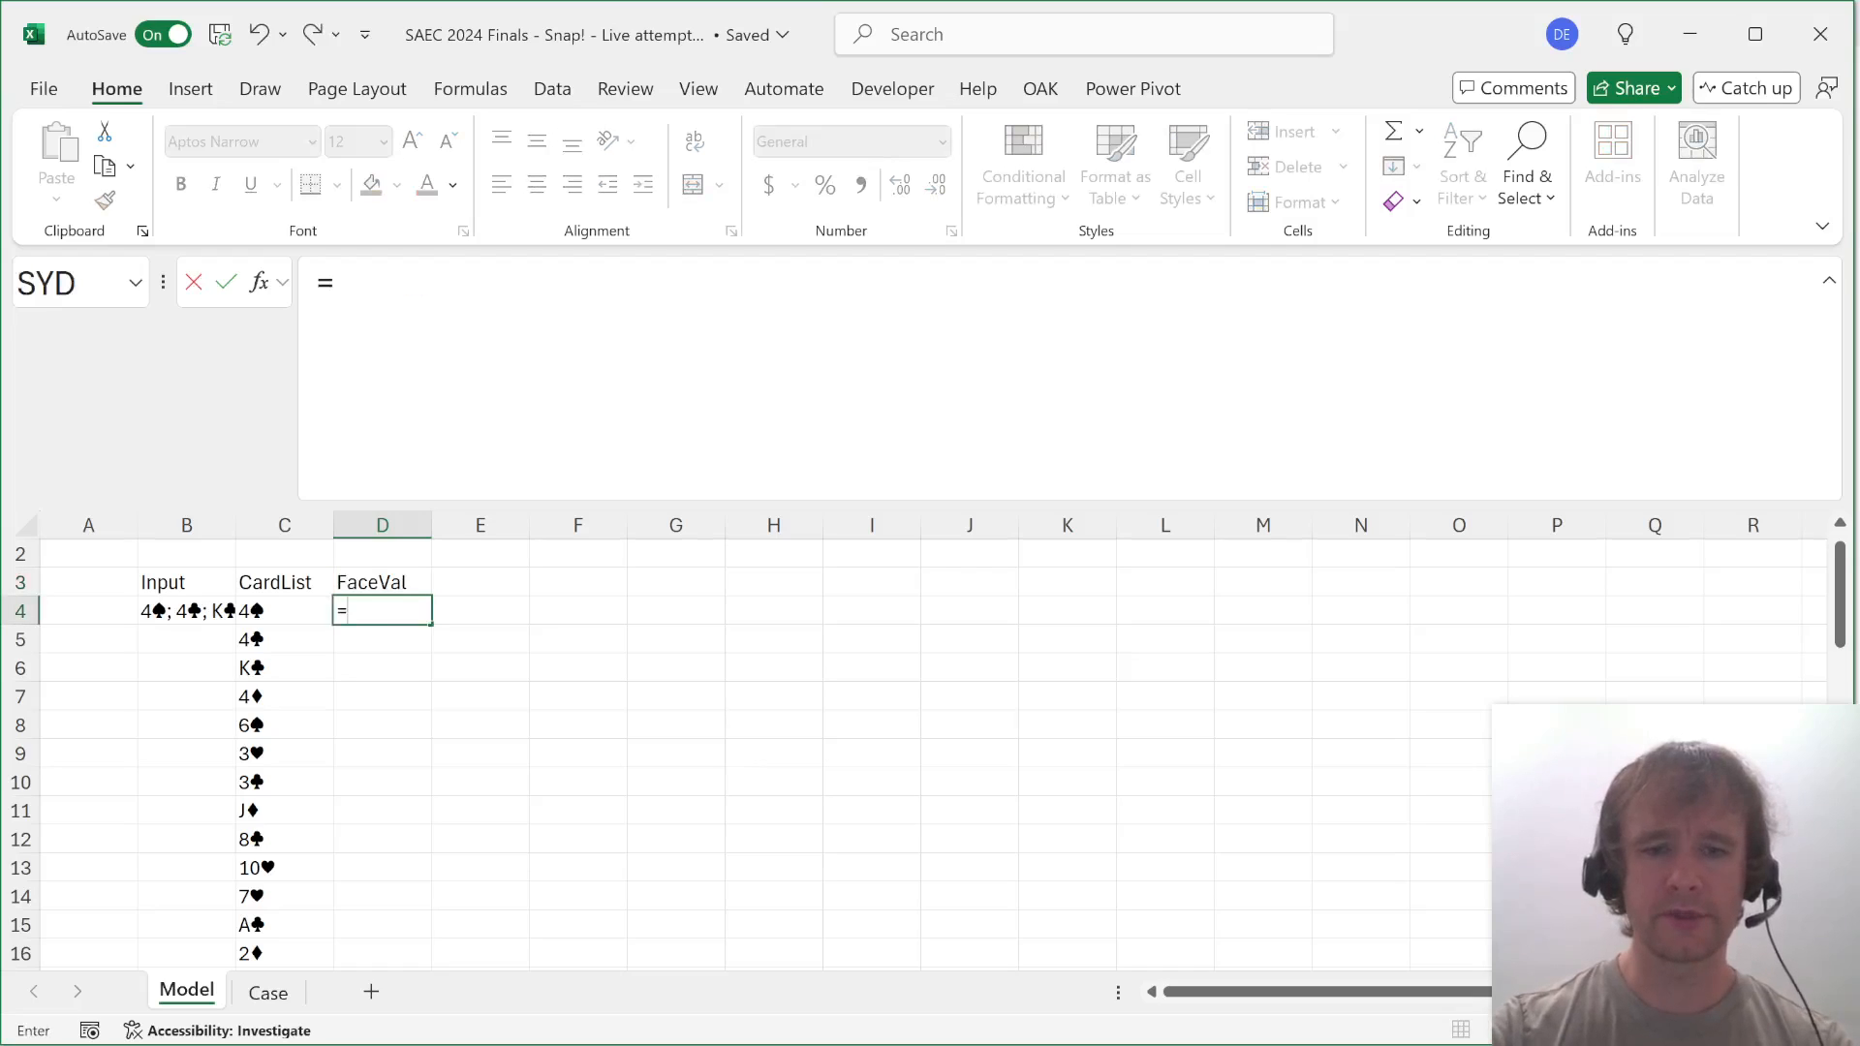
{"action": "type", "text": "text"}
{"action": "key", "text": "Down"}
{"action": "key", "text": "Down"}
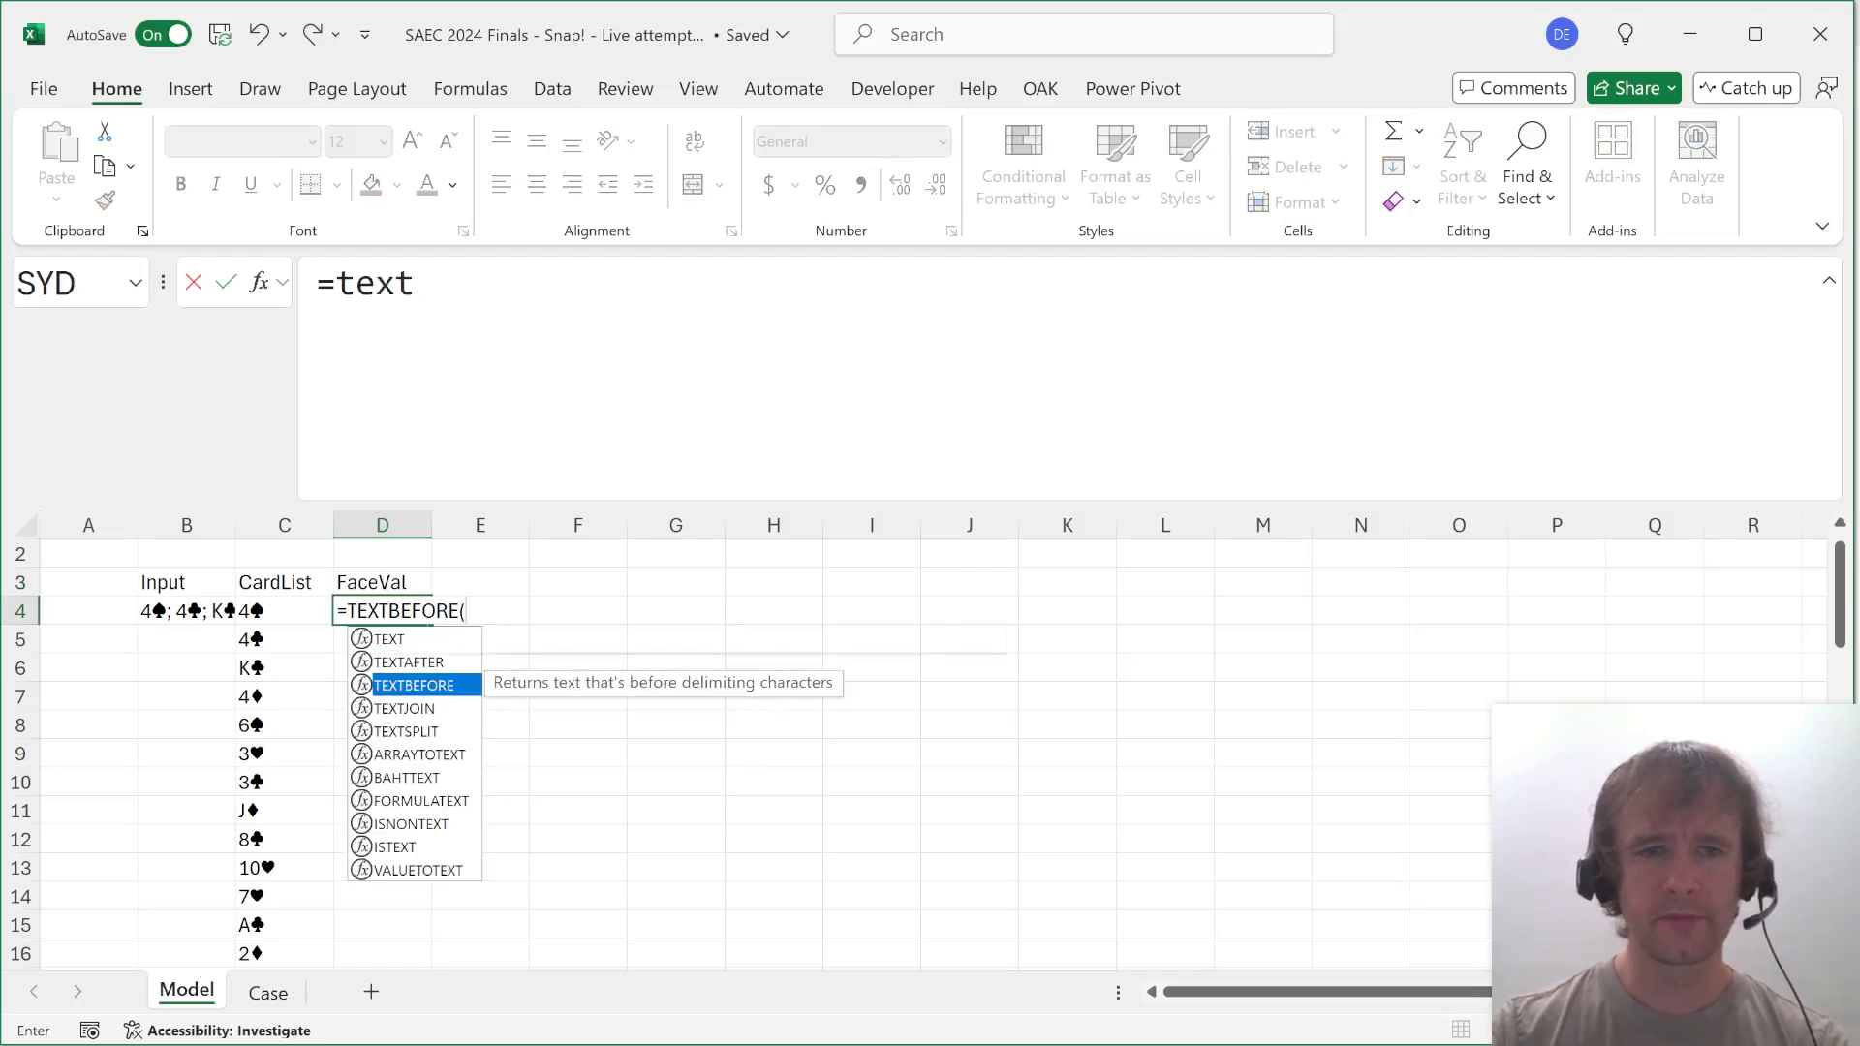
{"action": "key", "text": "Tab"}
{"action": "key", "text": "Left"}
{"action": "key", "text": "ctrl+shift+Down"}
{"action": "type", "text": ","}
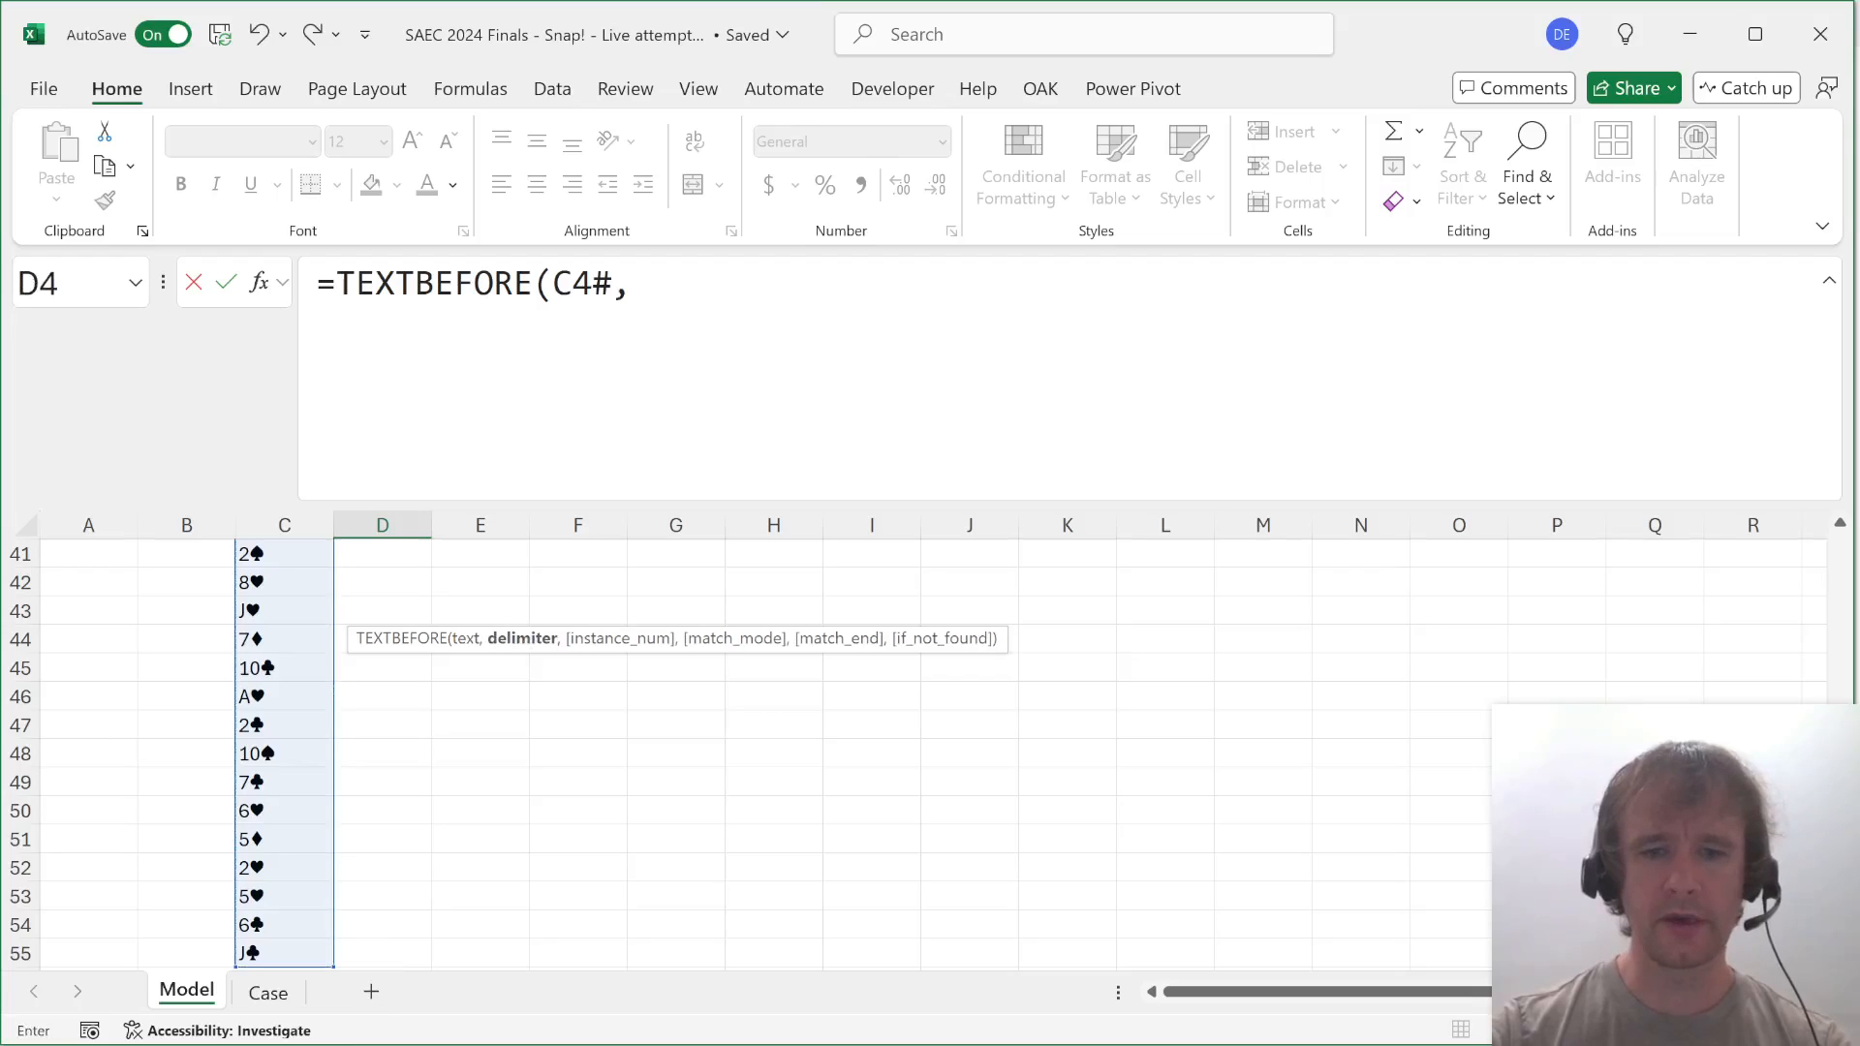
{"action": "type", "text": "_su"}
{"action": "key", "text": "Tab"}
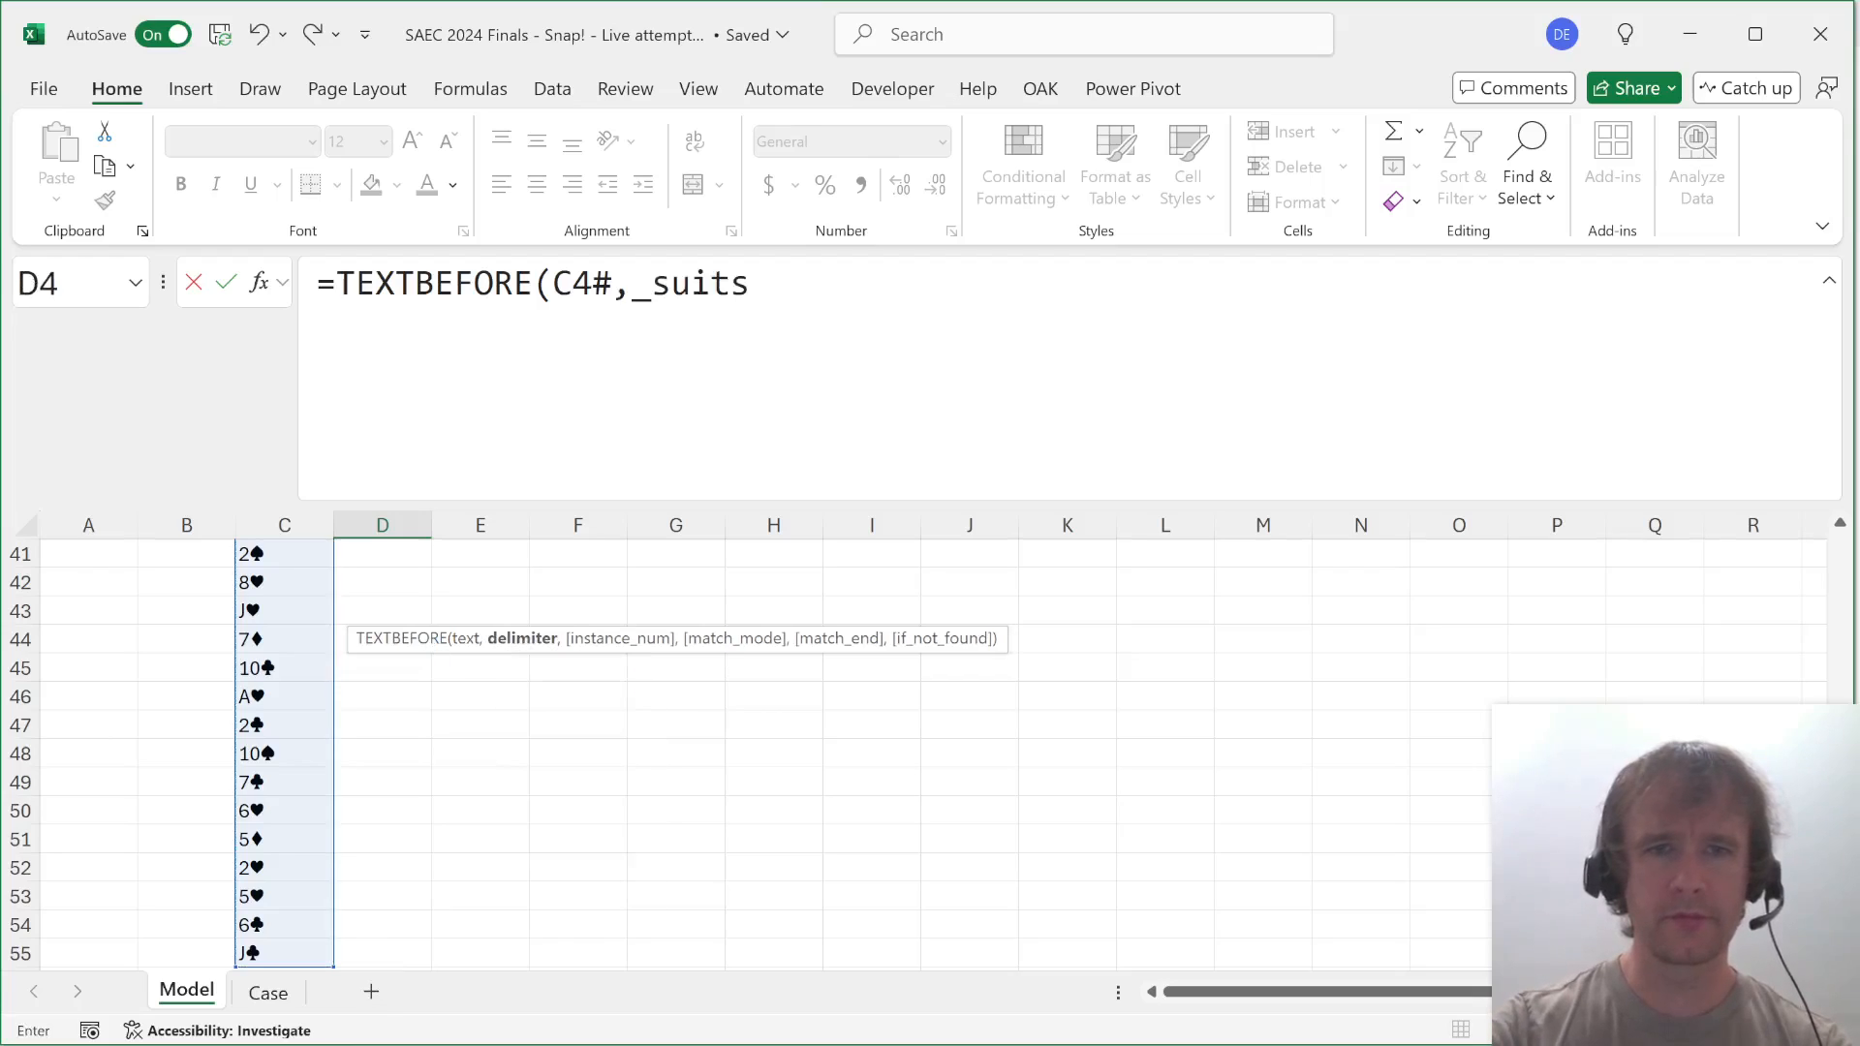
{"action": "type", "text": ")"}
{"action": "key", "text": "Return"}
{"action": "key", "text": "Up"}
{"action": "key", "text": "Up"}
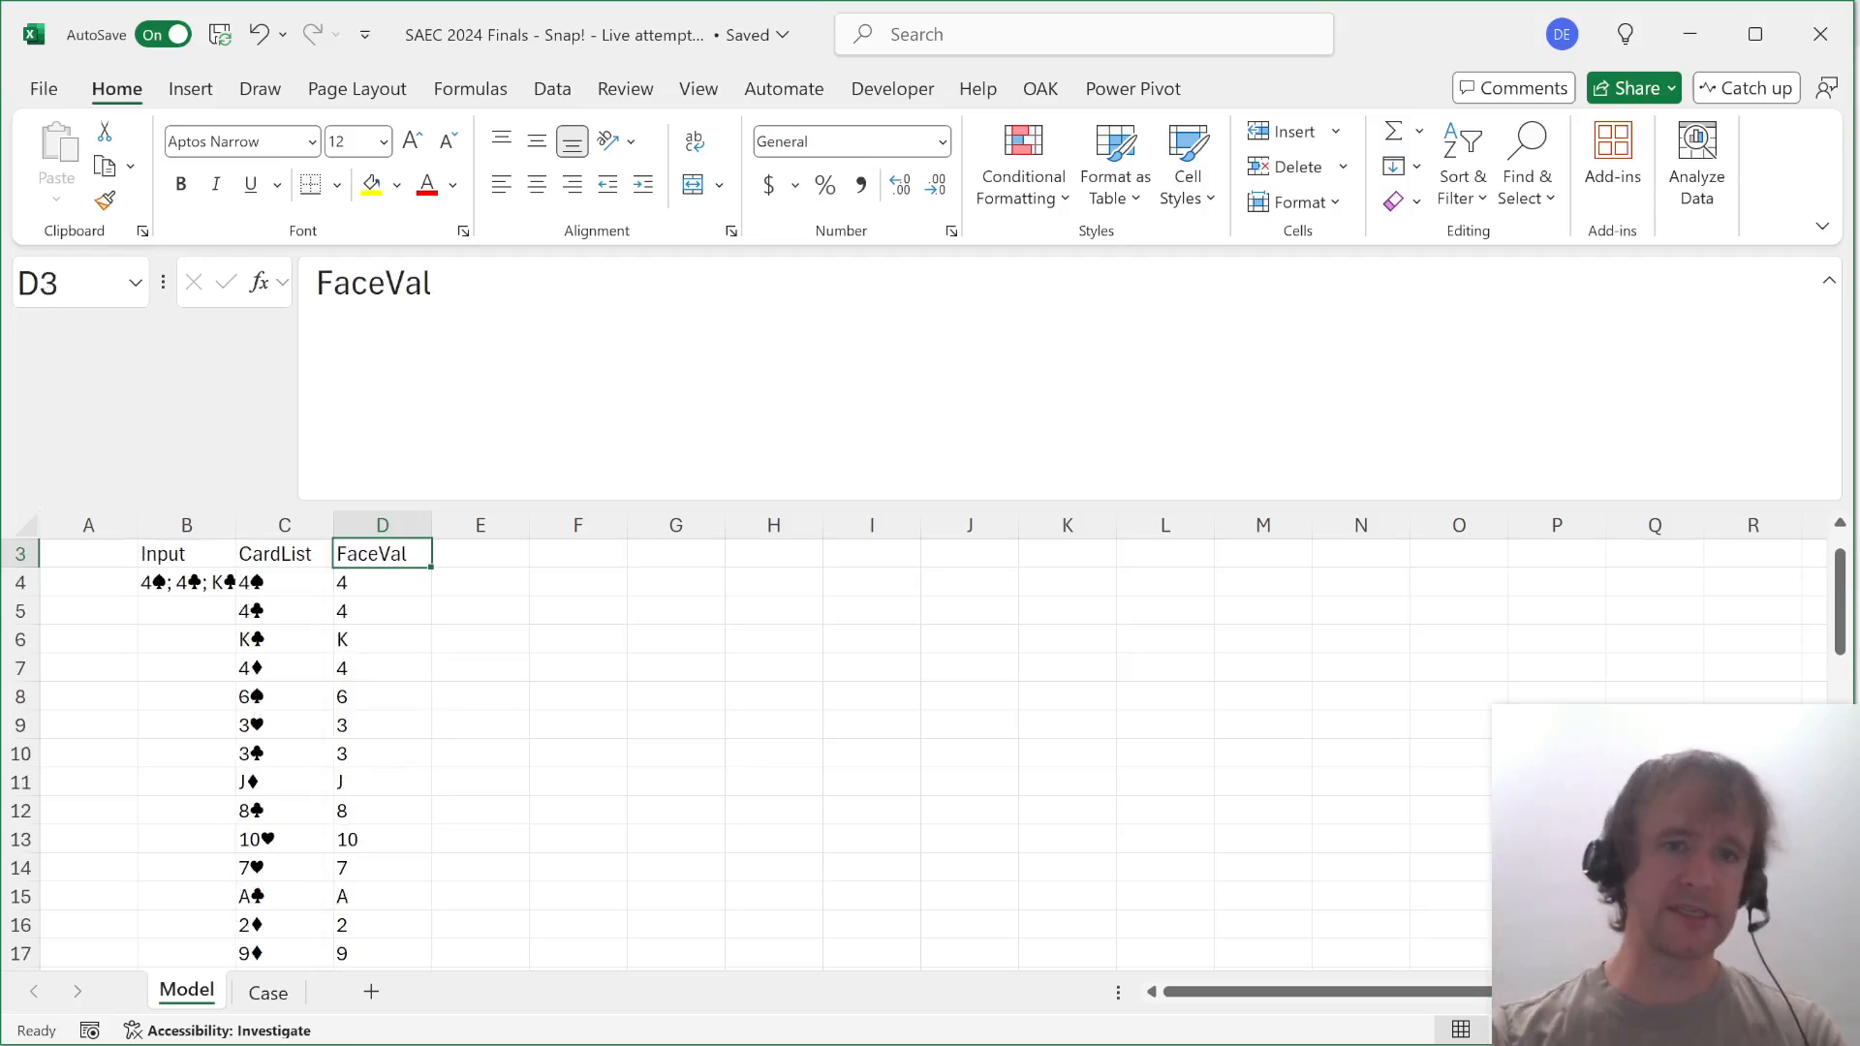
Examine the FaceVal formula and compare its first spilled values with the matching cards in CardList.
{"action": "key", "text": "Down"}
{"action": "key", "text": "shift+Down"}
{"action": "key", "text": "shift+Down"}
{"action": "key", "text": "shift+Down"}
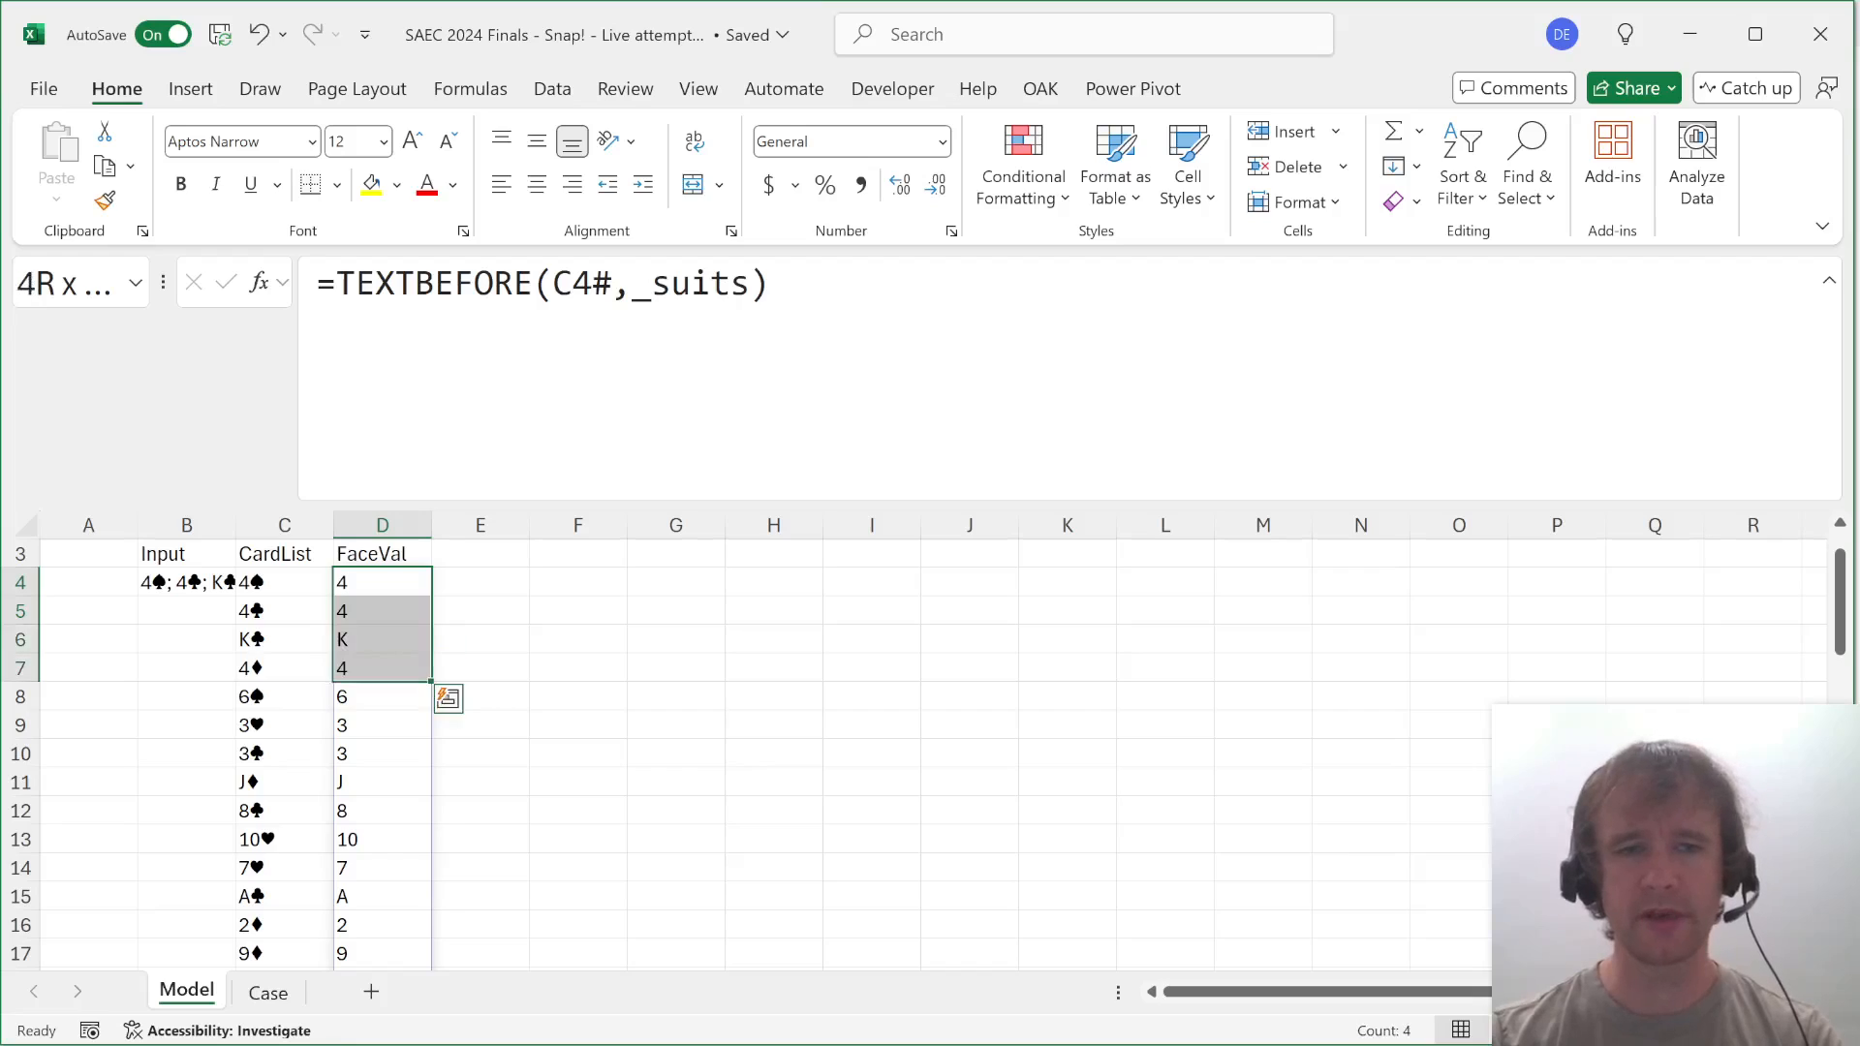
{"action": "key", "text": "Up"}
{"action": "key", "text": "Up"}
{"action": "key", "text": "Down"}
{"action": "key", "text": "Down"}
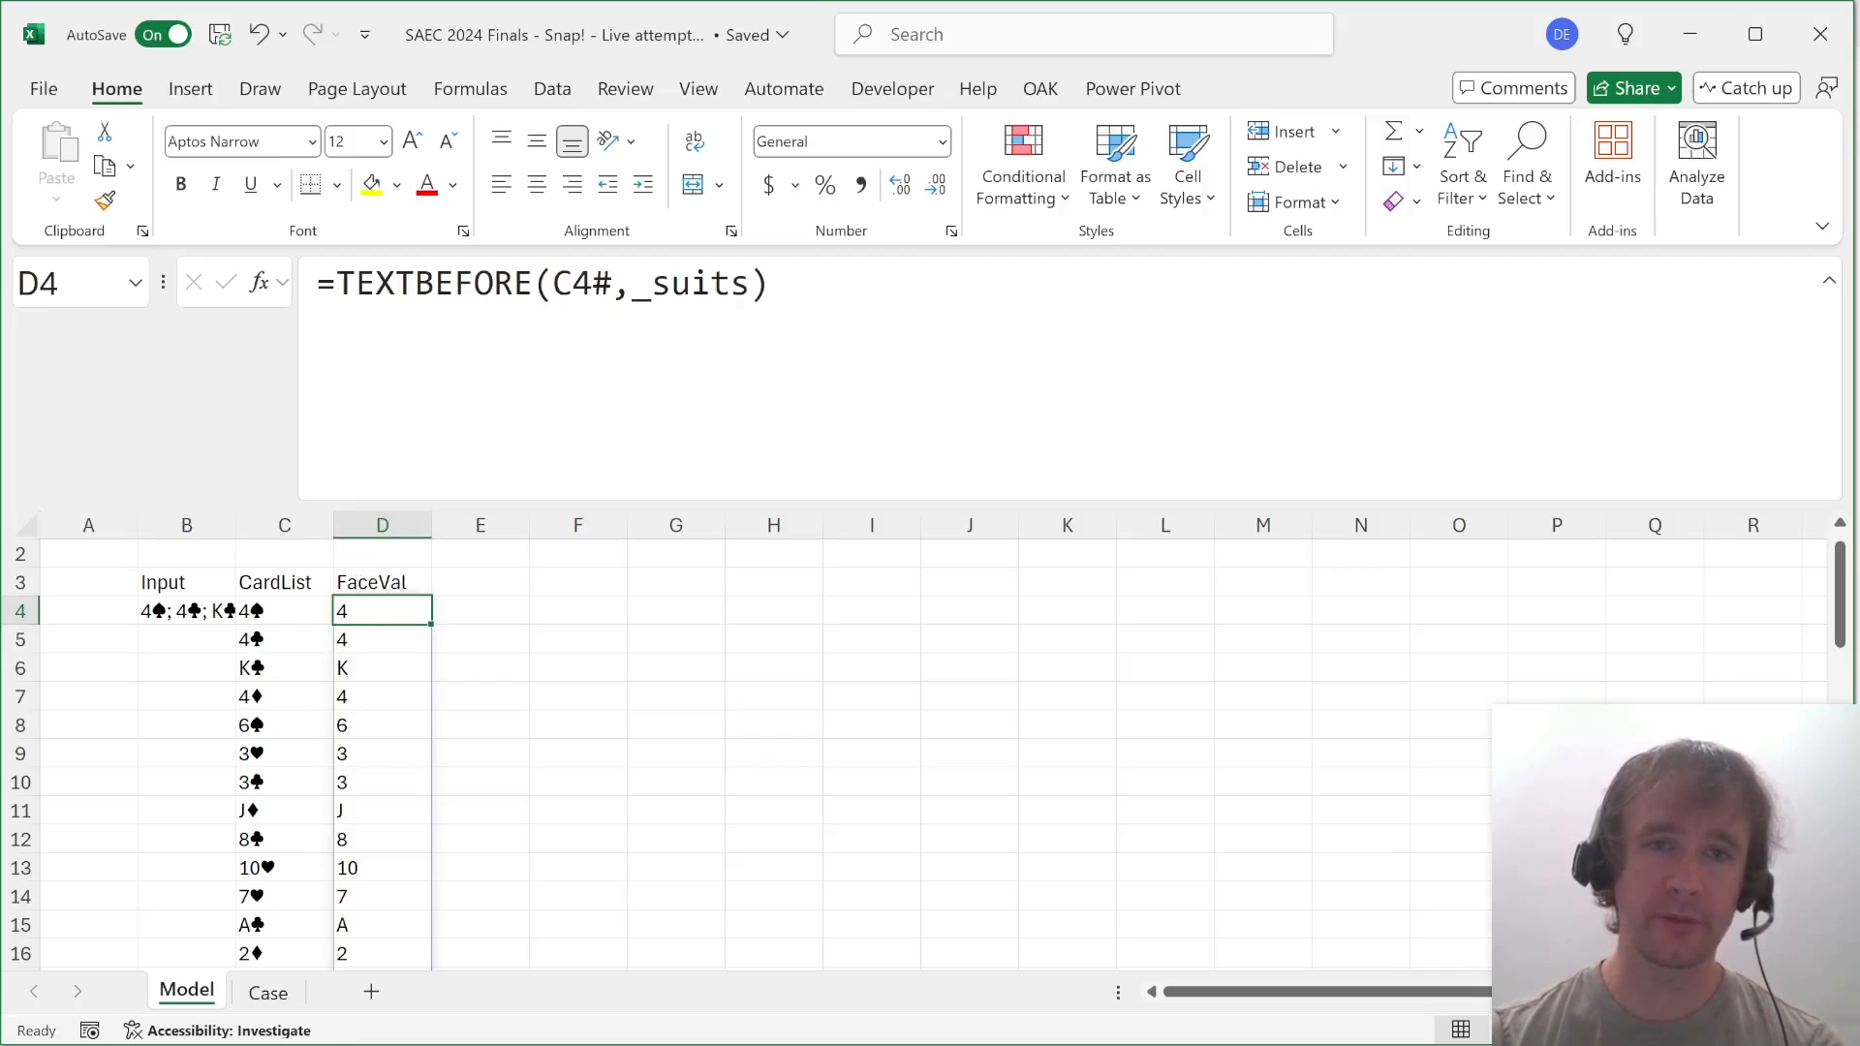
{"action": "left_click", "coordinate": [573, 283]}
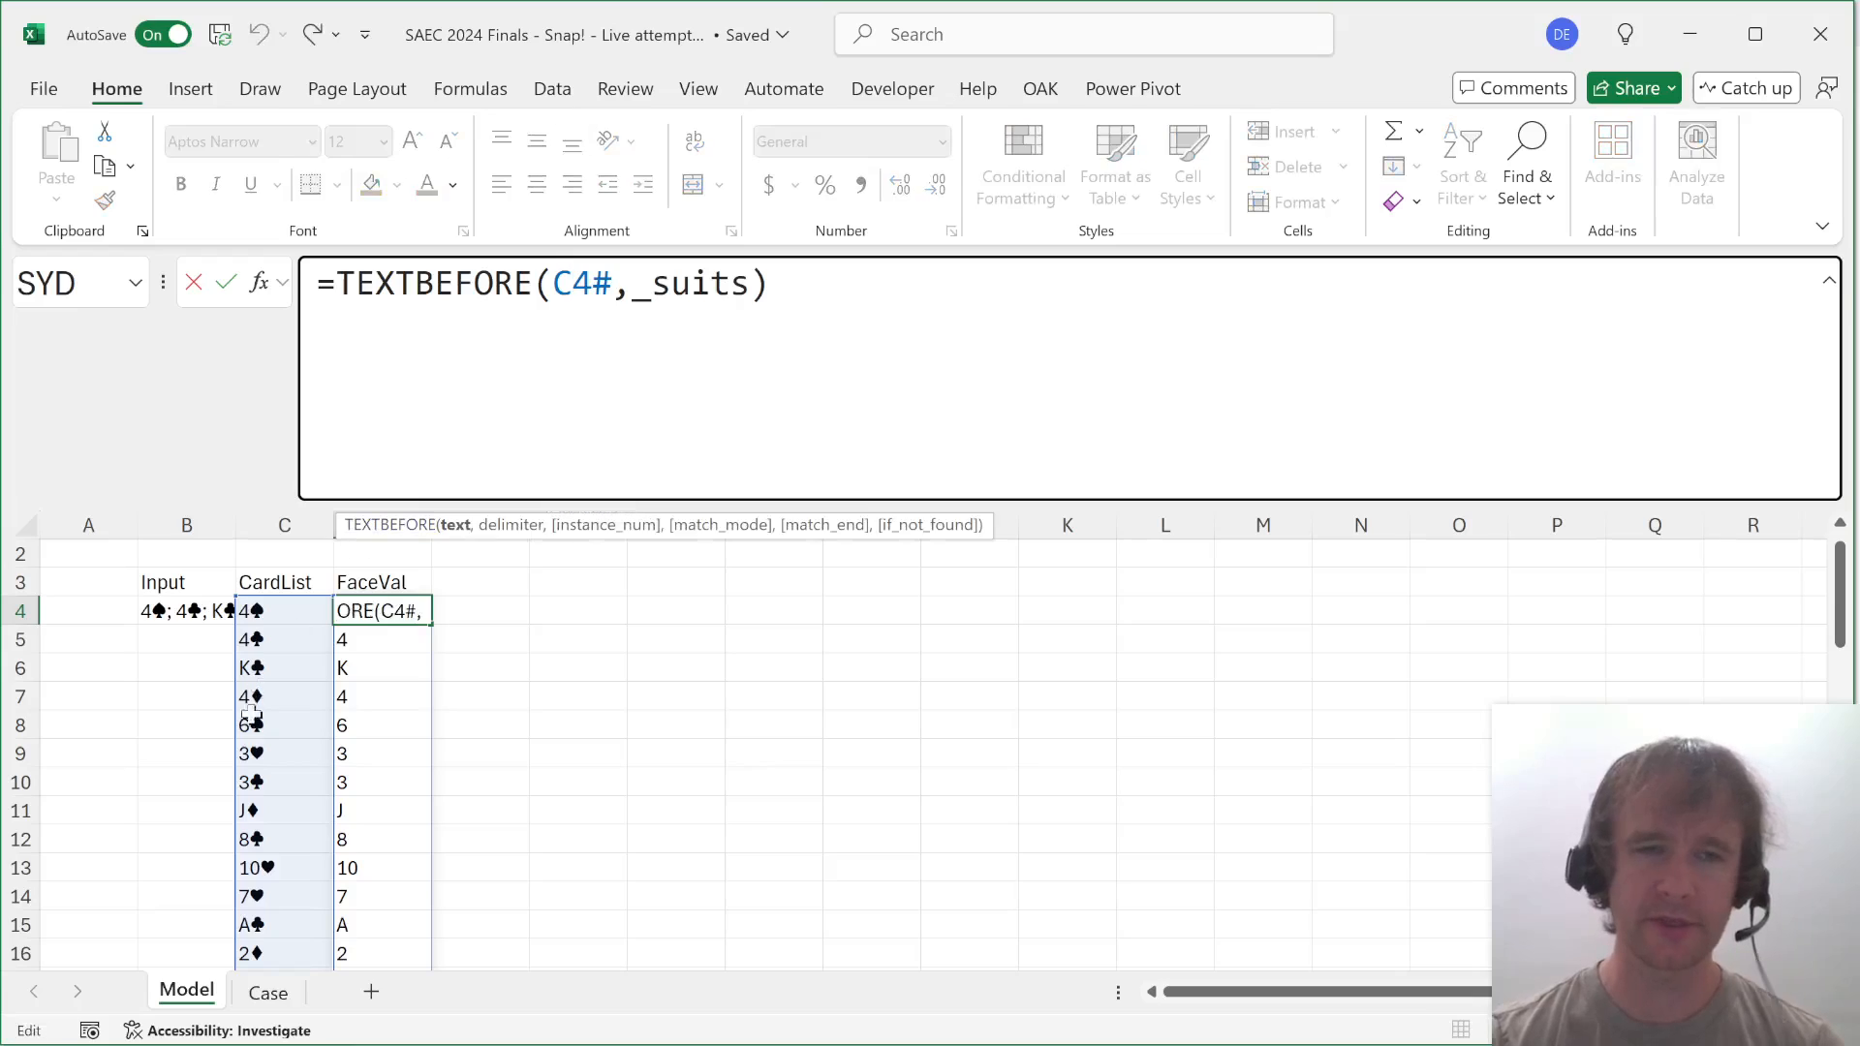
{"action": "key", "text": "Escape"}
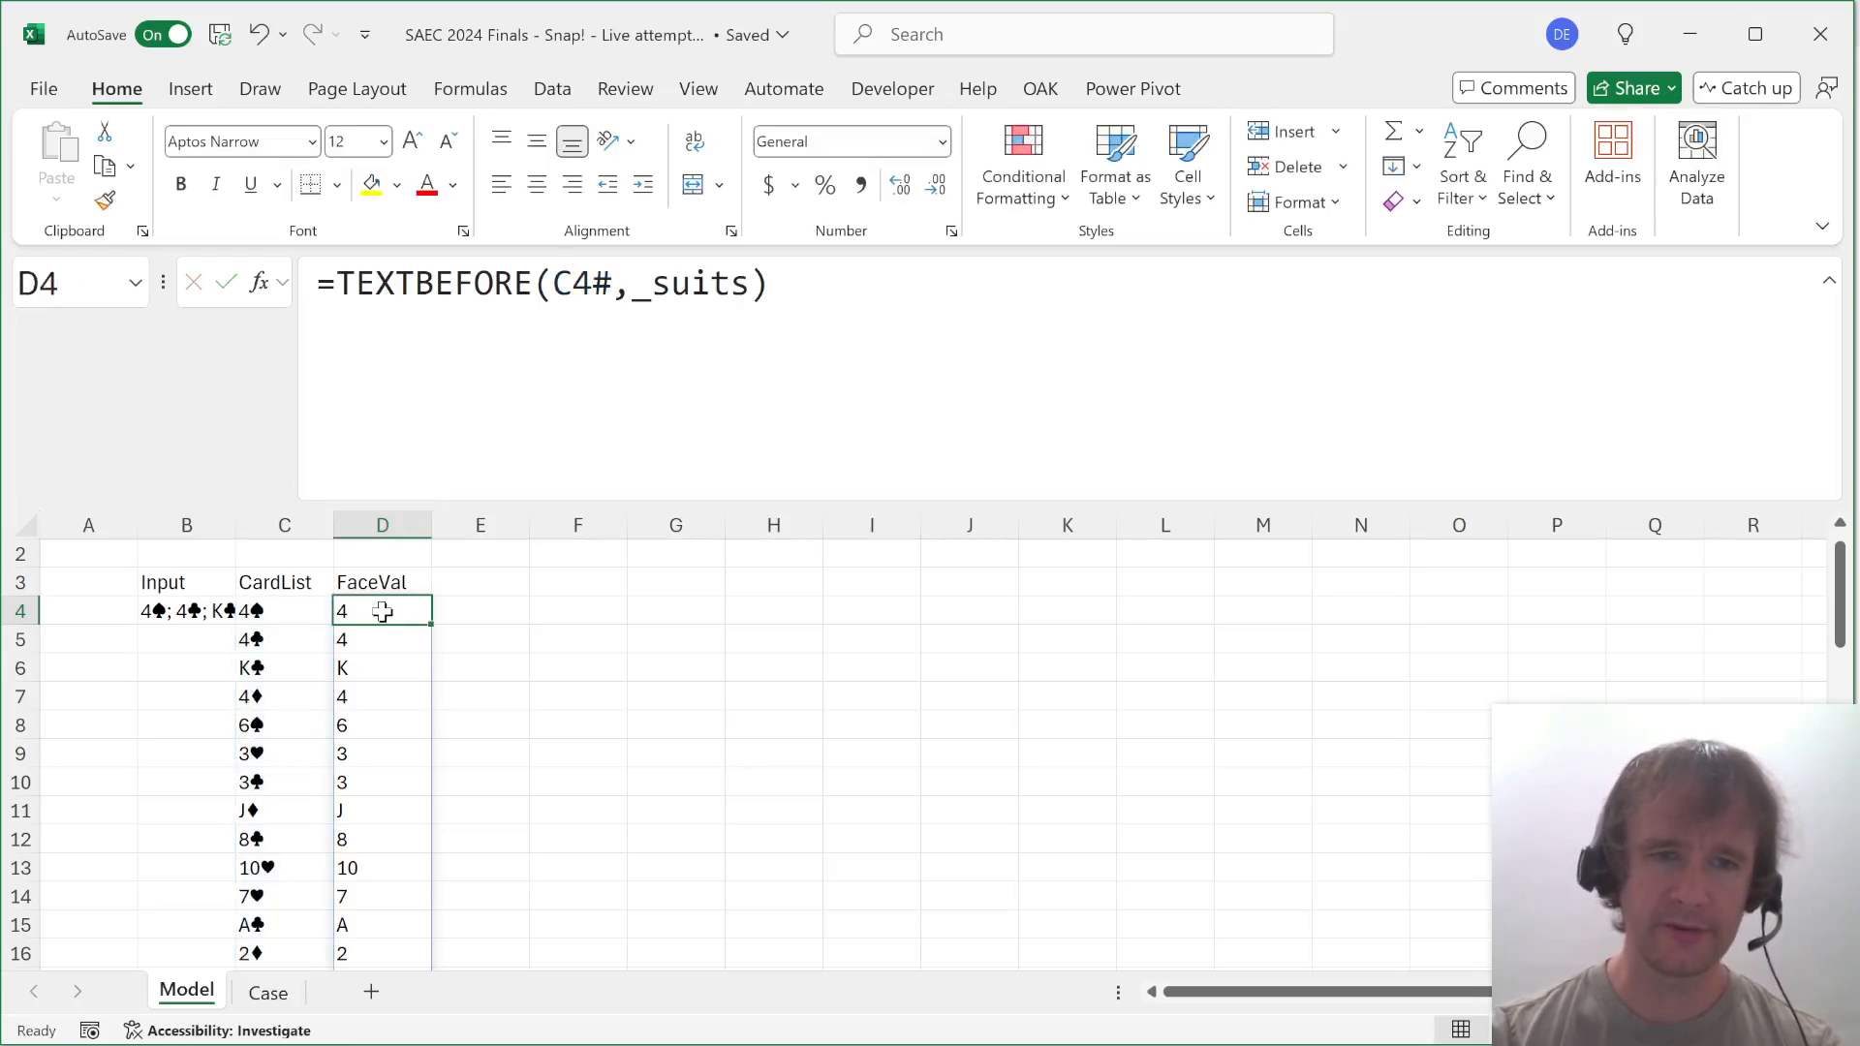
{"action": "left_click", "coordinate": [303, 610]}
{"action": "left_click", "coordinate": [399, 639]}
{"action": "left_click", "coordinate": [273, 642]}
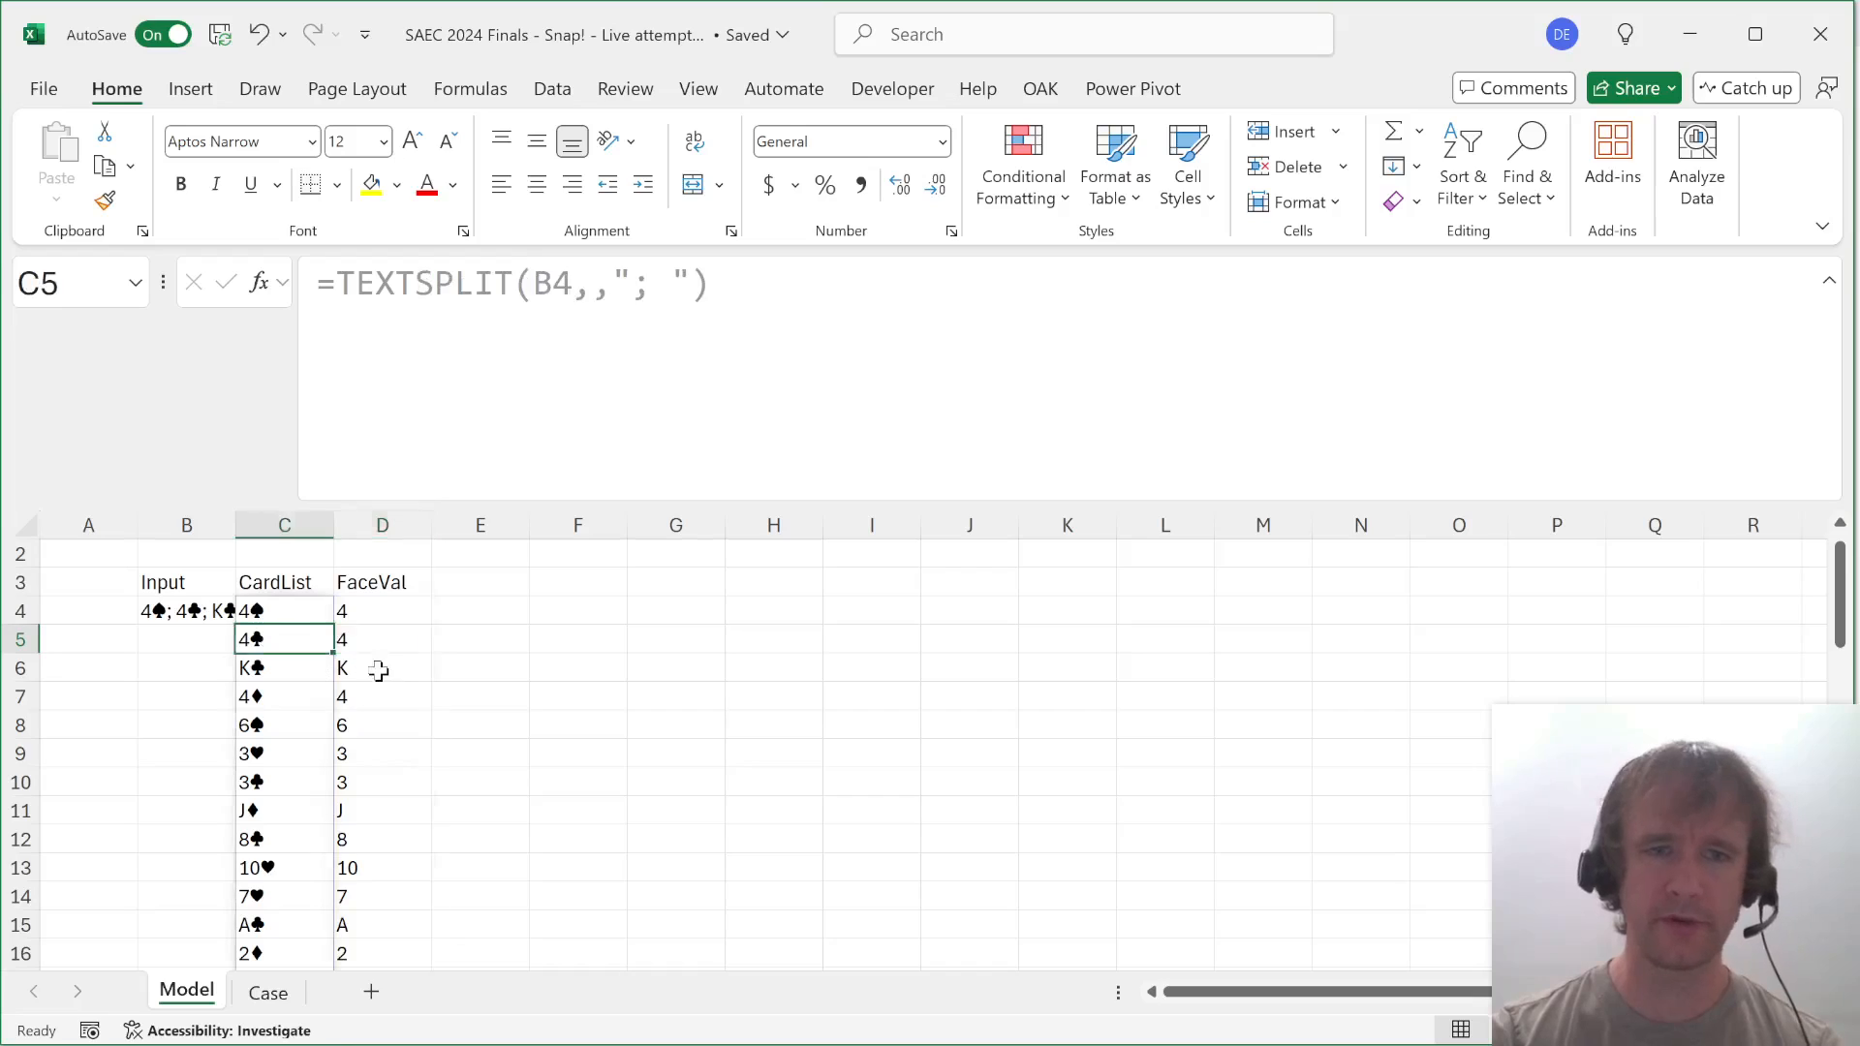
{"action": "left_click", "coordinate": [372, 669]}
{"action": "left_click", "coordinate": [366, 610]}
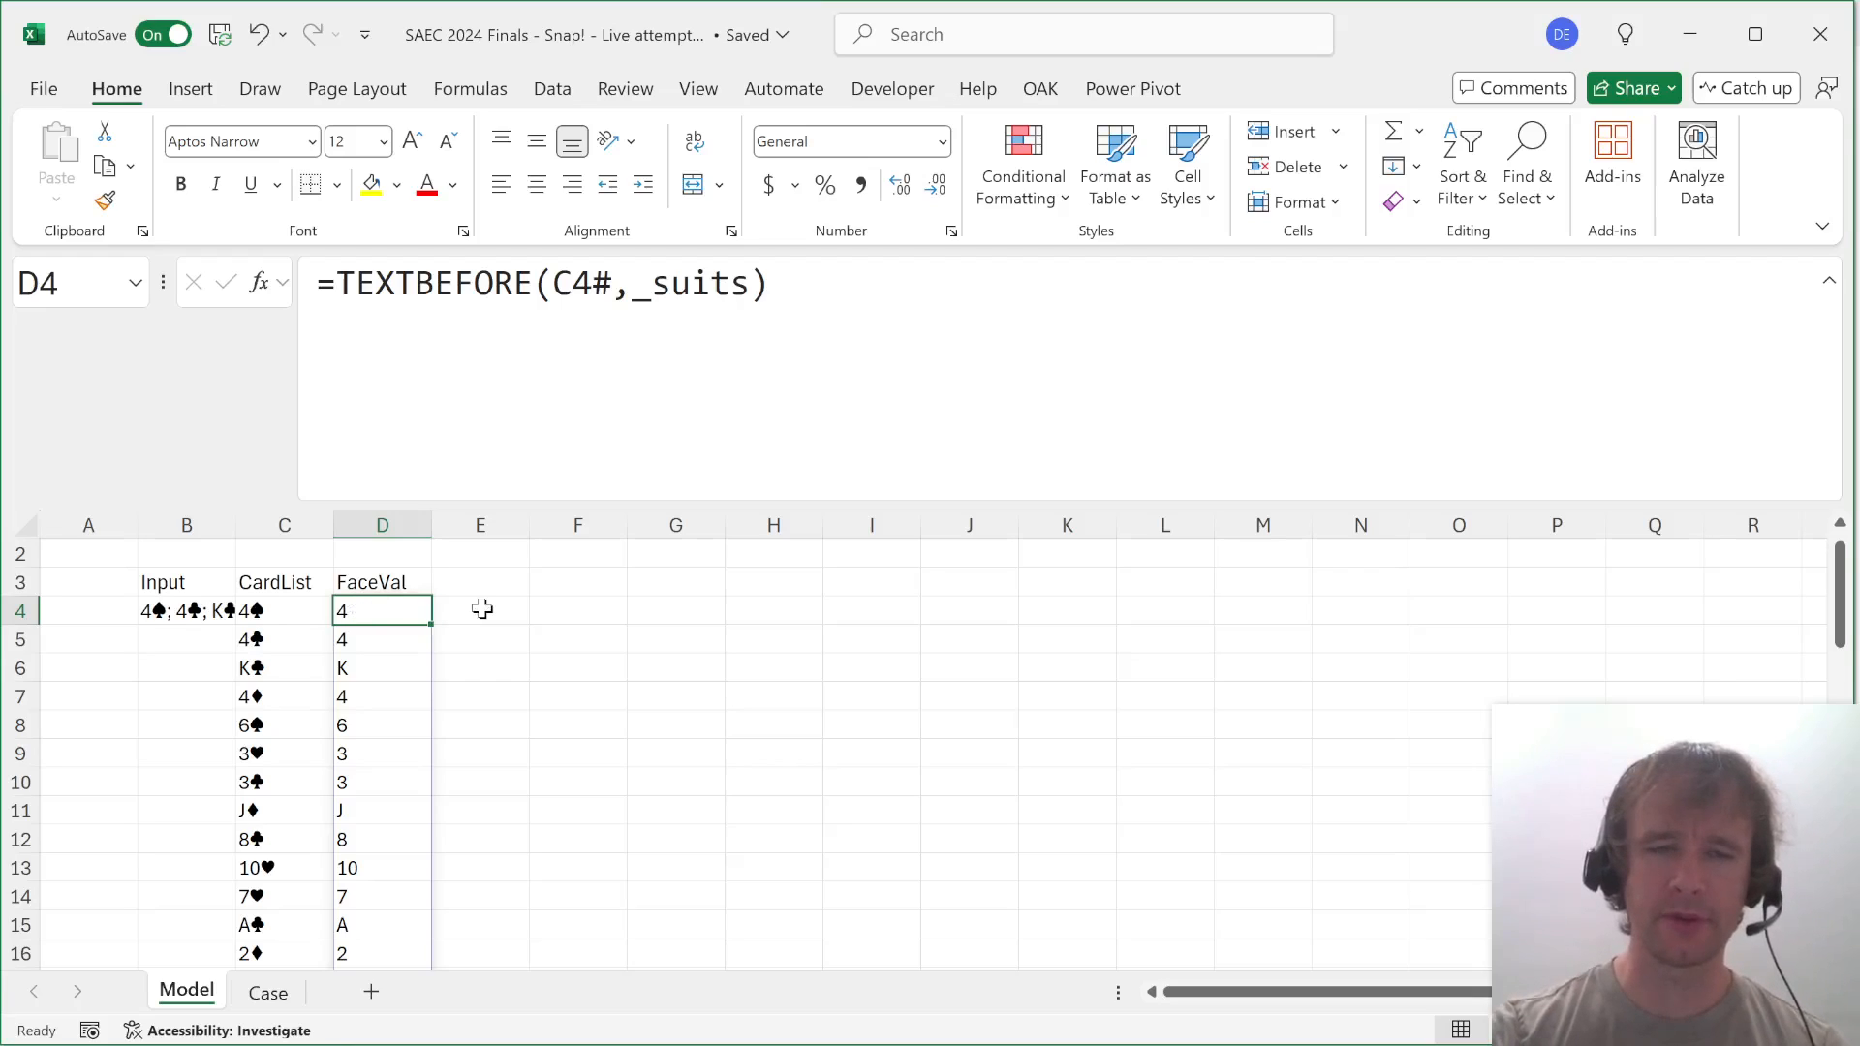
{"action": "type", "text": "="}
{"action": "key", "text": "Left"}
{"action": "key", "text": "ctrl+Down"}
{"action": "key", "text": "Up"}
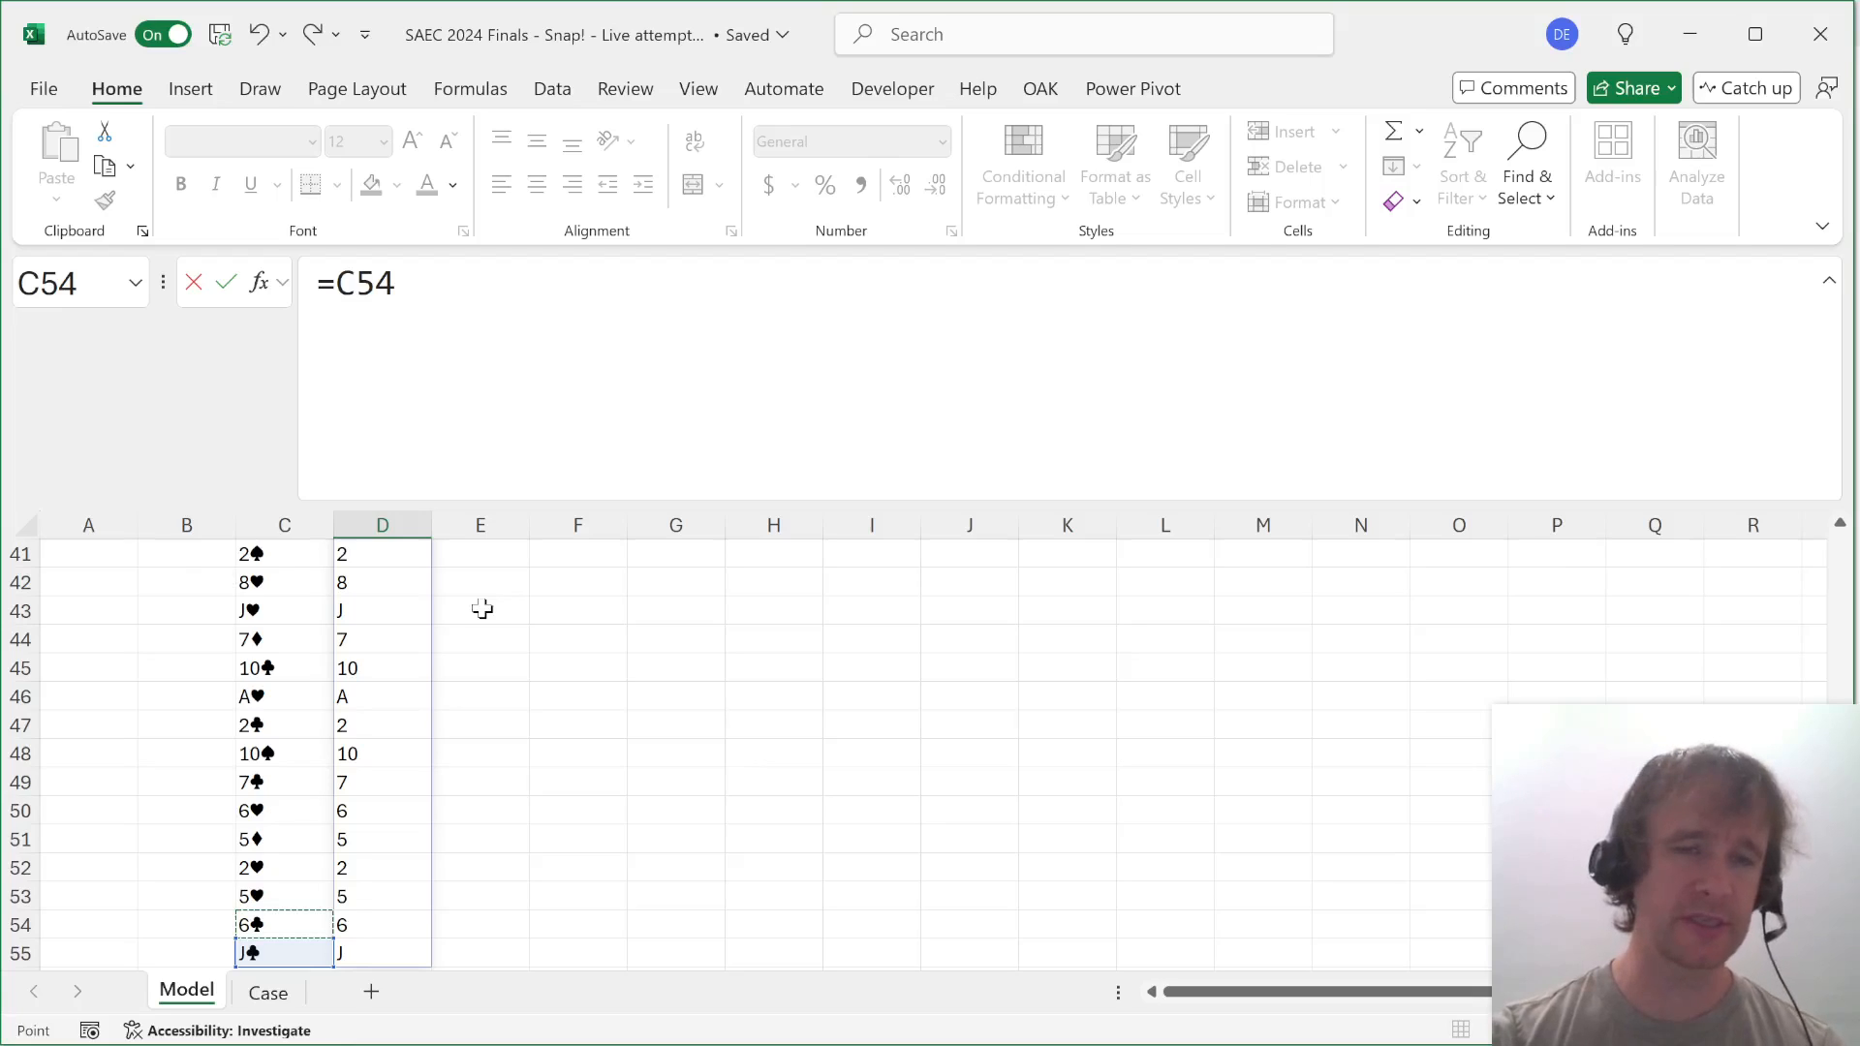
{"action": "key", "text": "ctrl+Return"}
{"action": "key", "text": "Up"}
{"action": "key", "text": "Up"}
{"action": "key", "text": "Up"}
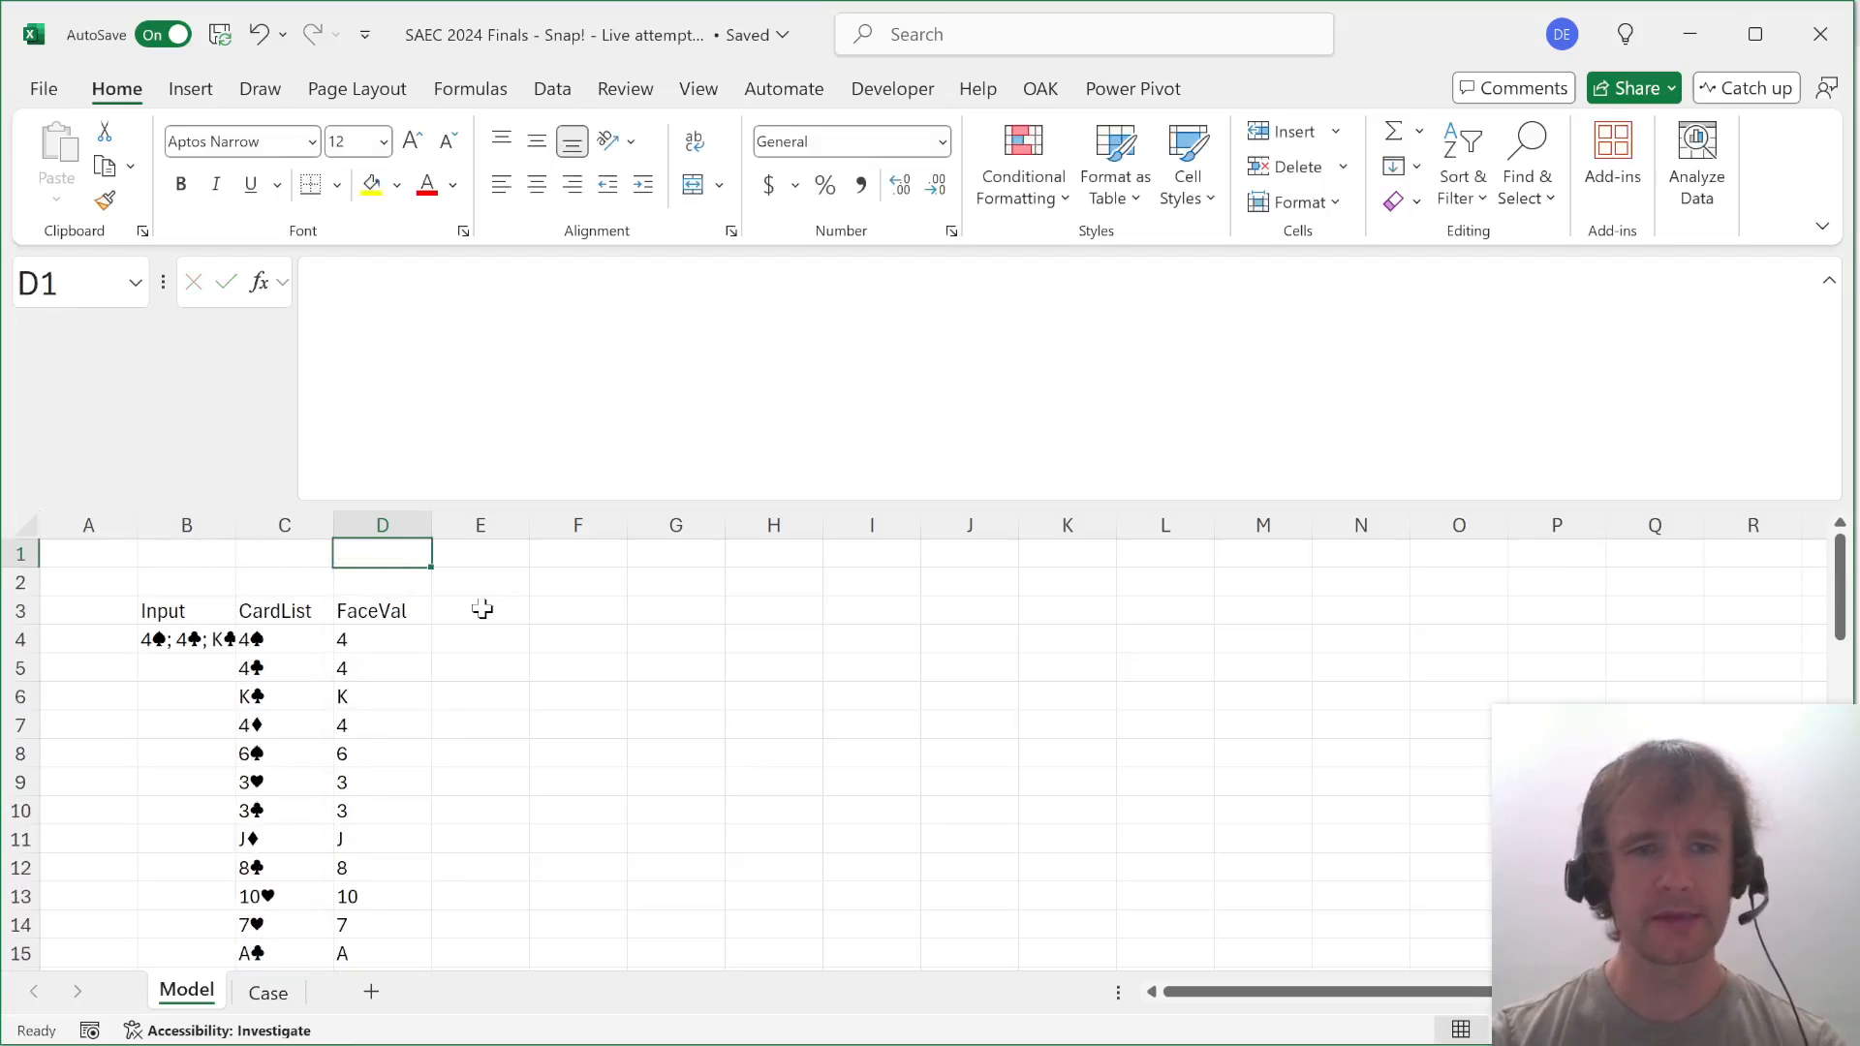
{"action": "key", "text": "Down"}
{"action": "key", "text": "Down"}
{"action": "key", "text": "Down"}
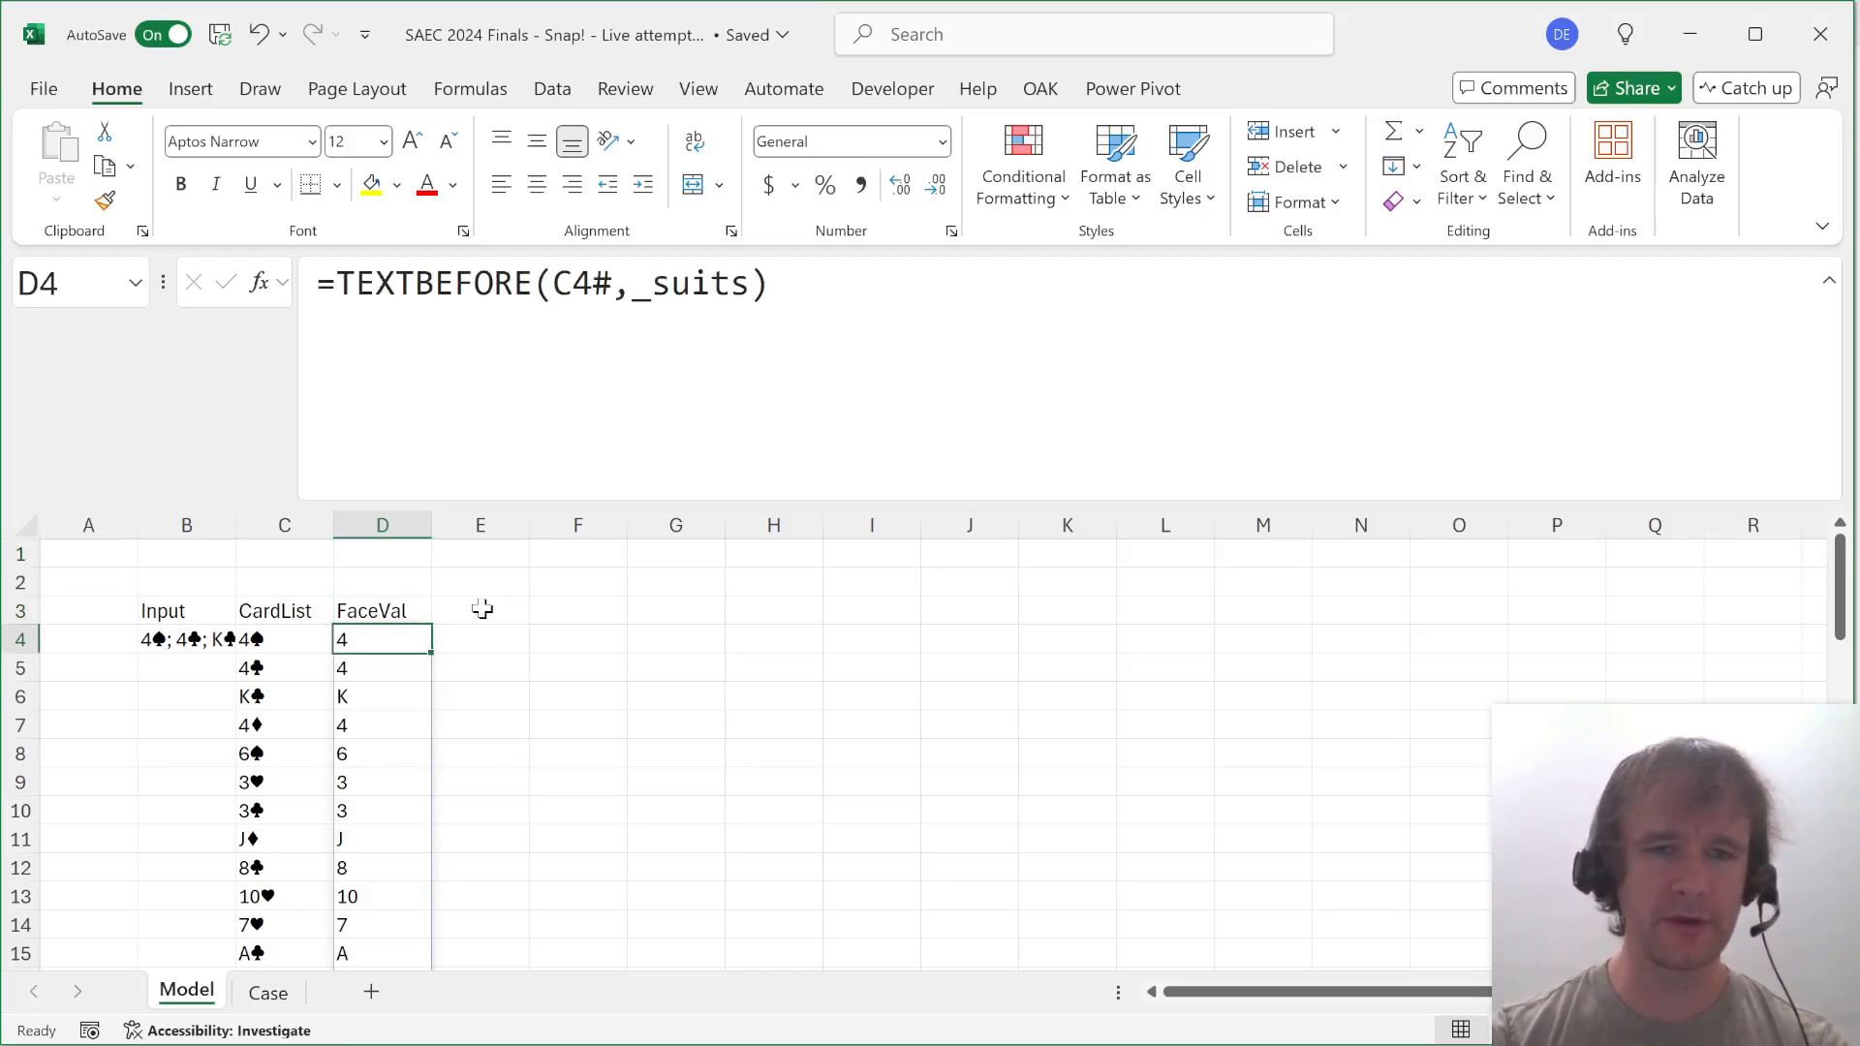
Shift the FaceVal list down one row beside it by entering =_prev(D4#) in E4.
{"action": "left_click", "coordinate": [481, 609]}
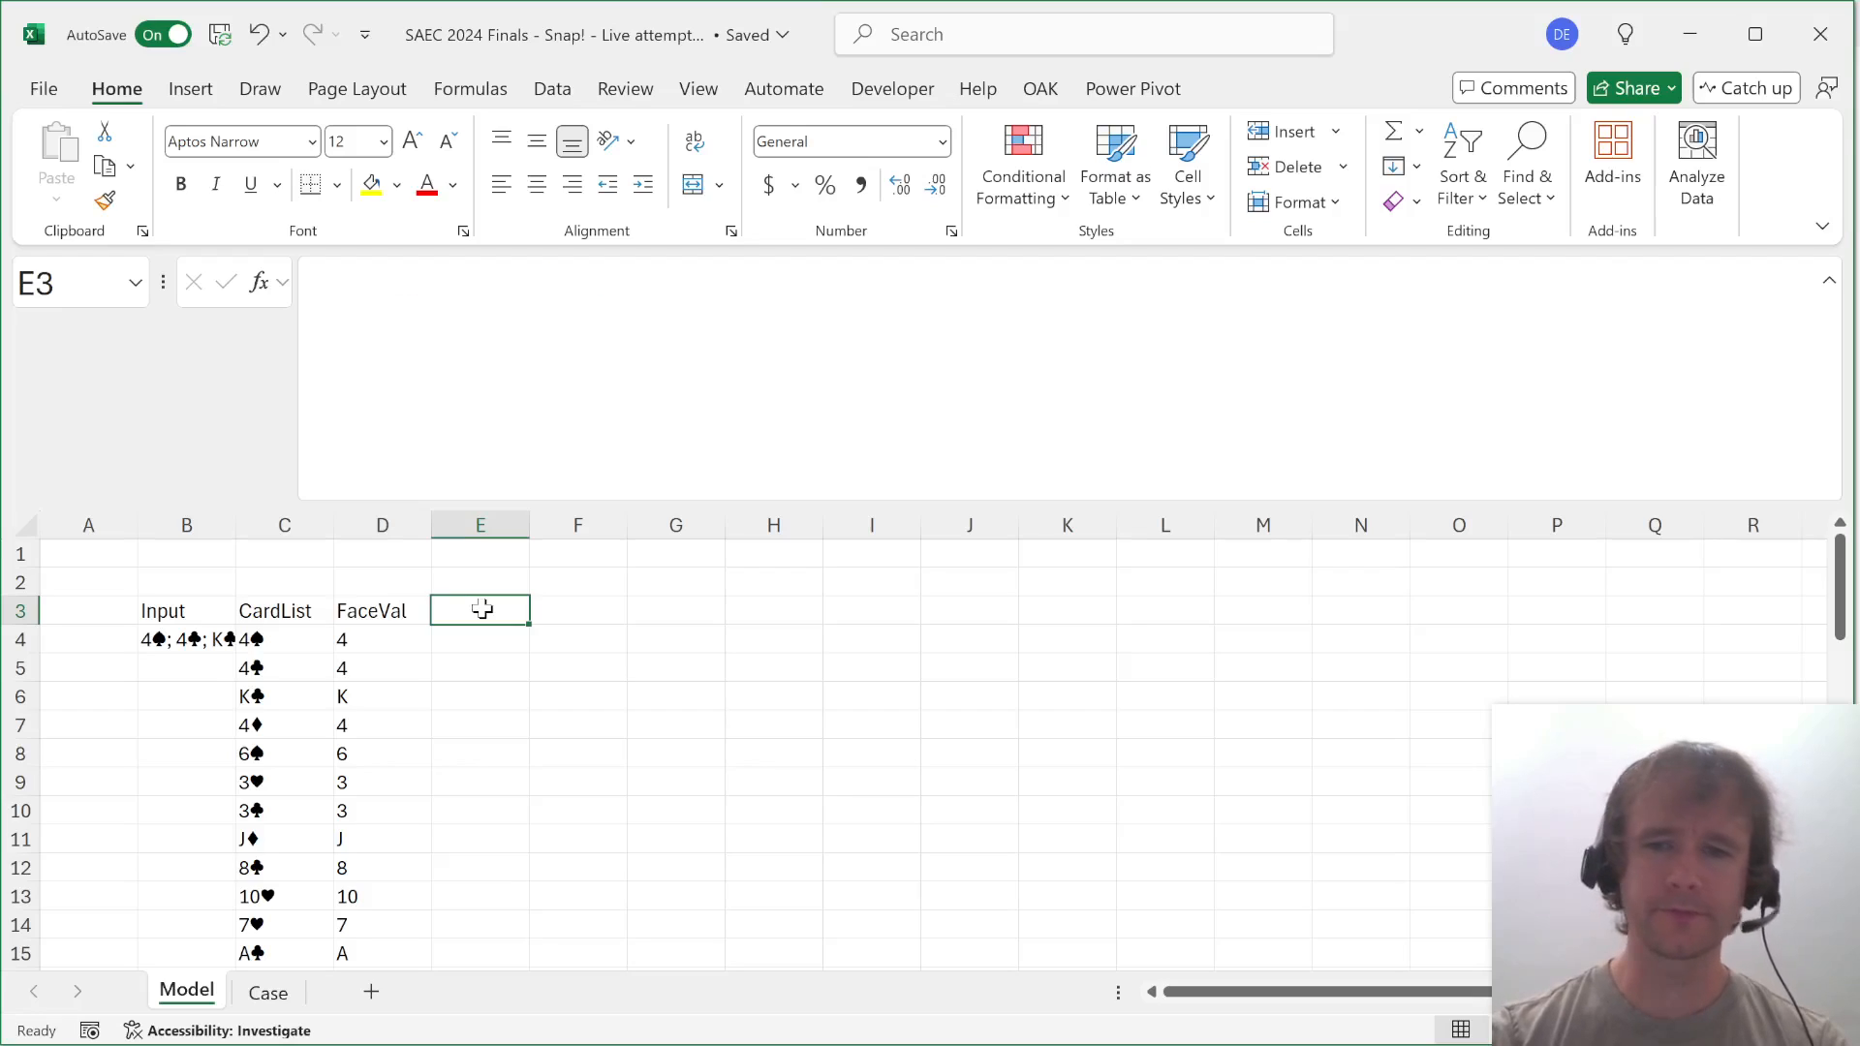
{"action": "key", "text": "Down"}
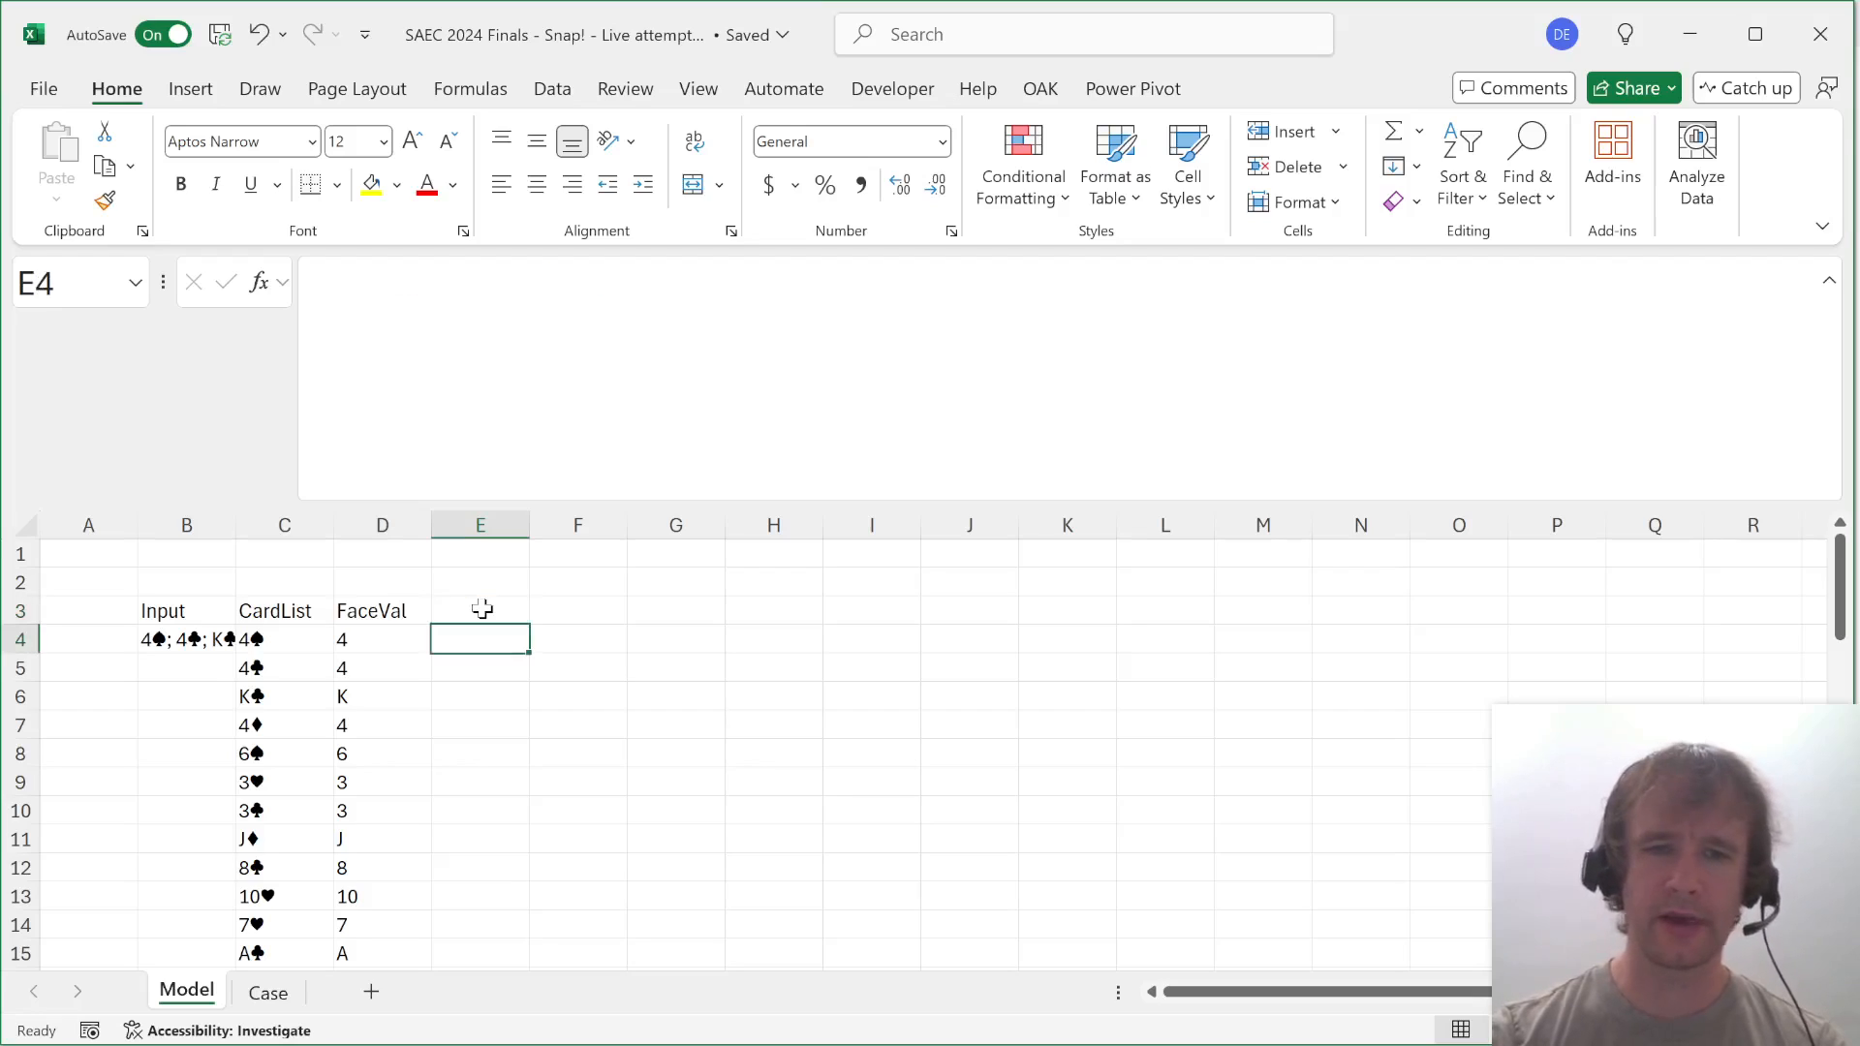
{"action": "type", "text": "=prev"}
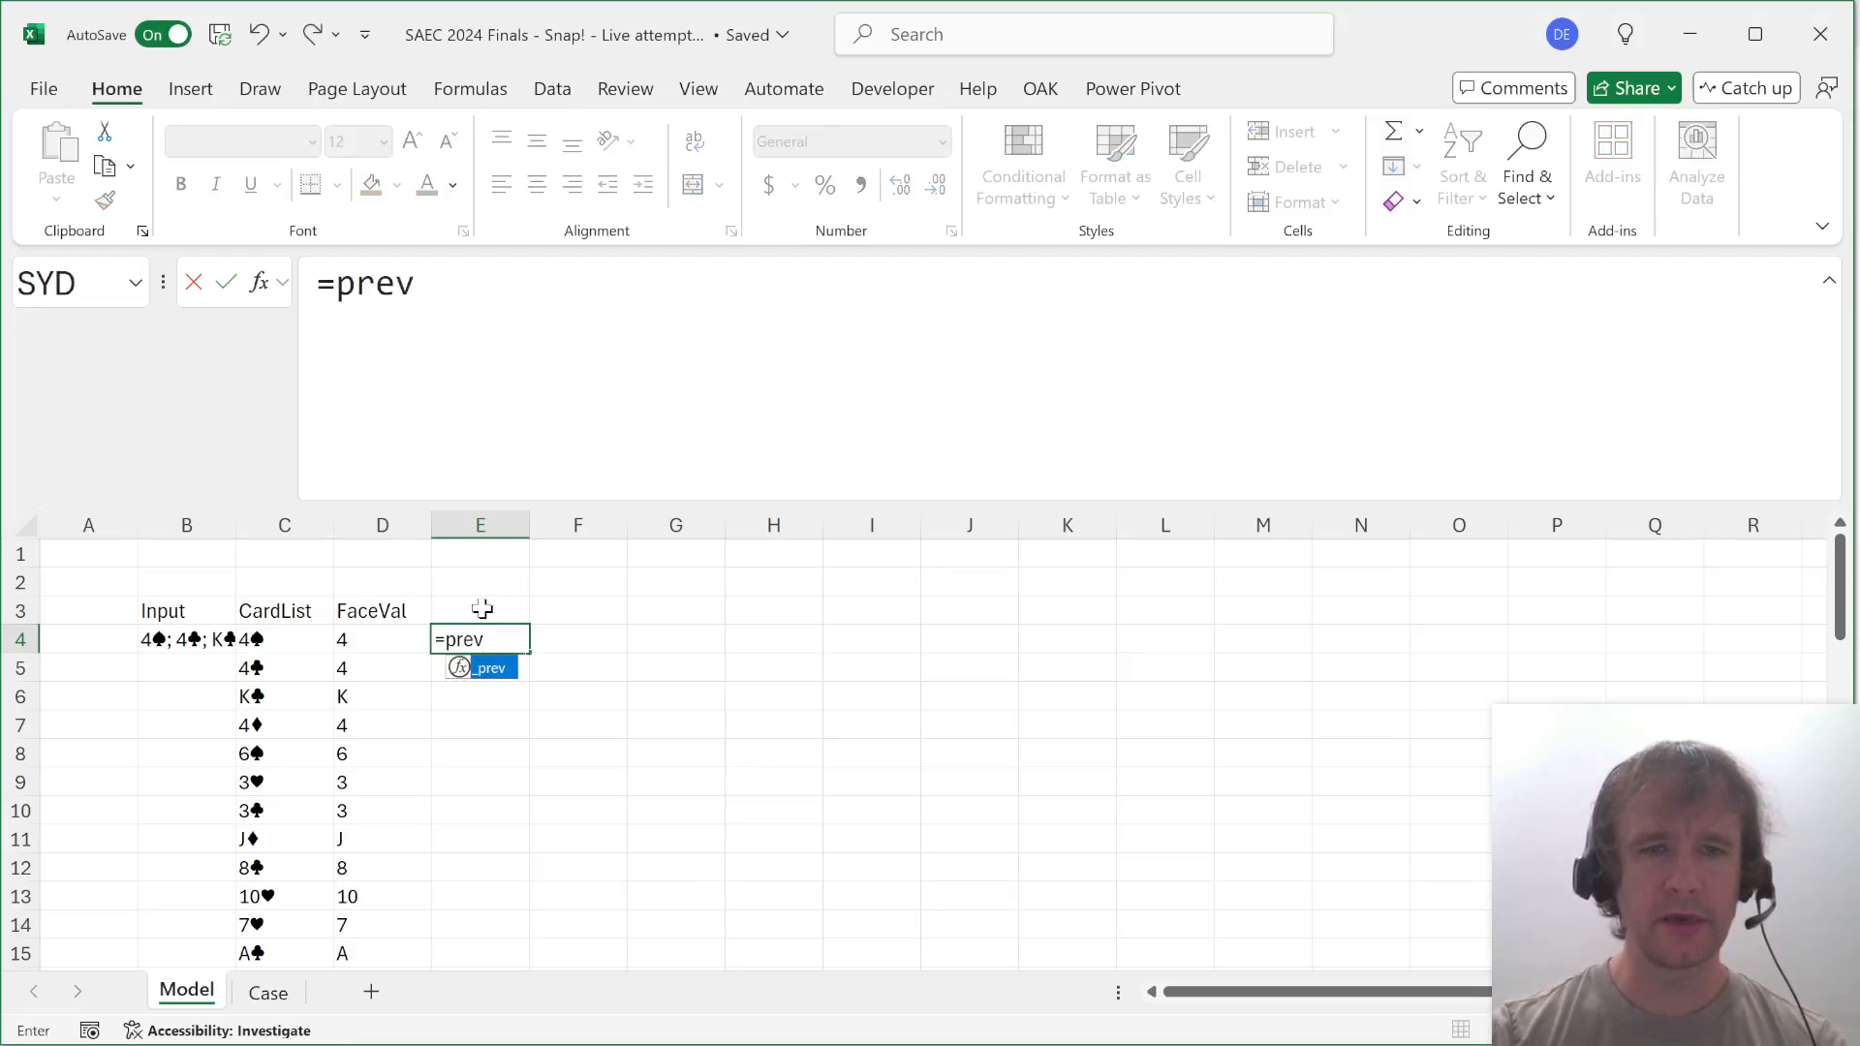
{"action": "key", "text": "Tab"}
{"action": "key", "text": "Left"}
{"action": "key", "text": "ctrl+shift+Down"}
{"action": "type", "text": ")"}
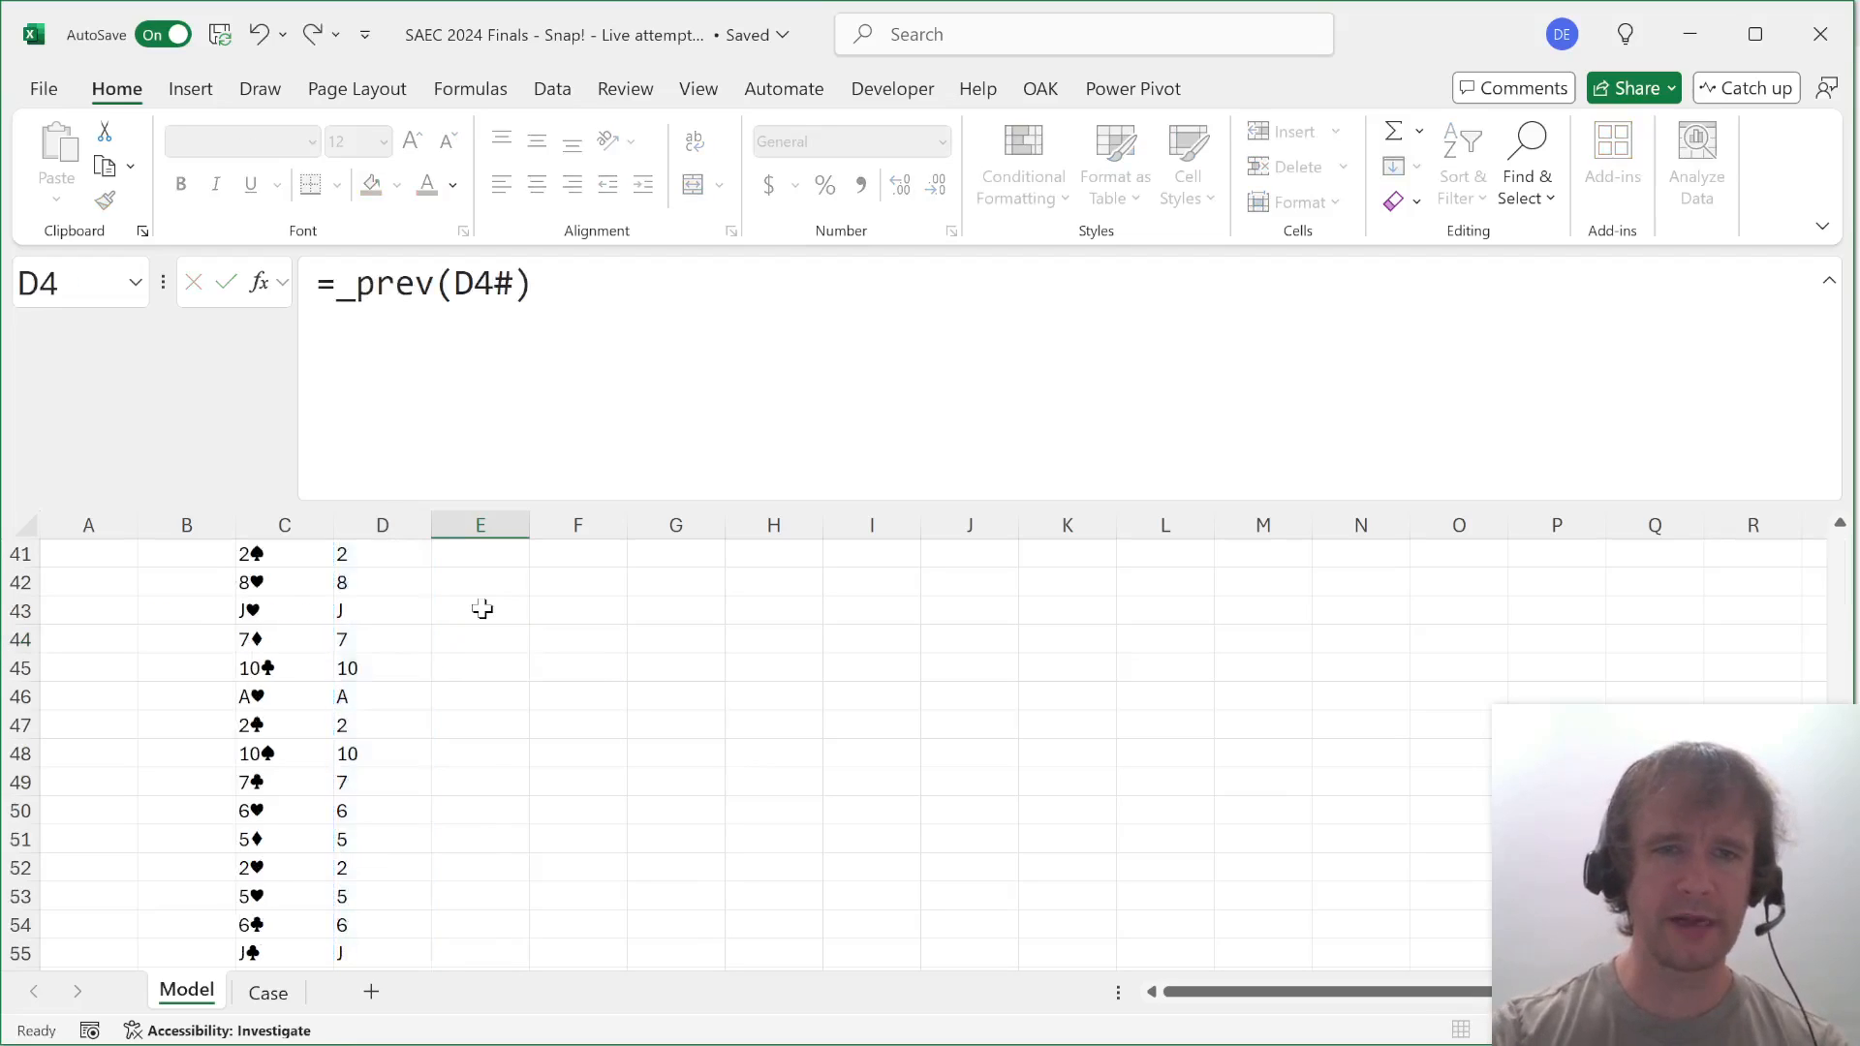
{"action": "key", "text": "ctrl+Return"}
{"action": "key", "text": "Up"}
{"action": "key", "text": "Up"}
{"action": "key", "text": "Down"}
{"action": "key", "text": "Down"}
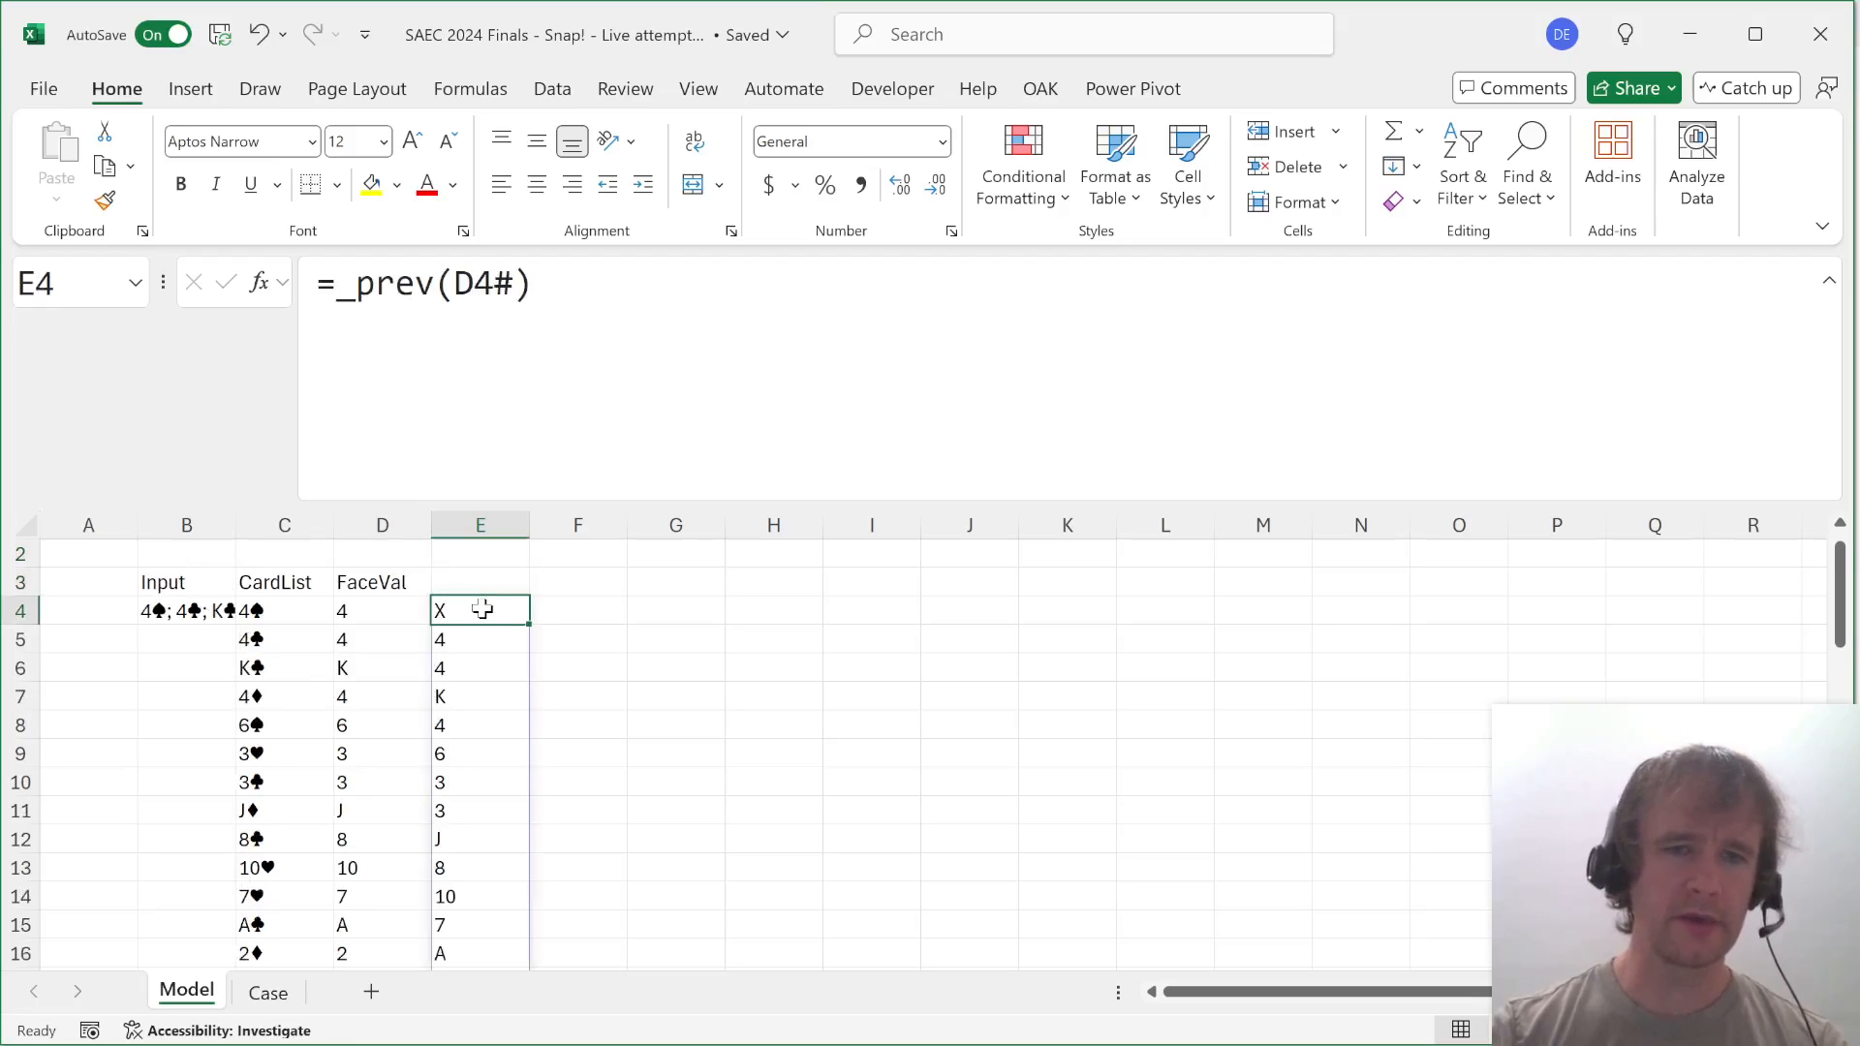
Set the fill argument of the _prev formula in E4 to "PQRST", leaving the n argument blank.
{"action": "key", "text": "F2"}
{"action": "key", "text": "Left"}
{"action": "type", "text": ",,"}
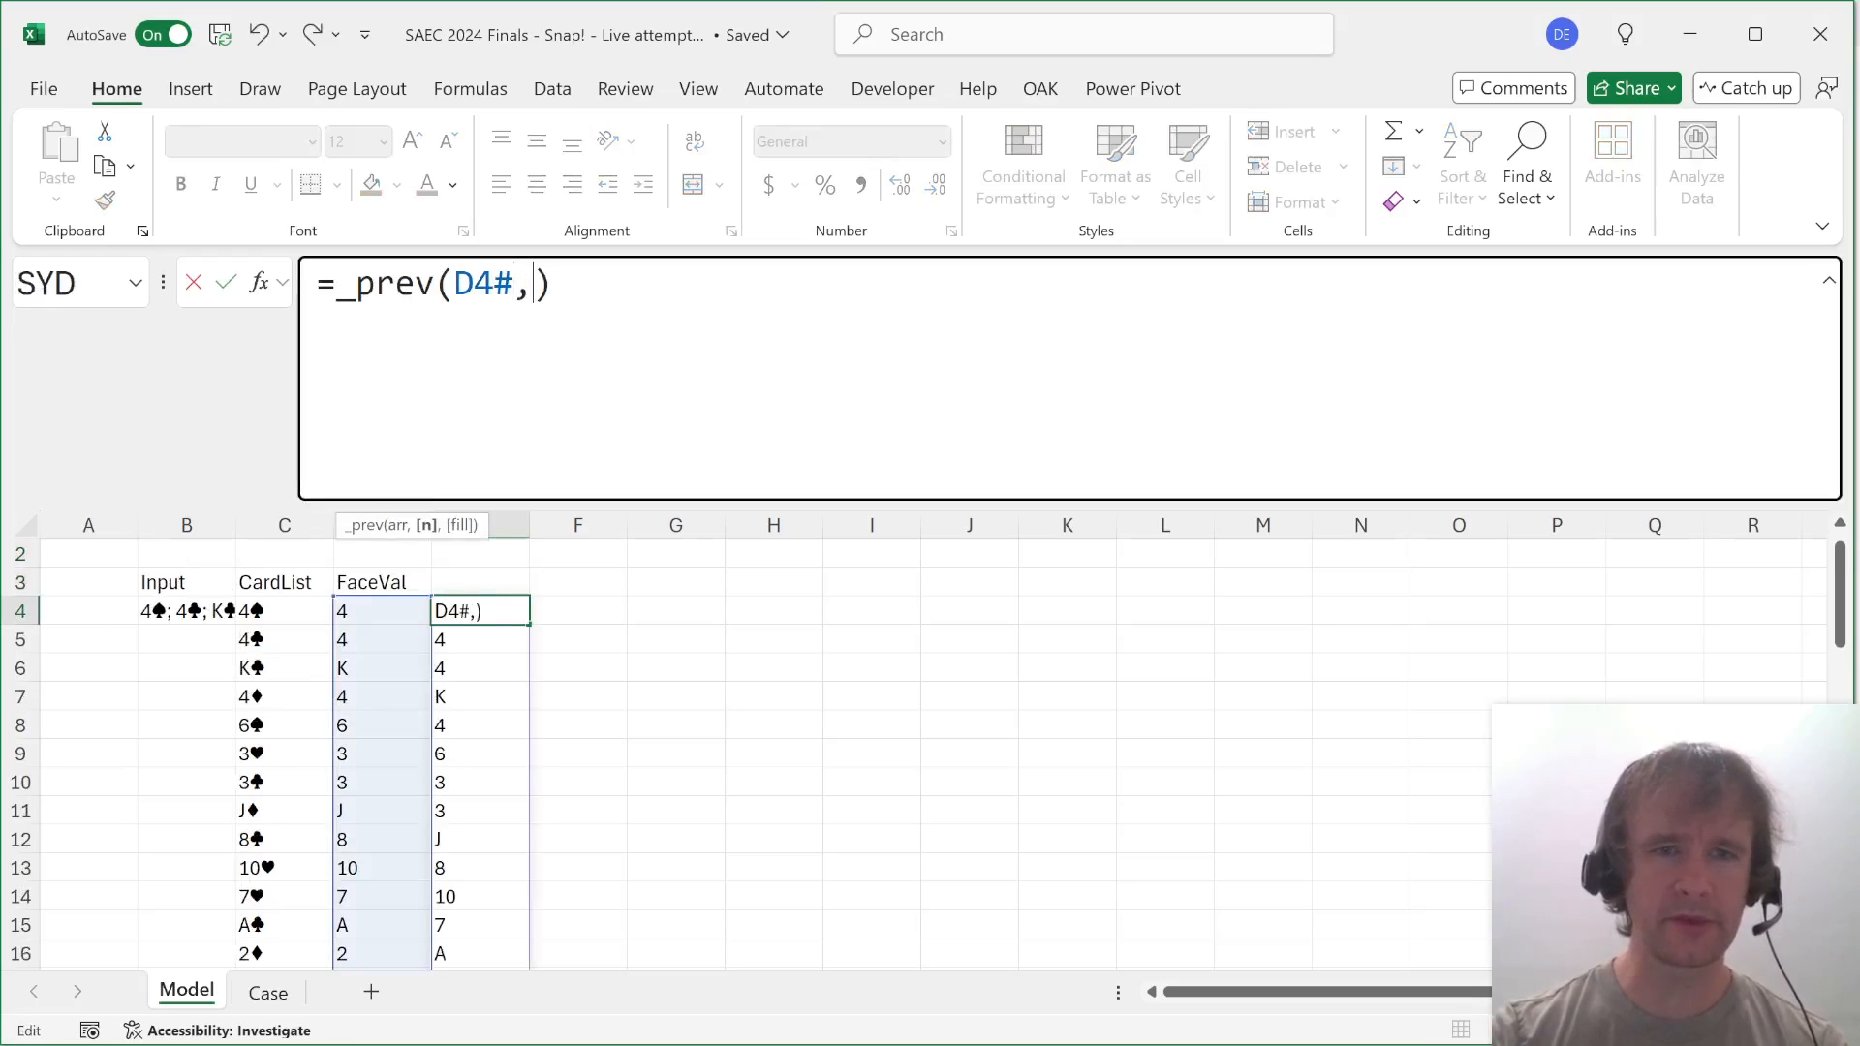
{"action": "type", "text": "\""}
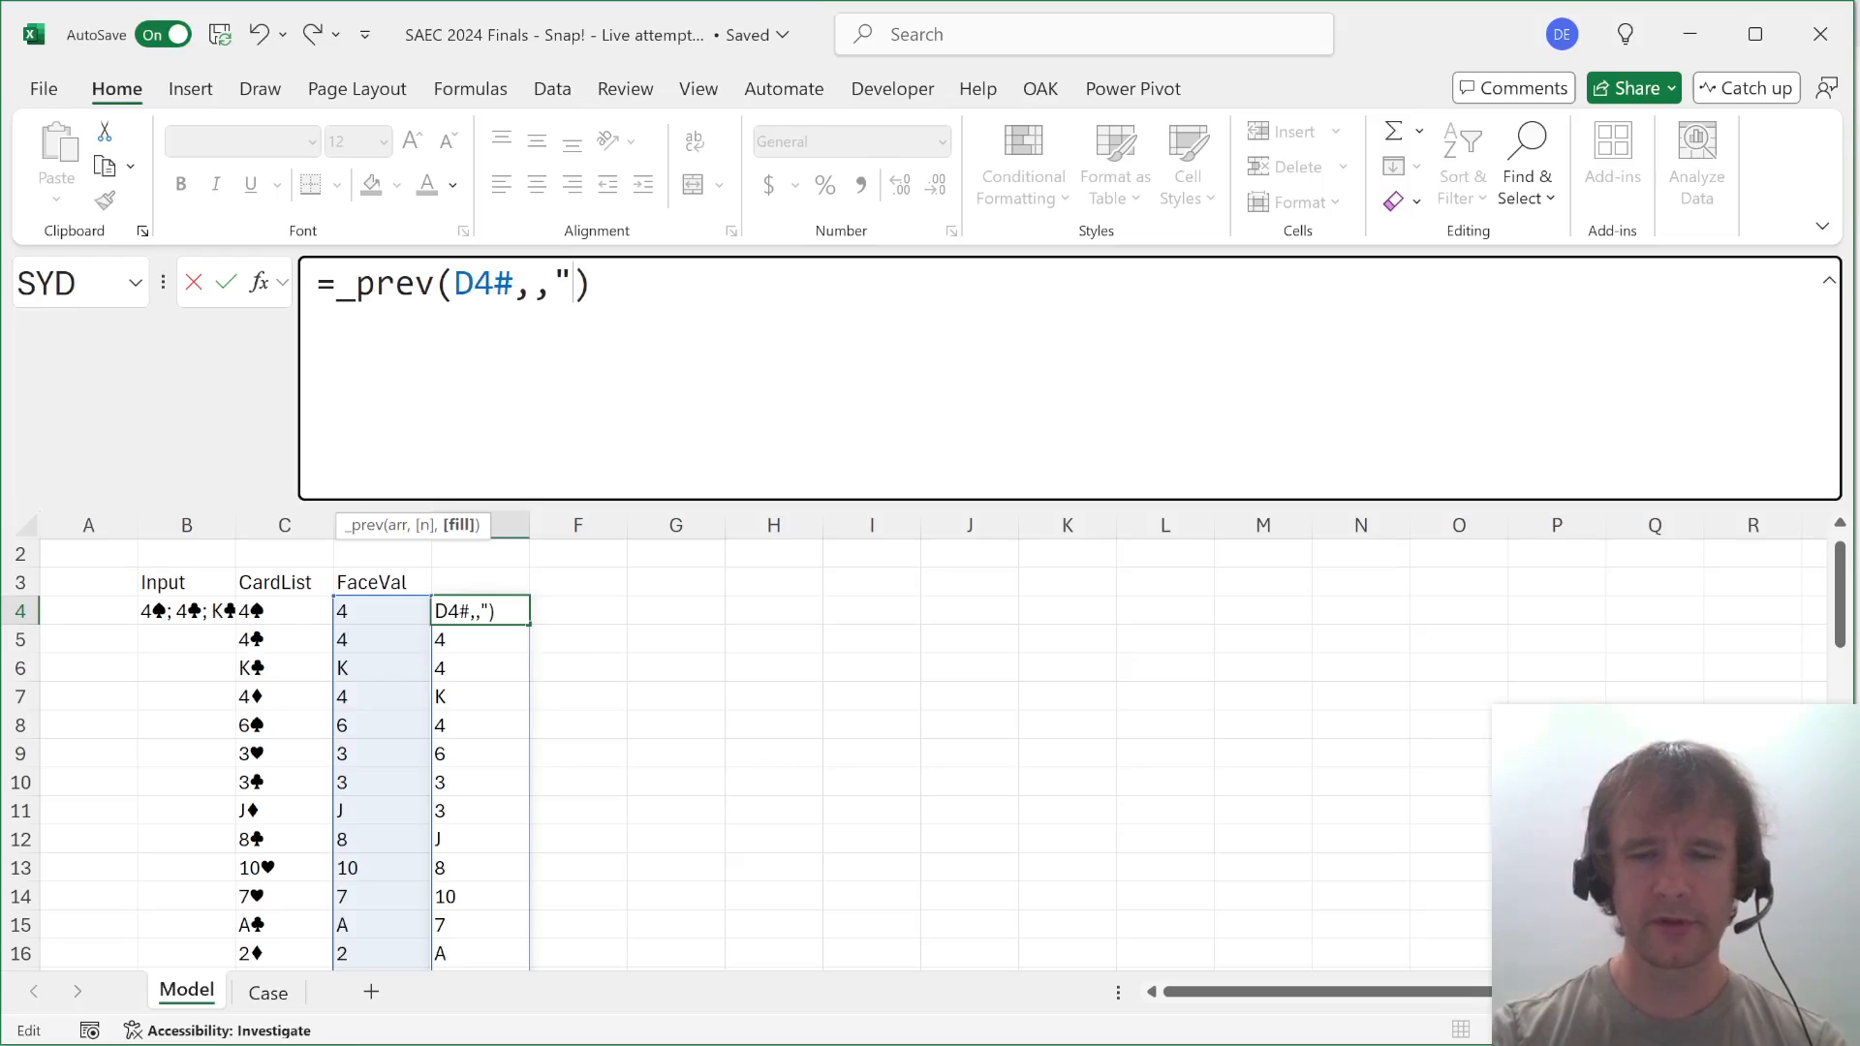
{"action": "type", "text": "PQRT"}
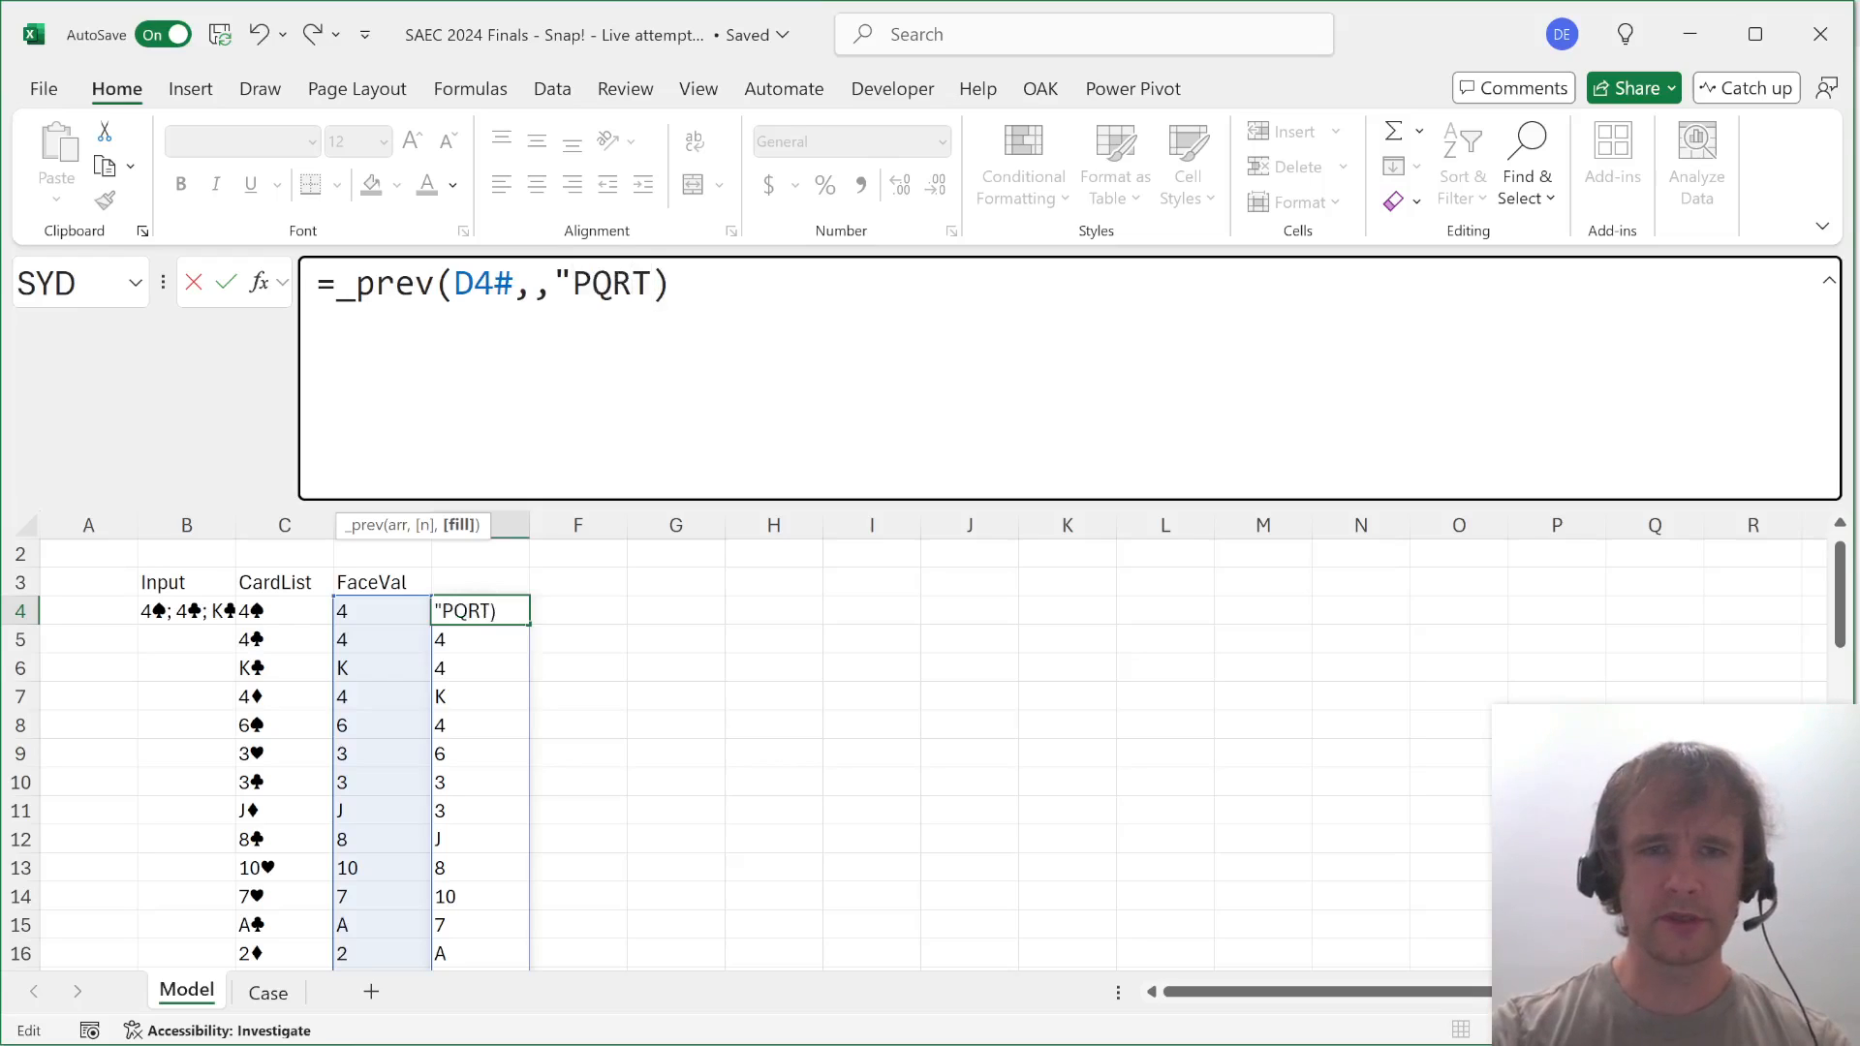
{"action": "key", "text": "BackSpace"}
{"action": "type", "text": "ST\""}
{"action": "key", "text": "Return"}
{"action": "key", "text": "Up"}
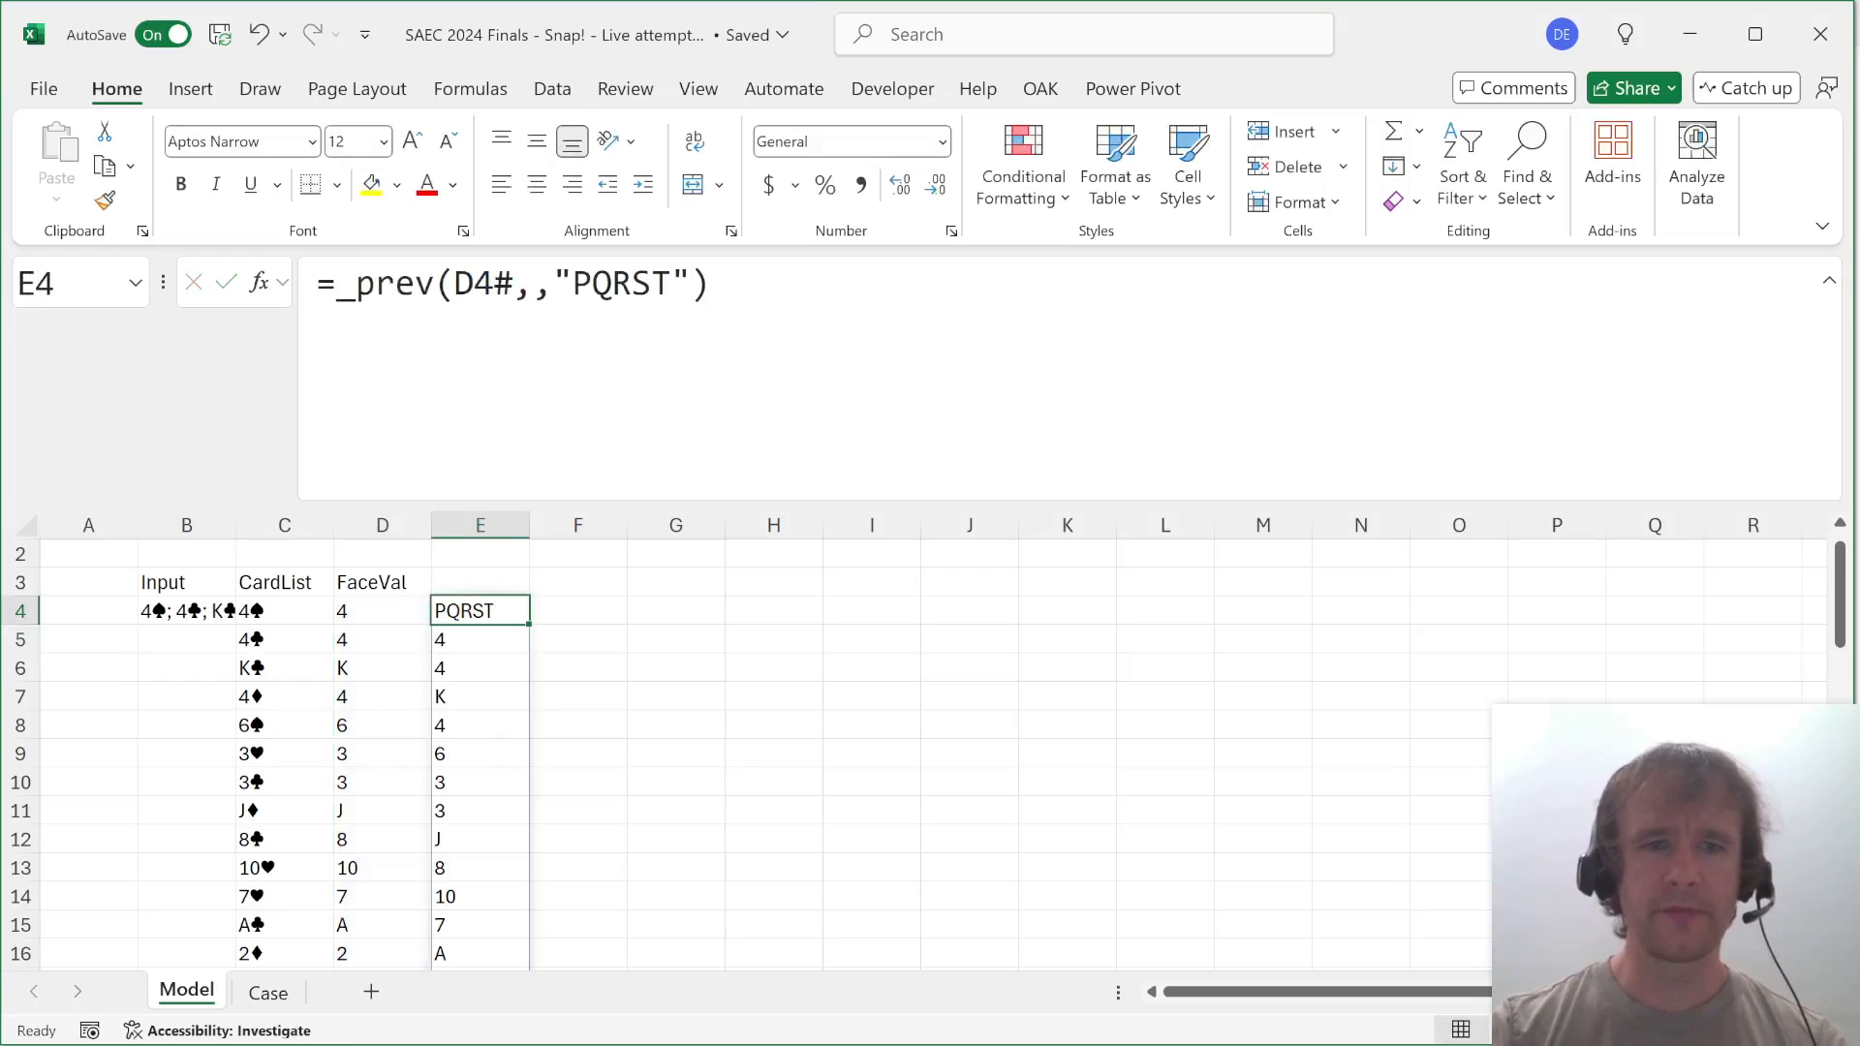
{"action": "double_click", "coordinate": [621, 284]}
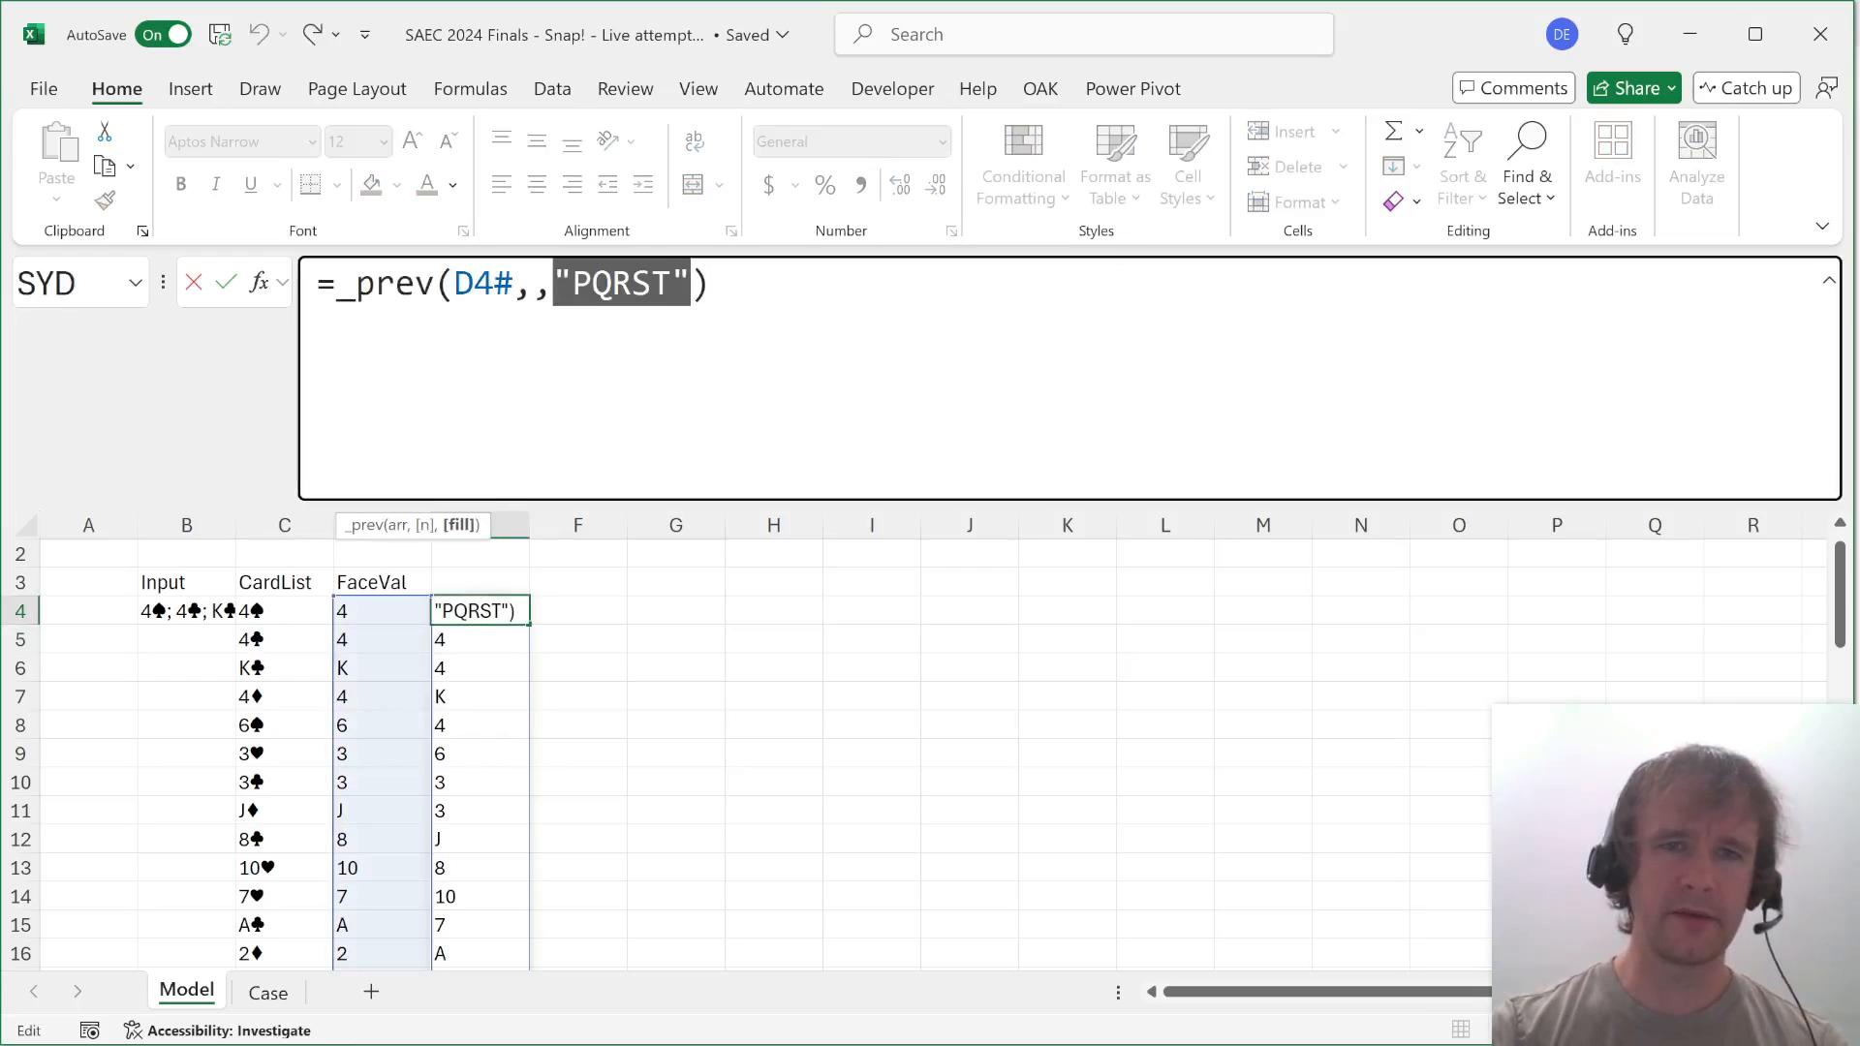
{"action": "key", "text": "Escape"}
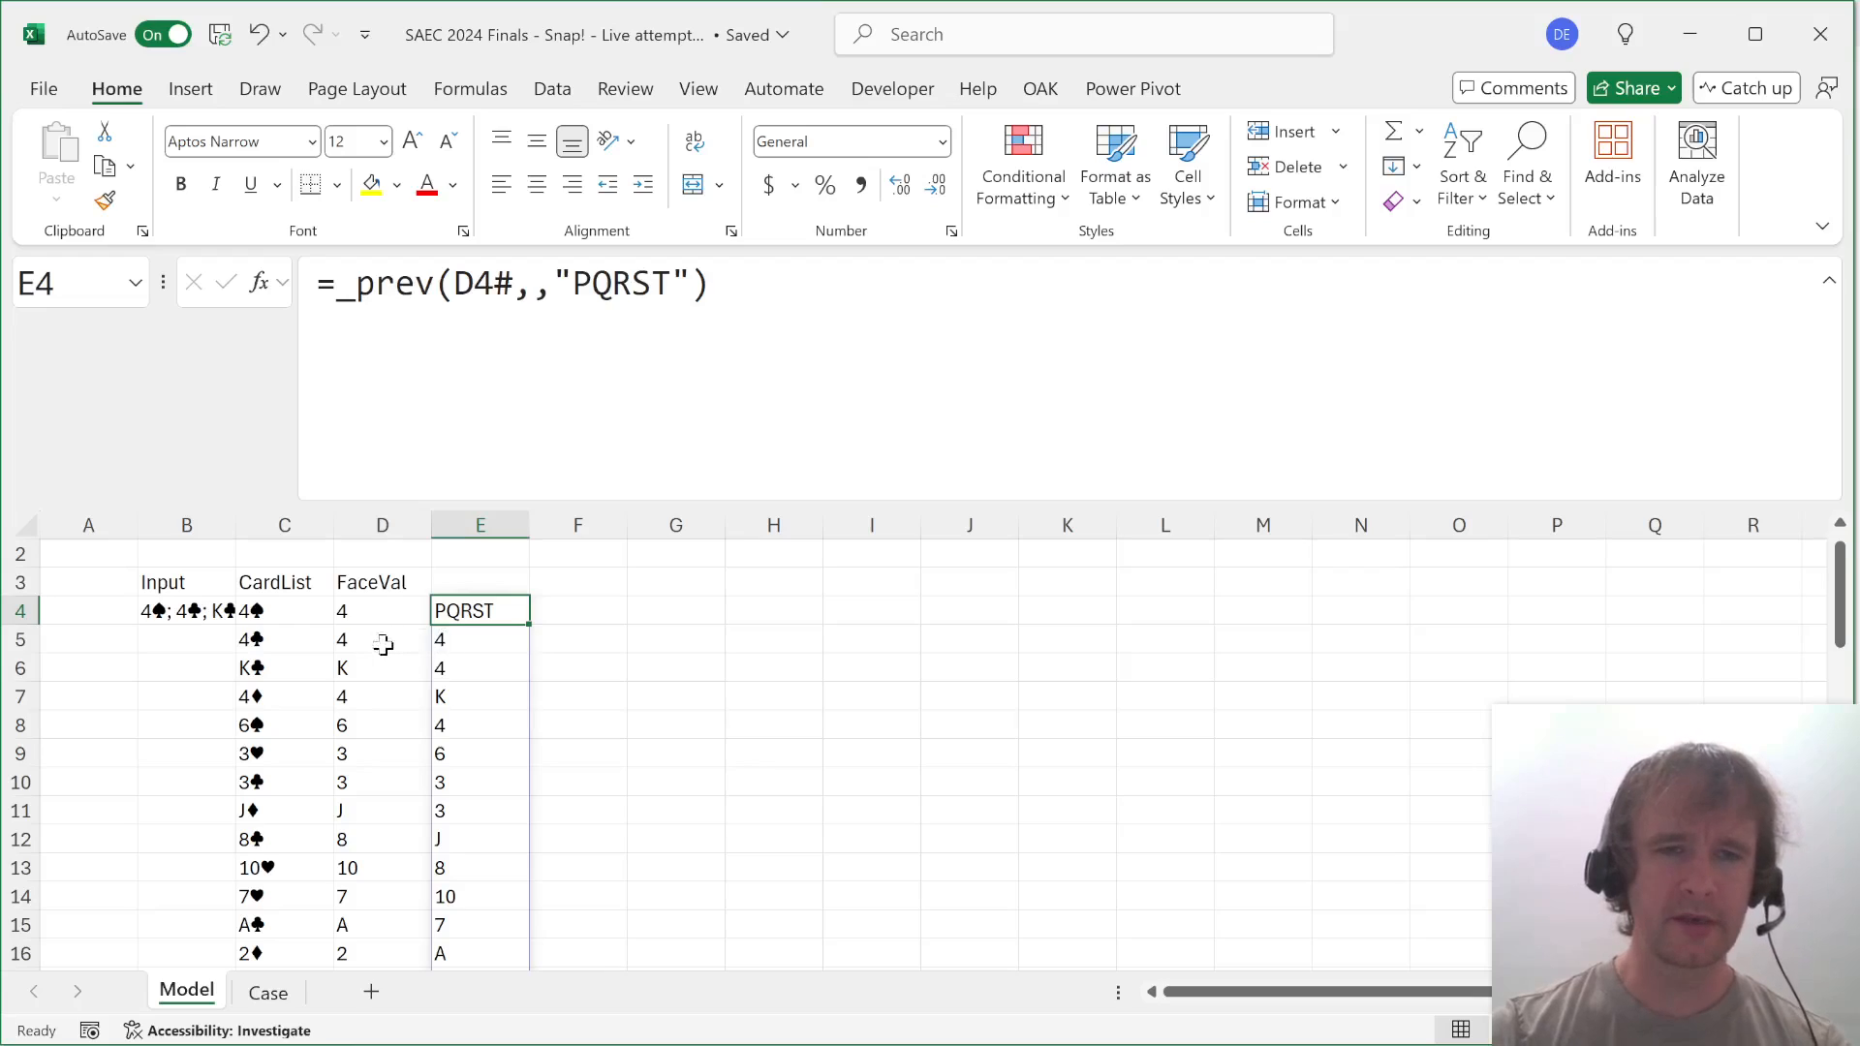
Compare the shifted values in column E with the FaceVal entries one row above them.
{"action": "left_click", "coordinate": [382, 654]}
{"action": "left_click", "coordinate": [451, 639]}
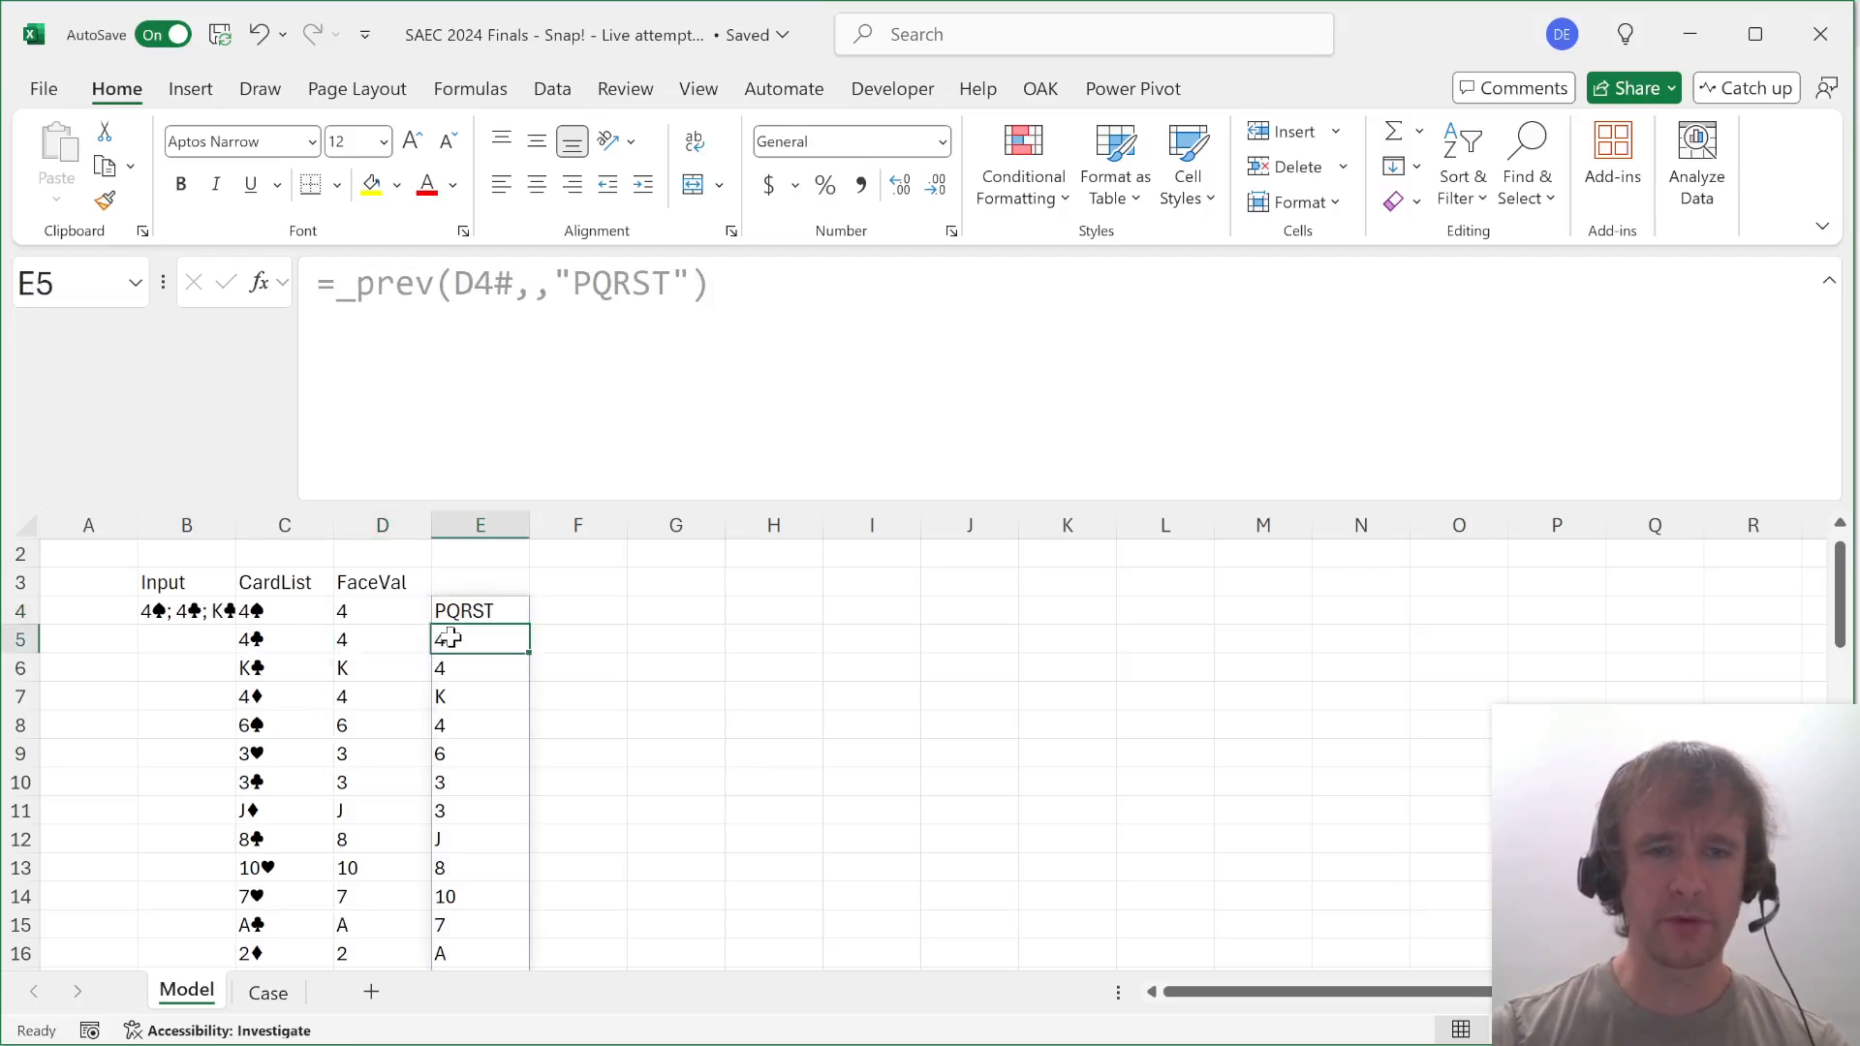
{"action": "key", "text": "BackSpace"}
{"action": "key", "text": "Up"}
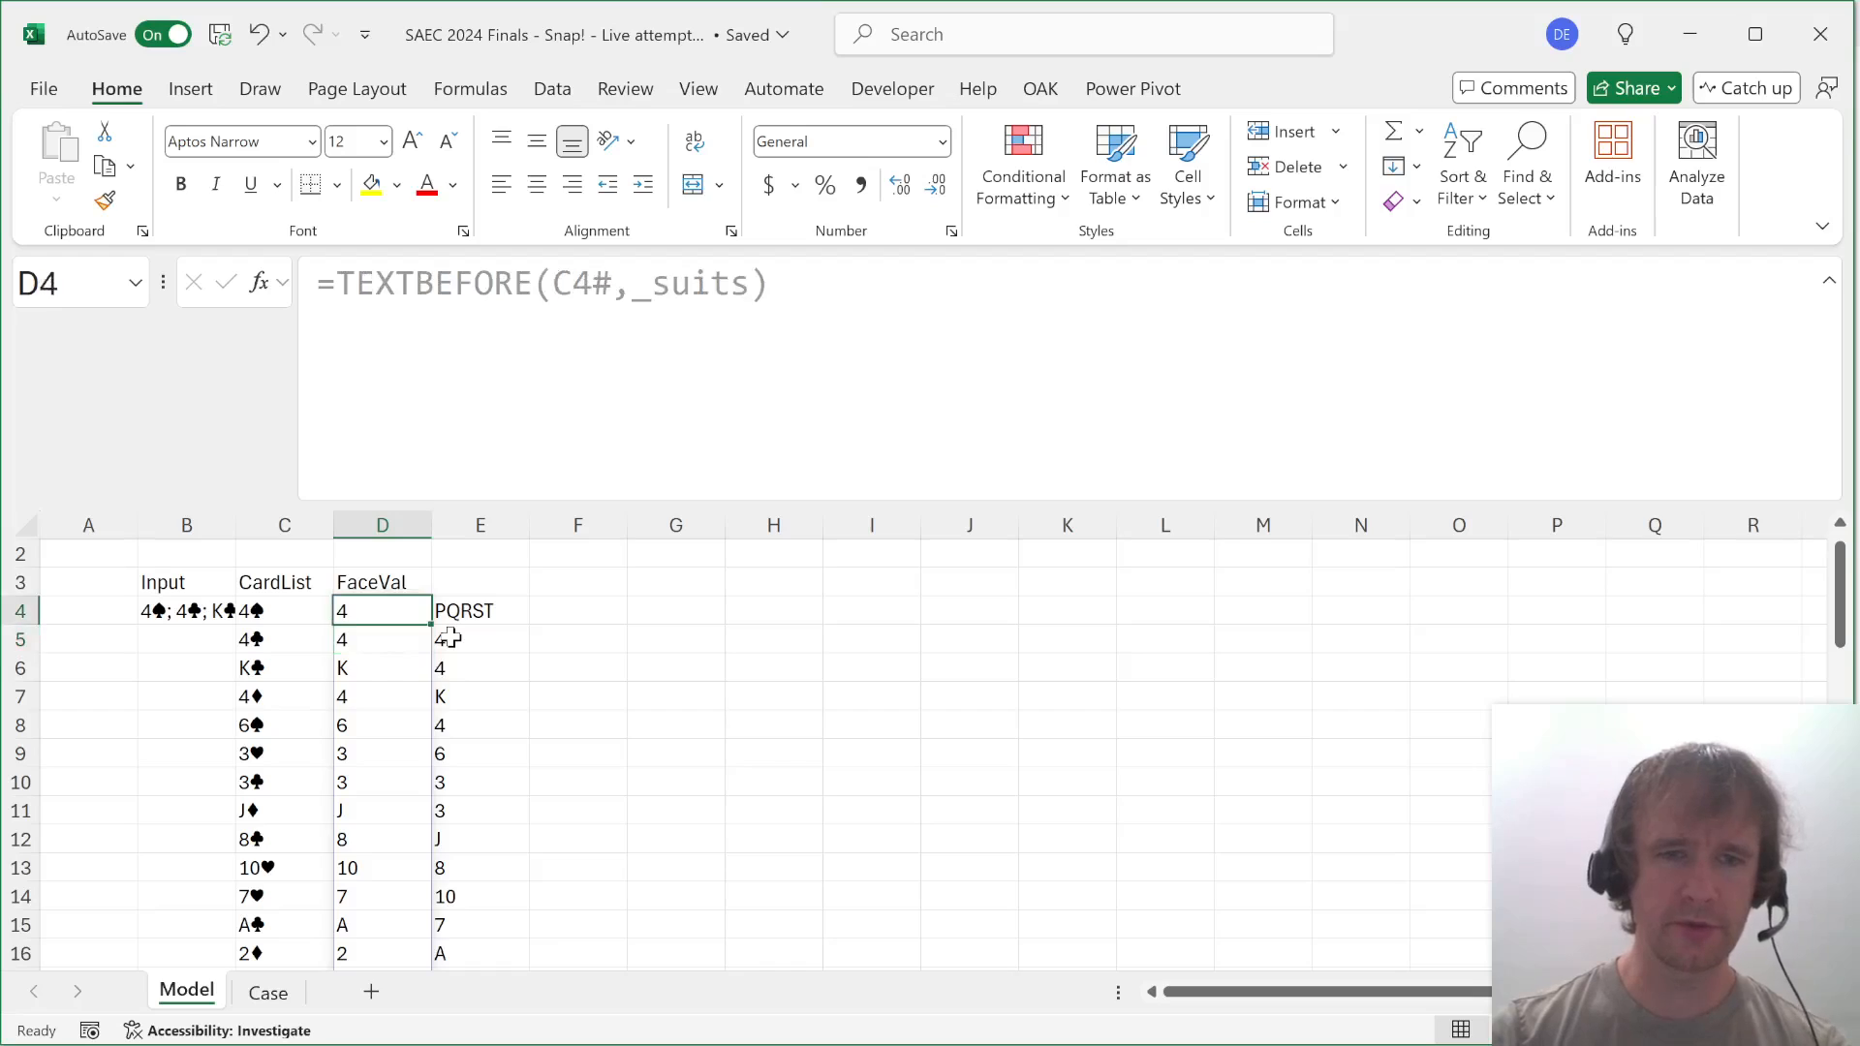
{"action": "key", "text": "Down"}
{"action": "key", "text": "Right"}
{"action": "key", "text": "Left"}
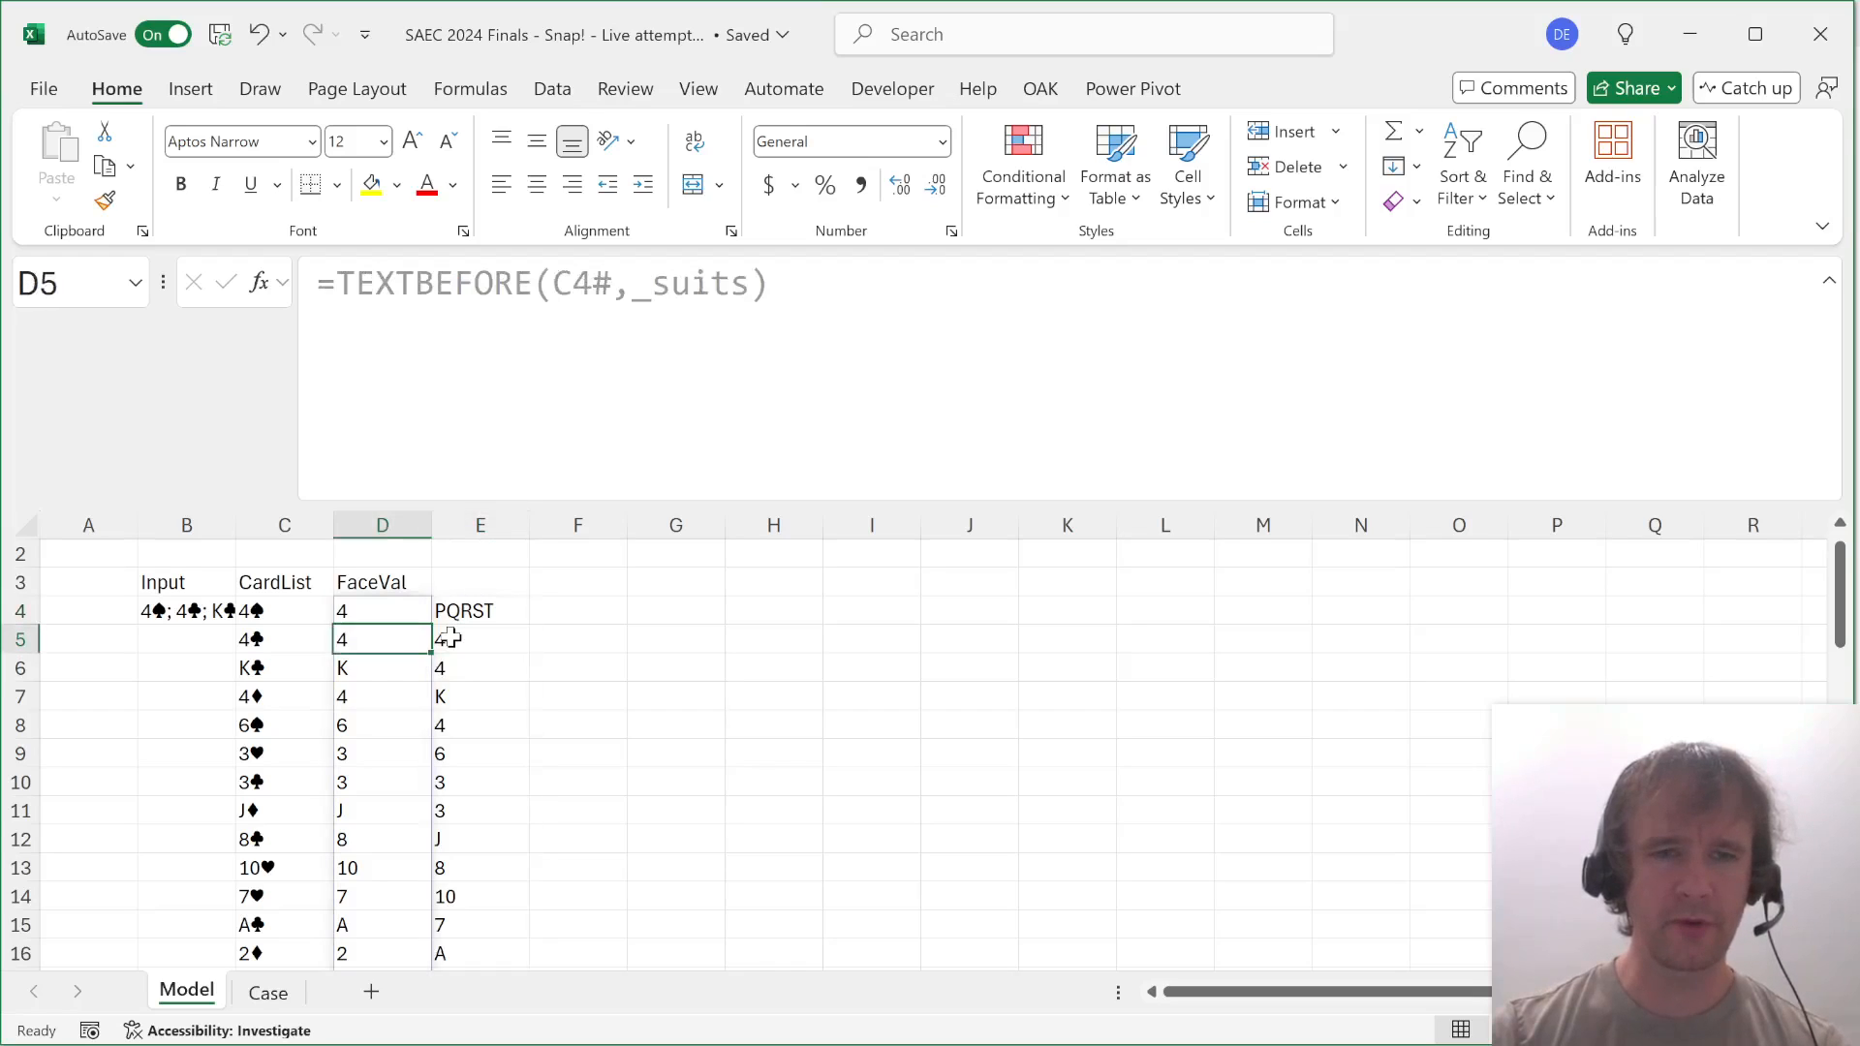
{"action": "key", "text": "Down"}
{"action": "key", "text": "Right"}
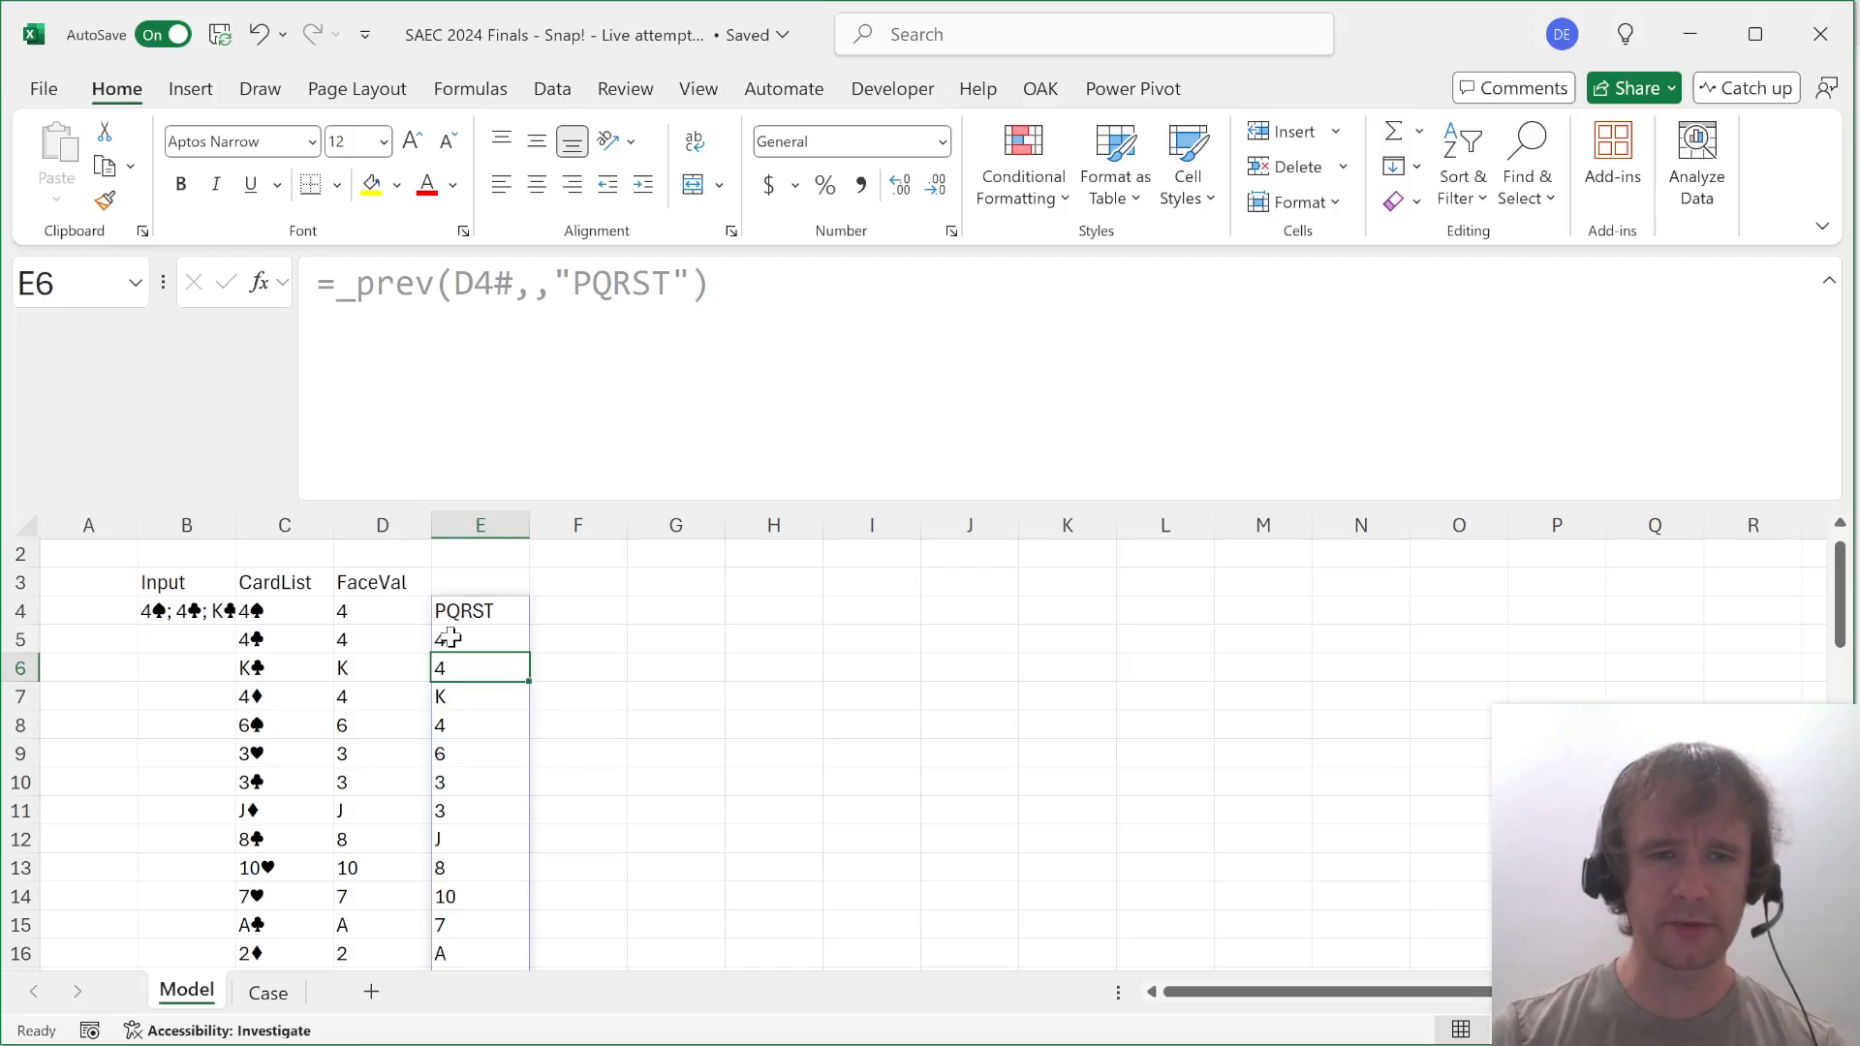
{"action": "key", "text": "Left"}
{"action": "key", "text": "Up"}
{"action": "key", "text": "Right"}
{"action": "key", "text": "Down"}
{"action": "key", "text": "Left"}
{"action": "key", "text": "Down"}
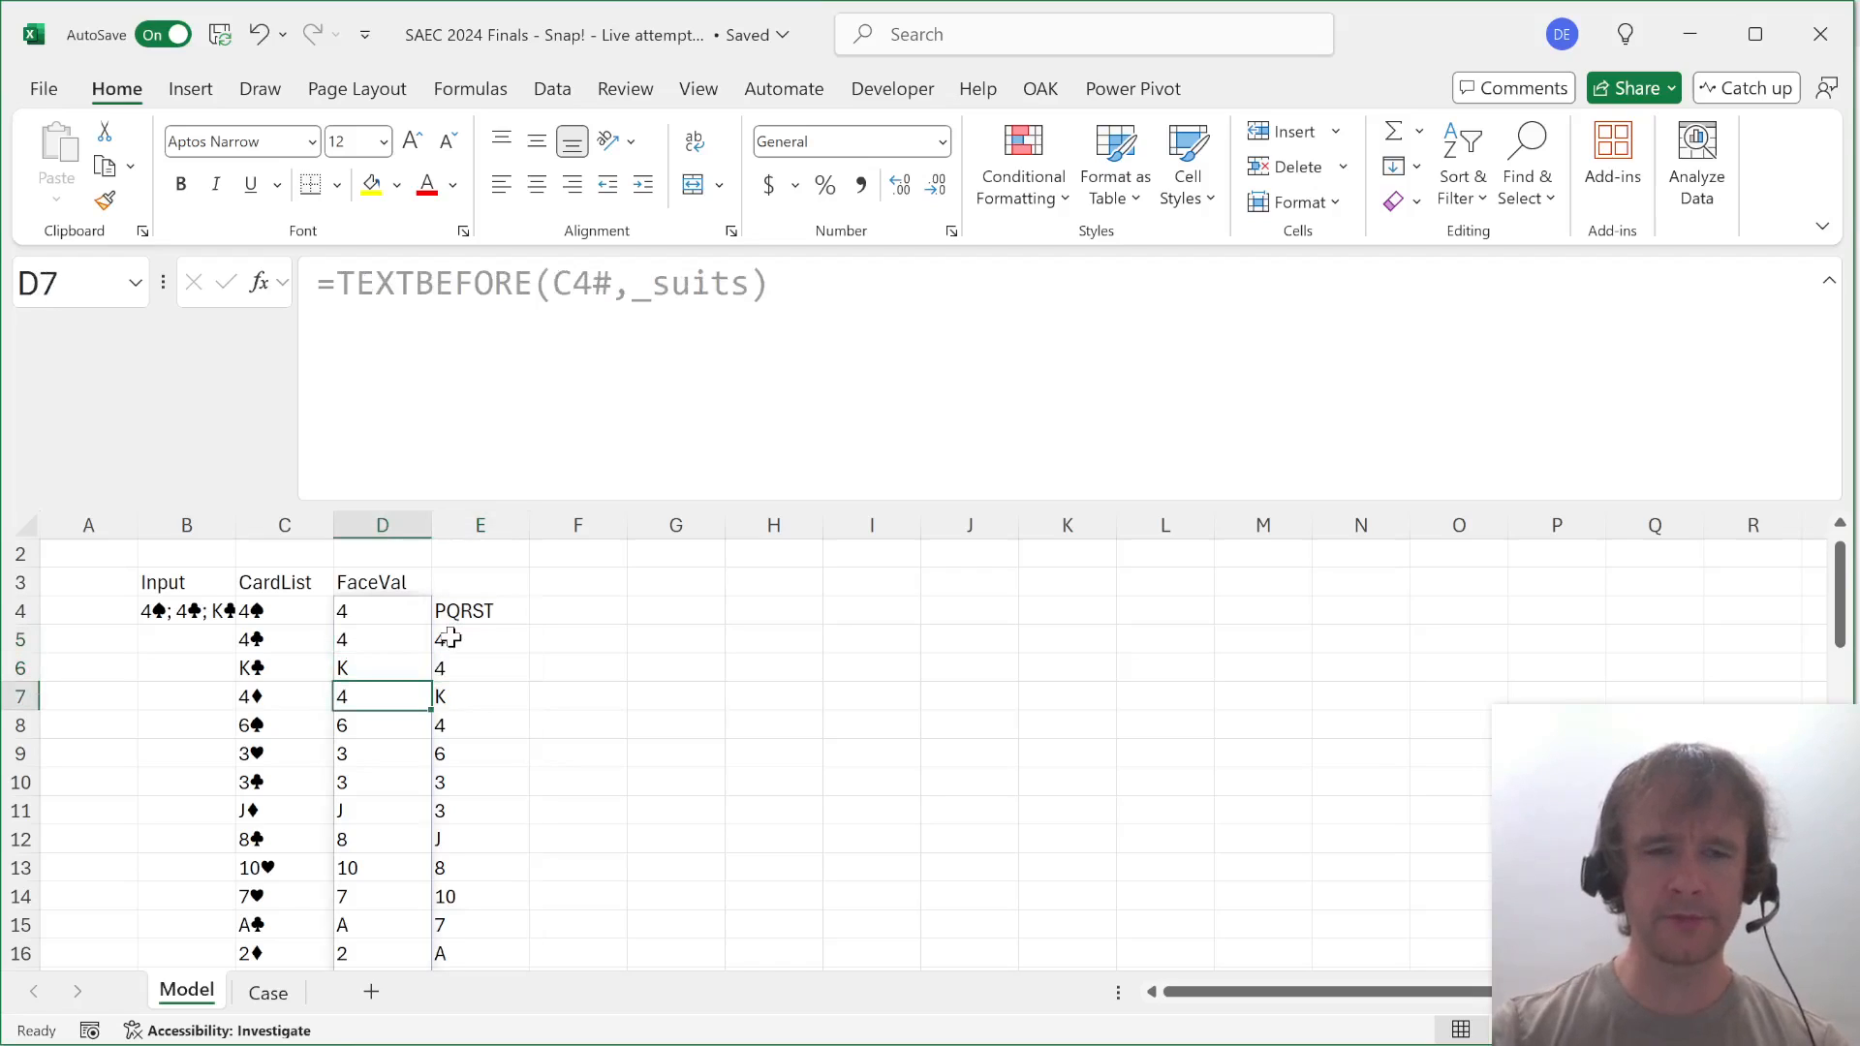
{"action": "left_click", "coordinate": [451, 637]}
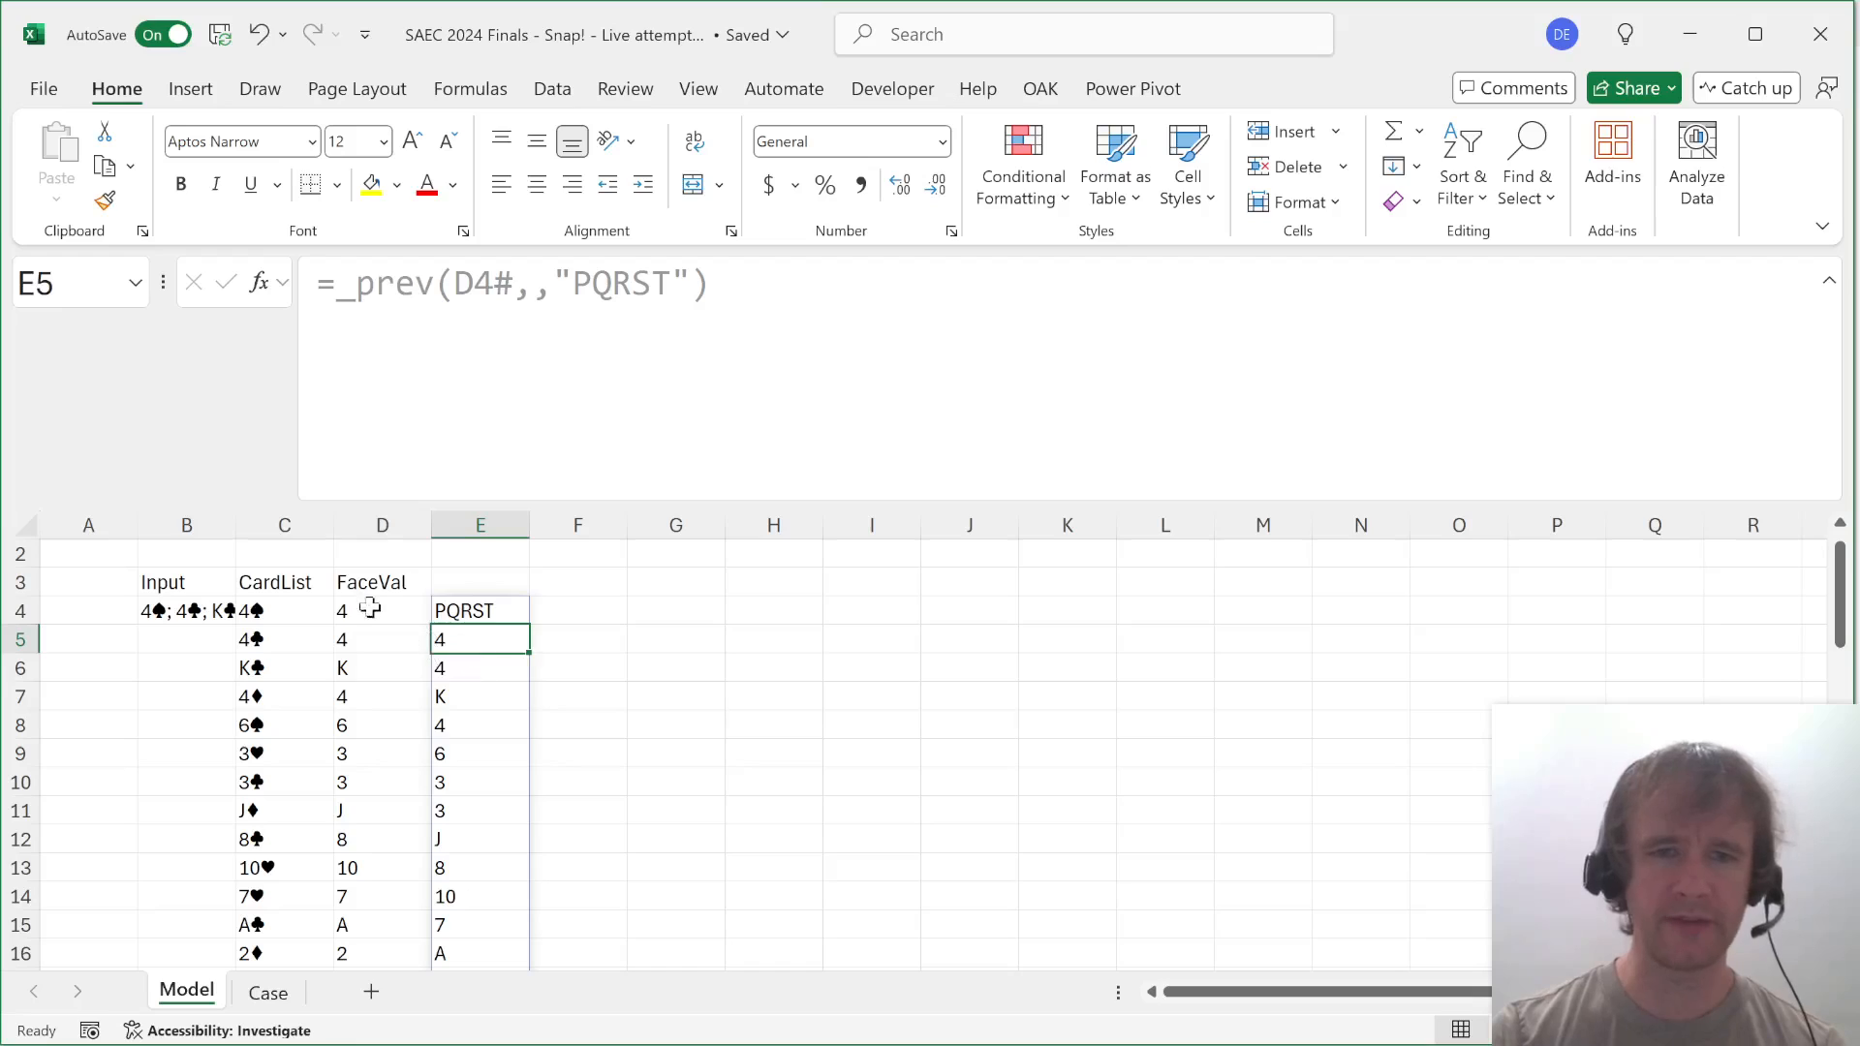
Set the n argument of the _prev formula in E4 to 3.
{"action": "left_click", "coordinate": [467, 611]}
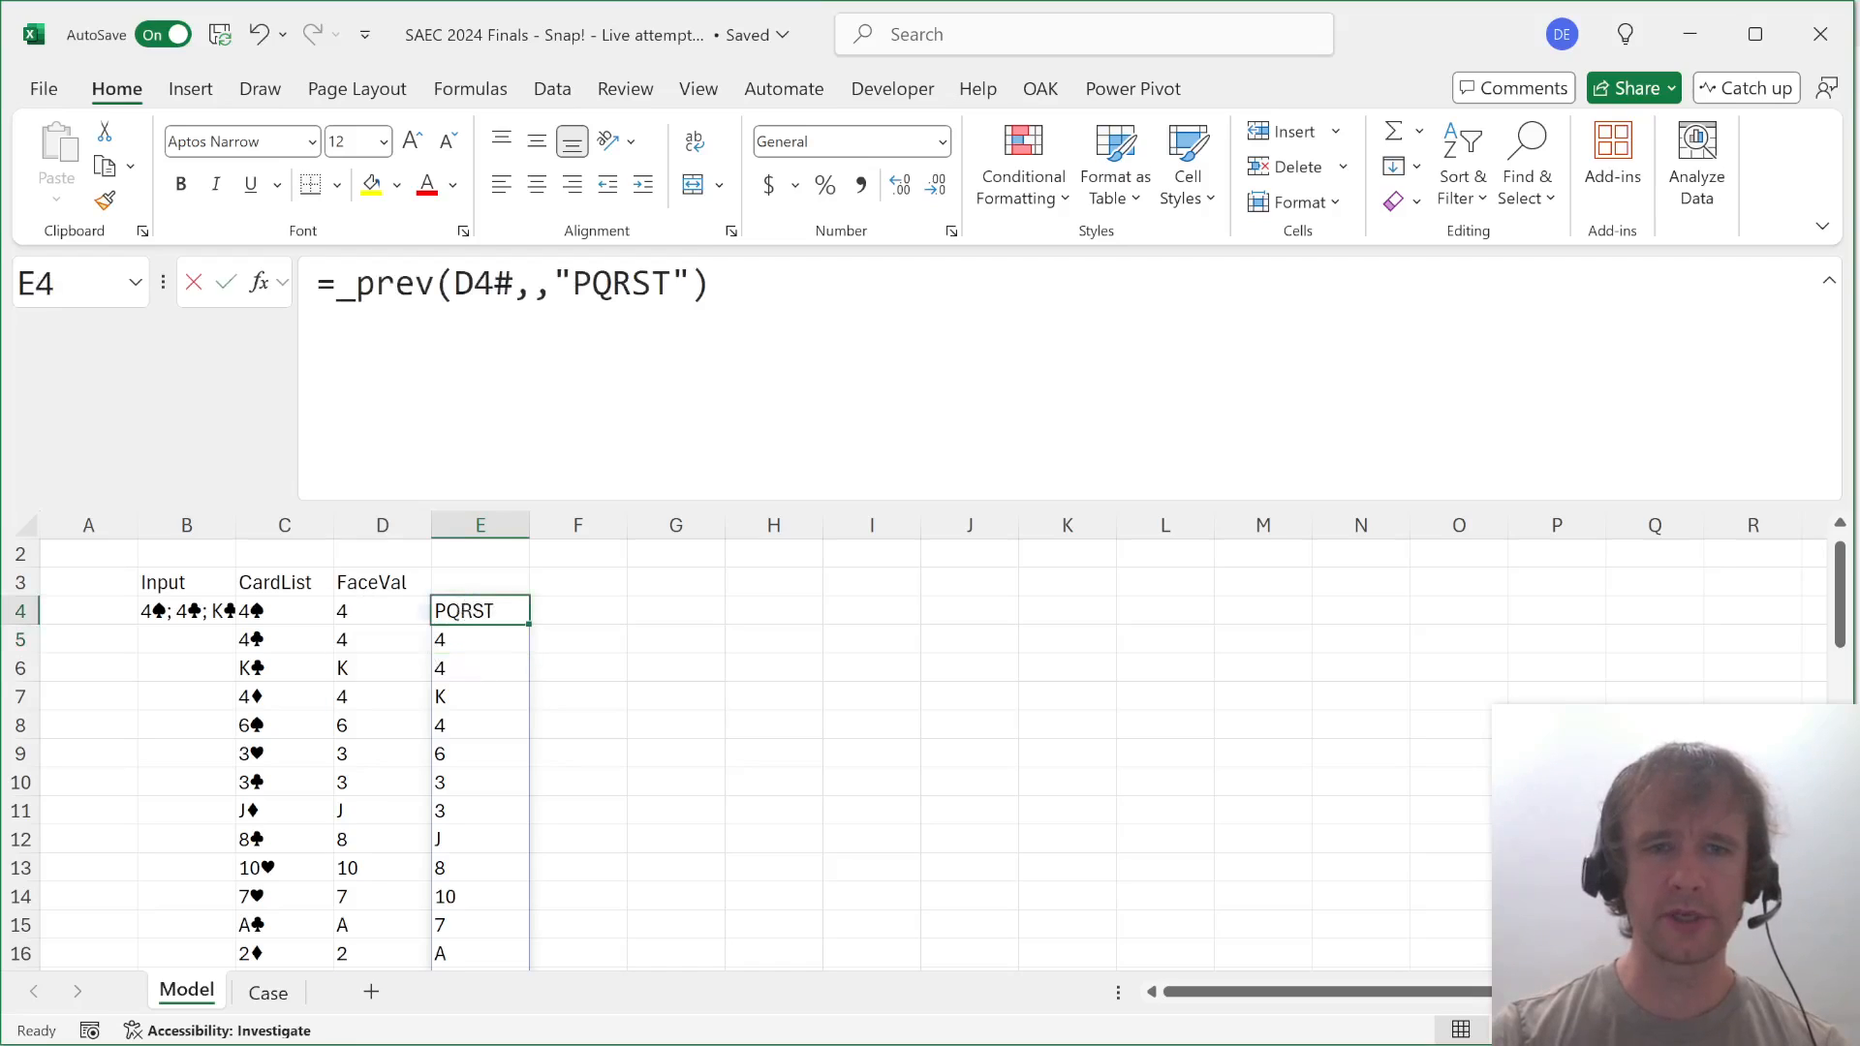
{"action": "left_click", "coordinate": [533, 282]}
{"action": "type", "text": "3"}
{"action": "key", "text": "Return"}
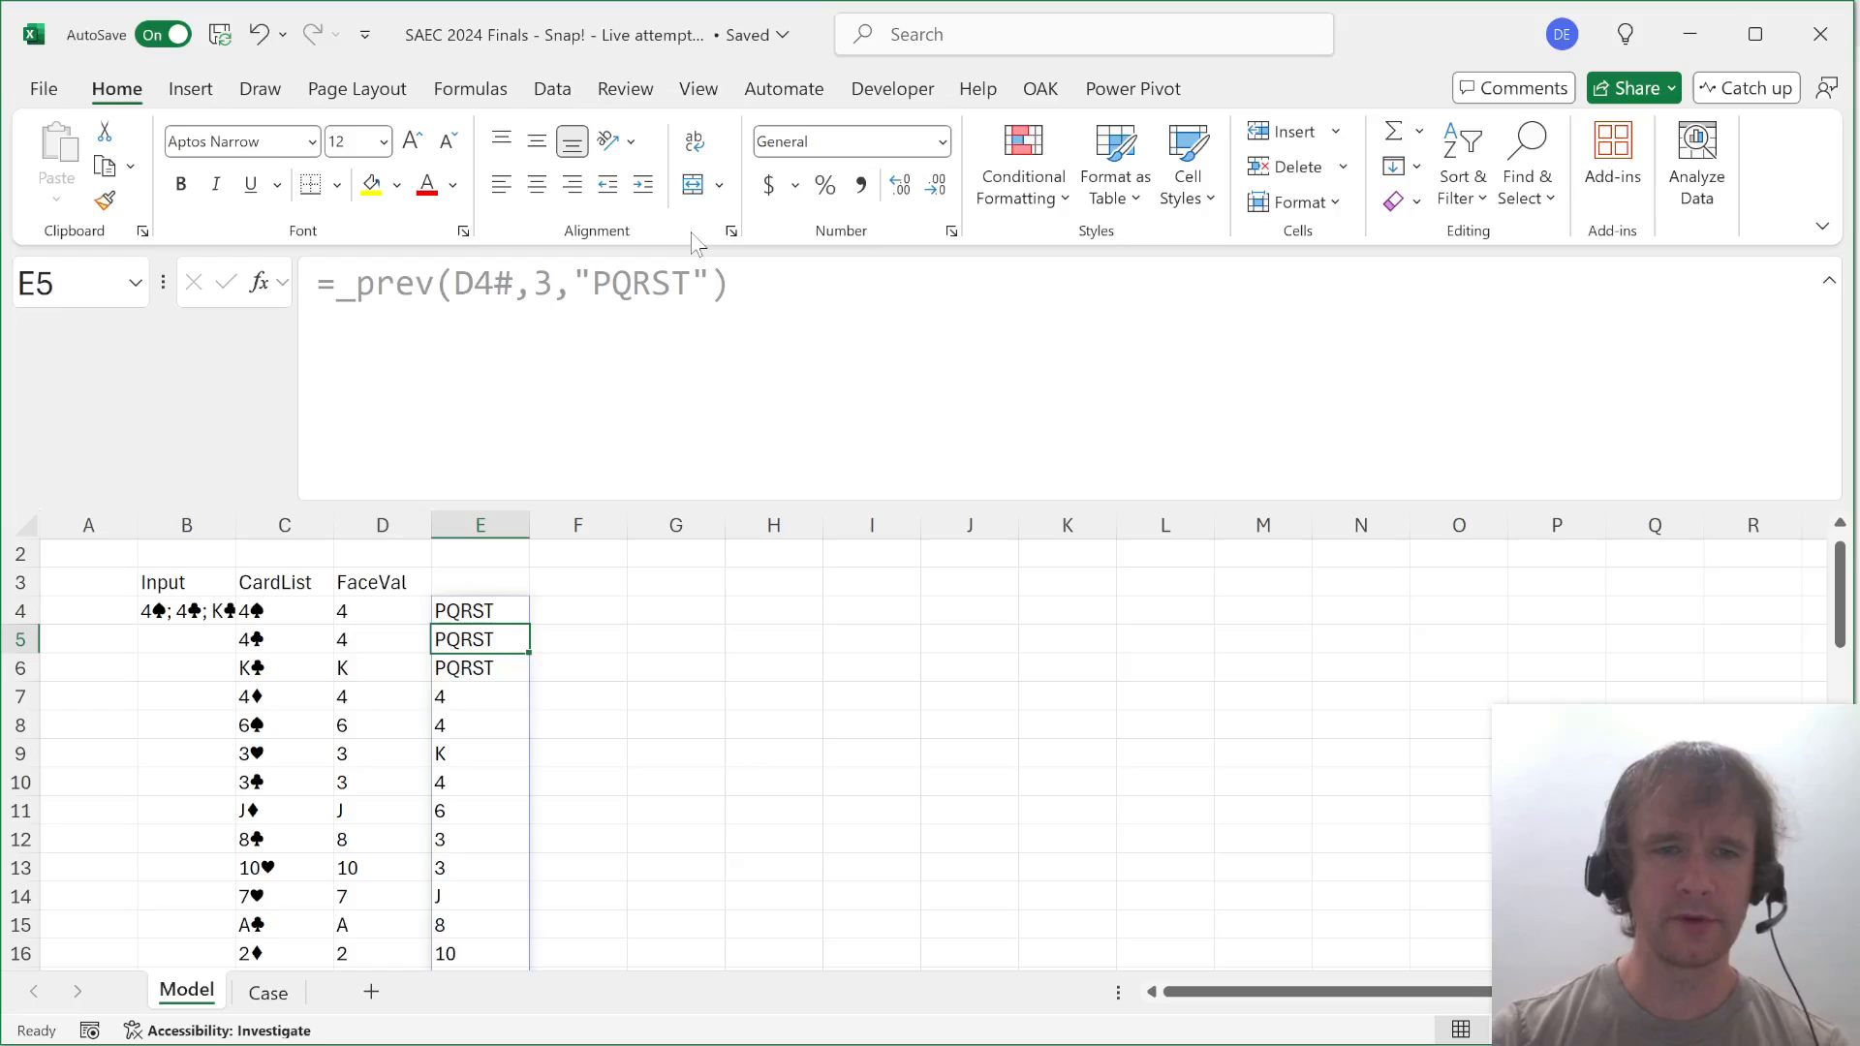
Compare the values in column E with the FaceVal entries three rows above them.
{"action": "key", "text": "Down"}
{"action": "key", "text": "Down"}
{"action": "key", "text": "Left"}
{"action": "key", "text": "shift+Right"}
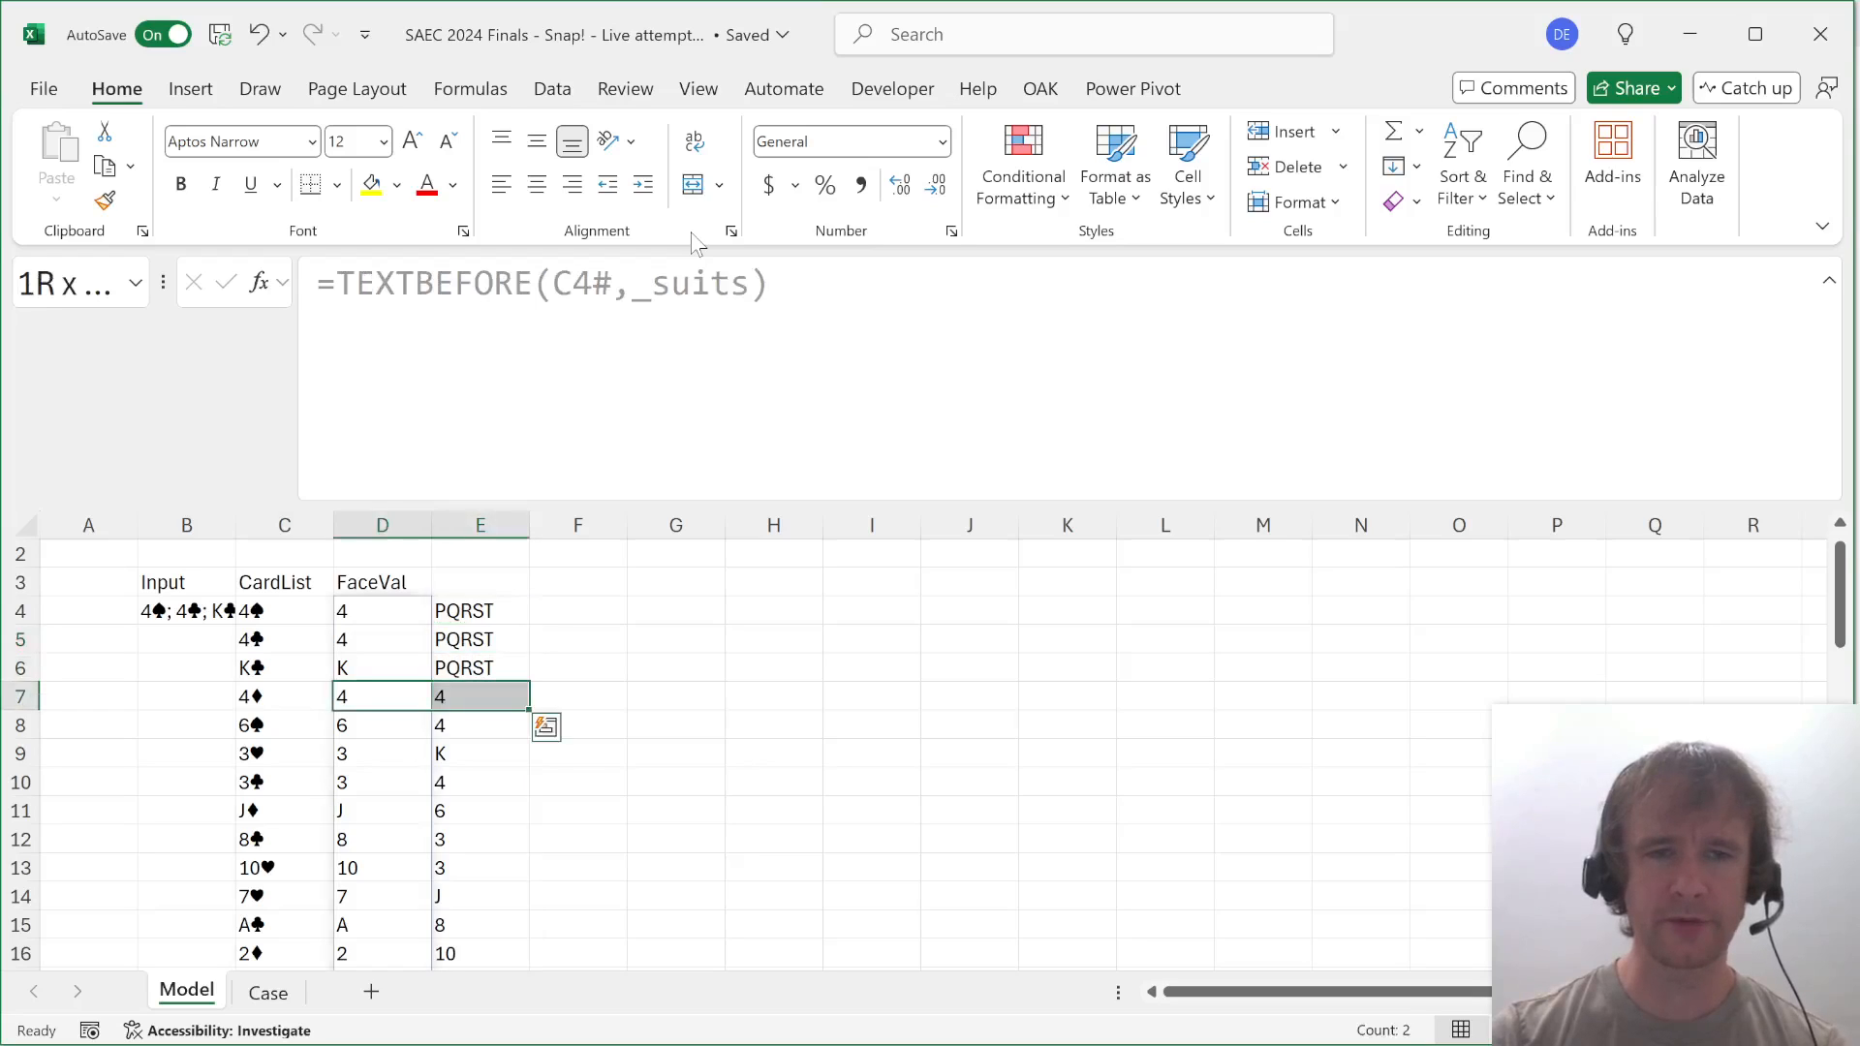
{"action": "key", "text": "shift+Left"}
{"action": "key", "text": "shift+Up"}
{"action": "key", "text": "shift+Up"}
{"action": "key", "text": "shift+Up"}
{"action": "key", "text": "Down"}
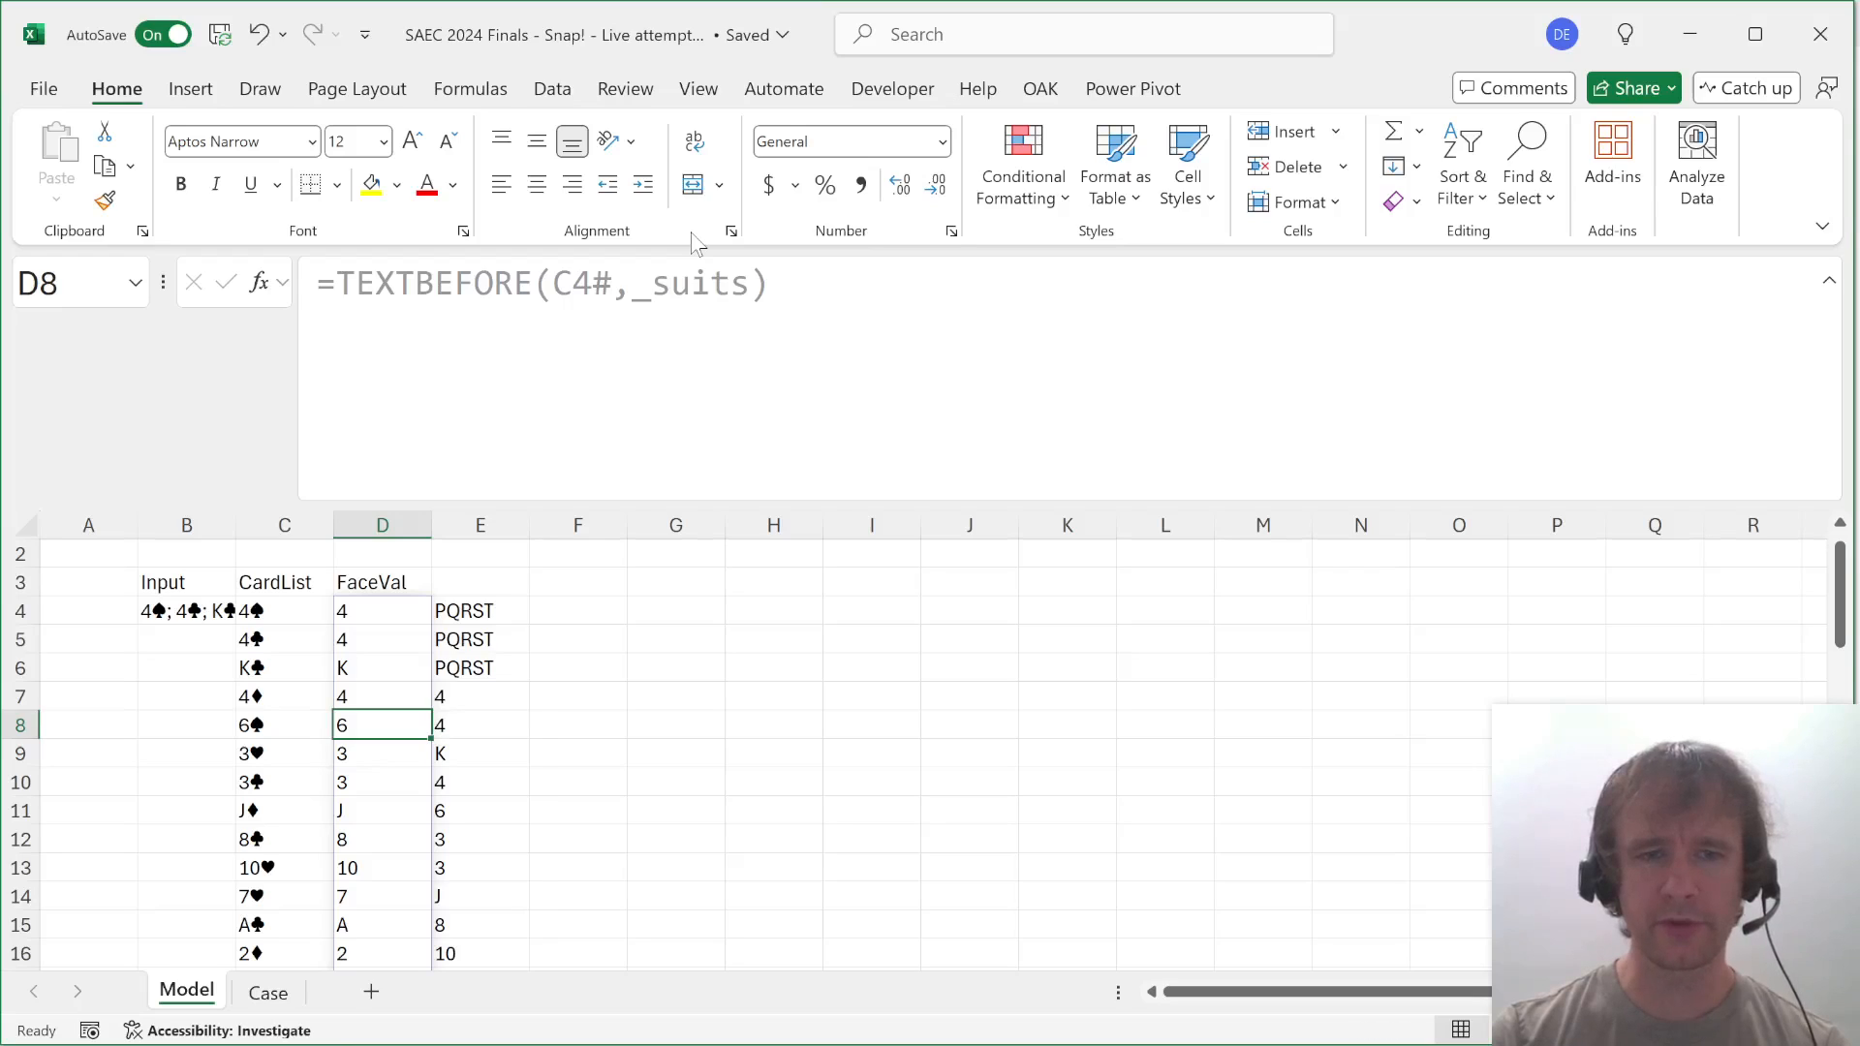
{"action": "key", "text": "Right"}
{"action": "key", "text": "Left"}
{"action": "key", "text": "Down"}
{"action": "key", "text": "Right"}
{"action": "key", "text": "Left"}
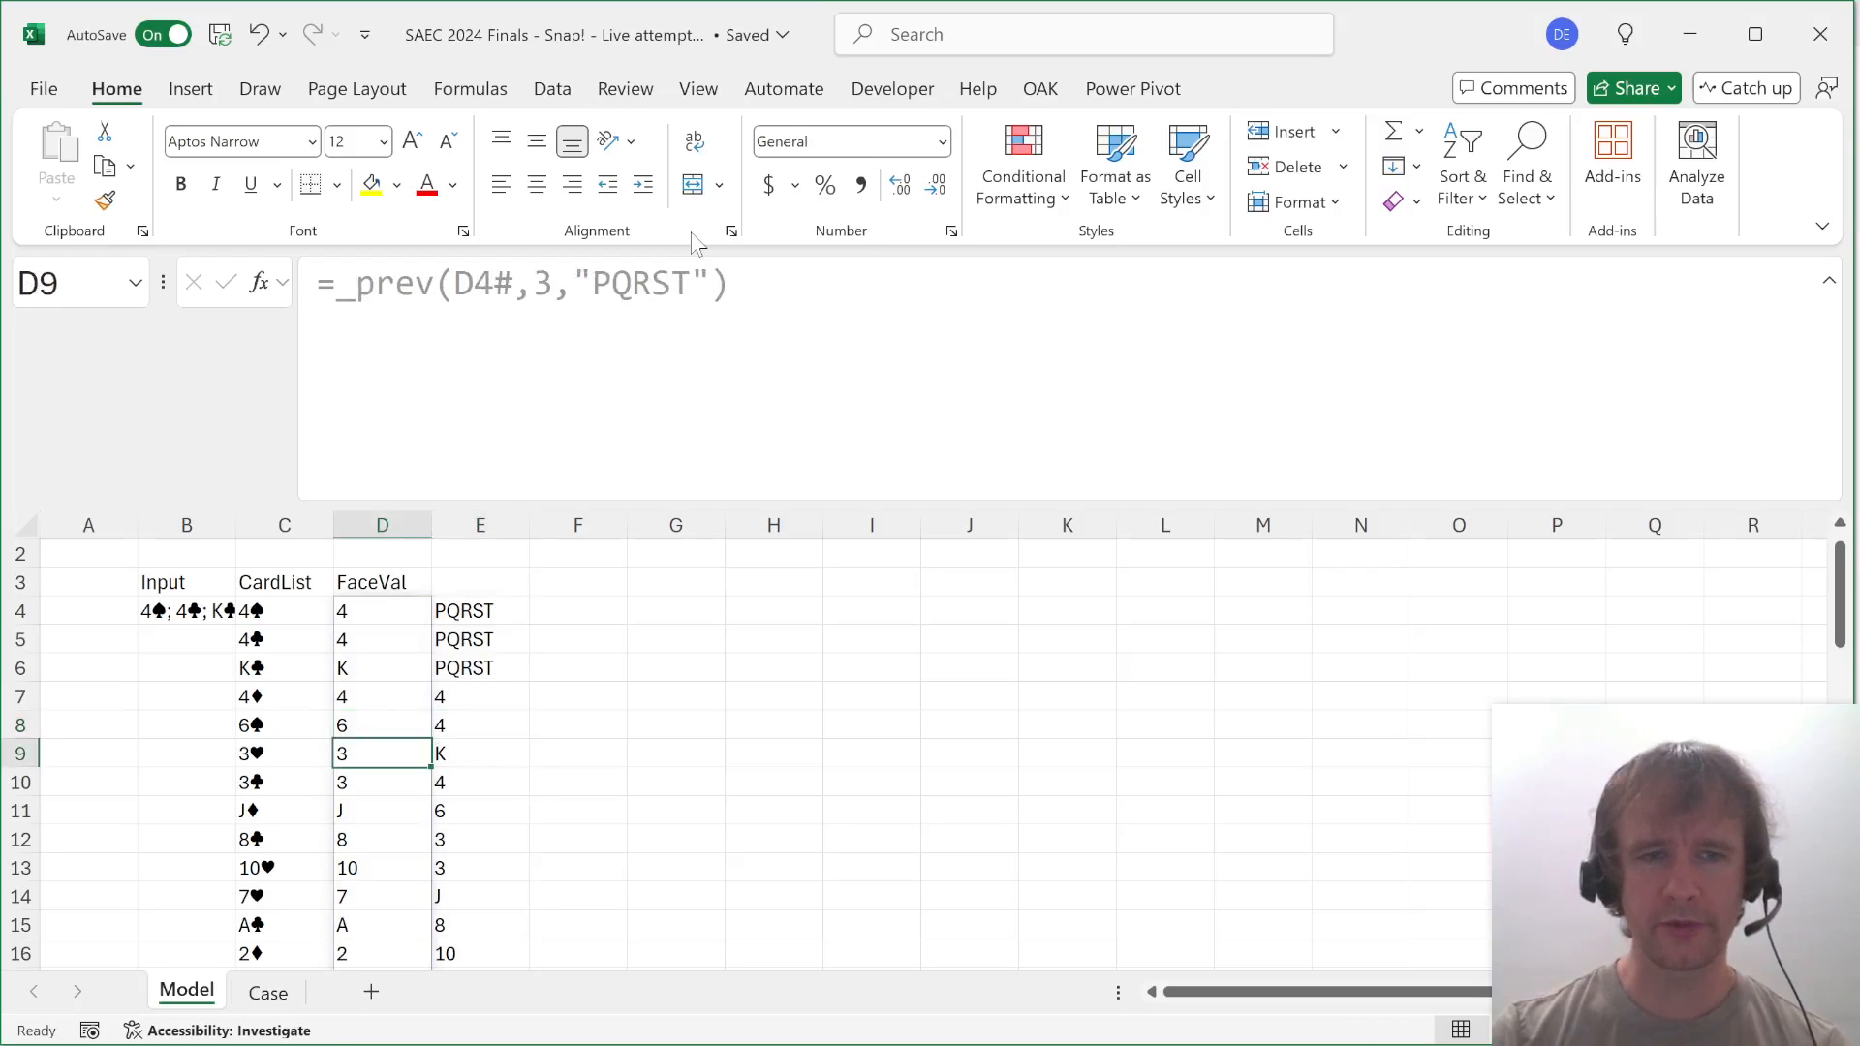
{"action": "key", "text": "Up"}
{"action": "key", "text": "Up"}
{"action": "key", "text": "Up"}
{"action": "key", "text": "Right"}
{"action": "key", "text": "Up"}
{"action": "key", "text": "Up"}
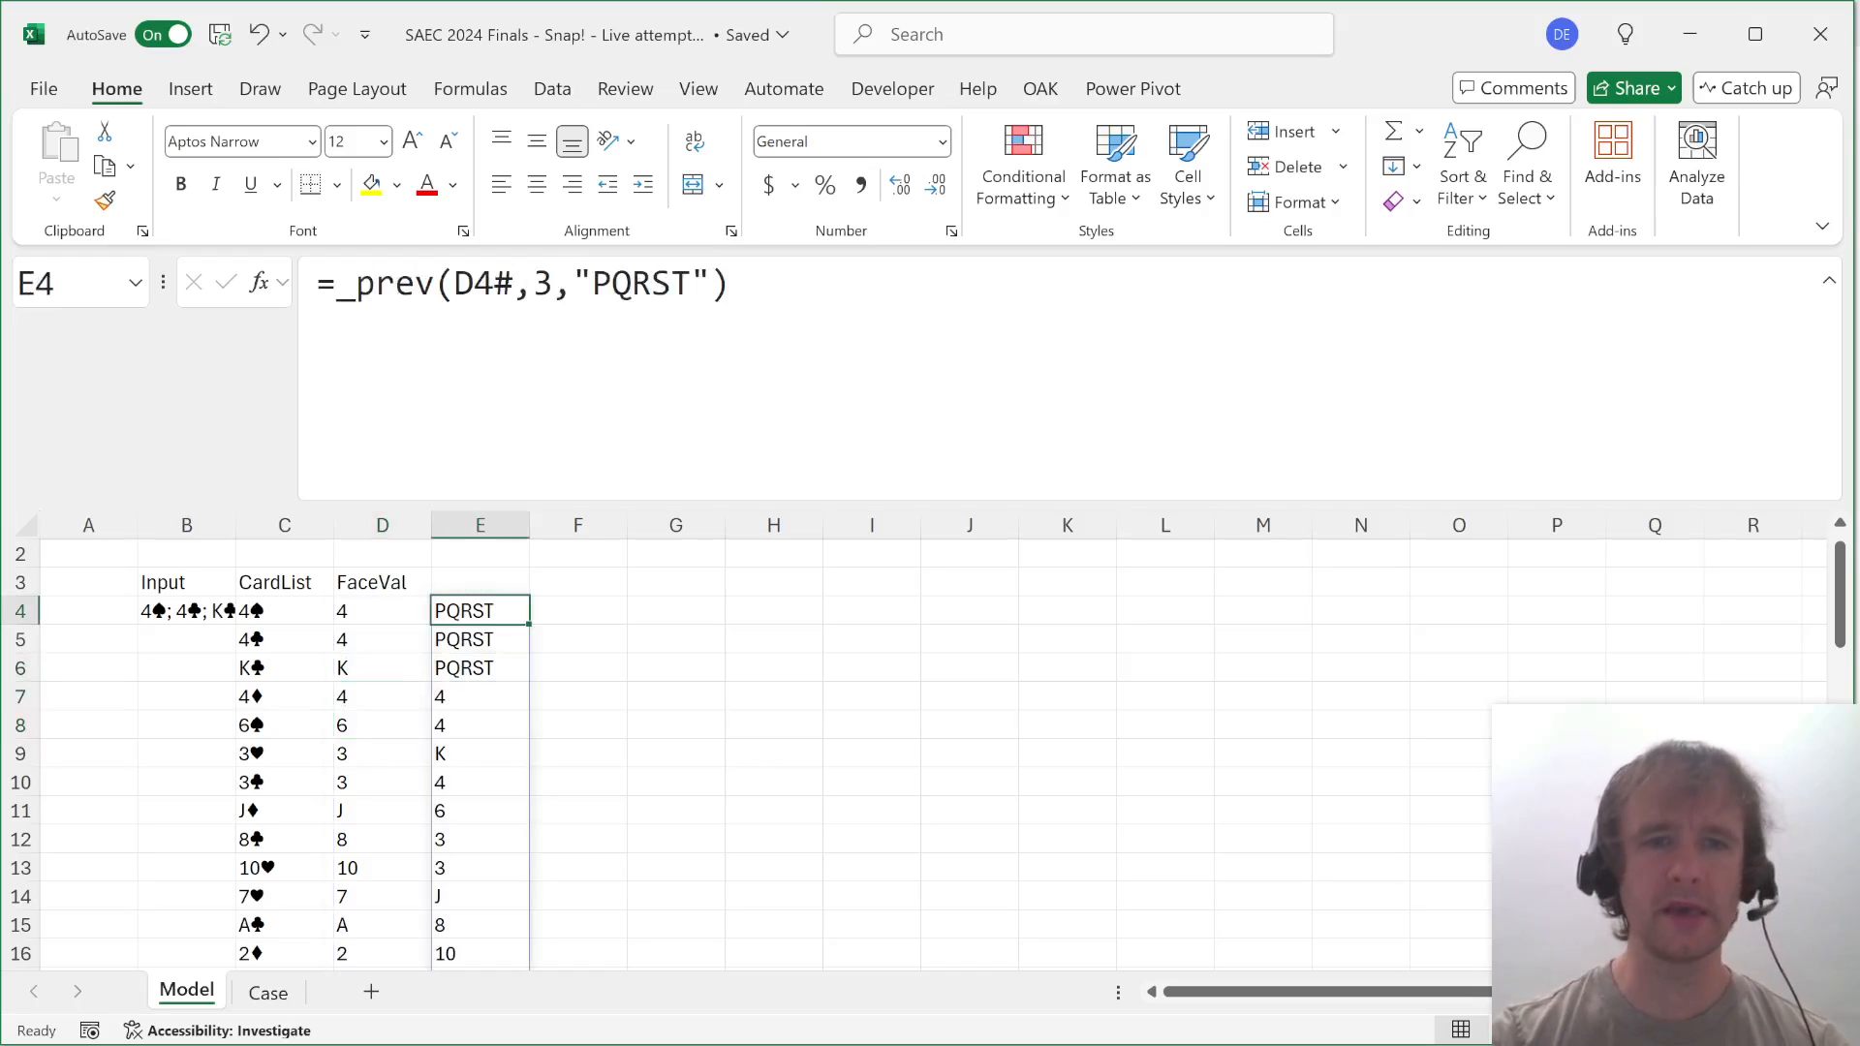
Remove the n and fill arguments from E4 so the formula reads =_prev(D4#).
{"action": "key", "text": "F2"}
{"action": "key", "text": "Left"}
{"action": "key", "text": "shift+Left"}
{"action": "key", "text": "shift+Left"}
{"action": "key", "text": "shift+Left"}
{"action": "key", "text": "shift+Left"}
{"action": "key", "text": "shift+Left"}
{"action": "key", "text": "shift+Left"}
{"action": "key", "text": "shift+Left"}
{"action": "key", "text": "shift+Left"}
{"action": "key", "text": "shift+Left"}
{"action": "key", "text": "shift+Left"}
{"action": "key", "text": "BackSpace"}
{"action": "key", "text": "Return"}
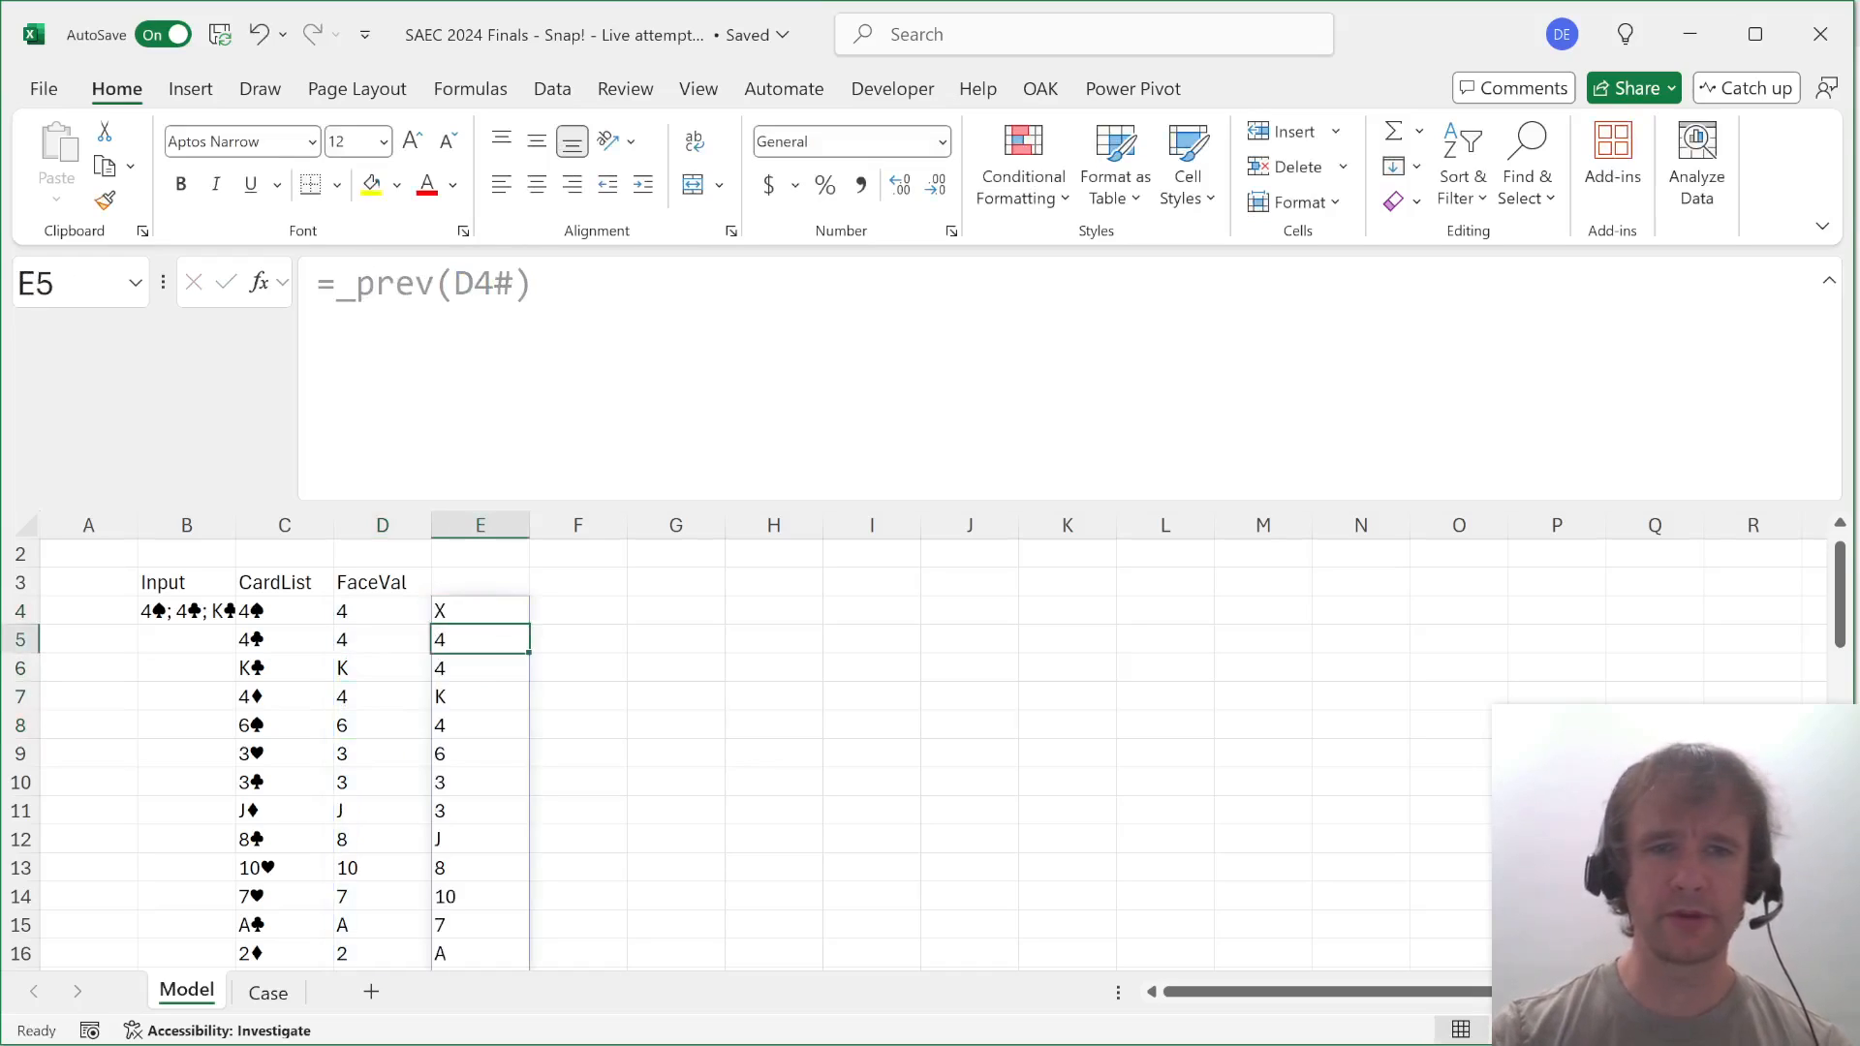
{"action": "key", "text": "Up"}
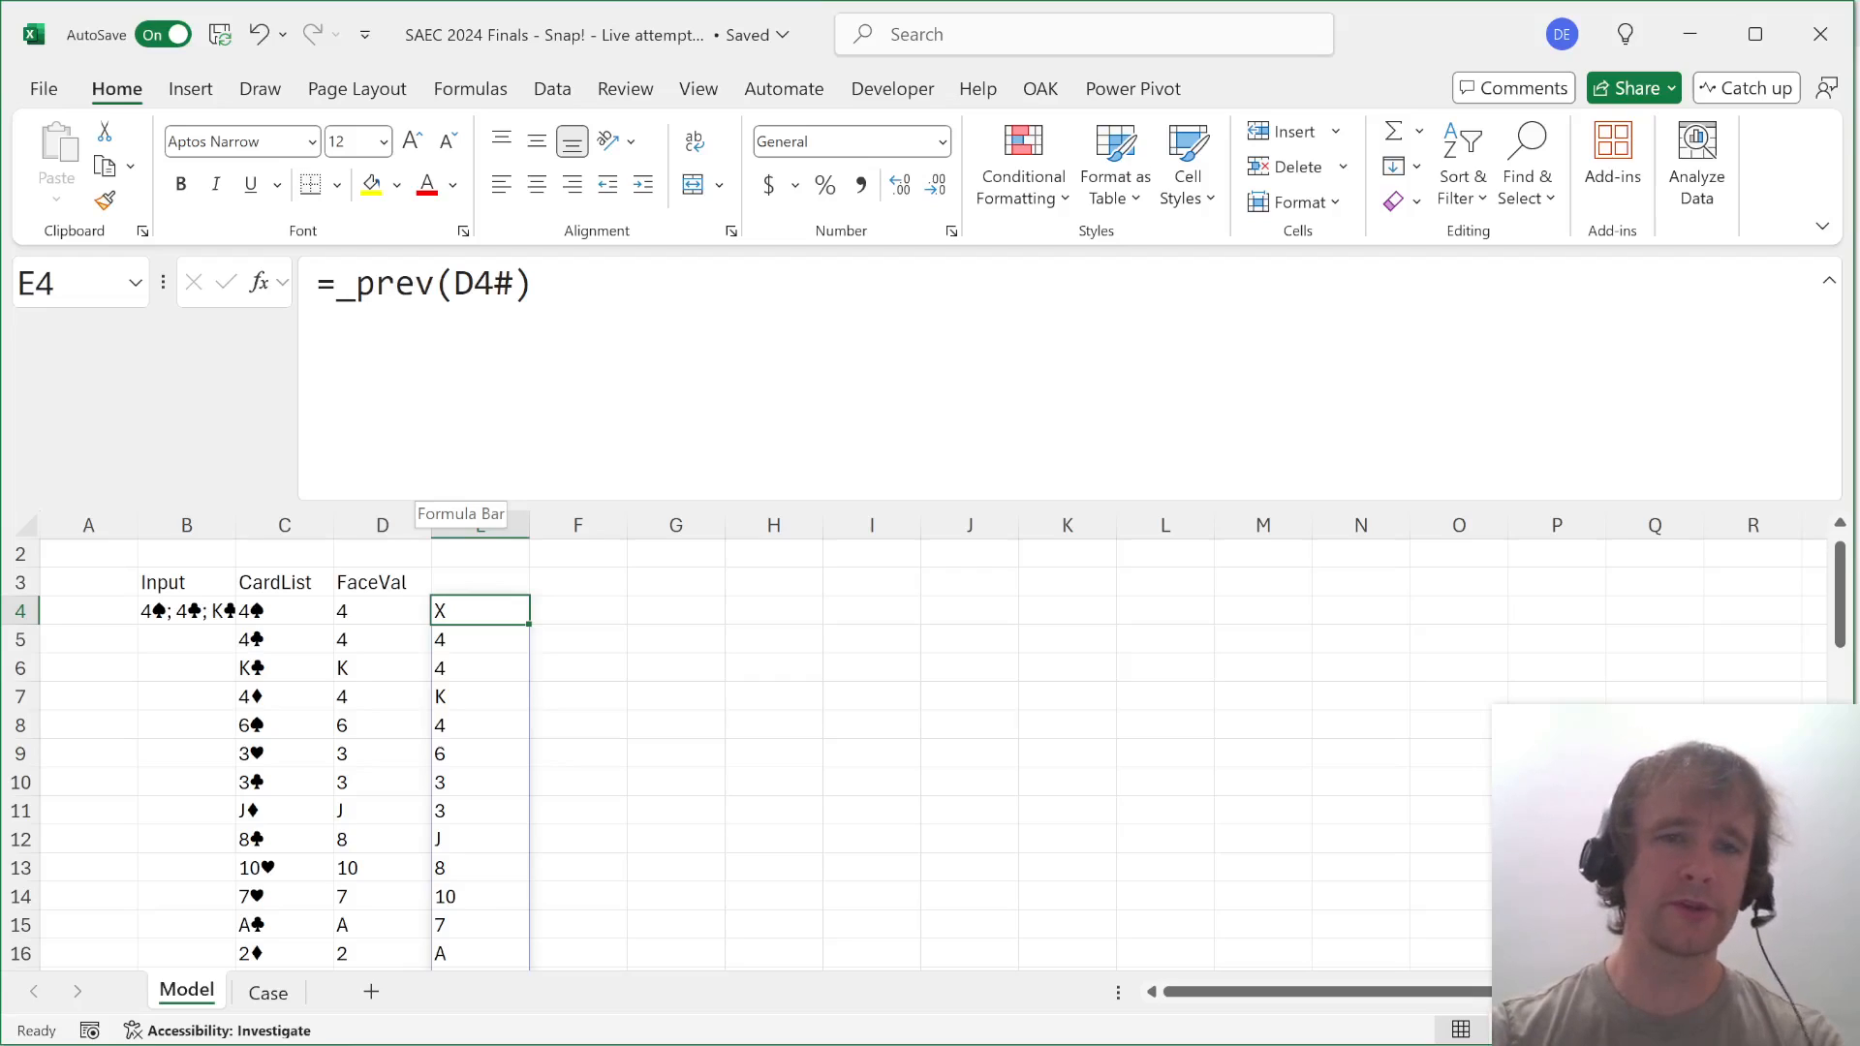
Enter the column header RepVal in E3, beside FaceVal.
{"action": "key", "text": "F2"}
{"action": "key", "text": "Escape"}
{"action": "key", "text": "Up"}
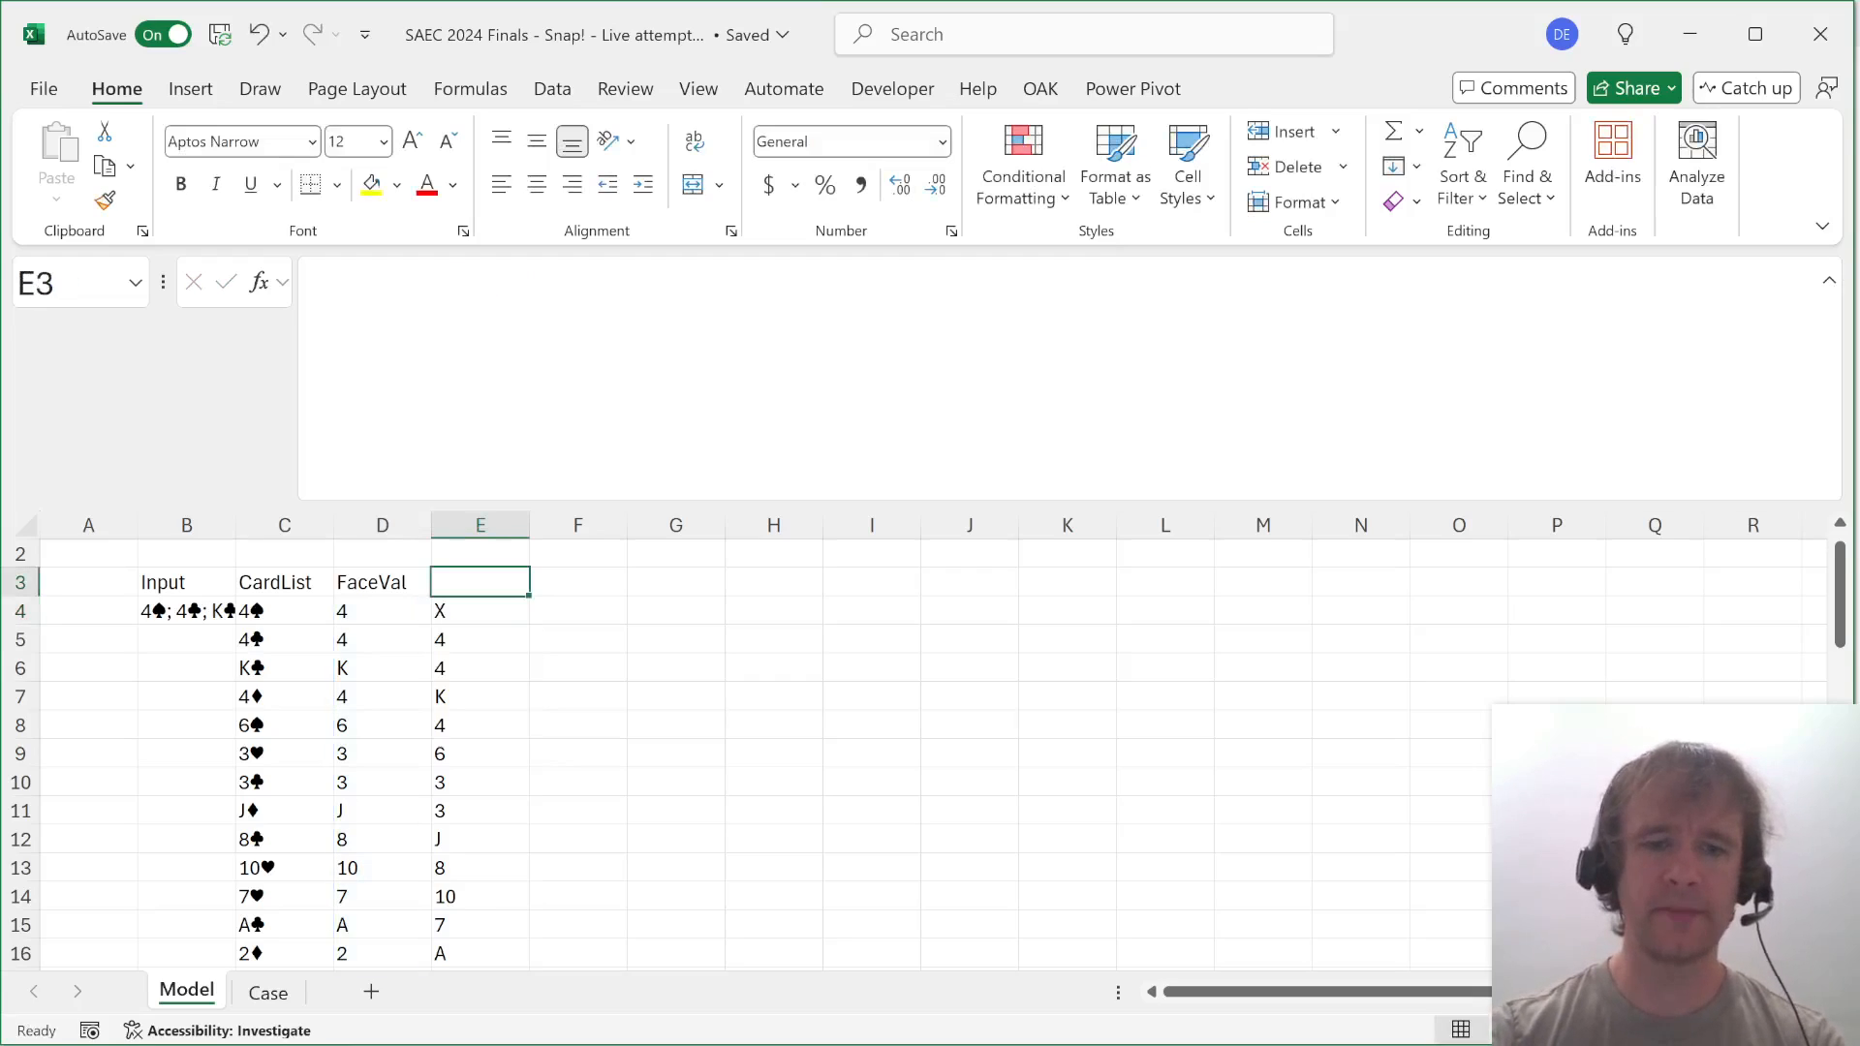
{"action": "type", "text": "Re"}
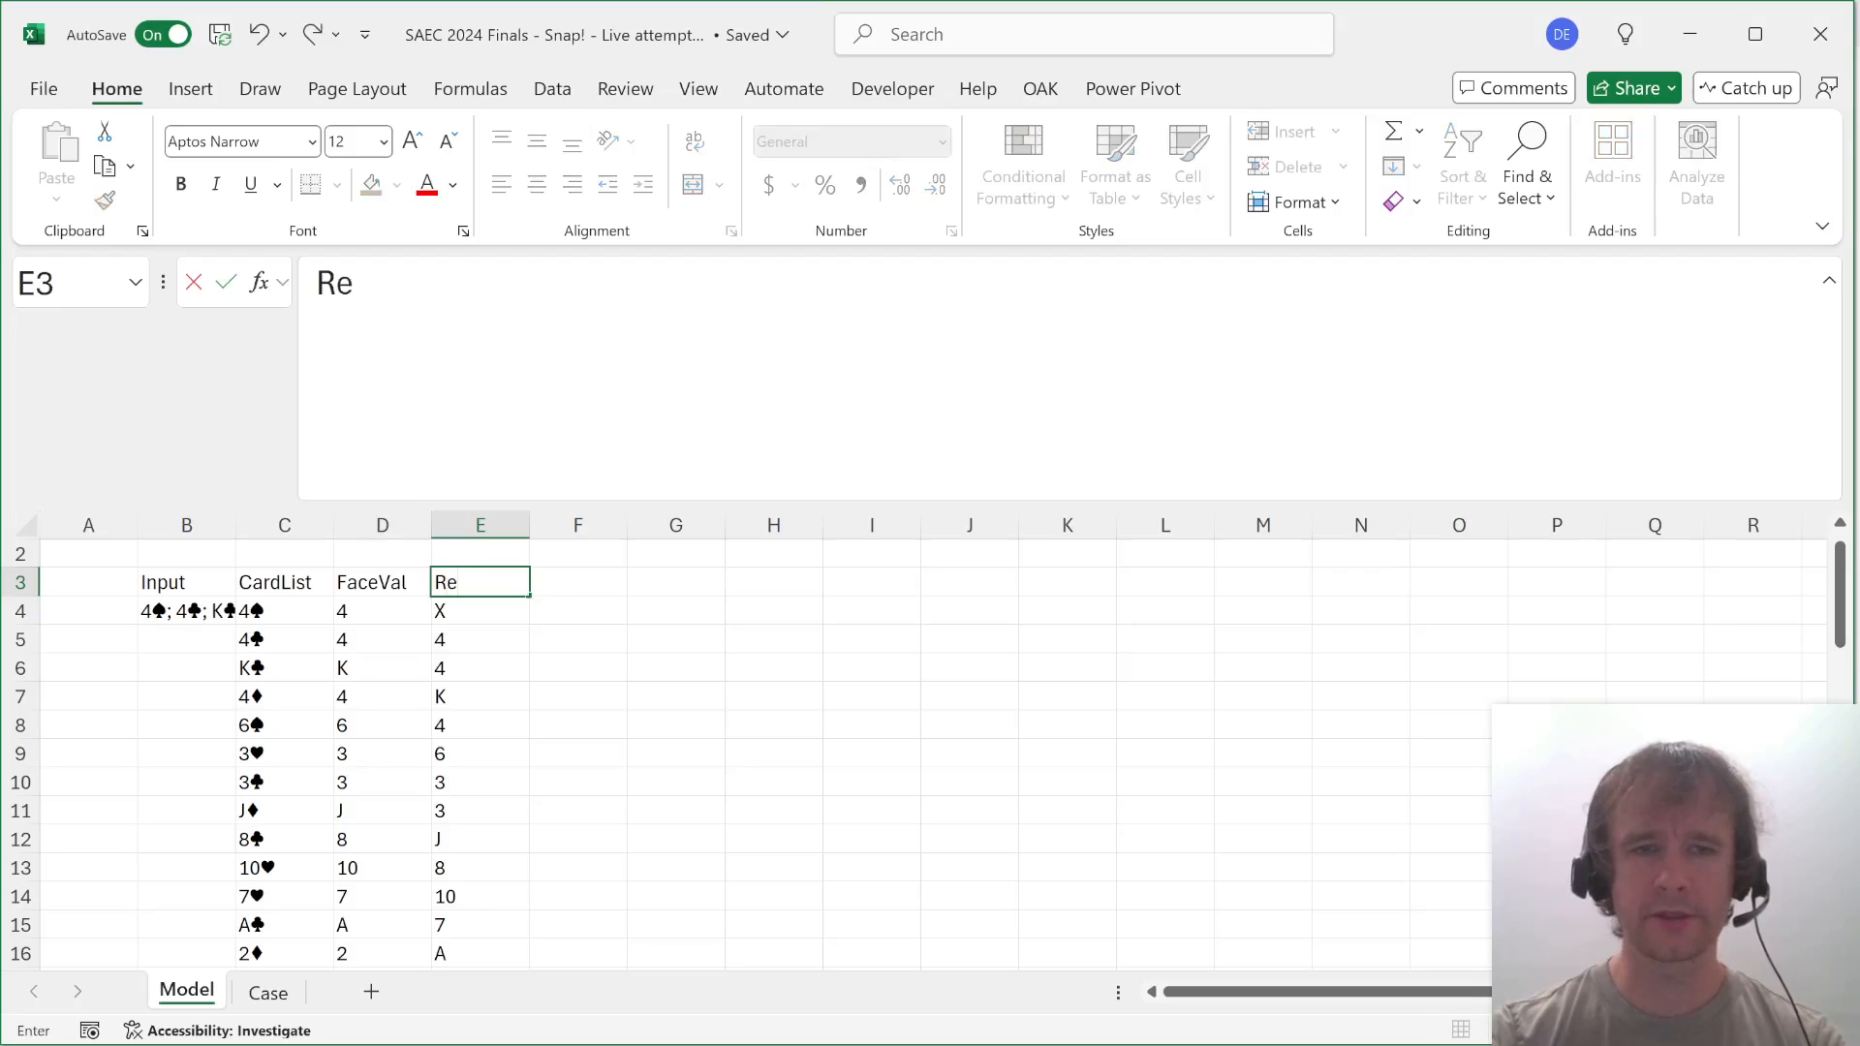
{"action": "type", "text": "pVal"}
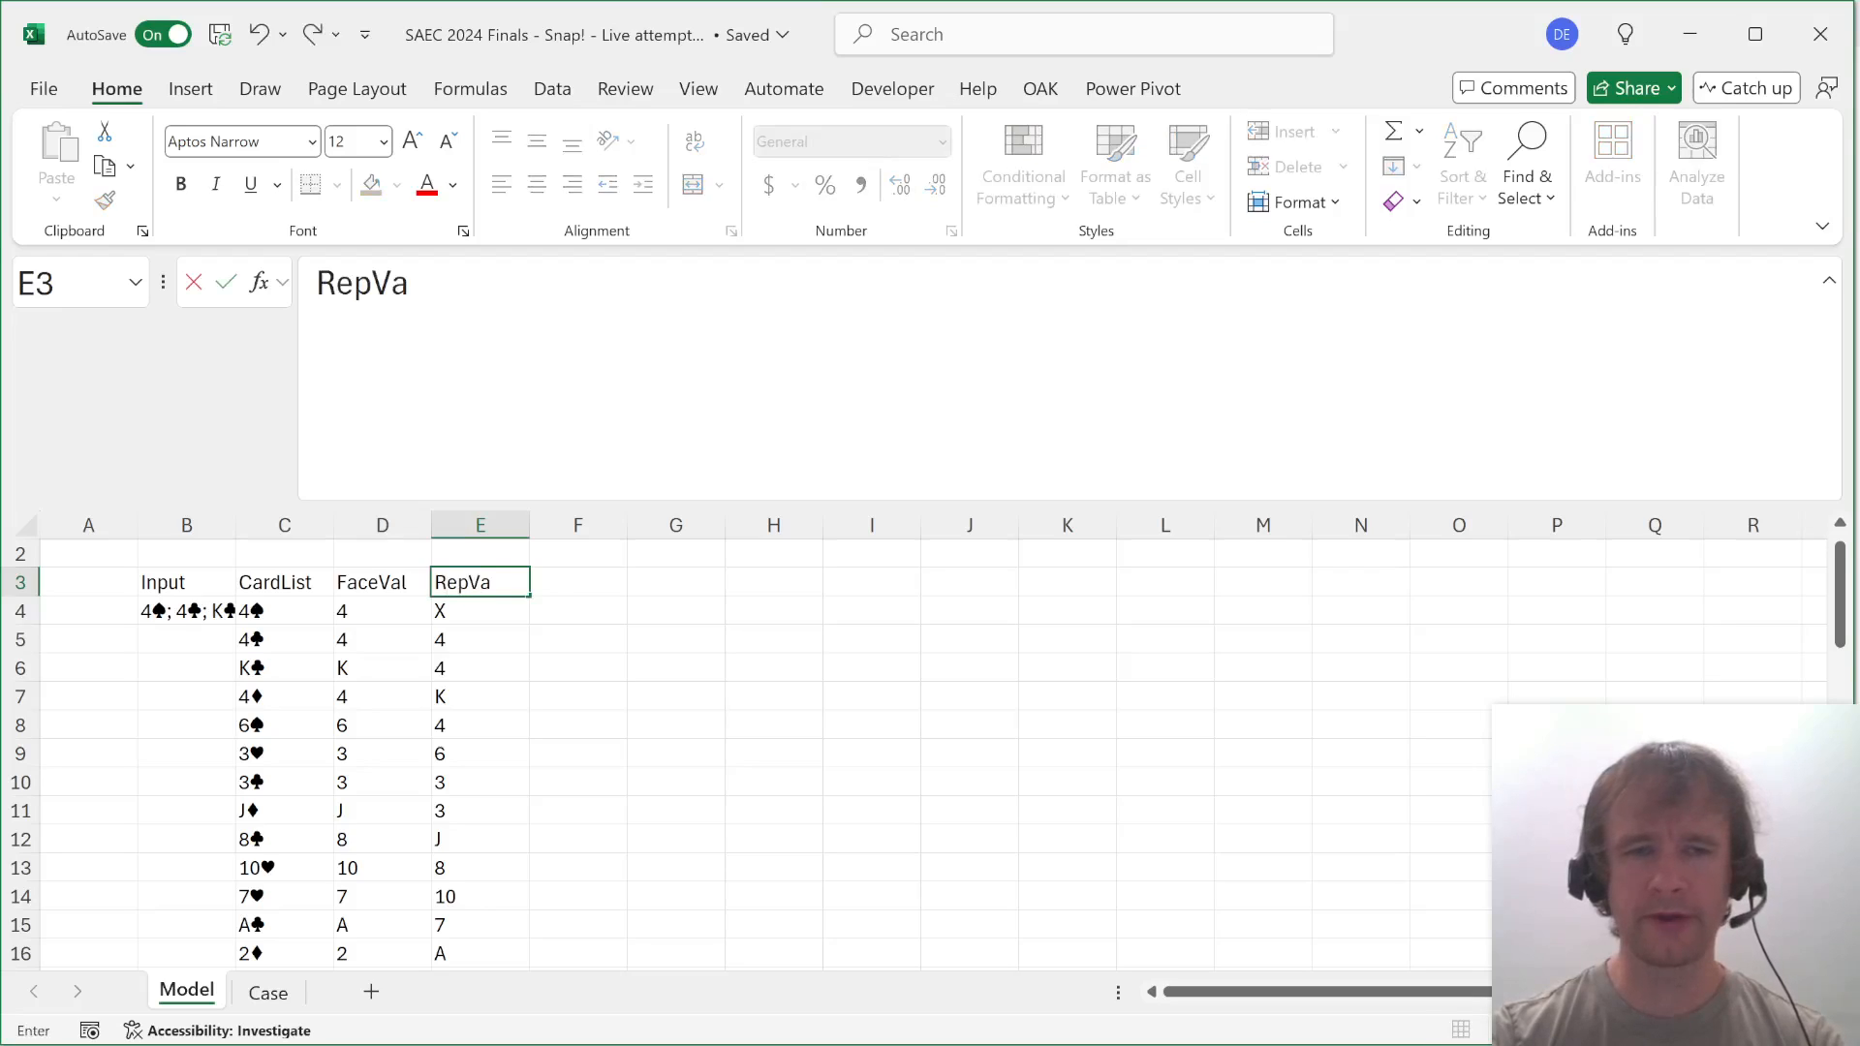
{"action": "key", "text": "Return"}
Extend the RepVal formula in E4 to =_prev(D4#)=D4# to flag repeated face values.
{"action": "key", "text": "F2"}
{"action": "type", "text": "="}
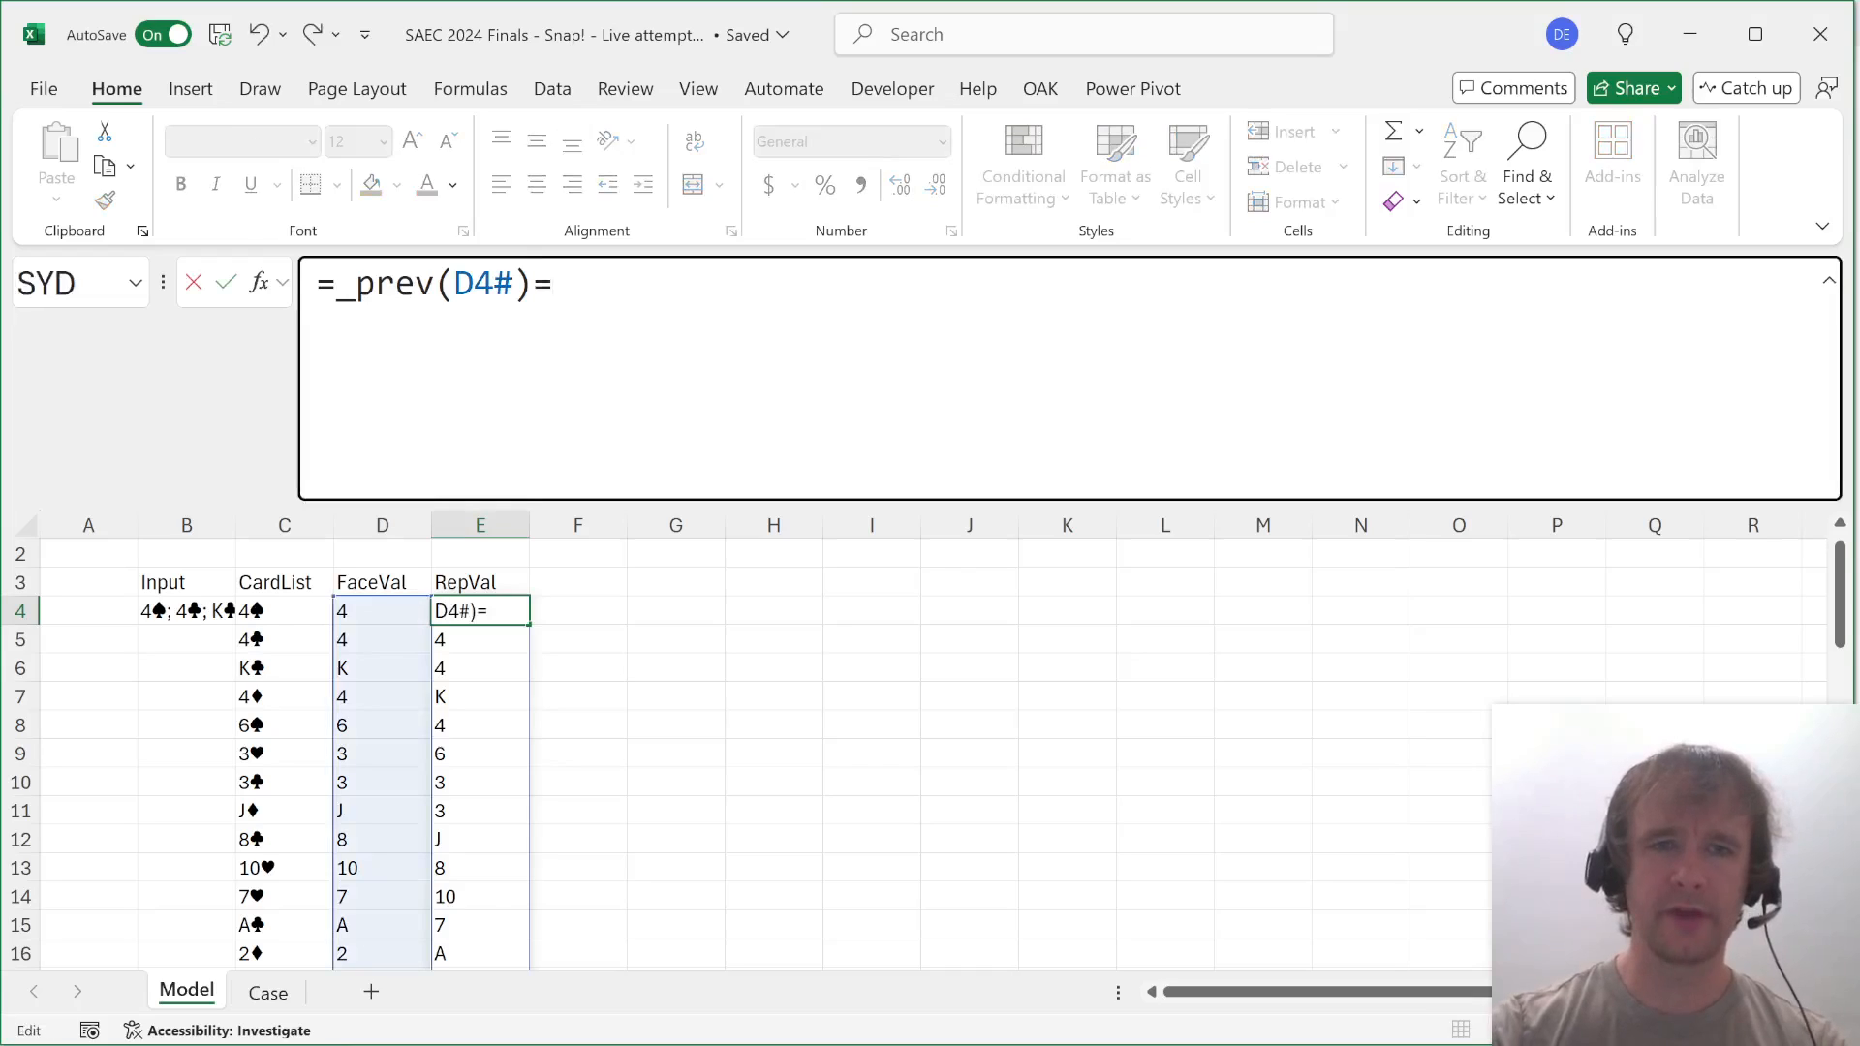
{"action": "type", "text": "D4#"}
{"action": "key", "text": "Return"}
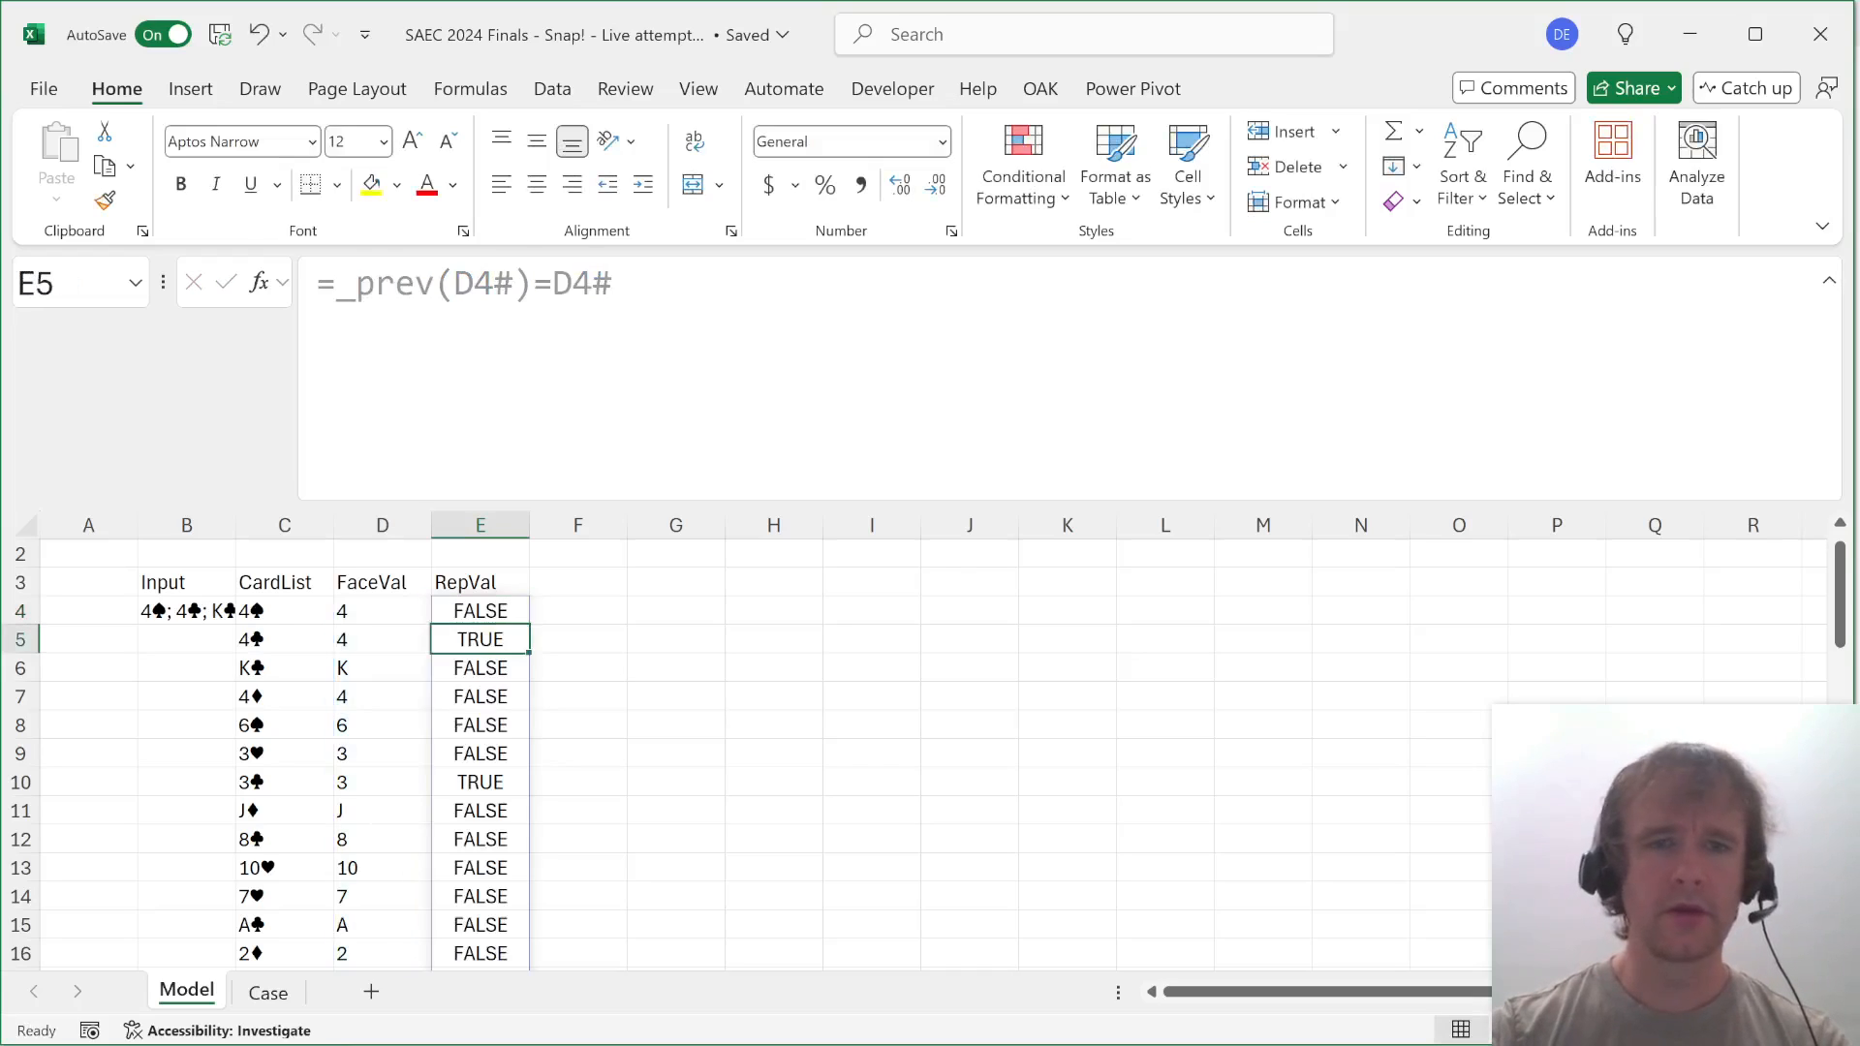
{"action": "key", "text": "Up"}
{"action": "key", "text": "Down"}
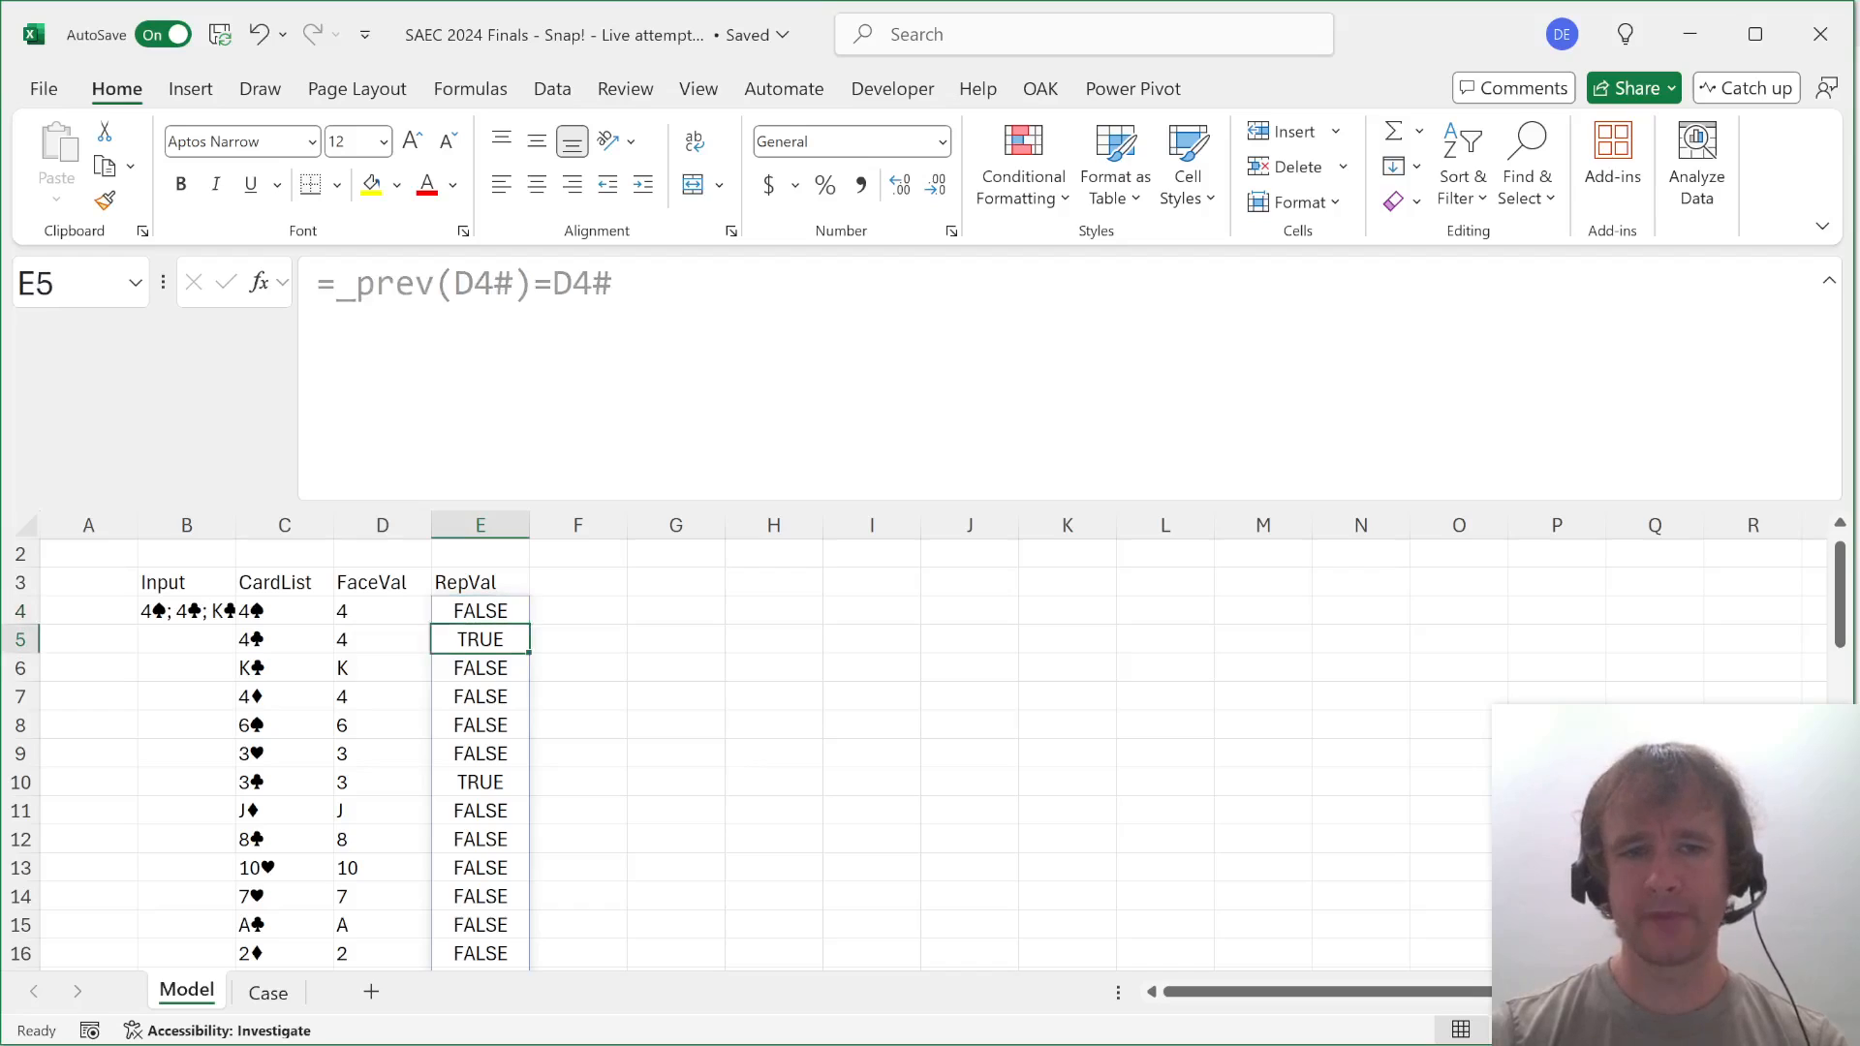
Examine the rows that RepVal flags as TRUE and check how far the spilled list runs.
{"action": "key", "text": "shift+space"}
{"action": "key", "text": "Down"}
{"action": "key", "text": "Down"}
{"action": "key", "text": "Down"}
{"action": "key", "text": "Down"}
{"action": "key", "text": "Down"}
{"action": "key", "text": "shift+space"}
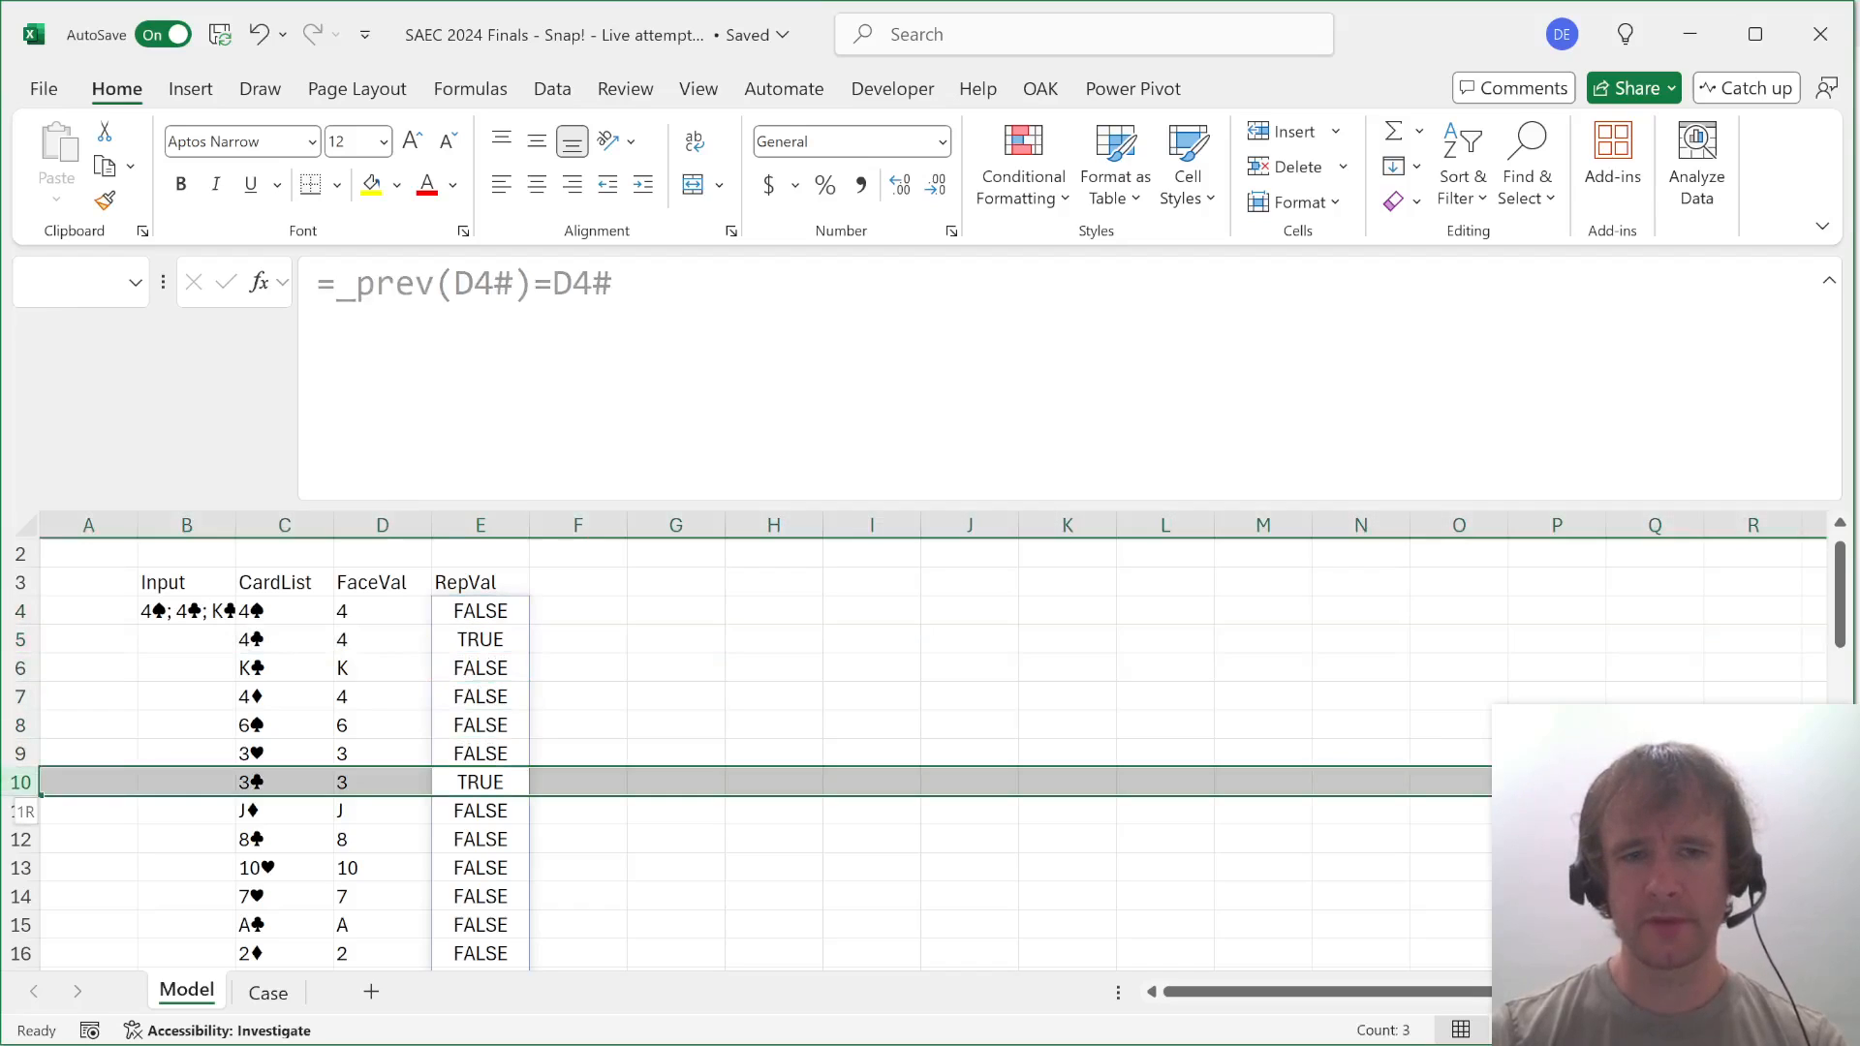
{"action": "key", "text": "Down"}
{"action": "key", "text": "ctrl+Down"}
{"action": "key", "text": "ctrl+Up"}
{"action": "key", "text": "ctrl+Up"}
Enter the header First in F3, beside RepVal.
{"action": "key", "text": "Down"}
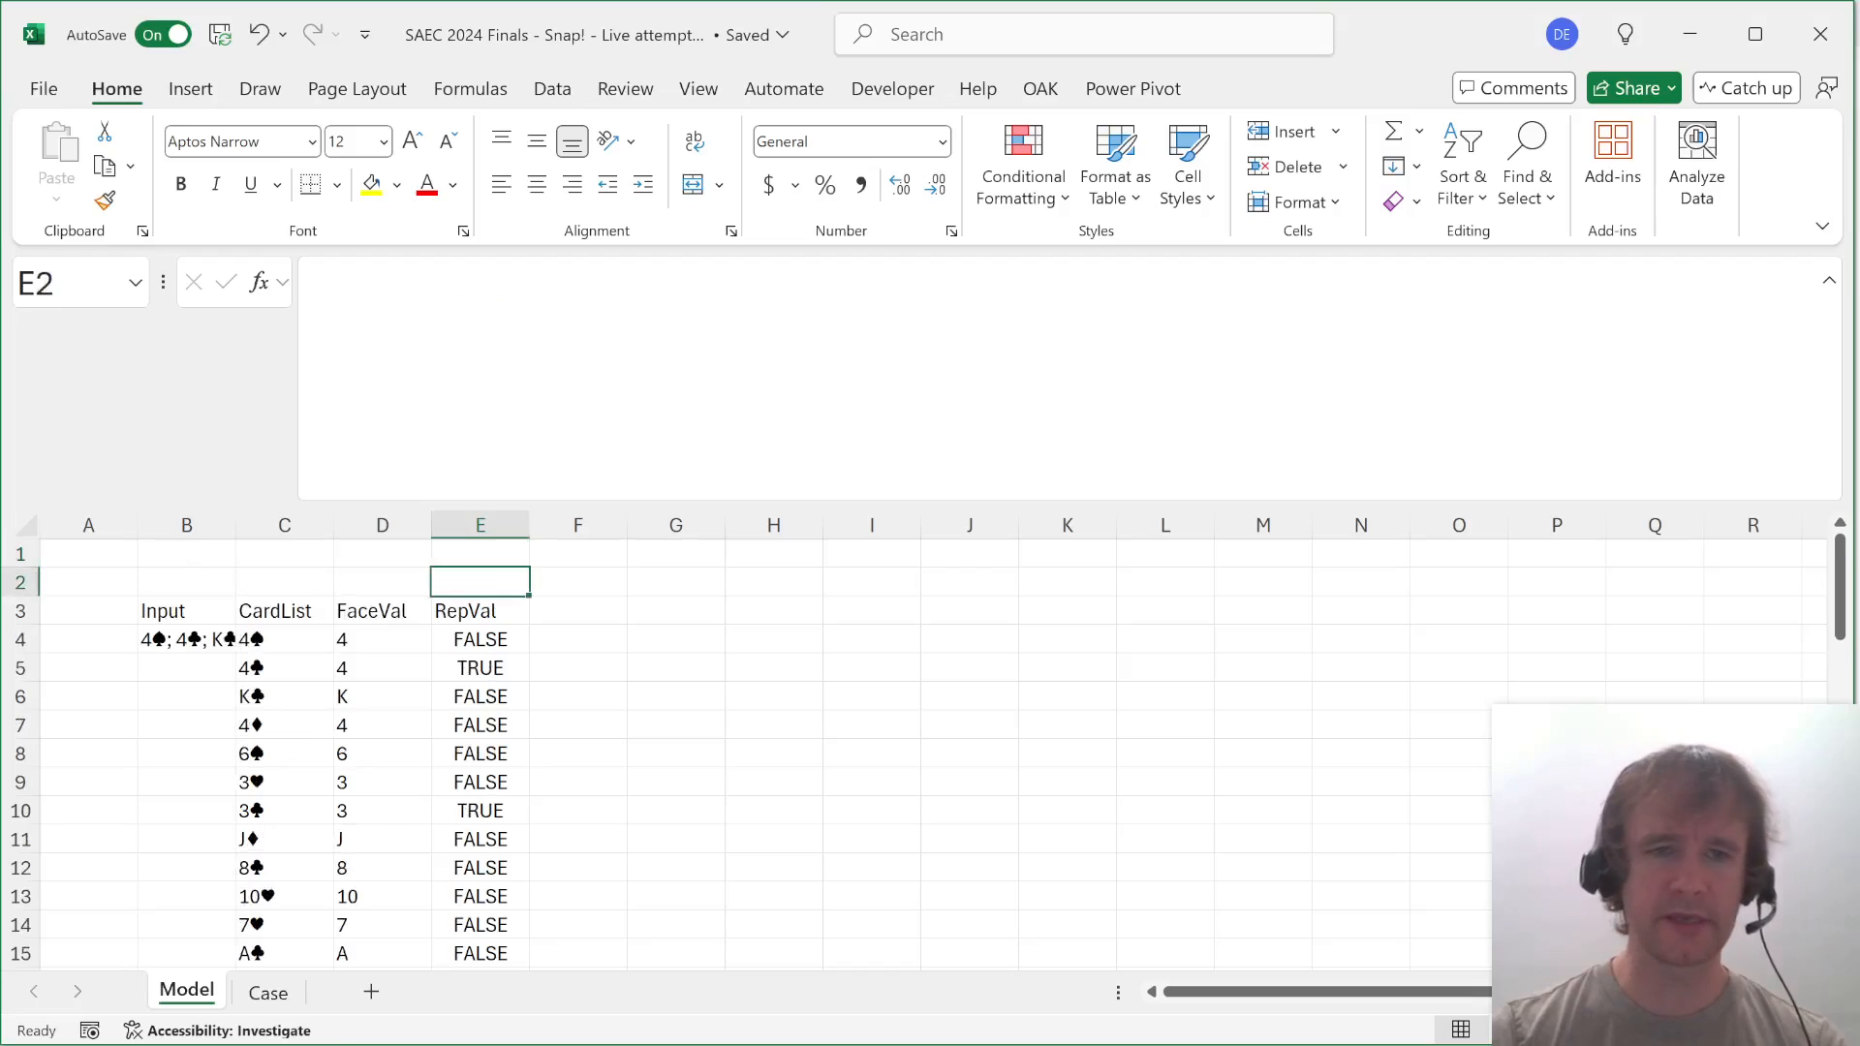
{"action": "key", "text": "Down"}
{"action": "key", "text": "Right"}
{"action": "type", "text": "Firs"}
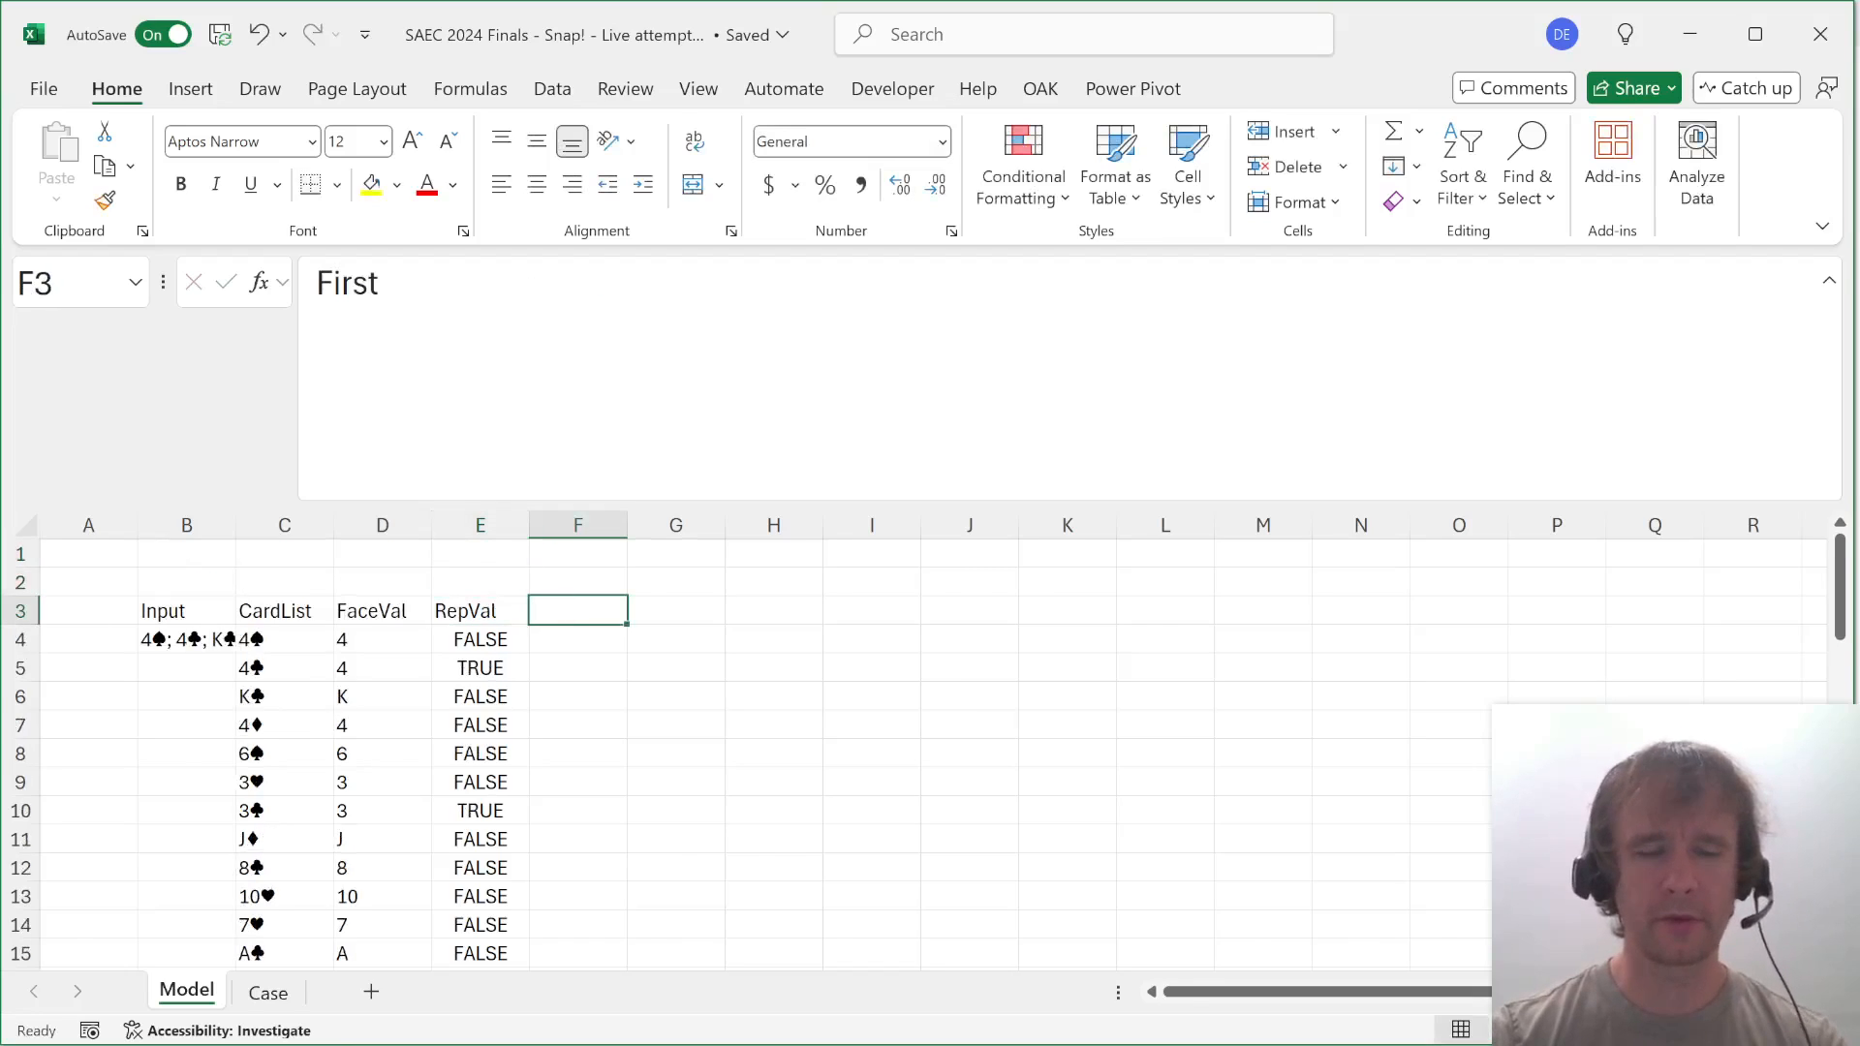
Return to the Case sheet and reread the Level 2 question and its worked example.
{"action": "key", "text": "ctrl+Page_Down"}
{"action": "key", "text": "Left"}
{"action": "key", "text": "Left"}
{"action": "key", "text": "Left"}
{"action": "key", "text": "Left"}
{"action": "key", "text": "Left"}
{"action": "key", "text": "Left"}
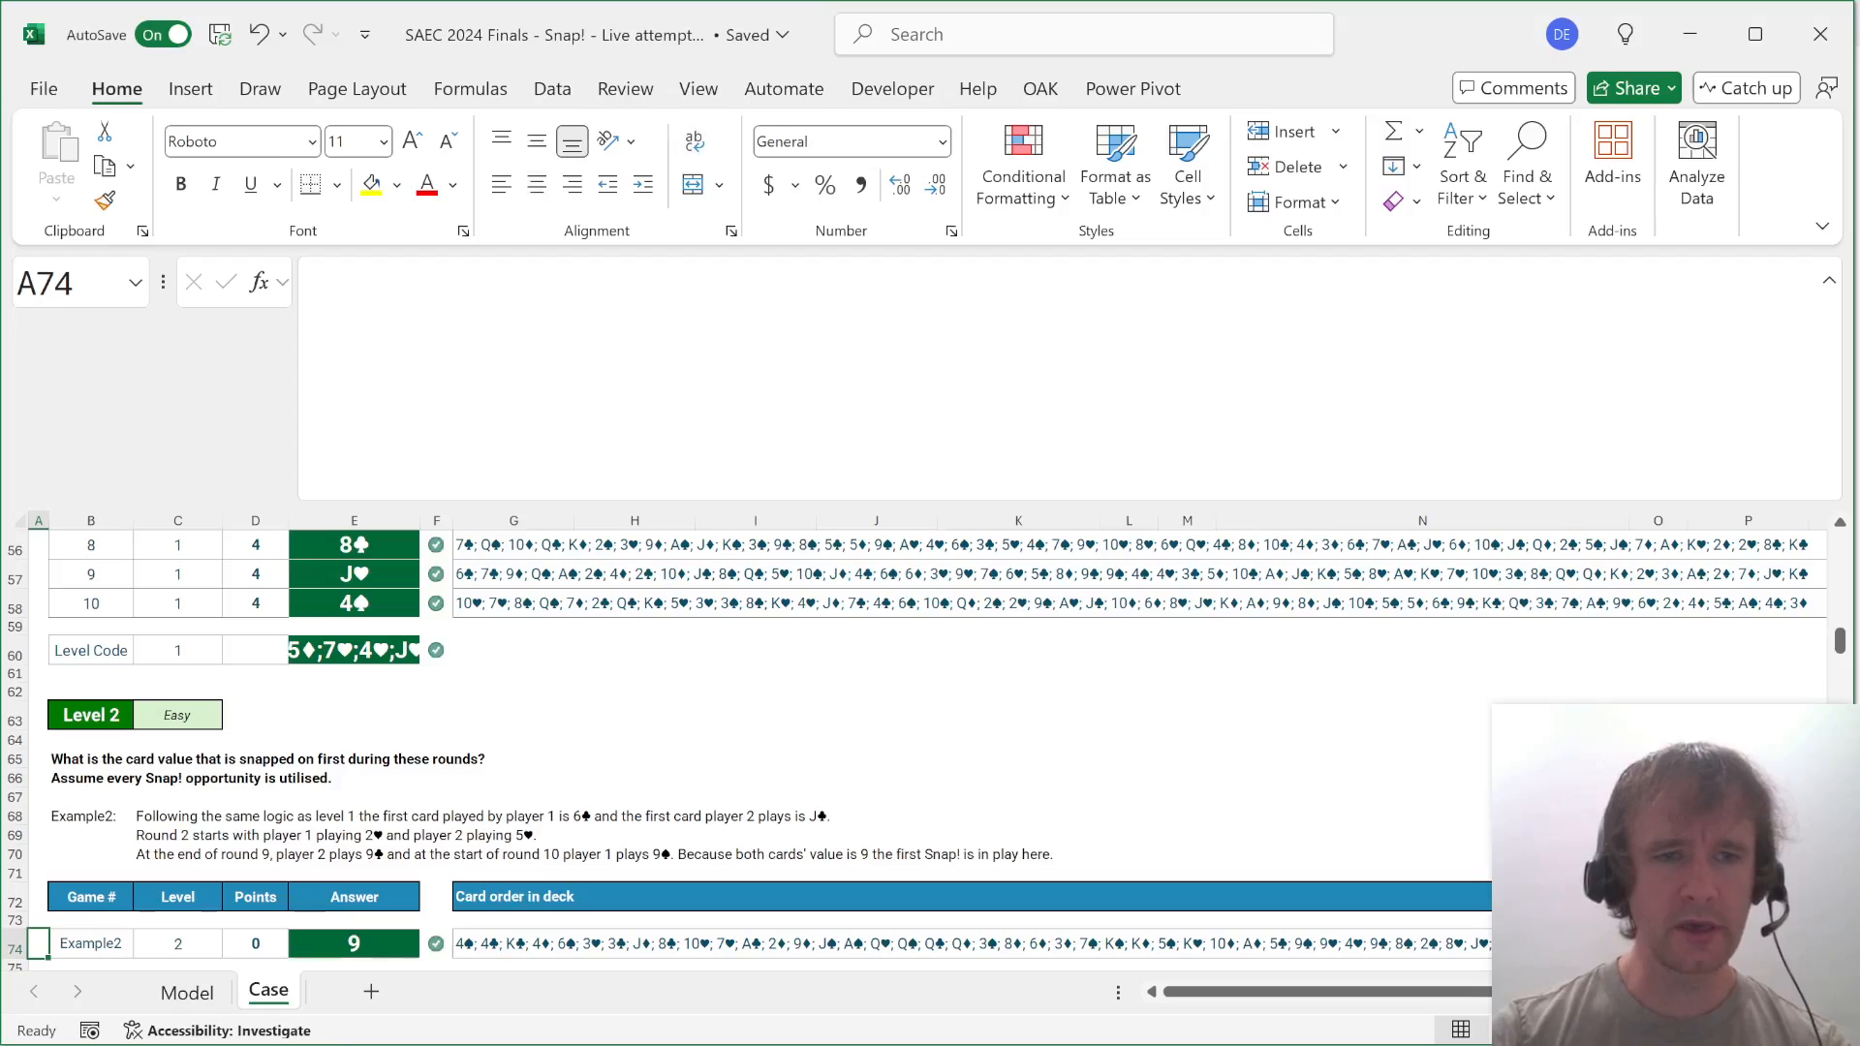
Enter the header FirstSnap in F3 of the Model sheet, beside RepVal.
{"action": "left_click", "coordinate": [89, 776]}
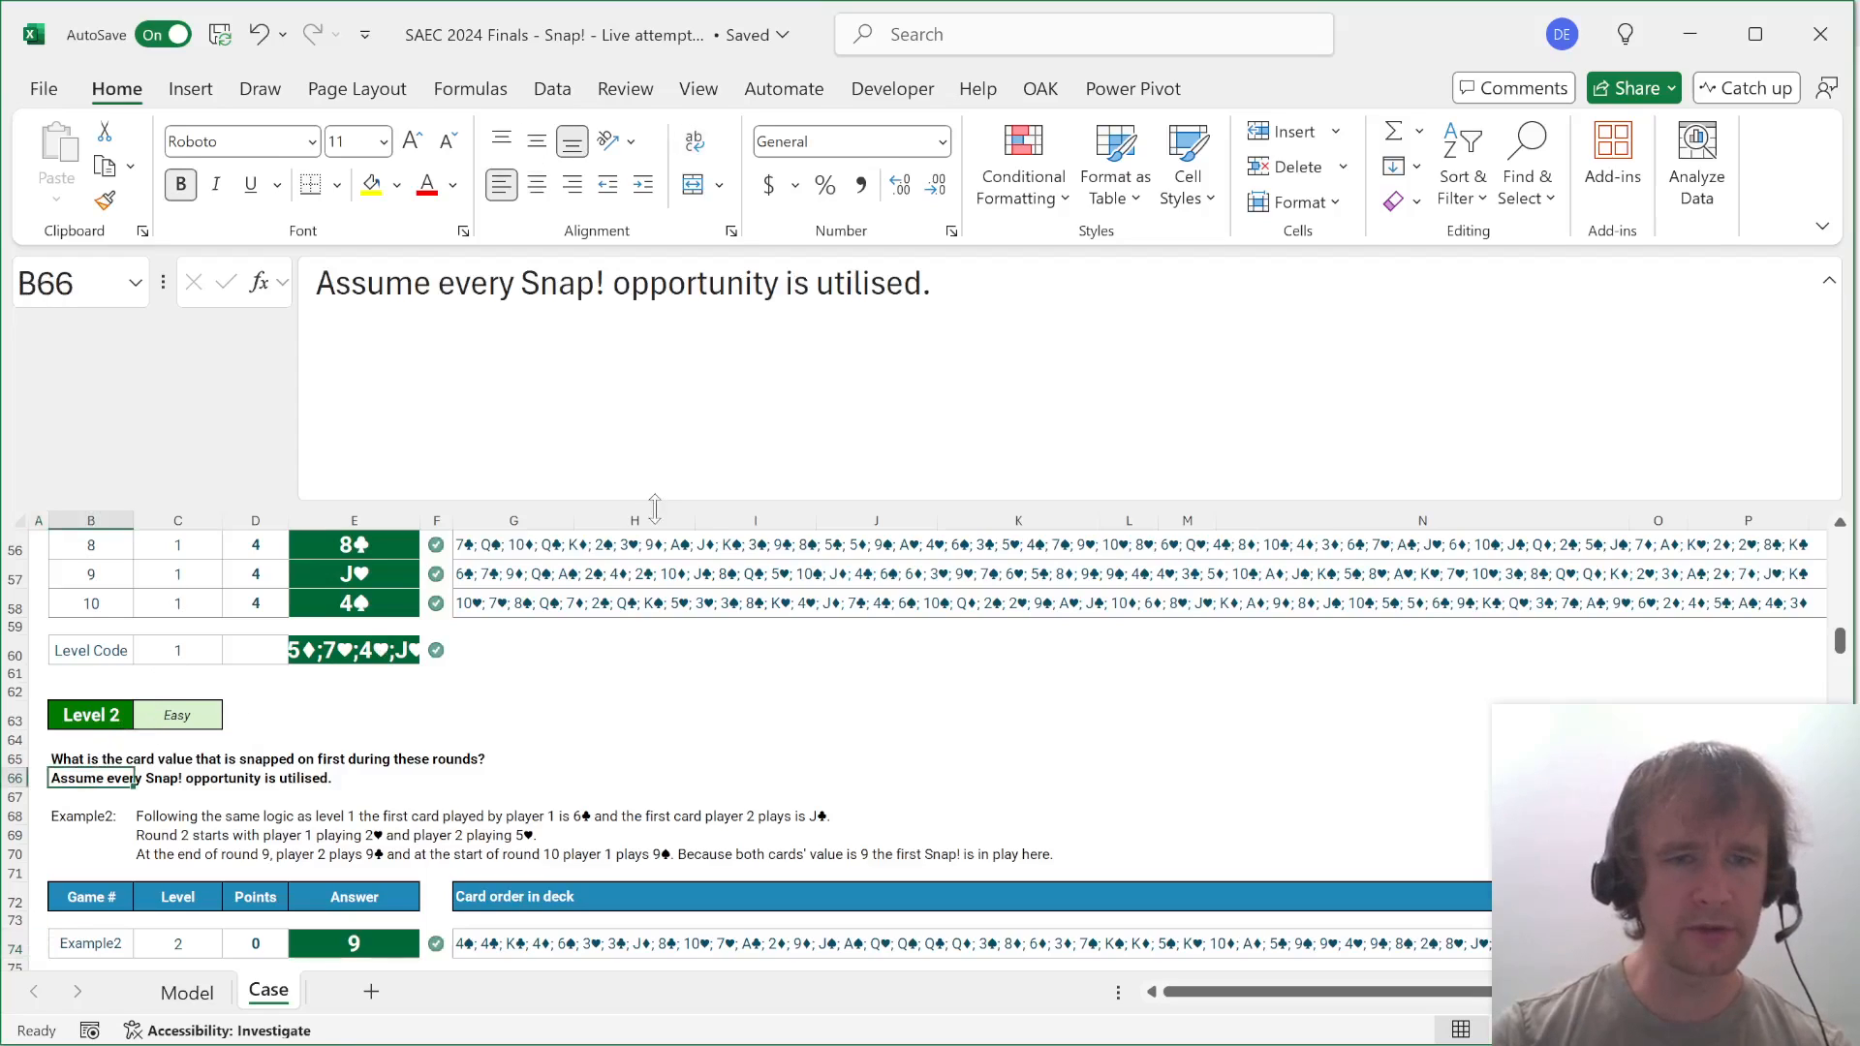
{"action": "key", "text": "Up"}
{"action": "key", "text": "Down"}
{"action": "key", "text": "ctrl+Page_Up"}
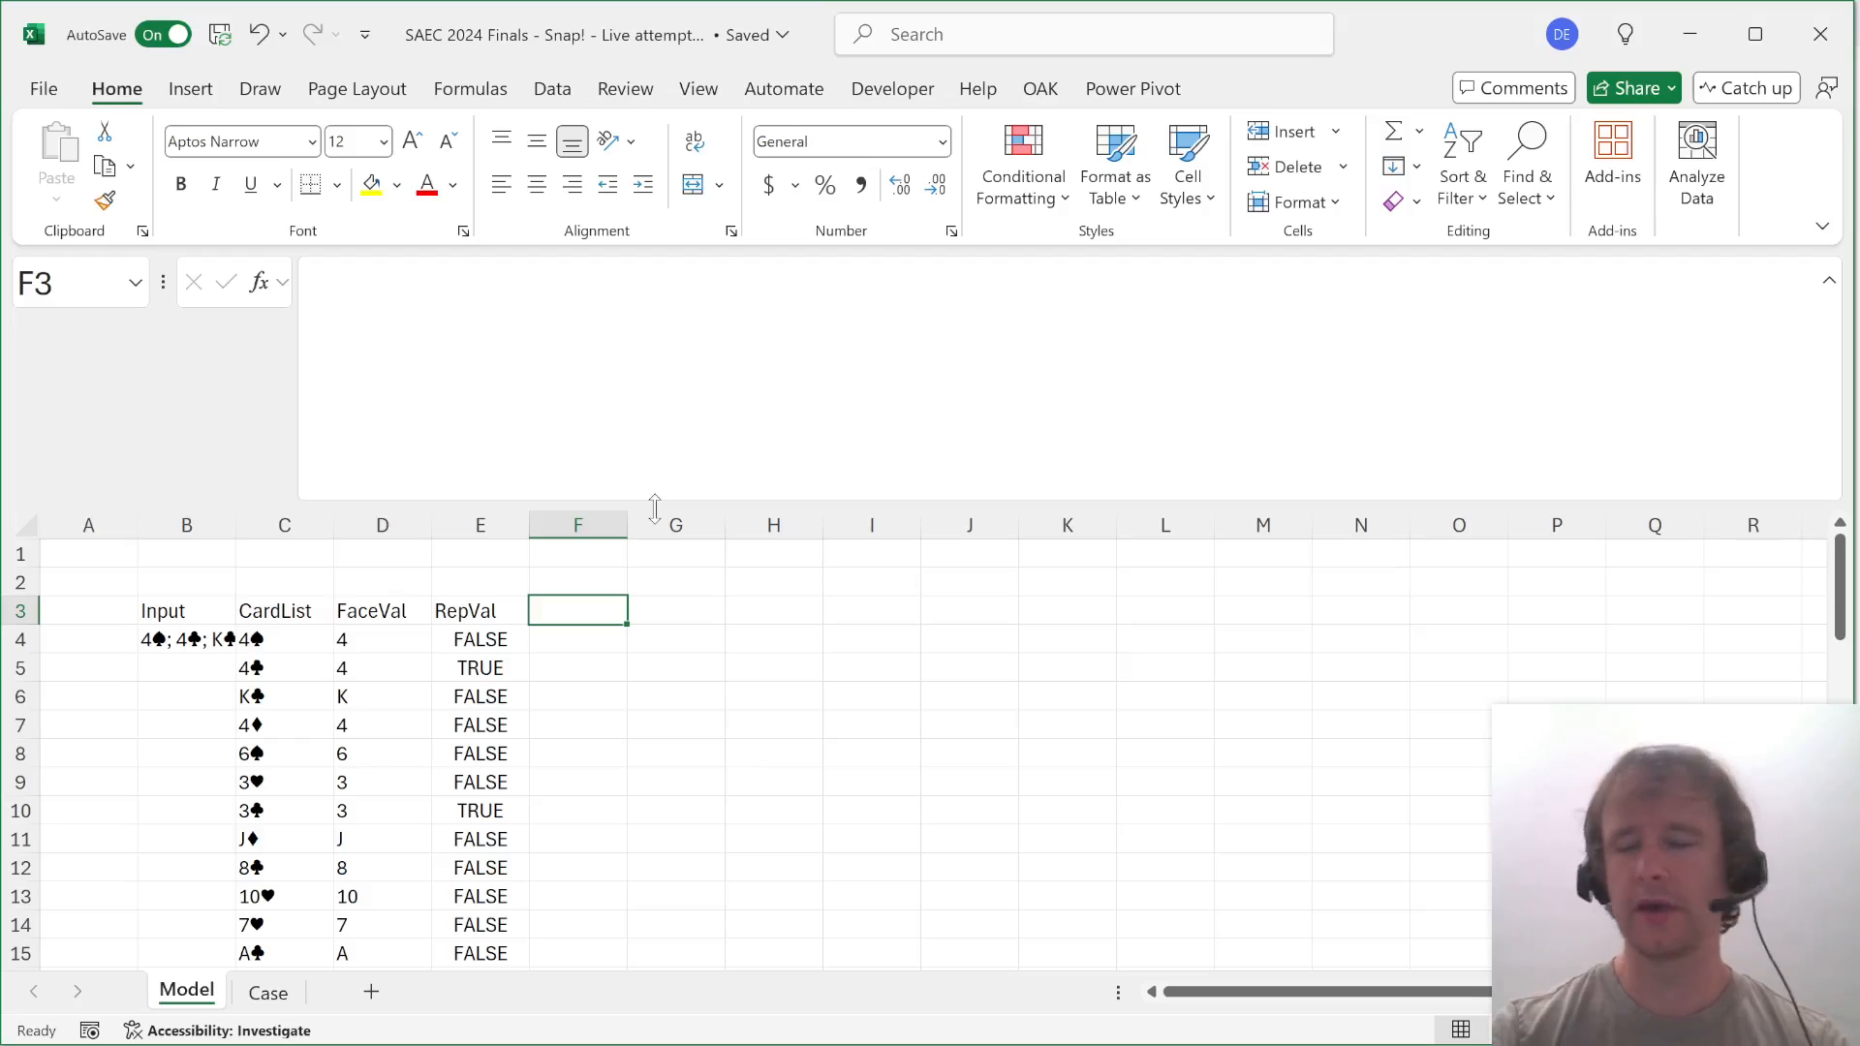
{"action": "type", "text": "Re"}
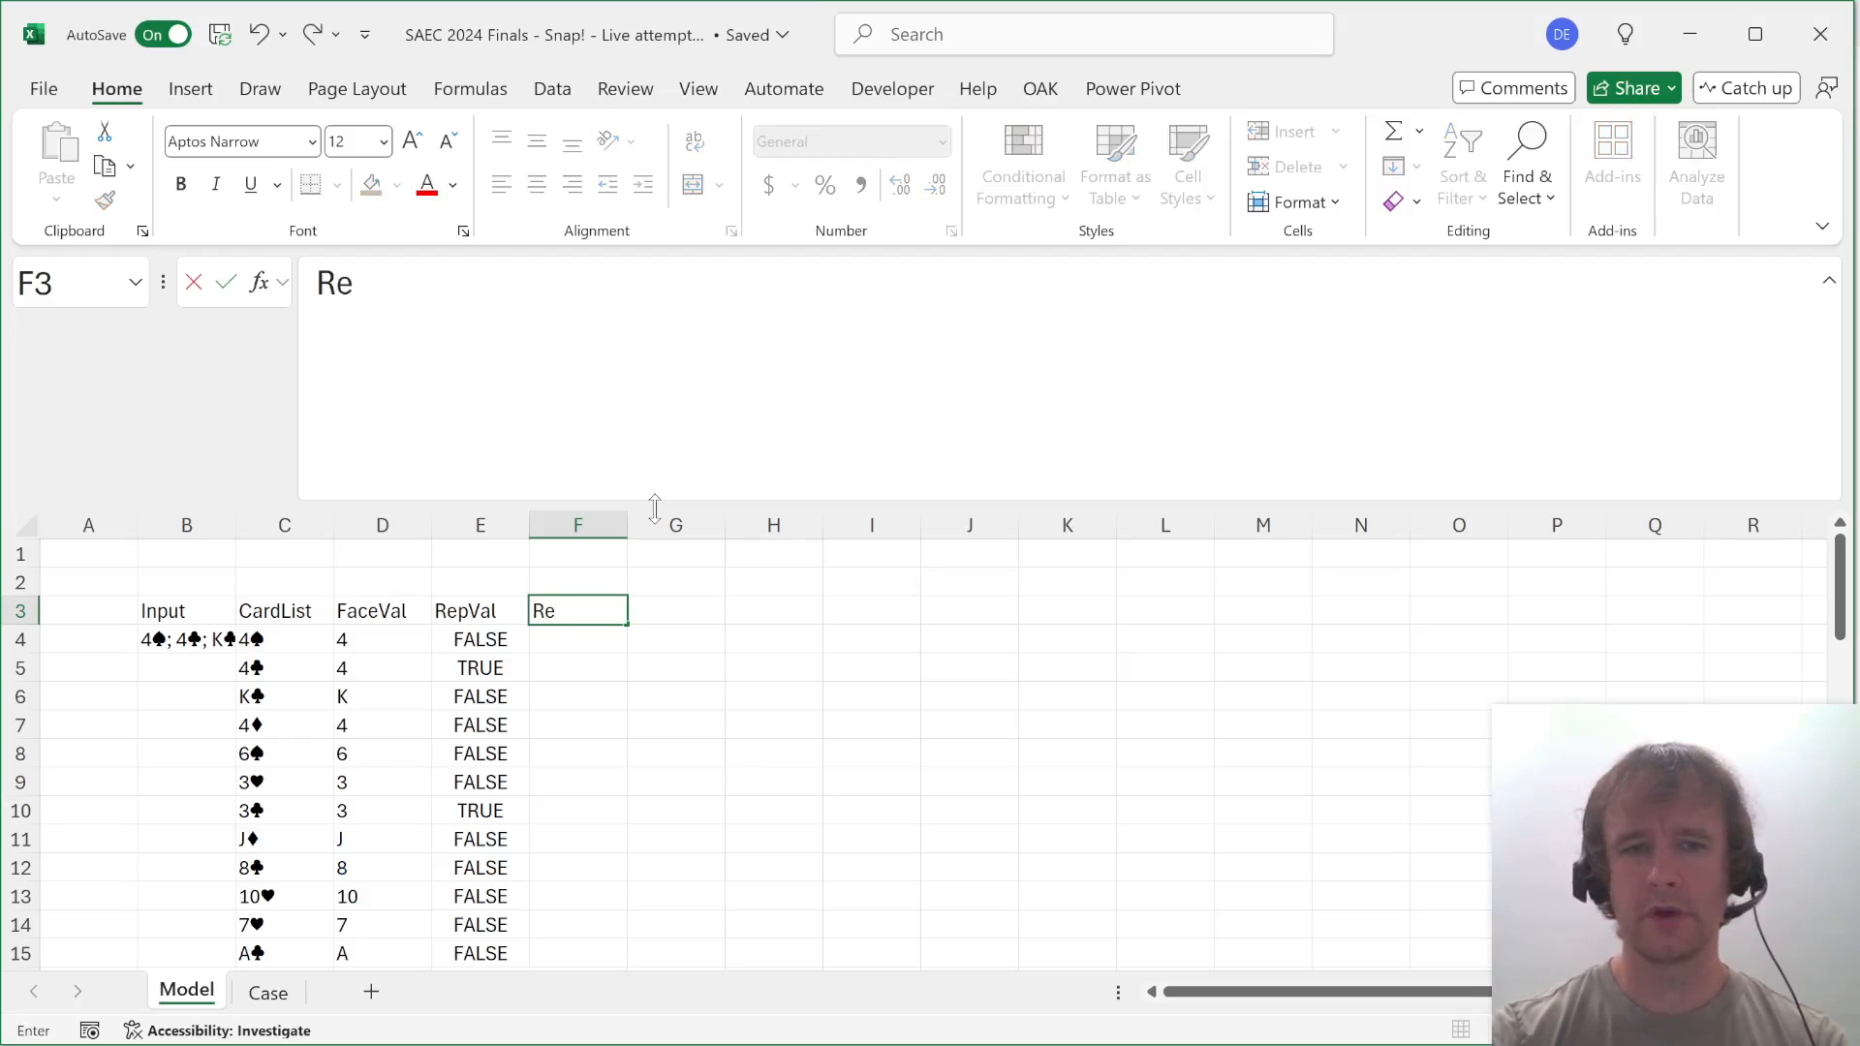
{"action": "key", "text": "BackSpace"}
{"action": "key", "text": "BackSpace"}
{"action": "type", "text": "First"}
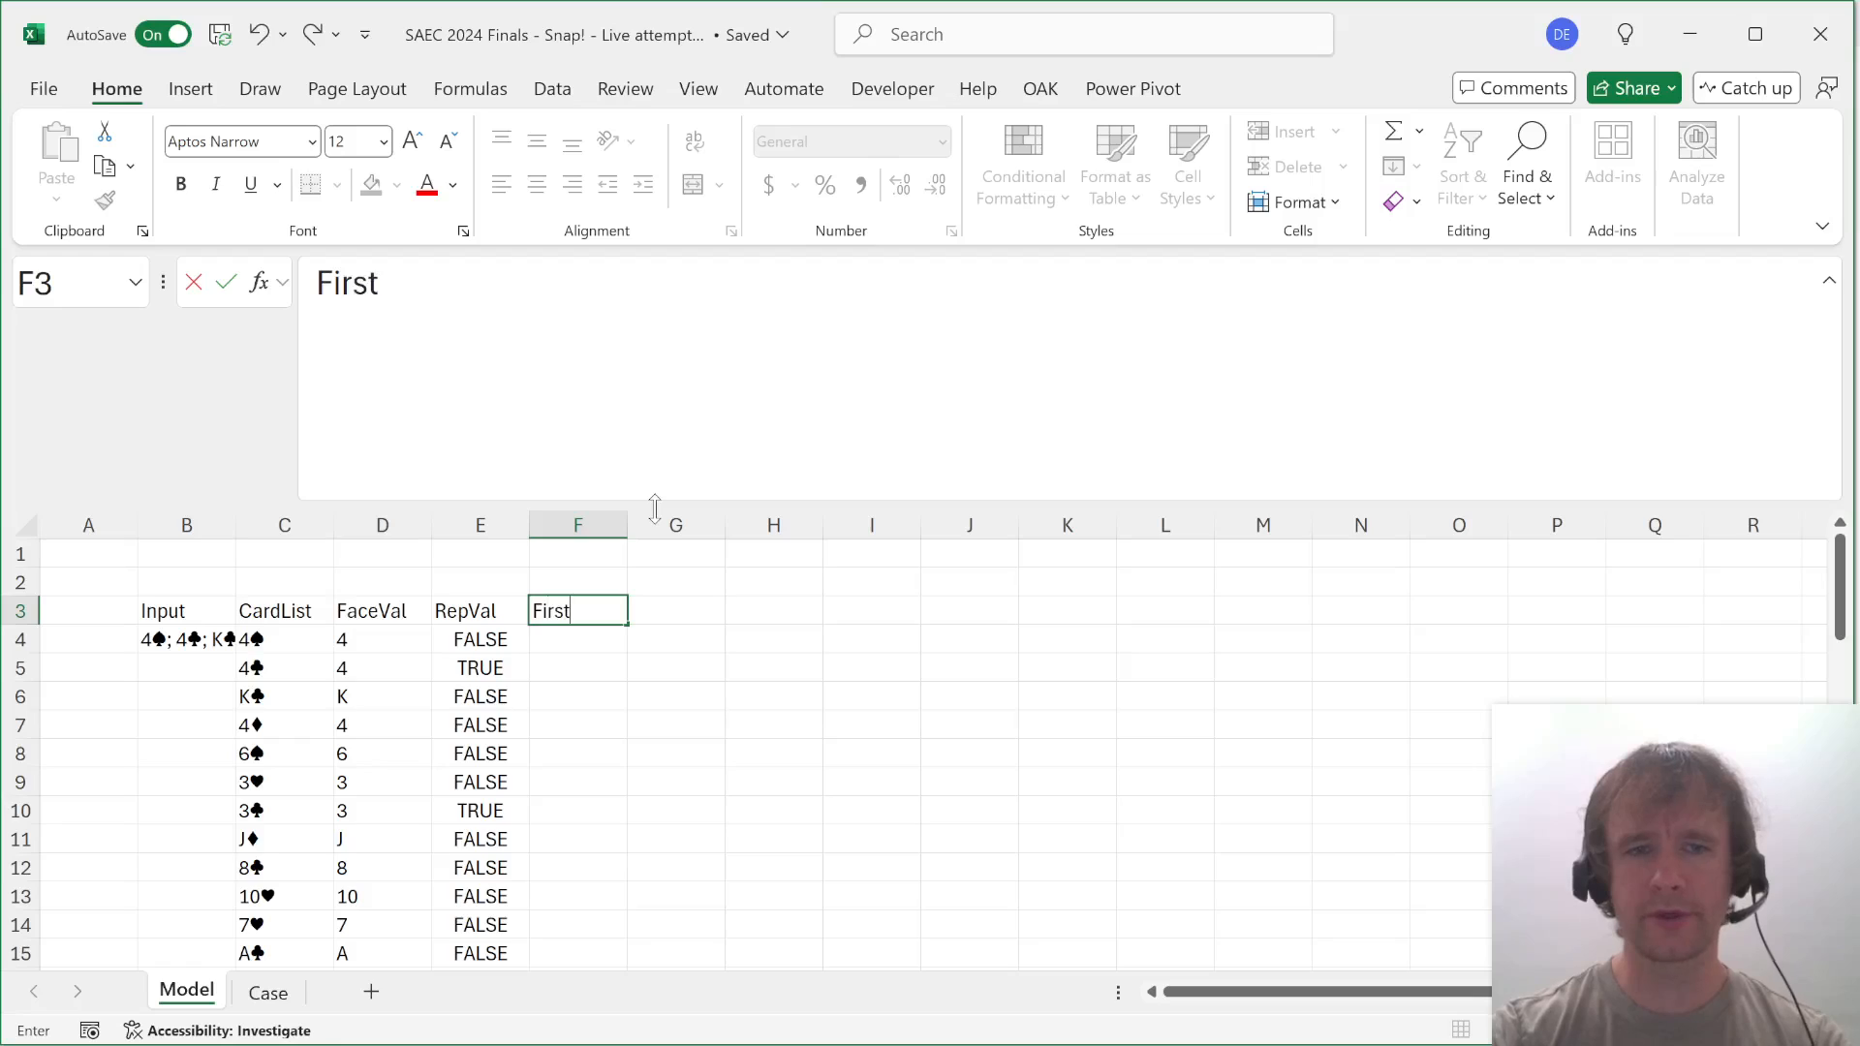
{"action": "type", "text": "Snap"}
{"action": "key", "text": "Return"}
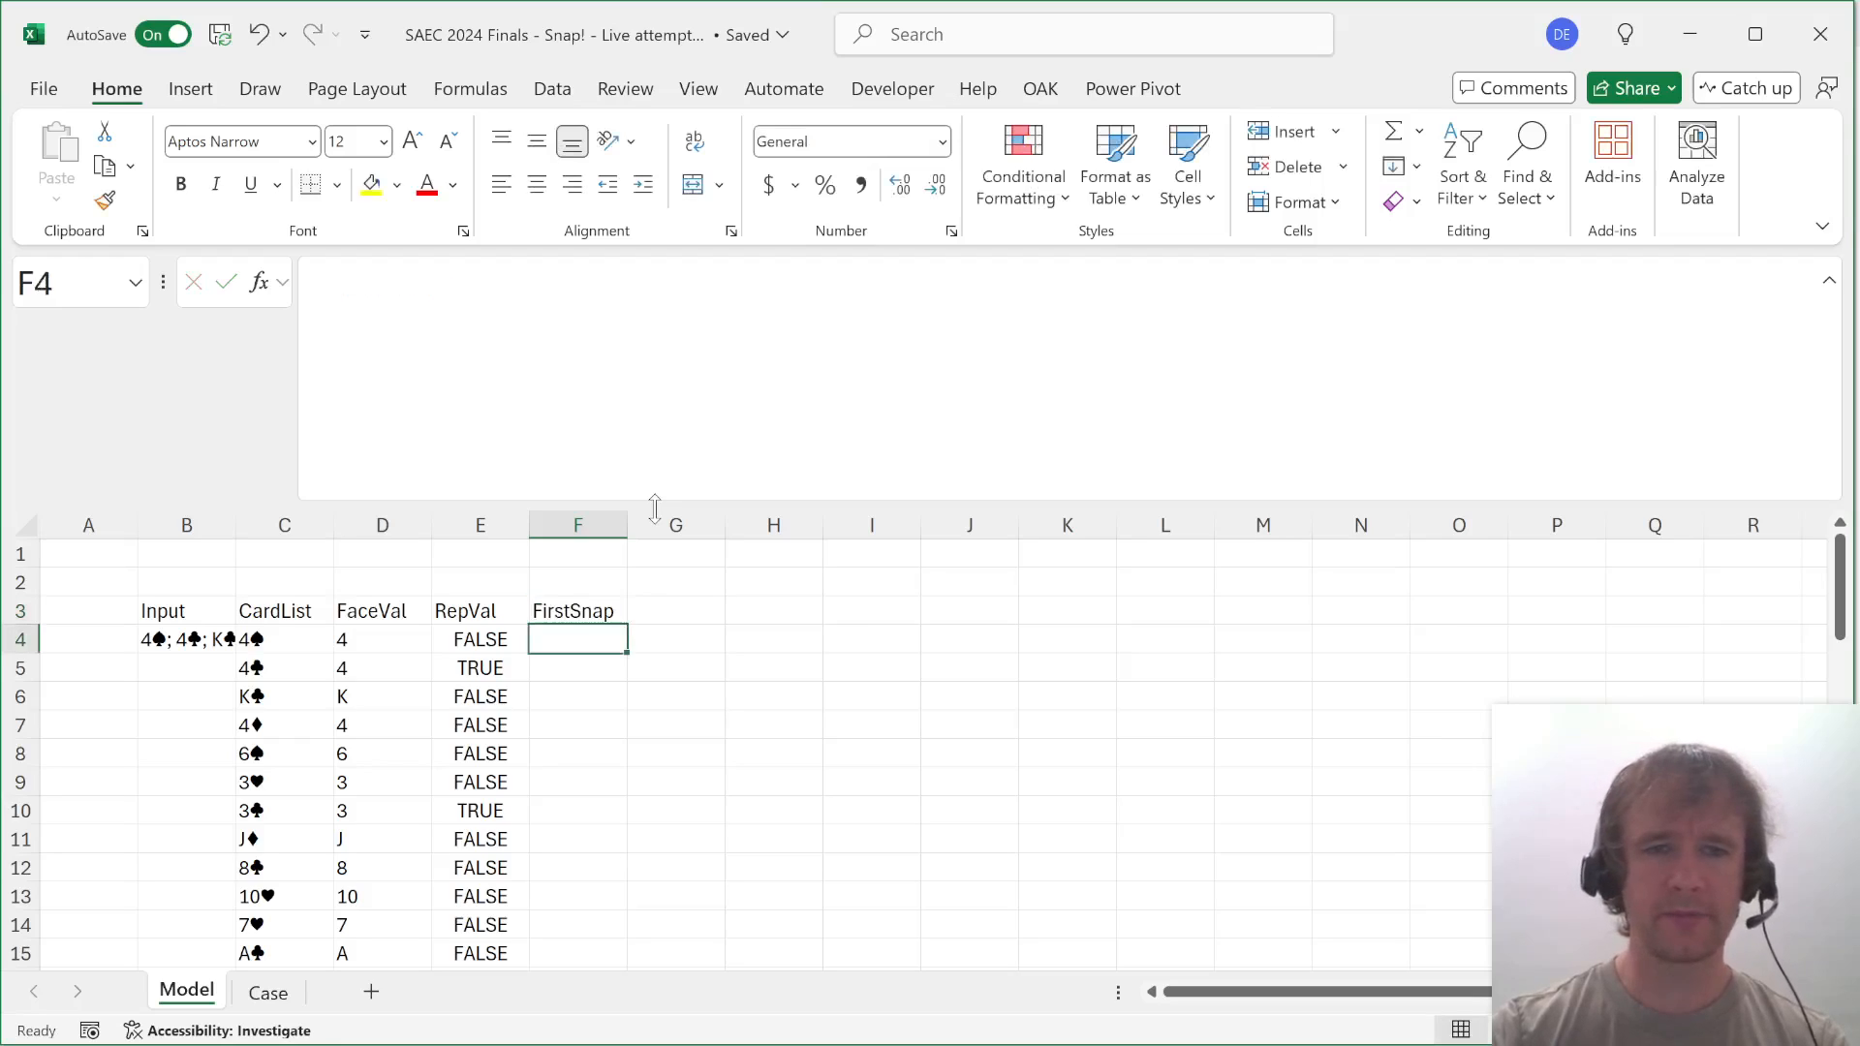
Return the face value of the first repeated card in F4 with =XLOOKUP(TRUE,E4#,D4#).
{"action": "type", "text": "=xl"}
{"action": "key", "text": "Tab"}
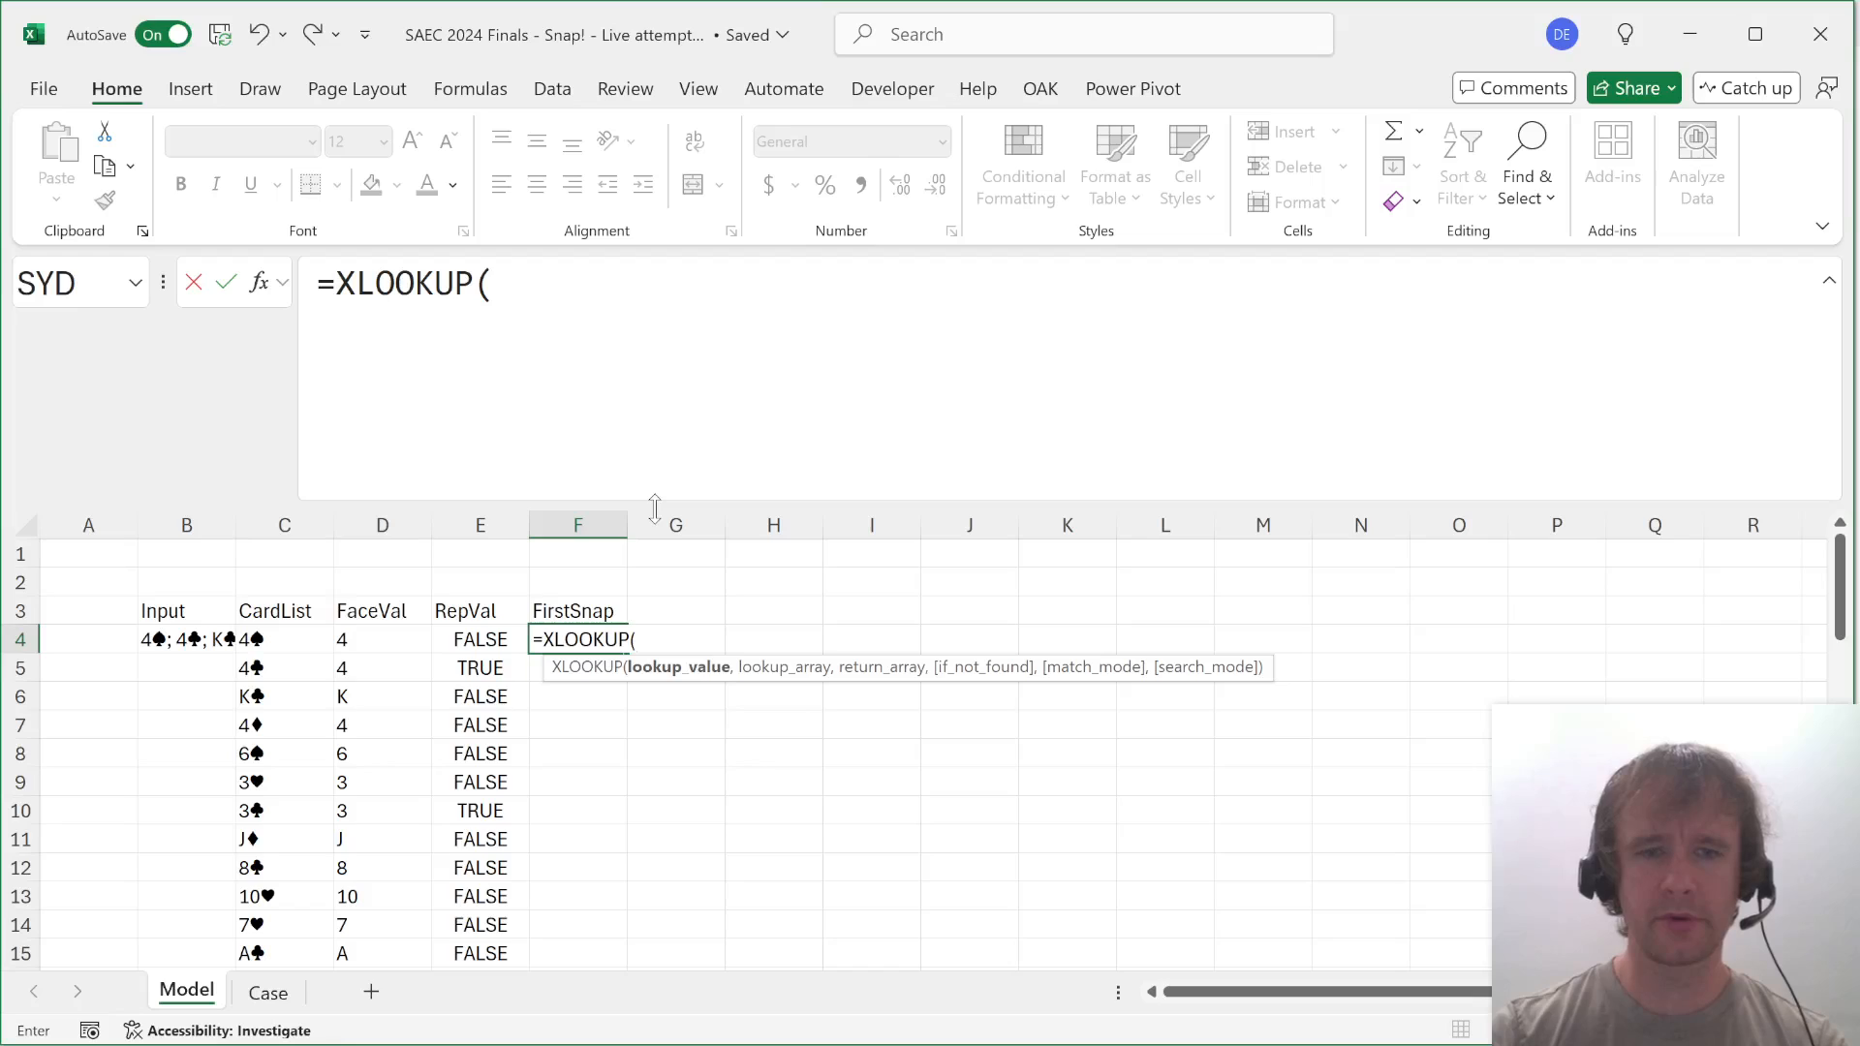
{"action": "type", "text": "true,"}
{"action": "key", "text": "Left"}
{"action": "key", "text": "ctrl+shift+Down"}
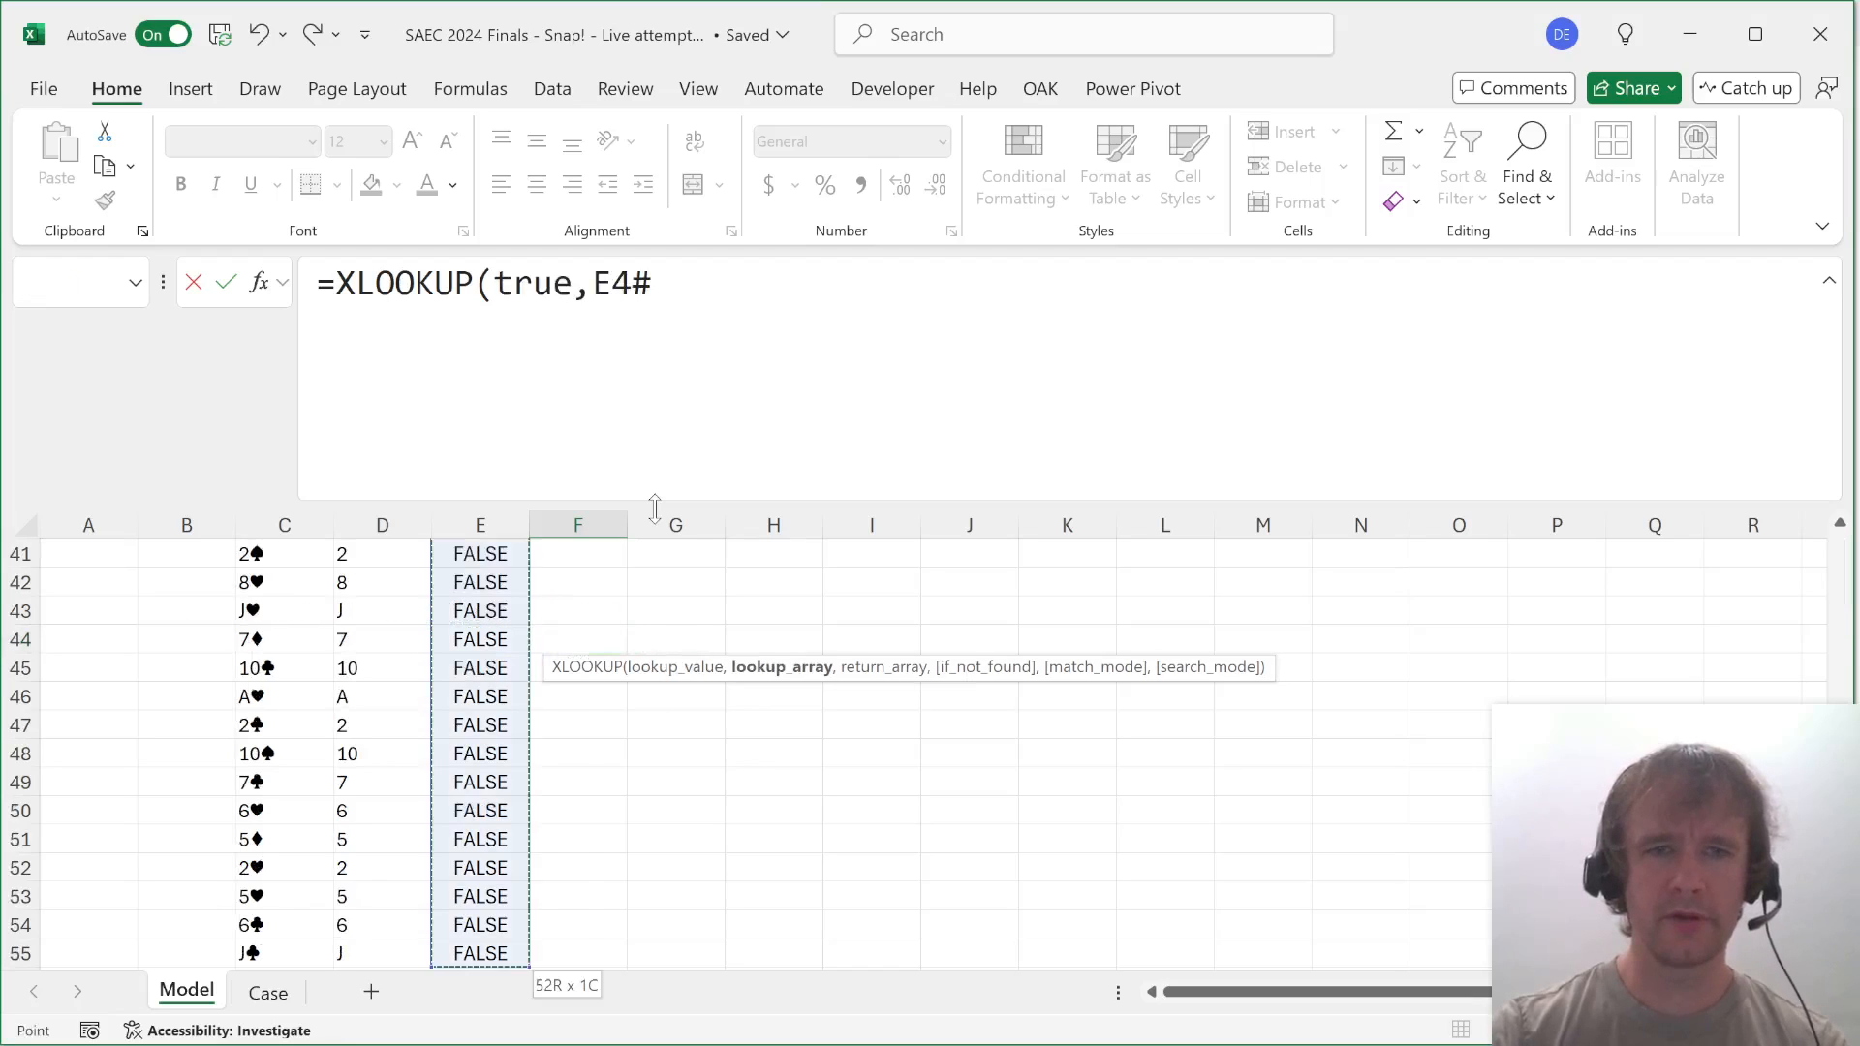
{"action": "type", "text": ","}
{"action": "key", "text": "Left"}
{"action": "key", "text": "Left"}
{"action": "key", "text": "Up"}
{"action": "key", "text": "Down"}
{"action": "key", "text": "ctrl+shift+Down"}
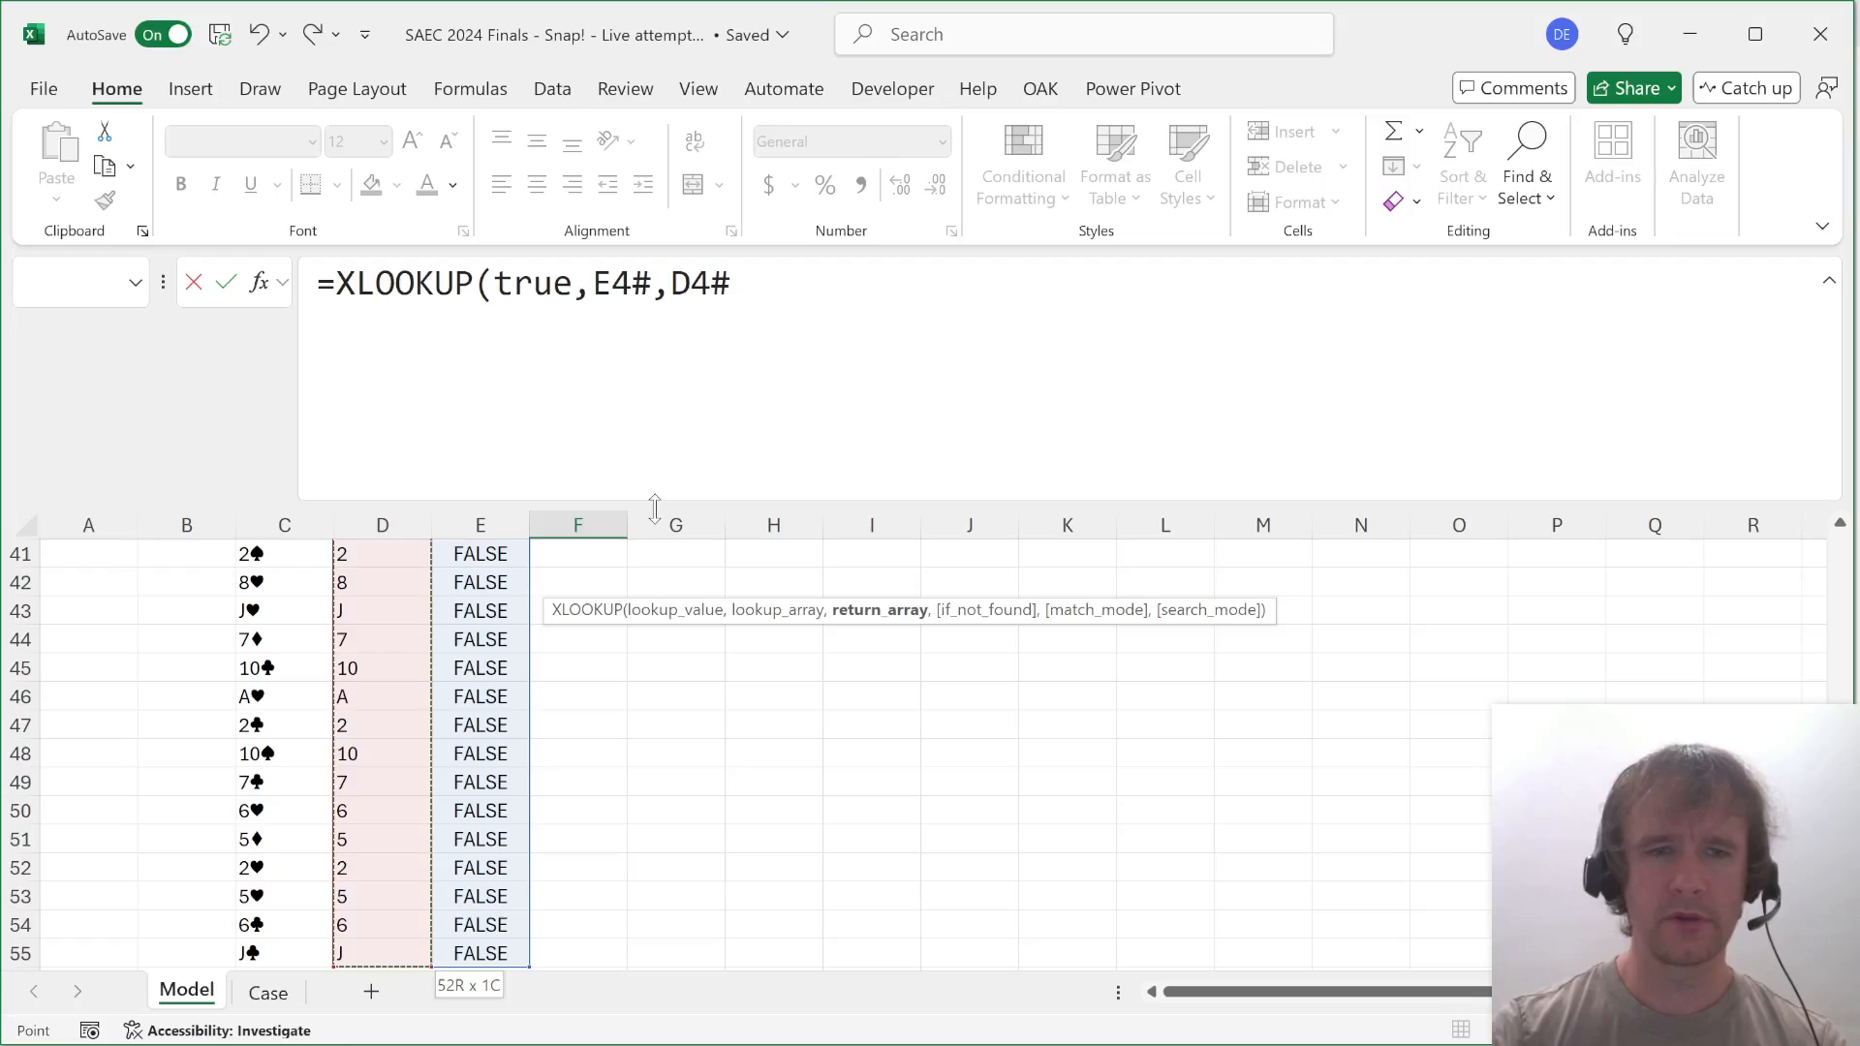
{"action": "key", "text": "Return"}
{"action": "key", "text": "Up"}
{"action": "key", "text": "Up"}
{"action": "key", "text": "Up"}
{"action": "key", "text": "Up"}
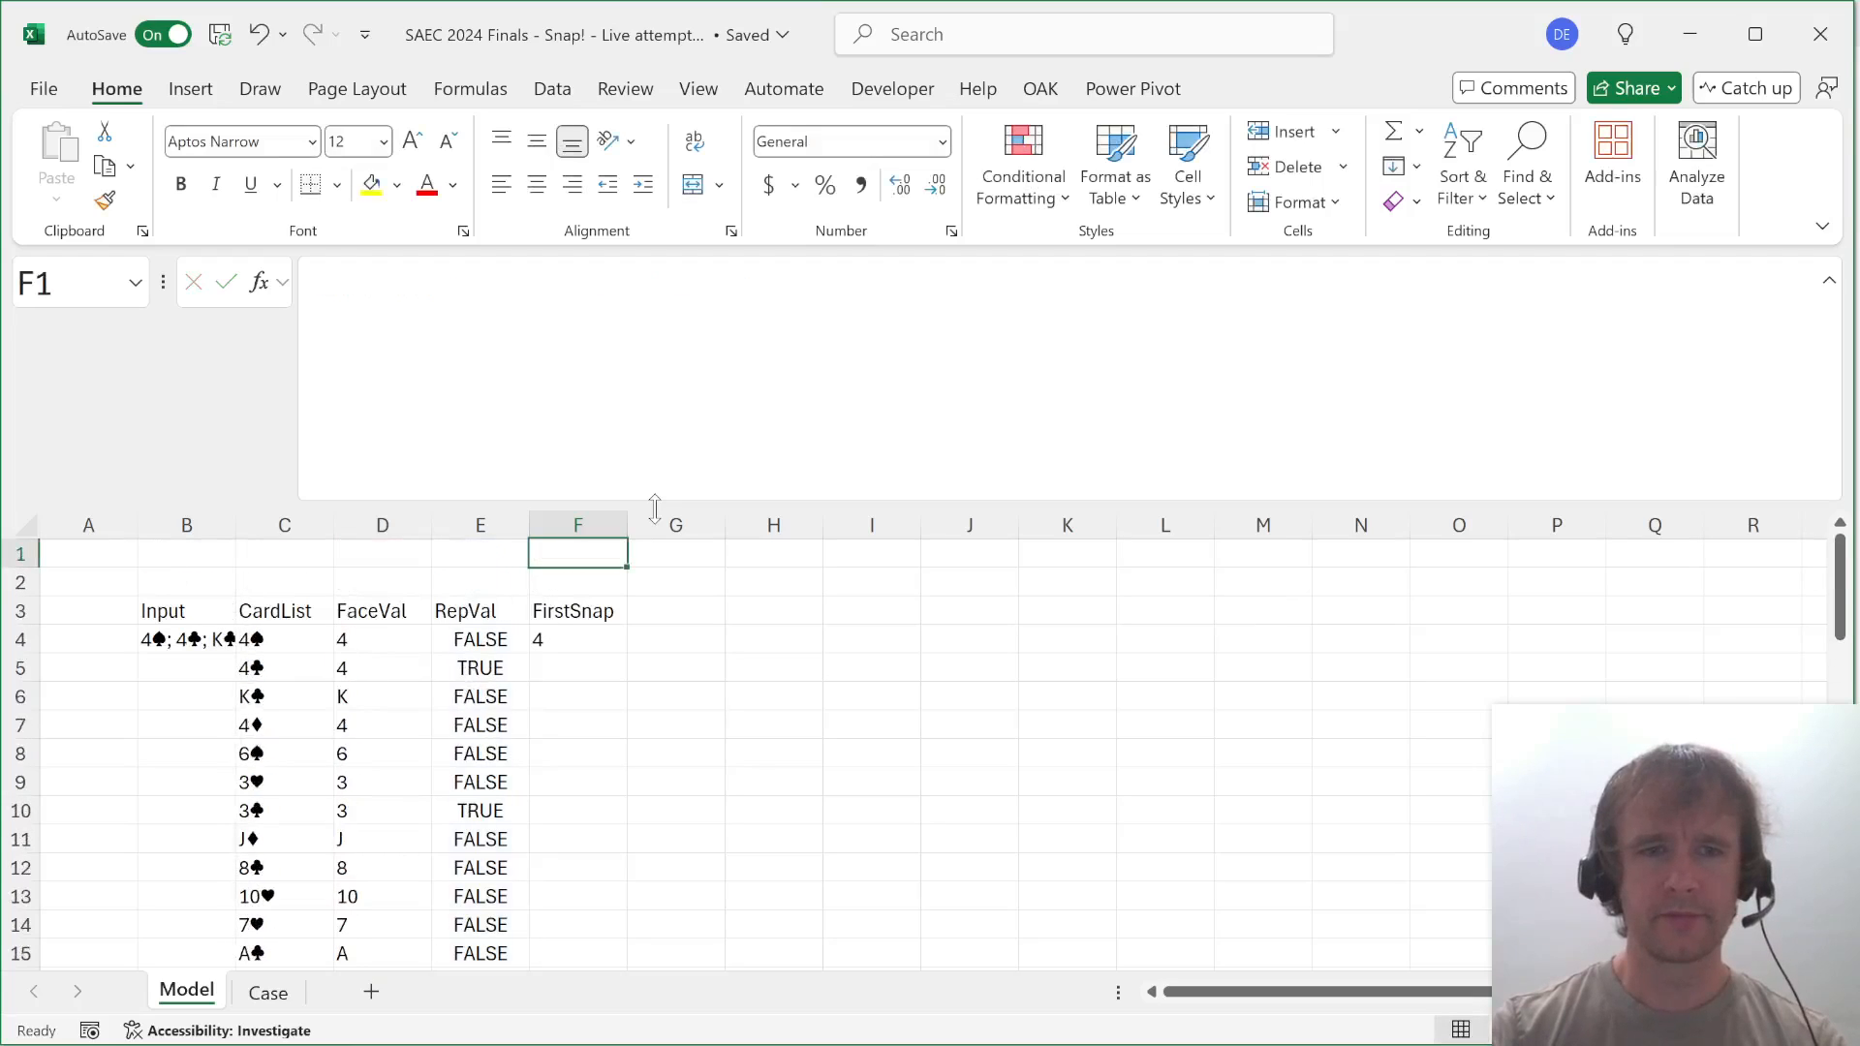
Compare the FirstSnap result with Level 2's Example2 answer on the Case sheet, and review the CardList formula in C4.
{"action": "key", "text": "Down"}
{"action": "key", "text": "Down"}
{"action": "key", "text": "ctrl+Page_Down"}
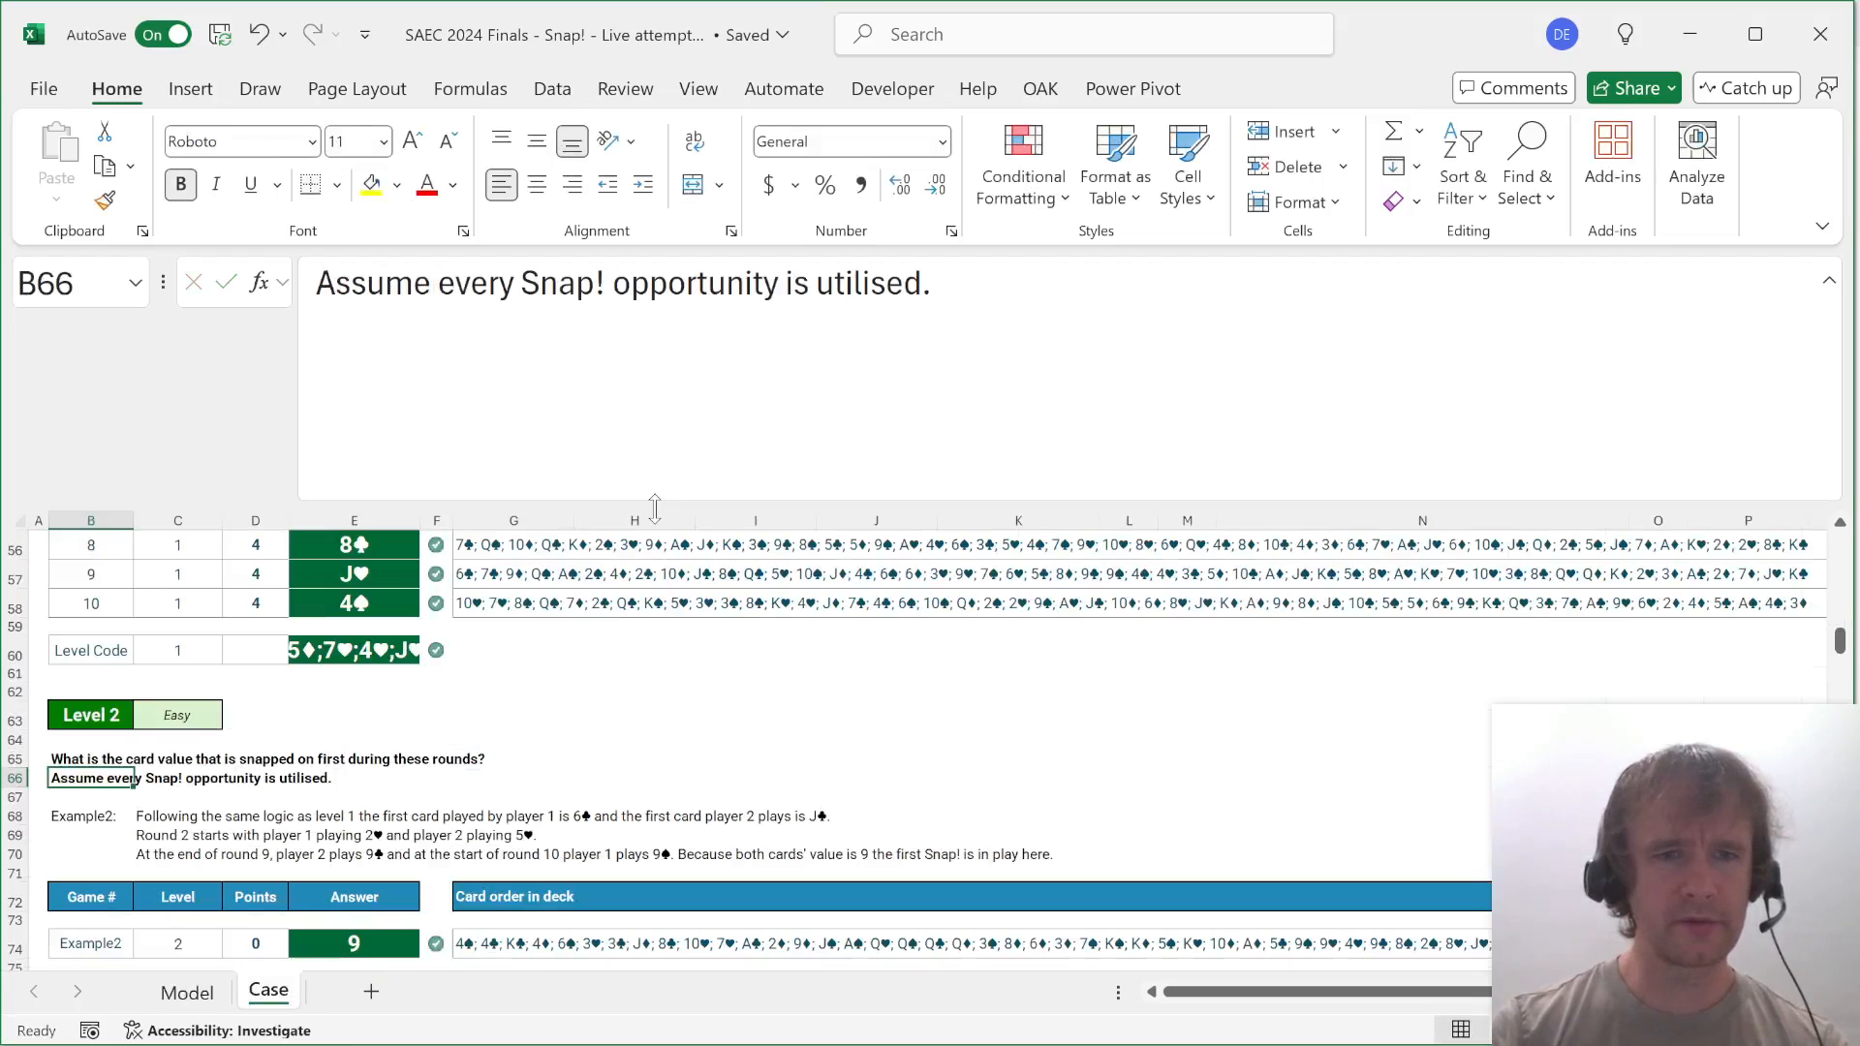
{"action": "scroll", "coordinate": [561, 820], "scroll_direction": "down", "scroll_amount": 2}
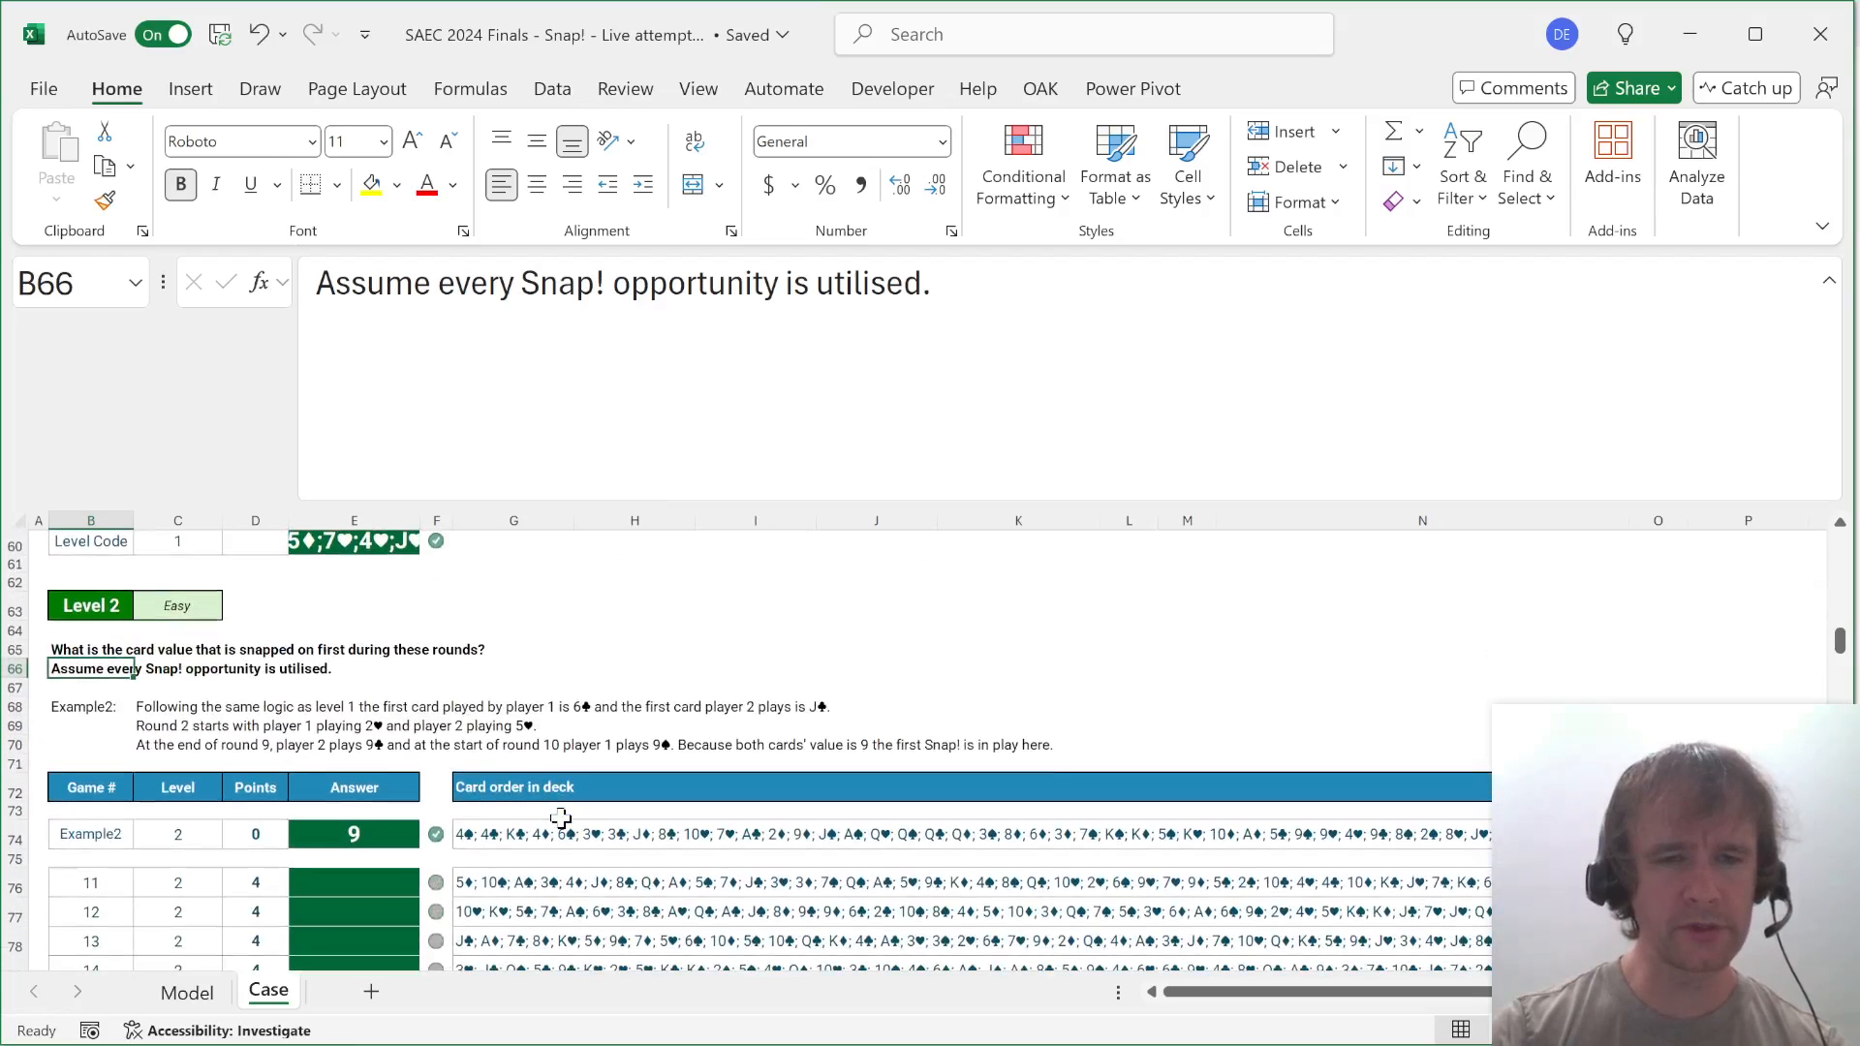
{"action": "key", "text": "ctrl+Page_Up"}
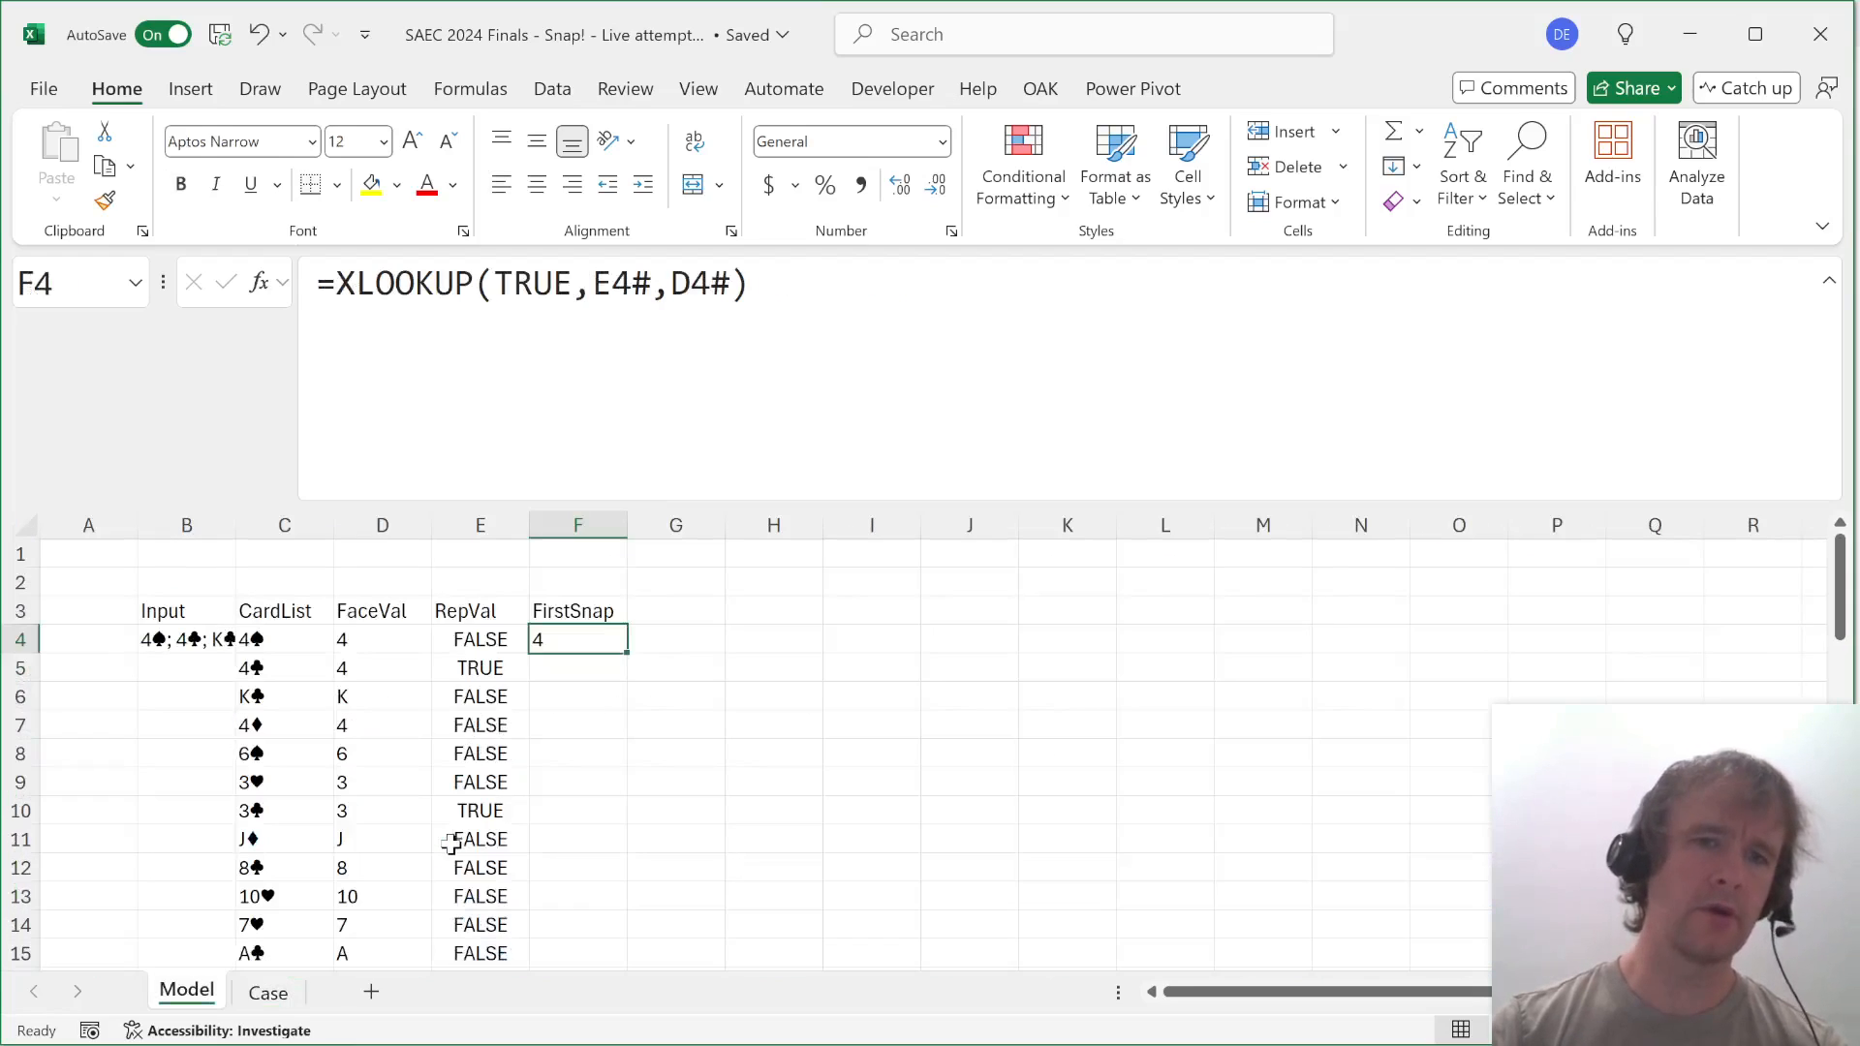
{"action": "left_click", "coordinate": [276, 643]}
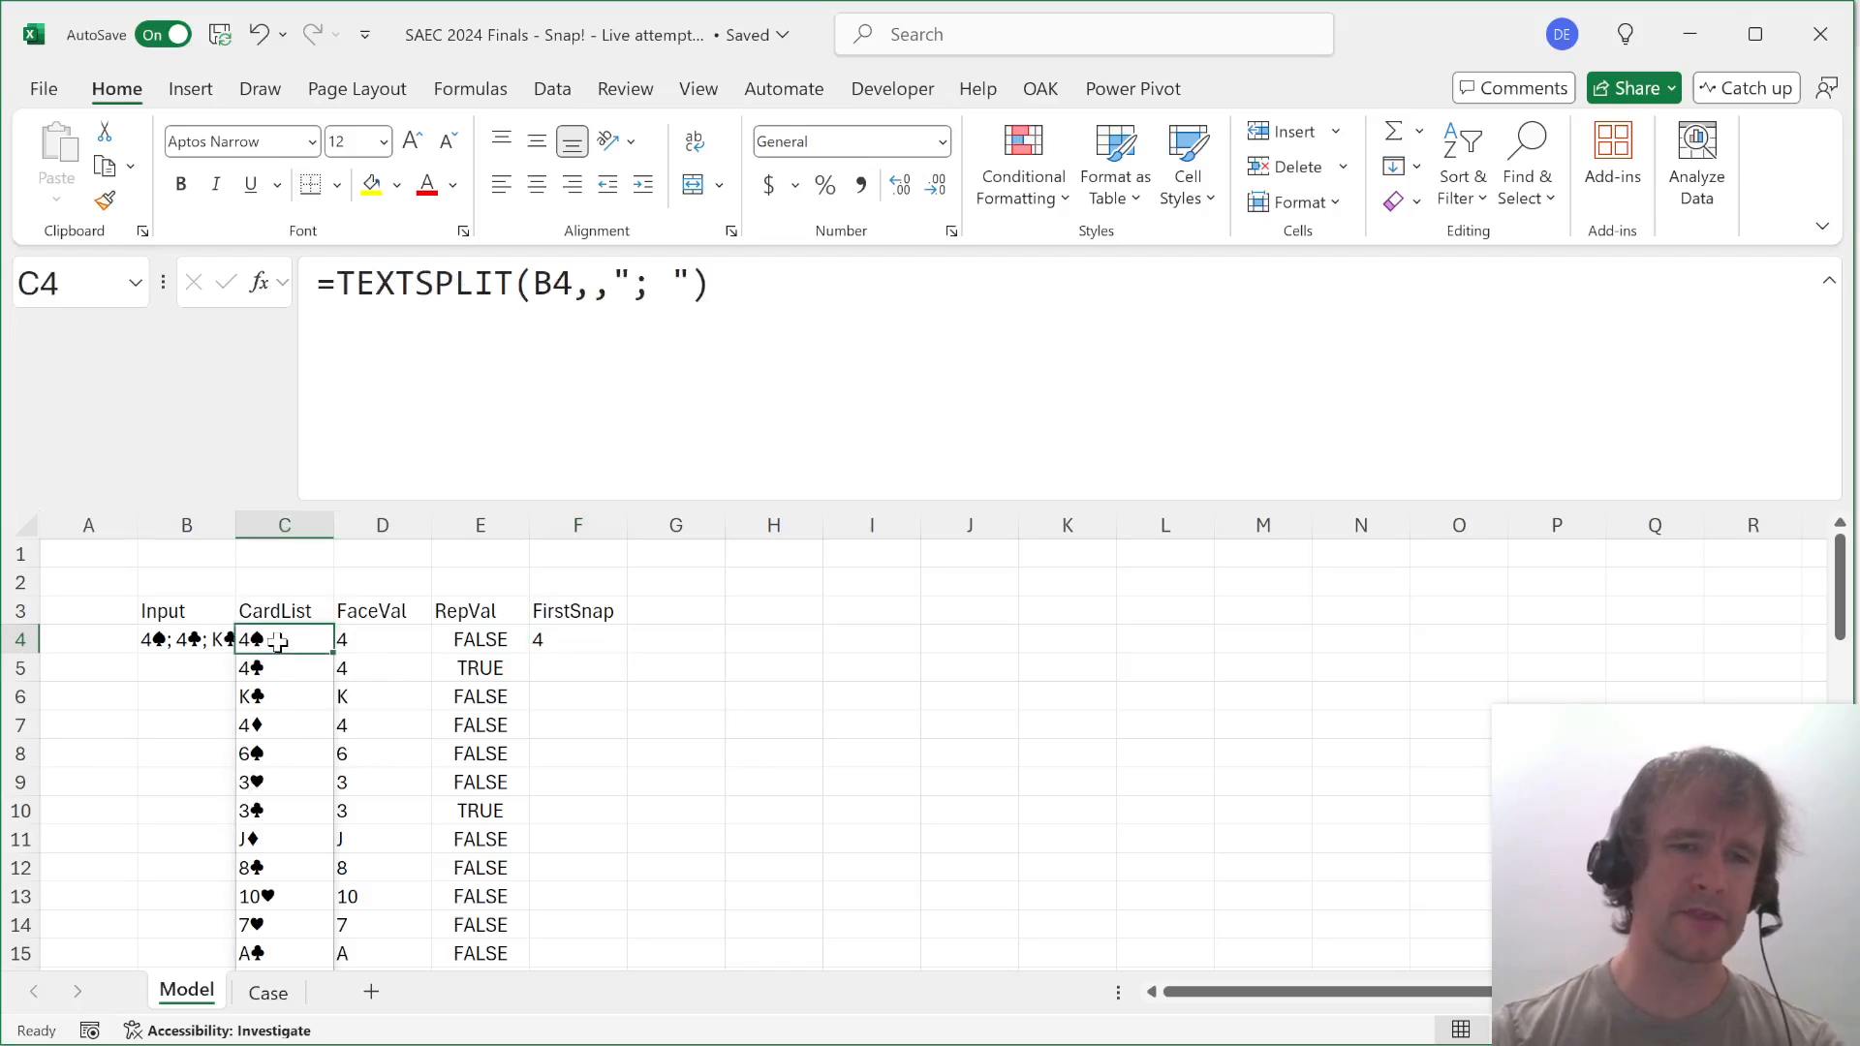
Insert two blank columns between CardList and FaceVal, checking where the card list ends.
{"action": "left_click", "coordinate": [346, 610]}
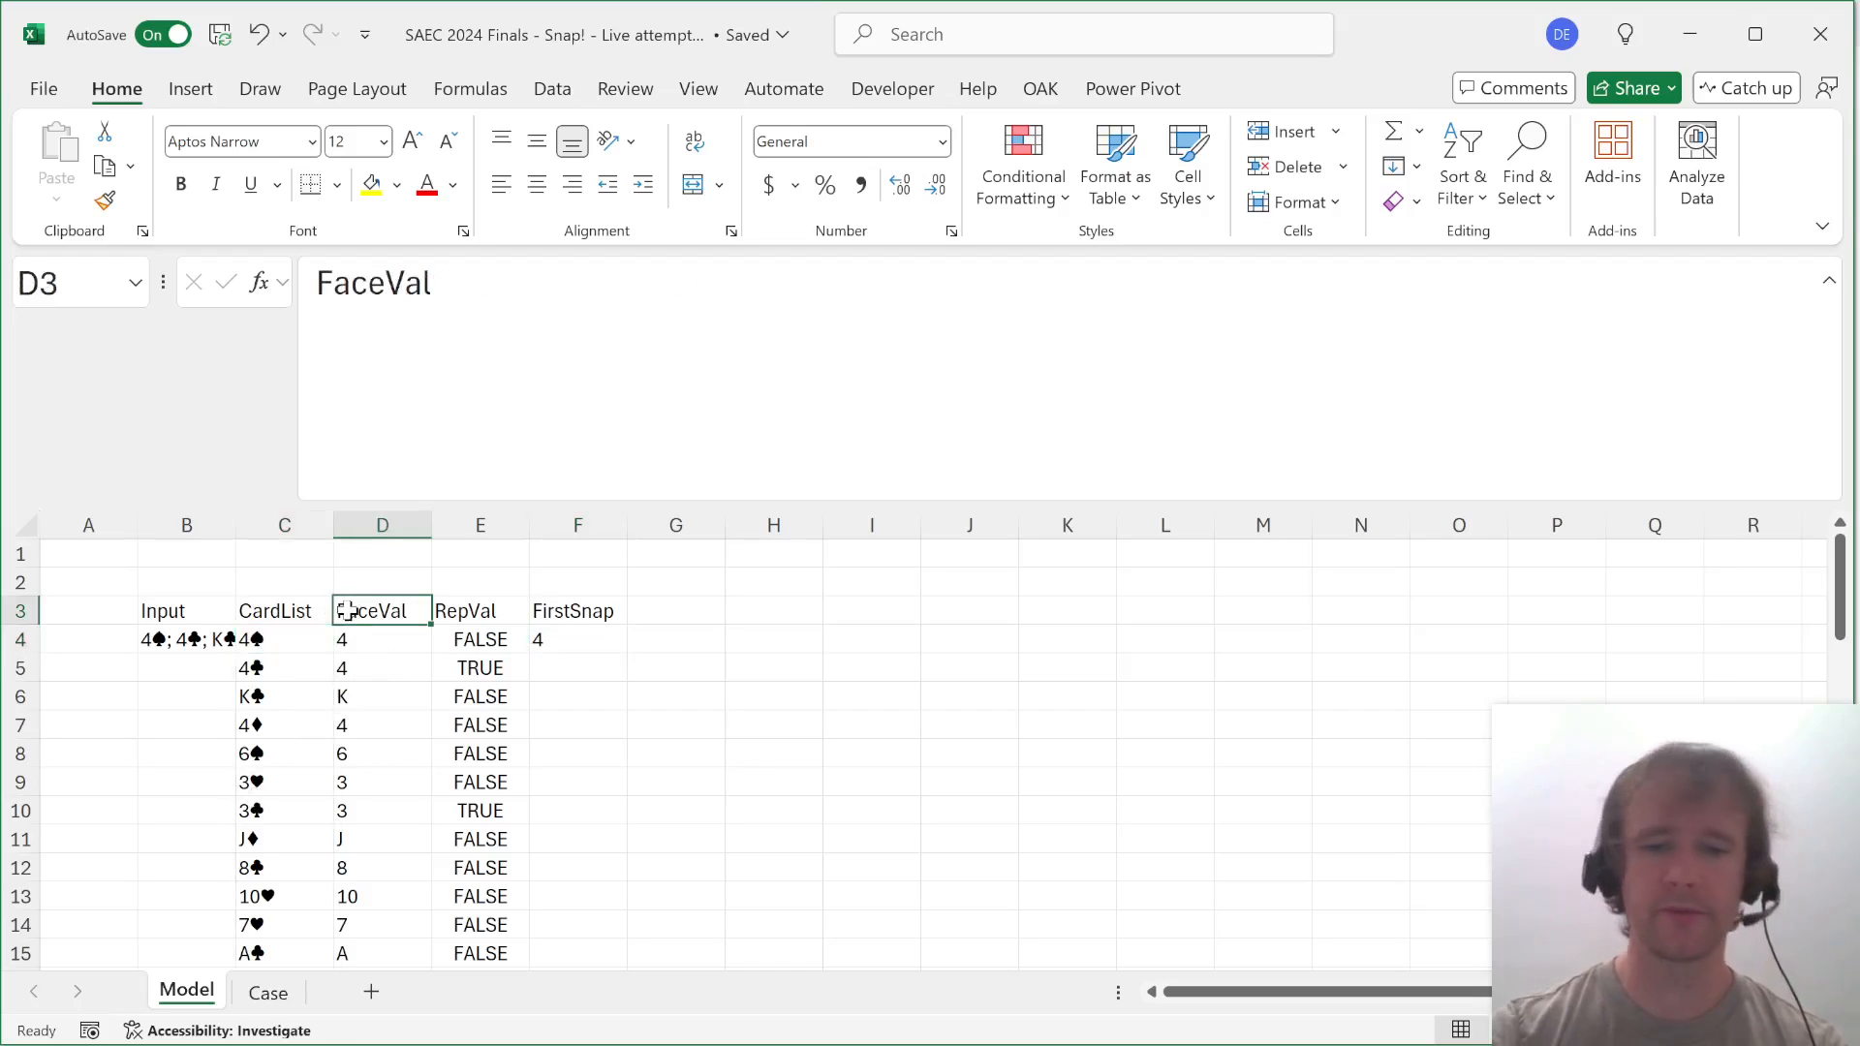
{"action": "key", "text": "Left"}
{"action": "key", "text": "Down"}
{"action": "key", "text": "ctrl+shift+Down"}
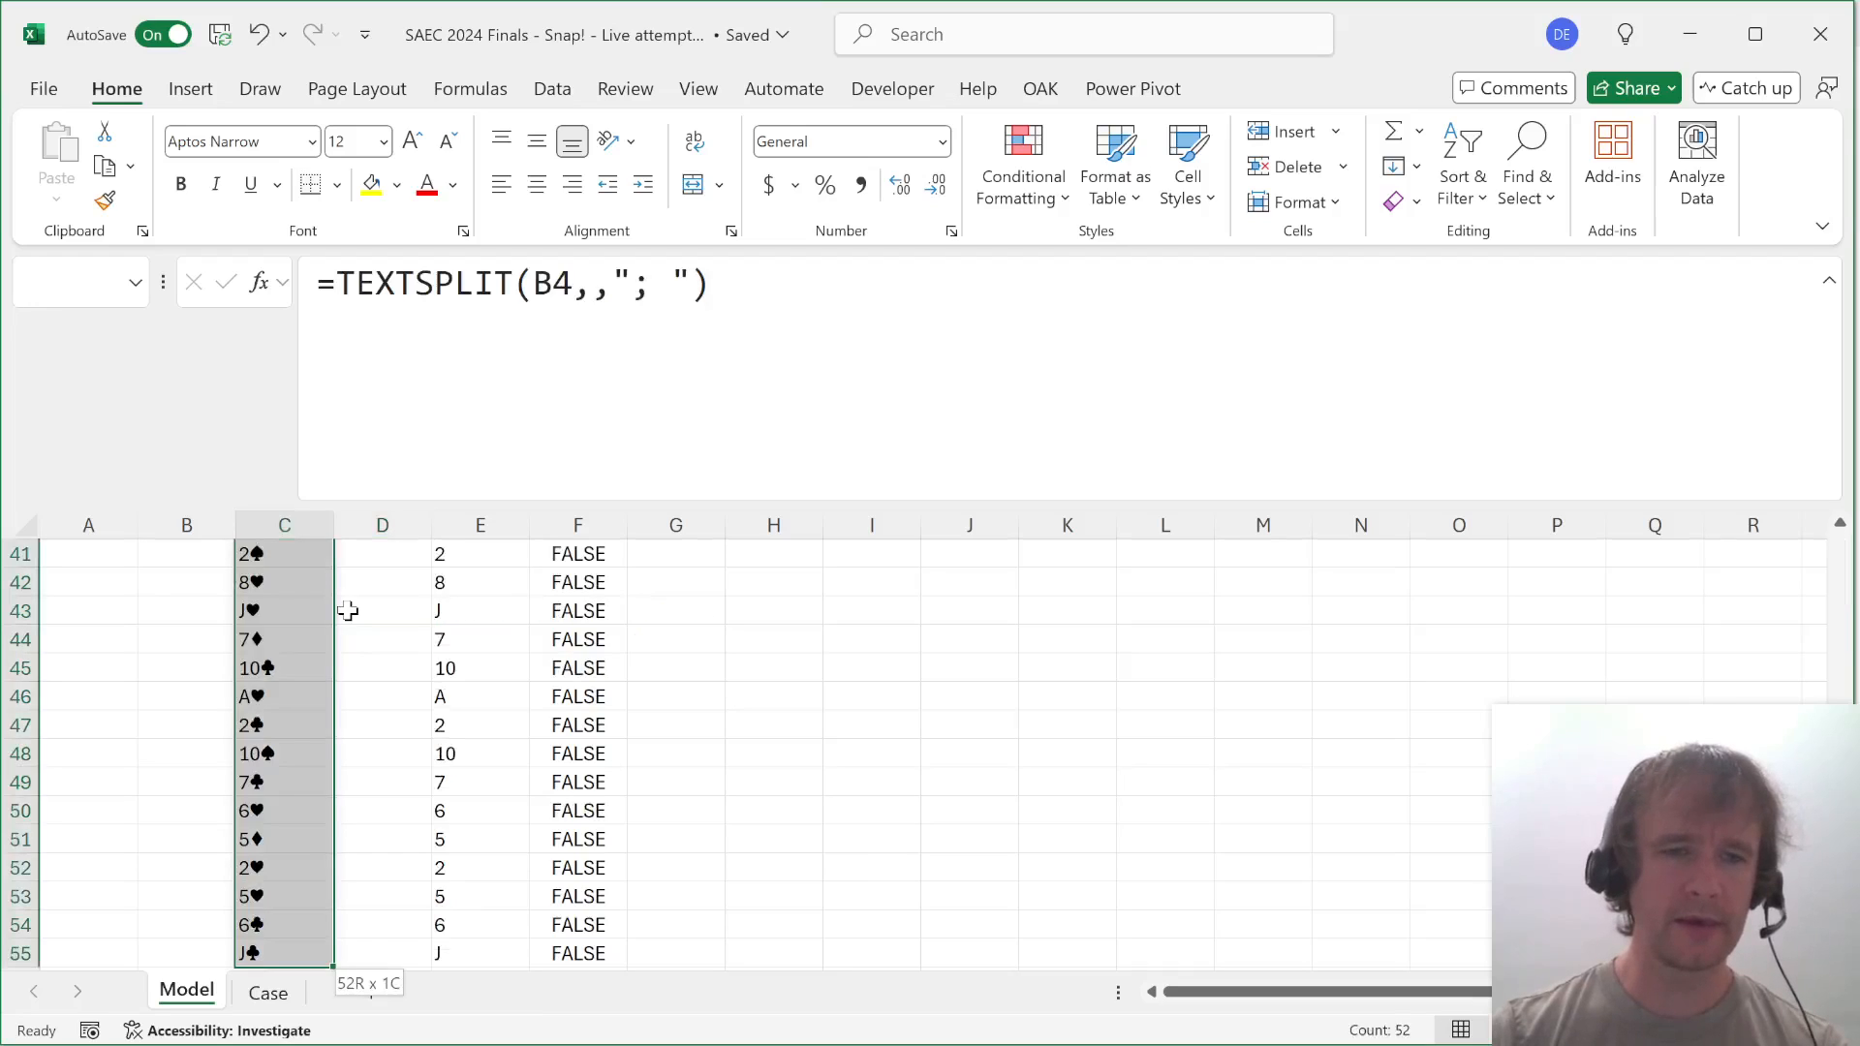
{"action": "key", "text": "ctrl+Down"}
{"action": "key", "text": "Up"}
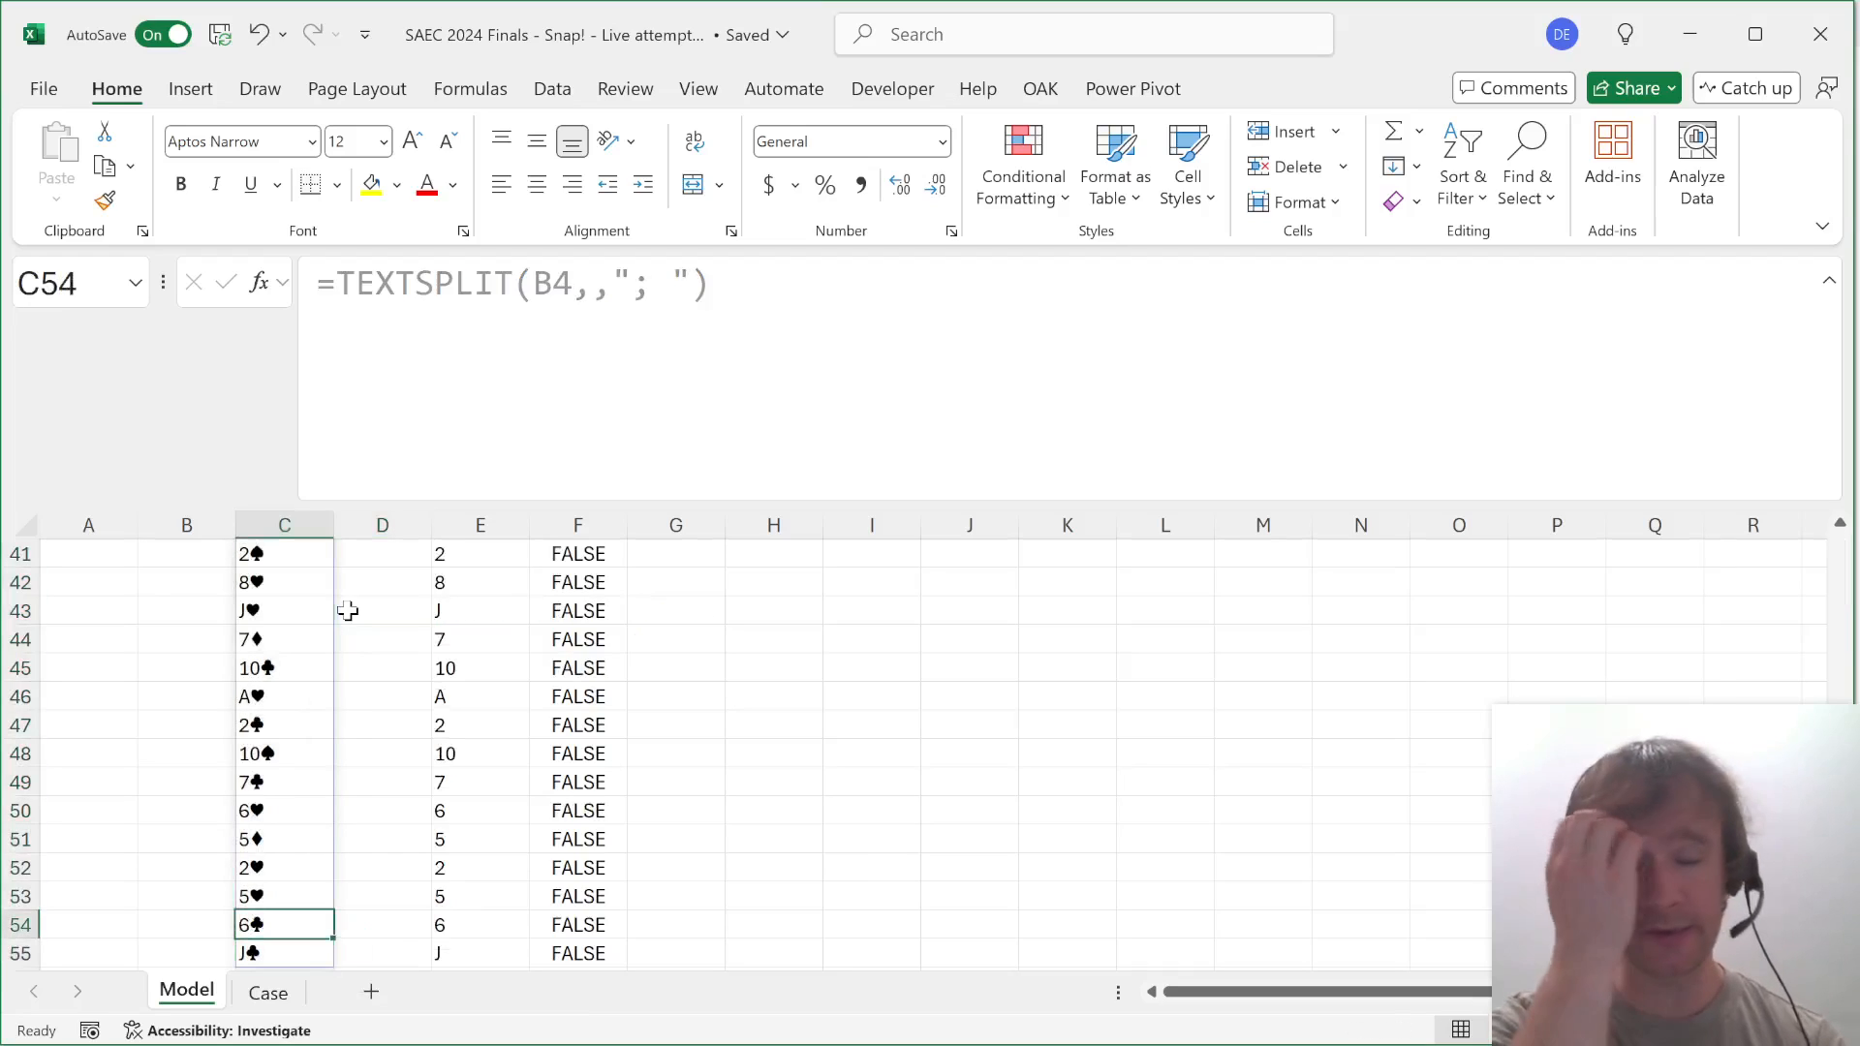
{"action": "key", "text": "ctrl+Up"}
{"action": "key", "text": "Down"}
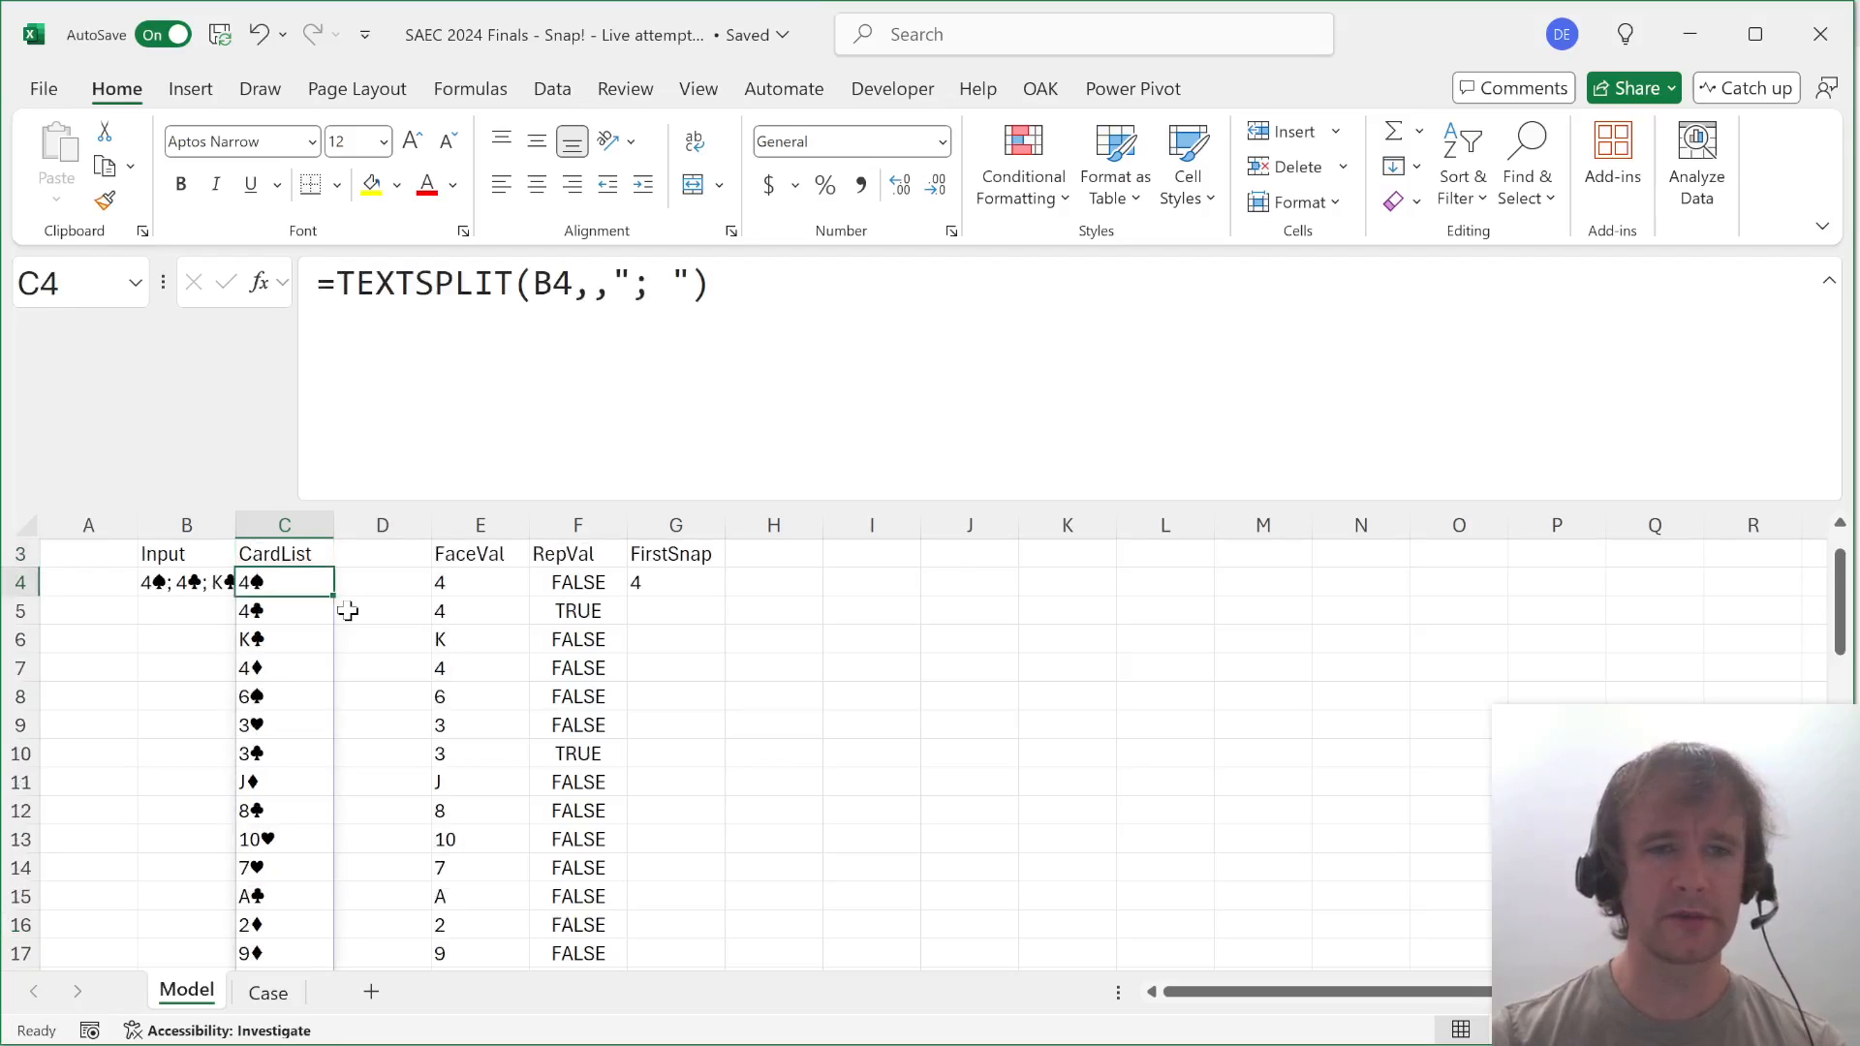
{"action": "key", "text": "Right"}
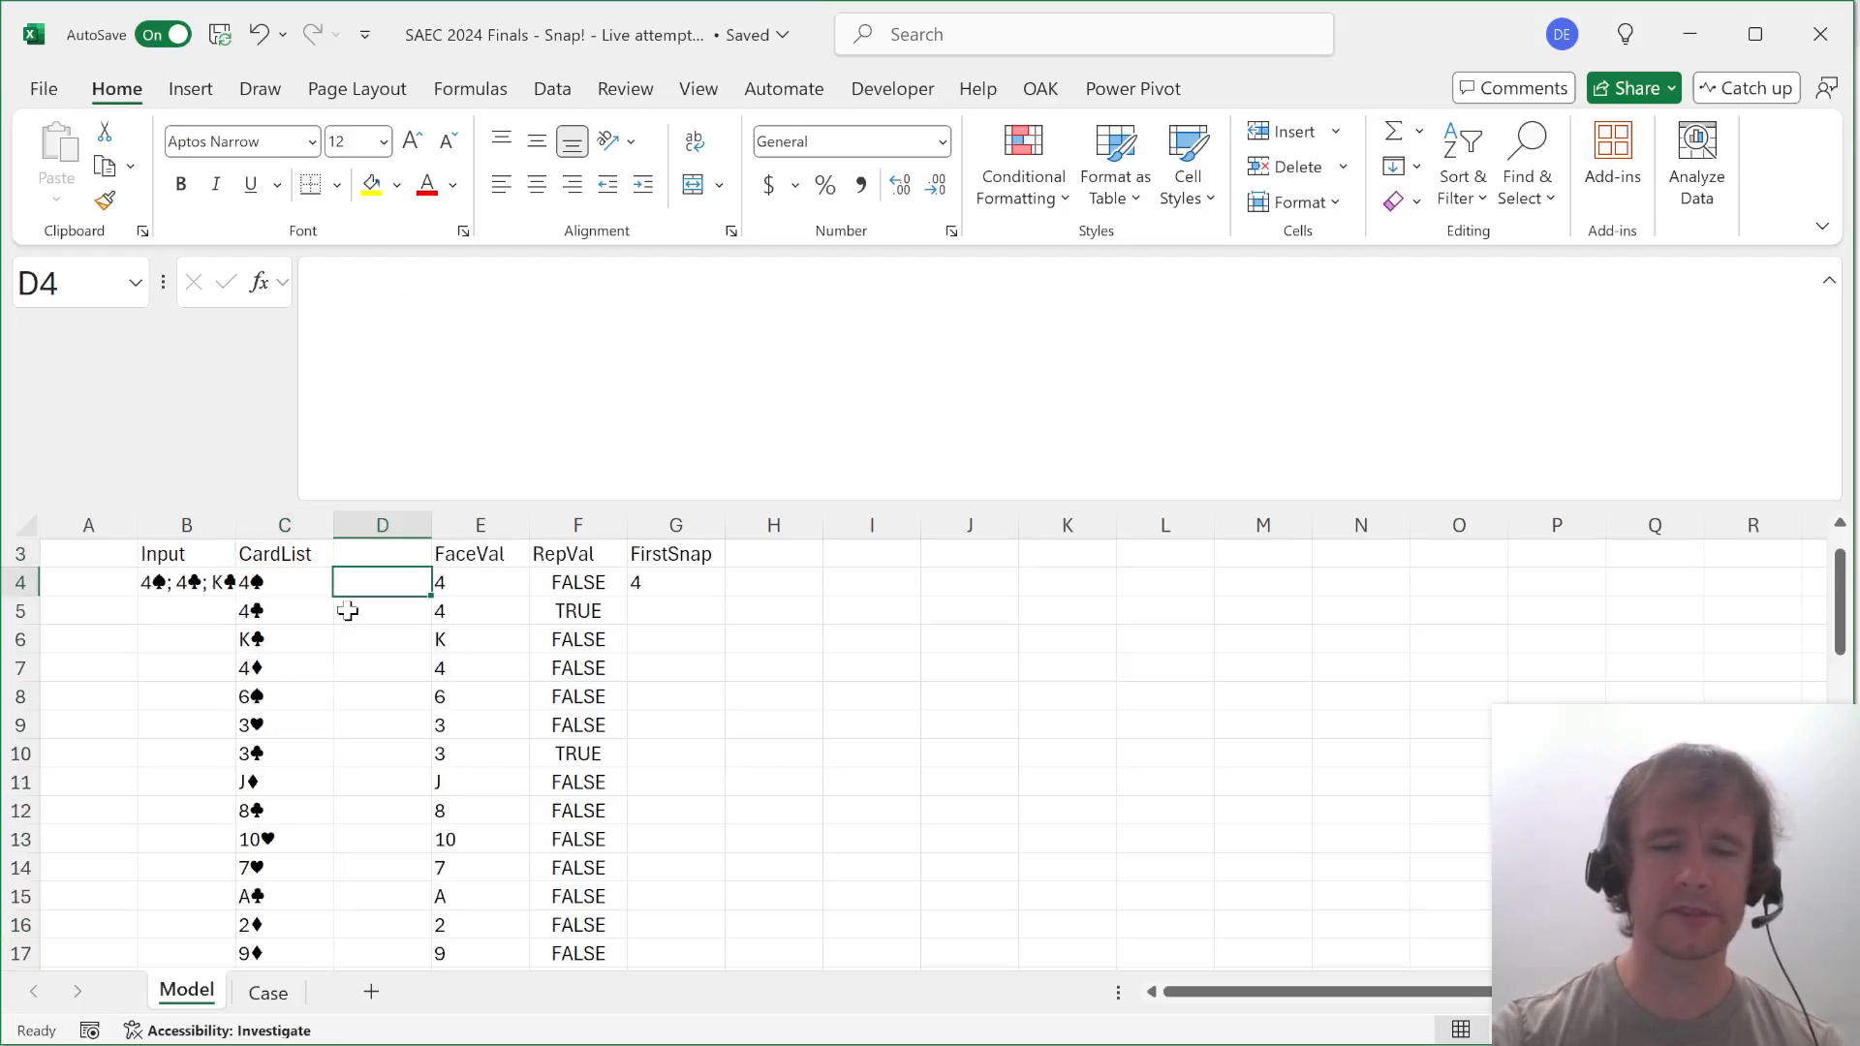
{"action": "key", "text": "alt+i"}
{"action": "key", "text": "c"}
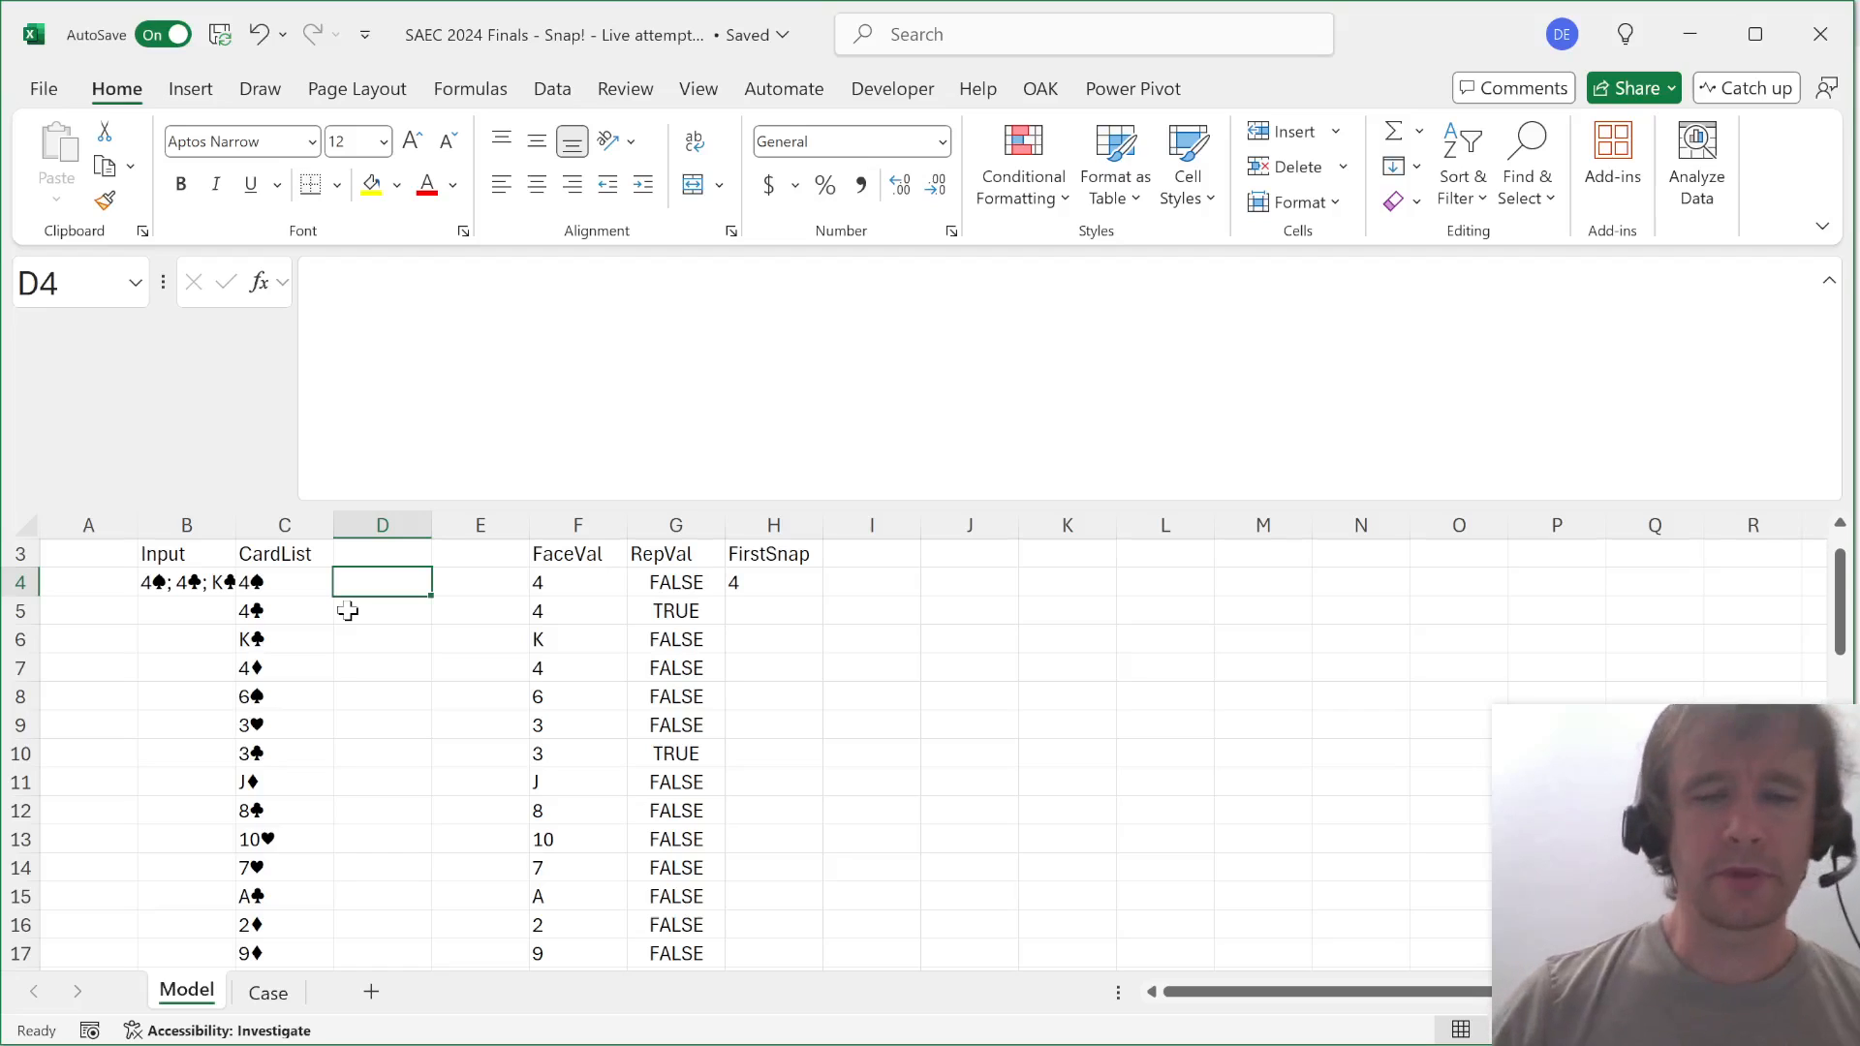
Enter the header PlayOrd in D3, beside CardList.
{"action": "key", "text": "Left"}
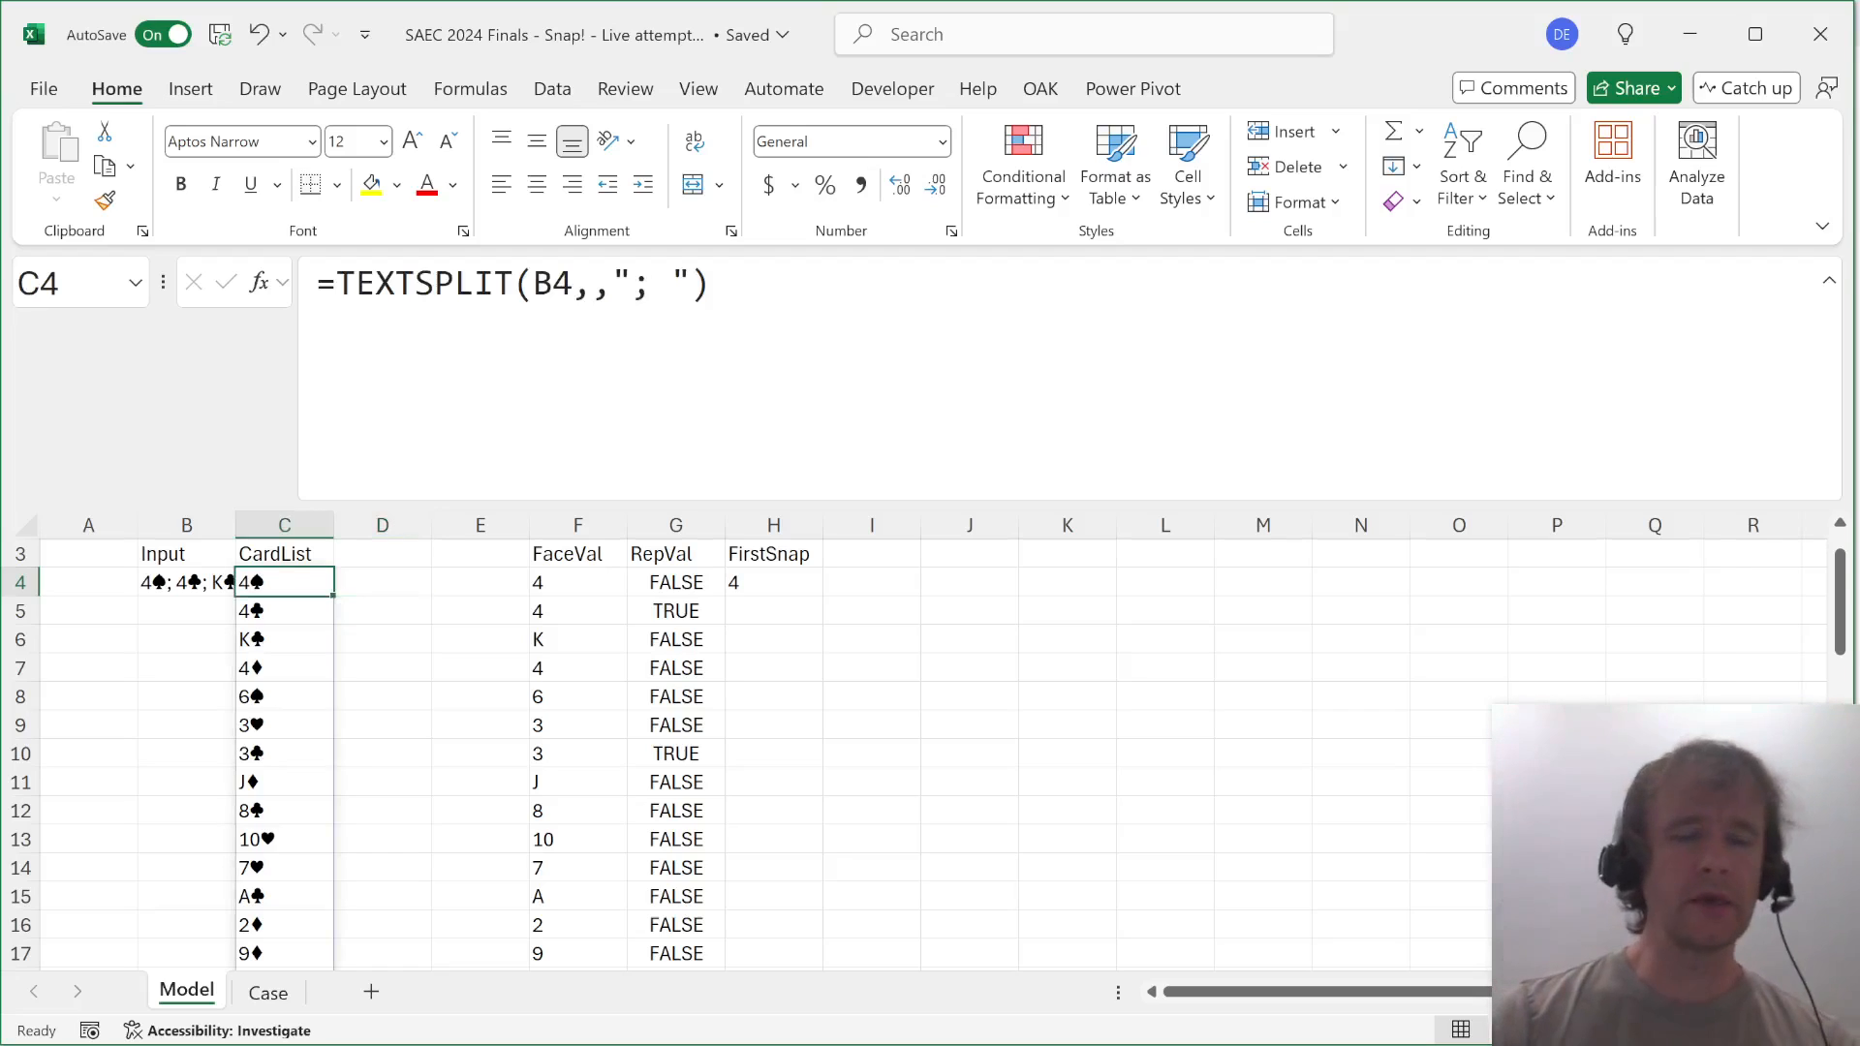
{"action": "key", "text": "Right"}
{"action": "key", "text": "Up"}
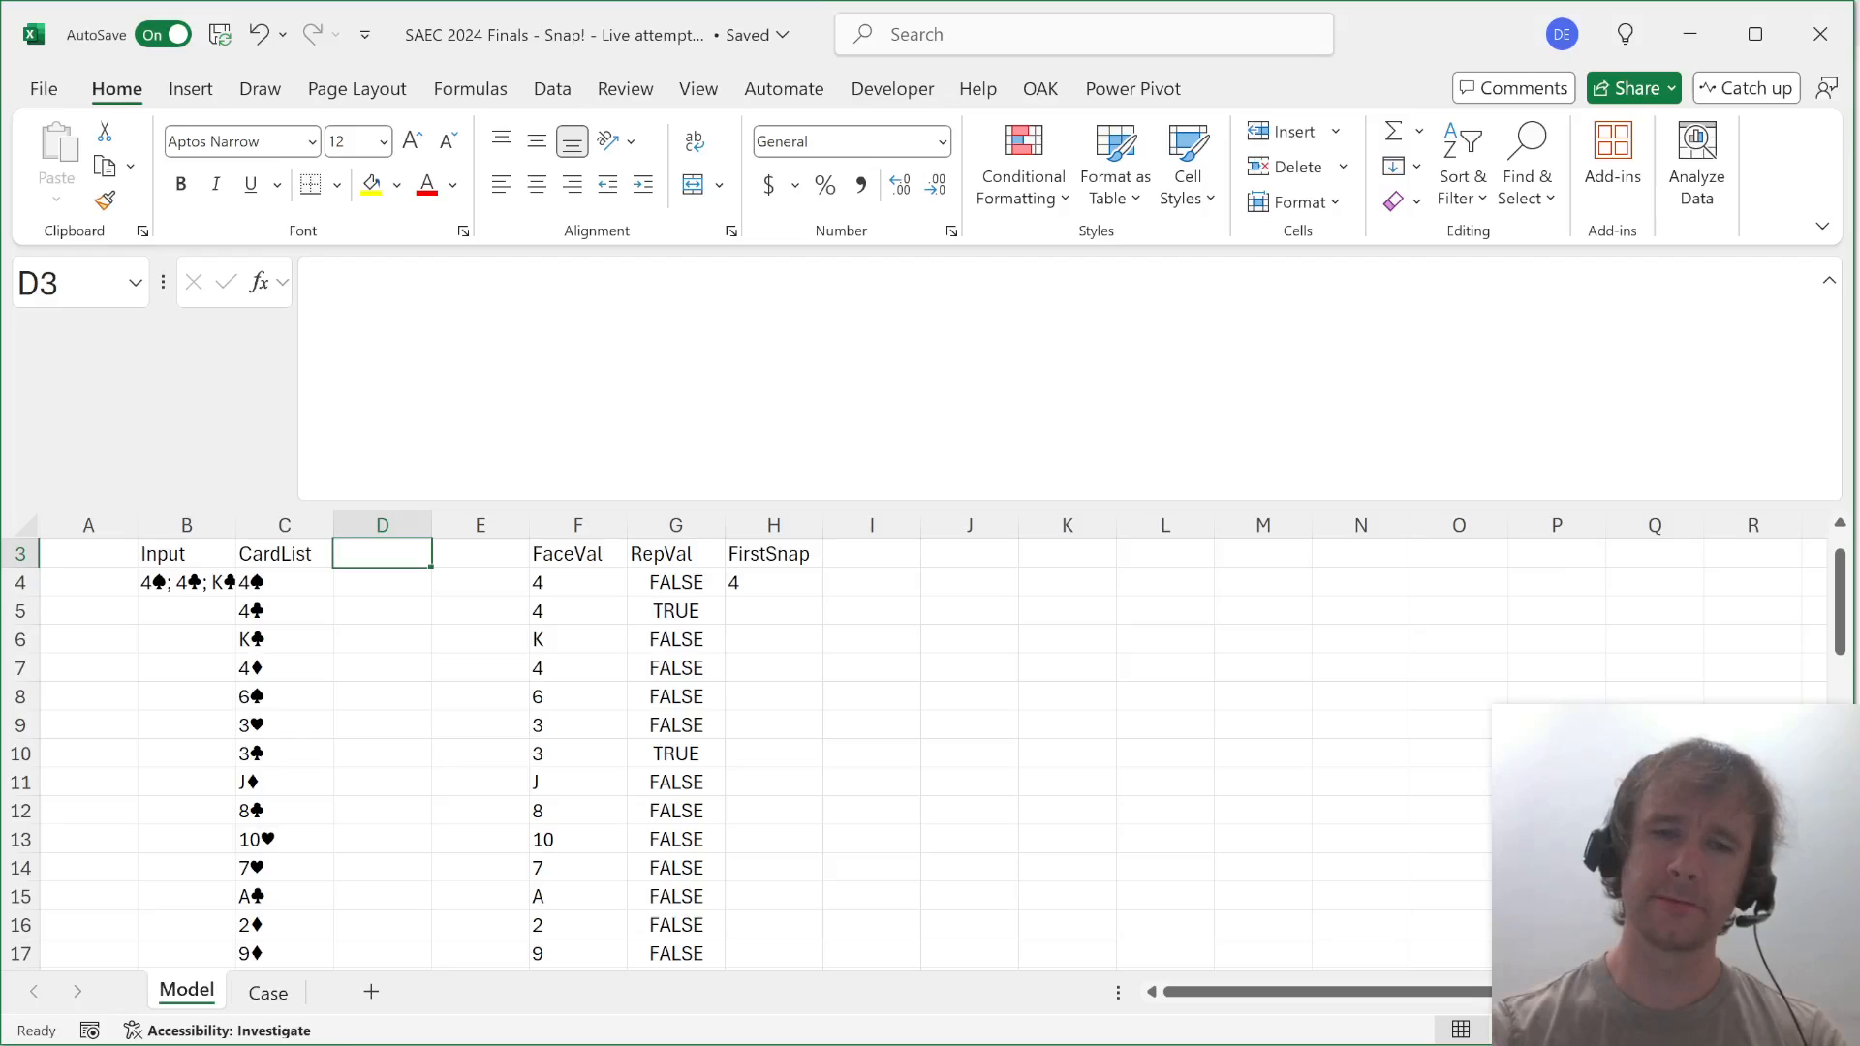
{"action": "type", "text": "Play"}
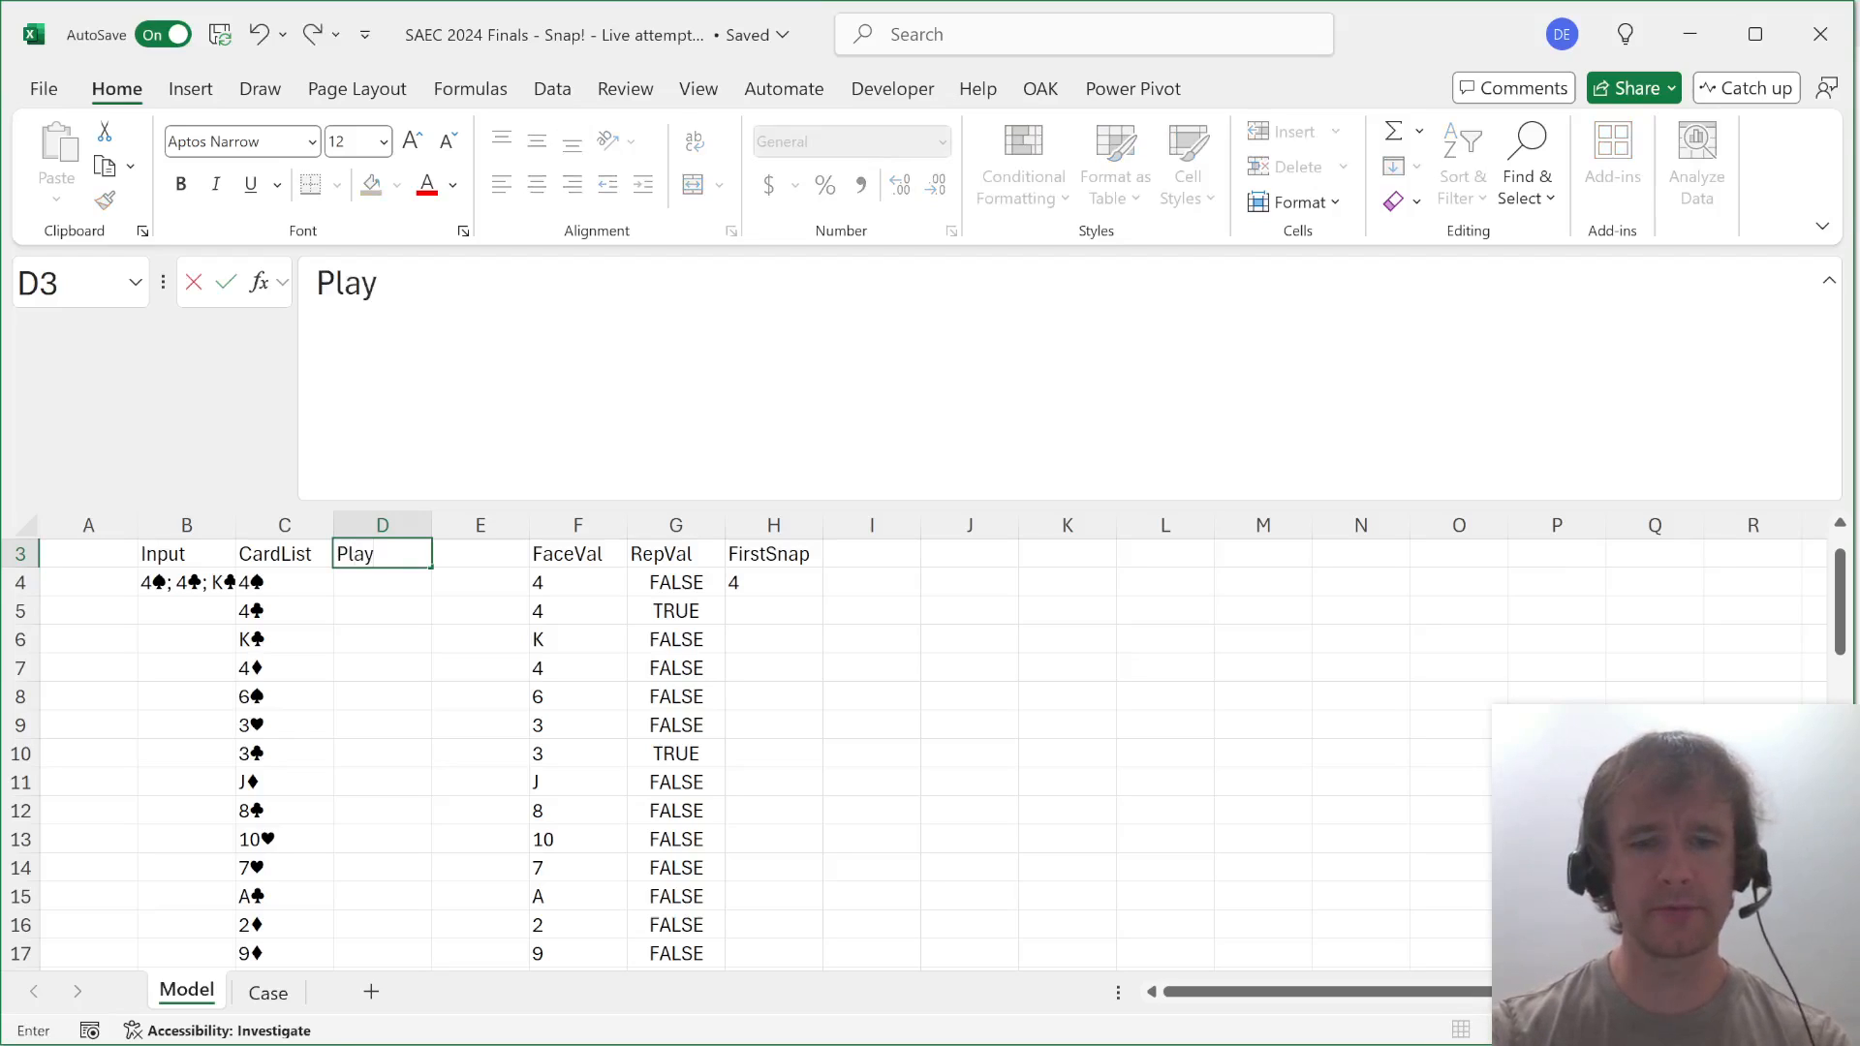
{"action": "type", "text": "Ord"}
{"action": "key", "text": "Return"}
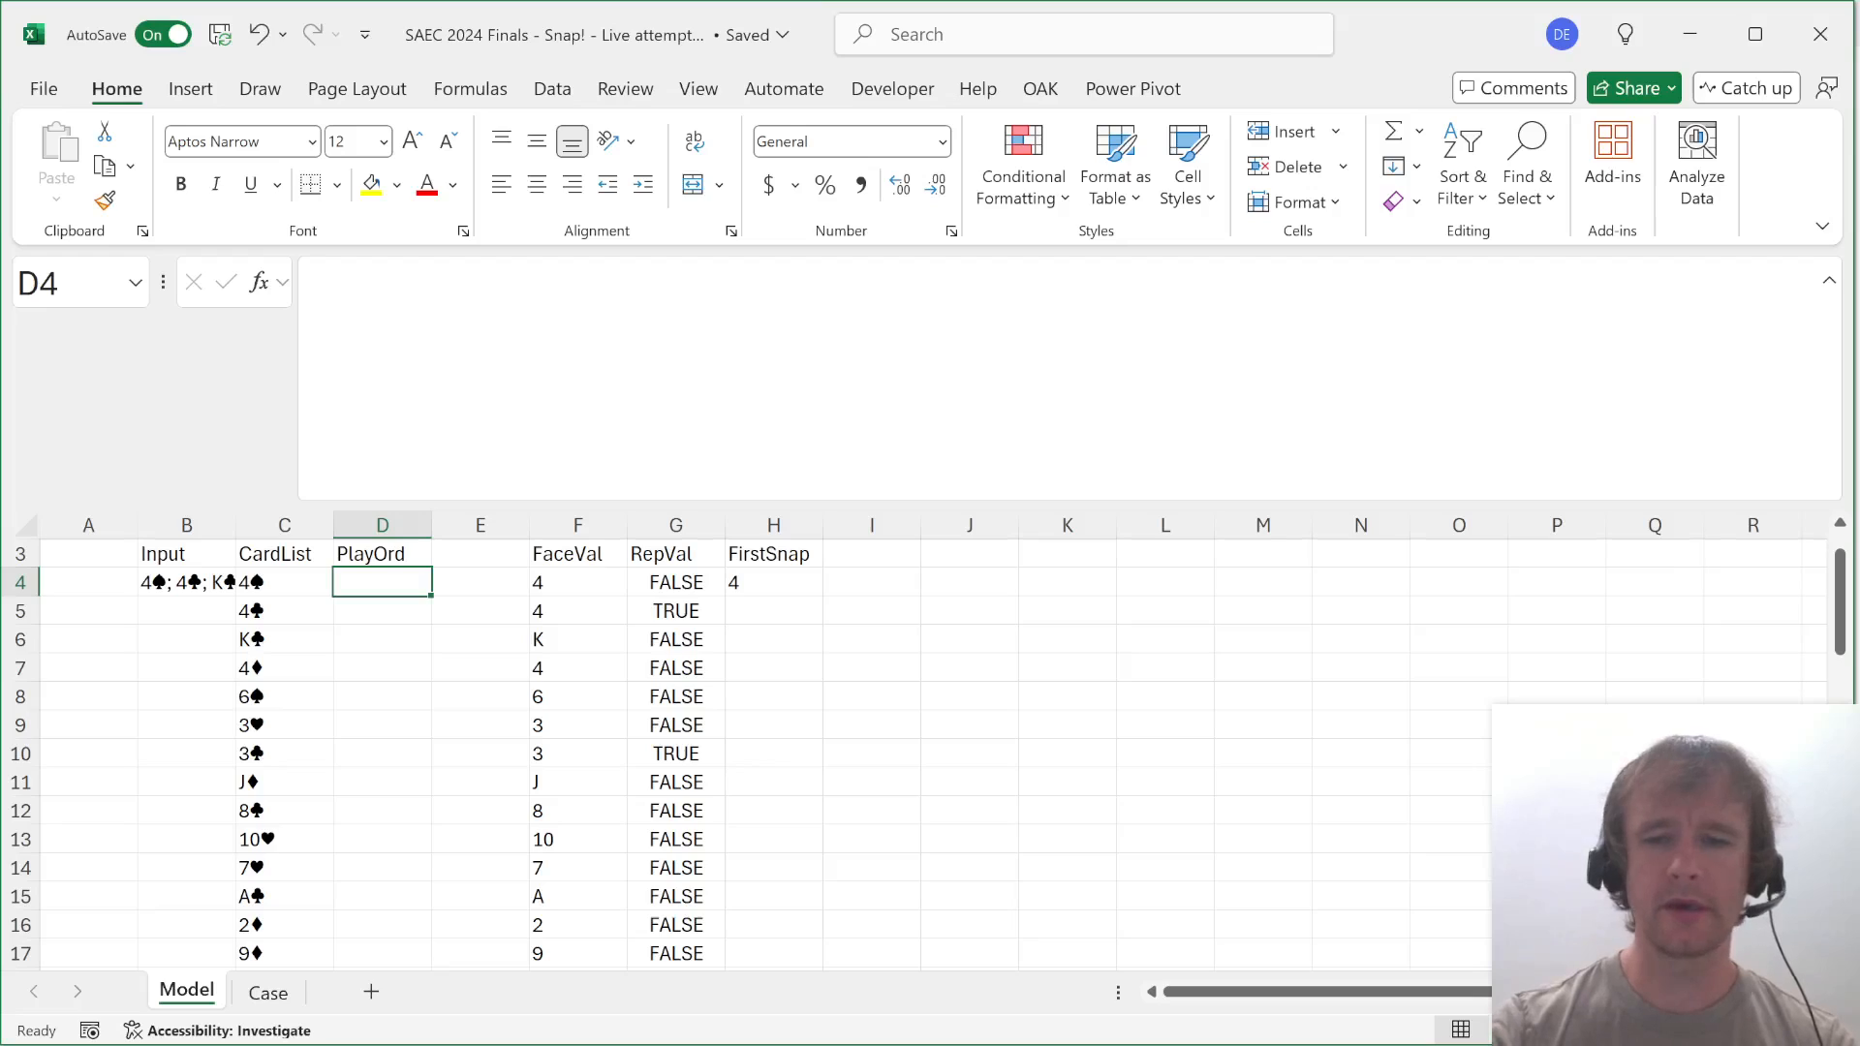
Split the card list into pairs in D4 with =WRAPROWS(C4#,2).
{"action": "type", "text": "=wrap"}
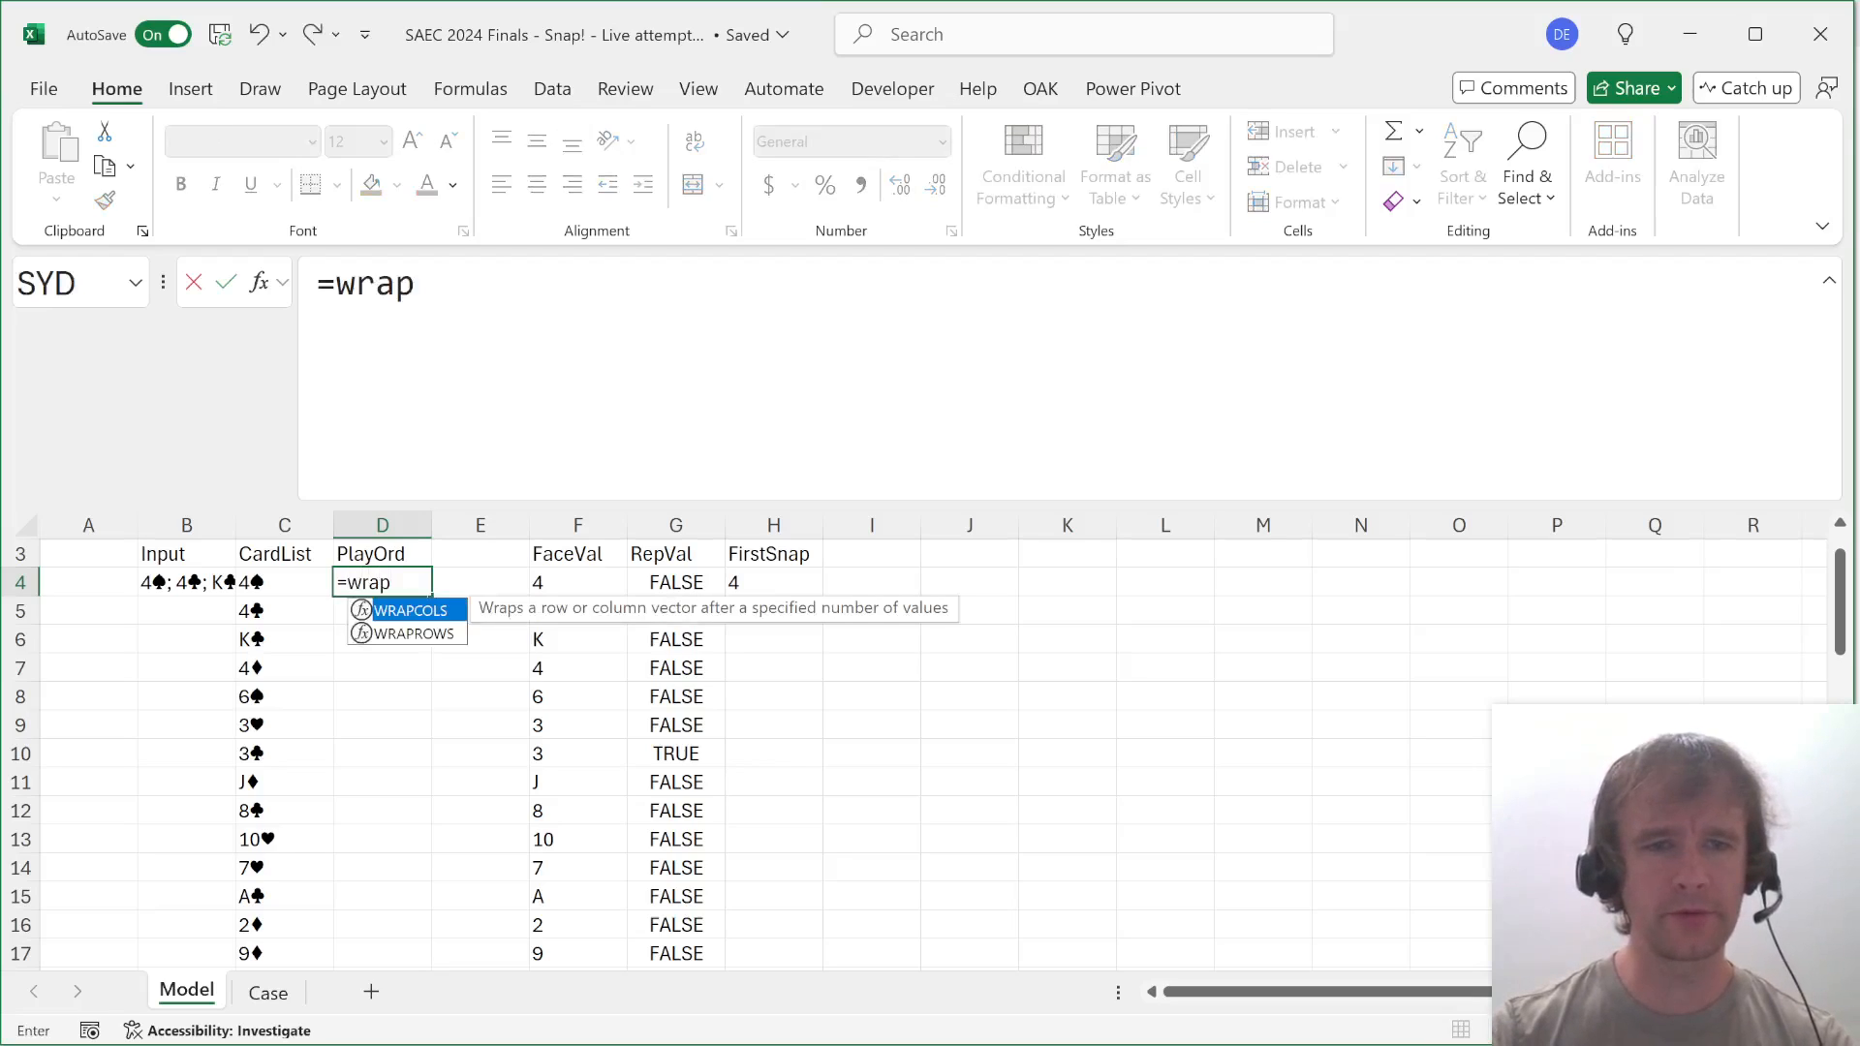
{"action": "key", "text": "Down"}
{"action": "key", "text": "Tab"}
{"action": "key", "text": "Left"}
{"action": "key", "text": "ctrl+shift+Down"}
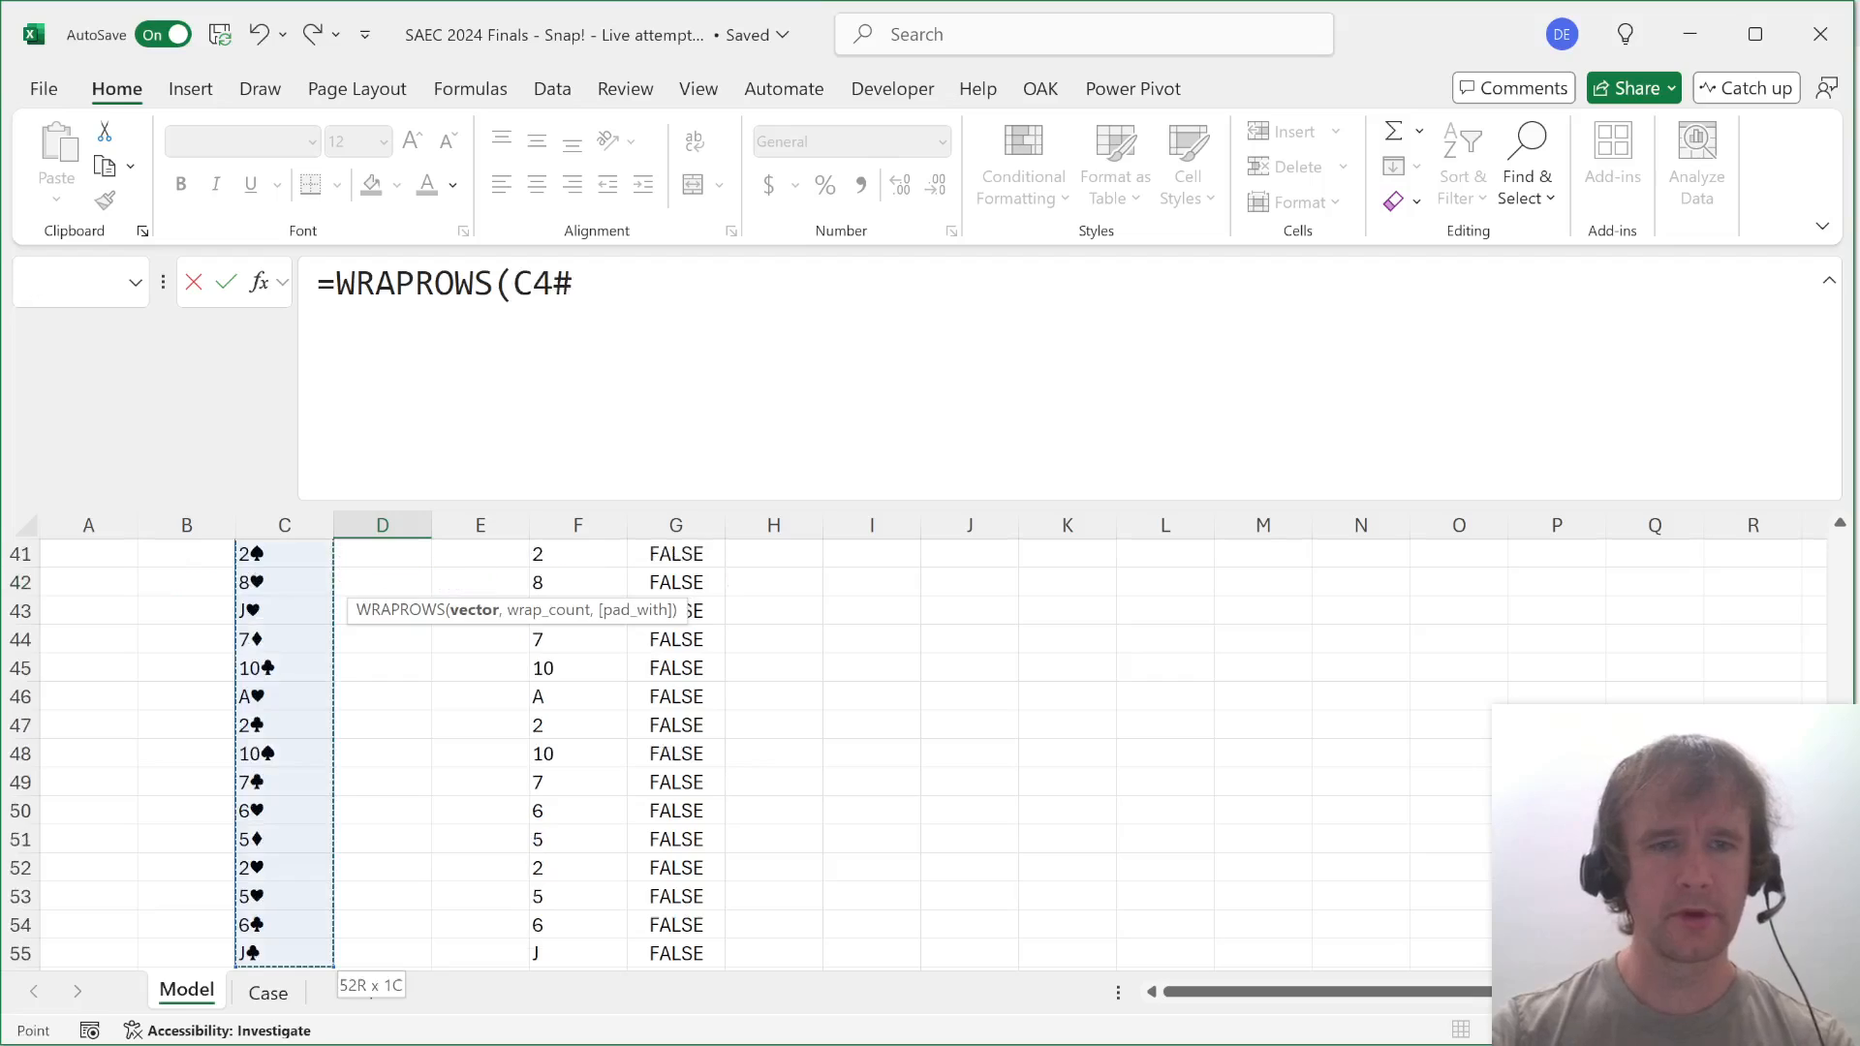
{"action": "type", "text": ",2"}
{"action": "key", "text": "Return"}
{"action": "key", "text": "Up"}
{"action": "key", "text": "Up"}
{"action": "key", "text": "Up"}
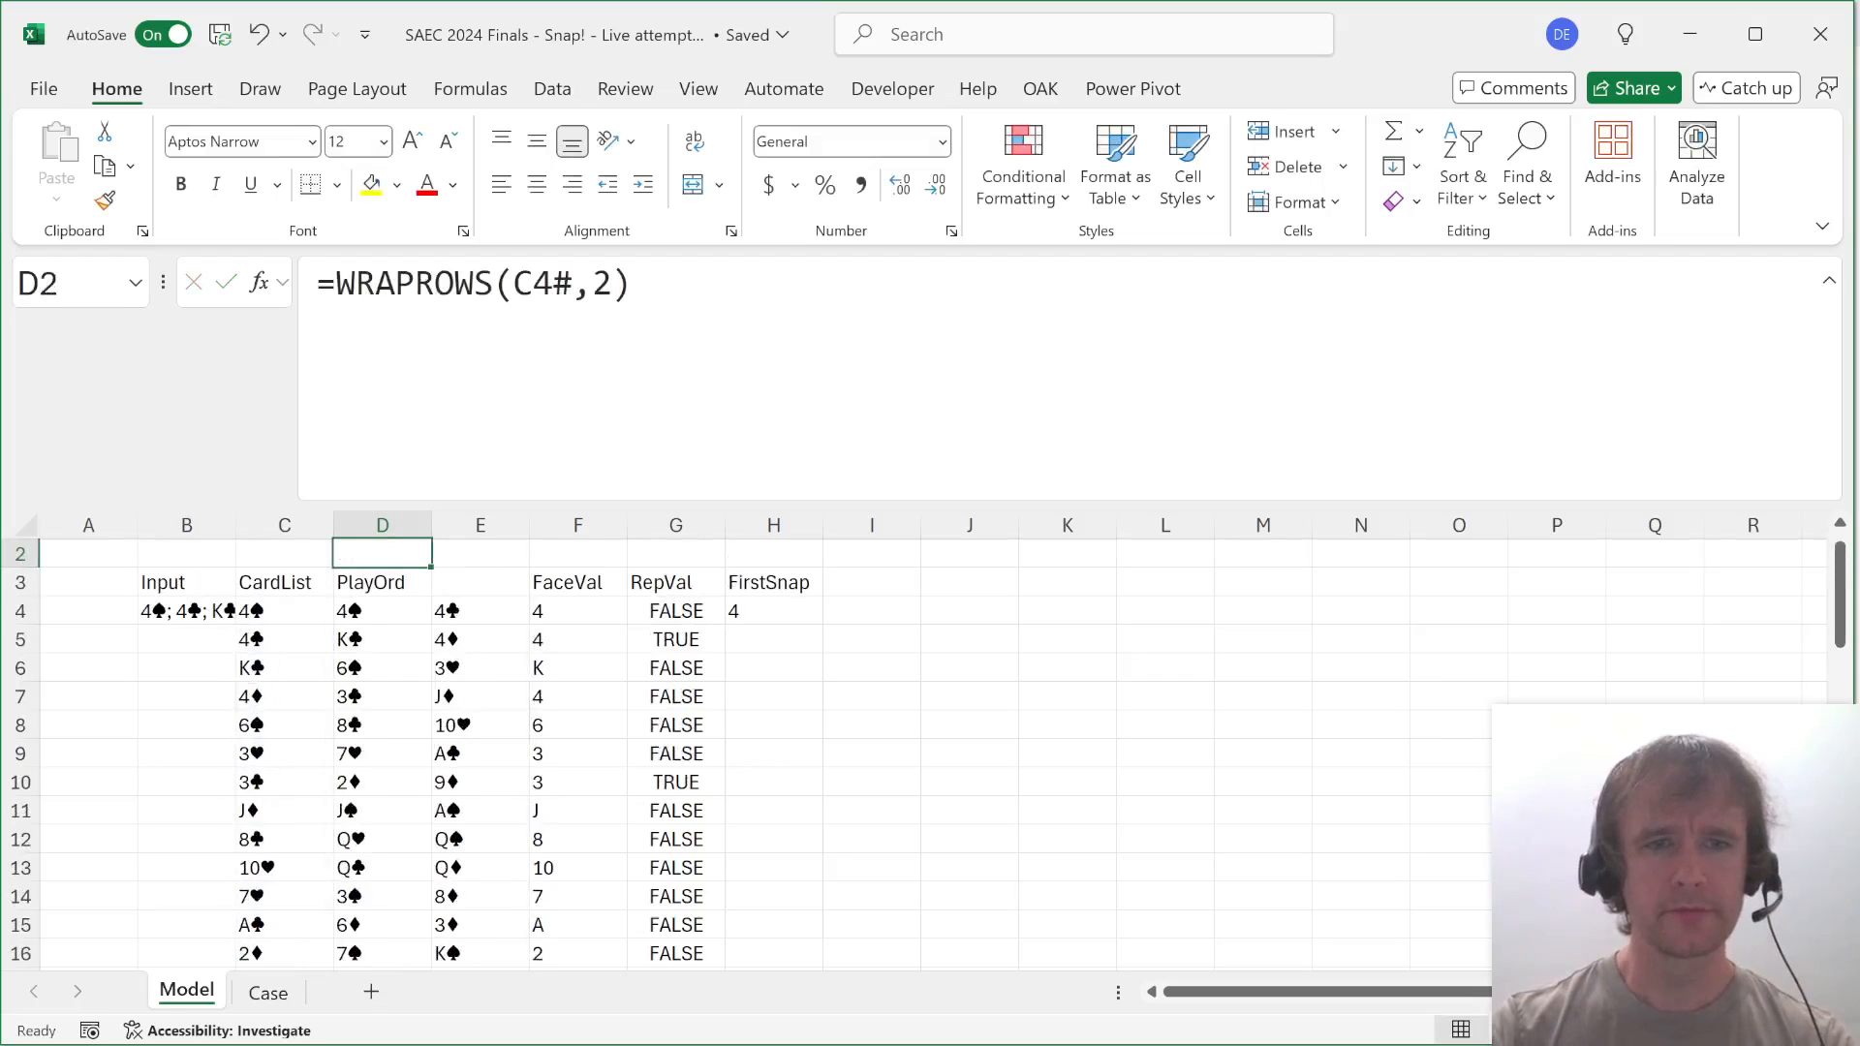
Trace the first four CardList cards against the PlayOrd pairs in rows 4 and 5.
{"action": "key", "text": "Down"}
{"action": "key", "text": "Down"}
{"action": "key", "text": "shift+Right"}
{"action": "key", "text": "Left"}
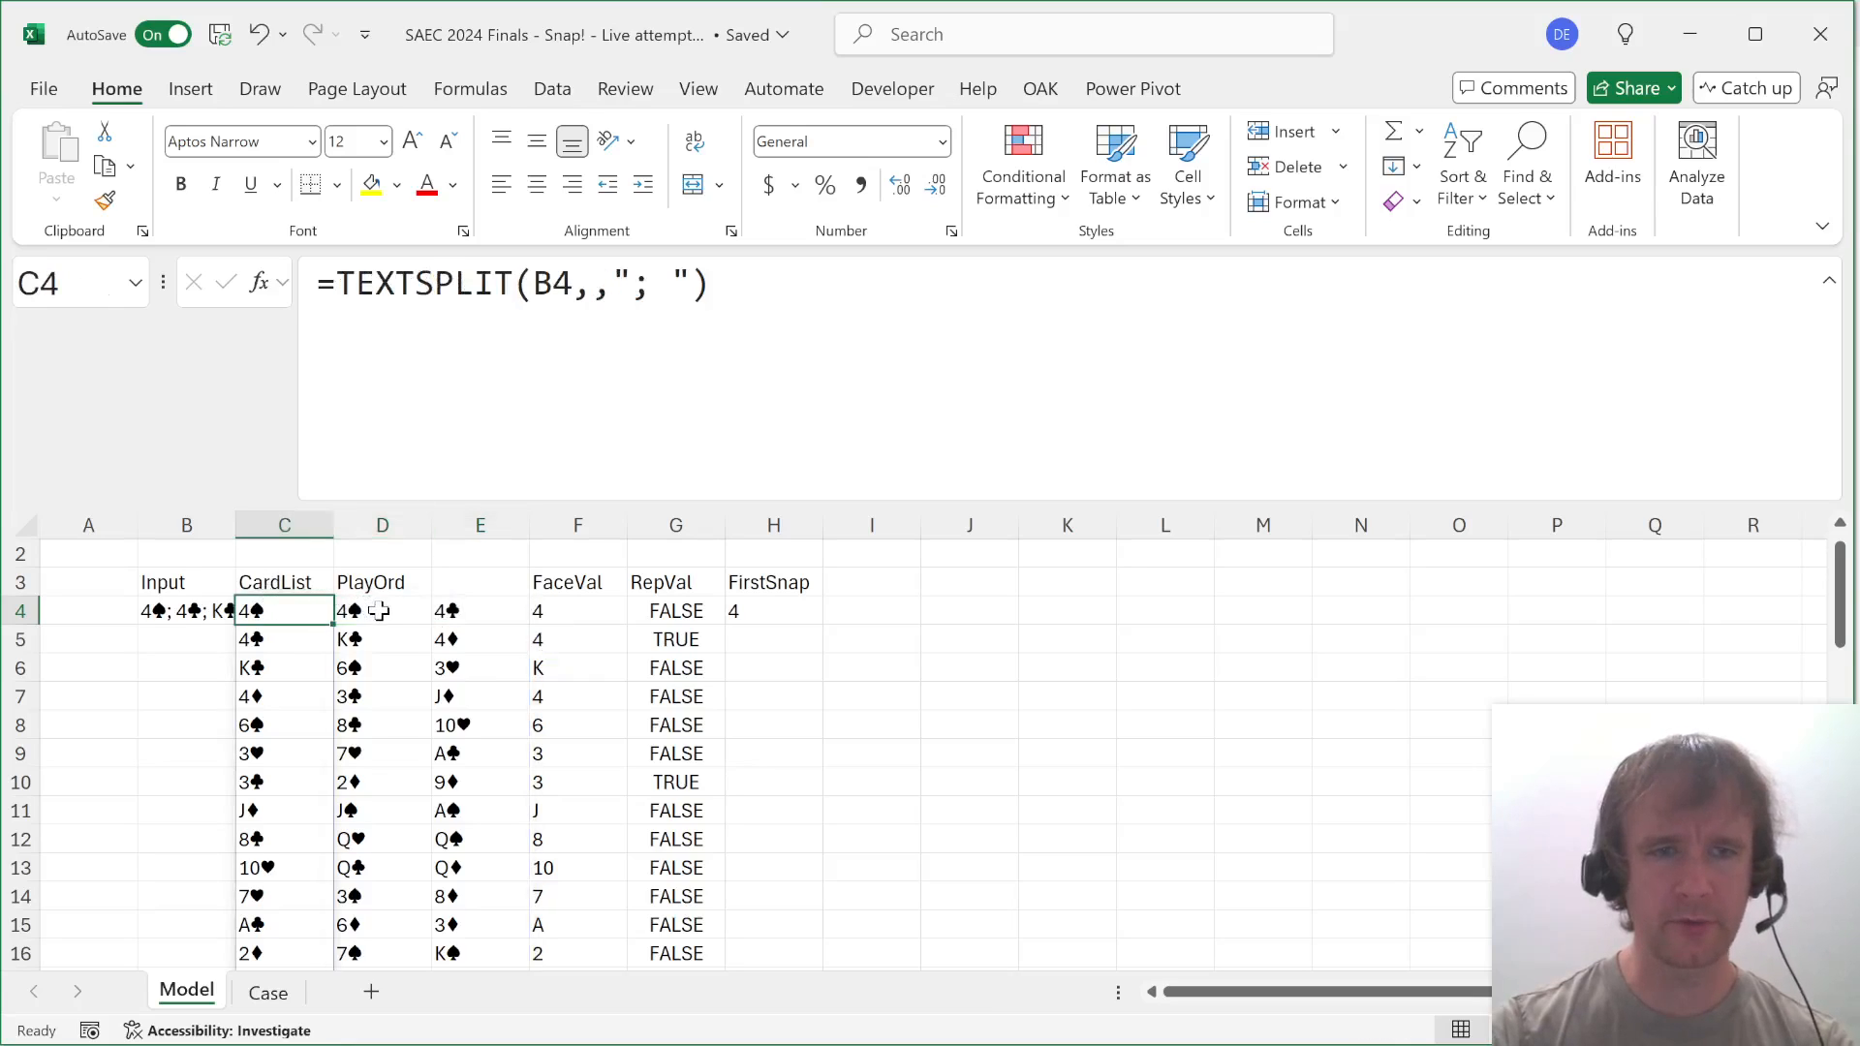
{"action": "left_click", "coordinate": [379, 610]}
{"action": "left_click", "coordinate": [268, 642]}
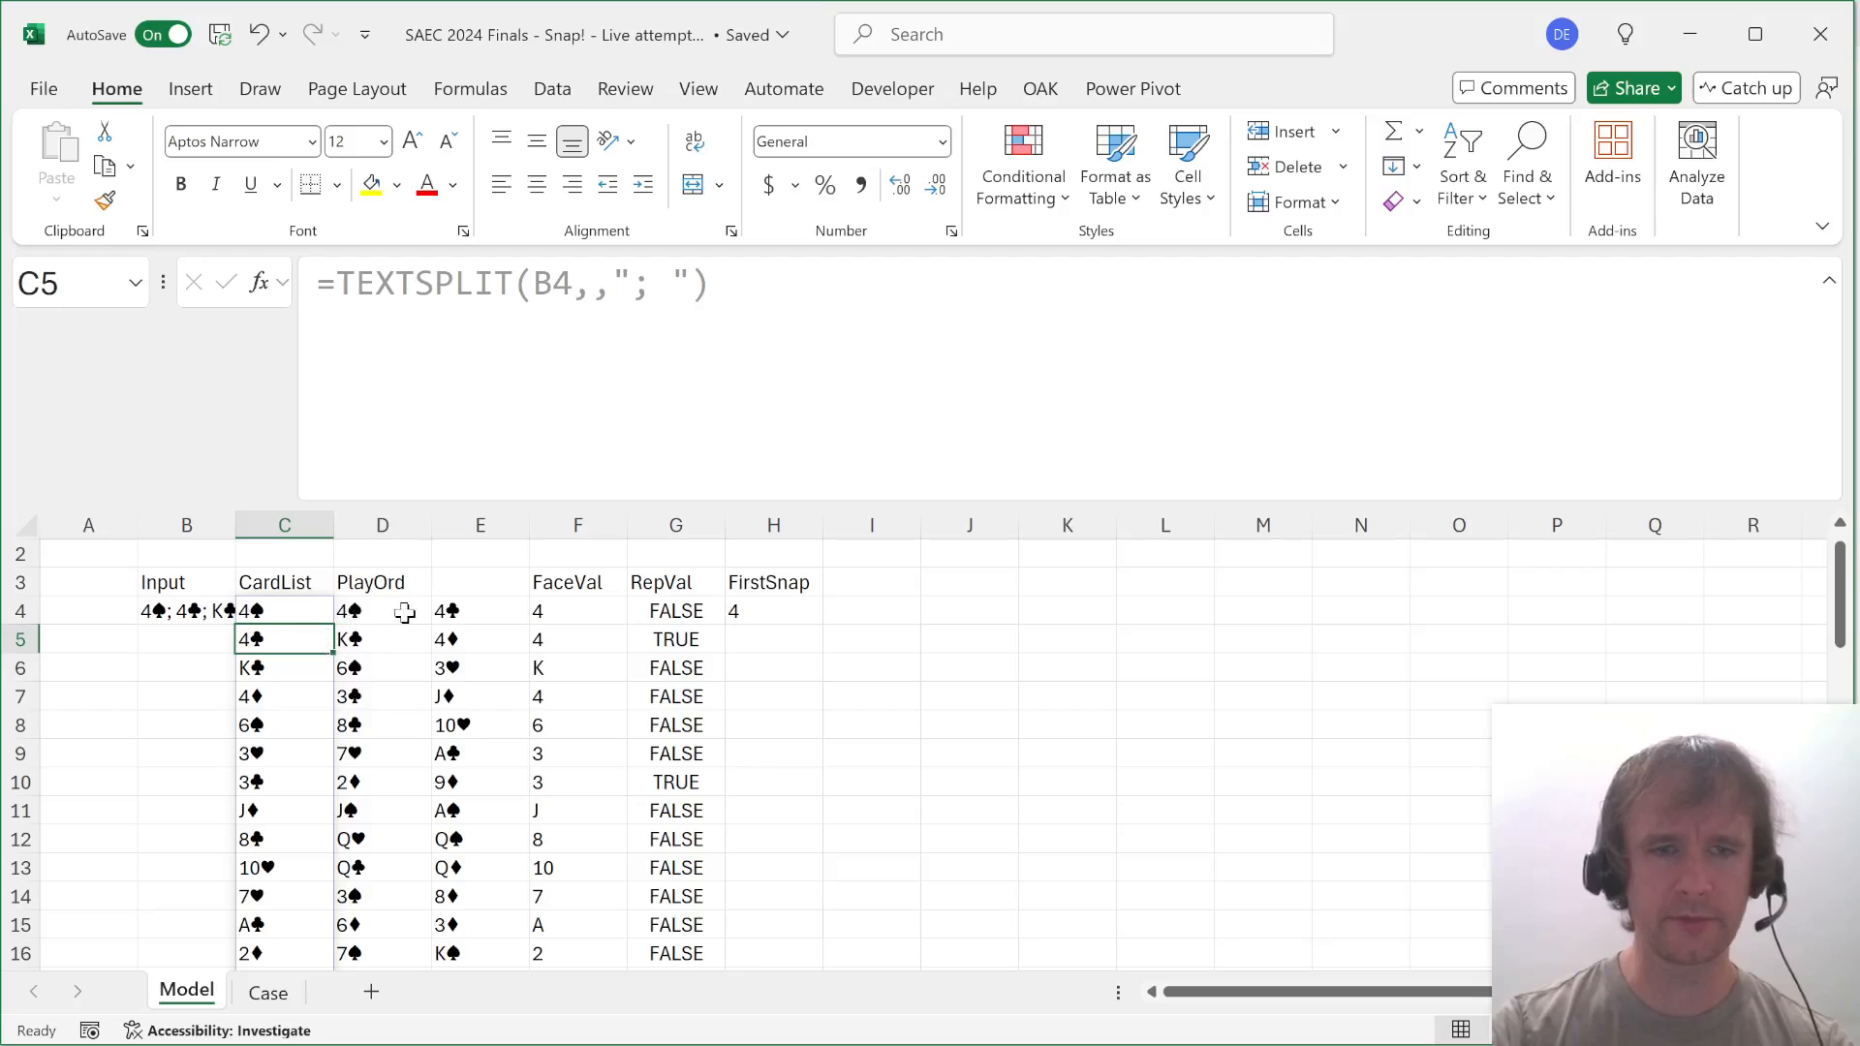
{"action": "left_click", "coordinate": [441, 612]}
{"action": "left_click", "coordinate": [270, 668]}
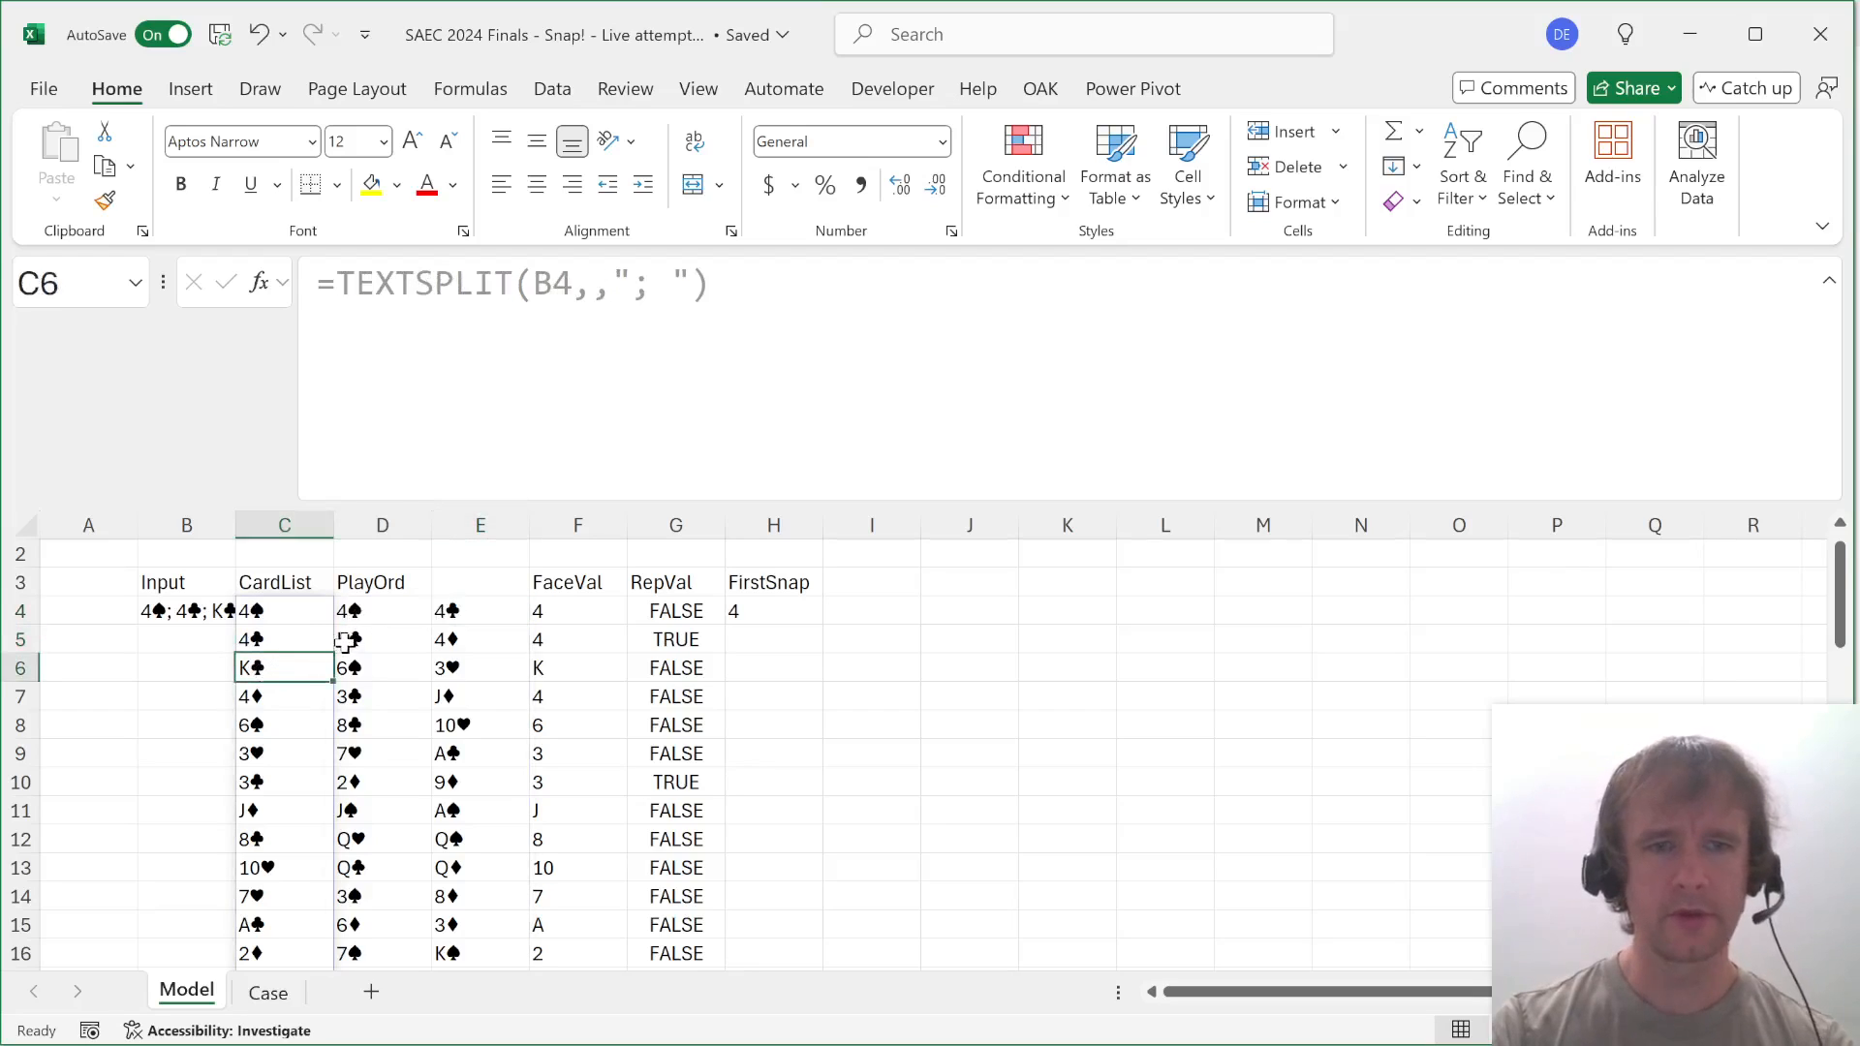
{"action": "left_click", "coordinate": [346, 642]}
{"action": "left_click", "coordinate": [270, 693]}
{"action": "left_click", "coordinate": [460, 642]}
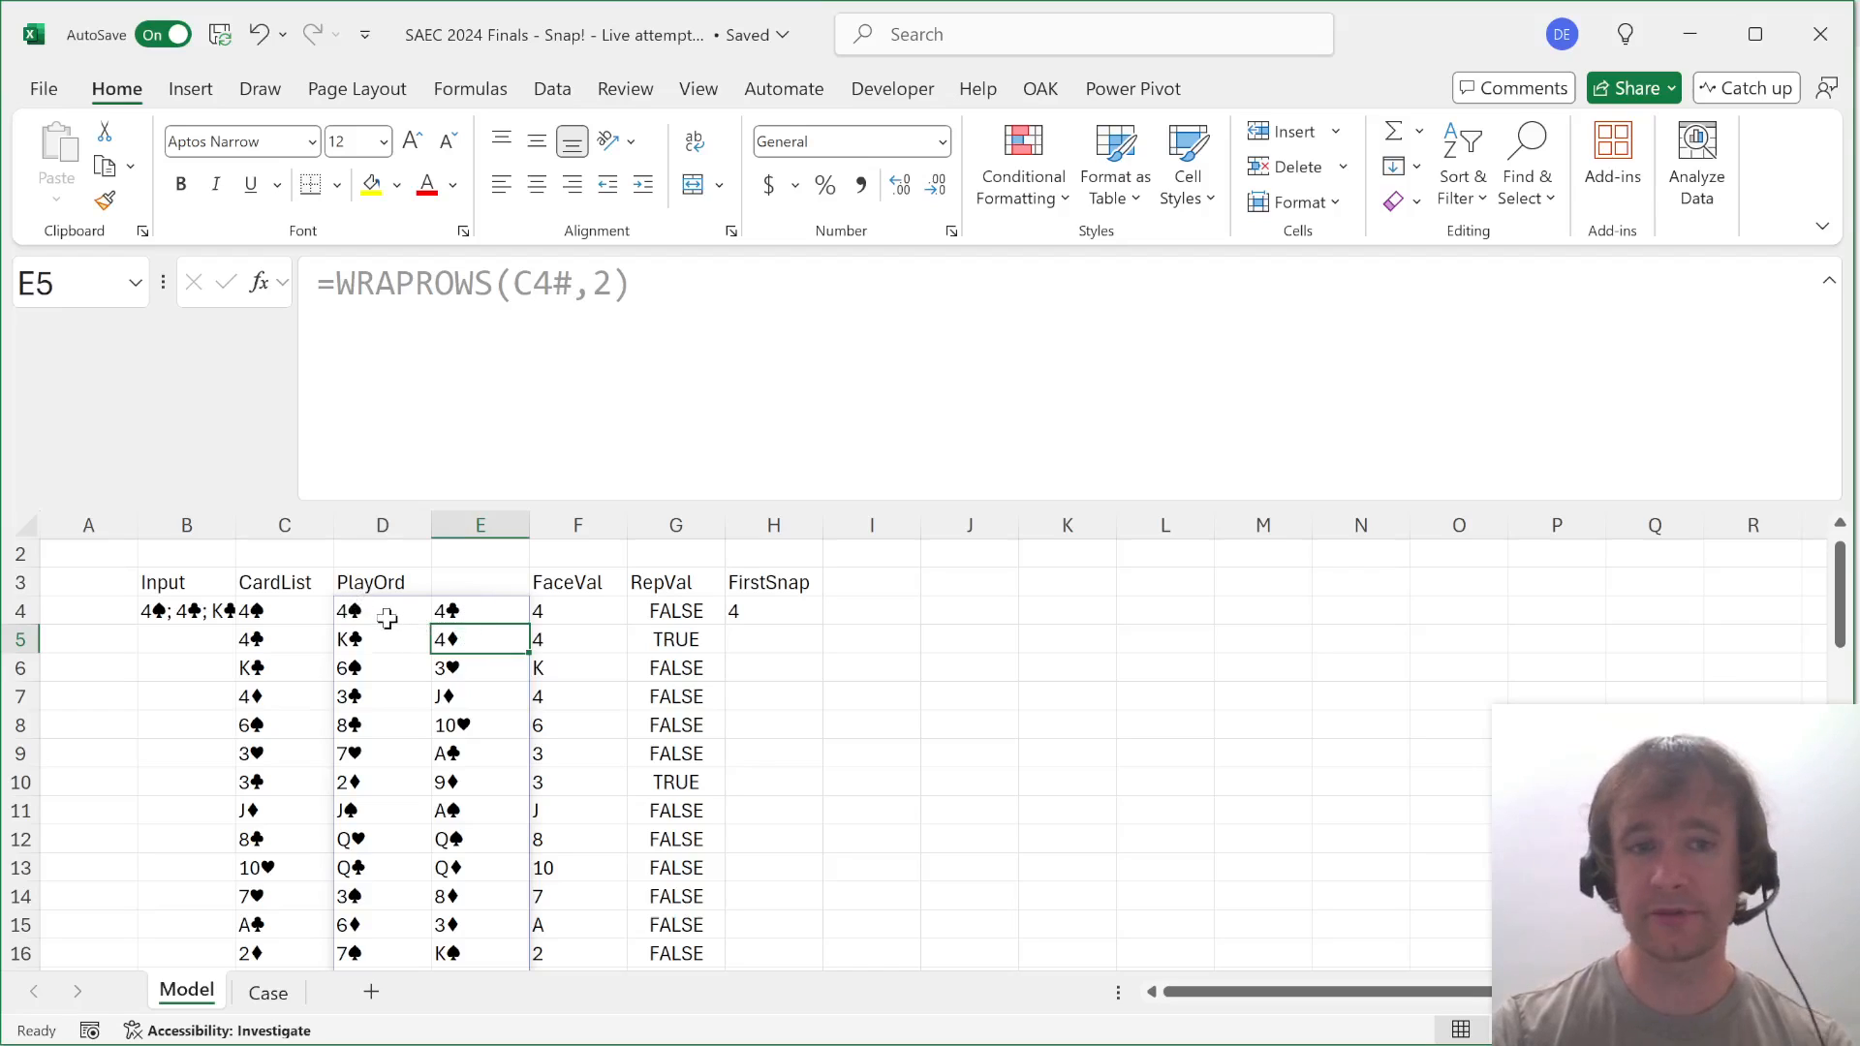
{"action": "left_click_drag", "start_coordinate": [387, 620], "coordinate": [446, 636]}
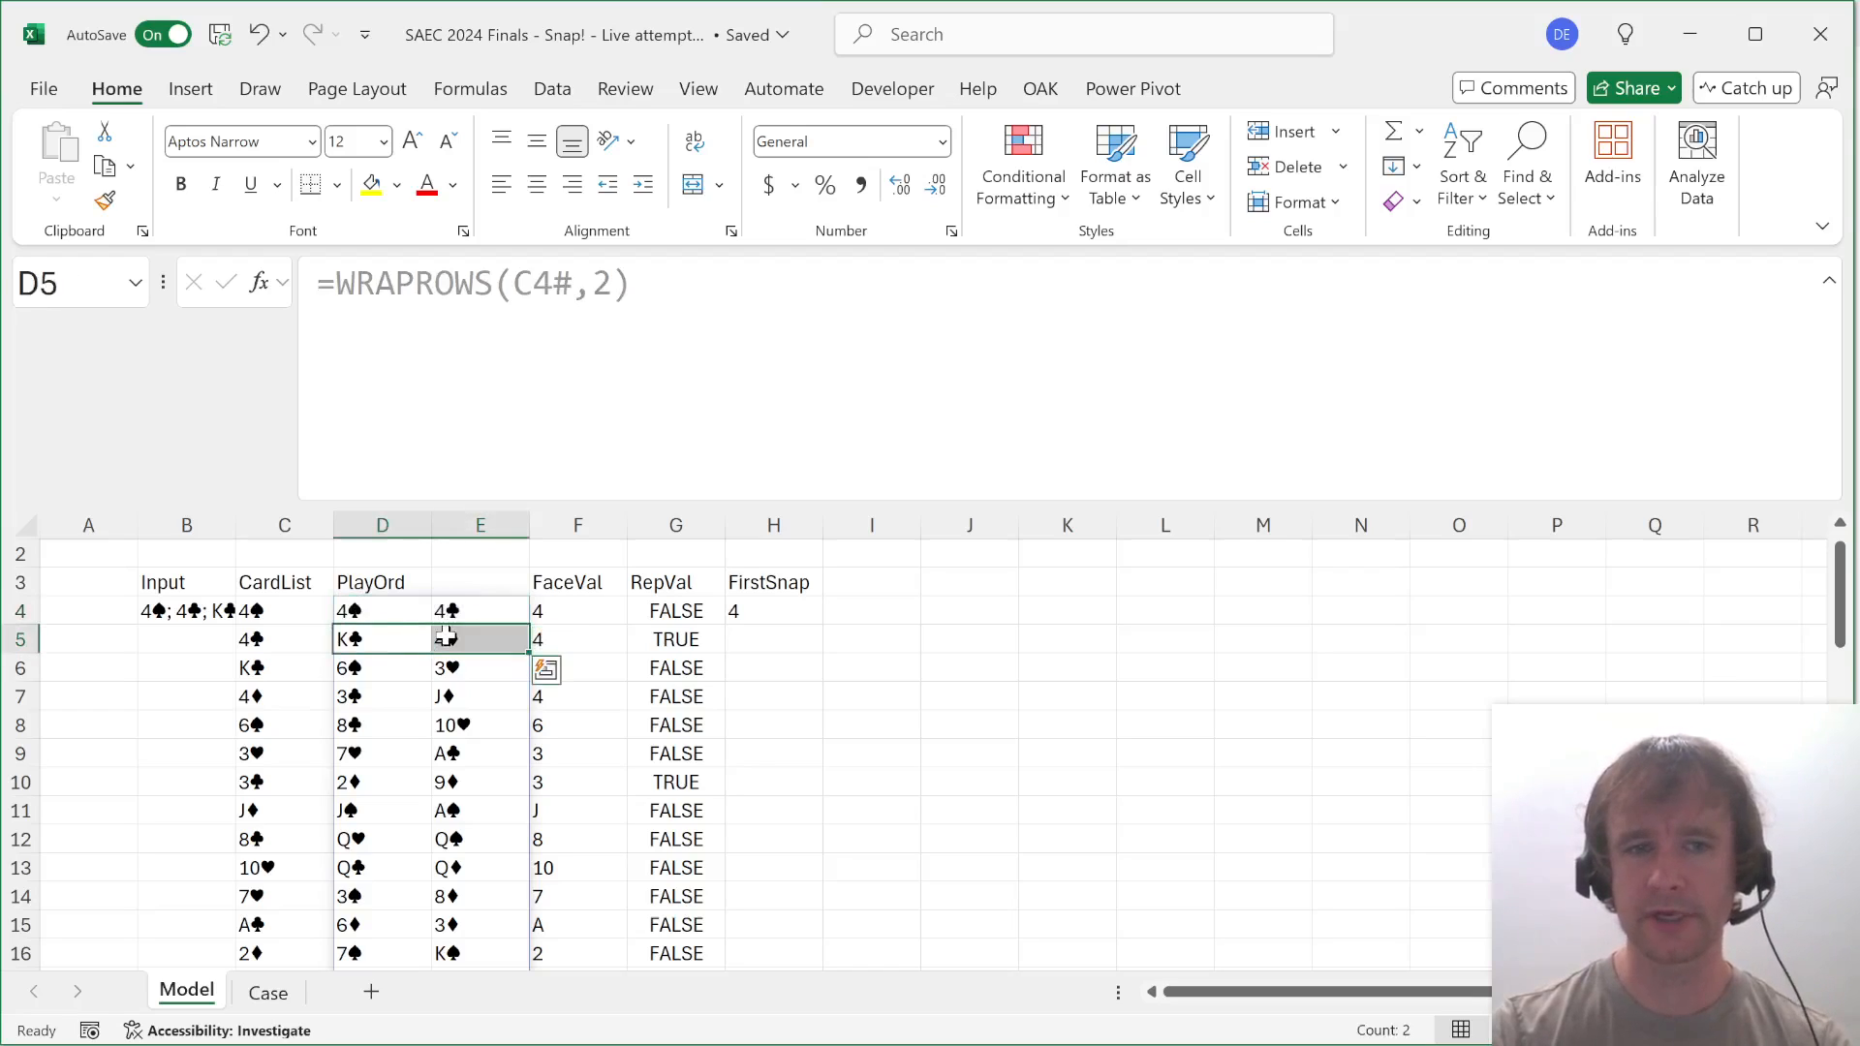
Examine the last PlayOrd pairs, rows 27 to 29, to see how the rounds run up from the bottom.
{"action": "key", "text": "ctrl+Down"}
{"action": "scroll", "coordinate": [376, 910], "scroll_direction": "down", "scroll_amount": 2}
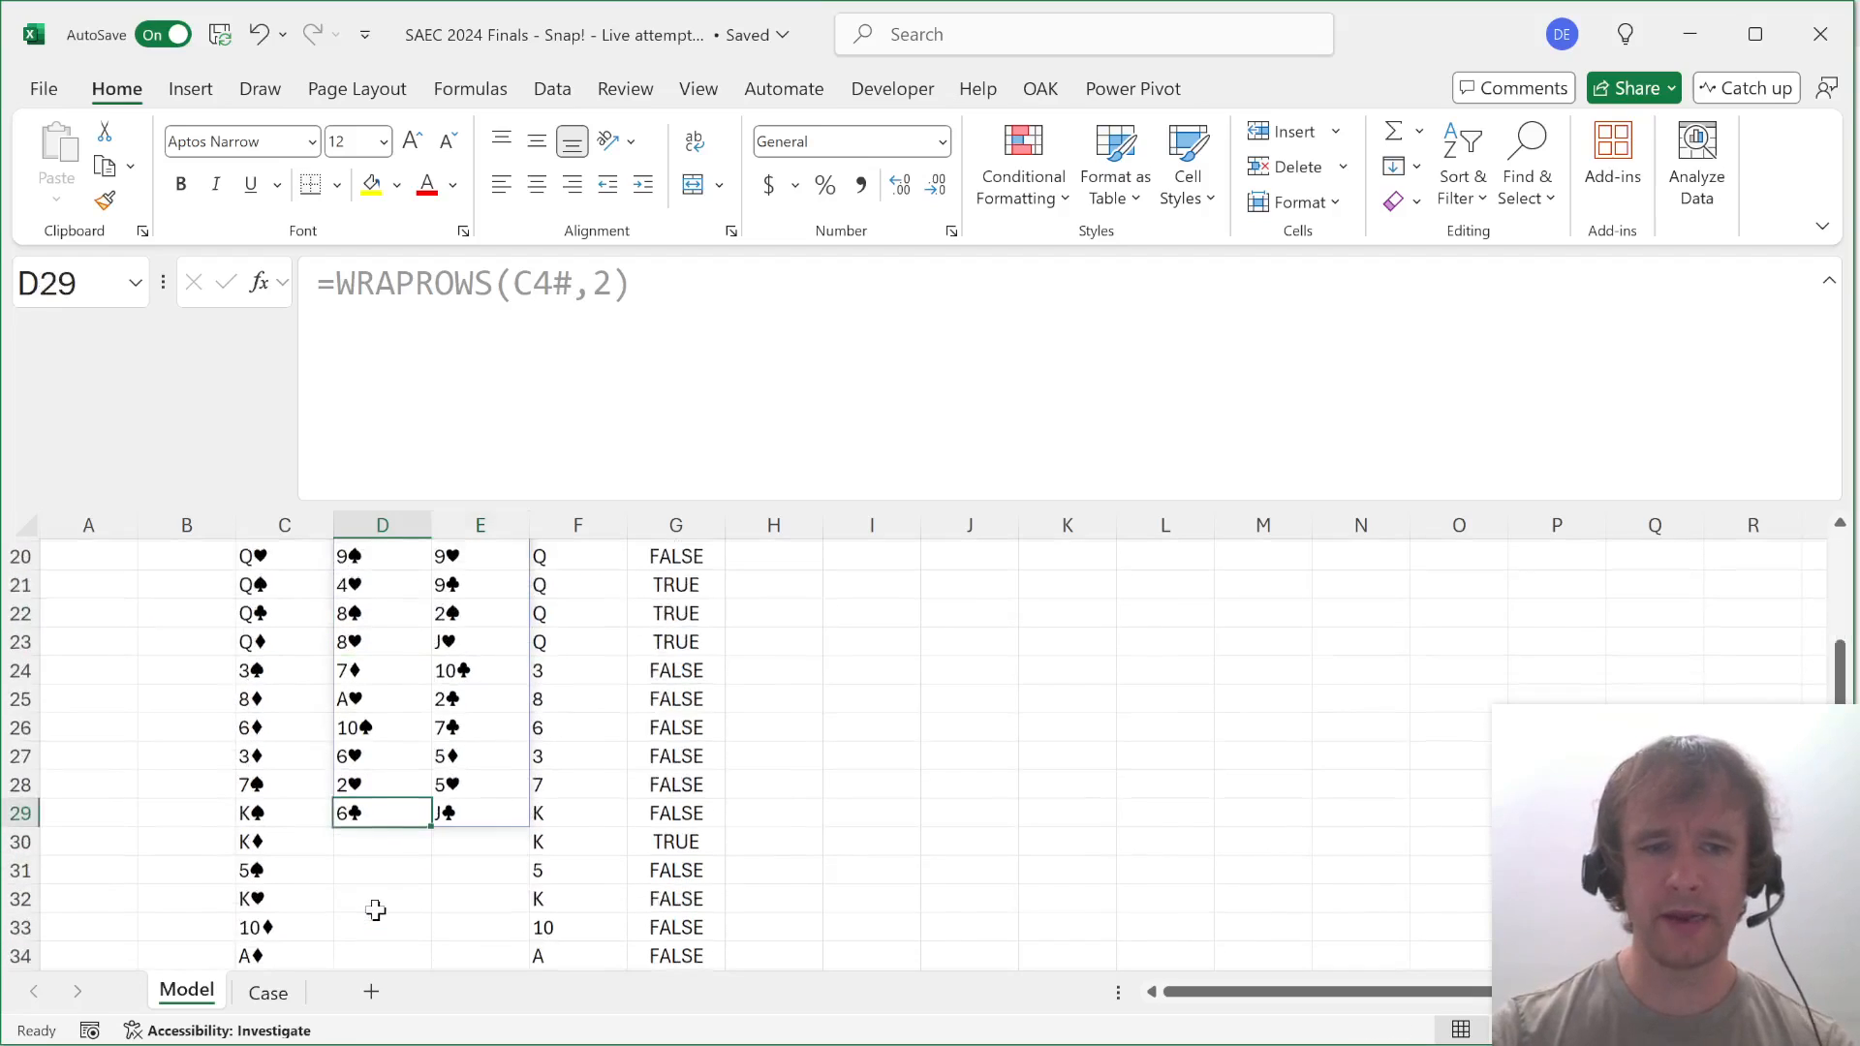
{"action": "left_click_drag", "start_coordinate": [359, 812], "coordinate": [480, 821]}
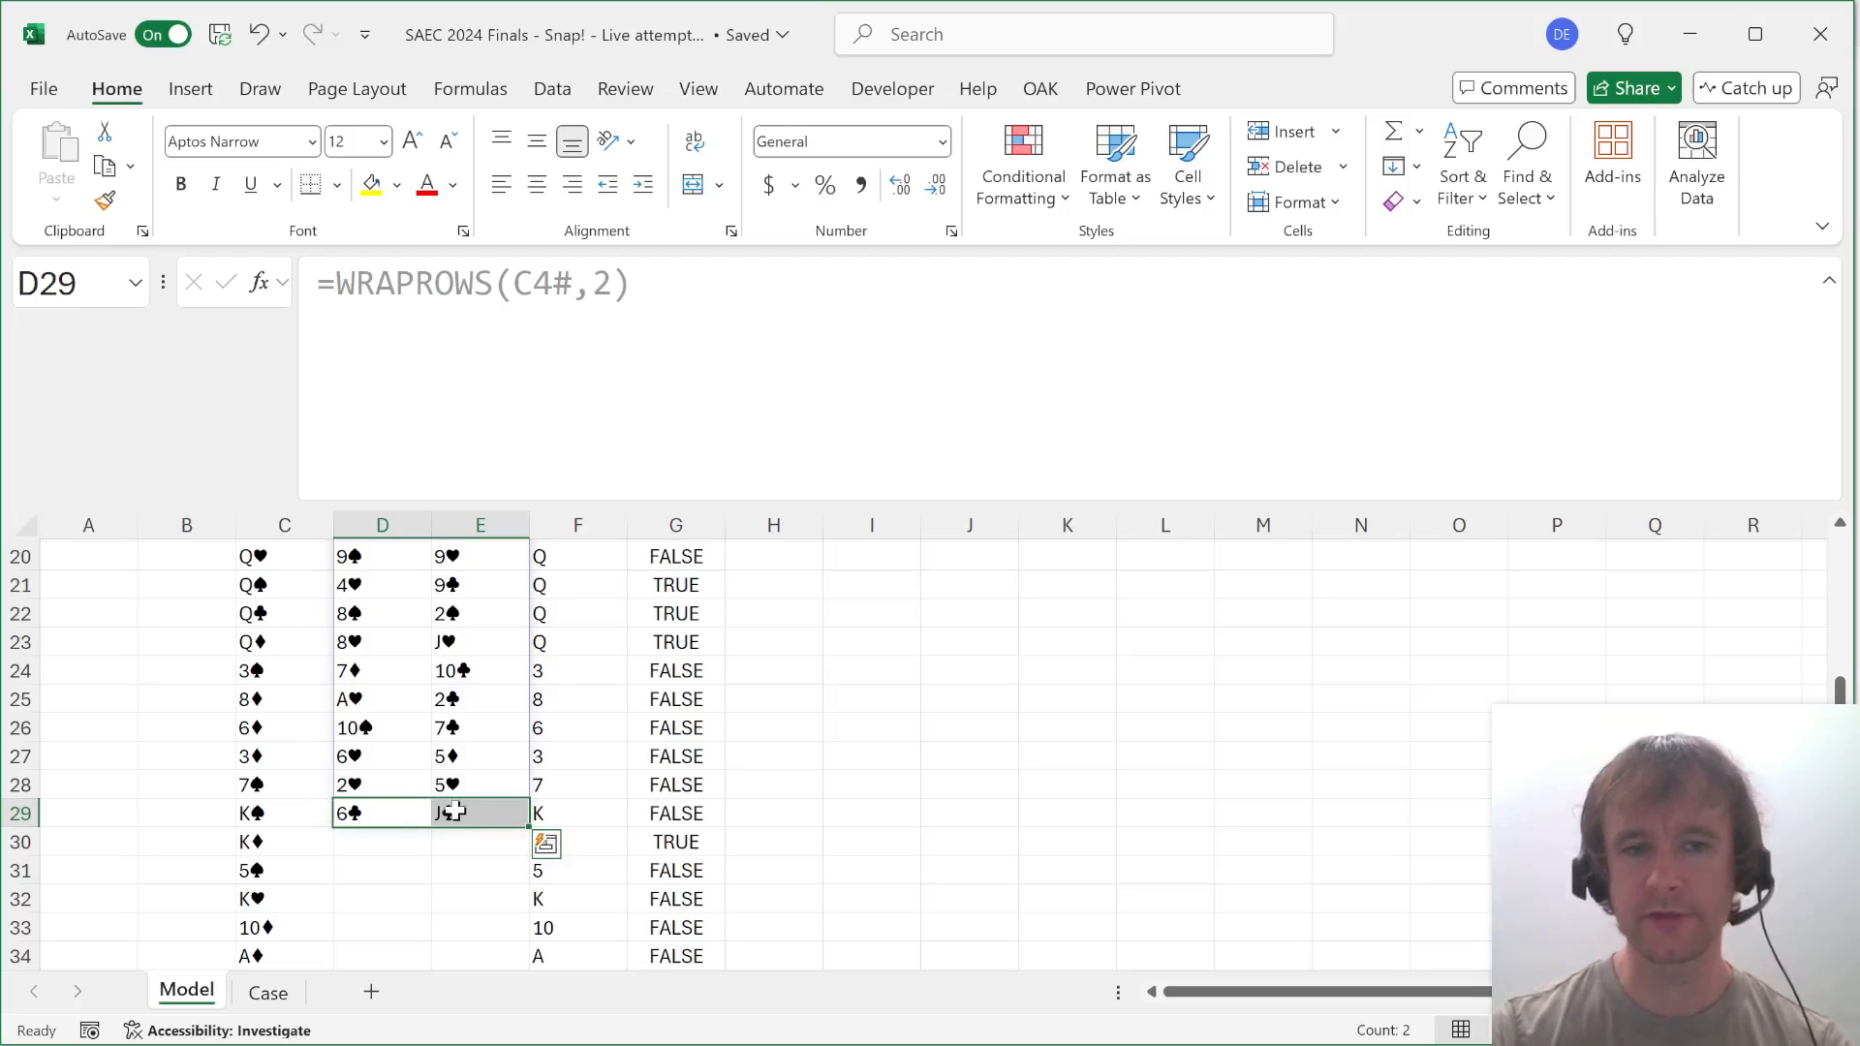
{"action": "left_click_drag", "start_coordinate": [365, 785], "coordinate": [441, 755]}
{"action": "scroll", "coordinate": [441, 755], "scroll_direction": "up", "scroll_amount": 7}
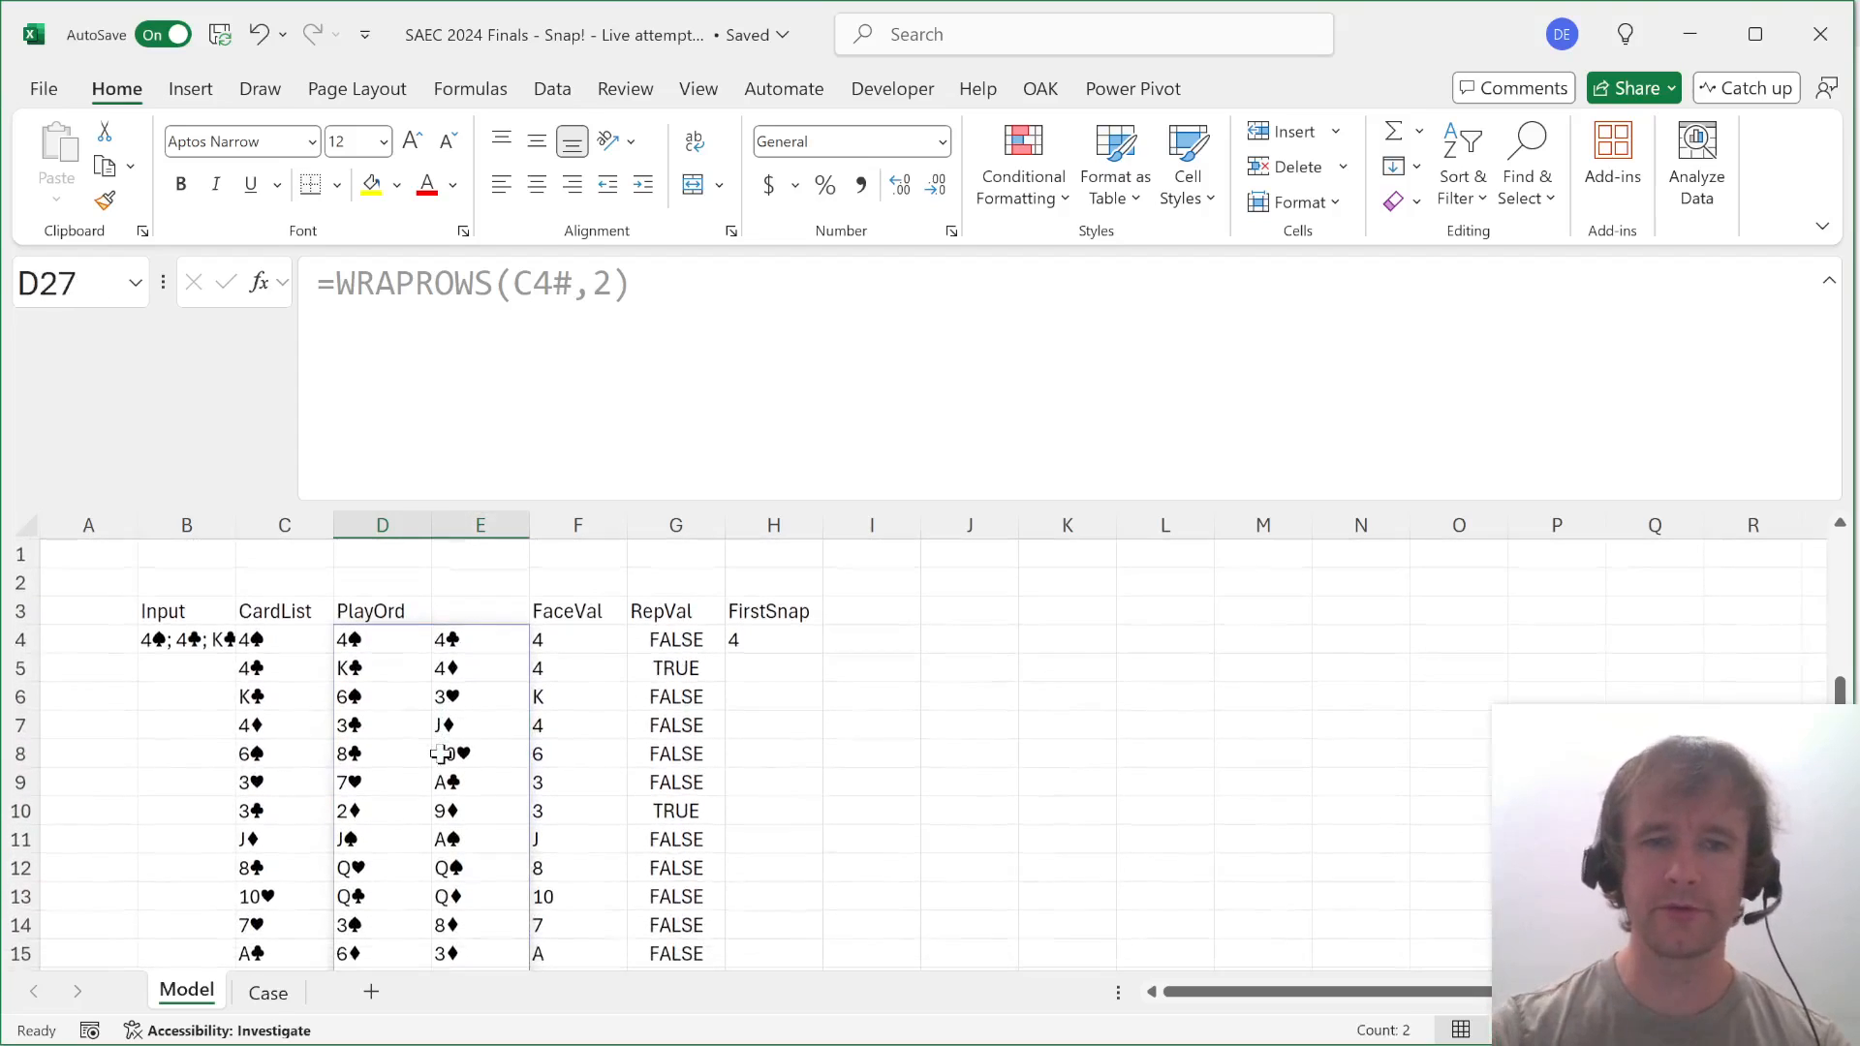
{"action": "left_click", "coordinate": [351, 609]}
{"action": "key", "text": "Right"}
{"action": "key", "text": "Right"}
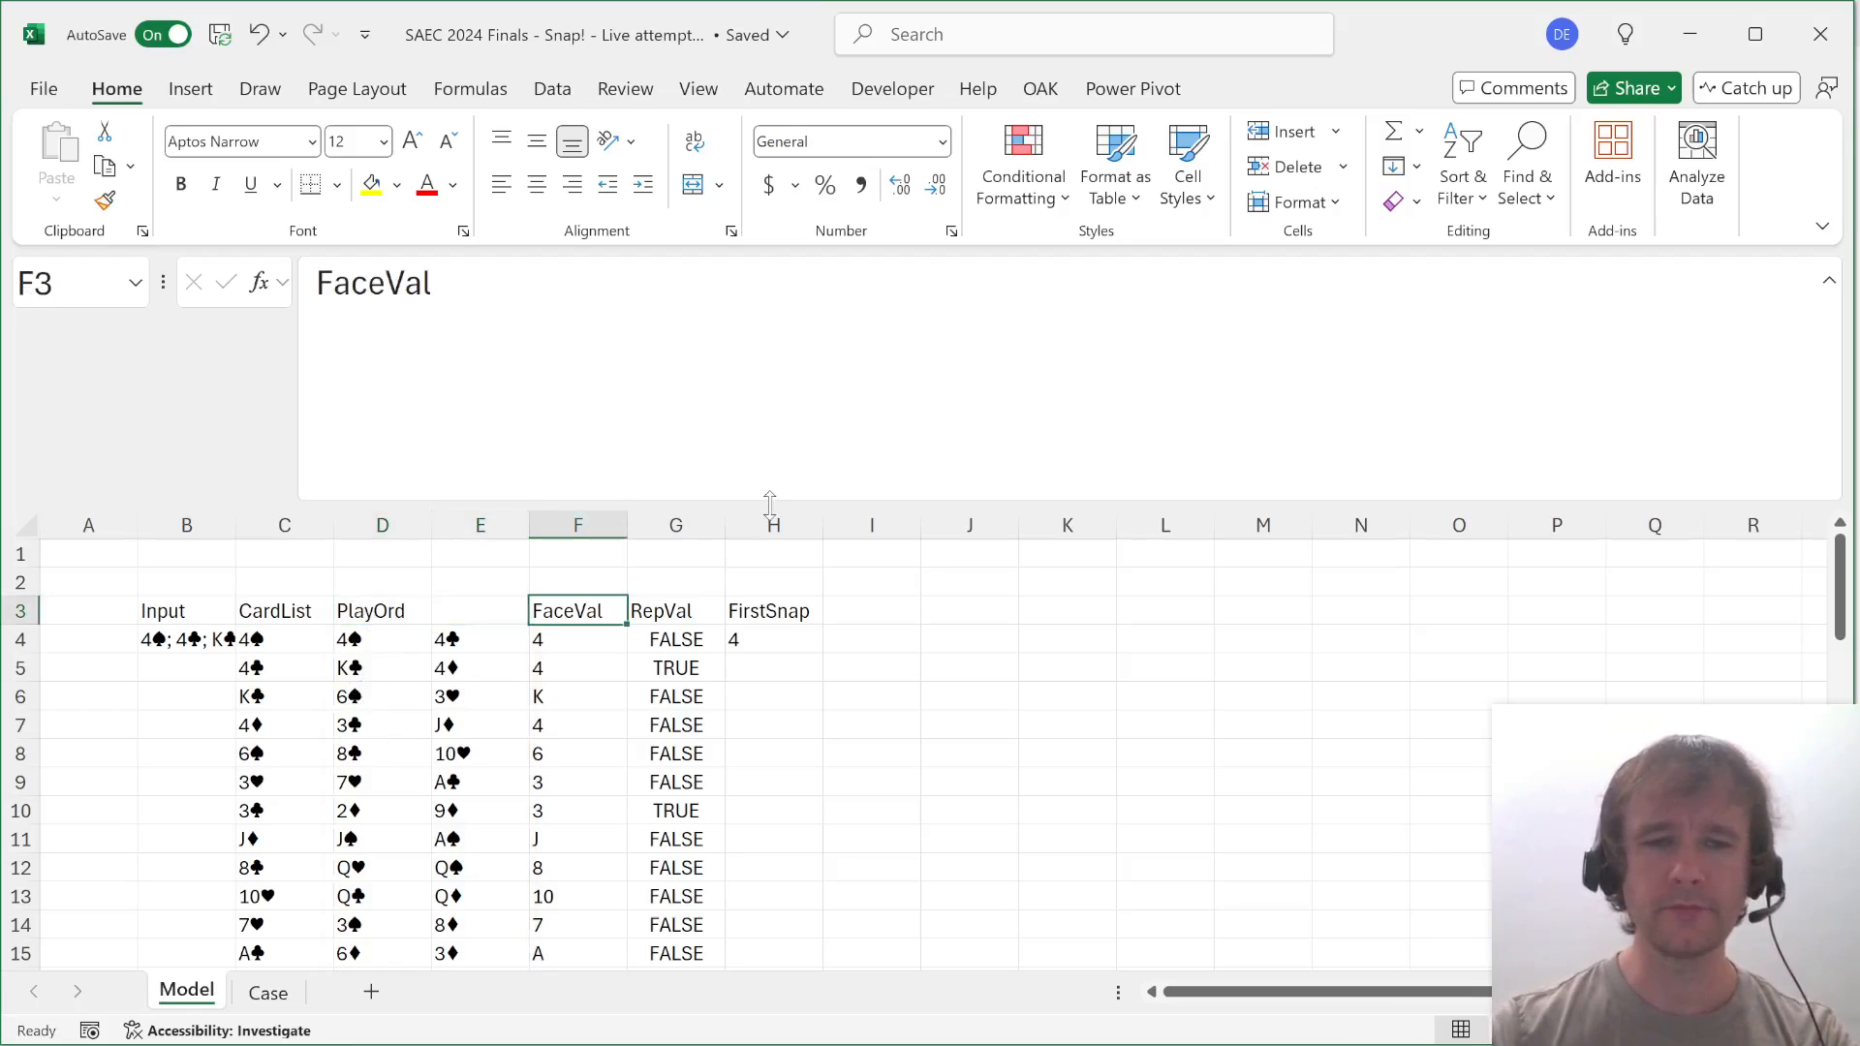
Insert five blank columns between the split card pairs and FaceVal, starting at column F.
{"action": "key", "text": "Left"}
{"action": "key", "text": "Left"}
{"action": "key", "text": "Down"}
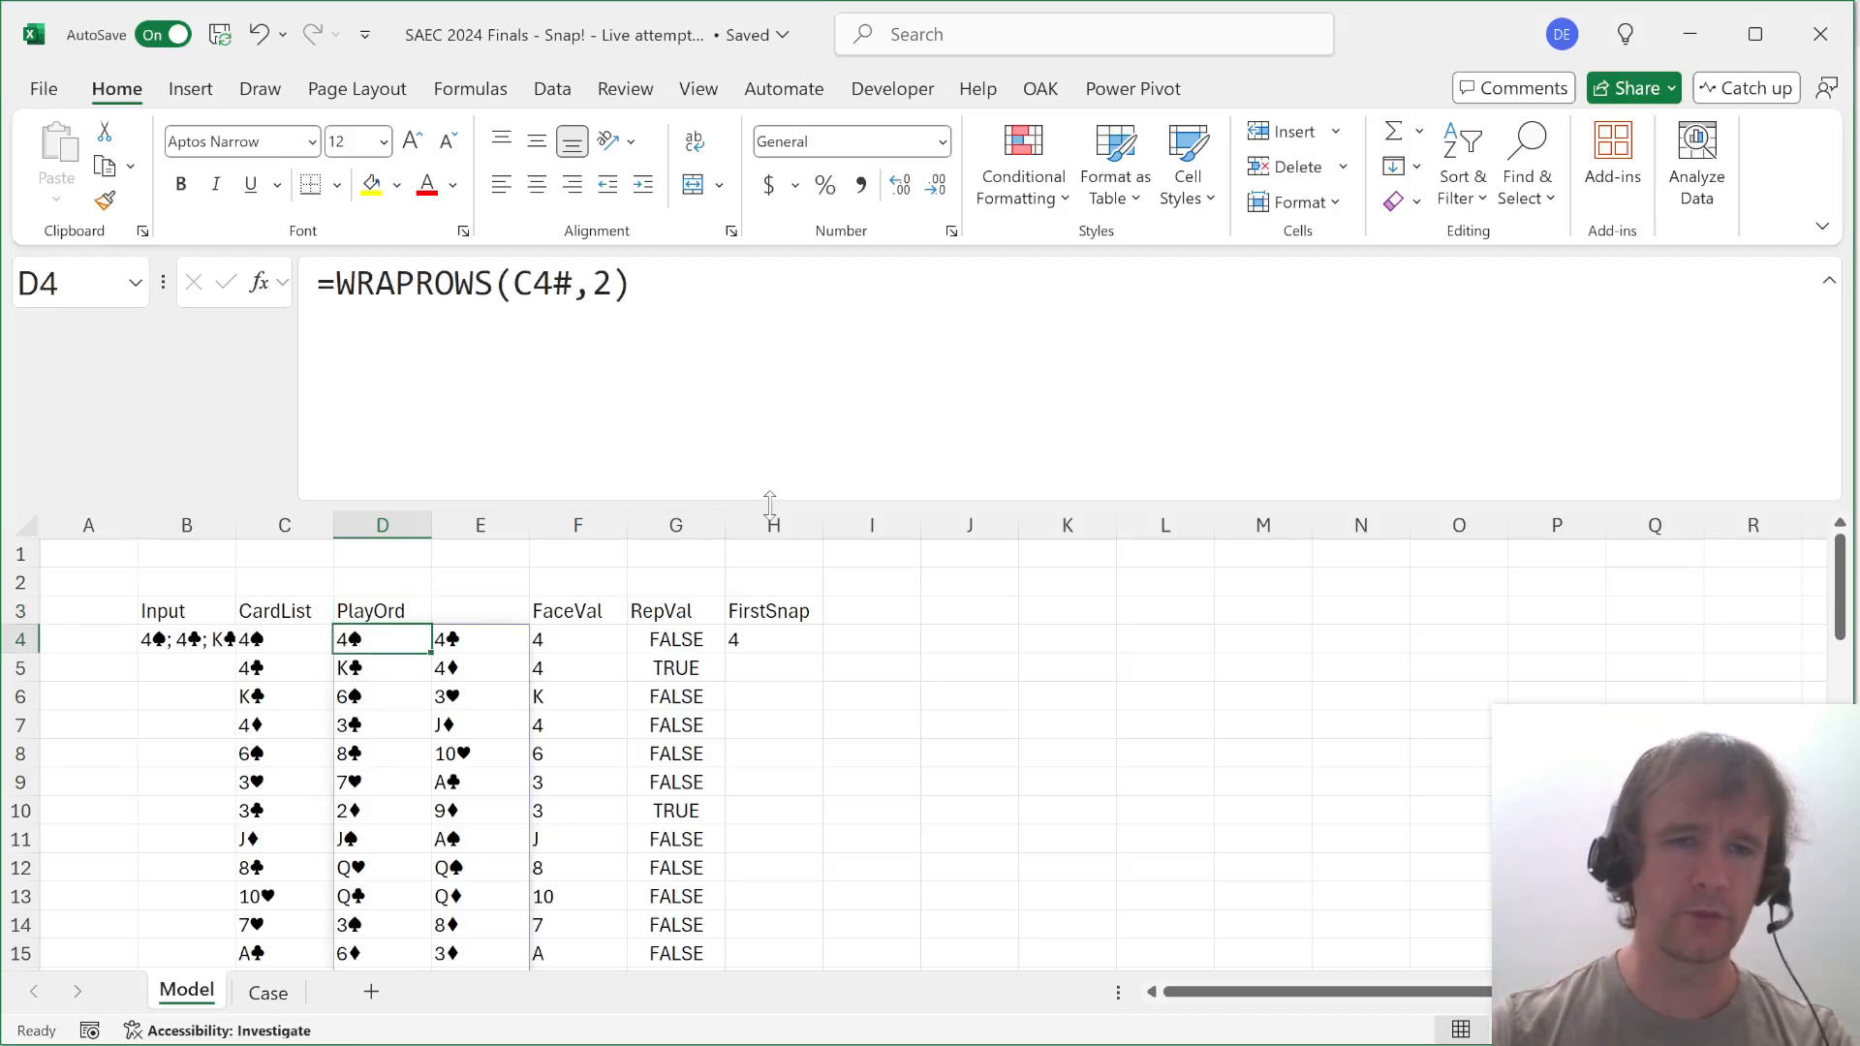
{"action": "key", "text": "Right"}
{"action": "key", "text": "Right"}
{"action": "key", "text": "shift+Right"}
{"action": "key", "text": "shift+Right"}
{"action": "key", "text": "shift+Right"}
{"action": "key", "text": "shift+Right"}
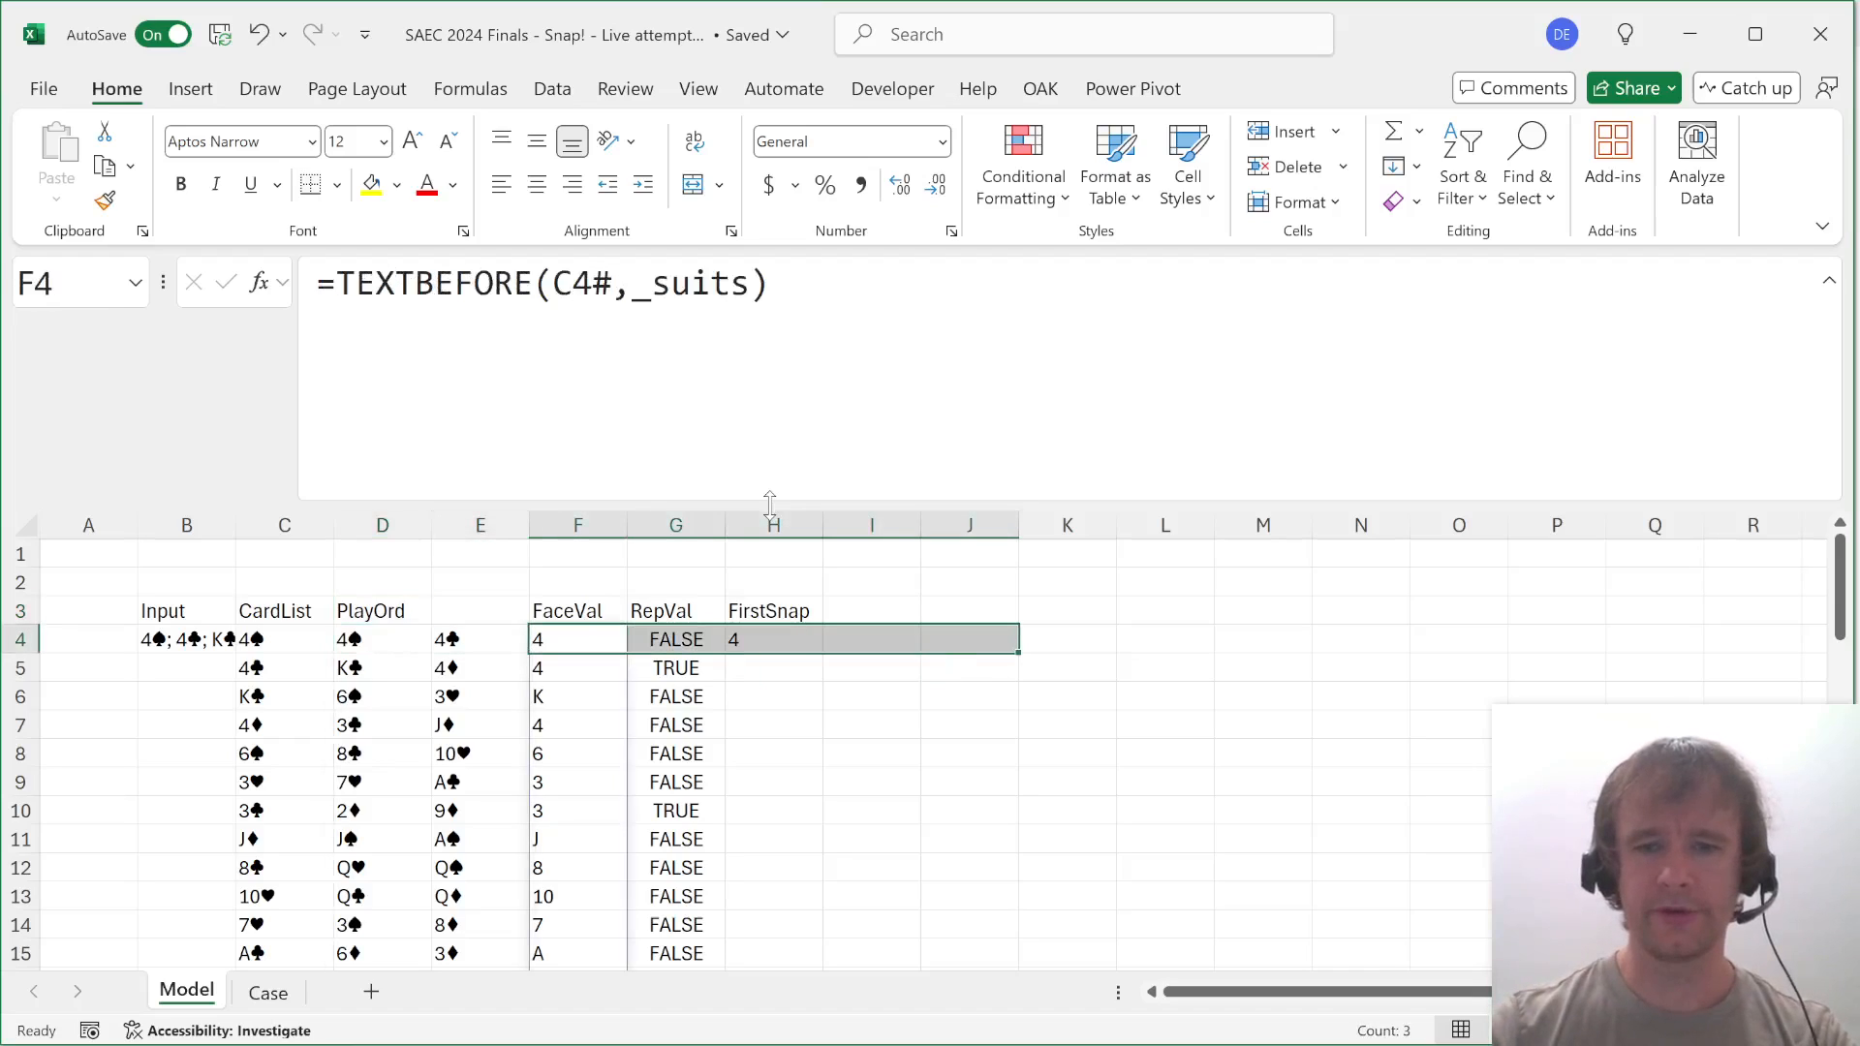
{"action": "key", "text": "alt+h"}
{"action": "key", "text": "i"}
{"action": "key", "text": "c"}
{"action": "key", "text": "Left"}
{"action": "key", "text": "Up"}
{"action": "key", "text": "Right"}
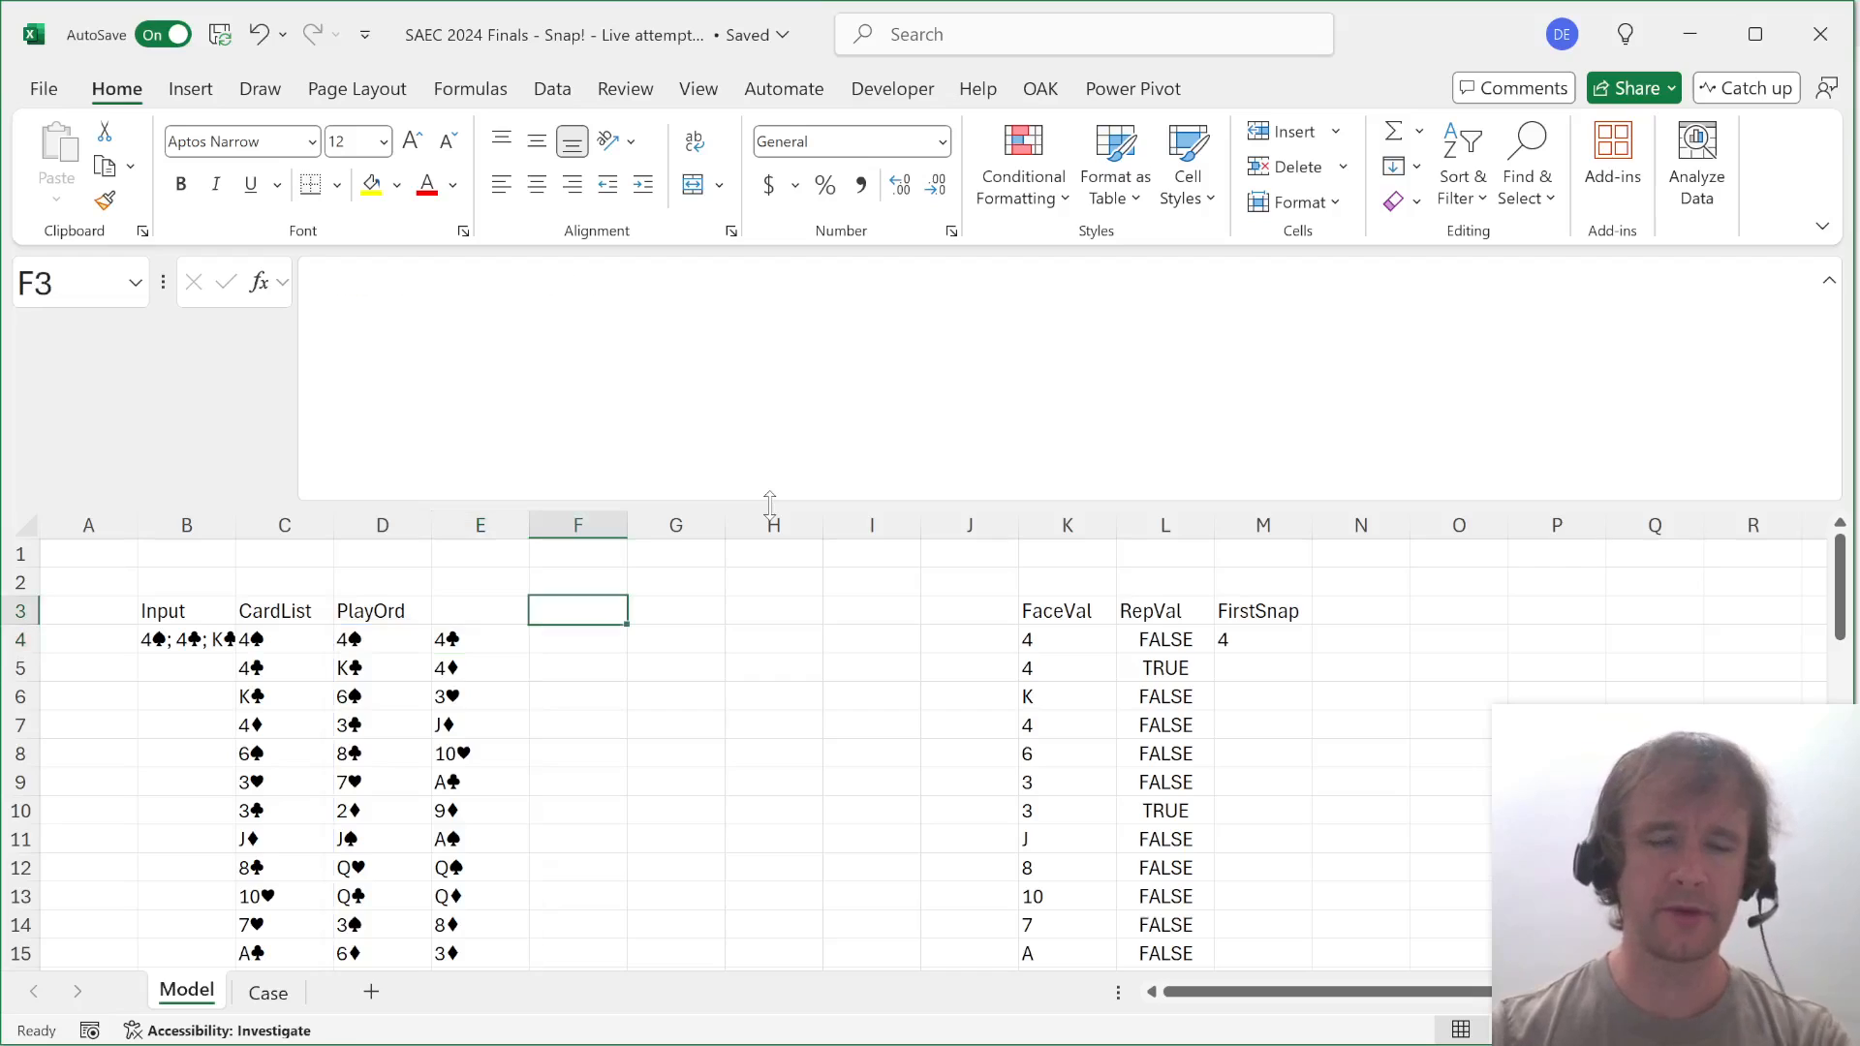
{"action": "type", "text": "Rev"}
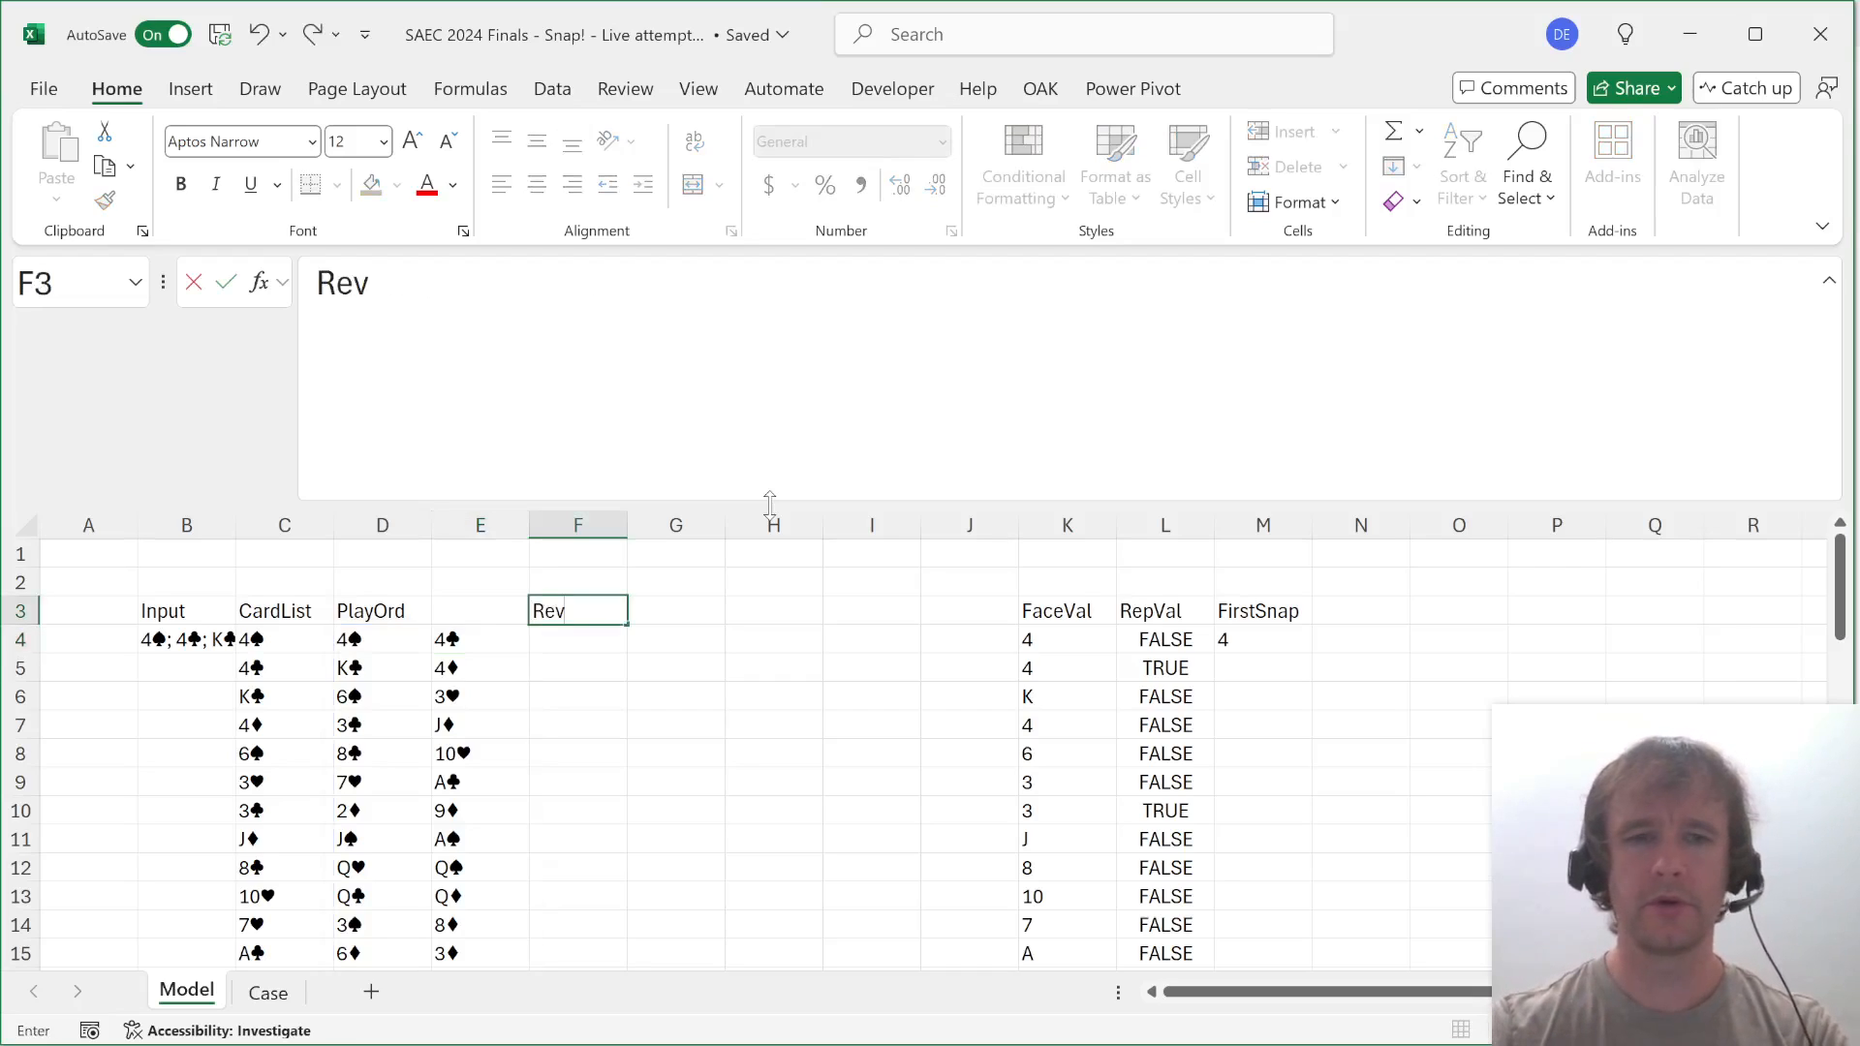
{"action": "key", "text": "Escape"}
Rename the header in D3 as DealOrd.
{"action": "key", "text": "Left"}
{"action": "key", "text": "Left"}
{"action": "key", "text": "Left"}
{"action": "key", "text": "Right"}
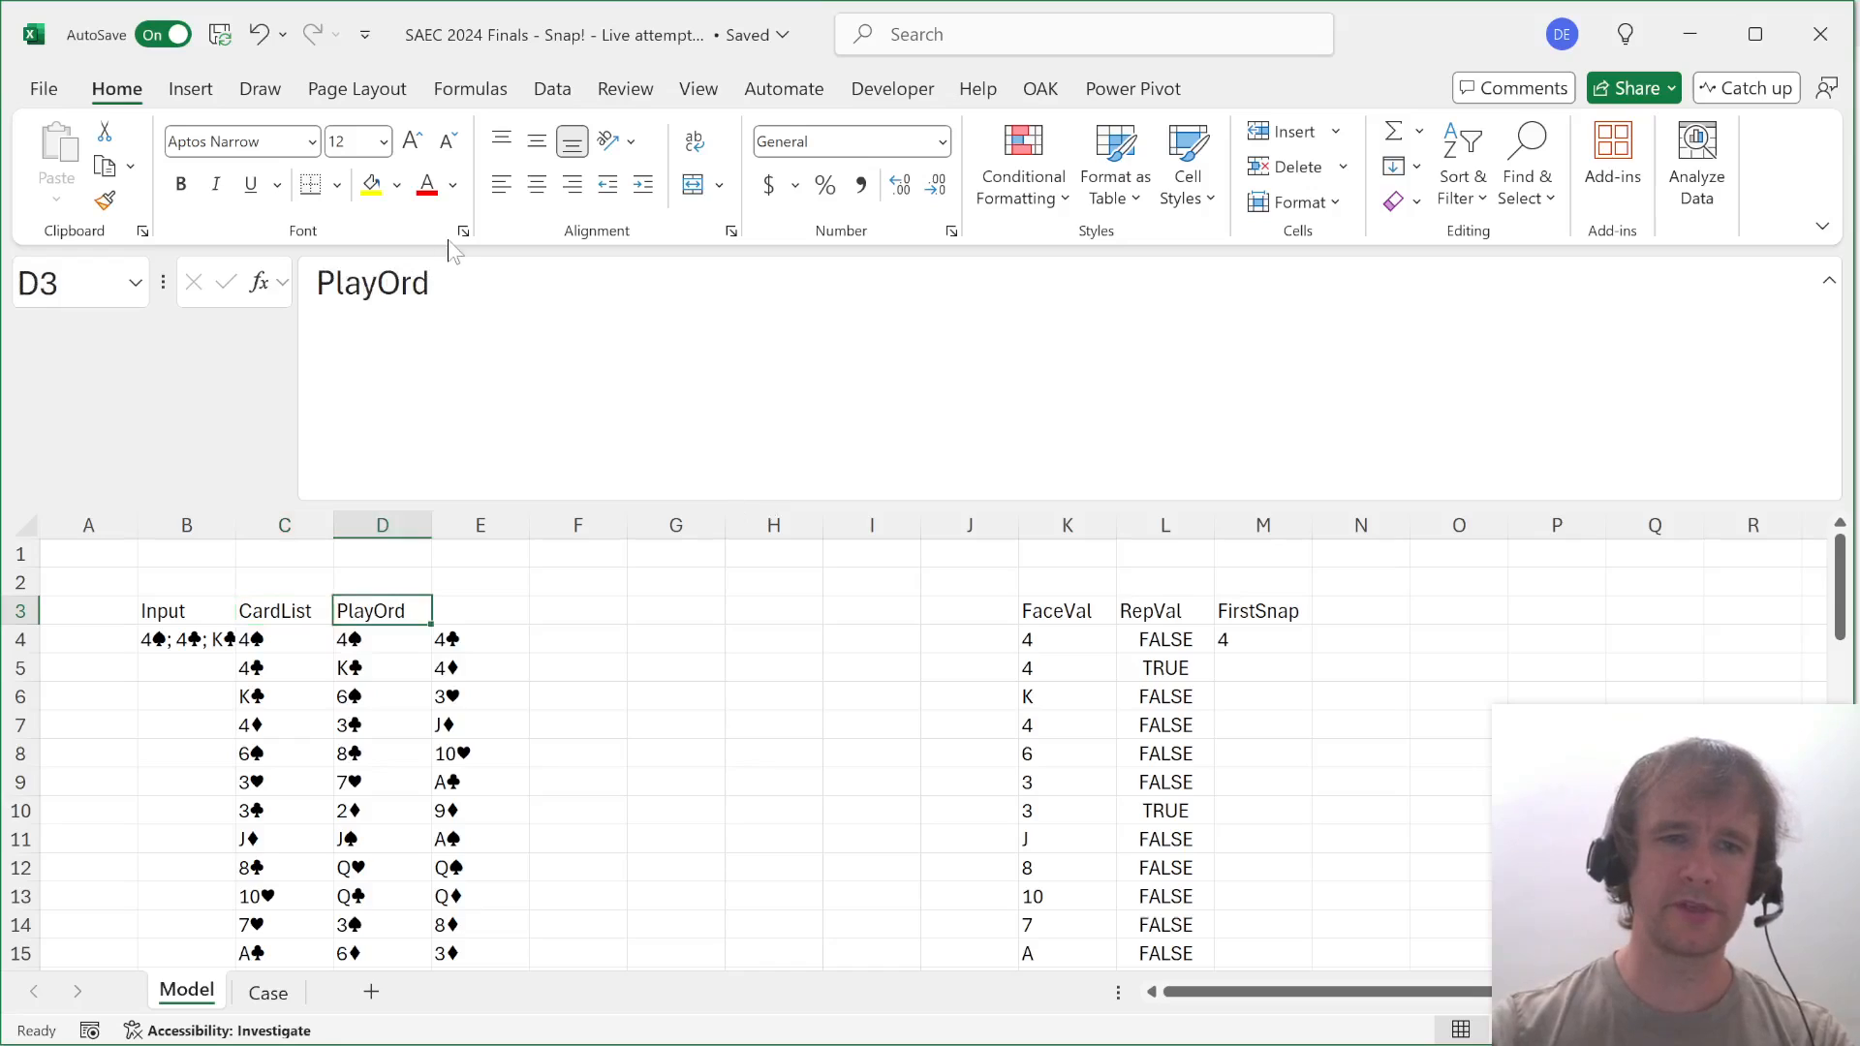
{"action": "left_click_drag", "start_coordinate": [318, 282], "coordinate": [379, 282]}
{"action": "type", "text": "Deal"}
{"action": "key", "text": "Return"}
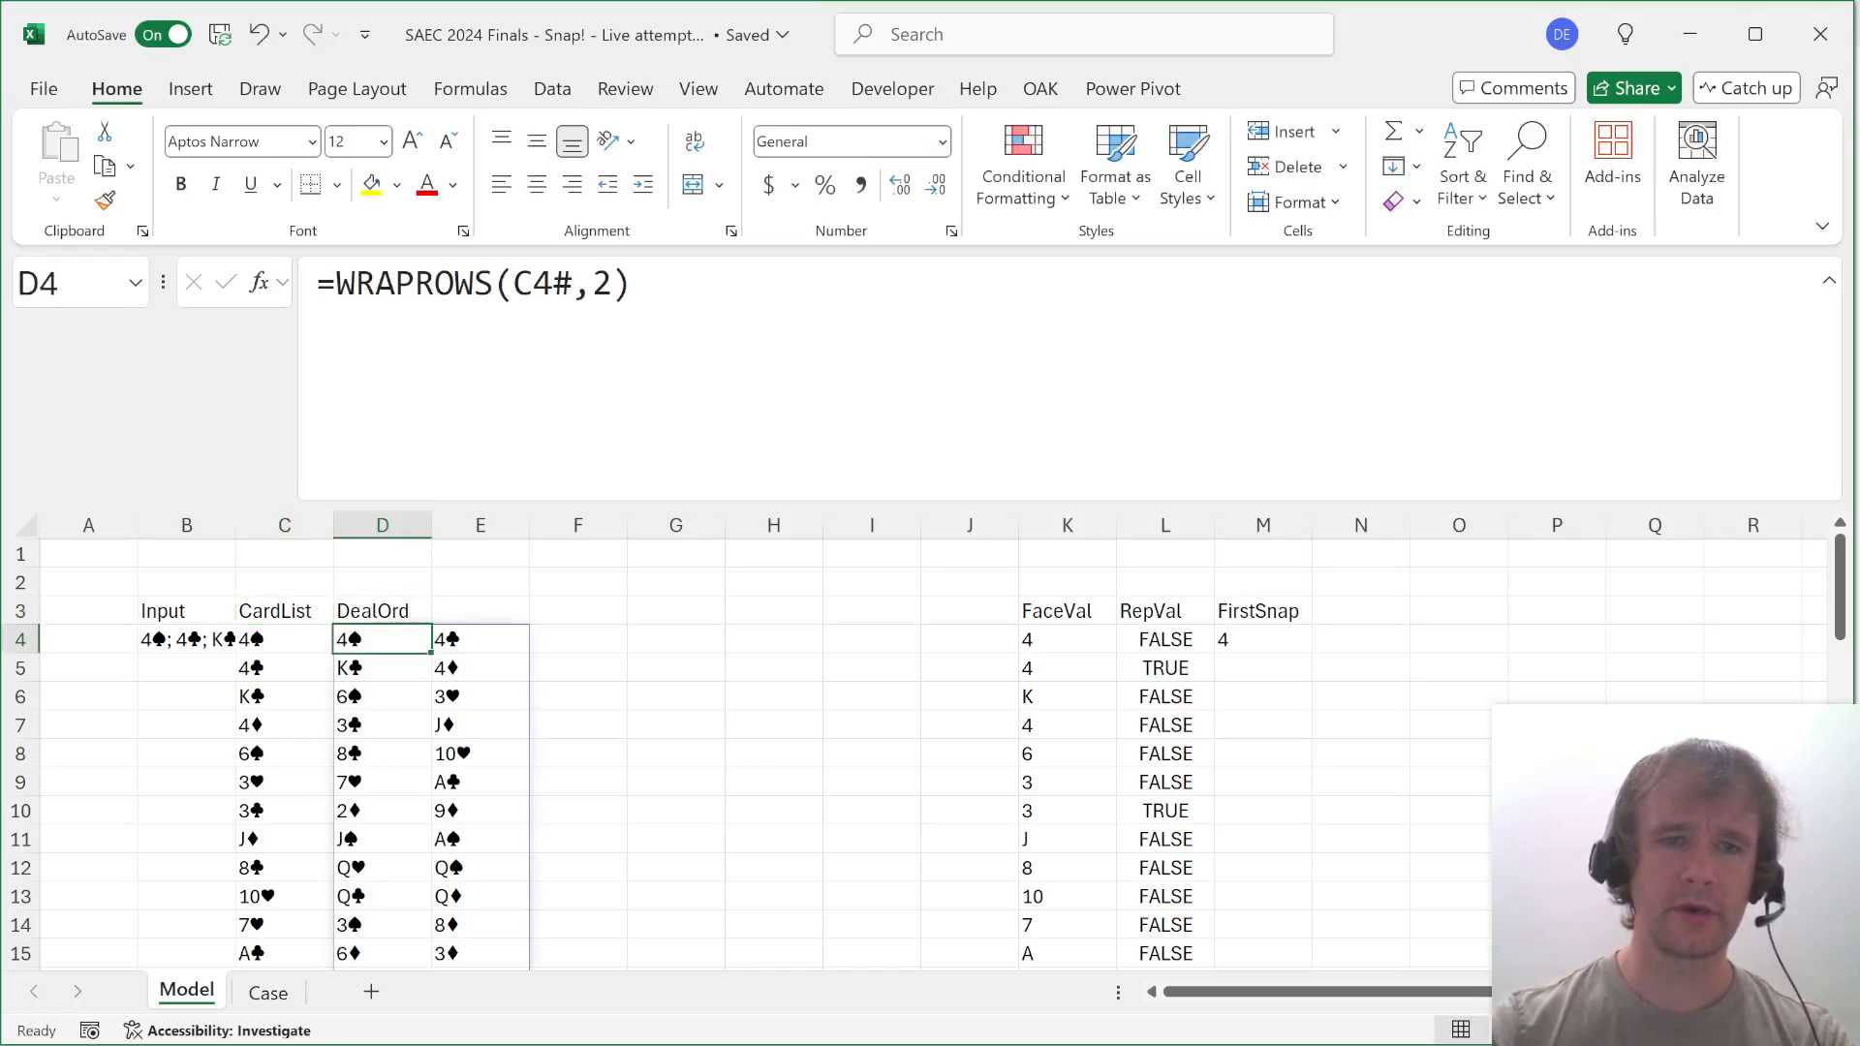
Enter the header PlayOrd in F3, above the first blank column.
{"action": "key", "text": "Up"}
{"action": "key", "text": "Right"}
{"action": "key", "text": "Right"}
{"action": "type", "text": "PlayOr"}
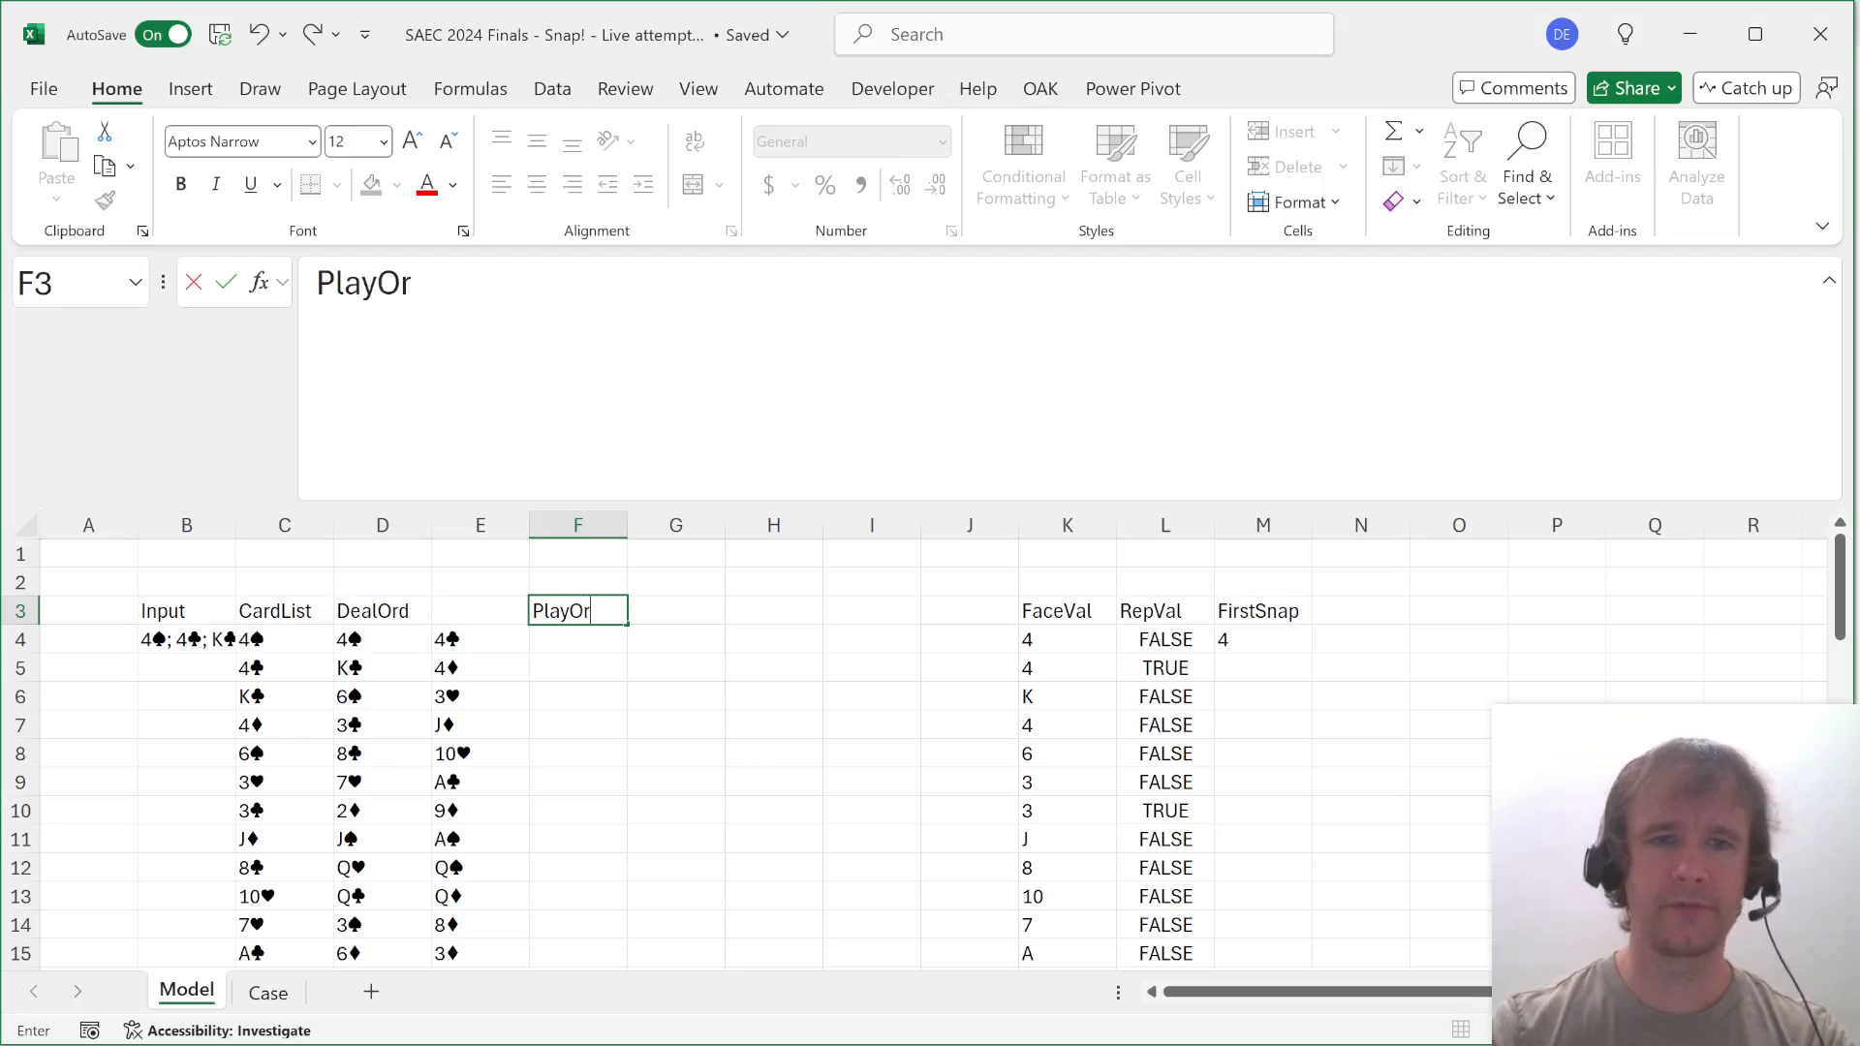
{"action": "type", "text": "d"}
{"action": "key", "text": "Return"}
Reverse the row order of the dealt pairs in F4 with =SORTBY(D4#,SEQUENCE(26),-1).
{"action": "type", "text": "=sort"}
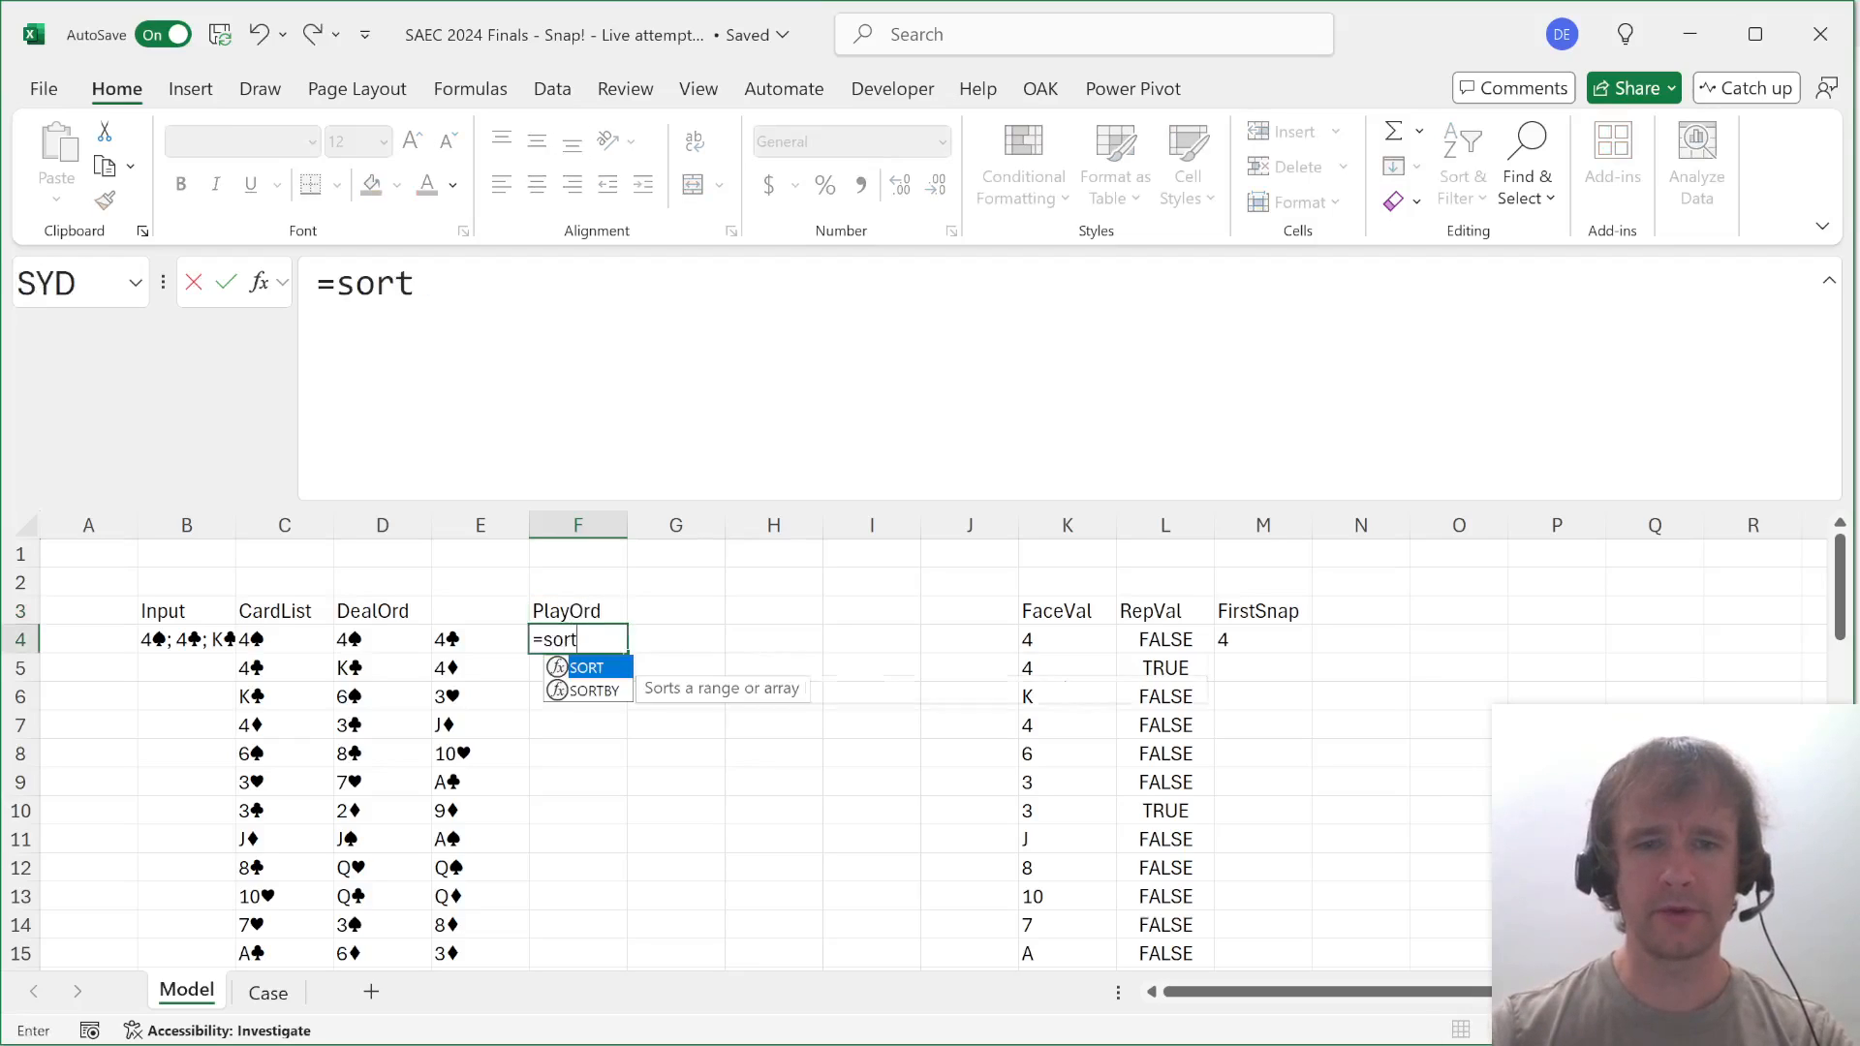
{"action": "key", "text": "Down"}
{"action": "key", "text": "Tab"}
{"action": "key", "text": "Left"}
{"action": "key", "text": "Left"}
{"action": "key", "text": "ctrl+shift+Down"}
{"action": "key", "text": "ctrl+shift+Right"}
{"action": "type", "text": ","}
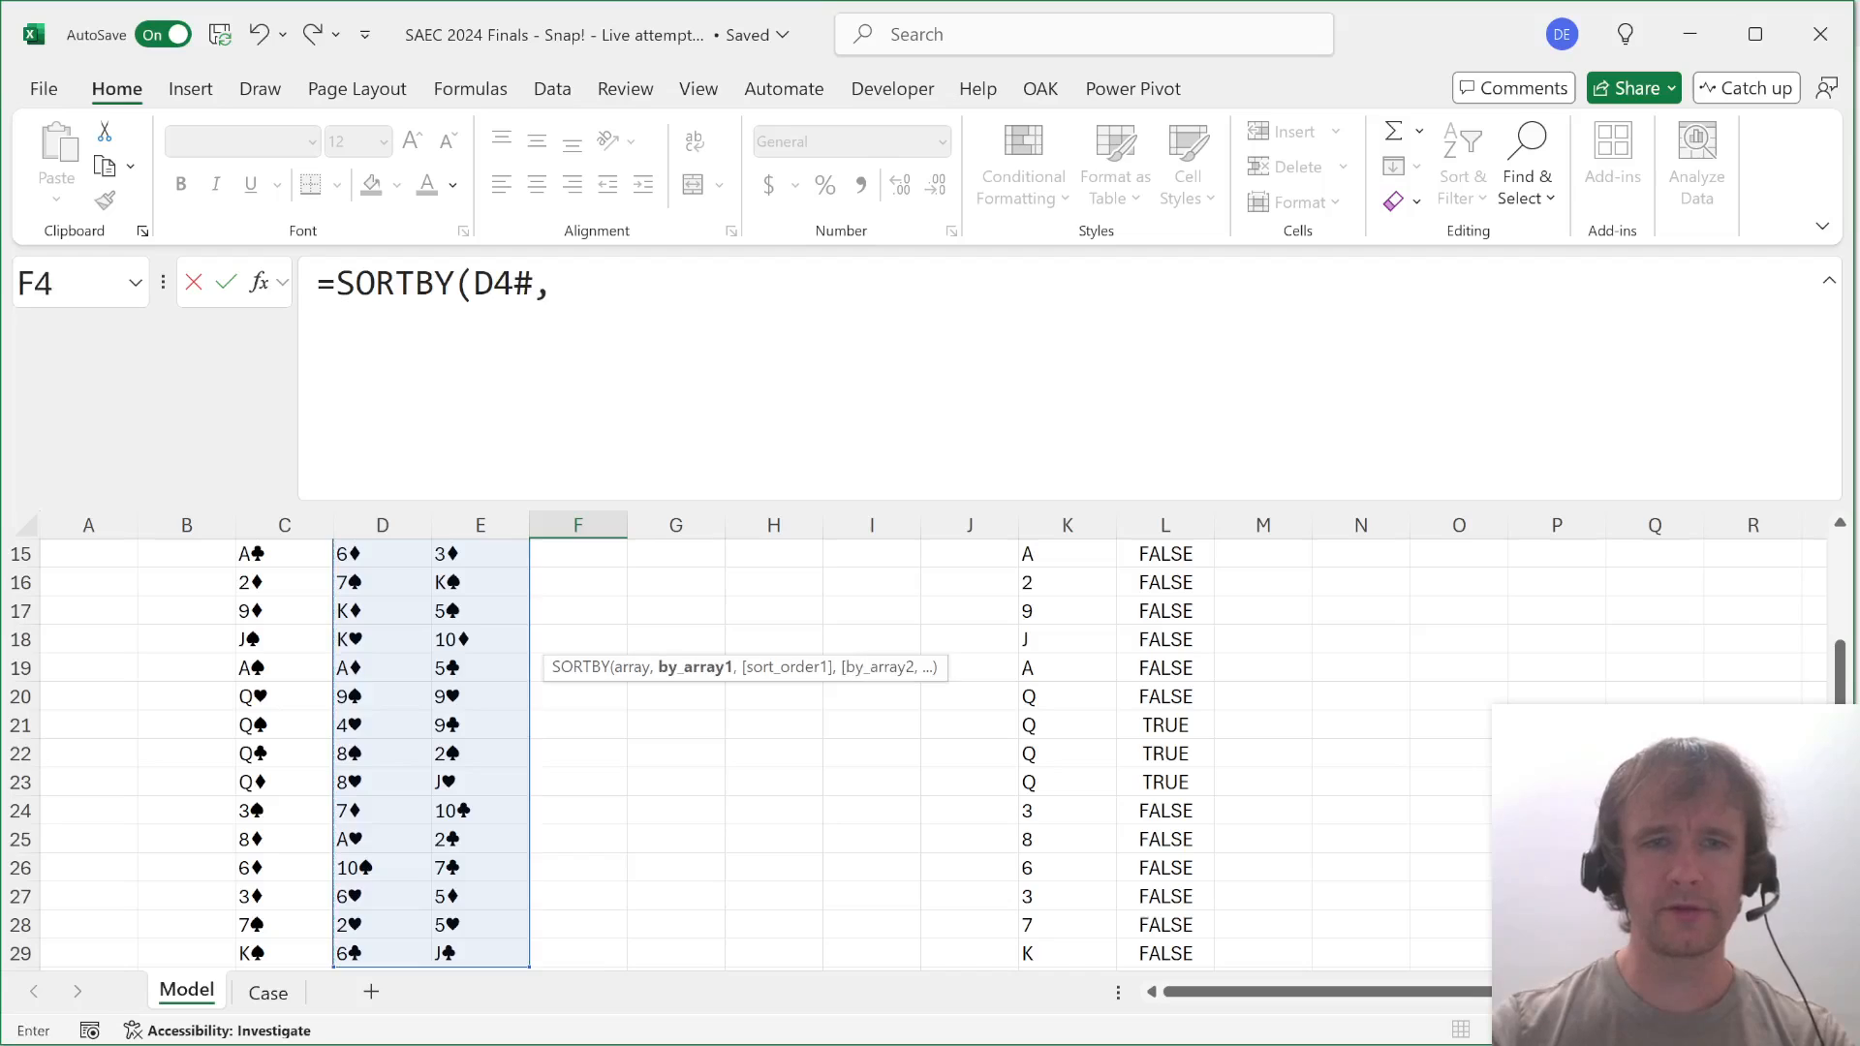
{"action": "type", "text": "-seq"}
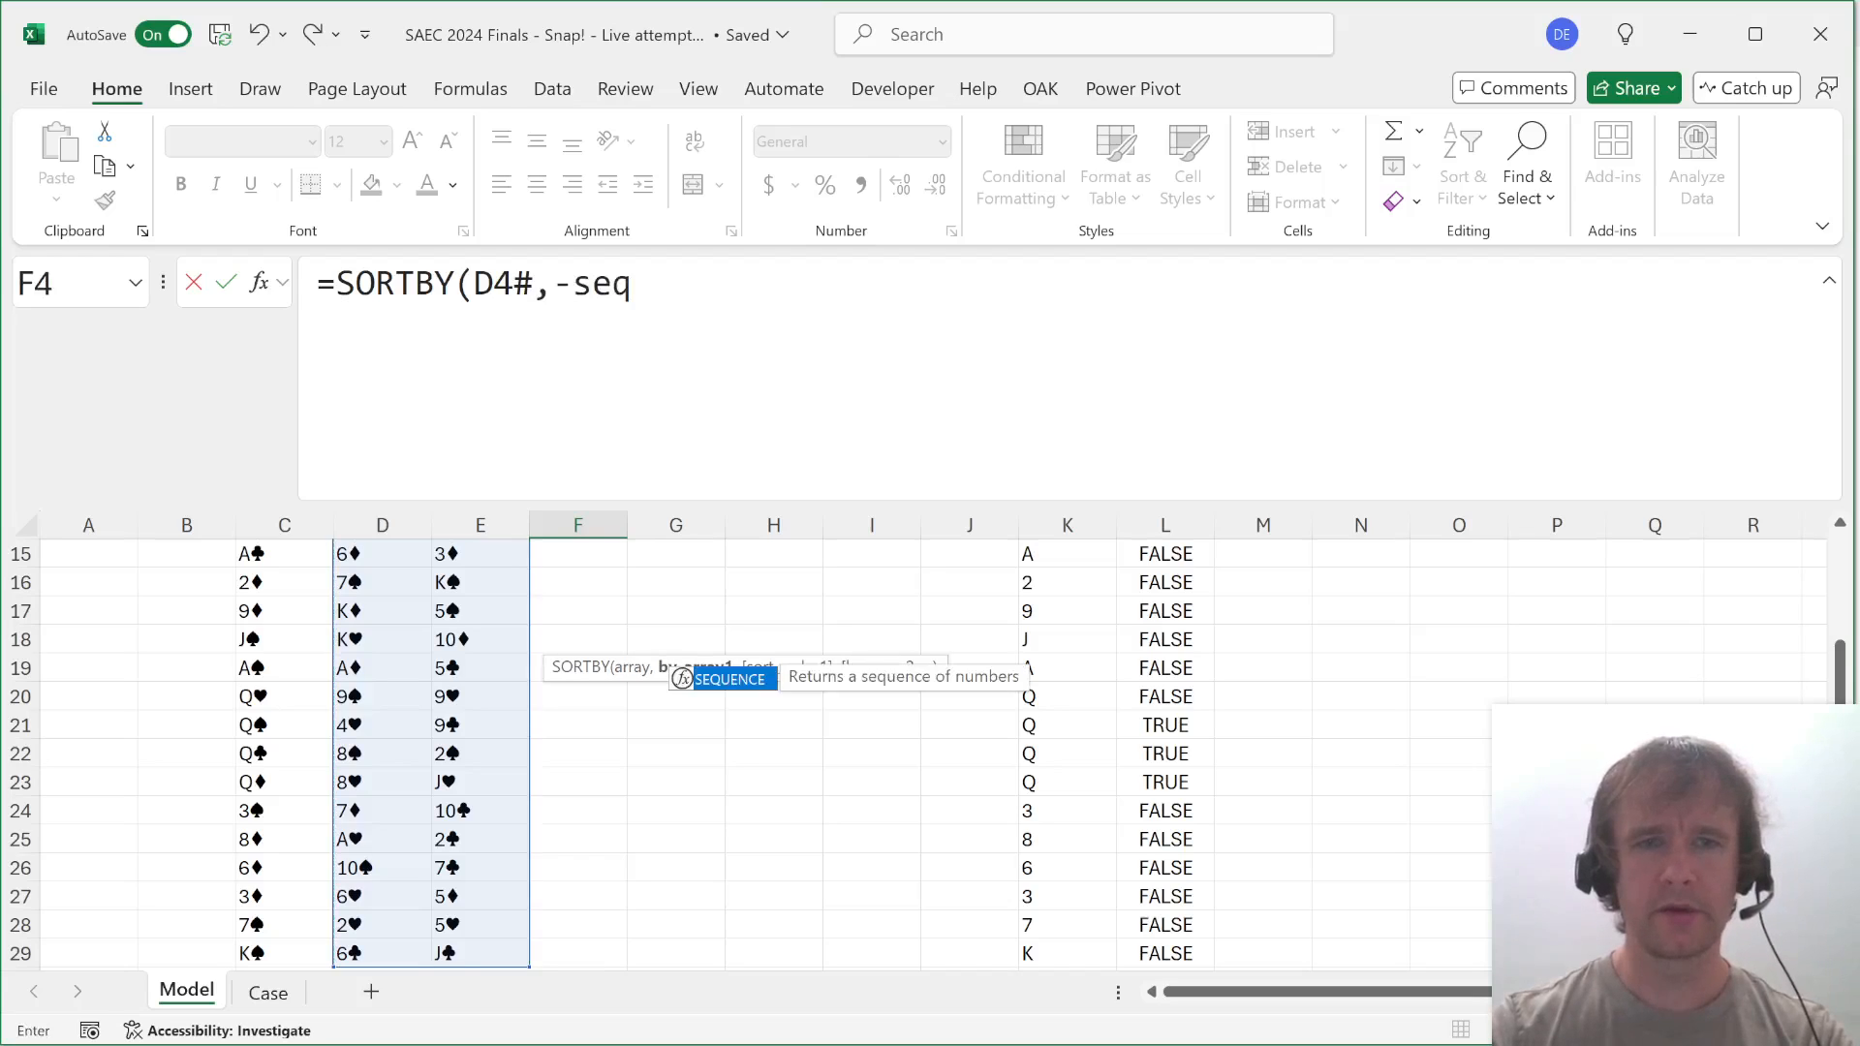
{"action": "key", "text": "BackSpace"}
{"action": "key", "text": "BackSpace"}
{"action": "key", "text": "BackSpace"}
{"action": "key", "text": "BackSpace"}
{"action": "type", "text": "seq"}
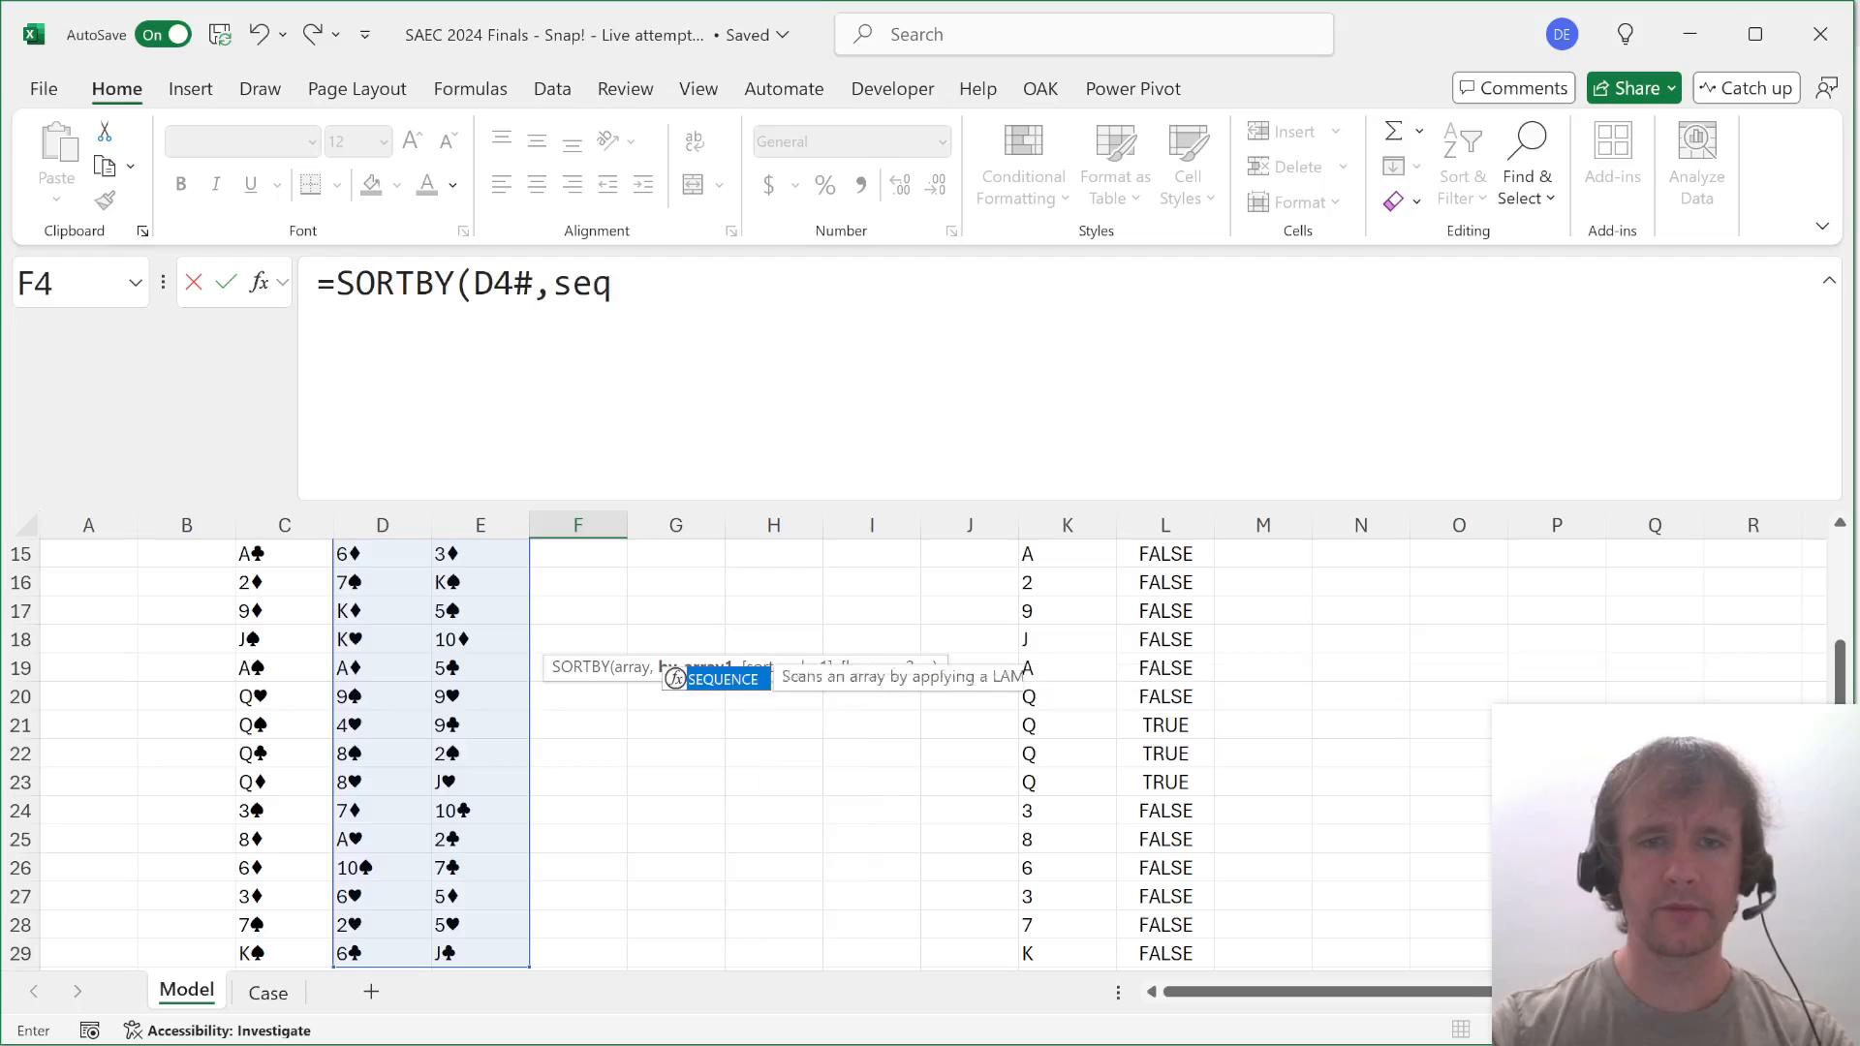
{"action": "key", "text": "Tab"}
{"action": "type", "text": "26"}
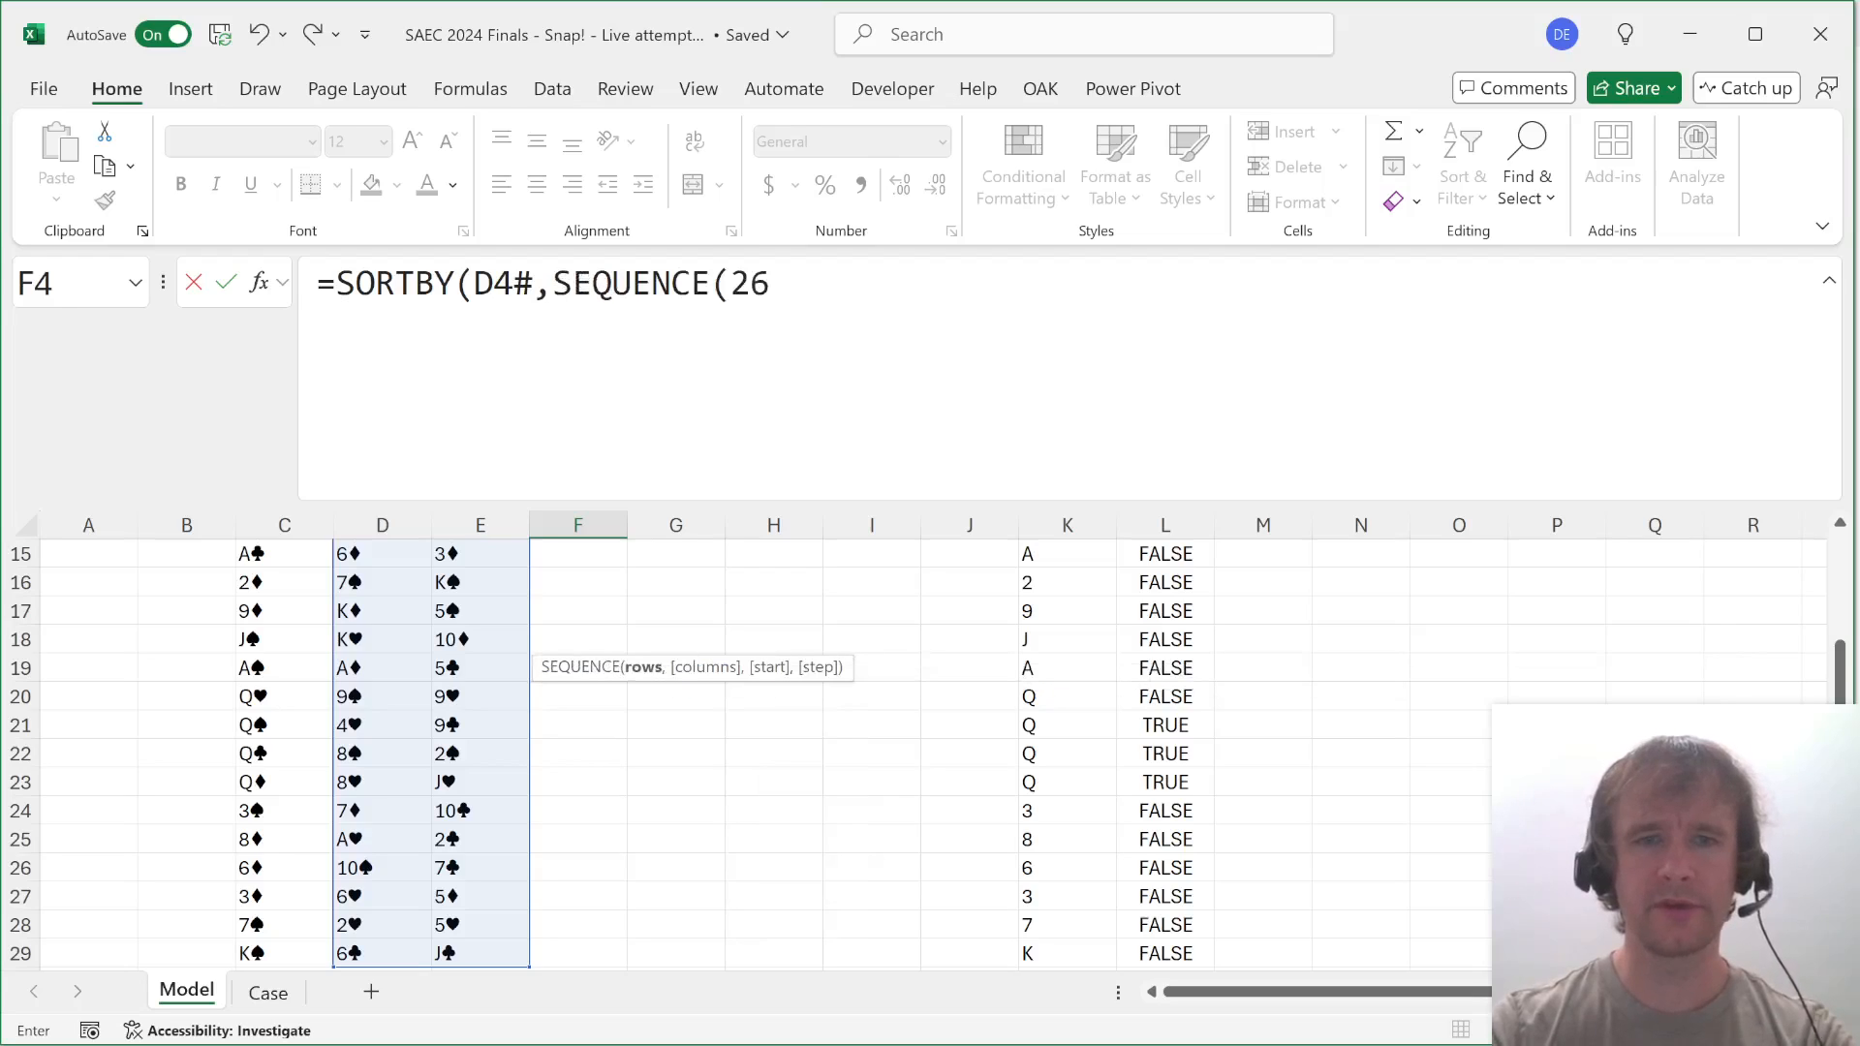
{"action": "type", "text": "),-1"}
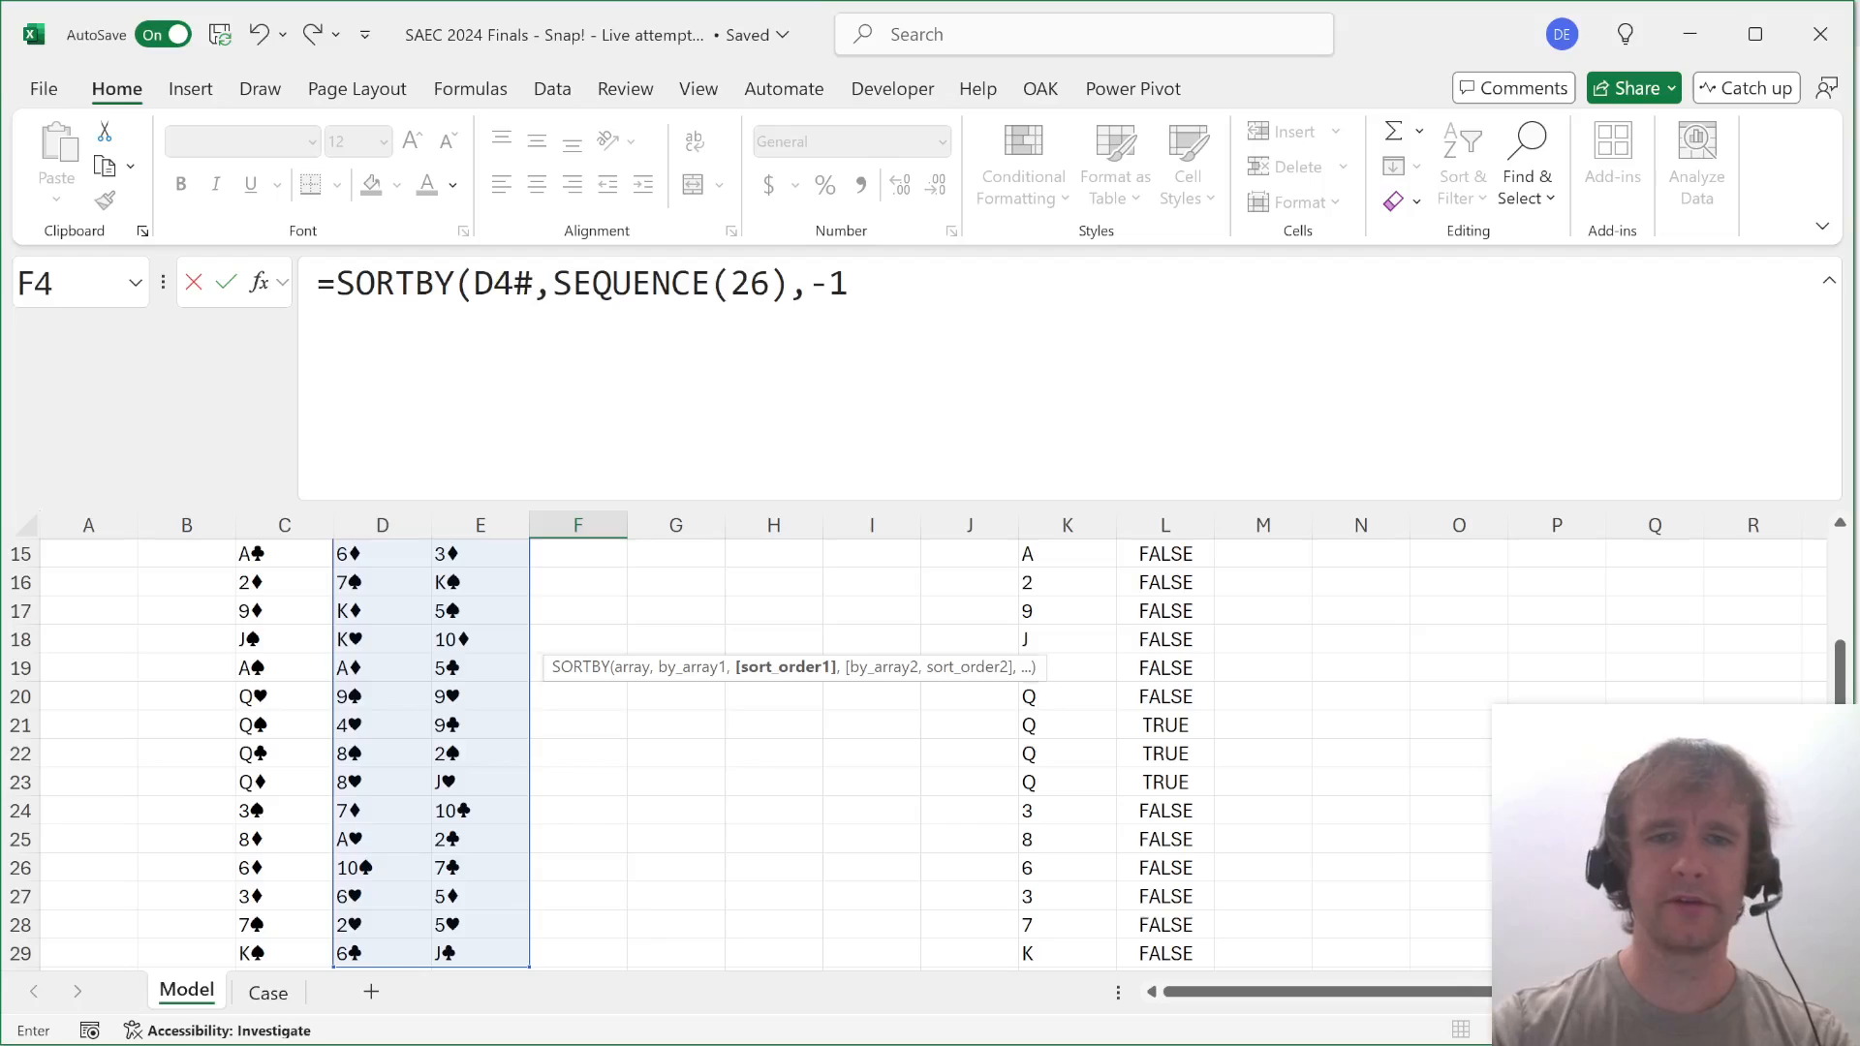
{"action": "key", "text": "Return"}
{"action": "key", "text": "Up"}
{"action": "key", "text": "Up"}
{"action": "key", "text": "Up"}
{"action": "key", "text": "Down"}
{"action": "key", "text": "Down"}
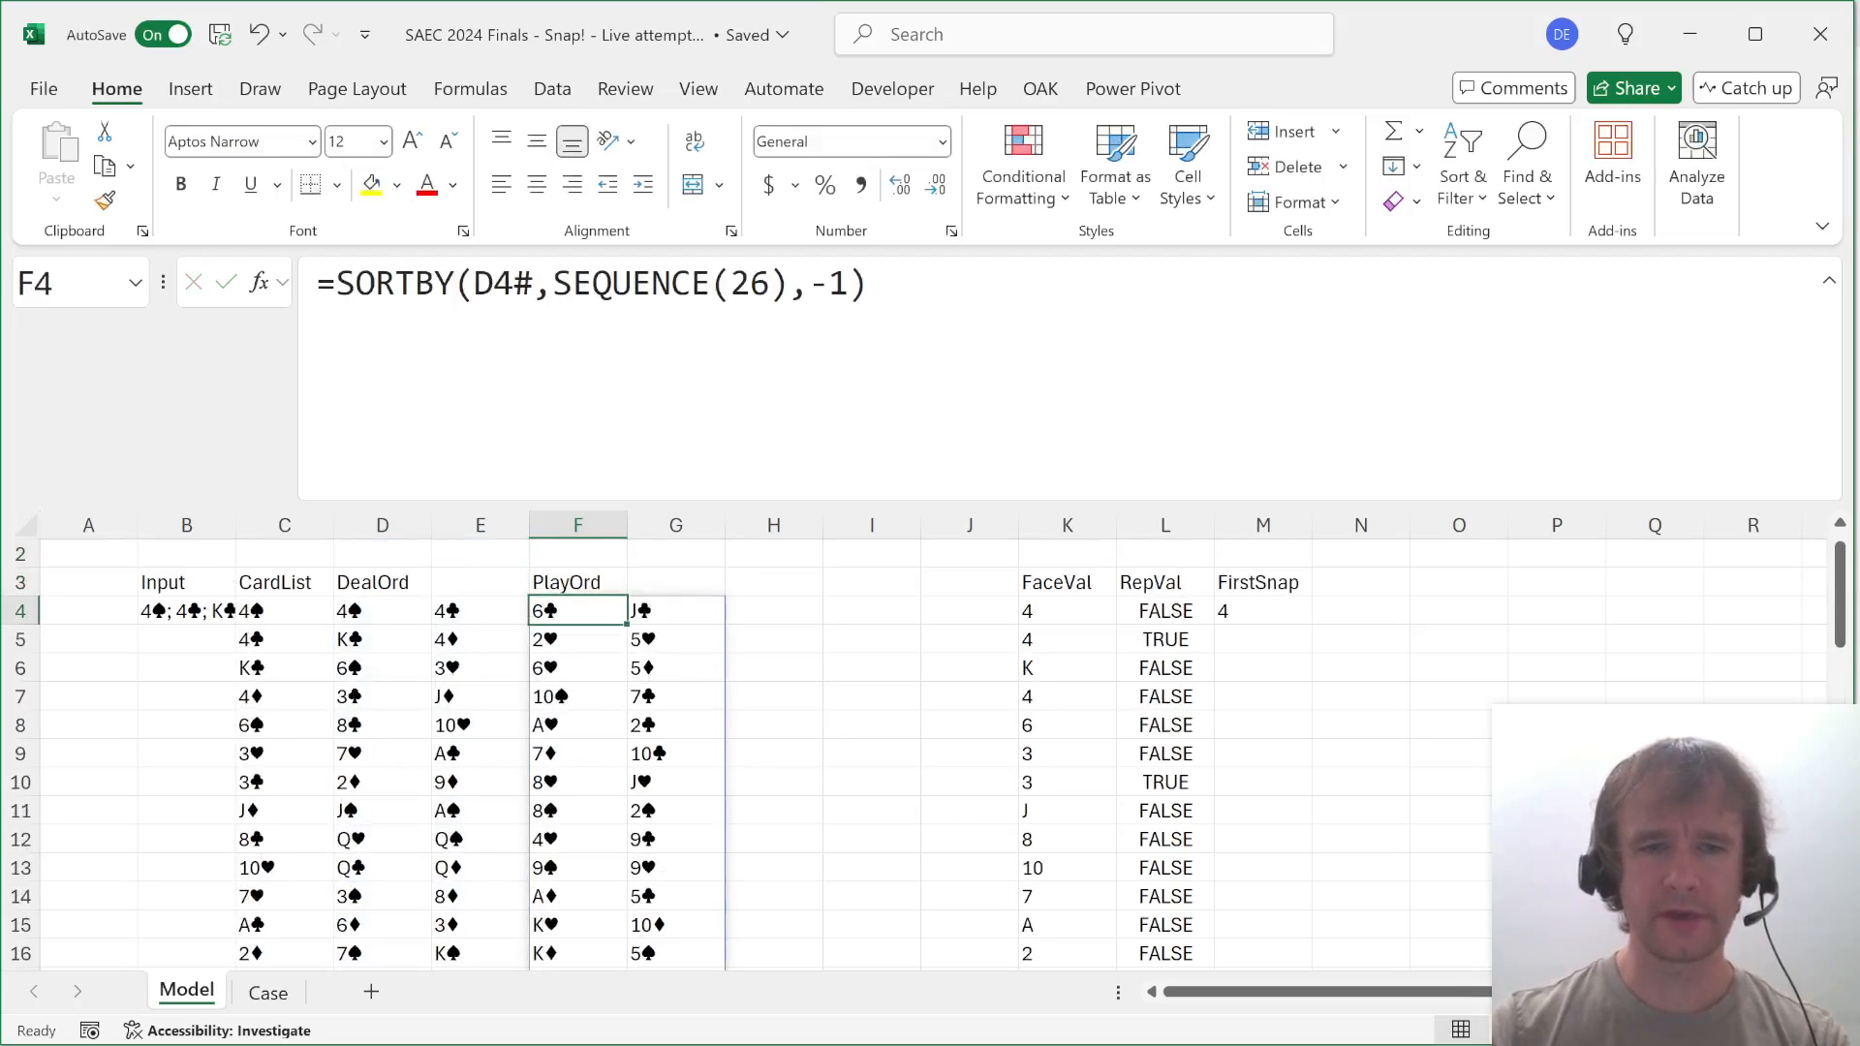
Compare the first two PlayOrd pairs with the last two DealOrd pairs in rows 28 and 29.
{"action": "key", "text": "shift+Right"}
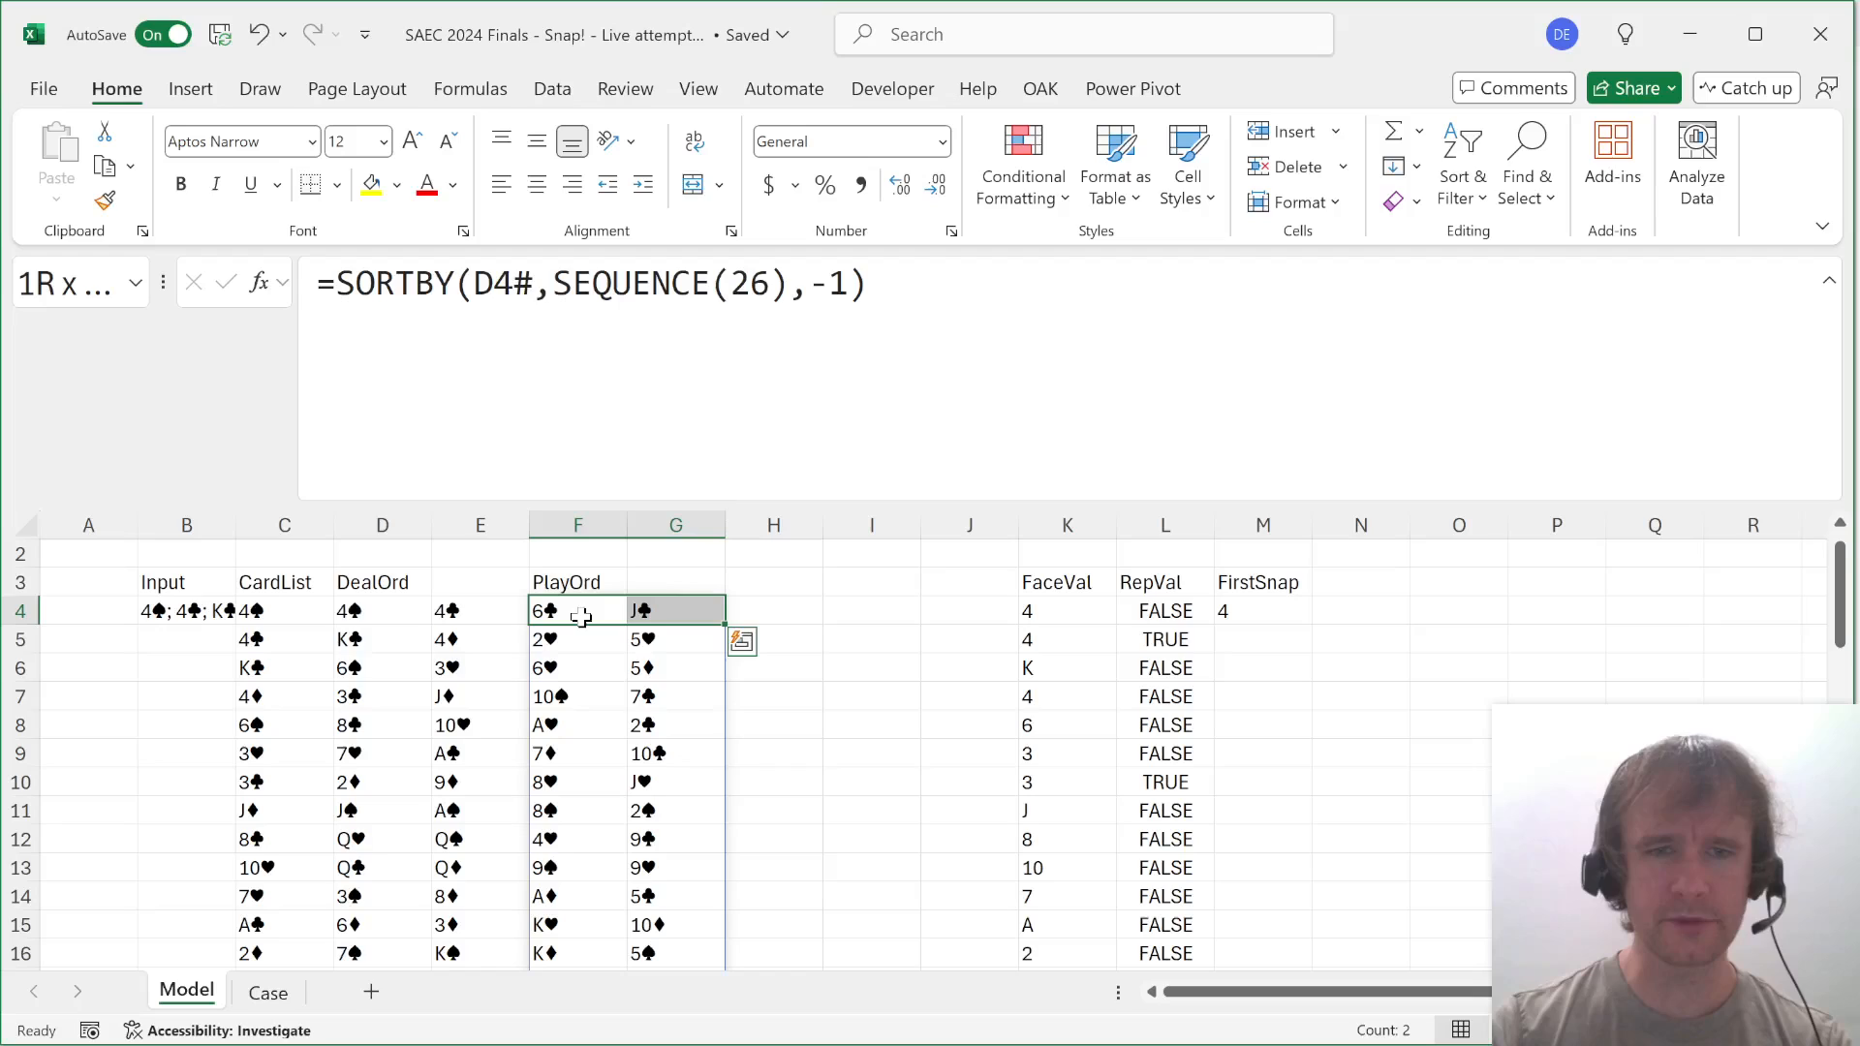
{"action": "left_click", "coordinate": [401, 707]}
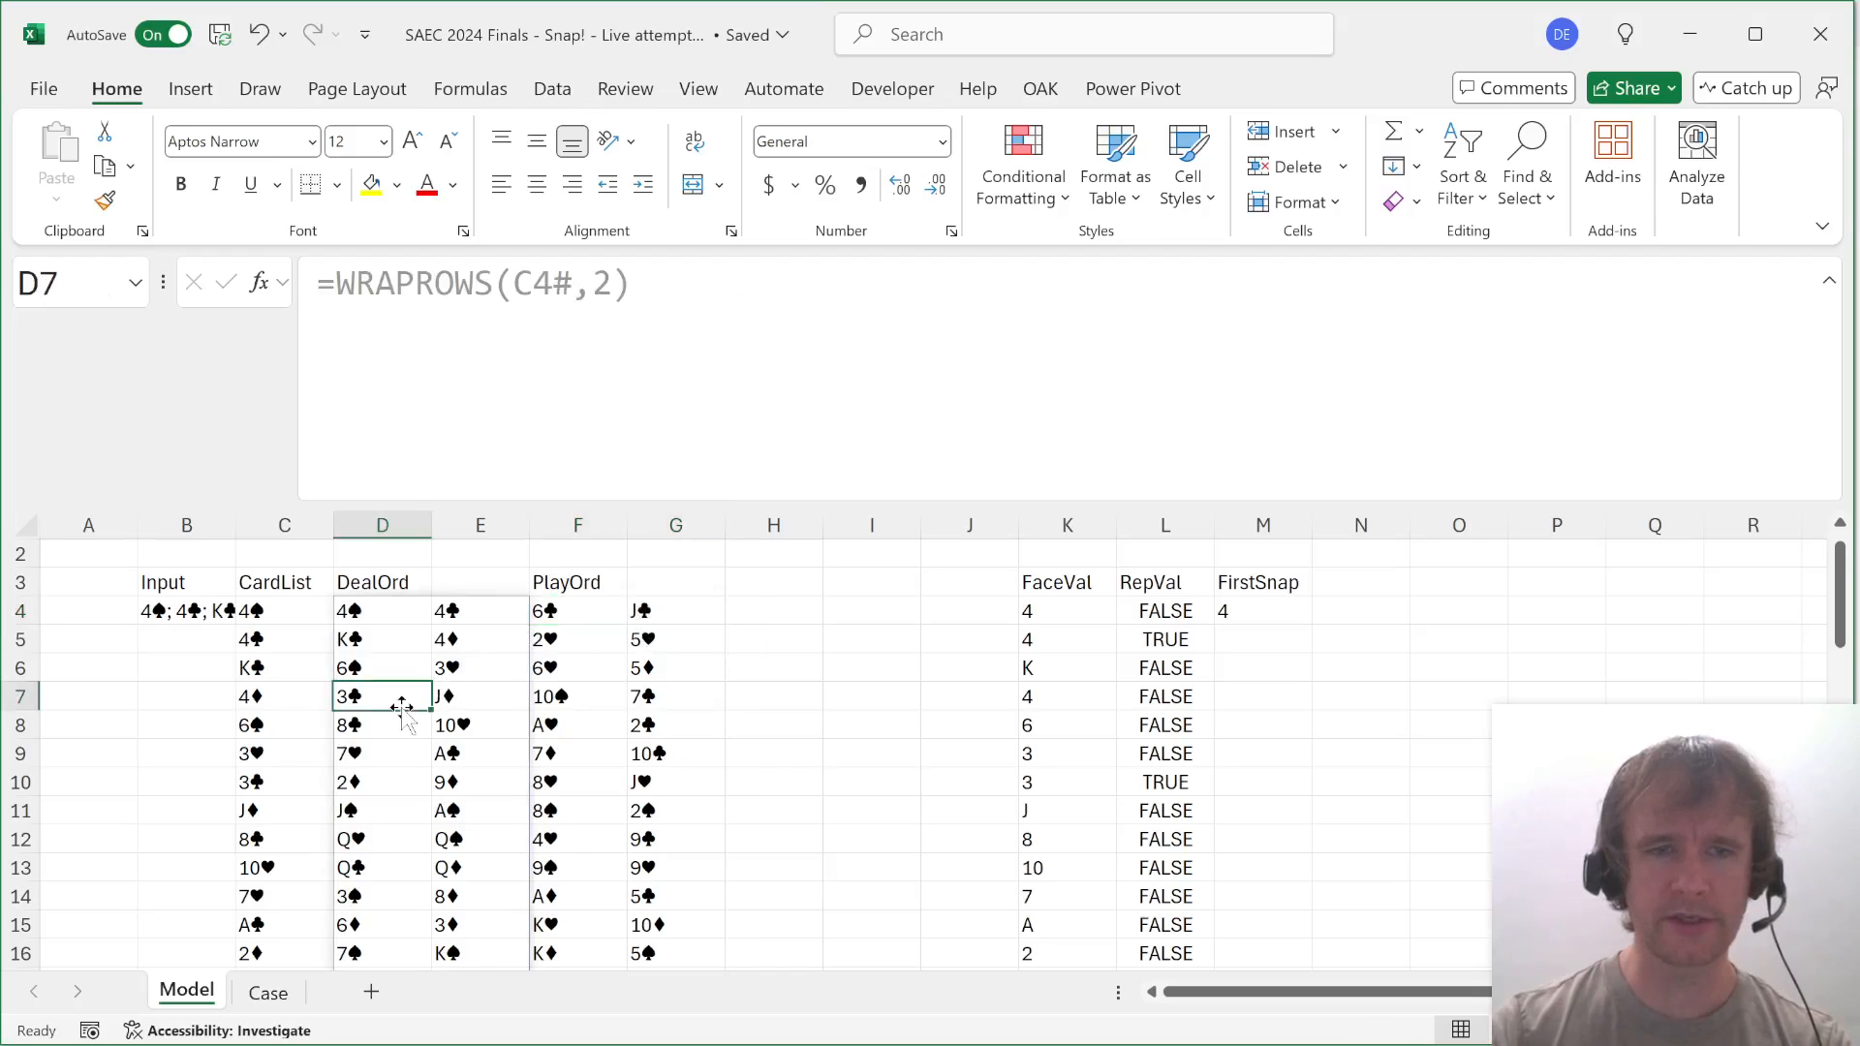
{"action": "key", "text": "ctrl+Down"}
{"action": "key", "text": "shift+Right"}
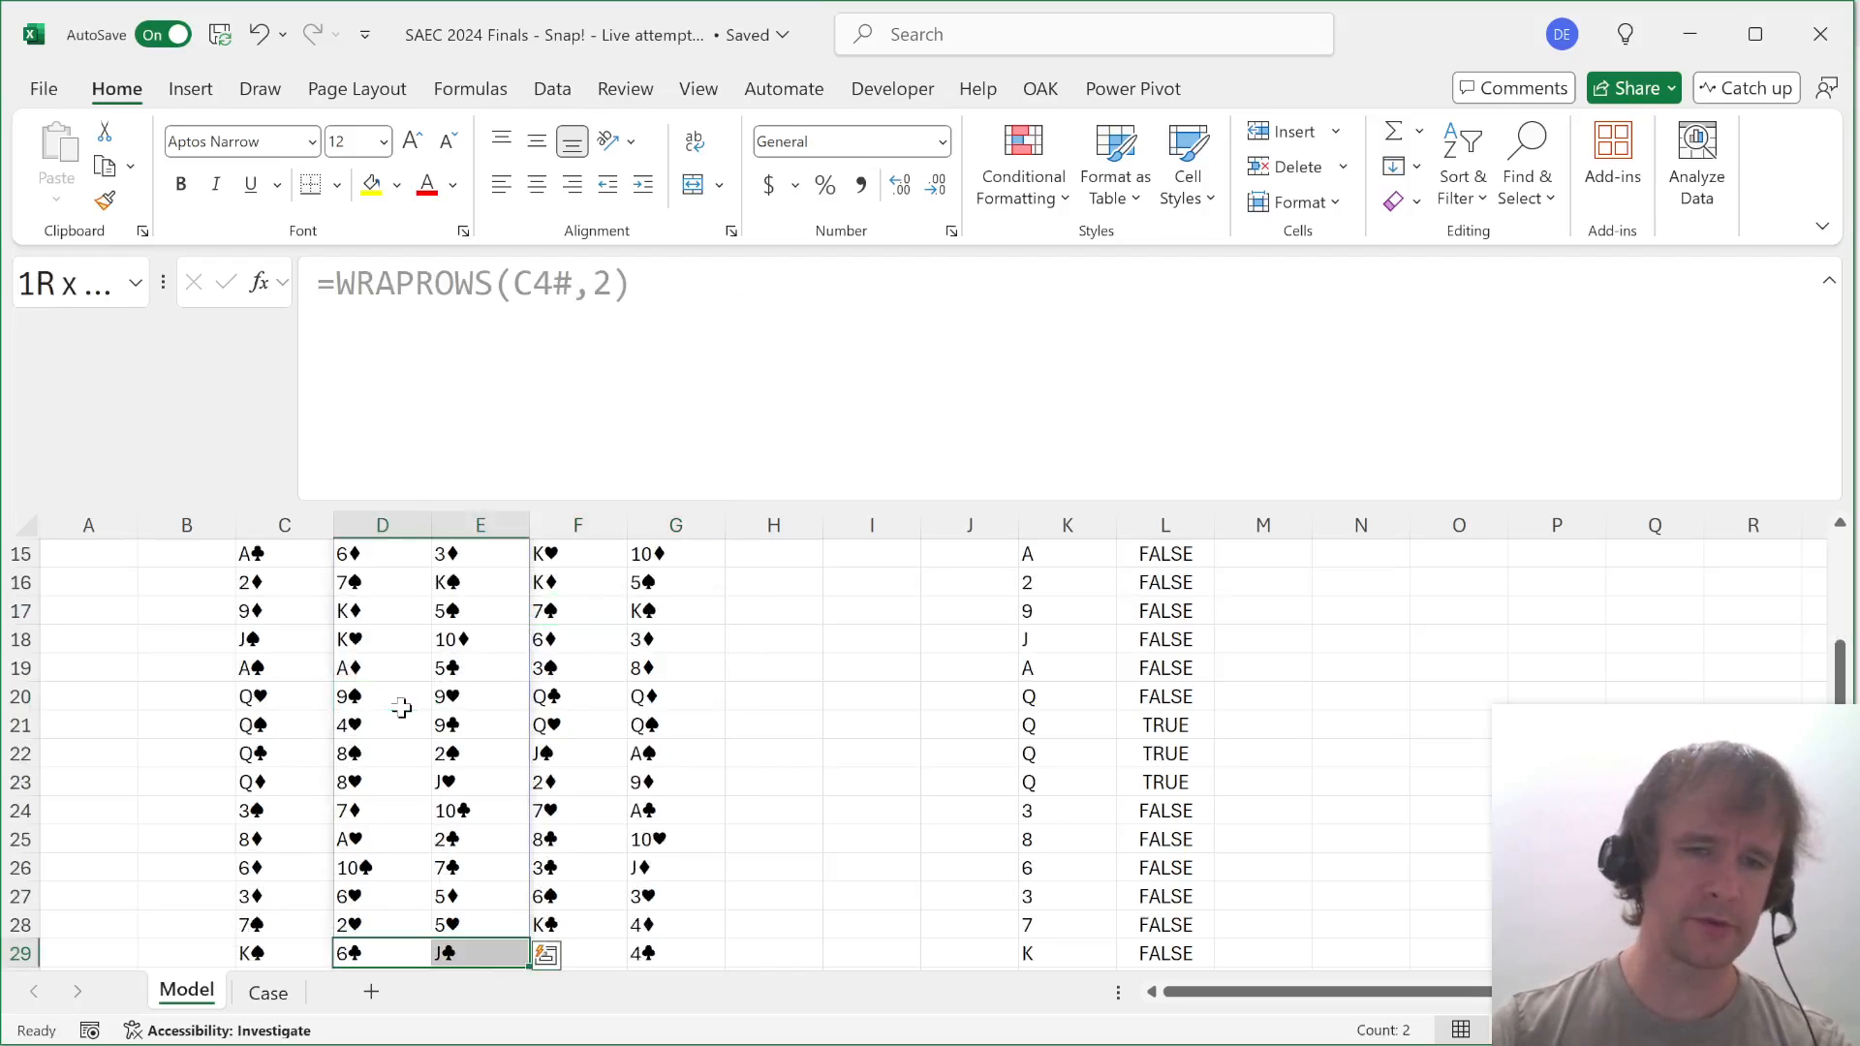
{"action": "key", "text": "Up"}
{"action": "key", "text": "shift+Right"}
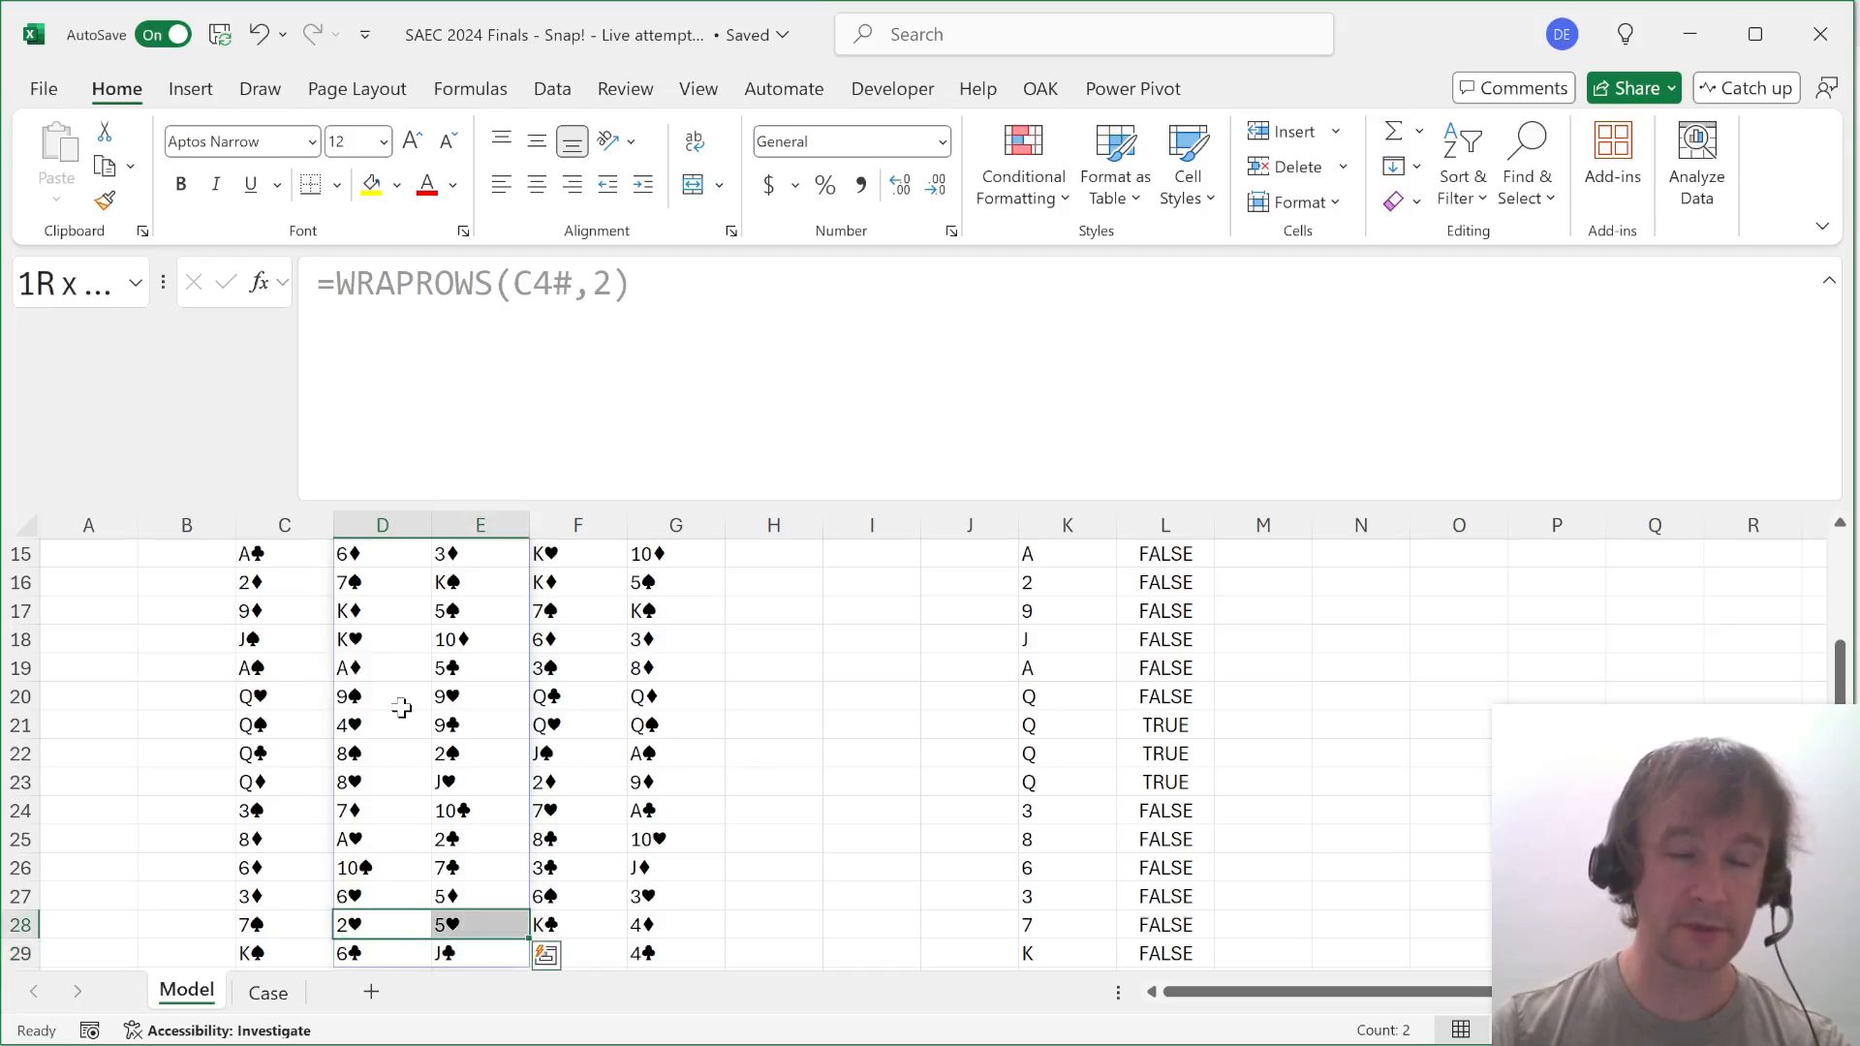
{"action": "key", "text": "ctrl+Up"}
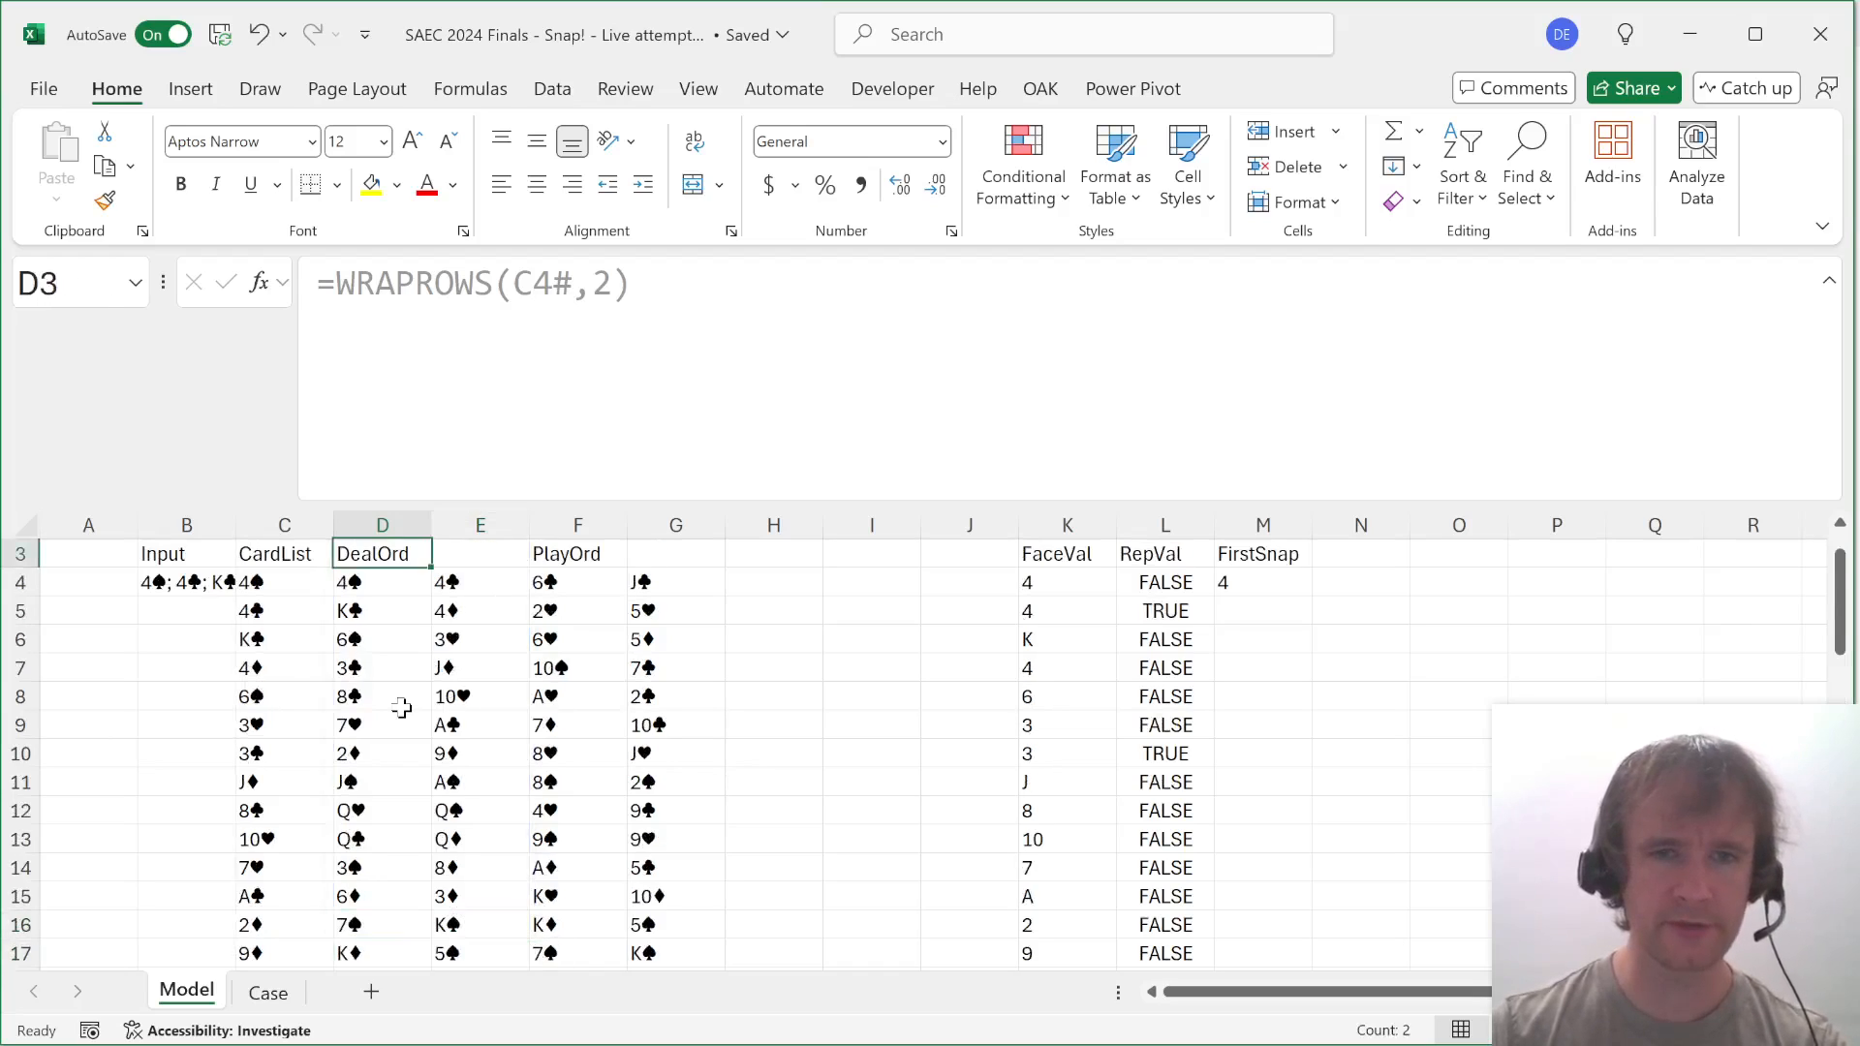
{"action": "key", "text": "Right"}
{"action": "key", "text": "Right"}
{"action": "key", "text": "Down"}
{"action": "key", "text": "Down"}
{"action": "key", "text": "shift+Right"}
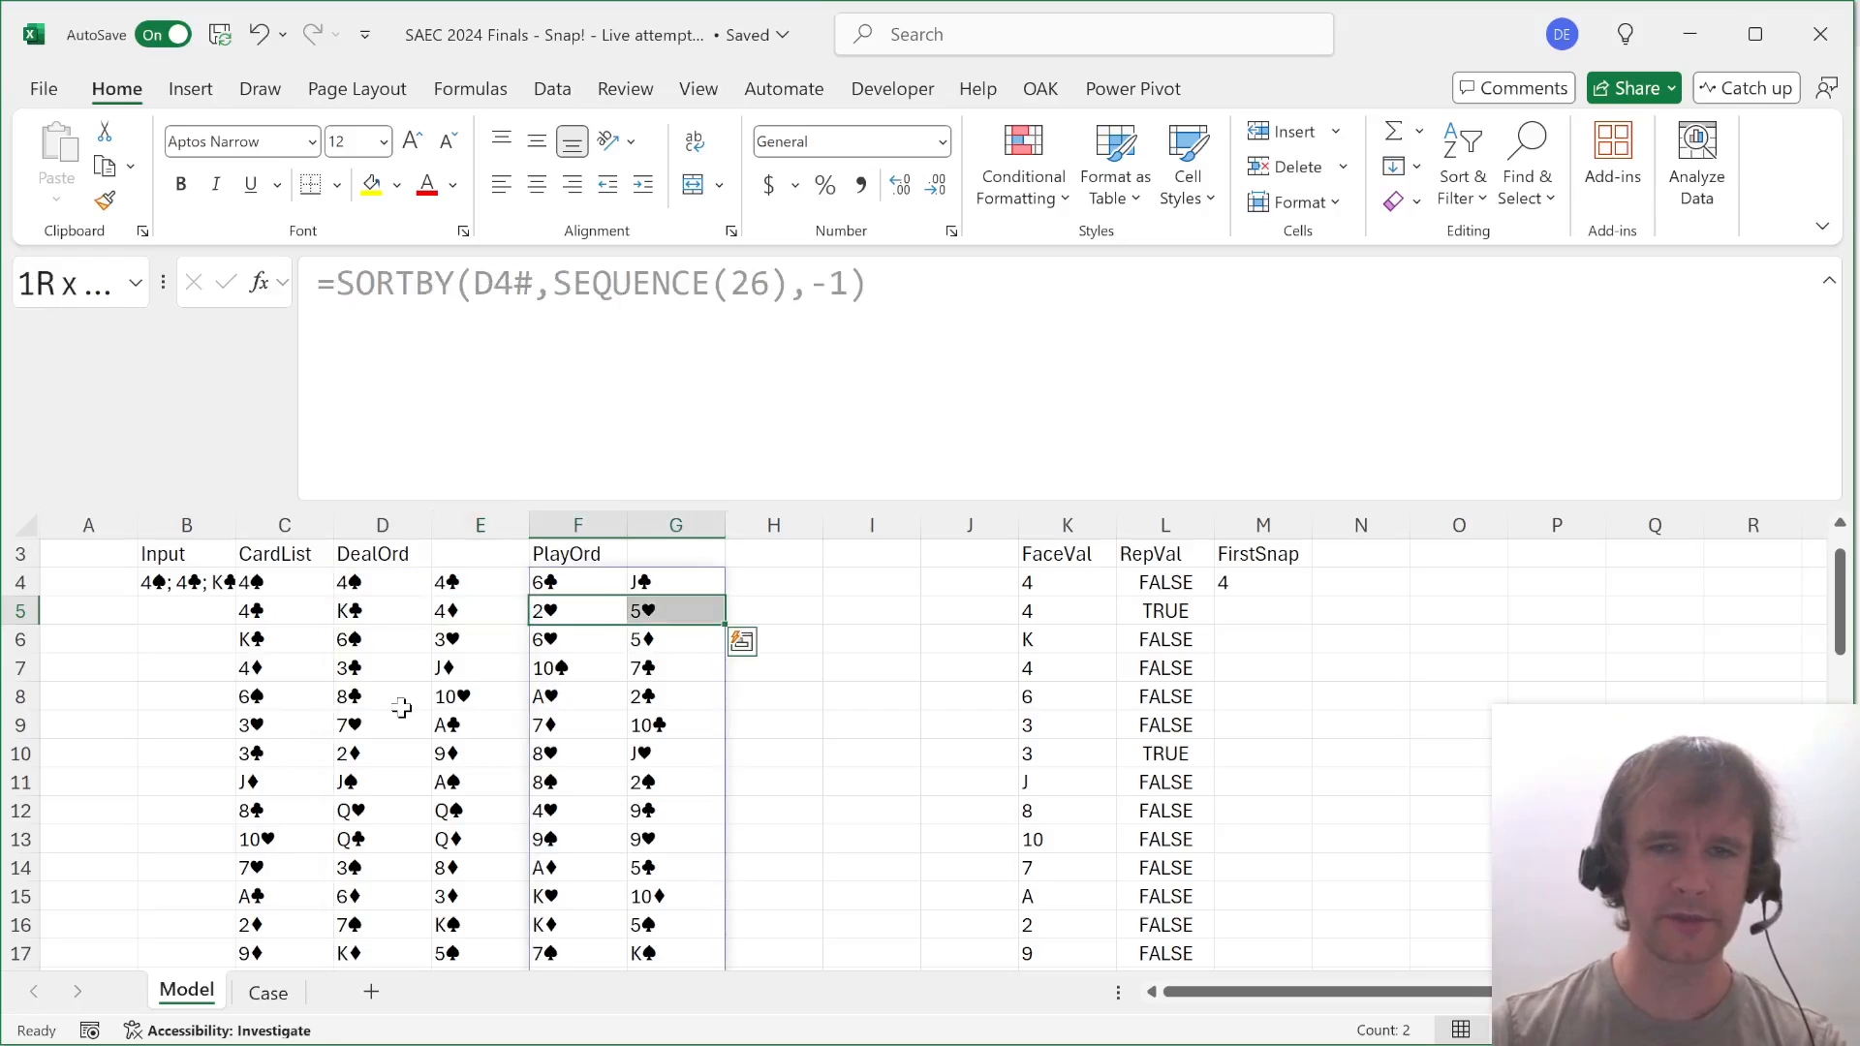
Enter the header PlayOrdFlat in H3, beside the PlayOrd pairs.
{"action": "key", "text": "Up"}
{"action": "key", "text": "Up"}
{"action": "key", "text": "Up"}
{"action": "key", "text": "Up"}
{"action": "key", "text": "Right"}
{"action": "key", "text": "Down"}
{"action": "key", "text": "Down"}
{"action": "key", "text": "Right"}
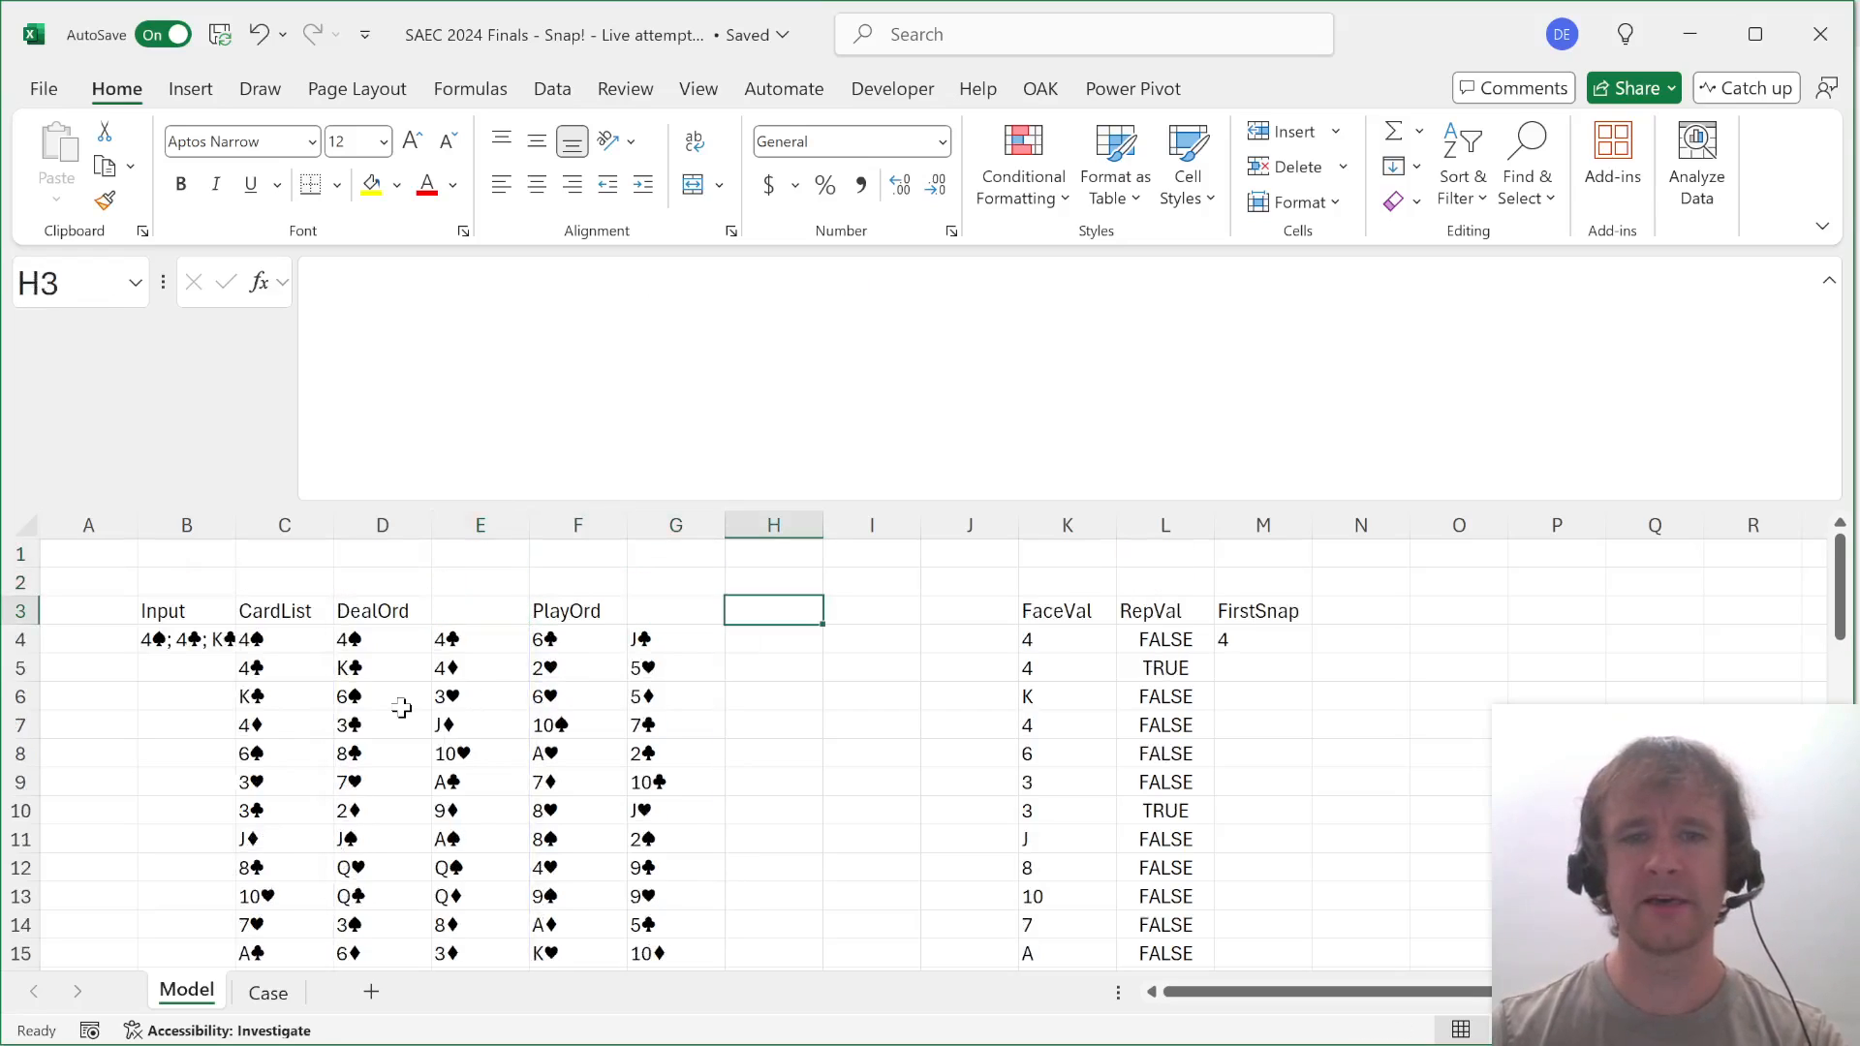
{"action": "type", "text": "Play"}
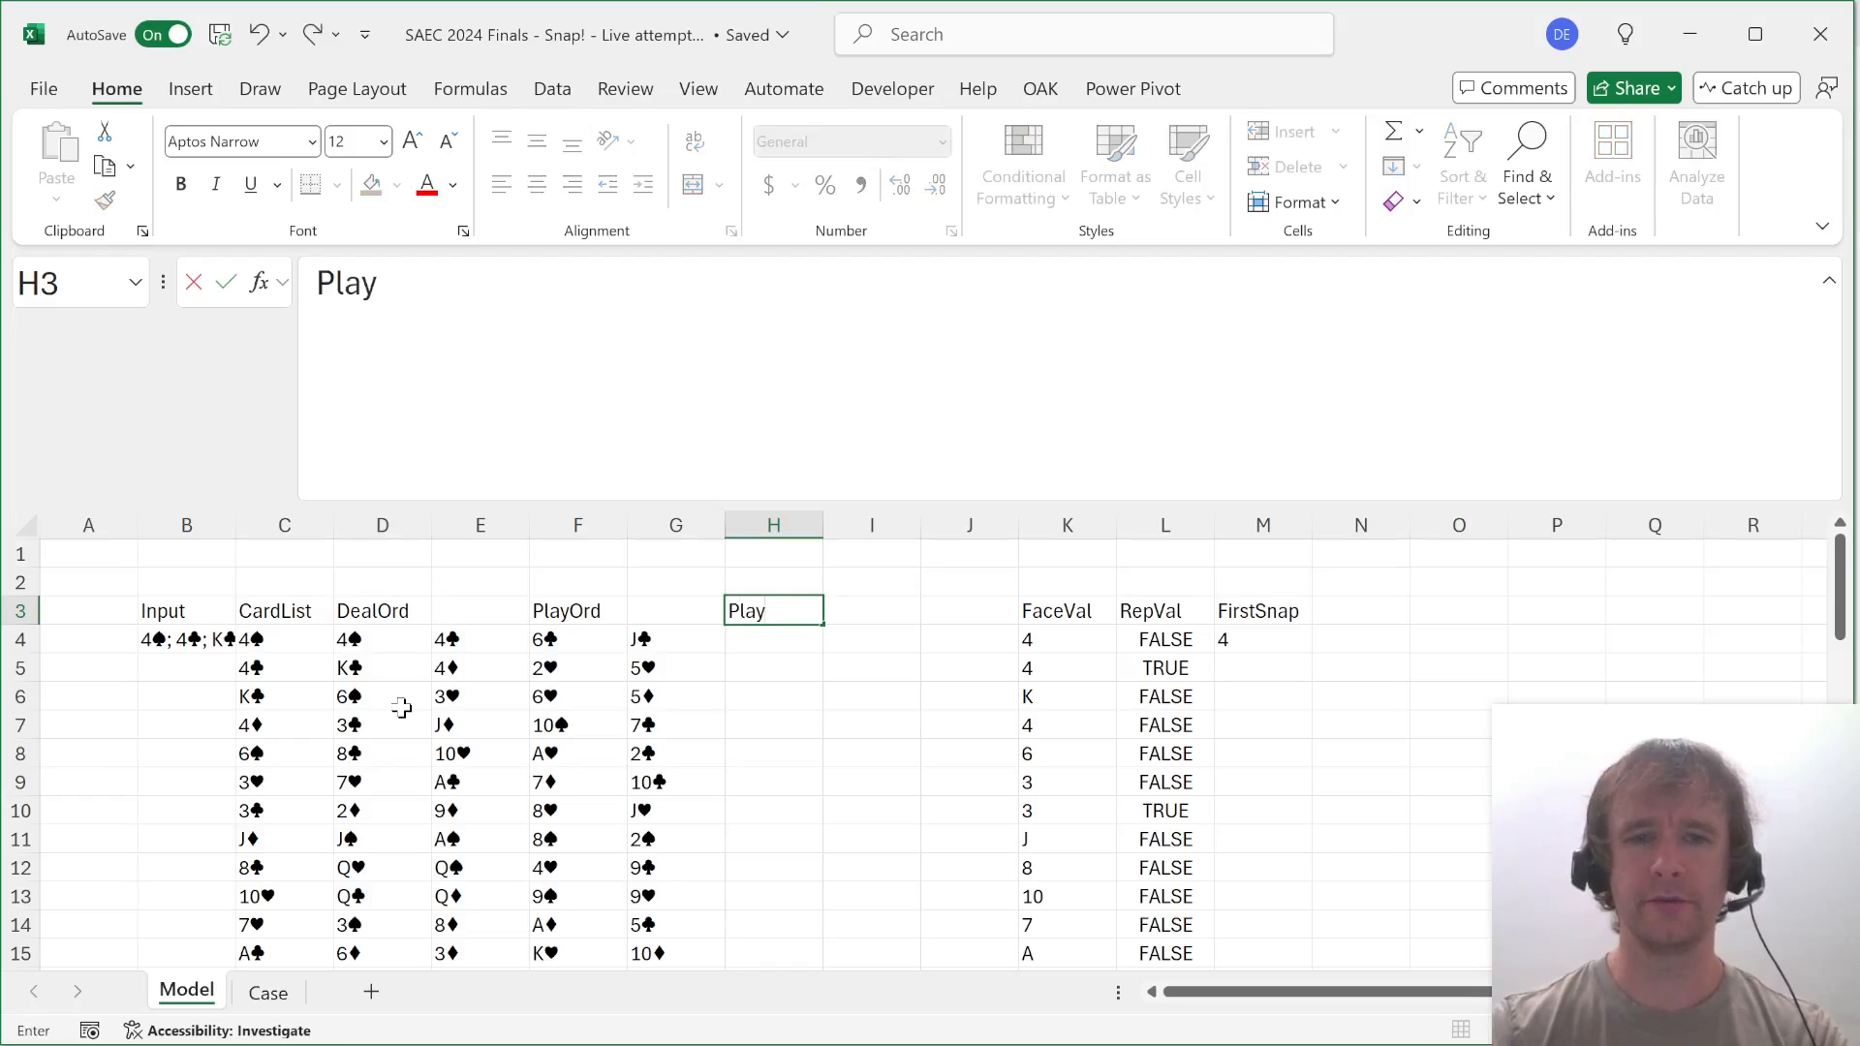
{"action": "type", "text": "OrdFlat"}
{"action": "key", "text": "Return"}
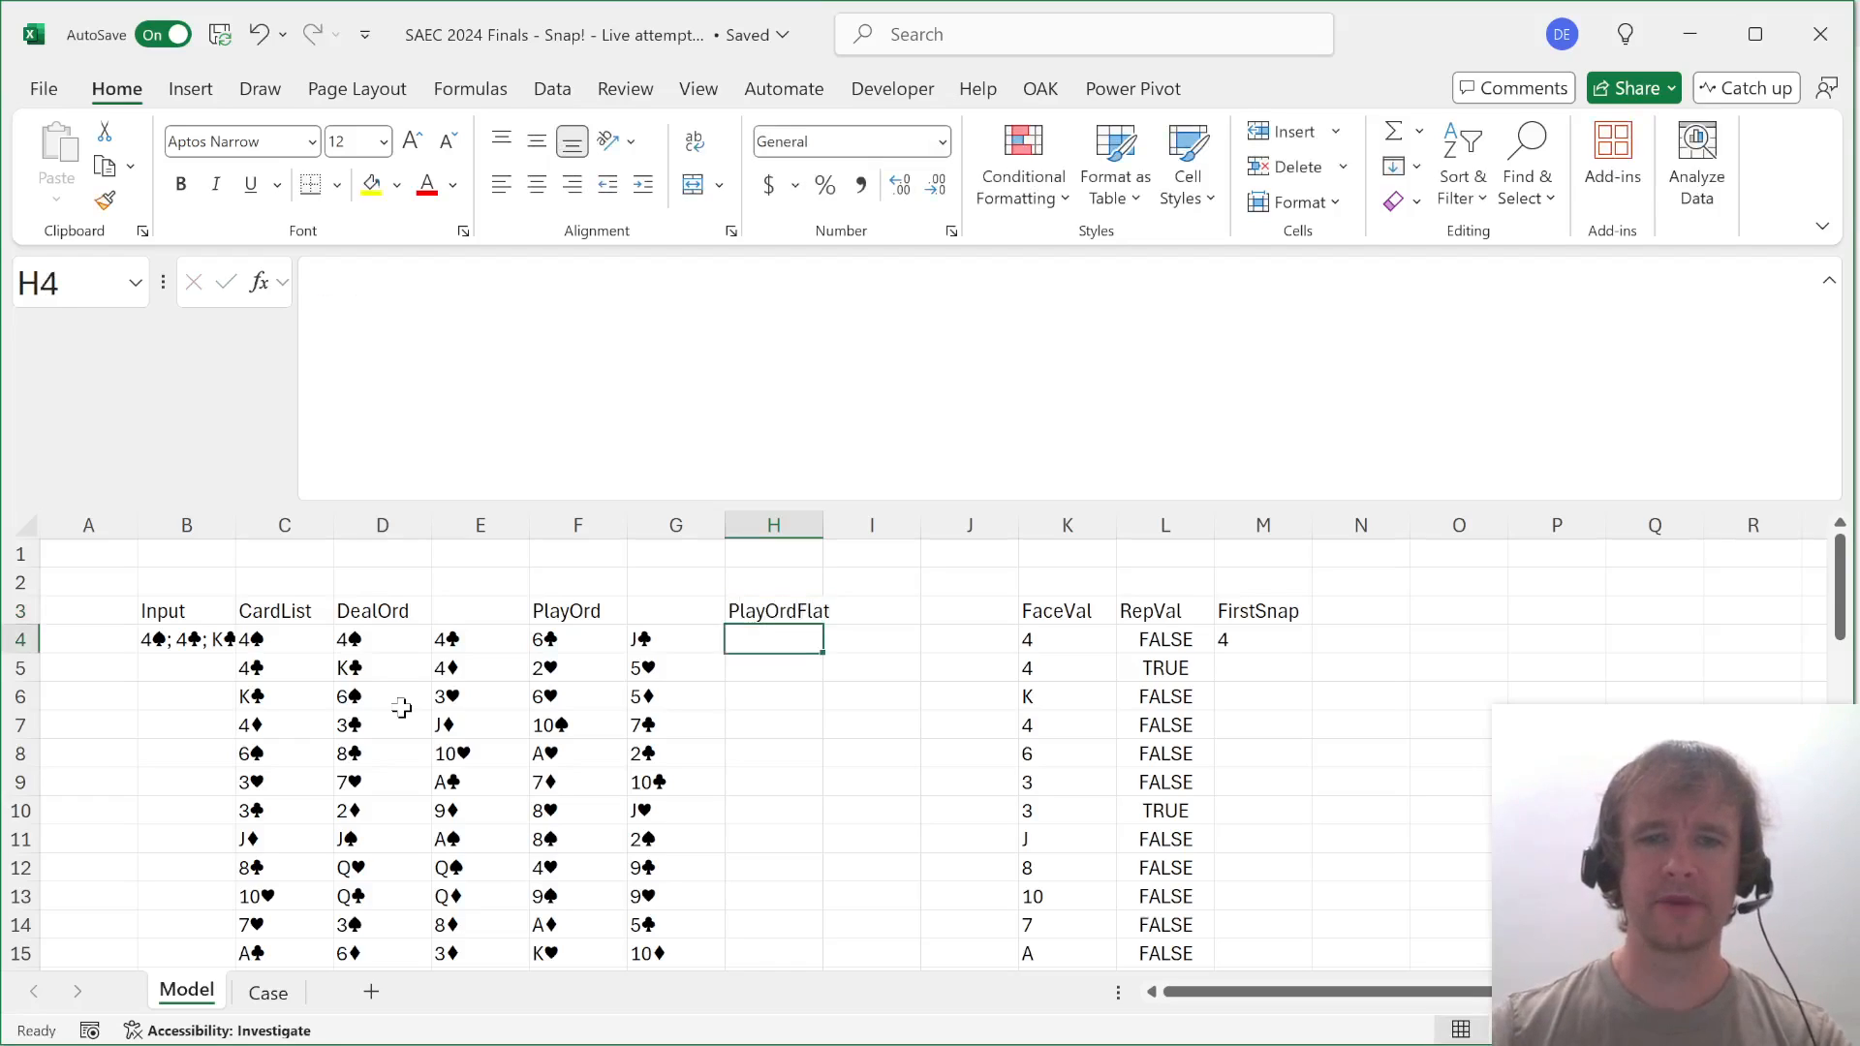
Flatten the PlayOrd pairs into a single column in H4 with =TOCOL(F4#).
{"action": "type", "text": "=to"}
{"action": "key", "text": "Tab"}
{"action": "key", "text": "Left"}
{"action": "key", "text": "Left"}
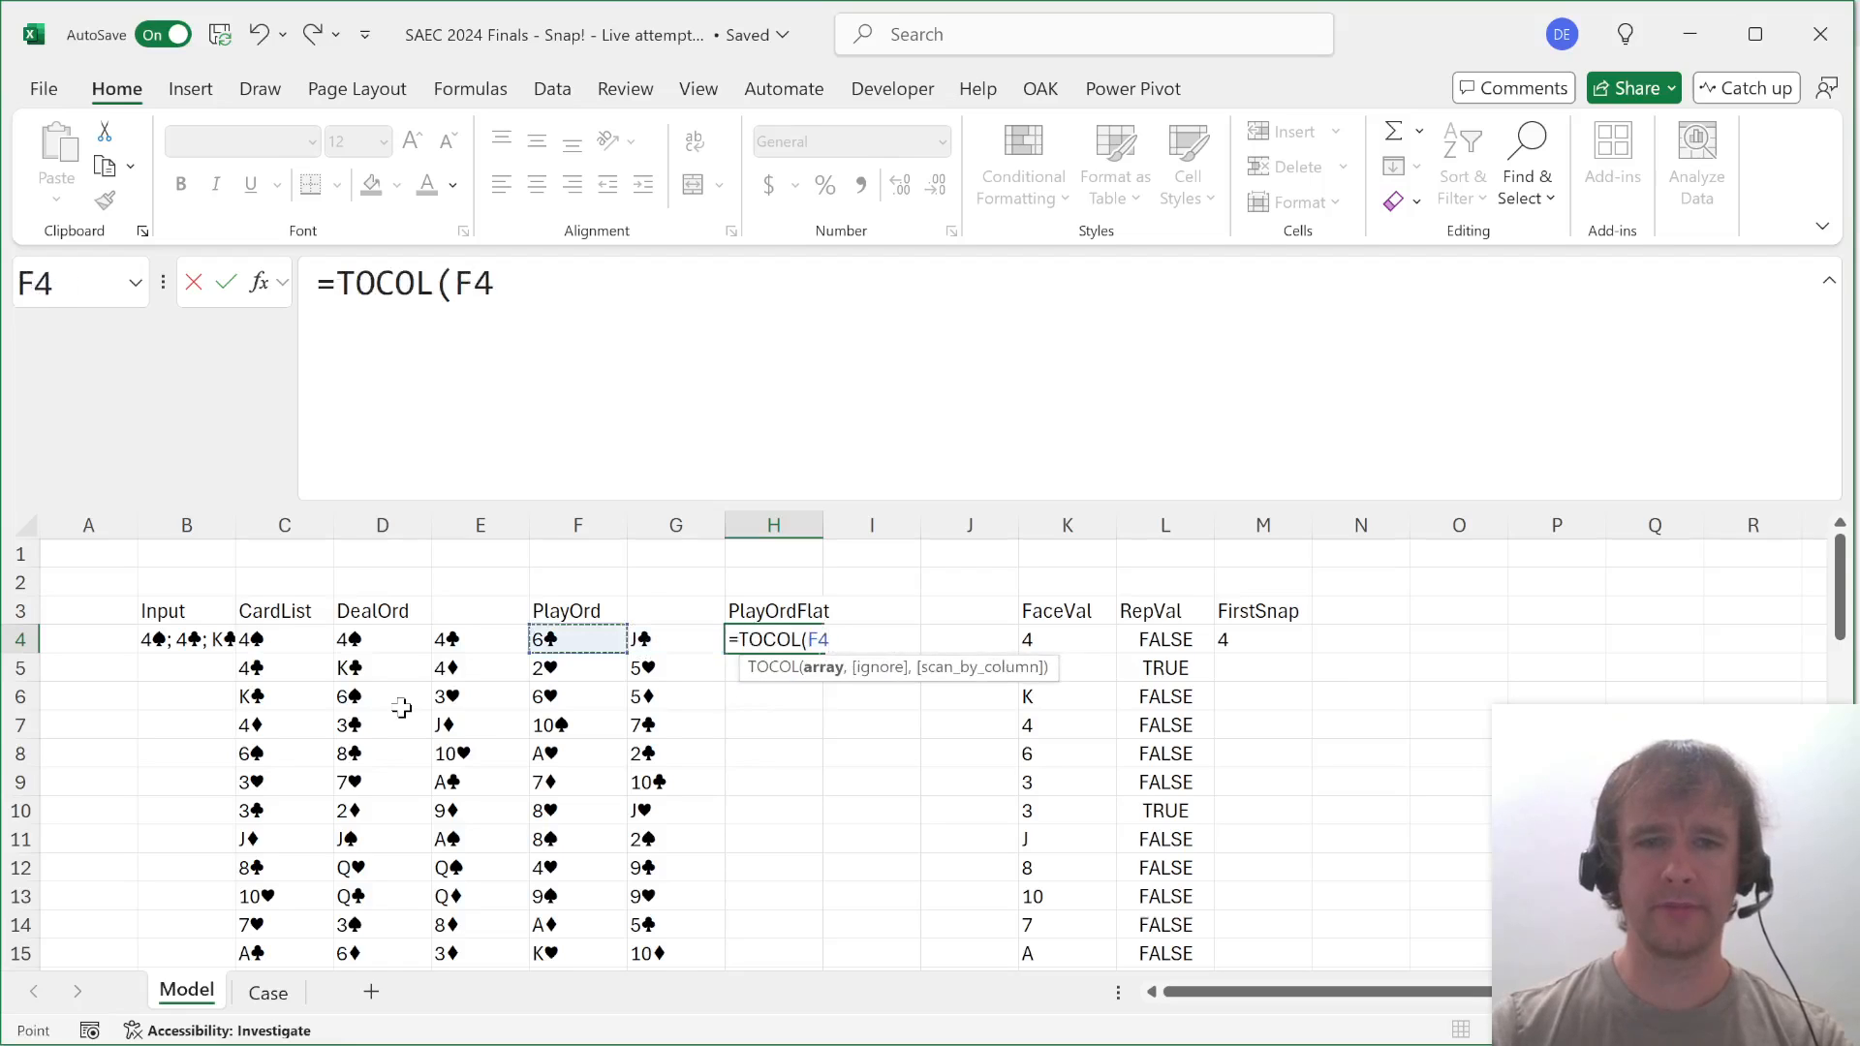
{"action": "key", "text": "ctrl+shift+Down"}
{"action": "key", "text": "Return"}
{"action": "key", "text": "Up"}
{"action": "key", "text": "Up"}
{"action": "key", "text": "Up"}
{"action": "key", "text": "Down"}
{"action": "key", "text": "Down"}
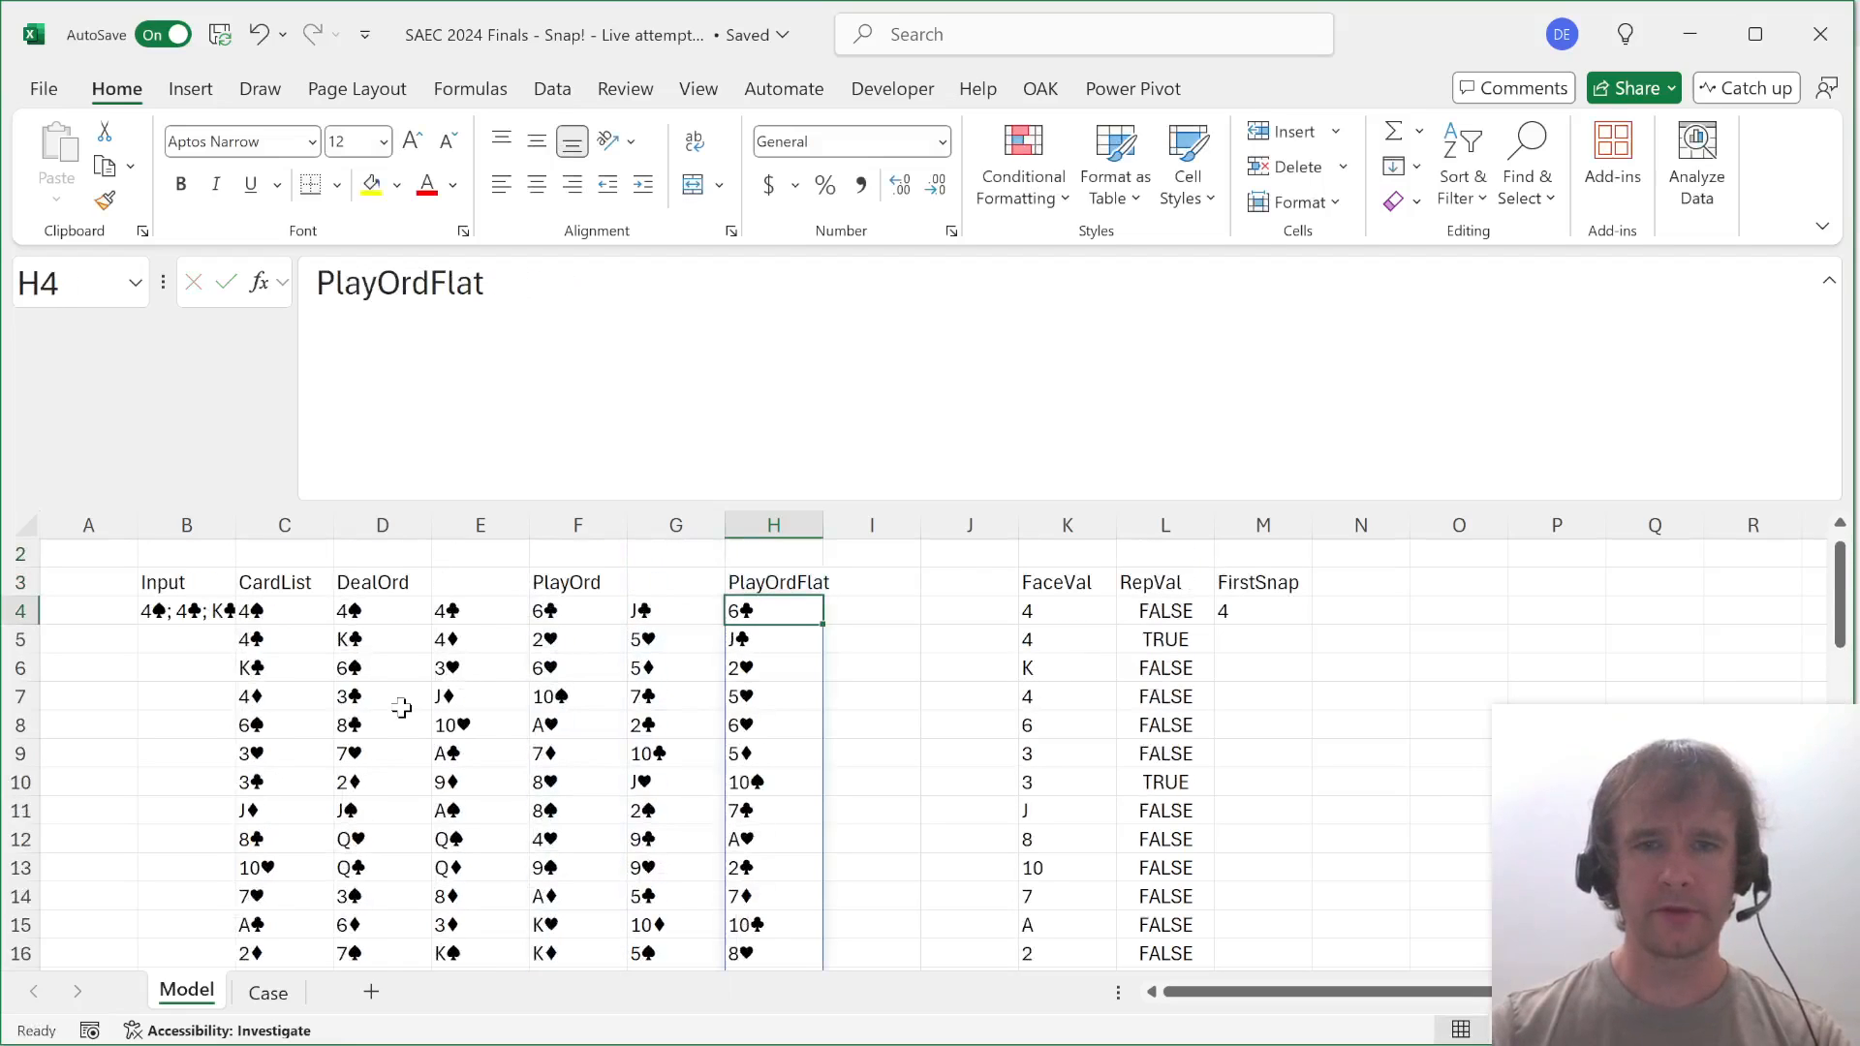
Trace the PlayOrd cards in rows 4 and 5 against the first four PlayOrdFlat cards.
{"action": "left_click", "coordinate": [572, 613]}
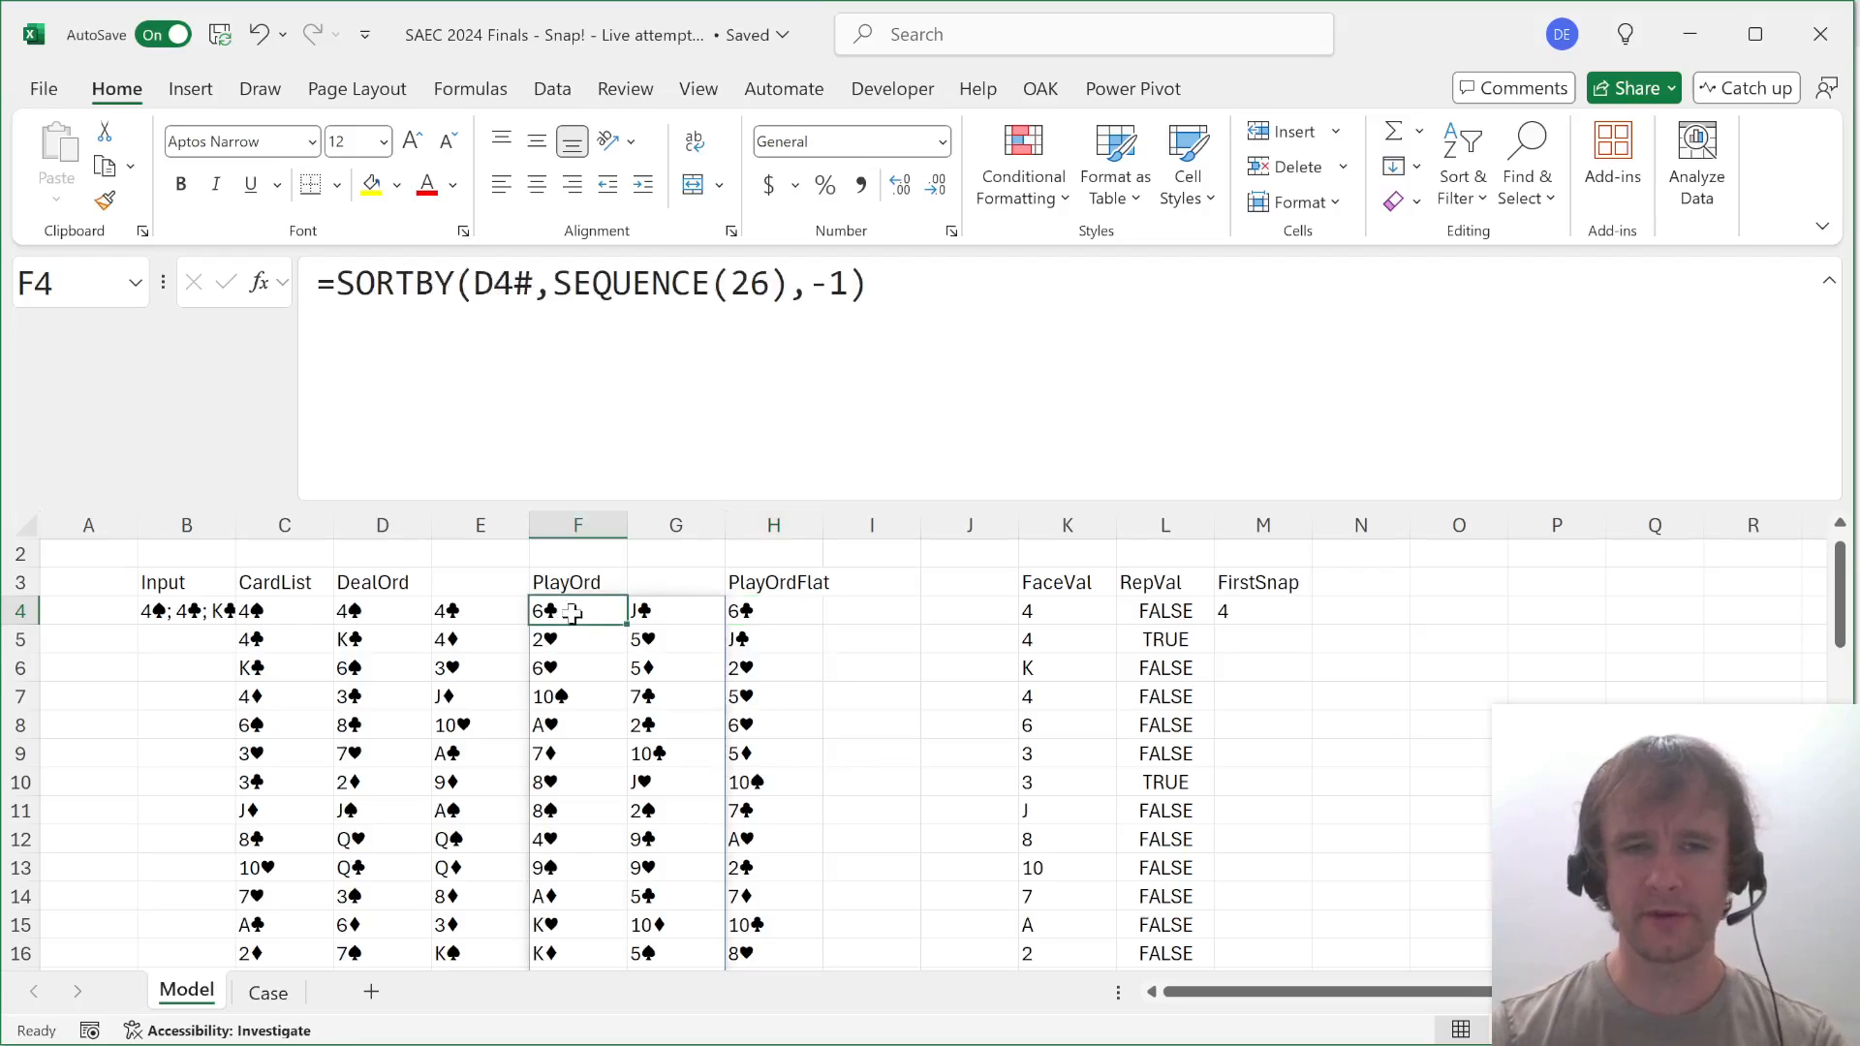
{"action": "left_click", "coordinate": [658, 610]}
{"action": "left_click", "coordinate": [555, 639]}
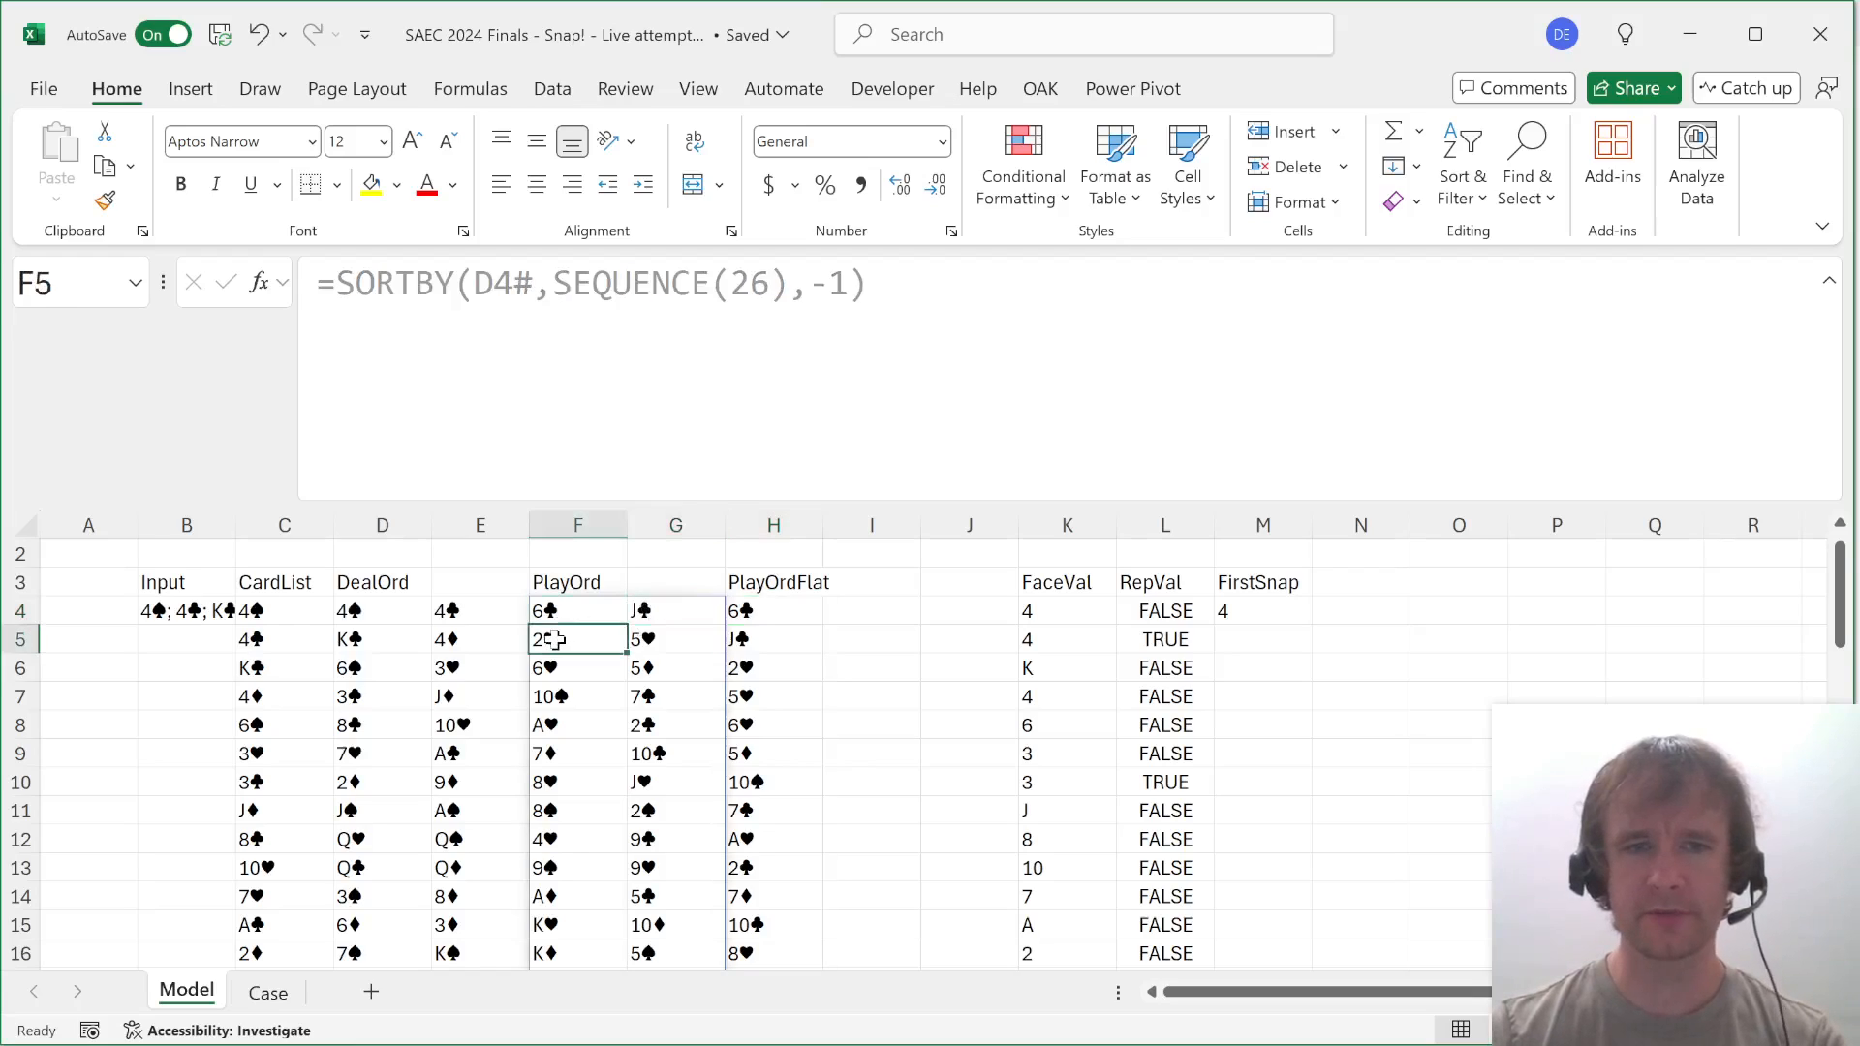
{"action": "left_click", "coordinate": [639, 639]}
{"action": "left_click_drag", "start_coordinate": [781, 610], "coordinate": [781, 688]}
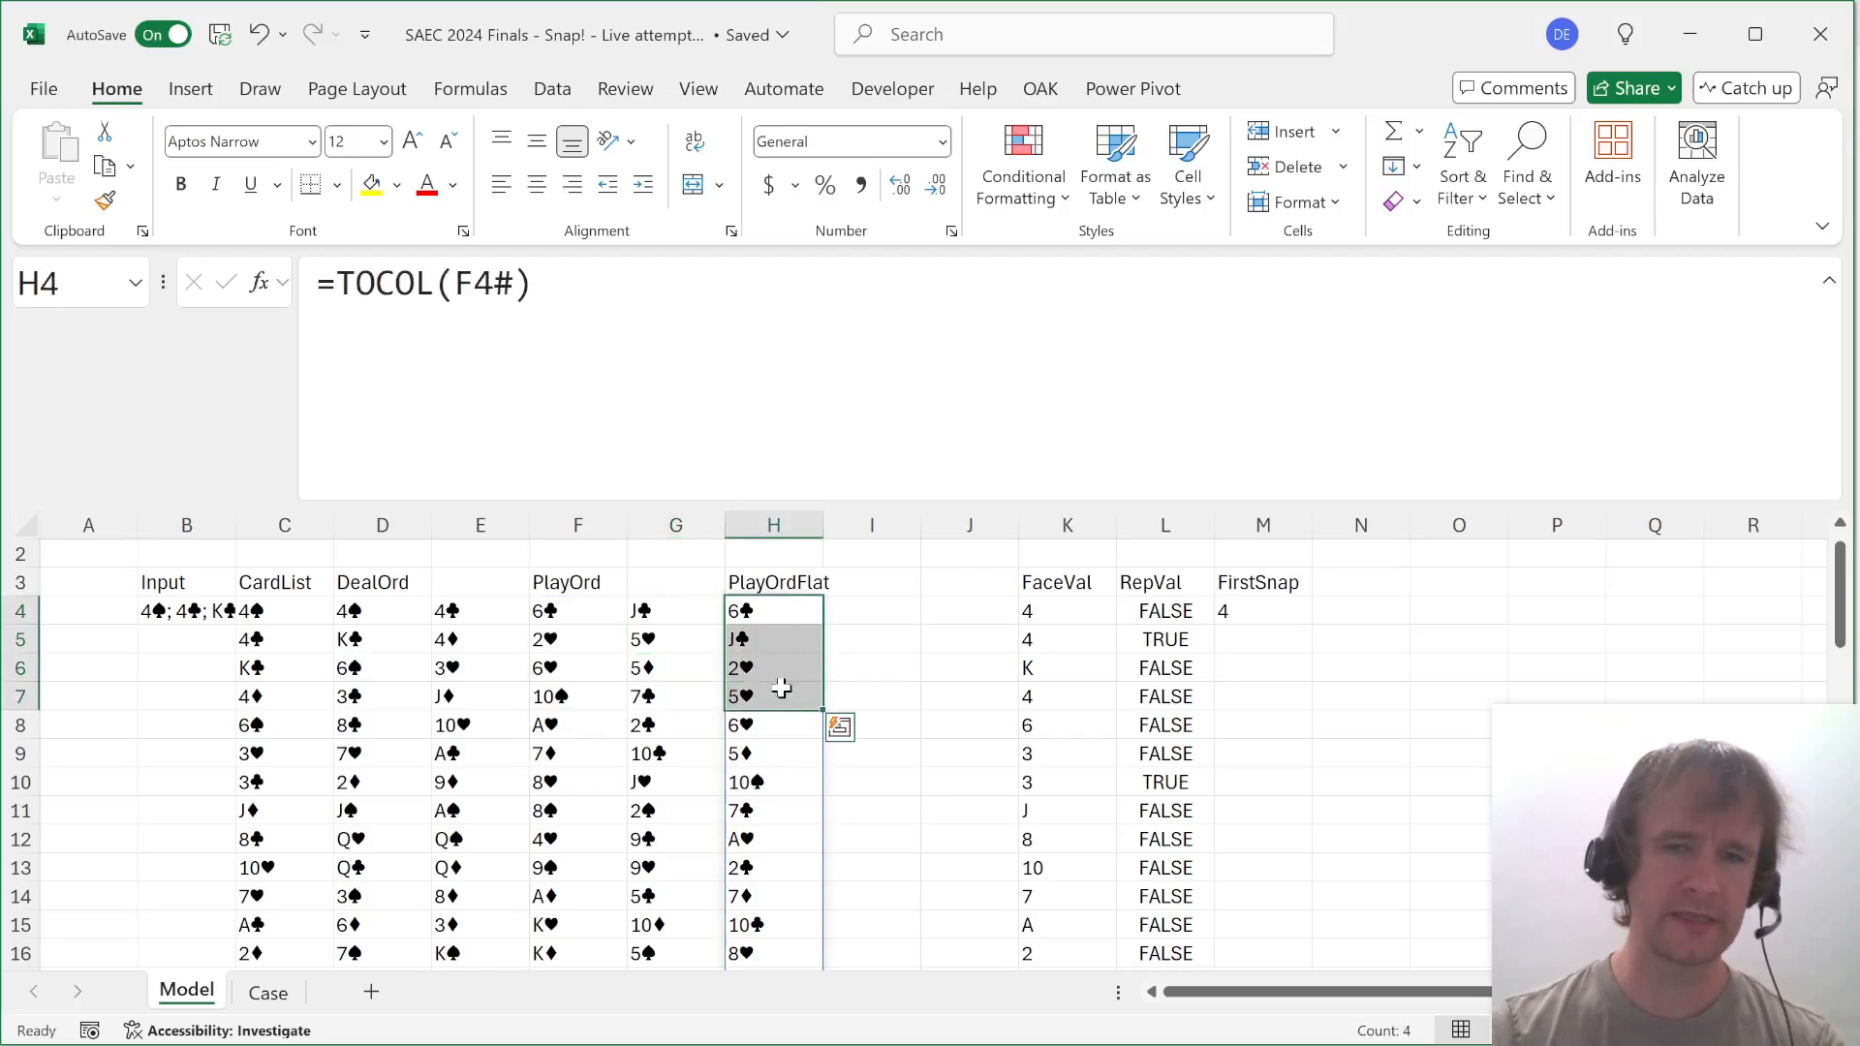
Delete the two blank columns I and J between PlayOrdFlat and FaceVal.
{"action": "left_click", "coordinate": [959, 590]}
{"action": "key", "text": "Left"}
{"action": "key", "text": "shift+Right"}
{"action": "key", "text": "ctrl+space"}
{"action": "key", "text": "ctrl+minus"}
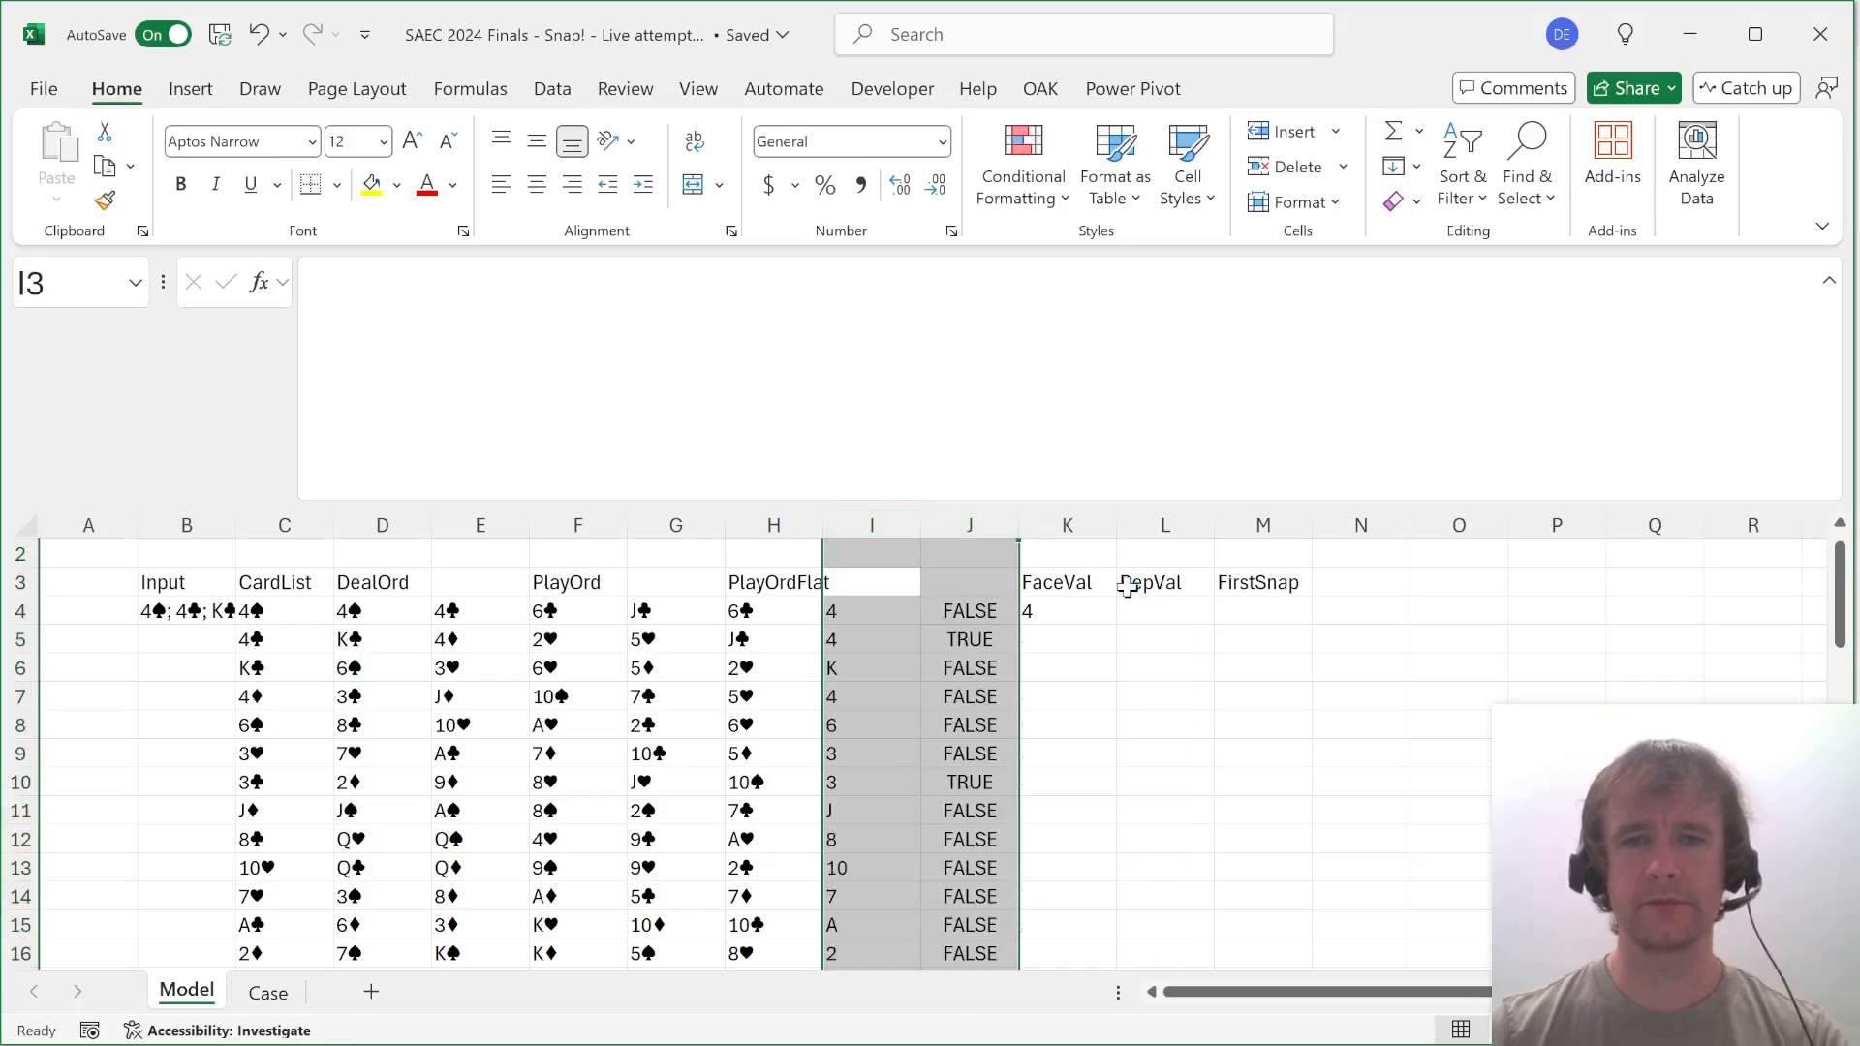
Point the FaceVal formula in I4 at the flattened play order: =TEXTBEFORE(H4#,_suits).
{"action": "key", "text": "Left"}
{"action": "key", "text": "Right"}
{"action": "key", "text": "Down"}
{"action": "key", "text": "F2"}
{"action": "key", "text": "ctrl+Left"}
{"action": "key", "text": "ctrl+Left"}
{"action": "key", "text": "ctrl+Left"}
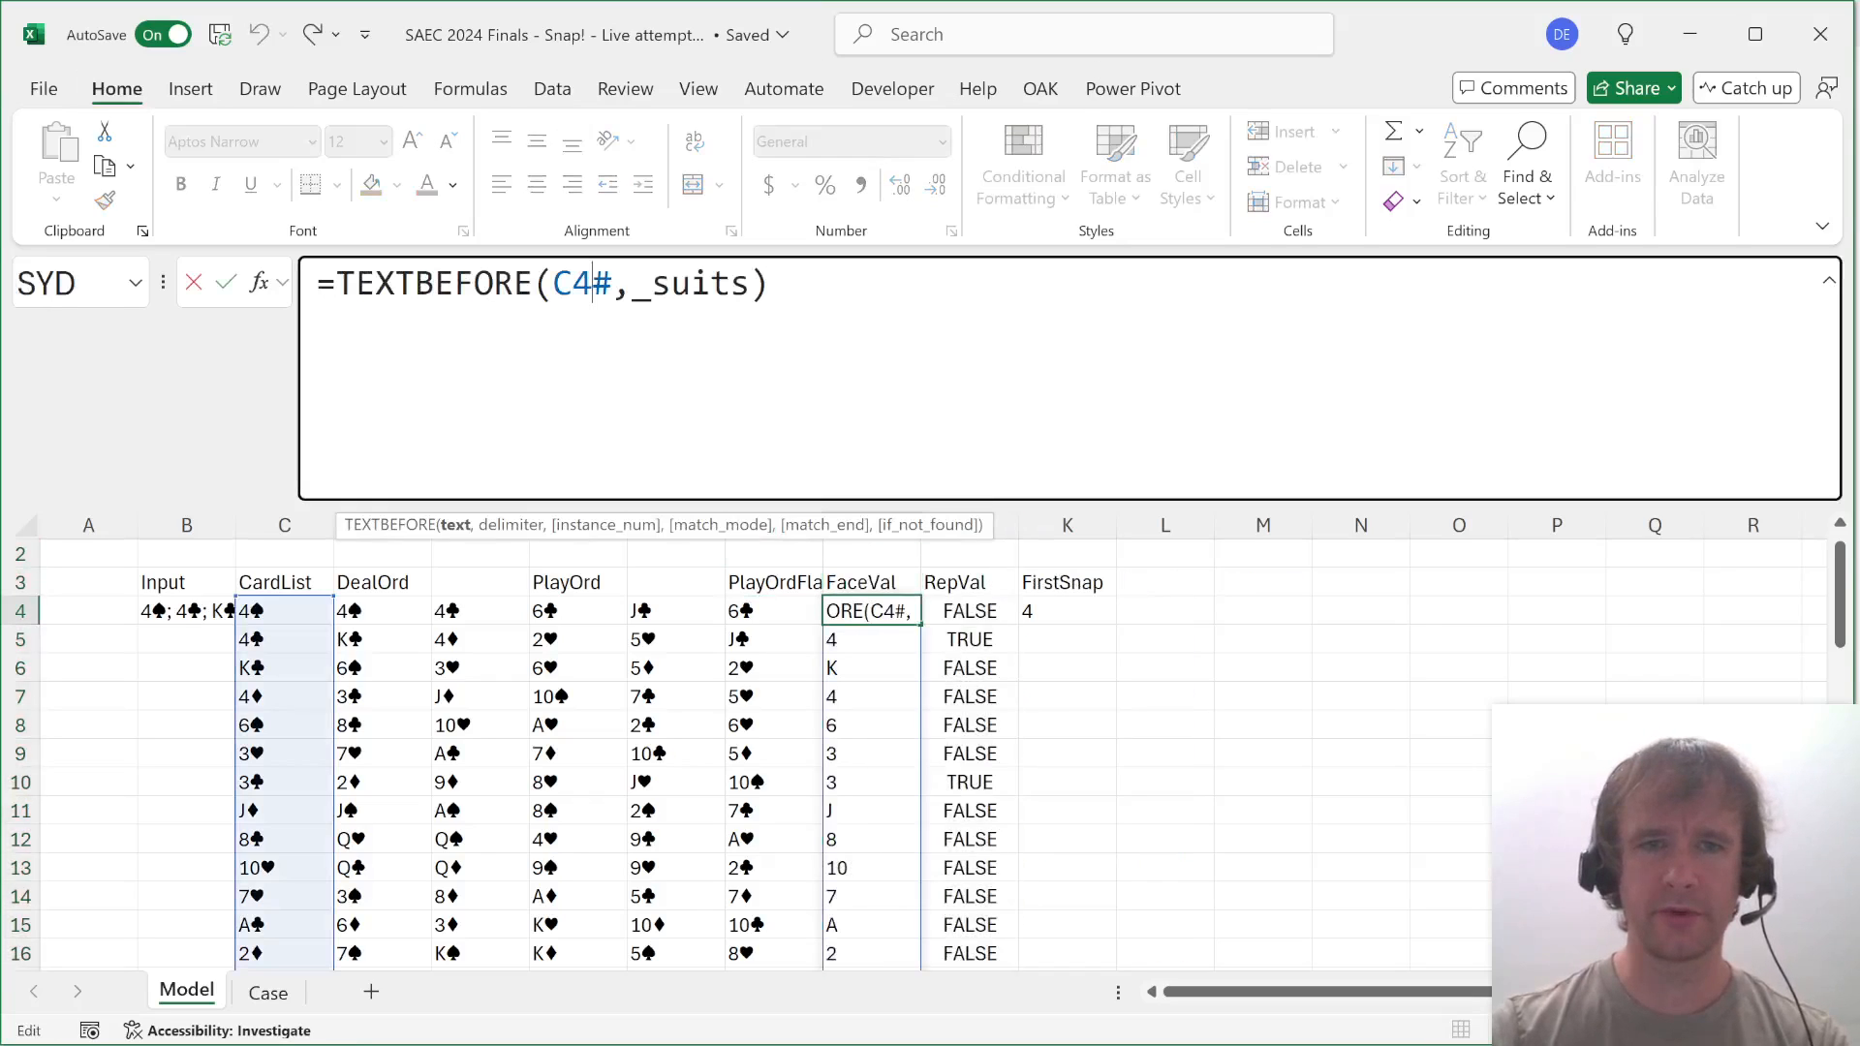
{"action": "left_click_drag", "start_coordinate": [828, 538], "coordinate": [899, 749]}
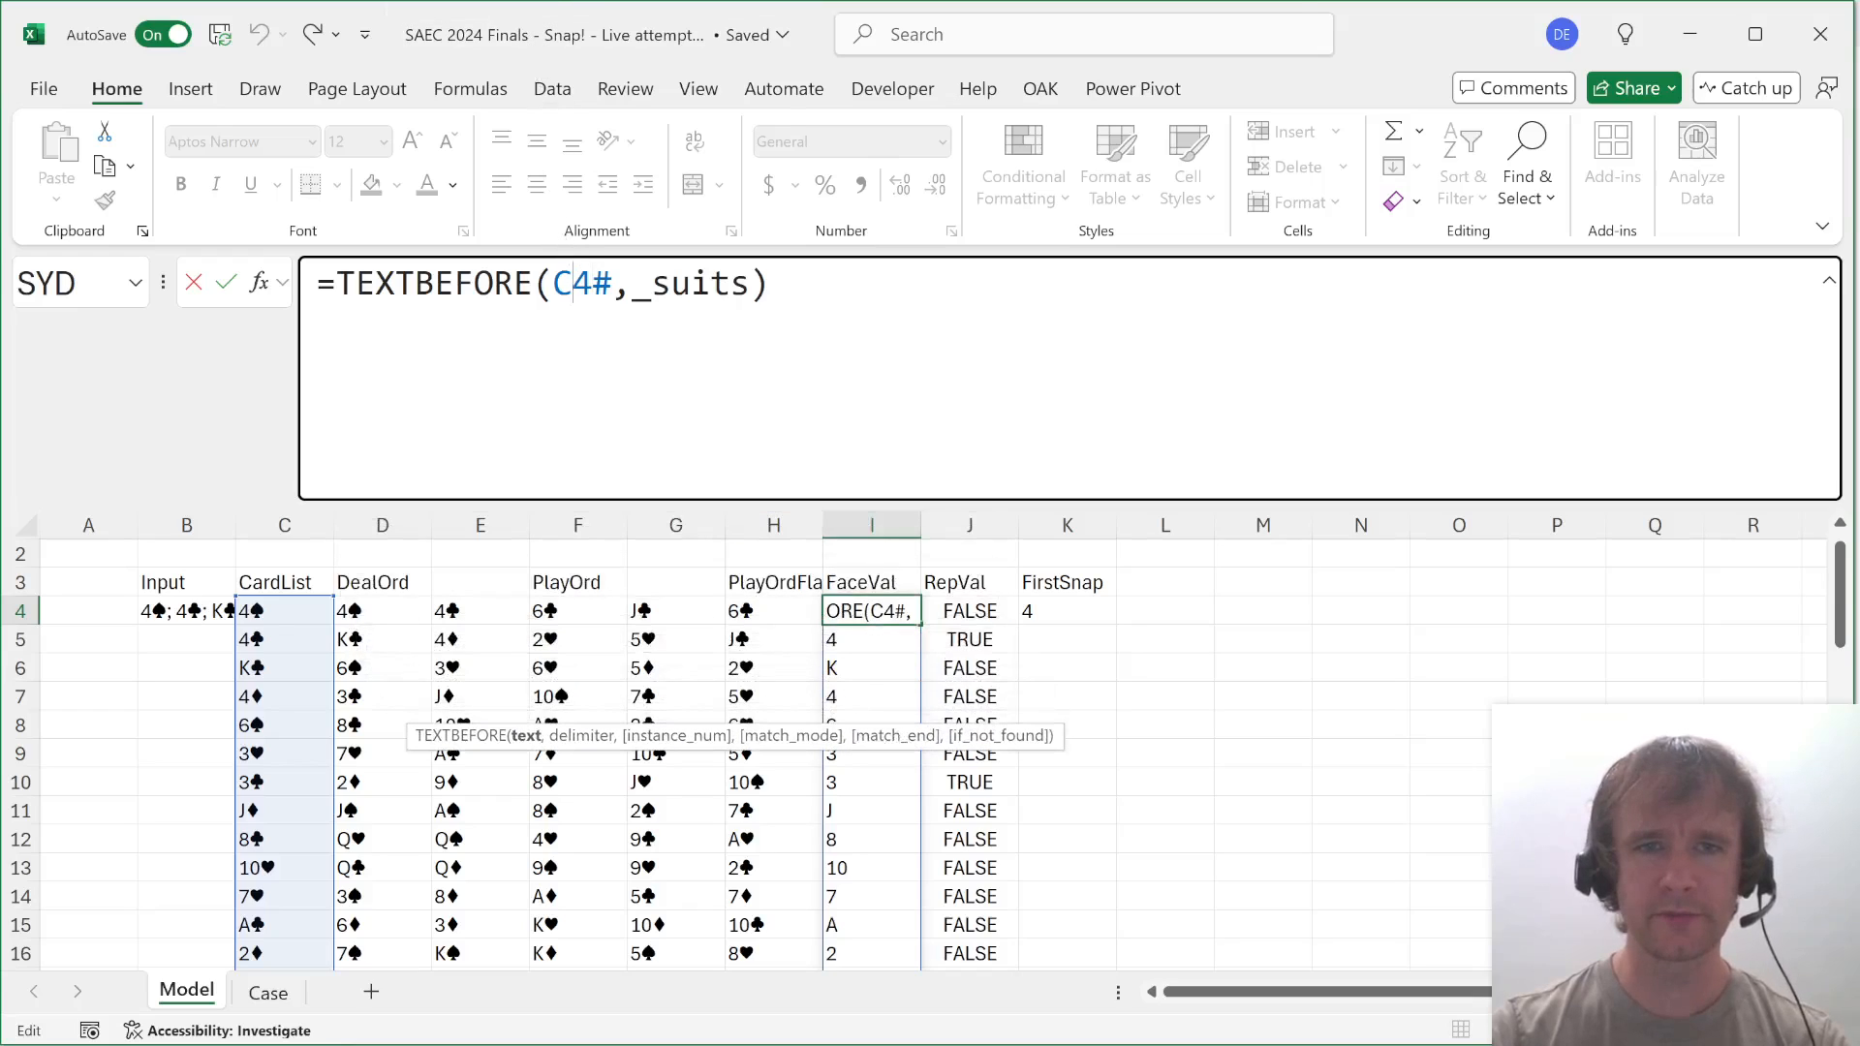
{"action": "key", "text": "BackSpace"}
{"action": "type", "text": "H"}
{"action": "key", "text": "Return"}
{"action": "key", "text": "Up"}
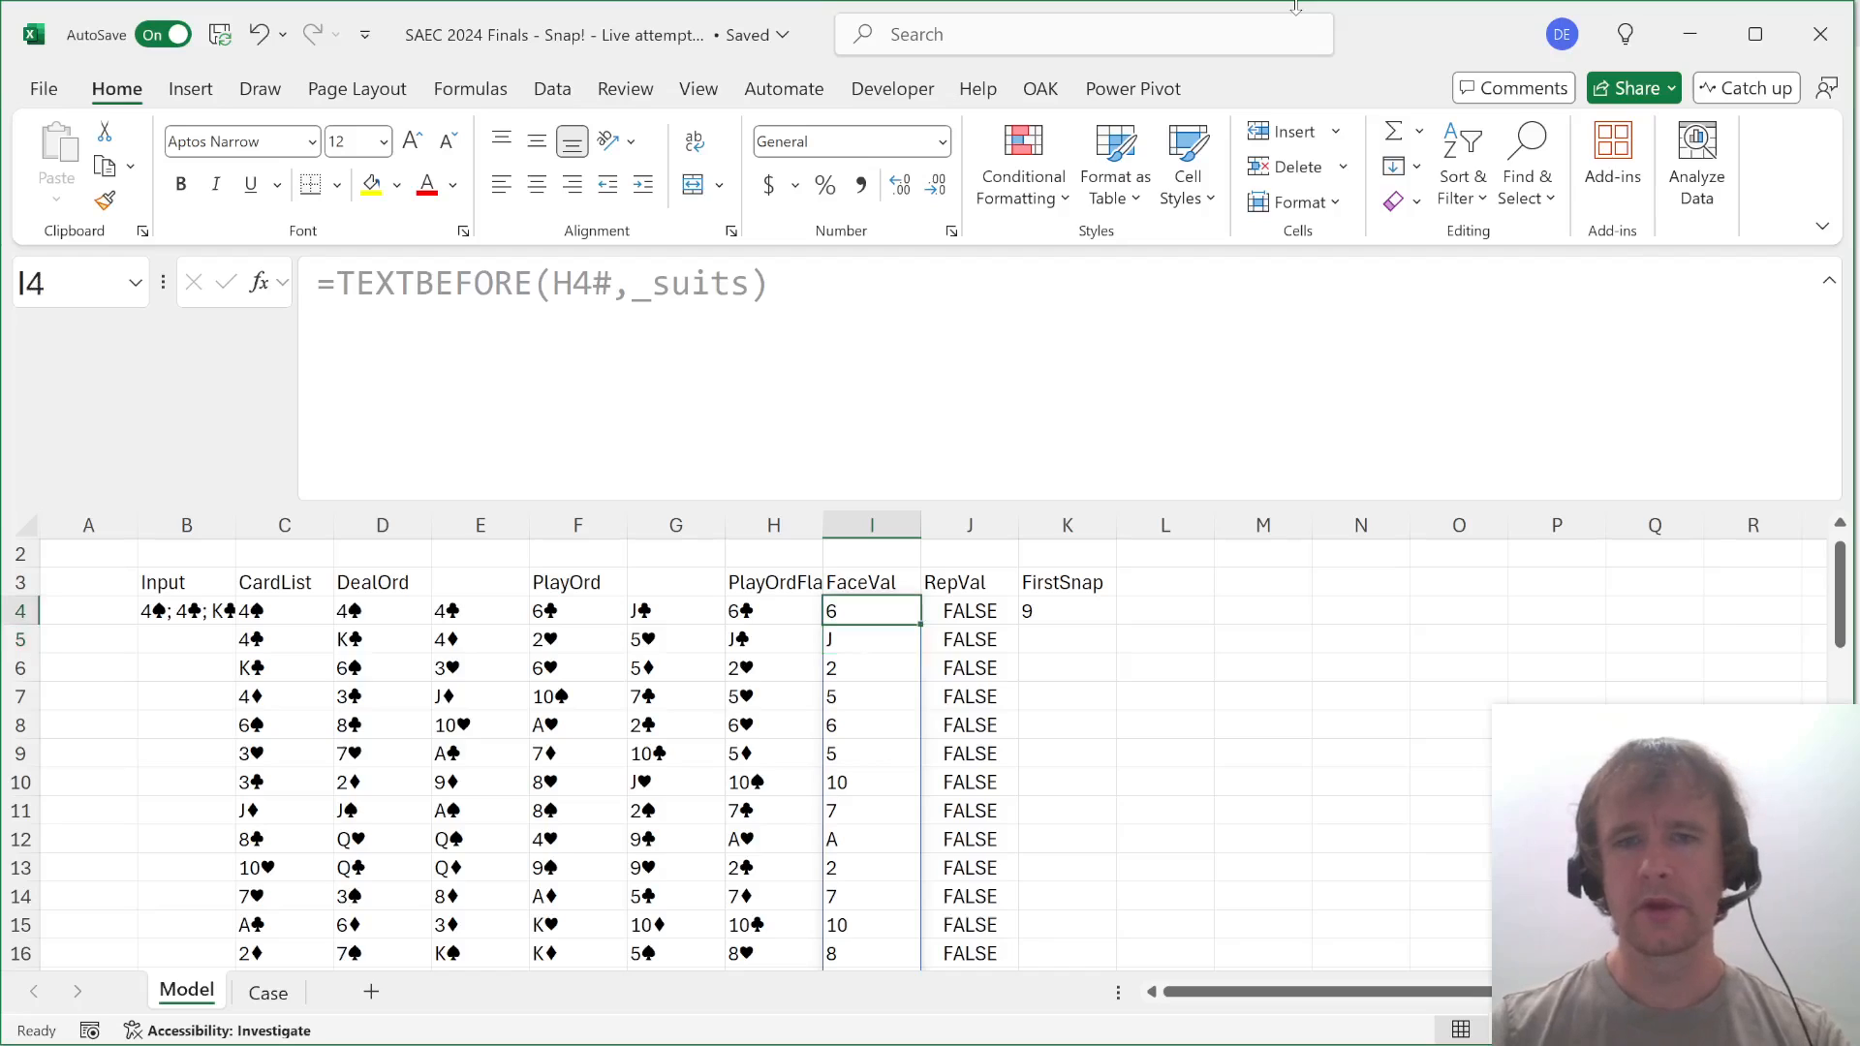
Locate the first TRUE in RepVal and examine the FaceVal entries beside and above it.
{"action": "key", "text": "Right"}
{"action": "key", "text": "Right"}
{"action": "key", "text": "Left"}
{"action": "key", "text": "Page_Down"}
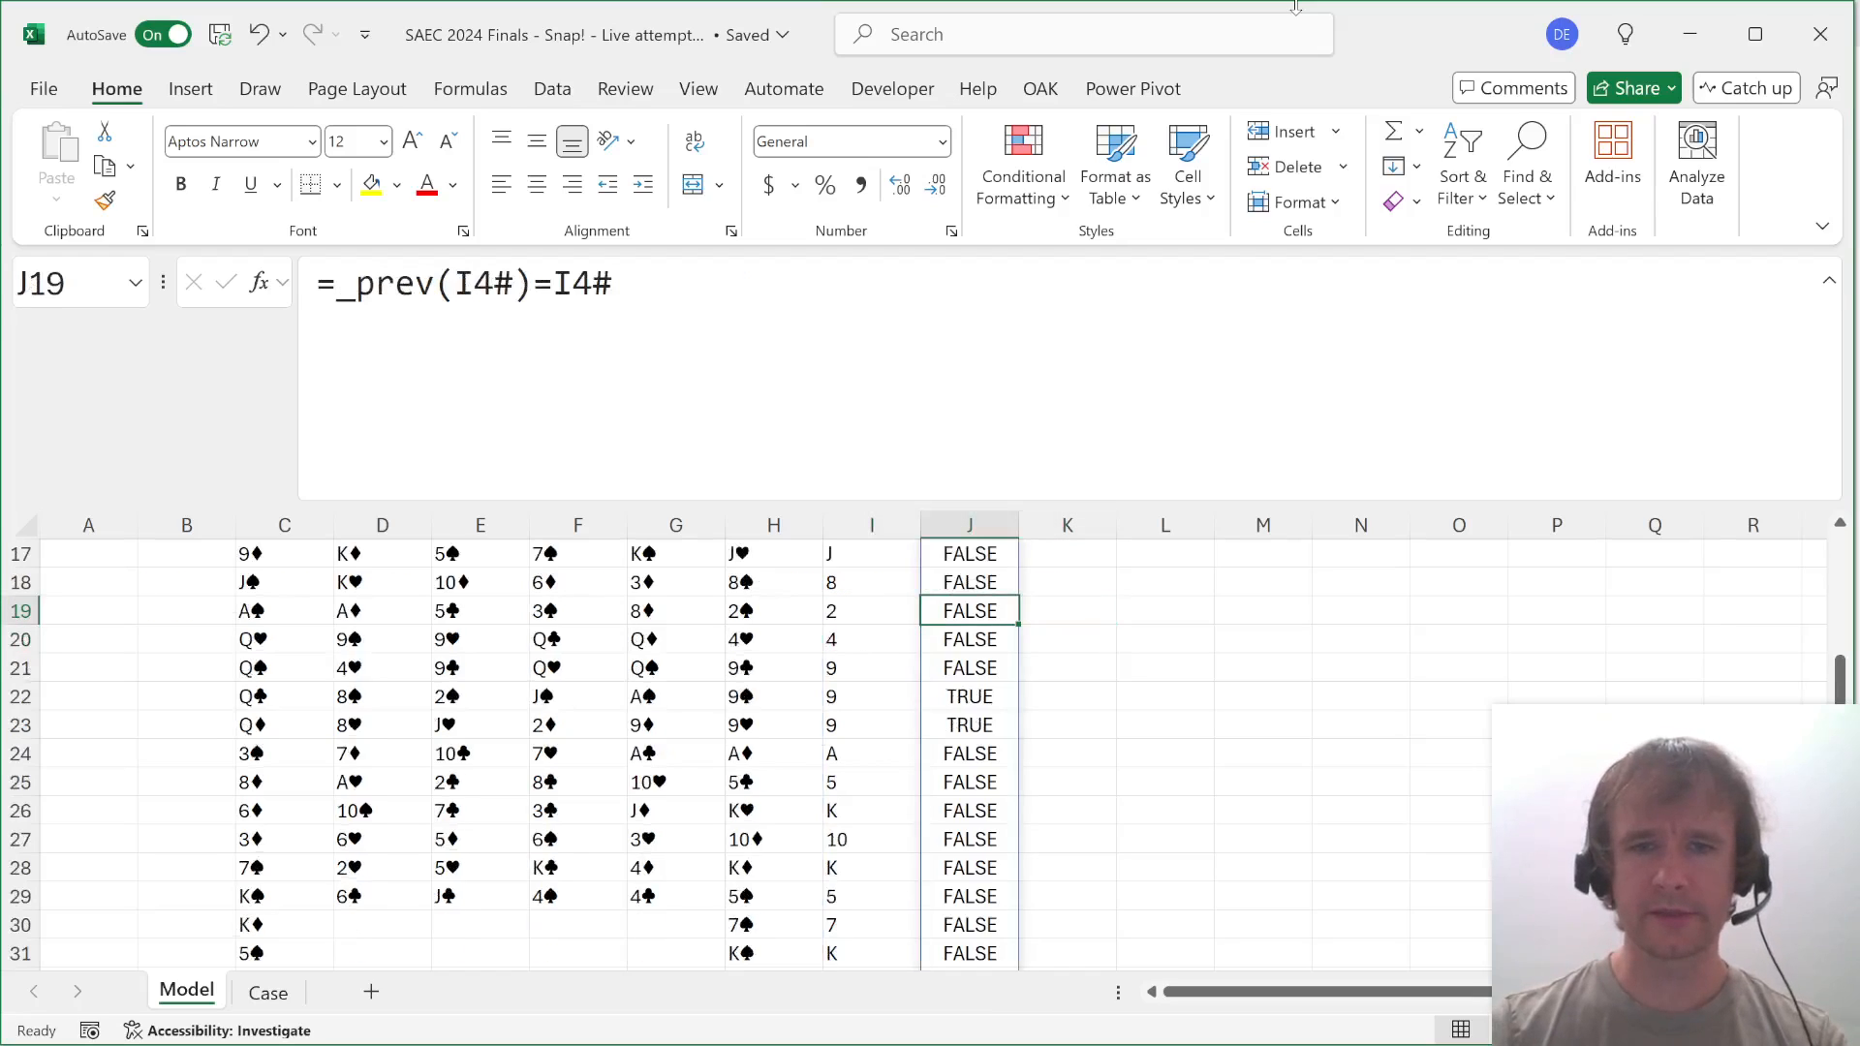
{"action": "key", "text": "Down"}
{"action": "key", "text": "Down"}
{"action": "key", "text": "Down"}
{"action": "key", "text": "Left"}
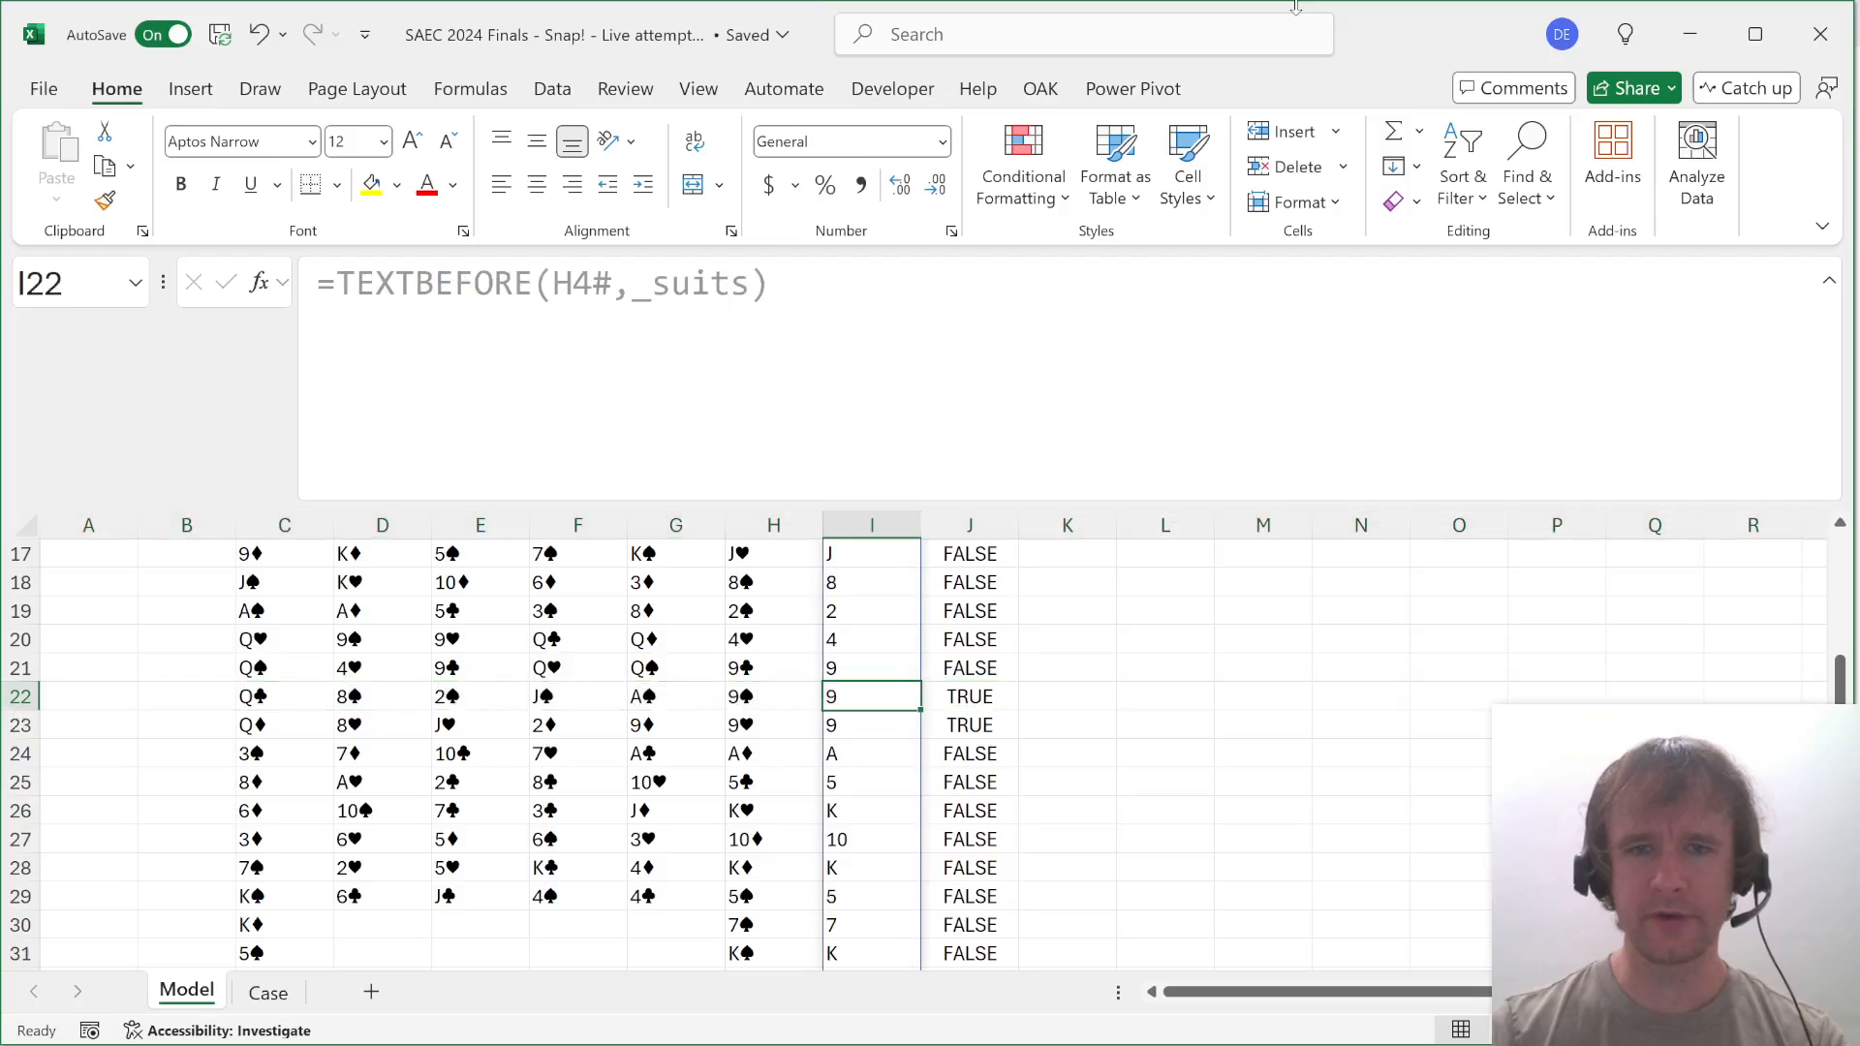
{"action": "key", "text": "shift+Up"}
{"action": "key", "text": "Right"}
Return to the FirstSnap column, and switch to the Case sheet to check Level 2's Example2 answer.
{"action": "key", "text": "ctrl+Up"}
{"action": "key", "text": "ctrl+Up"}
{"action": "key", "text": "Right"}
{"action": "key", "text": "Down"}
{"action": "key", "text": "Down"}
{"action": "key", "text": "Down"}
{"action": "key", "text": "ctrl+Page_Down"}
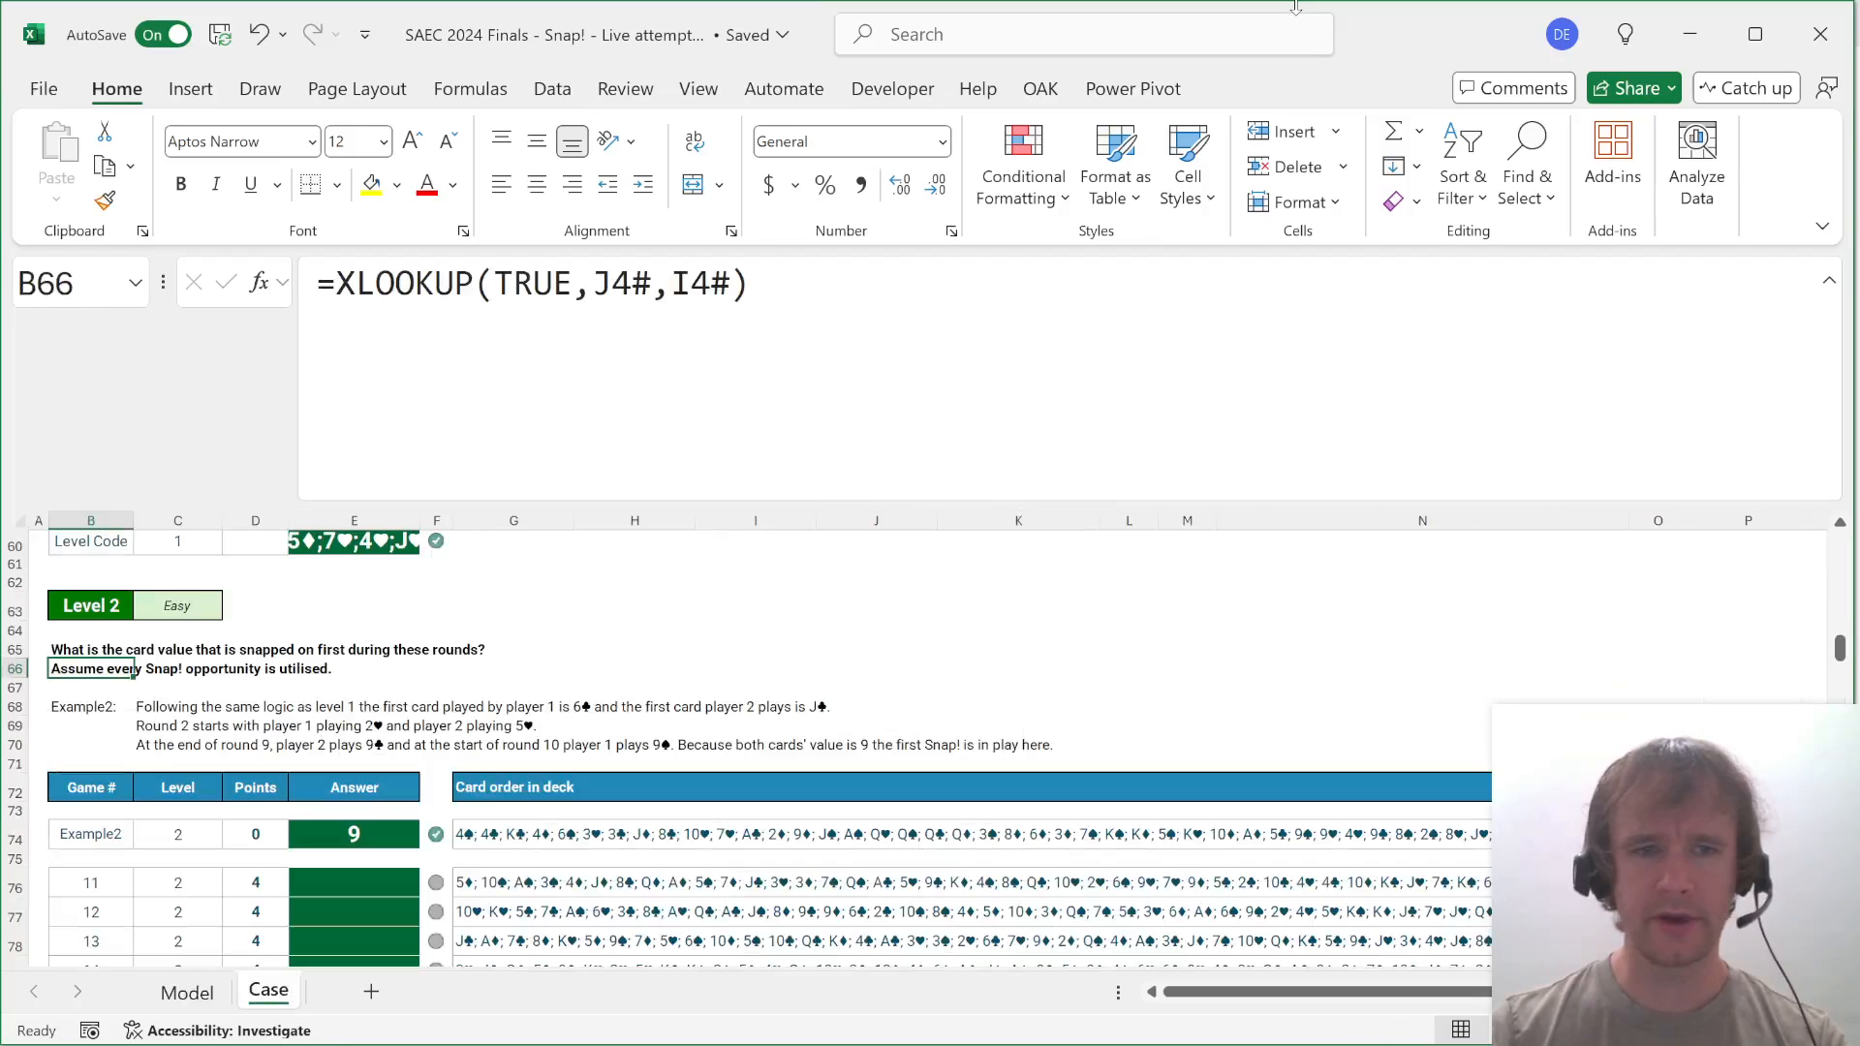
In cell M3 of the Model sheet, begin a _lambdify formula with the step headers B3:K3 as its names argument.
{"action": "key", "text": "ctrl+Page_Up"}
{"action": "key", "text": "Right"}
{"action": "key", "text": "Right"}
{"action": "key", "text": "Right"}
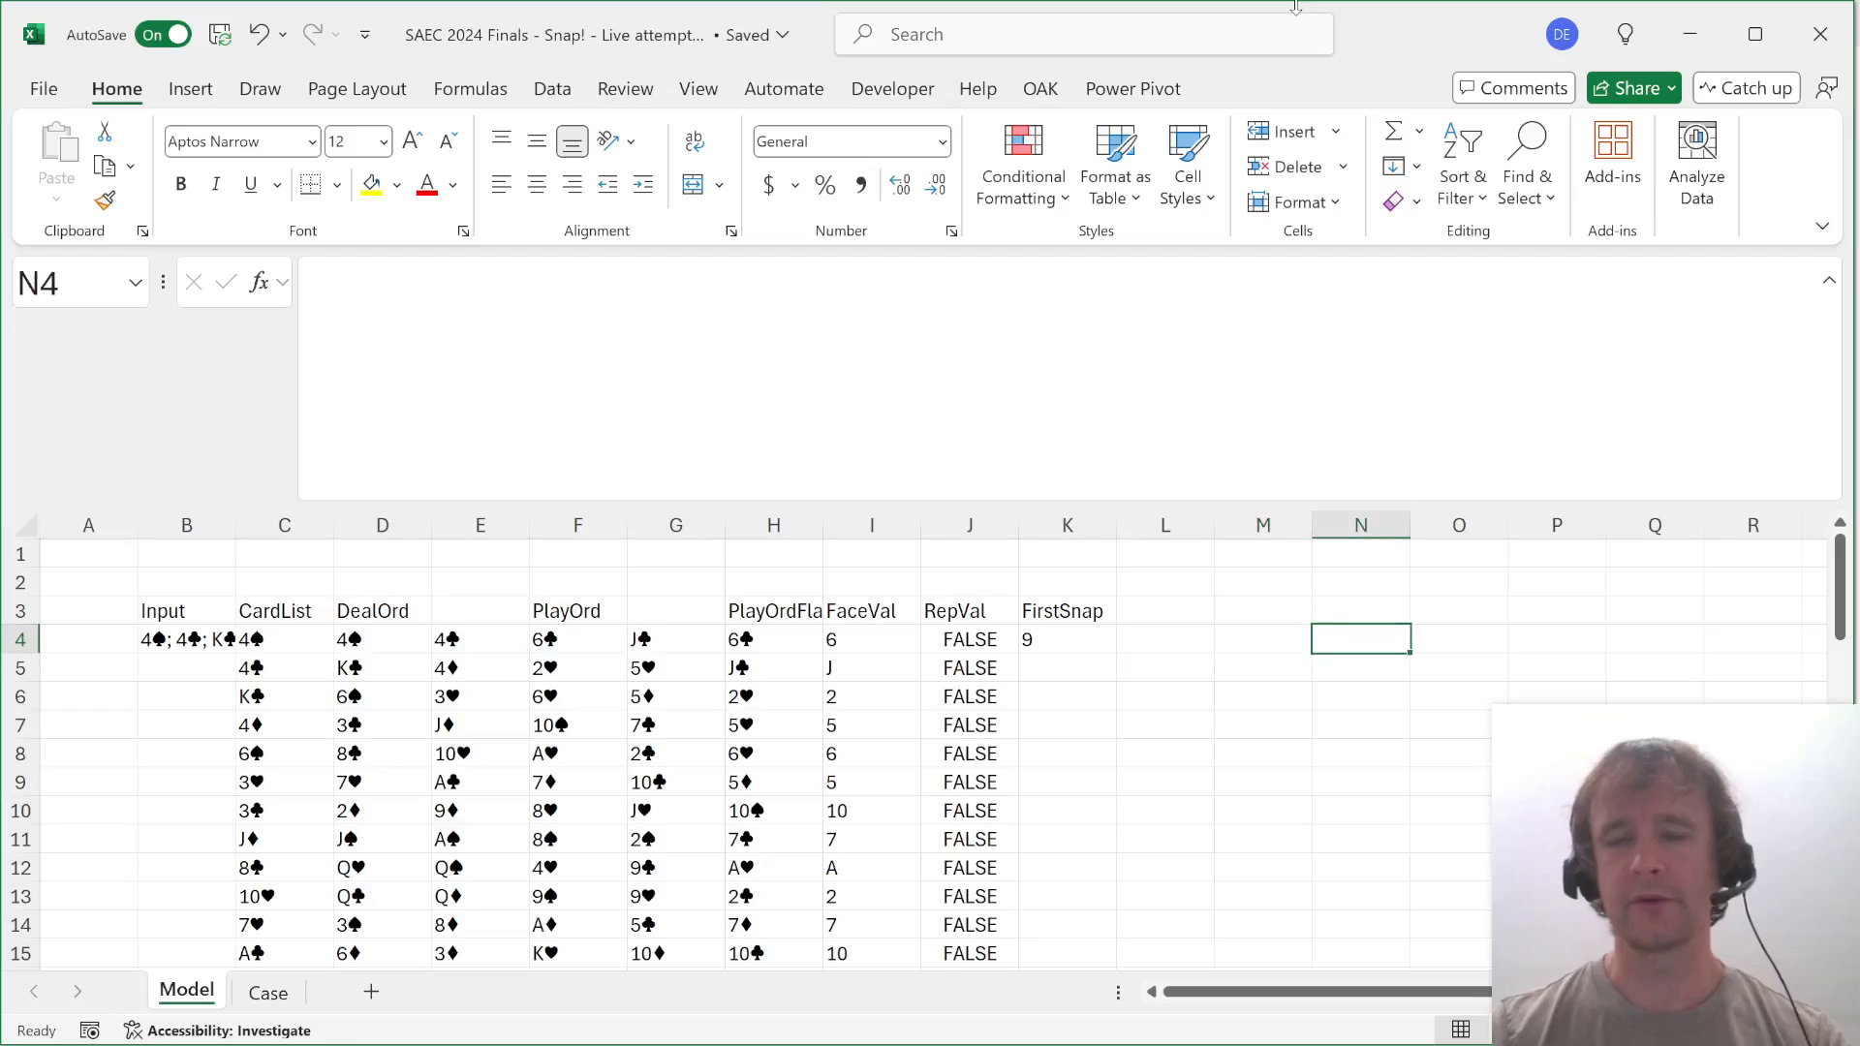
{"action": "key", "text": "Up"}
{"action": "key", "text": "Left"}
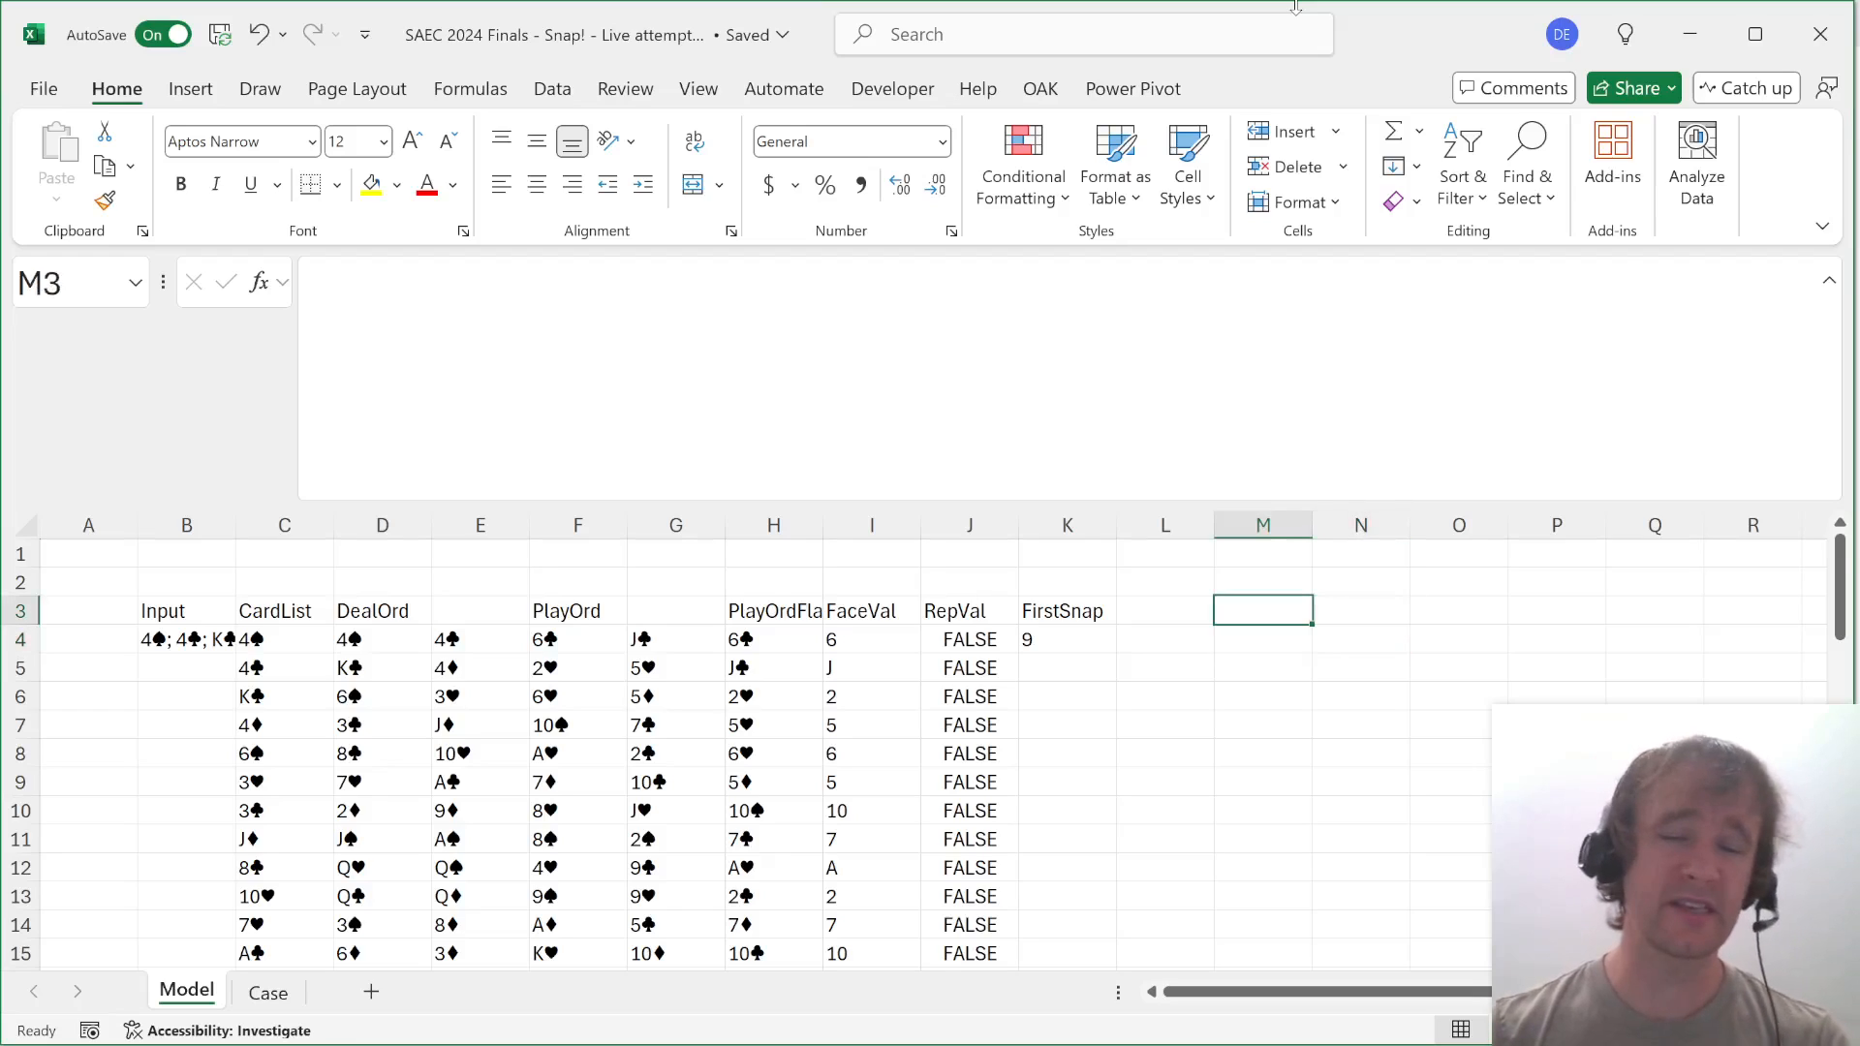
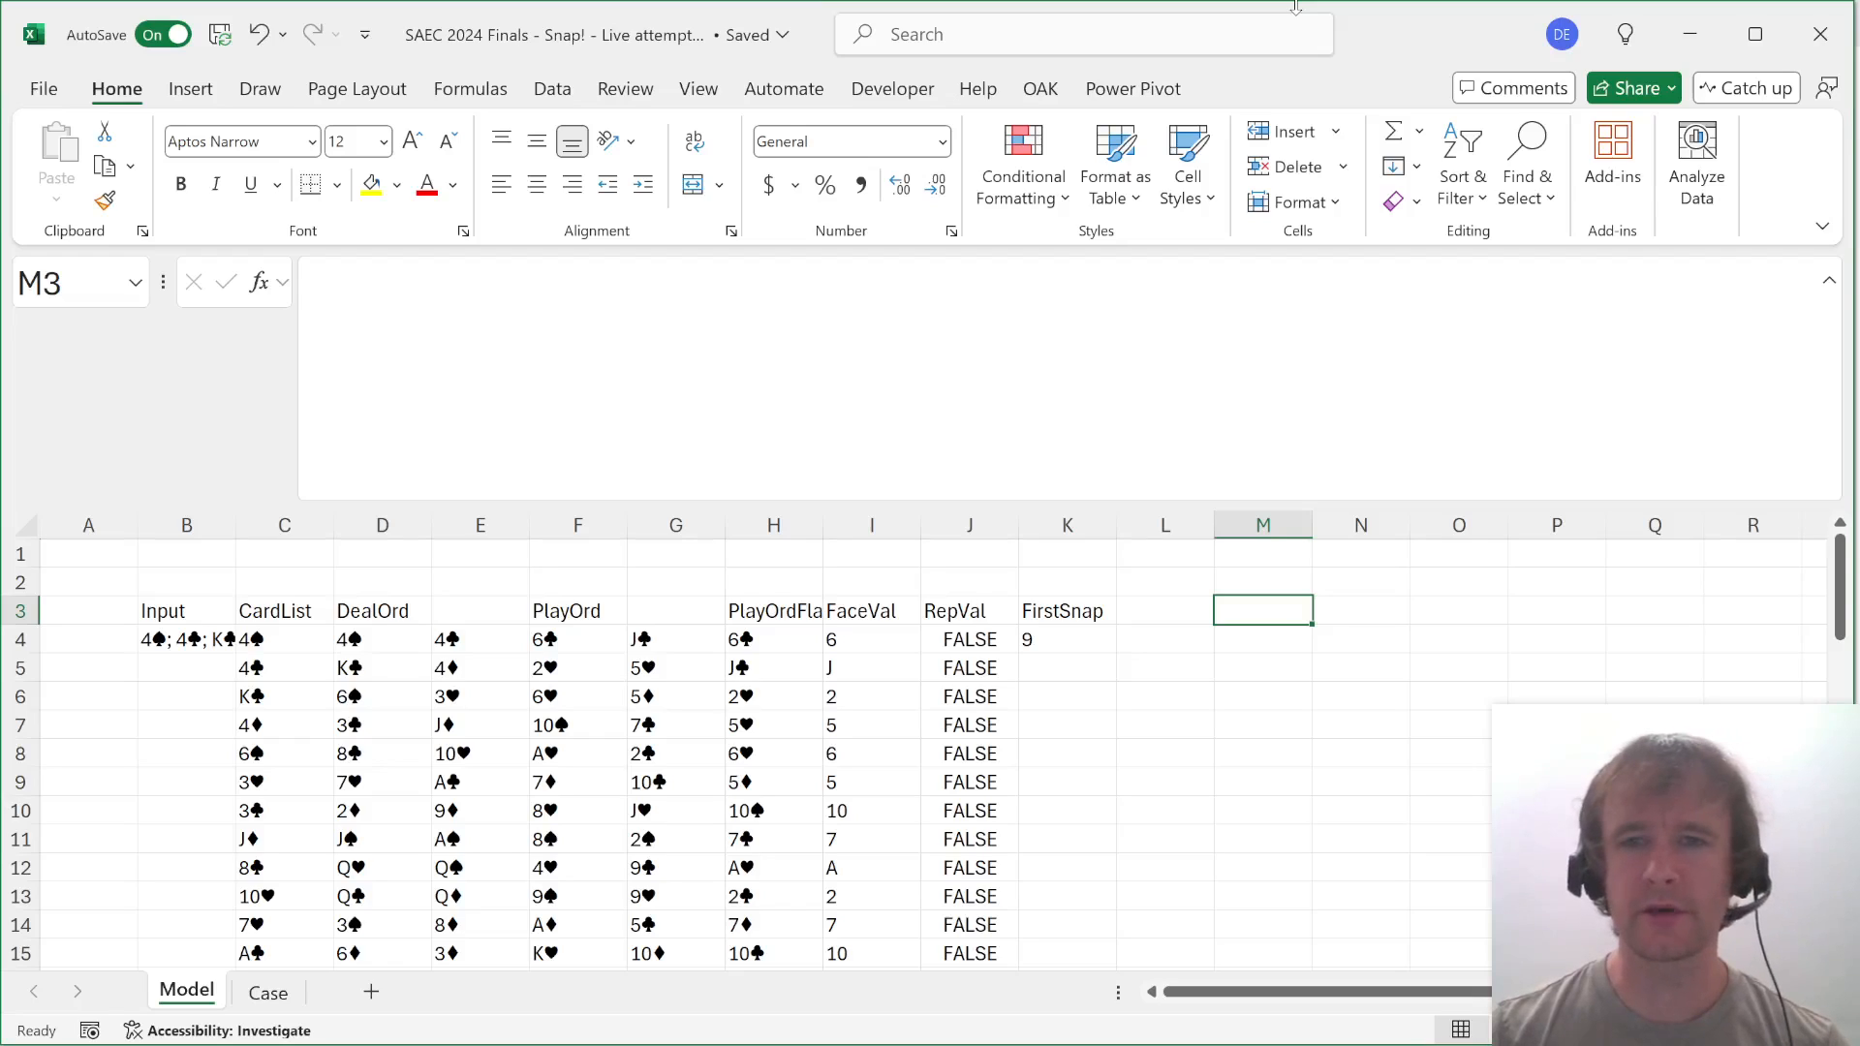
{"action": "type", "text": "=lam"}
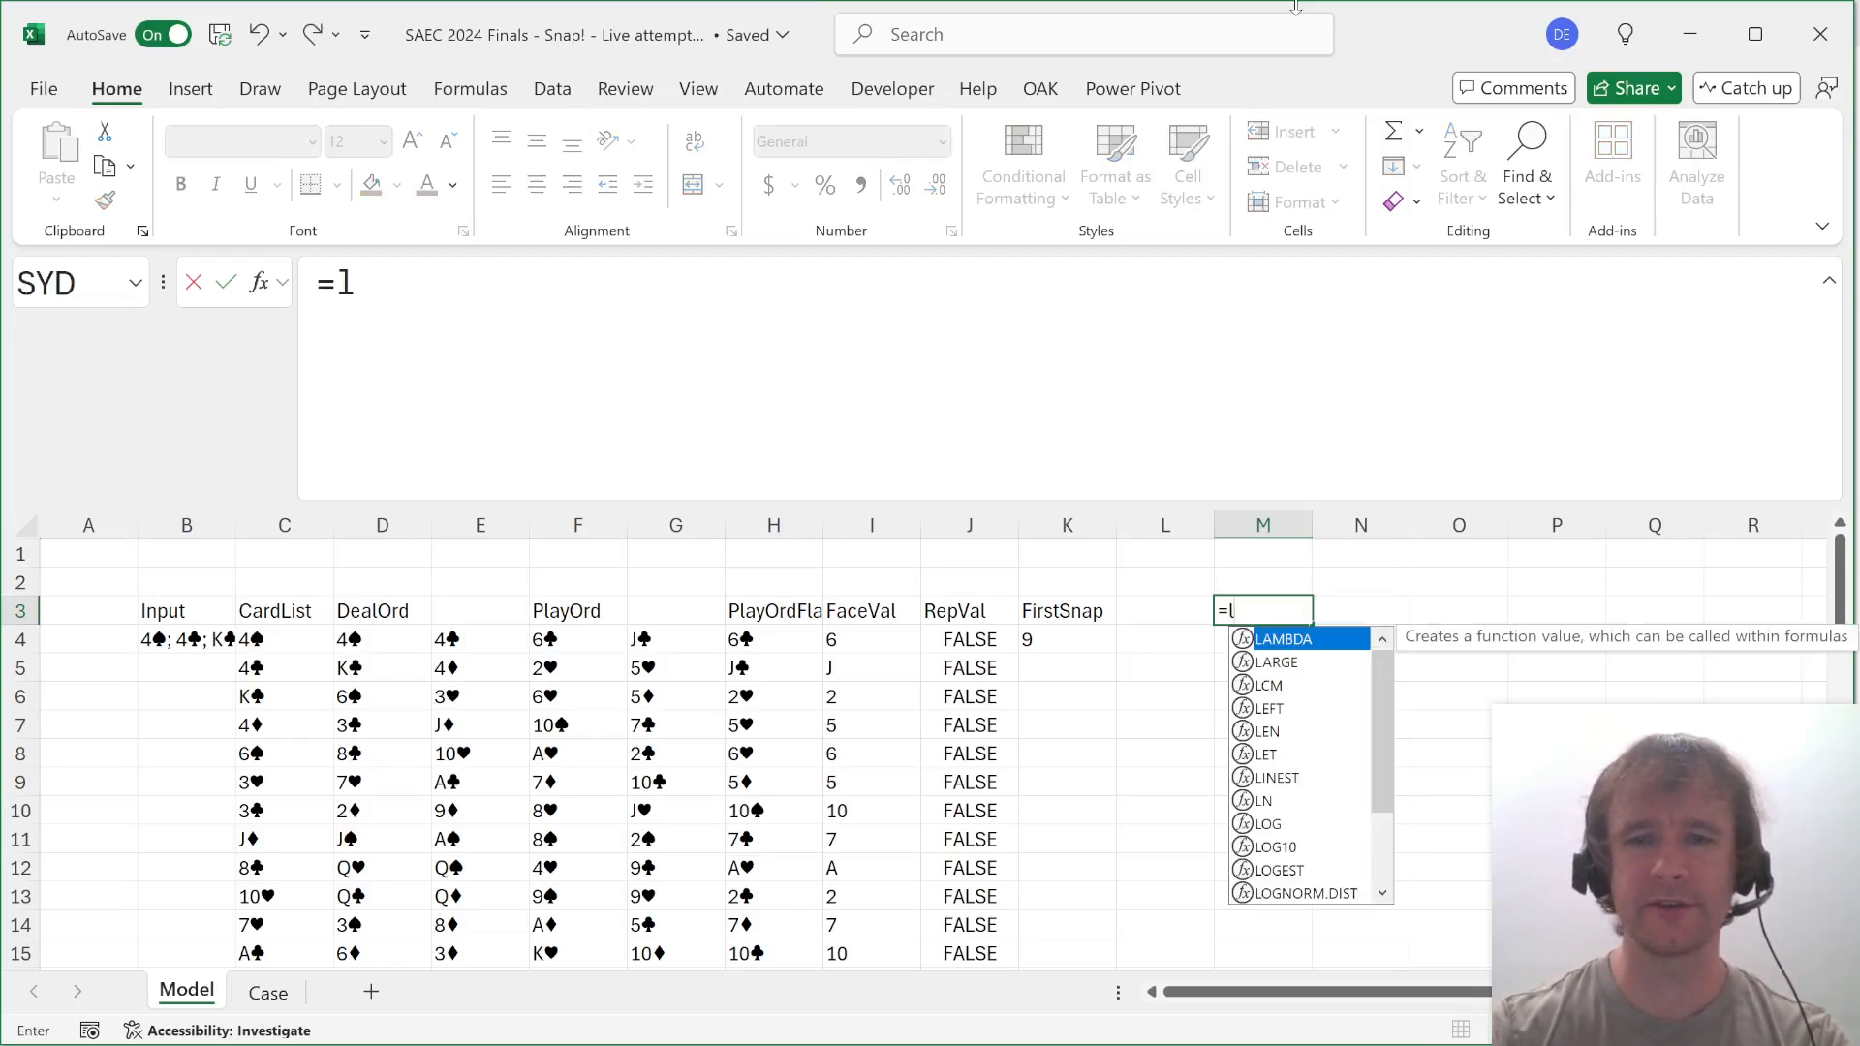
{"action": "key", "text": "Tab"}
{"action": "key", "text": "Left"}
{"action": "key", "text": "Left"}
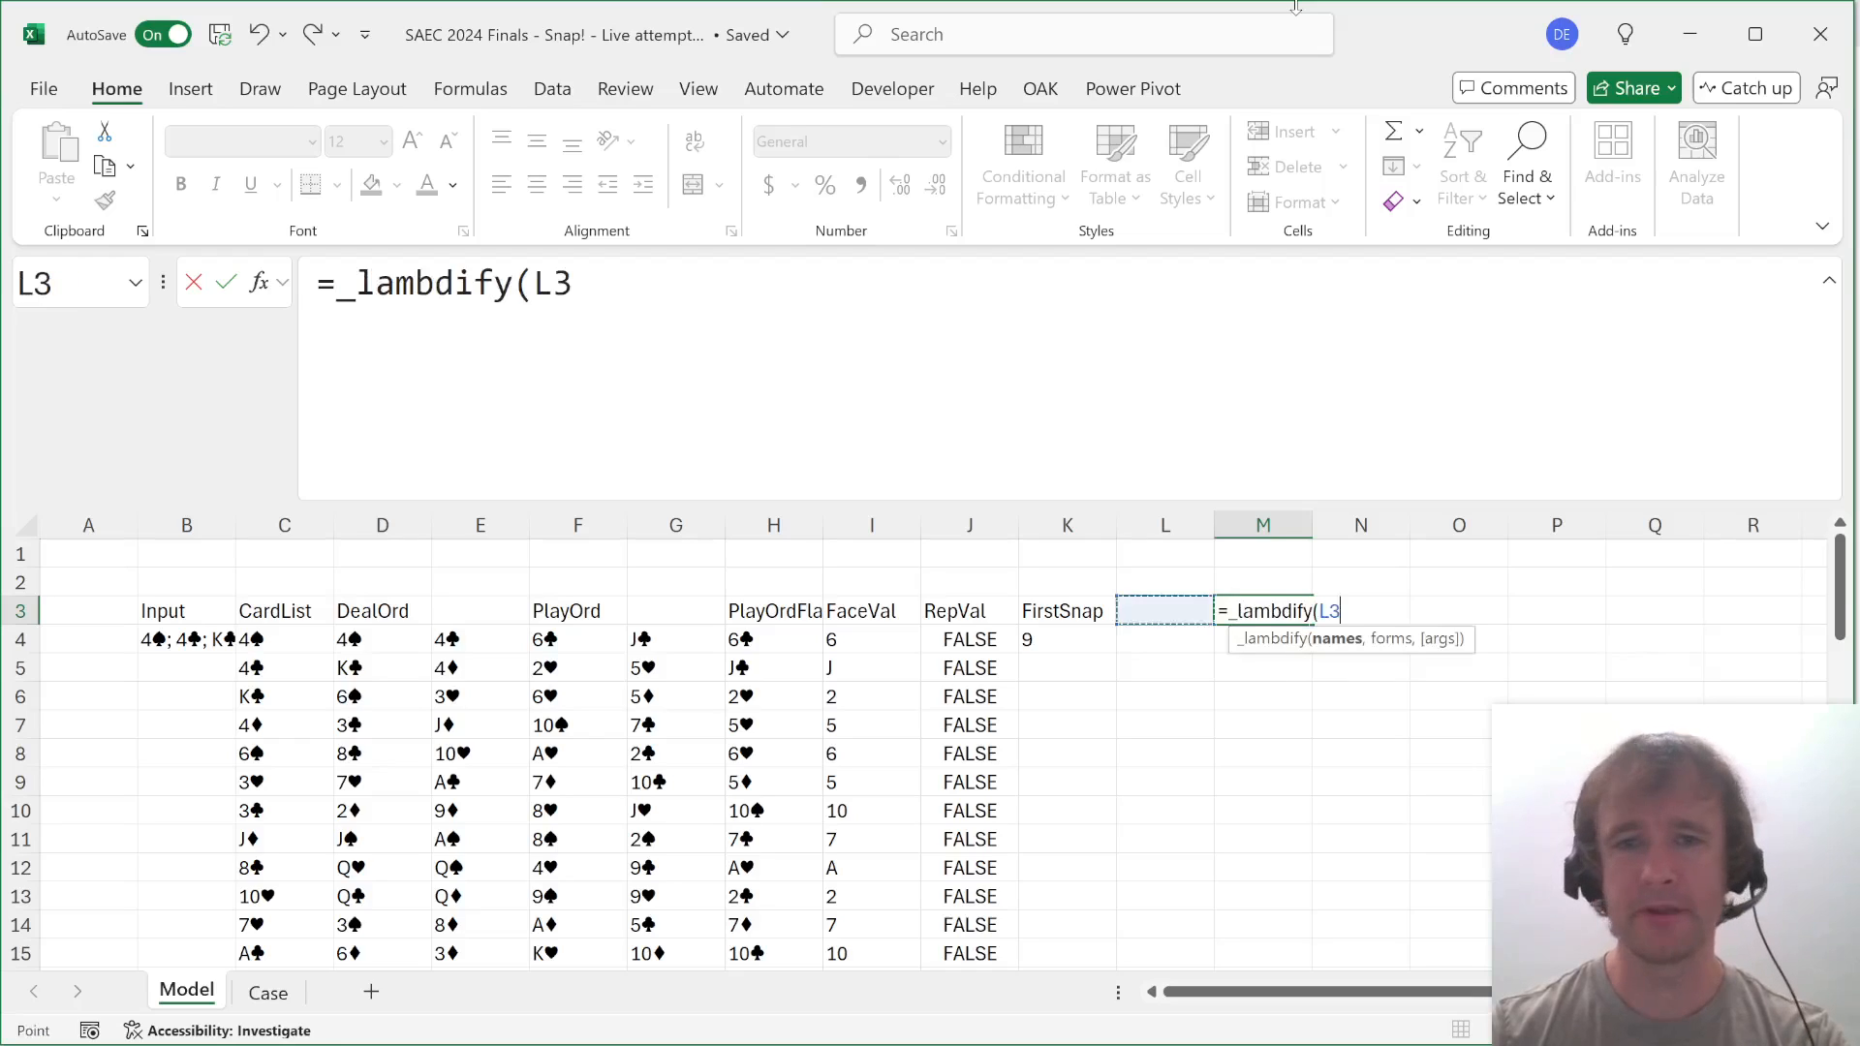
{"action": "key", "text": "shift+Left"}
{"action": "key", "text": "shift+Left"}
{"action": "key", "text": "shift+Left"}
{"action": "key", "text": "shift+Left"}
{"action": "key", "text": "shift+Left"}
{"action": "key", "text": "shift+Left"}
{"action": "key", "text": "shift+Left"}
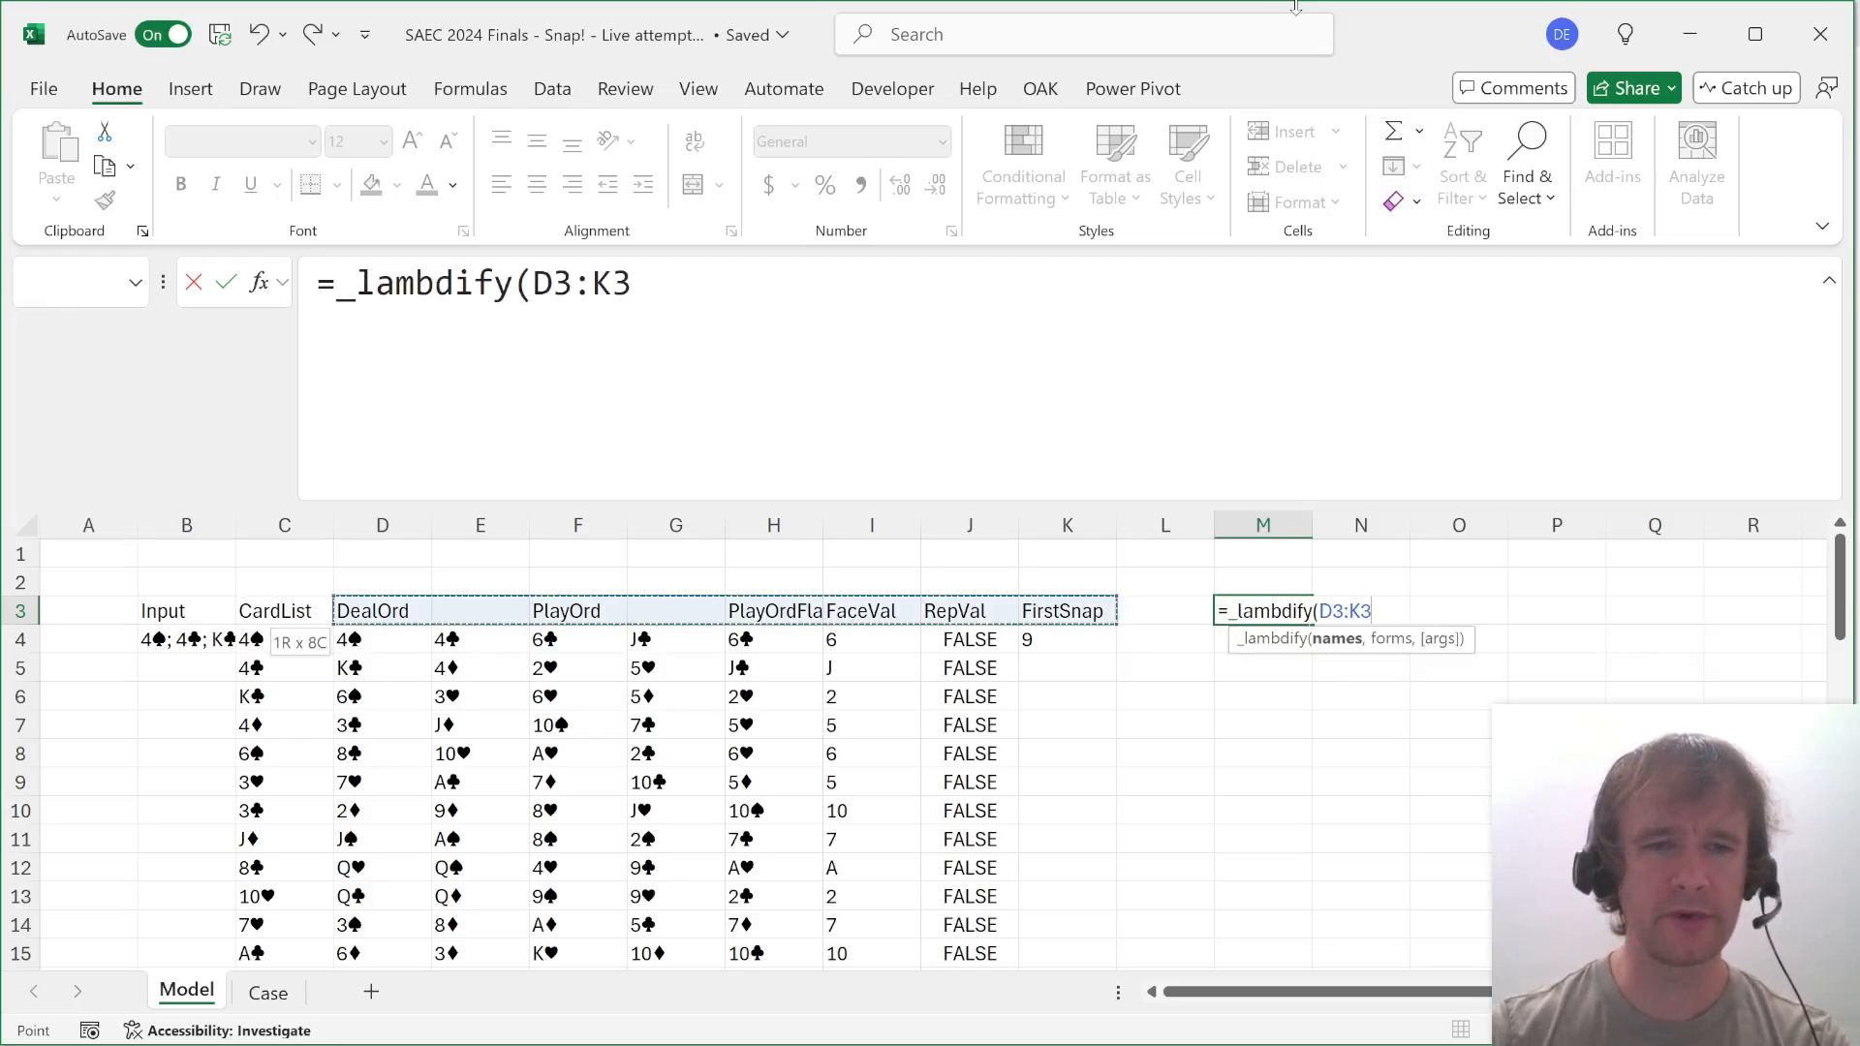
{"action": "key", "text": "shift+Left"}
{"action": "key", "text": "shift+Left"}
Supply B4:K4 as the forms argument and complete the formula =_lambdify(B3:K3,B4:K4).
{"action": "type", "text": ","}
{"action": "key", "text": "Left"}
{"action": "key", "text": "Left"}
{"action": "key", "text": "Down"}
{"action": "key", "text": "ctrl+shift+Left"}
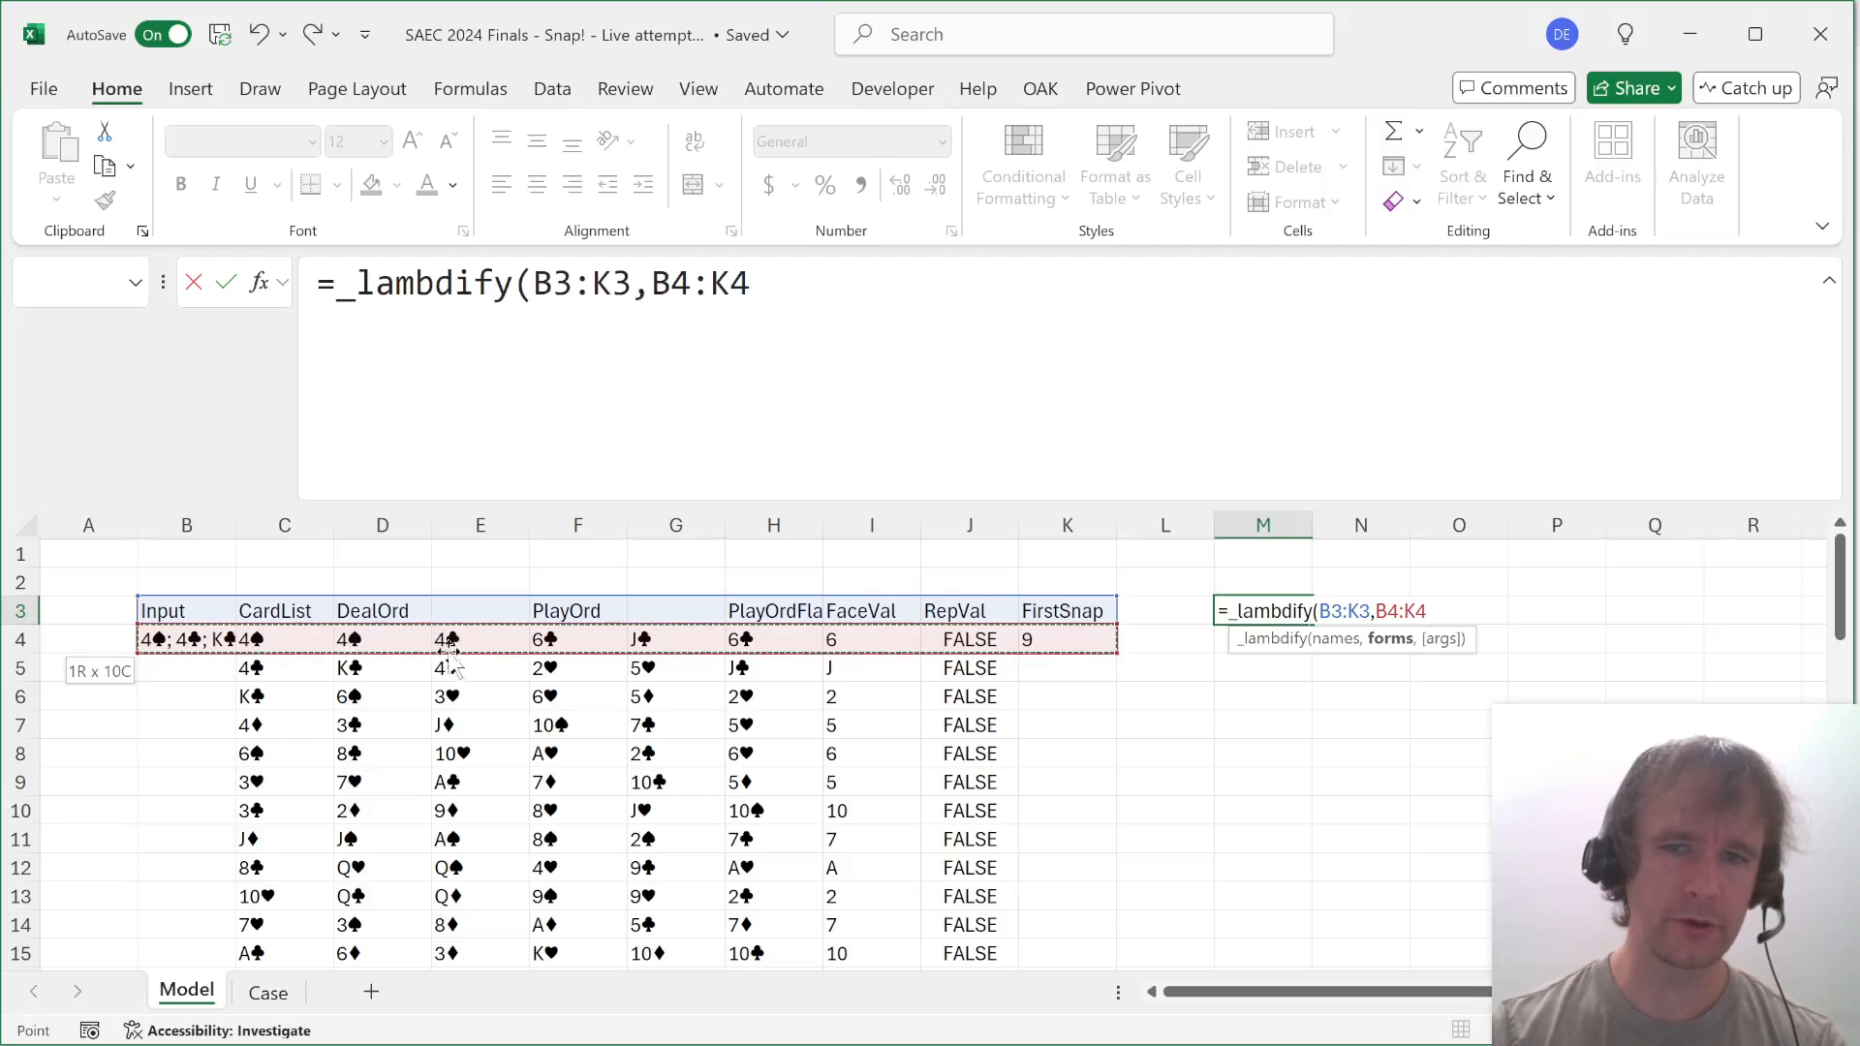
{"action": "type", "text": ")"}
{"action": "key", "text": "Return"}
Copy the generated LET text from M3 and paste it as a value into M4.
{"action": "key", "text": "Up"}
{"action": "key", "text": "ctrl+c"}
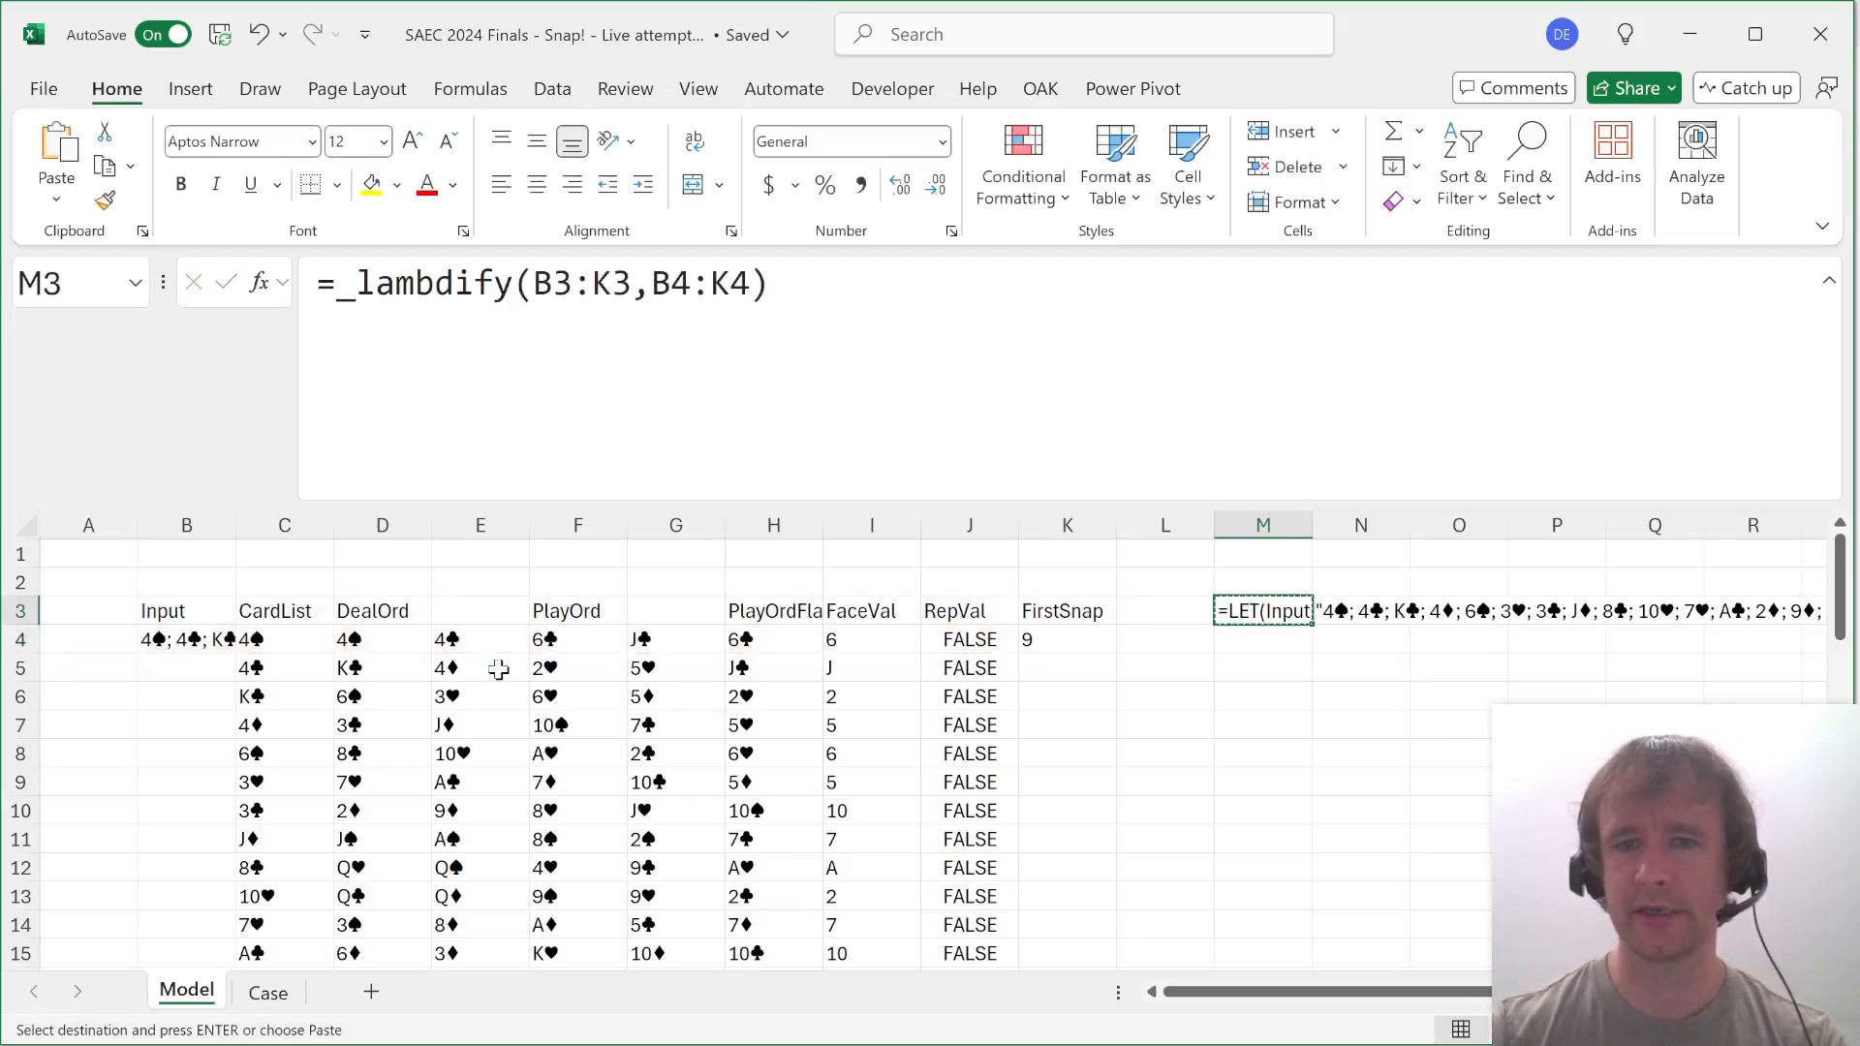
{"action": "key", "text": "Down"}
{"action": "key", "text": "ctrl+v"}
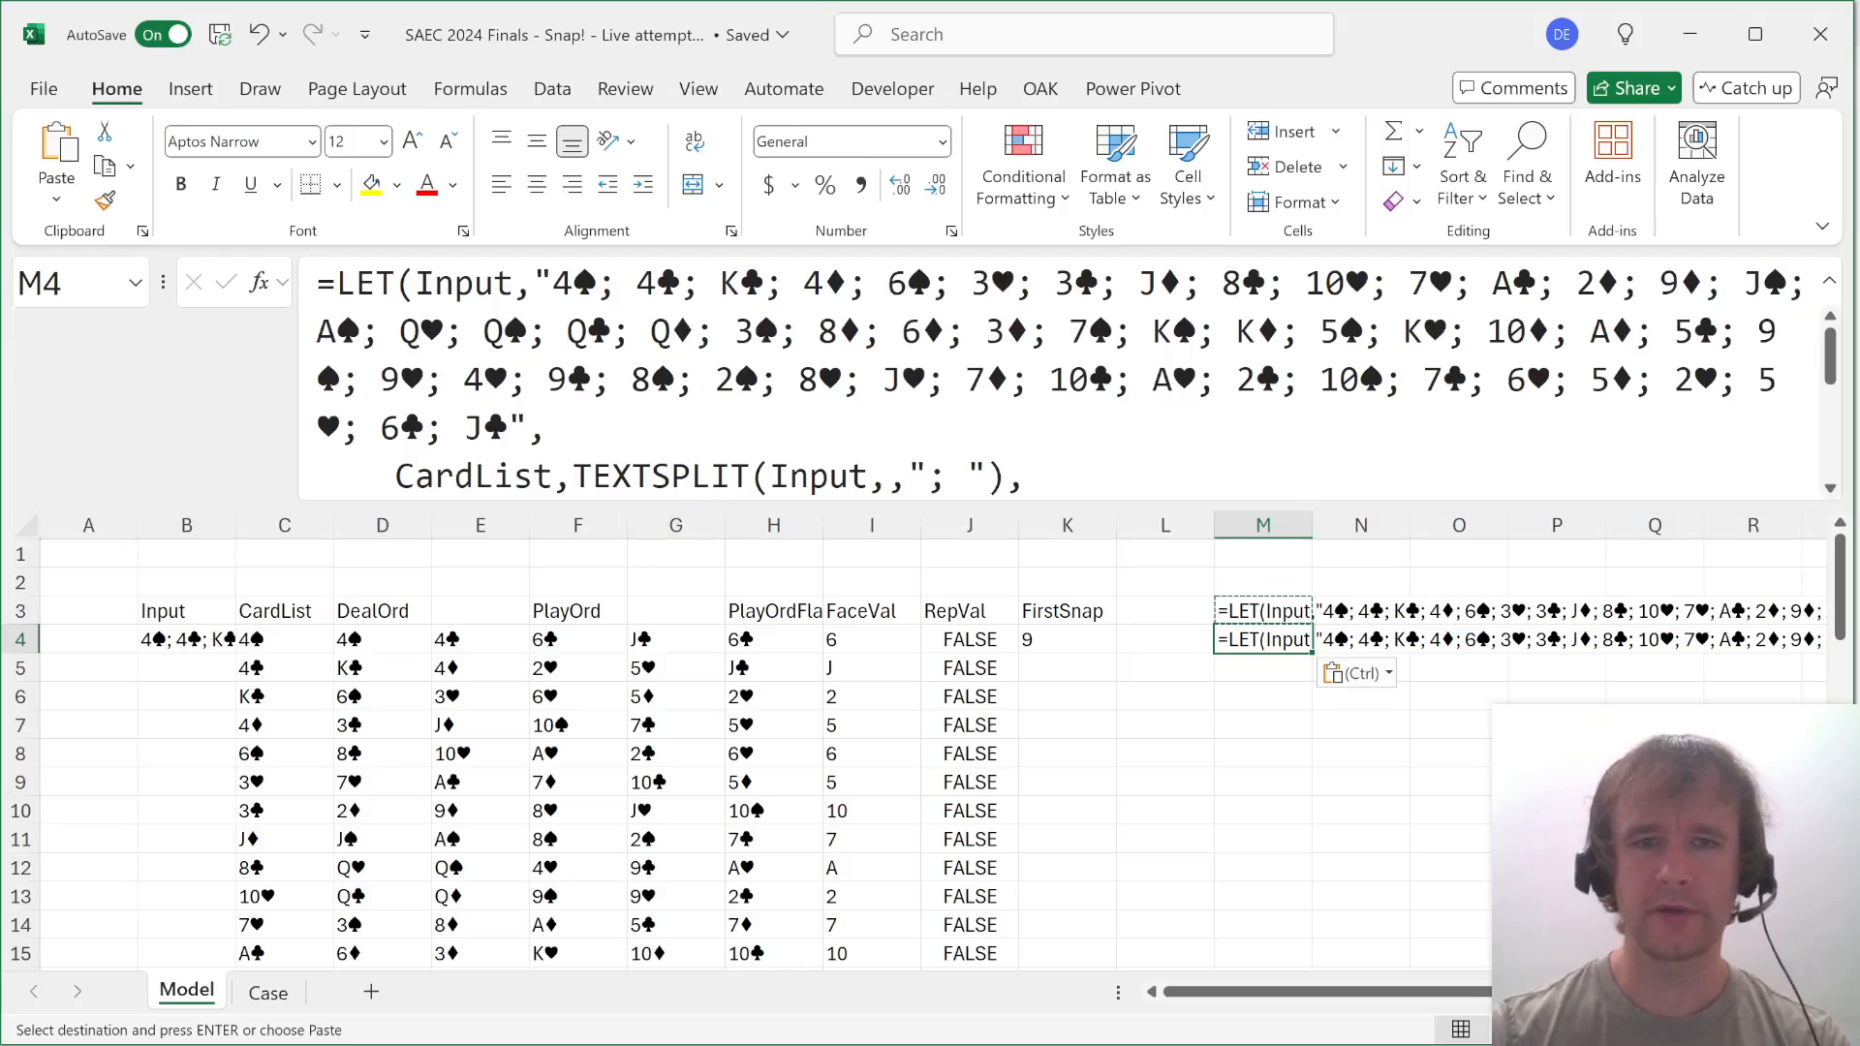
Turn the pasted LET text in cell M4 into a live formula.
{"action": "key", "text": "F2"}
{"action": "key", "text": "Return"}
{"action": "key", "text": "Up"}
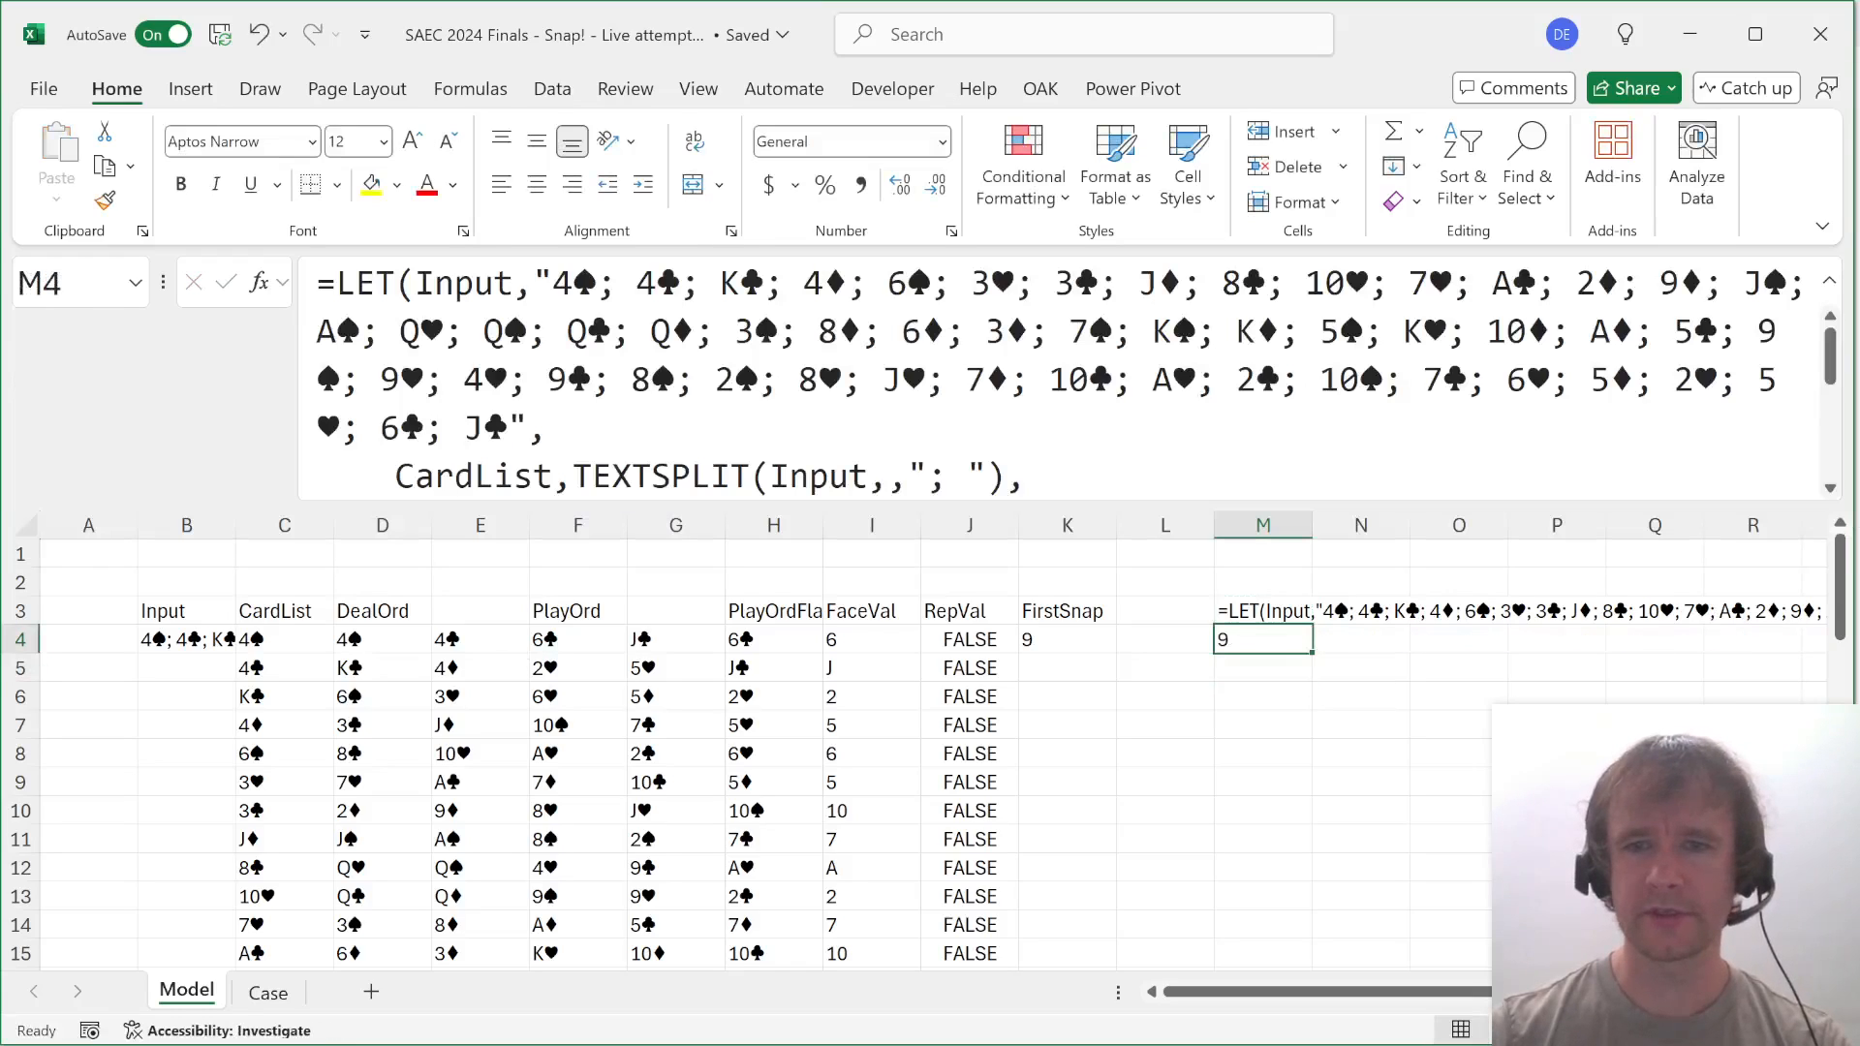
Change the final output of the LET formula in M4 to check.
{"action": "key", "text": "F2"}
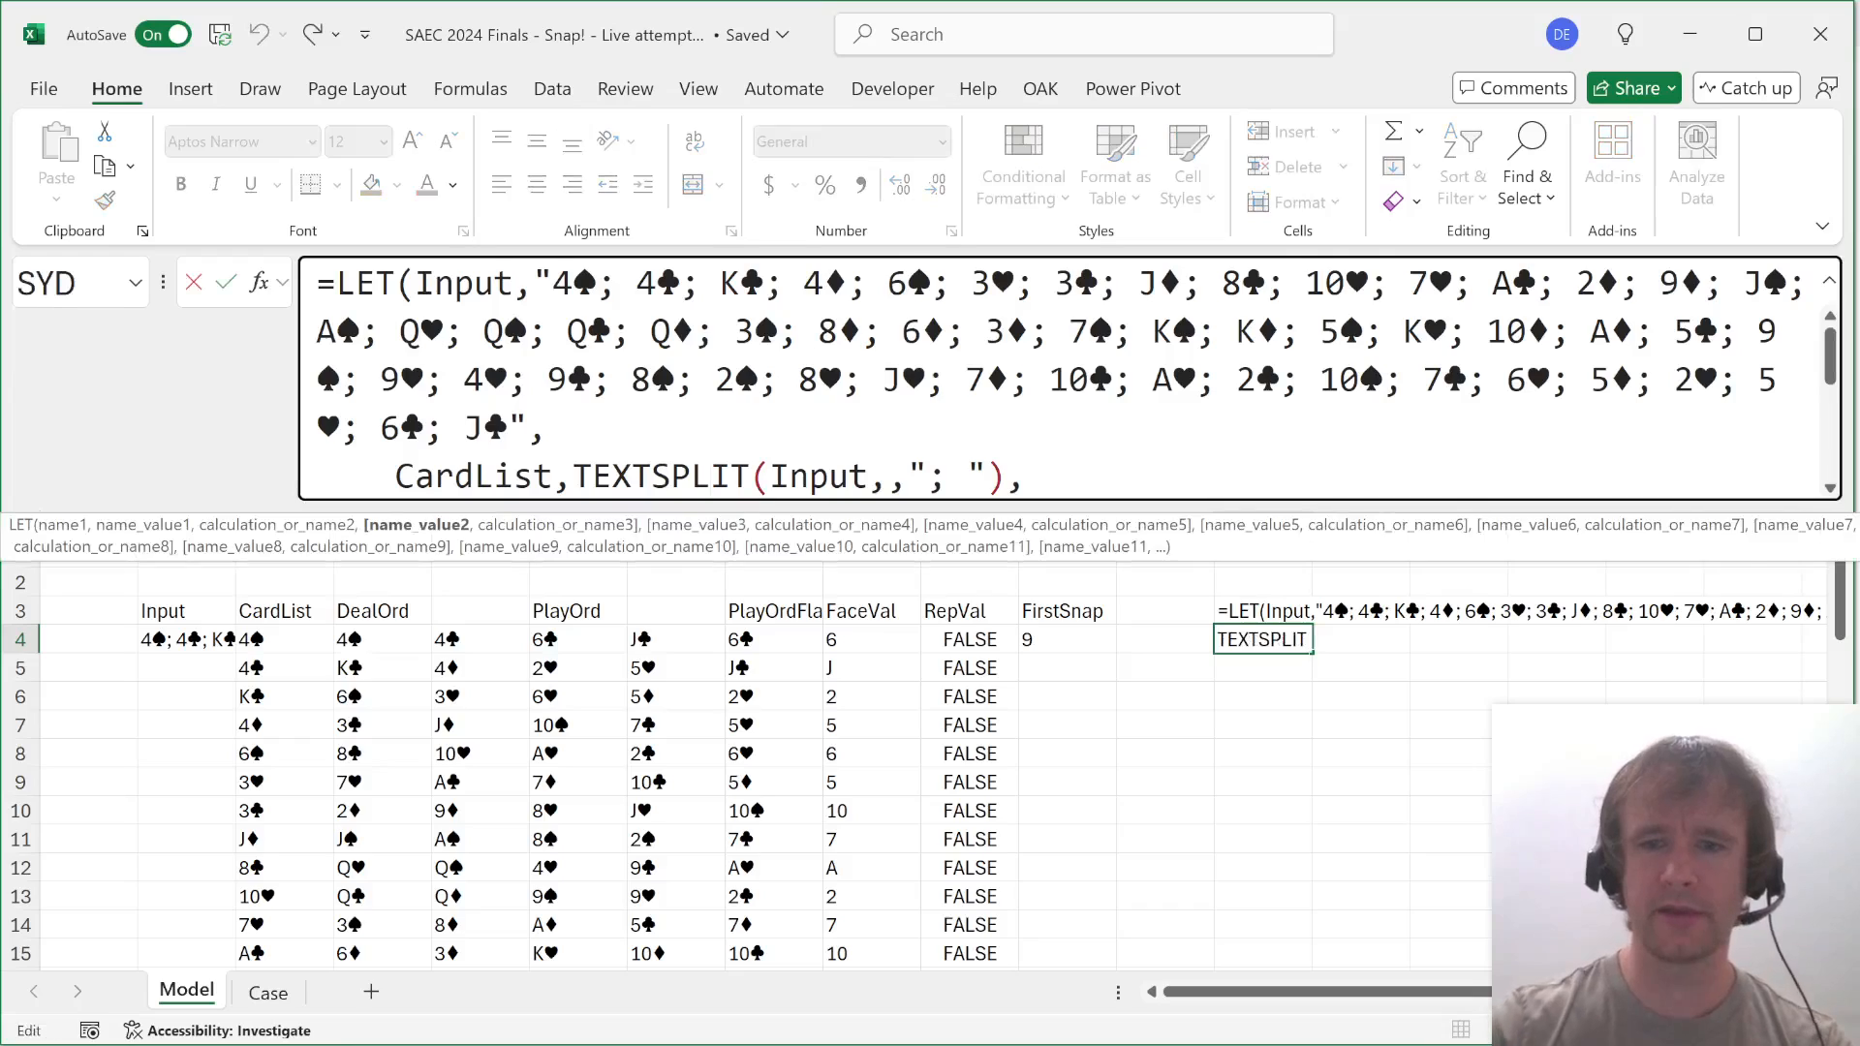
{"action": "key", "text": "Left"}
{"action": "key", "text": "ctrl+shift+Left"}
{"action": "type", "text": "check"}
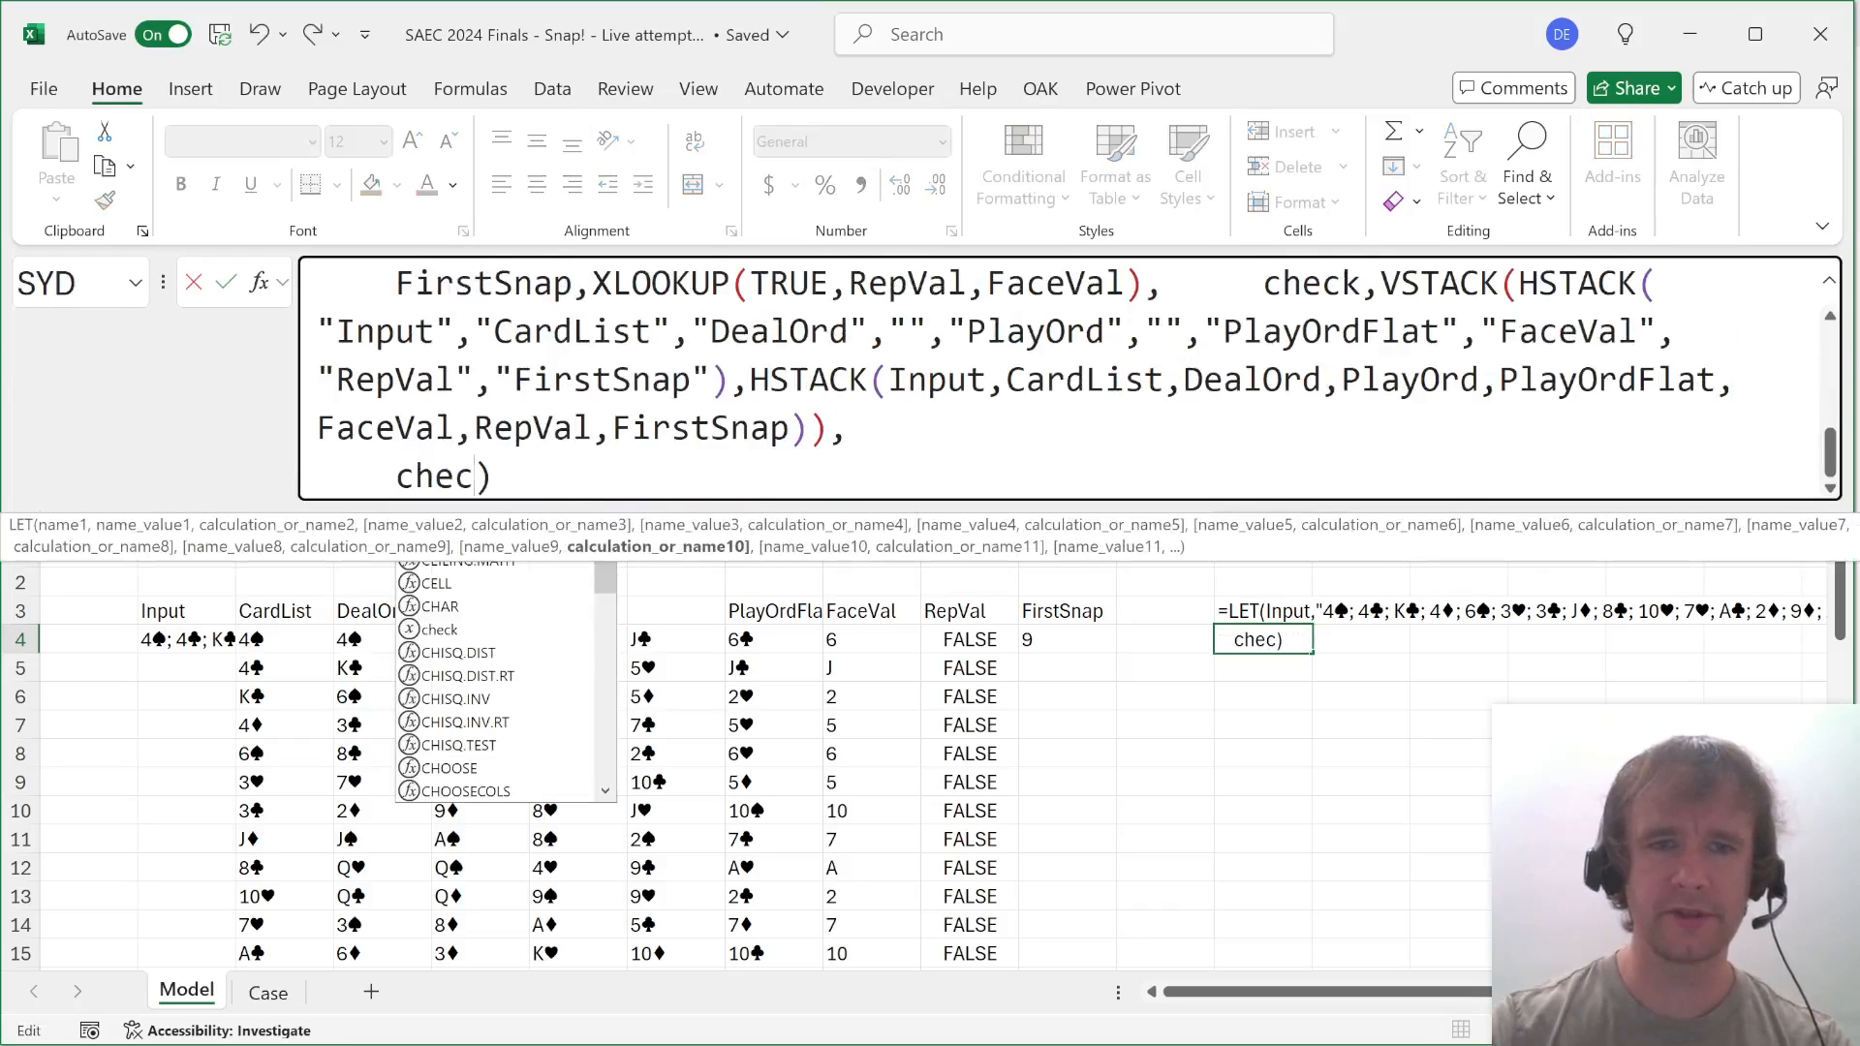
{"action": "key", "text": "Return"}
{"action": "key", "text": "Up"}
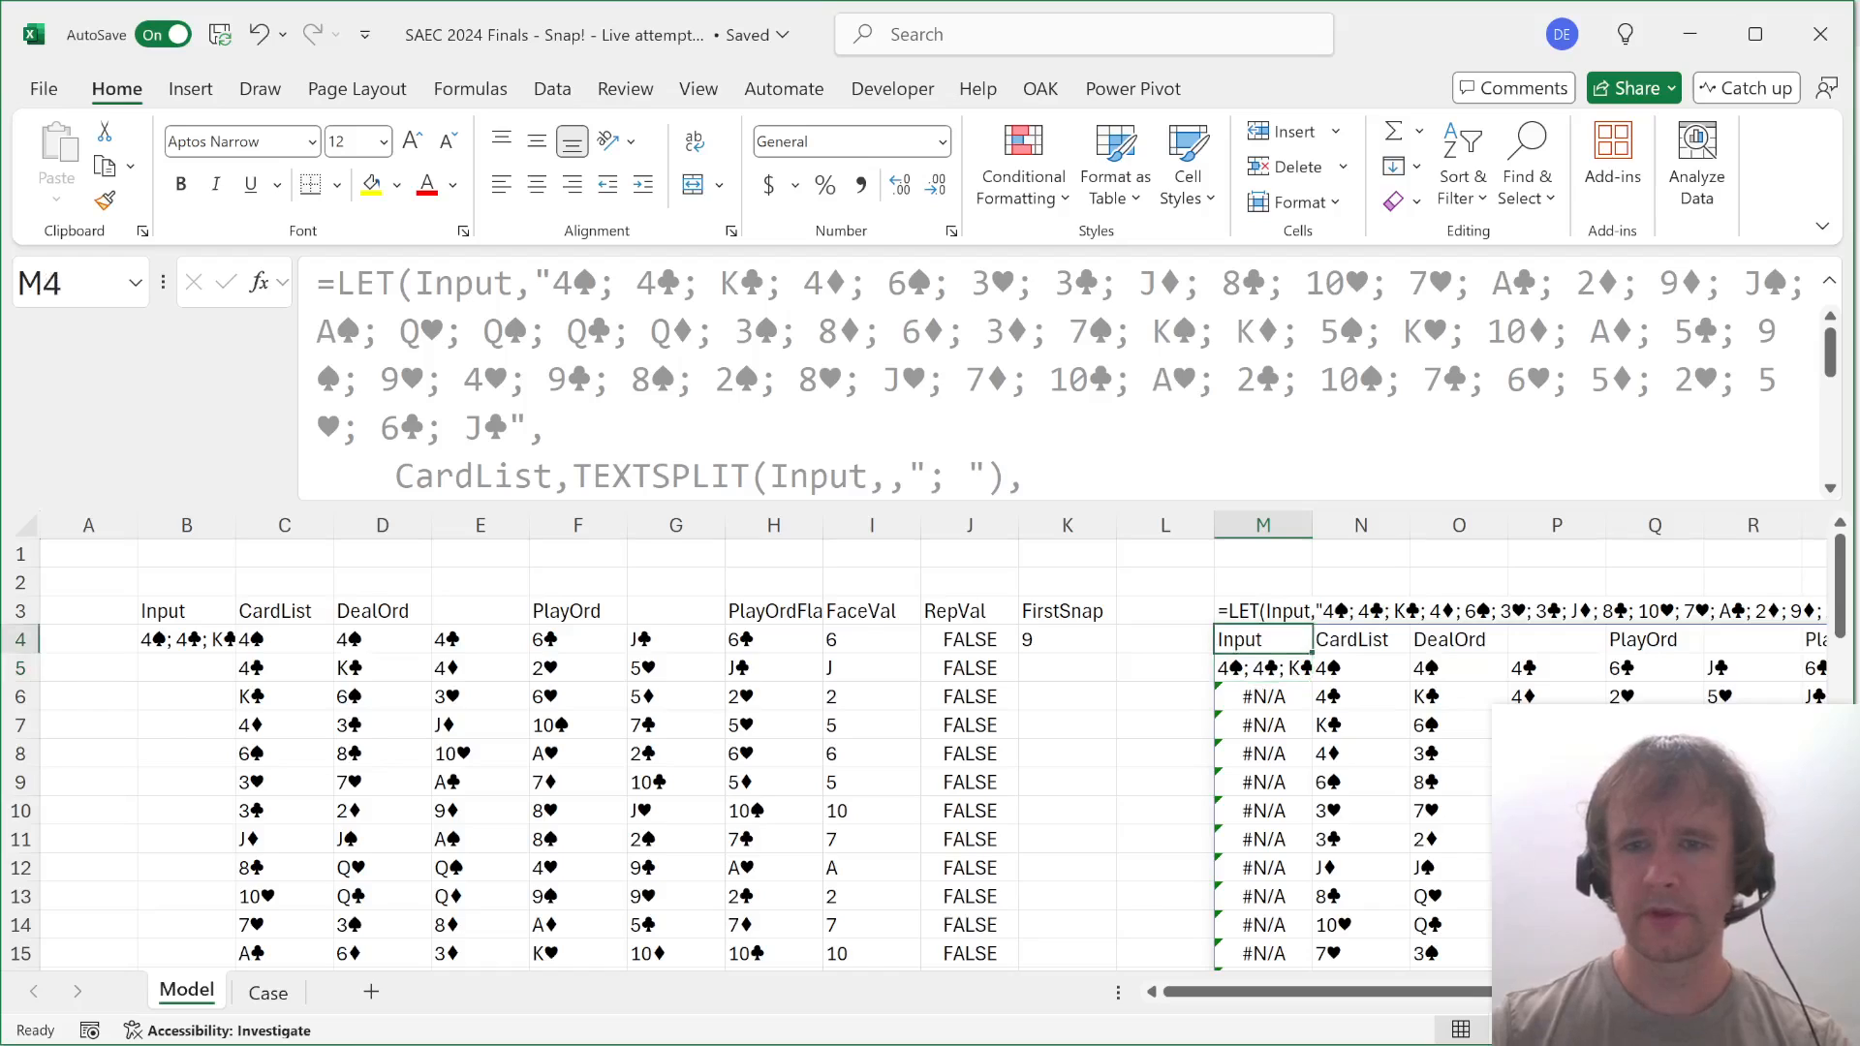
Examine the spilled check table on the Model sheet, comparing its DealOrd, PlayOrd, RepVal and other columns with the original calculation blocks.
{"action": "key", "text": "ctrl+Right"}
{"action": "key", "text": "Left"}
{"action": "key", "text": "Left"}
{"action": "key", "text": "Left"}
{"action": "key", "text": "Left"}
{"action": "key", "text": "Left"}
{"action": "key", "text": "Left"}
{"action": "key", "text": "Left"}
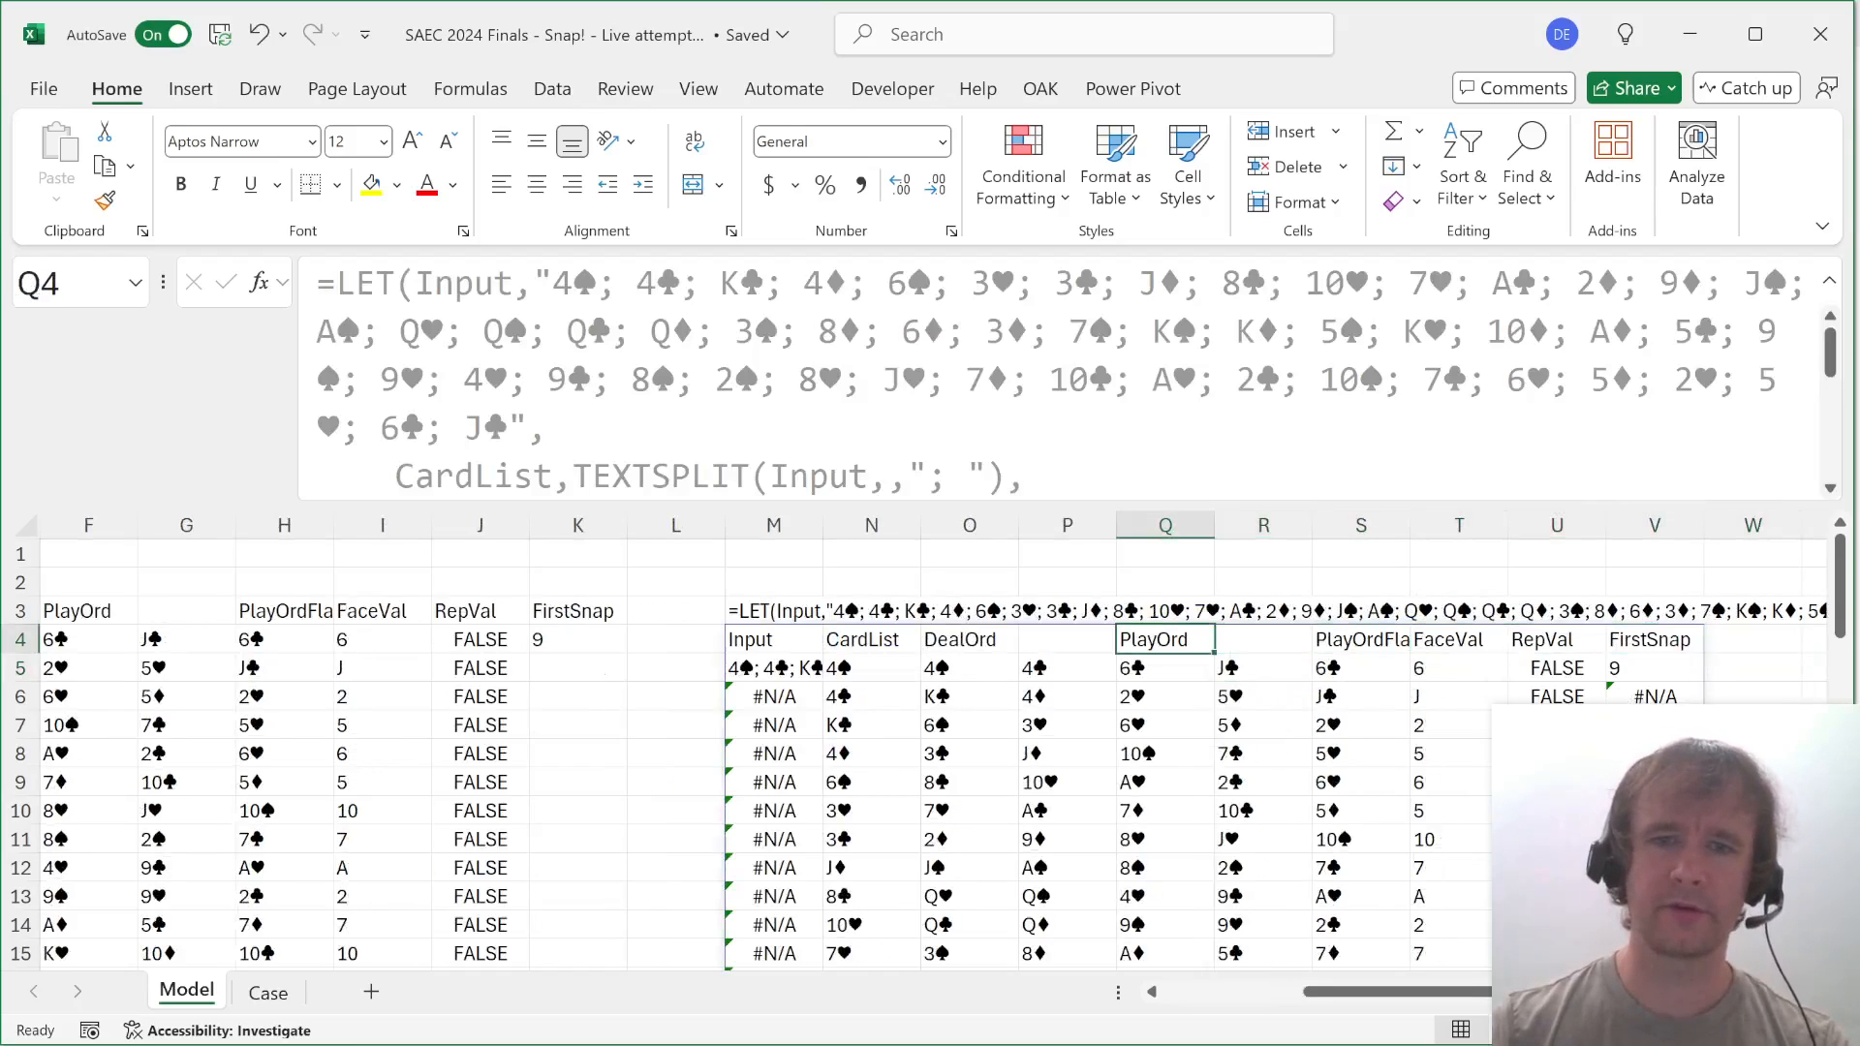
{"action": "key", "text": "shift+Right"}
{"action": "key", "text": "ctrl+shift+Down"}
{"action": "key", "text": "Up"}
{"action": "key", "text": "Down"}
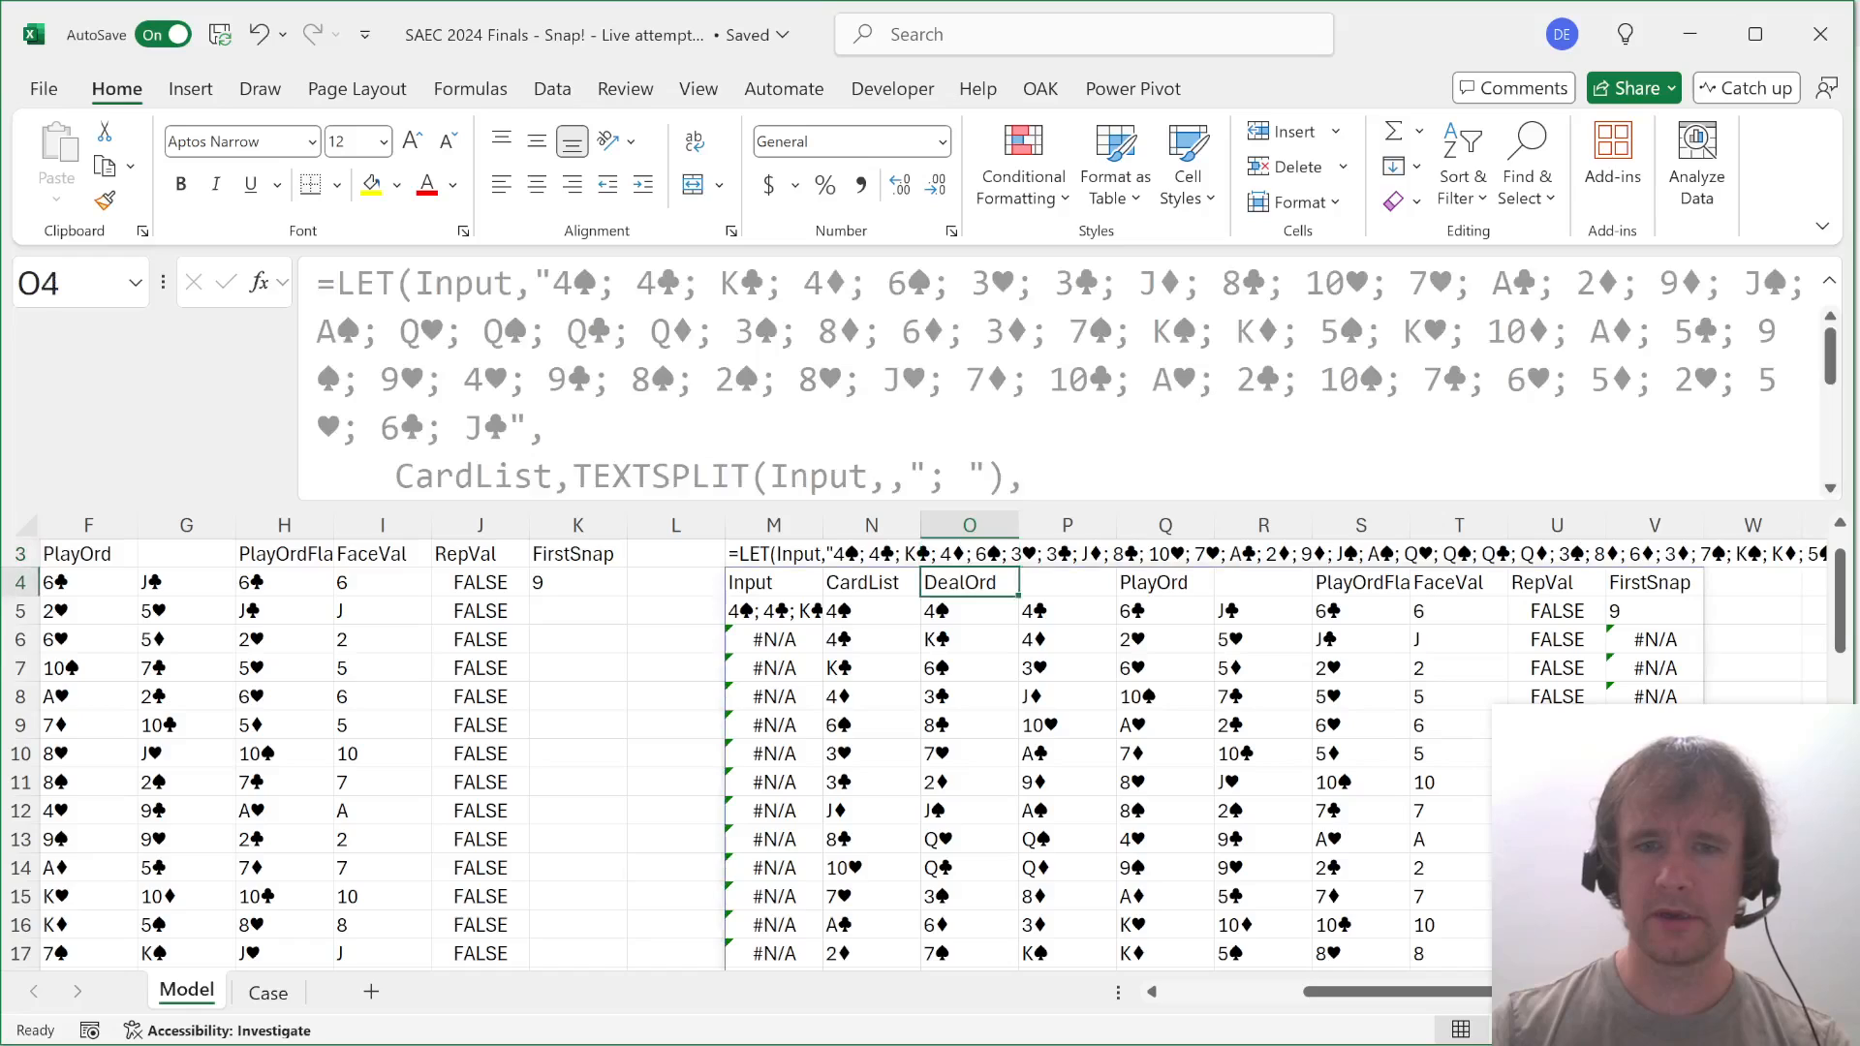
{"action": "key", "text": "shift+Right"}
{"action": "key", "text": "Right"}
{"action": "key", "text": "Right"}
{"action": "key", "text": "shift+Right"}
{"action": "key", "text": "Down"}
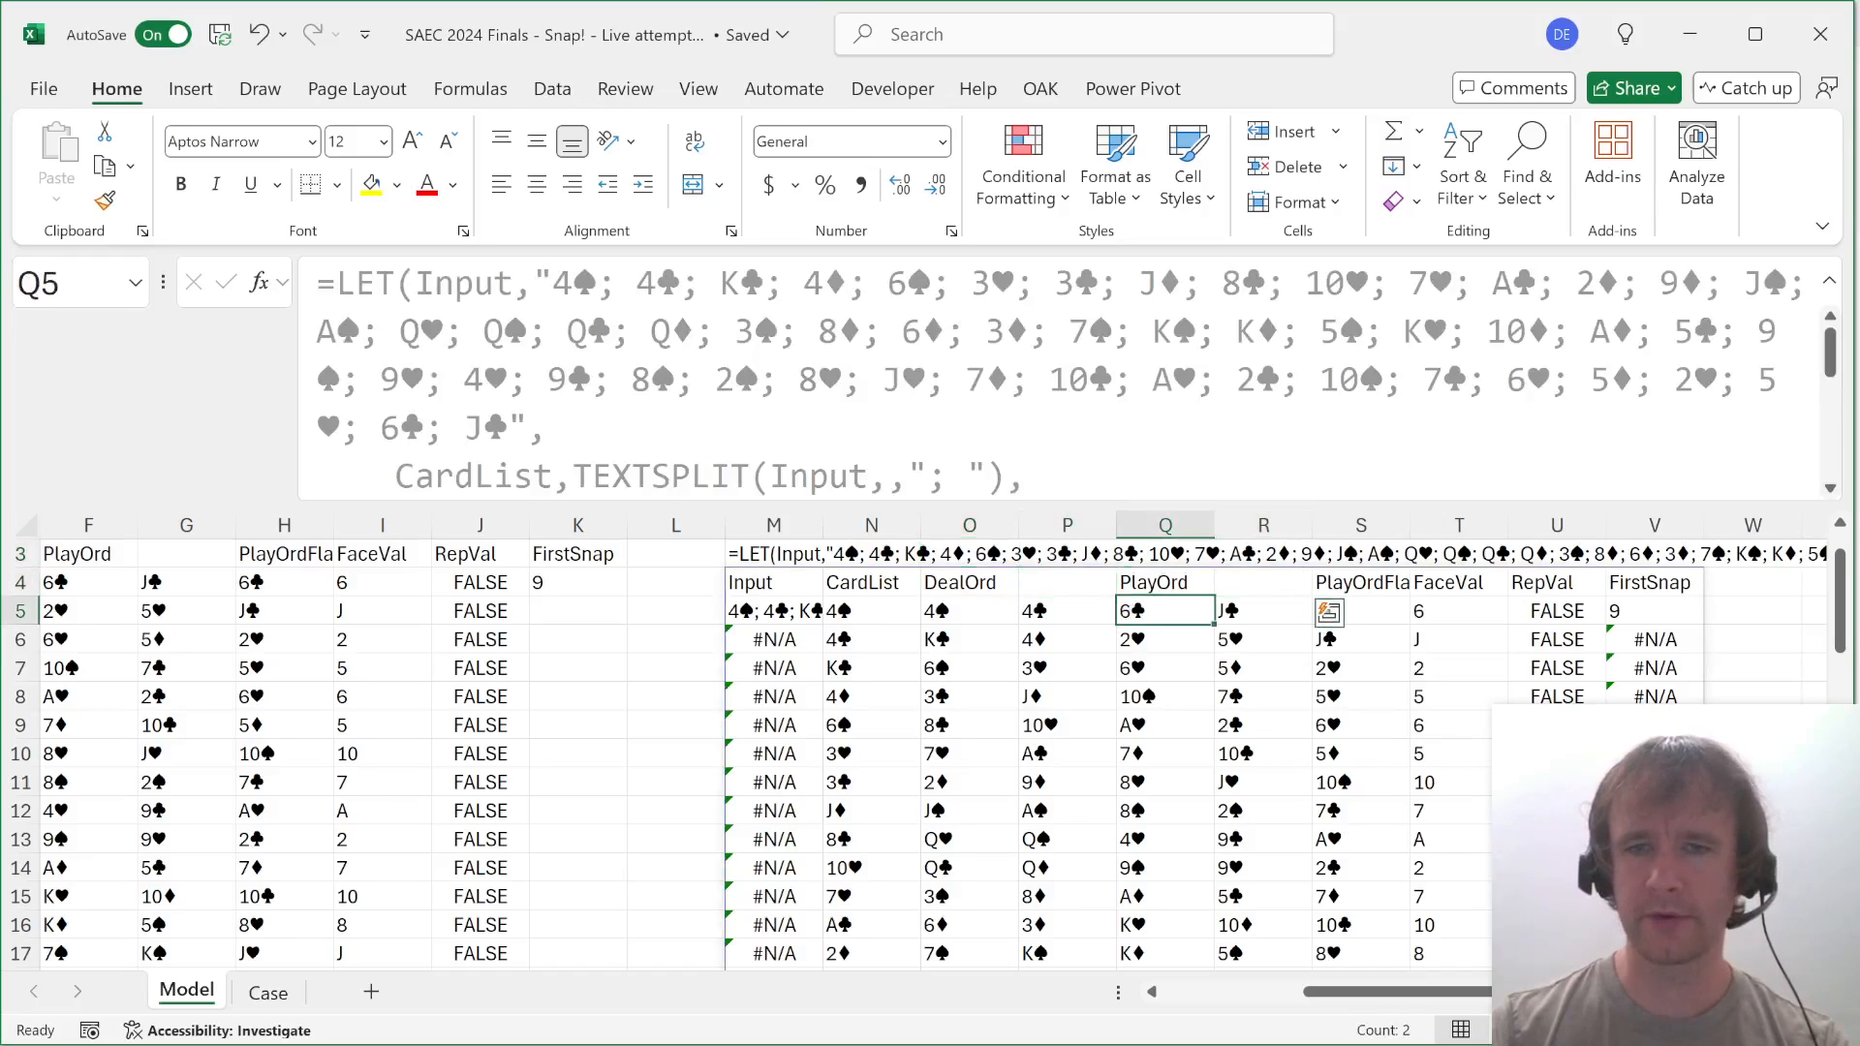
{"action": "key", "text": "Page_Down"}
{"action": "key", "text": "Page_Down"}
{"action": "key", "text": "Page_Up"}
{"action": "key", "text": "Left"}
{"action": "key", "text": "Down"}
{"action": "key", "text": "Left"}
{"action": "key", "text": "Down"}
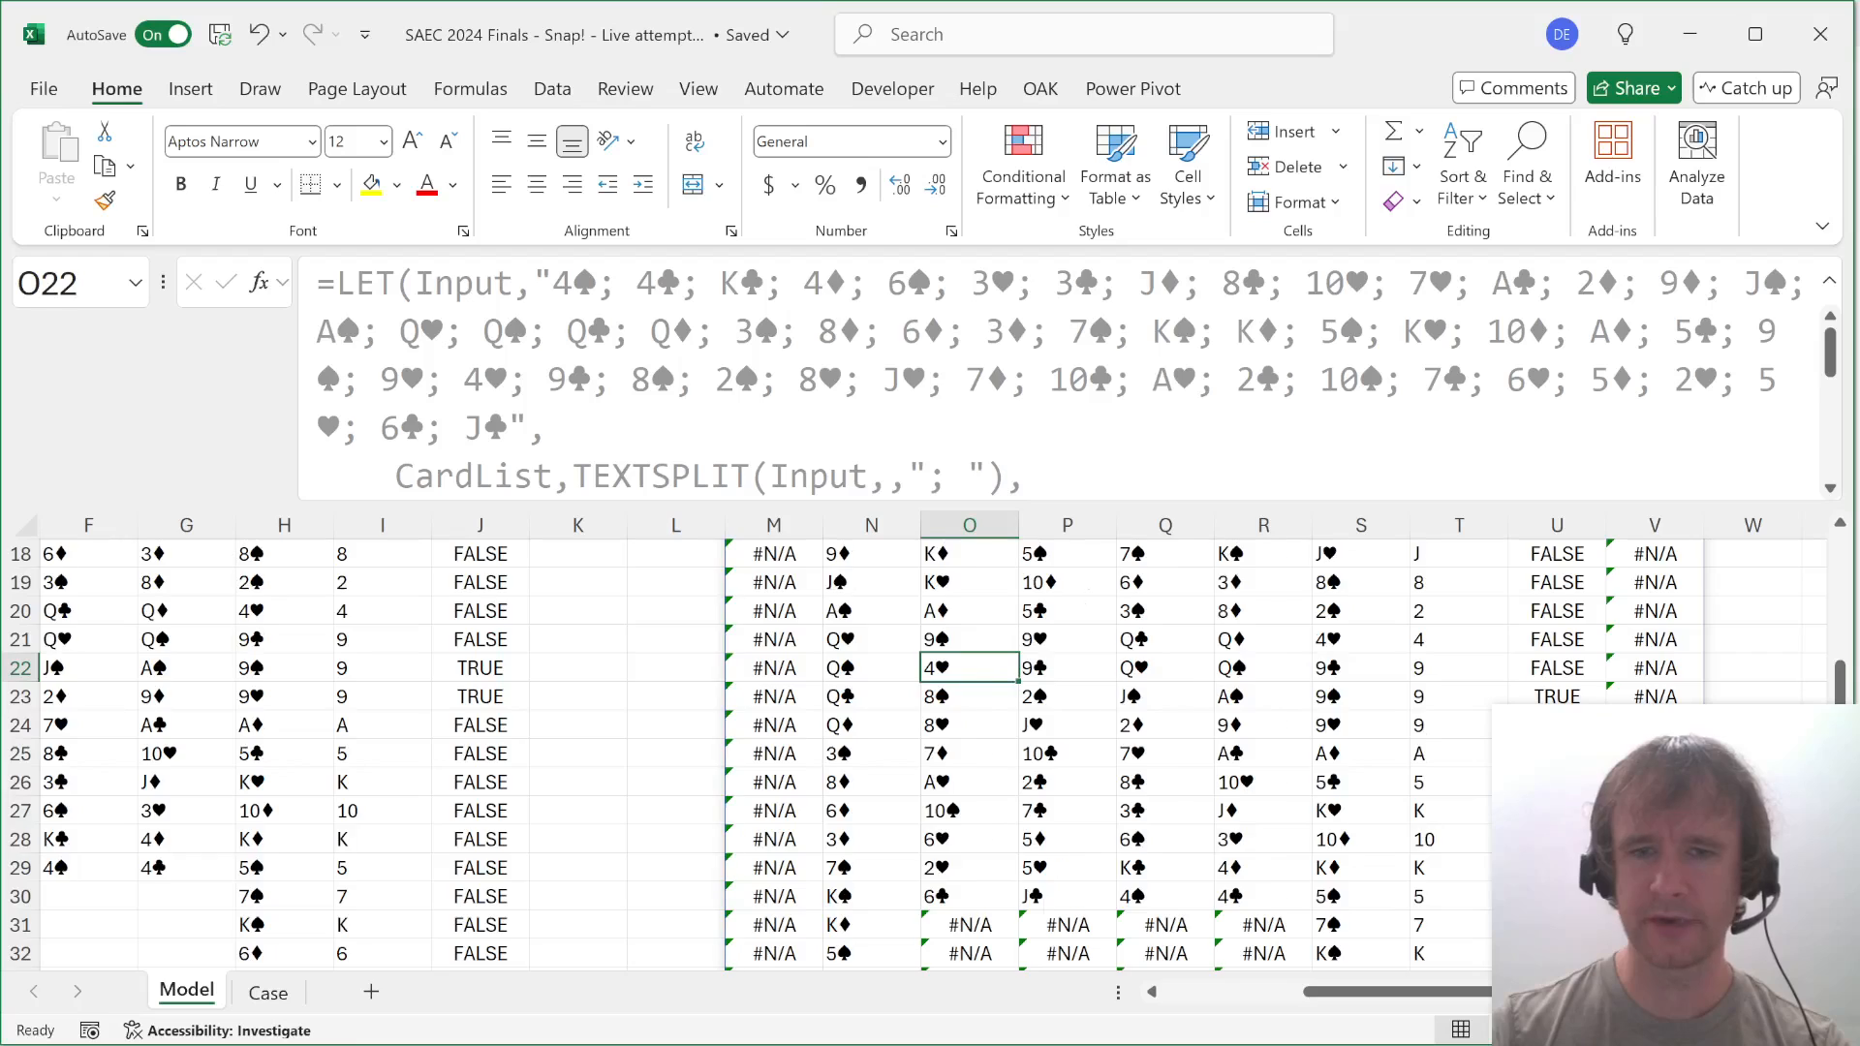
{"action": "key", "text": "Page_Down"}
{"action": "key", "text": "Page_Down"}
{"action": "key", "text": "ctrl+Up"}
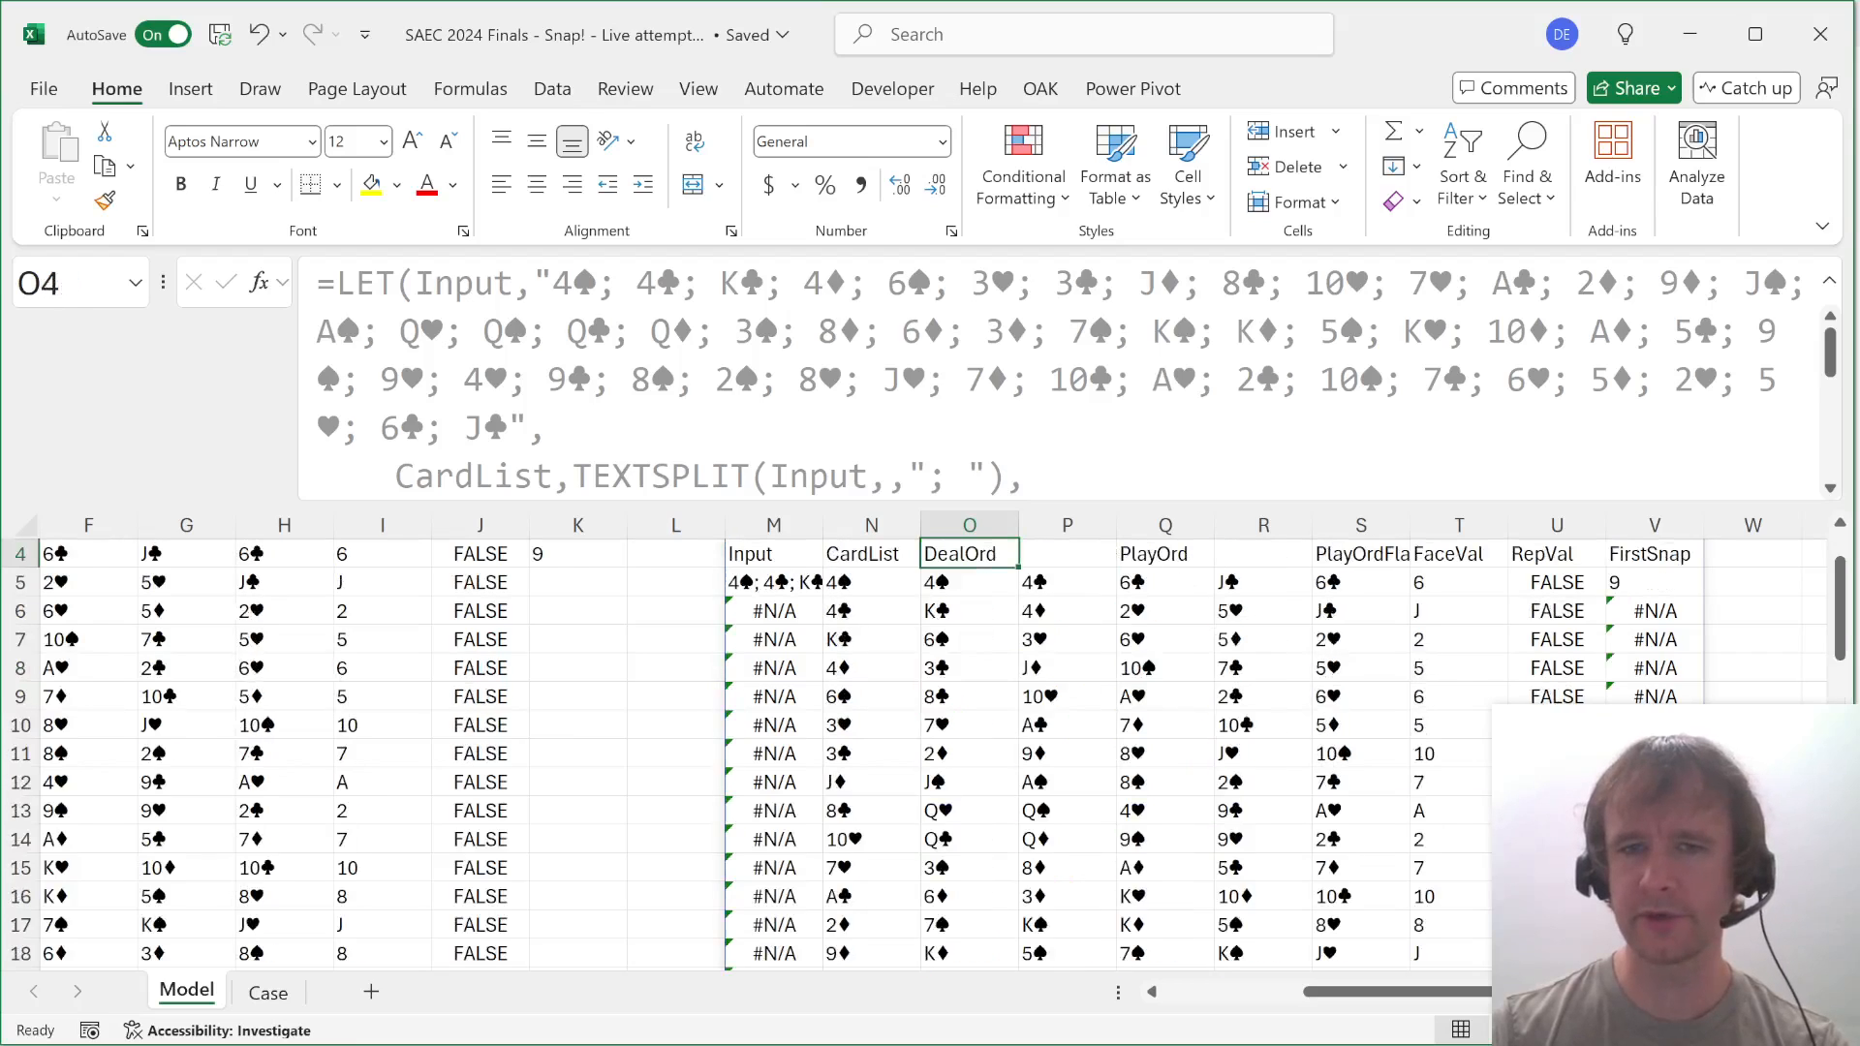
{"action": "key", "text": "Left"}
{"action": "key", "text": "Up"}
{"action": "key", "text": "Left"}
{"action": "key", "text": "Left"}
{"action": "key", "text": "Up"}
{"action": "key", "text": "Up"}
{"action": "key", "text": "Down"}
{"action": "key", "text": "Down"}
{"action": "key", "text": "Down"}
{"action": "key", "text": "Right"}
{"action": "key", "text": "Down"}
{"action": "key", "text": "Up"}
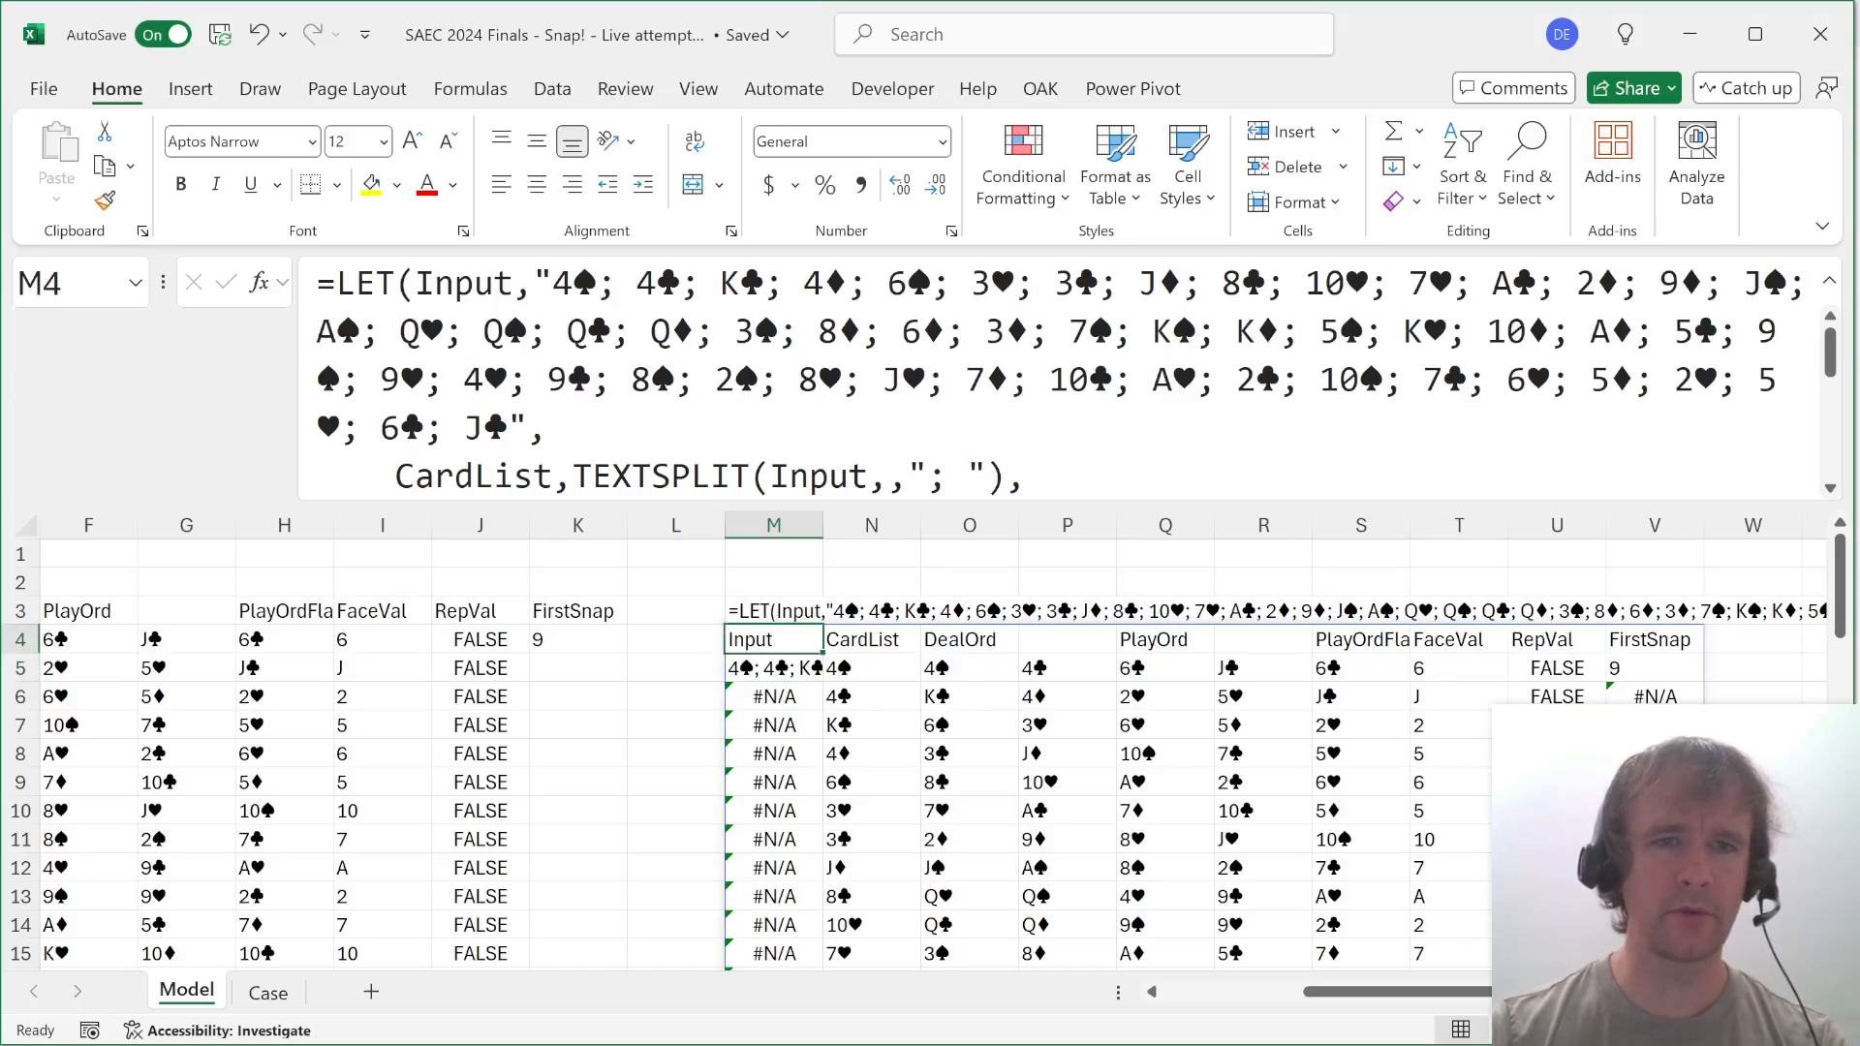
Set the final output of the LET formula in M4 back to FirstSnap.
{"action": "key", "text": "F2"}
{"action": "key", "text": "ctrl+a"}
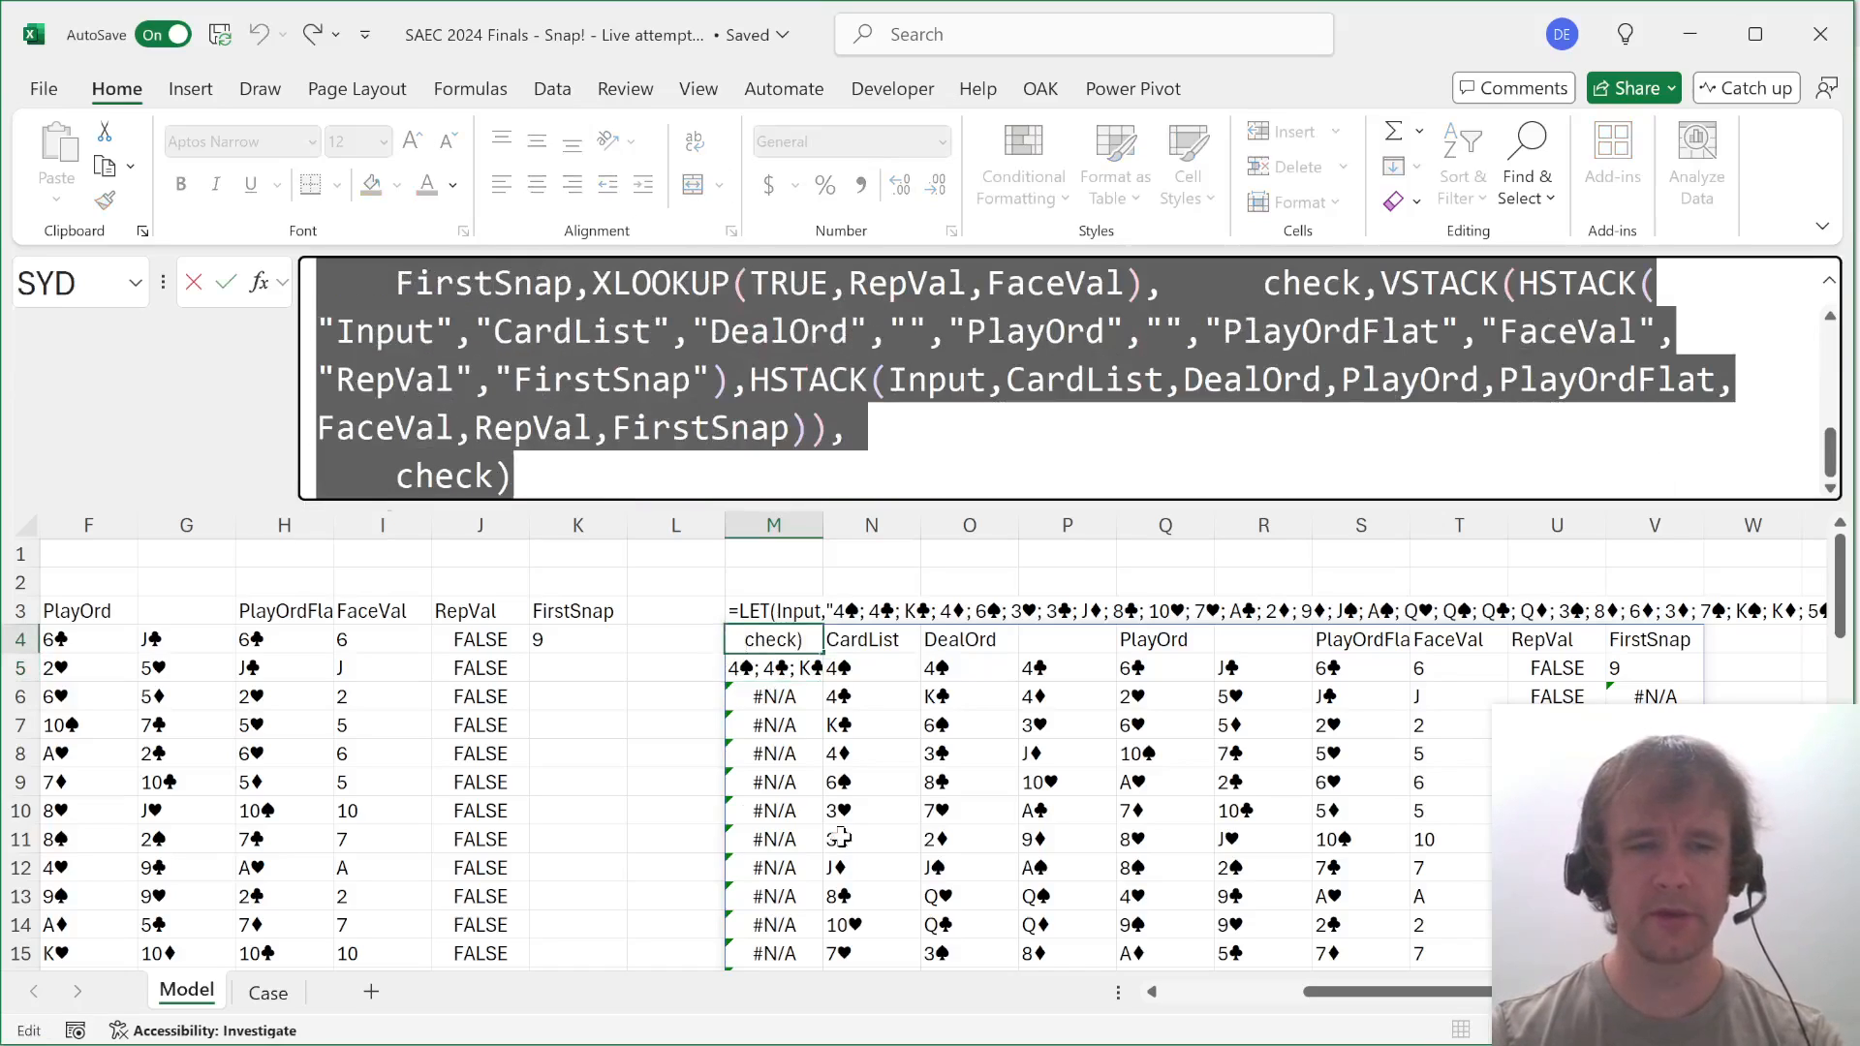
{"action": "double_click", "coordinate": [452, 475]}
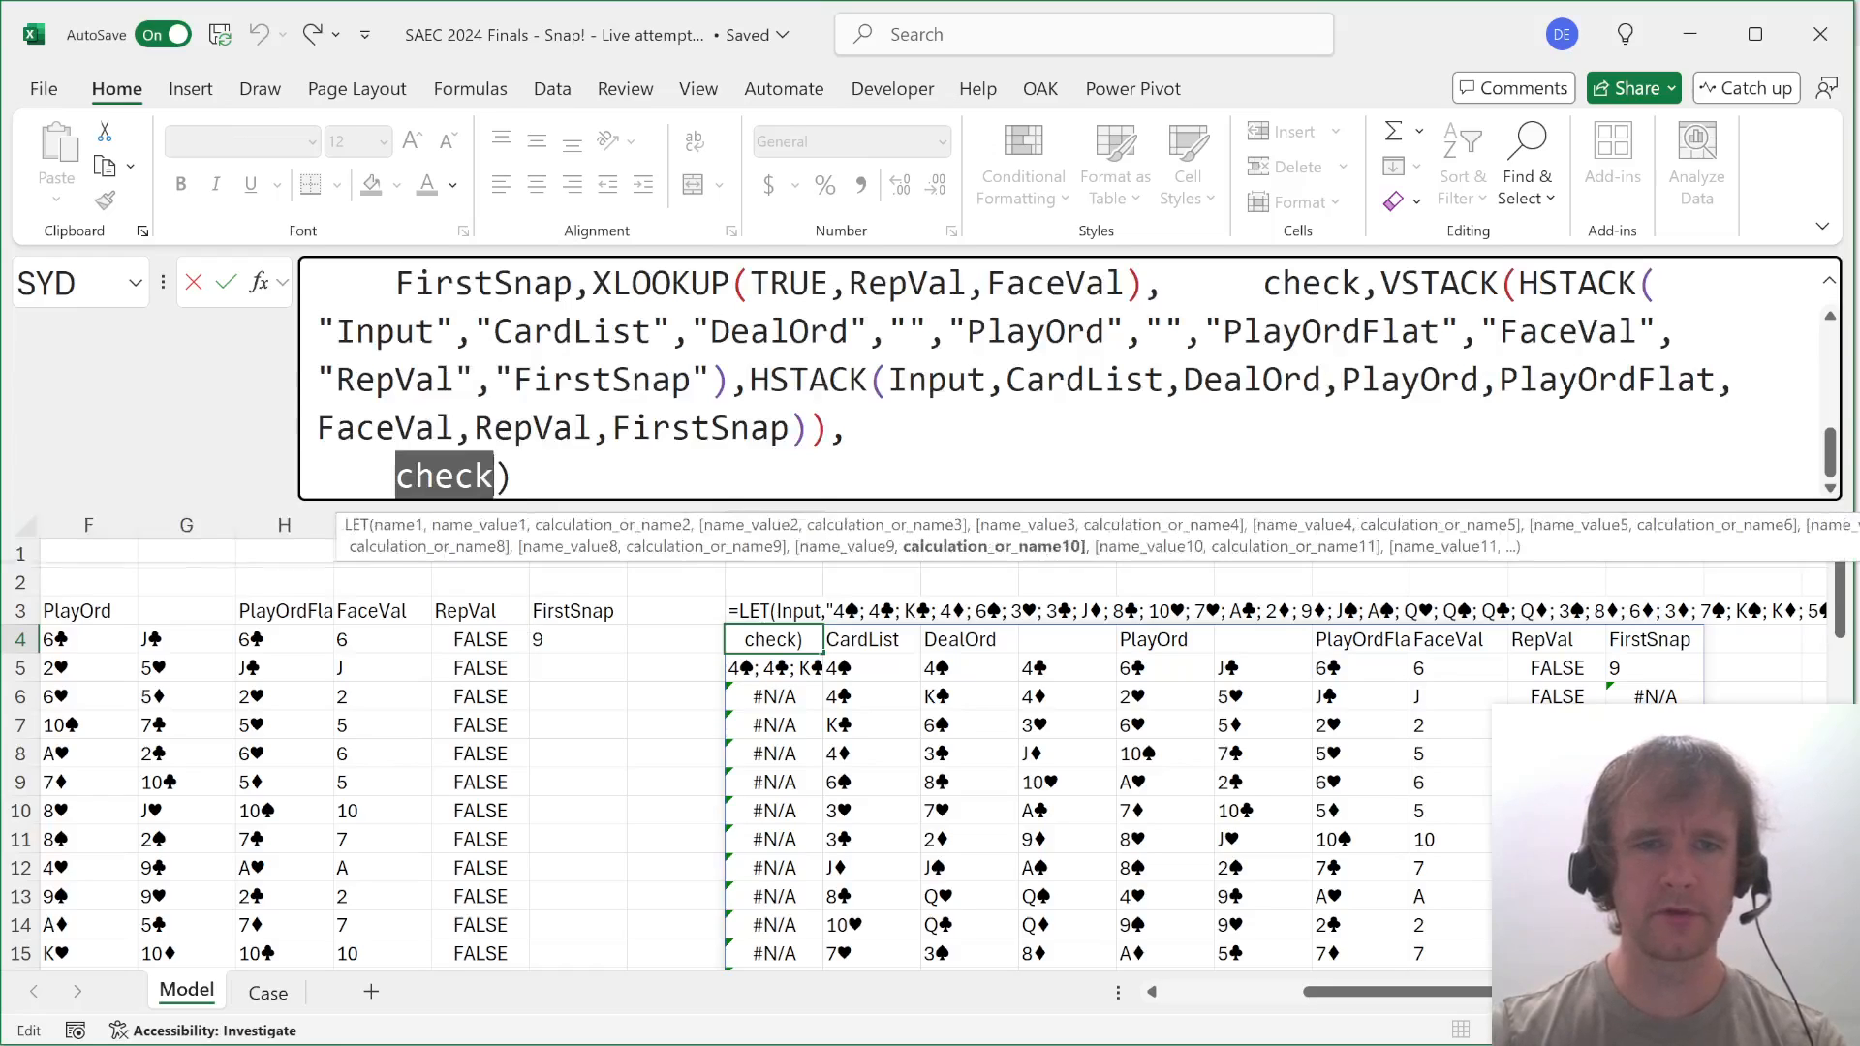
{"action": "type", "text": "fir"}
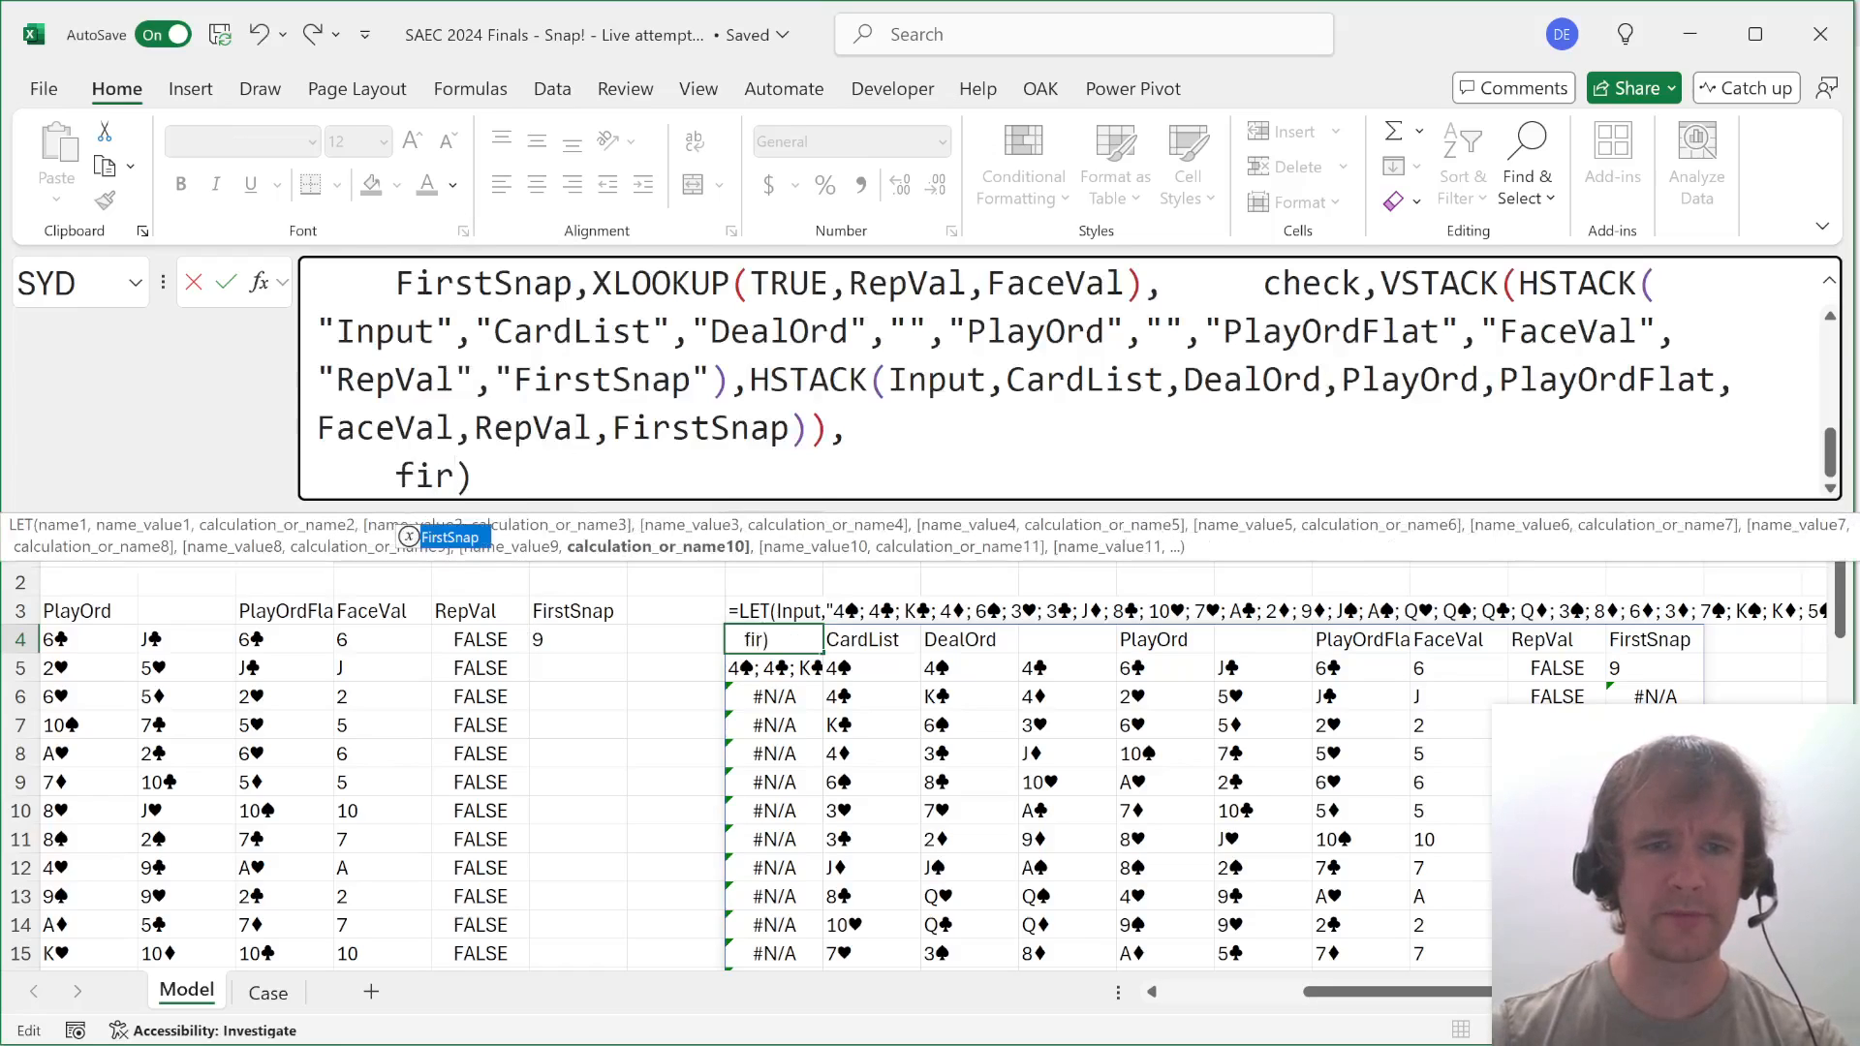
{"action": "key", "text": "Tab"}
{"action": "key", "text": "Return"}
{"action": "key", "text": "Up"}
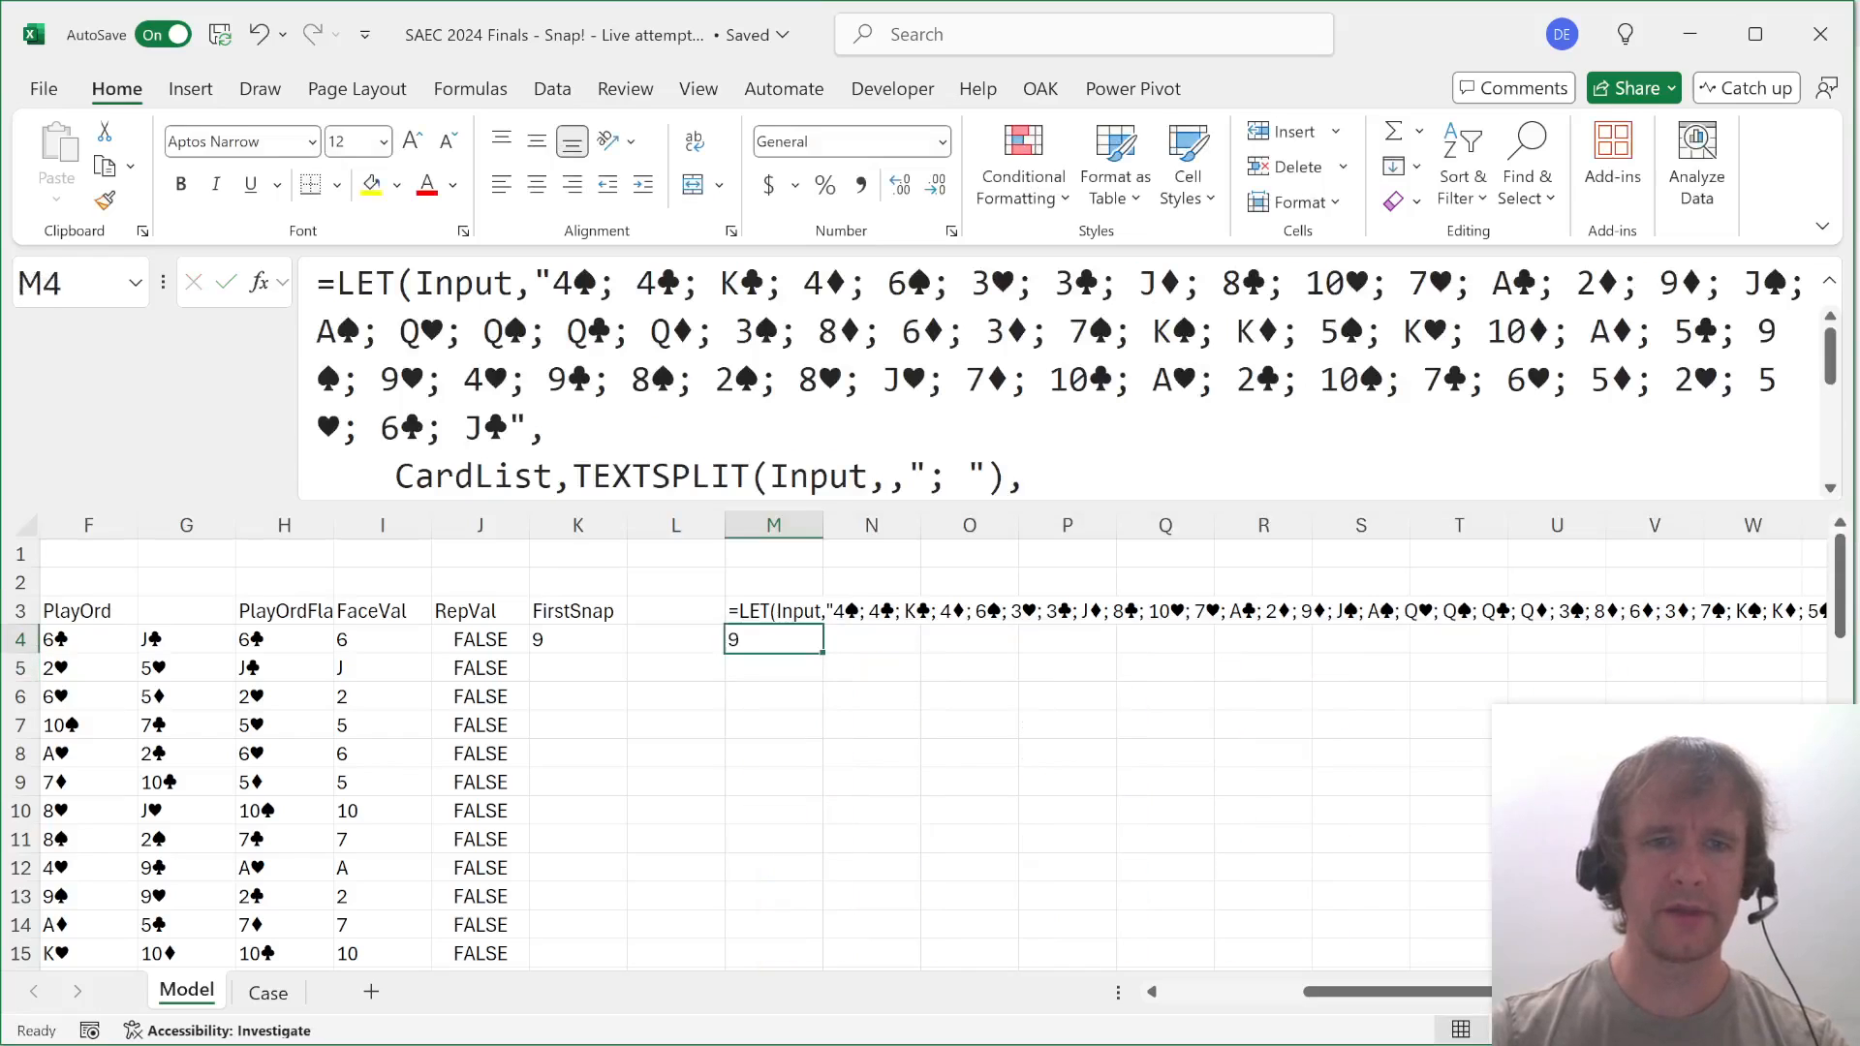
Copy the LET formula text from M4 and paste it into E76, the game 11 answer on the Case sheet.
{"action": "left_click", "coordinate": [436, 331]}
{"action": "key", "text": "ctrl+a"}
{"action": "key", "text": "ctrl+c"}
{"action": "key", "text": "Escape"}
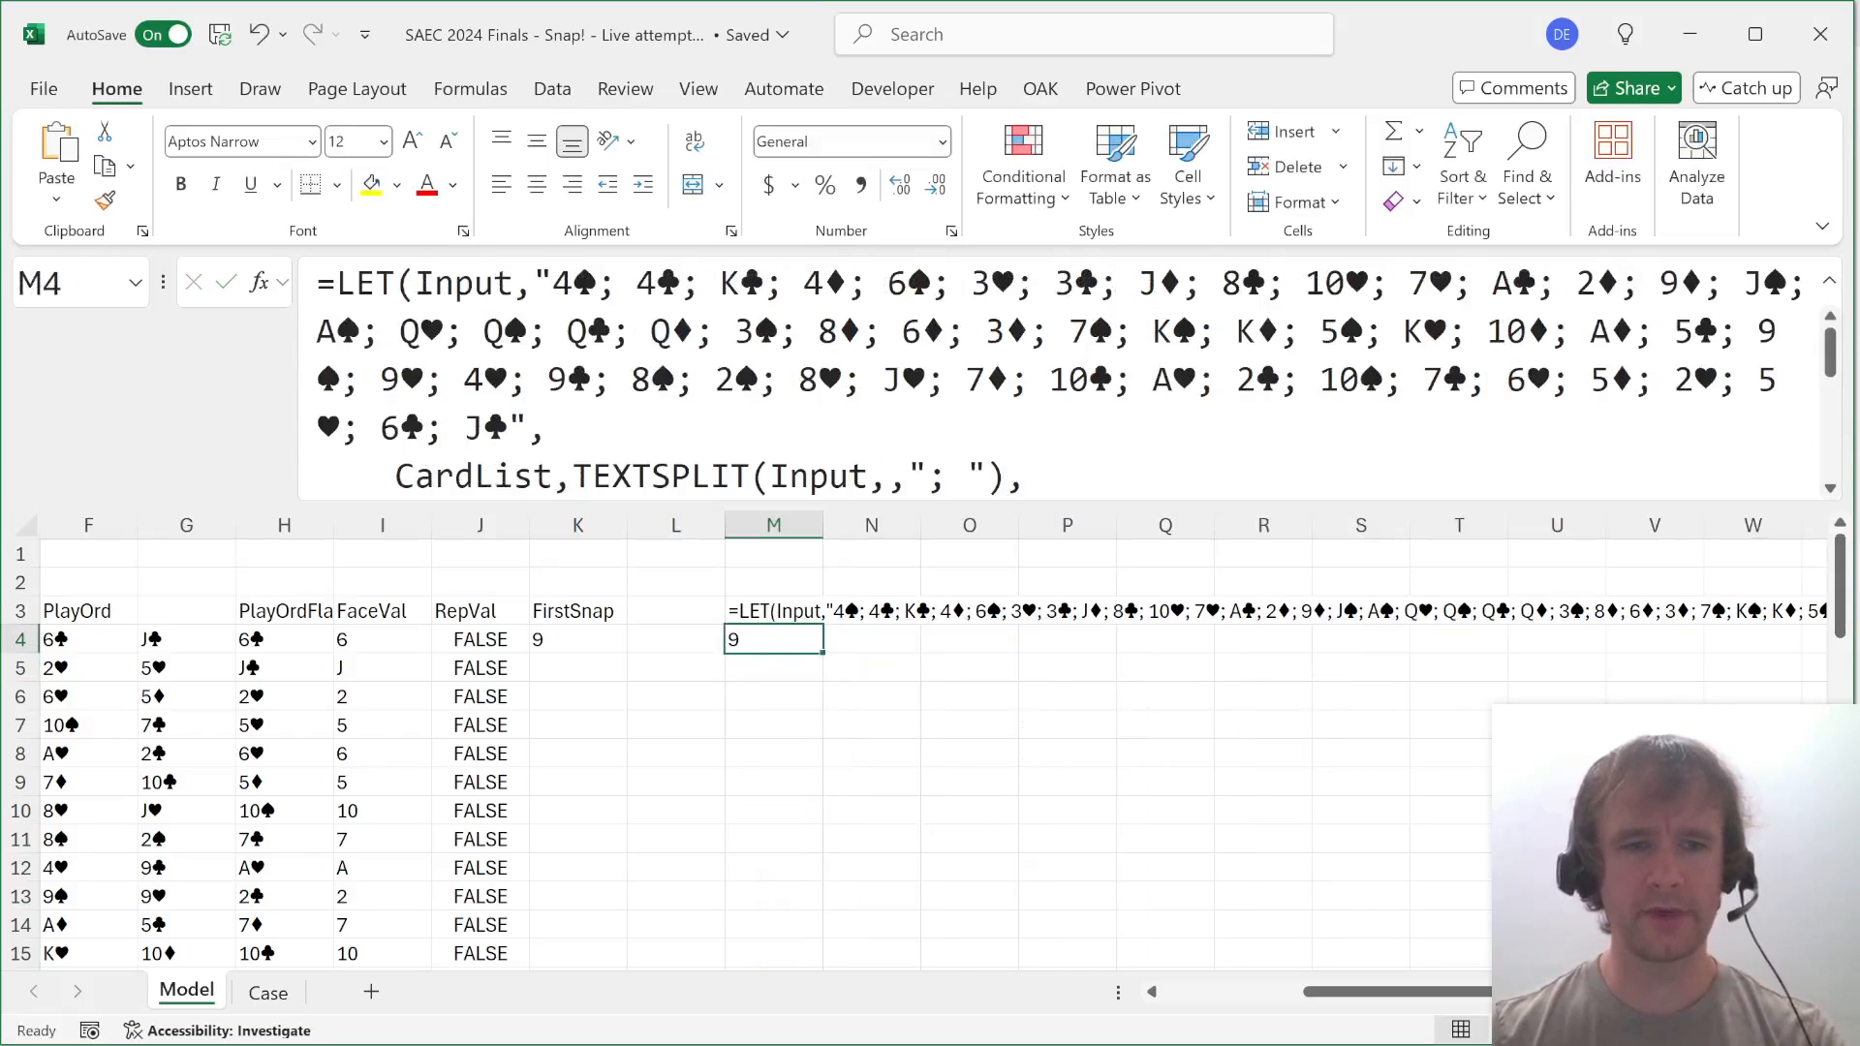
{"action": "left_click", "coordinate": [268, 991]}
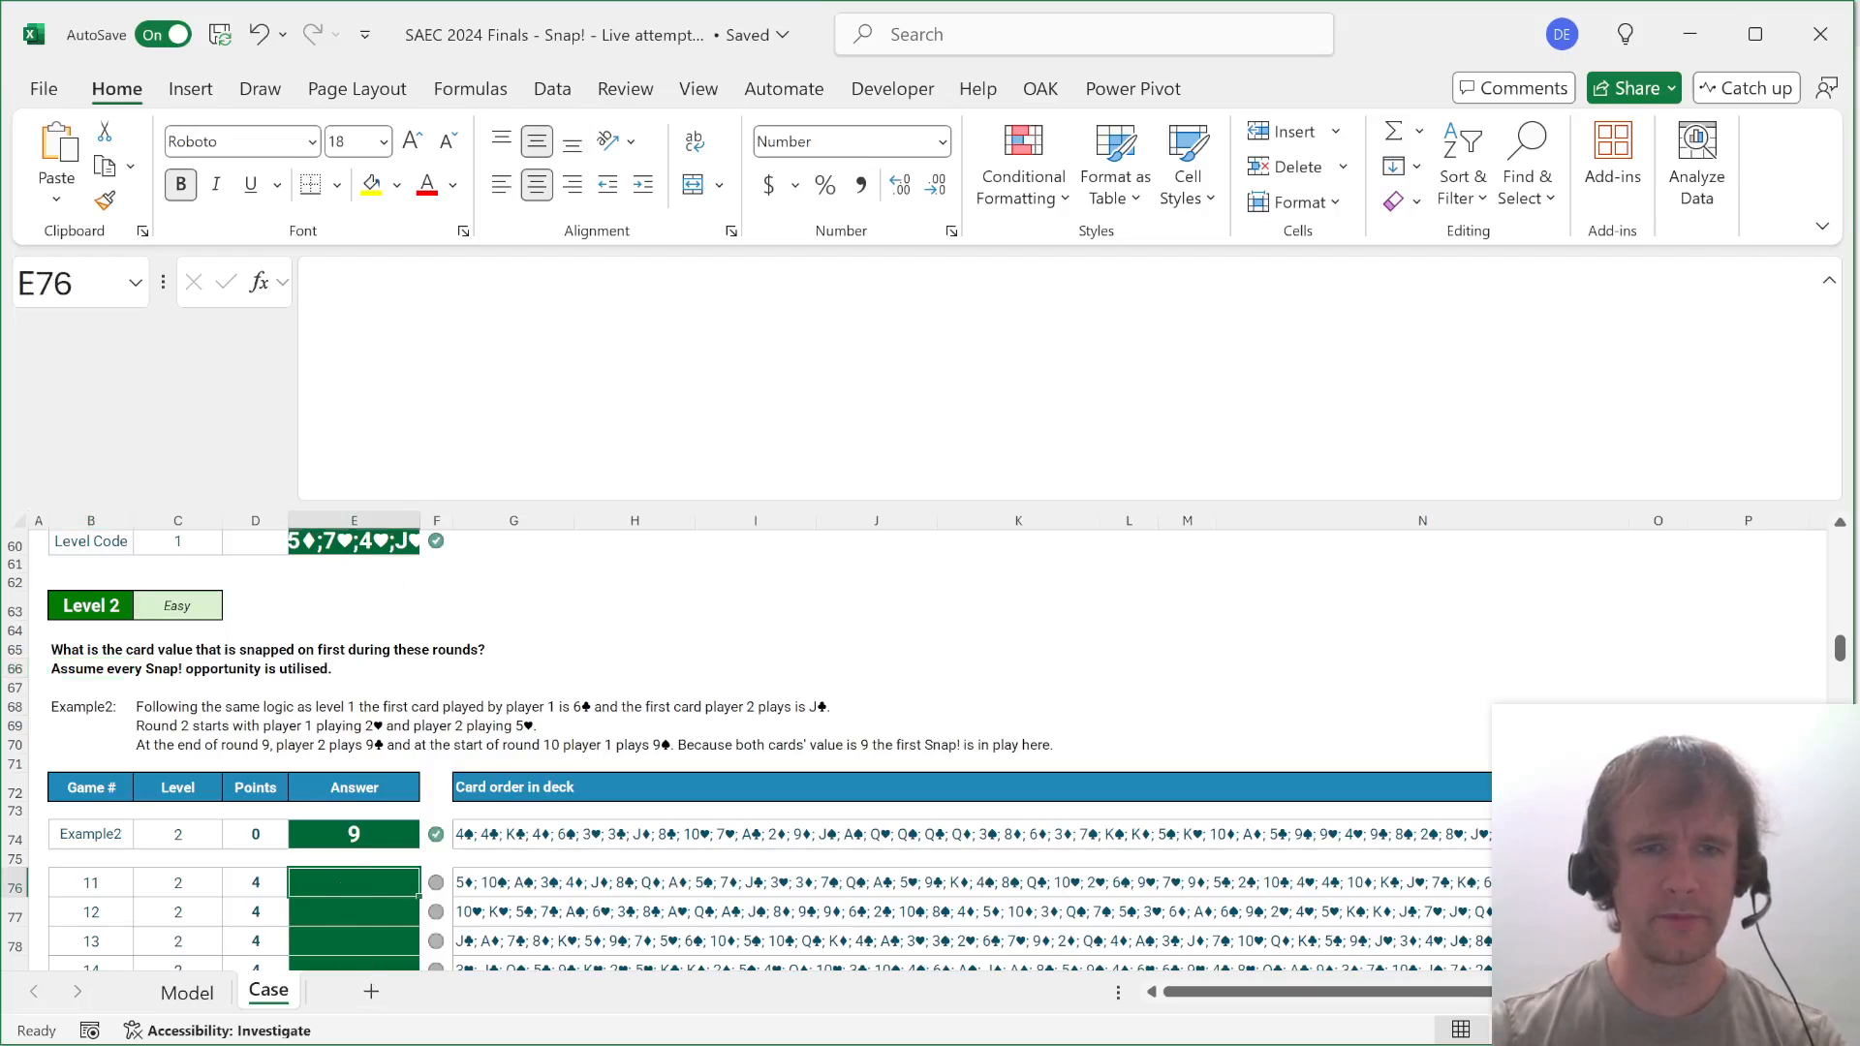
{"action": "double_click", "coordinate": [346, 891]}
{"action": "key", "text": "ctrl+v"}
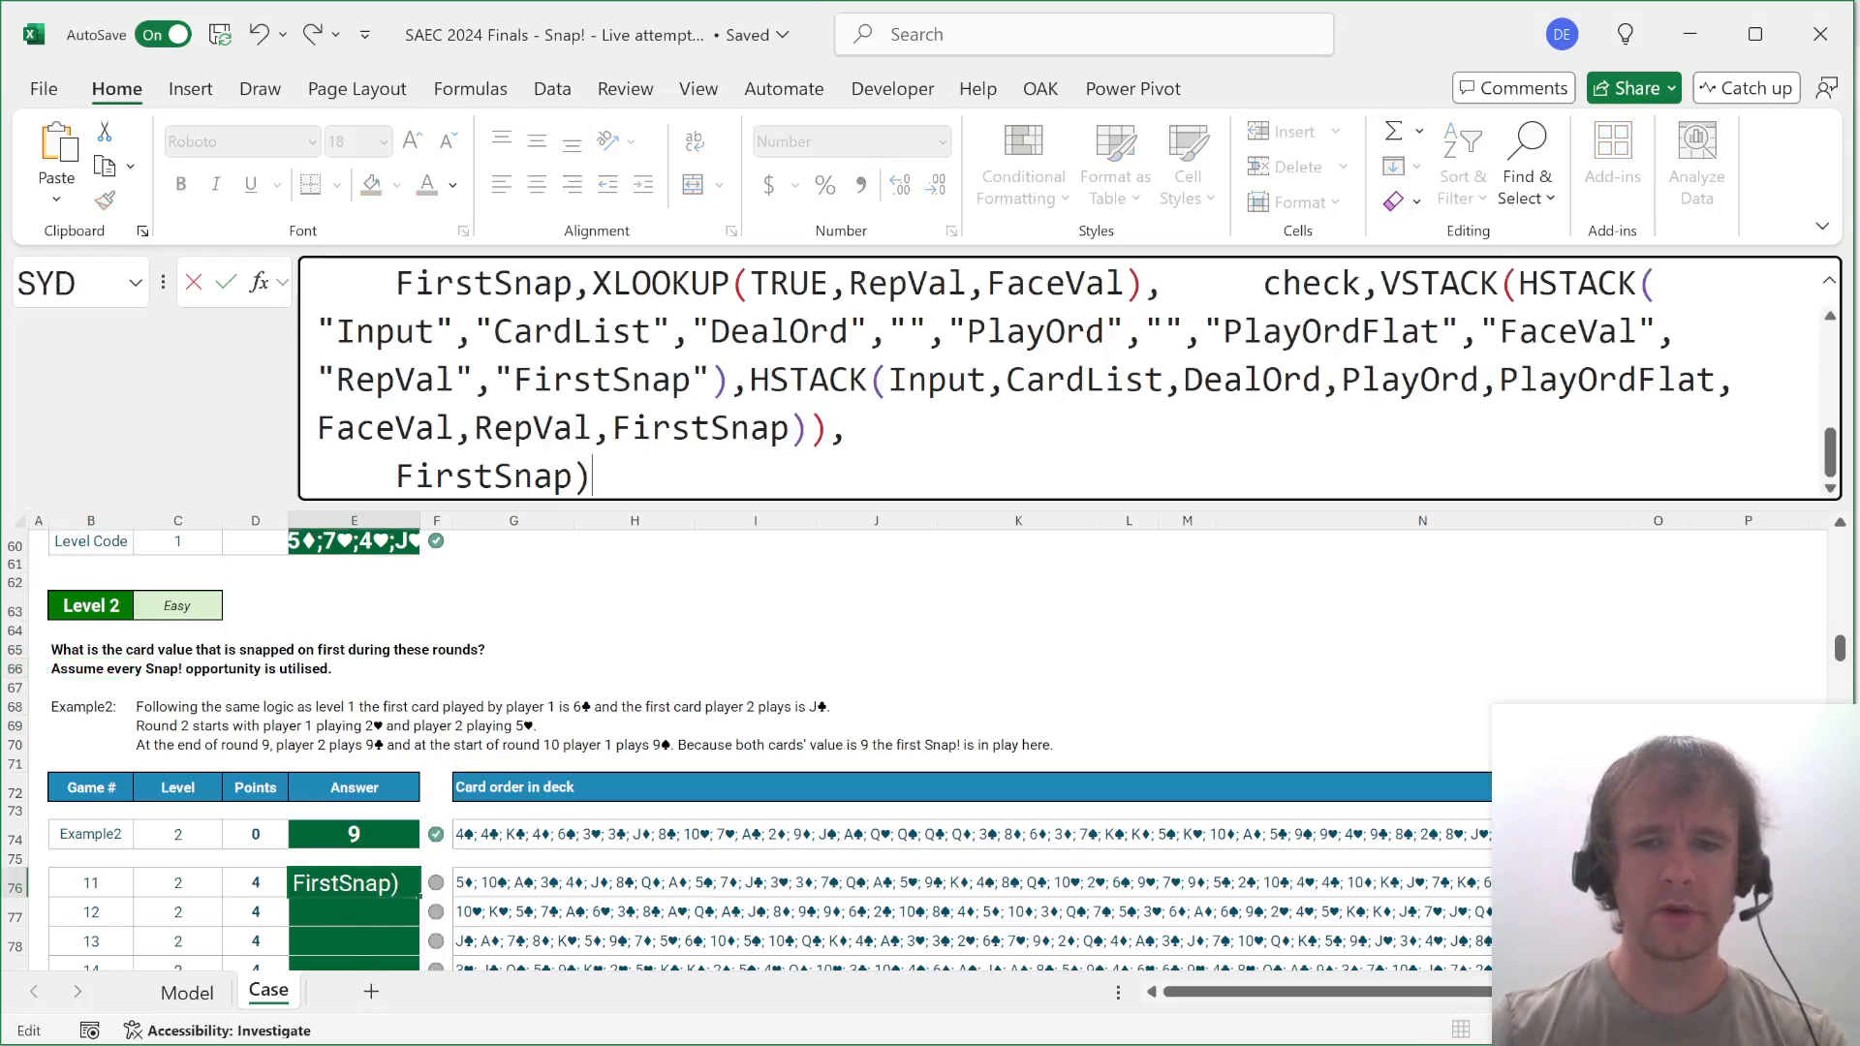
Replace the hard-coded card string for Input in the E76 formula with a reference to G76.
{"action": "key", "text": "ctrl+Home"}
{"action": "left_click", "coordinate": [533, 284]}
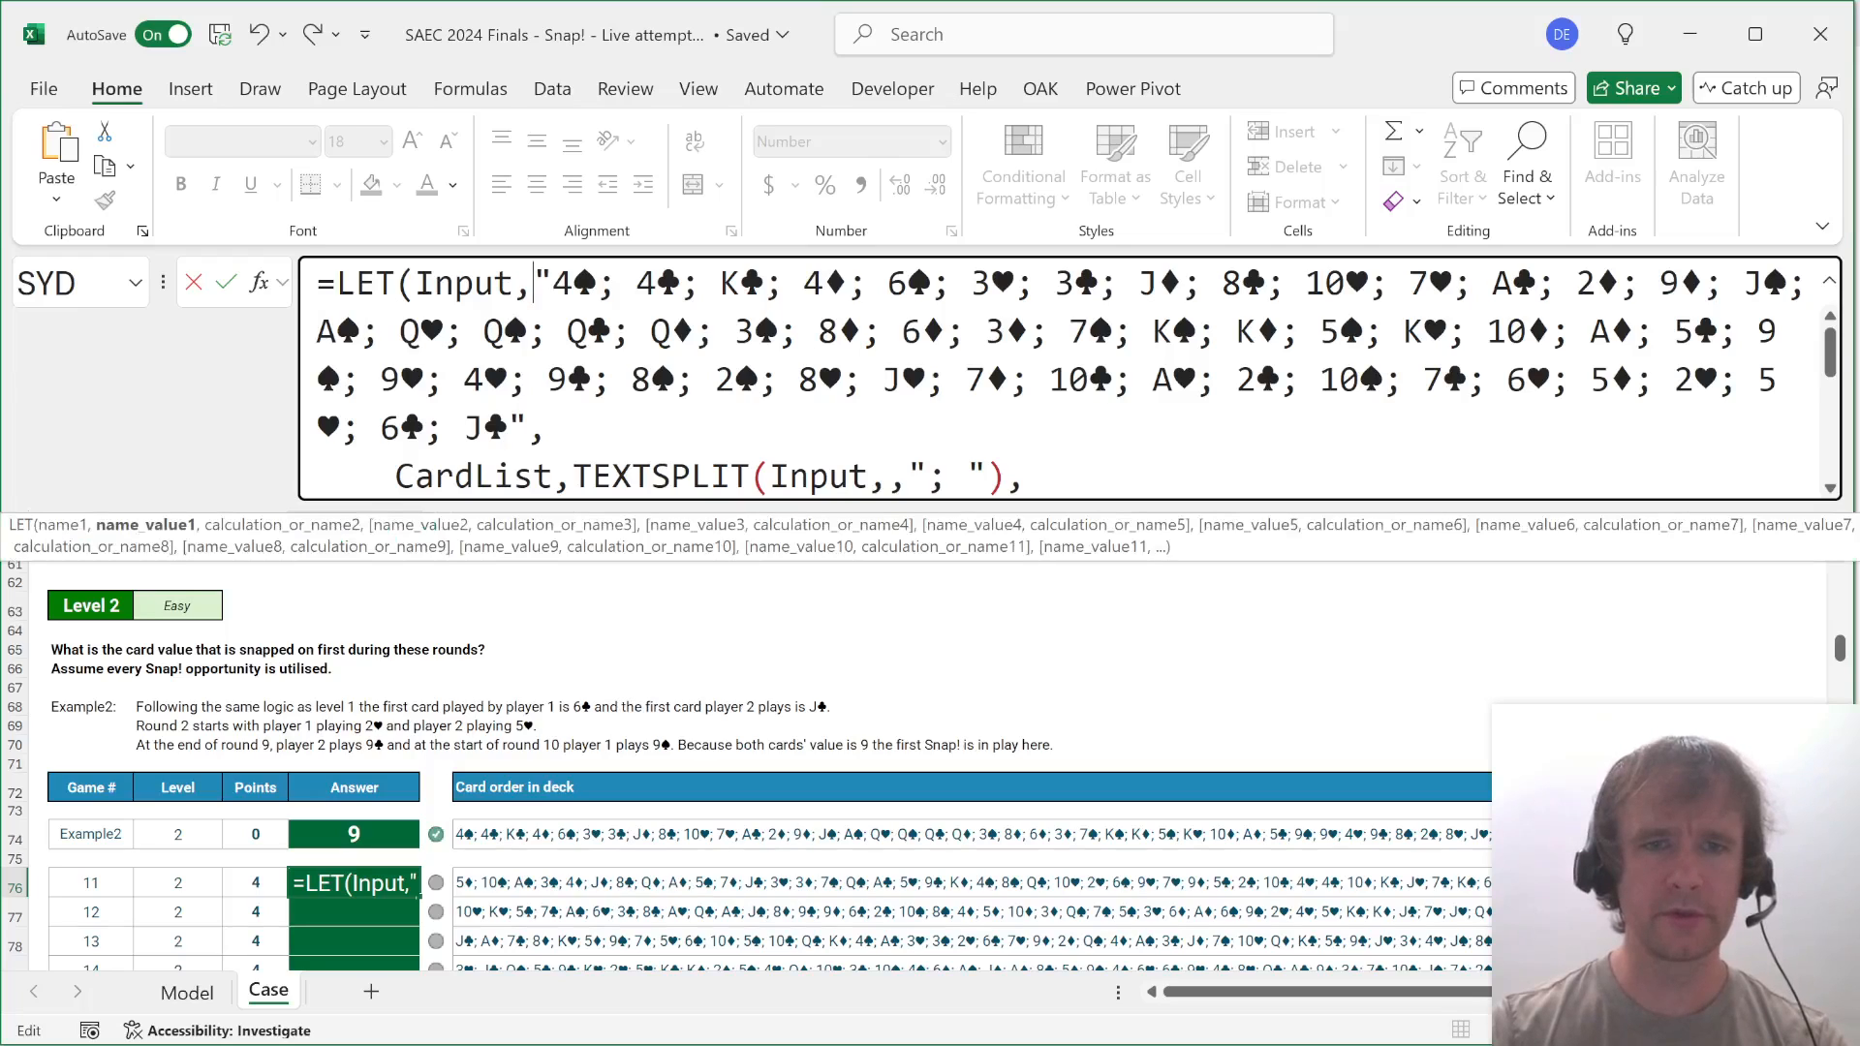
{"action": "left_click", "coordinate": [526, 428], "text": "shift"}
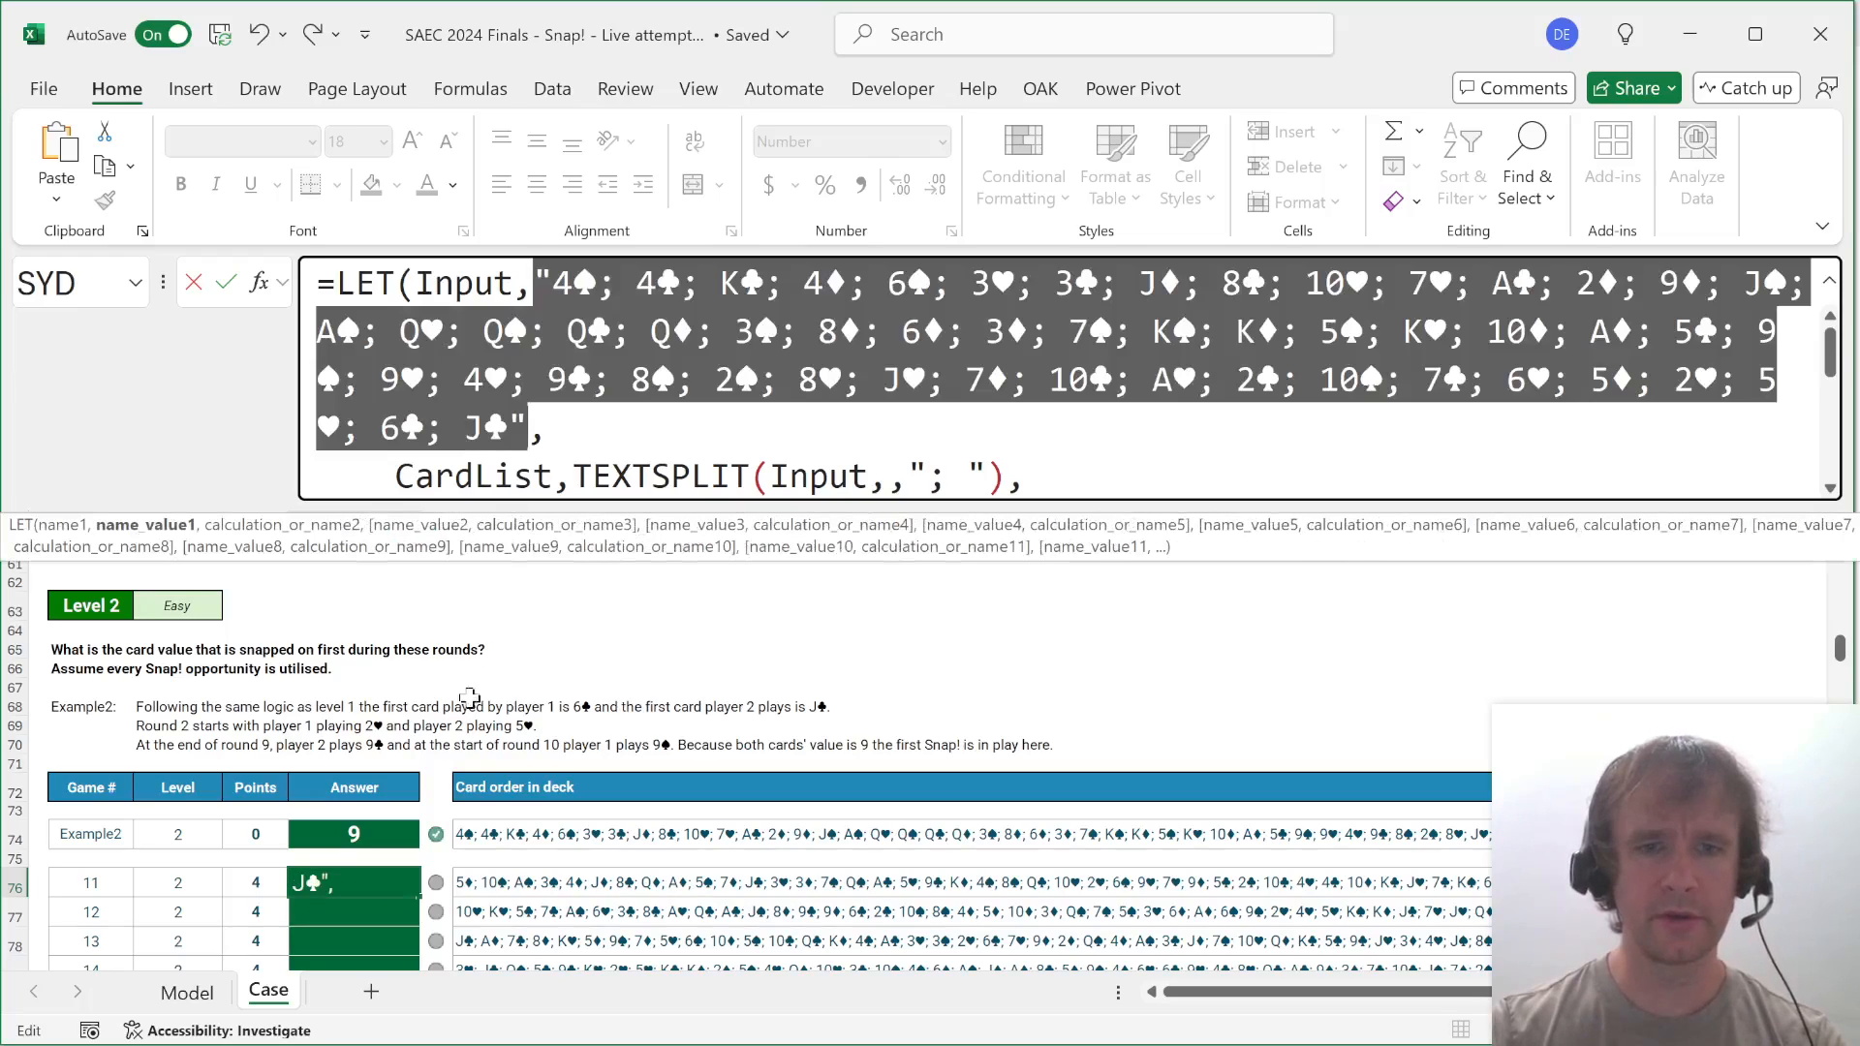
{"action": "left_click", "coordinate": [474, 885]}
{"action": "key", "text": "Return"}
Fill the E76 formula down through E95 to answer all the Level 2 games.
{"action": "key", "text": "Left"}
{"action": "key", "text": "ctrl+Down"}
{"action": "key", "text": "Right"}
{"action": "key", "text": "ctrl+shift+Up"}
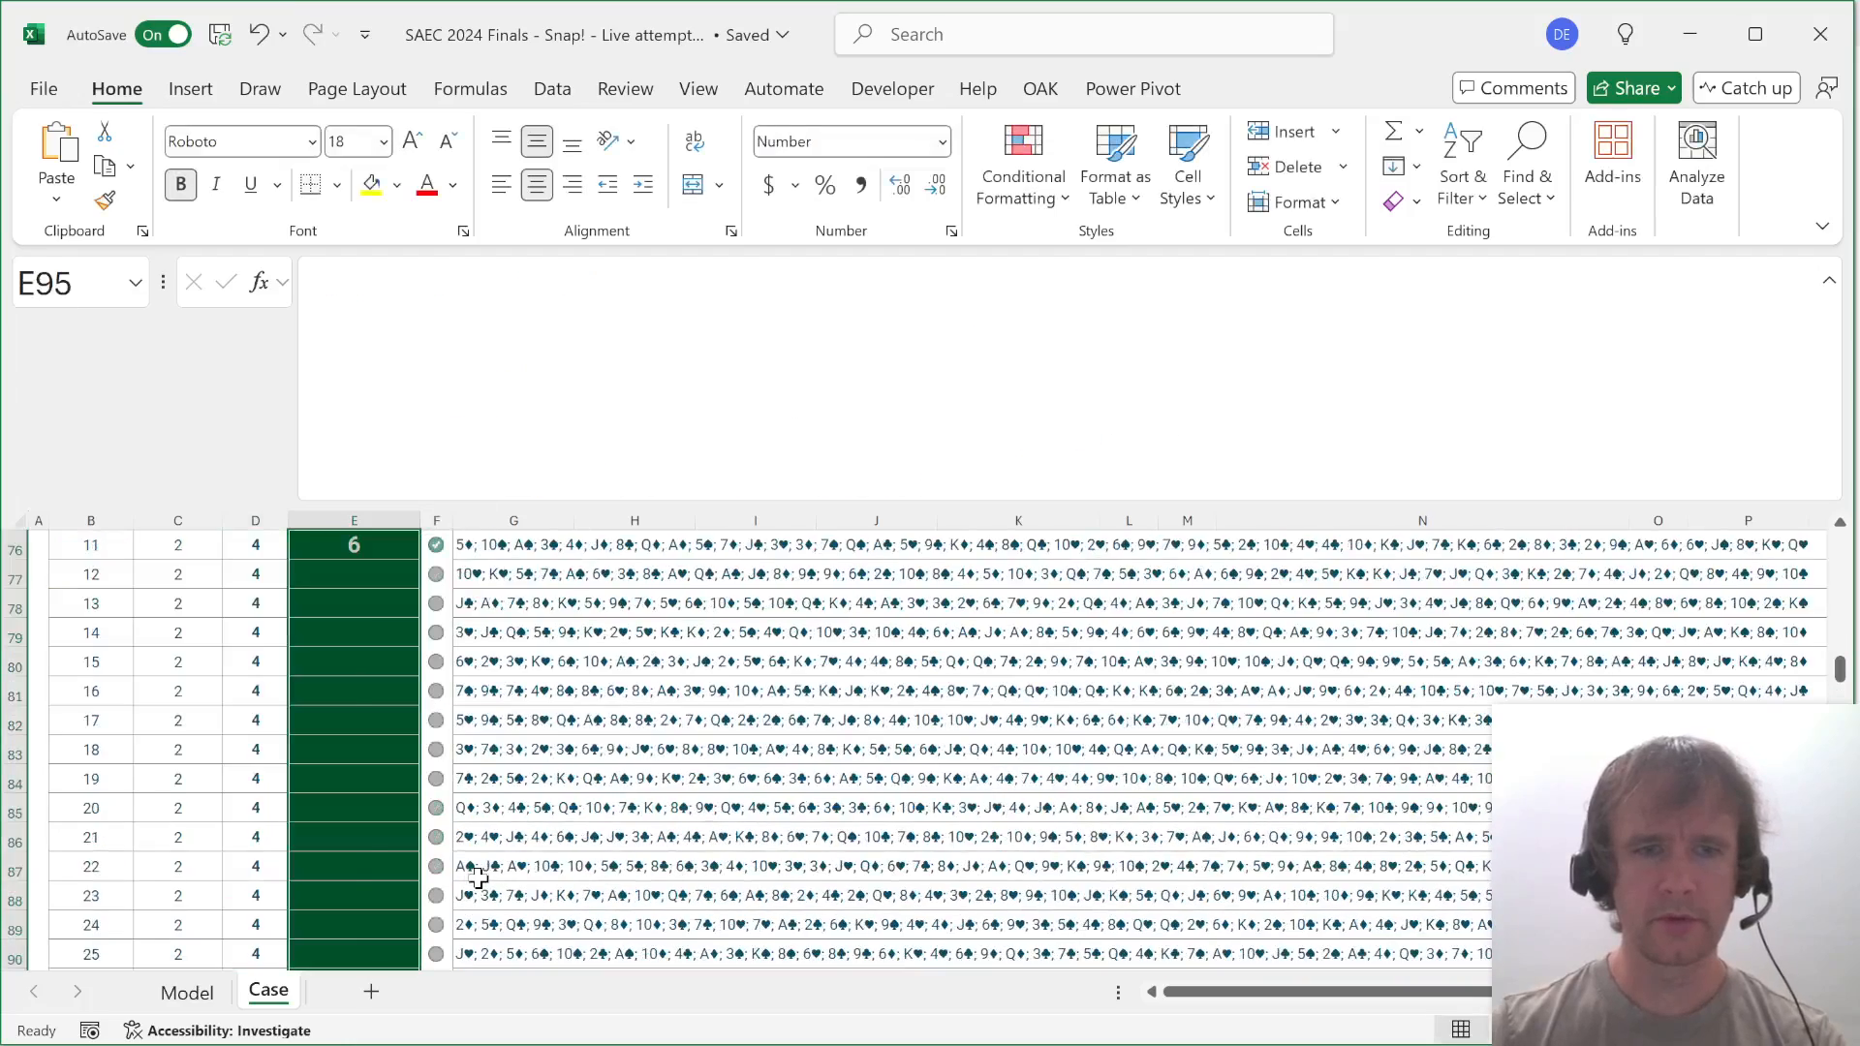
{"action": "key", "text": "ctrl+d"}
{"action": "key", "text": "Return"}
Read the Level 3 question and example on the Case sheet, then review the RepVal formula on the Model sheet.
{"action": "scroll", "coordinate": [479, 878], "scroll_direction": "down", "scroll_amount": 5}
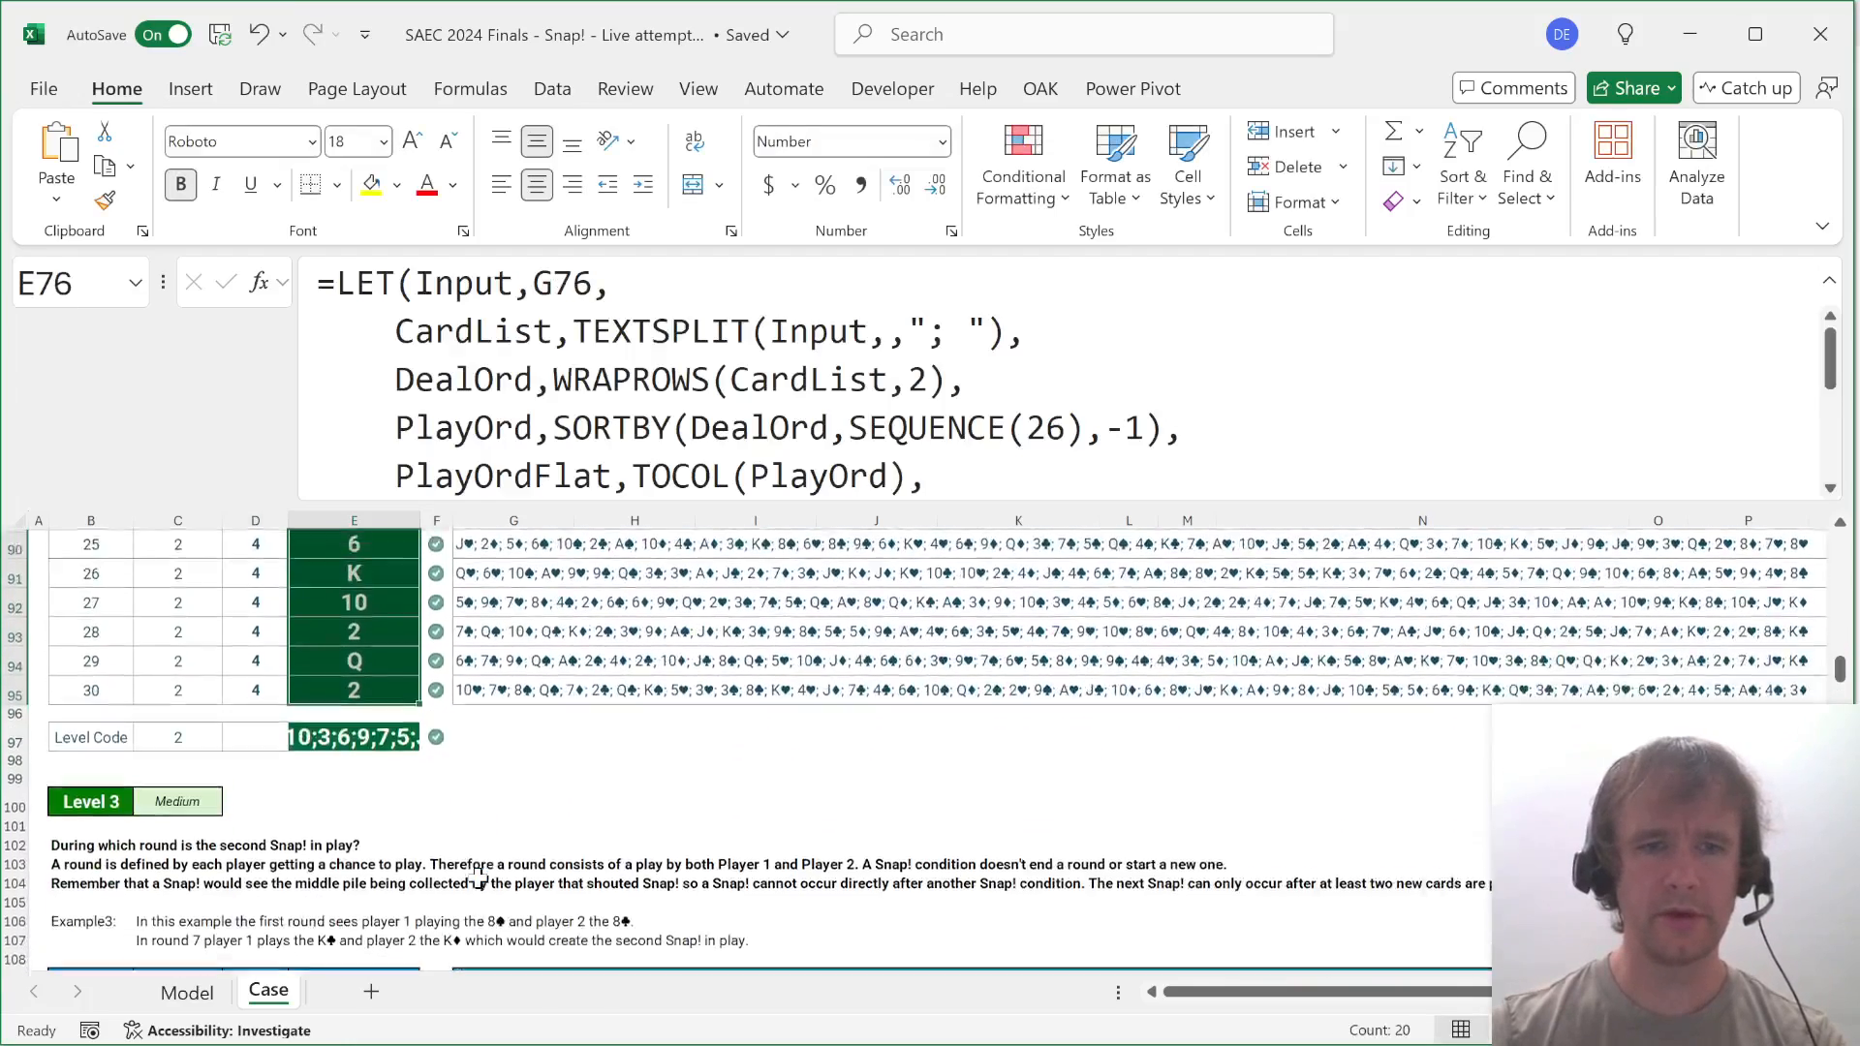
{"action": "scroll", "coordinate": [478, 878], "scroll_direction": "down", "scroll_amount": 2}
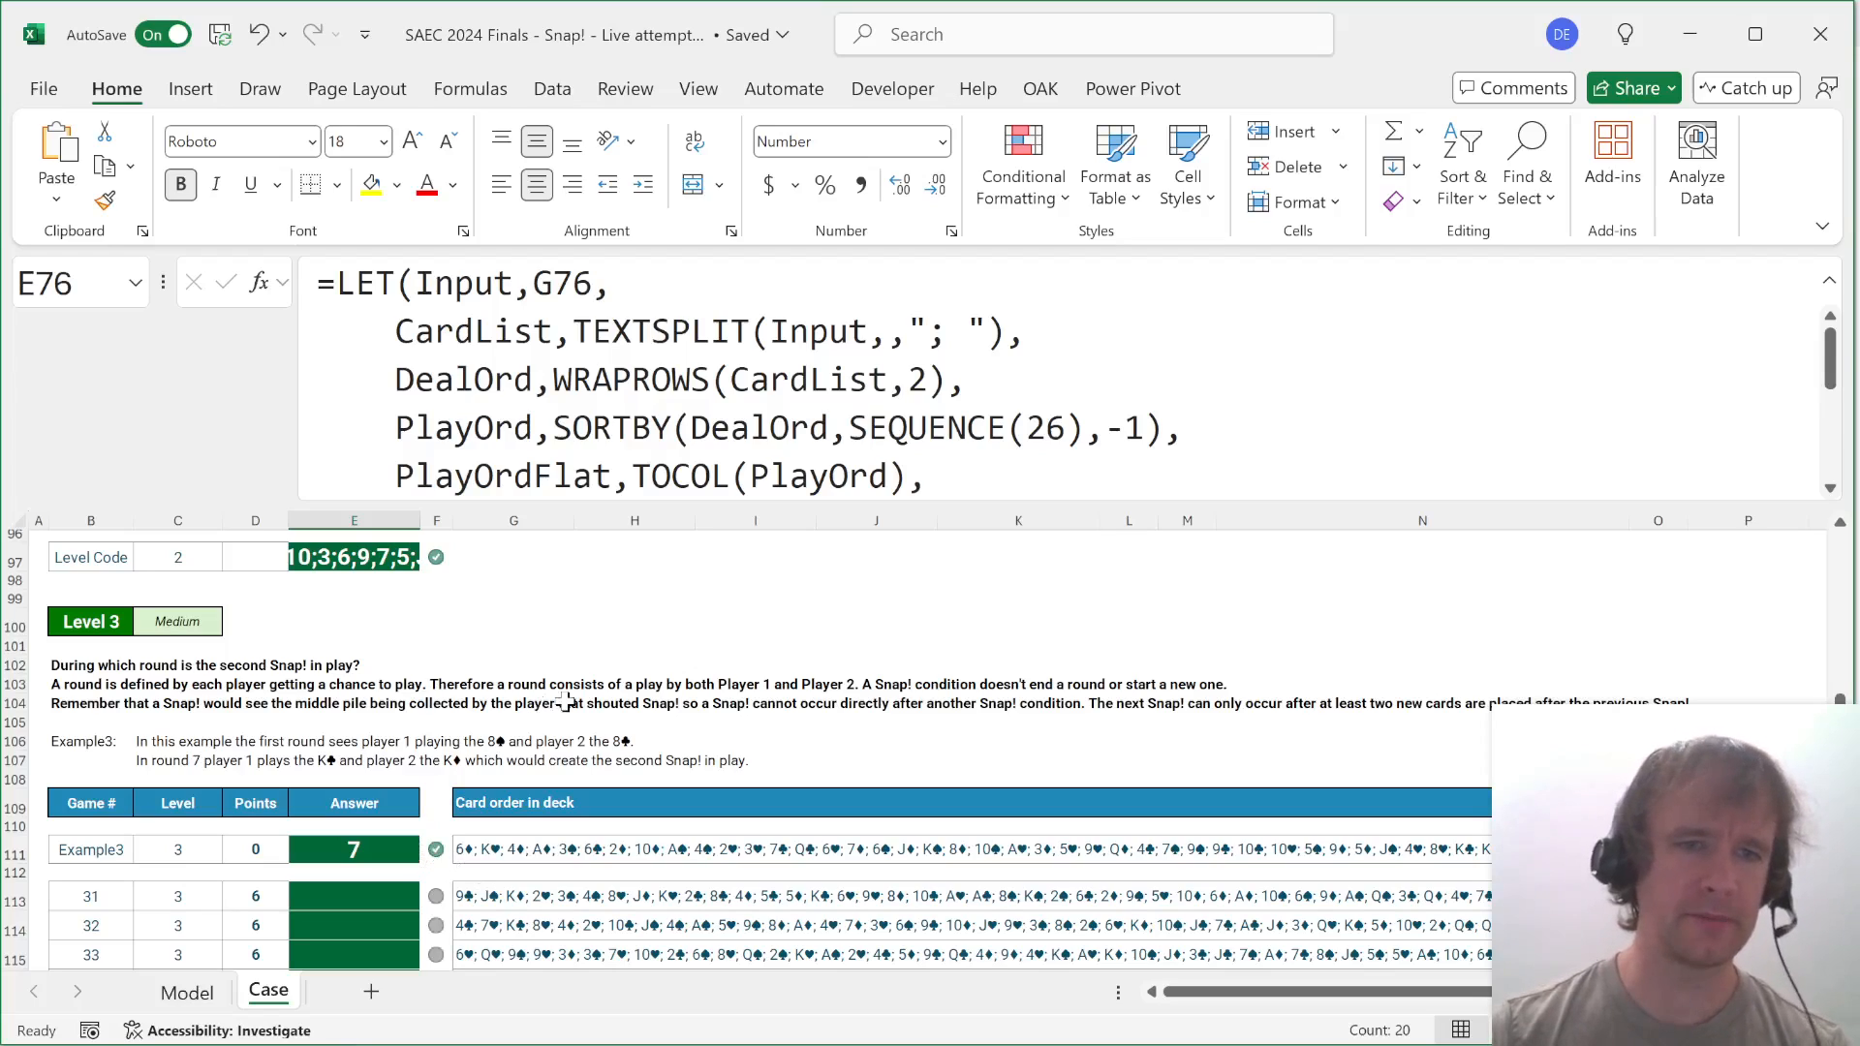
{"action": "key", "text": "ctrl+Page_Up"}
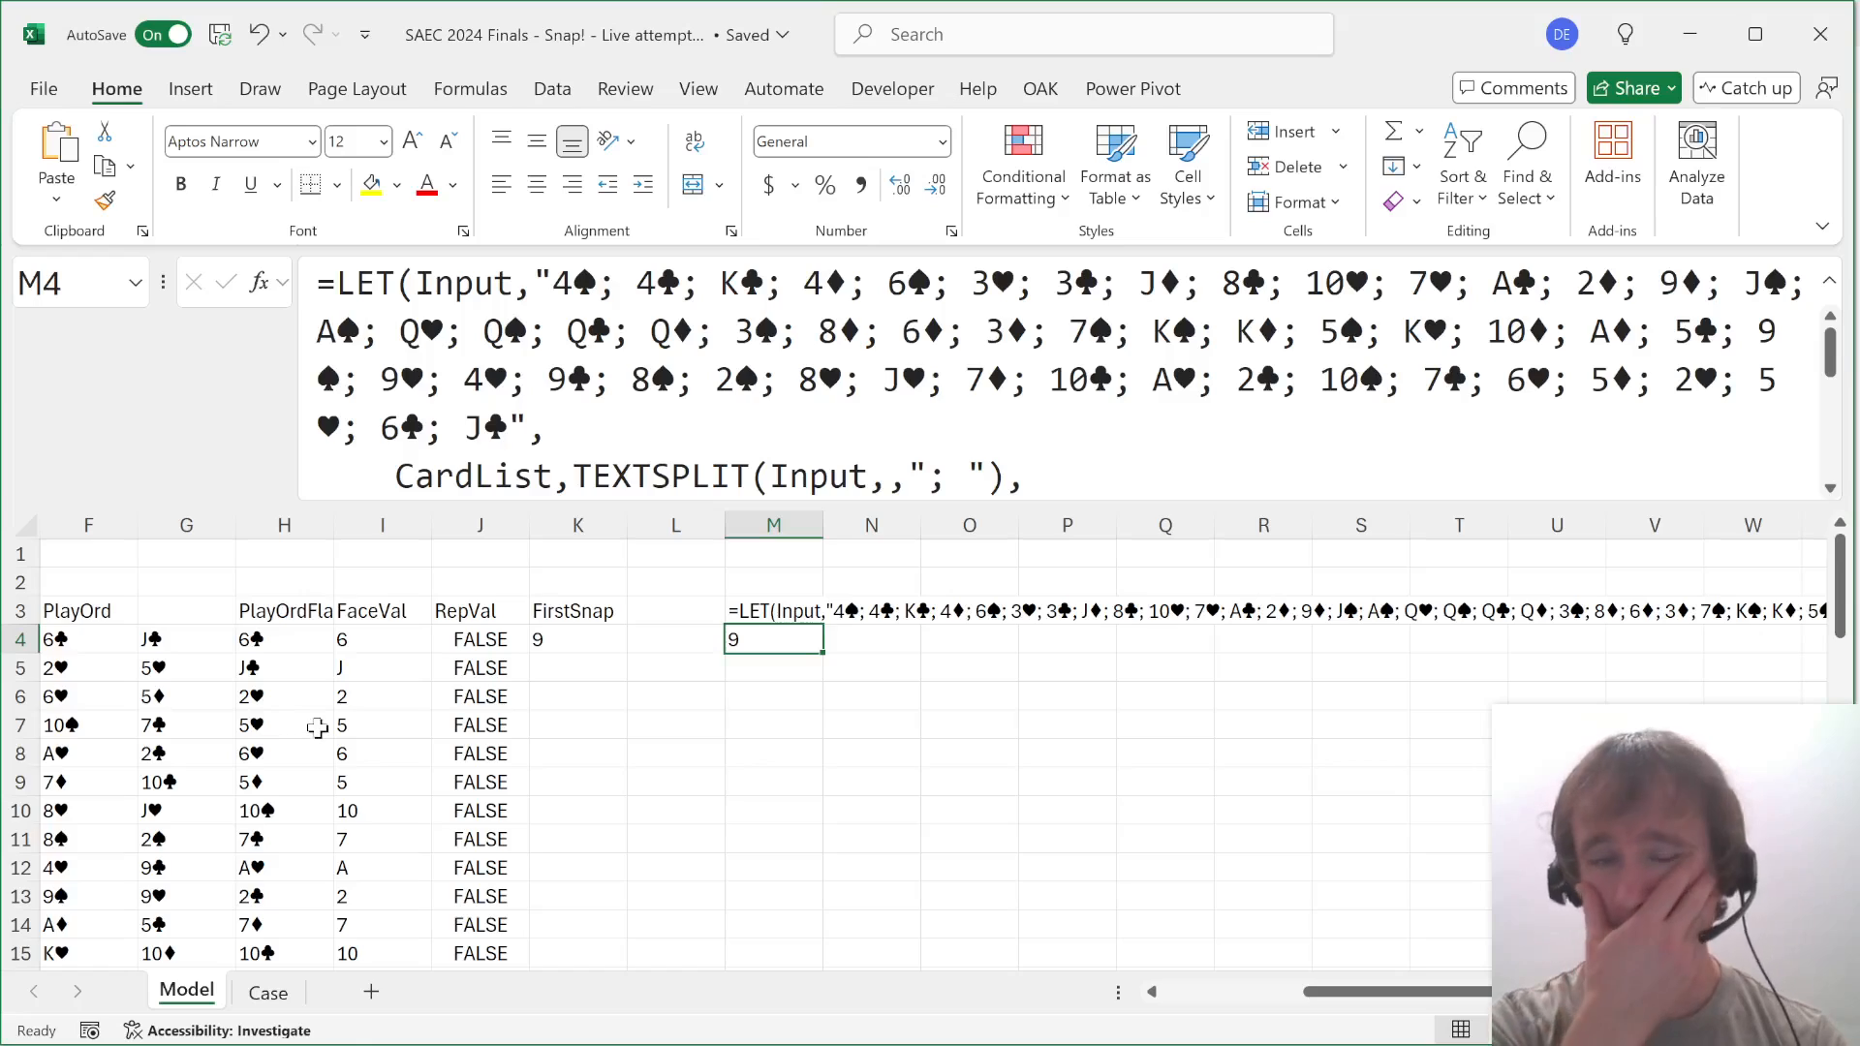
{"action": "key", "text": "Left"}
{"action": "key", "text": "Left"}
{"action": "key", "text": "Left"}
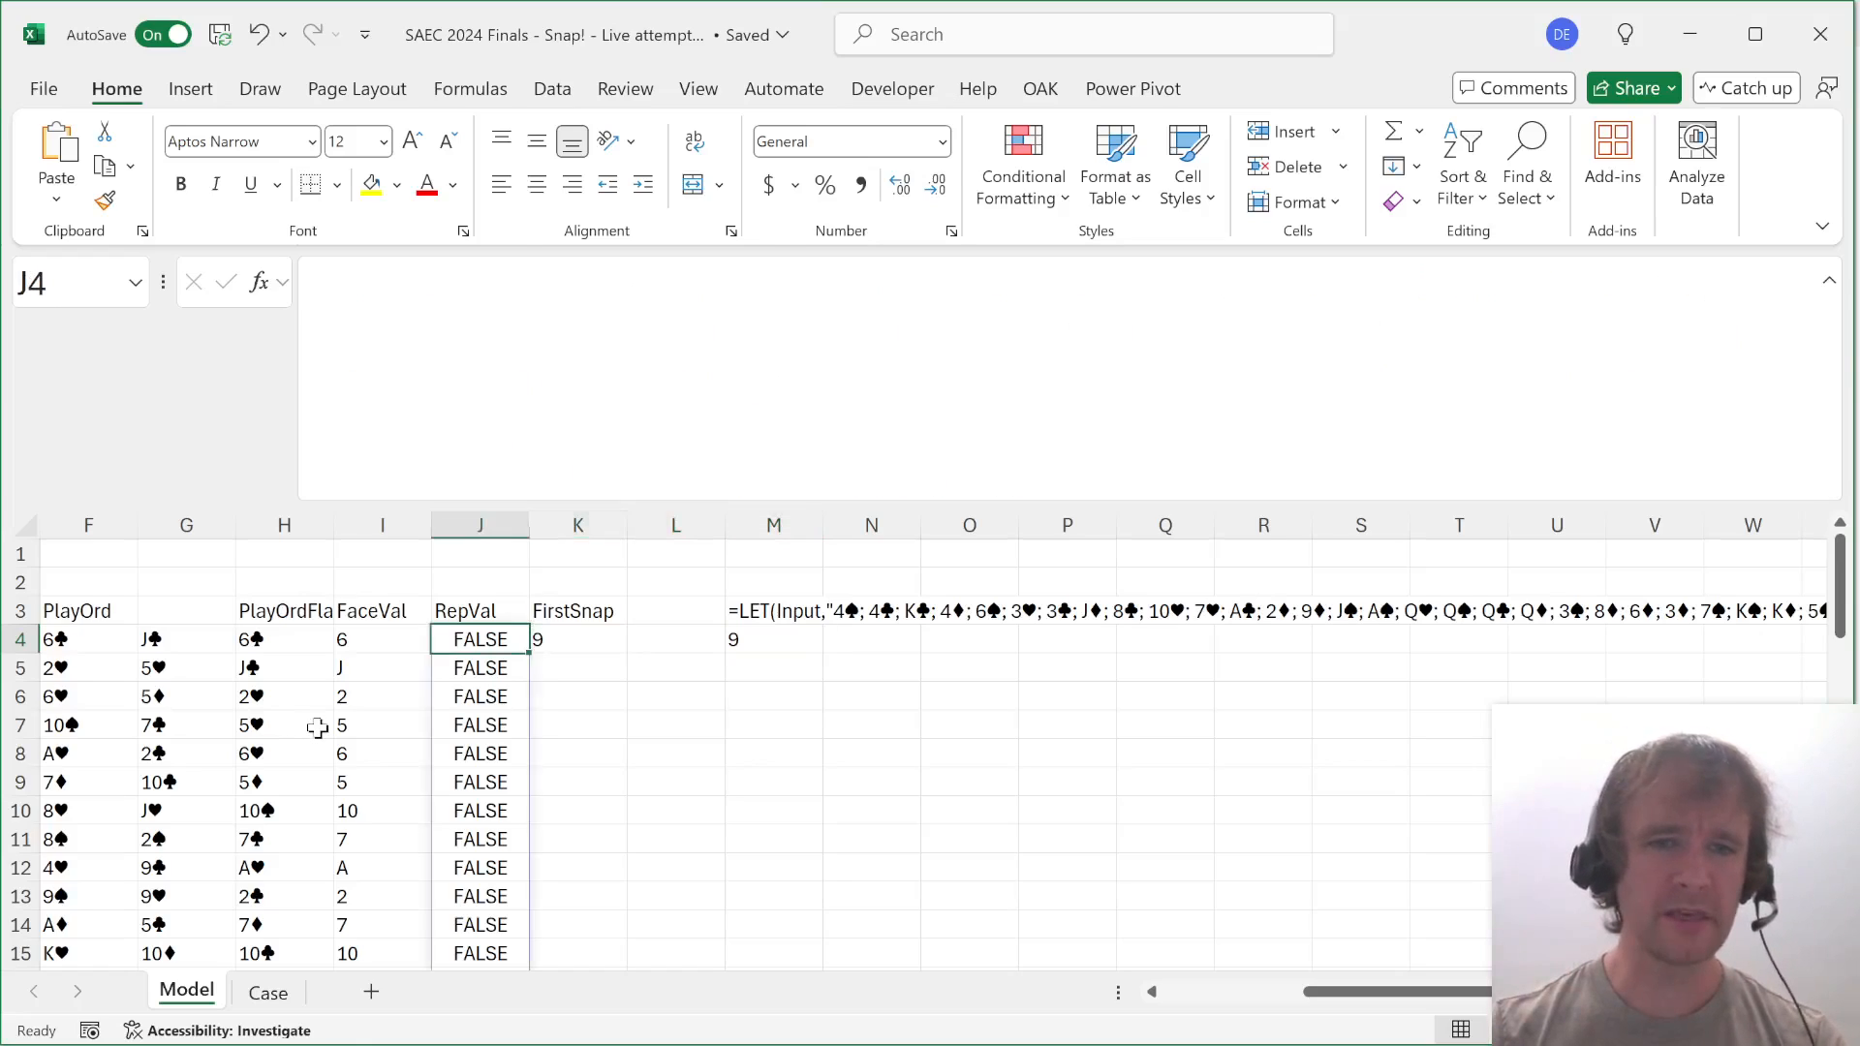
{"action": "key", "text": "Right"}
{"action": "key", "text": "Left"}
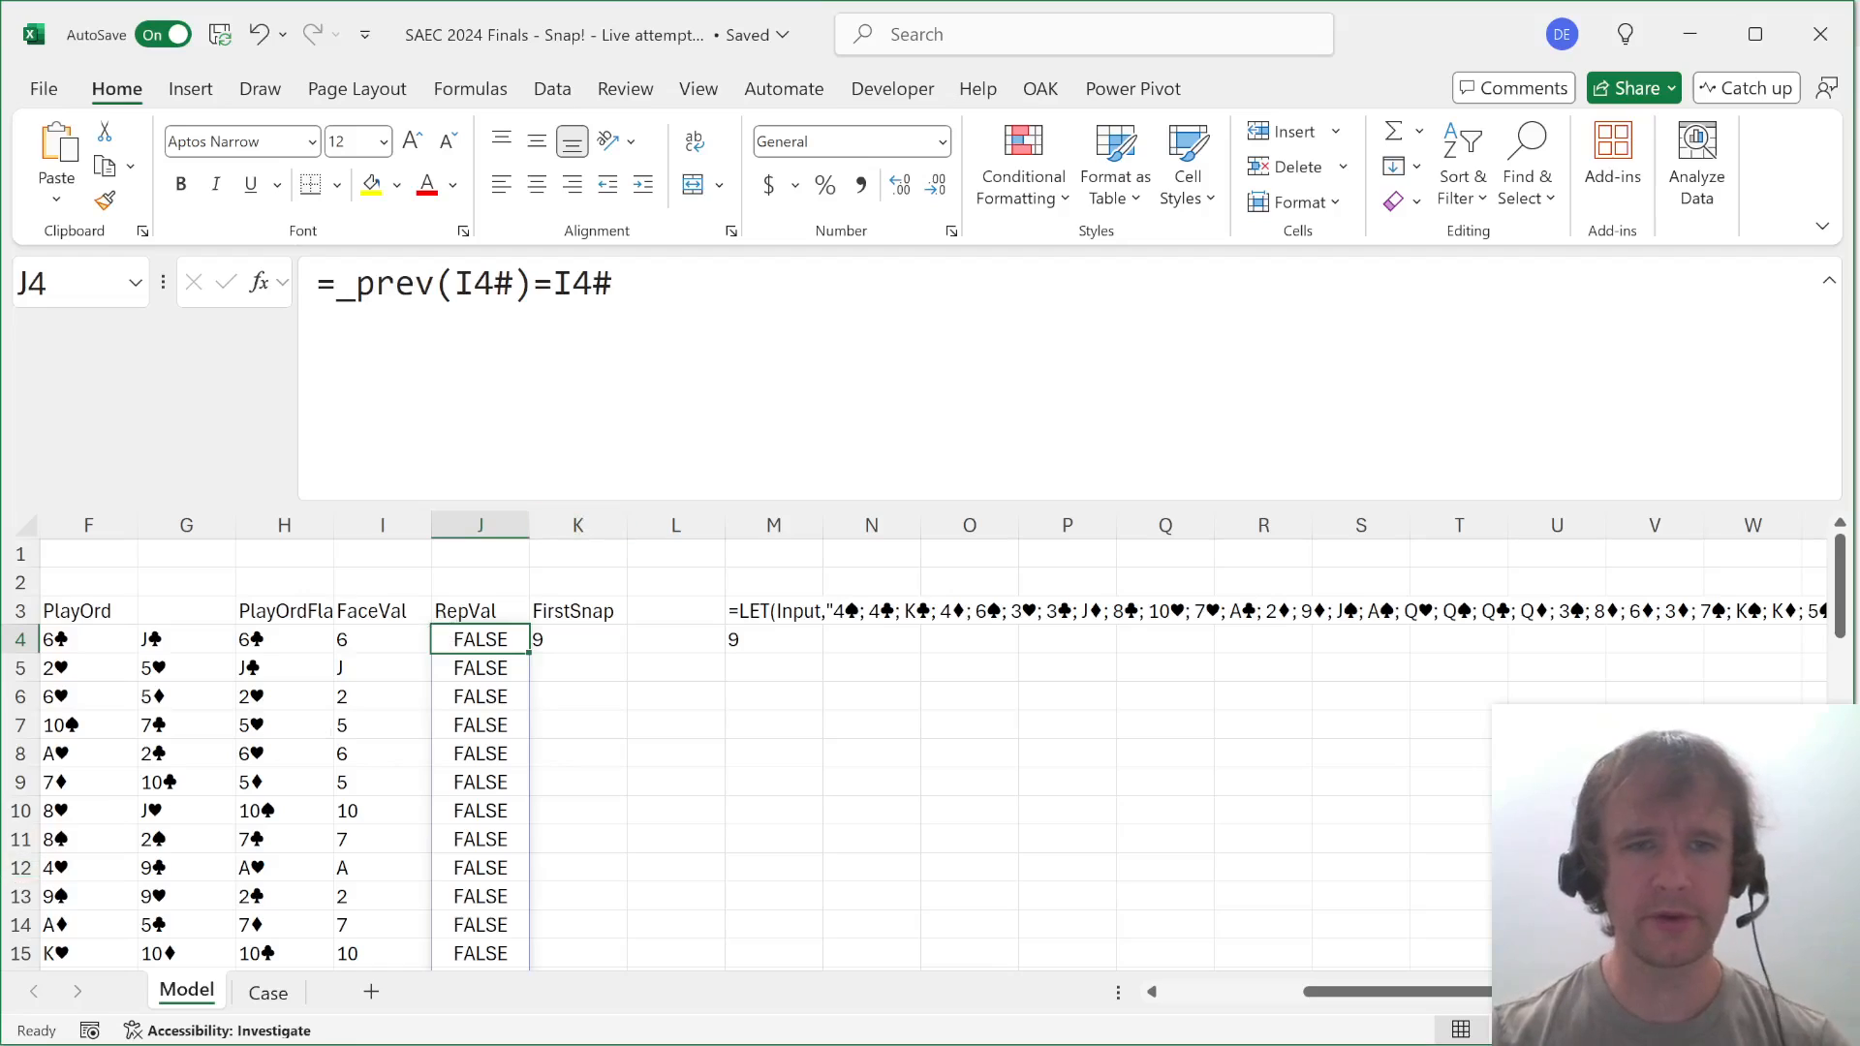
Clear columns K to O on the Model sheet, removing the FirstSnap calculation and the LET formulas.
{"action": "left_click", "coordinate": [468, 607]}
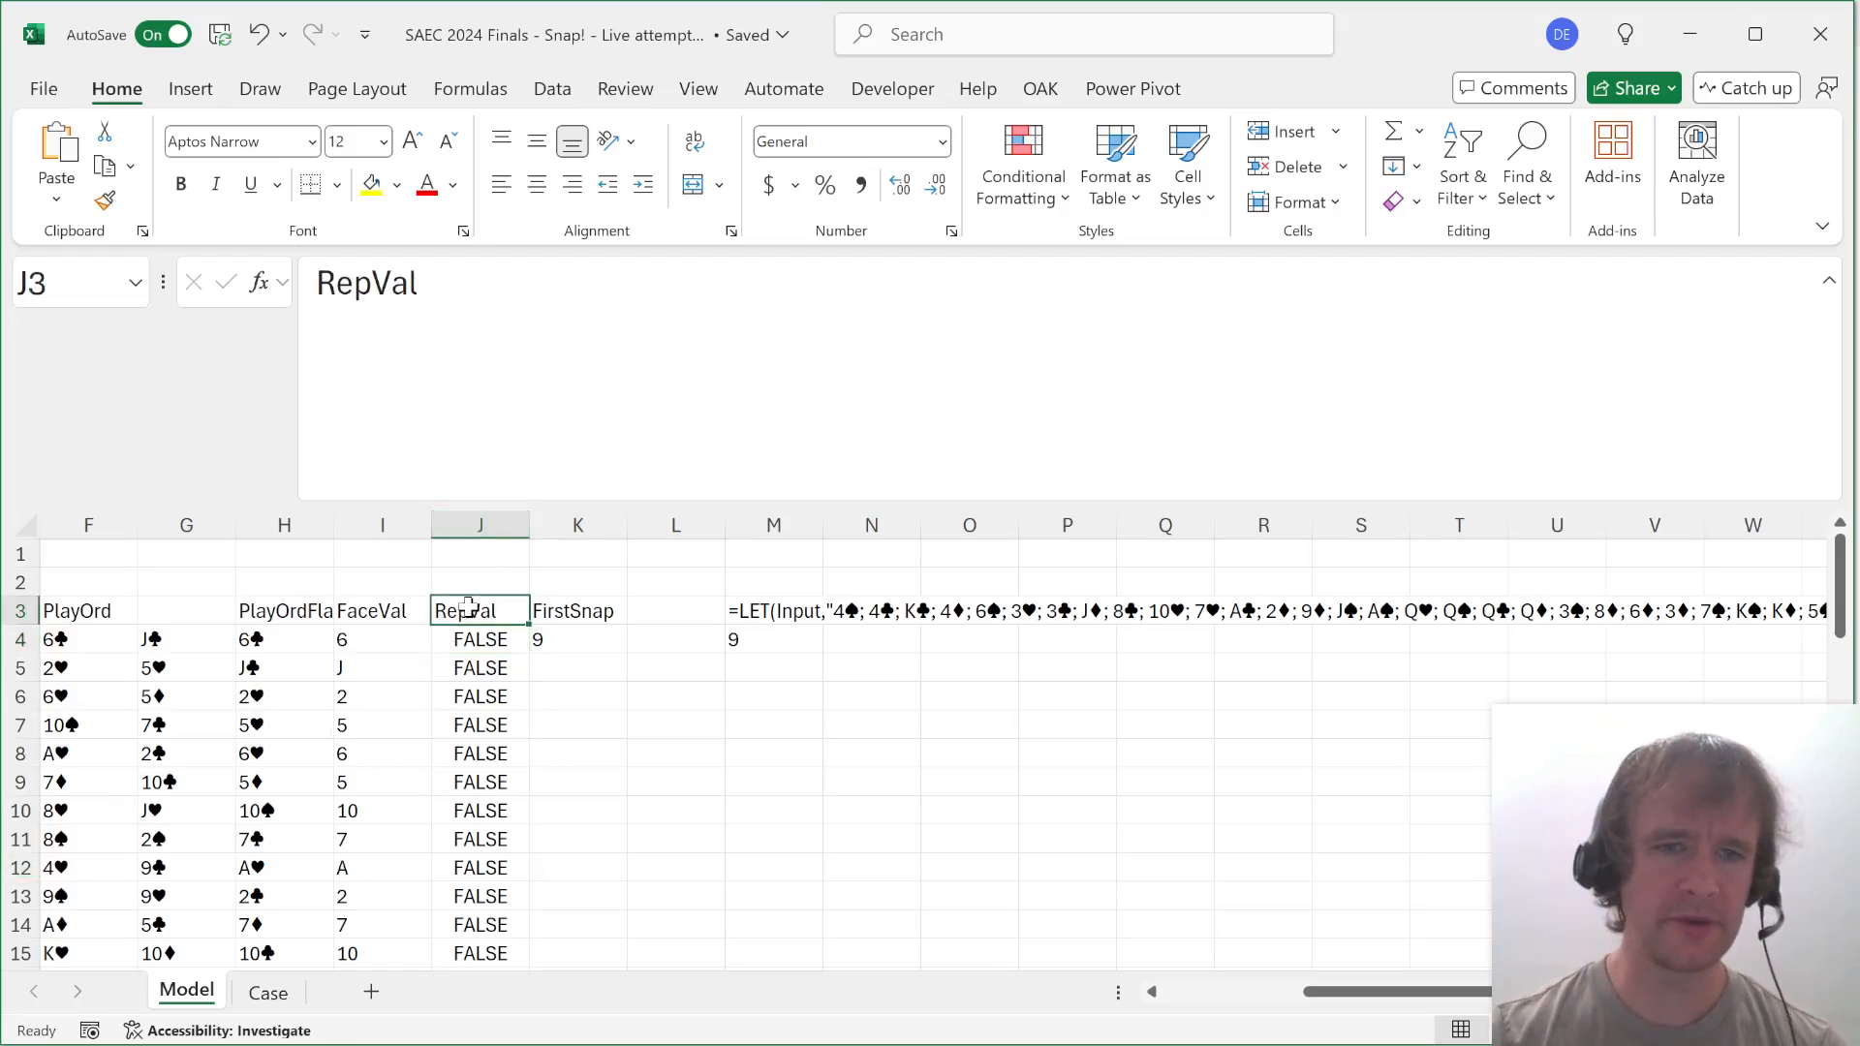
{"action": "left_click", "coordinate": [582, 612]}
{"action": "key", "text": "ctrl+space"}
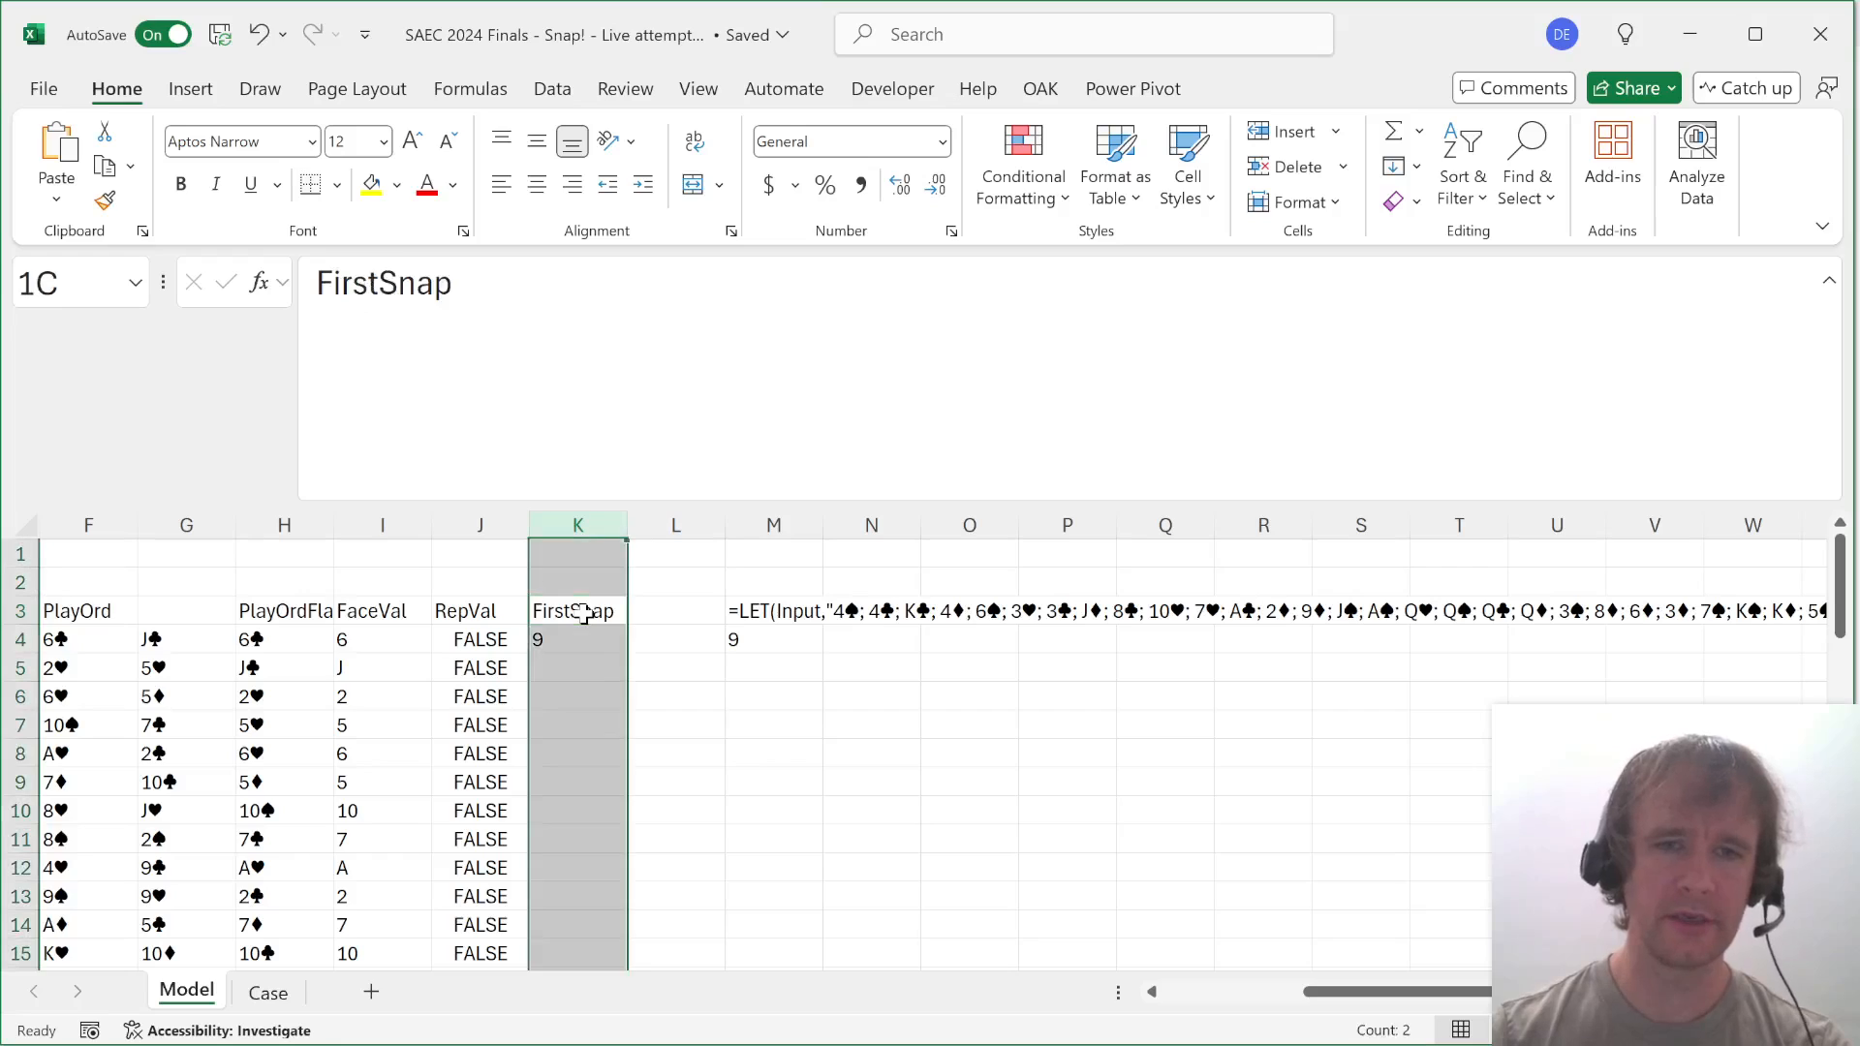
{"action": "key", "text": "shift+Right"}
{"action": "key", "text": "shift+Right"}
{"action": "key", "text": "shift+Right"}
{"action": "key", "text": "shift+Right"}
{"action": "key", "text": "Delete"}
Link the Input cell B4 on the Model sheet to the Level 3 example deck with =Case!G111.
{"action": "key", "text": "Left"}
{"action": "key", "text": "Left"}
{"action": "key", "text": "Left"}
{"action": "key", "text": "Left"}
{"action": "key", "text": "Left"}
{"action": "key", "text": "Left"}
{"action": "key", "text": "Left"}
{"action": "key", "text": "Left"}
{"action": "key", "text": "Left"}
{"action": "key", "text": "Left"}
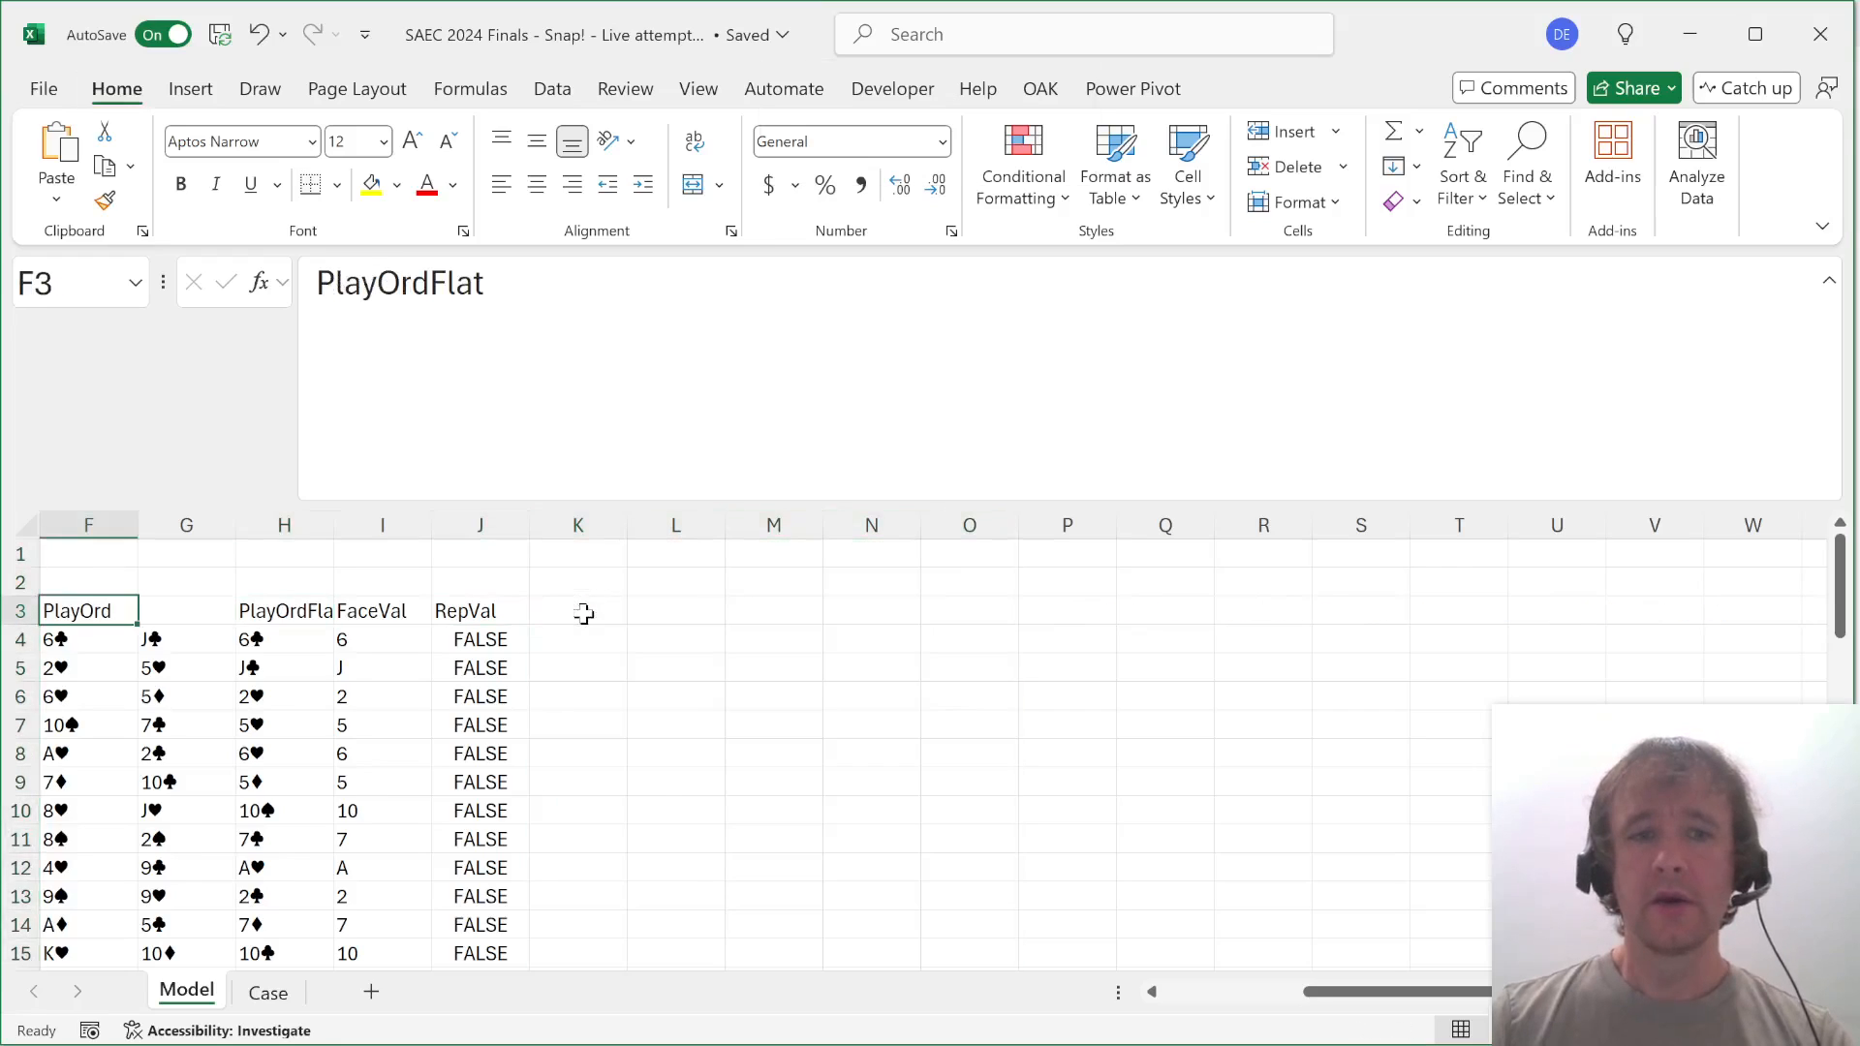
{"action": "key", "text": "Down"}
{"action": "key", "text": "Right"}
{"action": "type", "text": "="}
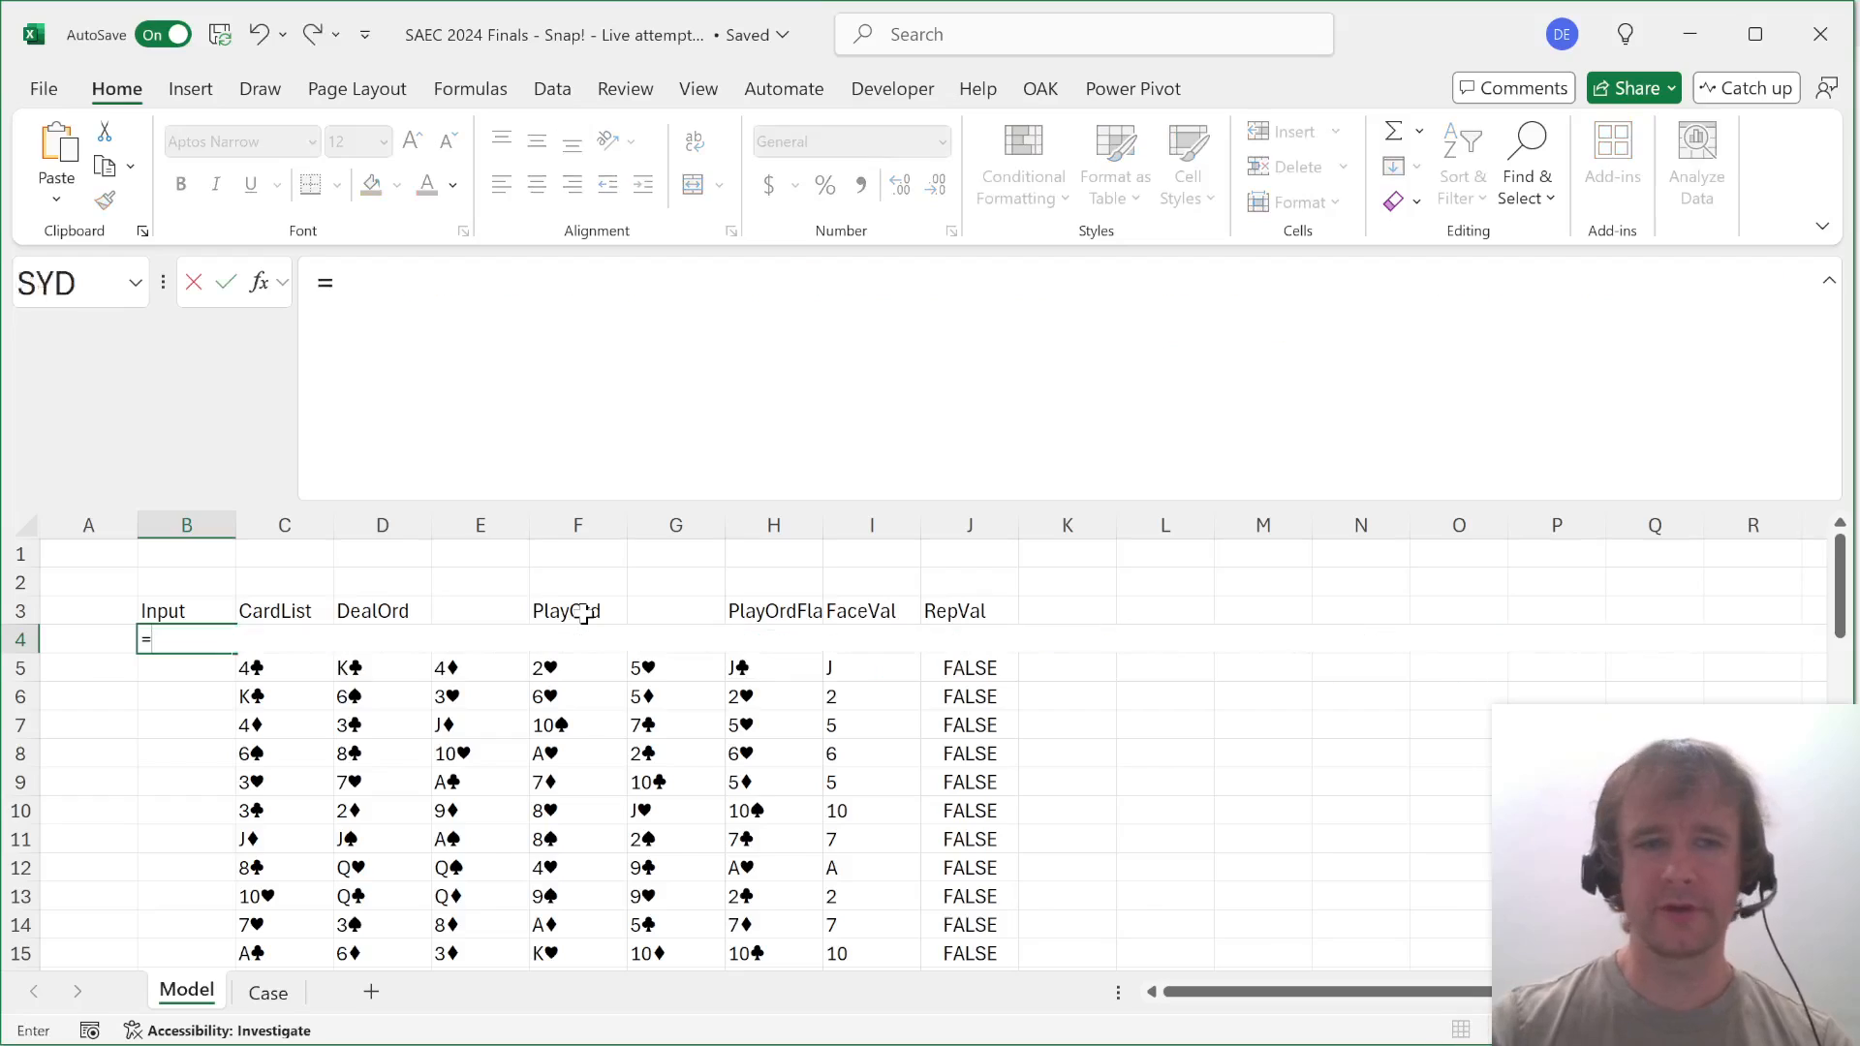
{"action": "key", "text": "ctrl+Page_Down"}
{"action": "left_click", "coordinate": [471, 850]}
{"action": "key", "text": "ctrl+Return"}
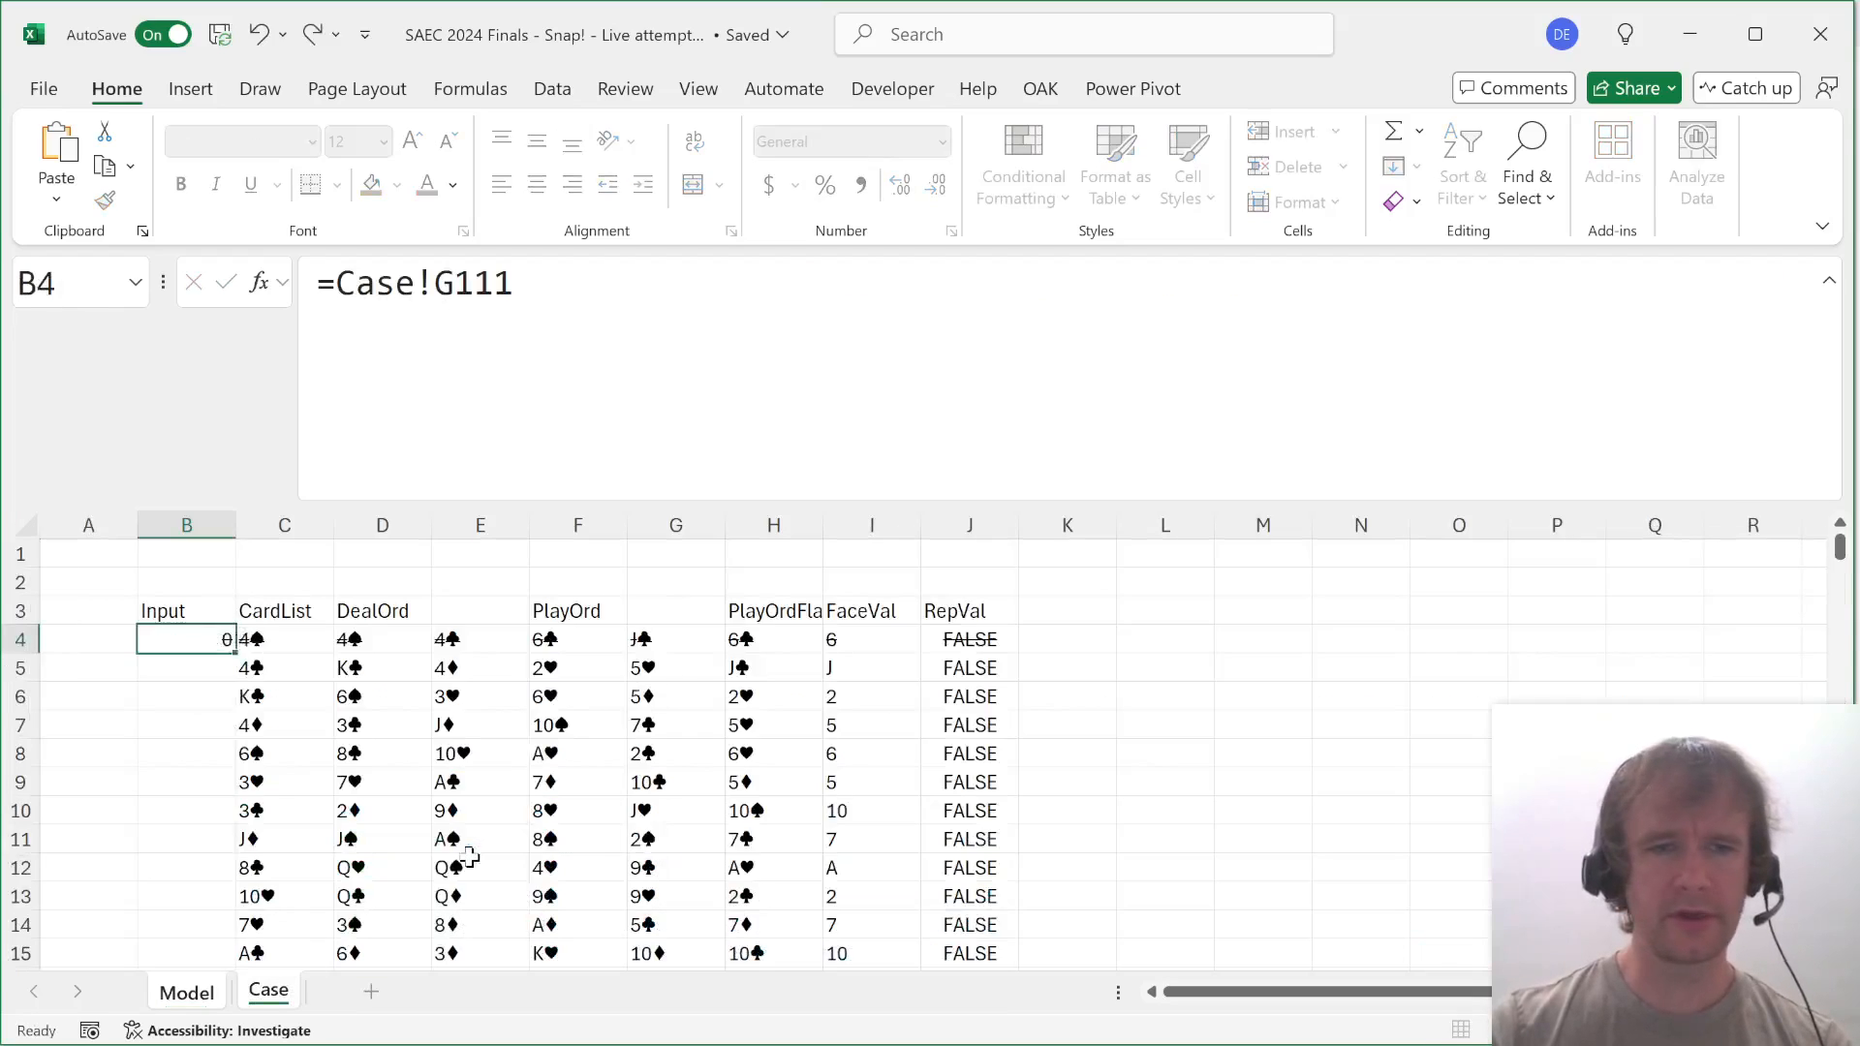
Start a _lambdify formula in cell L3 of the Model sheet.
{"action": "key", "text": "Right"}
{"action": "key", "text": "Right"}
{"action": "key", "text": "ctrl+Right"}
{"action": "key", "text": "Right"}
{"action": "key", "text": "Right"}
{"action": "key", "text": "Up"}
{"action": "key", "text": "Delete"}
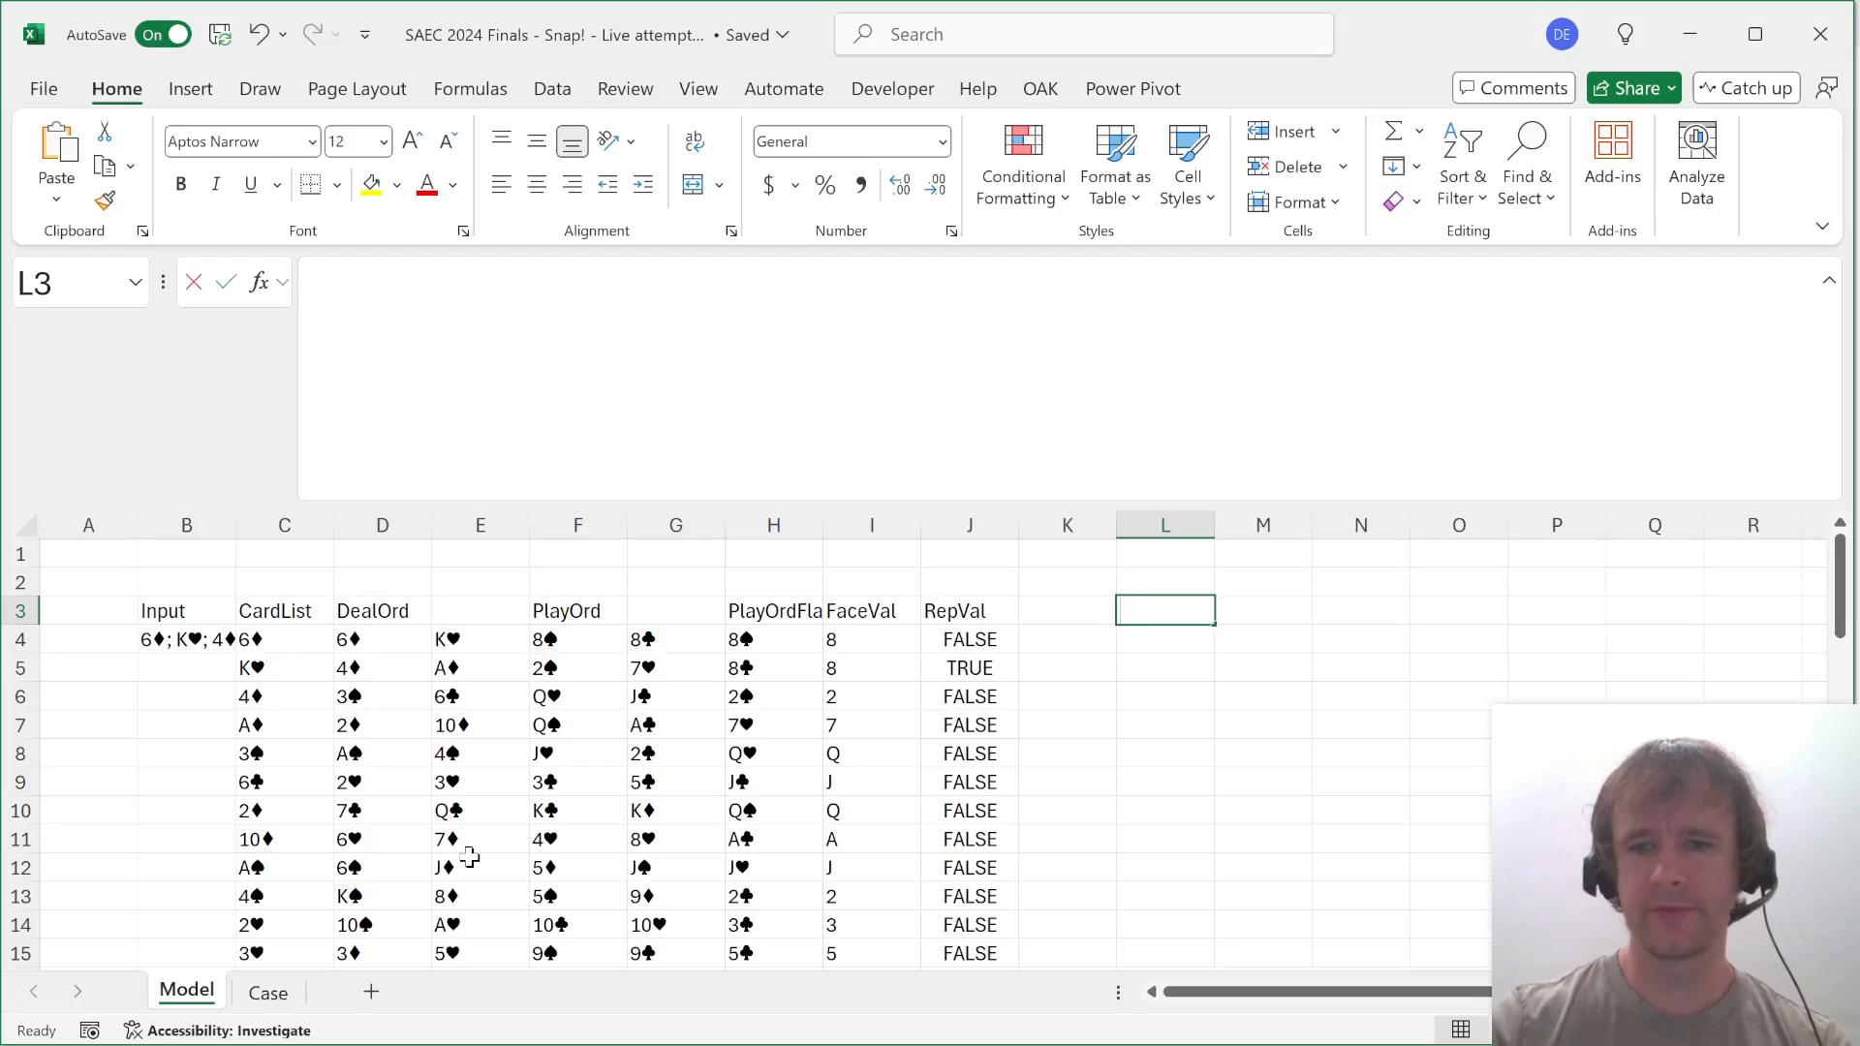
{"action": "type", "text": "=lma"}
{"action": "key", "text": "BackSpace"}
{"action": "key", "text": "BackSpace"}
{"action": "type", "text": "am"}
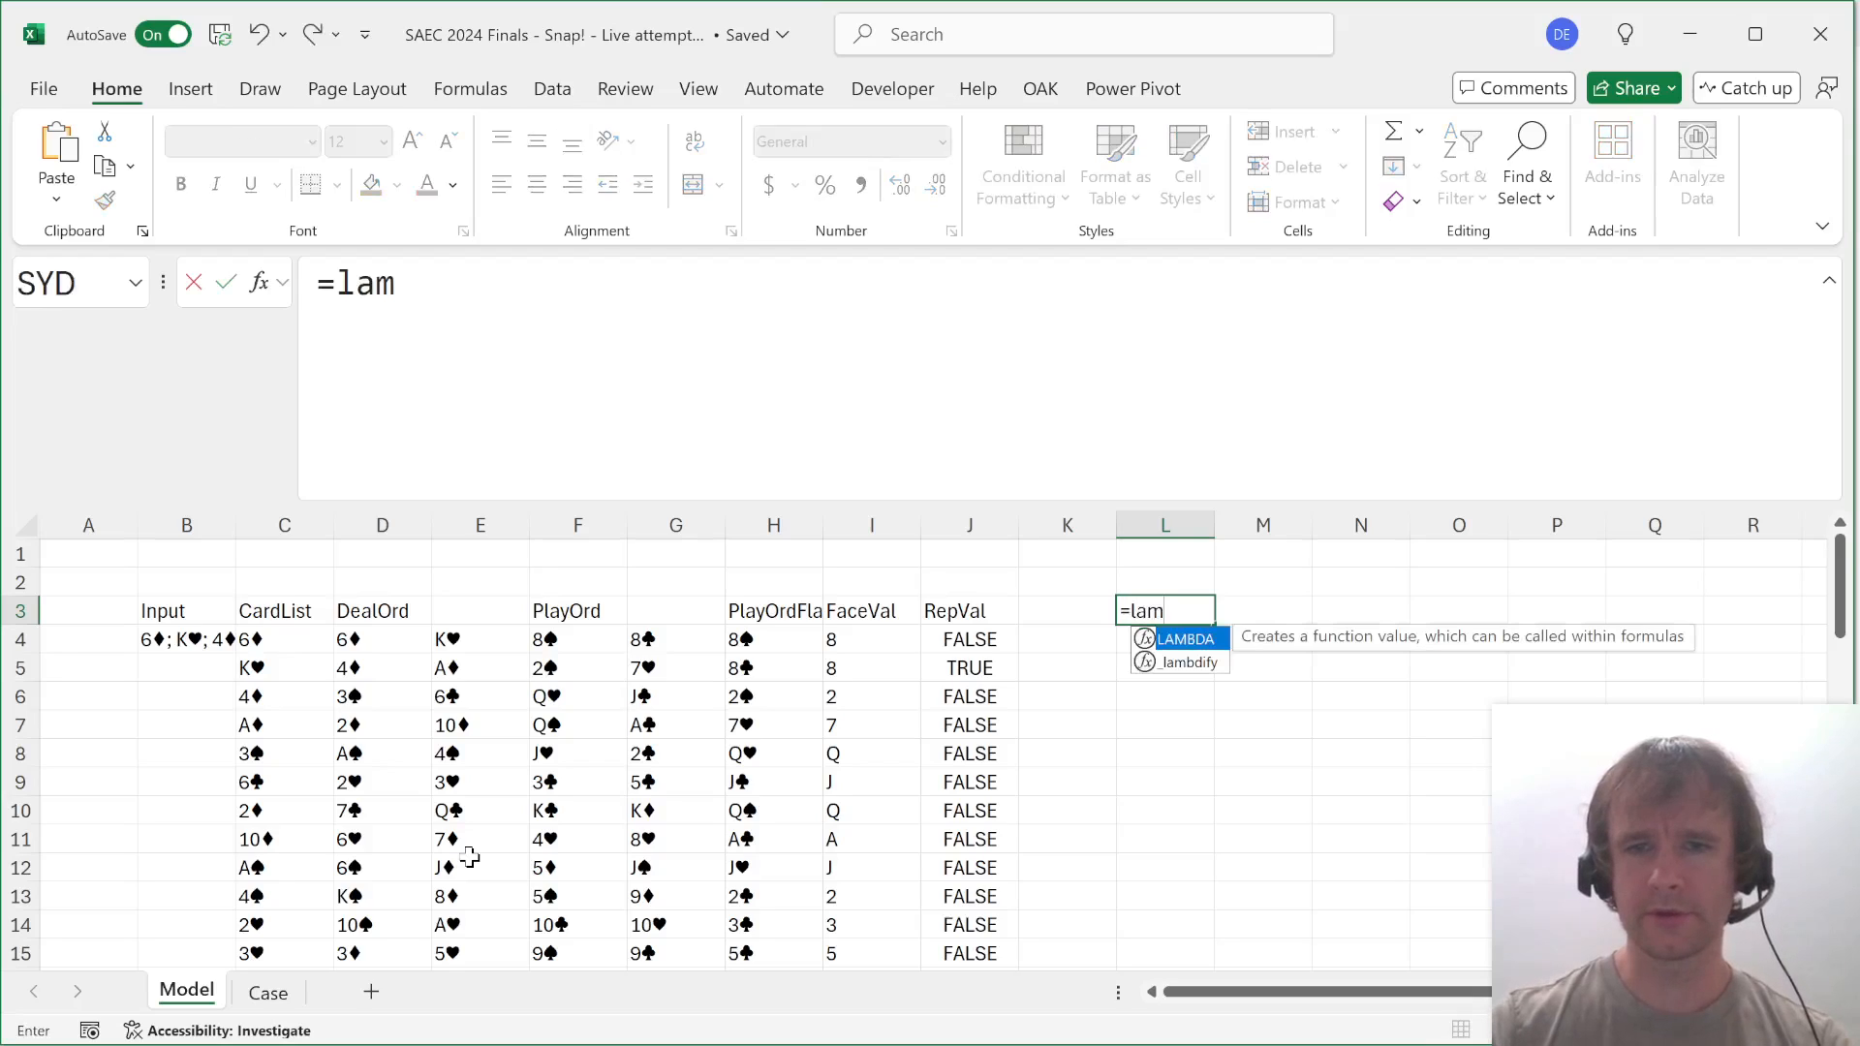
{"action": "key", "text": "Down"}
{"action": "key", "text": "Tab"}
{"action": "key", "text": "Left"}
{"action": "key", "text": "Left"}
{"action": "key", "text": "shift+Left"}
{"action": "key", "text": "shift+Left"}
{"action": "type", "text": ","}
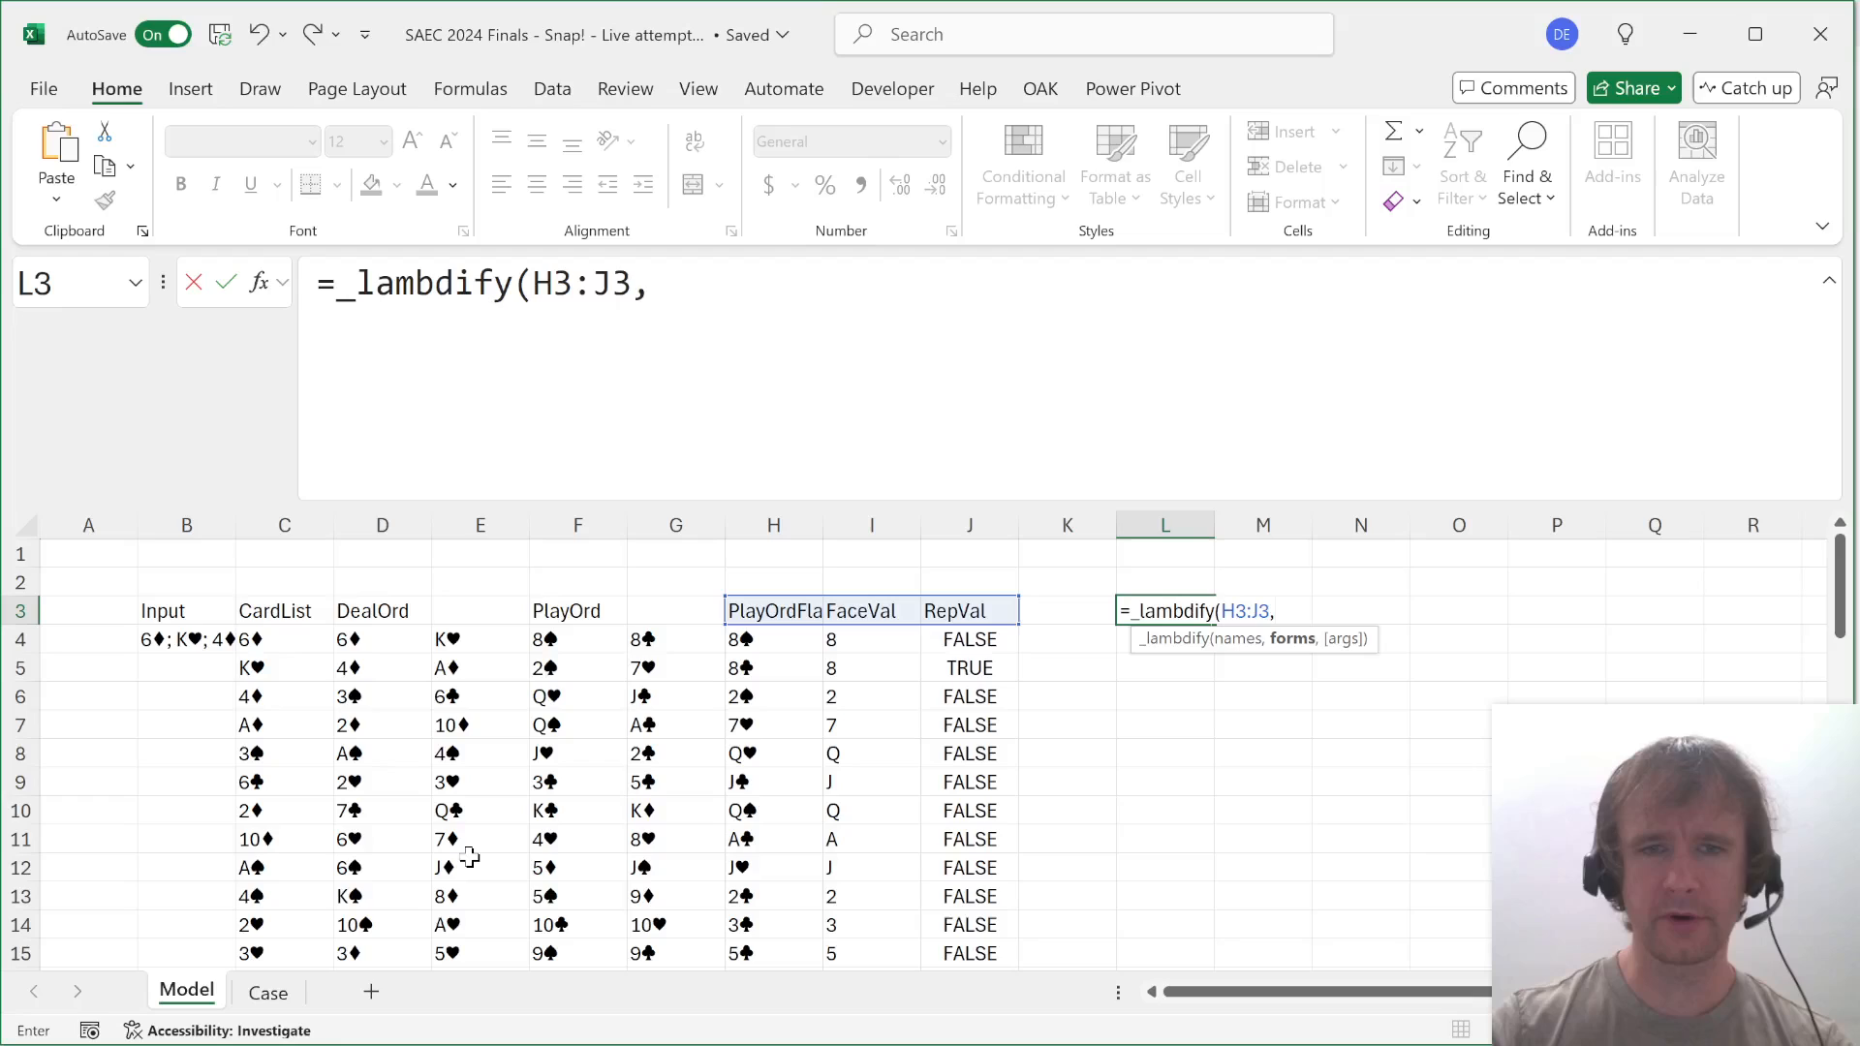
{"action": "key", "text": "BackSpace"}
{"action": "key", "text": "BackSpace"}
{"action": "key", "text": "BackSpace"}
{"action": "key", "text": "BackSpace"}
{"action": "key", "text": "BackSpace"}
{"action": "key", "text": "BackSpace"}
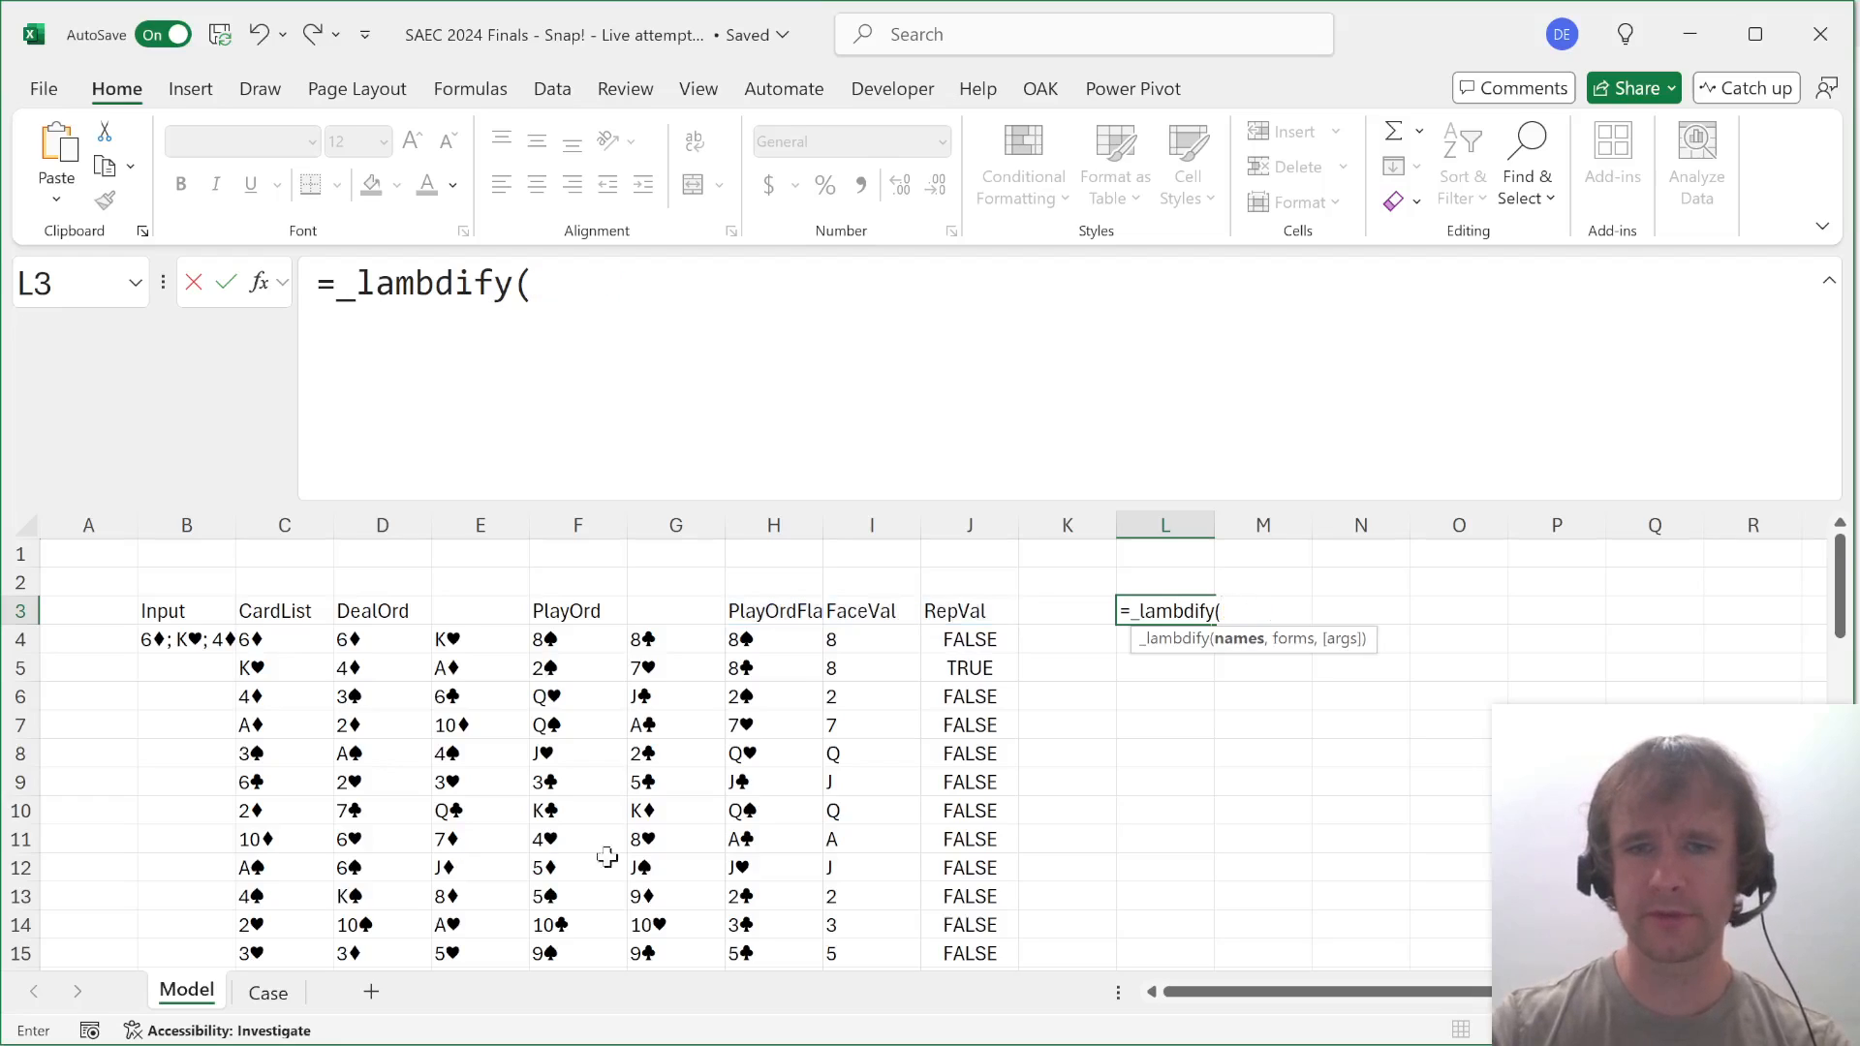
Complete the L3 formula as =_lambdify(B3:J3,B4:J4), covering the headers and formulas from Input to RepVal.
{"action": "left_click", "coordinate": [976, 613]}
{"action": "key", "text": "shift+Left"}
{"action": "key", "text": "shift+Left"}
{"action": "key", "text": "shift+Left"}
{"action": "key", "text": "shift+Left"}
{"action": "key", "text": "shift+Left"}
{"action": "key", "text": "shift+Left"}
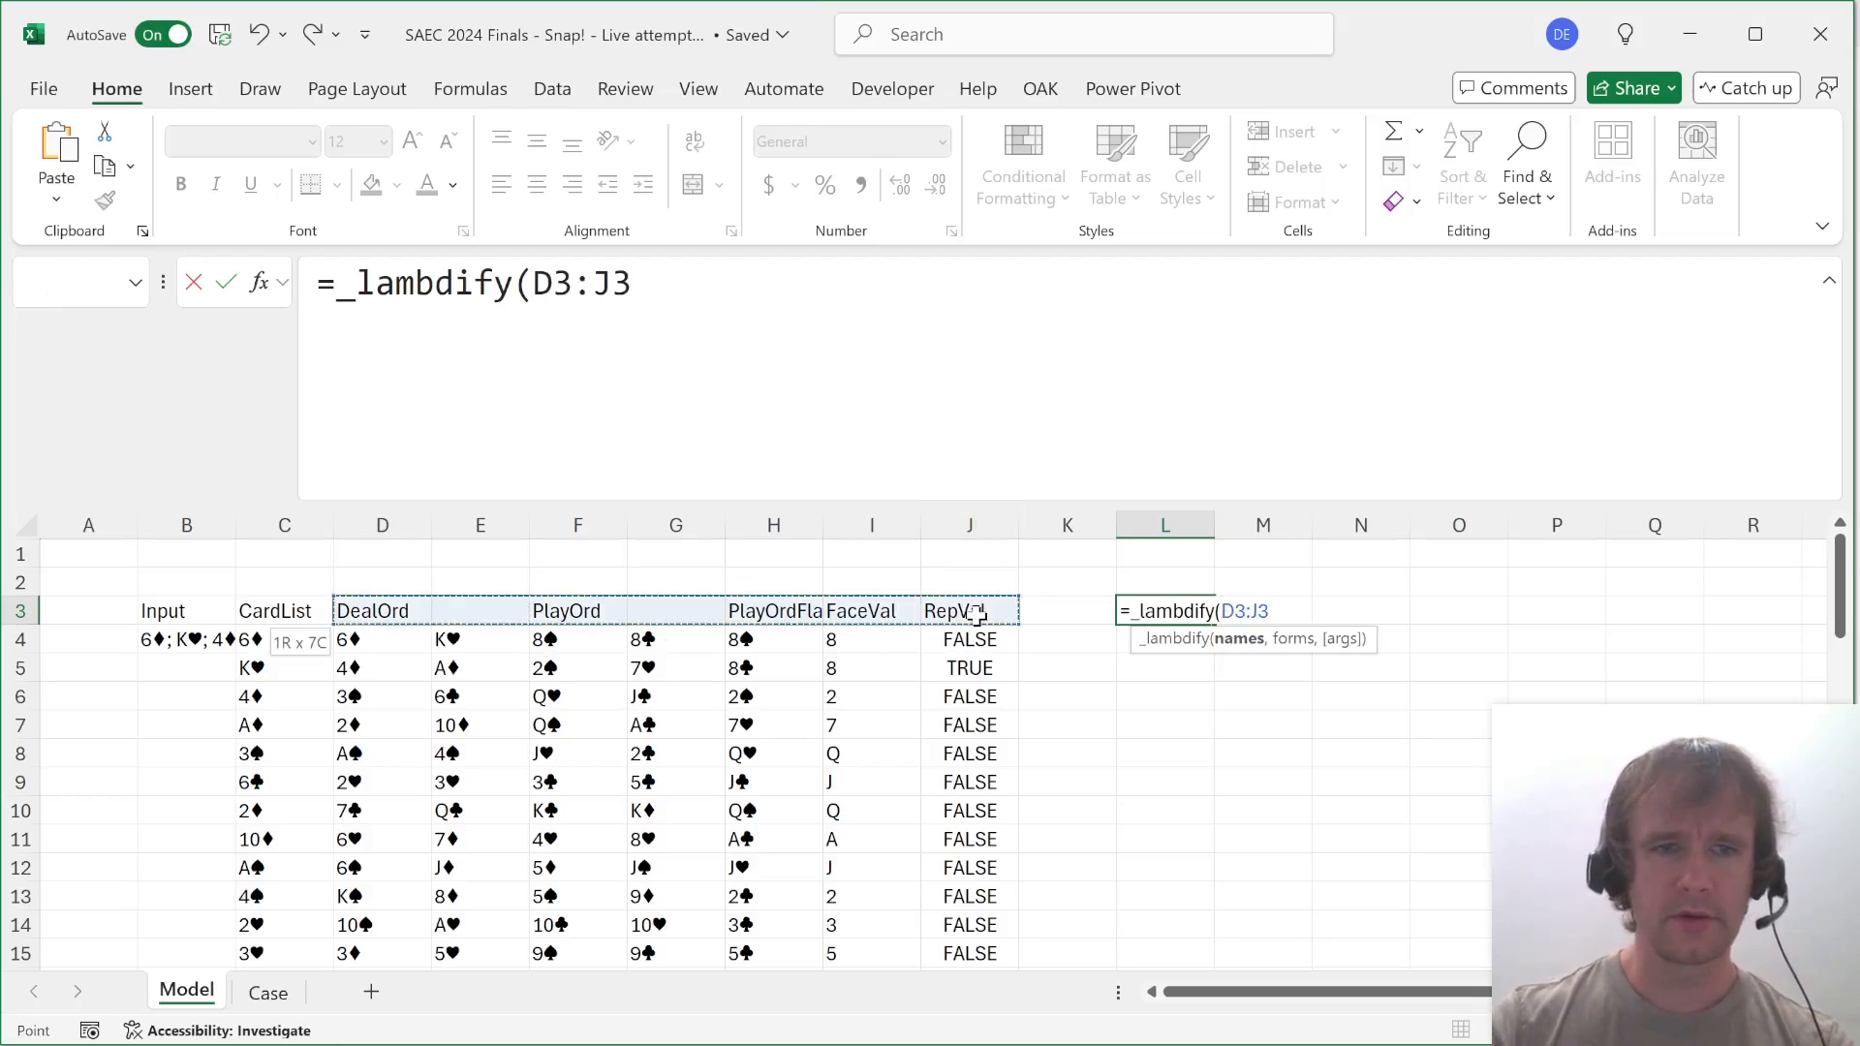
{"action": "key", "text": "shift+Left"}
{"action": "key", "text": "shift+Left"}
{"action": "type", "text": ","}
{"action": "key", "text": "Left"}
{"action": "key", "text": "Left"}
{"action": "key", "text": "Down"}
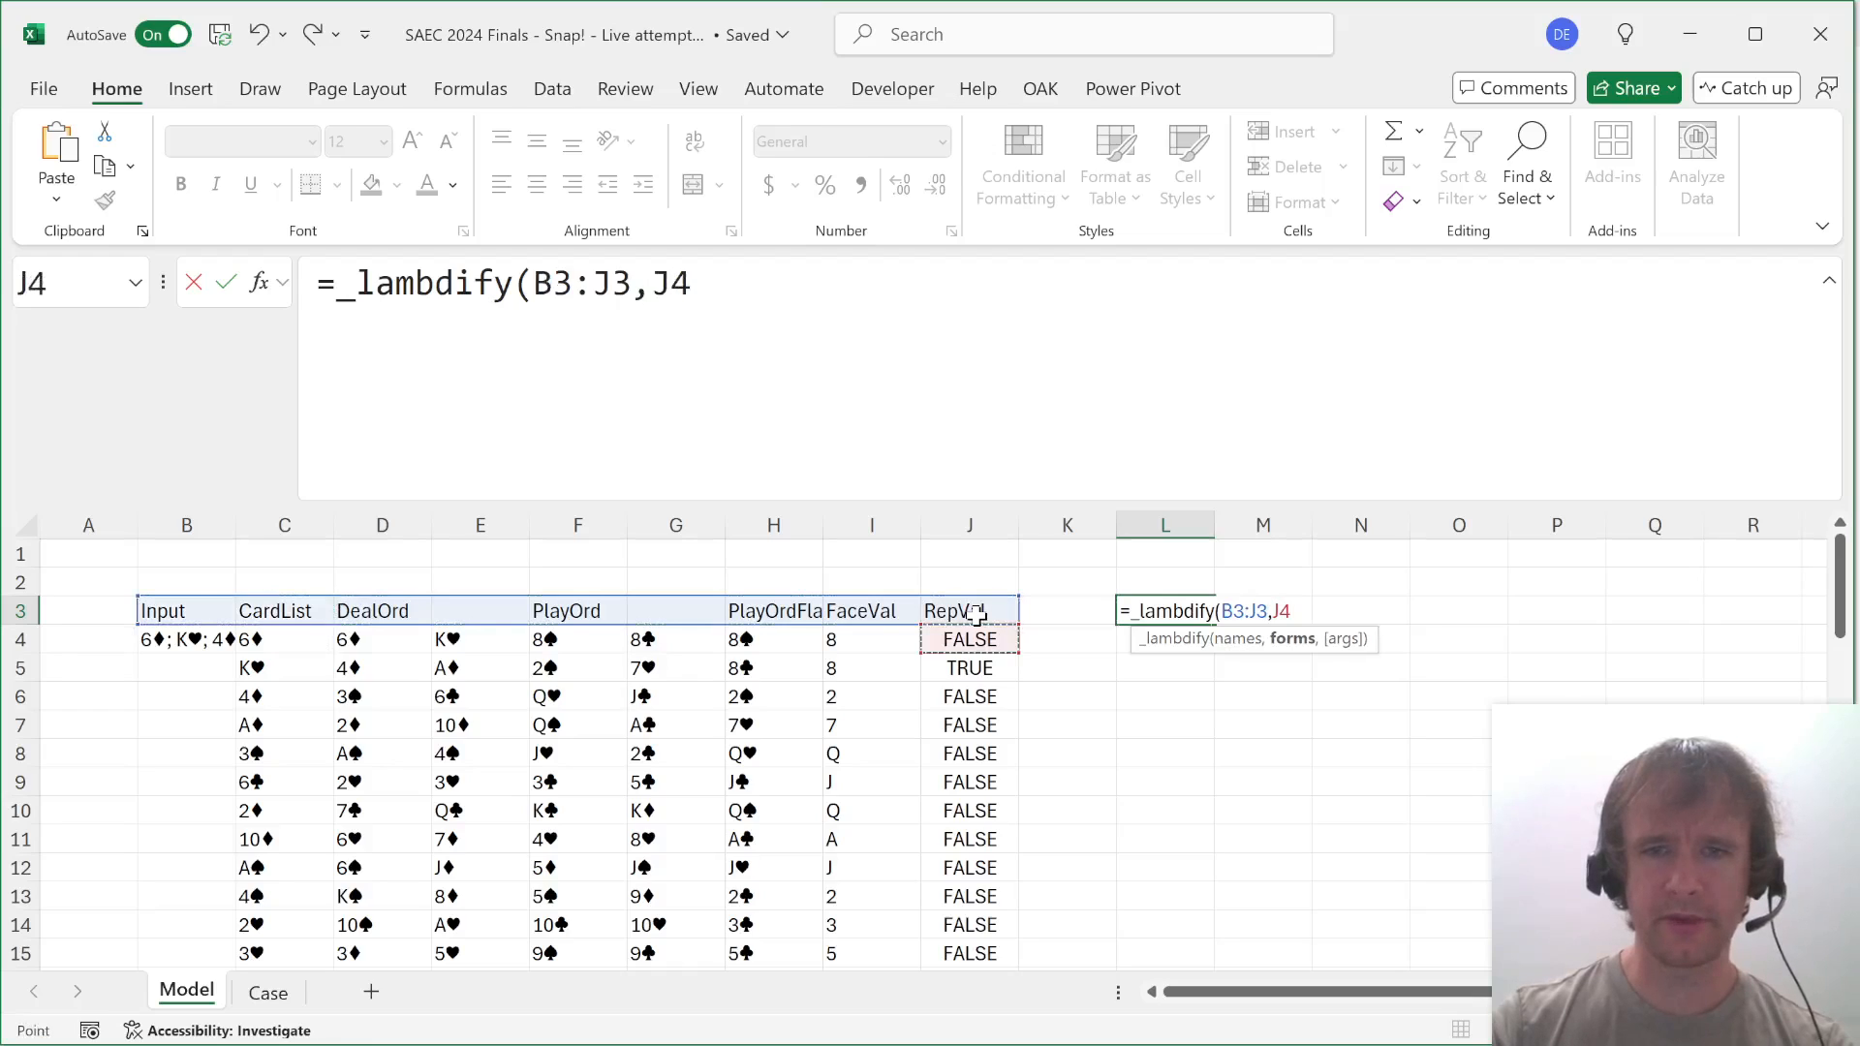
{"action": "key", "text": "shift+Left"}
{"action": "key", "text": "shift+Left"}
{"action": "key", "text": "shift+Left"}
{"action": "key", "text": "shift+Left"}
{"action": "key", "text": "shift+Left"}
{"action": "key", "text": "shift+Left"}
{"action": "key", "text": "shift+Left"}
{"action": "key", "text": "shift+Left"}
{"action": "key", "text": "shift+Left"}
{"action": "key", "text": "shift+Right"}
{"action": "type", "text": ")"}
{"action": "key", "text": "Return"}
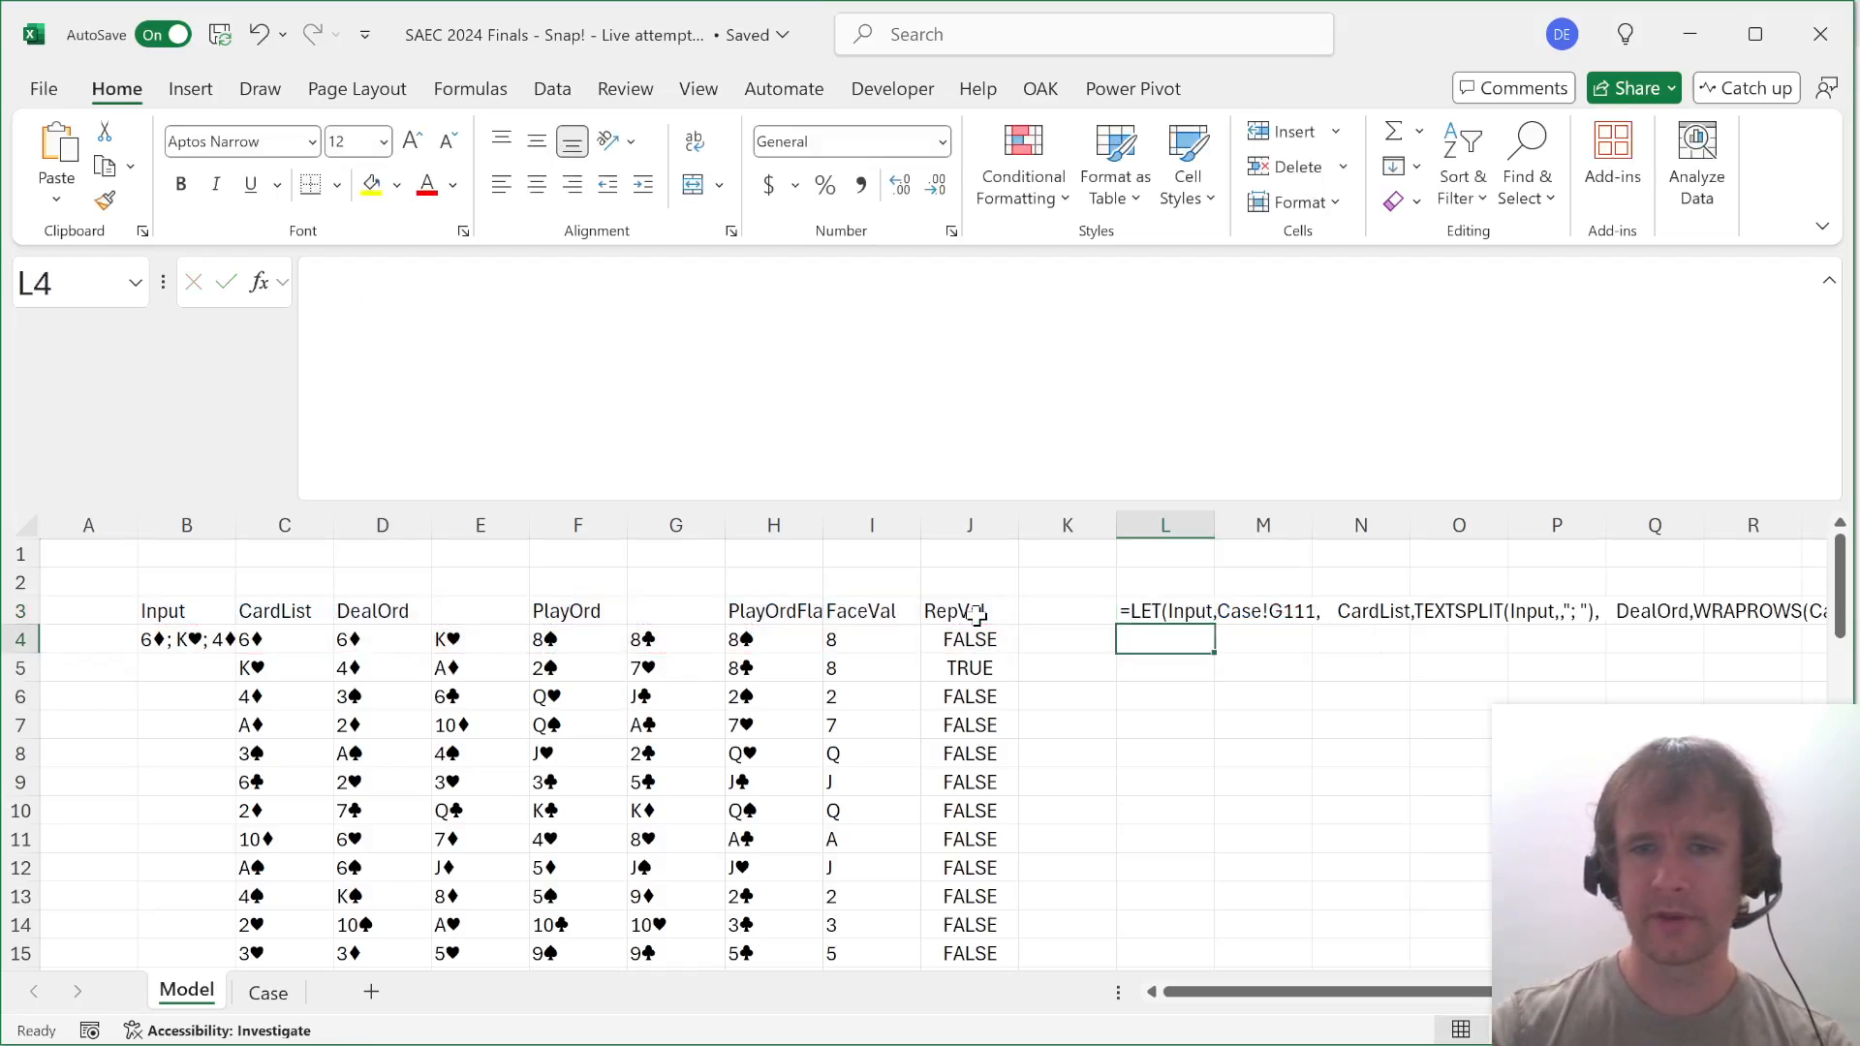
Paste the generated LET formula text from L3 into L4 and try to edit its Case!G111 input reference.
{"action": "key", "text": "Up"}
{"action": "key", "text": "ctrl+c"}
{"action": "key", "text": "Down"}
{"action": "key", "text": "ctrl+v"}
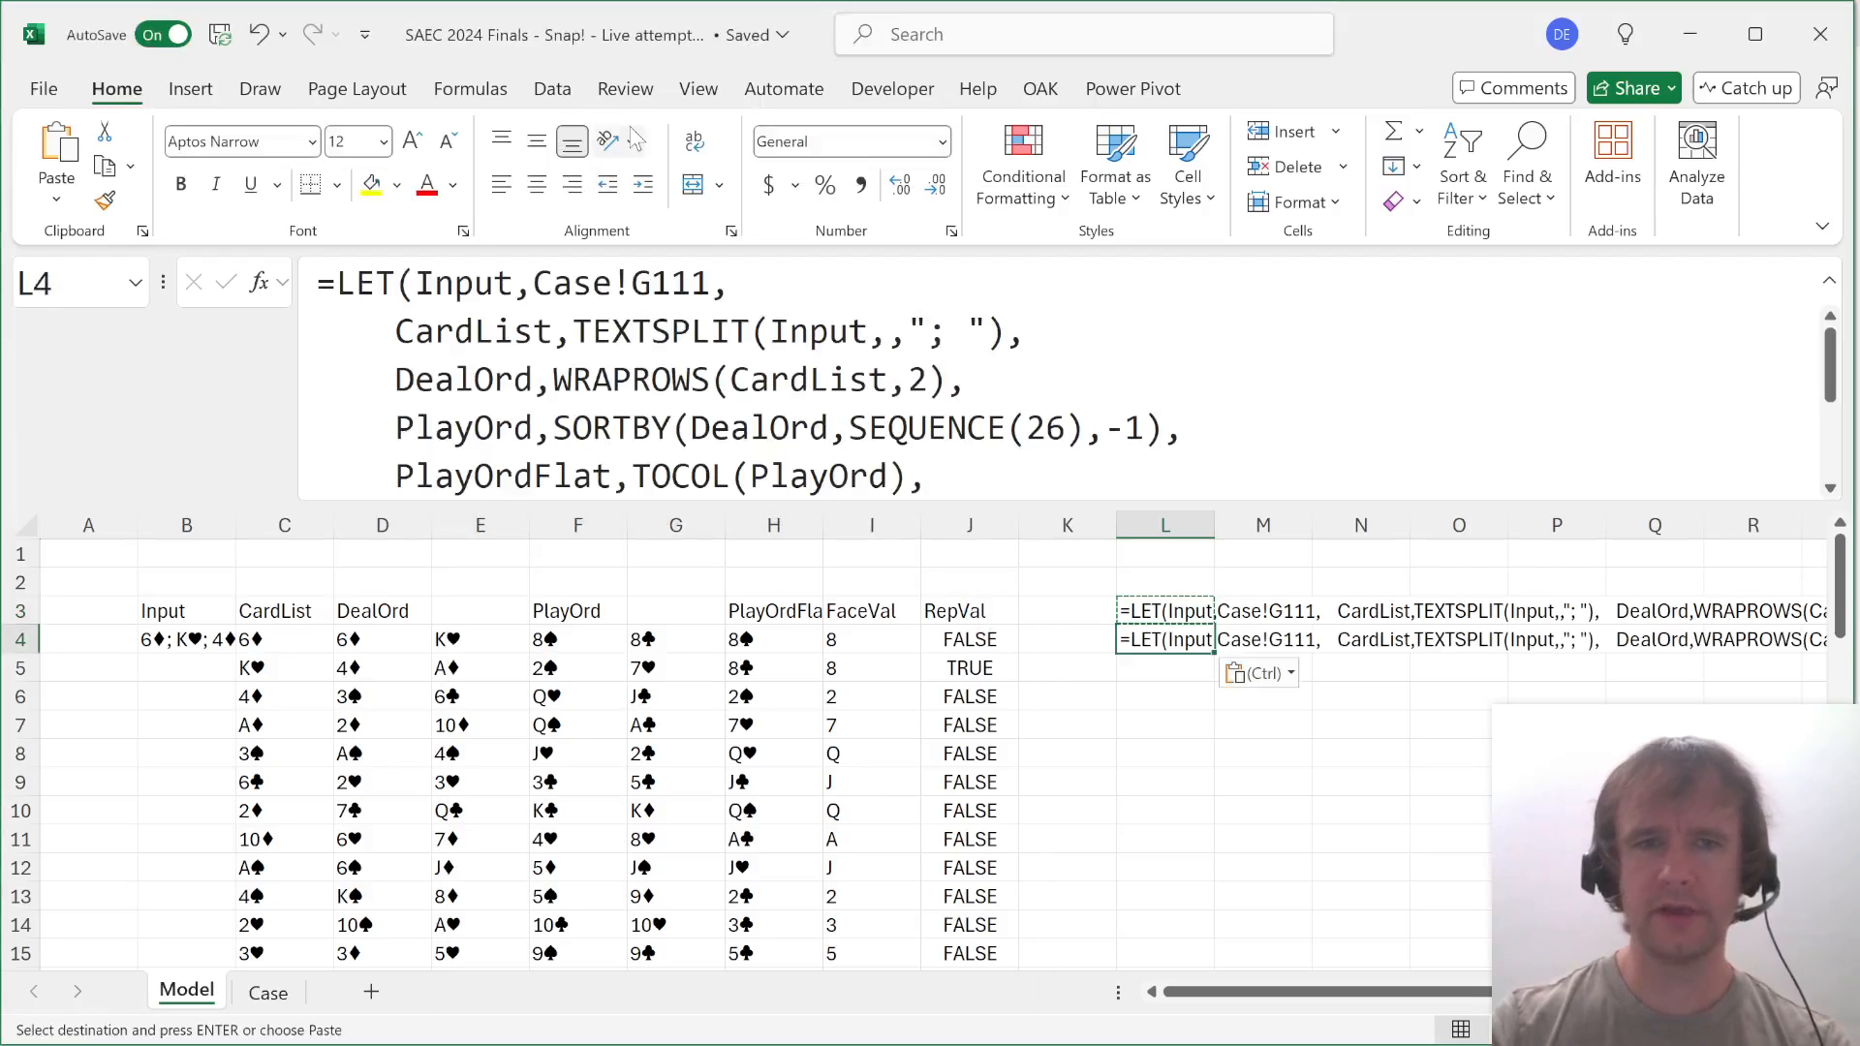
{"action": "key", "text": "F2"}
{"action": "key", "text": "shift+Right"}
{"action": "key", "text": "shift+Right"}
{"action": "key", "text": "shift+Right"}
{"action": "key", "text": "shift+Right"}
{"action": "key", "text": "shift+Right"}
{"action": "key", "text": "shift+Right"}
{"action": "key", "text": "shift+Right"}
{"action": "key", "text": "shift+Right"}
{"action": "key", "text": "shift+Right"}
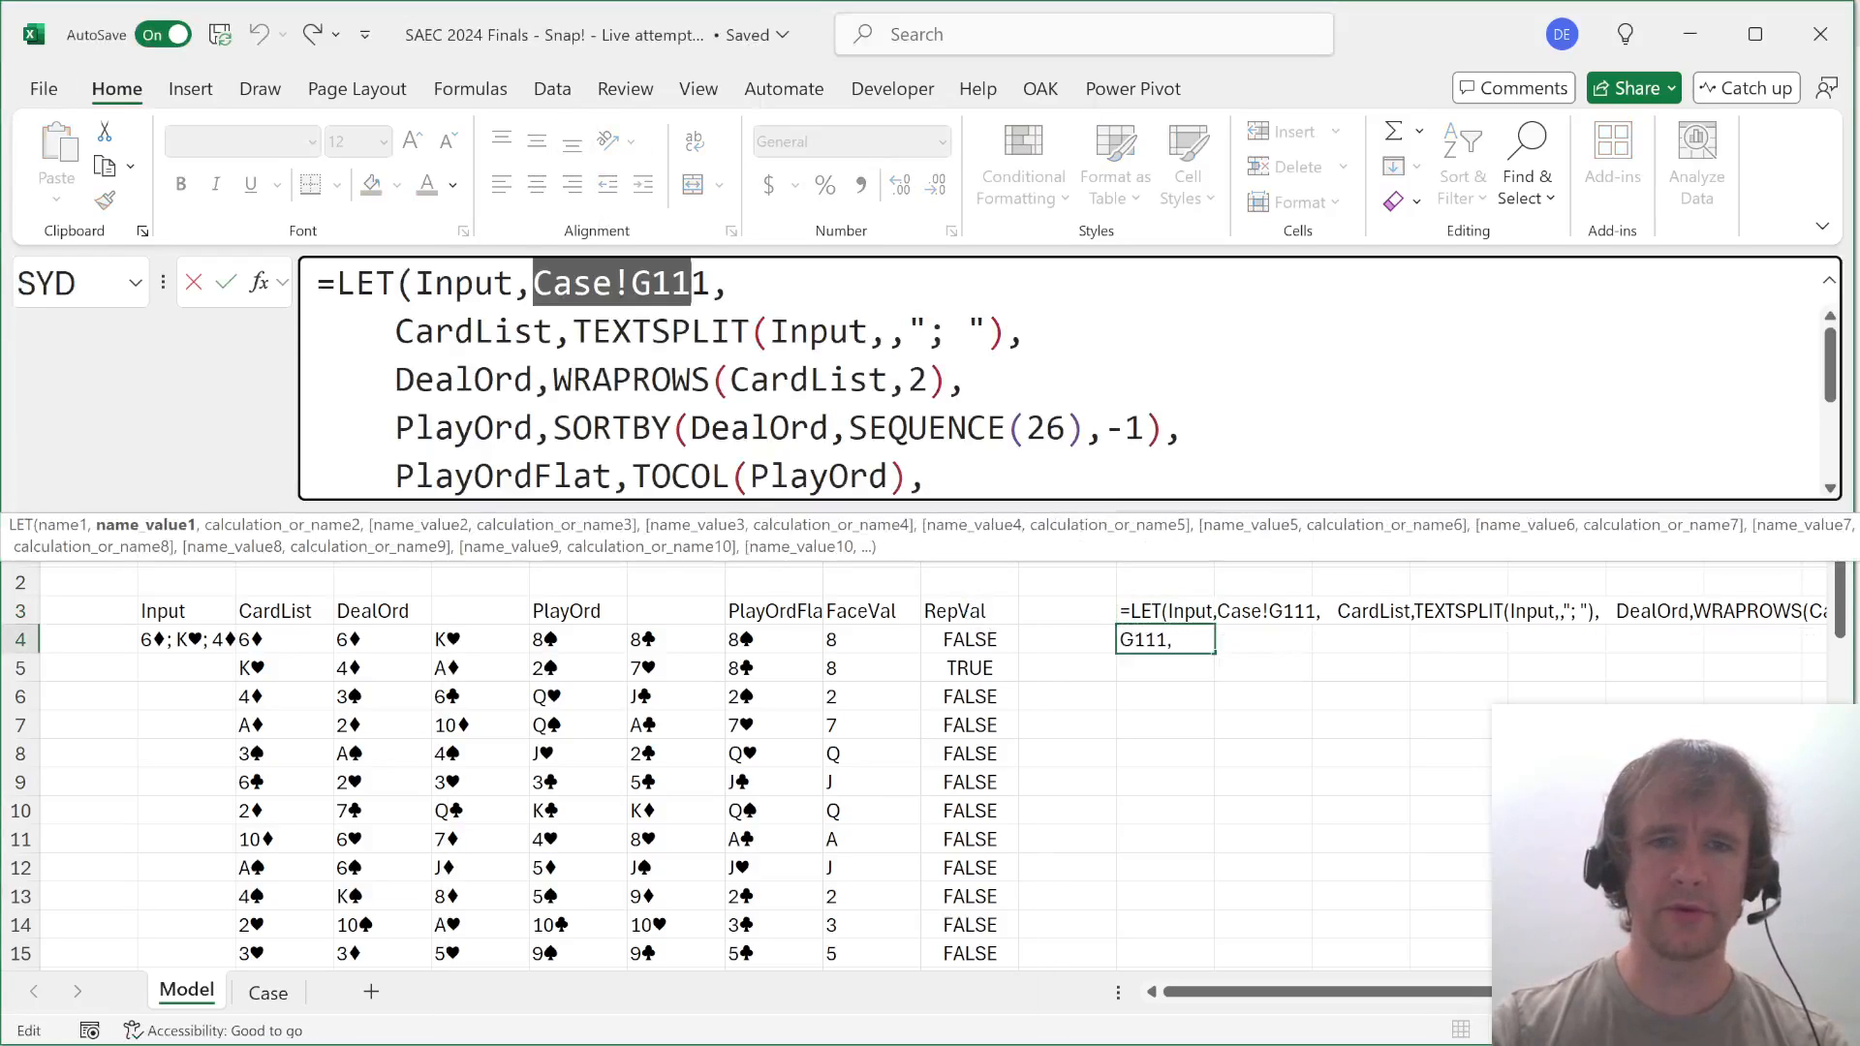
{"action": "key", "text": "Escape"}
Check the Input link in B4, and clear the generated formulas from L3 and L4.
{"action": "left_click", "coordinate": [166, 631]}
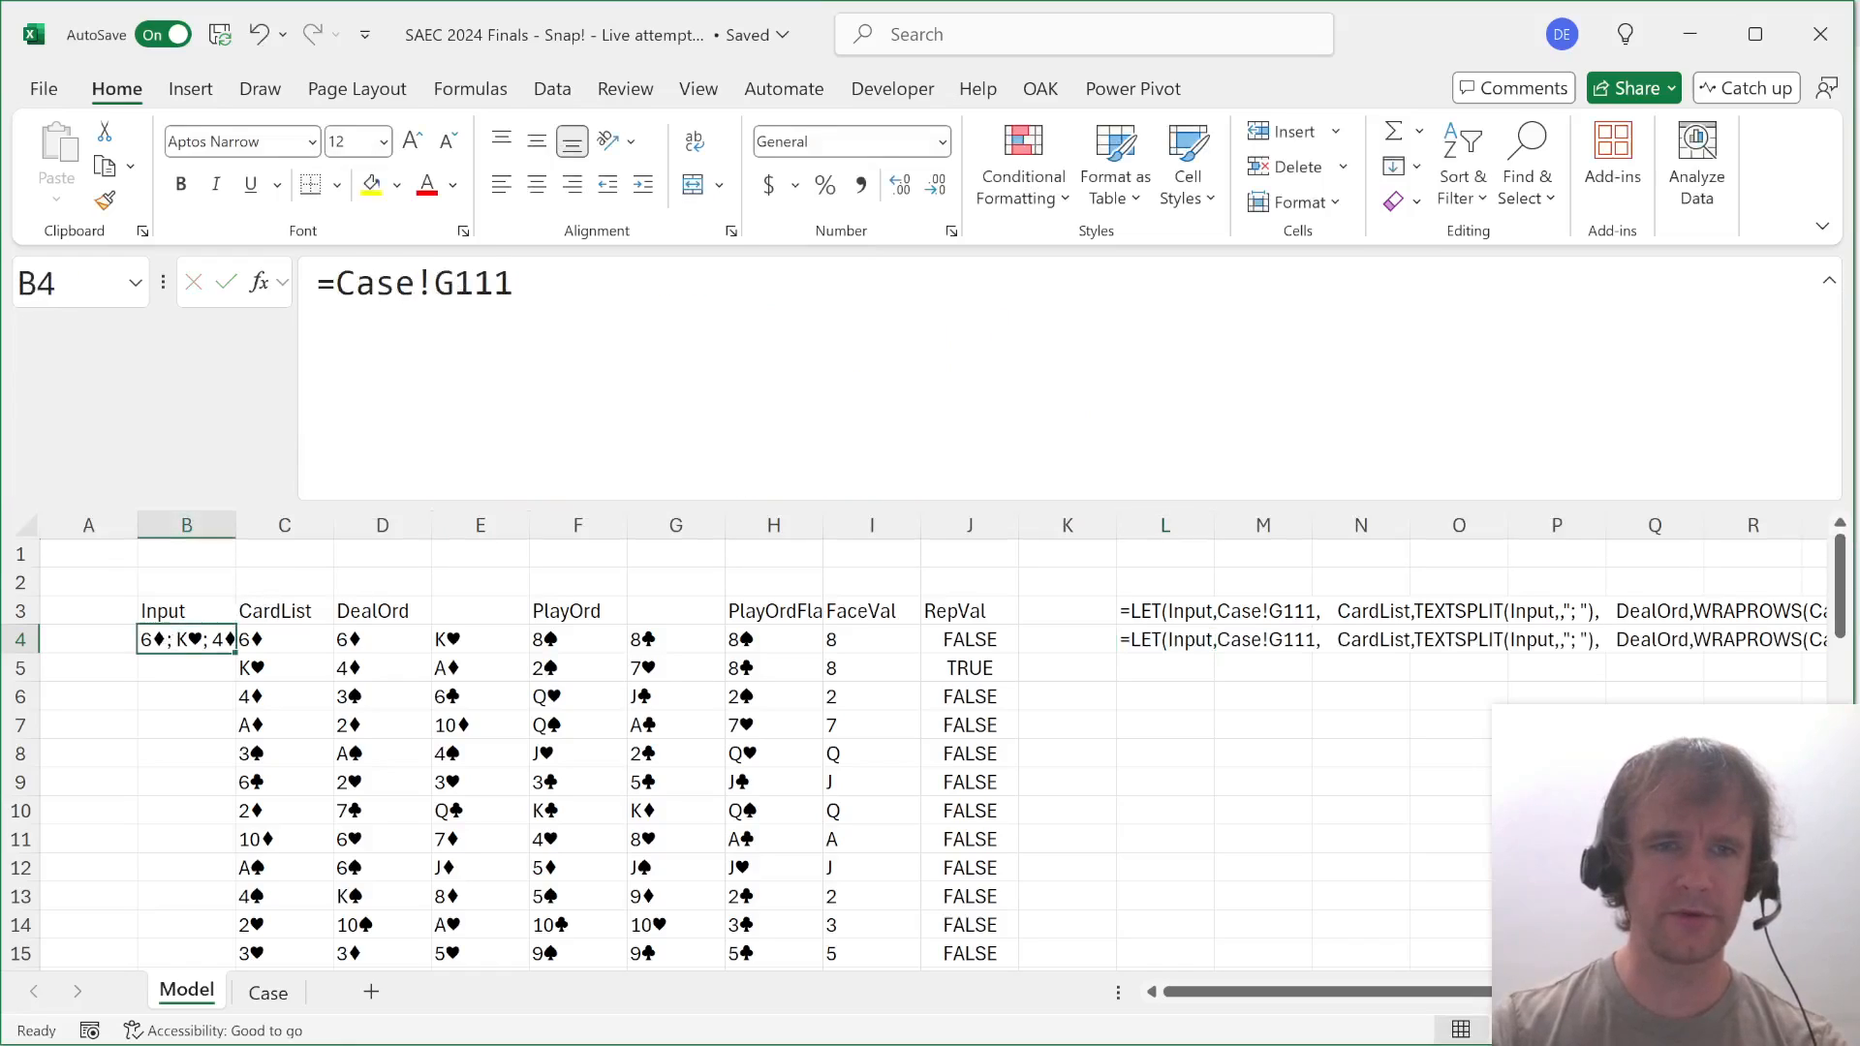
{"action": "left_click", "coordinate": [1167, 620]}
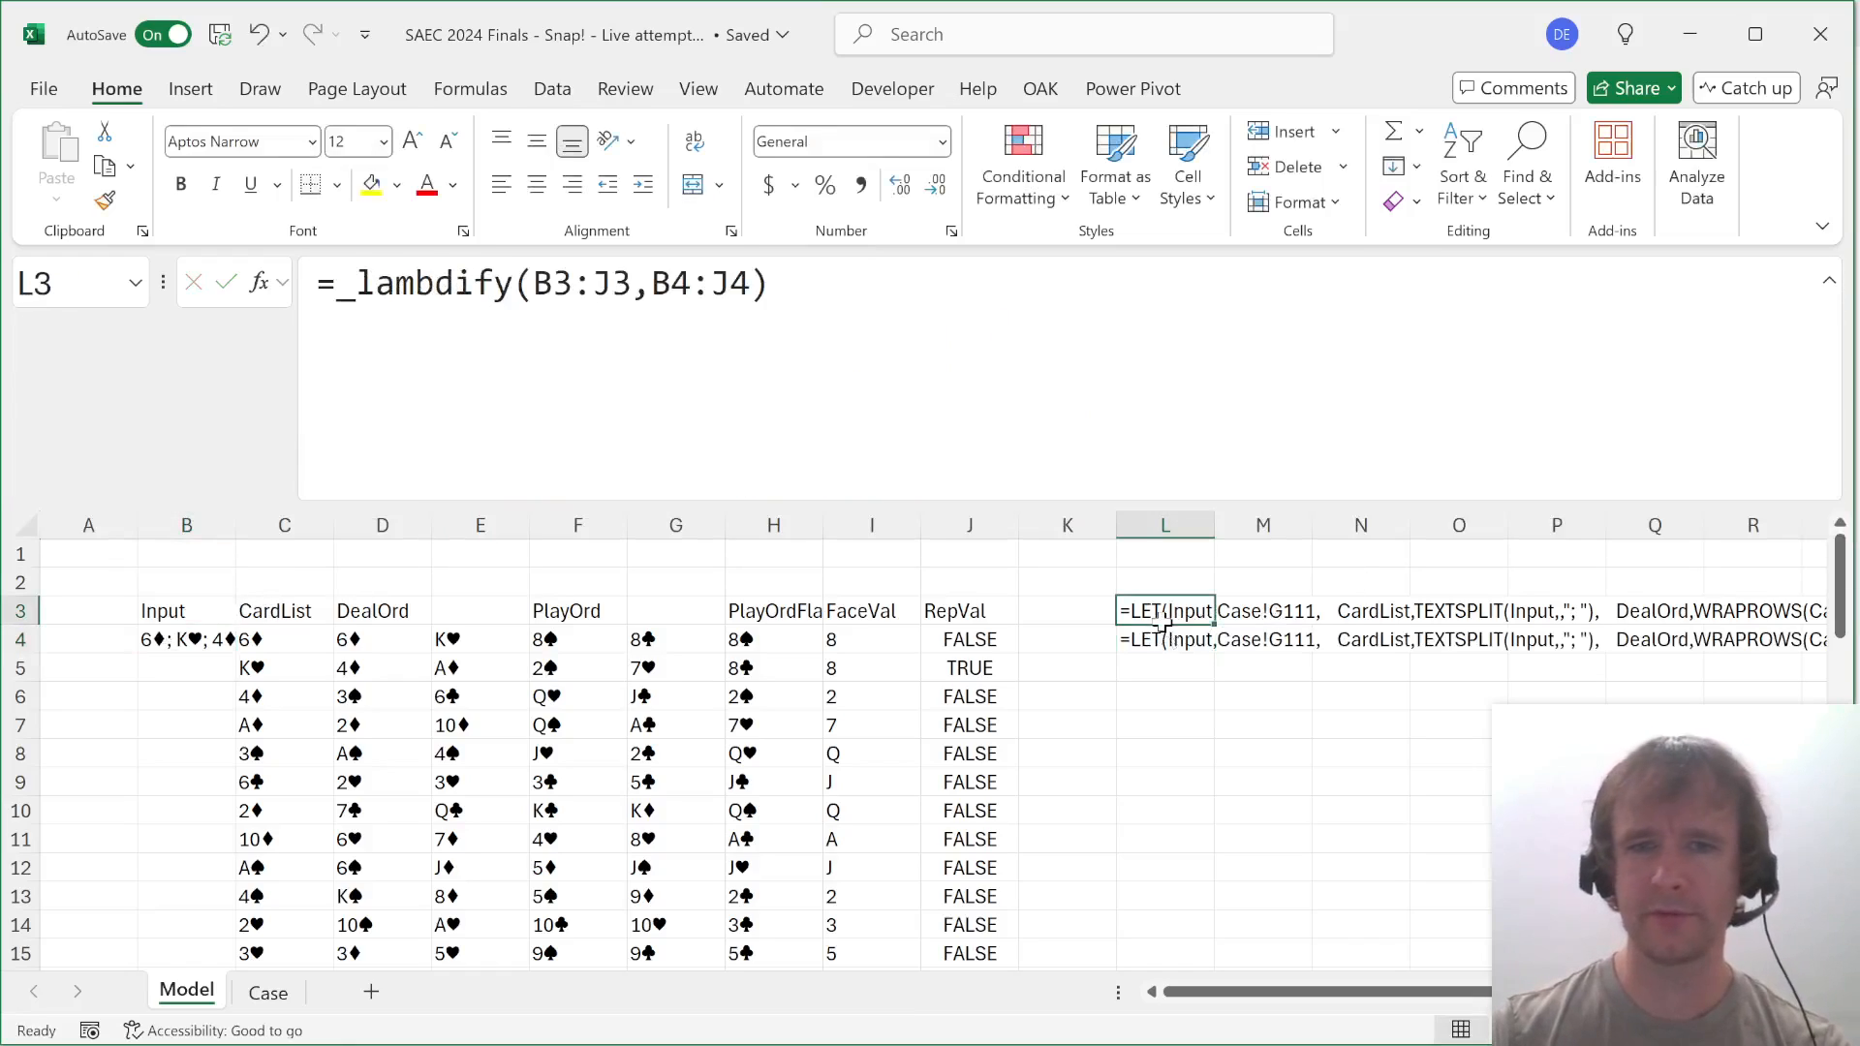
{"action": "key", "text": "shift+Down"}
{"action": "key", "text": "Delete"}
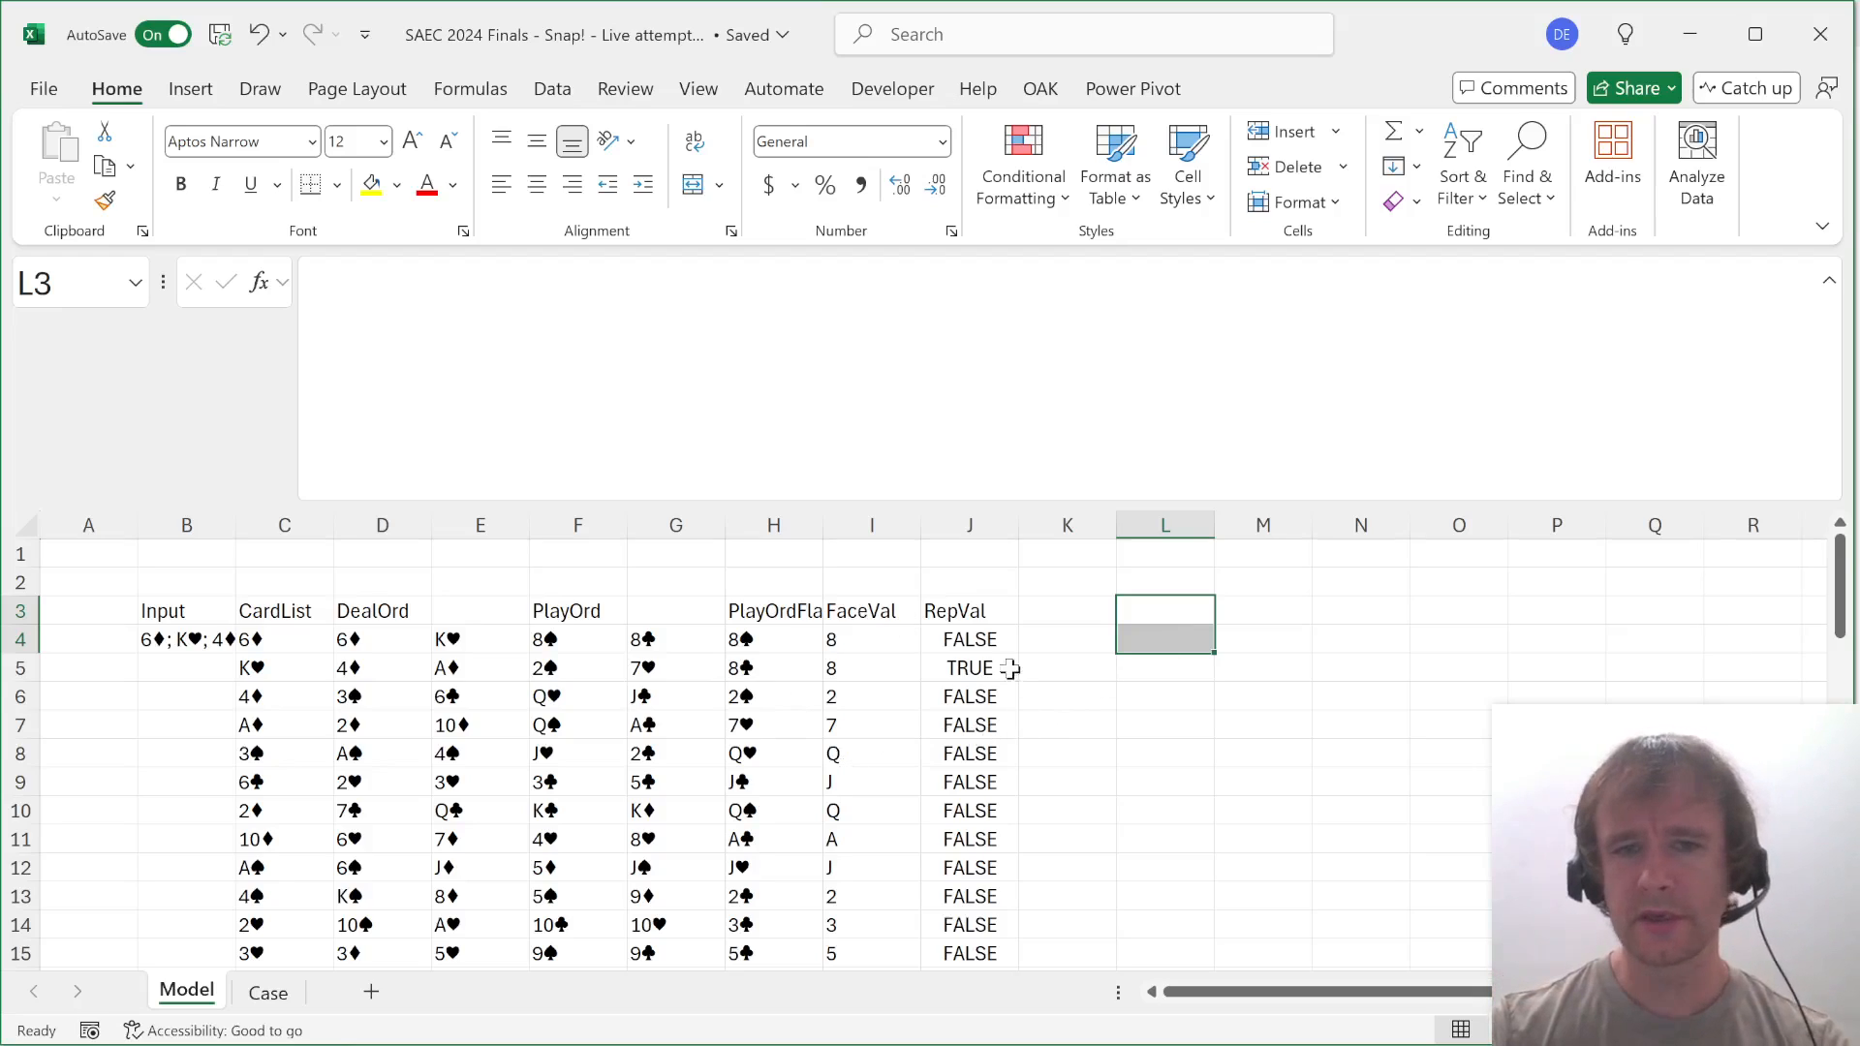
Examine the RepVal formula and its results down to row 55, and reread the Level 3 Snap! rules on the Case sheet.
{"action": "left_click", "coordinate": [983, 642]}
{"action": "scroll", "coordinate": [1096, 777], "scroll_direction": "down", "scroll_amount": 4}
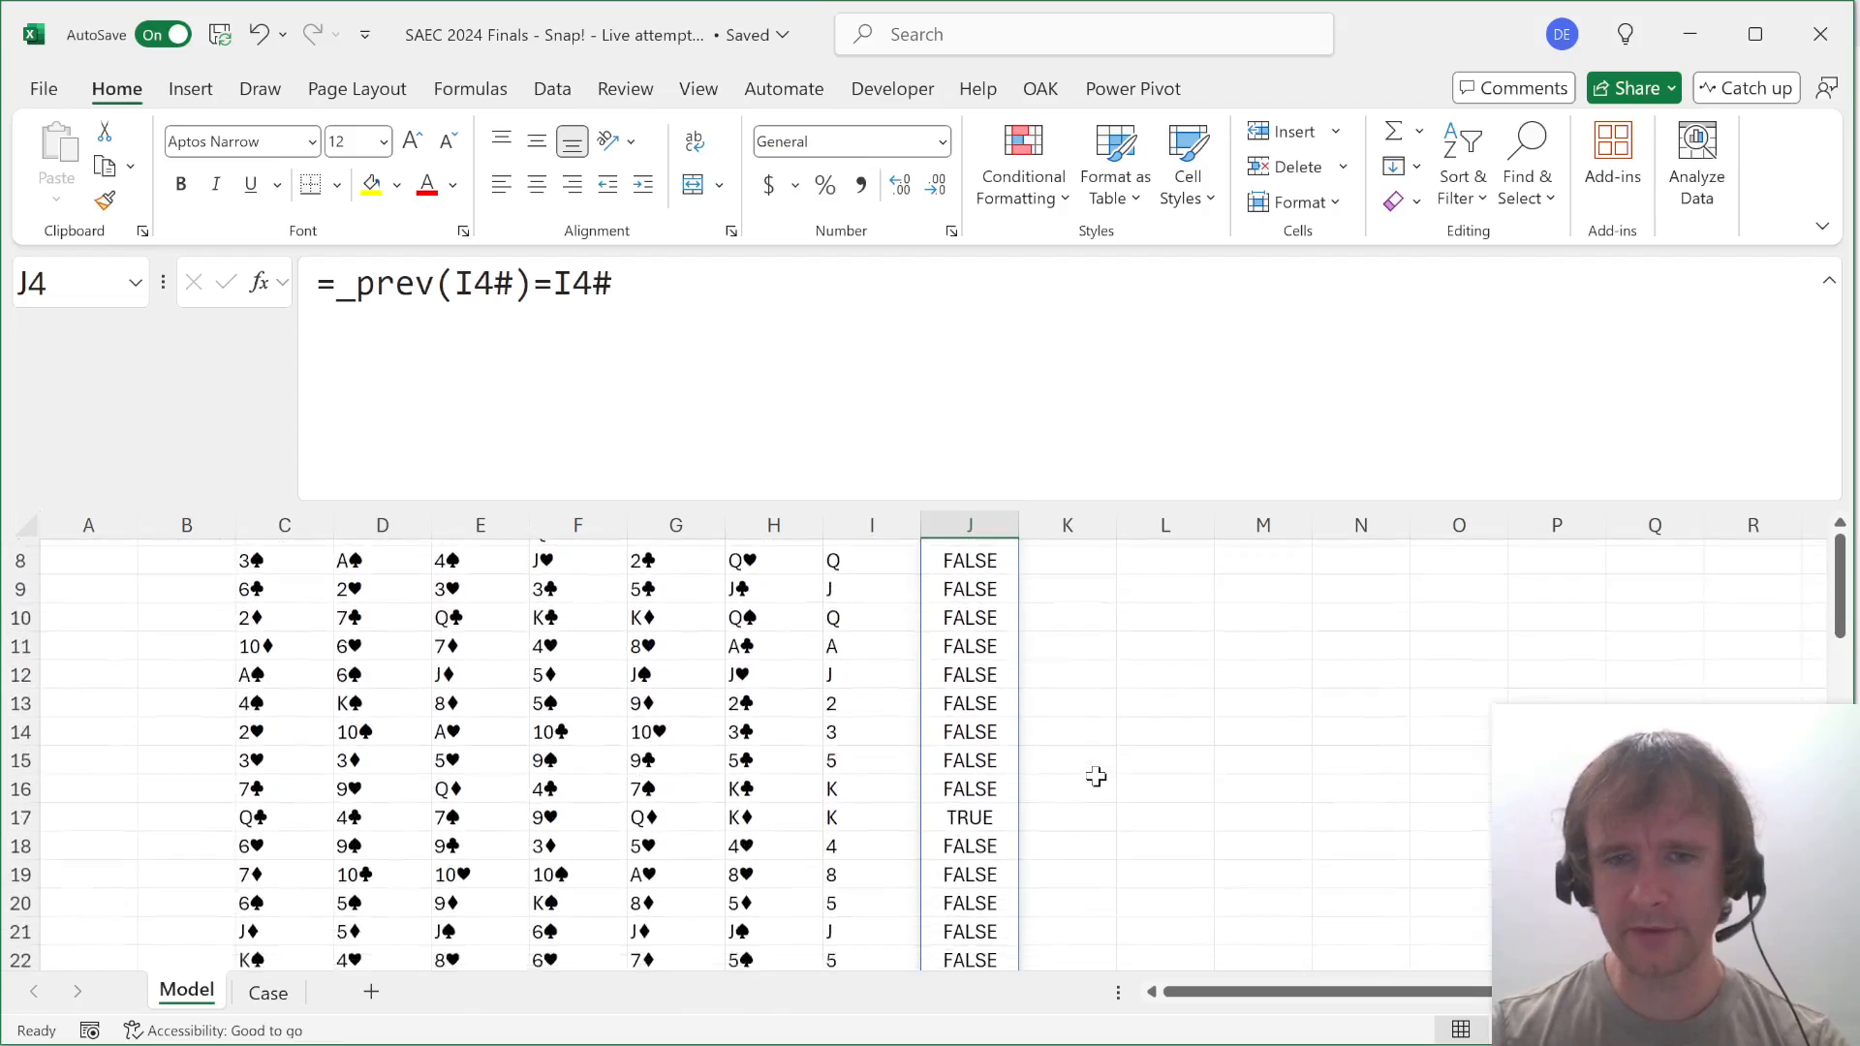
{"action": "scroll", "coordinate": [1095, 777], "scroll_direction": "down", "scroll_amount": 3}
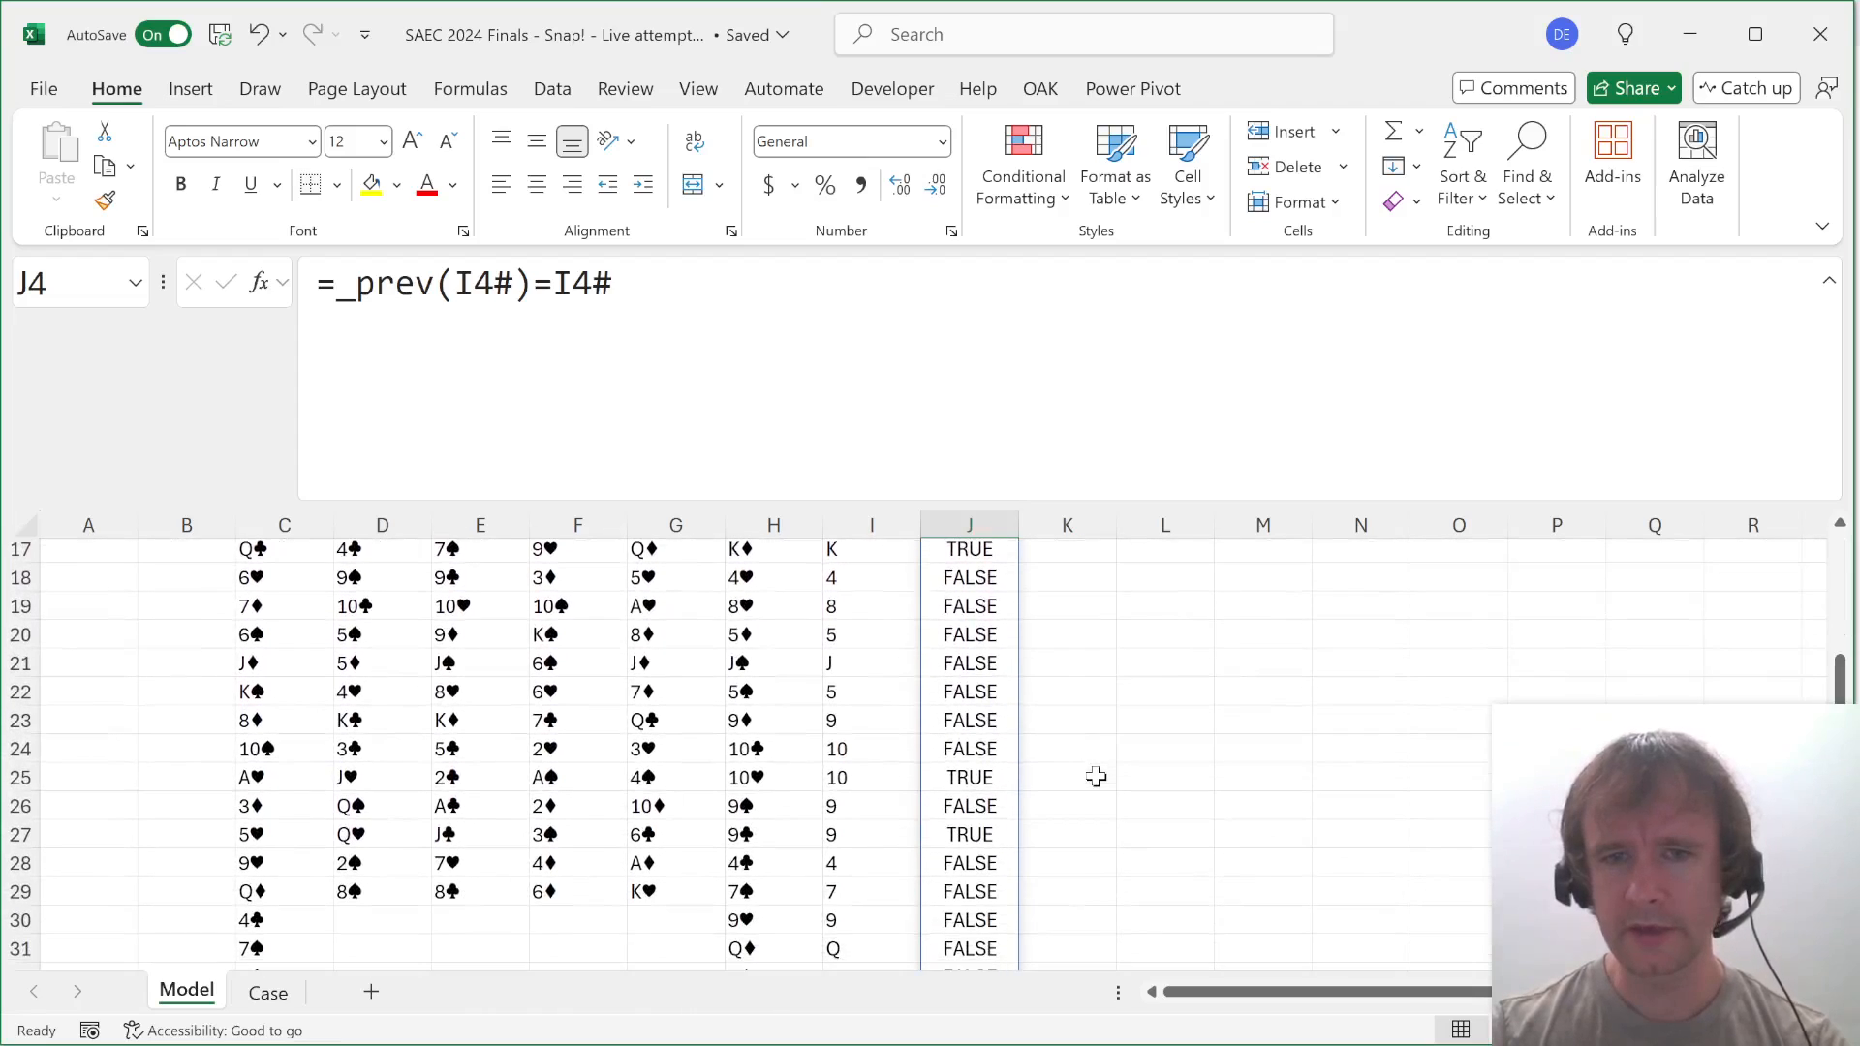
{"action": "scroll", "coordinate": [1096, 777], "scroll_direction": "down", "scroll_amount": 5}
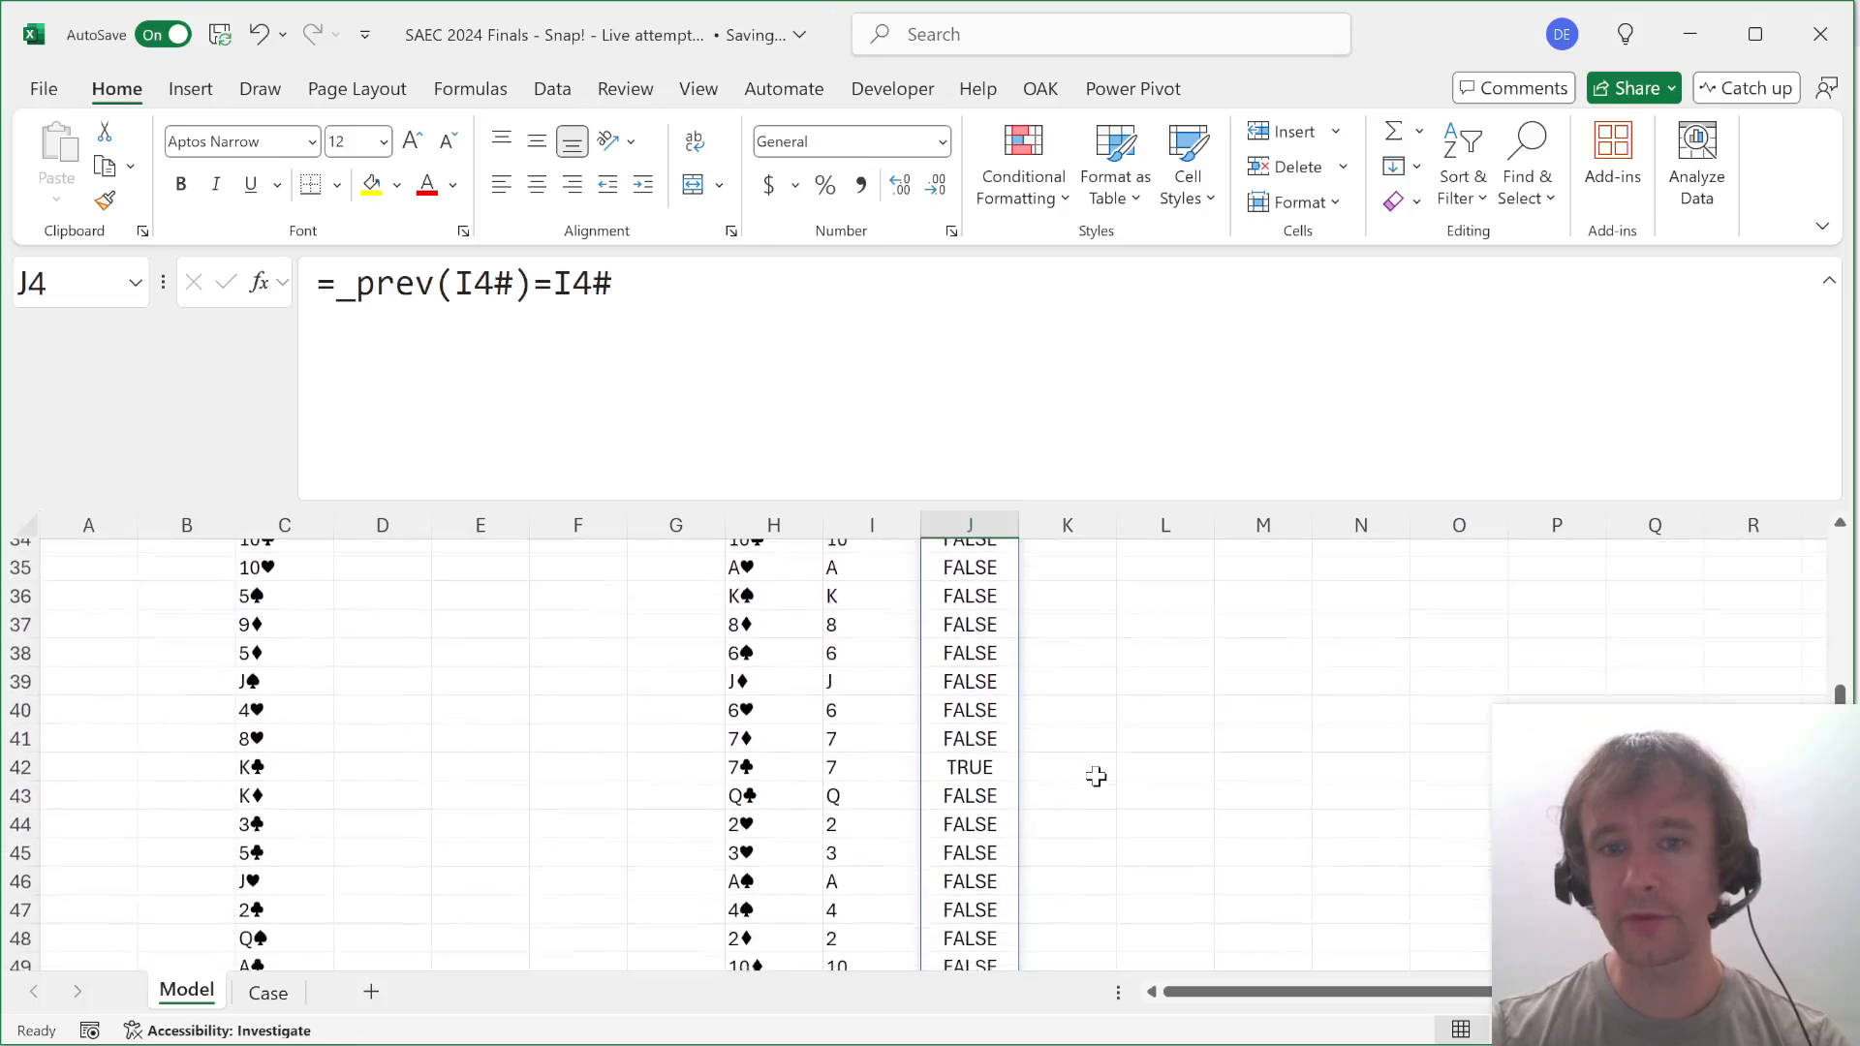
{"action": "scroll", "coordinate": [1096, 777], "scroll_direction": "down", "scroll_amount": 2}
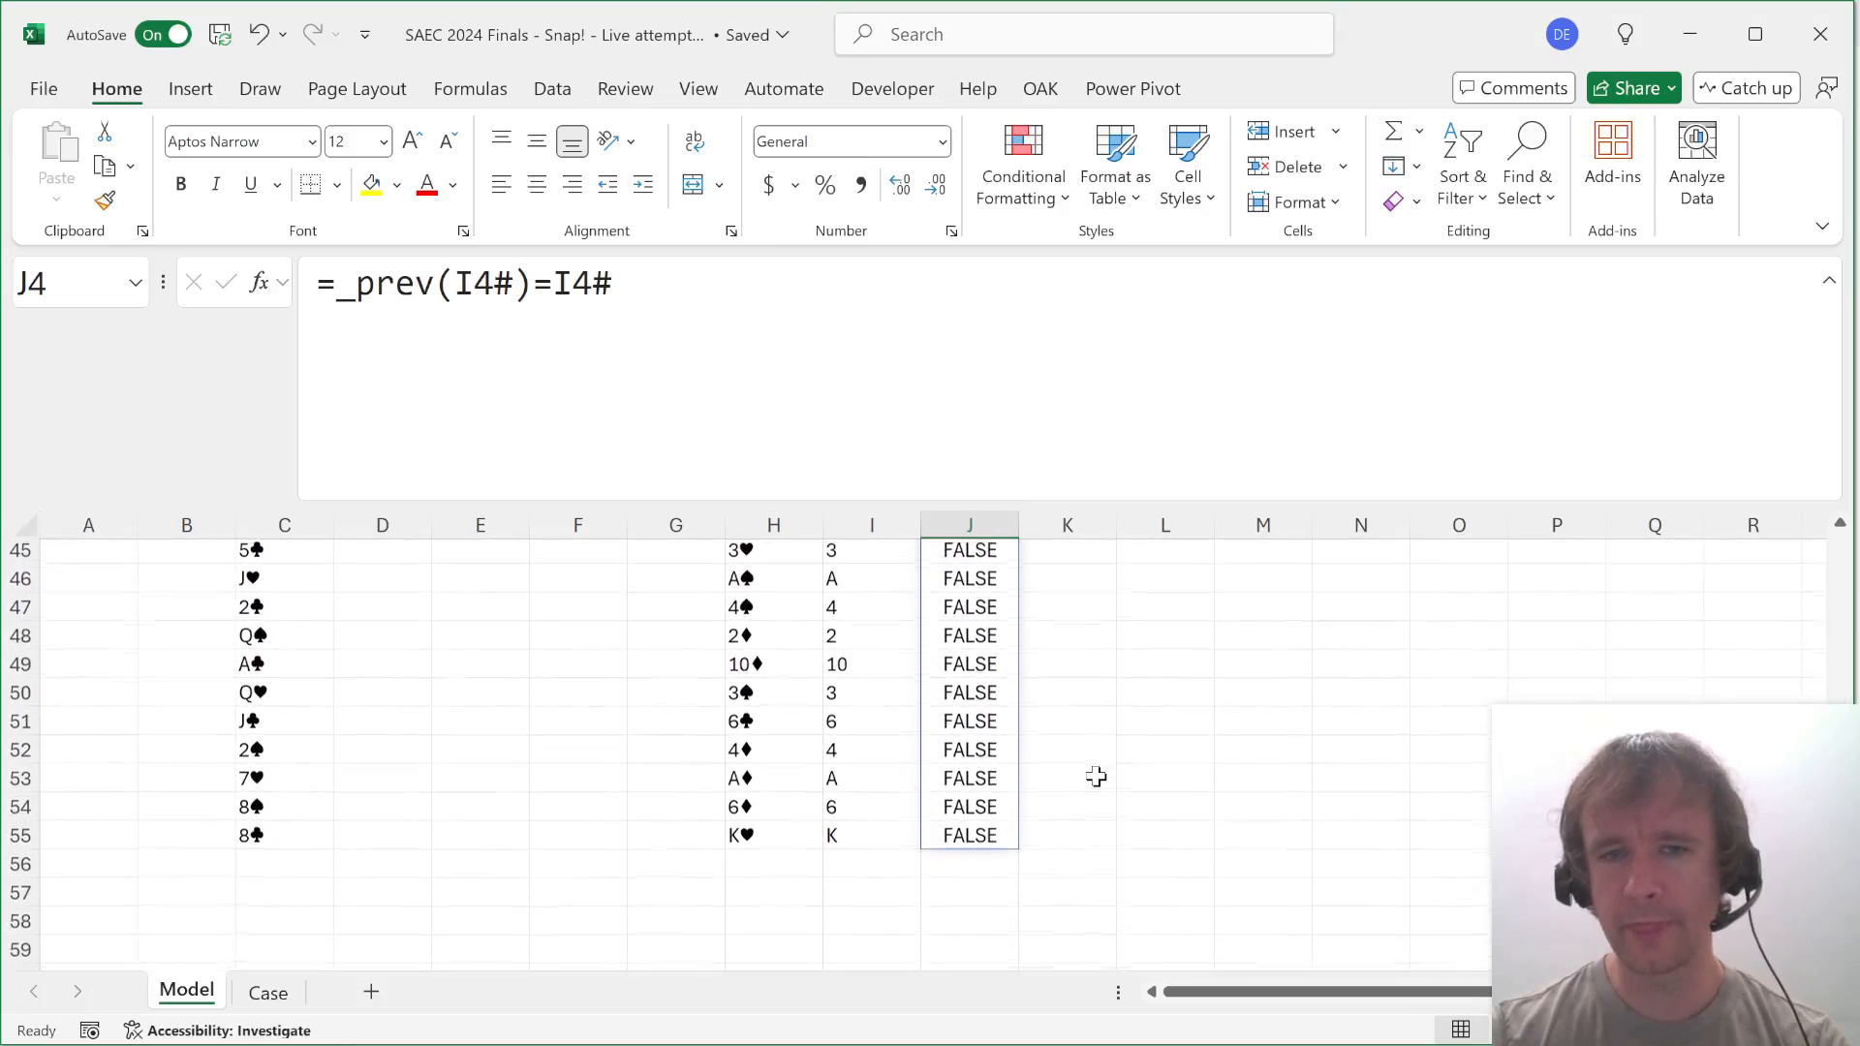
{"action": "scroll", "coordinate": [1096, 777], "scroll_direction": "up", "scroll_amount": 15}
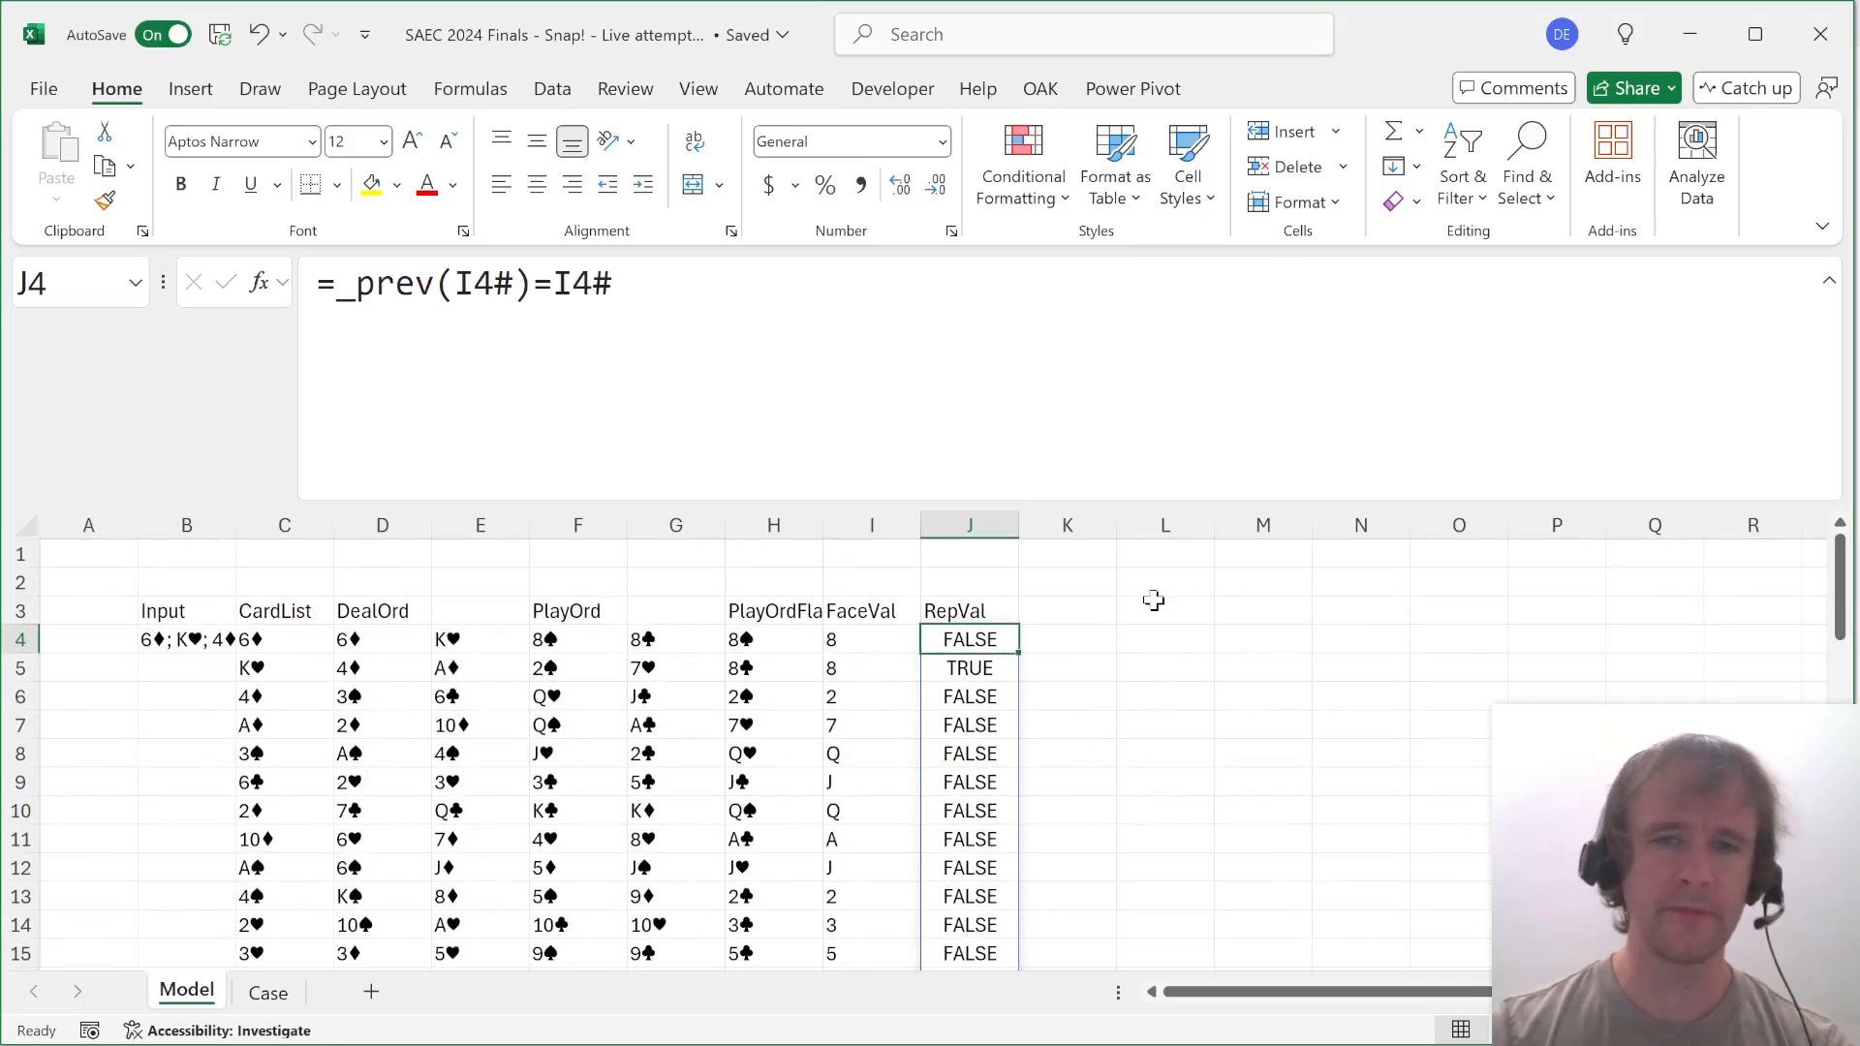
{"action": "key", "text": "ctrl+Page_Down"}
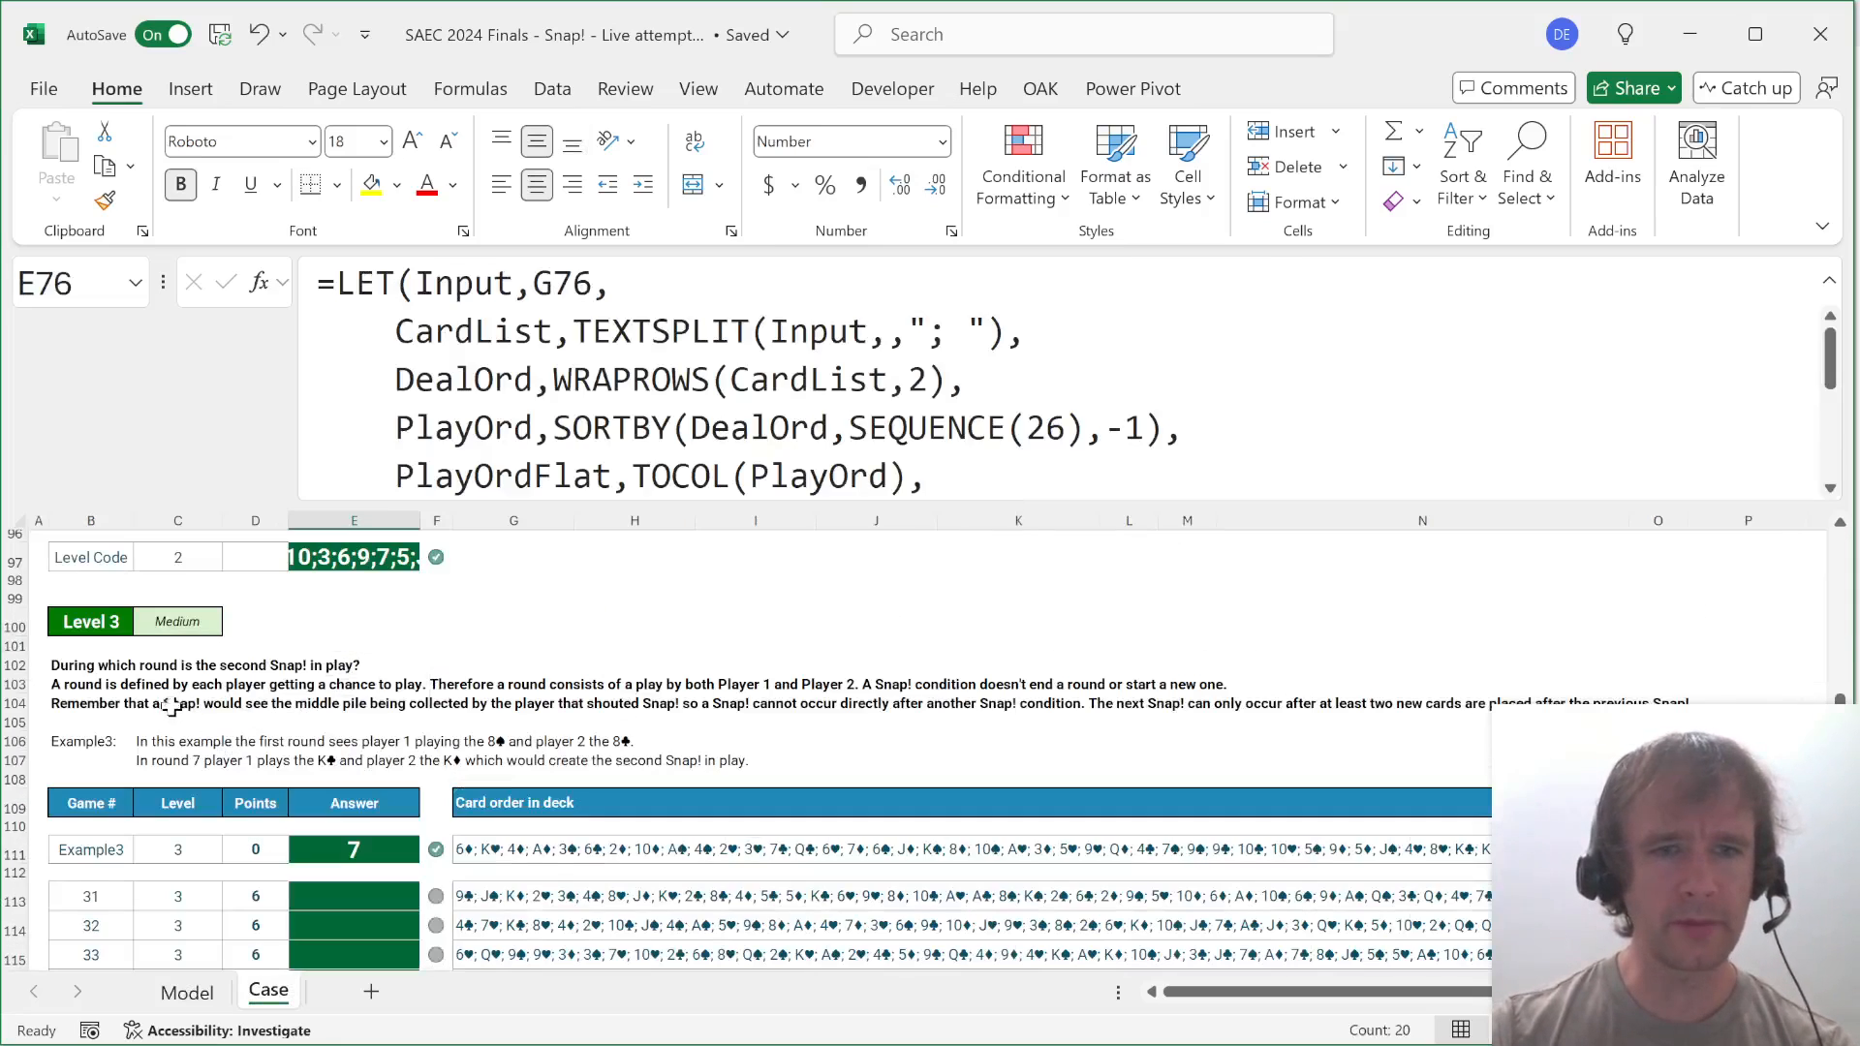
{"action": "left_click", "coordinate": [157, 704]}
{"action": "key", "text": "ctrl+Page_Up"}
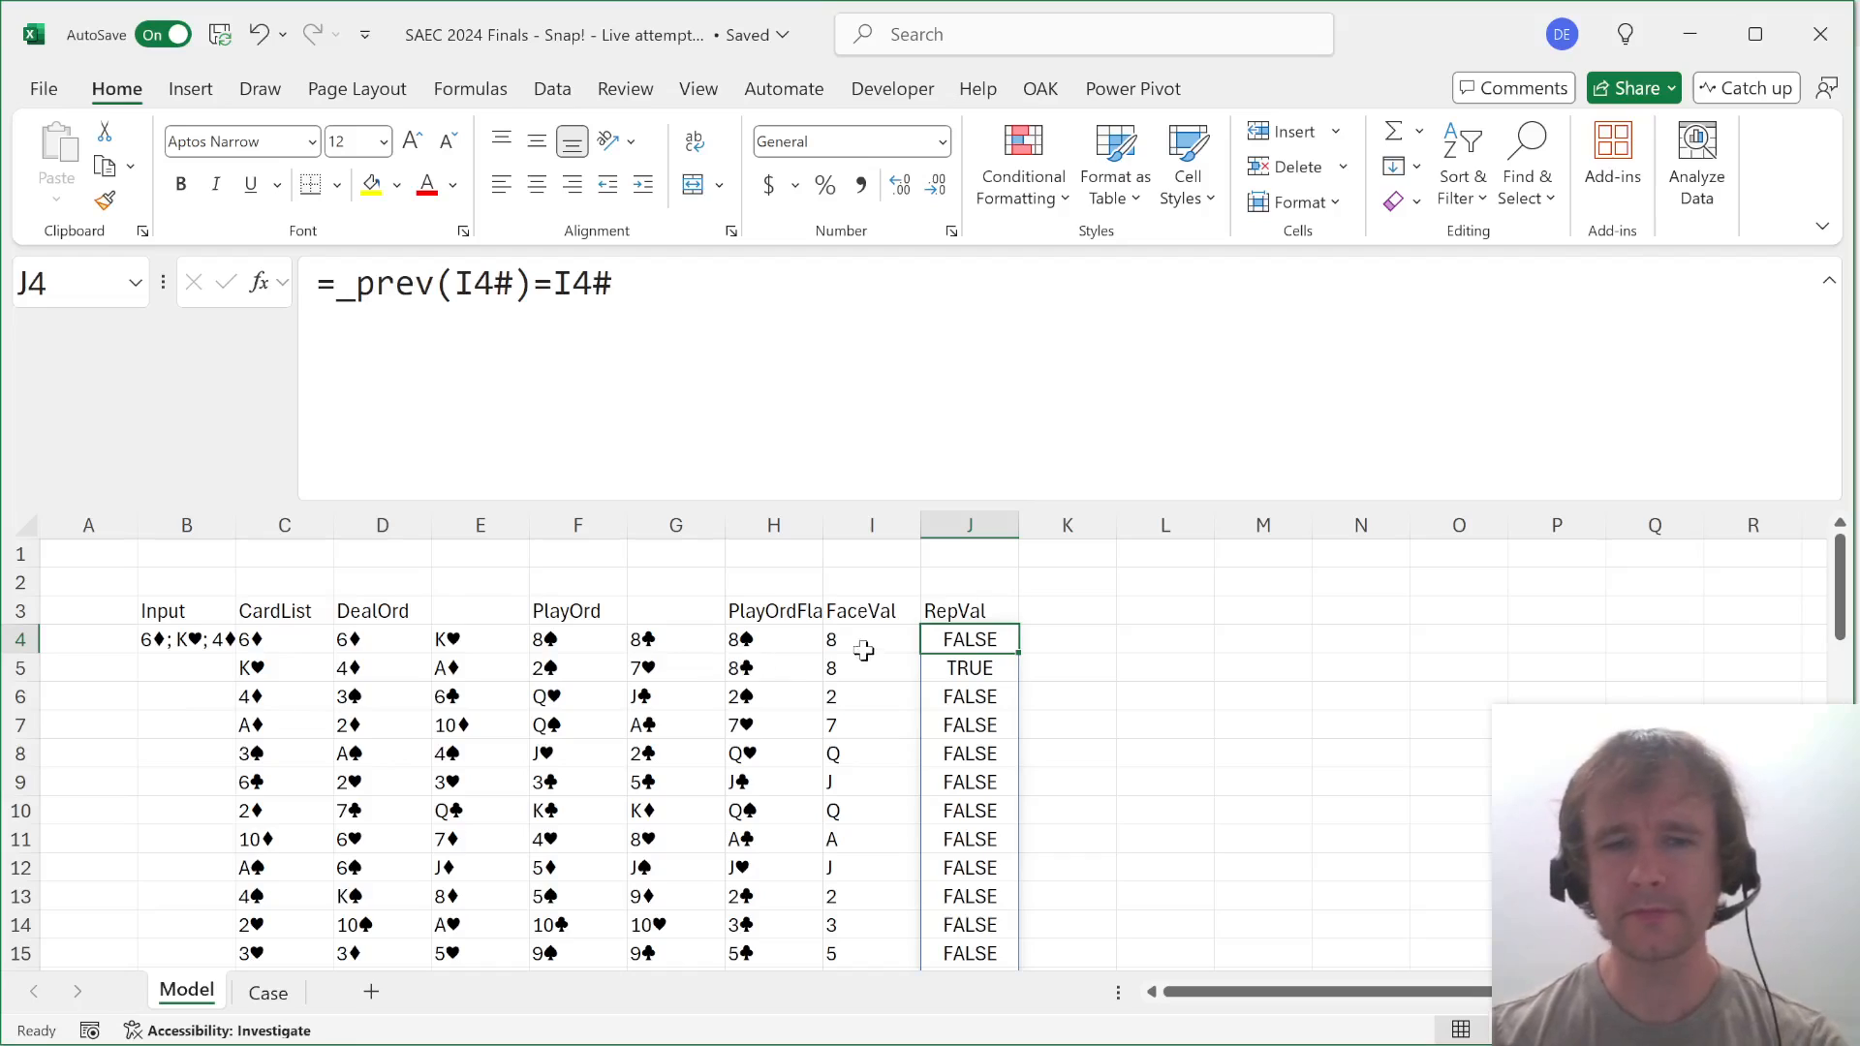
Compare the first FaceVal entries in I4:I6 with the RepVal flags on the Model sheet.
{"action": "left_click", "coordinate": [863, 643]}
{"action": "left_click", "coordinate": [872, 668]}
{"action": "left_click", "coordinate": [975, 671]}
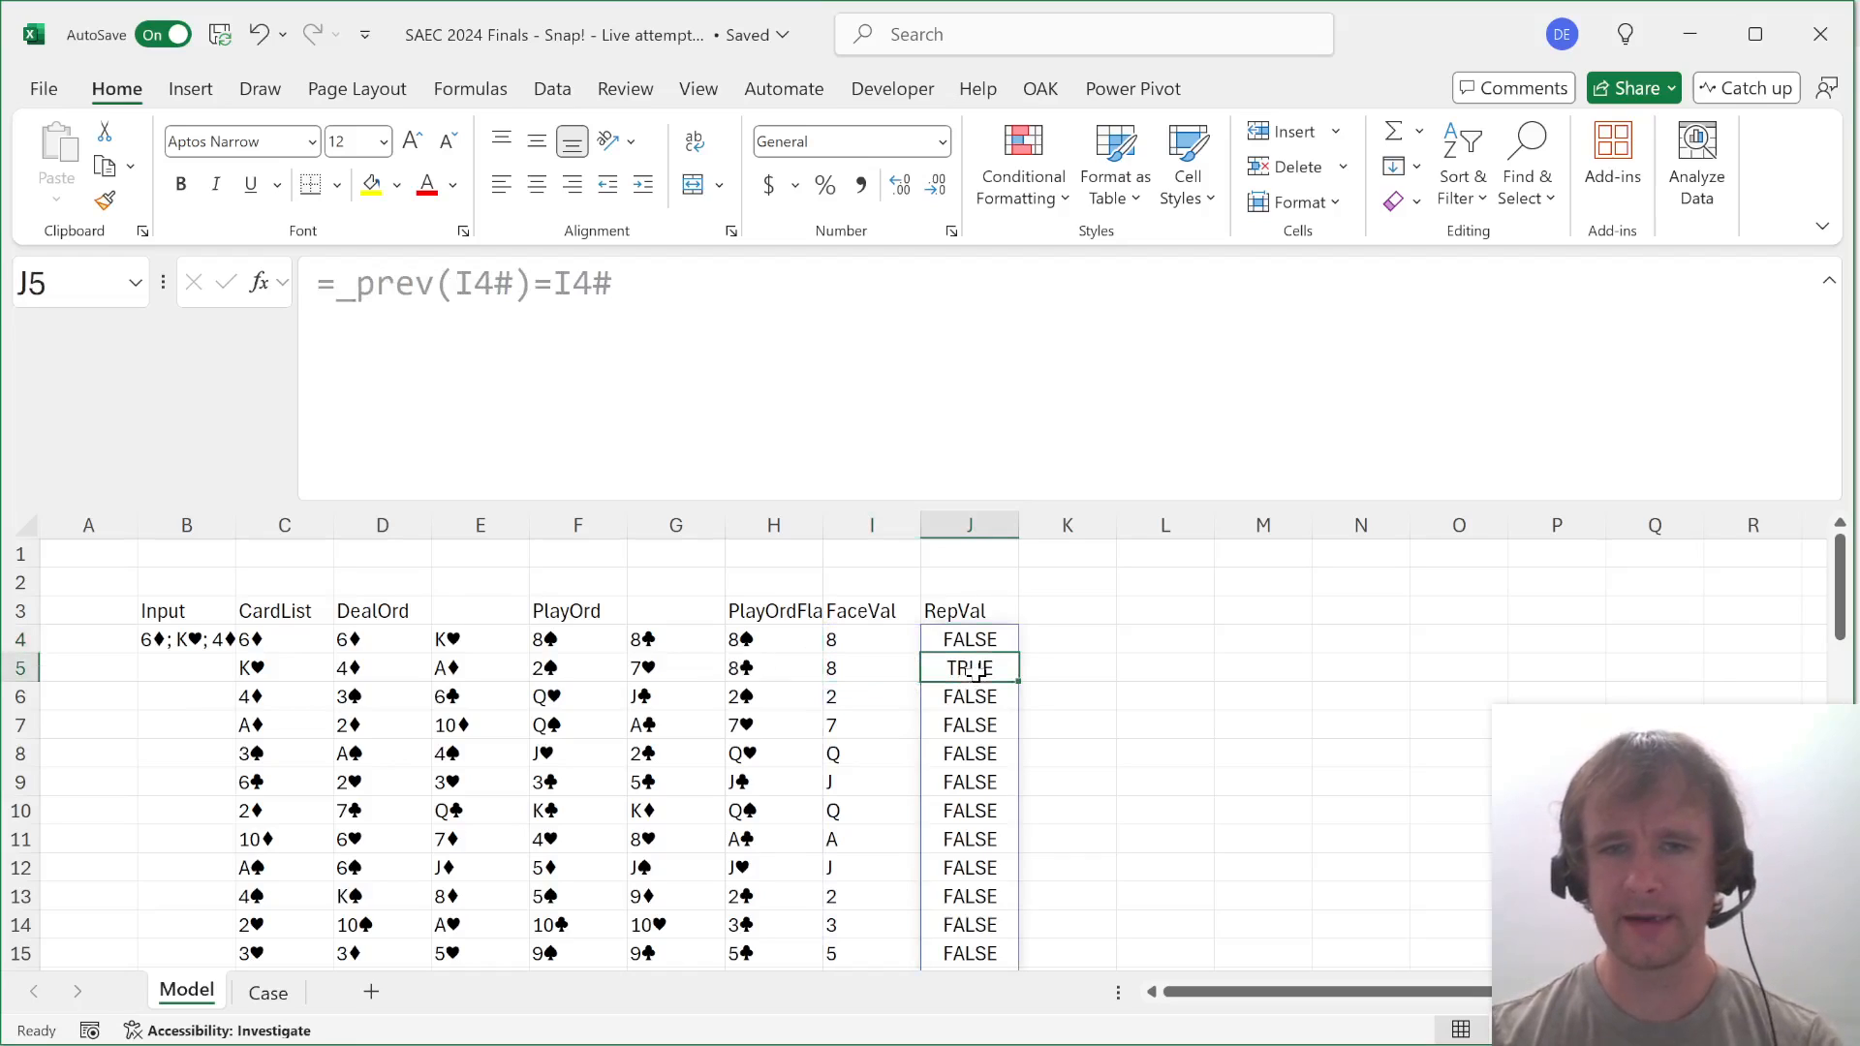
{"action": "left_click", "coordinate": [850, 678]}
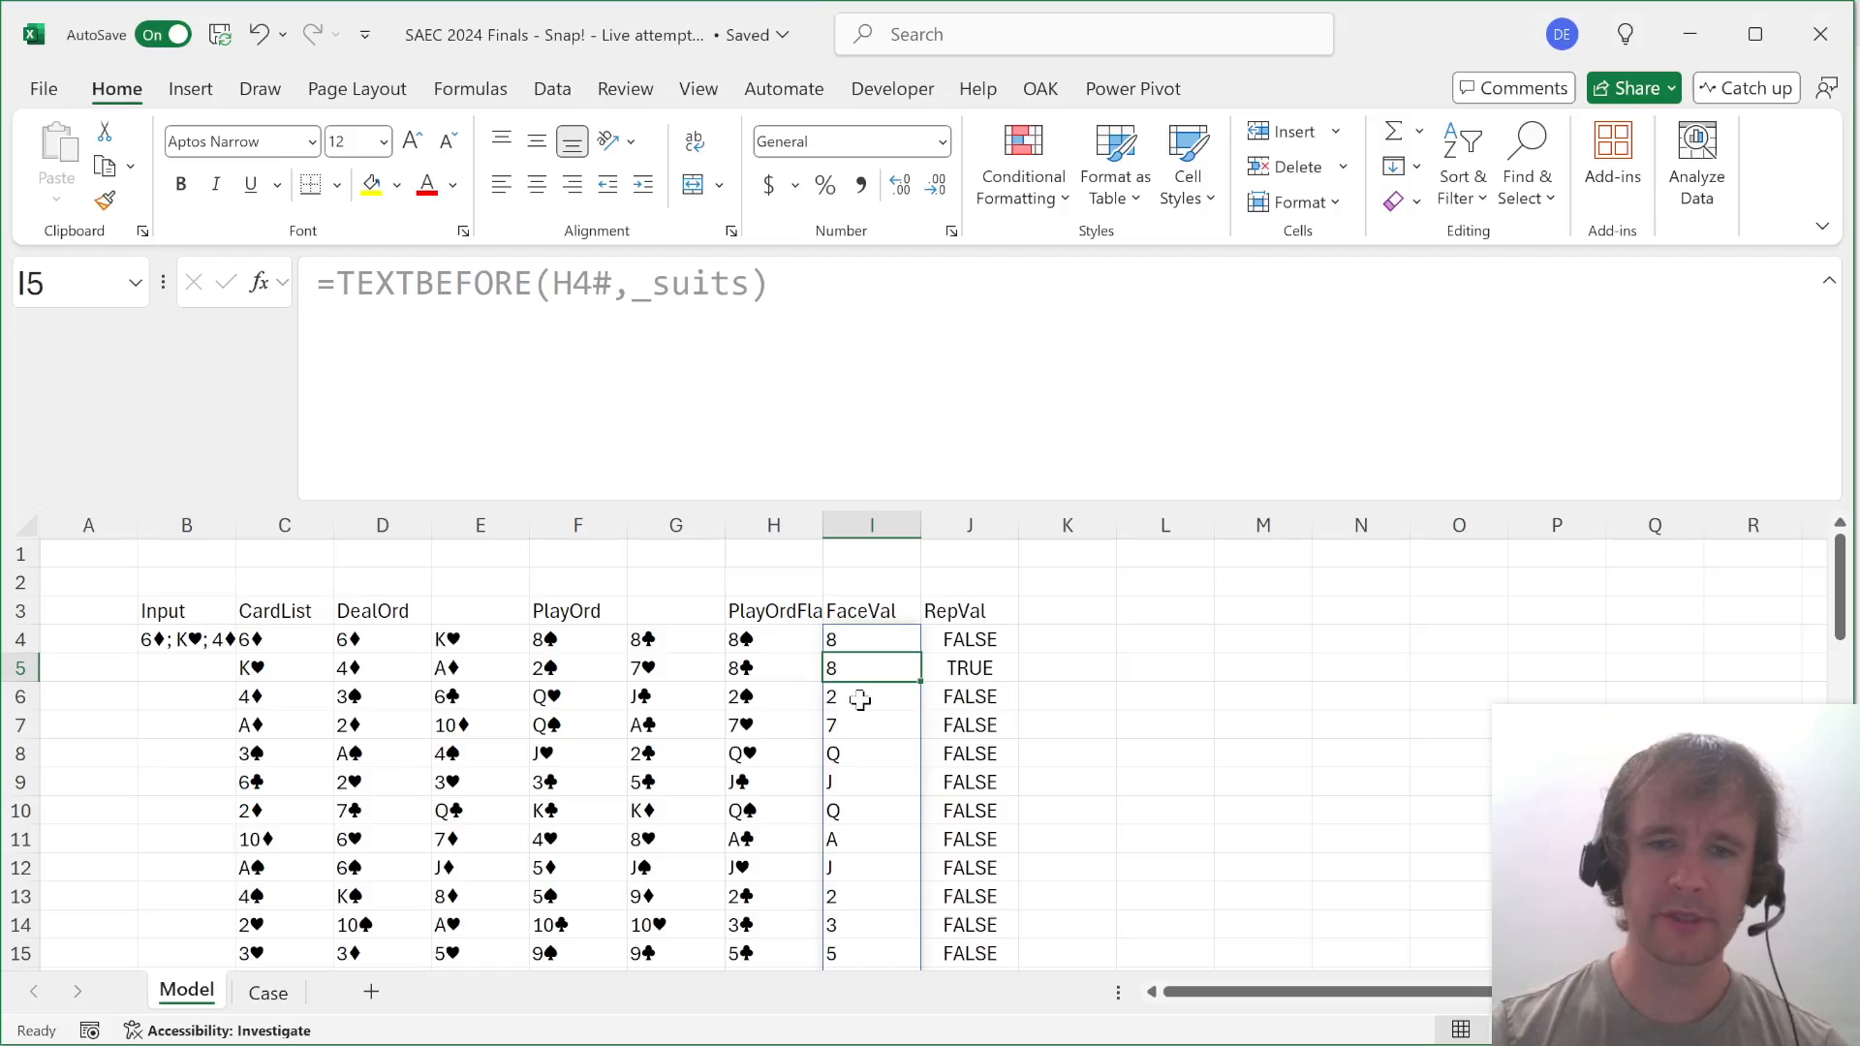
{"action": "left_click", "coordinate": [861, 698]}
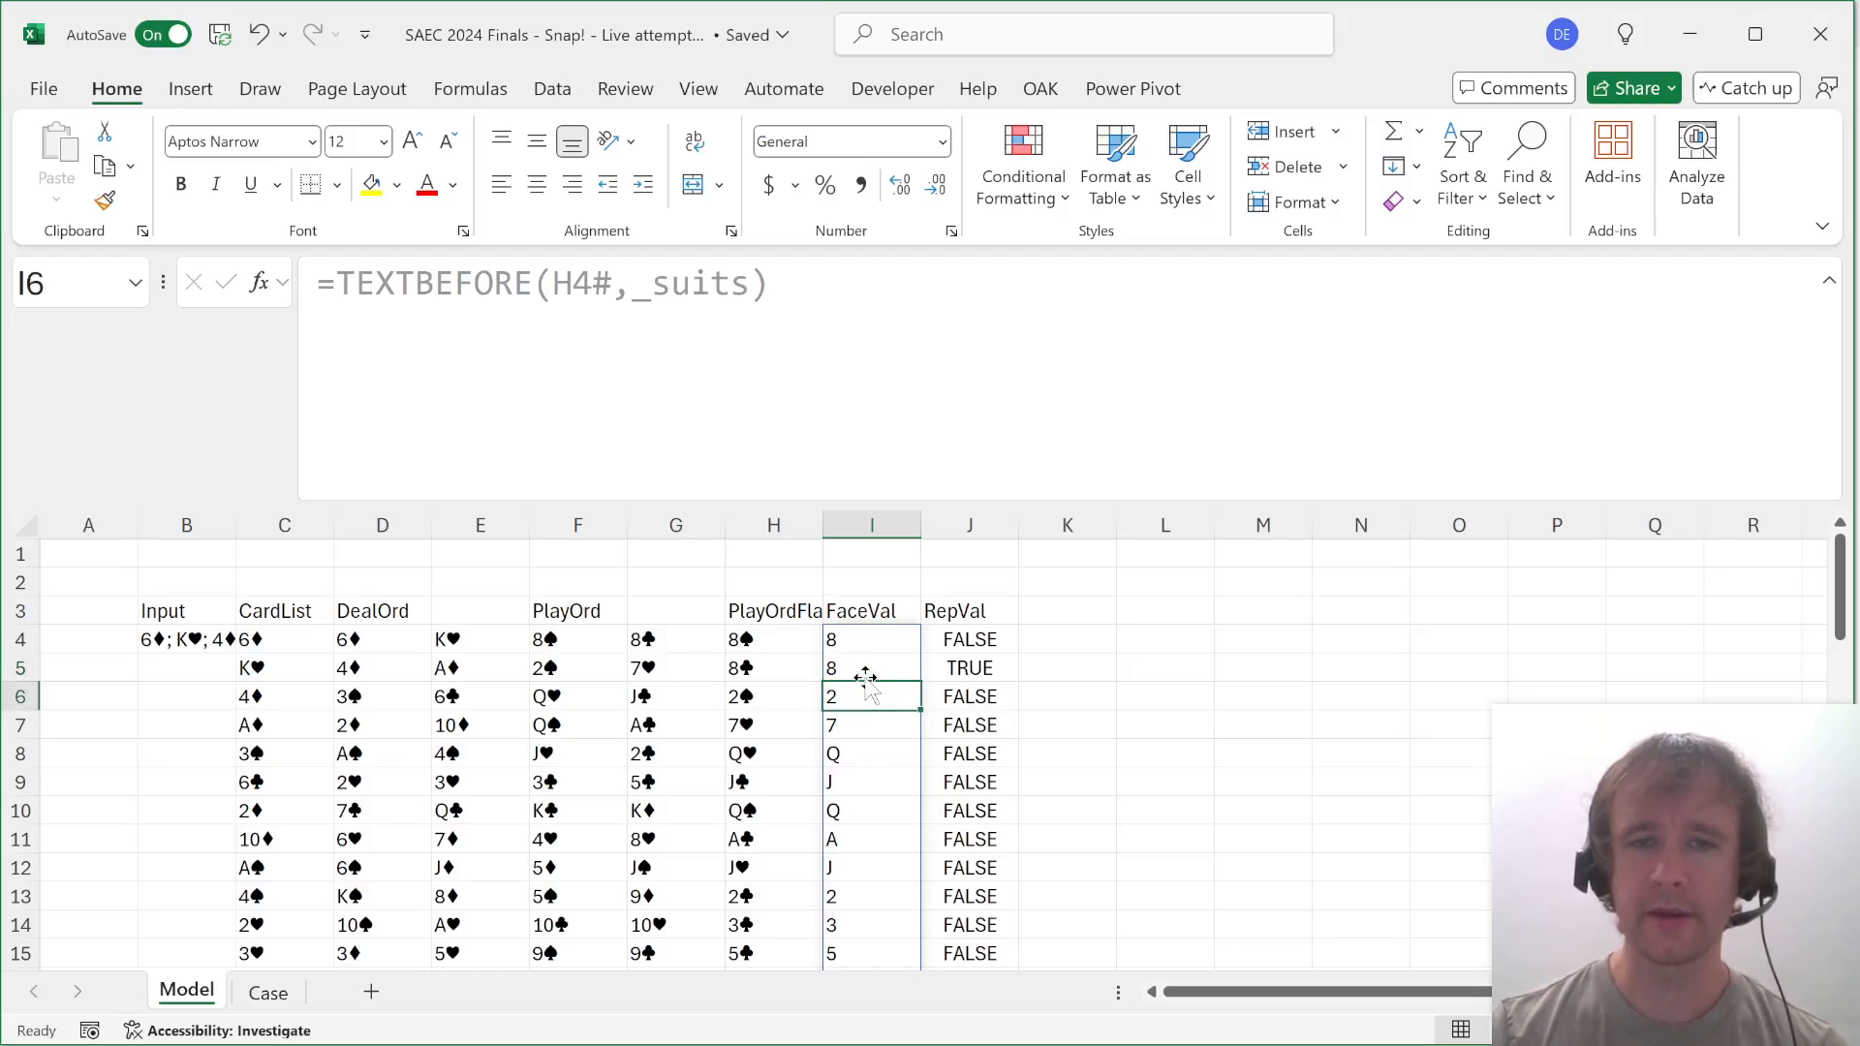
{"action": "key", "text": "Up"}
{"action": "left_click", "coordinate": [864, 694], "text": "shift"}
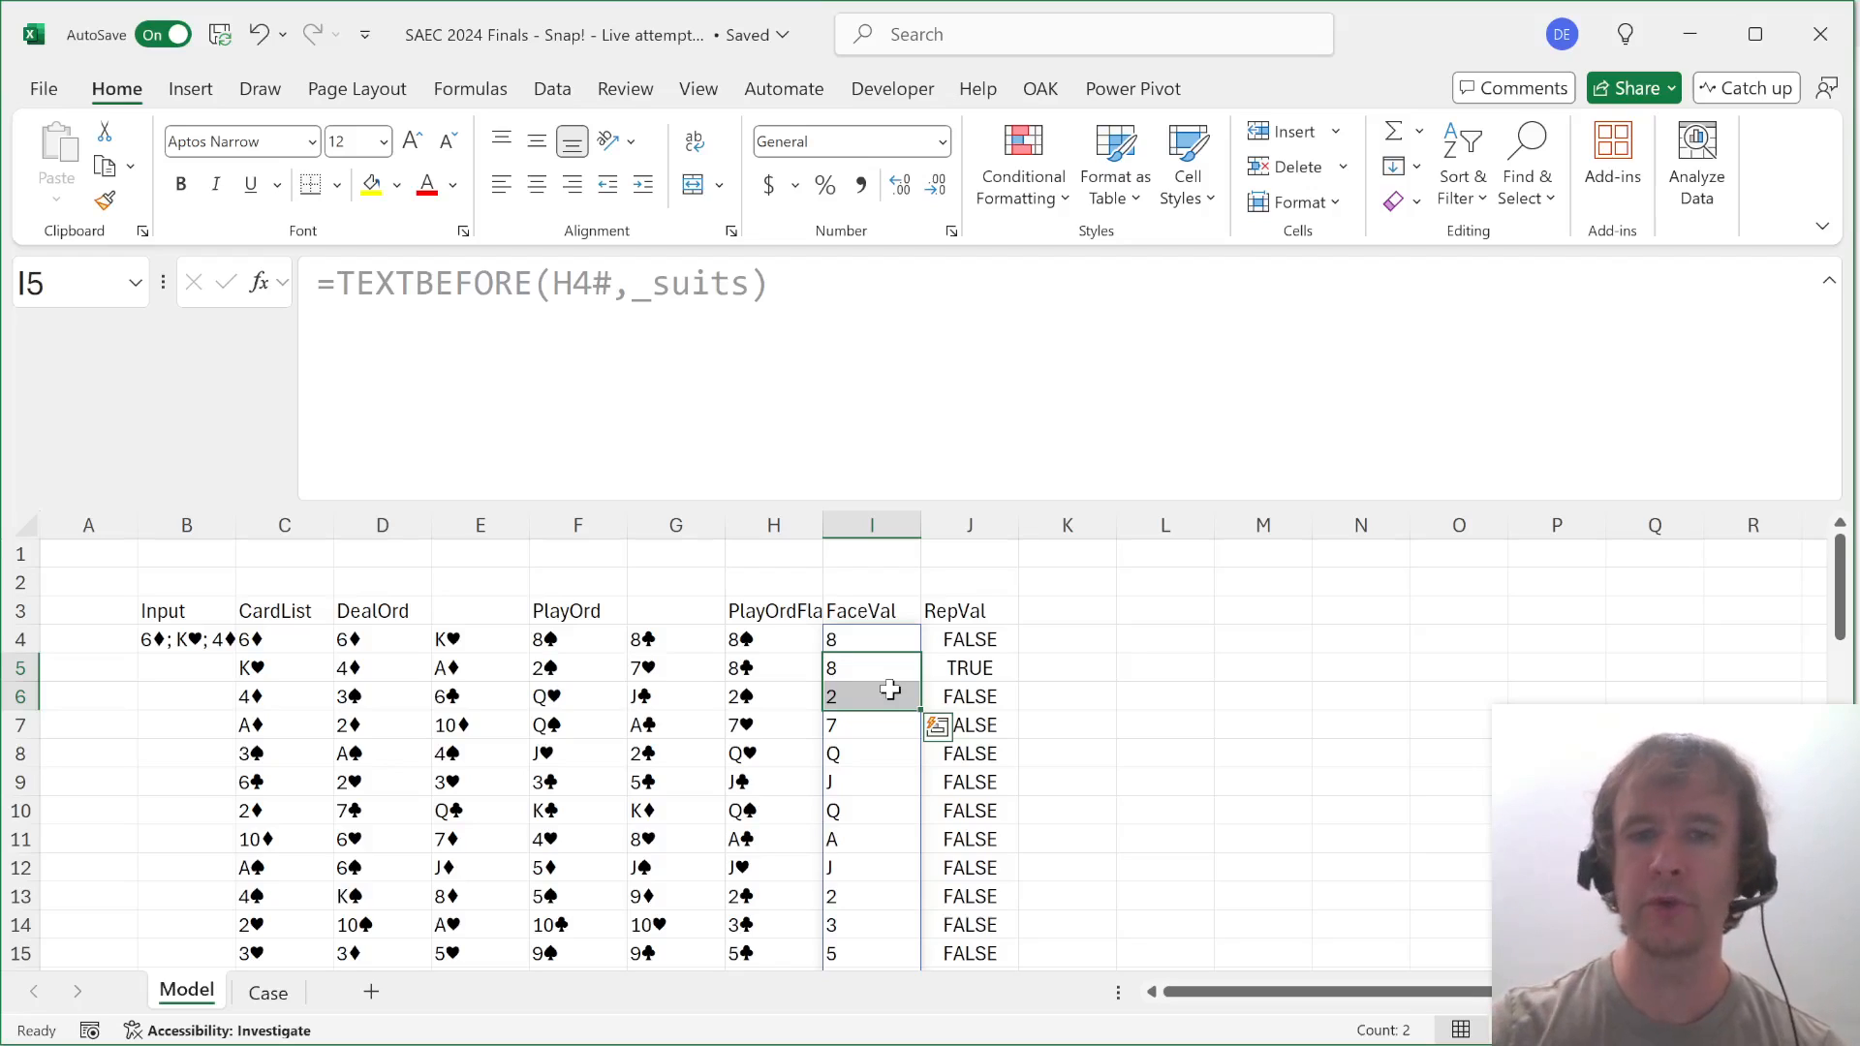
Add a Snap header in K3 and insert a new row 4 between the headers and the model data.
{"action": "left_click", "coordinate": [1061, 607]}
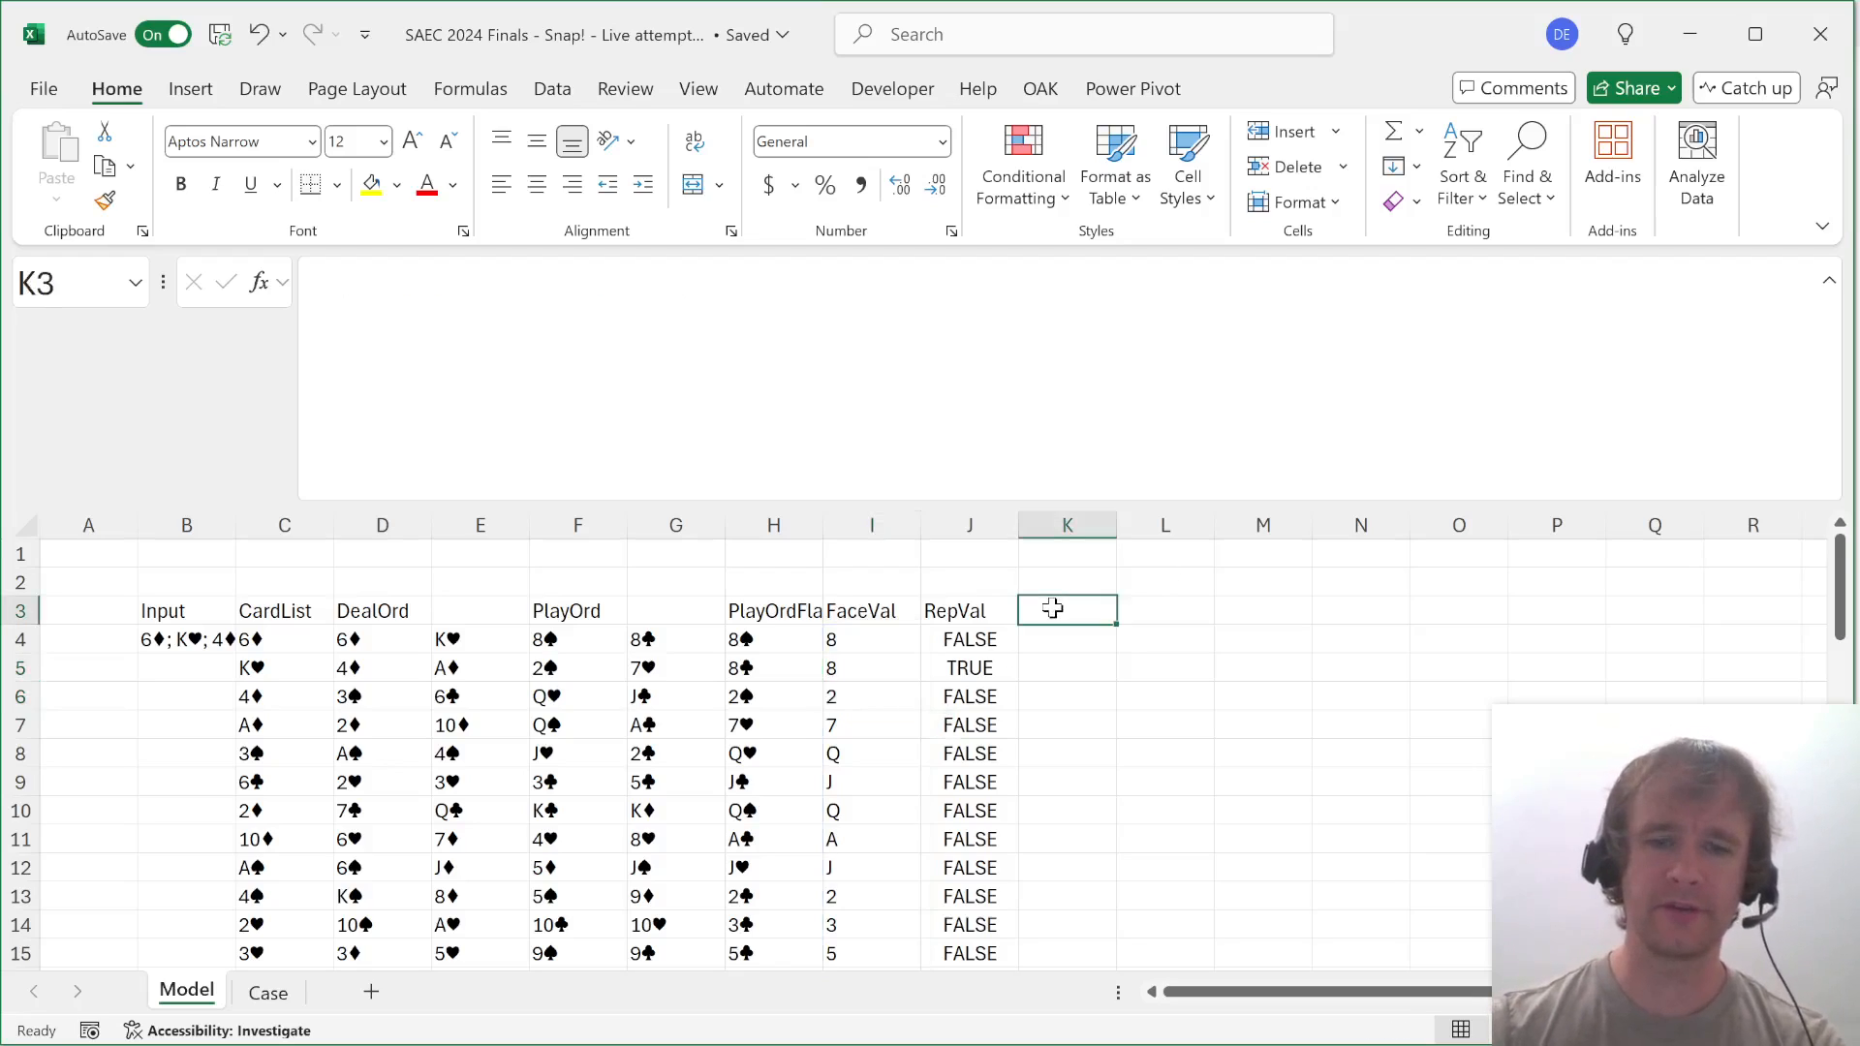
{"action": "type", "text": "Snap"}
{"action": "key", "text": "Return"}
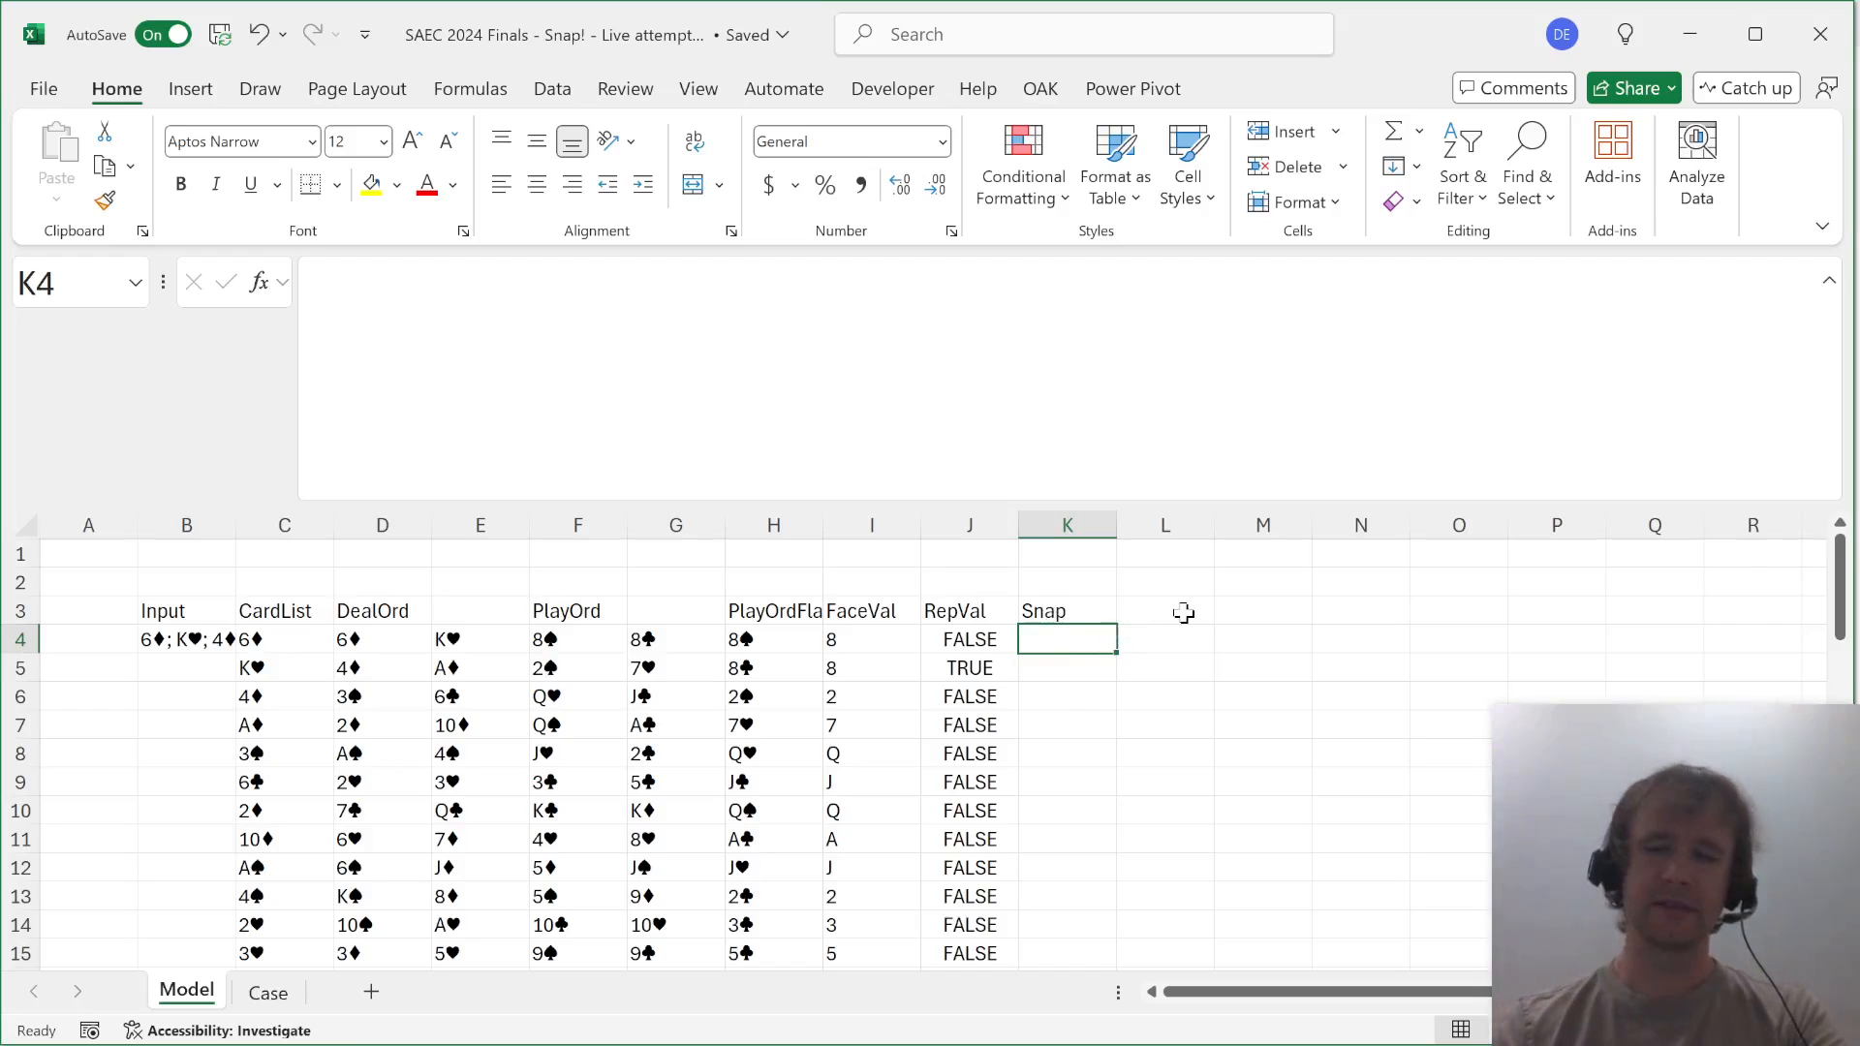
{"action": "key", "text": "alt+h"}
{"action": "key", "text": "i"}
{"action": "key", "text": "r"}
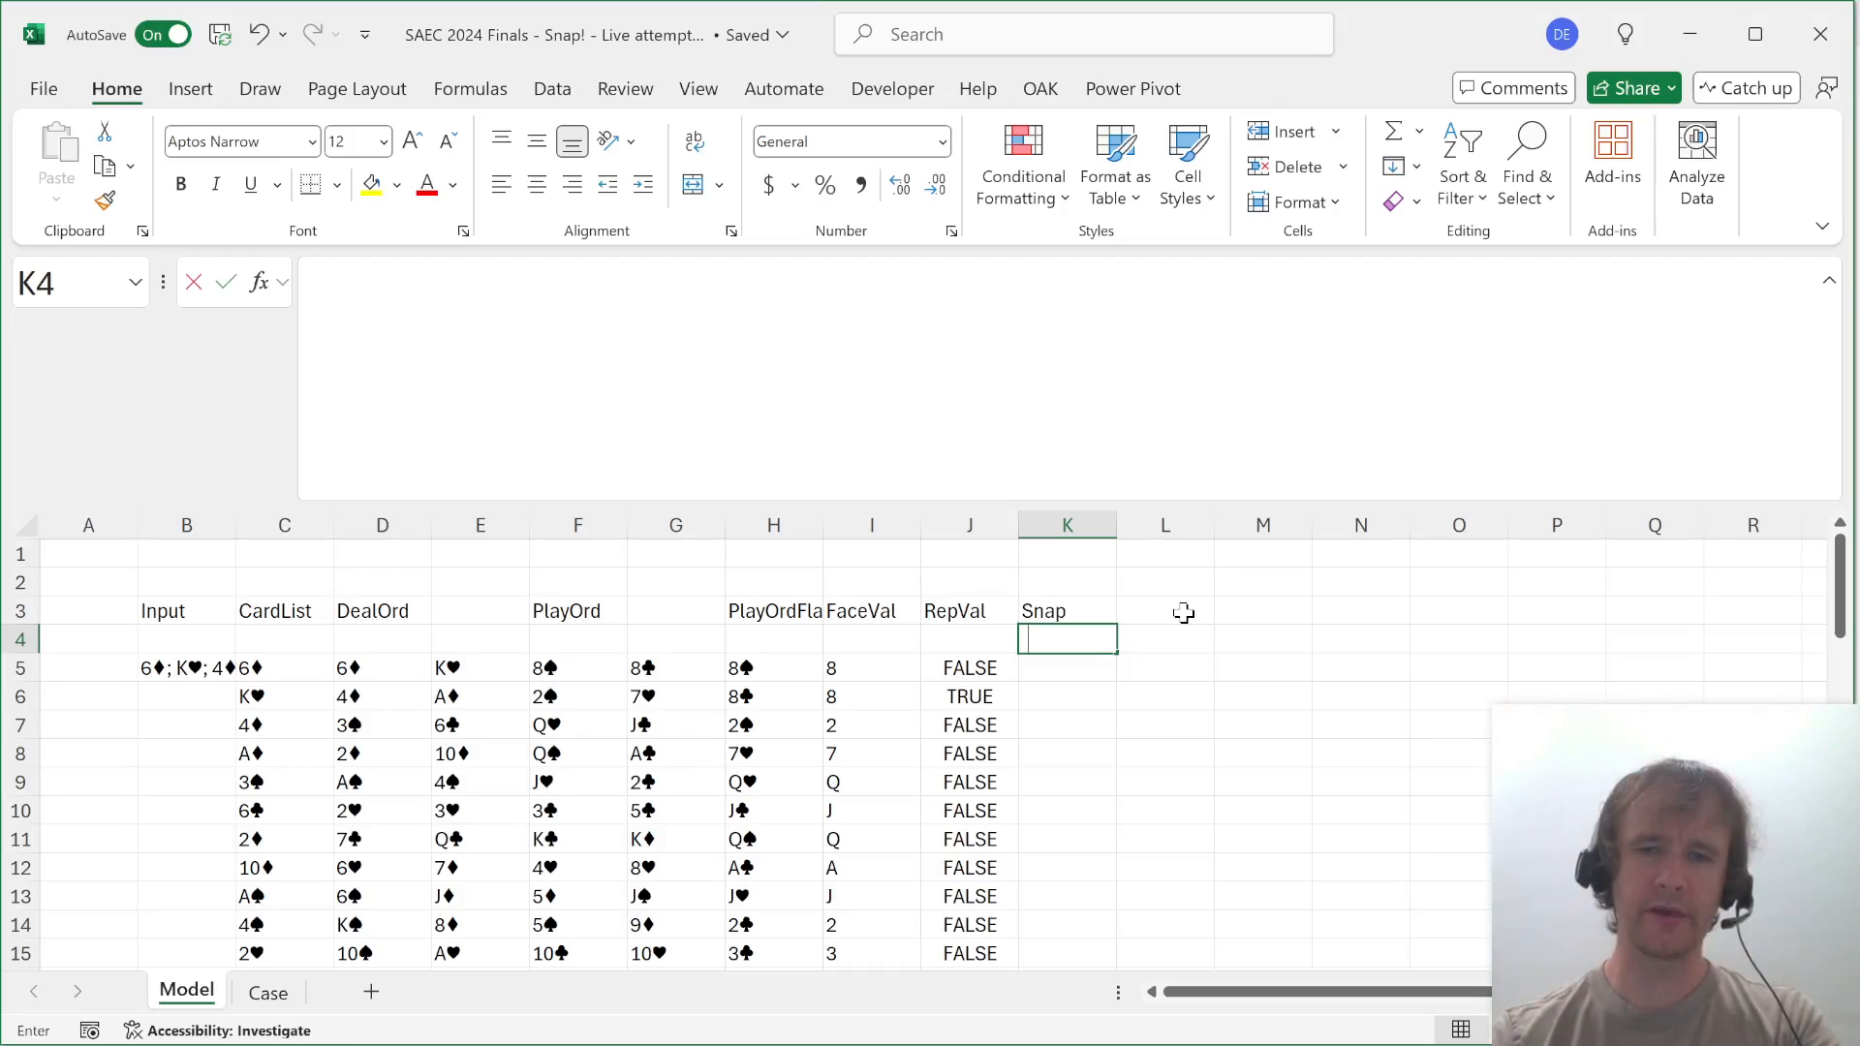
Enter the starting value FALSE in K4 and the formula =IF(K4,FALSE,J5) in K5.
{"action": "type", "text": "false"}
{"action": "key", "text": "Return"}
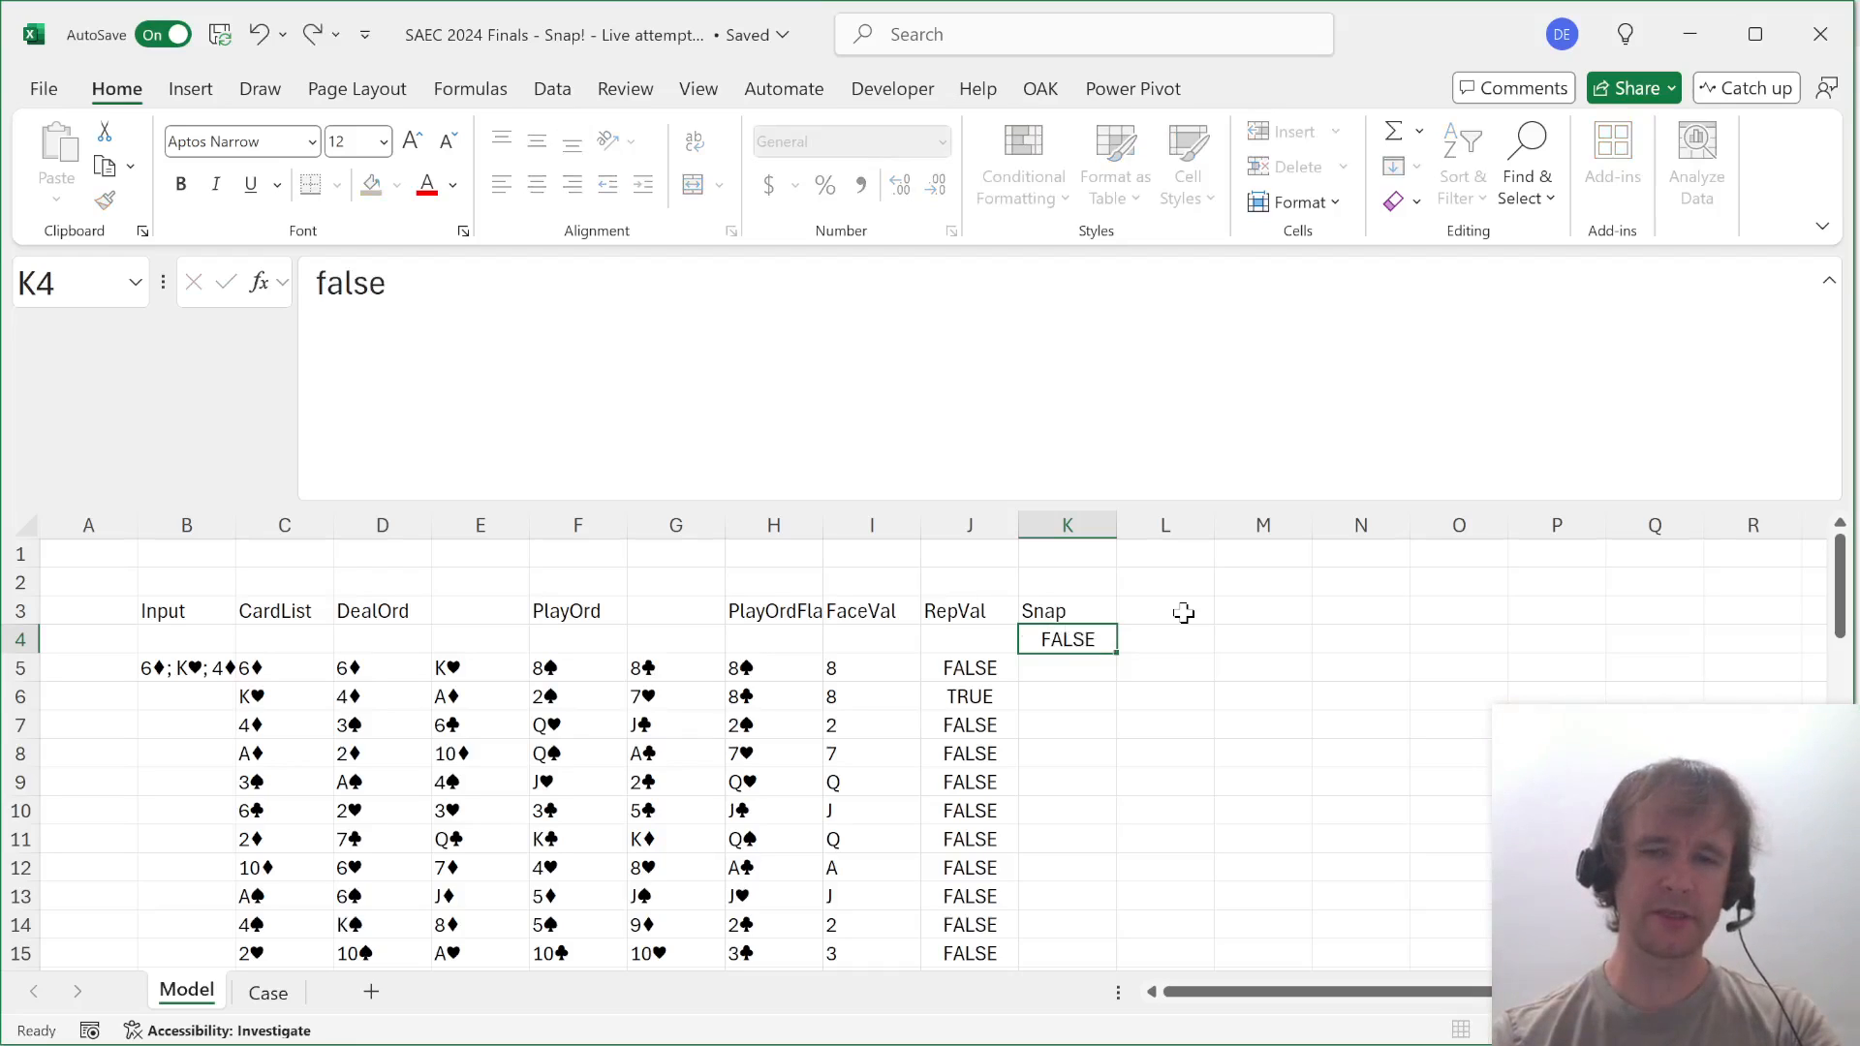
{"action": "type", "text": "=if"}
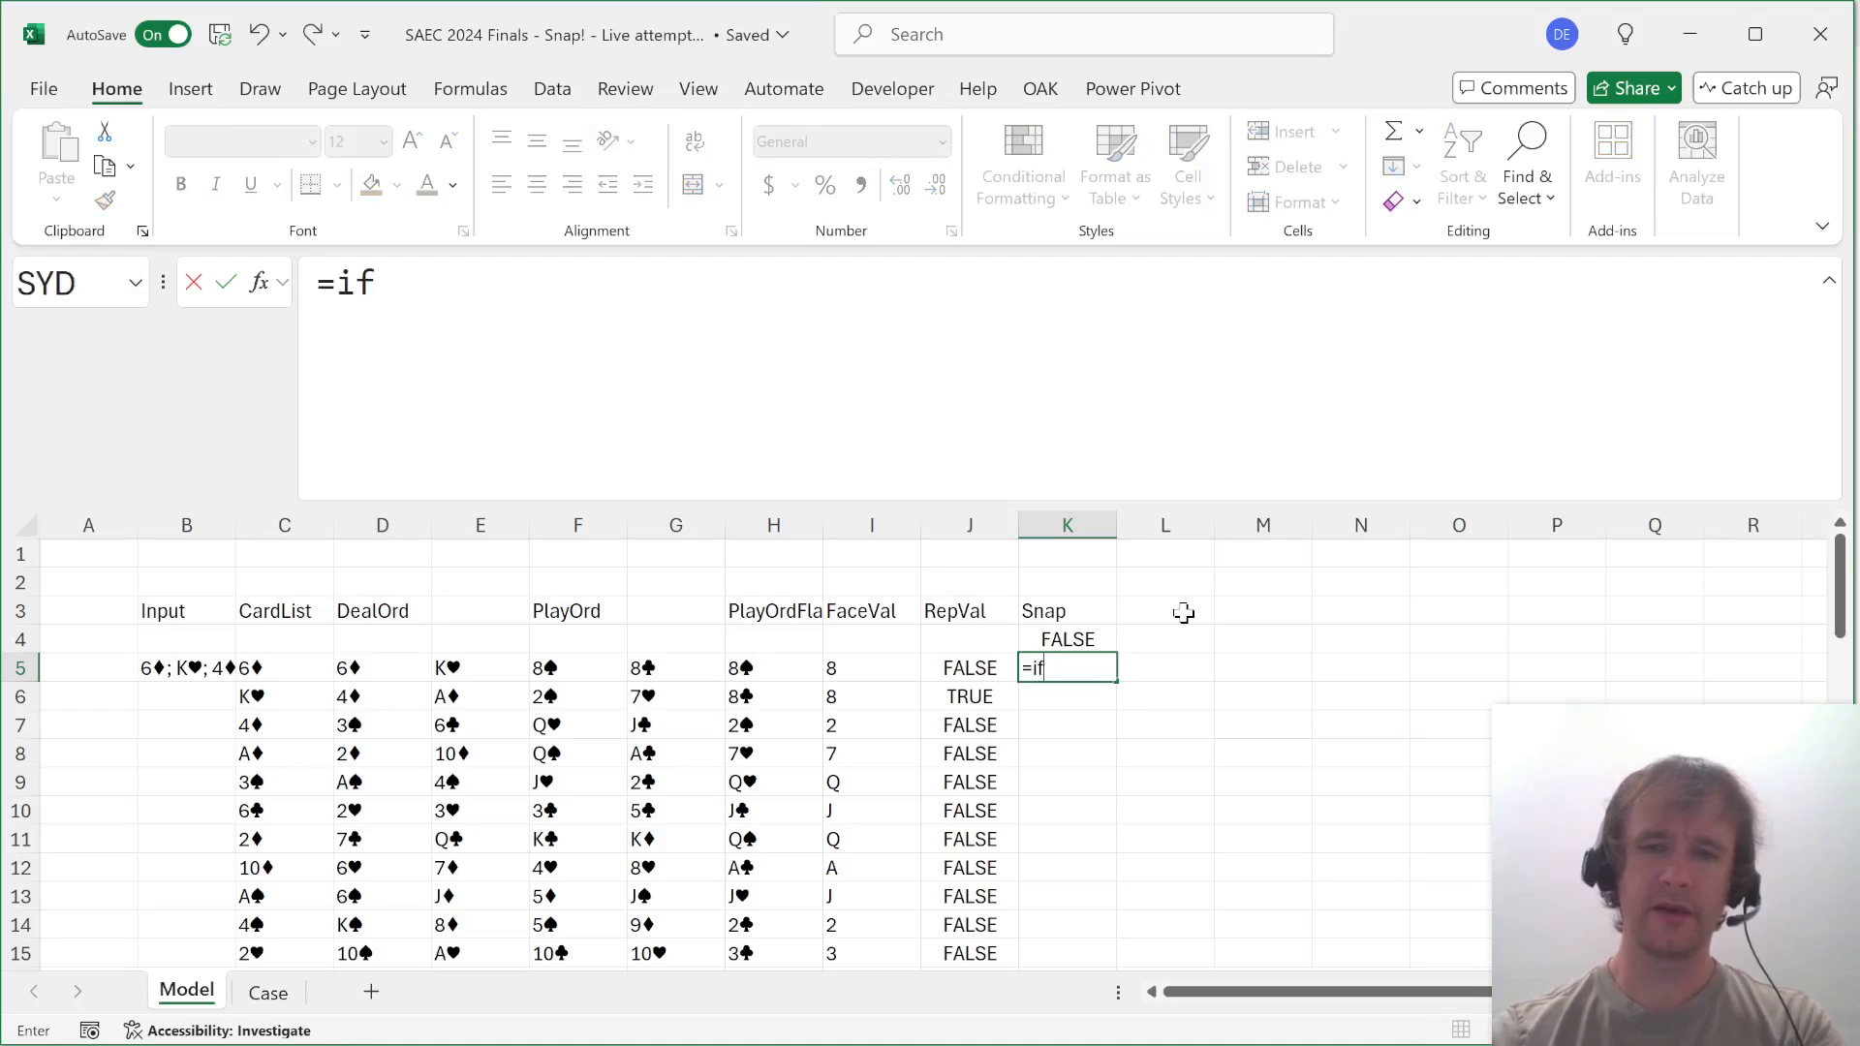
{"action": "key", "text": "Tab"}
{"action": "key", "text": "Up"}
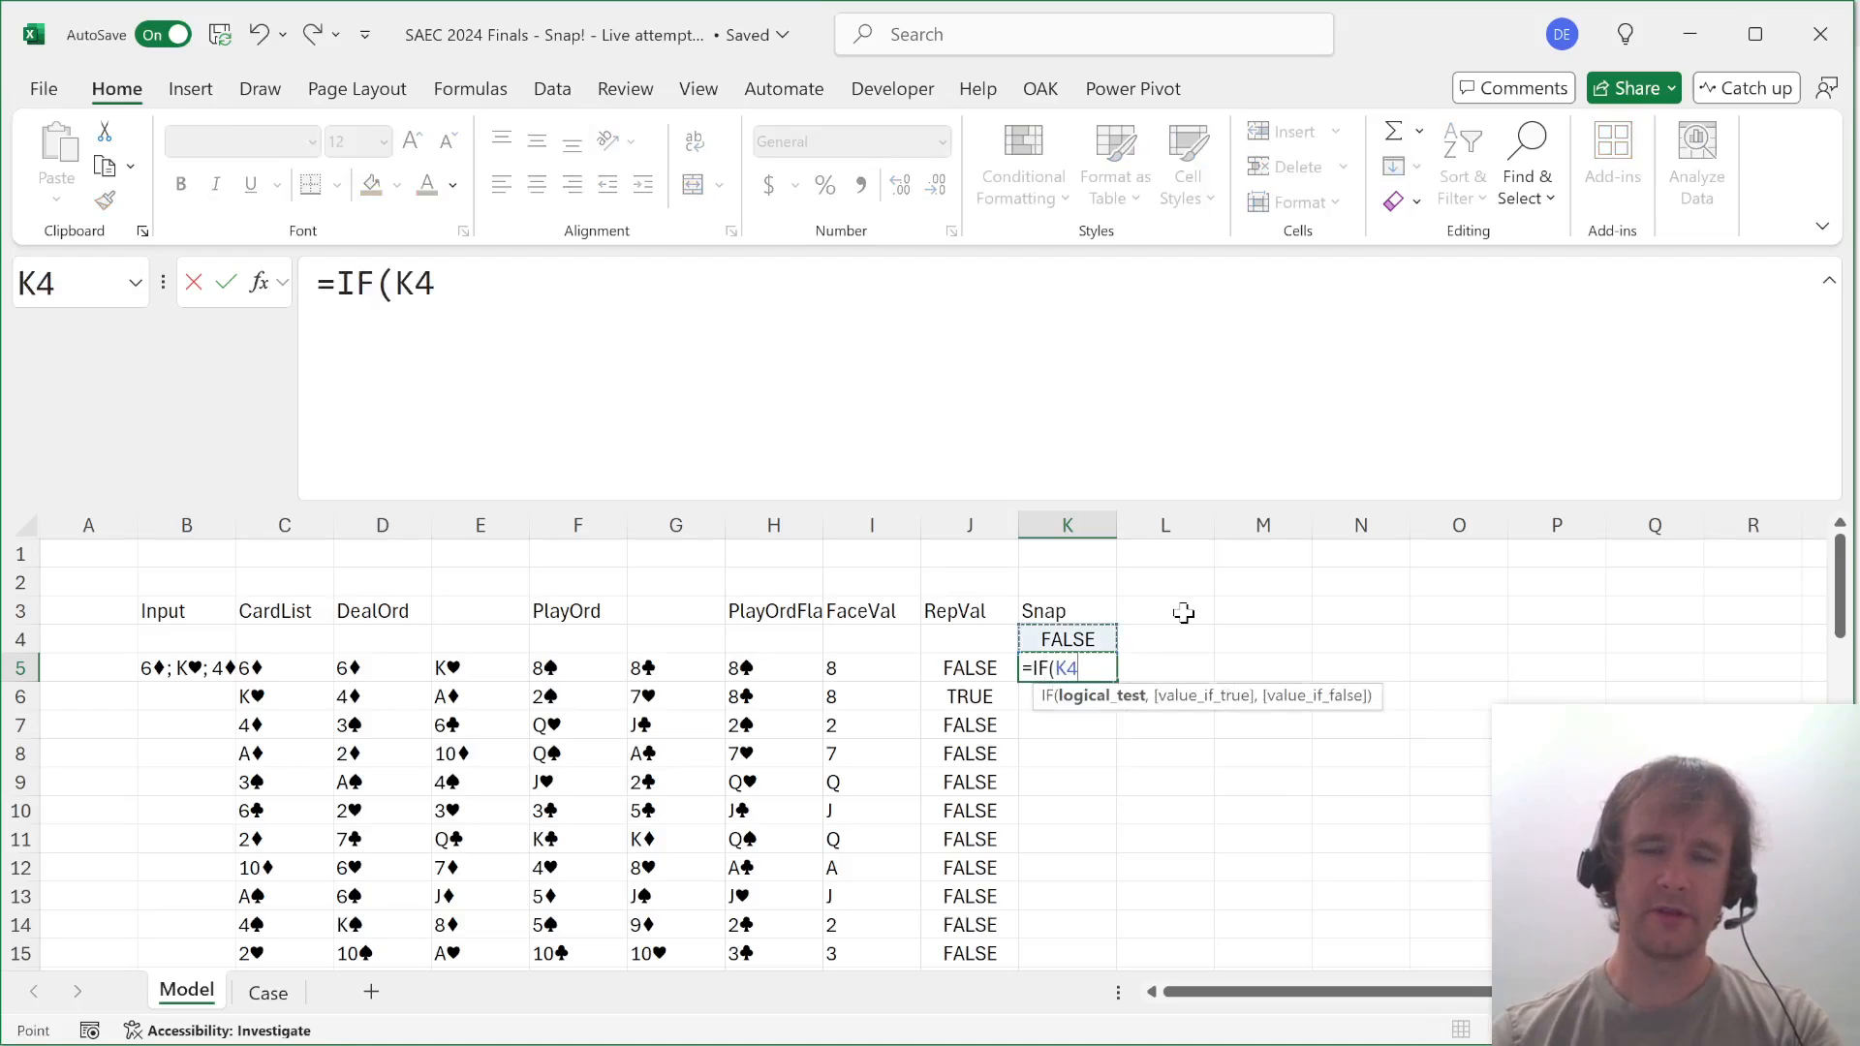
{"action": "type", "text": ",f"}
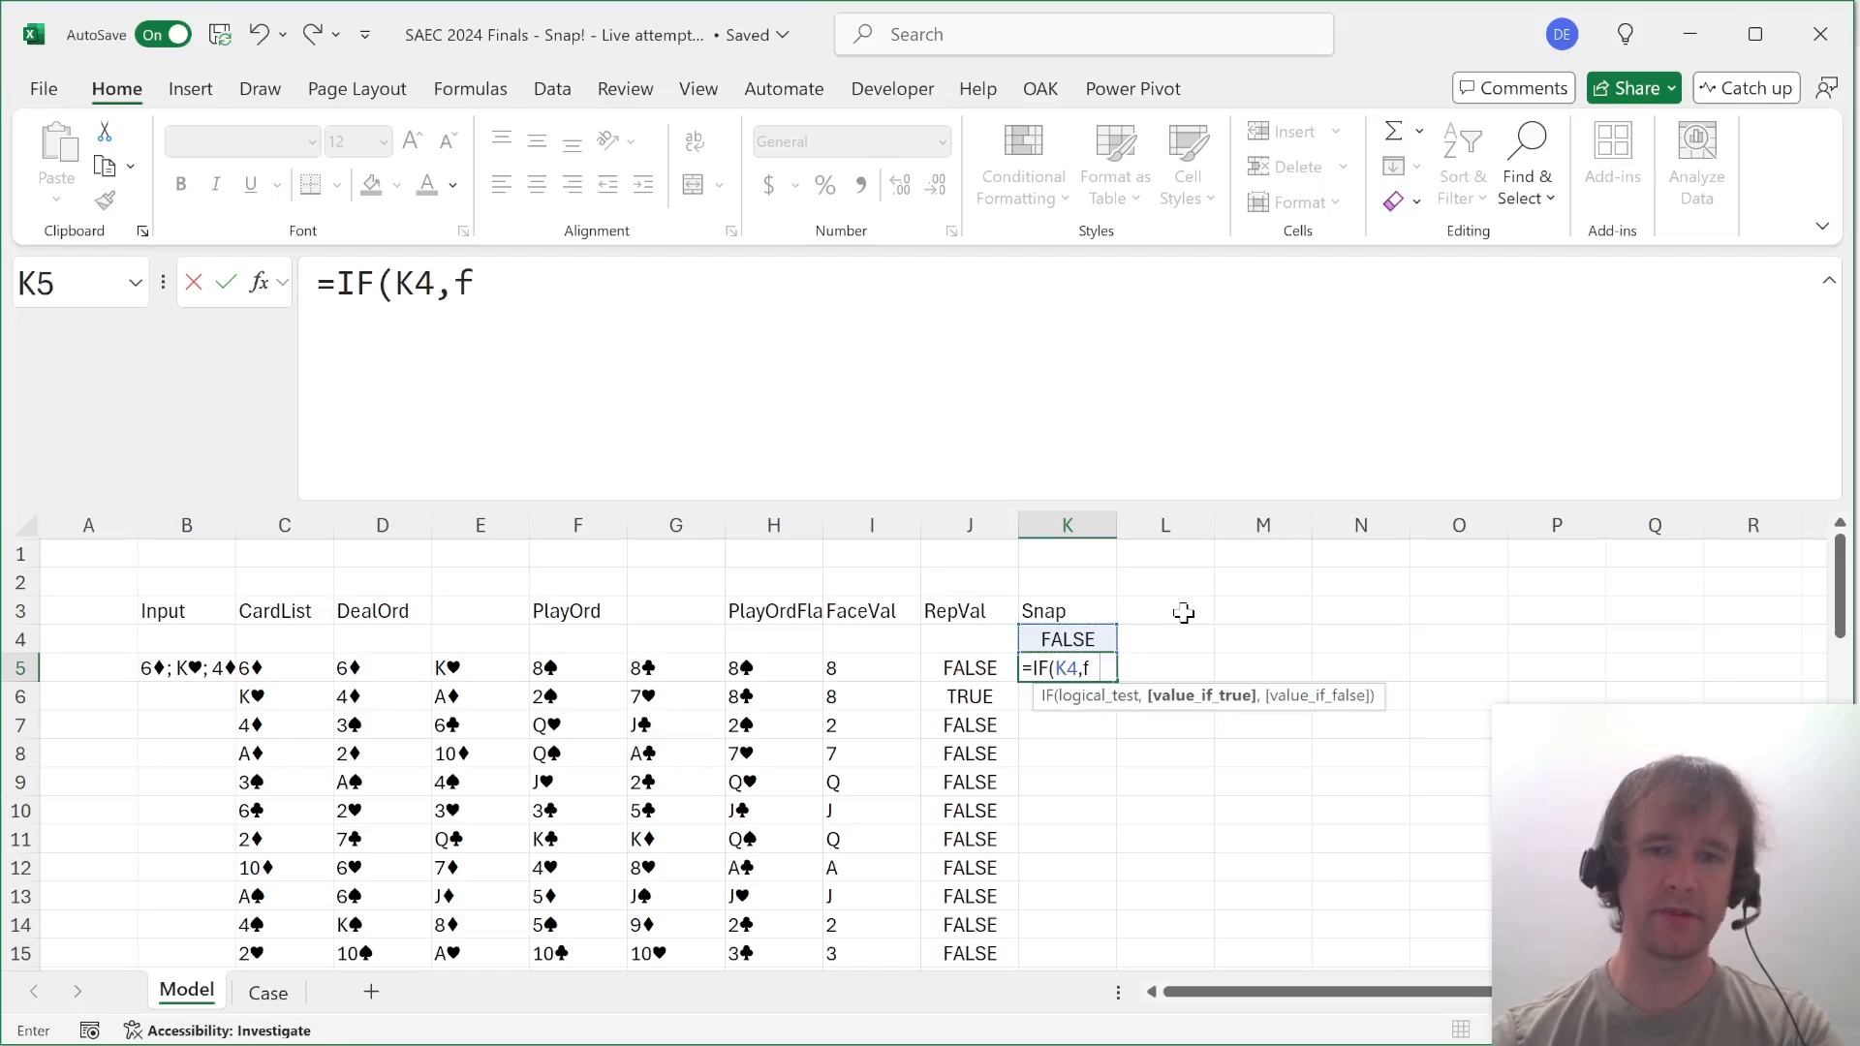
{"action": "type", "text": "alse,"}
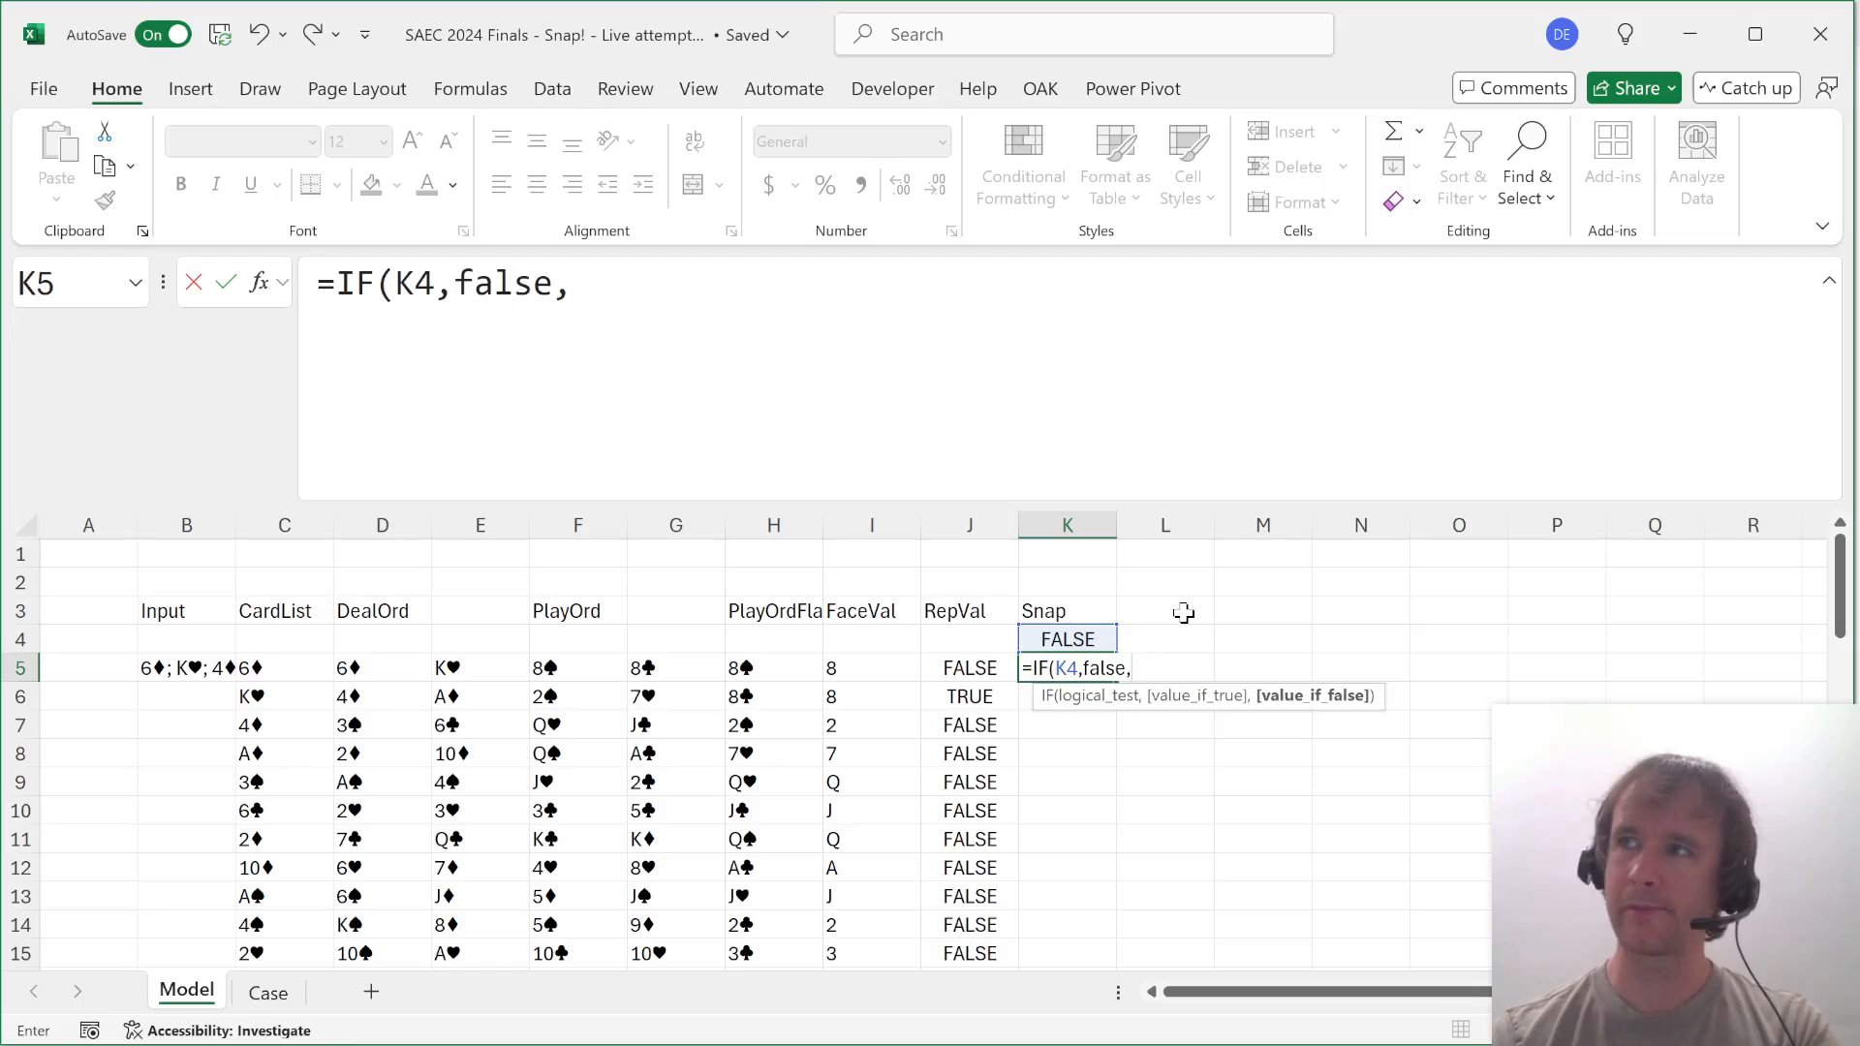
{"action": "key", "text": "Left"}
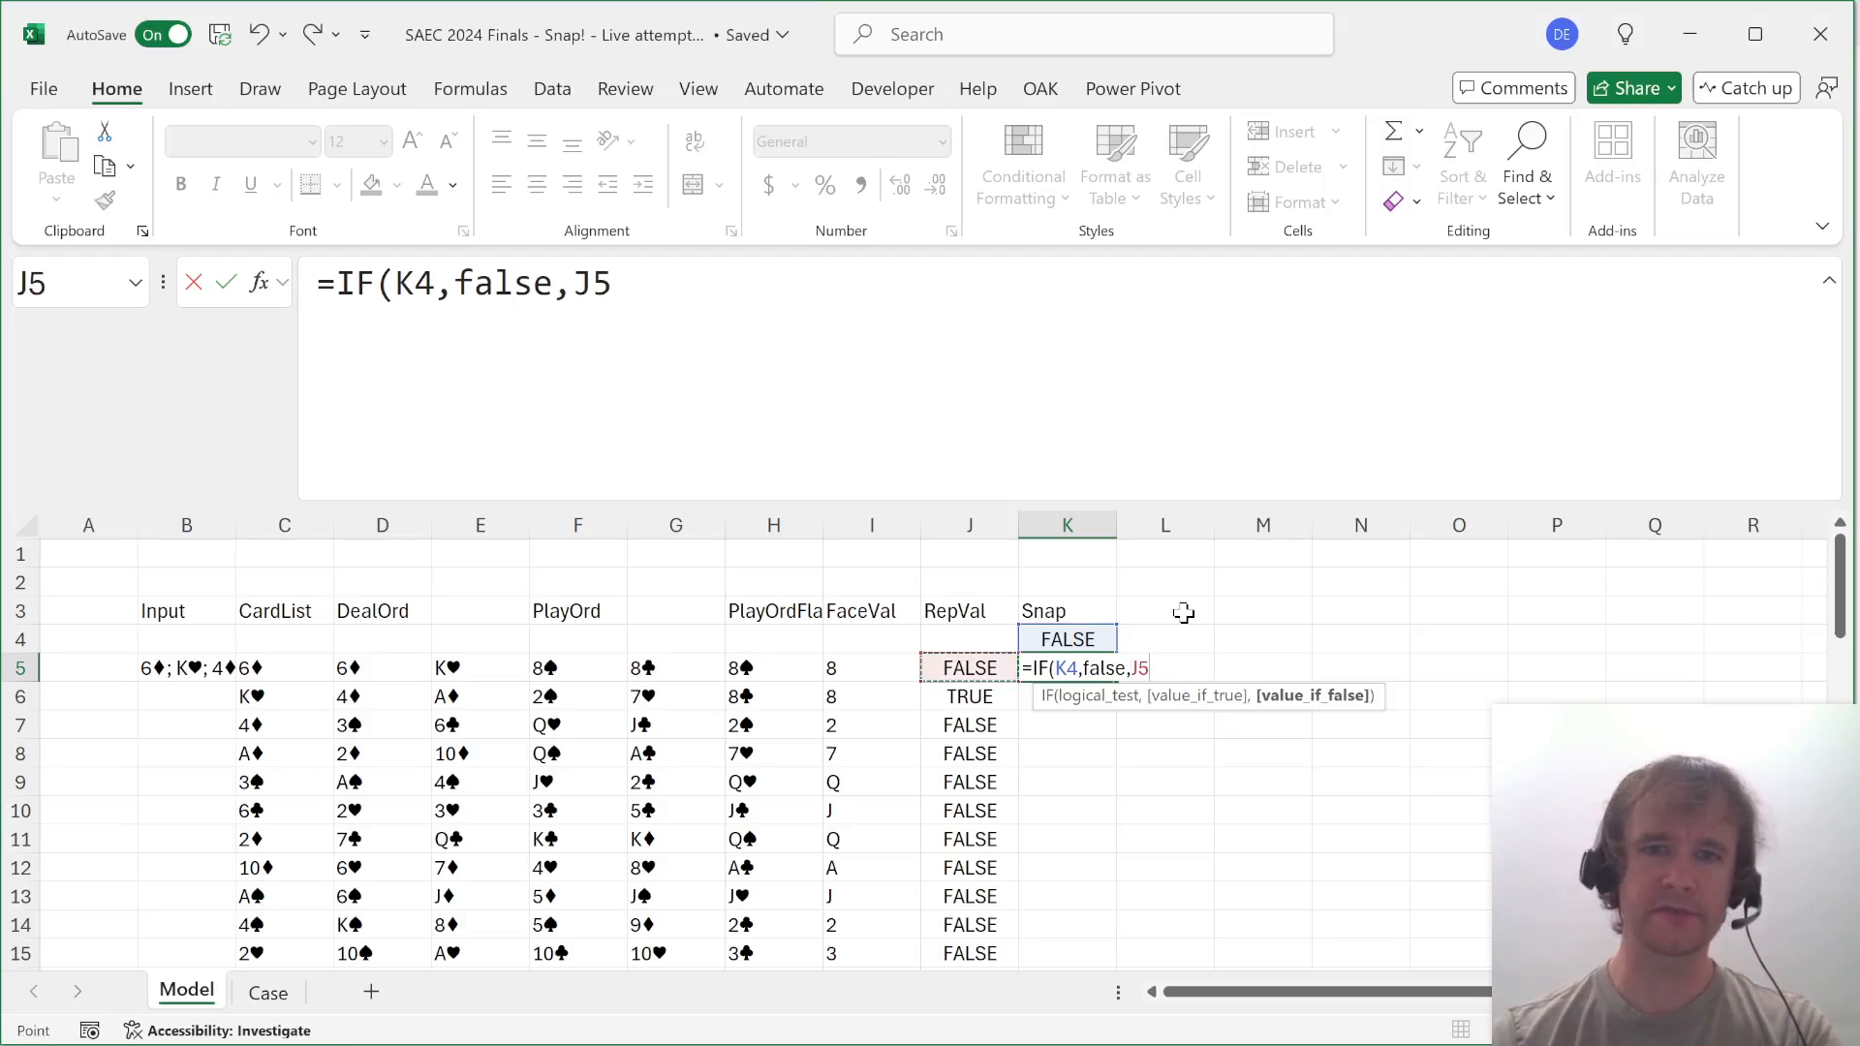
{"action": "key", "text": "Return"}
Fill the Snap formula from K5 down to K8 and compare it with the RepVal flags.
{"action": "key", "text": "Up"}
{"action": "key", "text": "shift+Down"}
{"action": "key", "text": "shift+Down"}
{"action": "key", "text": "shift+Down"}
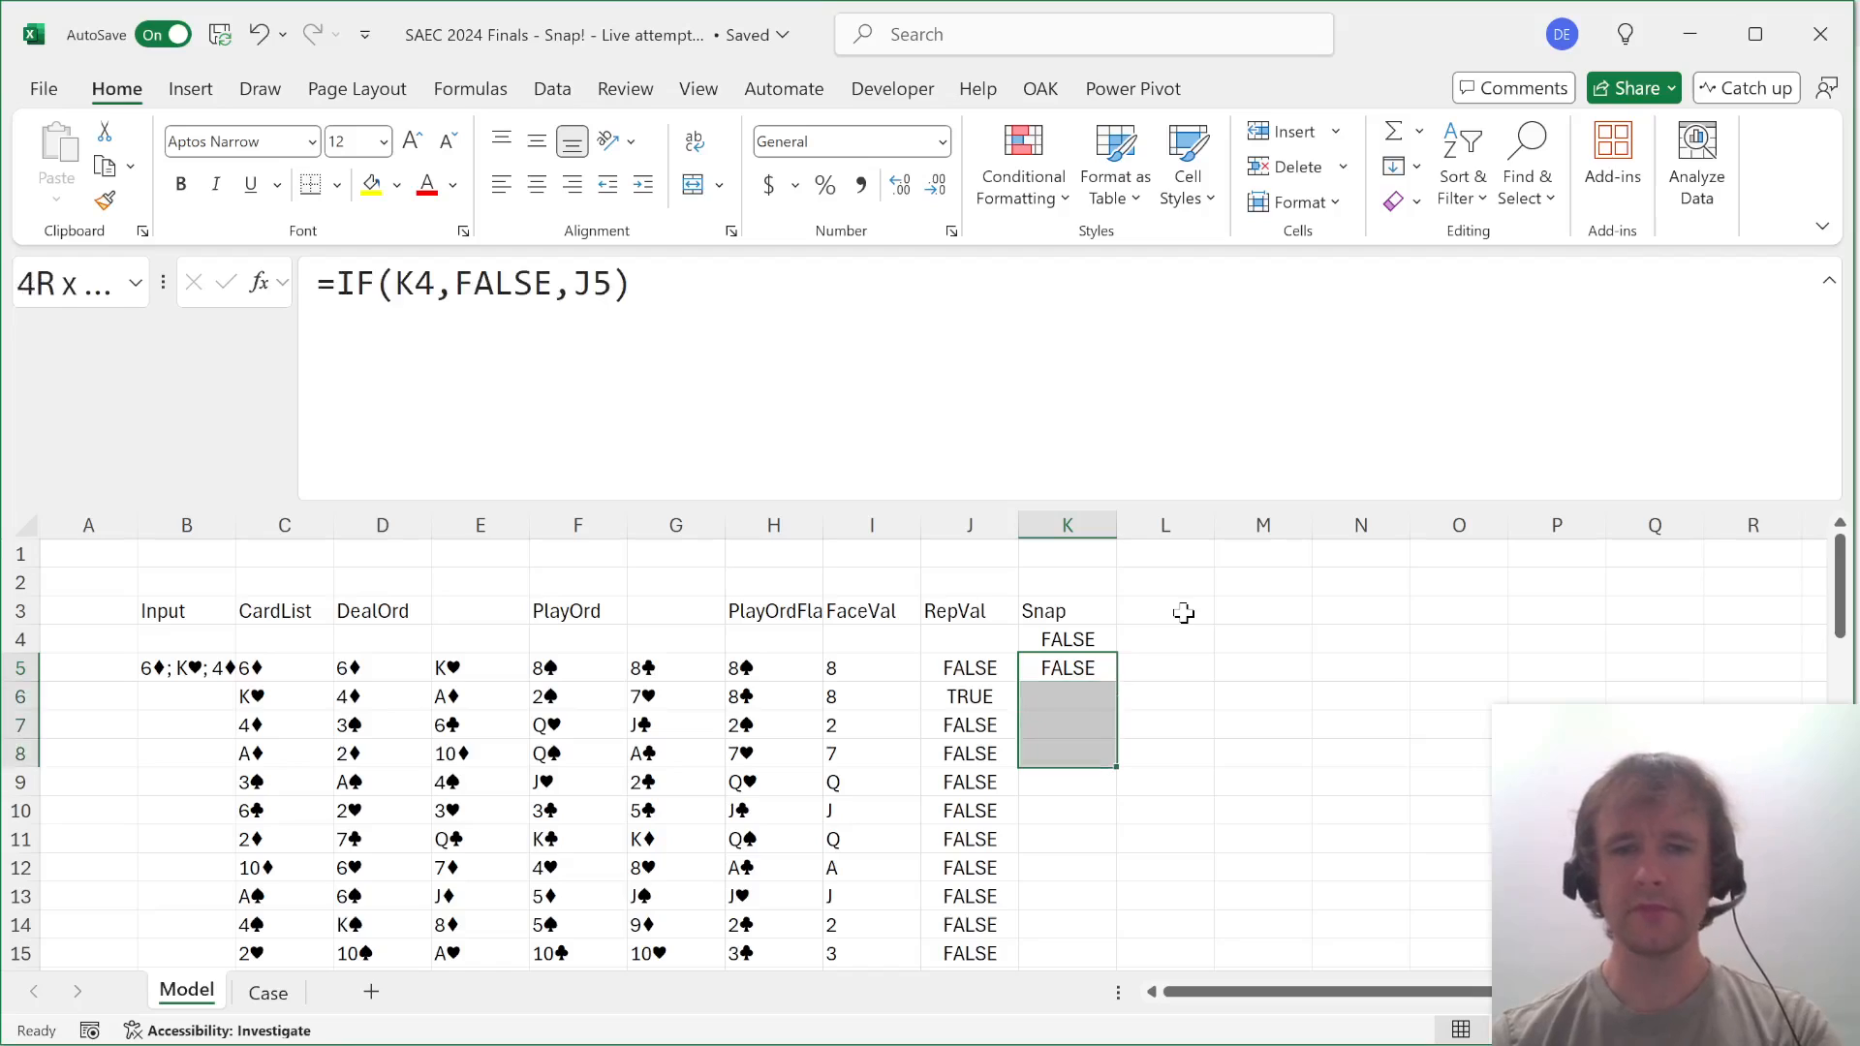
{"action": "key", "text": "ctrl+d"}
{"action": "key", "text": "Left"}
{"action": "key", "text": "Down"}
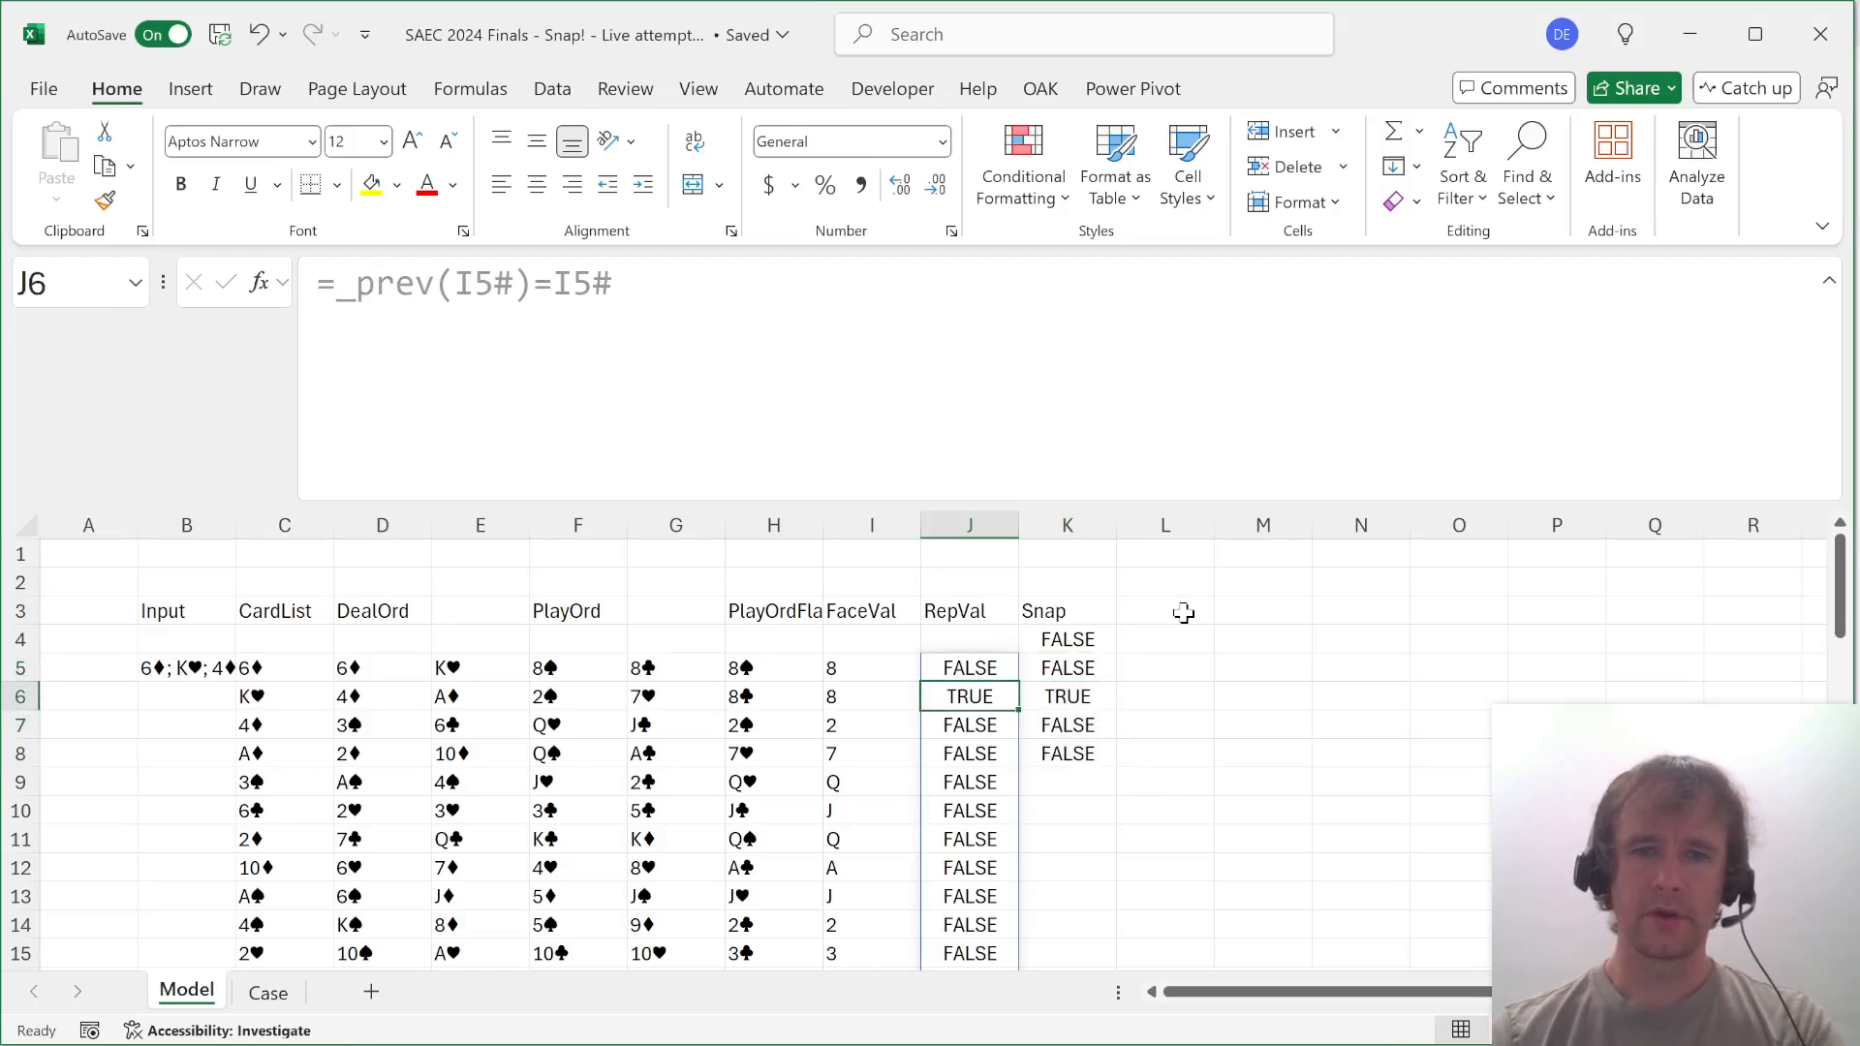
Copy the Snap cells K4:K8 into N4:N8 as a separate test block.
{"action": "key", "text": "Up"}
{"action": "key", "text": "Right"}
{"action": "key", "text": "Up"}
{"action": "key", "text": "Right"}
{"action": "key", "text": "Right"}
{"action": "key", "text": "Right"}
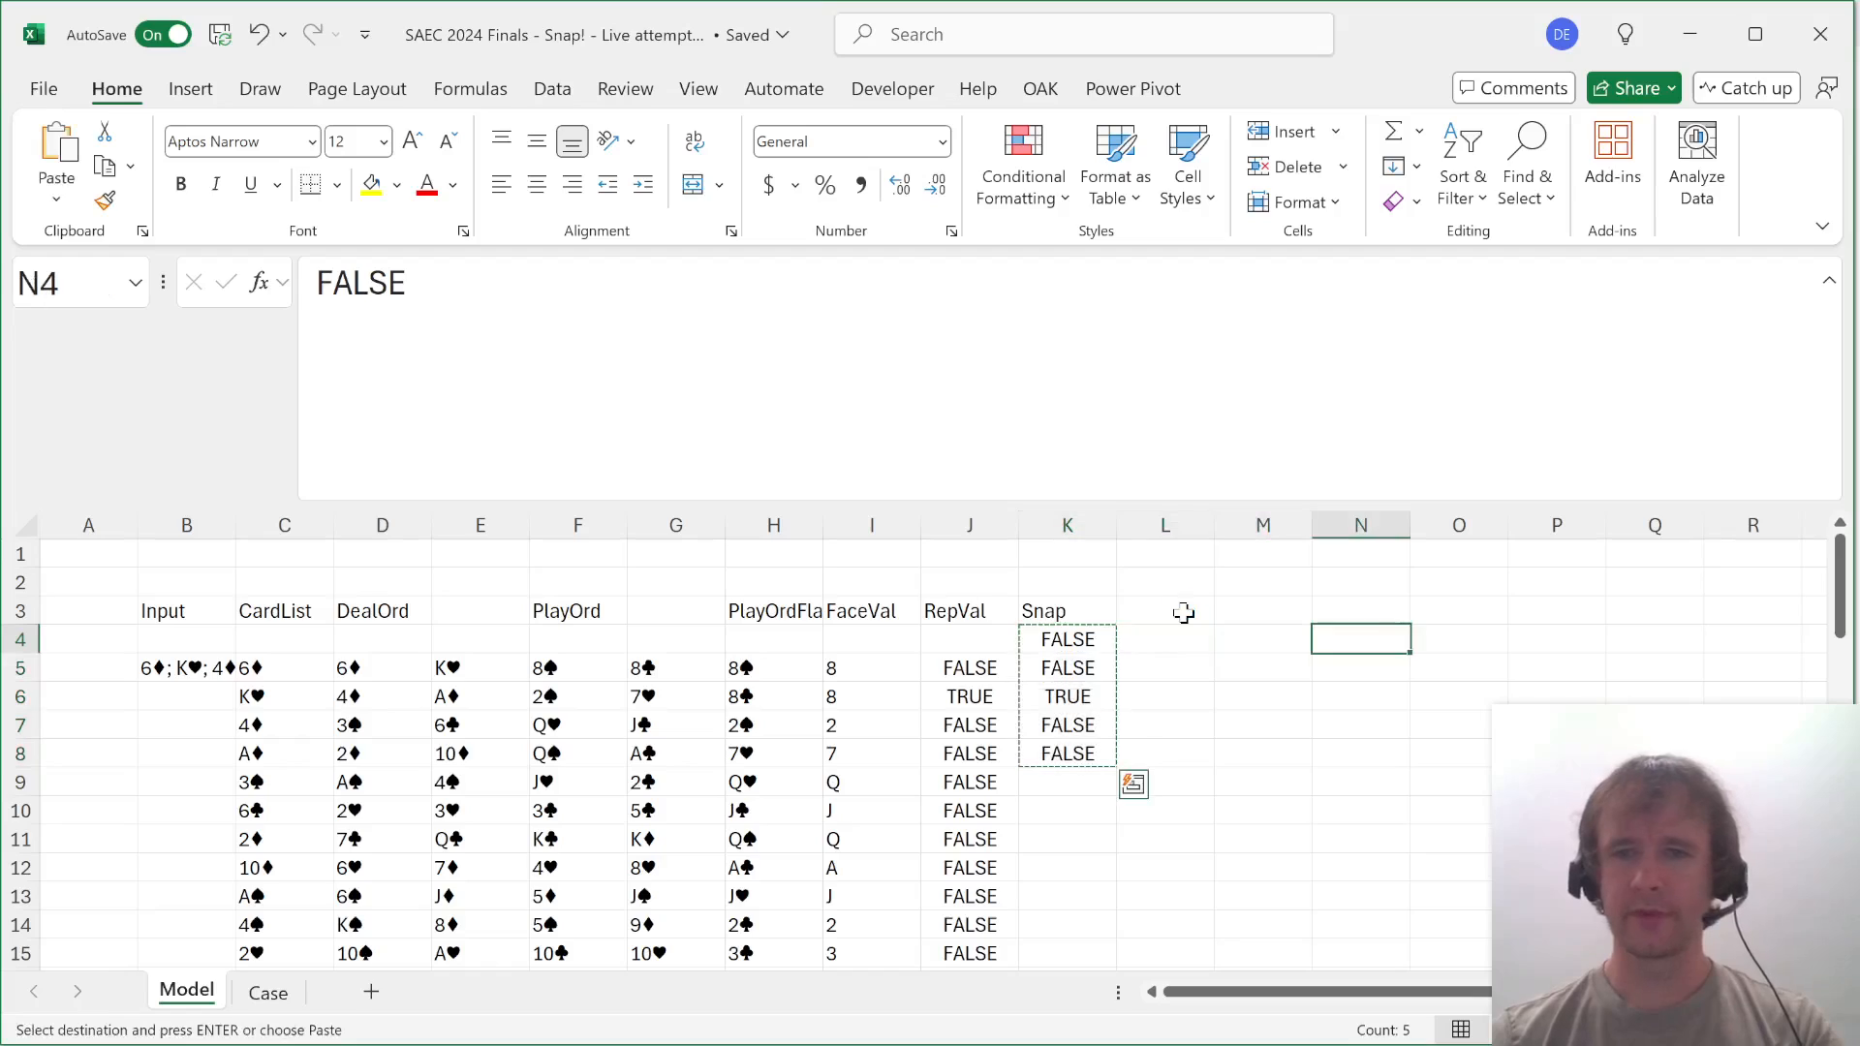
{"action": "key", "text": "ctrl+v"}
{"action": "key", "text": "Down"}
{"action": "key", "text": "Left"}
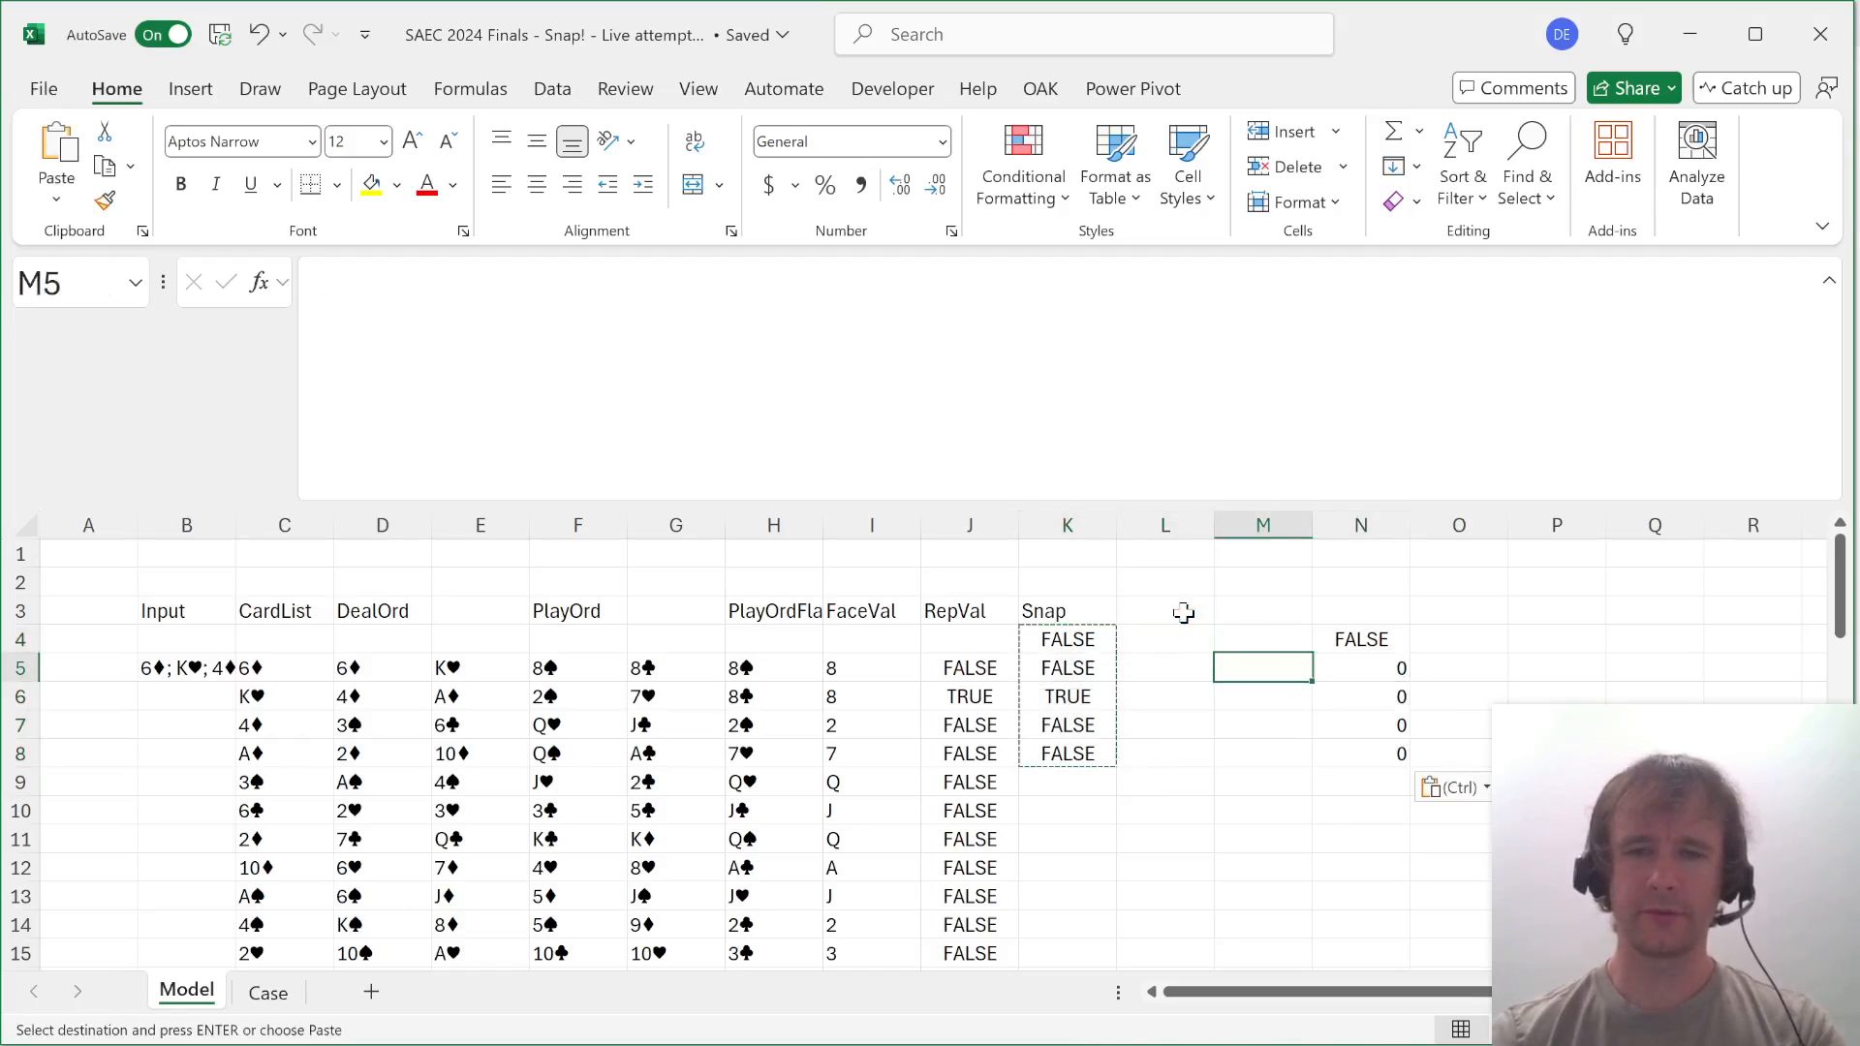
Enter test inputs beside the copied formulas: FALSE in M5 and M6, TRUE in M7 and M8.
{"action": "type", "text": "T"}
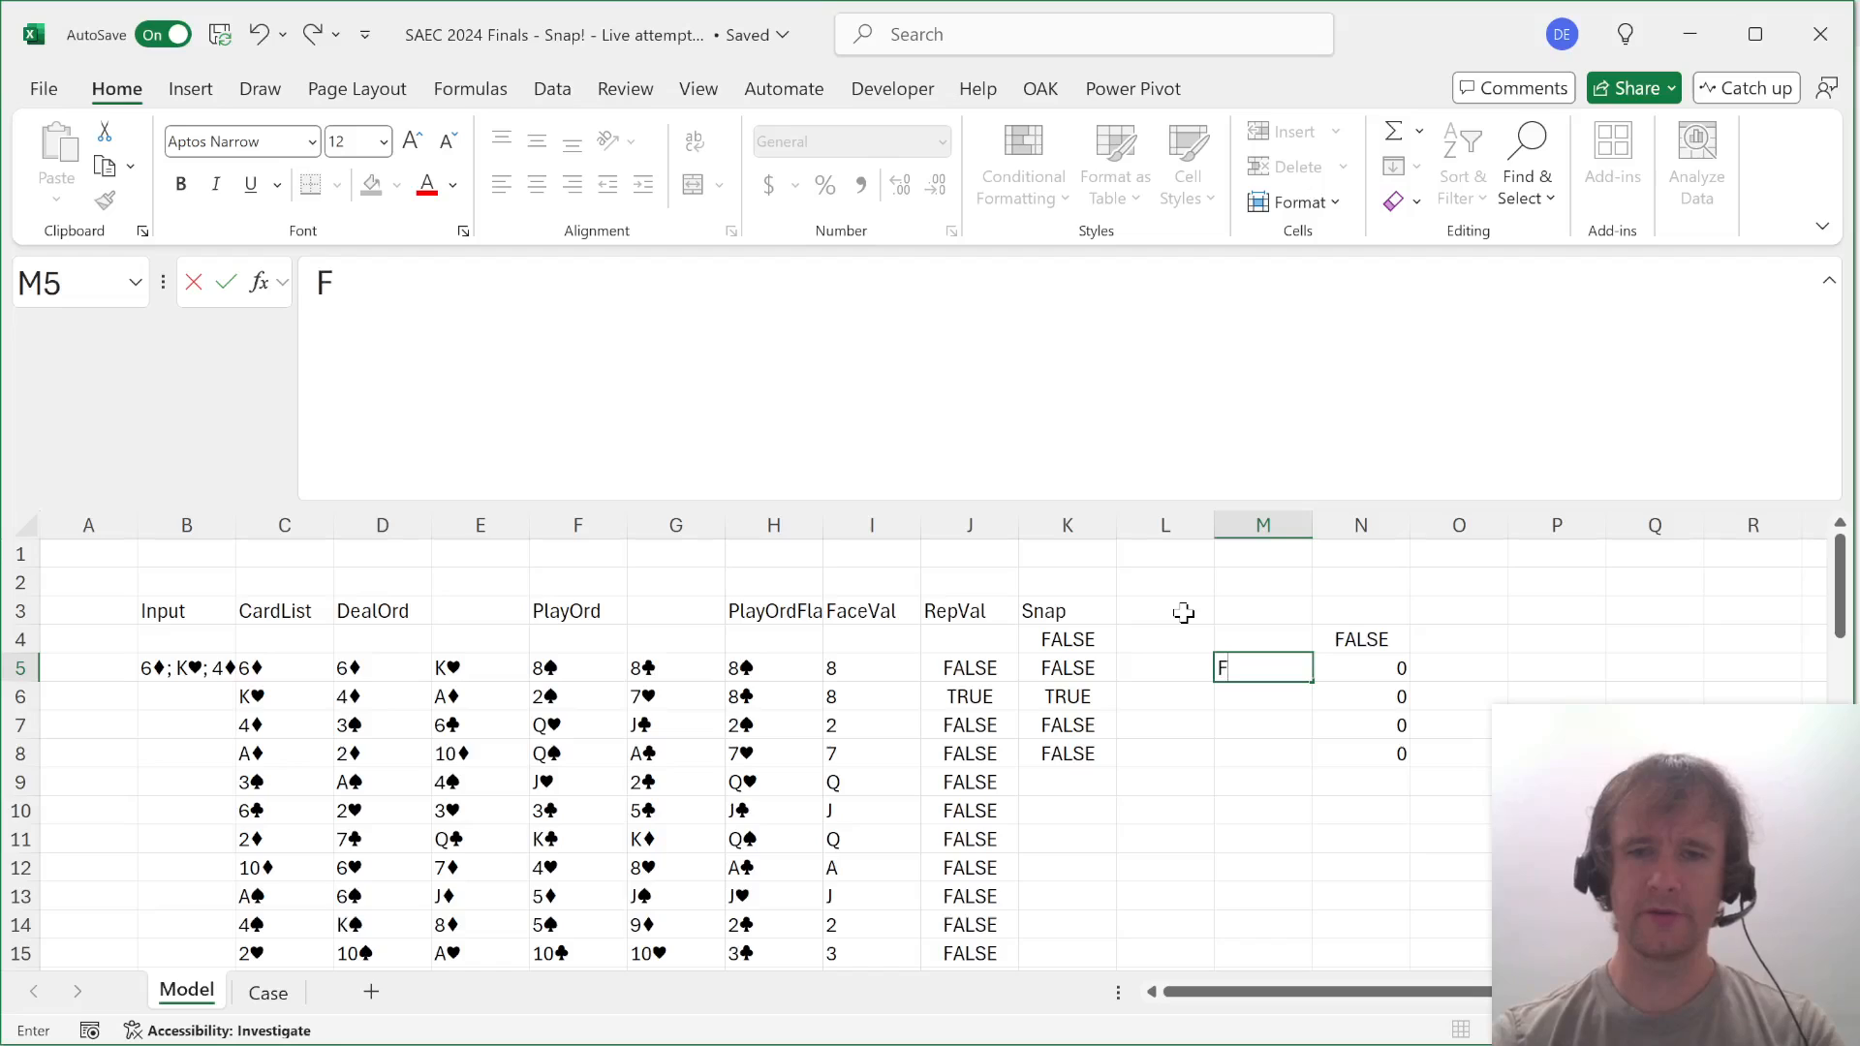
{"action": "type", "text": "alse"}
{"action": "key", "text": "Return"}
{"action": "key", "text": "ctrl+d"}
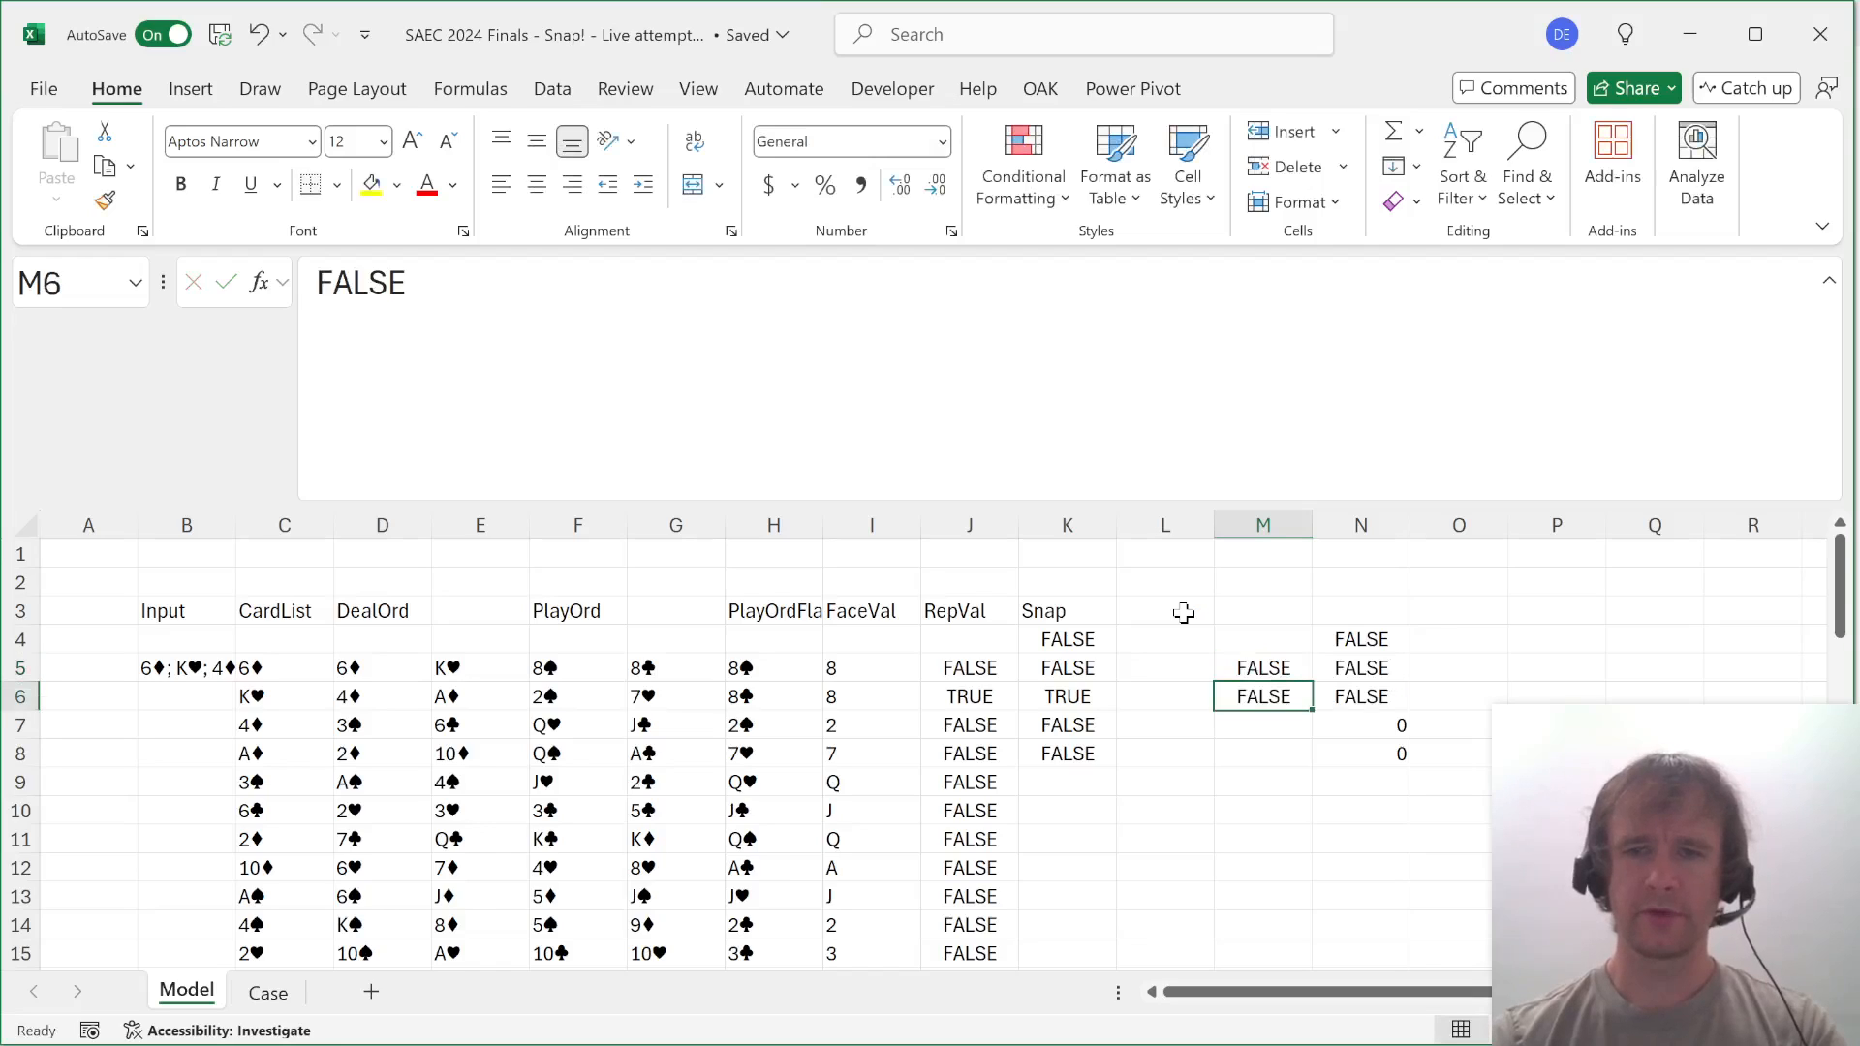
{"action": "key", "text": "Down"}
{"action": "type", "text": "true"}
{"action": "key", "text": "Return"}
{"action": "key", "text": "ctrl+d"}
{"action": "key", "text": "Down"}
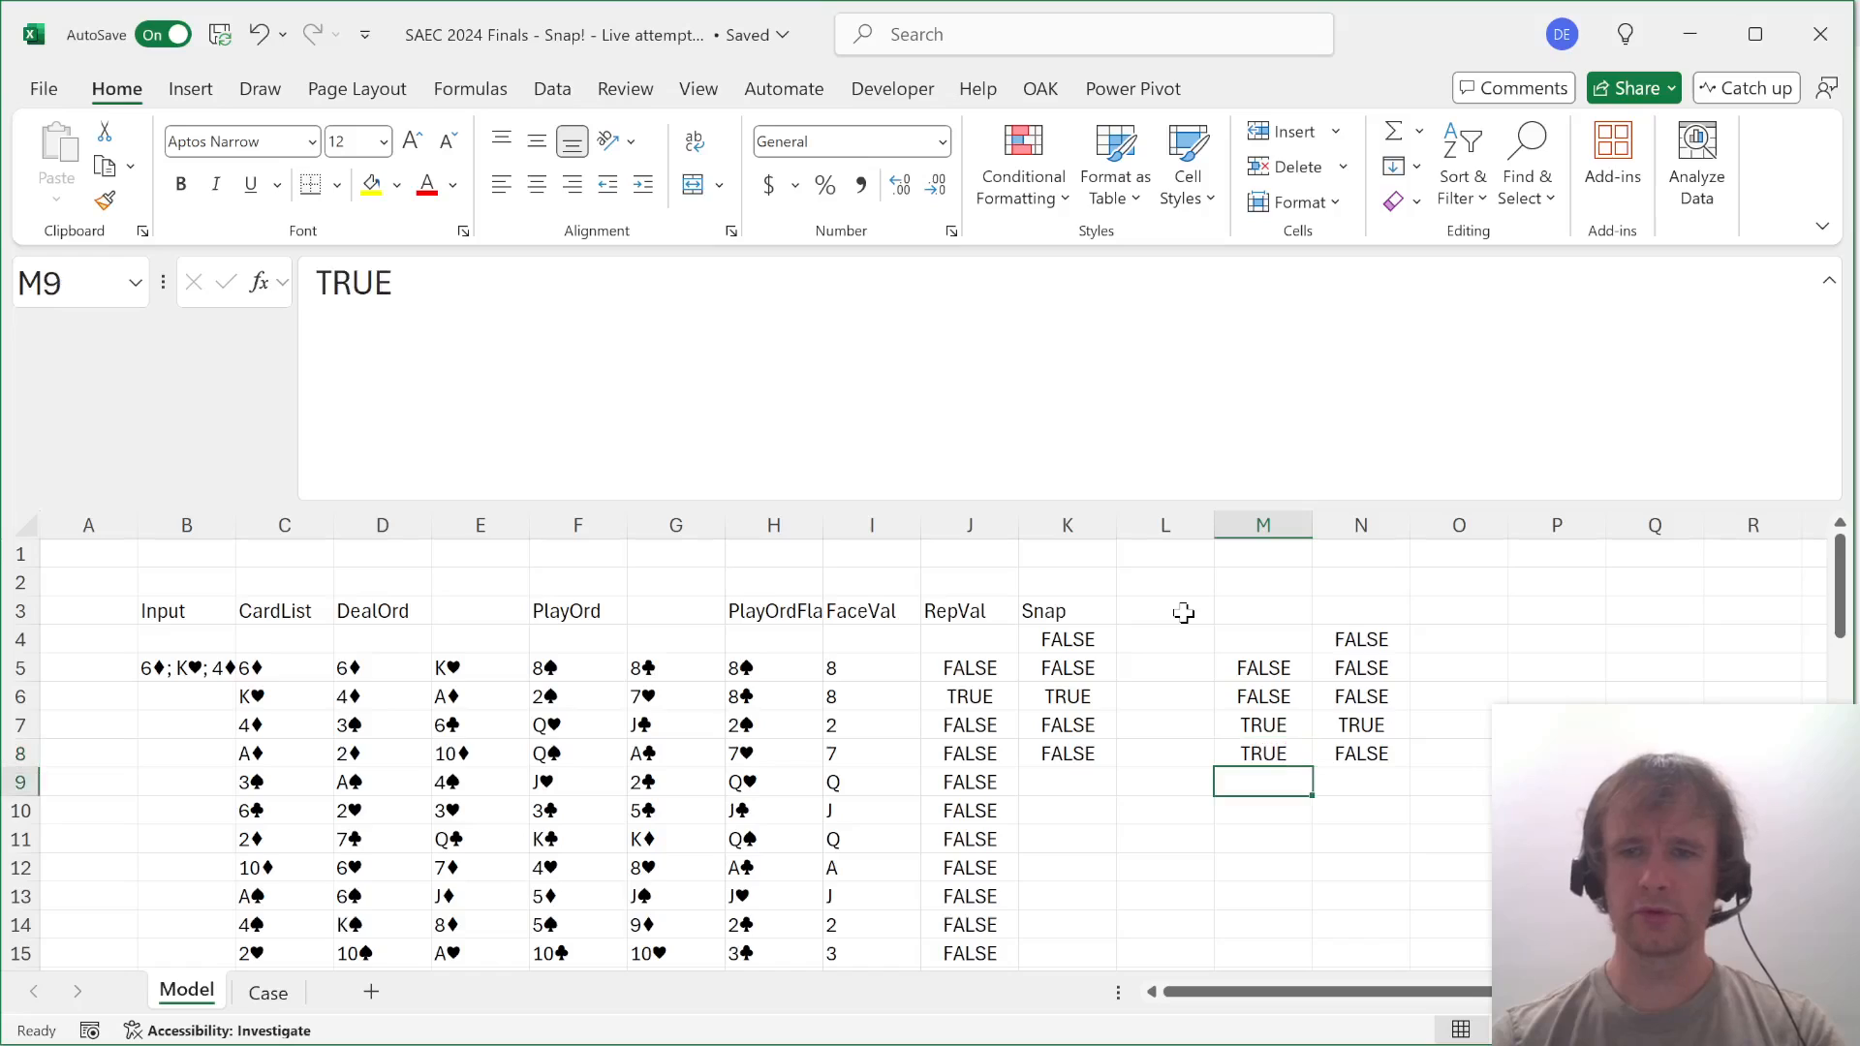
Extend the test block with another TRUE in M9 and fill the Snap formula from N8 down to N10.
{"action": "key", "text": "ctrl+d"}
{"action": "key", "text": "Up"}
{"action": "key", "text": "Right"}
{"action": "key", "text": "shift+Down"}
{"action": "key", "text": "shift+Down"}
{"action": "key", "text": "ctrl+d"}
{"action": "key", "text": "Left"}
{"action": "key", "text": "shift+Down"}
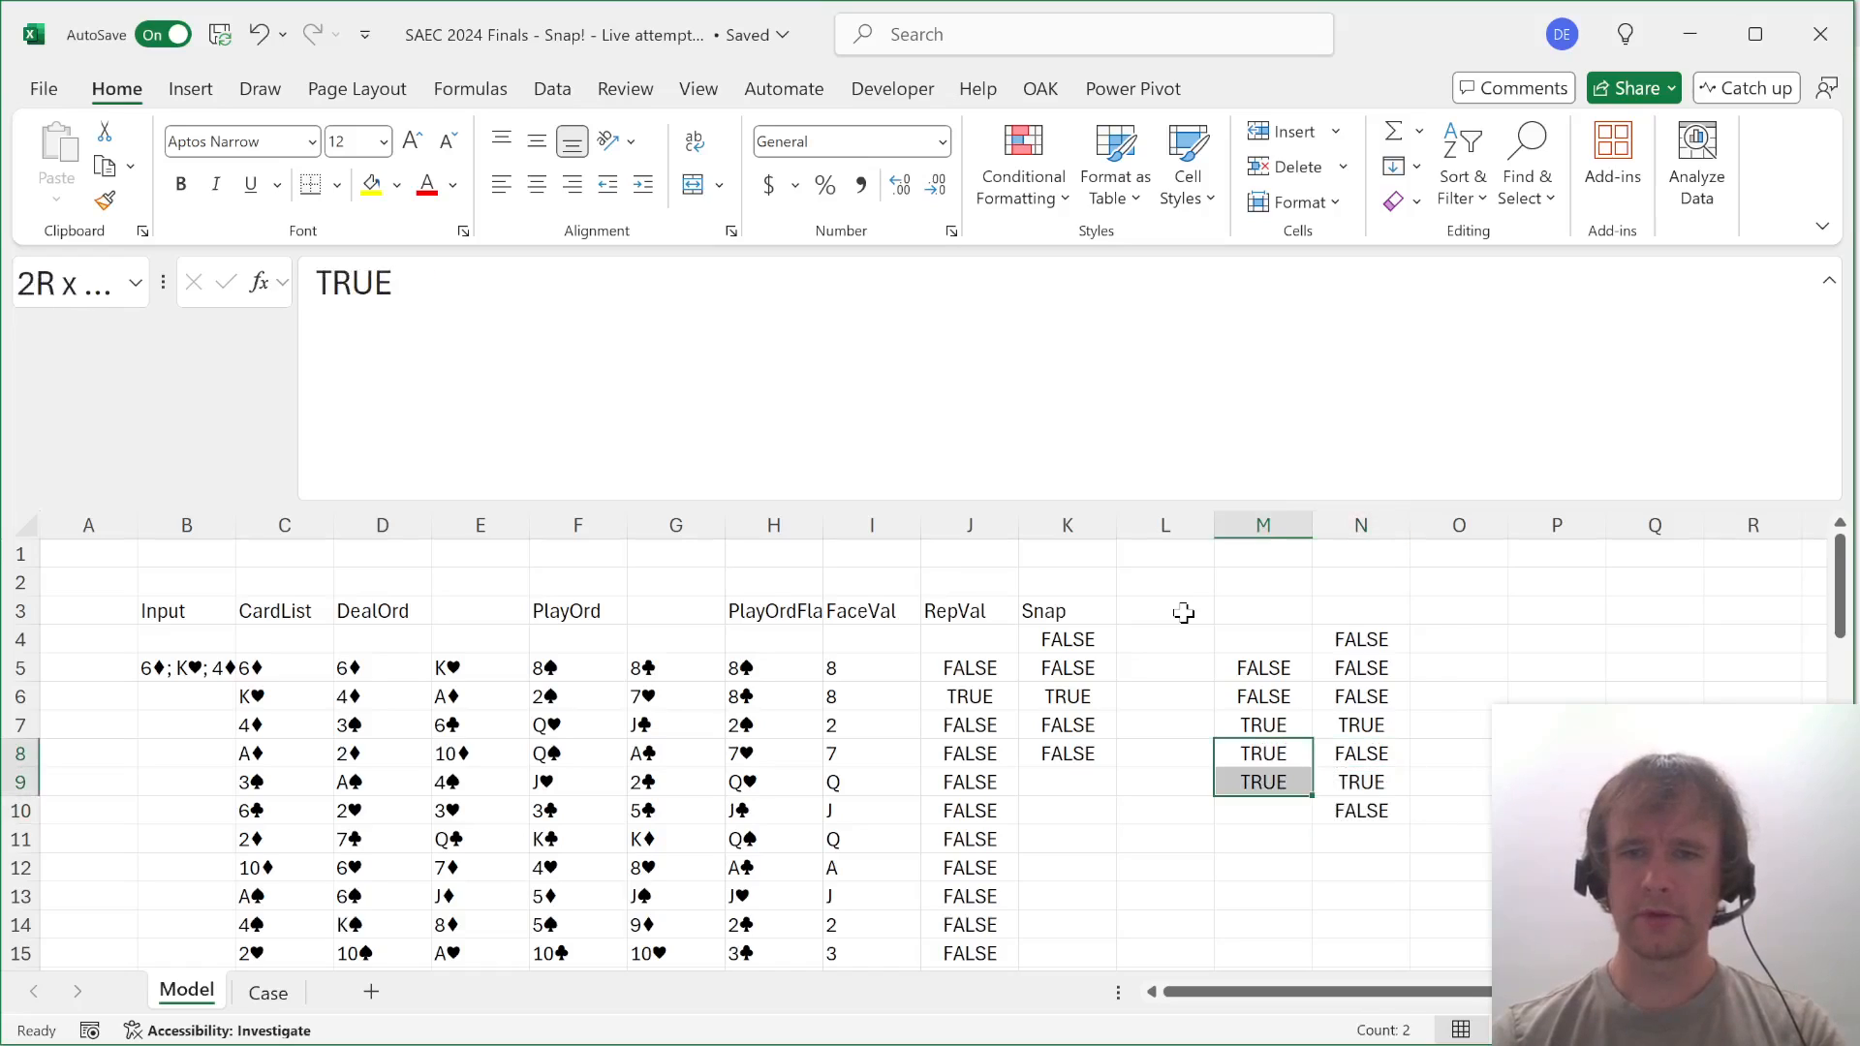
Compare the test inputs in column M with the Snap results in column N row by row.
{"action": "key", "text": "Up"}
{"action": "key", "text": "shift+Right"}
{"action": "key", "text": "Up"}
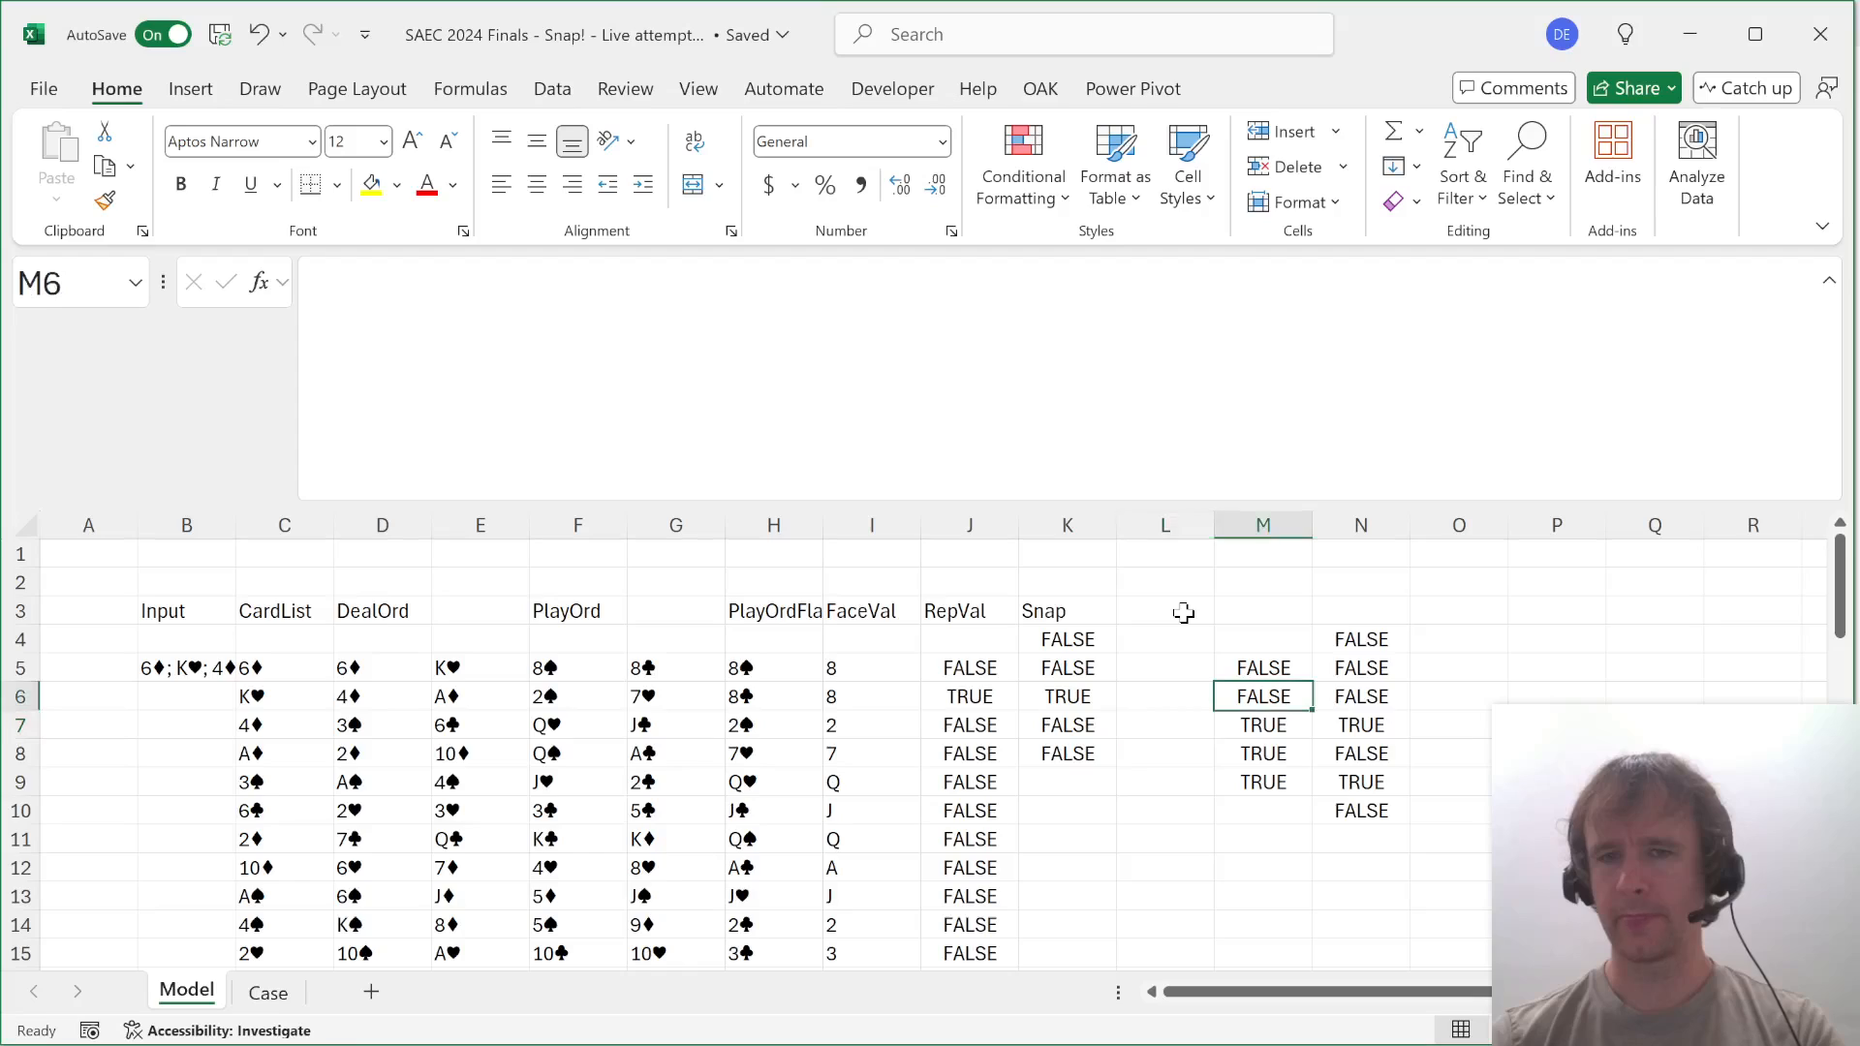
{"action": "key", "text": "Down"}
{"action": "key", "text": "shift+Down"}
{"action": "key", "text": "shift+Down"}
{"action": "key", "text": "Left"}
{"action": "key", "text": "Up"}
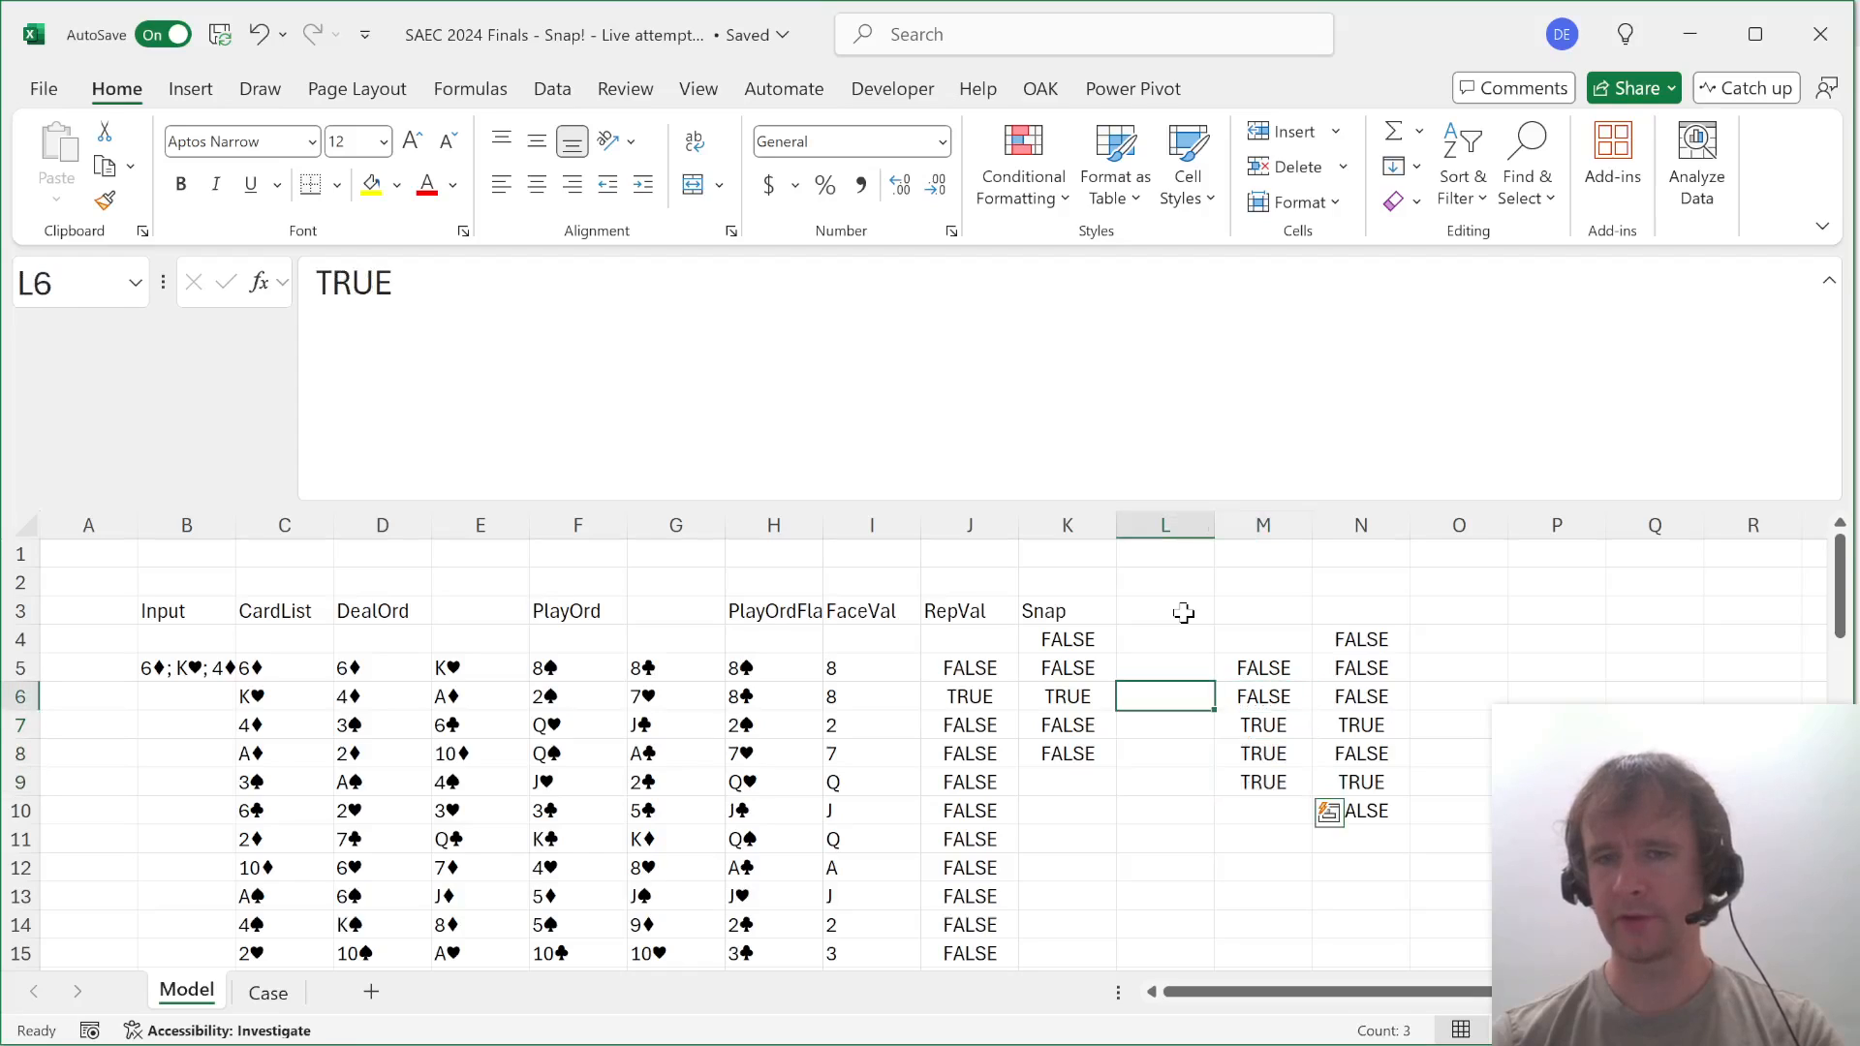
{"action": "key", "text": "shift+Down"}
{"action": "key", "text": "shift+Down"}
{"action": "key", "text": "shift+Down"}
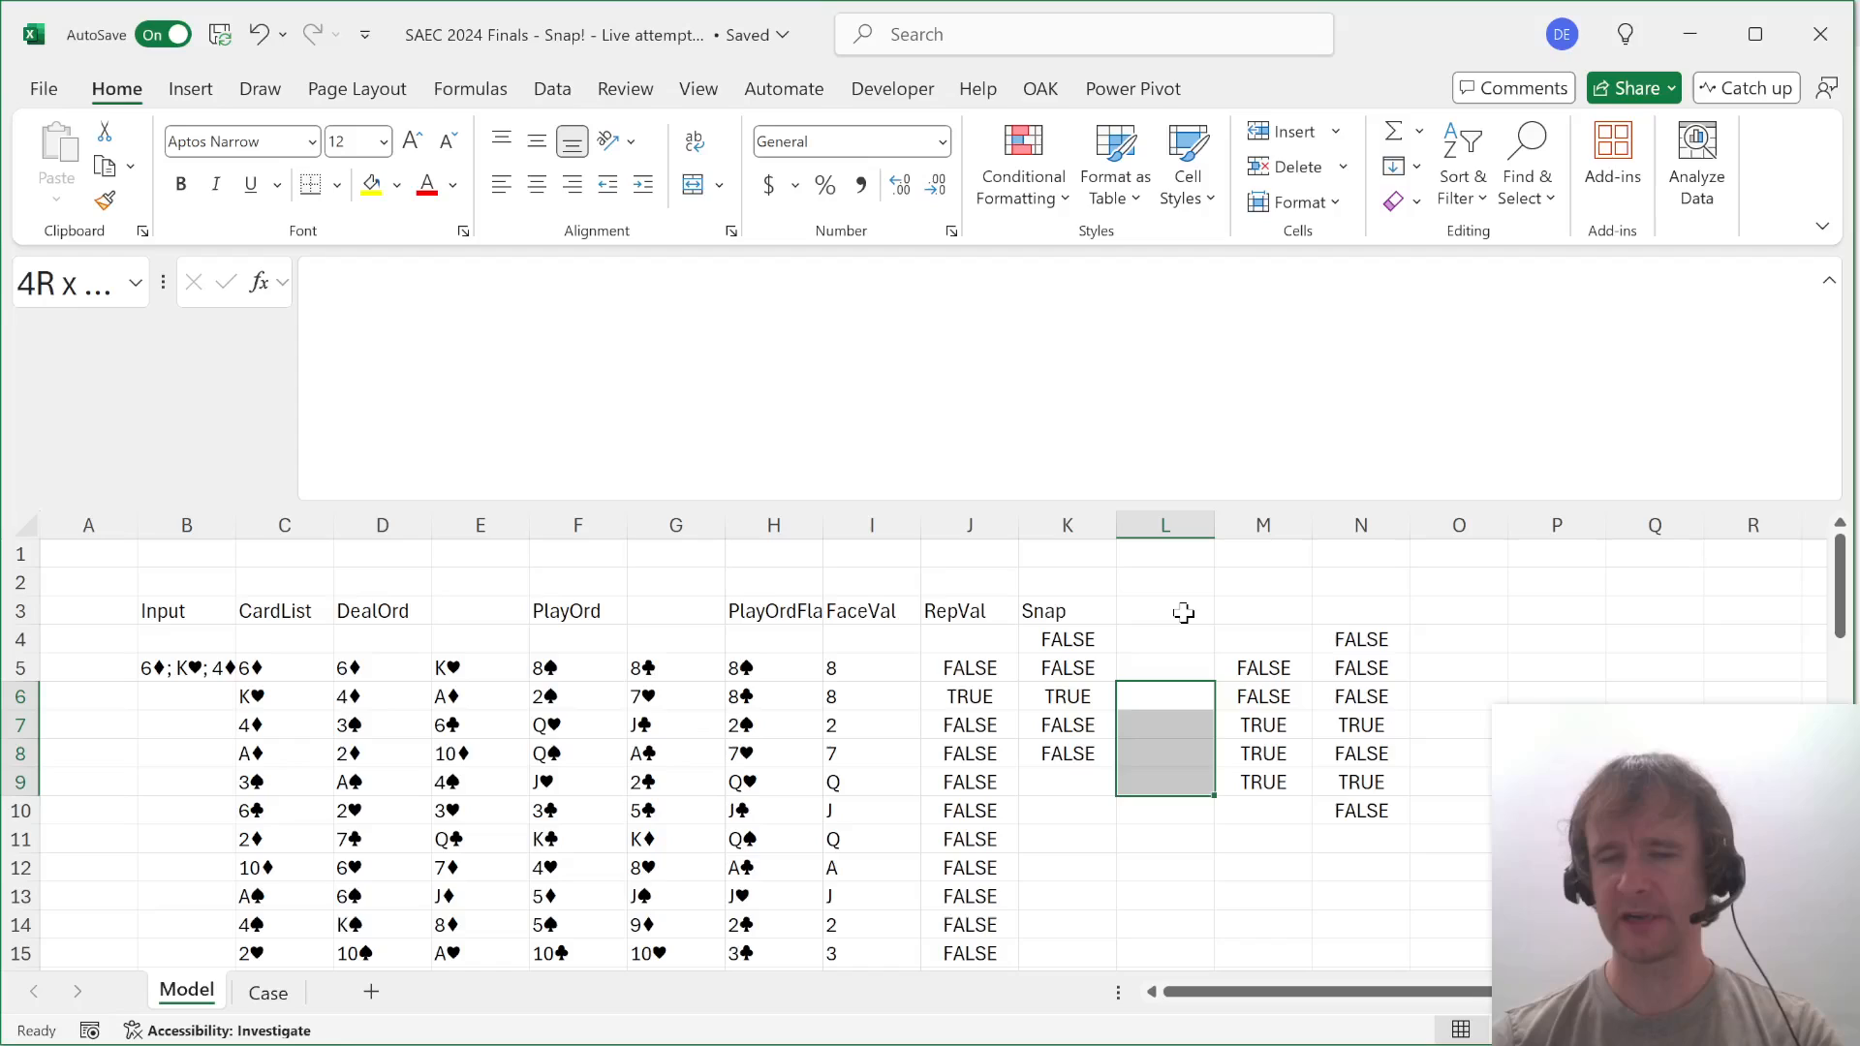
{"action": "key", "text": "shift+Up"}
{"action": "key", "text": "shift+Up"}
{"action": "key", "text": "shift+Up"}
{"action": "key", "text": "shift+Down"}
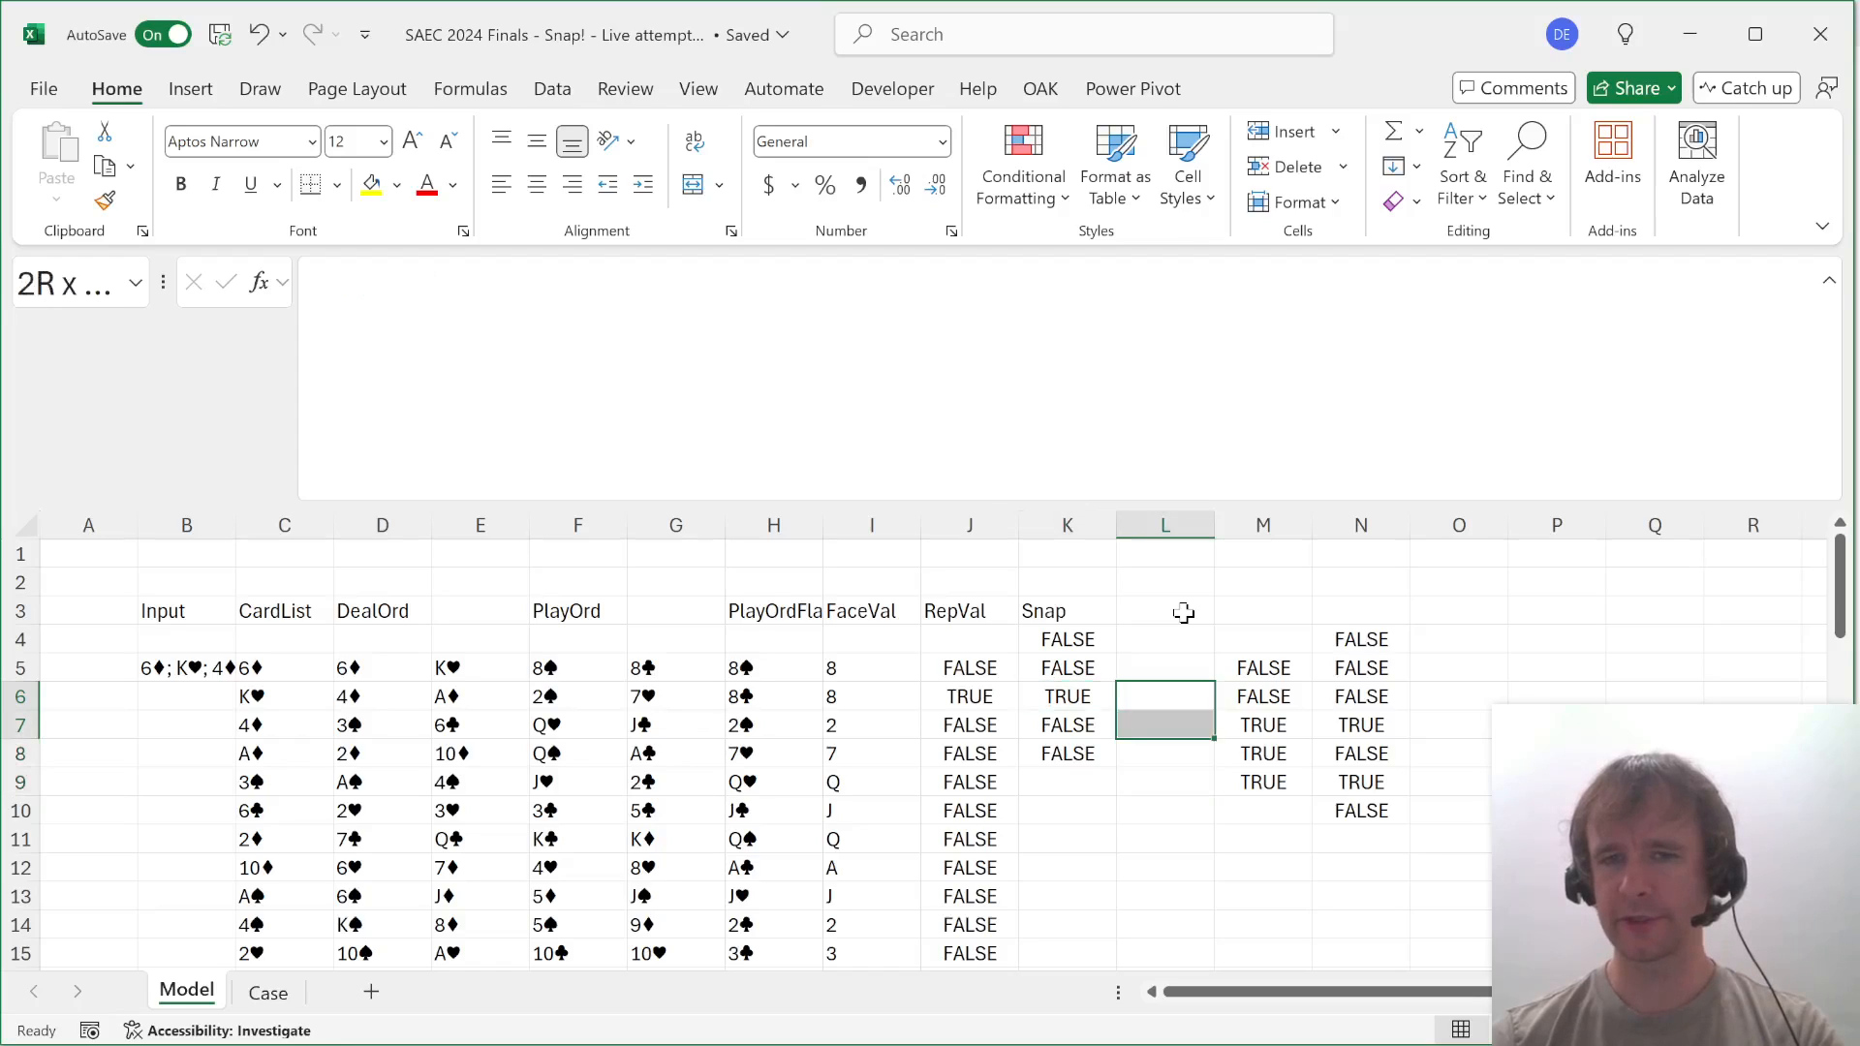
{"action": "key", "text": "shift+Right"}
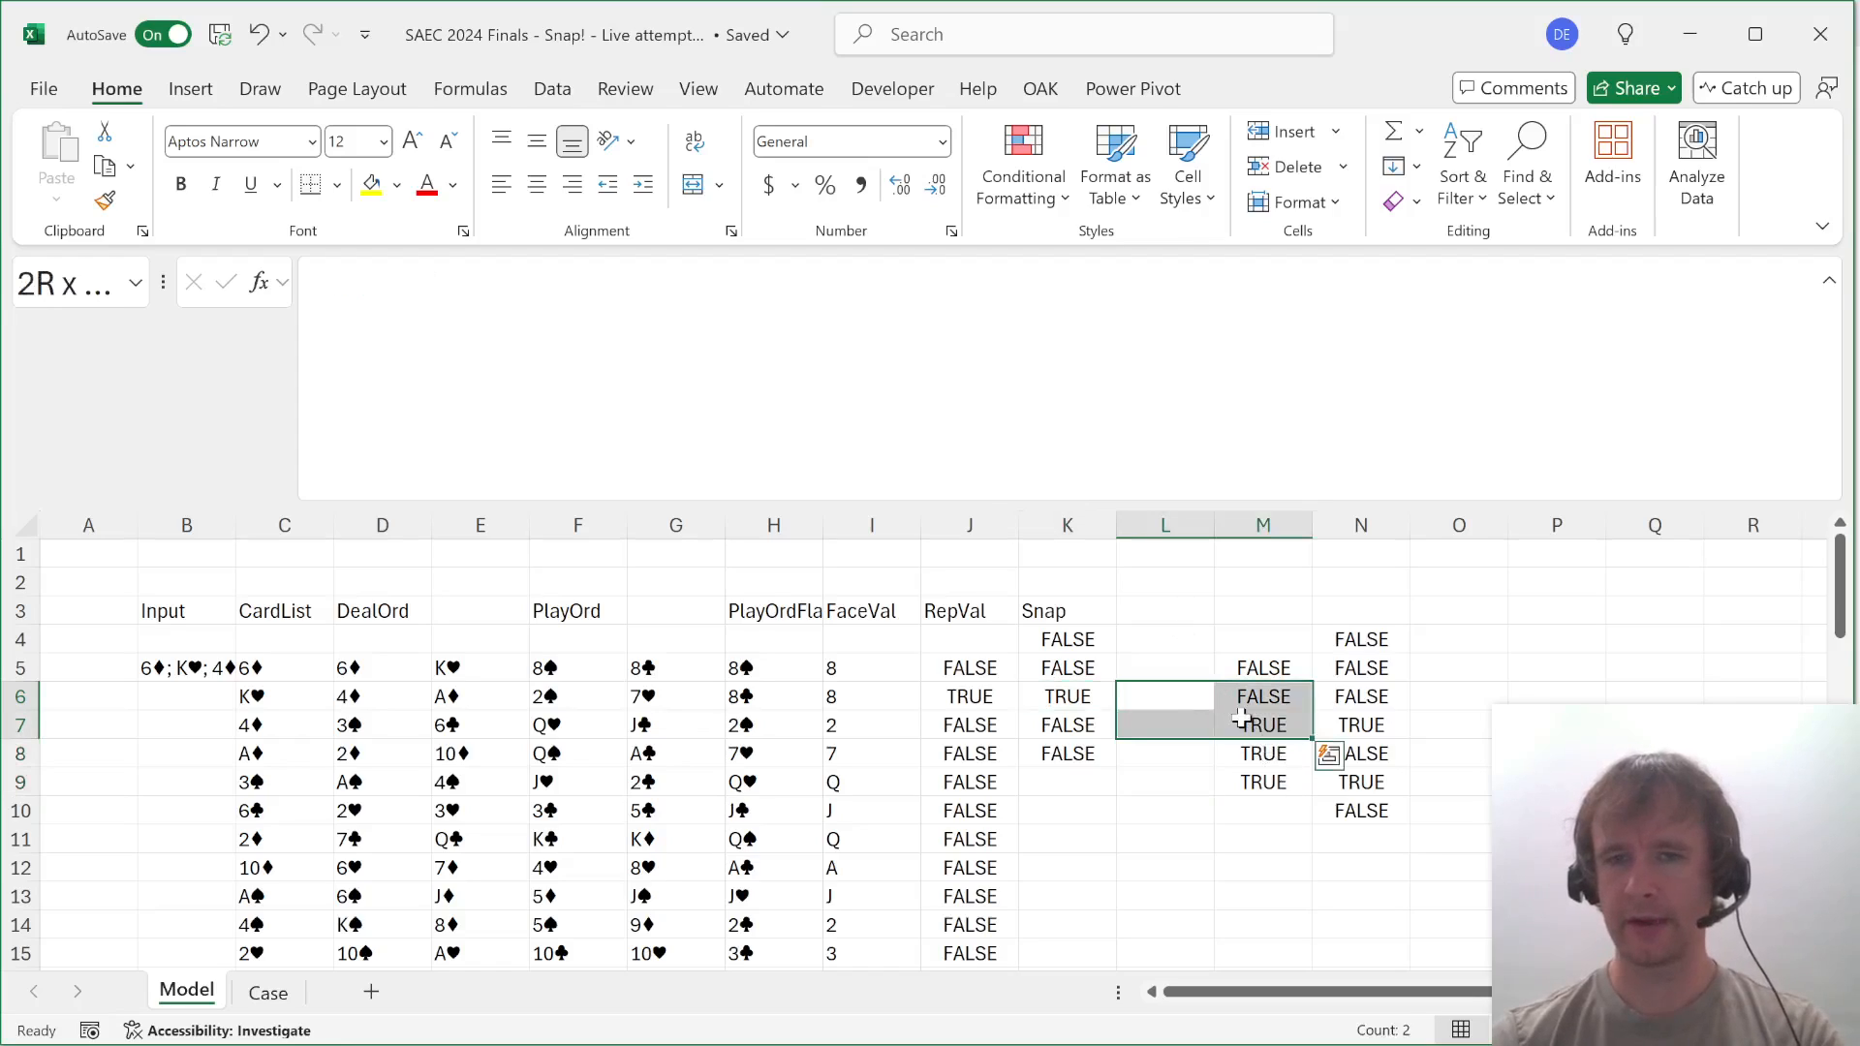
Check how the formulas in N8 and N9 treat consecutive TRUE inputs in M7:M9.
{"action": "left_click", "coordinate": [1332, 717]}
{"action": "left_click_drag", "start_coordinate": [1193, 726], "coordinate": [1192, 748]}
{"action": "left_click", "coordinate": [1271, 753]}
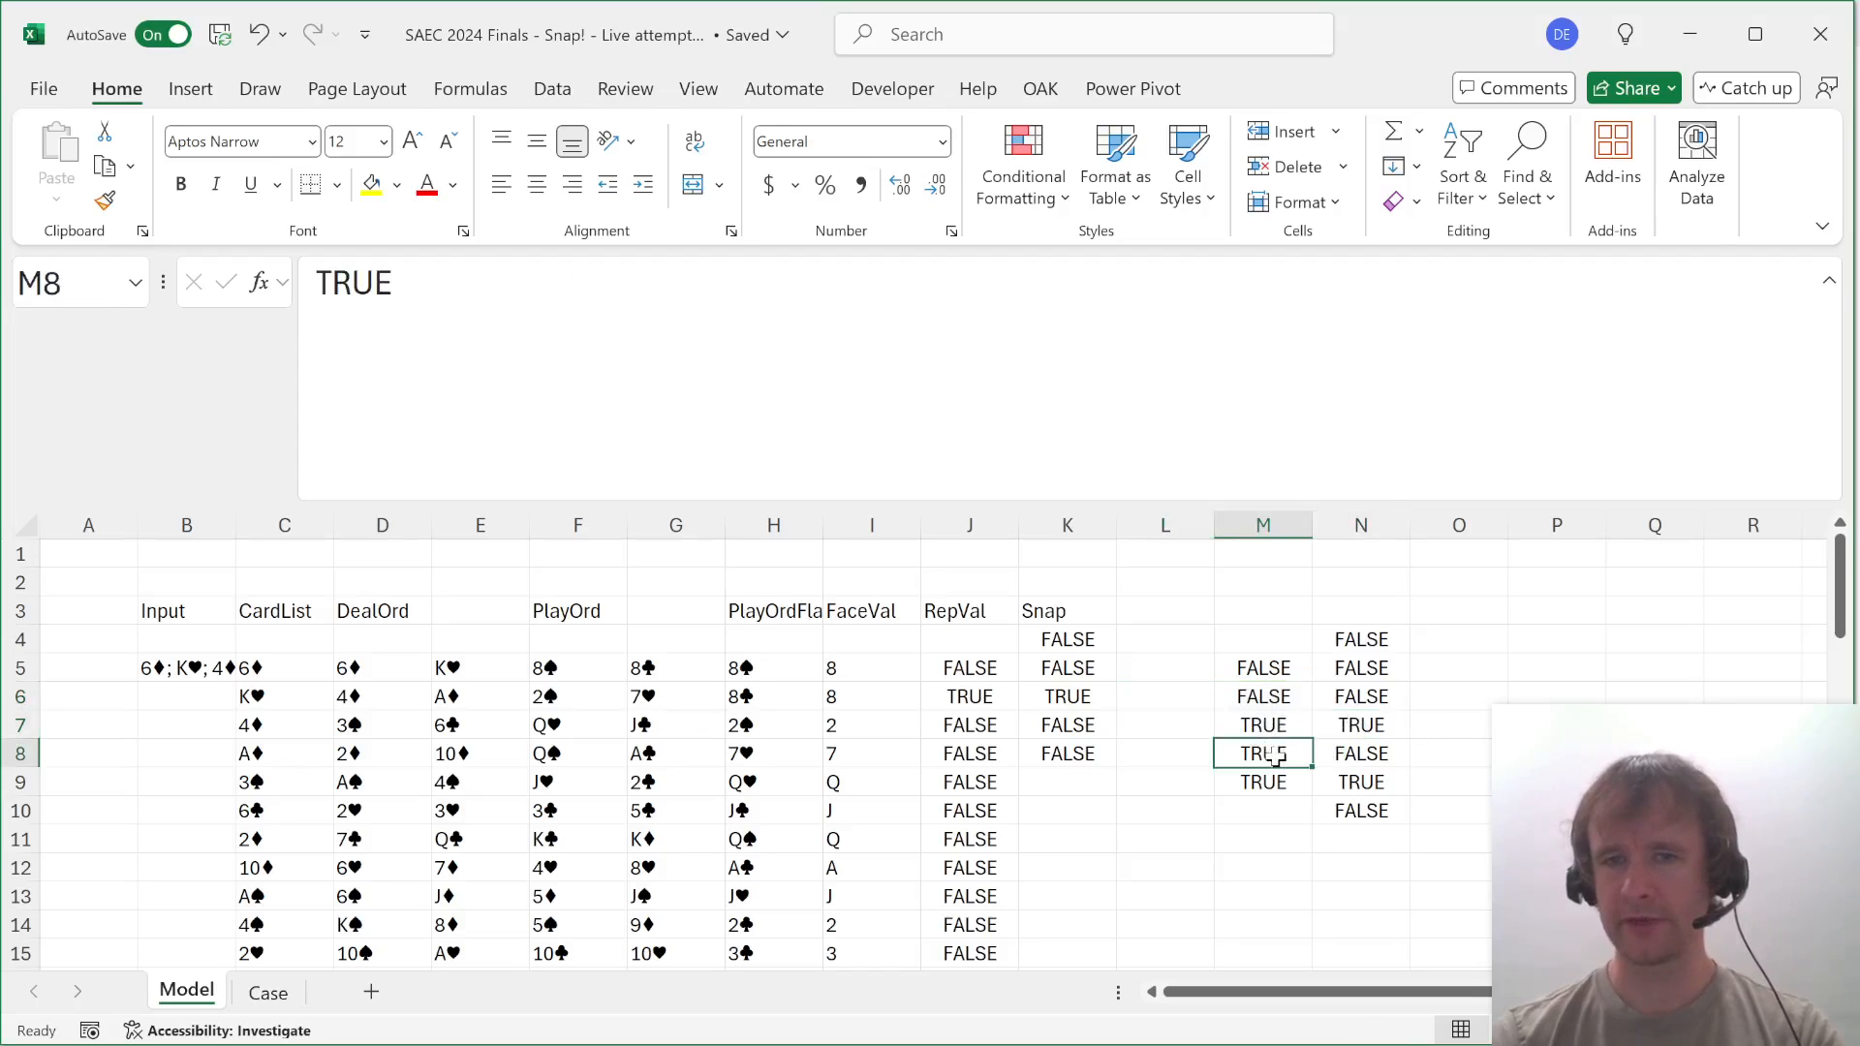
{"action": "left_click", "coordinate": [1384, 750]}
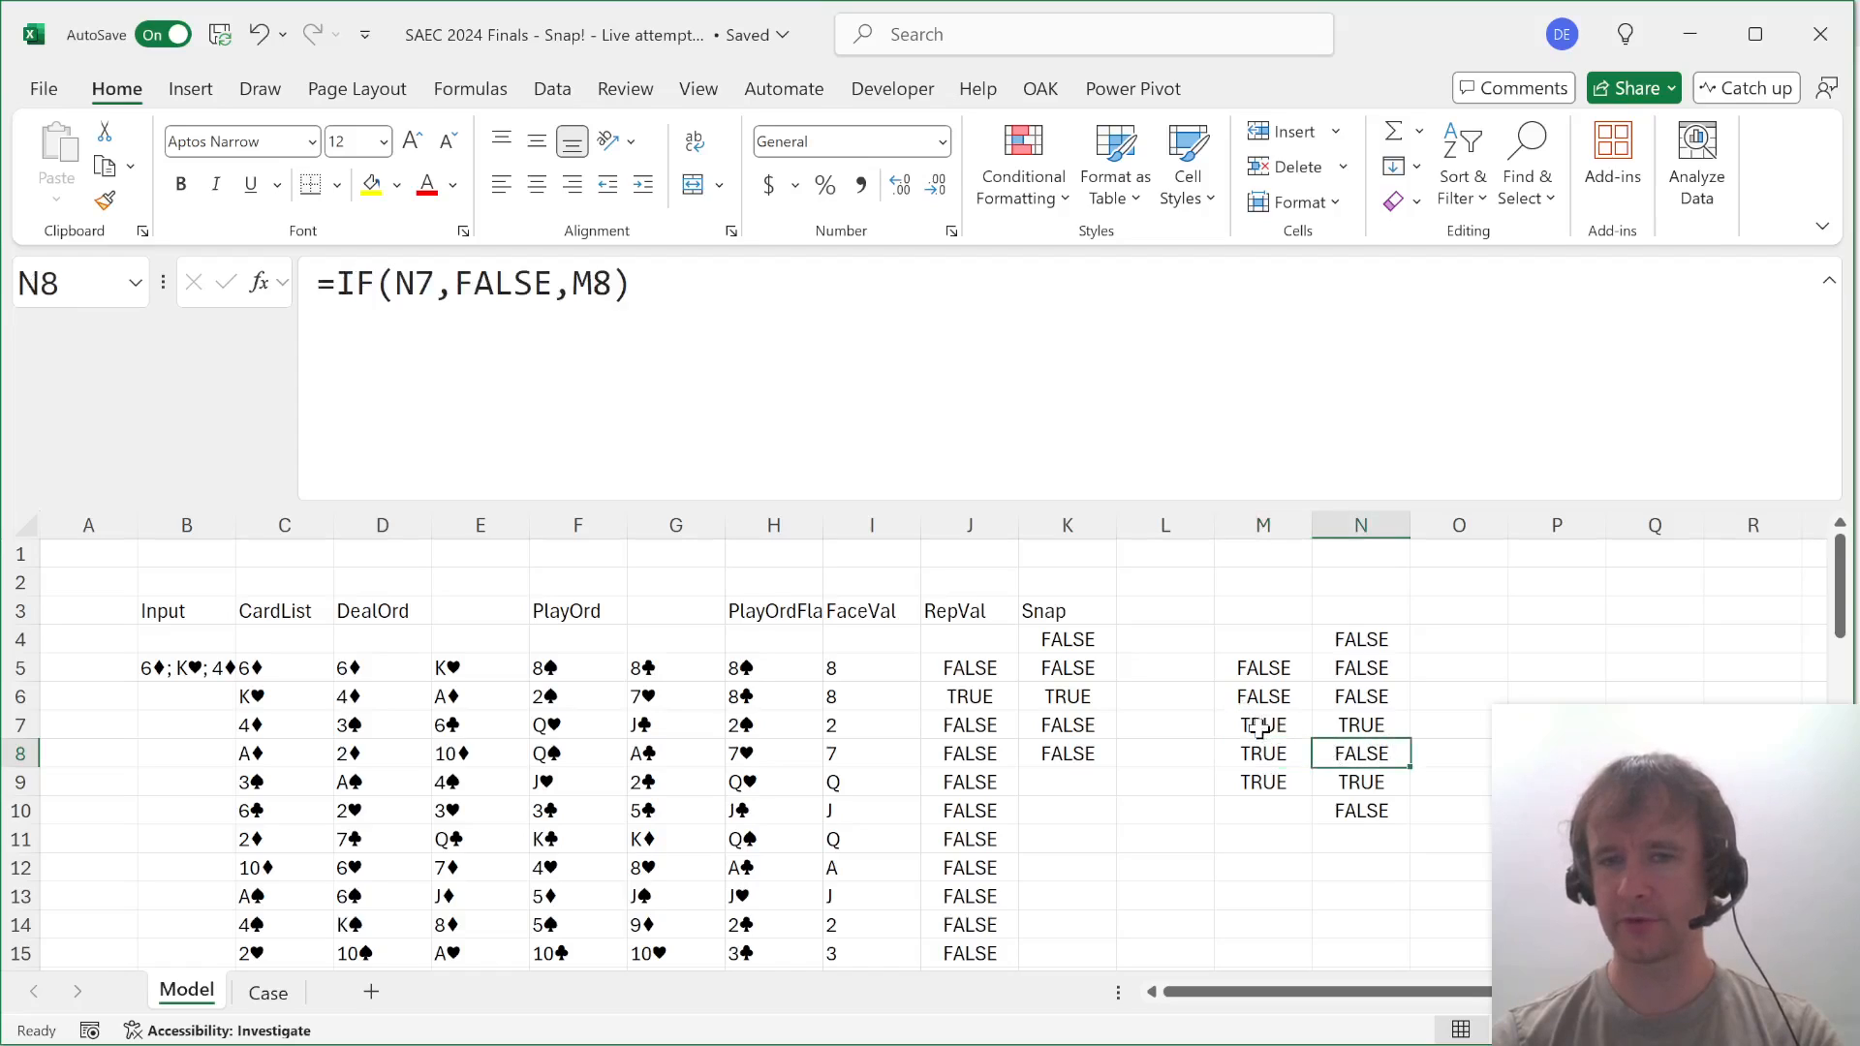
{"action": "mouse_move", "coordinate": [1196, 751]}
{"action": "left_mouse_down"}
{"action": "mouse_move", "coordinate": [1193, 800]}
{"action": "mouse_move", "coordinate": [1192, 777]}
{"action": "left_mouse_up"}
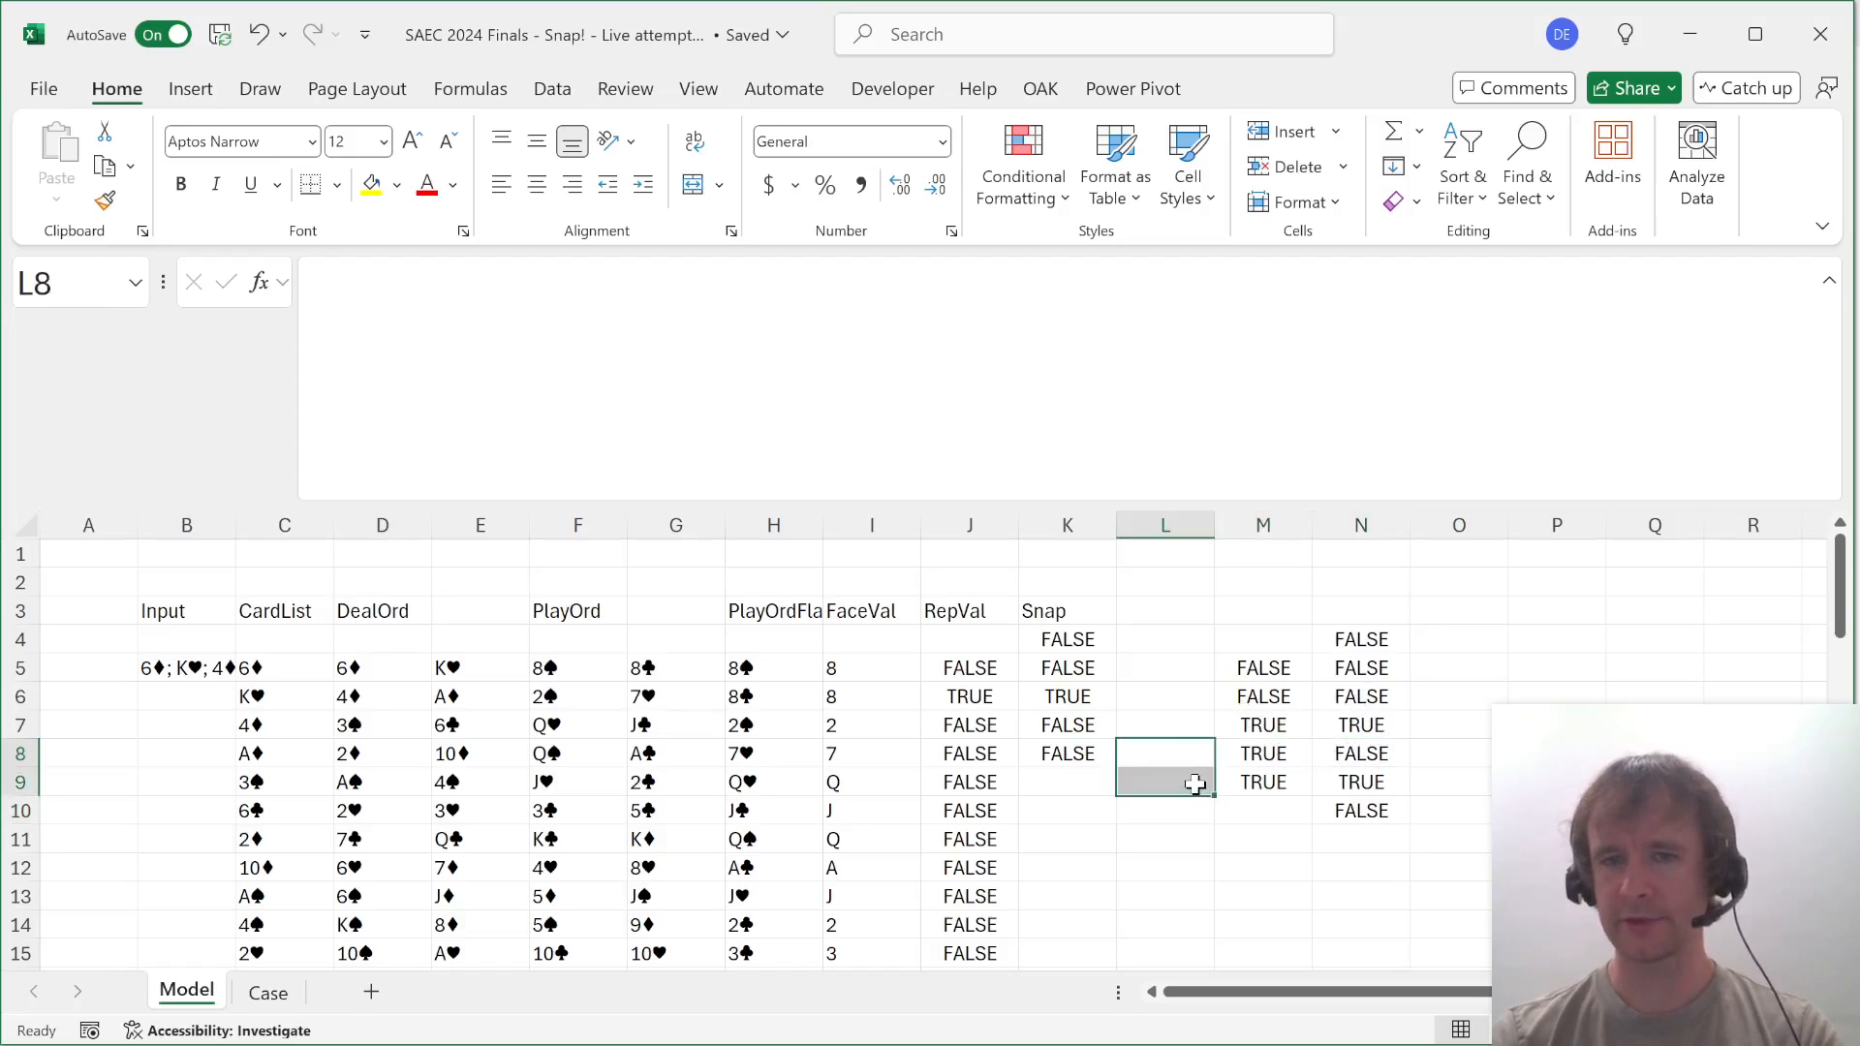
{"action": "left_click", "coordinate": [1354, 780]}
{"action": "left_click", "coordinate": [1260, 723]}
Delete columns M and N containing the test block.
{"action": "key", "text": "ctrl+space"}
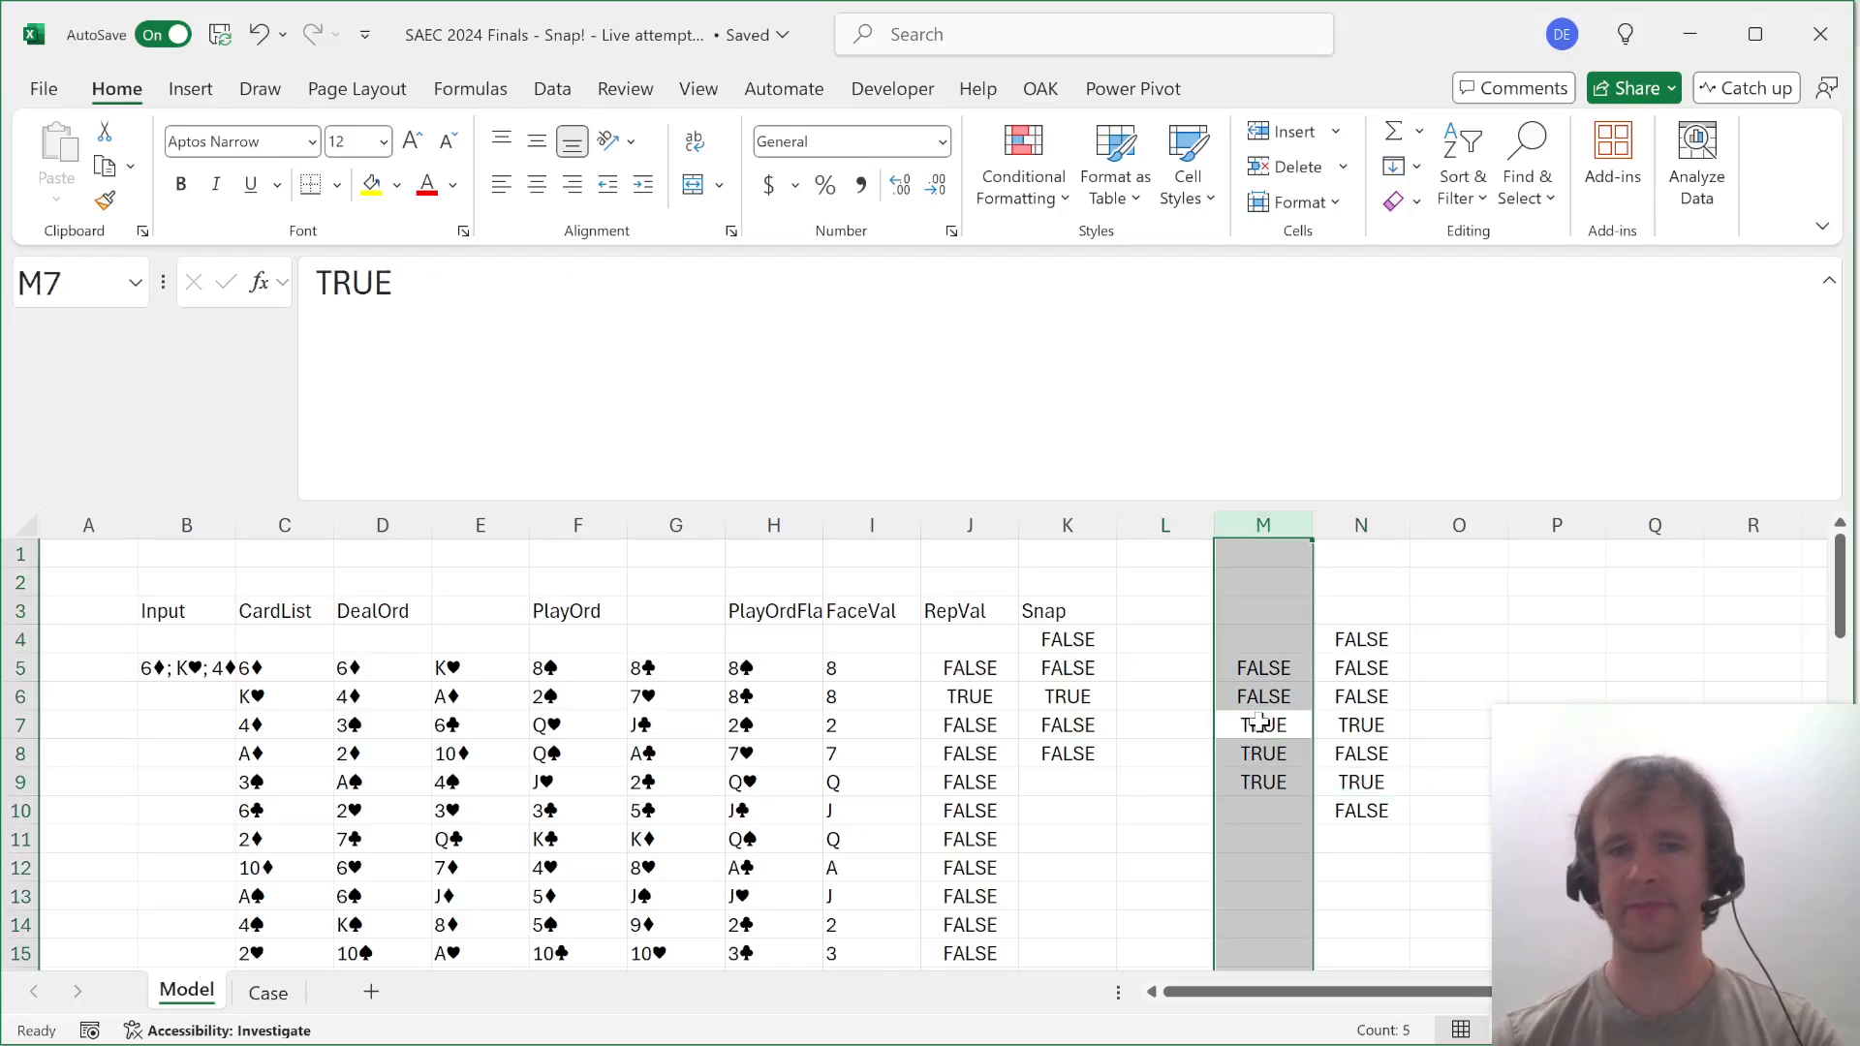
{"action": "key", "text": "shift+Right"}
{"action": "key", "text": "alt+h"}
{"action": "key", "text": "d"}
{"action": "key", "text": "c"}
Review the starting value in K4 and the IF formula in K5 of the Snap column.
{"action": "key", "text": "Left"}
{"action": "key", "text": "Left"}
{"action": "key", "text": "Up"}
{"action": "key", "text": "Up"}
{"action": "key", "text": "Up"}
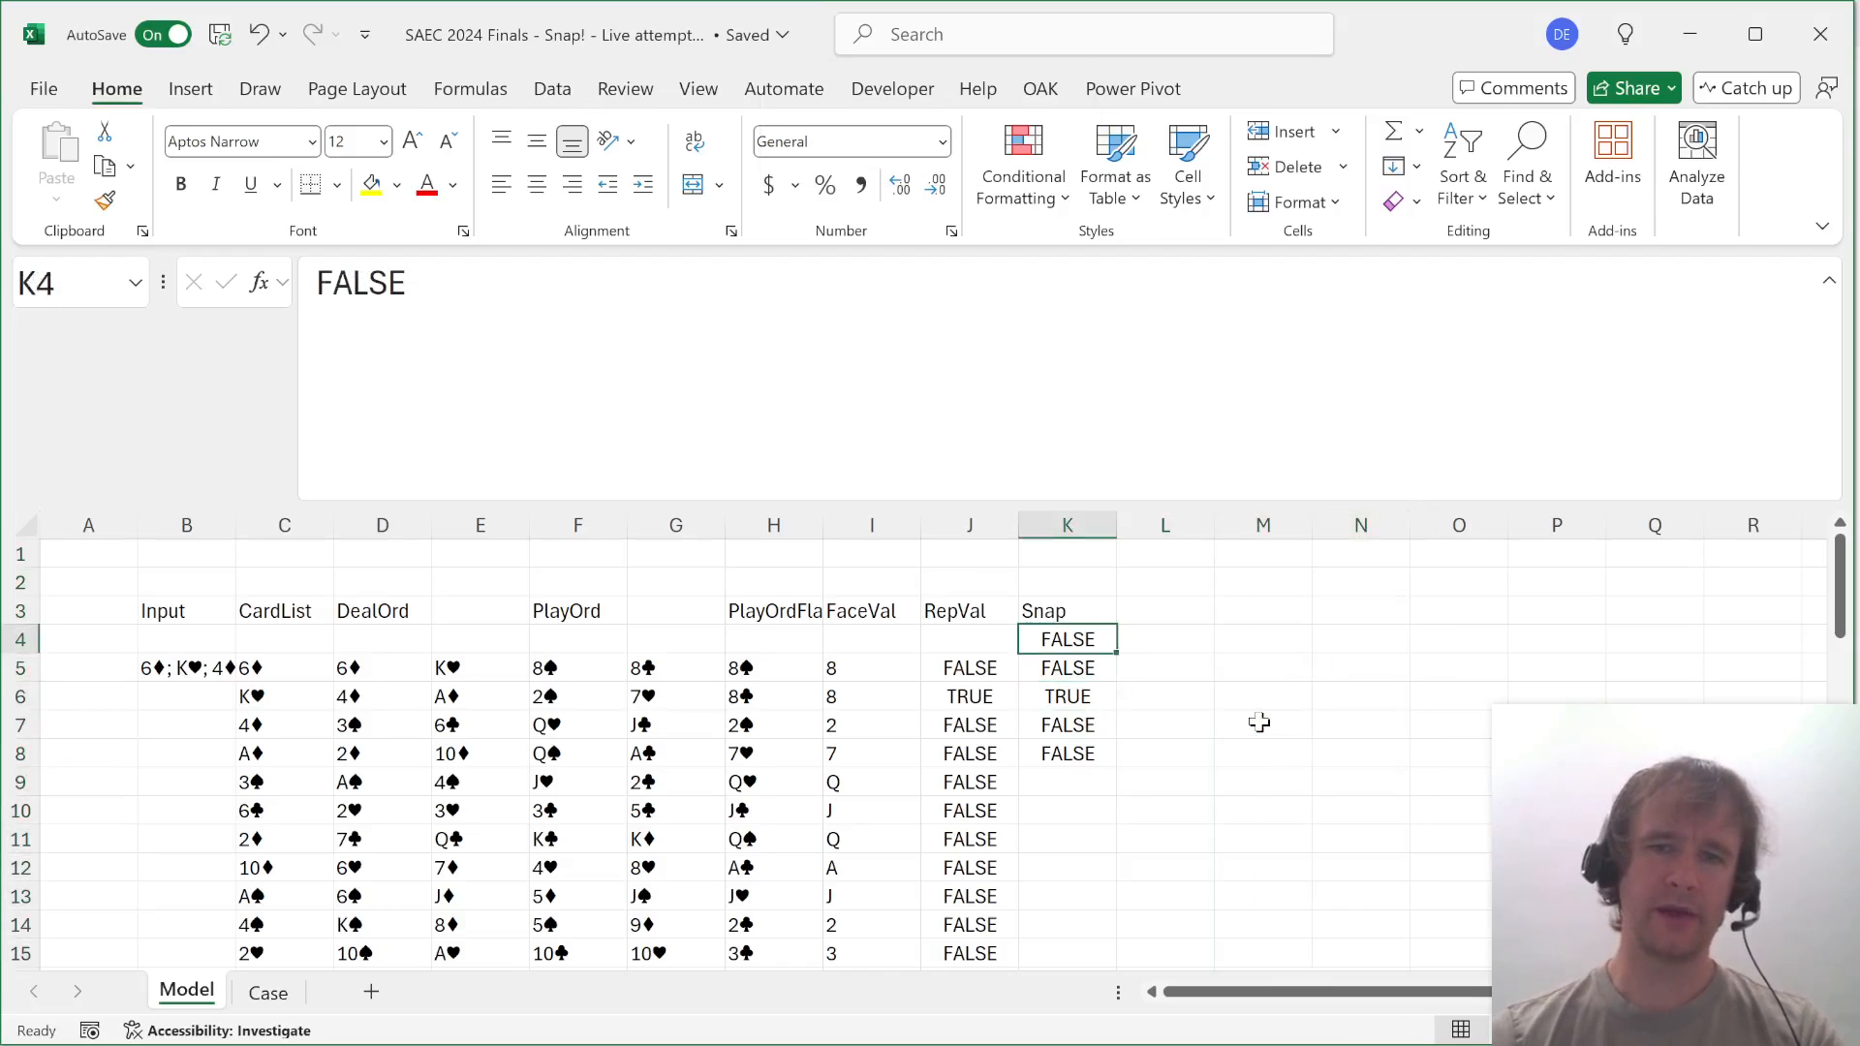
{"action": "key", "text": "Down"}
{"action": "key", "text": "F2"}
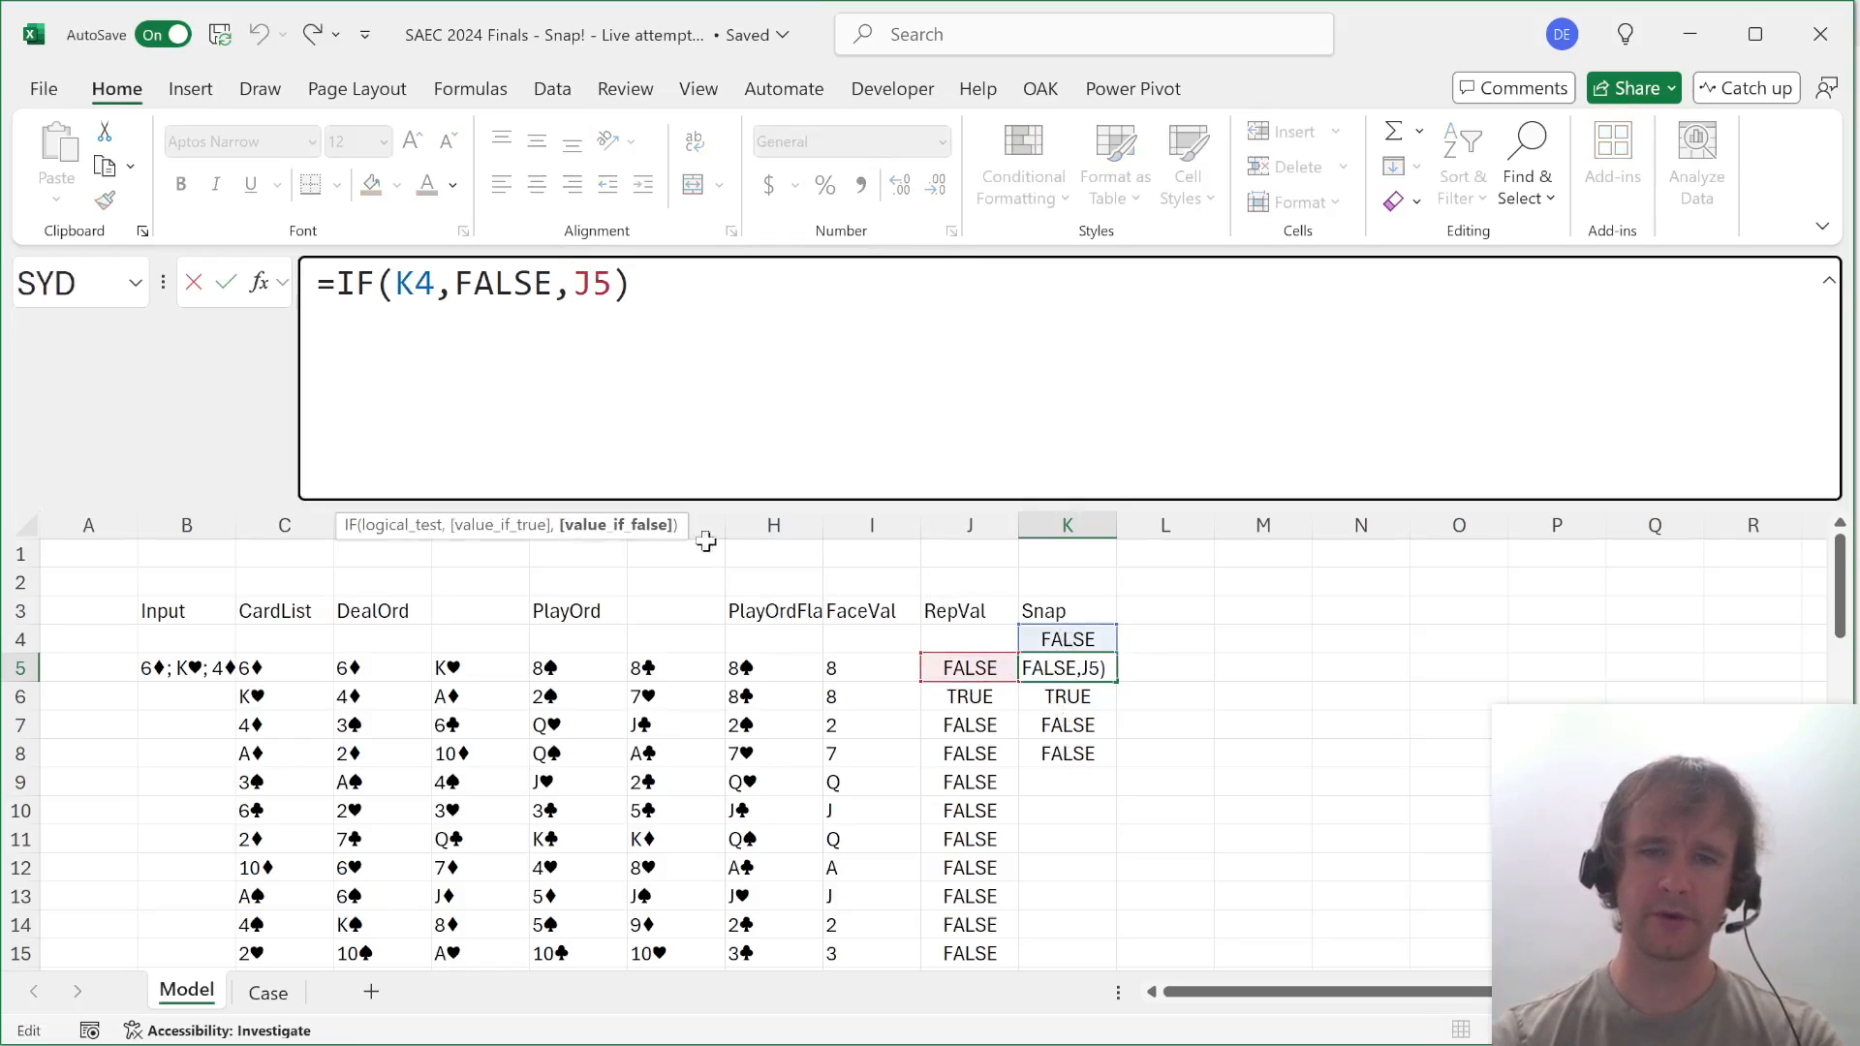
{"action": "left_click_drag", "start_coordinate": [336, 283], "coordinate": [631, 283]}
{"action": "key", "text": "Escape"}
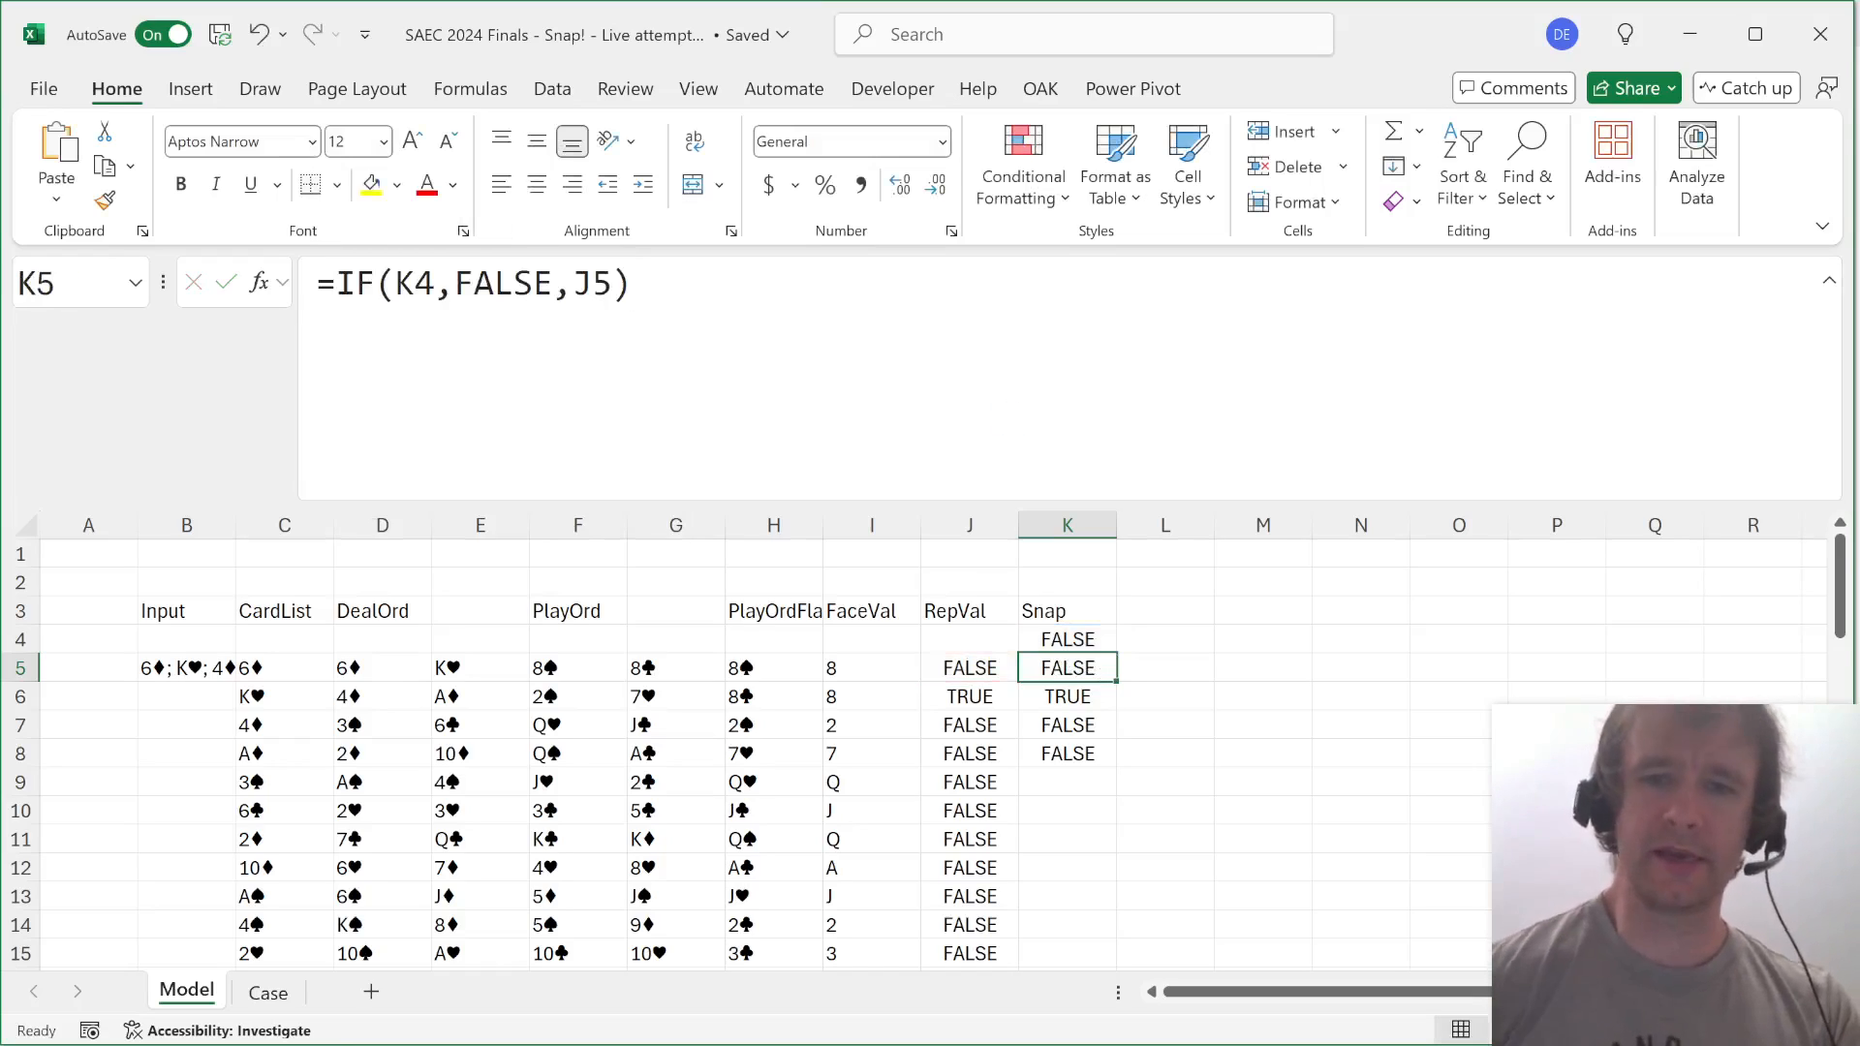
Delete row 4 with the starting value and clear the Snap formulas from K5 to K7.
{"action": "key", "text": "Up"}
{"action": "key", "text": "shift+space"}
{"action": "key", "text": "ctrl+minus"}
{"action": "key", "text": "Down"}
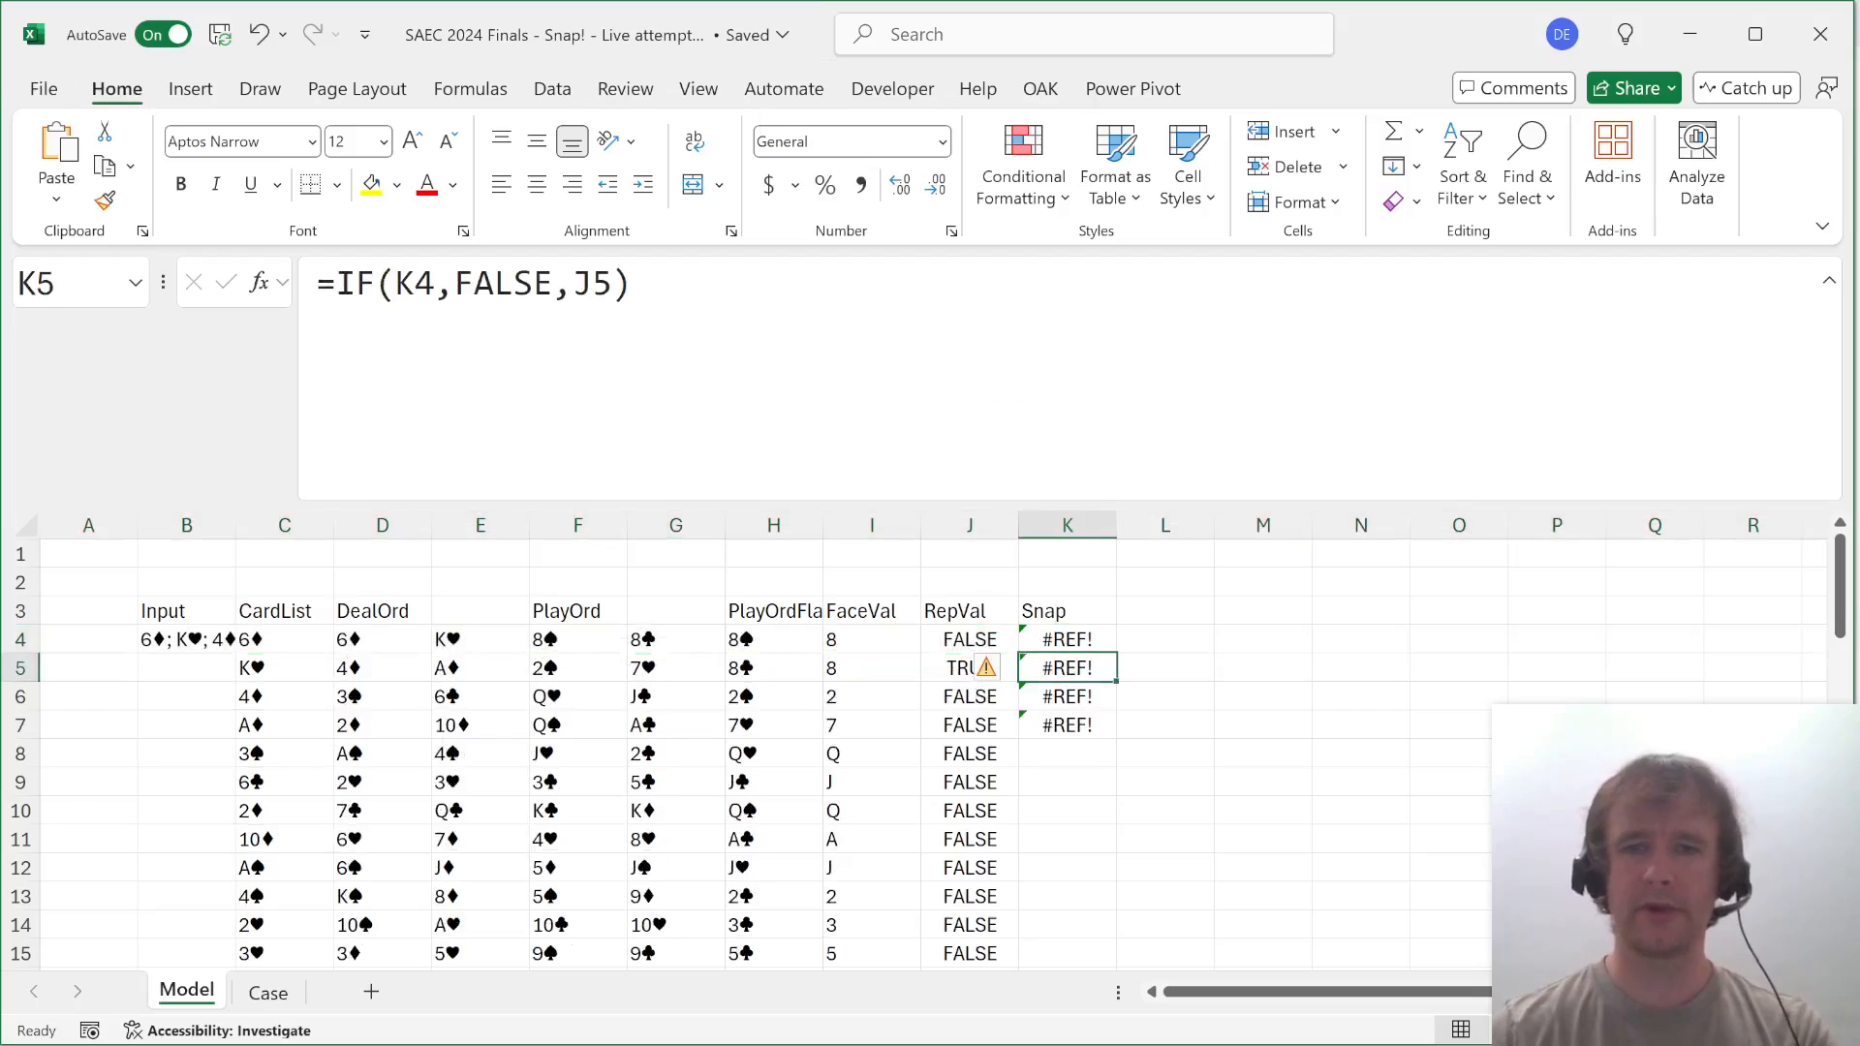
{"action": "key", "text": "ctrl+shift+Down"}
{"action": "key", "text": "Delete"}
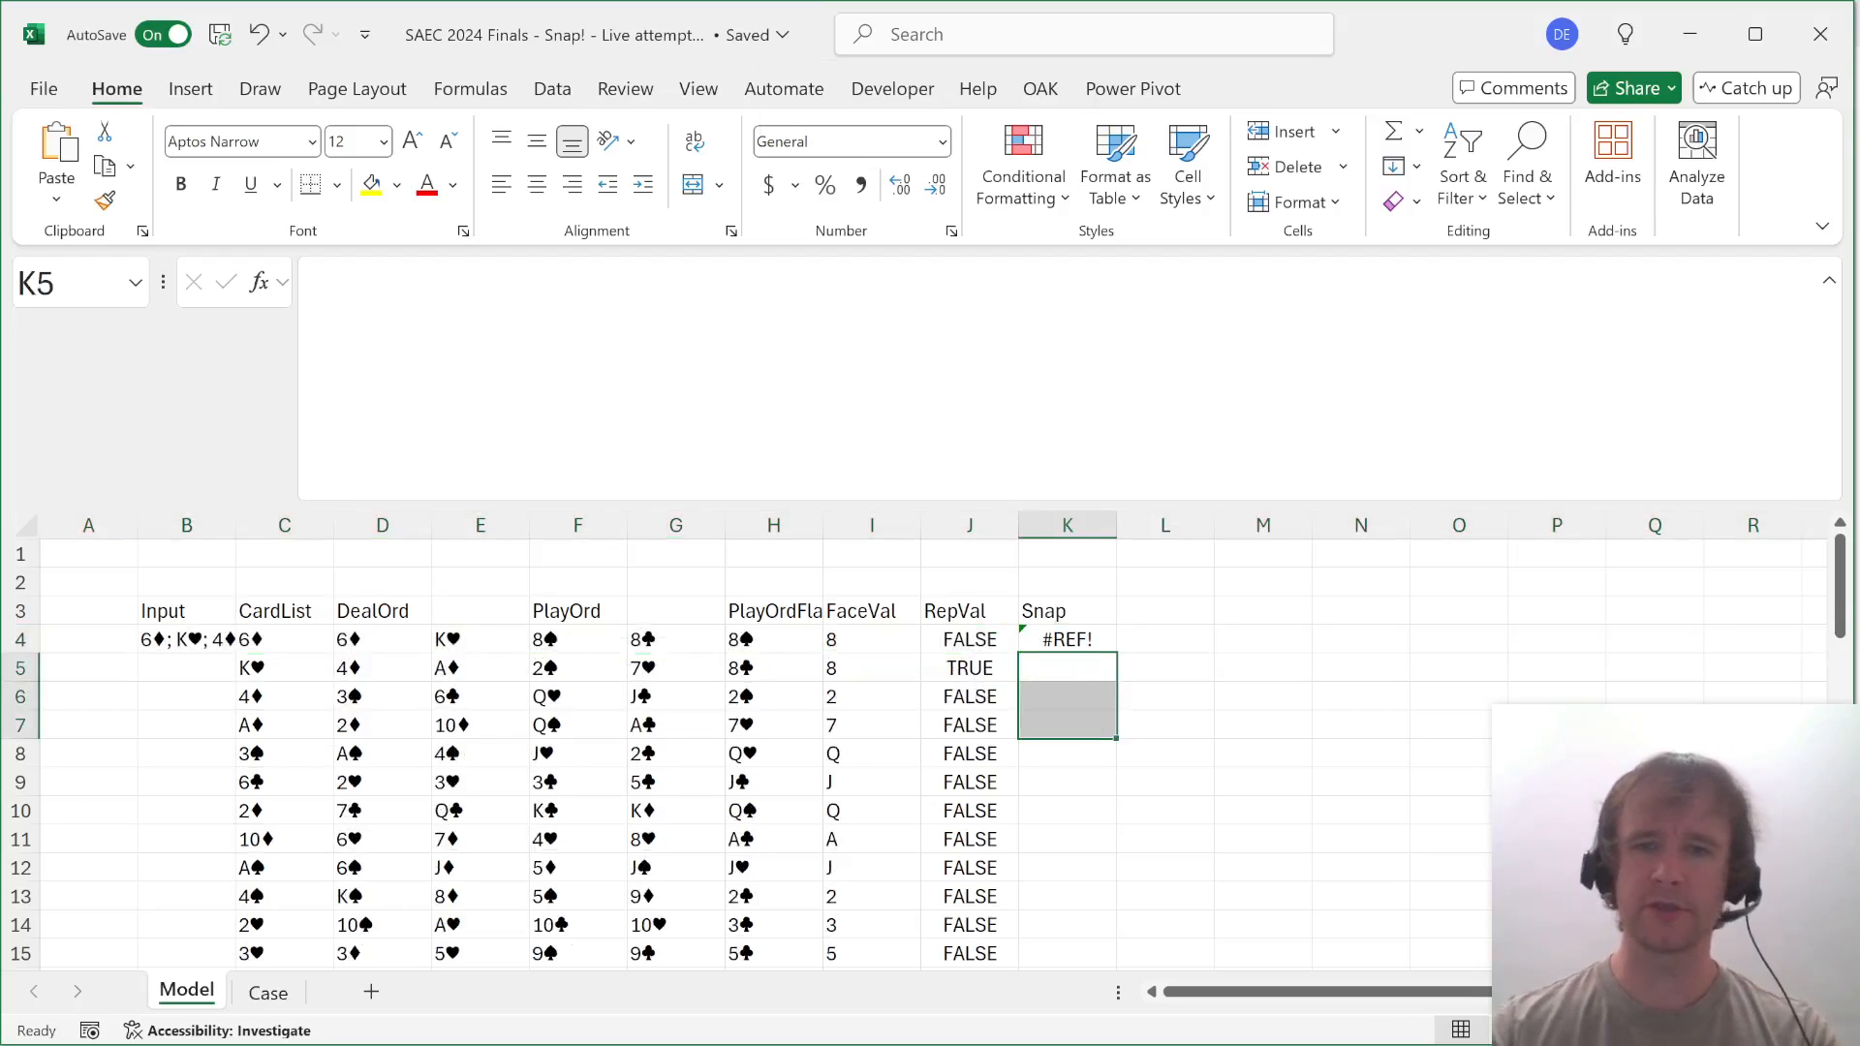
Begin a SCAN formula in K4 with initial value FALSE and the RepVal spill range J4# as its array.
{"action": "key", "text": "Up"}
{"action": "type", "text": "=scn"}
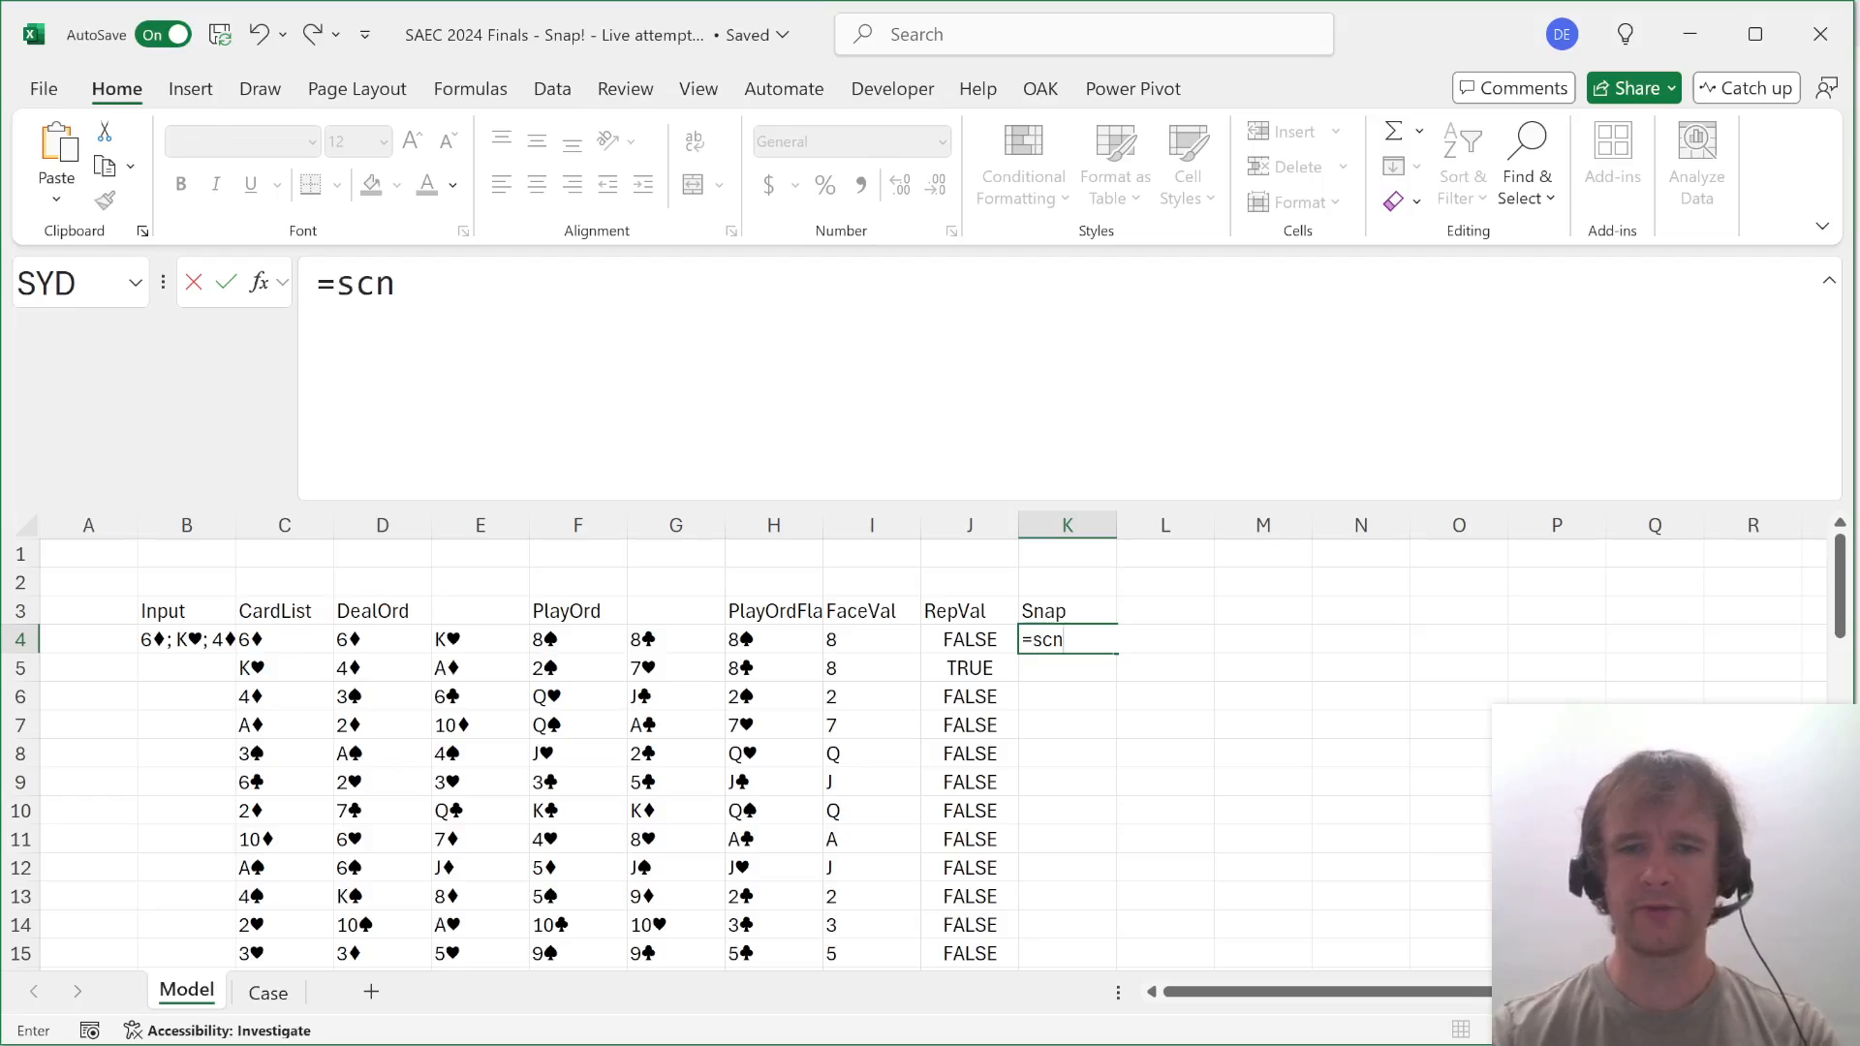
{"action": "key", "text": "BackSpace"}
{"action": "type", "text": "an"}
{"action": "key", "text": "Tab"}
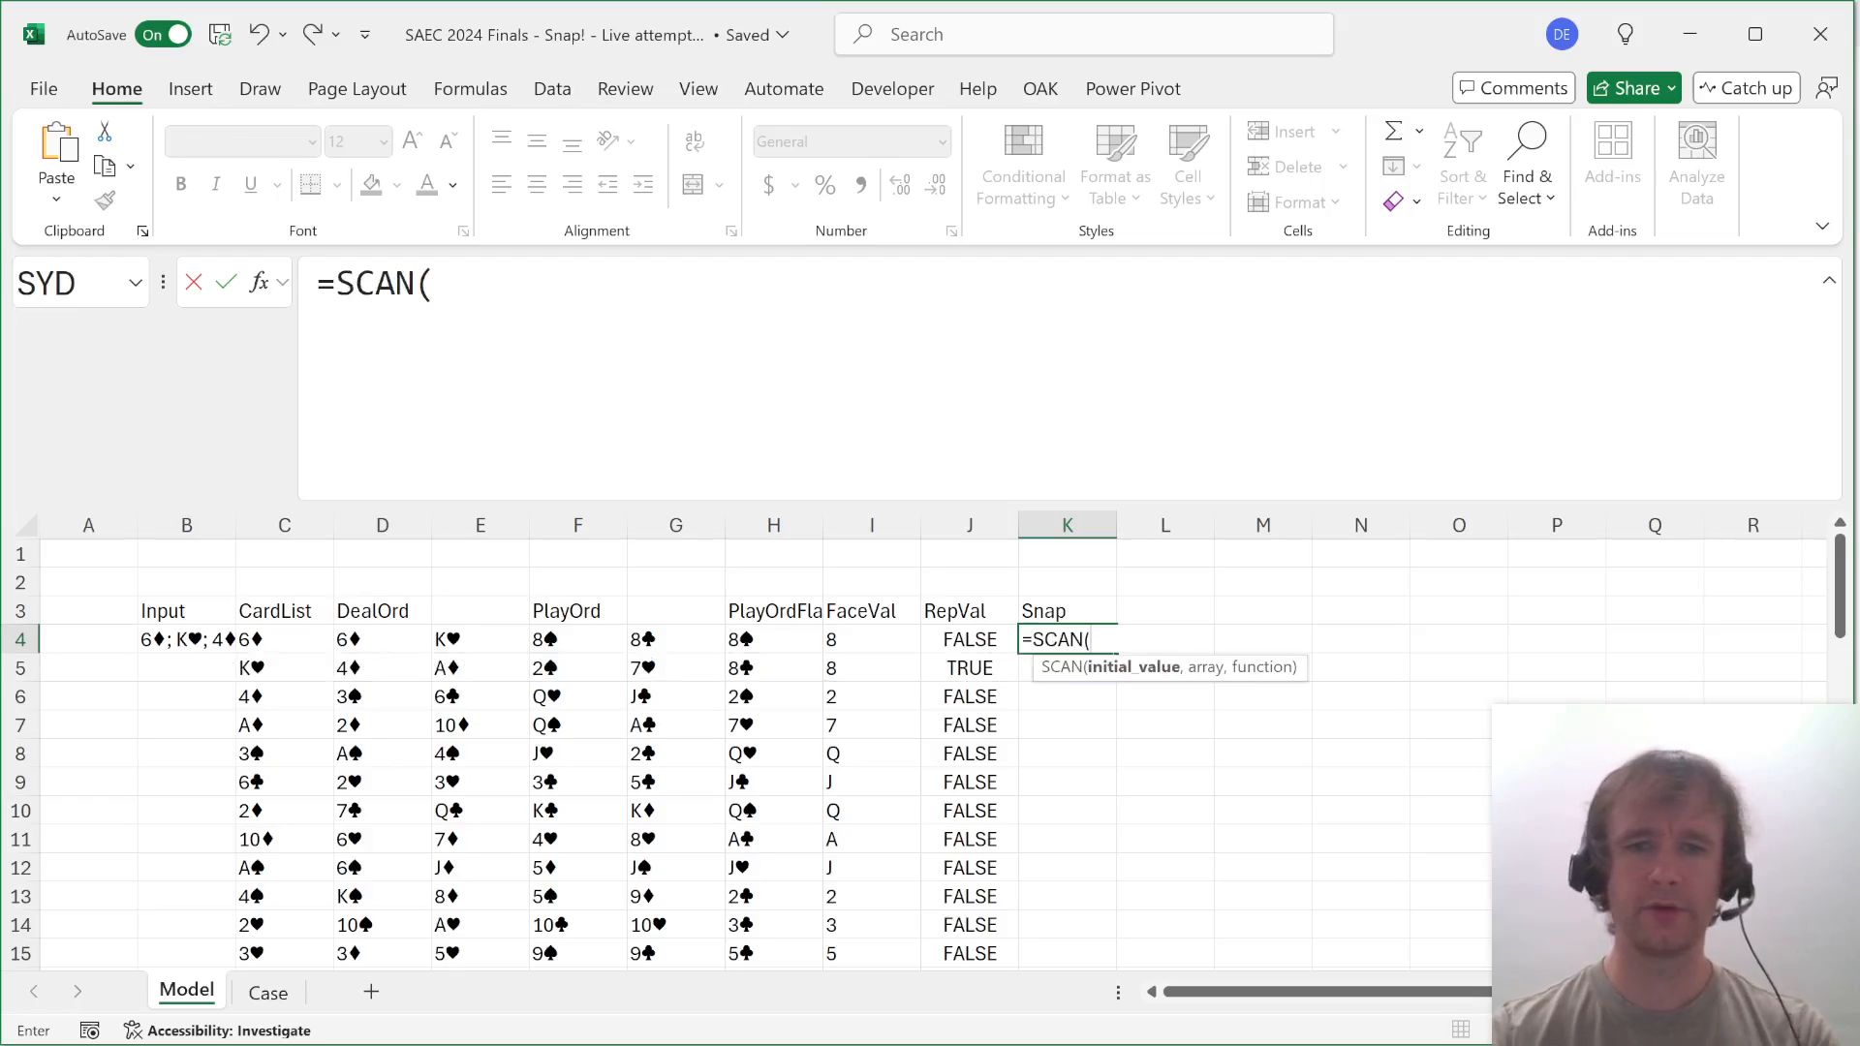
{"action": "type", "text": "false,"}
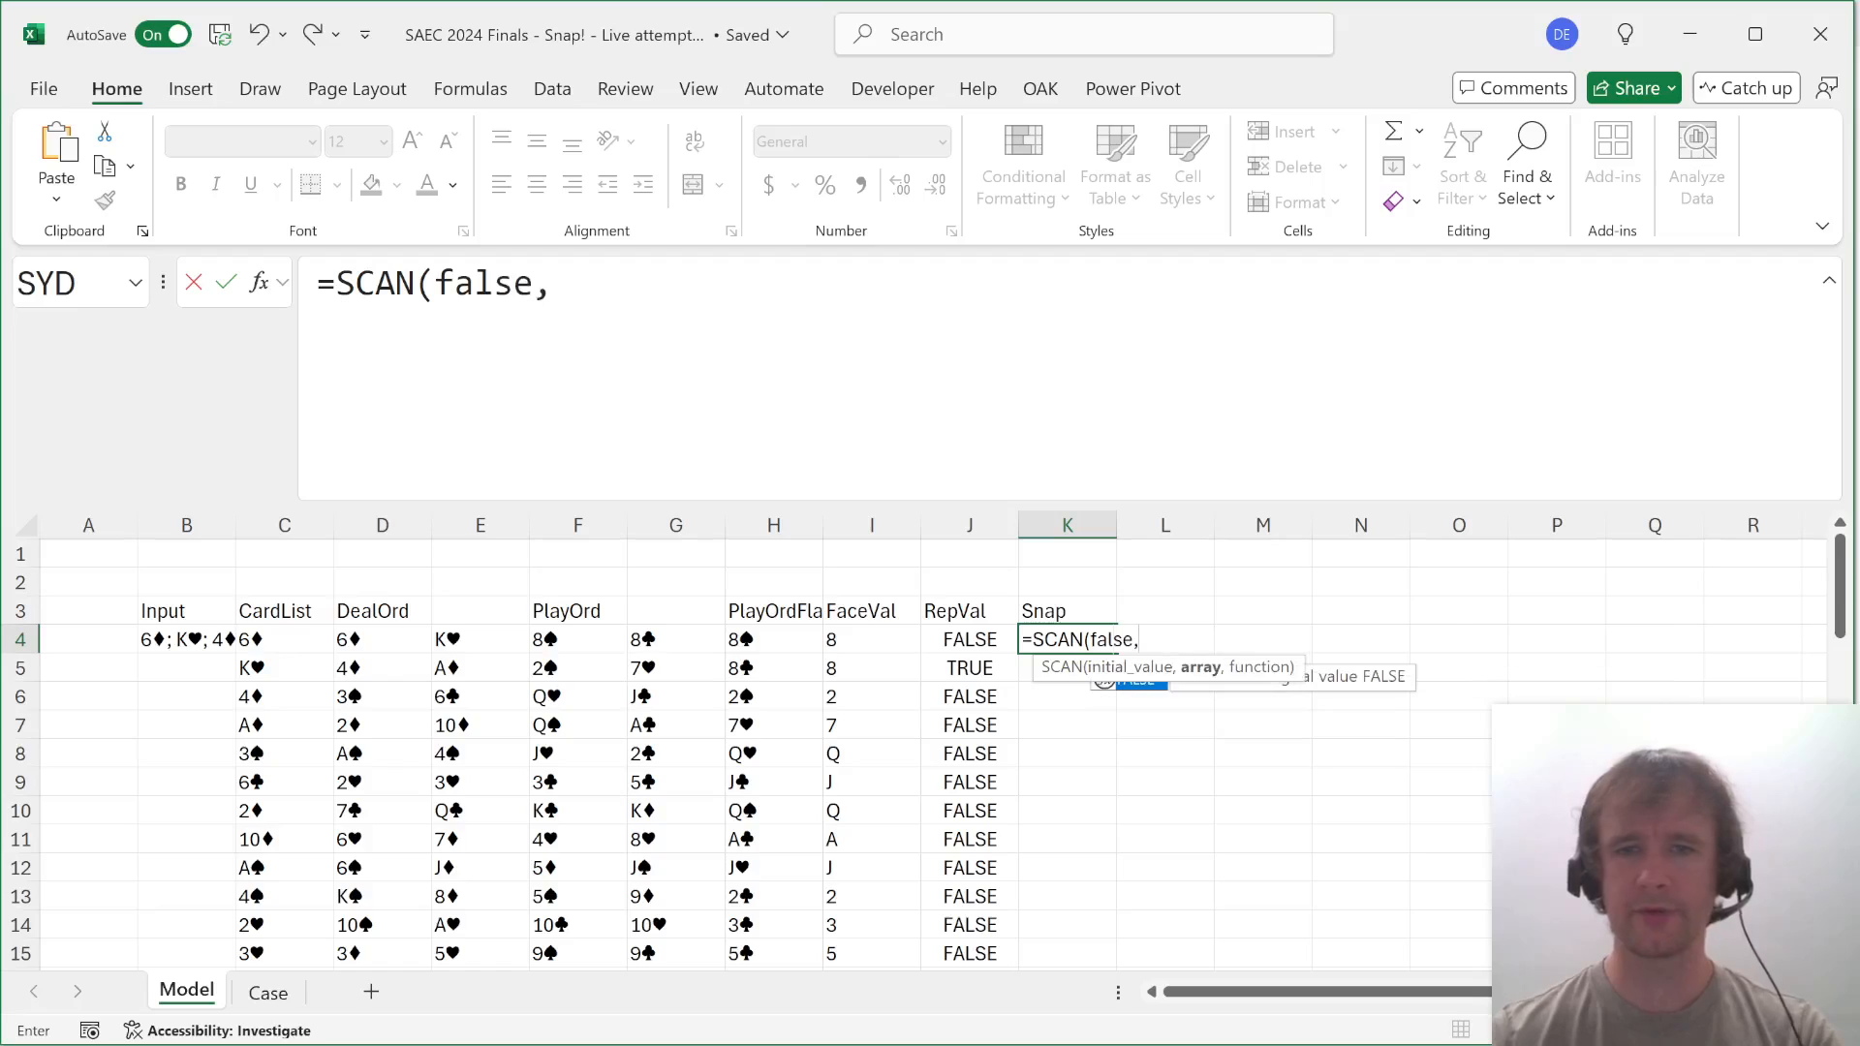
{"action": "key", "text": "Left"}
{"action": "key", "text": "ctrl+shift+Down"}
{"action": "type", "text": ","}
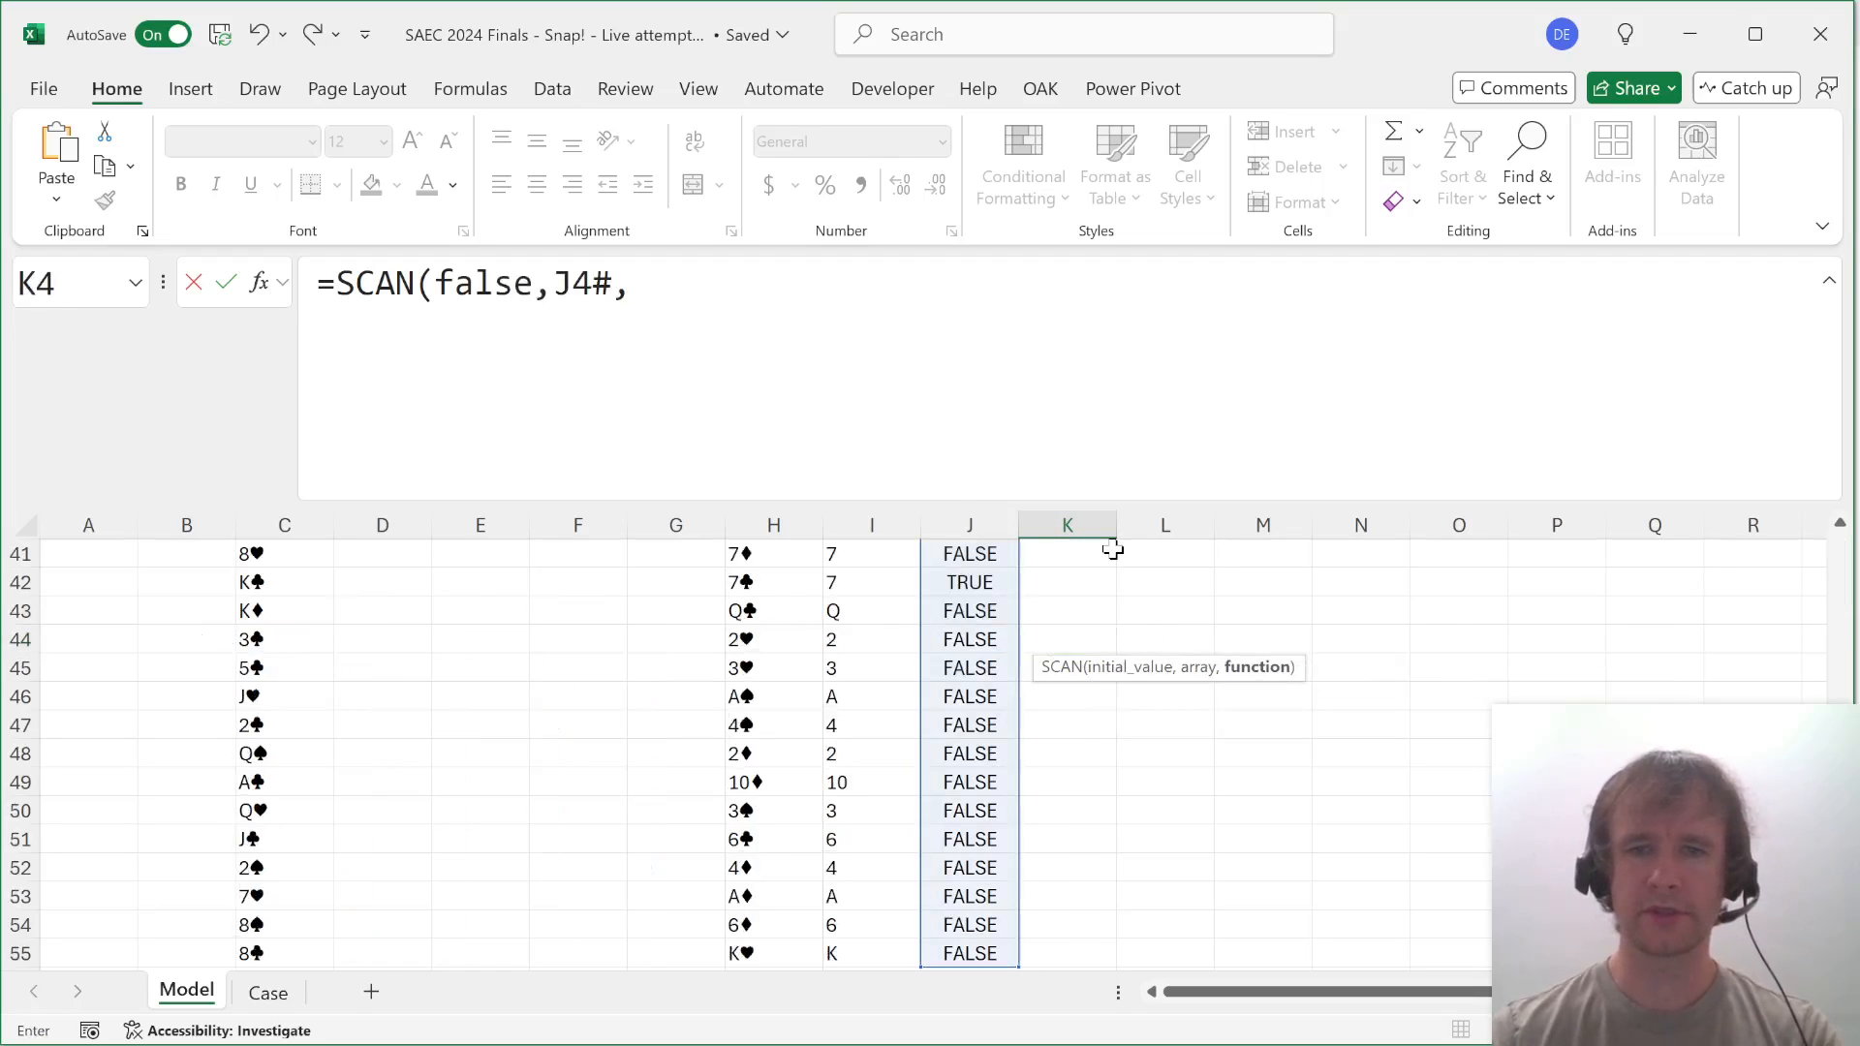
{"action": "scroll", "coordinate": [1085, 728], "scroll_direction": "up", "scroll_amount": 13}
{"action": "type", "text": ","}
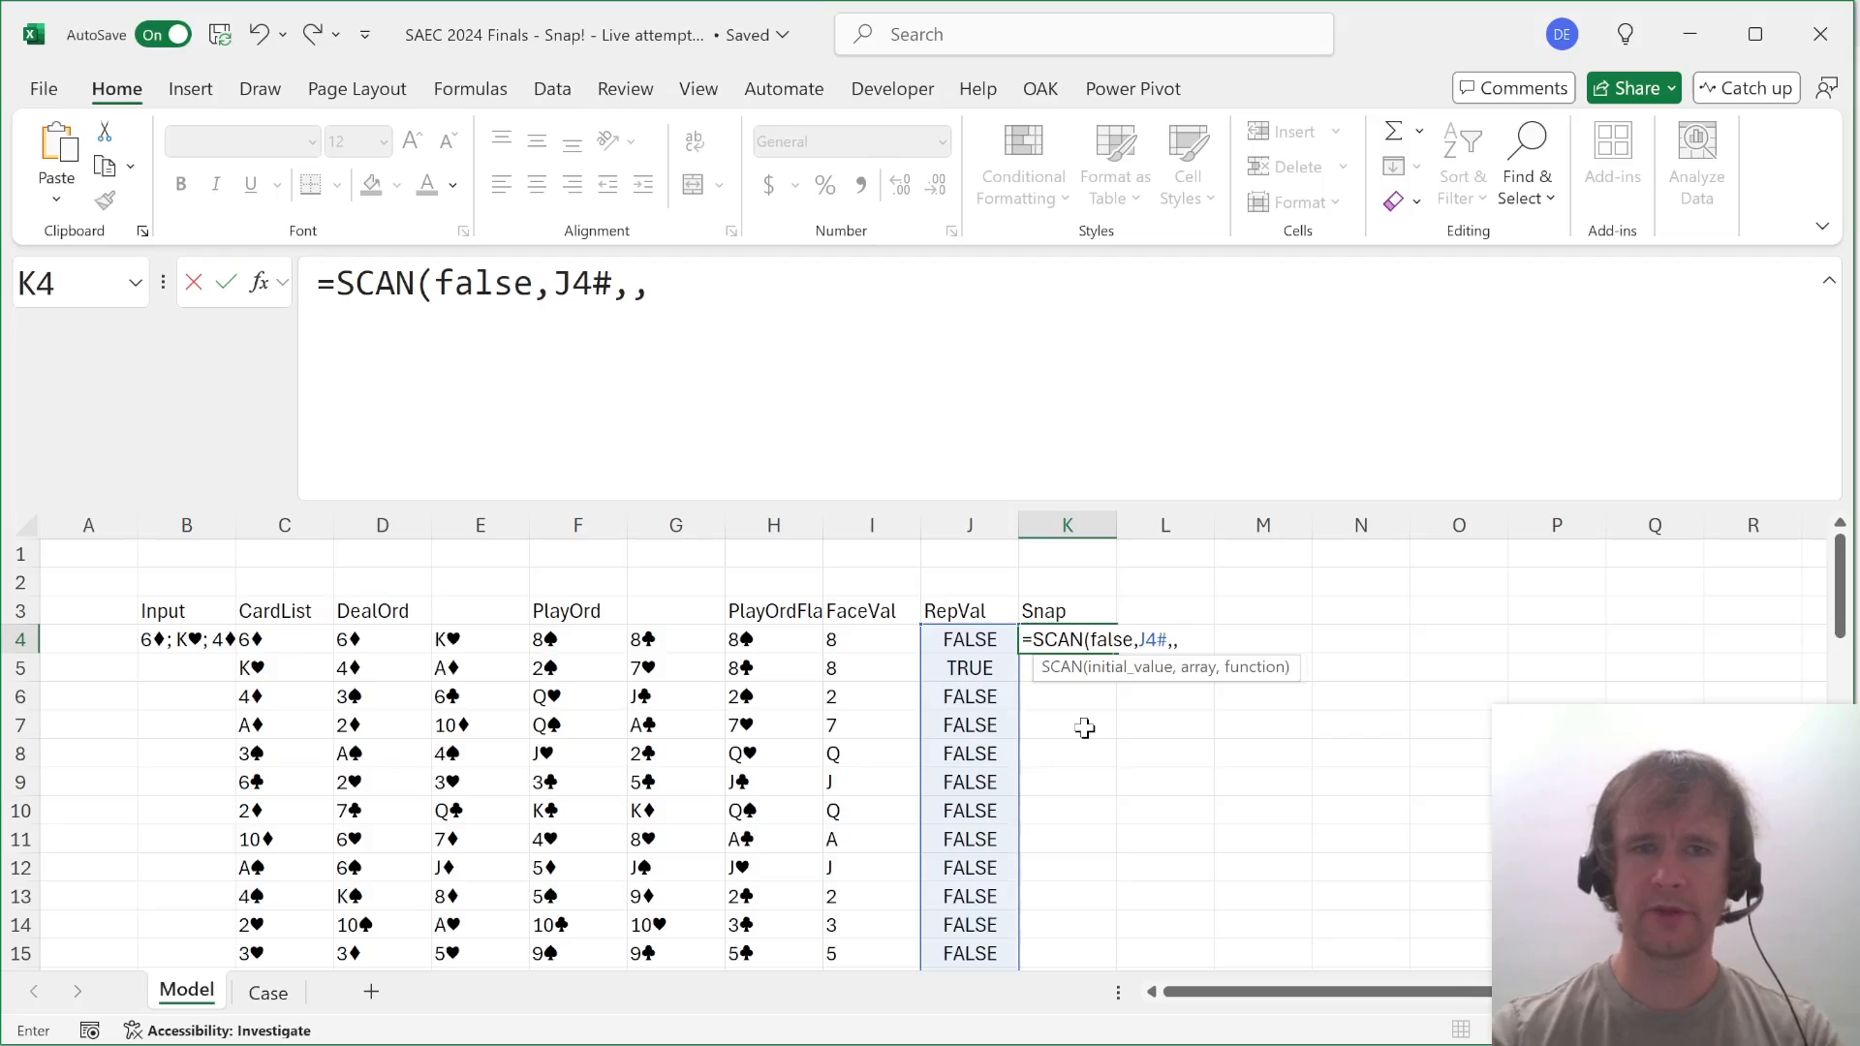
{"action": "key", "text": "BackSpace"}
Complete the K4 formula as =SCAN(FALSE,J4#,LAMBDA(a,v,IF(a,FALSE,v))).
{"action": "type", "text": "if"}
{"action": "key", "text": "BackSpace"}
{"action": "key", "text": "BackSpace"}
{"action": "type", "text": "l"}
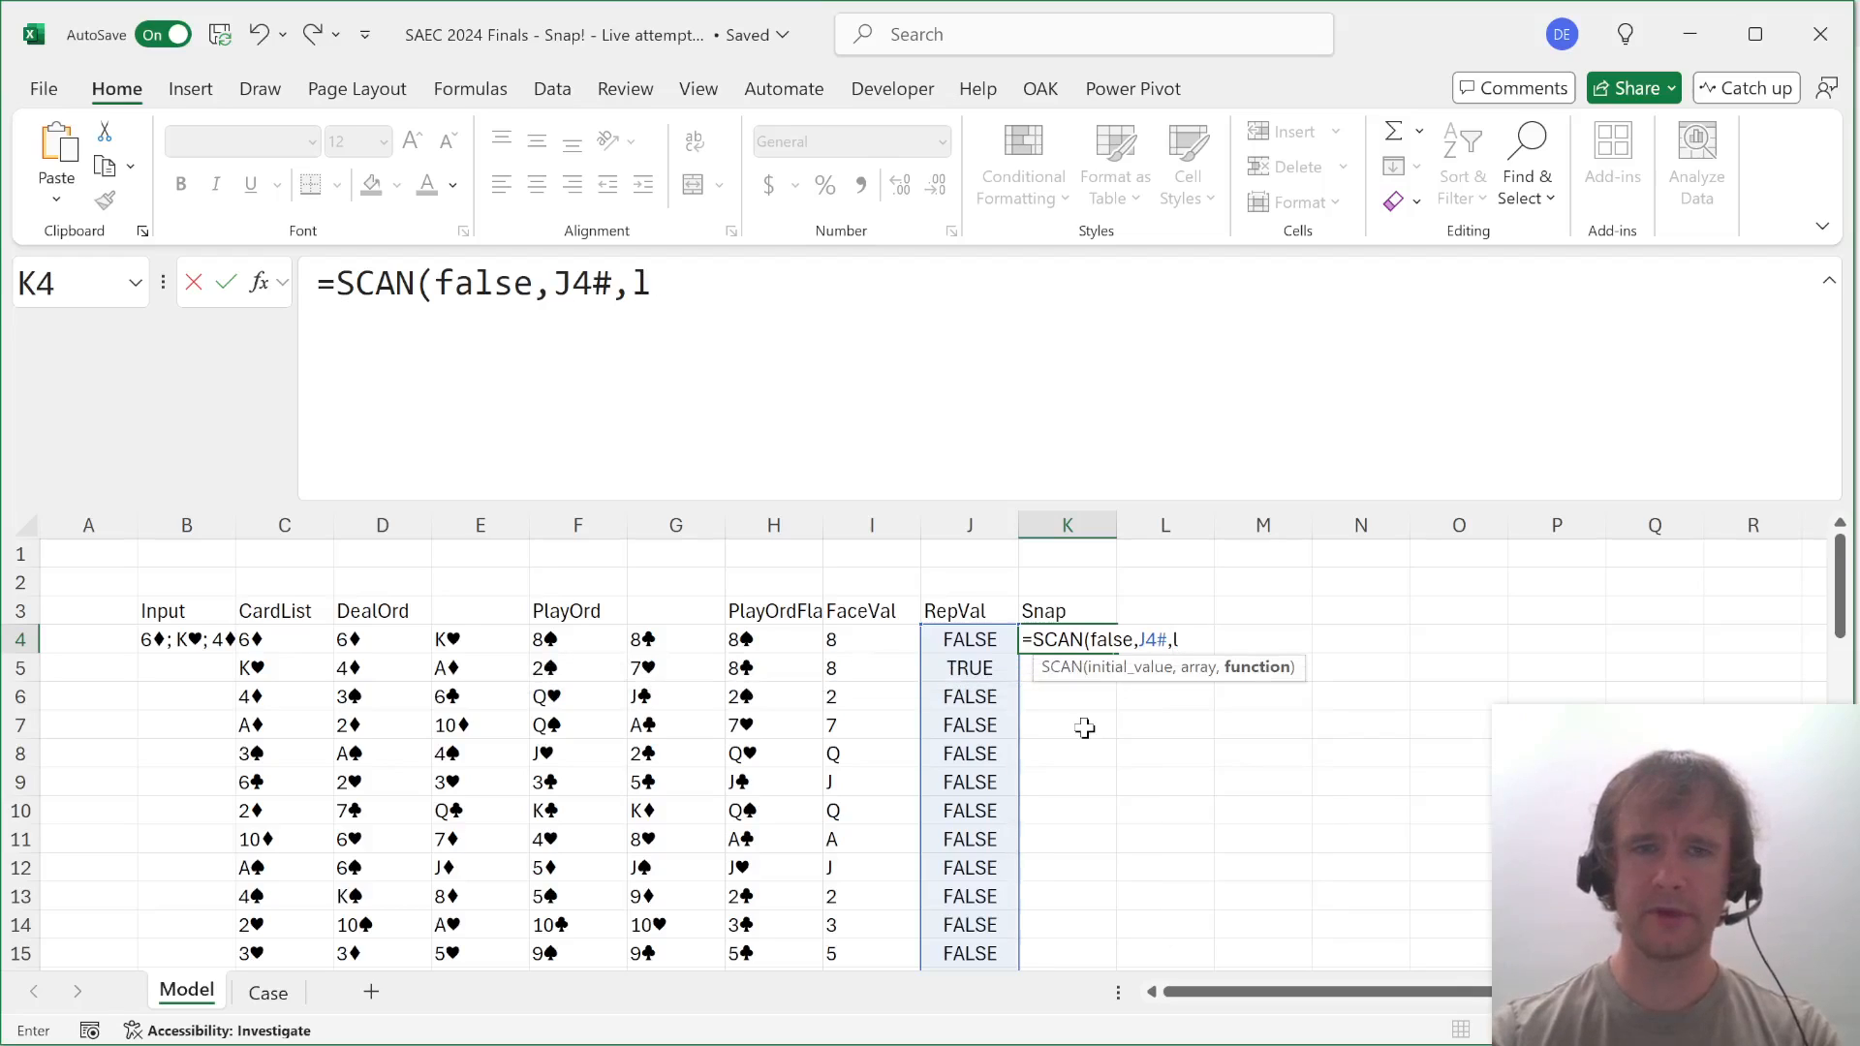
{"action": "type", "text": "ambda"}
{"action": "key", "text": "Tab"}
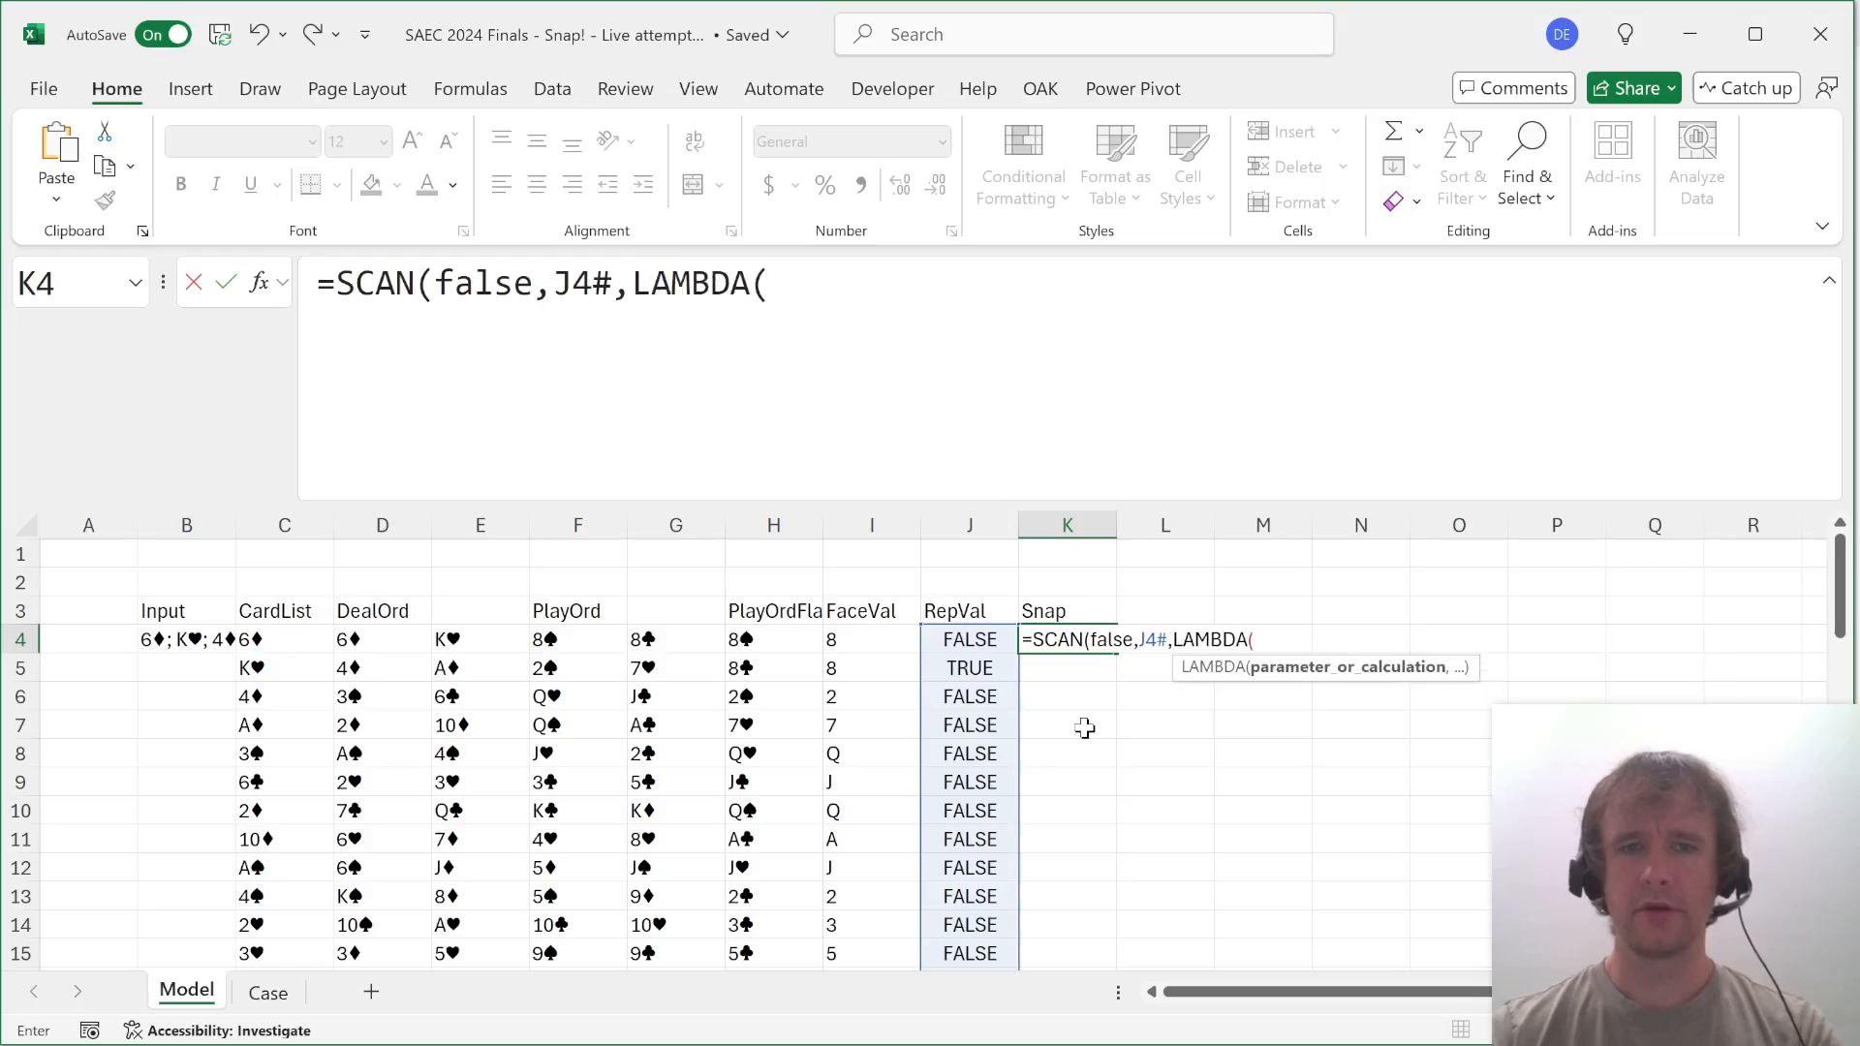
{"action": "type", "text": "a,v,if"}
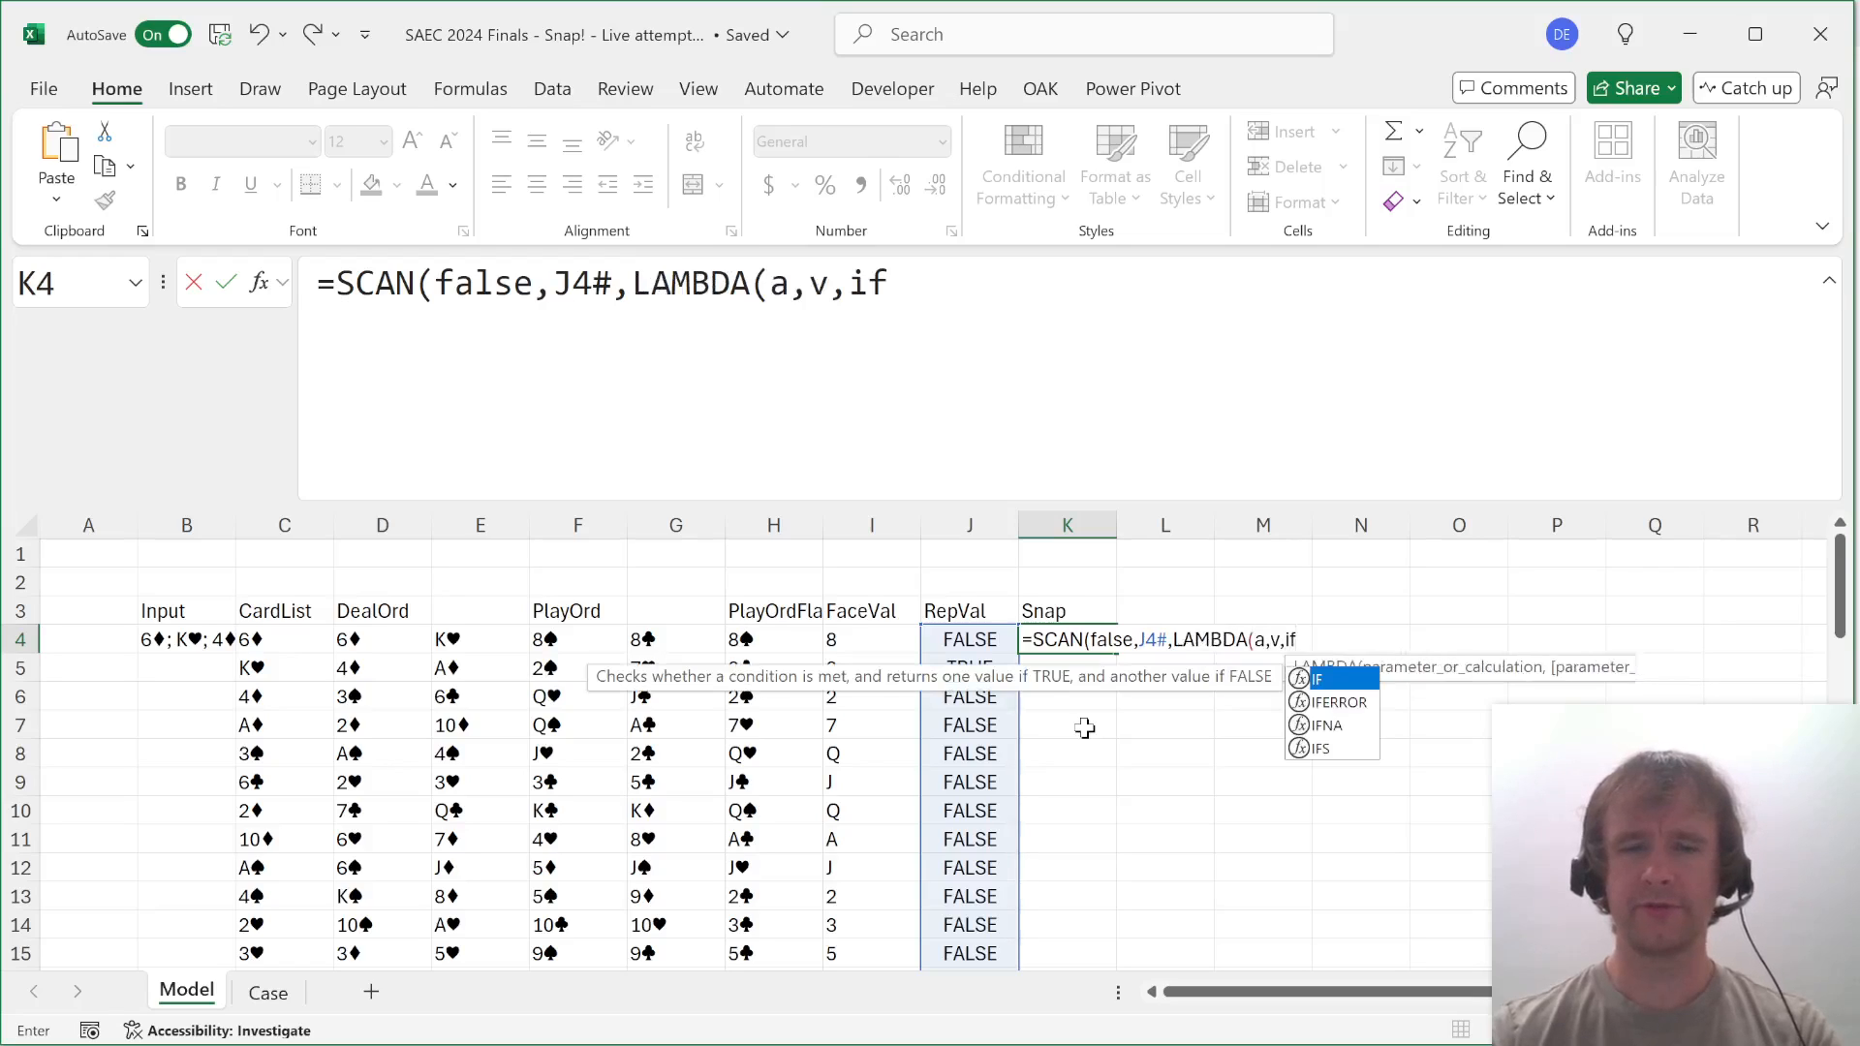
{"action": "key", "text": "Tab"}
{"action": "type", "text": "a,"}
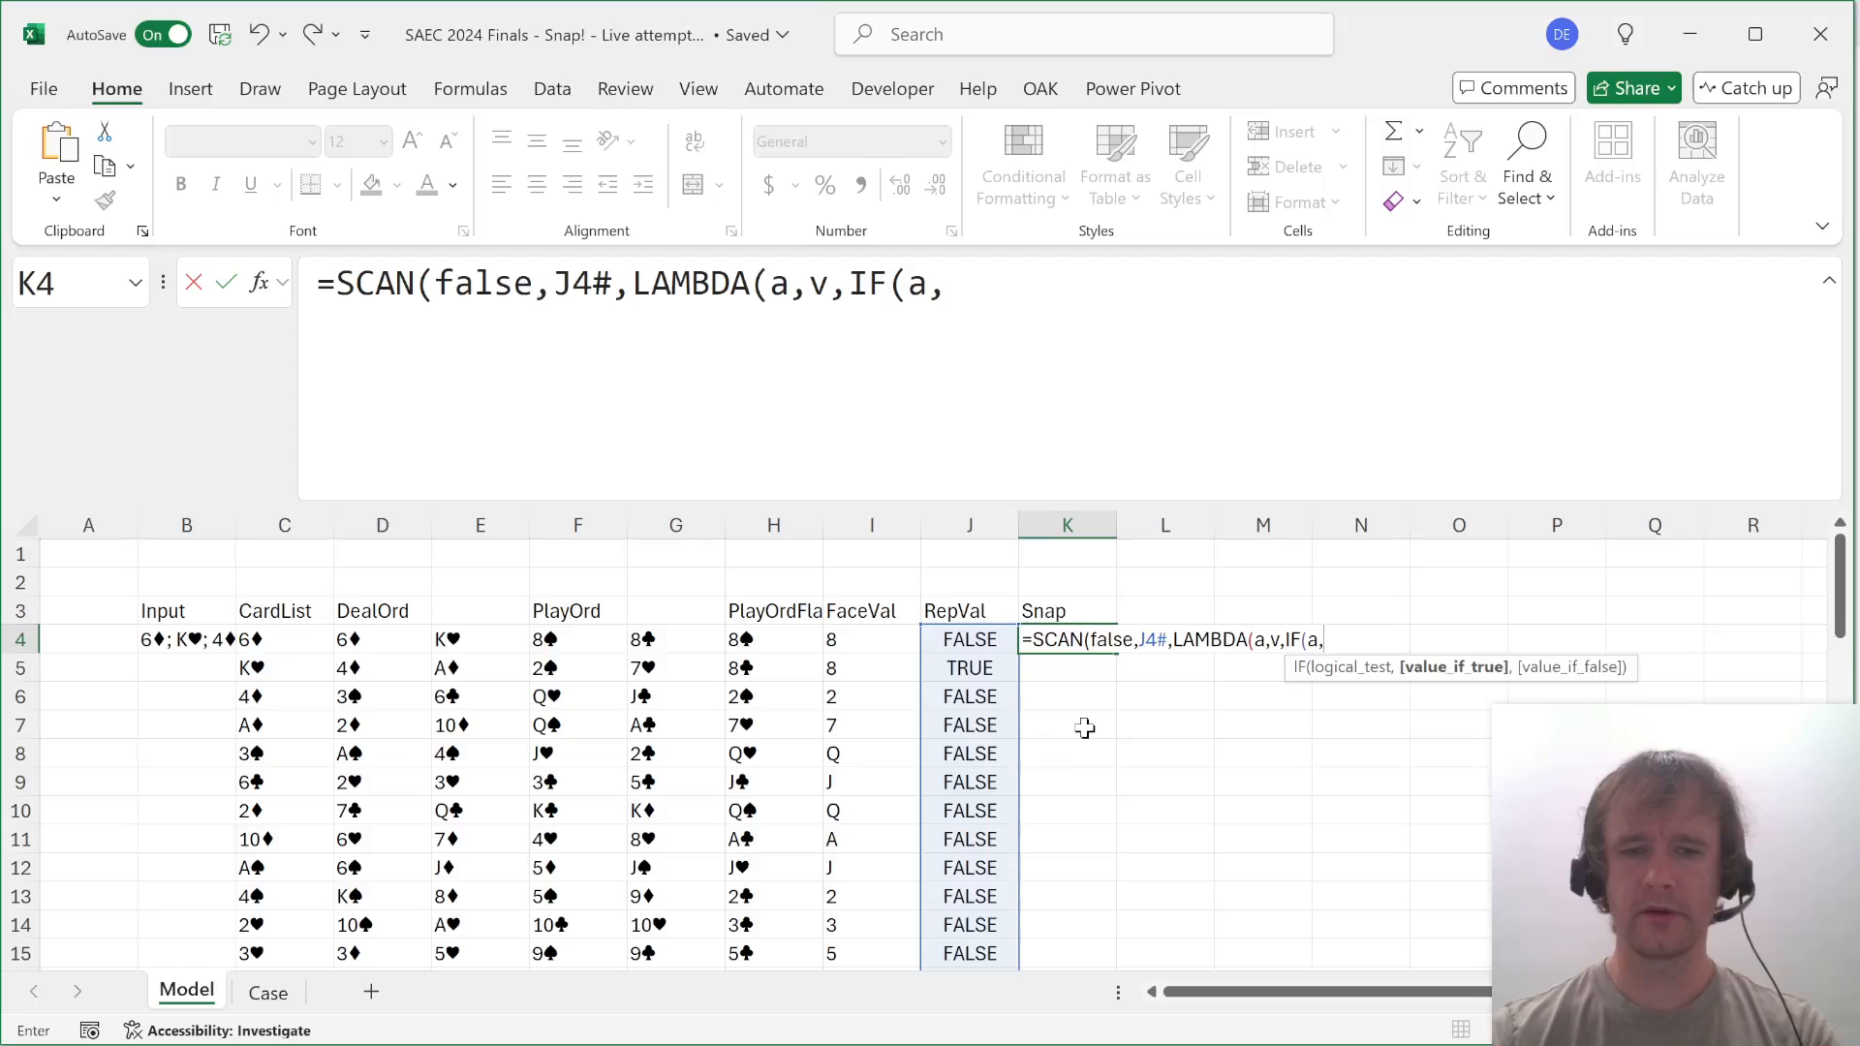
{"action": "type", "text": "false,v"}
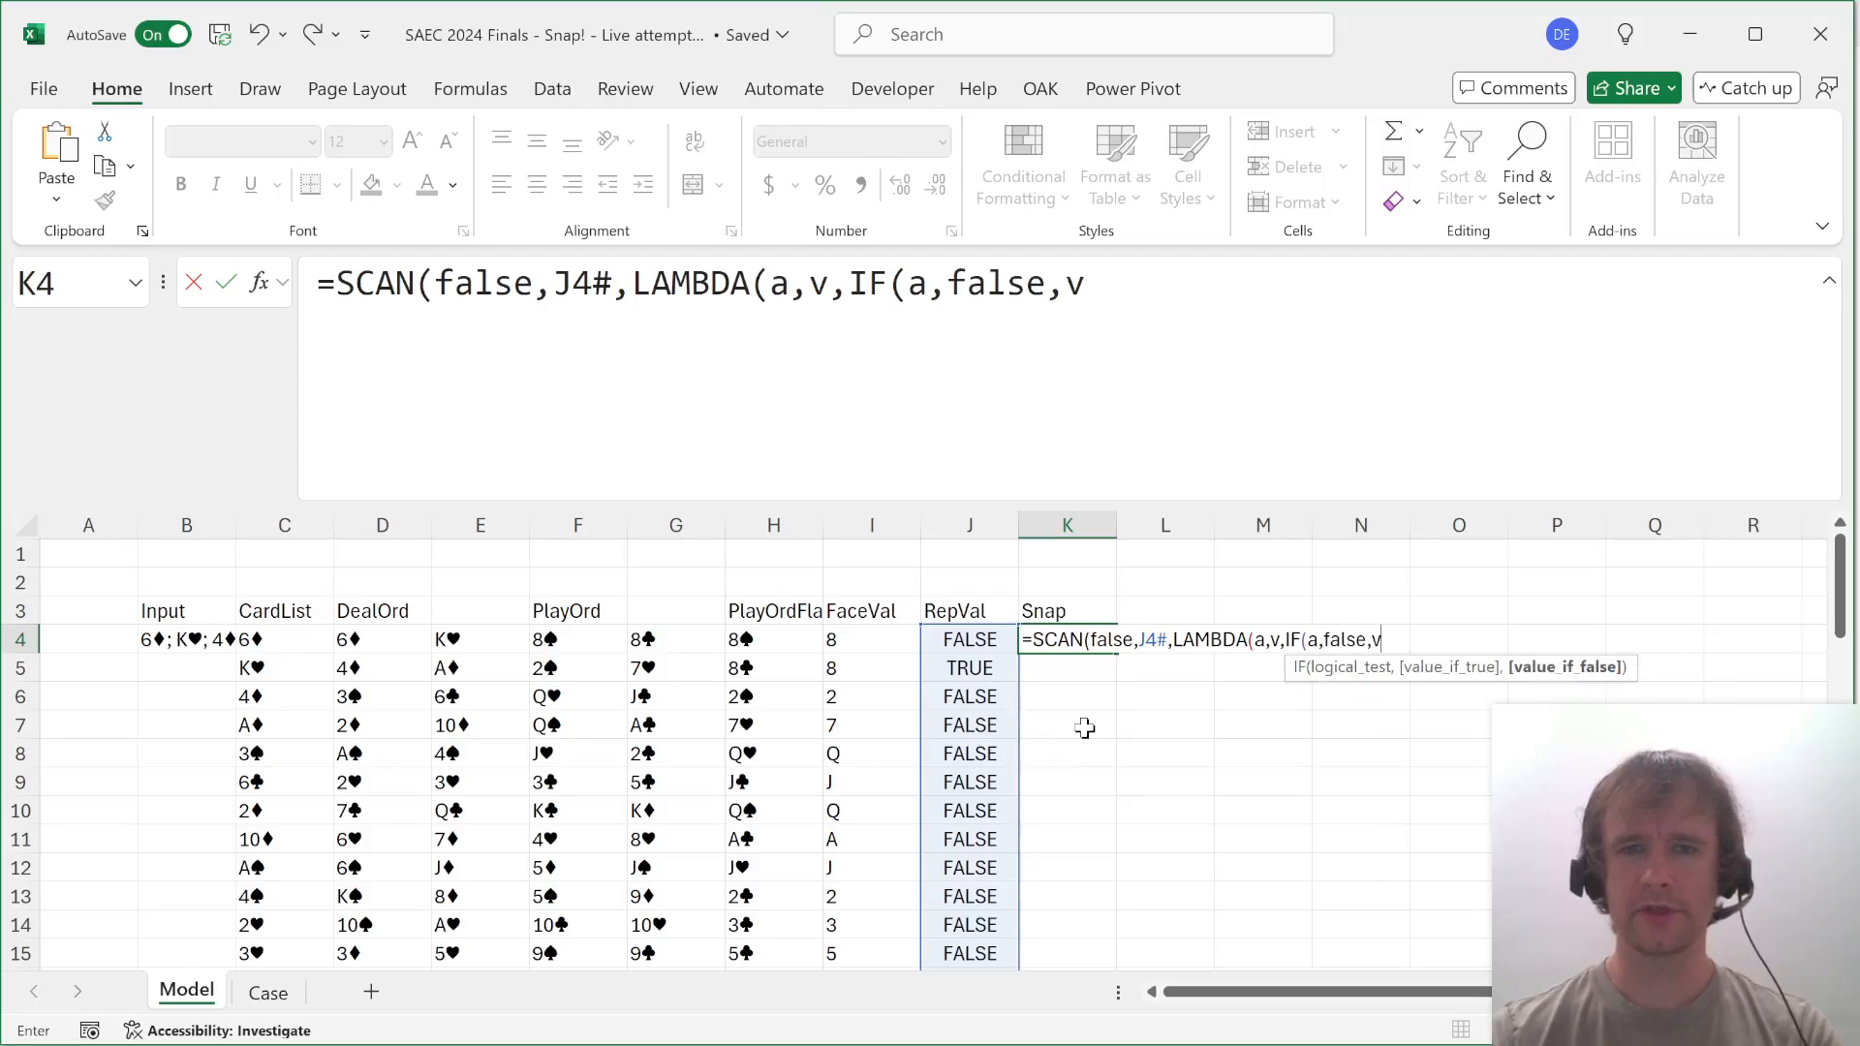
{"action": "type", "text": "))"}
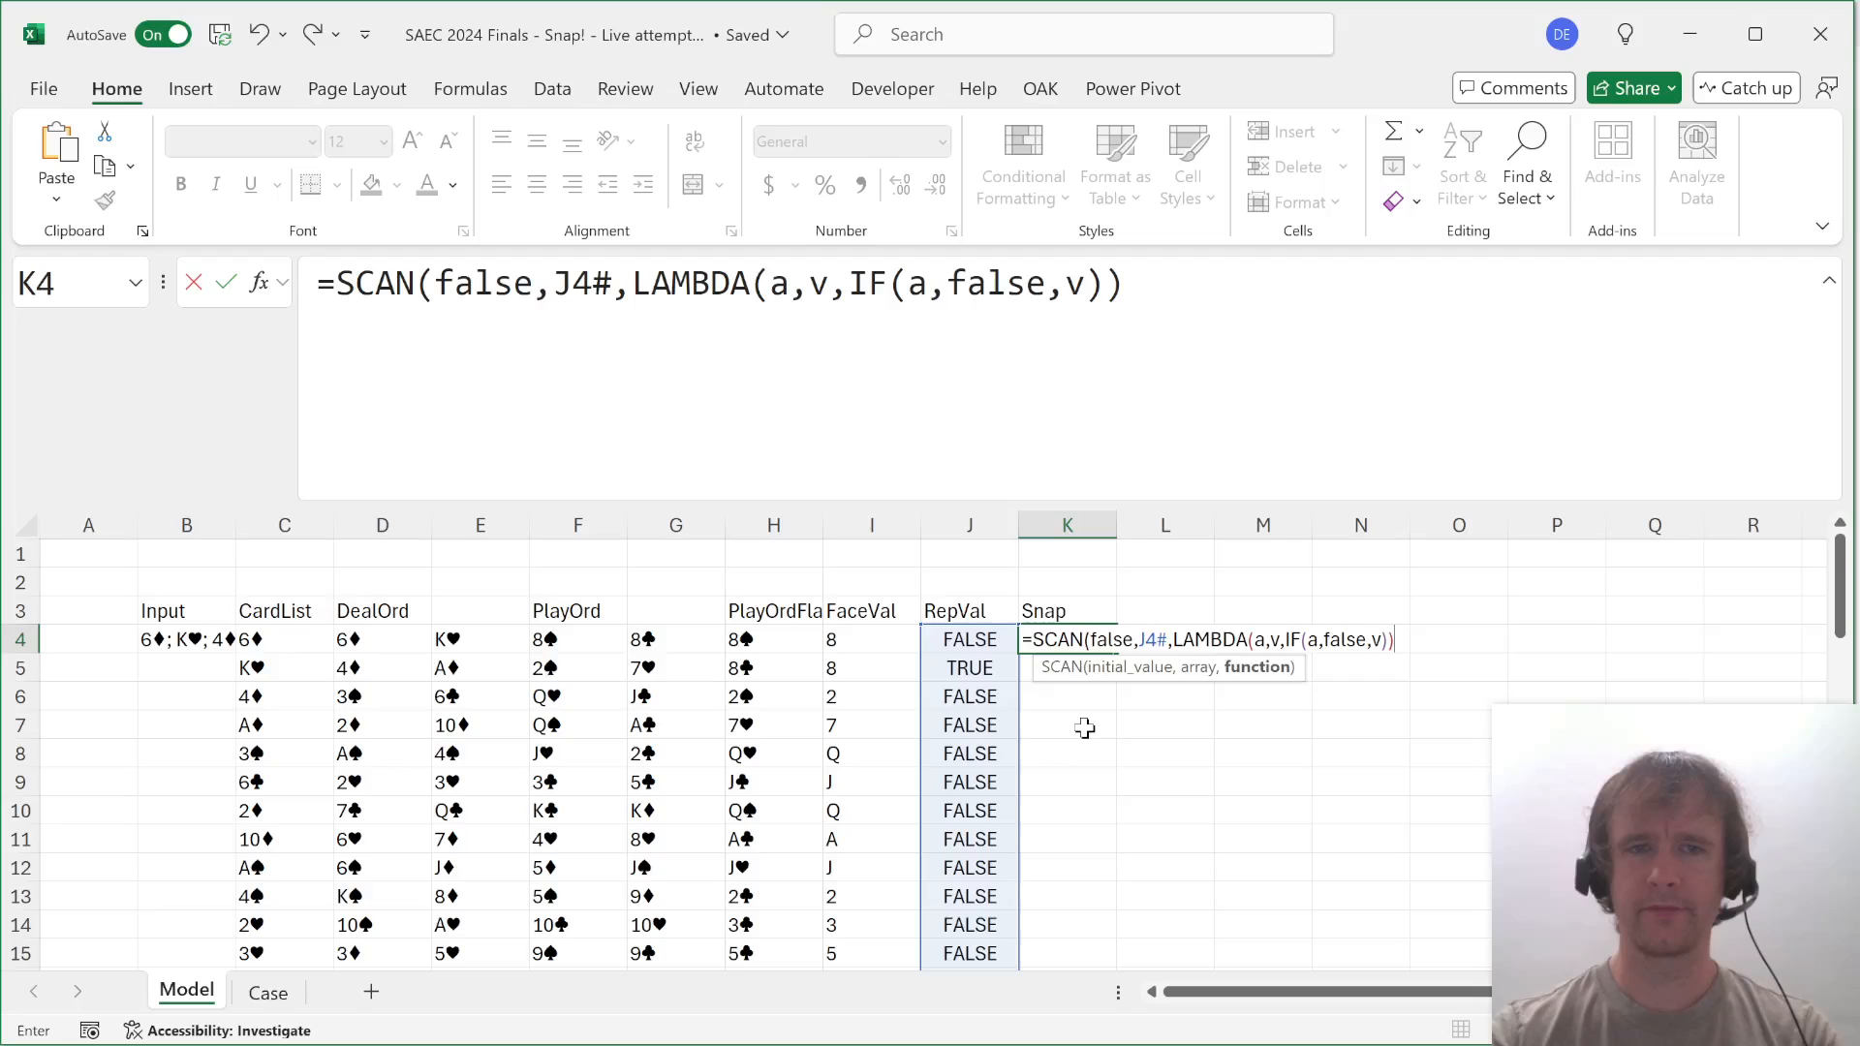
{"action": "key", "text": "Return"}
{"action": "key", "text": "Up"}
{"action": "key", "text": "Up"}
{"action": "key", "text": "Right"}
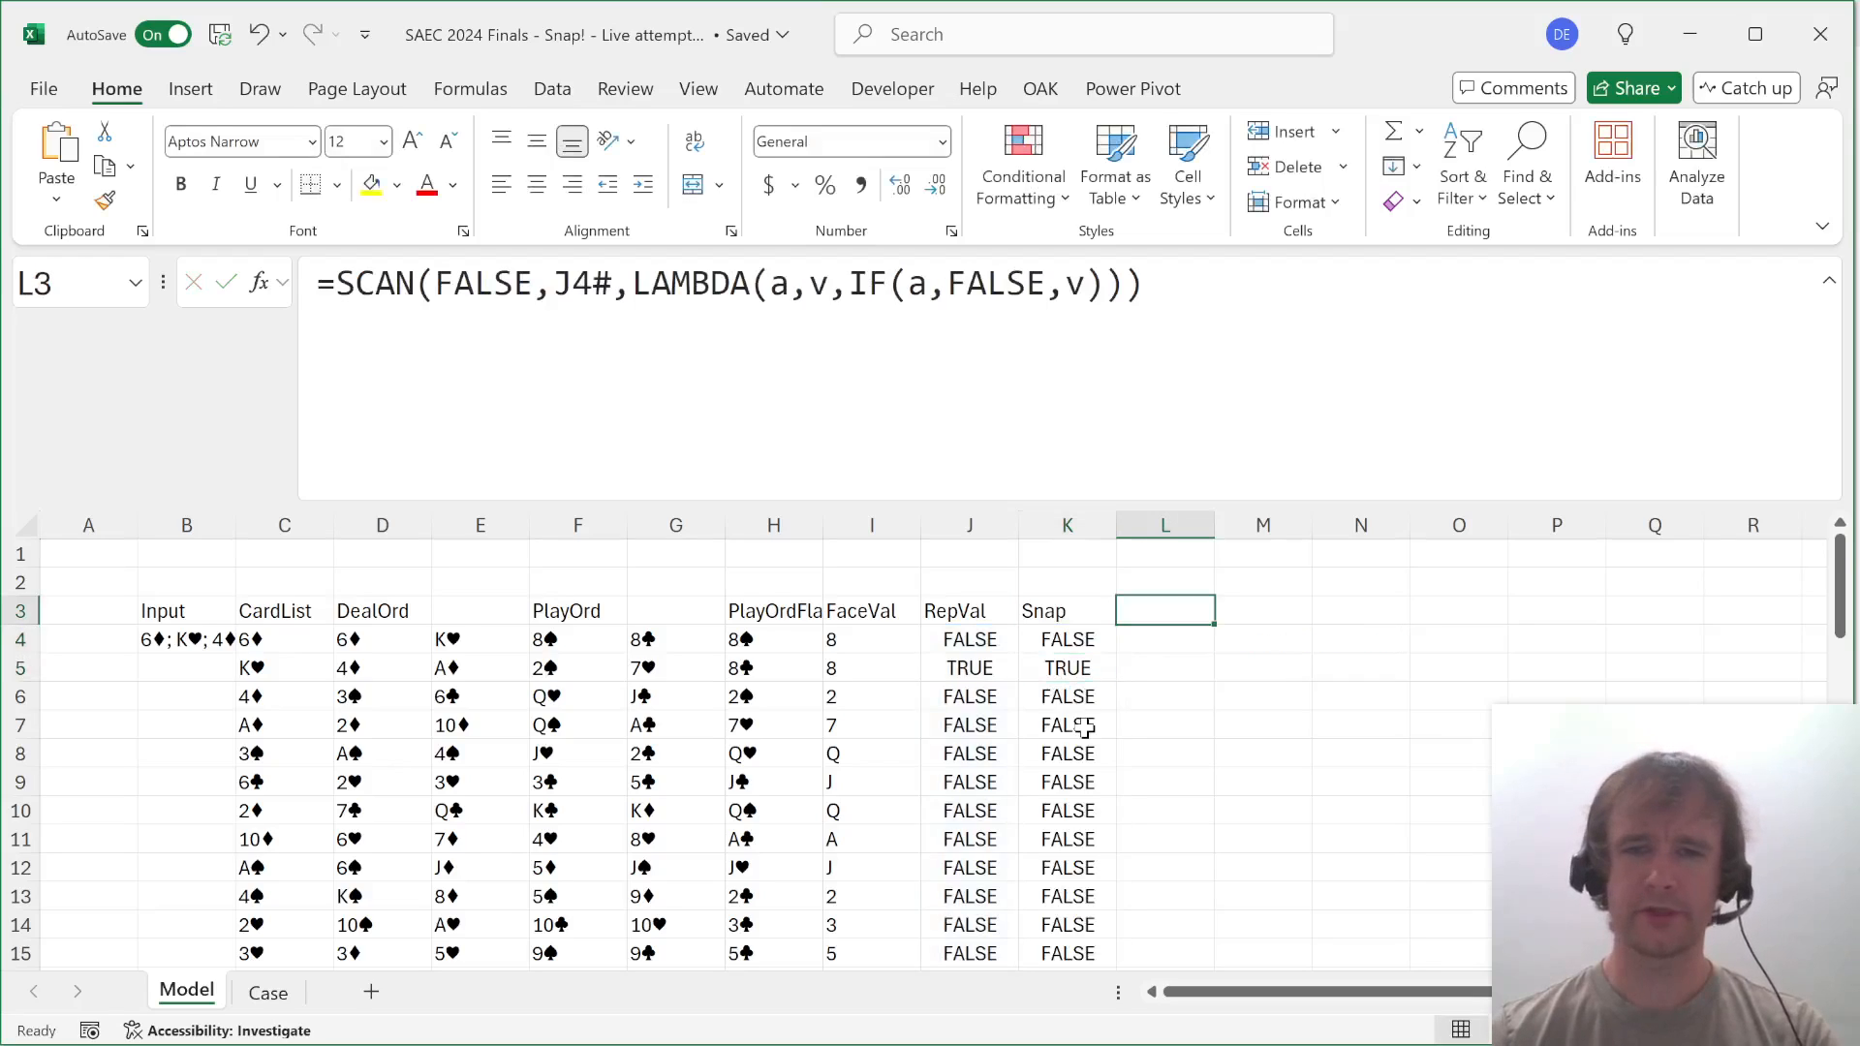
Reread the Level 3 definition of a round on the Case sheet and relate it to the flattened play order on the Model sheet.
{"action": "key", "text": "ctrl+Page_Down"}
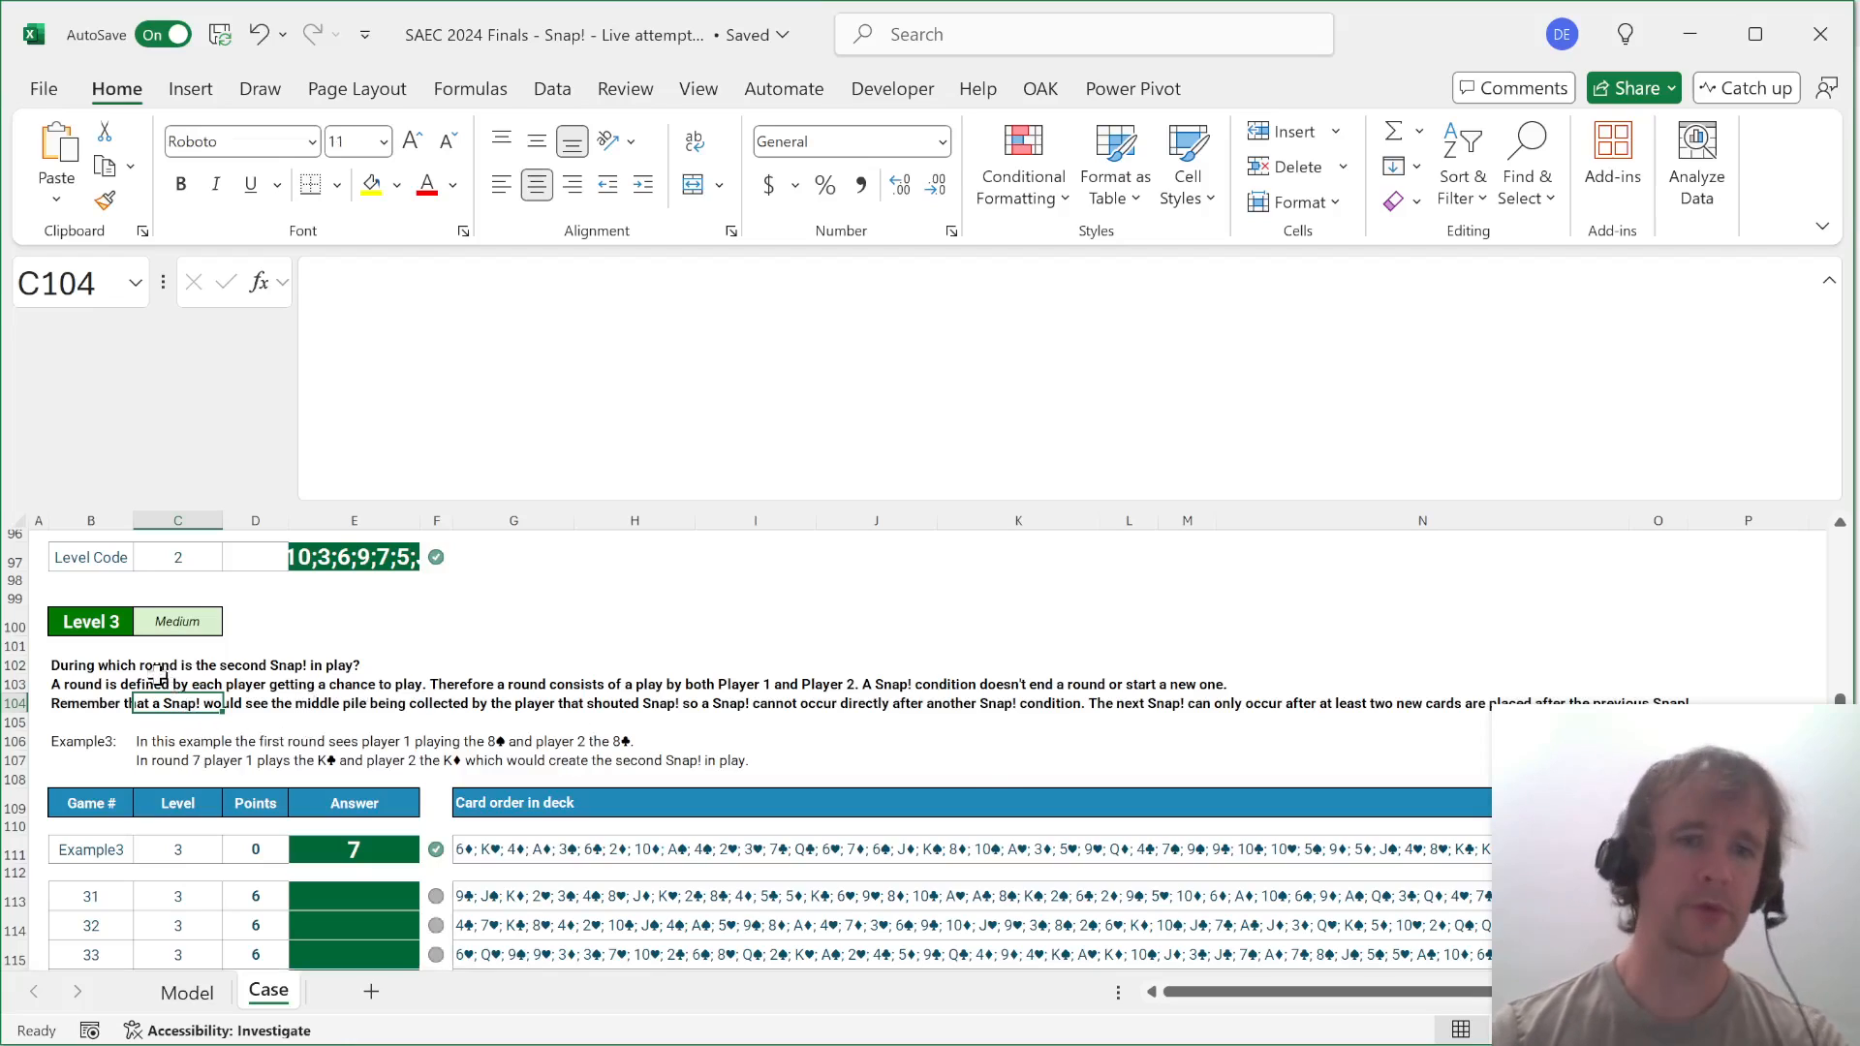
{"action": "key", "text": "ctrl+Page_Up"}
{"action": "key", "text": "ctrl+Page_Down"}
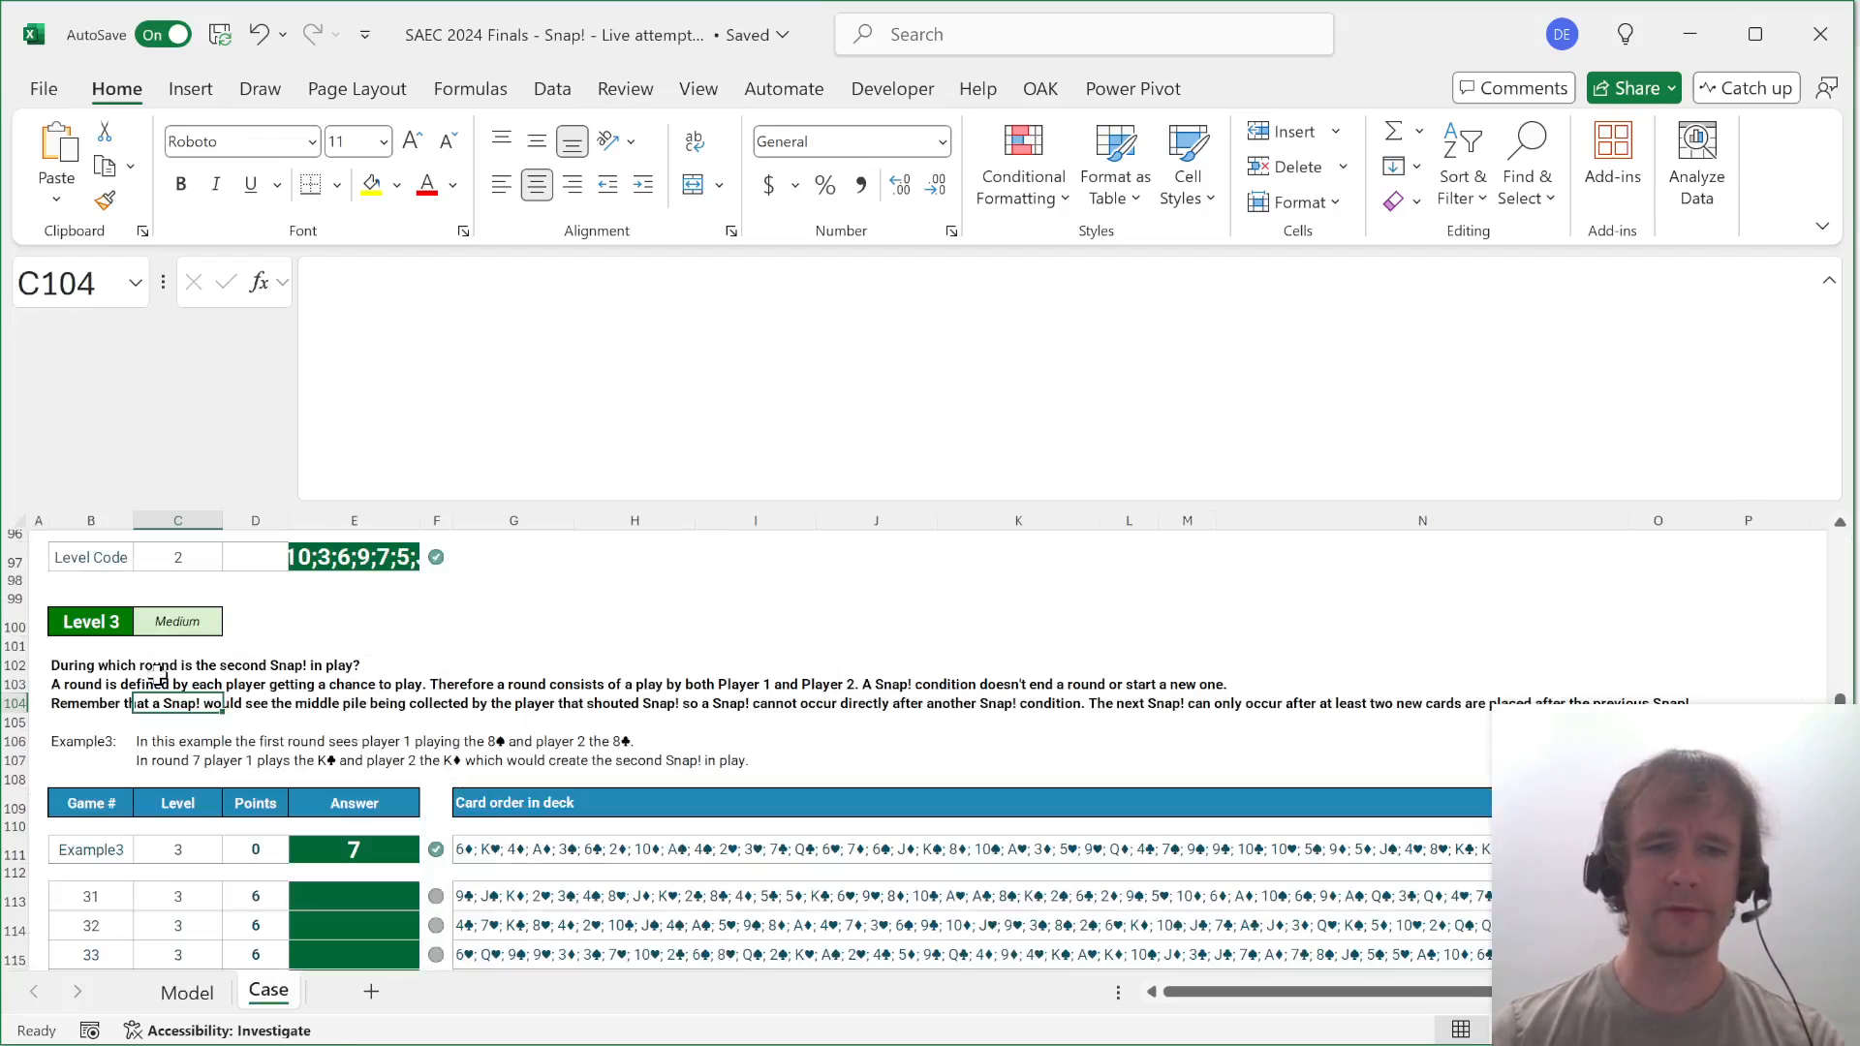
{"action": "key", "text": "ctrl+Page_Up"}
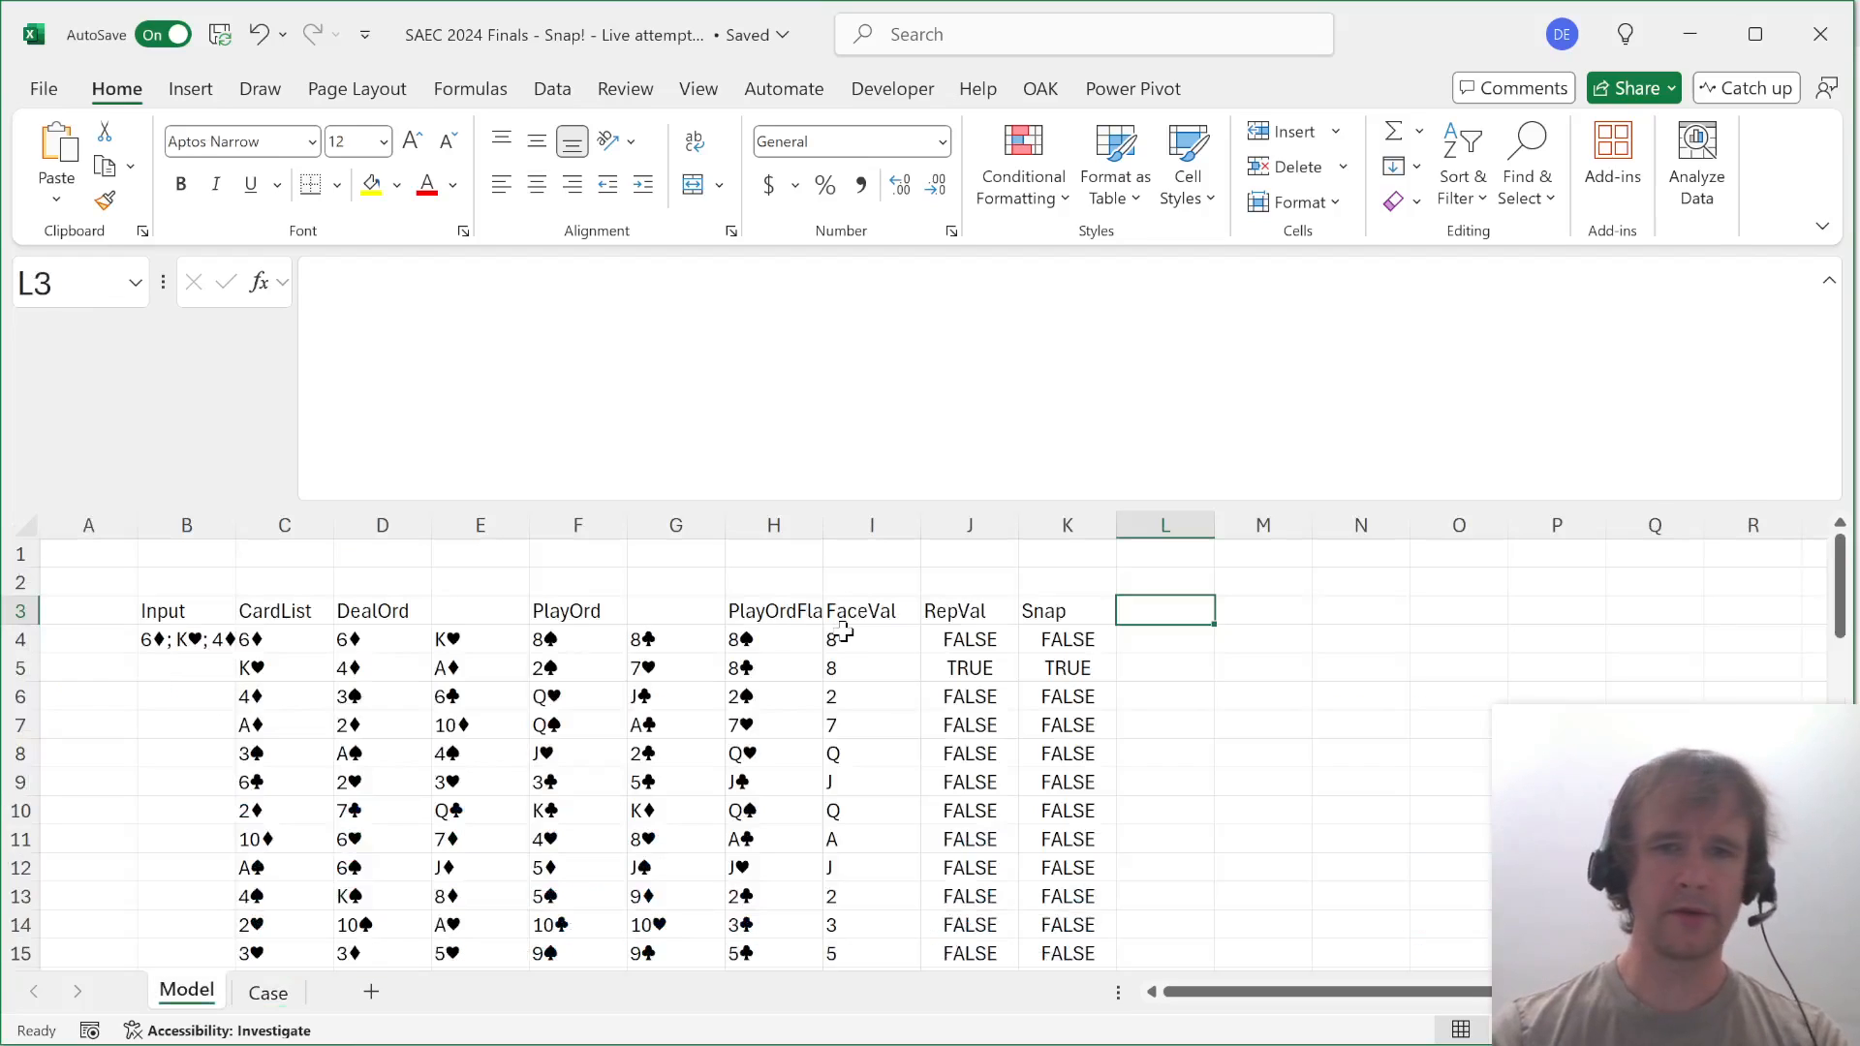
{"action": "left_click_drag", "start_coordinate": [721, 641], "coordinate": [765, 731]}
Label the column after Snap with the header Rnd in L3.
{"action": "left_click", "coordinate": [1140, 621]}
{"action": "type", "text": "Round"}
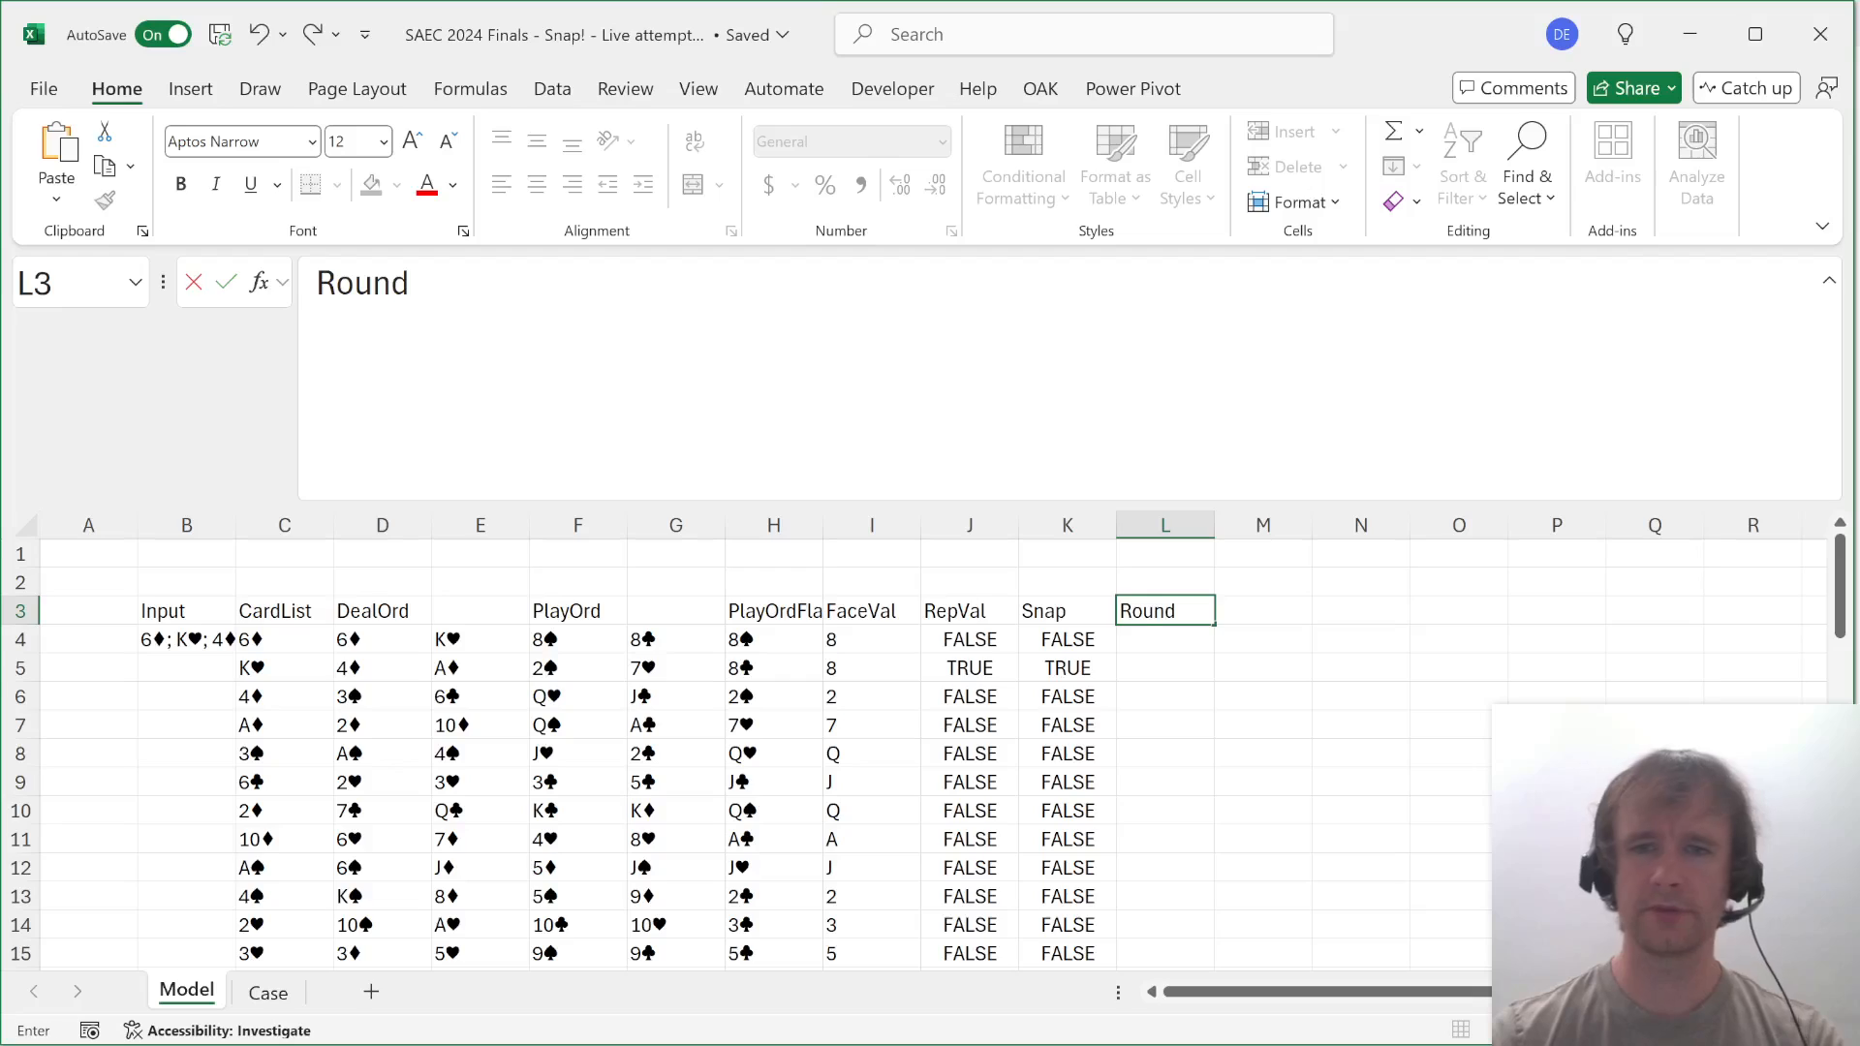
{"action": "key", "text": "Return"}
{"action": "type", "text": "="}
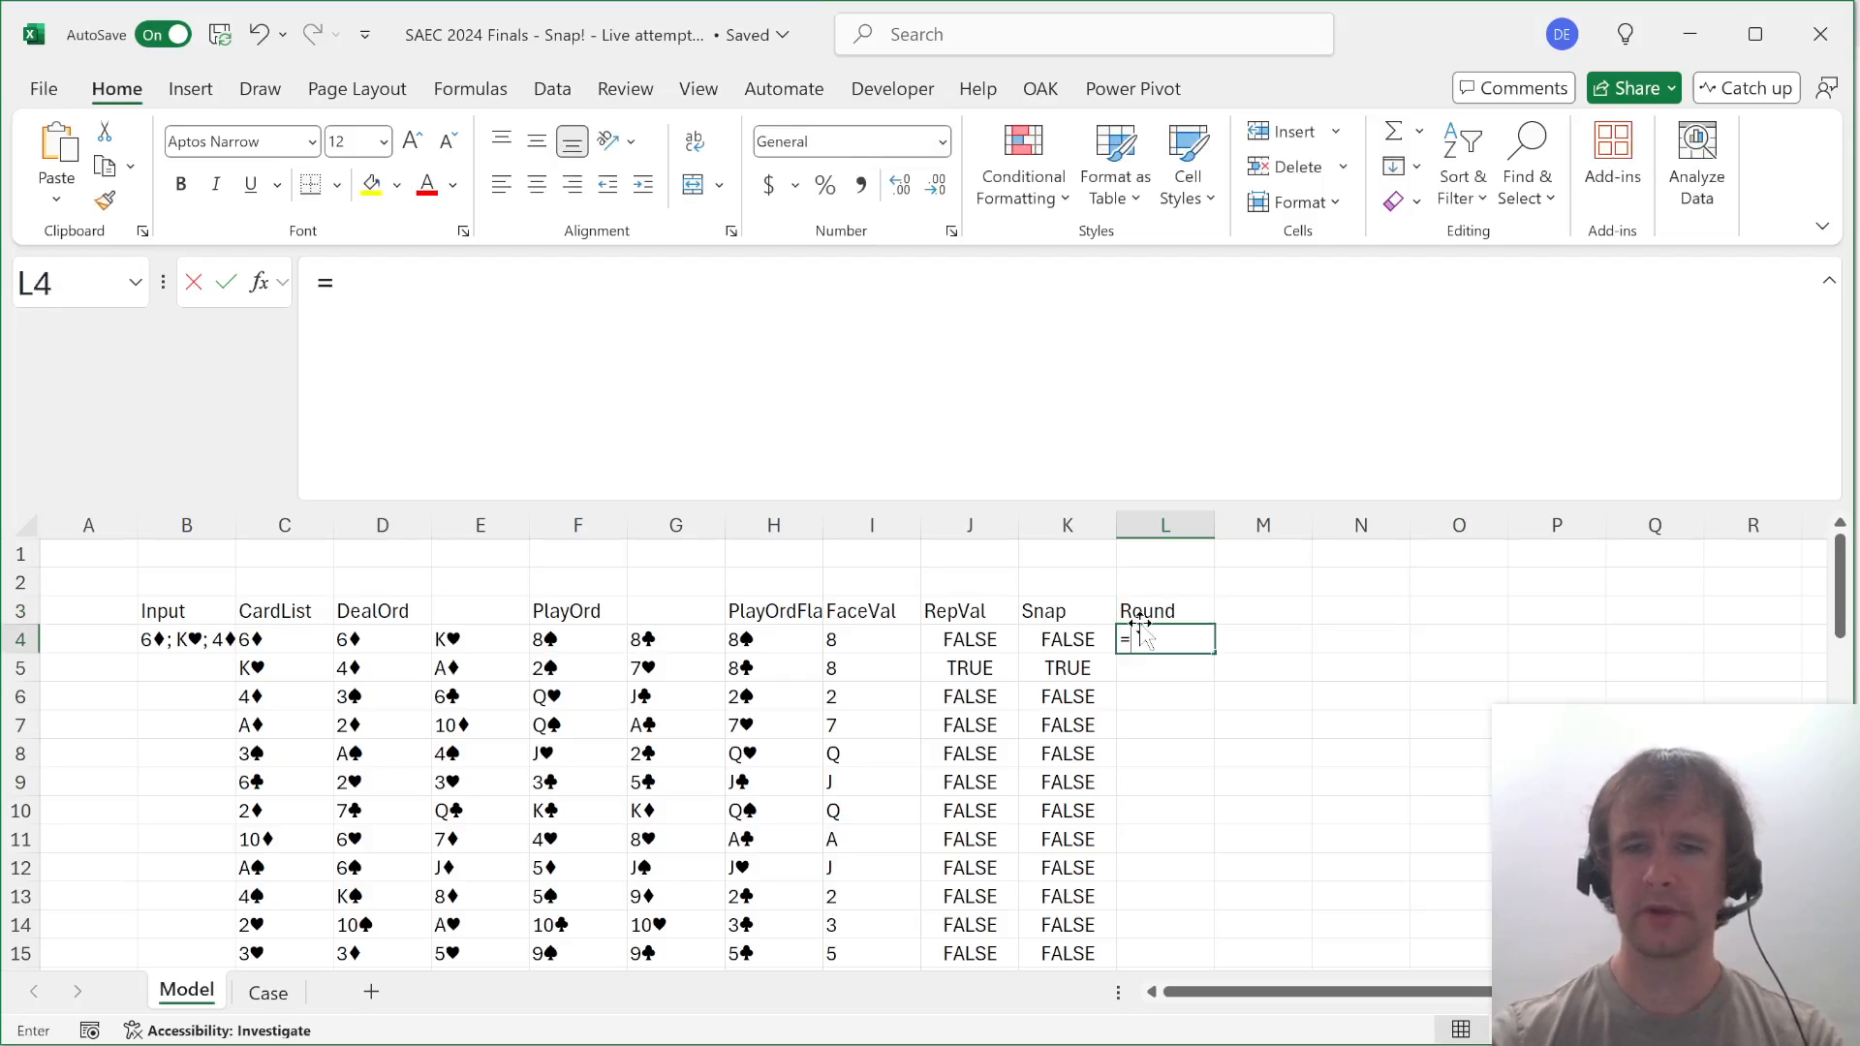
{"action": "key", "text": "Escape"}
{"action": "key", "text": "Up"}
{"action": "type", "text": "Rnd"}
{"action": "key", "text": "Return"}
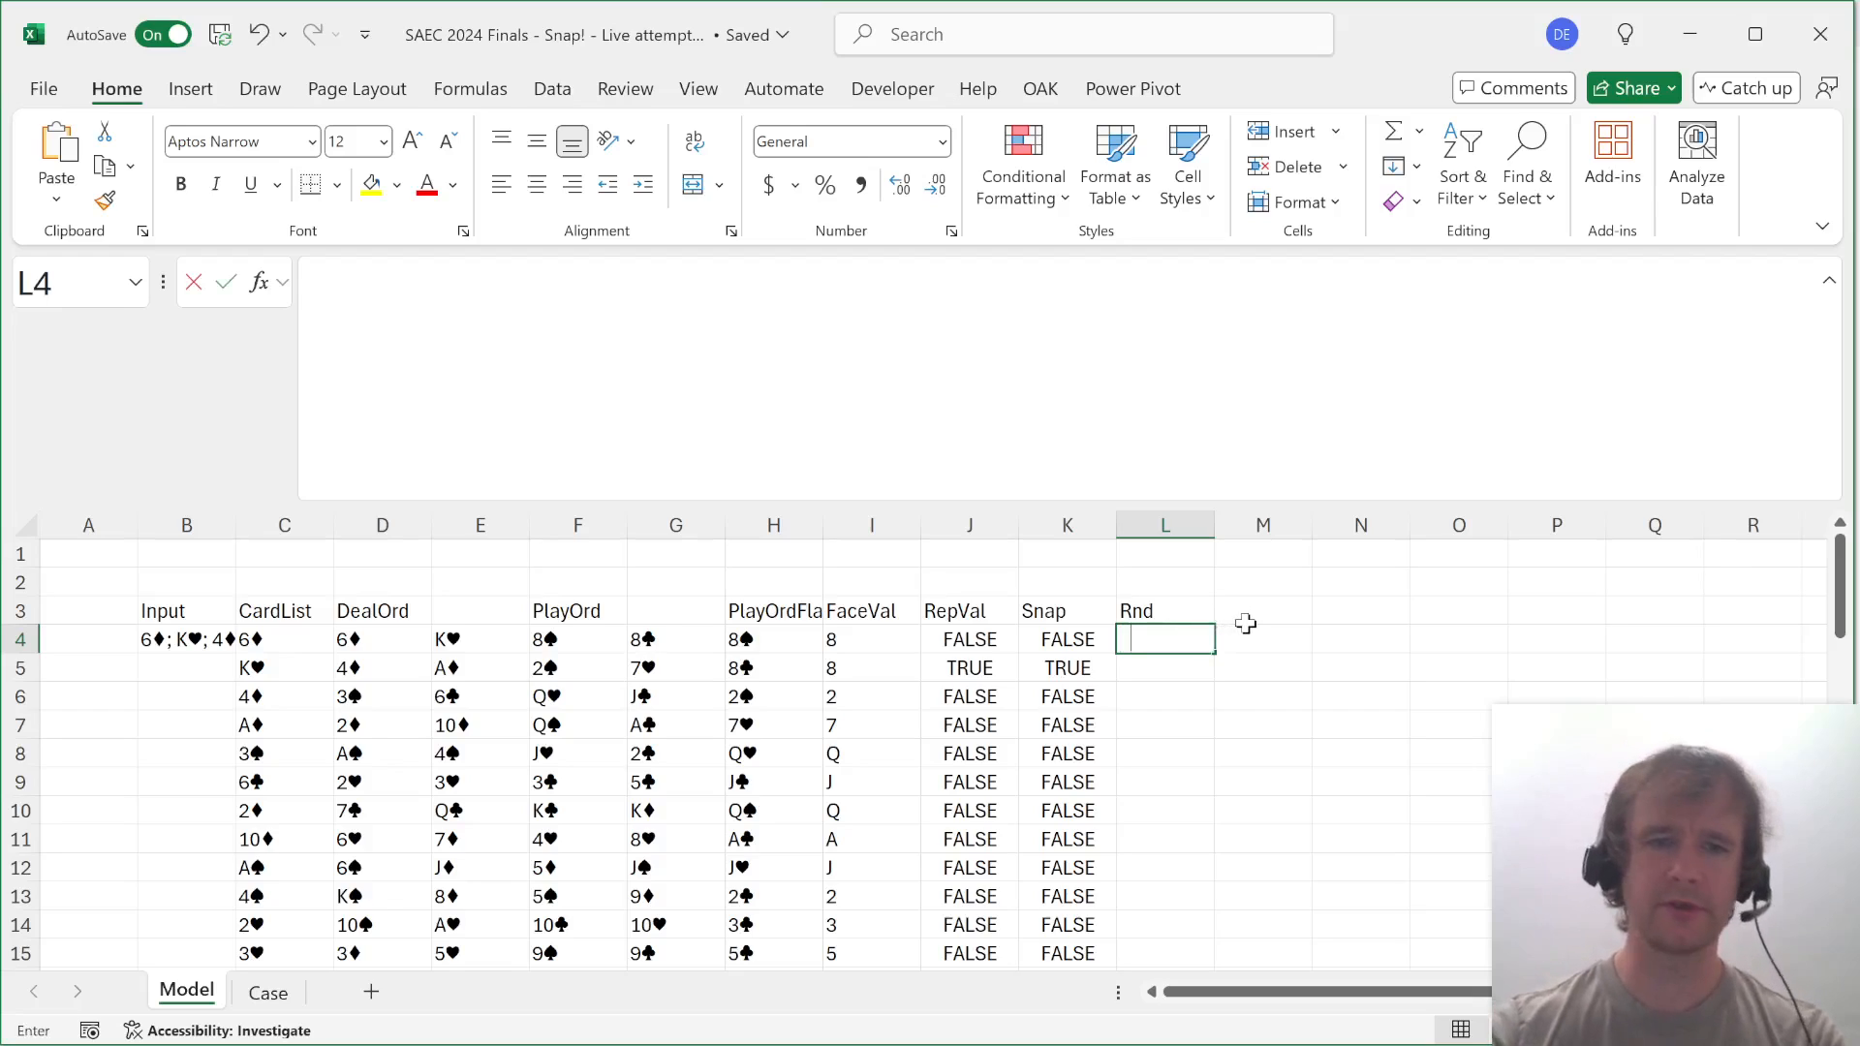
Enter =SEQUENCE(52,,2,1) in L4 as the start of the Rnd column.
{"action": "type", "text": "="}
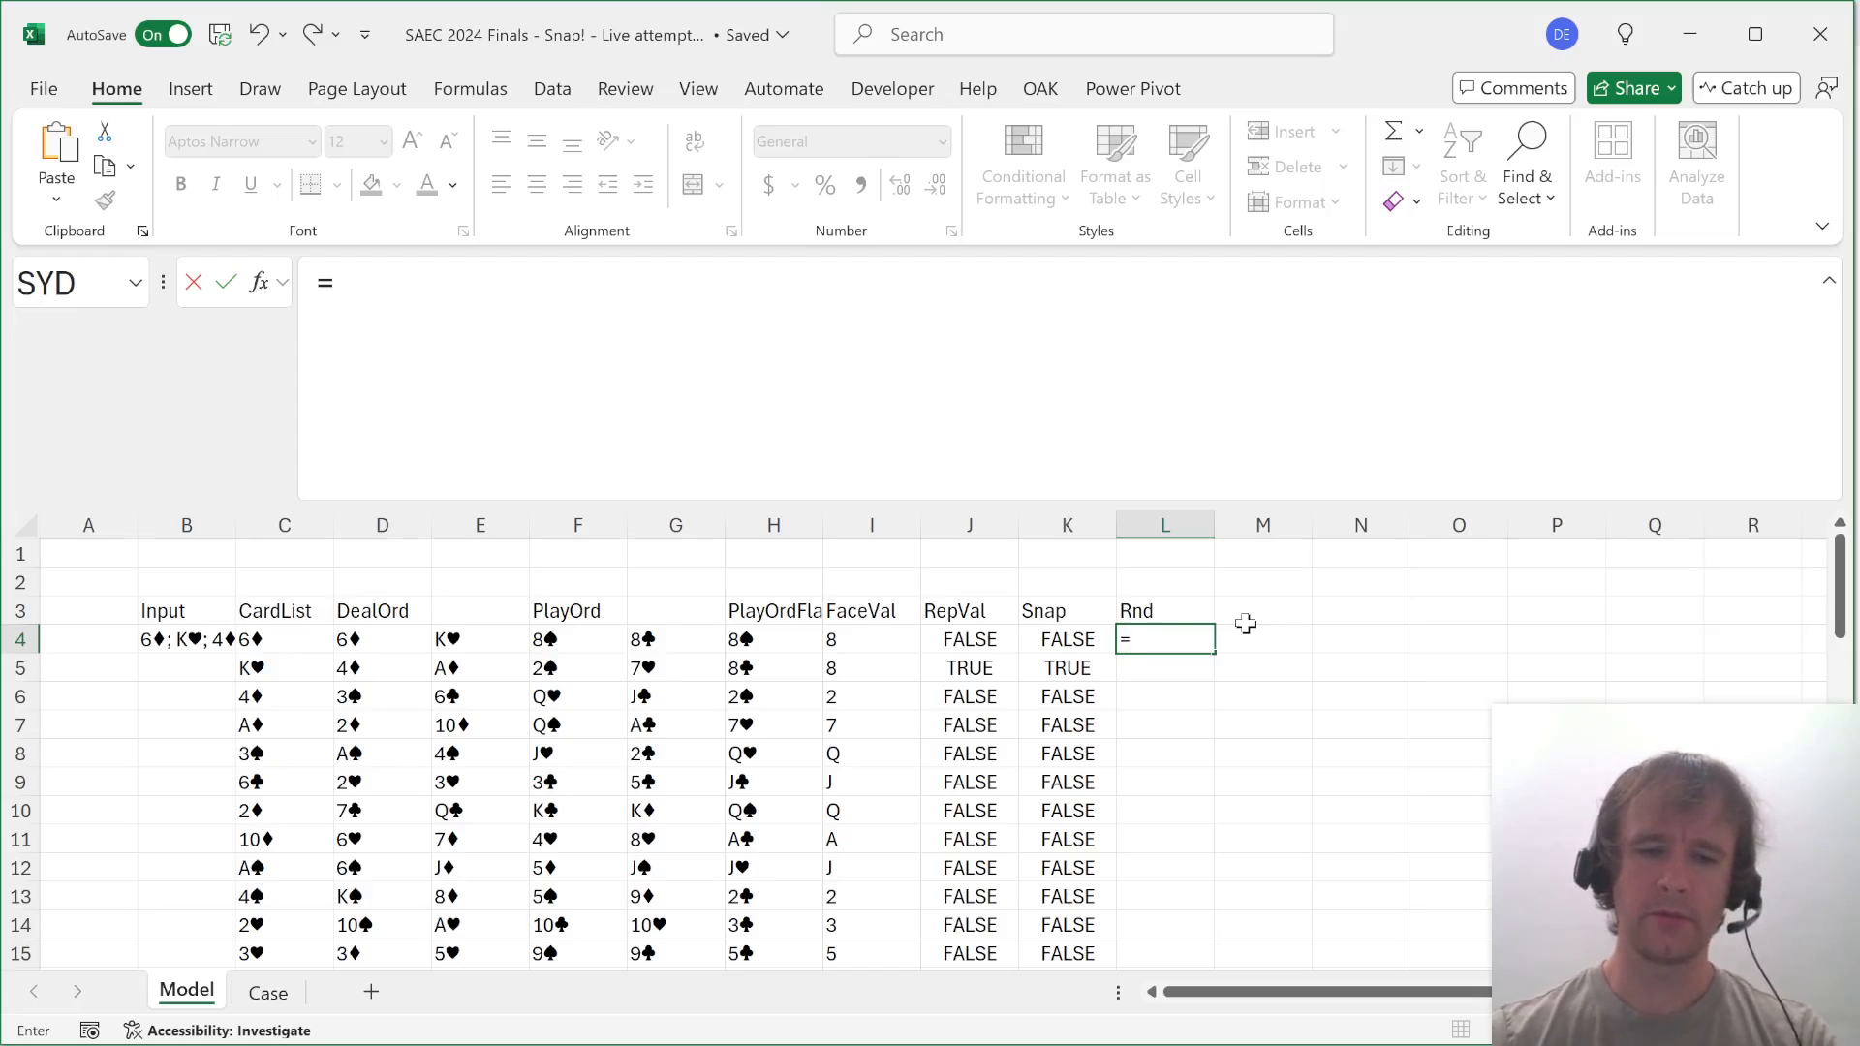
{"action": "type", "text": "seq"}
{"action": "key", "text": "Tab"}
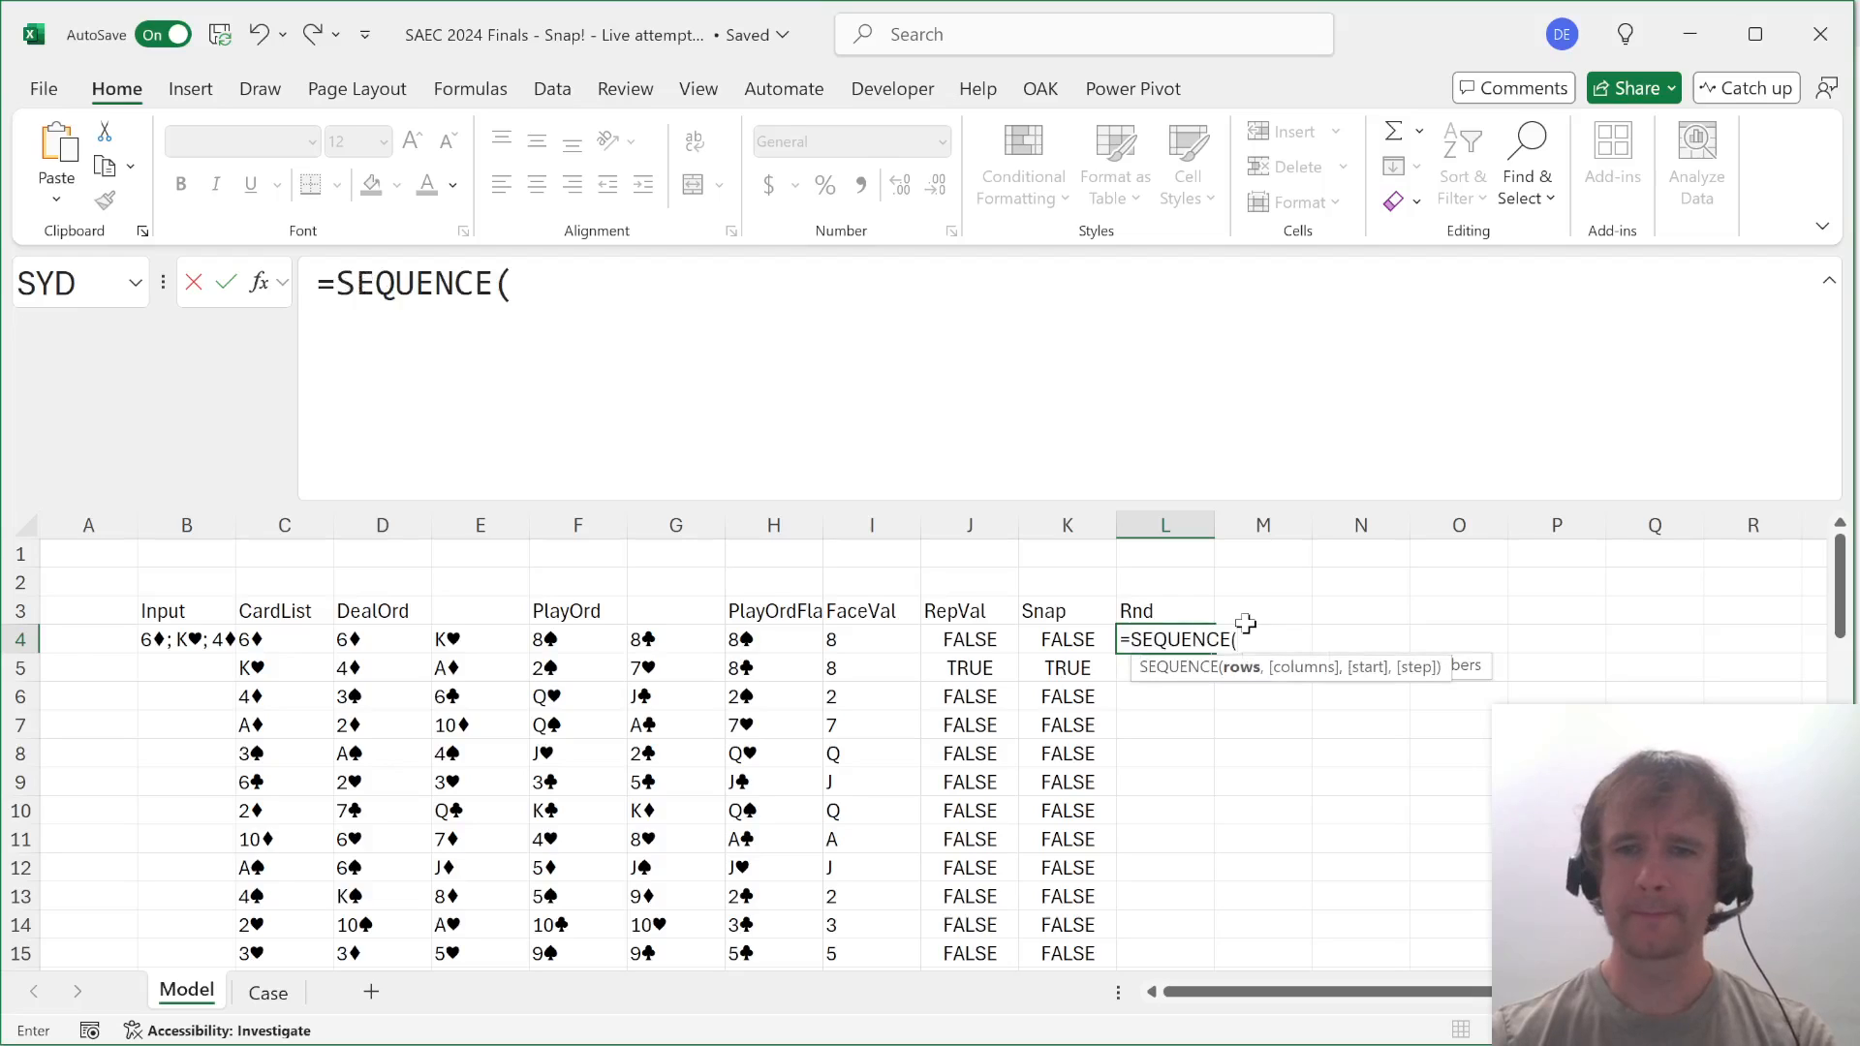
{"action": "type", "text": "52,,1"}
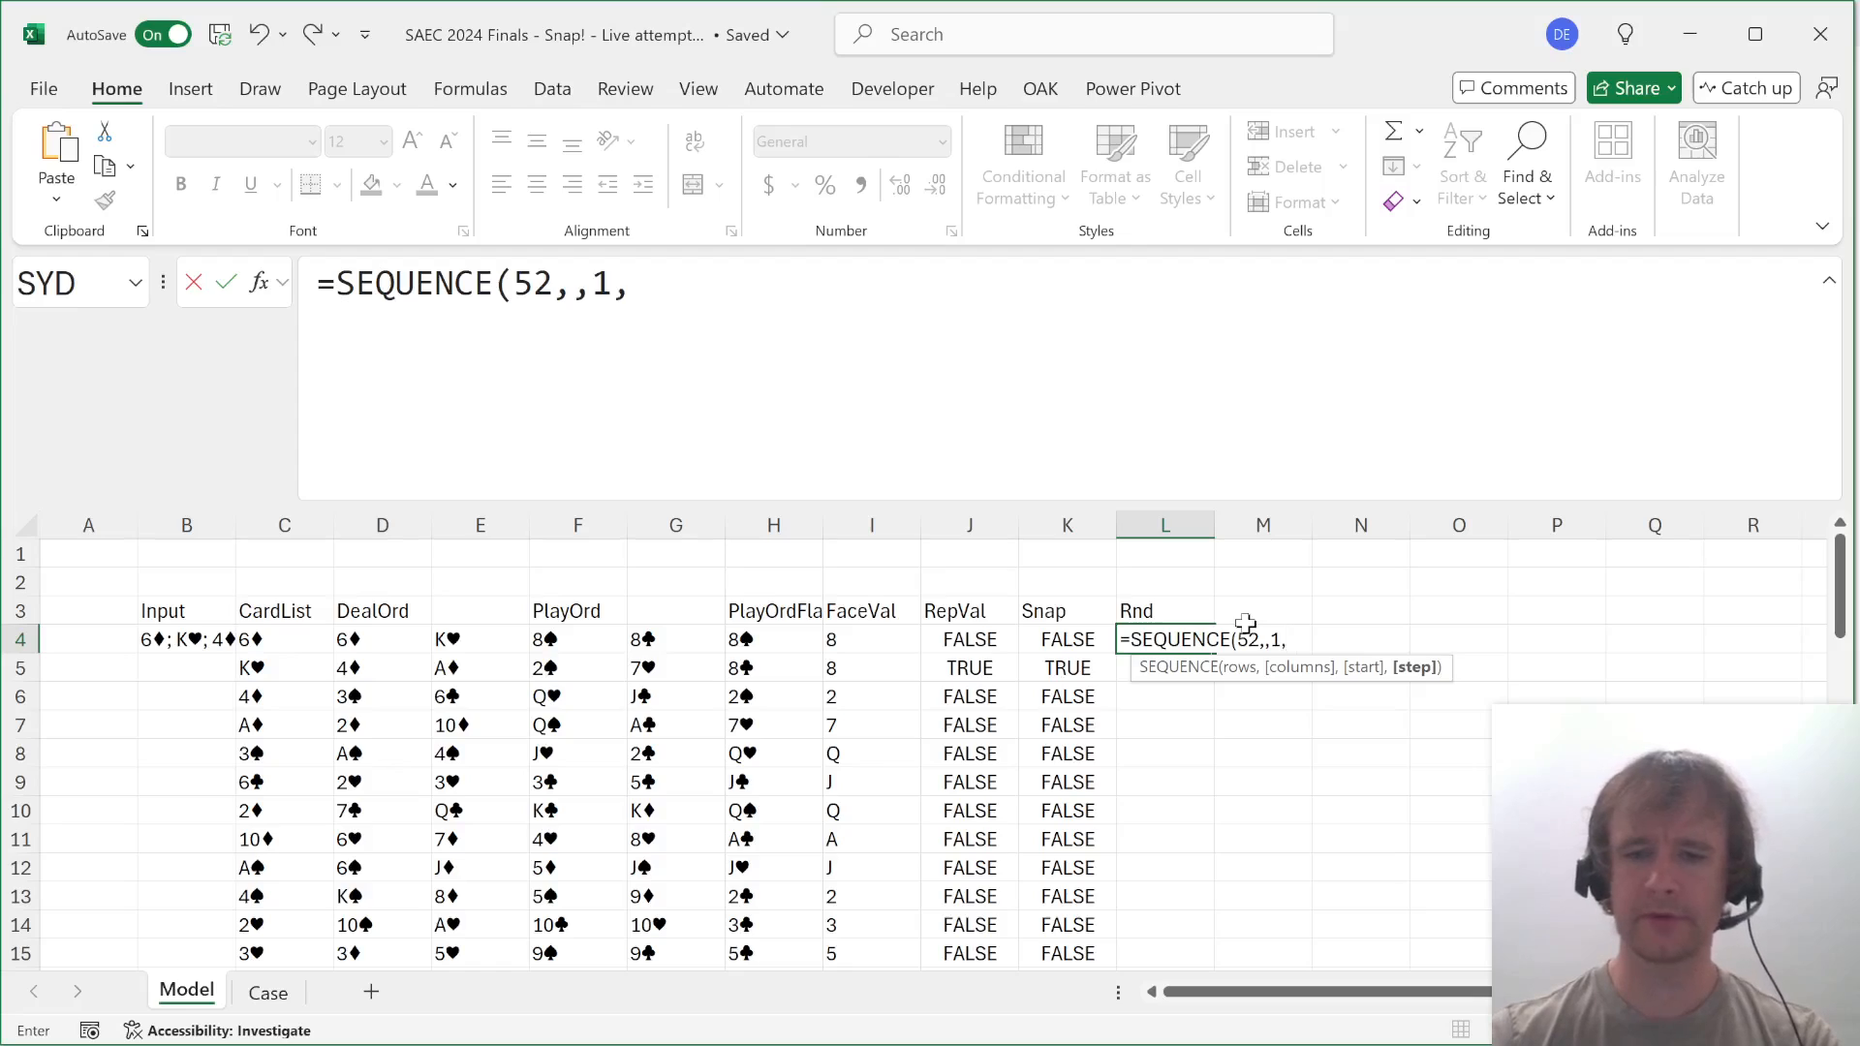
{"action": "type", "text": ","}
{"action": "key", "text": "BackSpace"}
{"action": "key", "text": "BackSpace"}
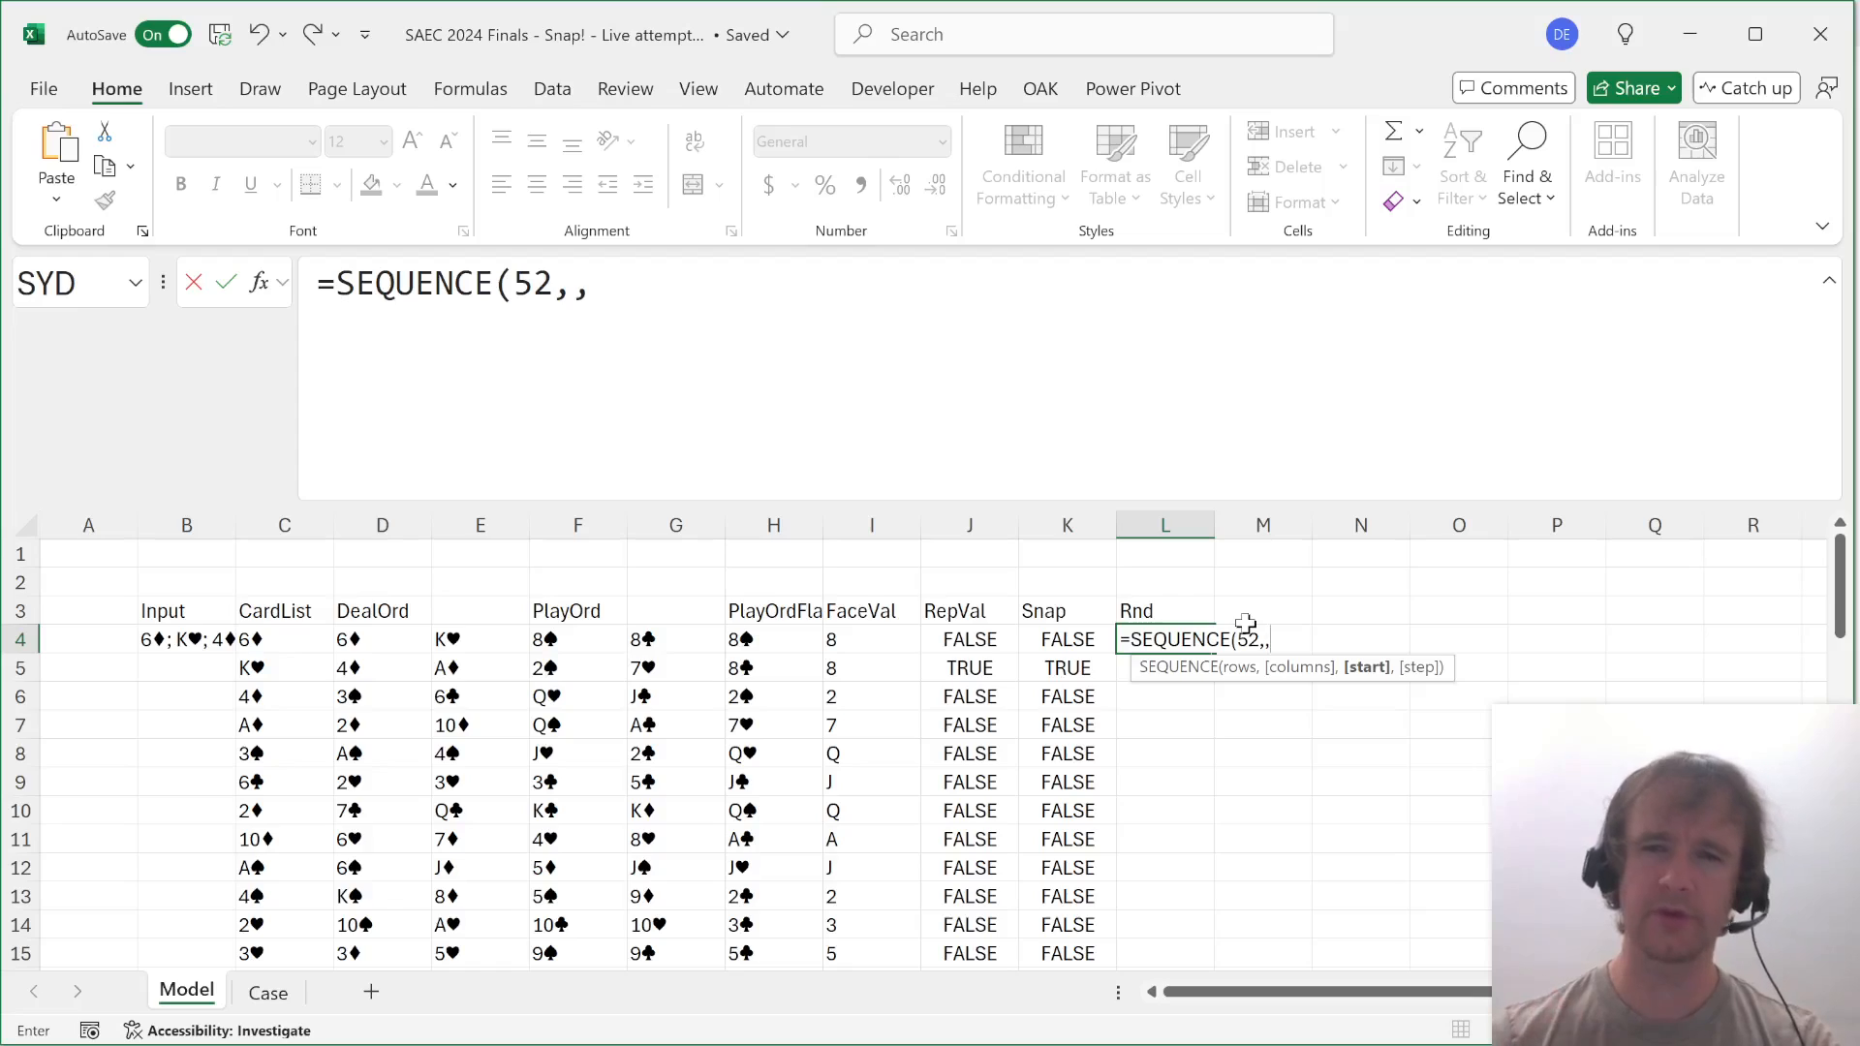
{"action": "type", "text": "1"}
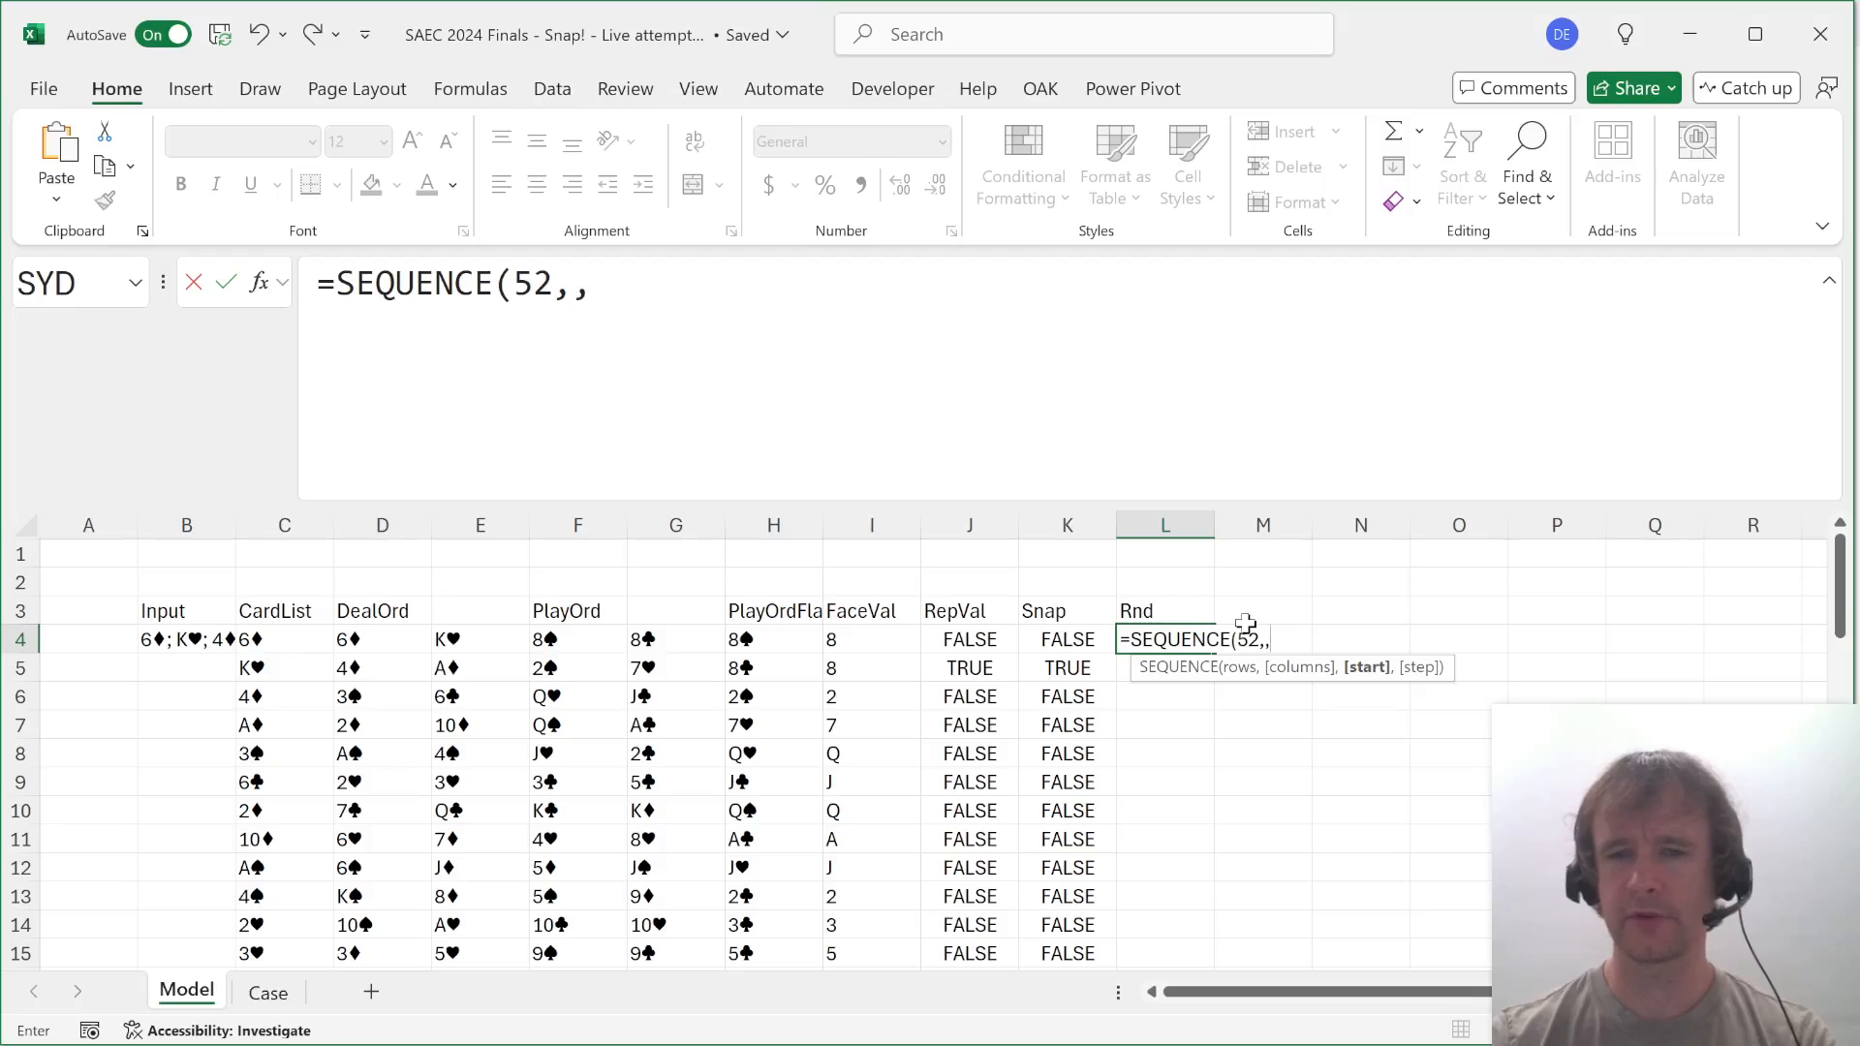
{"action": "type", "text": "2,1)"}
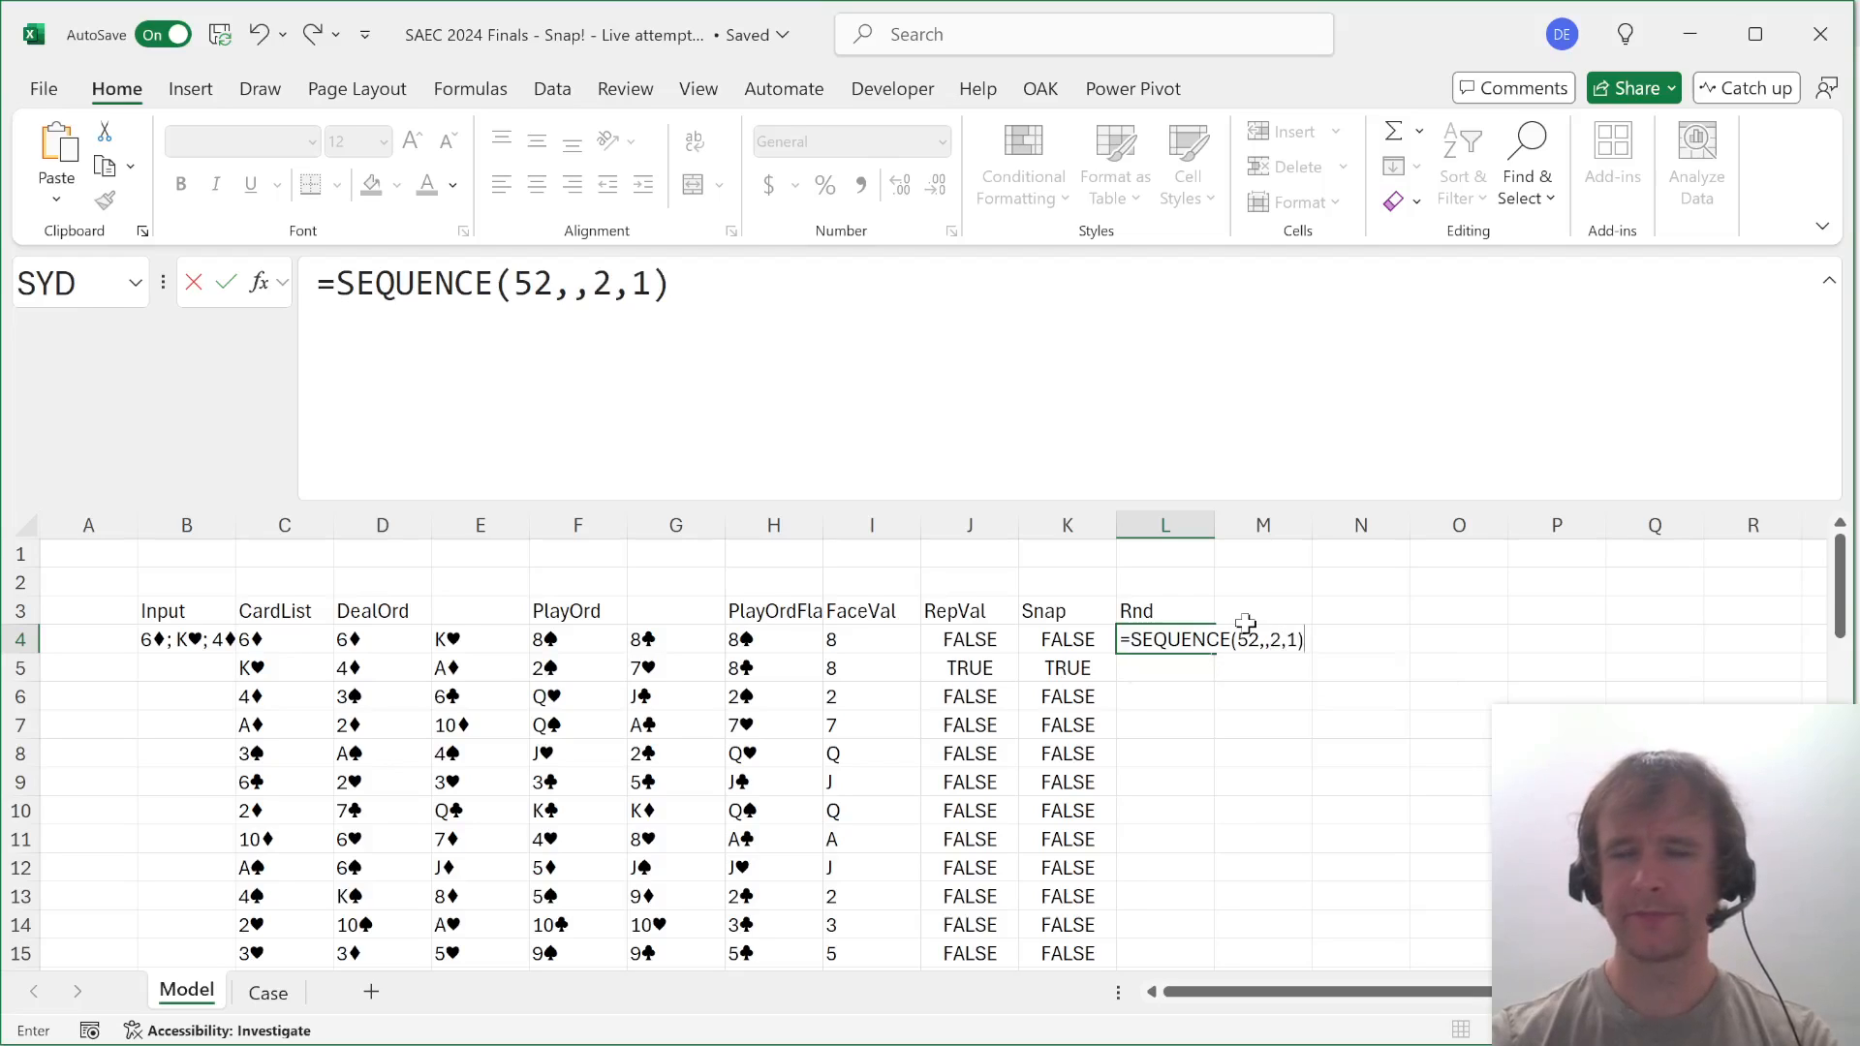
{"action": "key", "text": "Return"}
Divide the L4 sequence by 2, making the formula =SEQUENCE(52,,2,1)/2.
{"action": "key", "text": "Up"}
{"action": "left_click", "coordinate": [678, 284]}
{"action": "type", "text": "/2"}
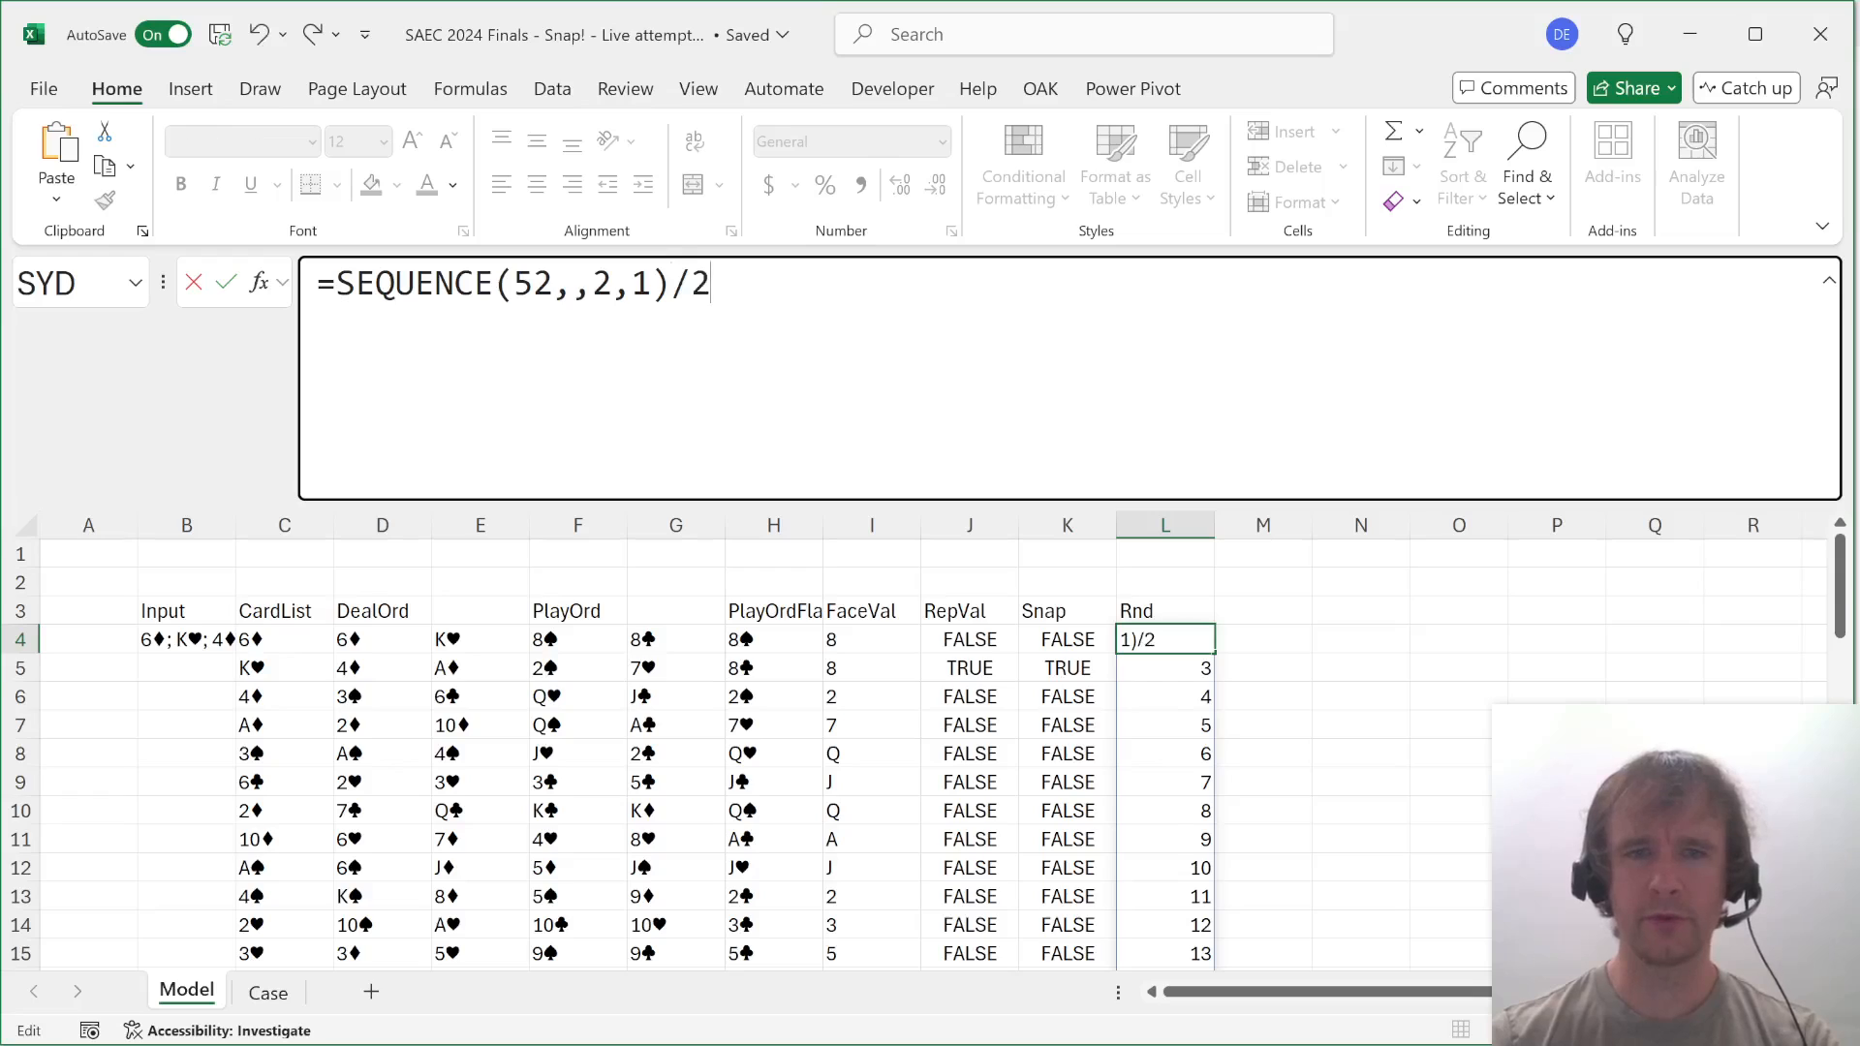
{"action": "key", "text": "Return"}
{"action": "key", "text": "Up"}
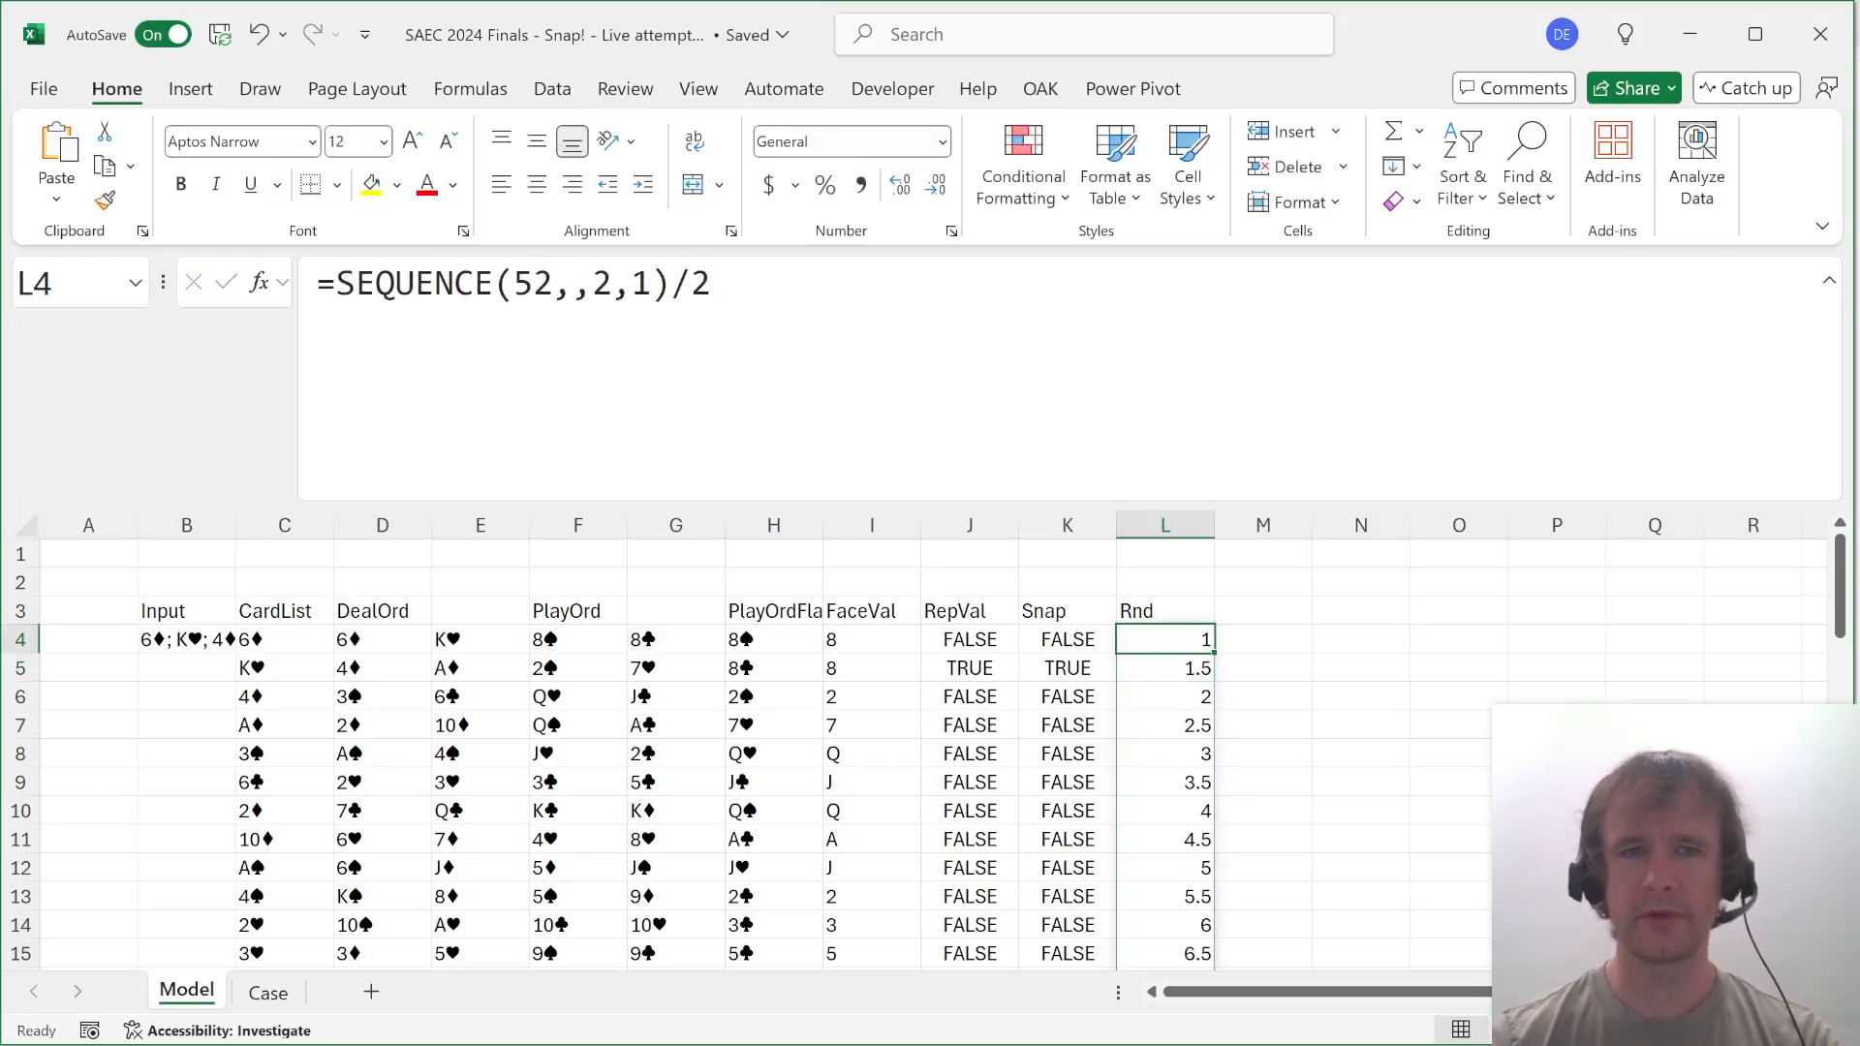
Wrap the L4 formula in ROUNDDOWN with 0 digits, giving =ROUNDDOWN(SEQUENCE(52,,2,1)/2,0).
{"action": "left_click", "coordinate": [337, 284]}
{"action": "type", "text": "roundd"}
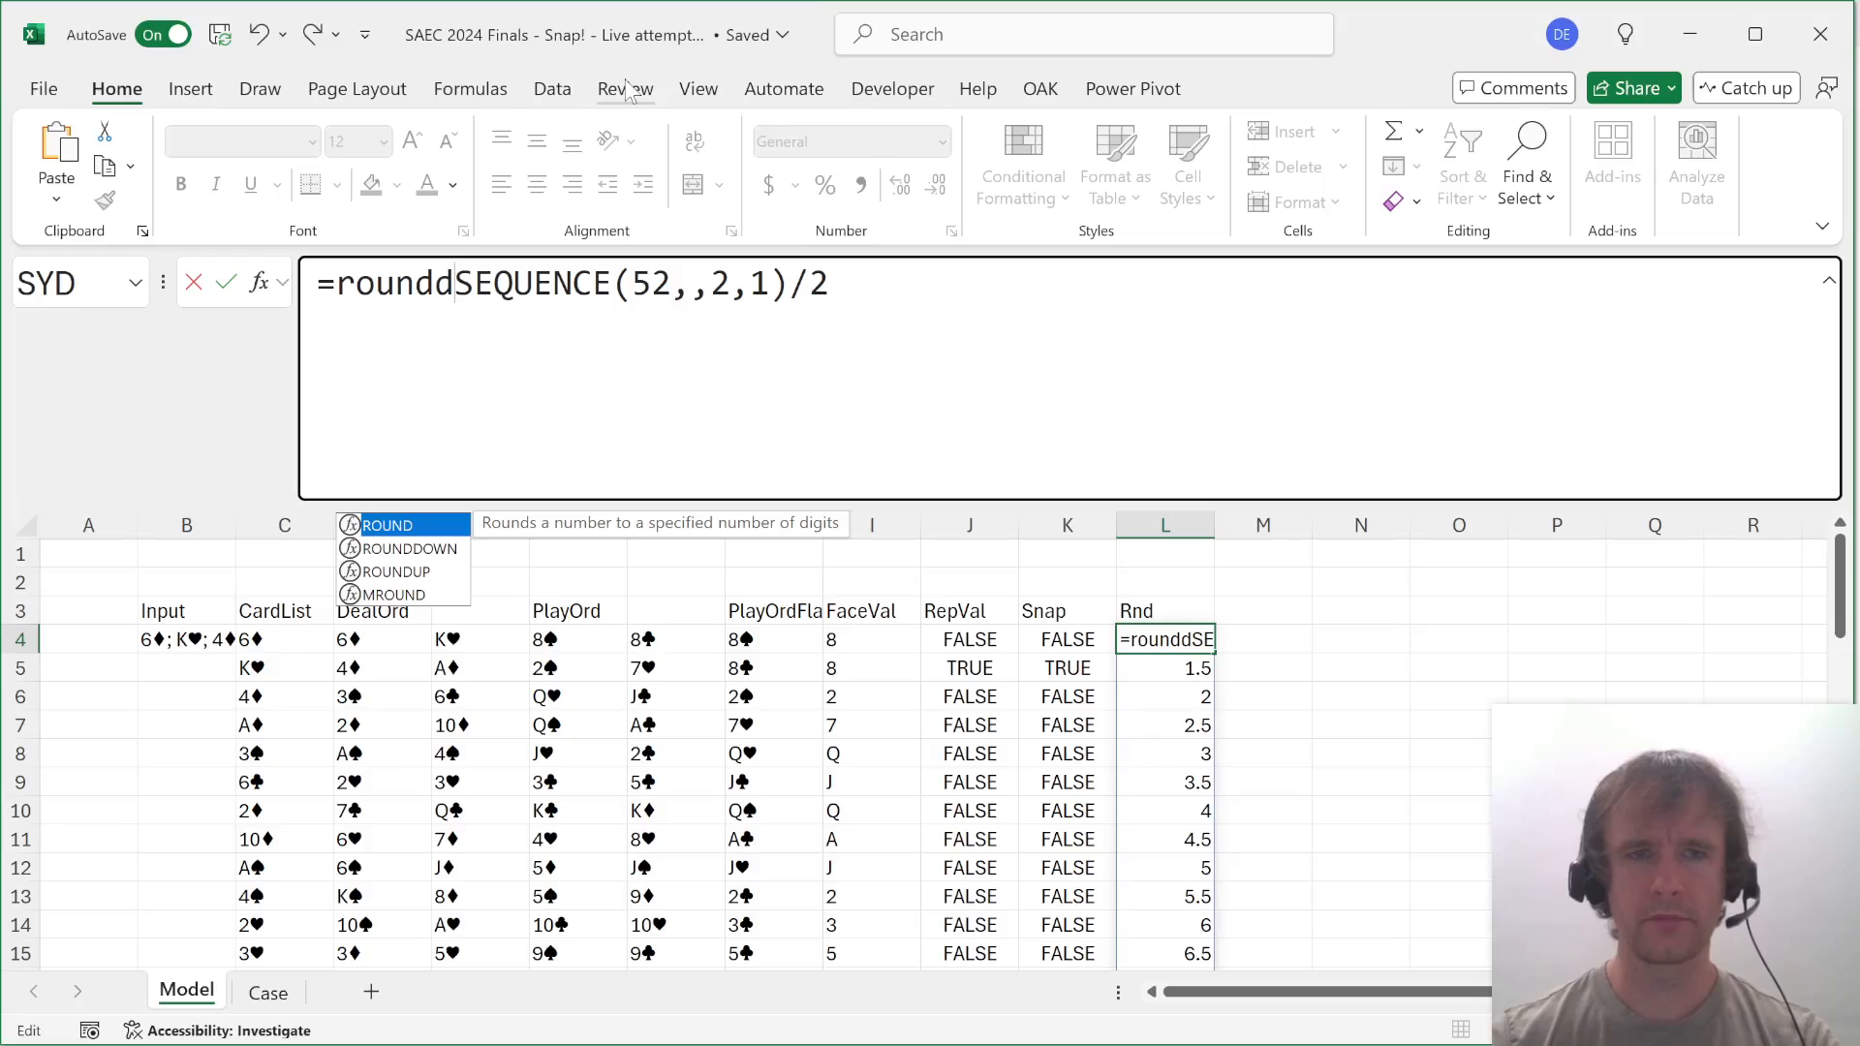
{"action": "key", "text": "Tab"}
{"action": "key", "text": "End"}
{"action": "type", "text": ",0)"}
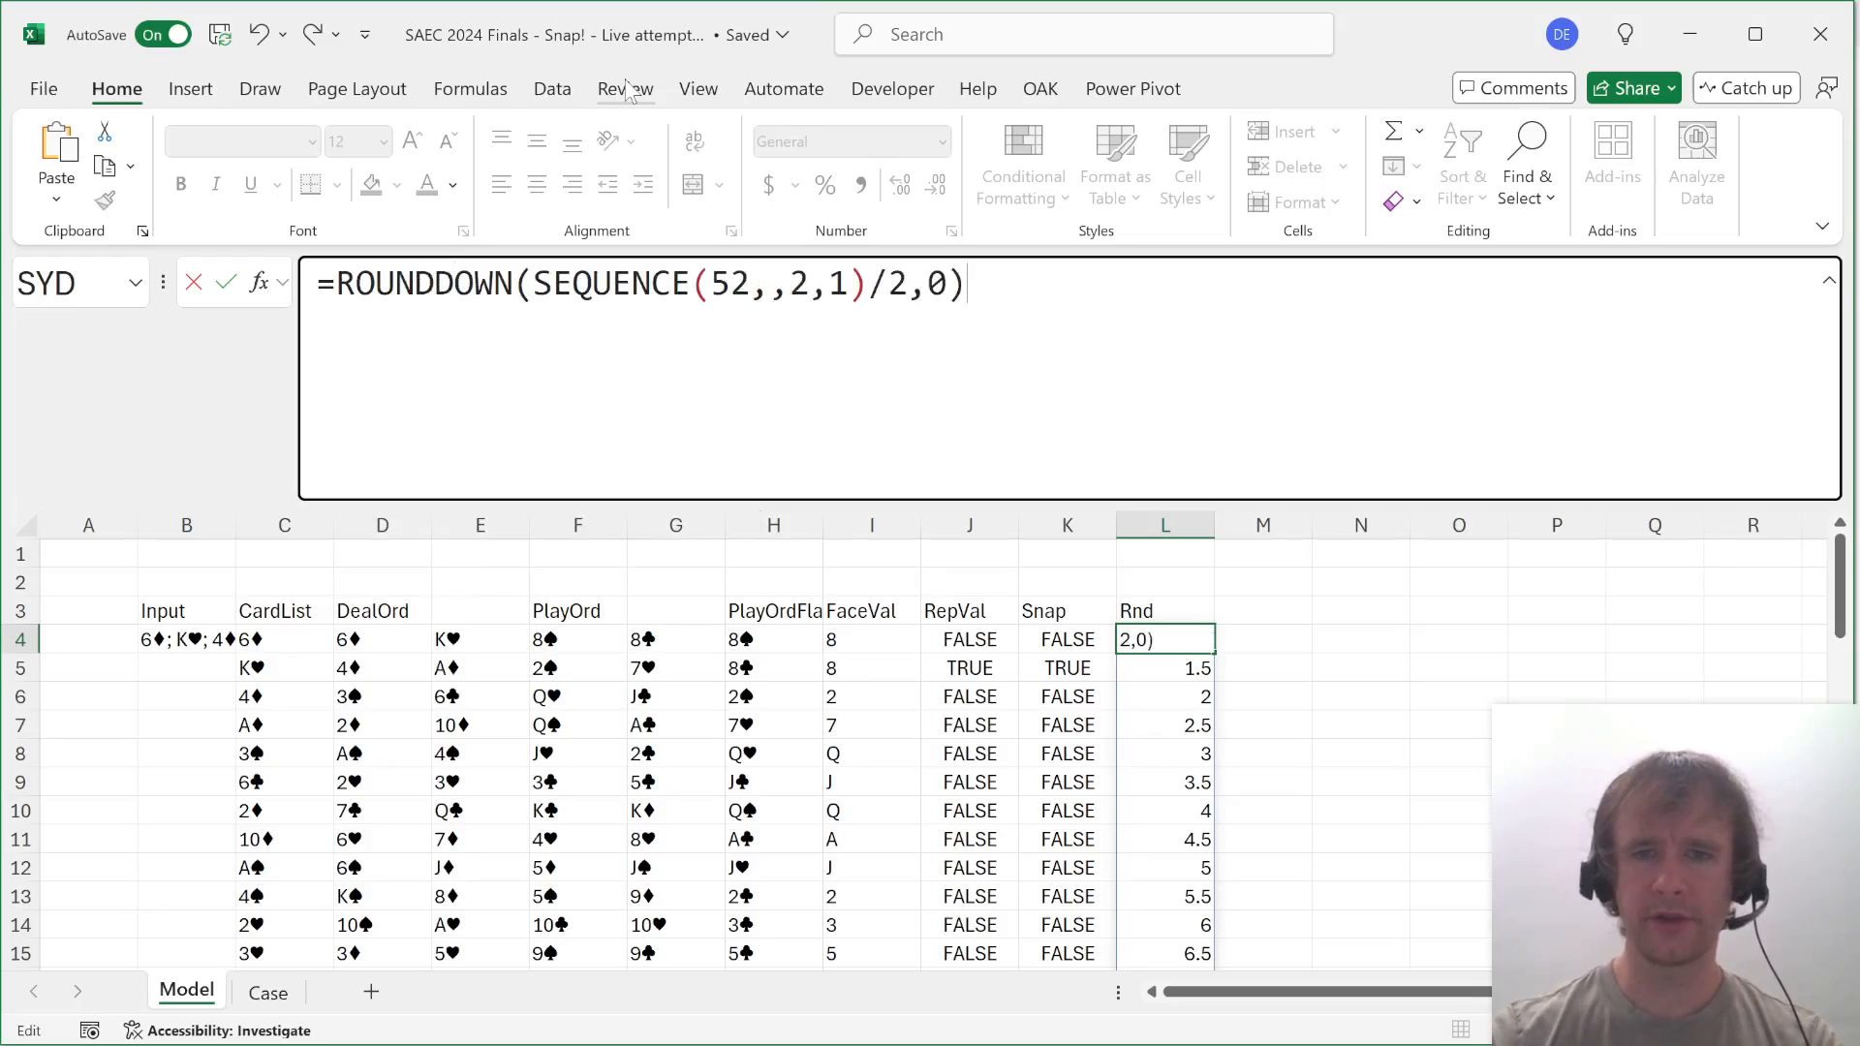
{"action": "key", "text": "Return"}
Check the round numbers in the Rnd column from the first card down to the last.
{"action": "key", "text": "Up"}
{"action": "key", "text": "Down"}
{"action": "key", "text": "Down"}
{"action": "key", "text": "Down"}
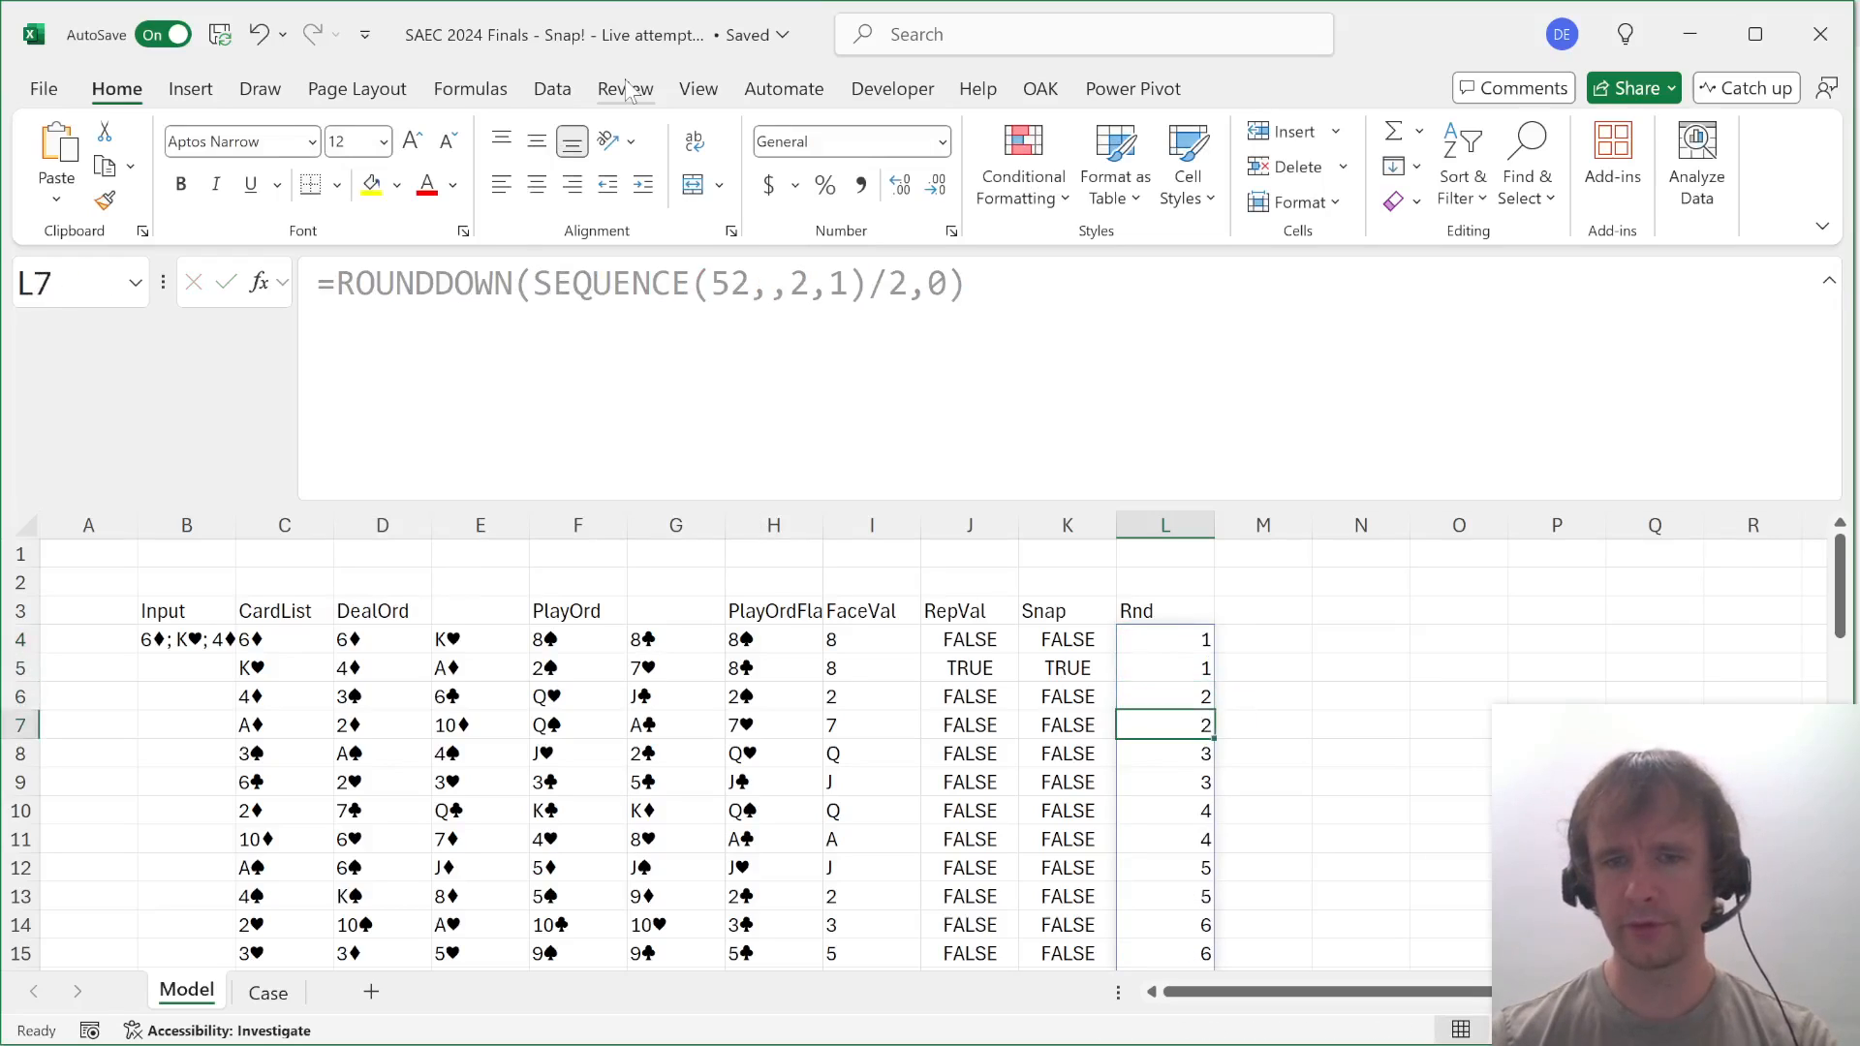
{"action": "key", "text": "Down"}
{"action": "key", "text": "Down"}
{"action": "key", "text": "ctrl+Down"}
{"action": "key", "text": "Up"}
{"action": "key", "text": "Down"}
{"action": "key", "text": "Down"}
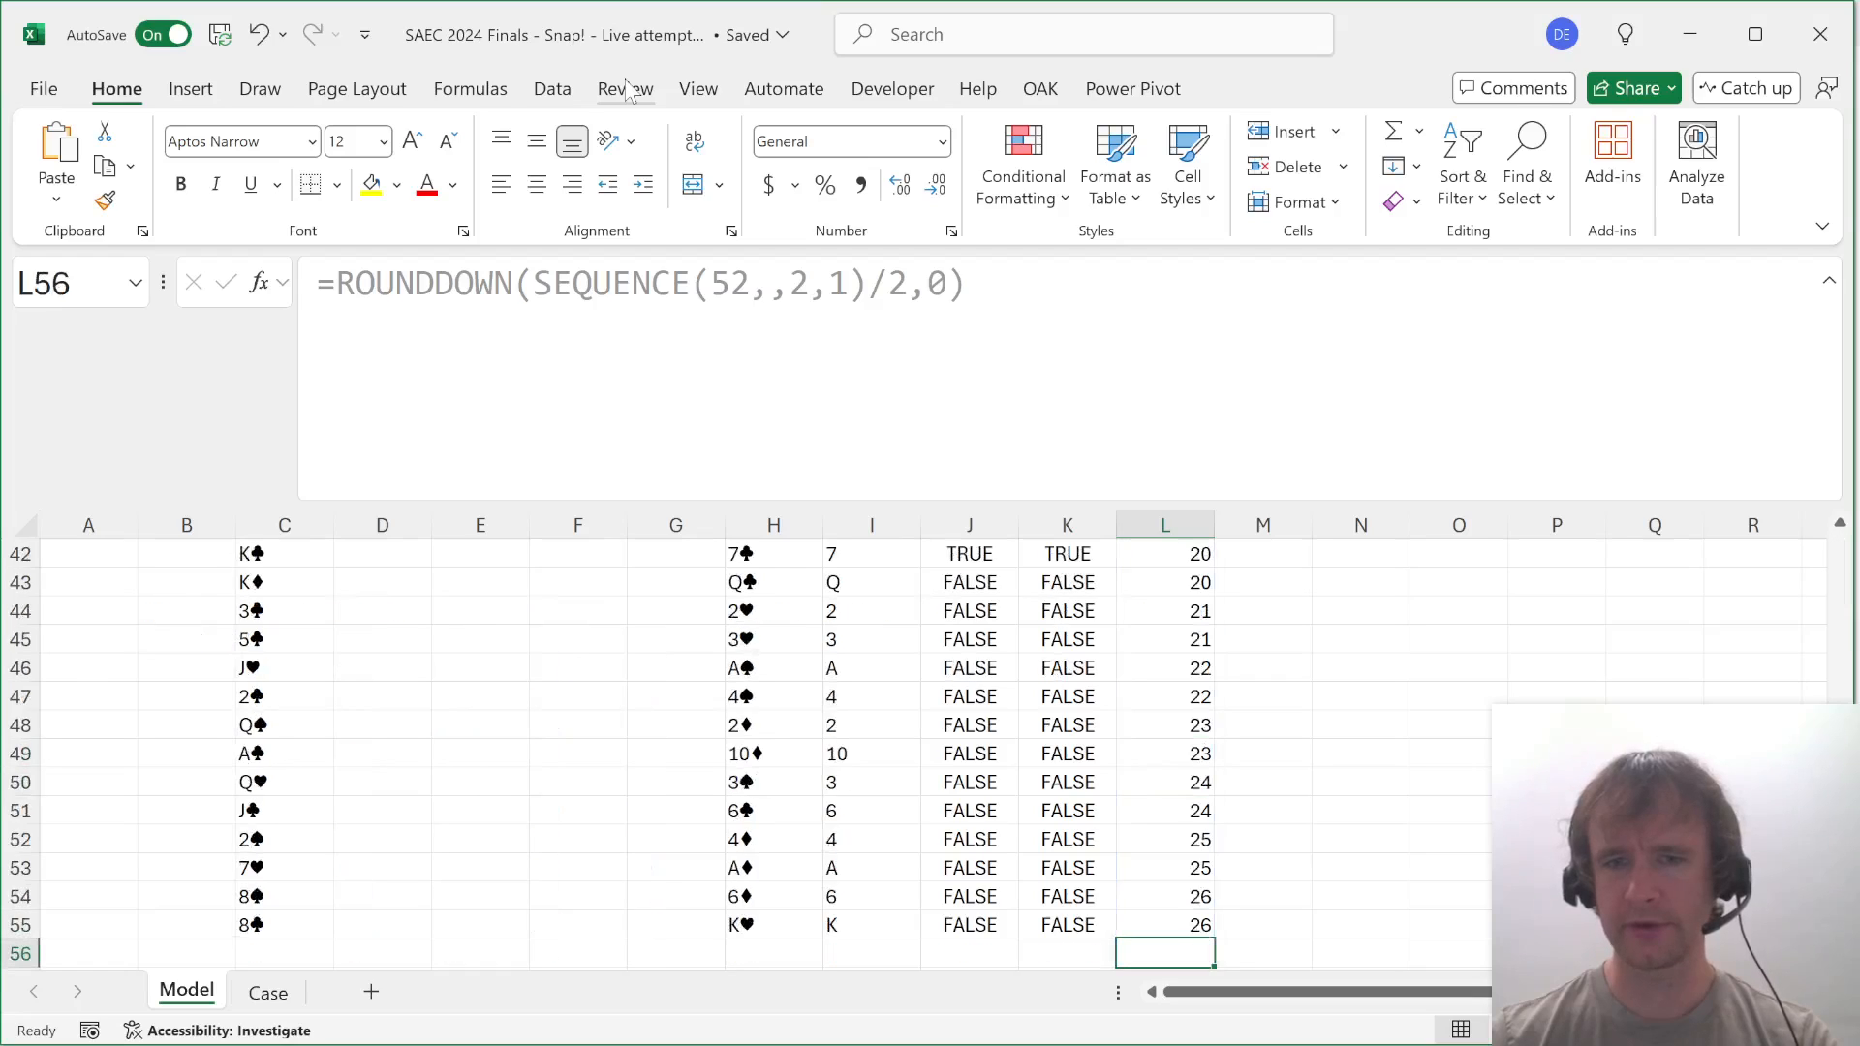
{"action": "key", "text": "ctrl+Up"}
{"action": "key", "text": "ctrl+Up"}
{"action": "key", "text": "ctrl+Up"}
{"action": "key", "text": "ctrl+Up"}
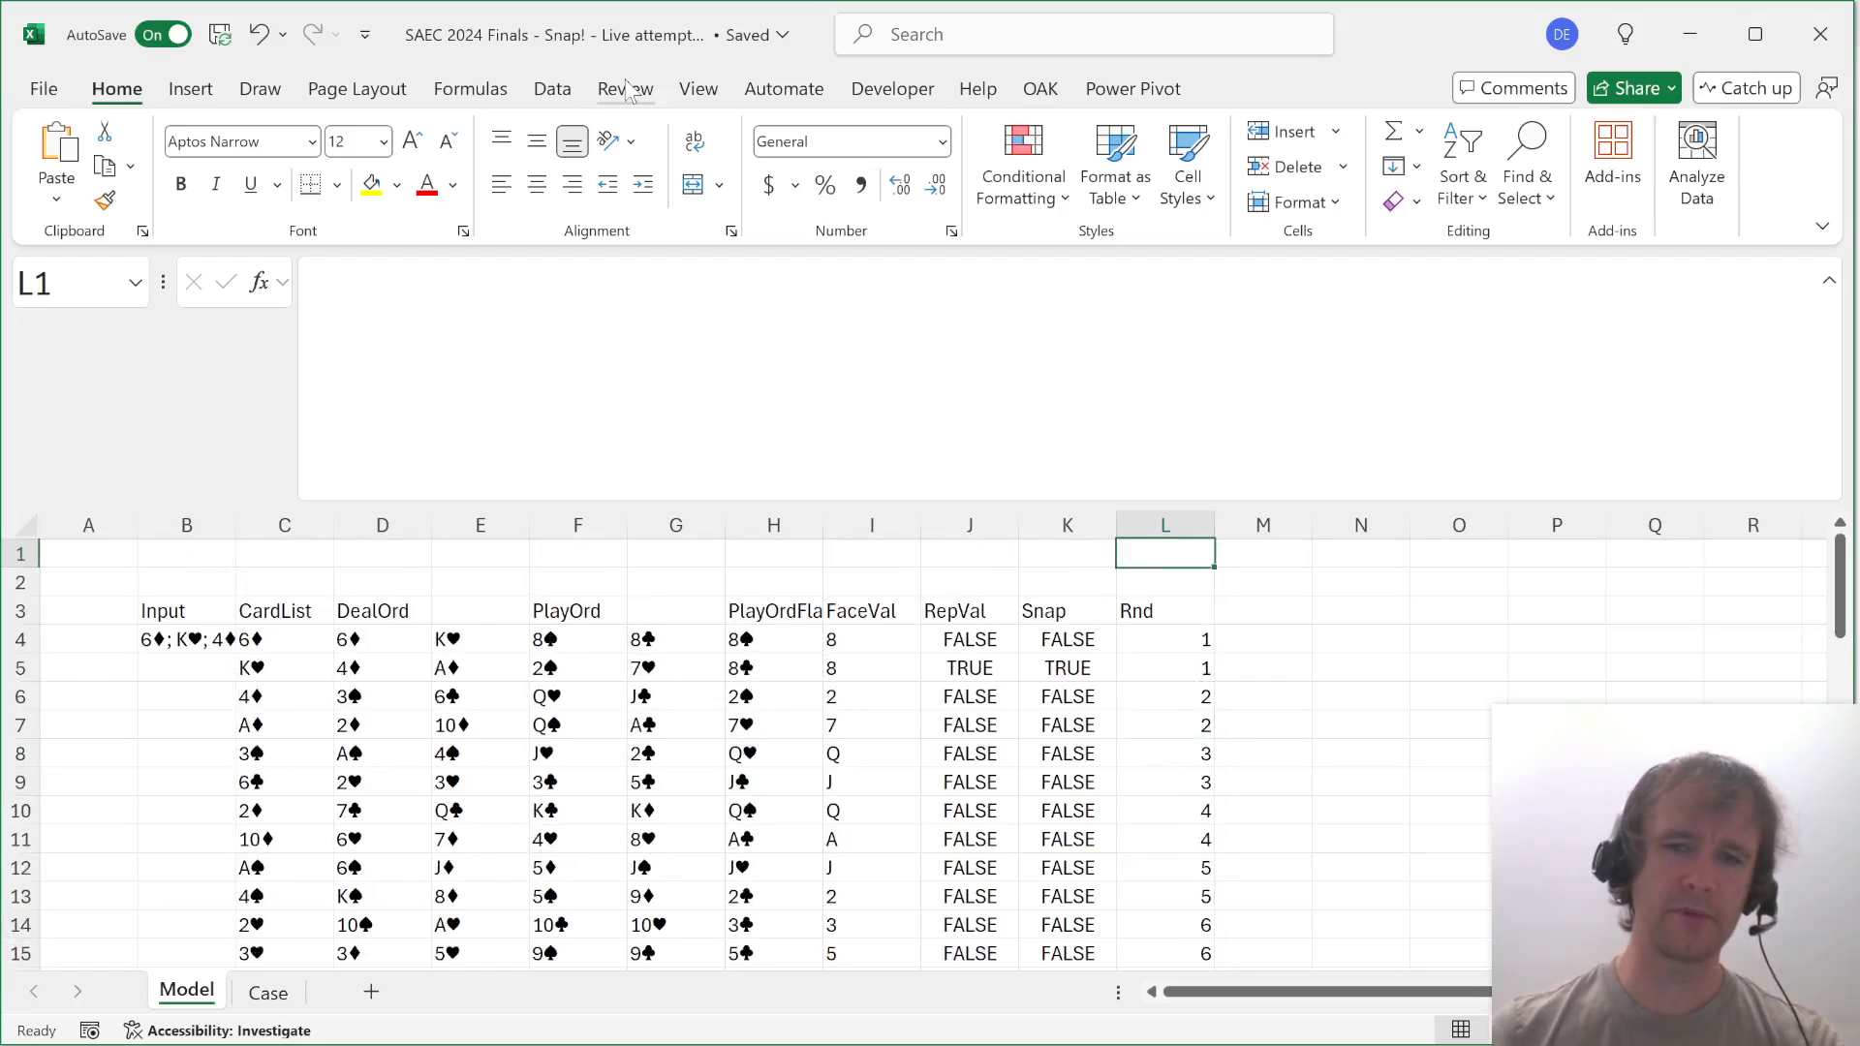
Look over the Snap column's spill range and label the column after Rnd with the header SnpRnds in M3.
{"action": "key", "text": "Down"}
{"action": "key", "text": "Down"}
{"action": "key", "text": "Right"}
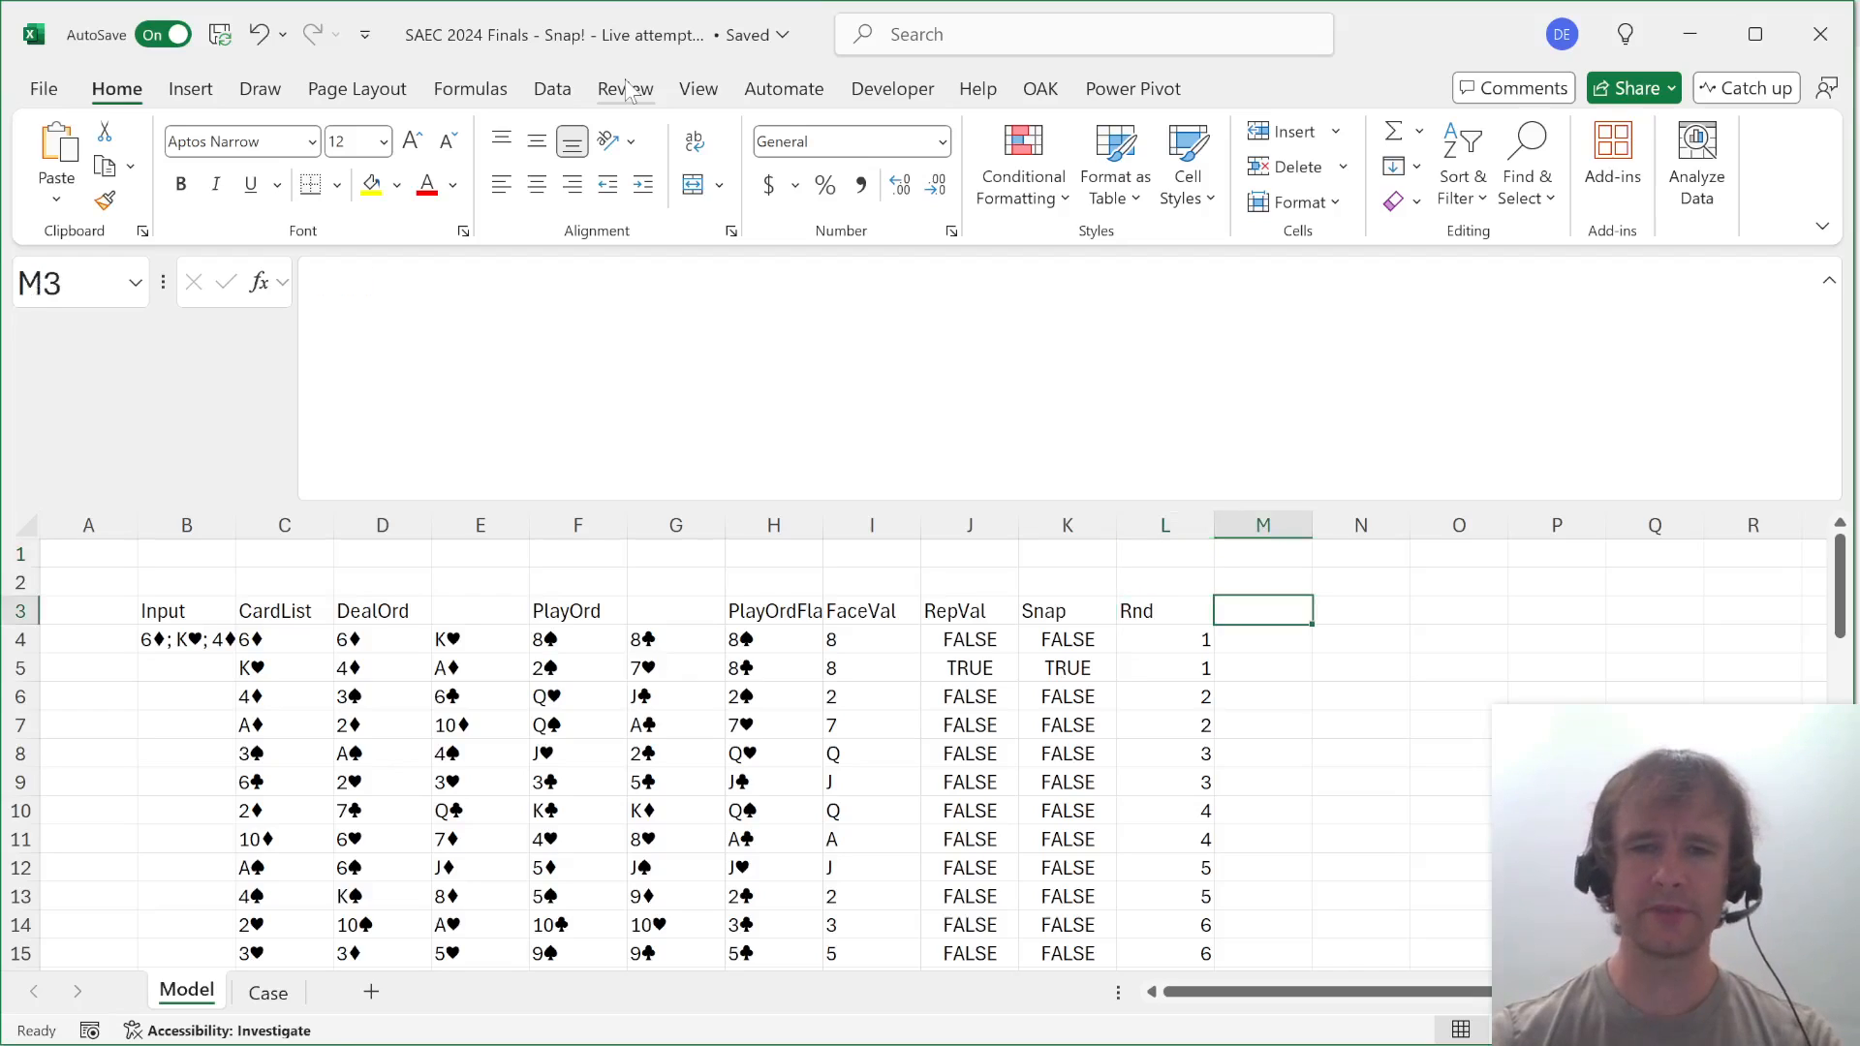
{"action": "key", "text": "Left"}
{"action": "key", "text": "Left"}
{"action": "key", "text": "Down"}
{"action": "key", "text": "ctrl+shift+Down"}
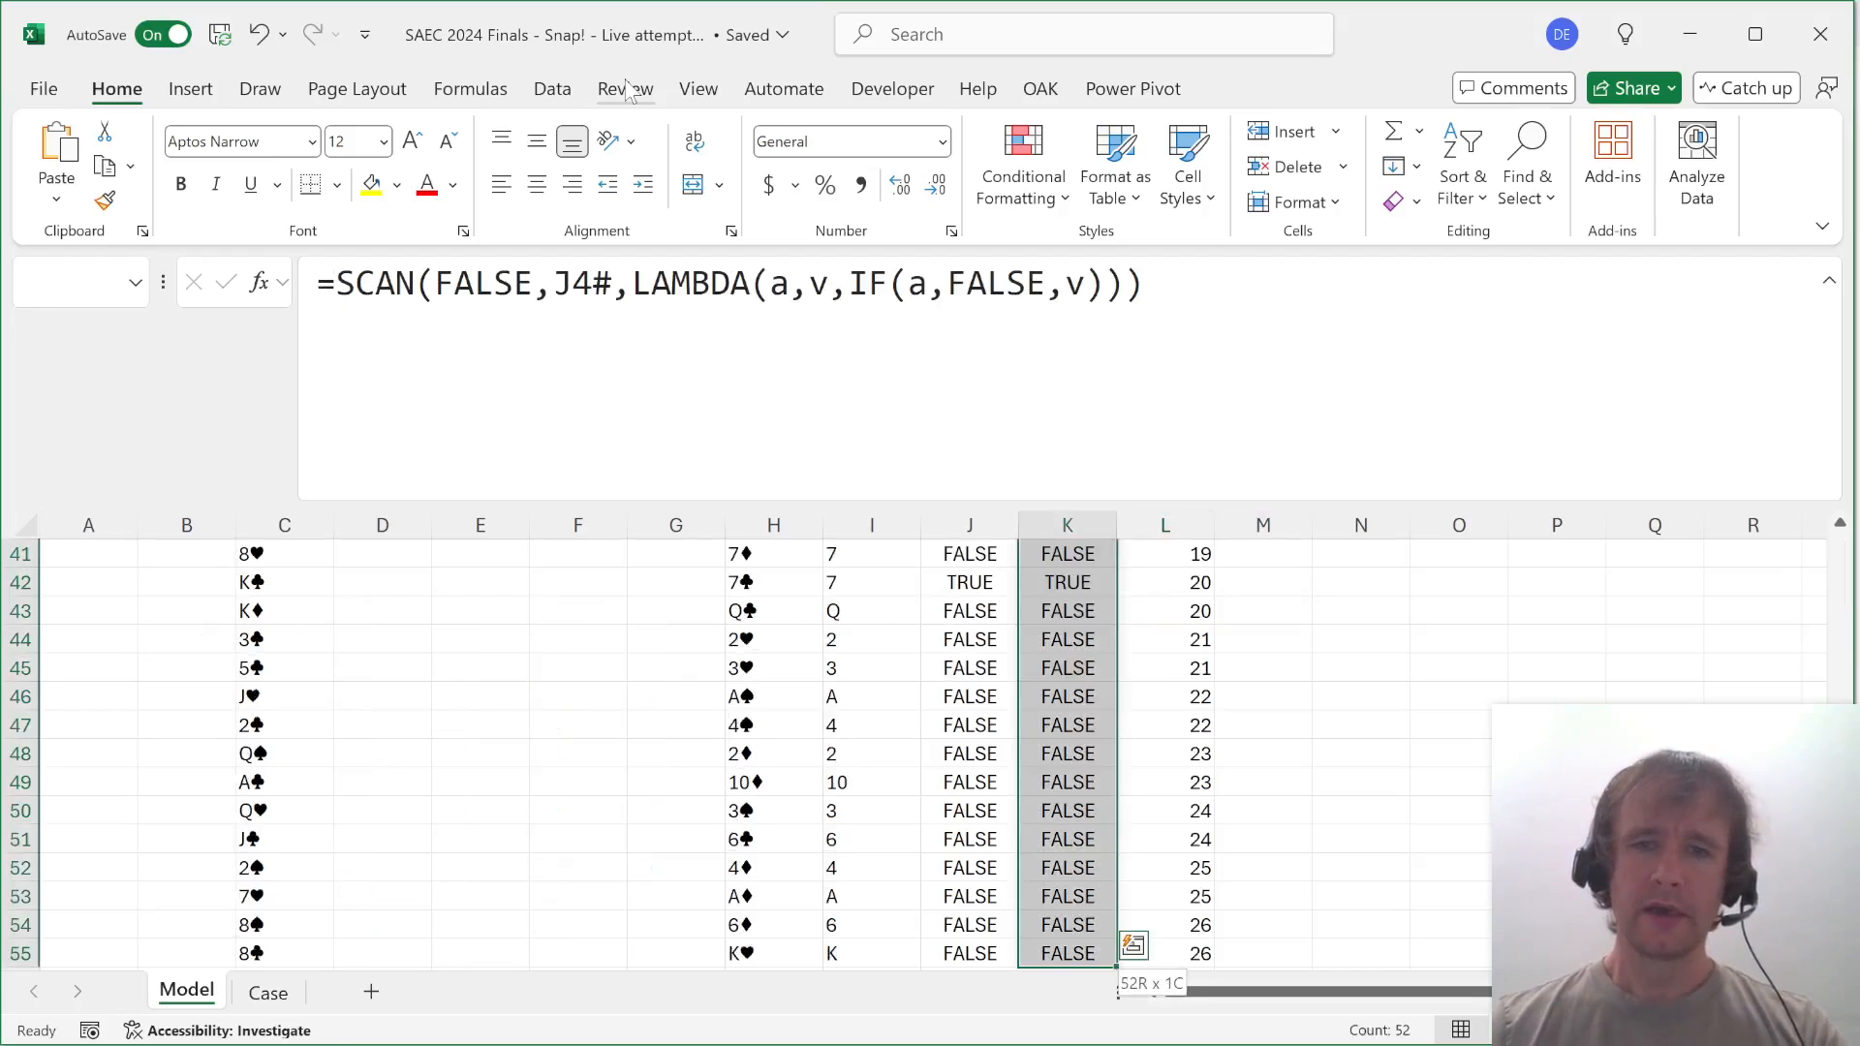
{"action": "key", "text": "Up"}
{"action": "key", "text": "Up"}
{"action": "key", "text": "Right"}
{"action": "key", "text": "Down"}
{"action": "key", "text": "Right"}
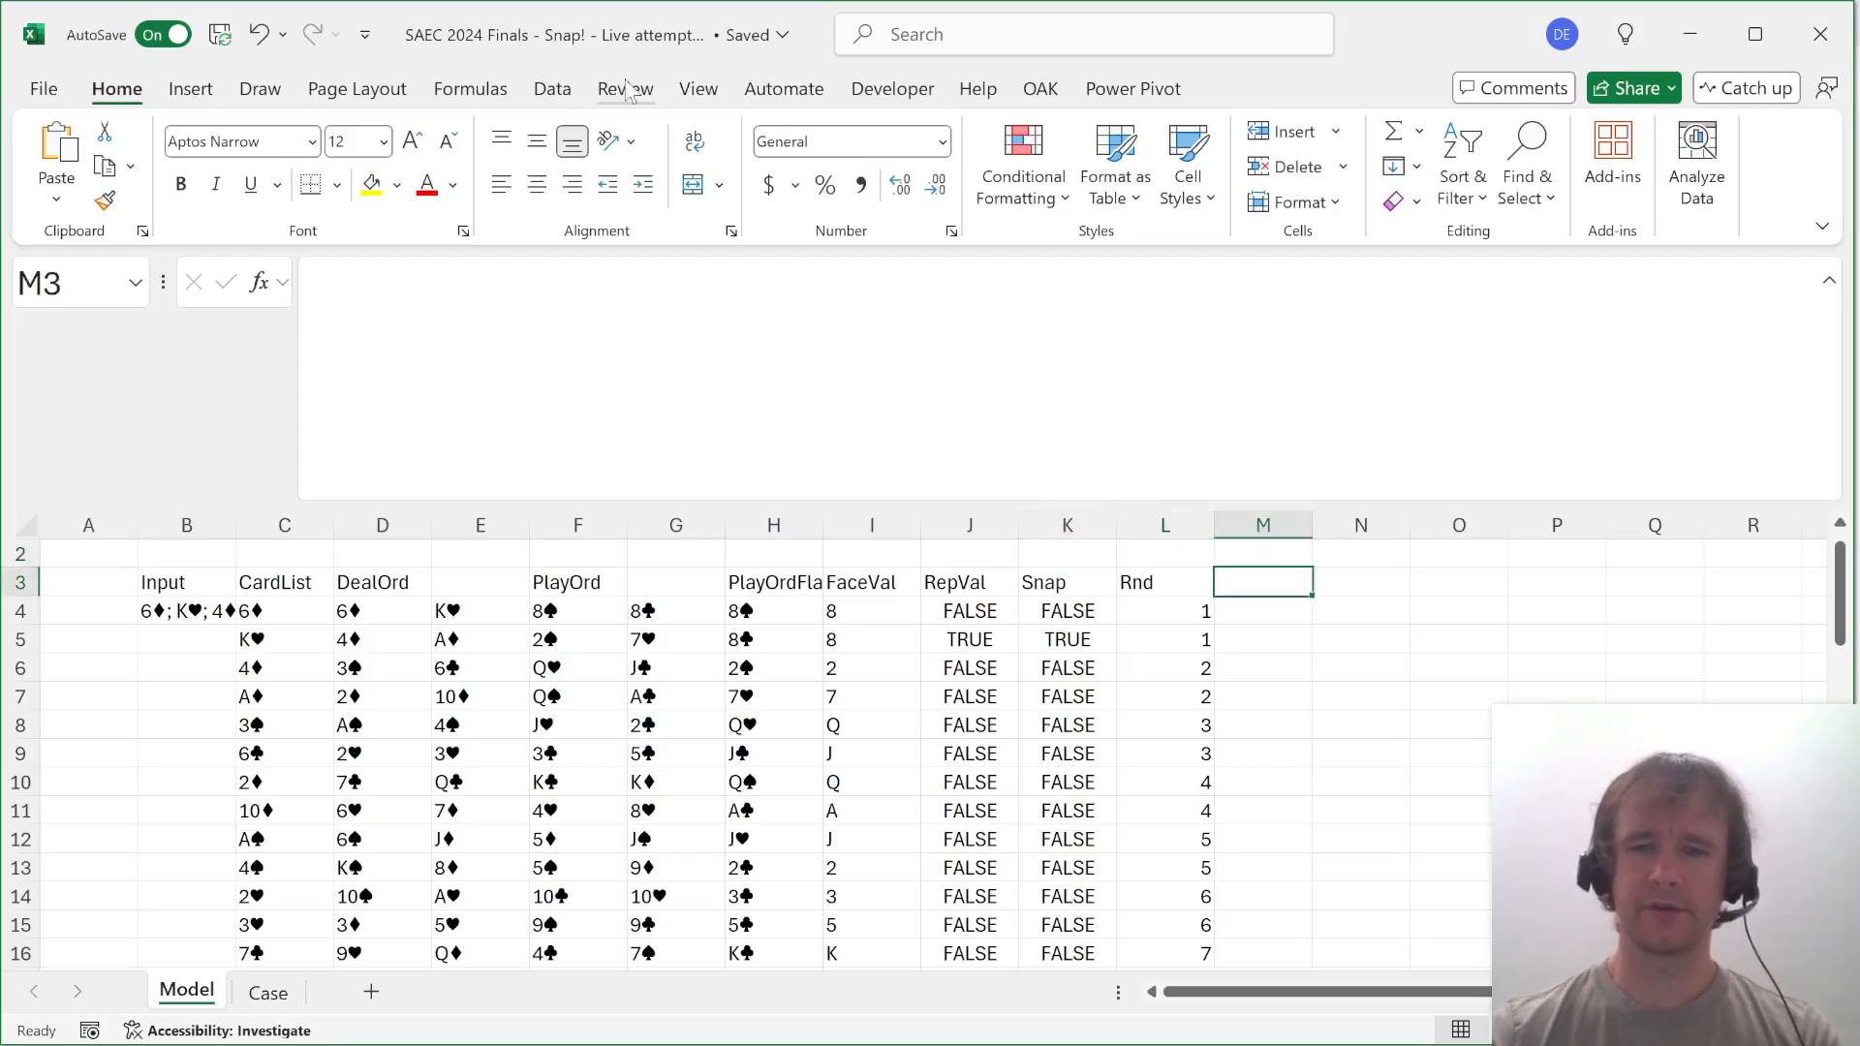
{"action": "type", "text": "Snp"}
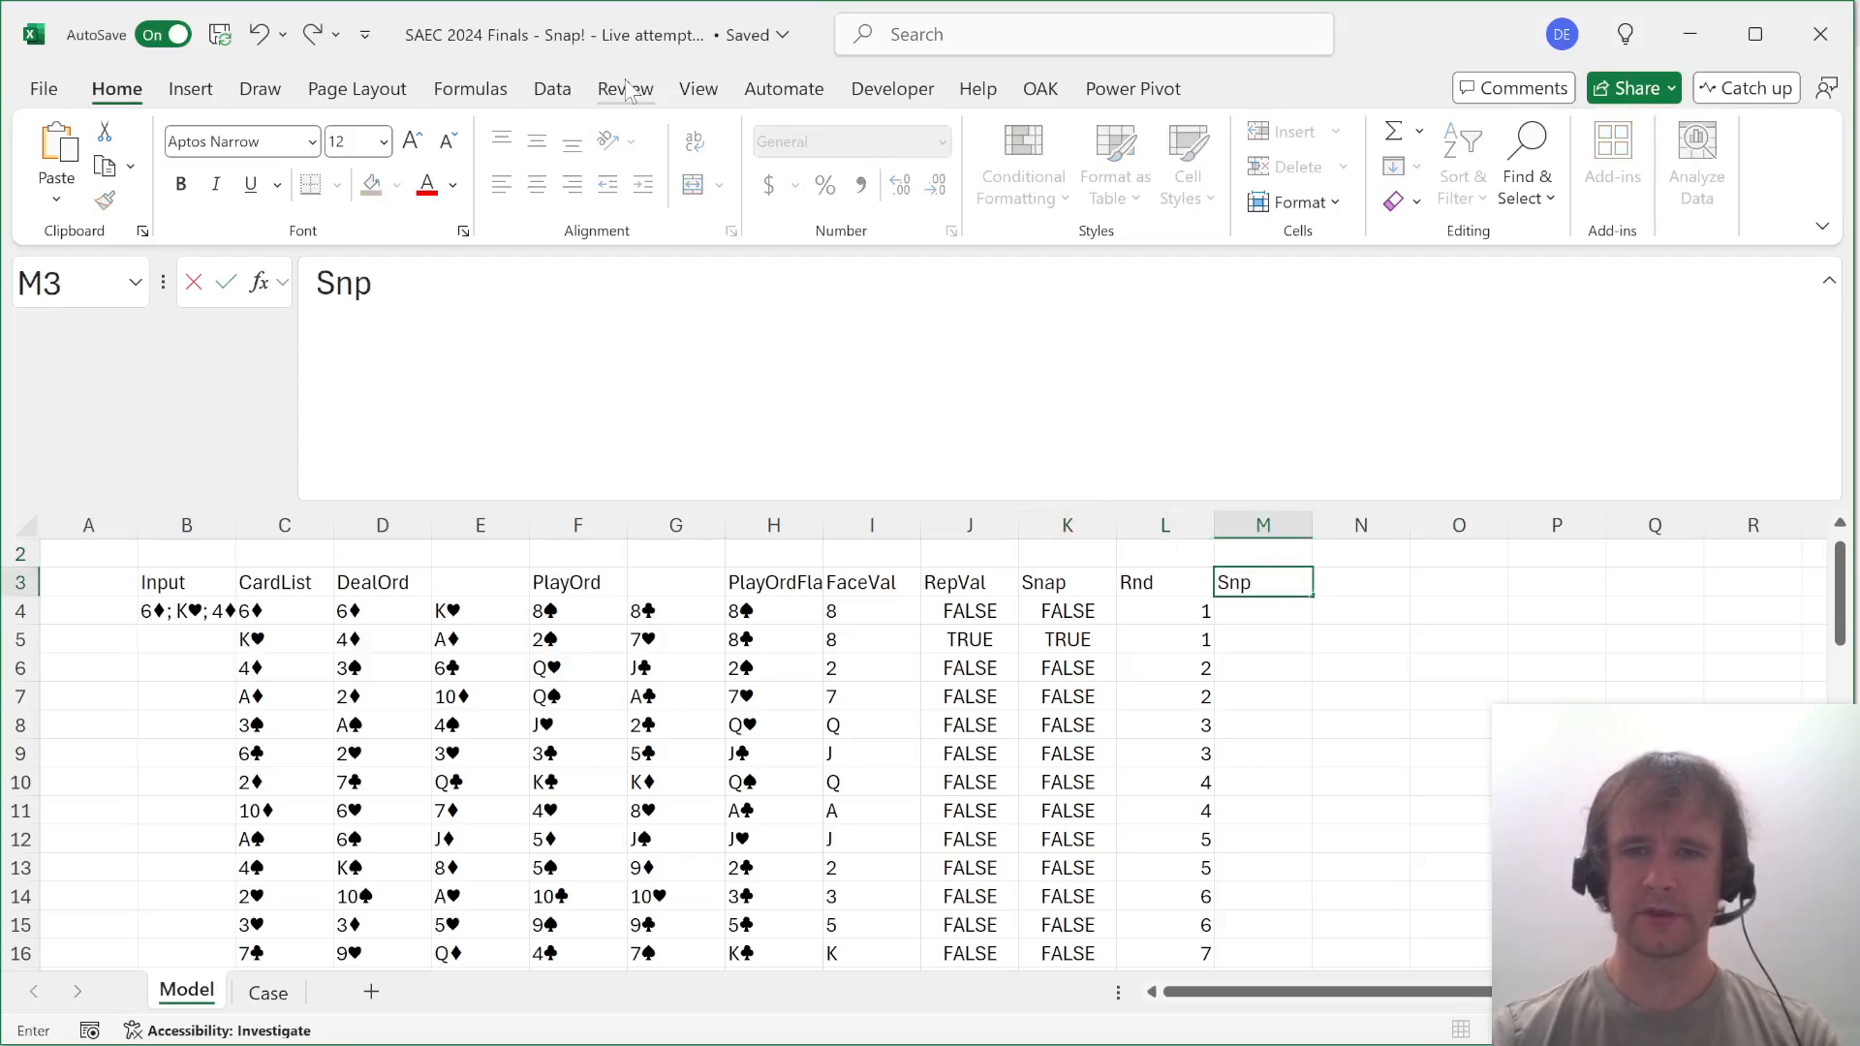
{"action": "type", "text": "Rnds"}
{"action": "key", "text": "Return"}
Enter =FILTER(L4#,K4#) in M4 to list the rounds in which a snap occurs.
{"action": "type", "text": "=fil"}
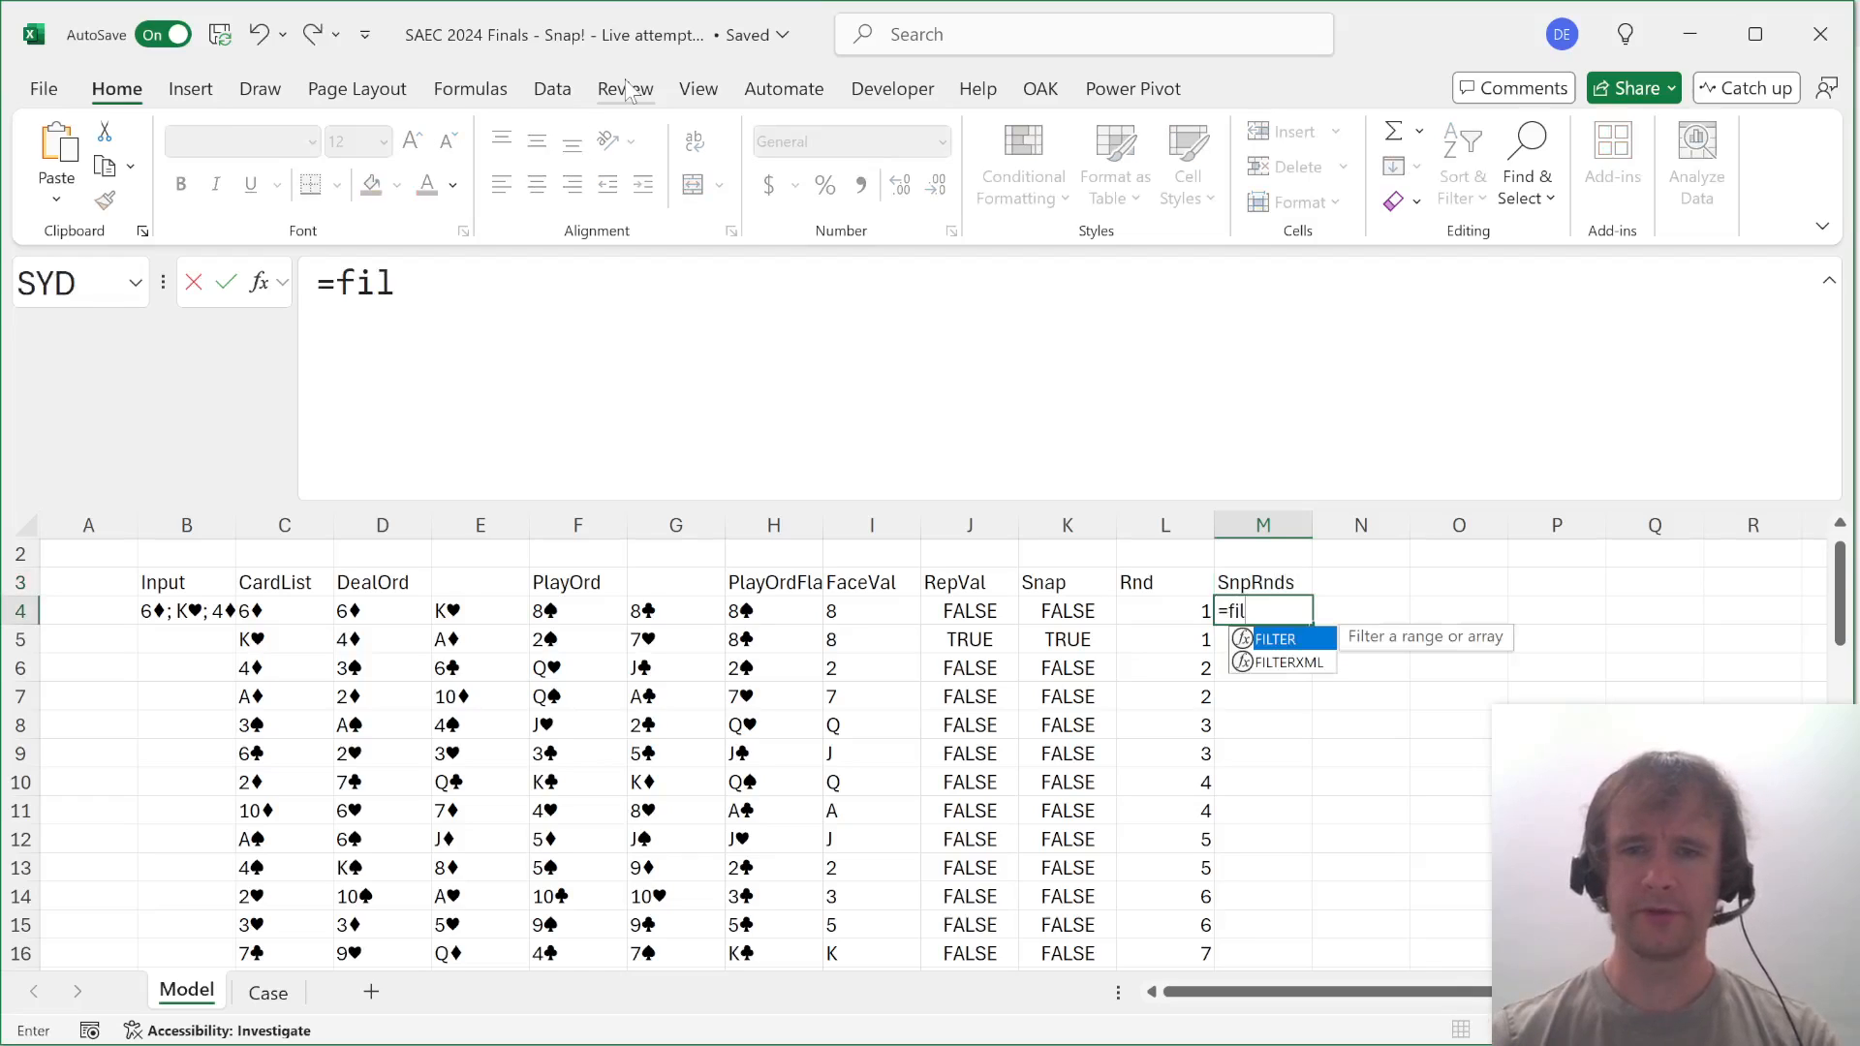
{"action": "key", "text": "Tab"}
{"action": "key", "text": "Left"}
{"action": "key", "text": "Left"}
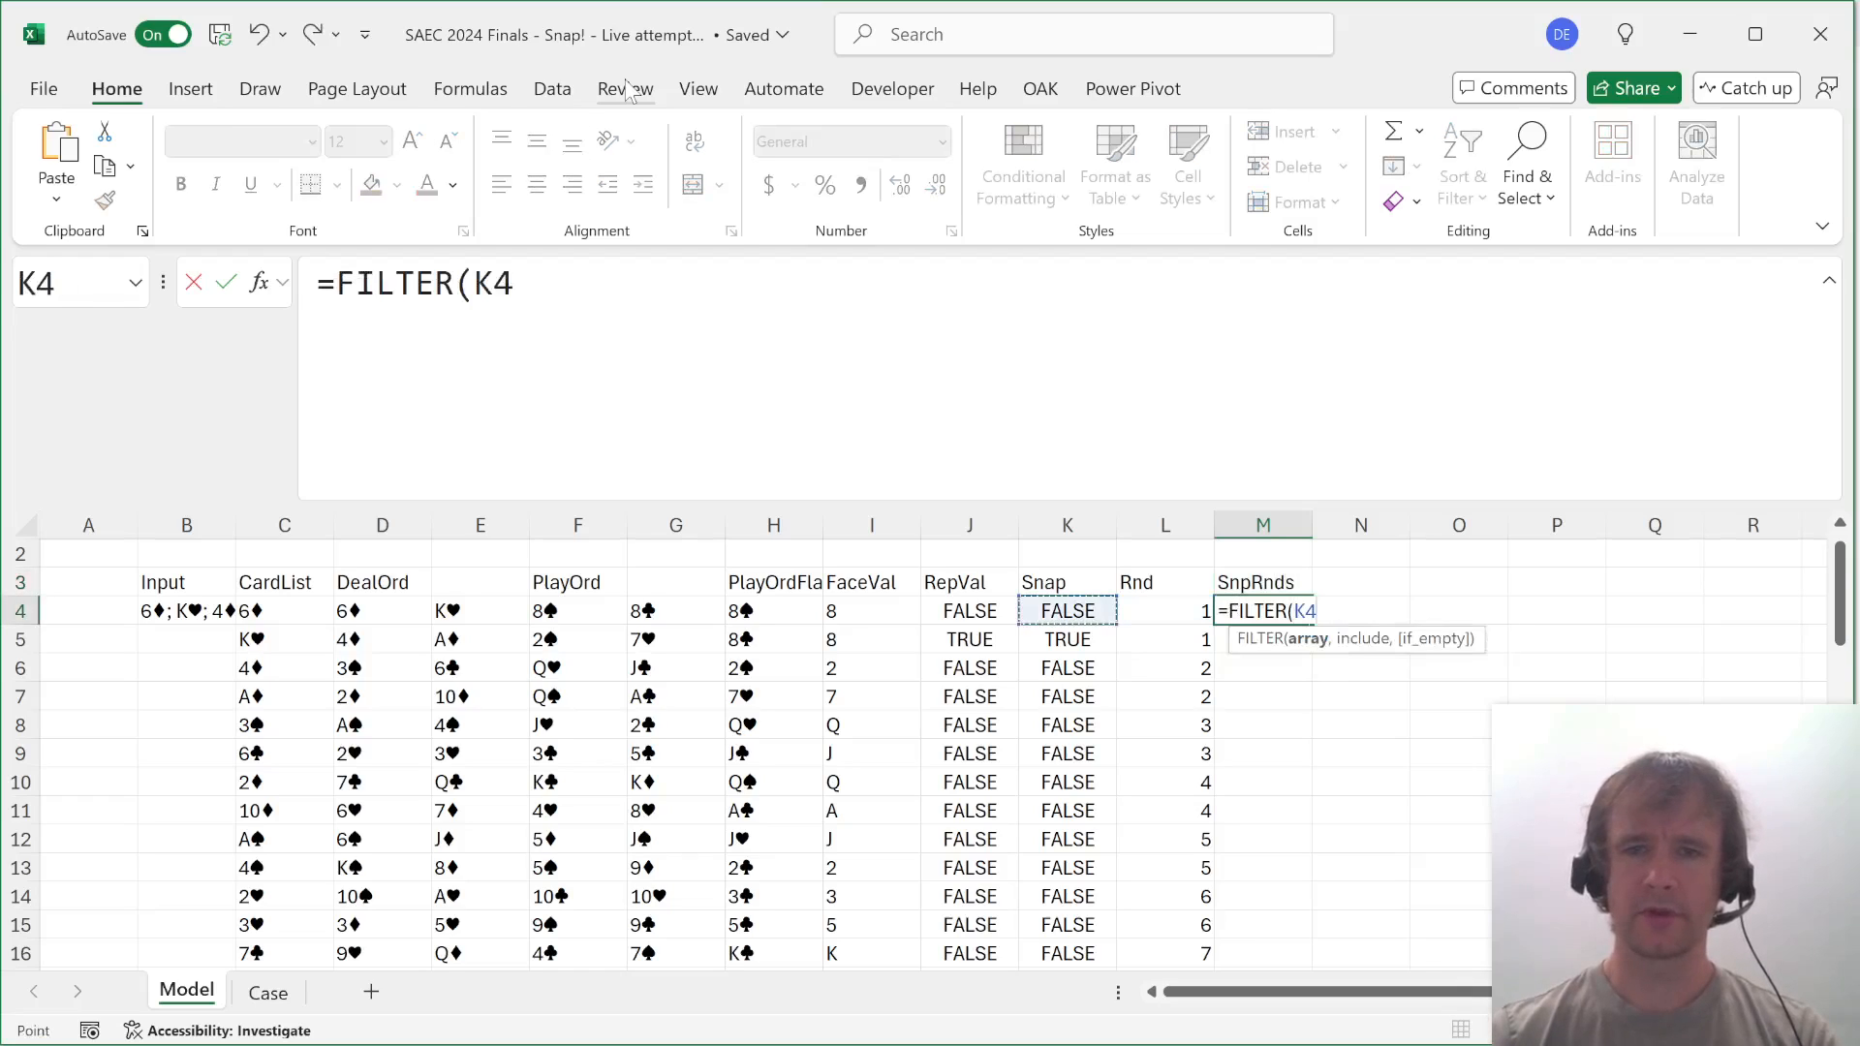
{"action": "key", "text": "Right"}
{"action": "key", "text": "ctrl+shift+Down"}
{"action": "type", "text": ","}
{"action": "key", "text": "Left"}
{"action": "key", "text": "Left"}
{"action": "key", "text": "ctrl+shift+Down"}
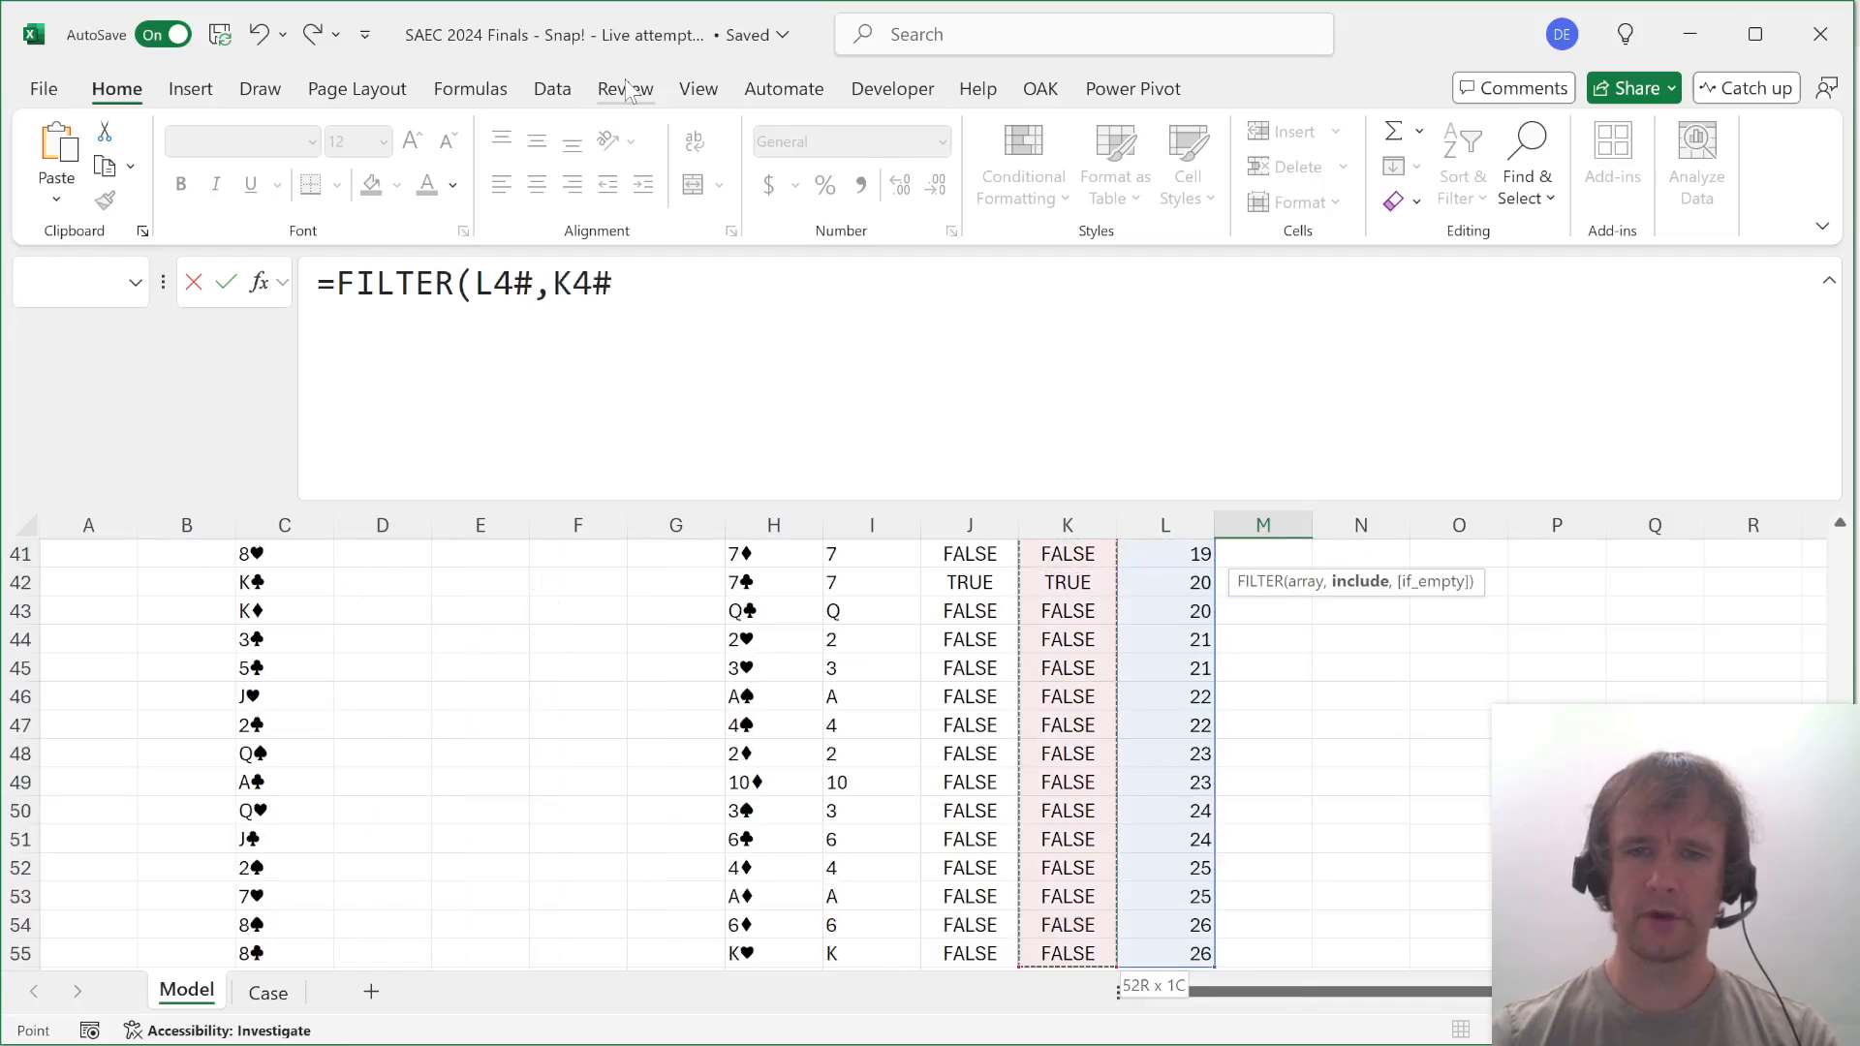
{"action": "type", "text": ")"}
{"action": "key", "text": "Return"}
Label the column after SnpRnds with the header SnpRnd2 in N3.
{"action": "key", "text": "Up"}
{"action": "key", "text": "Up"}
{"action": "key", "text": "Right"}
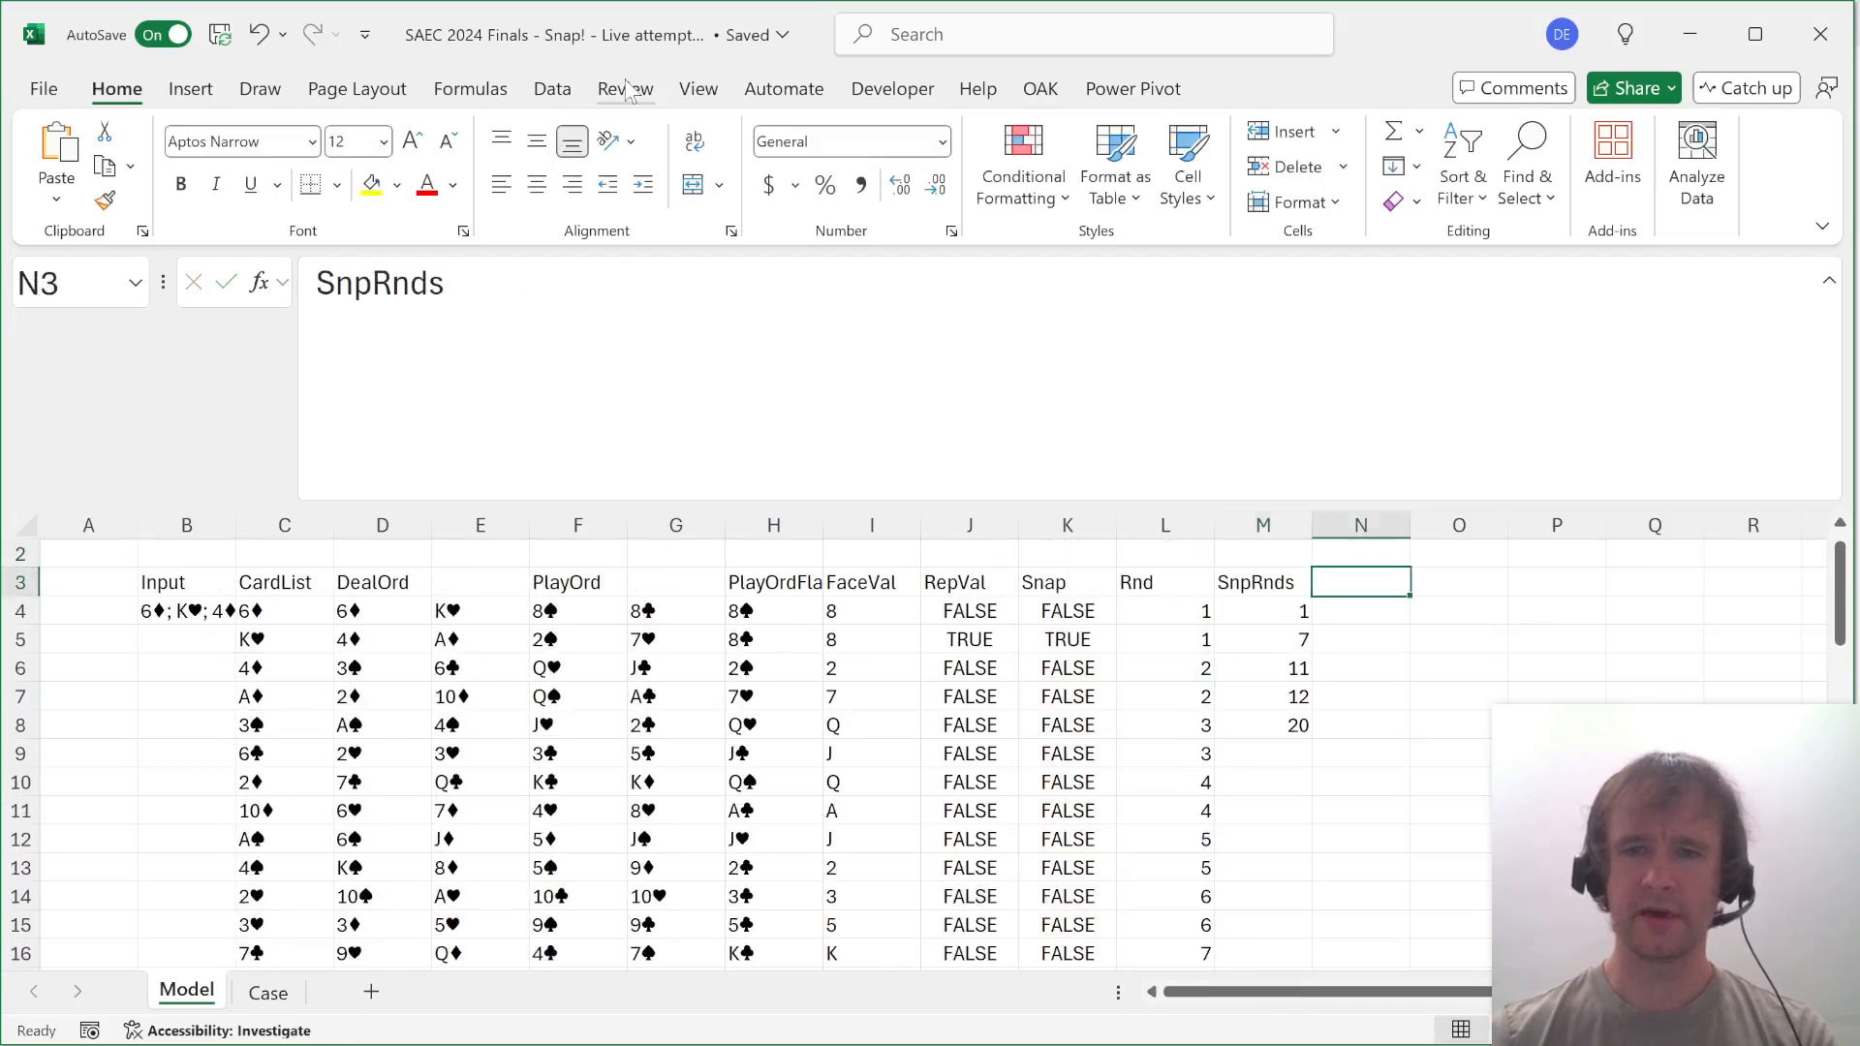
{"action": "type", "text": "SnpRn"}
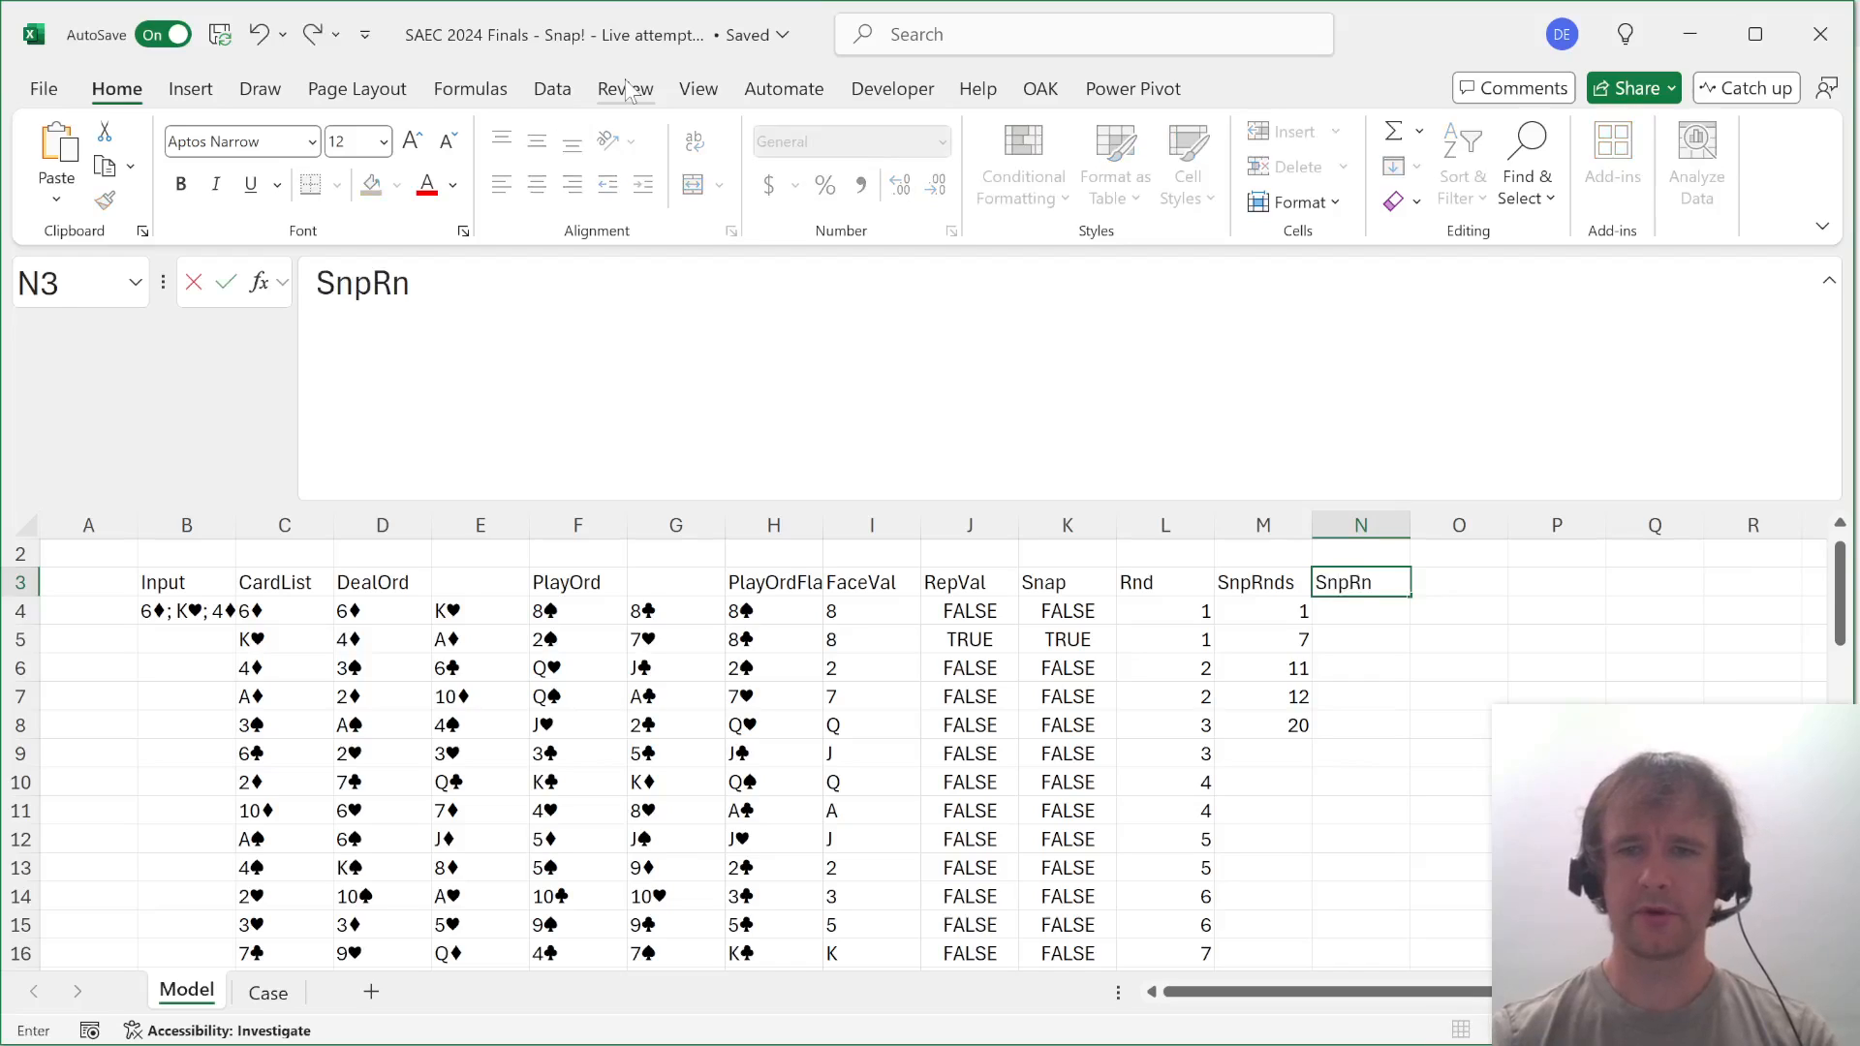
{"action": "type", "text": "d2"}
{"action": "key", "text": "Return"}
Enter =INDEX(M4#,2) in N4 to return the round of the second snap.
{"action": "type", "text": "="}
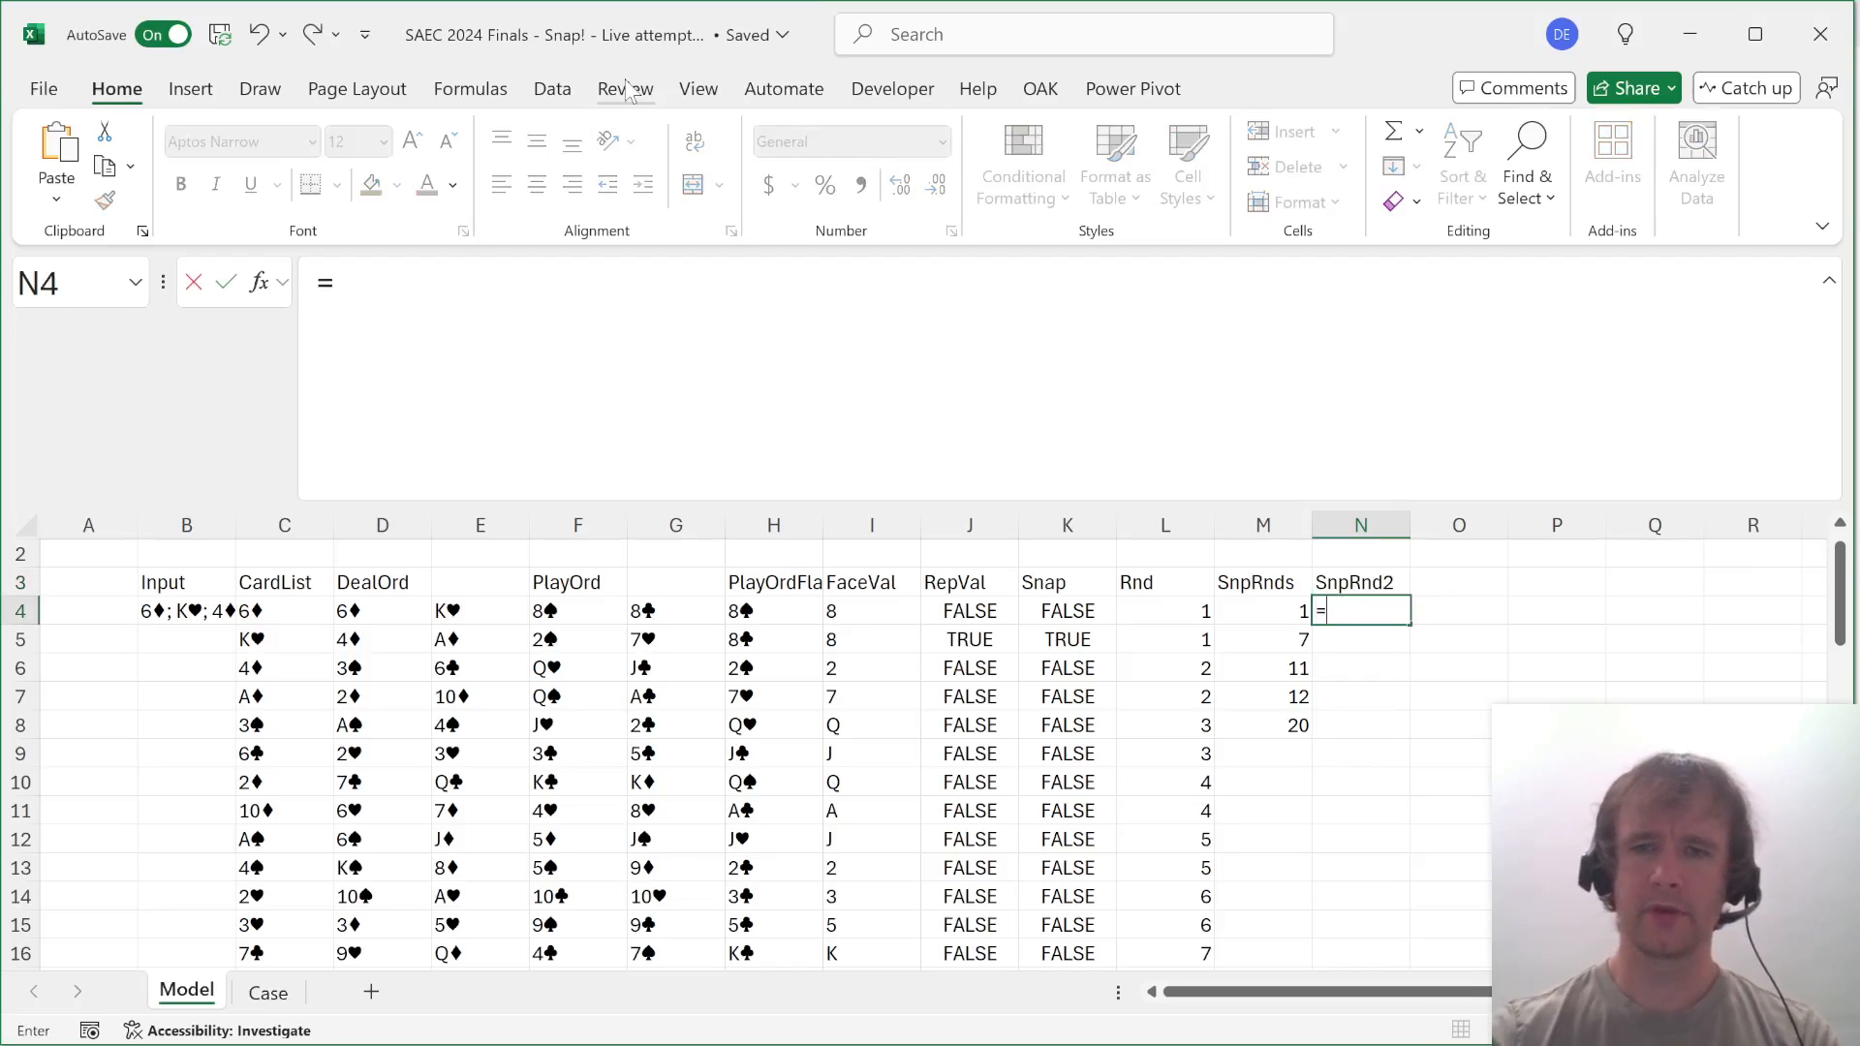
{"action": "type", "text": "ind"}
{"action": "key", "text": "Tab"}
{"action": "key", "text": "Left"}
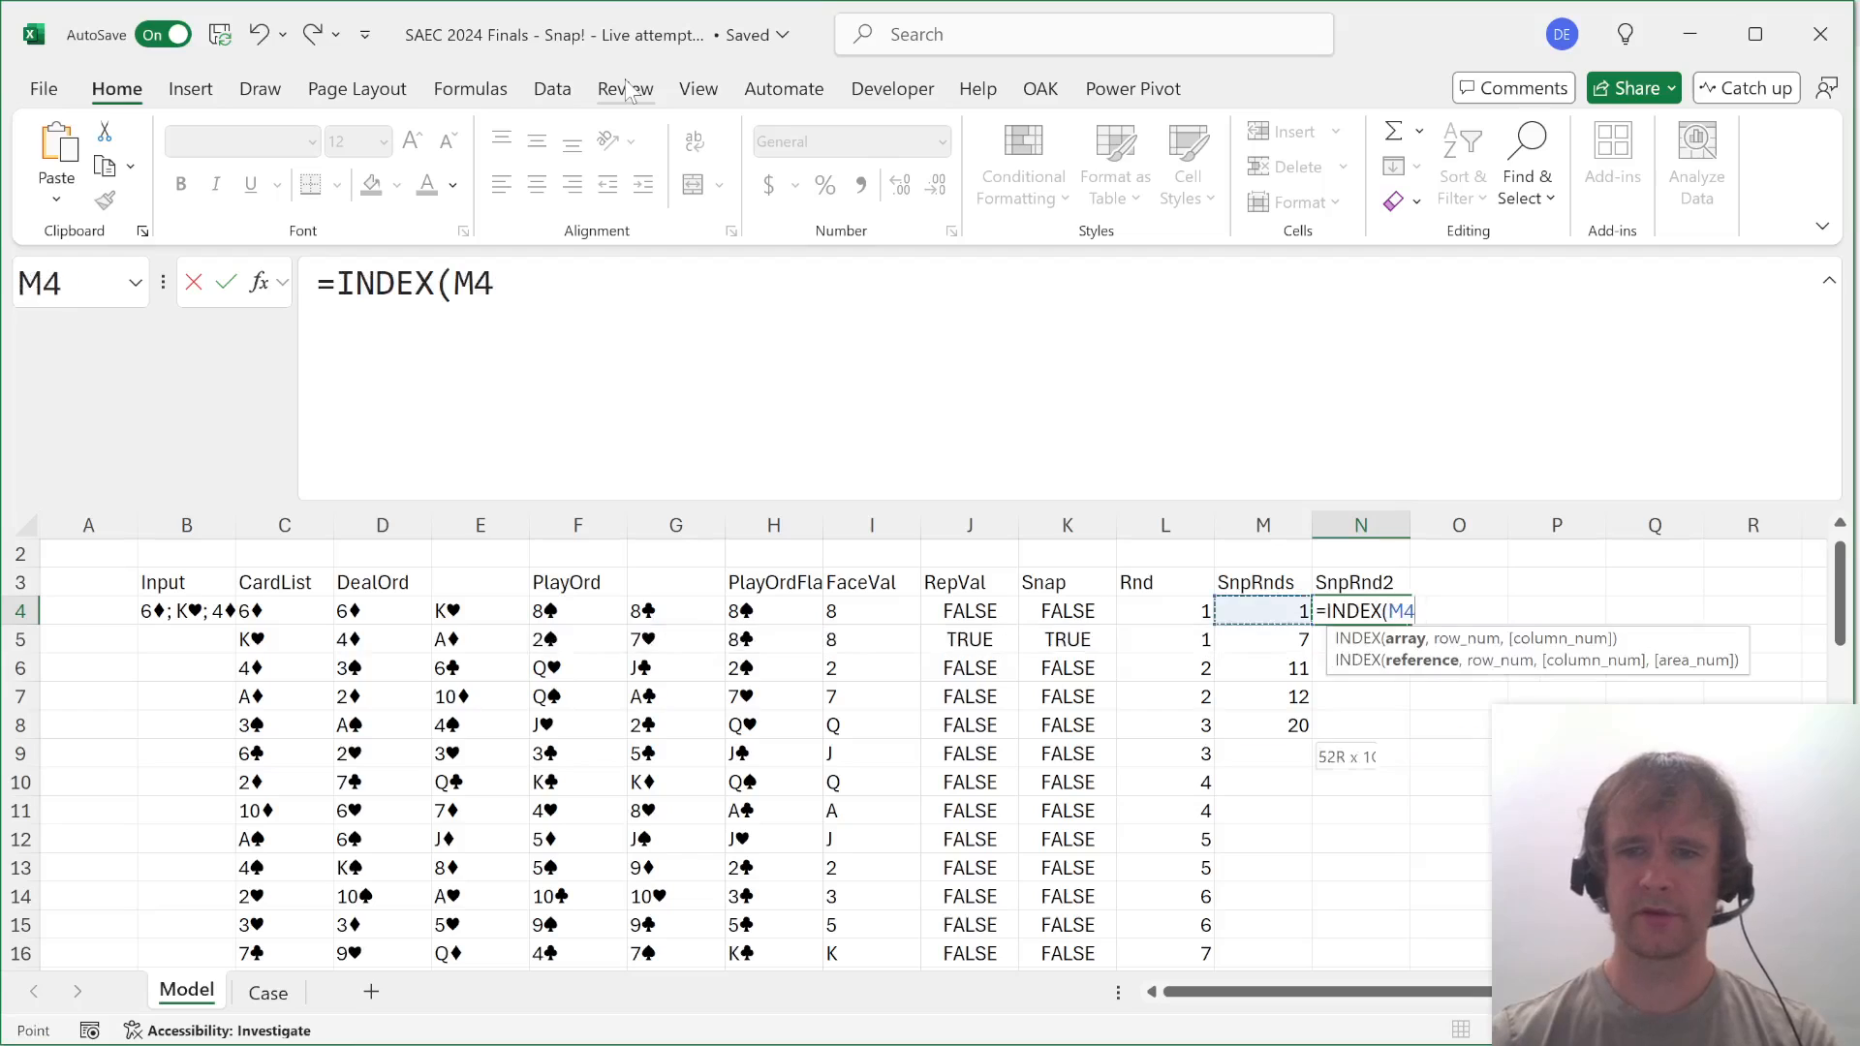
{"action": "type", "text": "#,2)"}
{"action": "key", "text": "Return"}
{"action": "key", "text": "Up"}
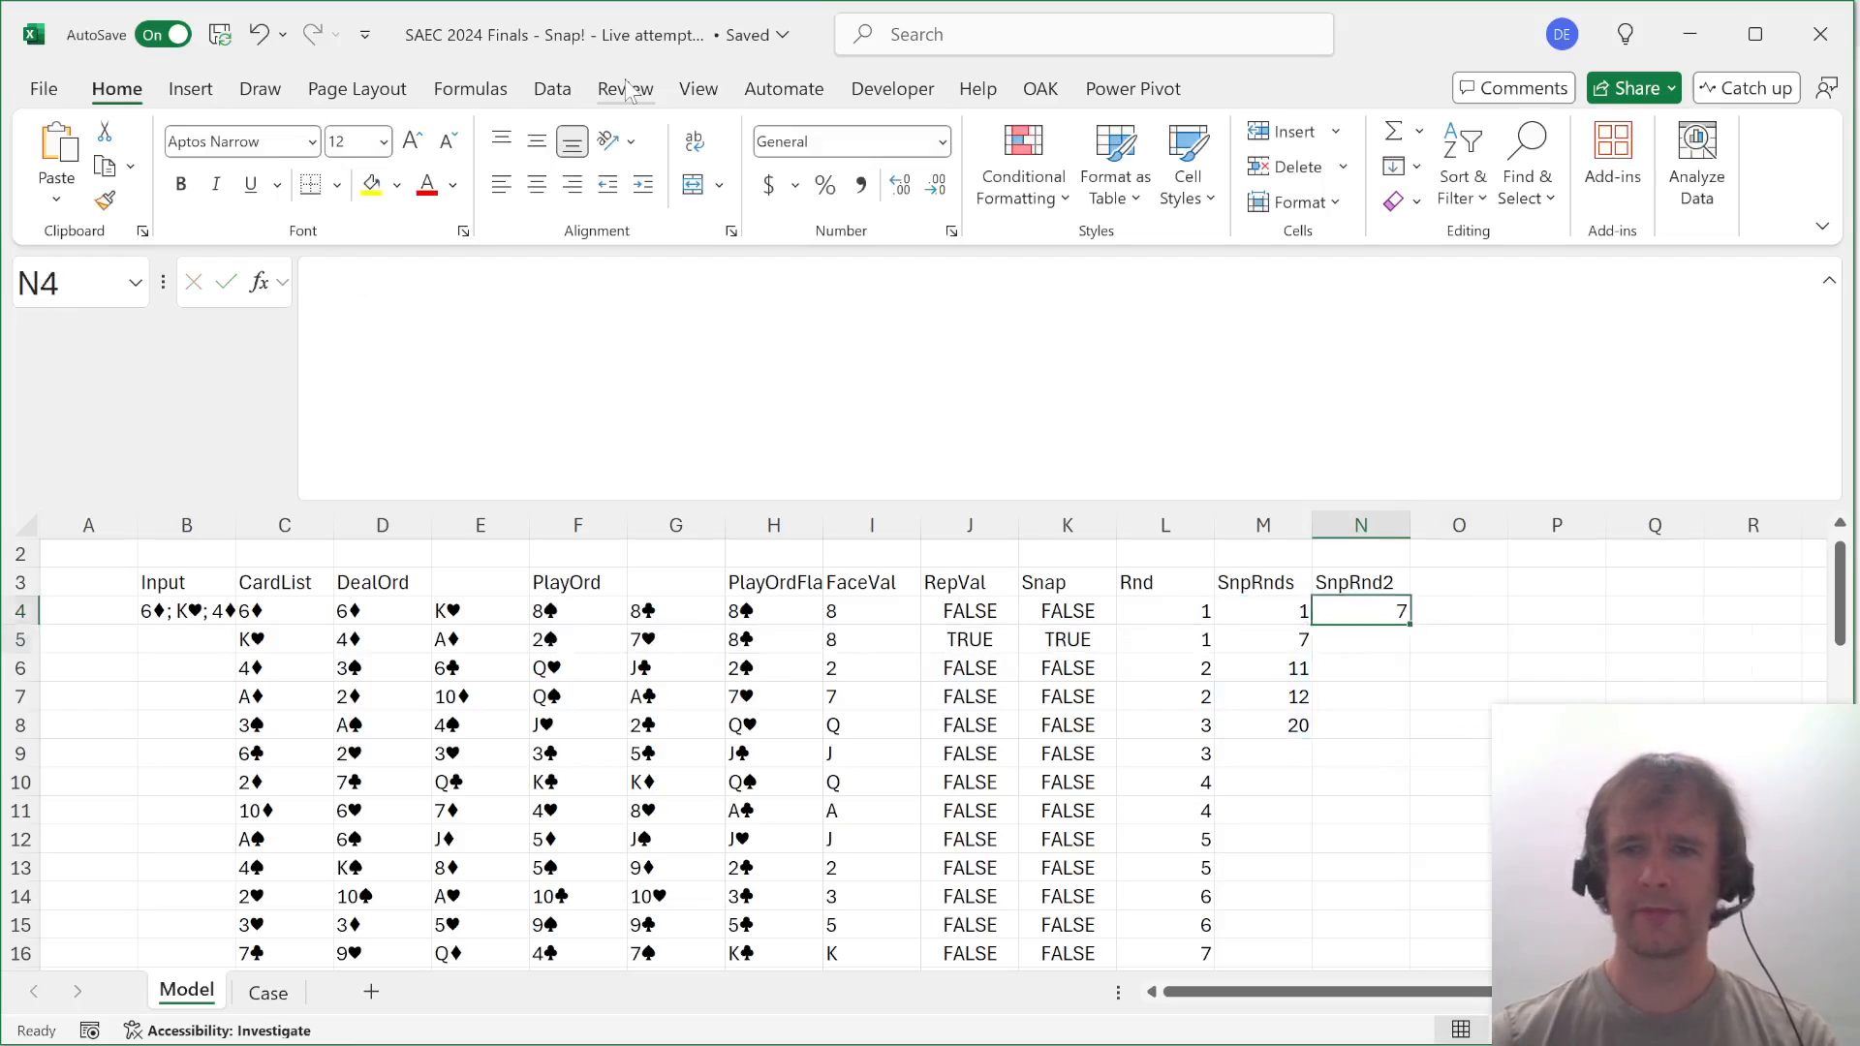
Begin a formula in P3 with the custom function _lambdify.
{"action": "key", "text": "Right"}
{"action": "key", "text": "Right"}
{"action": "key", "text": "Right"}
{"action": "key", "text": "Left"}
{"action": "key", "text": "Up"}
{"action": "type", "text": "=lam"}
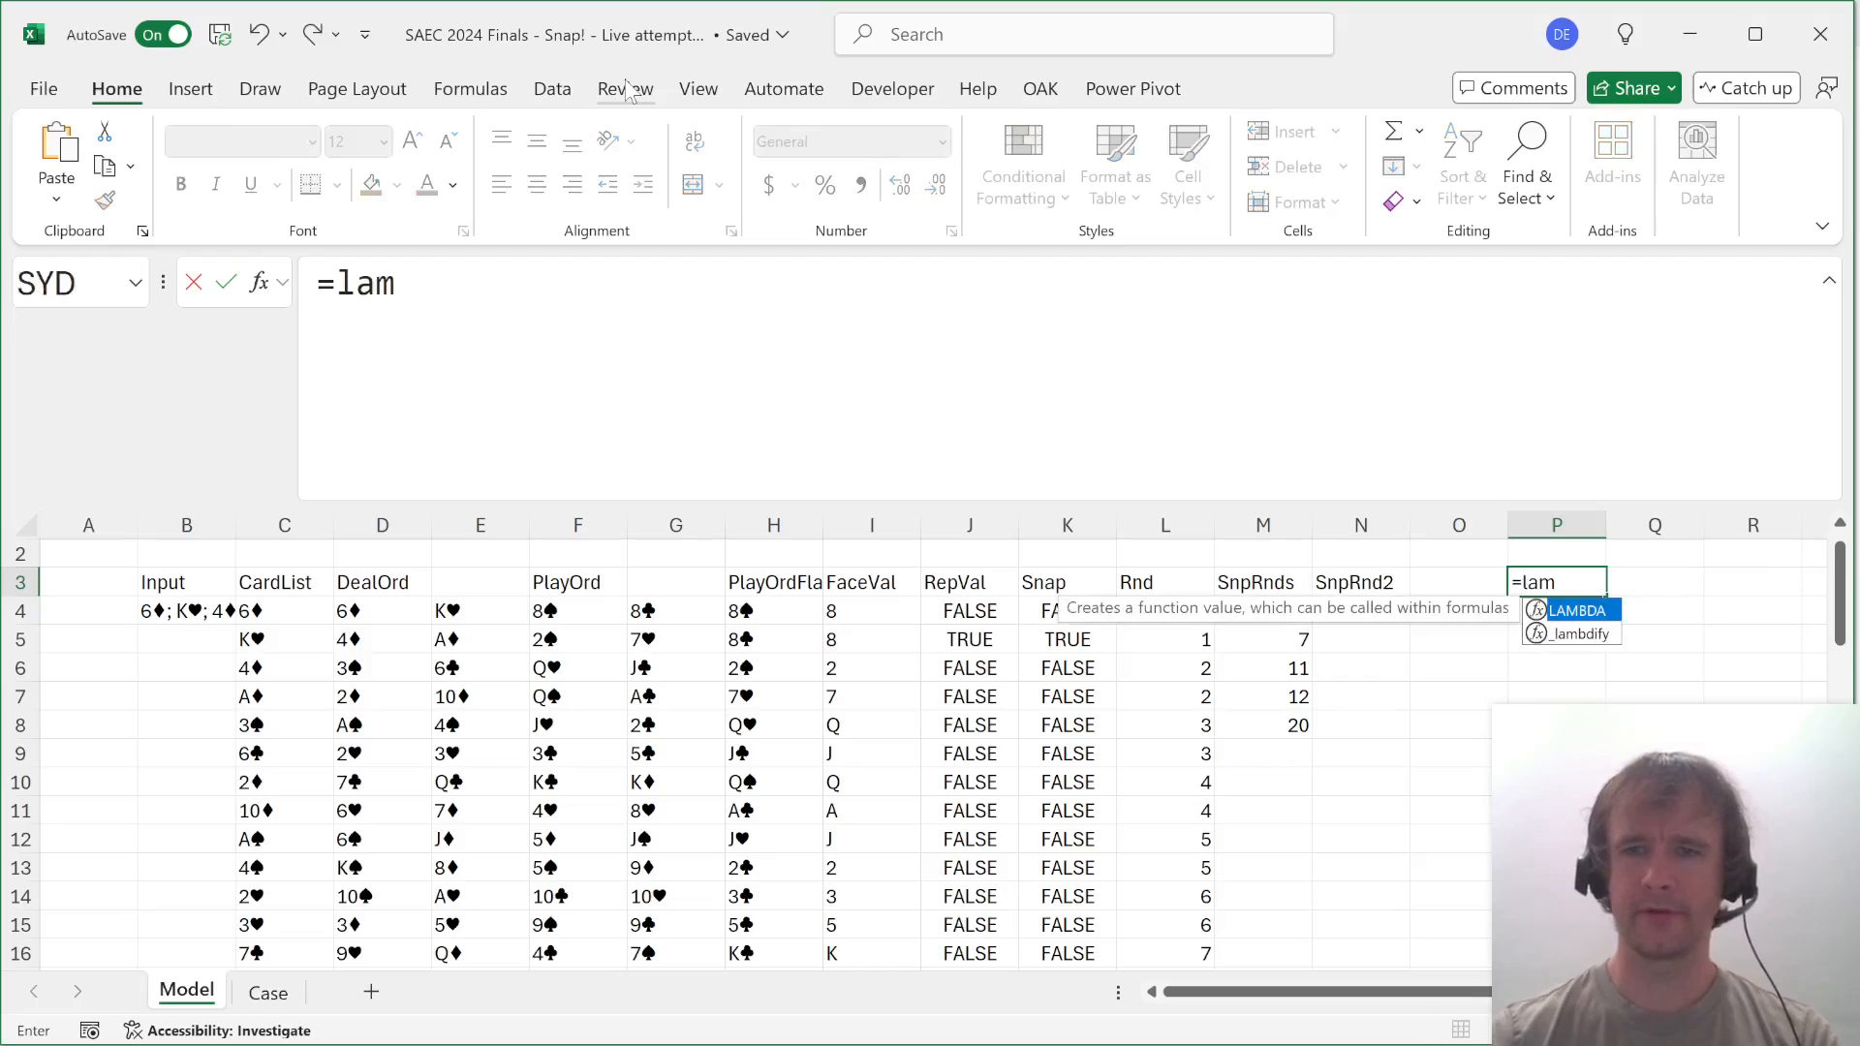
{"action": "key", "text": "Tab"}
{"action": "key", "text": "BackSpace"}
{"action": "key", "text": "BackSpace"}
{"action": "key", "text": "BackSpace"}
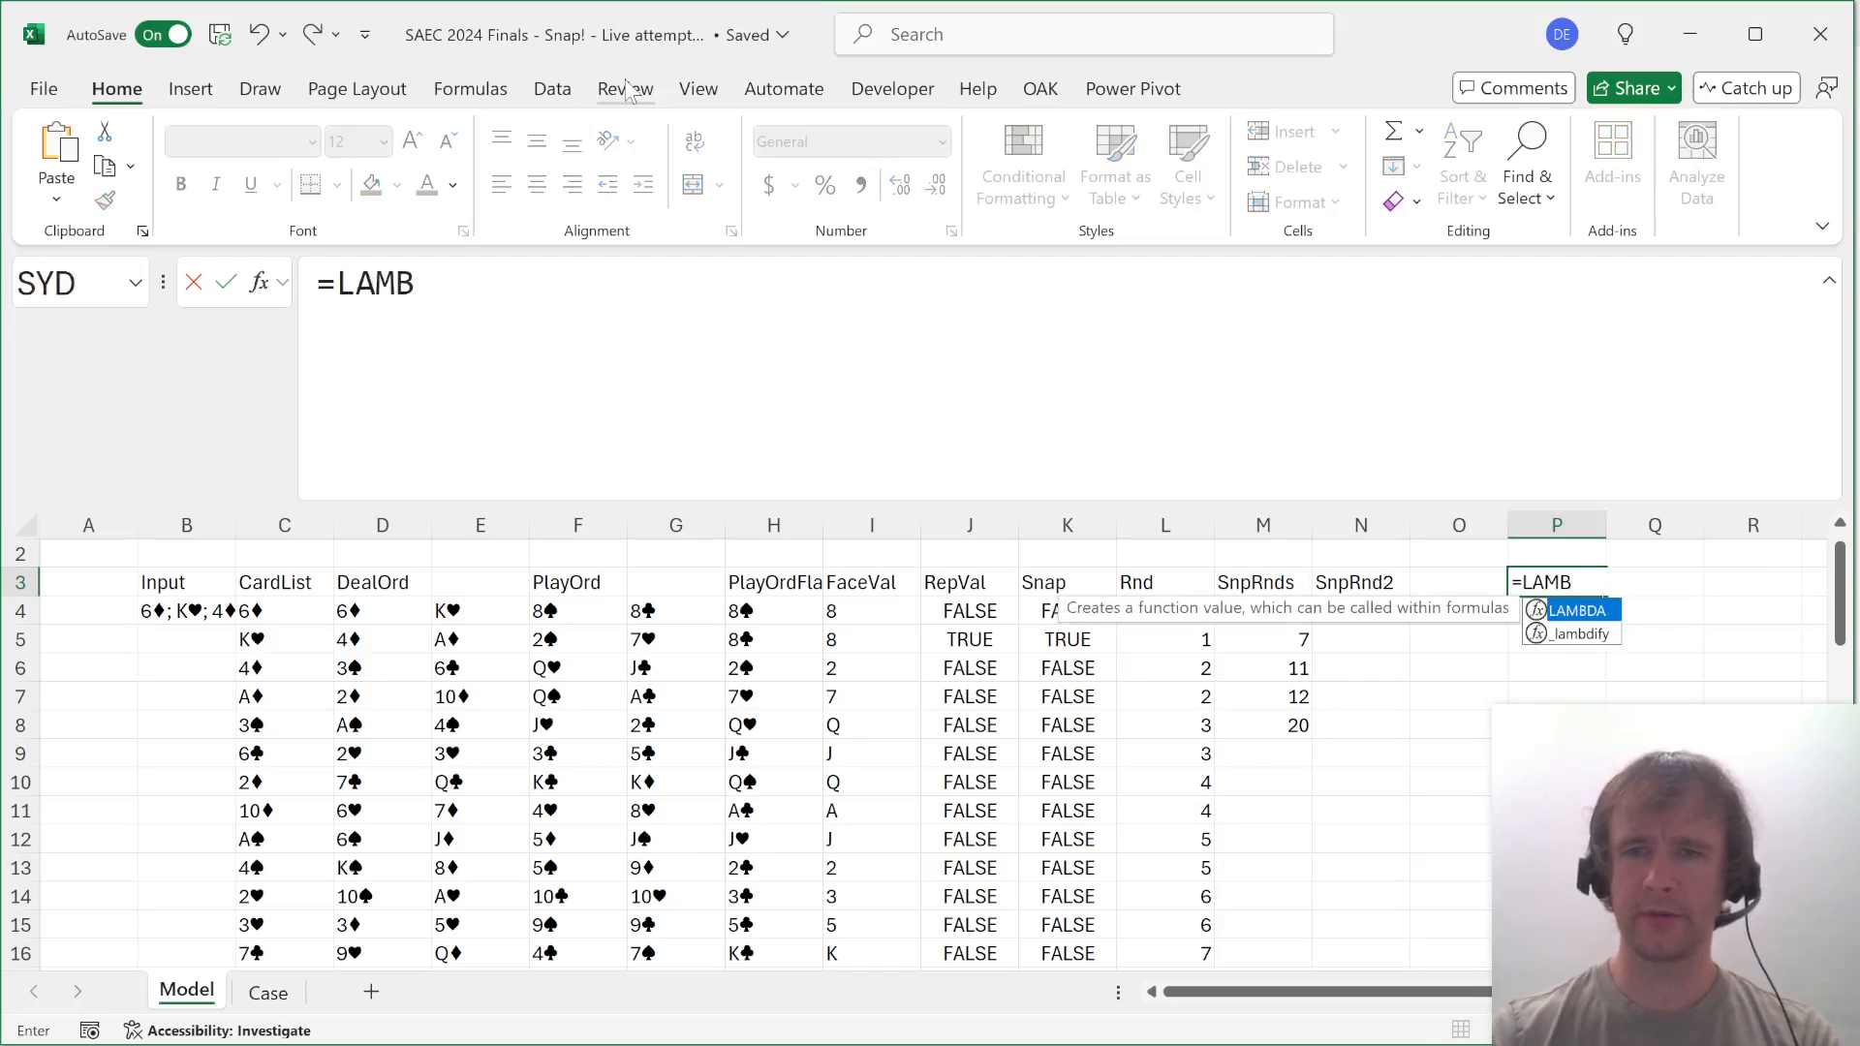
{"action": "key", "text": "Down"}
{"action": "key", "text": "Tab"}
{"action": "key", "text": "ctrl+Left"}
{"action": "key", "text": "ctrl+shift+Left"}
{"action": "type", "text": ","}
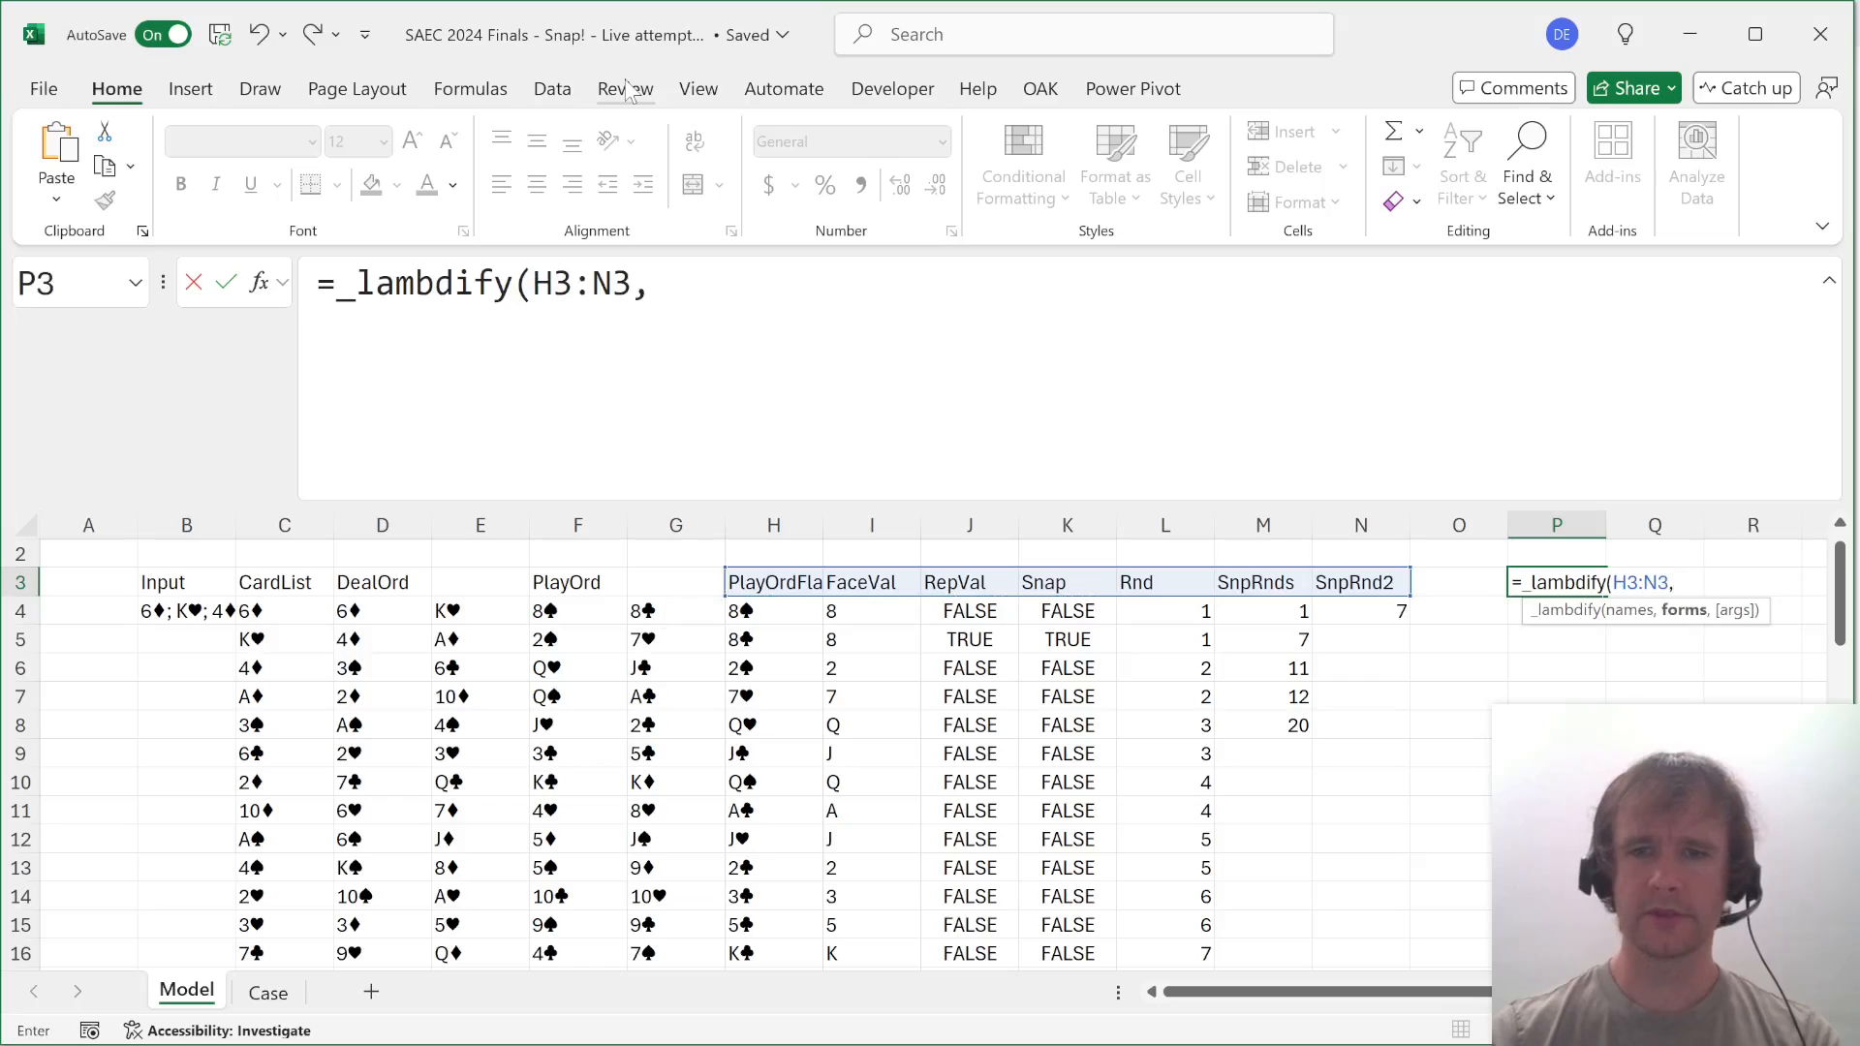
{"action": "key", "text": "BackSpace"}
{"action": "key", "text": "BackSpace"}
{"action": "key", "text": "BackSpace"}
{"action": "key", "text": "BackSpace"}
{"action": "key", "text": "BackSpace"}
{"action": "key", "text": "BackSpace"}
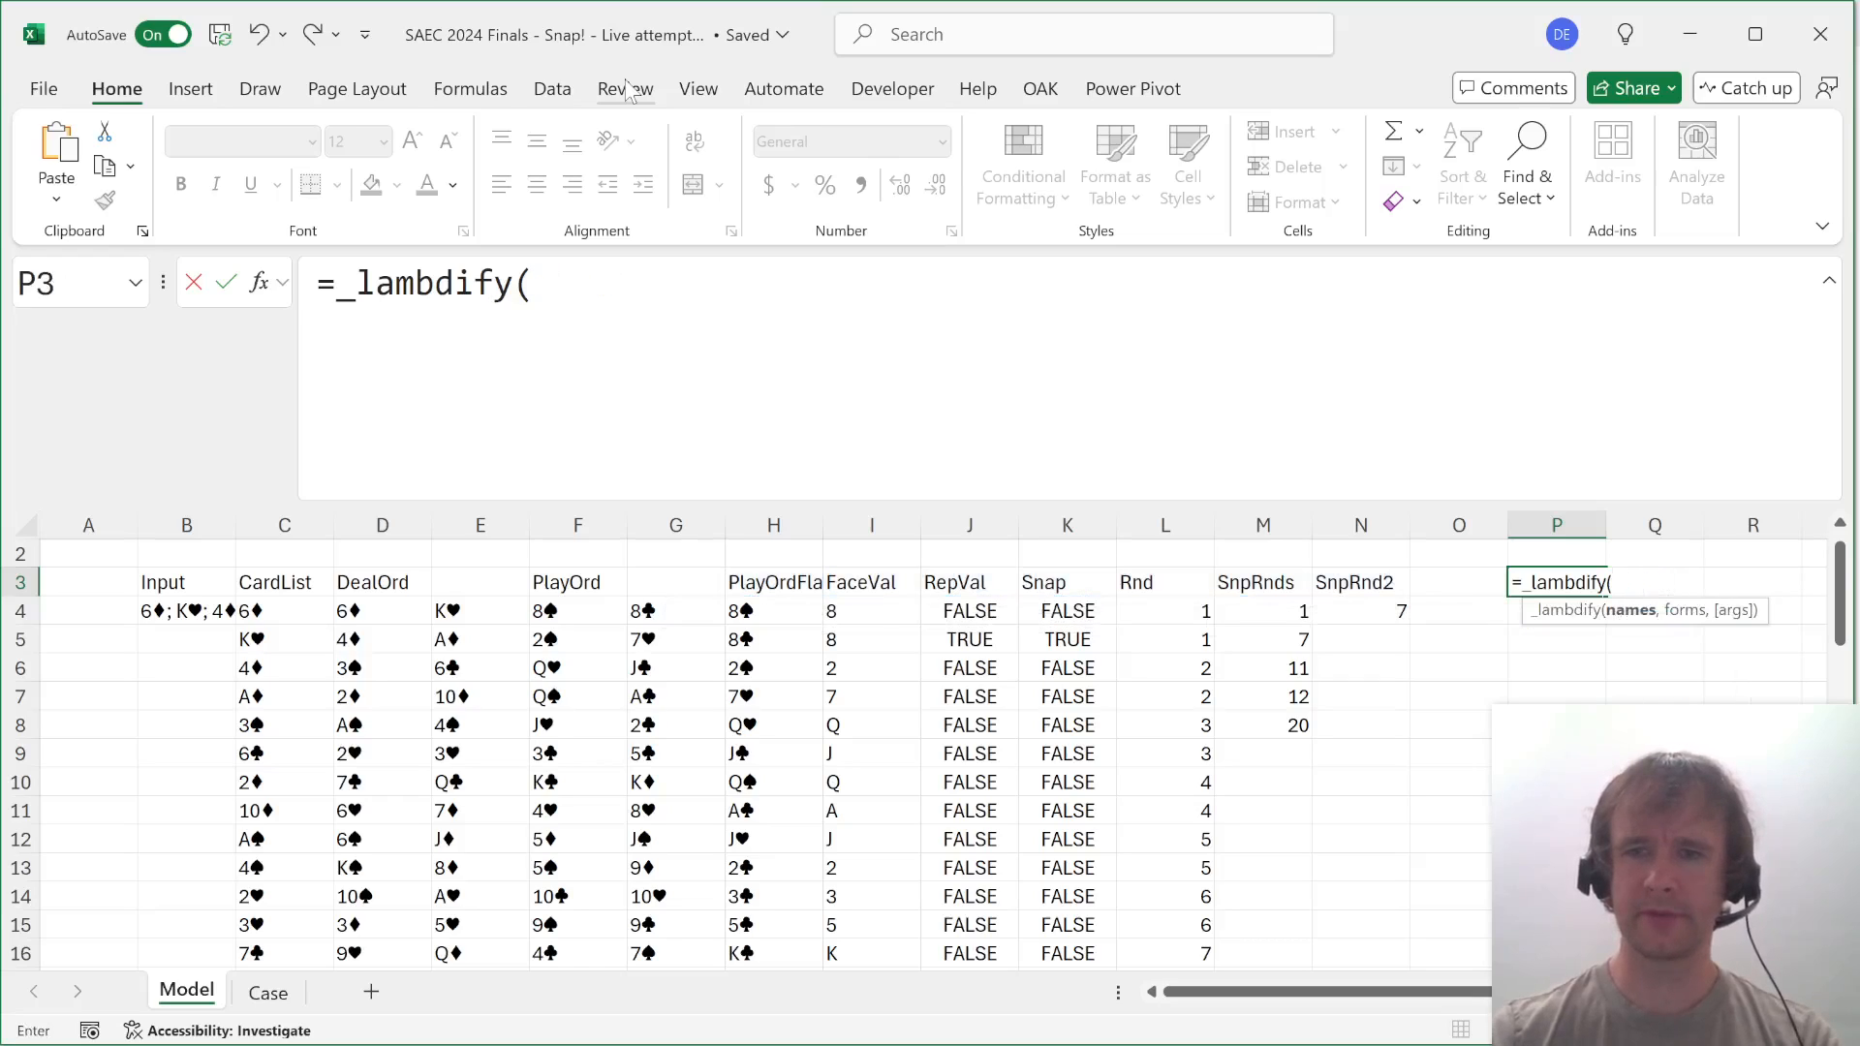
Complete the P3 formula as =_lambdify(B3:N3,B4:N4), using the headers as names and row 4 as forms.
{"action": "key", "text": "F2"}
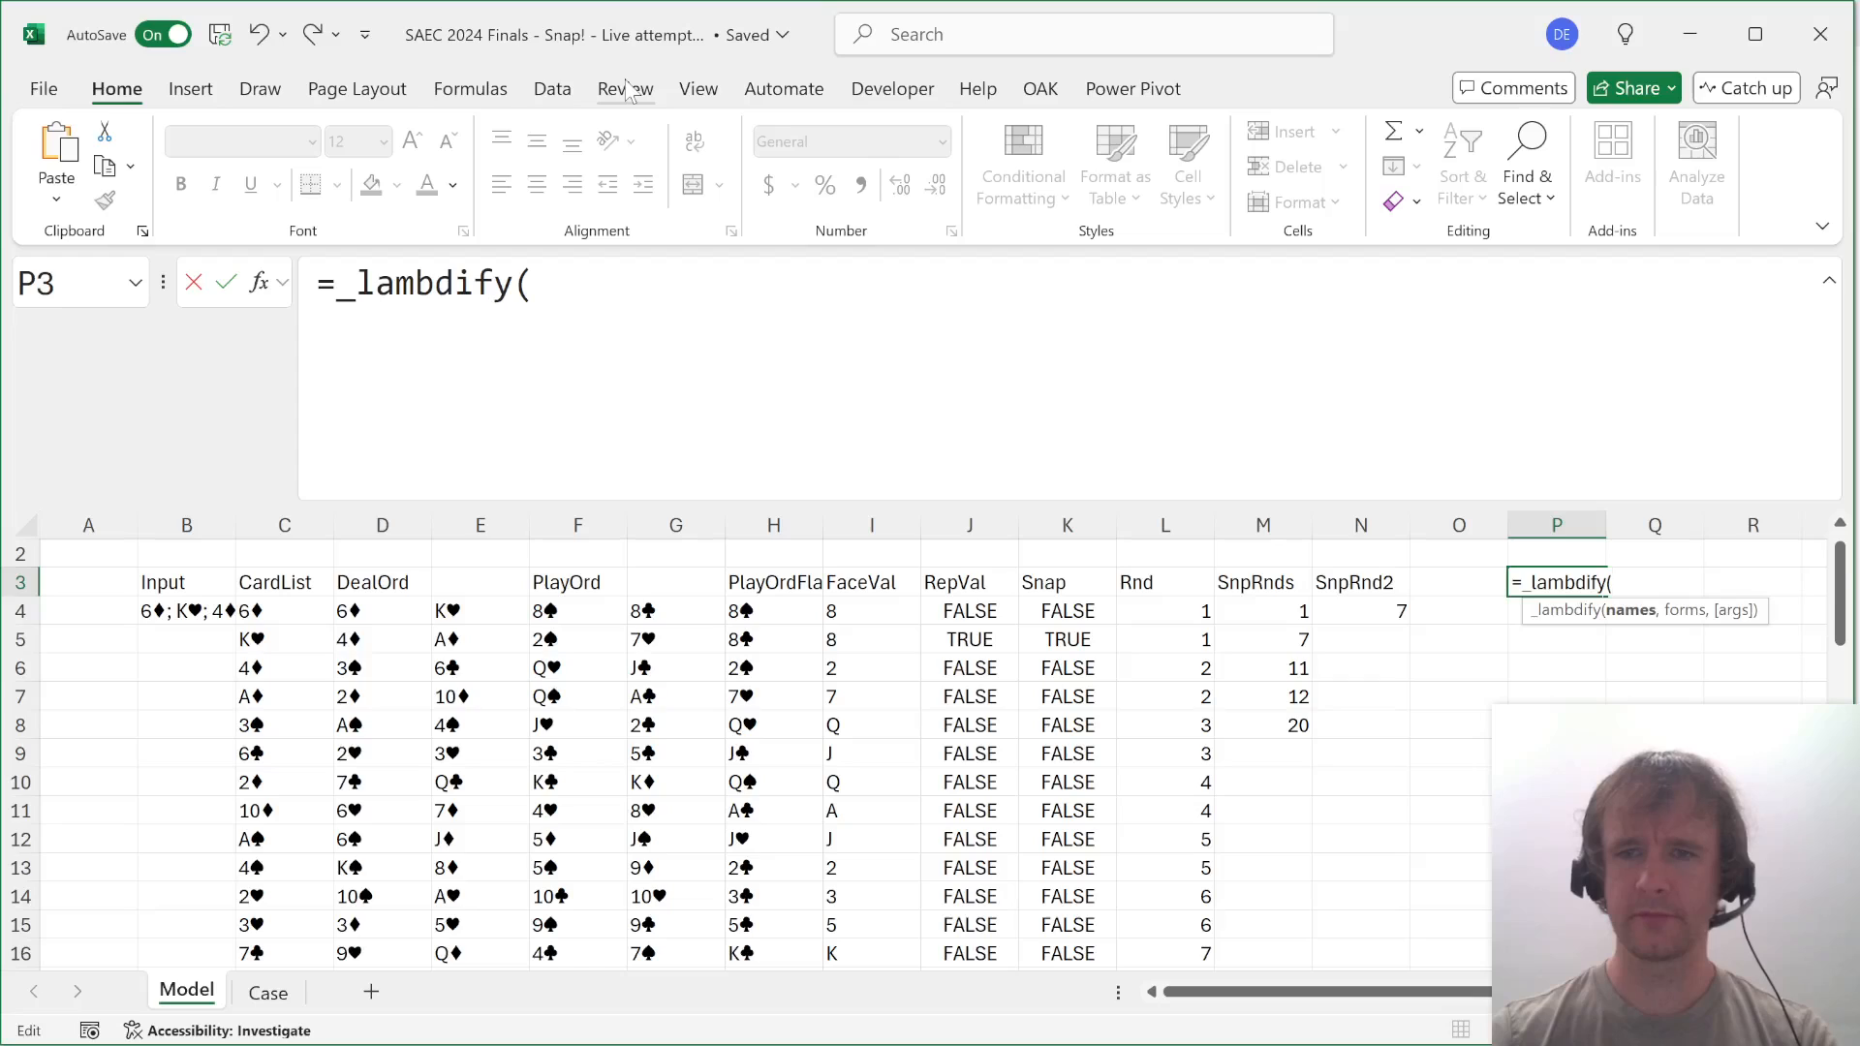
{"action": "key", "text": "F2"}
{"action": "key", "text": "ctrl+Left"}
{"action": "key", "text": "ctrl+shift+Left"}
{"action": "key", "text": "ctrl+shift+Left"}
{"action": "key", "text": "ctrl+shift+Left"}
{"action": "key", "text": "ctrl+shift+Left"}
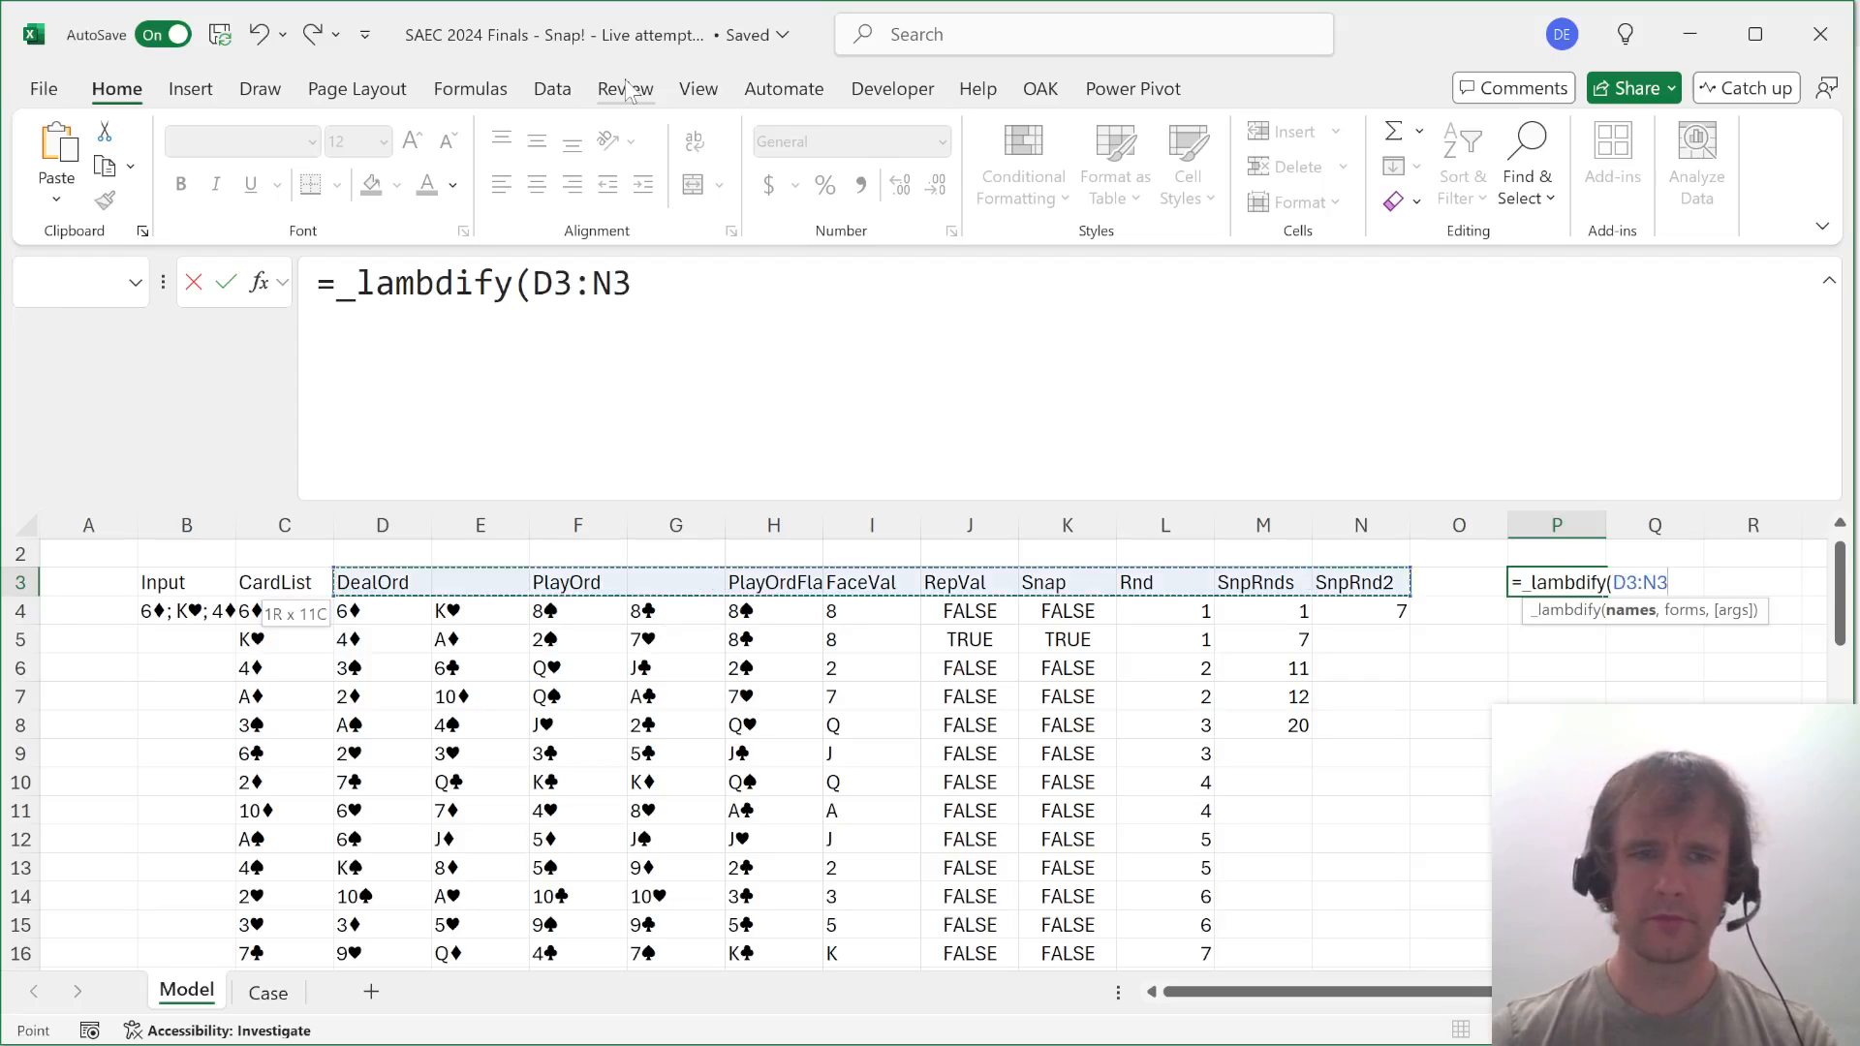
{"action": "type", "text": ","}
{"action": "key", "text": "Down"}
{"action": "key", "text": "ctrl+Left"}
{"action": "key", "text": "ctrl+shift+Left"}
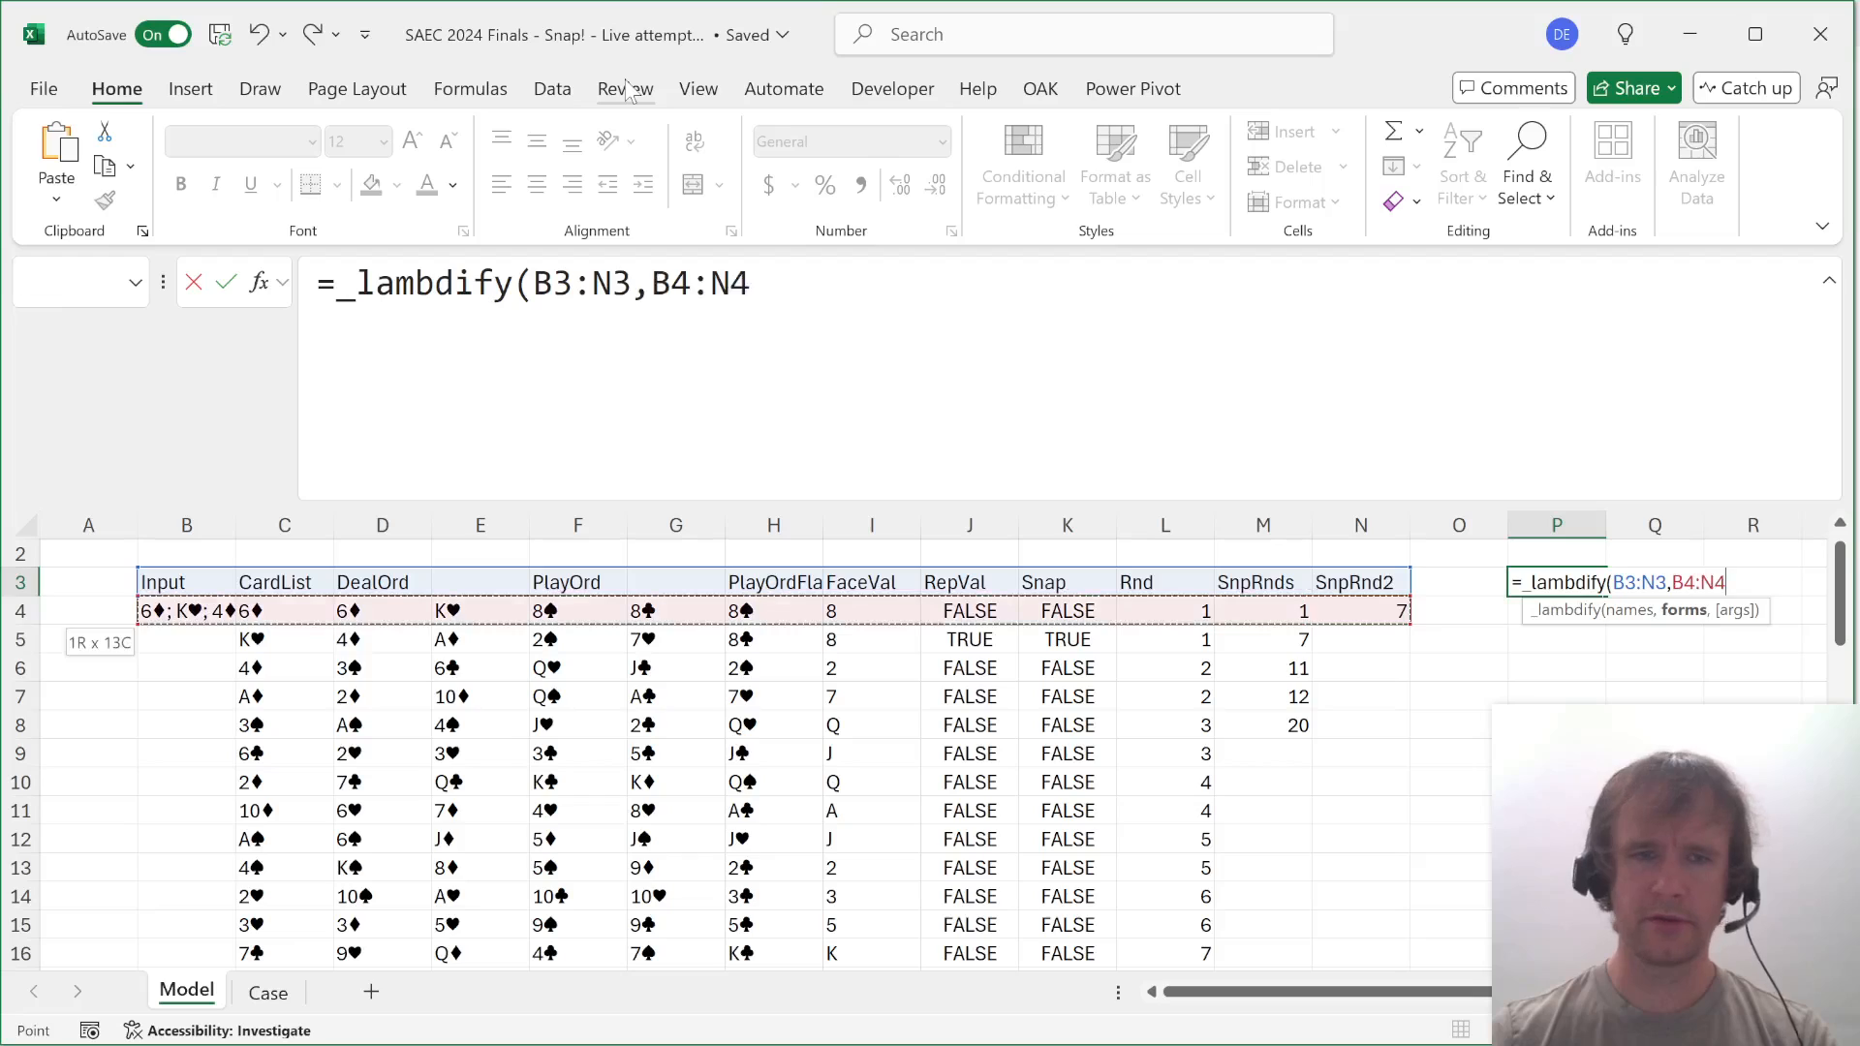
{"action": "key", "text": "Return"}
Copy the generated LET text from P3 and paste it as a value into P4.
{"action": "key", "text": "Up"}
{"action": "key", "text": "ctrl+c"}
{"action": "key", "text": "Down"}
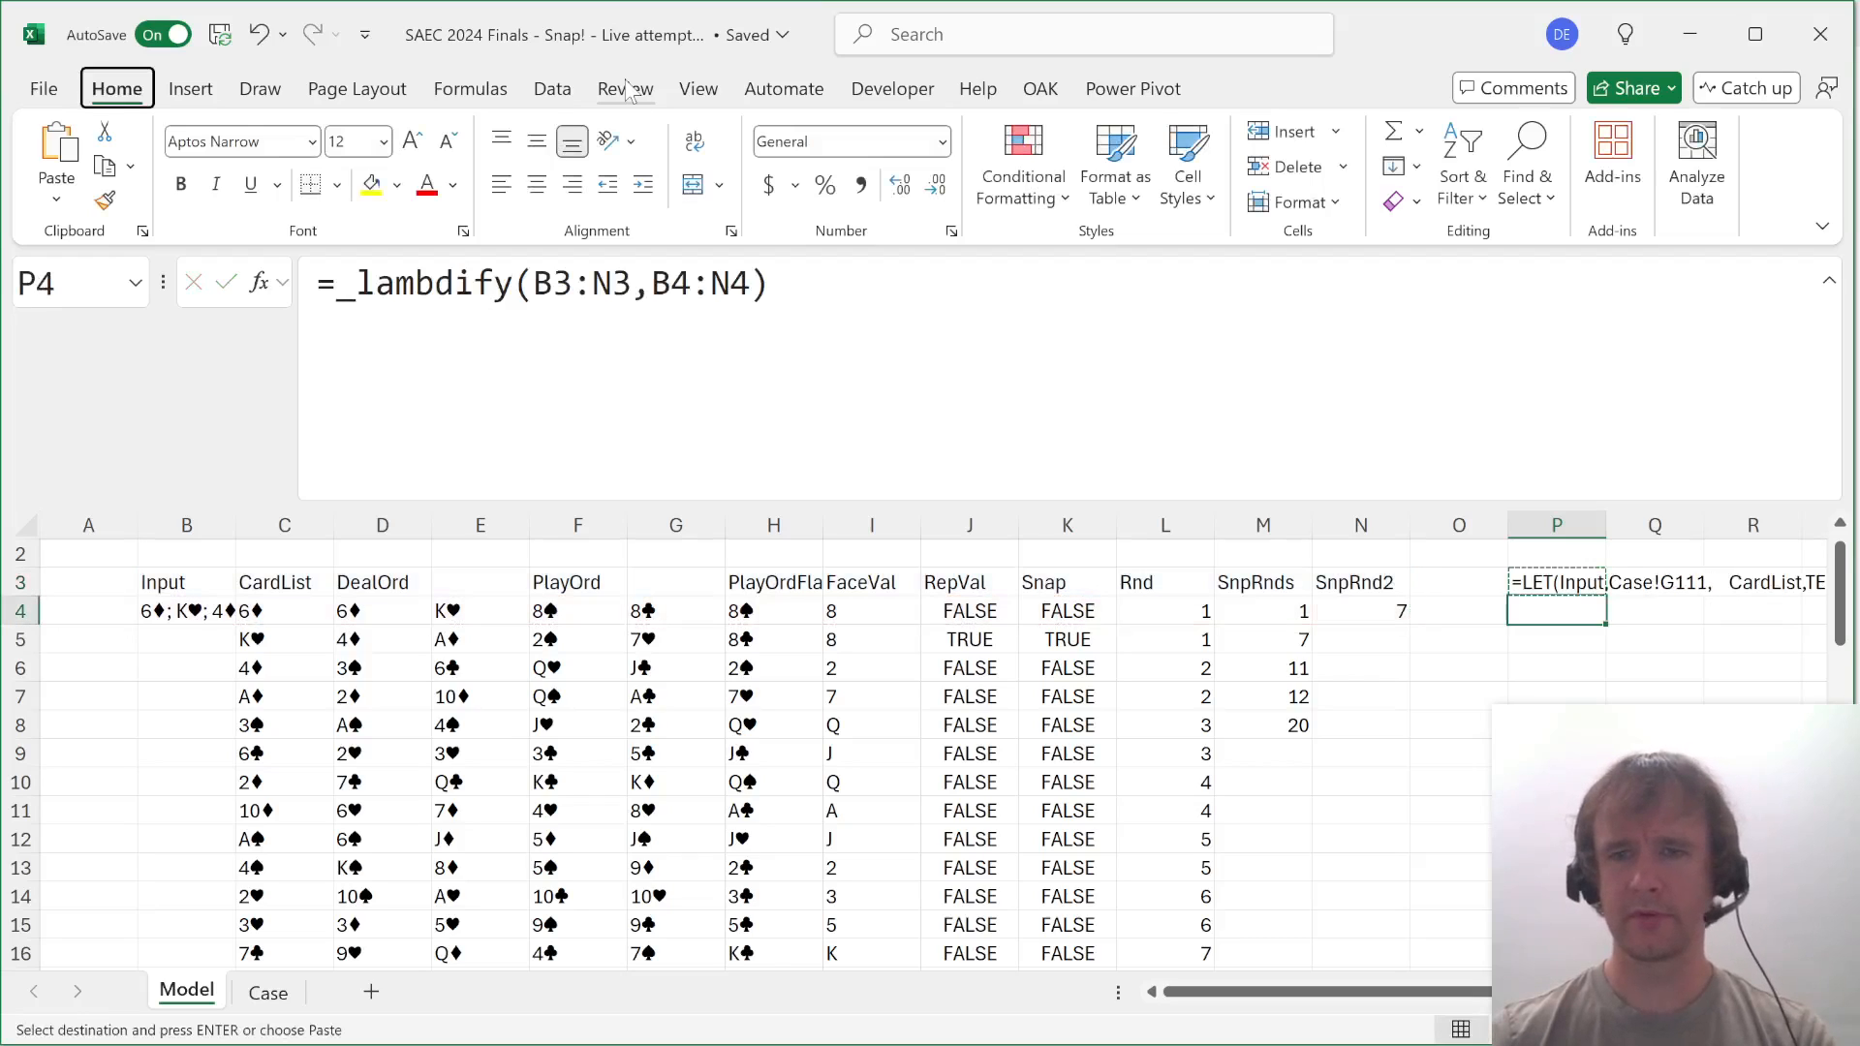
{"action": "key", "text": "ctrl+alt+v"}
{"action": "key", "text": "Return"}
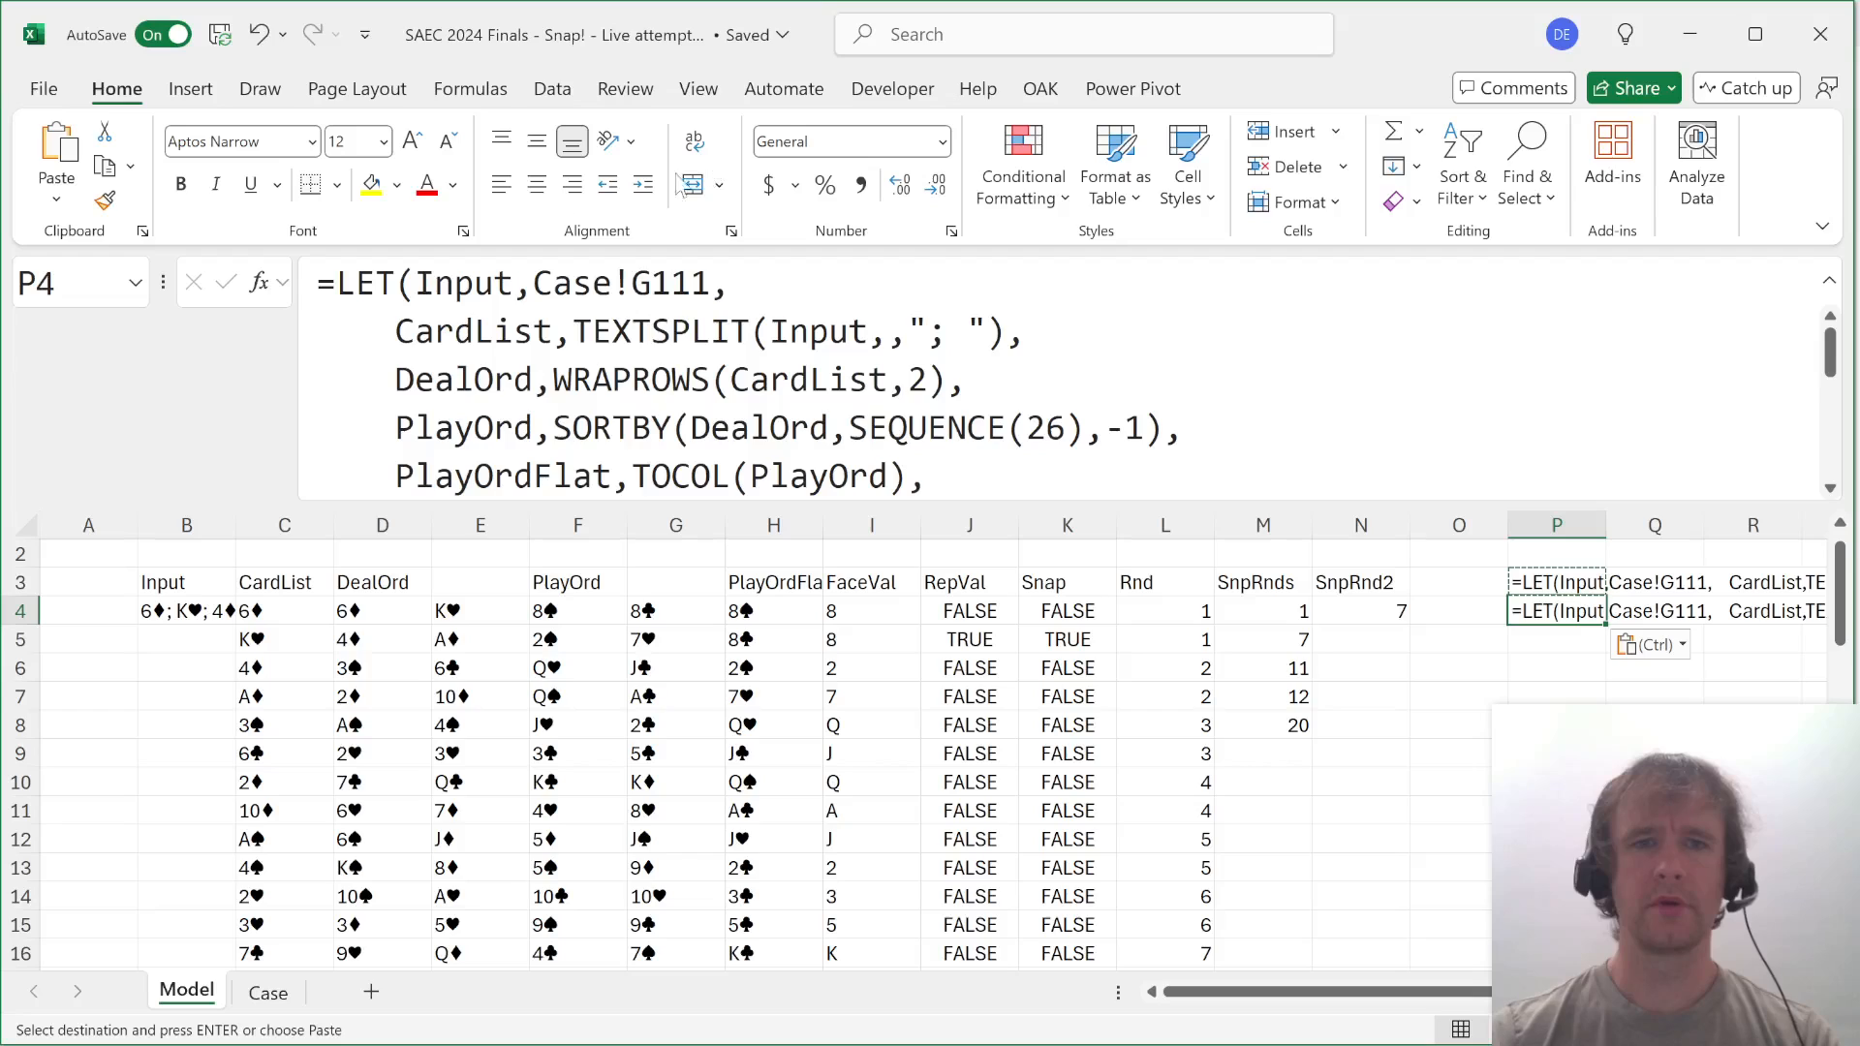
Cut the entire LET formula text out of P4 on the Model sheet, leaving the cell empty.
{"action": "key", "text": "F2"}
{"action": "key", "text": "ctrl+a"}
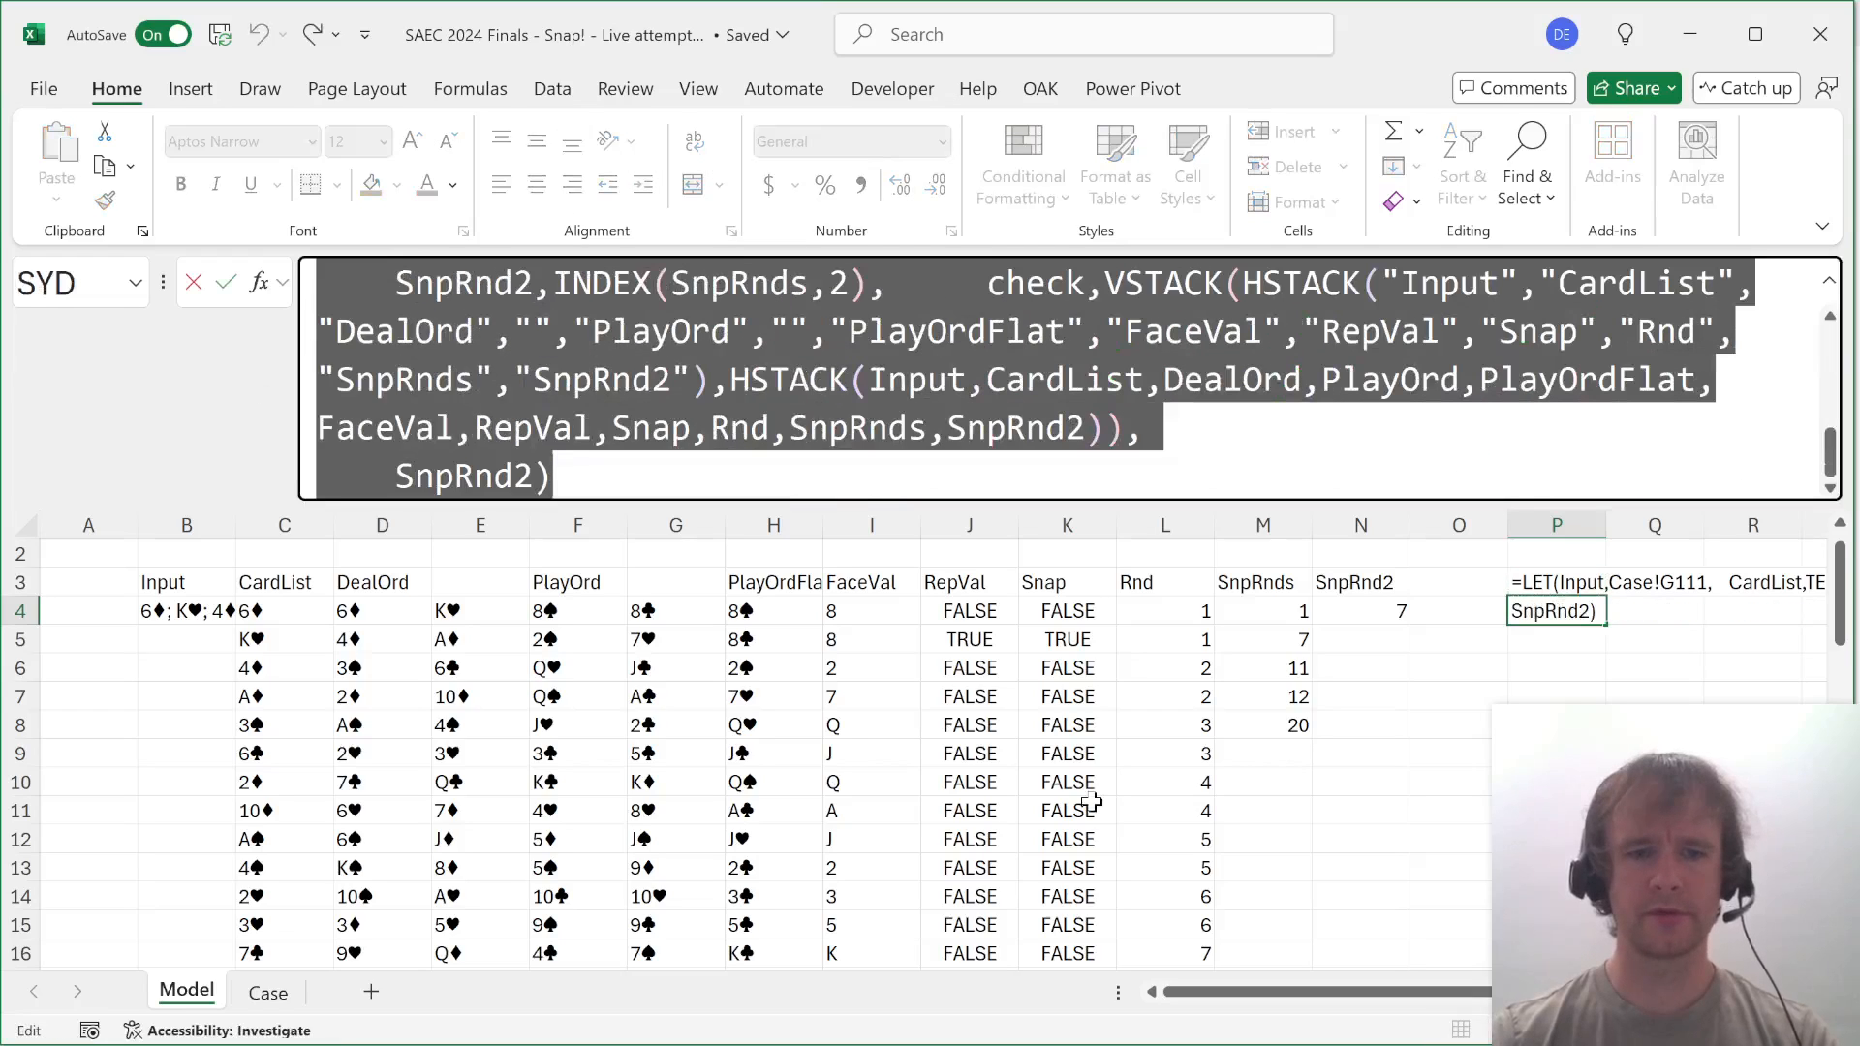
{"action": "key", "text": "Delete"}
{"action": "key", "text": "Return"}
Paste the LET formula into E113 on the Case sheet for game 31 and point its Input at G113.
{"action": "key", "text": "ctrl+Page_Down"}
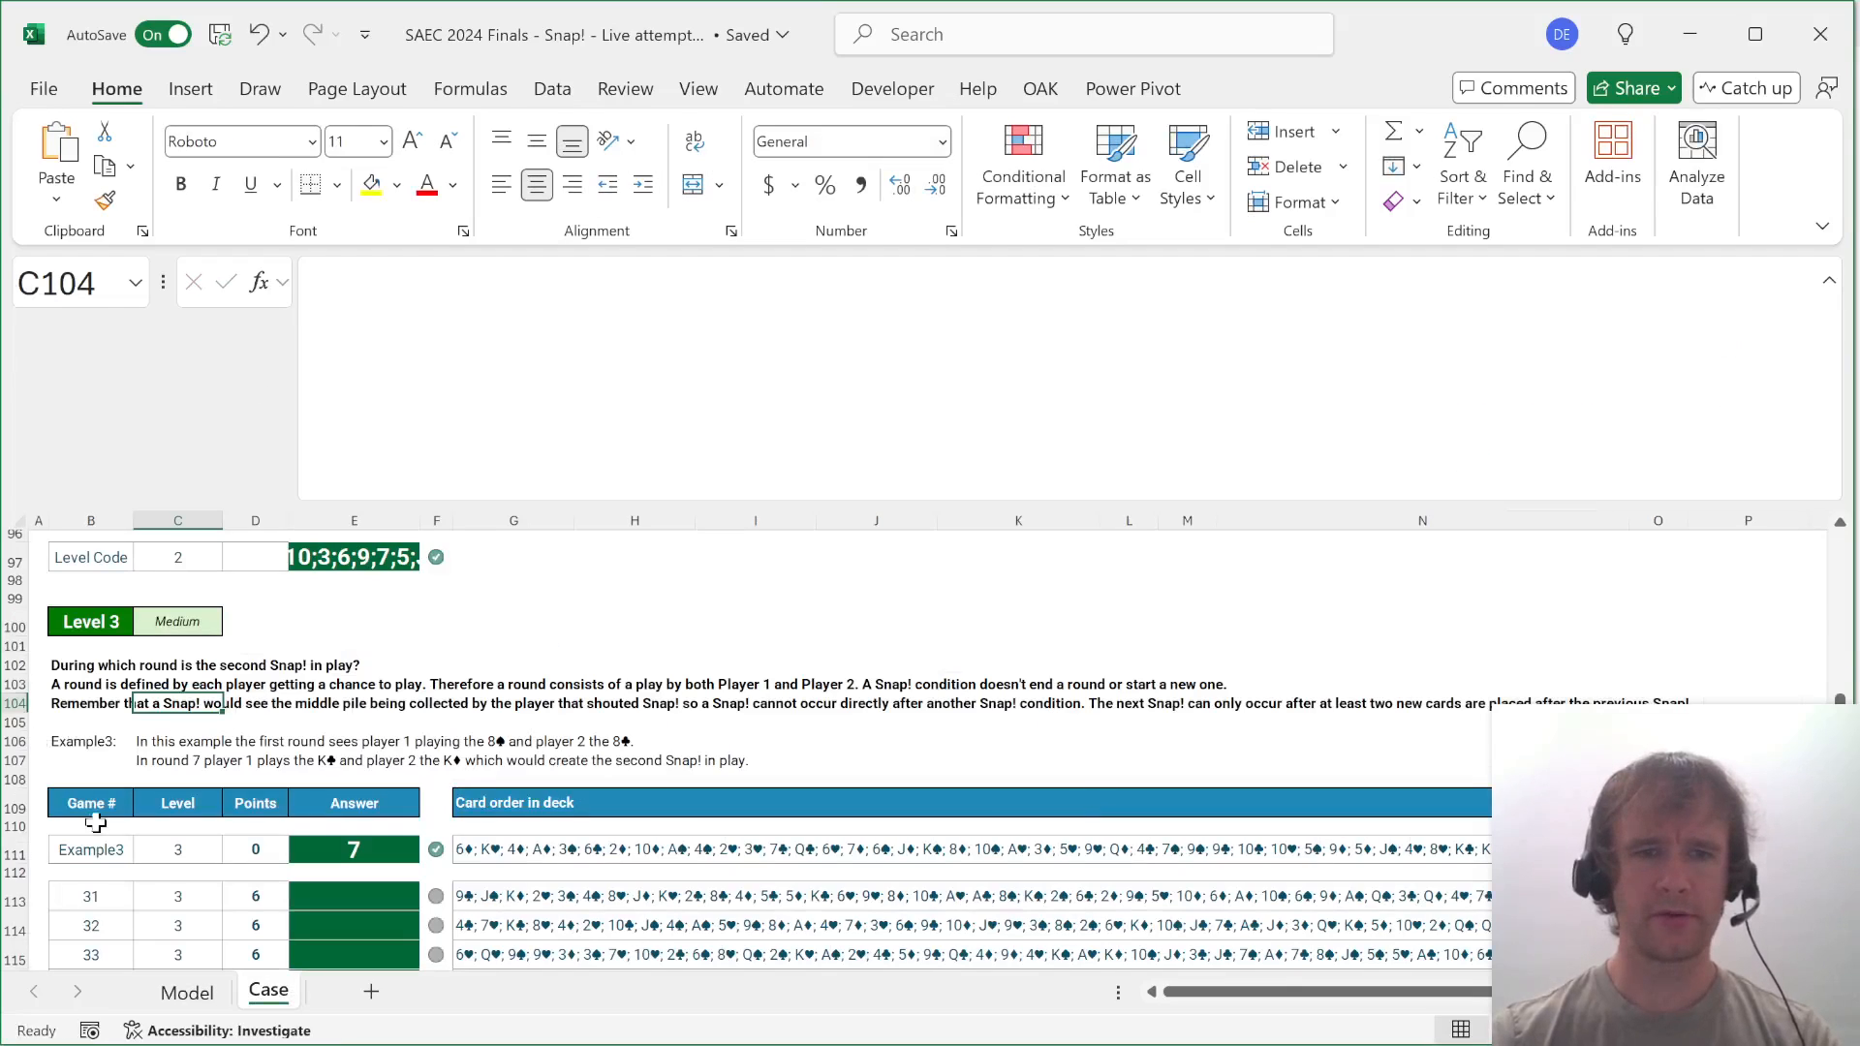
{"action": "left_click", "coordinate": [338, 889]}
{"action": "key", "text": "F2"}
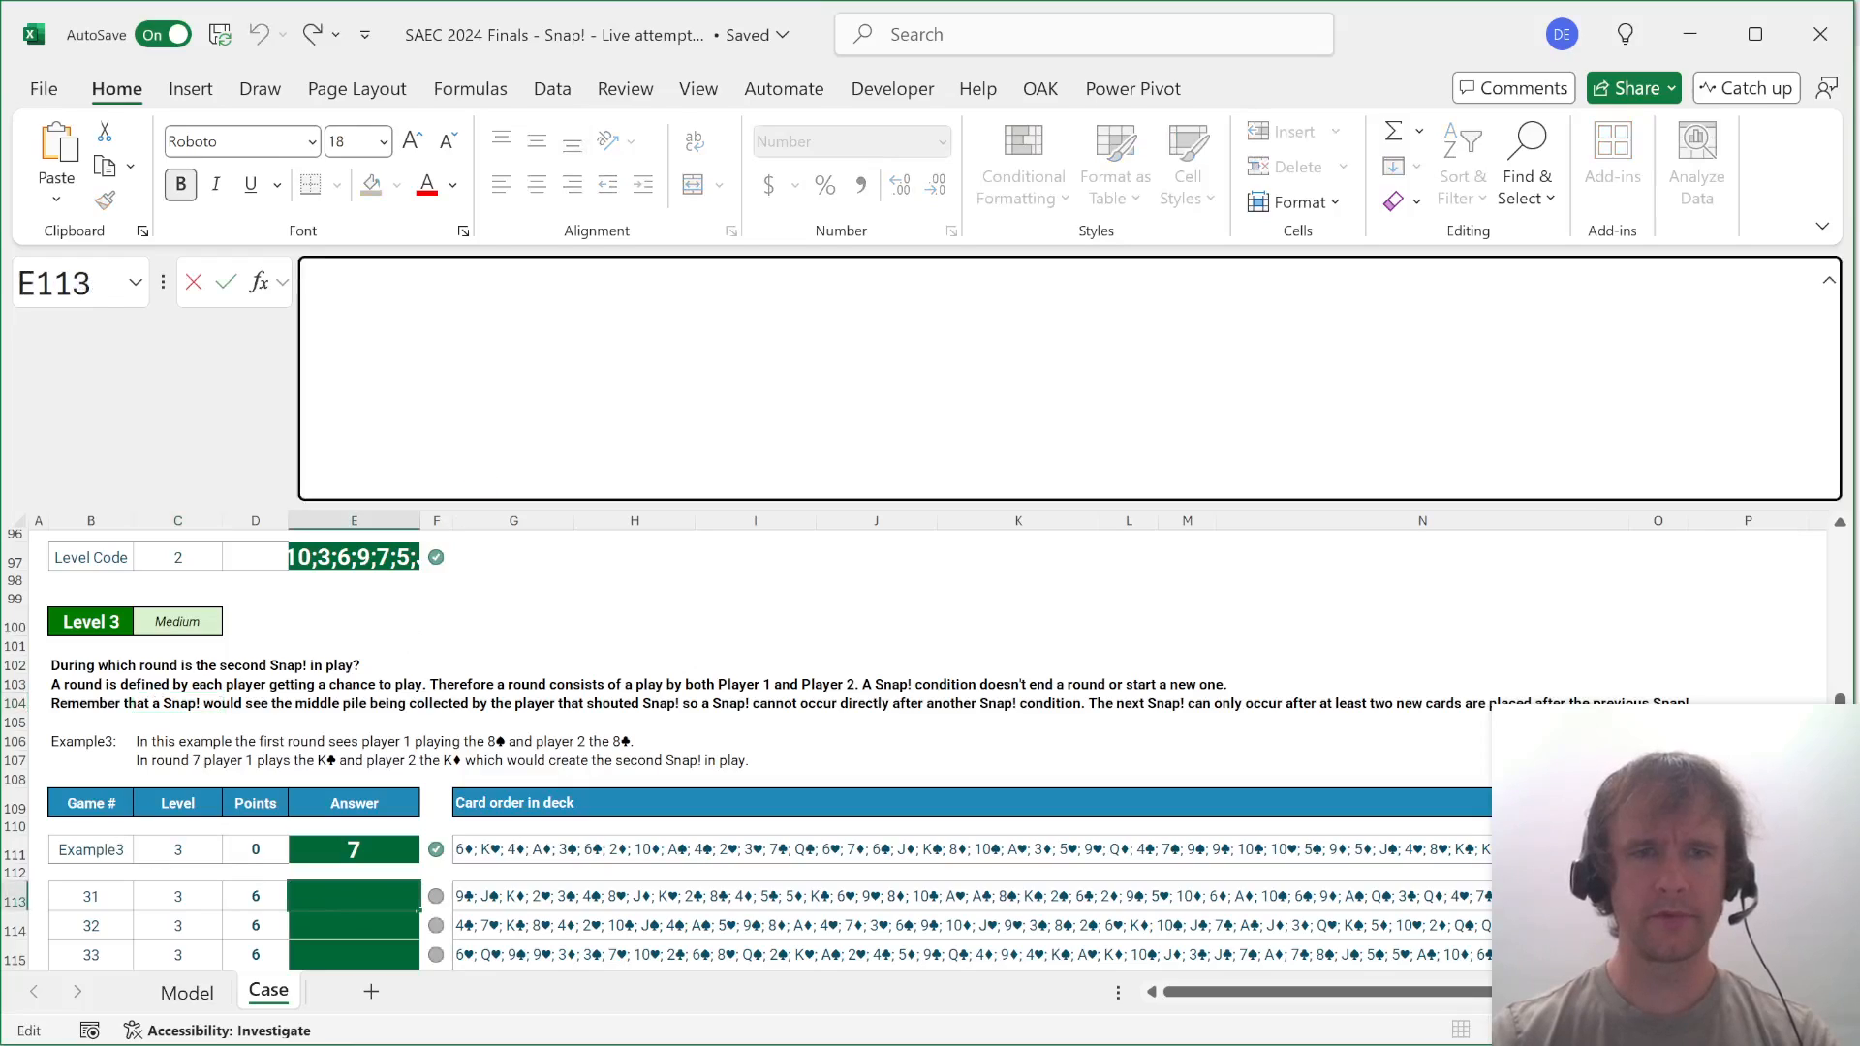
{"action": "key", "text": "ctrl+v"}
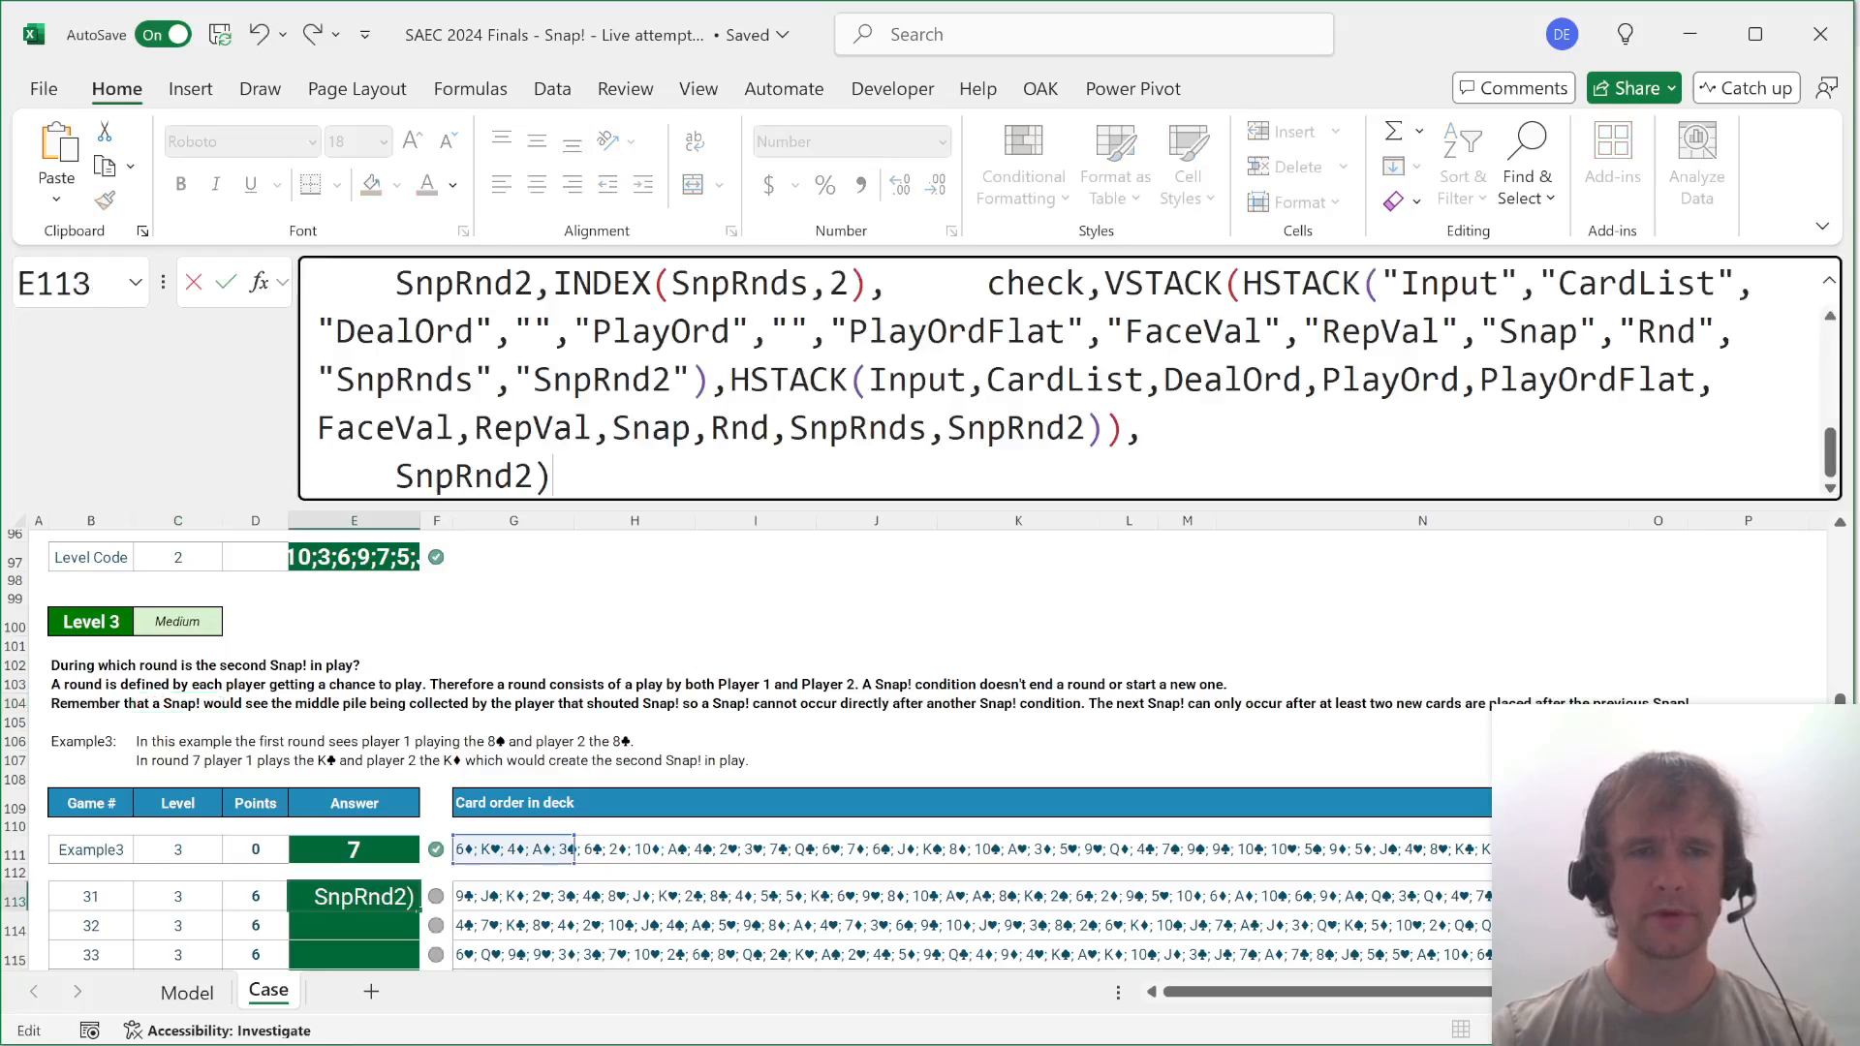
{"action": "key", "text": "ctrl+Home"}
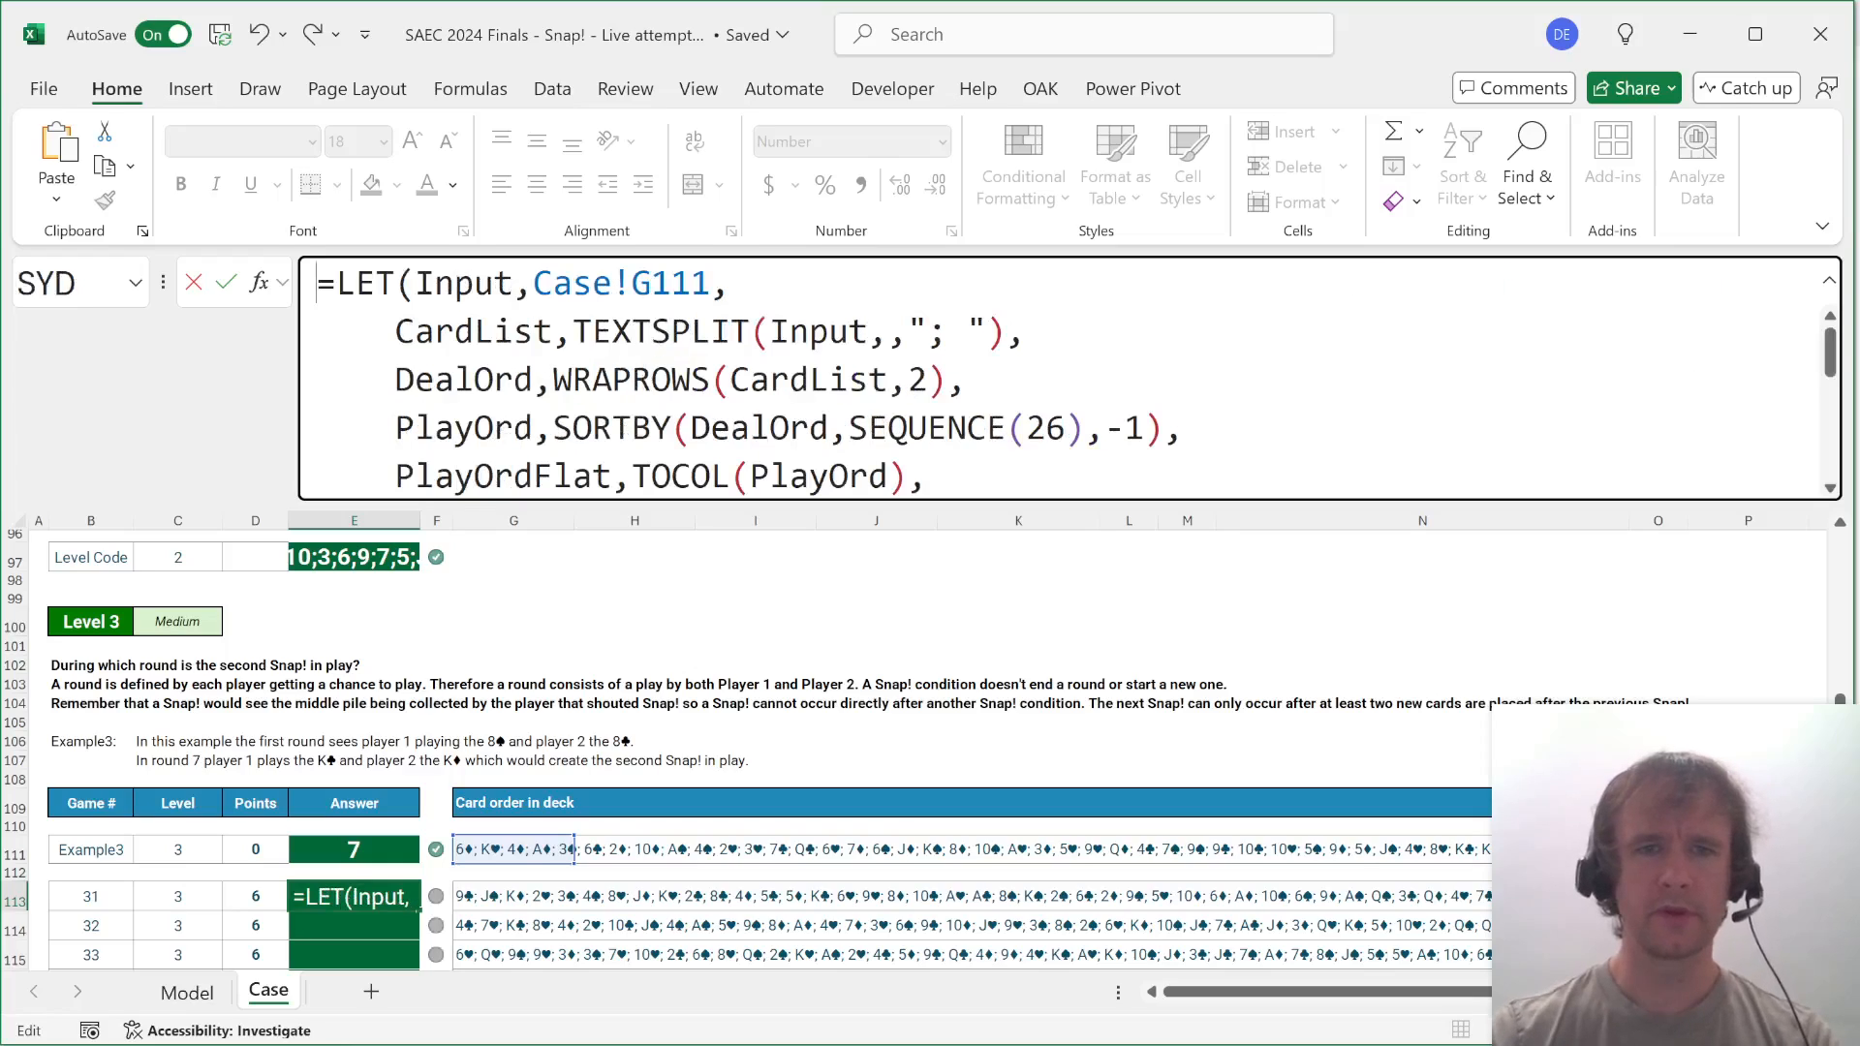
{"action": "left_click_drag", "start_coordinate": [533, 283], "coordinate": [711, 284]}
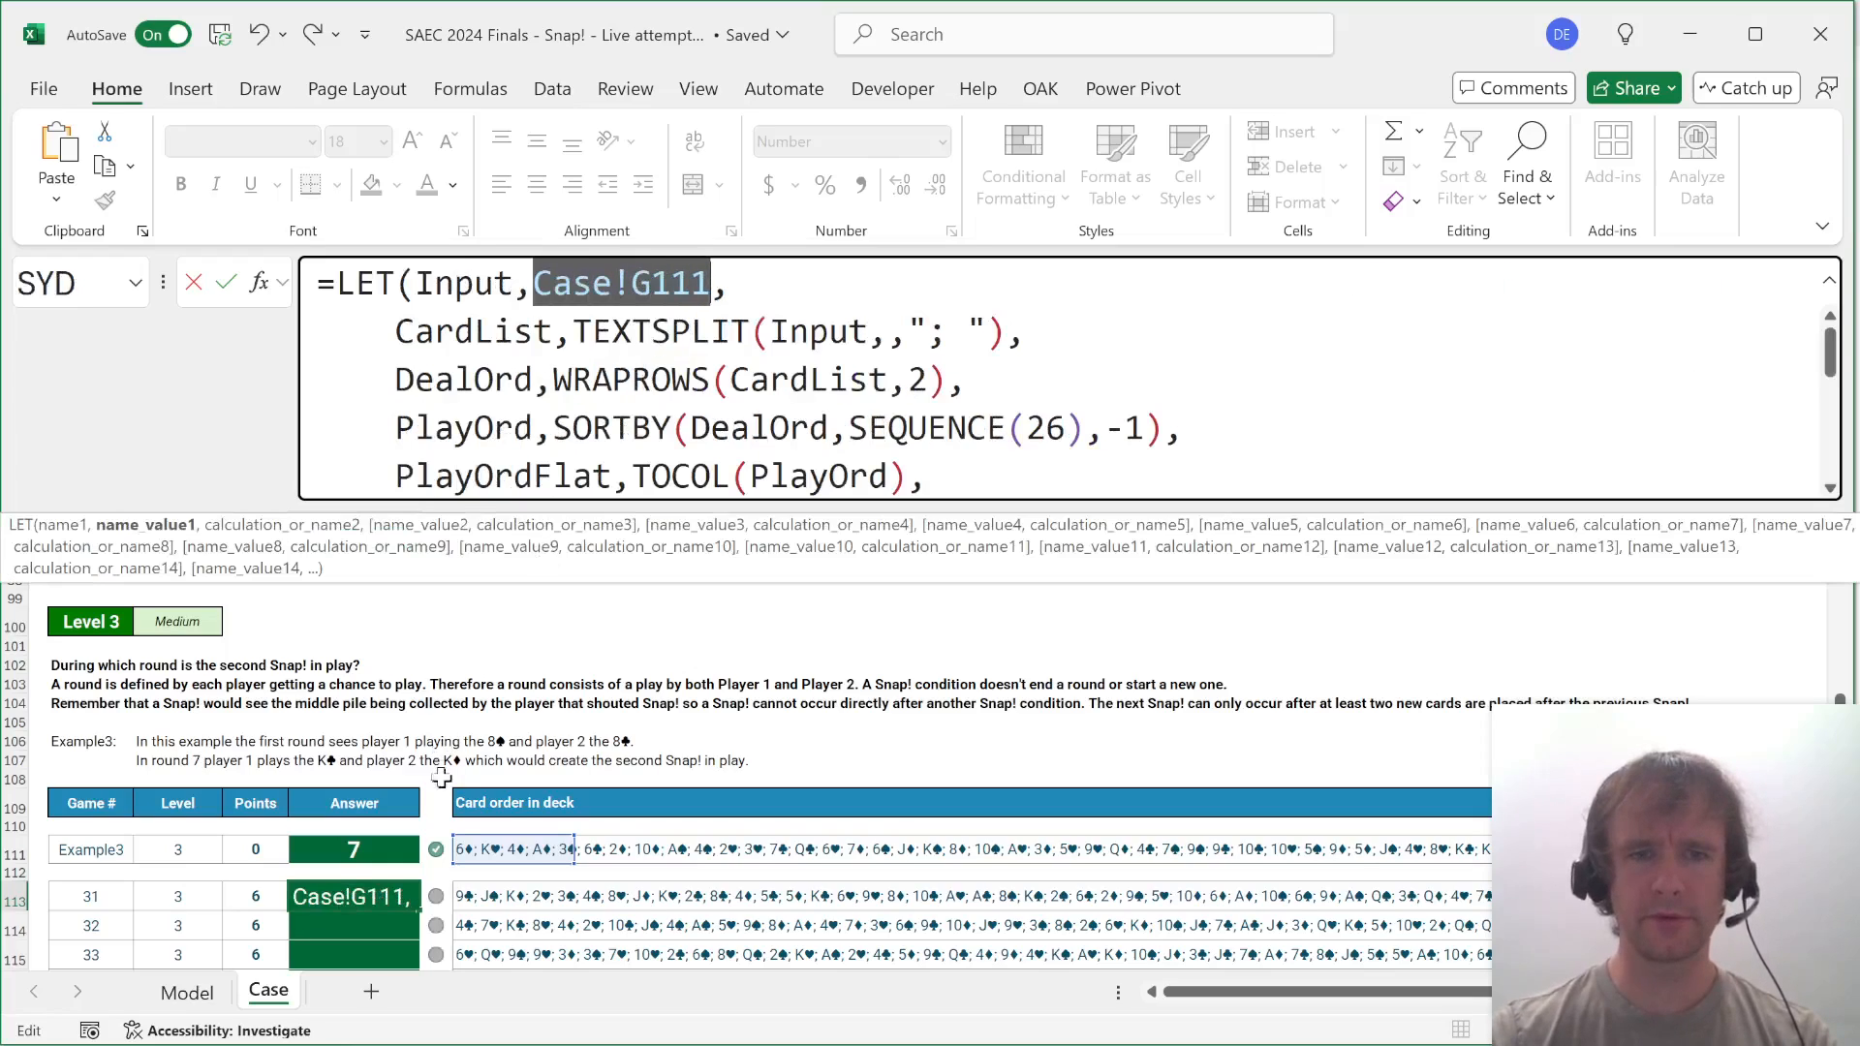
{"action": "left_click", "coordinate": [489, 896]}
{"action": "key", "text": "Return"}
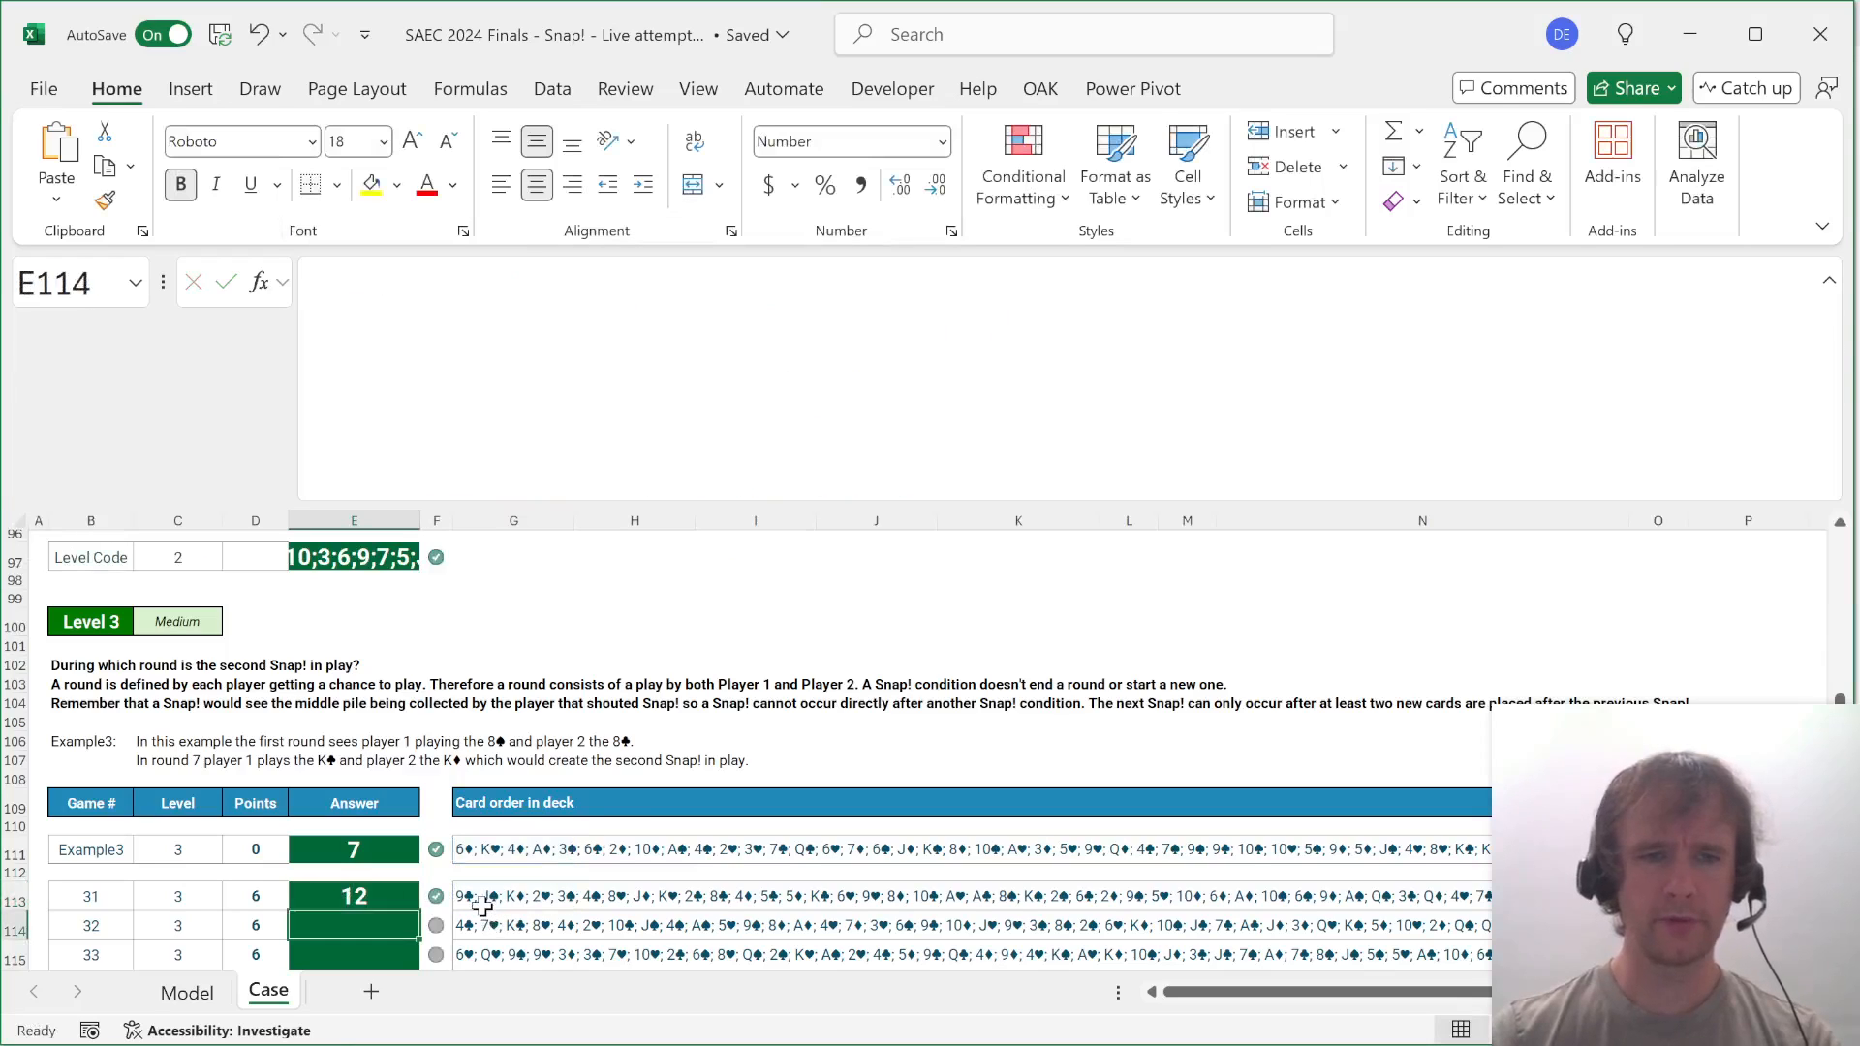
Fill the E113 formula down through all the remaining Level 3 answer cells.
{"action": "key", "text": "ctrl+Down"}
{"action": "key", "text": "ctrl+shift+Up"}
{"action": "key", "text": "ctrl+d"}
{"action": "key", "text": "Return"}
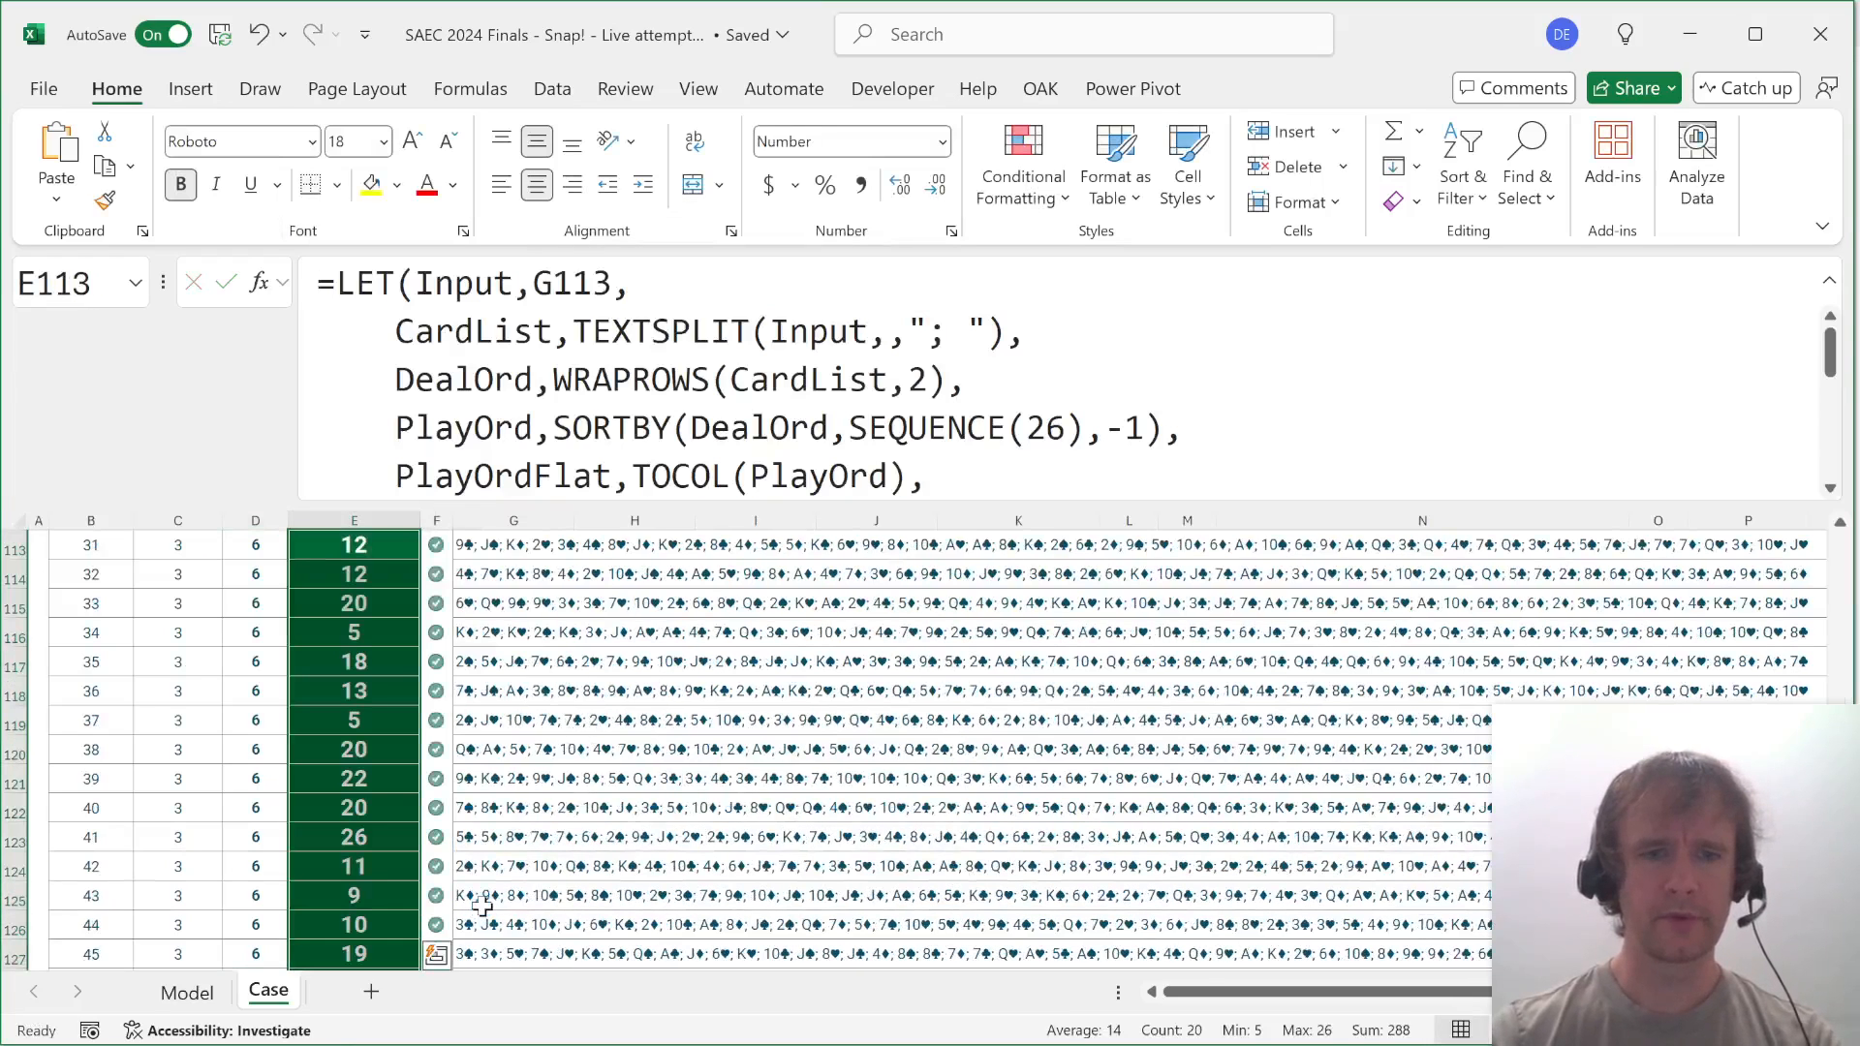
For Level 4, insert a new column before Snap on the Model sheet and head it RepSuit in K3.
{"action": "scroll", "coordinate": [482, 906], "scroll_direction": "down", "scroll_amount": 3}
{"action": "scroll", "coordinate": [482, 906], "scroll_direction": "down", "scroll_amount": 4}
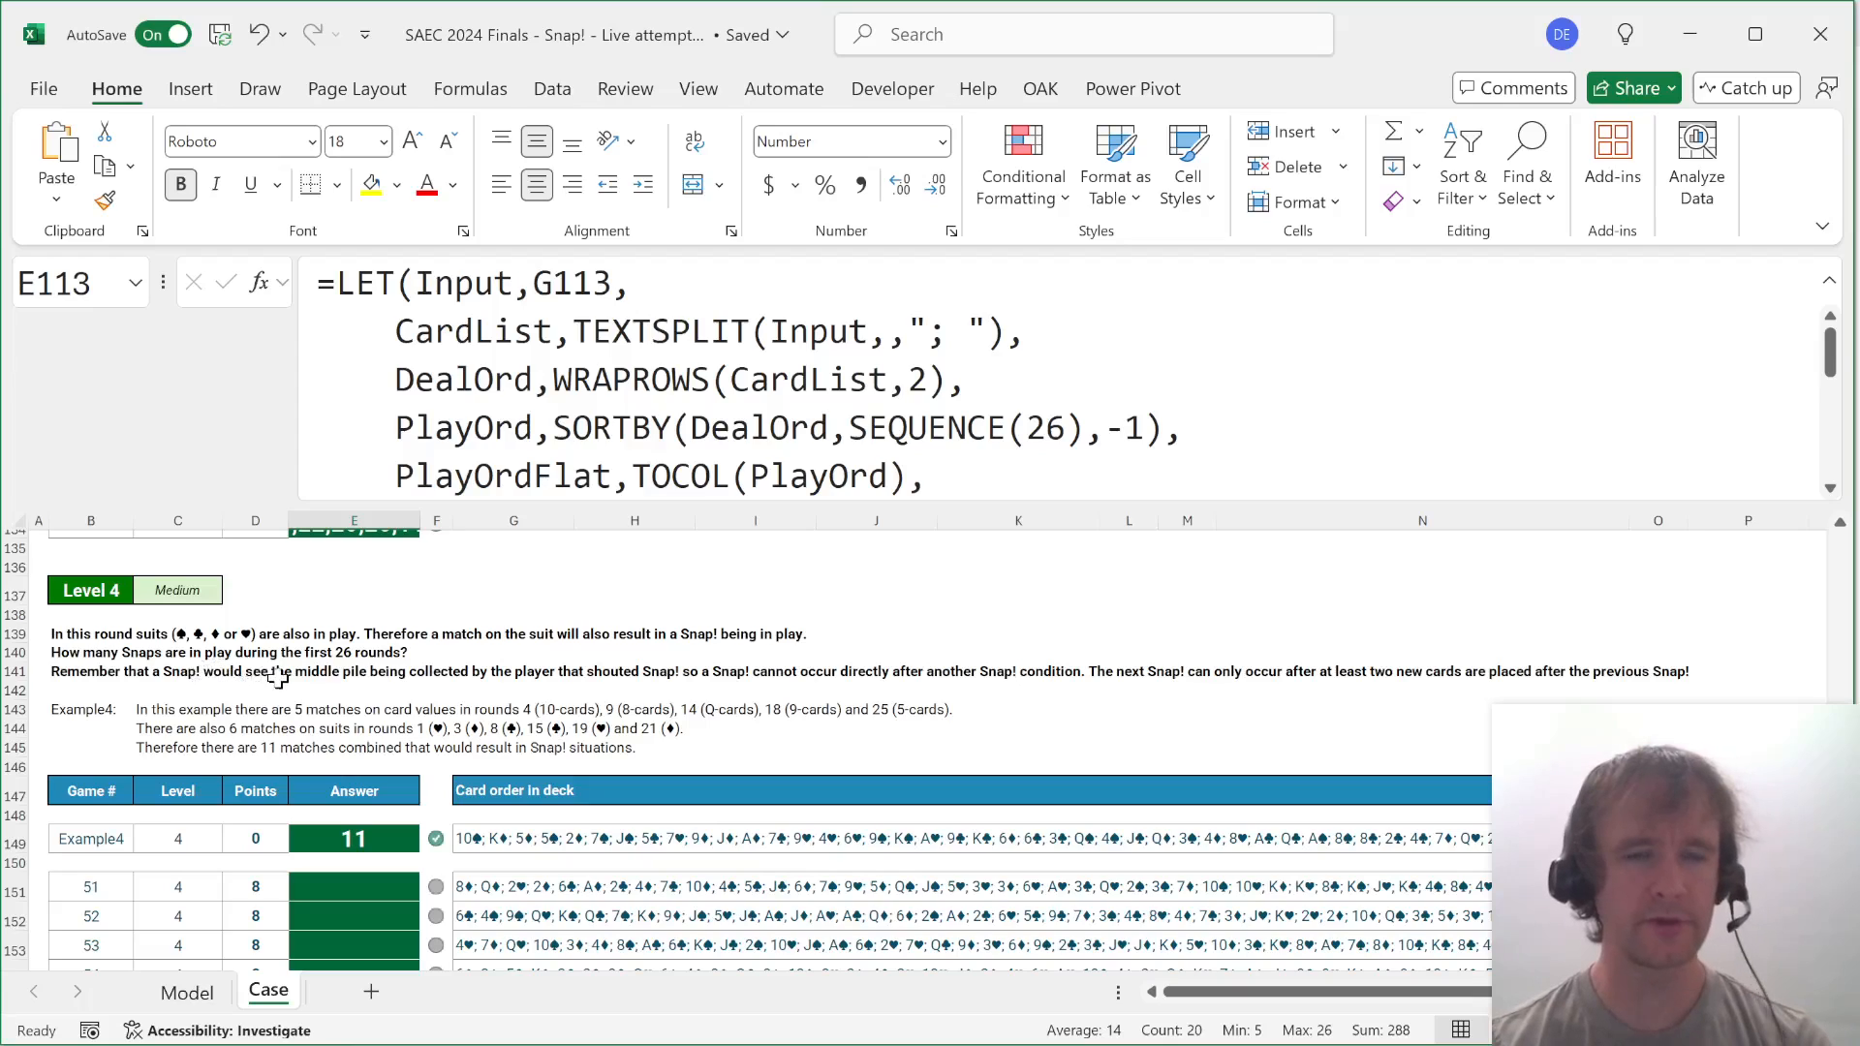
{"action": "key", "text": "ctrl+Page_Up"}
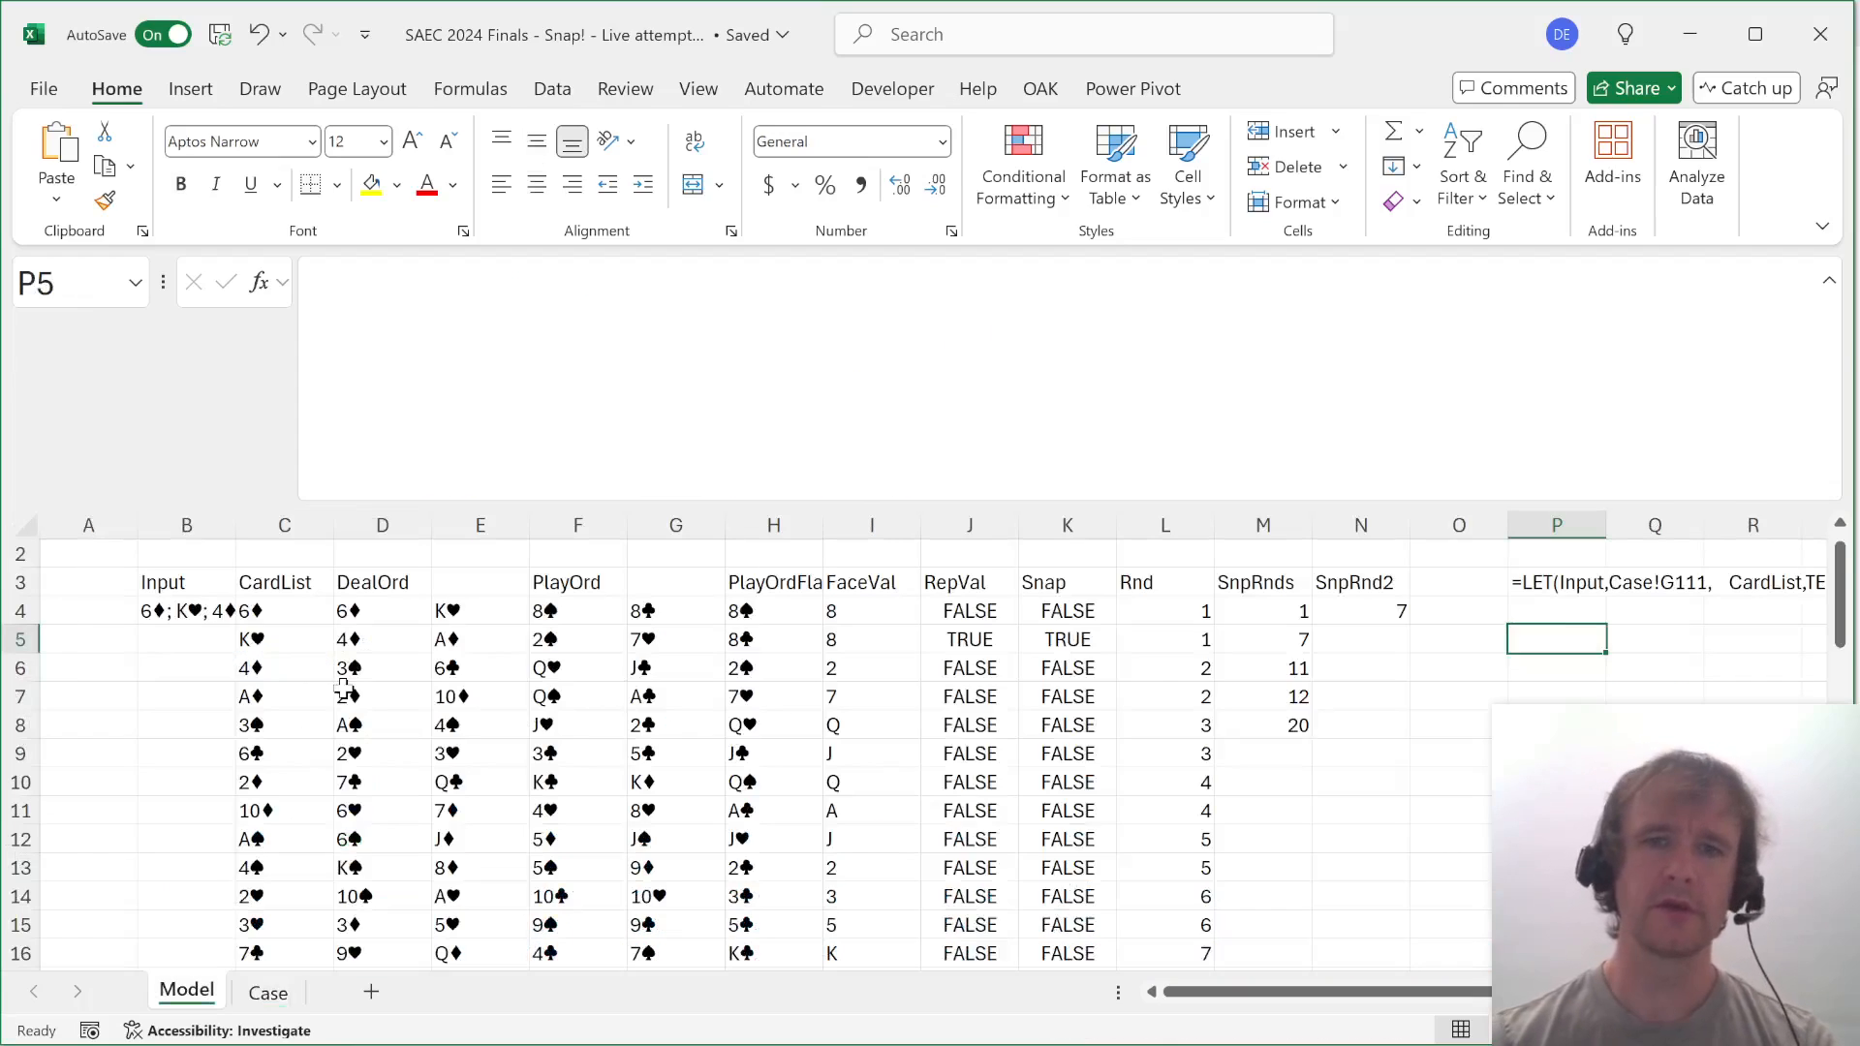
{"action": "left_click", "coordinate": [1032, 606]}
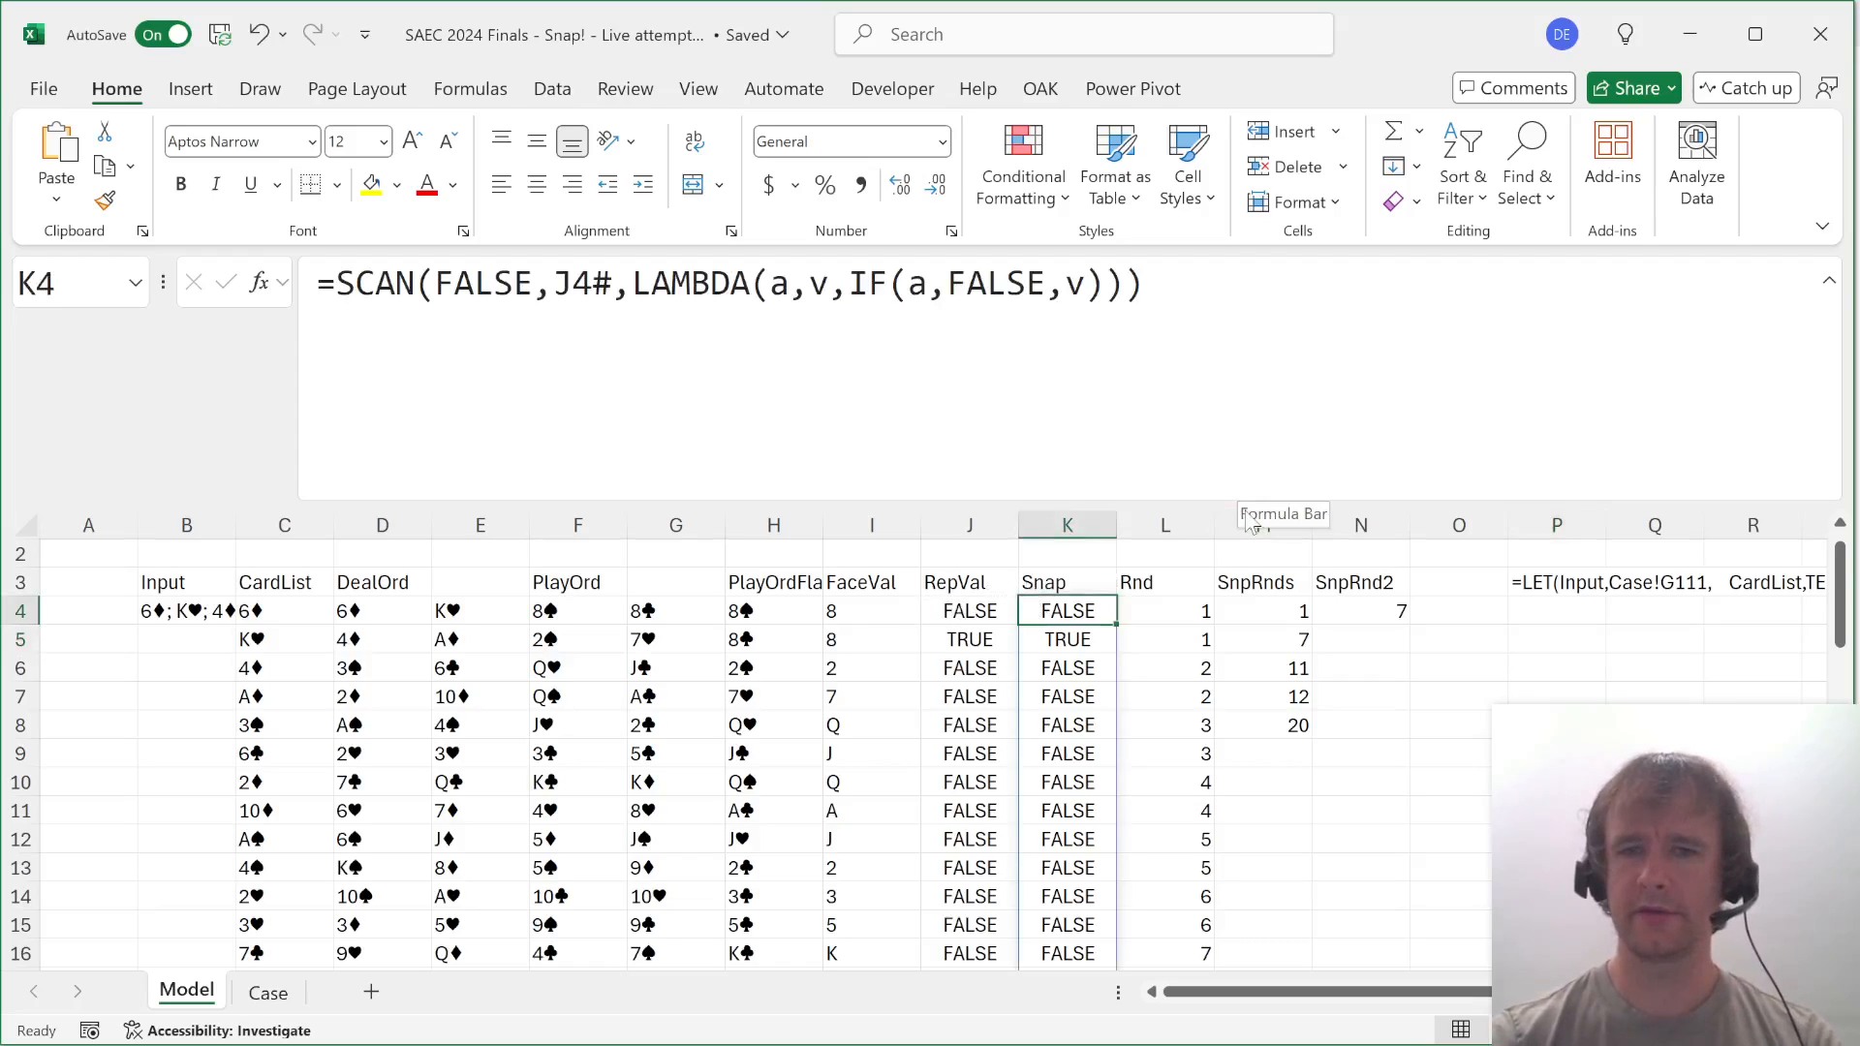
{"action": "key", "text": "alt+h"}
{"action": "key", "text": "i"}
{"action": "key", "text": "c"}
{"action": "key", "text": "Up"}
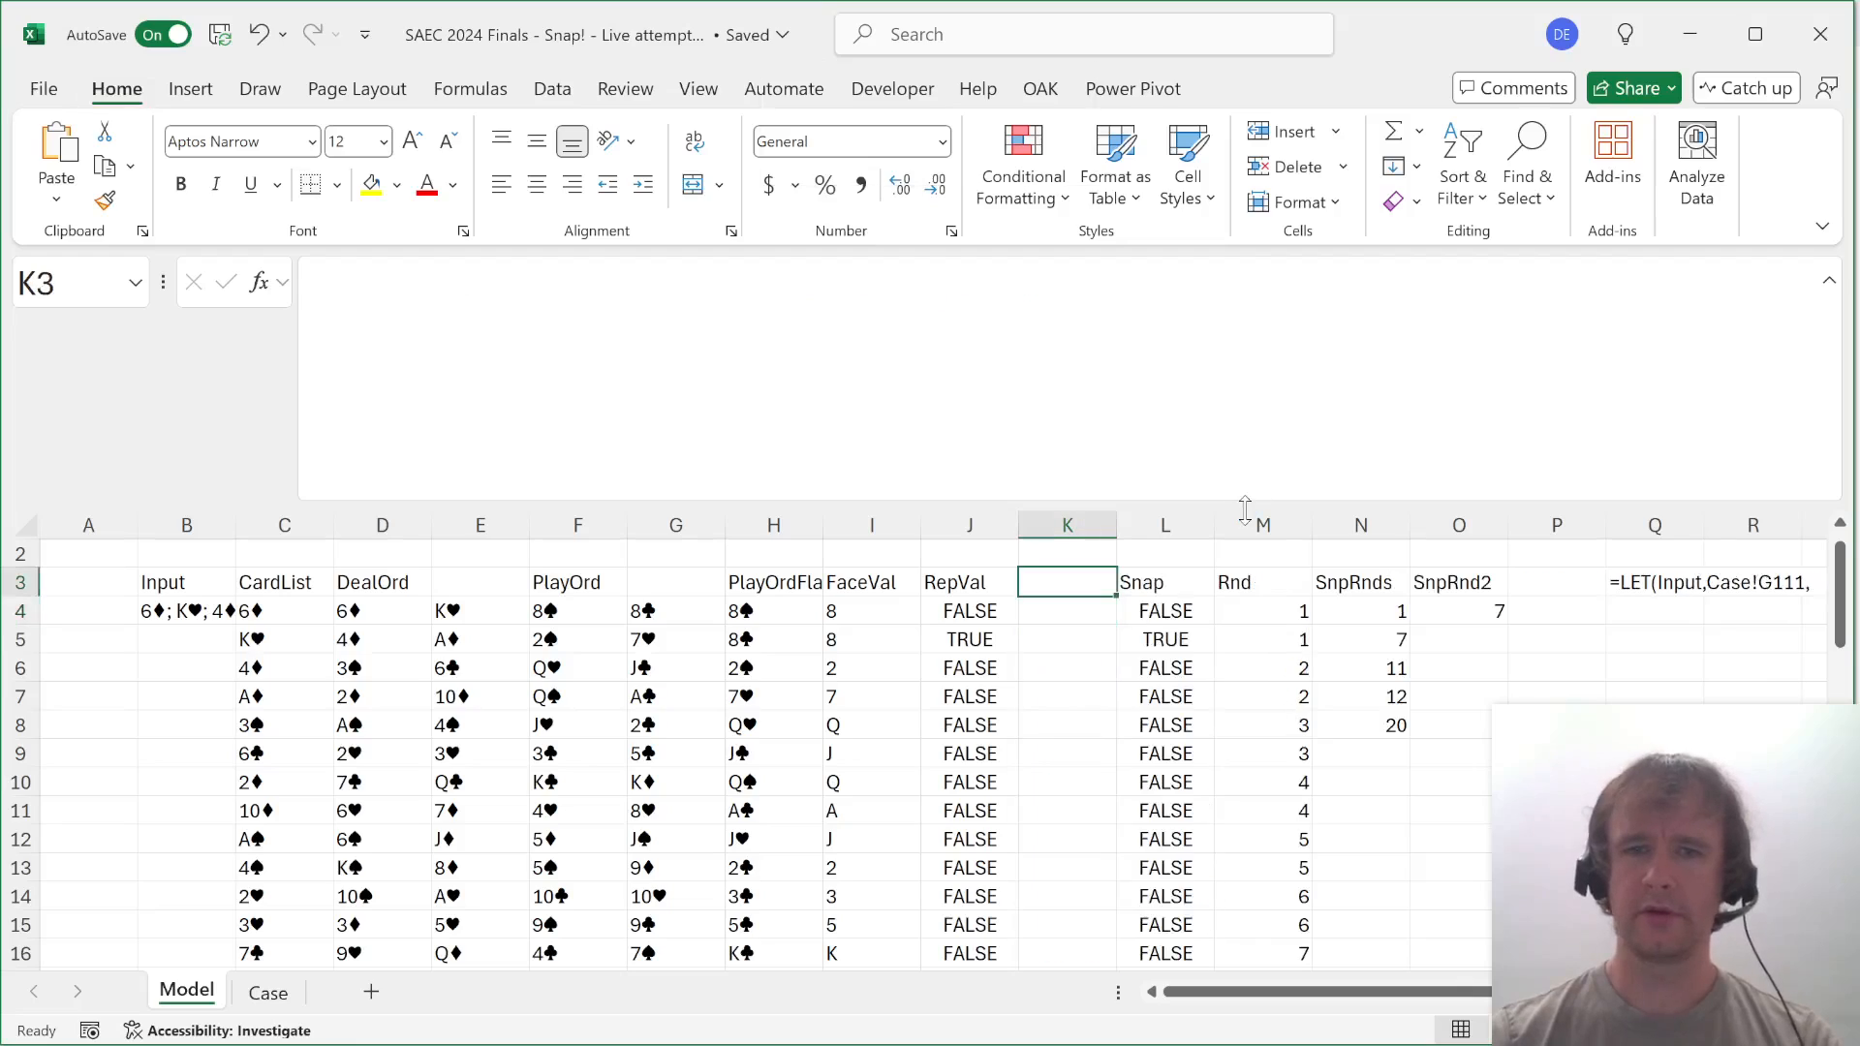
{"action": "type", "text": "RepSuit"}
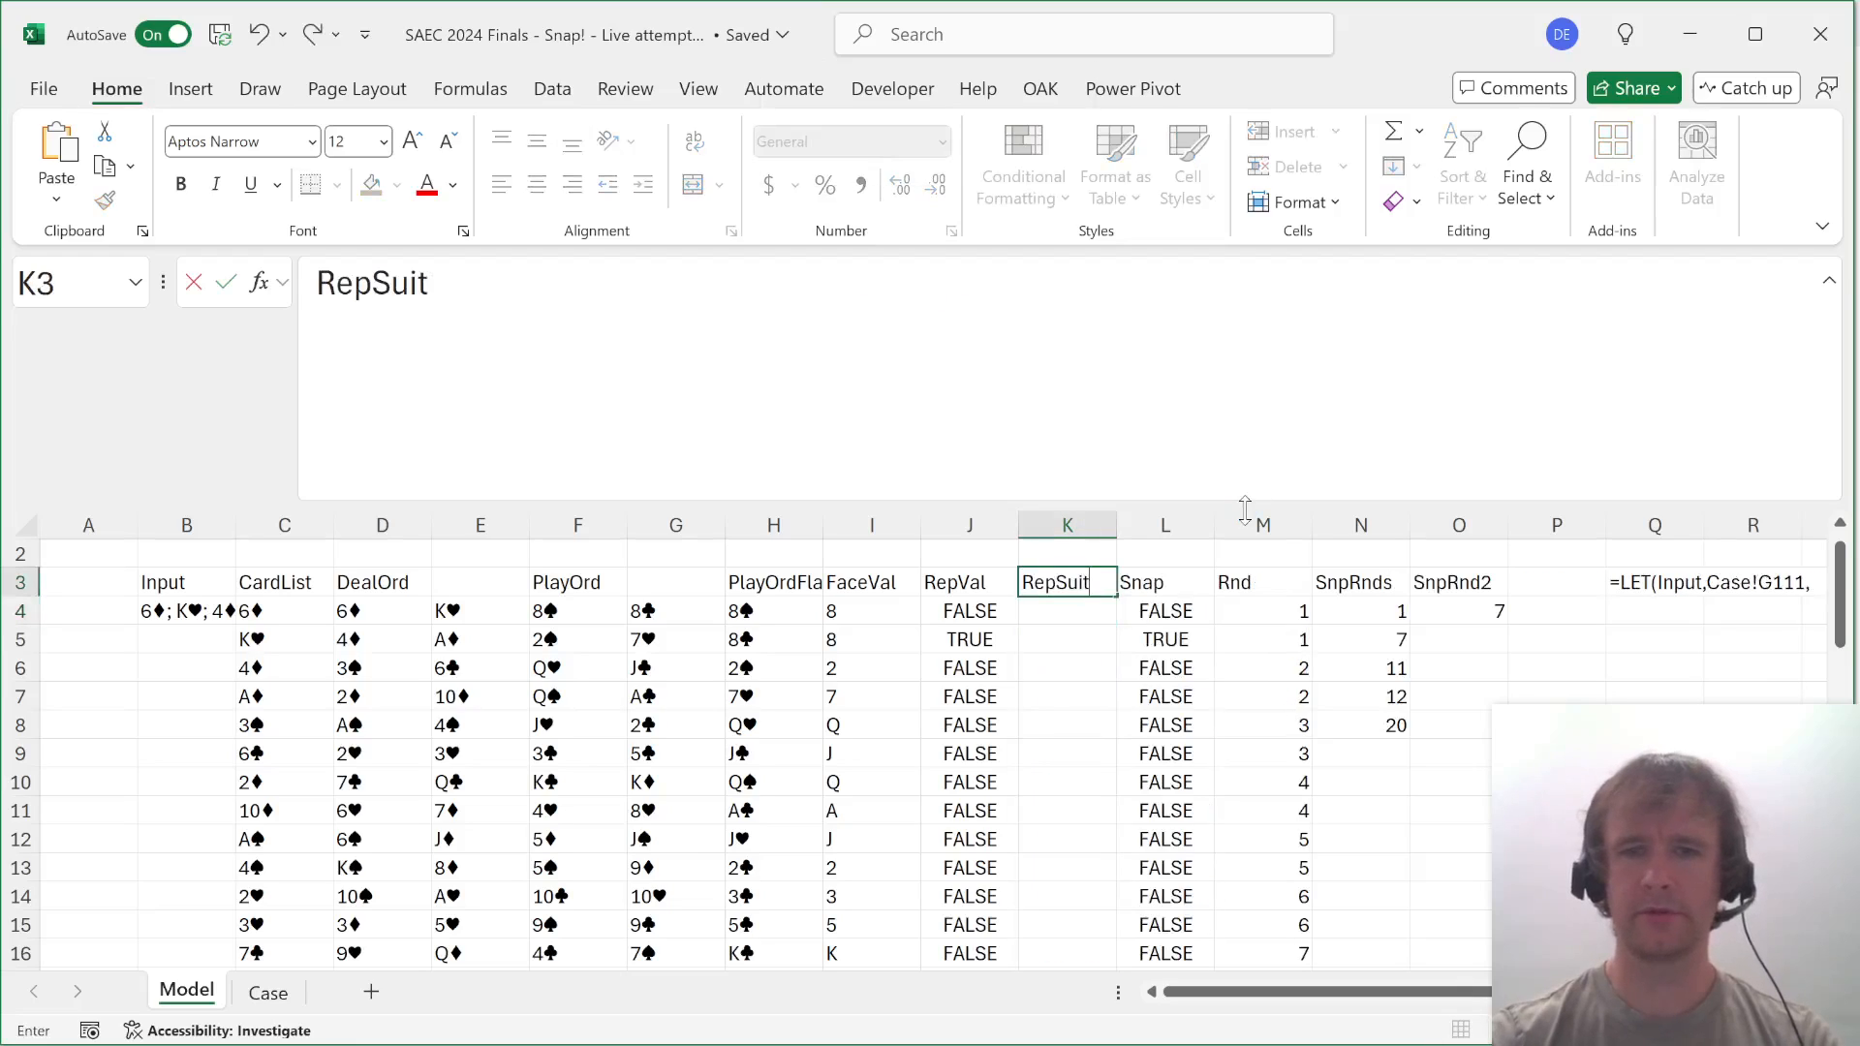
{"action": "key", "text": "Return"}
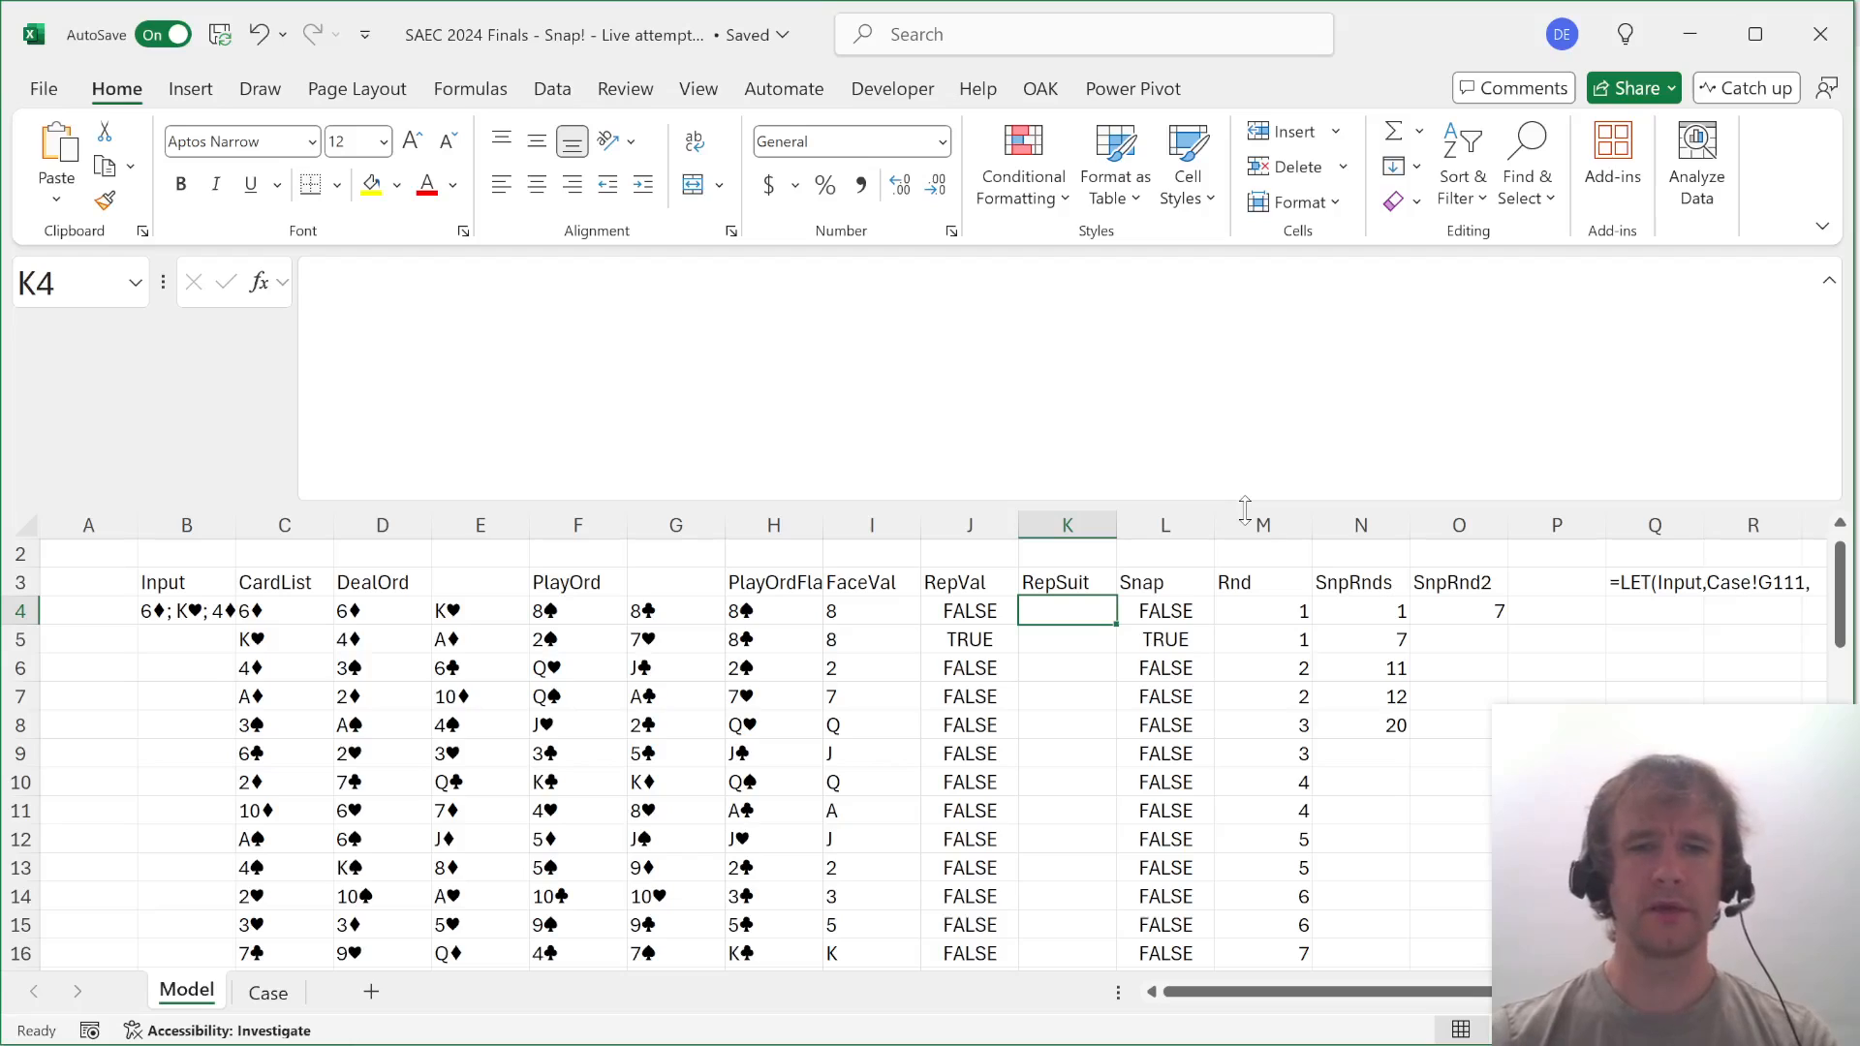
Begin the K4 formula with =RIGHT(H4#)= to extract each card's suit from the PlayOrdFlat spill range.
{"action": "type", "text": "=righ"}
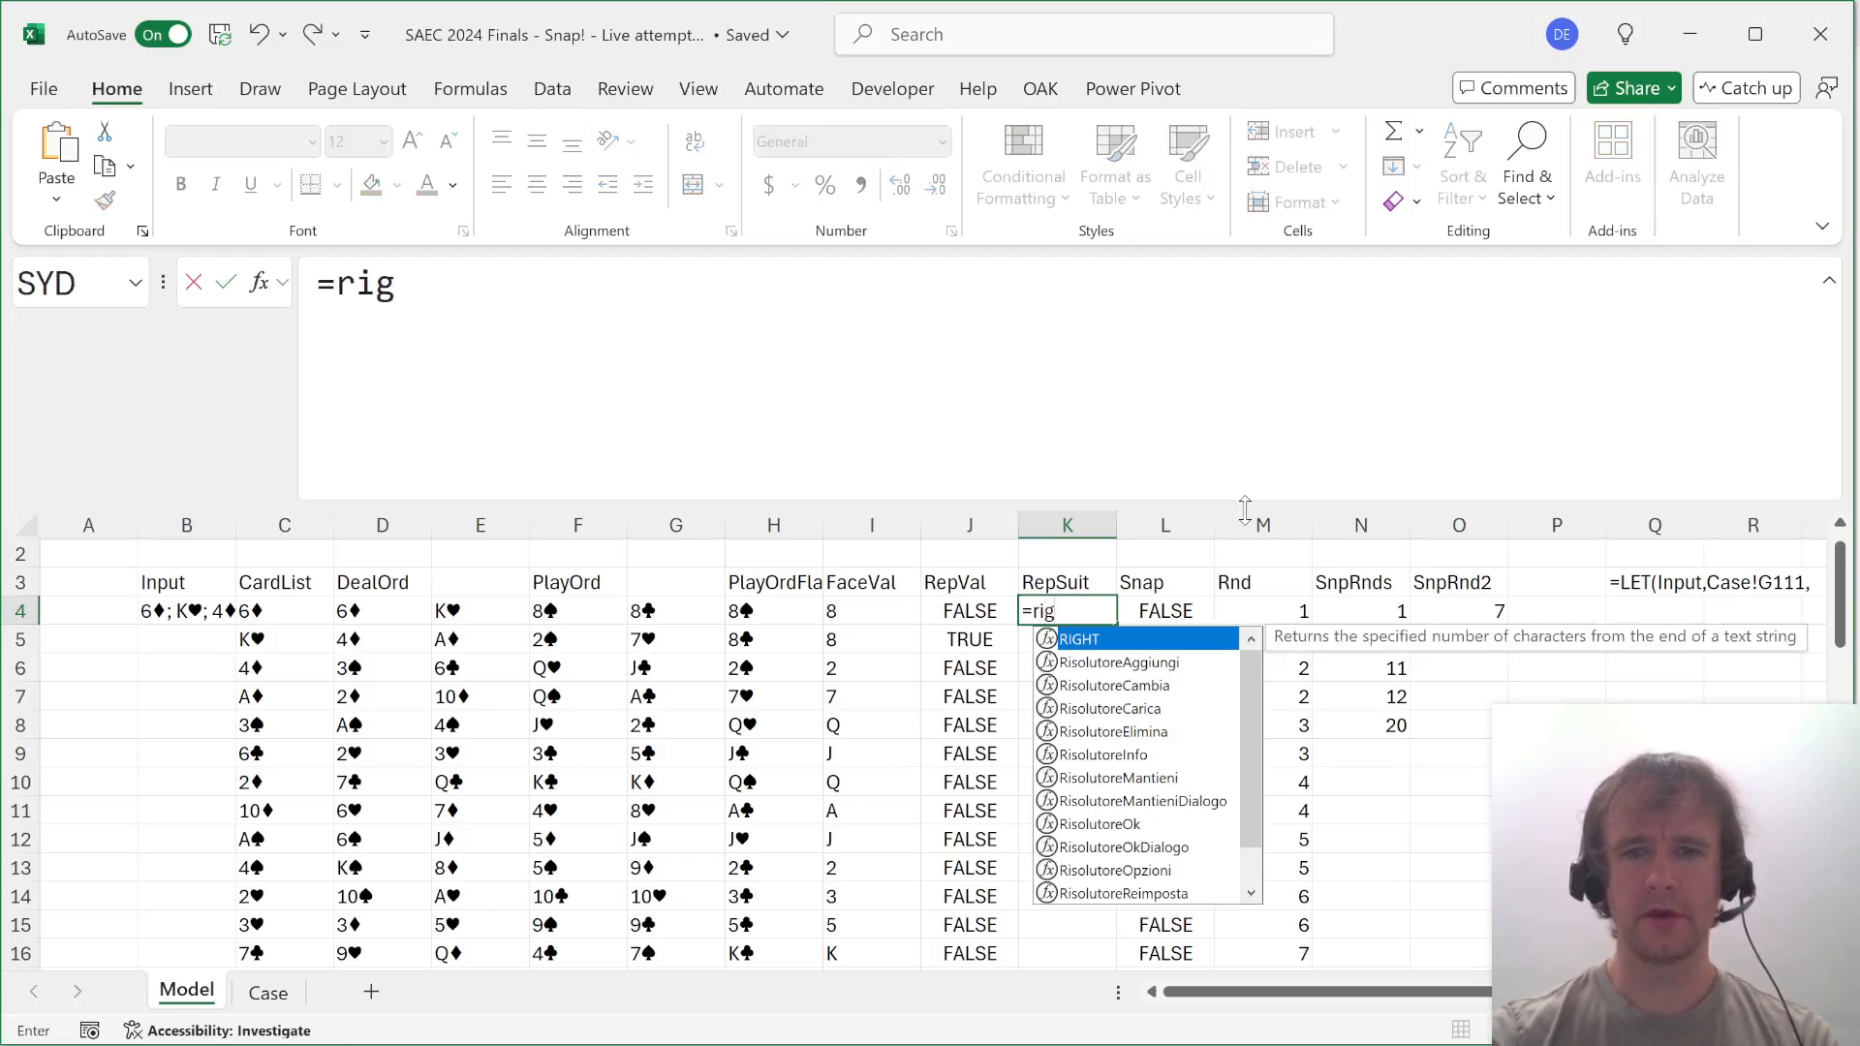
{"action": "key", "text": "Tab"}
{"action": "key", "text": "Left"}
{"action": "key", "text": "Left"}
{"action": "key", "text": "Left"}
{"action": "key", "text": "Left"}
{"action": "key", "text": "Left"}
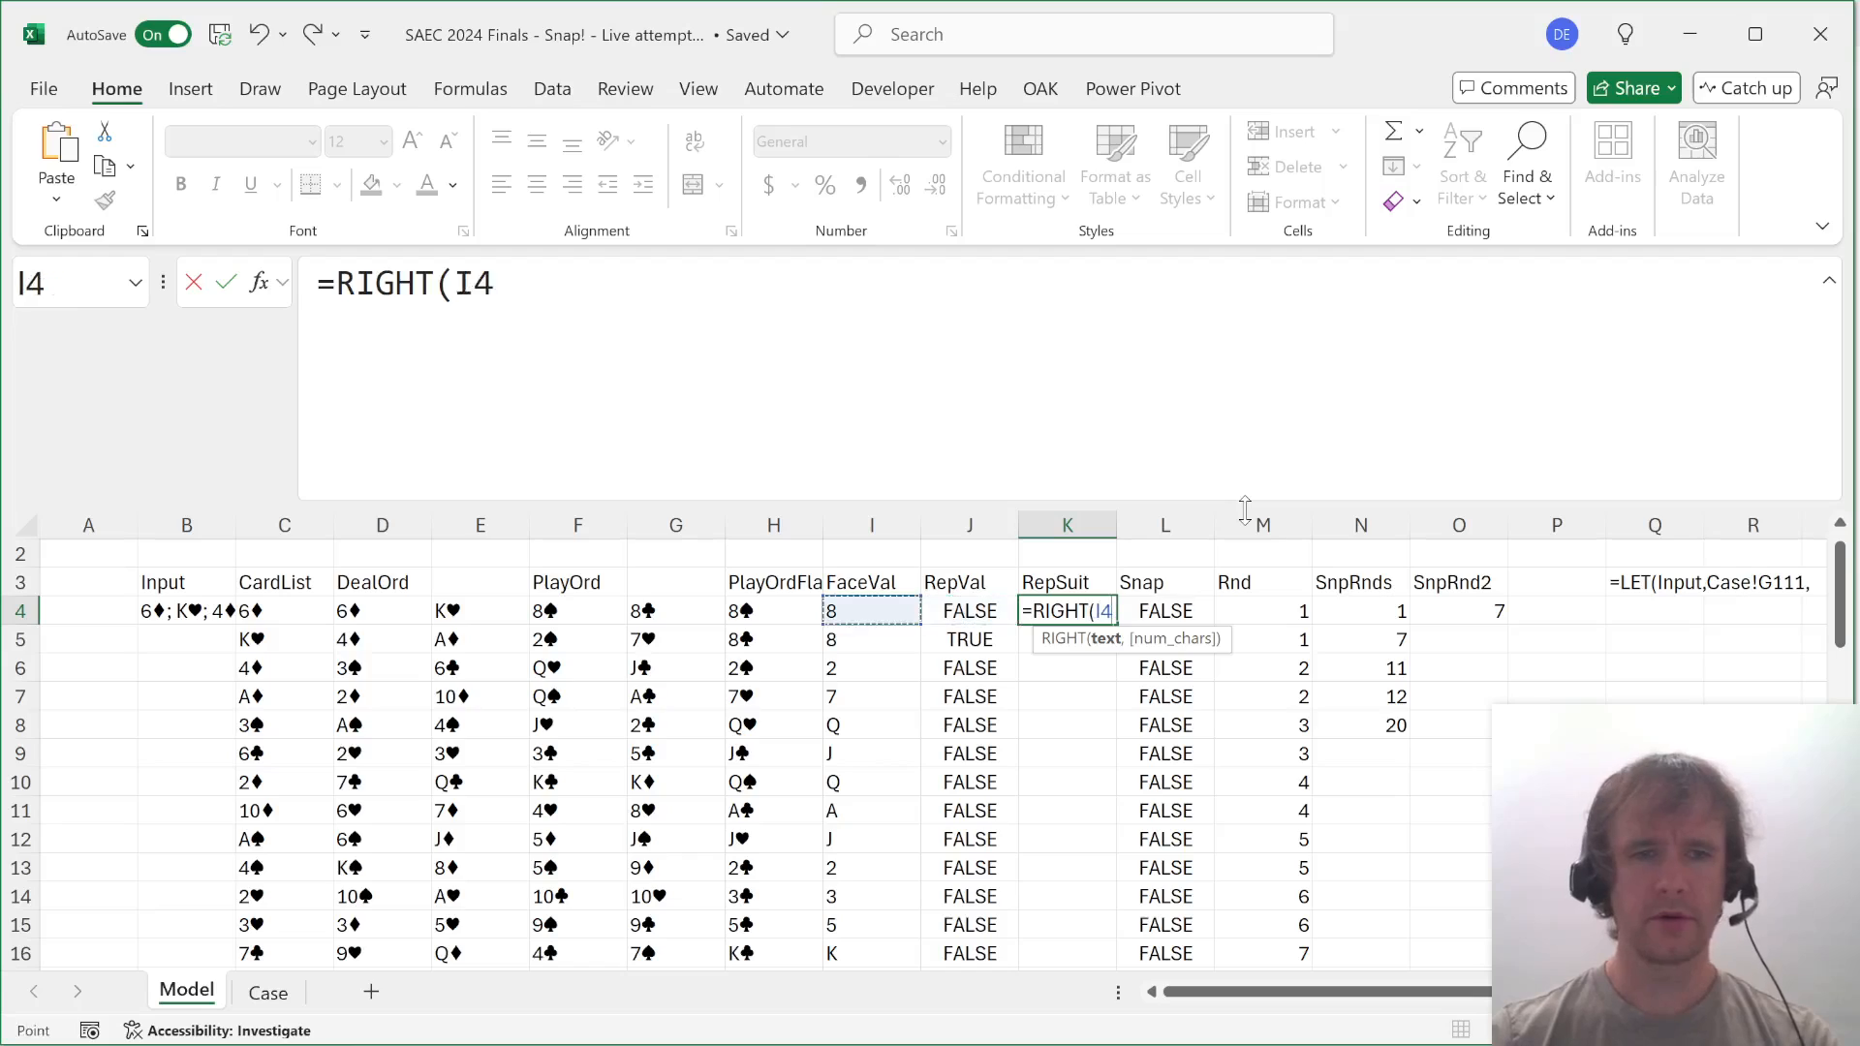
{"action": "key", "text": "Right"}
{"action": "key", "text": "Right"}
{"action": "key", "text": "ctrl+shift+Down"}
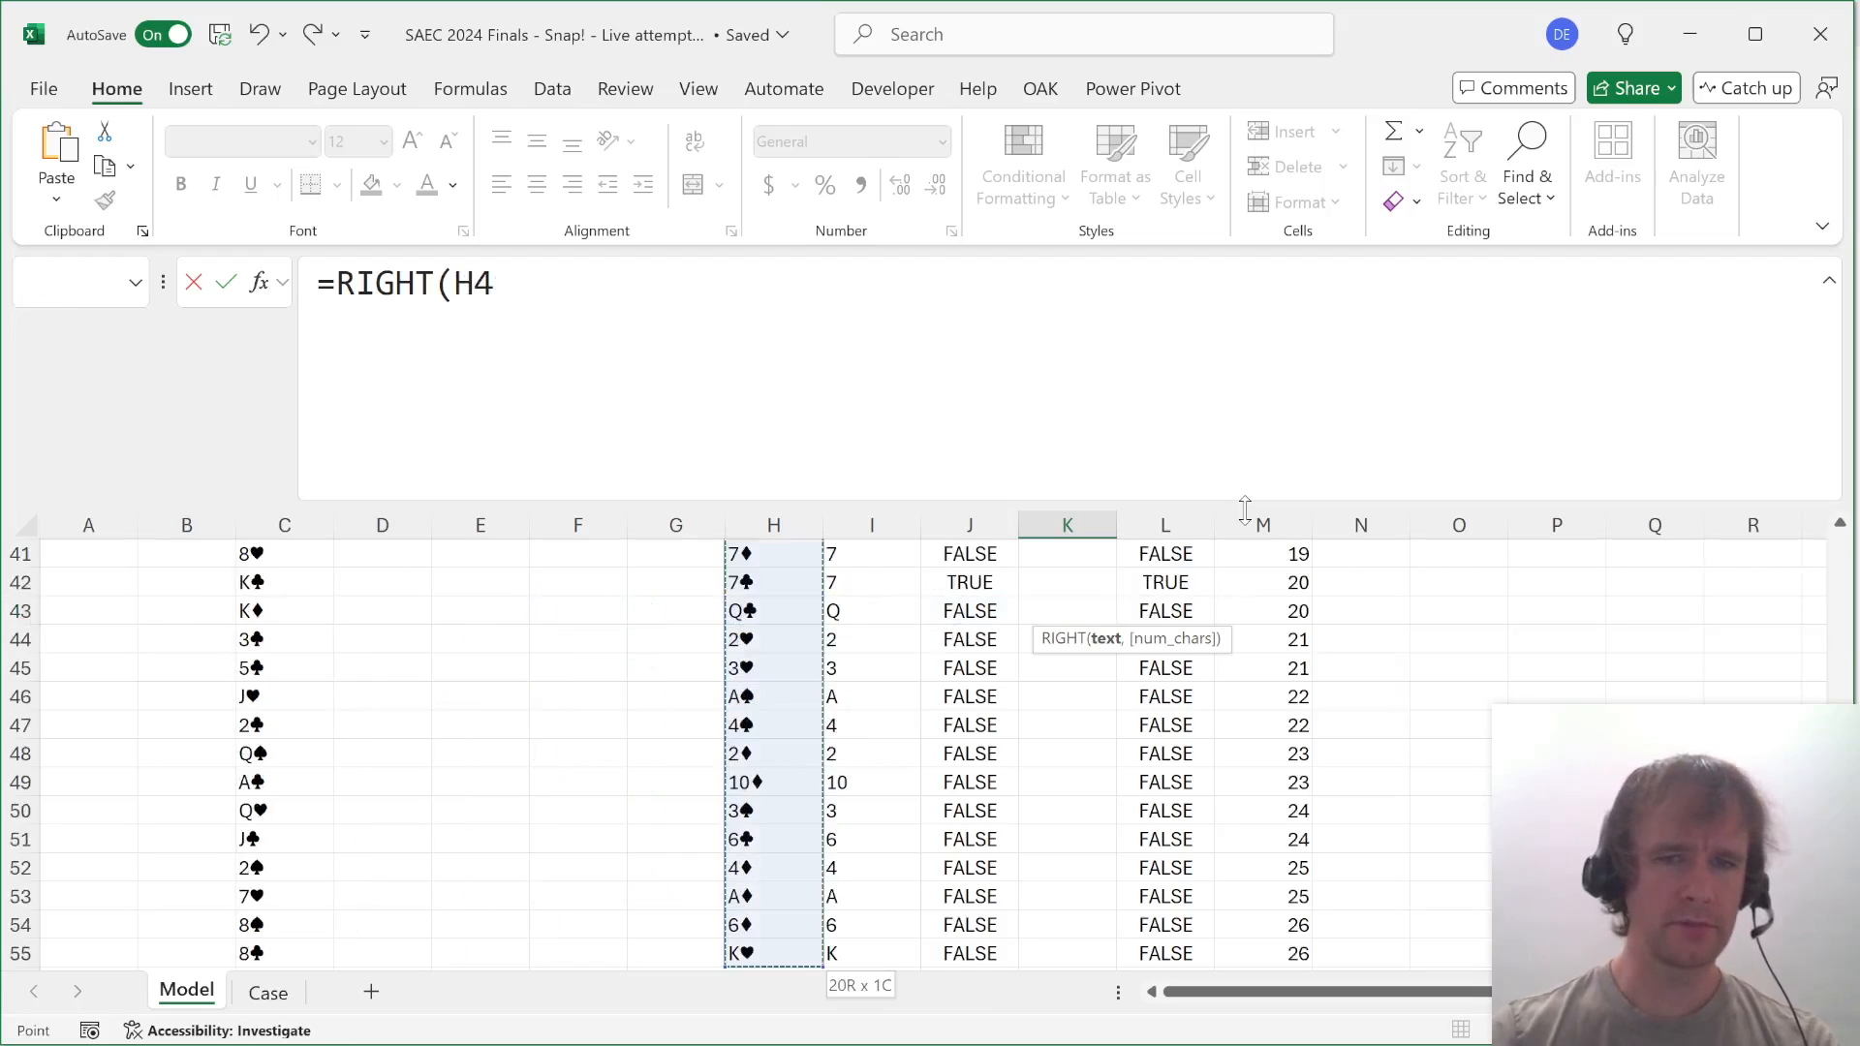
{"action": "type", "text": ")="}
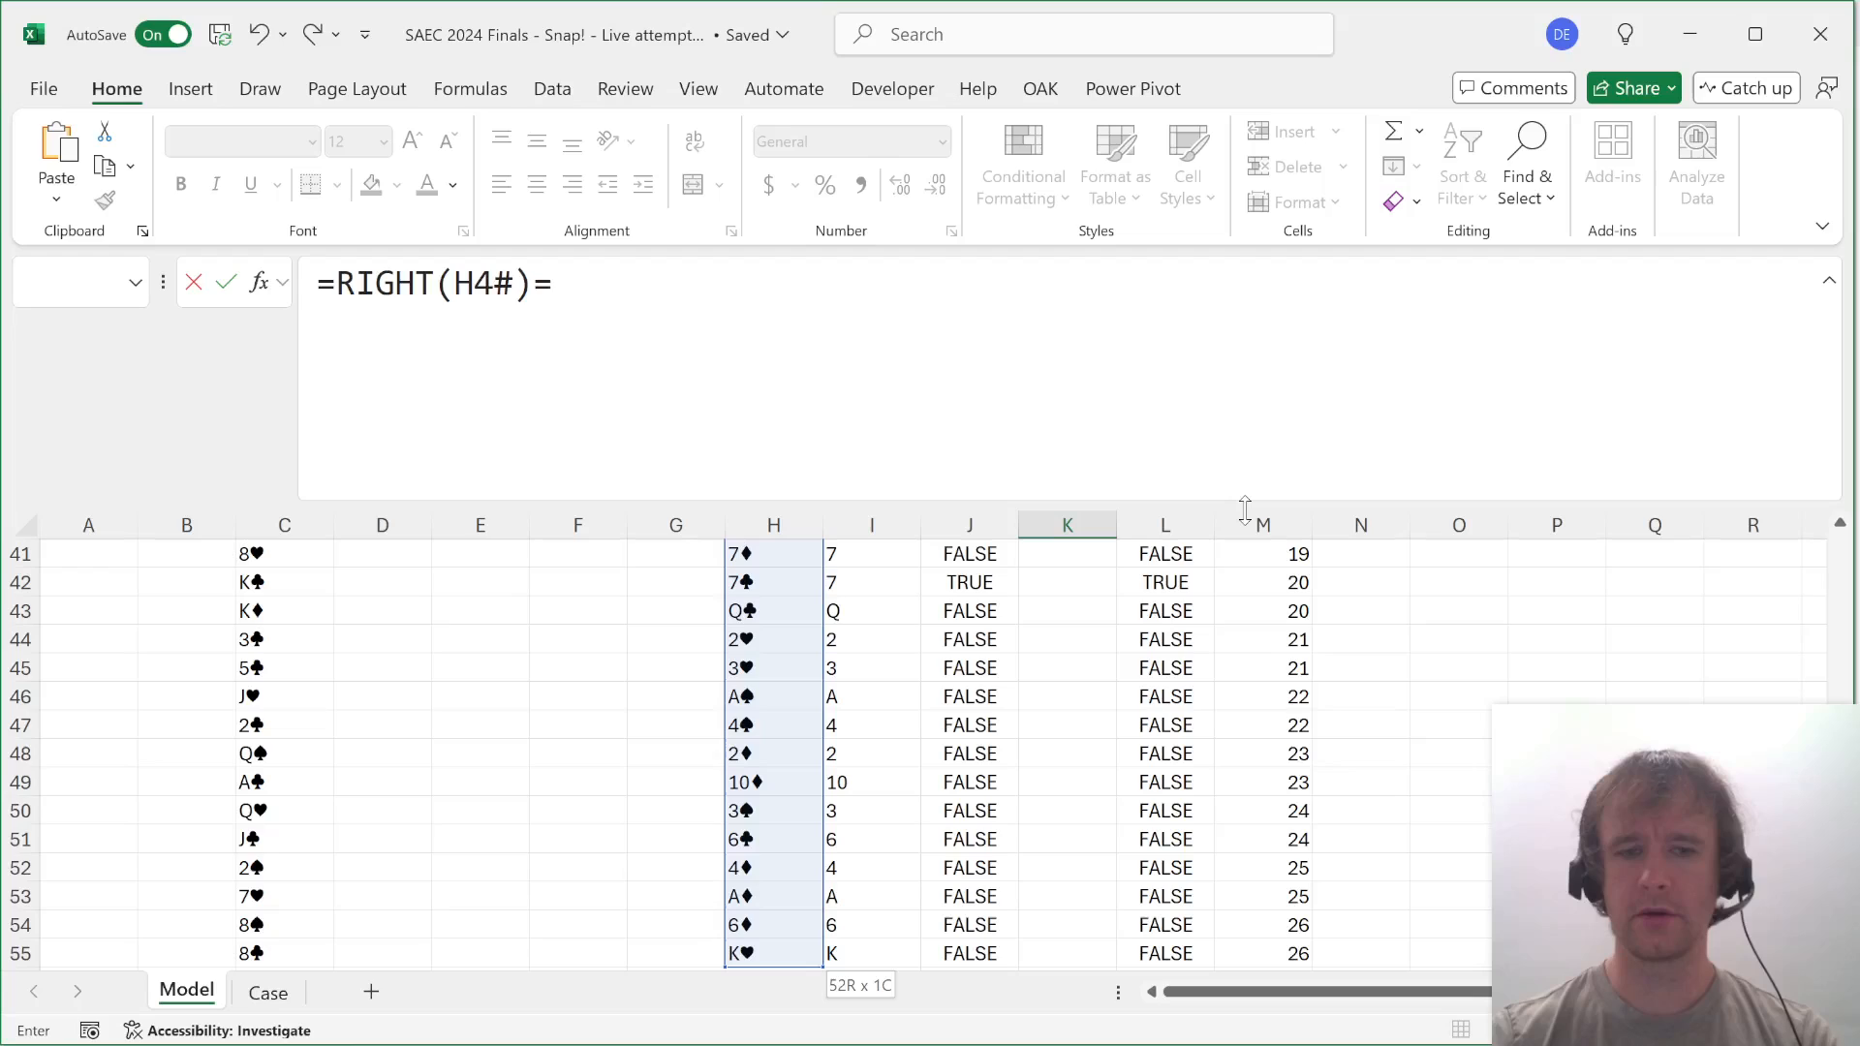
Complete the K4 formula as =RIGHT(H4#)=RIGHT(_prev(H4#)) to compare each suit with the previous card's.
{"action": "type", "text": "rig"}
{"action": "key", "text": "Tab"}
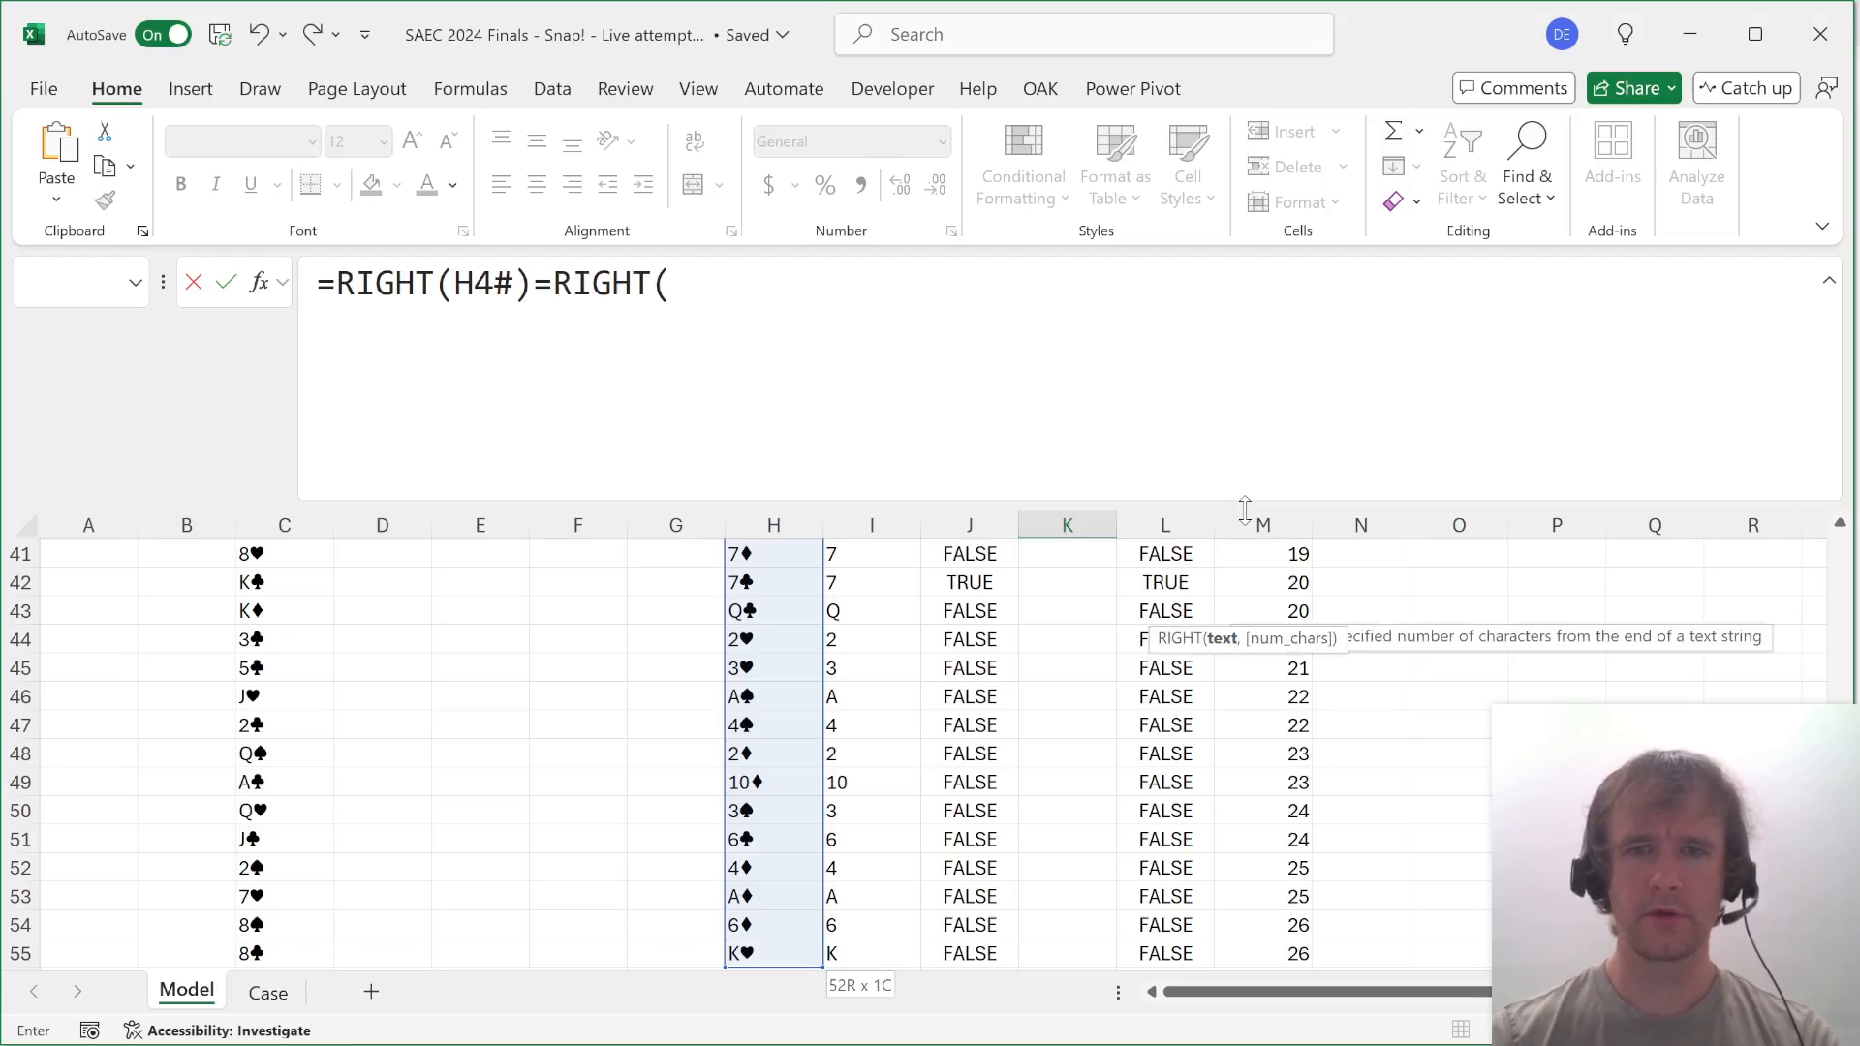
{"action": "type", "text": "prev"}
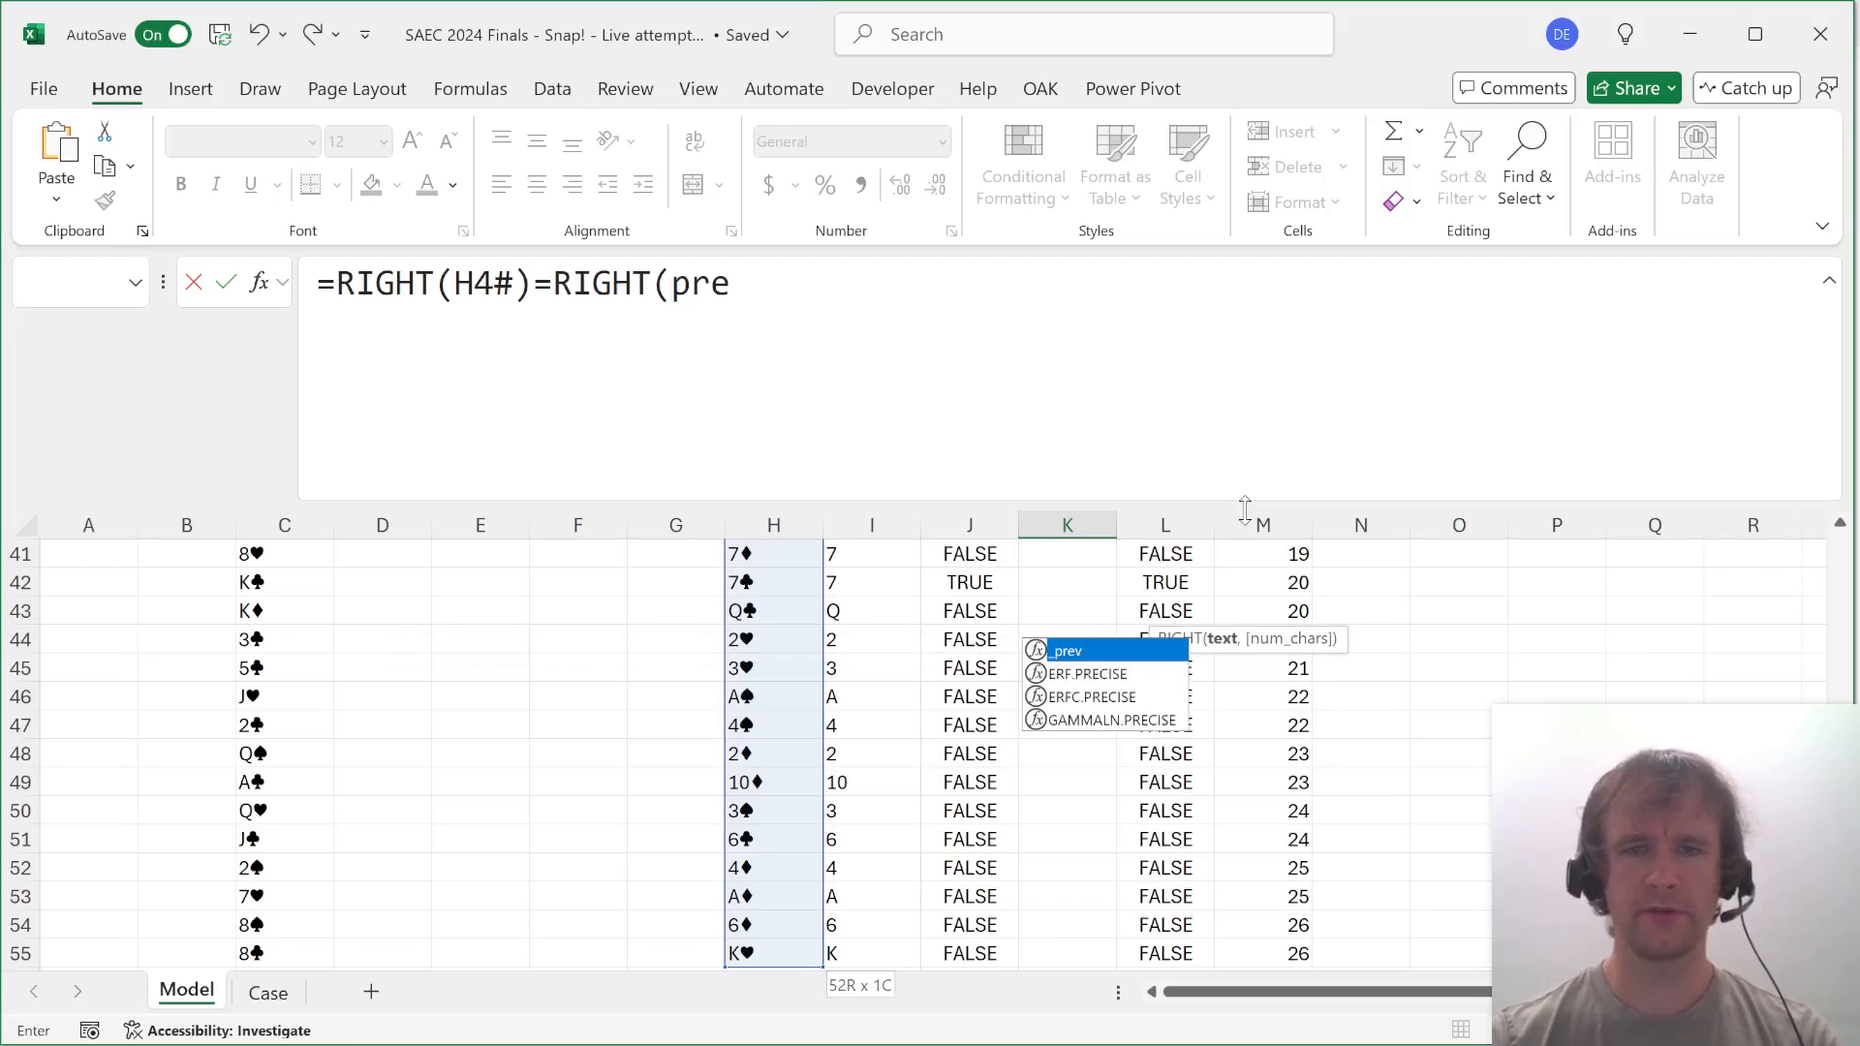
{"action": "key", "text": "Tab"}
{"action": "left_click", "coordinate": [801, 744]}
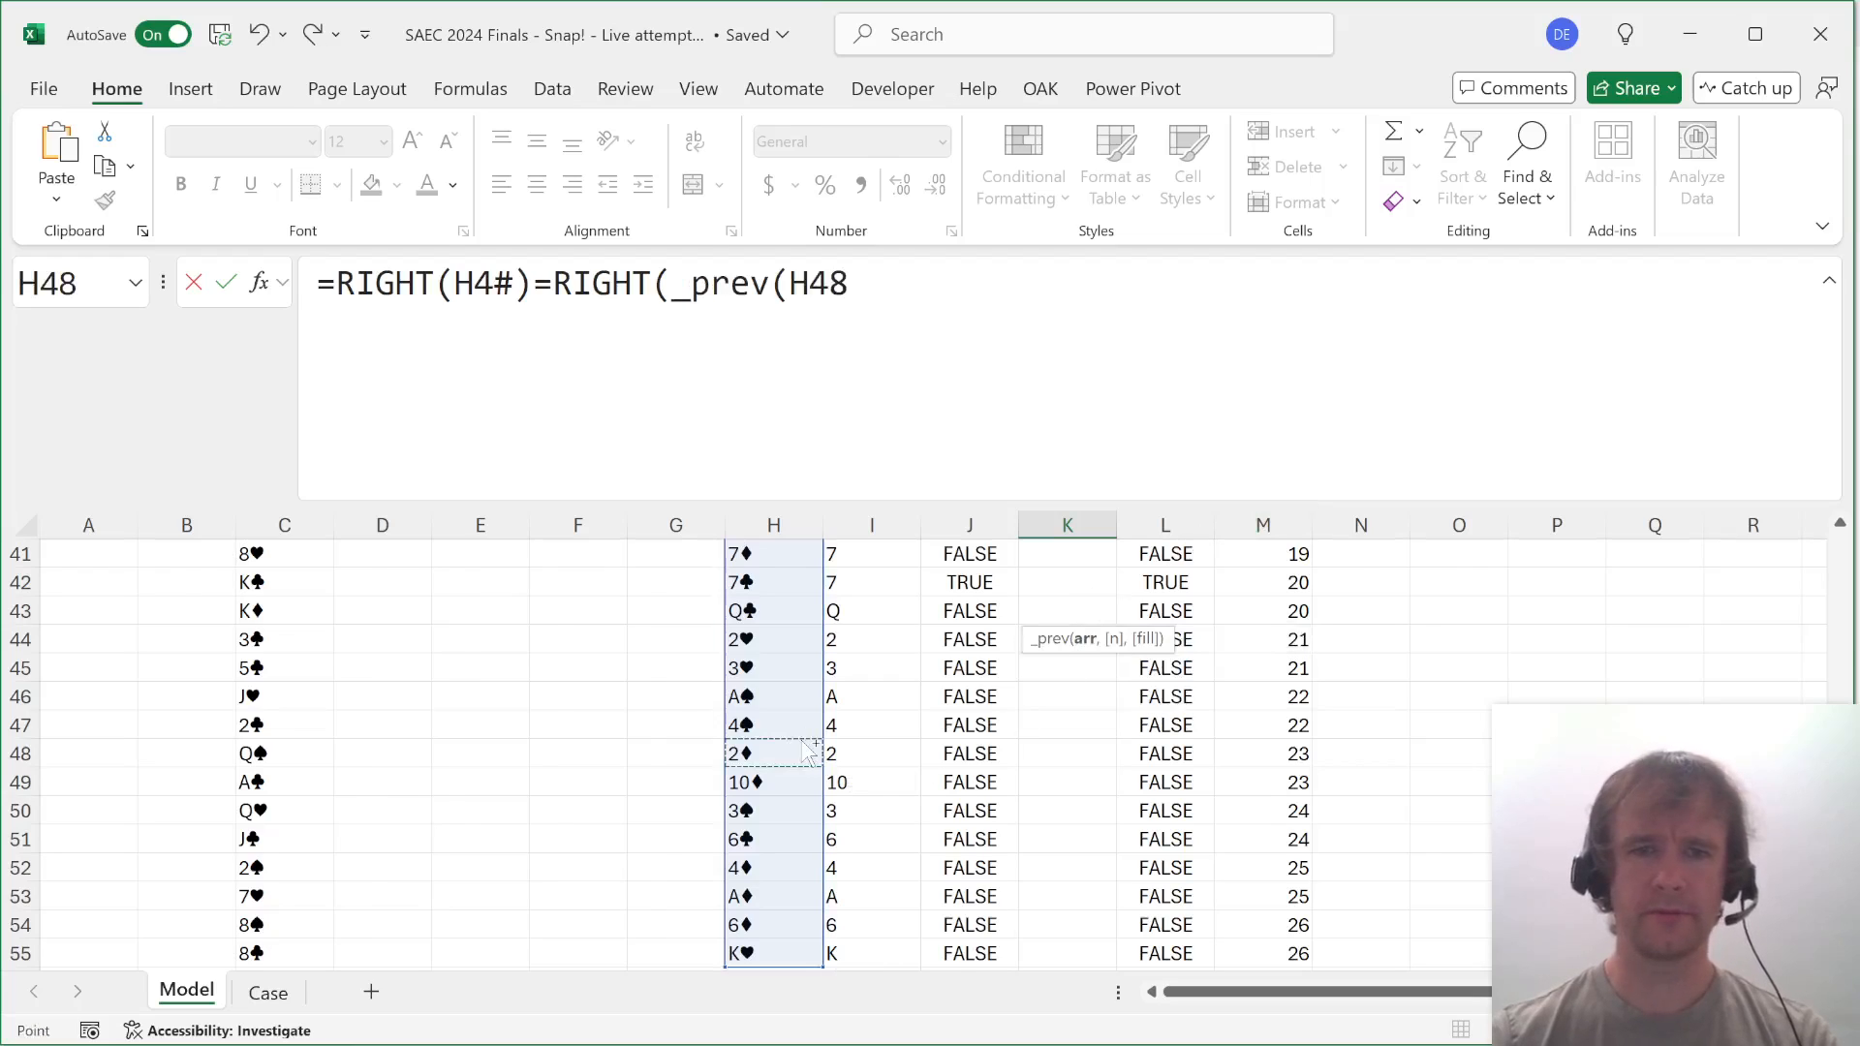
{"action": "key", "text": "ctrl+Up"}
{"action": "key", "text": "Down"}
{"action": "key", "text": "ctrl+shift+Down"}
{"action": "type", "text": "))"}
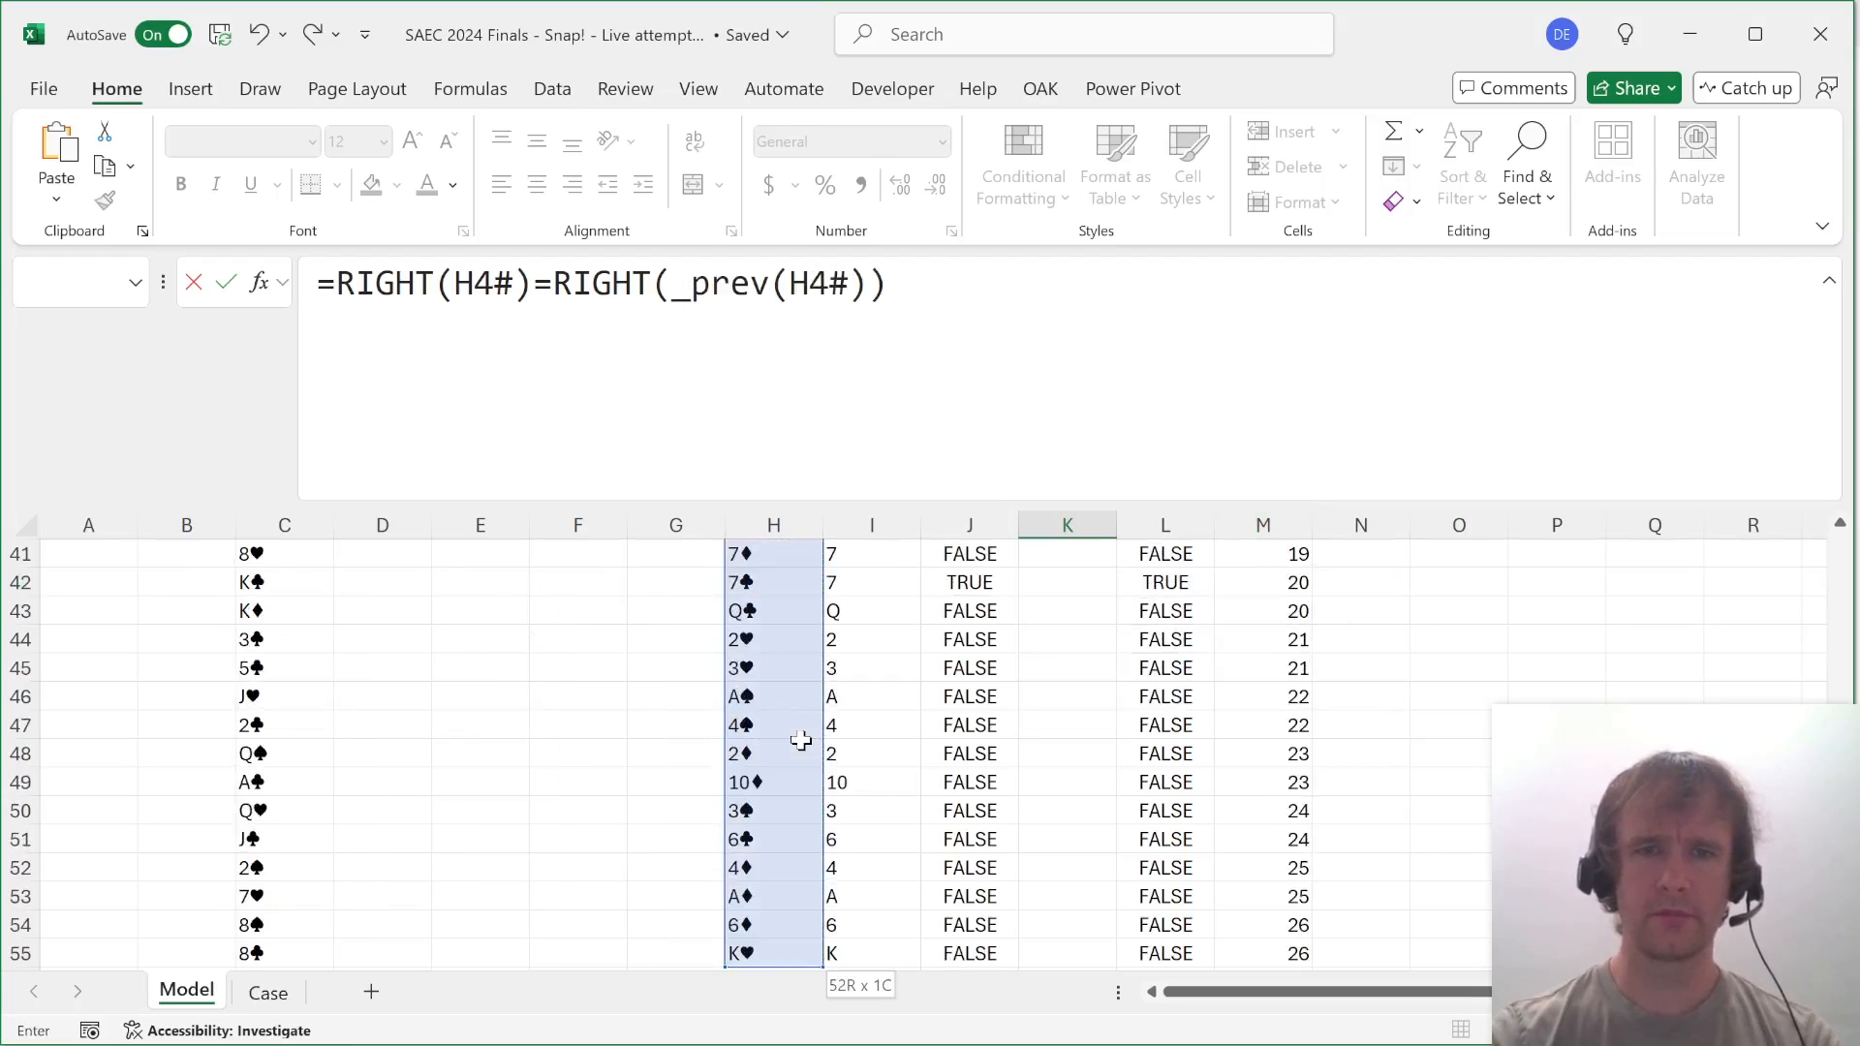
{"action": "key", "text": "Return"}
{"action": "key", "text": "Up"}
{"action": "key", "text": "Up"}
{"action": "key", "text": "Down"}
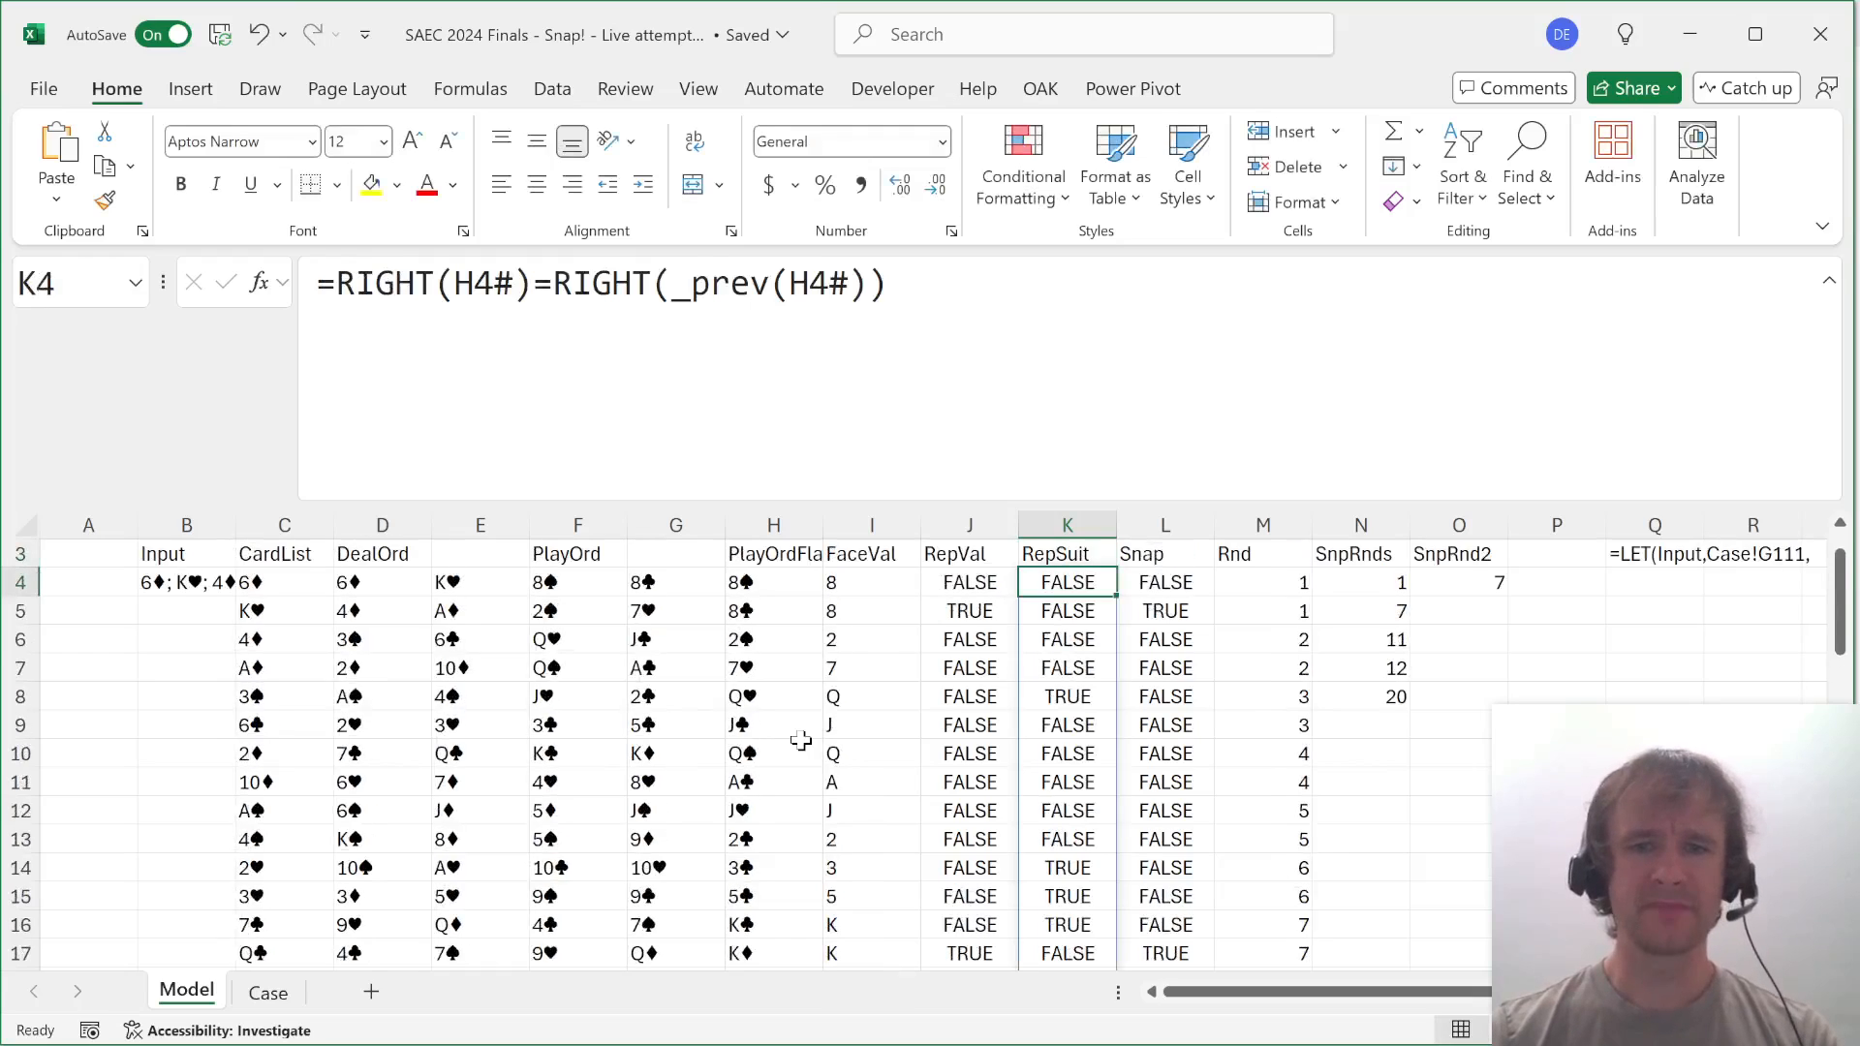
Check the RepSuit flags against the card suits in PlayOrdFlat, examining rows 8 and 14.
{"action": "key", "text": "Down"}
{"action": "key", "text": "Down"}
{"action": "key", "text": "Down"}
{"action": "key", "text": "Down"}
{"action": "key", "text": "Left"}
{"action": "key", "text": "Left"}
{"action": "key", "text": "Up"}
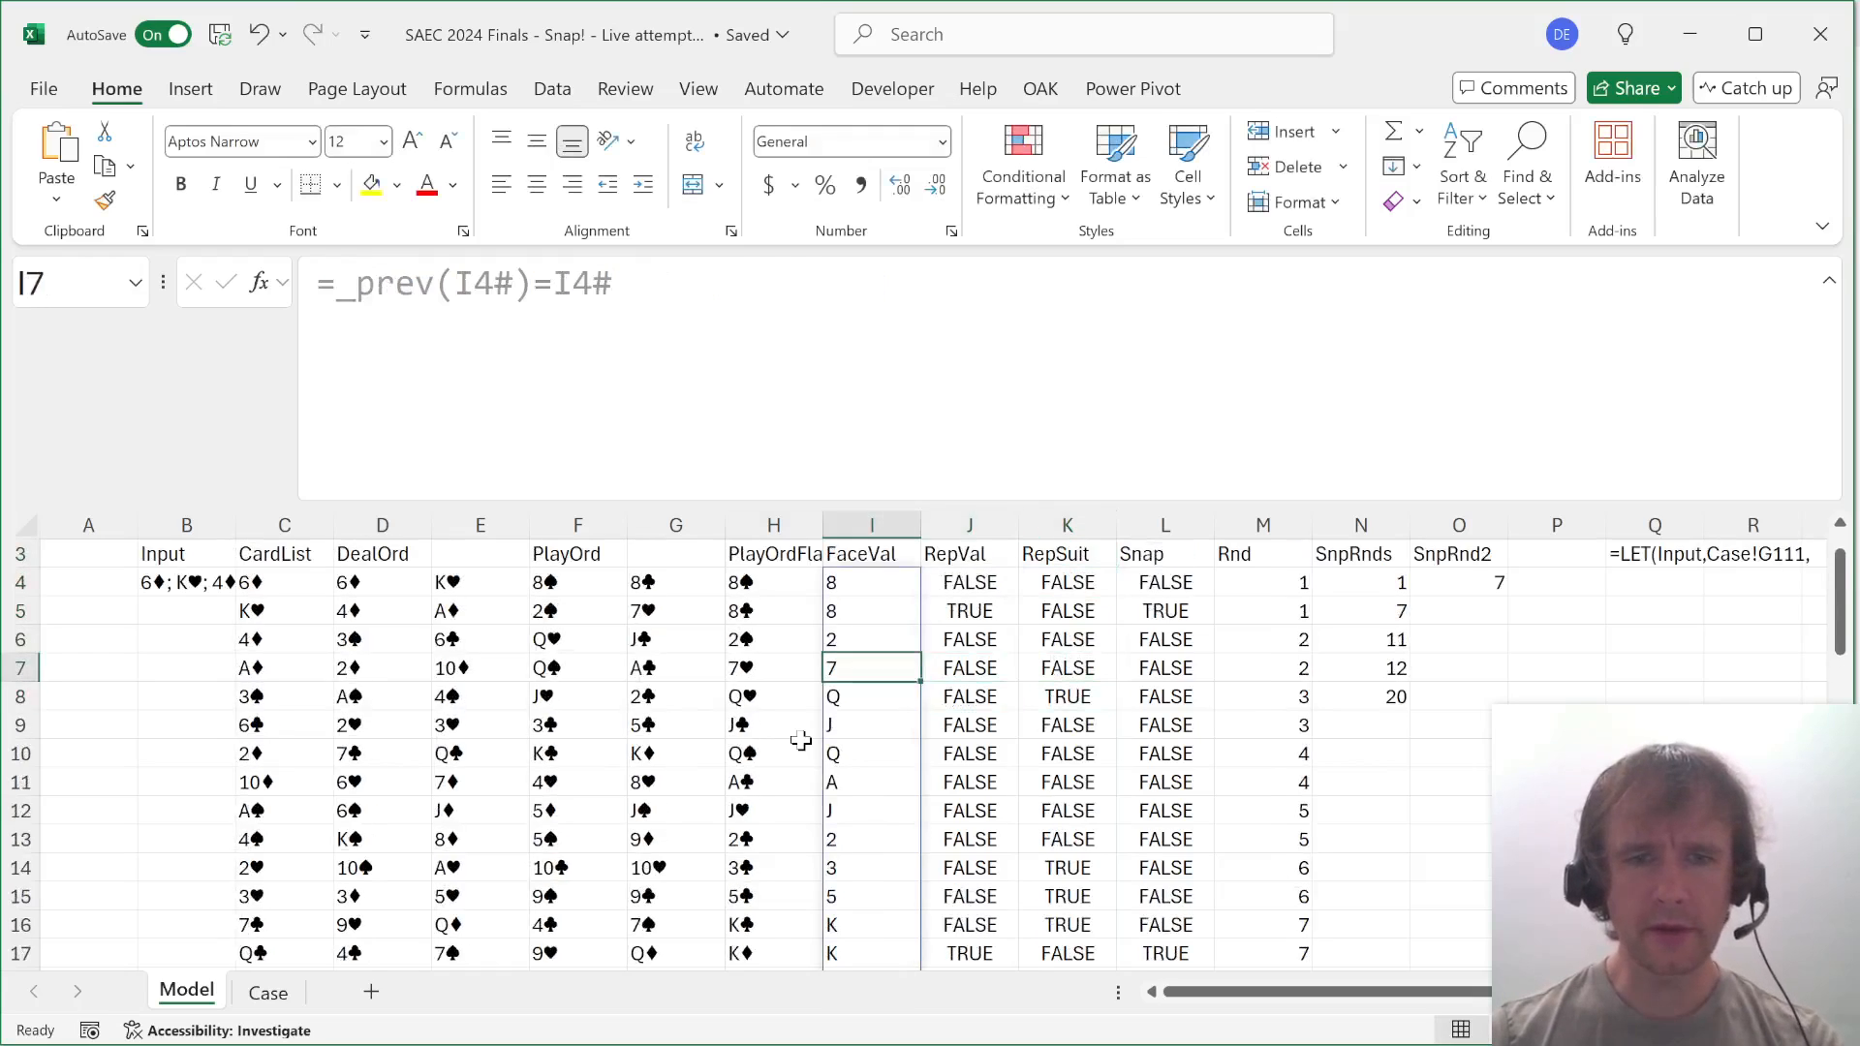
{"action": "key", "text": "Left"}
{"action": "key", "text": "Up"}
{"action": "key", "text": "Up"}
{"action": "key", "text": "Up"}
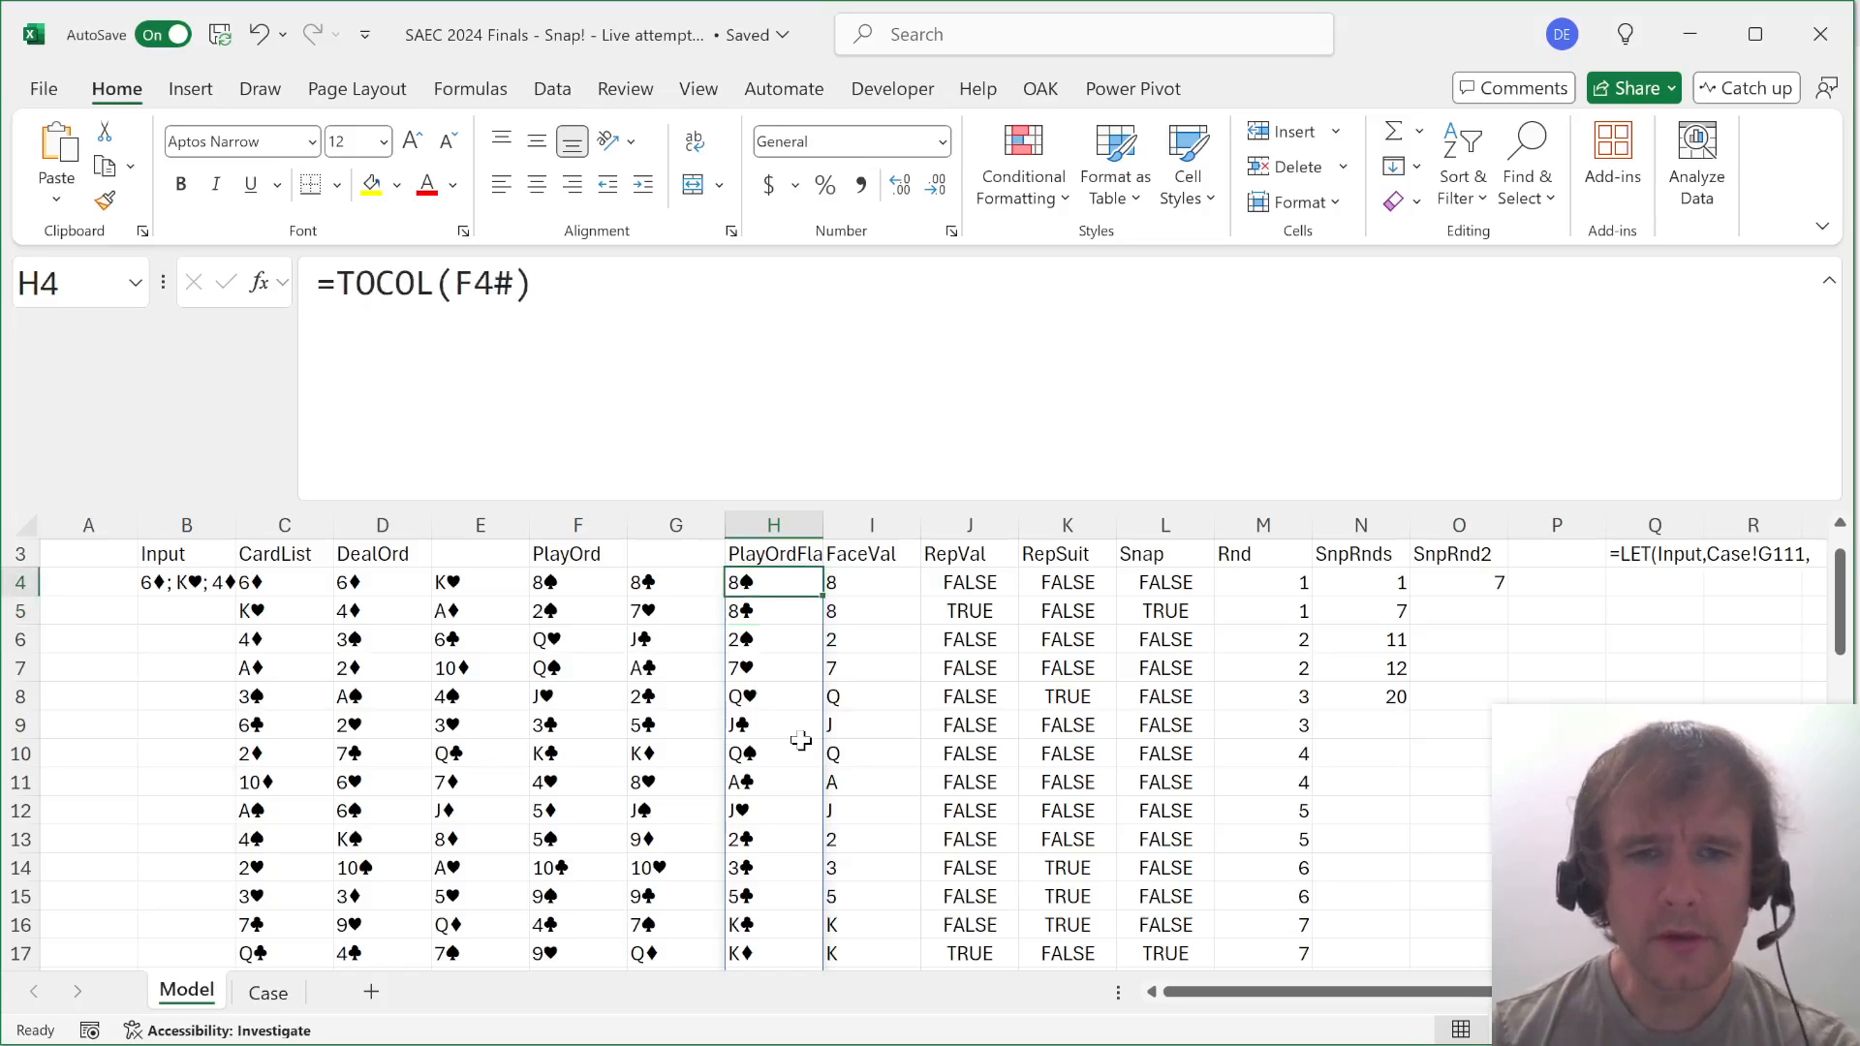
{"action": "key", "text": "Down"}
{"action": "key", "text": "Down"}
{"action": "key", "text": "Down"}
{"action": "key", "text": "Down"}
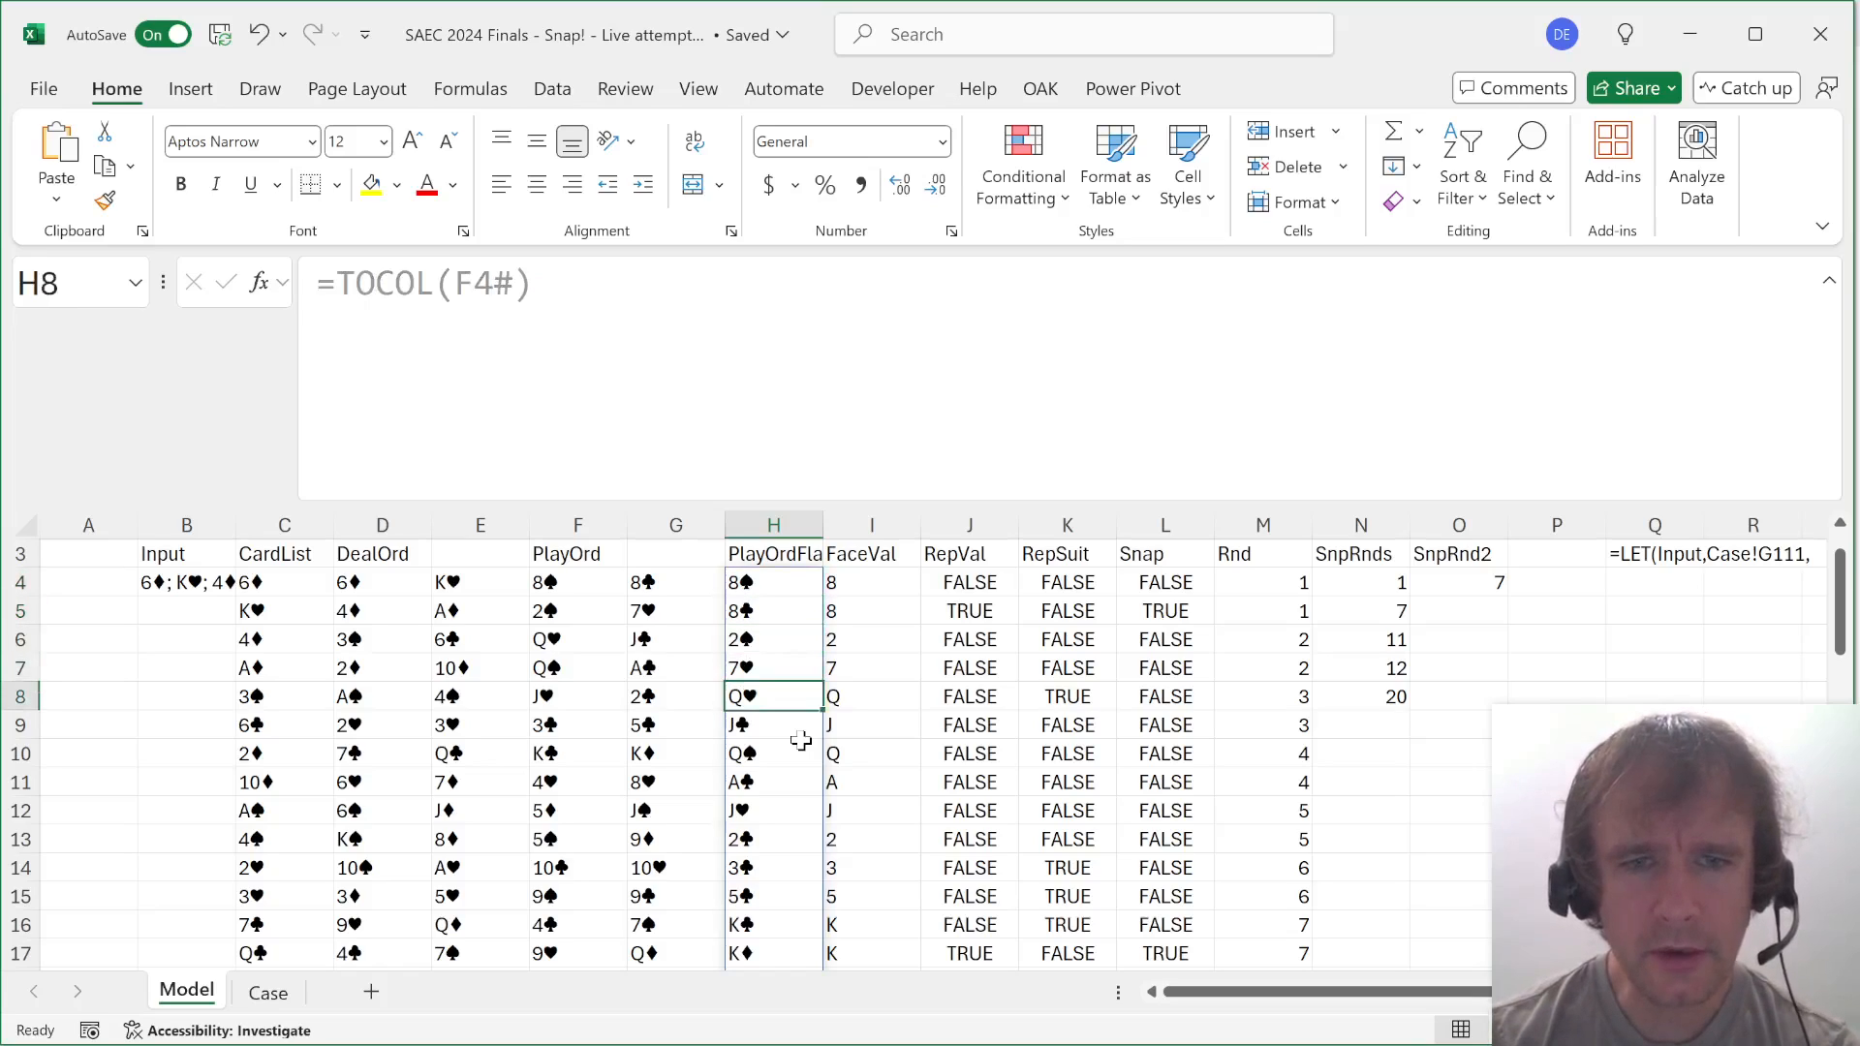
{"action": "key", "text": "shift+space"}
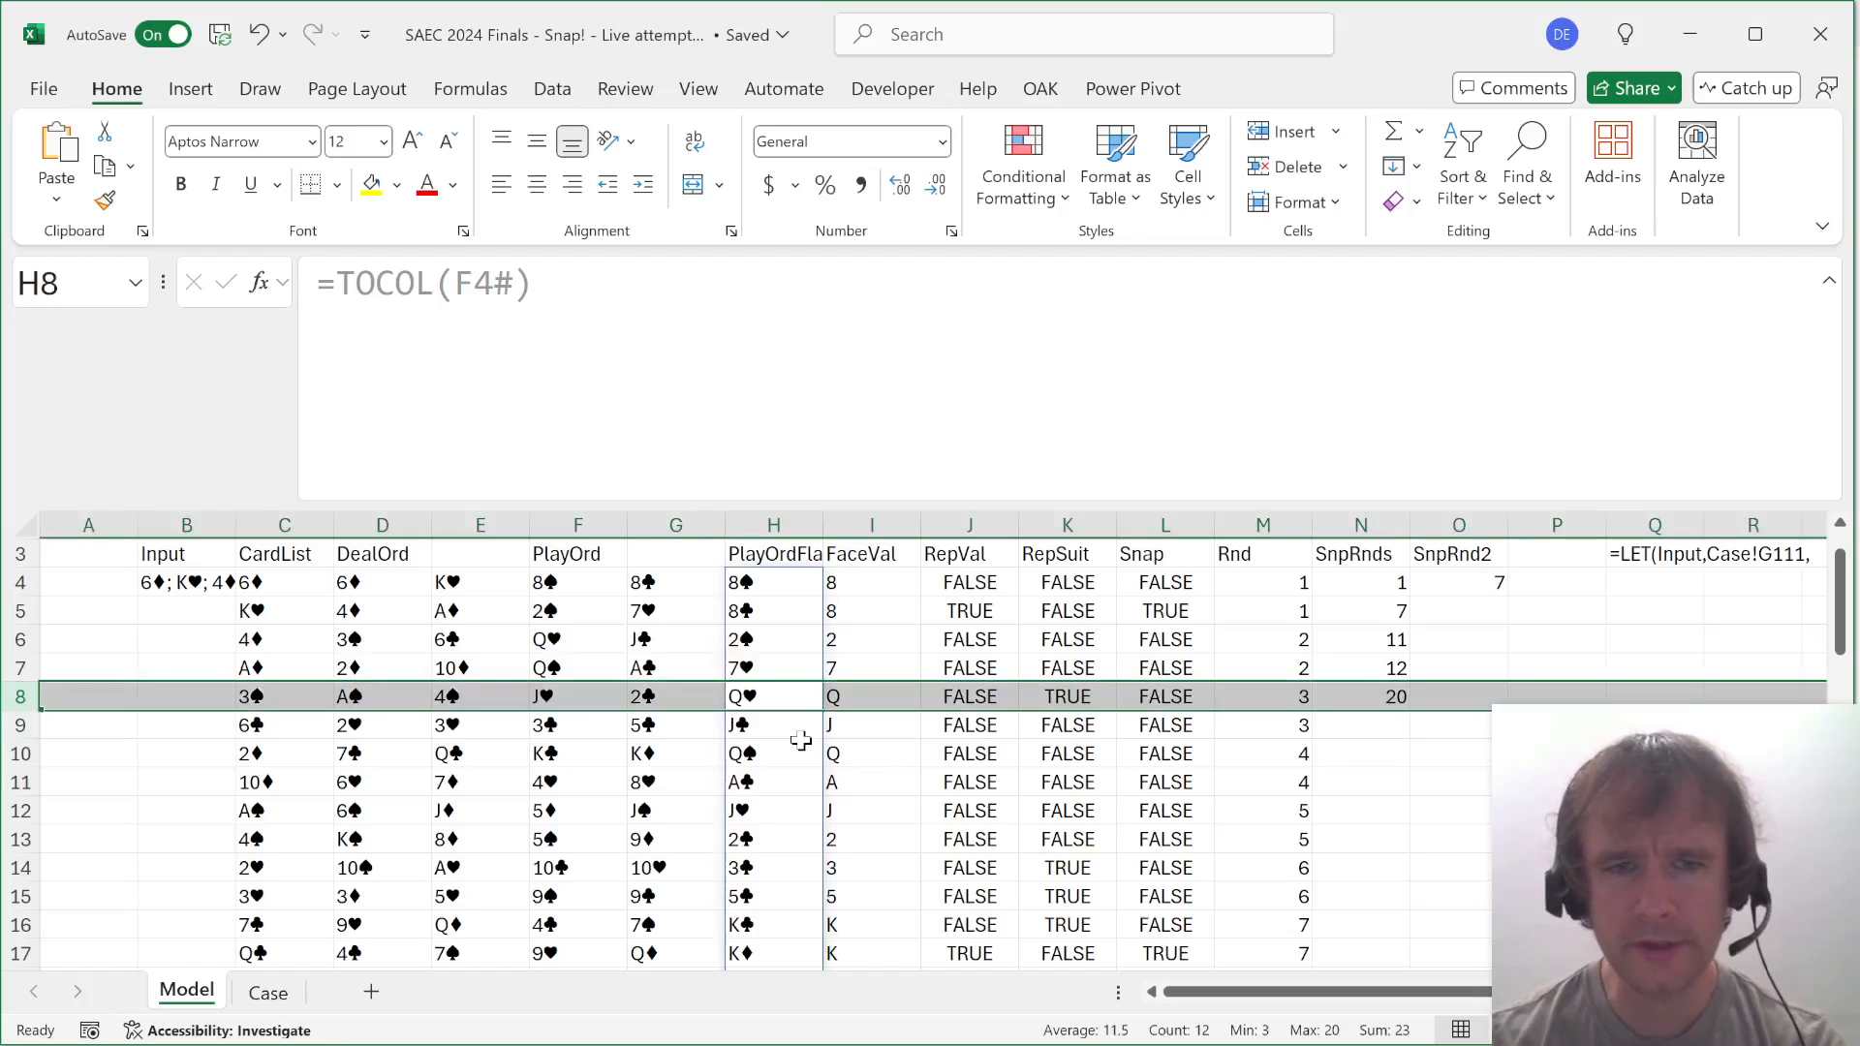
{"action": "key", "text": "Down"}
{"action": "key", "text": "Down"}
{"action": "key", "text": "Down"}
{"action": "key", "text": "Down"}
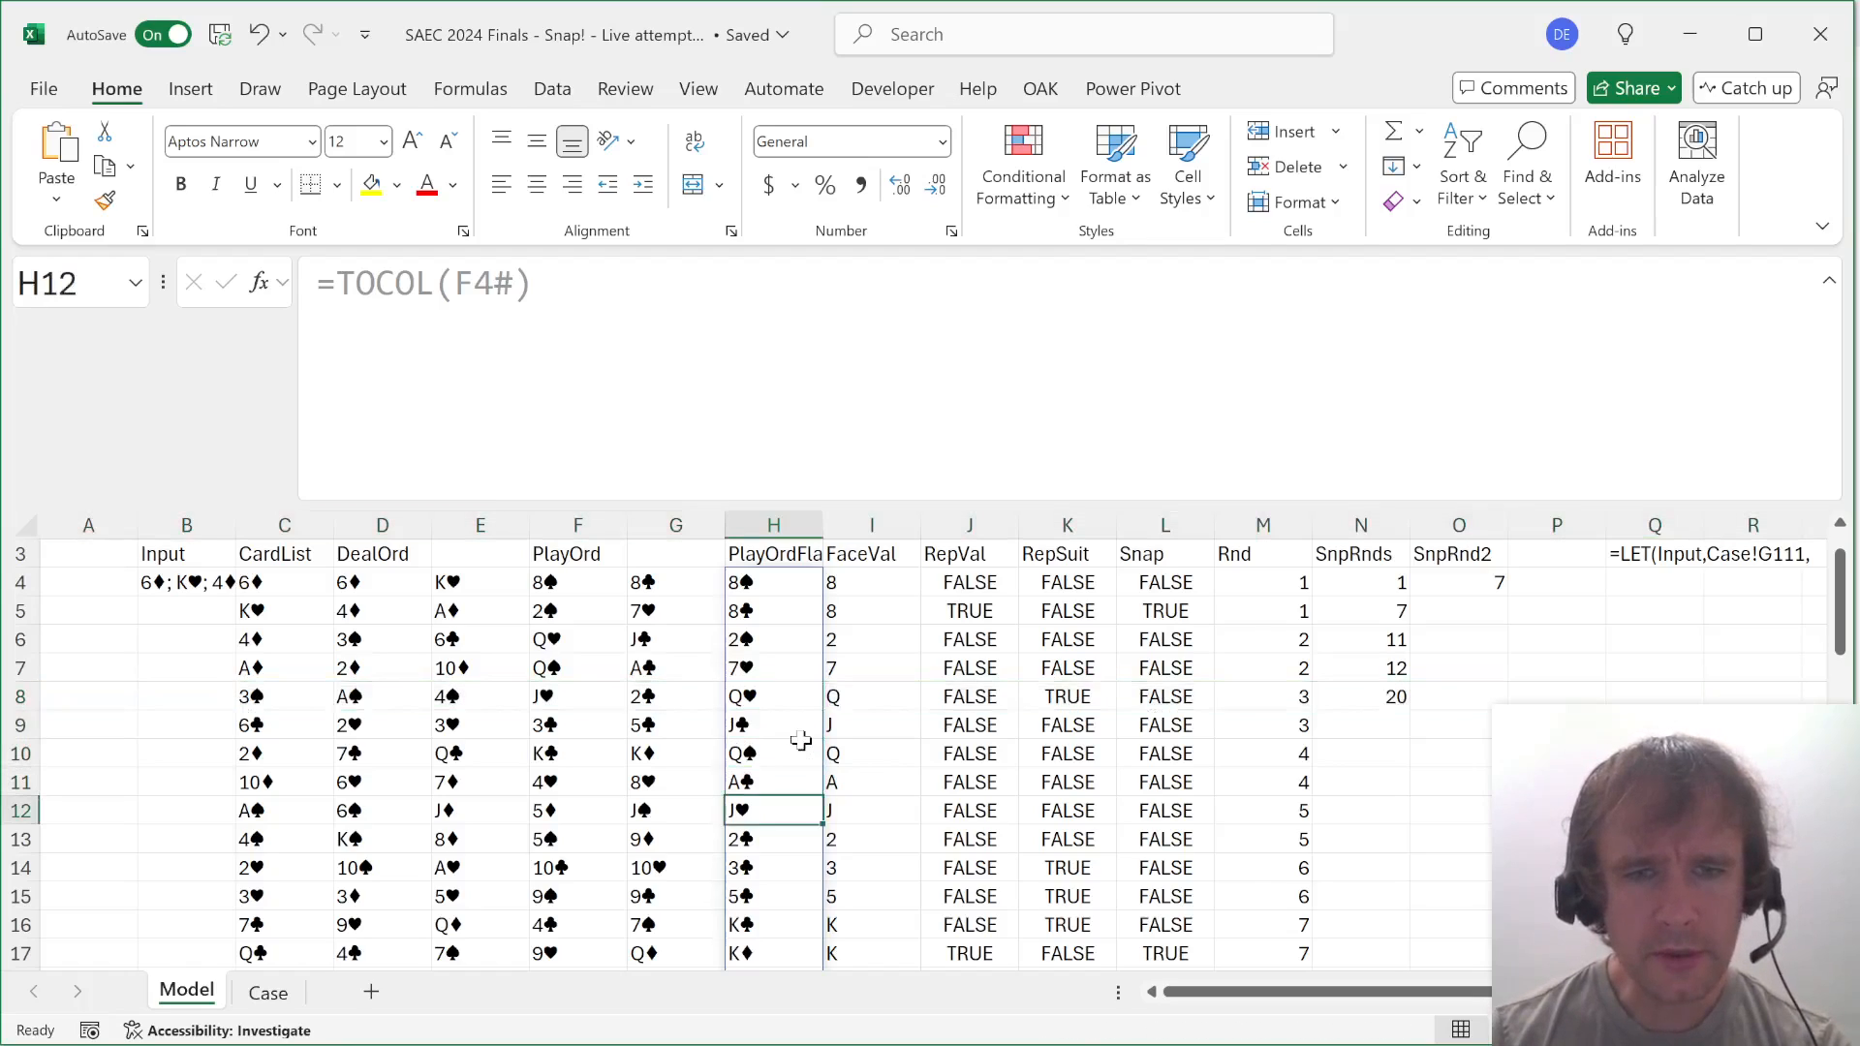
{"action": "key", "text": "Down"}
{"action": "key", "text": "Down"}
{"action": "key", "text": "shift+space"}
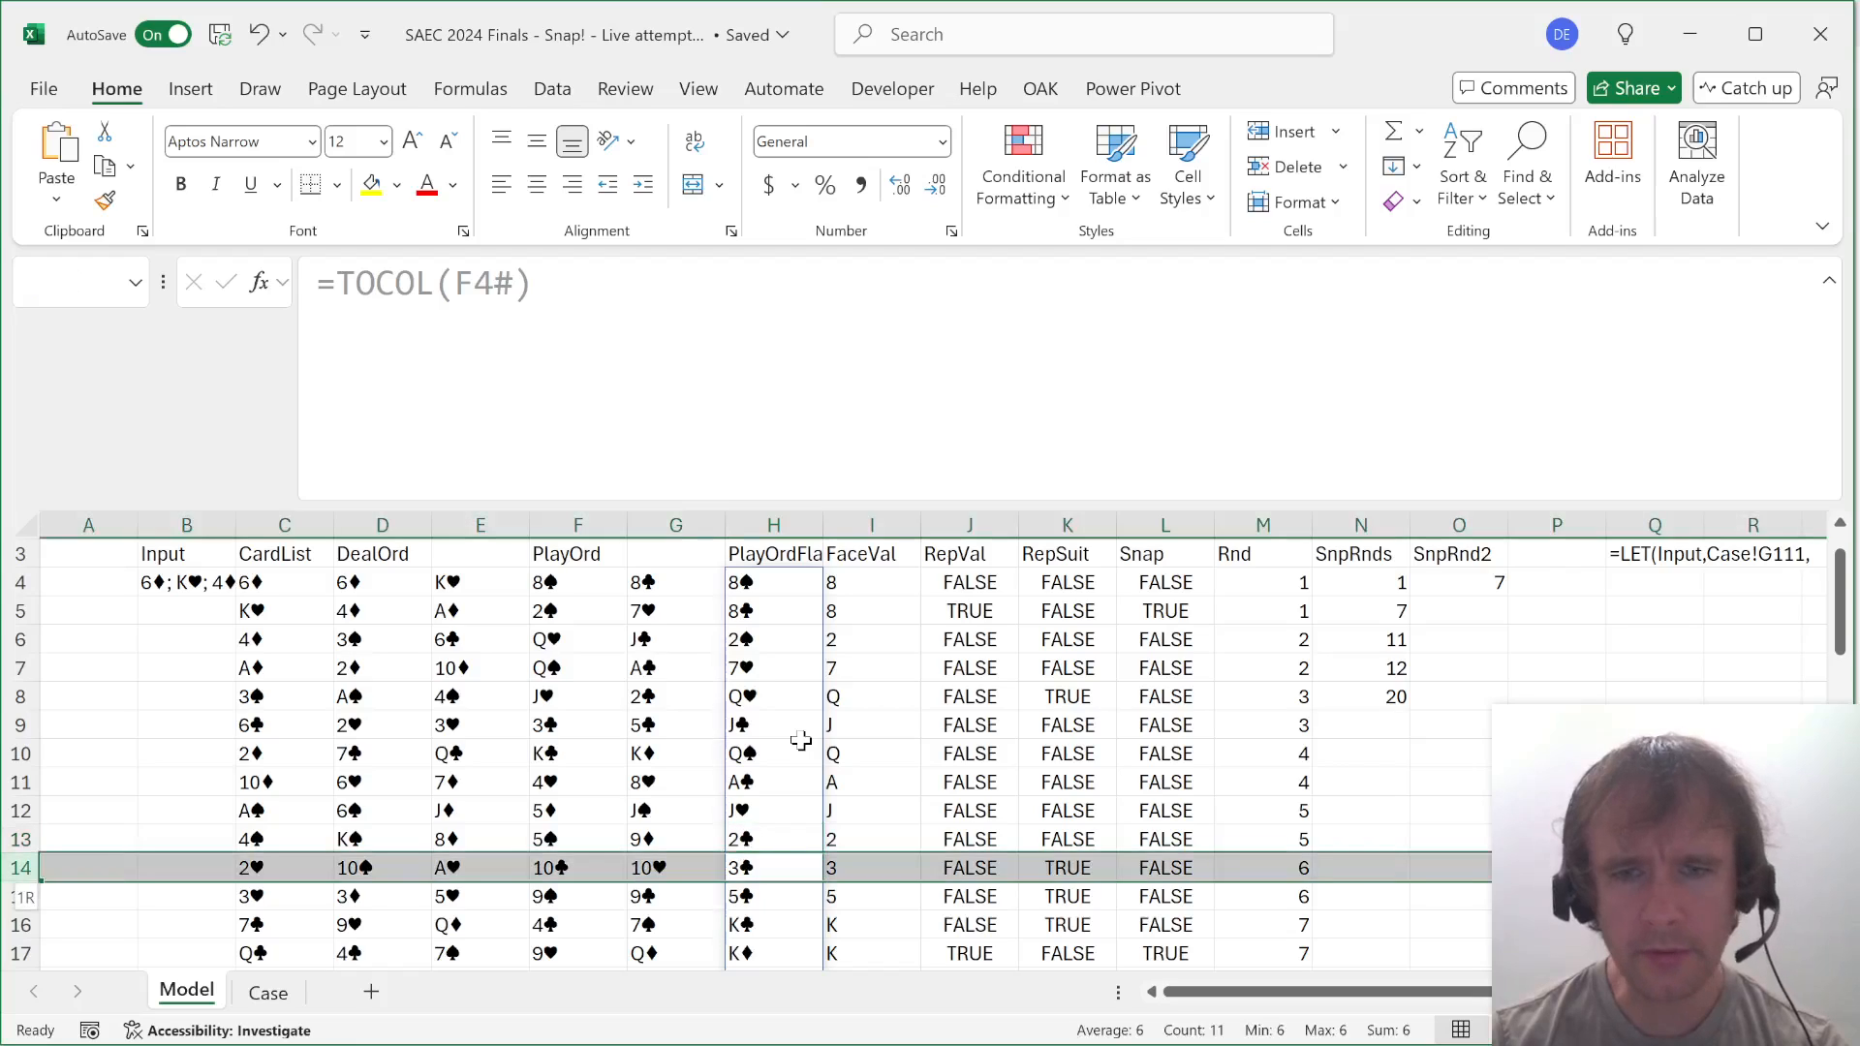
Insert another column before Snap and head it RepEith in L3.
{"action": "key", "text": "Right"}
{"action": "key", "text": "Right"}
{"action": "key", "text": "Right"}
{"action": "key", "text": "ctrl+Up"}
{"action": "key", "text": "Right"}
{"action": "key", "text": "Down"}
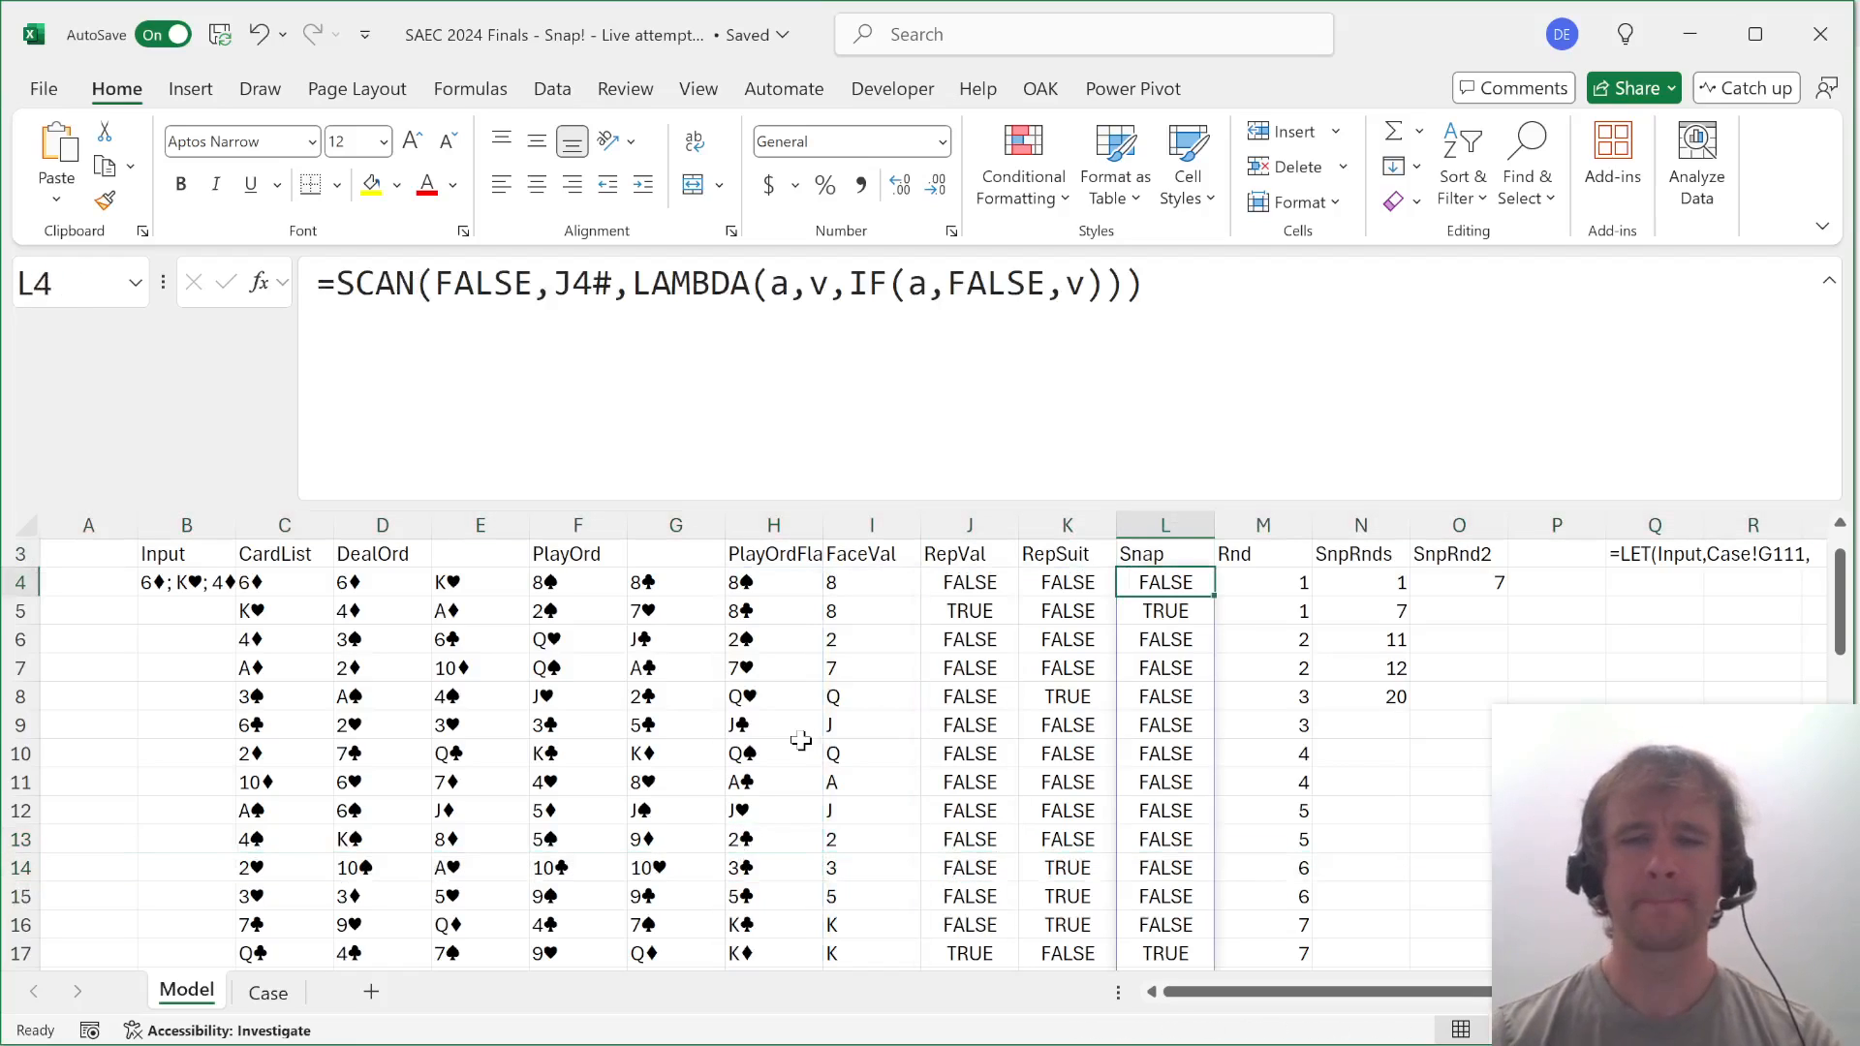
{"action": "key", "text": "Up"}
{"action": "key", "text": "Down"}
{"action": "key", "text": "ctrl+space"}
{"action": "key", "text": "ctrl+shift+plus"}
{"action": "key", "text": "Up"}
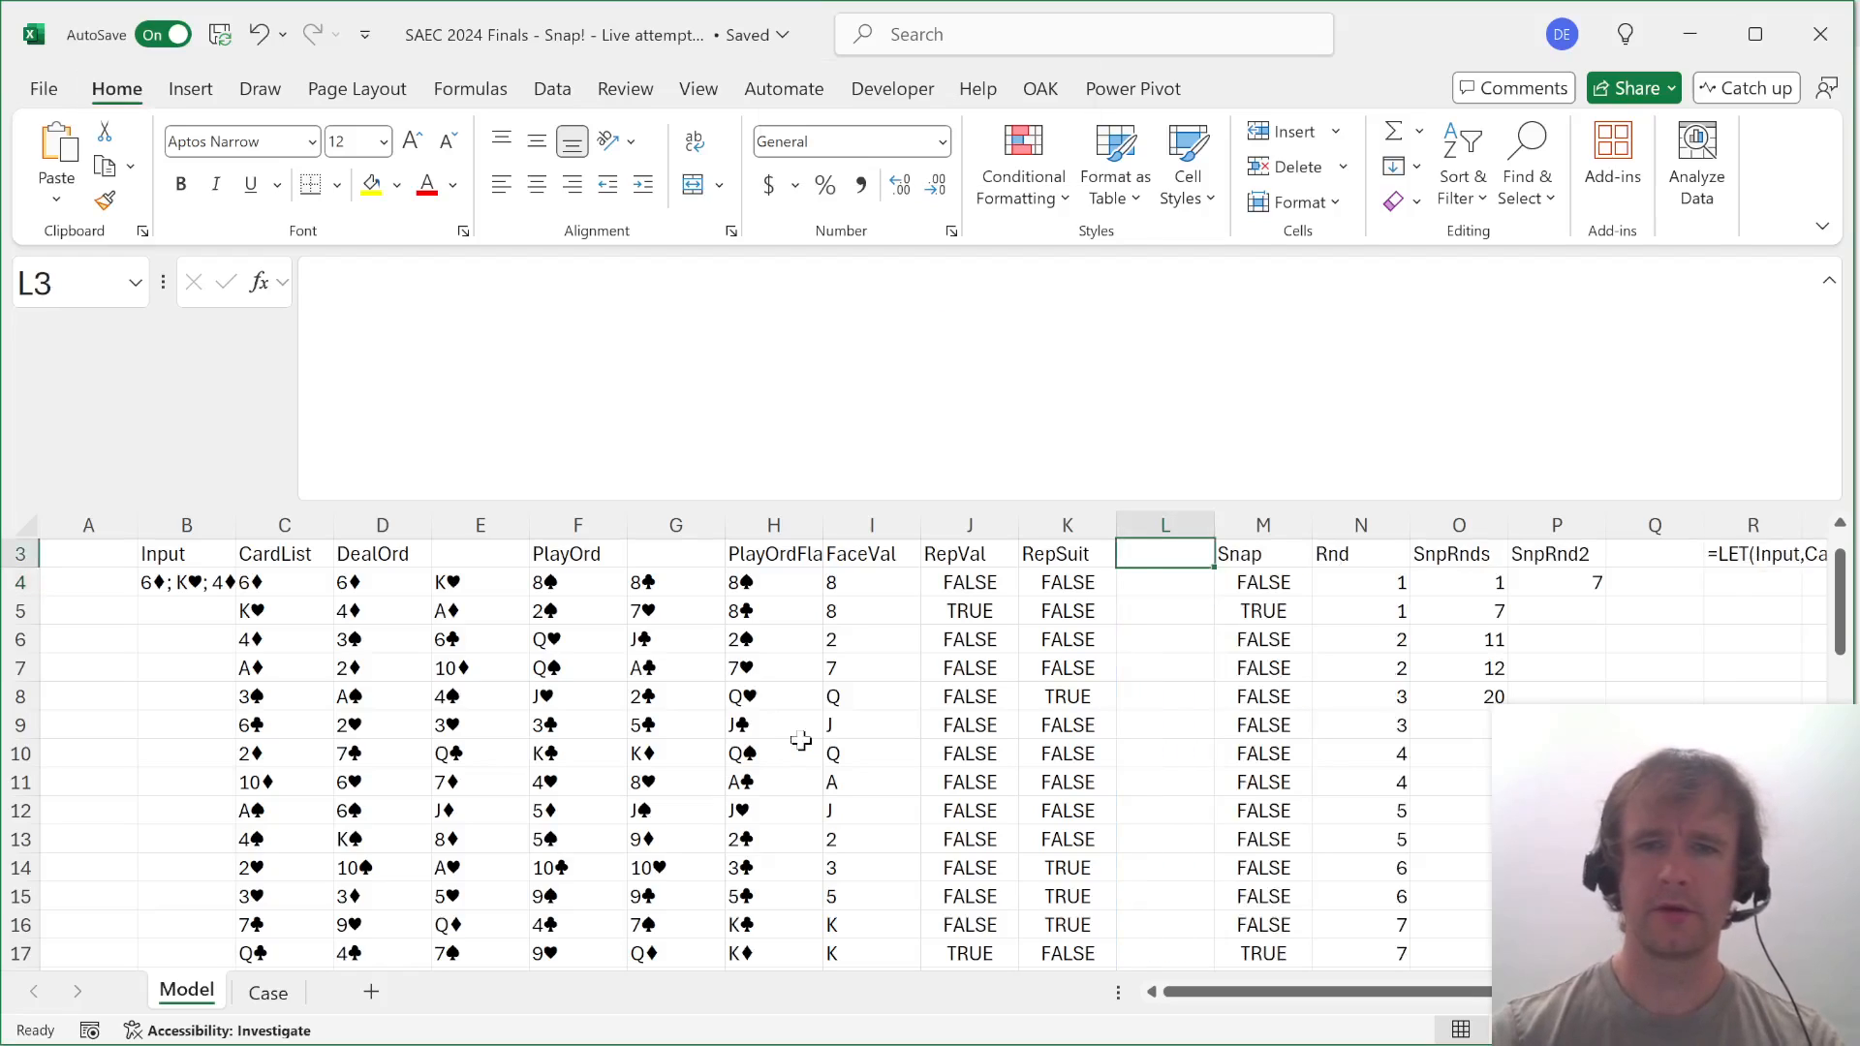
{"action": "type", "text": "RepEith"}
{"action": "key", "text": "Return"}
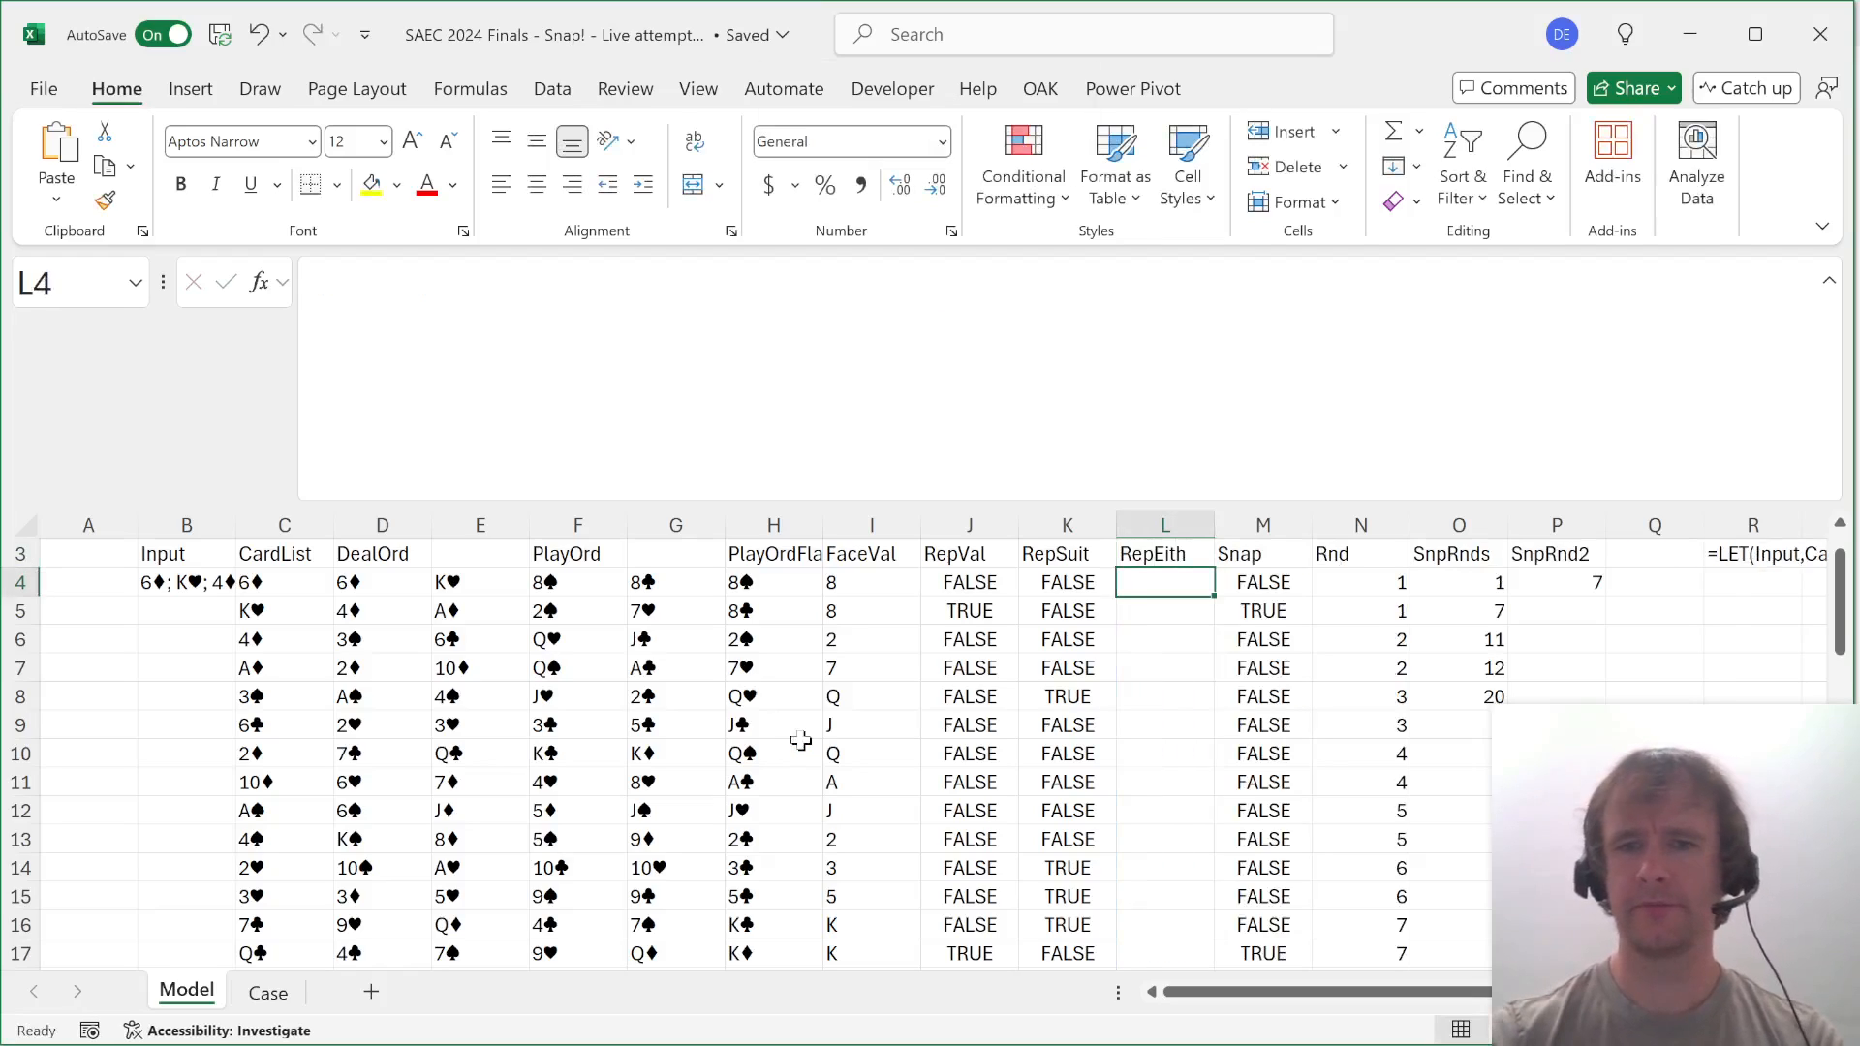
Enter =MAP(J4#,K4#,OR) in L4 to flag cards that repeat either the value or the suit.
{"action": "type", "text": "=map"}
{"action": "key", "text": "Tab"}
{"action": "key", "text": "Left"}
{"action": "key", "text": "Left"}
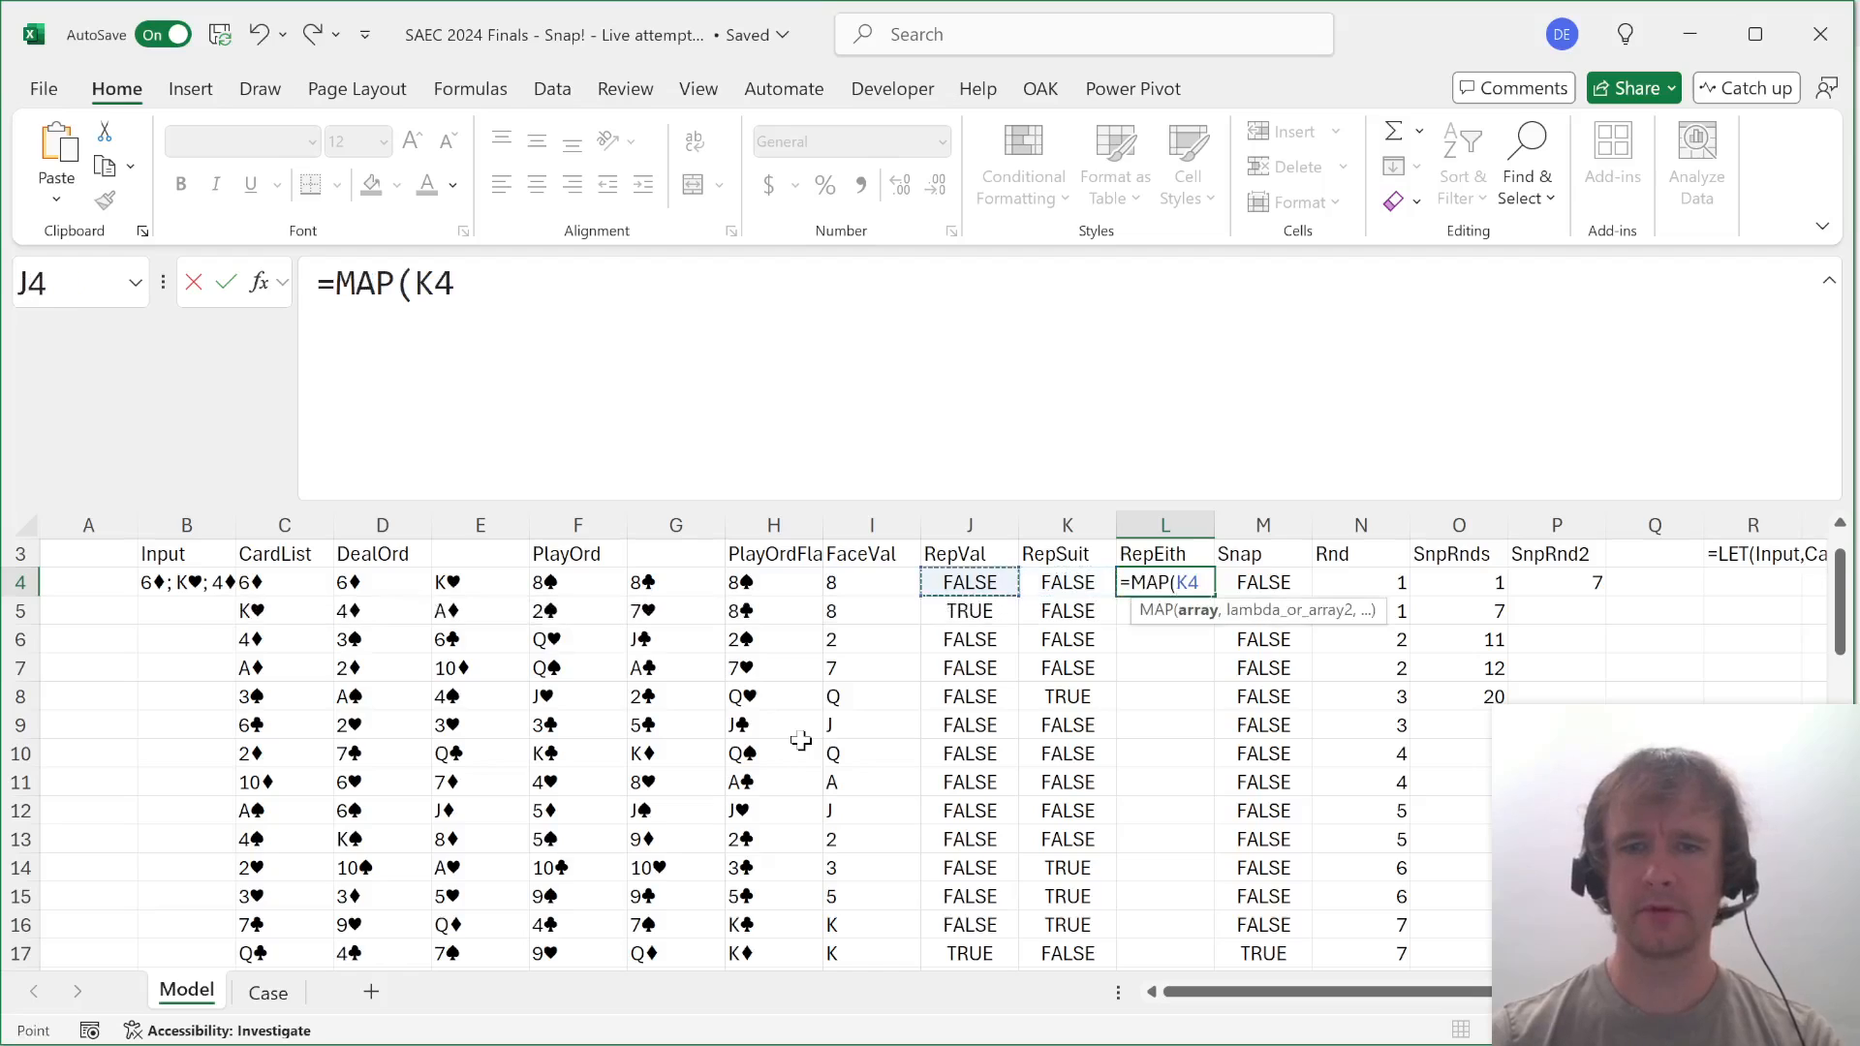
{"action": "key", "text": "ctrl+shift+Down"}
{"action": "type", "text": ","}
{"action": "key", "text": "Left"}
{"action": "key", "text": "ctrl+shift+Down"}
{"action": "type", "text": ","}
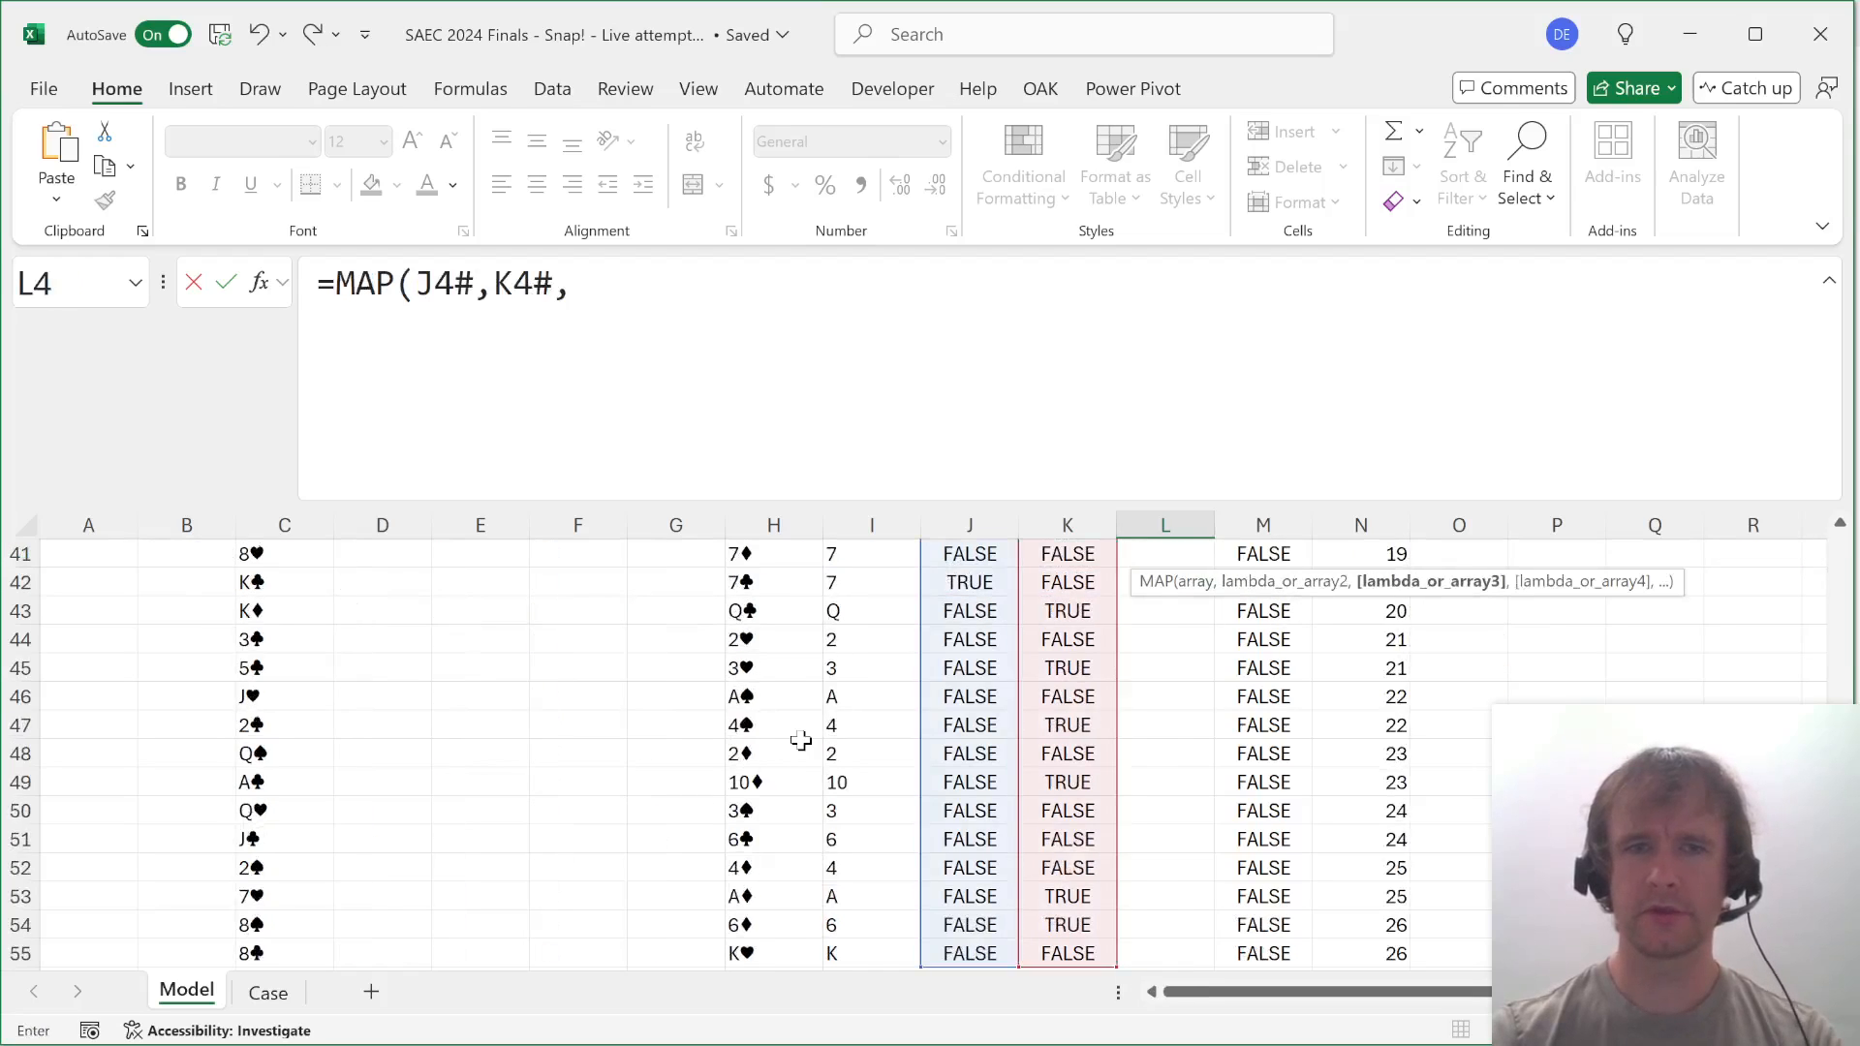
{"action": "type", "text": "or"}
{"action": "key", "text": "Return"}
{"action": "key", "text": "Up"}
{"action": "key", "text": "Up"}
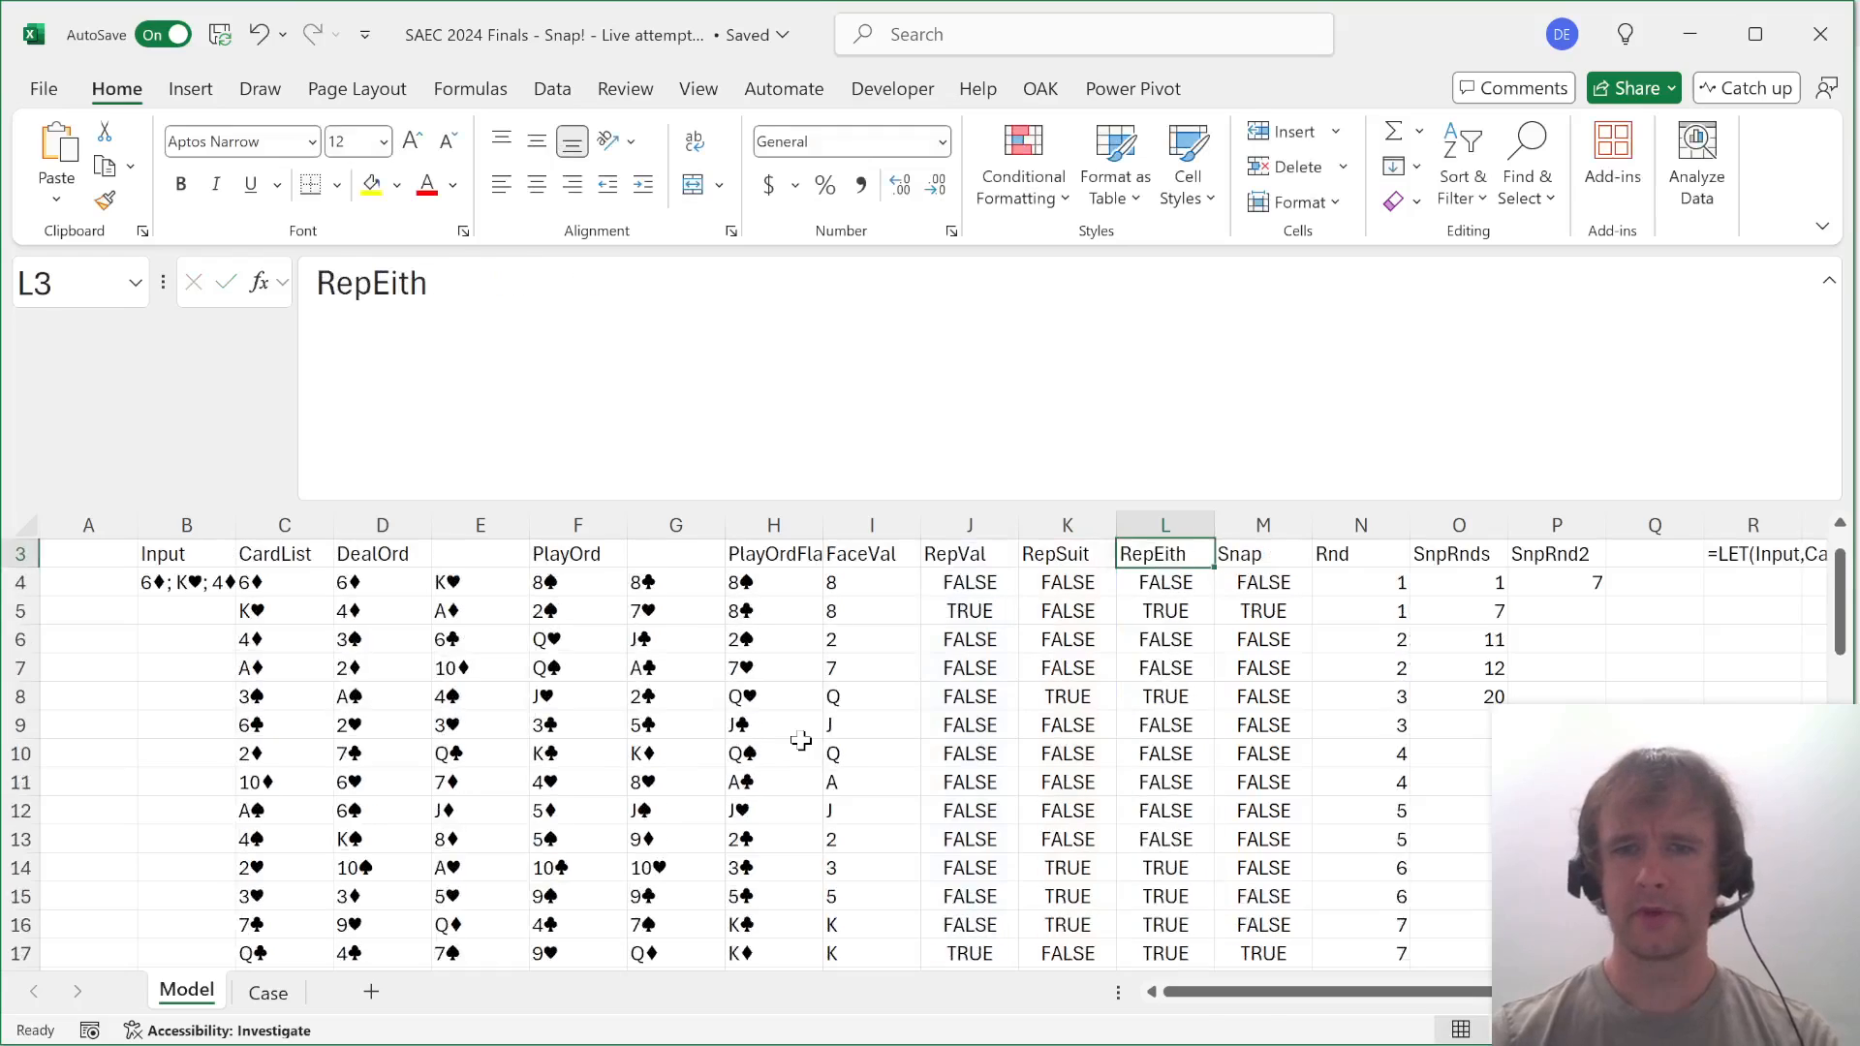
Examine how the RepVal and RepSuit flags carry into RepEith, comparing rows 5 and 8 on the Model sheet.
{"action": "key", "text": "Left"}
{"action": "key", "text": "Down"}
{"action": "key", "text": "Left"}
{"action": "key", "text": "Down"}
{"action": "key", "text": "shift+space"}
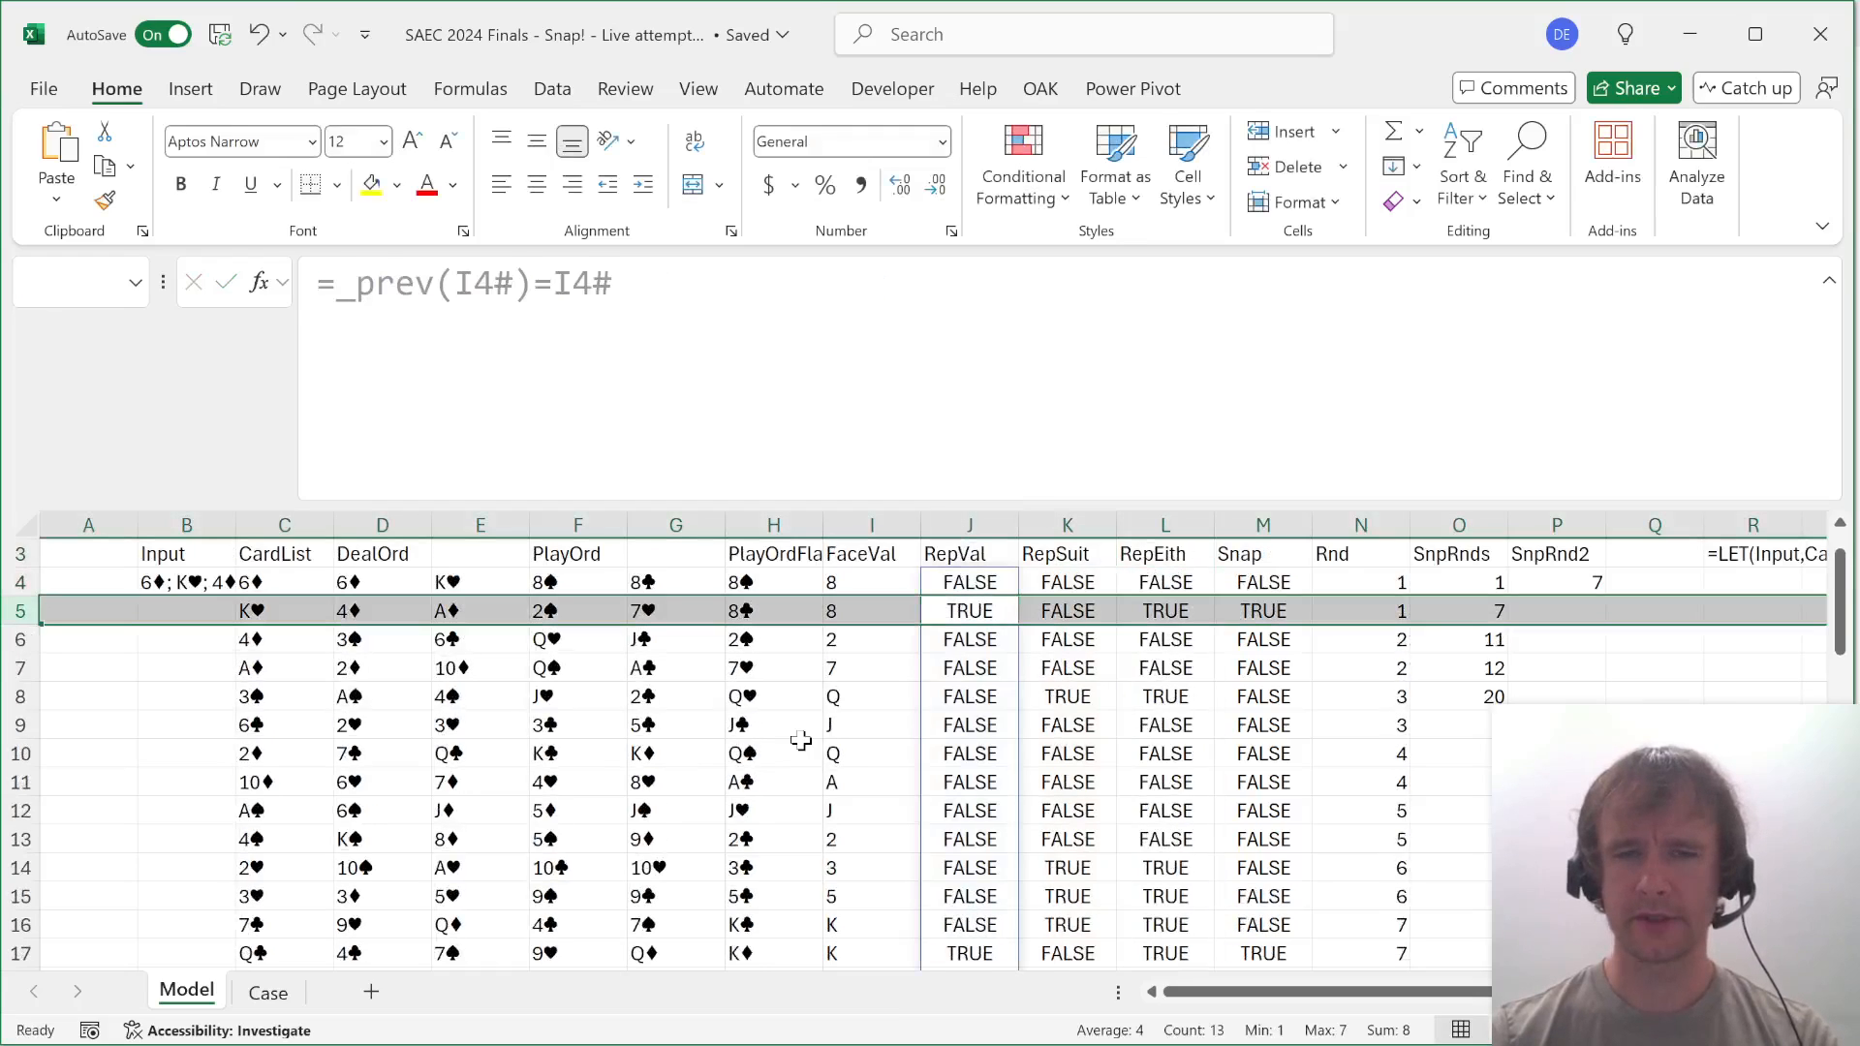
{"action": "key", "text": "Right"}
{"action": "key", "text": "Down"}
{"action": "key", "text": "Down"}
{"action": "key", "text": "Down"}
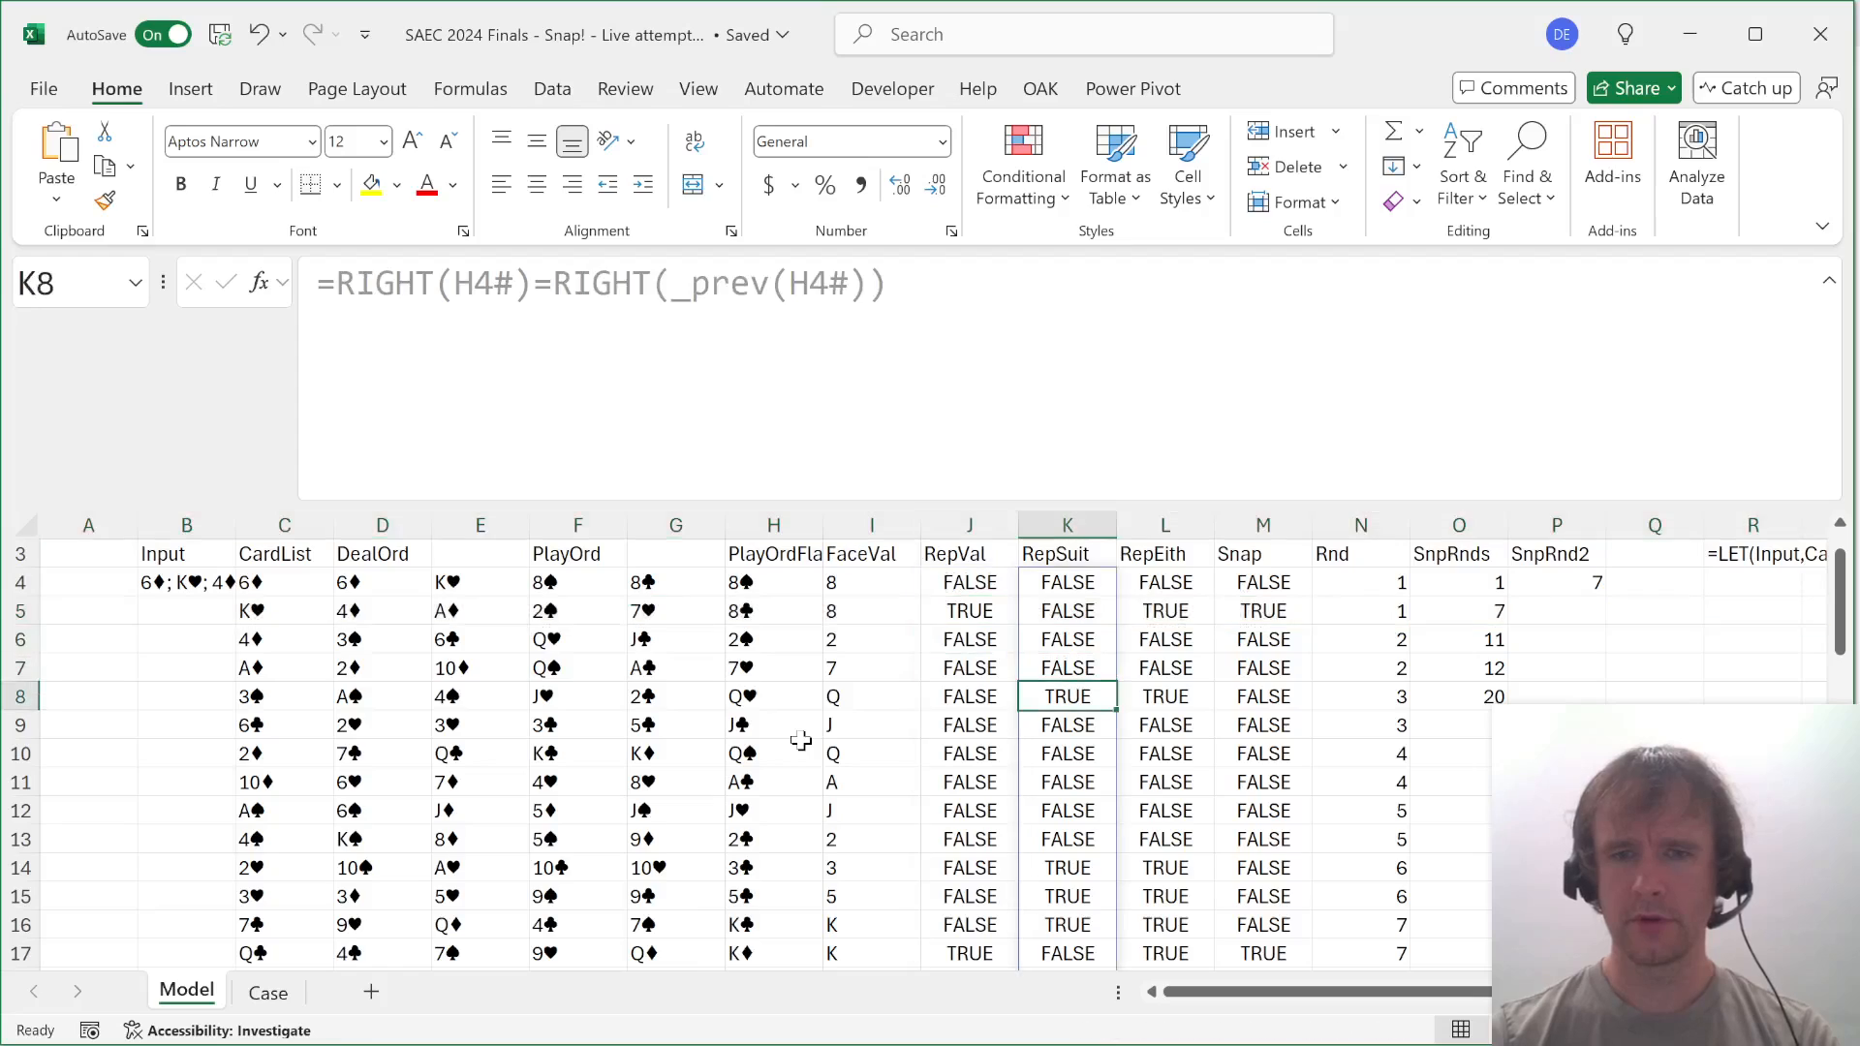
{"action": "key", "text": "shift+space"}
{"action": "key", "text": "Right"}
{"action": "key", "text": "Up"}
{"action": "key", "text": "Up"}
{"action": "key", "text": "Up"}
{"action": "key", "text": "Up"}
{"action": "key", "text": "Up"}
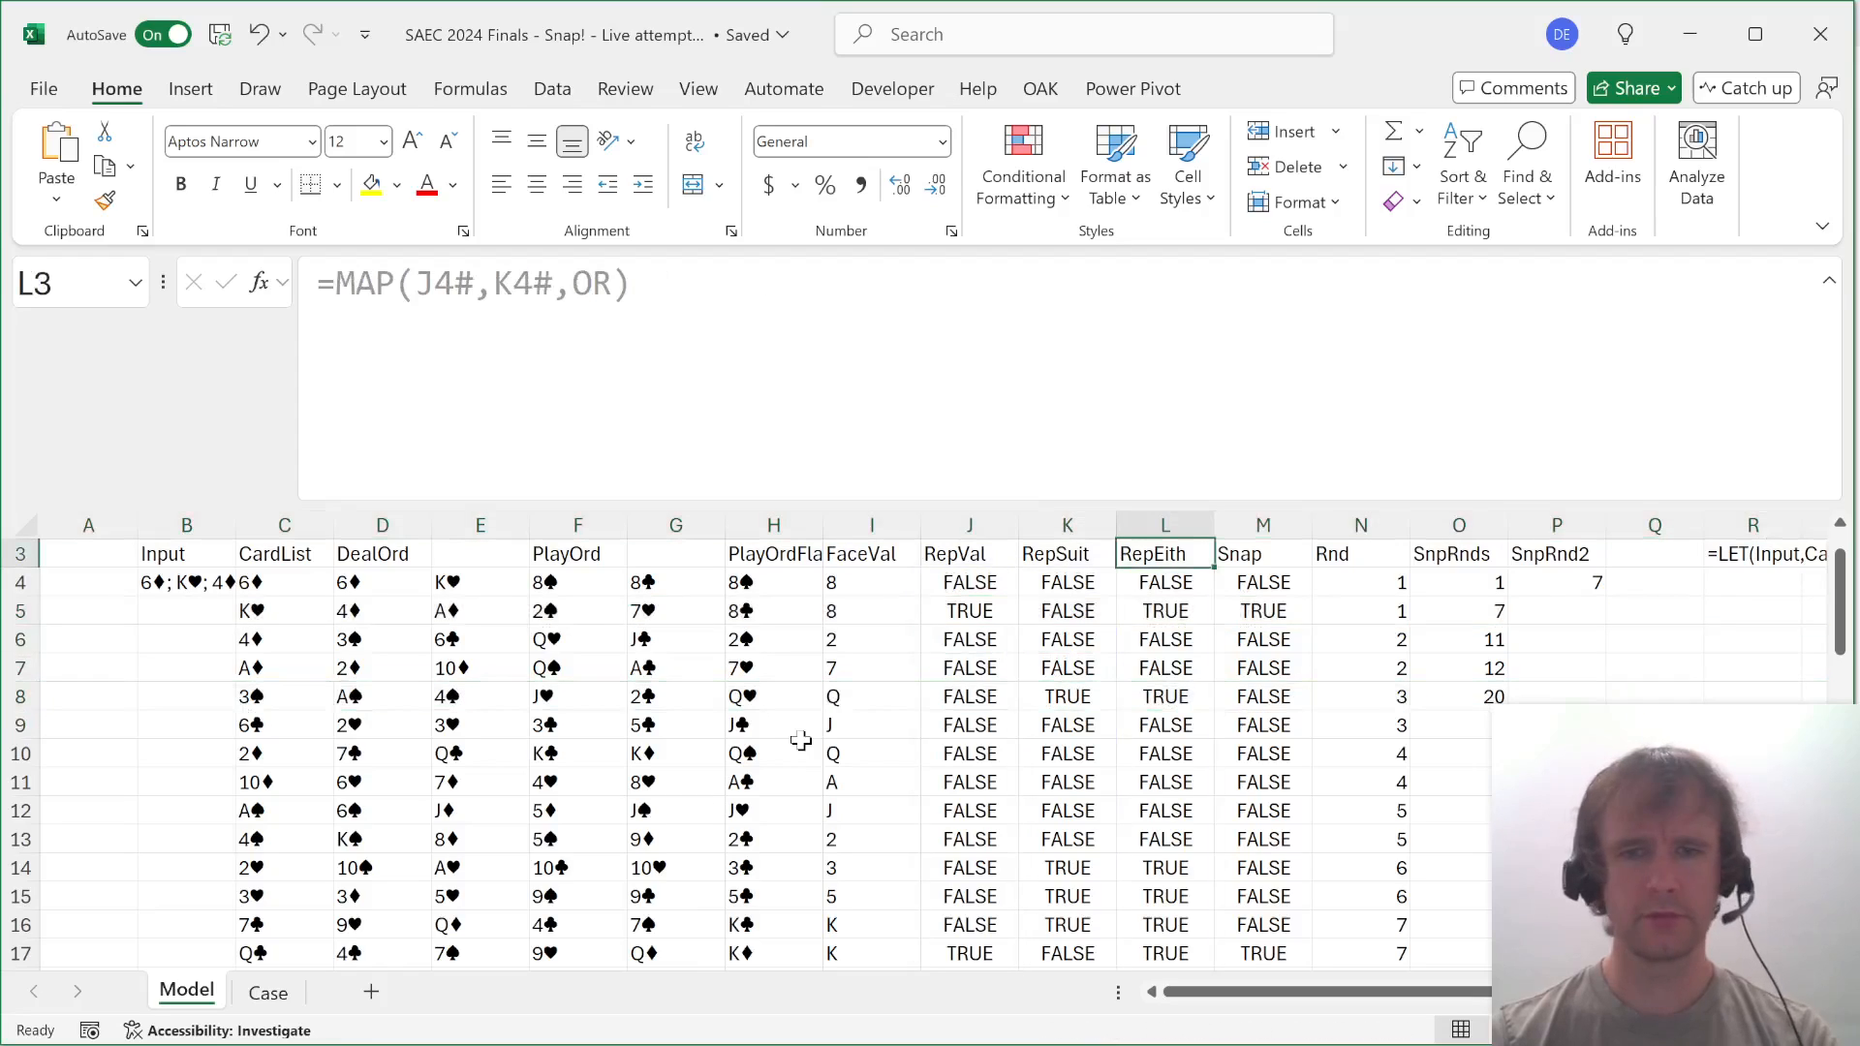
Change the array in the Snap formula in M4 to L4# so the SCAN runs on the RepEith flags.
{"action": "key", "text": "Right"}
{"action": "key", "text": "Down"}
{"action": "left_click", "coordinate": [573, 284]}
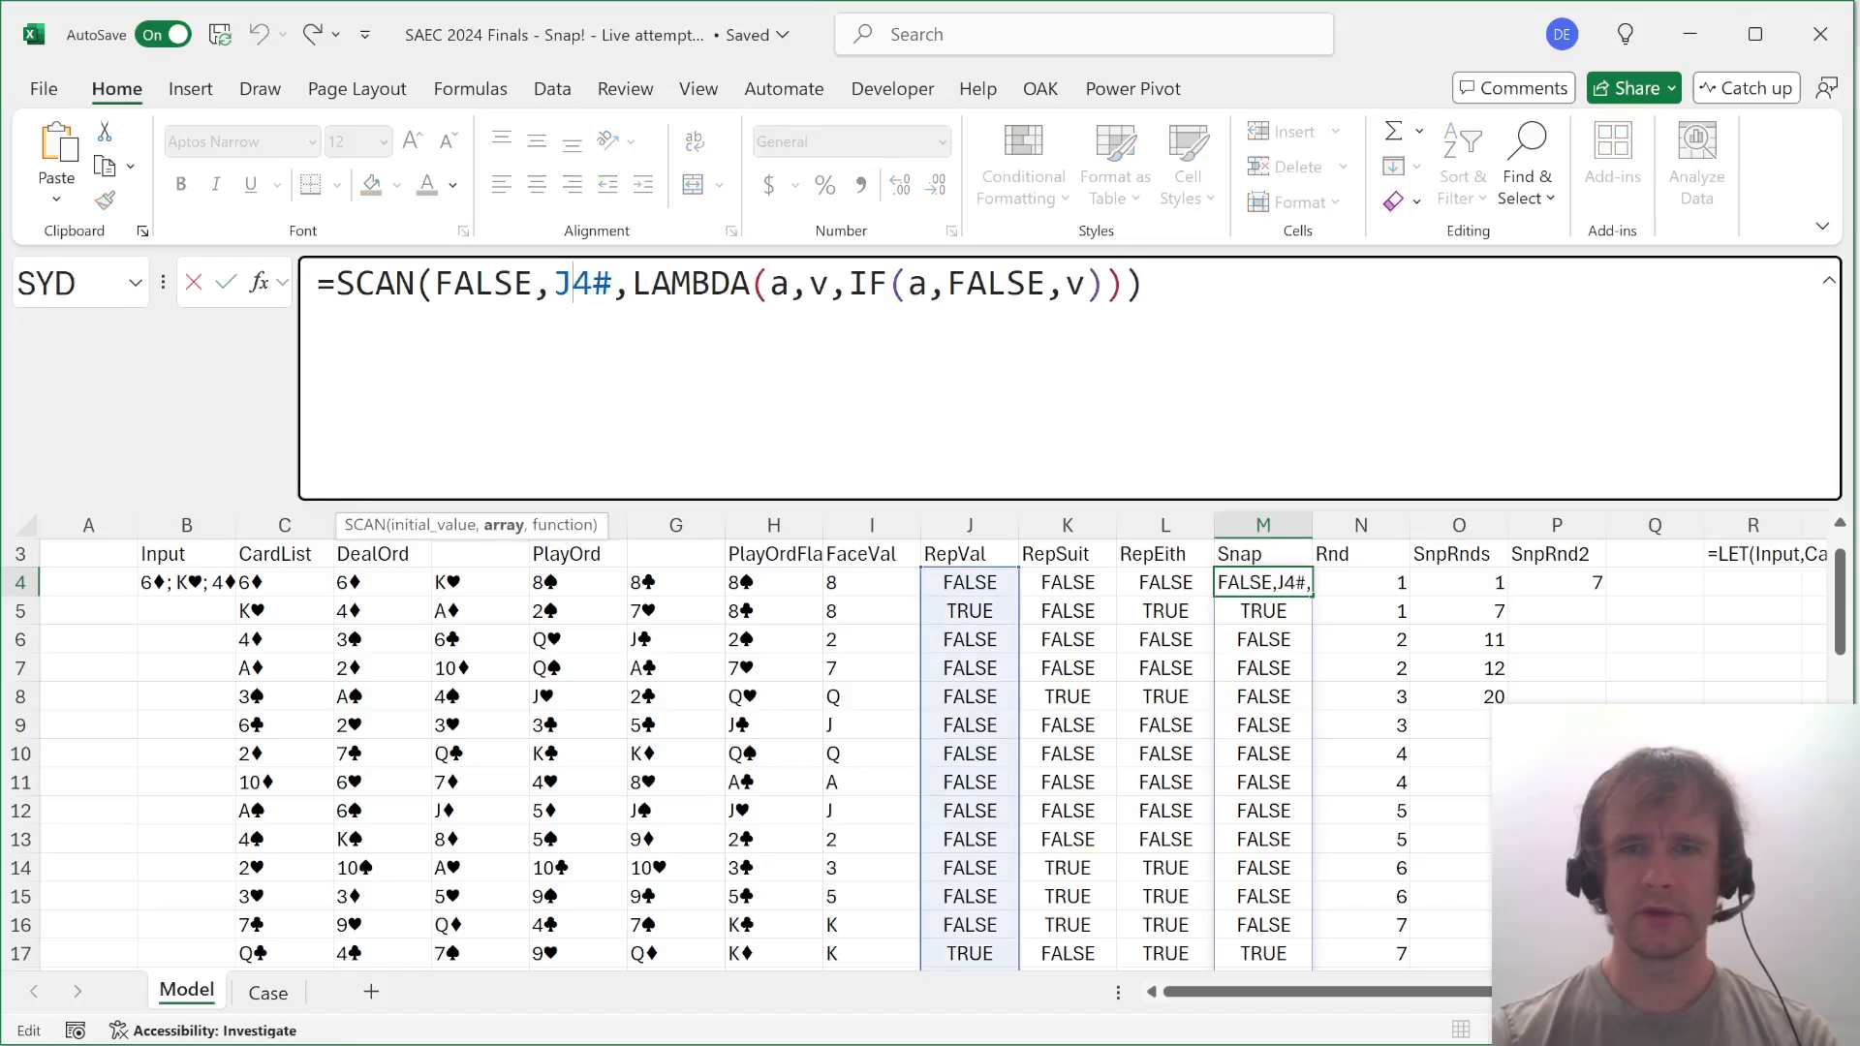
{"action": "key", "text": "BackSpace"}
{"action": "type", "text": "L"}
{"action": "key", "text": "Return"}
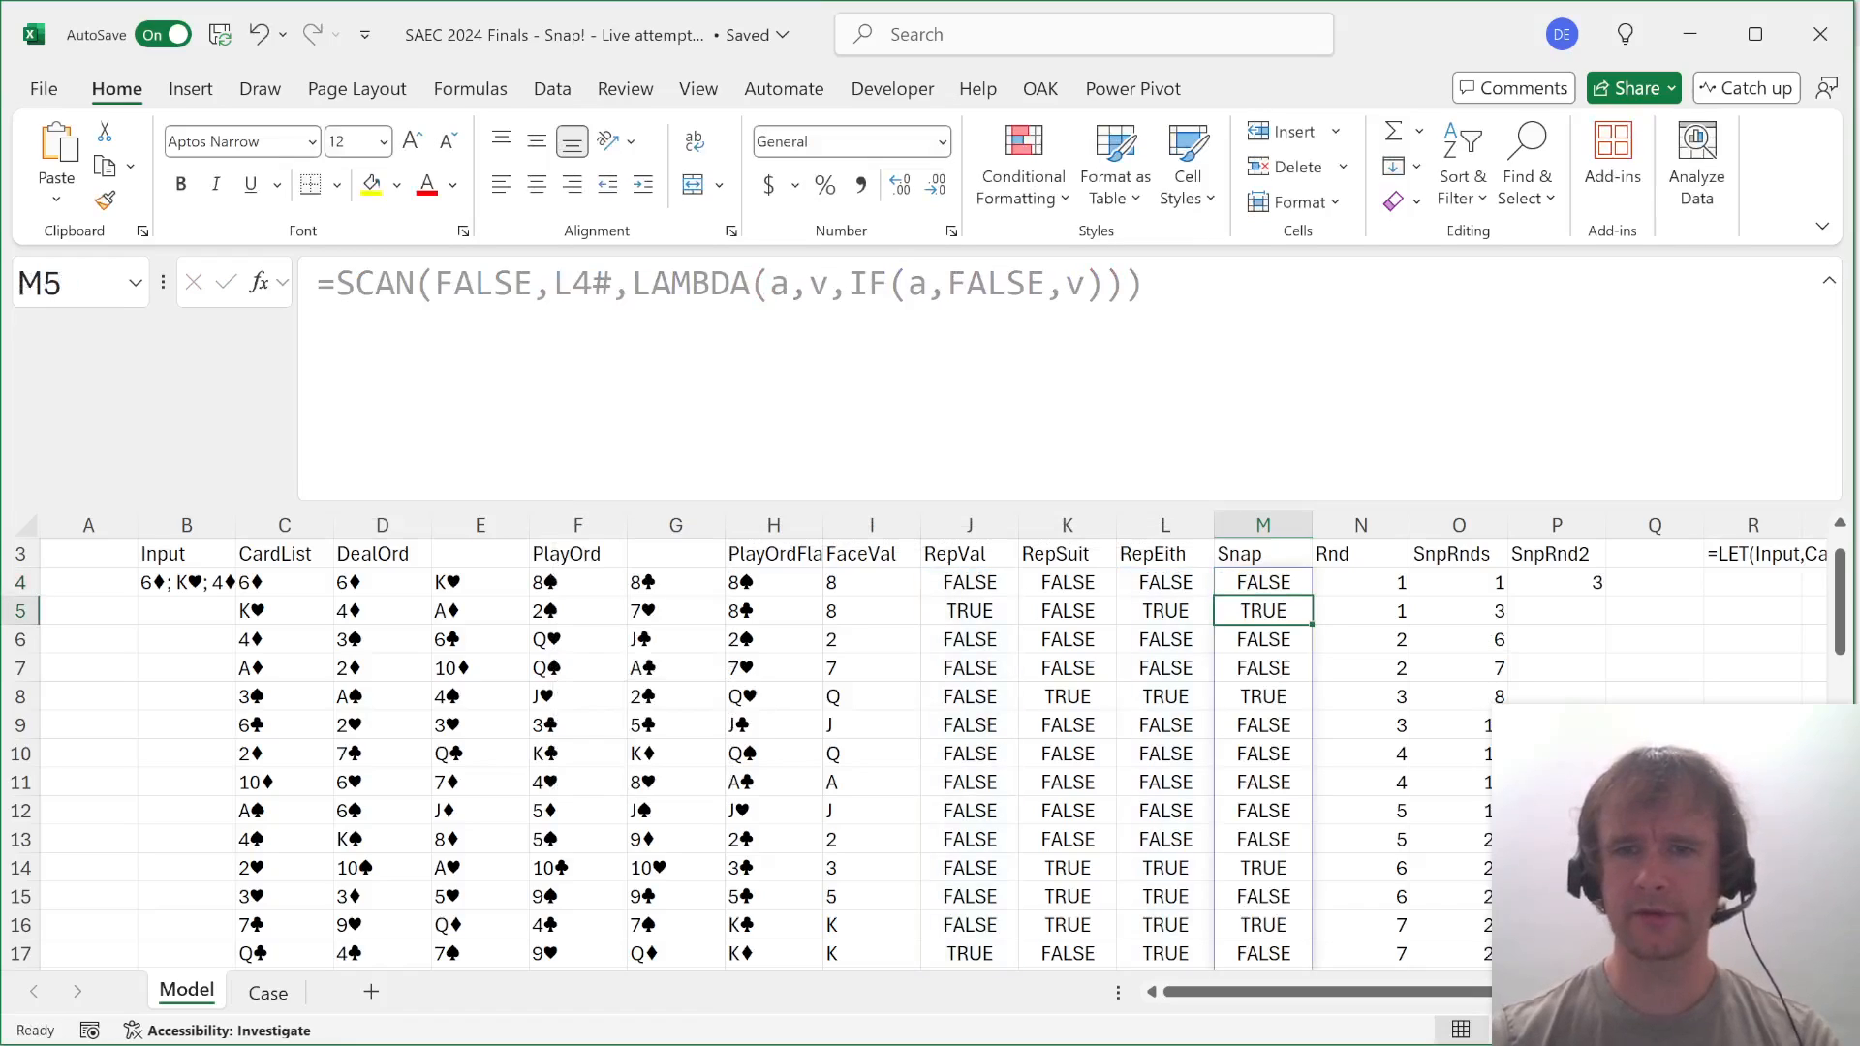
Review the Rnd formula in N4 and the ranges used by the _lambdify formula in R3.
{"action": "key", "text": "Up"}
{"action": "key", "text": "Right"}
{"action": "key", "text": "Right"}
{"action": "key", "text": "Right"}
{"action": "key", "text": "Left"}
{"action": "key", "text": "Left"}
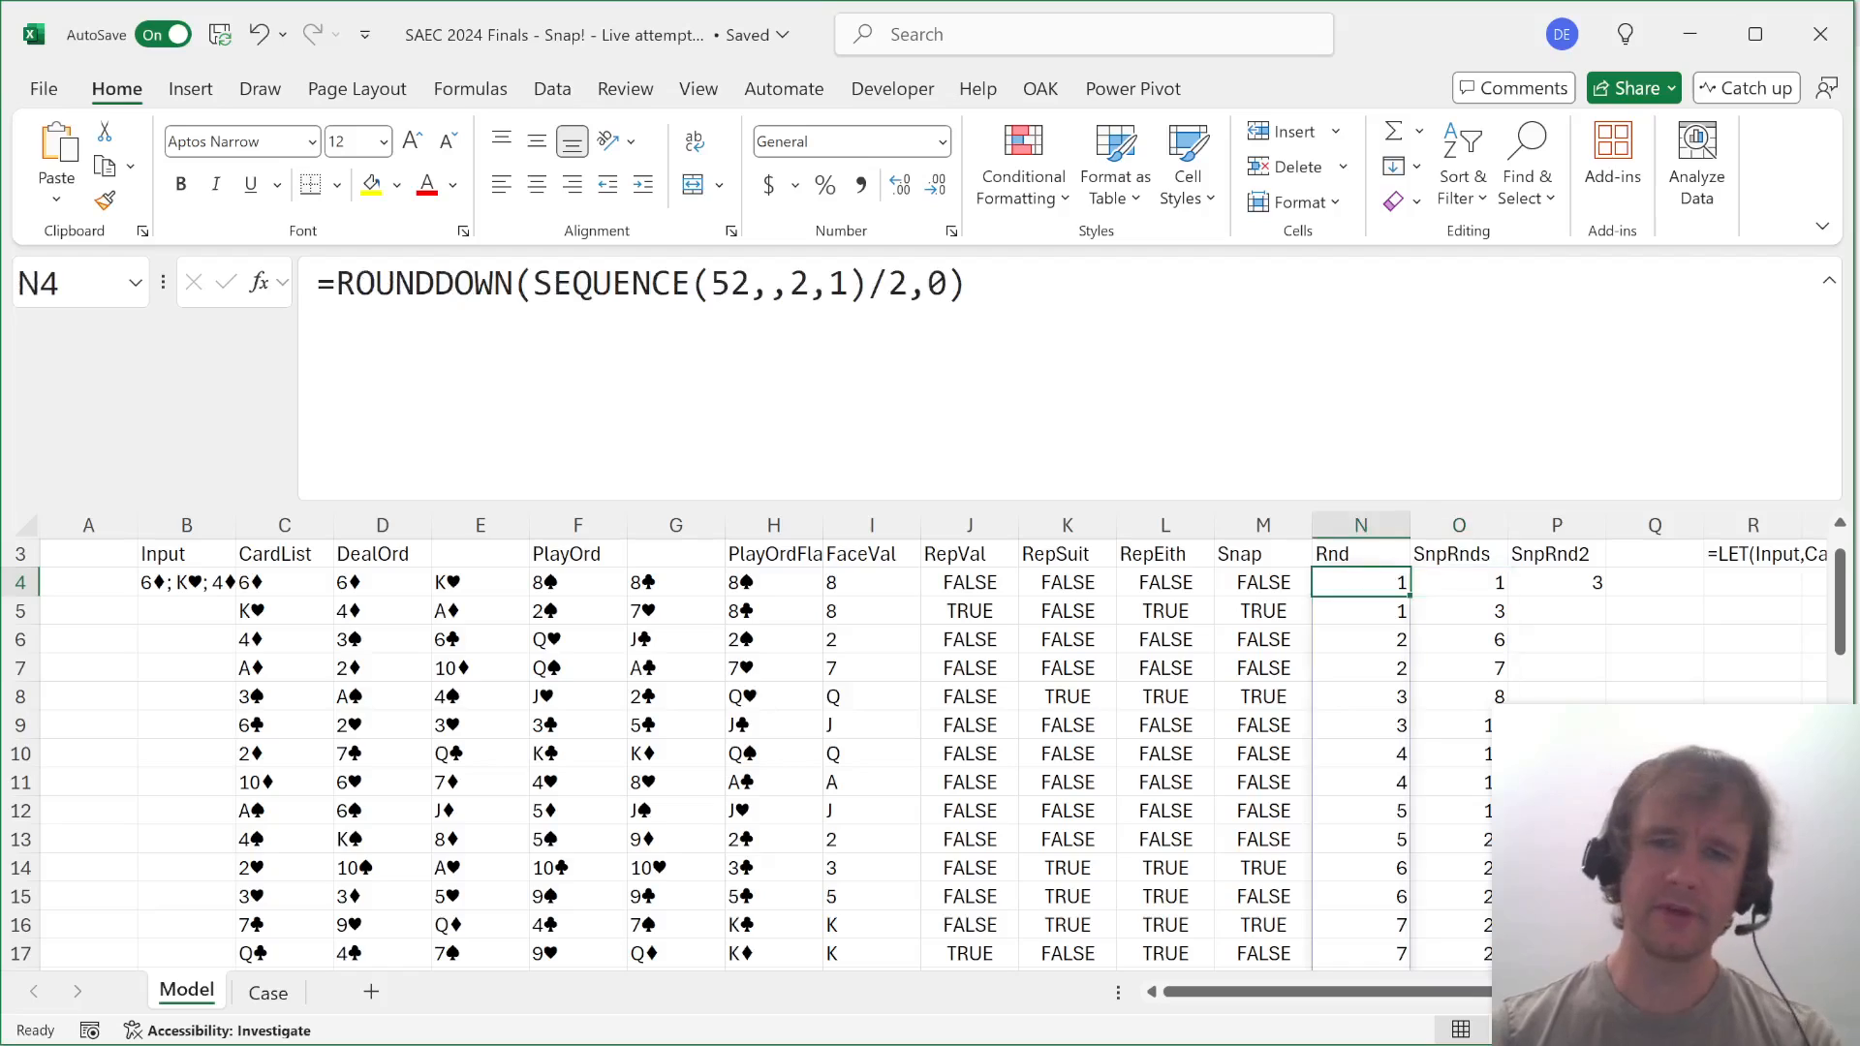
{"action": "key", "text": "Left"}
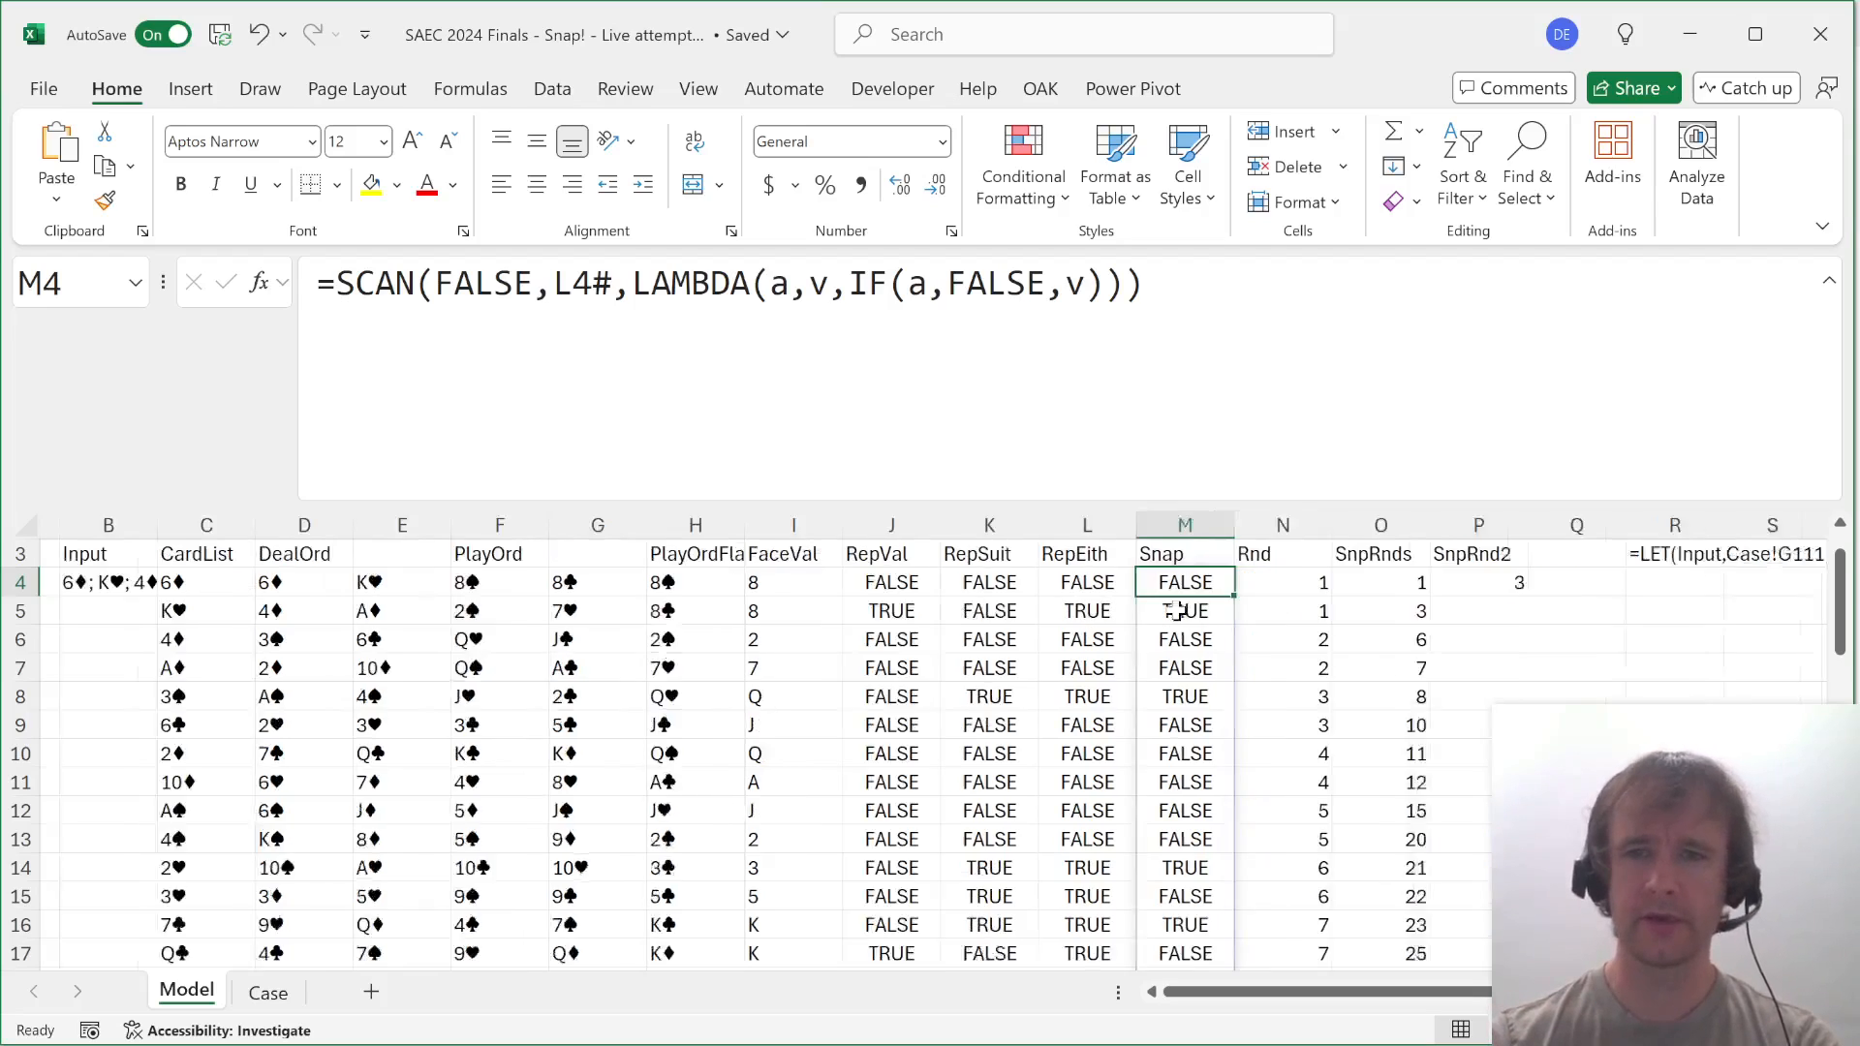
{"action": "scroll", "coordinate": [1196, 610], "scroll_direction": "right", "scroll_amount": 3}
{"action": "left_click", "coordinate": [1289, 552]}
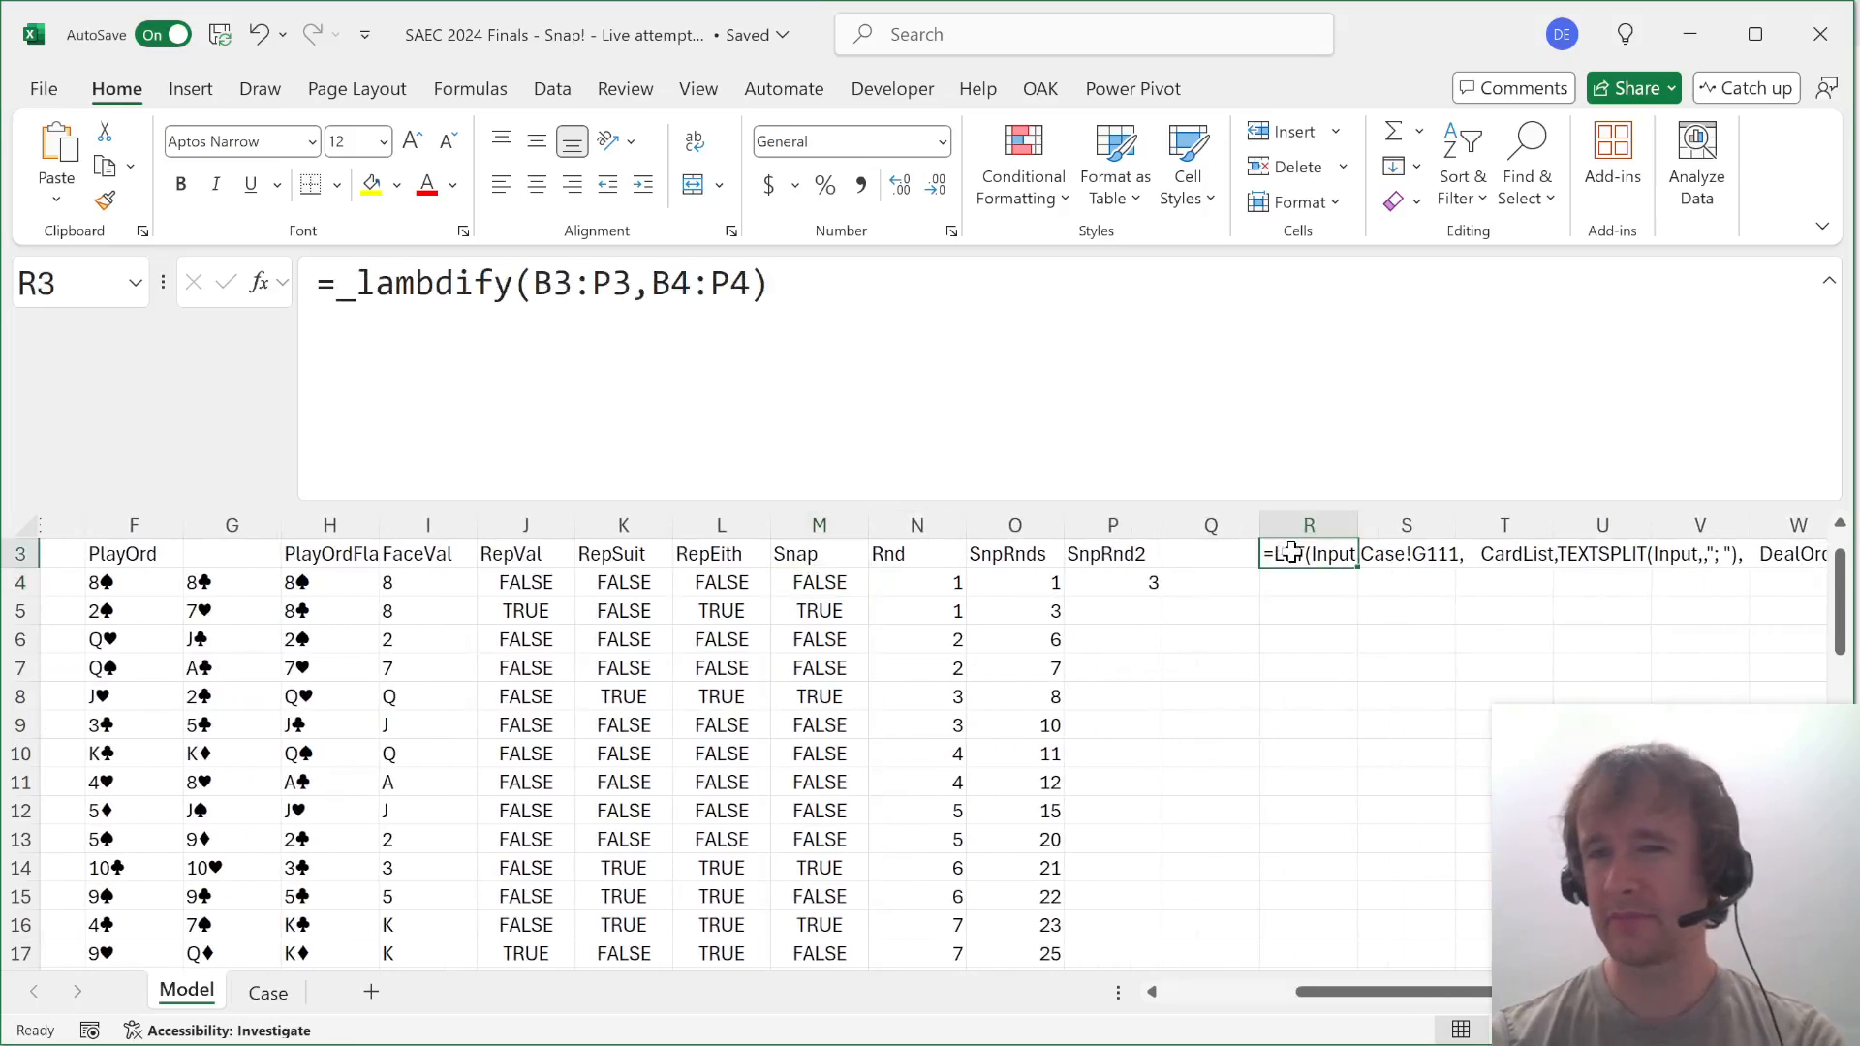
{"action": "key", "text": "F2"}
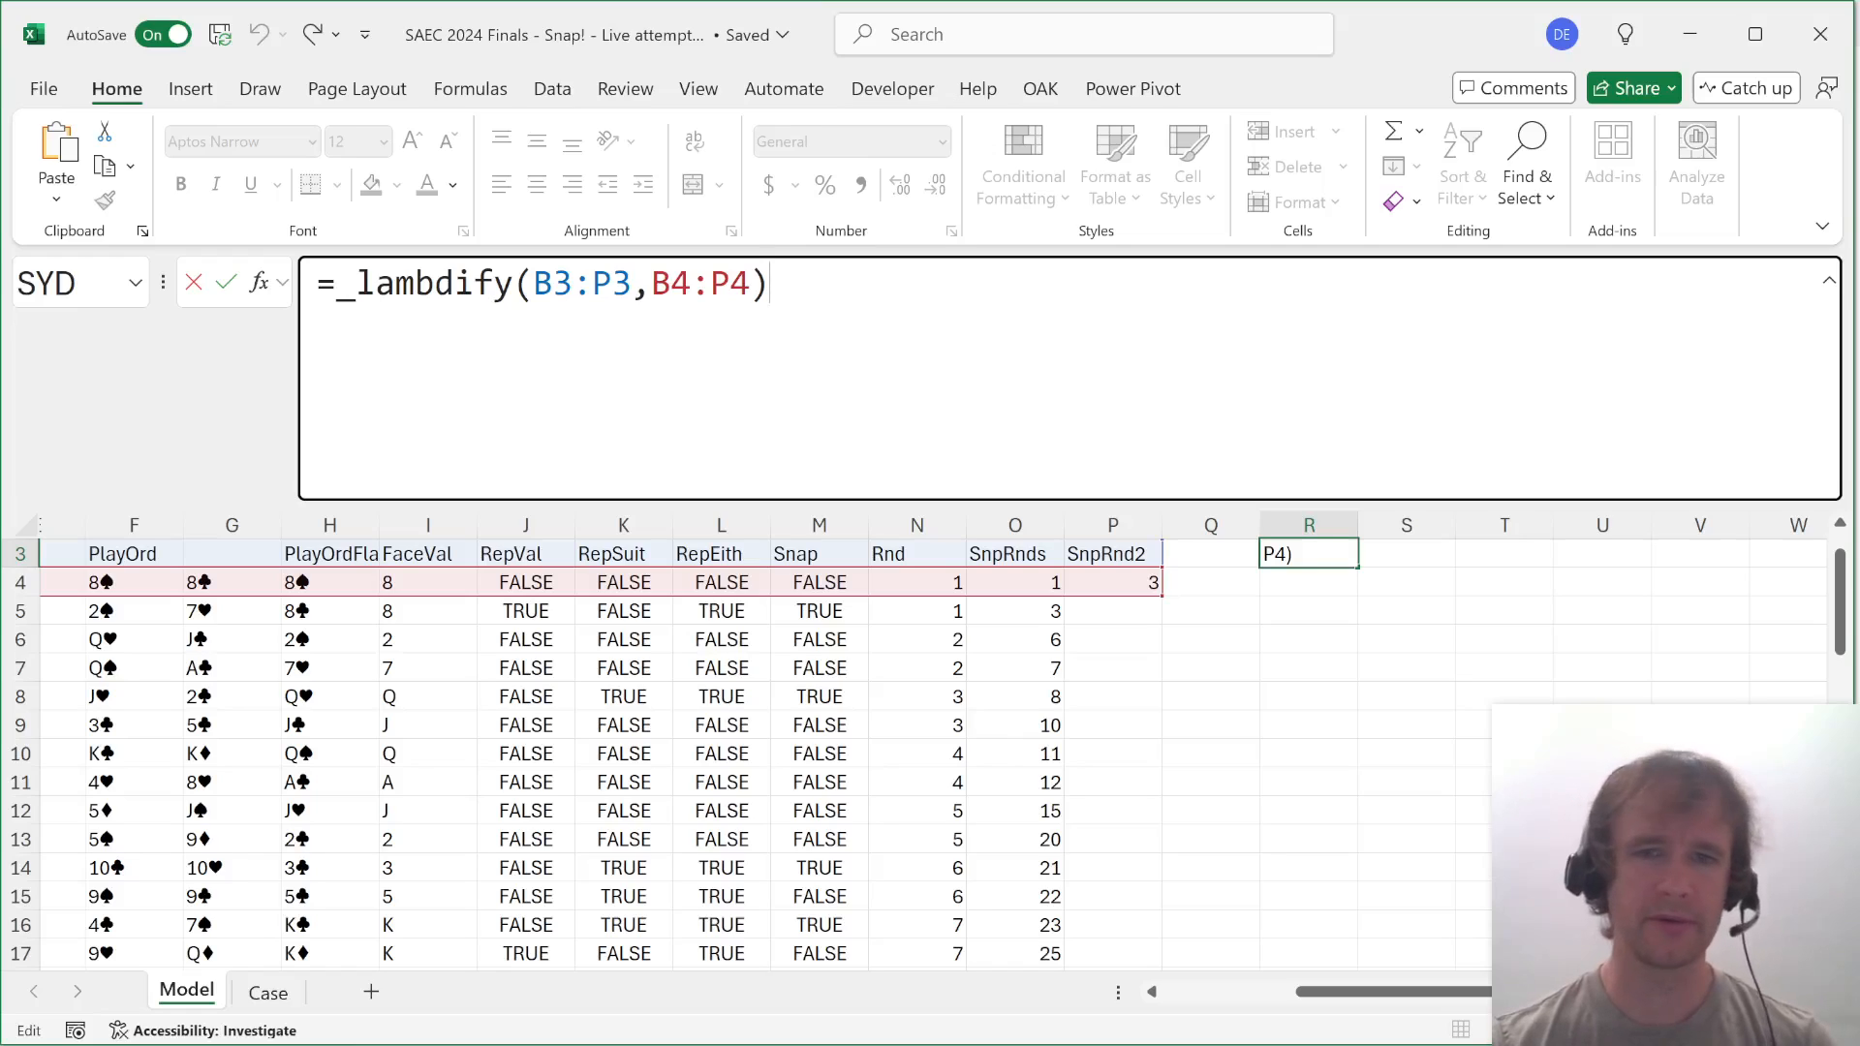
{"action": "key", "text": "Escape"}
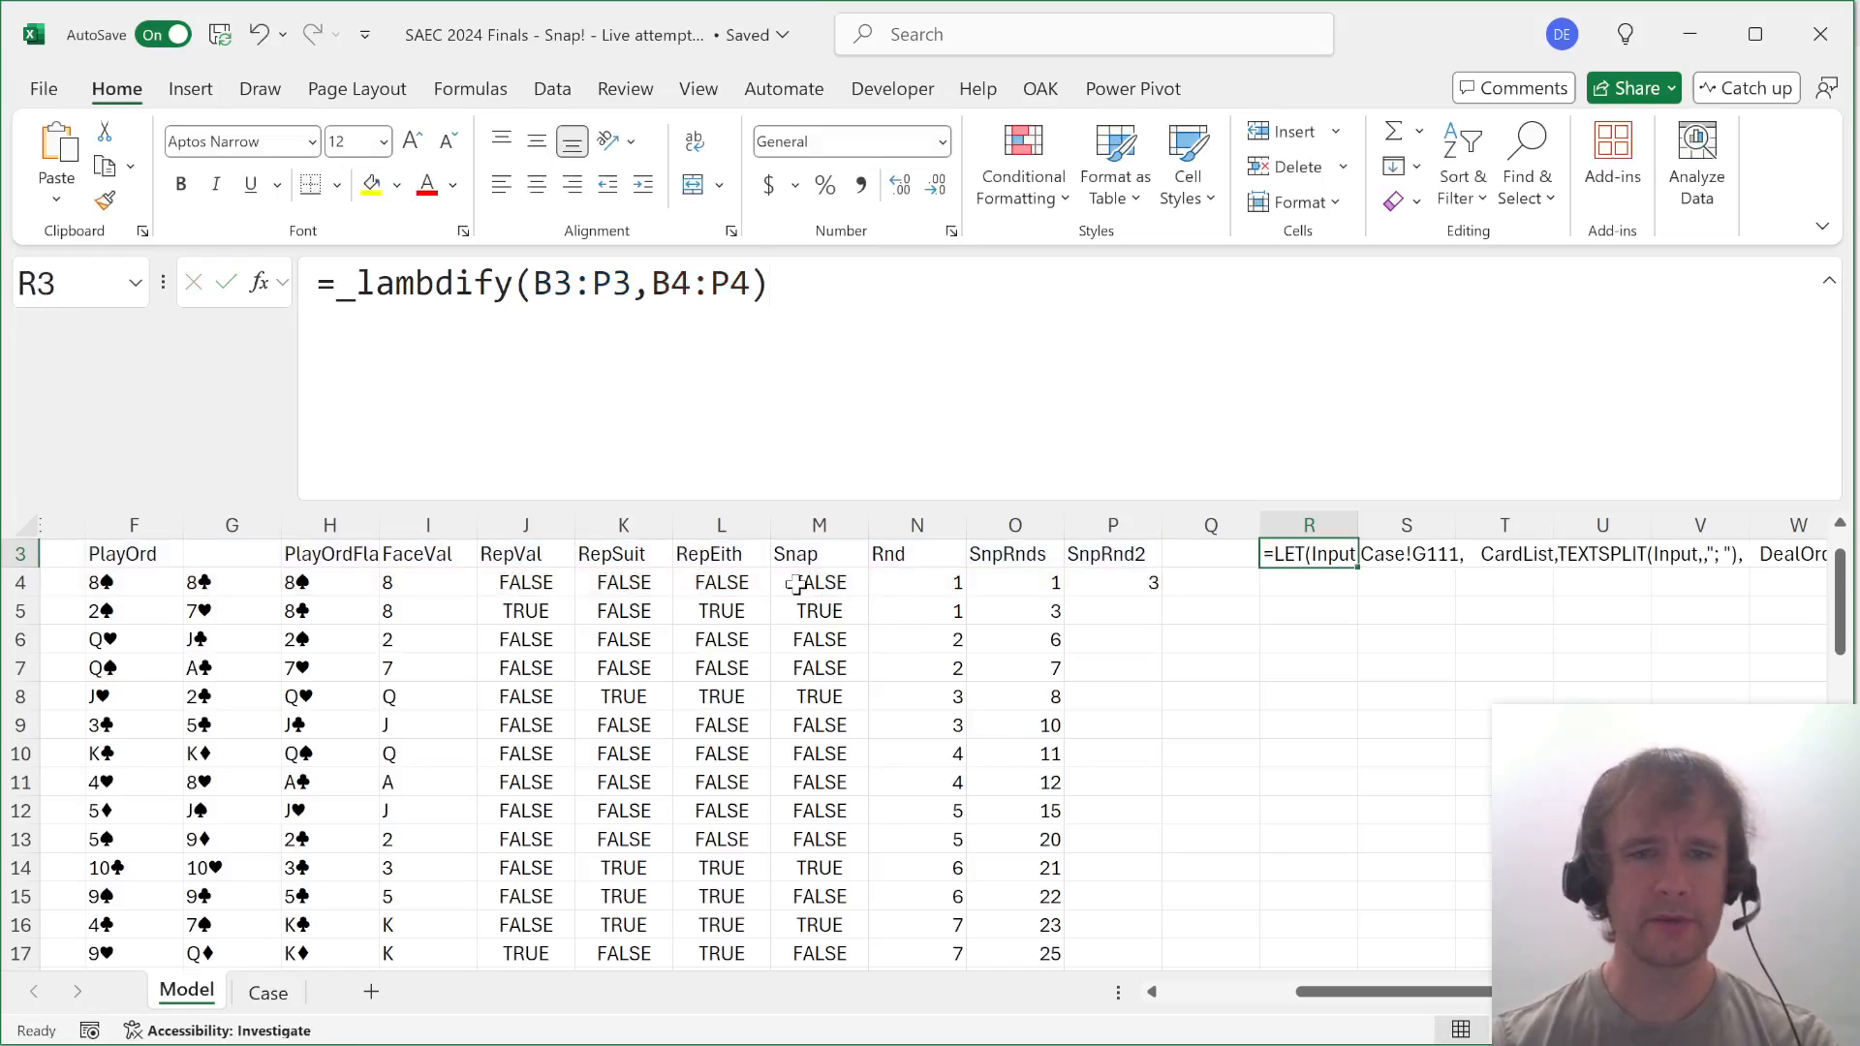
Check the Level 4 question on the Case sheet and add -- before SCAN in Model cell M4 to make the Snap flags numeric.
{"action": "key", "text": "ctrl+Page_Down"}
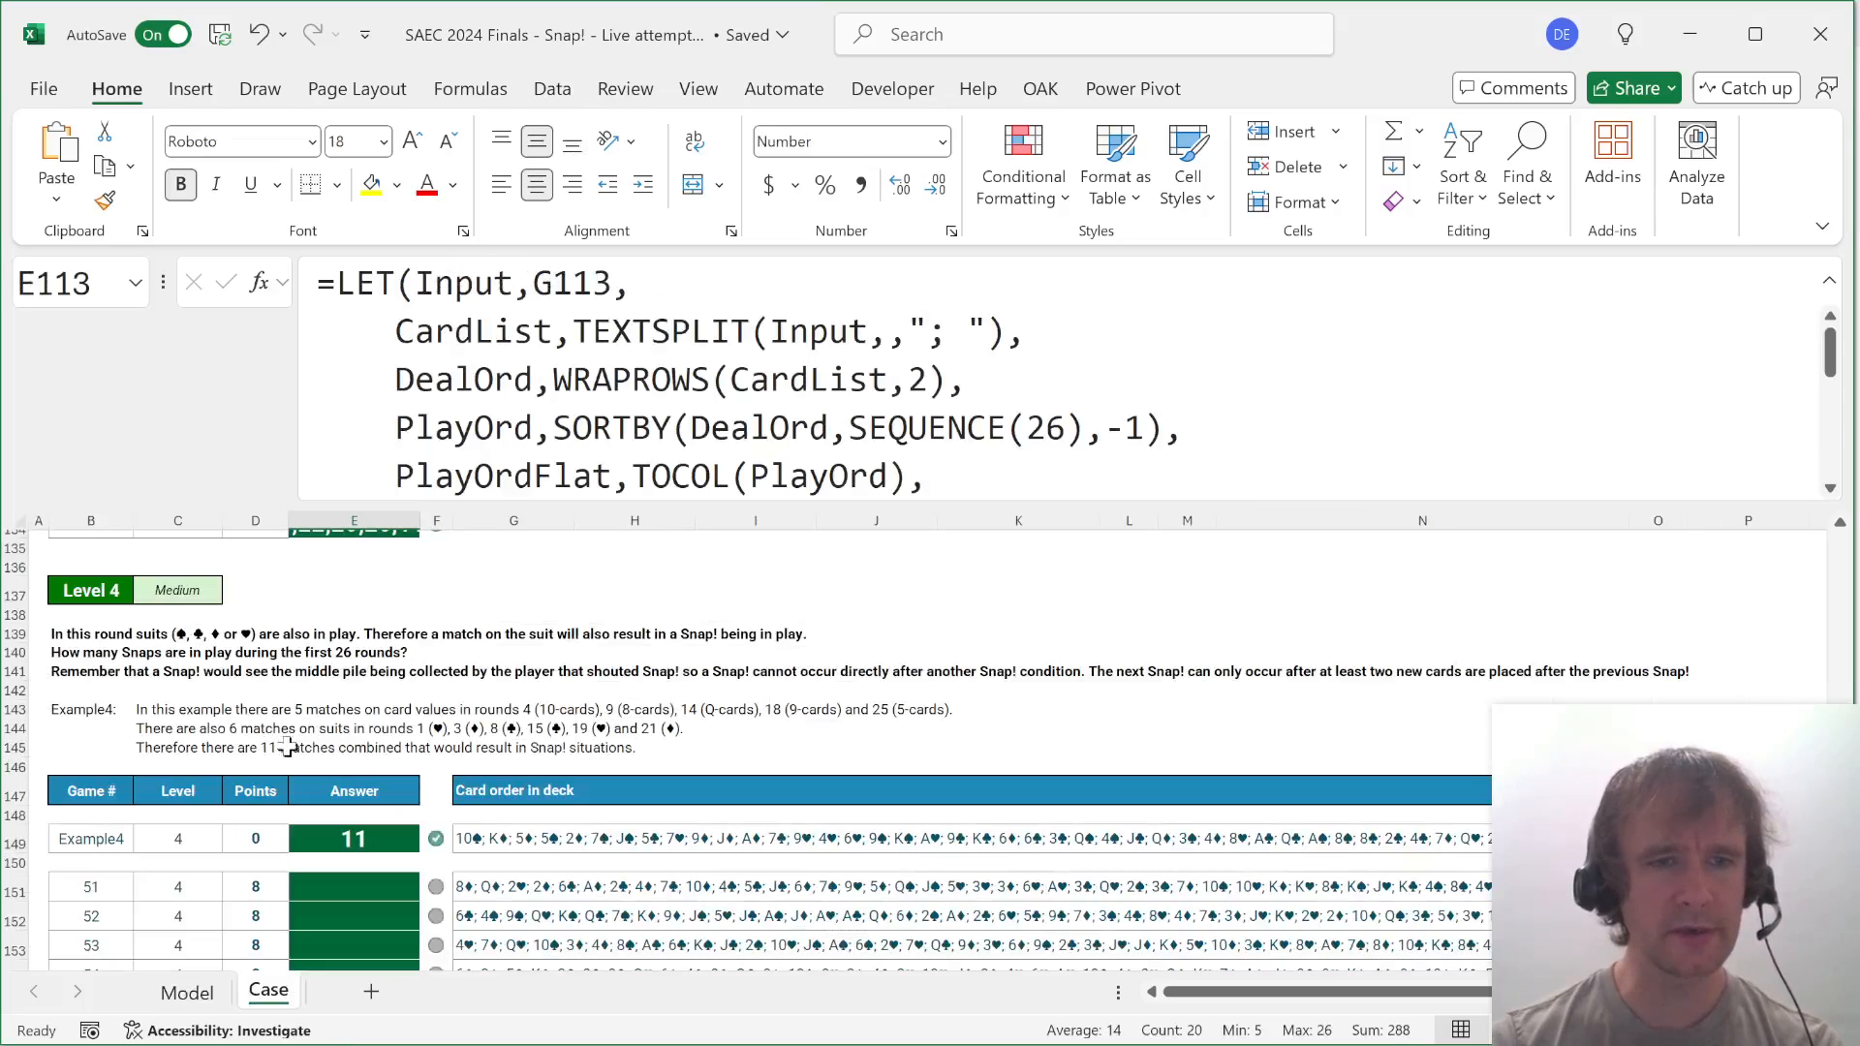
{"action": "key", "text": "ctrl+Page_Up"}
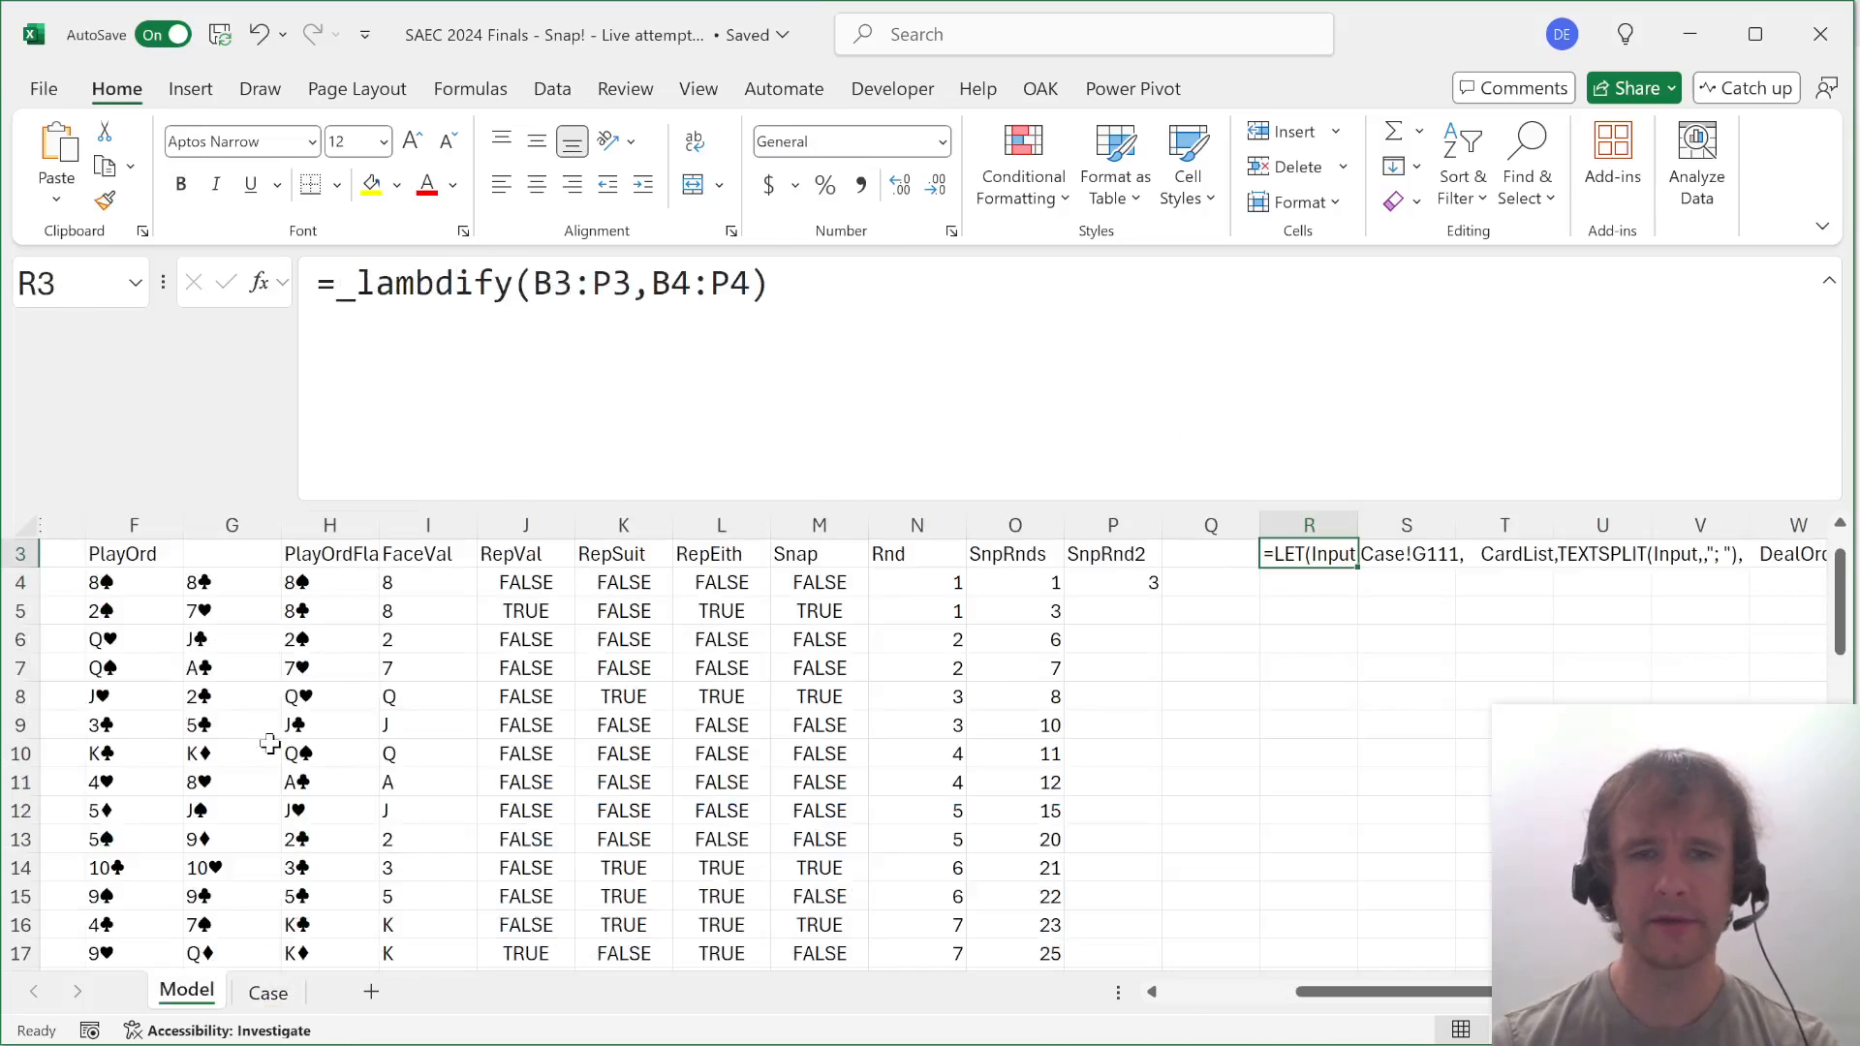
{"action": "left_click", "coordinate": [911, 573]}
{"action": "key", "text": "Up"}
{"action": "key", "text": "Left"}
{"action": "key", "text": "Down"}
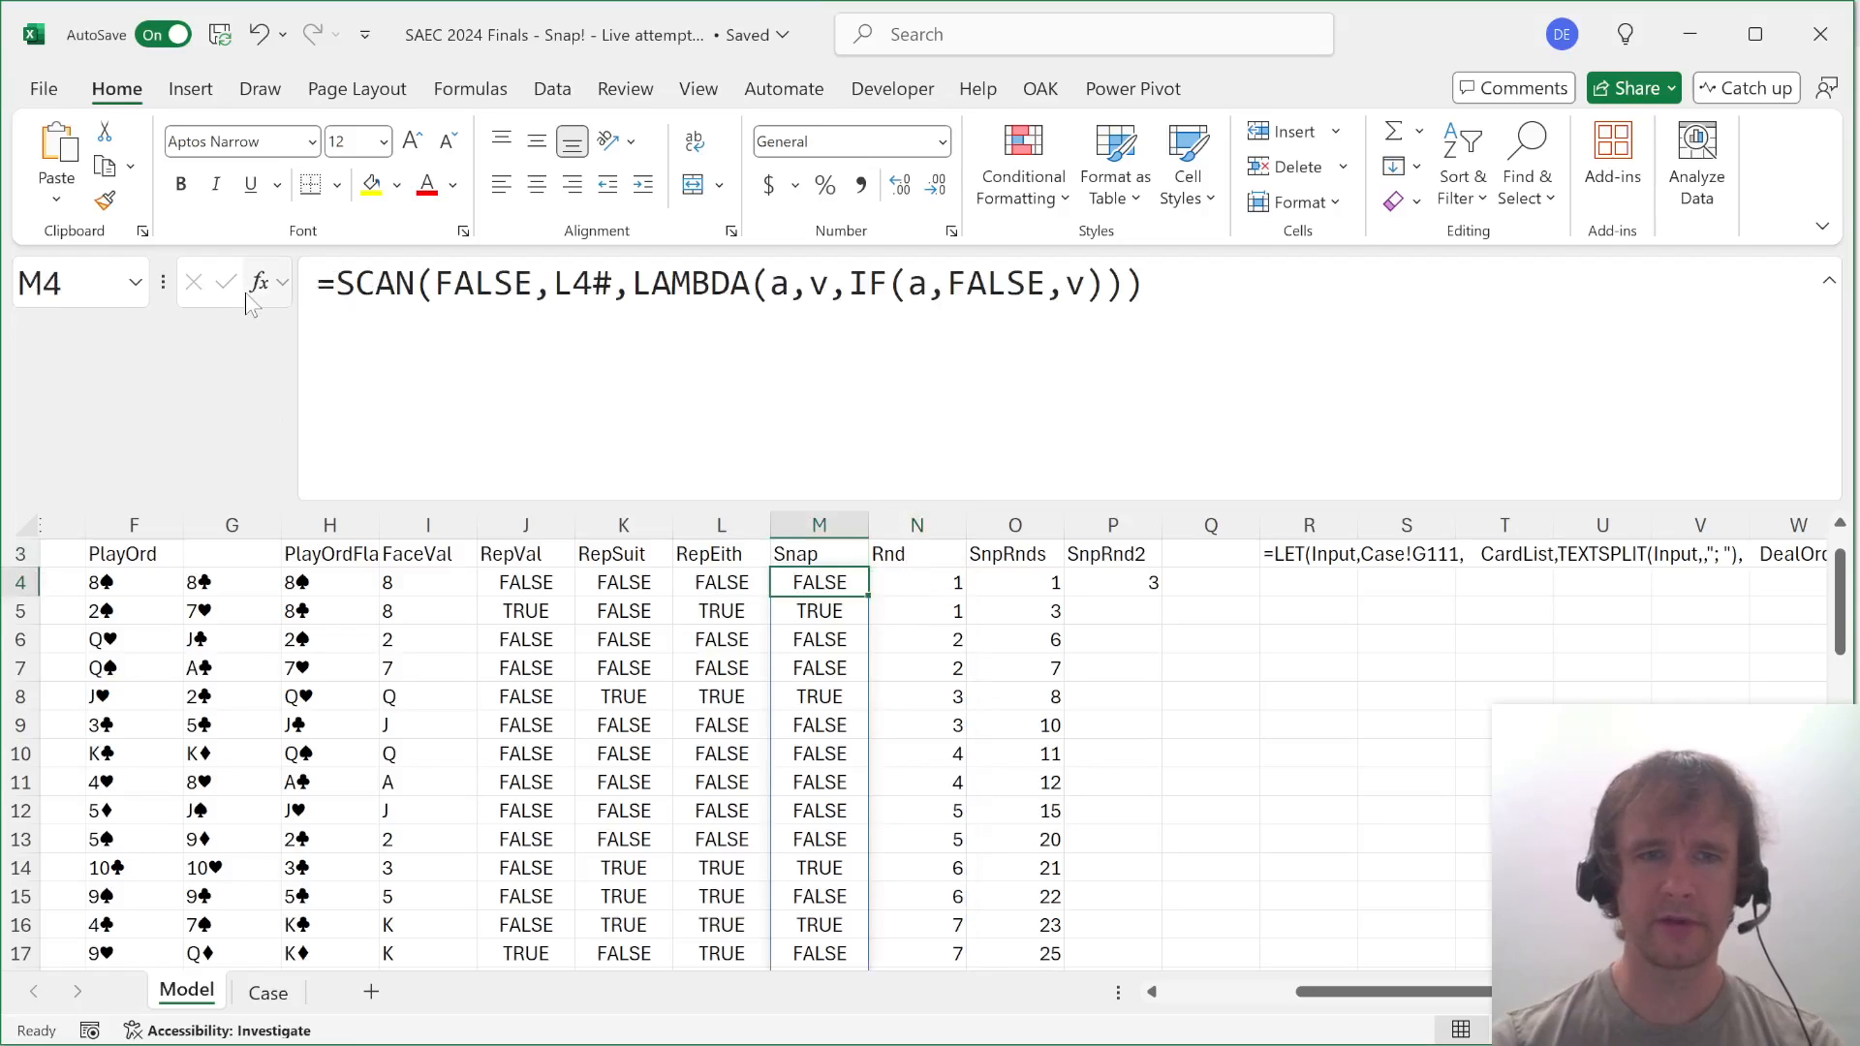
{"action": "left_click", "coordinate": [334, 283]}
{"action": "type", "text": "--"}
{"action": "key", "text": "Return"}
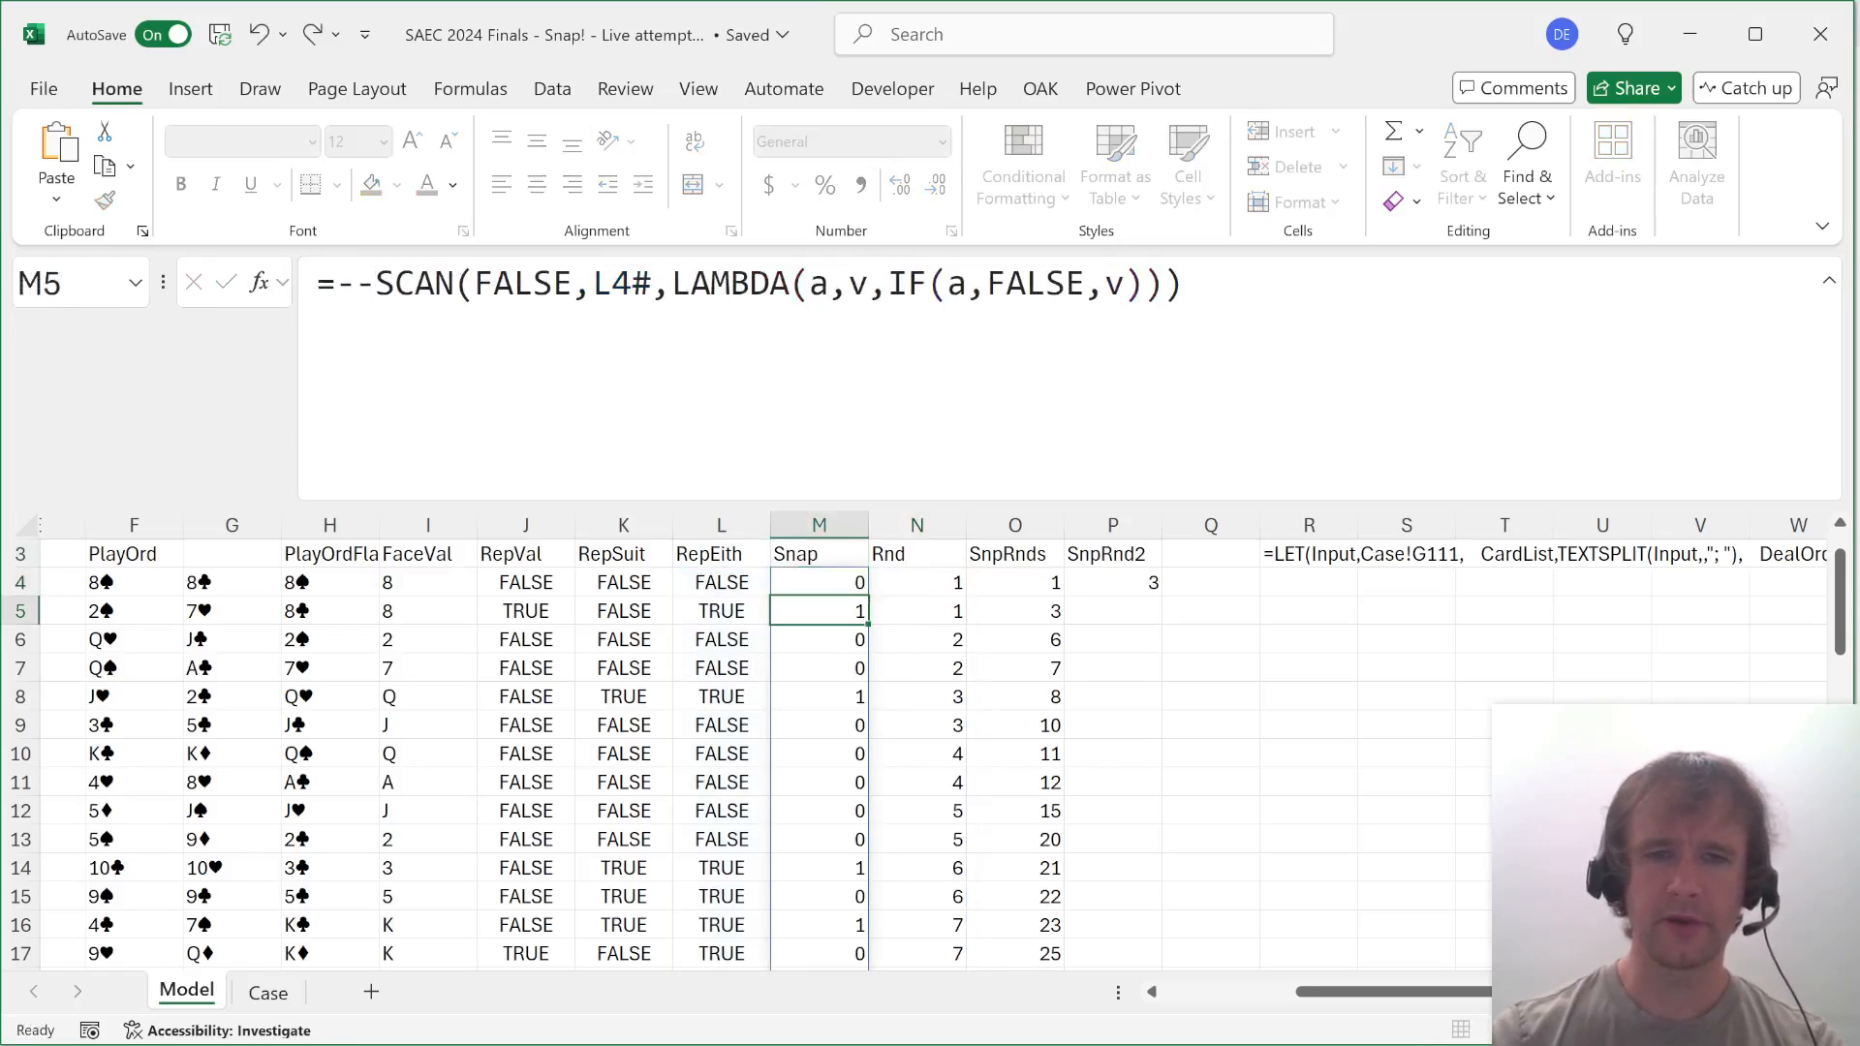
Replace the Rnd header in N3 with NumSnaps.
{"action": "key", "text": "Up"}
{"action": "key", "text": "Up"}
{"action": "key", "text": "Right"}
{"action": "key", "text": "Up"}
{"action": "key", "text": "Up"}
{"action": "key", "text": "Down"}
{"action": "key", "text": "Down"}
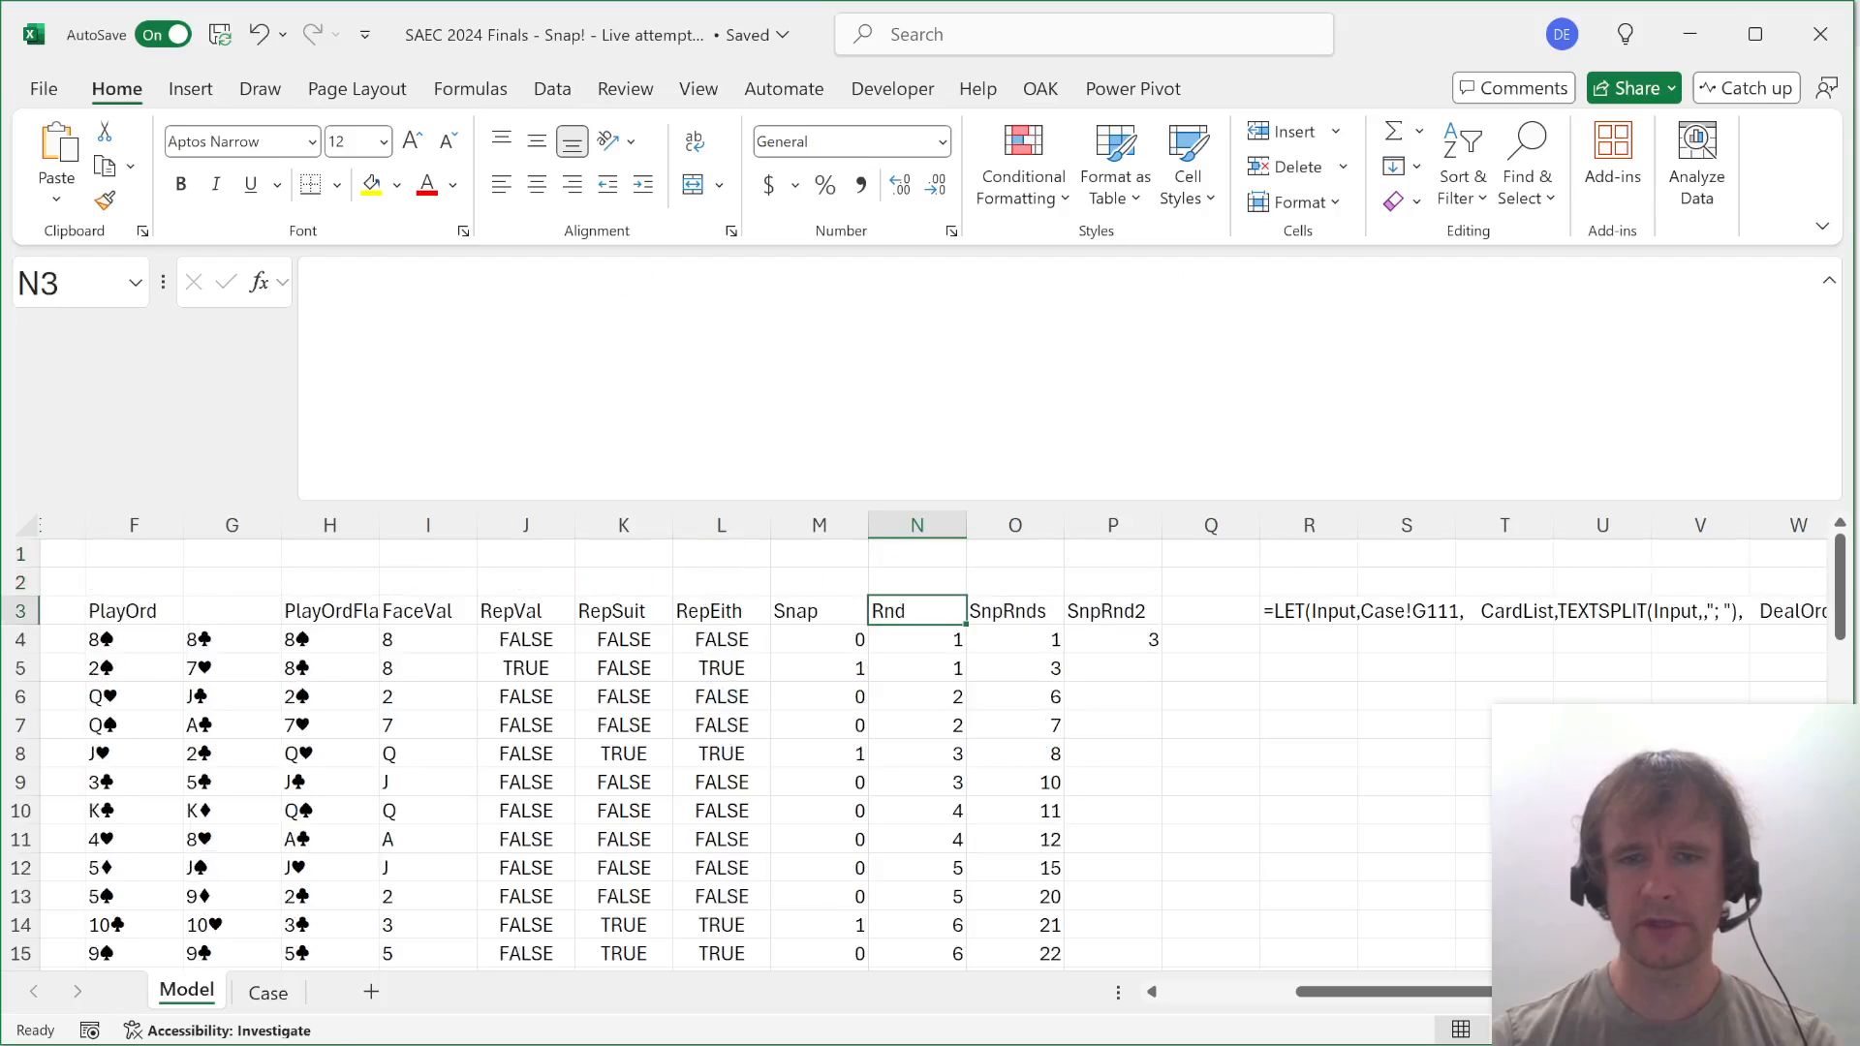
{"action": "type", "text": "NumSnaps"}
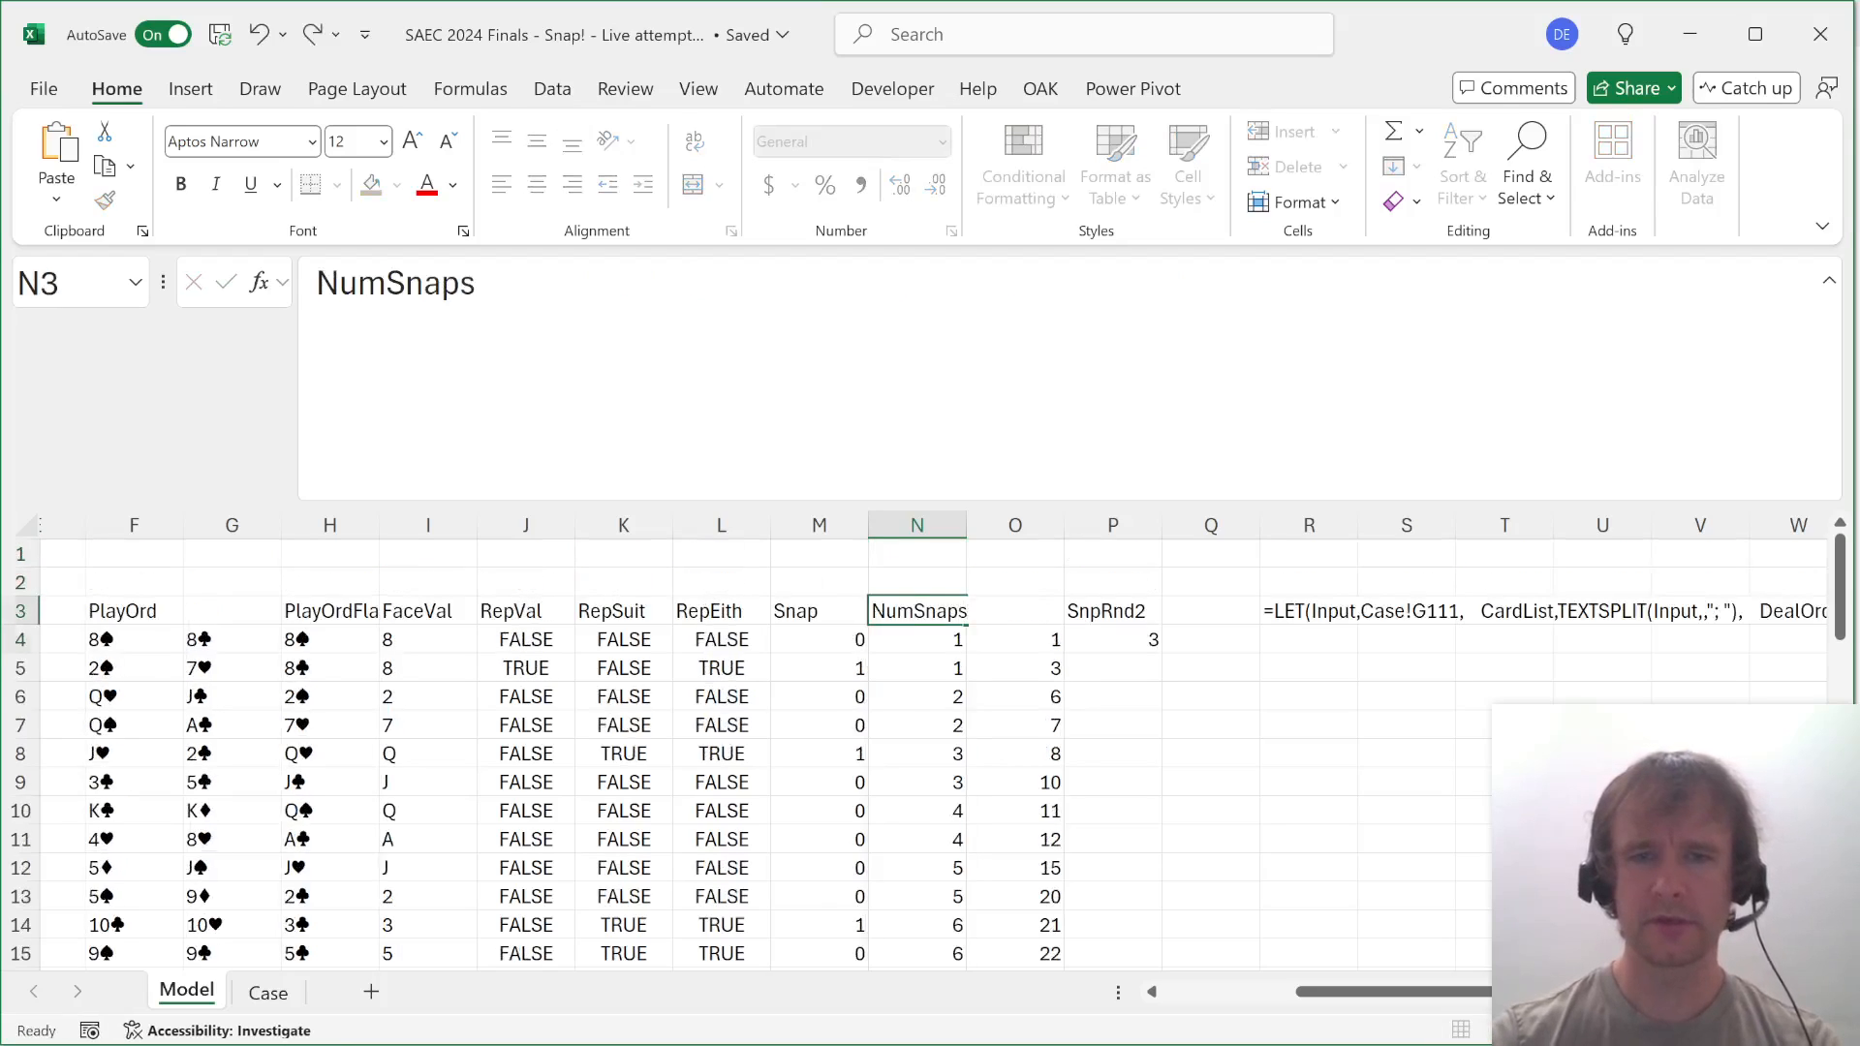
{"action": "key", "text": "Return"}
Enter =SUM(M4#) in N4 to count the snaps.
{"action": "type", "text": "=sum"}
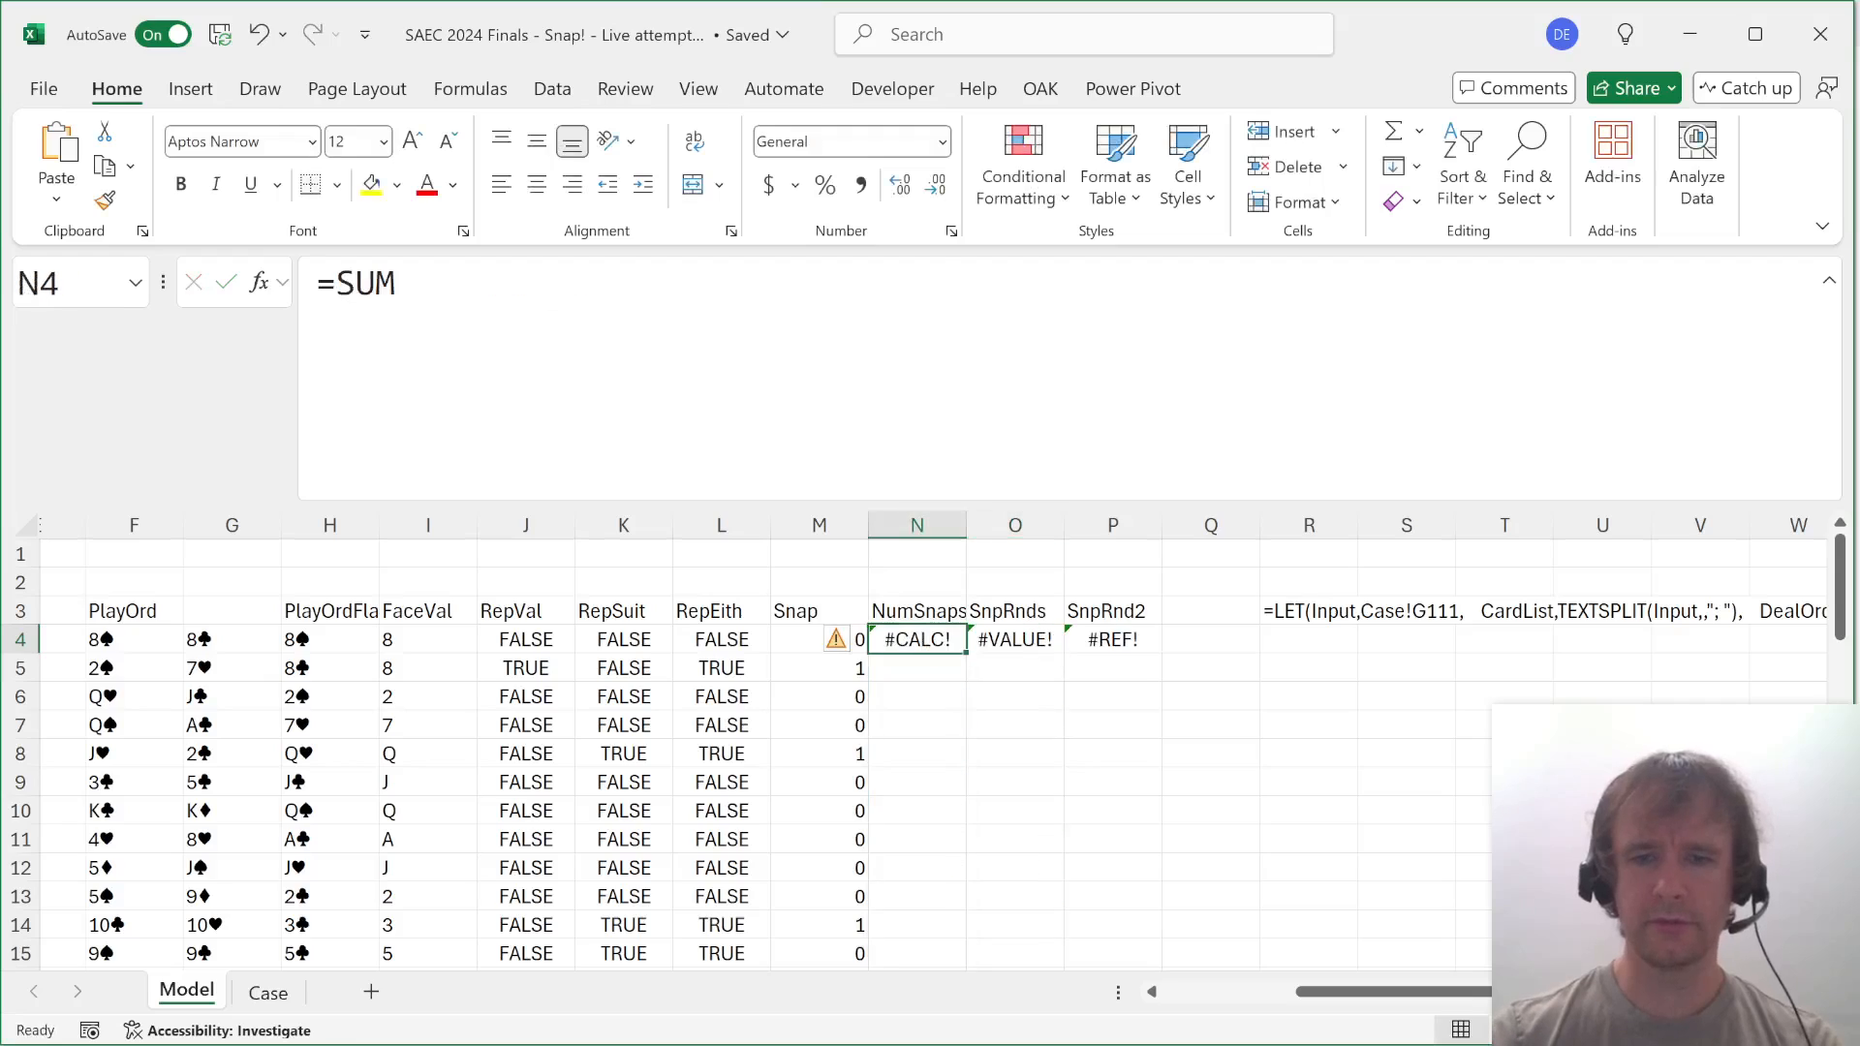
{"action": "type", "text": "=sum"}
{"action": "key", "text": "Tab"}
{"action": "key", "text": "Left"}
{"action": "key", "text": "ctrl+shift+Down"}
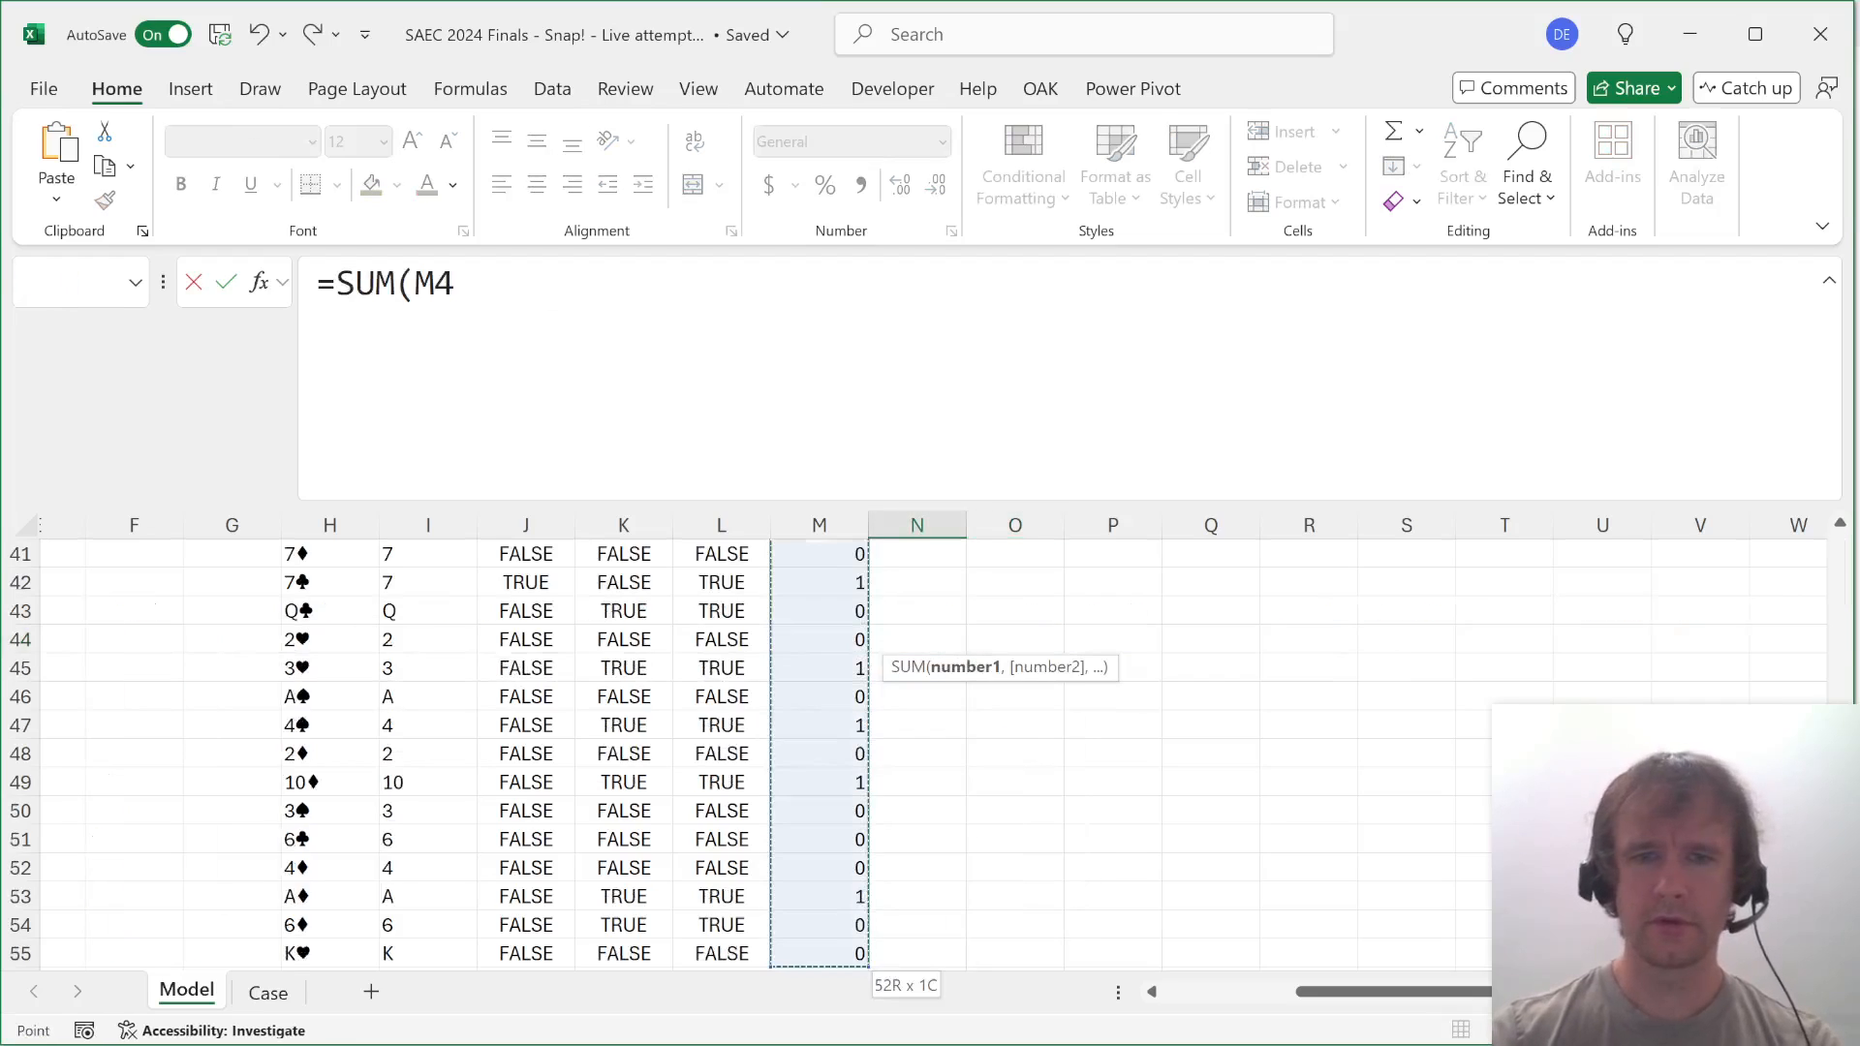
{"action": "key", "text": "Return"}
Delete the SnpRnds and SnpRnd2 columns from the Model sheet.
{"action": "key", "text": "Right"}
{"action": "key", "text": "Up"}
{"action": "key", "text": "Up"}
{"action": "key", "text": "ctrl+space"}
{"action": "key", "text": "shift+Right"}
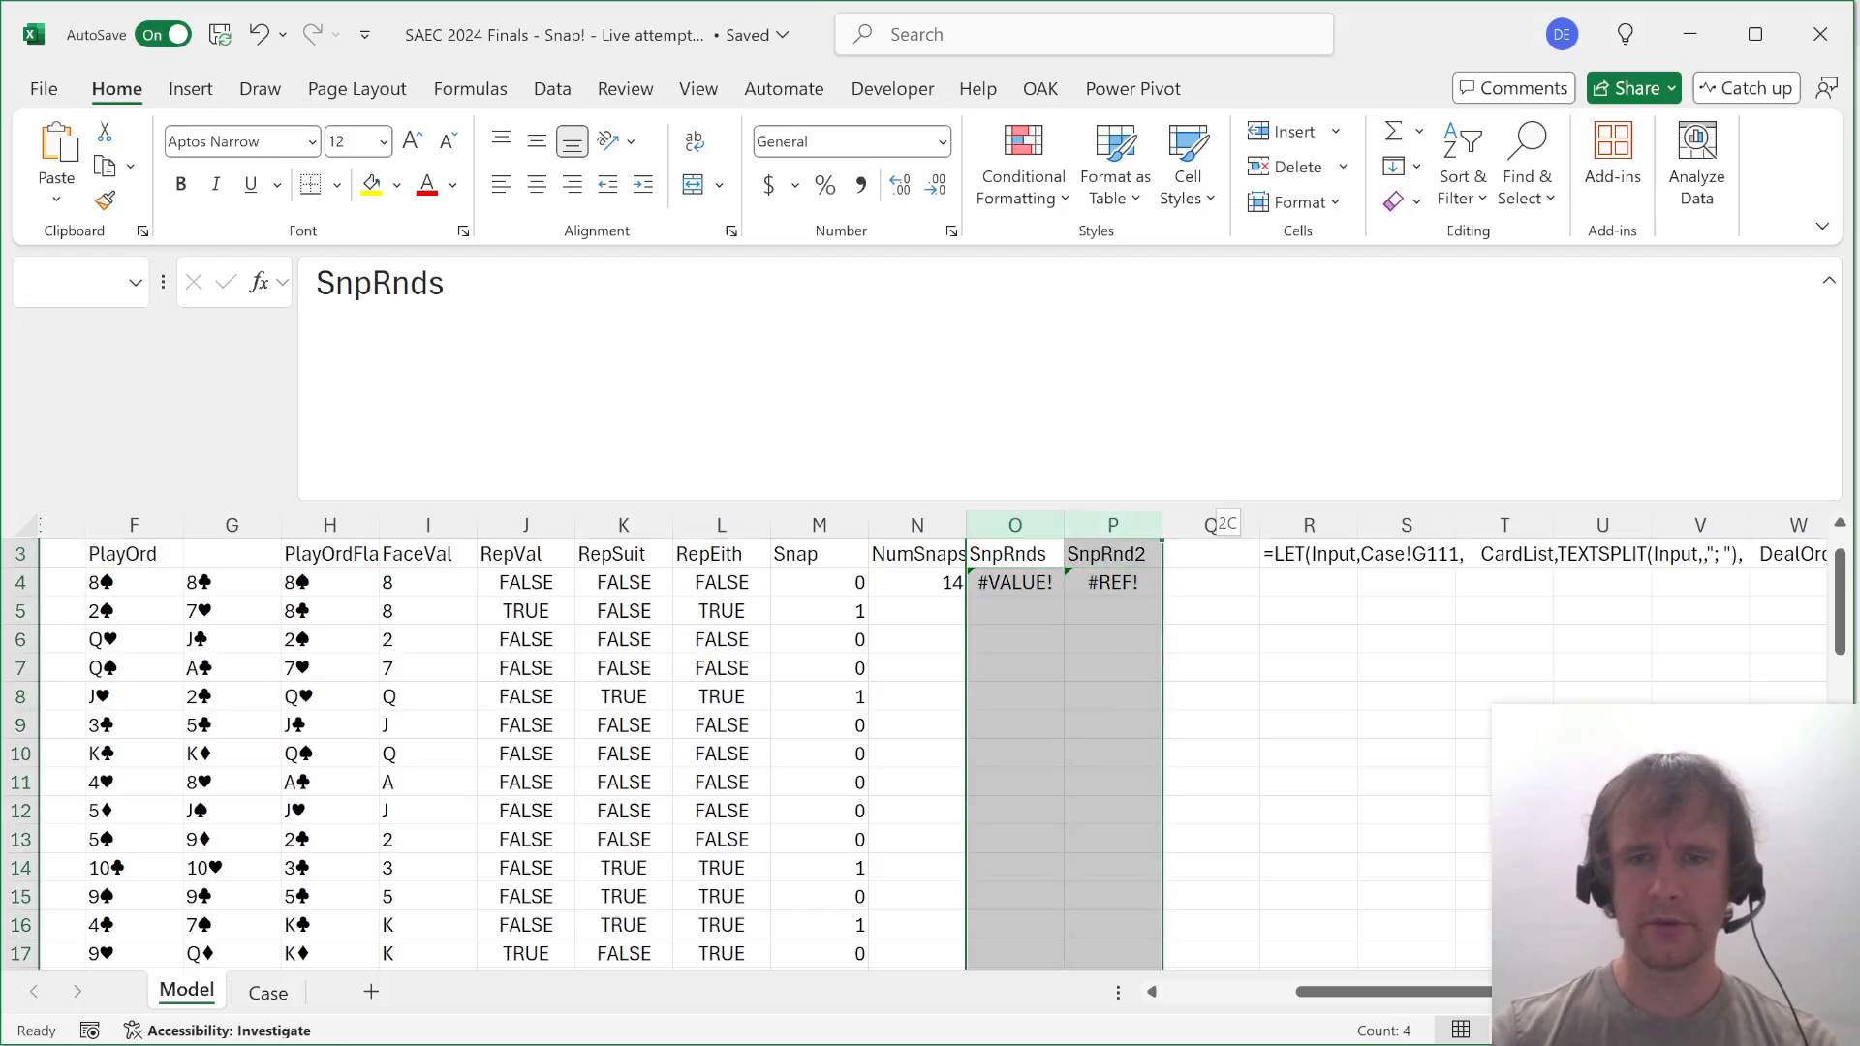
{"action": "key", "text": "ctrl+minus"}
Find the Example4 deck on the Case sheet and change the Input reference in Model cell B4 to =Case!G149.
{"action": "key", "text": "Left"}
{"action": "key", "text": "Down"}
{"action": "key", "text": "ctrl+Page_Down"}
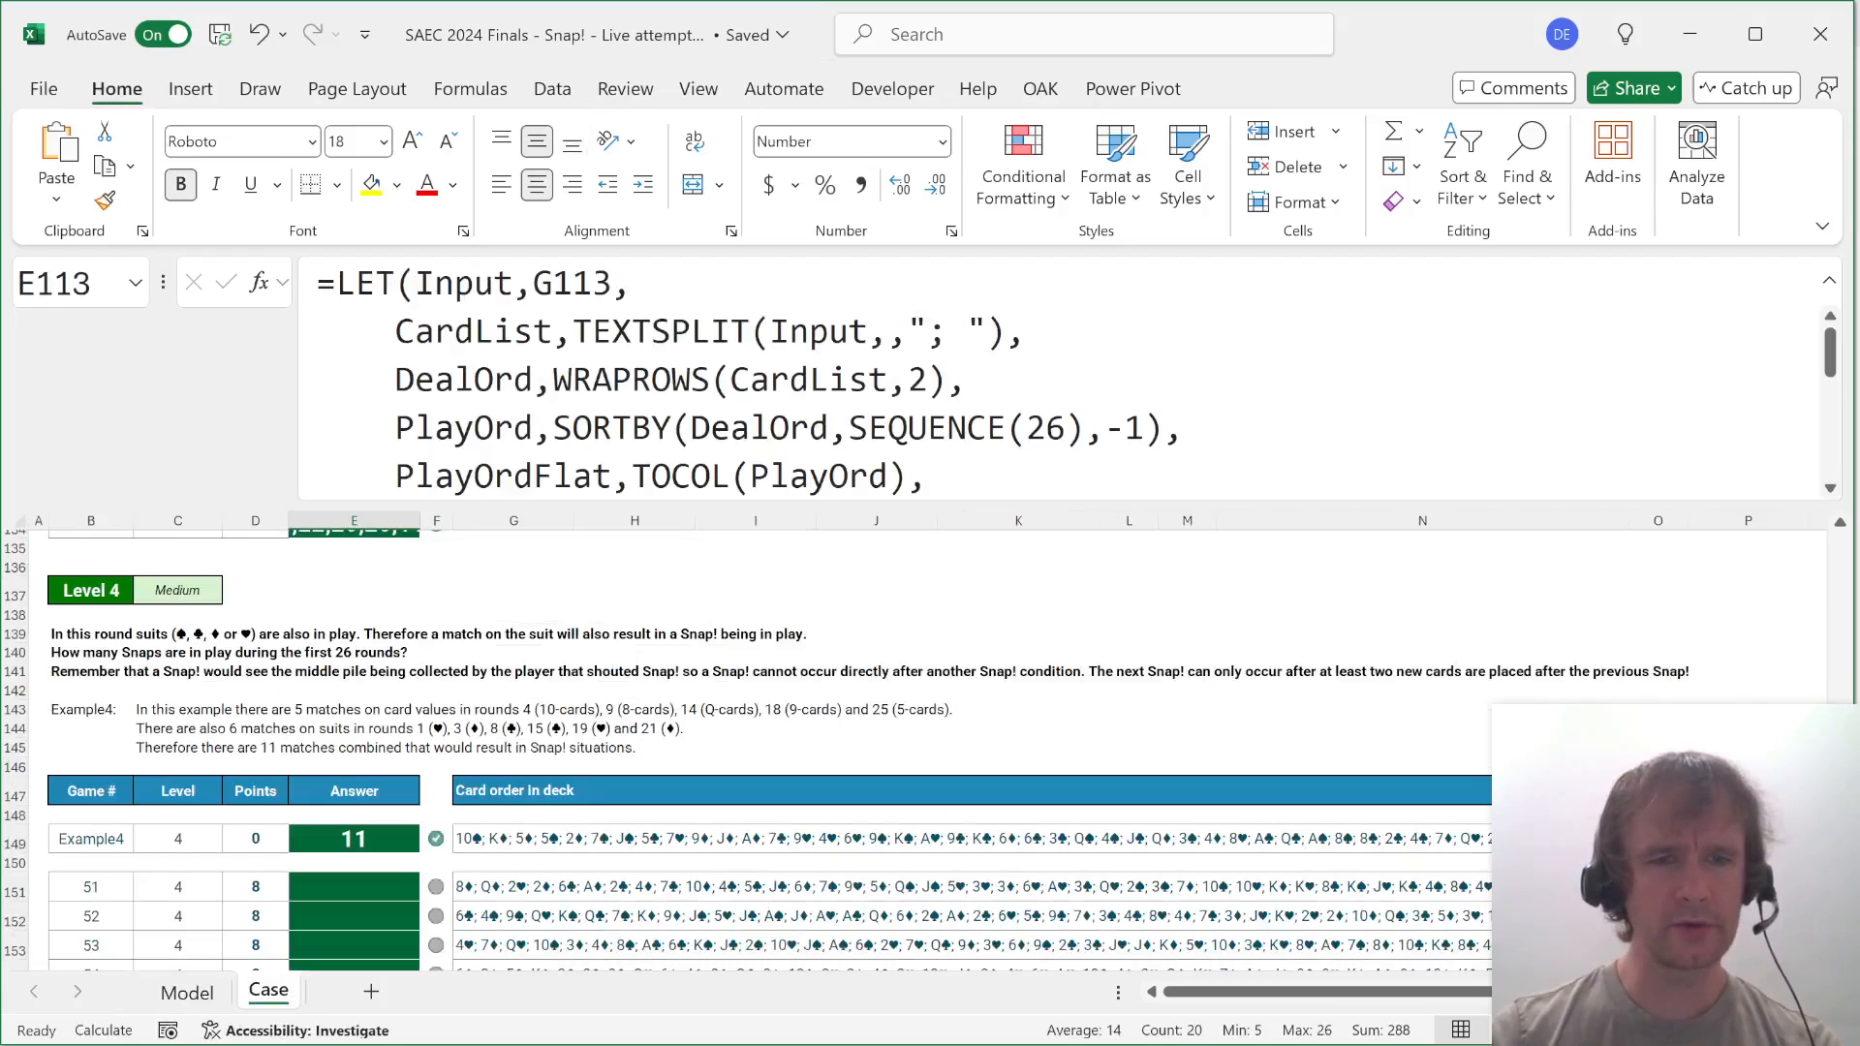
{"action": "left_click", "coordinate": [469, 839]}
{"action": "key", "text": "ctrl+Page_Up"}
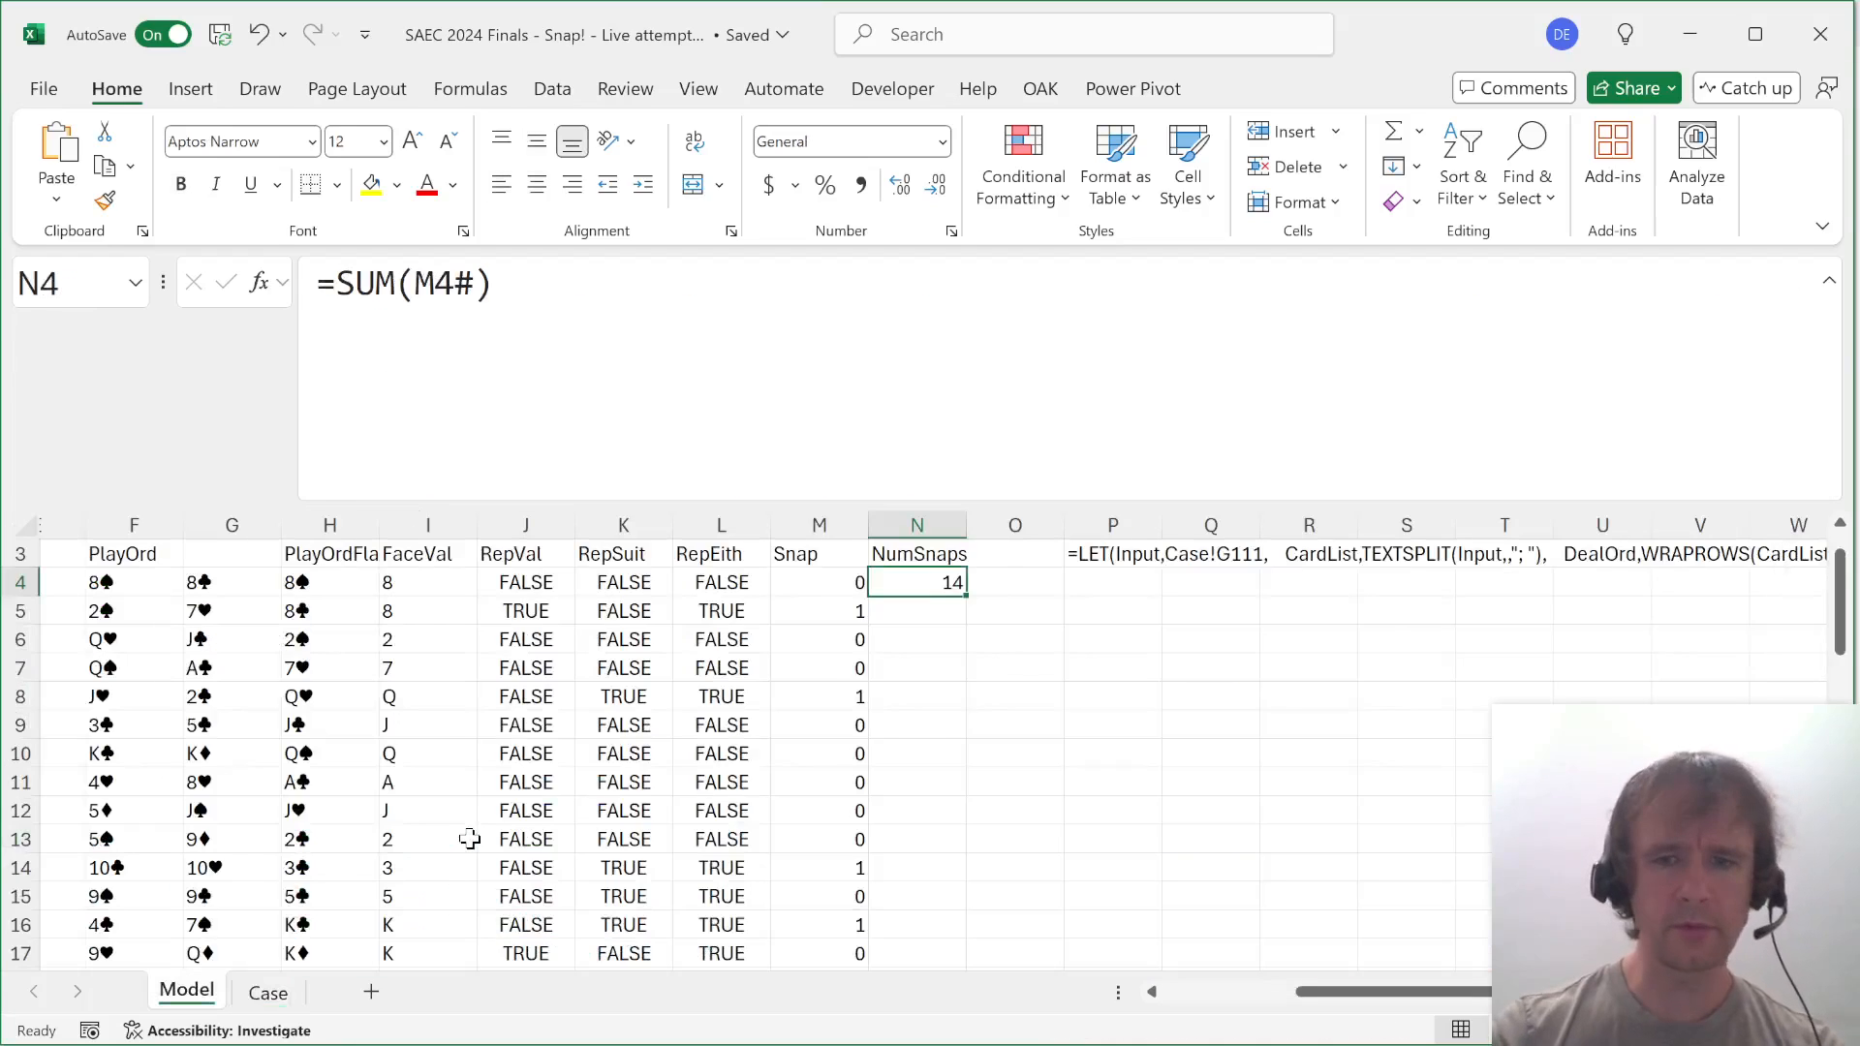
{"action": "key", "text": "ctrl+Home"}
{"action": "key", "text": "Down"}
{"action": "key", "text": "Down"}
{"action": "key", "text": "Right"}
{"action": "key", "text": "Down"}
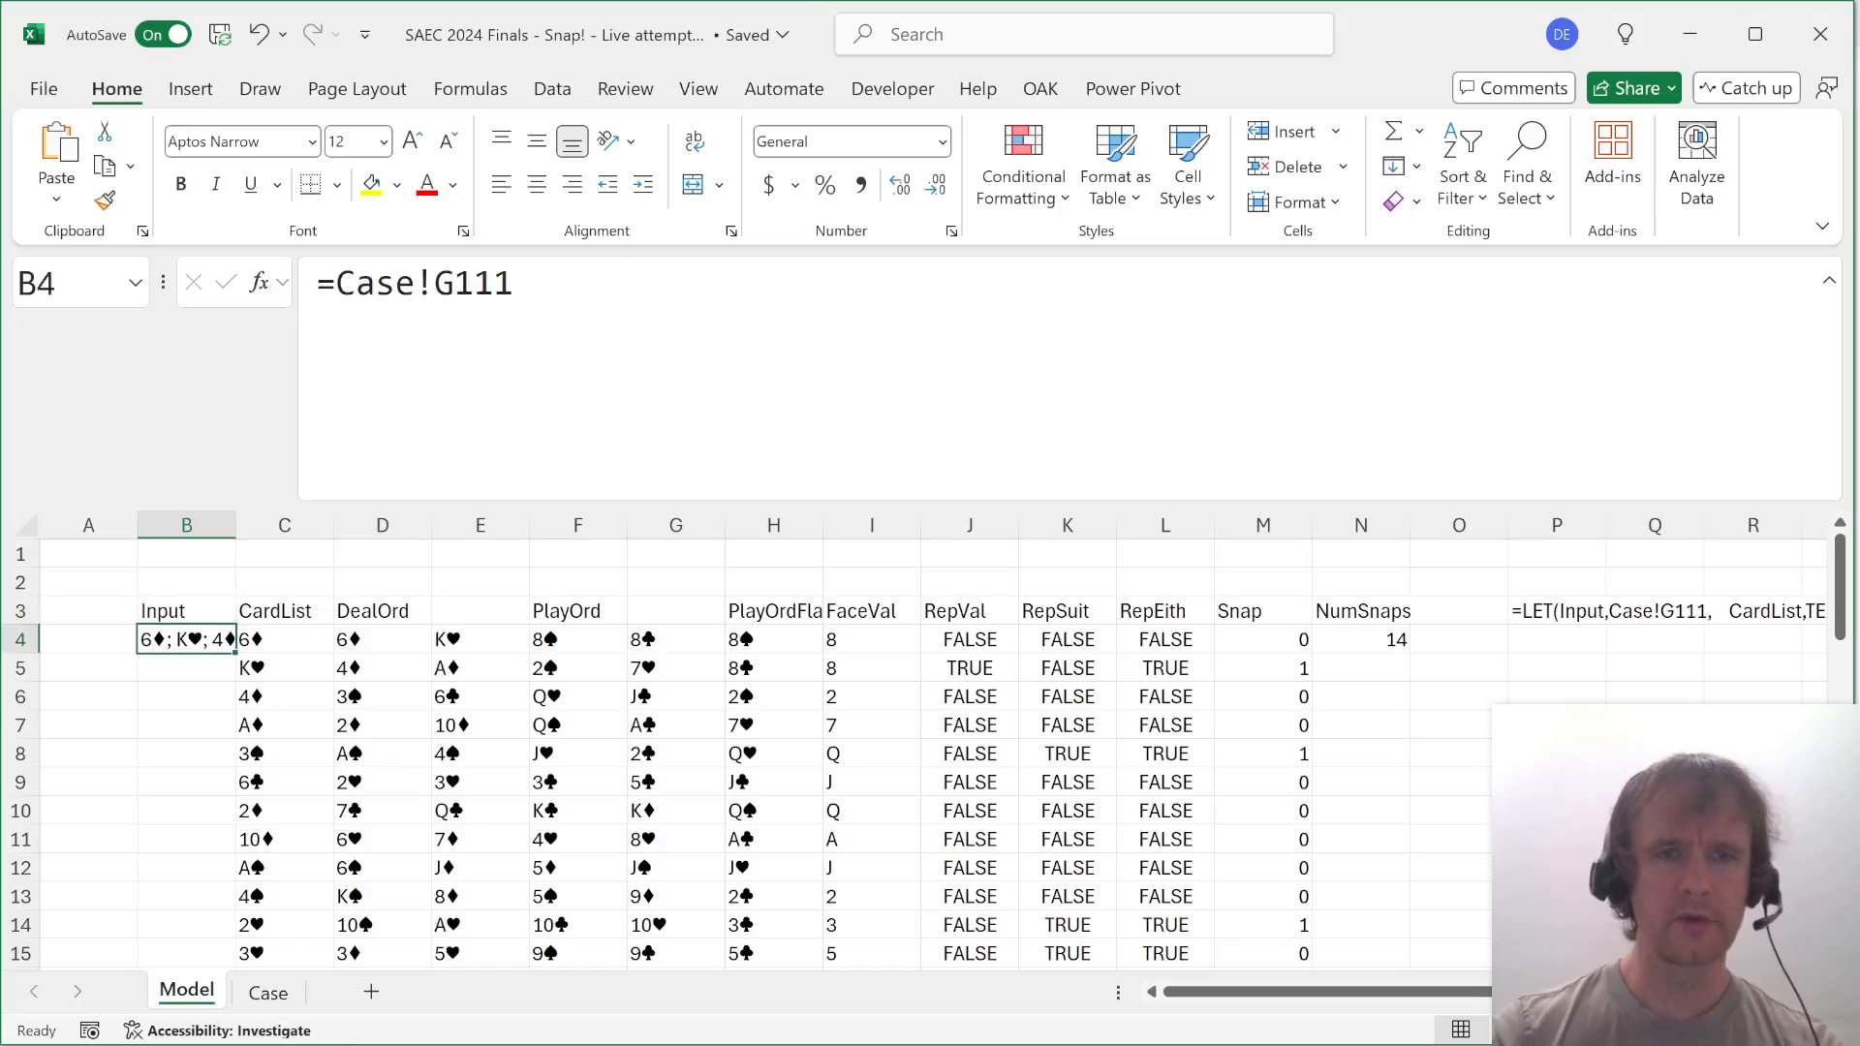
{"action": "key", "text": "F2"}
{"action": "key", "text": "BackSpace"}
{"action": "key", "text": "BackSpace"}
{"action": "type", "text": "49"}
{"action": "key", "text": "Return"}
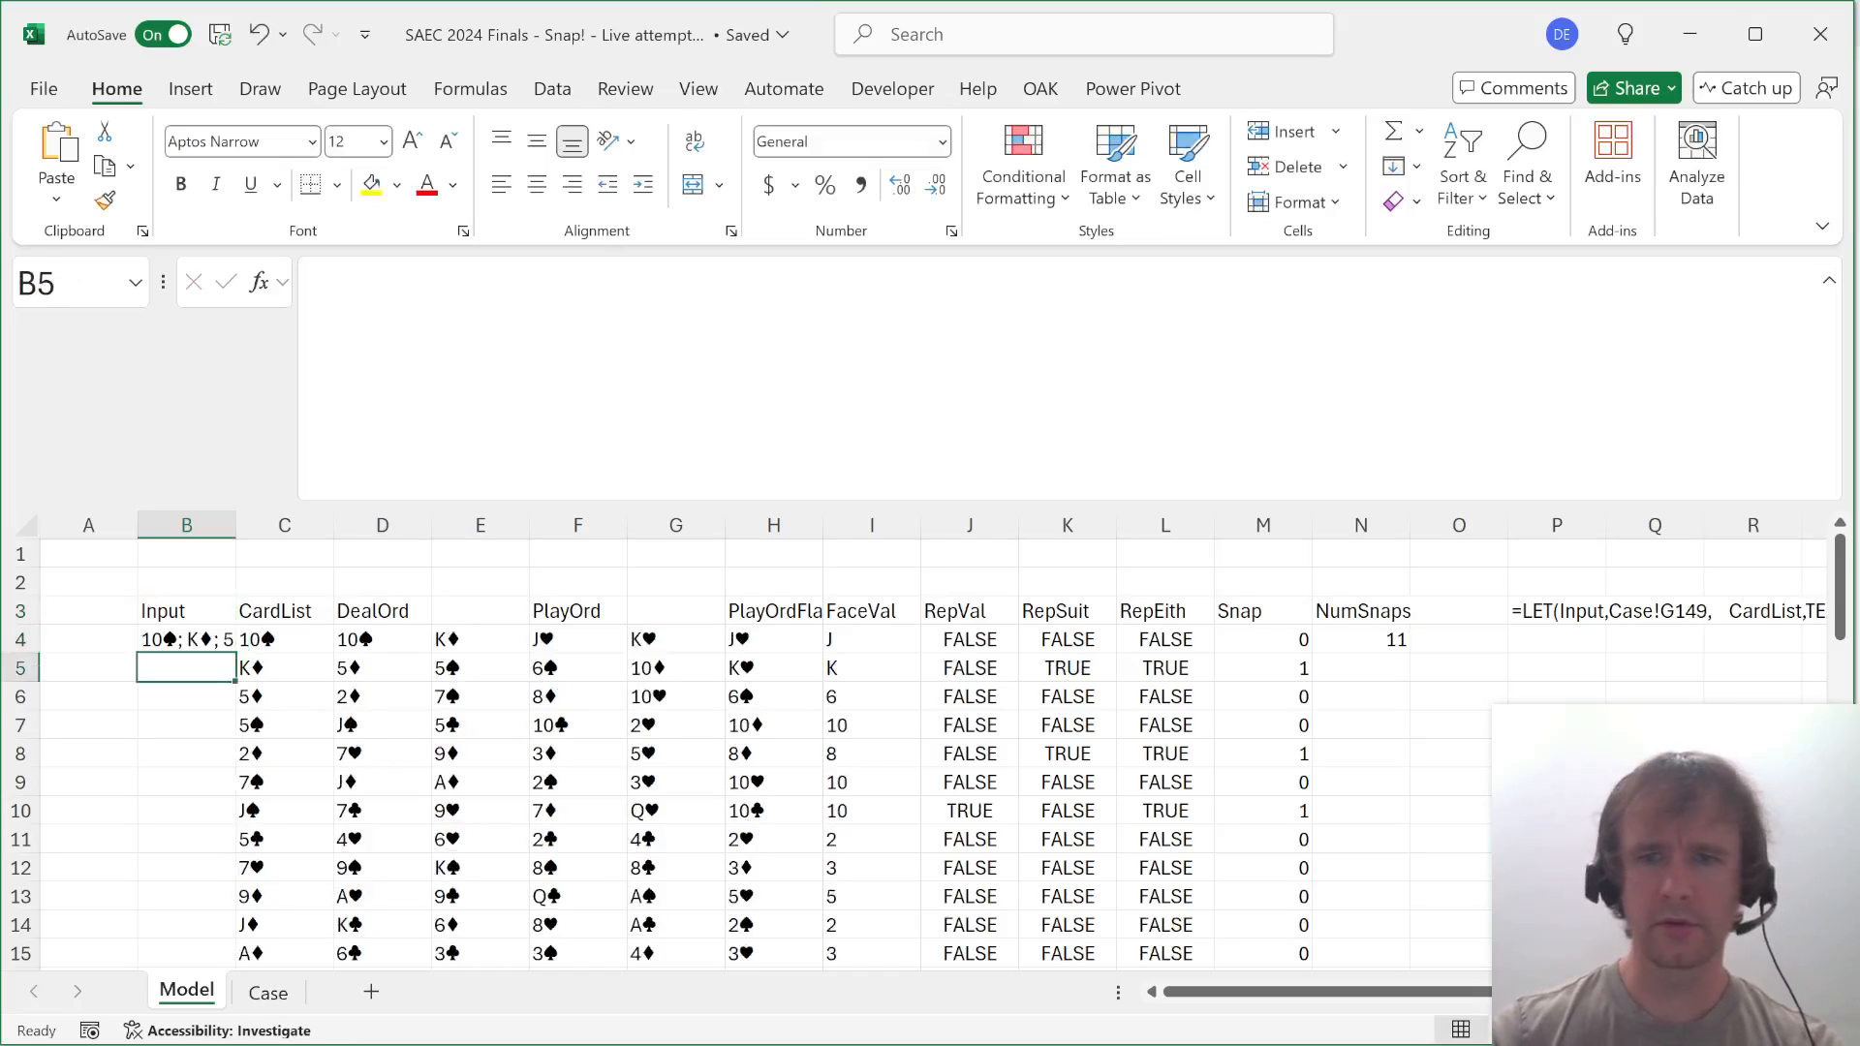
Copy the generated LET formula from P3 into E151 on the Case sheet and change its Input reference to G151.
{"action": "left_click", "coordinate": [1522, 631]}
{"action": "key", "text": "Up"}
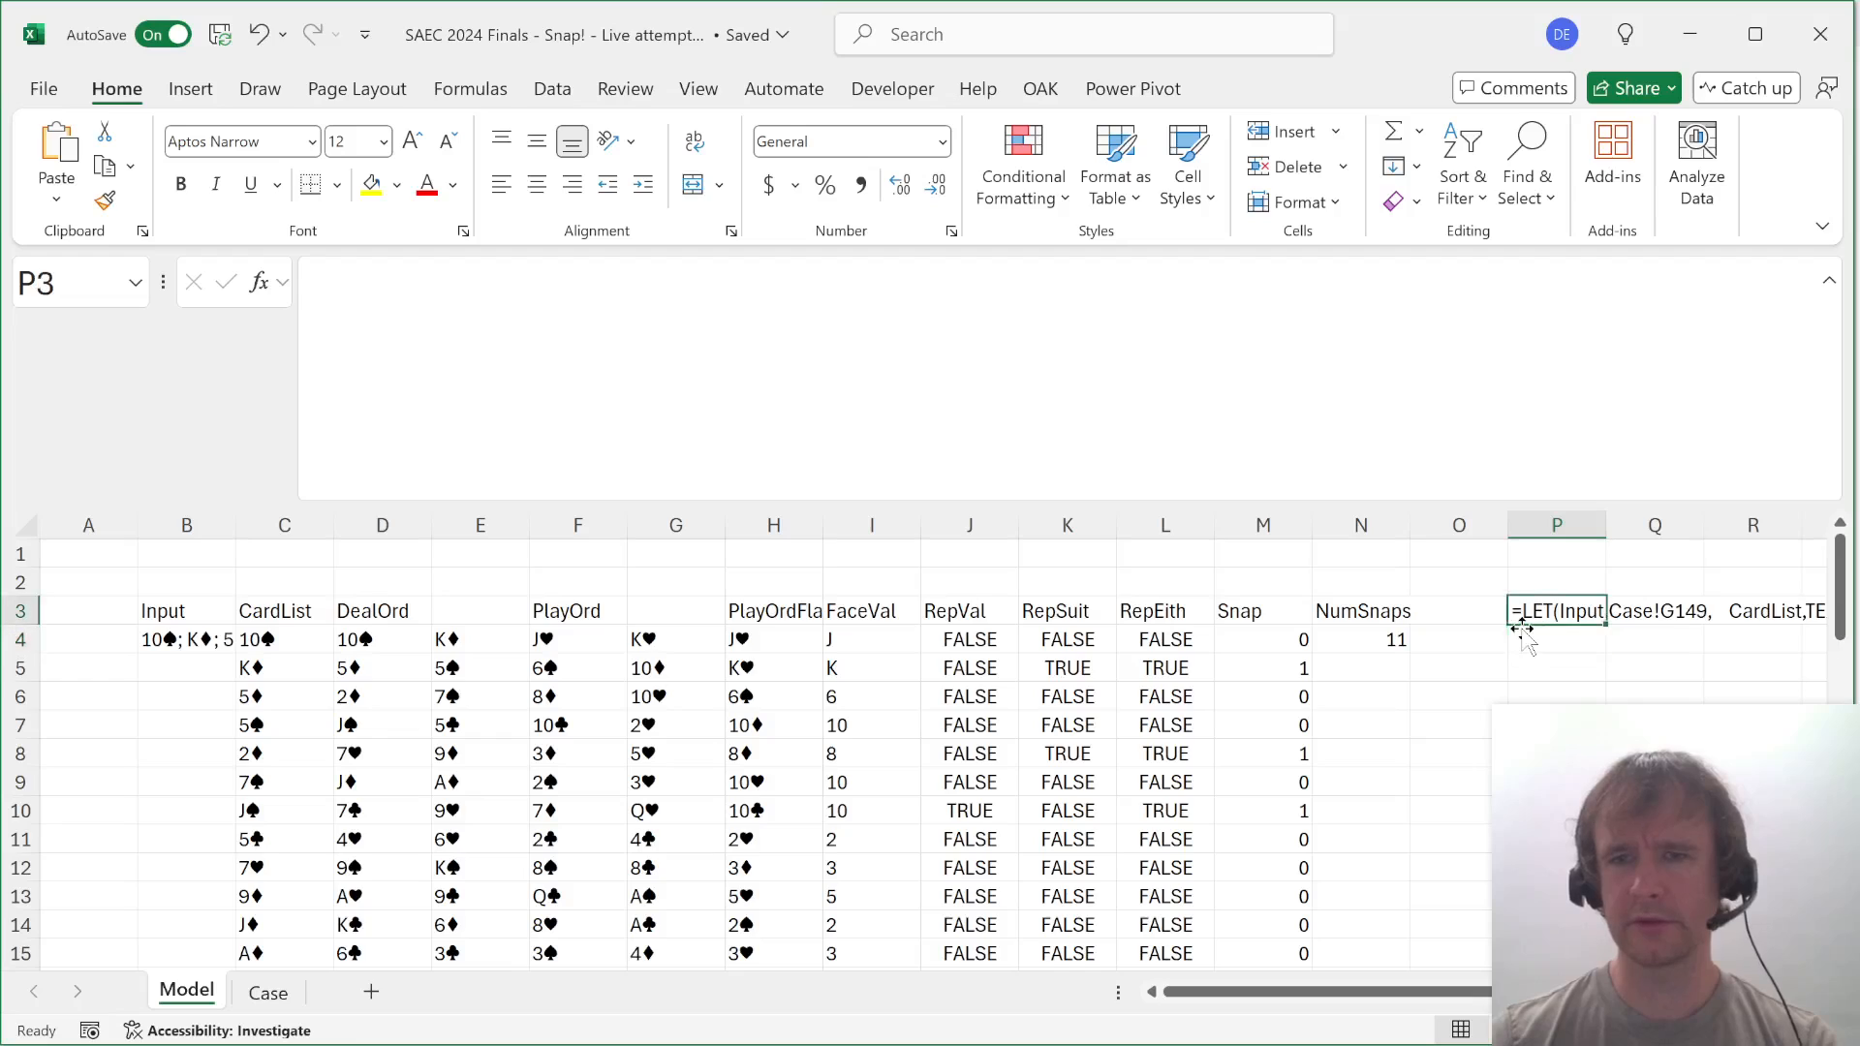
{"action": "key", "text": "ctrl+c"}
{"action": "key", "text": "Down"}
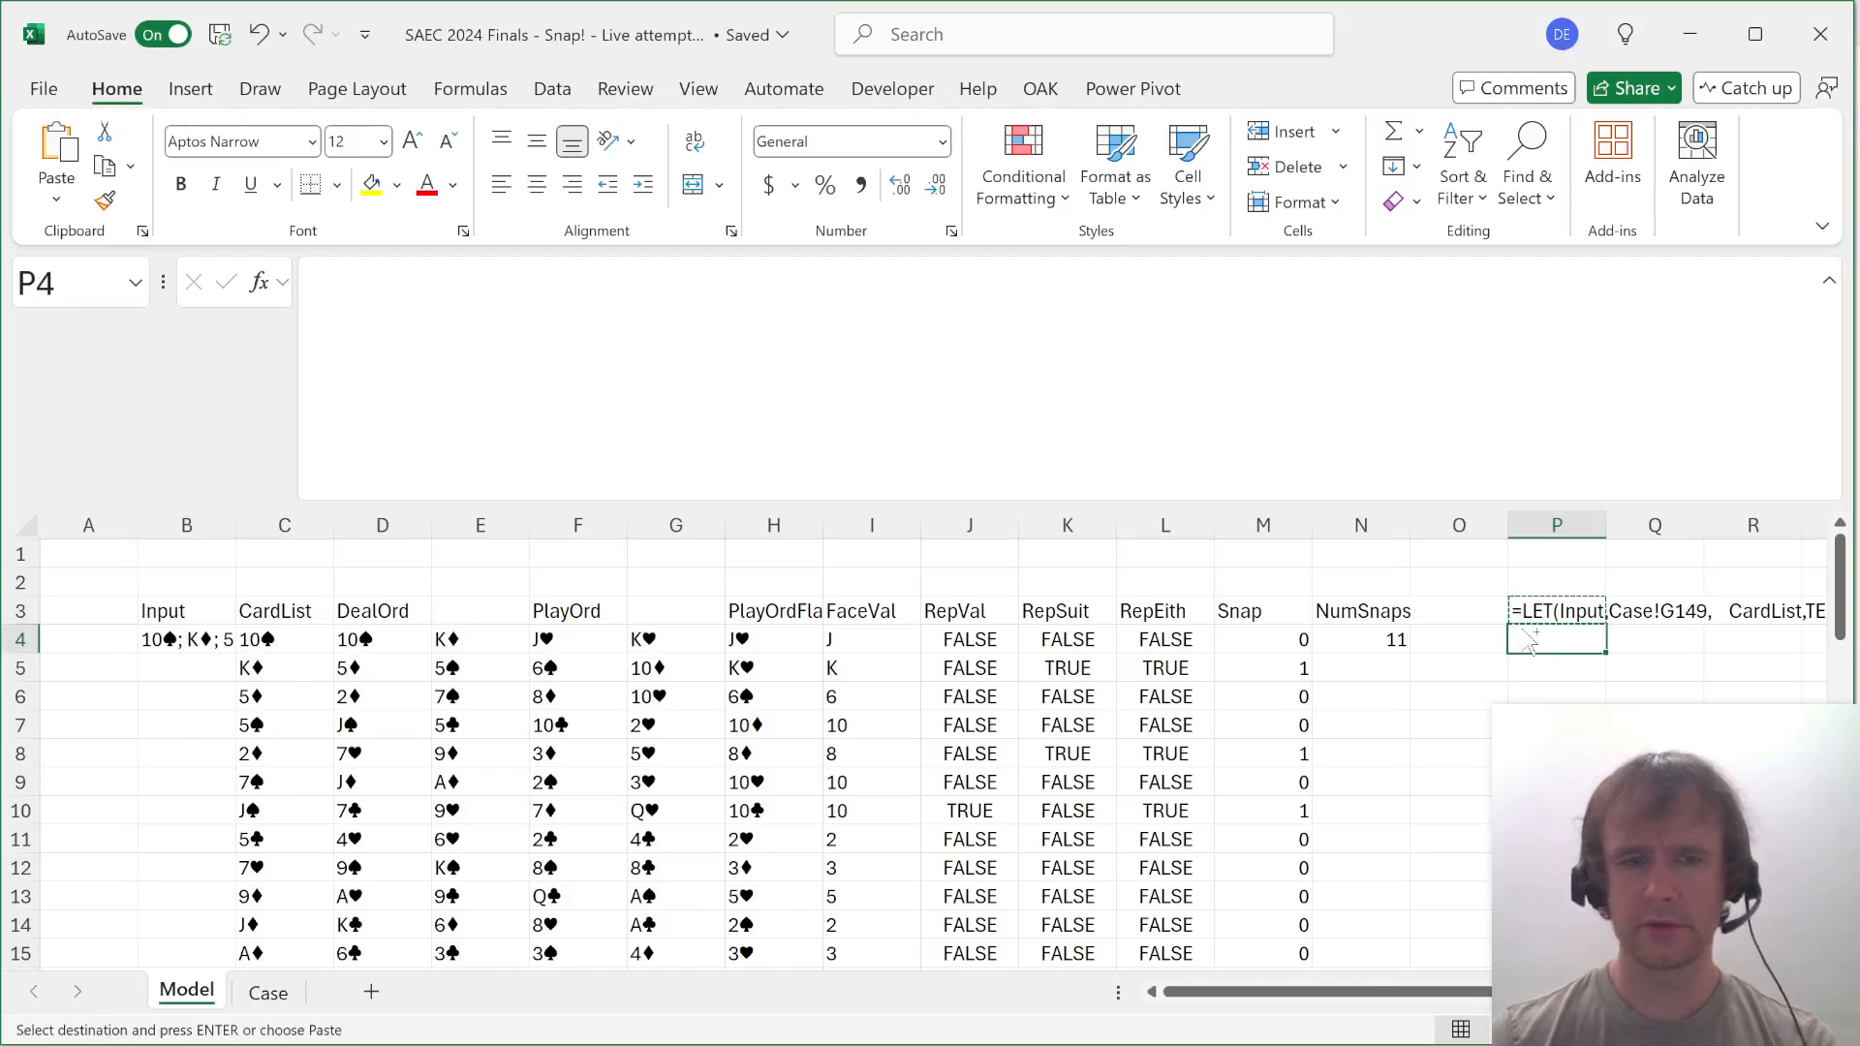
{"action": "key", "text": "ctrl+Page_Down"}
{"action": "left_click", "coordinate": [382, 886]}
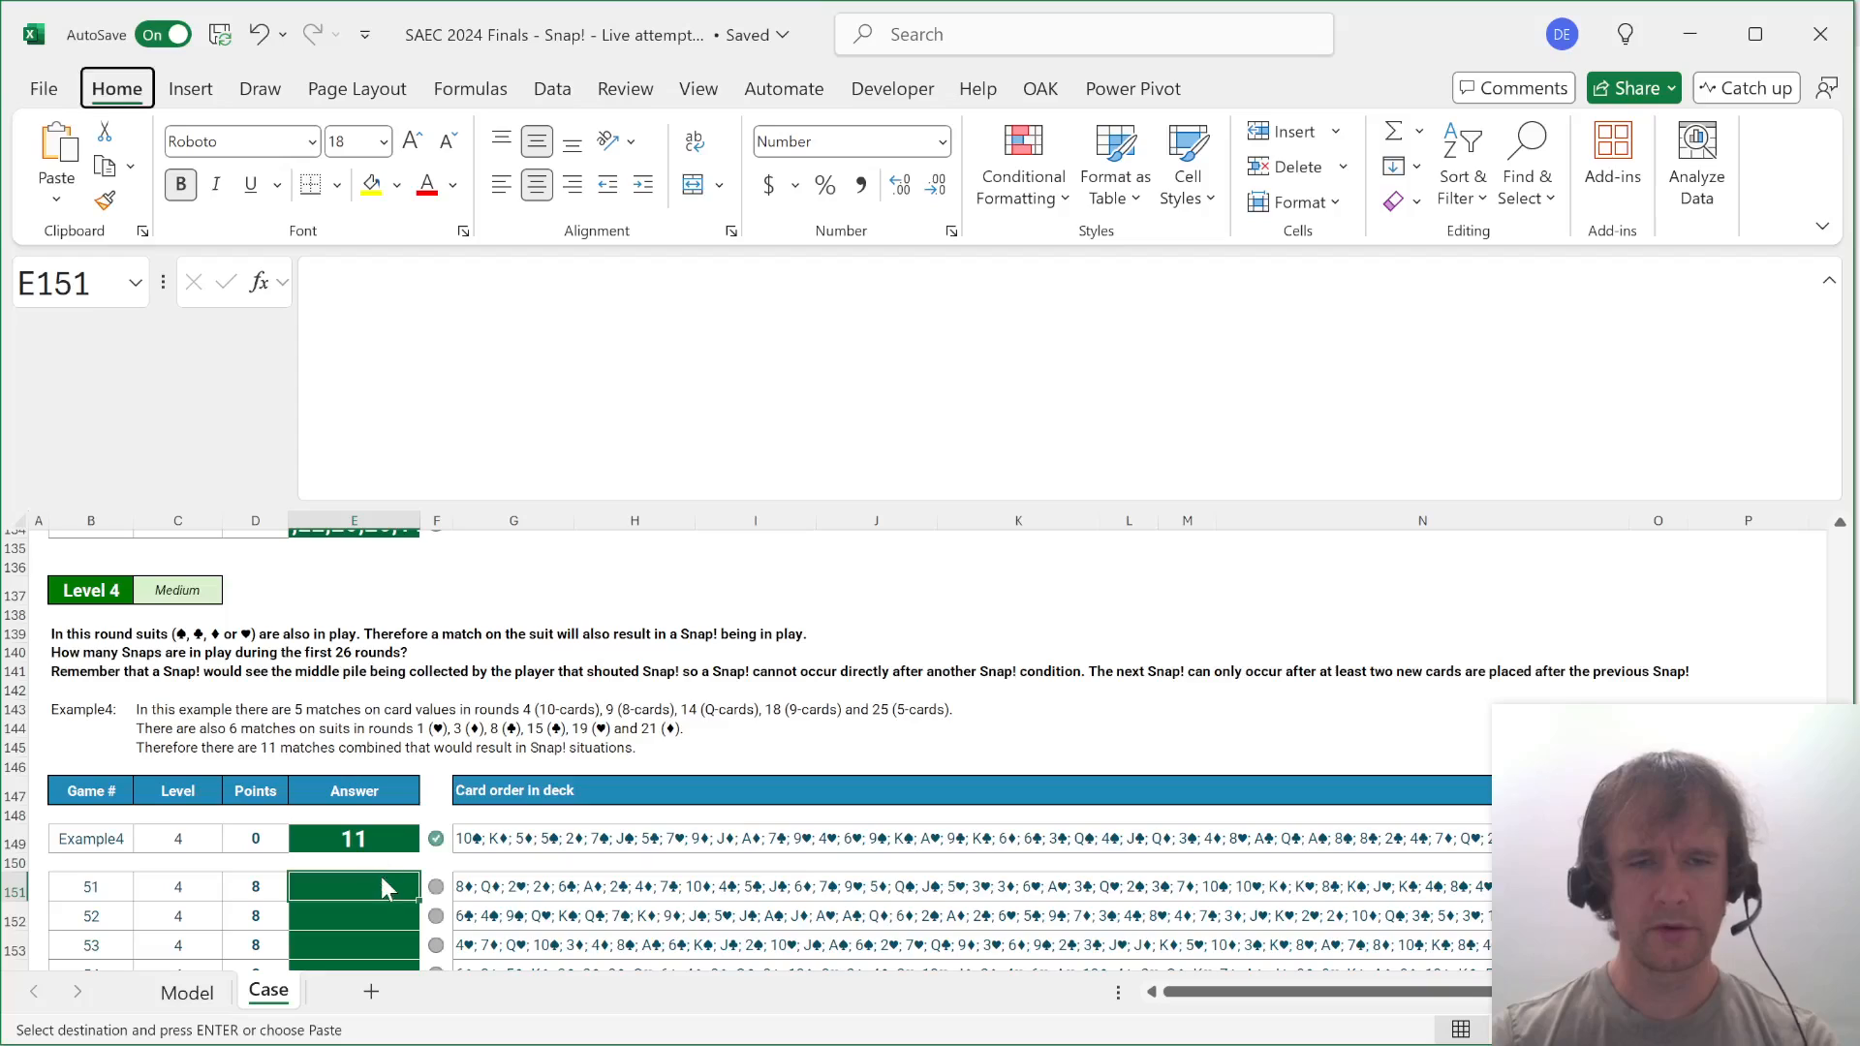
{"action": "key", "text": "ctrl+v"}
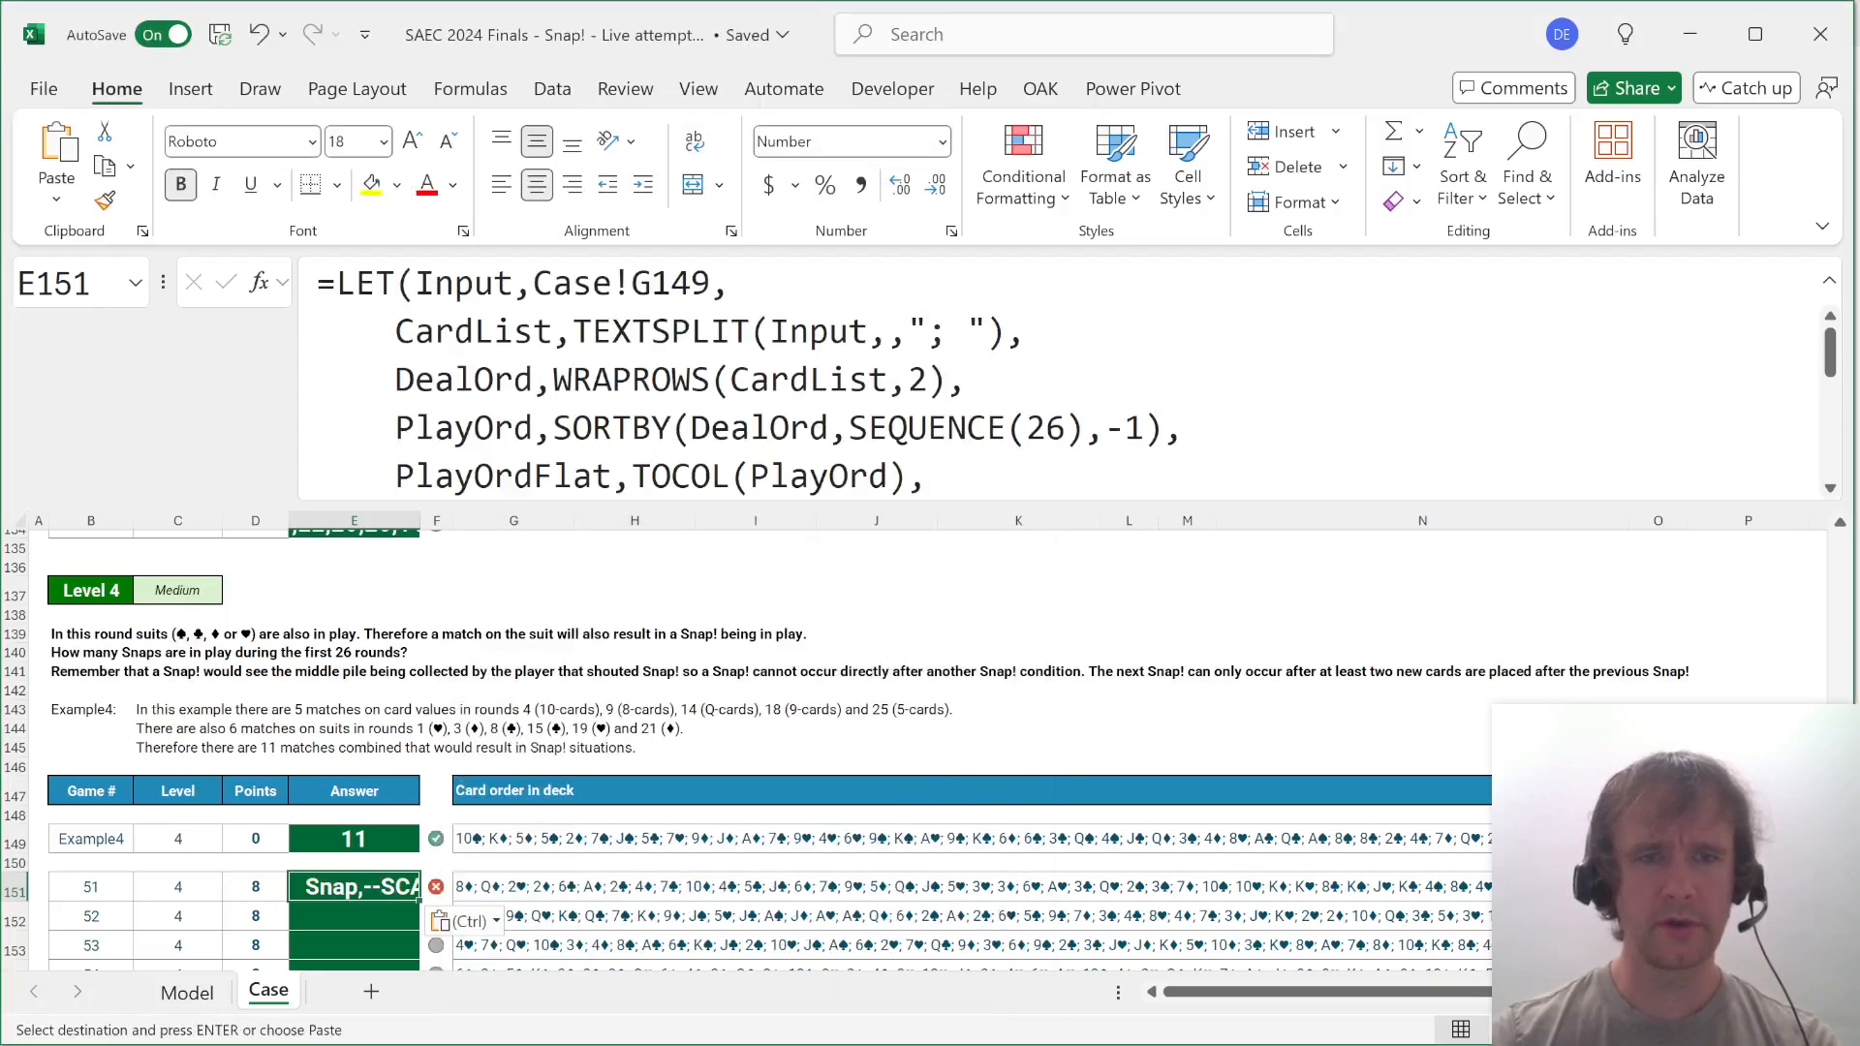
{"action": "left_click_drag", "start_coordinate": [534, 282], "coordinate": [713, 283]}
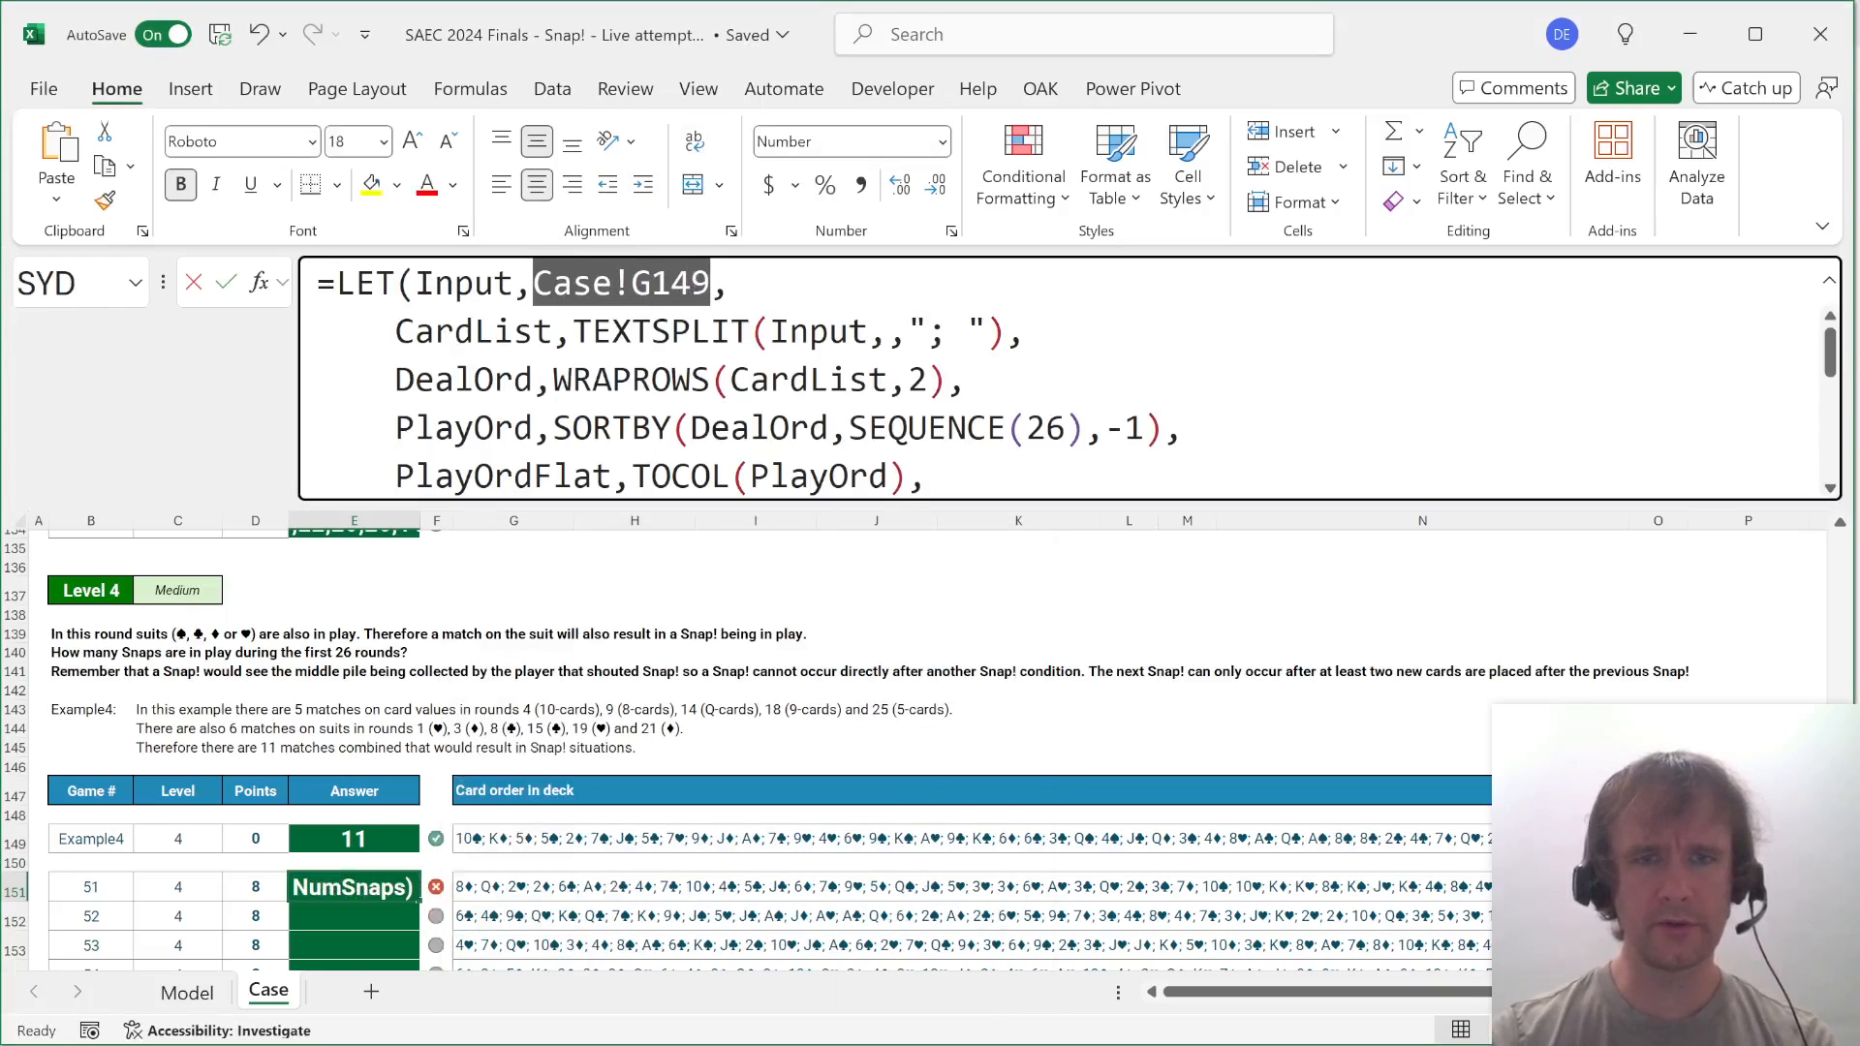
{"action": "left_click", "coordinate": [488, 892]}
{"action": "key", "text": "Return"}
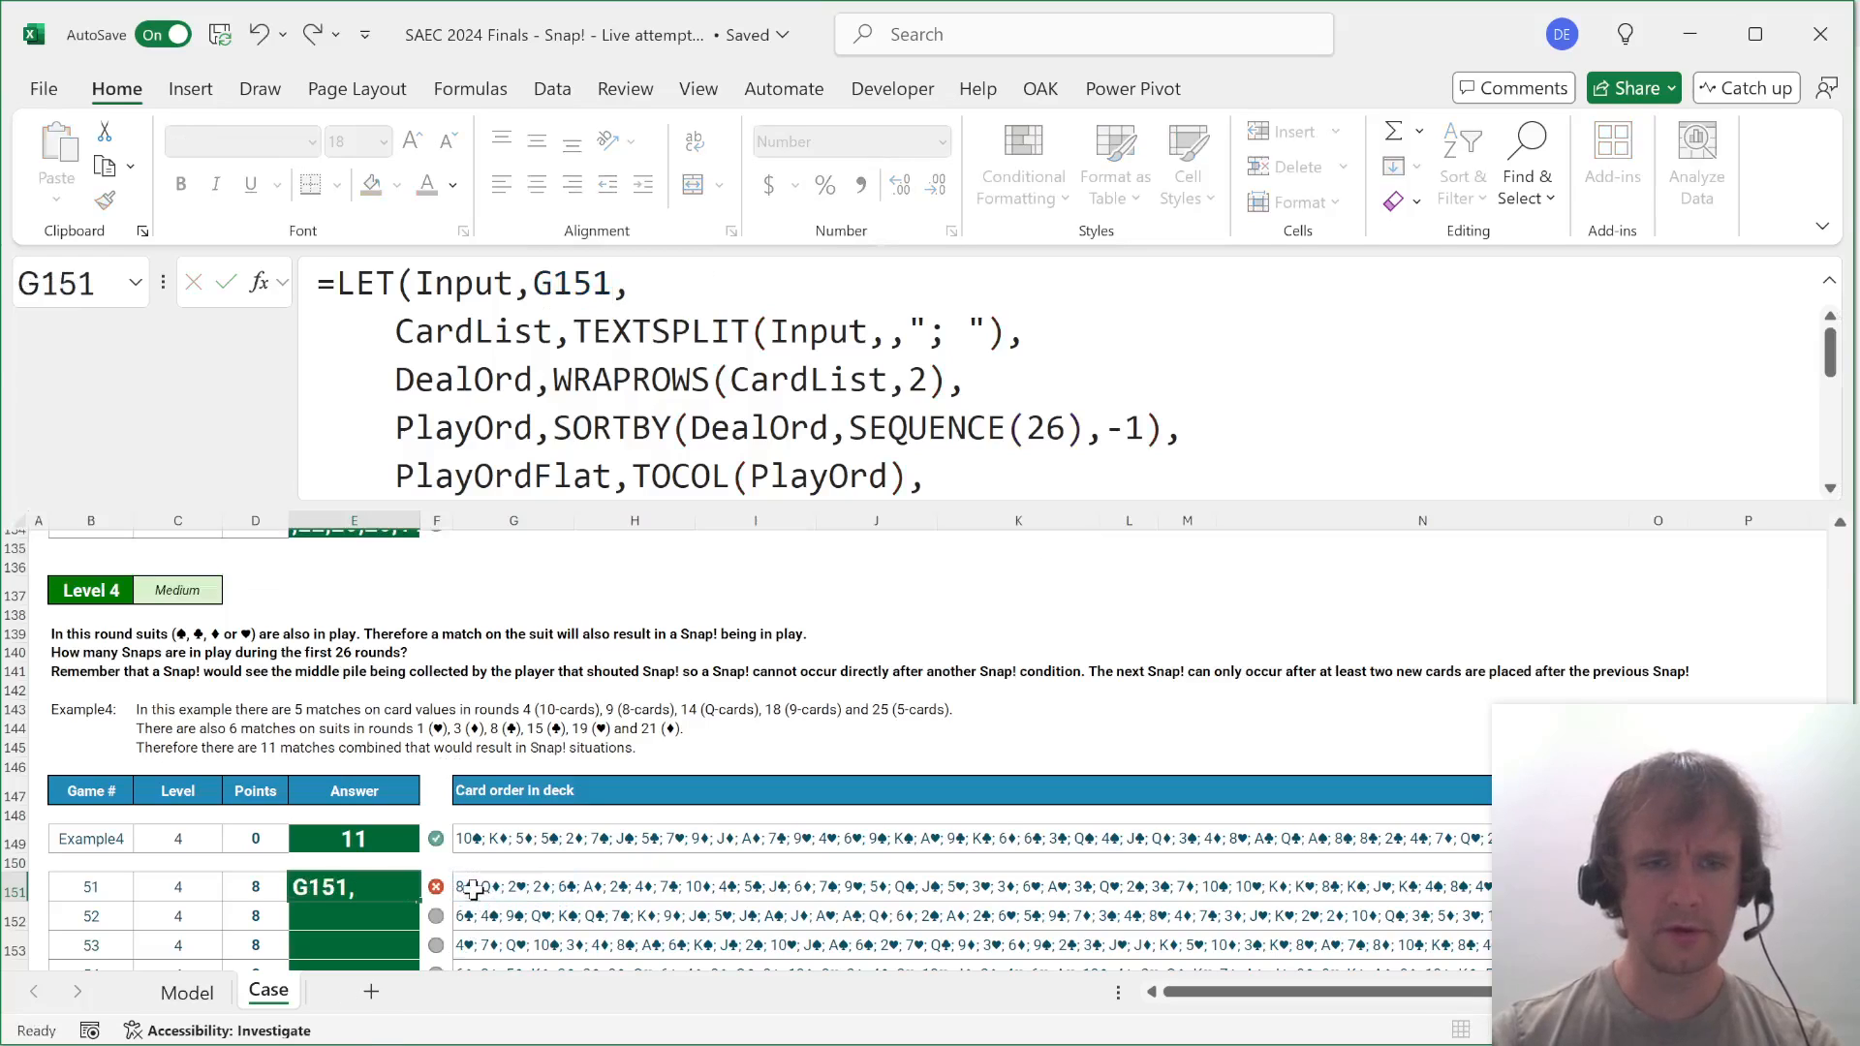
Fill the E151 formula down through the remaining Level 4 answer cells.
{"action": "key", "text": "Left"}
{"action": "key", "text": "ctrl+Down"}
{"action": "key", "text": "Right"}
{"action": "key", "text": "ctrl+shift+Up"}
{"action": "key", "text": "ctrl+d"}
{"action": "key", "text": "Return"}
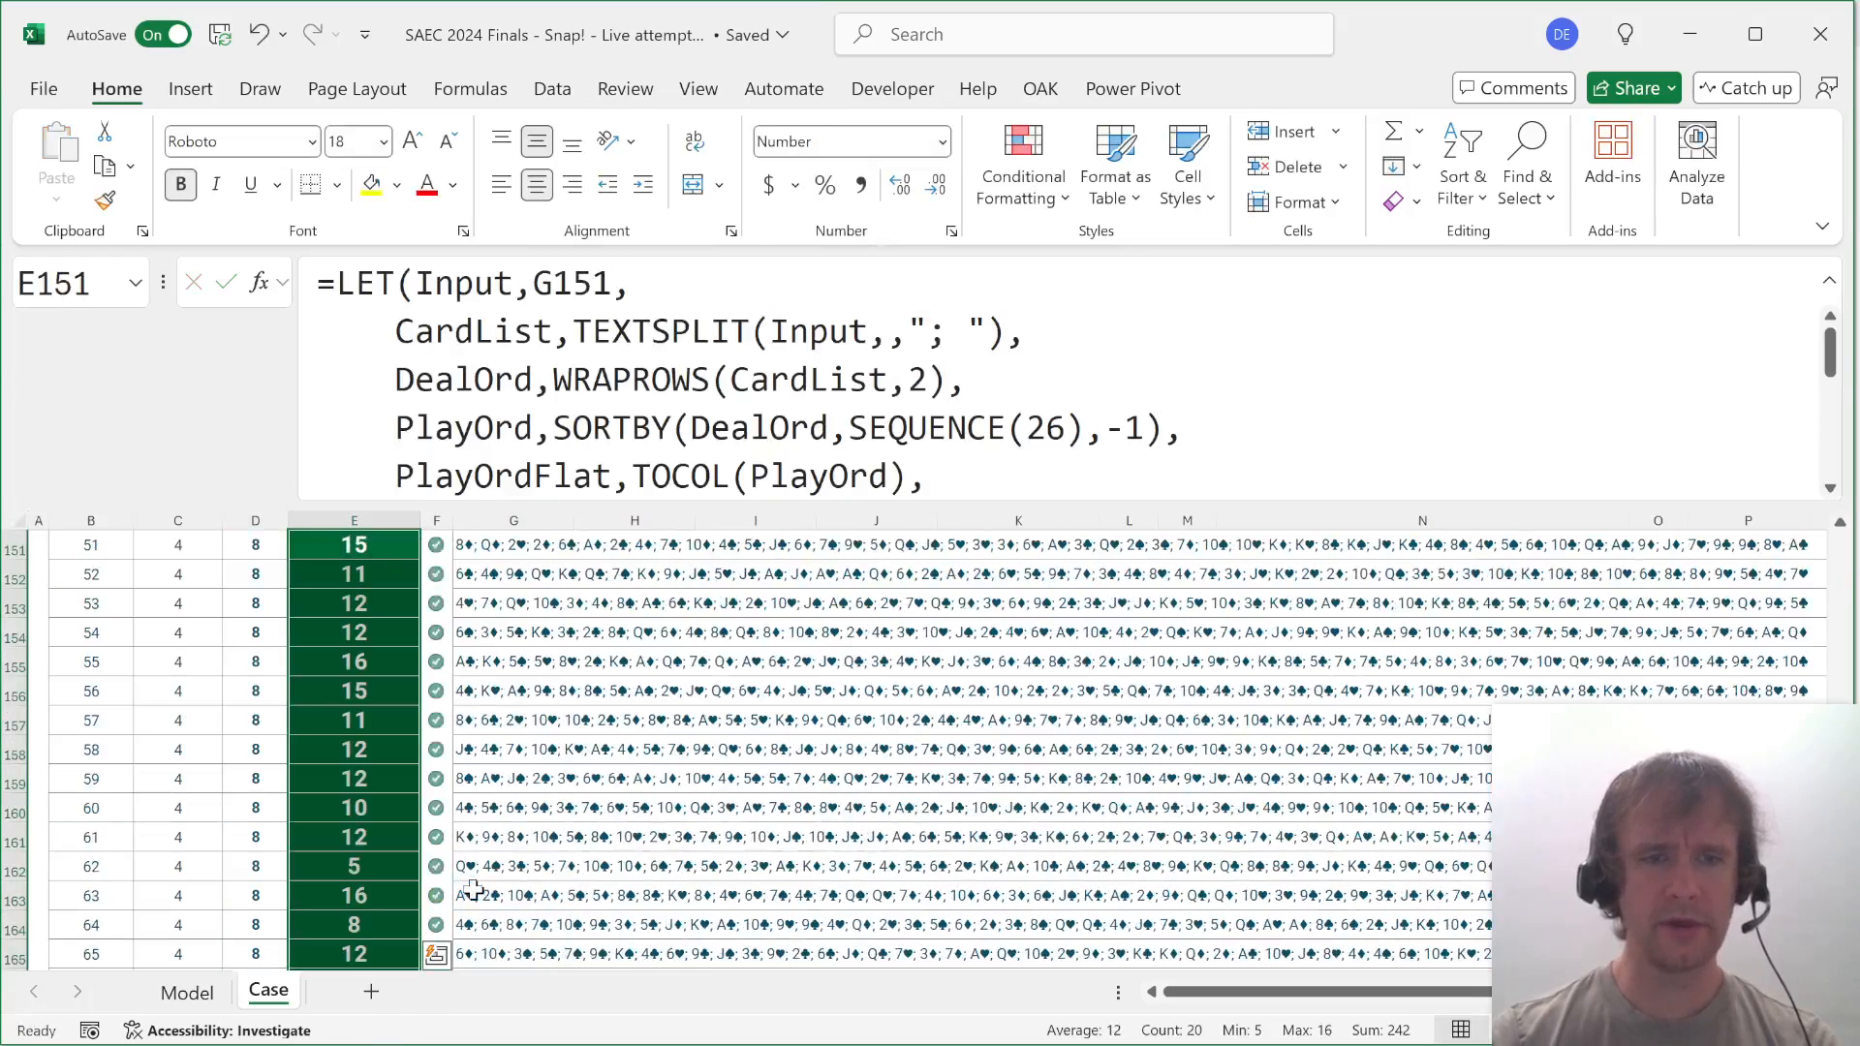
Read the Level 5 rules on the Case sheet and delete the RepSuit and RepEith columns from the Model sheet.
{"action": "scroll", "coordinate": [473, 890], "scroll_direction": "down", "scroll_amount": 5}
{"action": "scroll", "coordinate": [473, 889], "scroll_direction": "down", "scroll_amount": 3}
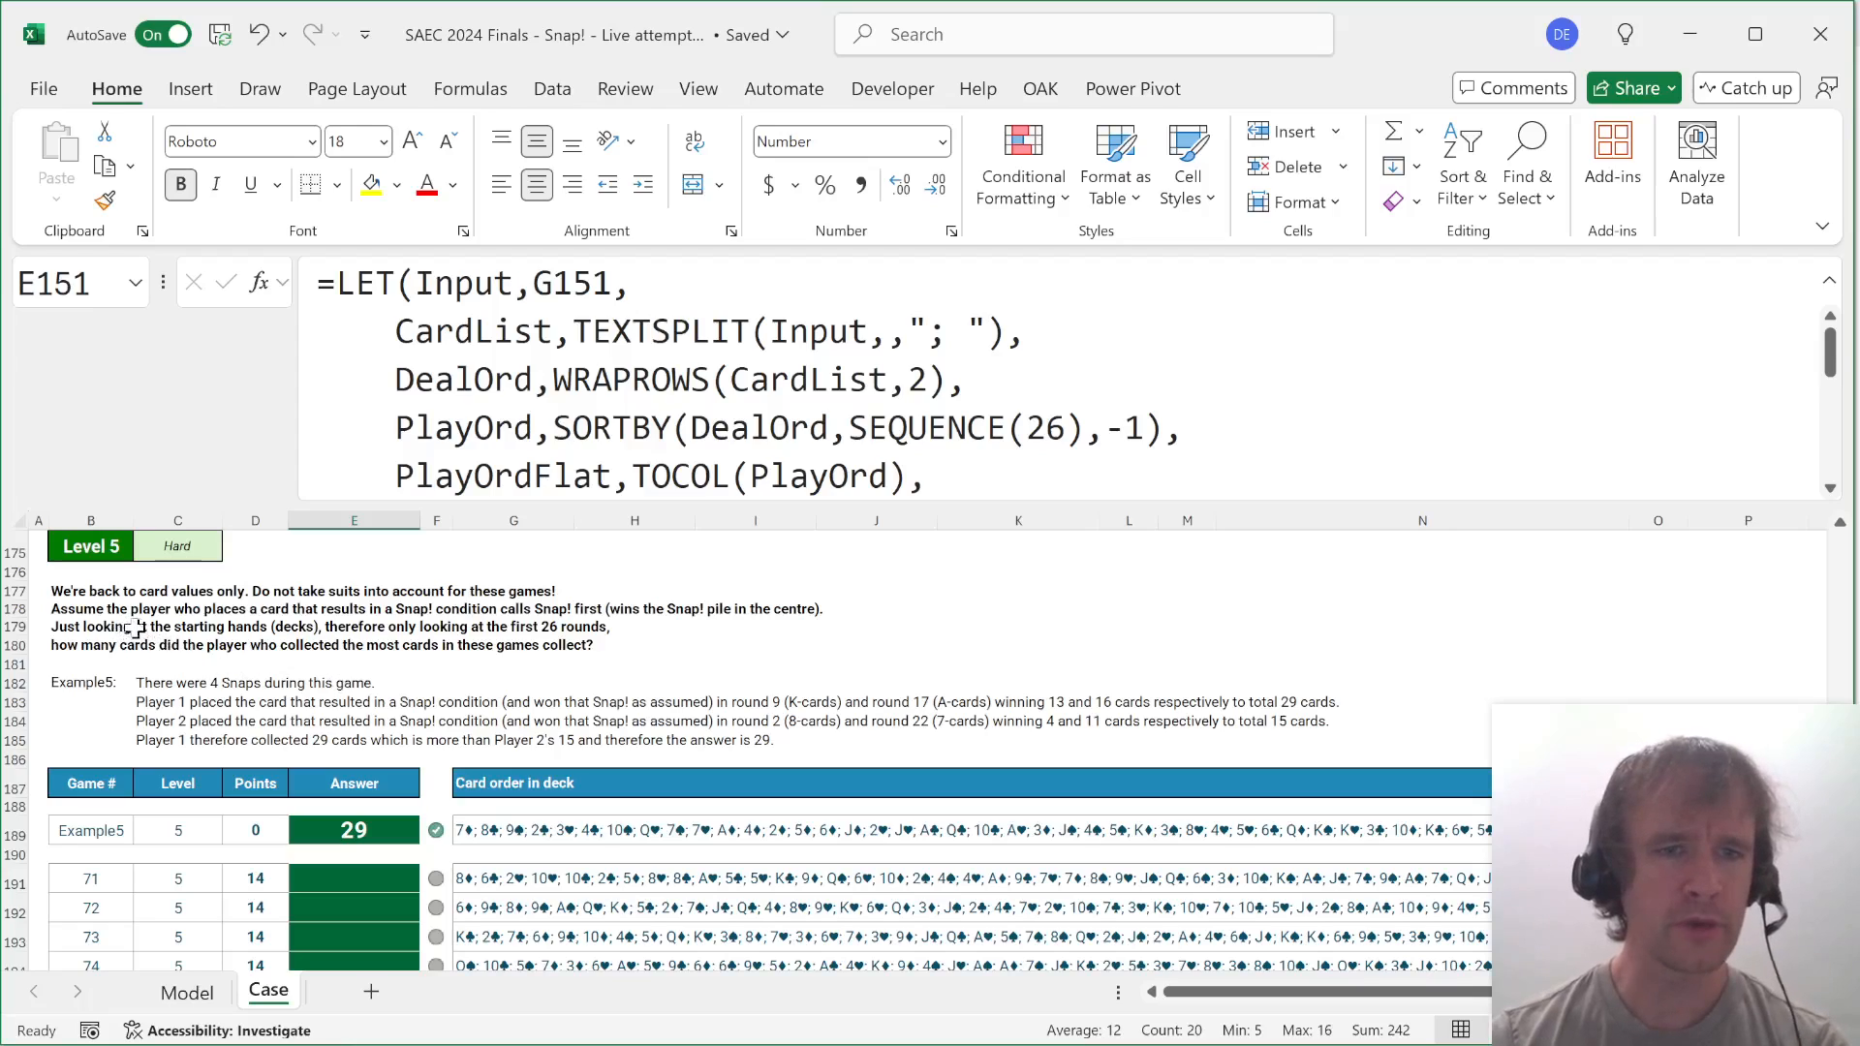
{"action": "key", "text": "ctrl+Page_Up"}
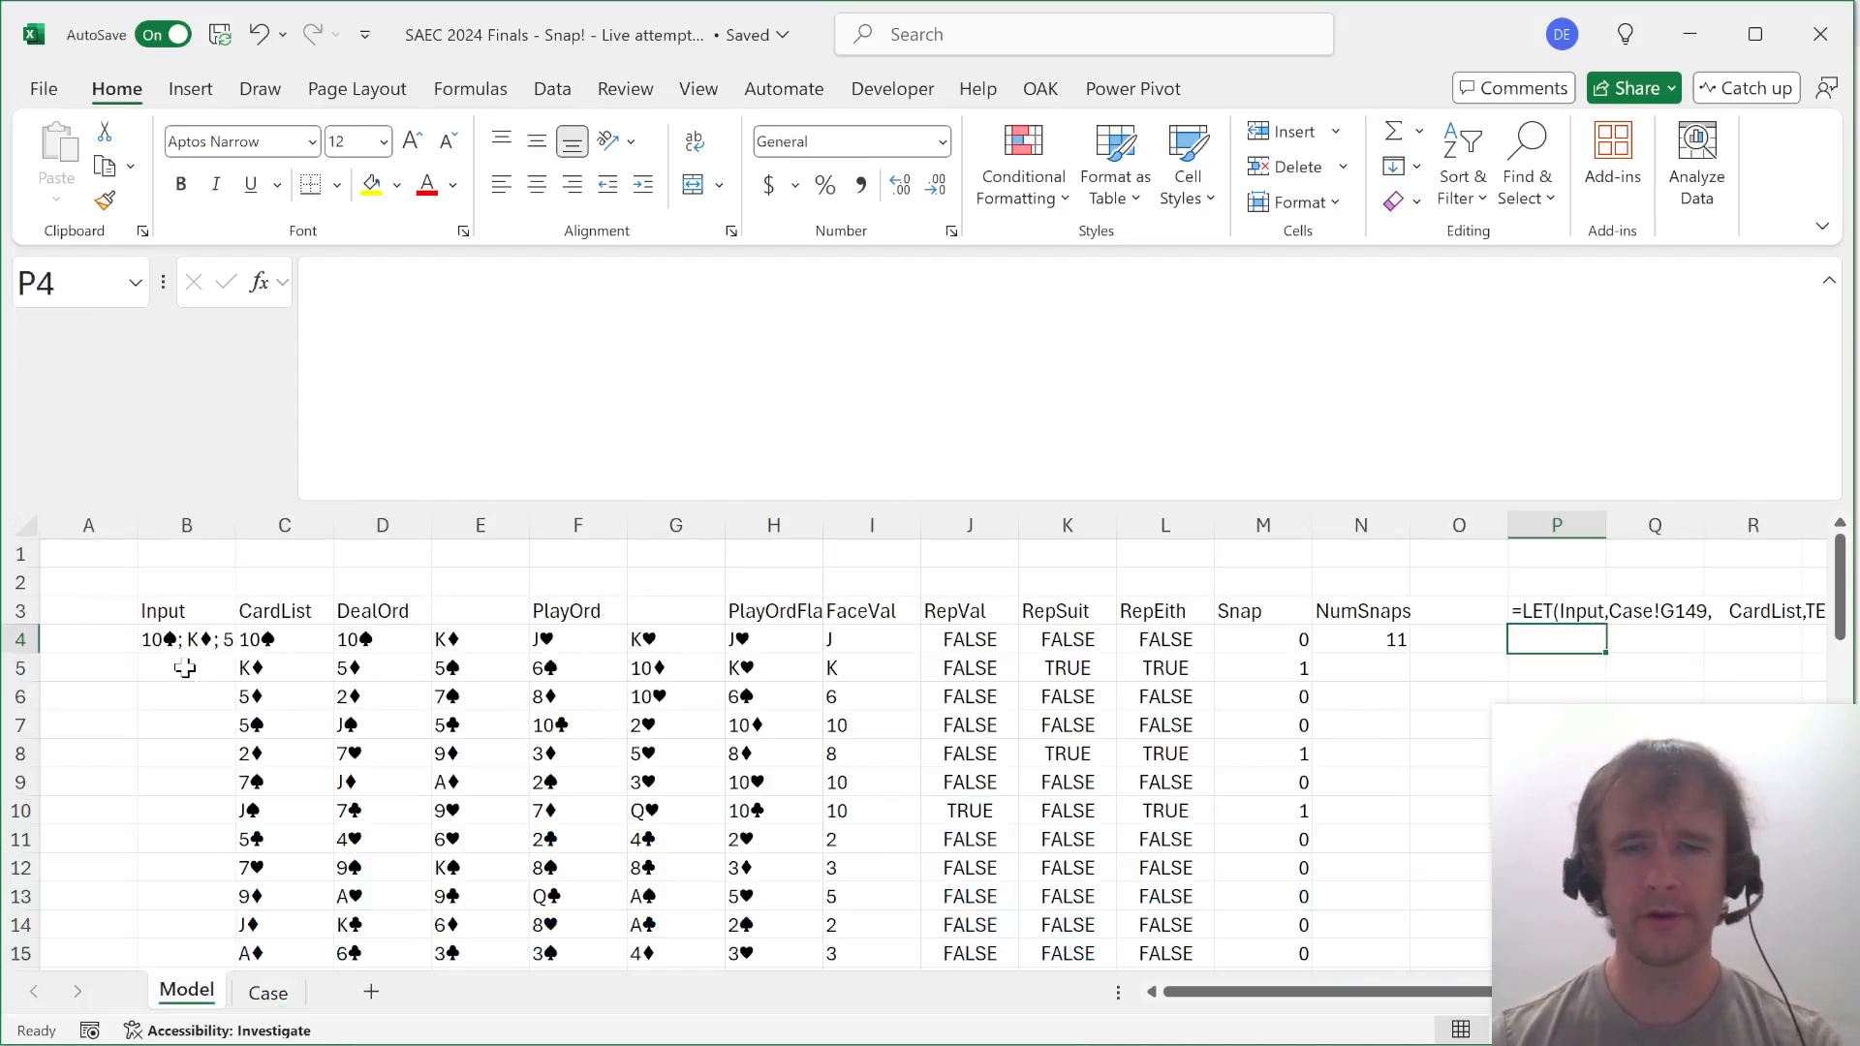
{"action": "key", "text": "Left"}
{"action": "key", "text": "Left"}
{"action": "key", "text": "Left"}
{"action": "key", "text": "Left"}
{"action": "key", "text": "Left"}
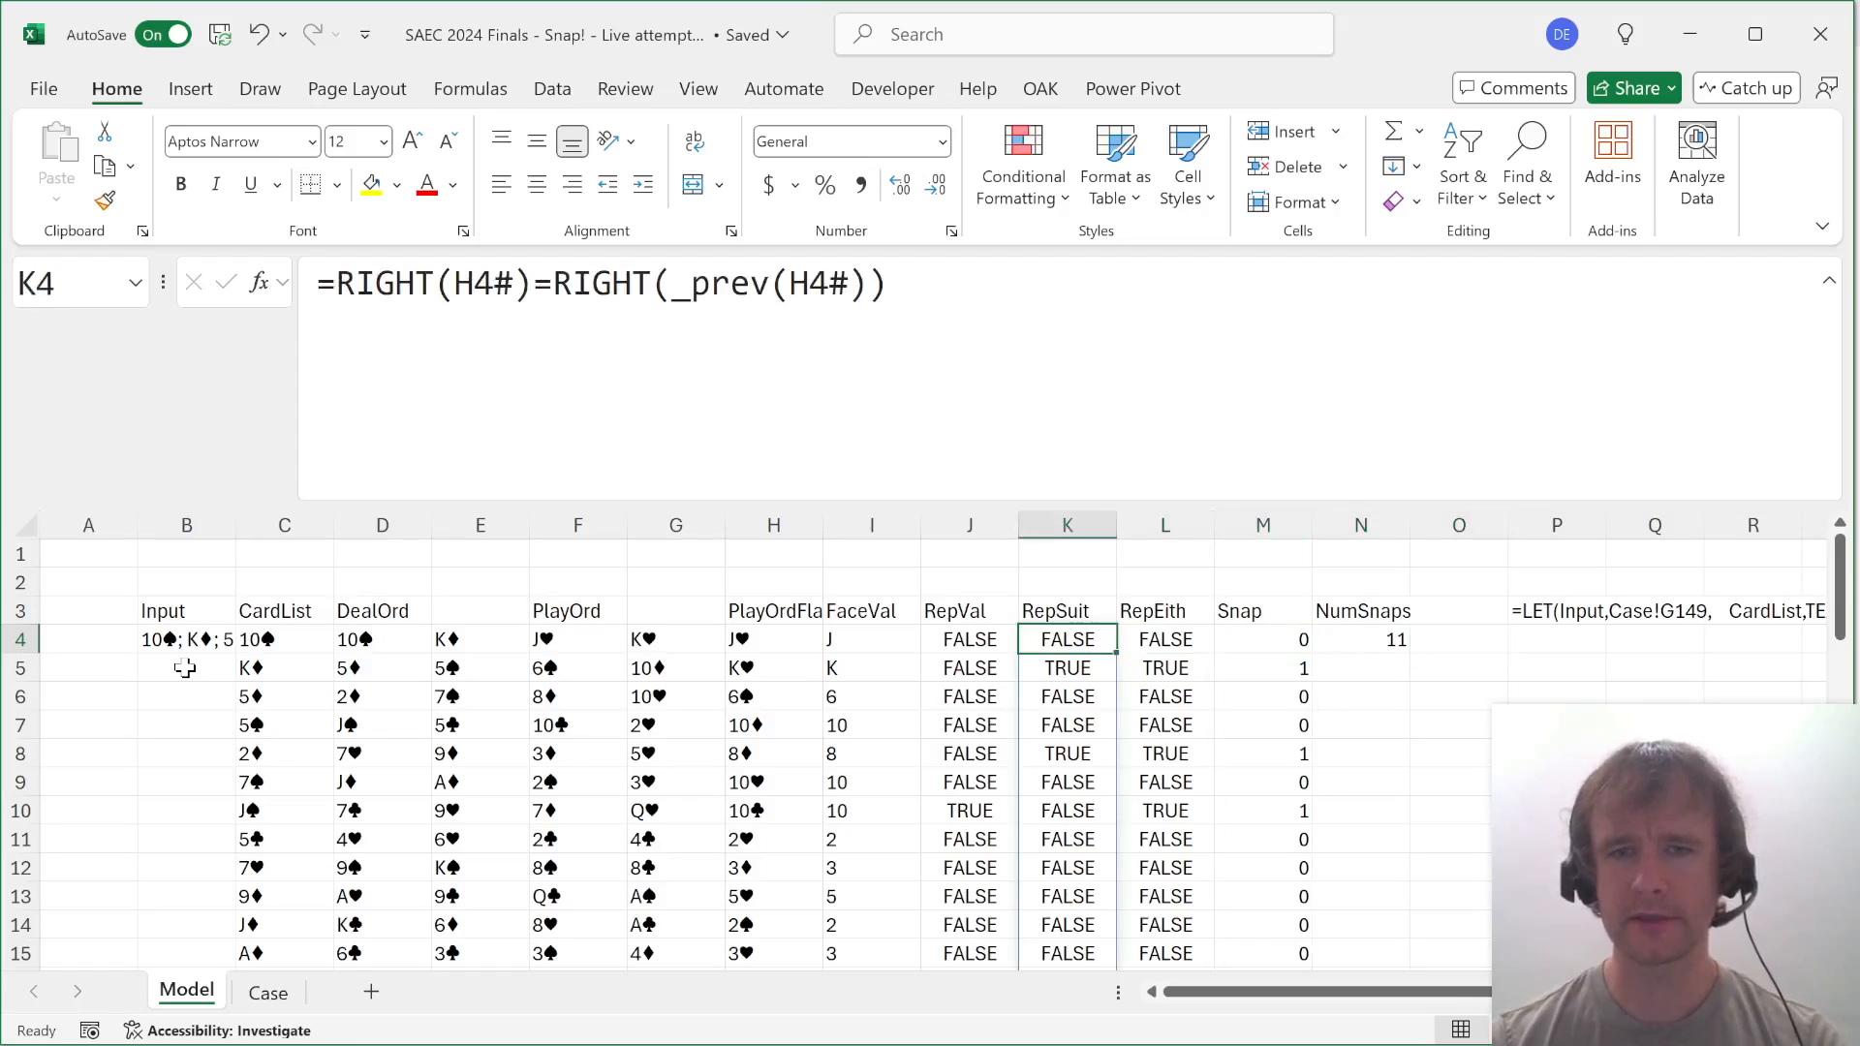
{"action": "key", "text": "ctrl+space"}
{"action": "key", "text": "shift+Right"}
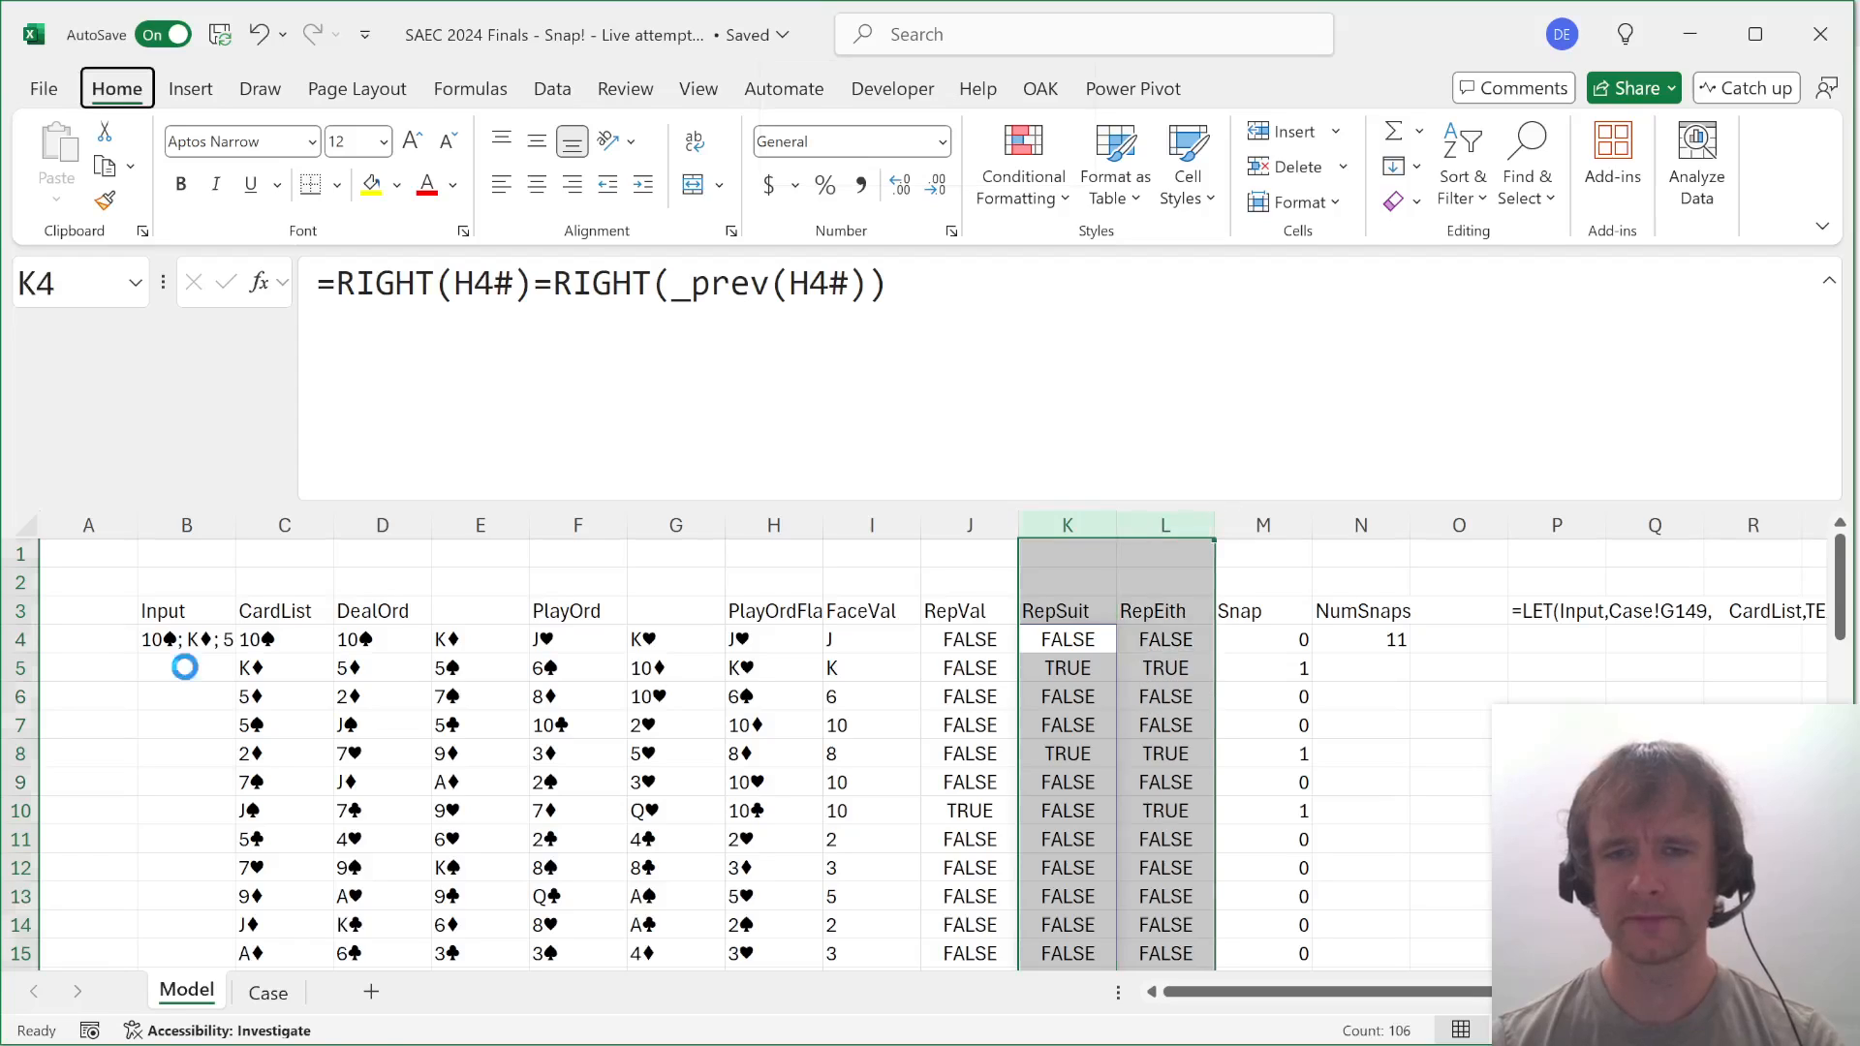
{"action": "key", "text": "ctrl+minus"}
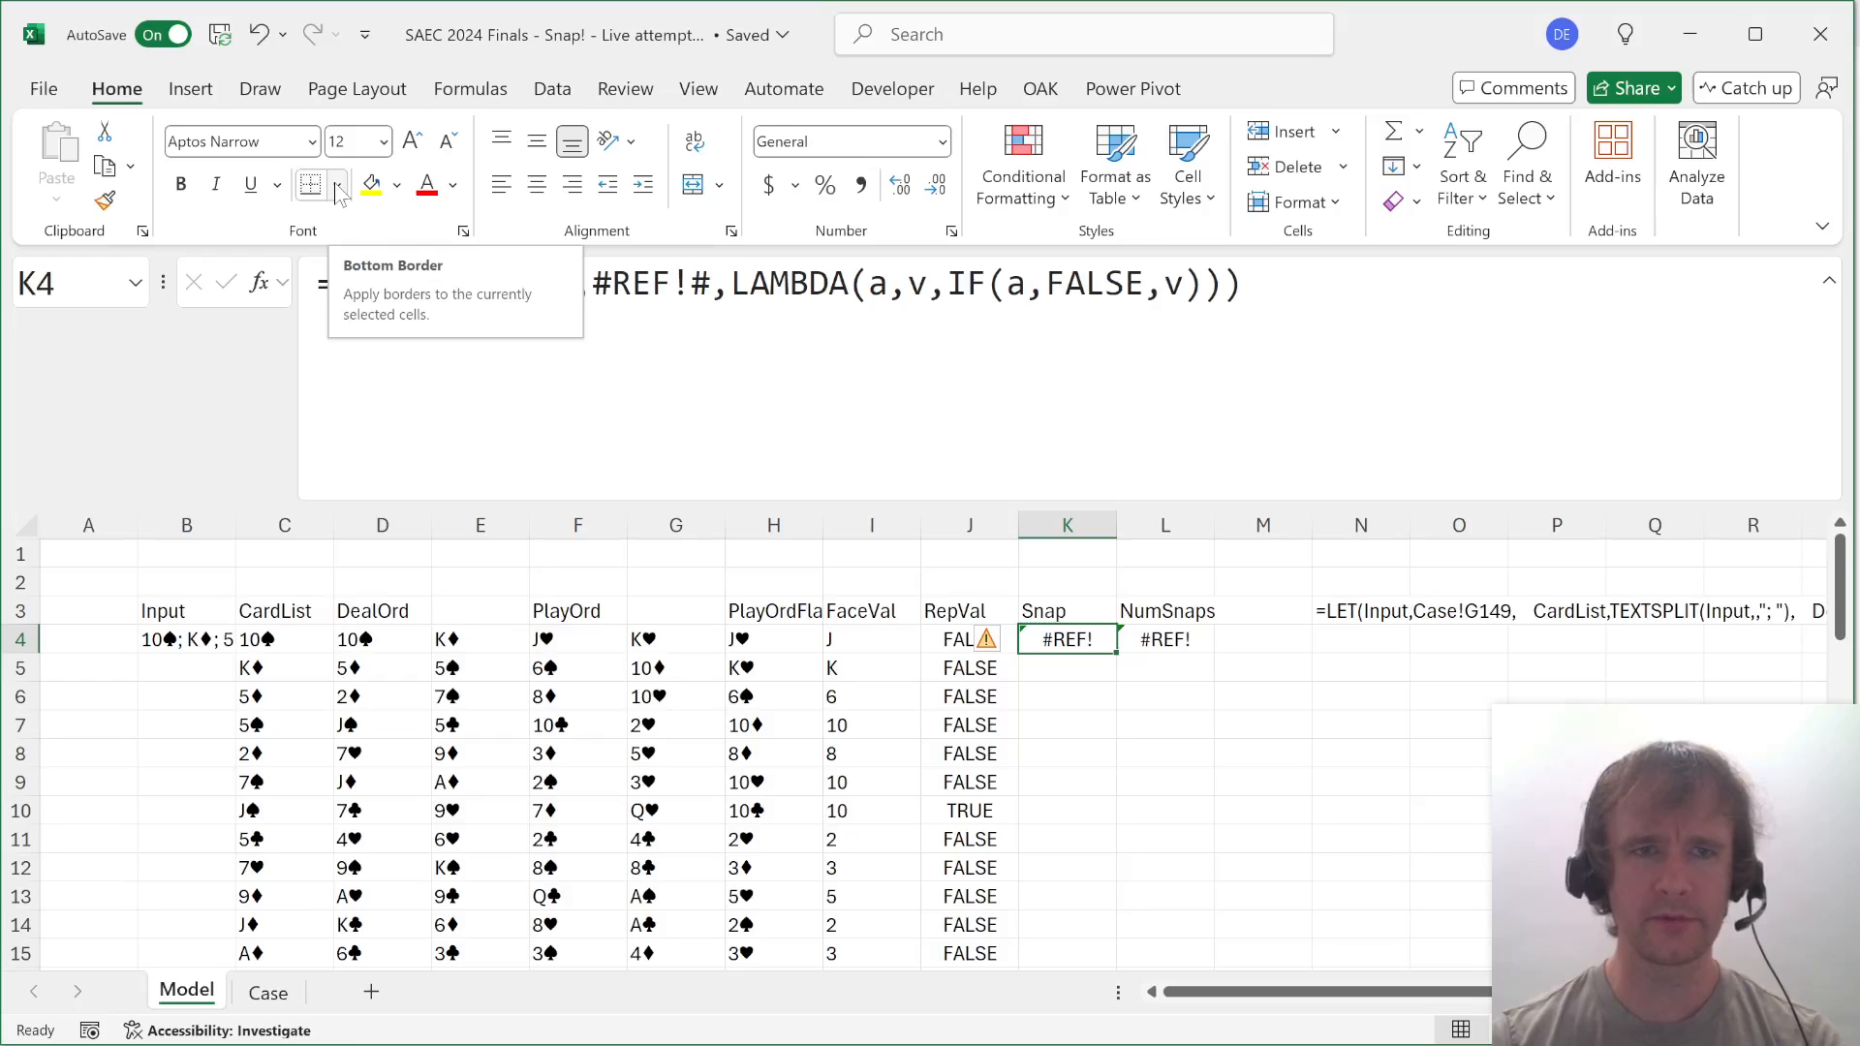
Replace the broken array reference in the Snap formula in K4 of the Model sheet with J4#.
{"action": "double_click", "coordinate": [1067, 651]}
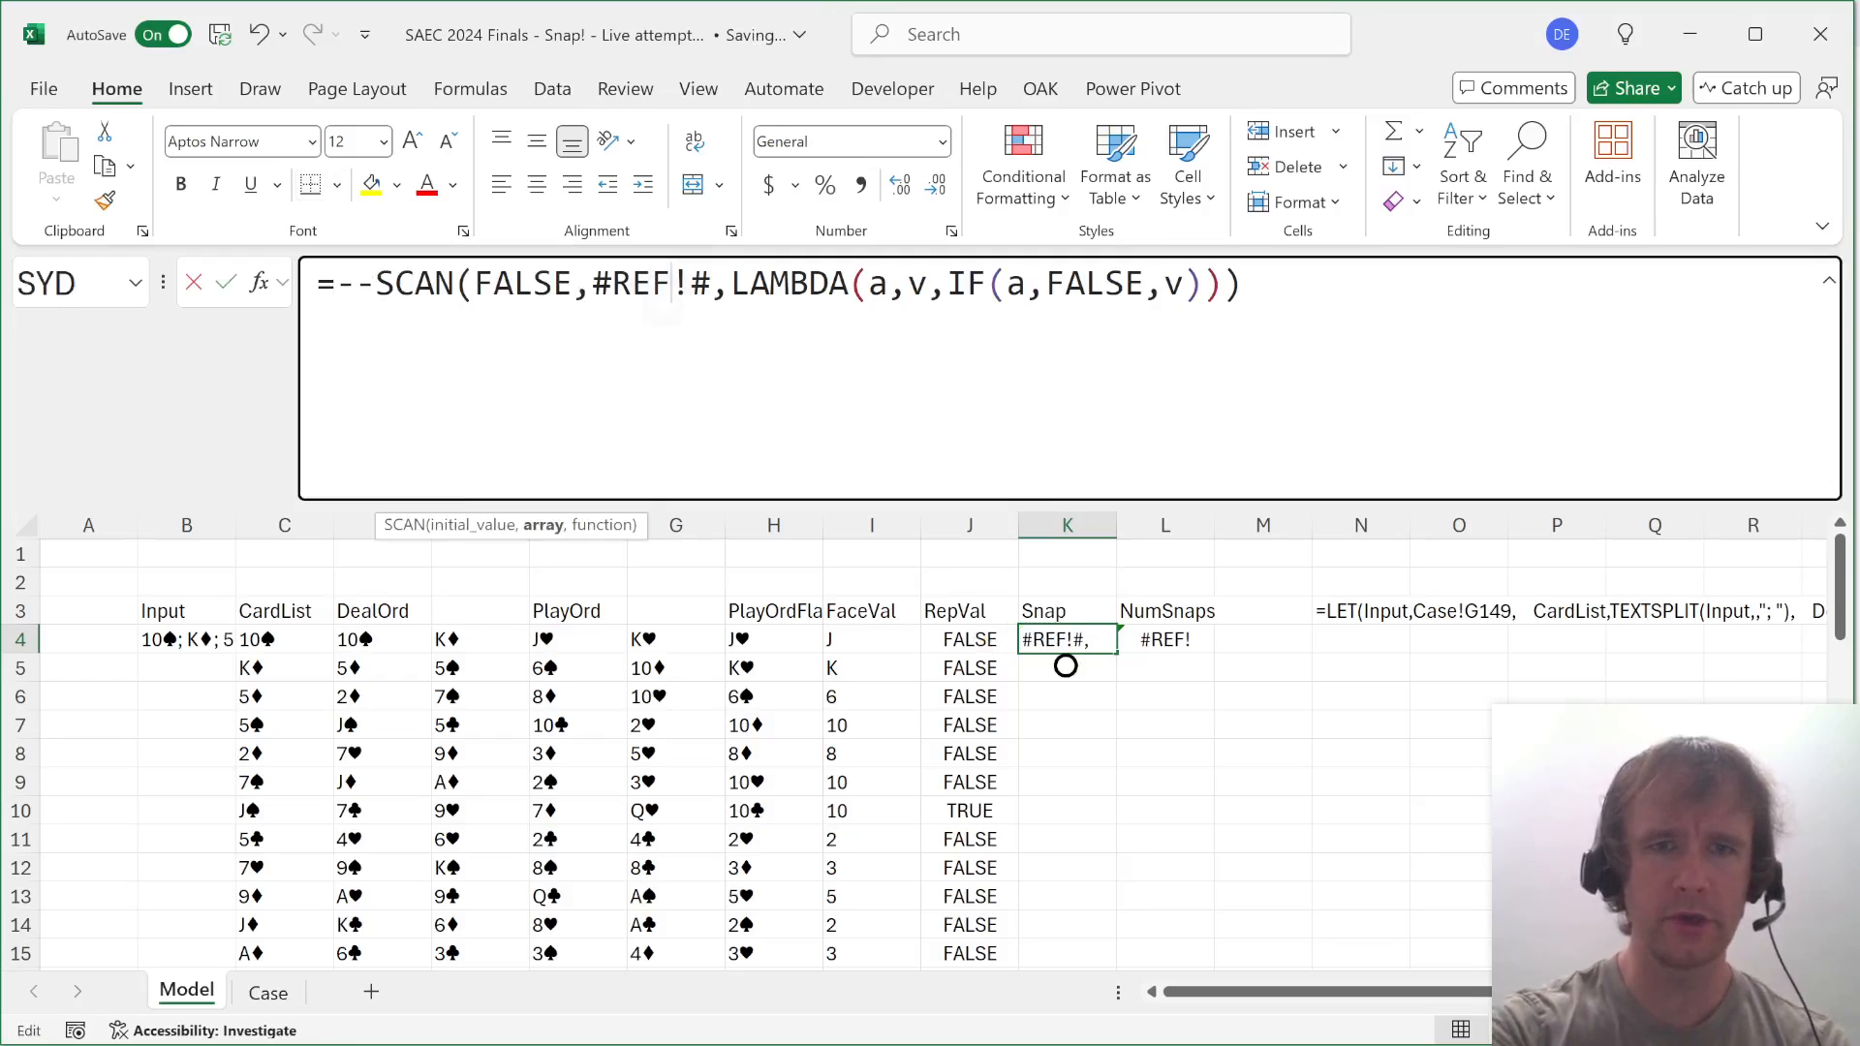
{"action": "key", "text": "shift+Left"}
{"action": "key", "text": "shift+Left"}
{"action": "key", "text": "shift+Left"}
{"action": "key", "text": "shift+Left"}
{"action": "key", "text": "shift+Left"}
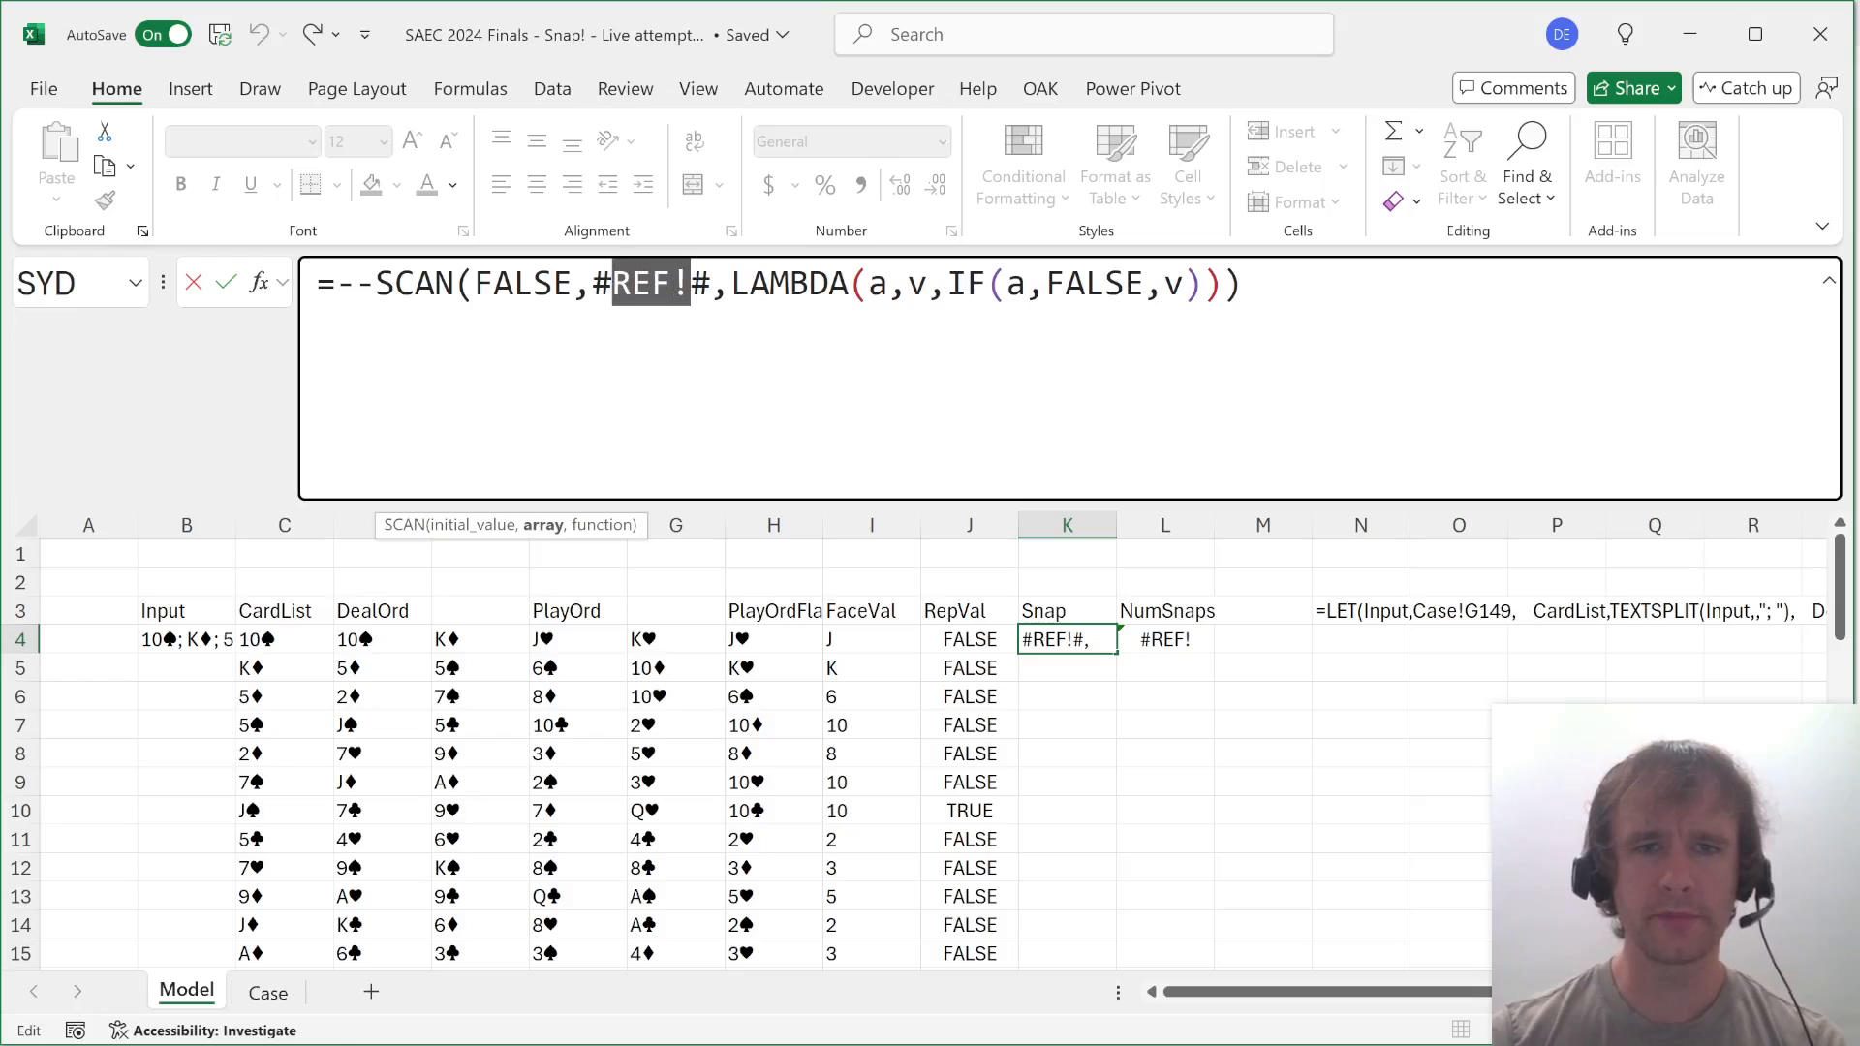
{"action": "type", "text": "J4"}
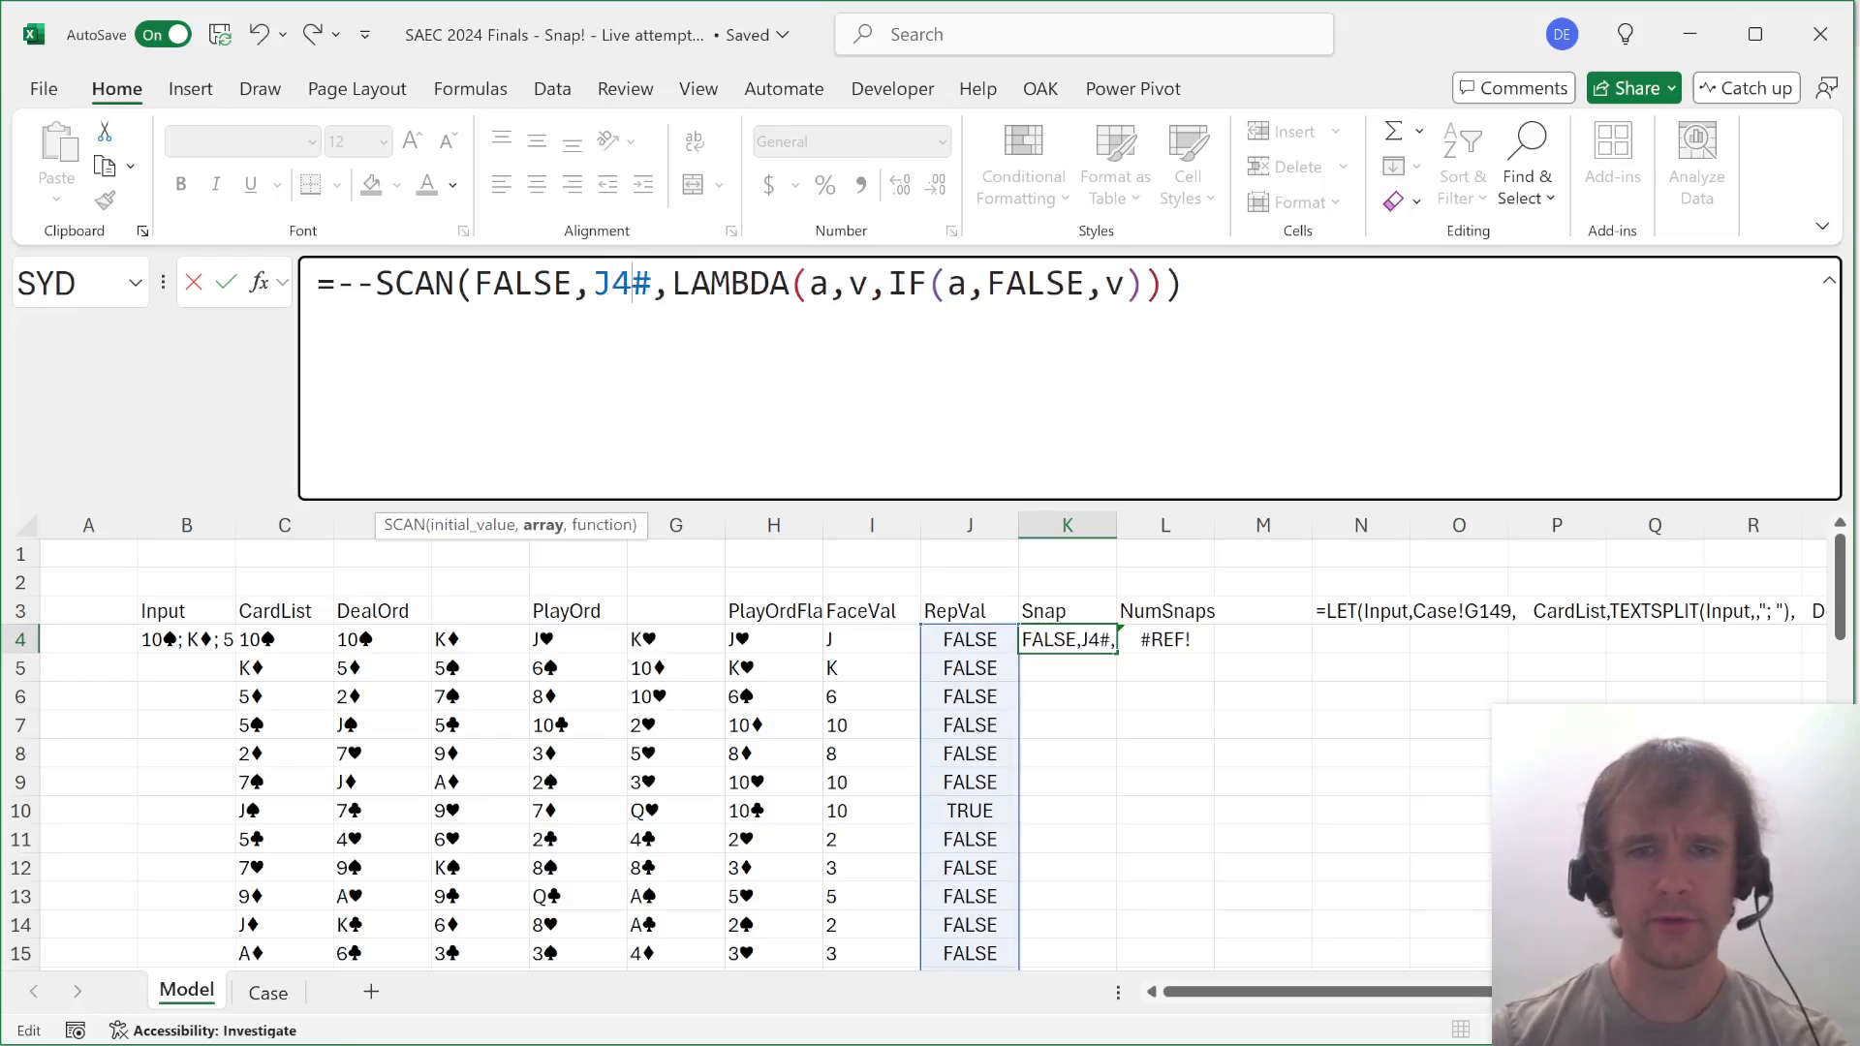
{"action": "key", "text": "Return"}
Reread the Level 5 rules on the Case sheet and insert two blank columns before NumSnaps on the Model sheet.
{"action": "left_click", "coordinate": [1166, 641]}
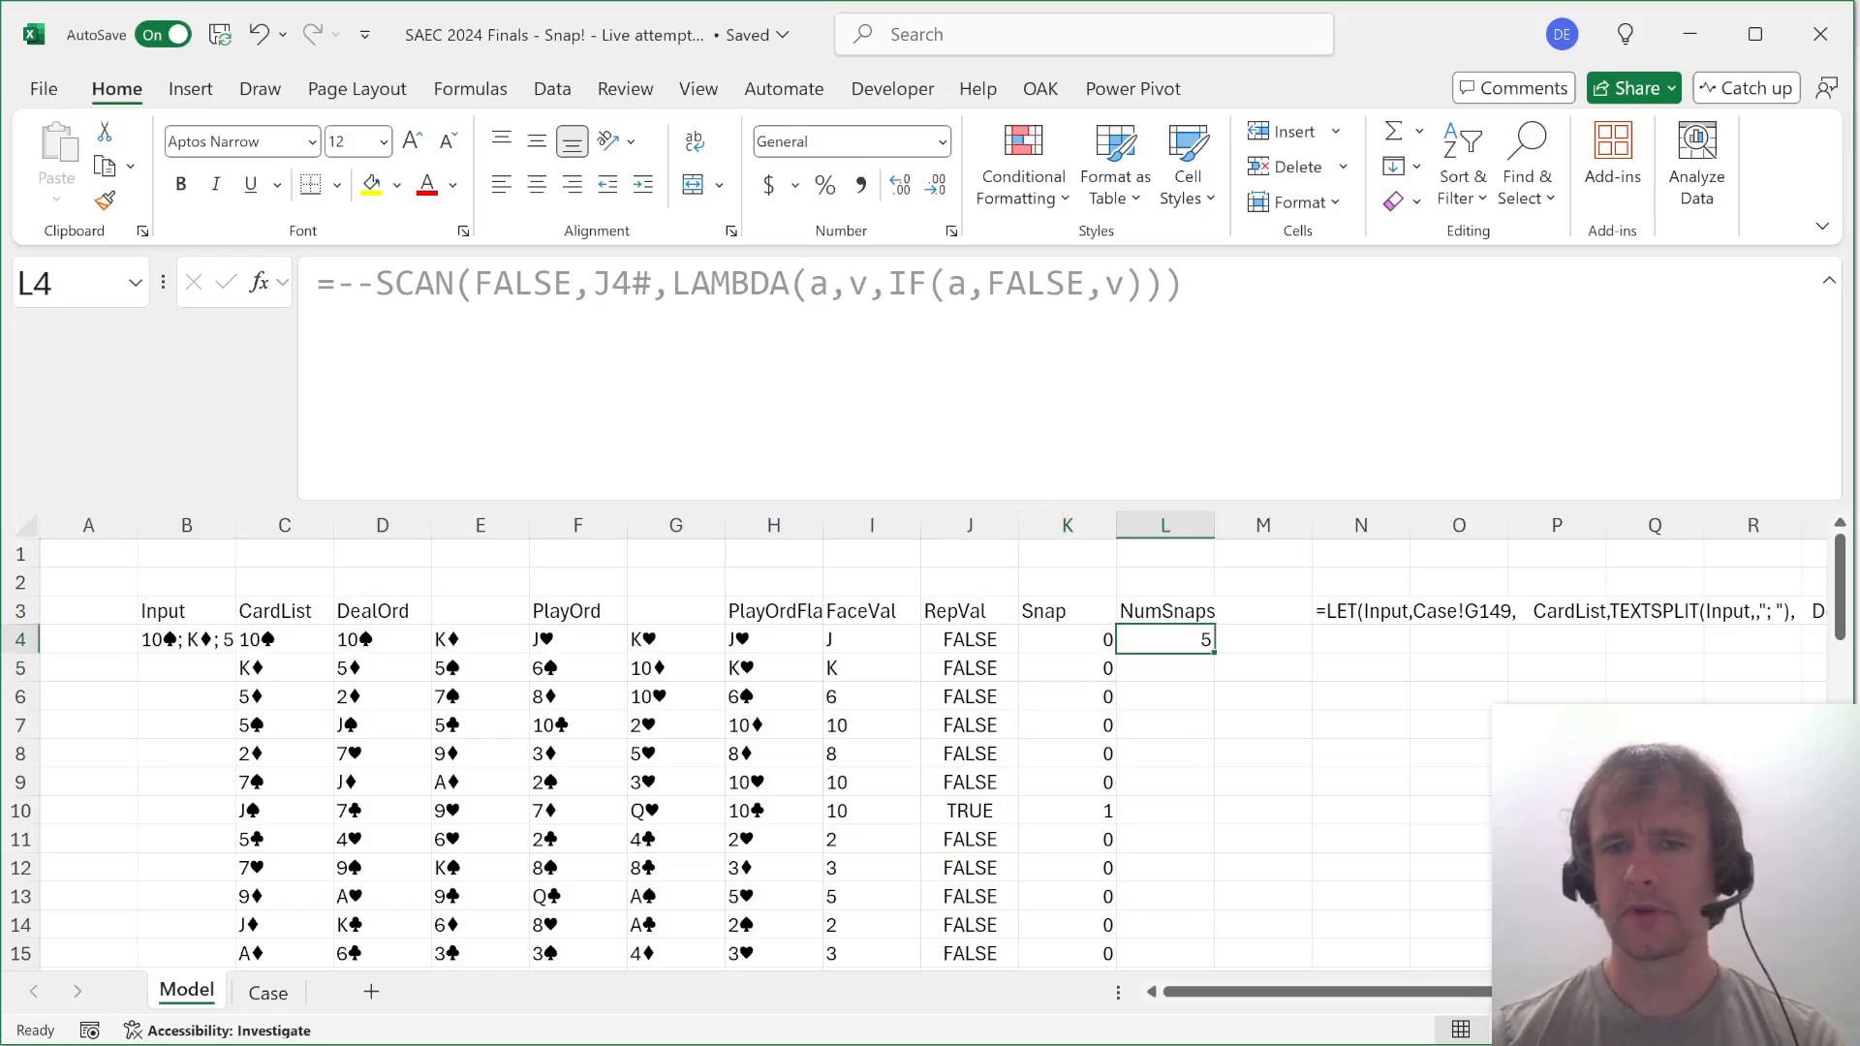
{"action": "key", "text": "ctrl+Page_Down"}
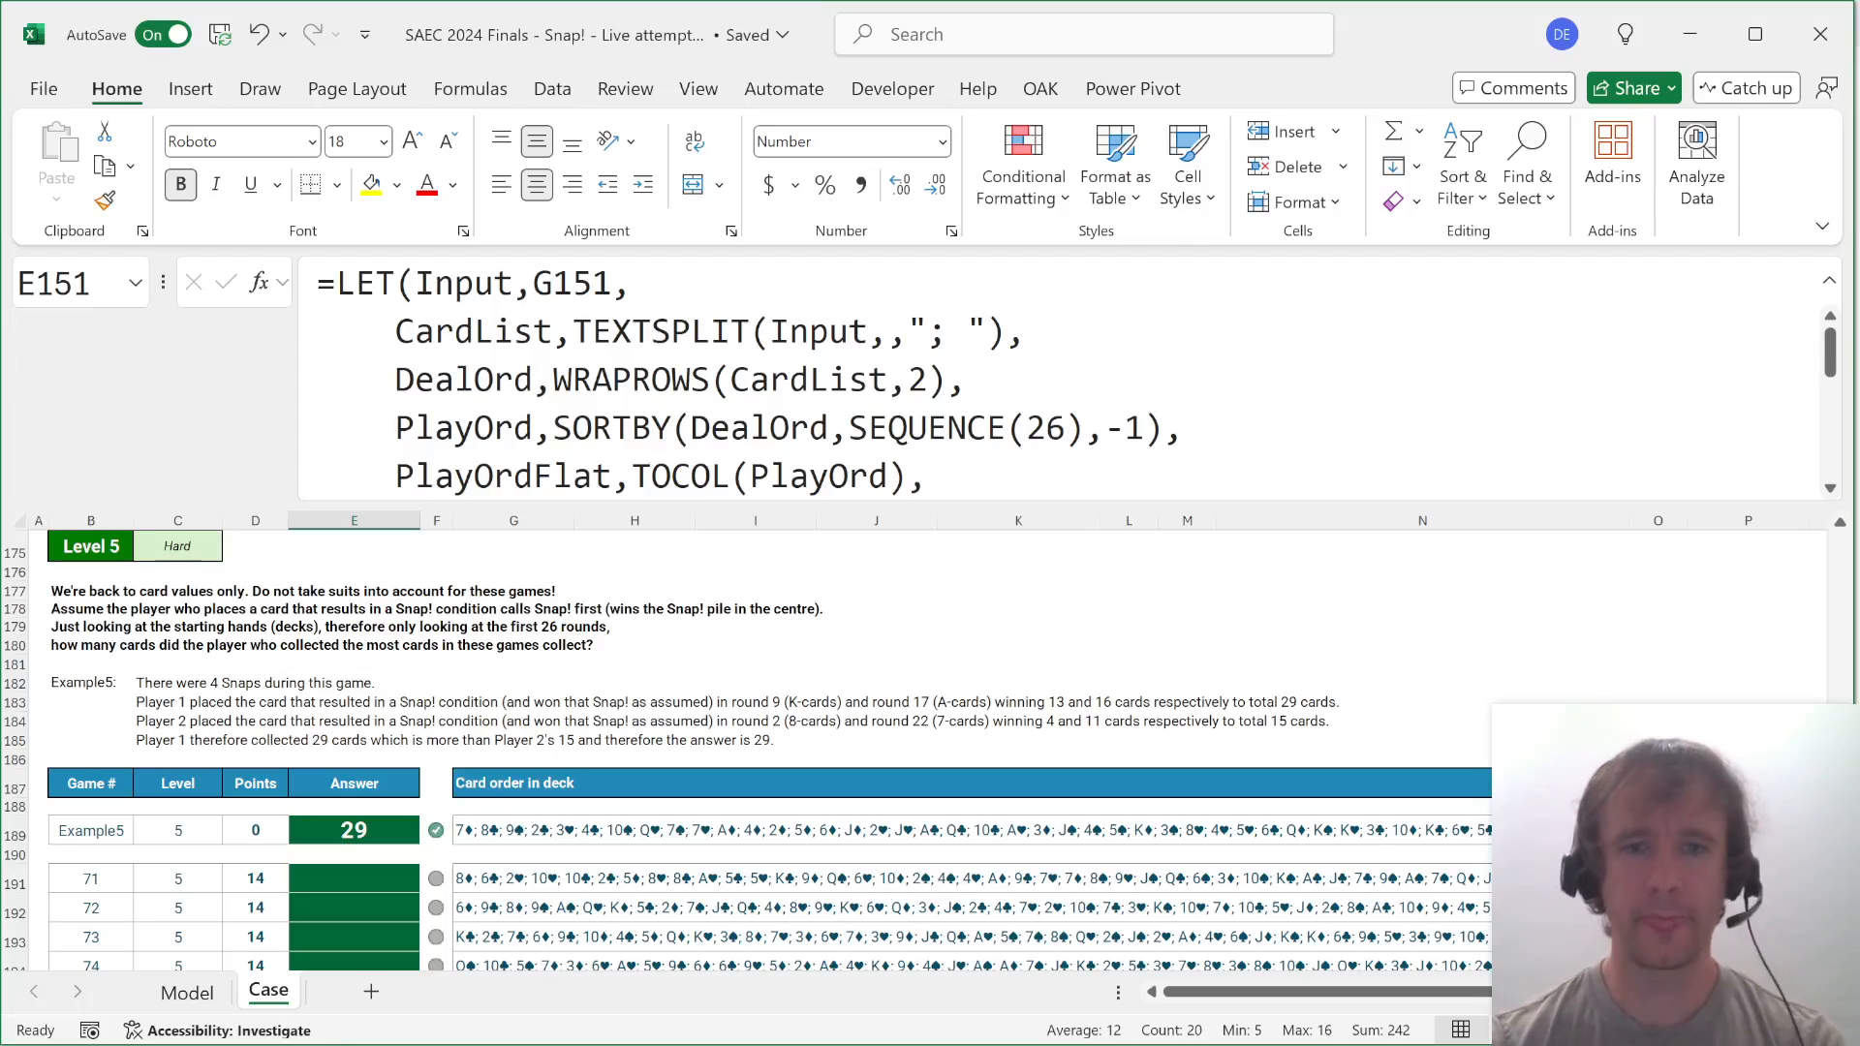
{"action": "key", "text": "ctrl+Page_Up"}
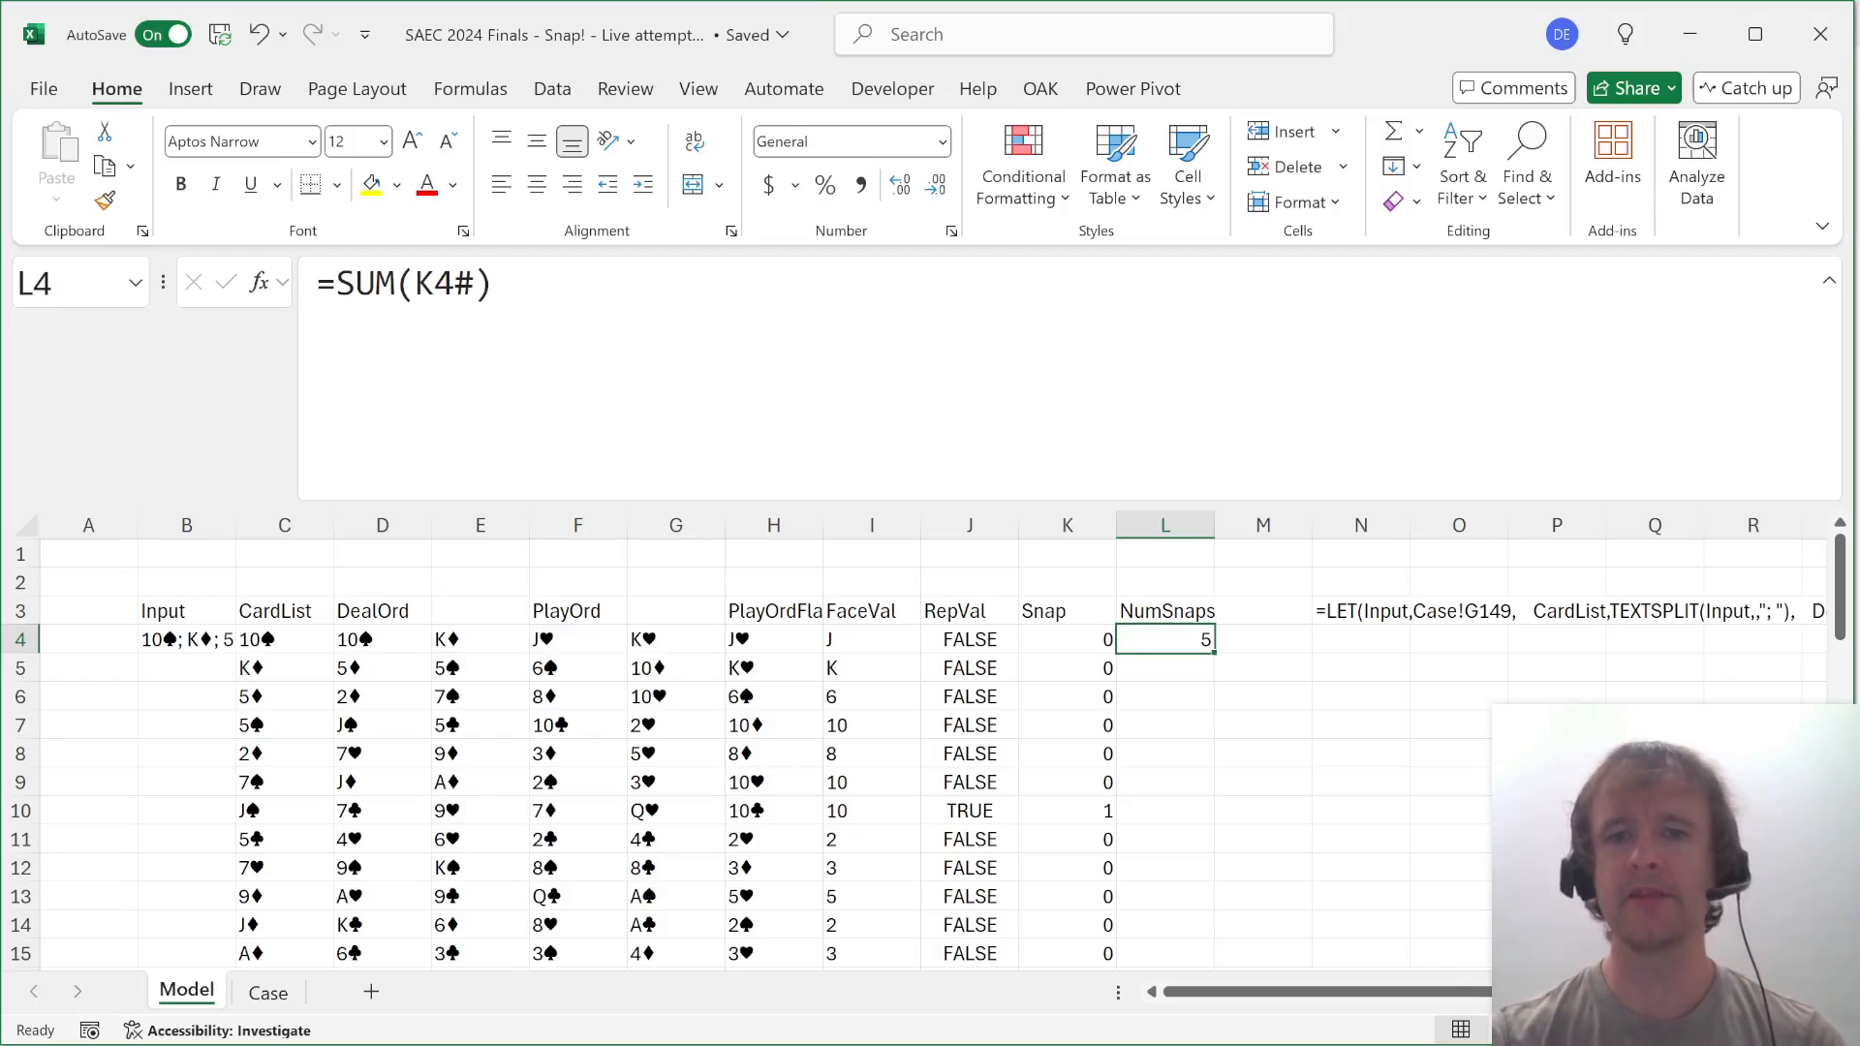
{"action": "left_click_drag", "start_coordinate": [1108, 638], "coordinate": [1114, 824]}
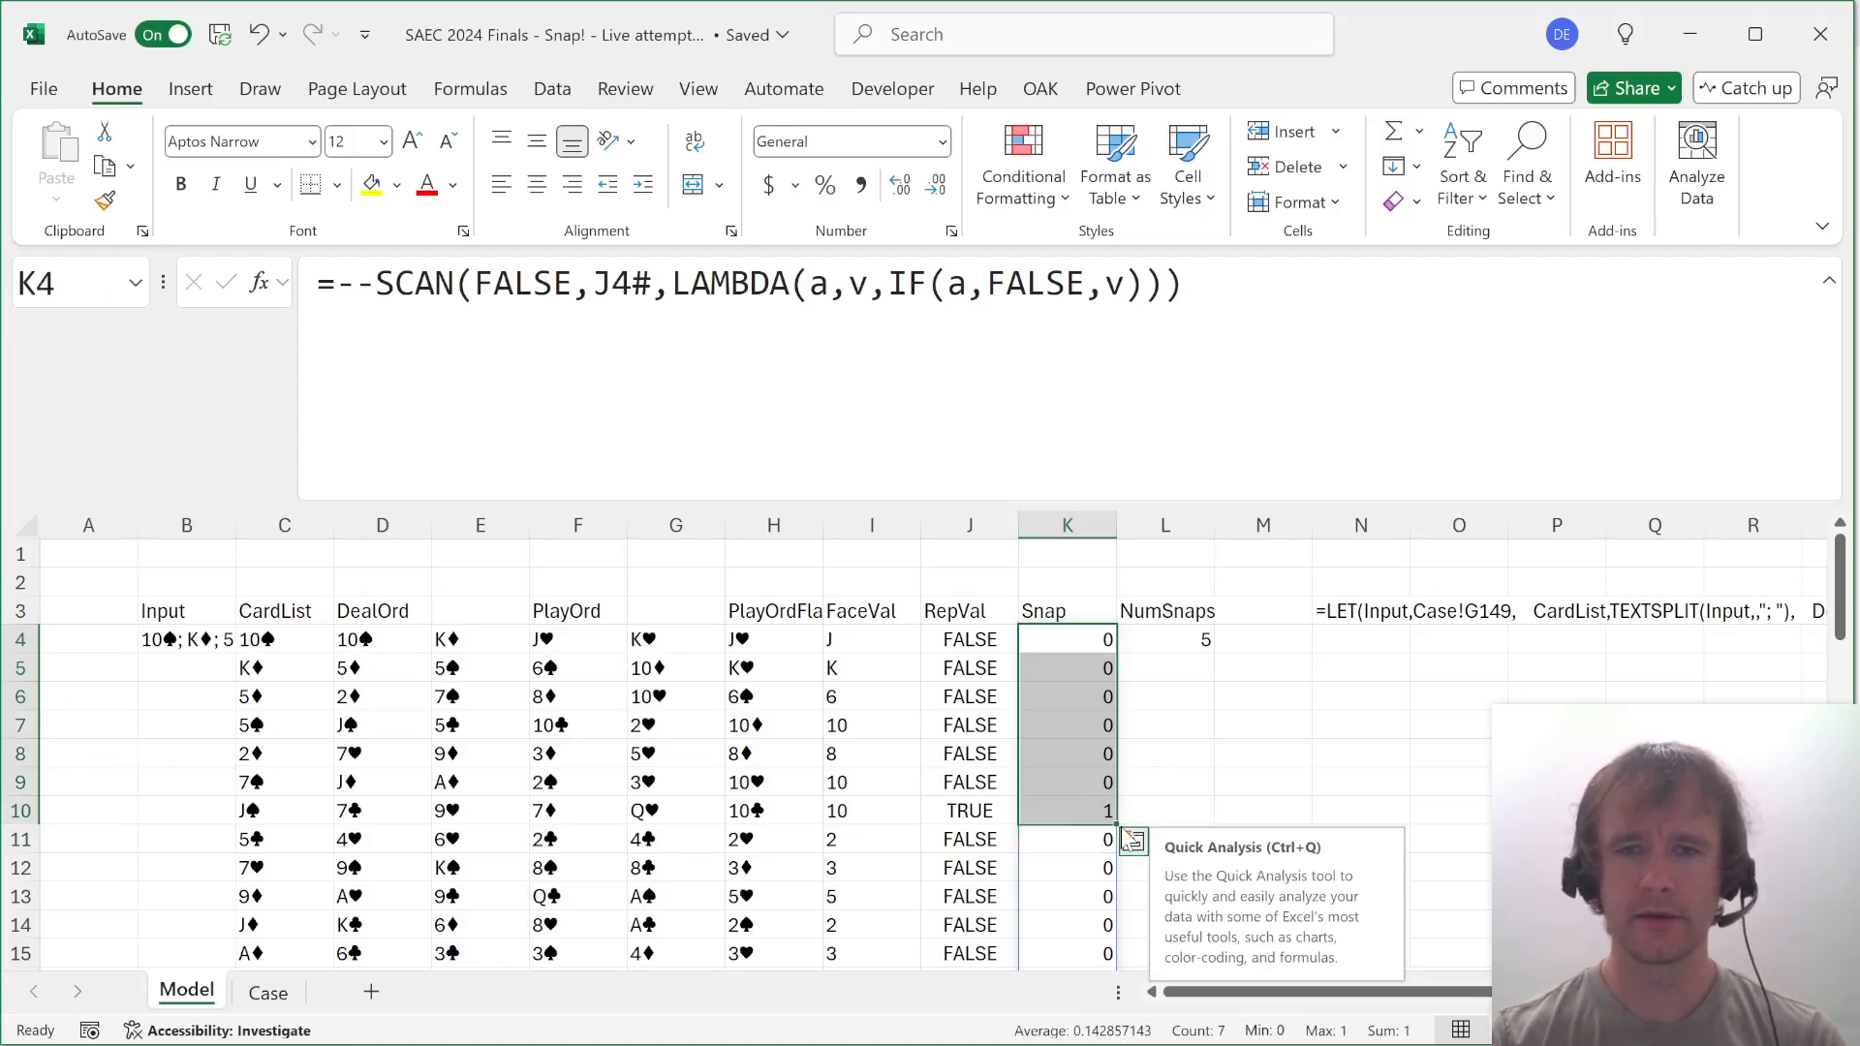
{"action": "key", "text": "Right"}
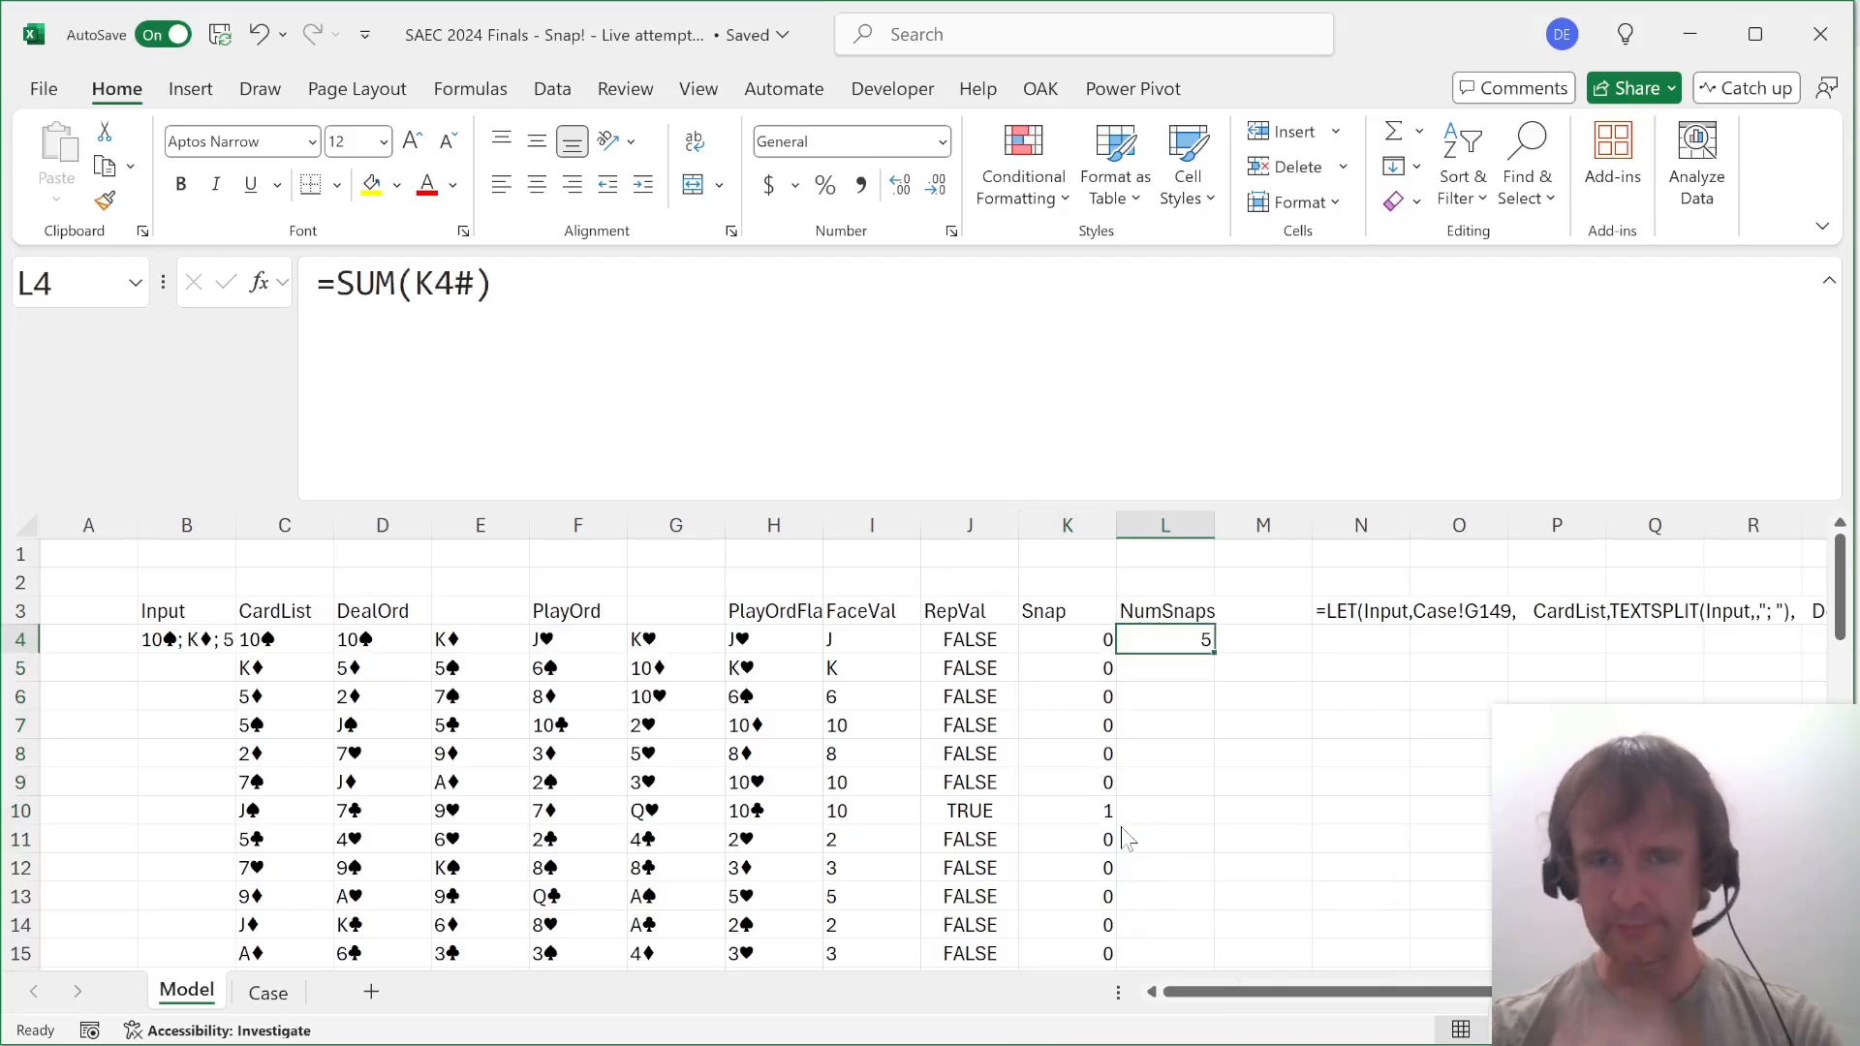
{"action": "key", "text": "ctrl+space"}
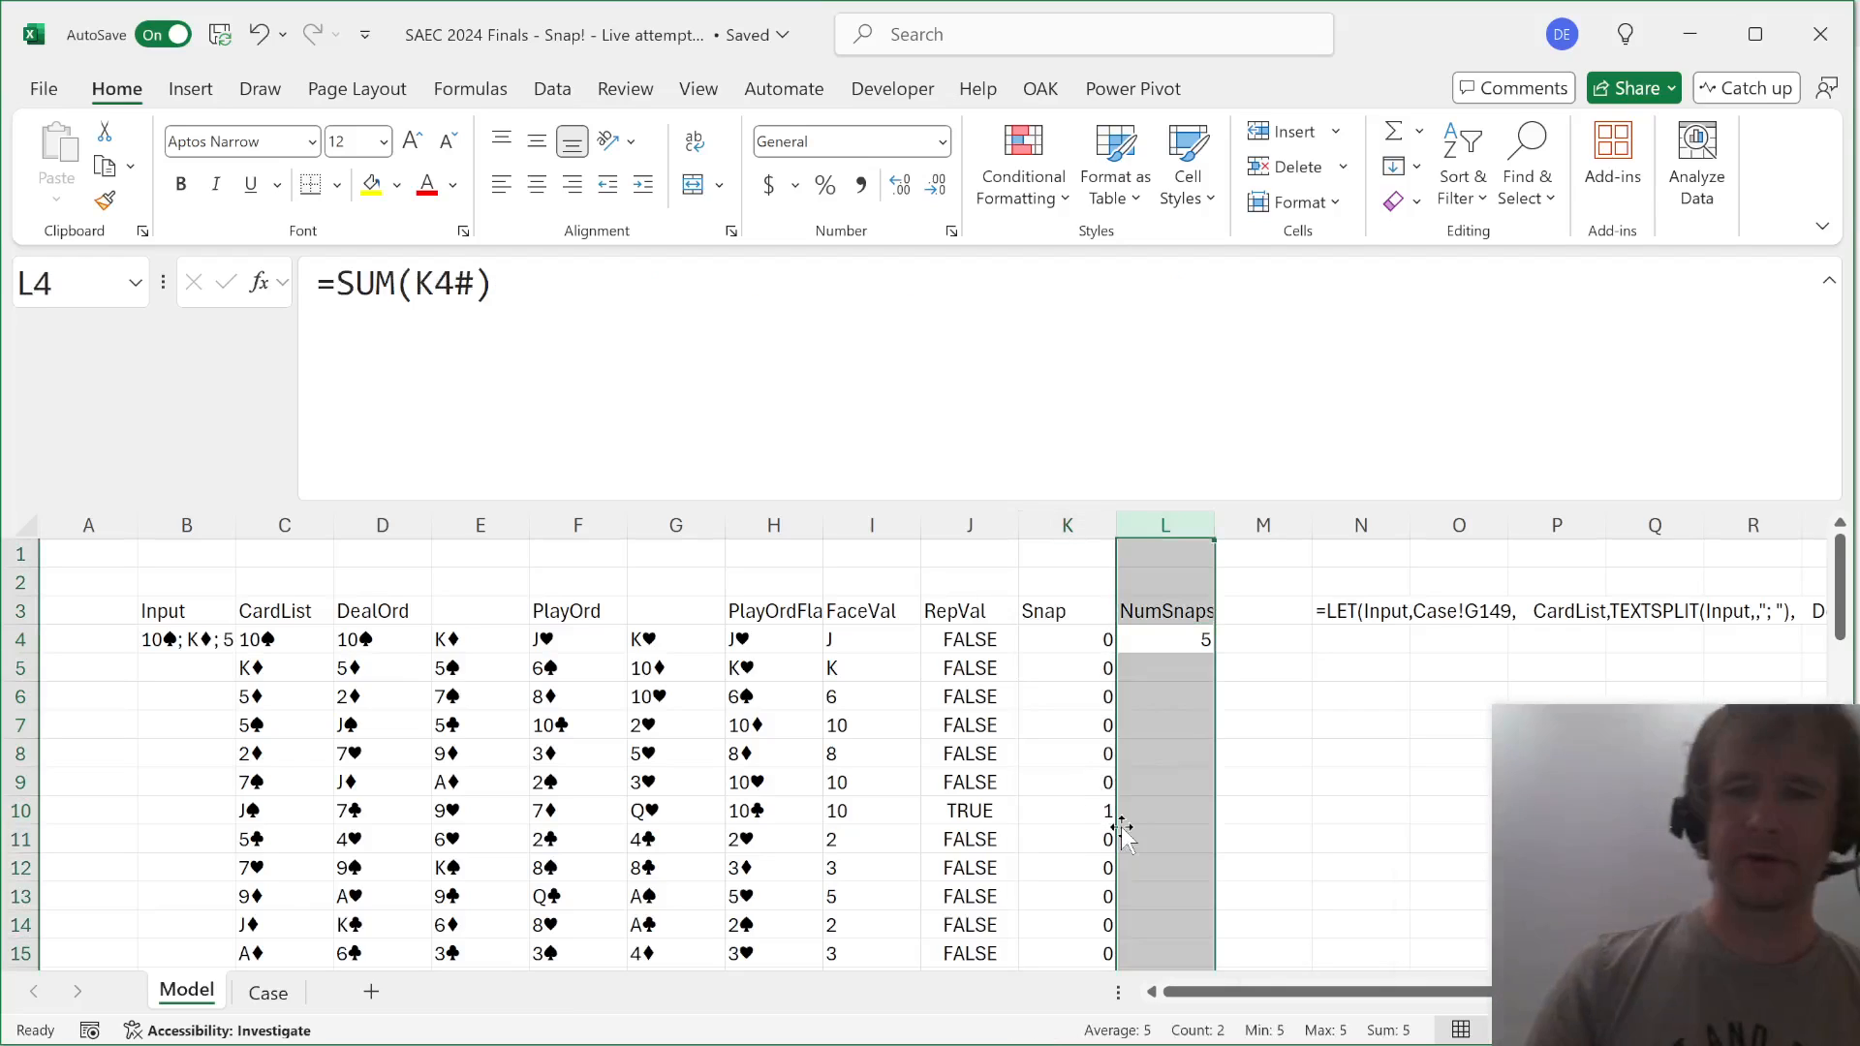
{"action": "key", "text": "ctrl+shift+plus"}
{"action": "key", "text": "ctrl+shift+plus"}
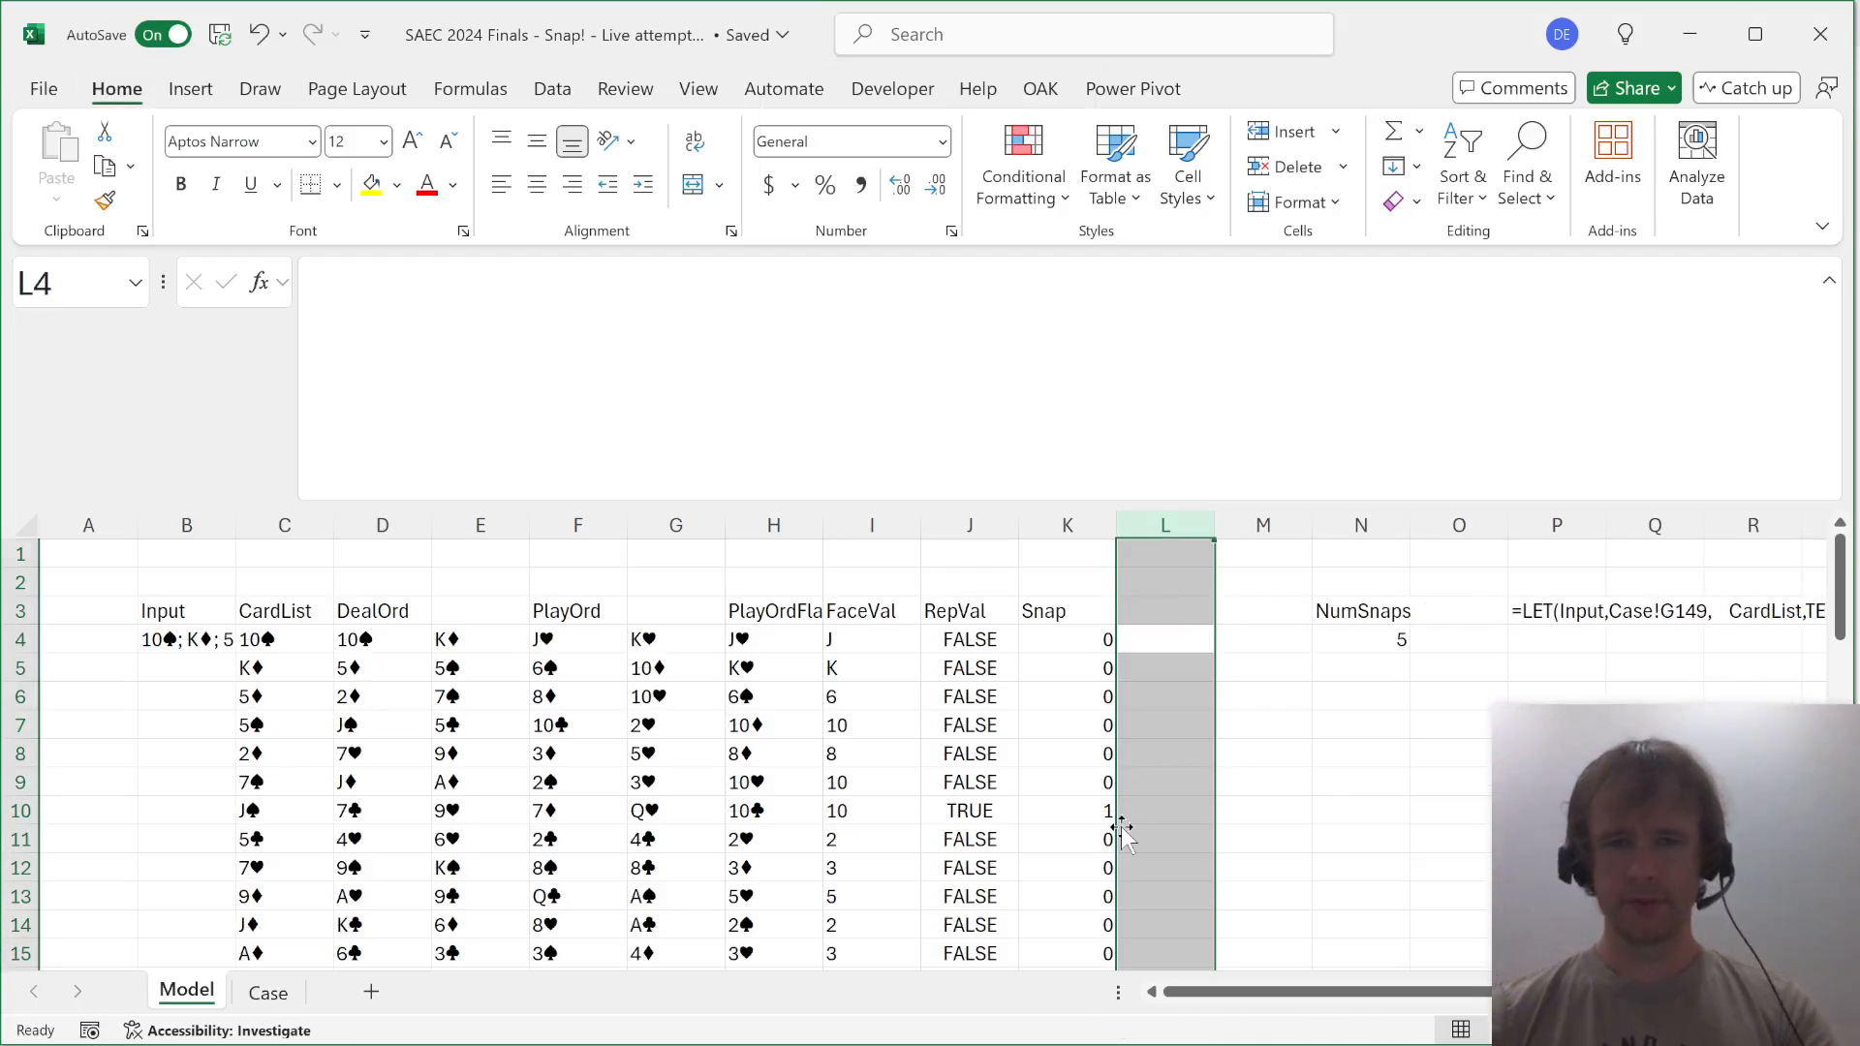
Add the header Player in L3 and start a formula in L4 below it.
{"action": "key", "text": "Up"}
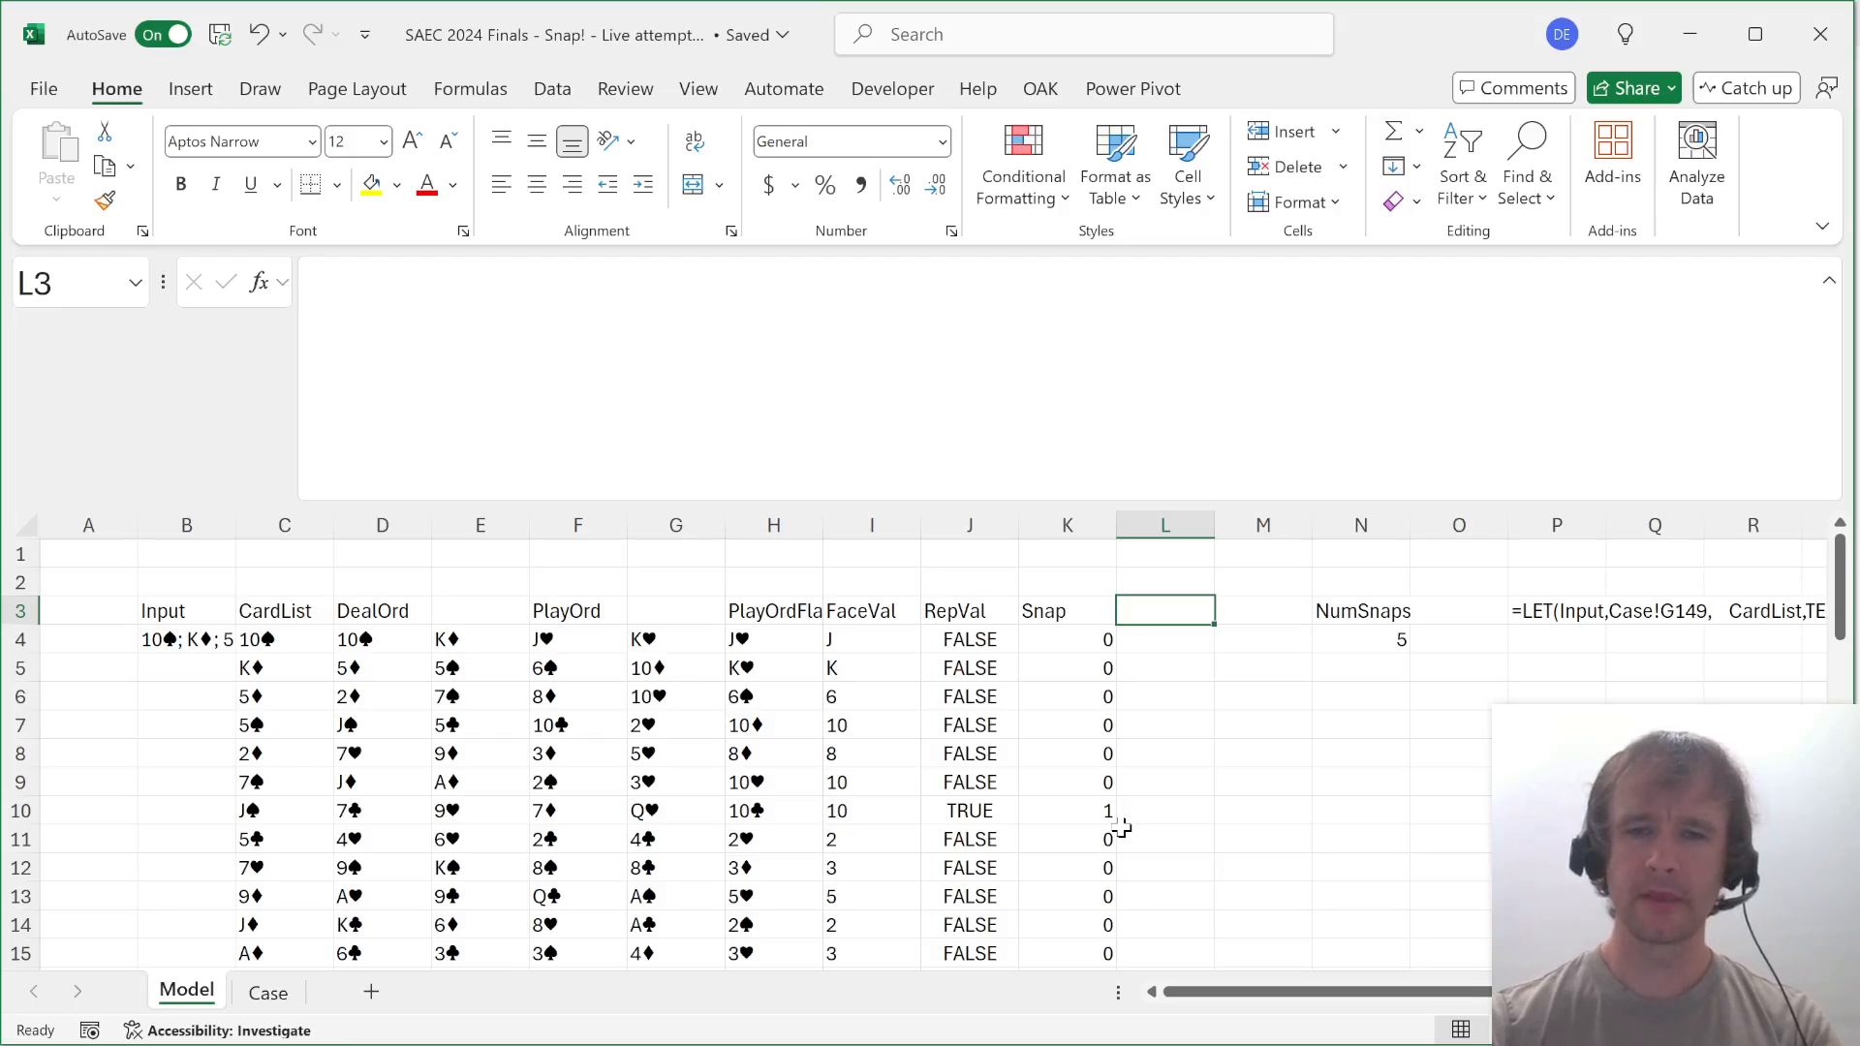
{"action": "type", "text": "Player"}
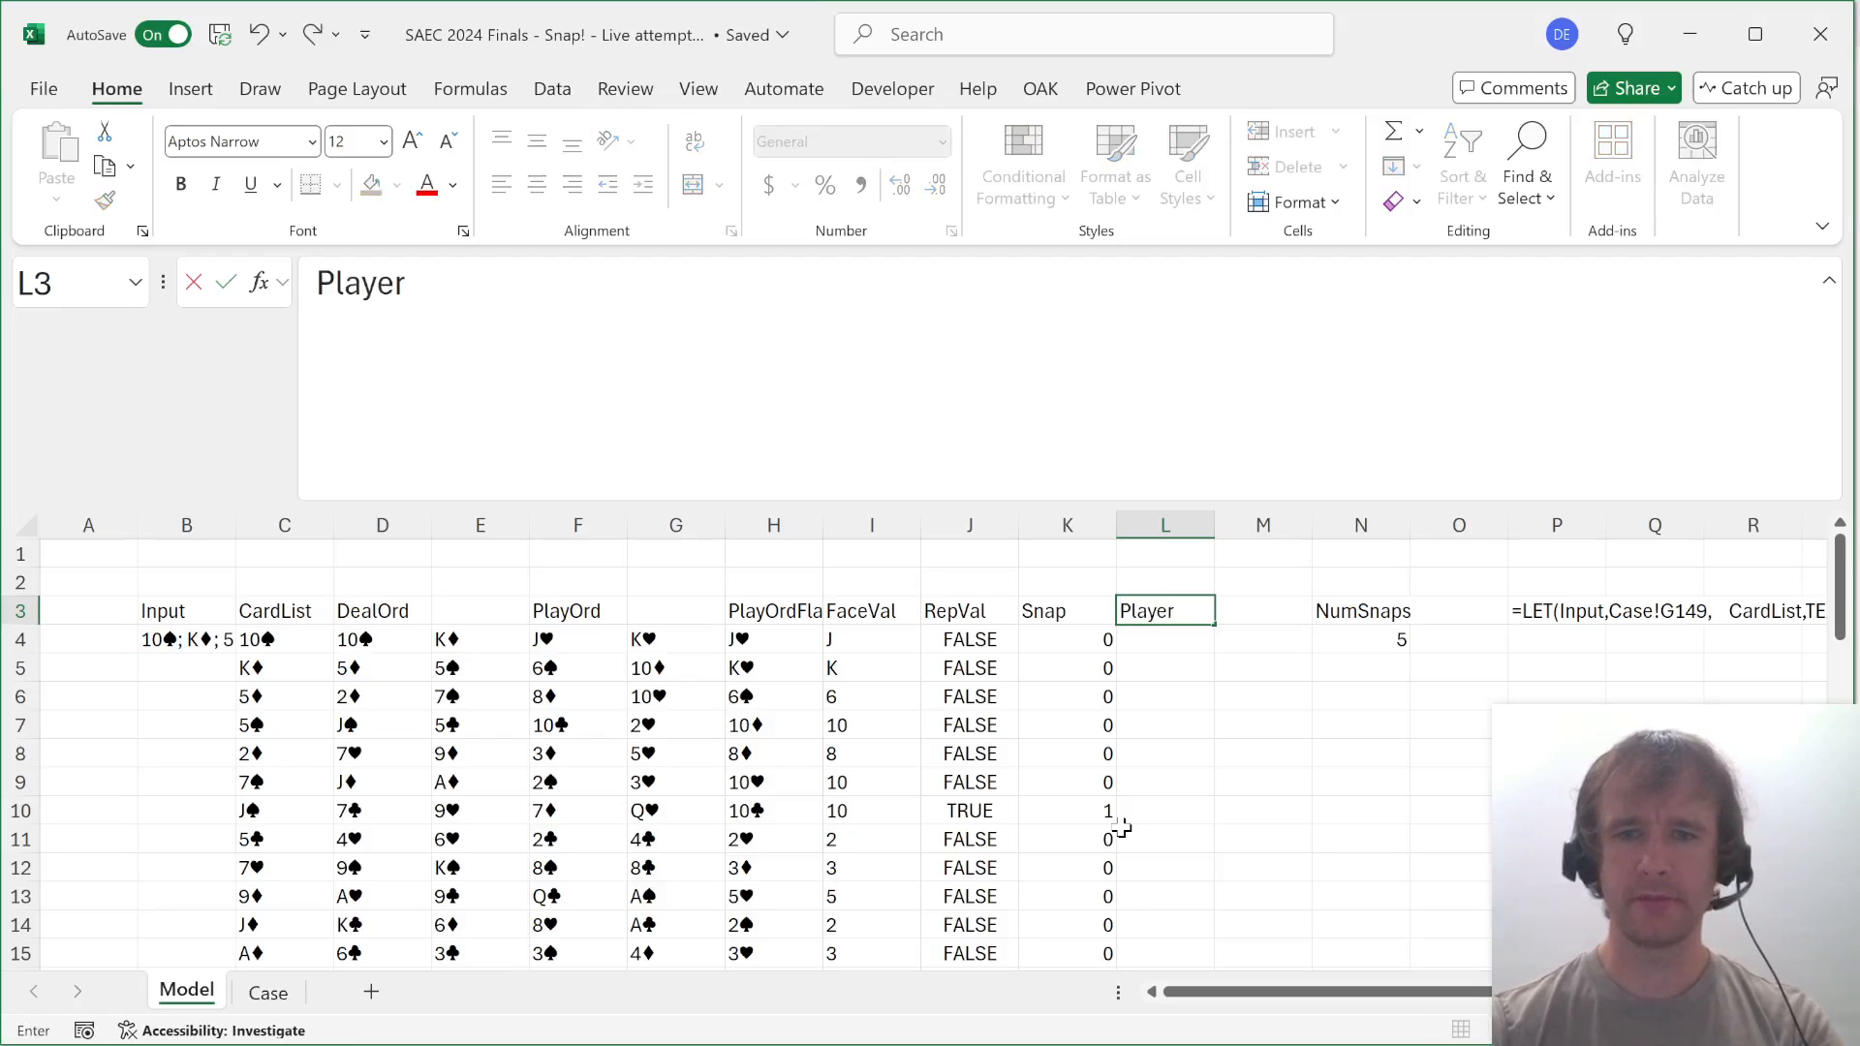
{"action": "key", "text": "Return"}
{"action": "type", "text": "="}
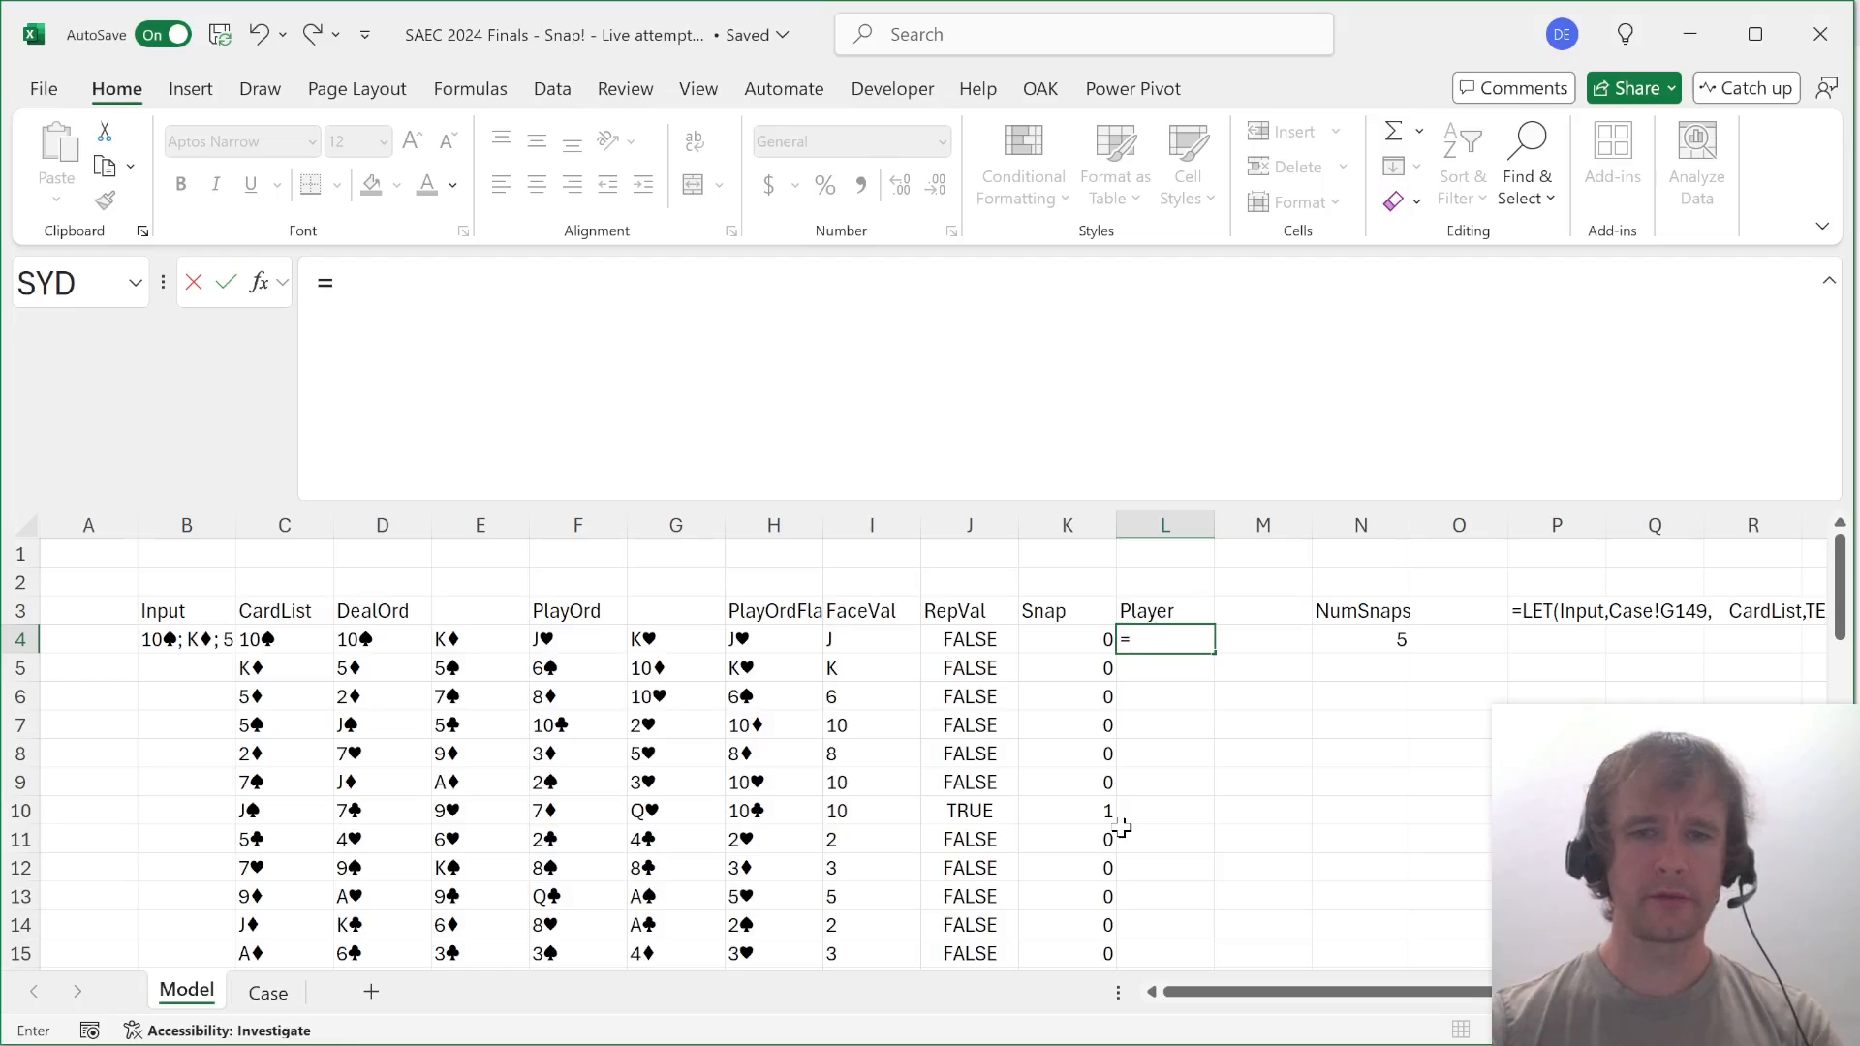
{"action": "type", "text": "if"}
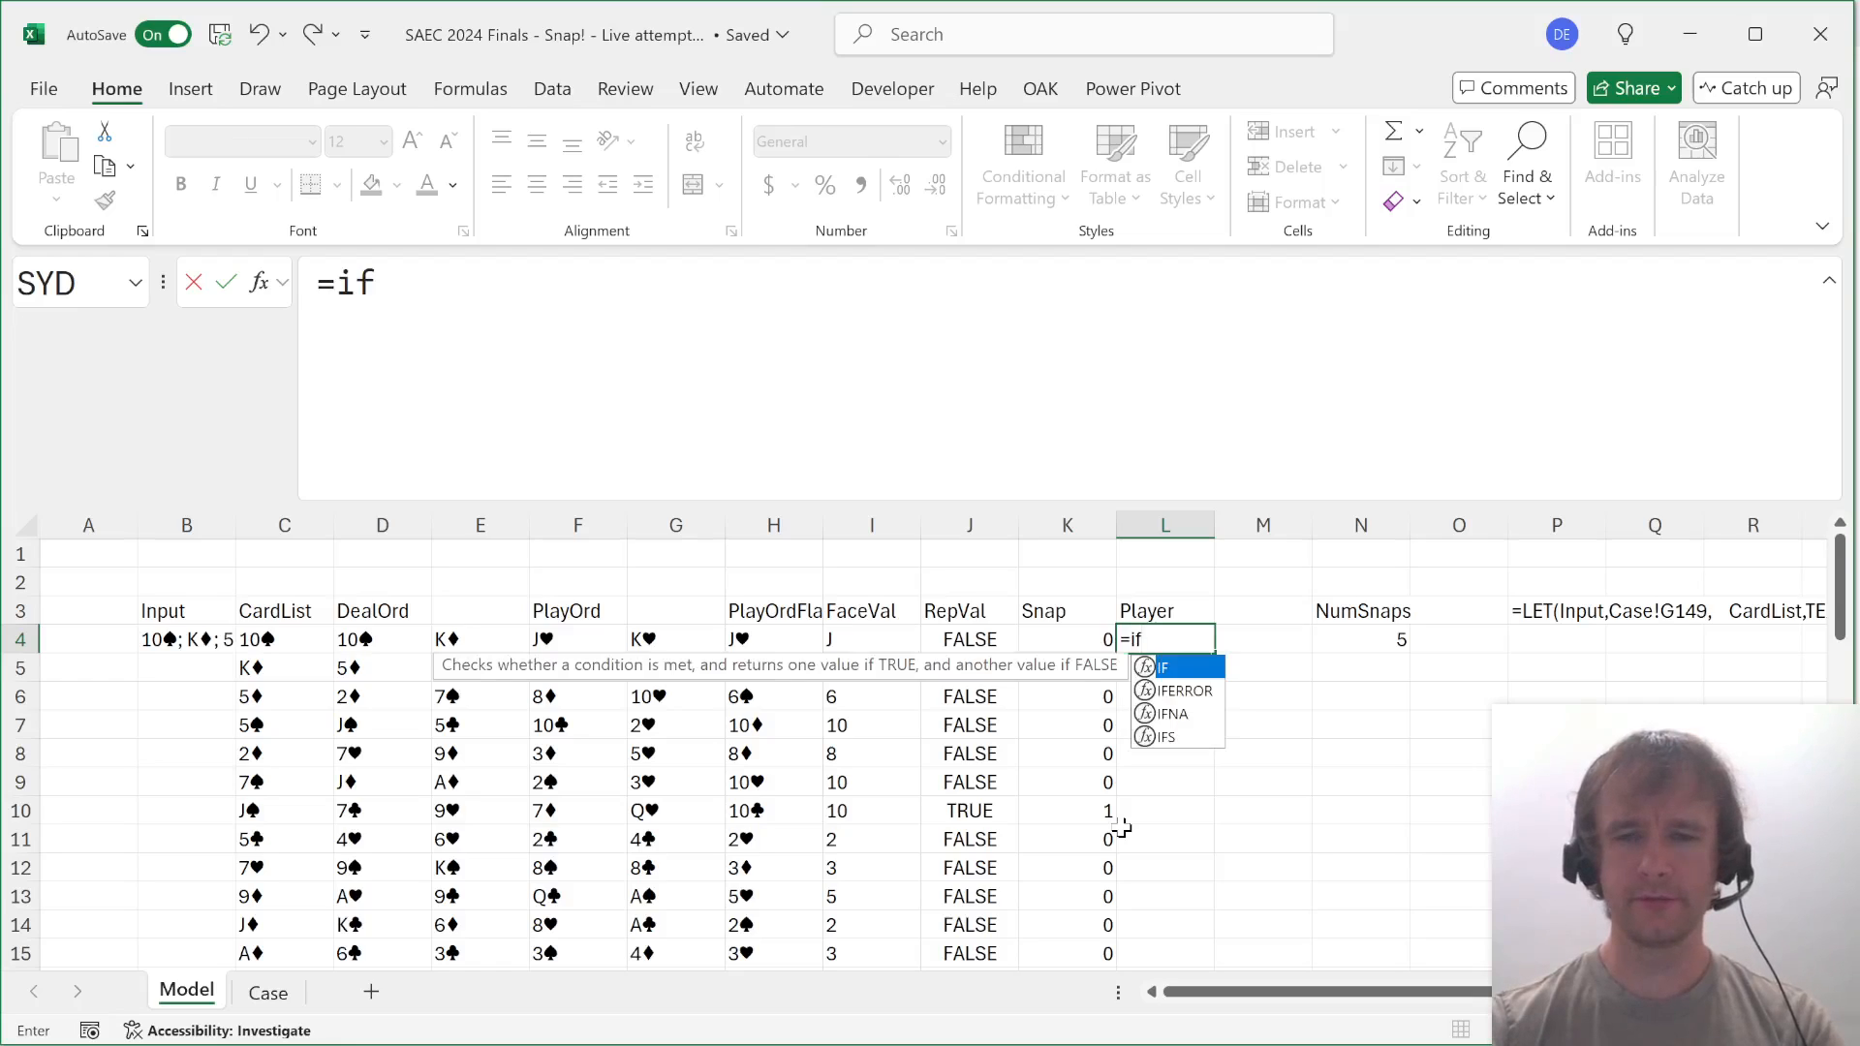
{"action": "key", "text": "Tab"}
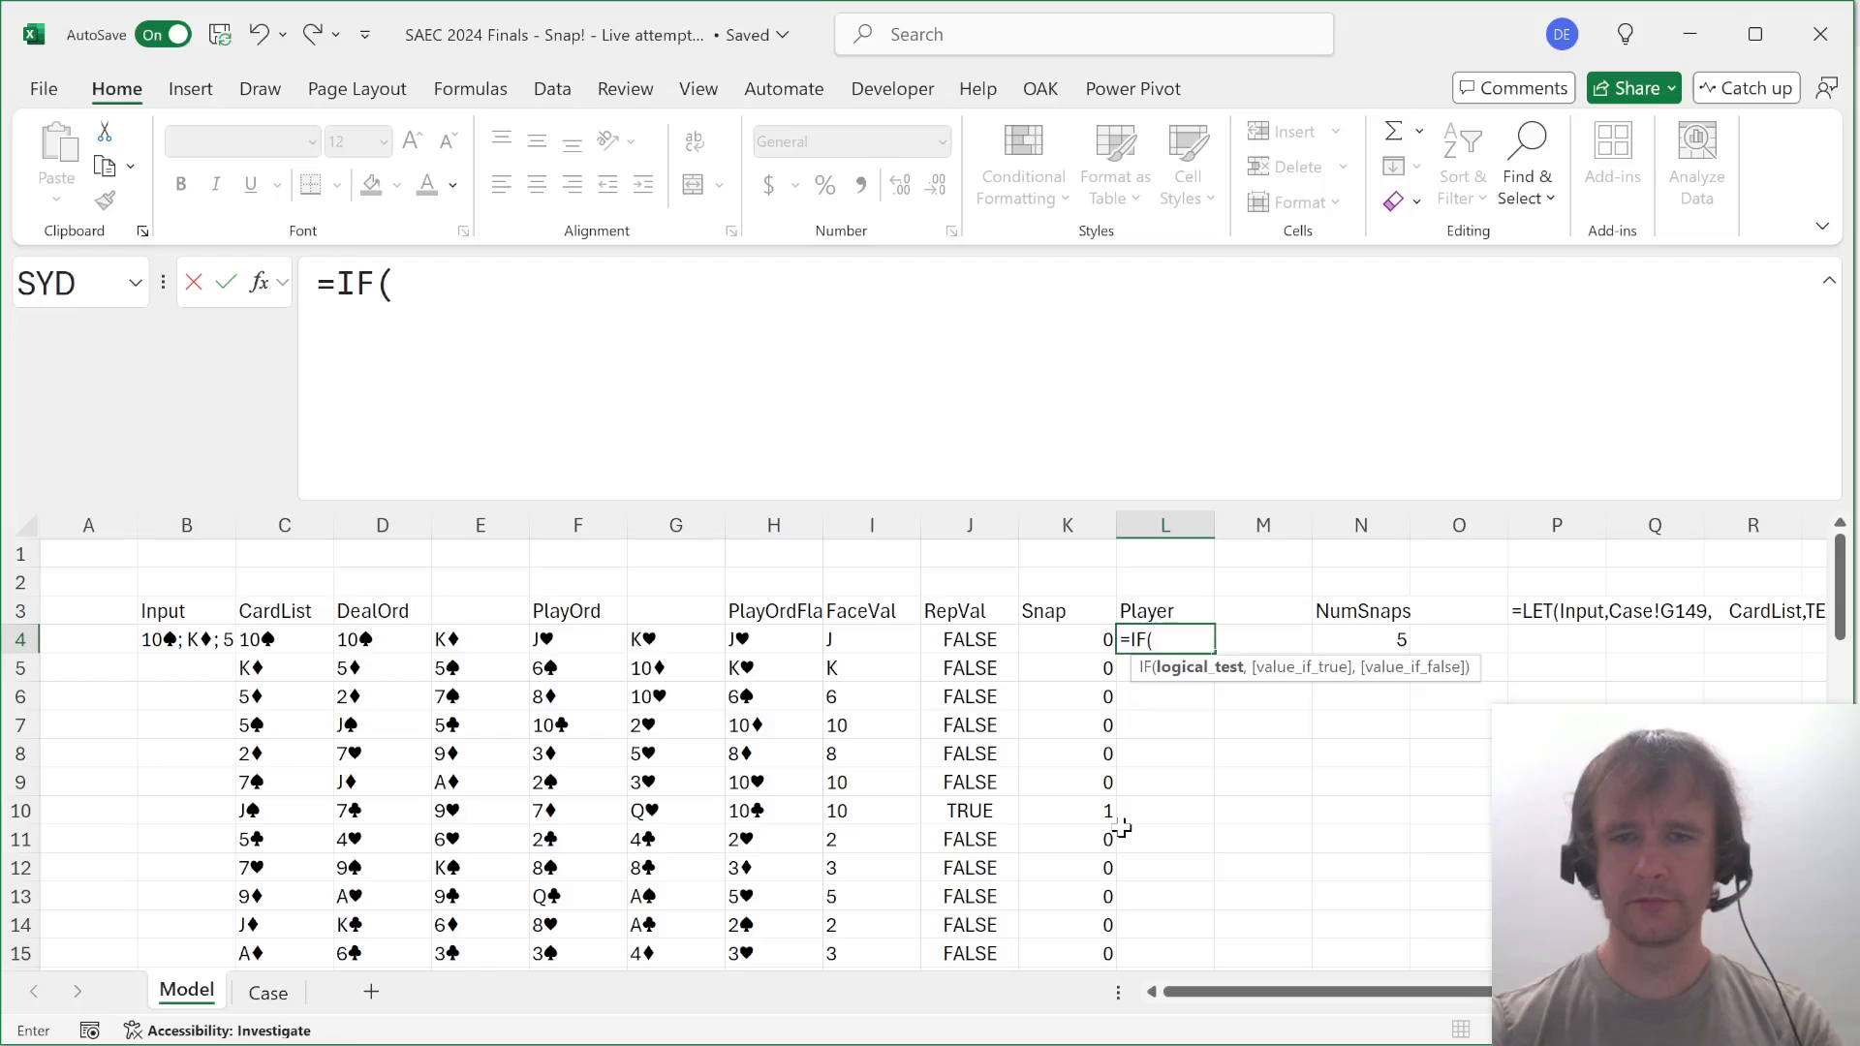
{"action": "key", "text": "BackSpace"}
{"action": "key", "text": "BackSpace"}
{"action": "key", "text": "BackSpace"}
Complete the L4 formula as =MOD(SEQUENCE(52)-1,2)+1 to alternate player numbers 1 and 2, and check the spilled column.
{"action": "type", "text": "mod"}
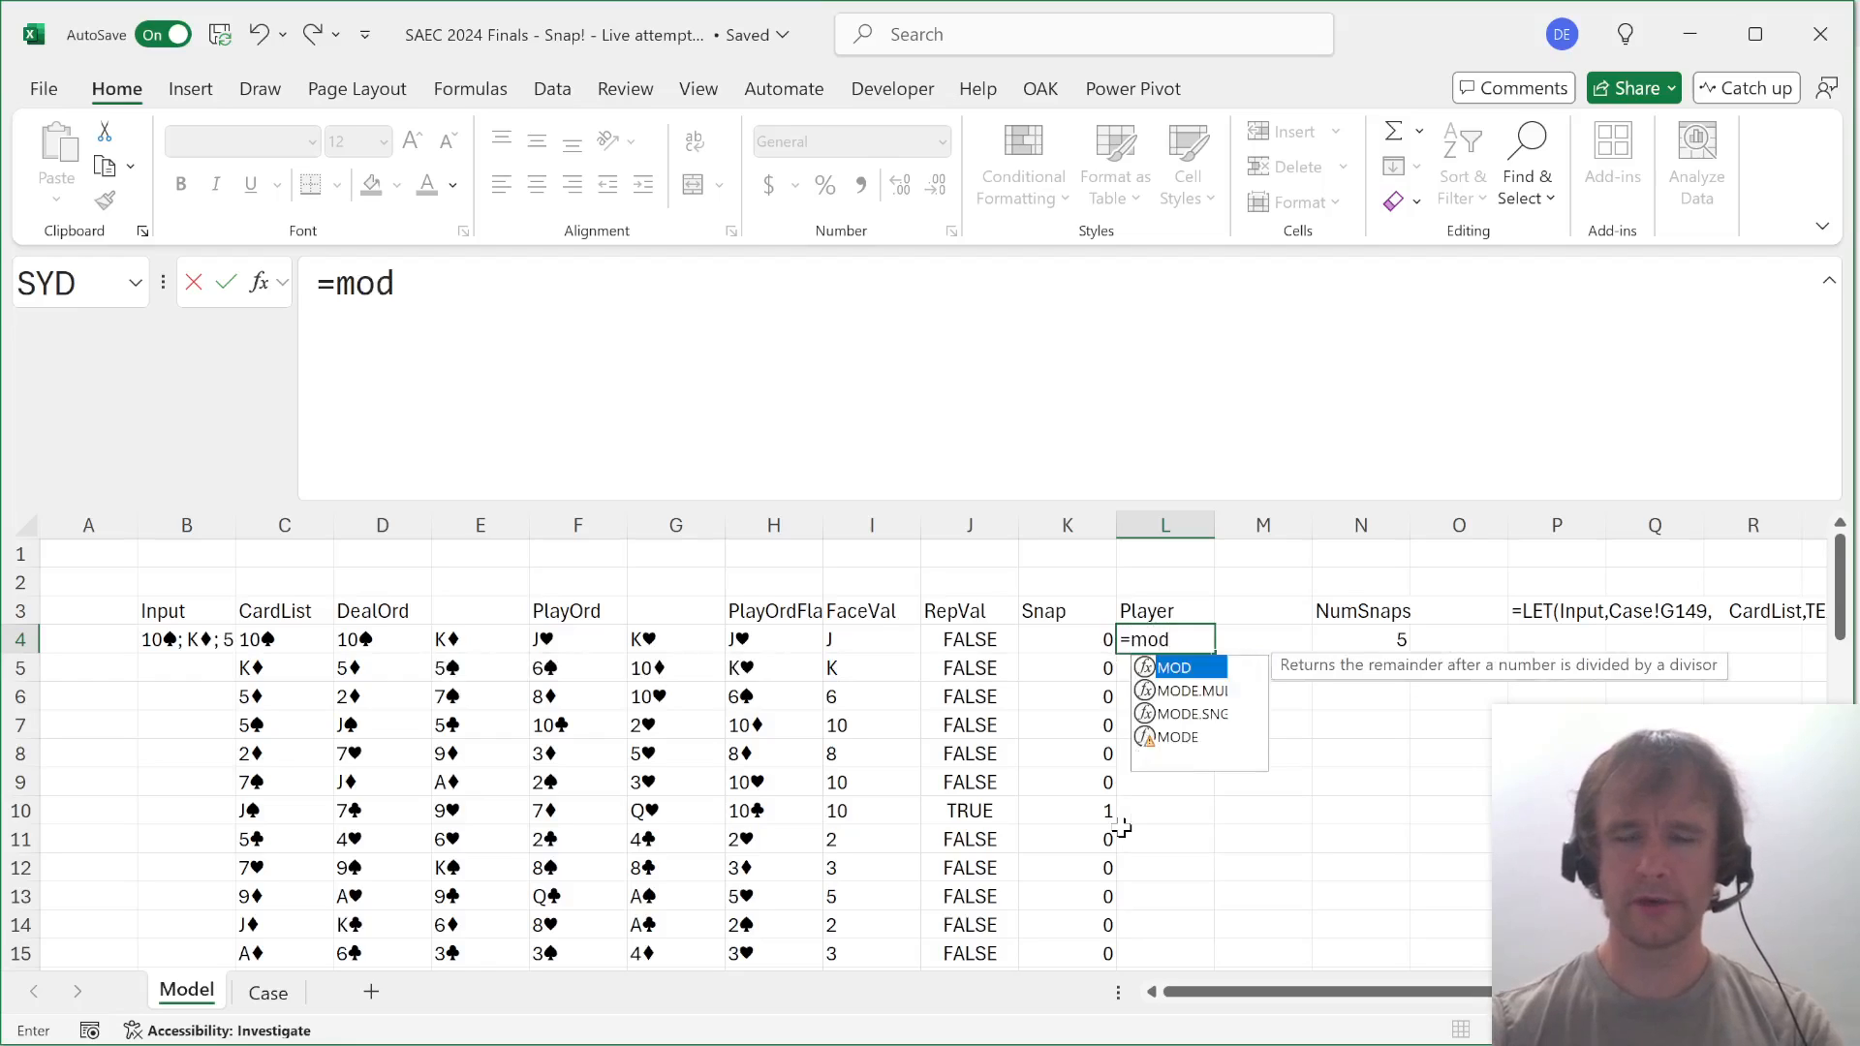
{"action": "key", "text": "Tab"}
{"action": "type", "text": "seq"}
{"action": "key", "text": "Tab"}
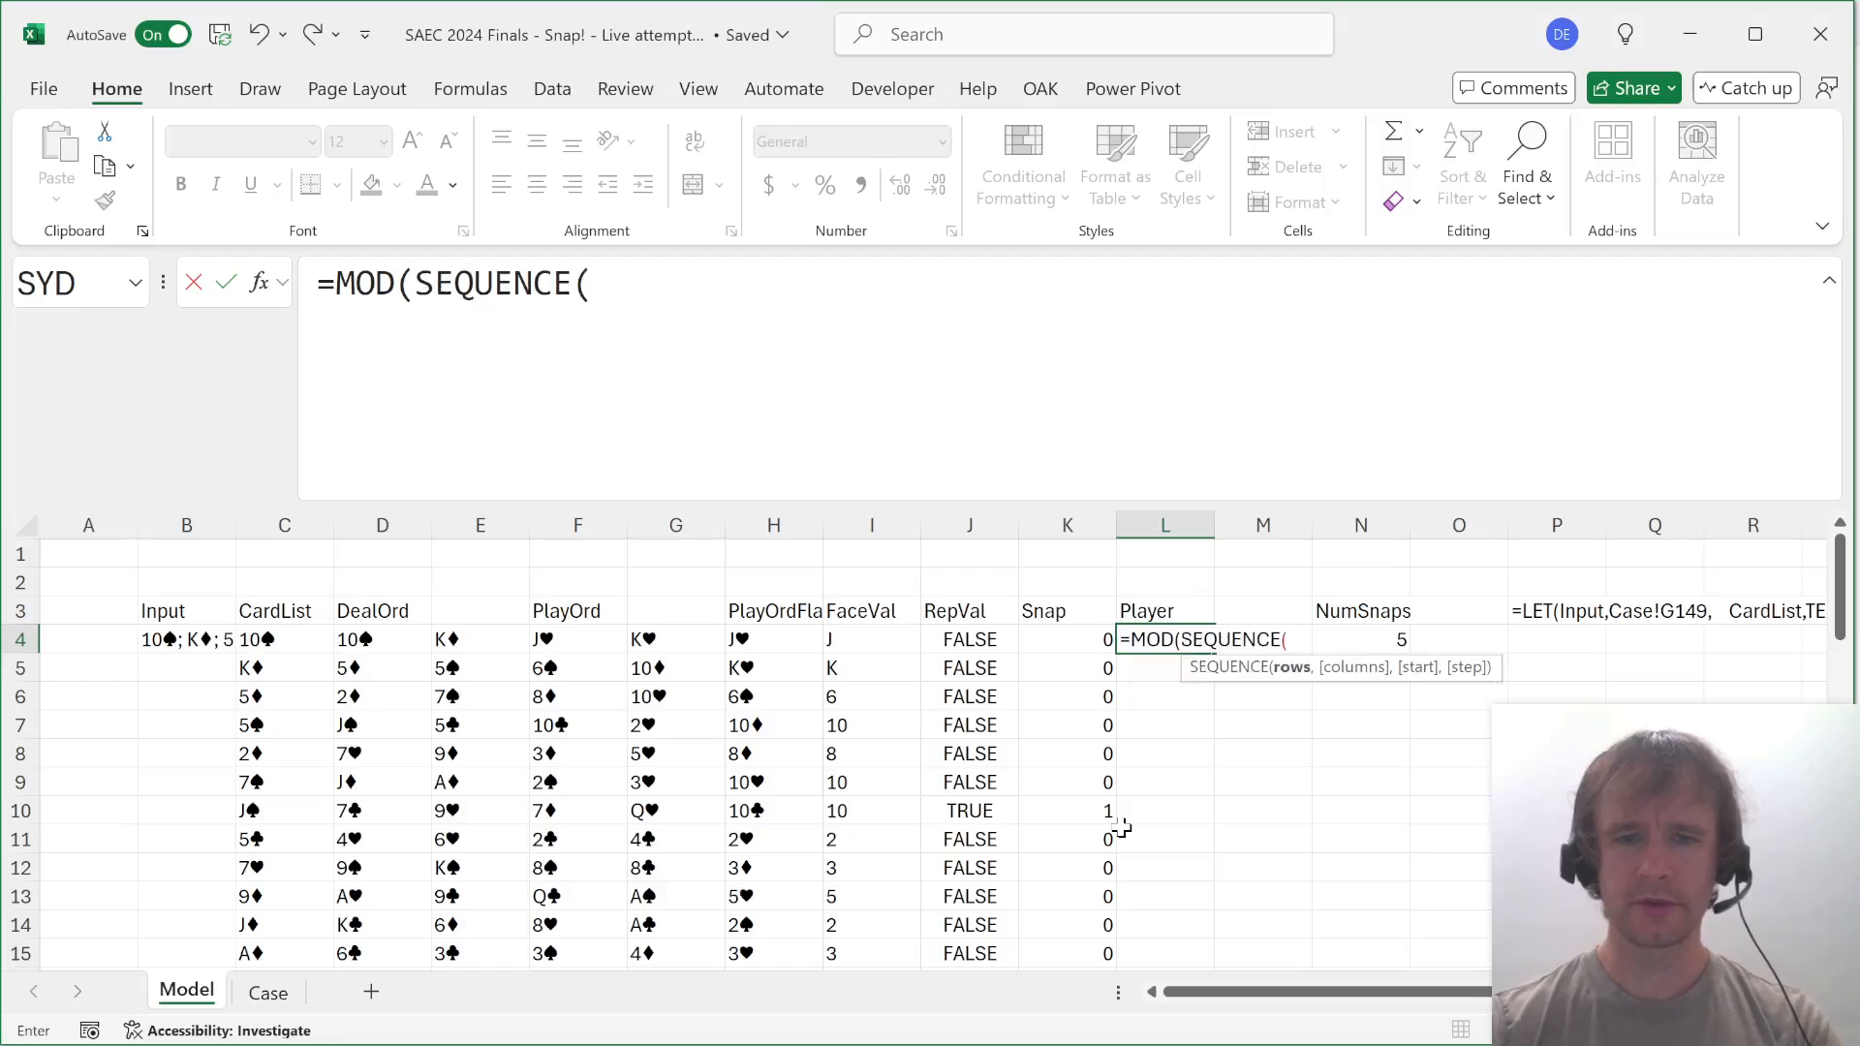
{"action": "type", "text": "52"}
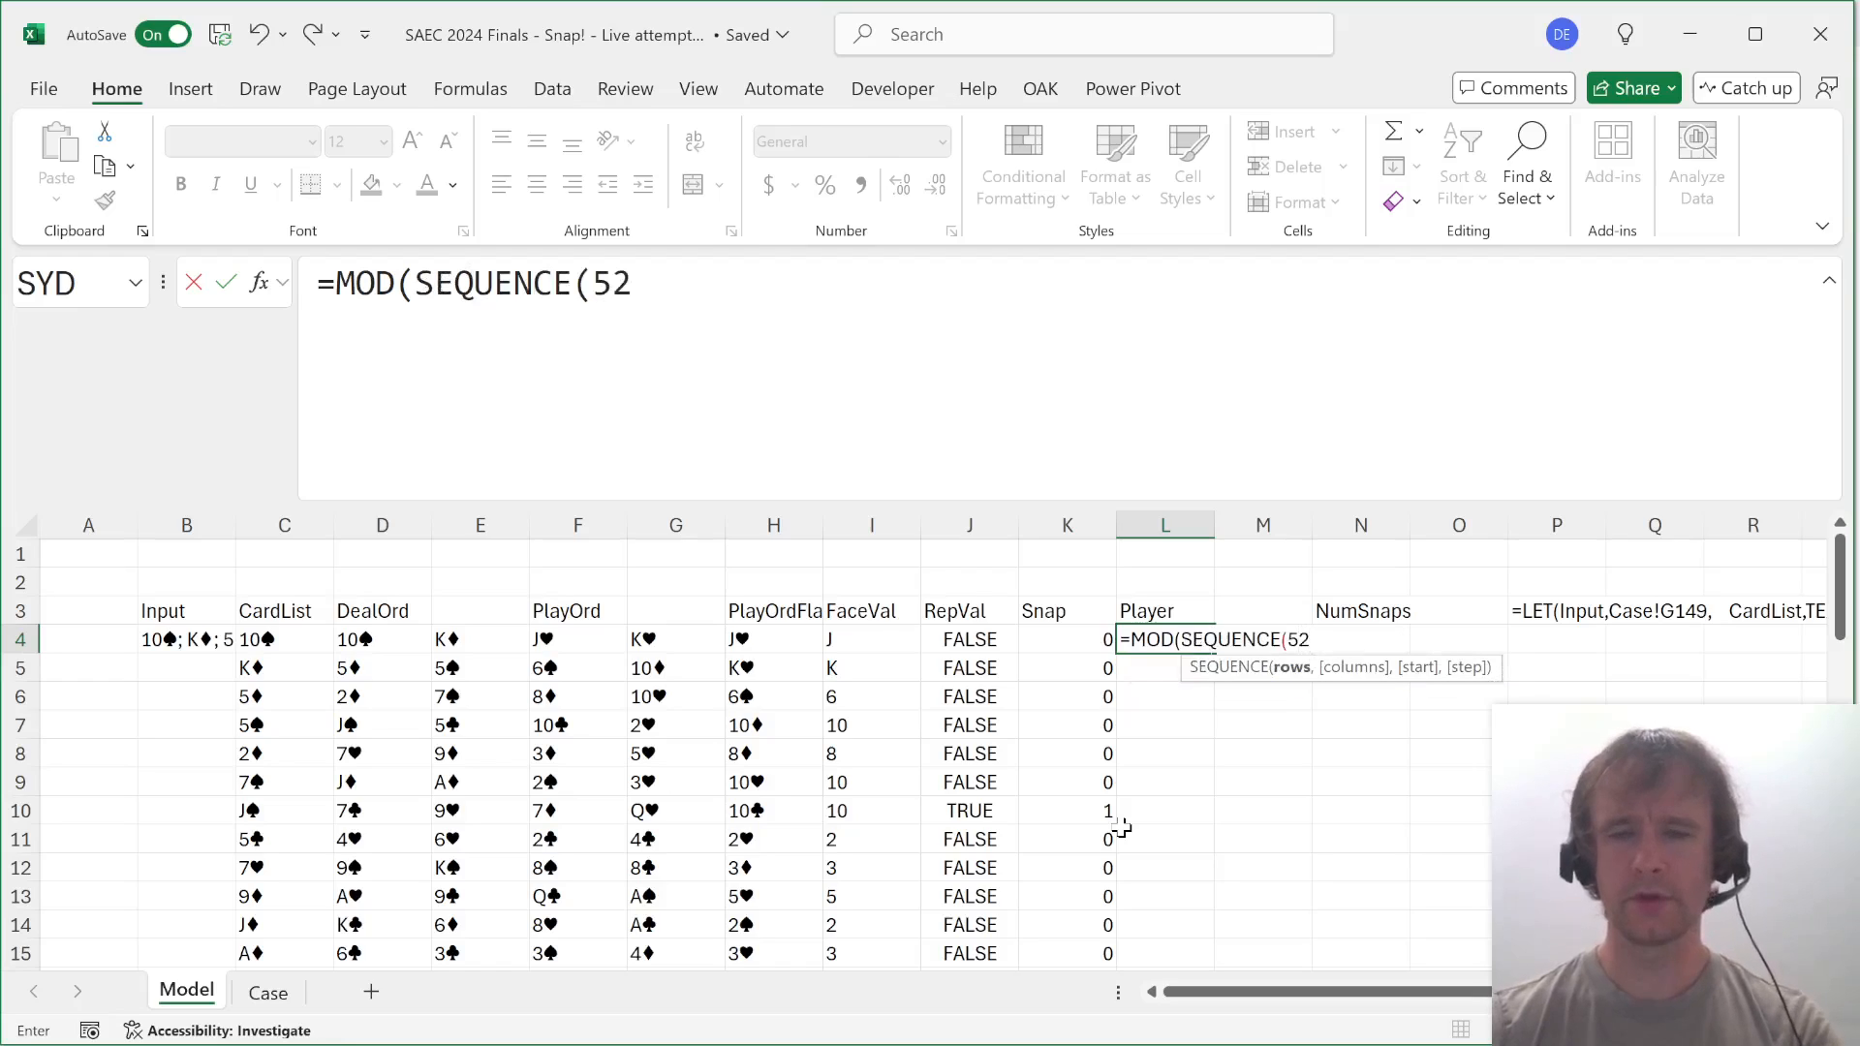
{"action": "type", "text": ")"}
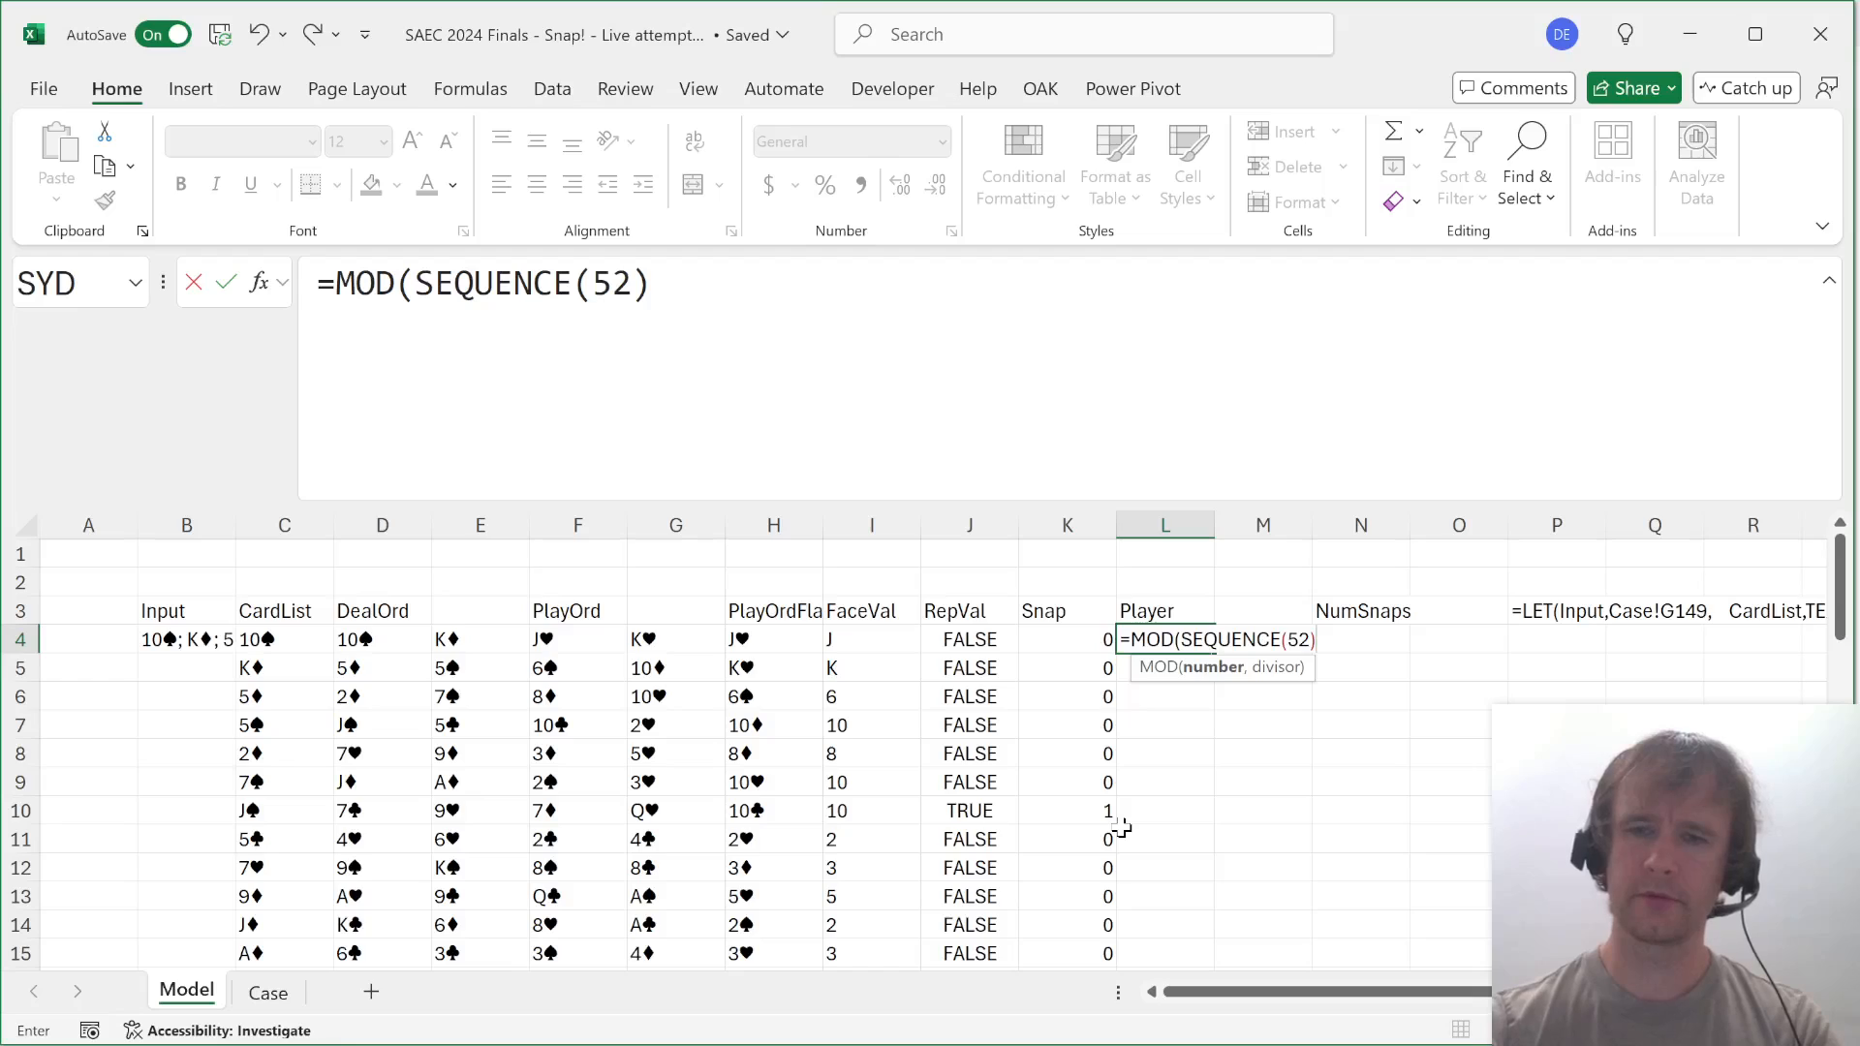
{"action": "type", "text": "-1,2)+1"}
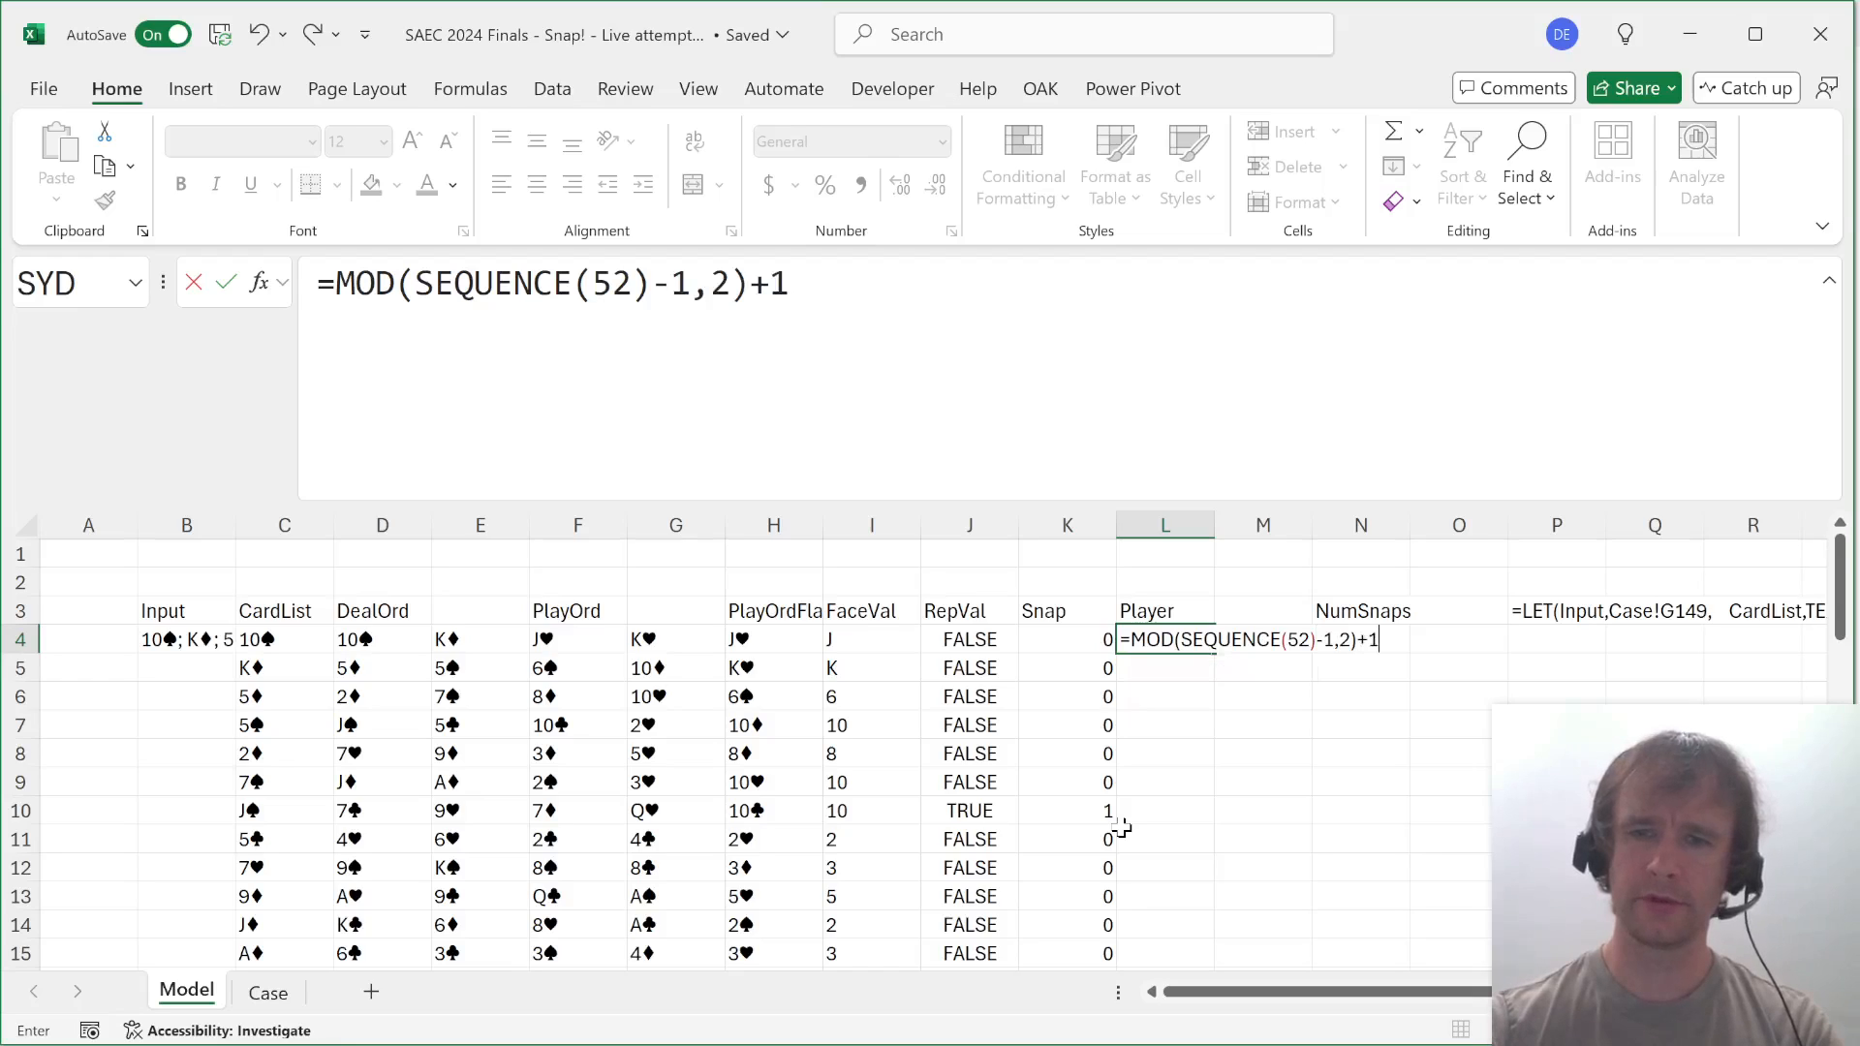
{"action": "key", "text": "Return"}
{"action": "key", "text": "Up"}
{"action": "key", "text": "shift+Down"}
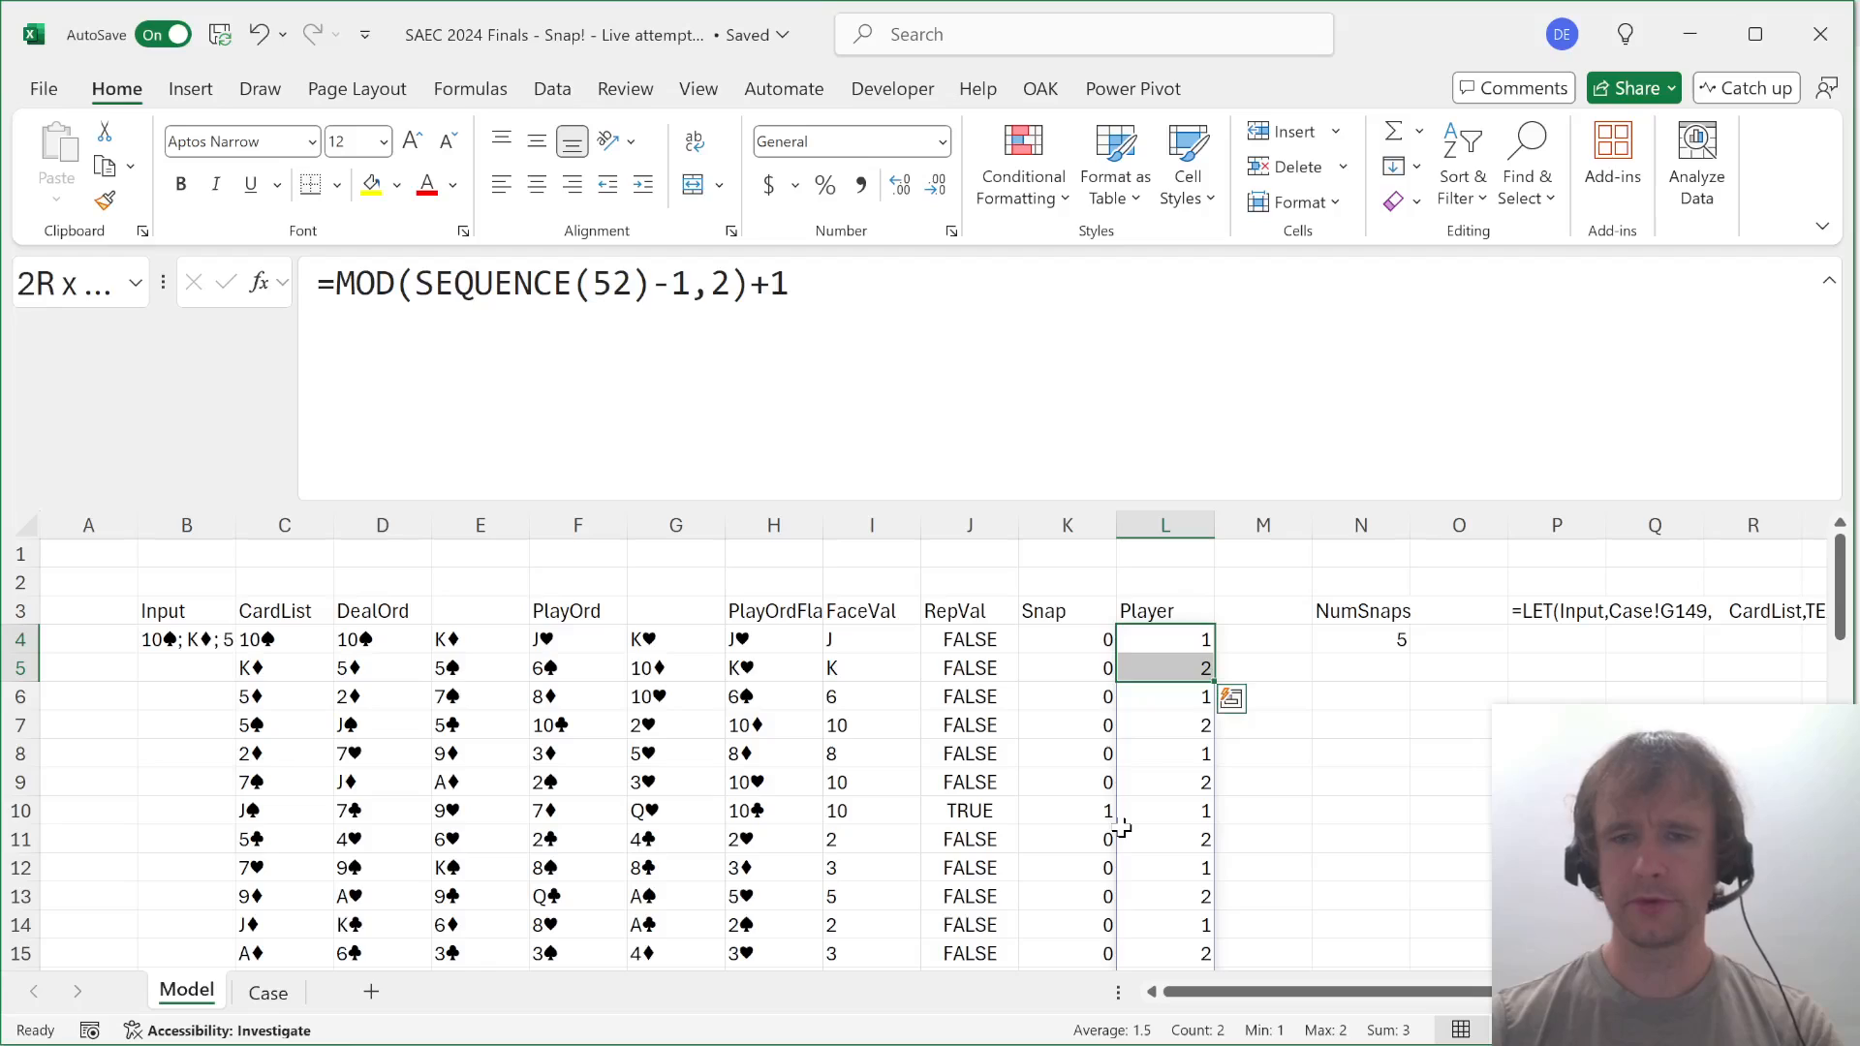
{"action": "key", "text": "Down"}
{"action": "key", "text": "Down"}
{"action": "key", "text": "Down"}
{"action": "key", "text": "ctrl+Up"}
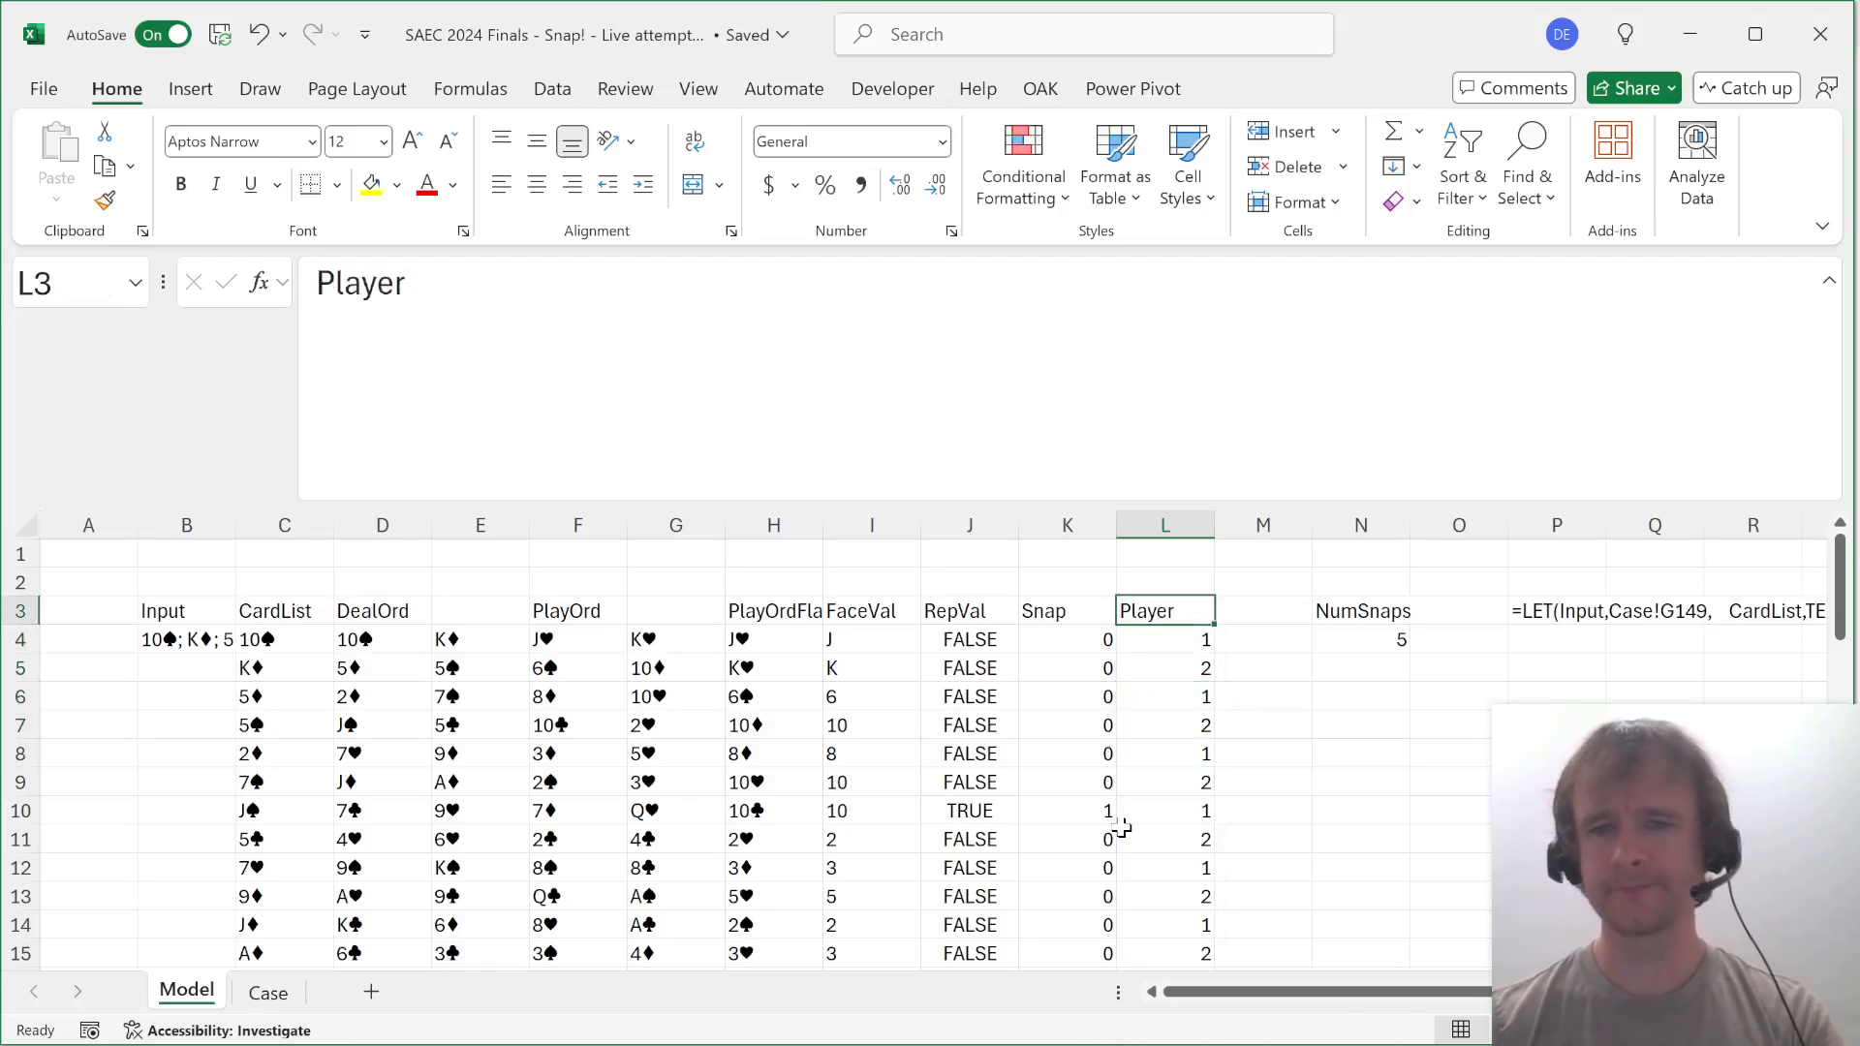
Examine the Snap column from K4 to the first snap in K10 to see which cards belong to that pile.
{"action": "key", "text": "Right"}
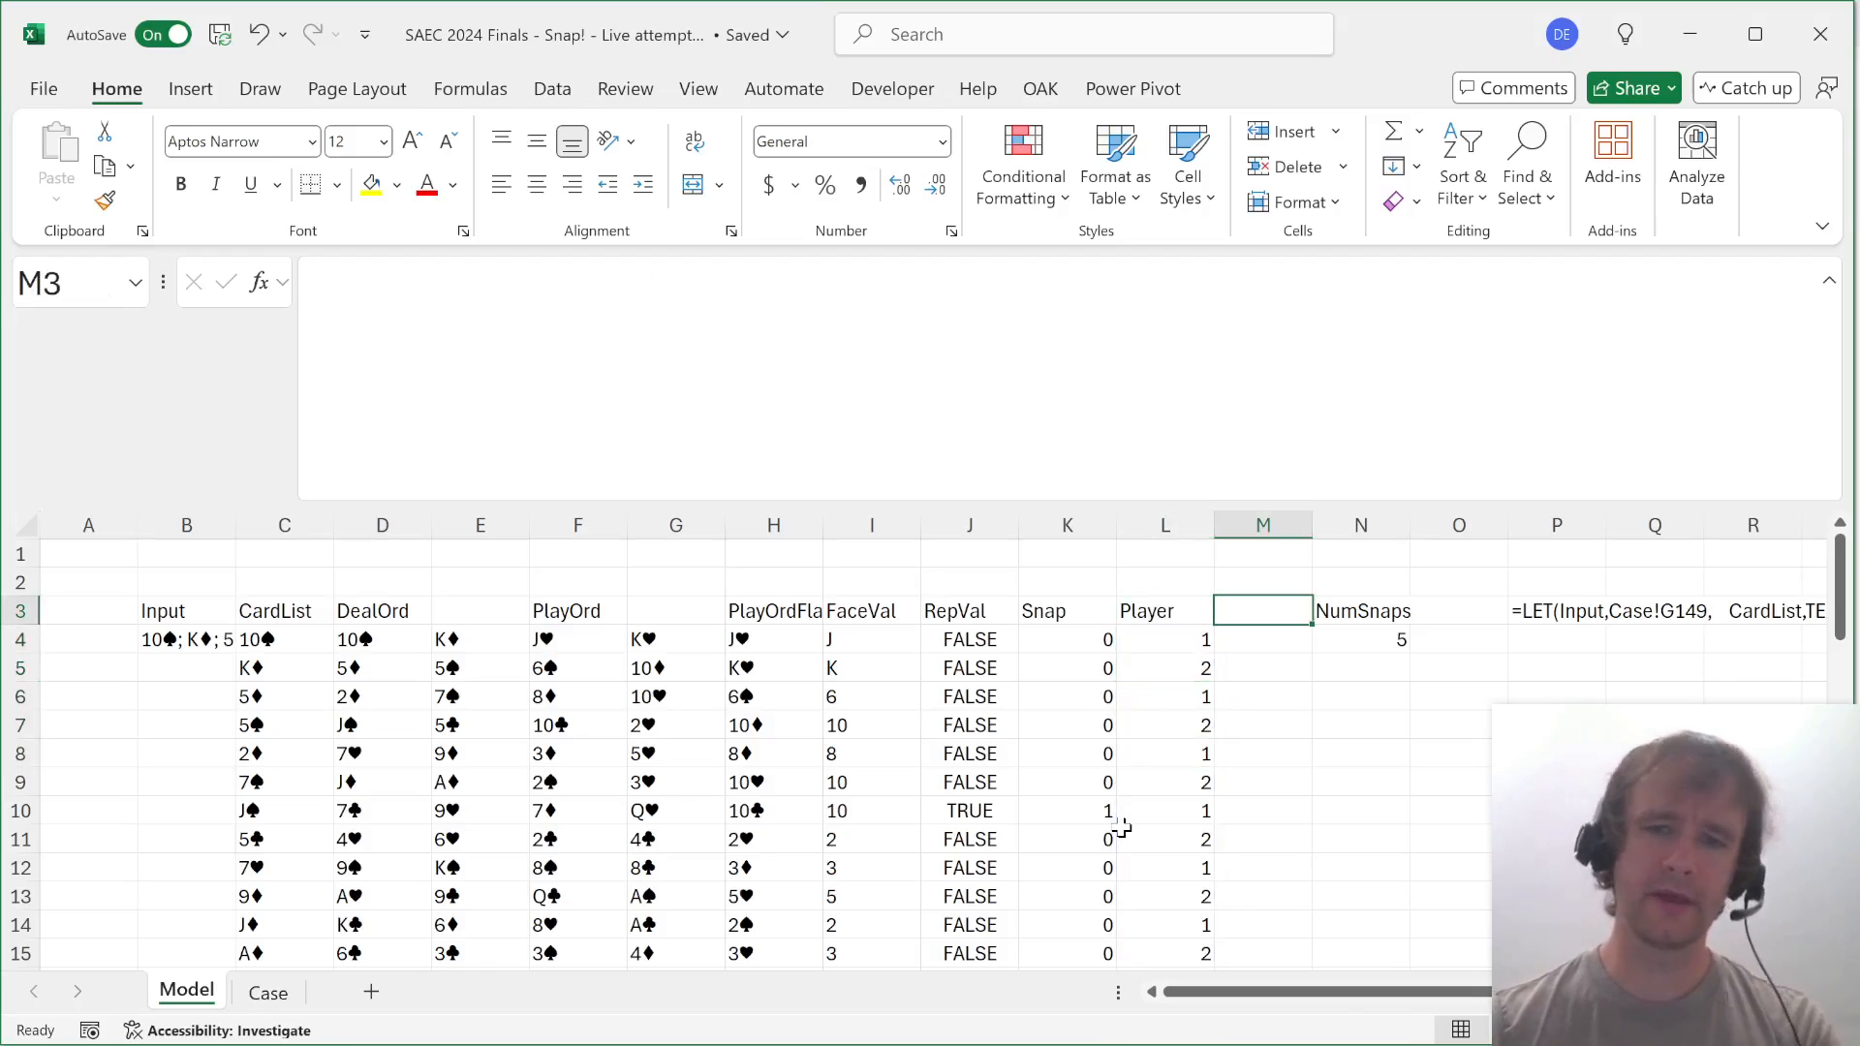
{"action": "key", "text": "Left"}
{"action": "key", "text": "Left"}
{"action": "key", "text": "Down"}
{"action": "key", "text": "shift+Down"}
{"action": "key", "text": "shift+Down"}
{"action": "key", "text": "shift+Down"}
{"action": "key", "text": "shift+Down"}
{"action": "key", "text": "shift+Down"}
{"action": "key", "text": "shift+Down"}
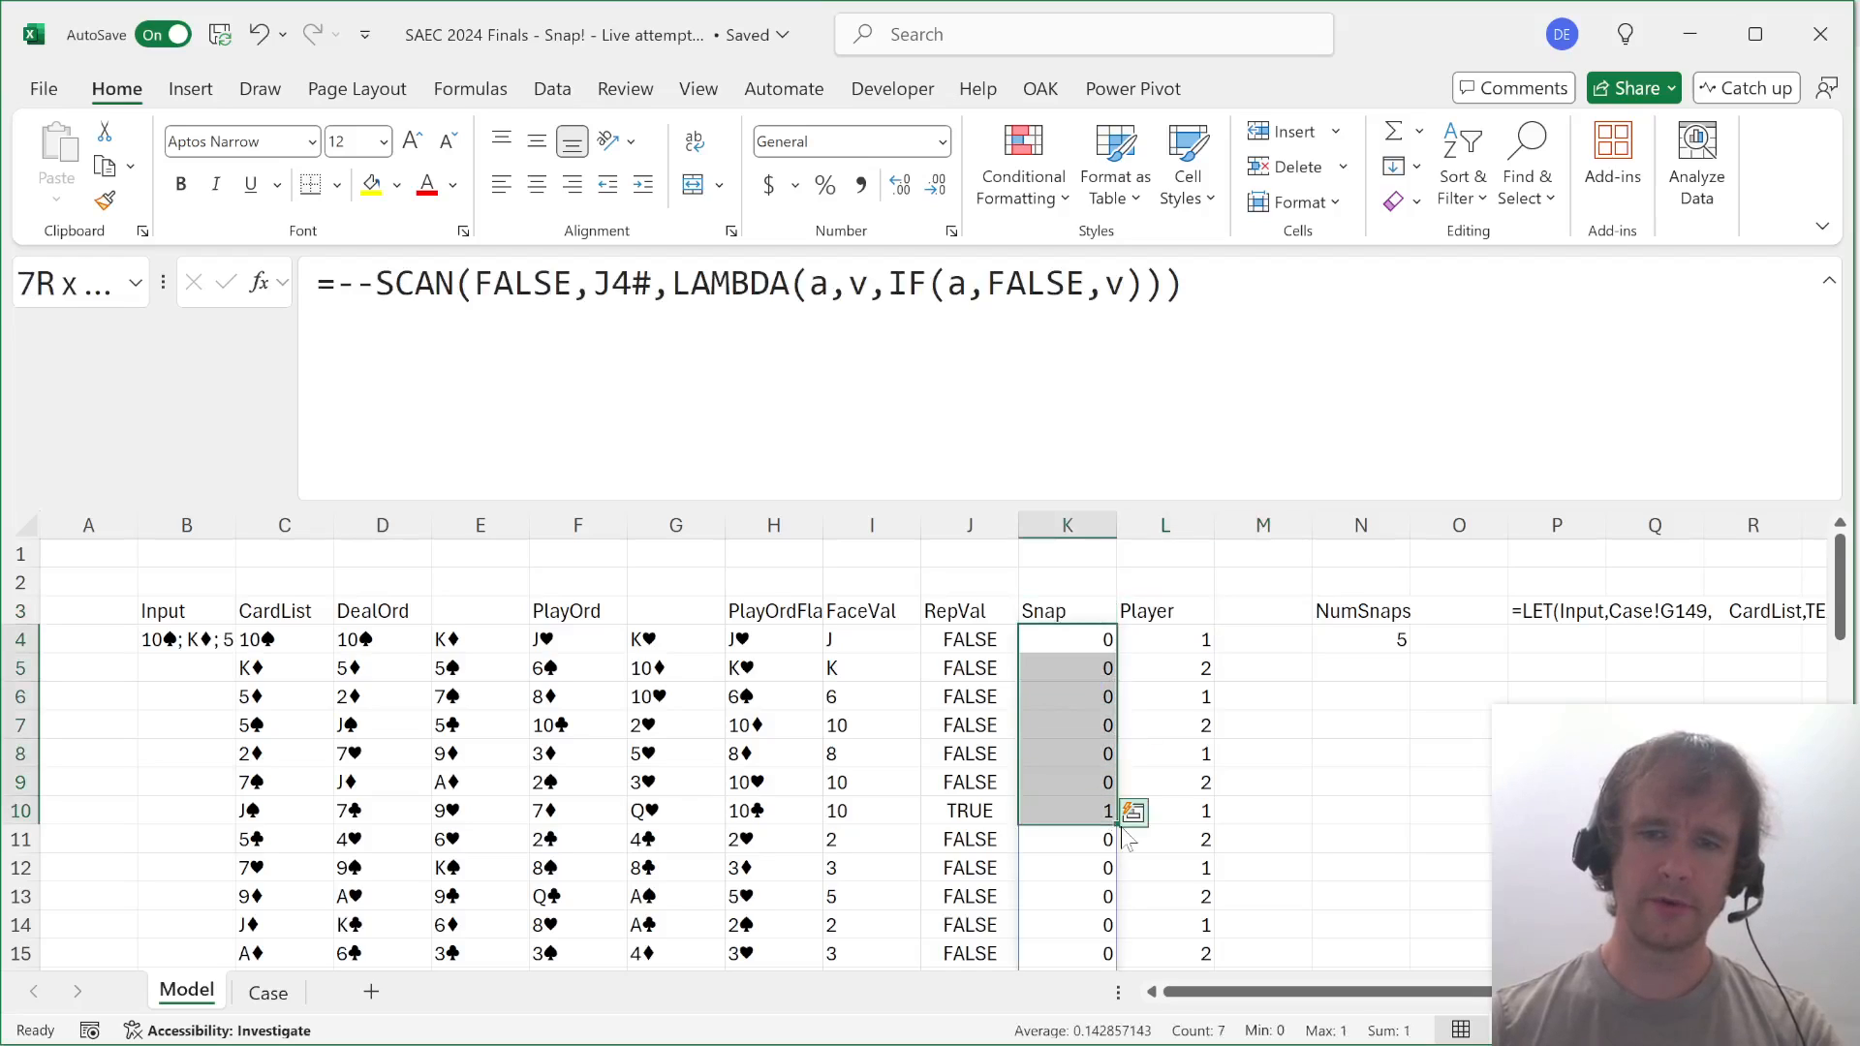
{"action": "key", "text": "shift+Down"}
{"action": "key", "text": "shift+Up"}
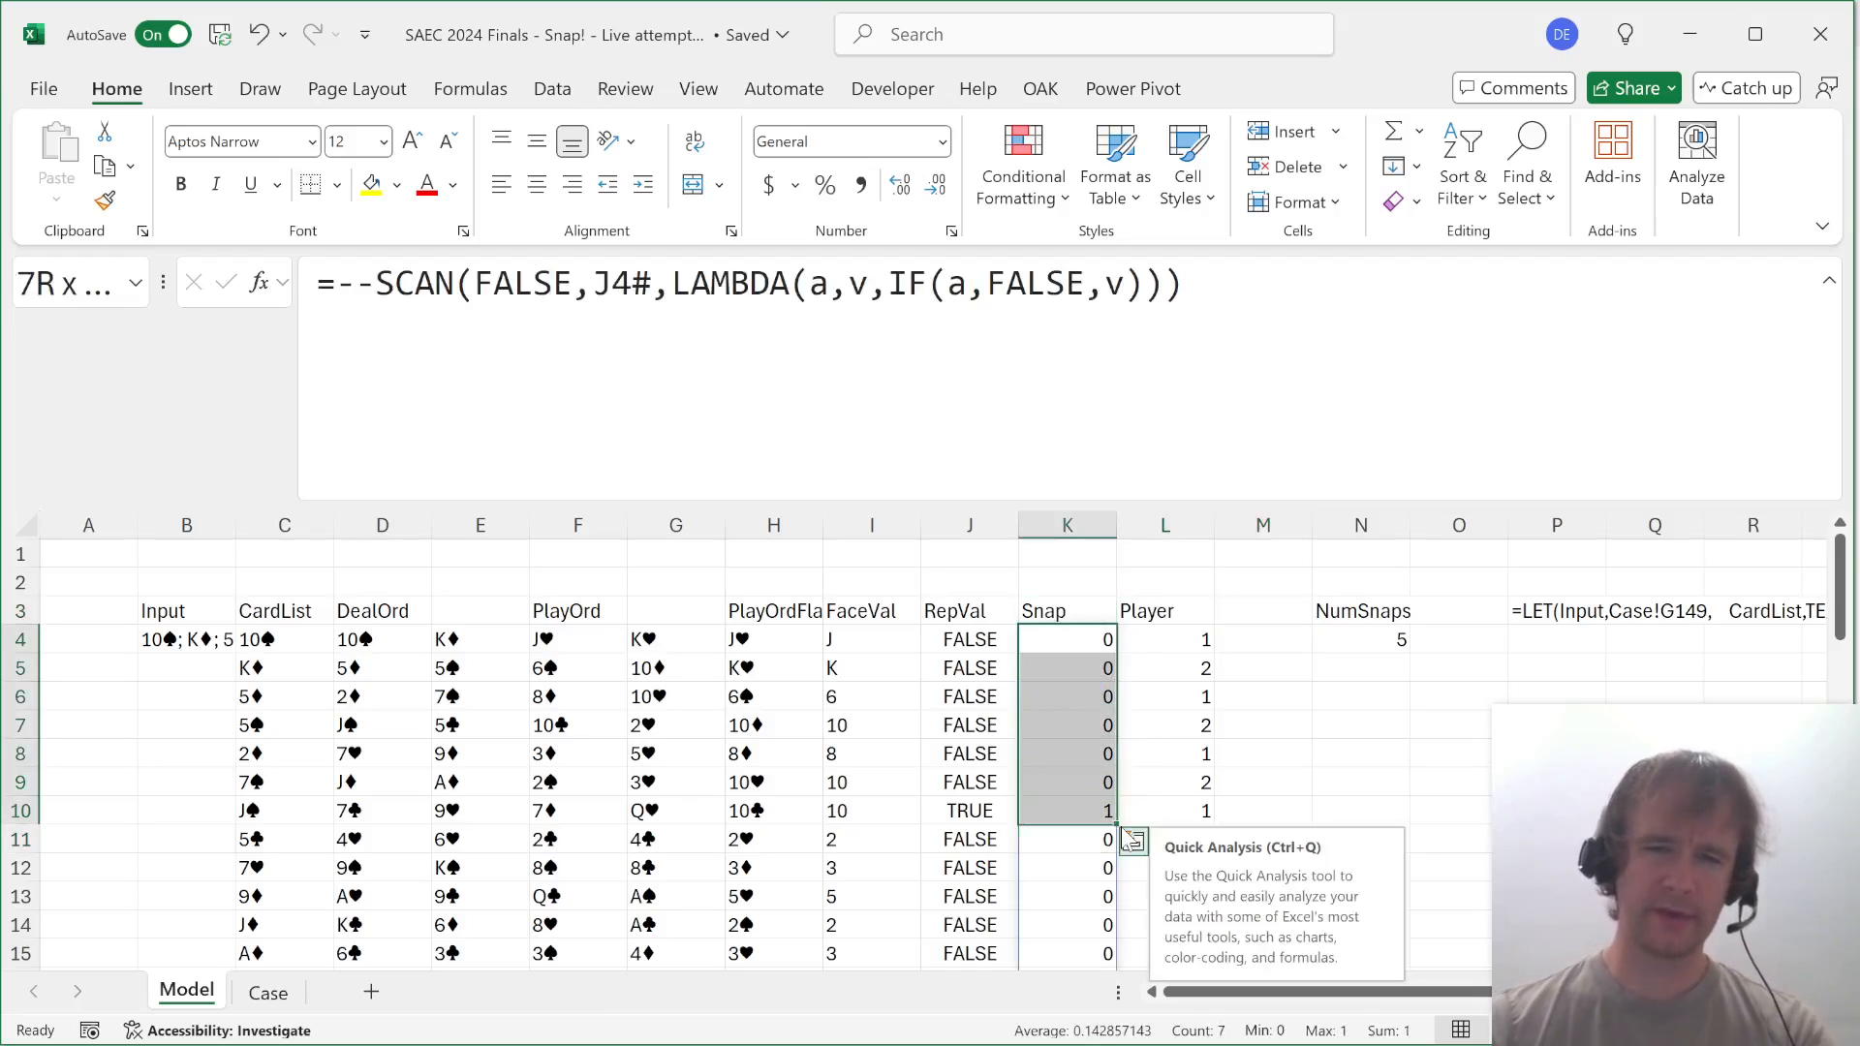
Enter =_prev(K4#) in M4 to shift the Snap flags down by one row.
{"action": "left_click", "coordinate": [1257, 639]}
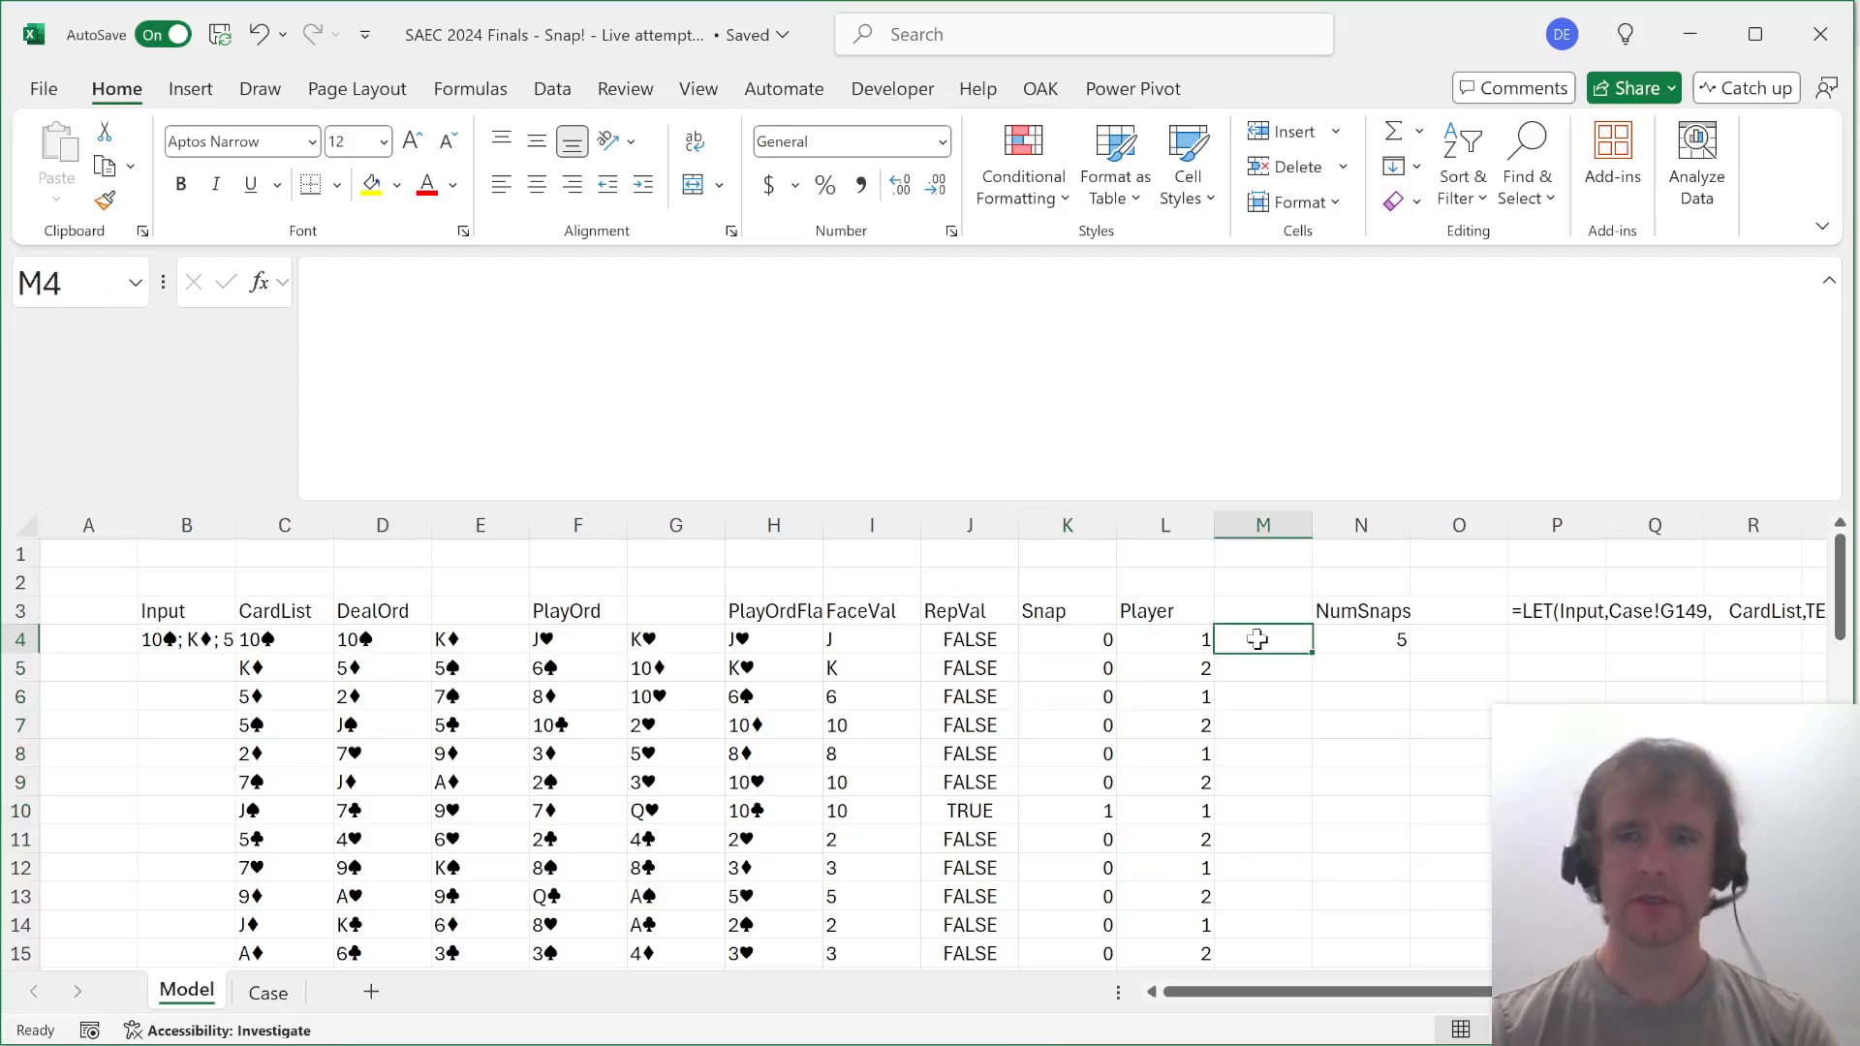
{"action": "type", "text": "="}
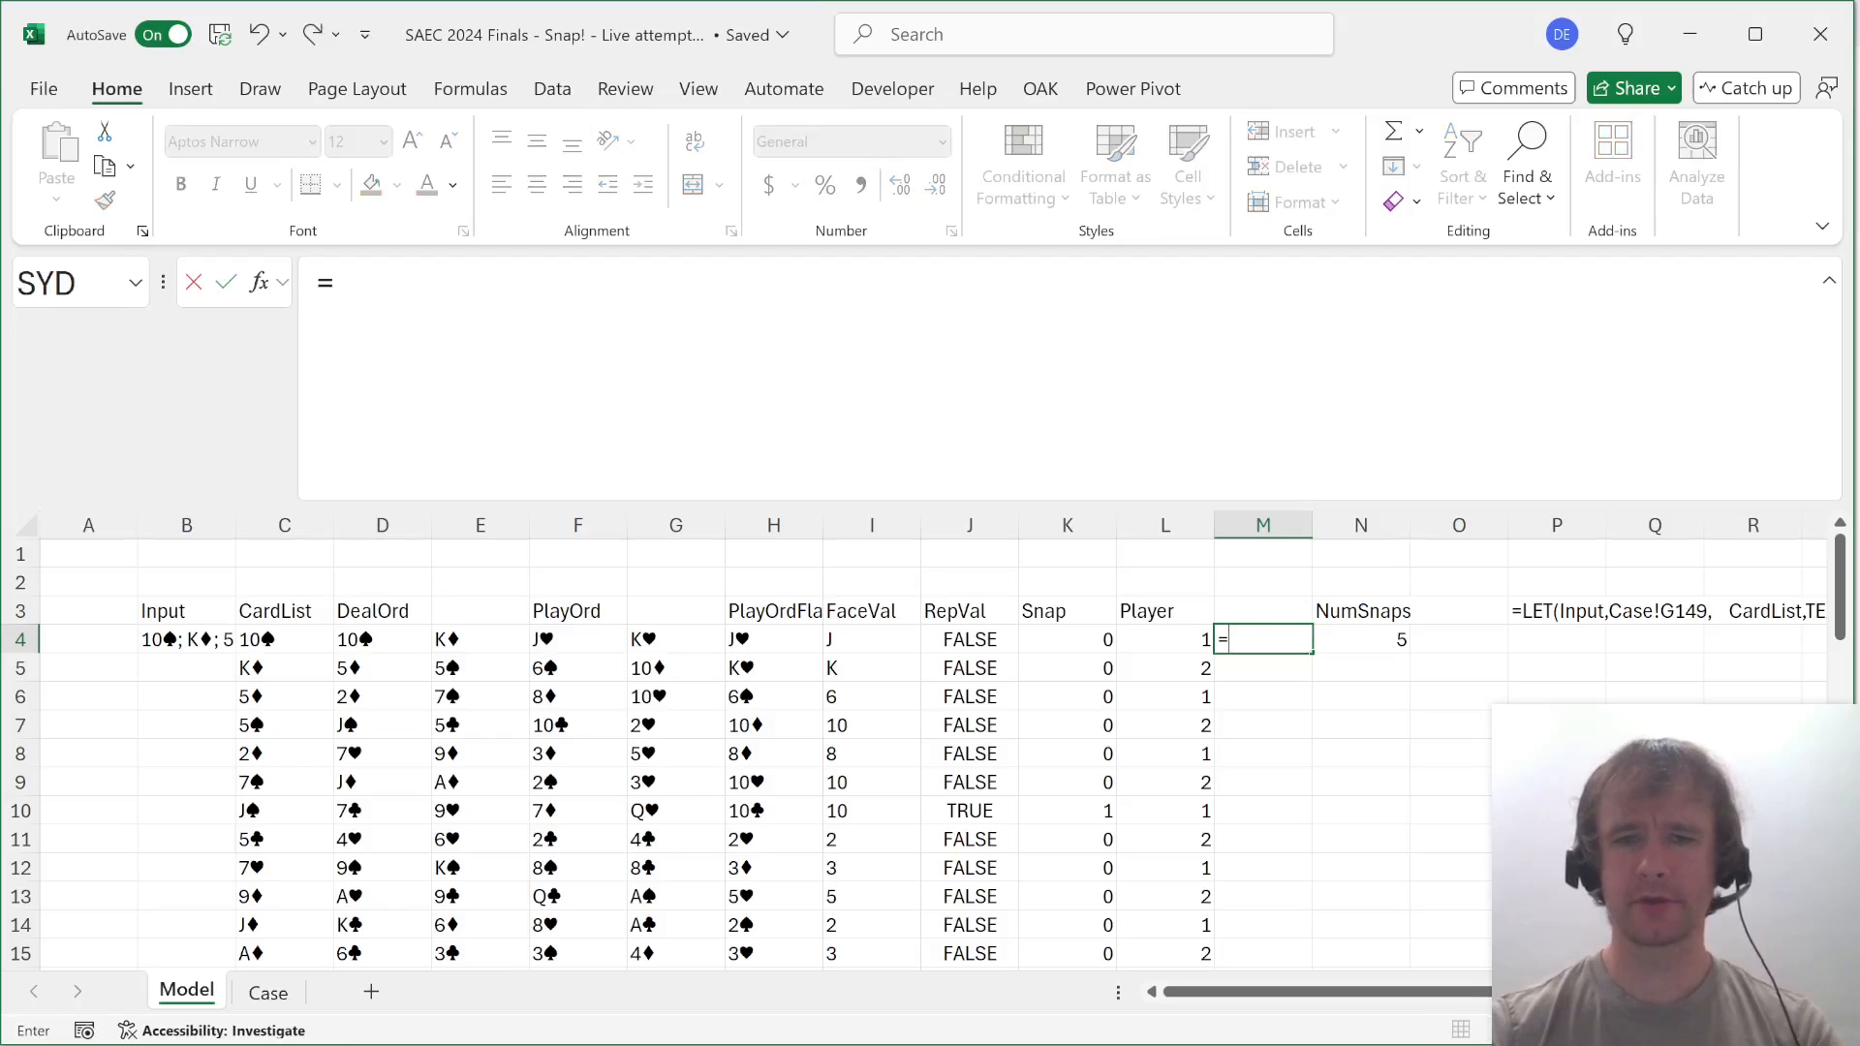
{"action": "type", "text": "_prev"}
{"action": "key", "text": "Tab"}
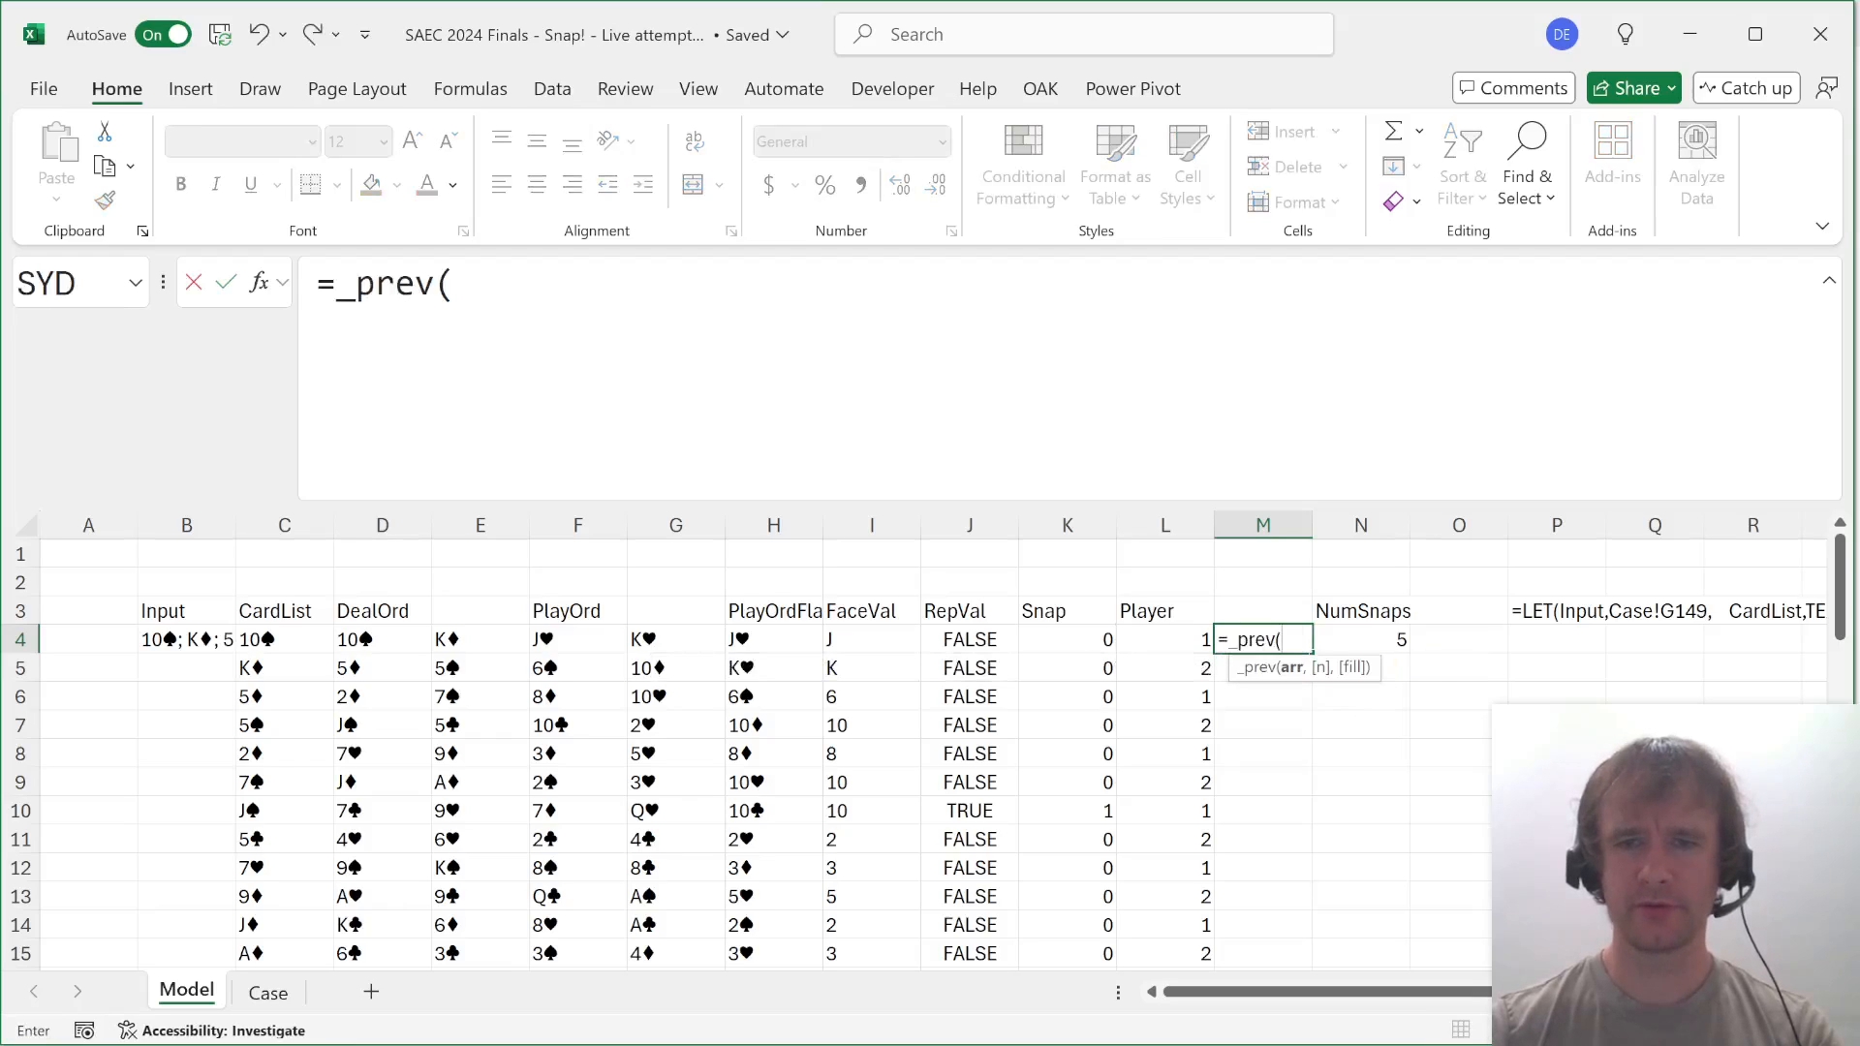
{"action": "key", "text": "Left"}
{"action": "key", "text": "Left"}
{"action": "key", "text": "ctrl+shift+Down"}
{"action": "key", "text": "Return"}
{"action": "key", "text": "Up"}
{"action": "key", "text": "Up"}
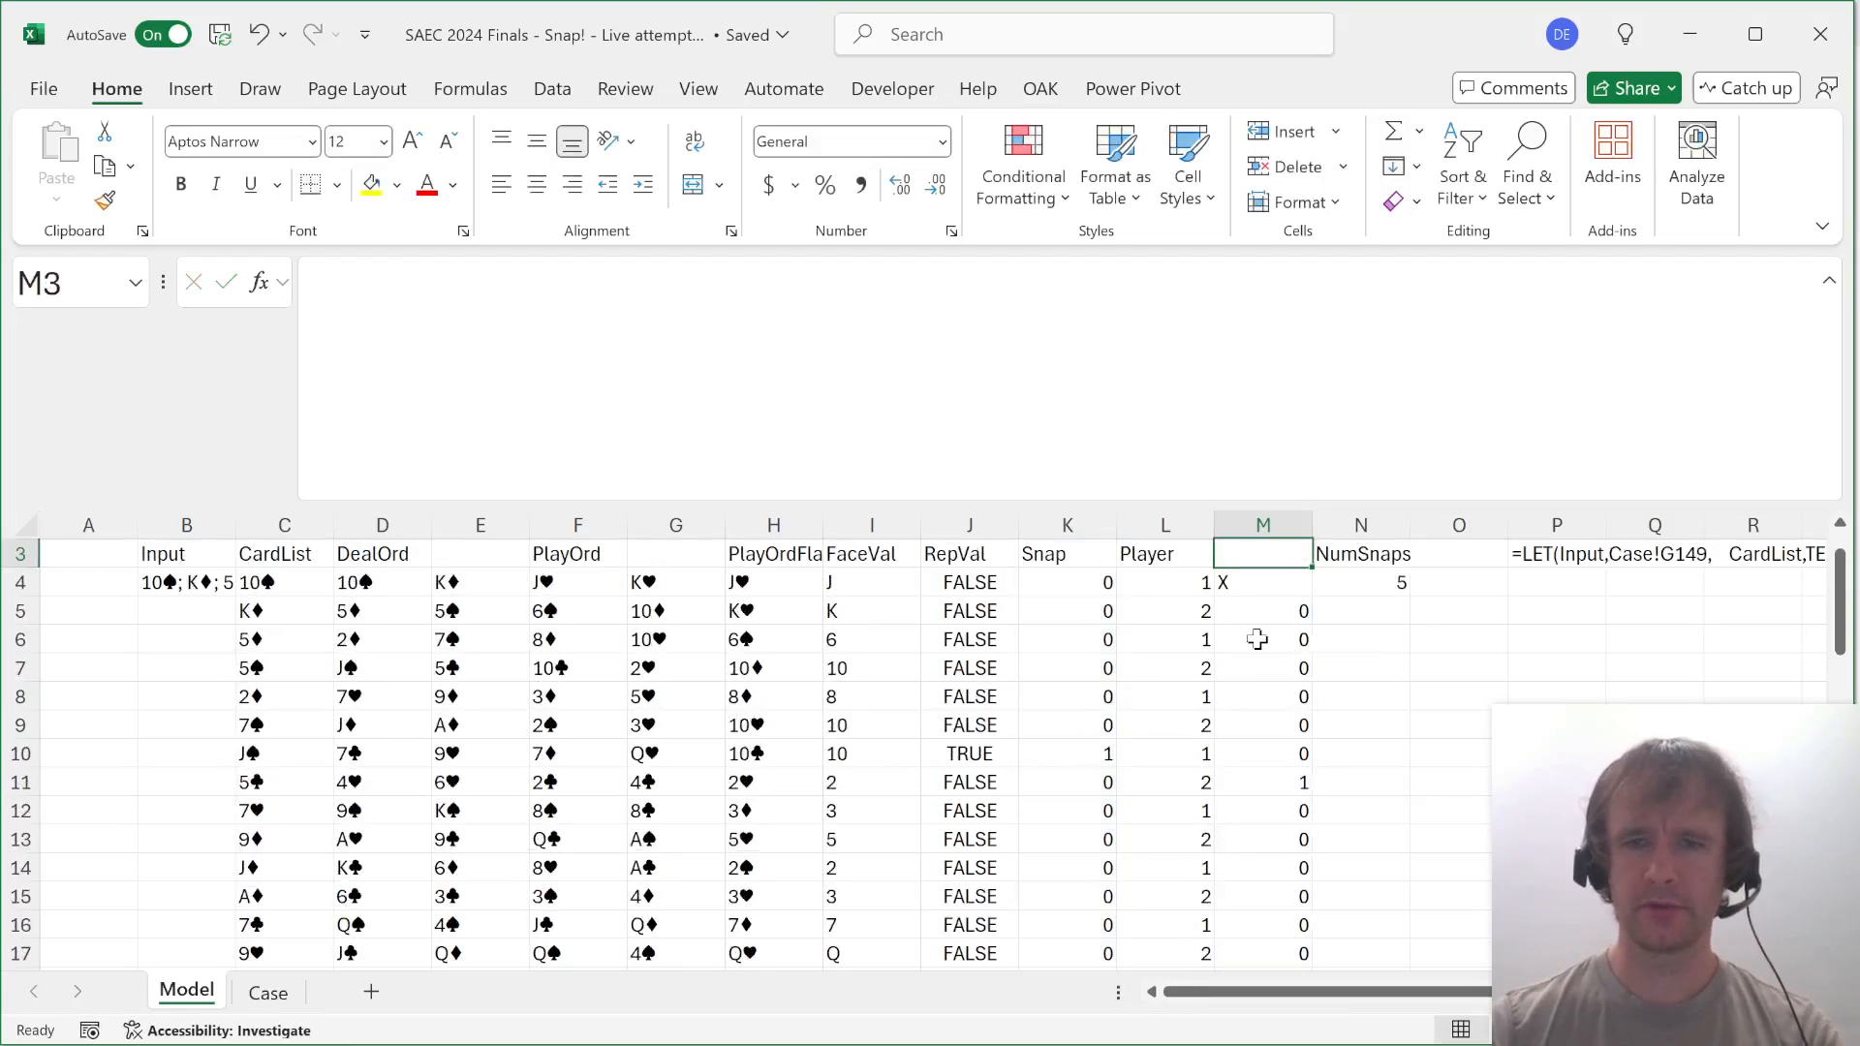
{"action": "key", "text": "Down"}
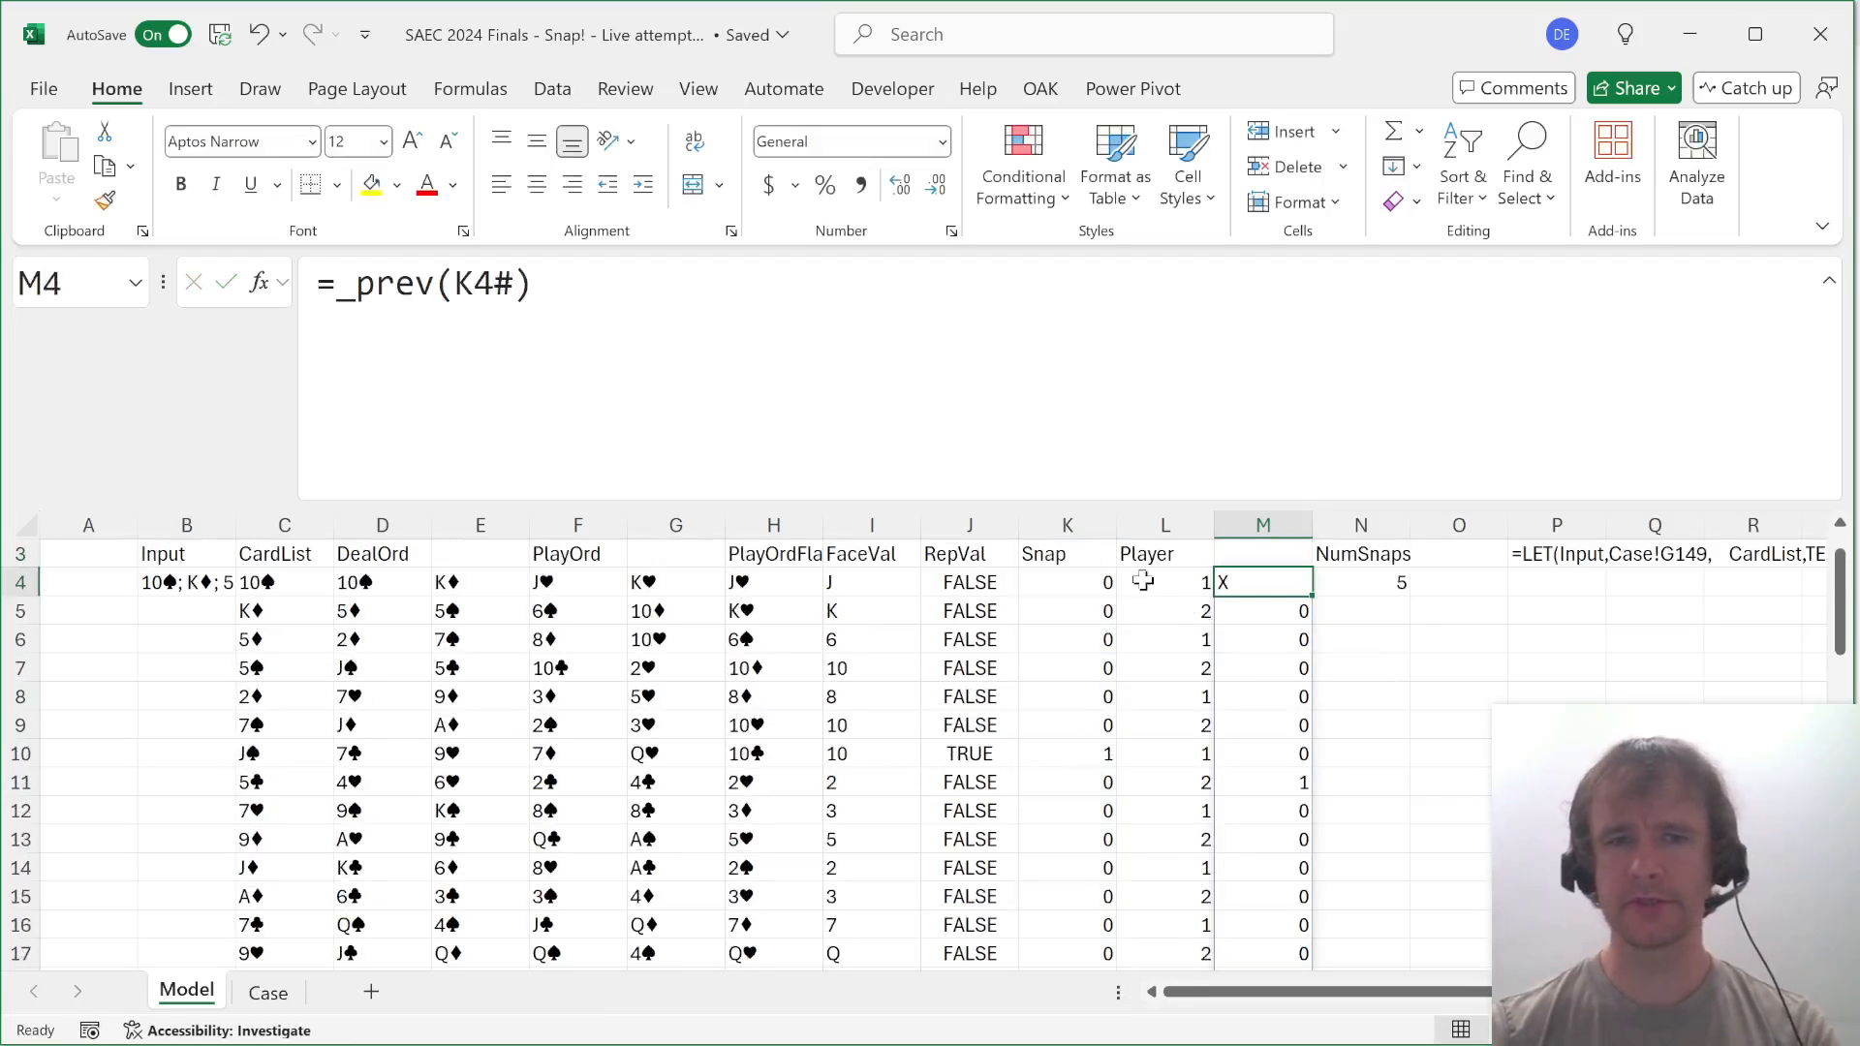
Compare the shifted flags in column M with the Snap flags around rows 10 and 21 to see where each pile starts and ends.
{"action": "left_click", "coordinate": [1275, 754]}
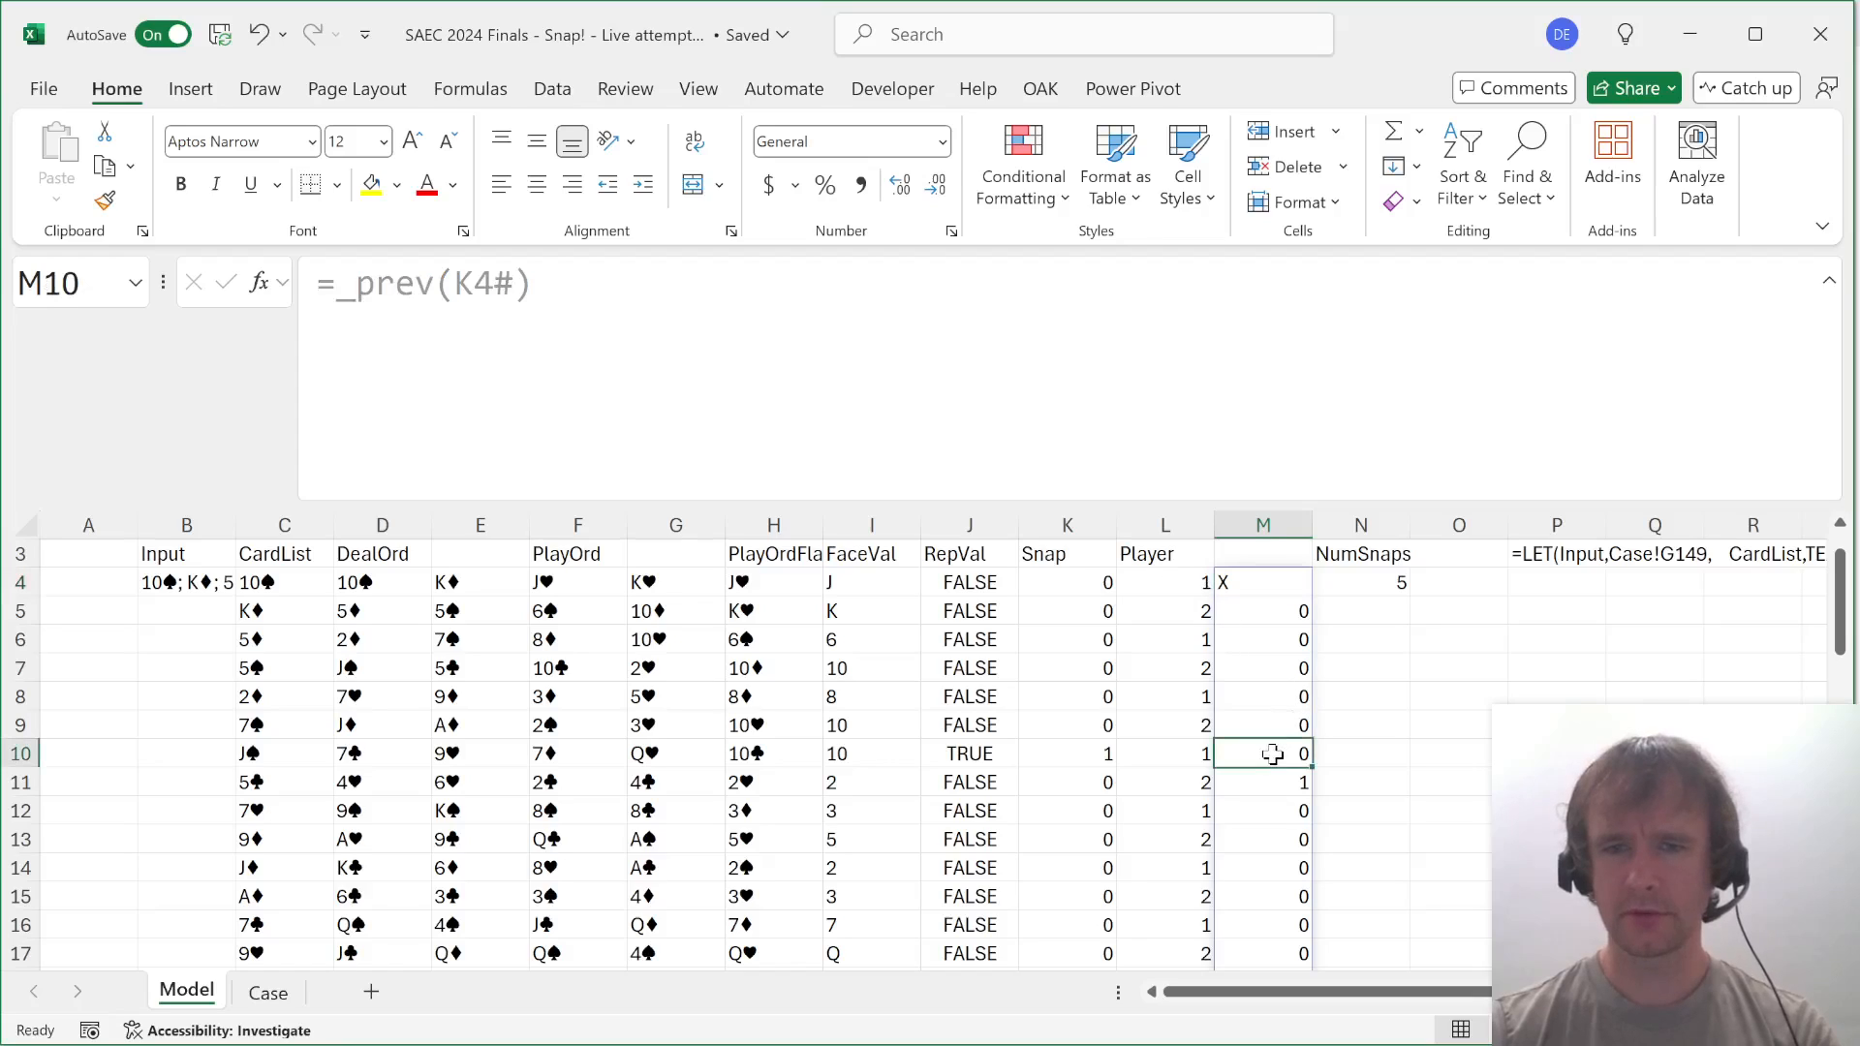
{"action": "left_click", "coordinate": [1274, 790]}
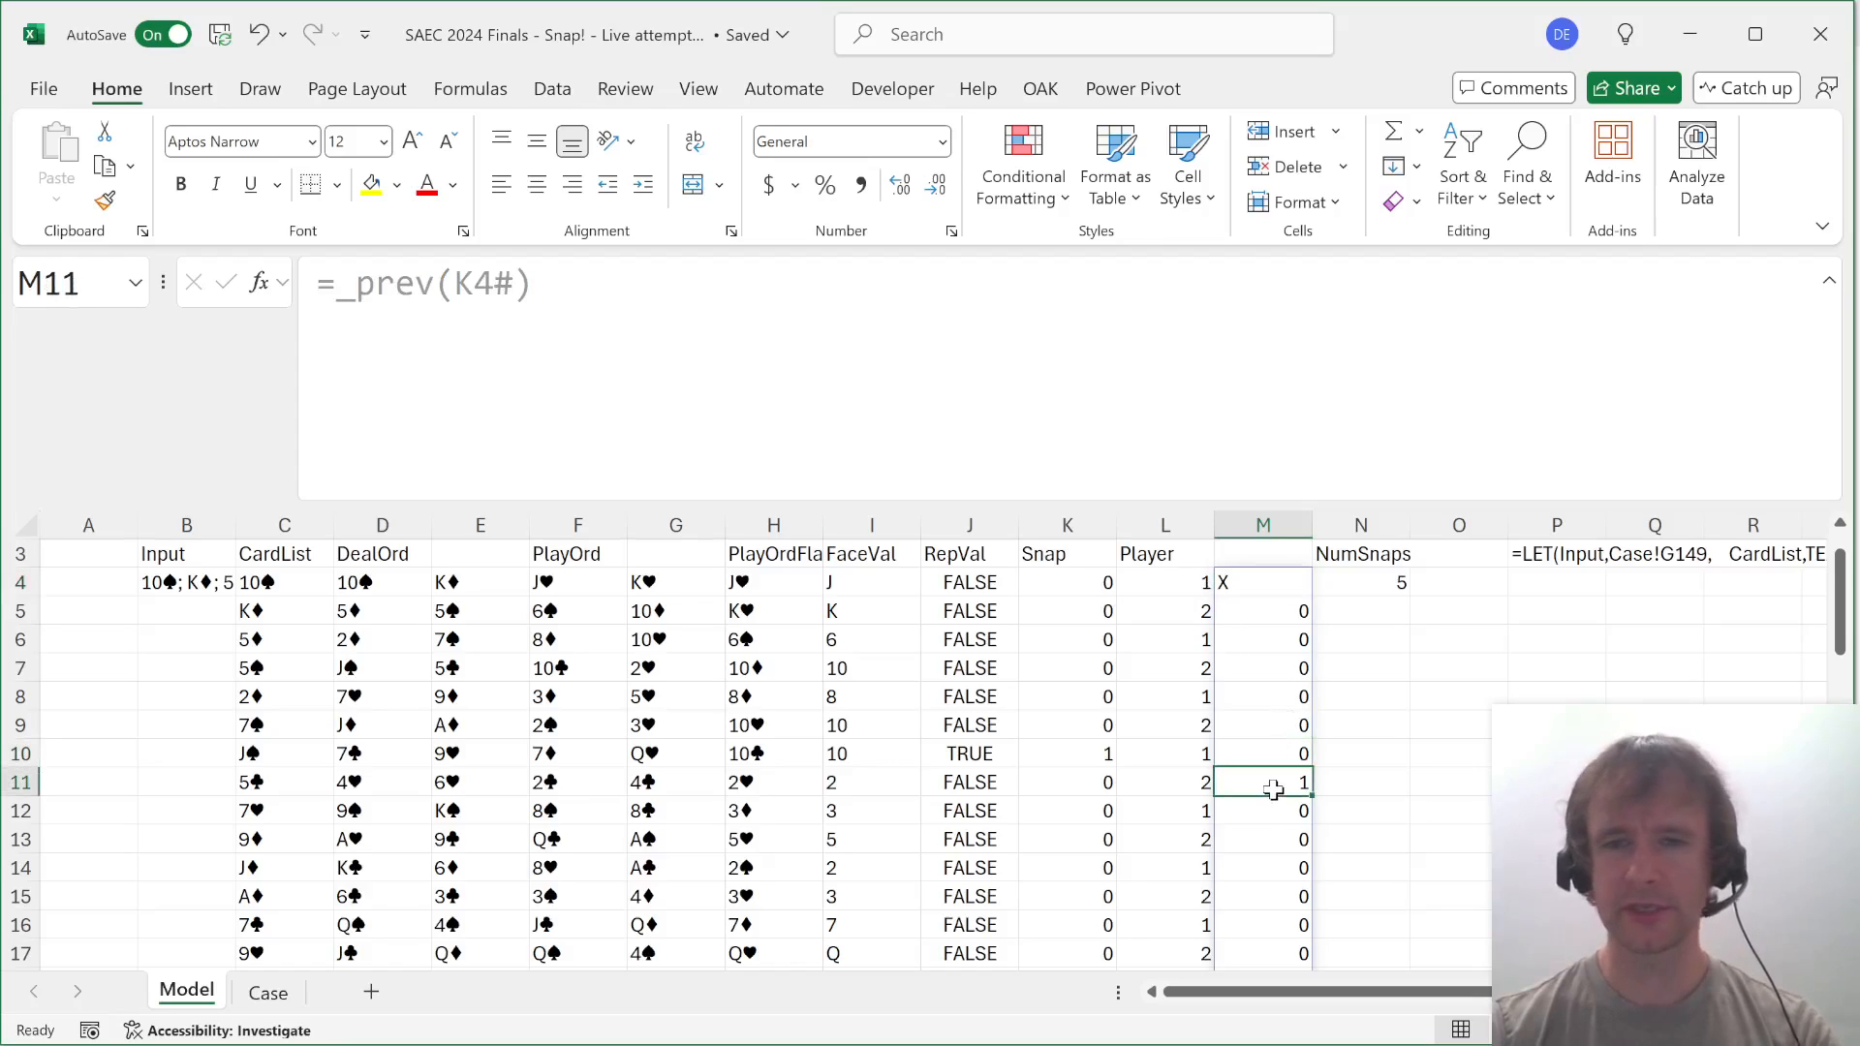
{"action": "left_click_drag", "start_coordinate": [1277, 754], "coordinate": [1260, 579]}
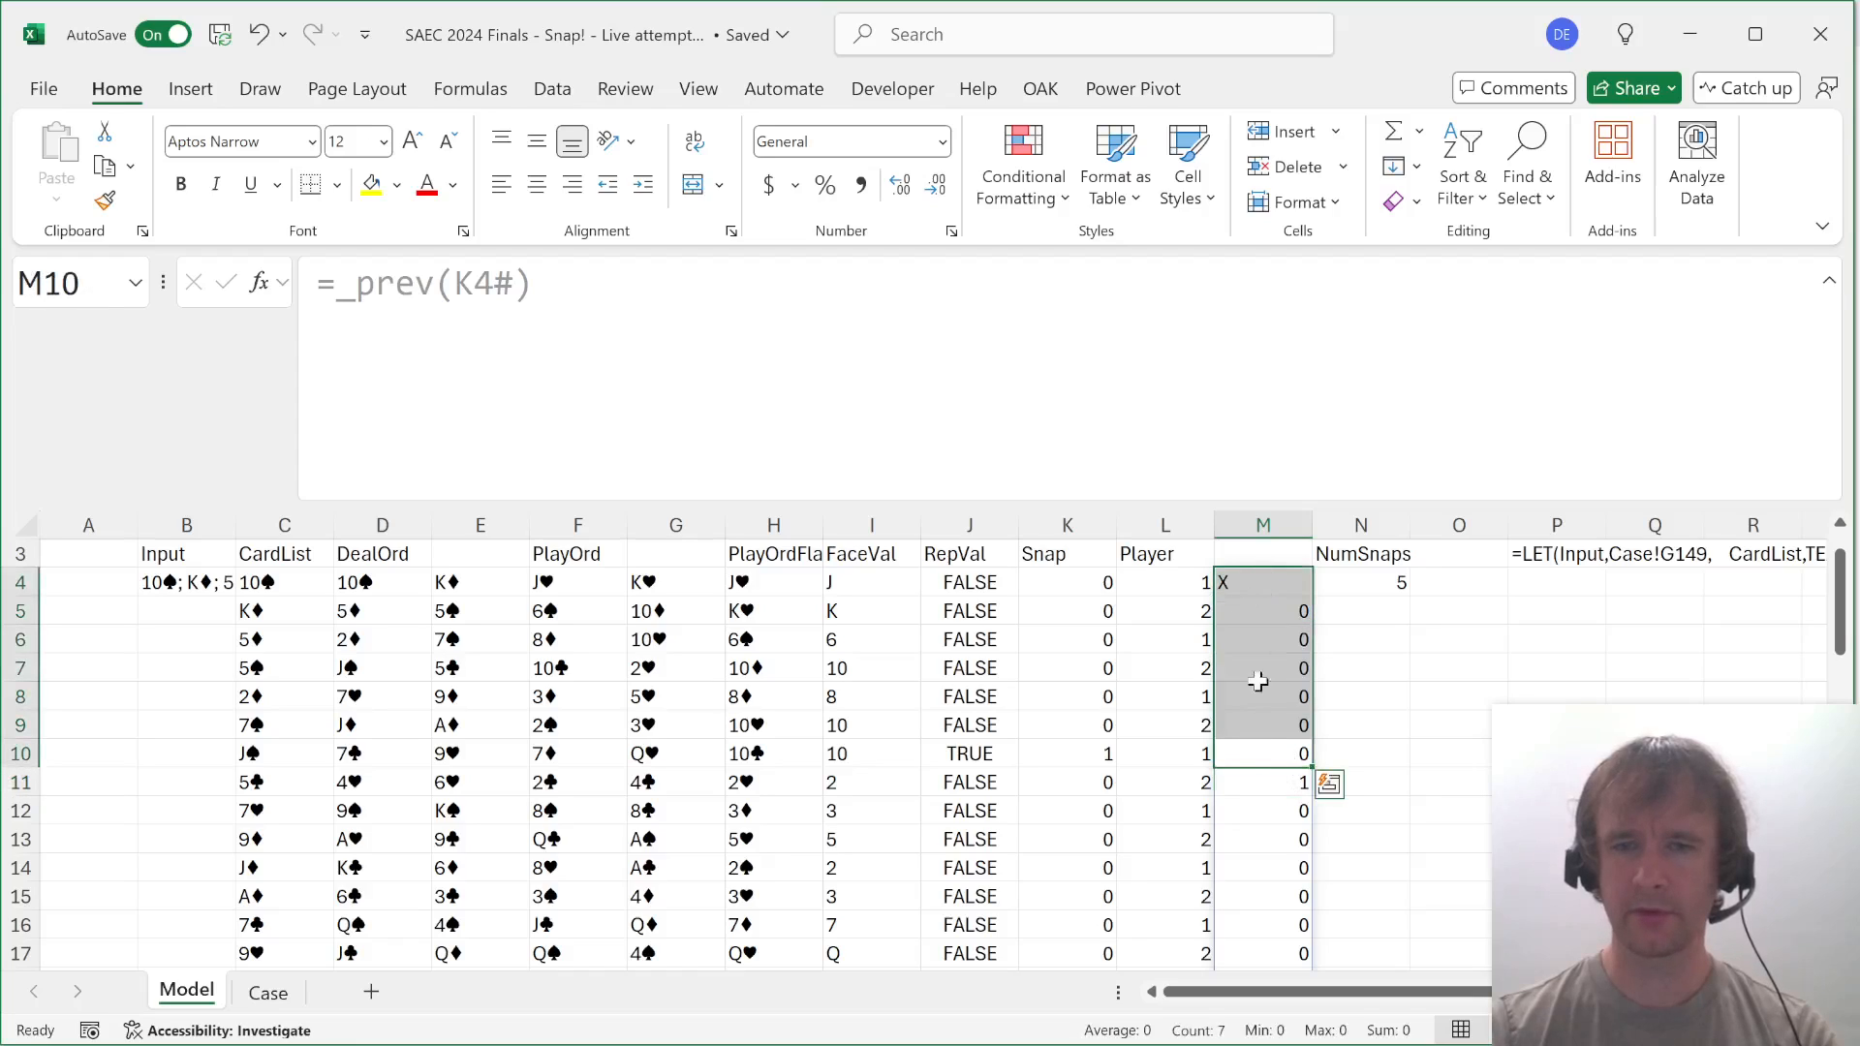
{"action": "left_click", "coordinate": [1269, 781]}
{"action": "scroll", "coordinate": [1284, 834], "scroll_direction": "down", "scroll_amount": 3}
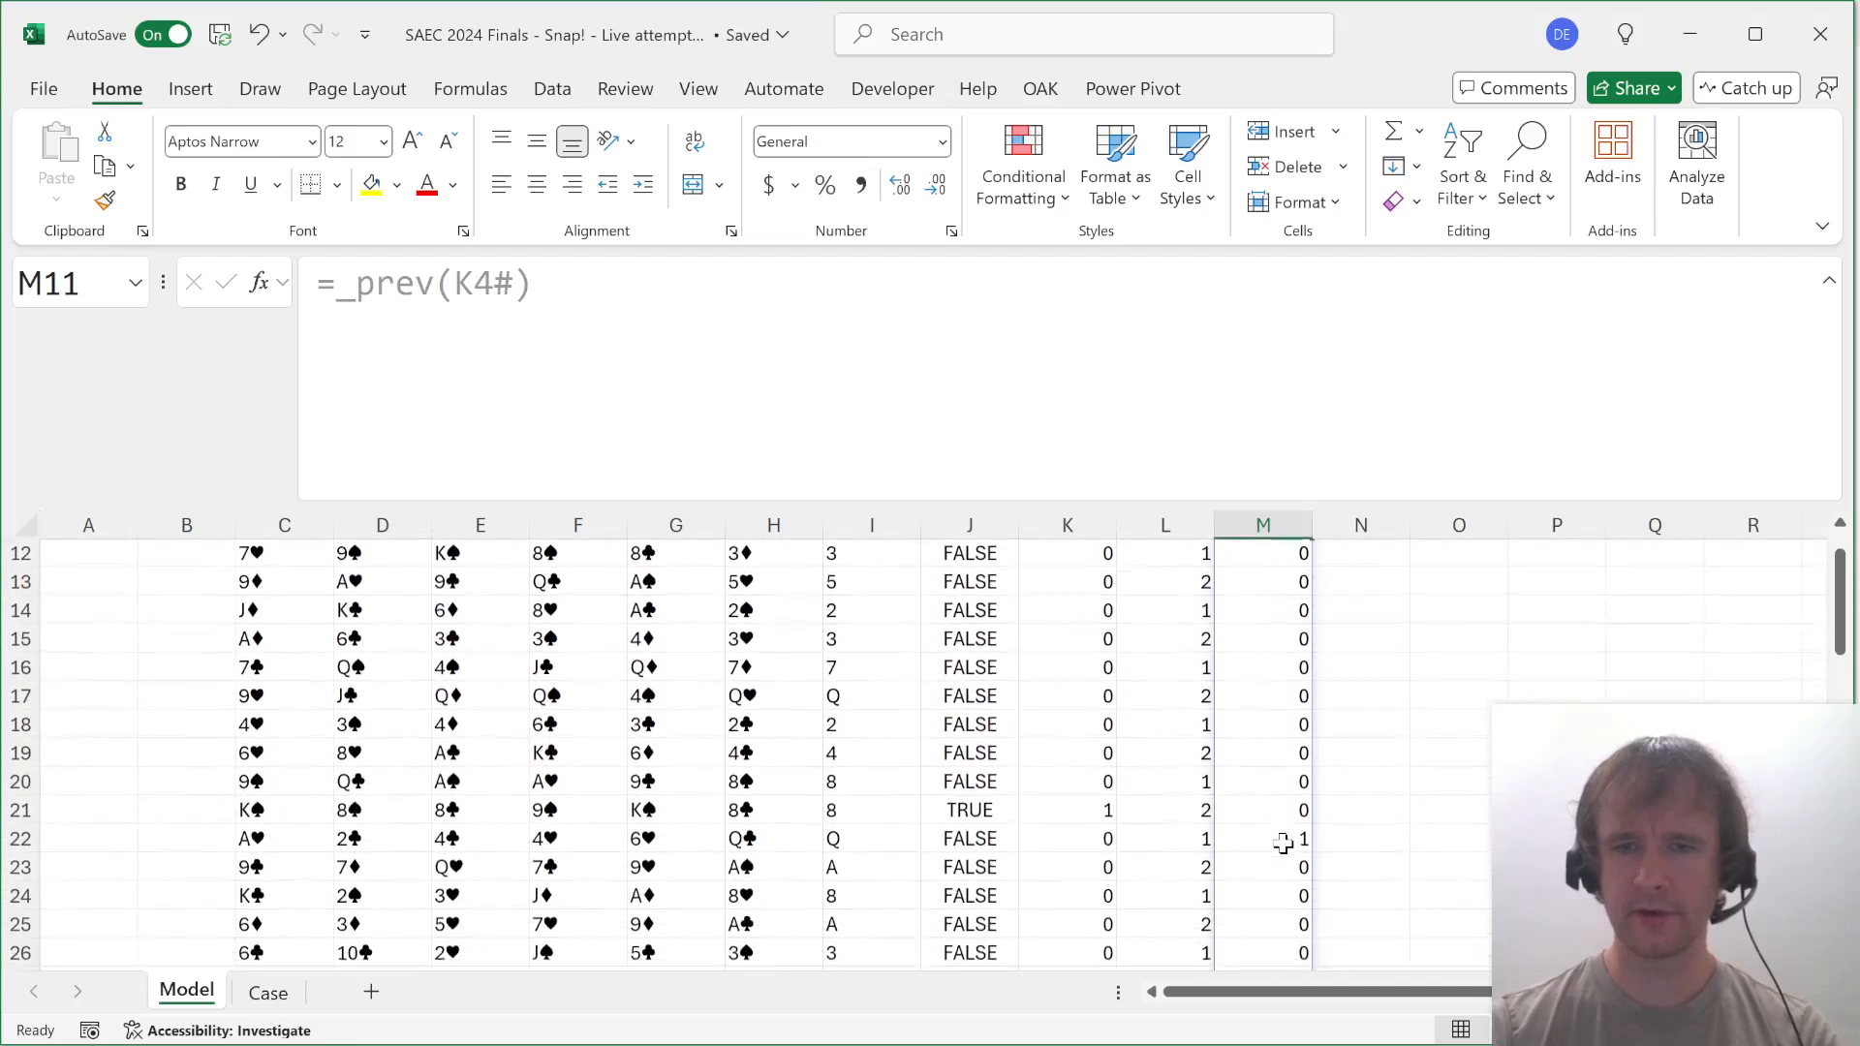
{"action": "left_click", "coordinate": [1269, 814]}
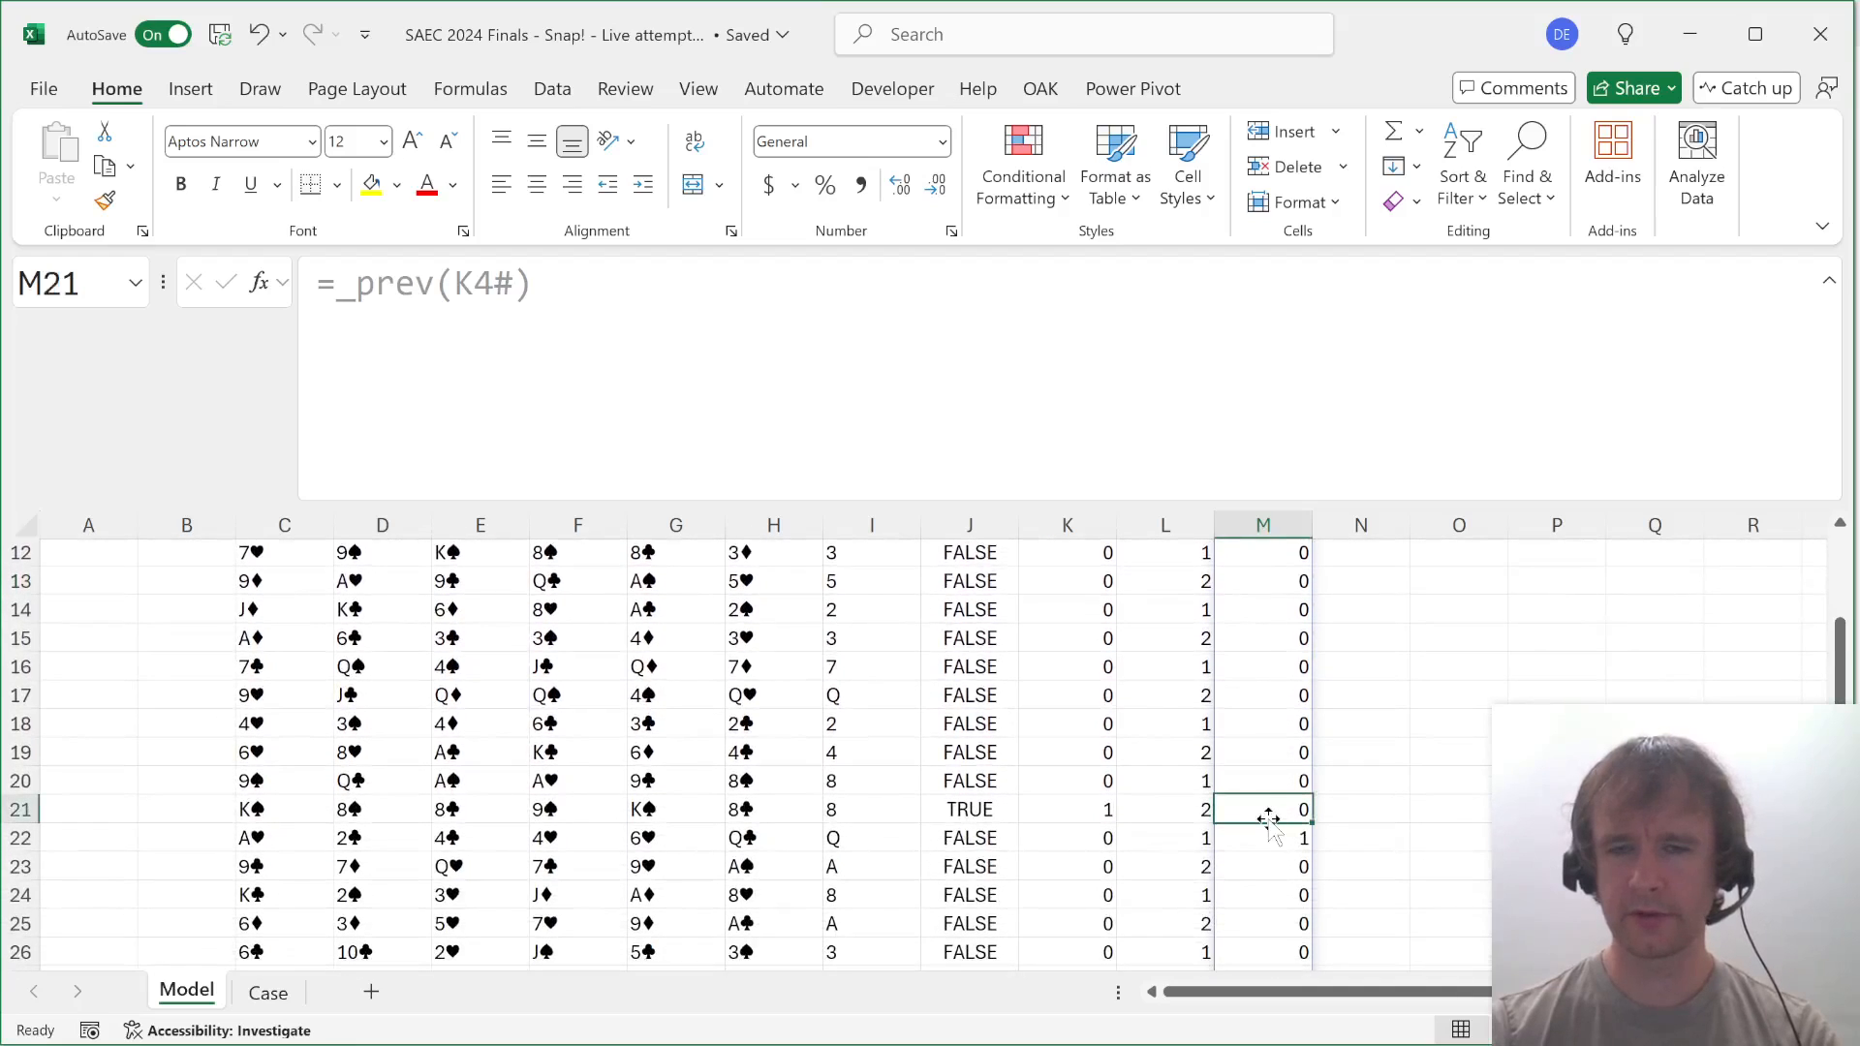
Wrap the _prev(K4#) formula in M4 in a SCAN with an initial value of 0.
{"action": "left_click", "coordinate": [1275, 845]}
{"action": "scroll", "coordinate": [1293, 679], "scroll_direction": "up", "scroll_amount": 4}
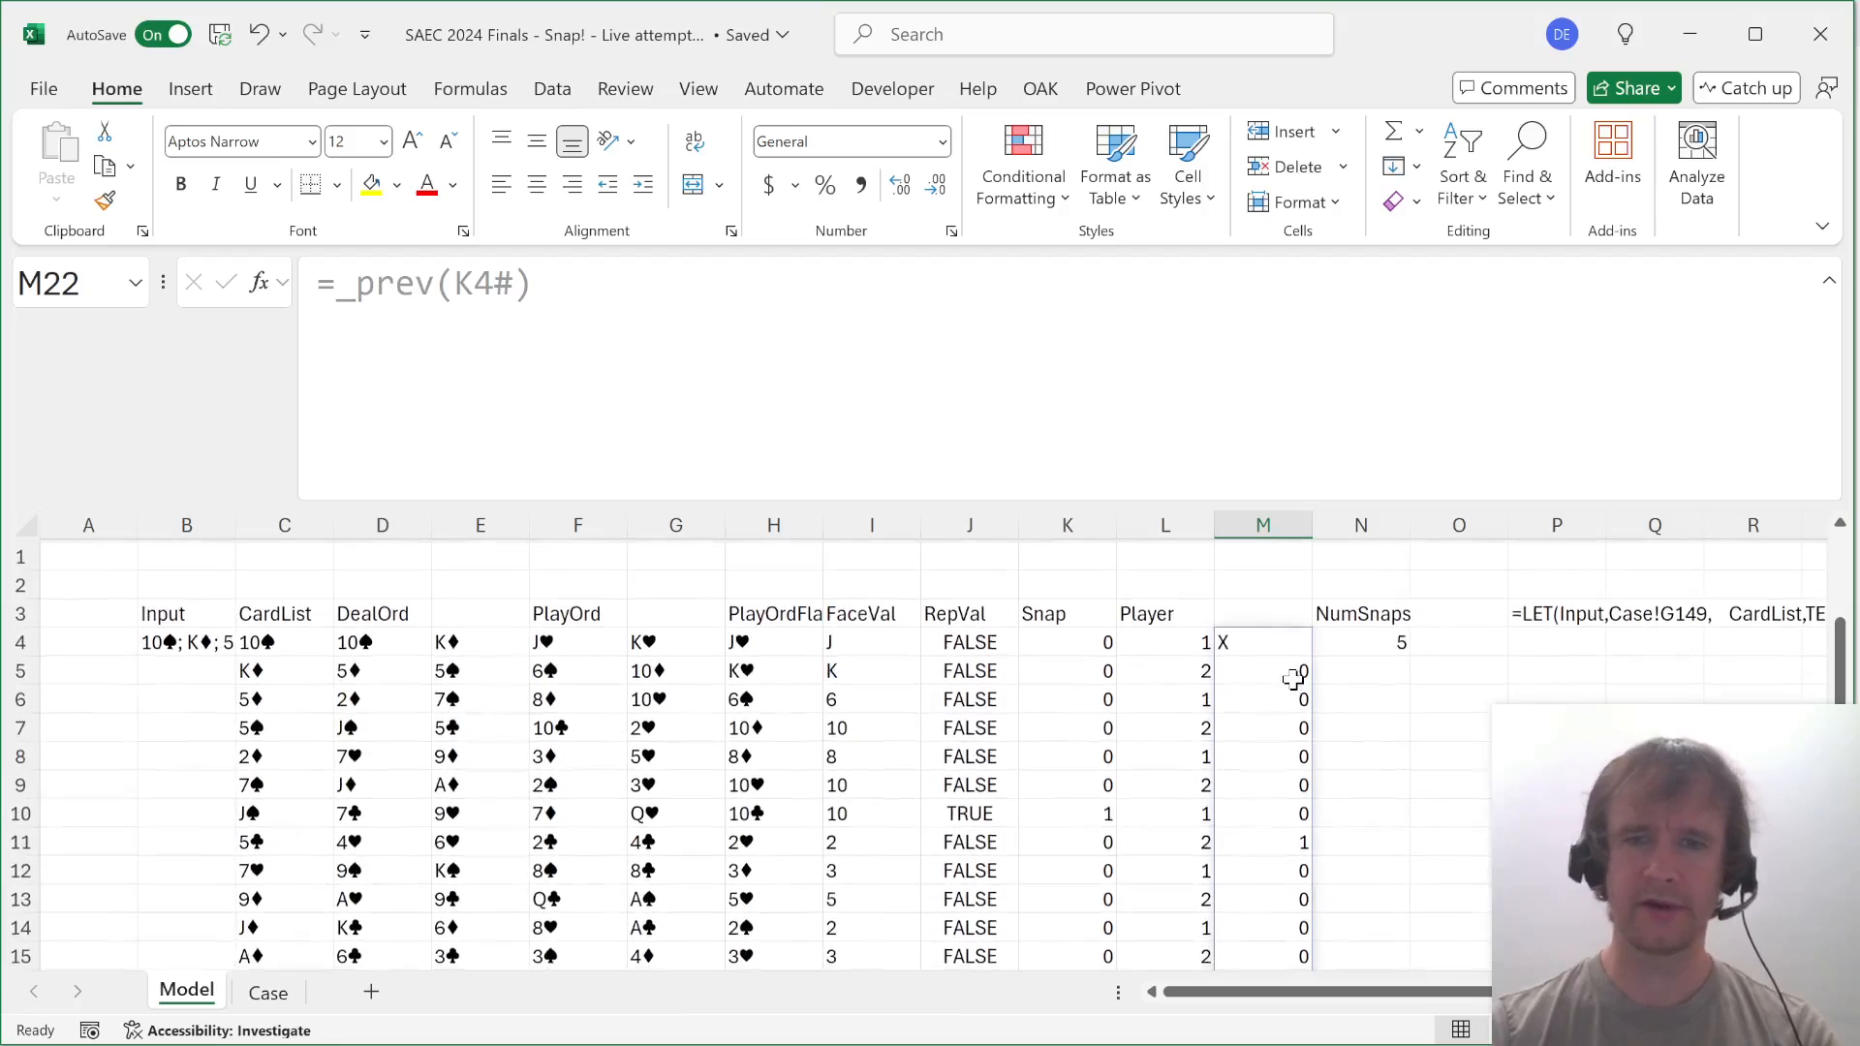
{"action": "left_click", "coordinate": [1259, 643]}
{"action": "left_click", "coordinate": [339, 283]}
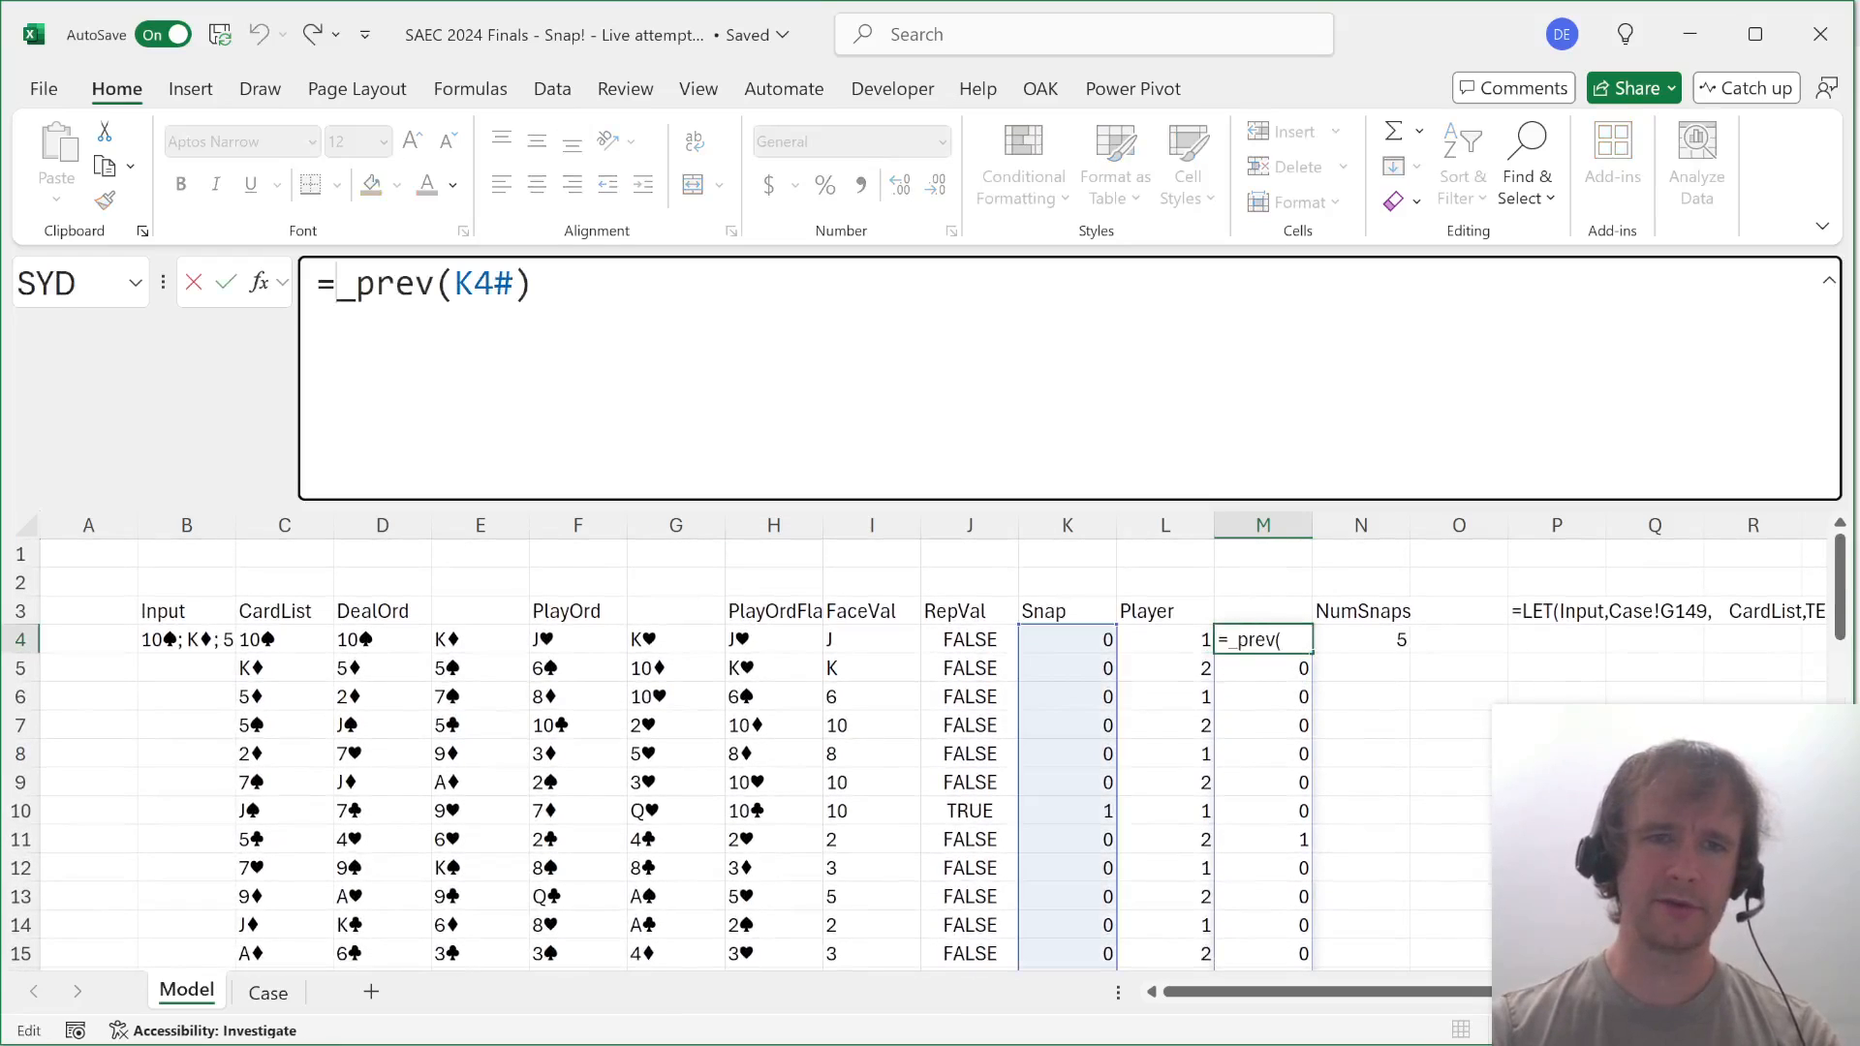
{"action": "type", "text": "SCAN("}
{"action": "key", "text": "Tab"}
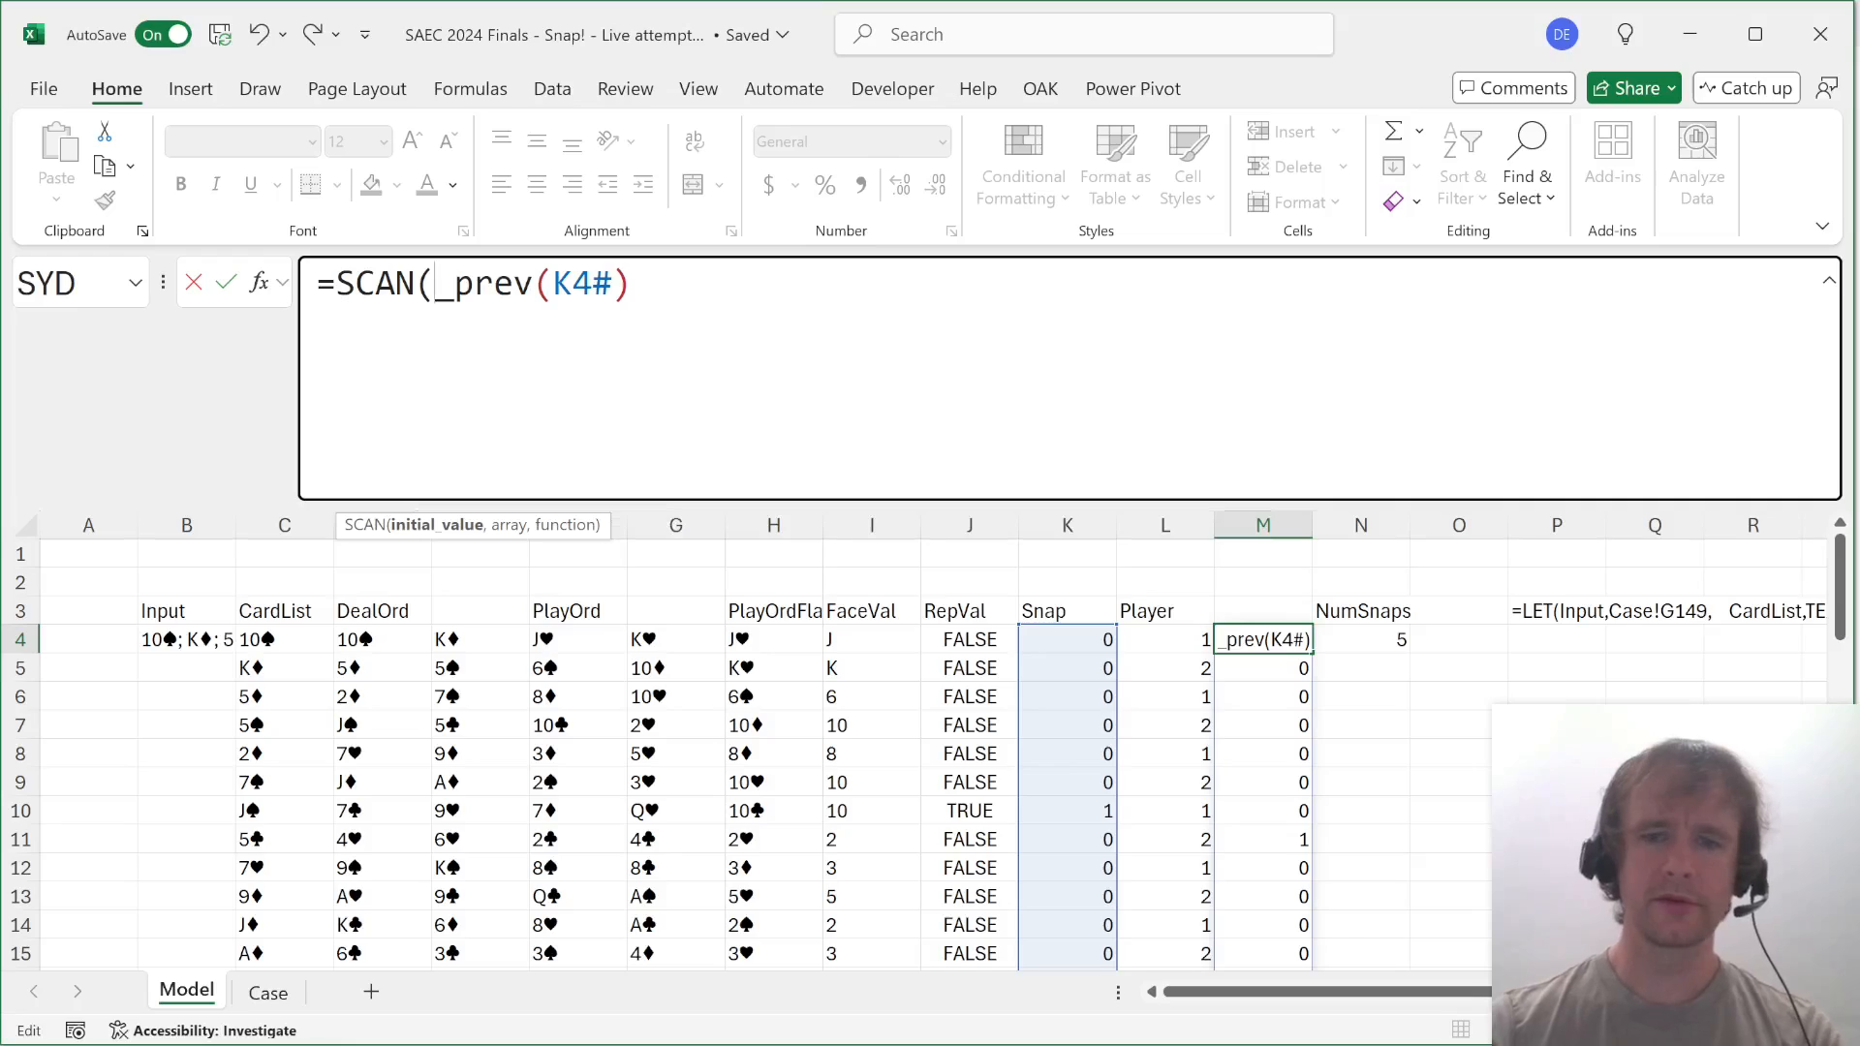
{"action": "type", "text": "0,"}
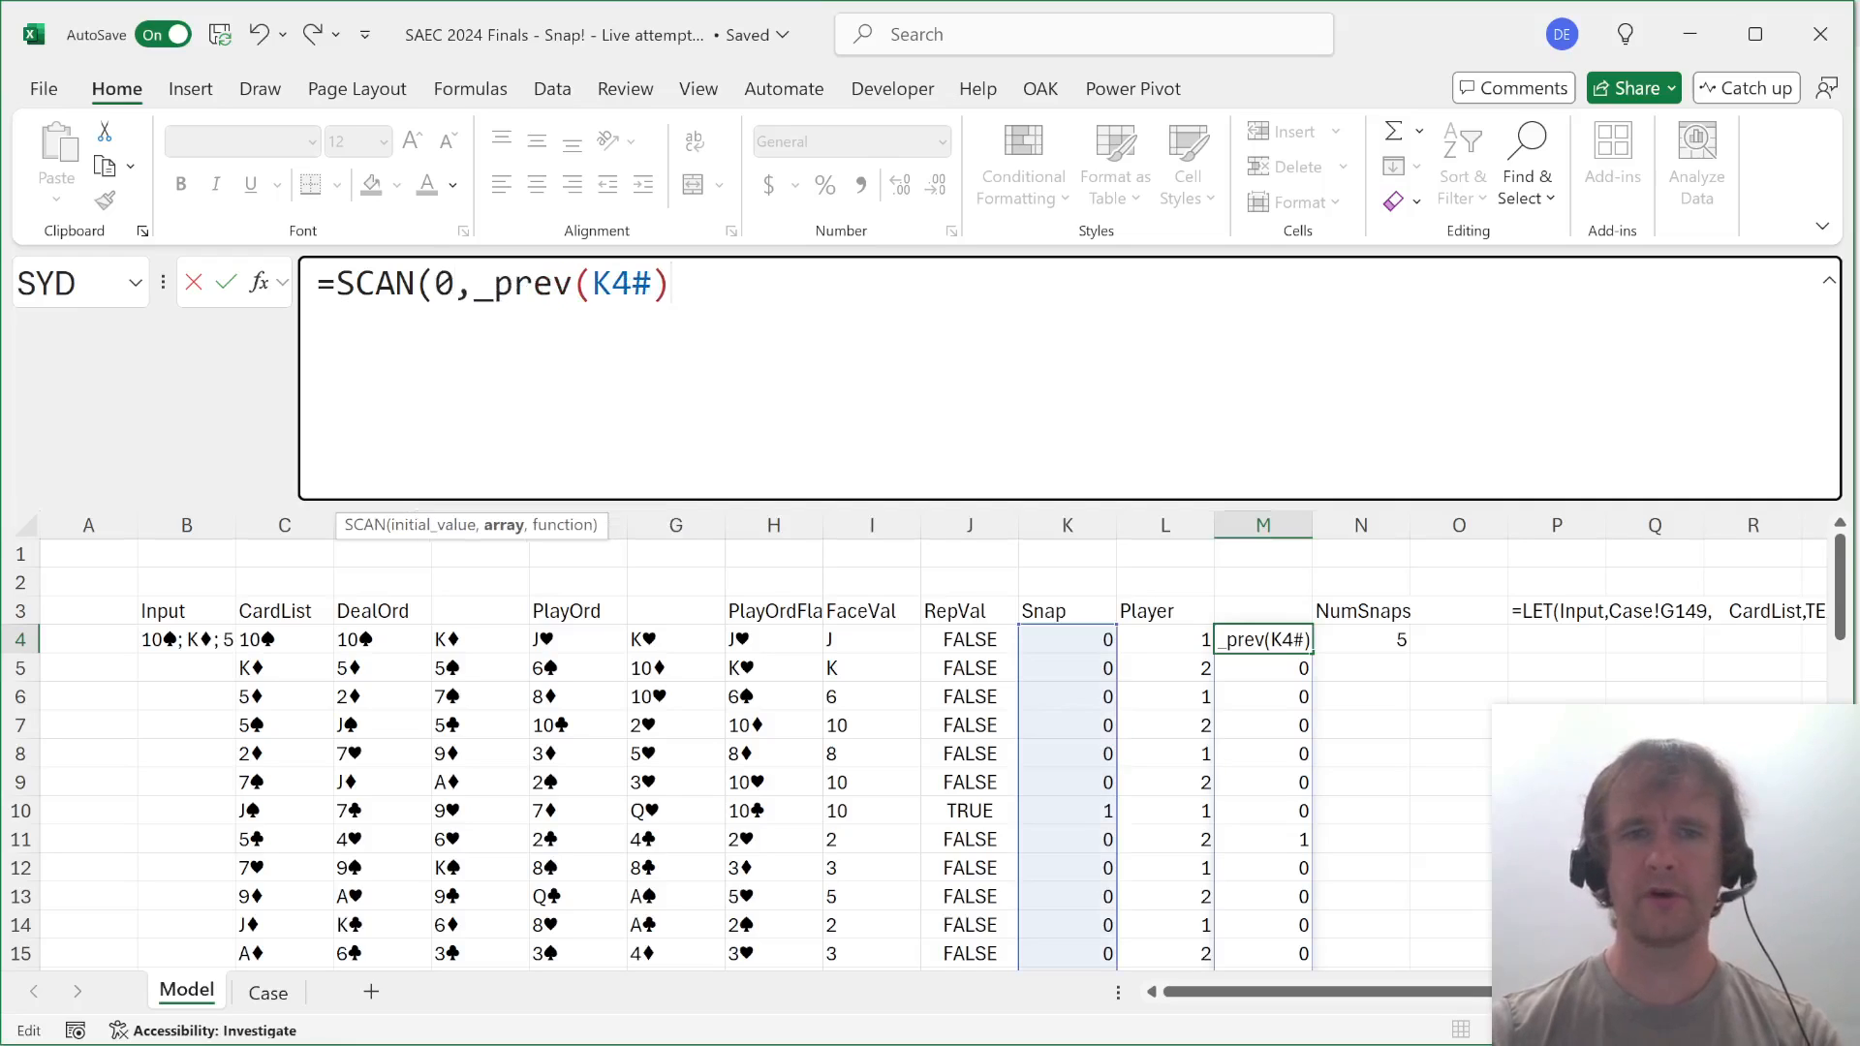
{"action": "type", "text": ","}
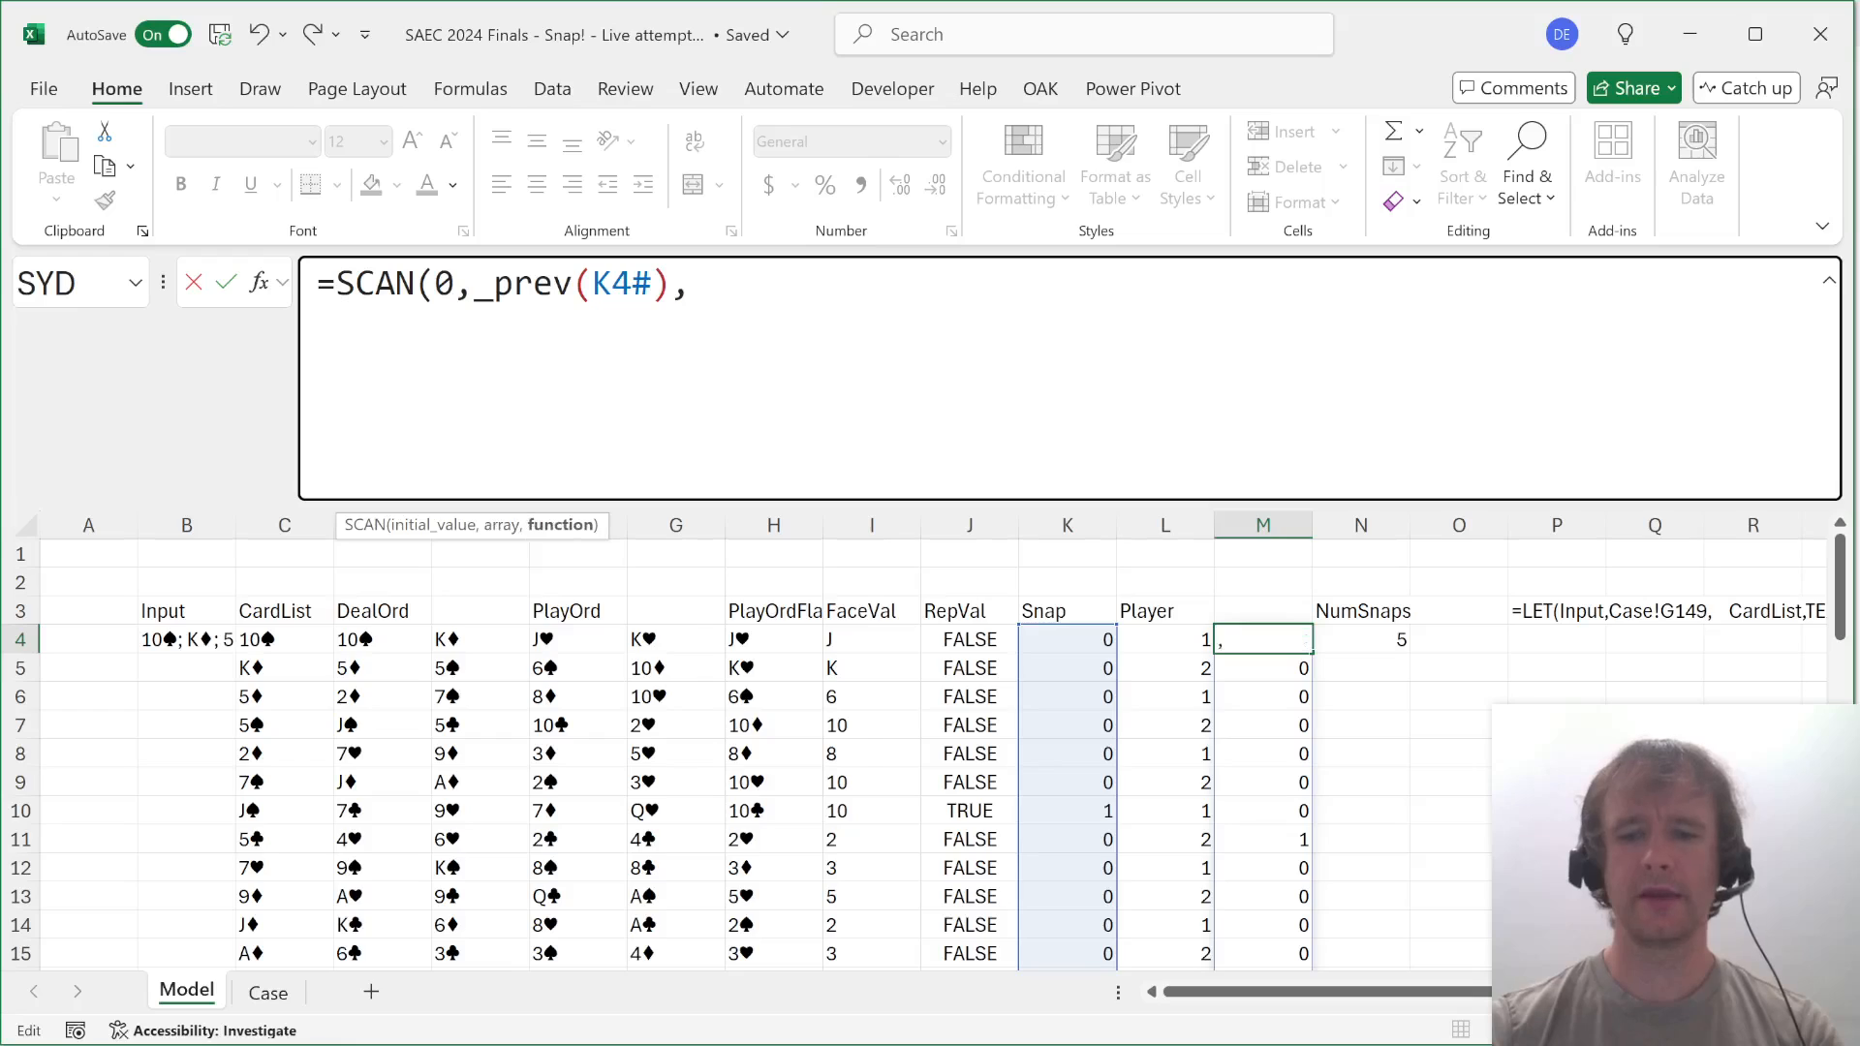
Complete the M4 formula as =SCAN(0,_prev(K4#),LAMBDA(a,v,IF(v=1,0,a)+1)) to count the cards in each pile.
{"action": "type", "text": "lam"}
{"action": "key", "text": "Tab"}
{"action": "type", "text": "a,v"}
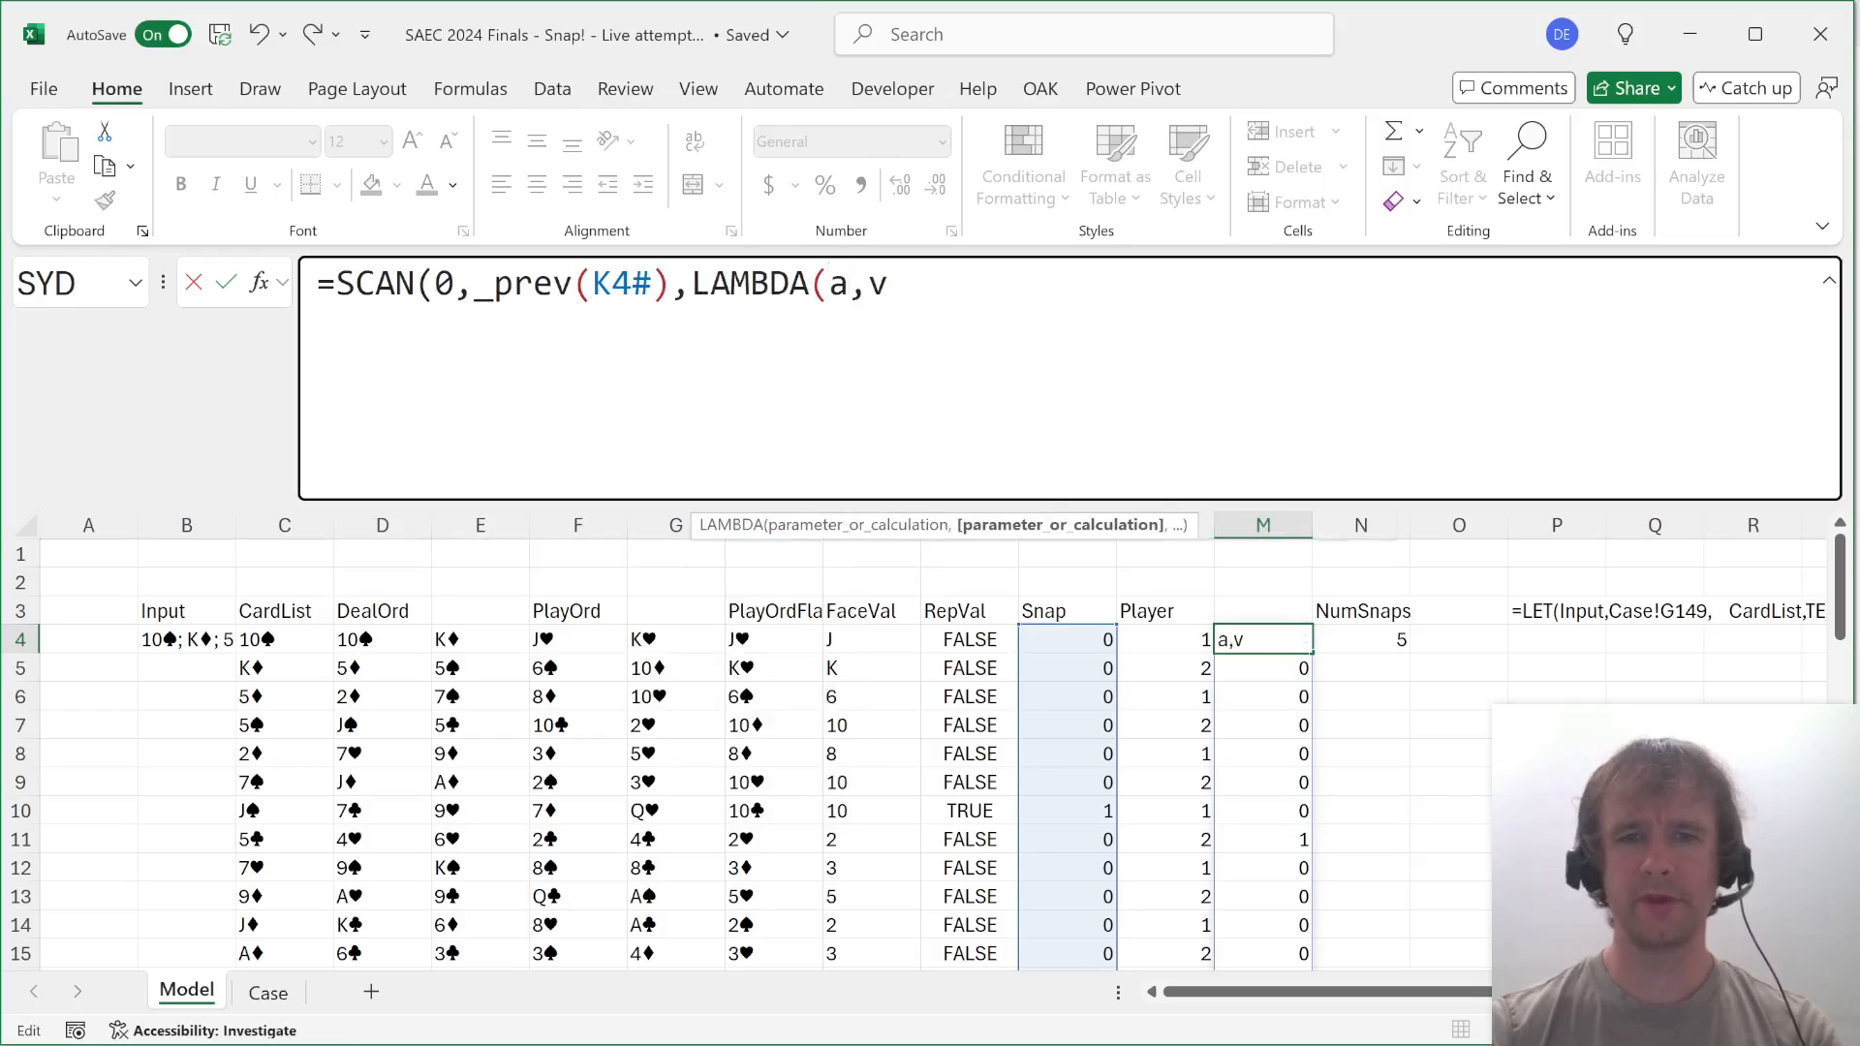
{"action": "type", "text": ",if"}
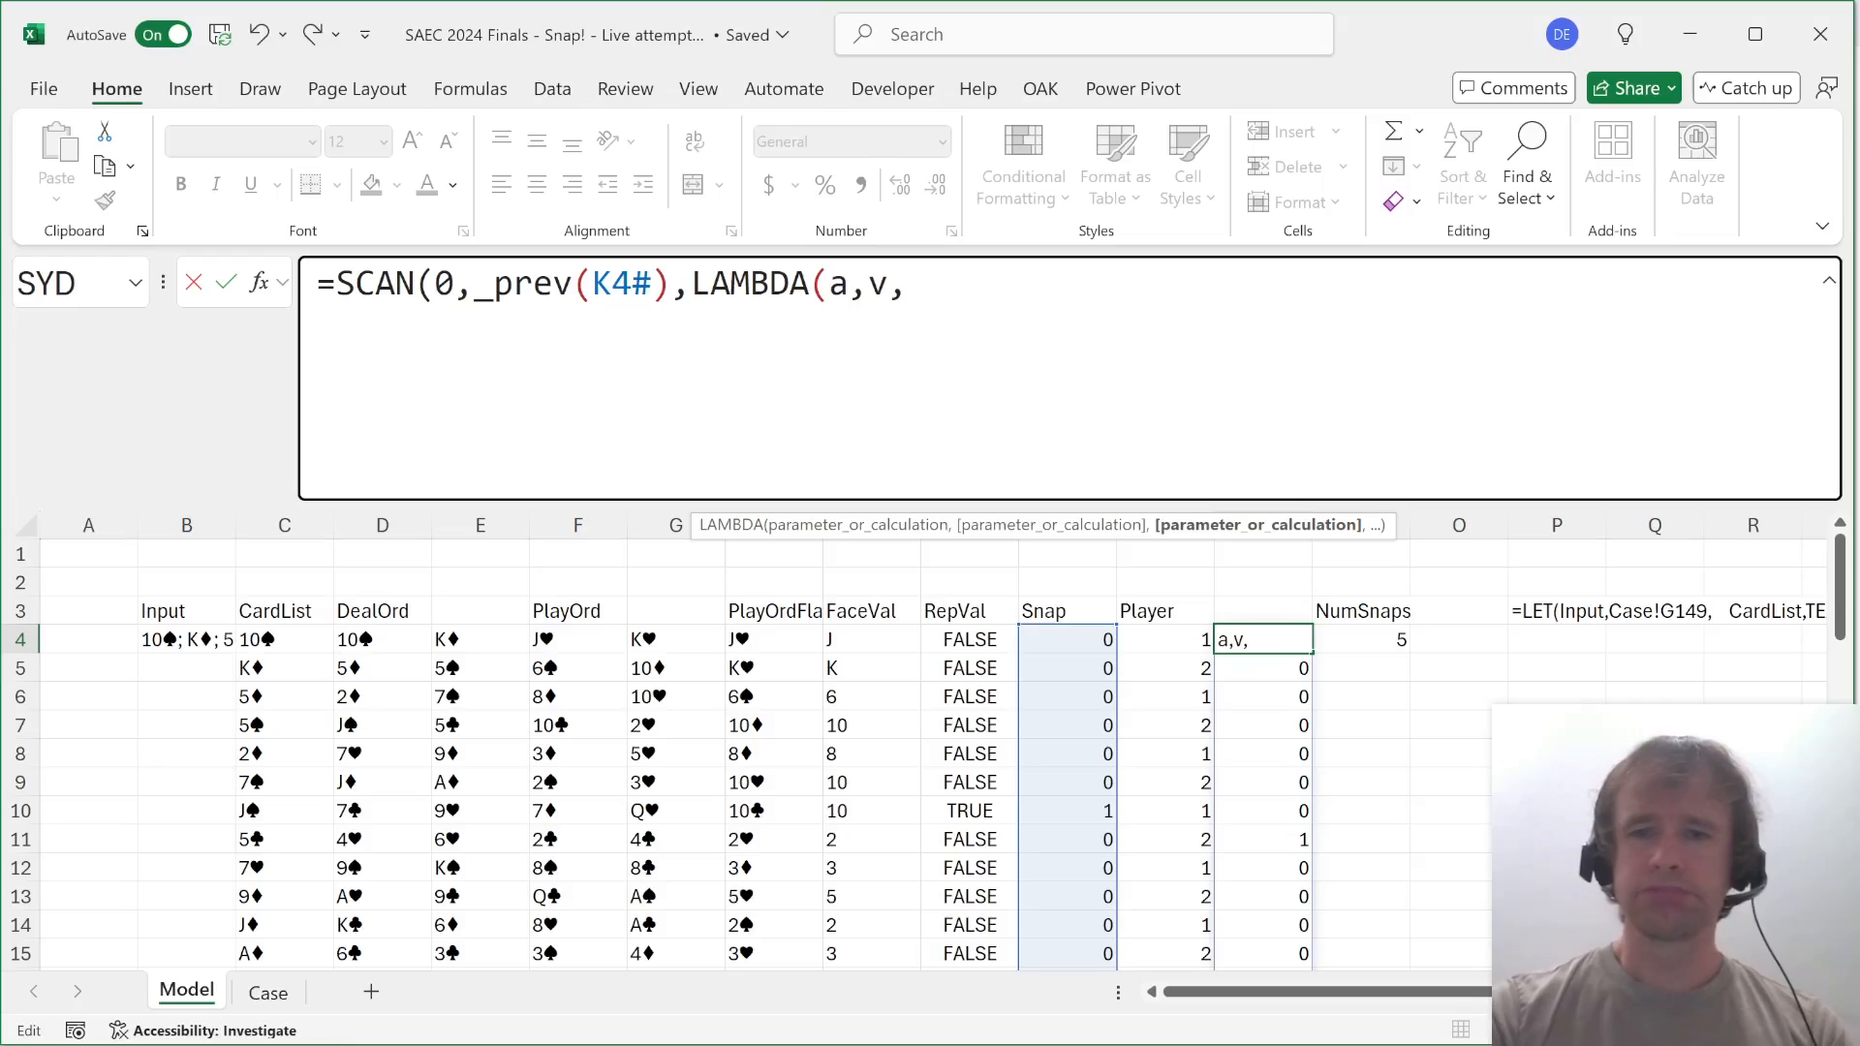
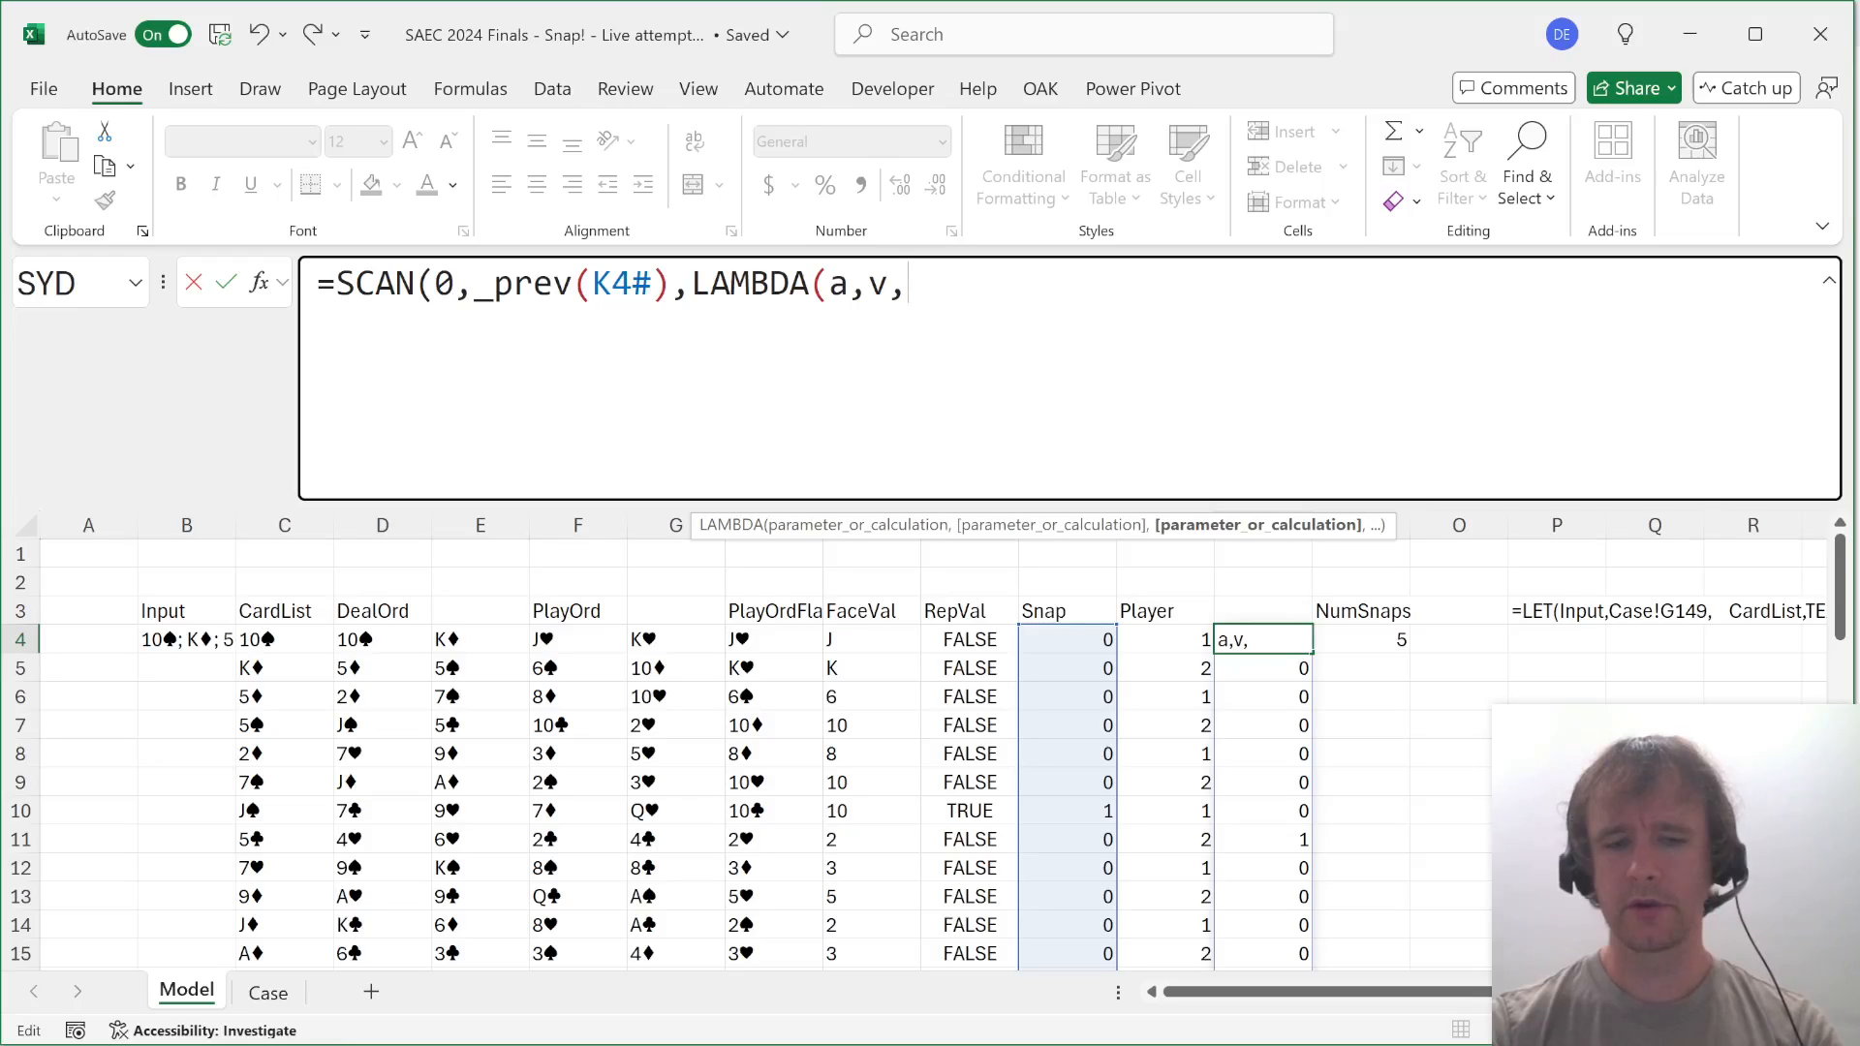
{"action": "type", "text": "if"}
{"action": "key", "text": "Tab"}
{"action": "type", "text": "v"}
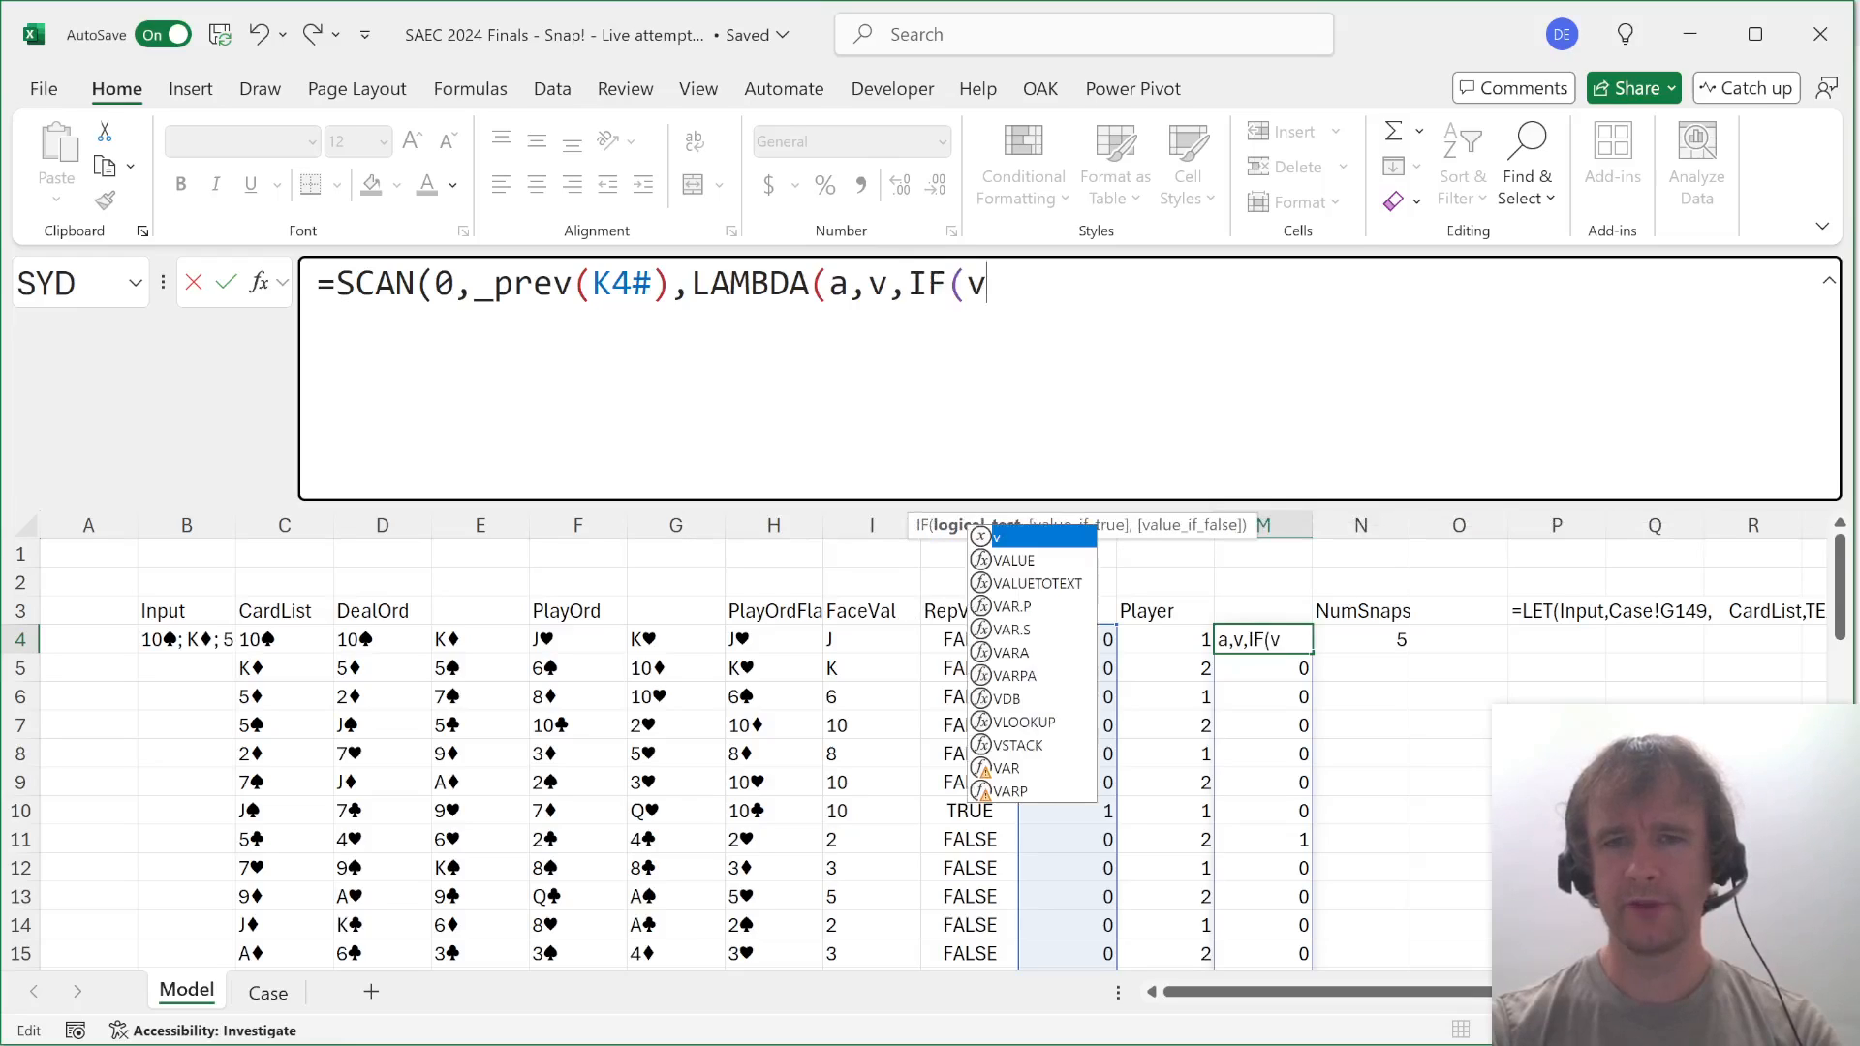
{"action": "type", "text": "=1,0"}
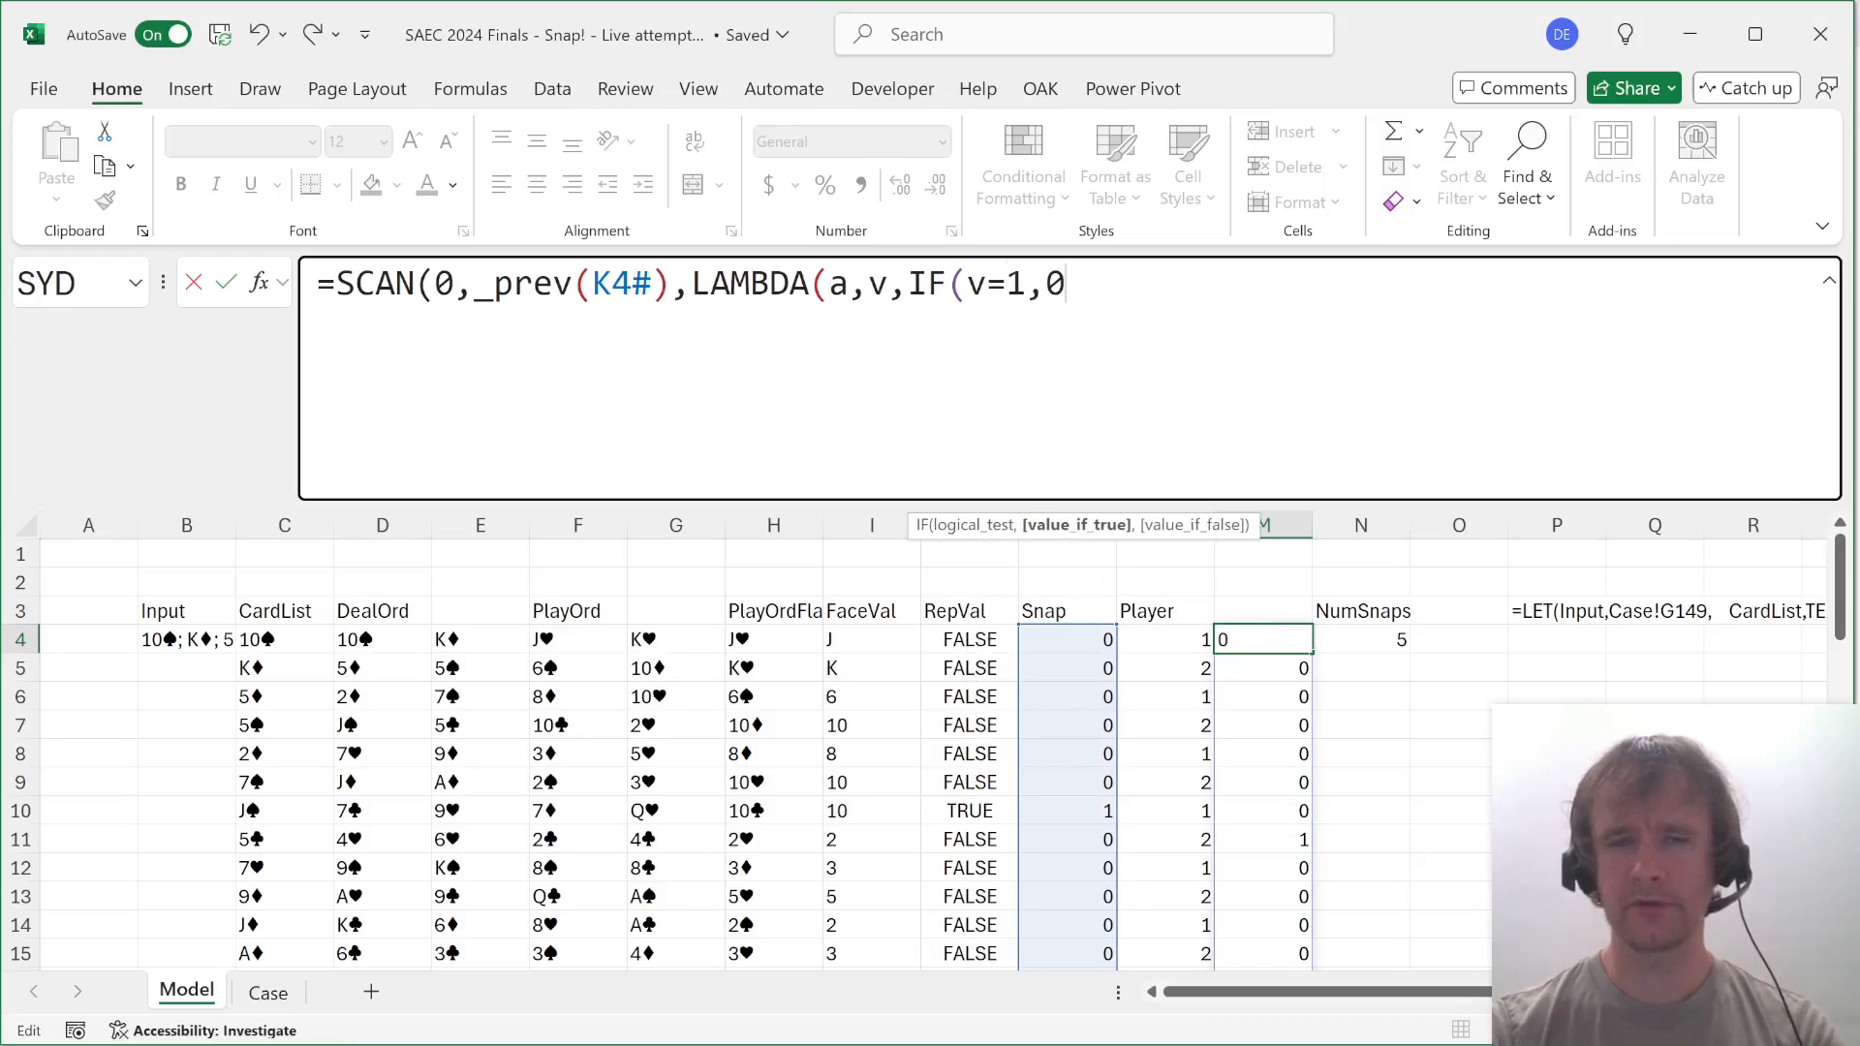
{"action": "type", "text": ",a)+1"}
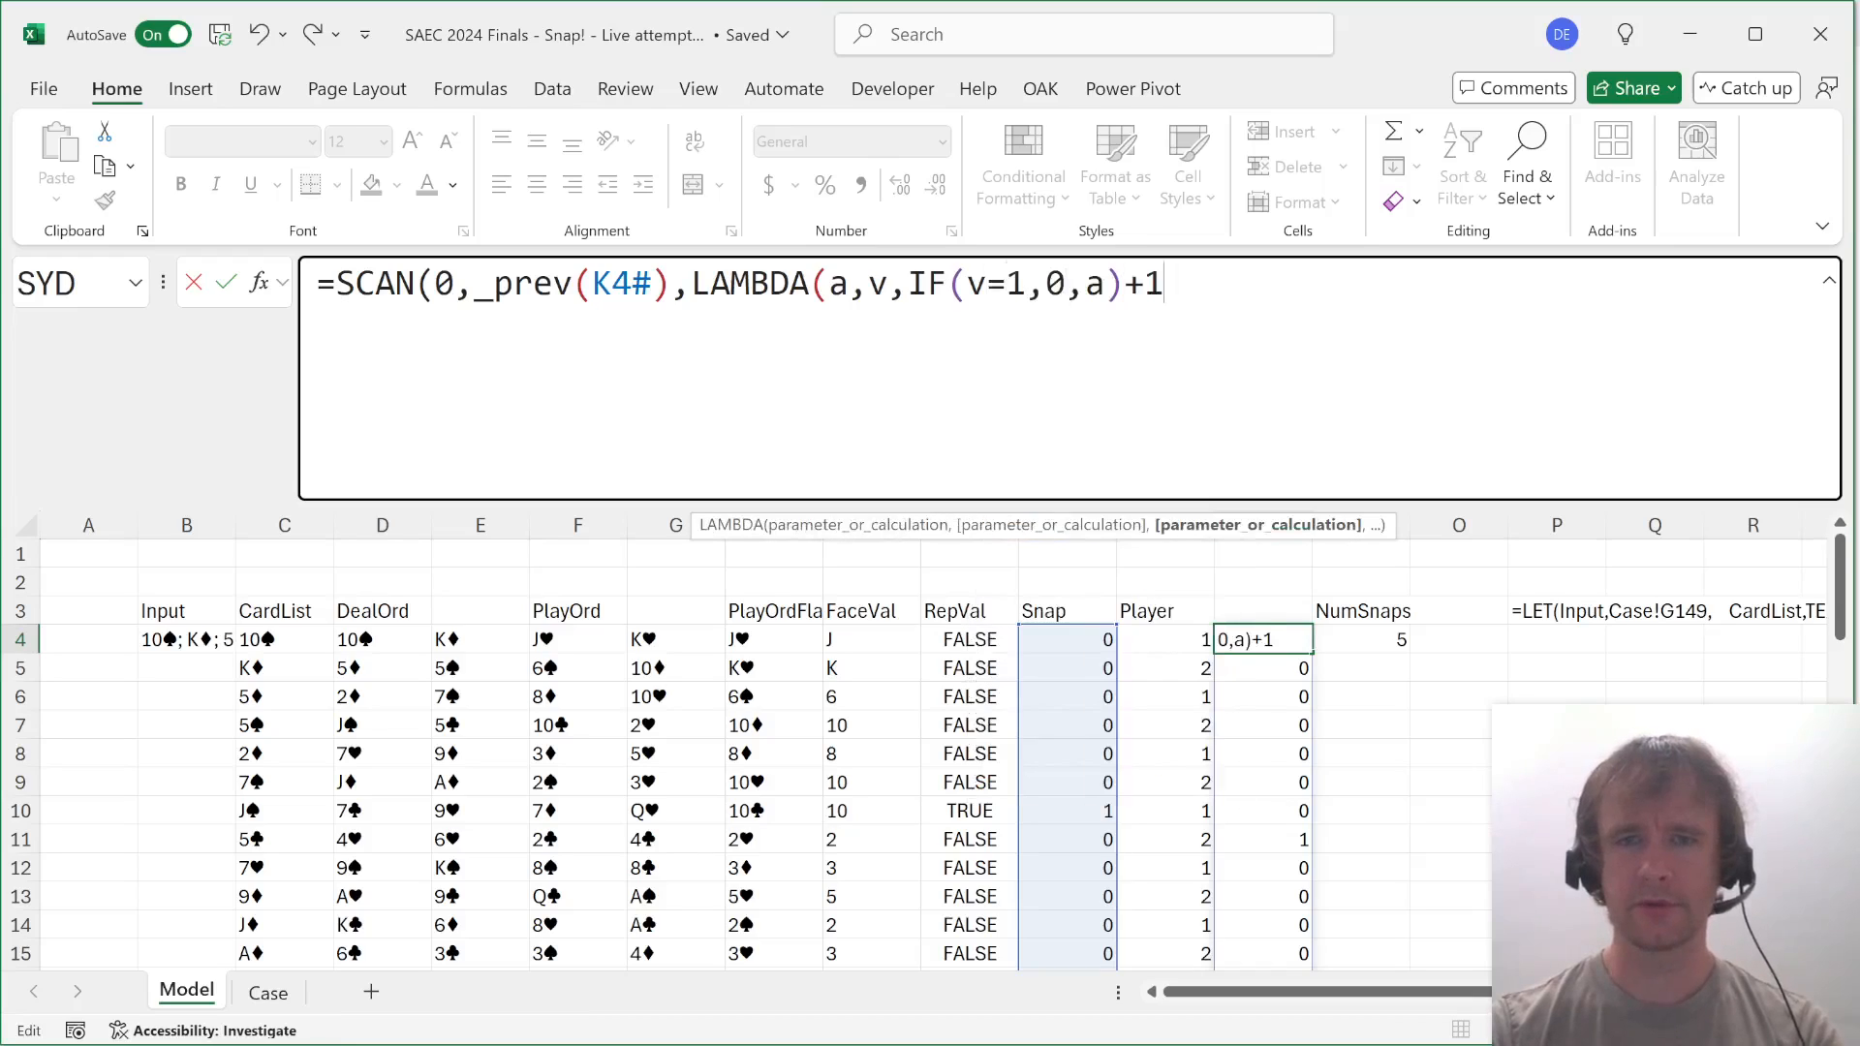
{"action": "type", "text": "))"}
{"action": "key", "text": "Return"}
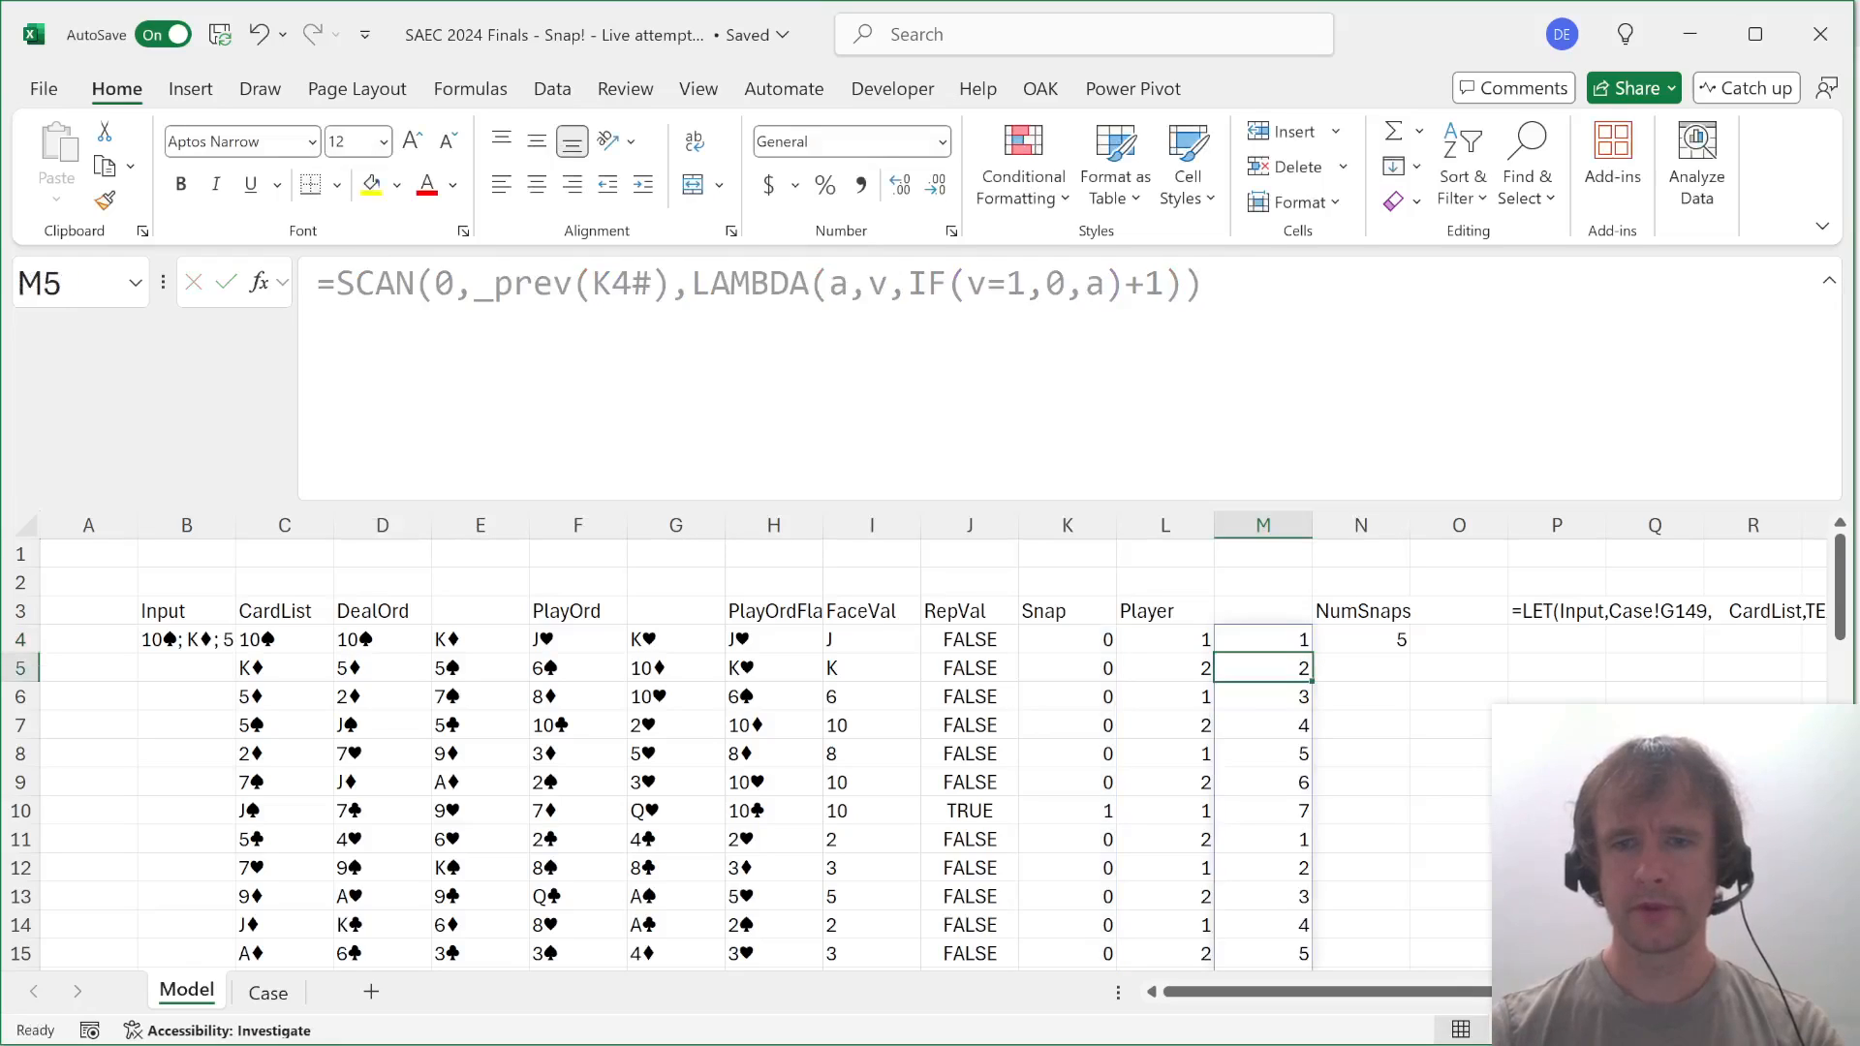
Compare the running count in M4:M10 with the Snap flags for the first pile.
{"action": "key", "text": "Down"}
{"action": "key", "text": "Up"}
{"action": "key", "text": "Up"}
{"action": "key", "text": "Down"}
{"action": "key", "text": "Down"}
{"action": "key", "text": "Down"}
{"action": "key", "text": "Down"}
{"action": "key", "text": "Down"}
{"action": "key", "text": "Down"}
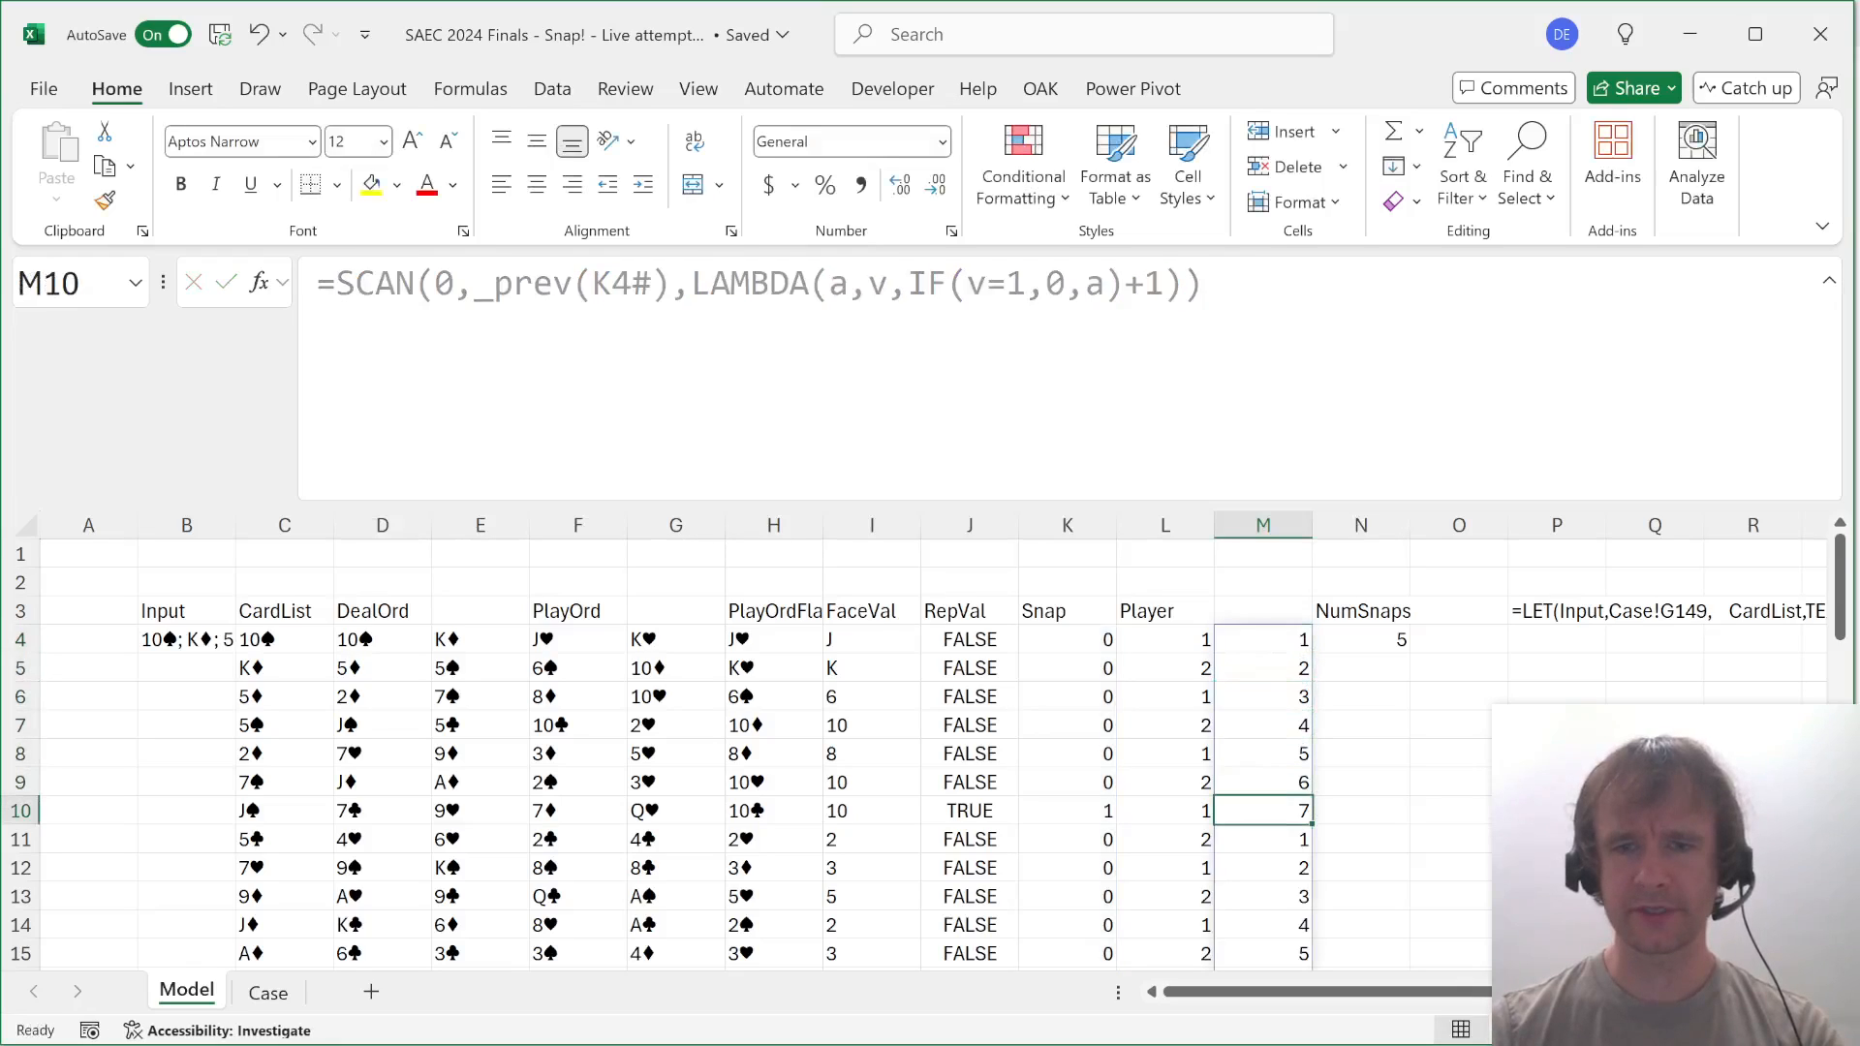
{"action": "key", "text": "Left"}
{"action": "key", "text": "Left"}
{"action": "key", "text": "ctrl+shift+Up"}
{"action": "key", "text": "Right"}
{"action": "key", "text": "Right"}
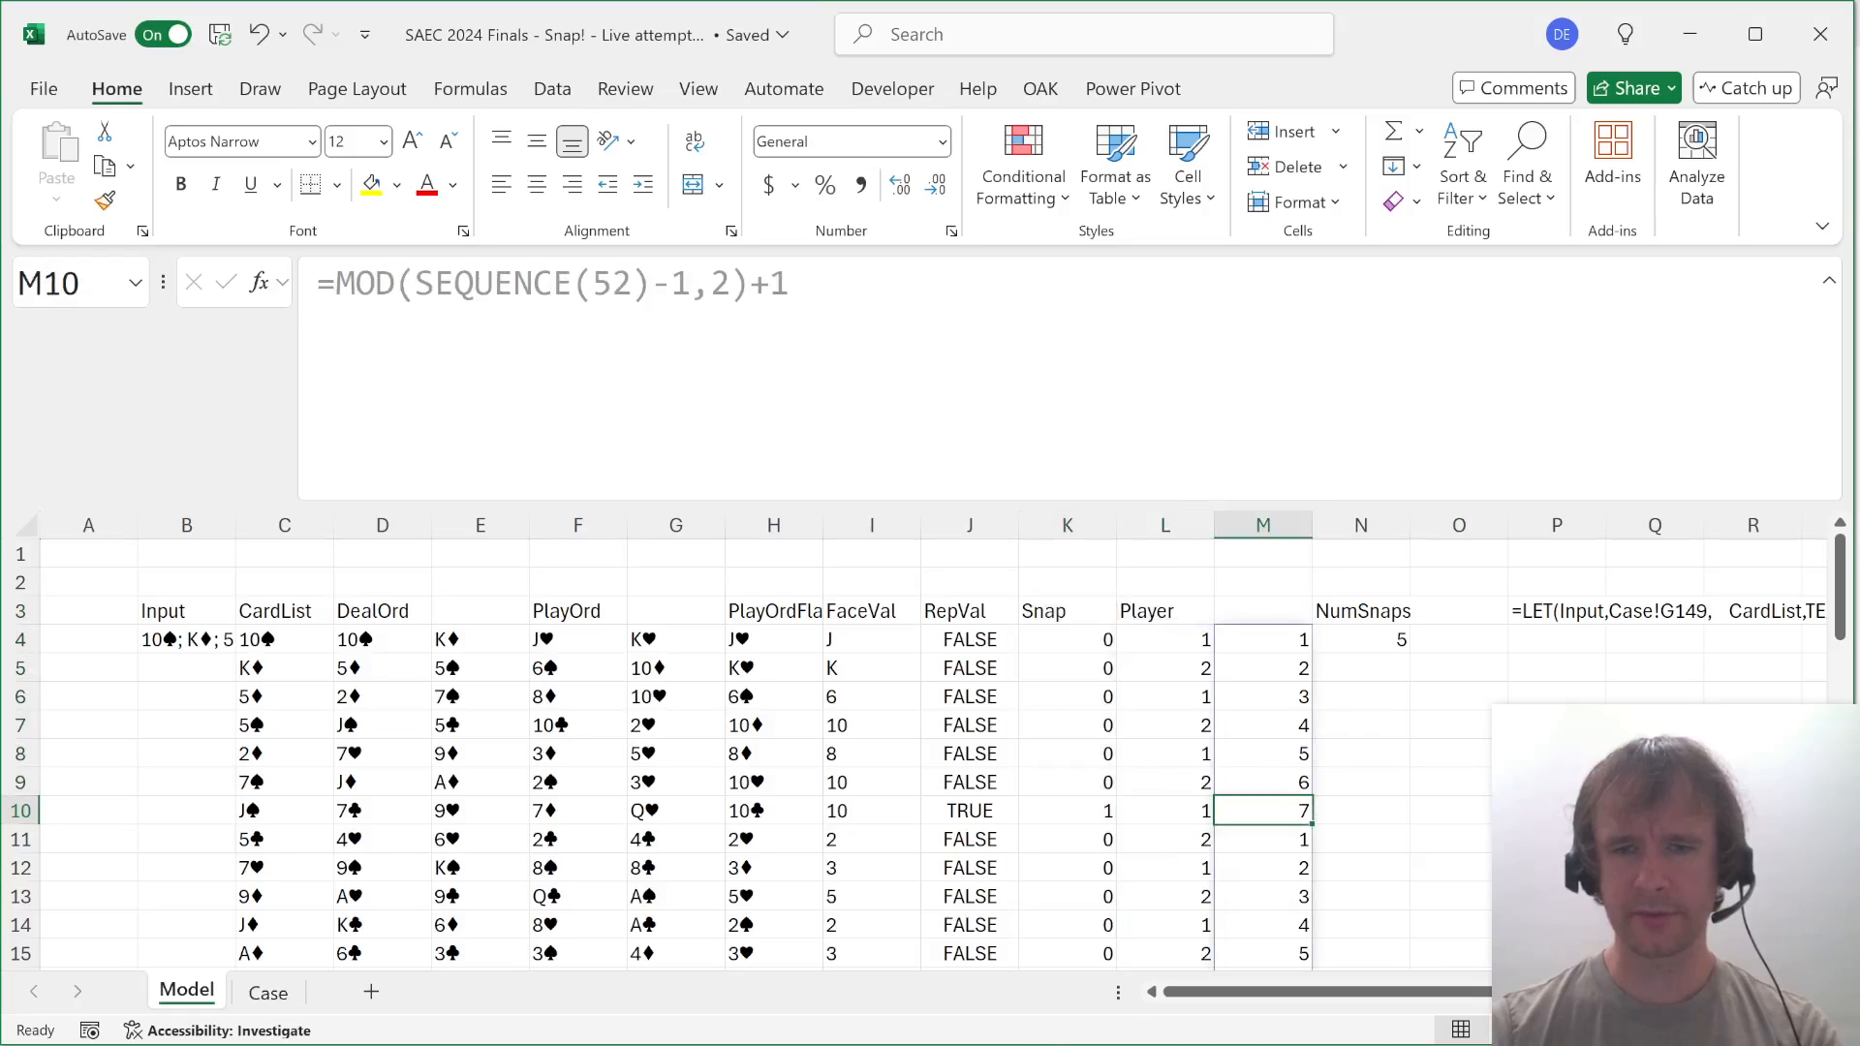
Check the running count for the second pile, from M11 to the snap in row 21.
{"action": "key", "text": "Down"}
{"action": "key", "text": "shift+Down"}
{"action": "key", "text": "shift+Down"}
{"action": "key", "text": "shift+Down"}
{"action": "key", "text": "shift+Down"}
{"action": "key", "text": "shift+Down"}
{"action": "key", "text": "shift+Down"}
{"action": "key", "text": "shift+Down"}
{"action": "key", "text": "shift+Down"}
{"action": "key", "text": "shift+Down"}
{"action": "key", "text": "shift+Down"}
{"action": "key", "text": "shift+Down"}
{"action": "key", "text": "shift+Down"}
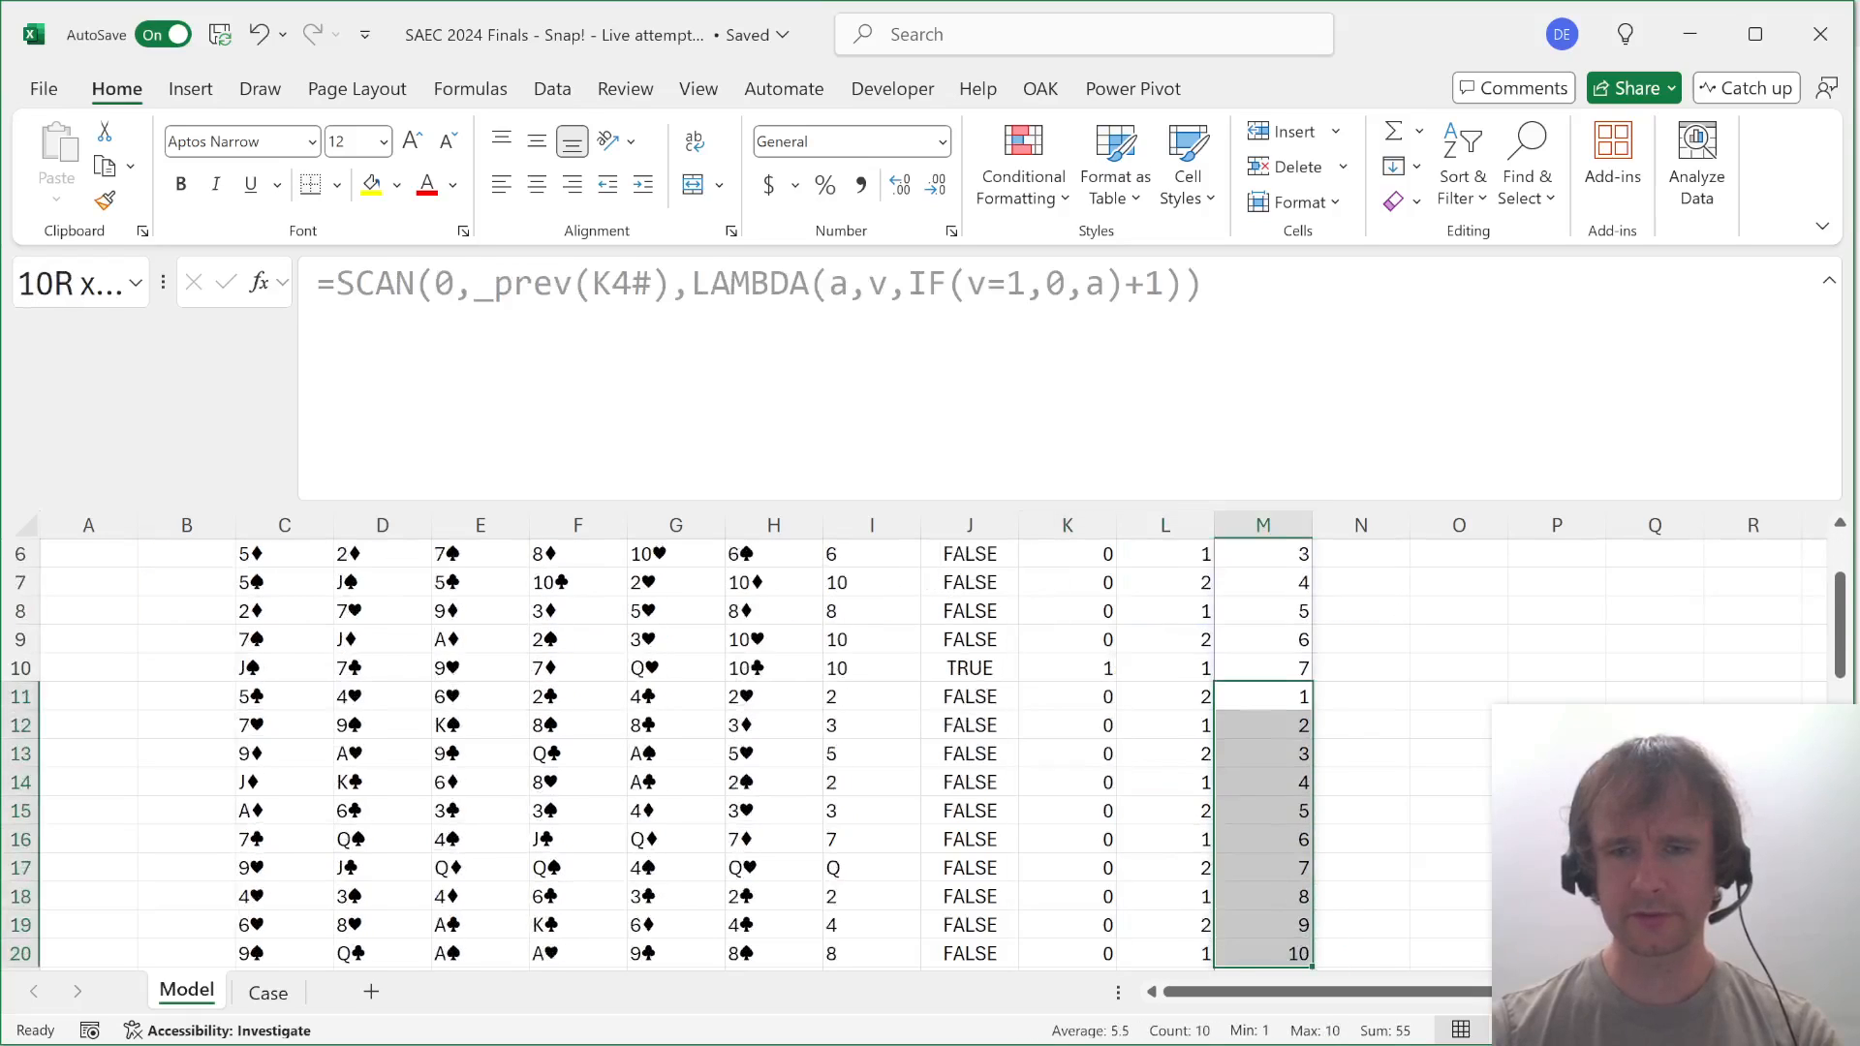
{"action": "key", "text": "shift+Down"}
{"action": "key", "text": "shift+Up"}
{"action": "key", "text": "shift+Up"}
{"action": "key", "text": "shift+Up"}
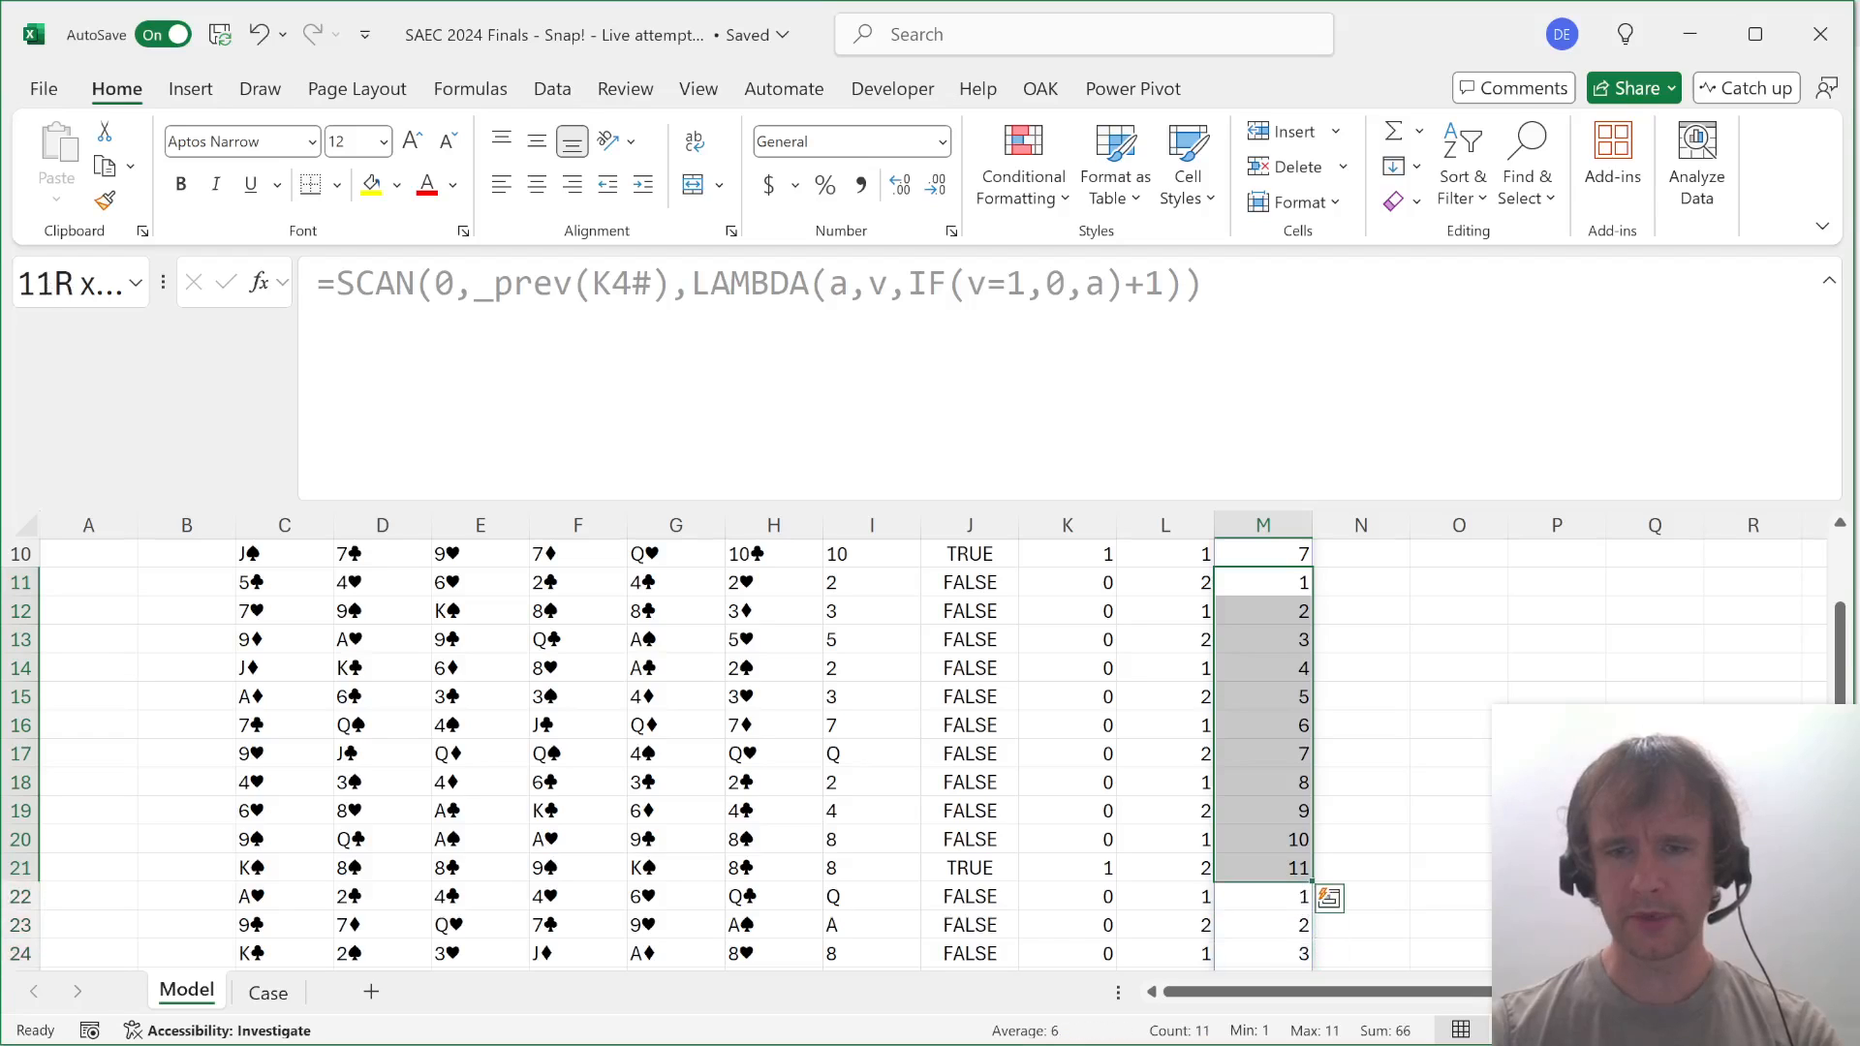
{"action": "key", "text": "shift+Left"}
{"action": "key", "text": "shift+Left"}
Label the running count column RunCnt in M3.
{"action": "key", "text": "ctrl+Up"}
{"action": "key", "text": "ctrl+Up"}
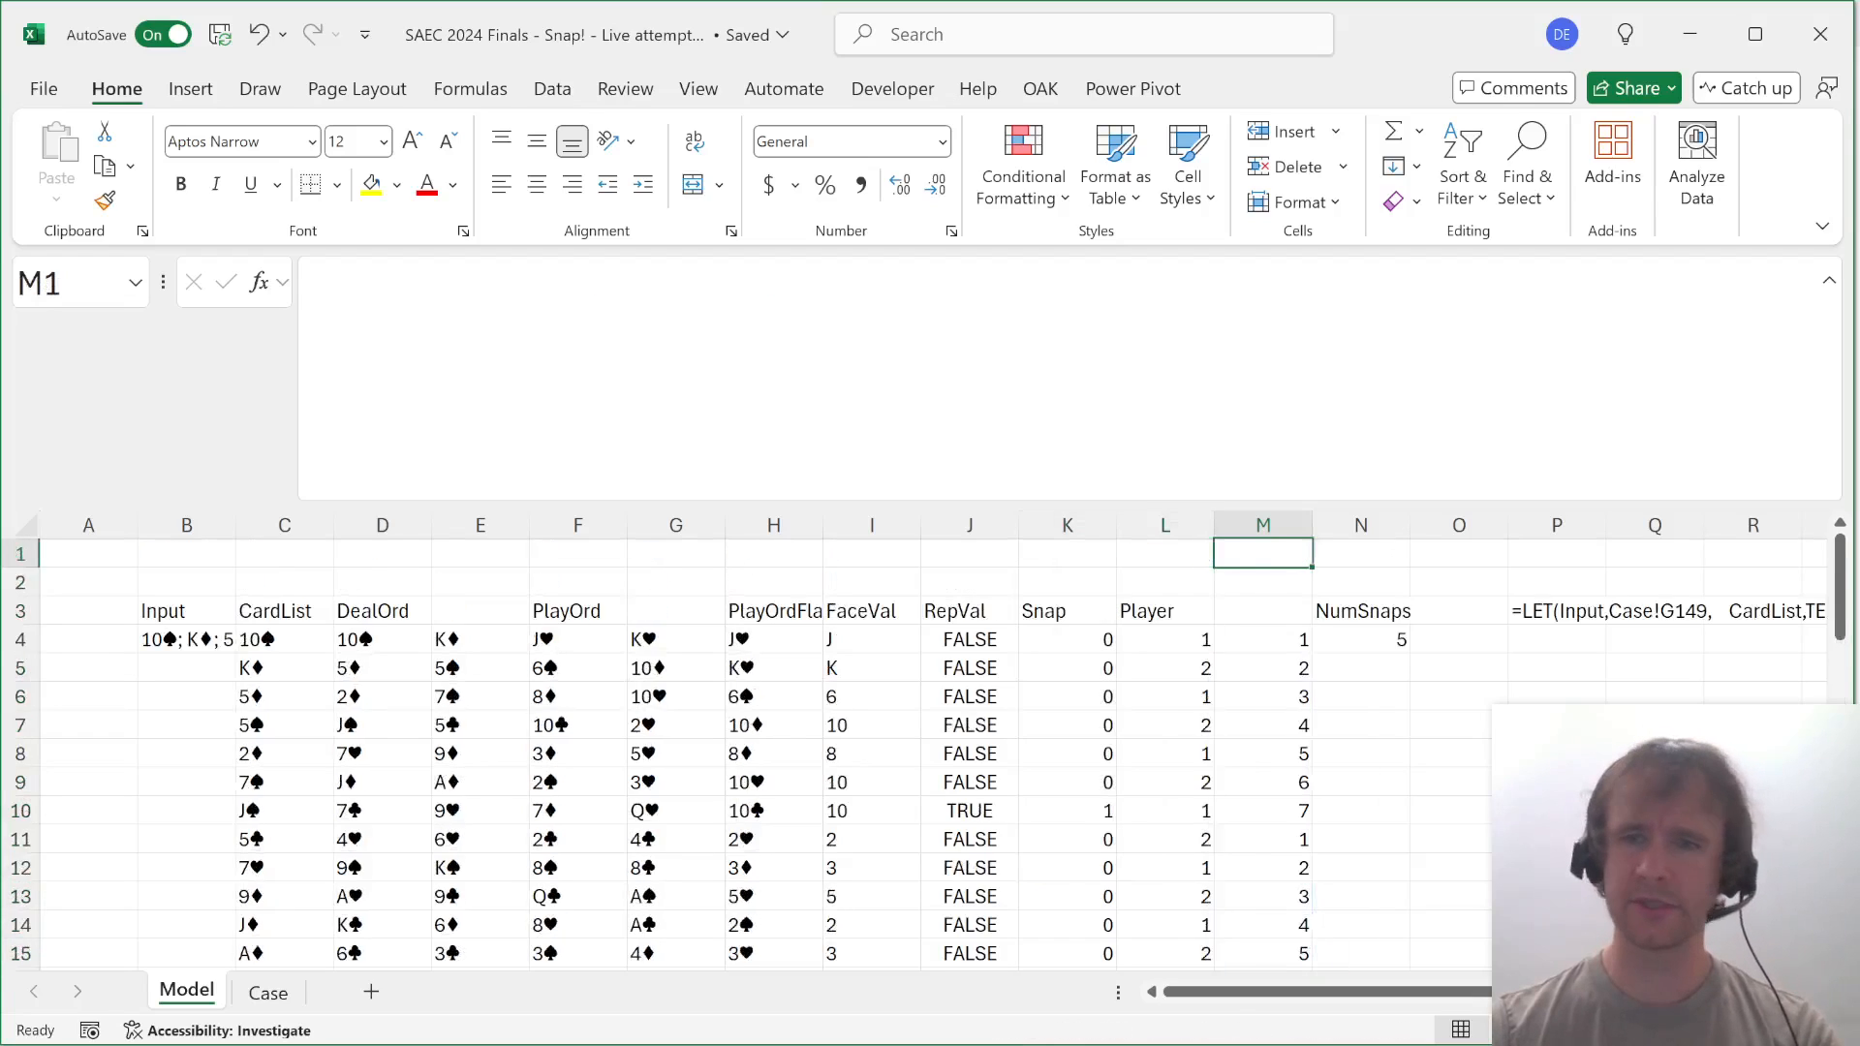
{"action": "key", "text": "ctrl+Down"}
{"action": "key", "text": "Up"}
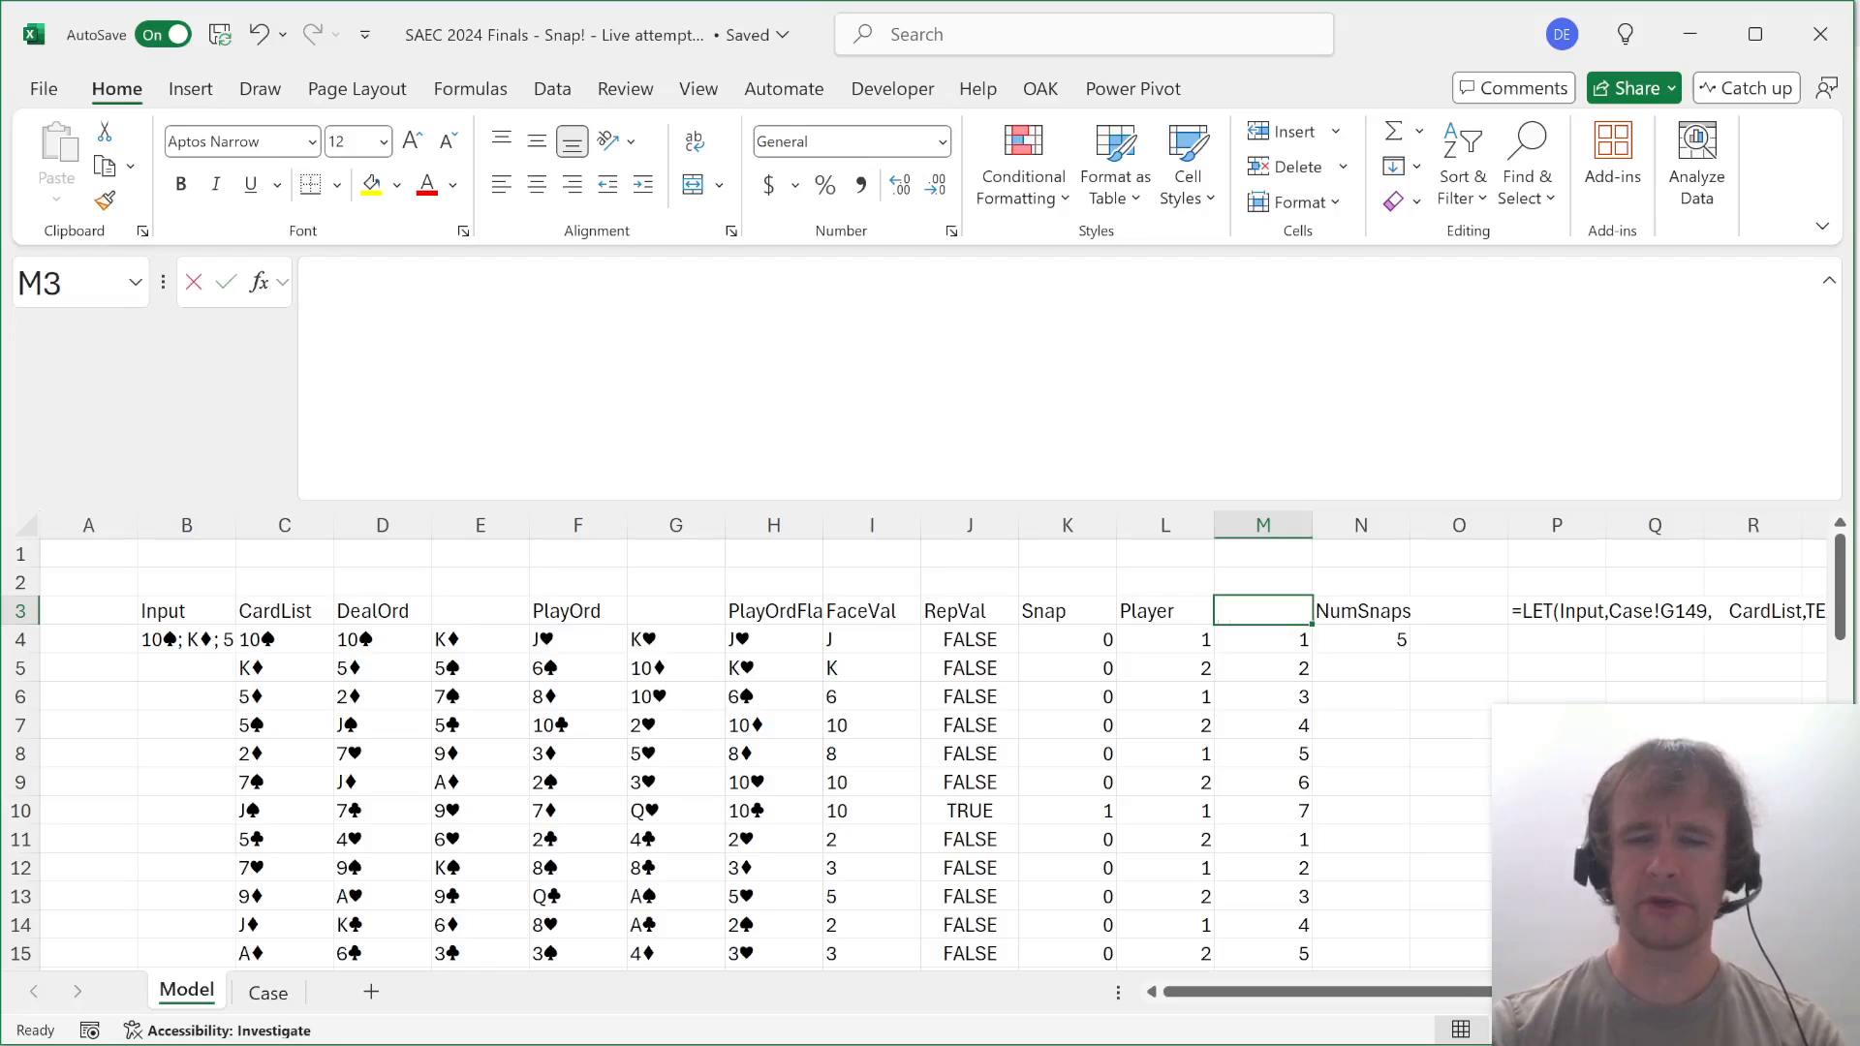
{"action": "type", "text": "RunCnt"}
{"action": "key", "text": "Return"}
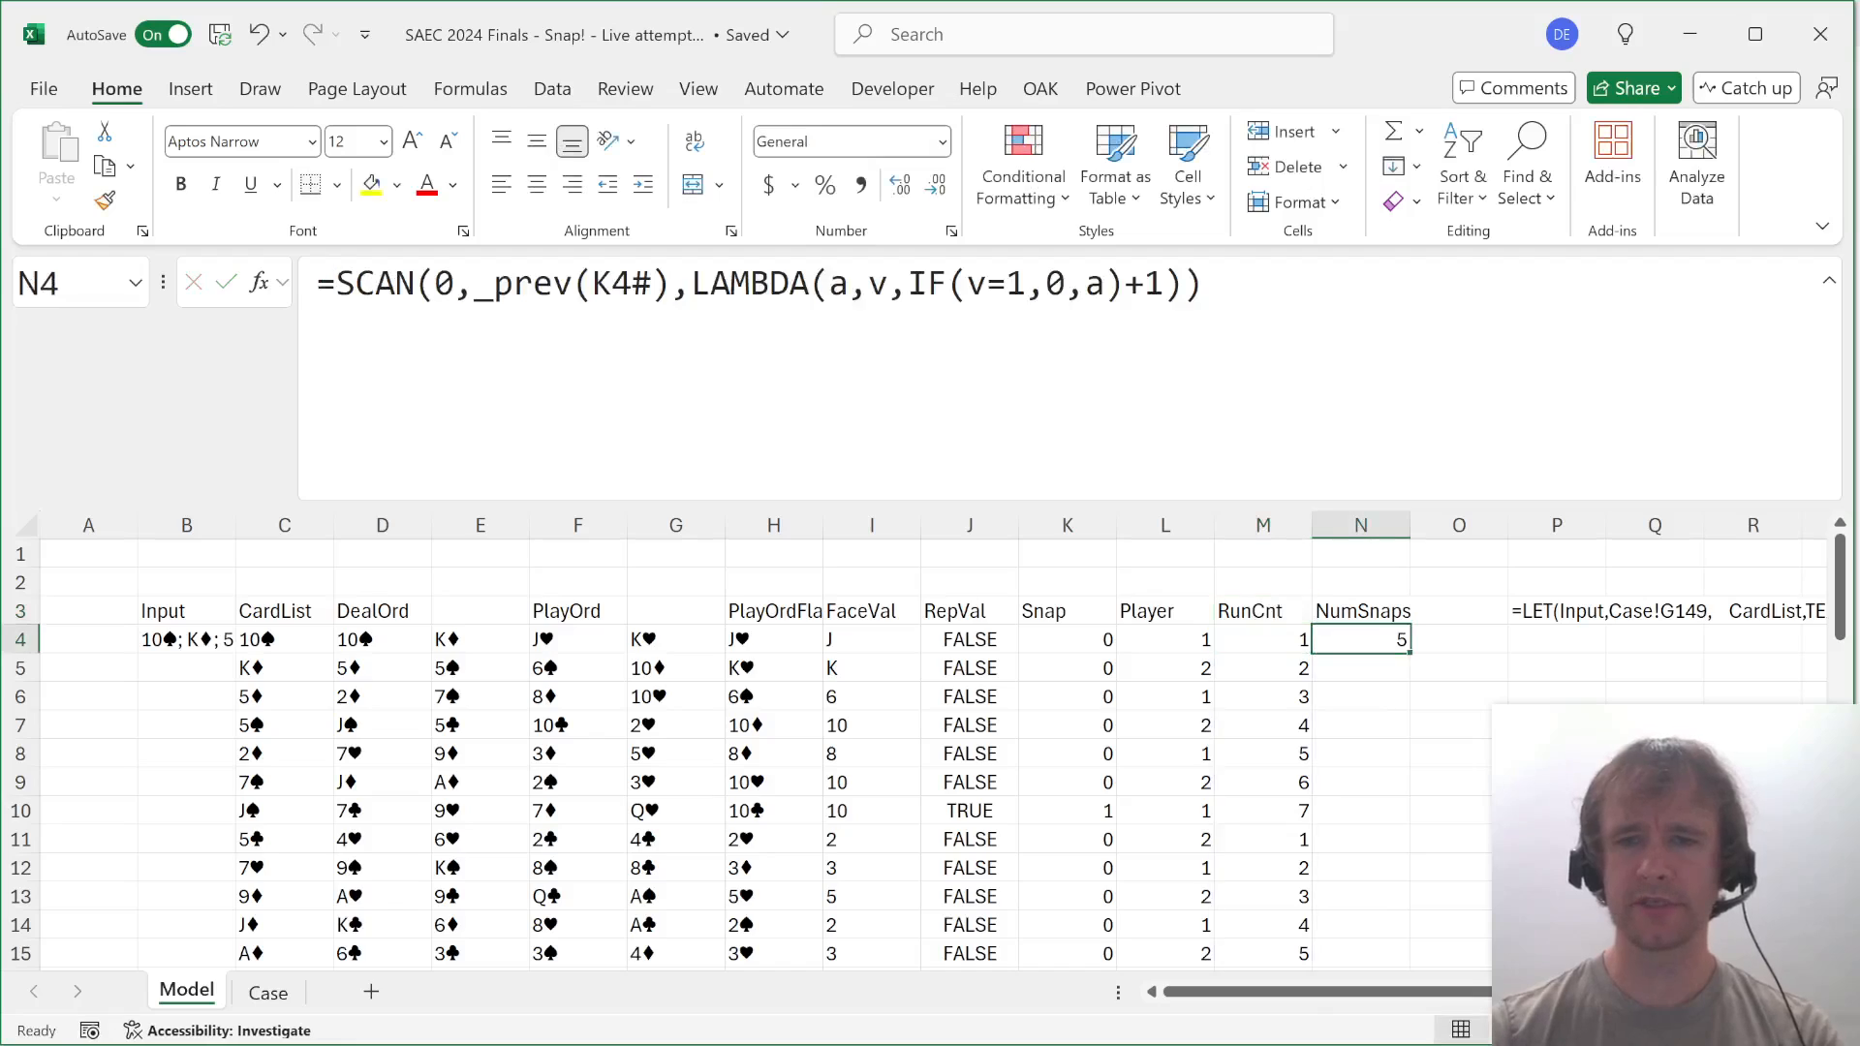
Insert two empty columns before the NumSnaps column.
{"action": "key", "text": "Up"}
{"action": "key", "text": "Right"}
{"action": "key", "text": "i"}
{"action": "key", "text": "c"}
{"action": "key", "text": "alt+h"}
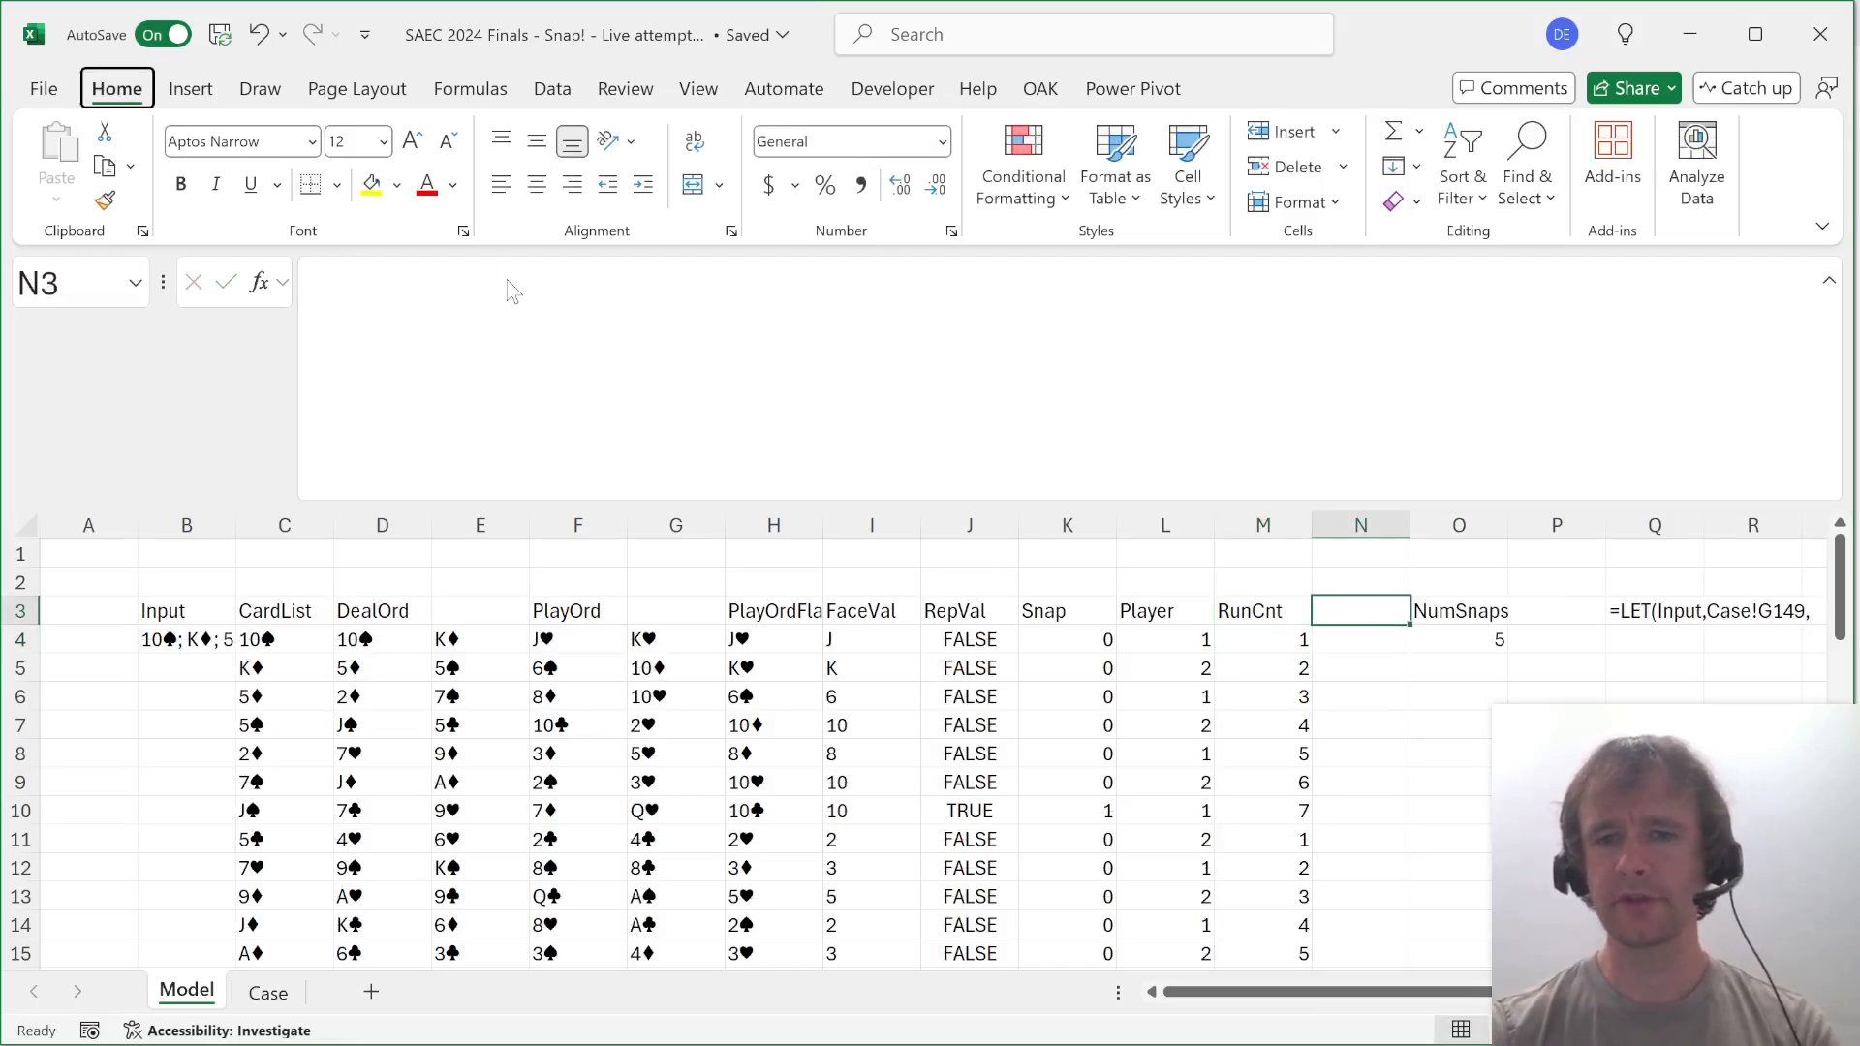
{"action": "key", "text": "i"}
{"action": "key", "text": "c"}
{"action": "scroll", "coordinate": [1156, 670], "scroll_direction": "right", "scroll_amount": 2}
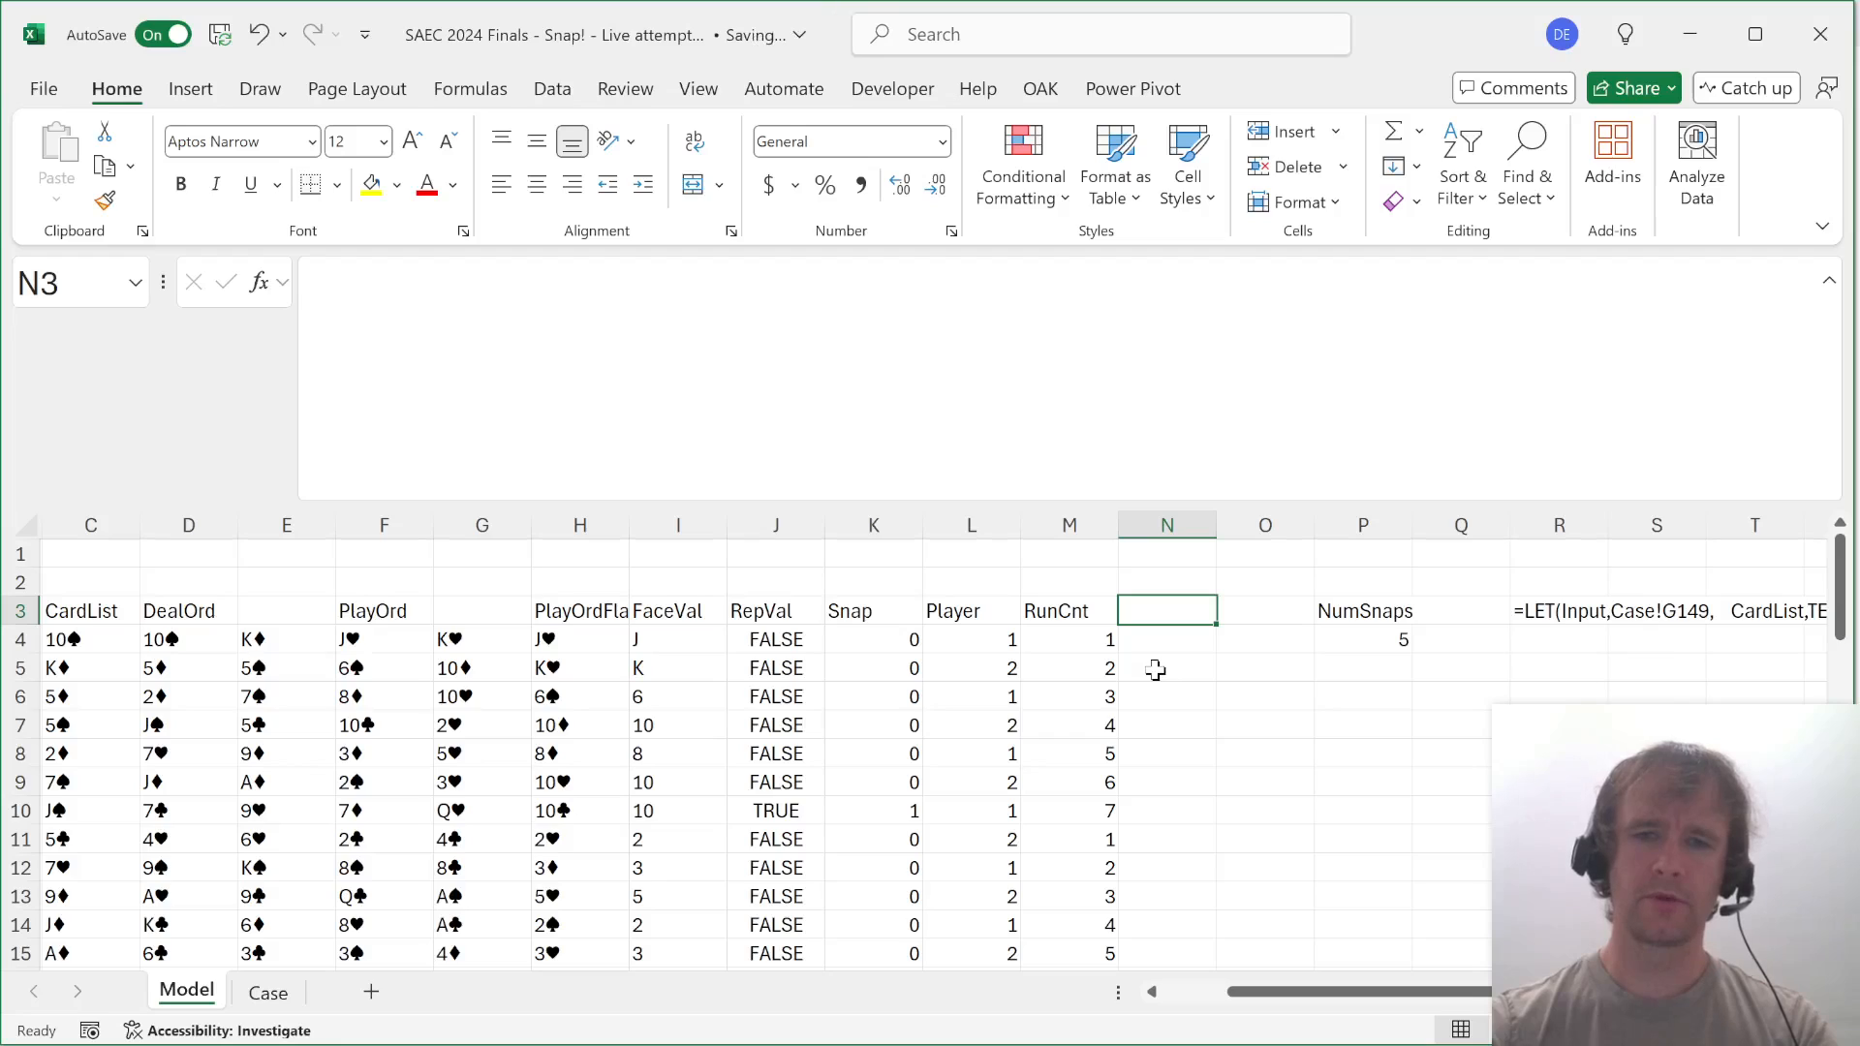
Move the RunCnt column in front of the Player column.
{"action": "left_click", "coordinate": [1070, 612]}
{"action": "key", "text": "ctrl+space"}
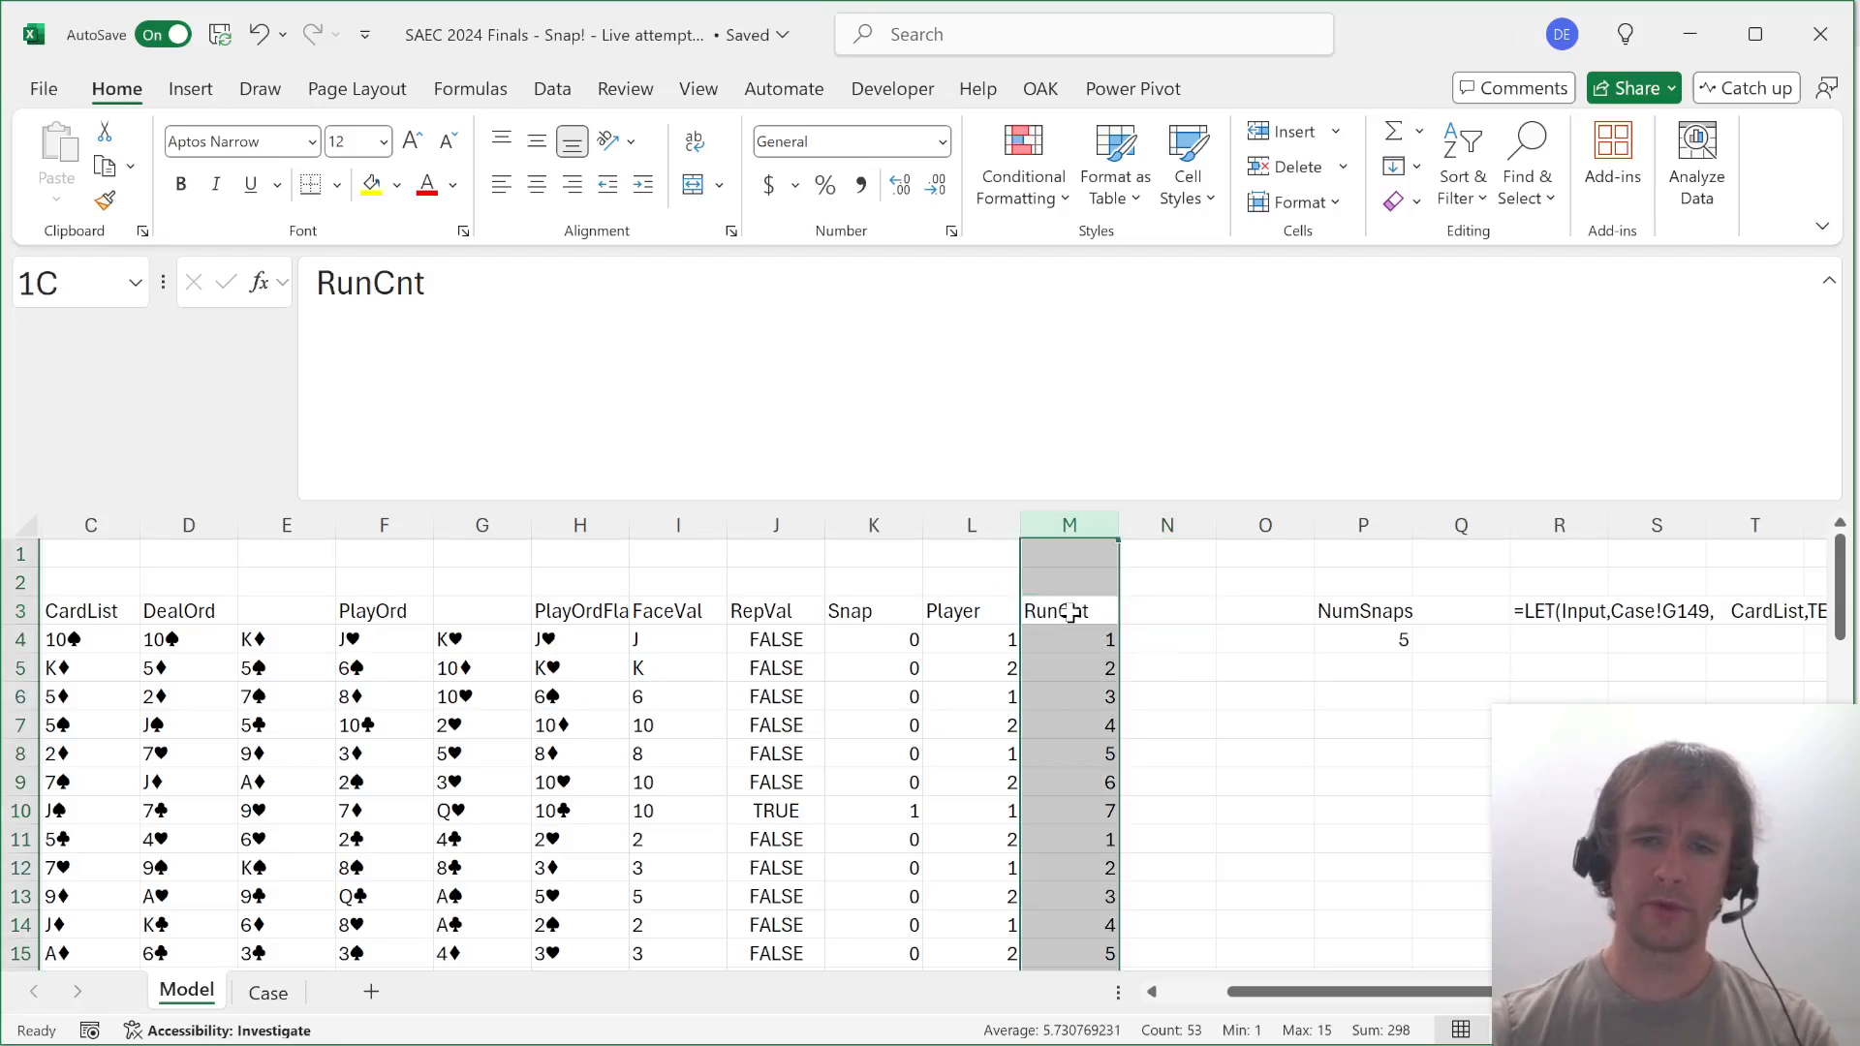
{"action": "key", "text": "ctrl+x"}
{"action": "key", "text": "Left"}
{"action": "key", "text": "ctrl+space"}
{"action": "key", "text": "ctrl+shift+plus"}
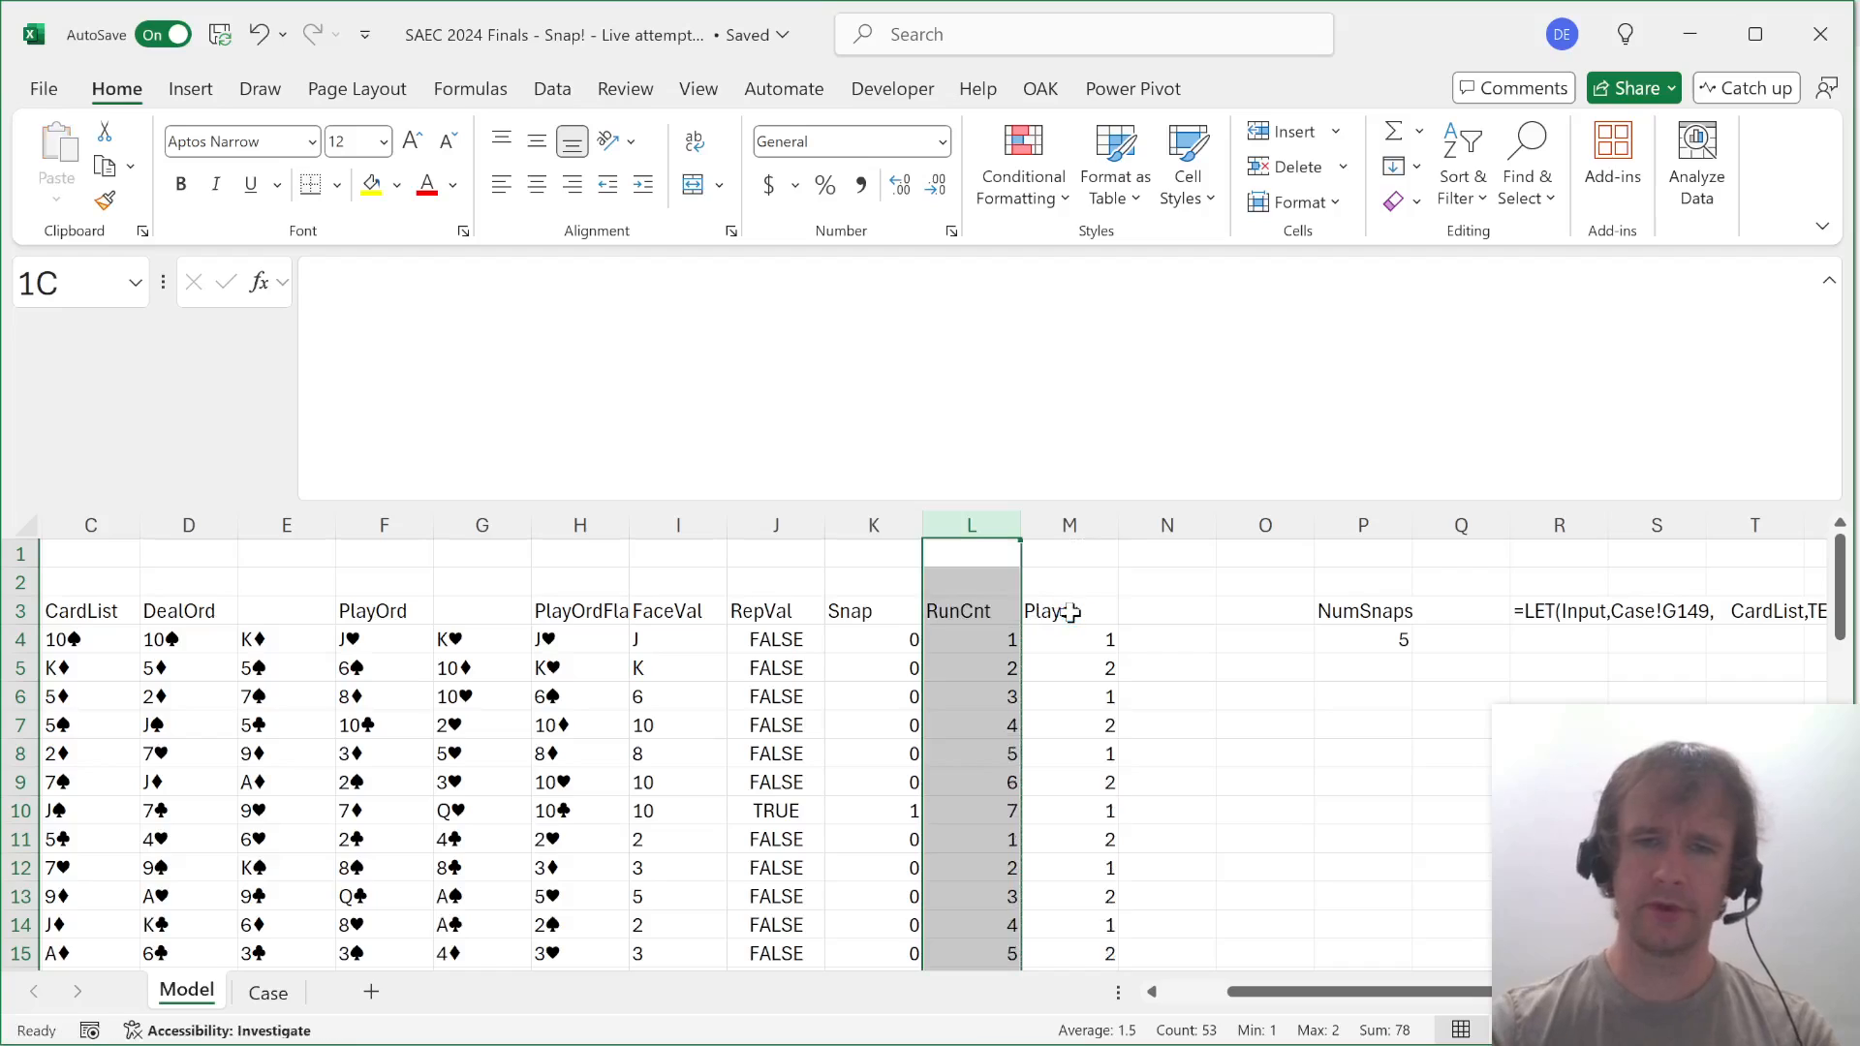
Enter =FILTER(L4#,K4#) in N4 to list the running count at each snap.
{"action": "key", "text": "Down"}
{"action": "key", "text": "Right"}
{"action": "key", "text": "Right"}
{"action": "key", "text": "Down"}
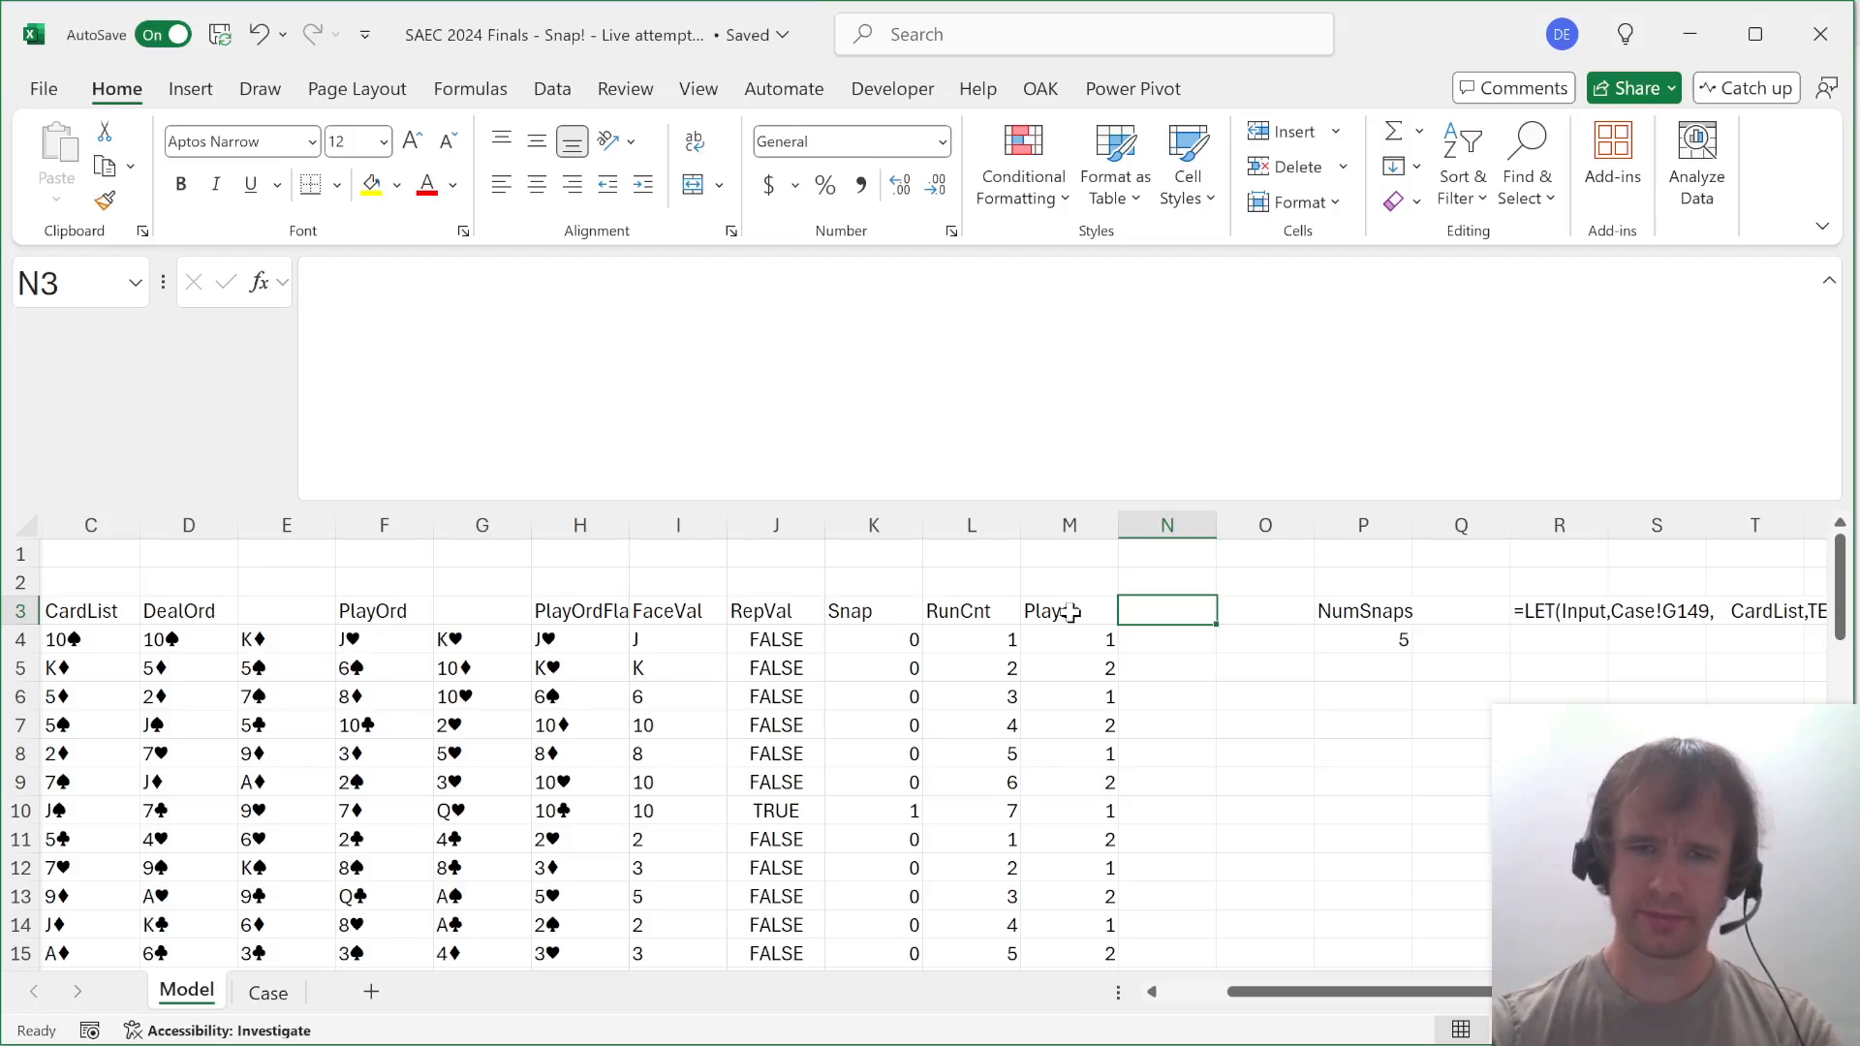
{"action": "type", "text": "=f"}
{"action": "key", "text": "Escape"}
{"action": "key", "text": "Down"}
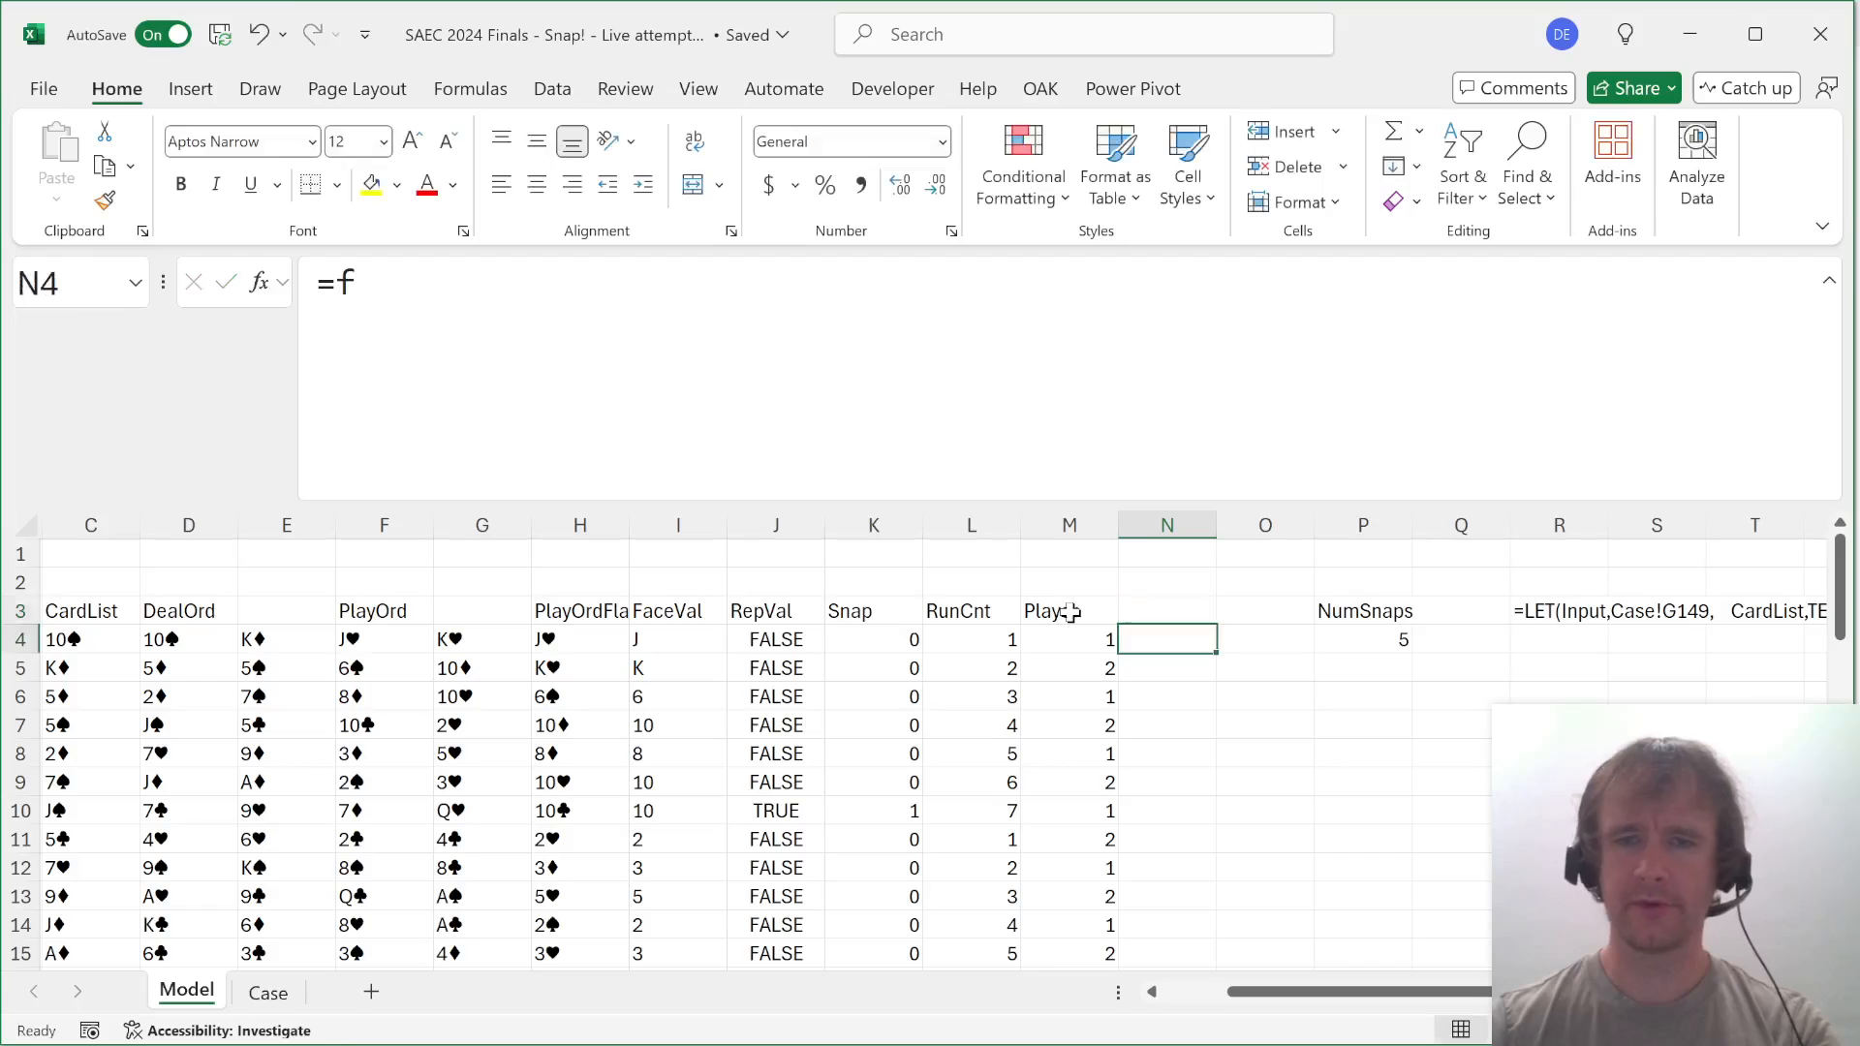
{"action": "type", "text": "=fil"}
{"action": "key", "text": "Tab"}
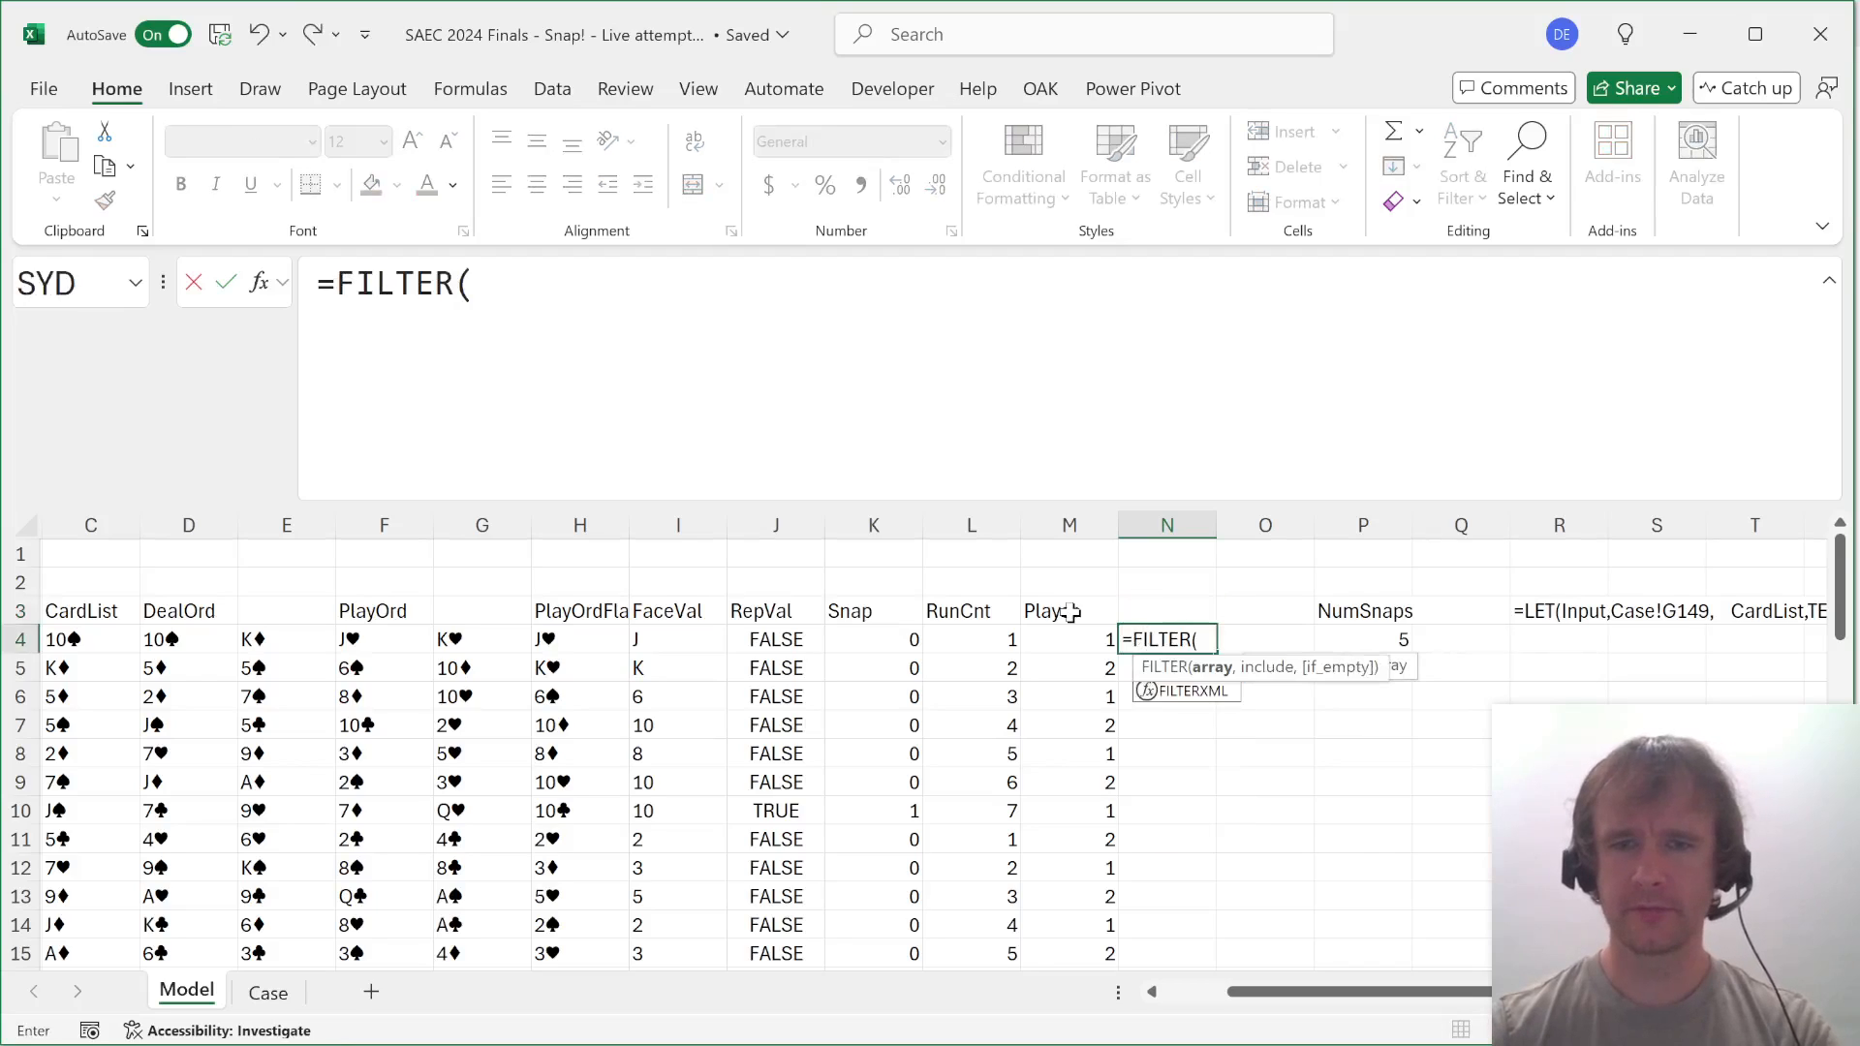
{"action": "key", "text": "Left"}
{"action": "key", "text": "Left"}
{"action": "key", "text": "ctrl+shift+Down"}
{"action": "type", "text": ","}
{"action": "key", "text": "Left"}
{"action": "key", "text": "Left"}
{"action": "key", "text": "Left"}
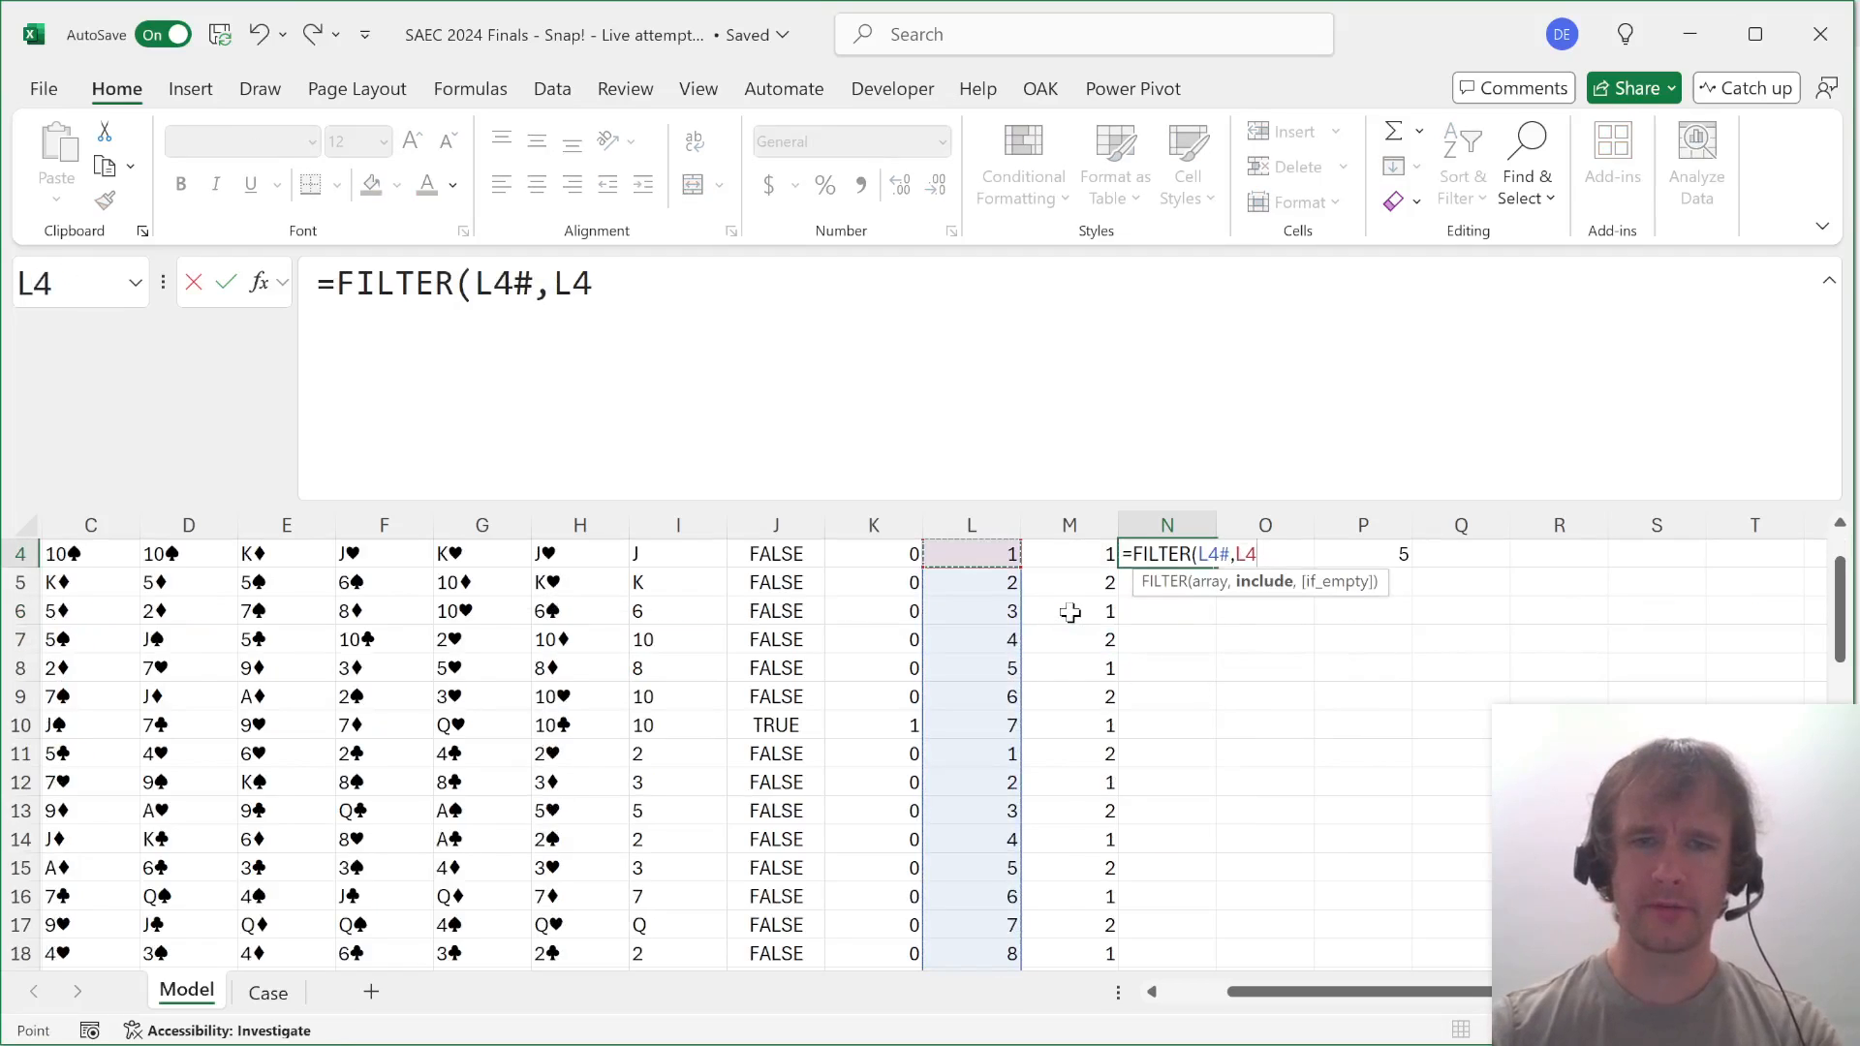
{"action": "key", "text": "ctrl+shift+Down"}
{"action": "key", "text": "Return"}
Examine the pile sizes spilled from N4 row by row.
{"action": "key", "text": "Up"}
{"action": "key", "text": "Up"}
{"action": "key", "text": "Up"}
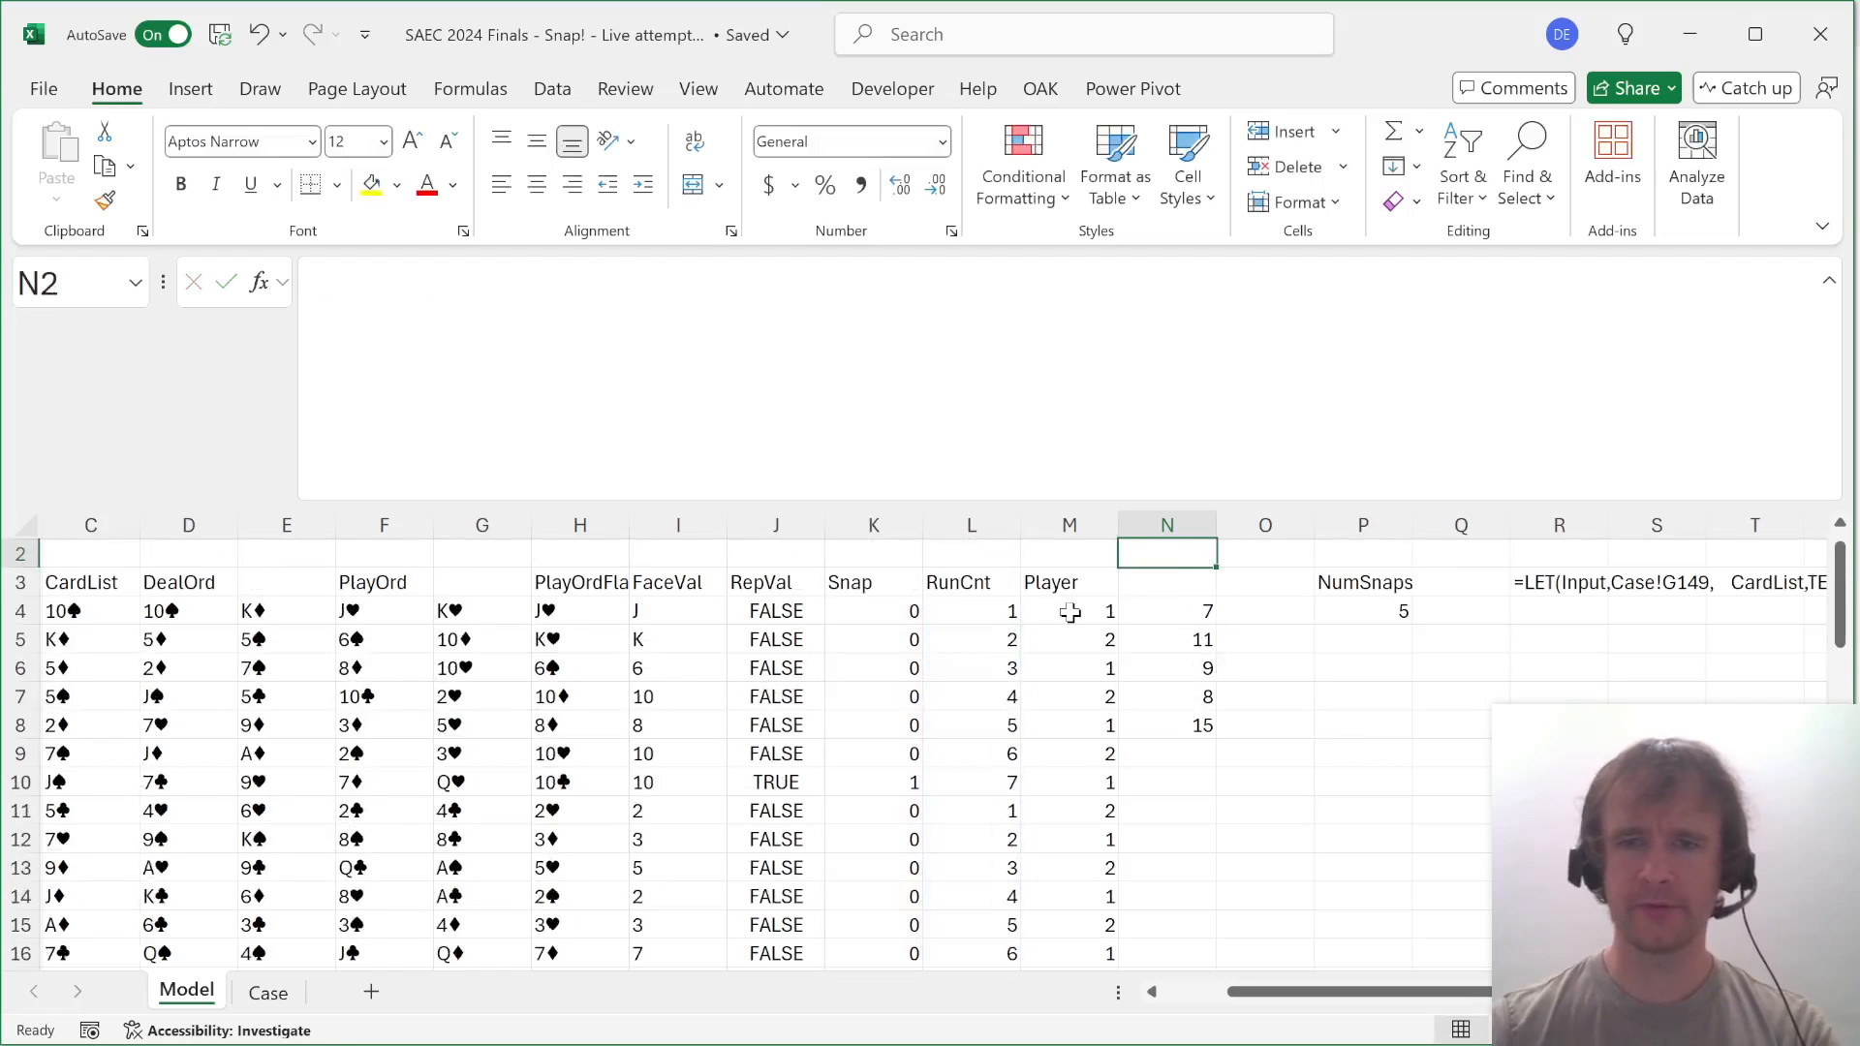
{"action": "key", "text": "Down"}
{"action": "key", "text": "Down"}
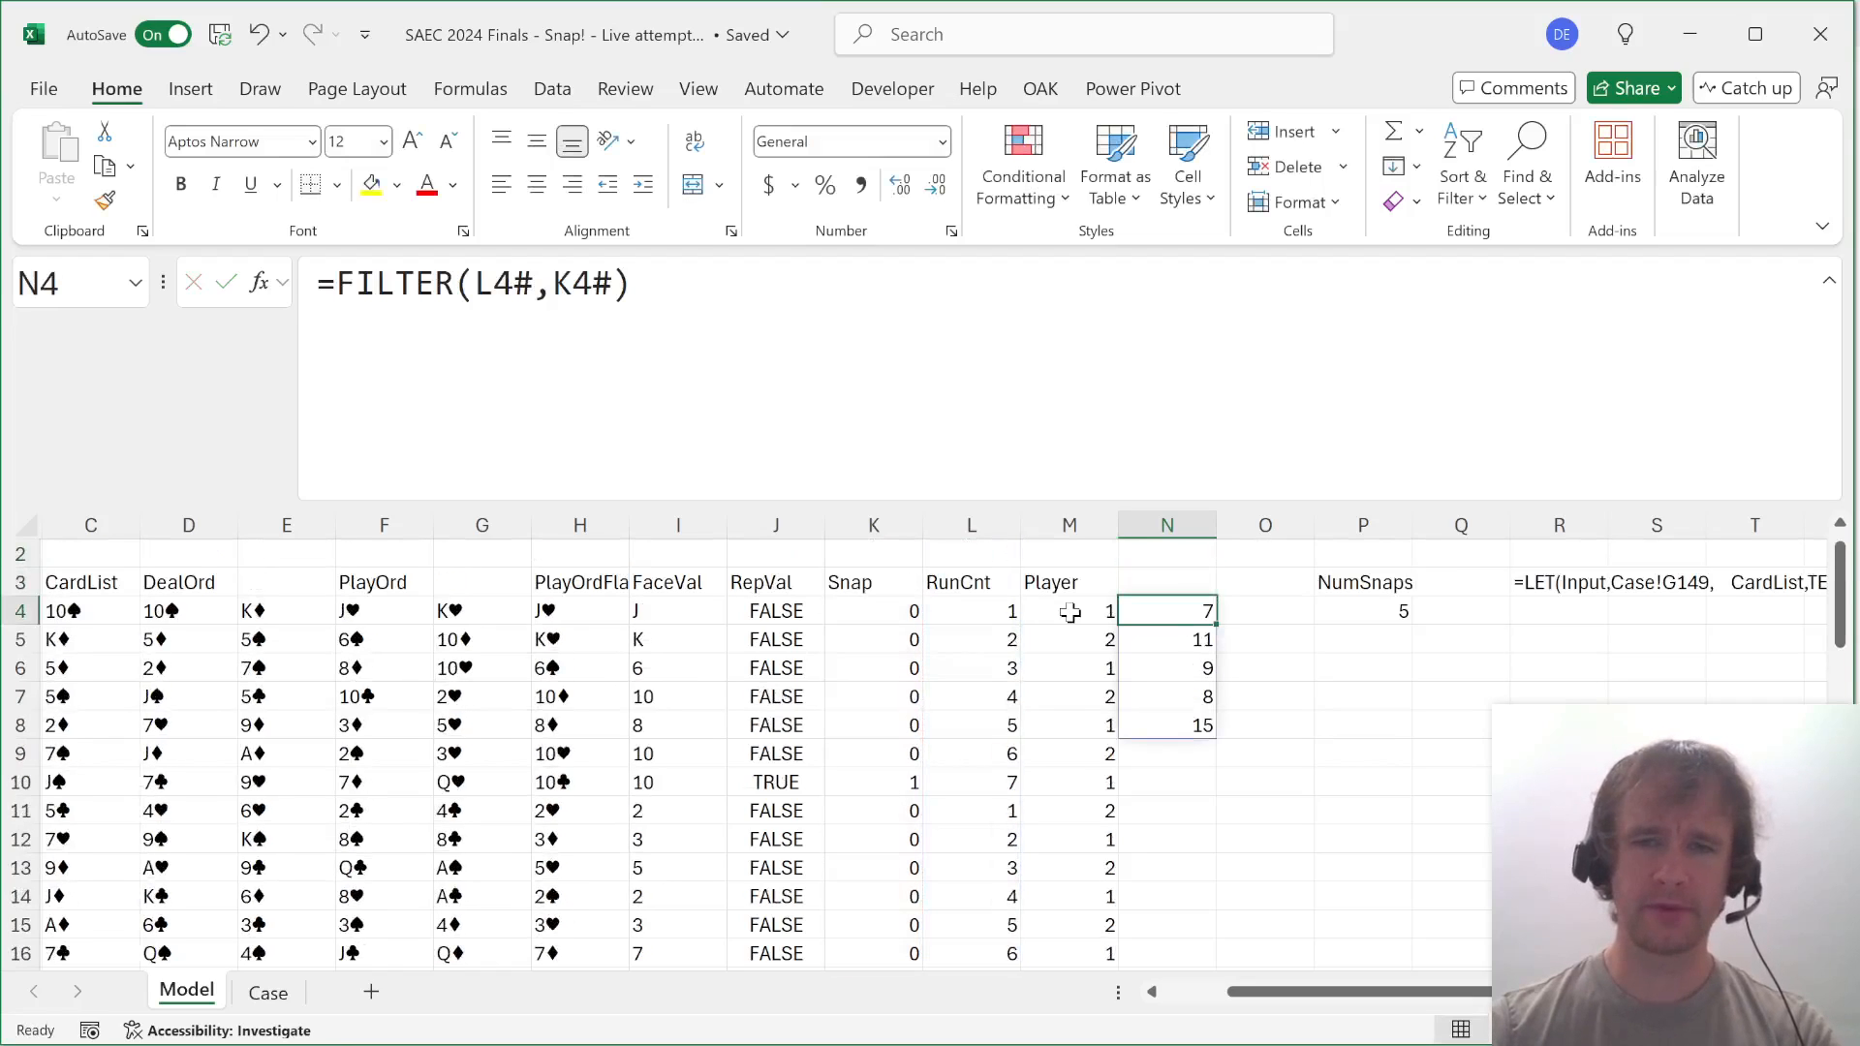
{"action": "key", "text": "Down"}
{"action": "key", "text": "Down"}
{"action": "key", "text": "Down"}
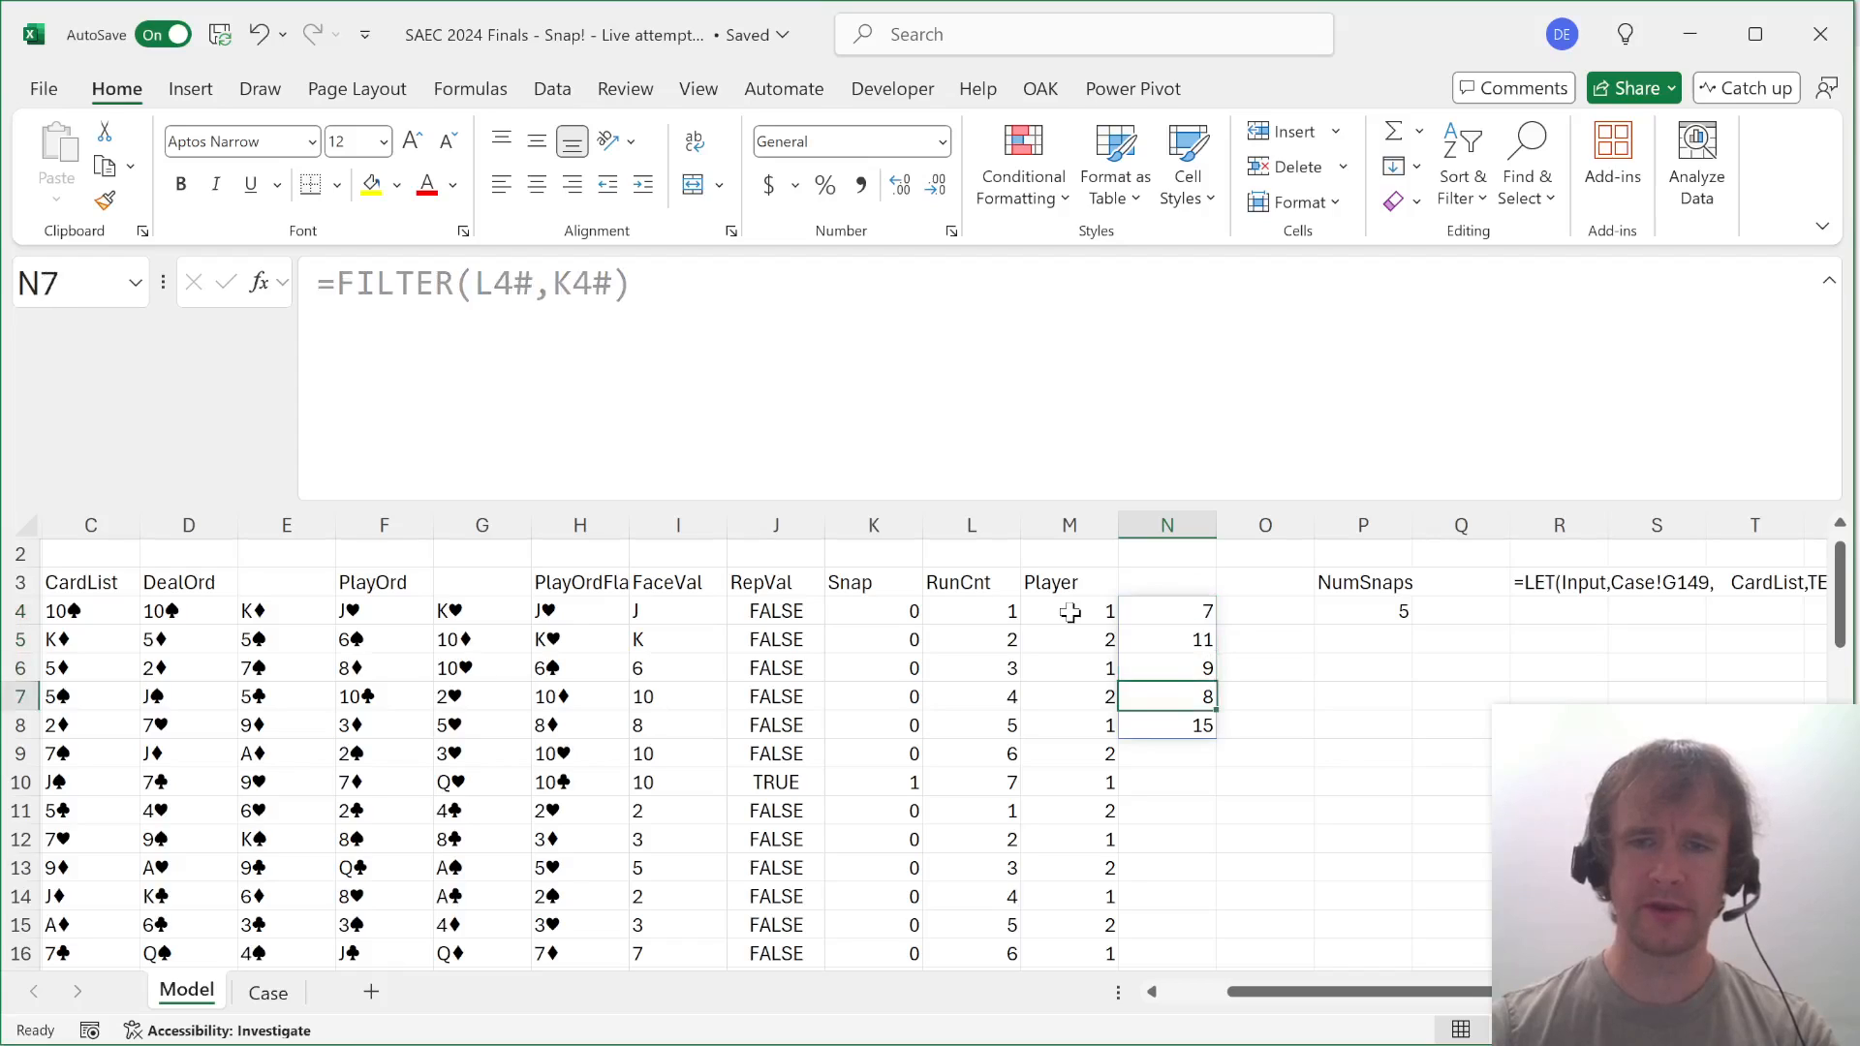
{"action": "key", "text": "Down"}
Start a FILTER formula in O4 with the player numbers M4# as its array.
{"action": "key", "text": "ctrl+Up"}
{"action": "key", "text": "Up"}
{"action": "key", "text": "Right"}
{"action": "key", "text": "Down"}
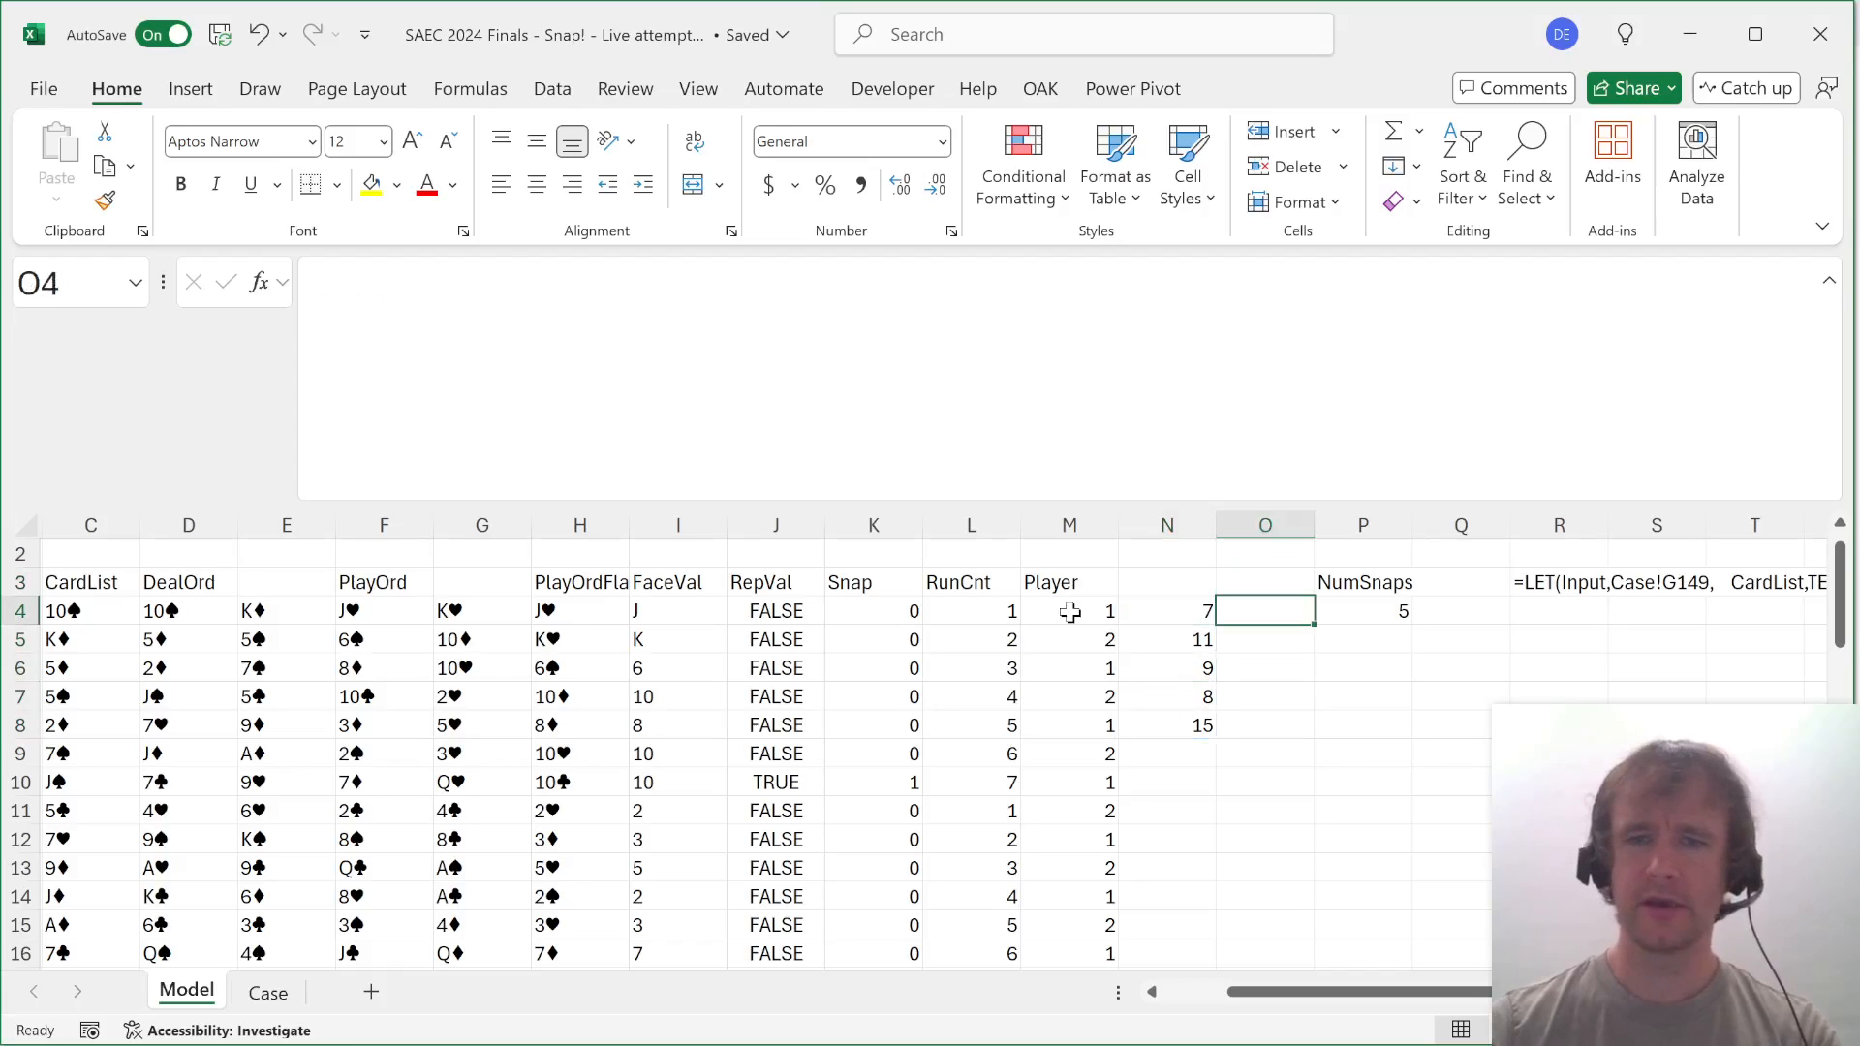
{"action": "type", "text": "=fil"}
{"action": "key", "text": "Tab"}
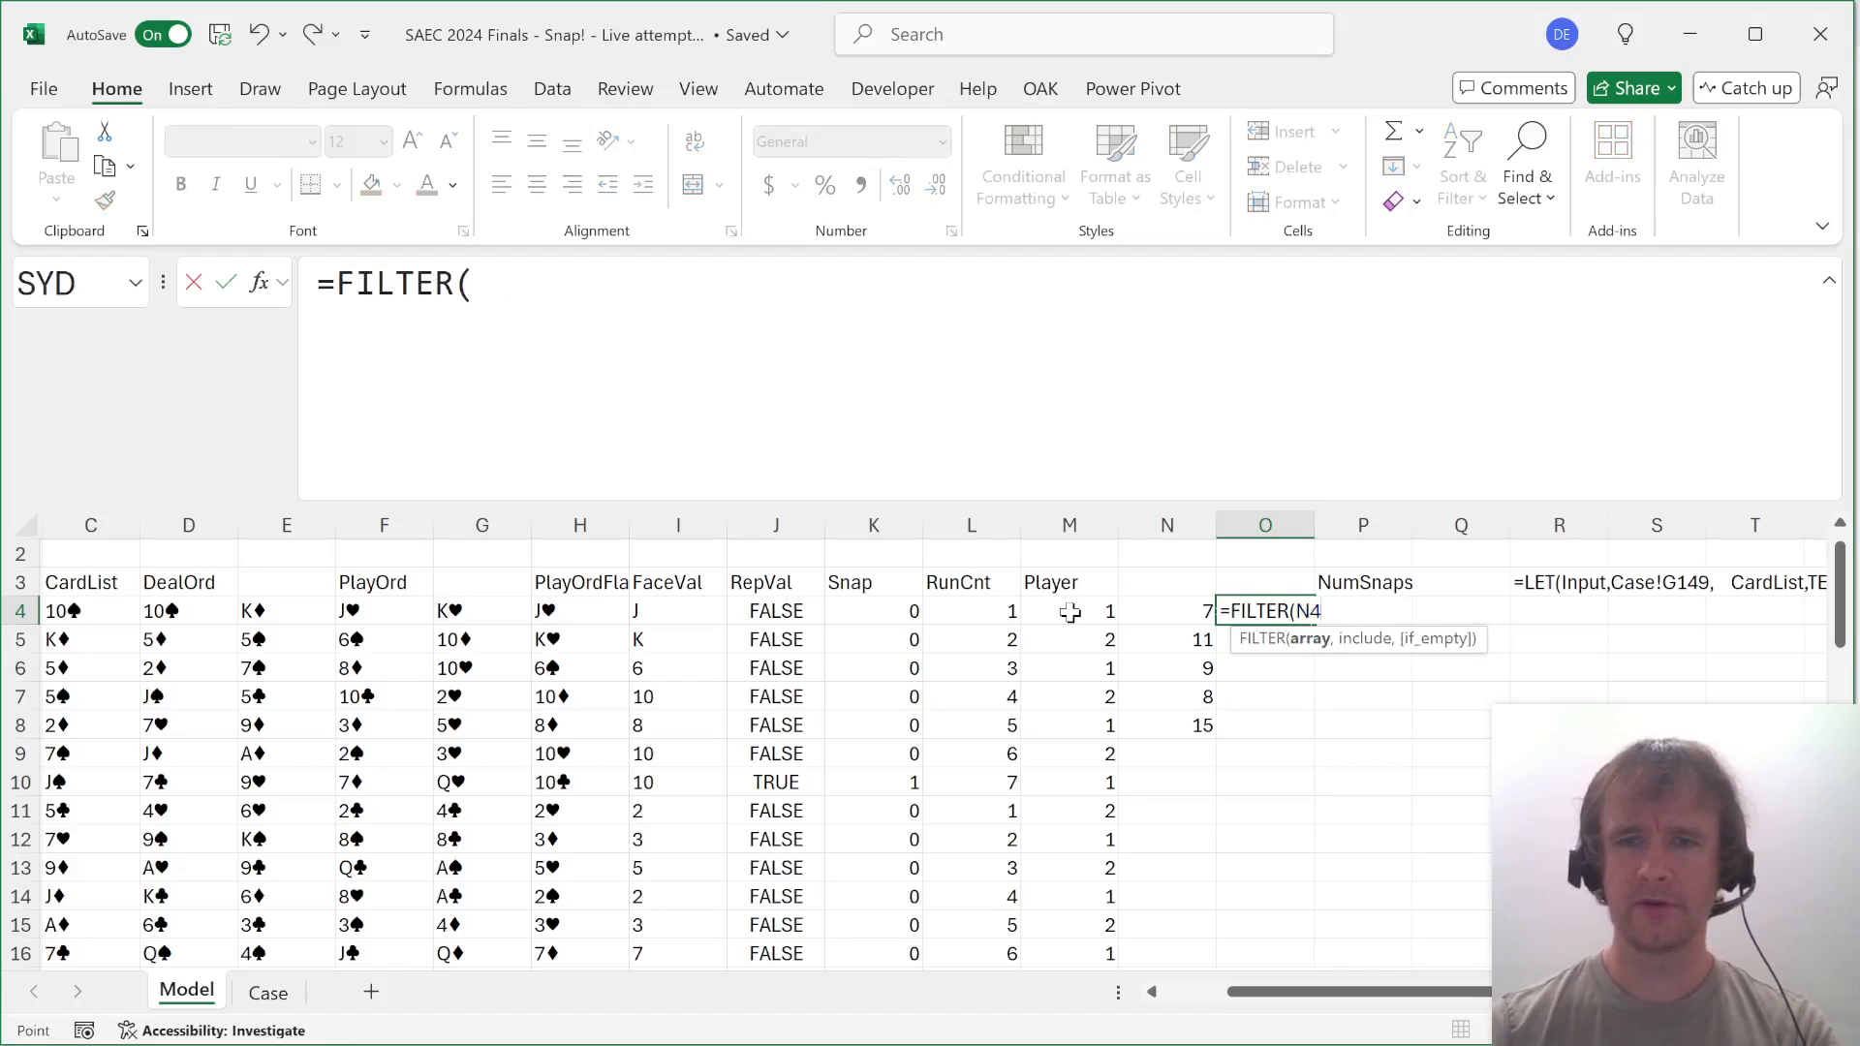
{"action": "key", "text": "Left"}
{"action": "key", "text": "Left"}
{"action": "key", "text": "Left"}
{"action": "key", "text": "Right"}
{"action": "key", "text": "ctrl+shift+Down"}
Complete the O4 formula as =FILTER(M4#,K4#) to list the player number at each snap.
{"action": "type", "text": ","}
{"action": "key", "text": "Left"}
{"action": "key", "text": "Left"}
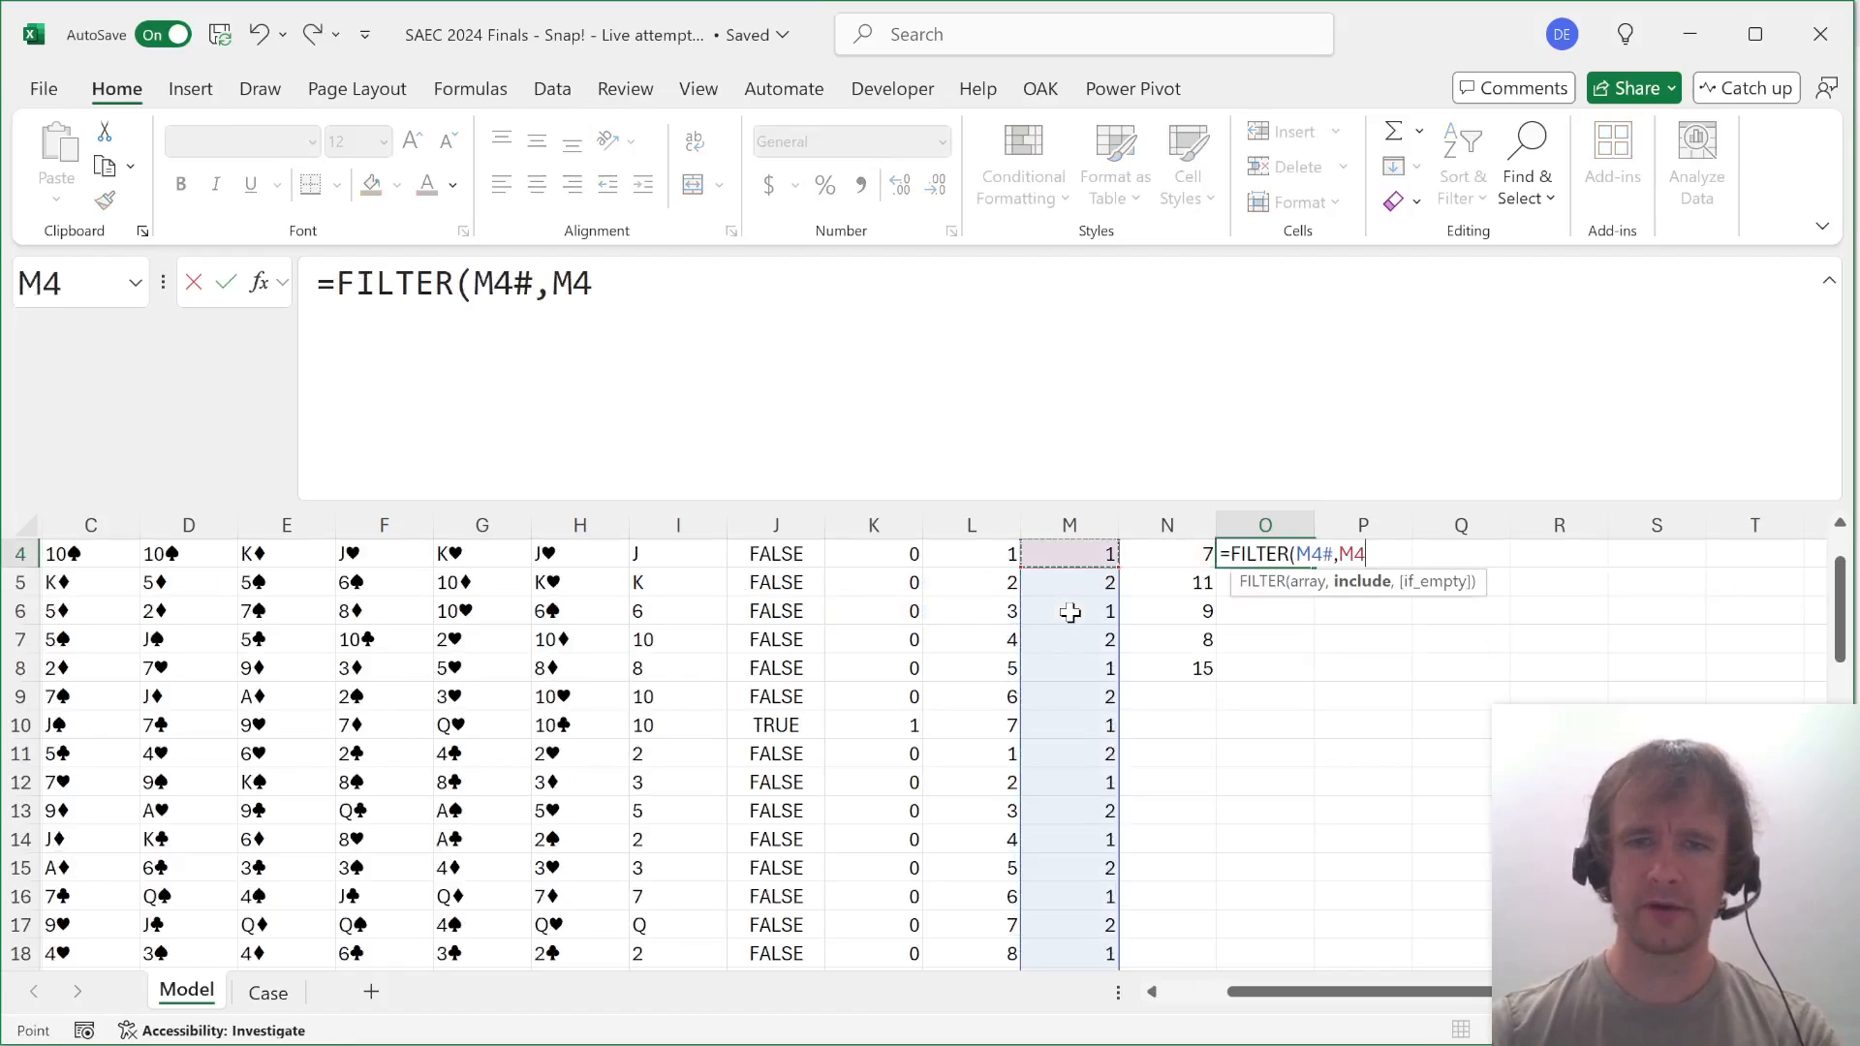
{"action": "key", "text": "Left"}
{"action": "key", "text": "Left"}
{"action": "key", "text": "ctrl+shift+Down"}
{"action": "type", "text": "P"}
{"action": "key", "text": "Return"}
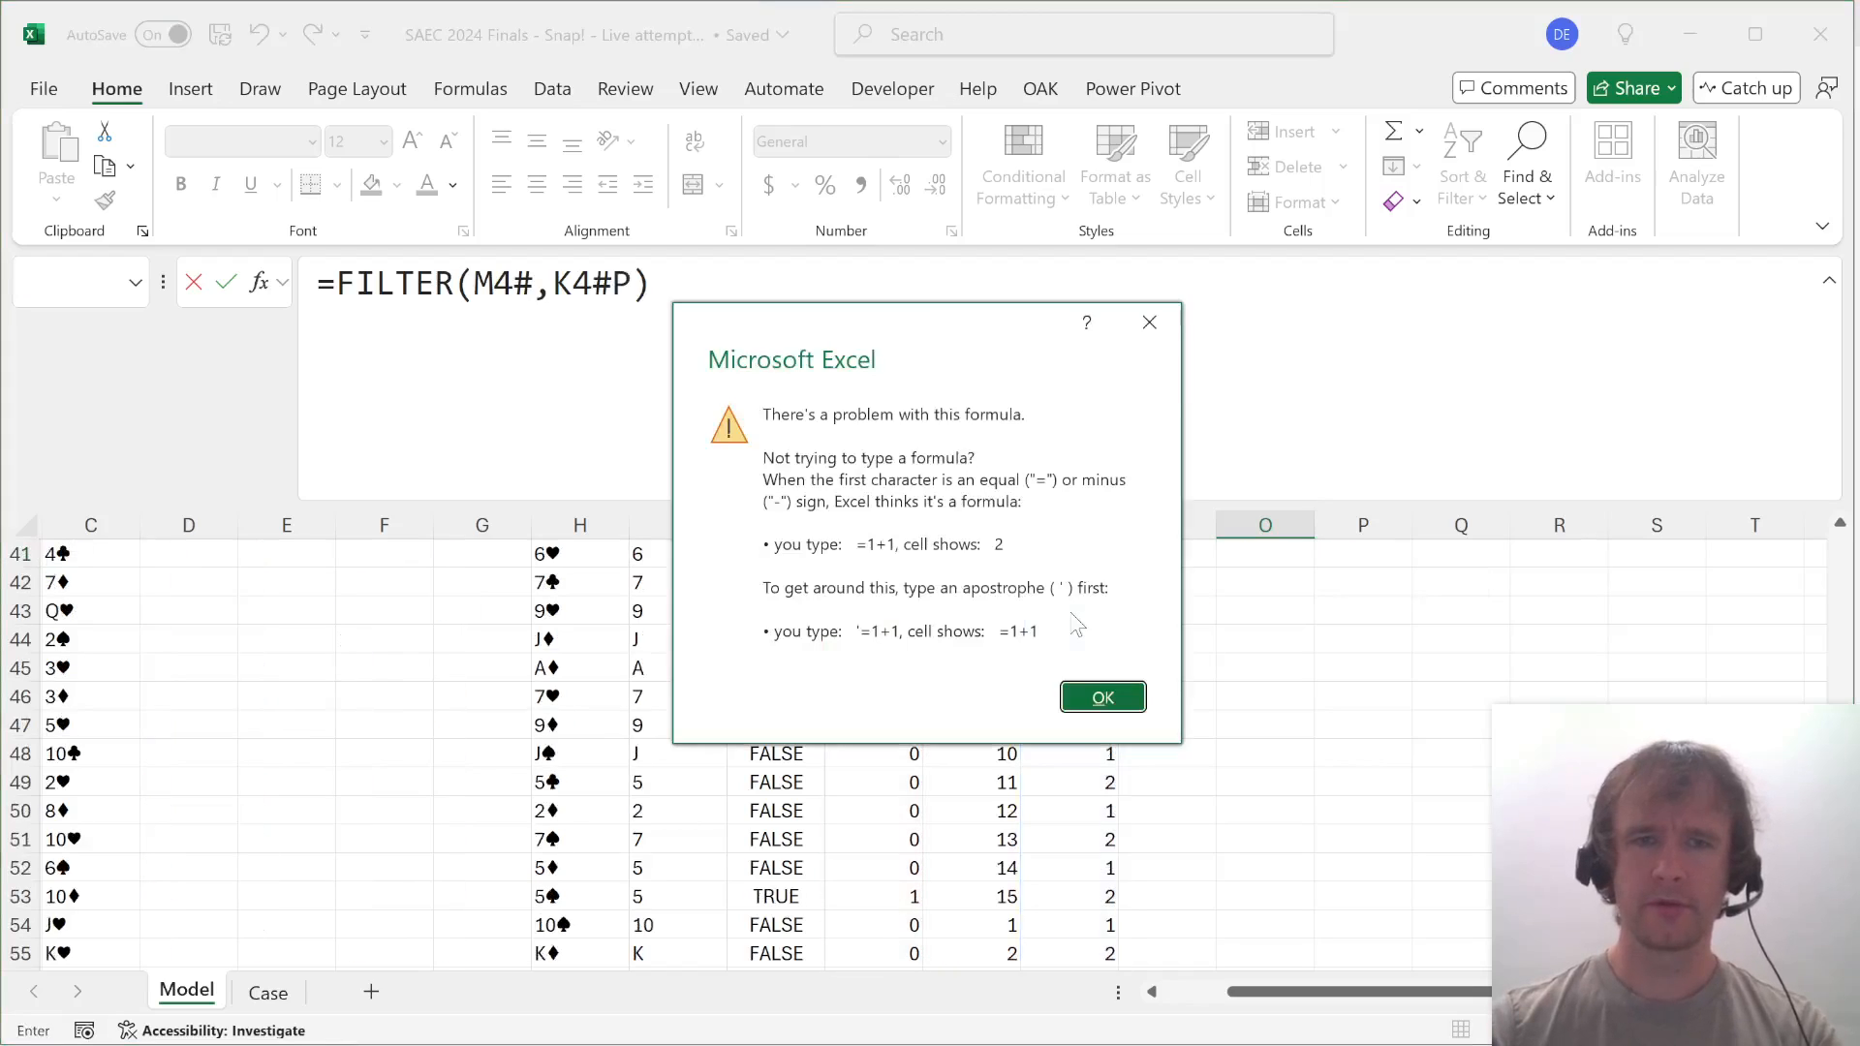
{"action": "key", "text": "Return"}
{"action": "key", "text": "BackSpace"}
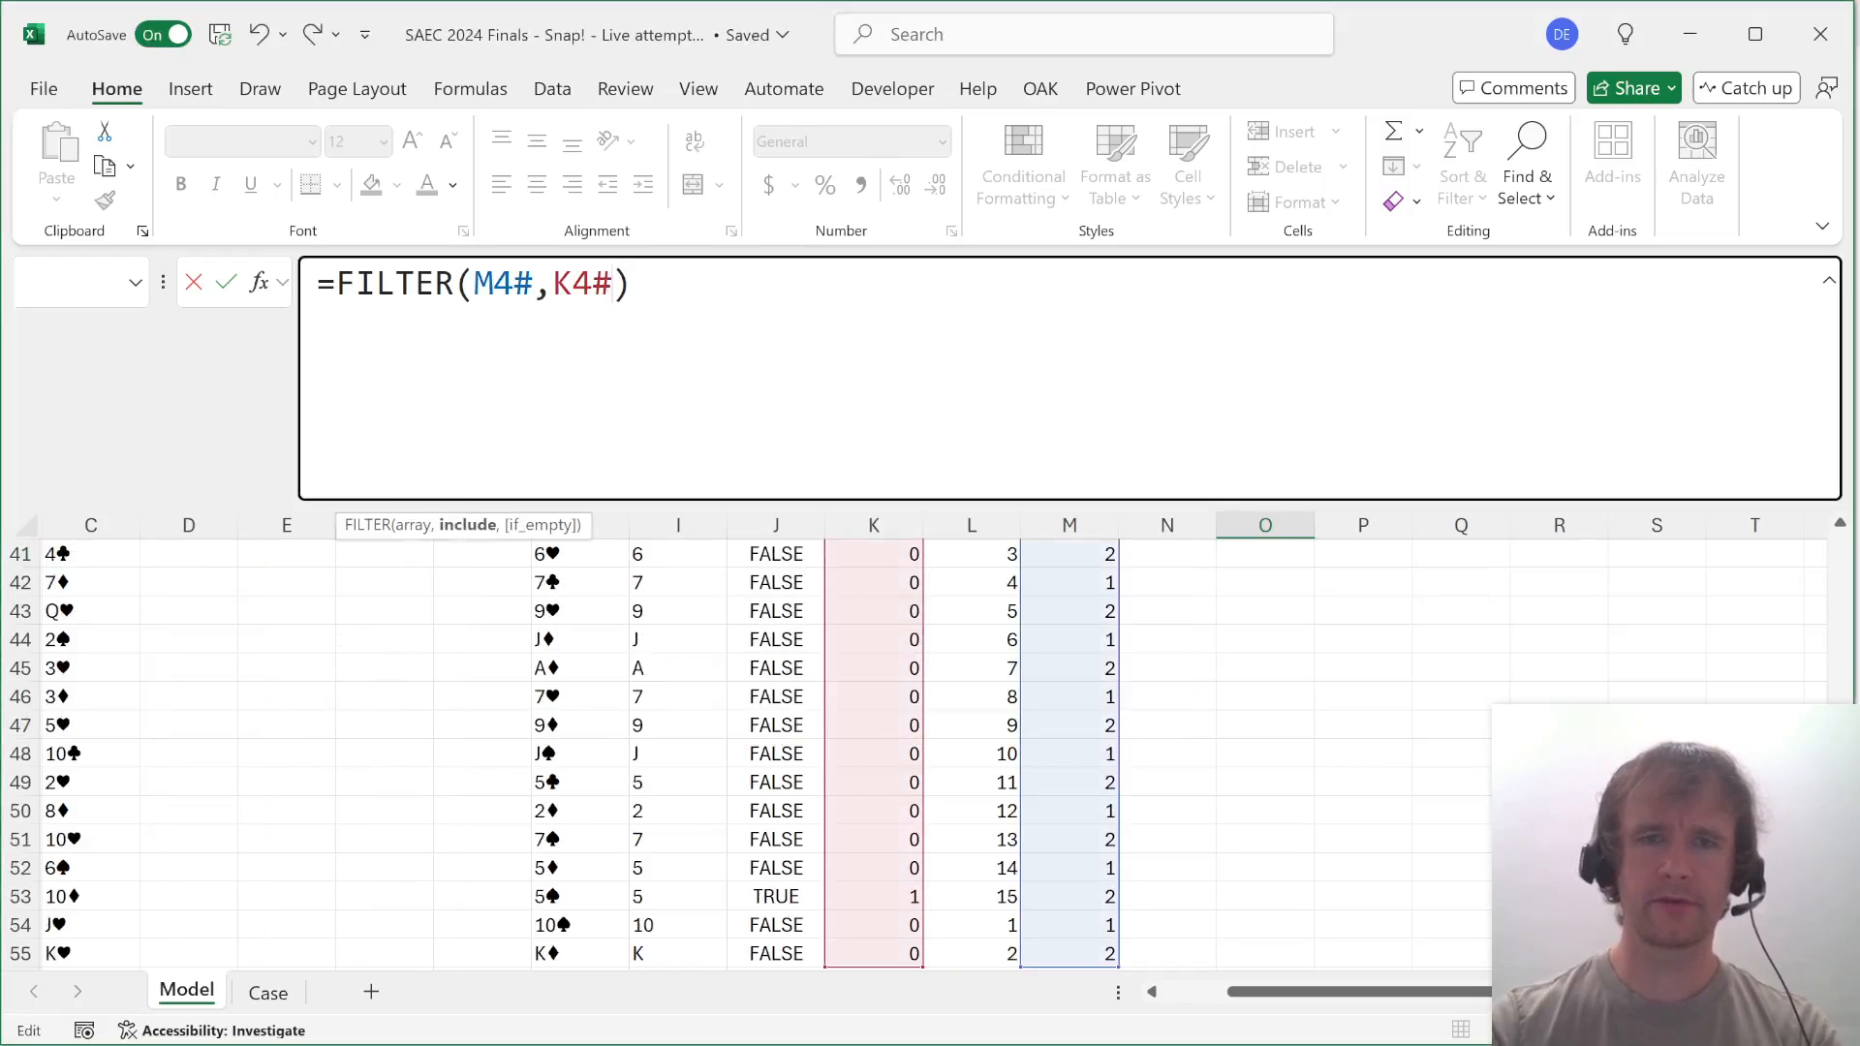
{"action": "key", "text": "Return"}
Review the pile sizes in column N against the player numbers in column O, row by row from row 4.
{"action": "key", "text": "Up"}
{"action": "key", "text": "Up"}
{"action": "key", "text": "Up"}
{"action": "key", "text": "Down"}
{"action": "key", "text": "Left"}
{"action": "key", "text": "Down"}
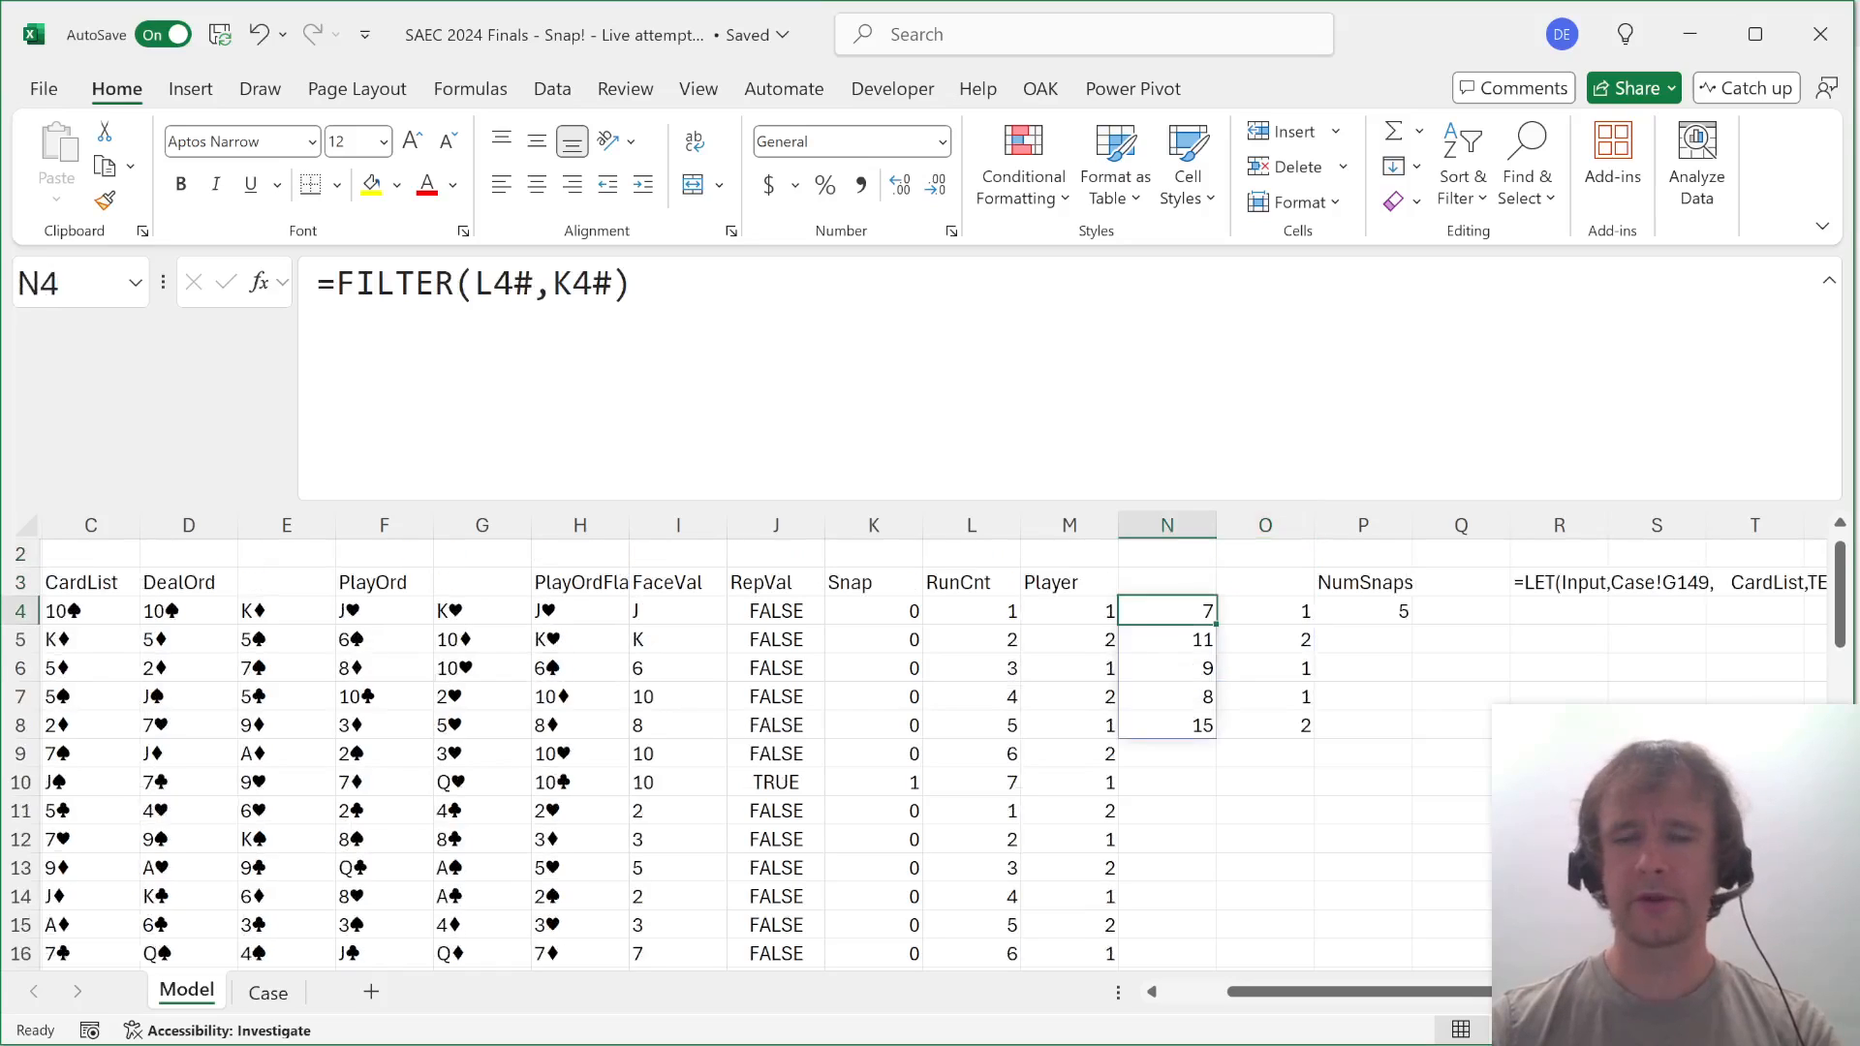
{"action": "key", "text": "shift+Right"}
{"action": "key", "text": "Down"}
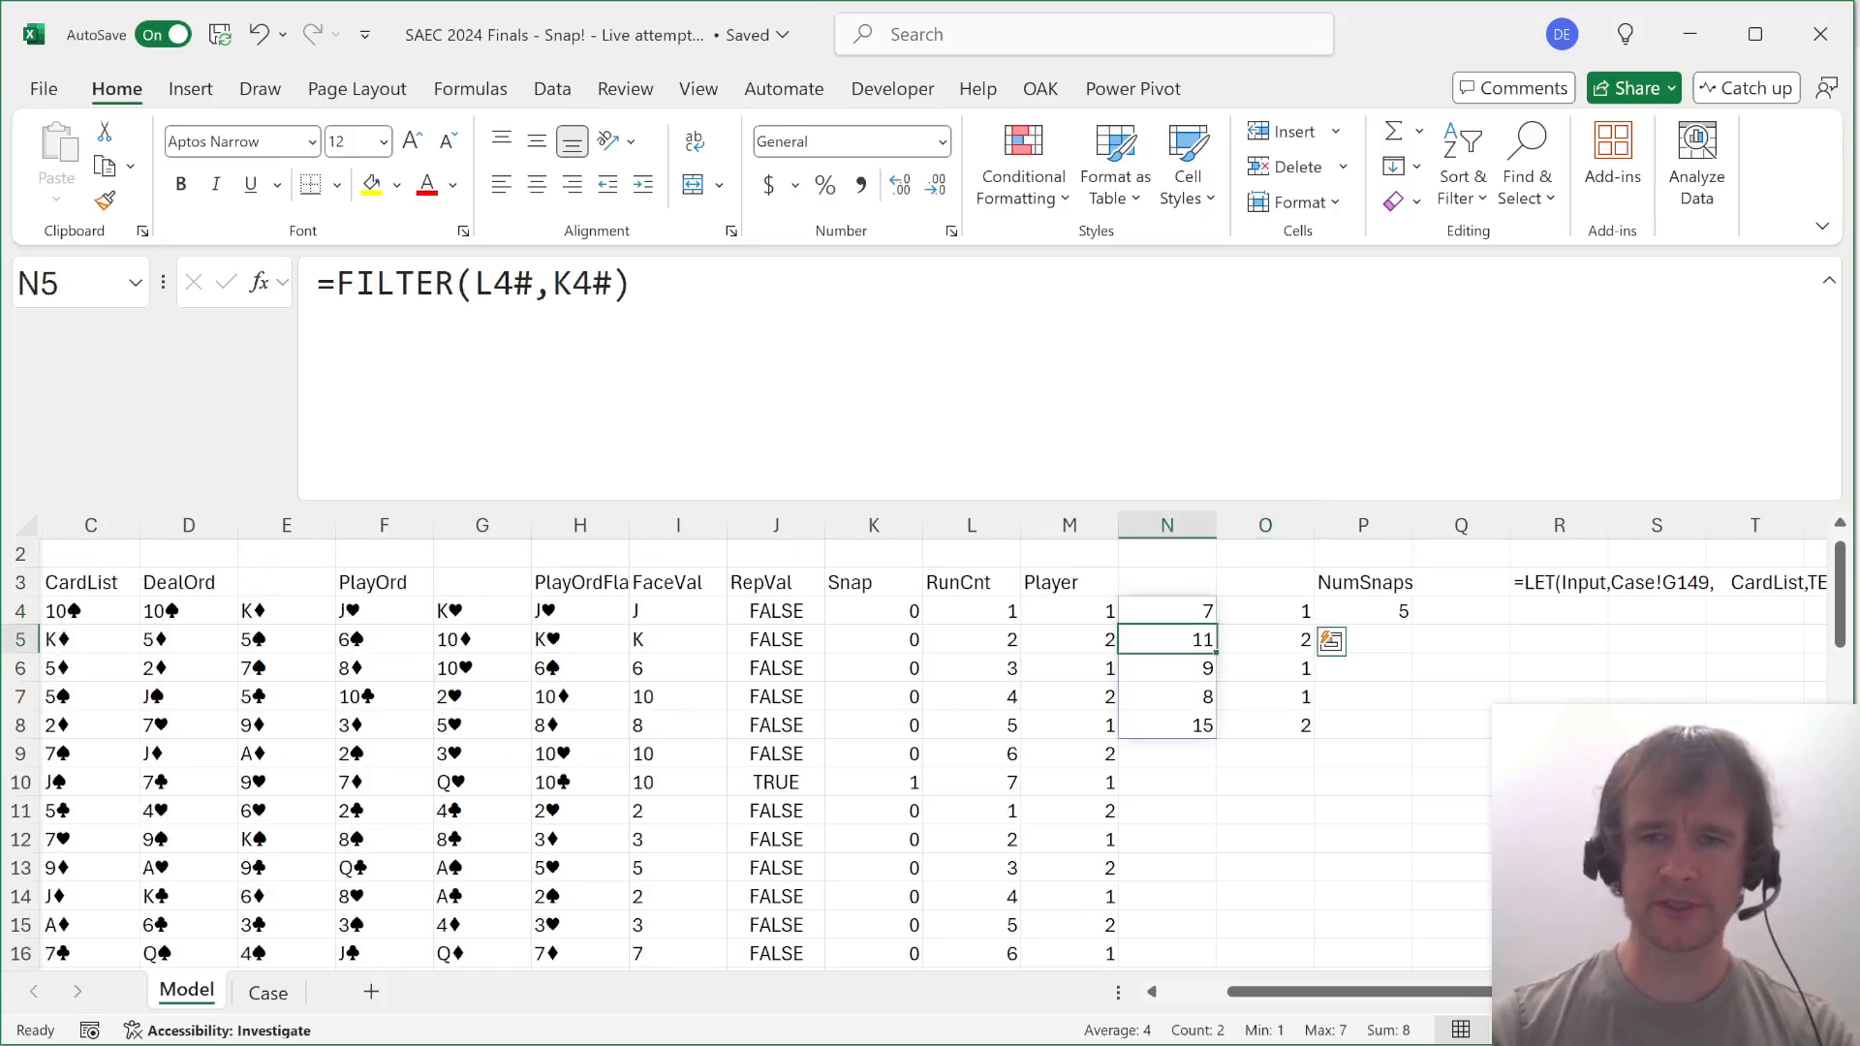
{"action": "key", "text": "shift+Right"}
{"action": "key", "text": "Down"}
{"action": "key", "text": "shift+Right"}
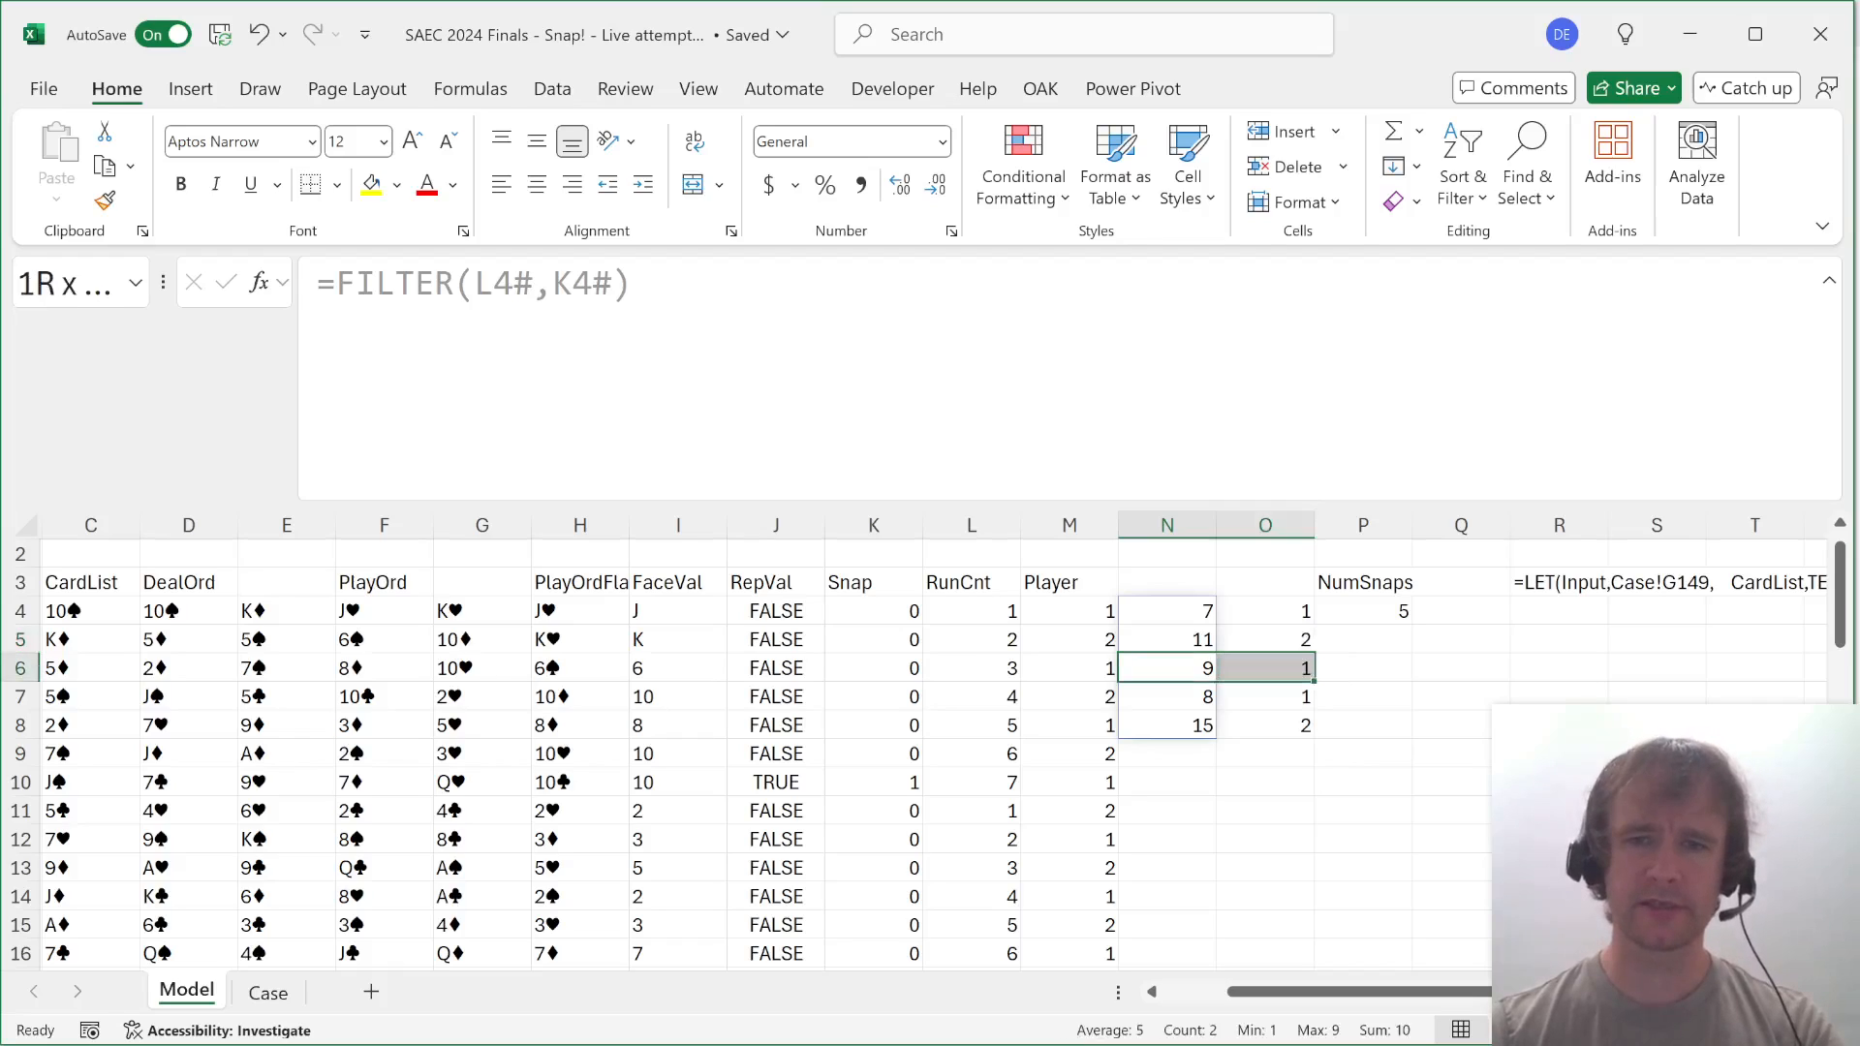
Add the headers SnapCnts in N3 and SnapPly in O3.
{"action": "key", "text": "Up"}
{"action": "key", "text": "Up"}
{"action": "key", "text": "Up"}
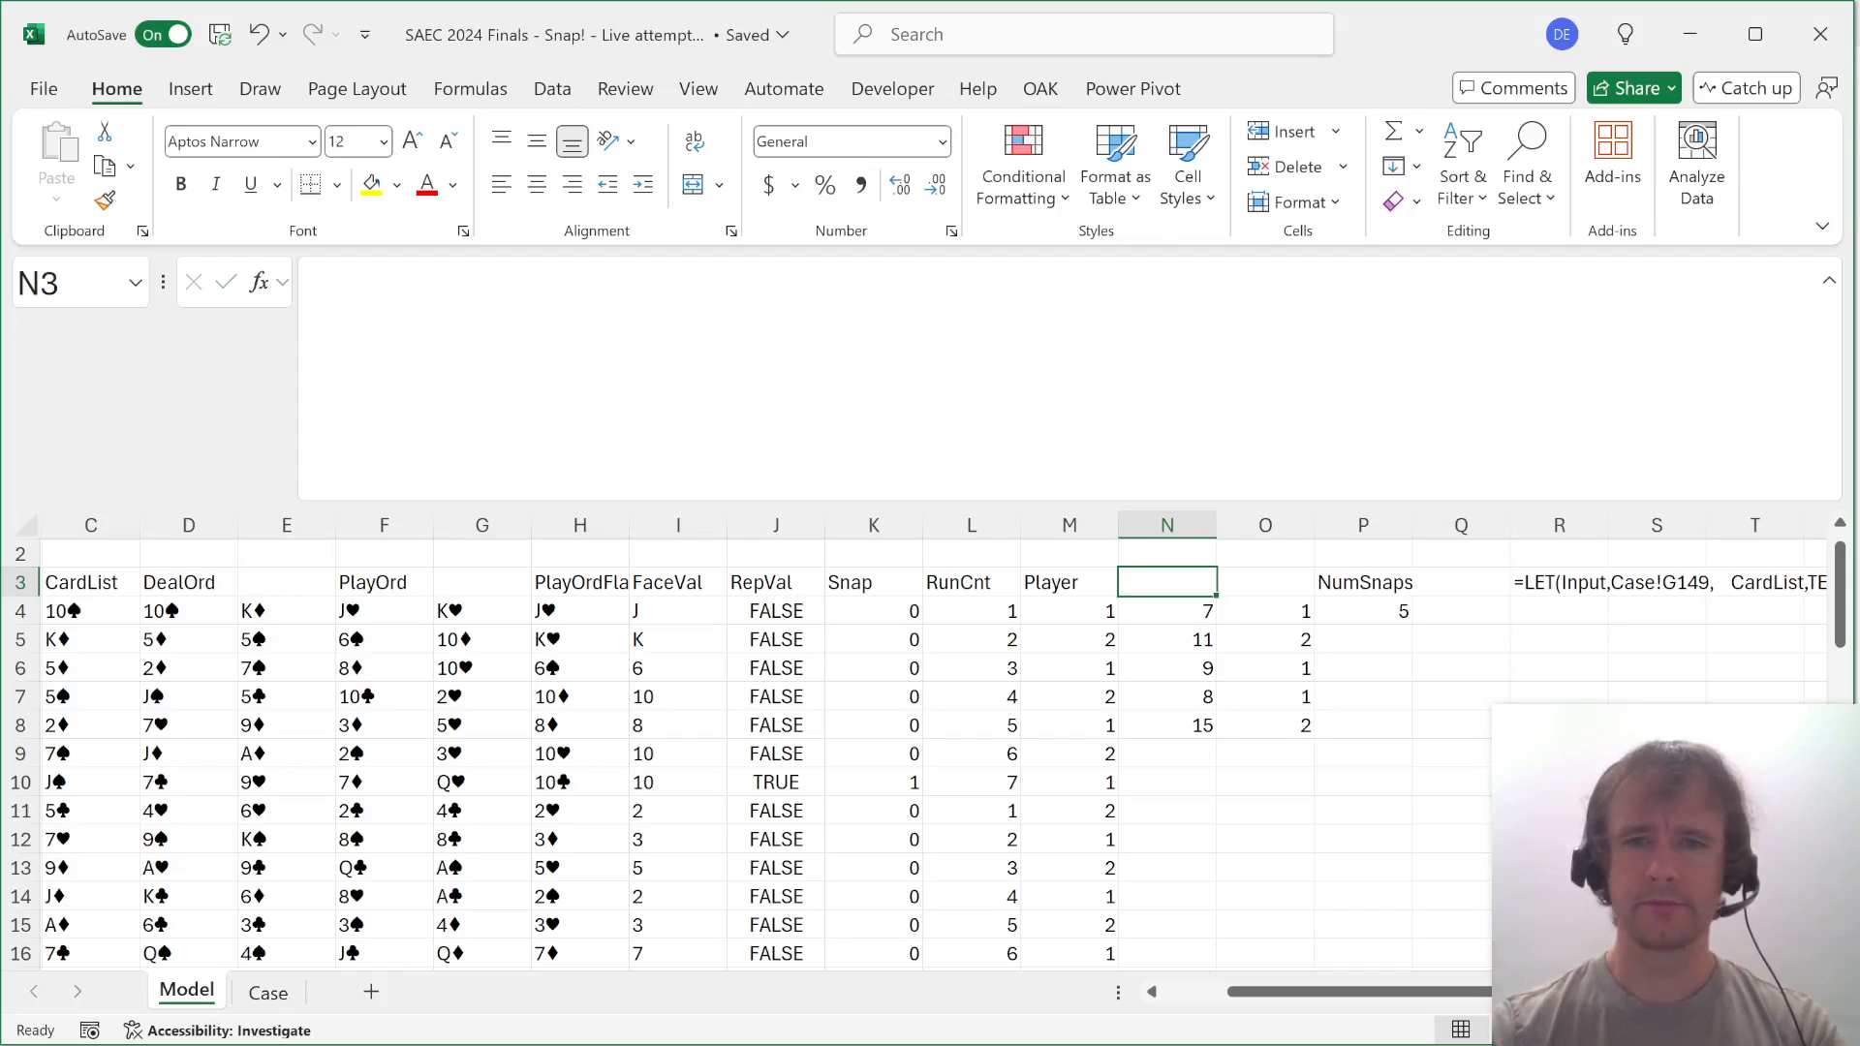
{"action": "type", "text": "SnapCnts"}
{"action": "key", "text": "Tab"}
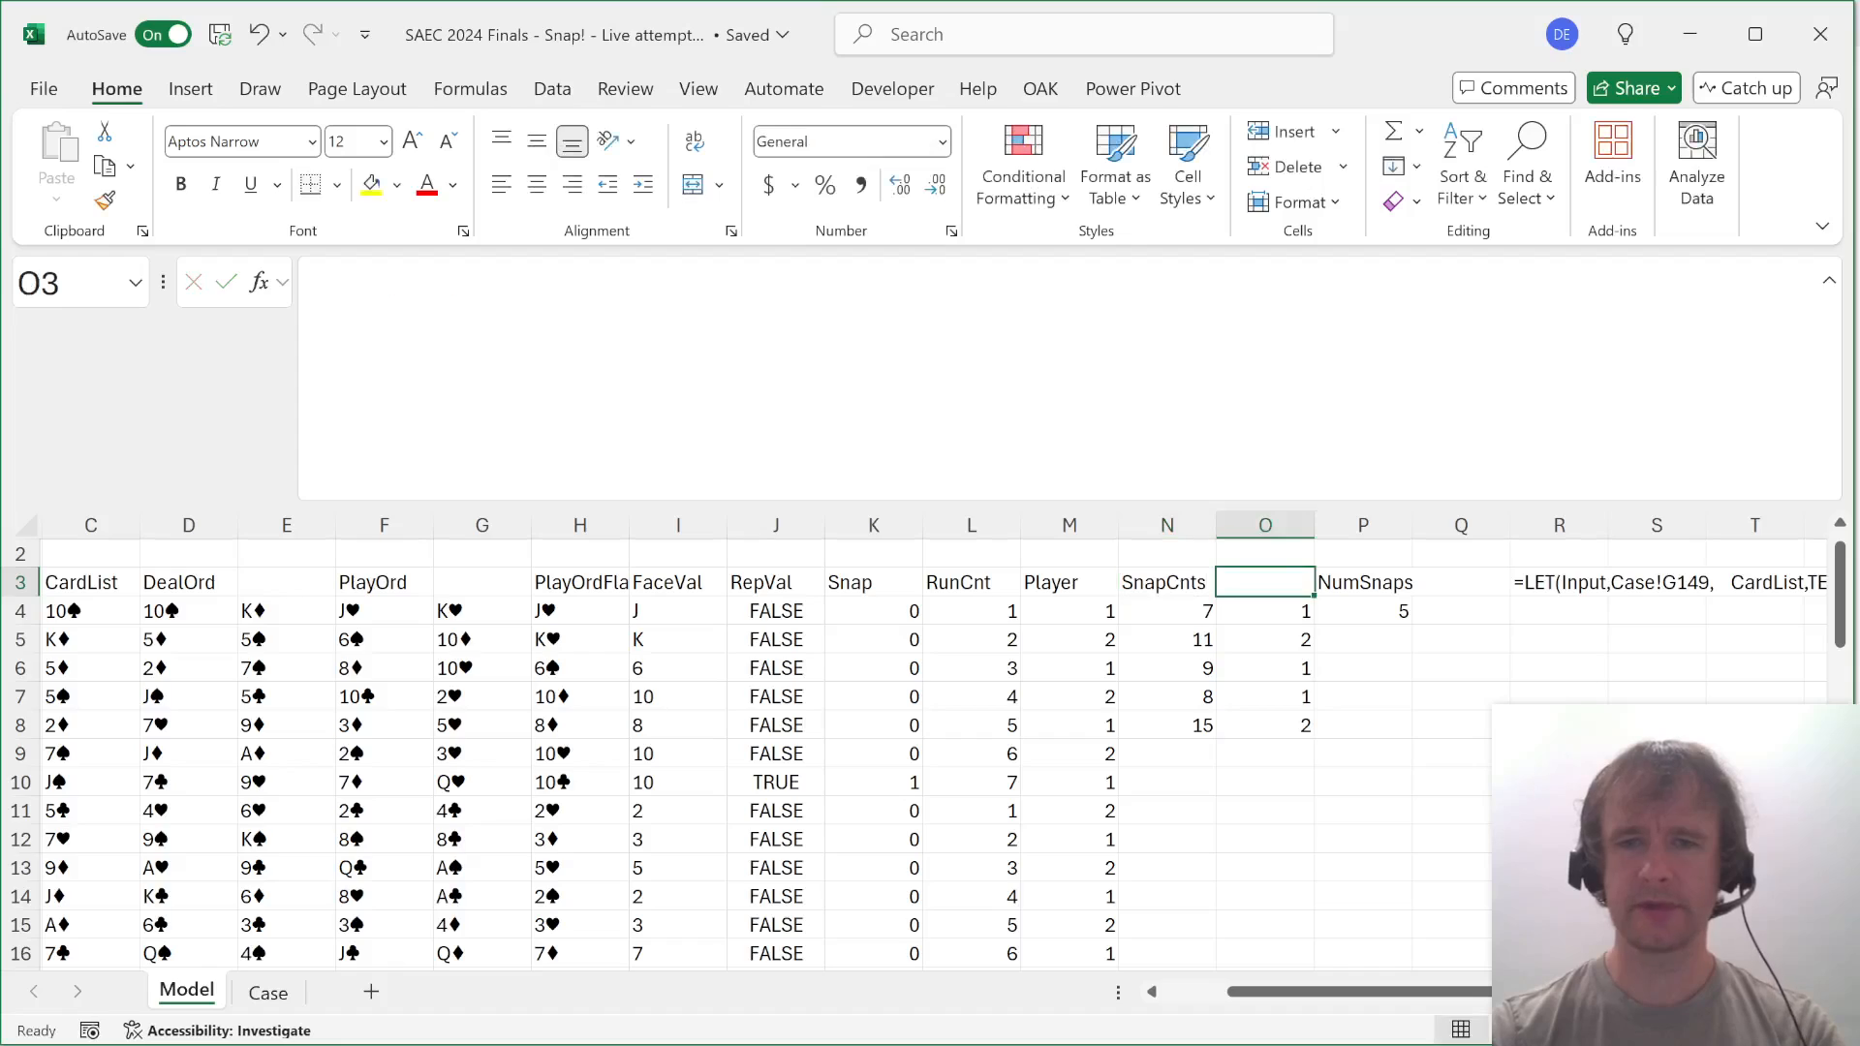
{"action": "type", "text": "SnapP"}
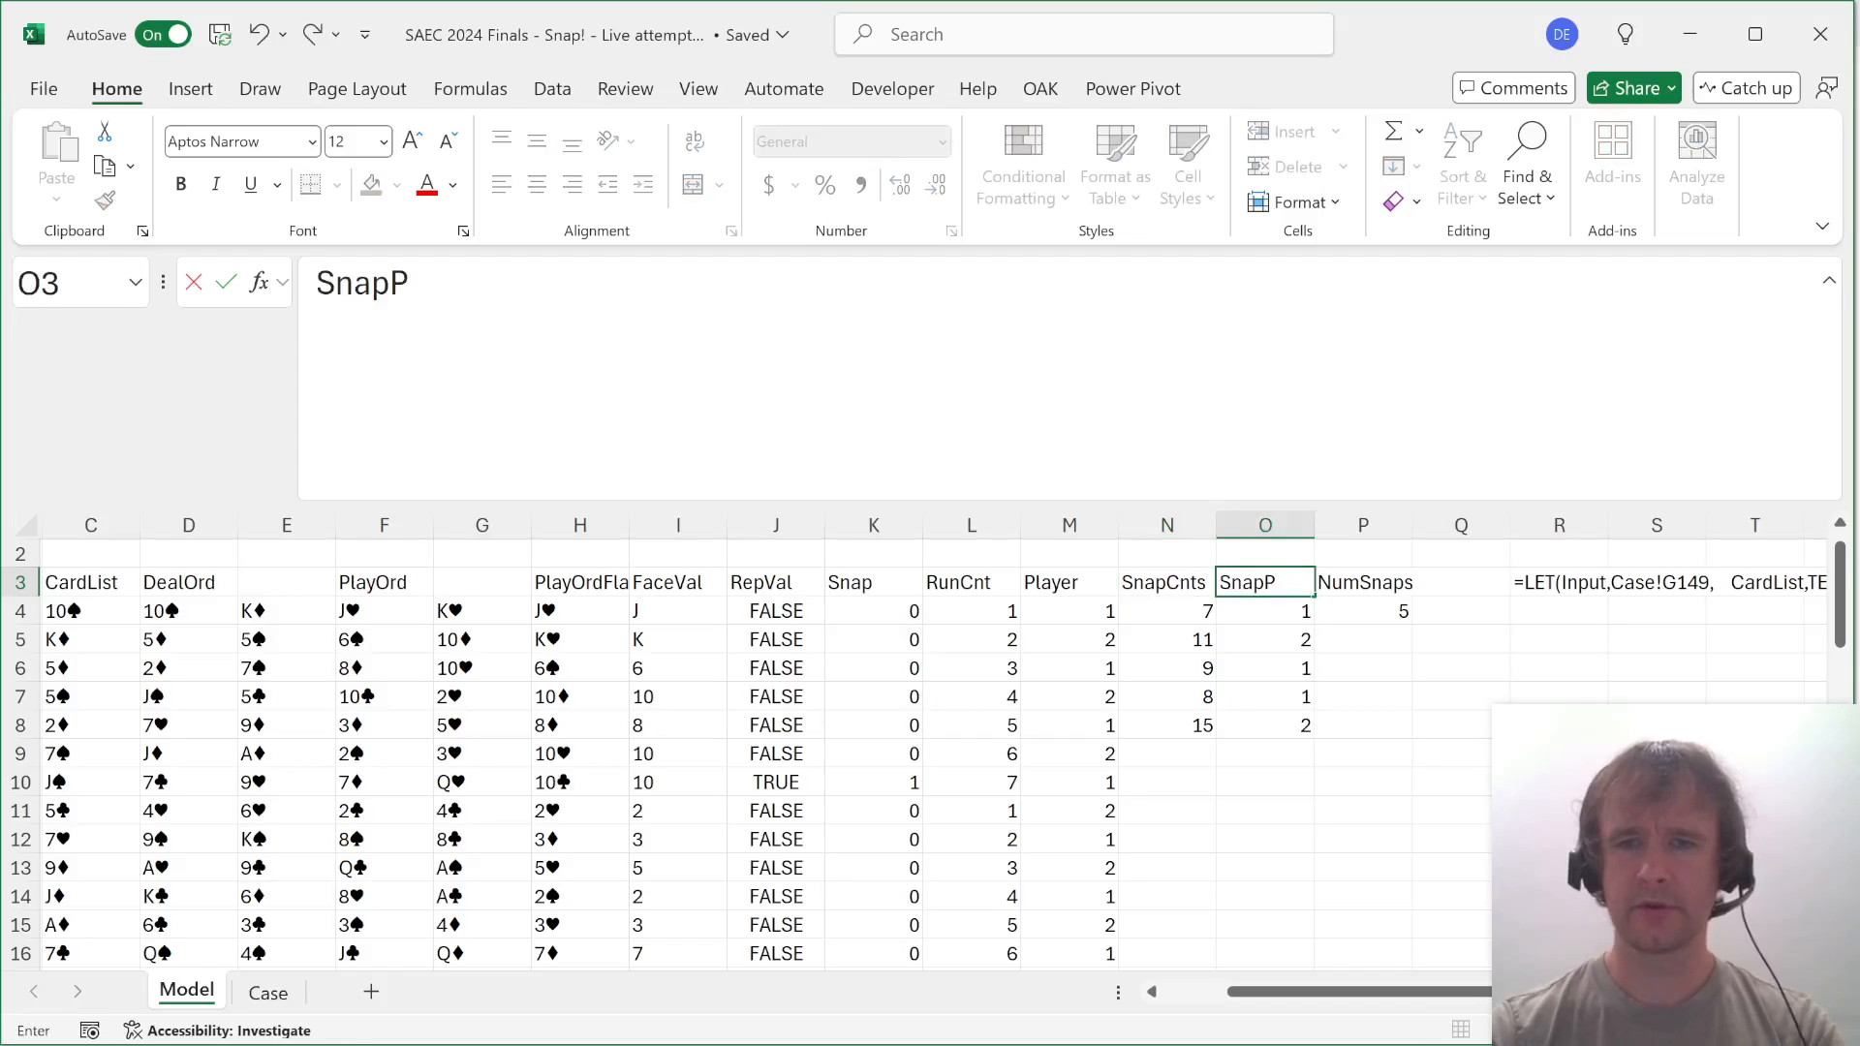
{"action": "type", "text": "ly"}
{"action": "key", "text": "Return"}
Insert two blank columns before the NumSnaps column, starting at column P.
{"action": "key", "text": "Up"}
{"action": "key", "text": "Right"}
{"action": "key", "text": "Right"}
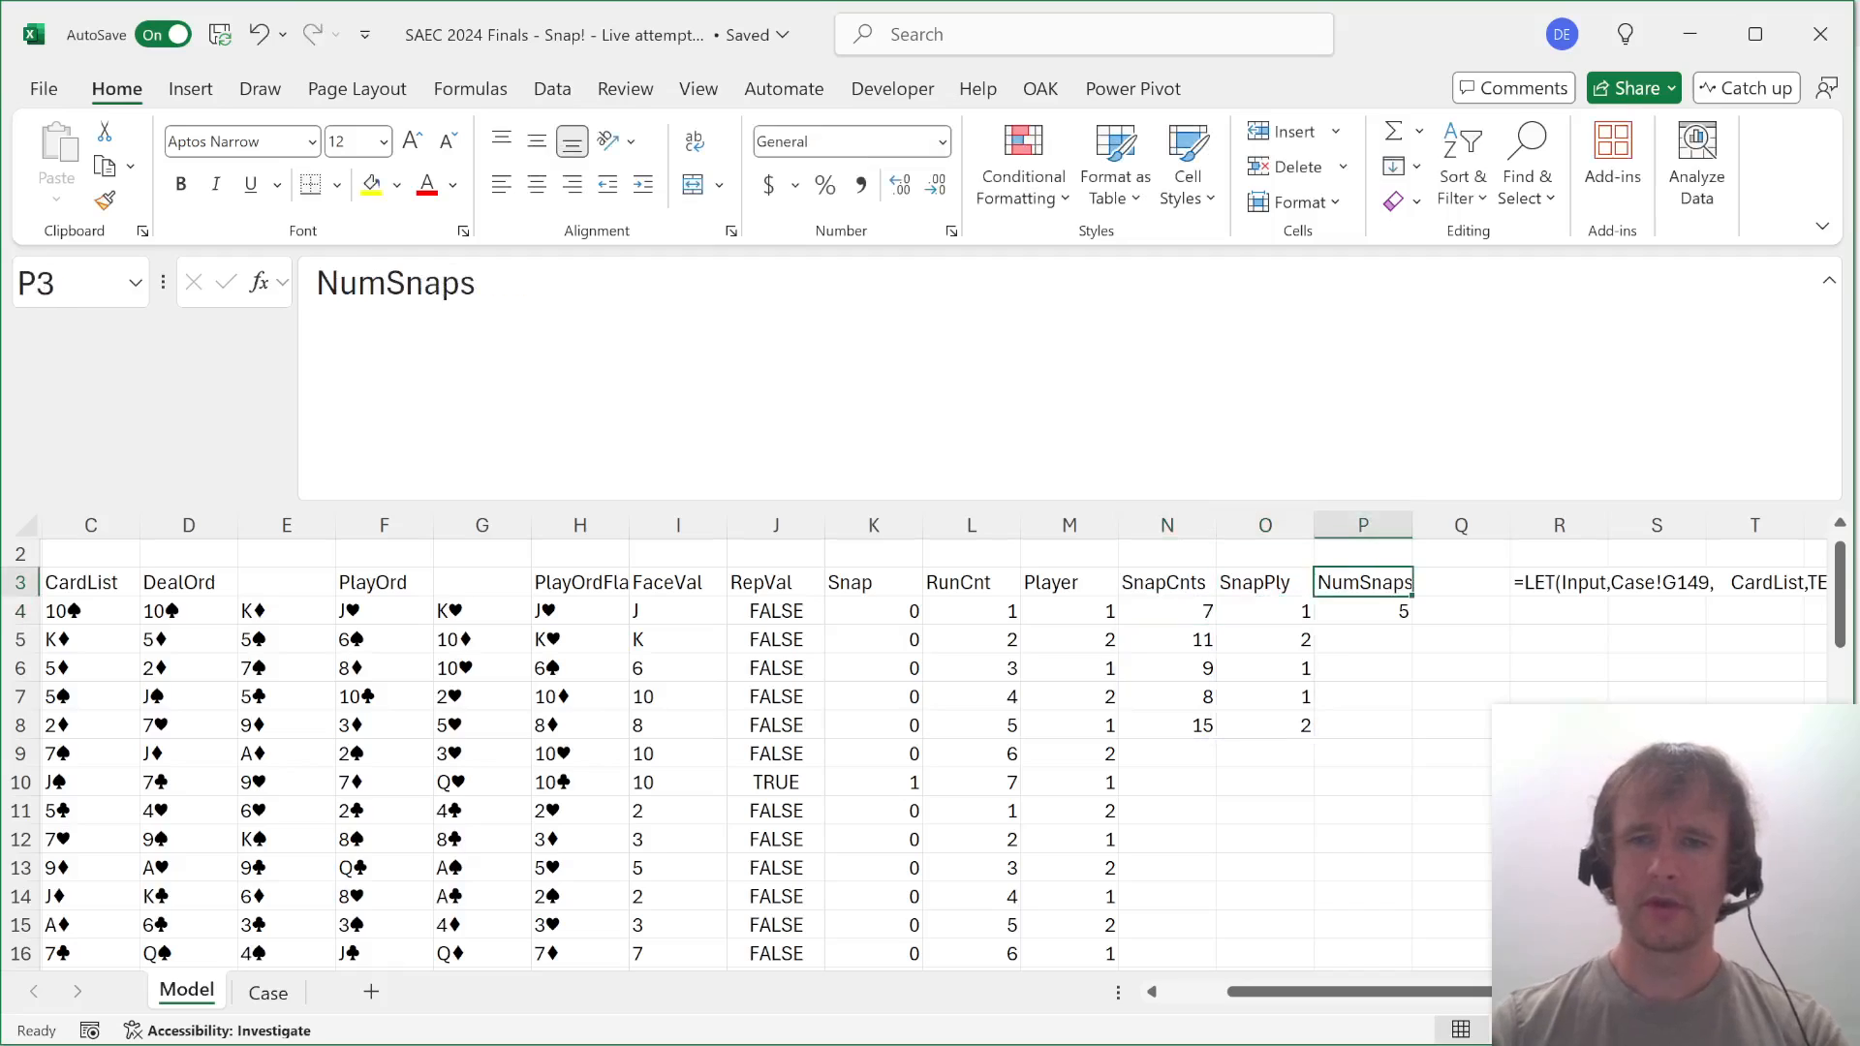
{"action": "key", "text": "alt+h"}
{"action": "key", "text": "i"}
{"action": "key", "text": "c"}
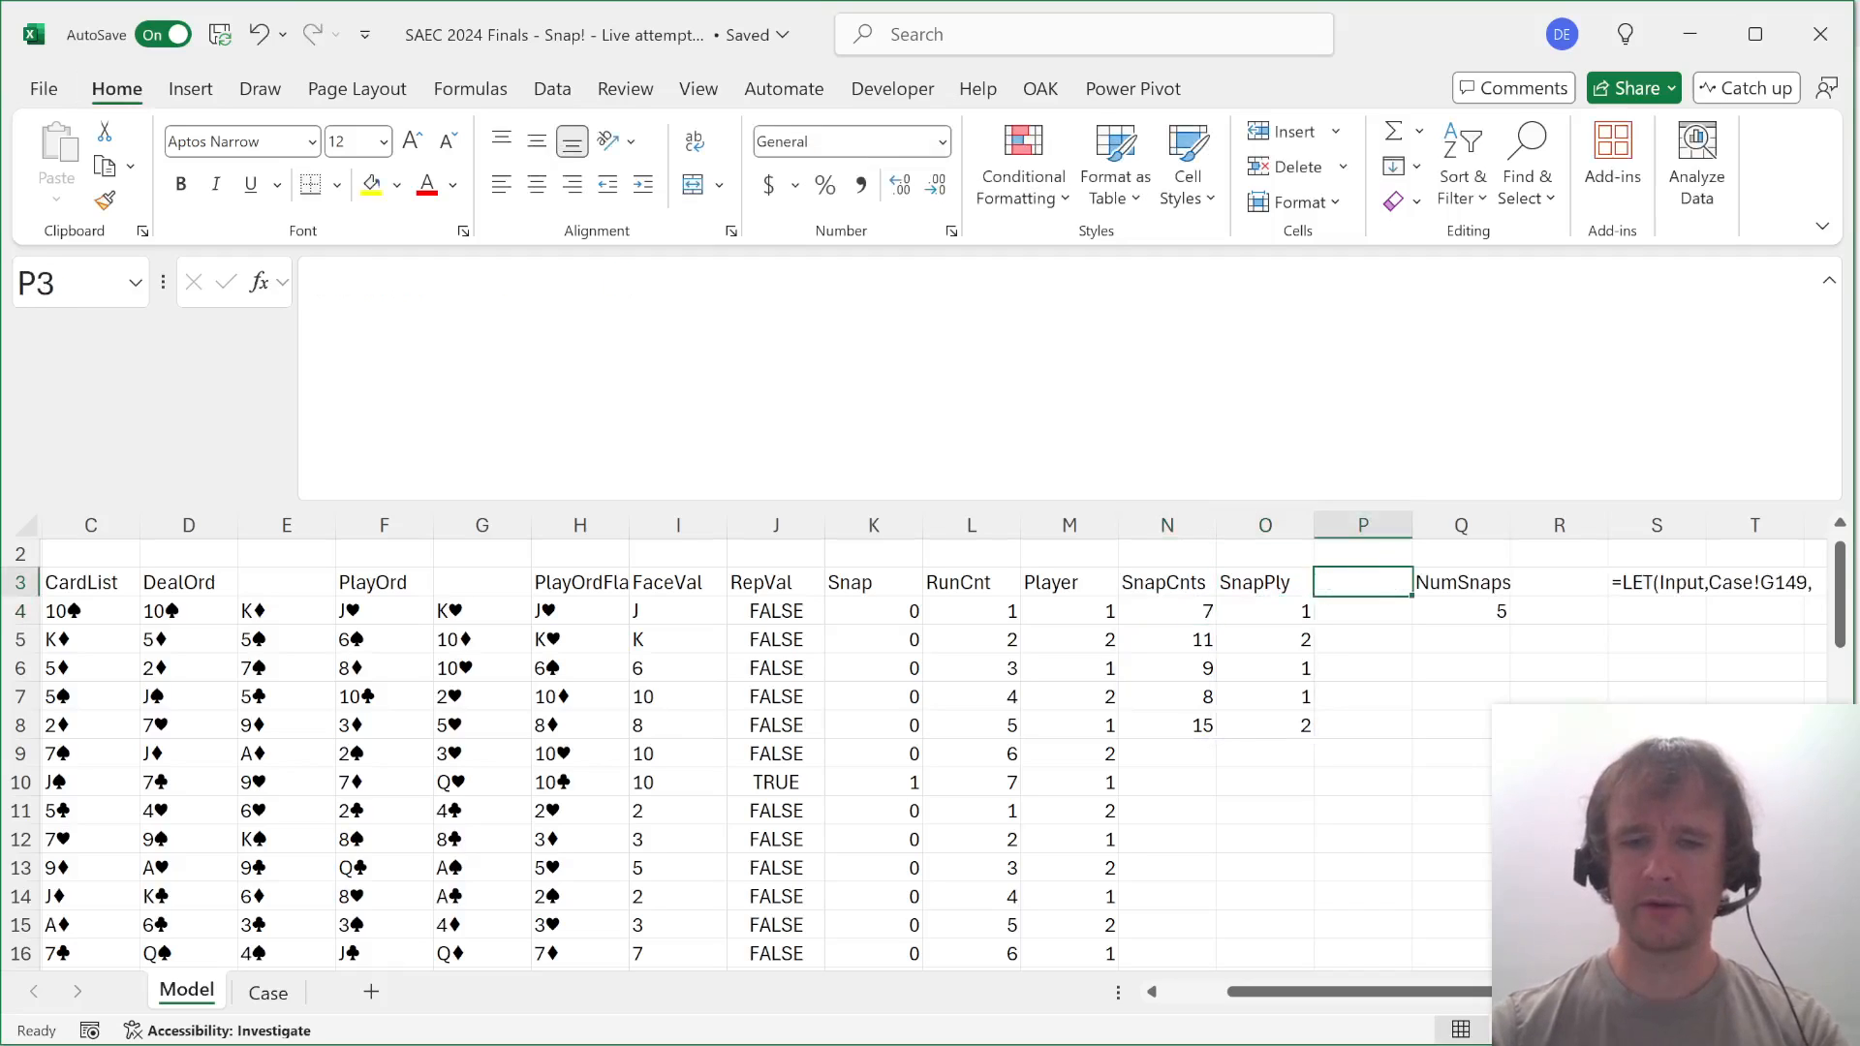
{"action": "key", "text": "alt+h"}
{"action": "key", "text": "i"}
{"action": "key", "text": "c"}
In P4, total the snap counts per player with the formula =GROUPBY(O4#,N4#,SUM).
{"action": "key", "text": "Down"}
{"action": "type", "text": "=gr"}
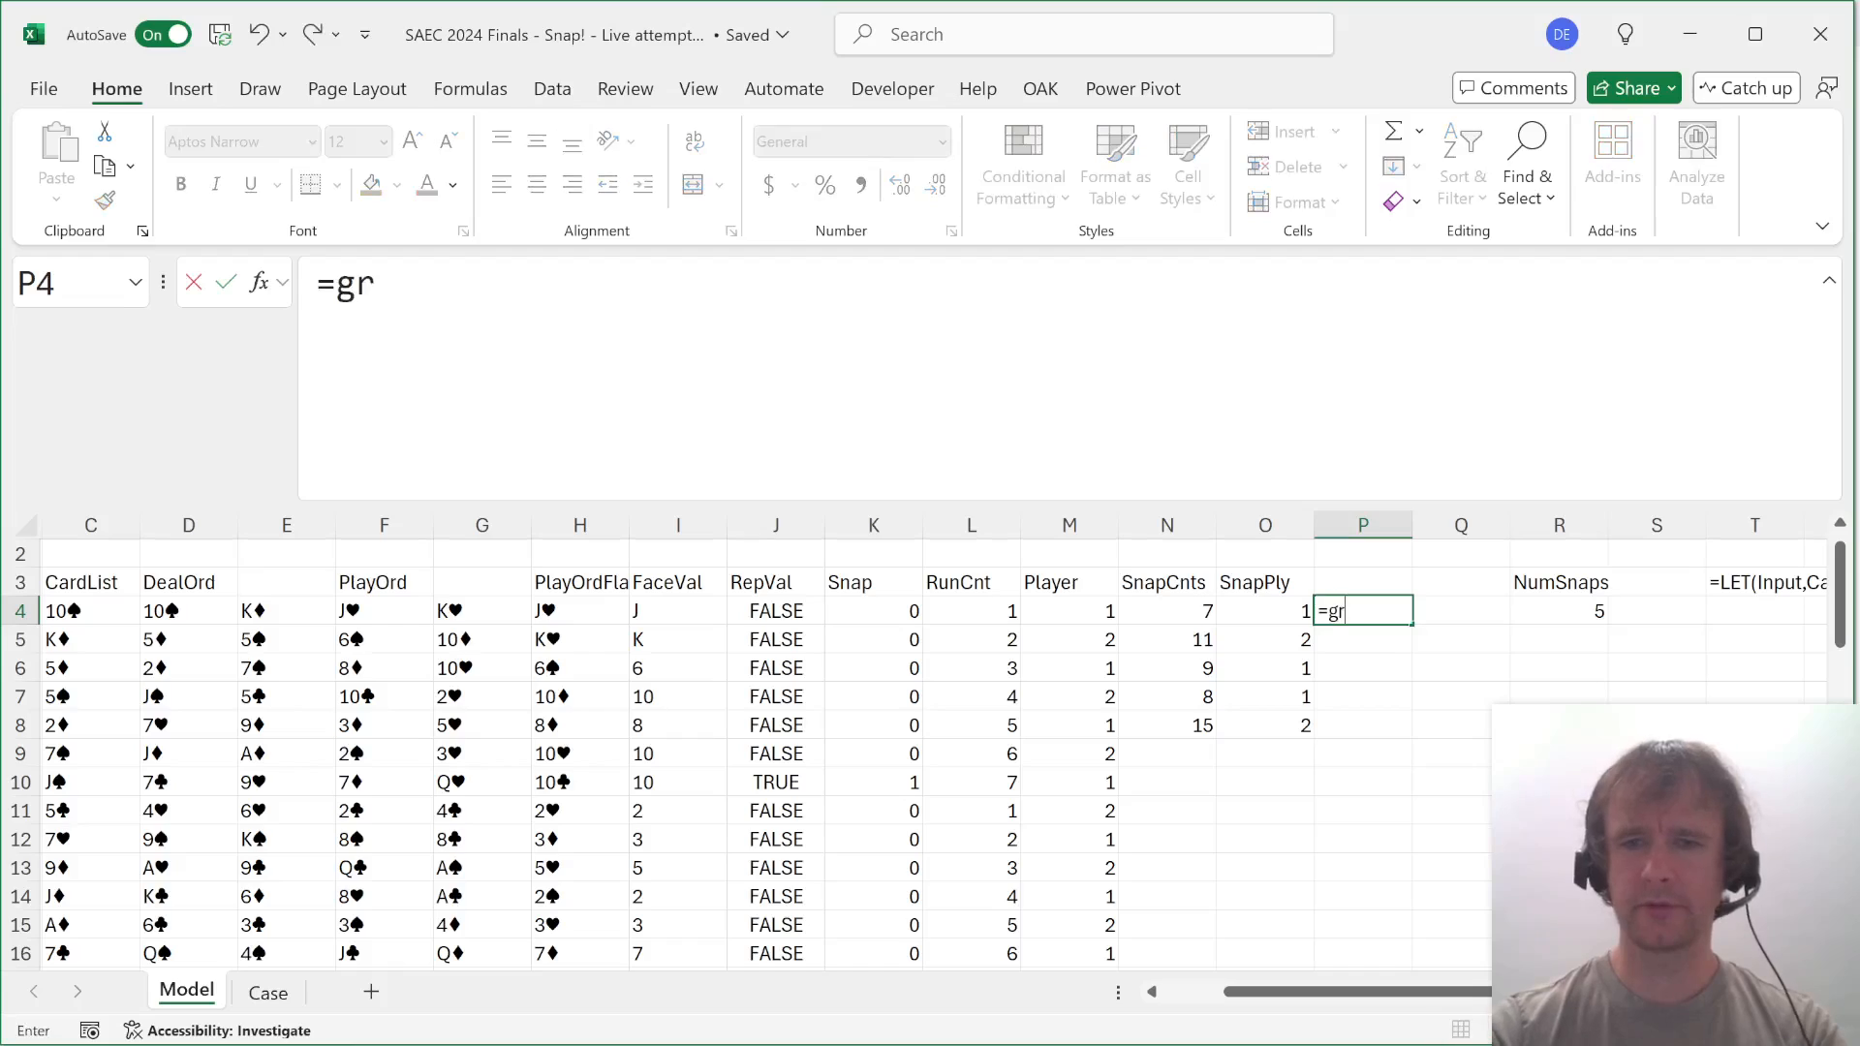
{"action": "type", "text": "ou"}
{"action": "key", "text": "Tab"}
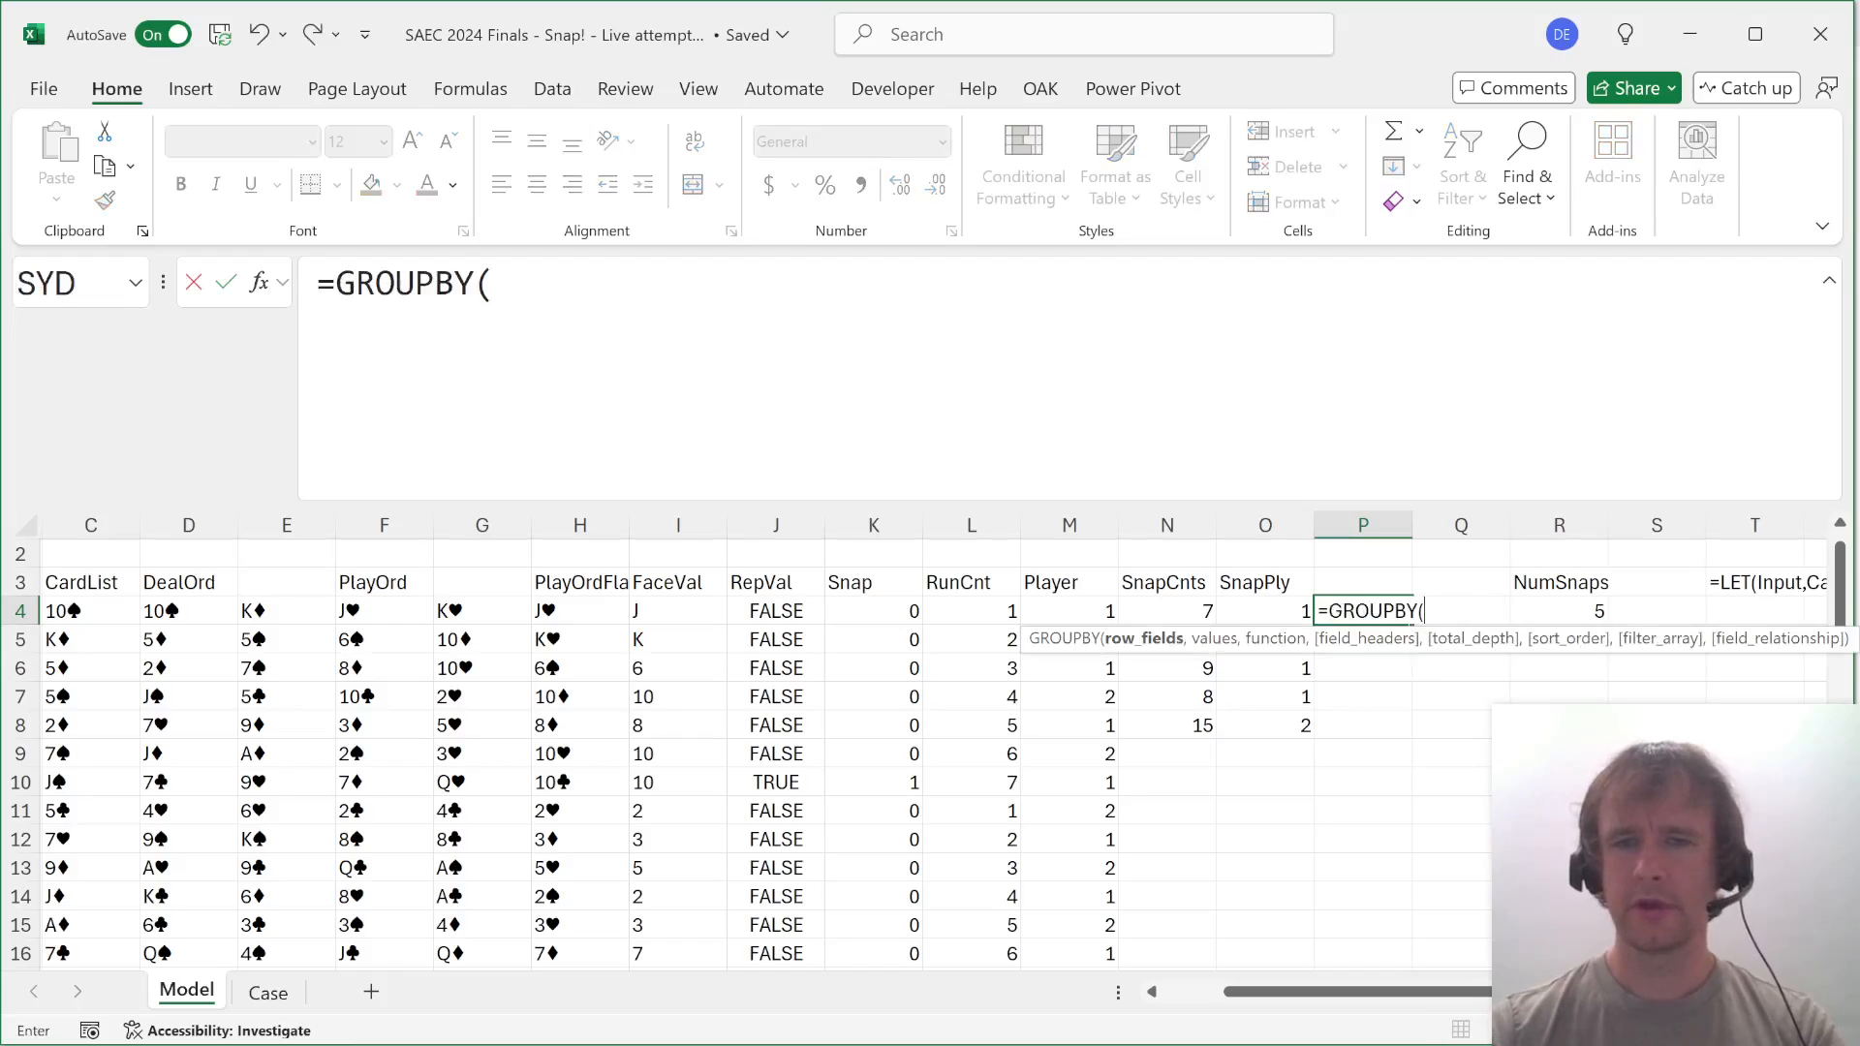
{"action": "key", "text": "Left"}
{"action": "key", "text": "Left"}
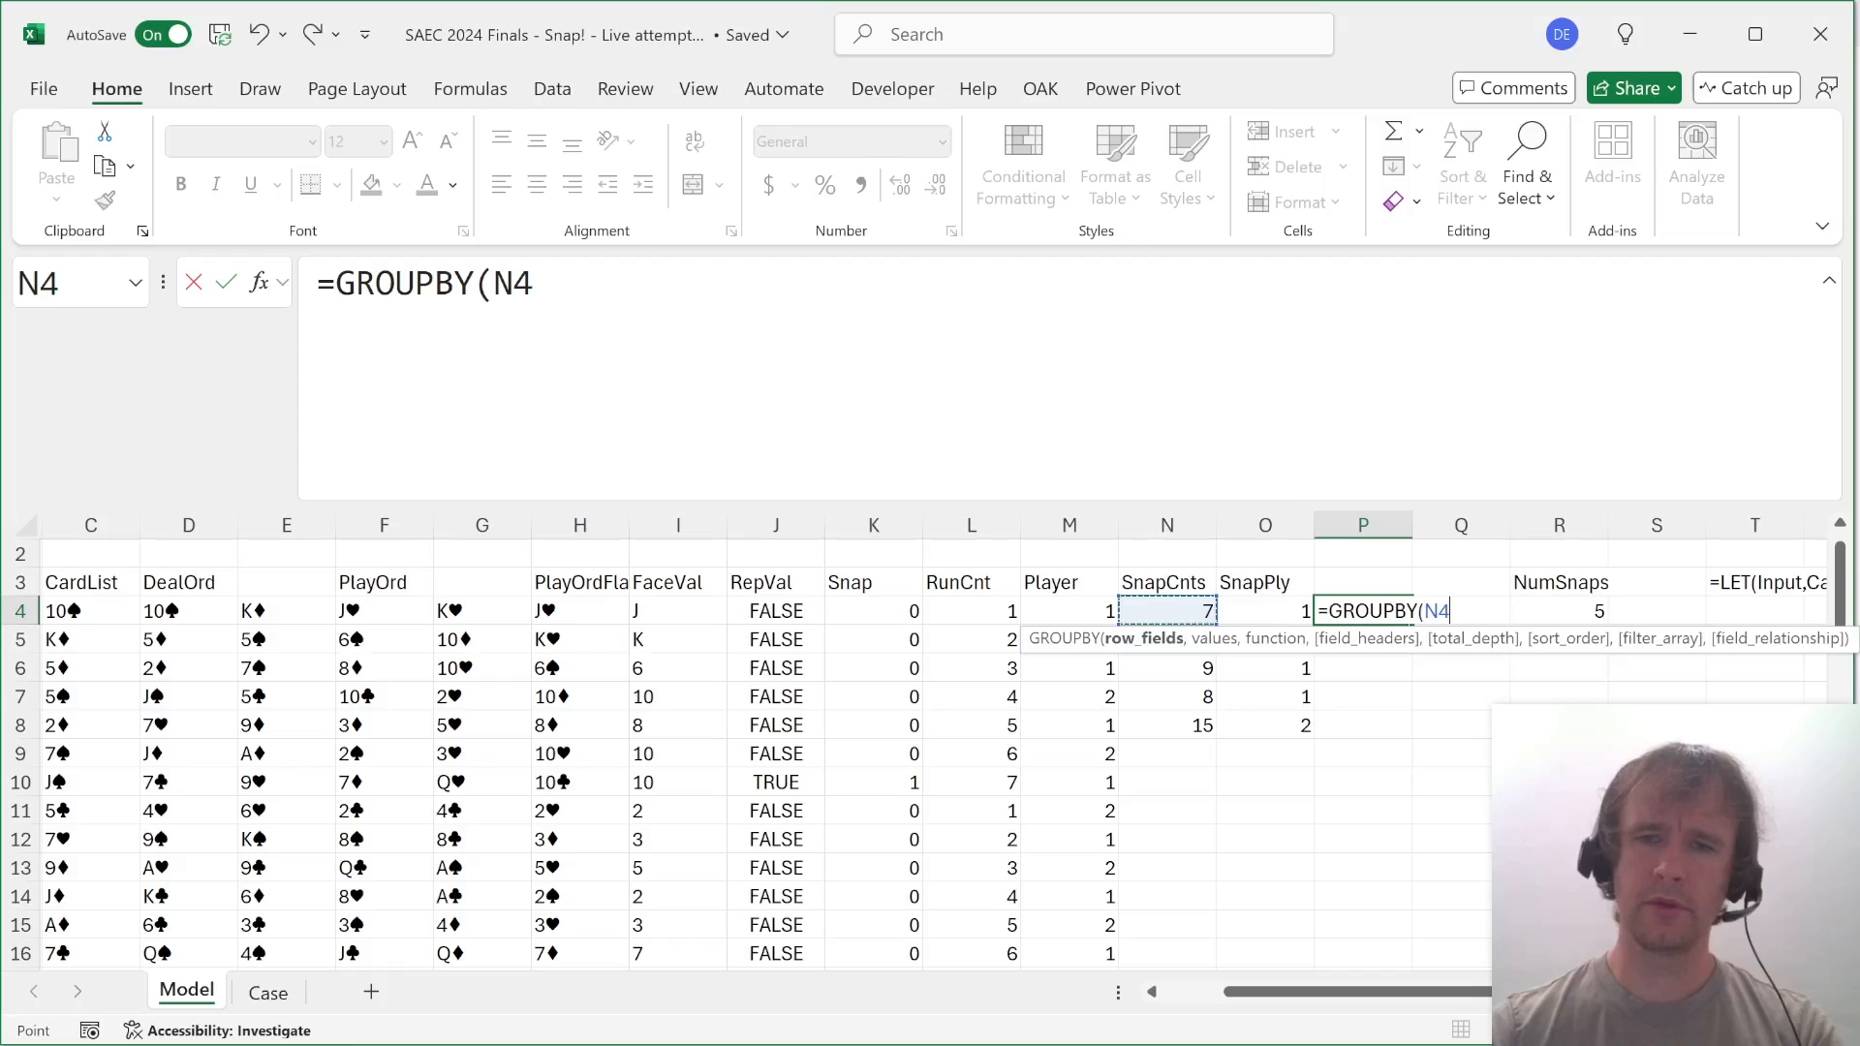
{"action": "key", "text": "Right"}
{"action": "key", "text": "ctrl+shift+Down"}
{"action": "type", "text": ","}
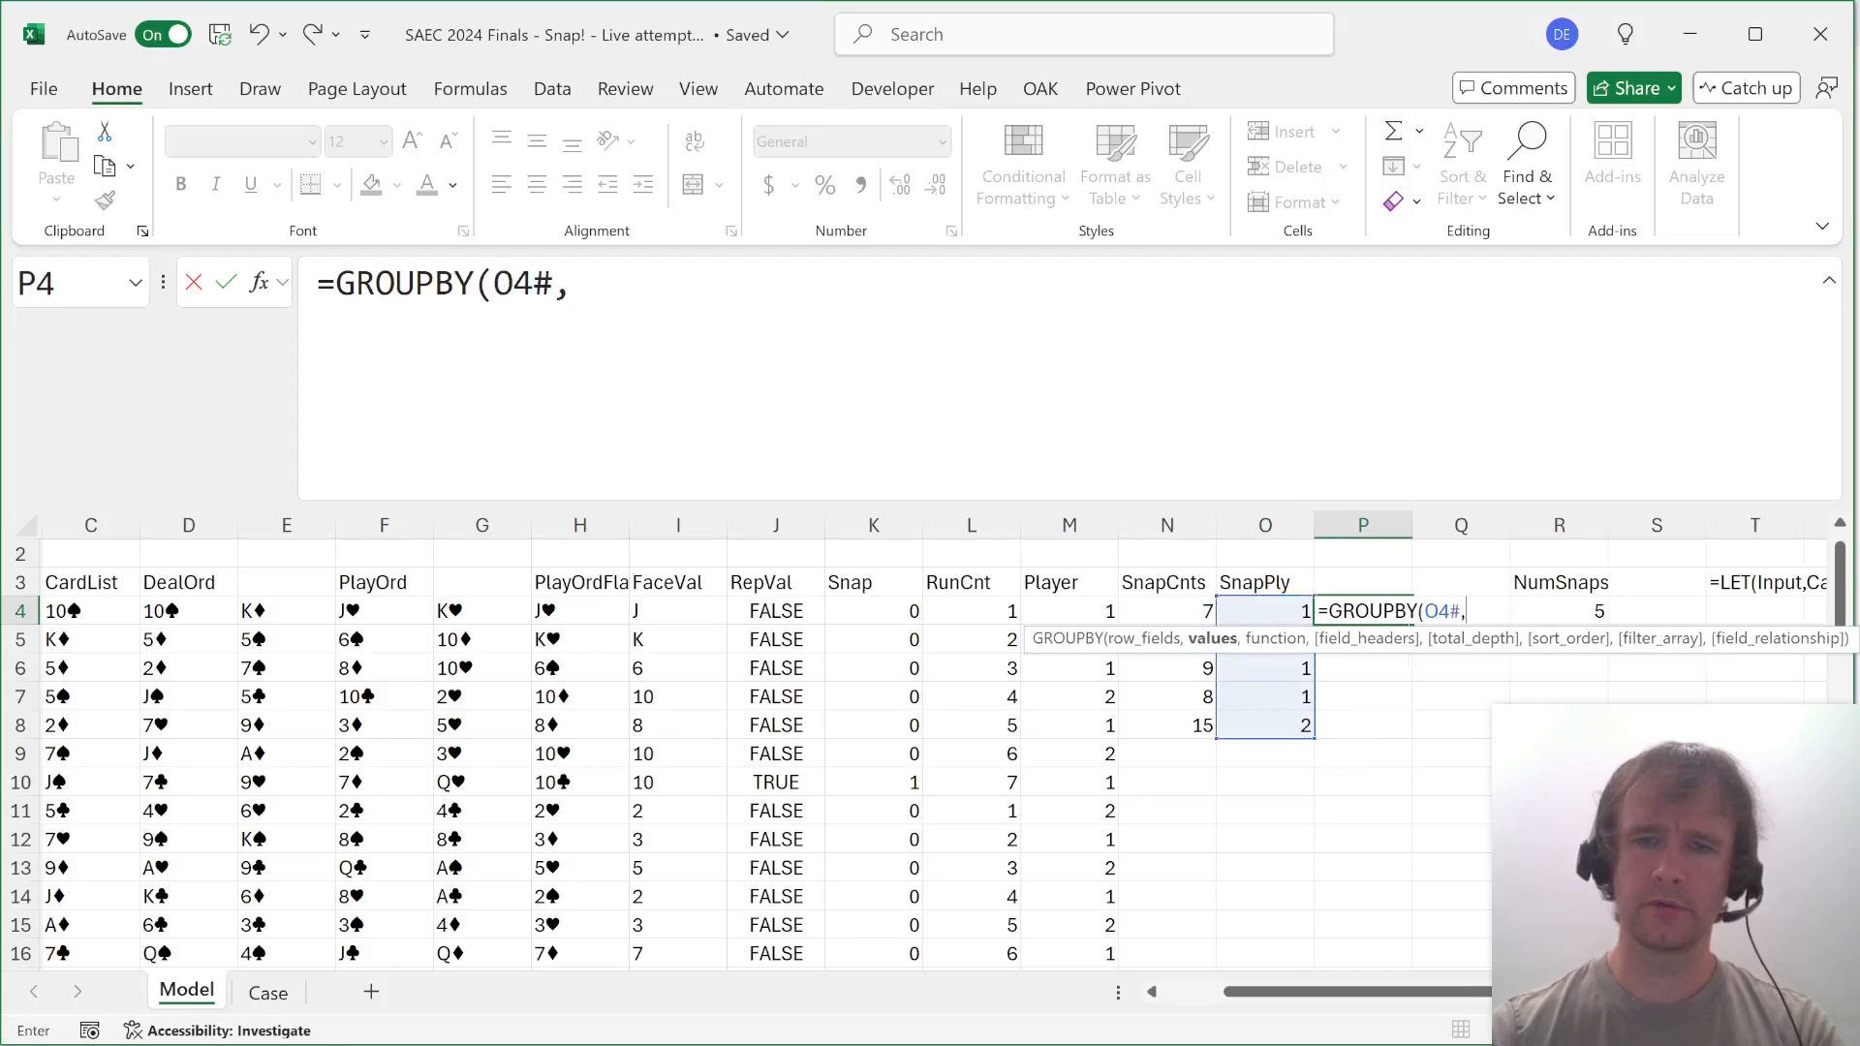
{"action": "key", "text": "Down"}
{"action": "key", "text": "Left"}
{"action": "key", "text": "Up"}
{"action": "key", "text": "ctrl+shift+Down"}
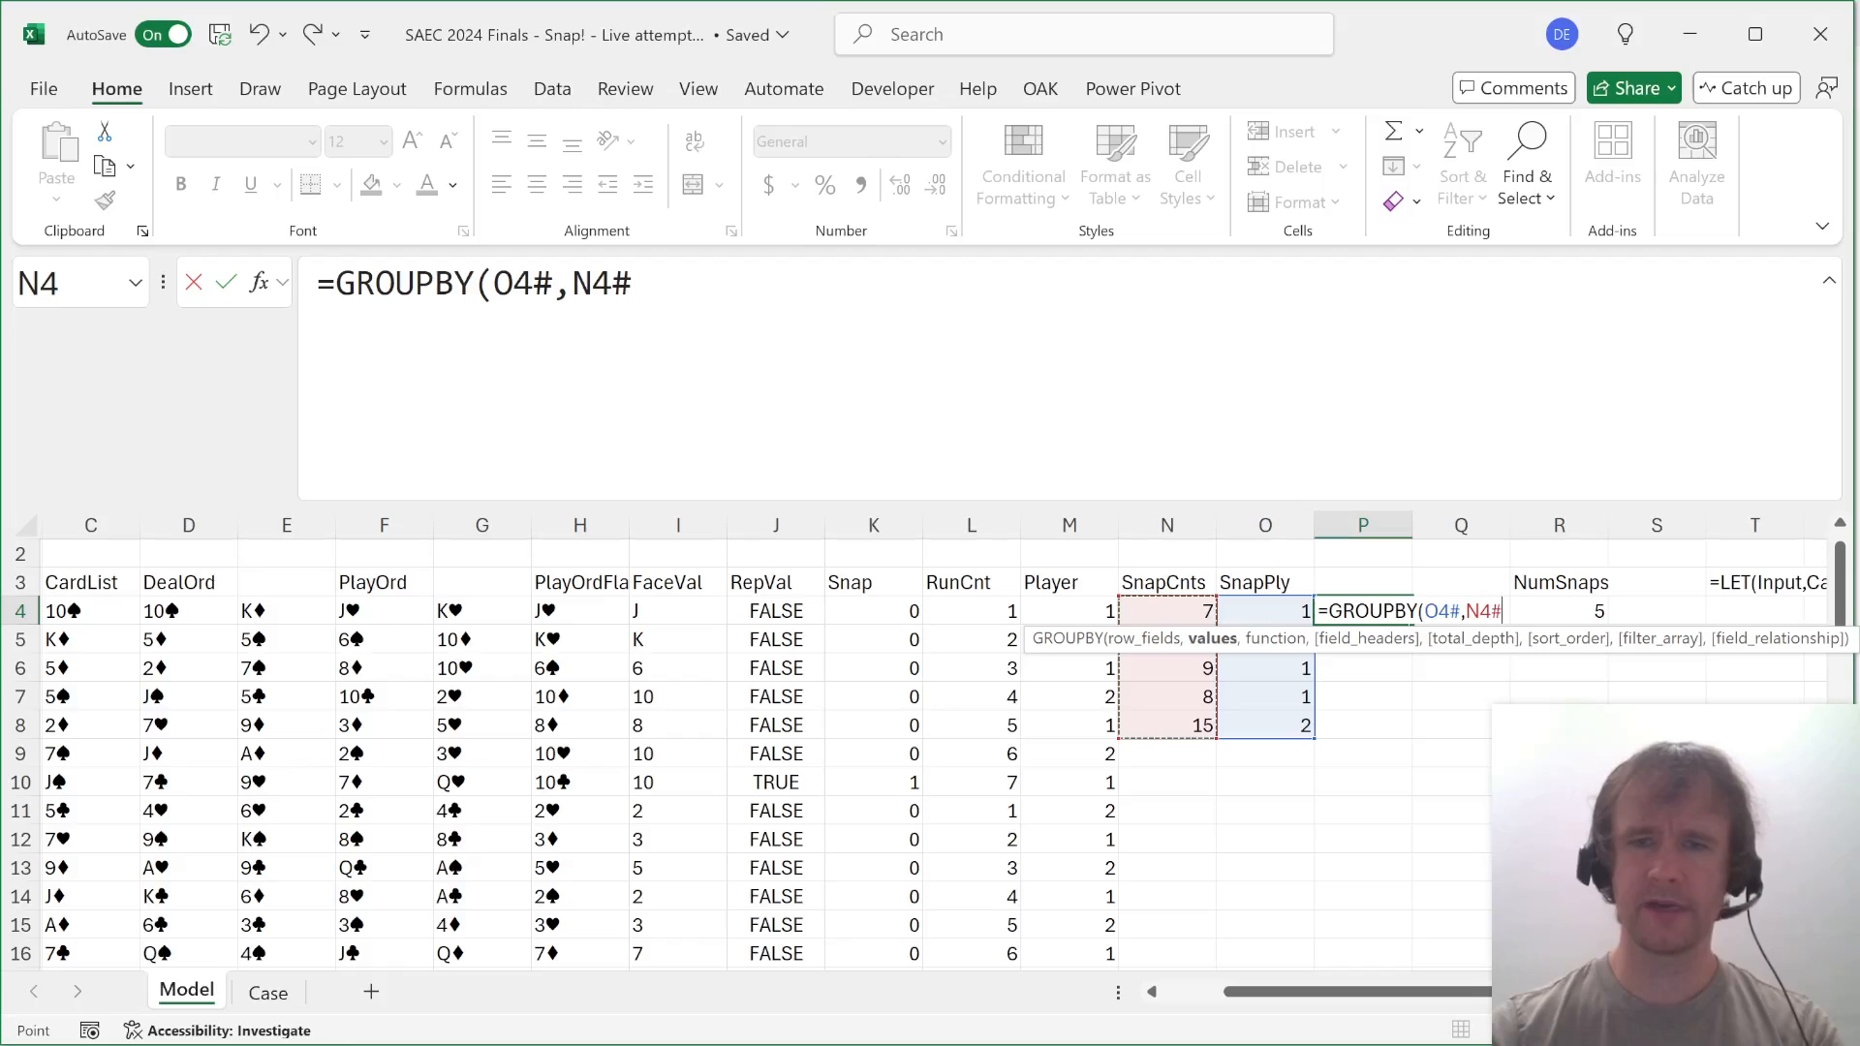
{"action": "type", "text": ",sum)"}
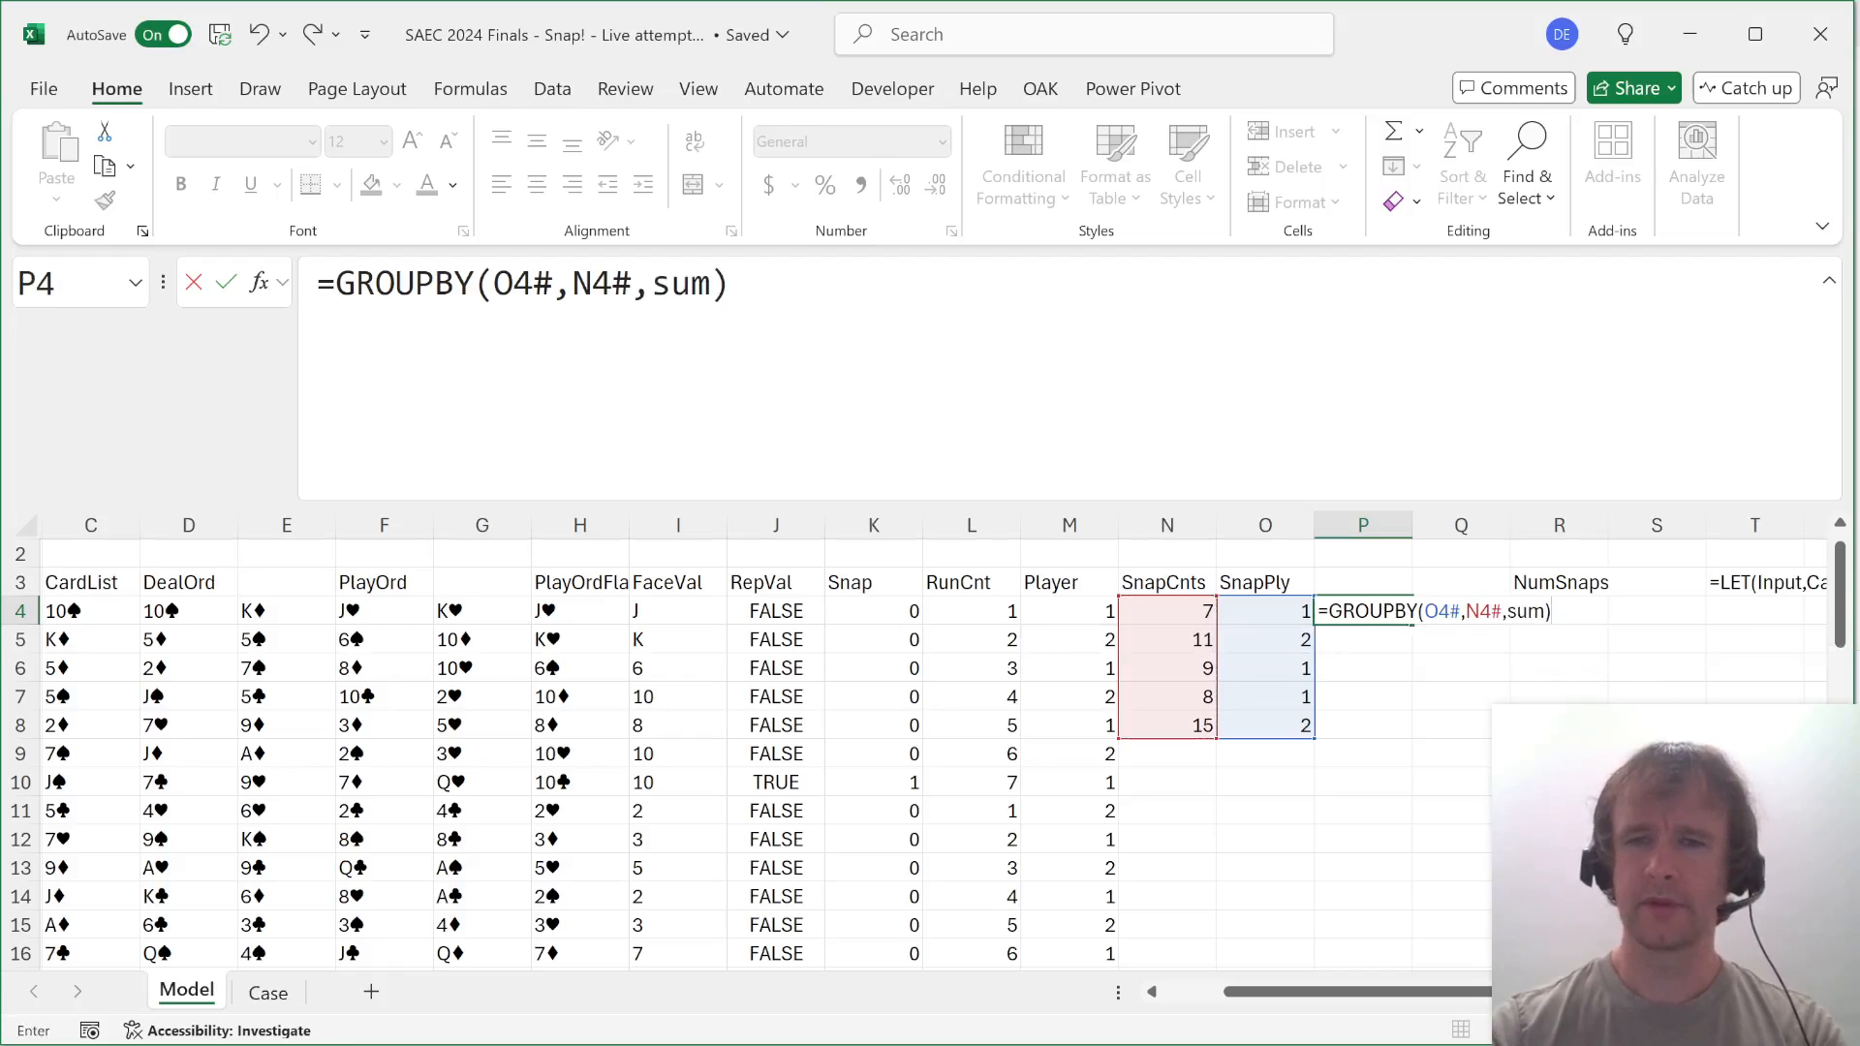
{"action": "key", "text": "Return"}
{"action": "key", "text": "Up"}
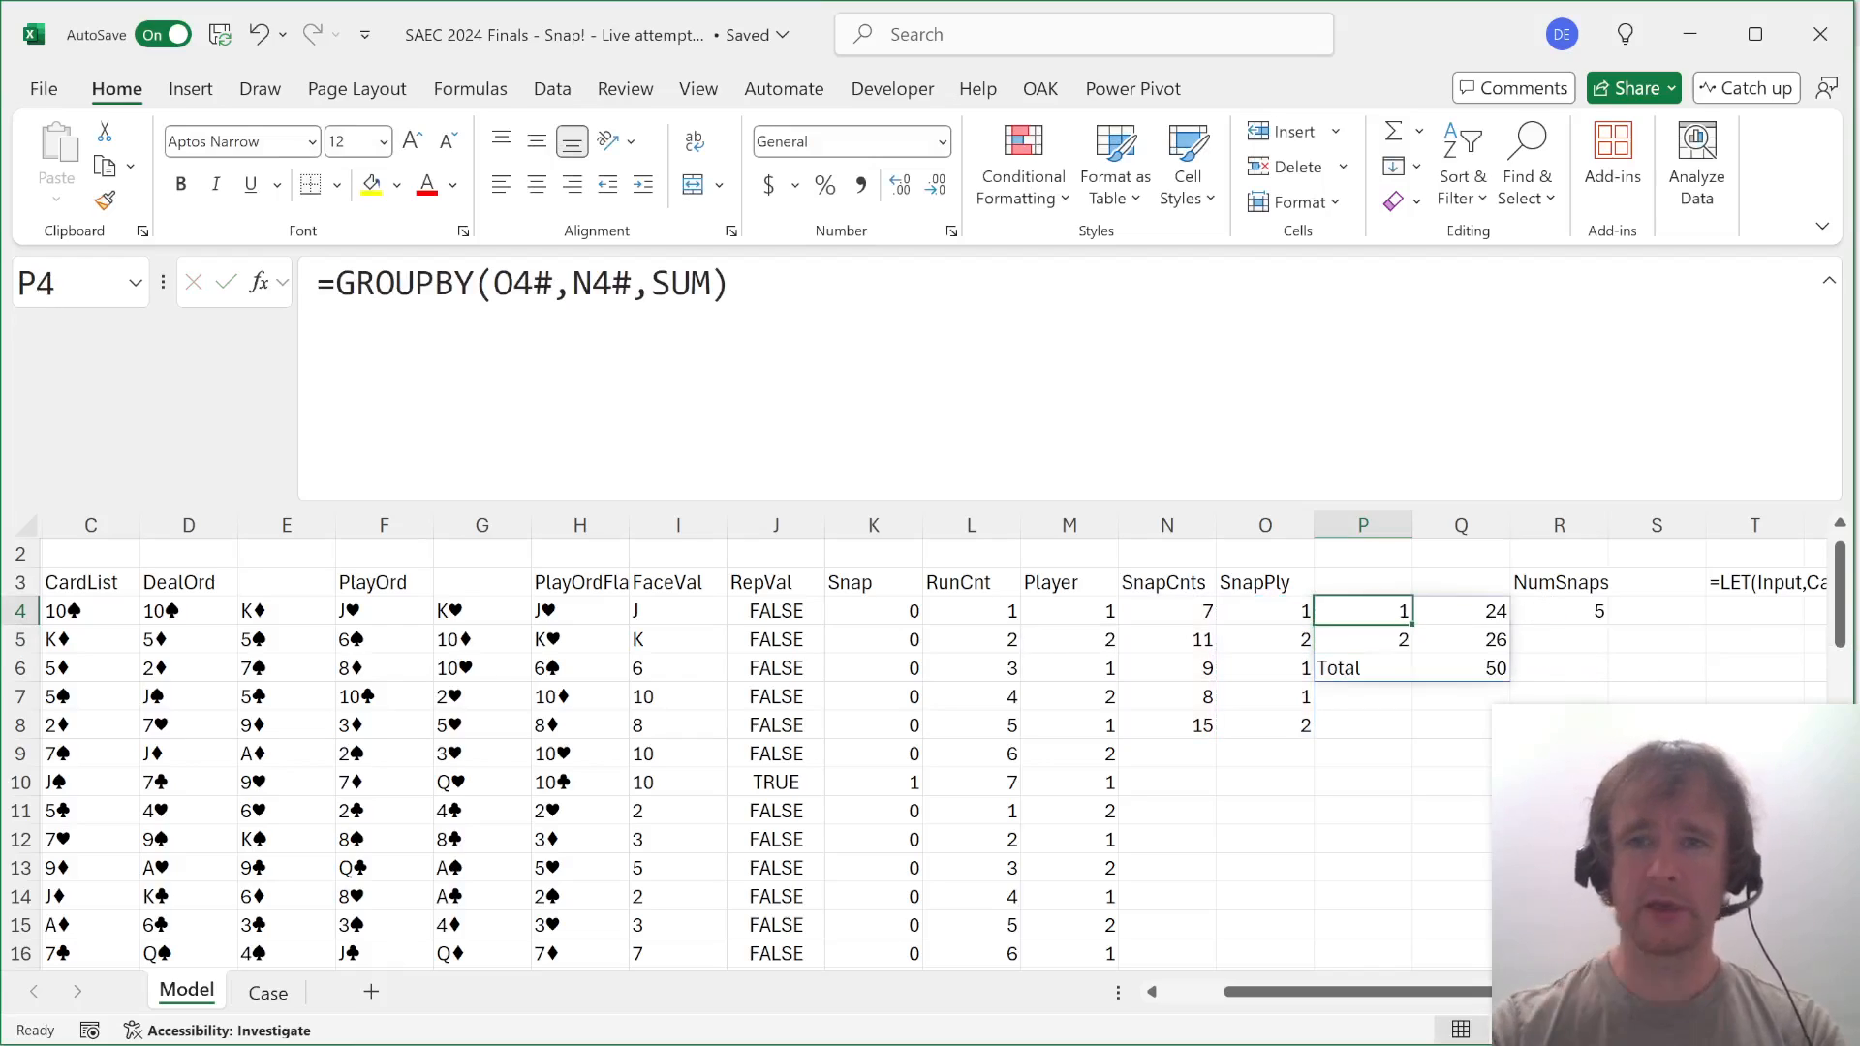
Extend the GROUPBY formula in P4 with the arguments 0,0,-2 for no headers, no total and descending order by the summed values.
{"action": "key", "text": "F2"}
{"action": "key", "text": "Left"}
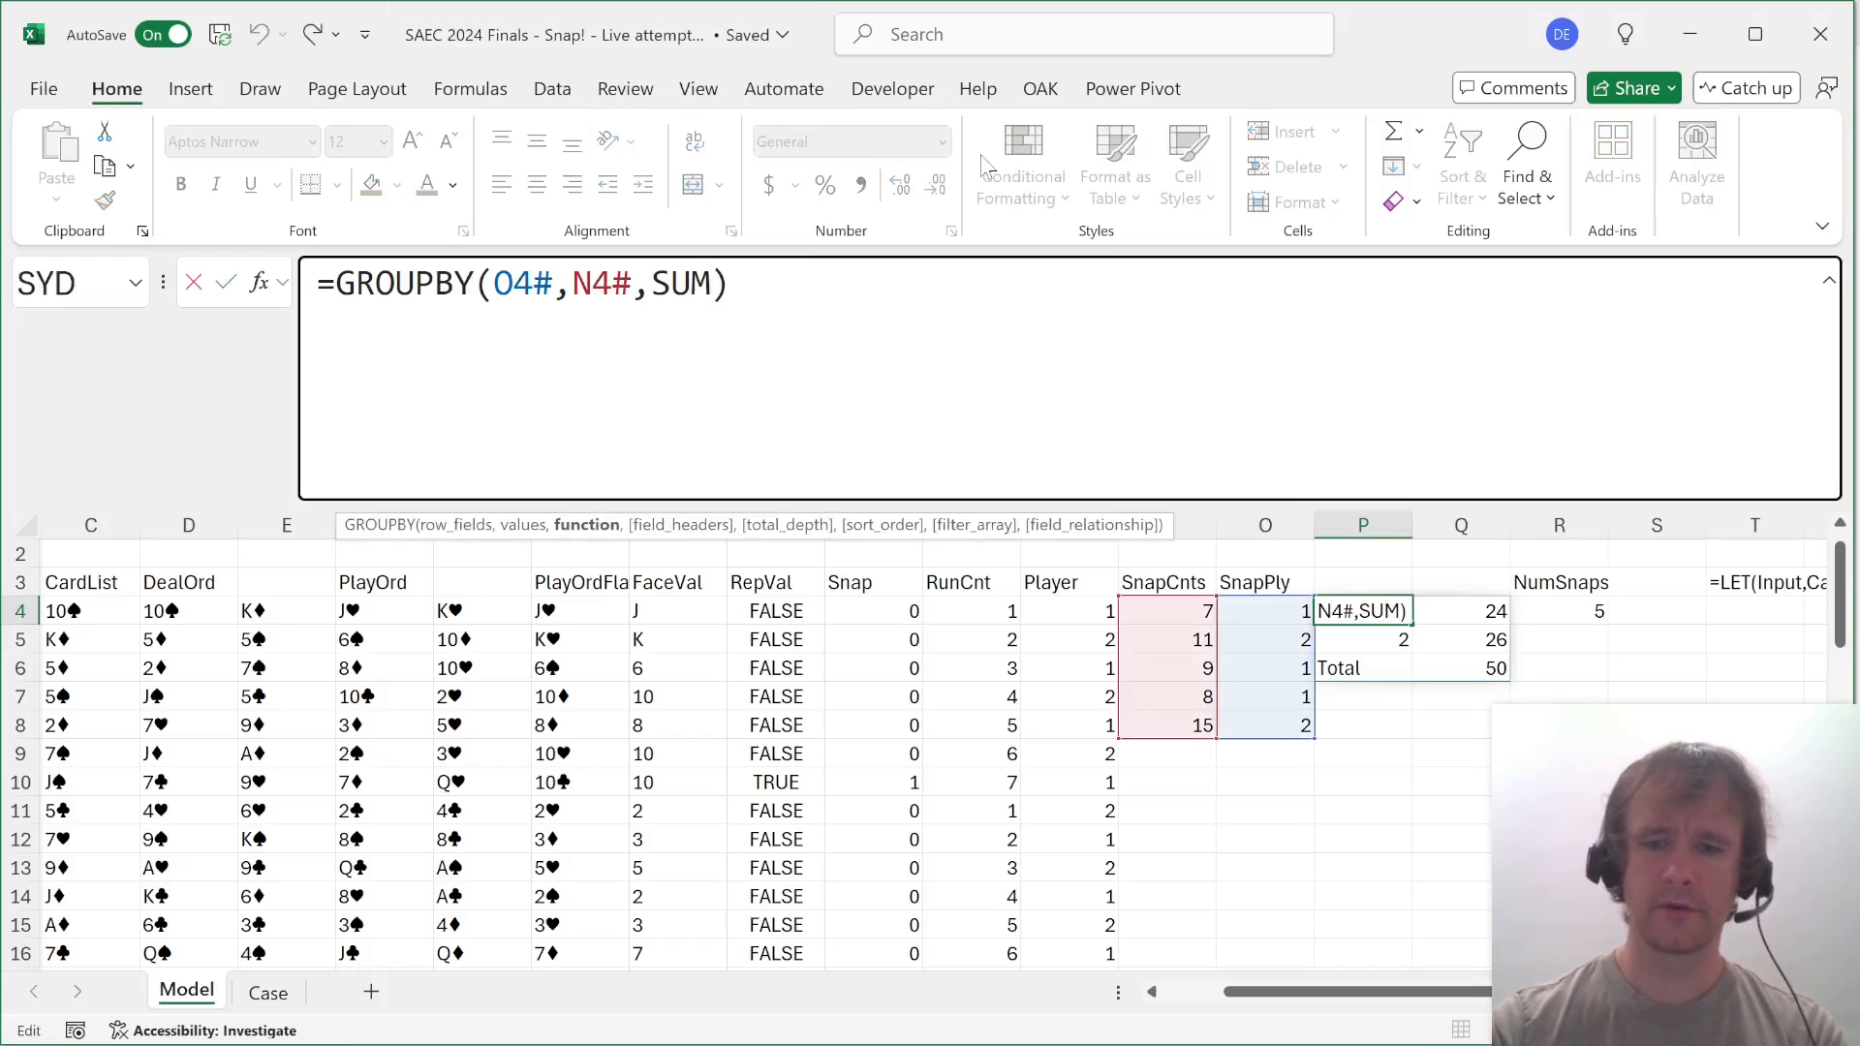
{"action": "type", "text": ",0,0,-2"}
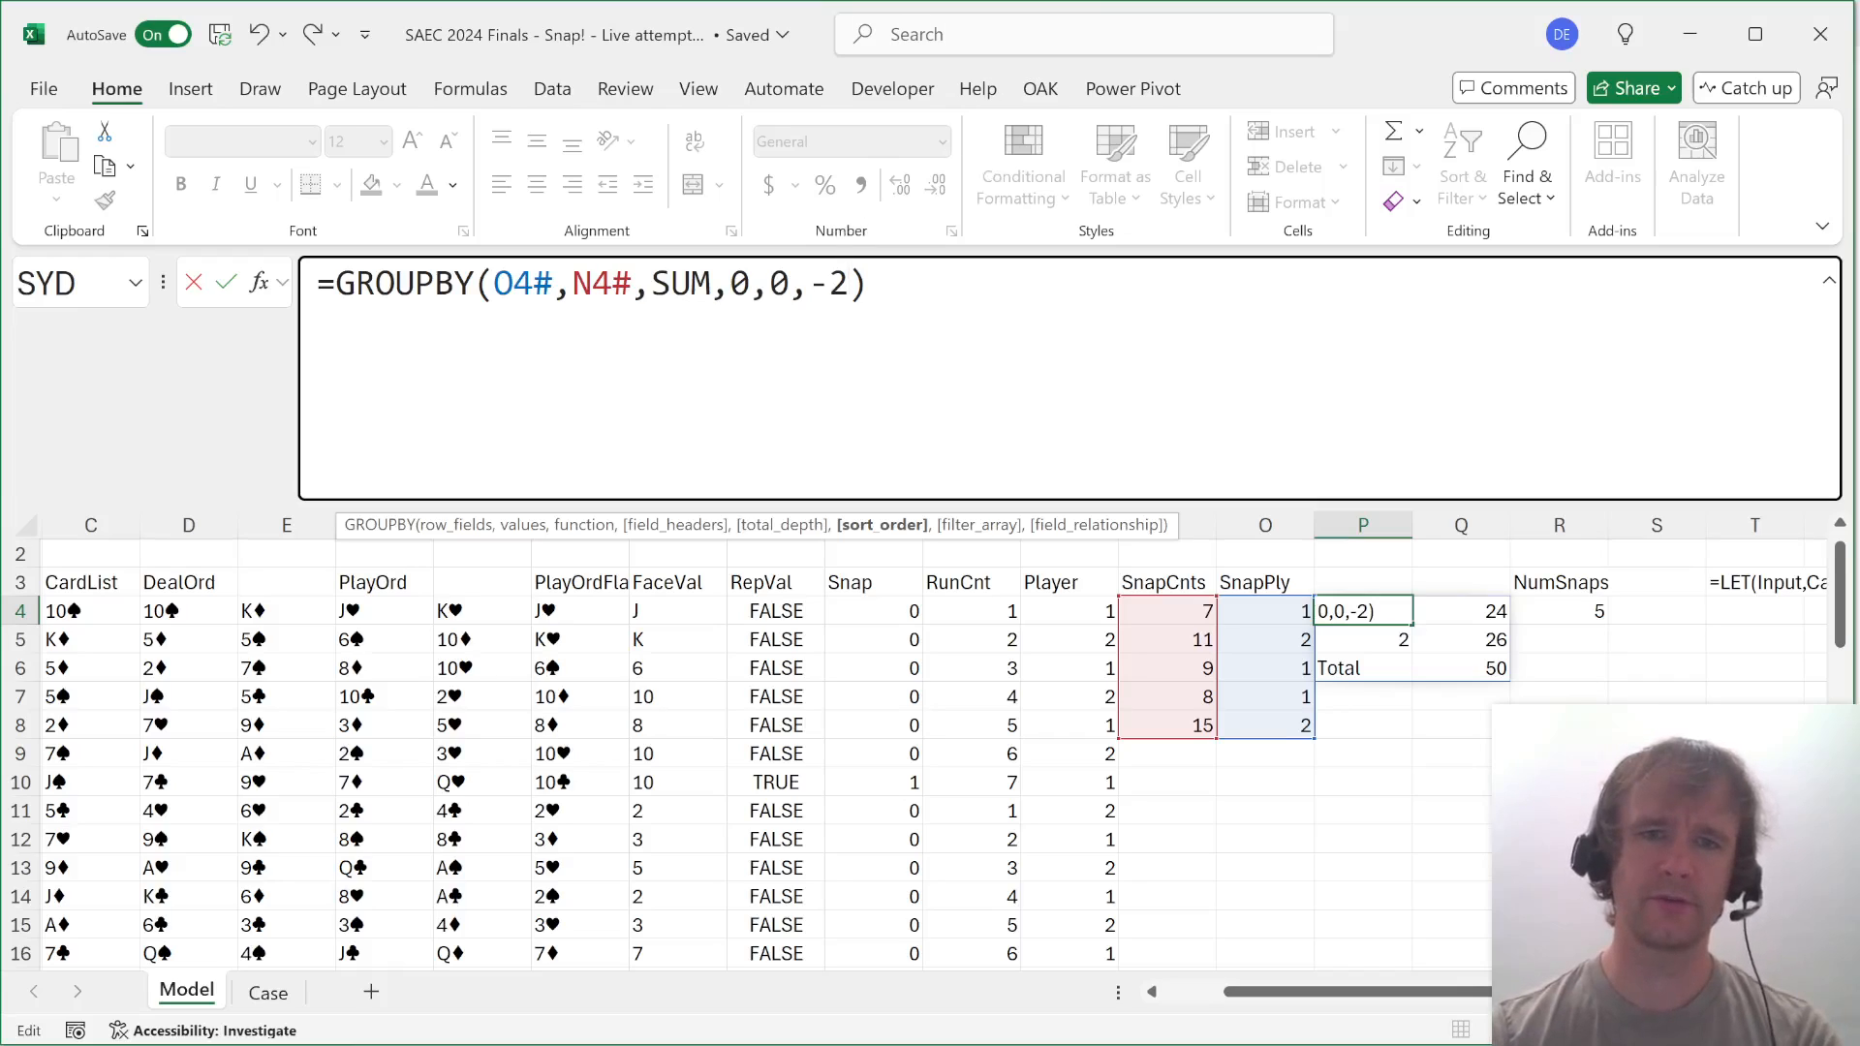
{"action": "left_click_drag", "start_coordinate": [730, 284], "coordinate": [852, 284]}
{"action": "left_click", "coordinate": [849, 284]}
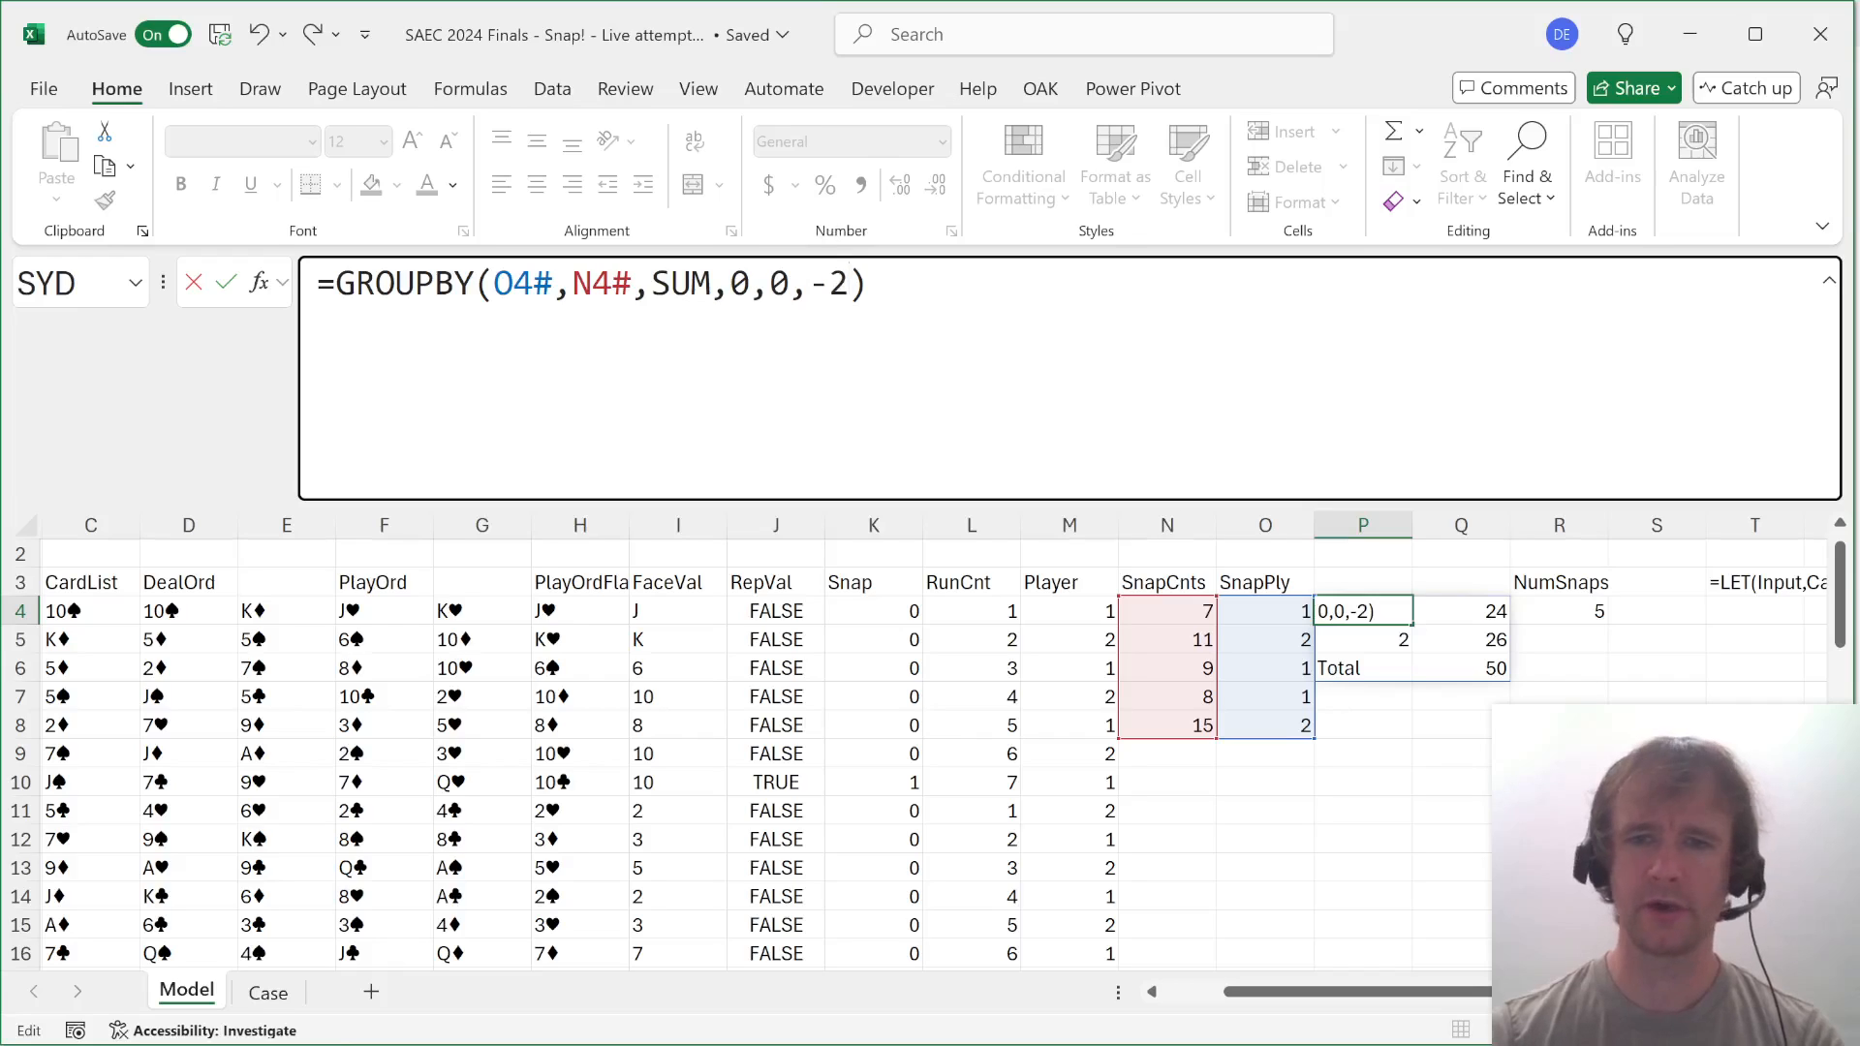
{"action": "key", "text": "Return"}
{"action": "key", "text": "Up"}
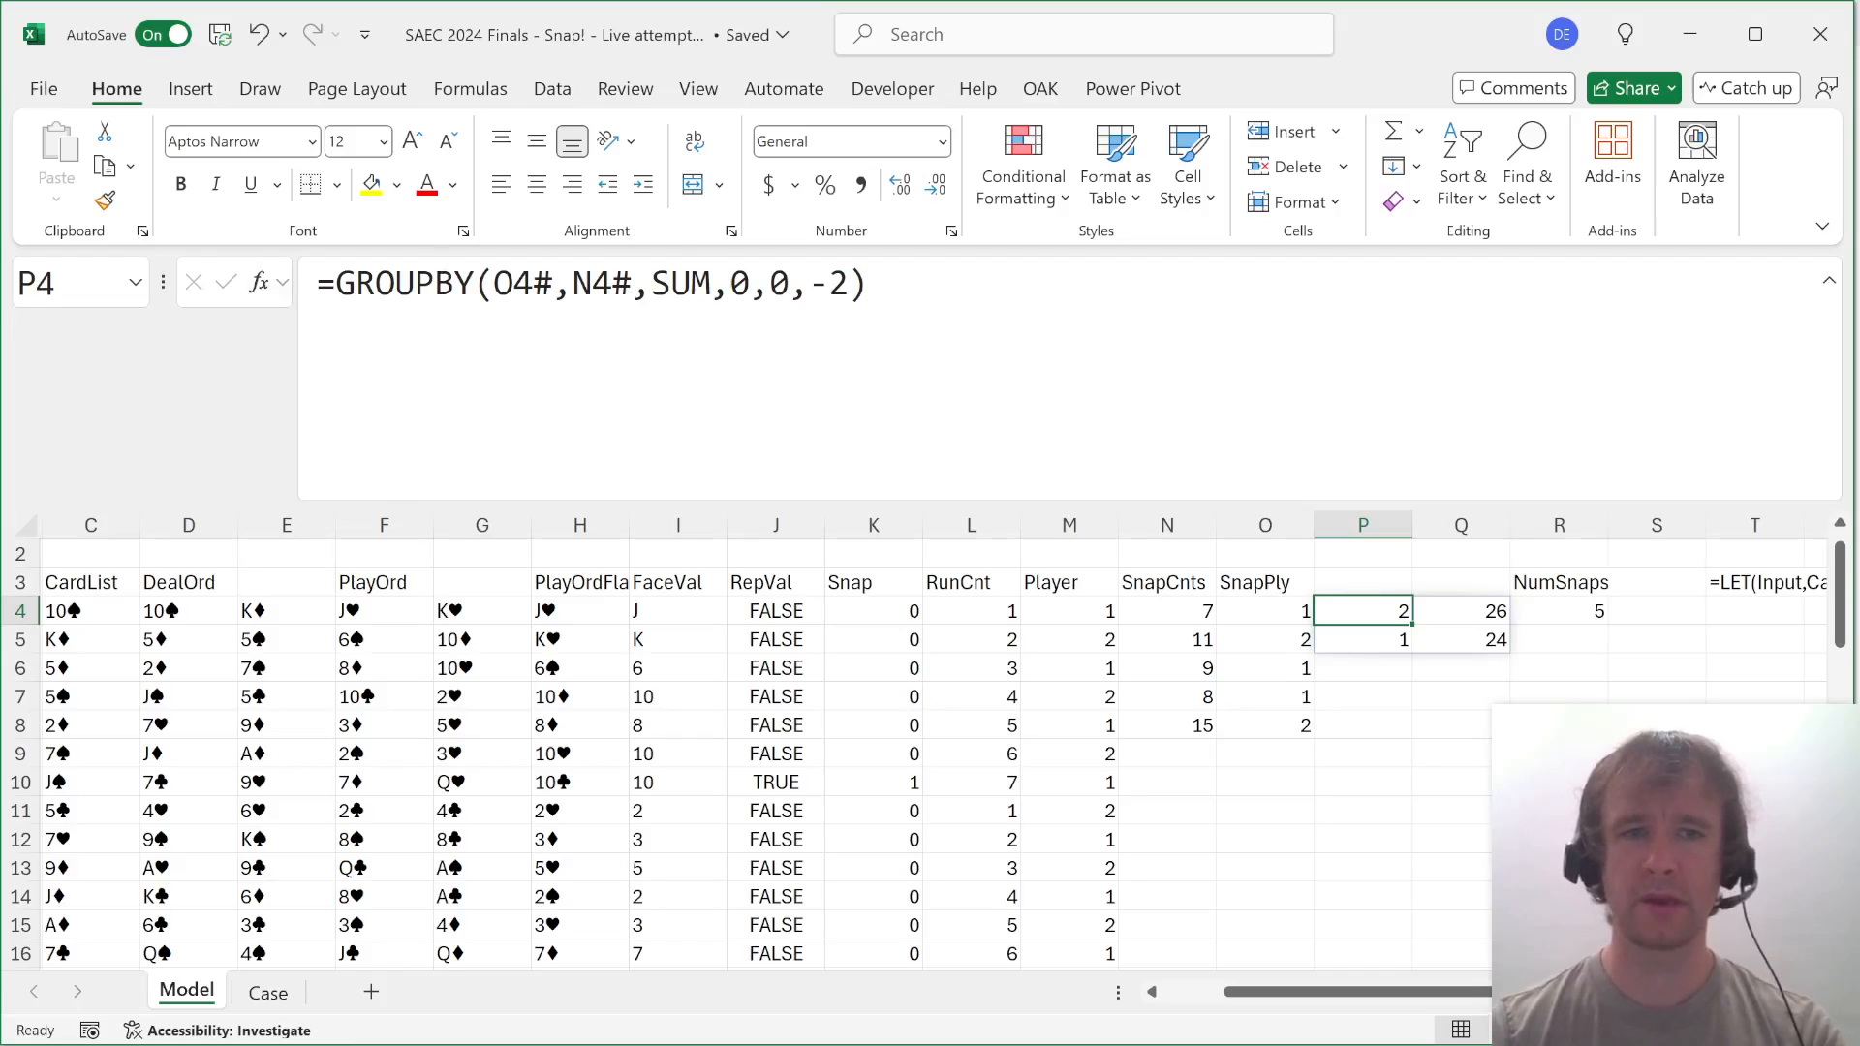
{"action": "left_click", "coordinate": [336, 284]}
{"action": "type", "text": "tak"}
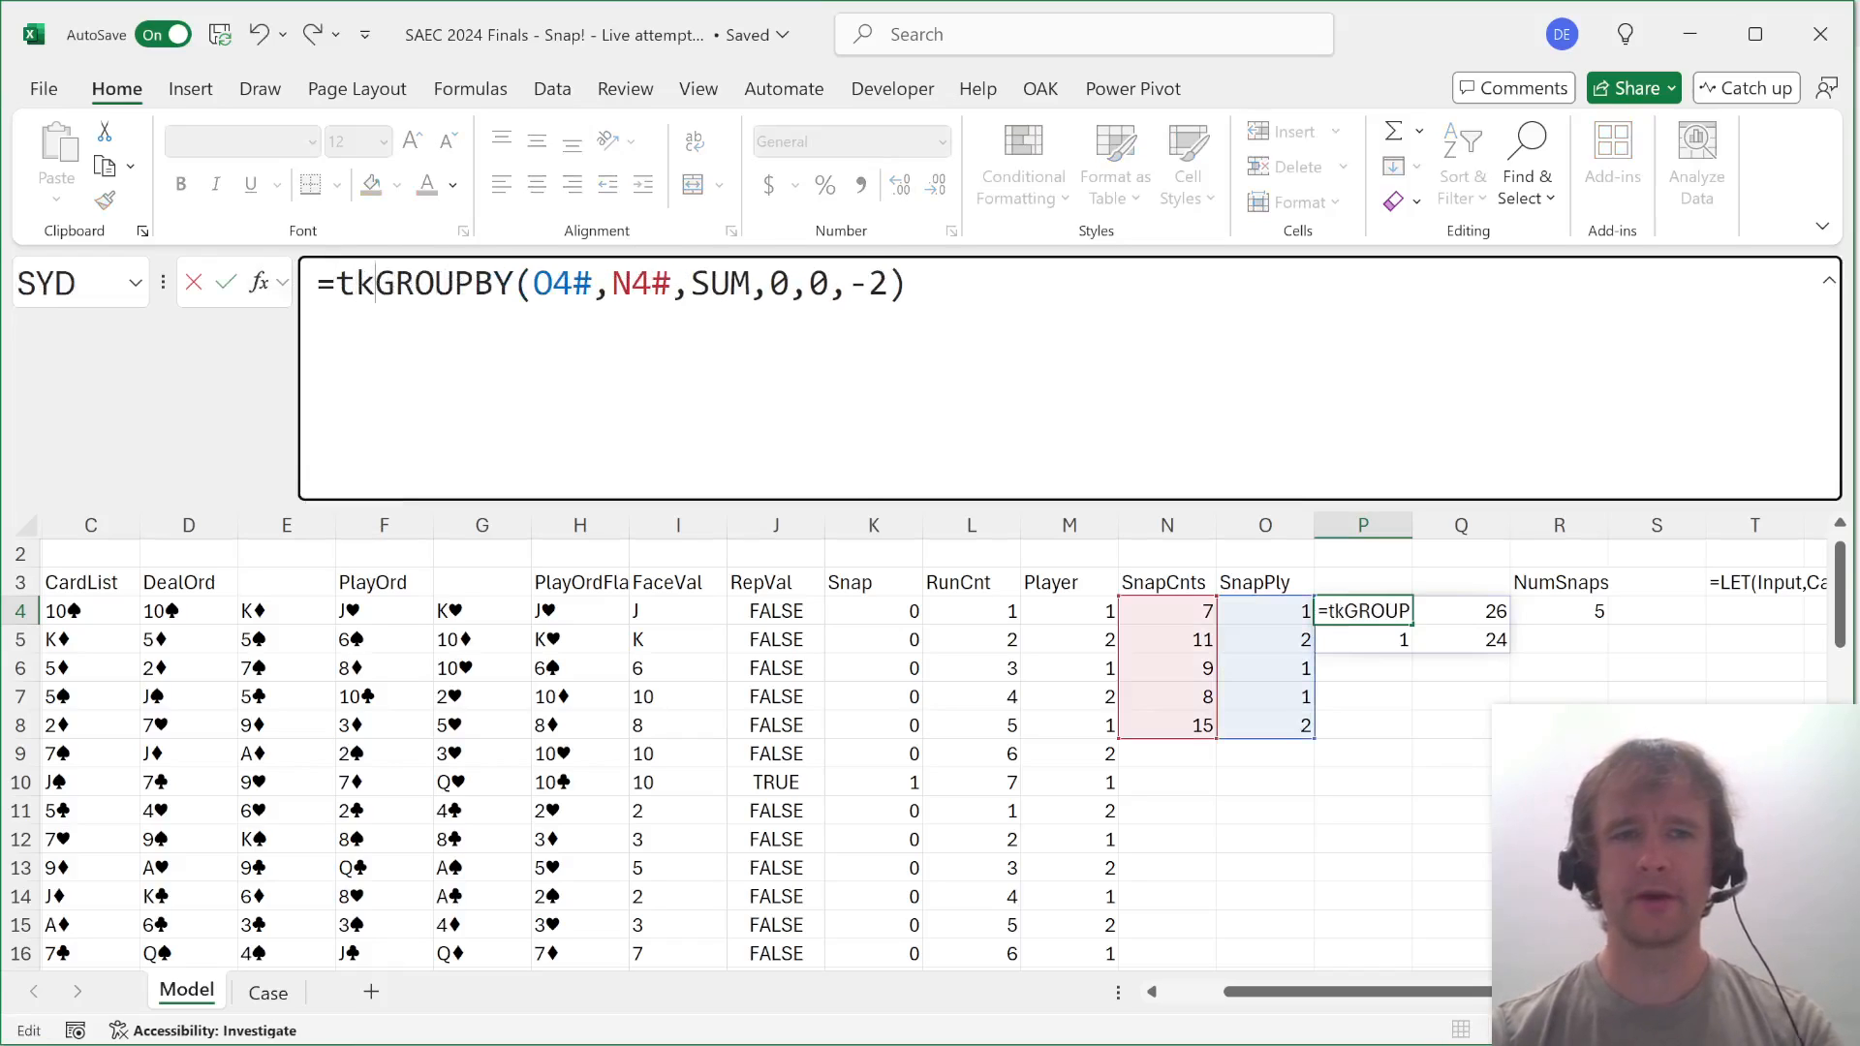
{"action": "key", "text": "Tab"}
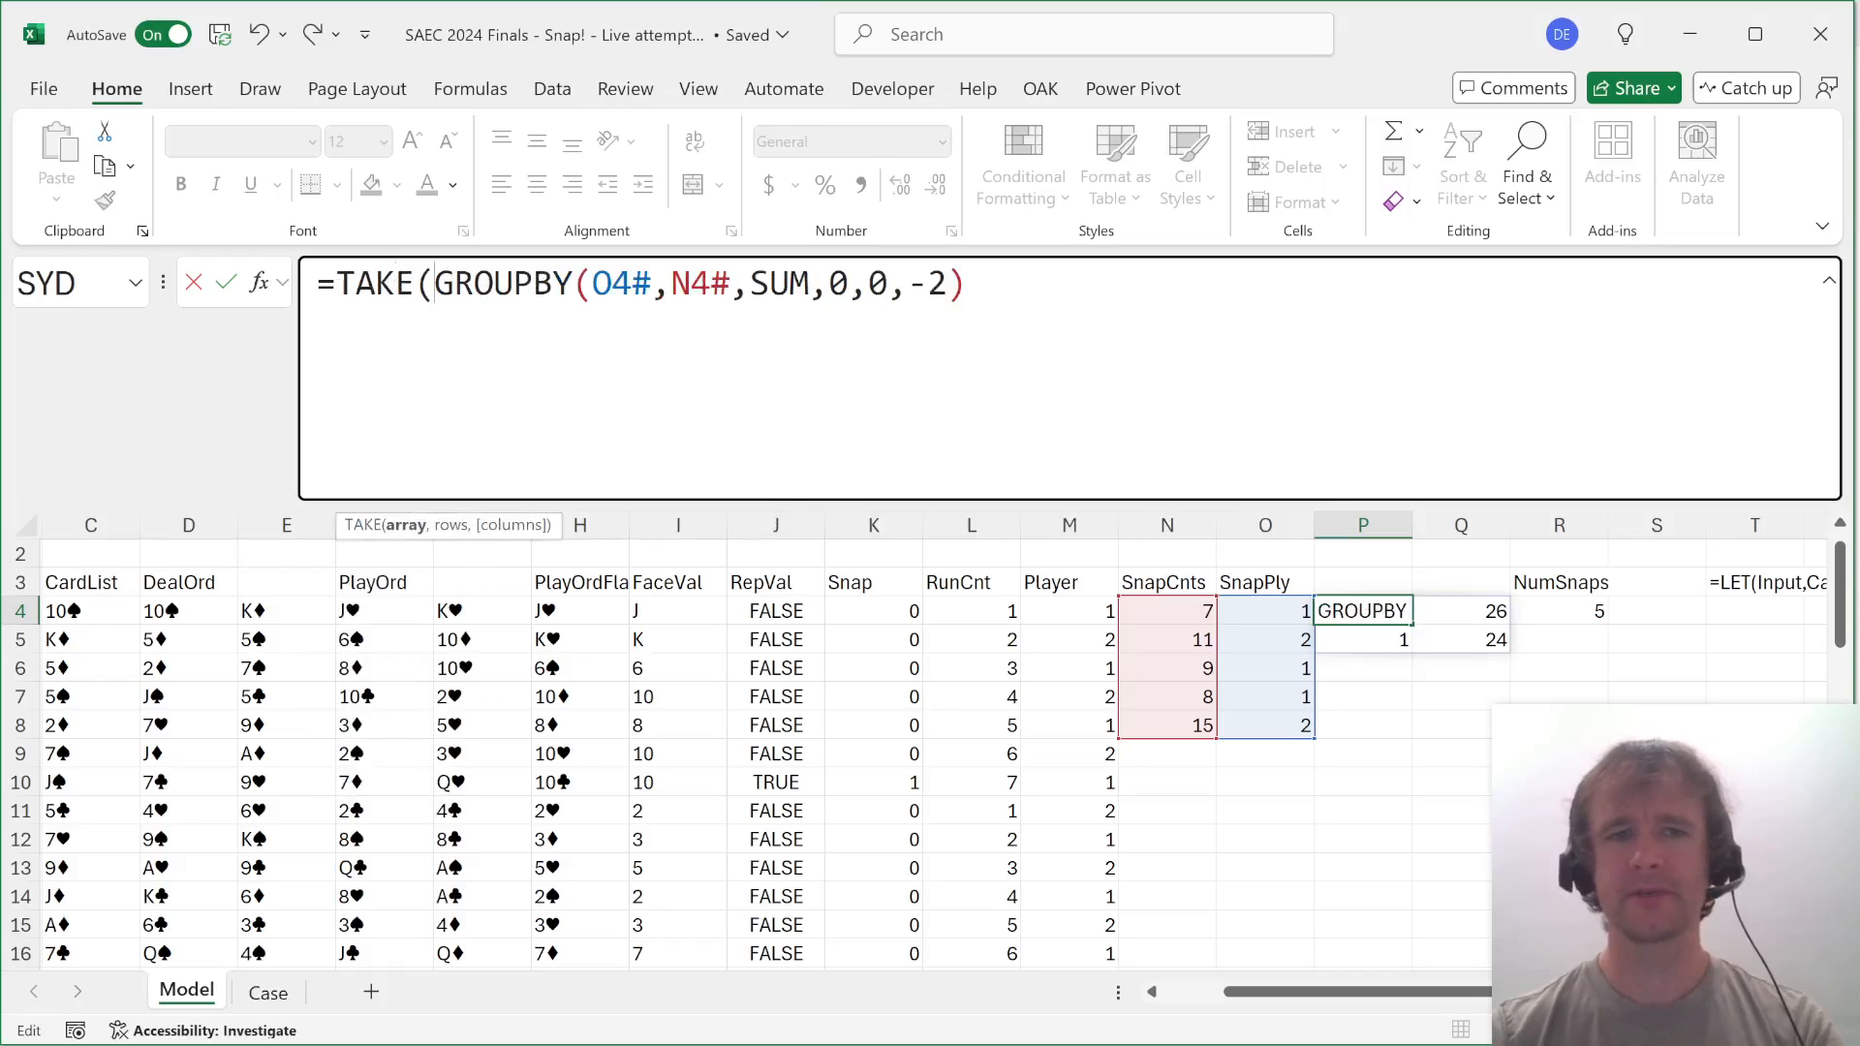
{"action": "key", "text": "BackSpace"}
{"action": "key", "text": "BackSpace"}
{"action": "key", "text": "BackSpace"}
{"action": "key", "text": "BackSpace"}
{"action": "key", "text": "BackSpace"}
{"action": "key", "text": "Return"}
Head the grouped results Group in P3 and replace the NumSnaps header in R3 with MostPicked.
{"action": "key", "text": "Up"}
{"action": "key", "text": "Up"}
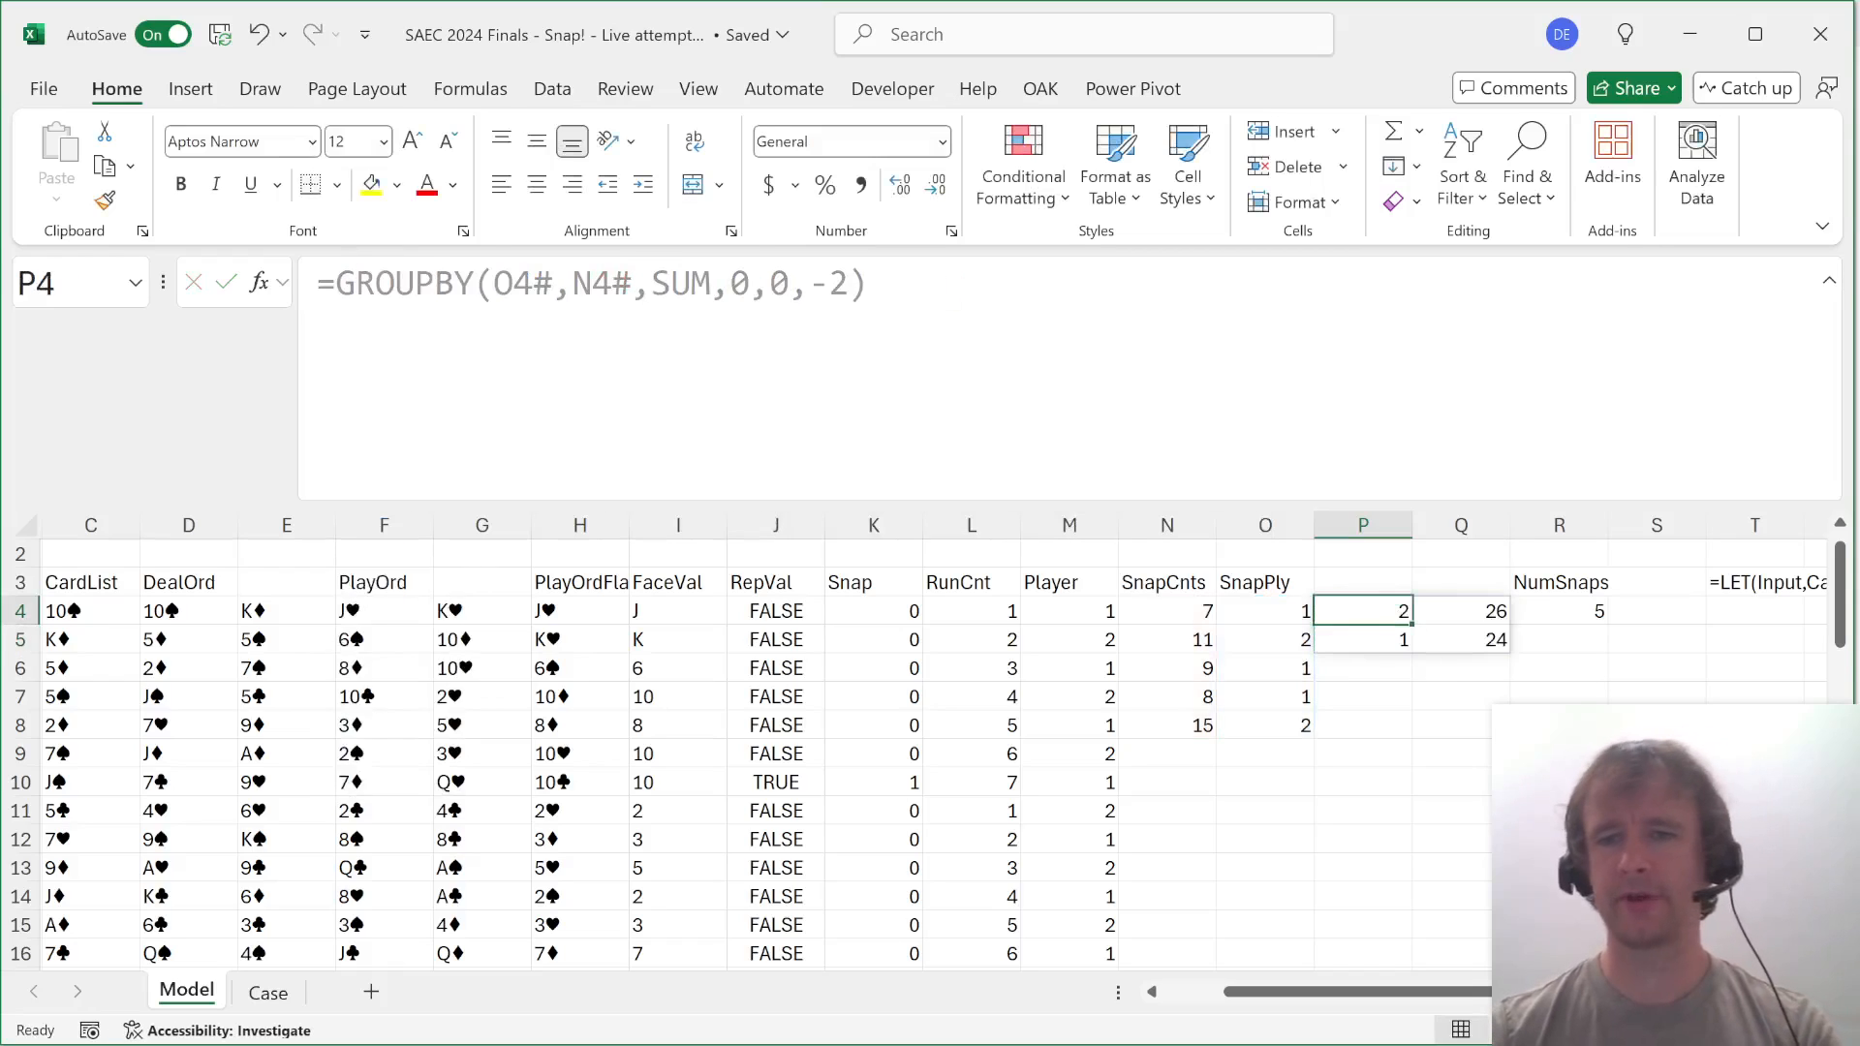
{"action": "type", "text": "Group"}
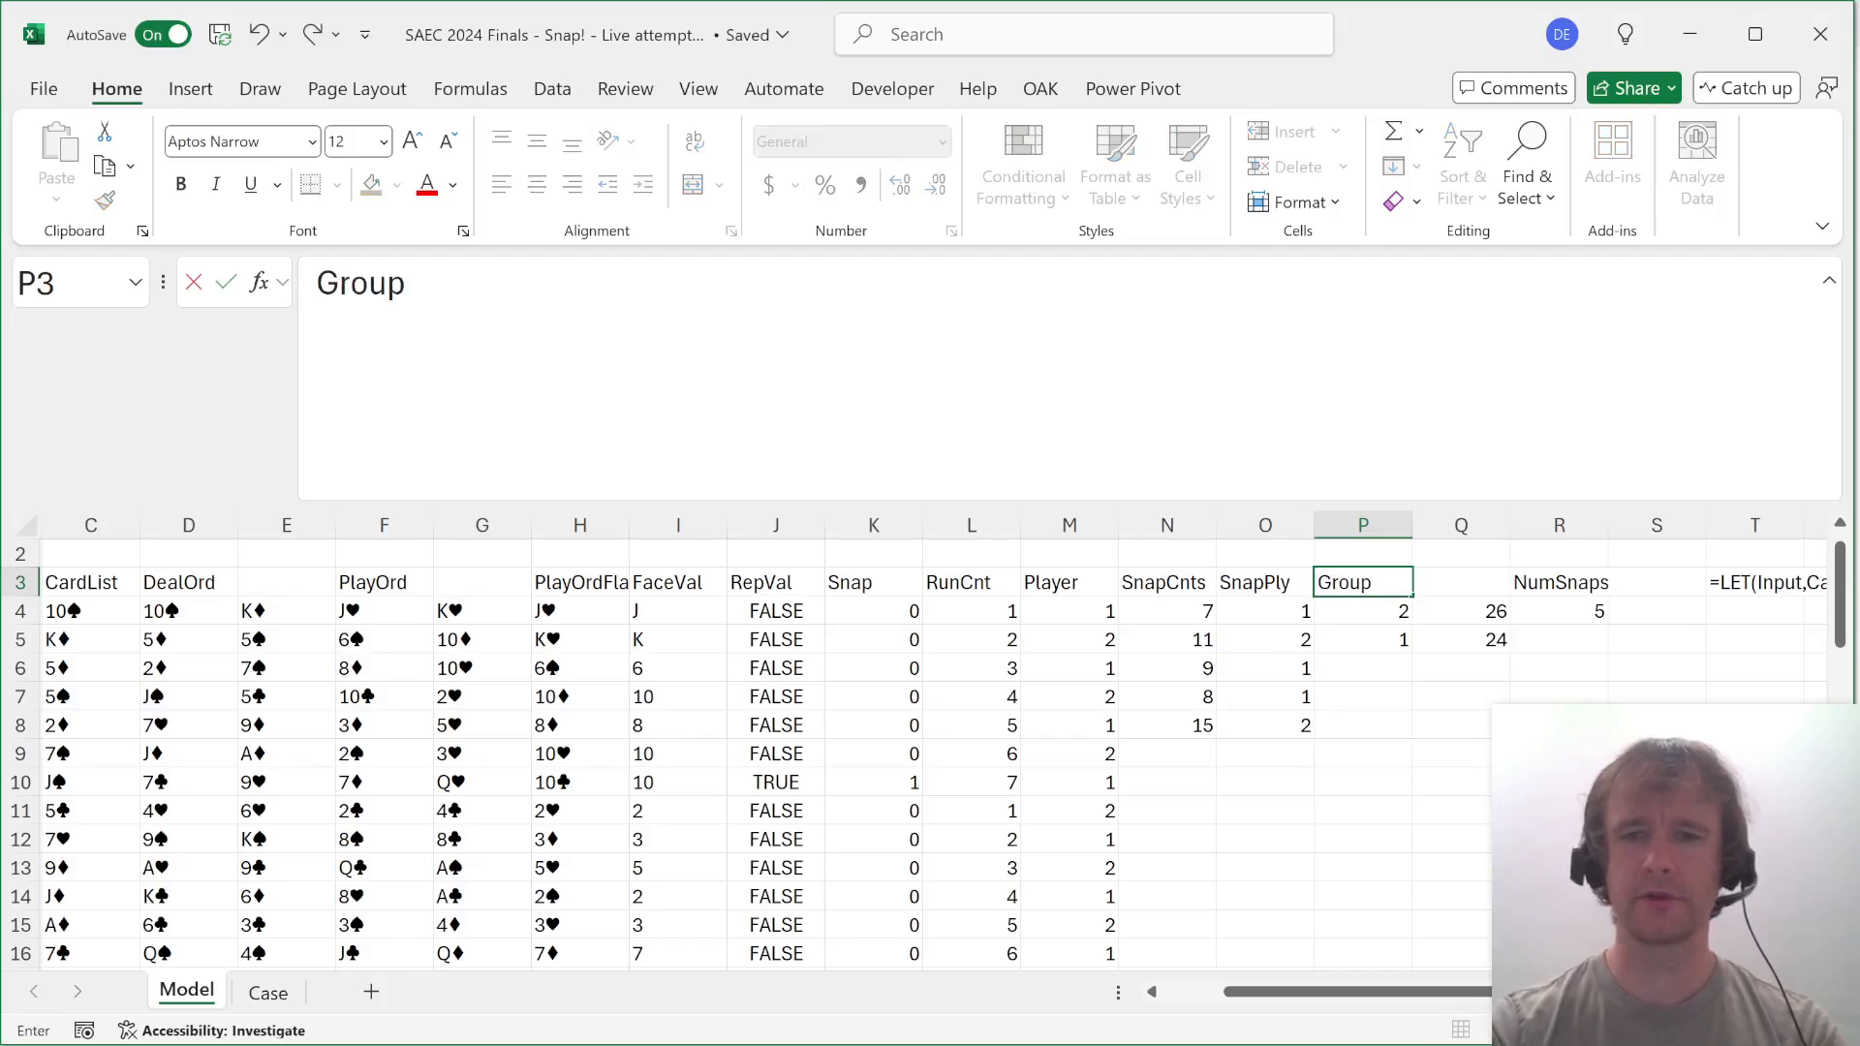
{"action": "key", "text": "Right"}
{"action": "key", "text": "Right"}
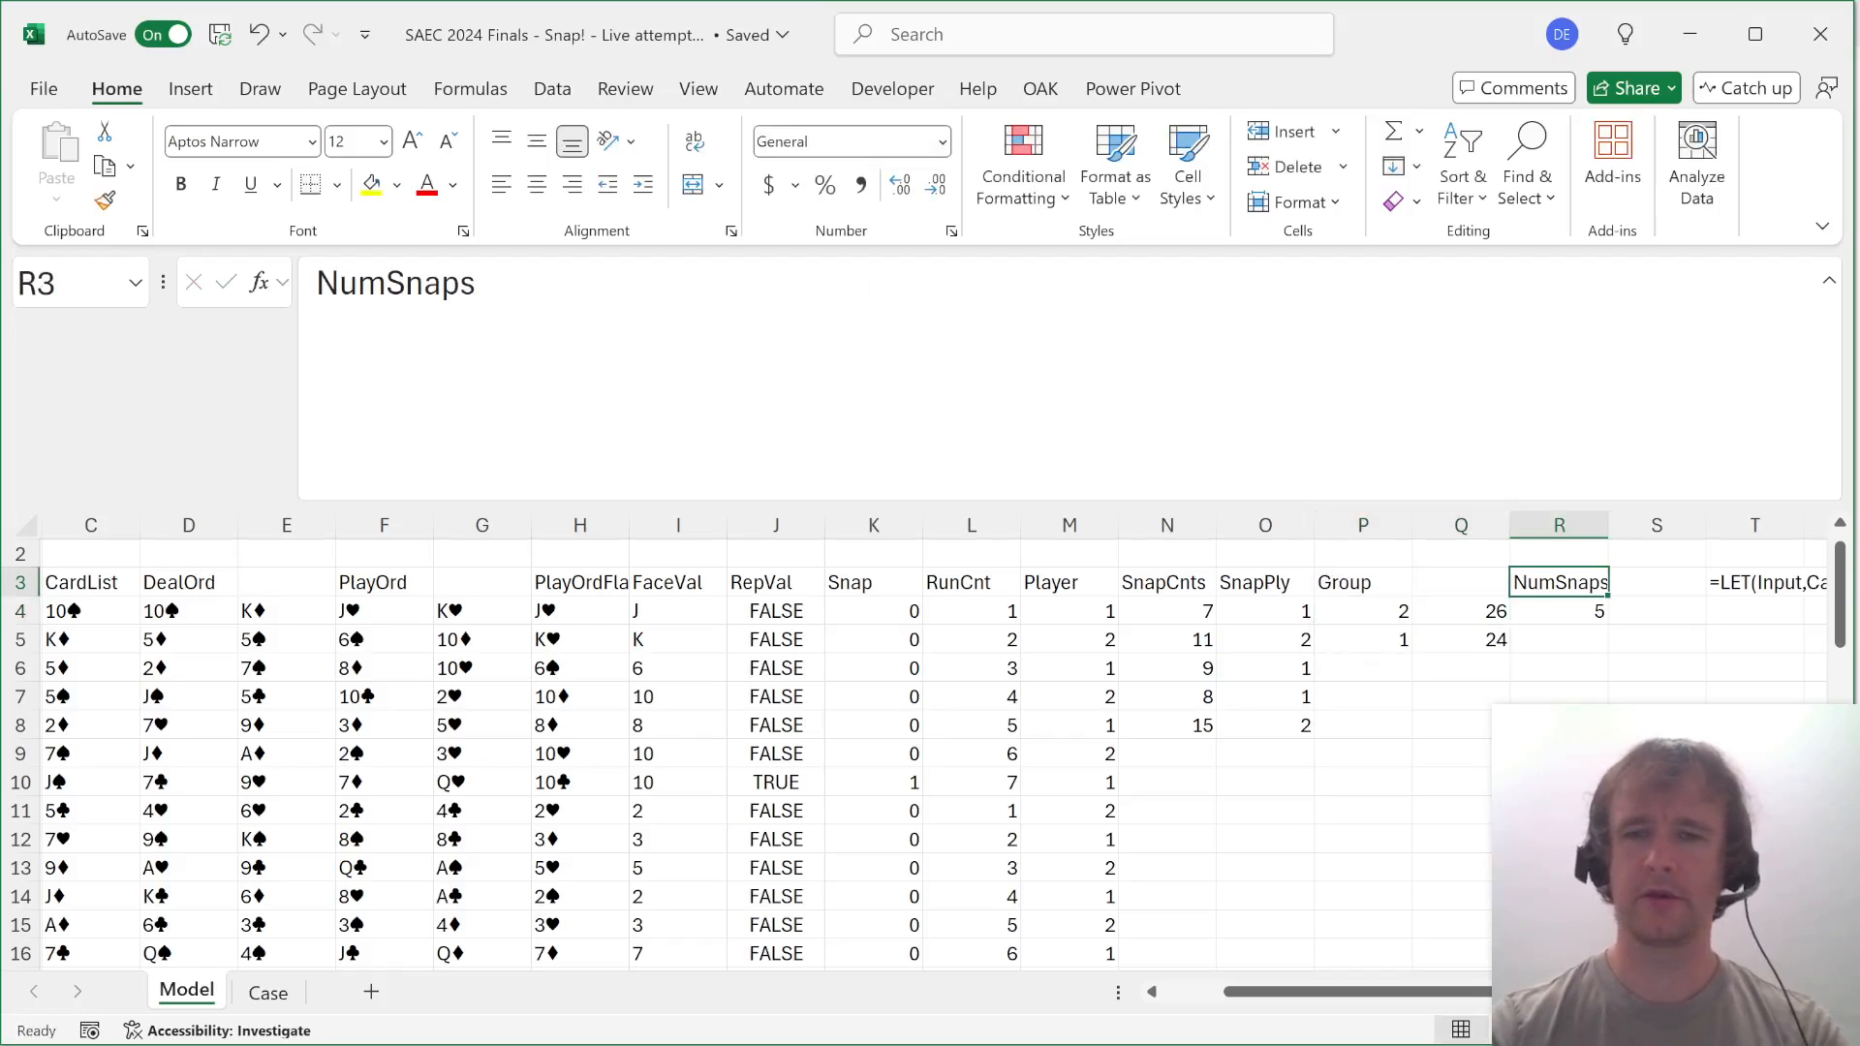
{"action": "type", "text": "stPicked"}
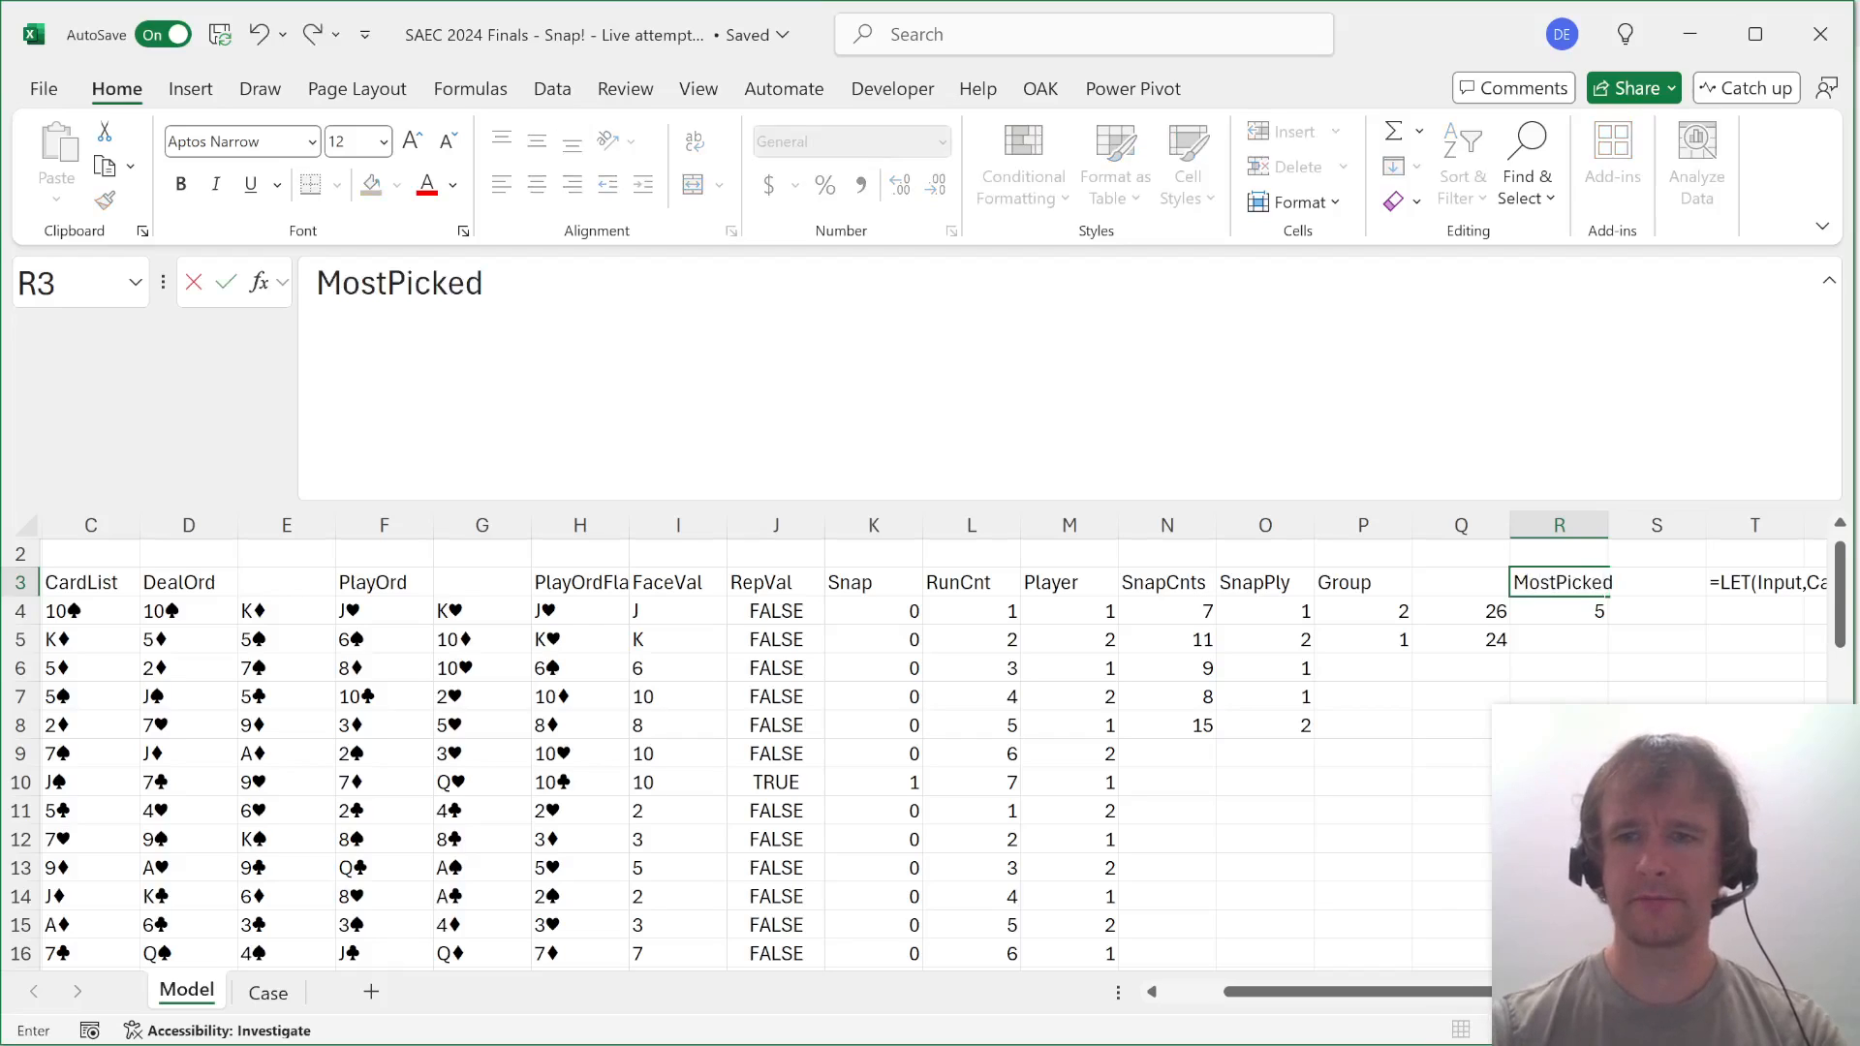
{"action": "key", "text": "Return"}
Replace the formula under MostPicked in R4 with =INDEX(P4#,1,2) to return the highest card total.
{"action": "type", "text": "="}
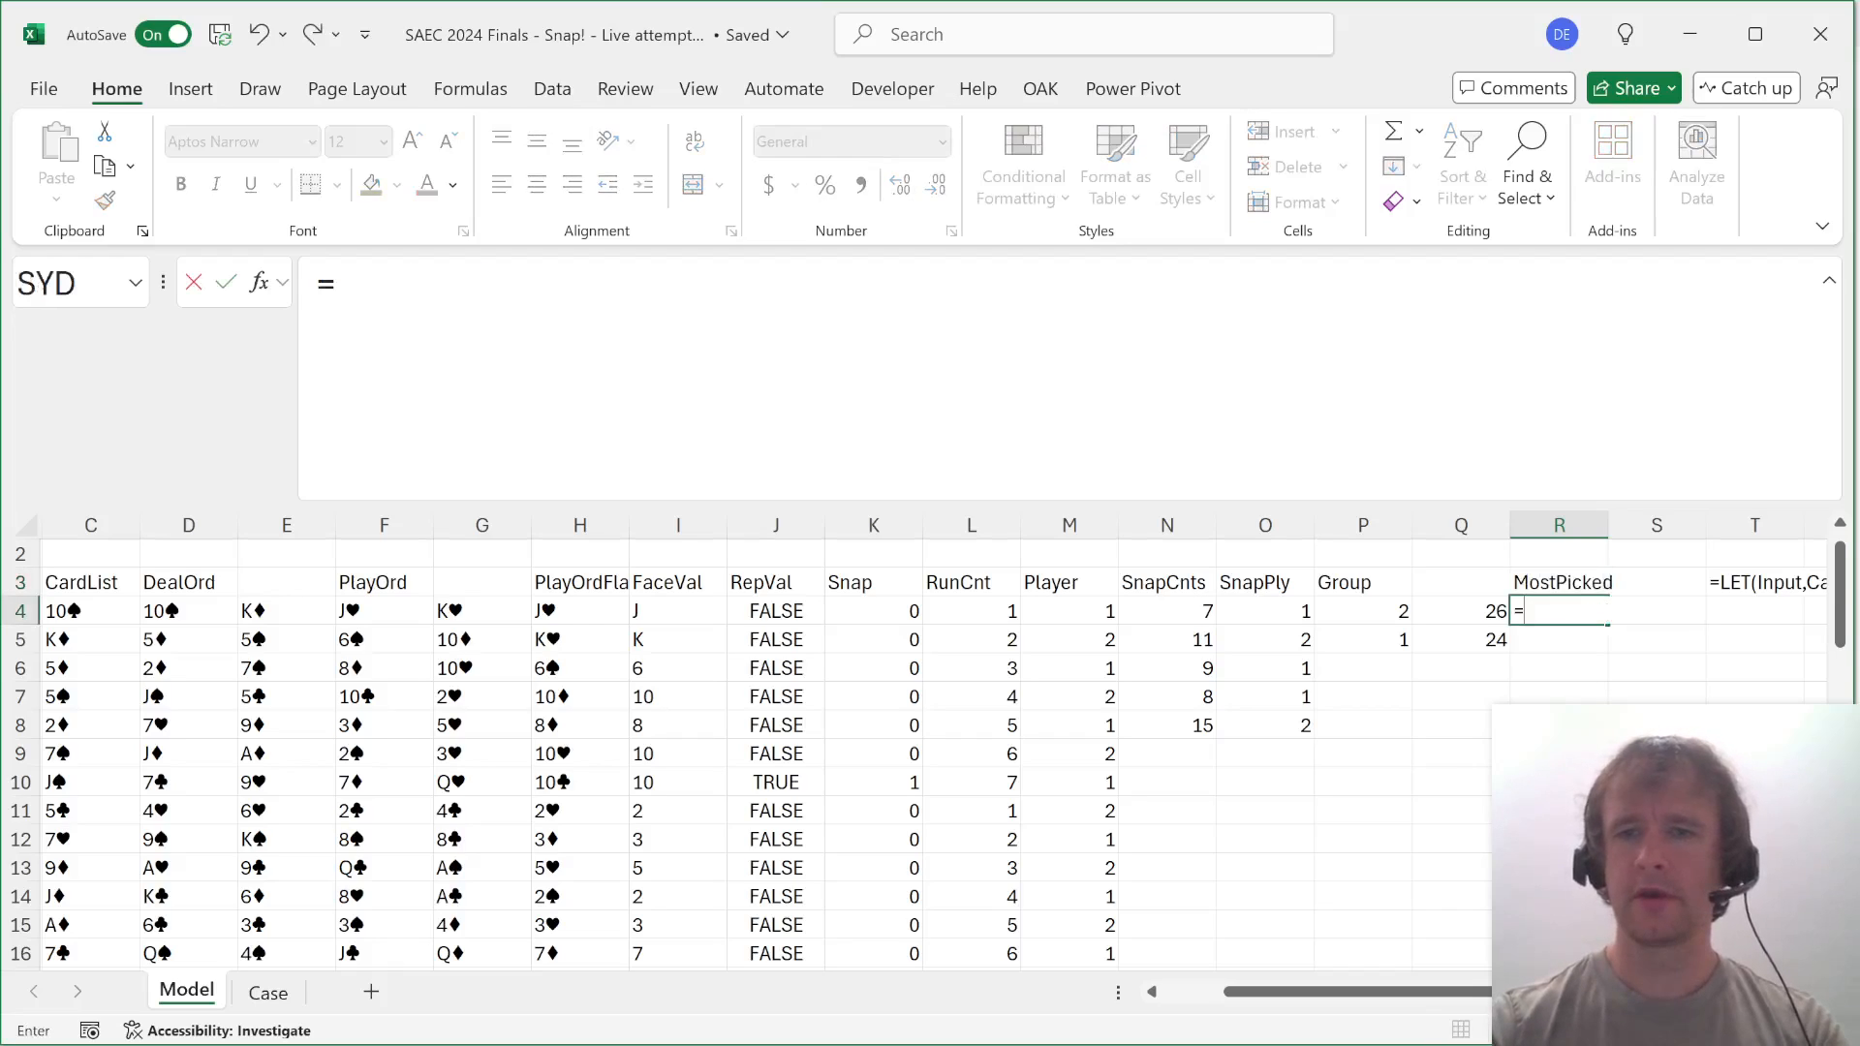
{"action": "type", "text": "ind"}
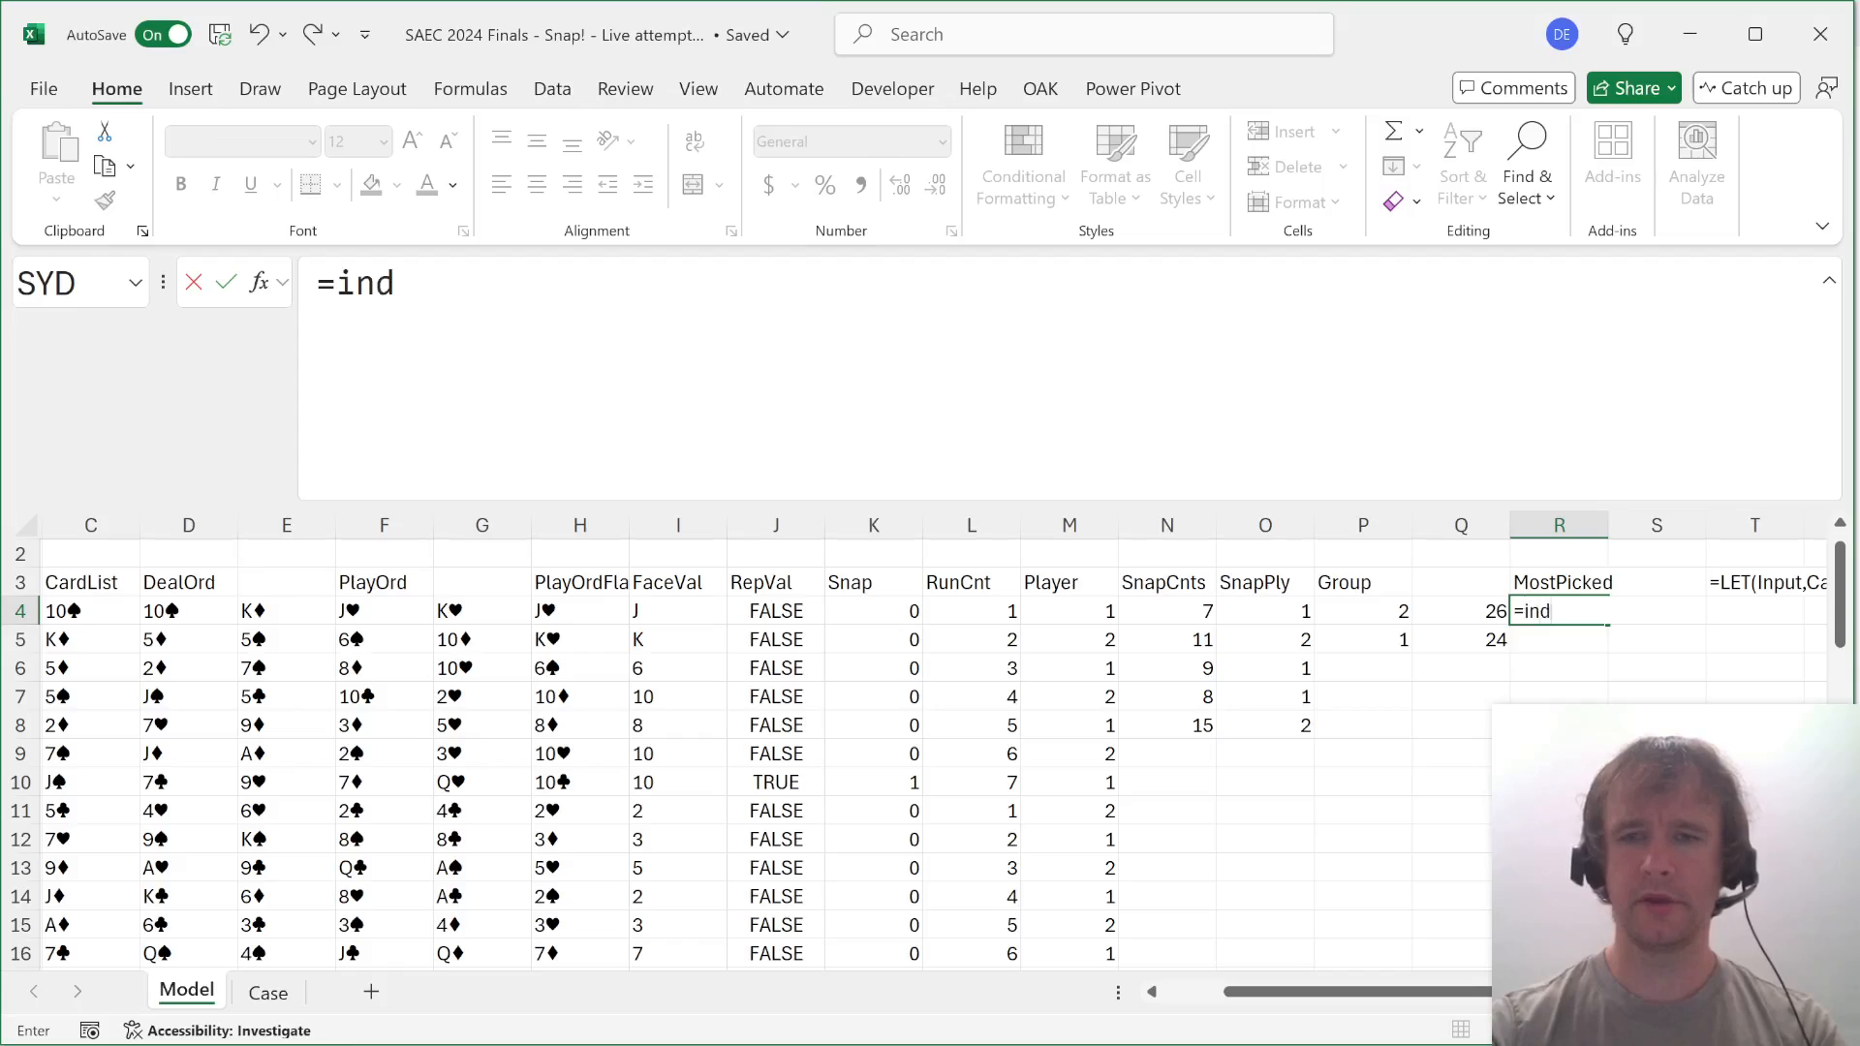
{"action": "key", "text": "Tab"}
{"action": "key", "text": "Left"}
{"action": "key", "text": "Left"}
{"action": "key", "text": "shift+Down"}
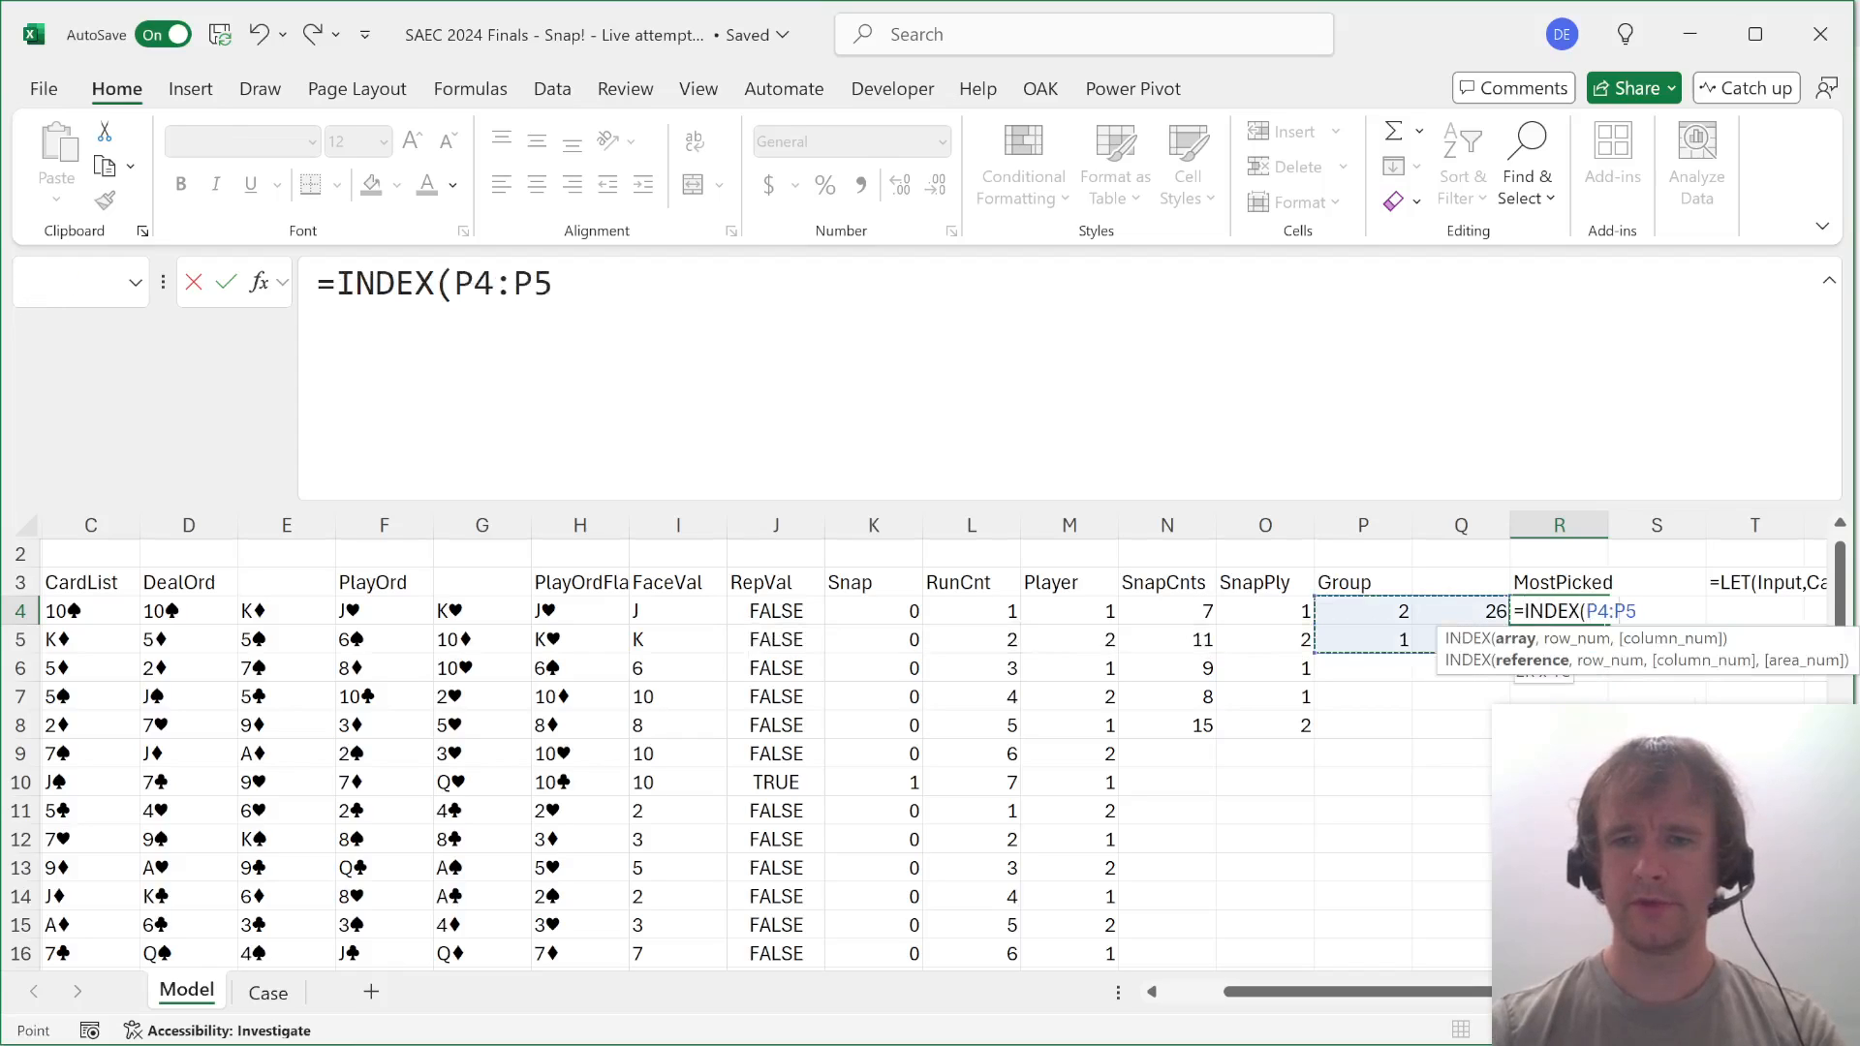
{"action": "type", "text": ","}
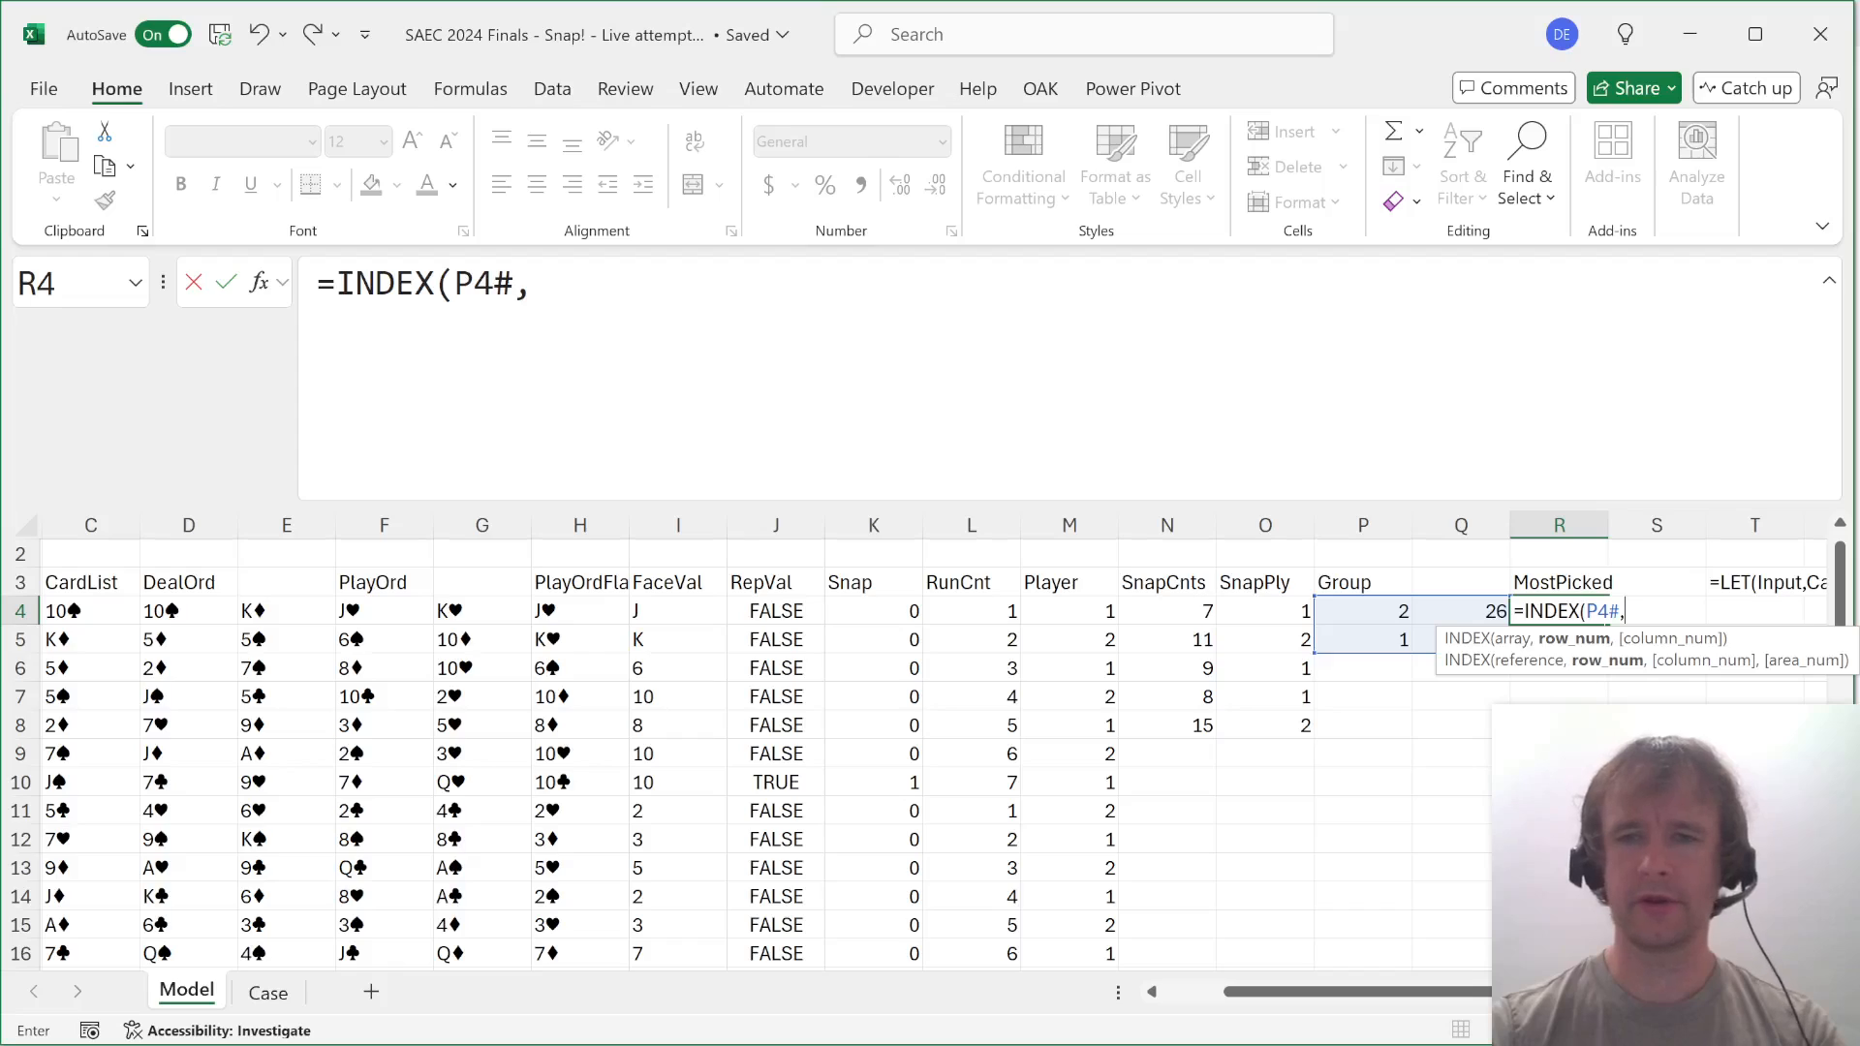
{"action": "type", "text": "1,"}
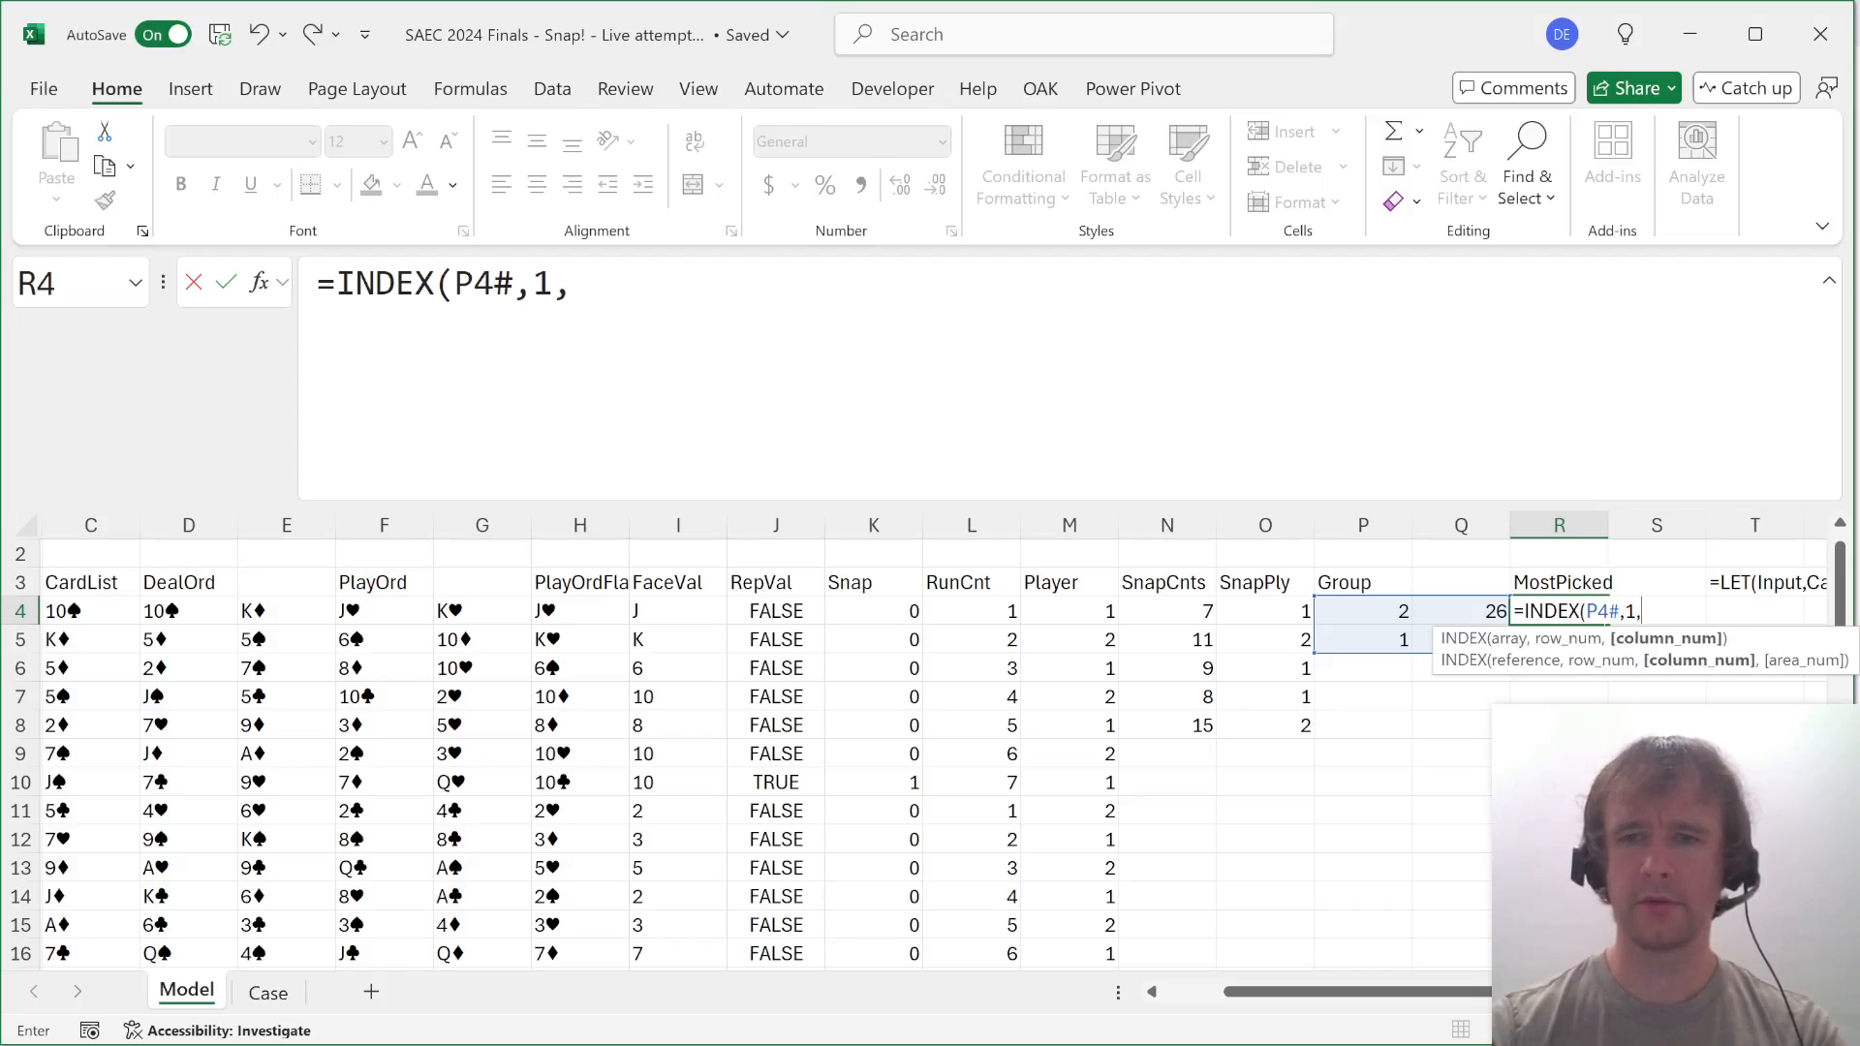
{"action": "type", "text": "2)"}
{"action": "key", "text": "Return"}
Check the ranges referenced by the _lambdify formula in T3, leave it unedited and copy that cell.
{"action": "key", "text": "Up"}
{"action": "key", "text": "Right"}
{"action": "key", "text": "Right"}
{"action": "key", "text": "Right"}
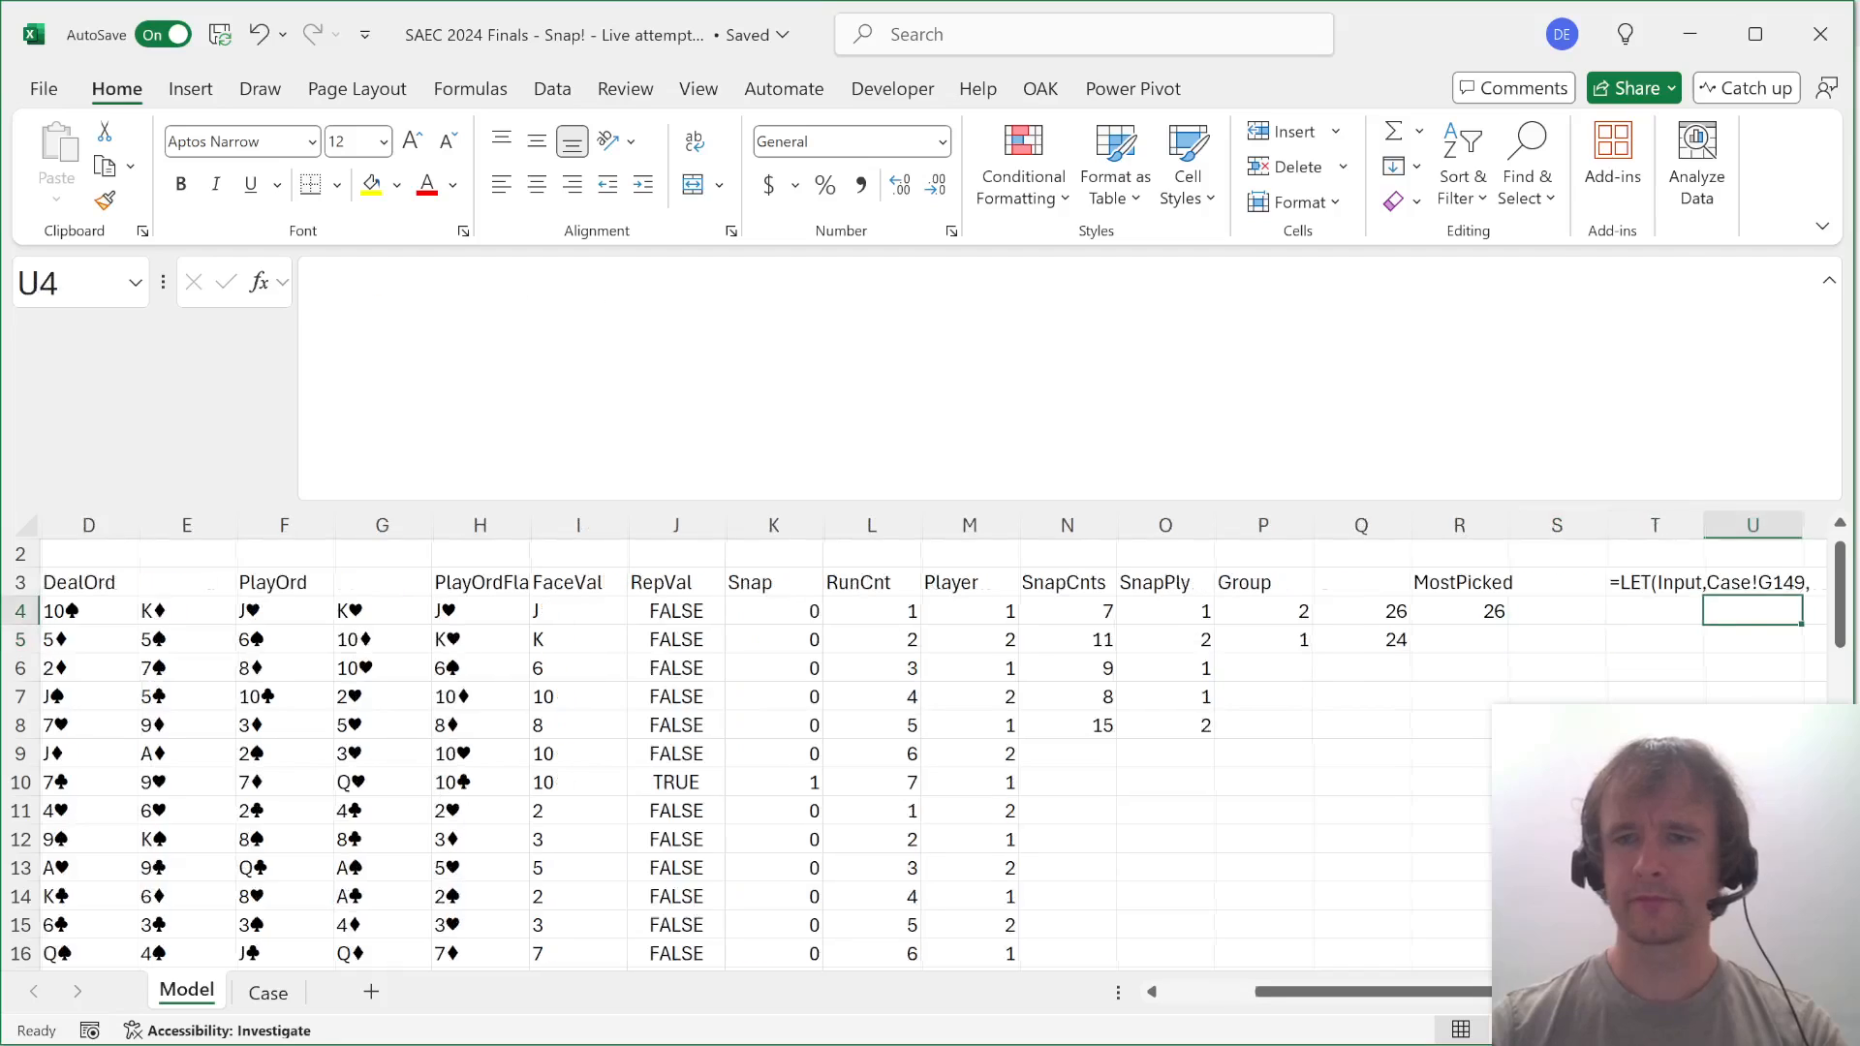
{"action": "key", "text": "Up"}
{"action": "key", "text": "Left"}
{"action": "key", "text": "F2"}
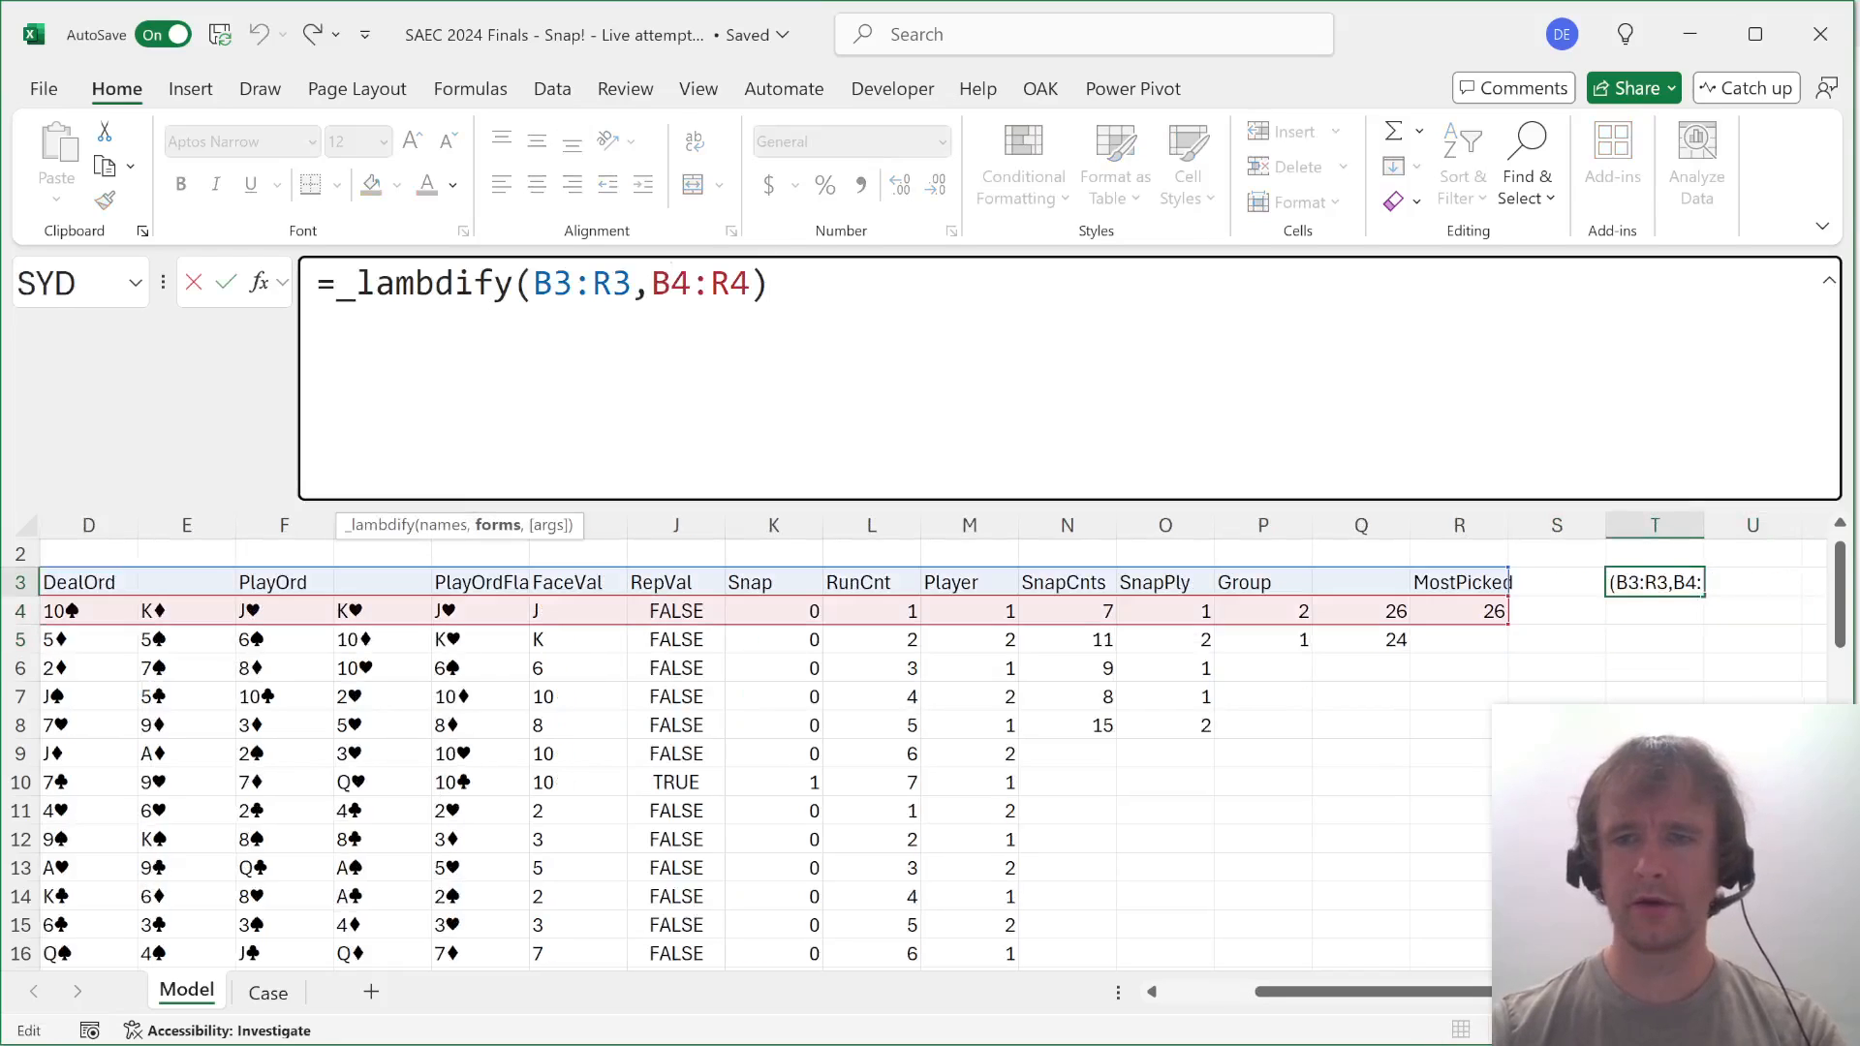
{"action": "key", "text": "Escape"}
{"action": "key", "text": "ctrl+c"}
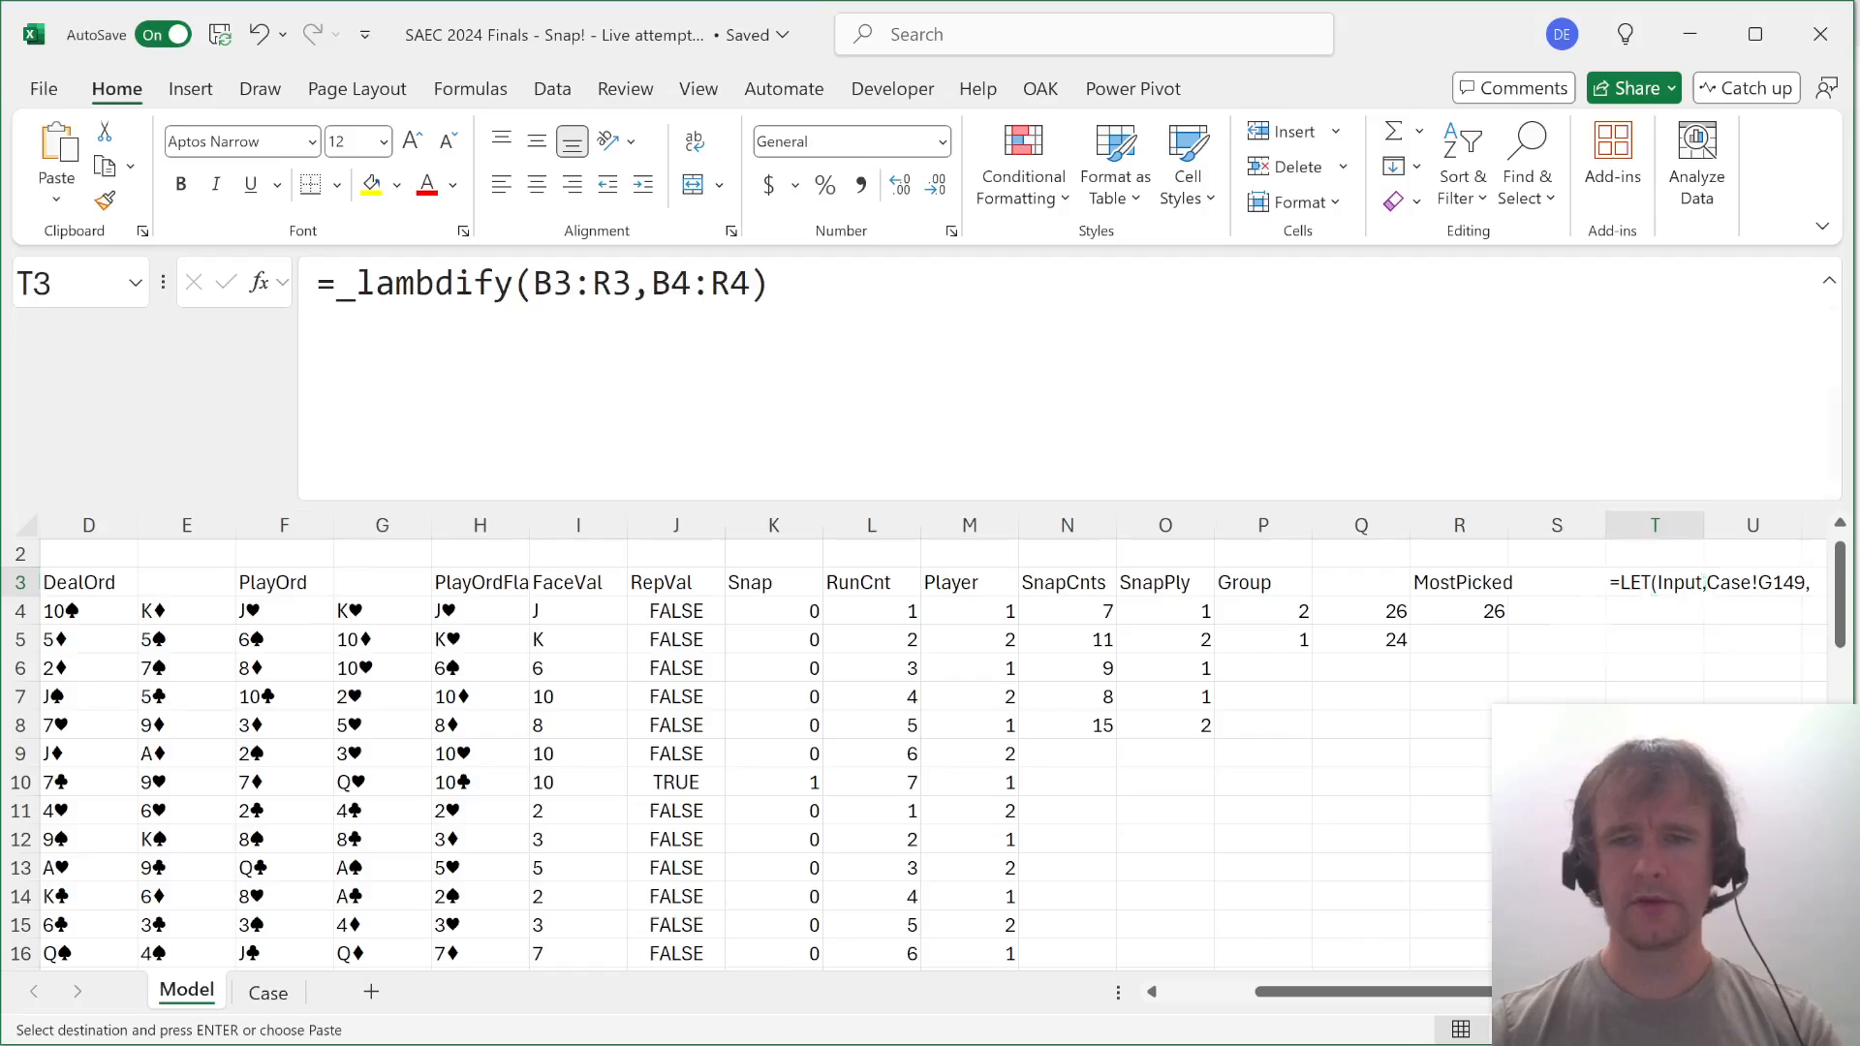
Paste the copied LET formula text into the Game 71 answer cell E191 on the Case sheet.
{"action": "key", "text": "ctrl+Page_Down"}
{"action": "key", "text": "Down"}
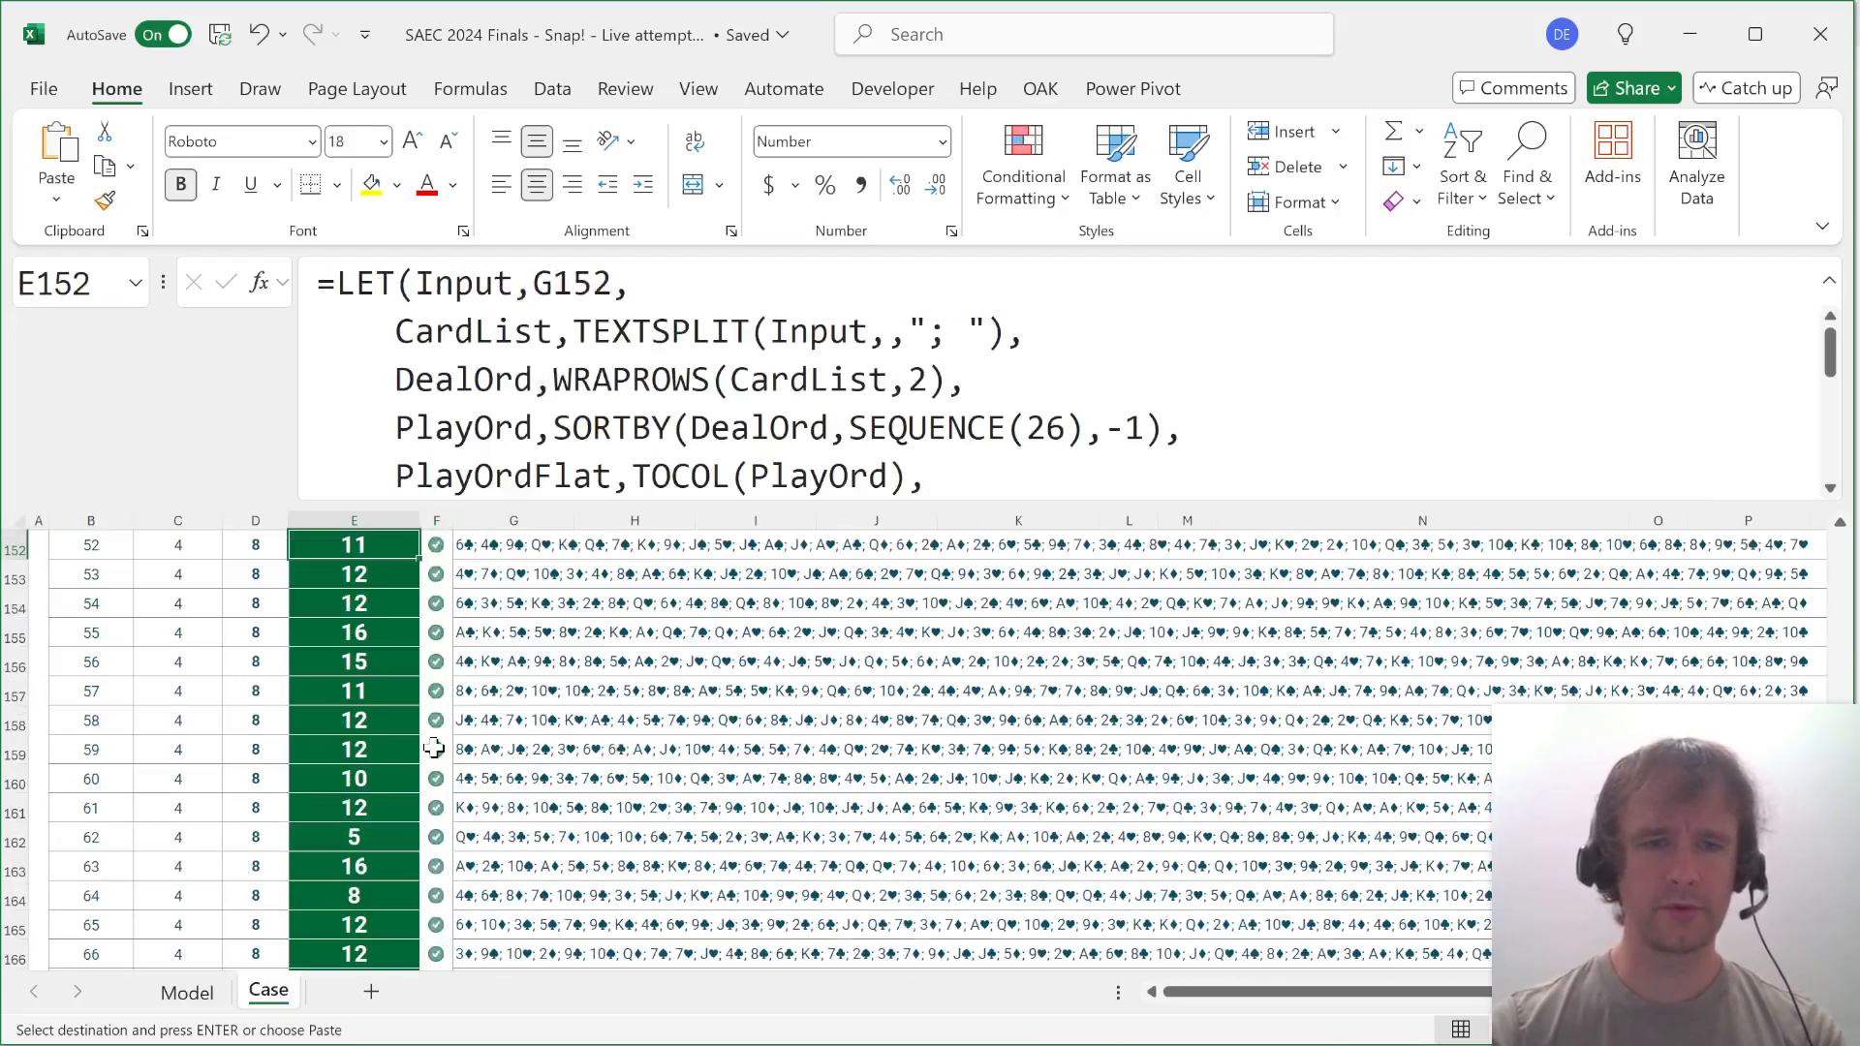
{"action": "scroll", "coordinate": [378, 780], "scroll_direction": "down", "scroll_amount": 9}
{"action": "left_click", "coordinate": [358, 792]}
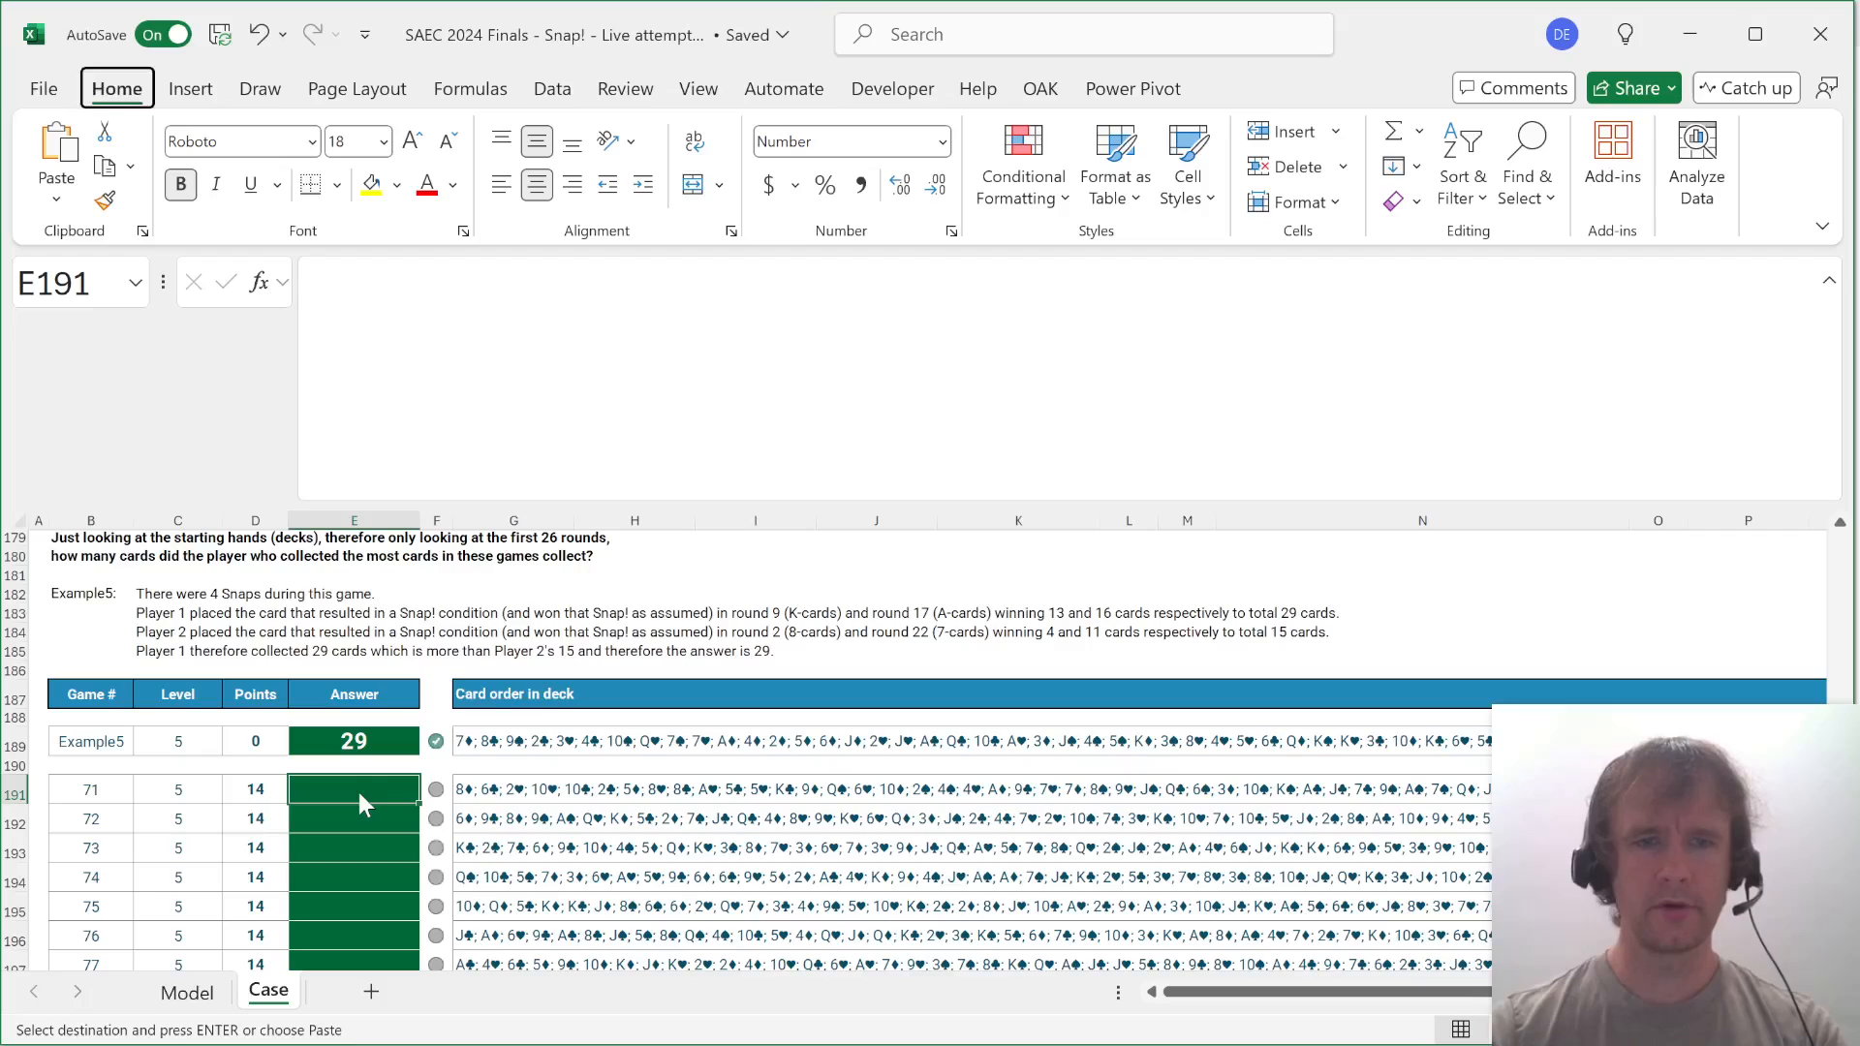
{"action": "key", "text": "ctrl+v"}
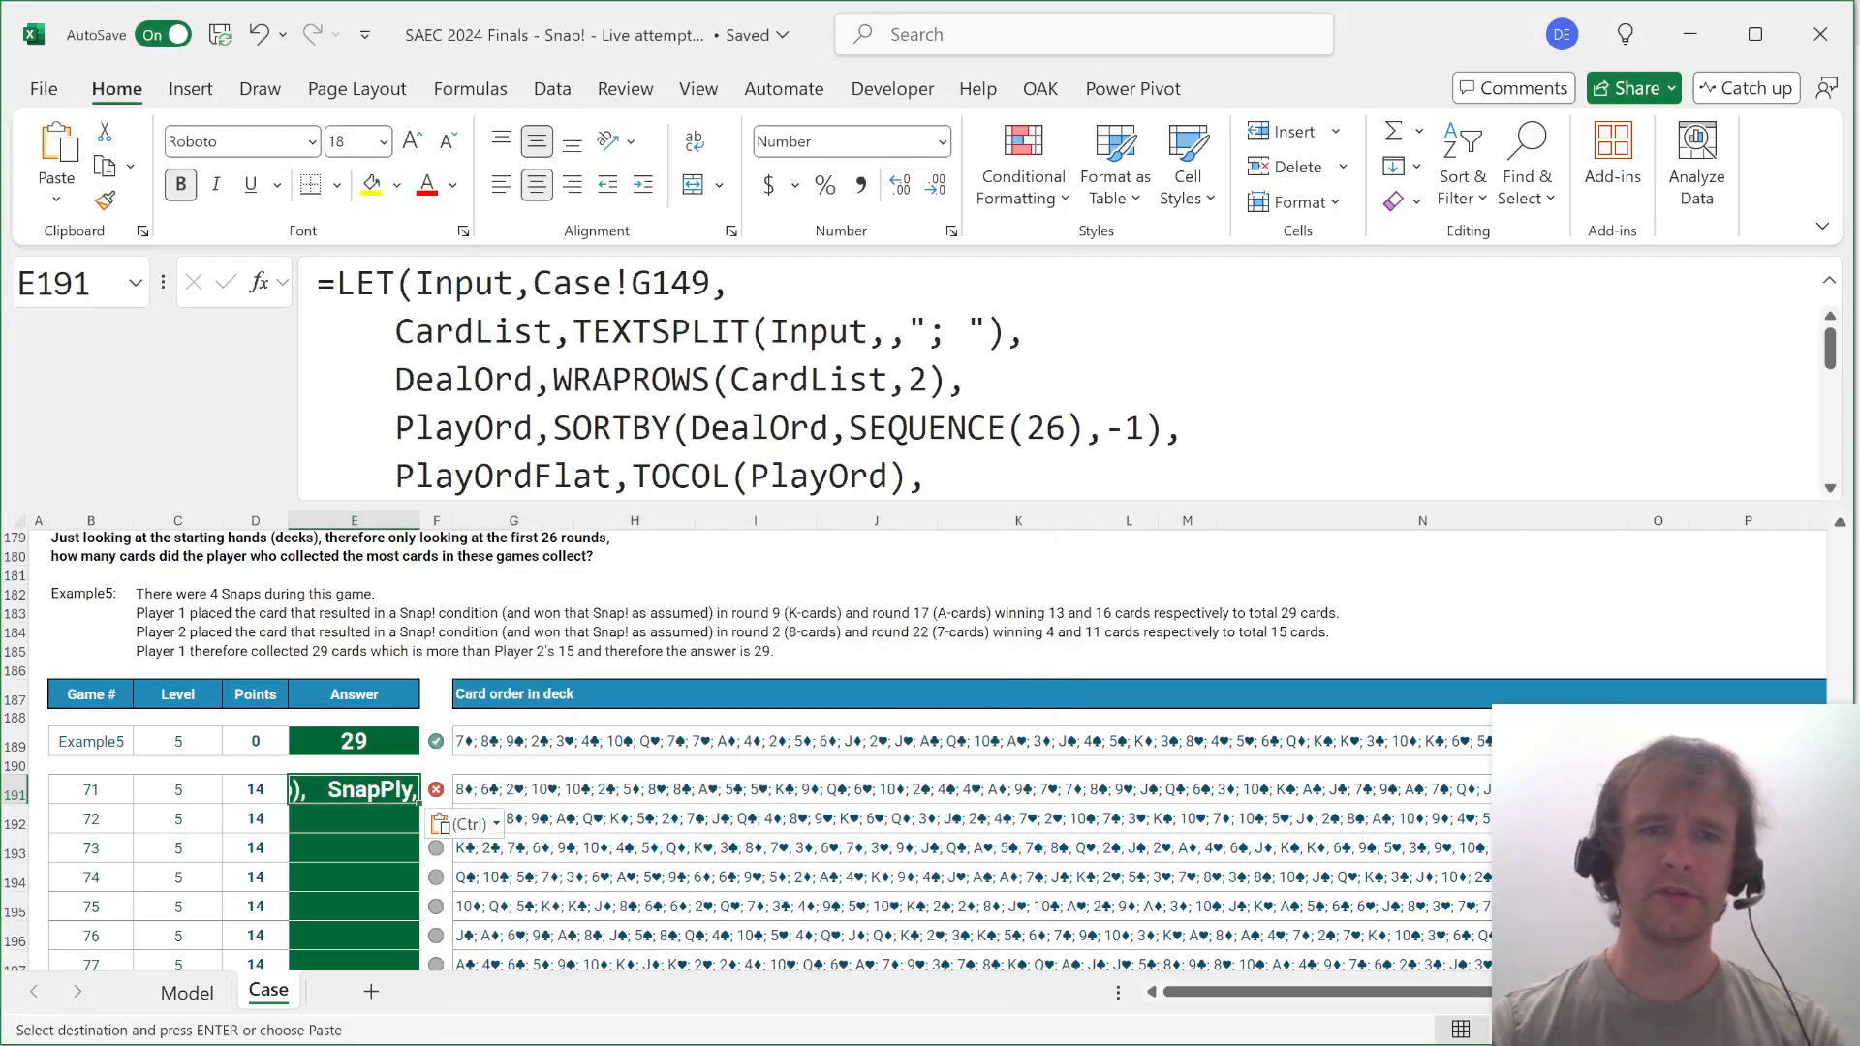
Replace the Case!G149 input reference in the E191 formula with Game 71's card order cell and go to the last Level 5 answer cell.
{"action": "left_click_drag", "start_coordinate": [532, 284], "coordinate": [711, 285]}
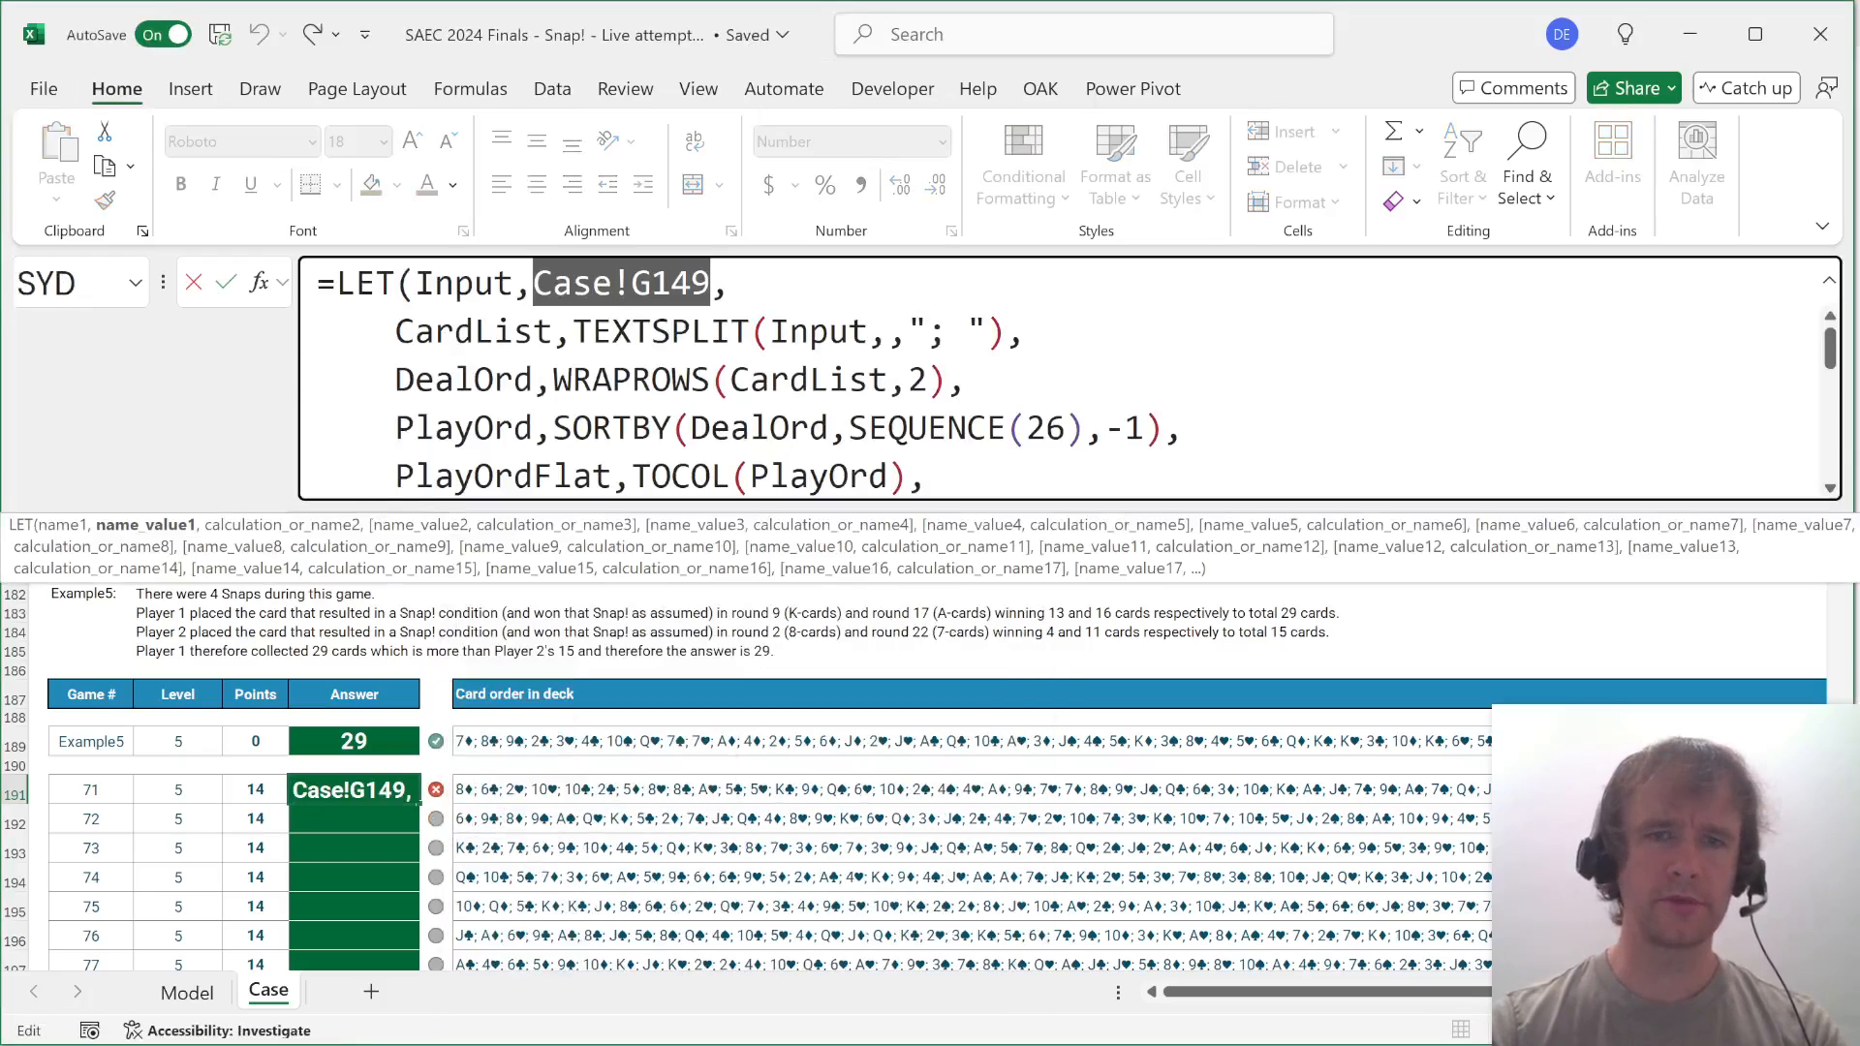
{"action": "left_click", "coordinate": [468, 792]}
{"action": "key", "text": "Return"}
{"action": "key", "text": "ctrl+Down"}
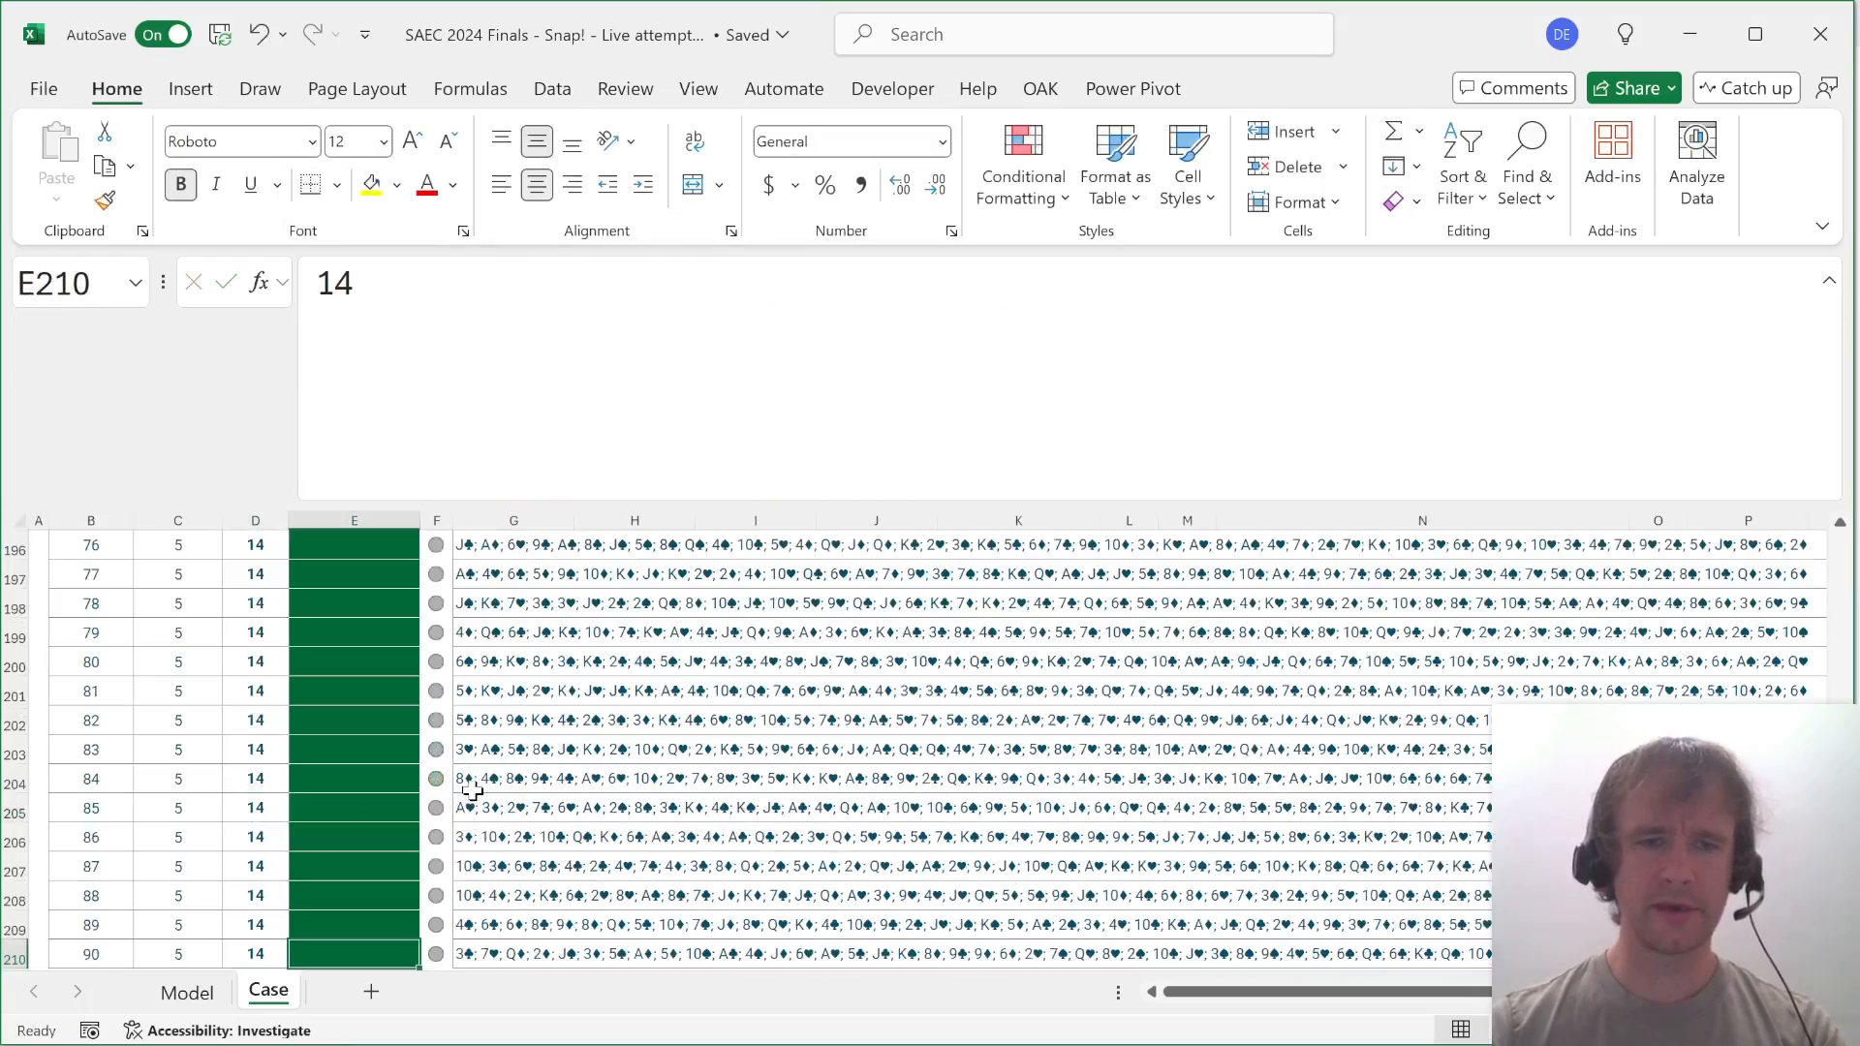
Fill the E191 LET formula down through the Level 5 answer cells to E210, covering Games 71 to 90.
{"action": "key", "text": "ctrl+d"}
{"action": "key", "text": "Return"}
{"action": "scroll", "coordinate": [484, 770], "scroll_direction": "down", "scroll_amount": 1}
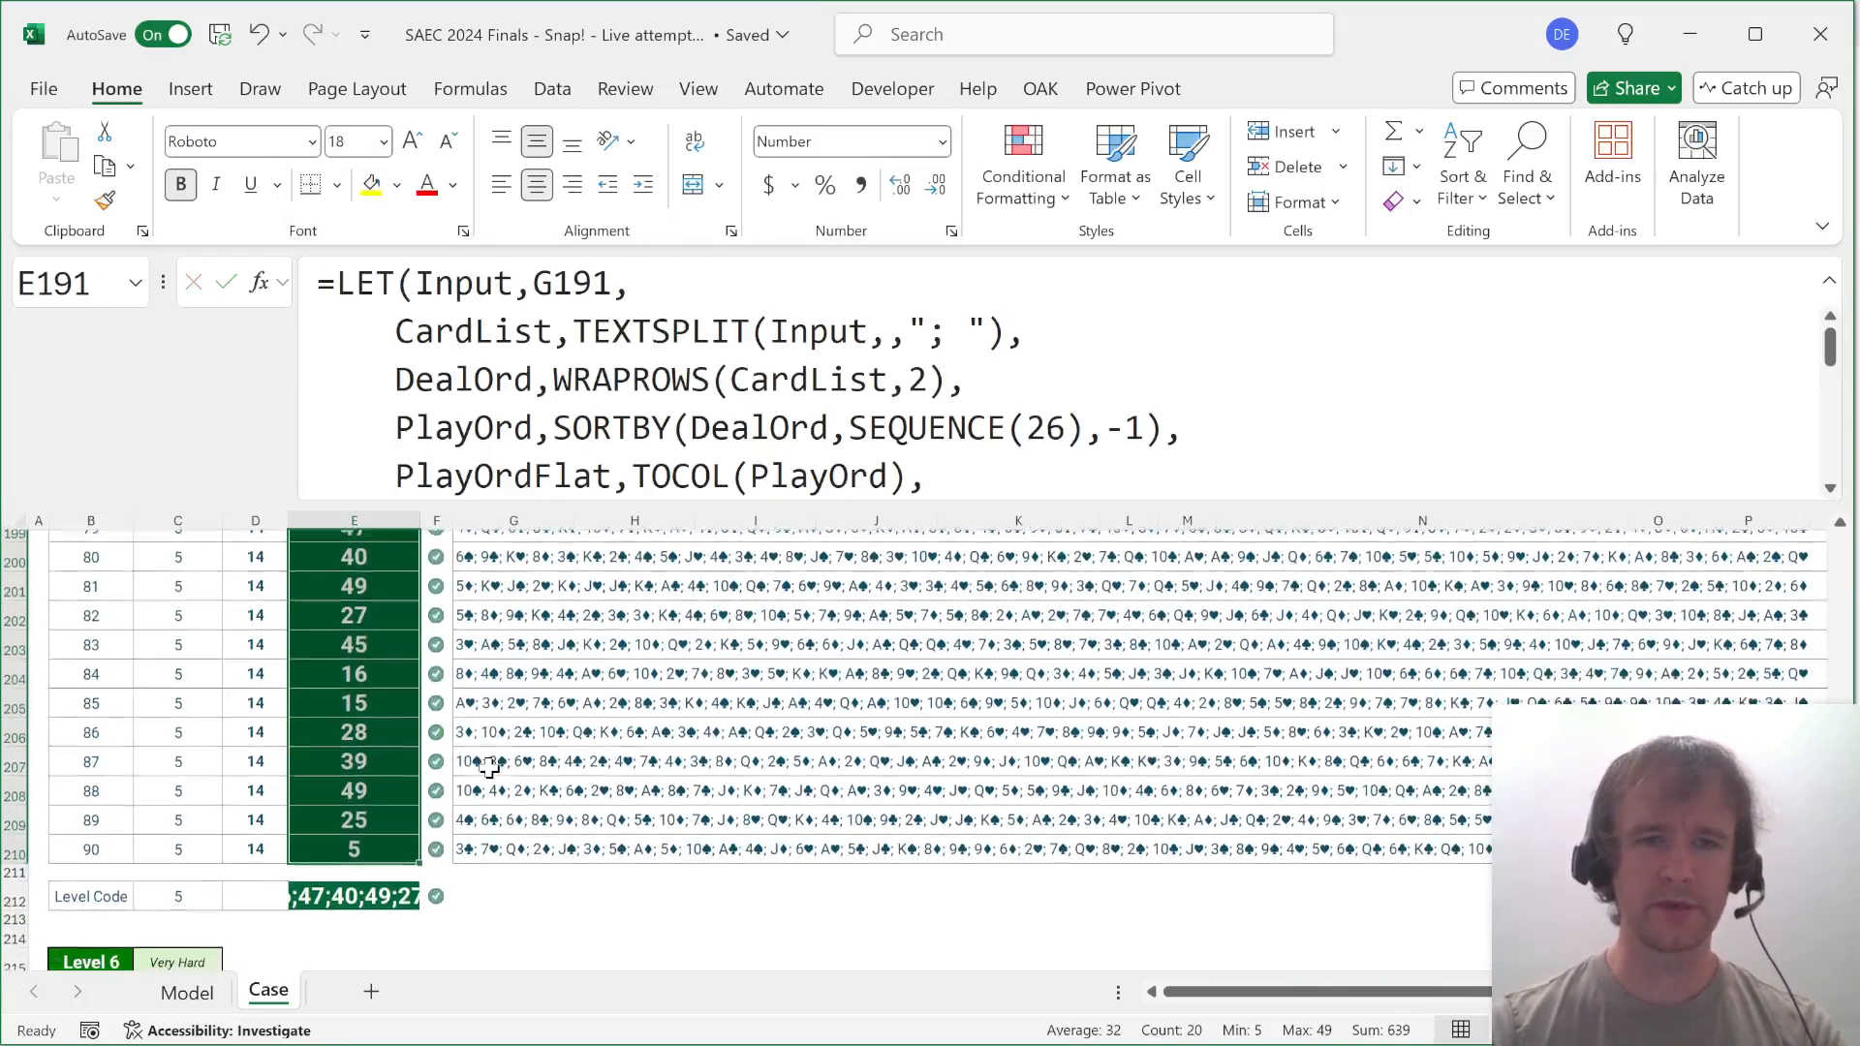
Read the Level 6 rules, example and game list, and compare them with the existing columns on the Model sheet.
{"action": "scroll", "coordinate": [488, 768], "scroll_direction": "down", "scroll_amount": 5}
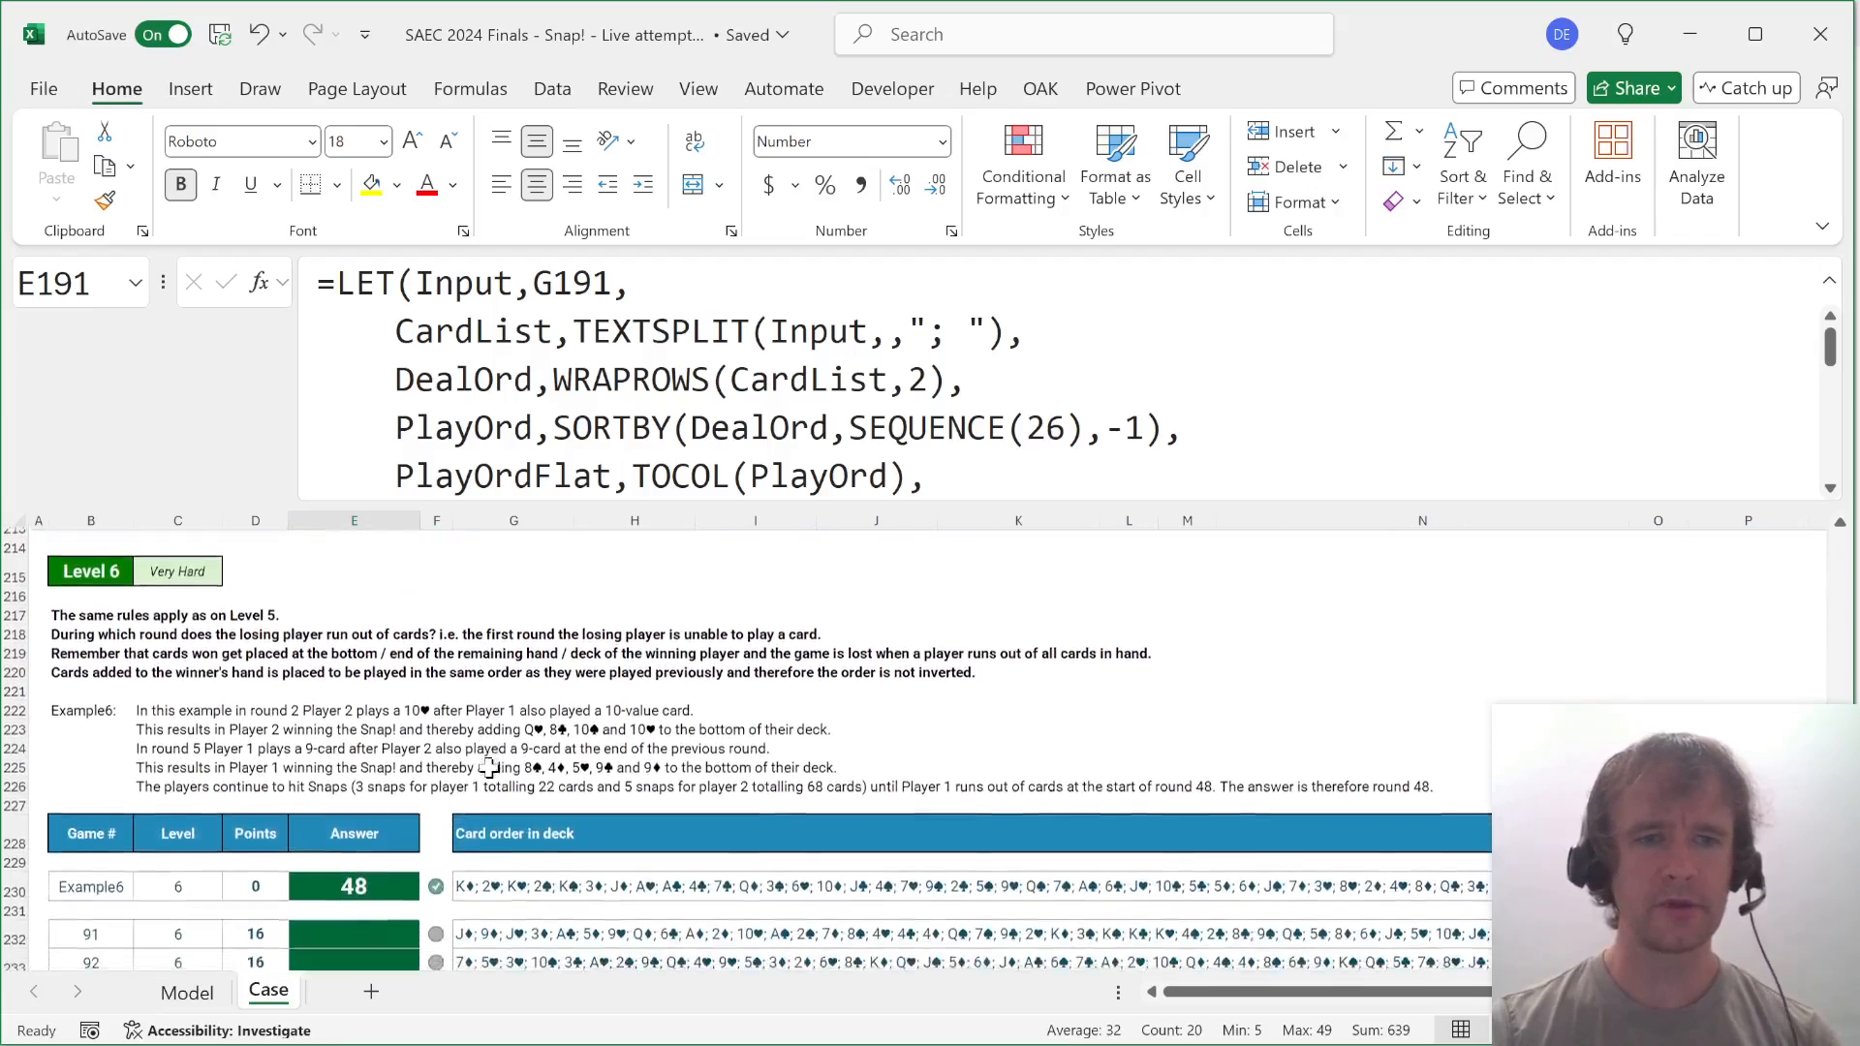
{"action": "scroll", "coordinate": [489, 768], "scroll_direction": "down", "scroll_amount": 3}
{"action": "scroll", "coordinate": [489, 768], "scroll_direction": "up", "scroll_amount": 4}
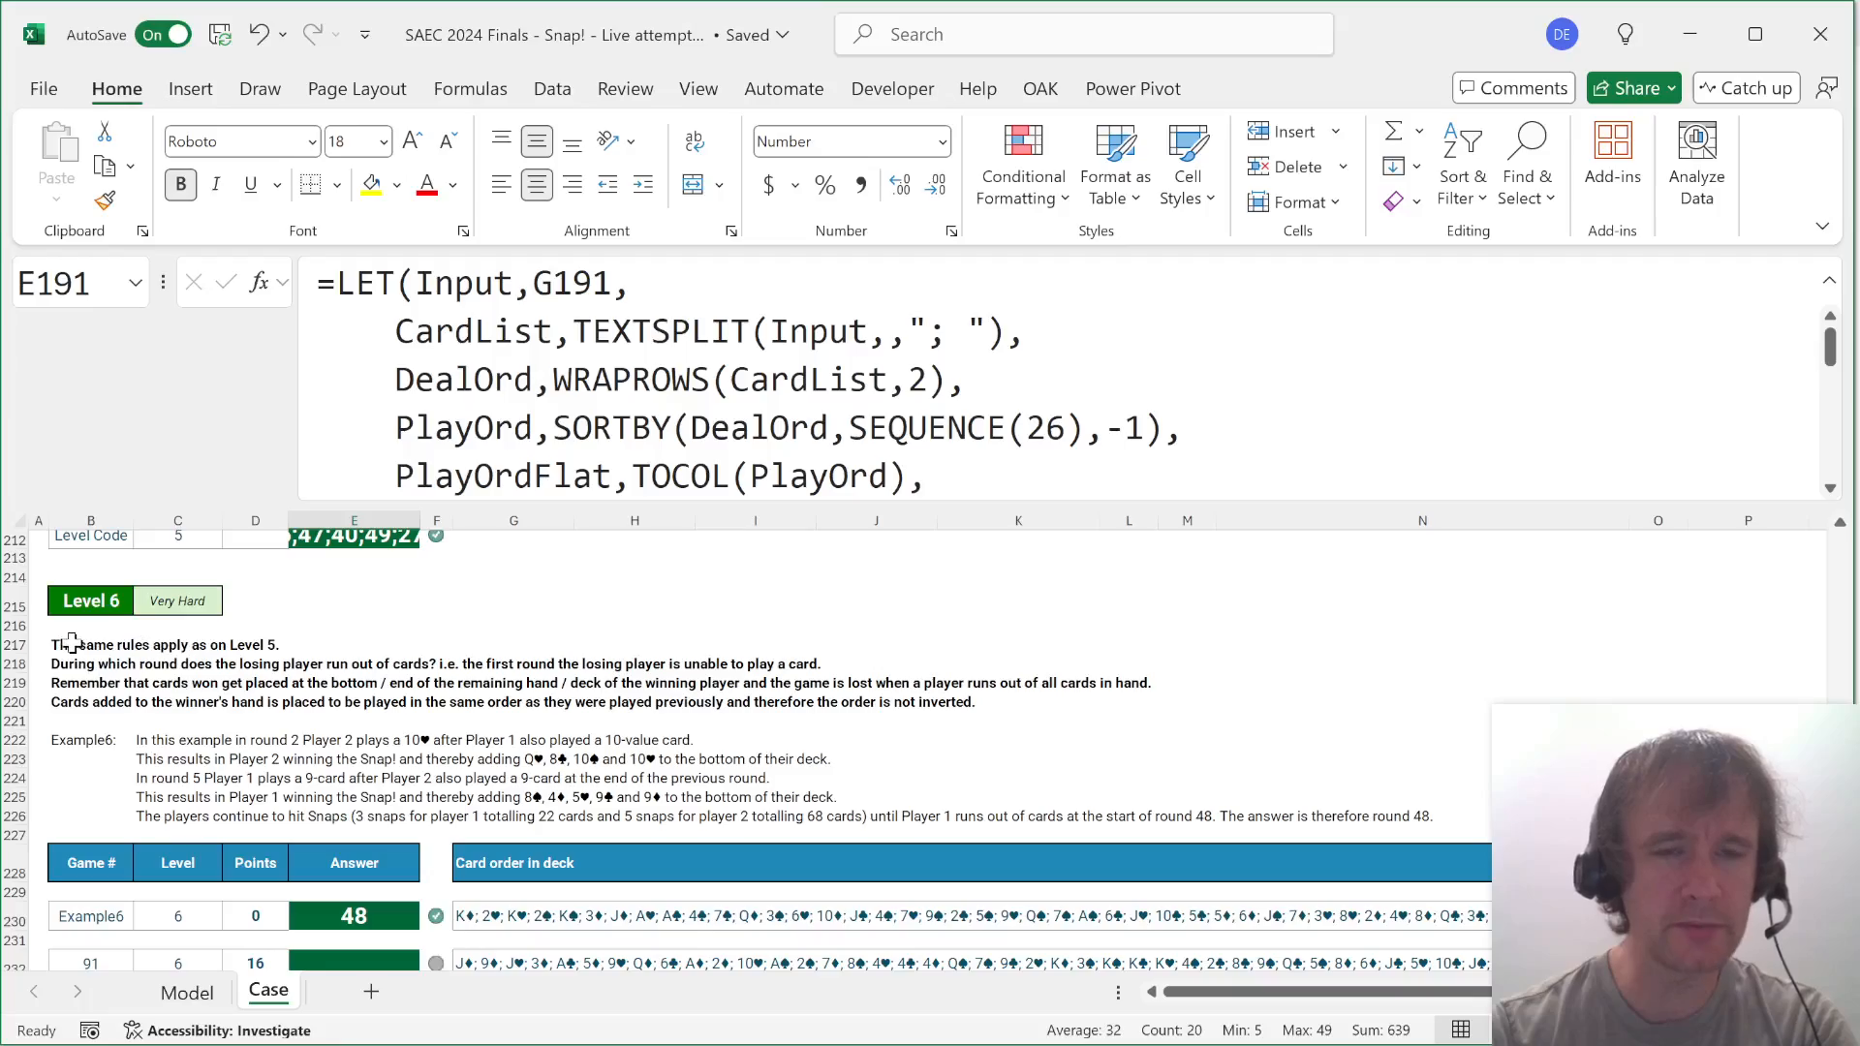
{"action": "scroll", "coordinate": [139, 799], "scroll_direction": "down", "scroll_amount": 13}
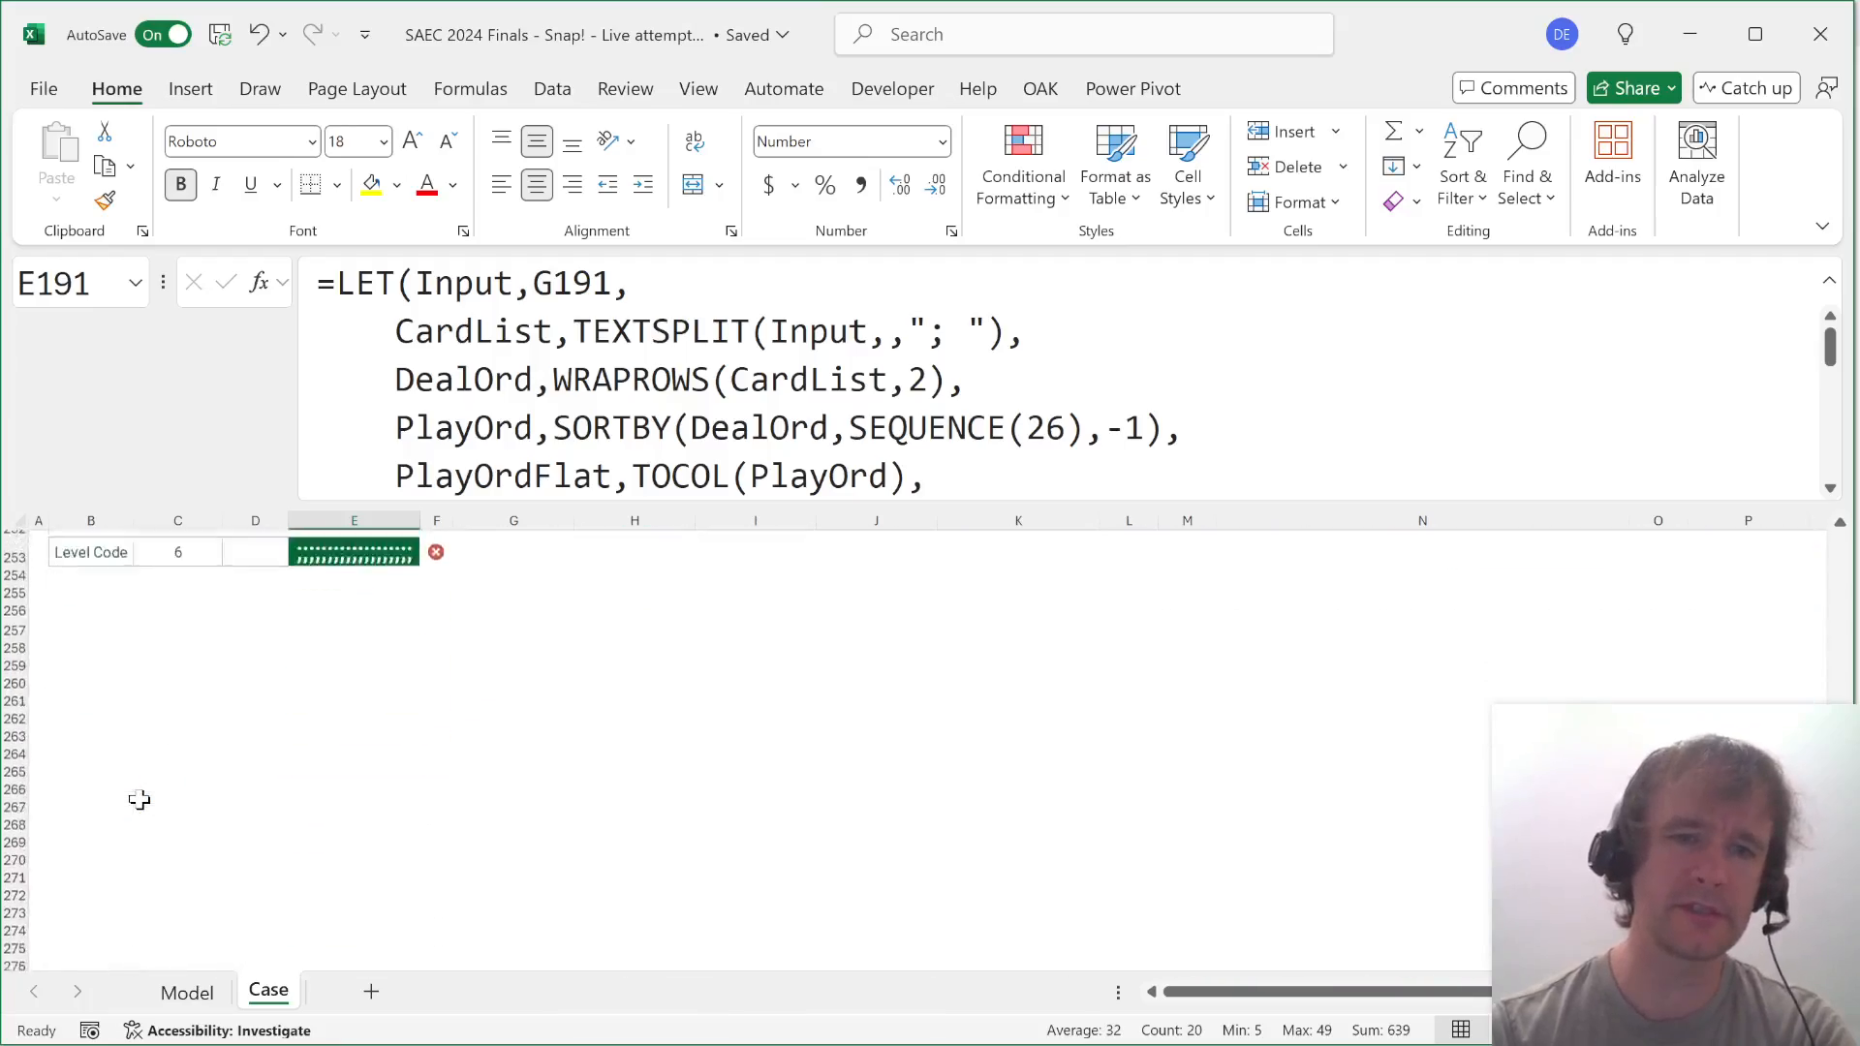
{"action": "scroll", "coordinate": [139, 799], "scroll_direction": "up", "scroll_amount": 11}
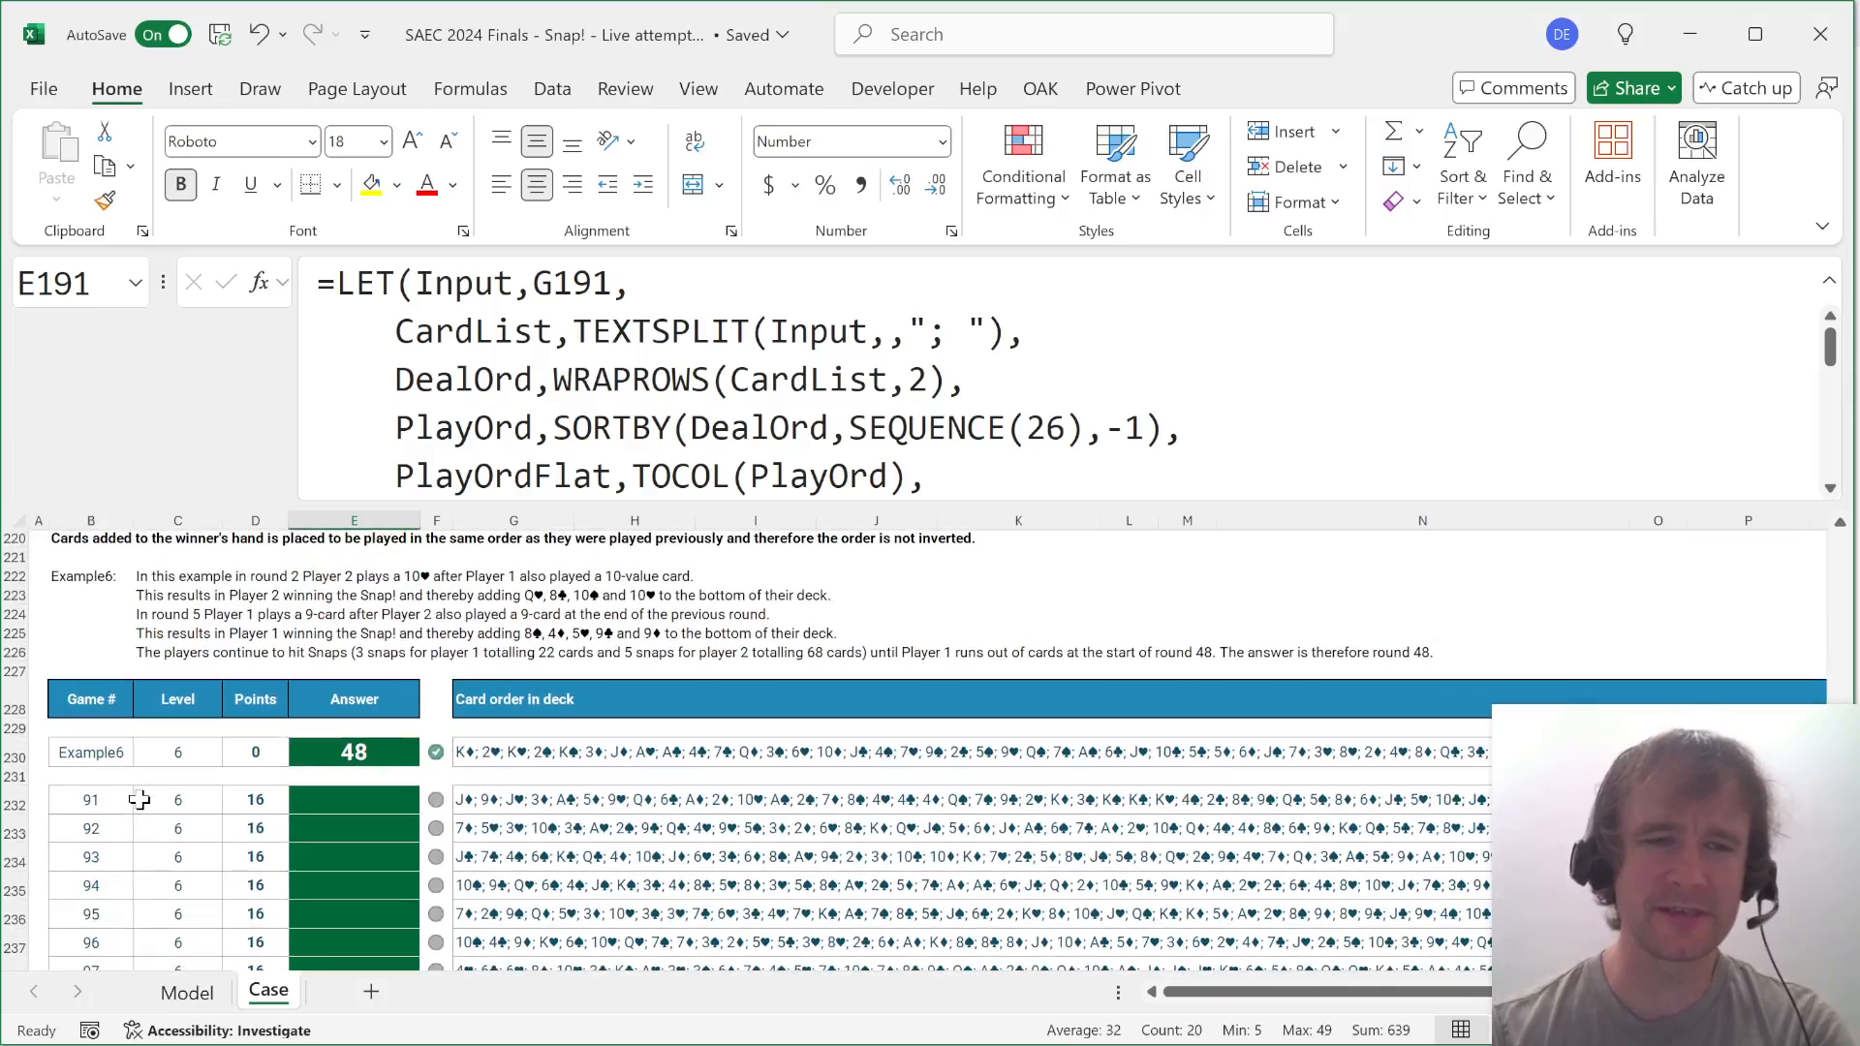
{"action": "scroll", "coordinate": [140, 799], "scroll_direction": "up", "scroll_amount": 4}
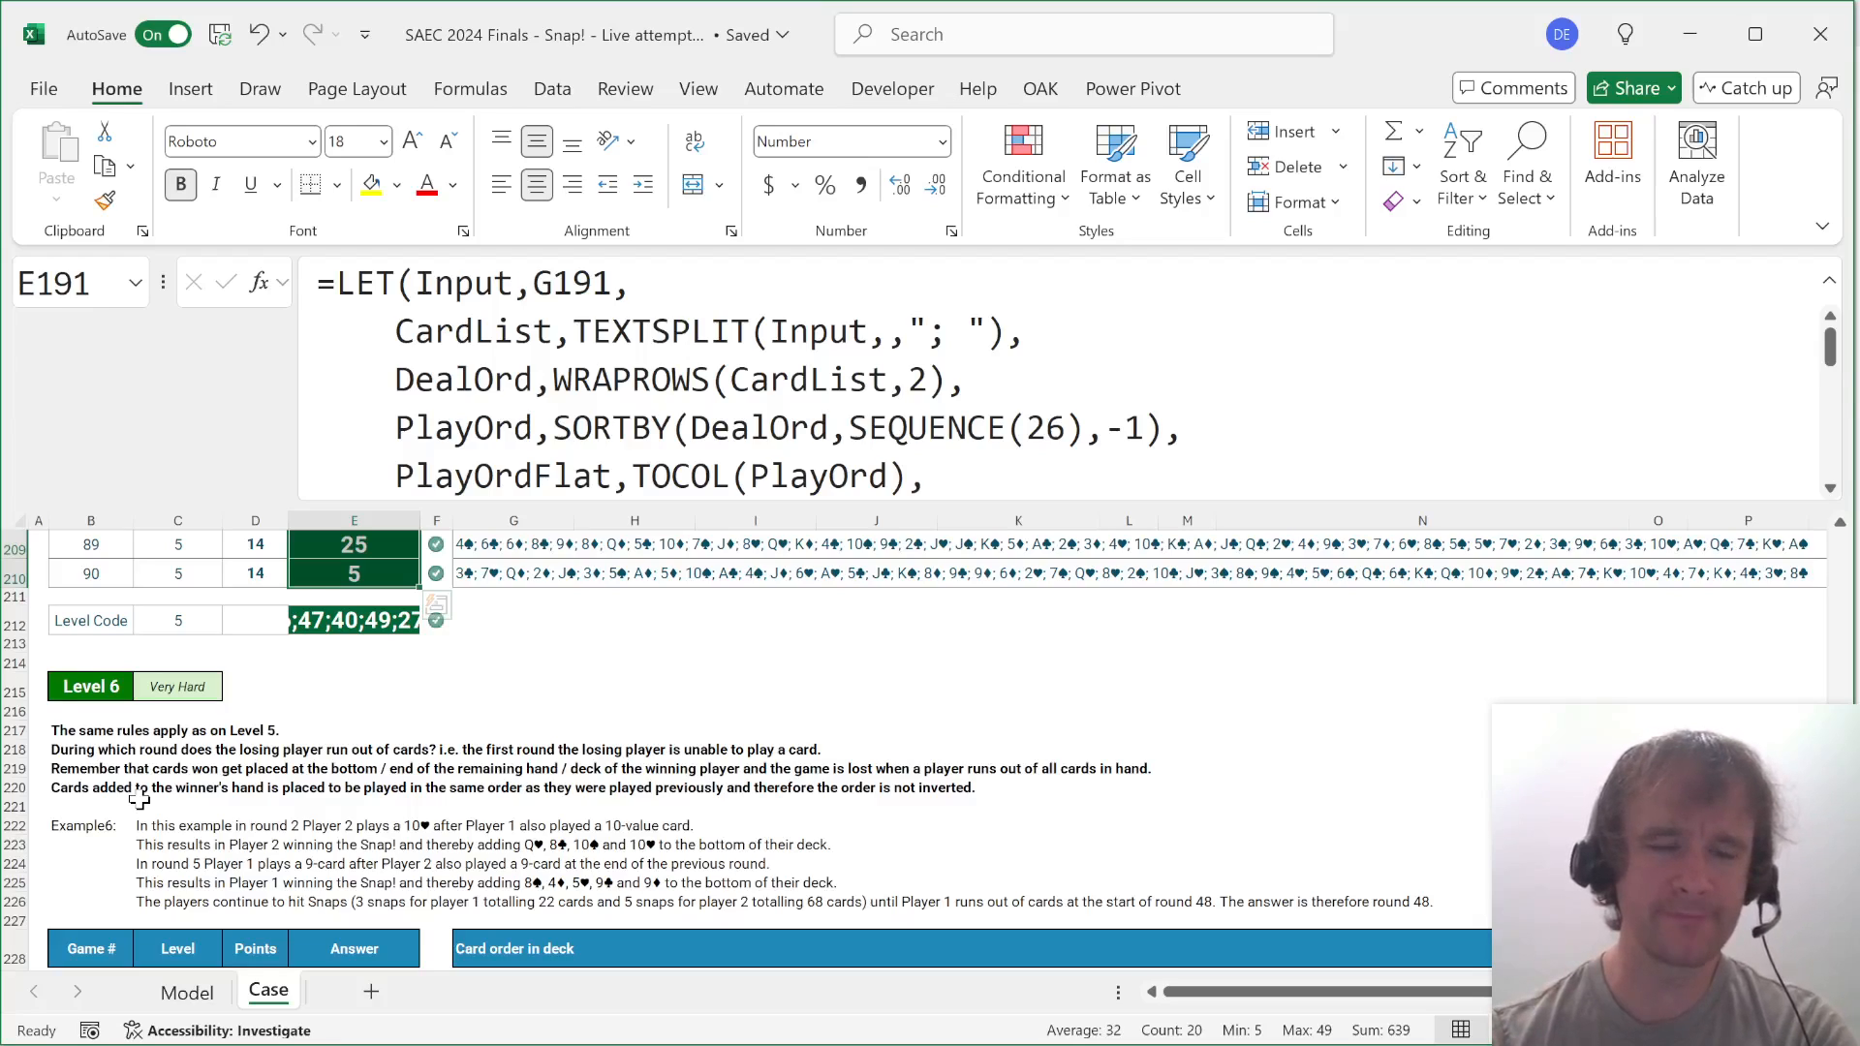
{"action": "scroll", "coordinate": [140, 799], "scroll_direction": "down", "scroll_amount": 7}
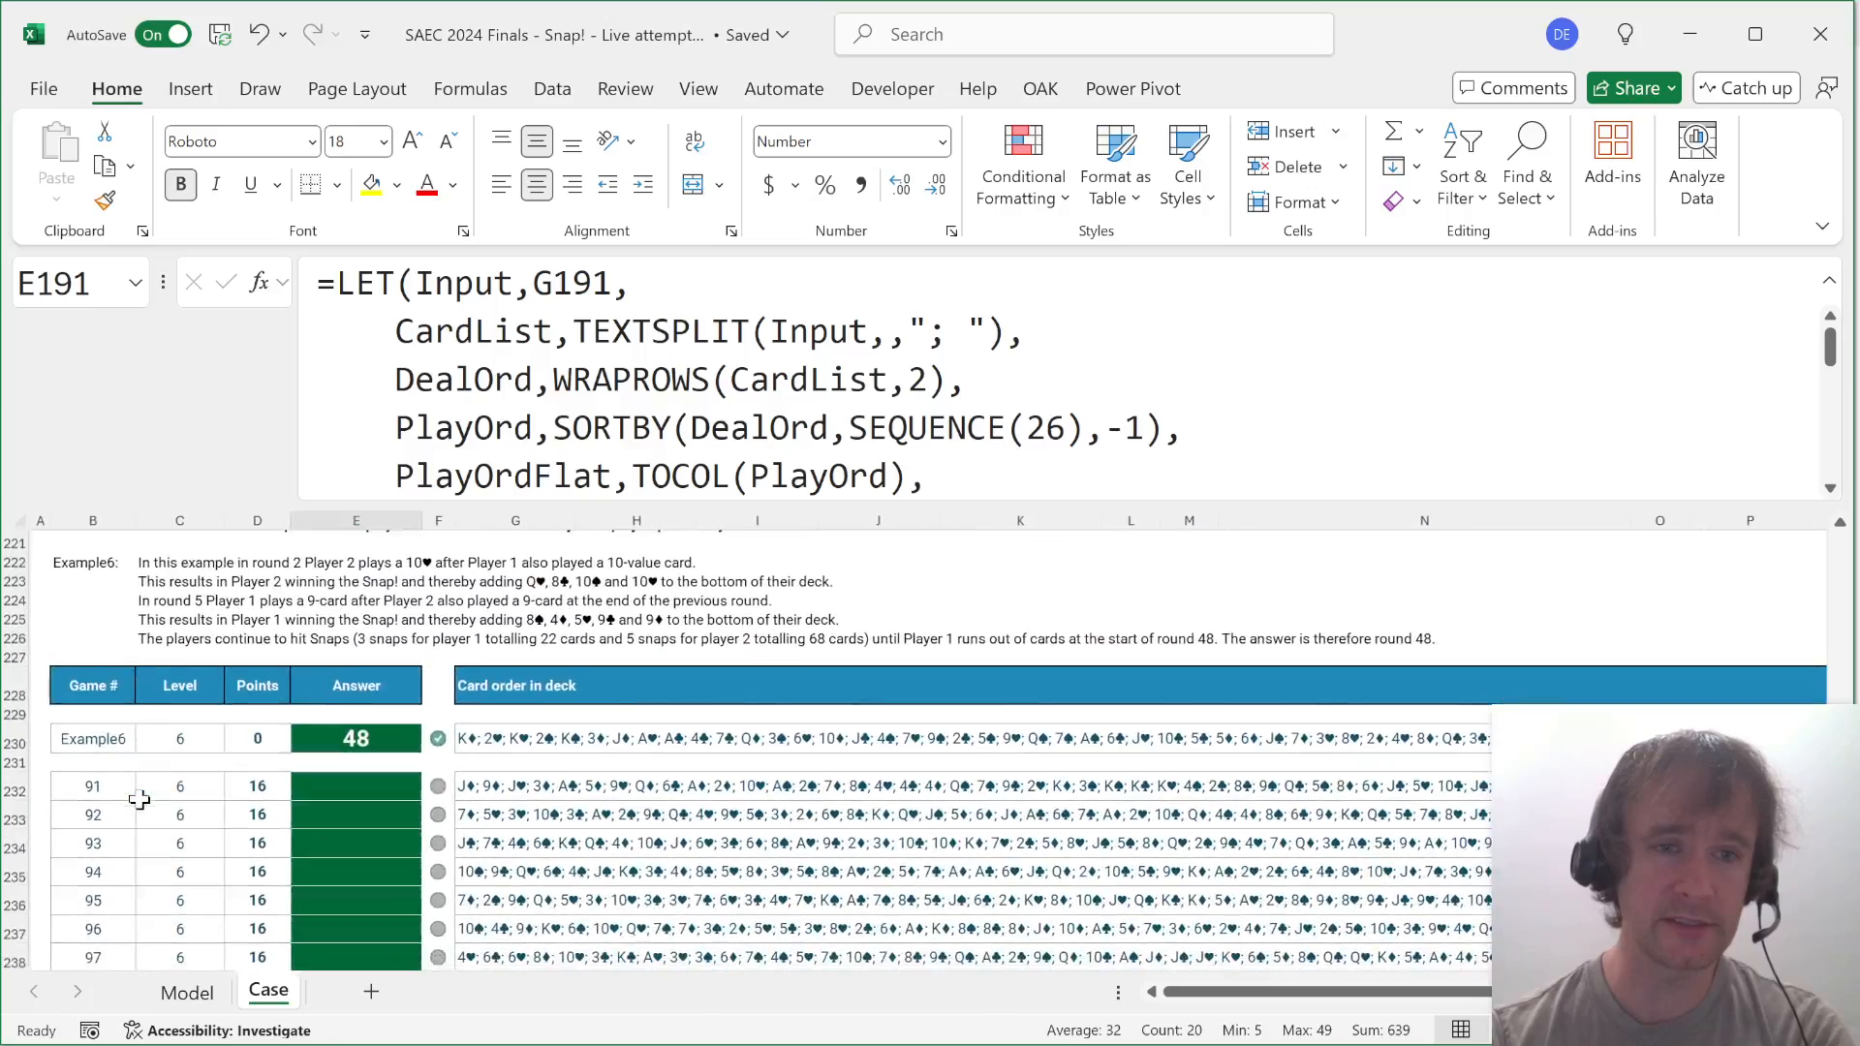
{"action": "scroll", "coordinate": [140, 799], "scroll_direction": "up", "scroll_amount": 7}
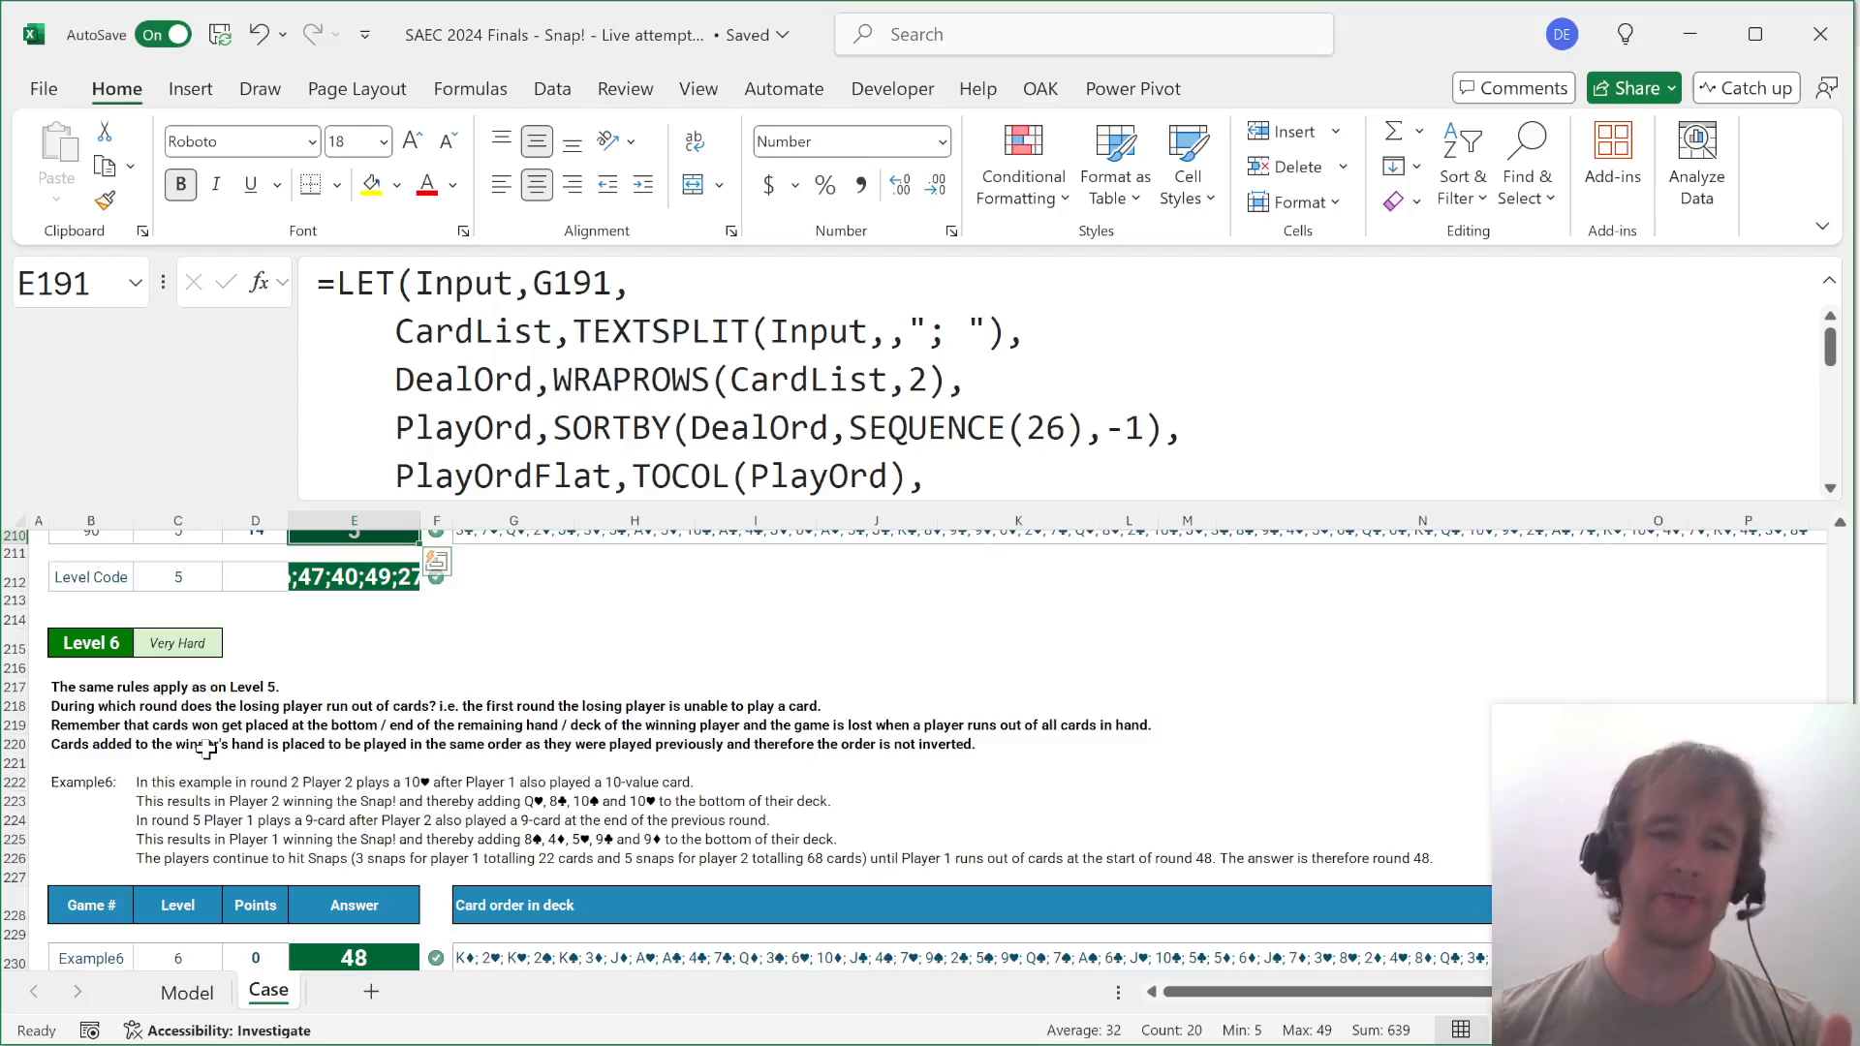
{"action": "left_click", "coordinate": [163, 707]}
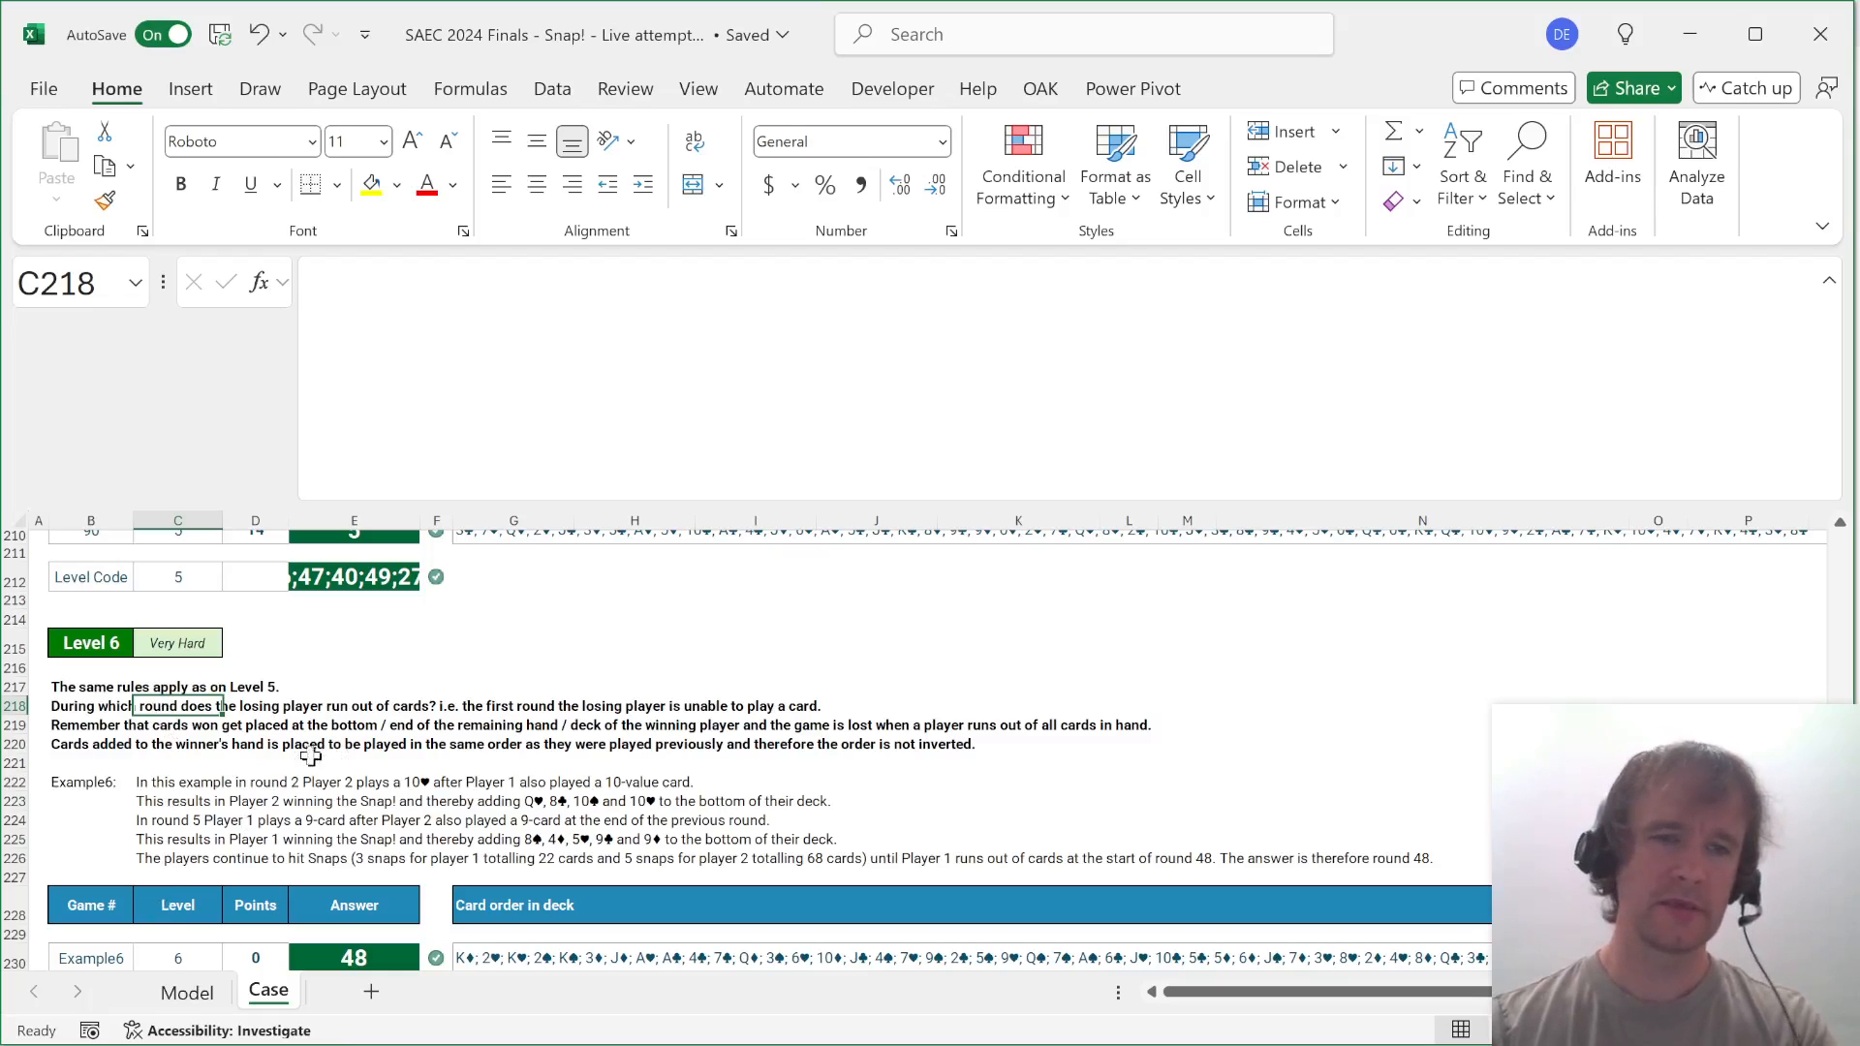
{"action": "key", "text": "ctrl+Page_Up"}
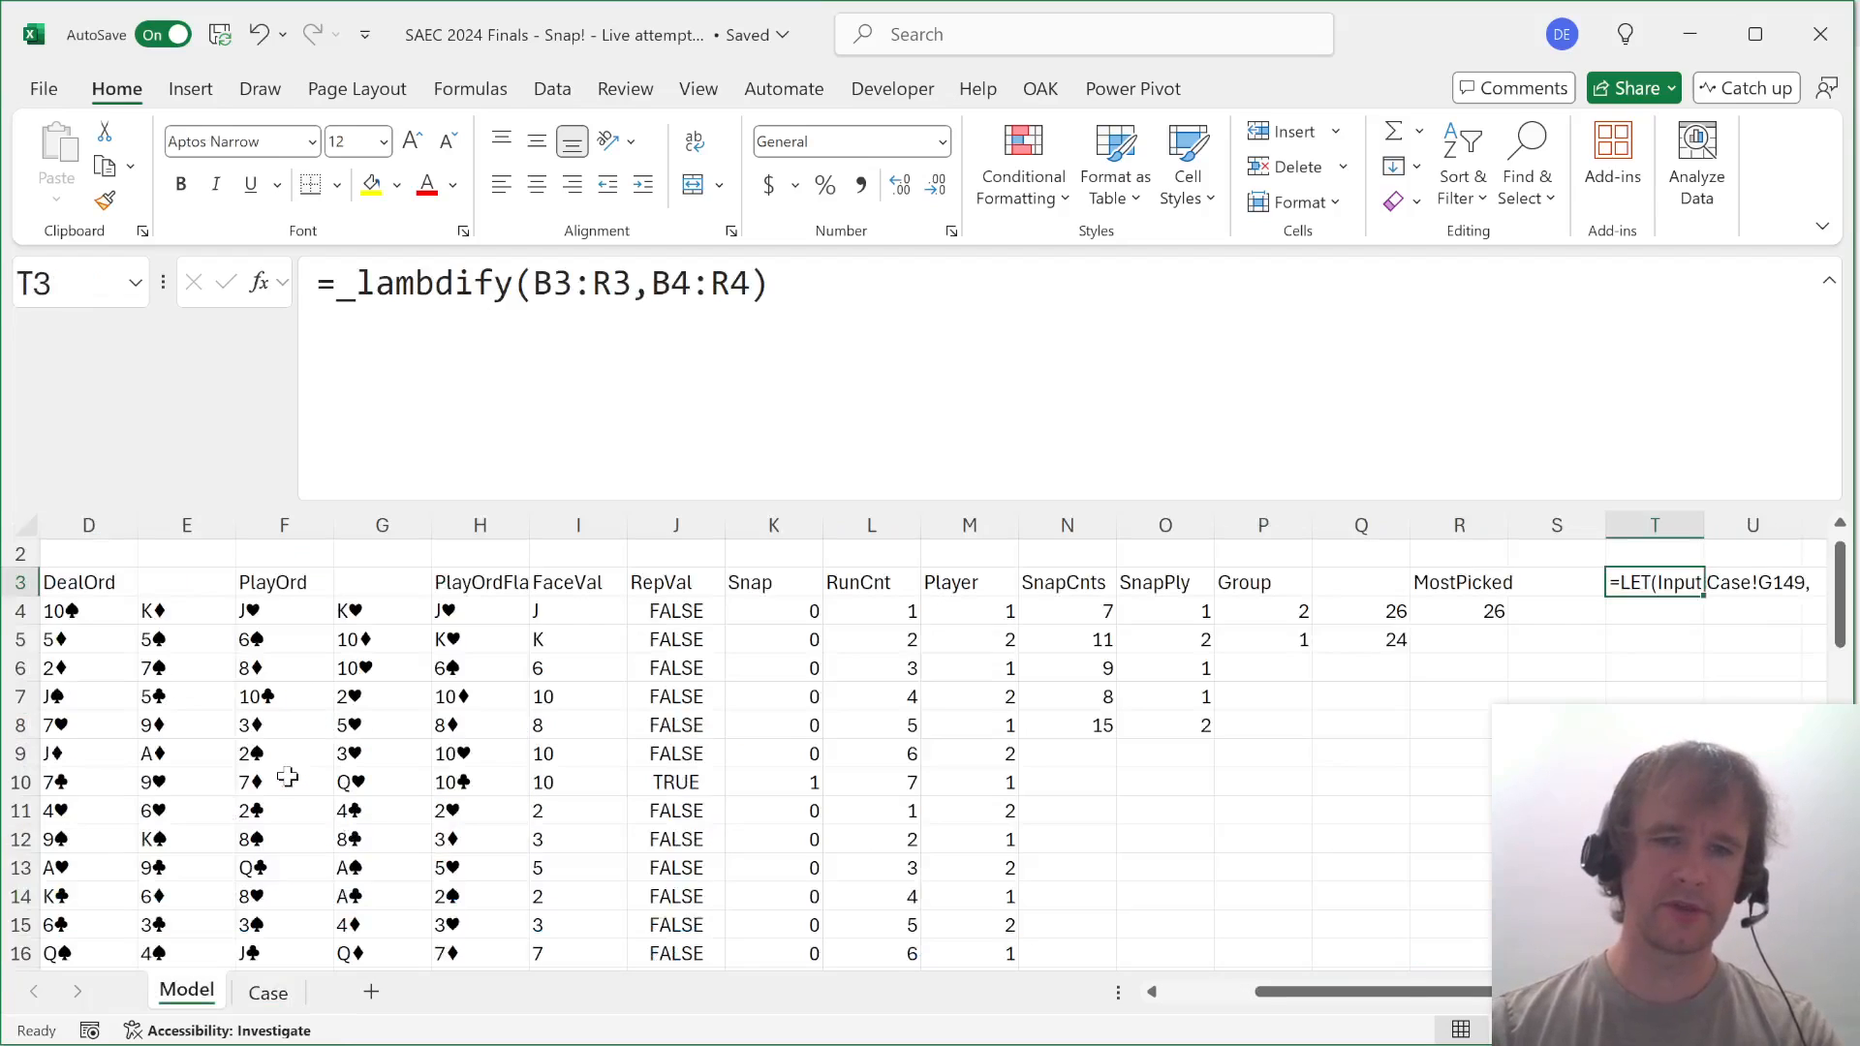
{"action": "key", "text": "ctrl+Page_Down"}
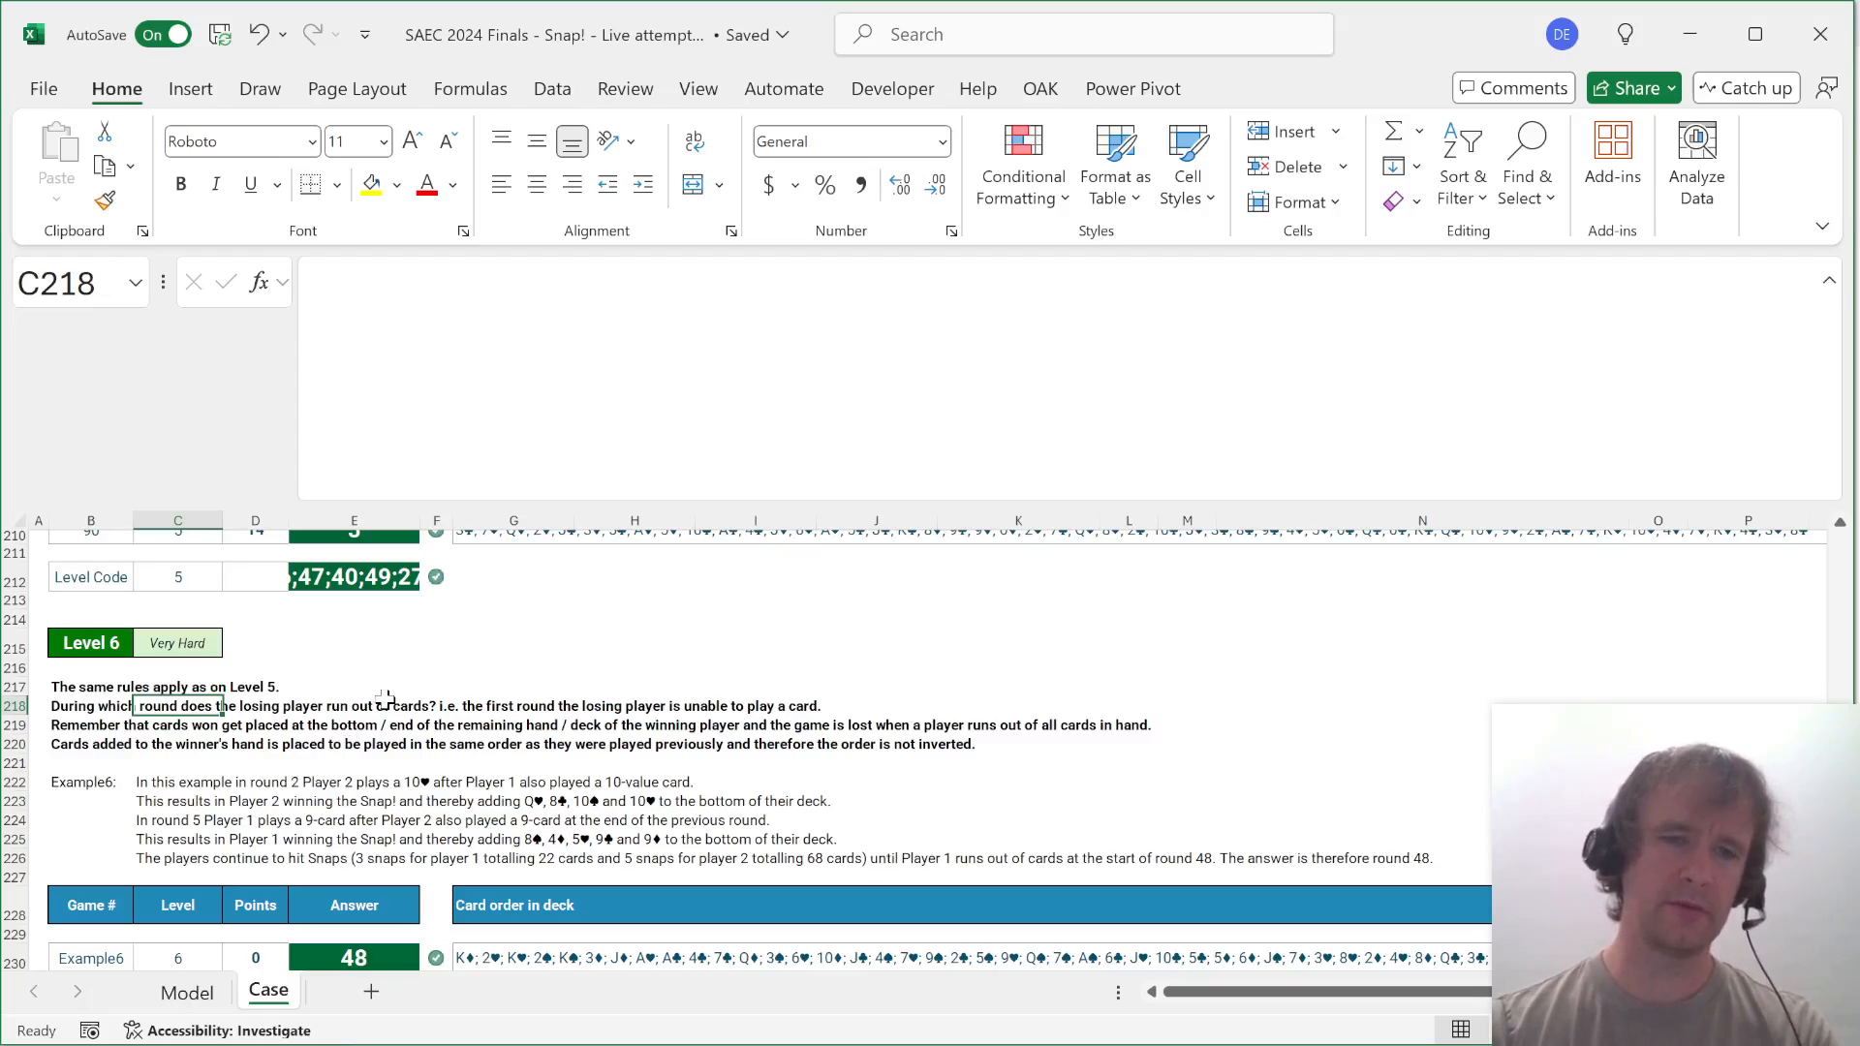
Start a LET formula in the Bonus 1 answer cell E29 on the Case sheet.
{"action": "scroll", "coordinate": [385, 699], "scroll_direction": "up", "scroll_amount": 20}
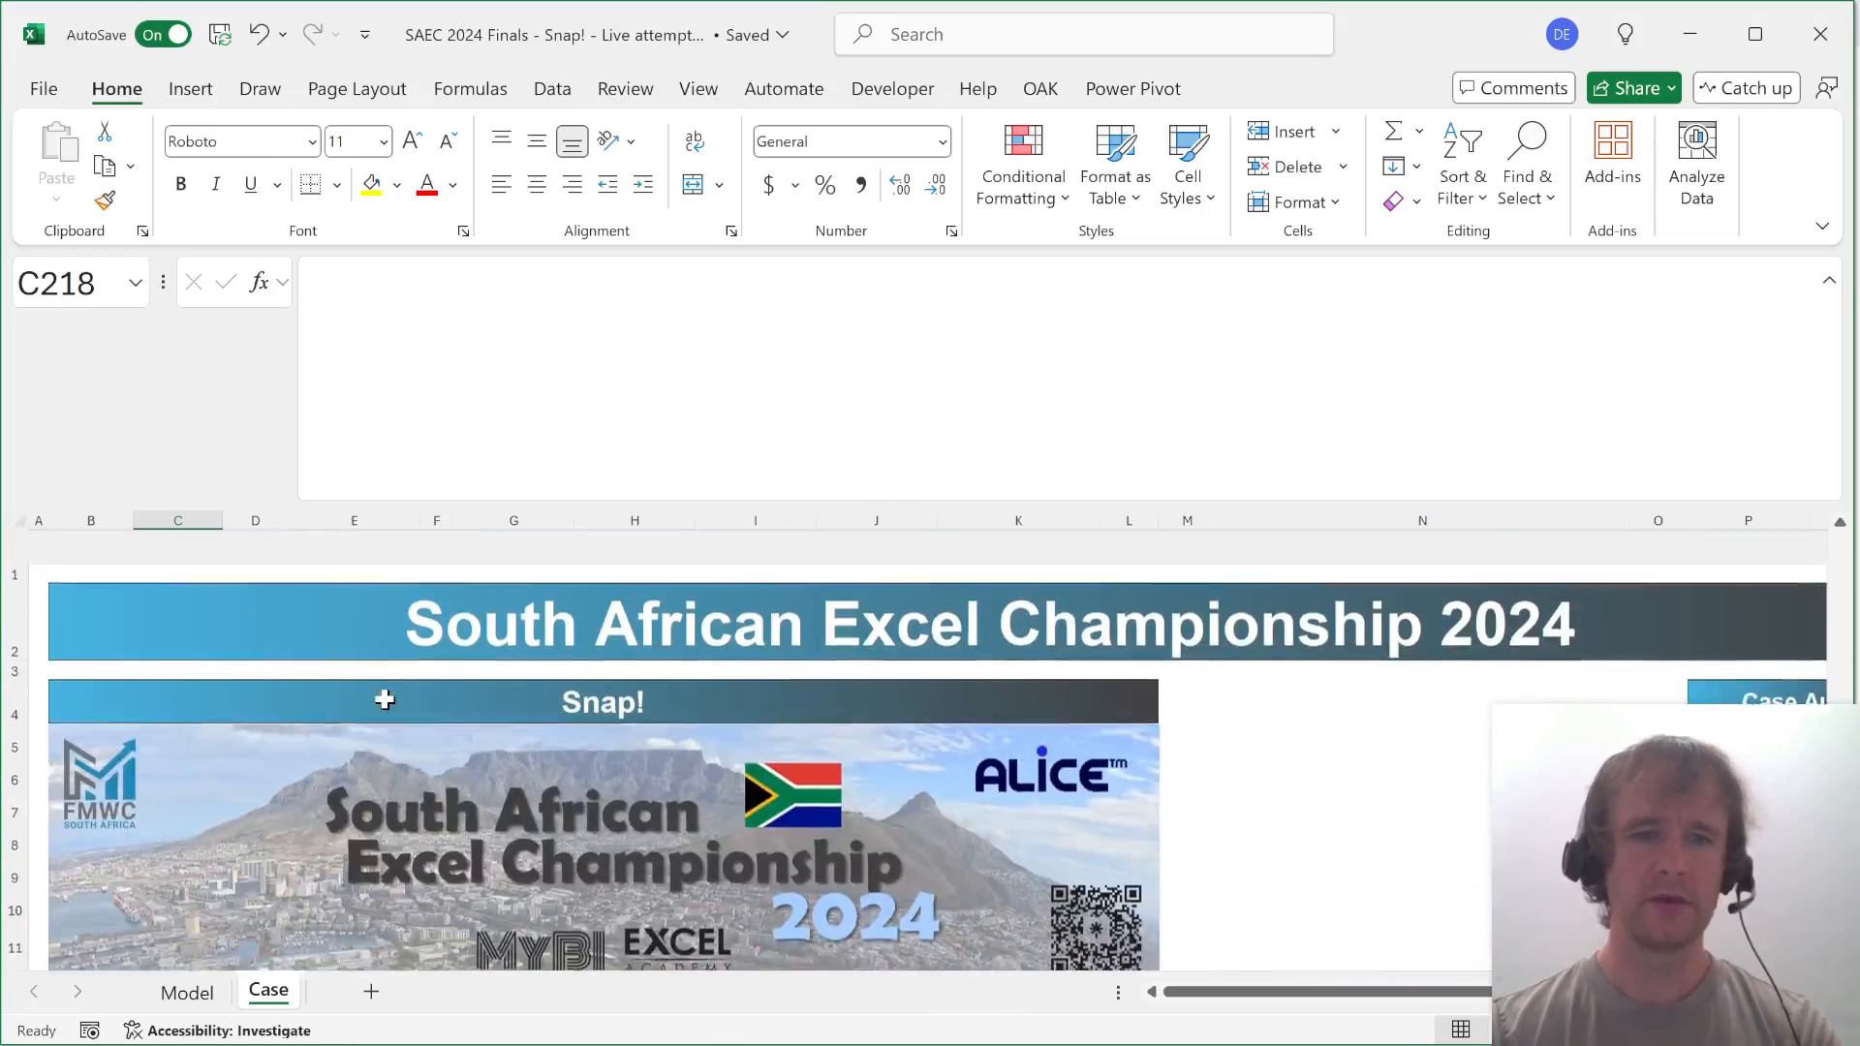
{"action": "scroll", "coordinate": [384, 700], "scroll_direction": "down", "scroll_amount": 6}
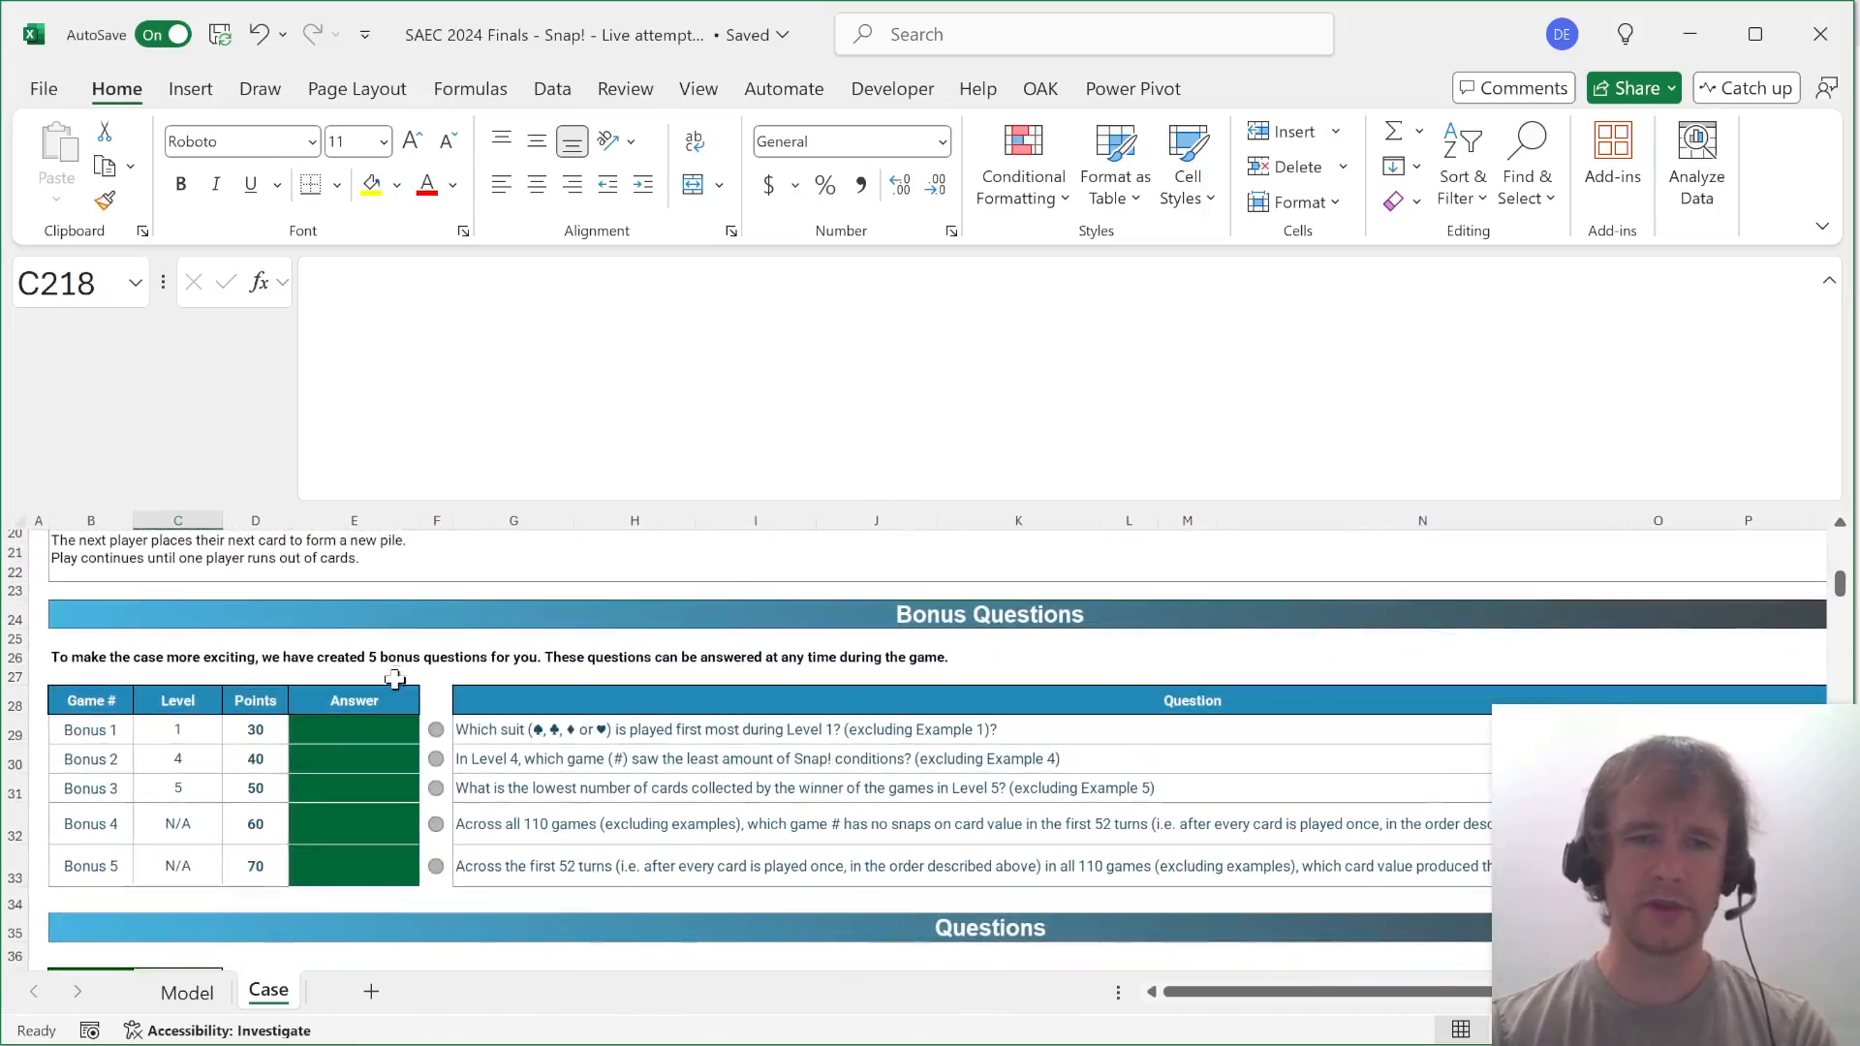
{"action": "left_click", "coordinate": [372, 727]}
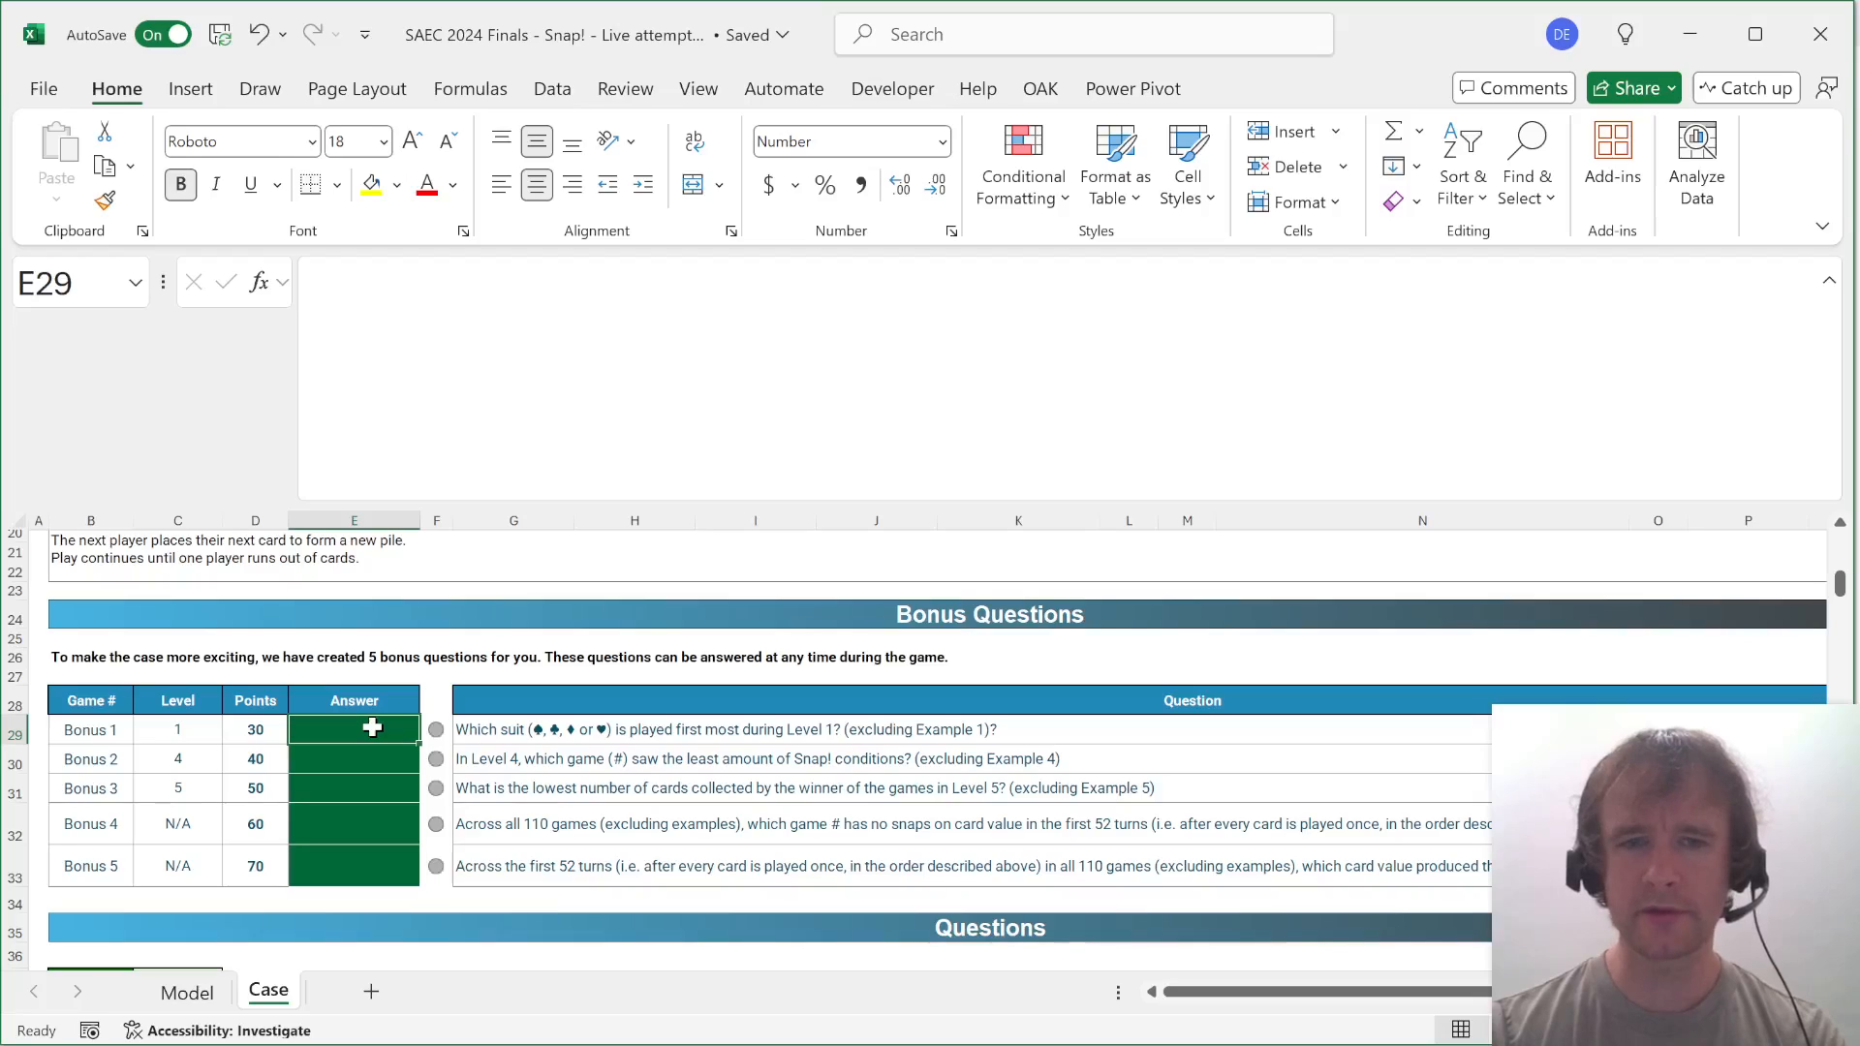
{"action": "scroll", "coordinate": [372, 728], "scroll_direction": "down", "scroll_amount": 8}
{"action": "scroll", "coordinate": [372, 727], "scroll_direction": "up", "scroll_amount": 6}
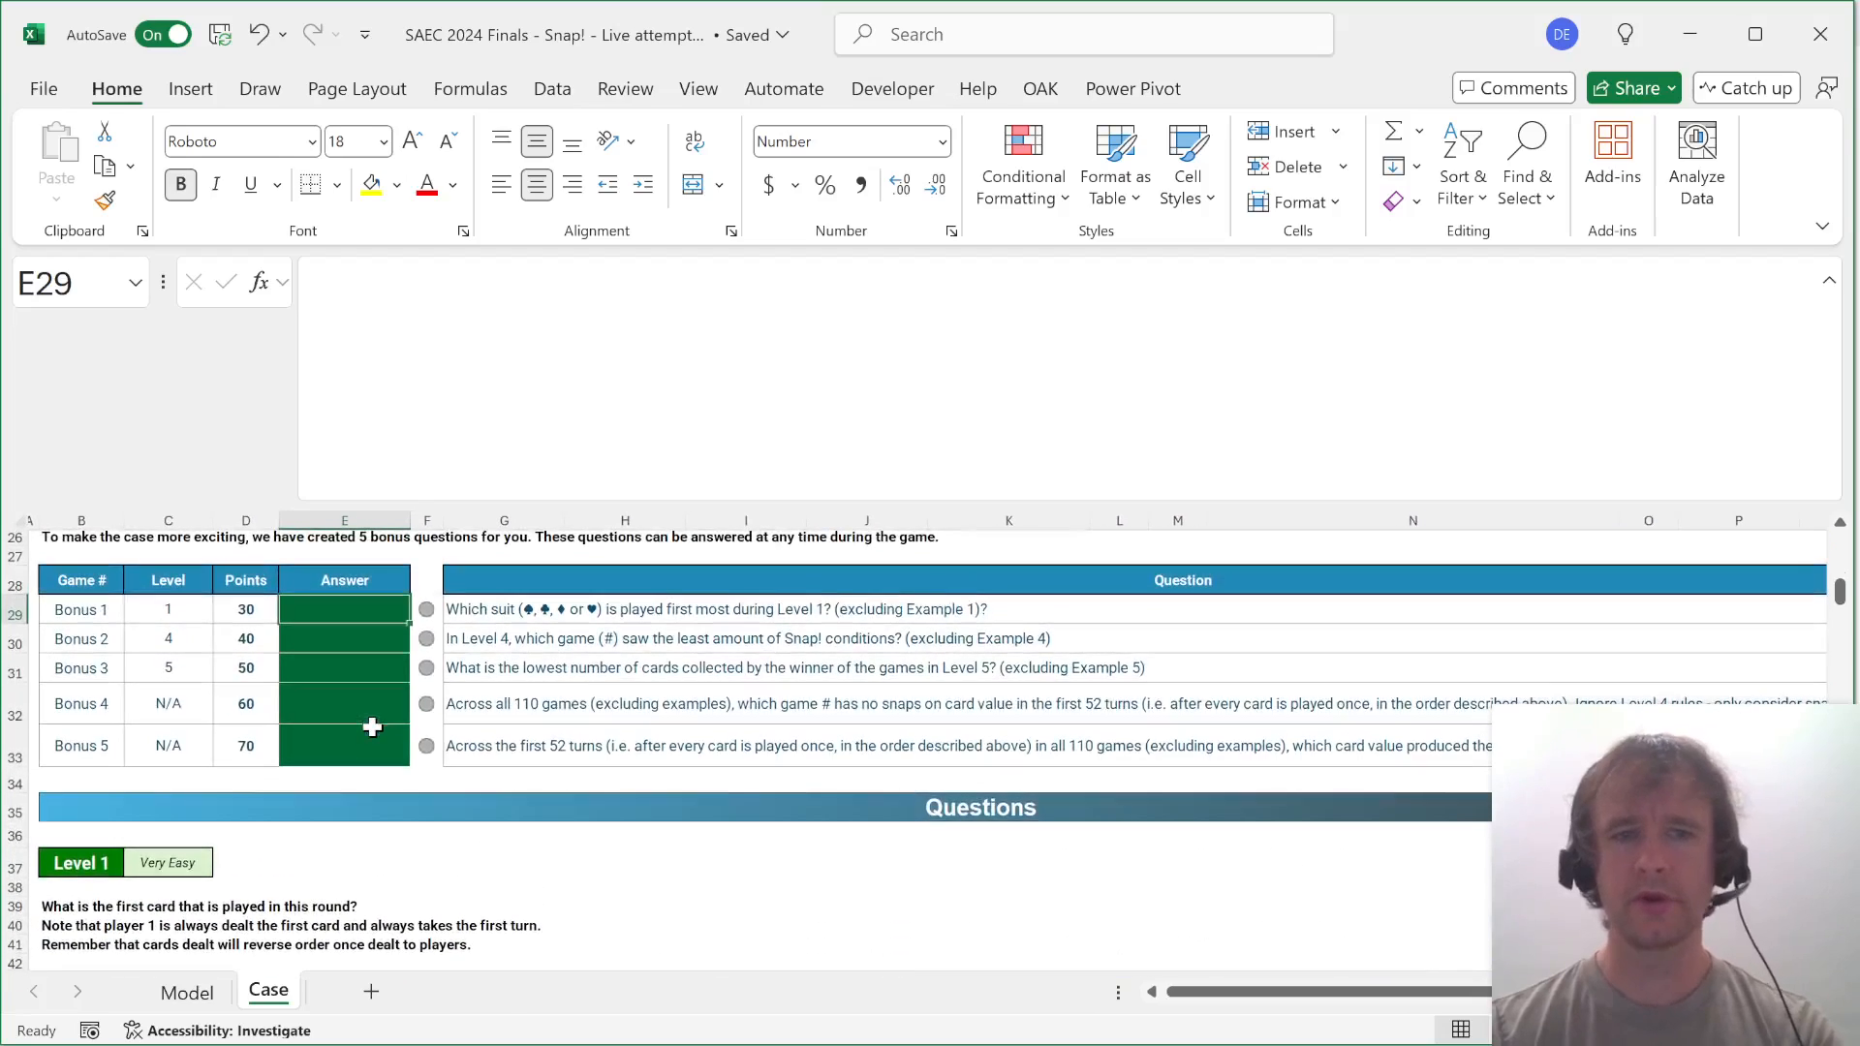
{"action": "type", "text": "let"}
{"action": "key", "text": "Tab"}
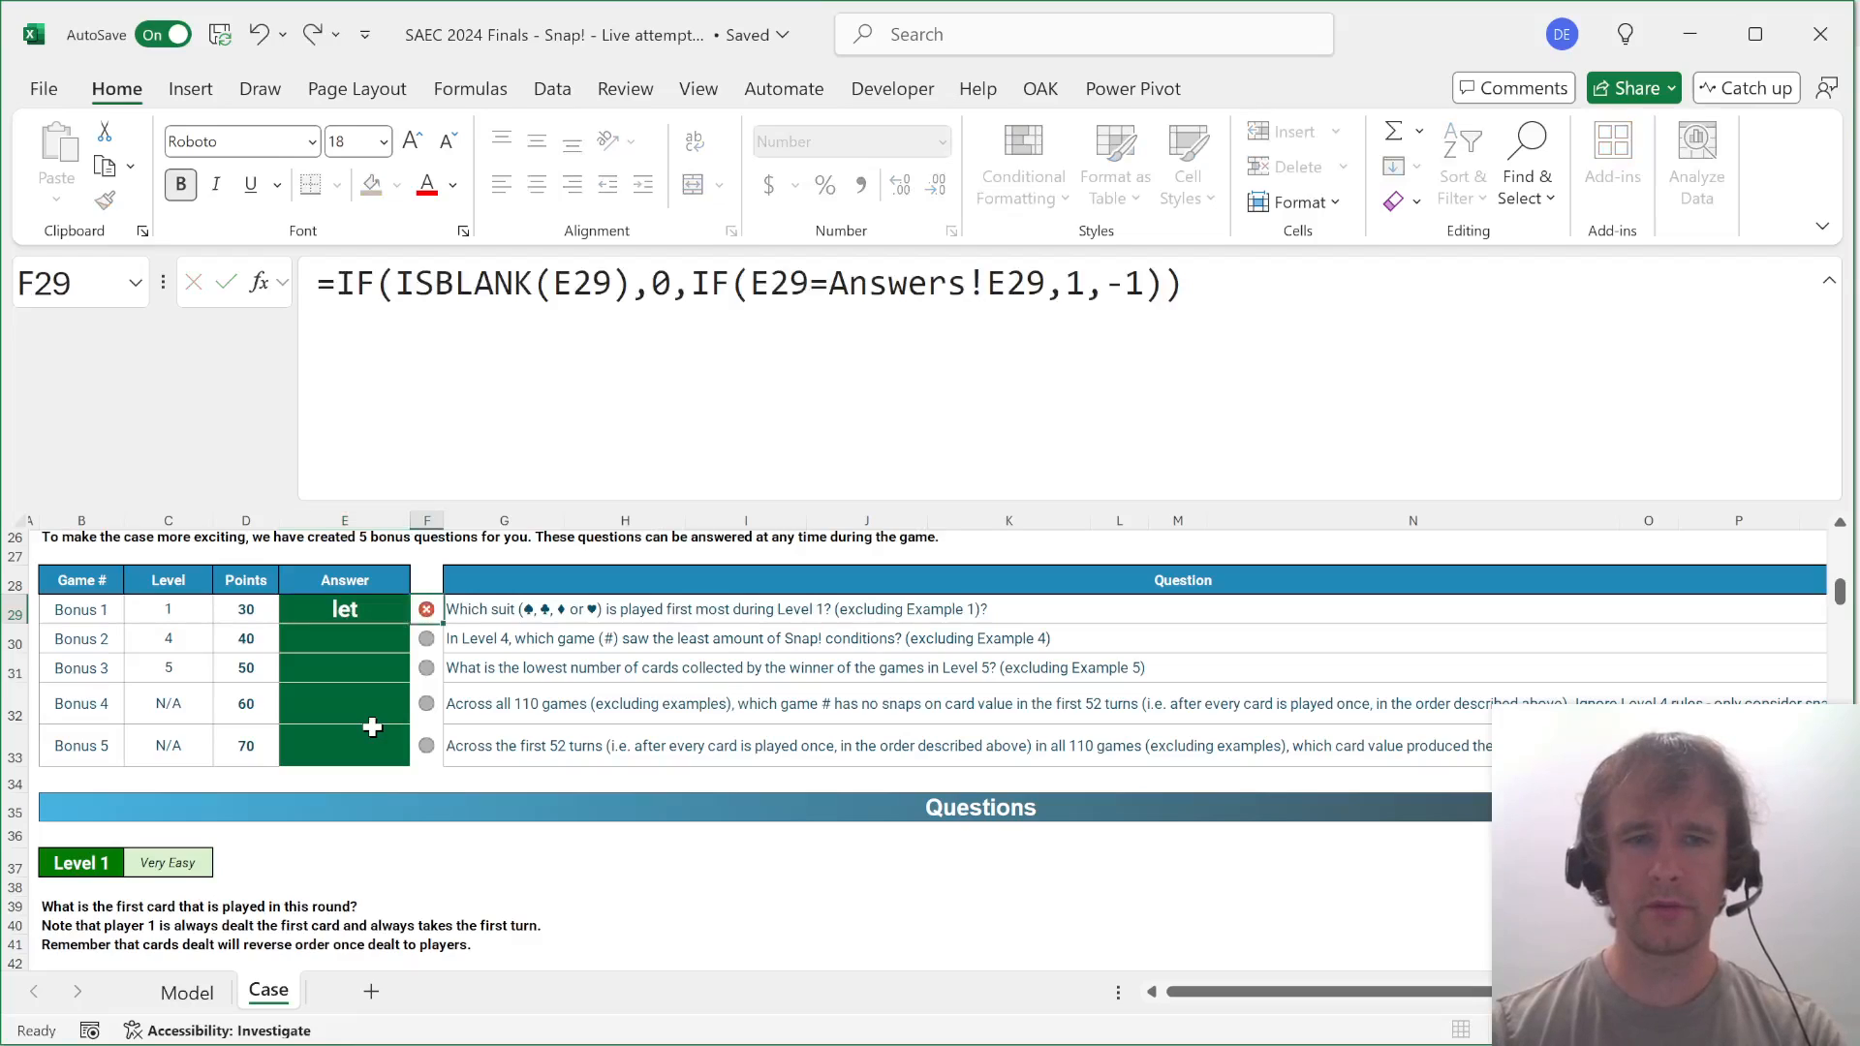
{"action": "key", "text": "shift+Tab"}
{"action": "type", "text": "=let"}
{"action": "key", "text": "Tab"}
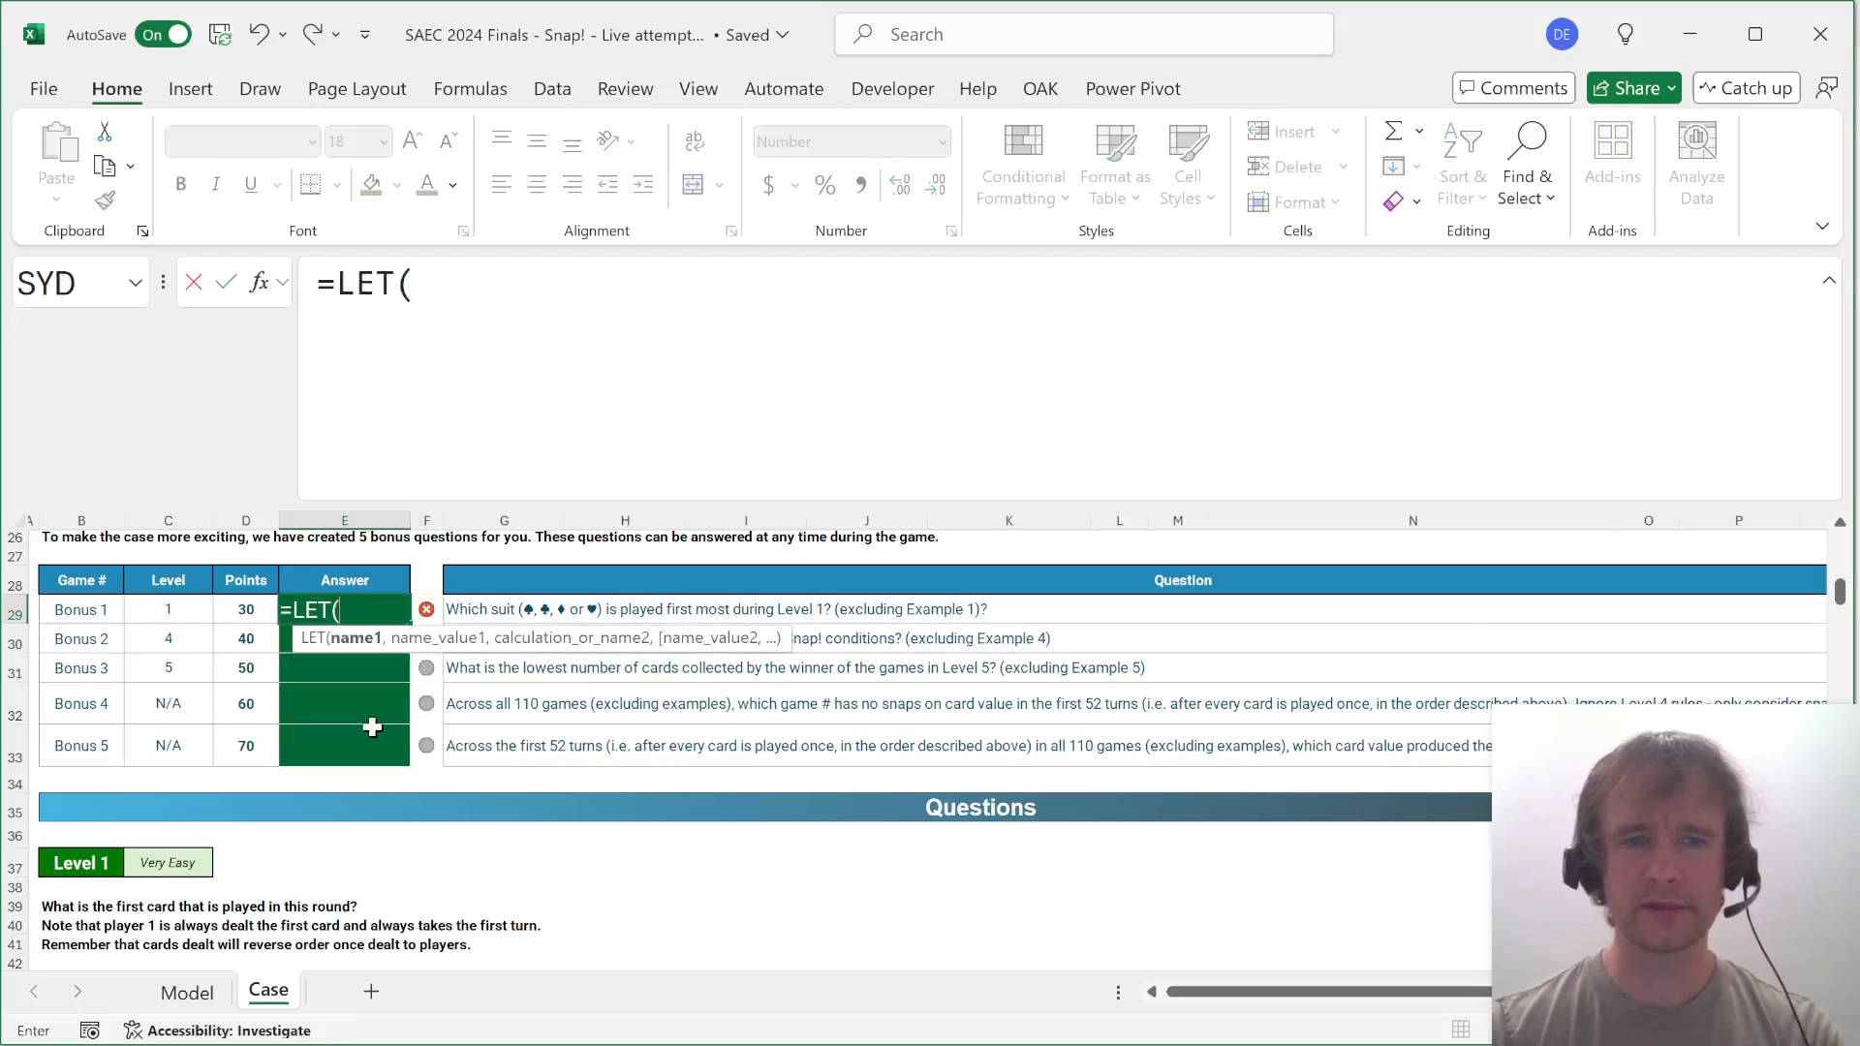
{"action": "type", "text": "a"}
{"action": "key", "text": "BackSpace"}
{"action": "type", "text": "s"}
{"action": "key", "text": "BackSpace"}
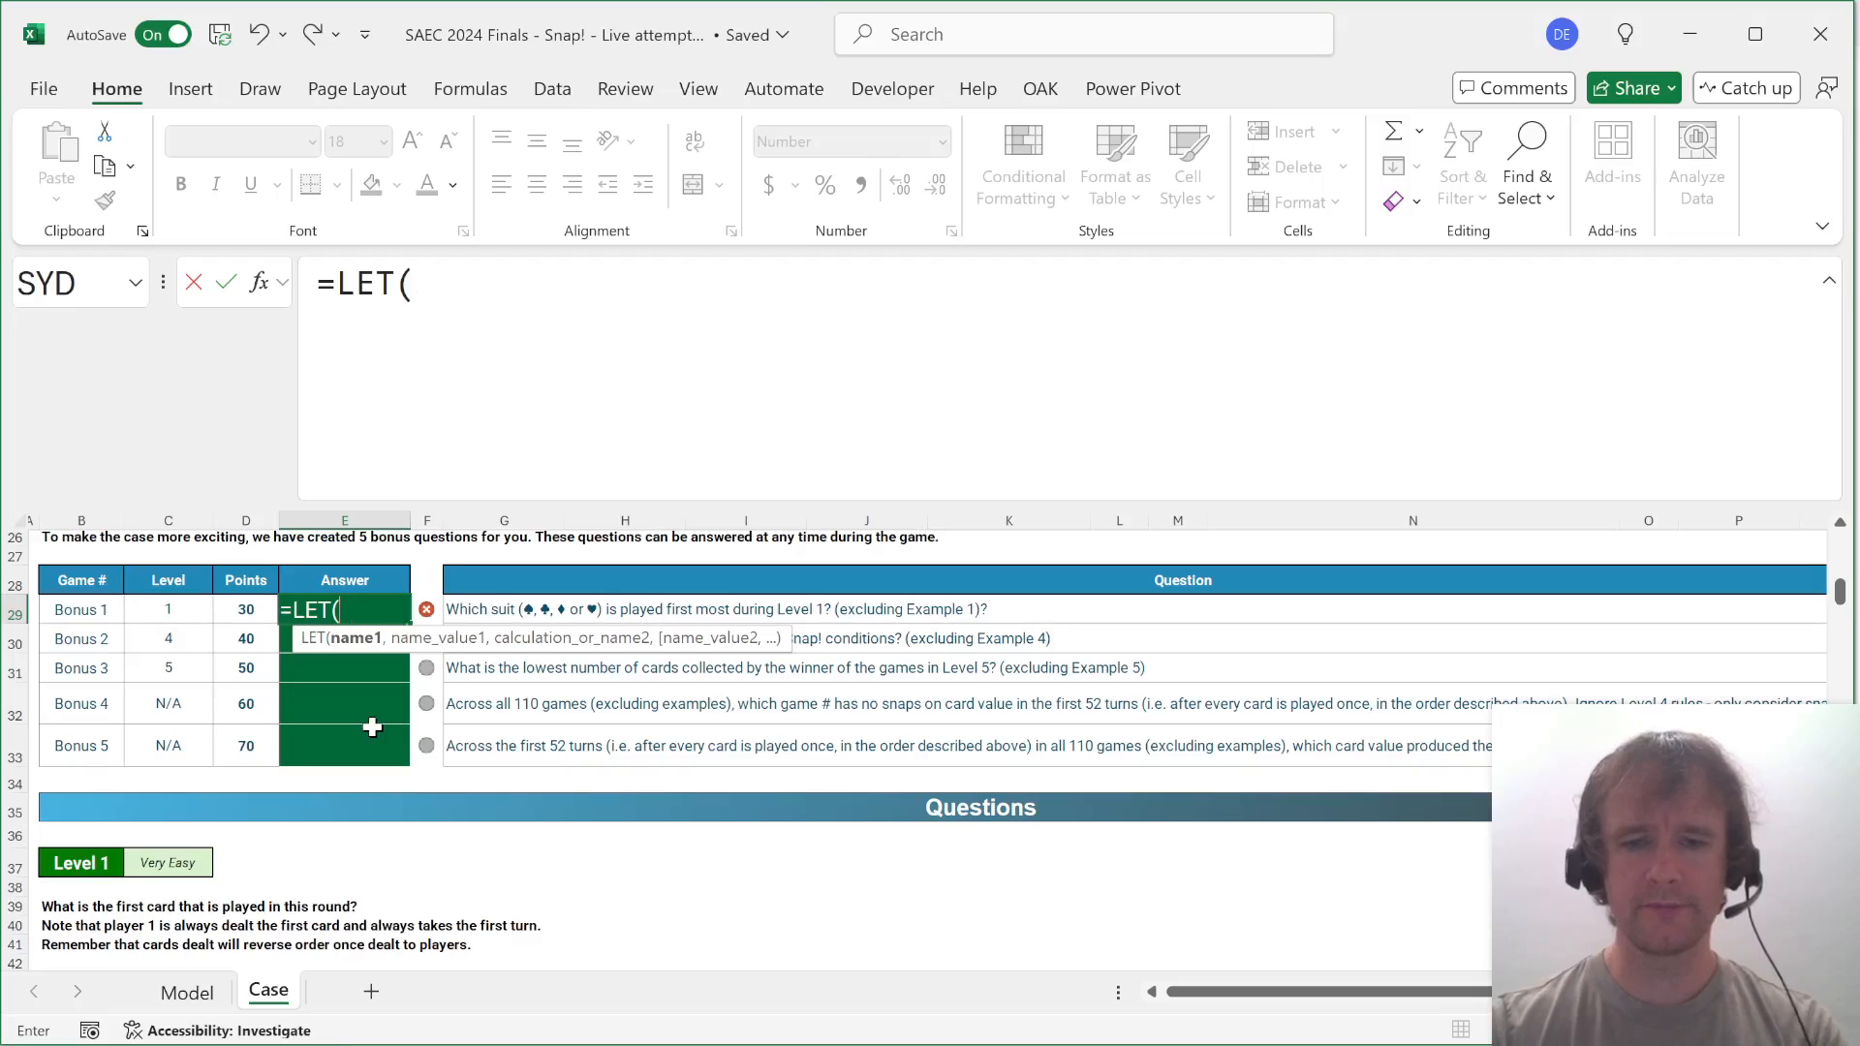
Define the name L1sts in the Bonus 1 formula as RIGHT of the Level 1 answers E49:E58 to extract the suits.
{"action": "type", "text": "L1sts,"}
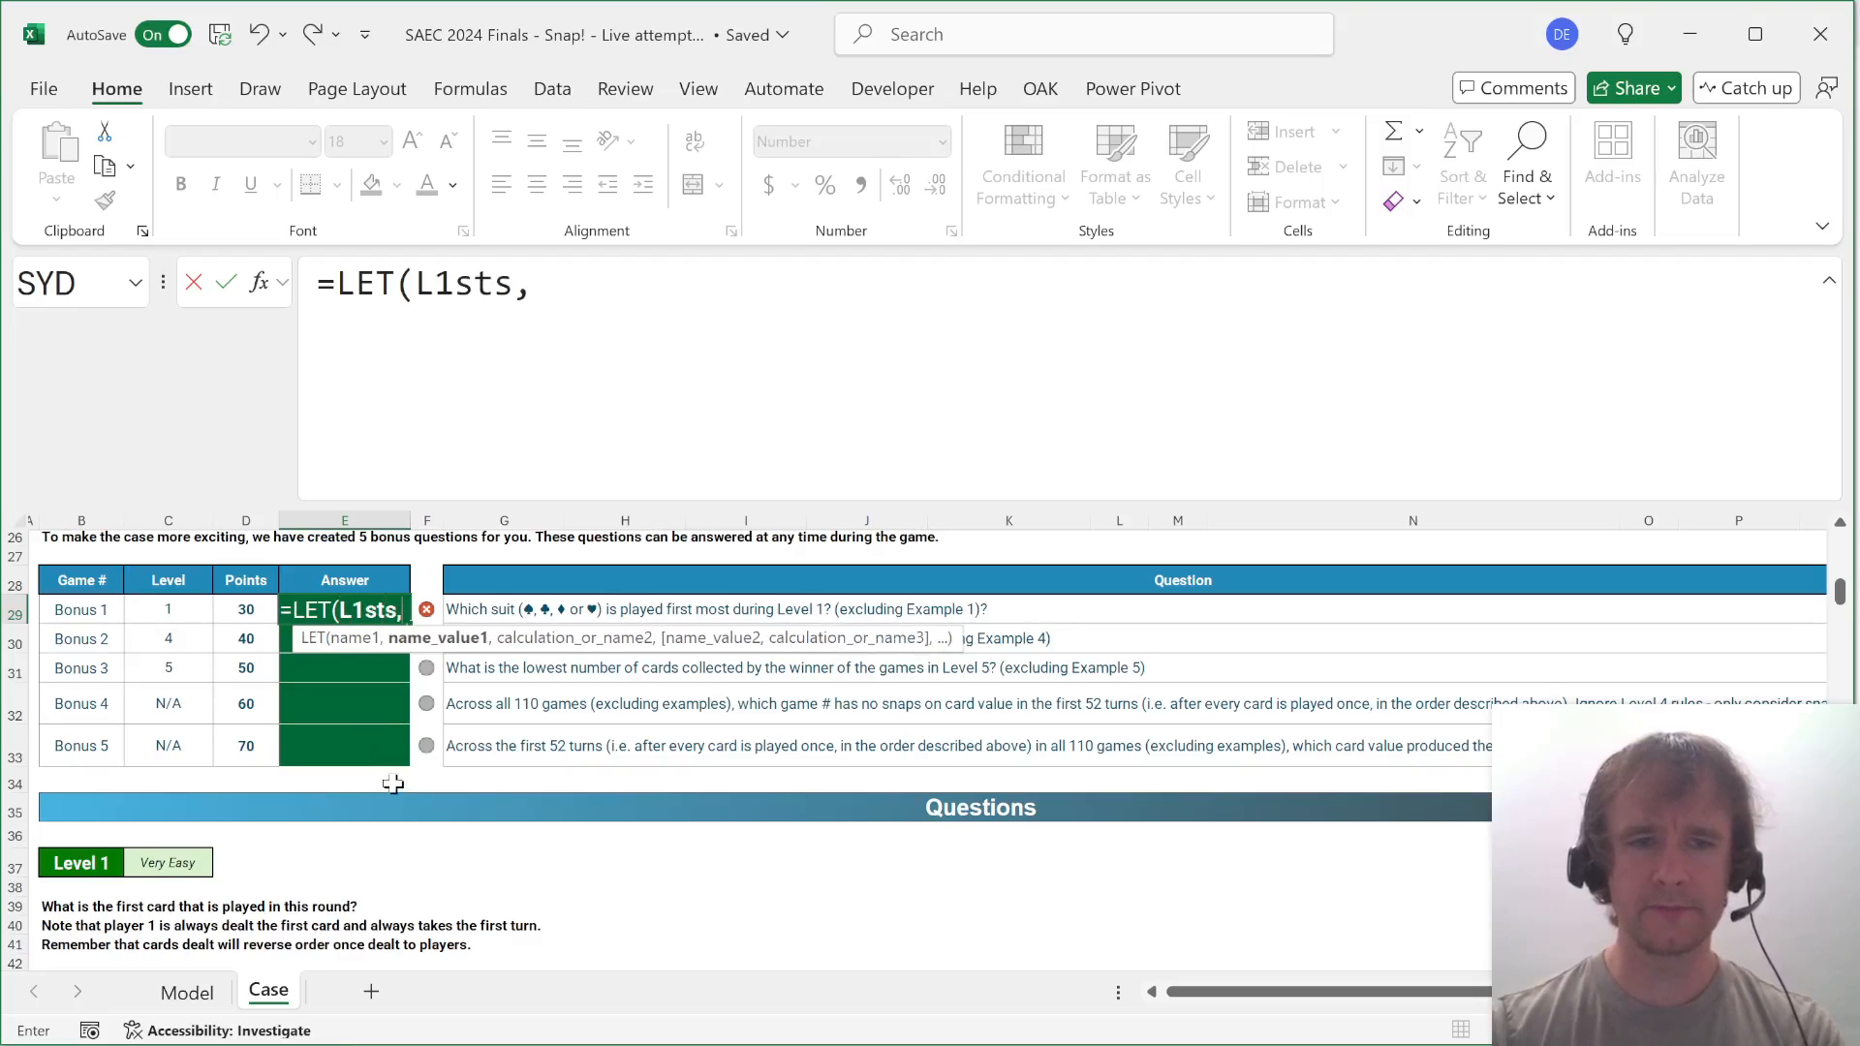
{"action": "scroll", "coordinate": [393, 787], "scroll_direction": "down", "scroll_amount": 4}
{"action": "type", "text": "rig"}
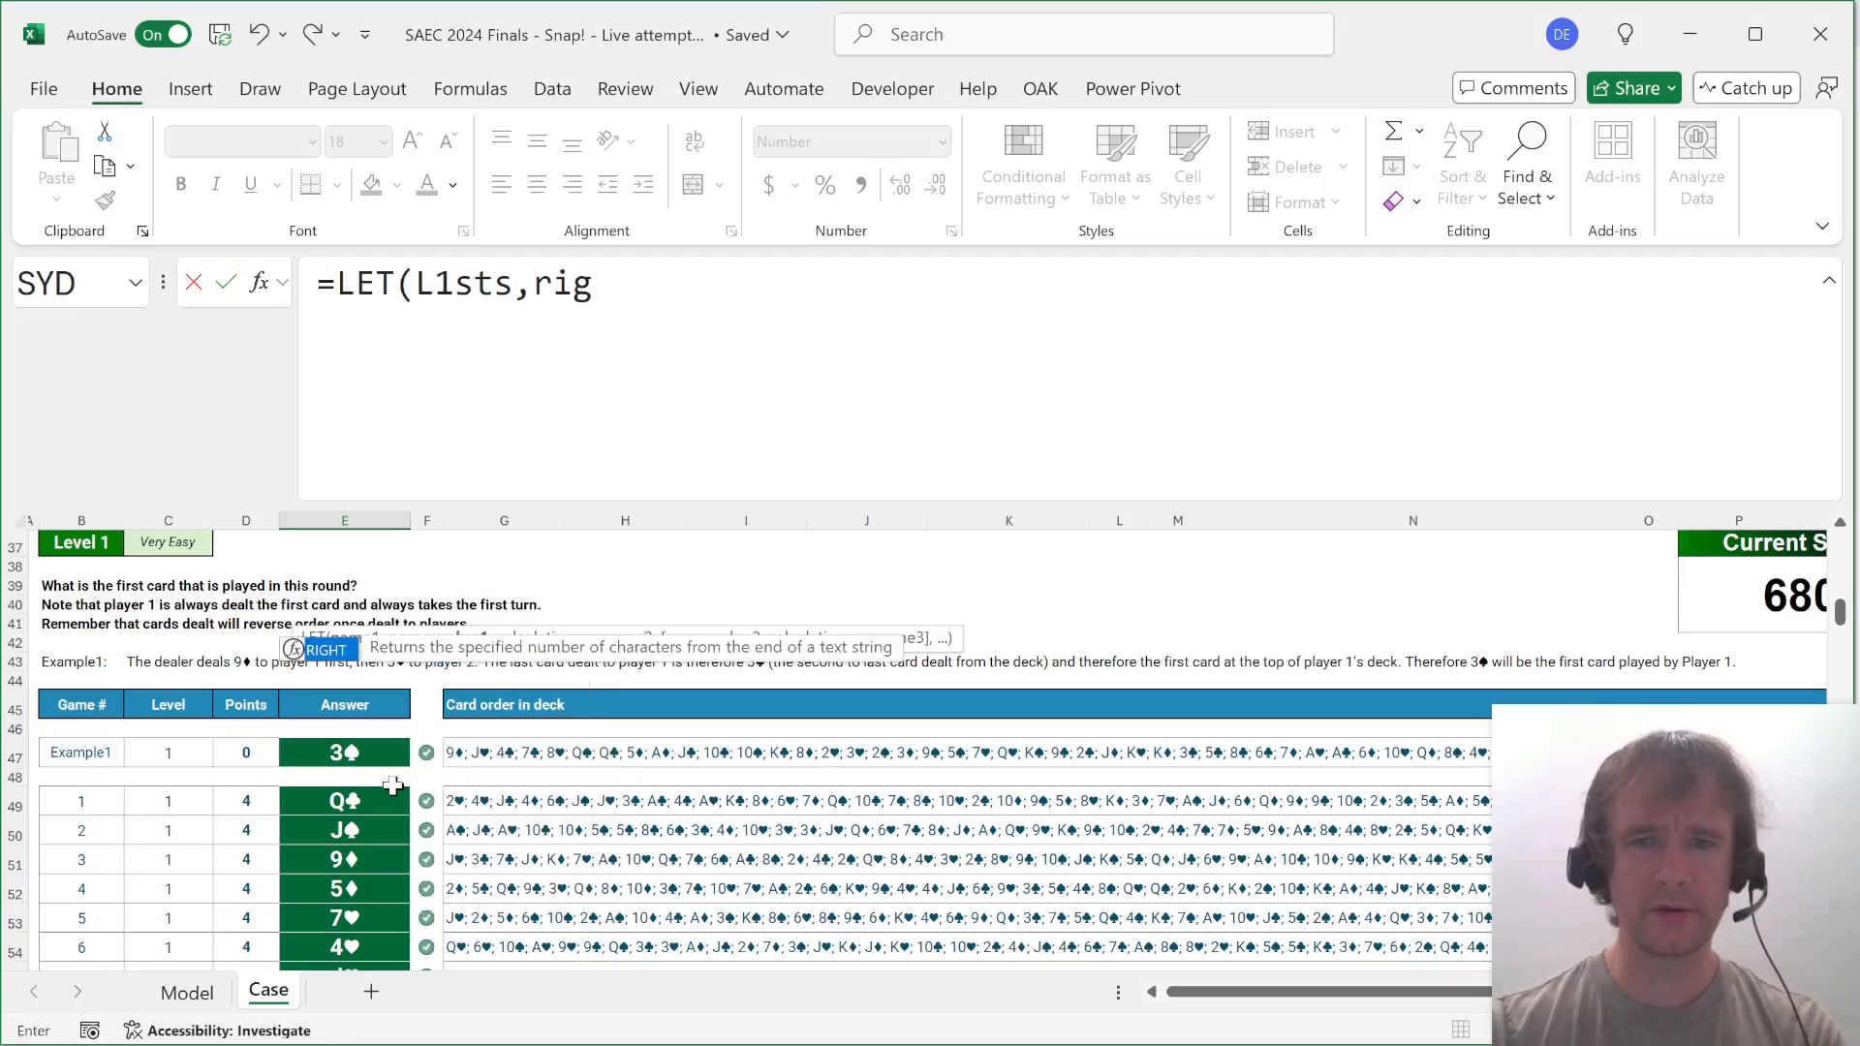
{"action": "key", "text": "Tab"}
{"action": "left_click", "coordinate": [375, 803]}
{"action": "key", "text": "ctrl+shift+Down"}
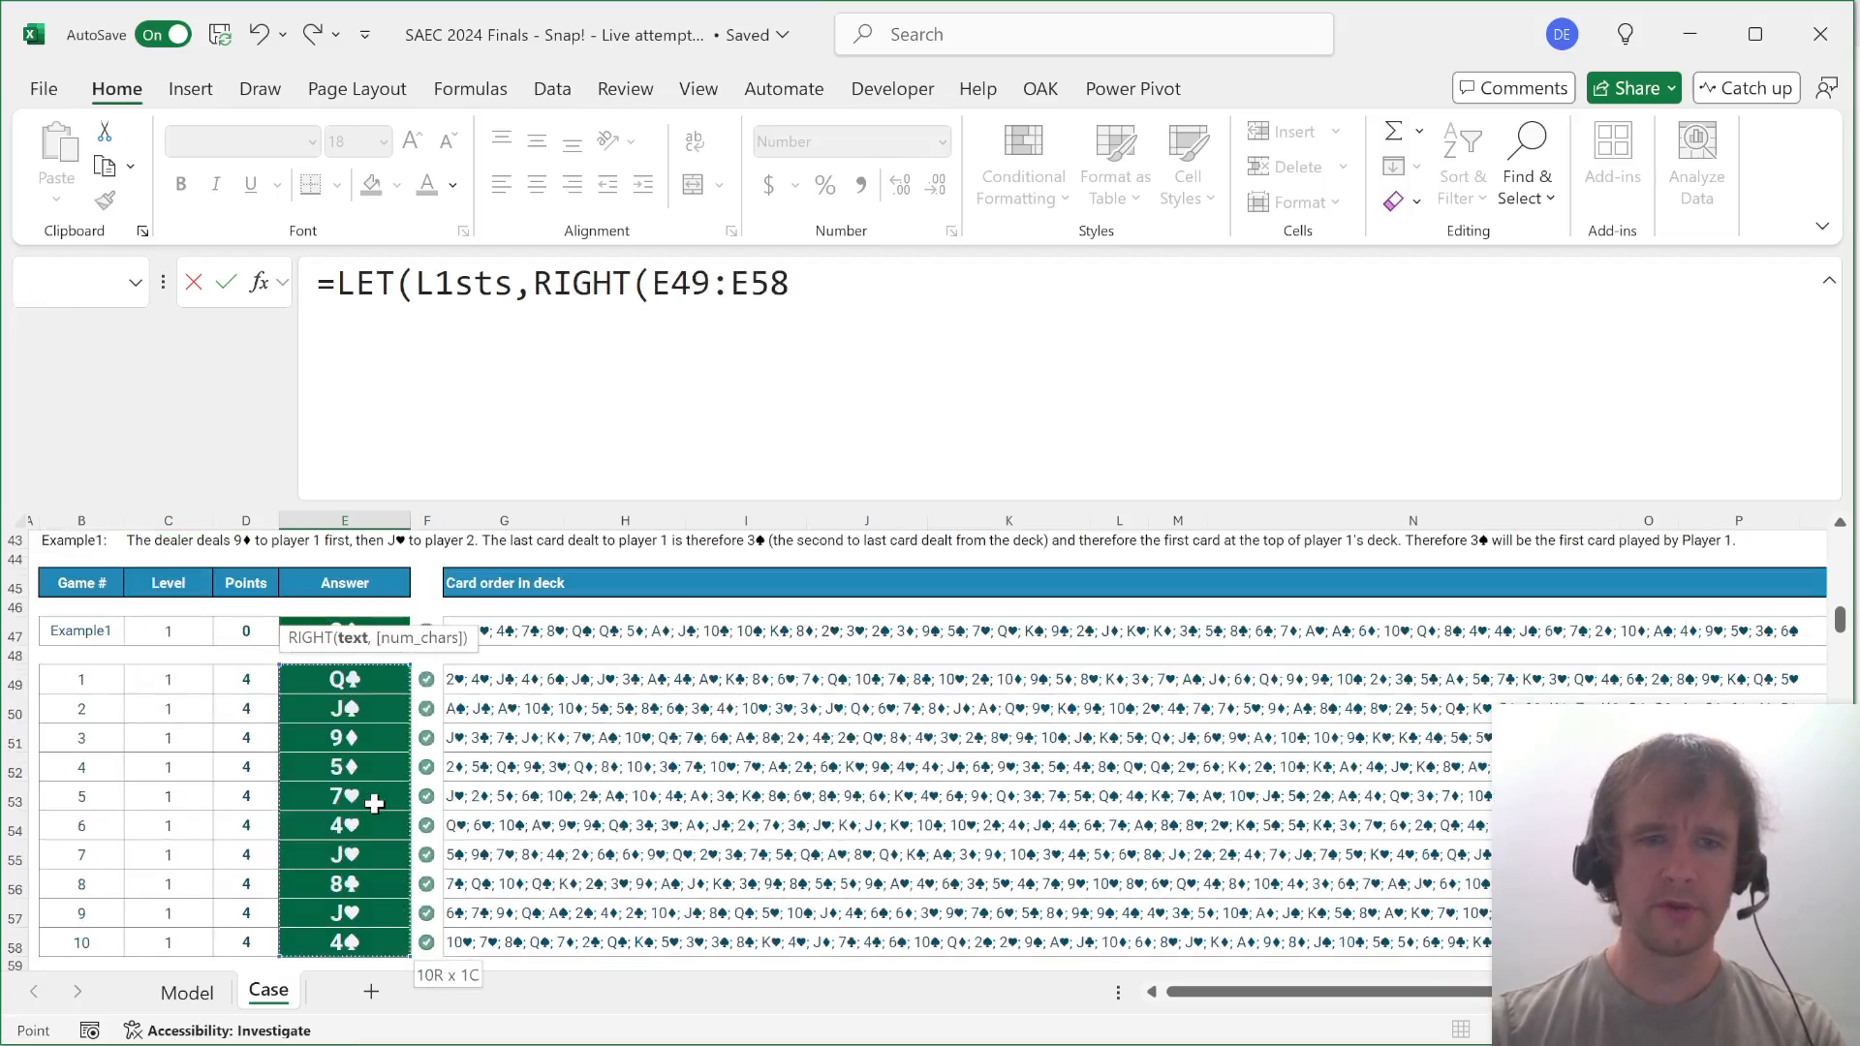
Add GROUPBY(L1sts,L1sts,ROWS,0,0,-2) as the LET calculation to rank the suits by descending count.
{"action": "type", "text": "),group"}
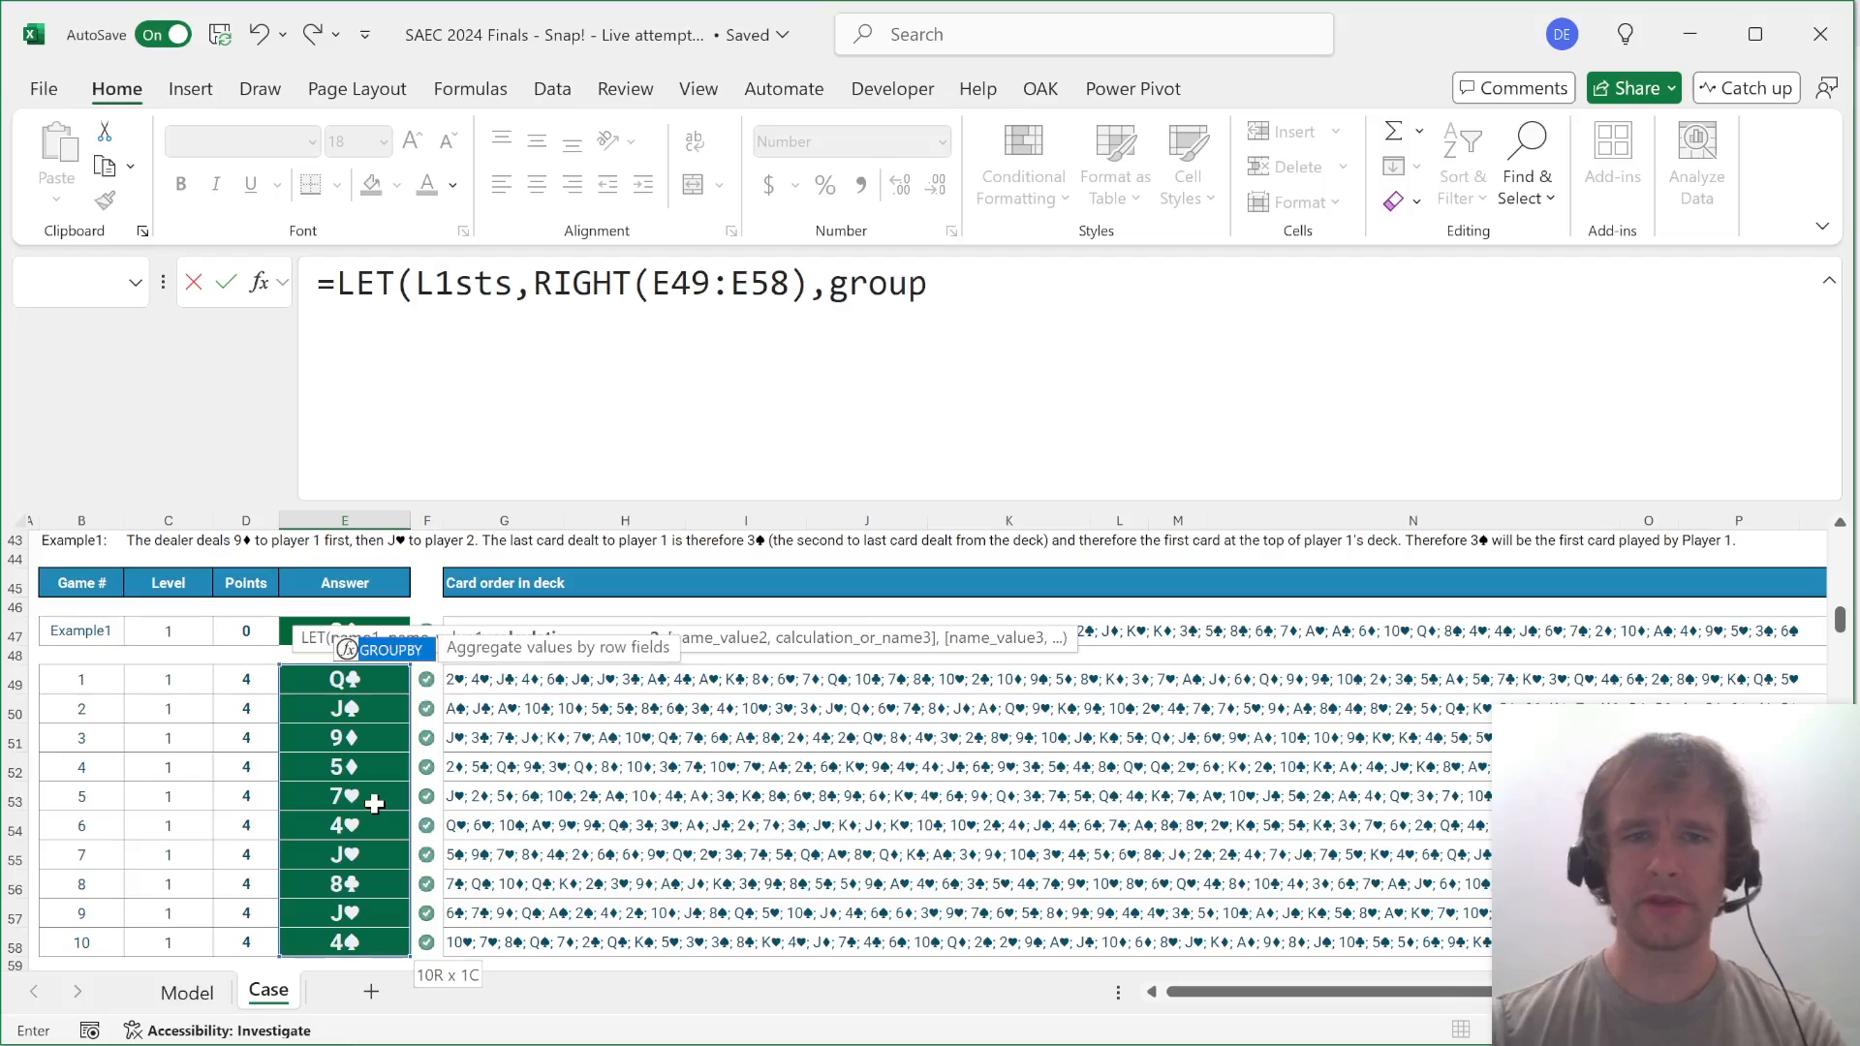
{"action": "key", "text": "Tab"}
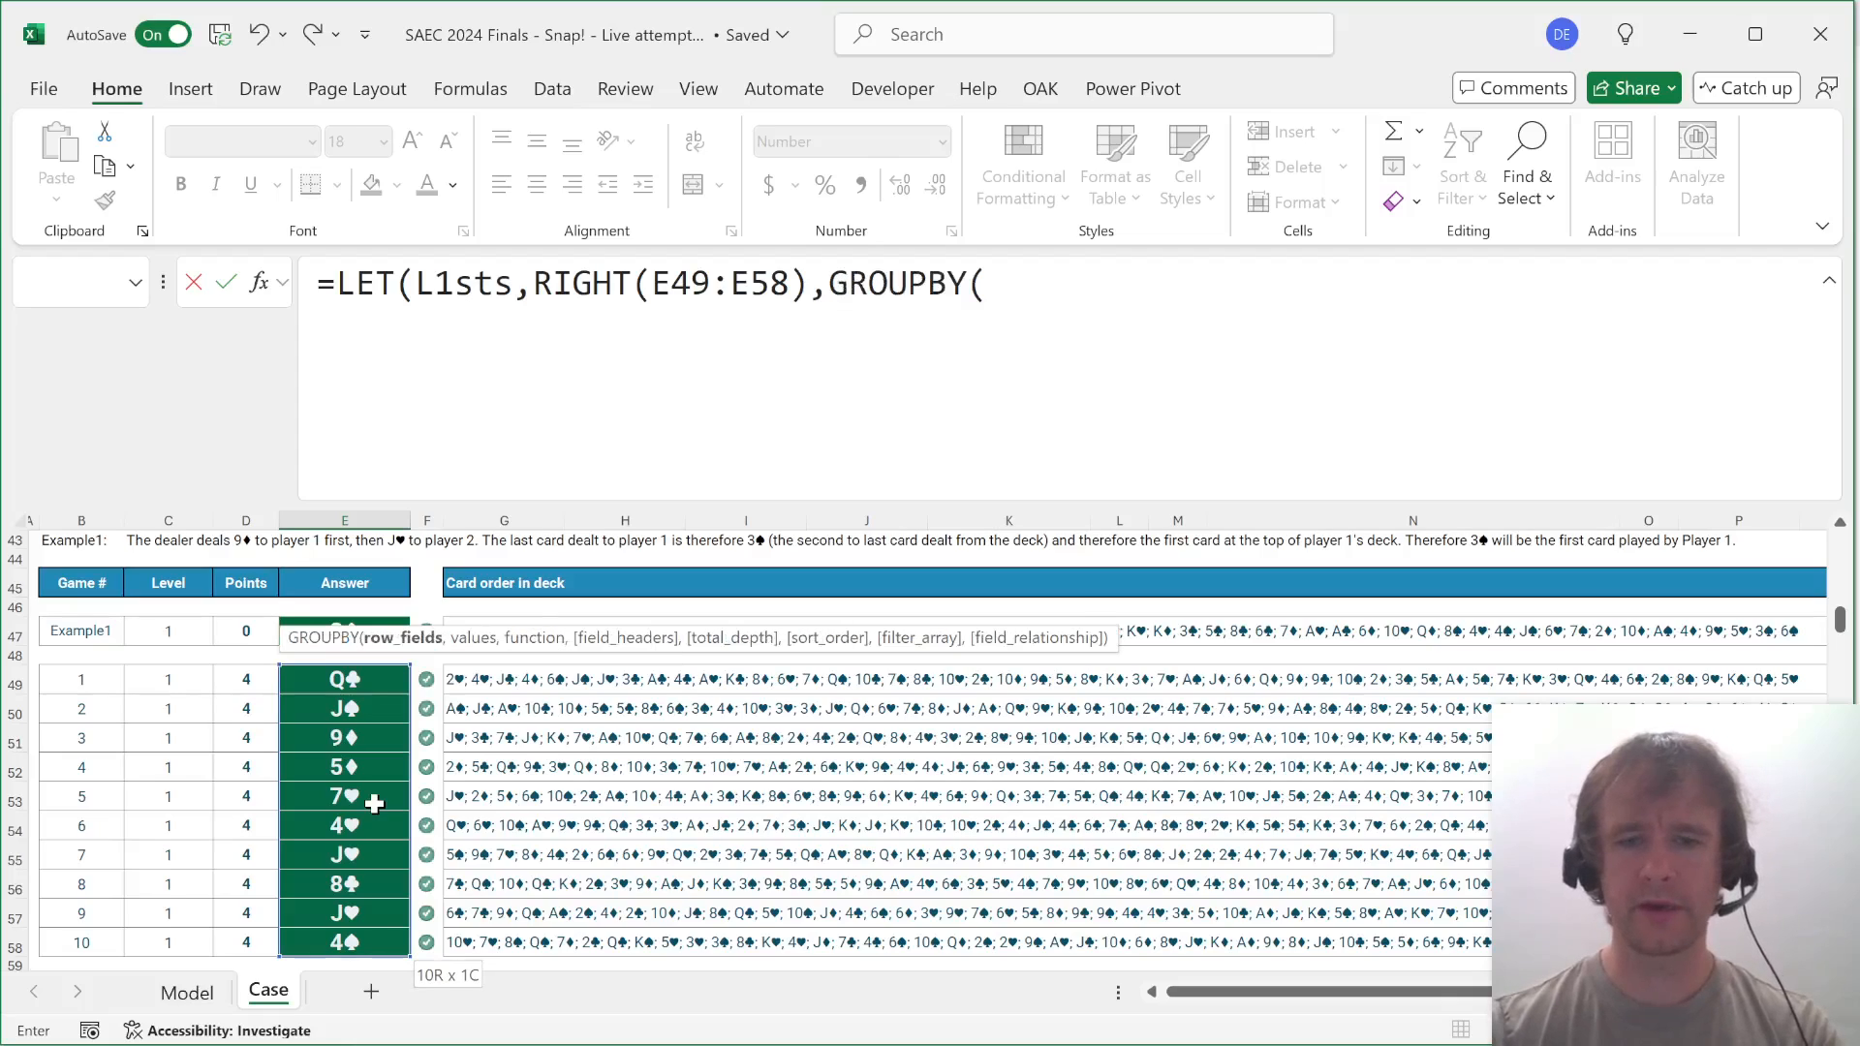
{"action": "type", "text": "l1s"}
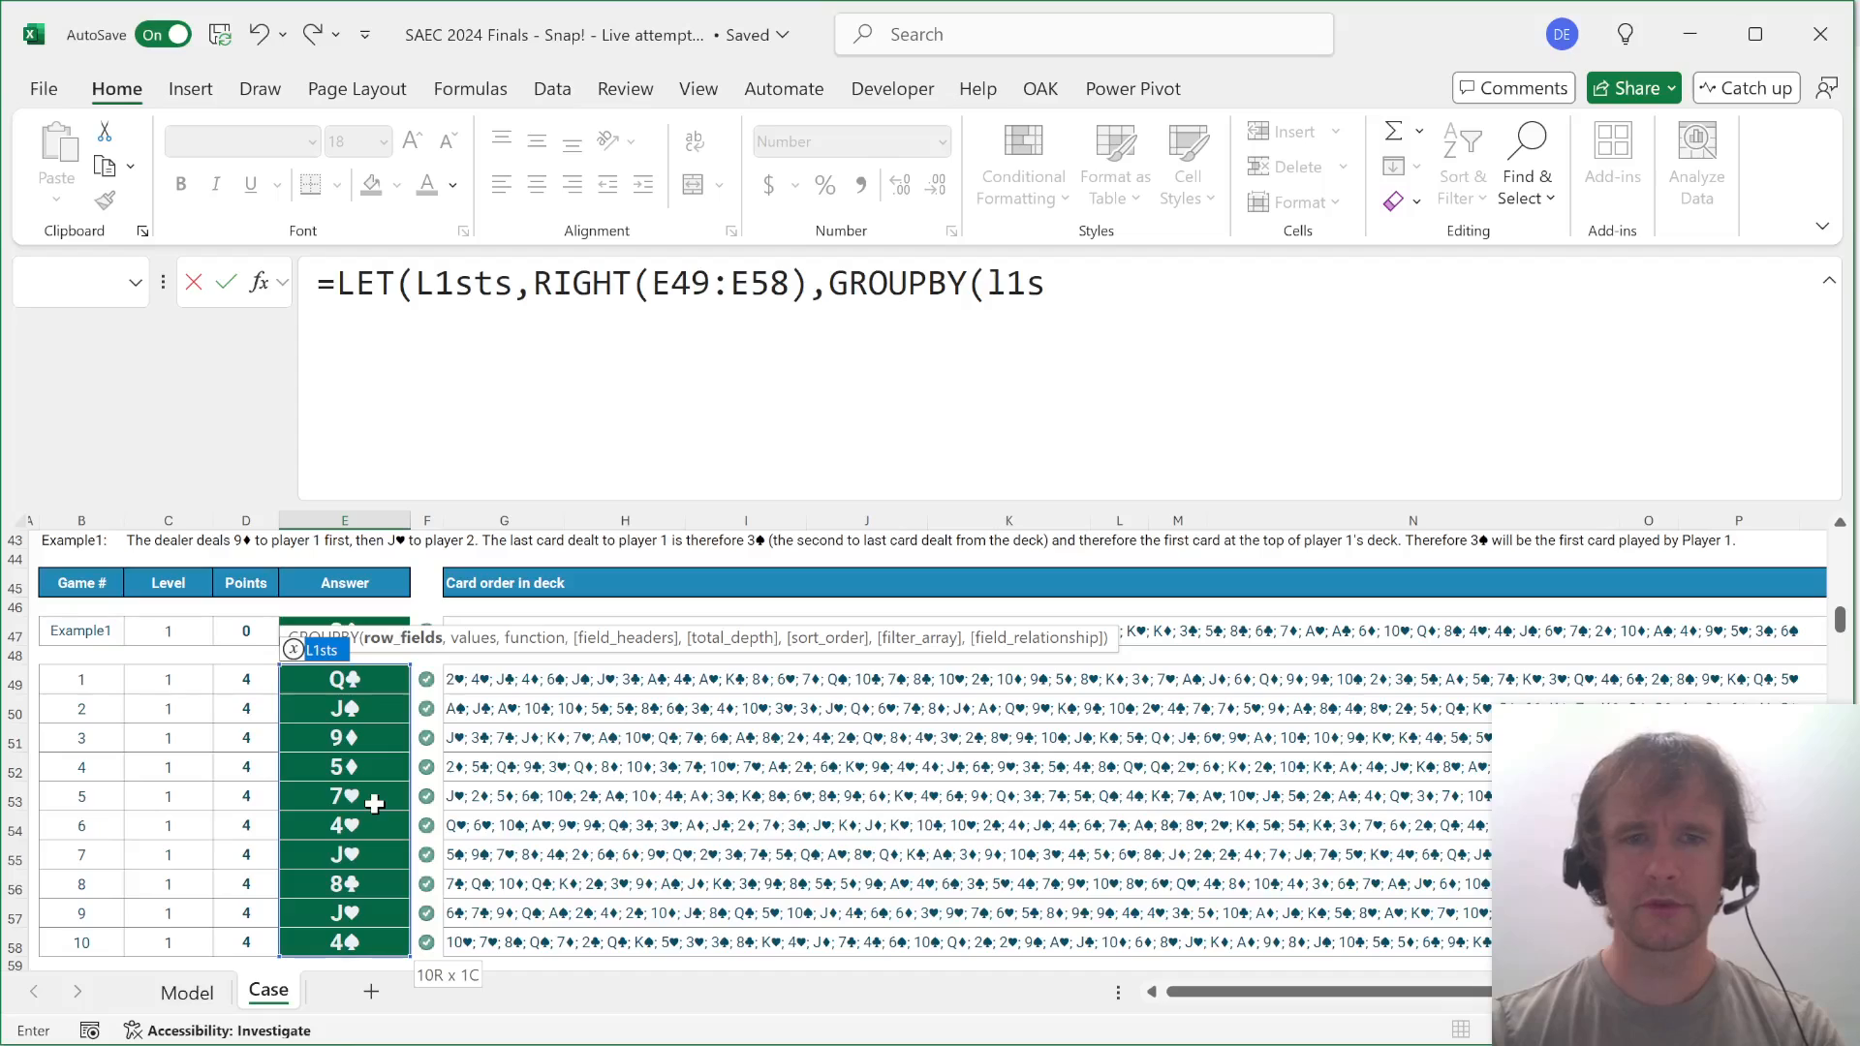
{"action": "key", "text": "Tab"}
{"action": "type", "text": ",l1s"}
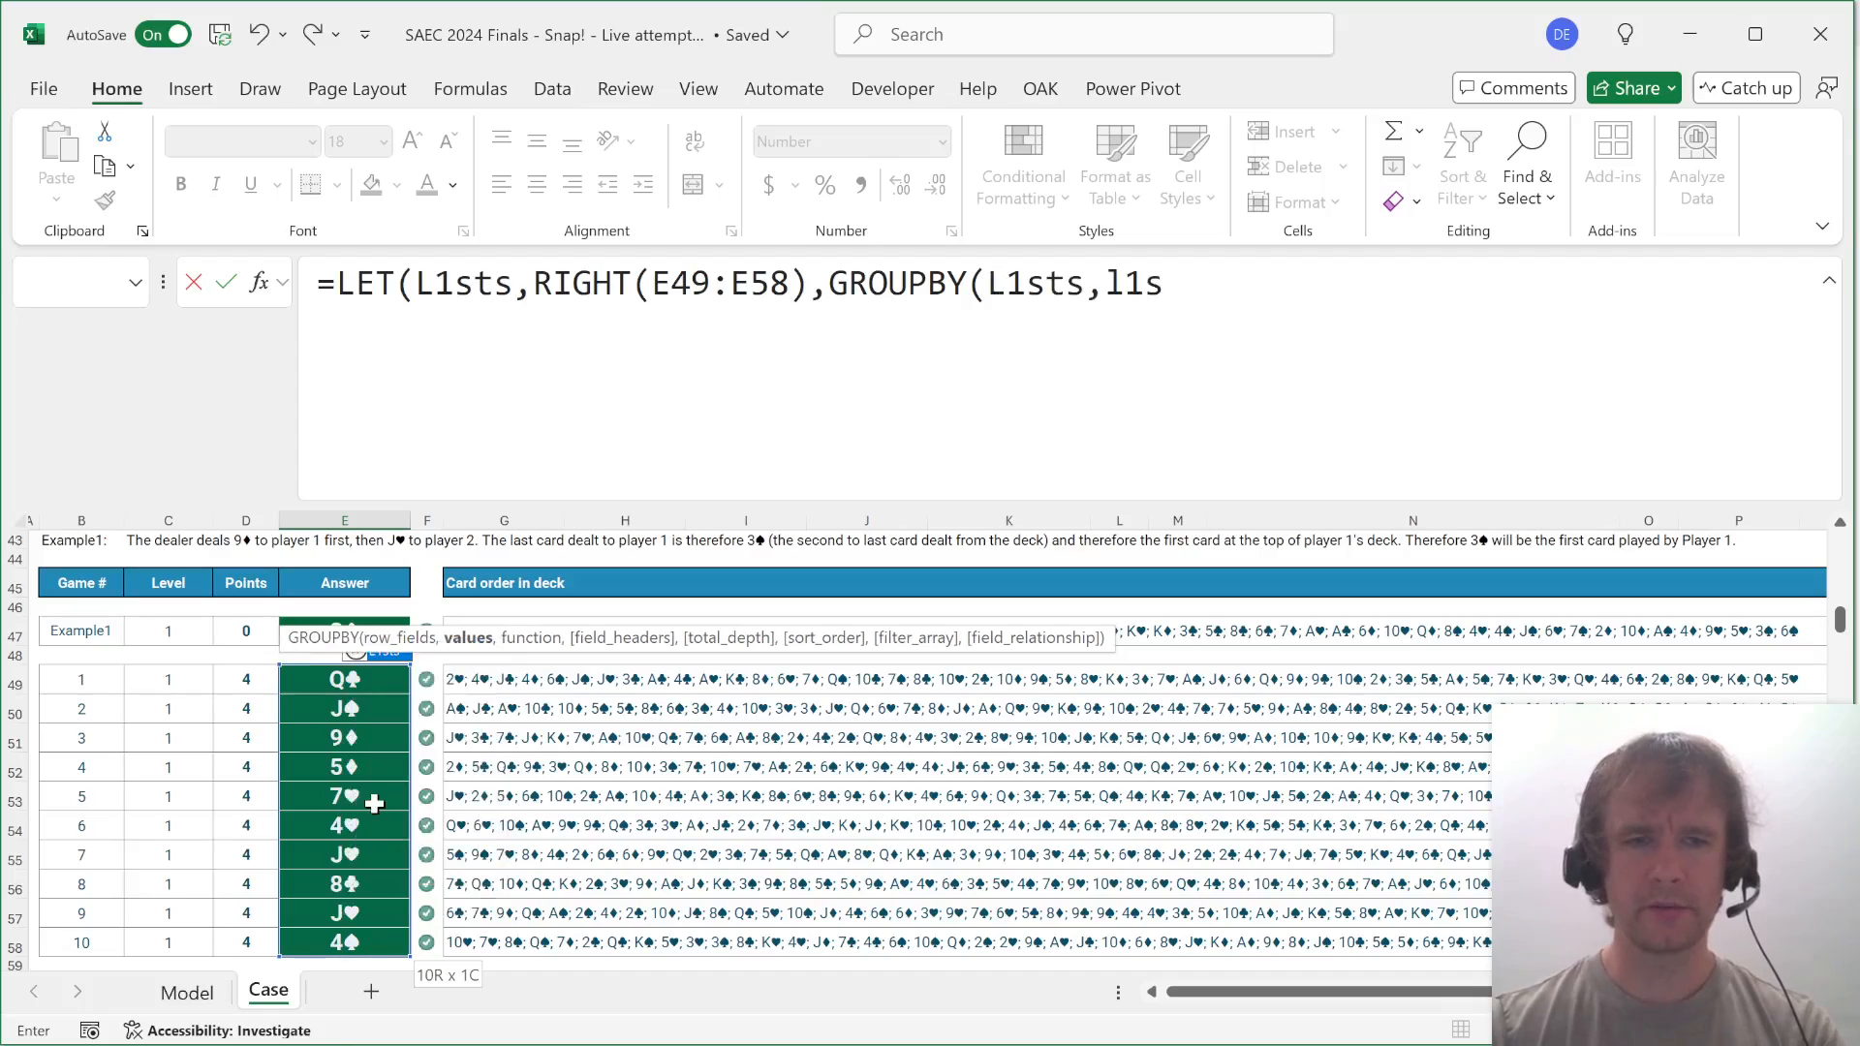
{"action": "key", "text": "Tab"}
{"action": "type", "text": ",rows"}
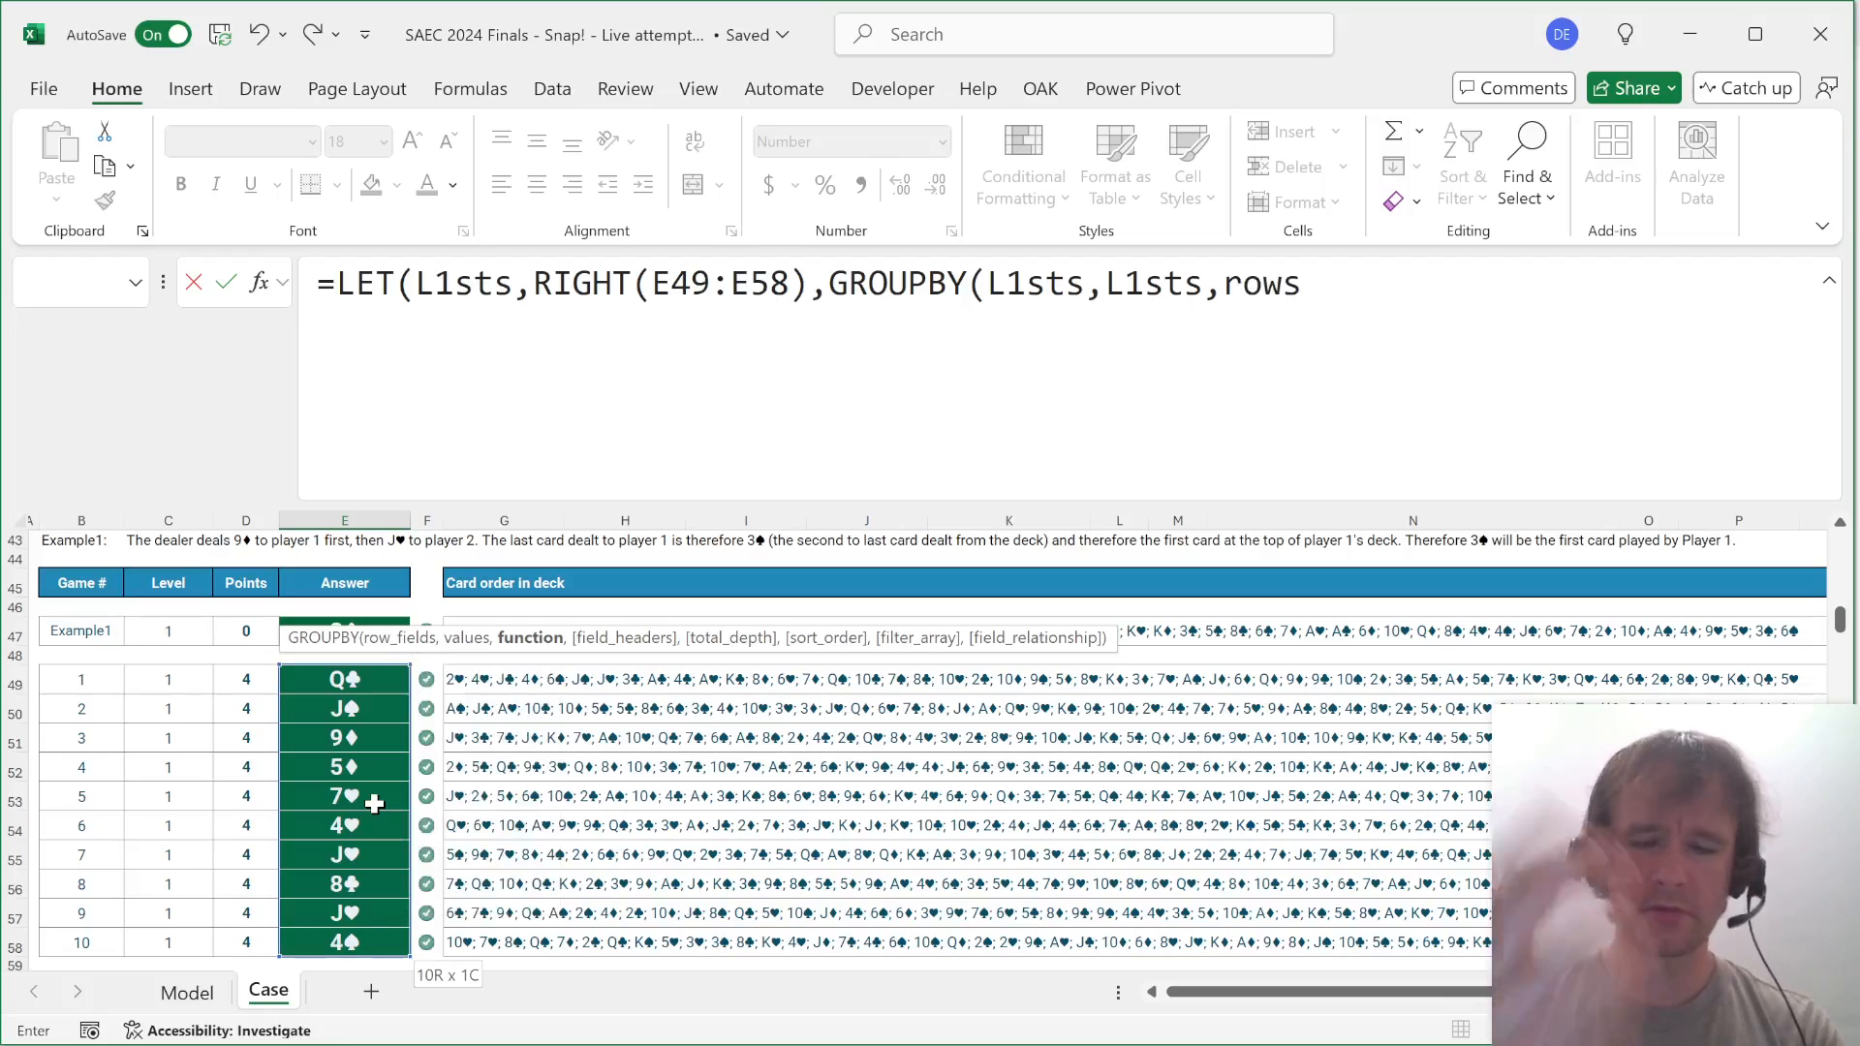
{"action": "type", "text": ",0,0,-2"}
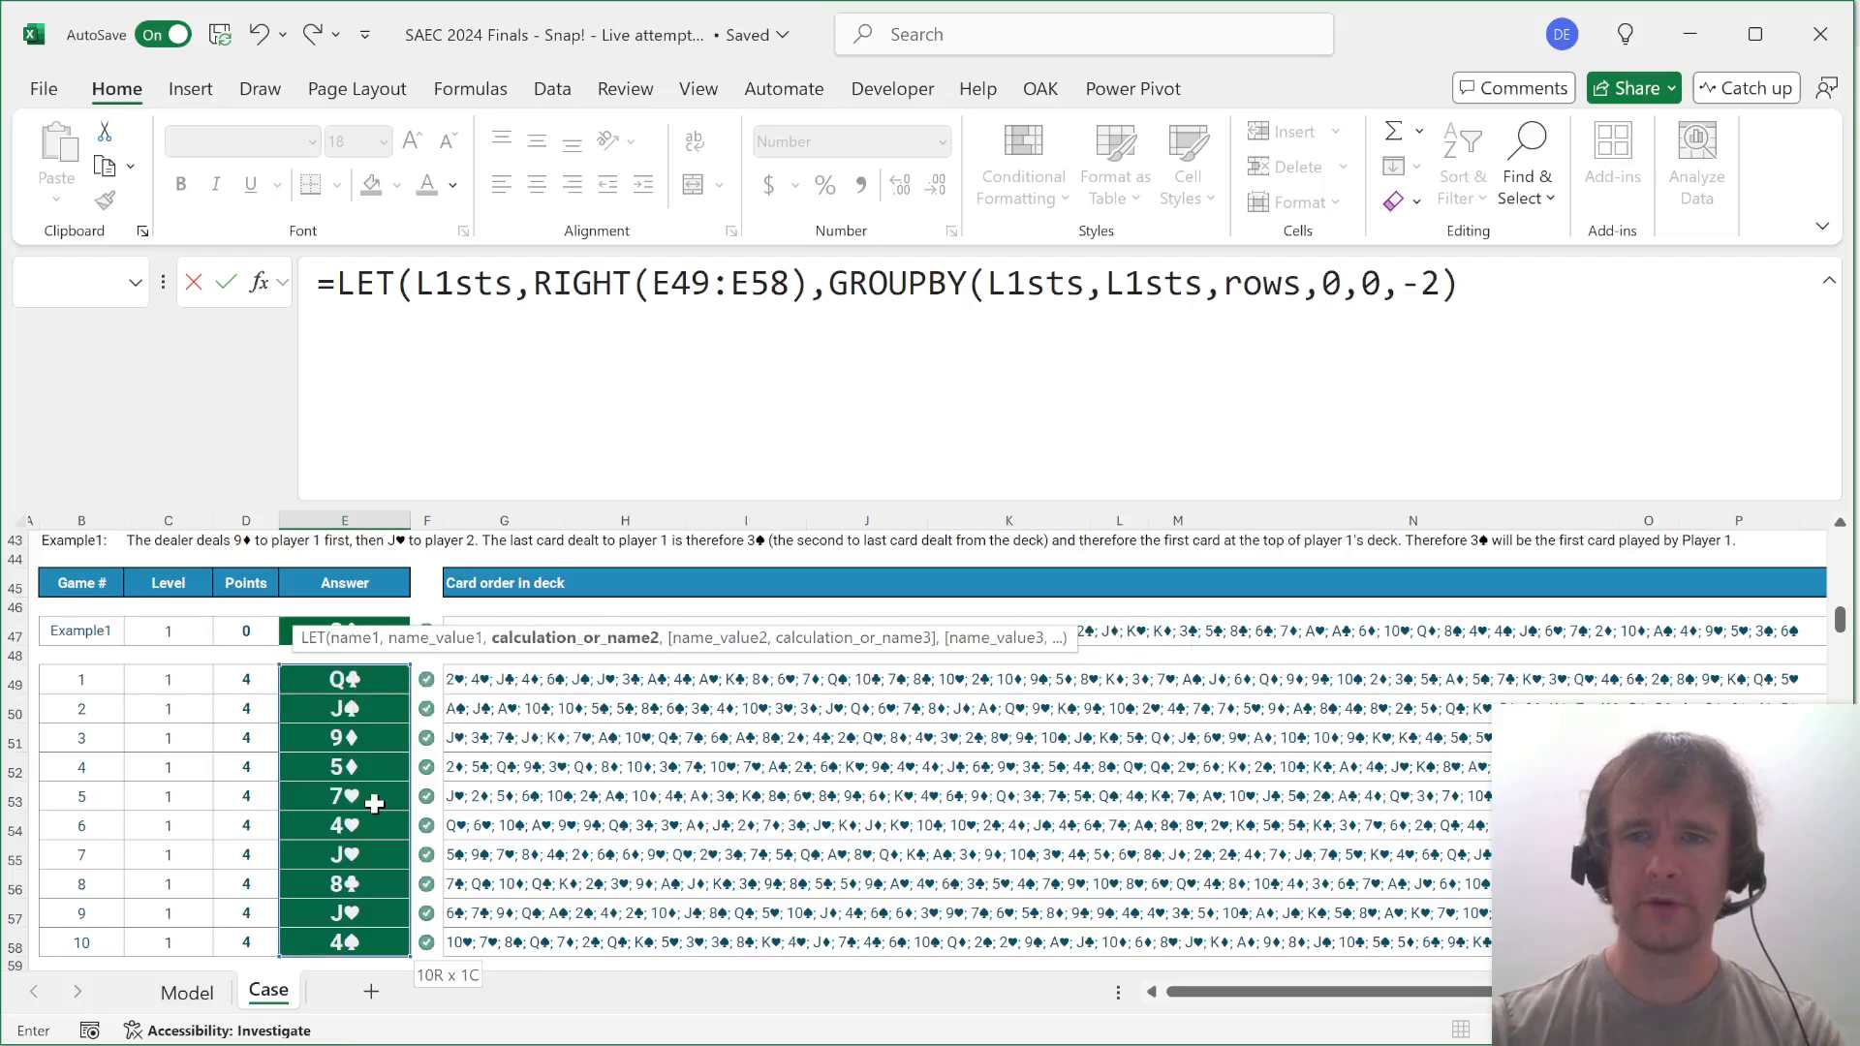
Put @ before GROUPBY to return only the top suit, then close and enter the E29 formula.
{"action": "left_click", "coordinate": [830, 284]}
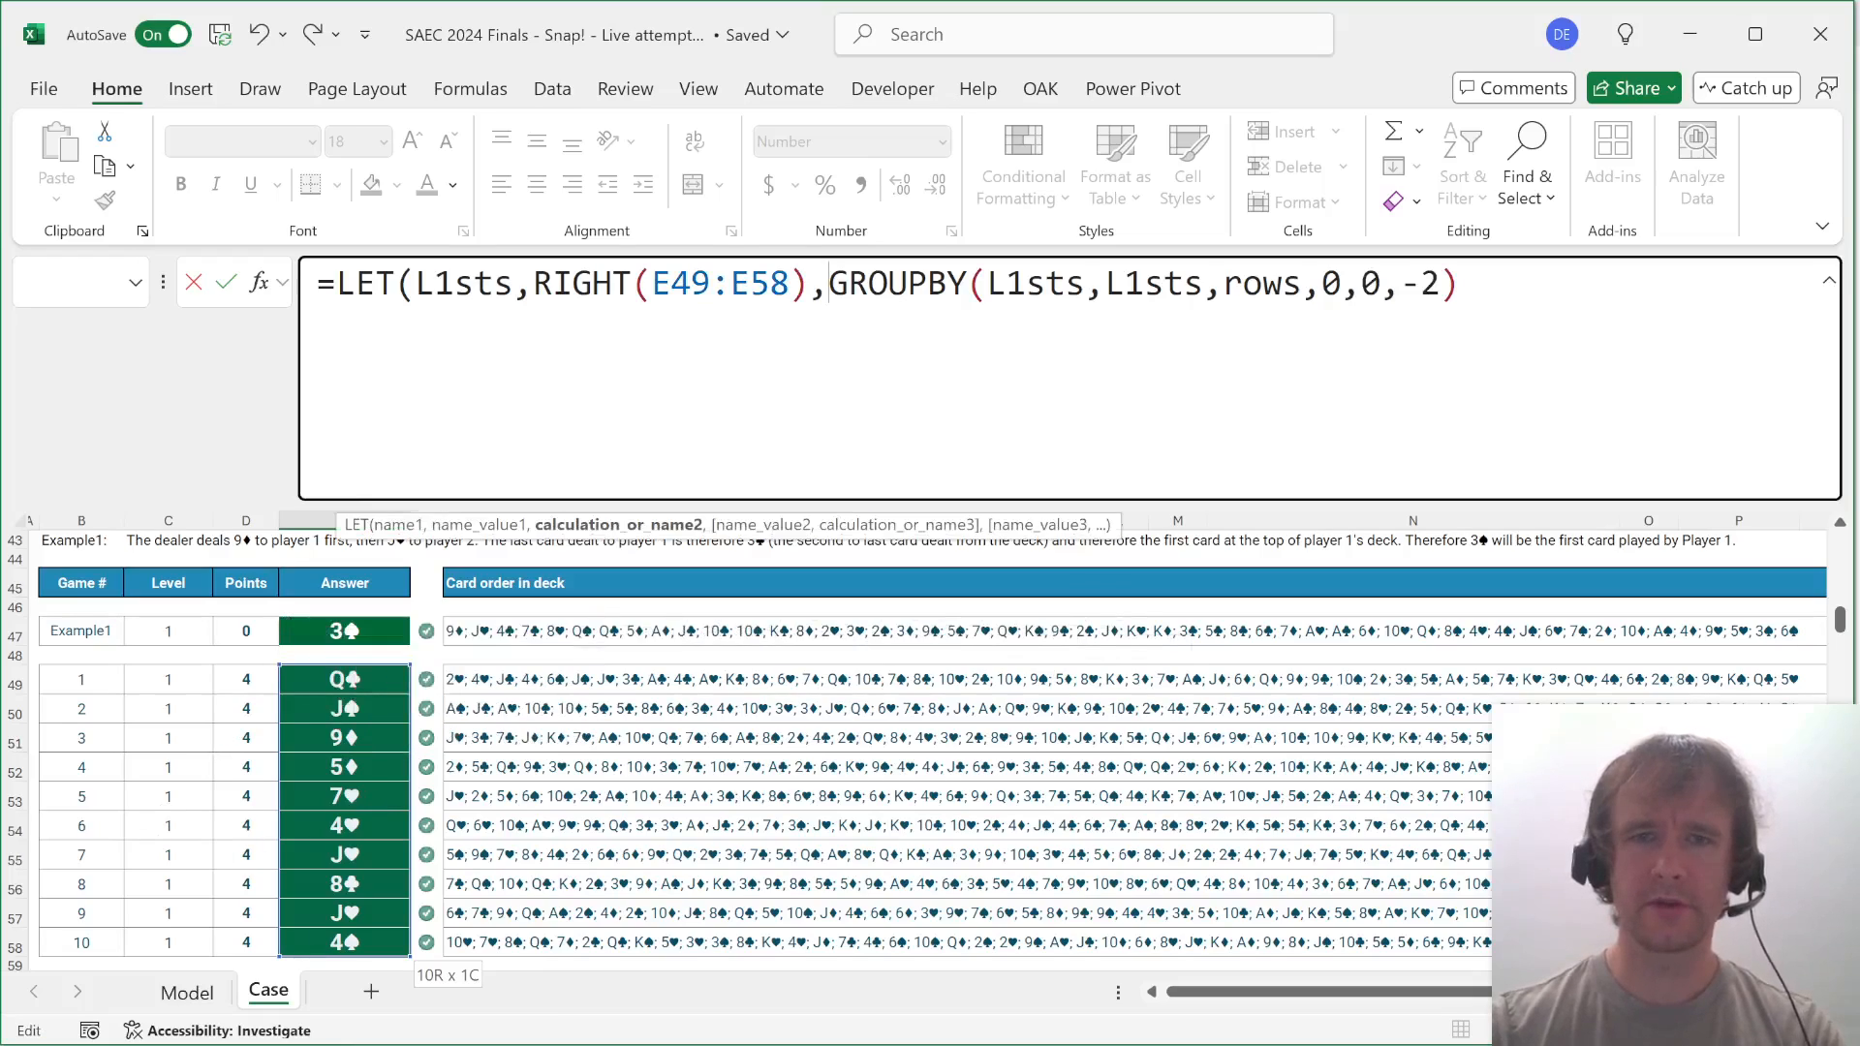
{"action": "type", "text": "@"}
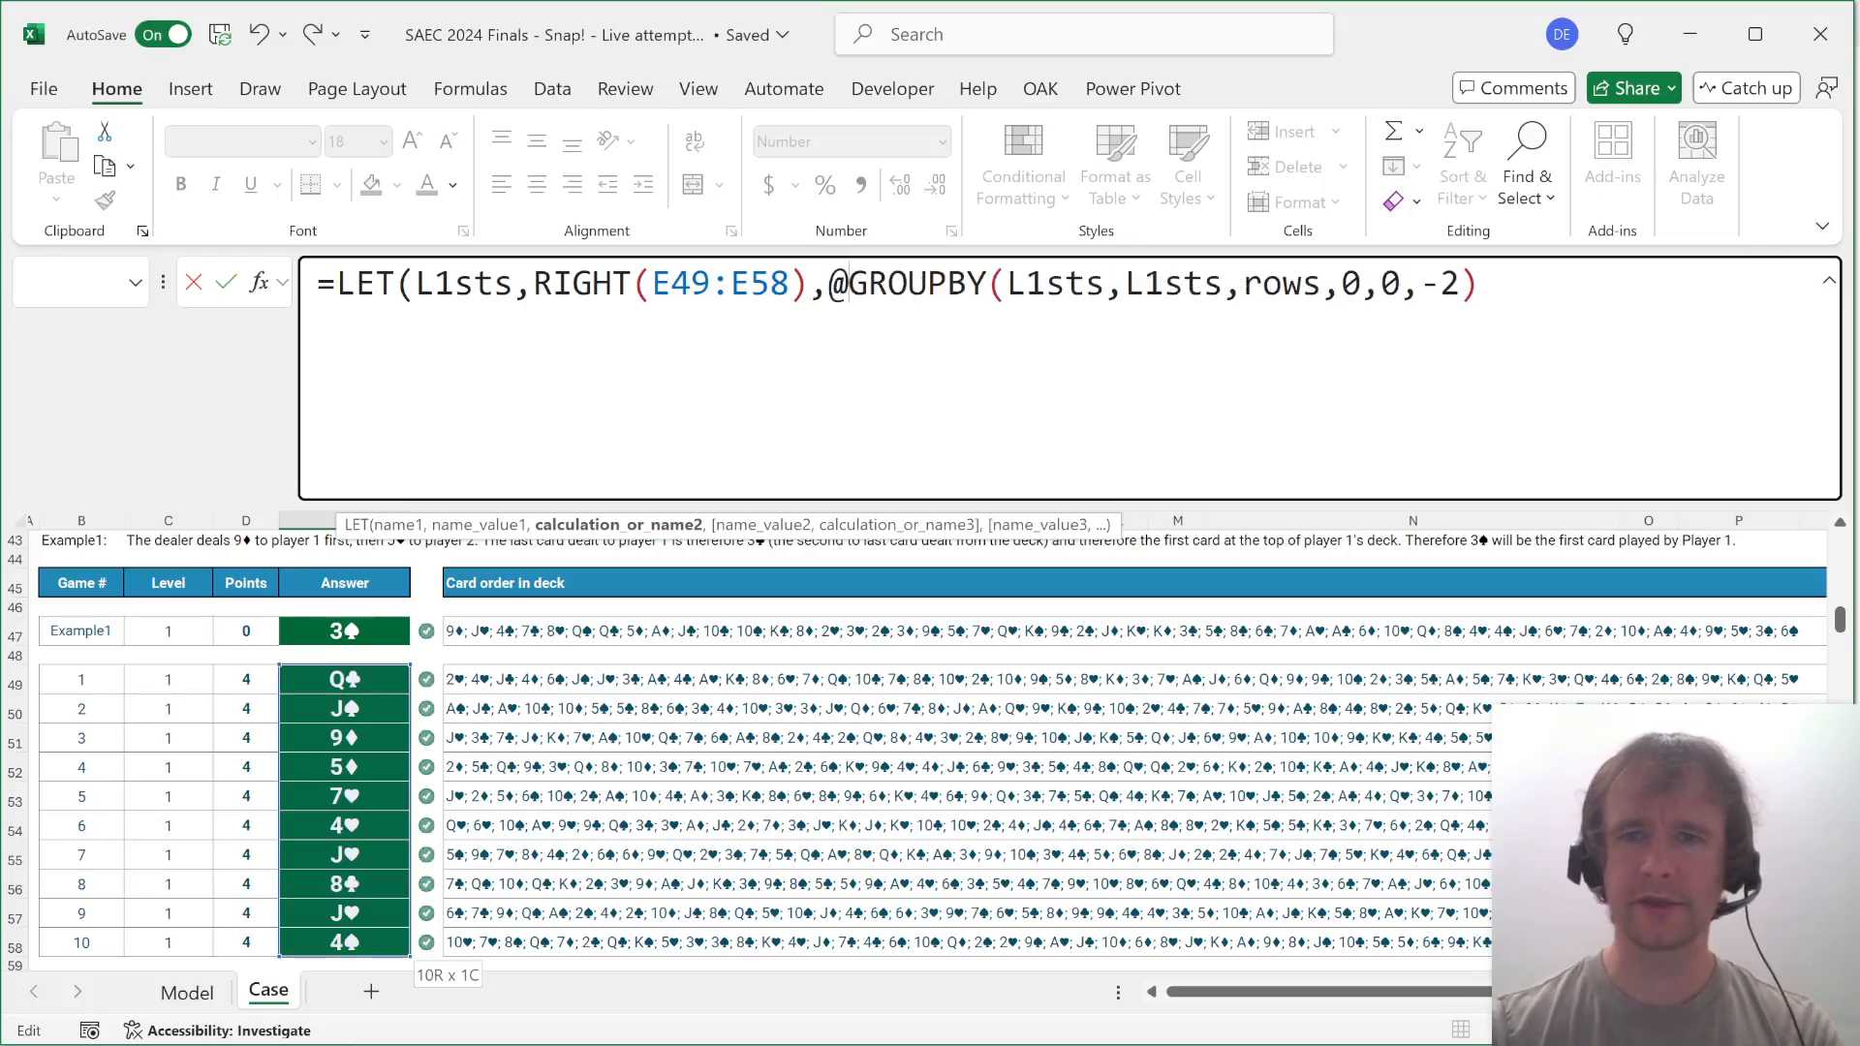
{"action": "type", "text": ")"}
{"action": "key", "text": "Return"}
{"action": "key", "text": "Up"}
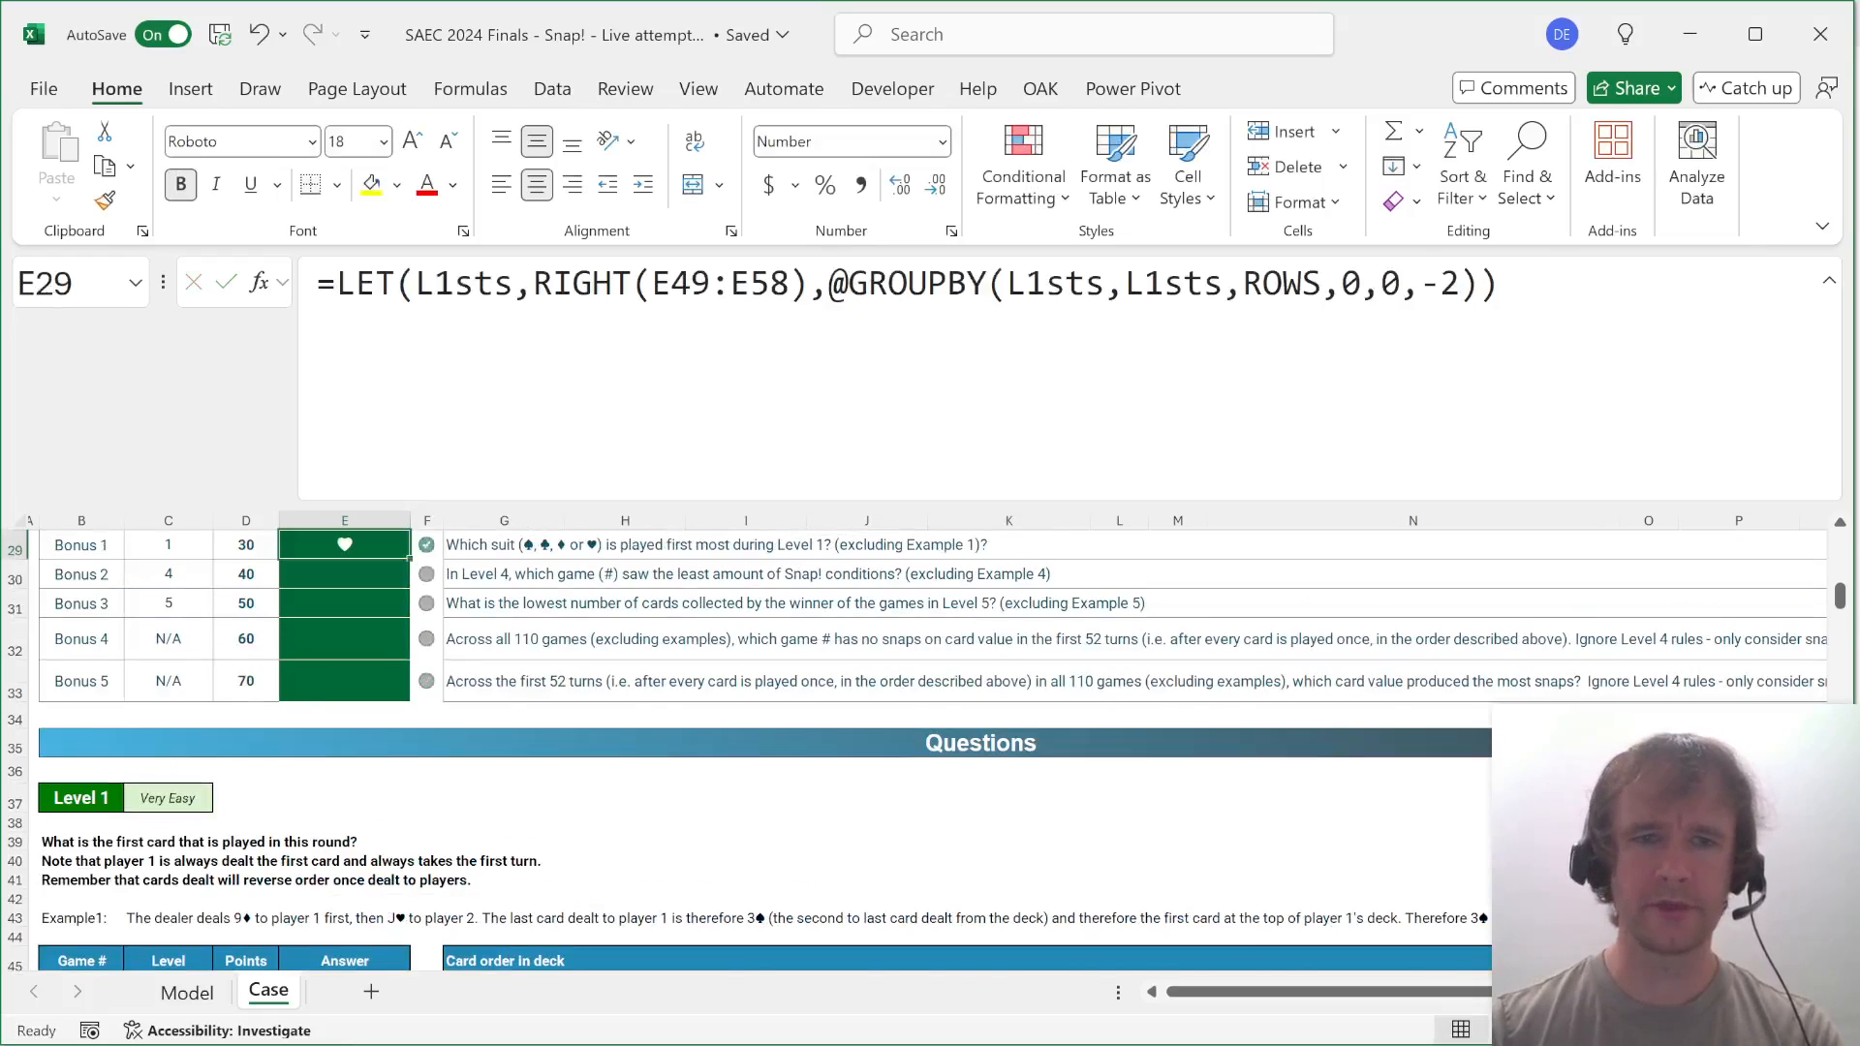
Start an XLOOKUP formula with lookup value 0 in the Bonus 2 answer cell E30.
{"action": "key", "text": "Down"}
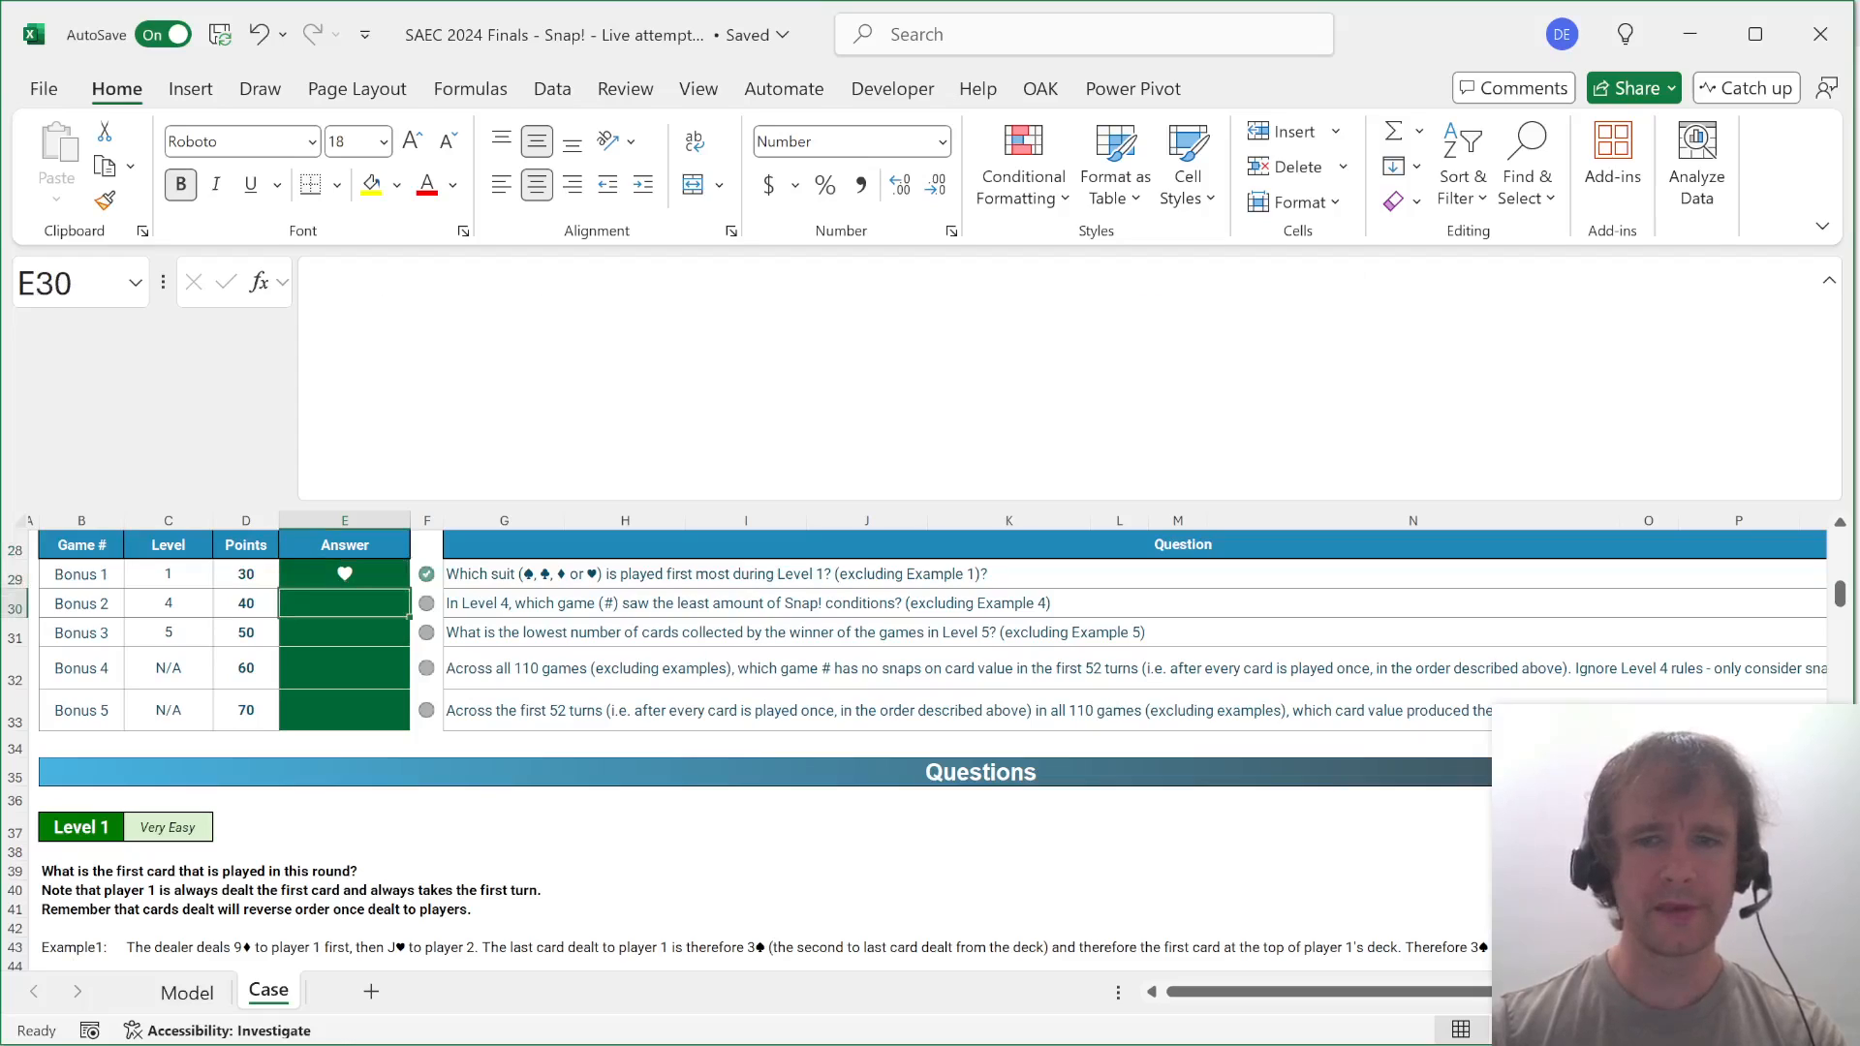
{"action": "key", "text": "Right"}
{"action": "key", "text": "Right"}
{"action": "key", "text": "Left"}
{"action": "key", "text": "Left"}
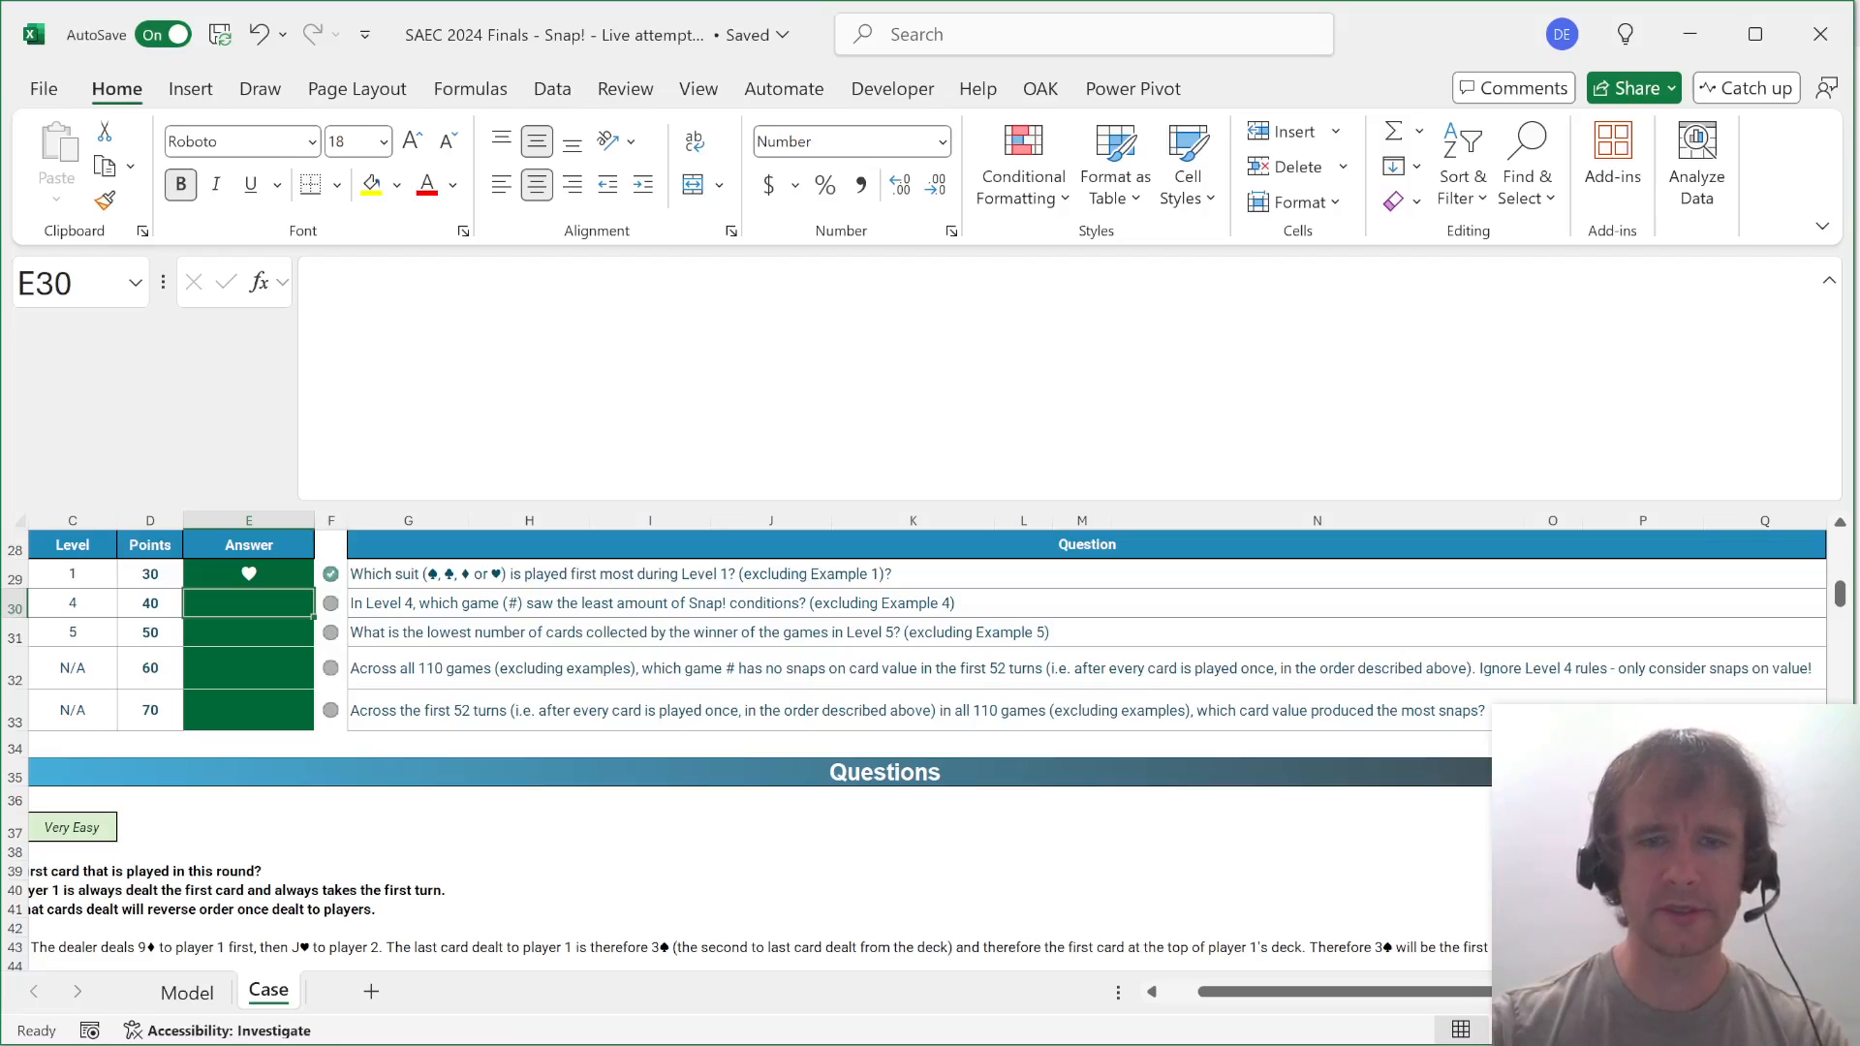
{"action": "type", "text": "=xl"}
{"action": "key", "text": "Tab"}
{"action": "type", "text": "0"}
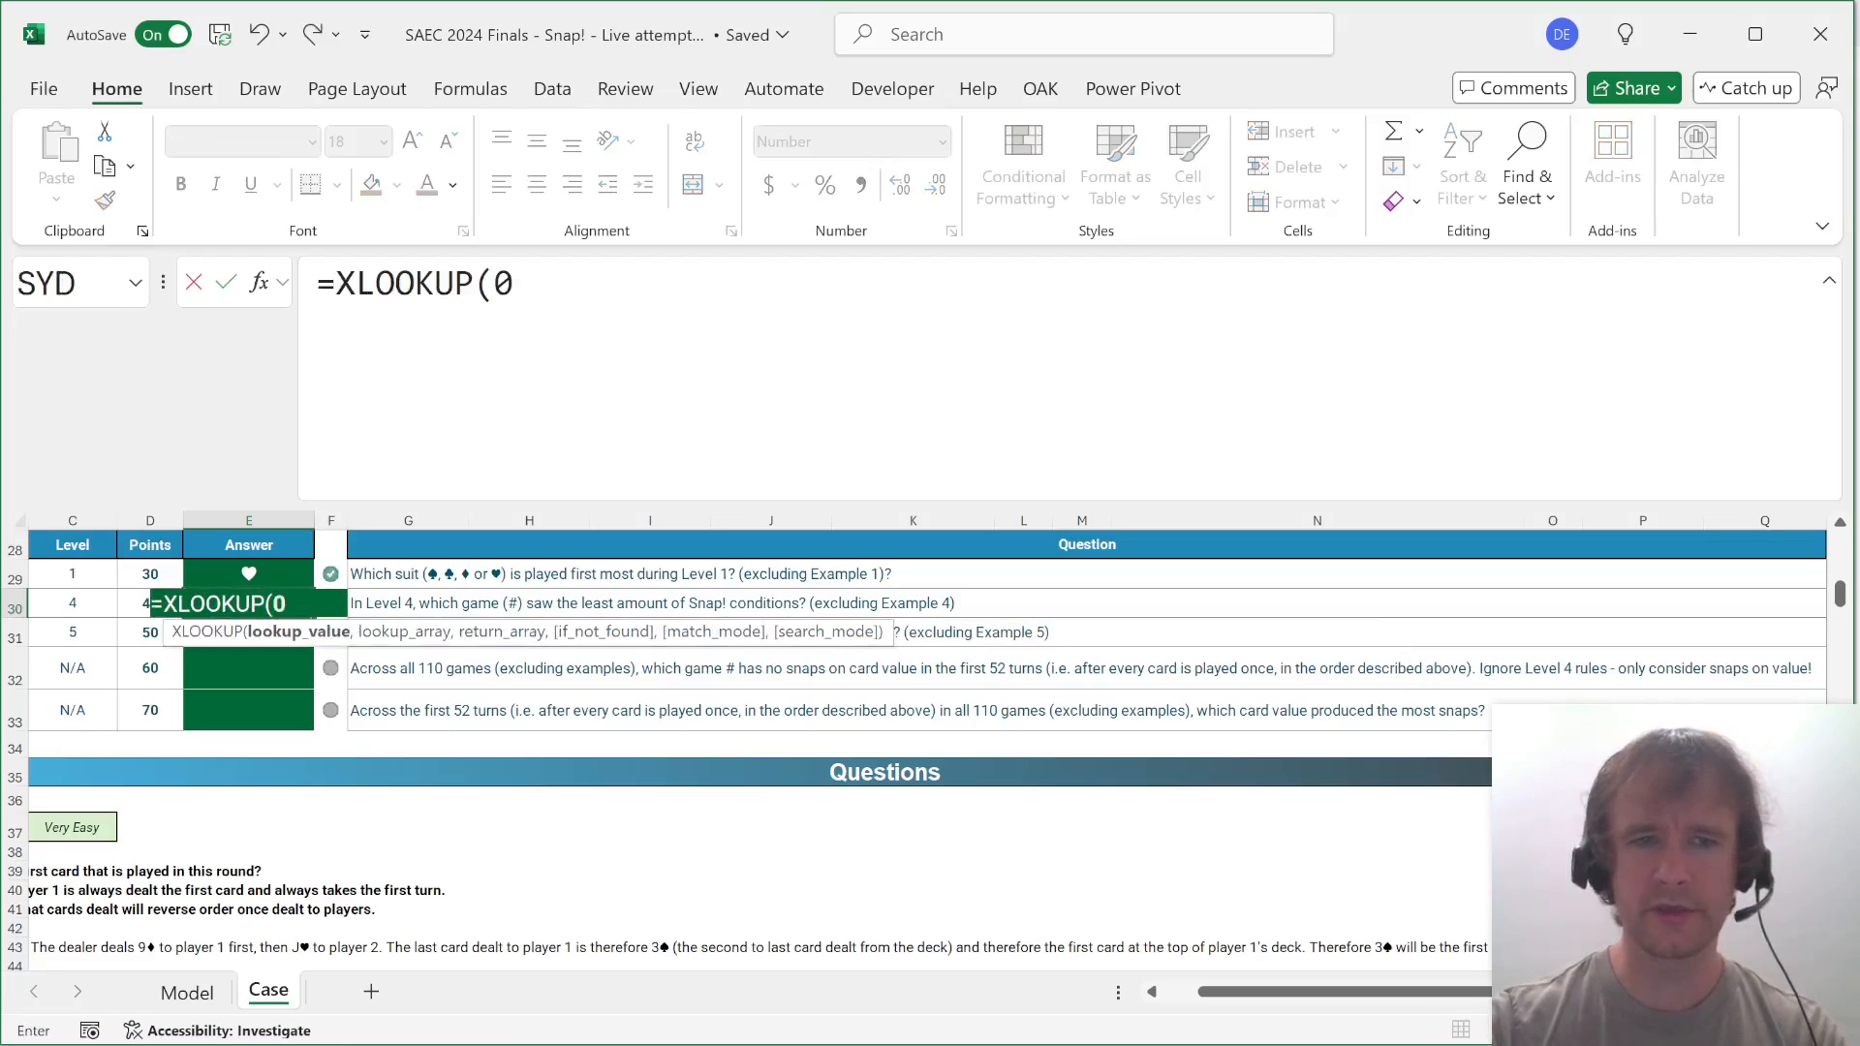
{"action": "type", "text": ","}
Set the XLOOKUP lookup array to the Level 4 answers E151:E170.
{"action": "key", "text": "ctrl+Down"}
{"action": "key", "text": "ctrl+Down"}
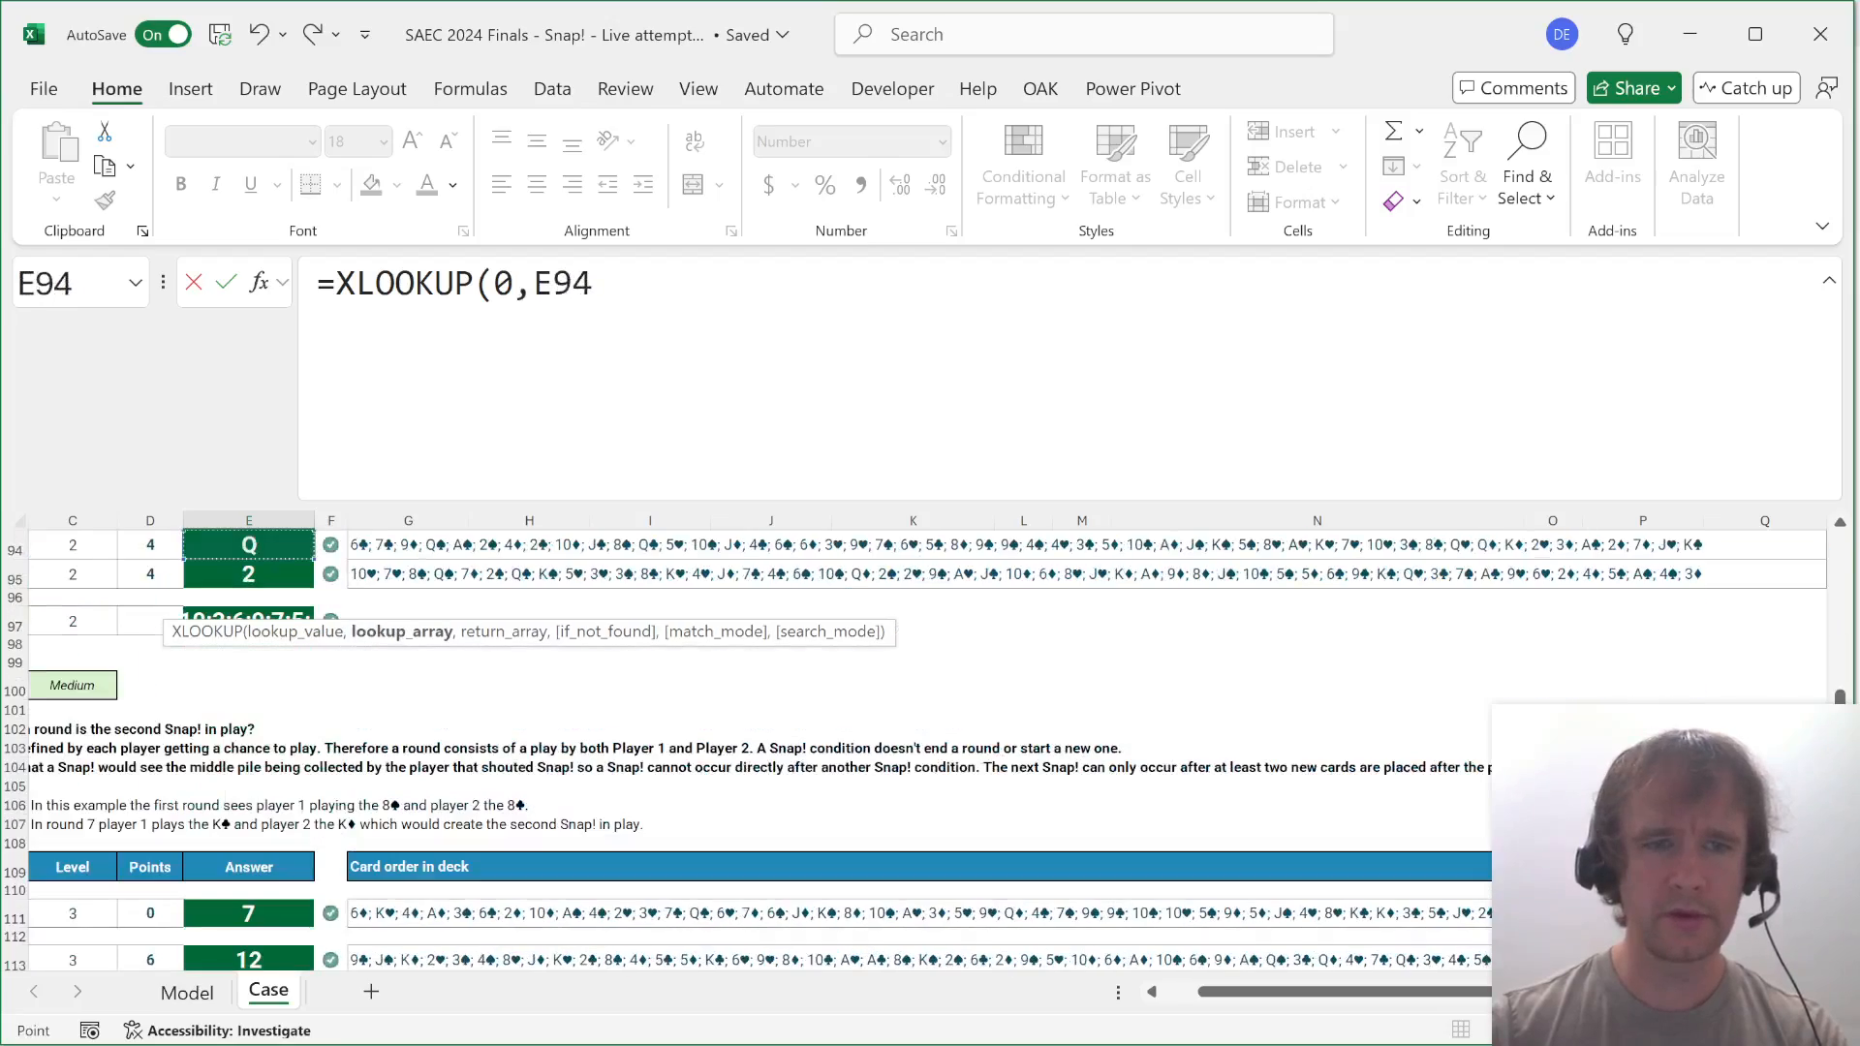
{"action": "scroll", "coordinate": [491, 757], "scroll_direction": "down", "scroll_amount": 5}
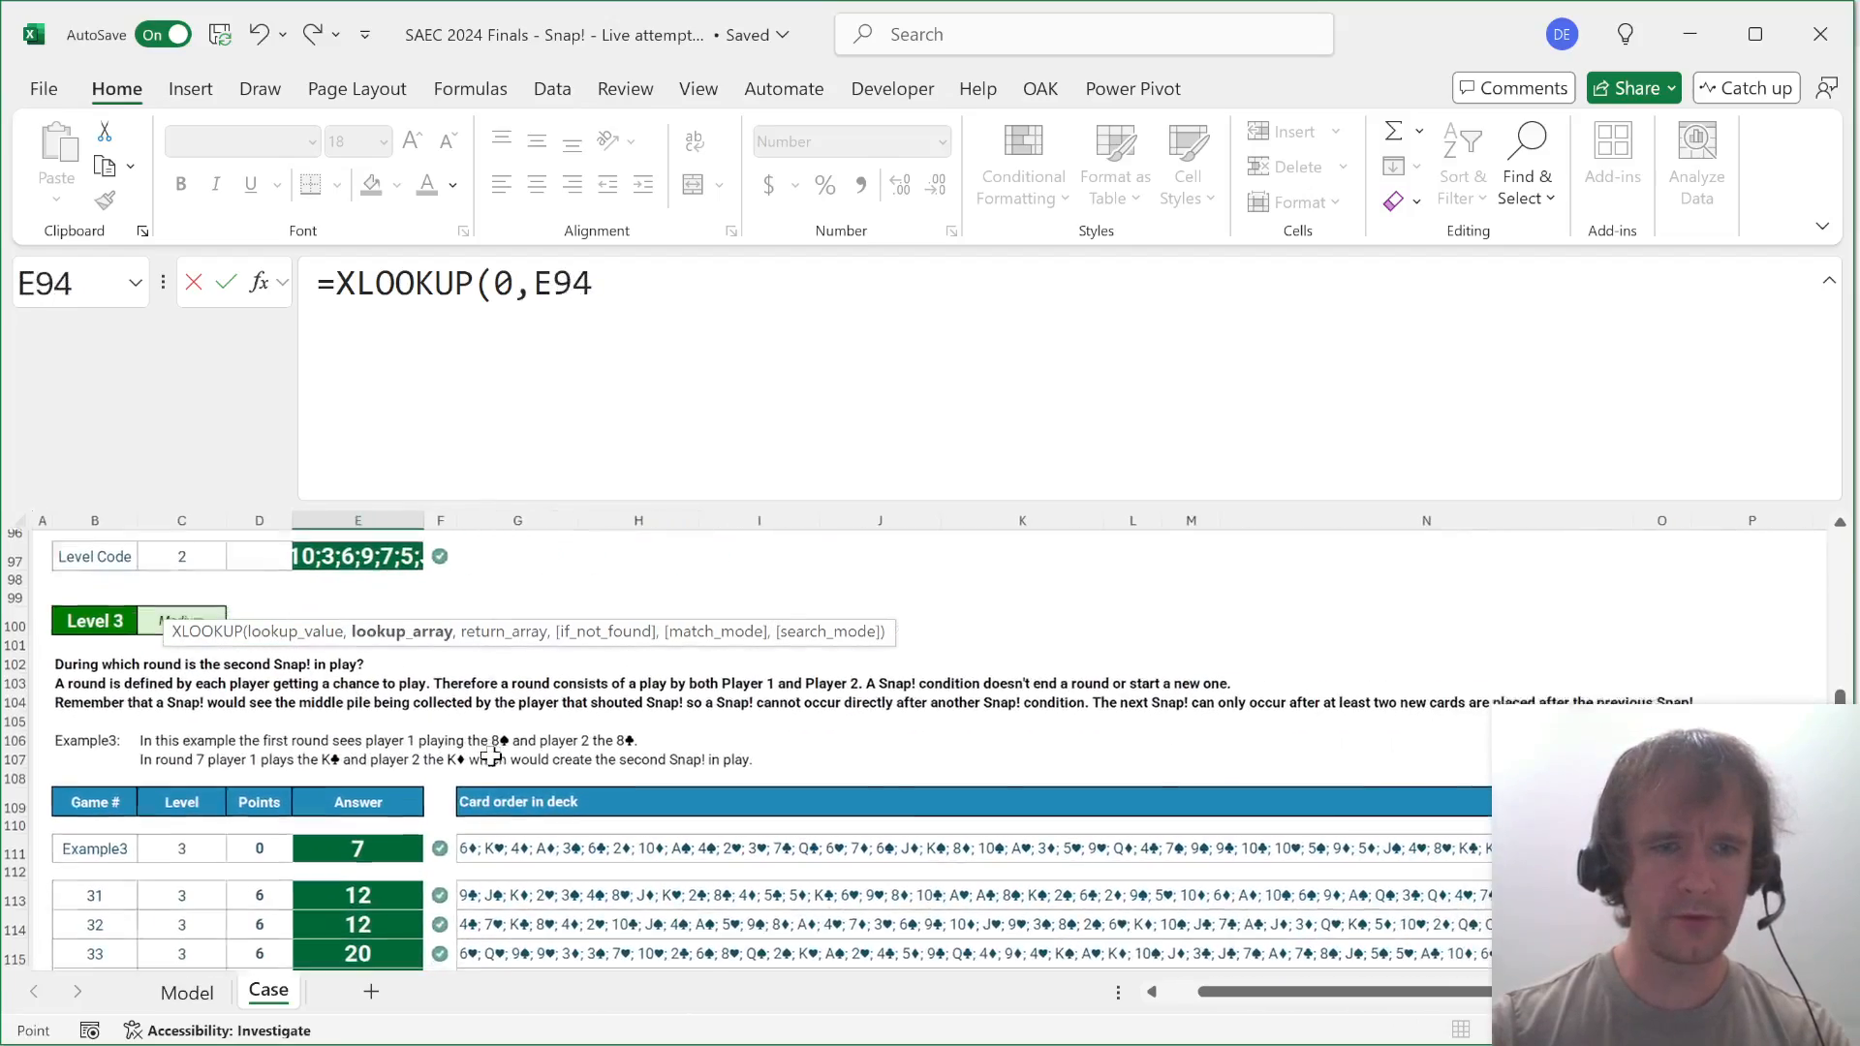
{"action": "scroll", "coordinate": [491, 757], "scroll_direction": "down", "scroll_amount": 4}
{"action": "left_click", "coordinate": [325, 836]}
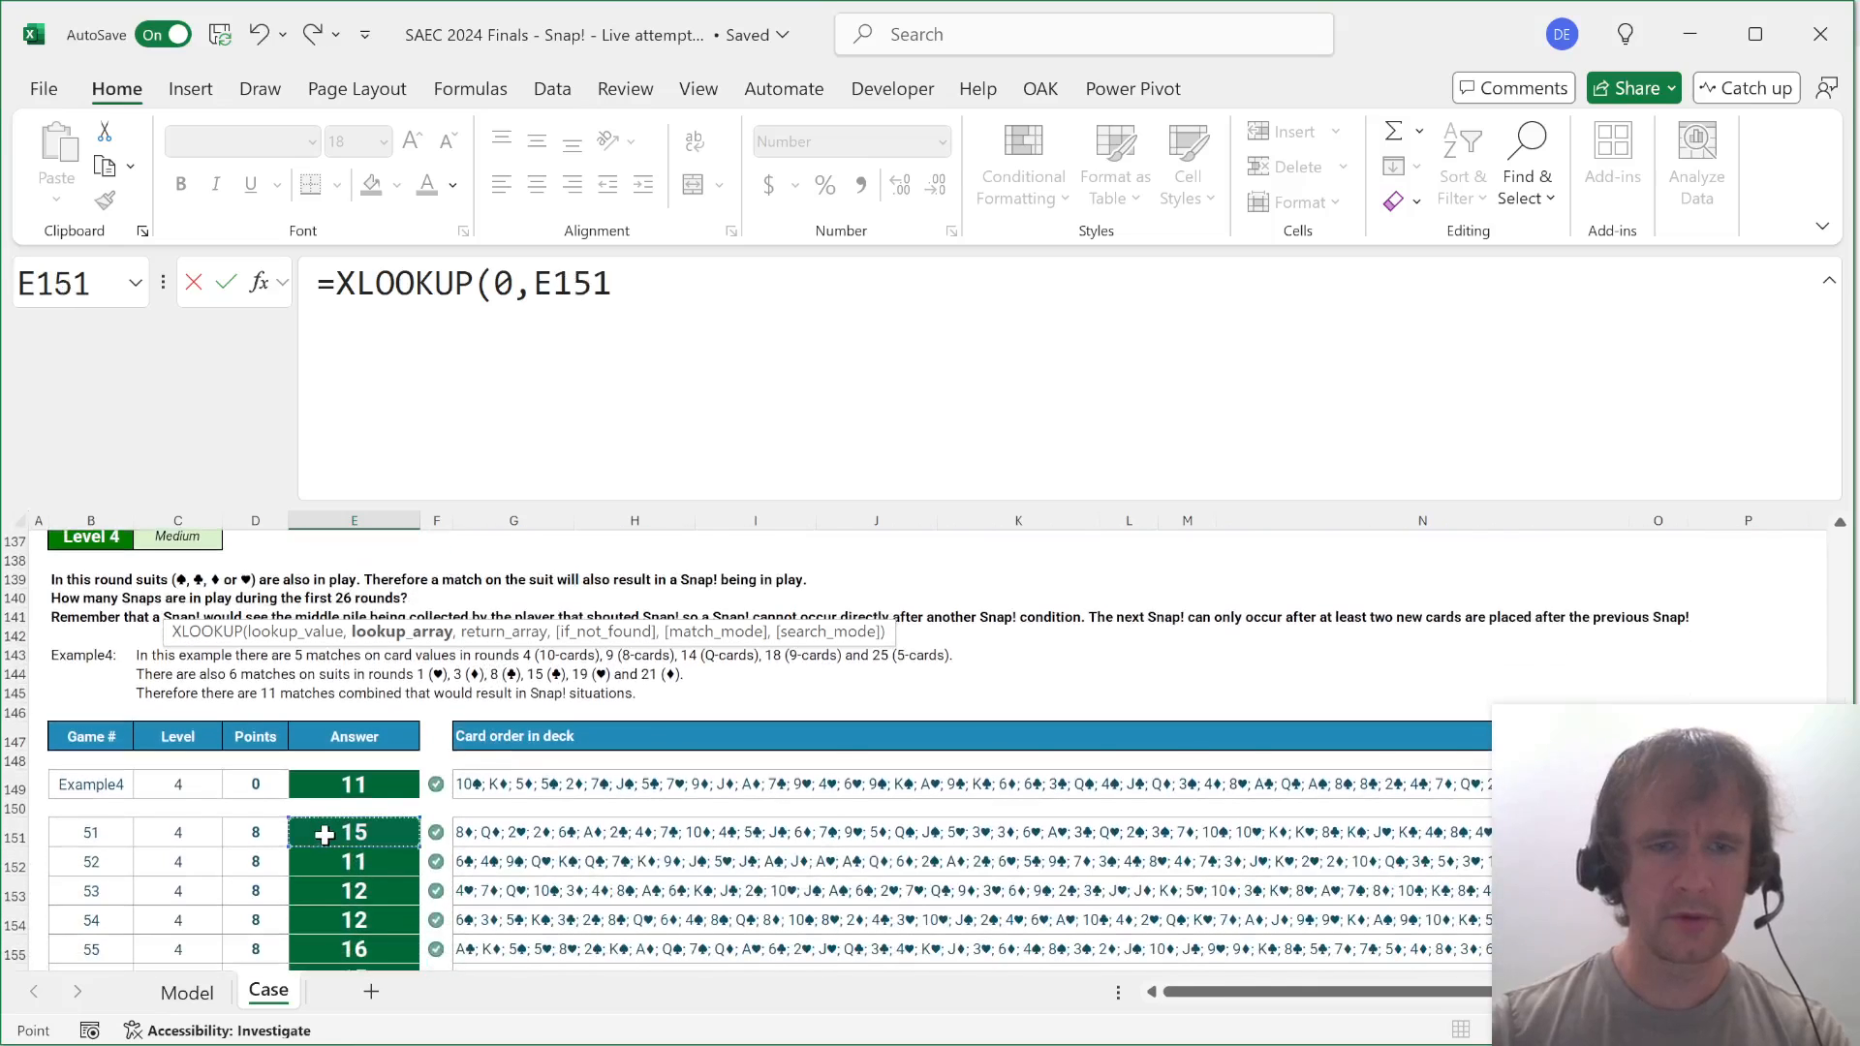
{"action": "key", "text": "ctrl+shift+Down"}
{"action": "type", "text": ","}
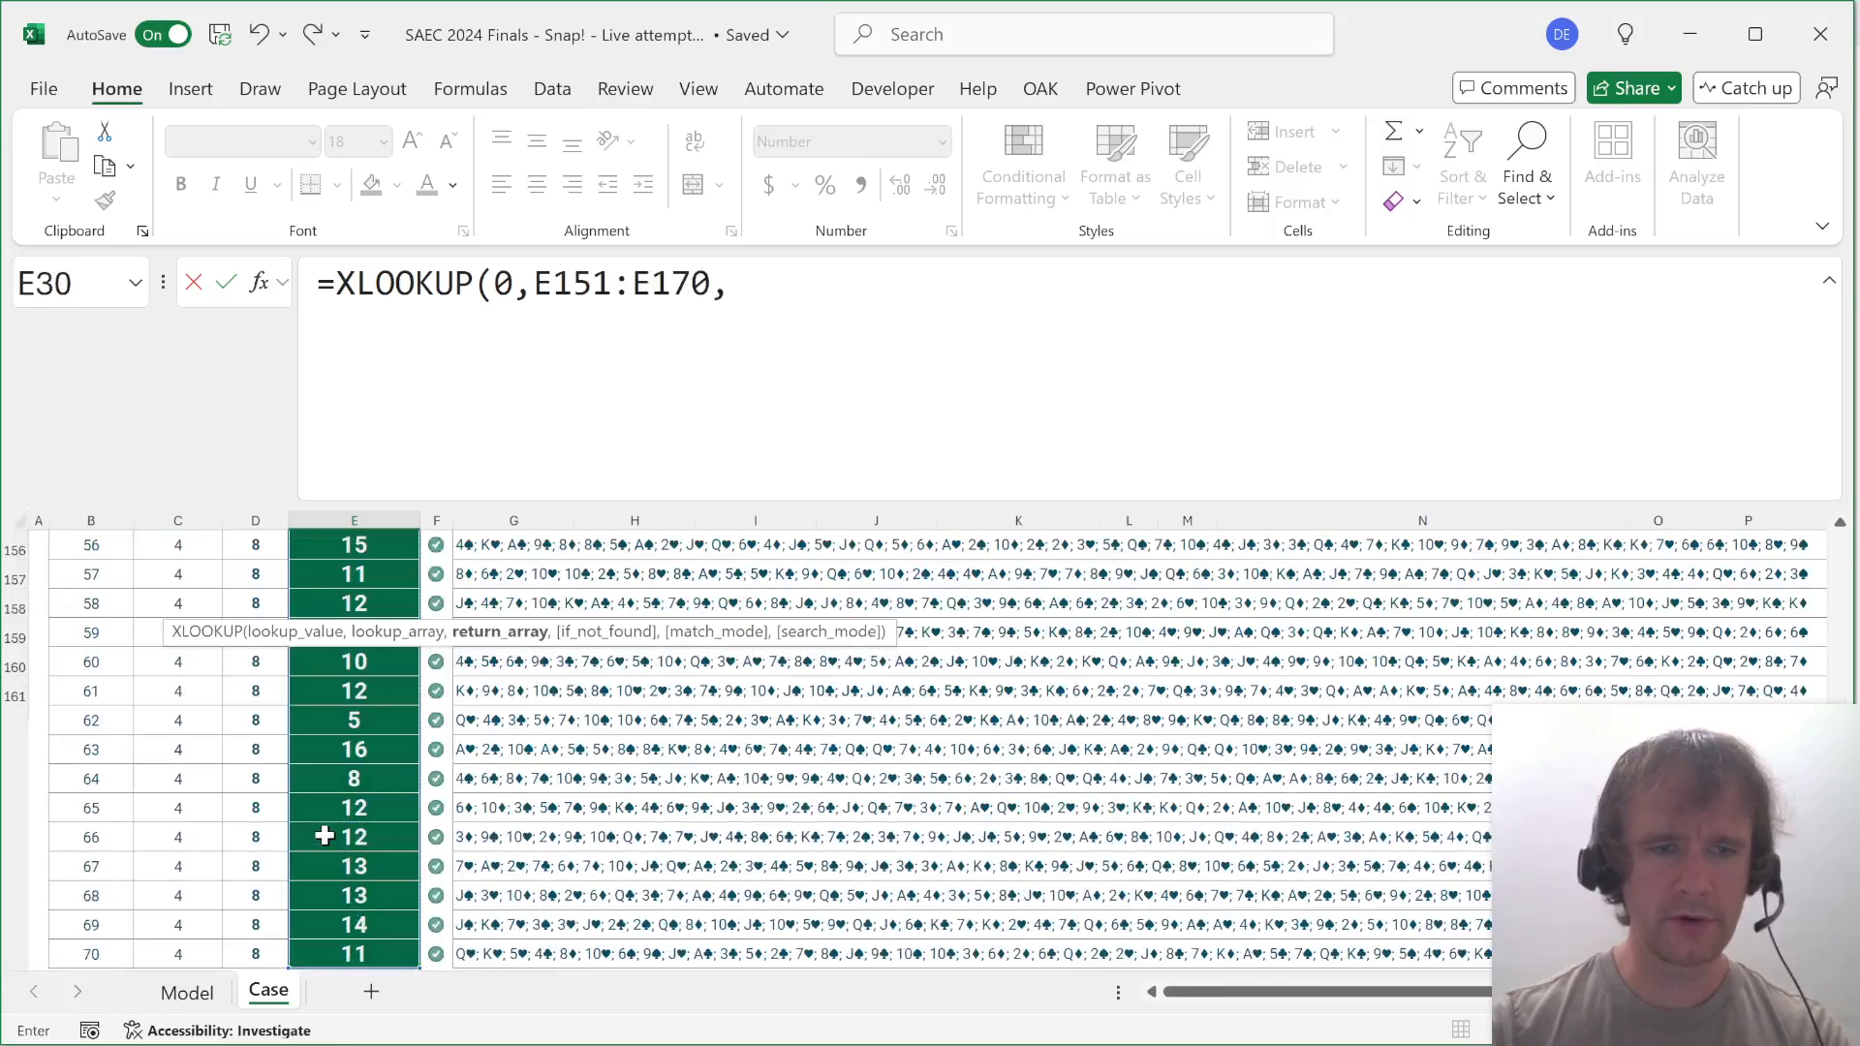
Return the Level 4 game numbers B151:B170 with match mode 1, then enter the E30 formula.
{"action": "left_click", "coordinate": [90, 953]}
{"action": "key", "text": "ctrl+shift+Up"}
{"action": "type", "text": ",,"}
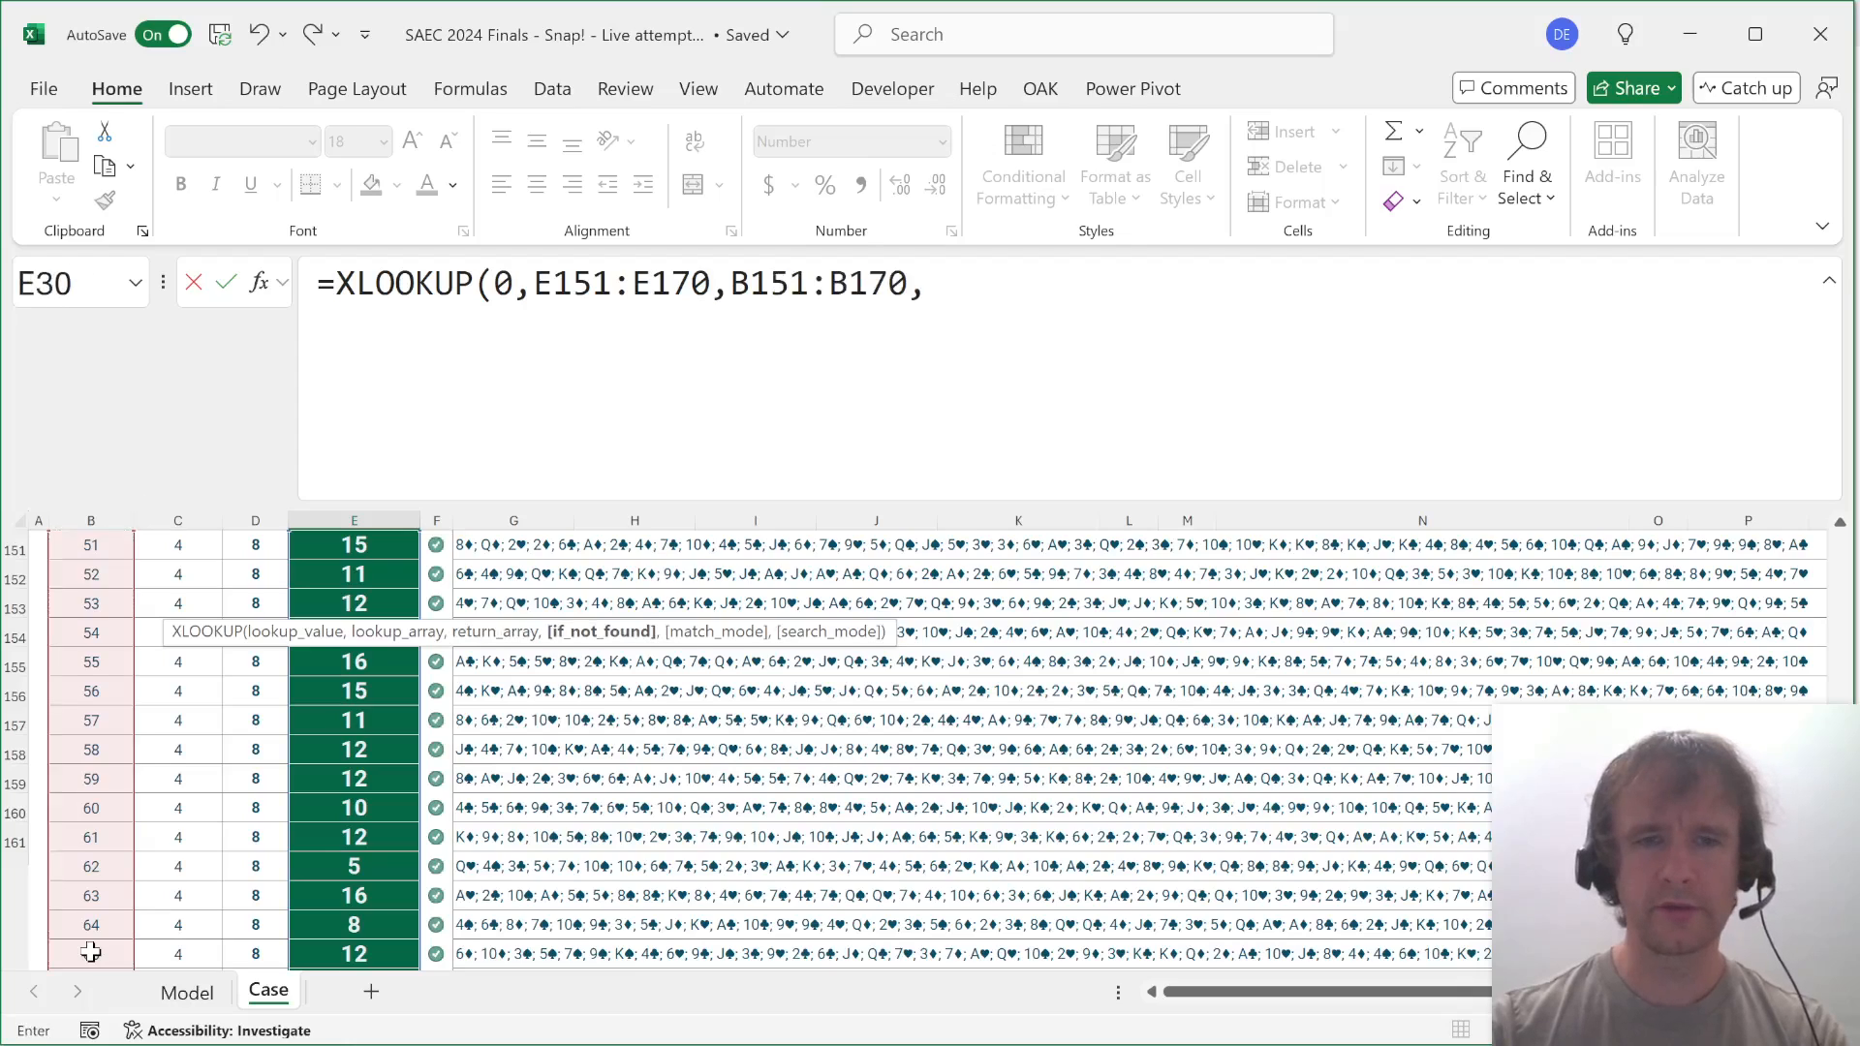
{"action": "type", "text": "1)"}
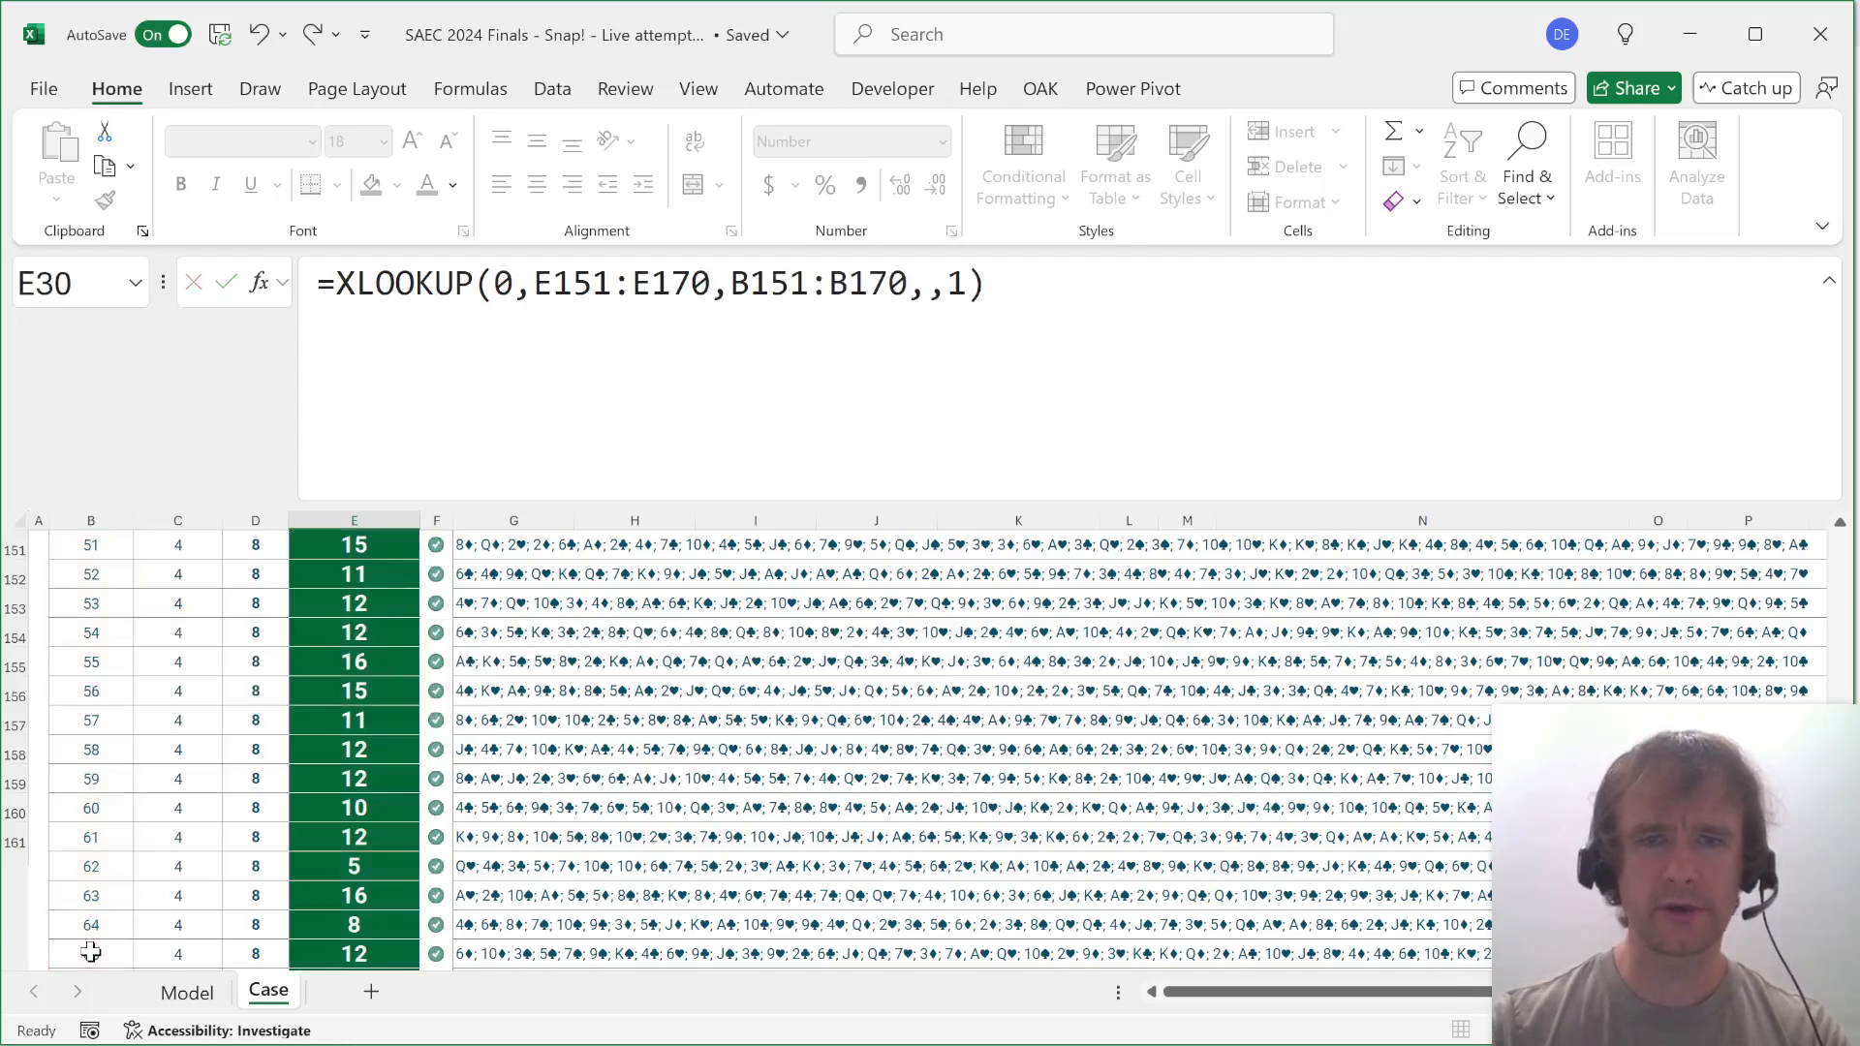
{"action": "key", "text": "Return"}
{"action": "key", "text": "Right"}
{"action": "key", "text": "Right"}
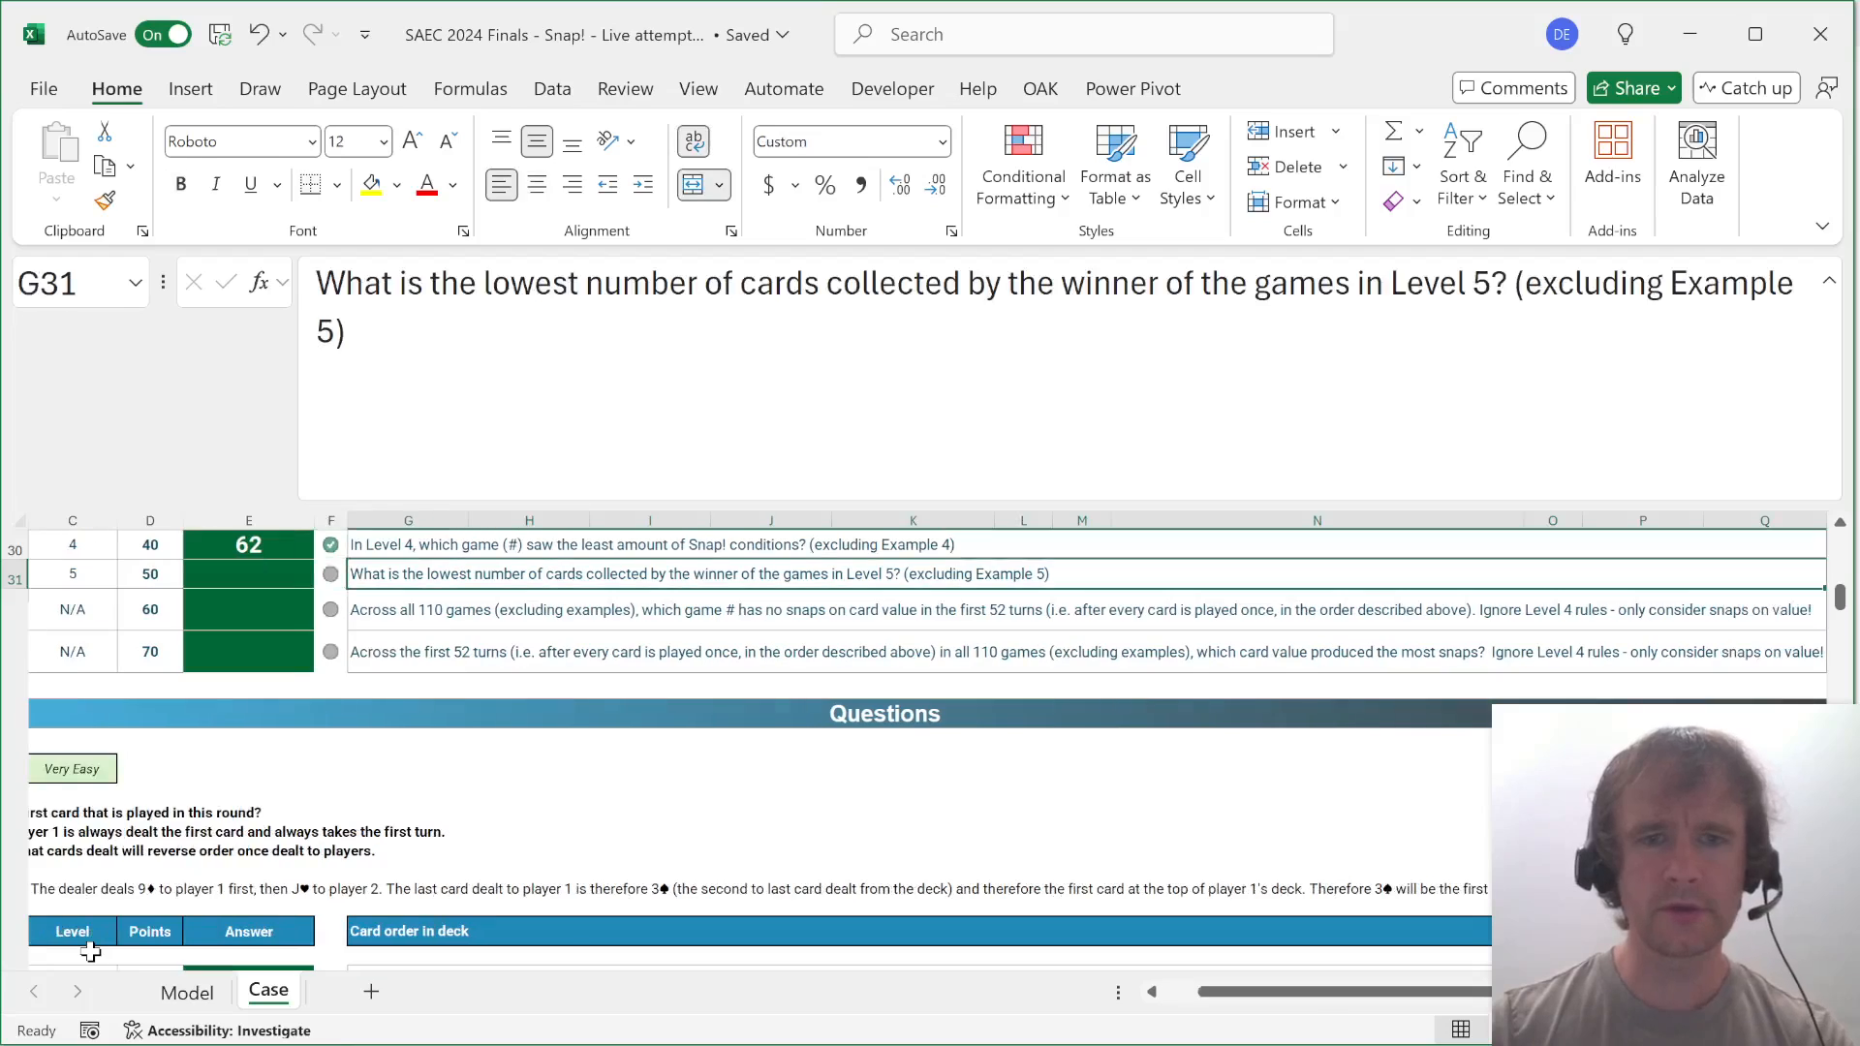
{"action": "key", "text": "Left"}
{"action": "key", "text": "Left"}
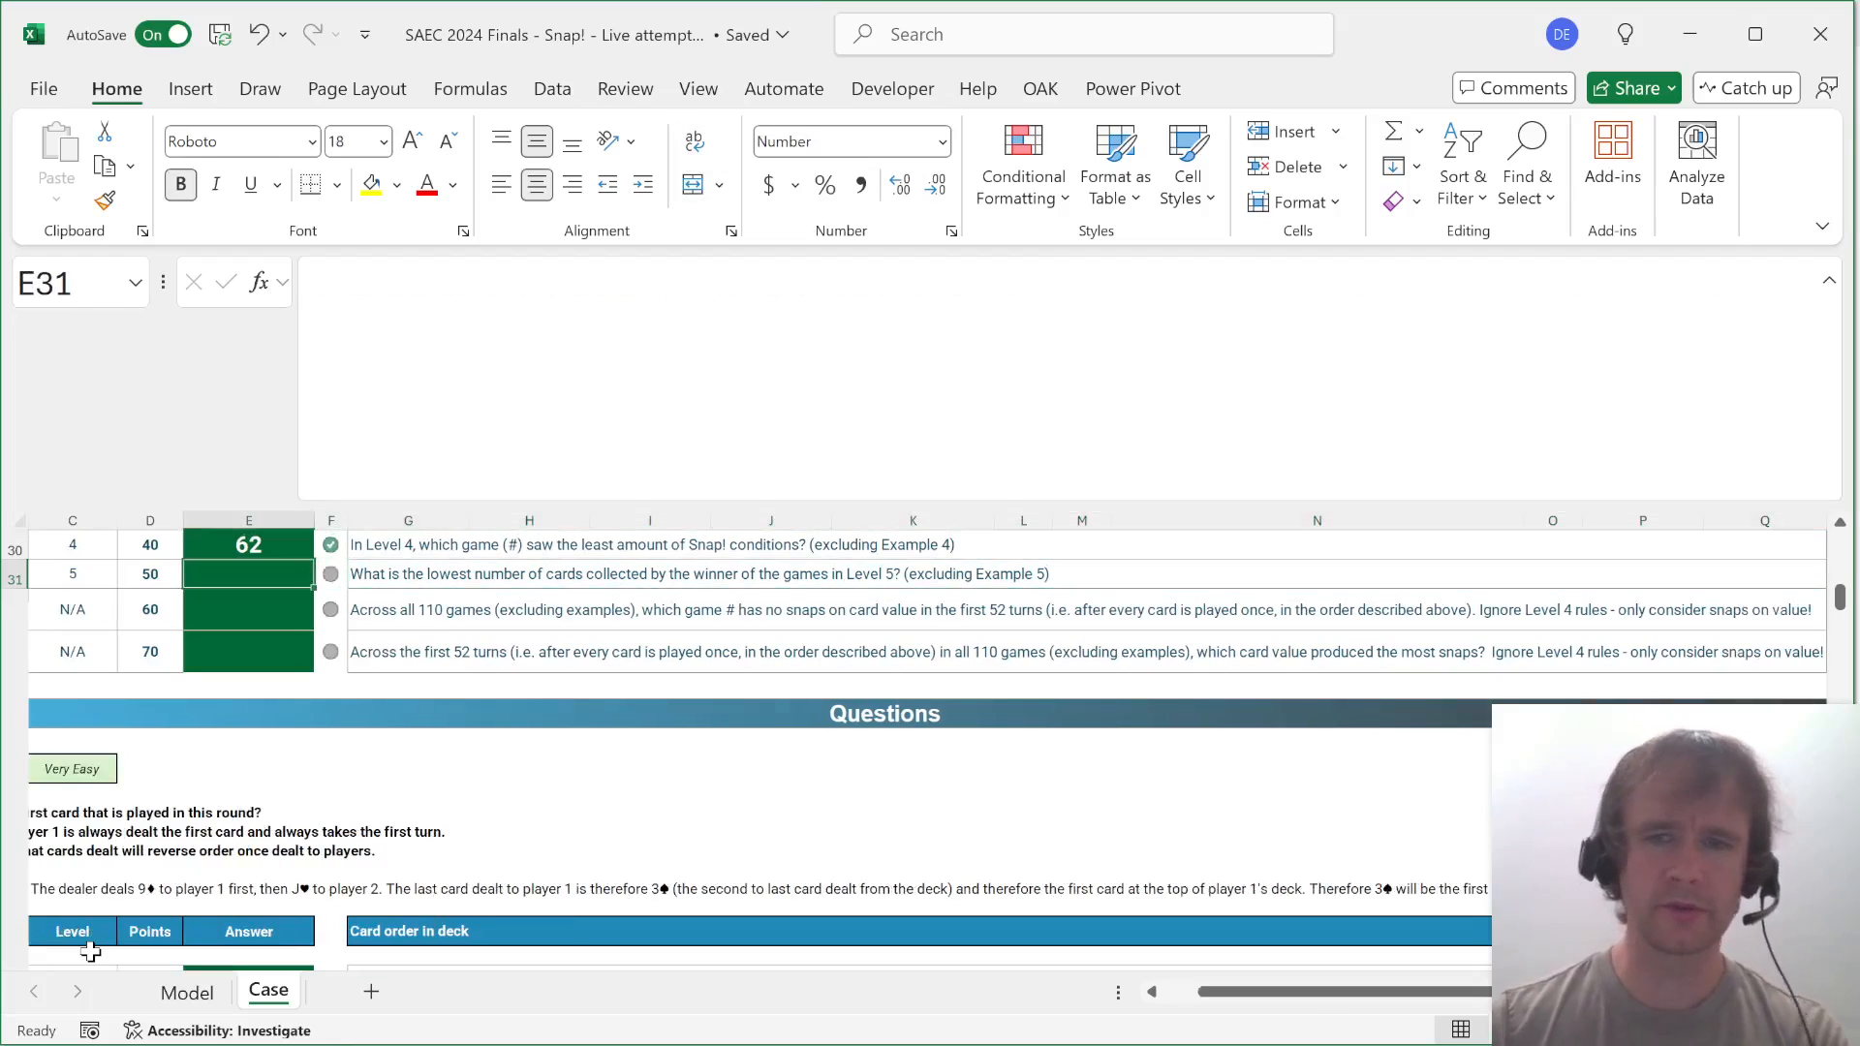
{"action": "type", "text": "=xl"}
{"action": "key", "text": "Tab"}
{"action": "key", "text": "Page_Down"}
{"action": "key", "text": "Page_Down"}
{"action": "key", "text": "Page_Down"}
{"action": "key", "text": "Page_Down"}
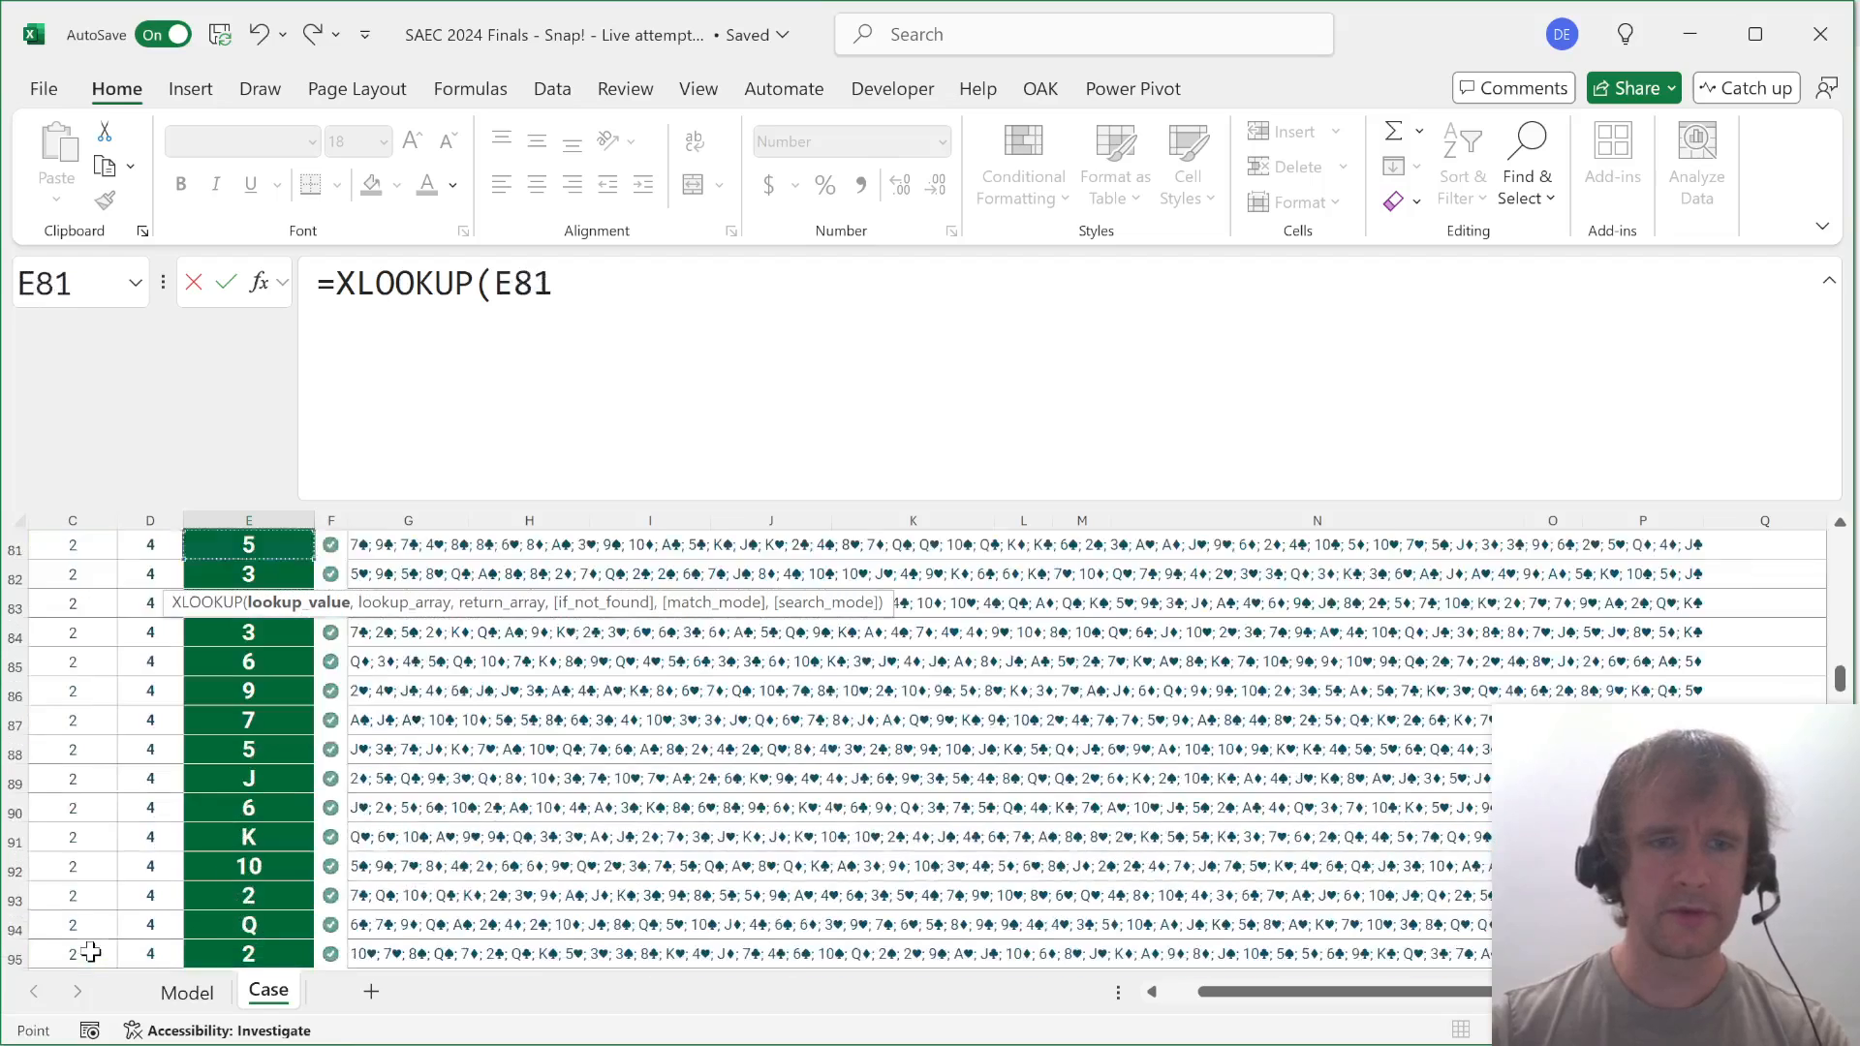
{"action": "key", "text": "BackSpace"}
{"action": "key", "text": "BackSpace"}
{"action": "key", "text": "BackSpace"}
{"action": "type", "text": "0,"}
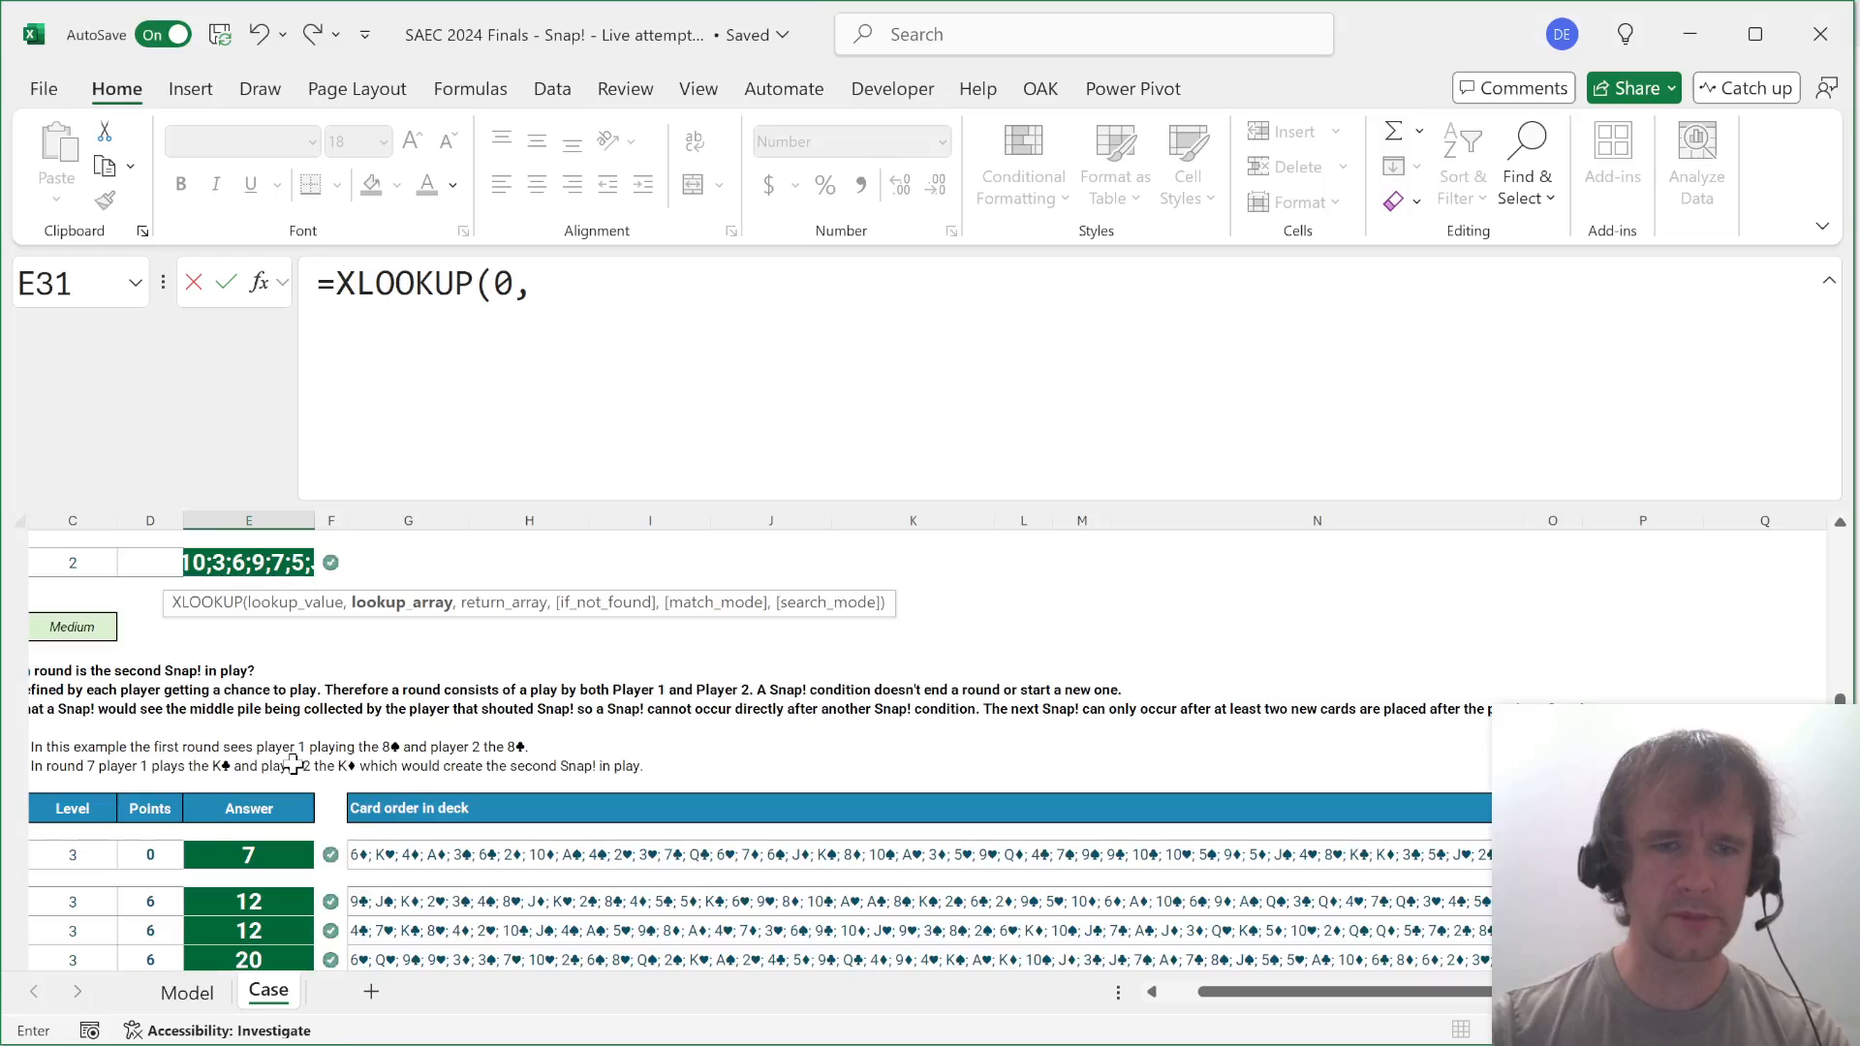
{"action": "scroll", "coordinate": [292, 763], "scroll_direction": "down", "scroll_amount": 2}
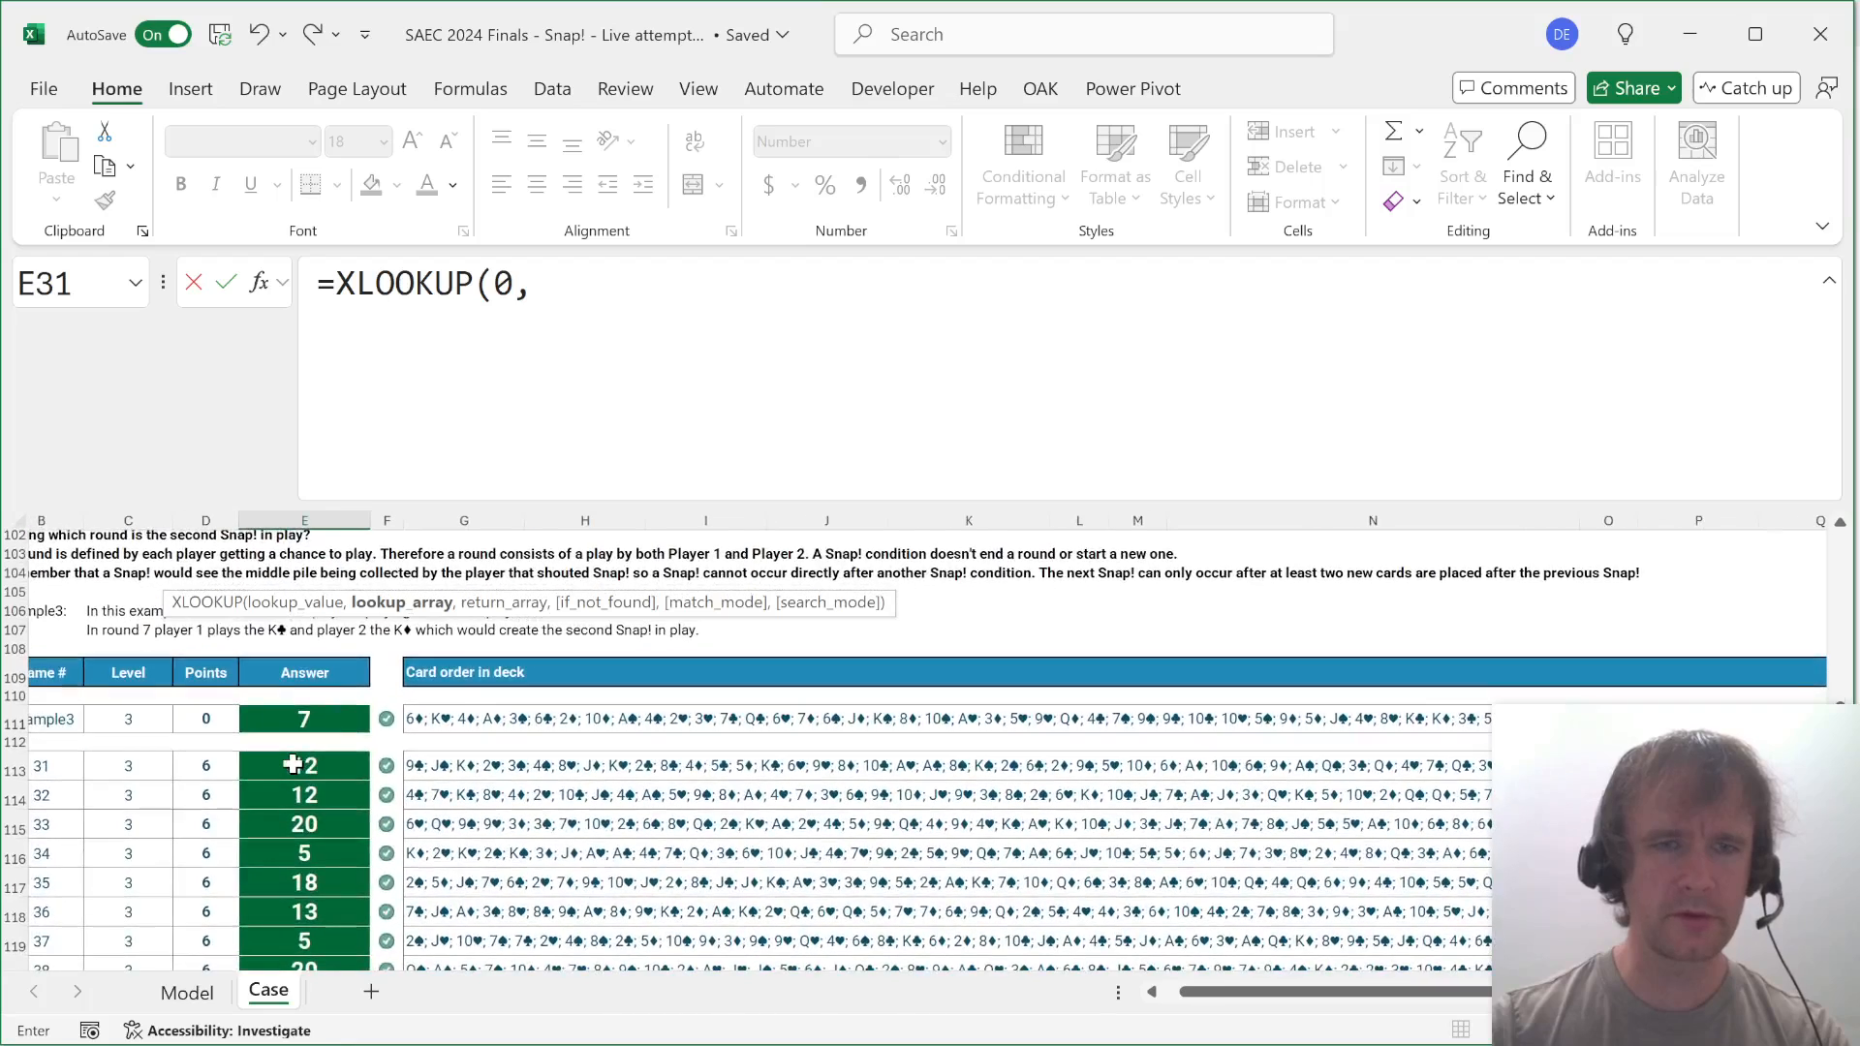
{"action": "key", "text": "Escape"}
Enter a MIN formula over the Level 5 answers E191:E210 in the Bonus 3 answer cell E31.
{"action": "type", "text": "=min"}
{"action": "key", "text": "Tab"}
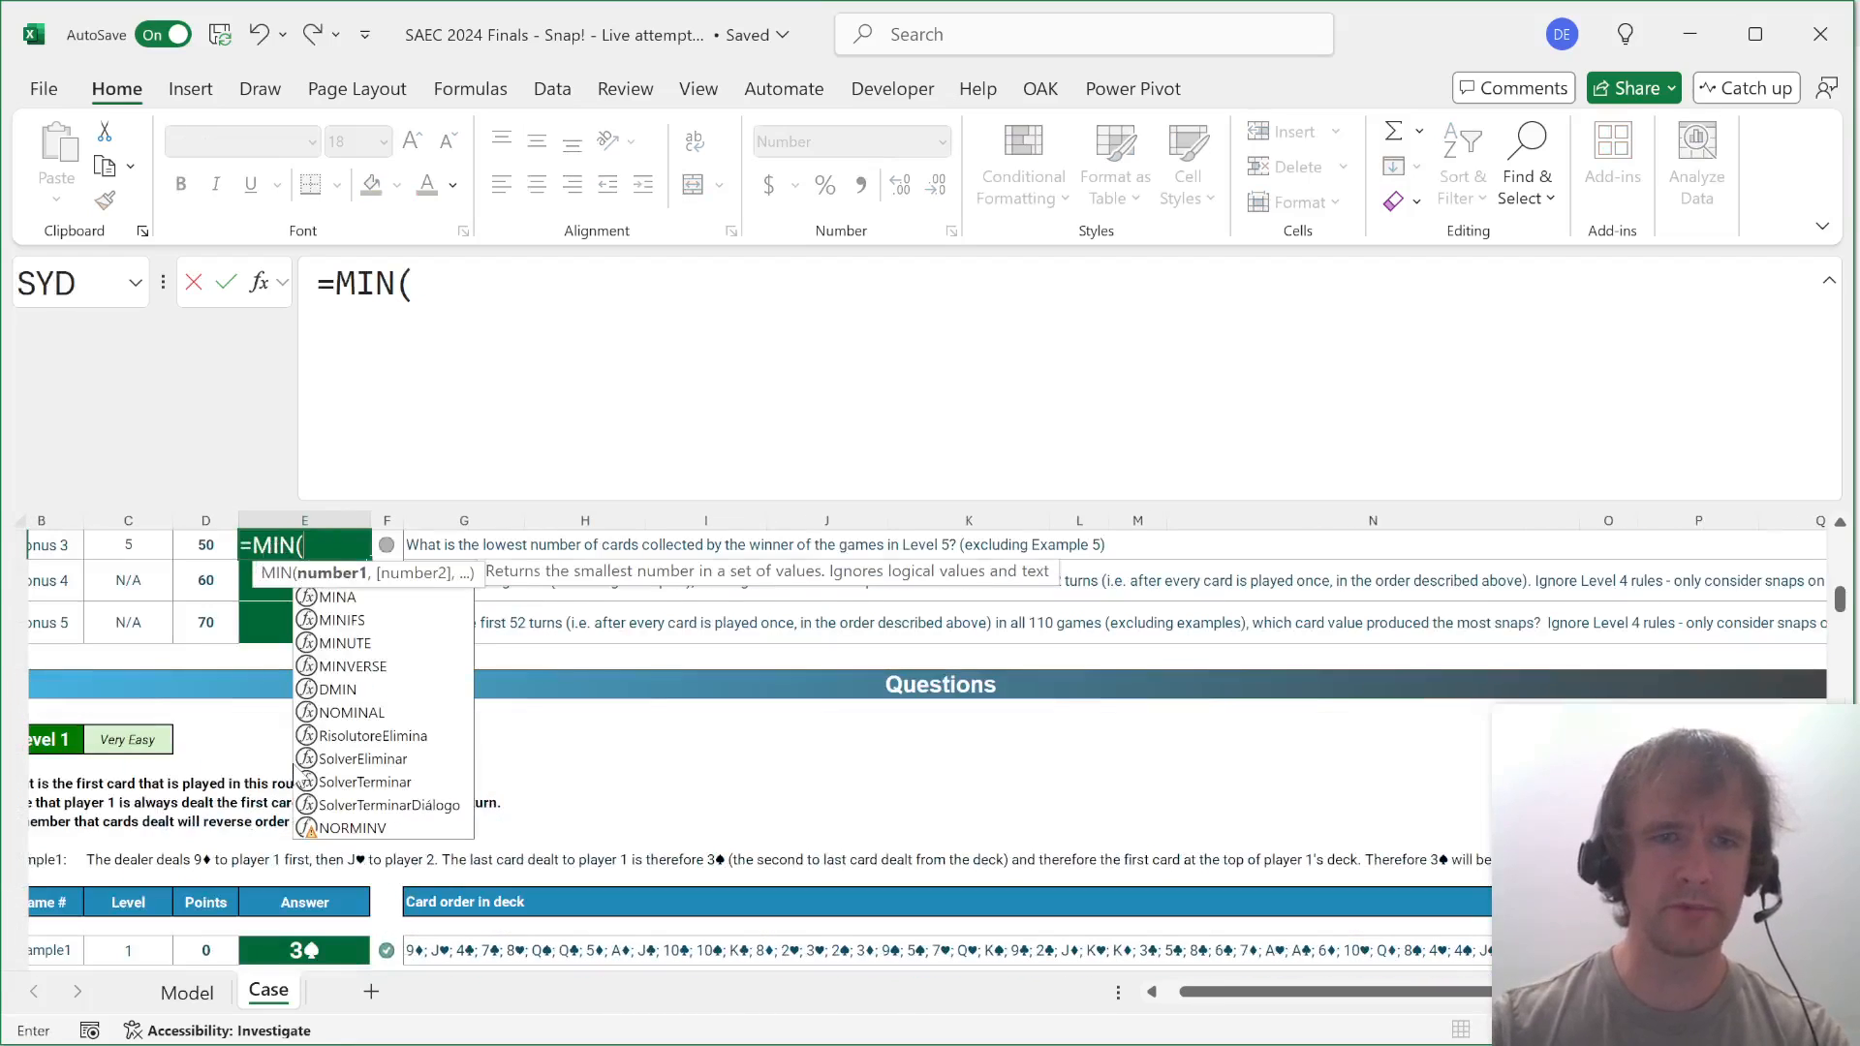
{"action": "scroll", "coordinate": [196, 851], "scroll_direction": "down", "scroll_amount": 3}
{"action": "scroll", "coordinate": [195, 850], "scroll_direction": "down", "scroll_amount": 20}
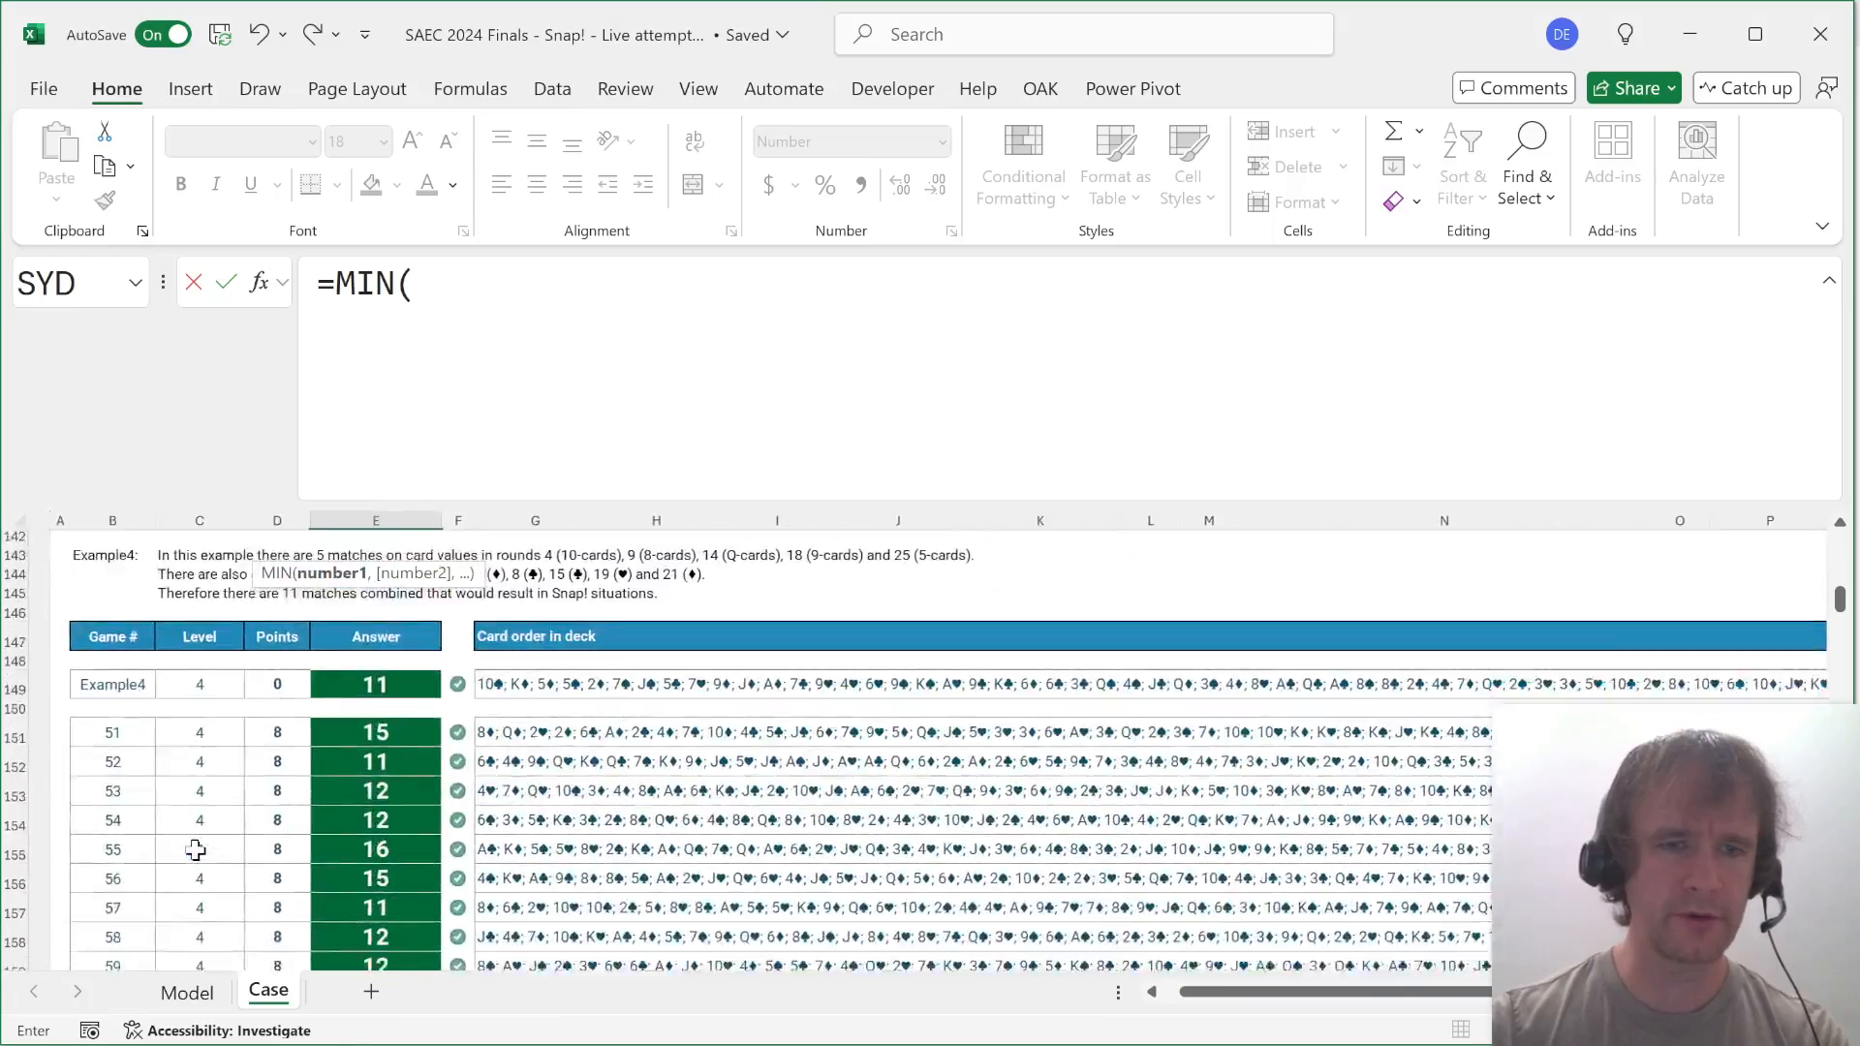
{"action": "scroll", "coordinate": [195, 850], "scroll_direction": "down", "scroll_amount": 1}
{"action": "scroll", "coordinate": [195, 850], "scroll_direction": "up", "scroll_amount": 2}
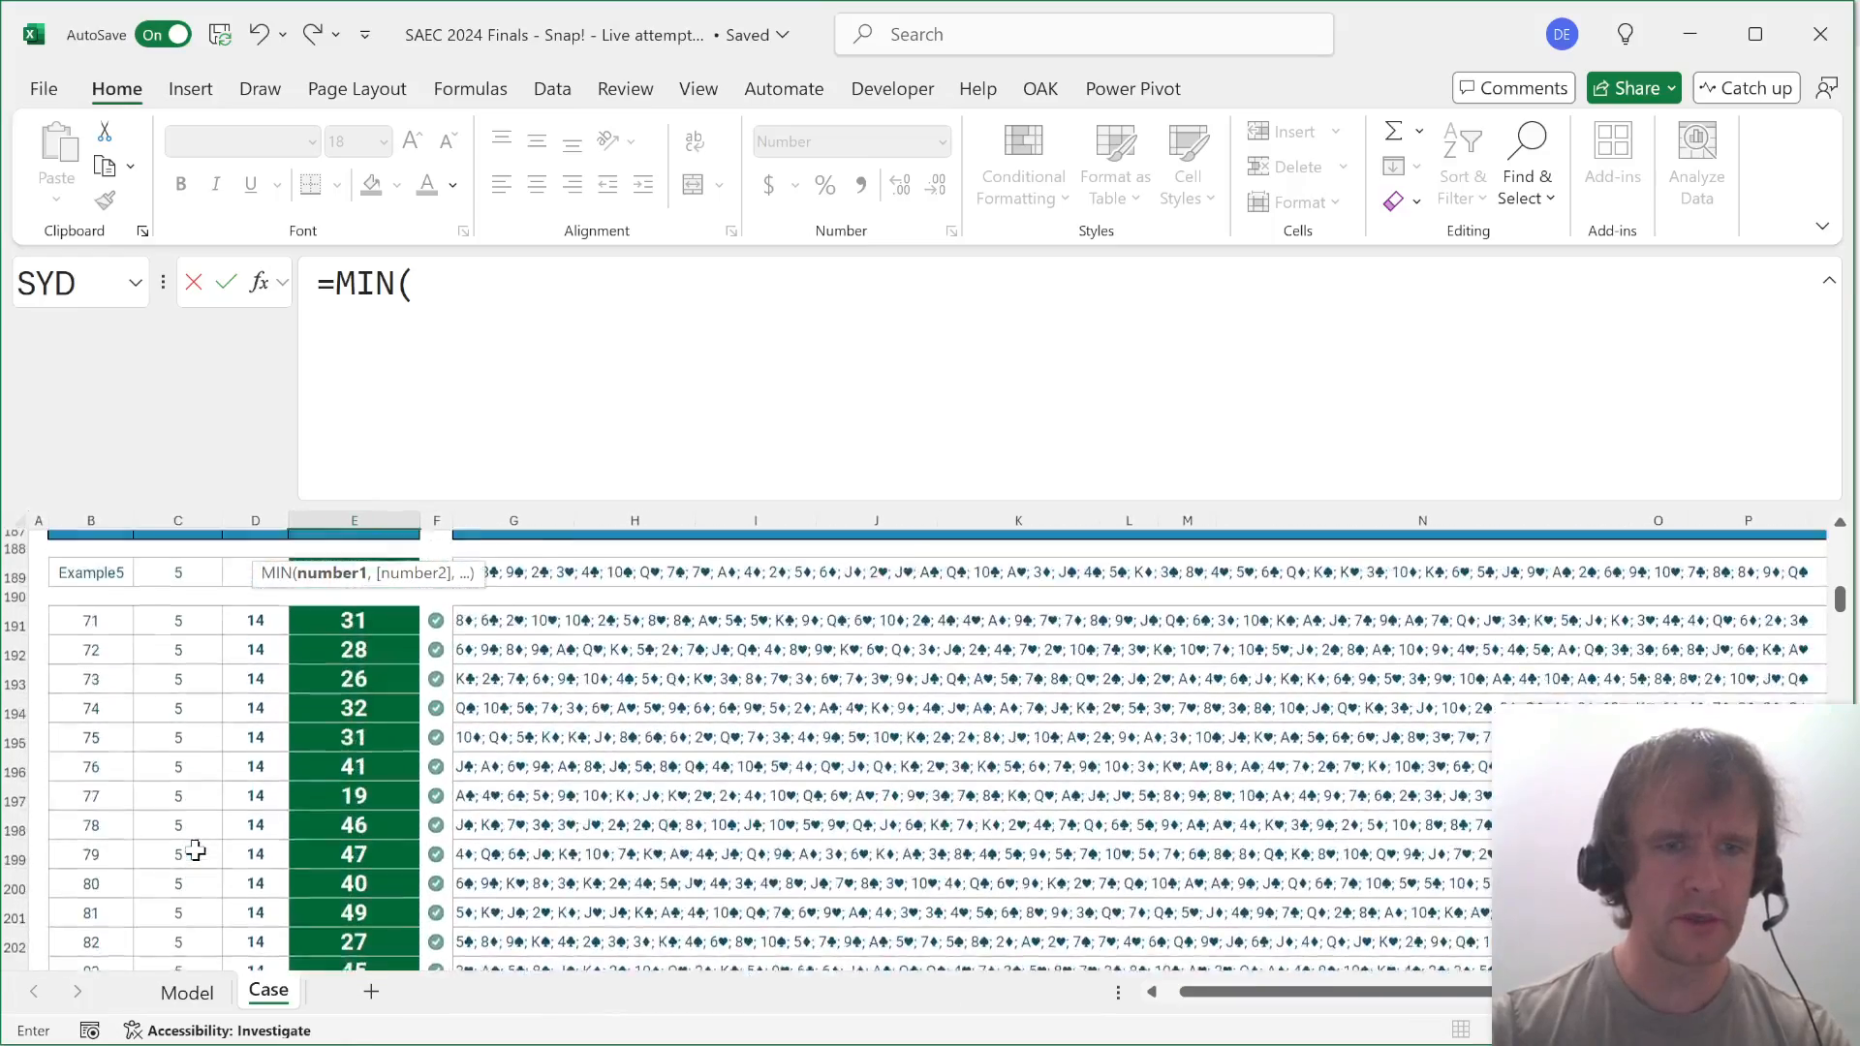
{"action": "left_click_drag", "start_coordinate": [335, 642], "coordinate": [340, 629]}
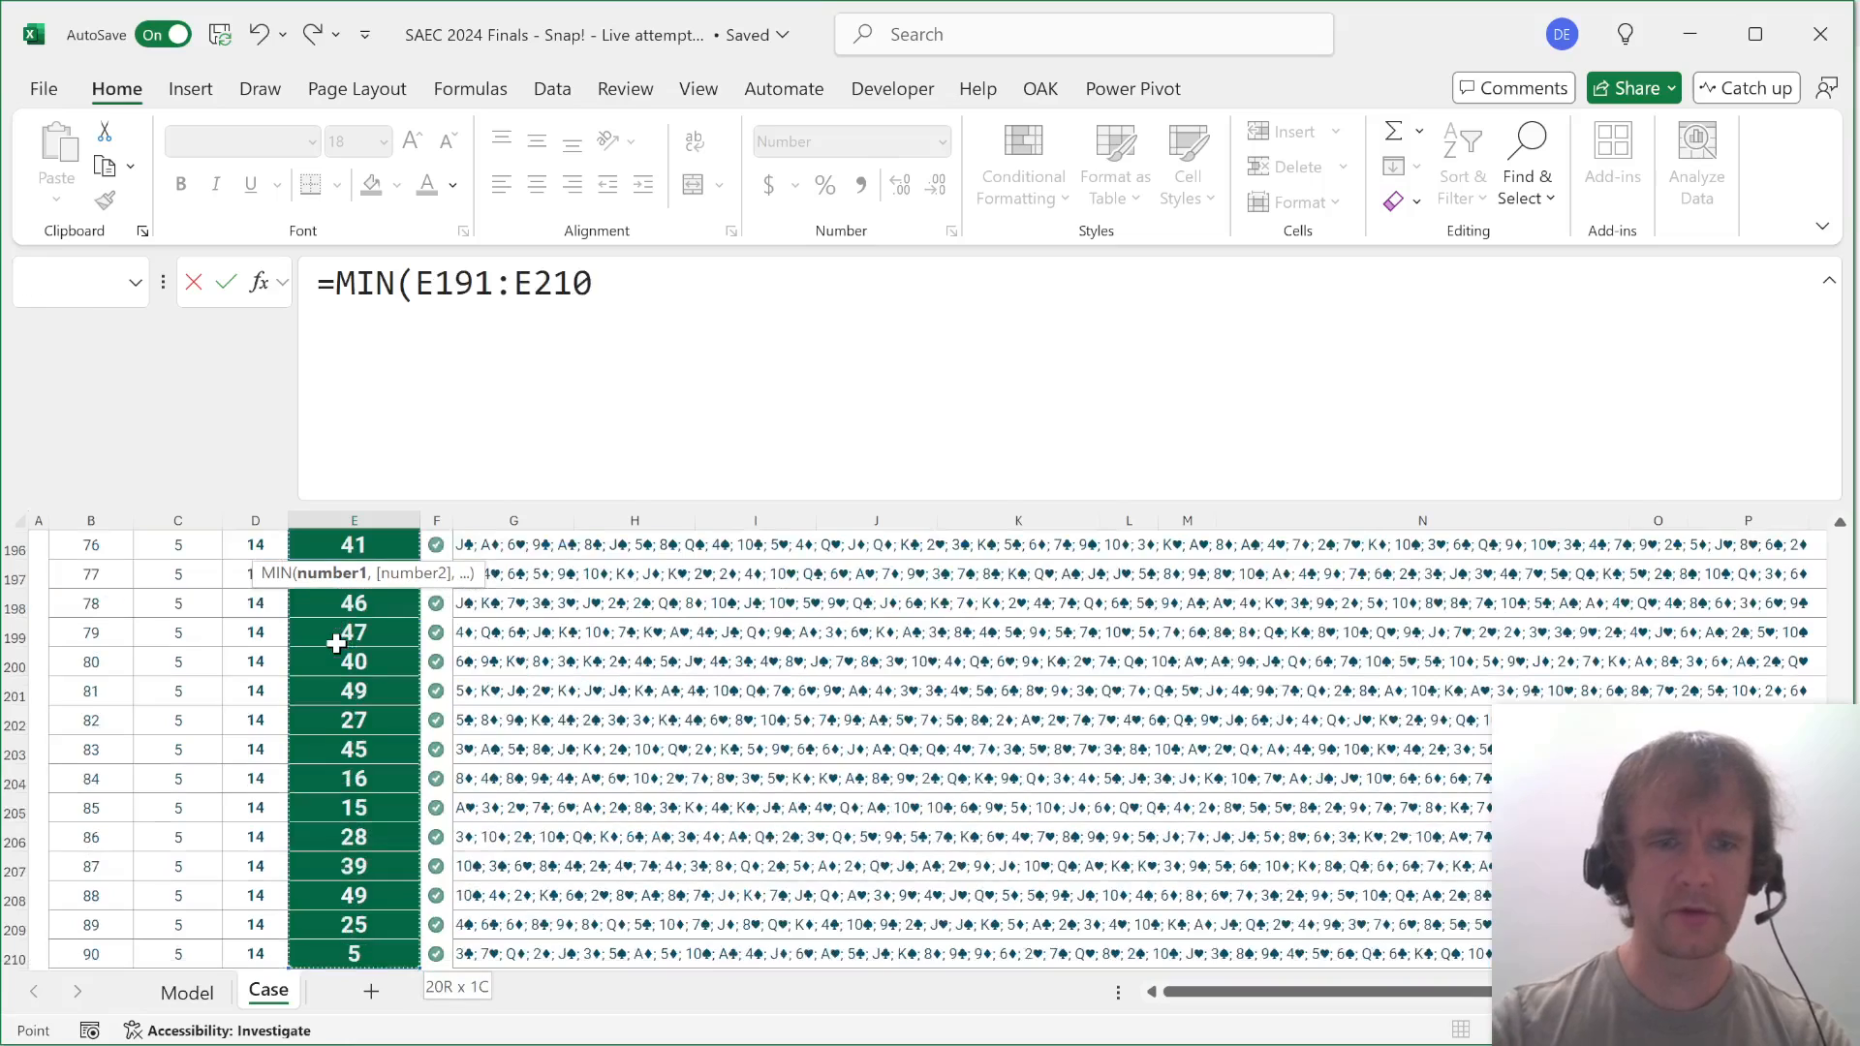
{"action": "key", "text": "ctrl+Return"}
Read the full Bonus 4 and Bonus 5 questions on the Case sheet.
{"action": "key", "text": "Up"}
{"action": "key", "text": "Up"}
{"action": "key", "text": "Up"}
{"action": "key", "text": "Up"}
{"action": "key", "text": "Up"}
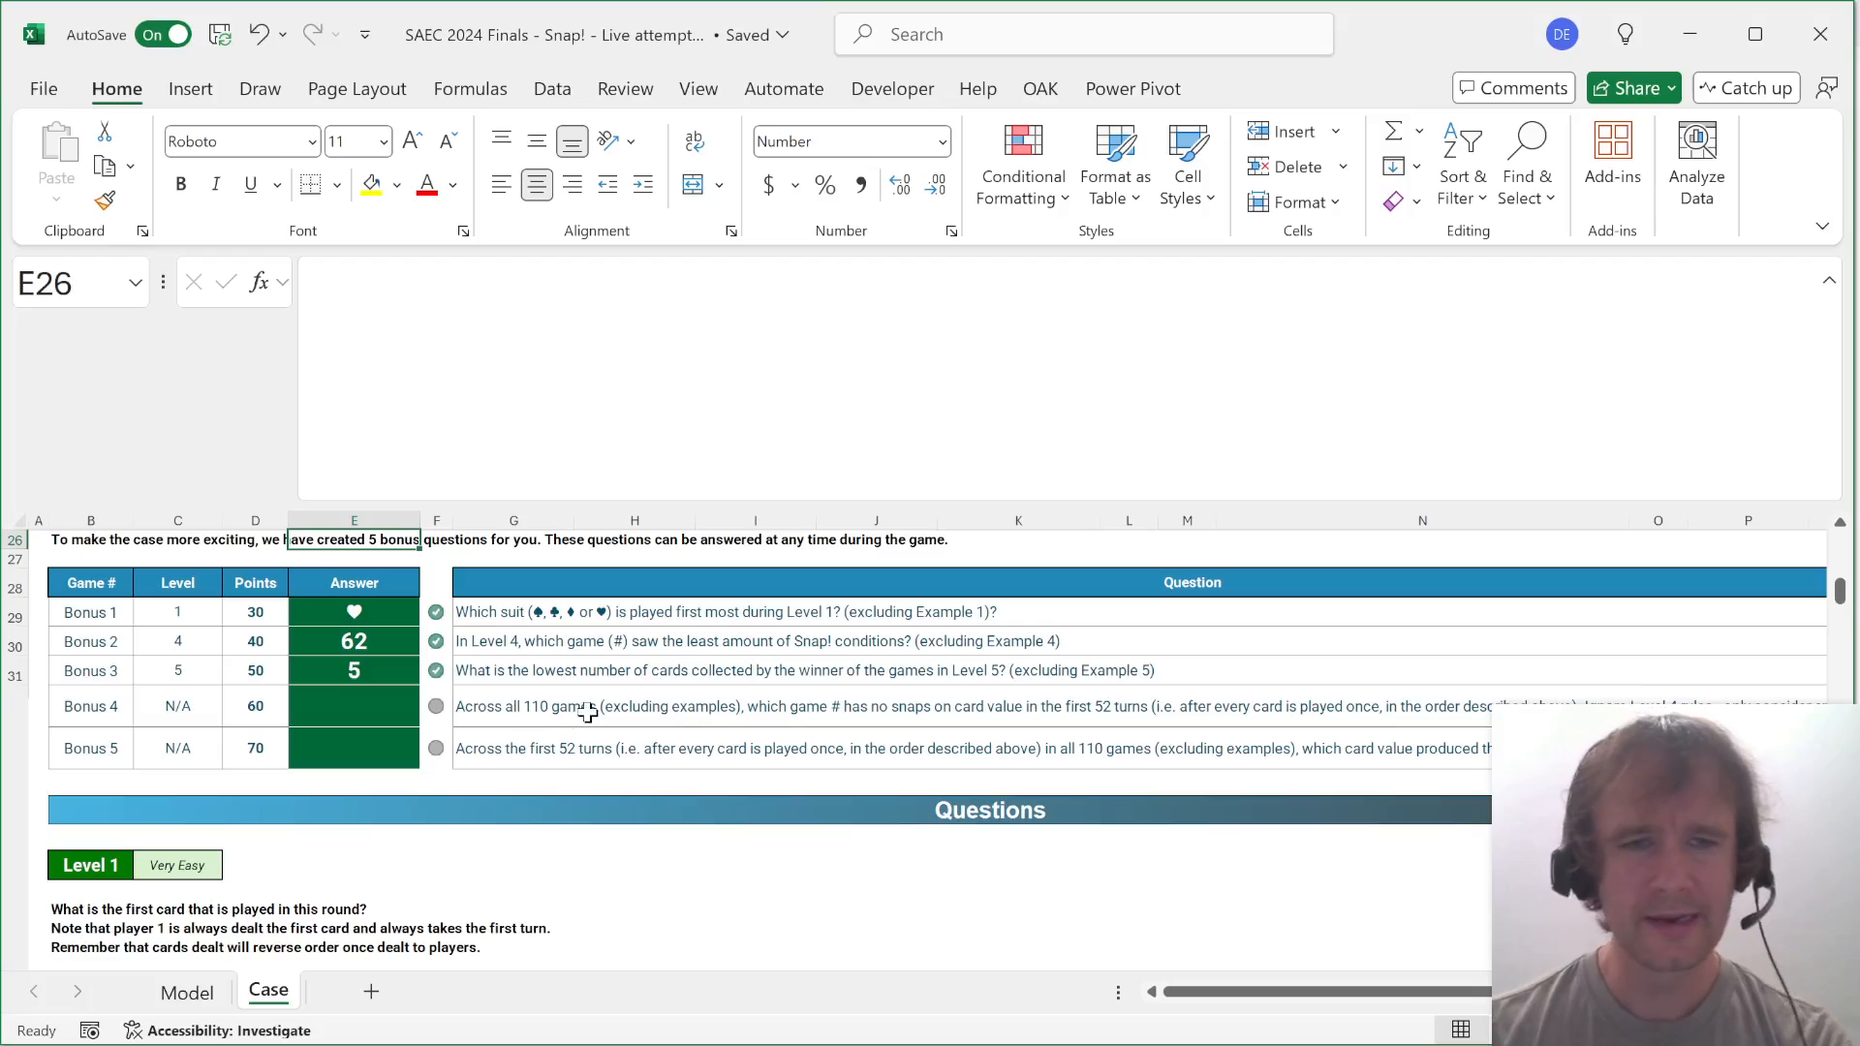
{"action": "left_click", "coordinate": [464, 709]}
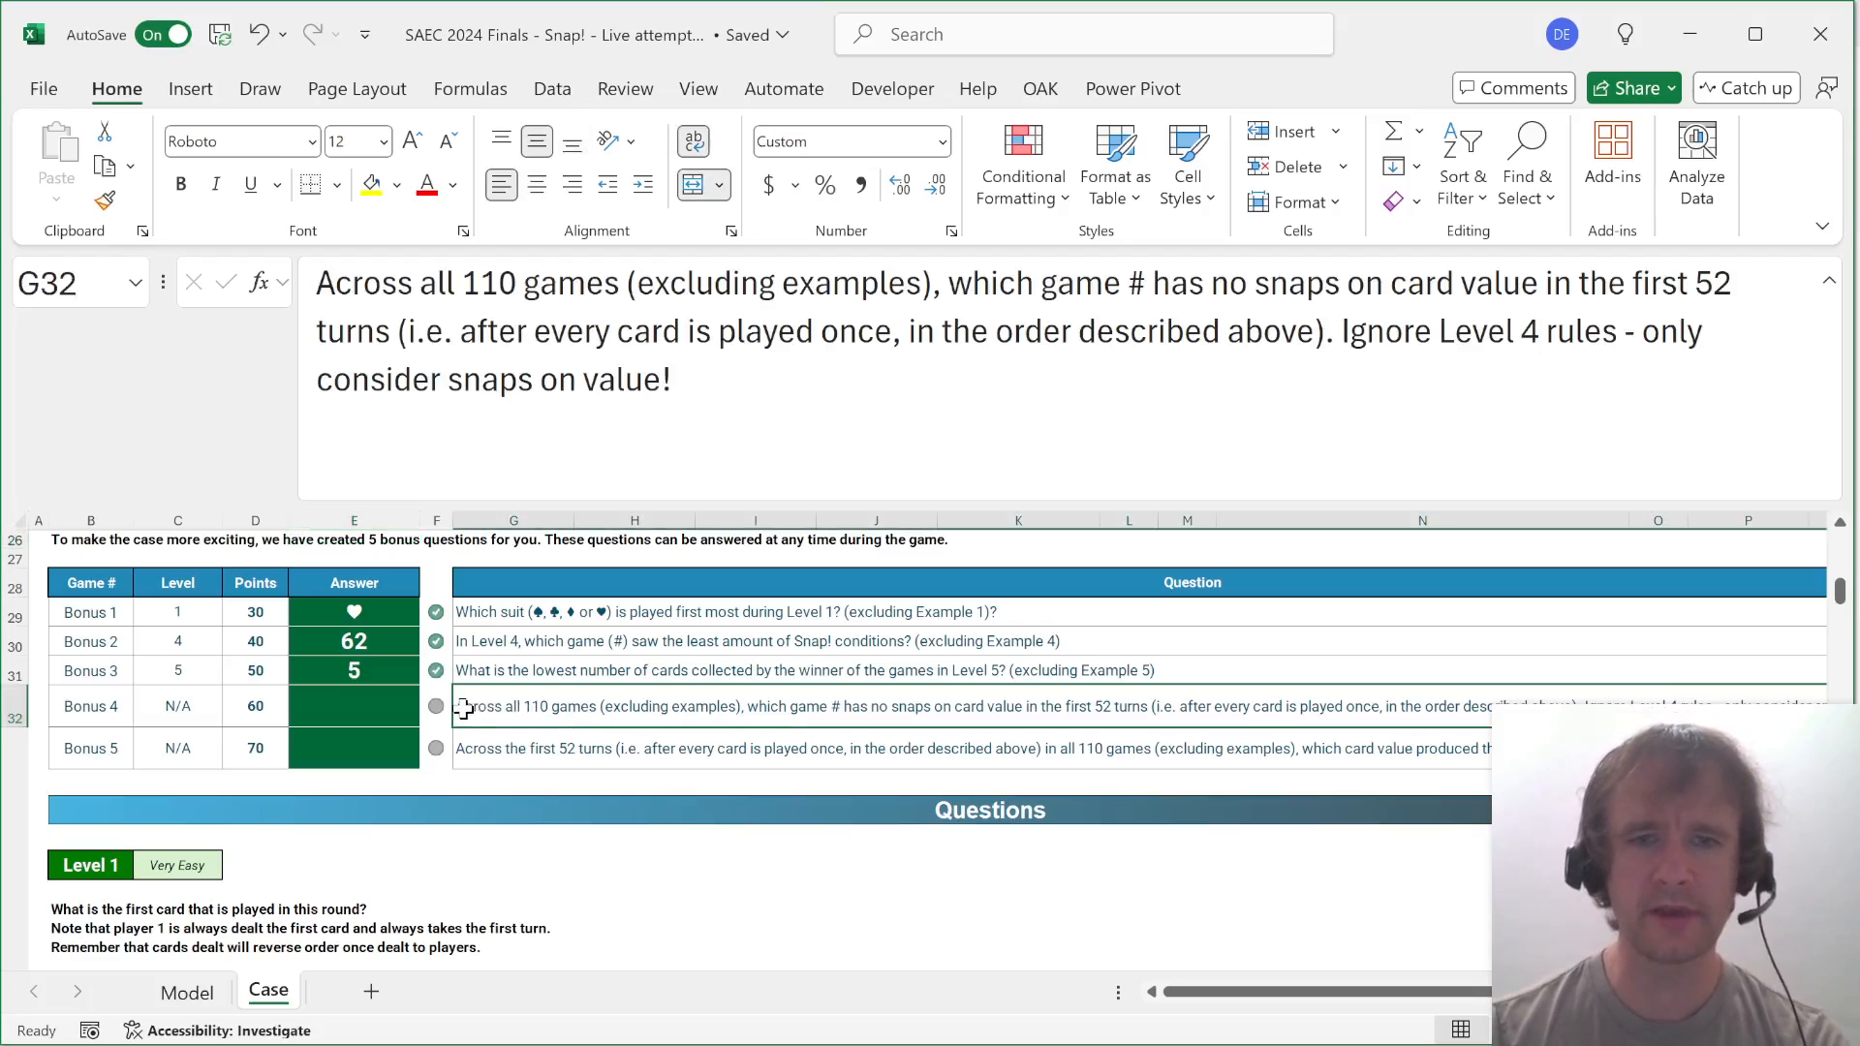
{"action": "scroll", "coordinate": [484, 746], "scroll_direction": "right", "scroll_amount": 3}
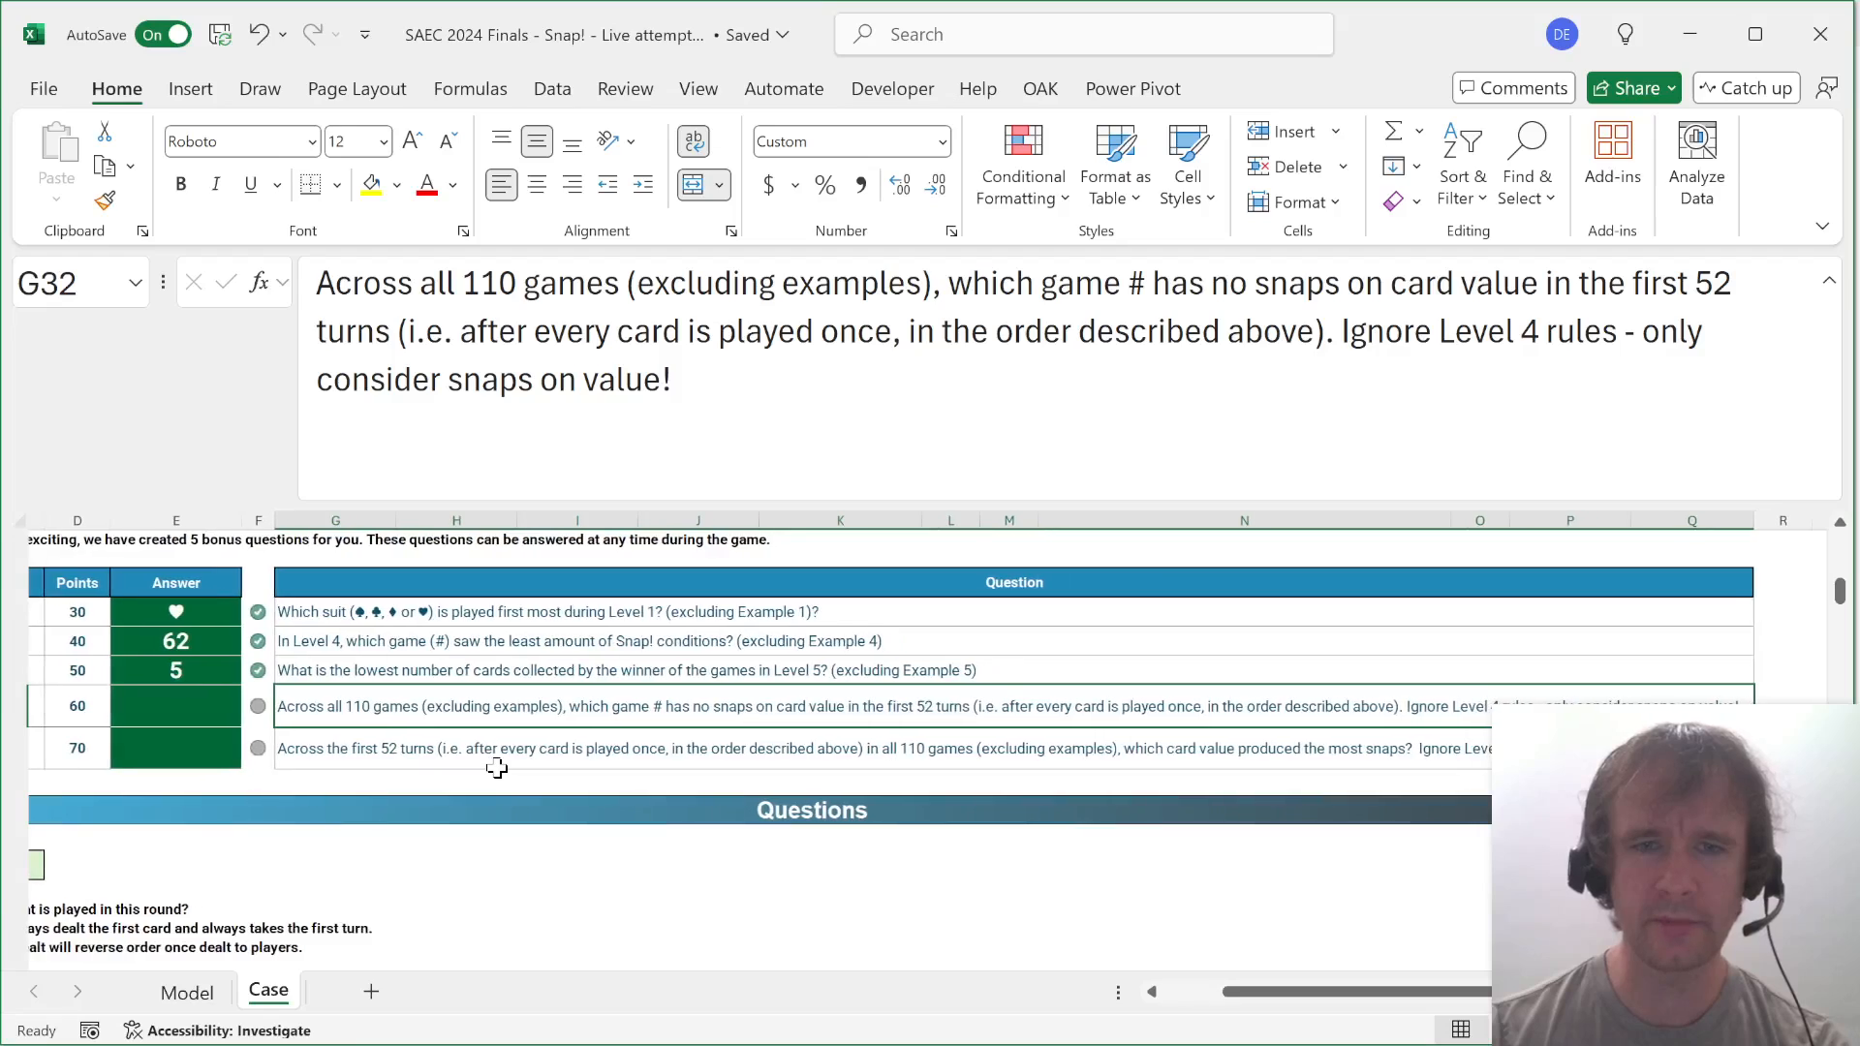
{"action": "scroll", "coordinate": [497, 768], "scroll_direction": "right", "scroll_amount": 1}
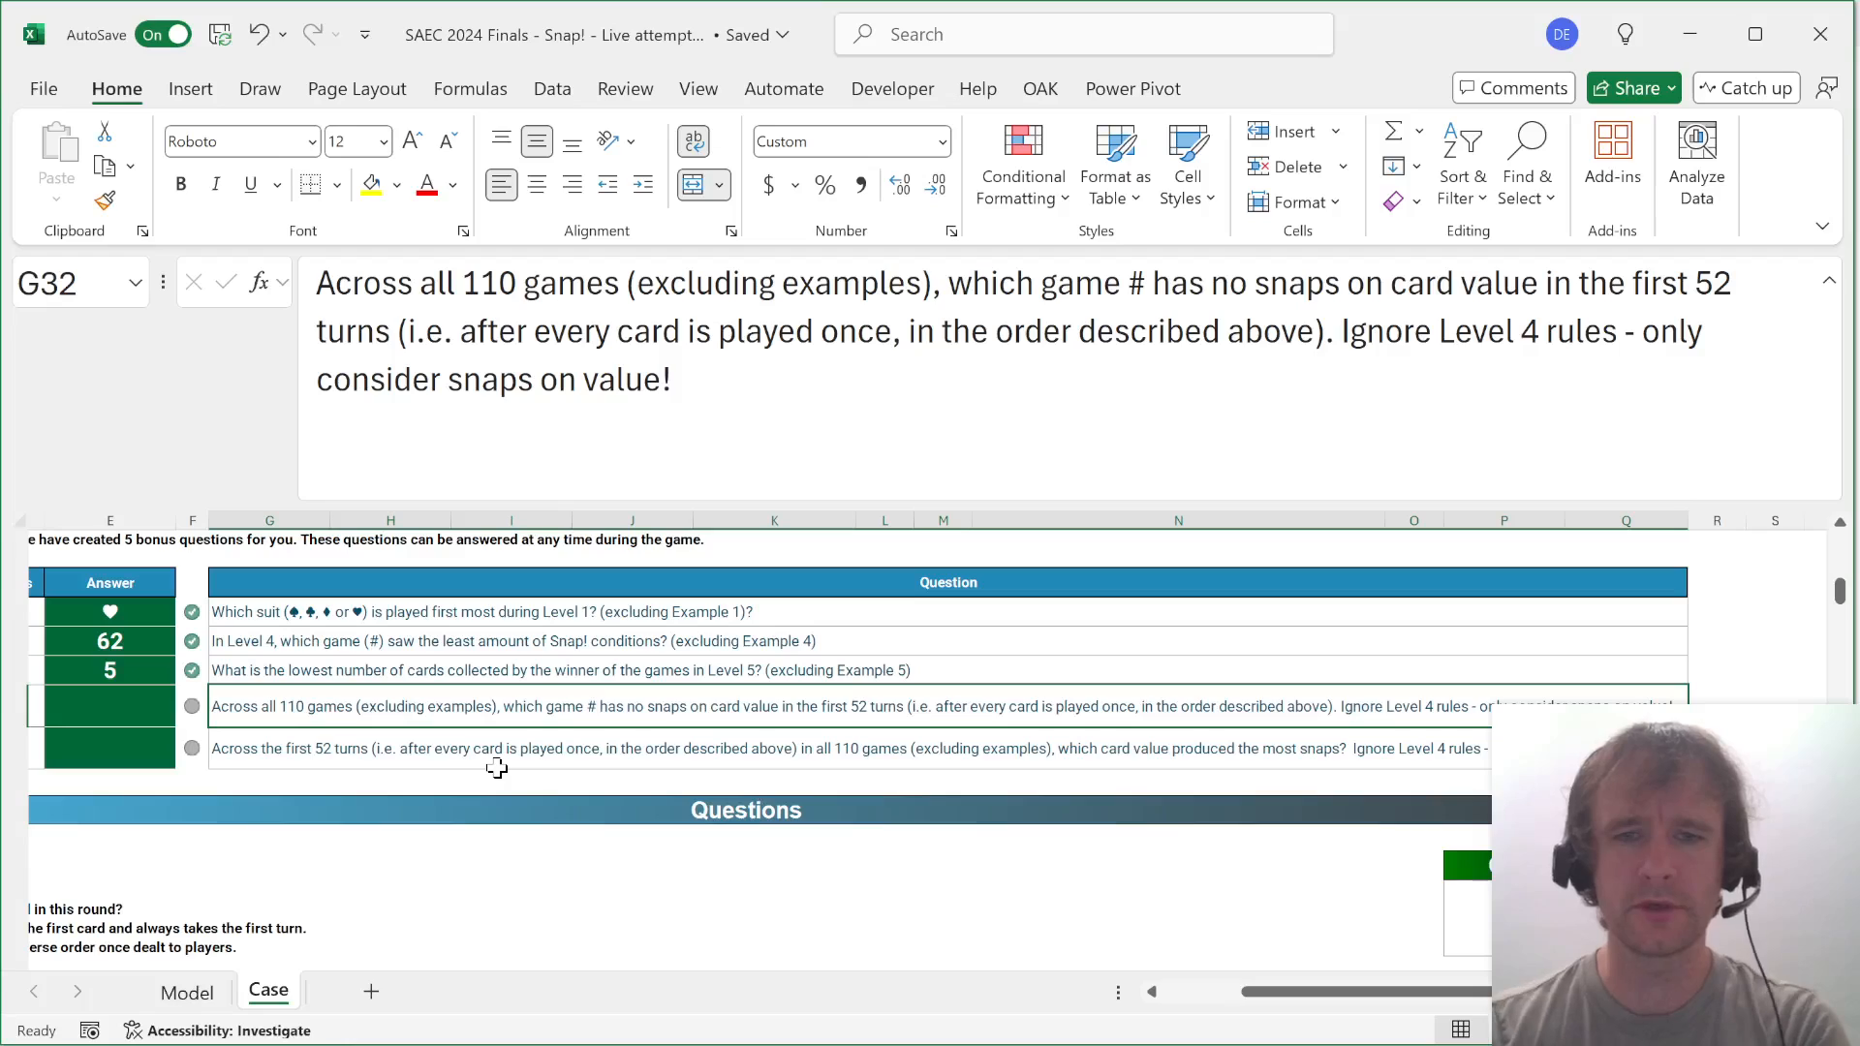
{"action": "scroll", "coordinate": [497, 768], "scroll_direction": "right", "scroll_amount": 2}
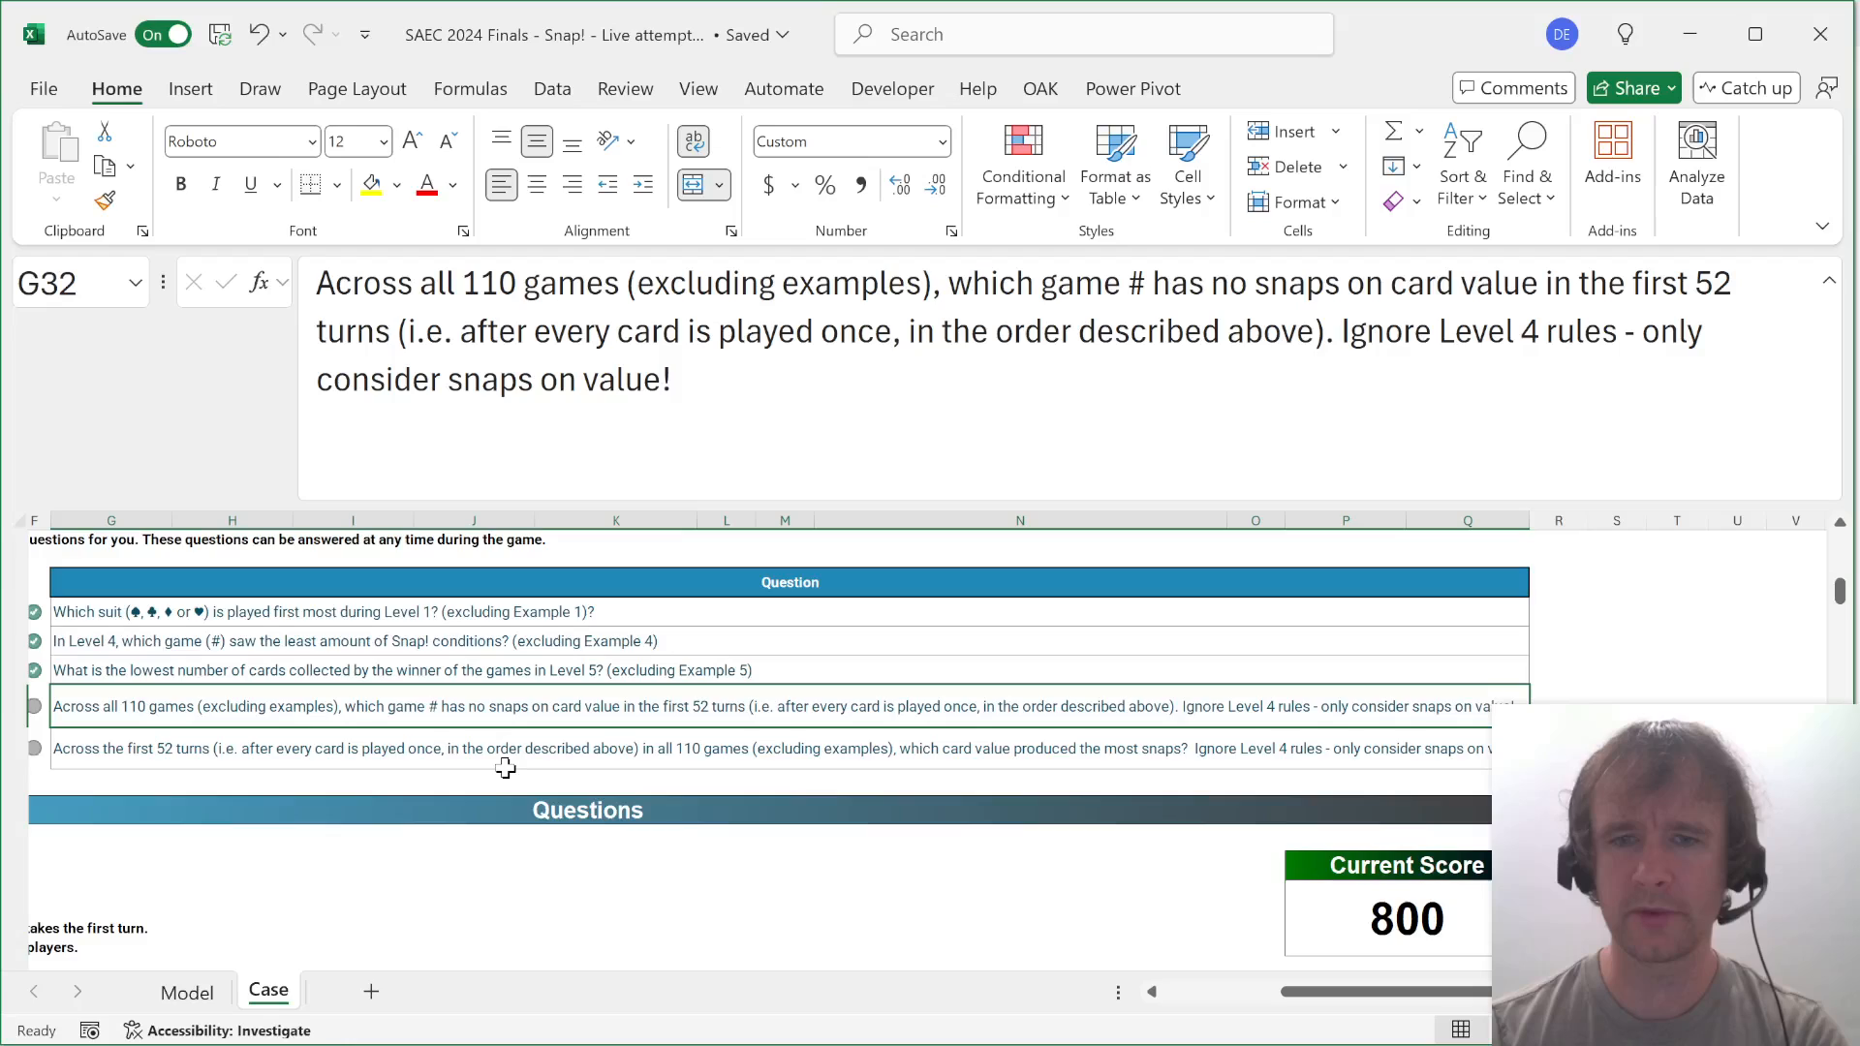
{"action": "scroll", "coordinate": [504, 769], "scroll_direction": "right", "scroll_amount": 2}
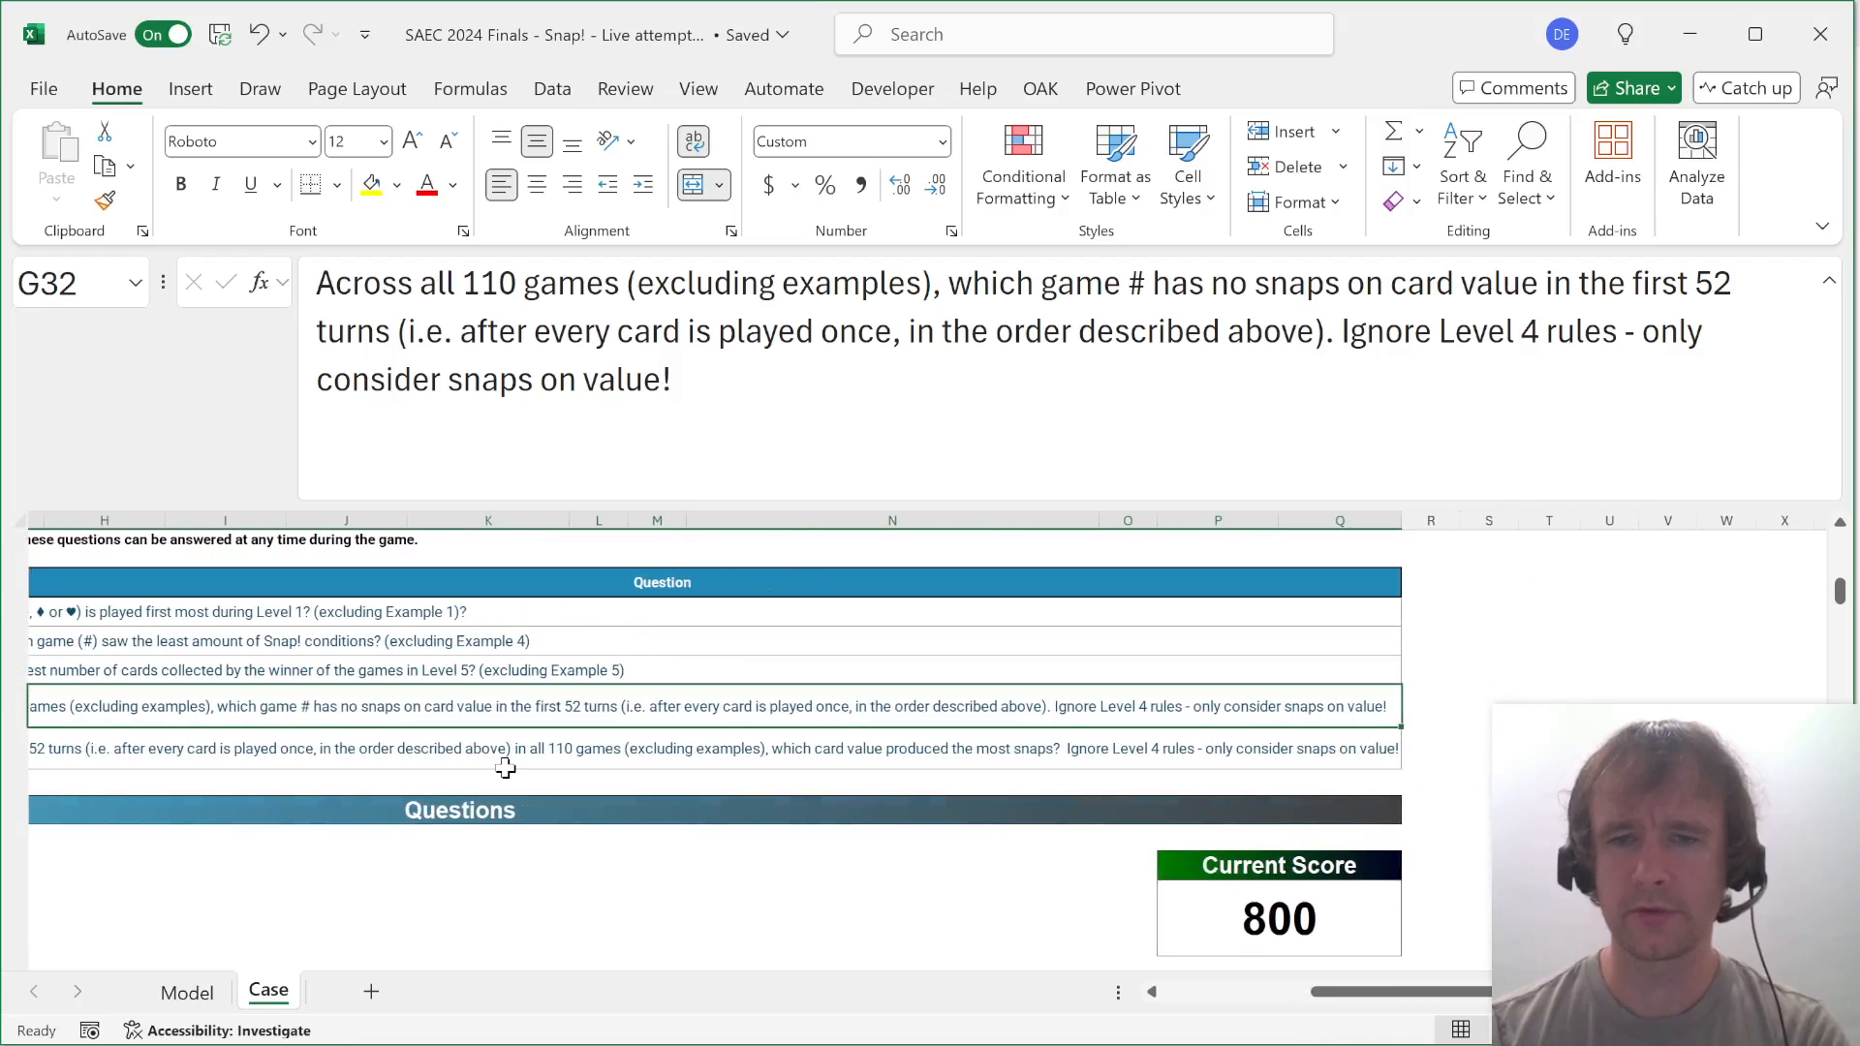
{"action": "scroll", "coordinate": [505, 768], "scroll_direction": "left", "scroll_amount": 5}
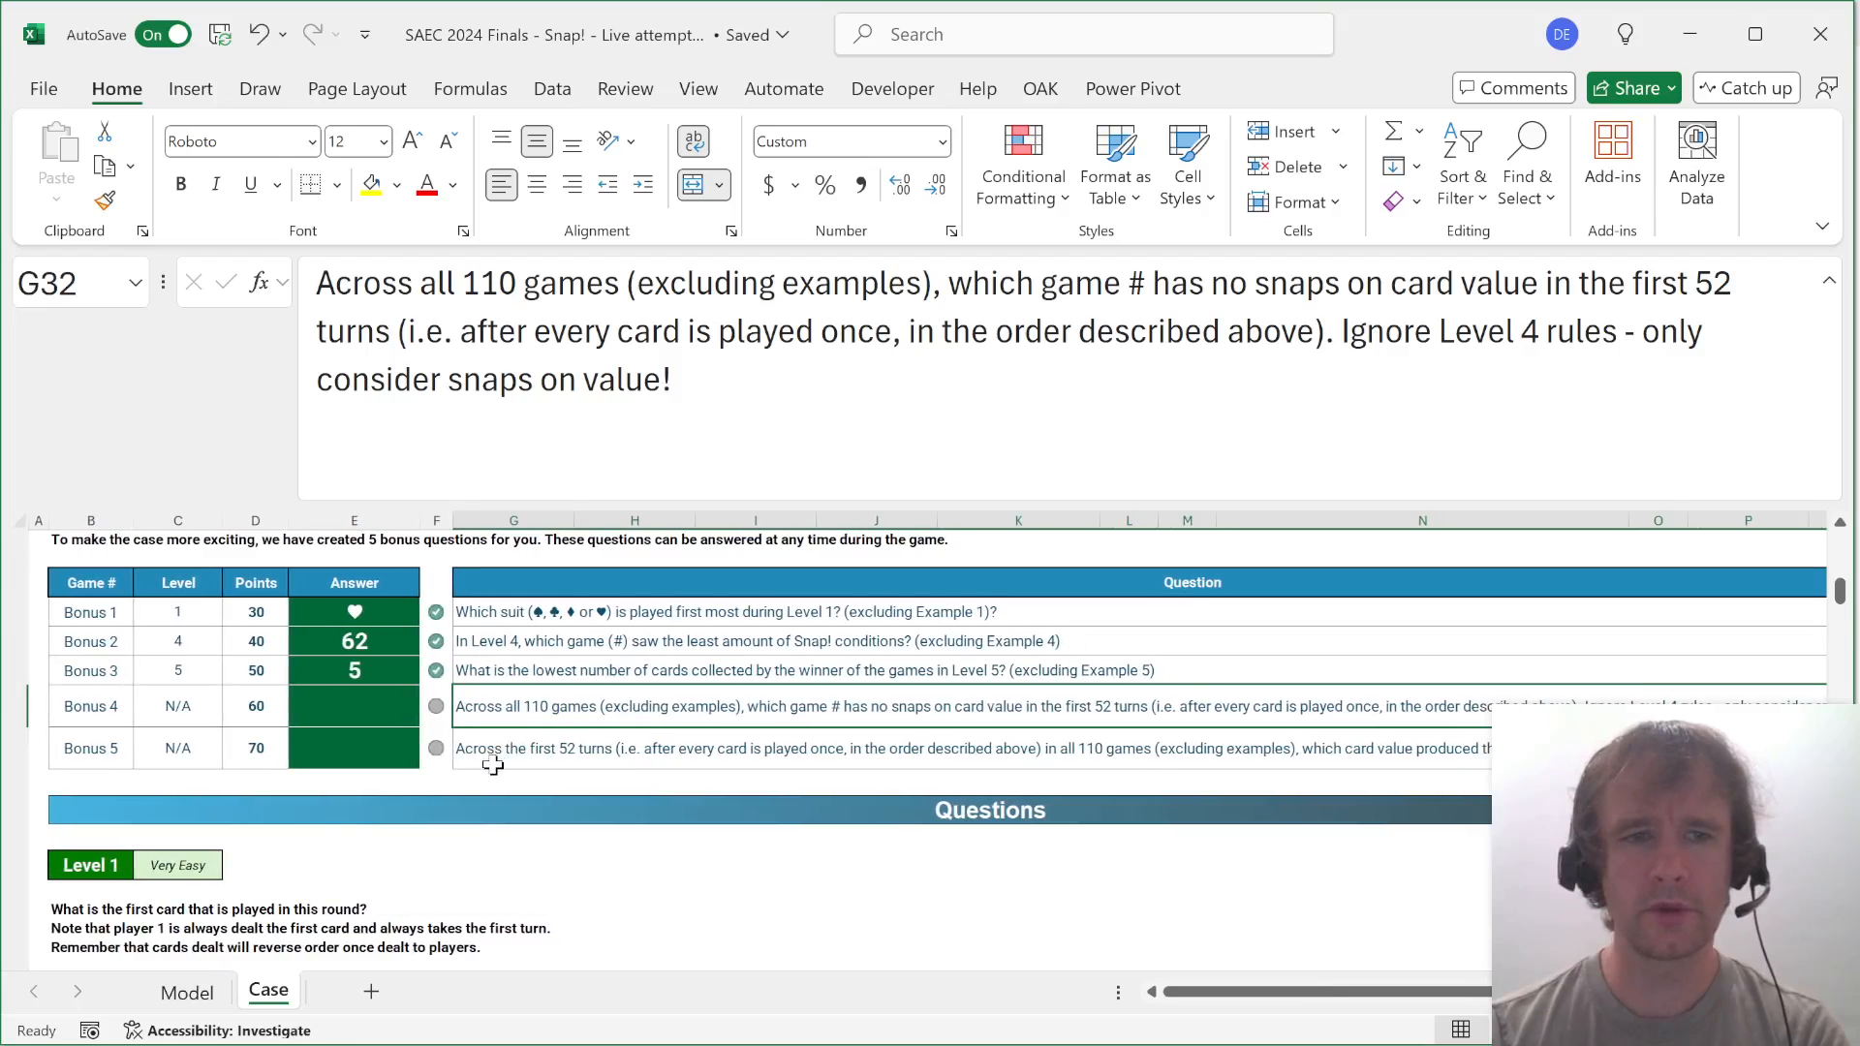
{"action": "scroll", "coordinate": [493, 765], "scroll_direction": "down", "scroll_amount": 2}
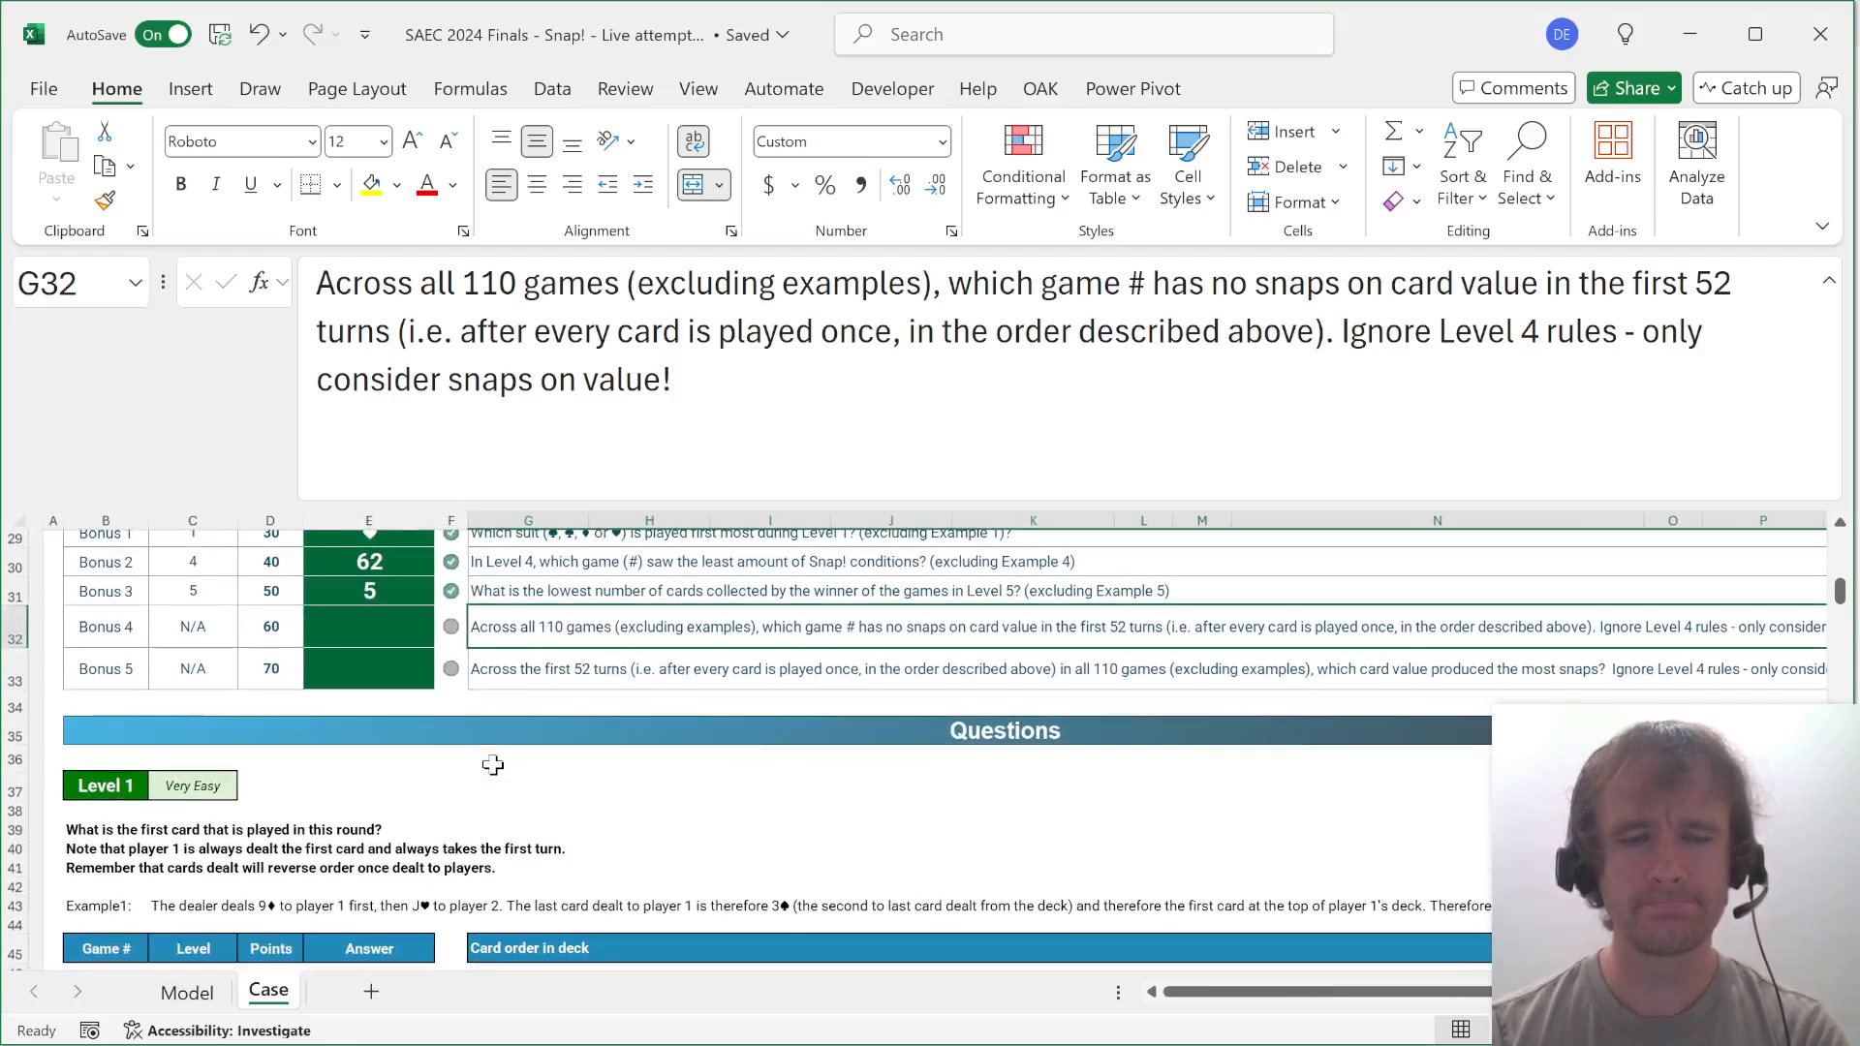
{"action": "scroll", "coordinate": [493, 765], "scroll_direction": "up", "scroll_amount": 3}
On the Model sheet, delete columns L to Q, from RunCnt through the two Group columns.
{"action": "key", "text": "ctrl+Page_Up"}
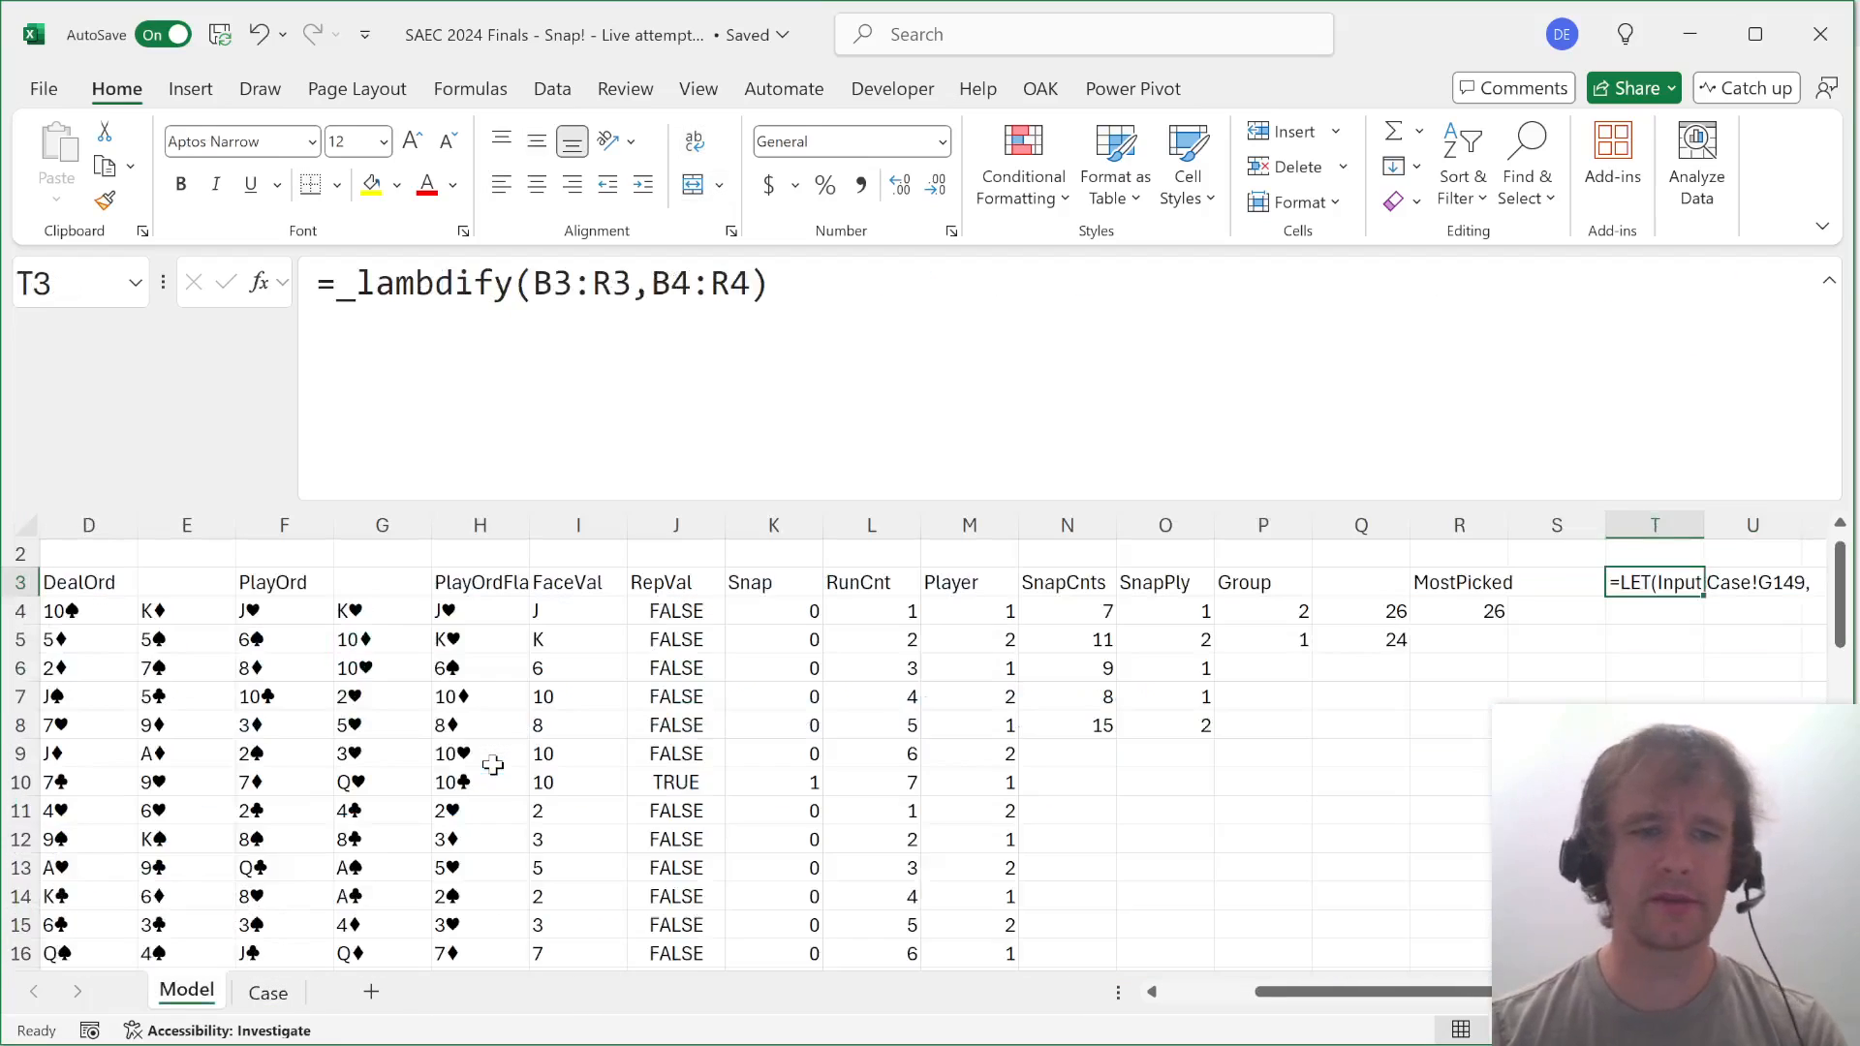
{"action": "left_click", "coordinate": [793, 589]}
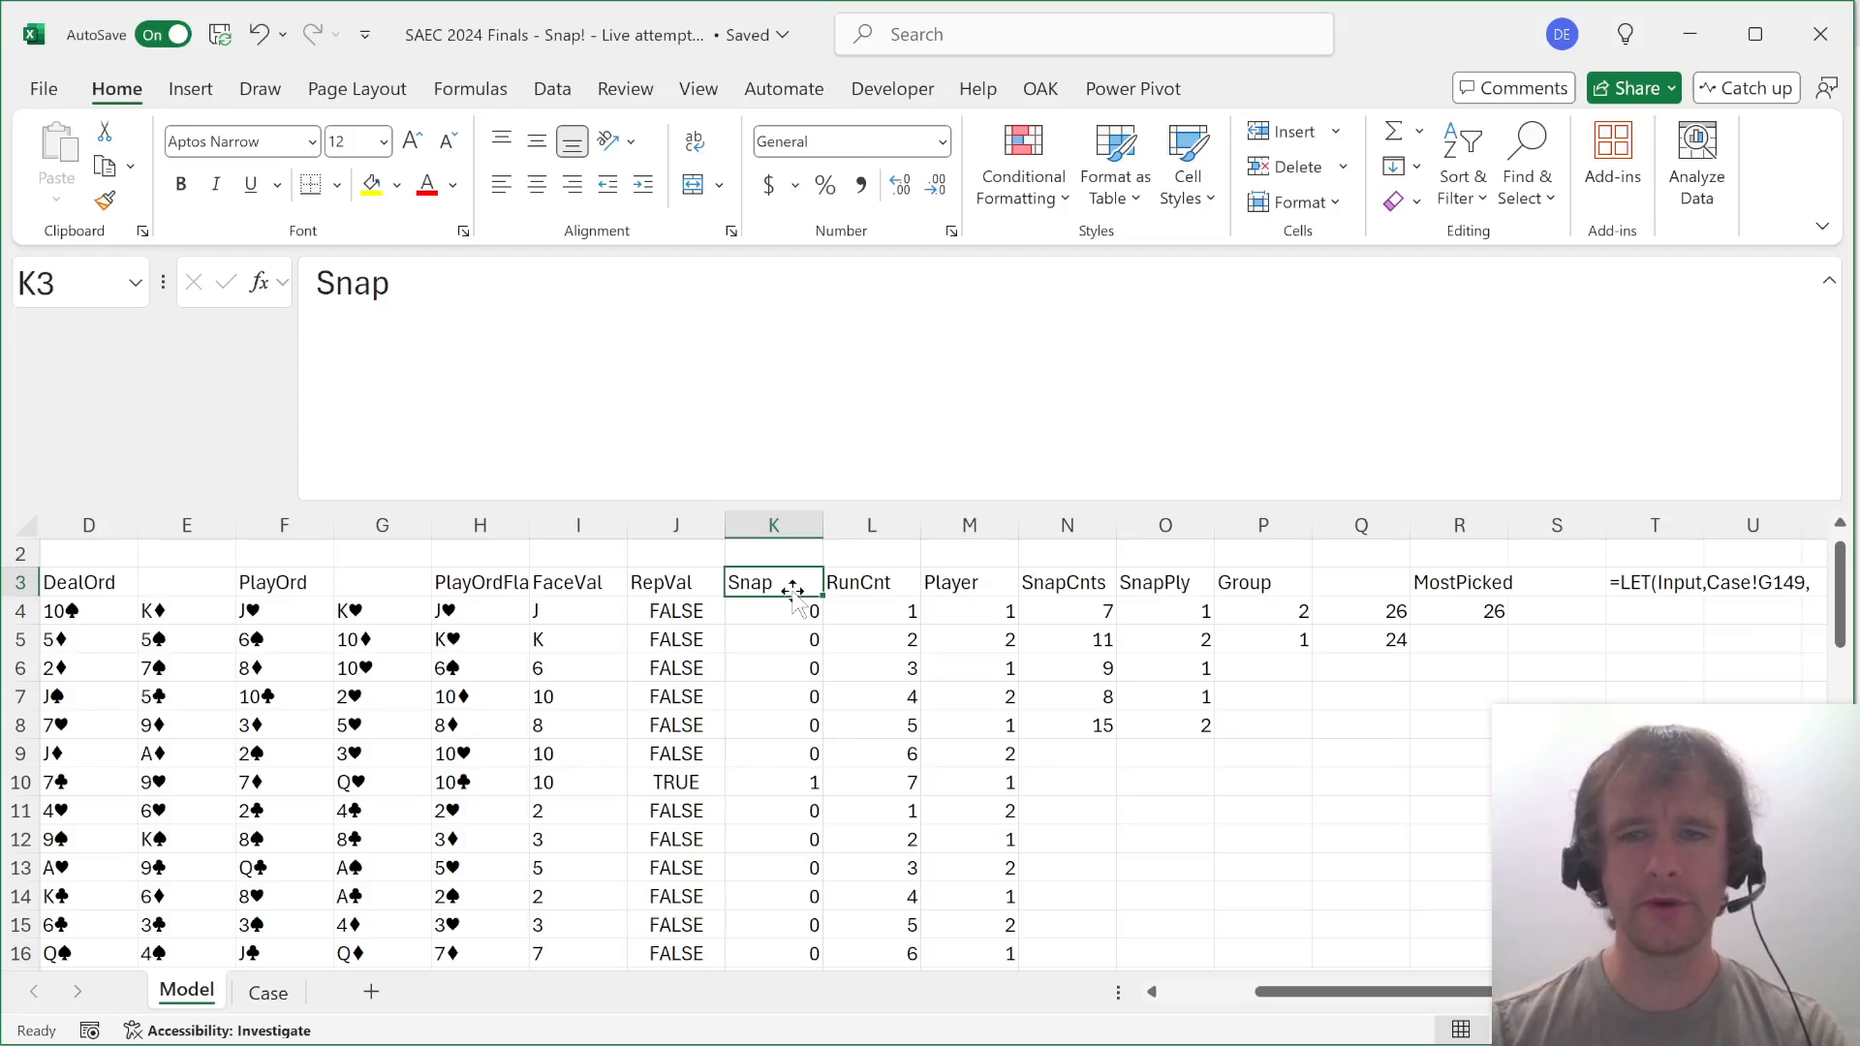
{"action": "key", "text": "Left"}
{"action": "key", "text": "Left"}
{"action": "key", "text": "Left"}
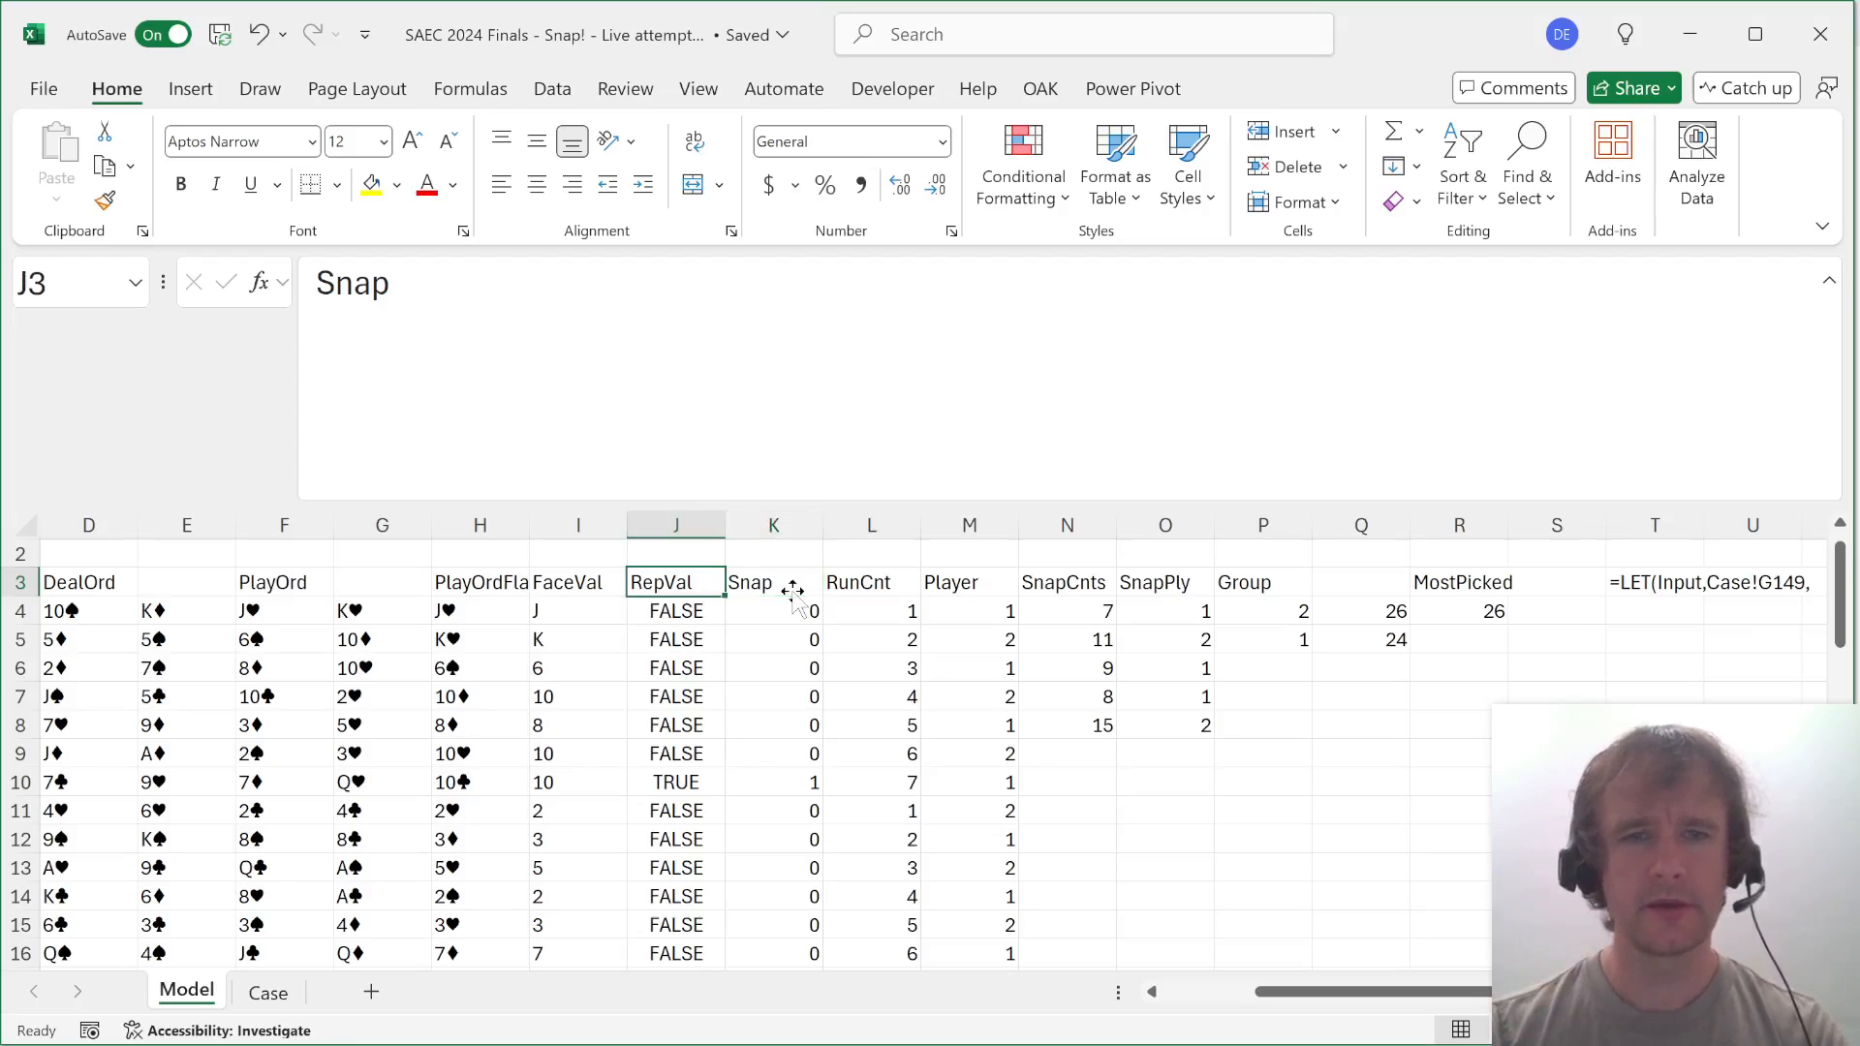
{"action": "key", "text": "Right"}
{"action": "key", "text": "Right"}
{"action": "key", "text": "Right"}
{"action": "key", "text": "Right"}
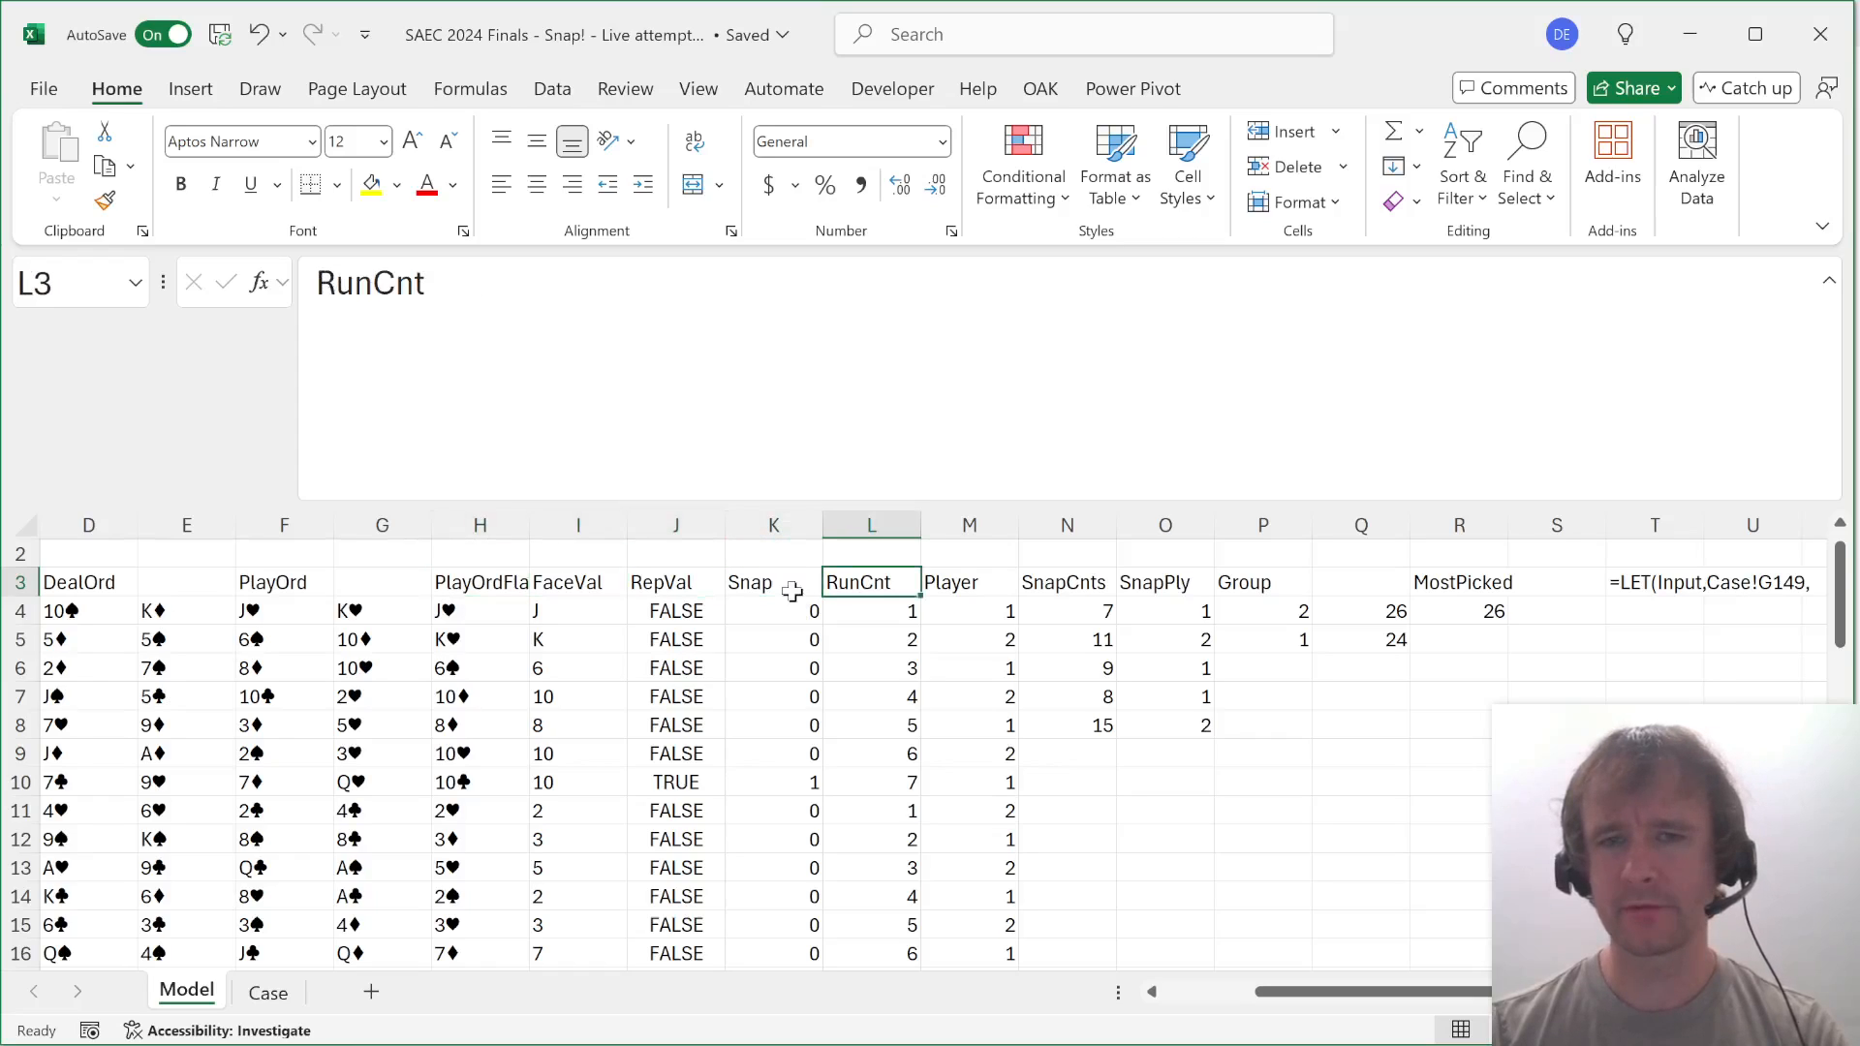
{"action": "key", "text": "ctrl+space"}
{"action": "key", "text": "shift+Right"}
{"action": "key", "text": "shift+Right"}
{"action": "key", "text": "shift+Right"}
{"action": "key", "text": "shift+Right"}
{"action": "key", "text": "shift+Right"}
{"action": "key", "text": "shift+Right"}
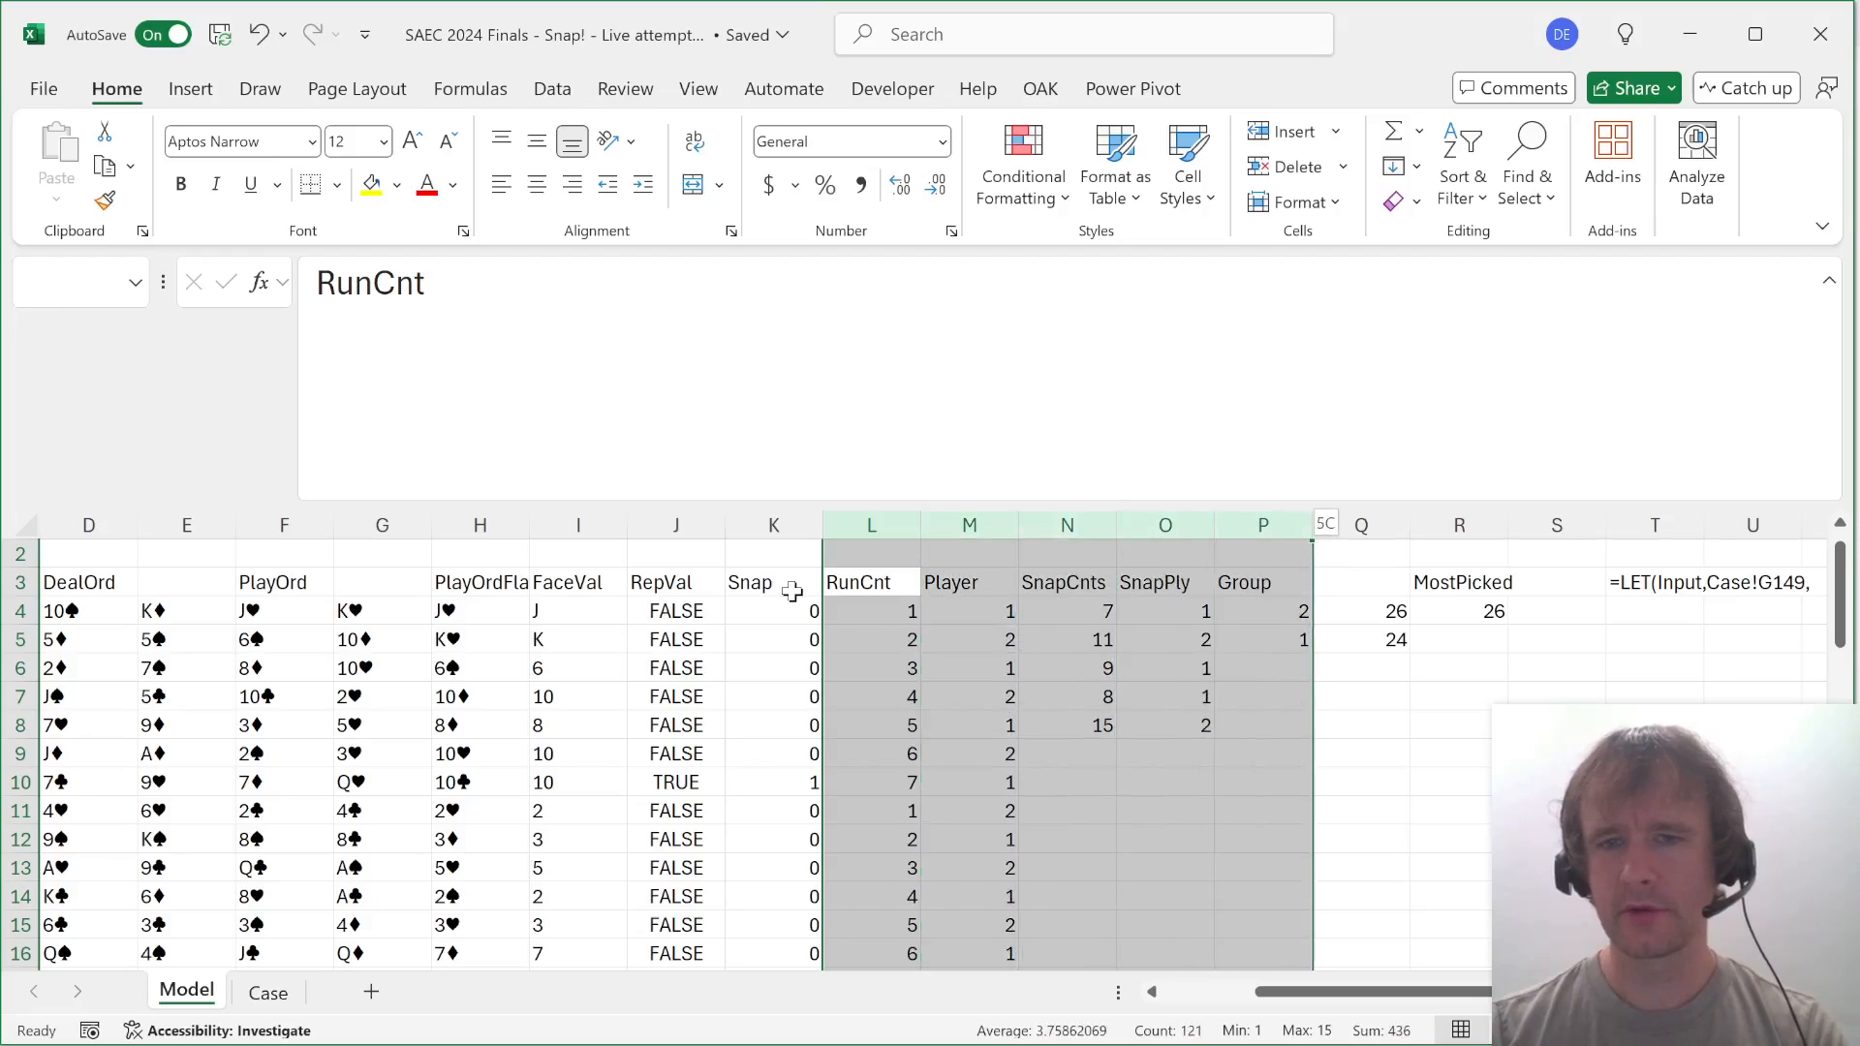
{"action": "key", "text": "alt"}
{"action": "type", "text": "hdcked"}
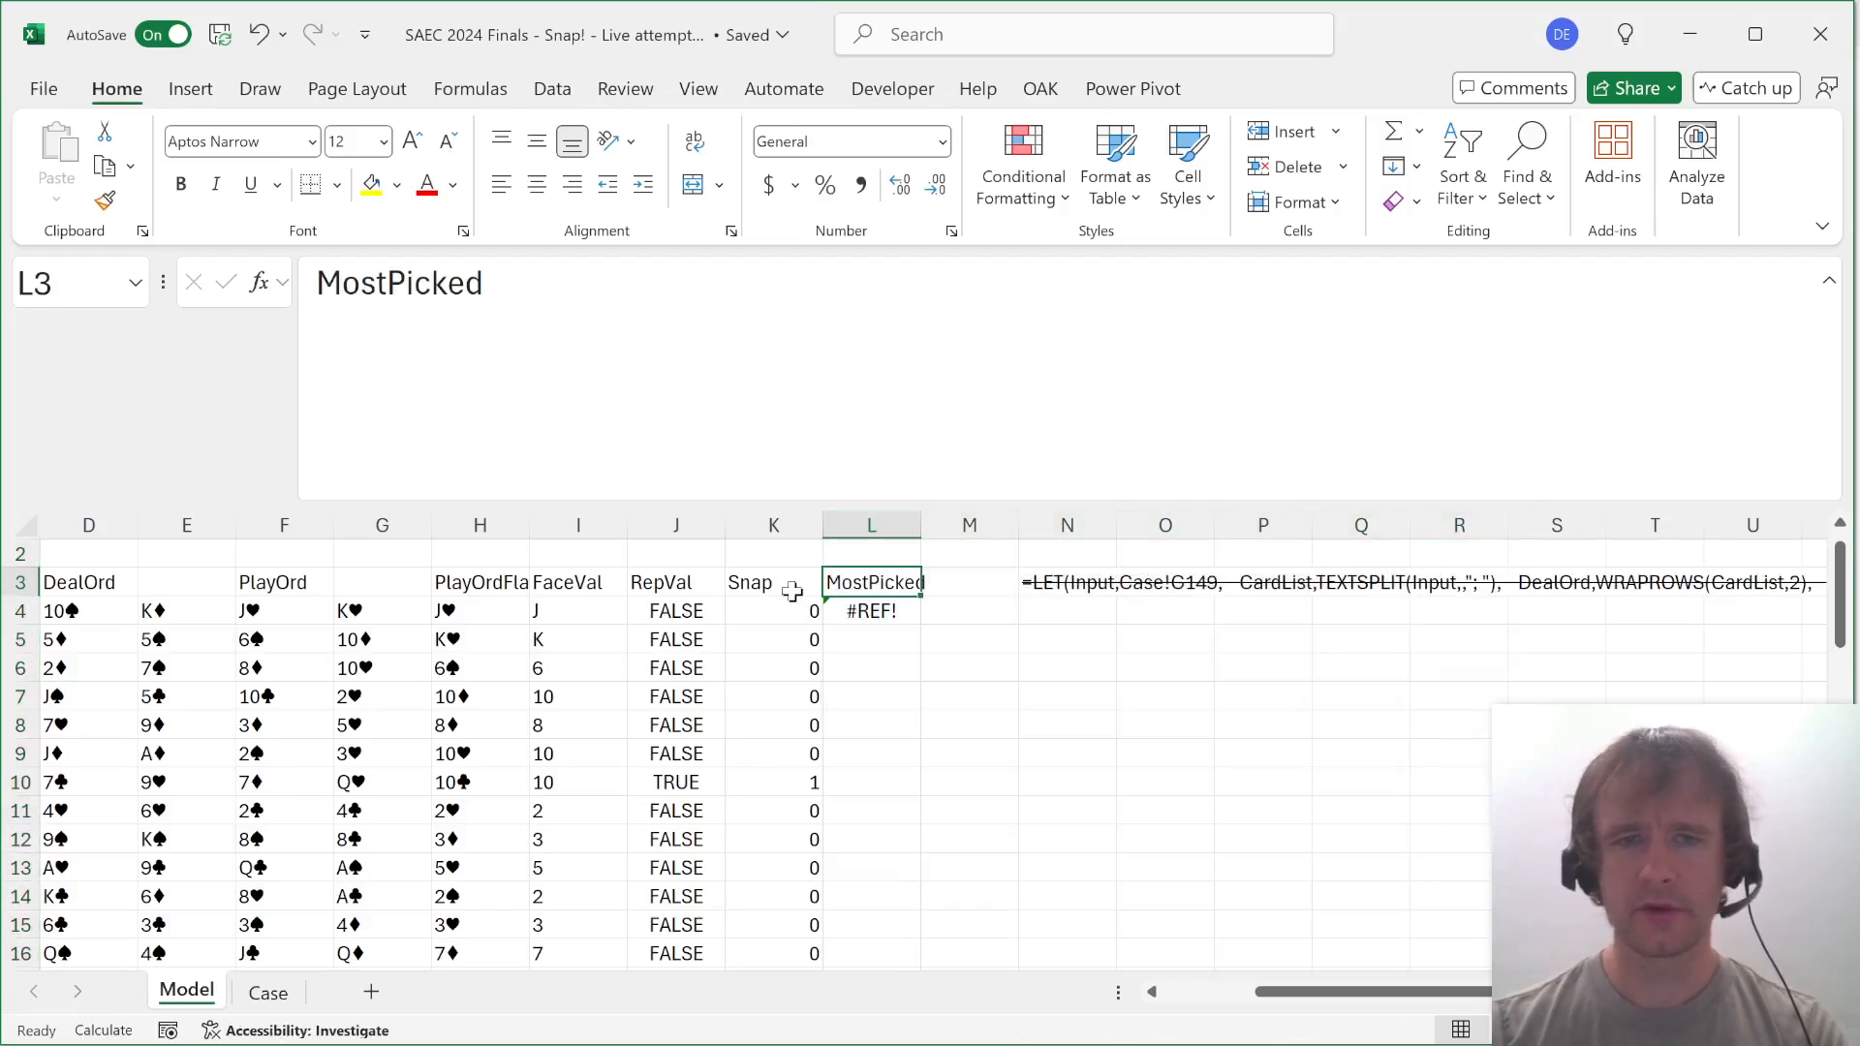
Rename the L3 header as NumSnaps and enter a SUM of the Snap column from K4 down in L4.
{"action": "type", "text": "NumSnaps"}
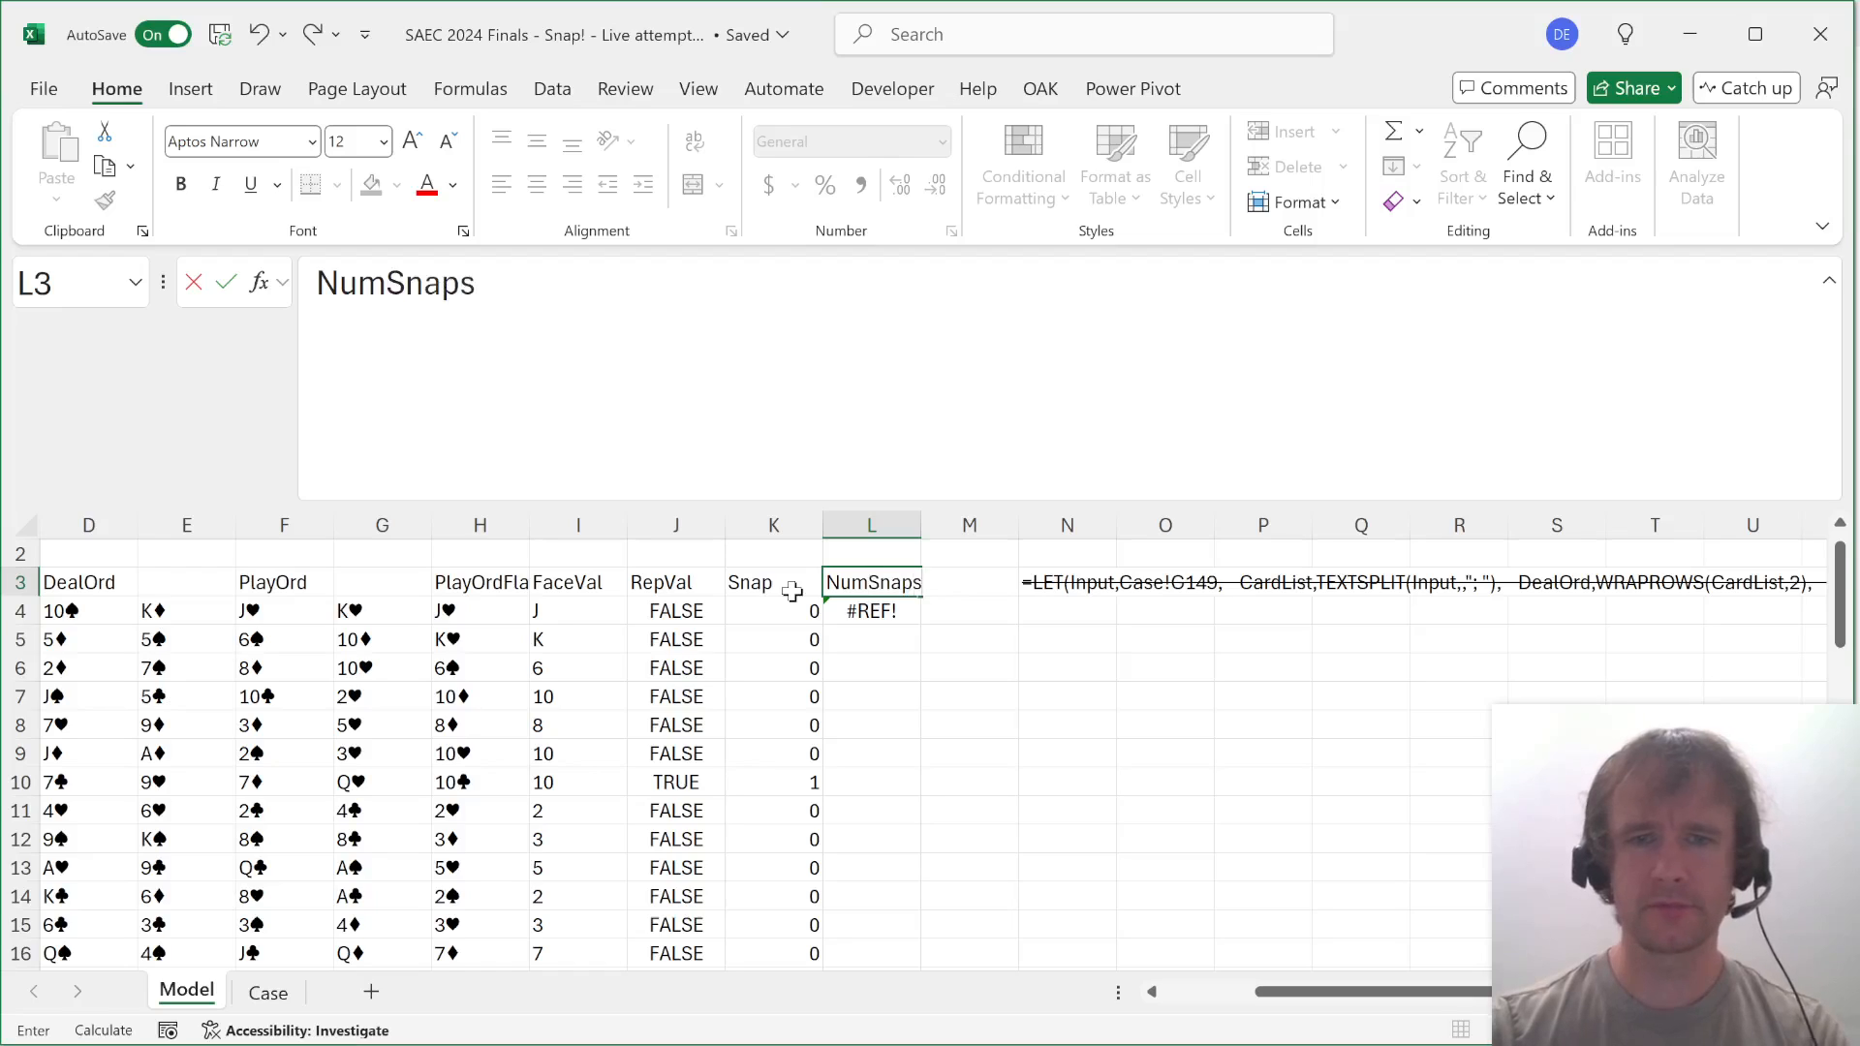
{"action": "key", "text": "Return"}
{"action": "type", "text": "=sum"}
{"action": "key", "text": "Tab"}
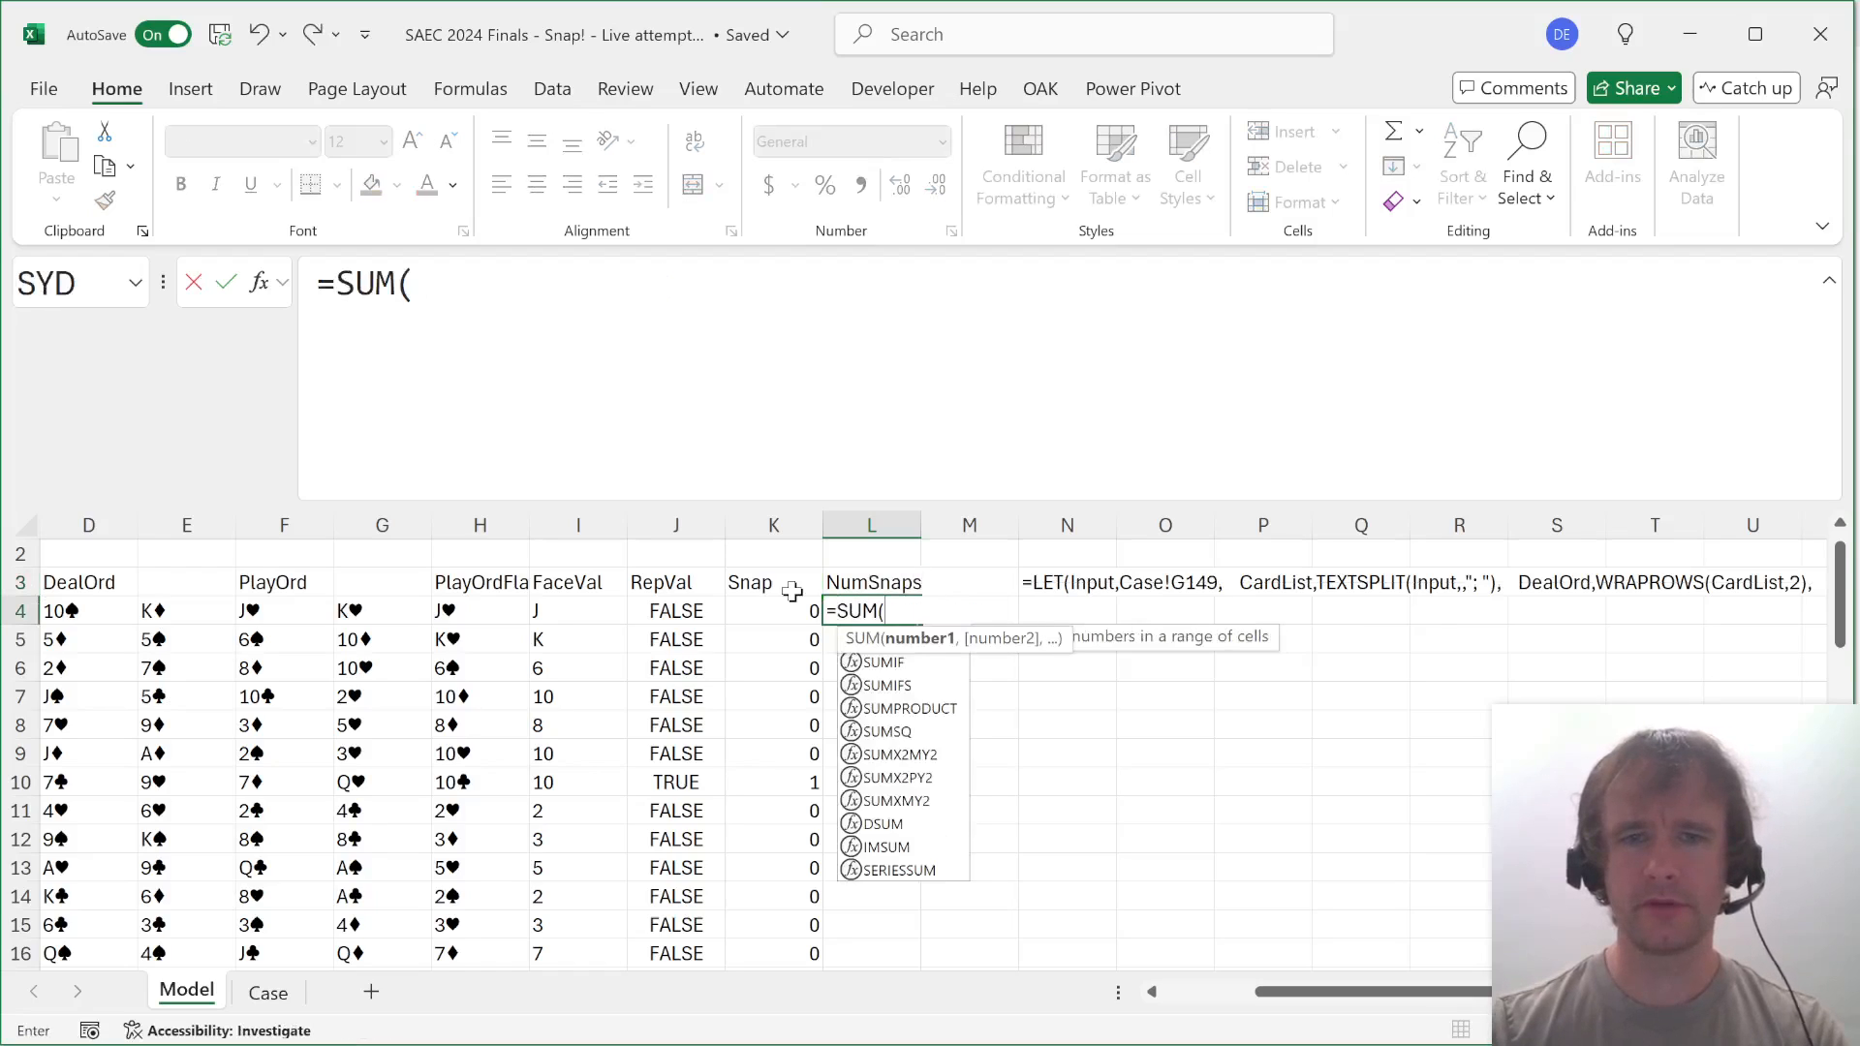
{"action": "key", "text": "Left"}
{"action": "key", "text": "ctrl+shift+Down"}
{"action": "key", "text": "Return"}
{"action": "key", "text": "Up"}
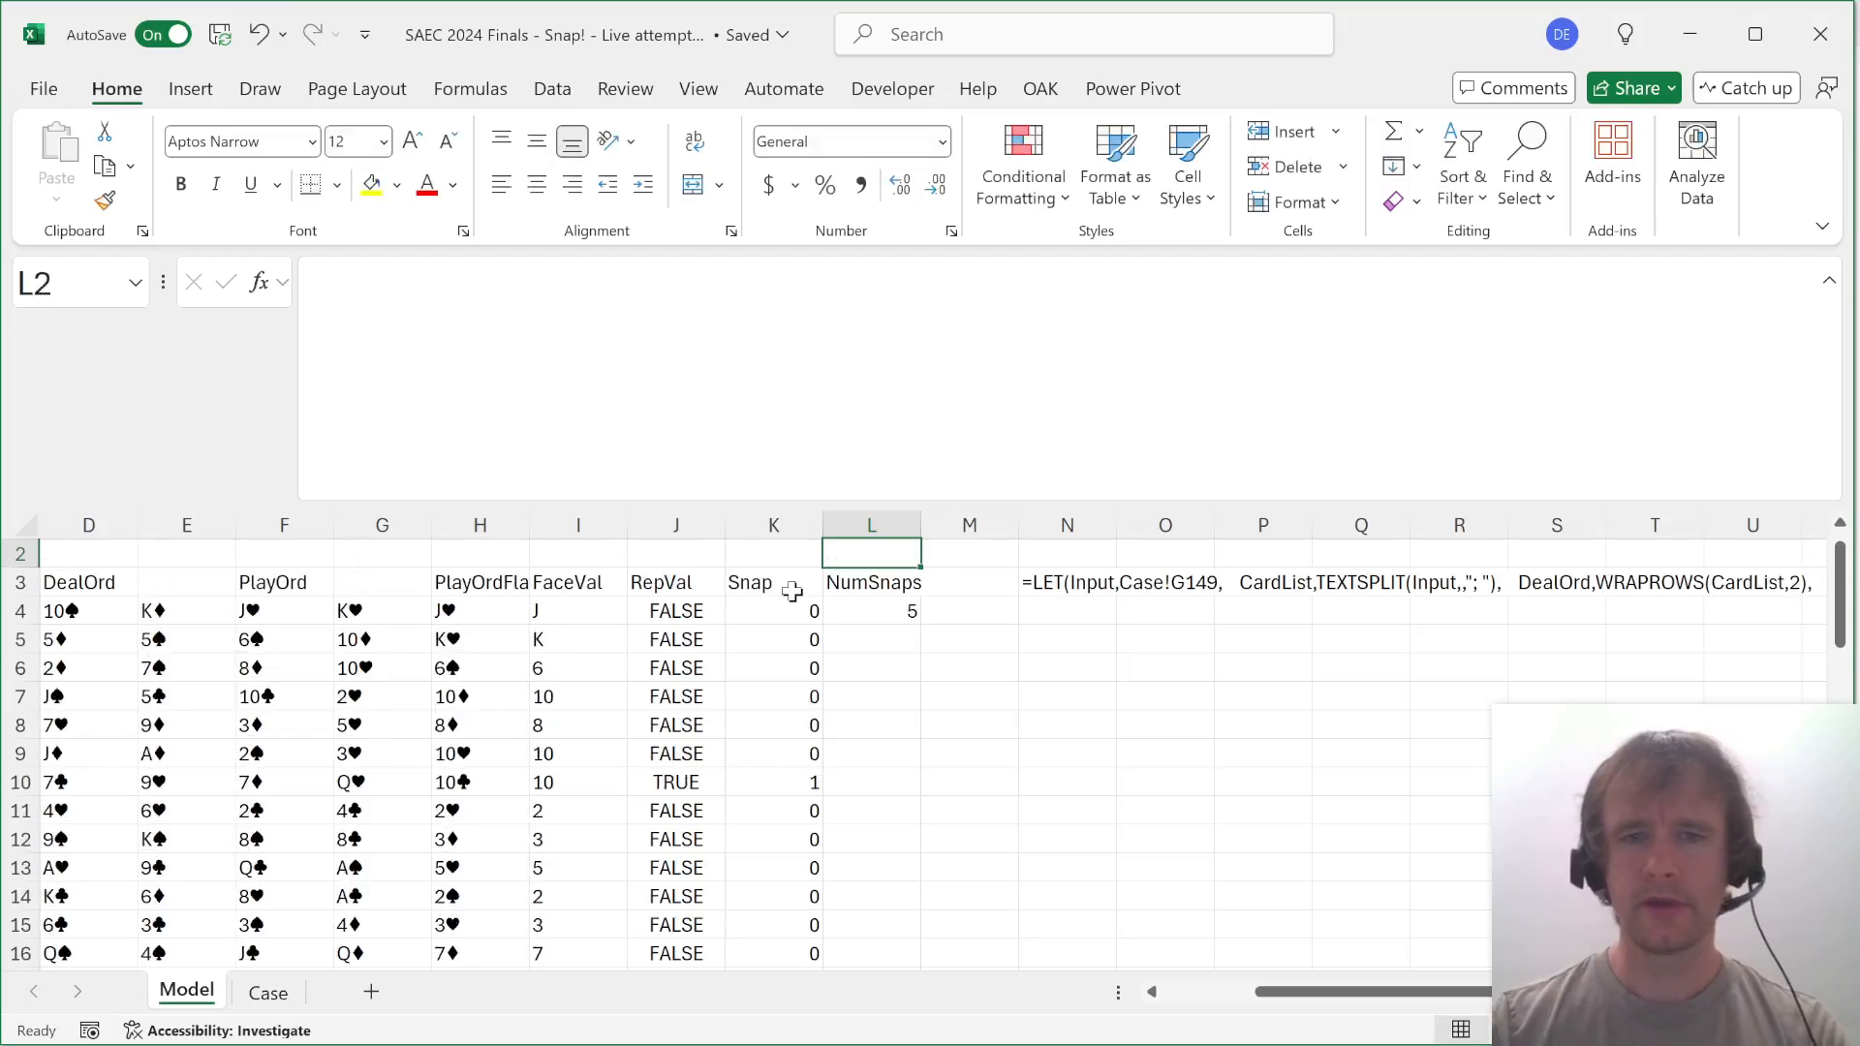
Generate the game numbers in N5 of the Model sheet with =SEQUENCE(110).
{"action": "key", "text": "Right"}
{"action": "key", "text": "Right"}
{"action": "key", "text": "Down"}
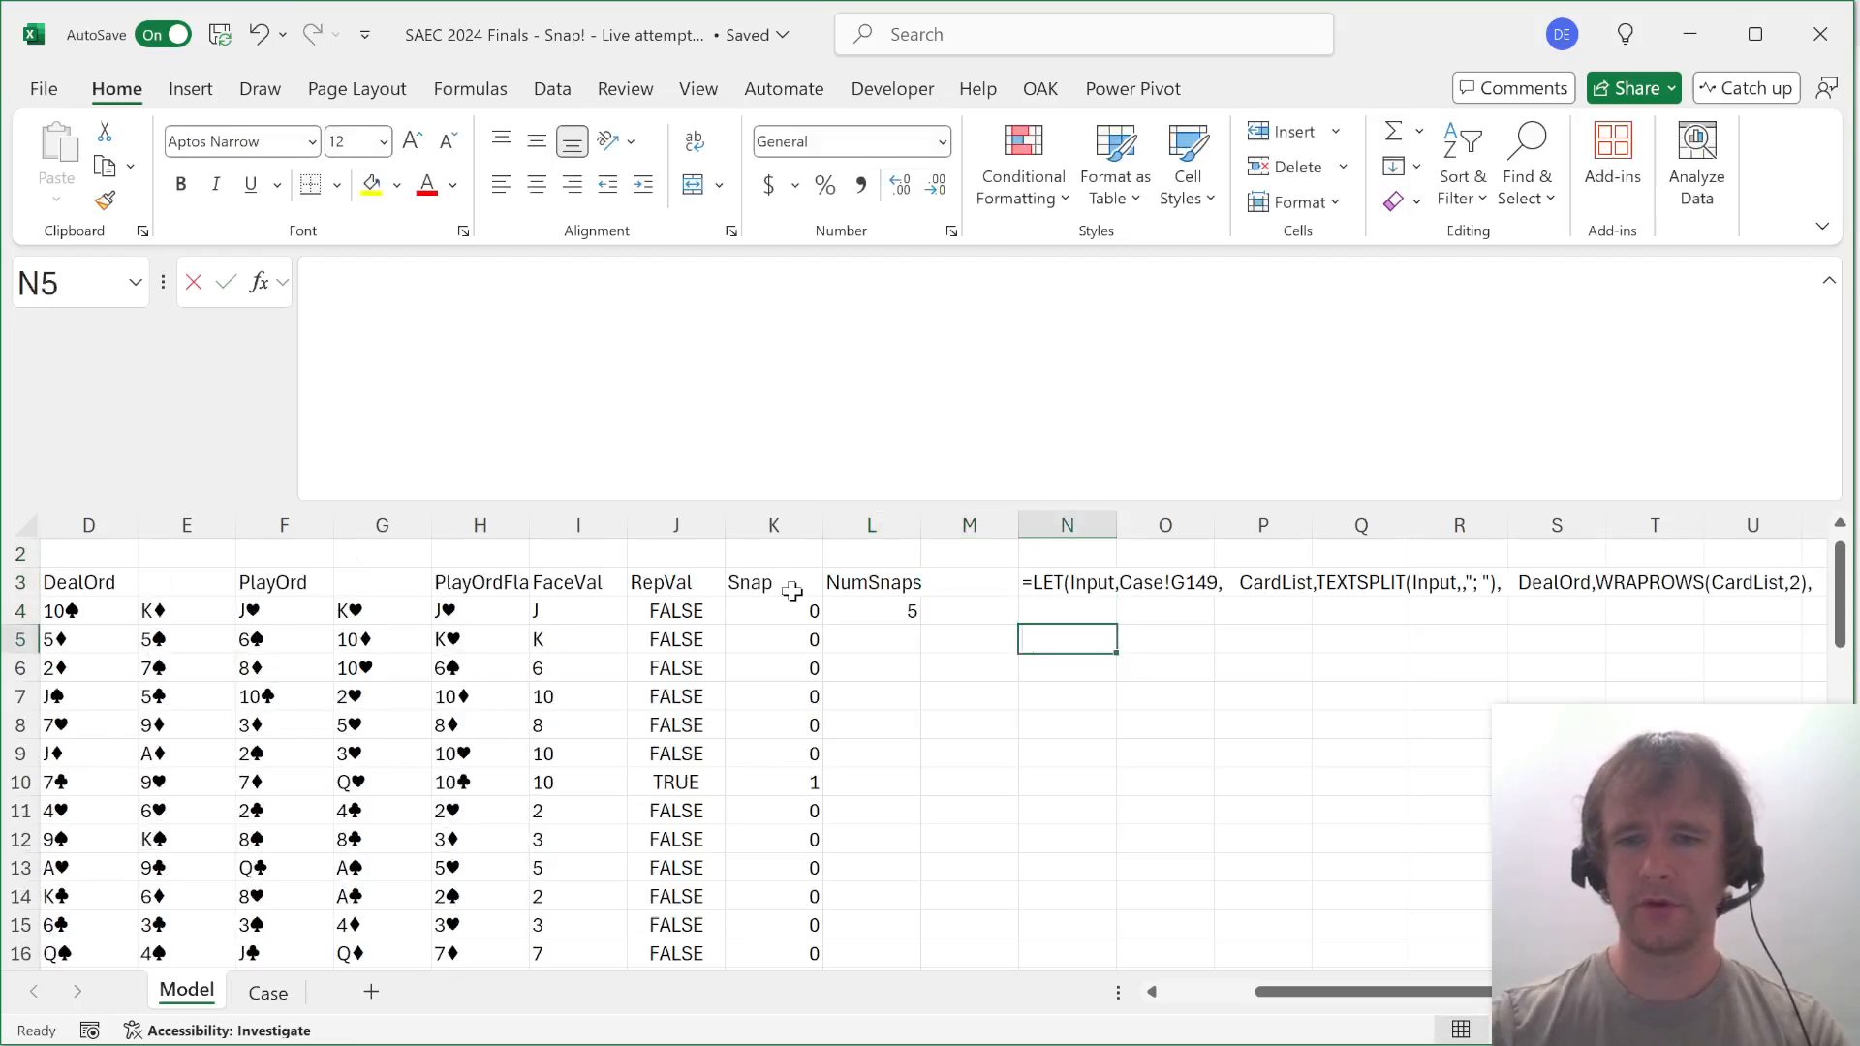
{"action": "type", "text": "=seq"}
{"action": "key", "text": "Tab"}
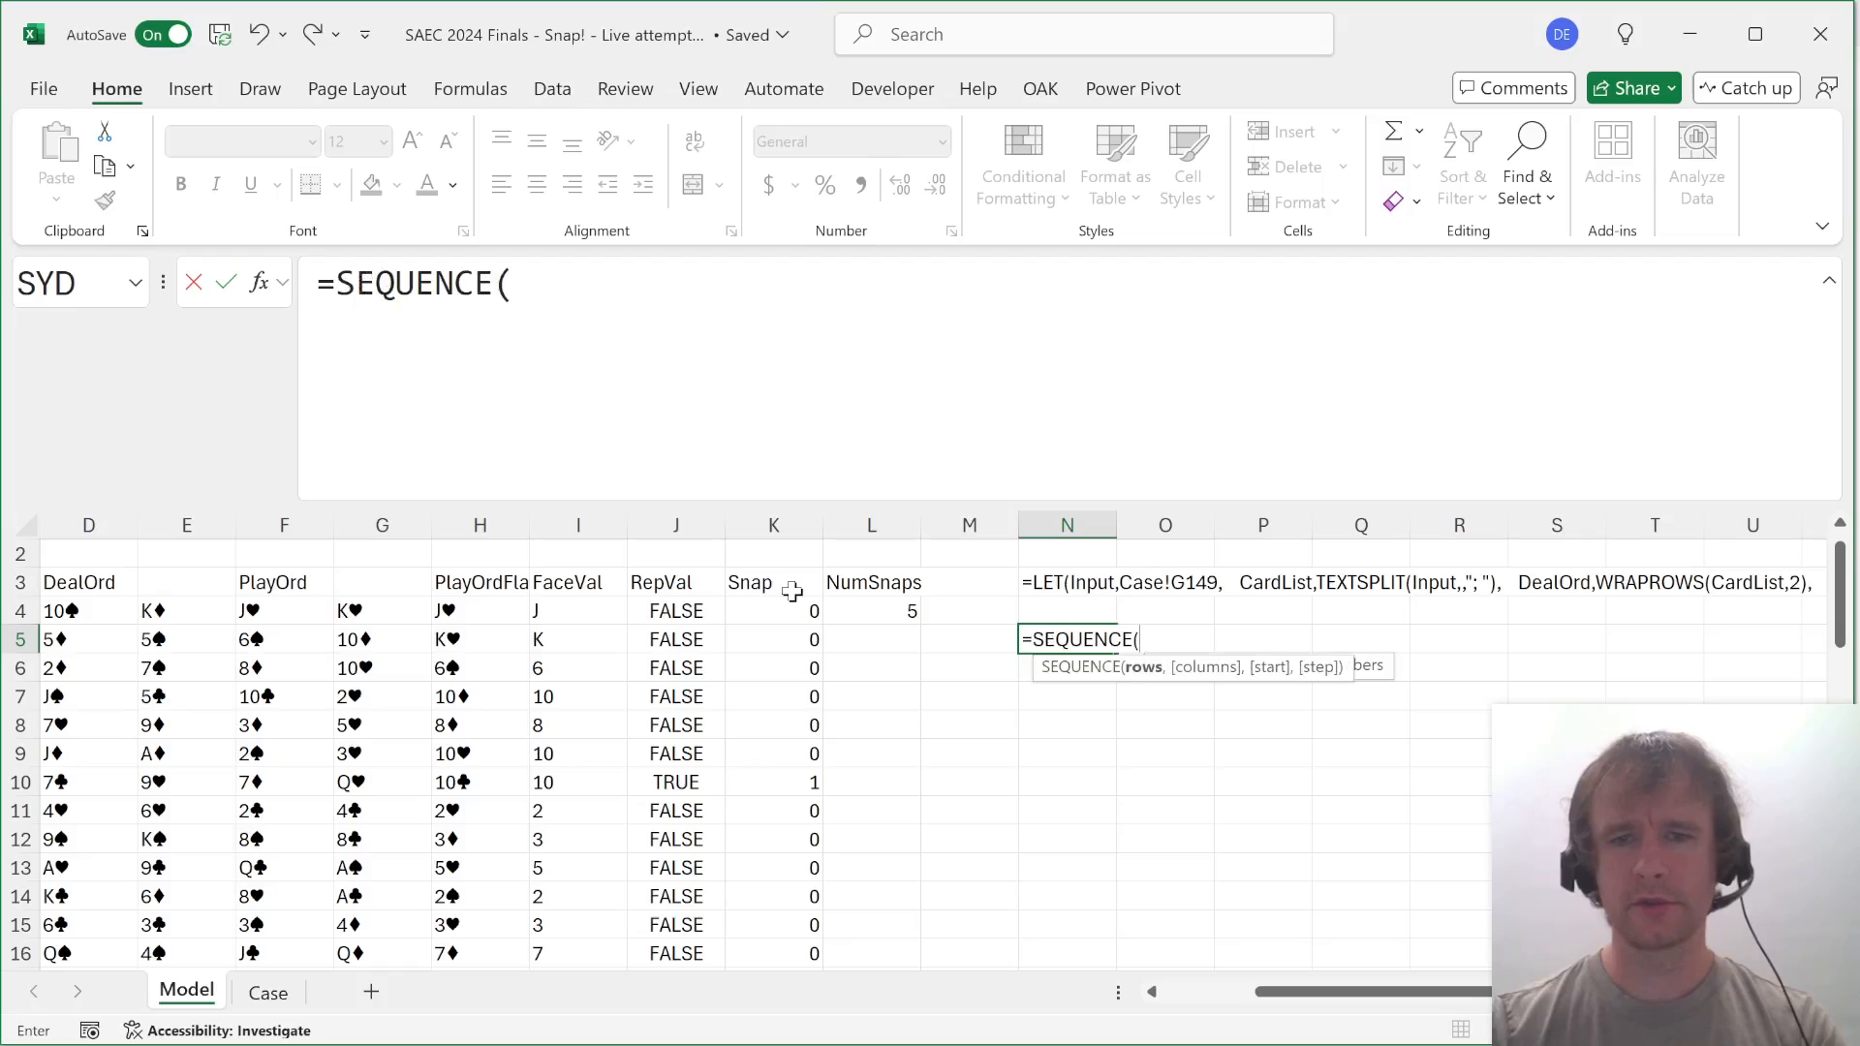
{"action": "type", "text": "110)"}
{"action": "key", "text": "Return"}
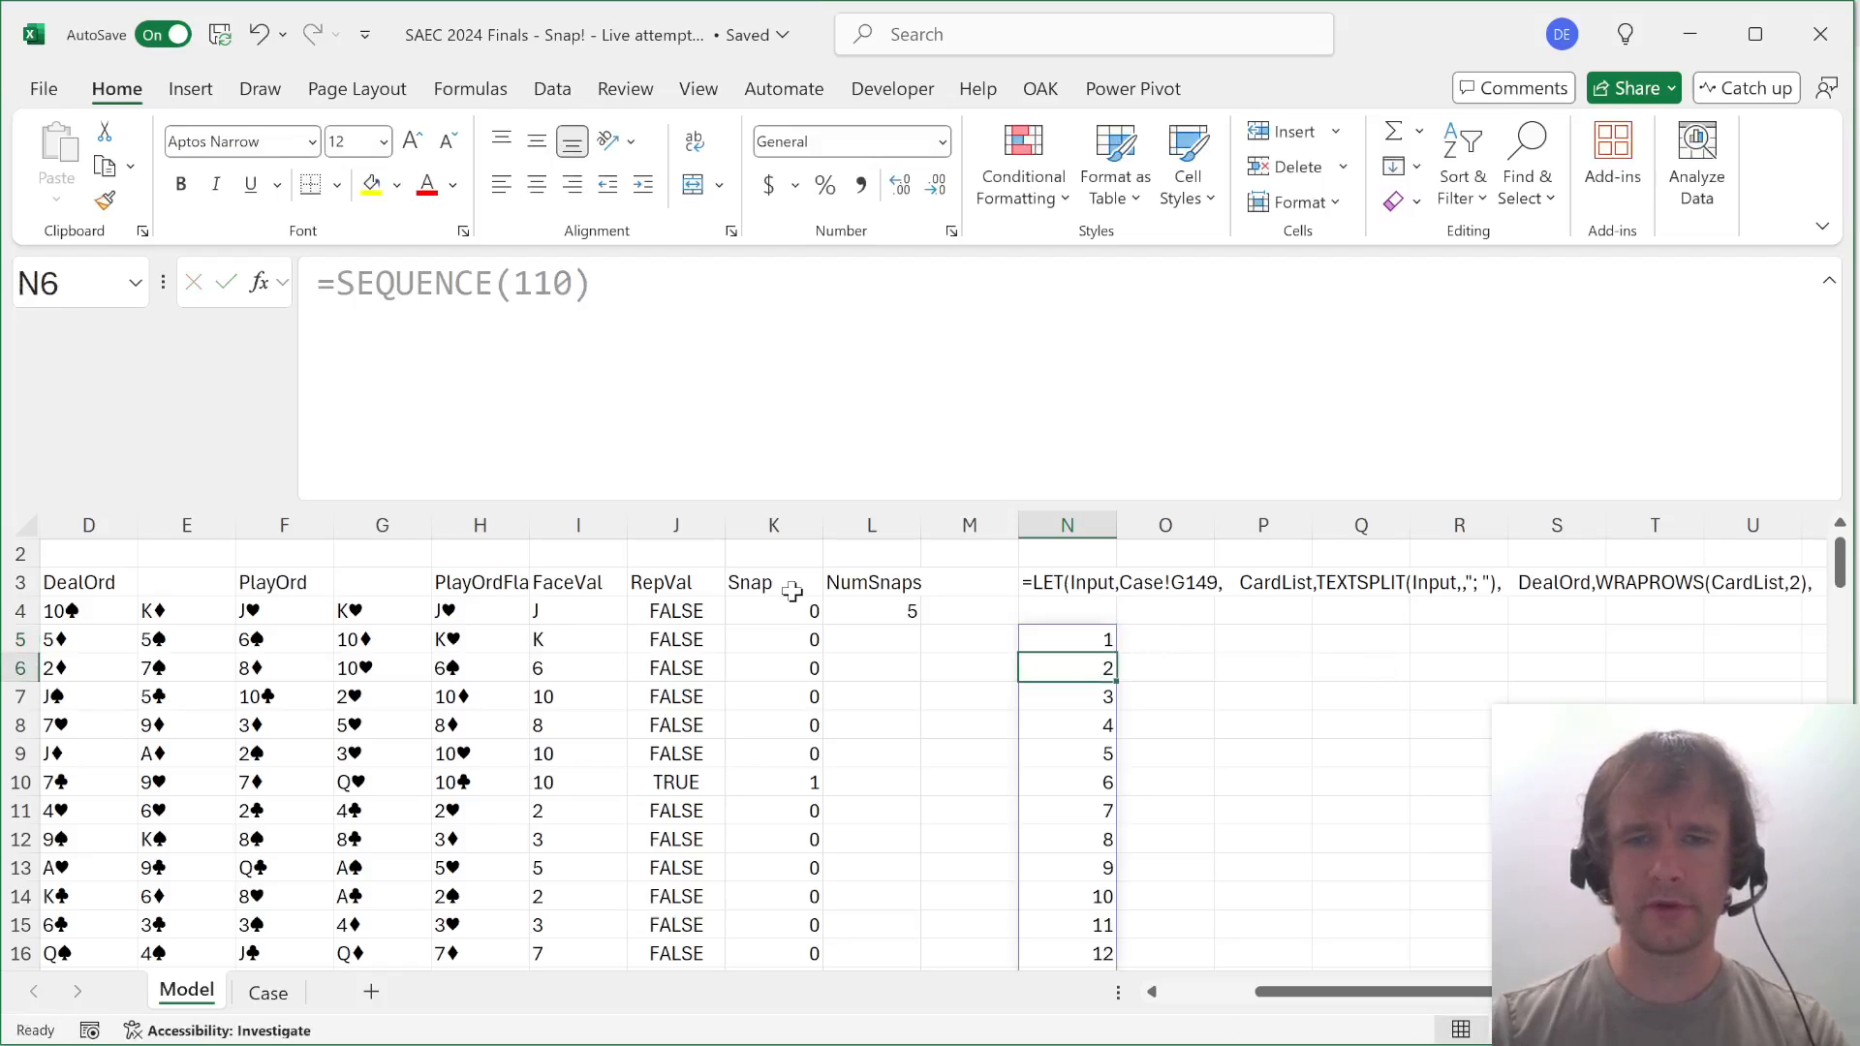
Enter =XLOOKUP(N5#,Case!B:B,Case!G:G) in O5 to pull each game's card order from the Case sheet.
{"action": "key", "text": "Up"}
{"action": "key", "text": "Right"}
{"action": "type", "text": "=xl"}
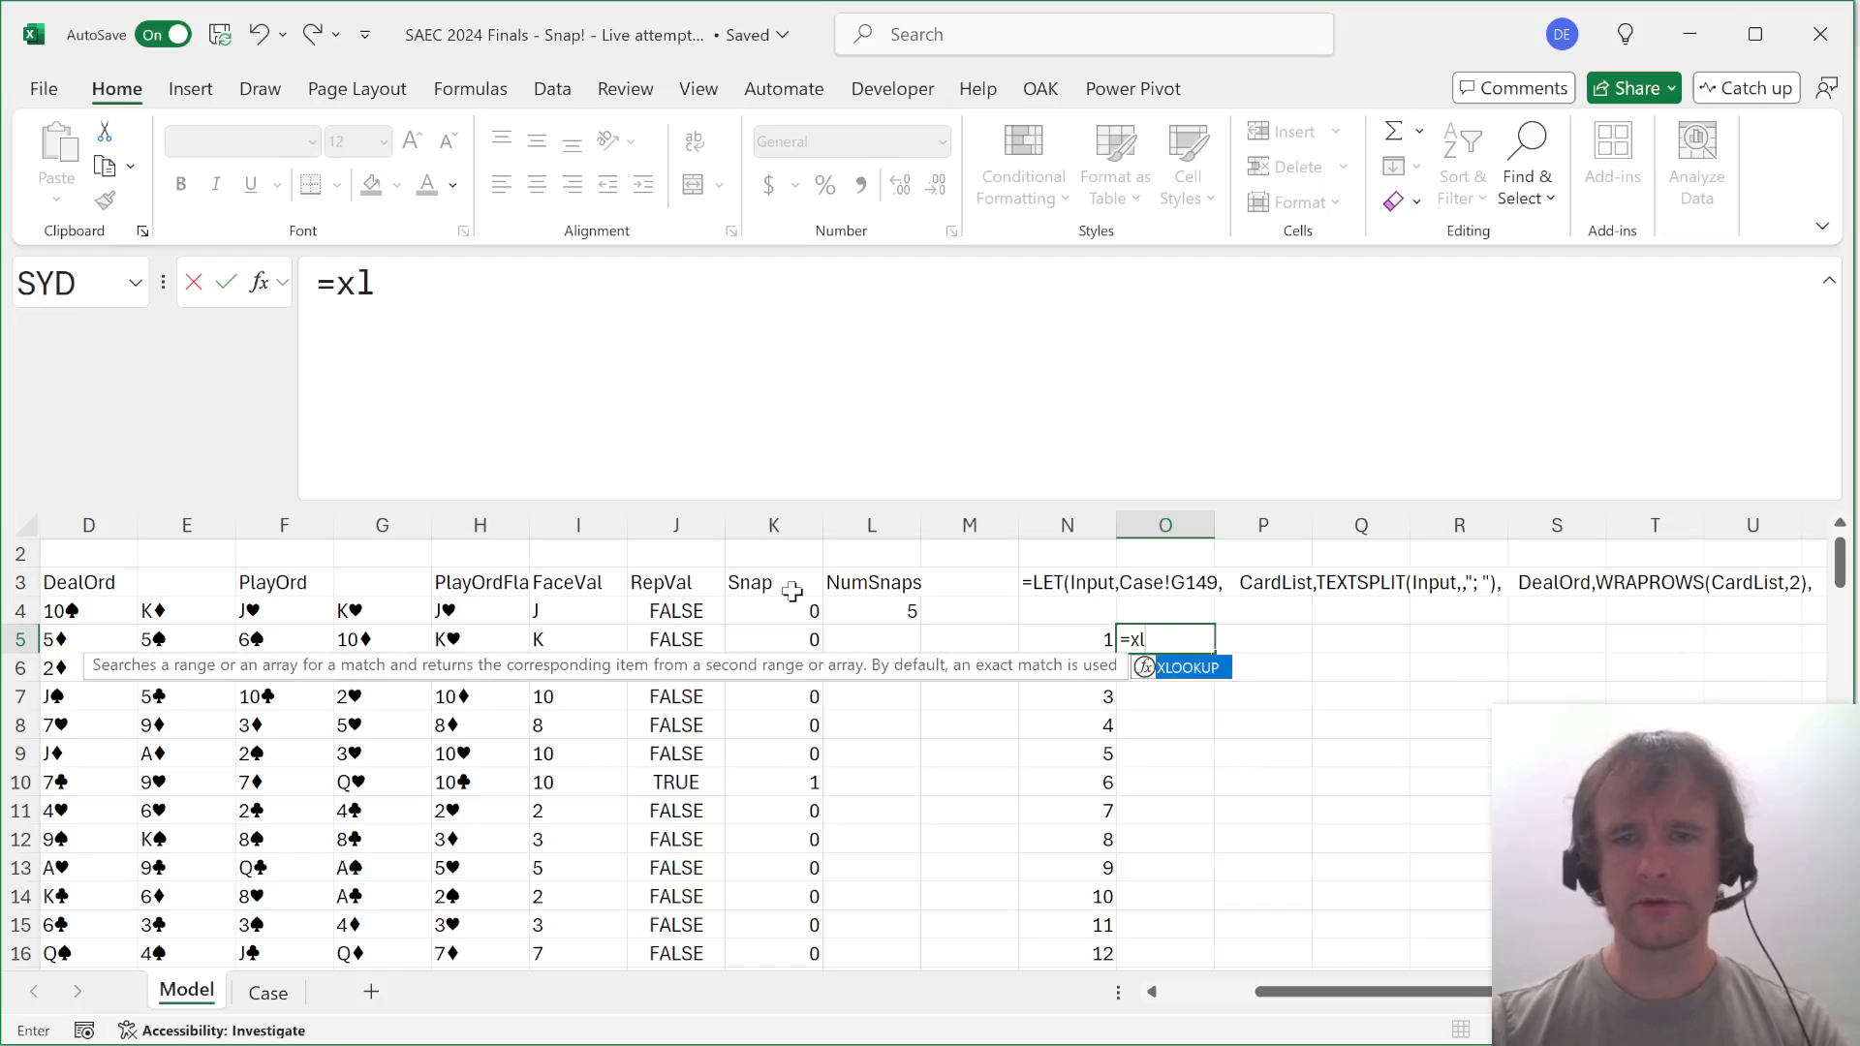
{"action": "key", "text": "Tab"}
{"action": "key", "text": "Left"}
{"action": "key", "text": "ctrl+shift+Down"}
{"action": "type", "text": ","}
{"action": "key", "text": "ctrl+Page_Down"}
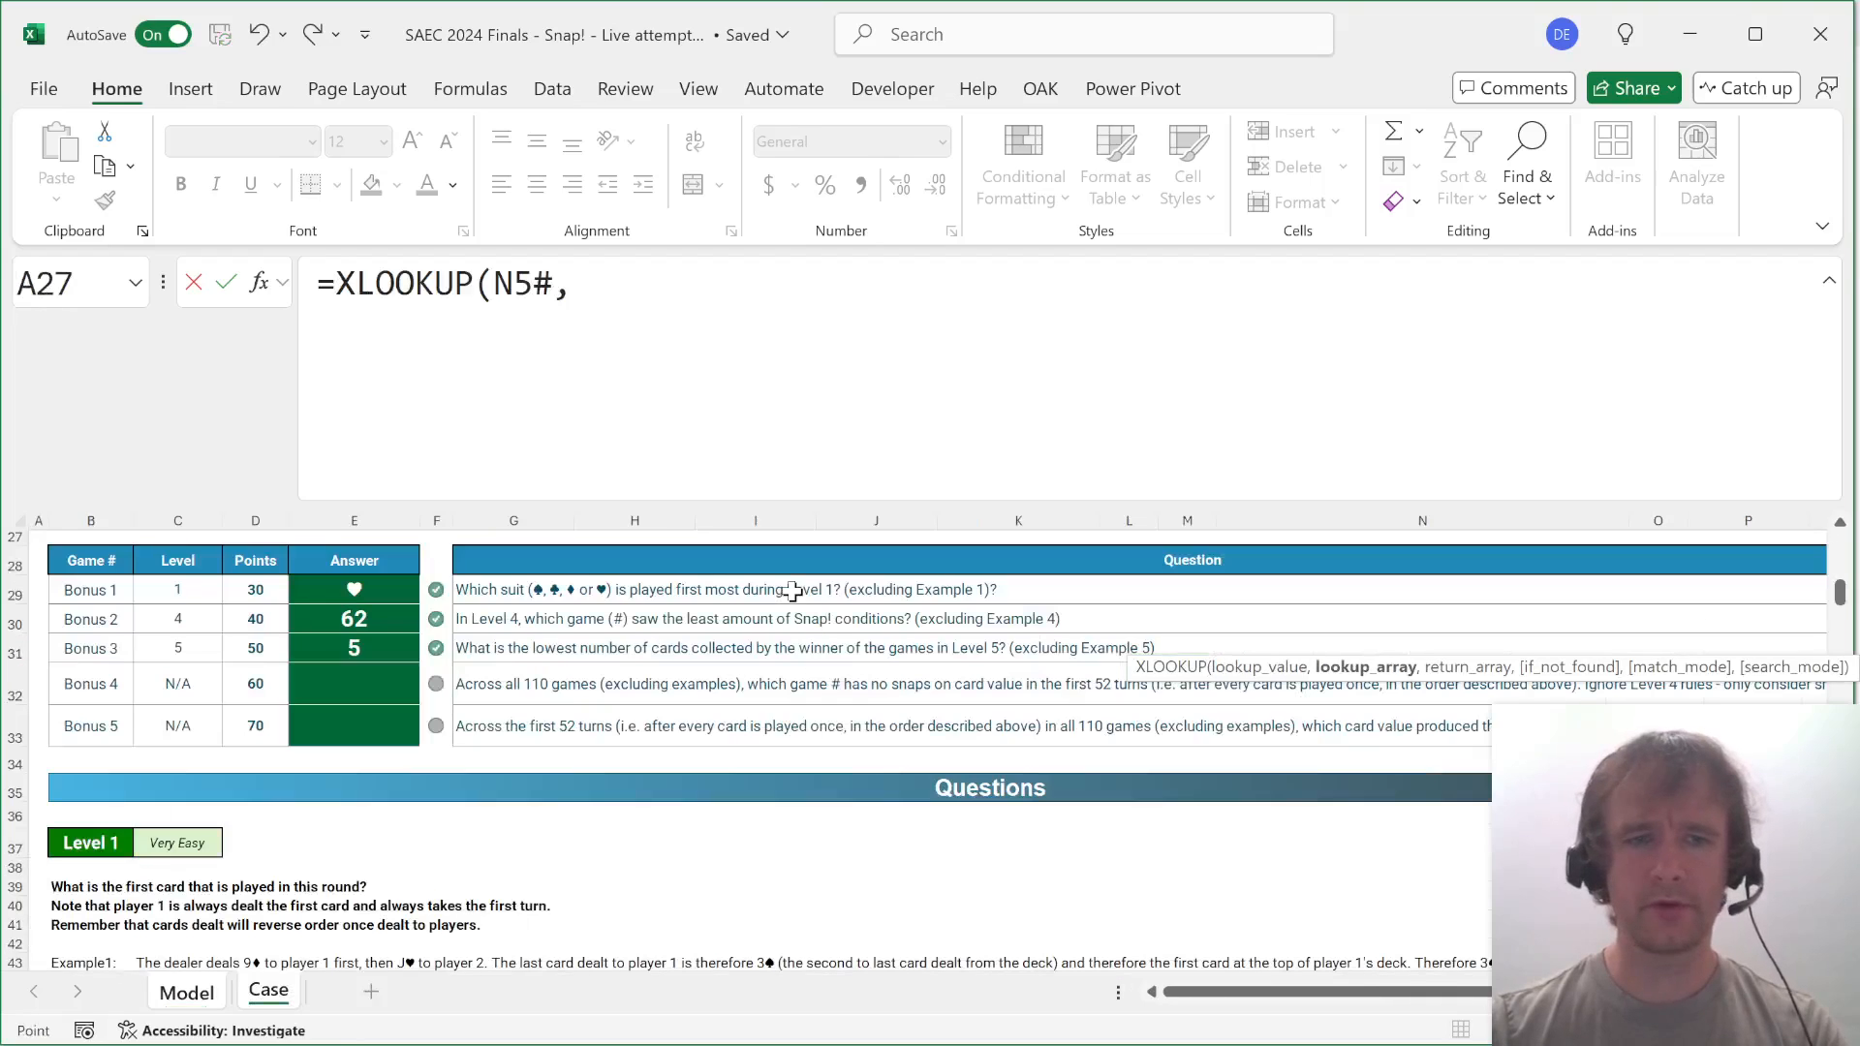
{"action": "scroll", "coordinate": [174, 775], "scroll_direction": "down", "scroll_amount": 5}
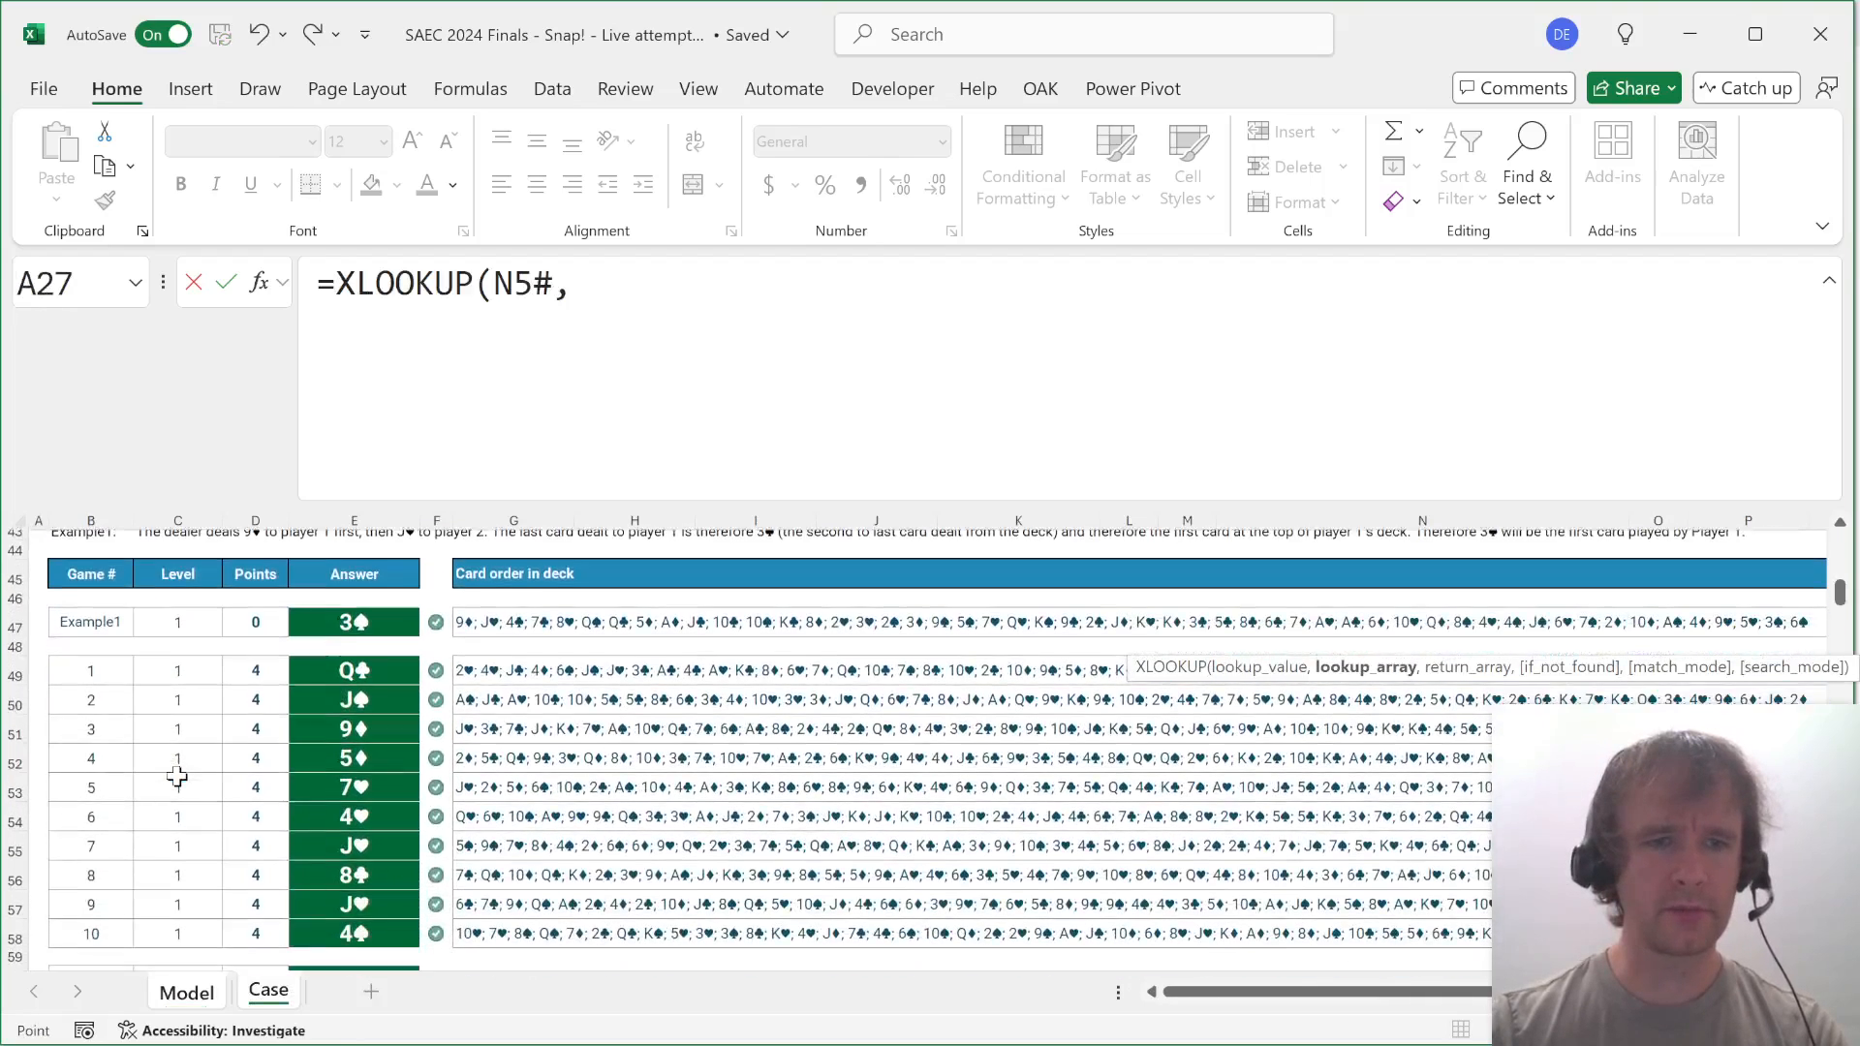
{"action": "left_click", "coordinate": [107, 679]}
{"action": "key", "text": "BackSpace"}
{"action": "key", "text": "BackSpace"}
{"action": "type", "text": ":B"}
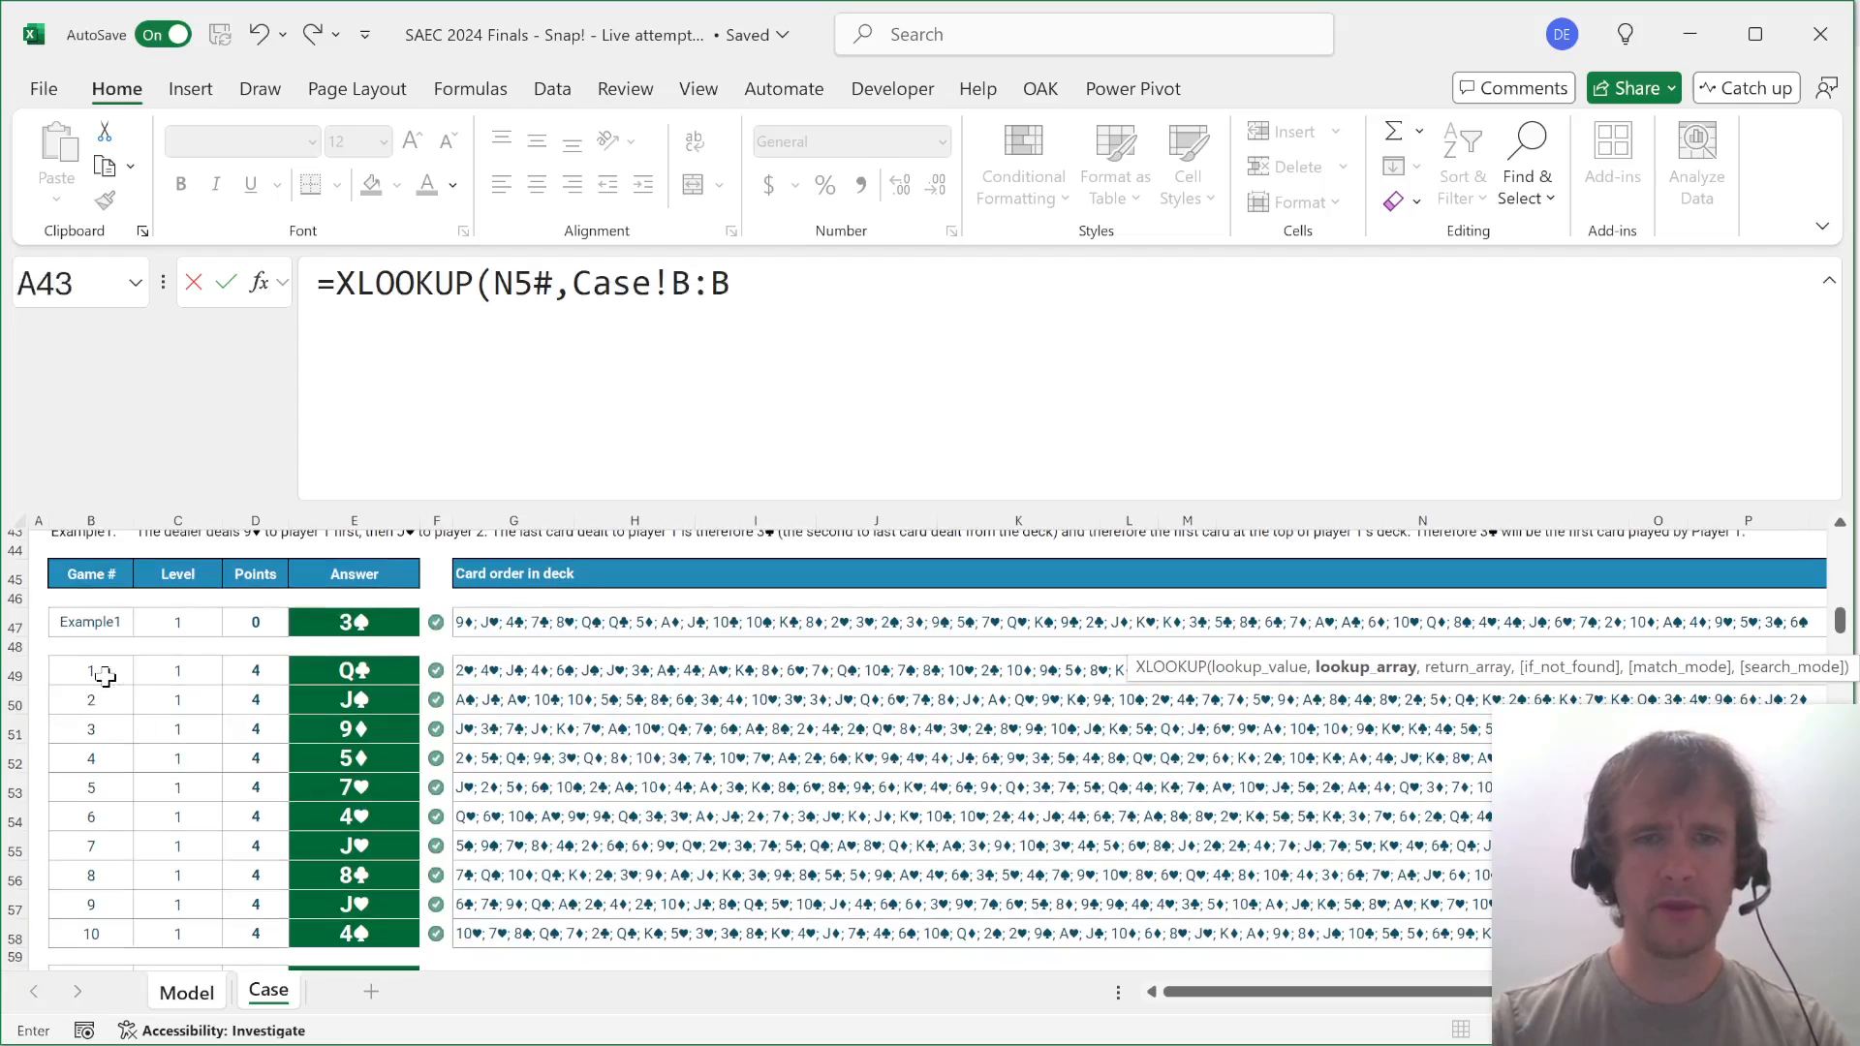
{"action": "type", "text": ",B"}
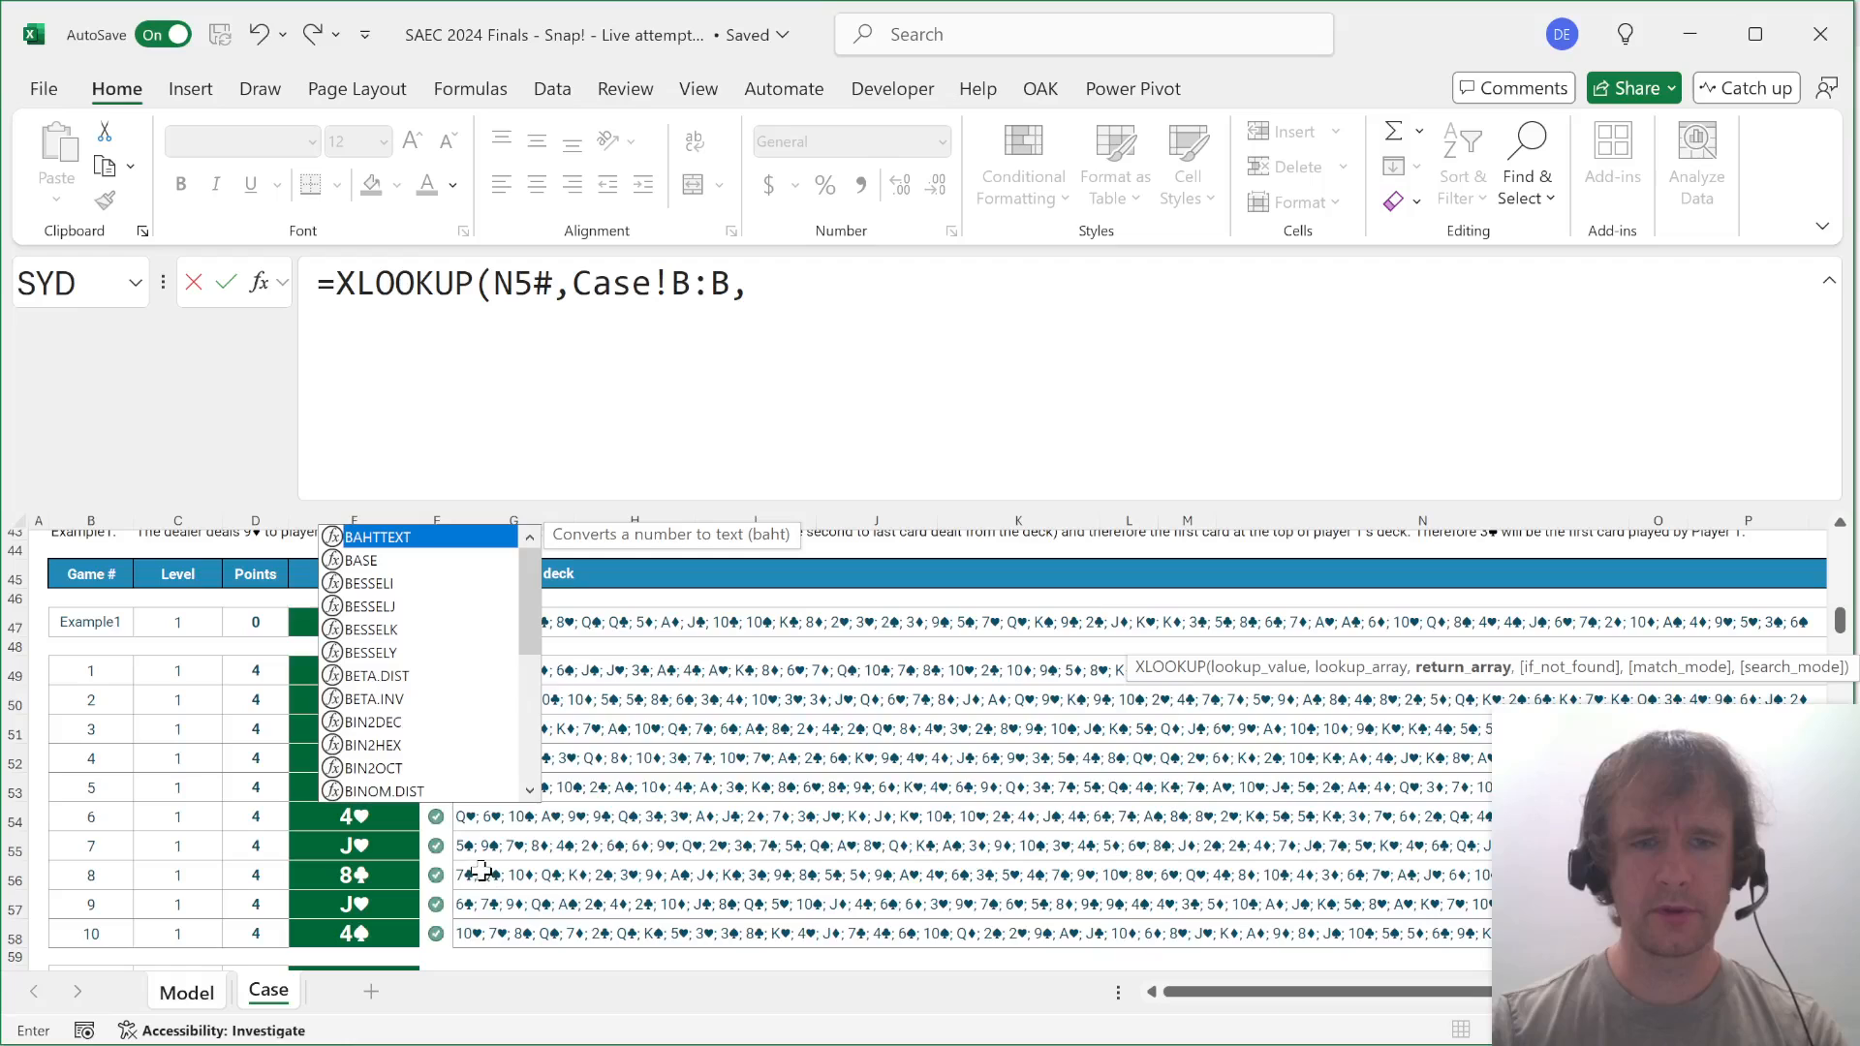
{"action": "left_click", "coordinate": [481, 872]}
{"action": "key", "text": "BackSpace"}
{"action": "key", "text": "BackSpace"}
{"action": "type", "text": "G)"}
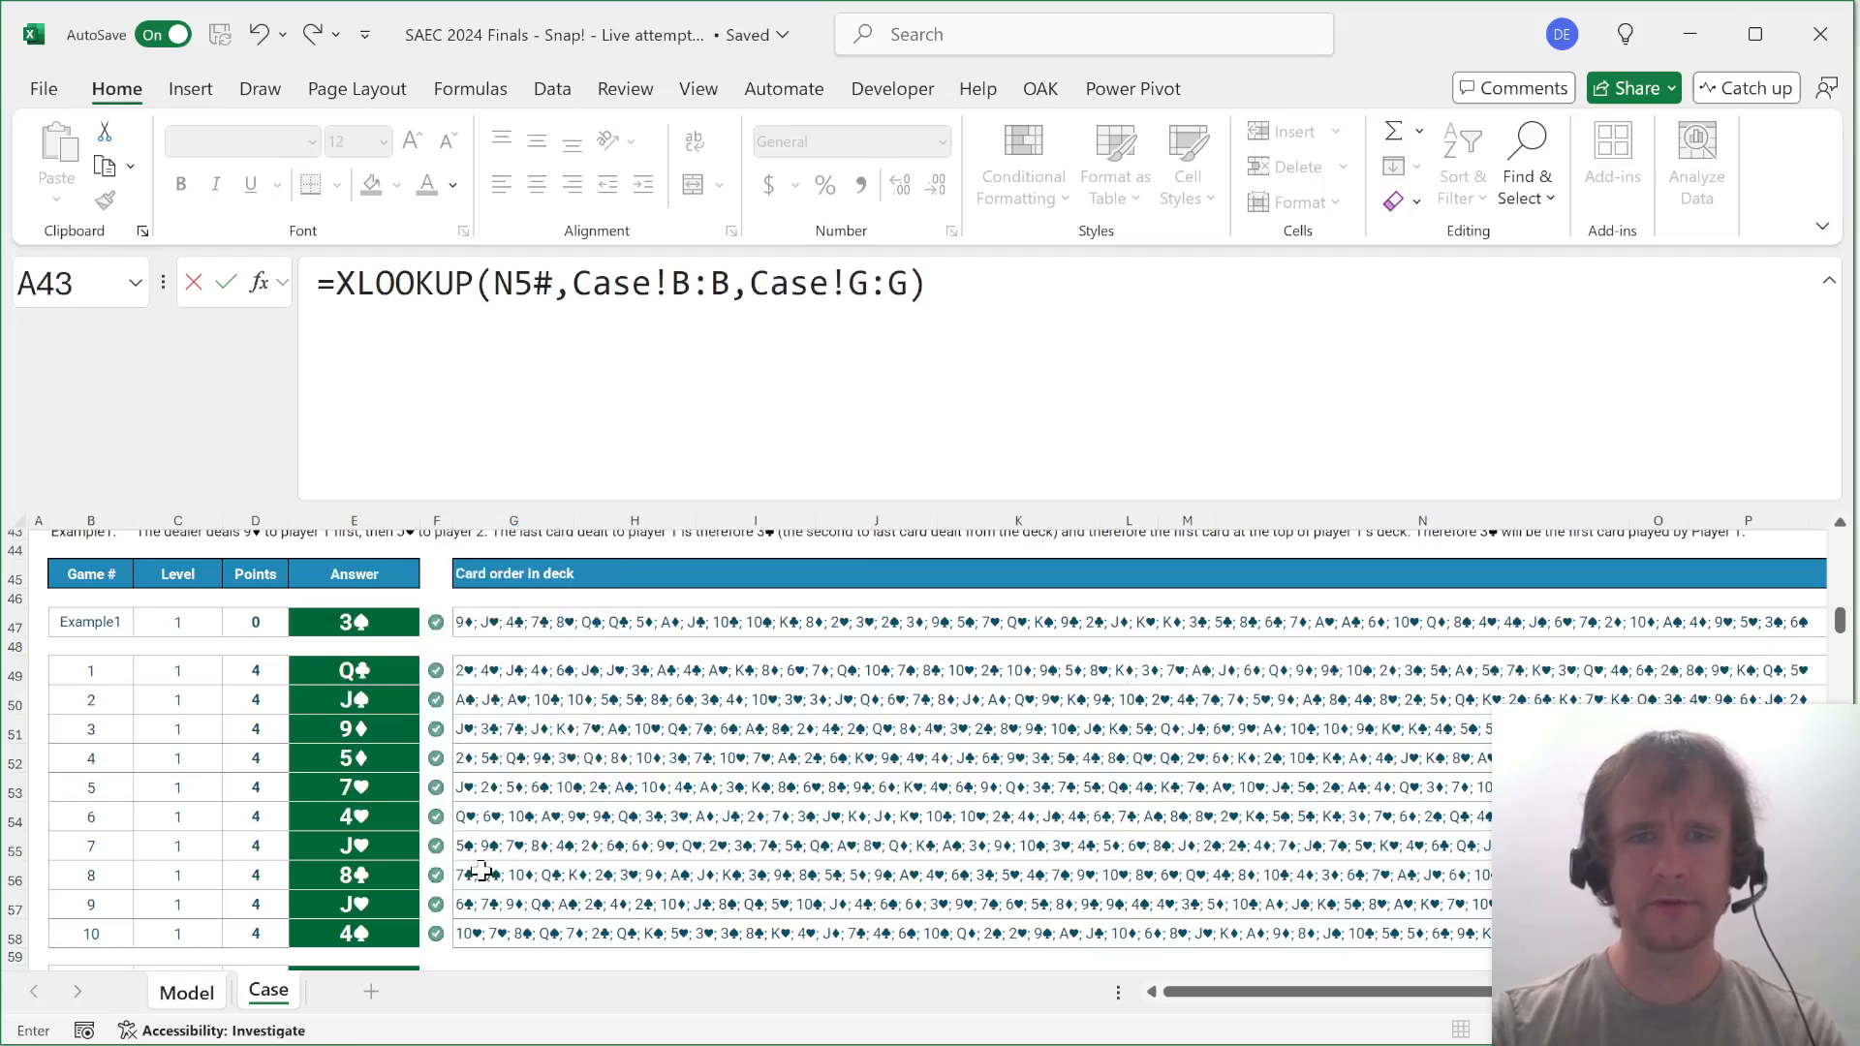
{"action": "key", "text": "Return"}
Add a third argument of 1 to the _lambdify formula in N3, giving =_lambdify(B3:L3,B4:L4,1).
{"action": "key", "text": "Up"}
{"action": "key", "text": "Up"}
{"action": "key", "text": "Up"}
{"action": "key", "text": "Up"}
{"action": "key", "text": "Up"}
{"action": "key", "text": "Down"}
{"action": "key", "text": "Down"}
{"action": "key", "text": "Down"}
{"action": "key", "text": "Down"}
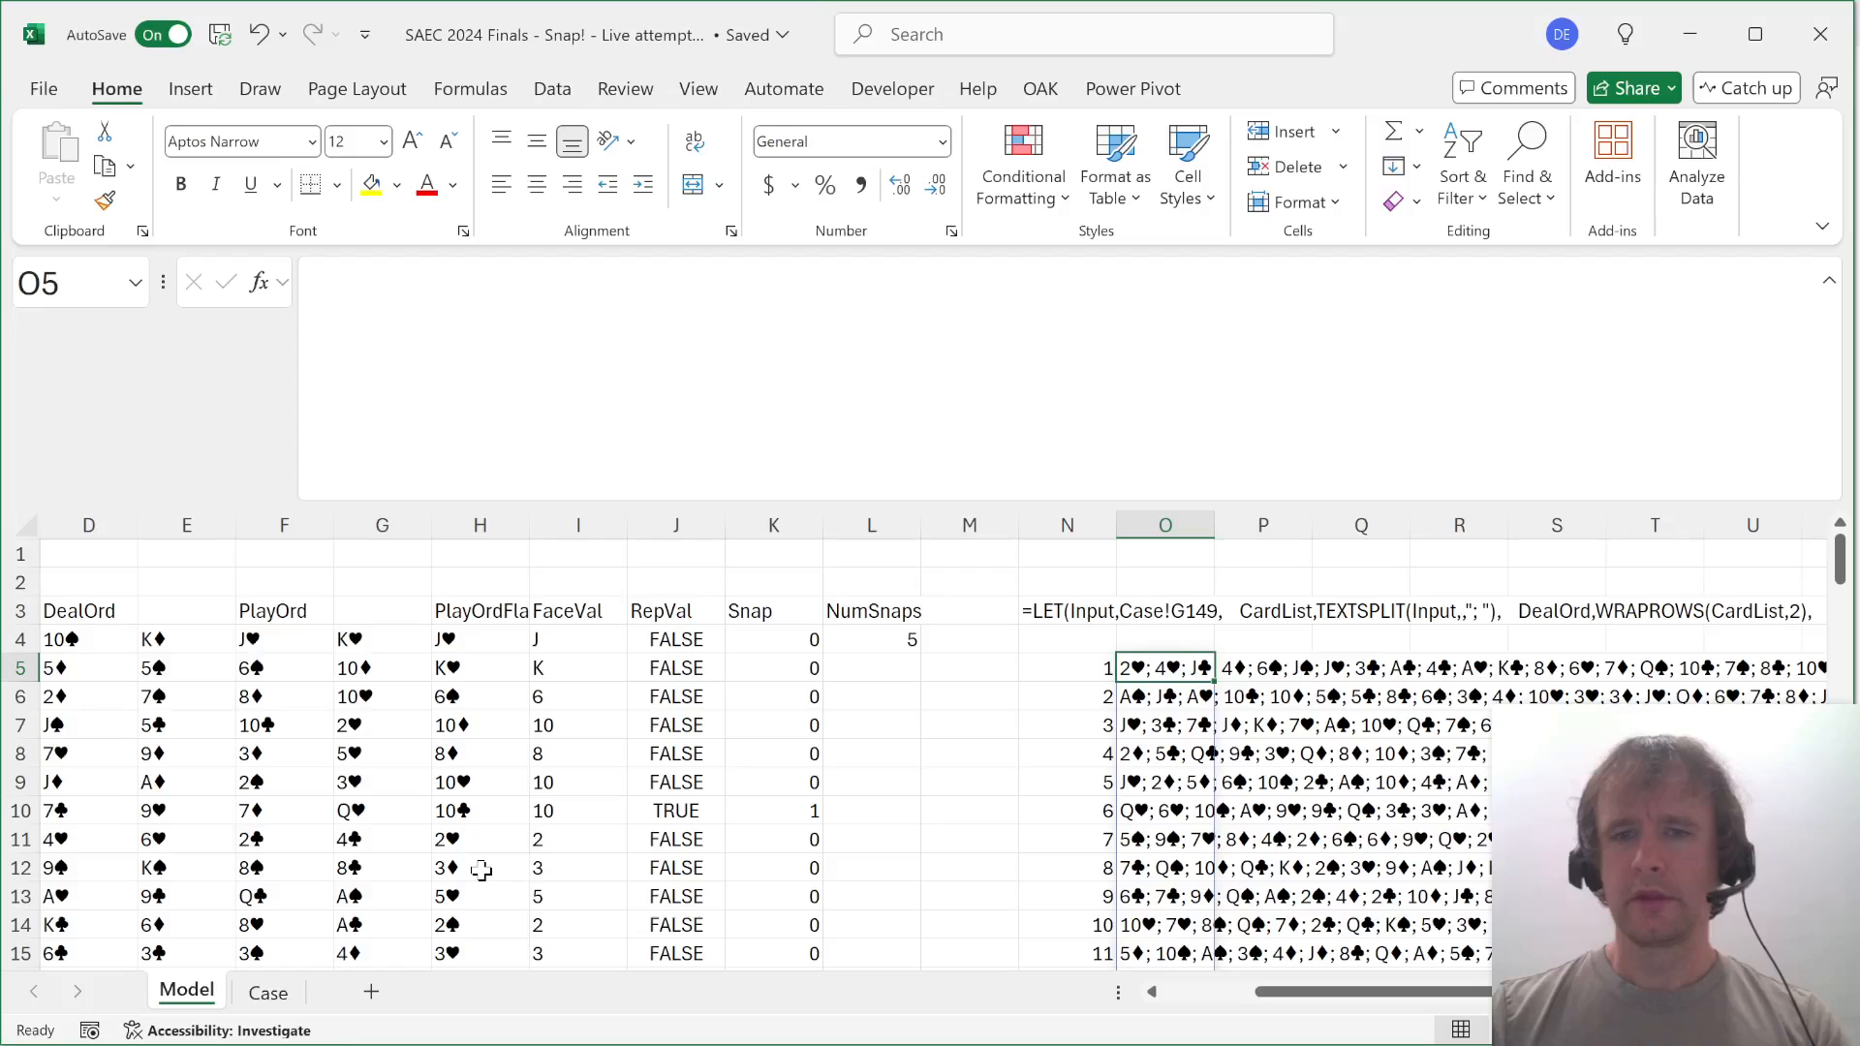
{"action": "key", "text": "Left"}
{"action": "key", "text": "Up"}
{"action": "key", "text": "Up"}
{"action": "key", "text": "Up"}
{"action": "key", "text": "Down"}
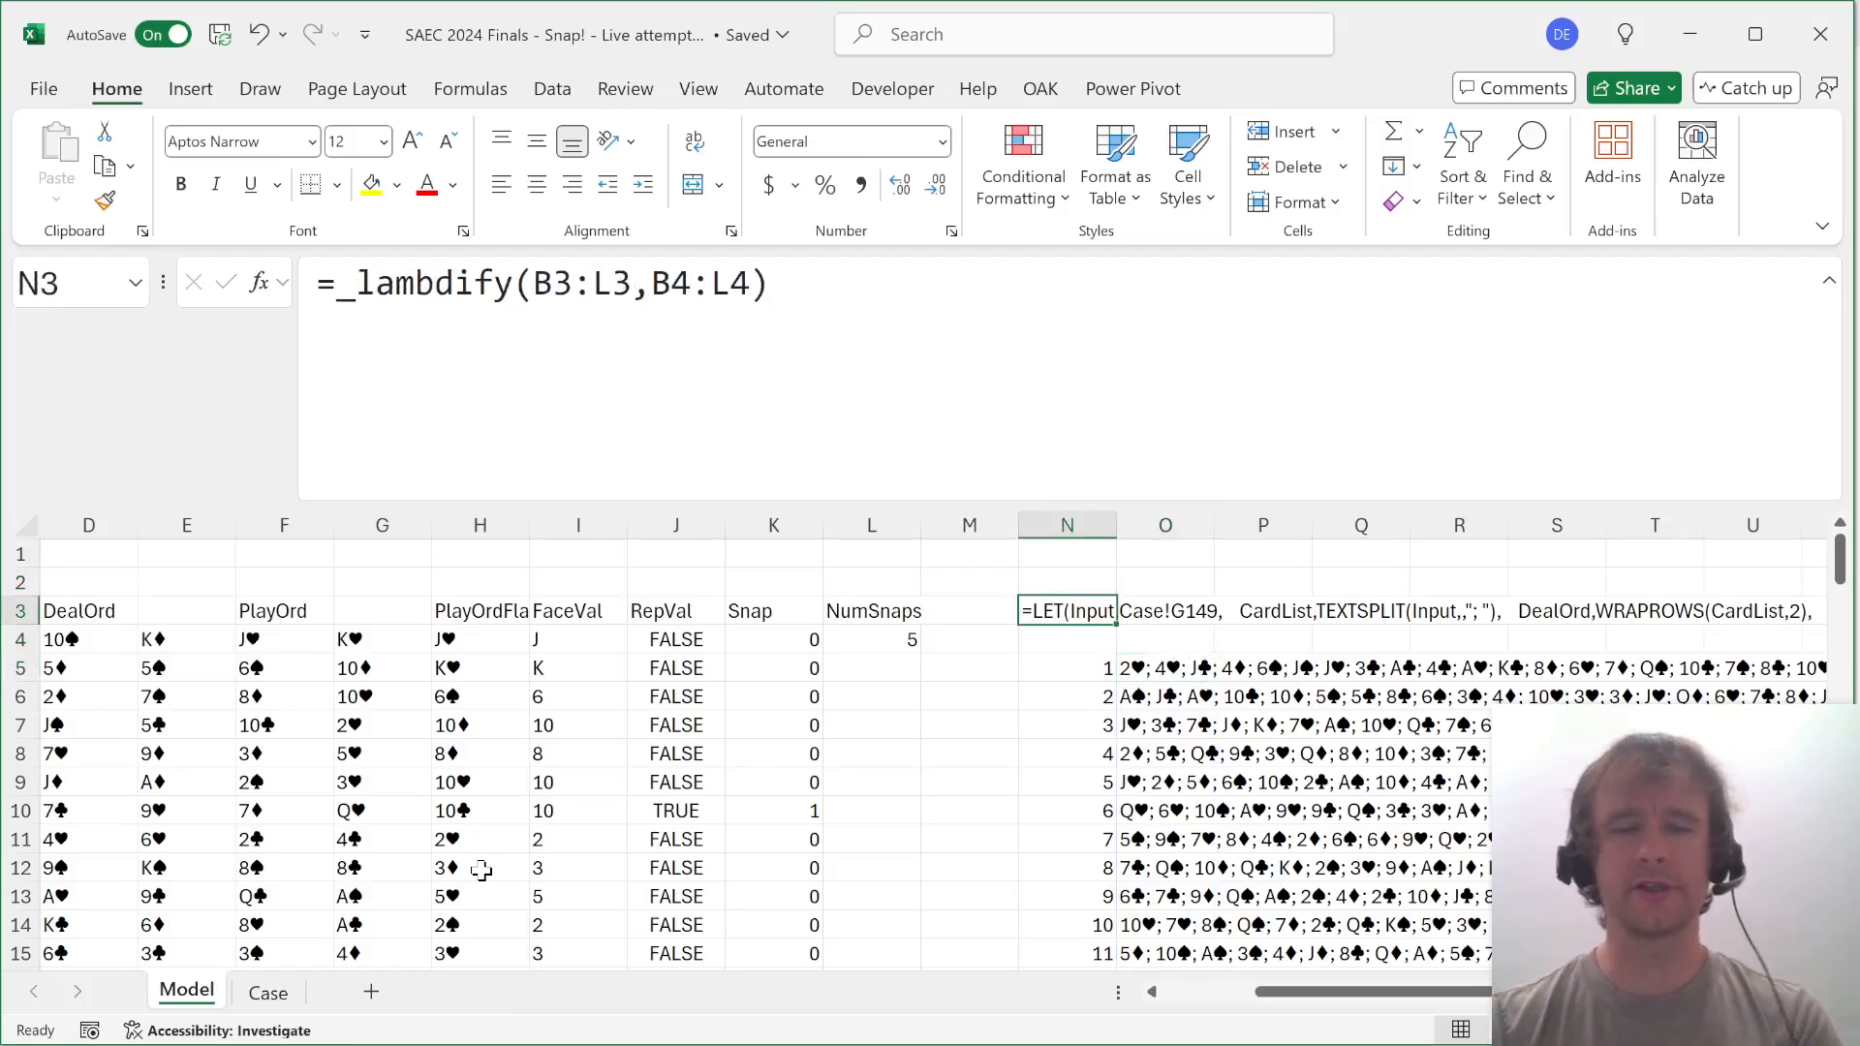
{"action": "left_click", "coordinate": [752, 282]}
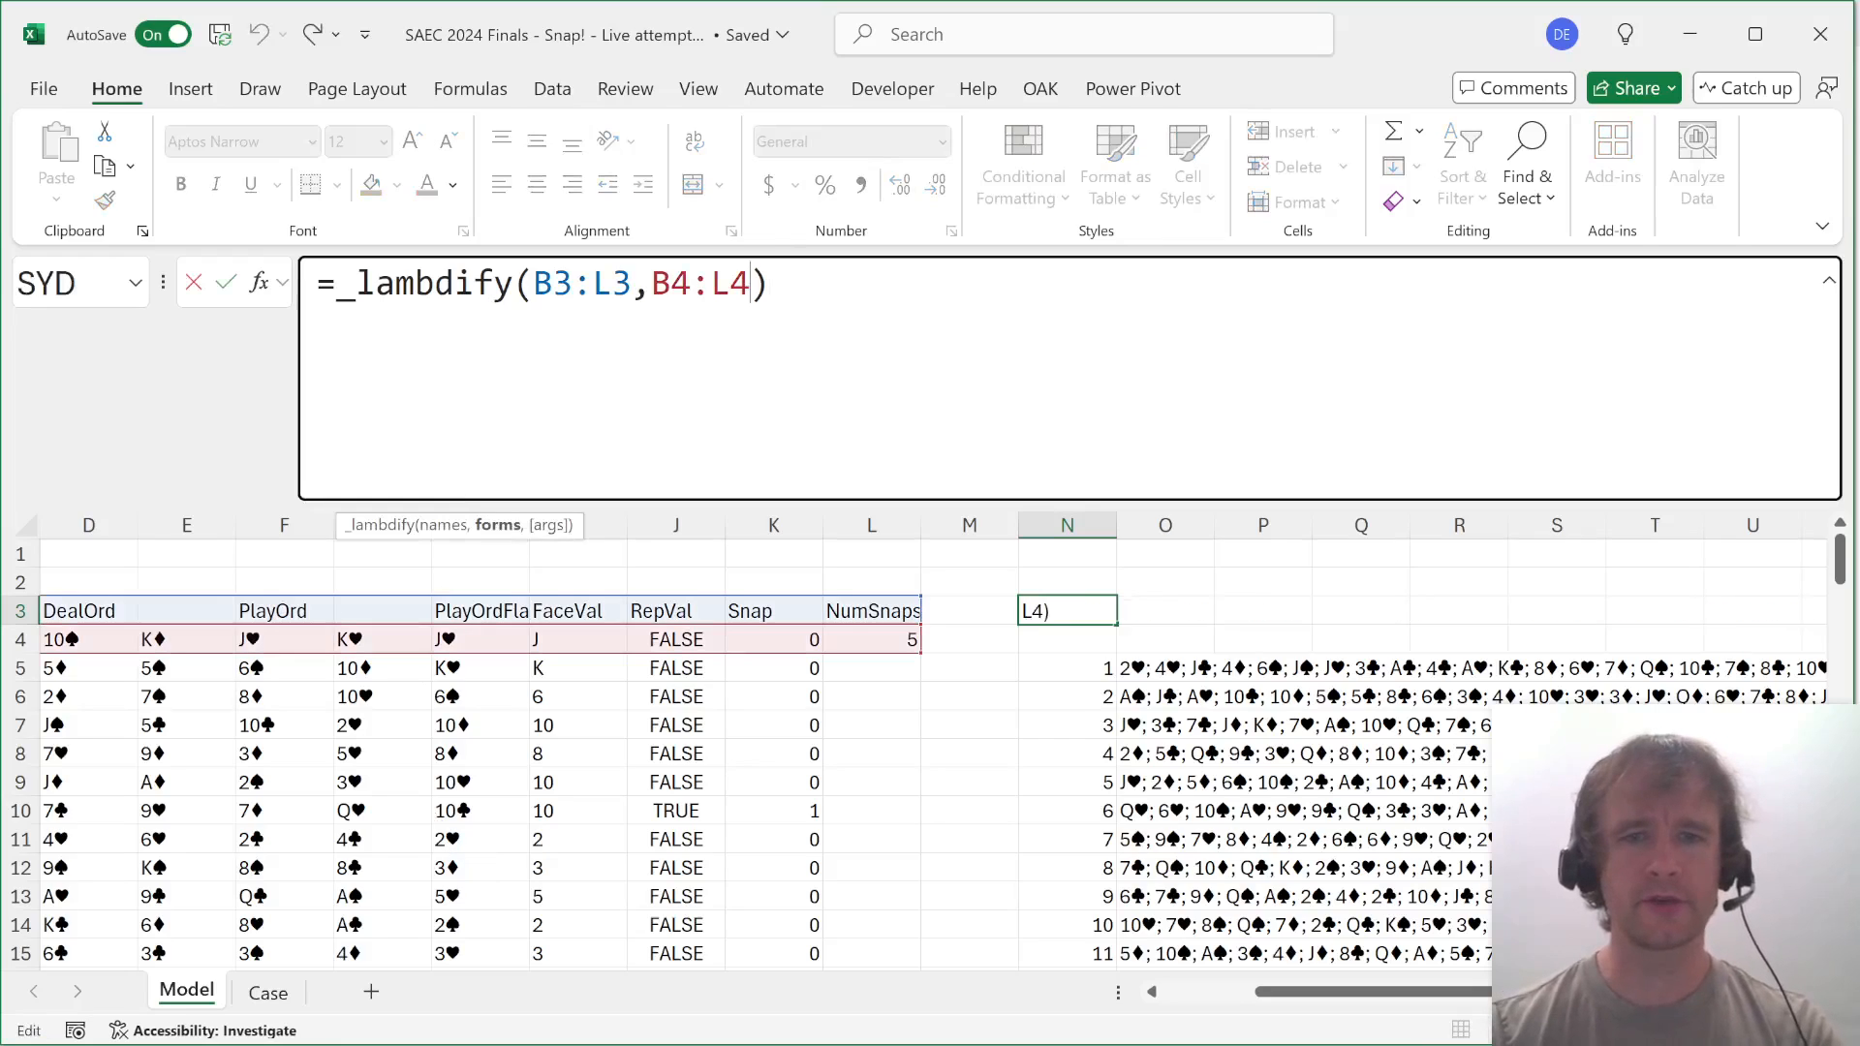
{"action": "type", "text": ","}
{"action": "key", "text": "BackSpace"}
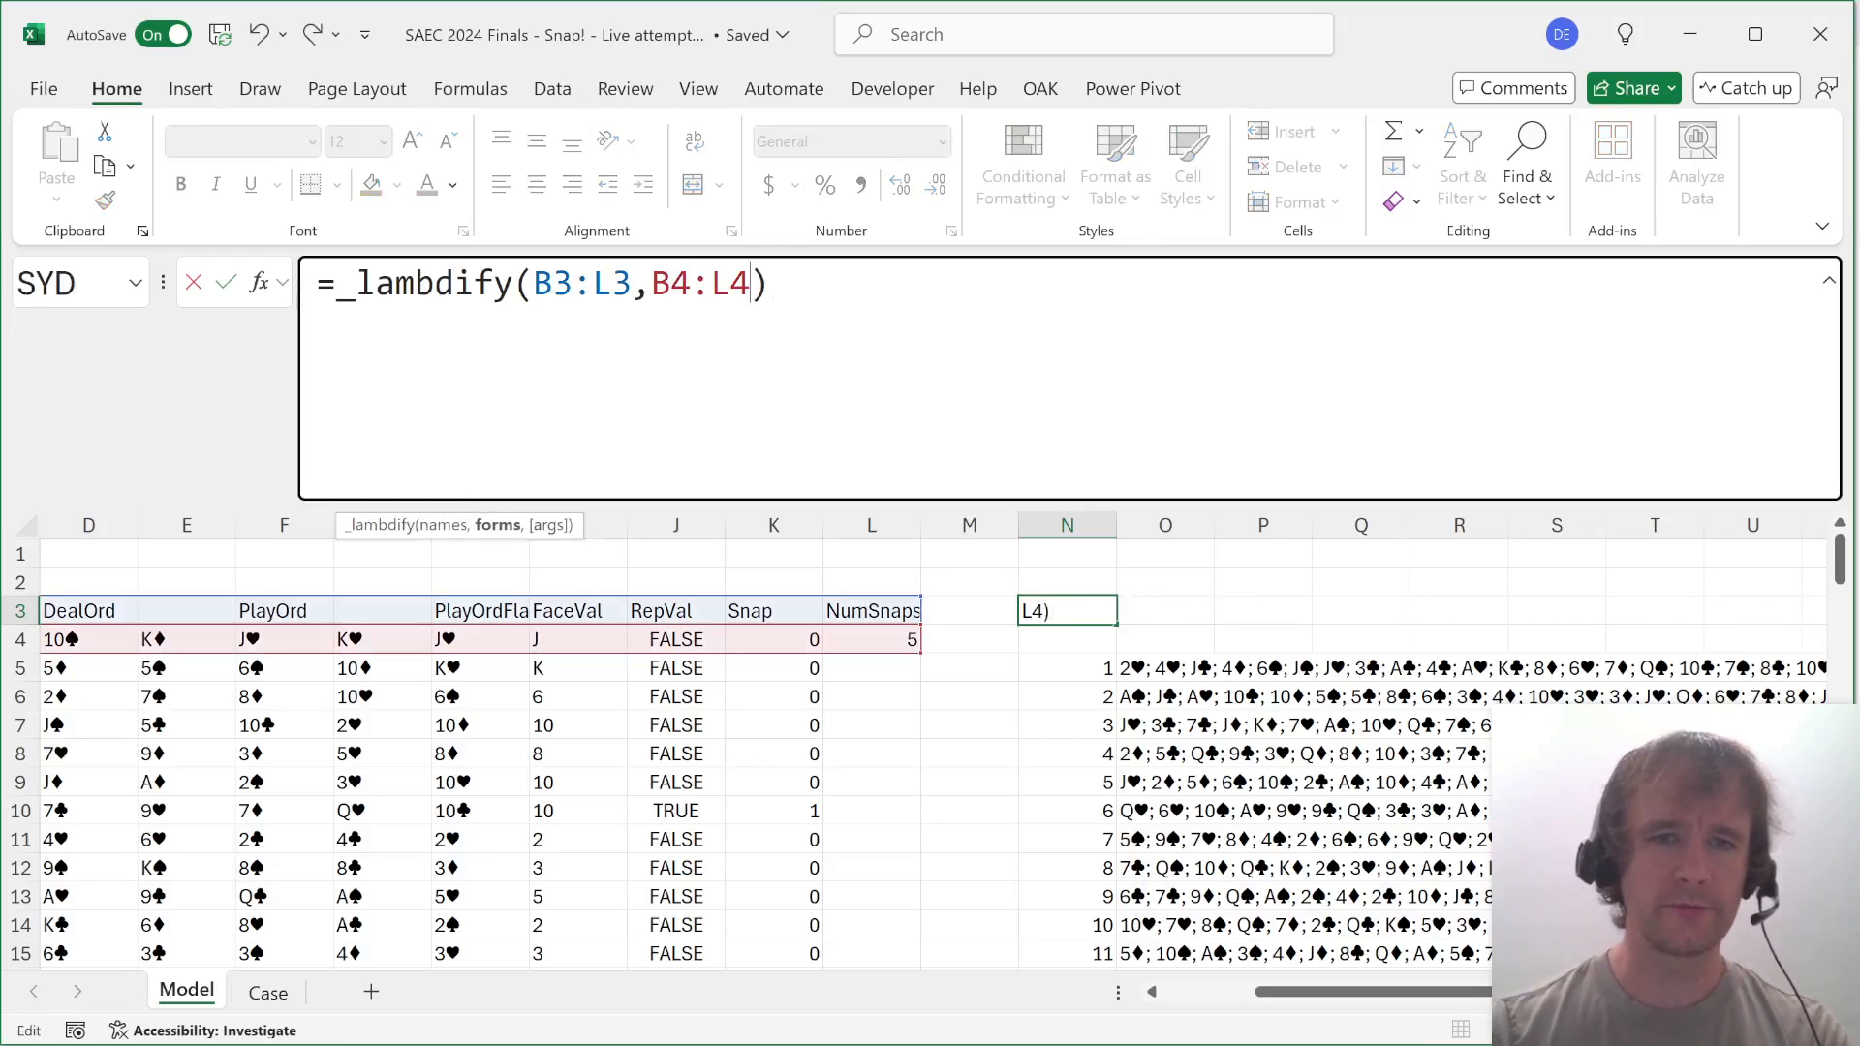
{"action": "scroll", "coordinate": [744, 605], "scroll_direction": "left", "scroll_amount": 3}
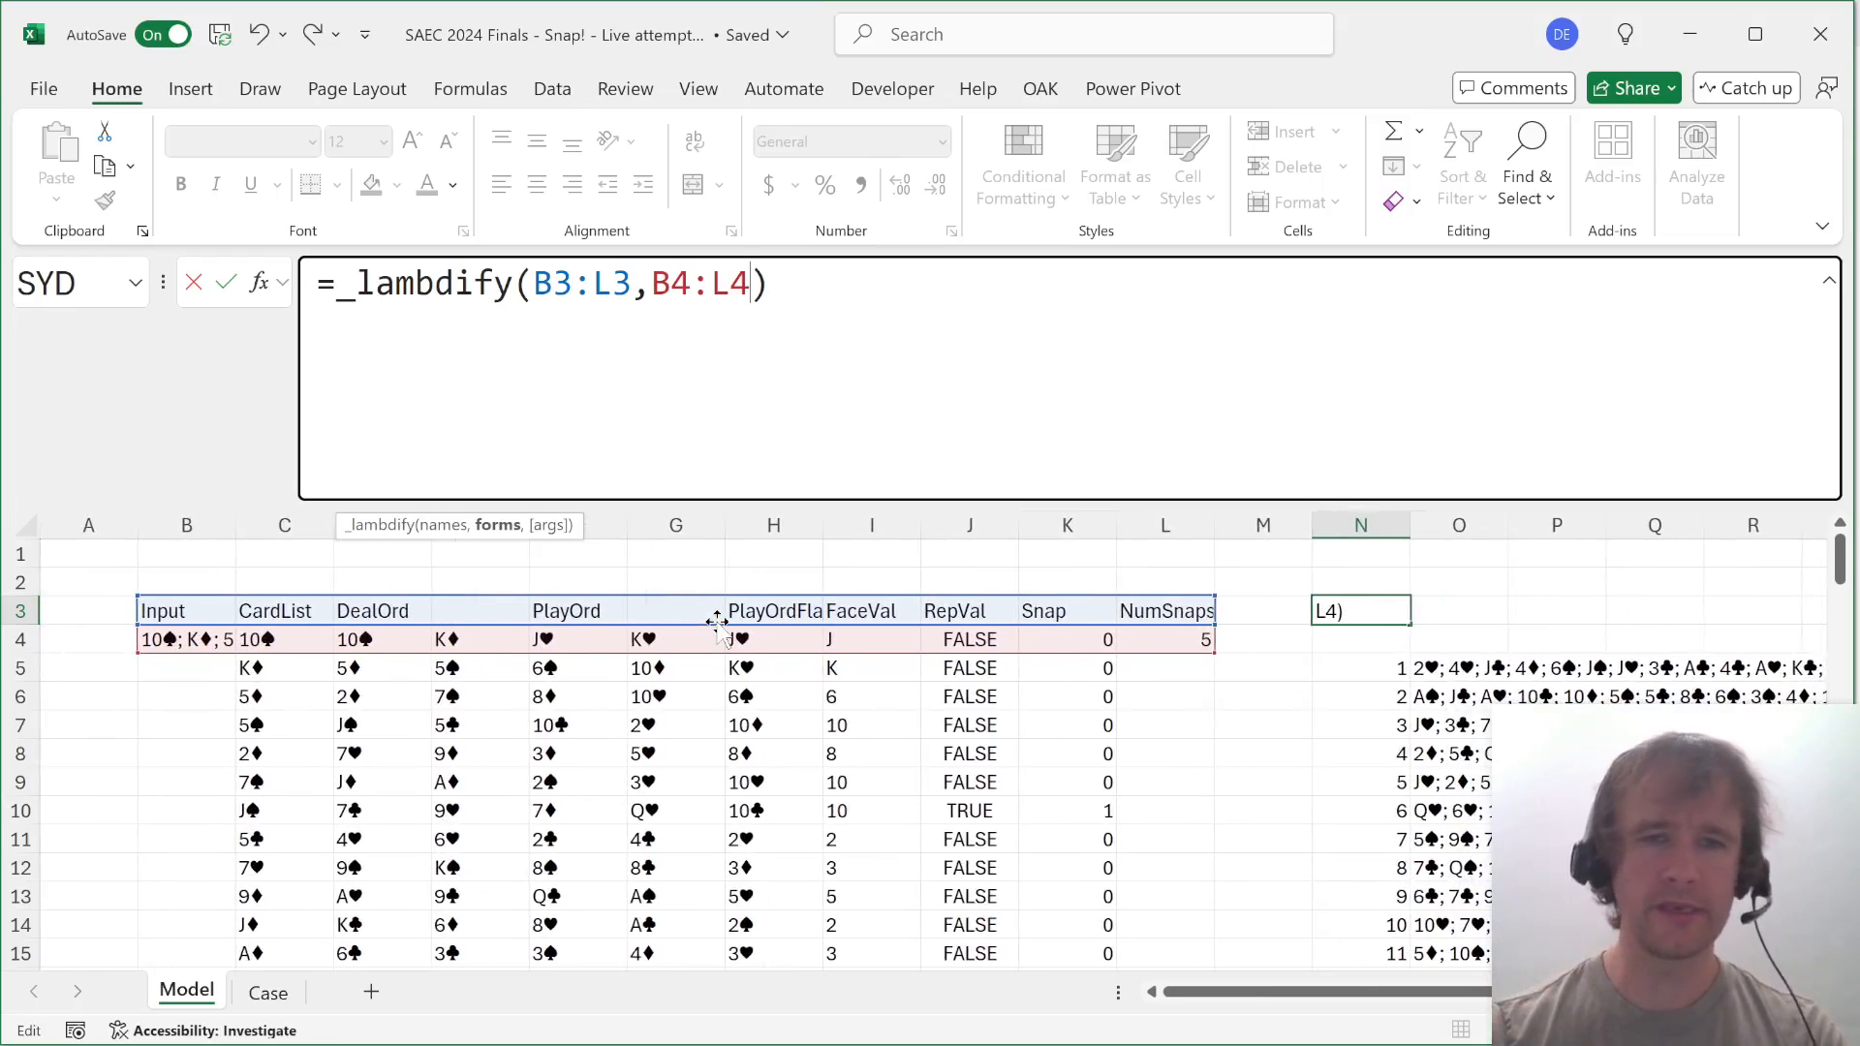
{"action": "type", "text": ","}
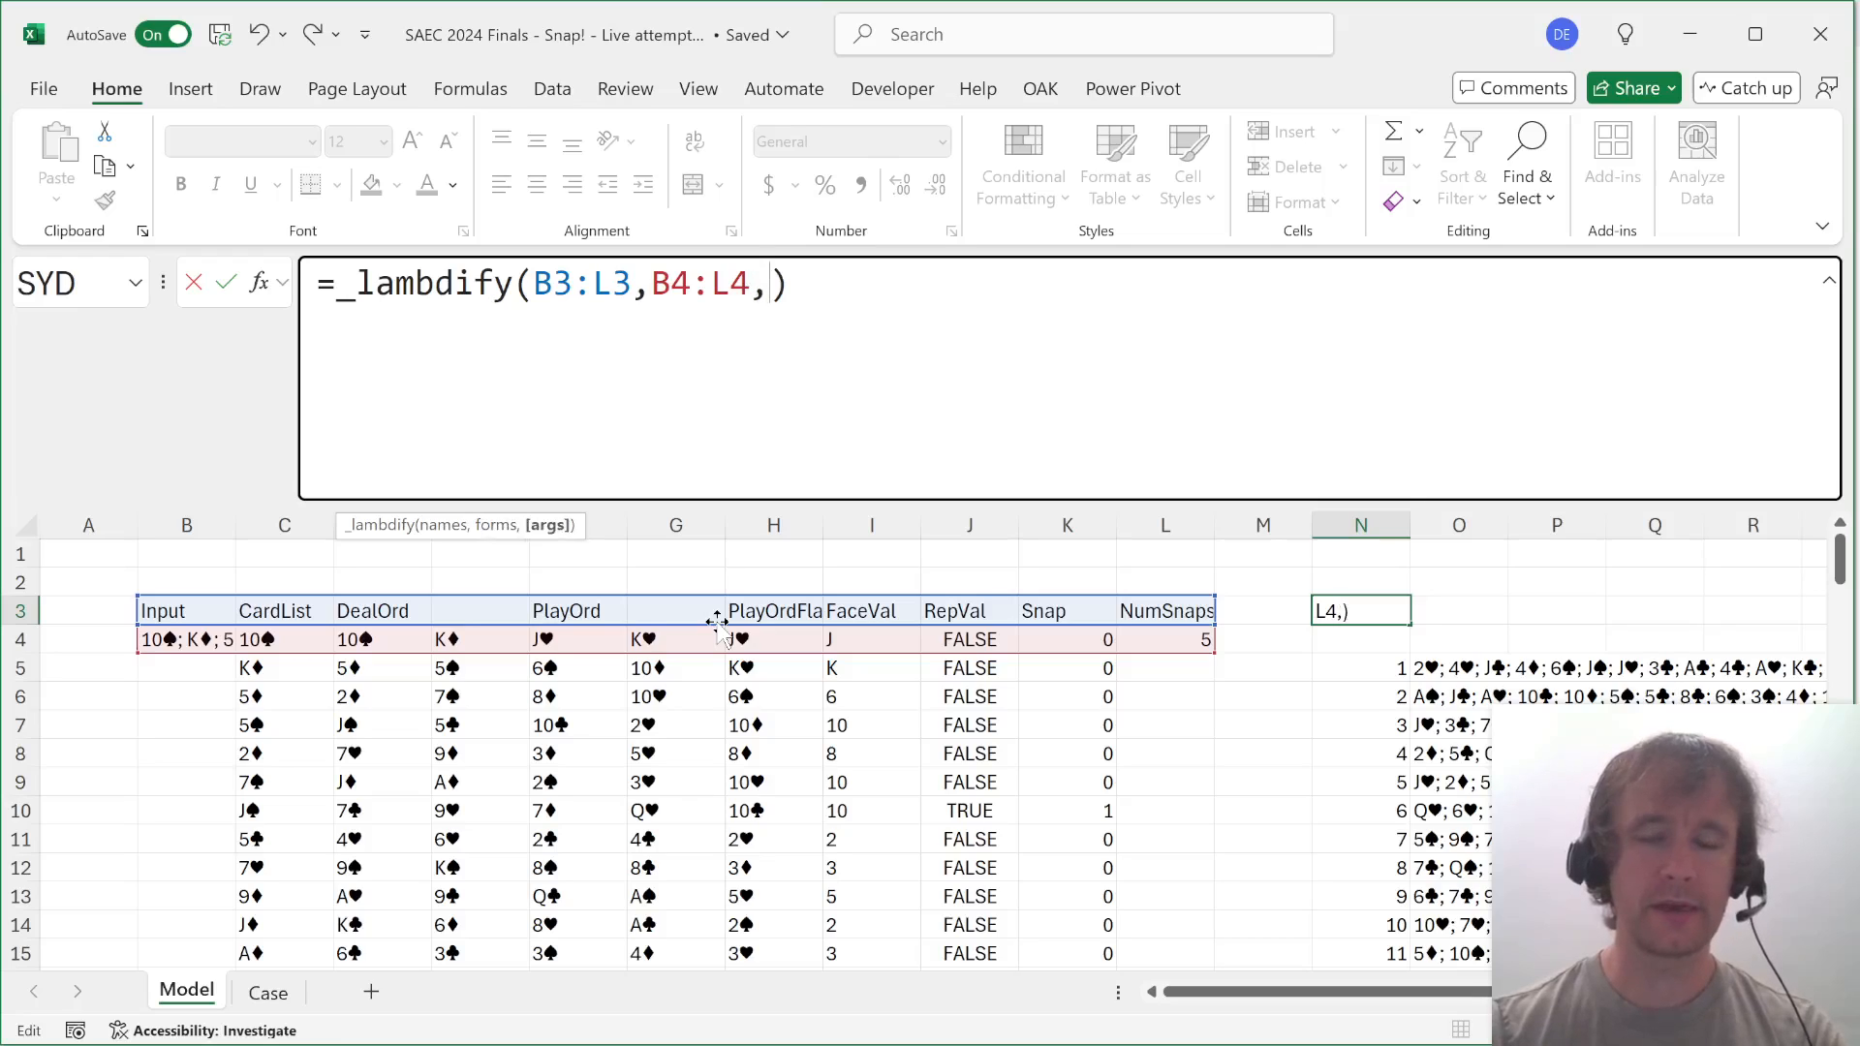
{"action": "type", "text": "1"}
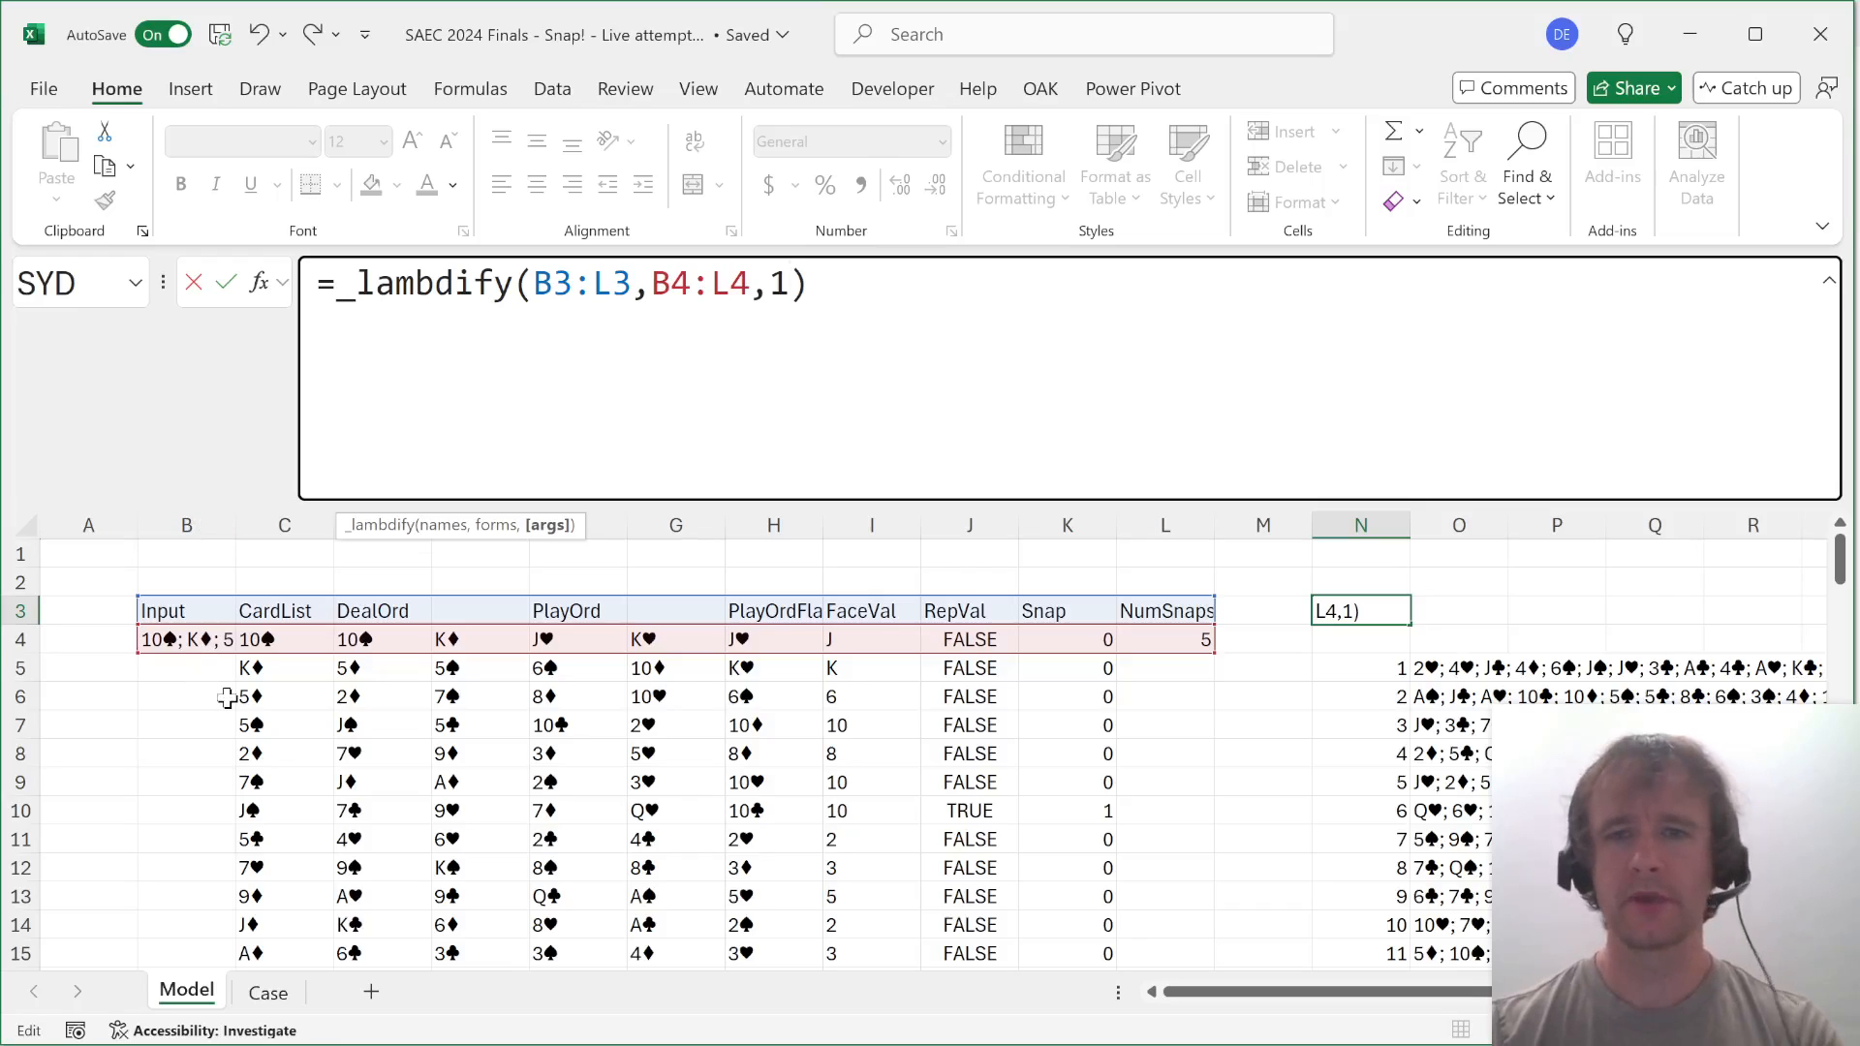
{"action": "key", "text": "Return"}
Copy the LAMBDA text produced in N3 and paste it as values into N4.
{"action": "key", "text": "Up"}
{"action": "key", "text": "ctrl+c"}
{"action": "key", "text": "Down"}
{"action": "key", "text": "ctrl+alt+v"}
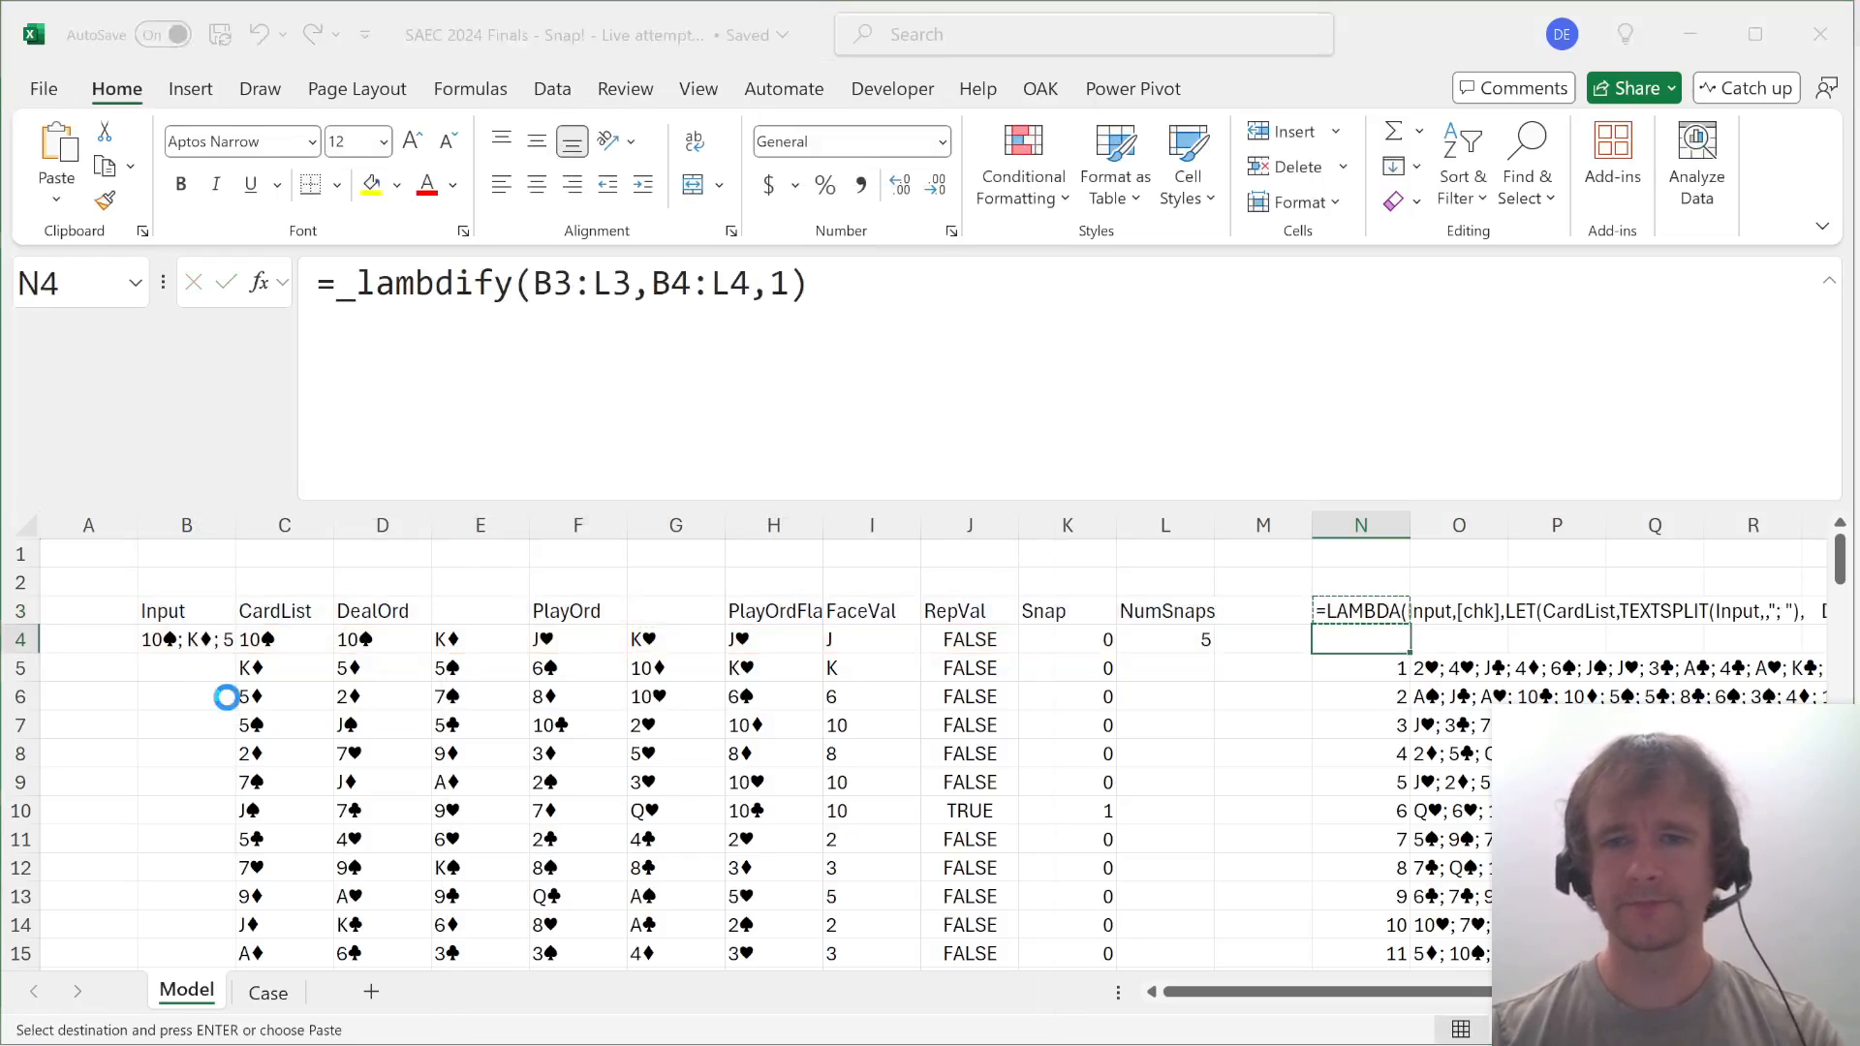
{"action": "key", "text": "Return"}
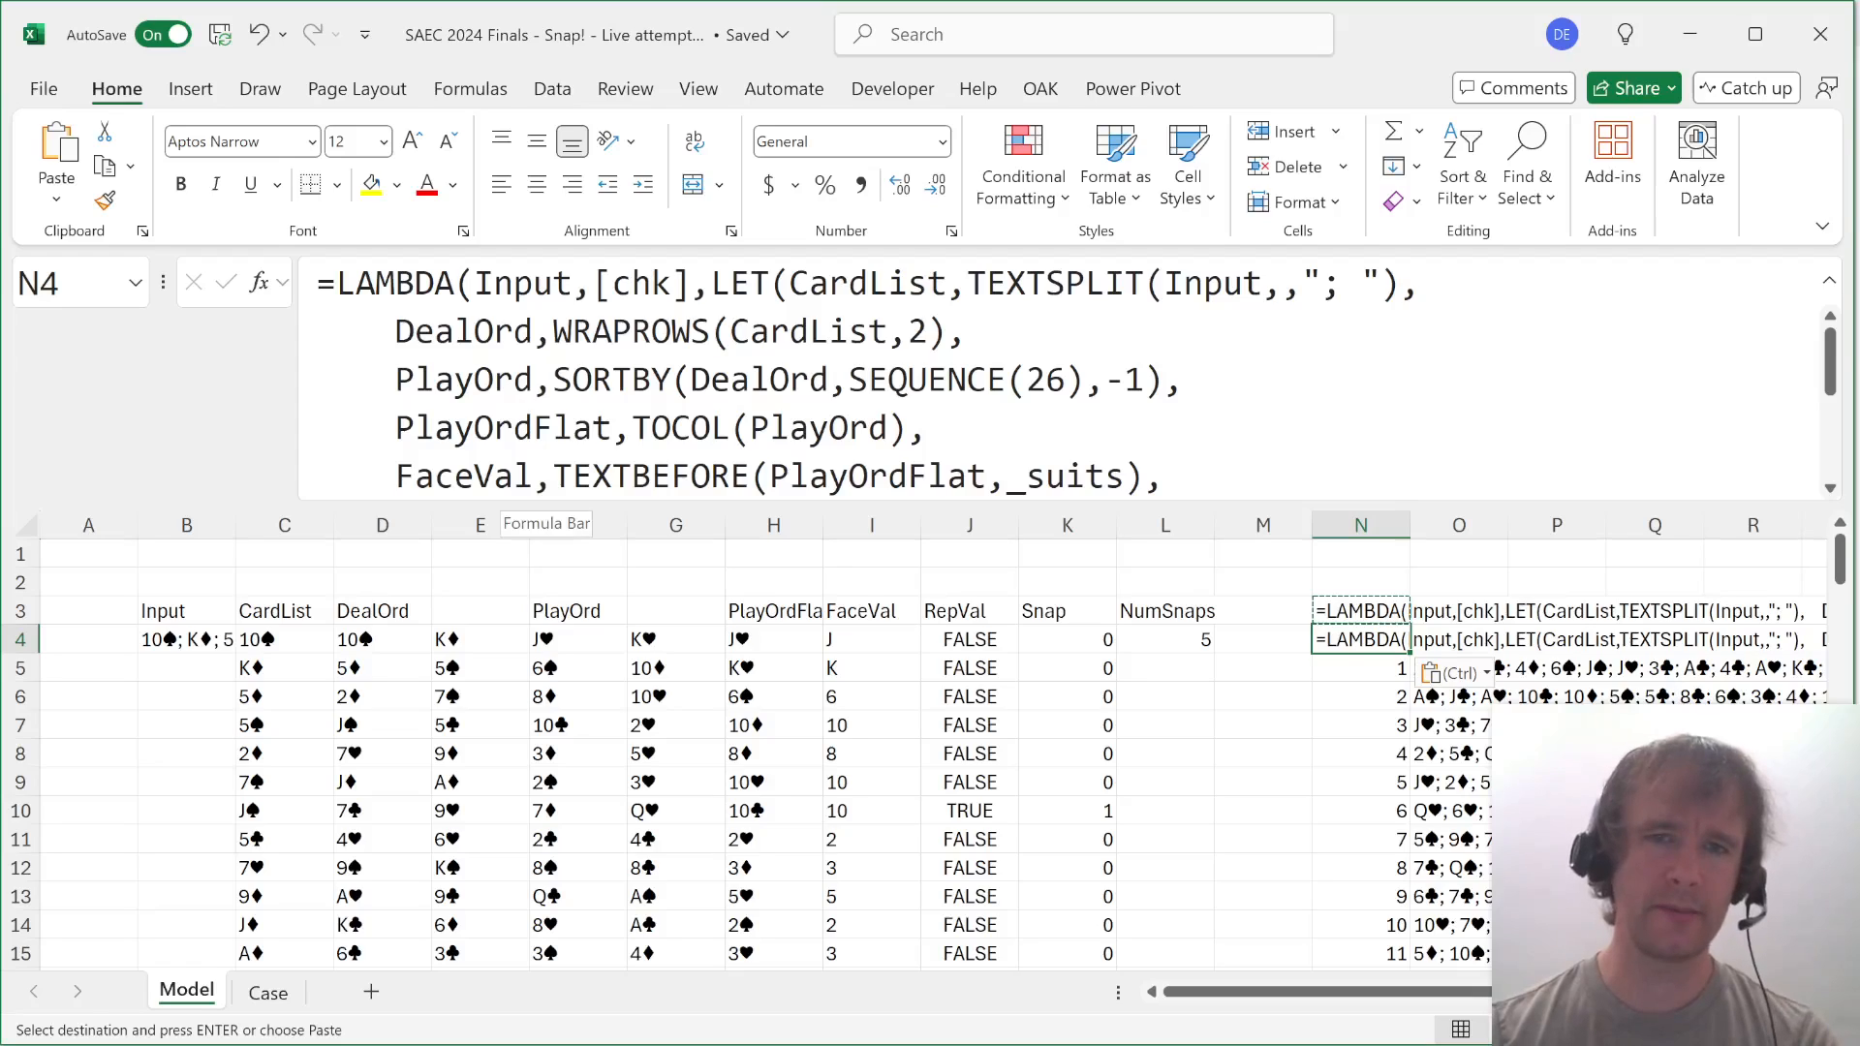
Examine the LAMBDA in N4, including its optional chk parameter and its closing check and result lines.
{"action": "left_click", "coordinate": [514, 284]}
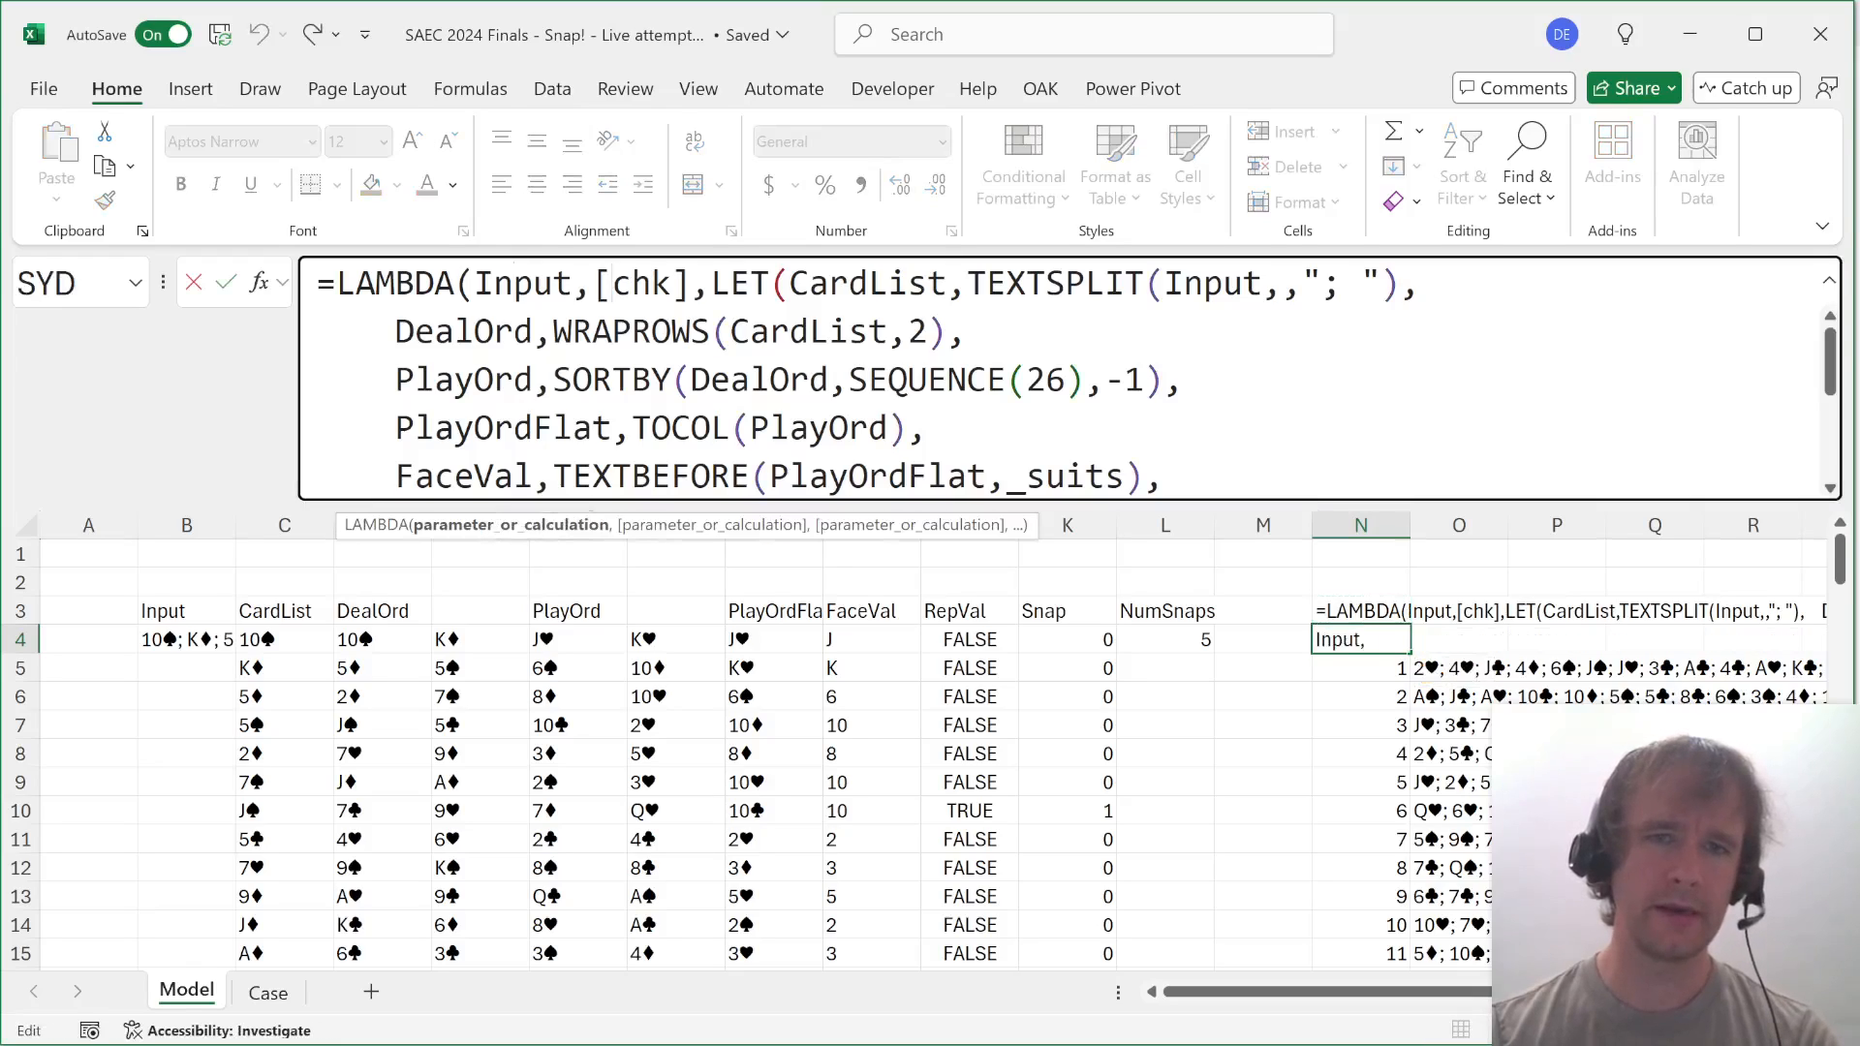
{"action": "left_click_drag", "start_coordinate": [593, 284], "coordinate": [692, 284]}
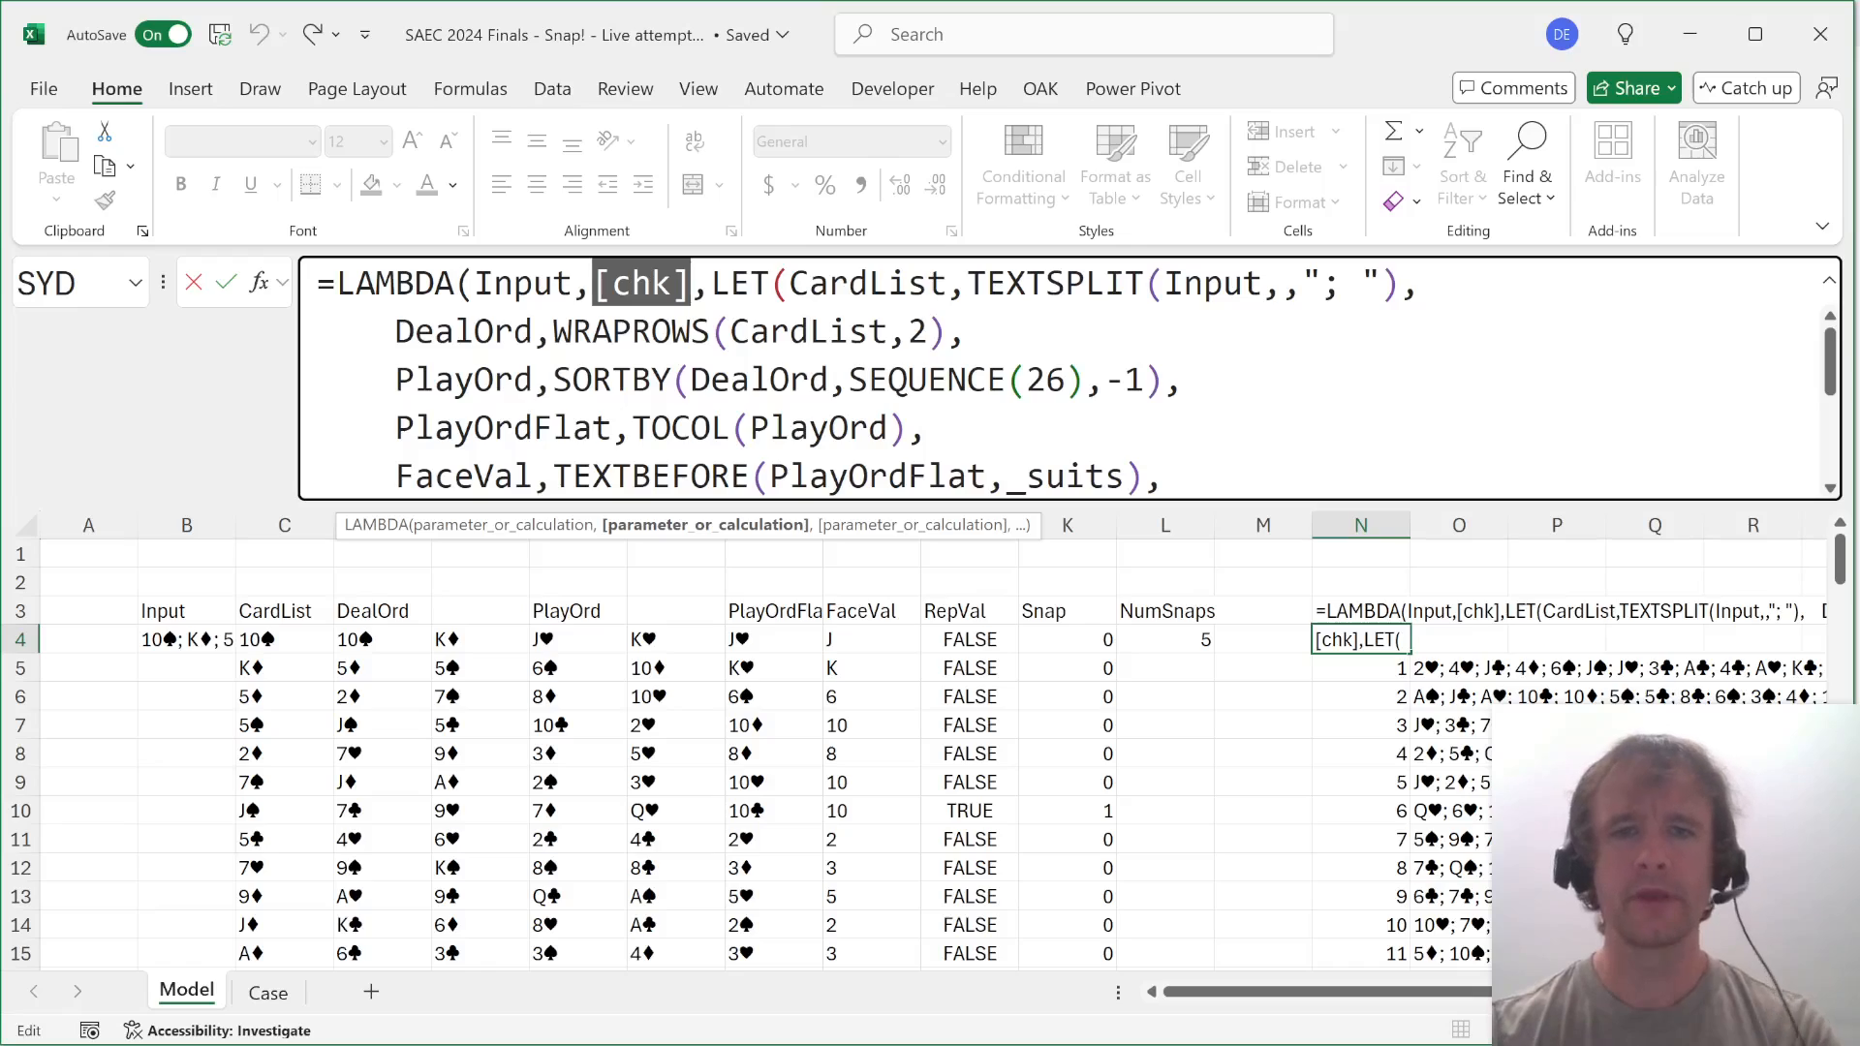
{"action": "left_click", "coordinate": [888, 428]}
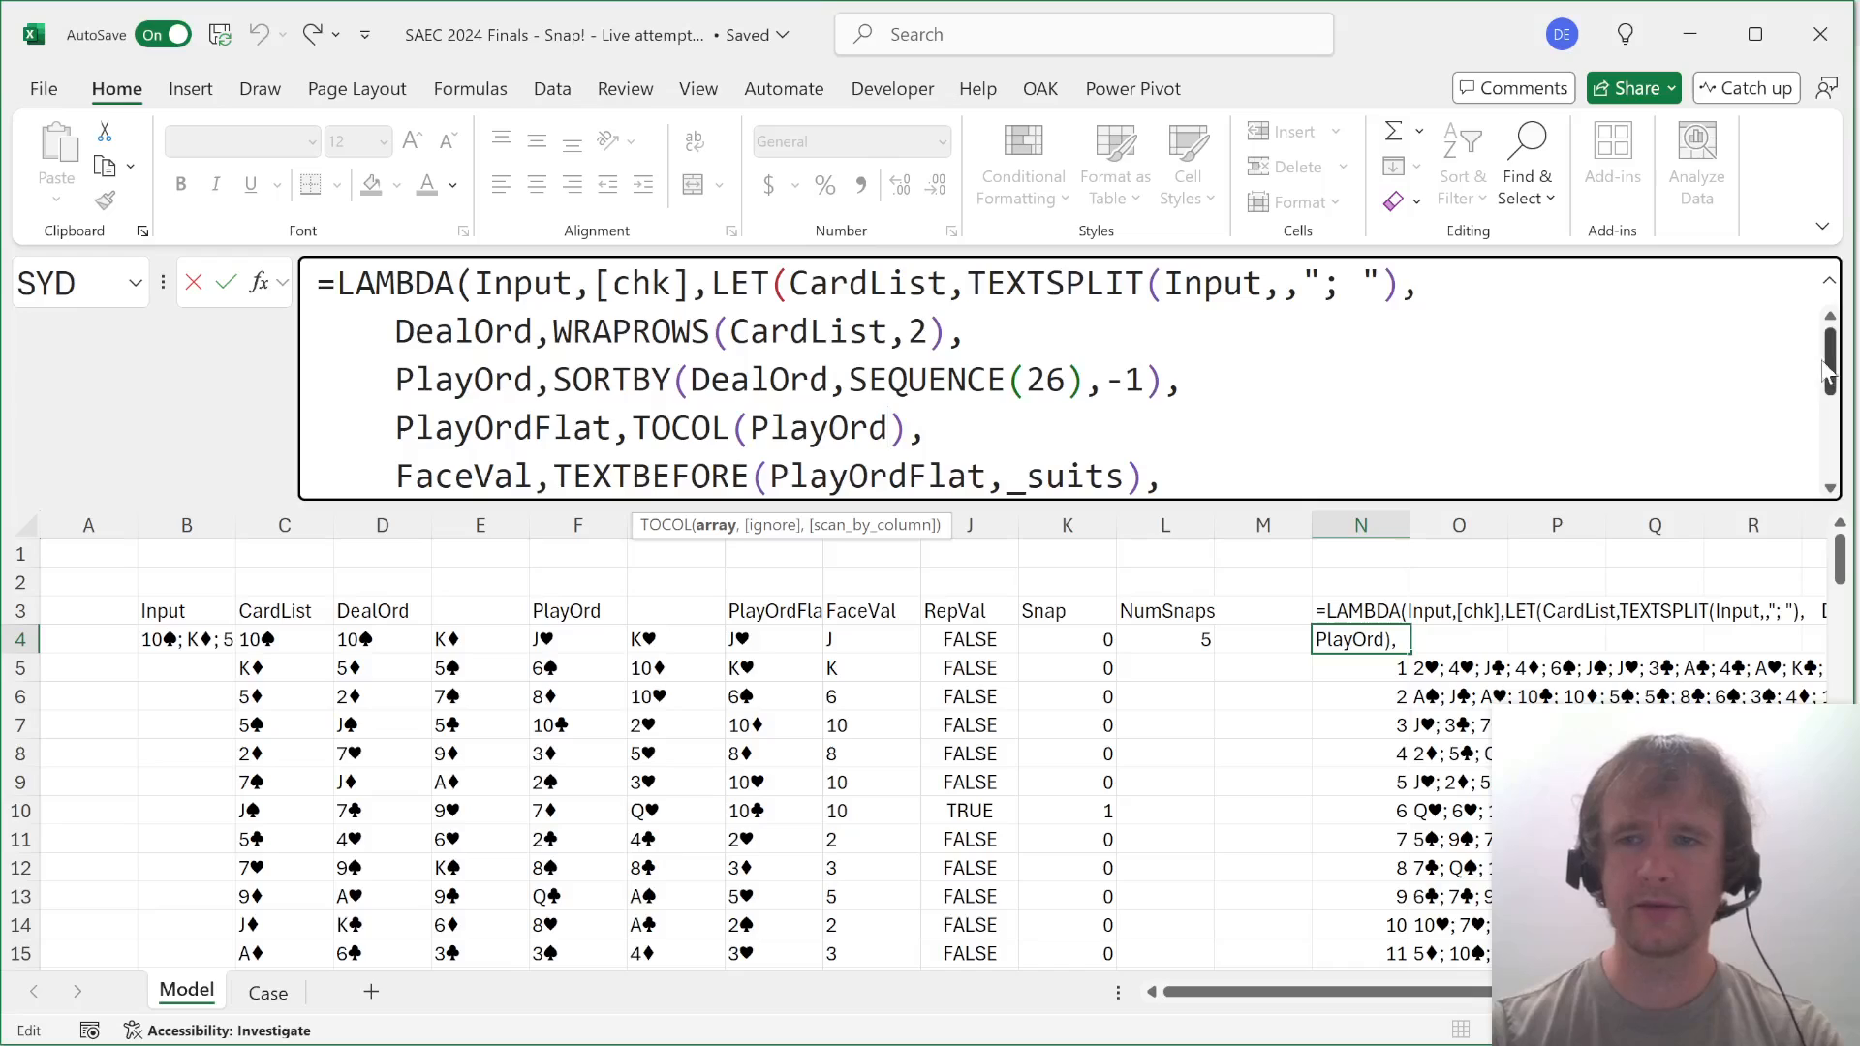
{"action": "left_click_drag", "start_coordinate": [1830, 363], "coordinate": [1834, 482]}
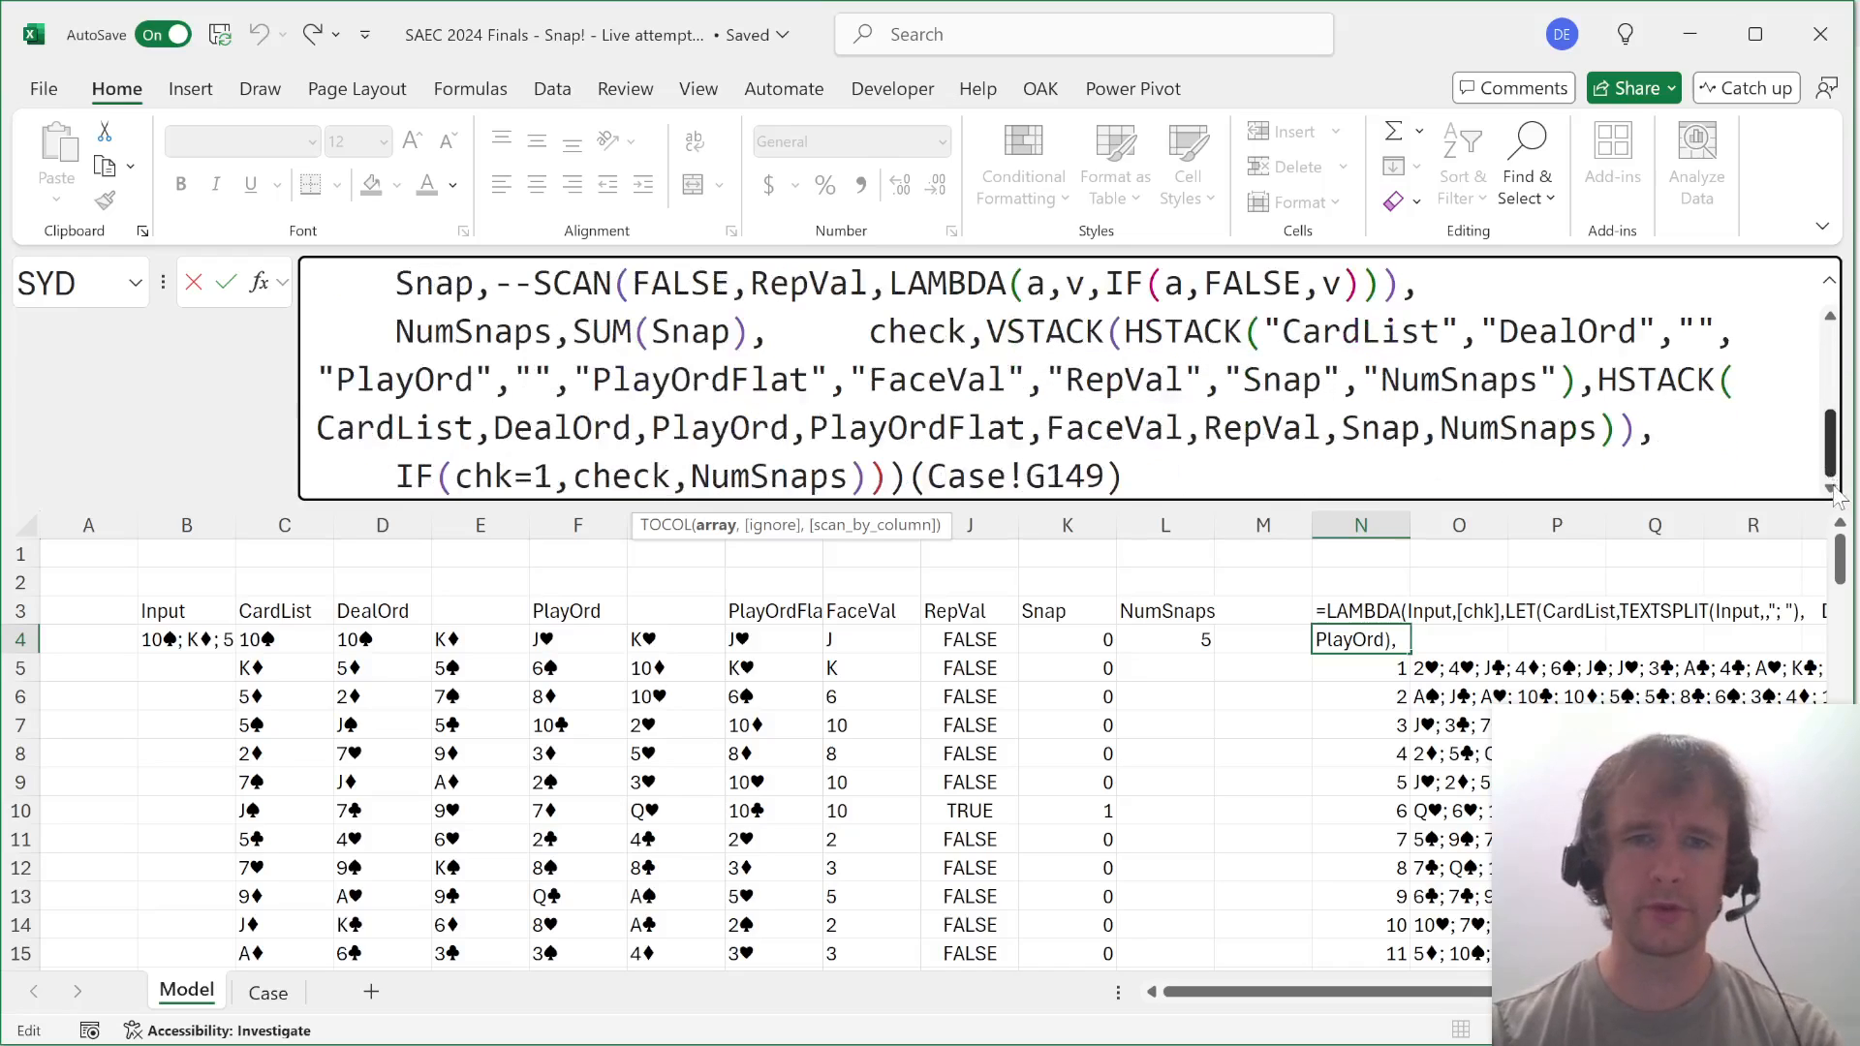
{"action": "key", "text": "Escape"}
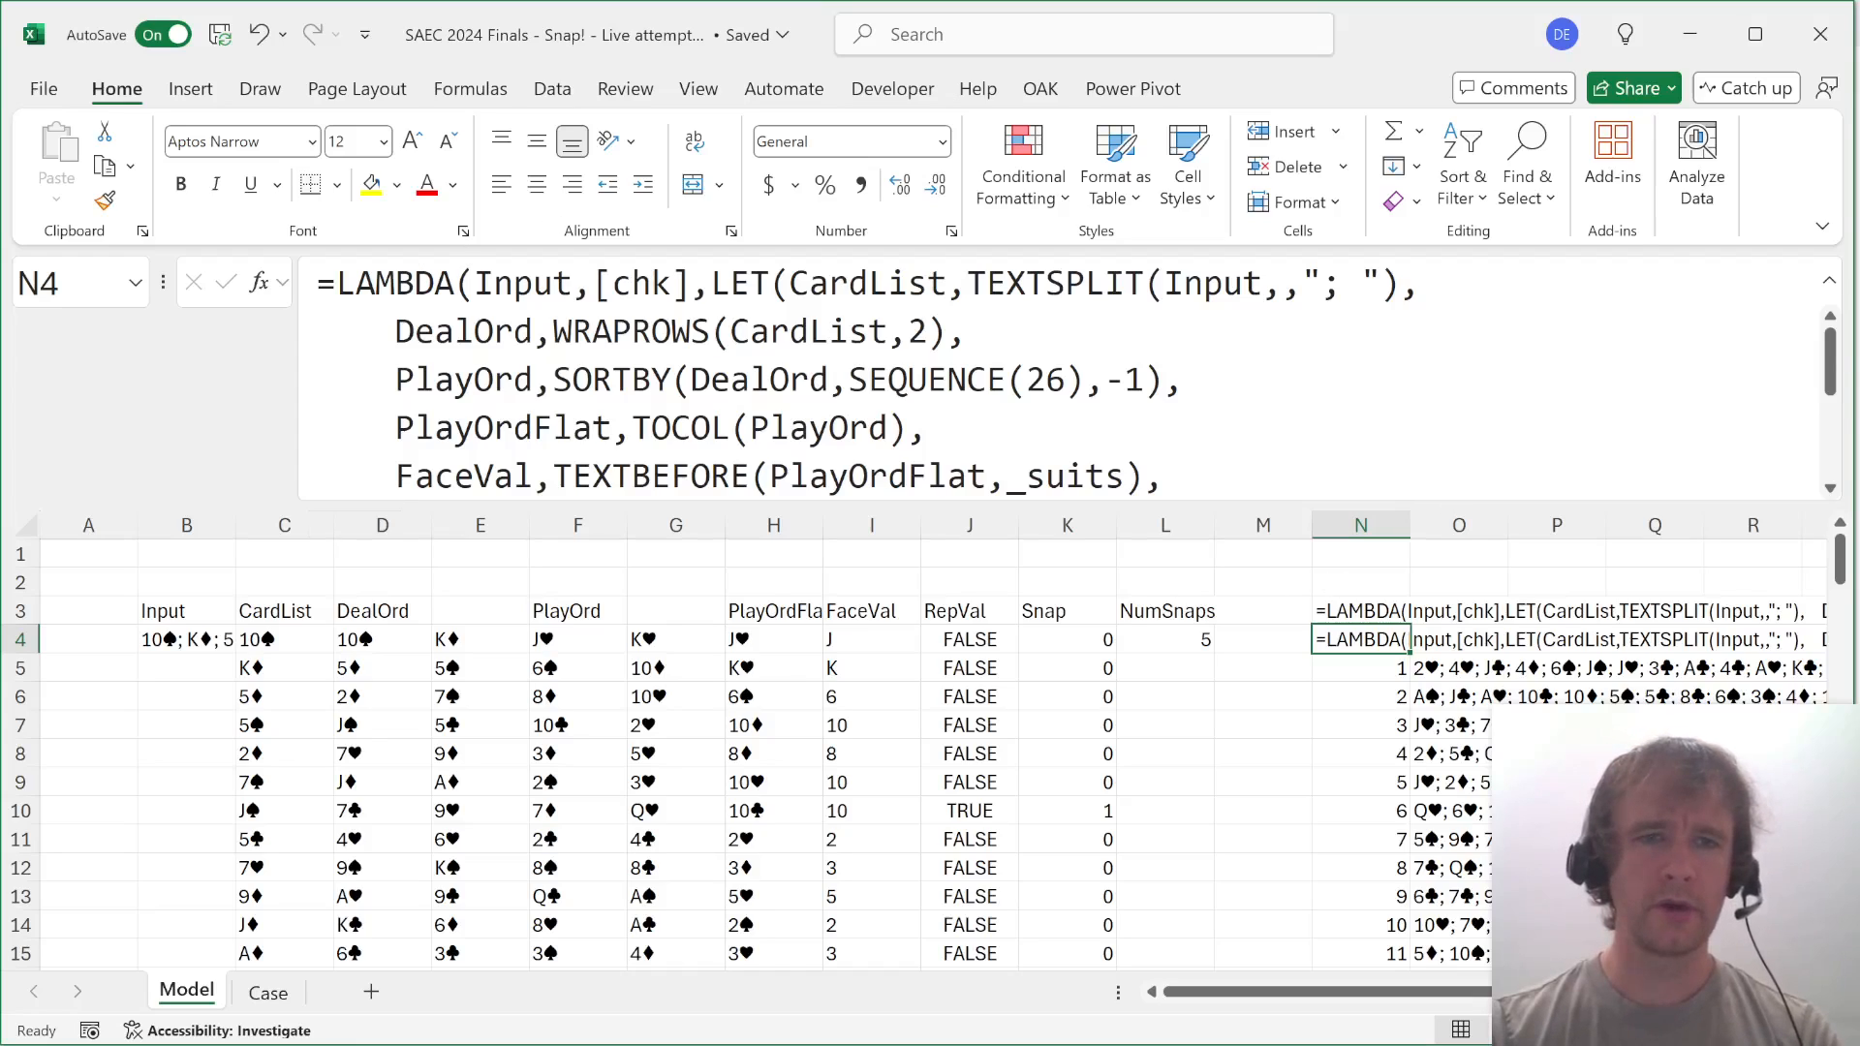
Enter a MAP over O5# in Q5, using the LAMBDA text copied from N4 without its trailing (Case!G149) call.
{"action": "left_click_drag", "start_coordinate": [319, 284], "coordinate": [909, 477]}
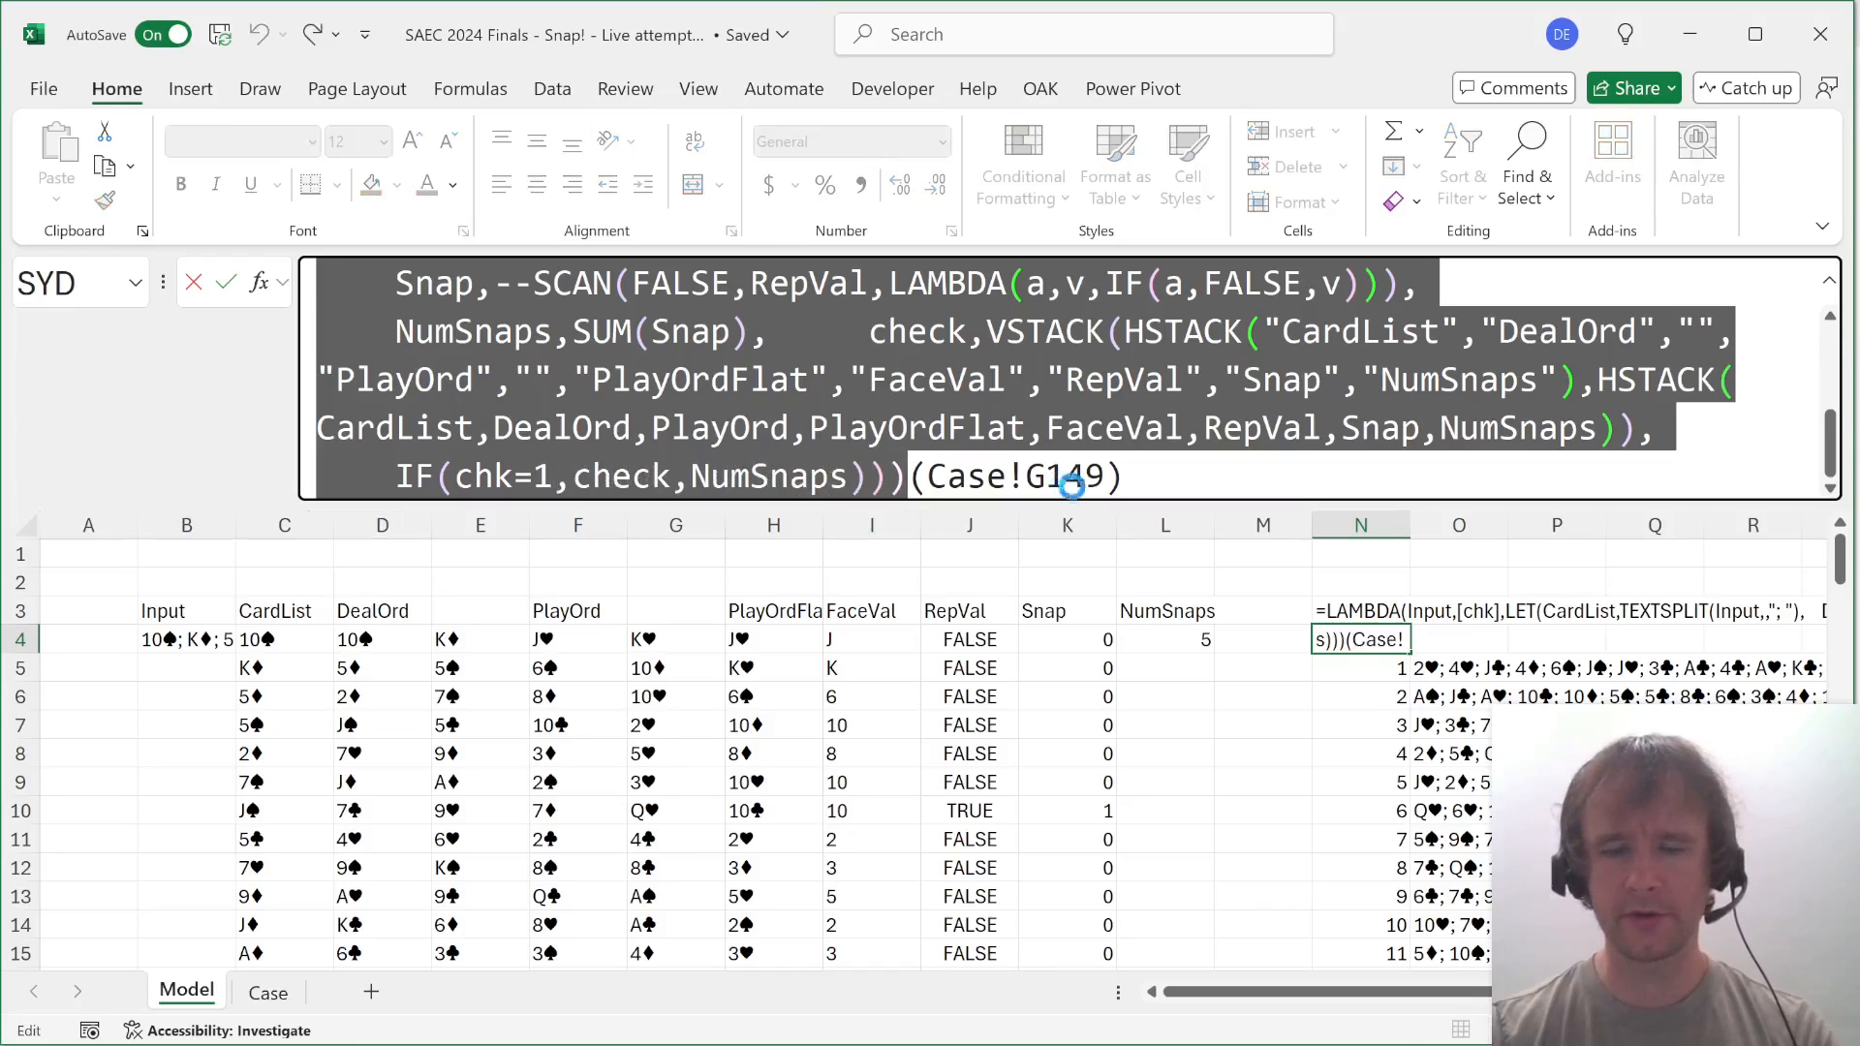
{"action": "key", "text": "Escape"}
{"action": "scroll", "coordinate": [936, 729], "scroll_direction": "right", "scroll_amount": 5}
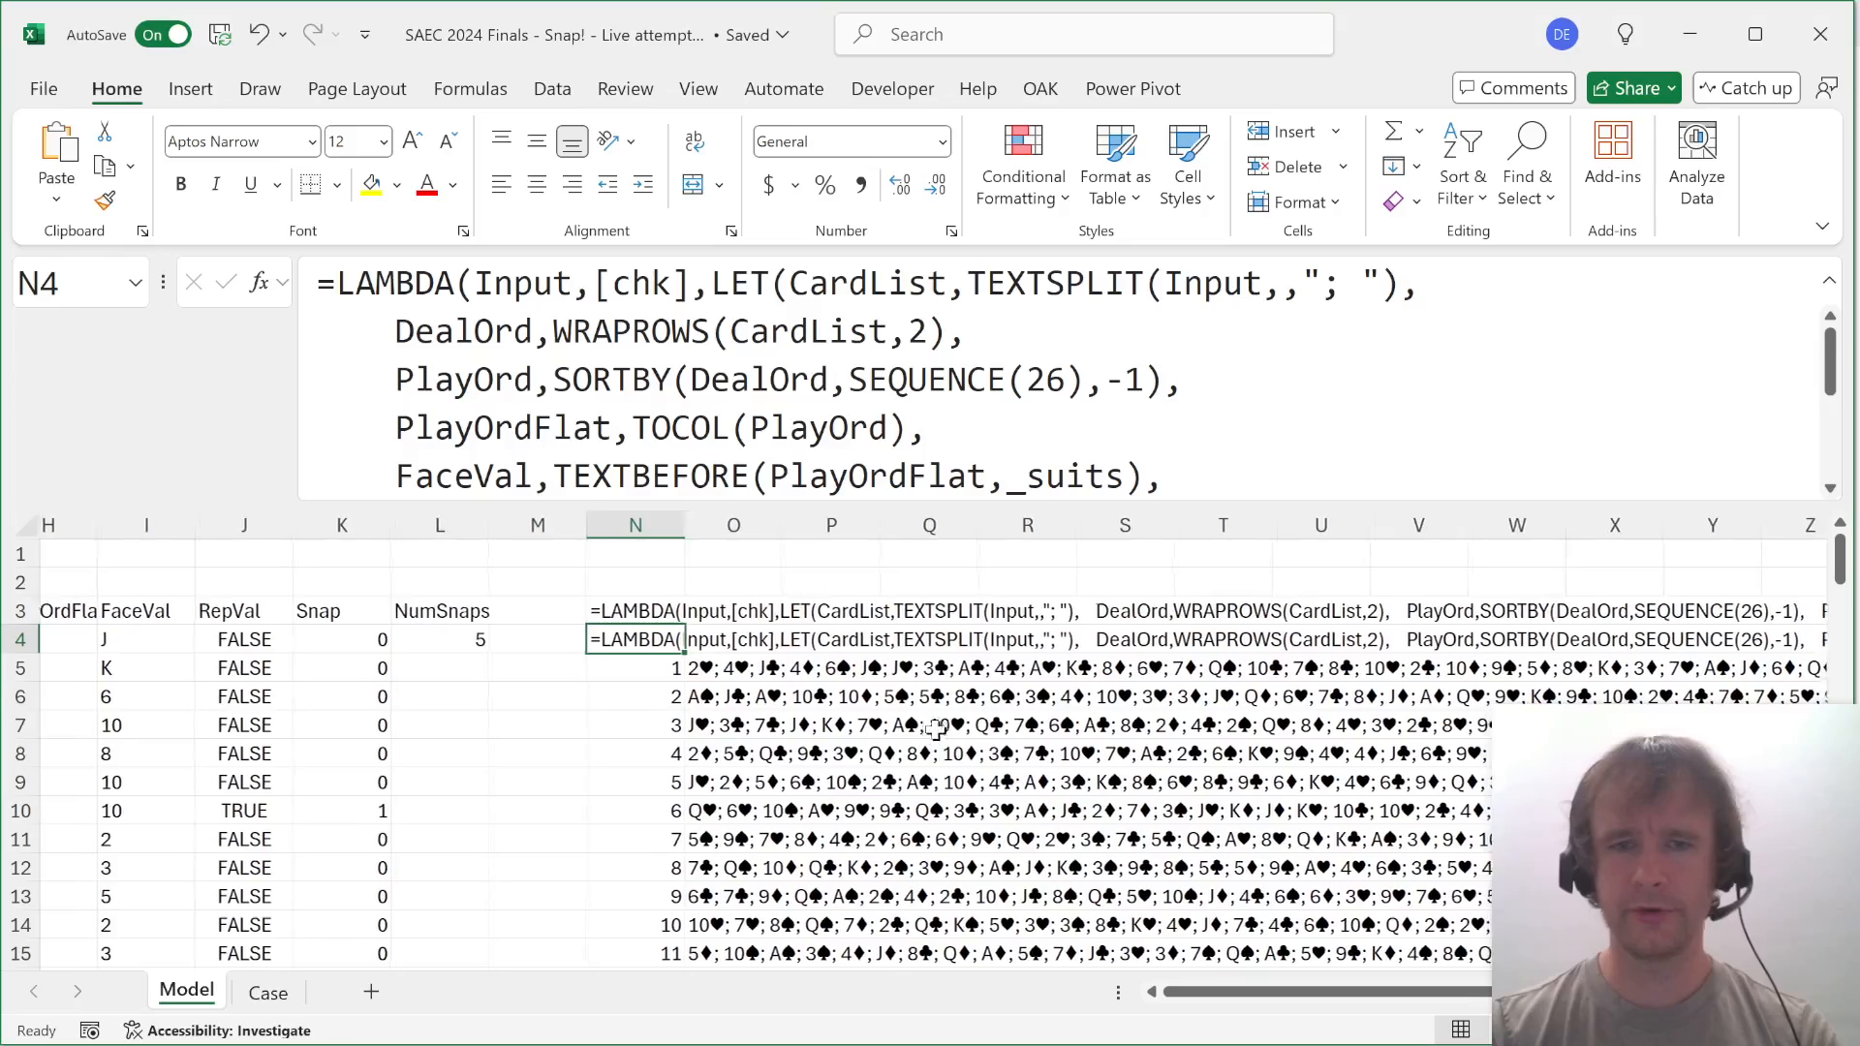
{"action": "left_click", "coordinate": [910, 669]}
{"action": "type", "text": "=map"}
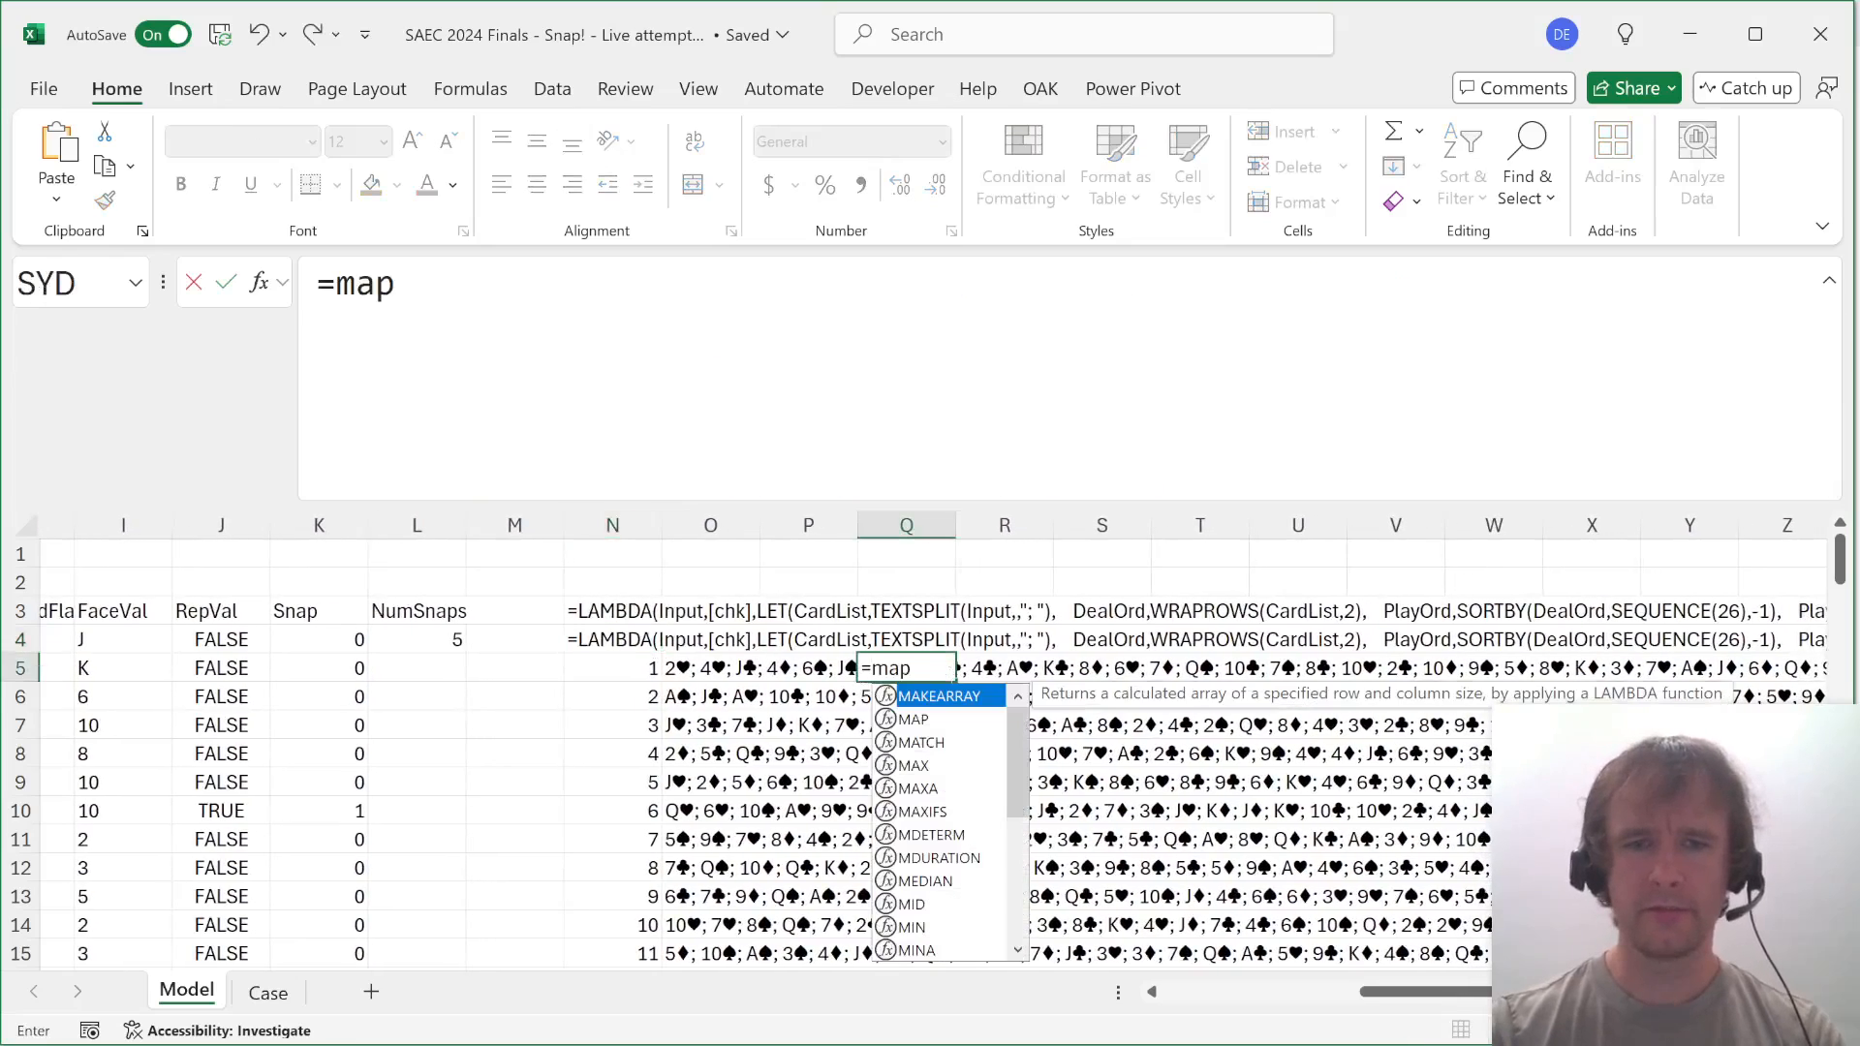
{"action": "type", "text": "("}
{"action": "key", "text": "Left"}
{"action": "key", "text": "Left"}
{"action": "key", "text": "Left"}
{"action": "key", "text": "Right"}
{"action": "type", "text": "#"}
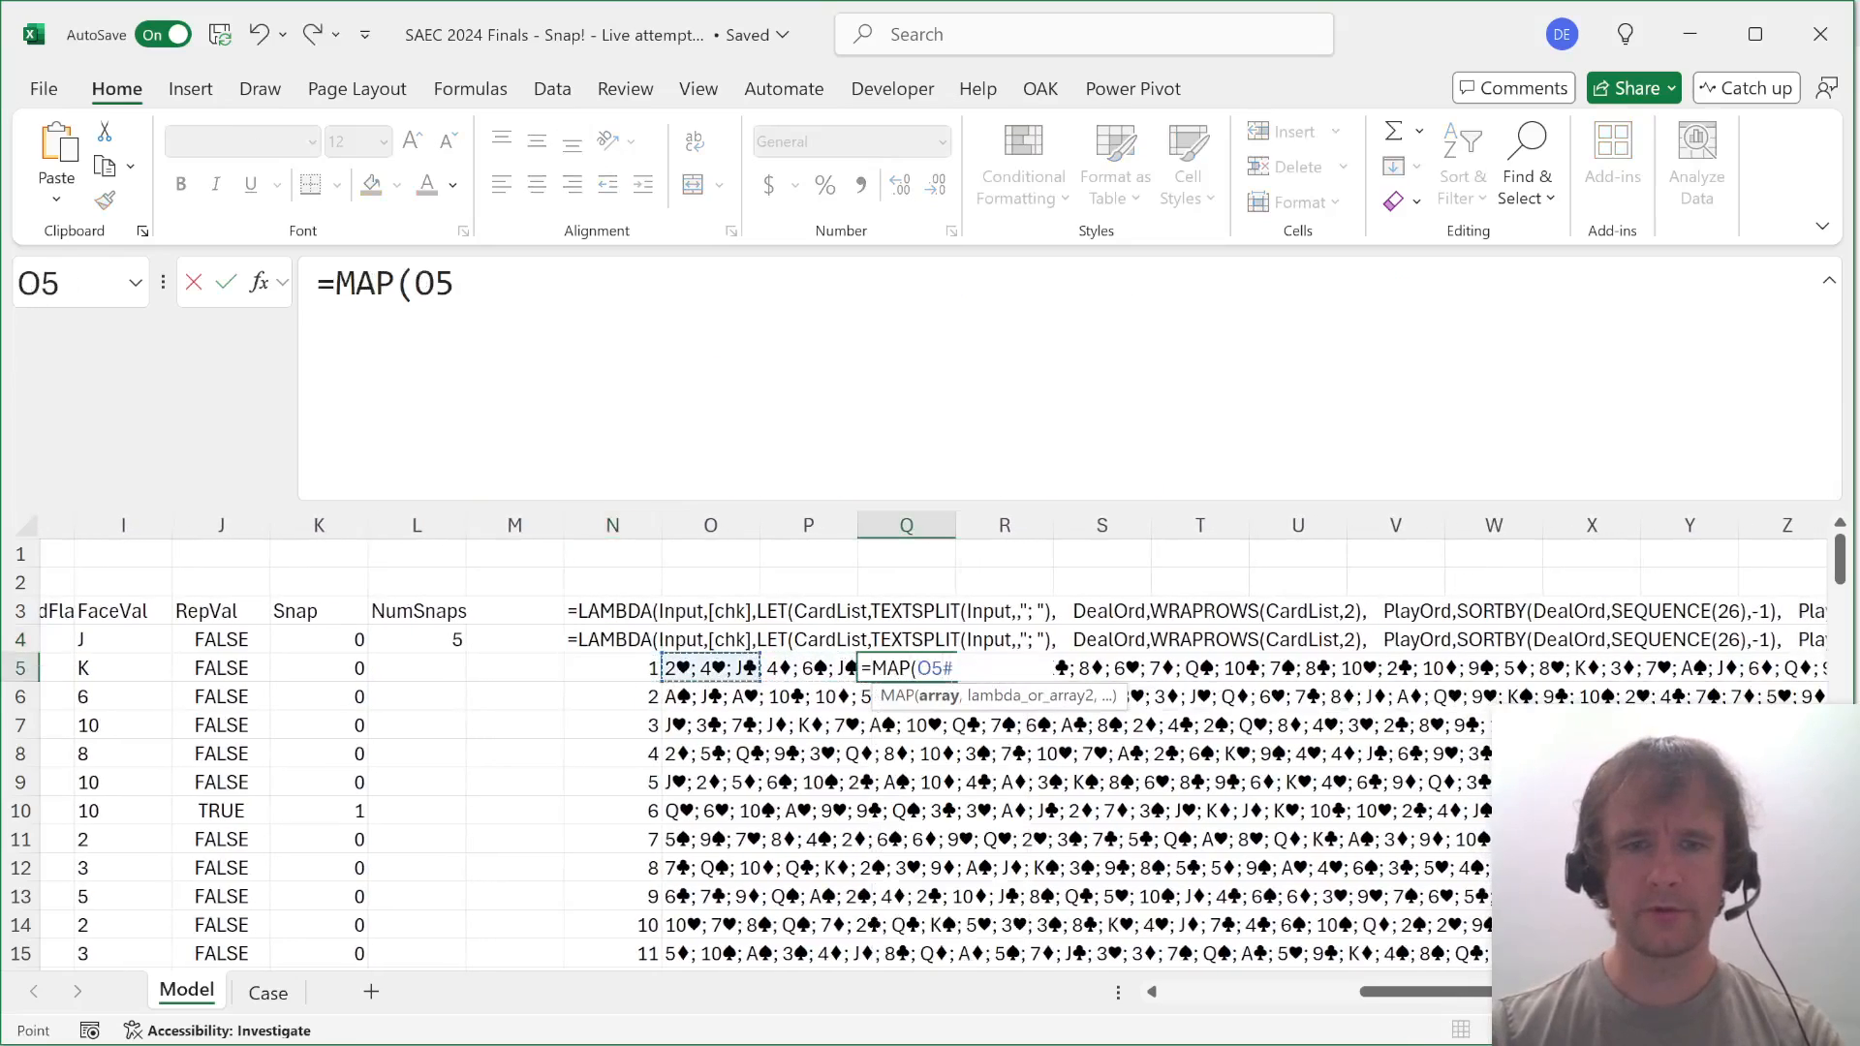
{"action": "scroll", "coordinate": [871, 668], "scroll_direction": "down", "scroll_amount": 20}
{"action": "type", "text": ","}
{"action": "key", "text": "ctrl+v"}
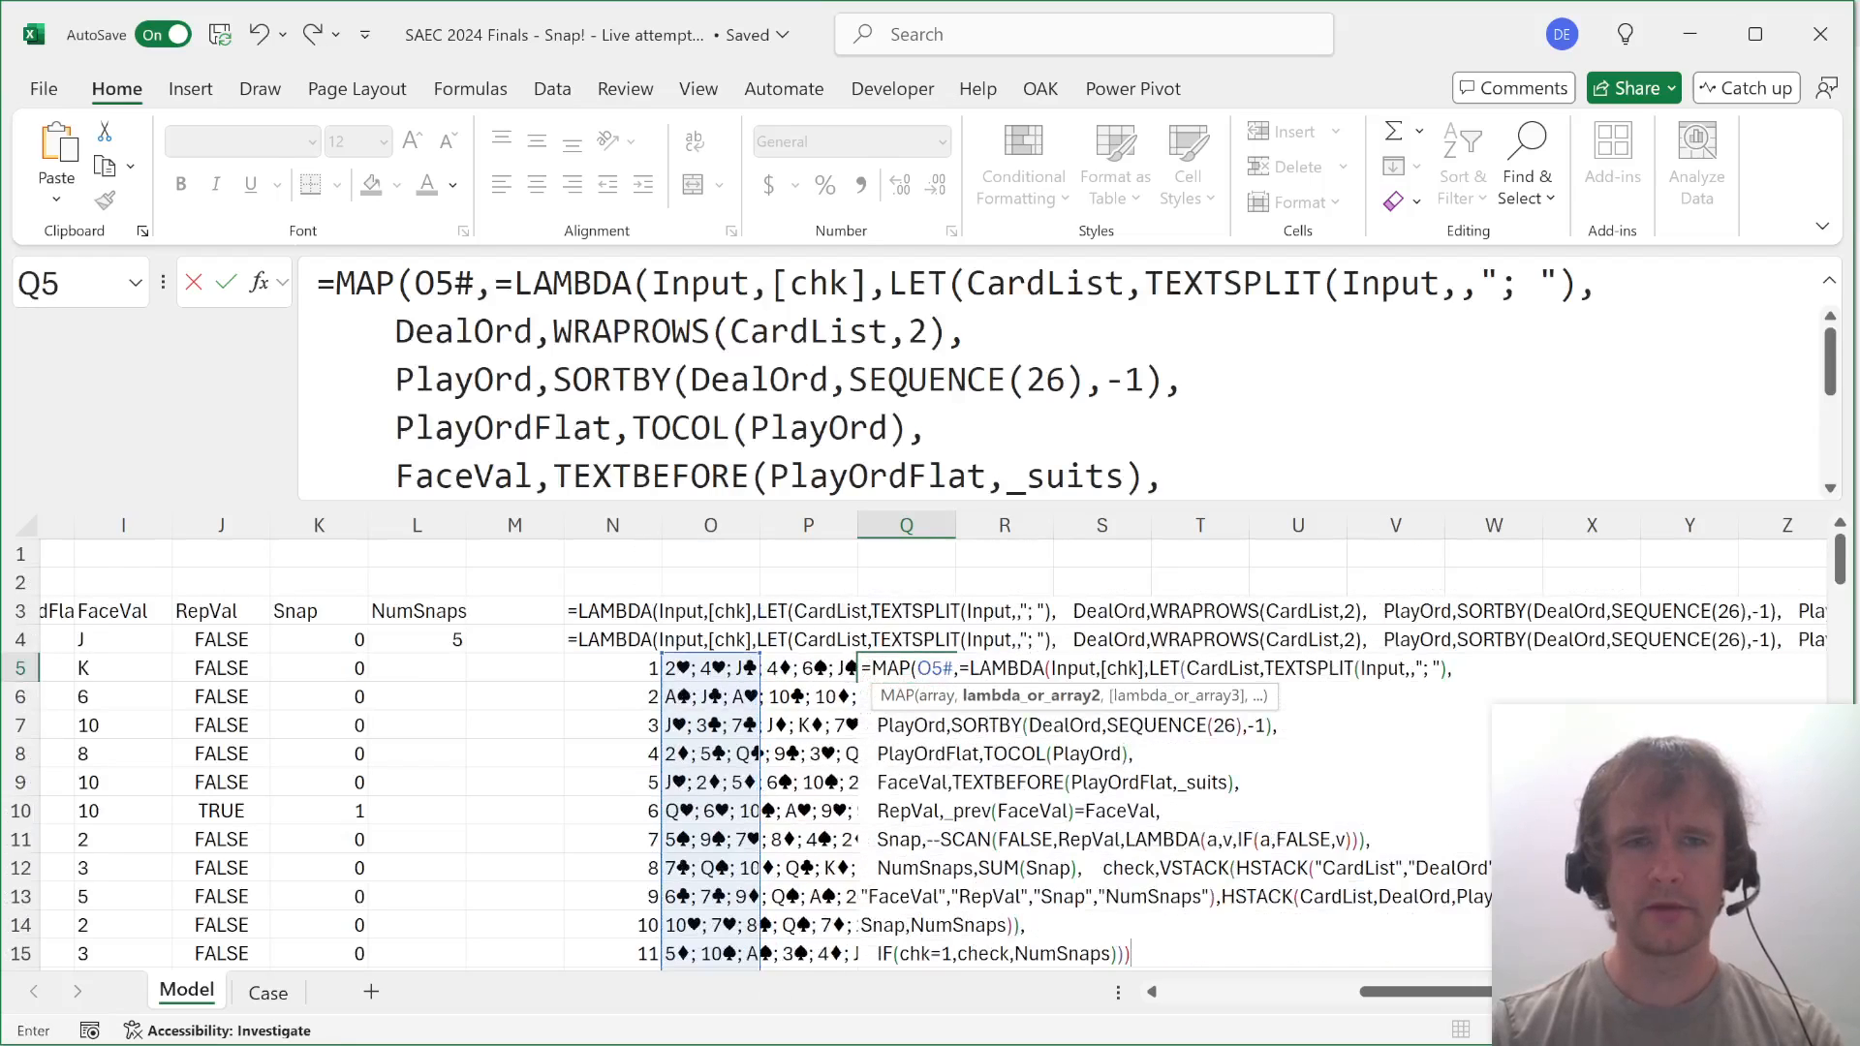
{"action": "left_click", "coordinate": [515, 284]}
{"action": "key", "text": "BackSpace"}
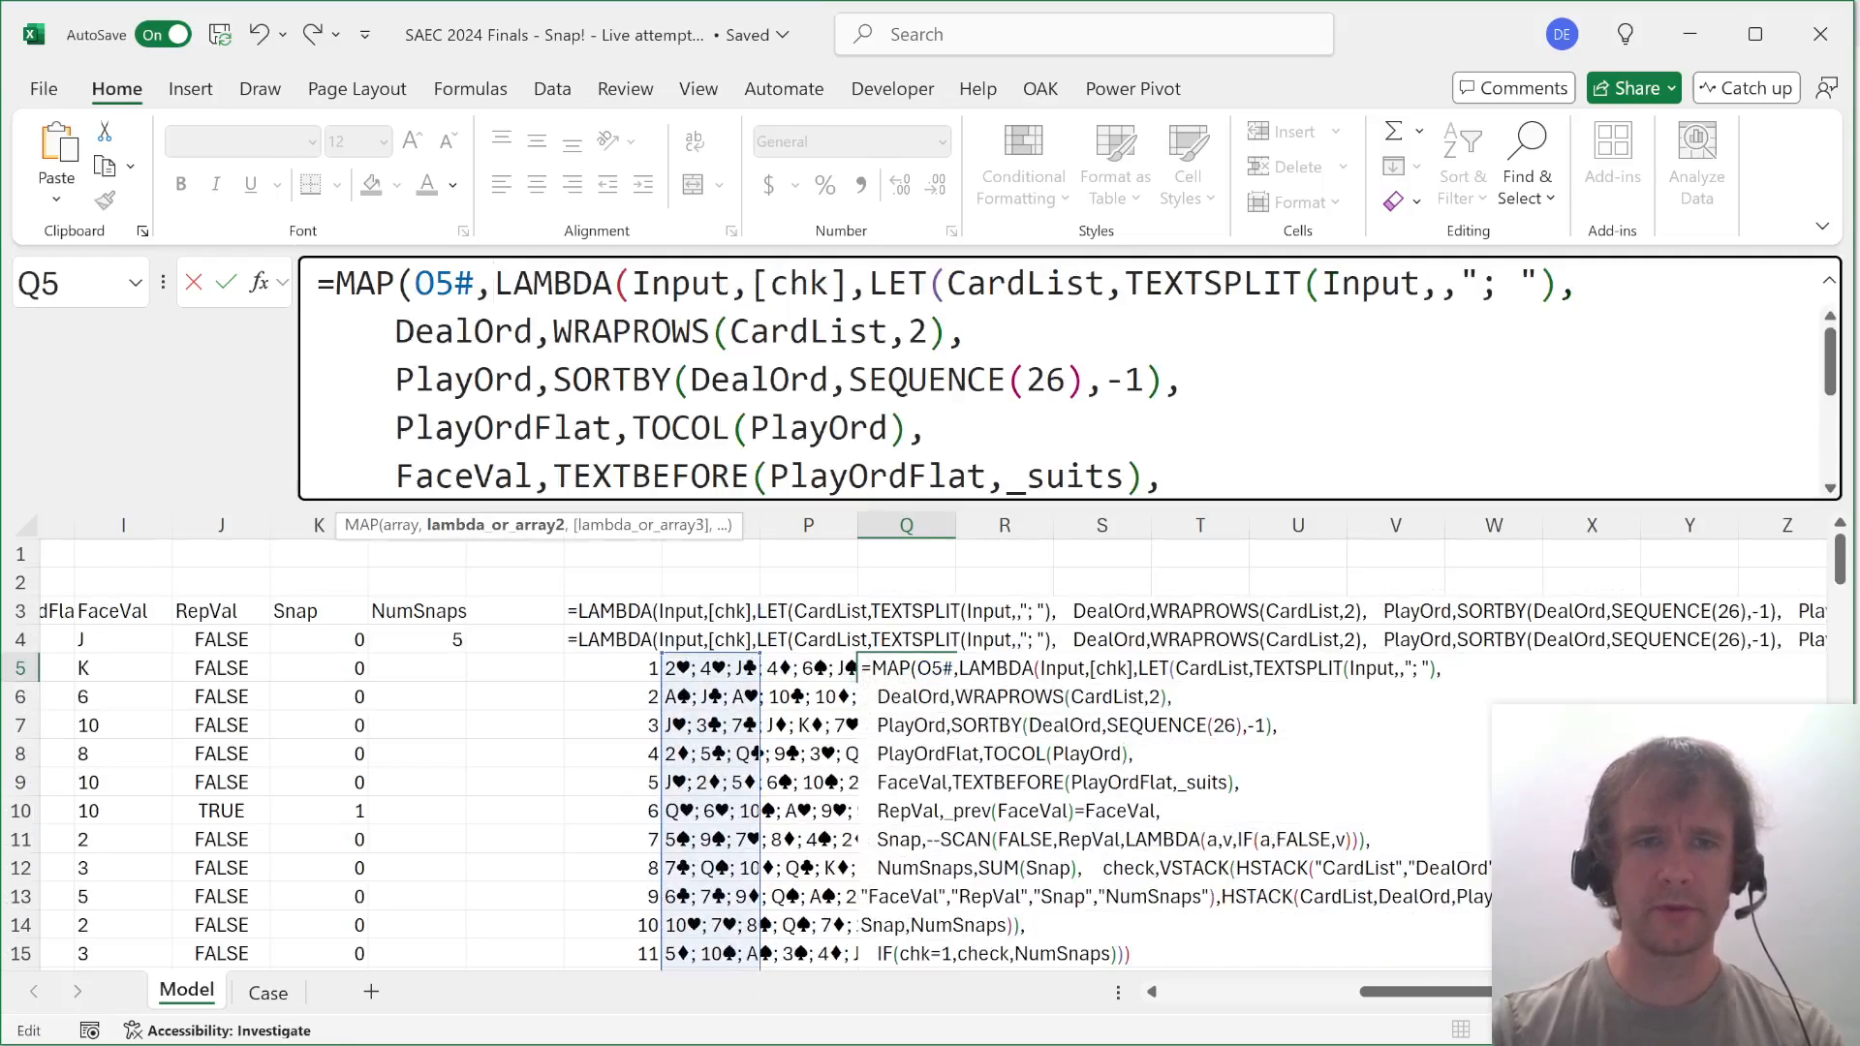
{"action": "key", "text": "ctrl+End"}
{"action": "type", "text": ")"}
{"action": "key", "text": "Return"}
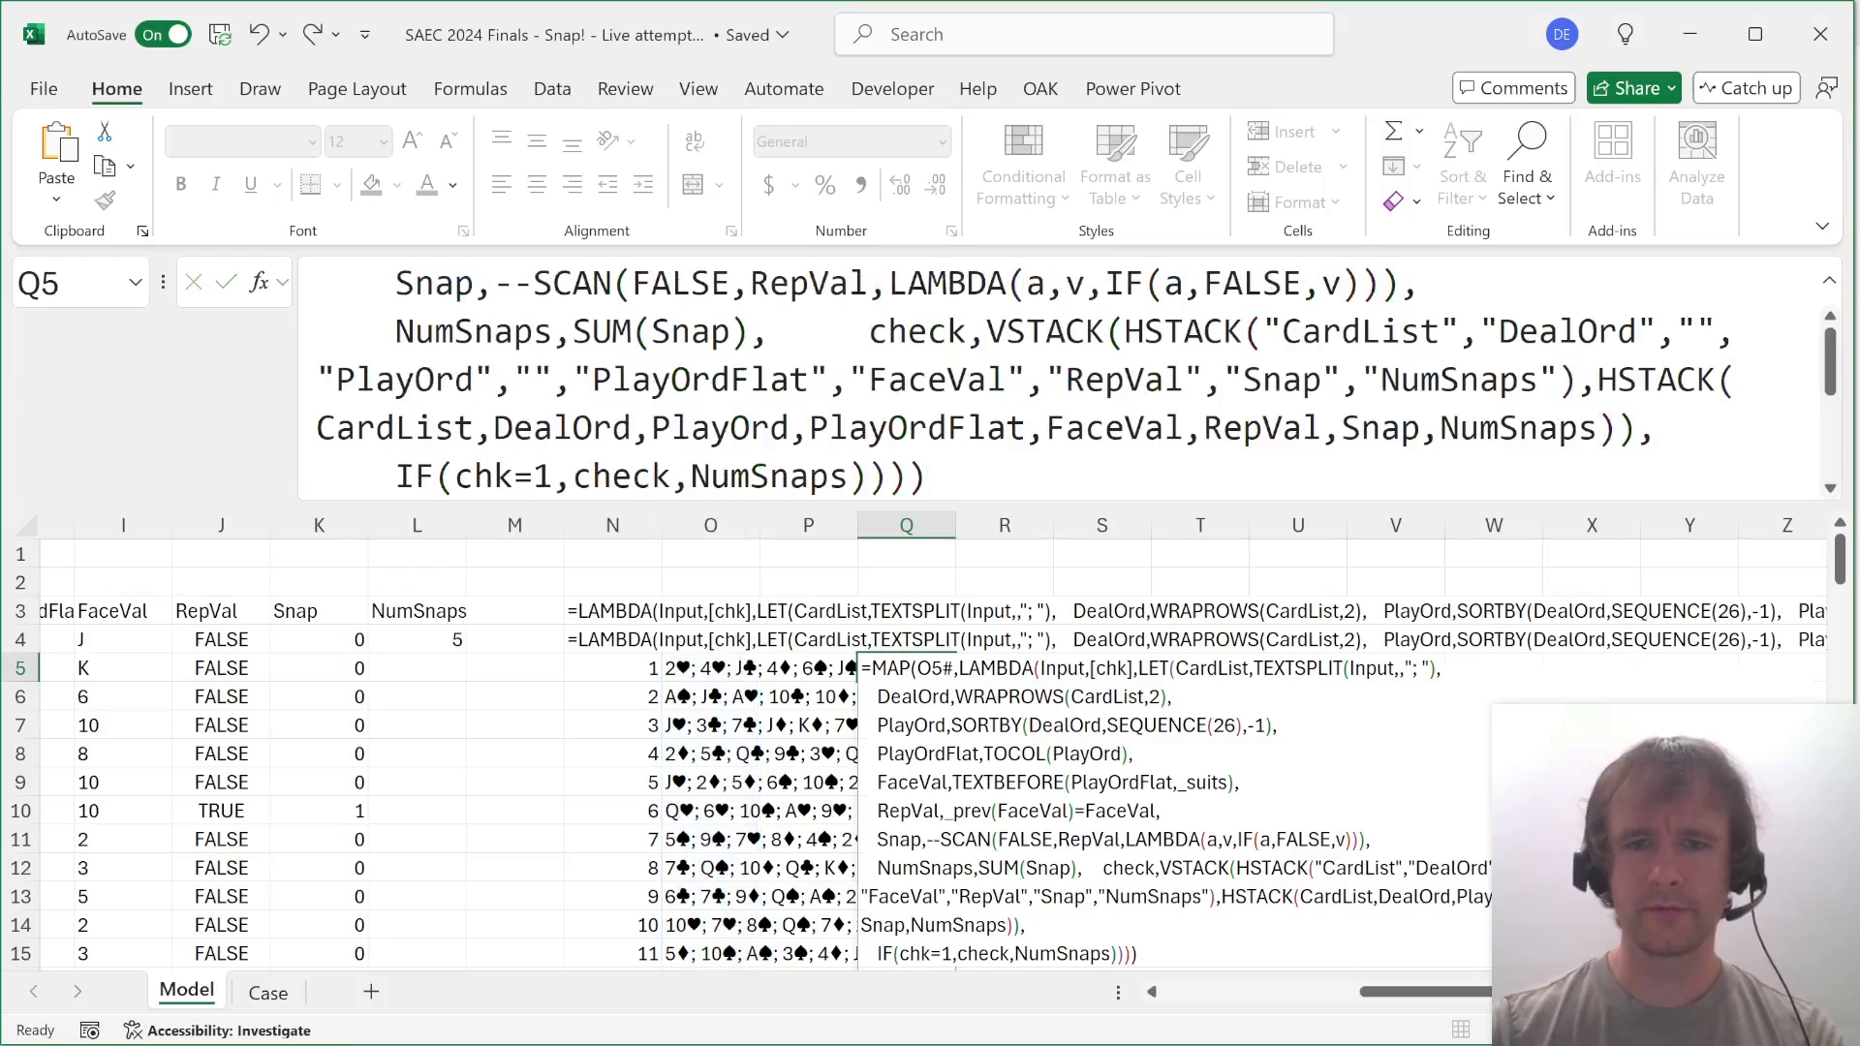
Check the snap counts spilled down column Q and reread the Bonus 4 question on the Case sheet.
{"action": "key", "text": "Up"}
{"action": "key", "text": "ctrl+shift+Down"}
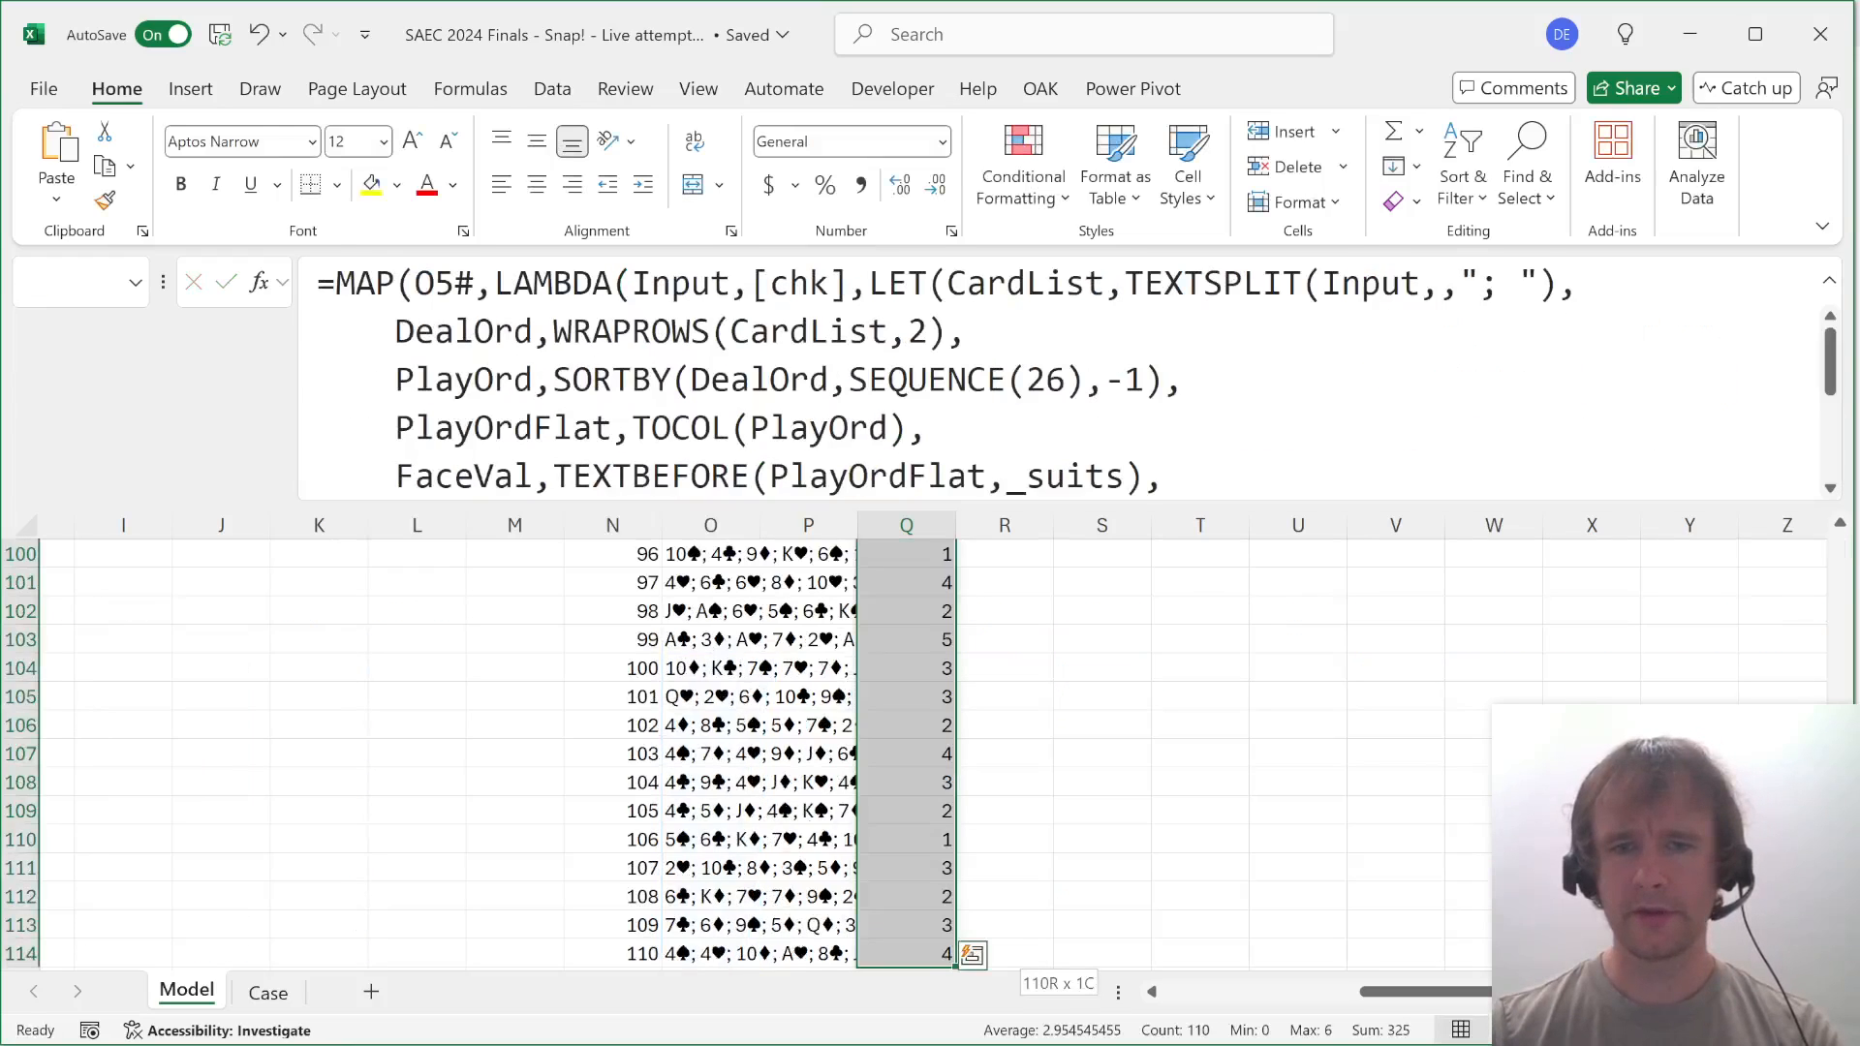
{"action": "key", "text": "ctrl+Up"}
{"action": "key", "text": "ctrl+Page_Down"}
{"action": "key", "text": "Left"}
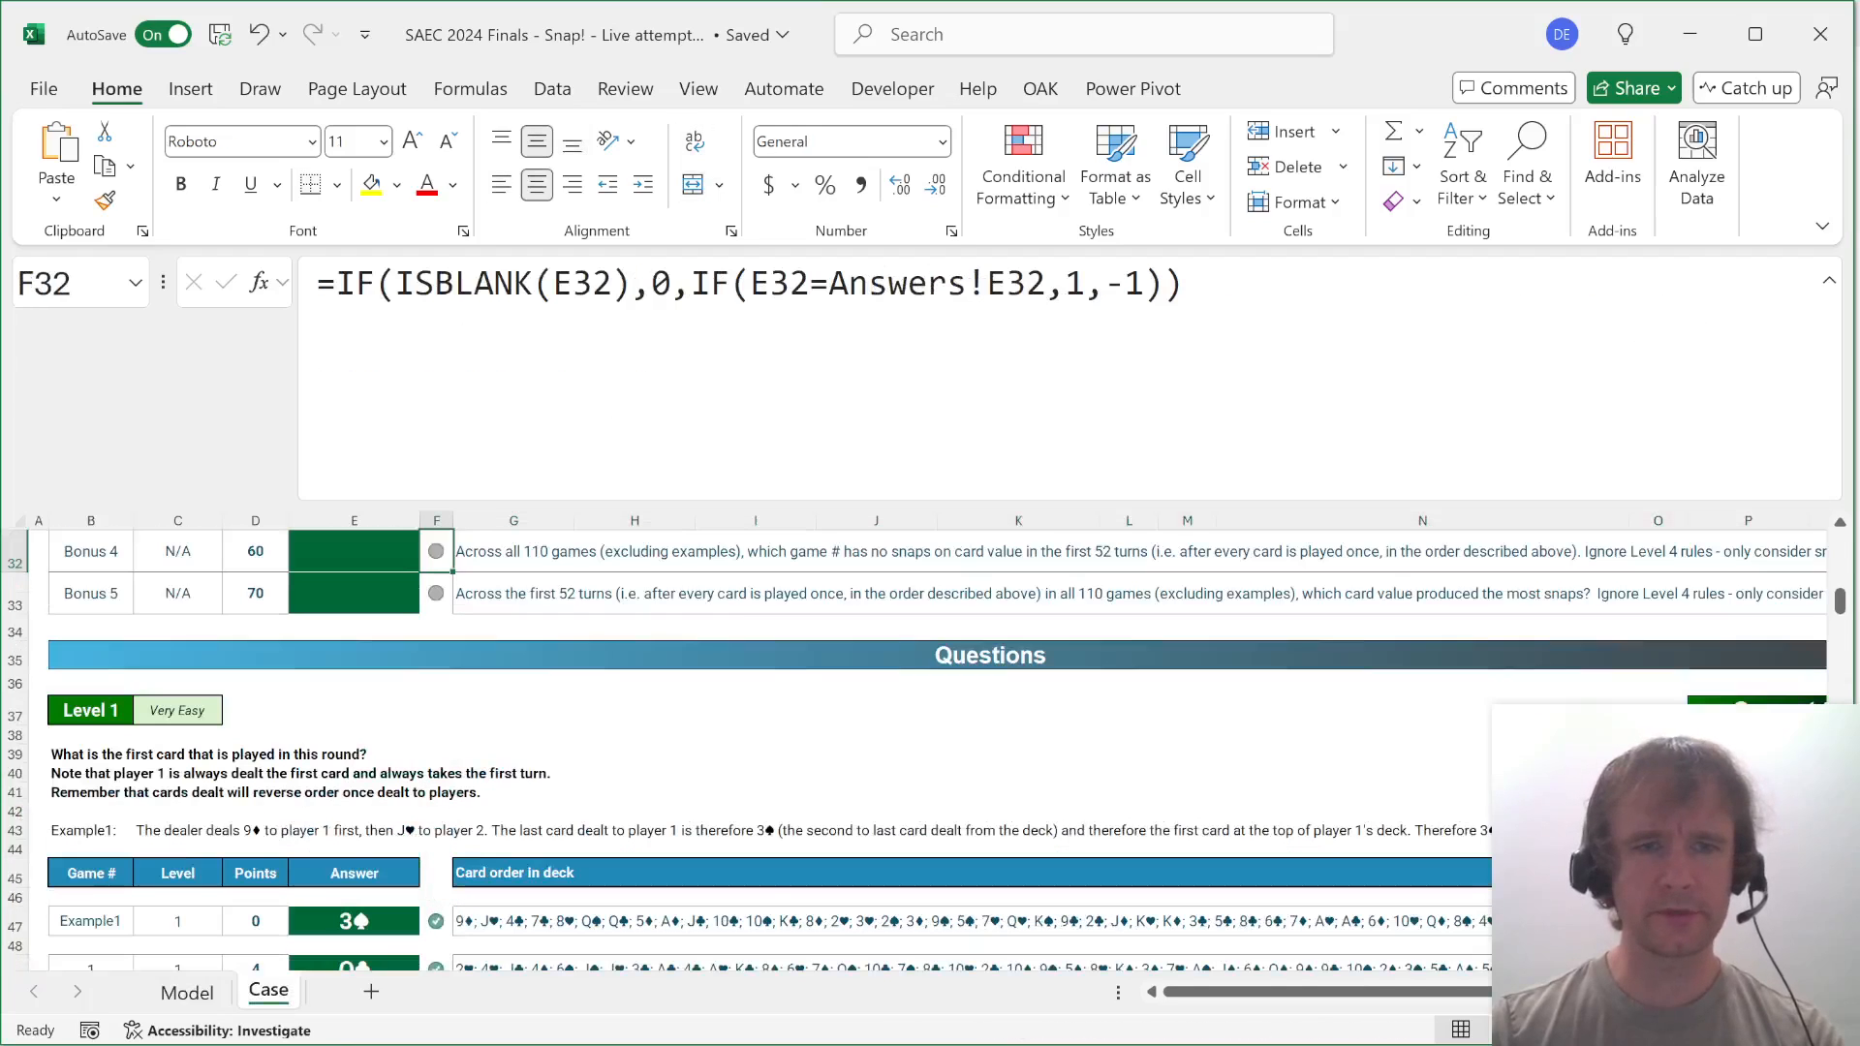
{"action": "key", "text": "Right"}
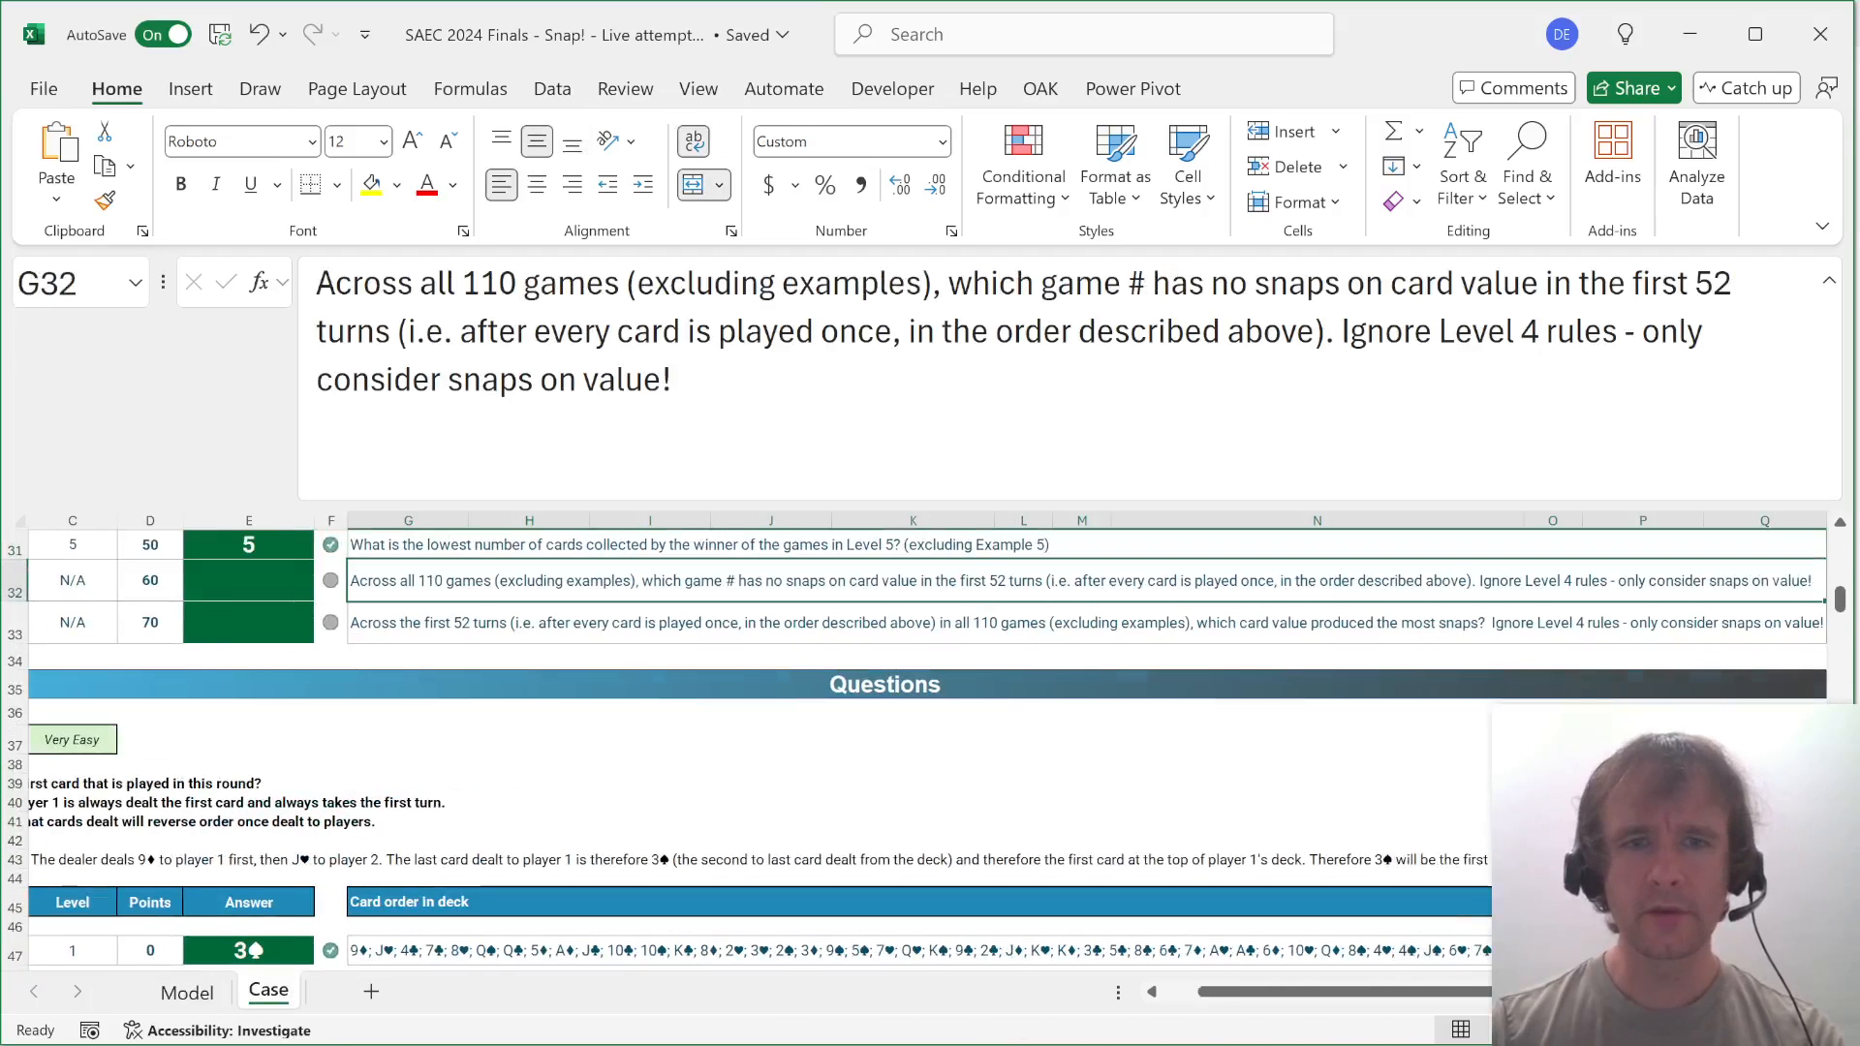
{"action": "key", "text": "ctrl+Page_Up"}
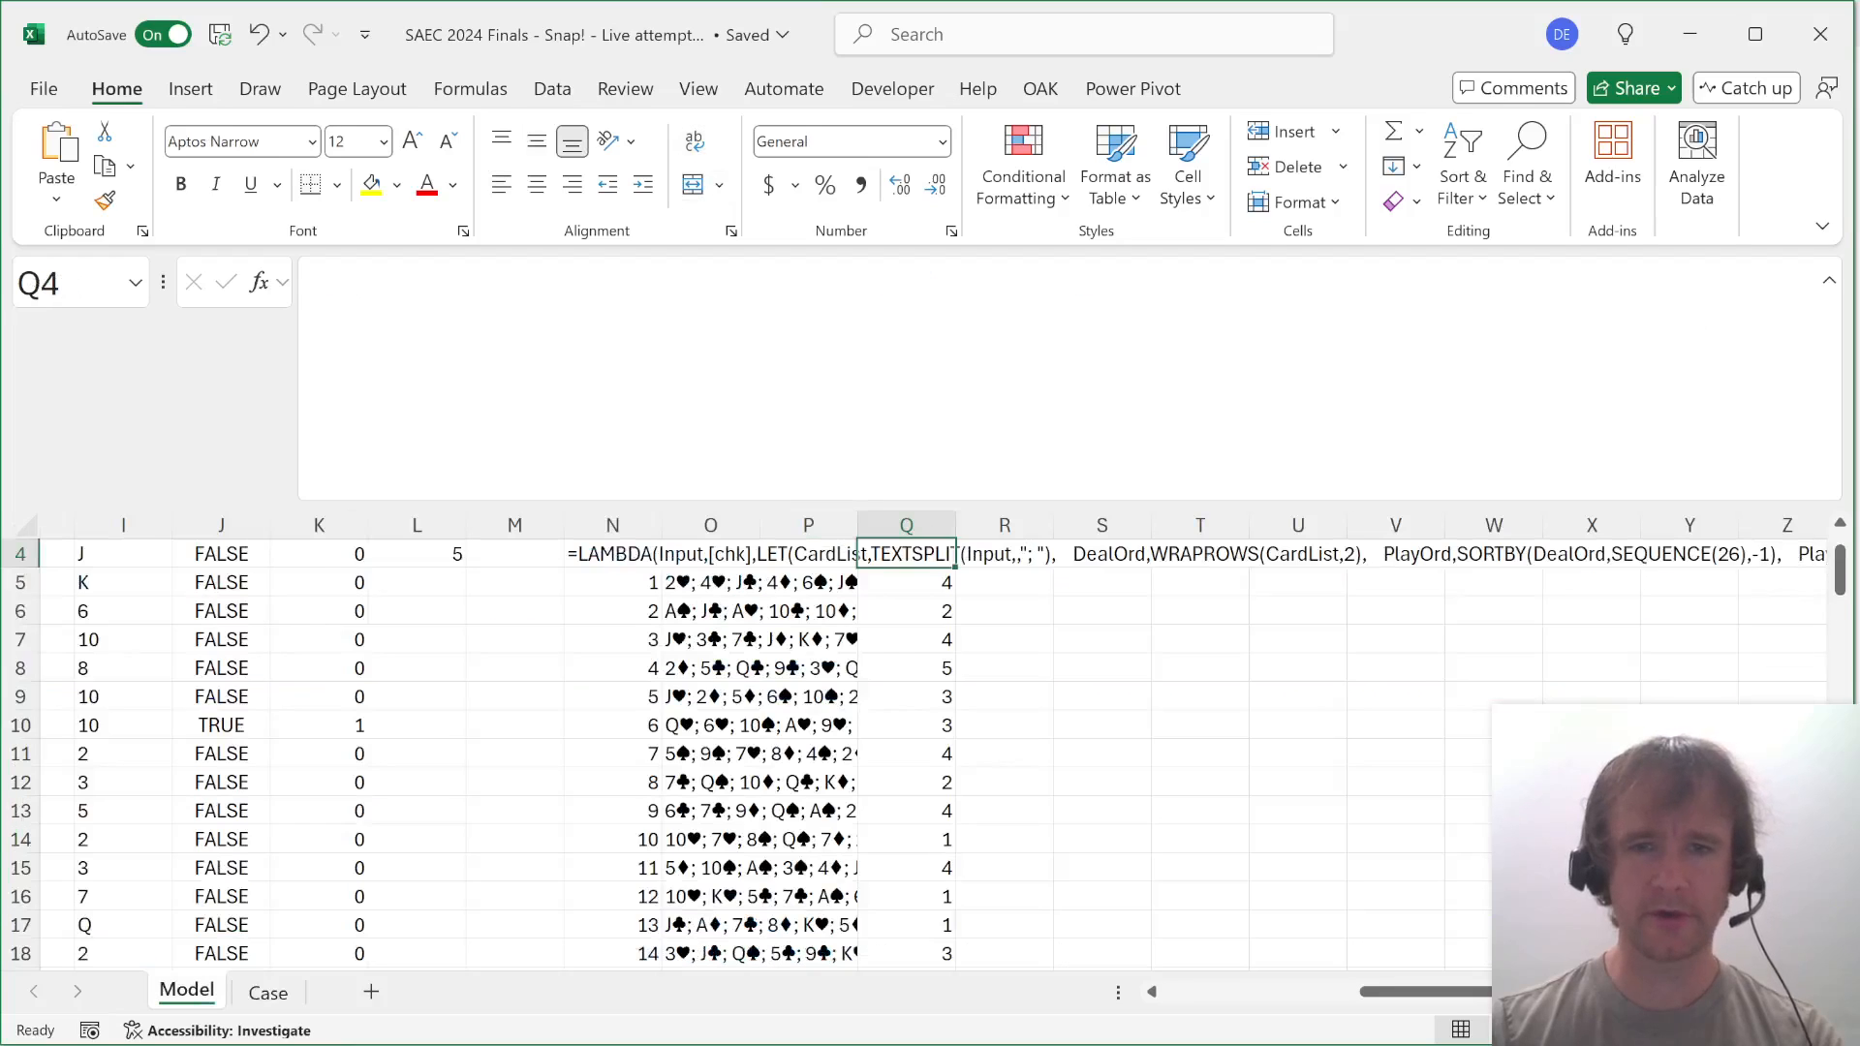
Add filters to the games table with headers in N4:Q4, covering the data down to row 114.
{"action": "key", "text": "Up"}
{"action": "key", "text": "Down"}
{"action": "key", "text": "ctrl+shift+Down"}
{"action": "key", "text": "shift+Left"}
{"action": "key", "text": "shift+Left"}
{"action": "key", "text": "shift+Left"}
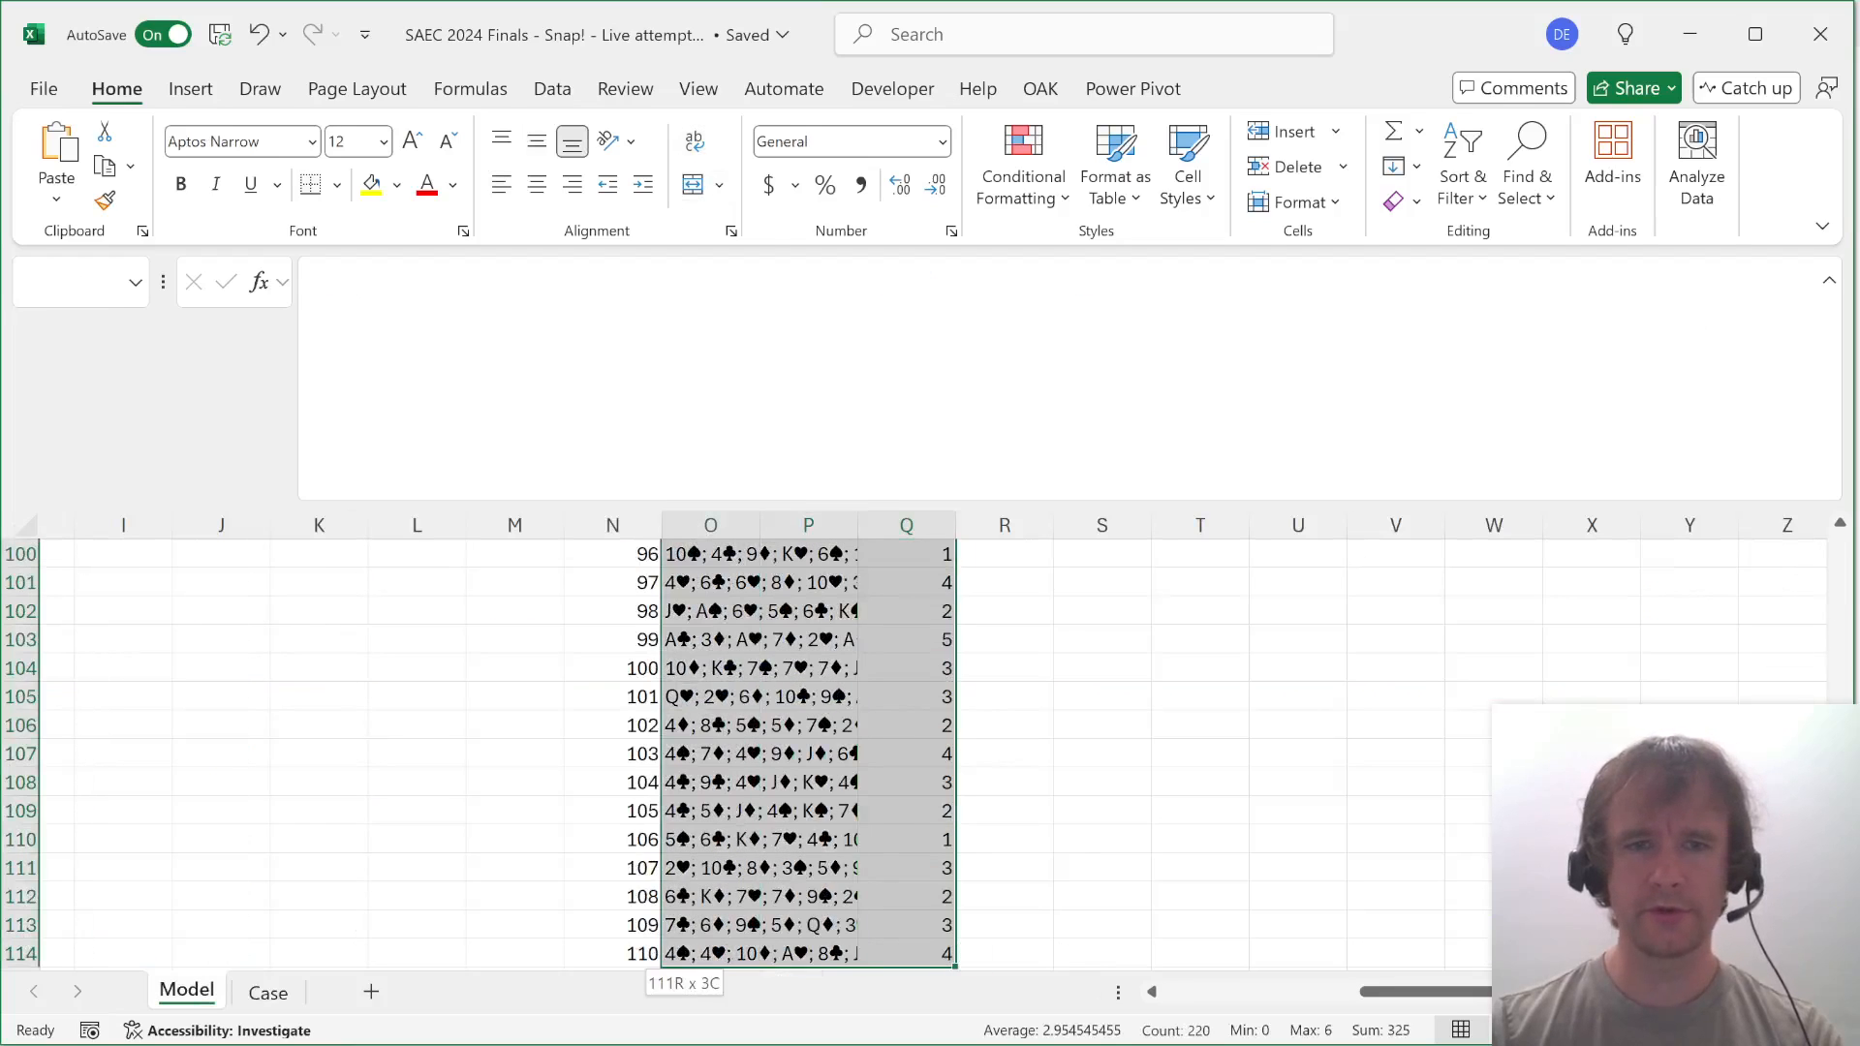
{"action": "key", "text": "alt"}
{"action": "key", "text": "shift+BackSpace"}
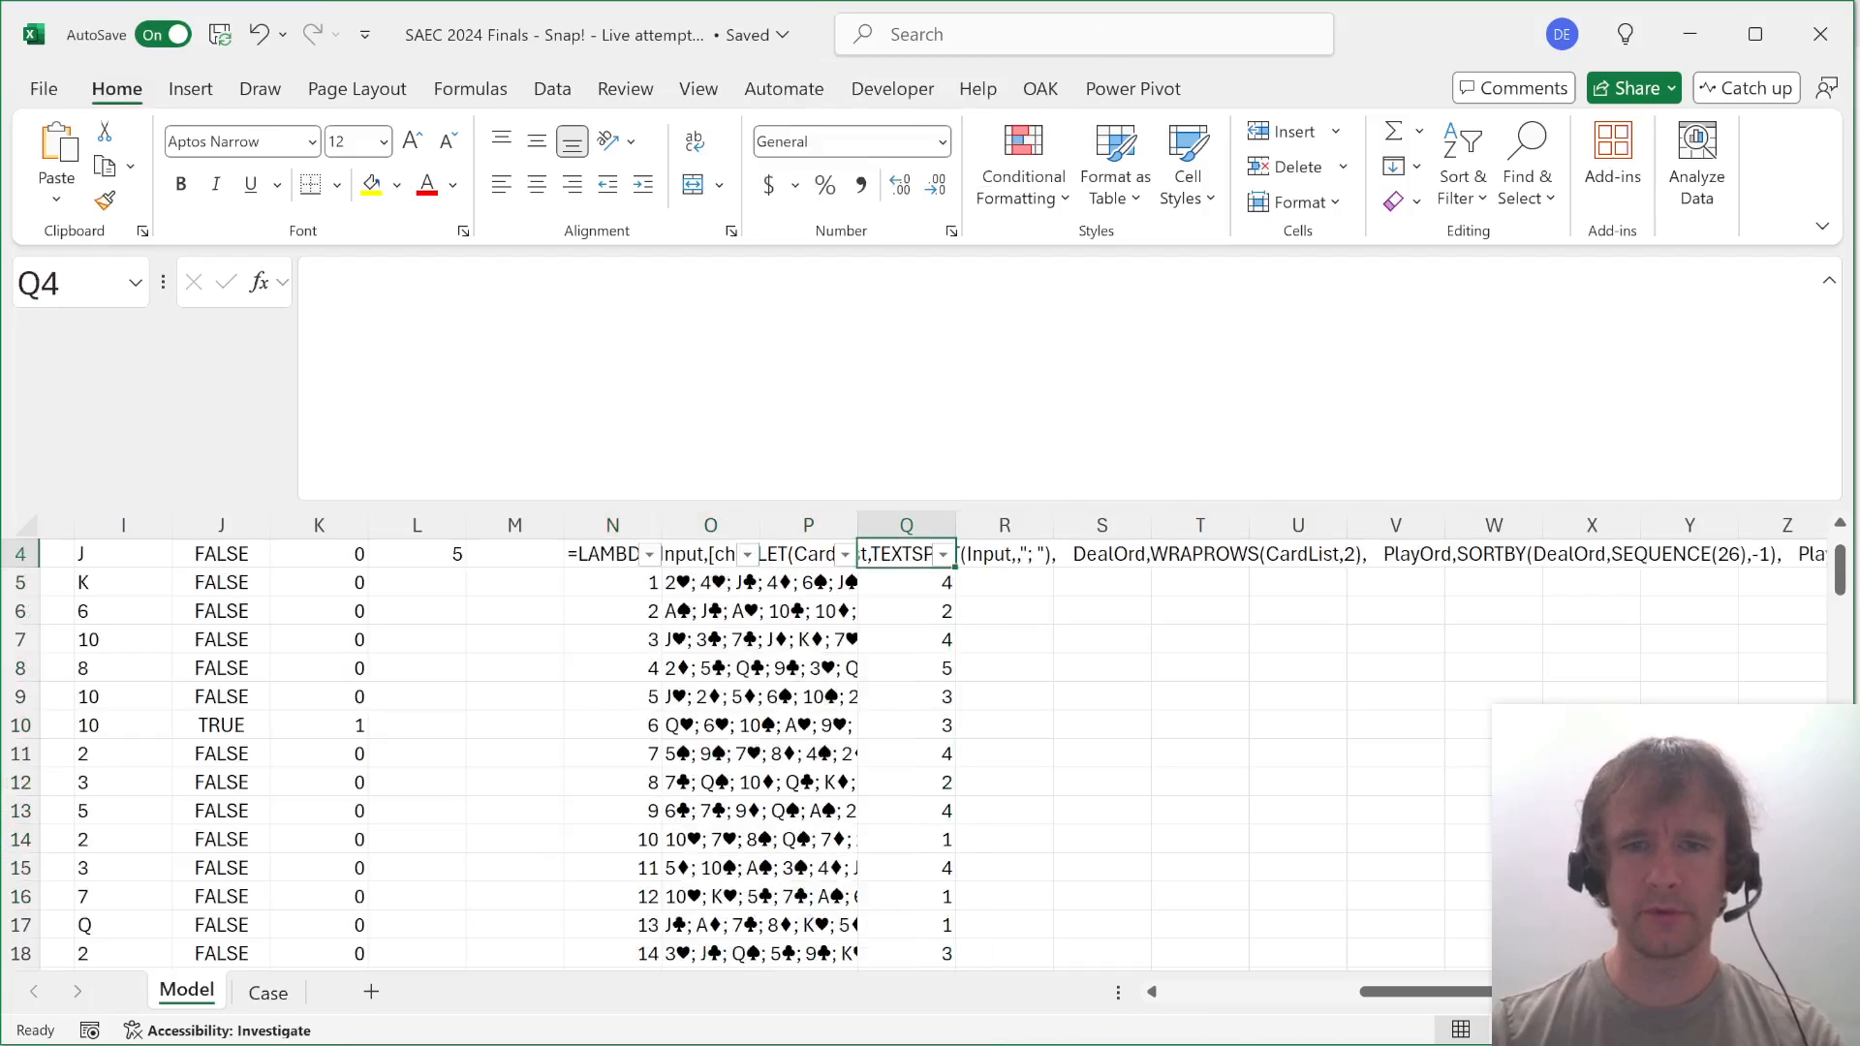
Filter column Q to show only the games with 0 snaps.
{"action": "key", "text": "alt+Down"}
{"action": "key", "text": "Down"}
{"action": "key", "text": "Down"}
{"action": "key", "text": "Down"}
{"action": "key", "text": "Down"}
{"action": "key", "text": "Down"}
{"action": "key", "text": "Down"}
{"action": "key", "text": "Down"}
{"action": "key", "text": "Up"}
{"action": "key", "text": "space"}
{"action": "key", "text": "Down"}
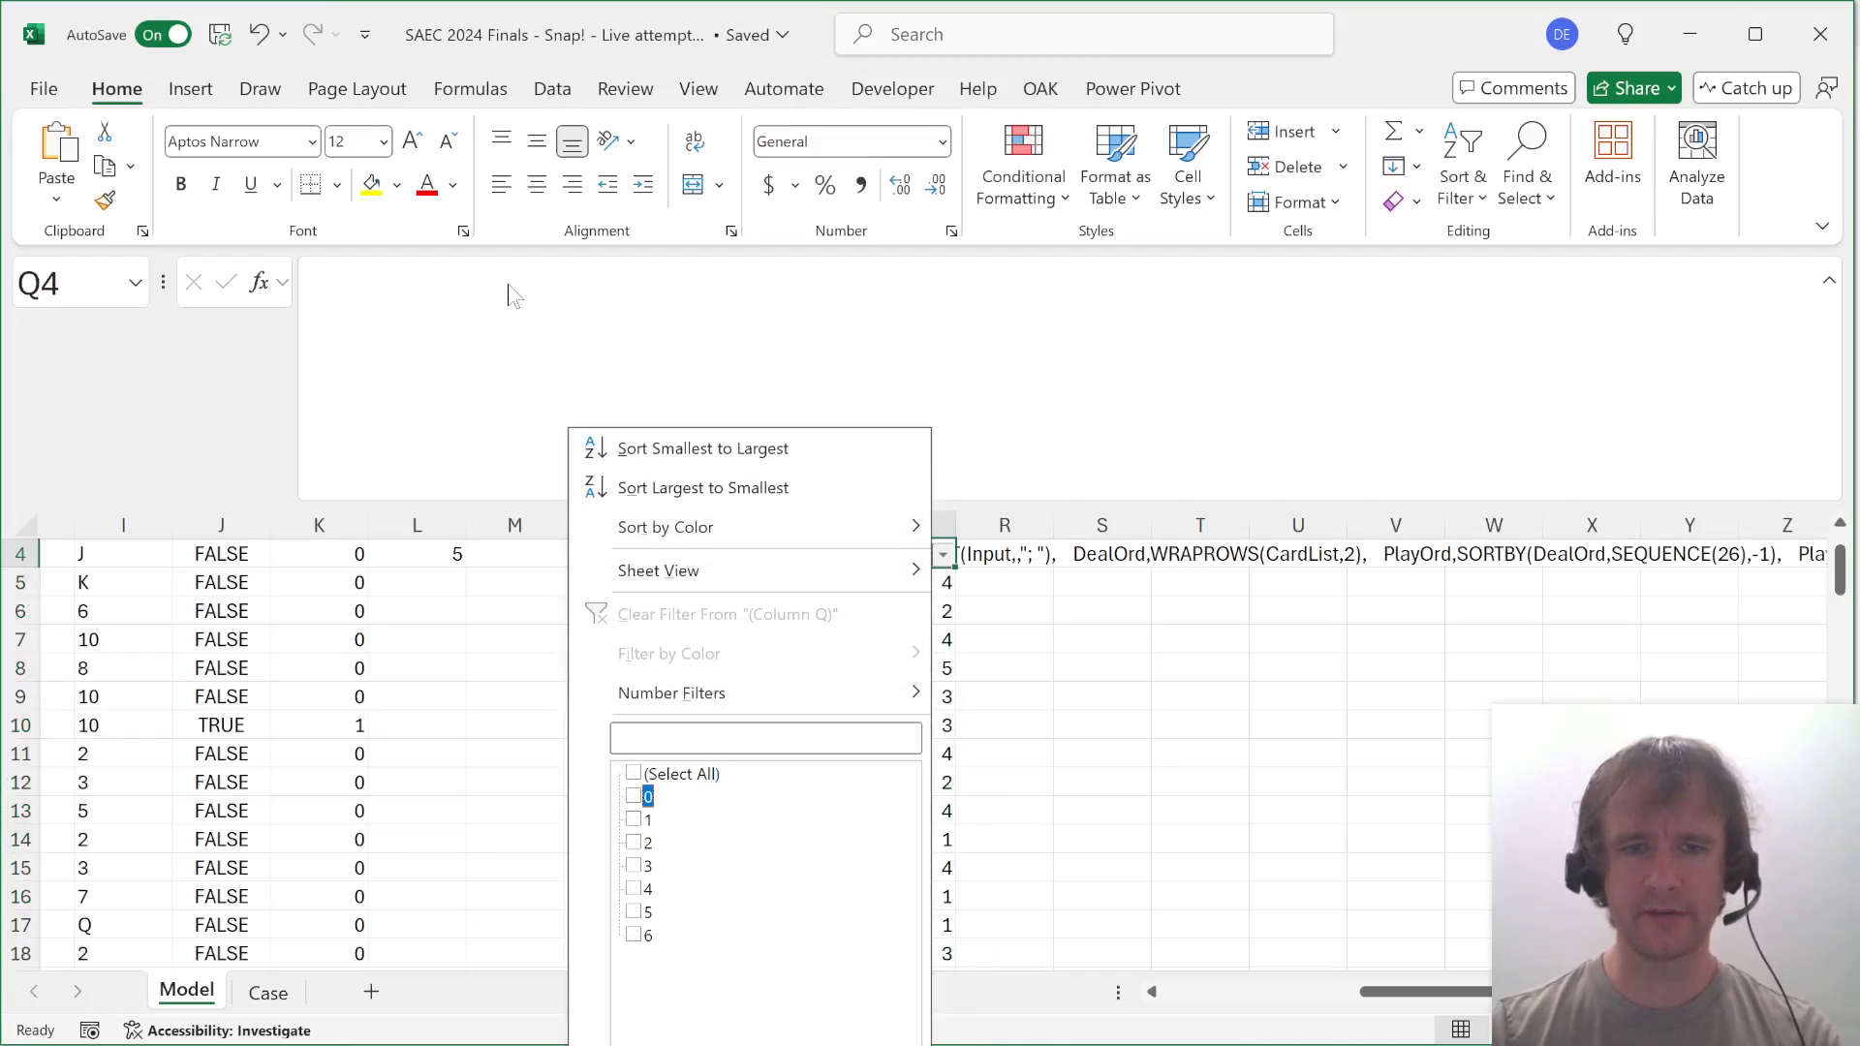
{"action": "key", "text": "space"}
{"action": "key", "text": "Return"}
{"action": "key", "text": "Down"}
{"action": "key", "text": "shift+Left"}
{"action": "key", "text": "shift+Left"}
{"action": "key", "text": "shift+Left"}
{"action": "key", "text": "Up"}
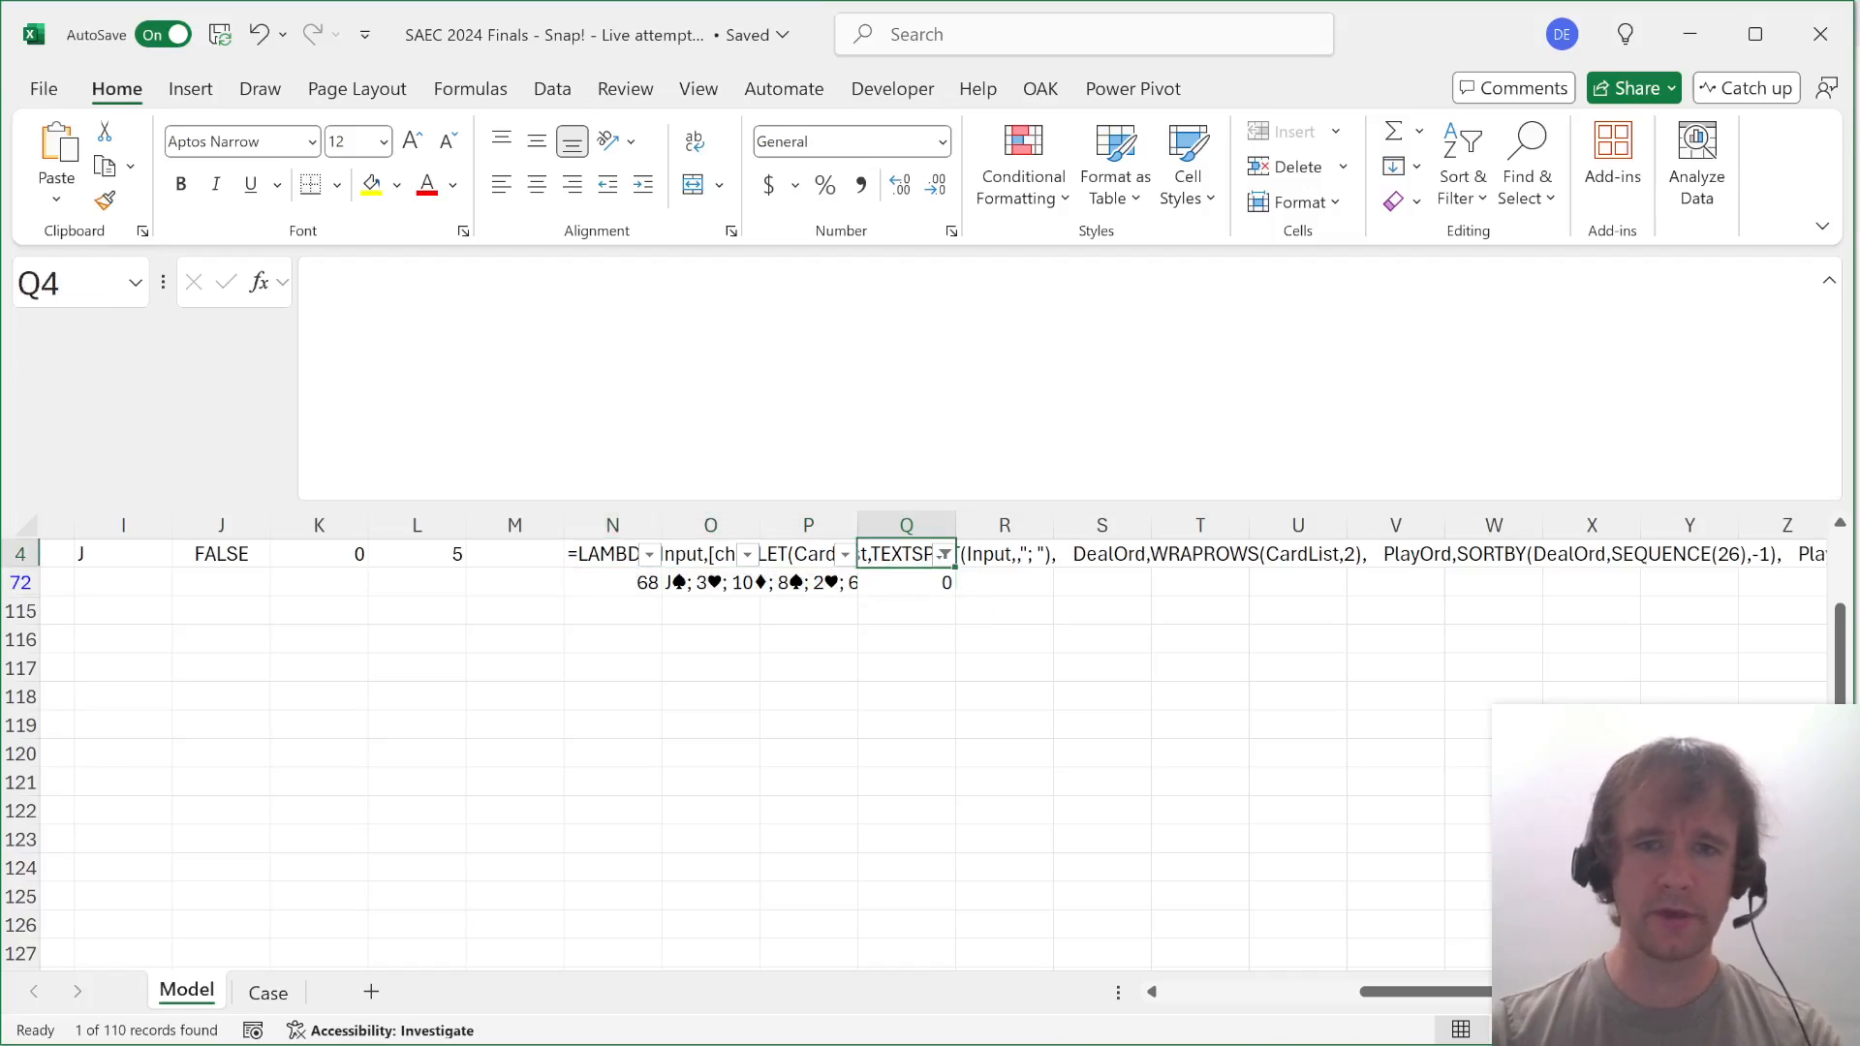
Clear the filter on the games table so all records are listed again.
{"action": "key", "text": "alt"}
{"action": "key", "text": "d"}
{"action": "key", "text": "f"}
{"action": "key", "text": "s"}
{"action": "key", "text": "Down"}
Answer the no-snaps question in E32 of the Case sheet with =XMATCH(0,Model!Q5#) and read the next bonus question in G33.
{"action": "key", "text": "ctrl+Page_Down"}
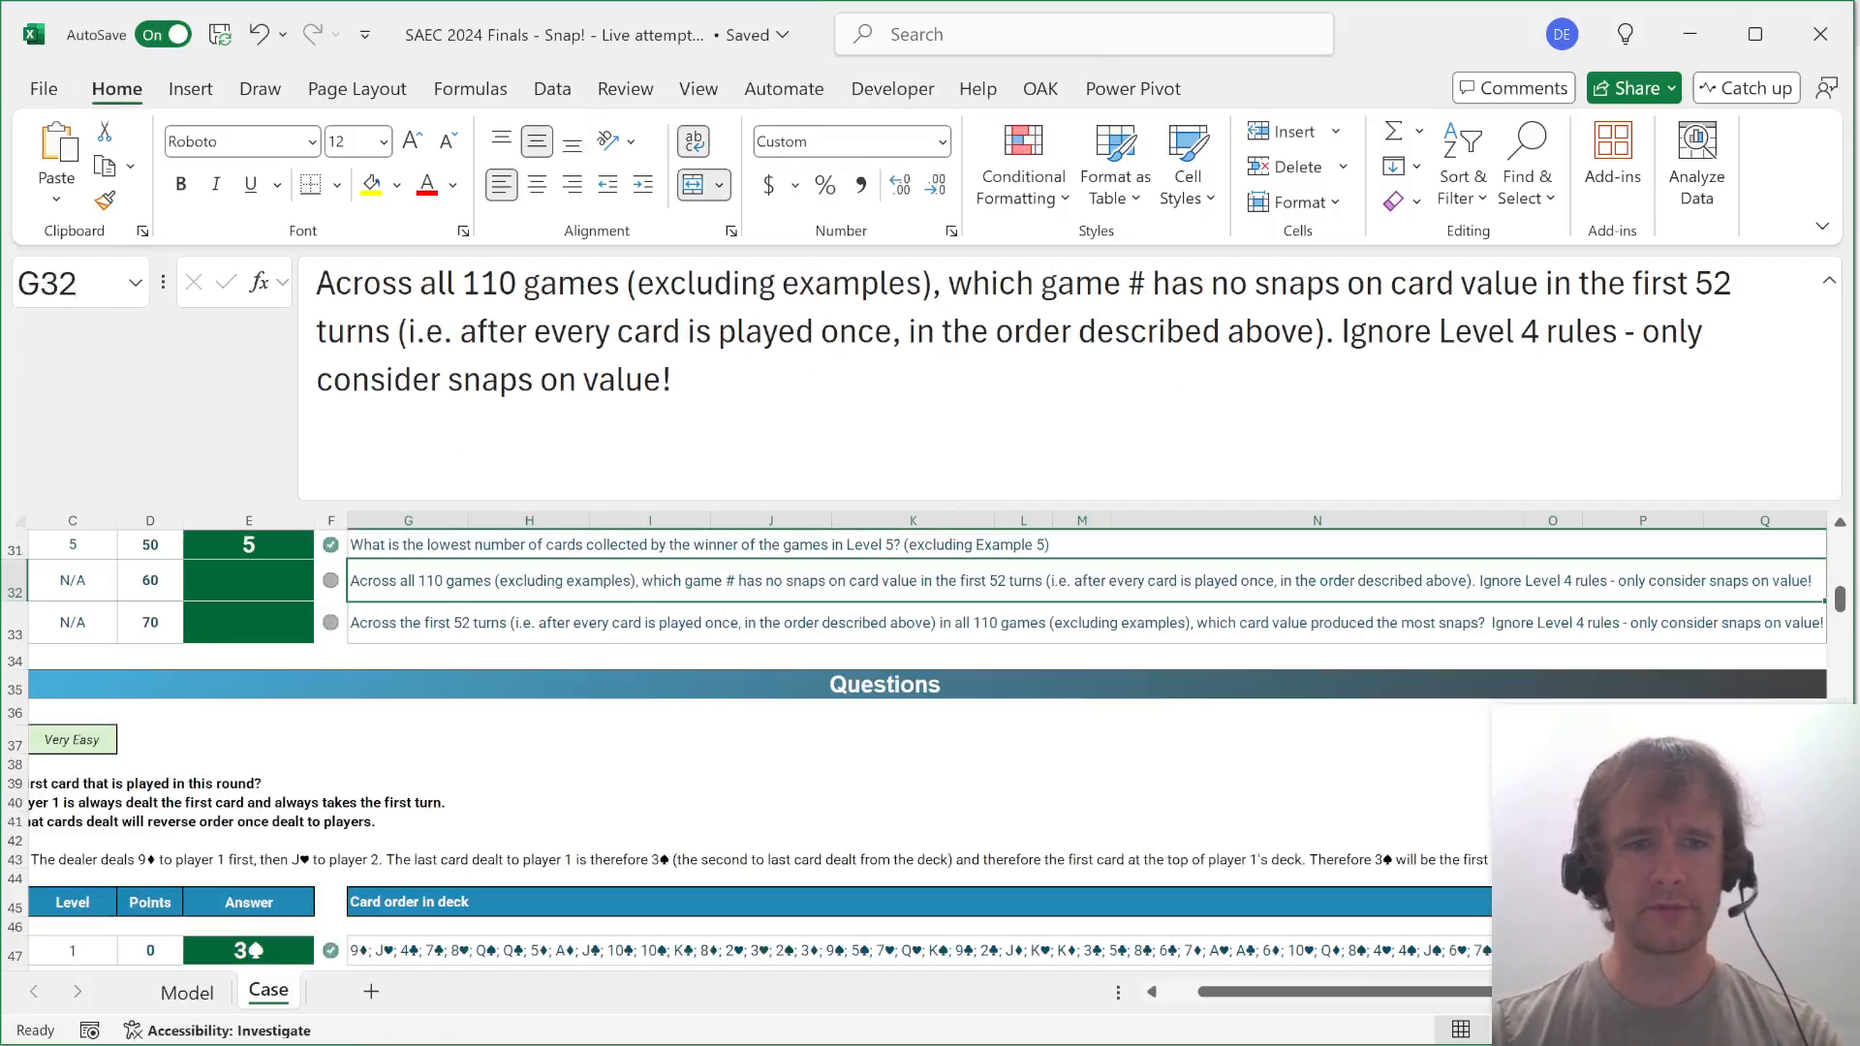
{"action": "key", "text": "Left"}
{"action": "key", "text": "Left"}
{"action": "type", "text": "=xl"}
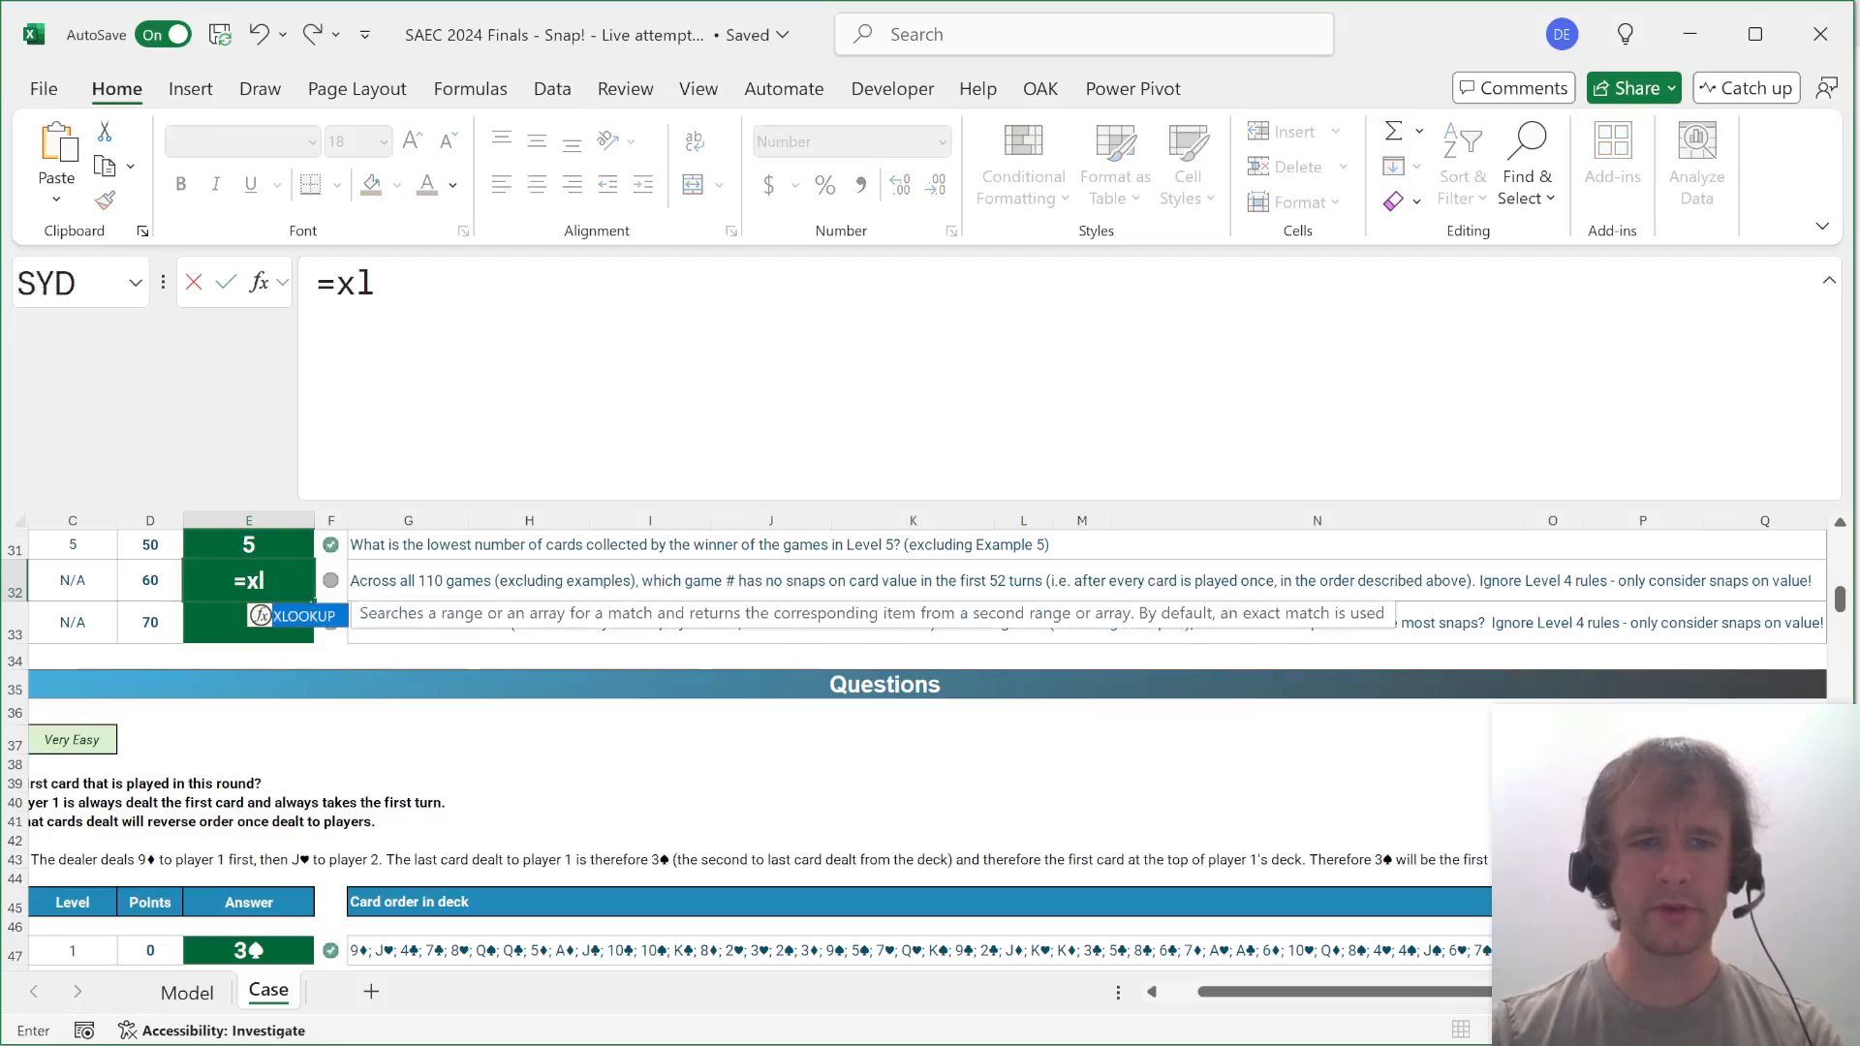
{"action": "key", "text": "Tab"}
{"action": "type", "text": "0,"}
{"action": "key", "text": "ctrl+Page_Up"}
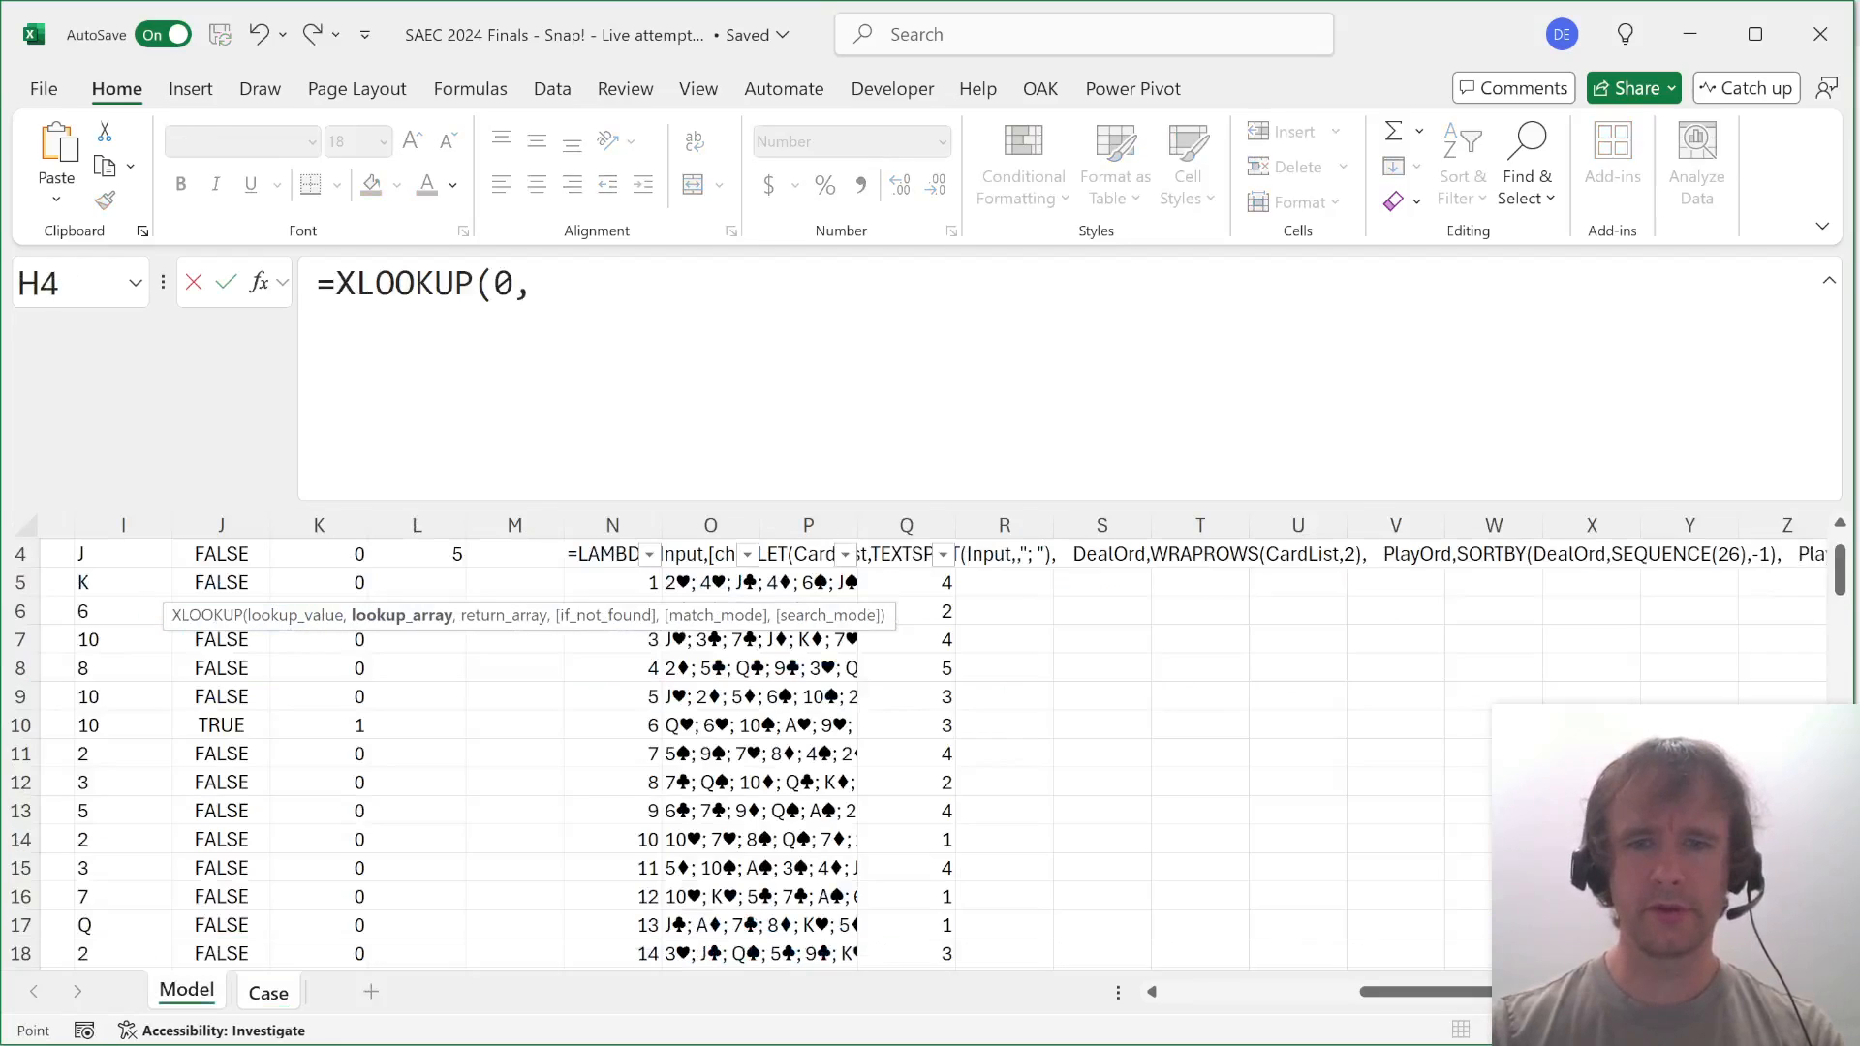
{"action": "left_click", "coordinate": [913, 584]}
{"action": "key", "text": "ctrl+shift+Down"}
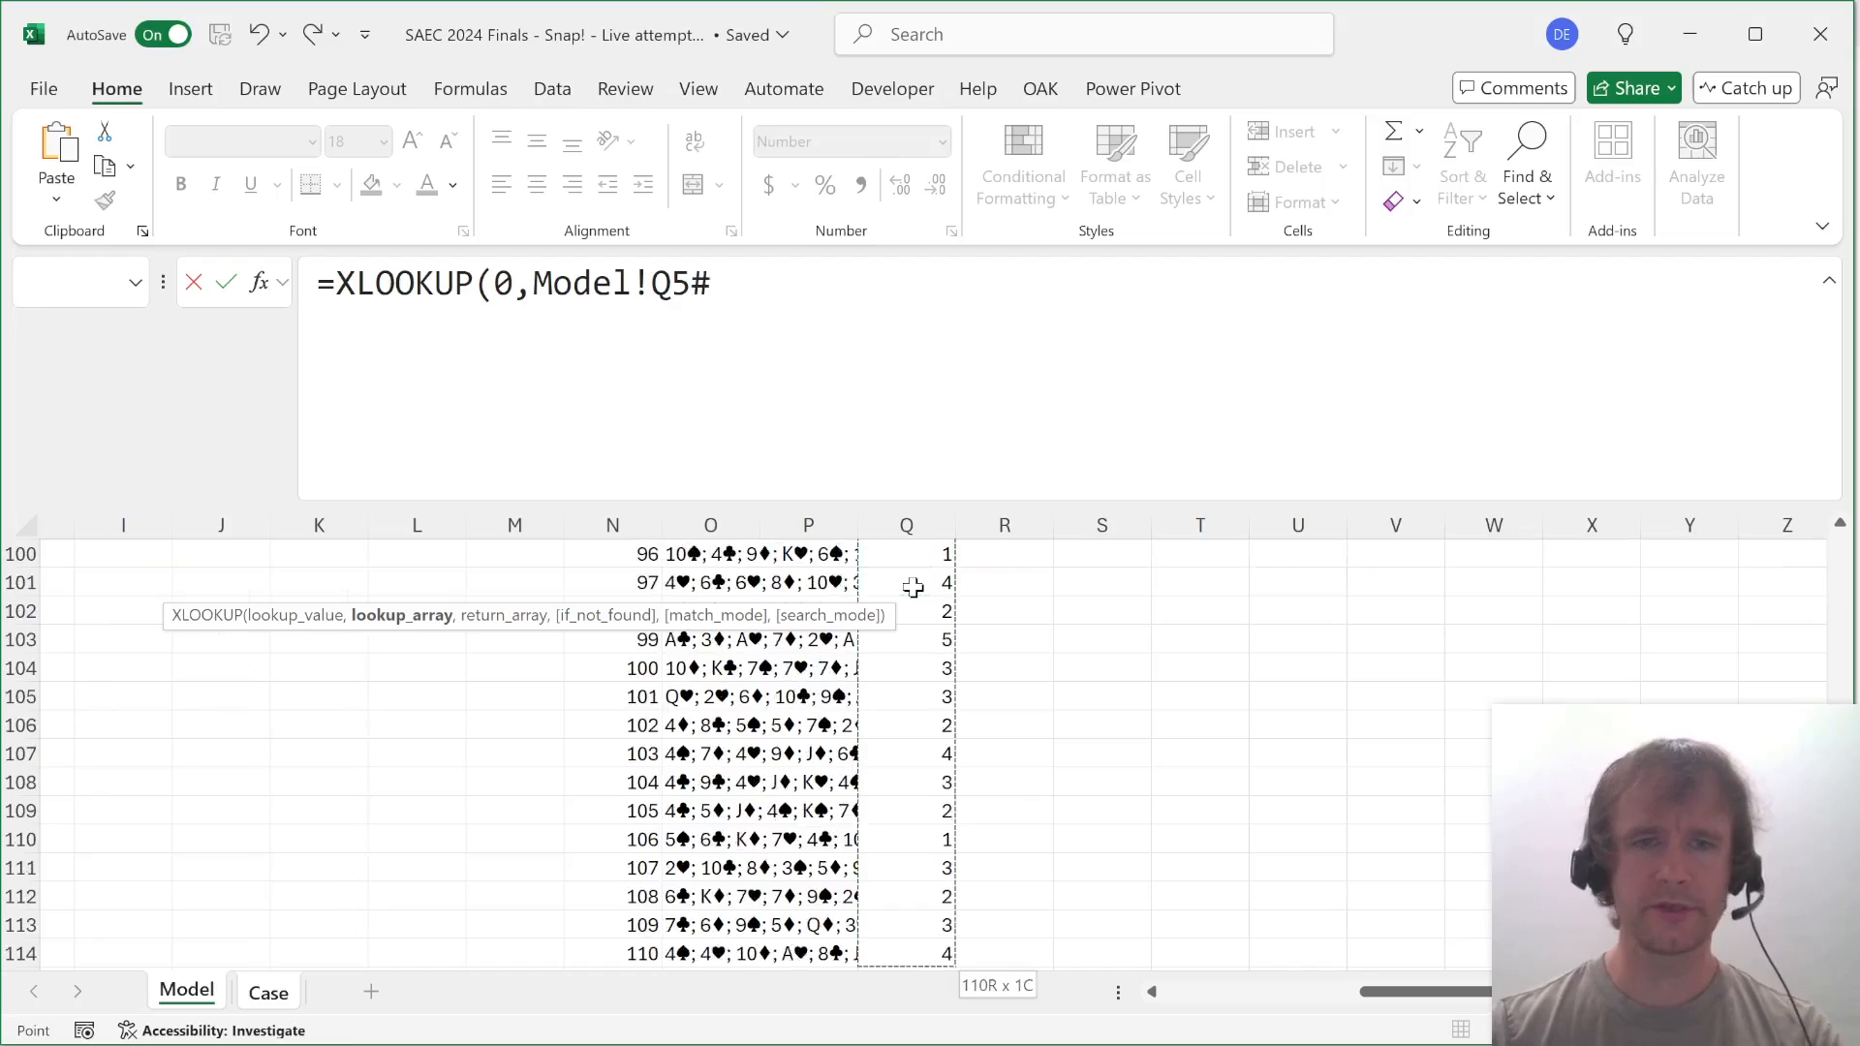
{"action": "left_click_drag", "start_coordinate": [356, 284], "coordinate": [475, 284]}
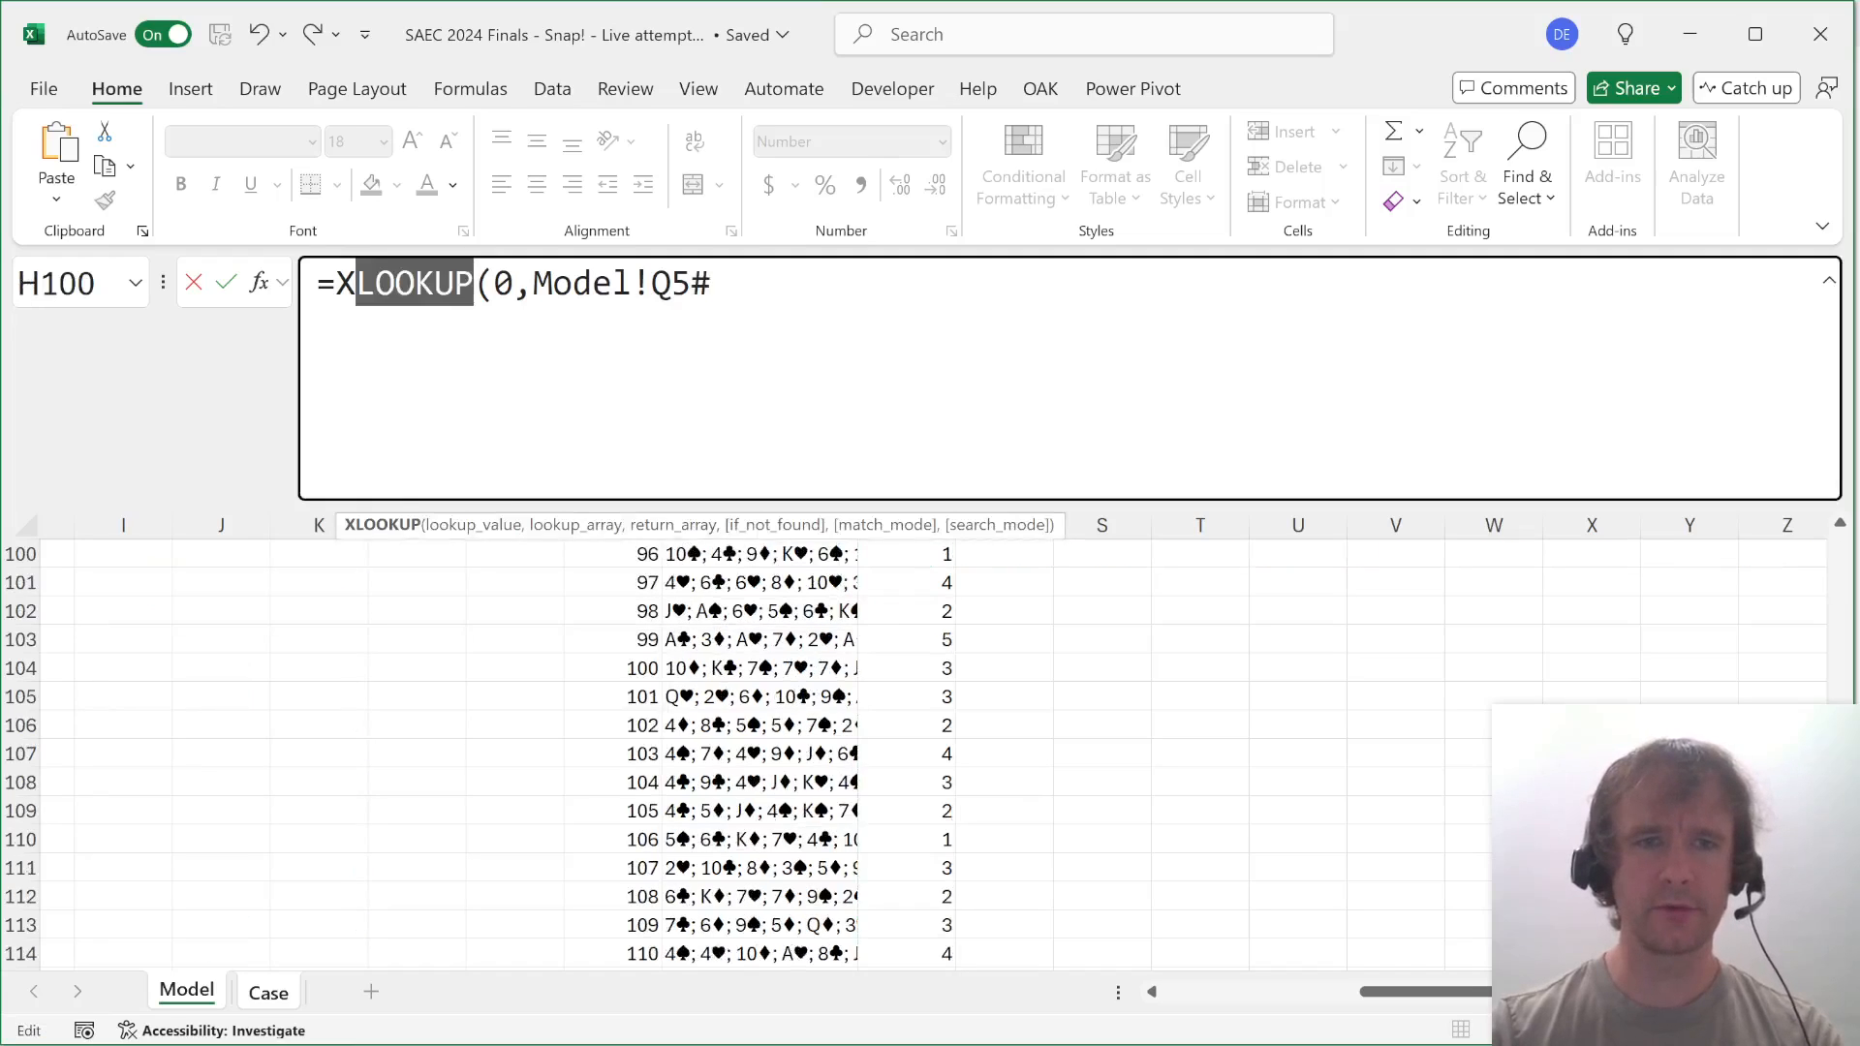
{"action": "type", "text": "ma"}
{"action": "key", "text": "Tab"}
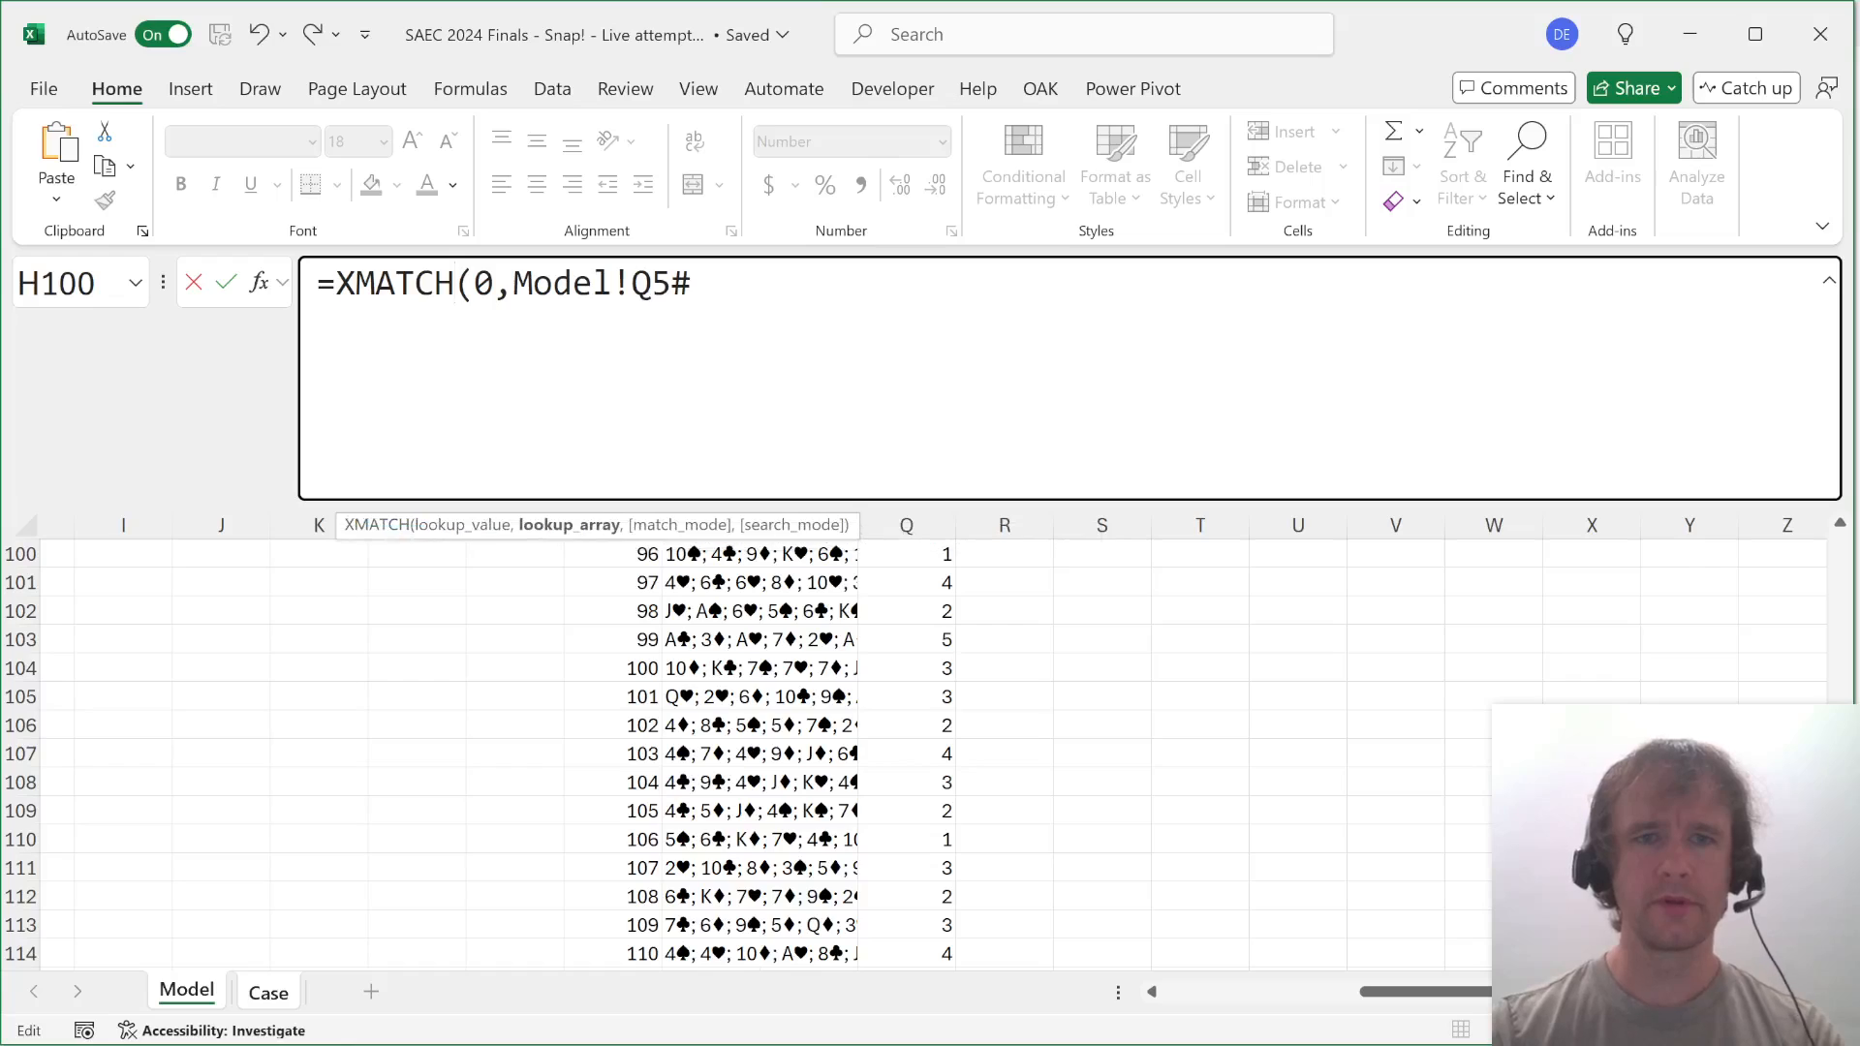
{"action": "type", "text": ")"}
{"action": "key", "text": "Return"}
{"action": "key", "text": "Right"}
{"action": "key", "text": "Right"}
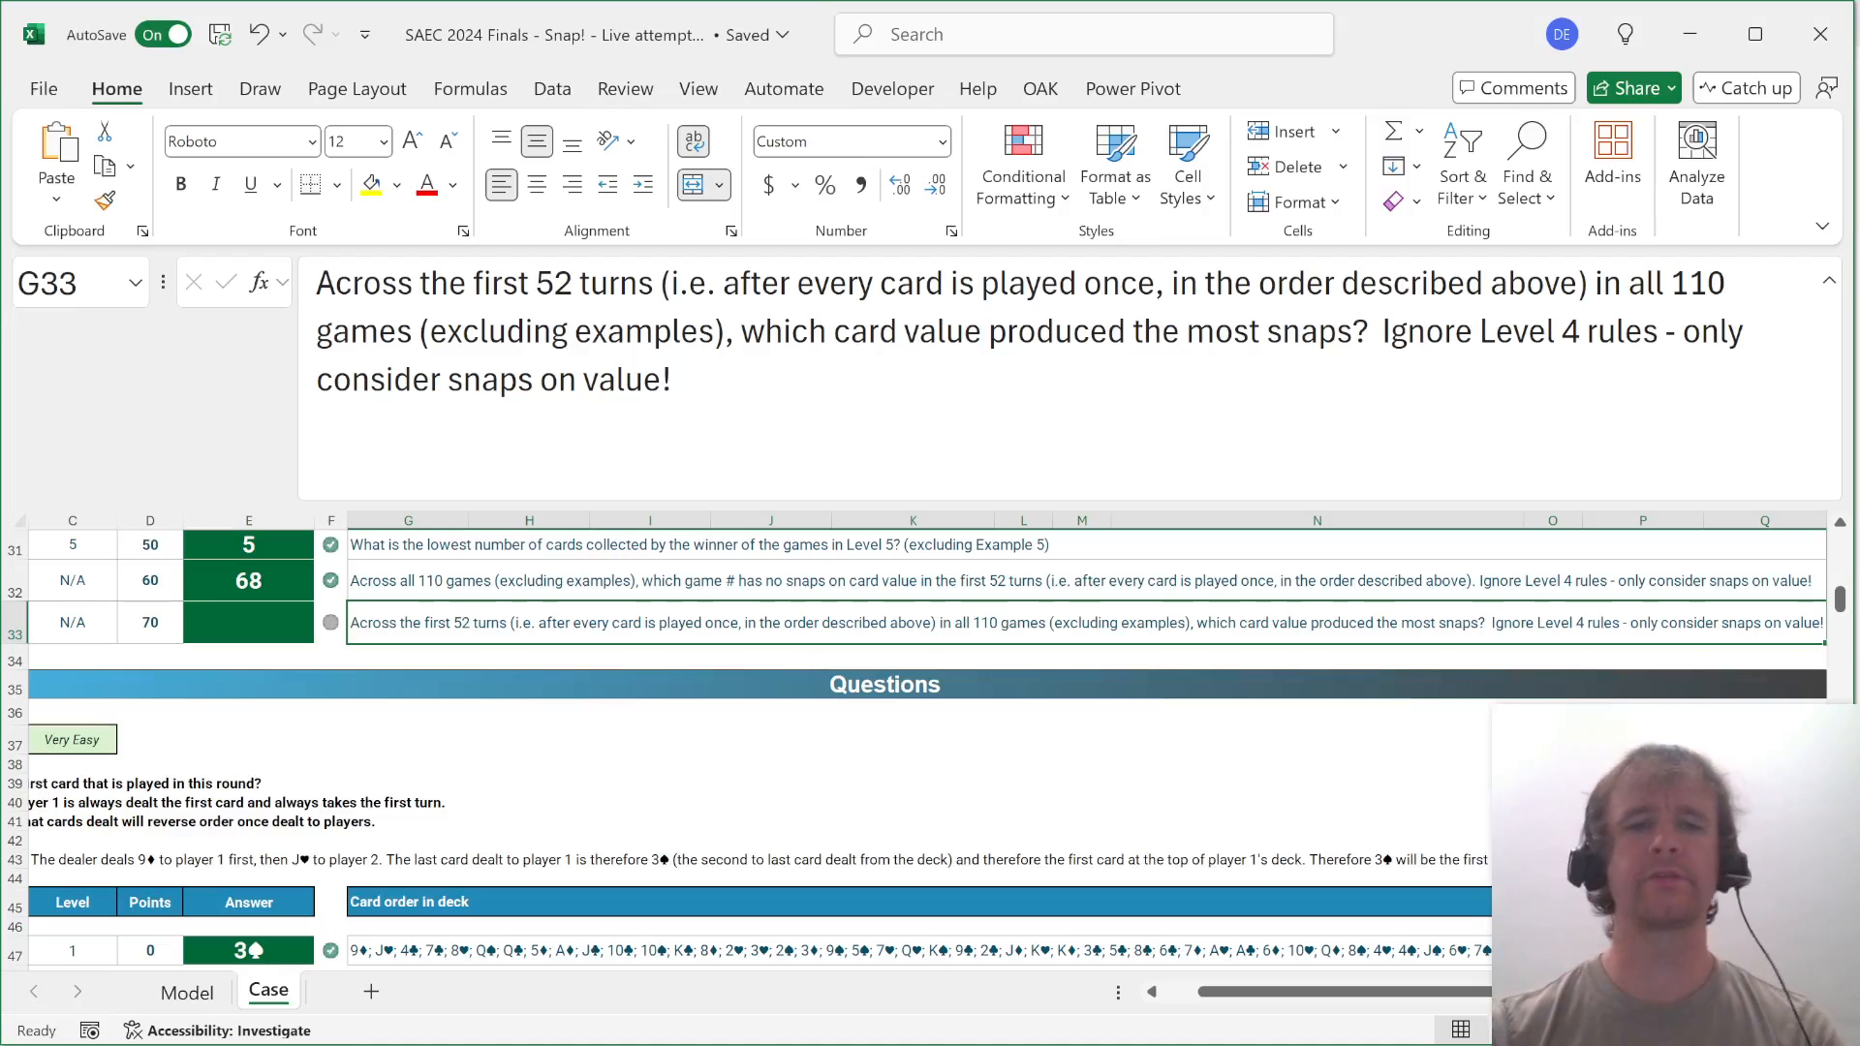
Review the formulas in O5 and Q5 on the Model sheet and delete the pasted LAMBDA text from N4.
{"action": "key", "text": "ctrl+Page_Up"}
{"action": "scroll", "coordinate": [581, 675], "scroll_direction": "up", "scroll_amount": 20}
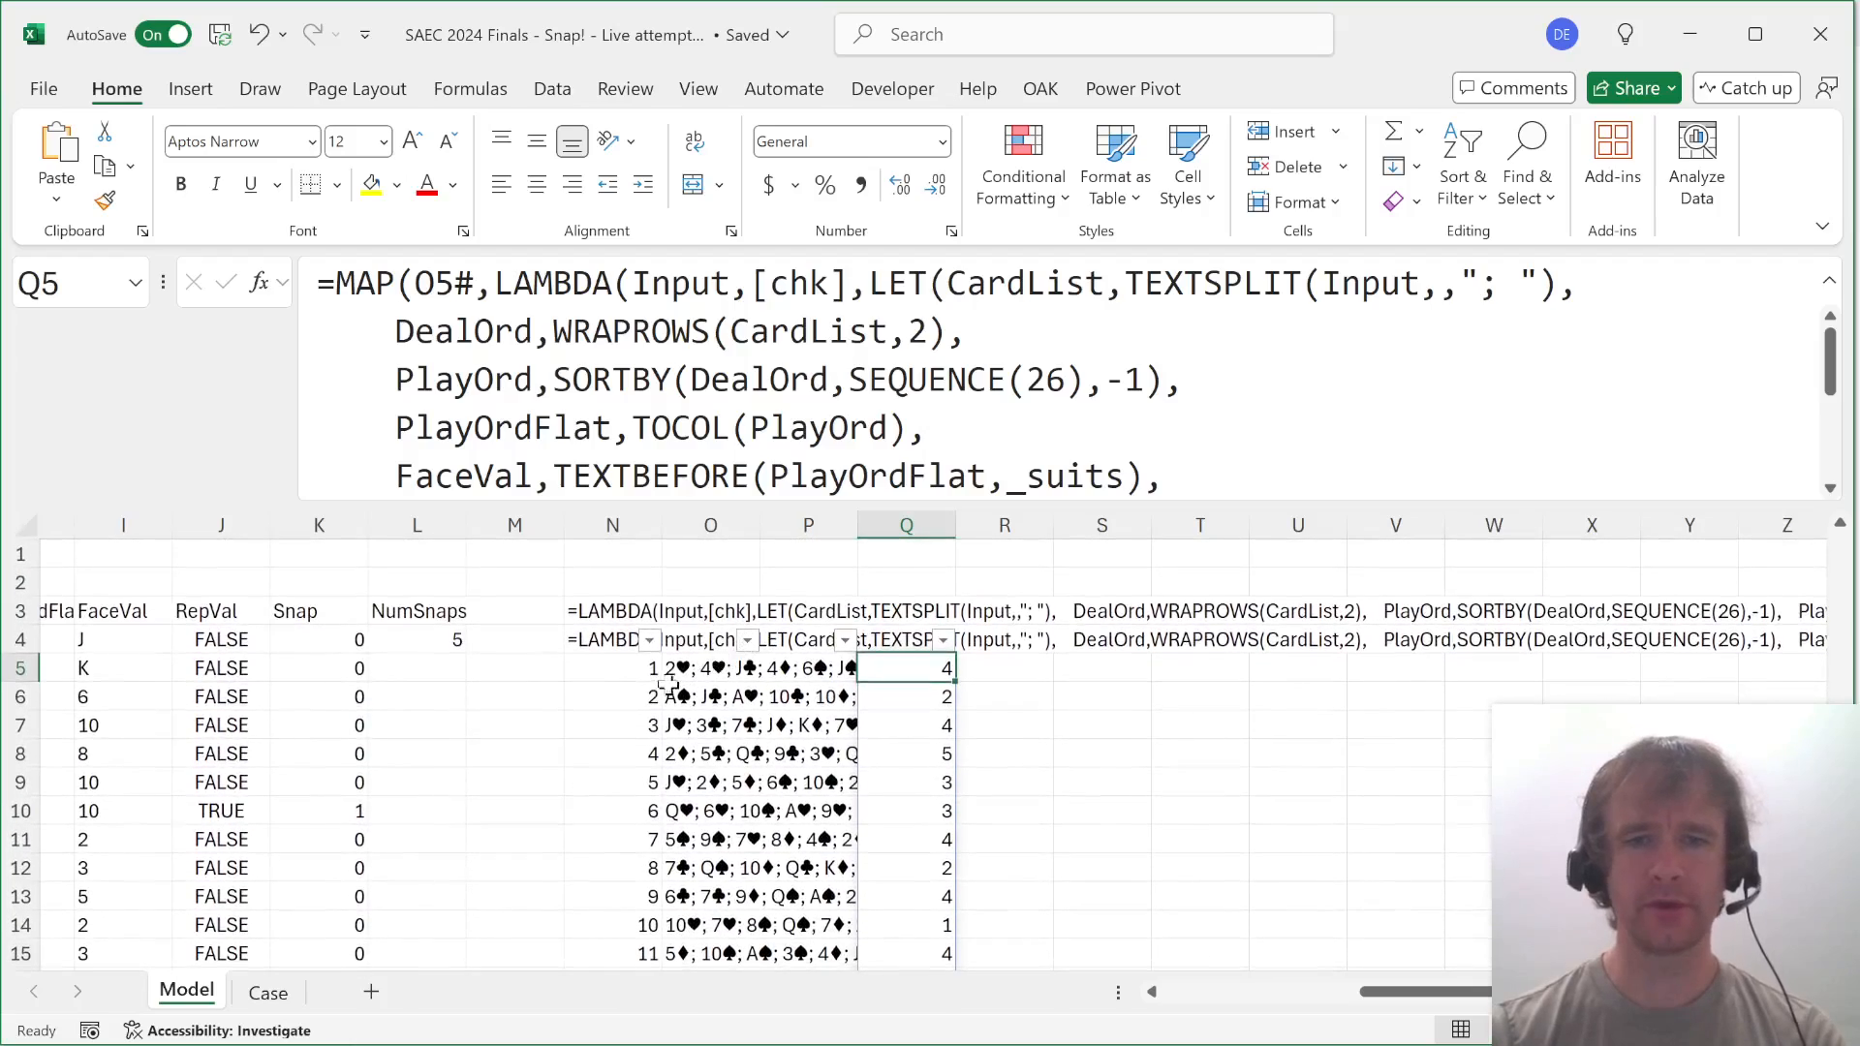
{"action": "left_click", "coordinate": [698, 669]}
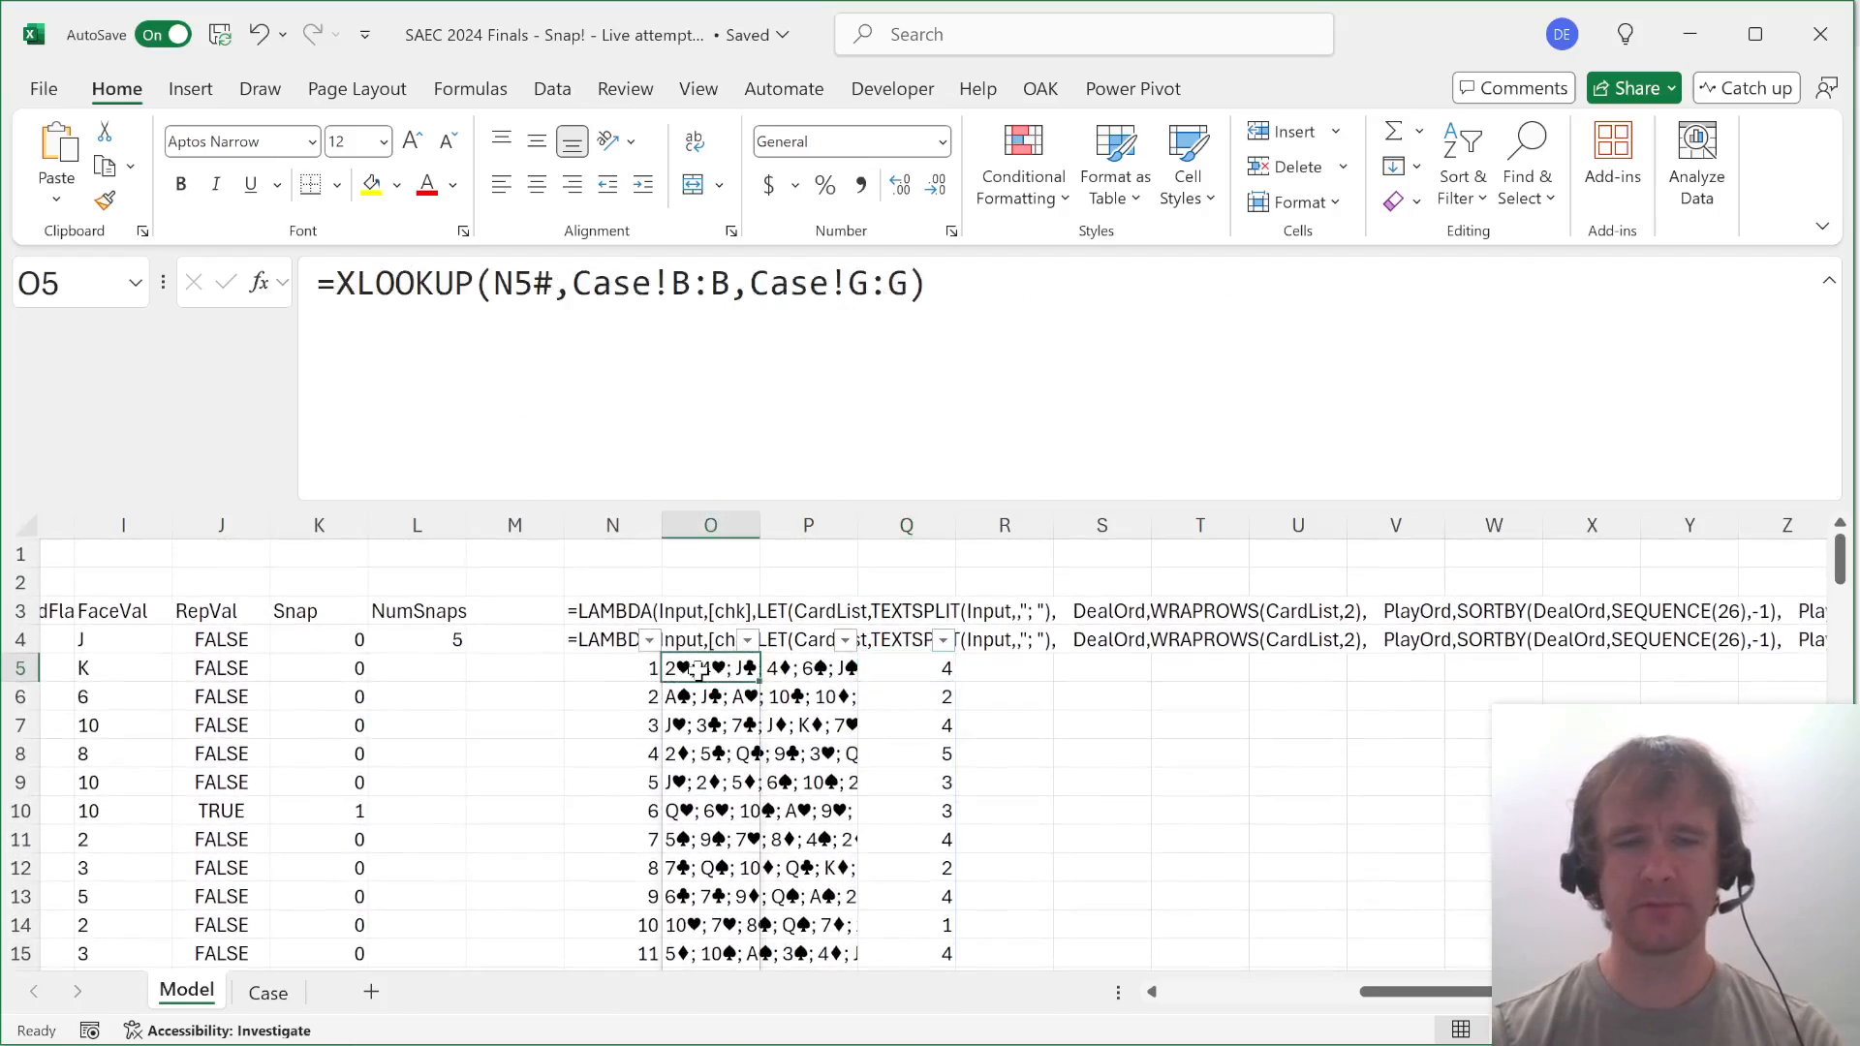
{"action": "left_click", "coordinate": [925, 671]}
{"action": "left_click", "coordinate": [595, 639]}
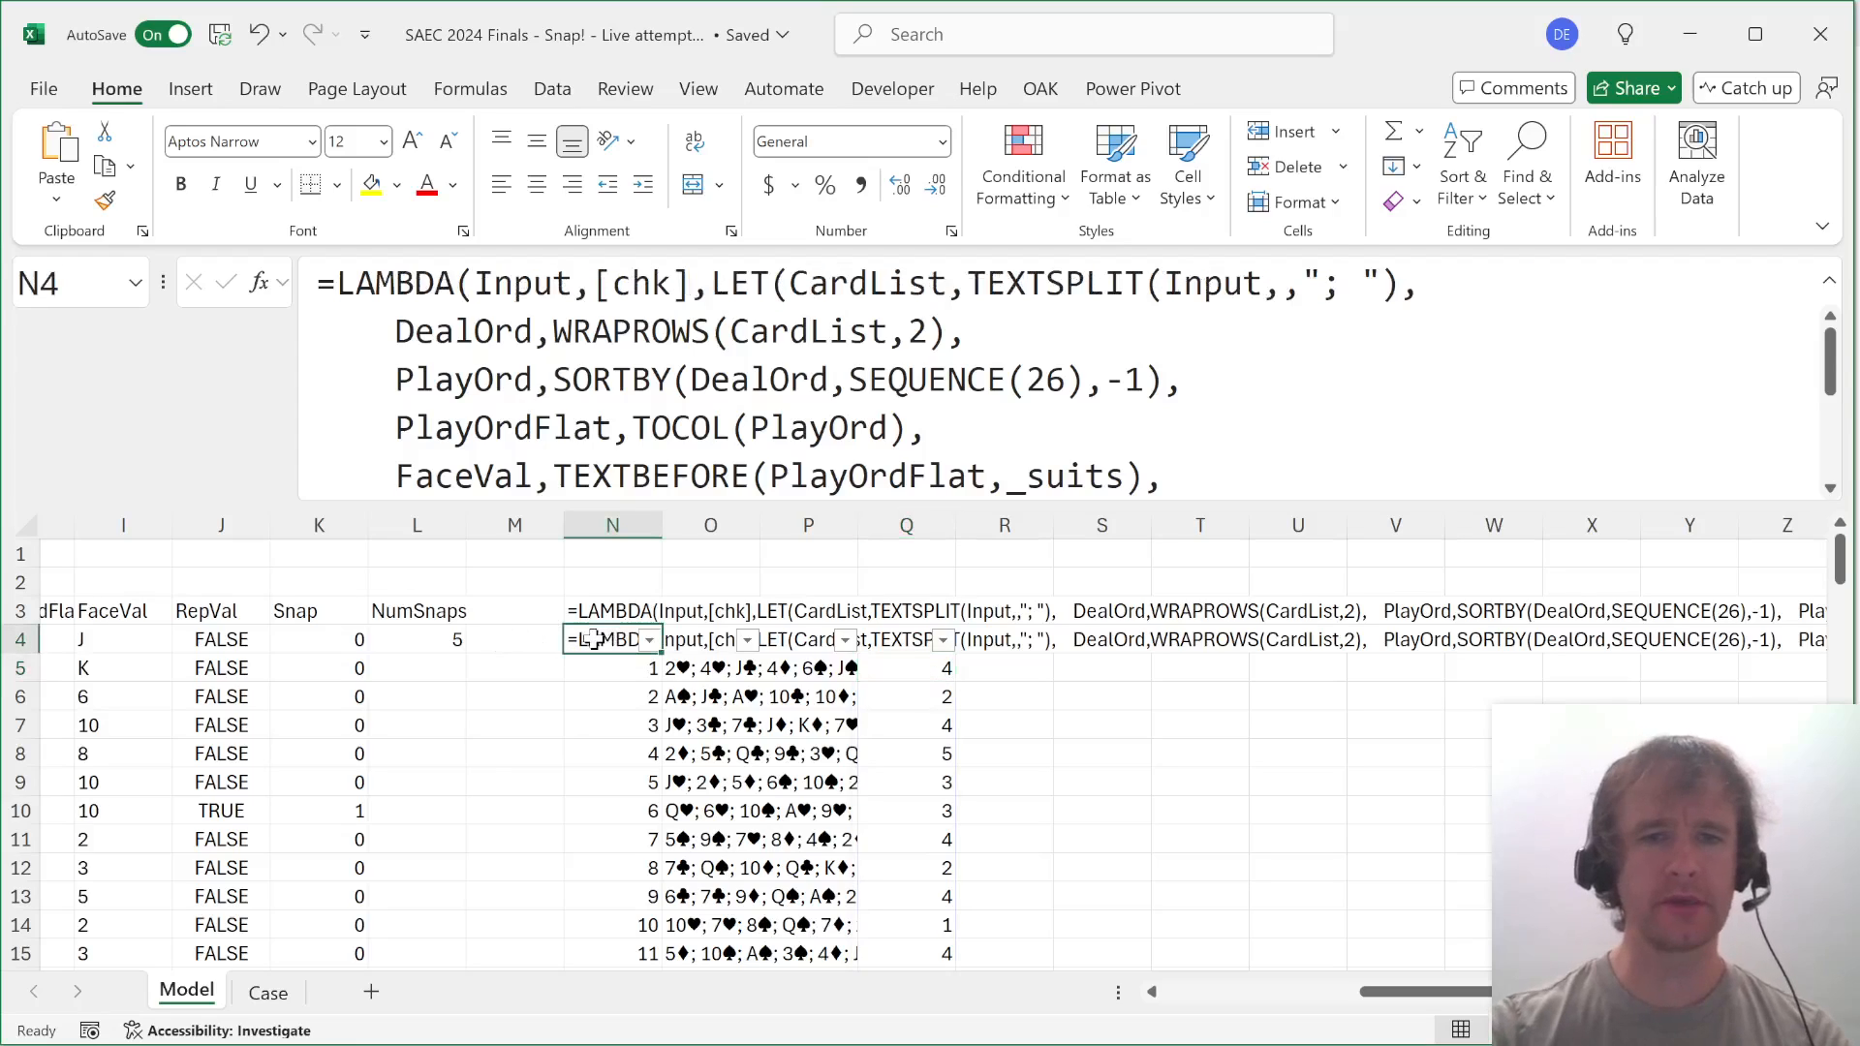
{"action": "key", "text": "Delete"}
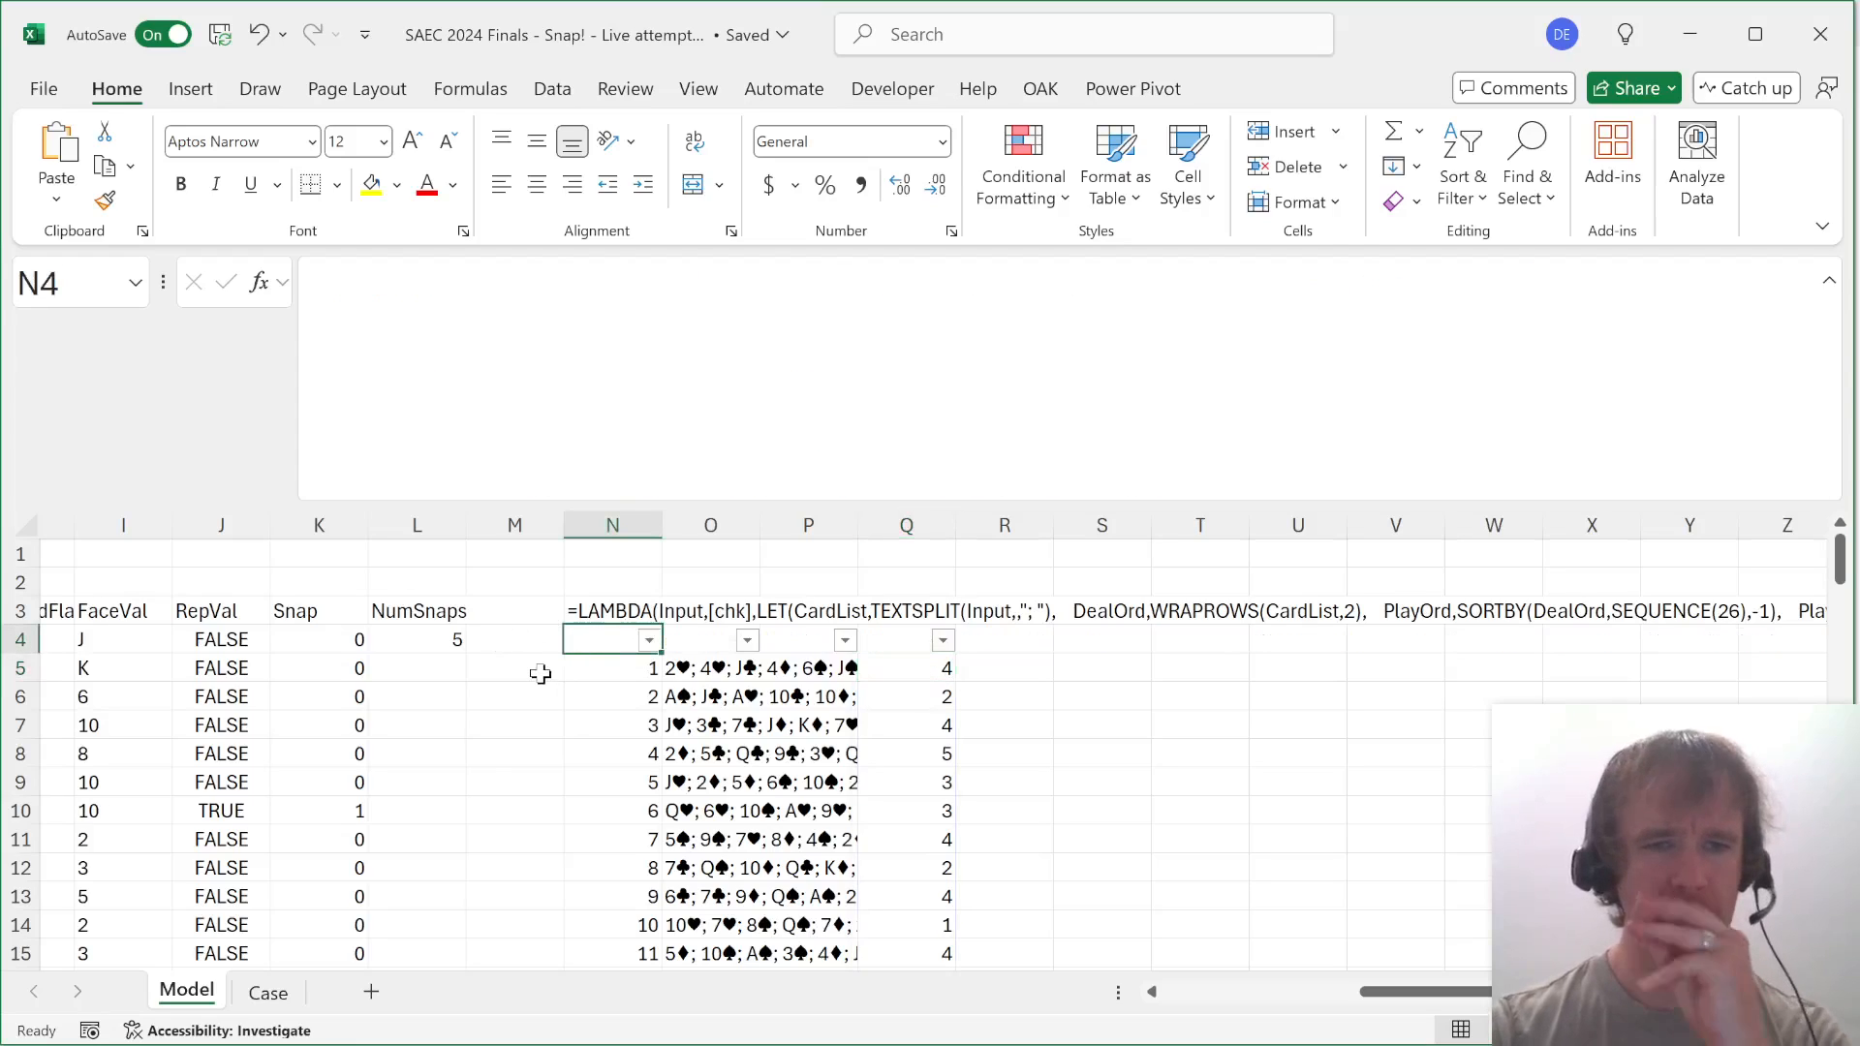
List the distinct card face values in M1 of the Model sheet with =UNIQUE(I4#).
{"action": "left_click", "coordinate": [400, 638]}
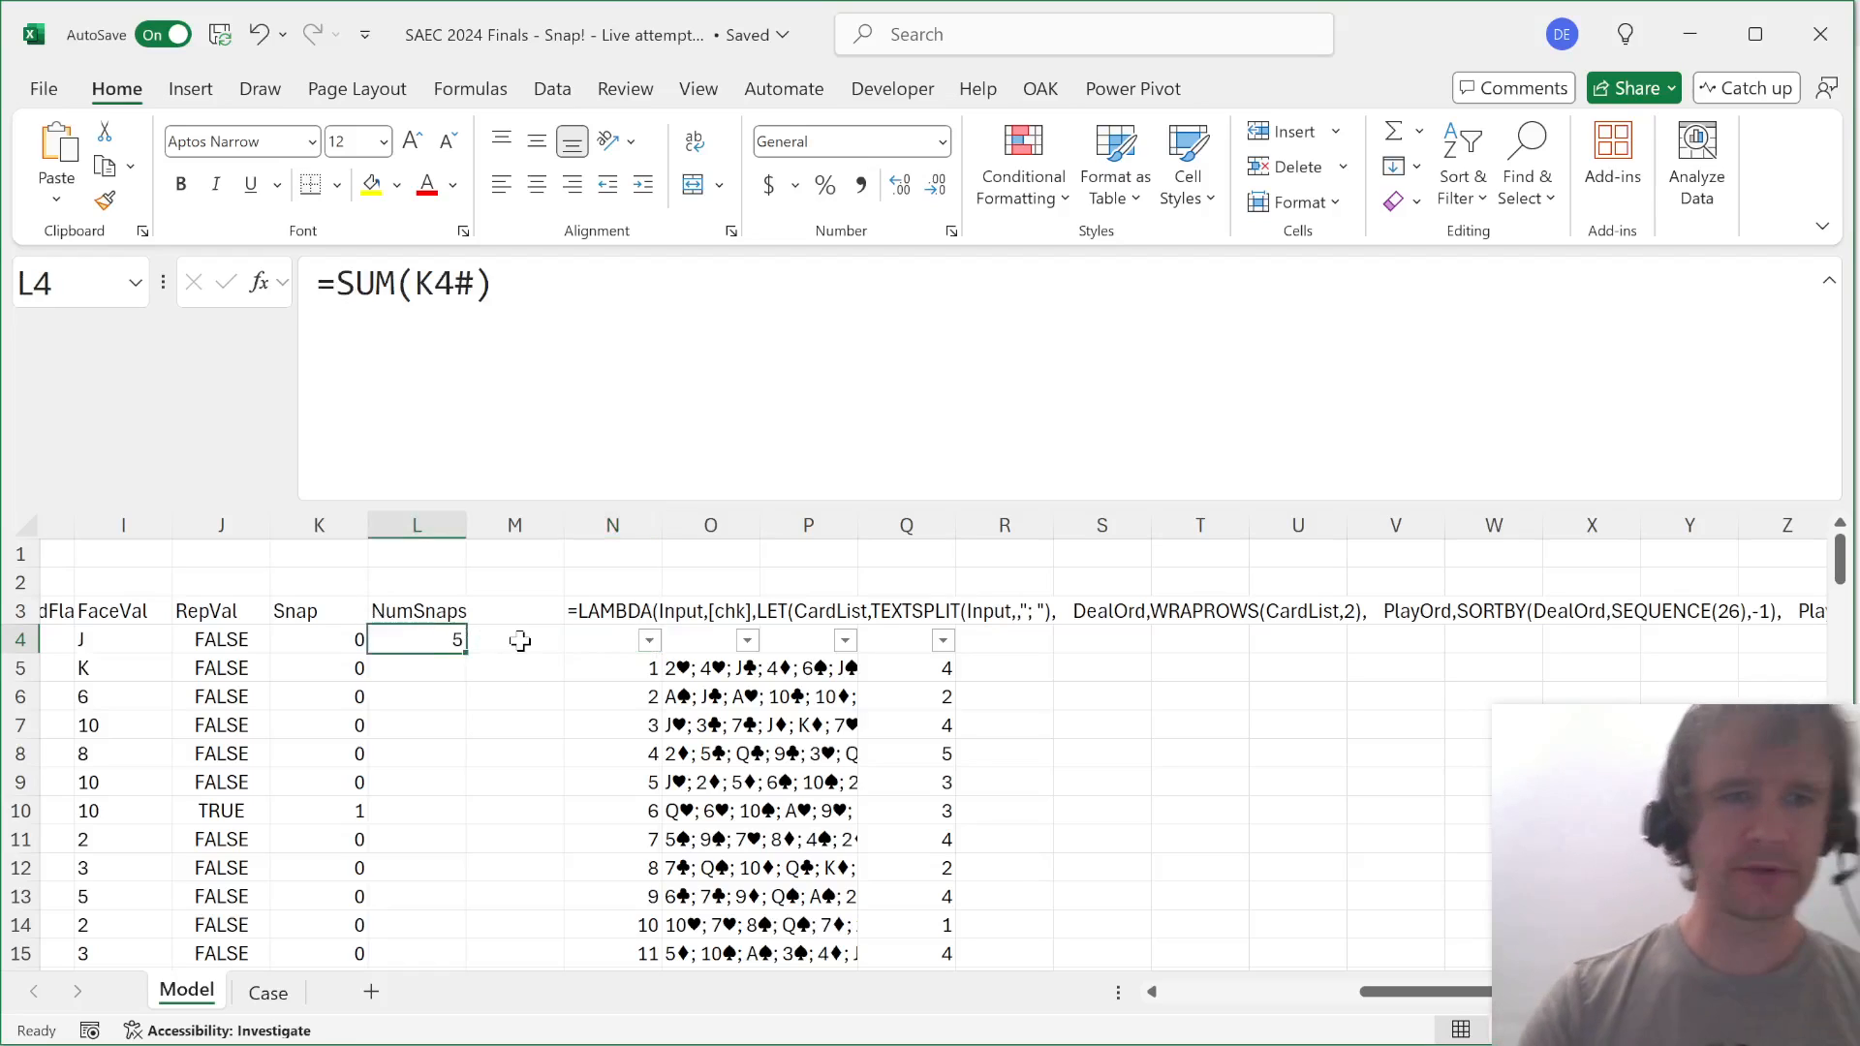
{"action": "scroll", "coordinate": [520, 639], "scroll_direction": "left", "scroll_amount": 3}
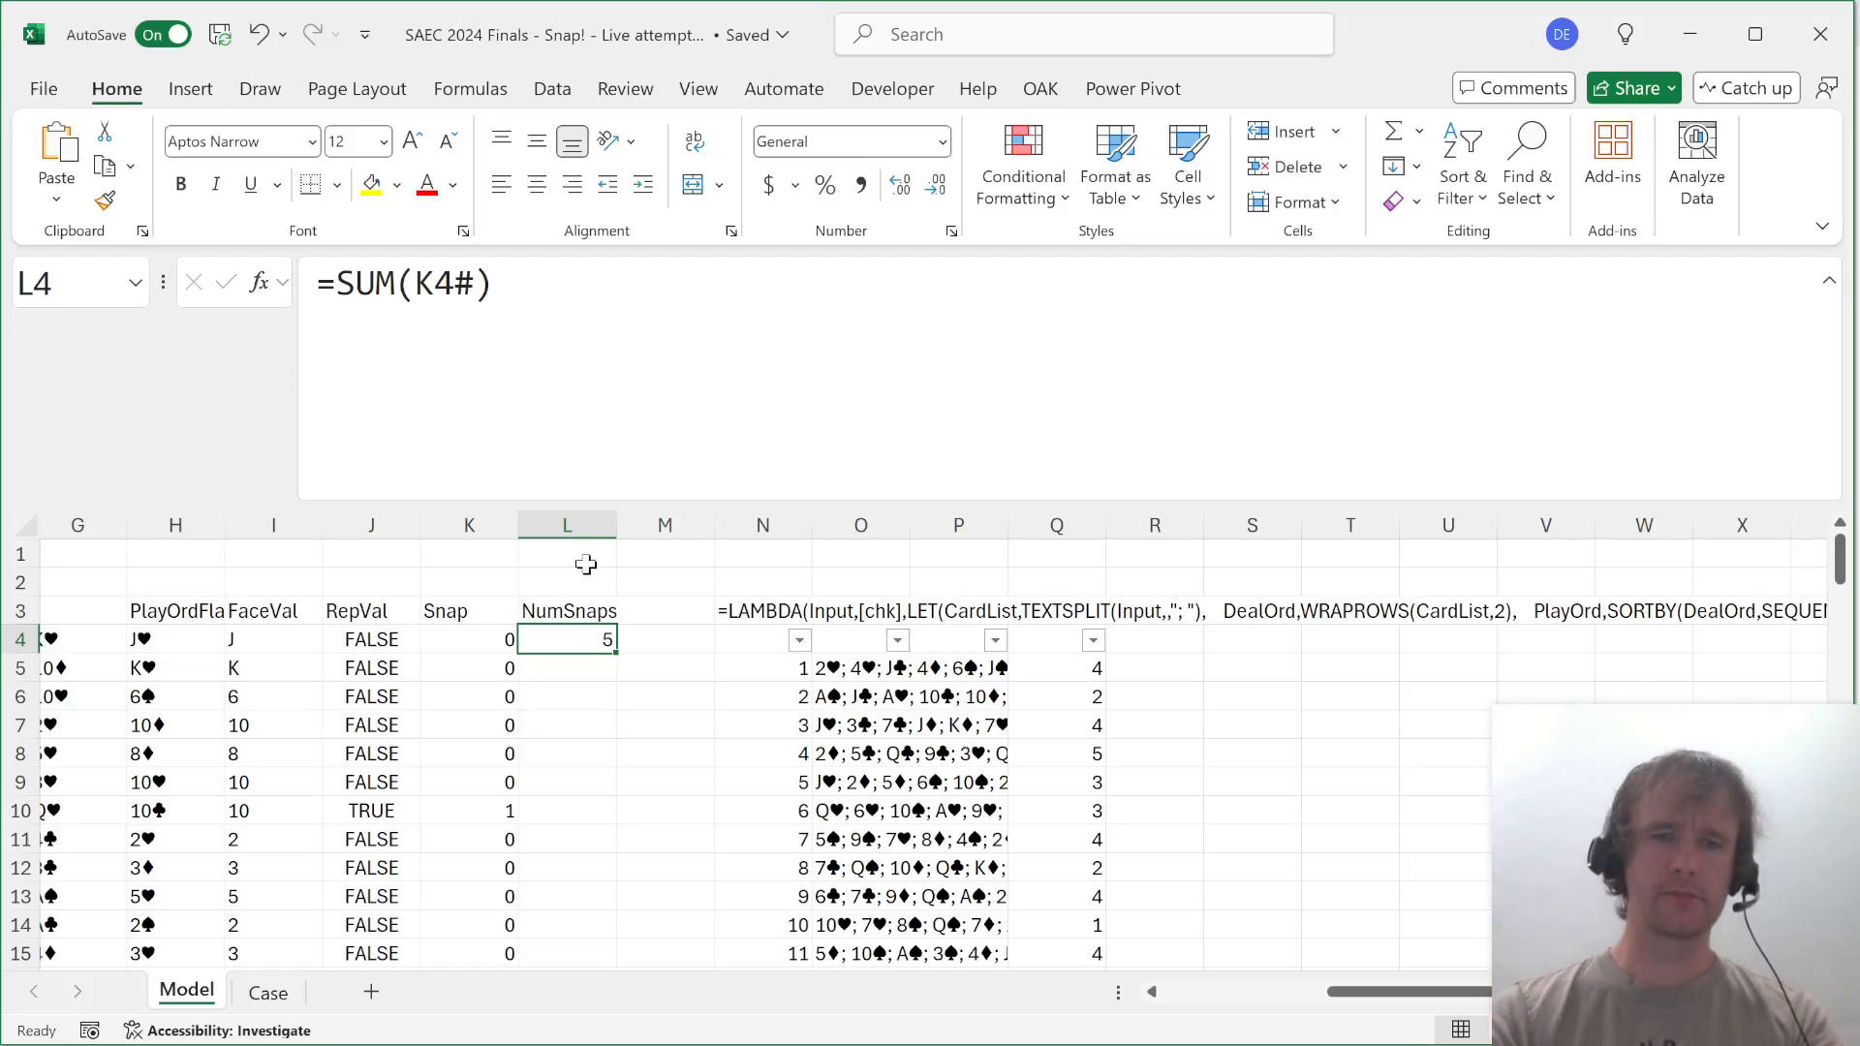
{"action": "left_click", "coordinate": [587, 563]}
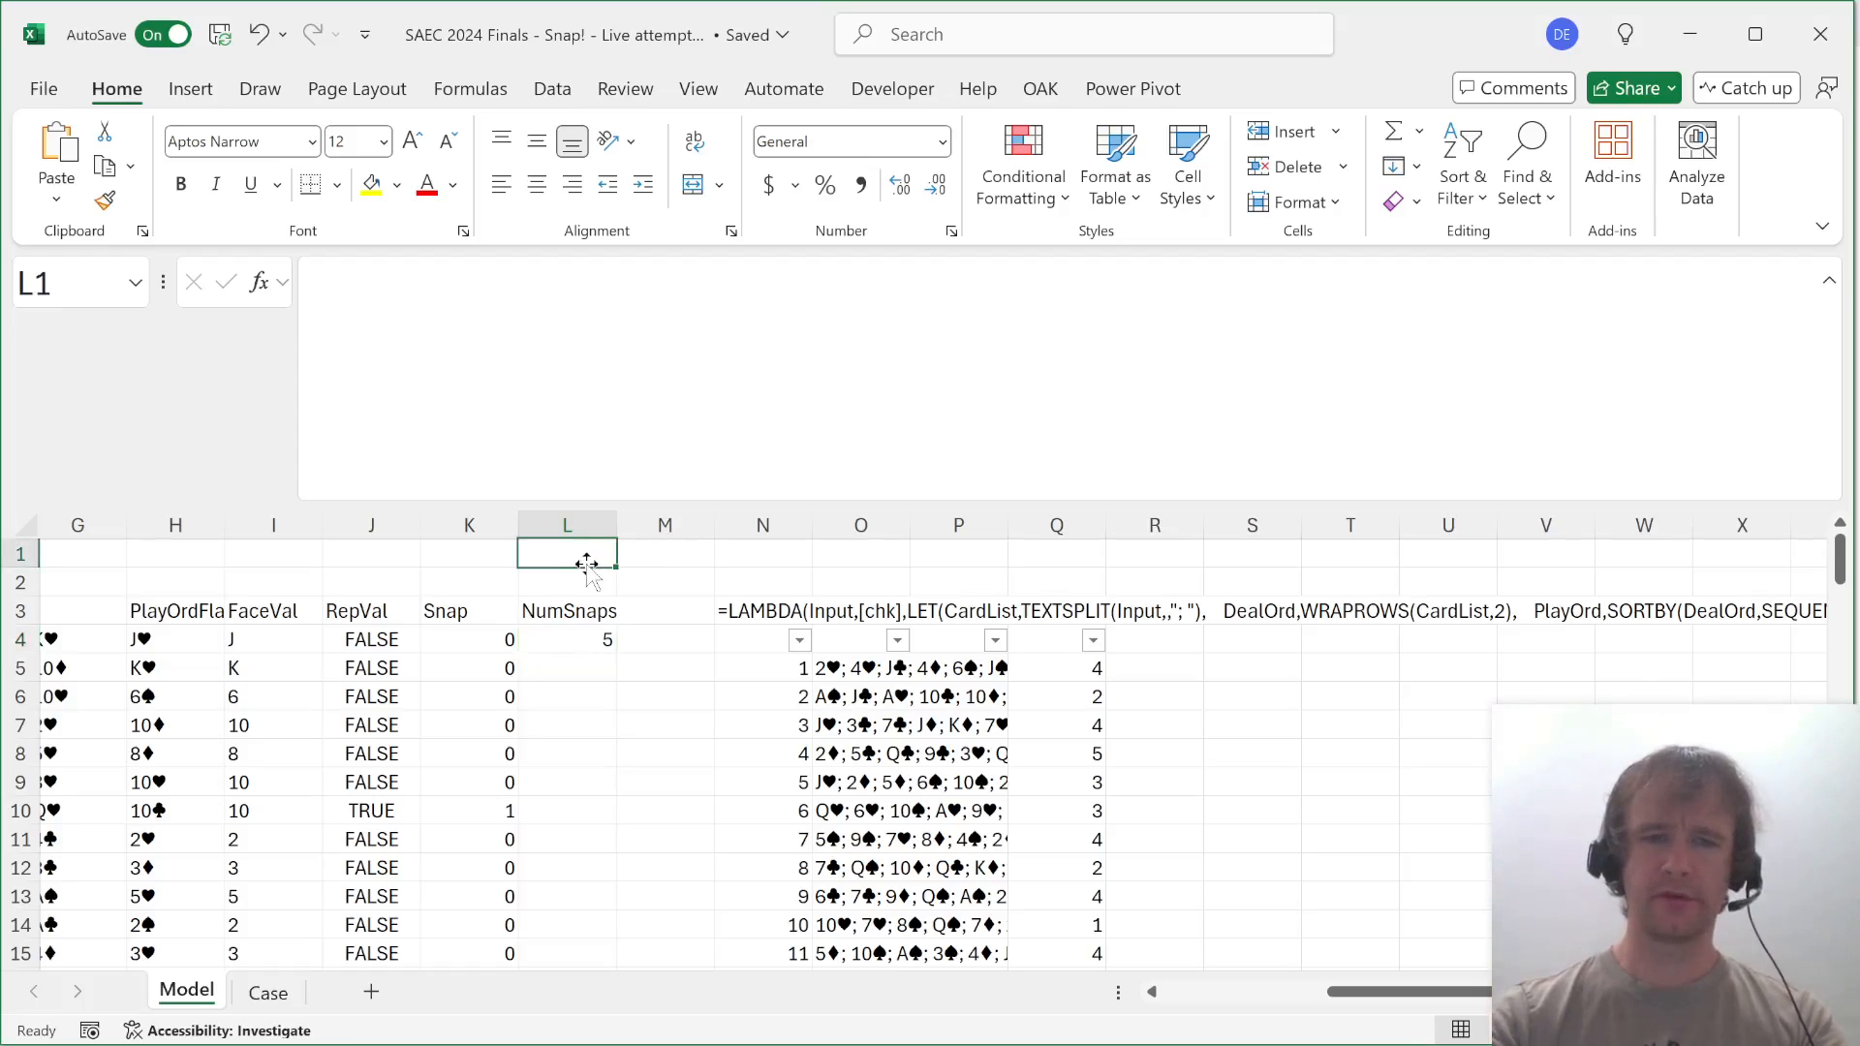
{"action": "key", "text": "Right"}
{"action": "type", "text": "=uniq"}
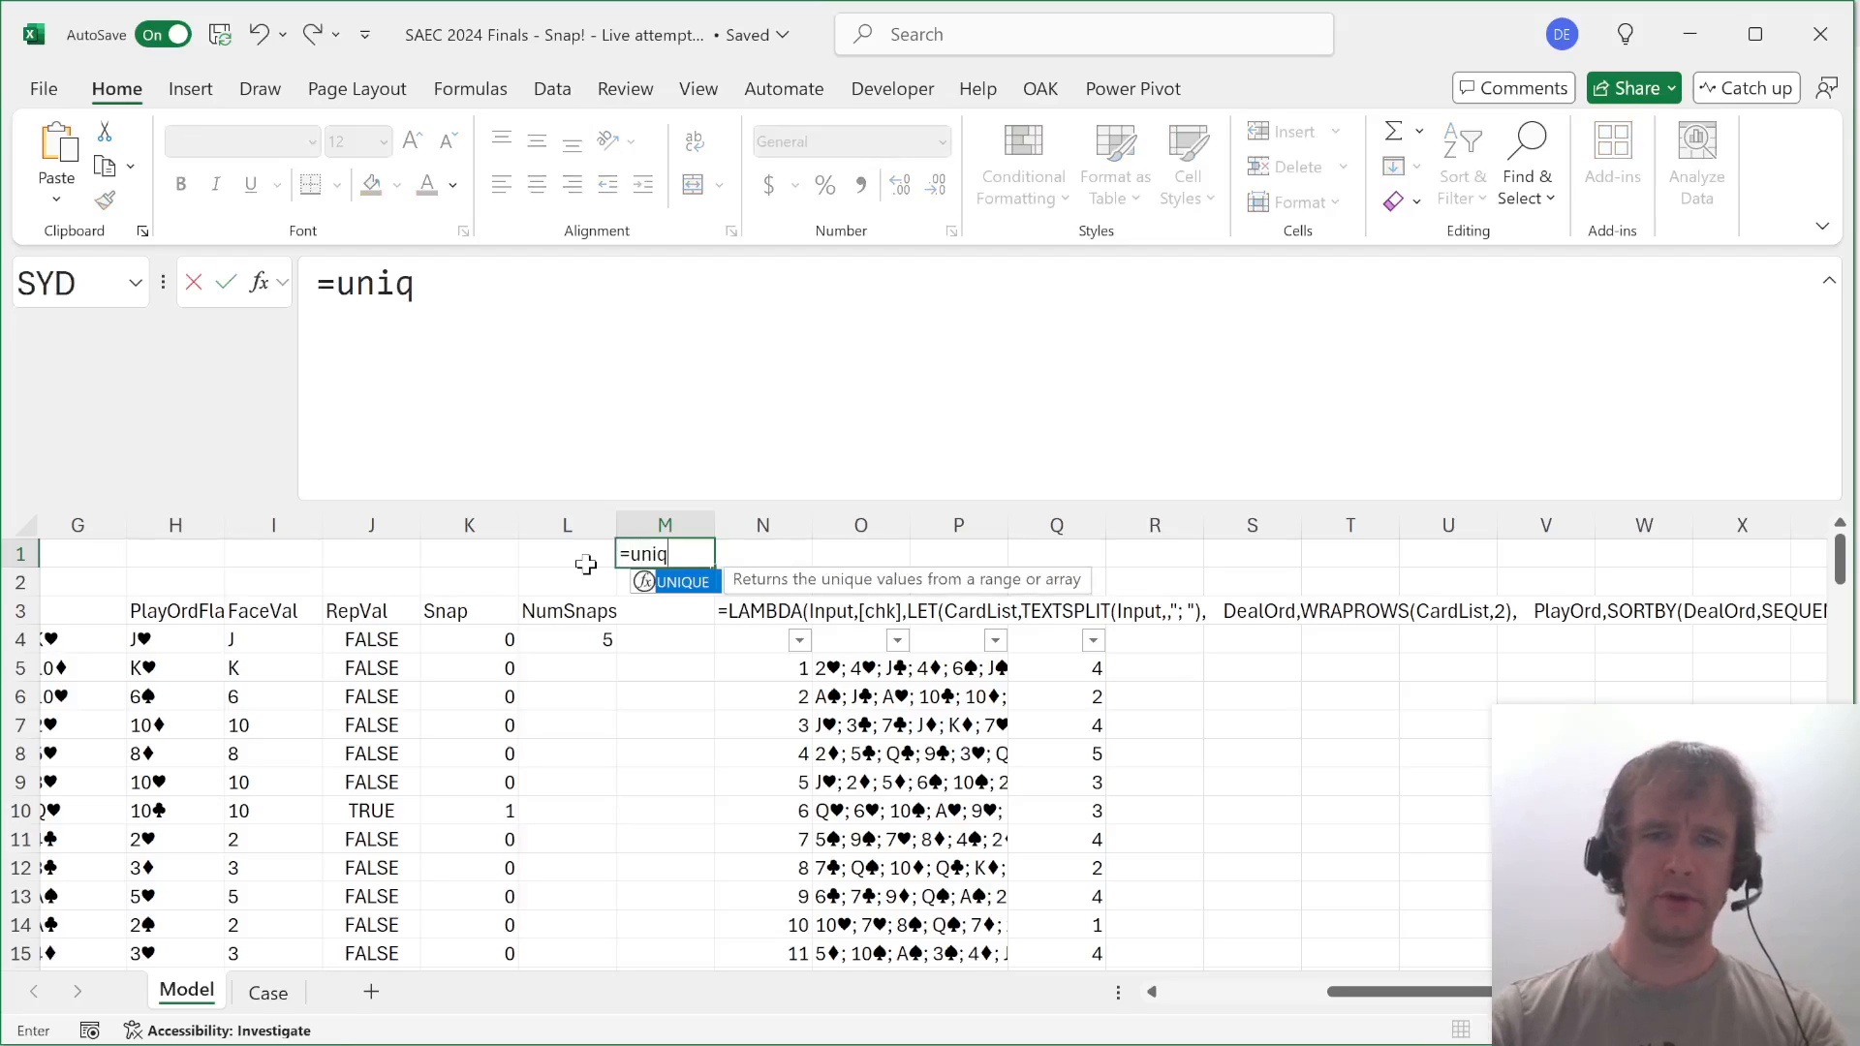
{"action": "key", "text": "Tab"}
{"action": "key", "text": "Left"}
{"action": "key", "text": "Left"}
{"action": "key", "text": "Left"}
{"action": "key", "text": "Down"}
{"action": "key", "text": "Left"}
{"action": "key", "text": "Down"}
{"action": "key", "text": "Down"}
{"action": "key", "text": "ctrl+shift+Down"}
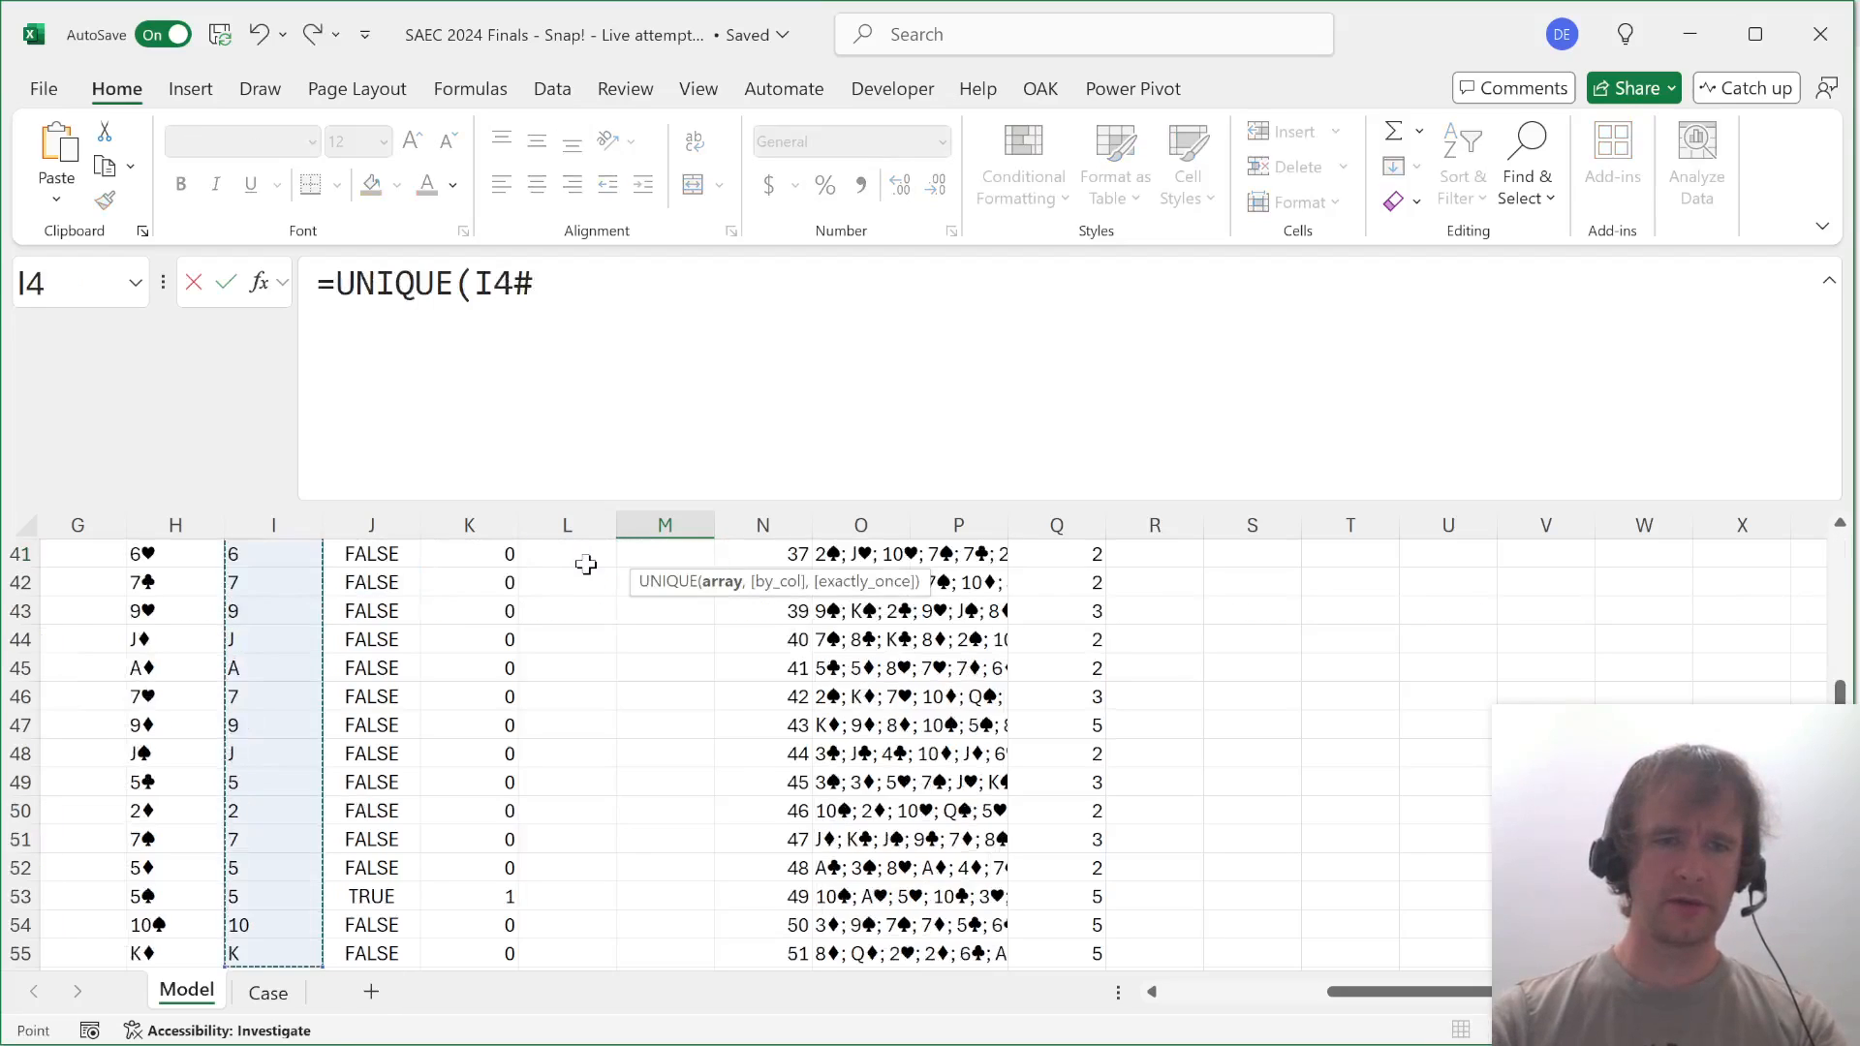
{"action": "key", "text": "ctrl+Return"}
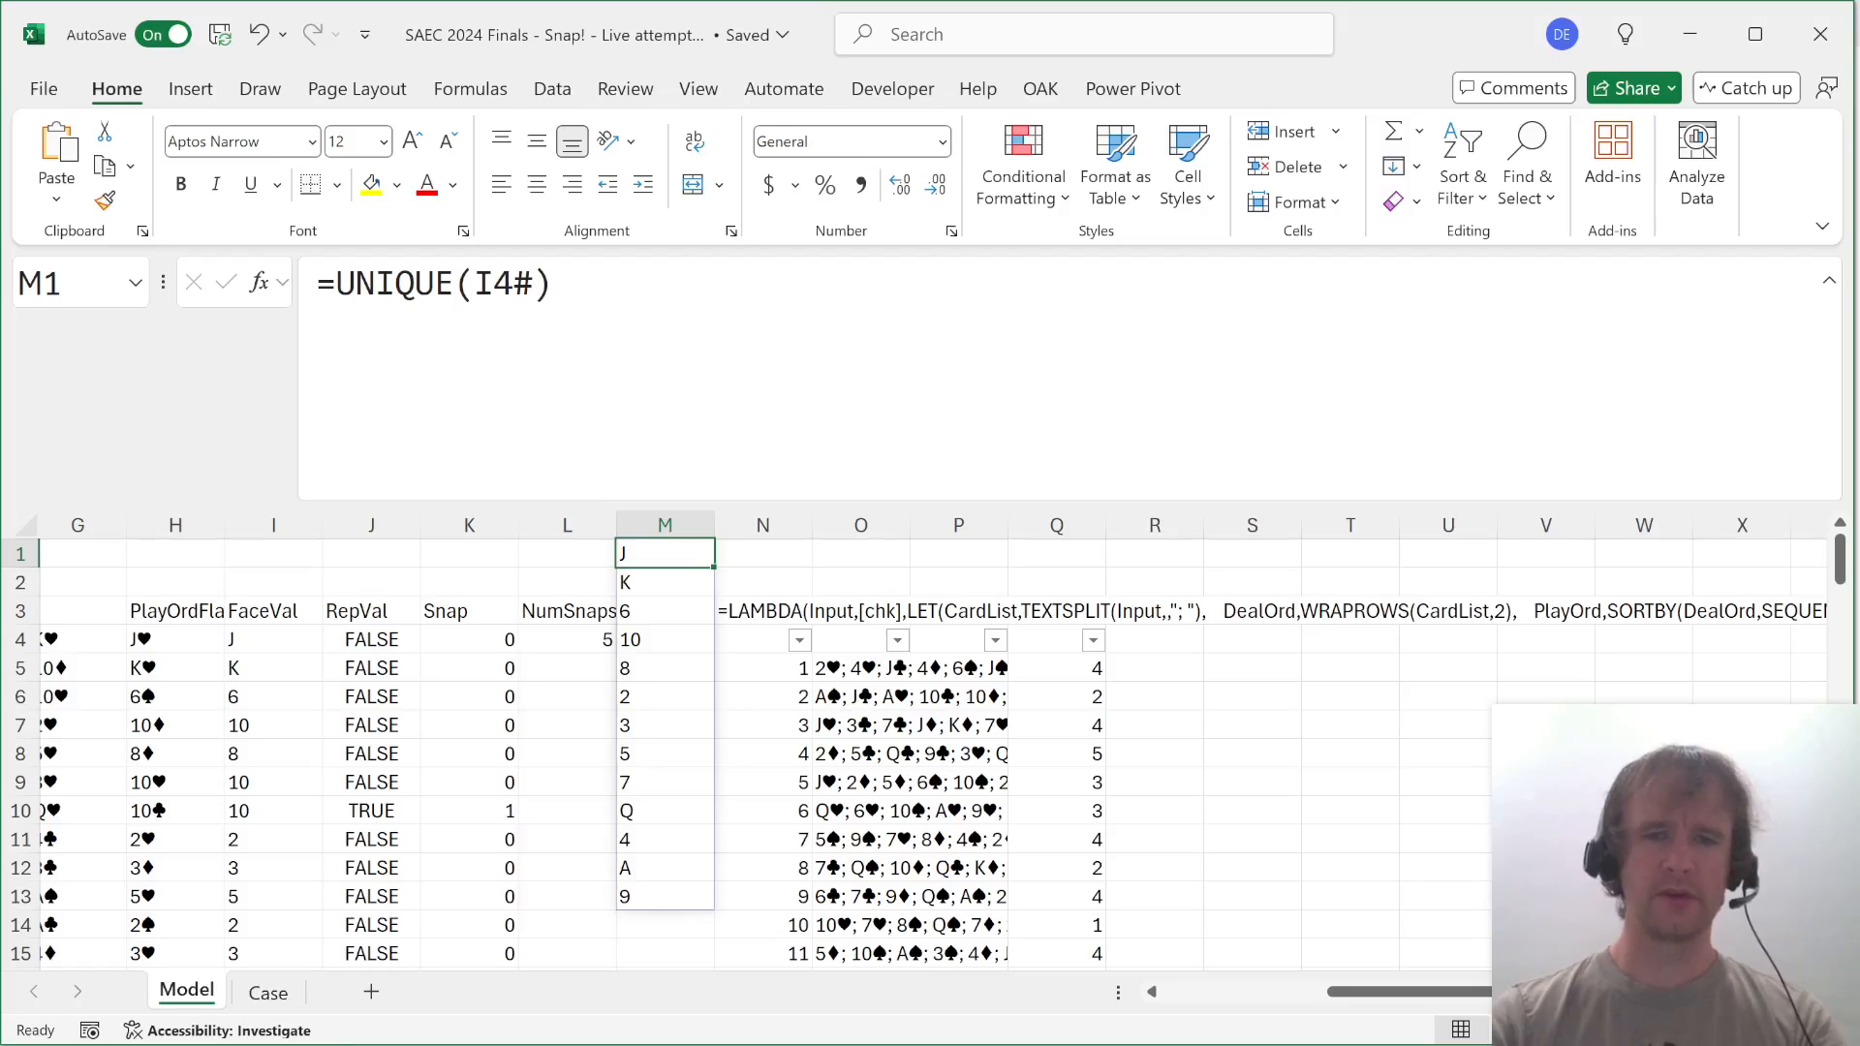
Copy the spilled face values from column M and paste them as transposed values across row 1 from N1.
{"action": "key", "text": "ctrl+shift+Down"}
{"action": "key", "text": "ctrl+c"}
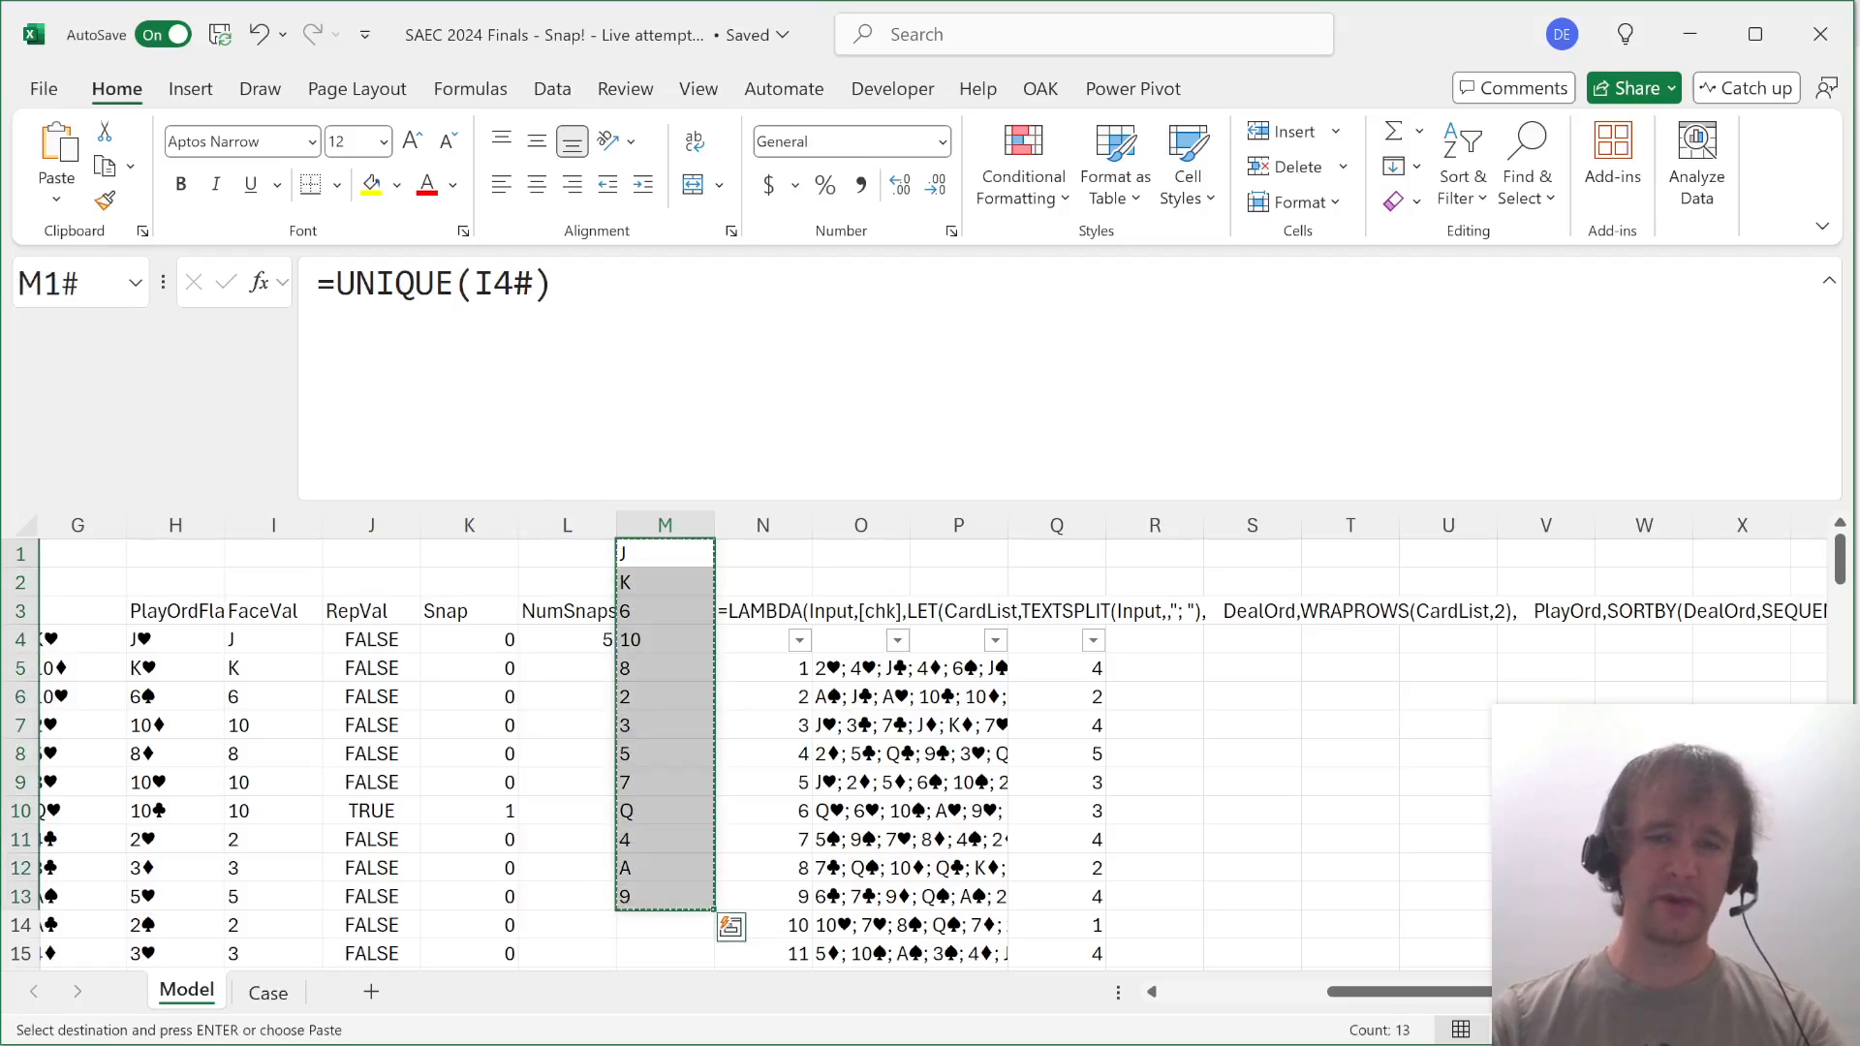
{"action": "key", "text": "Right"}
{"action": "key", "text": "ctrl+alt+v"}
{"action": "key", "text": "e"}
{"action": "key", "text": "Return"}
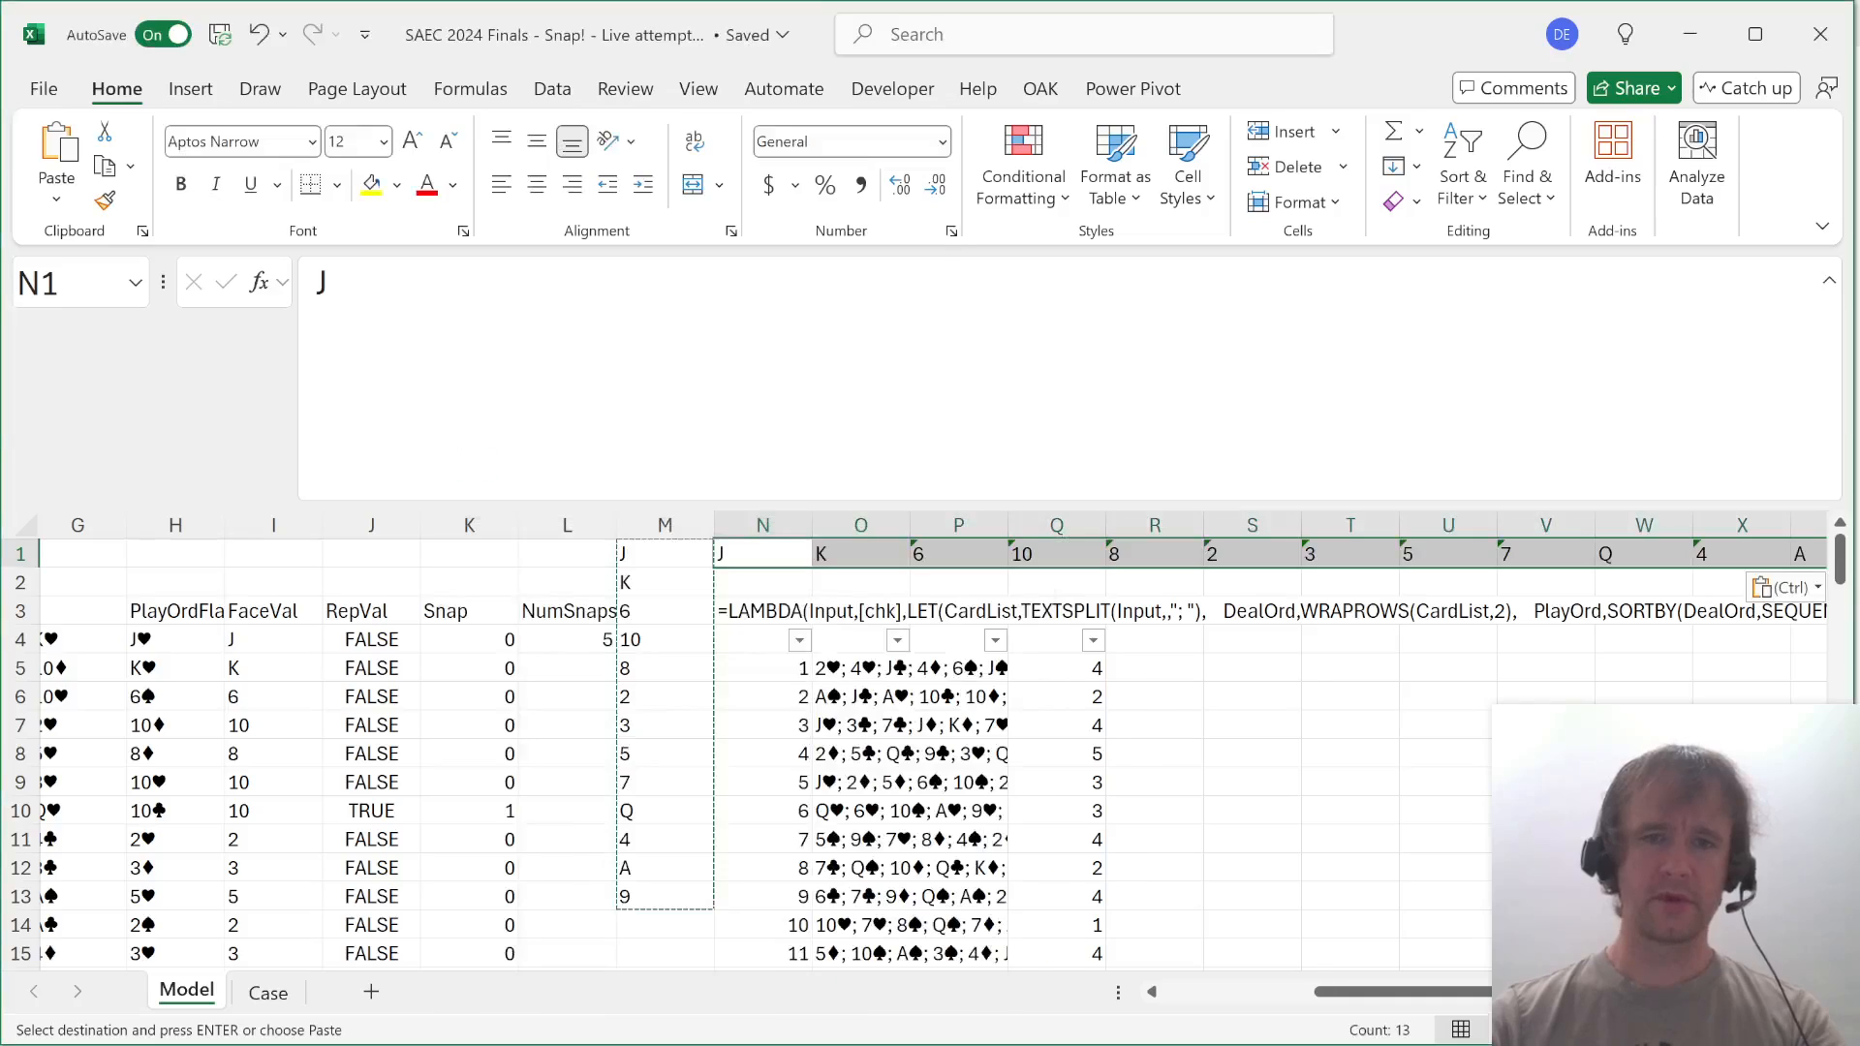
Clear the UNIQUE list from column M.
{"action": "key", "text": "Left"}
{"action": "key", "text": "ctrl+space"}
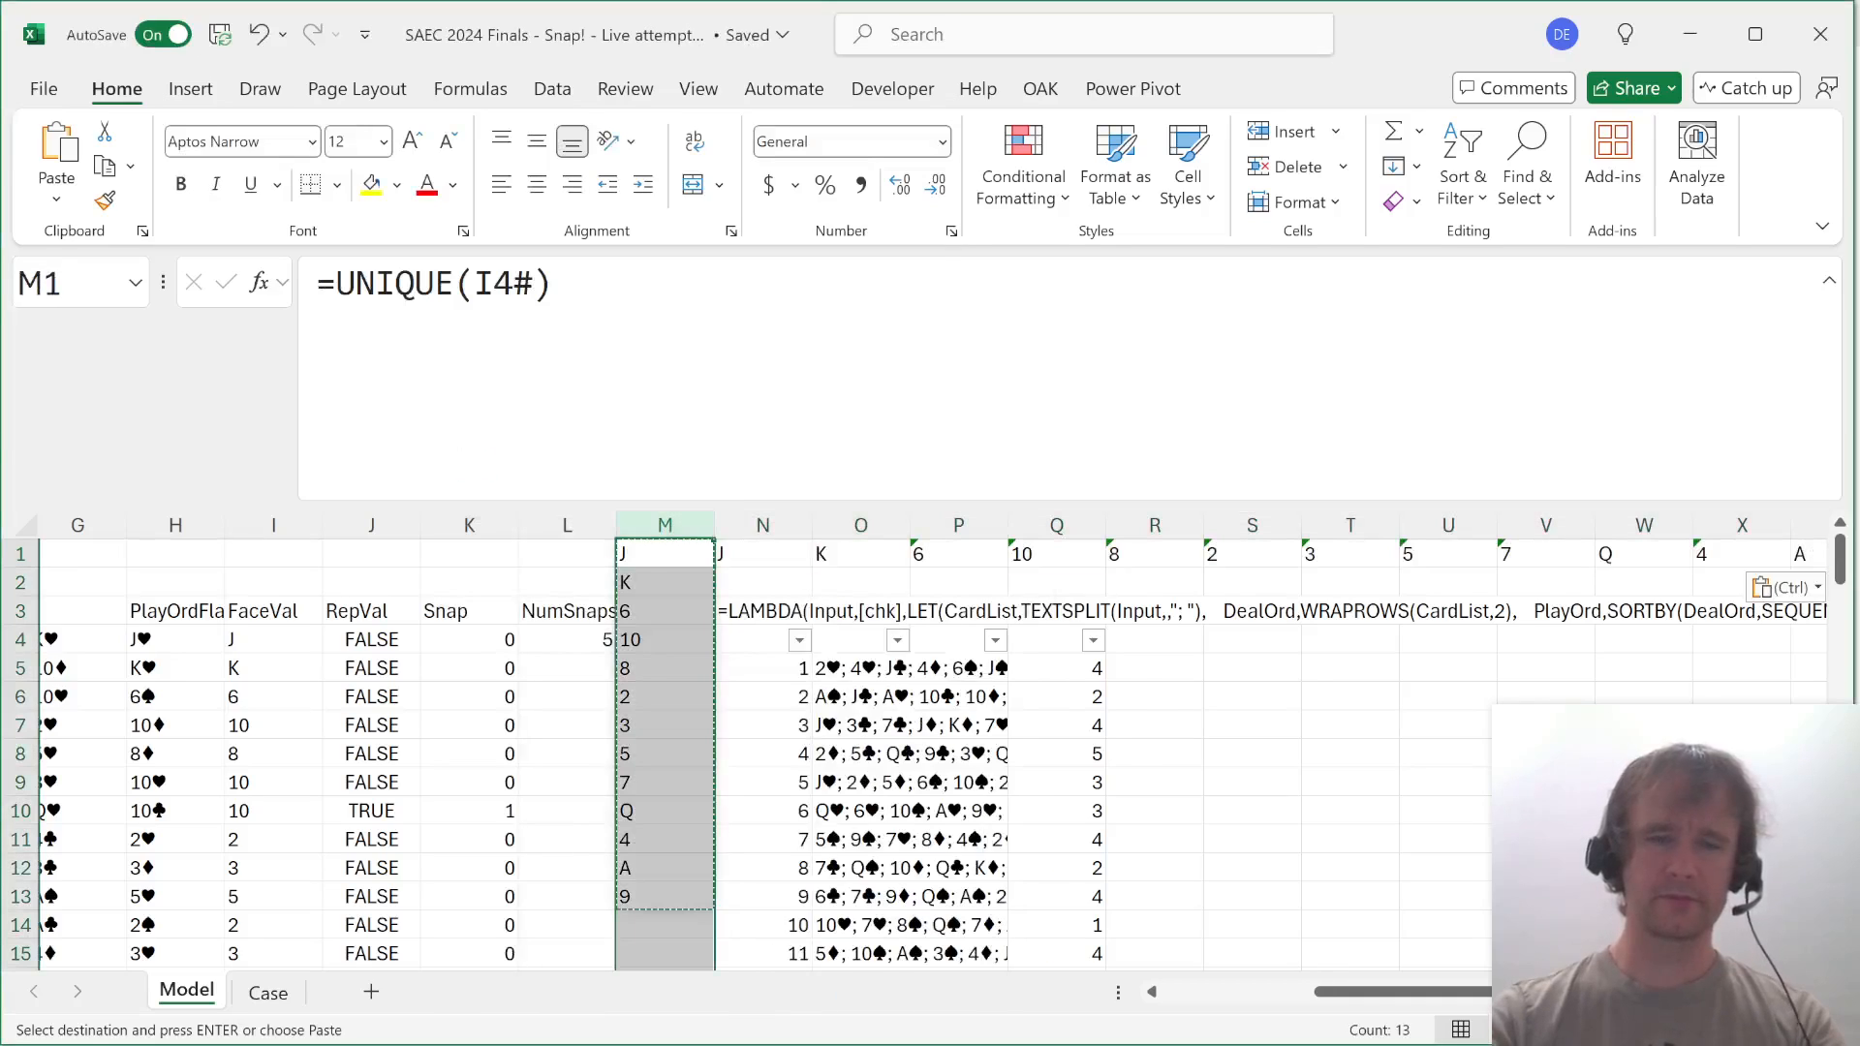
{"action": "key", "text": "Delete"}
Rename the NumSnaps header in L3 as SnapsByFV.
{"action": "key", "text": "Down"}
{"action": "key", "text": "Down"}
{"action": "key", "text": "Left"}
{"action": "type", "text": "SnapsBy"}
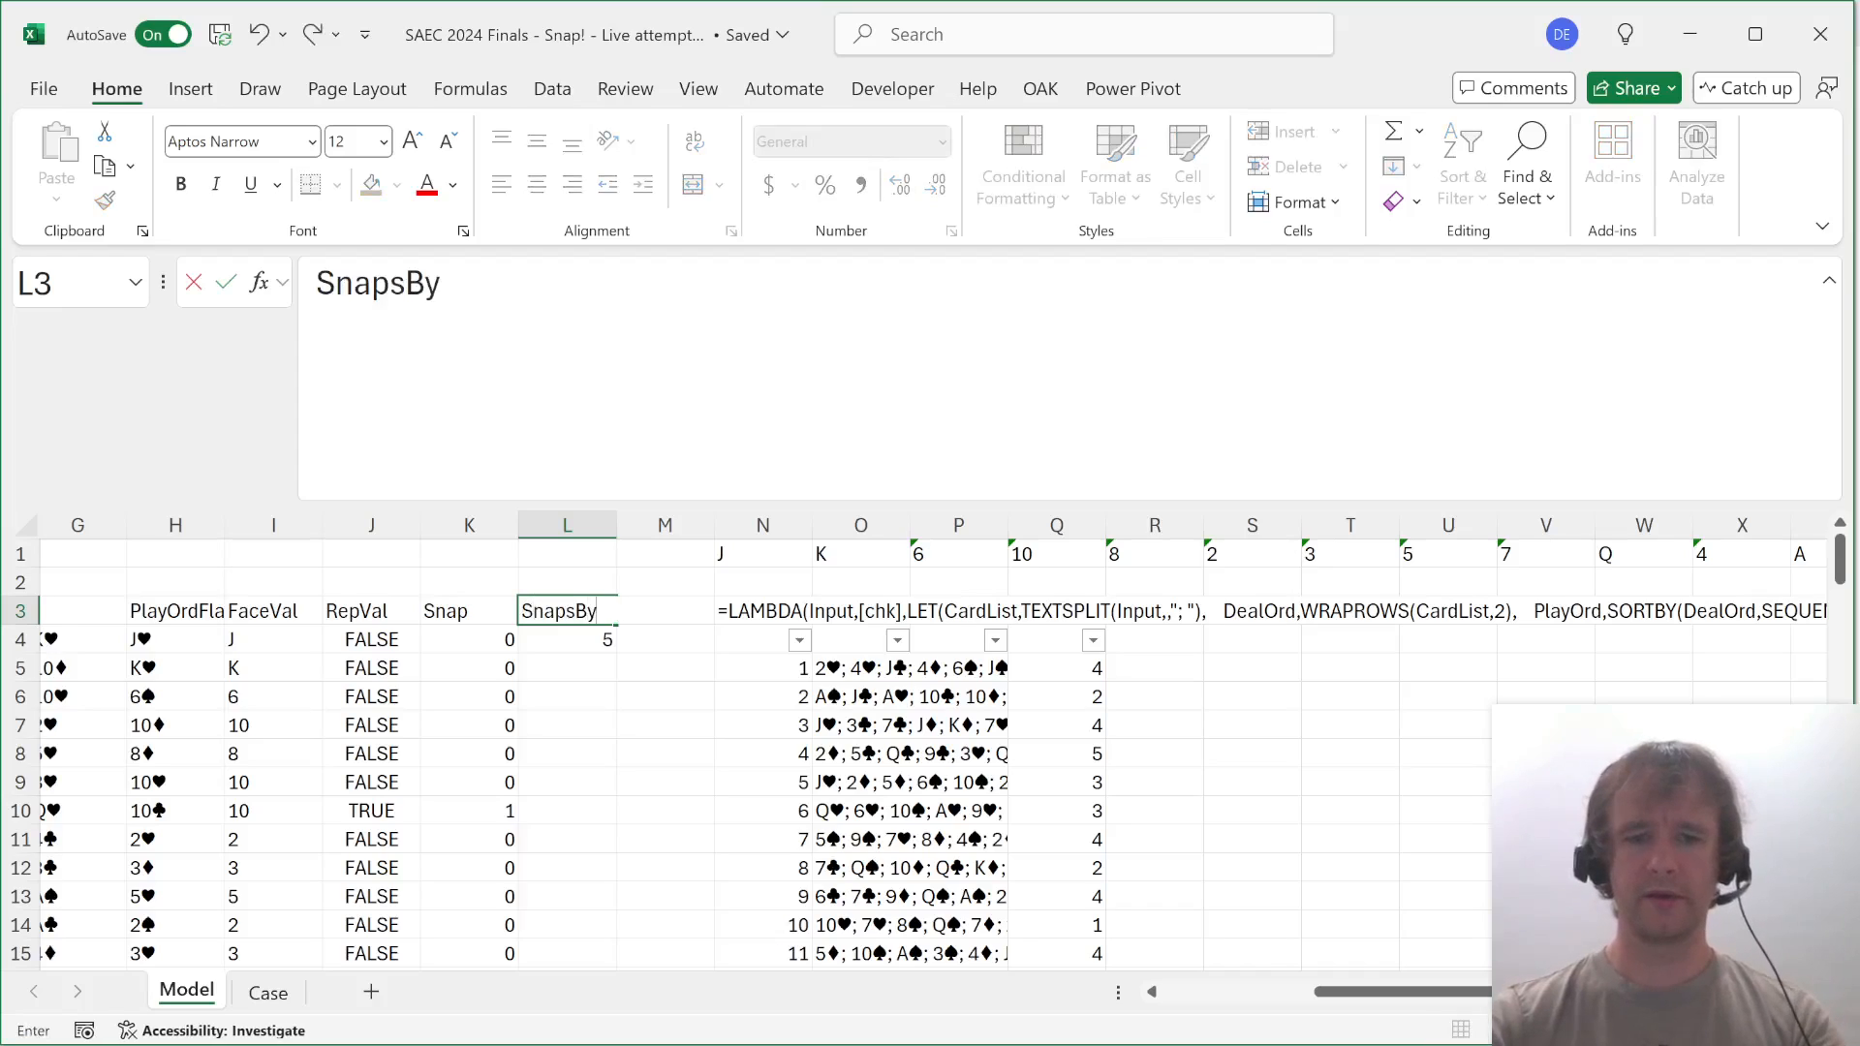
{"action": "key", "text": "Return"}
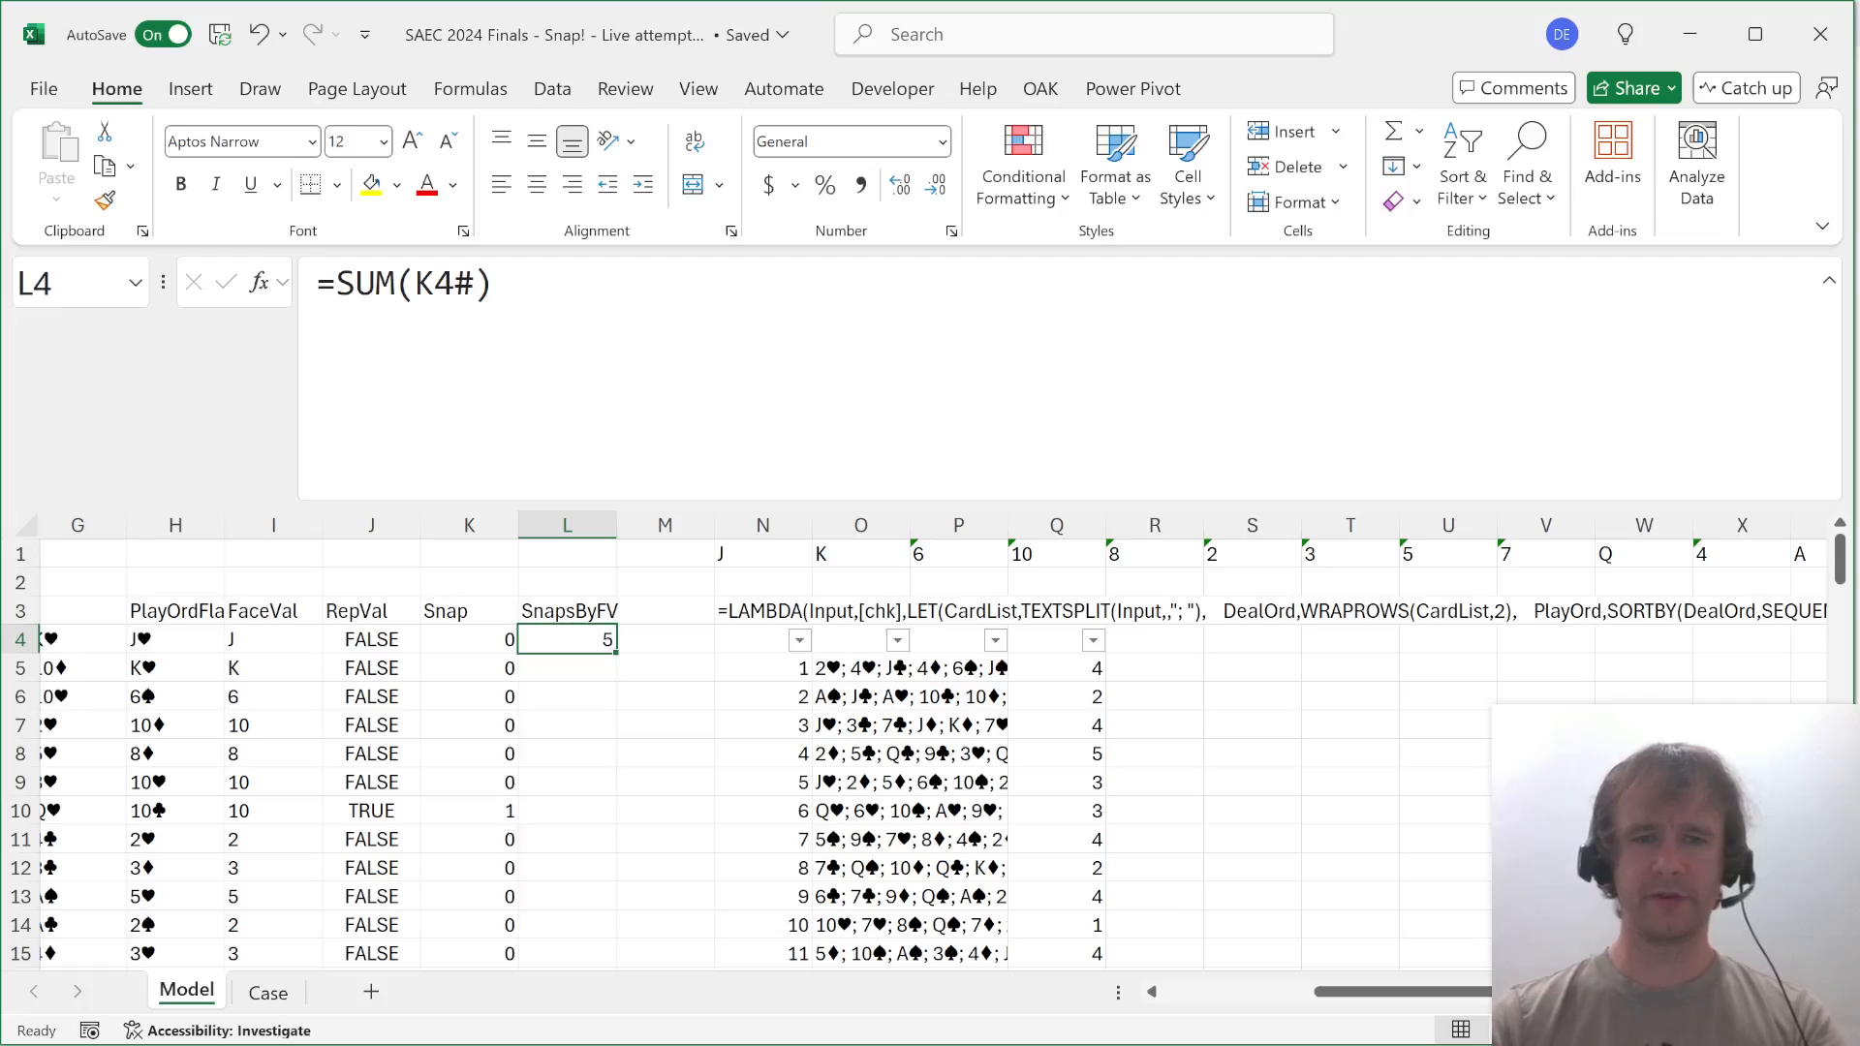
Insert 14 blank columns at L:Y, between the Snap and SnapsByFV columns.
{"action": "key", "text": "shift+Right"}
{"action": "key", "text": "shift+Right"}
{"action": "key", "text": "shift+Right"}
{"action": "key", "text": "shift+Right"}
{"action": "key", "text": "shift+Right"}
{"action": "key", "text": "shift+Right"}
{"action": "key", "text": "shift+Right"}
{"action": "key", "text": "shift+Right"}
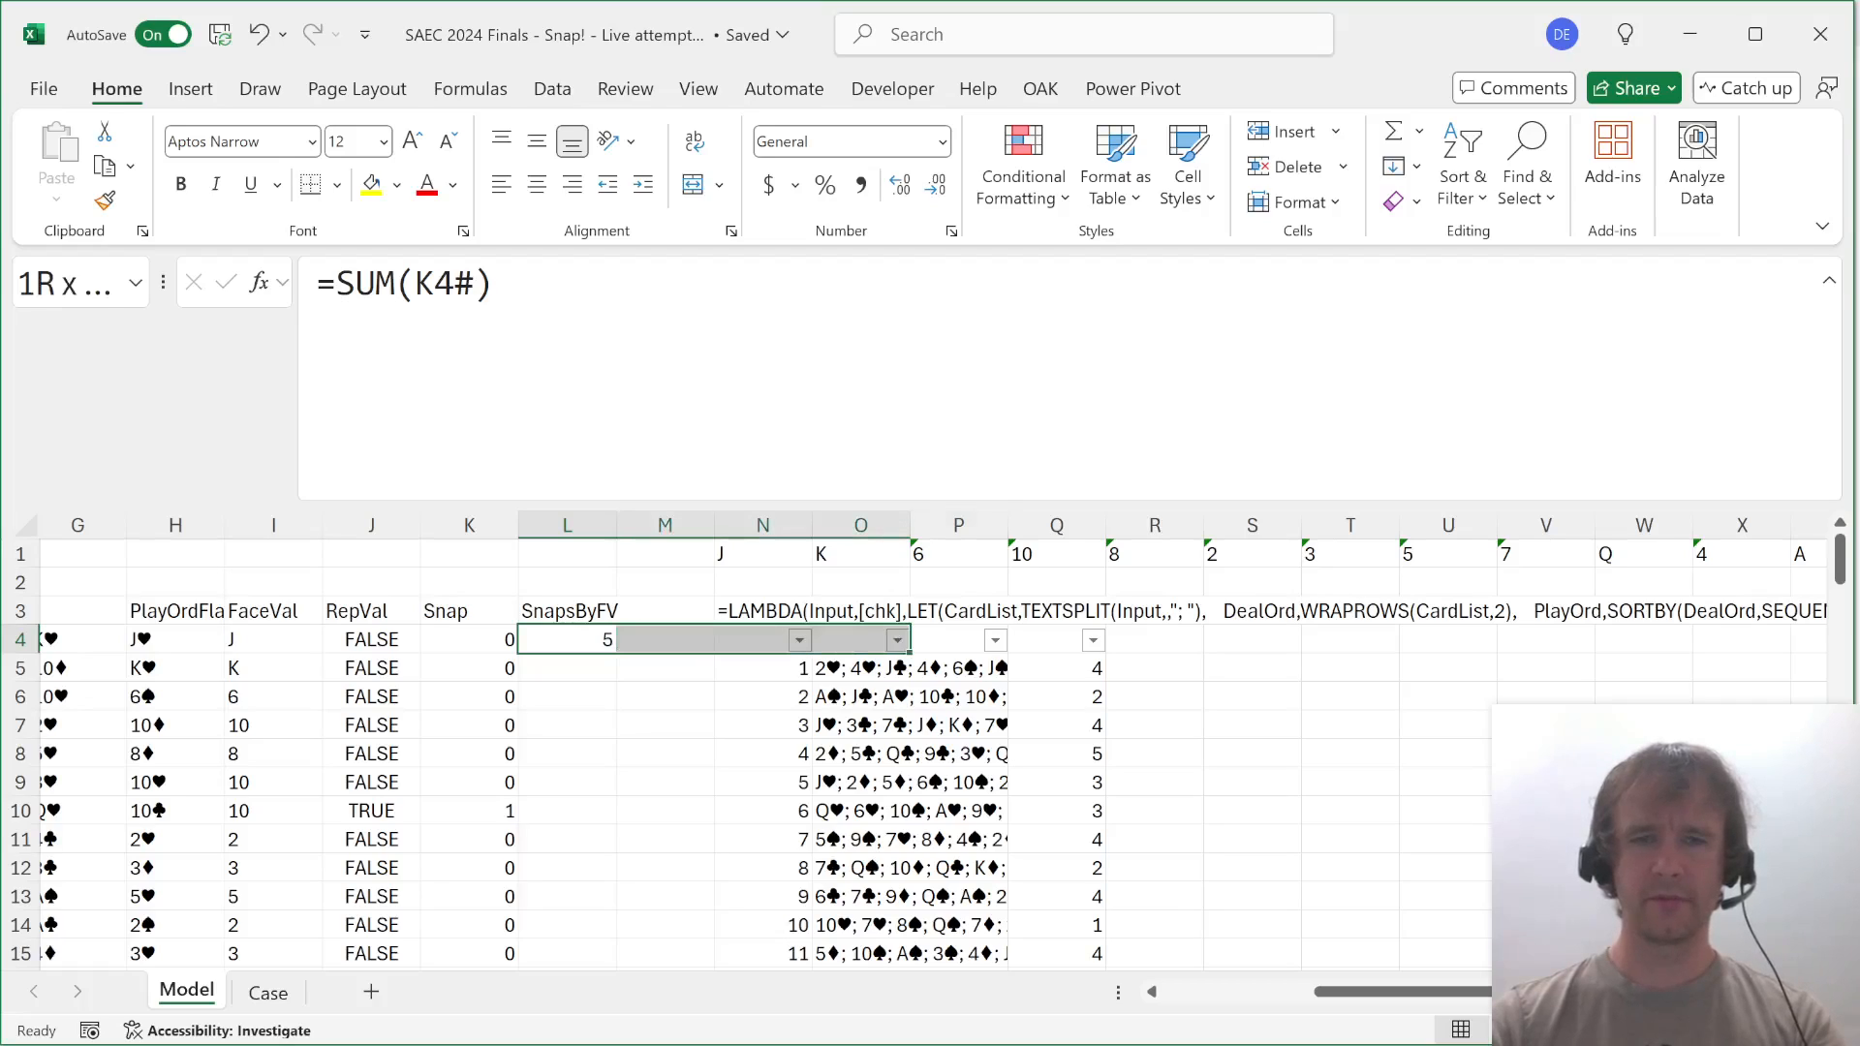
{"action": "key", "text": "shift+Right"}
{"action": "key", "text": "shift+Right"}
{"action": "key", "text": "shift+Right"}
{"action": "key", "text": "shift+Right"}
{"action": "key", "text": "shift+Right"}
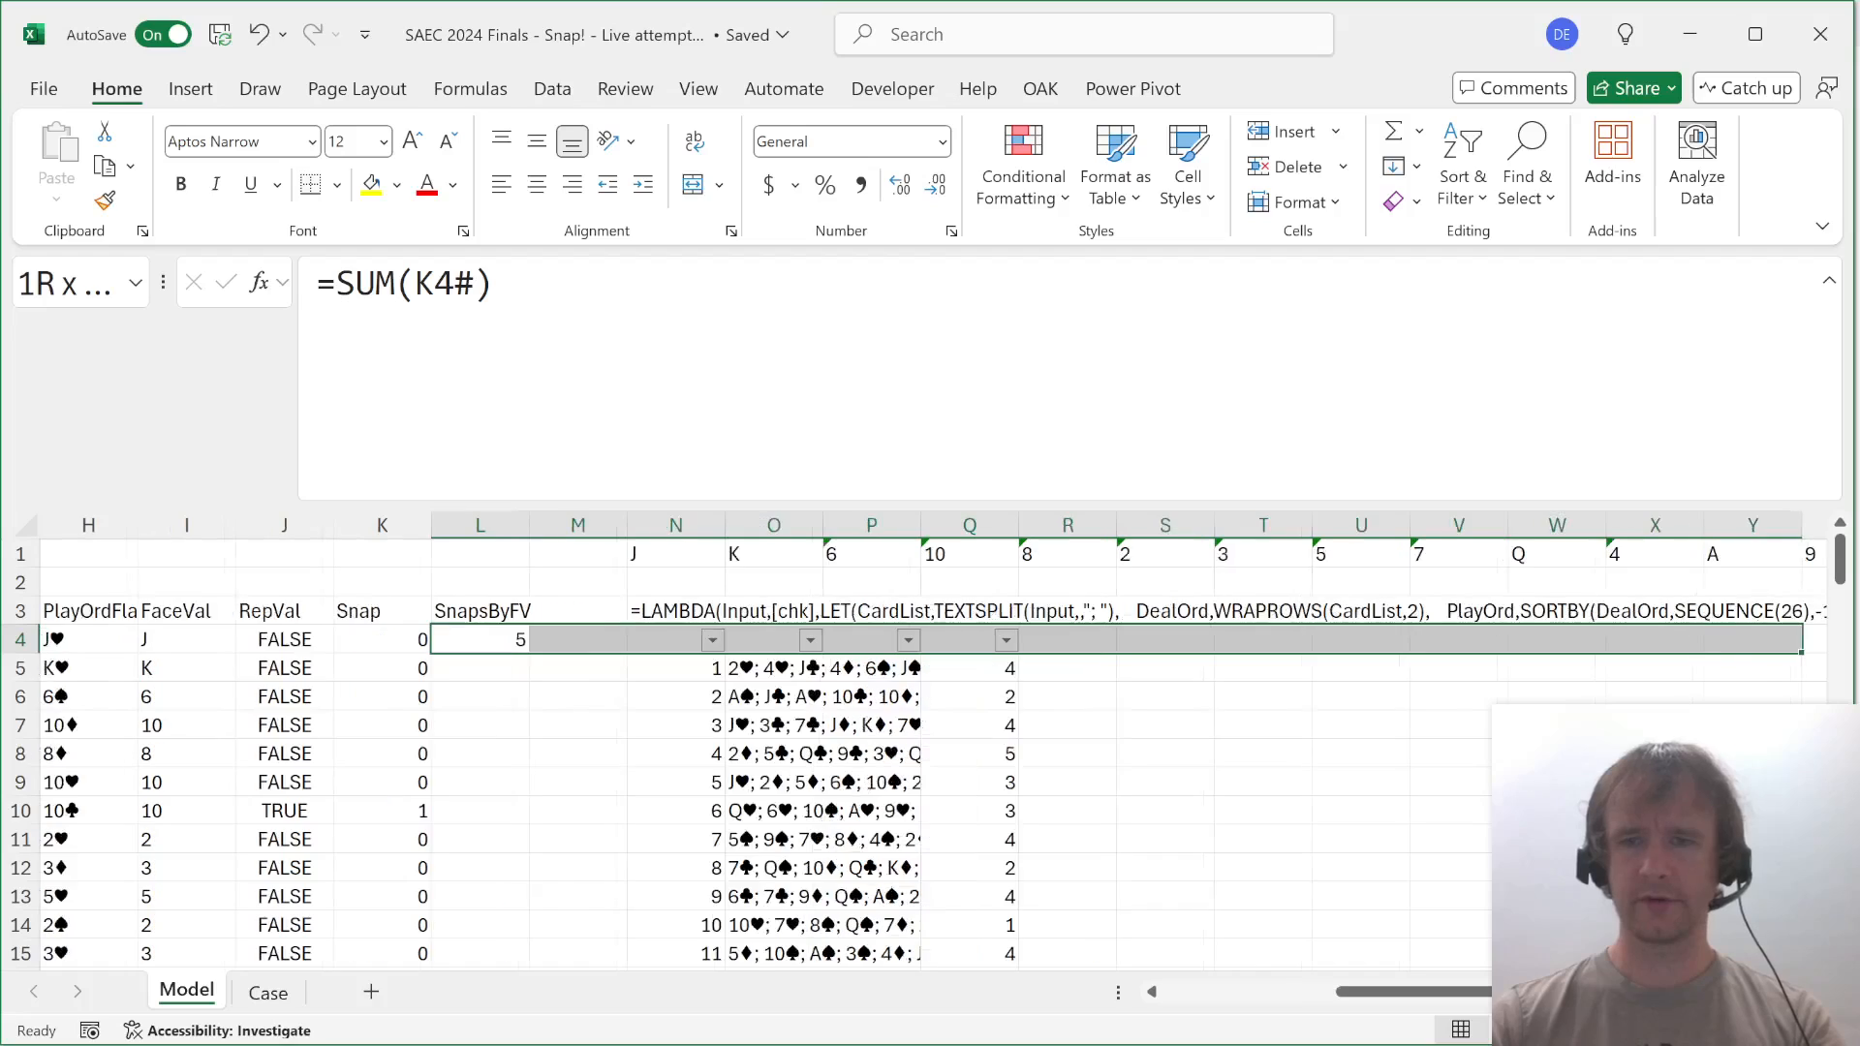
{"action": "key", "text": "Delete"}
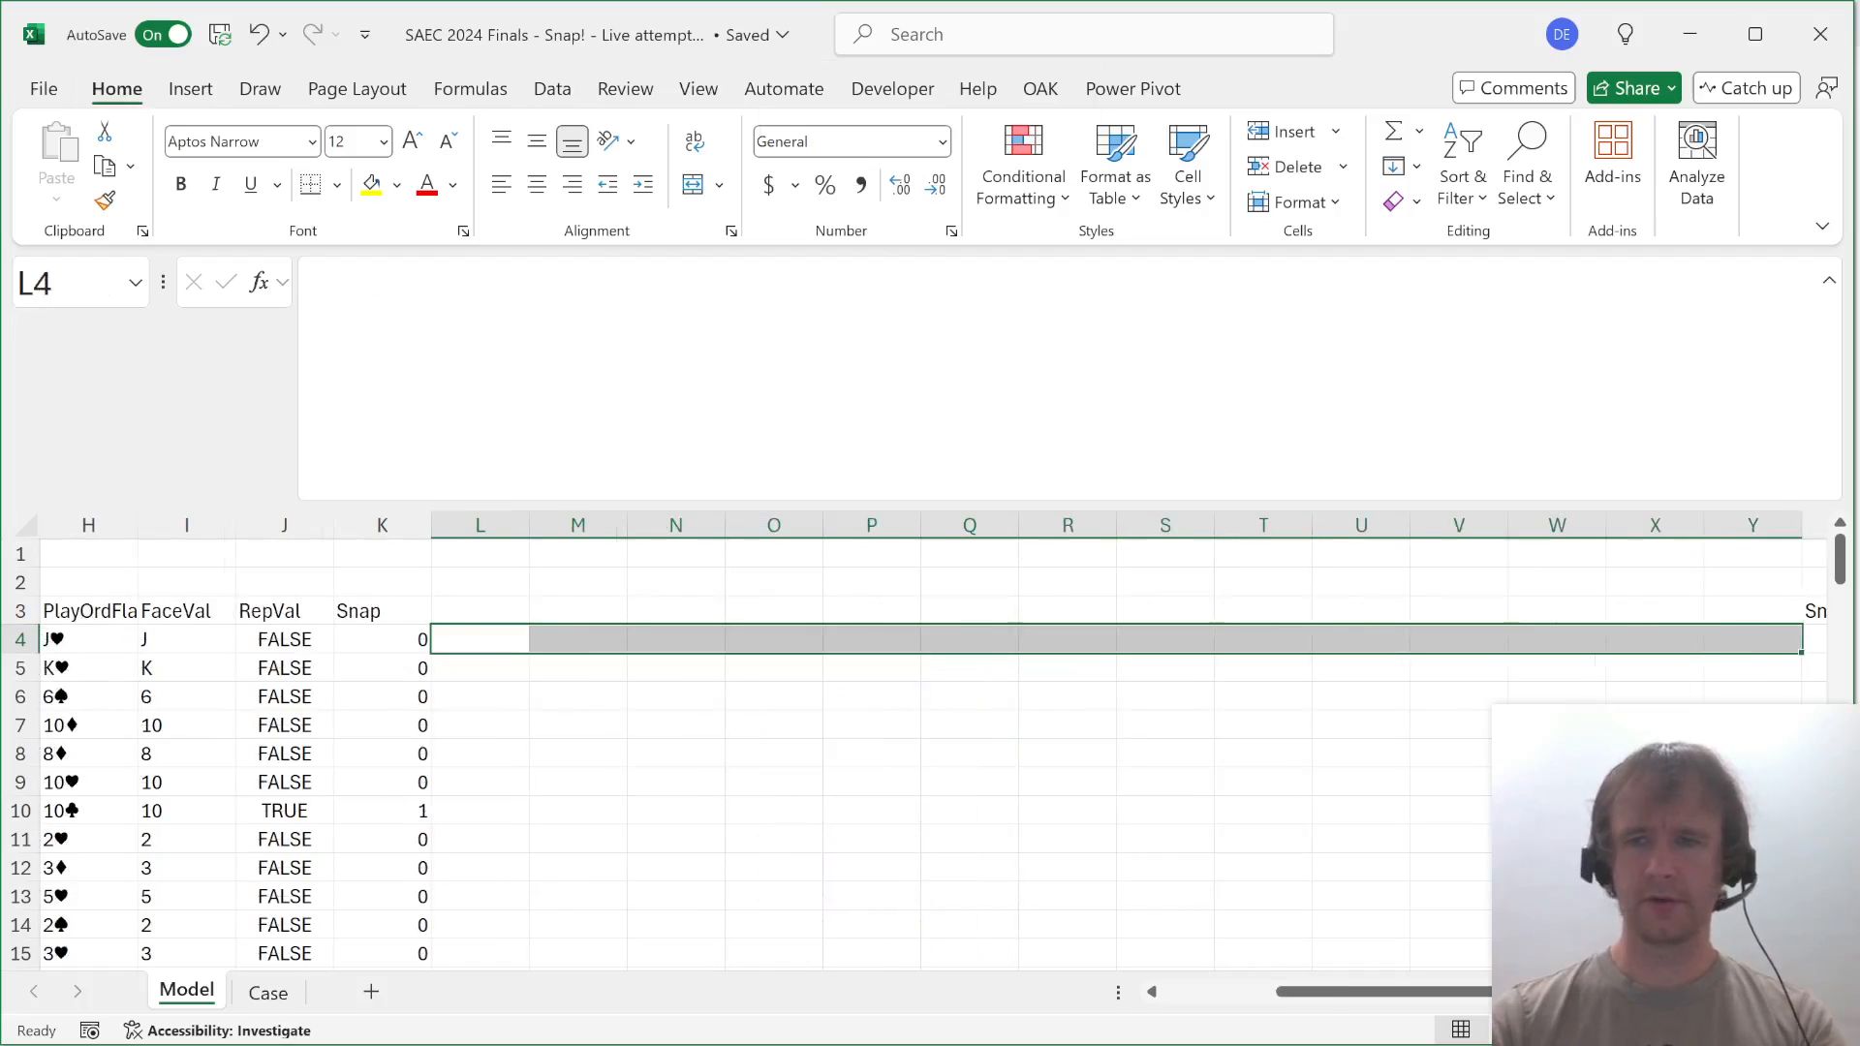
{"action": "key", "text": "Up"}
{"action": "key", "text": "shift+Right"}
{"action": "key", "text": "shift+Right"}
{"action": "key", "text": "shift+Right"}
{"action": "key", "text": "shift+Right"}
{"action": "key", "text": "shift+Right"}
{"action": "key", "text": "shift+Right"}
{"action": "key", "text": "shift+Right"}
{"action": "key", "text": "shift+Right"}
{"action": "key", "text": "shift+Right"}
{"action": "key", "text": "shift+Right"}
{"action": "key", "text": "shift+Right"}
{"action": "key", "text": "shift+Right"}
{"action": "key", "text": "shift+Right"}
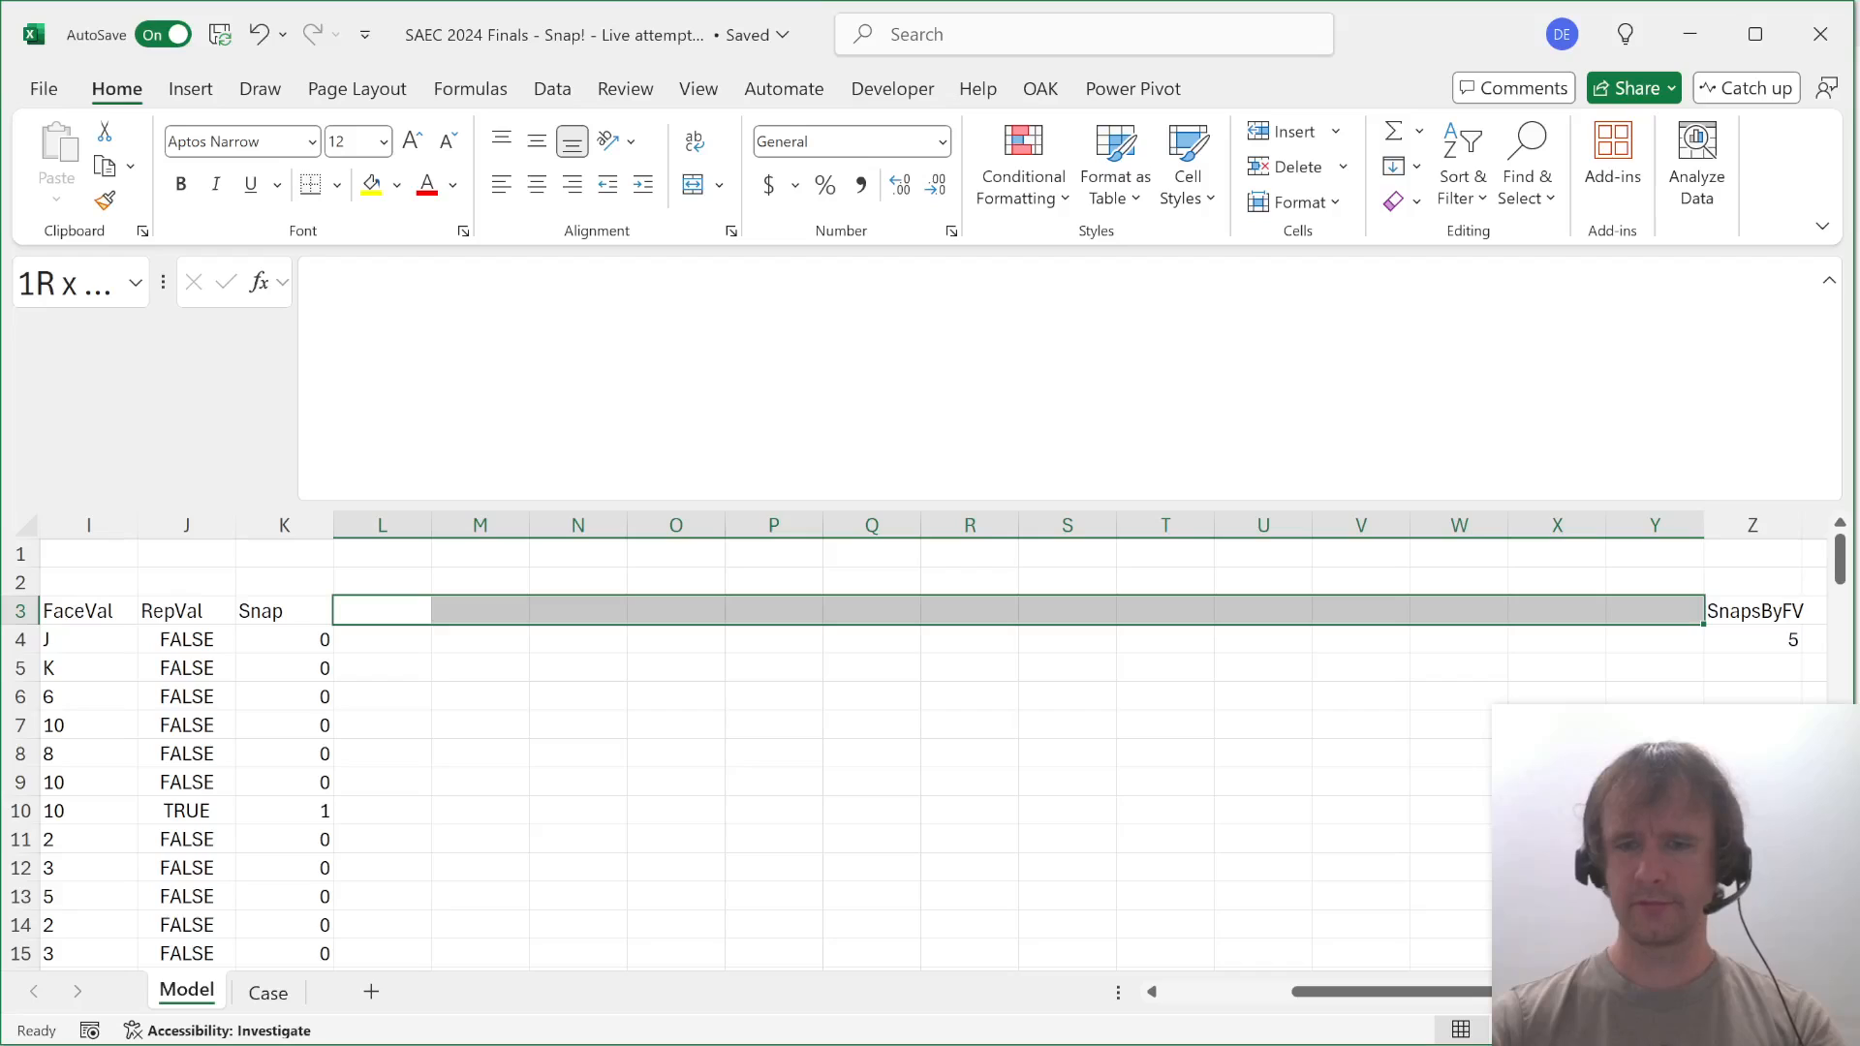
Move the row of face values from AB1:AN1 to L1:X1.
{"action": "key", "text": "ctrl+Up"}
{"action": "key", "text": "ctrl+Right"}
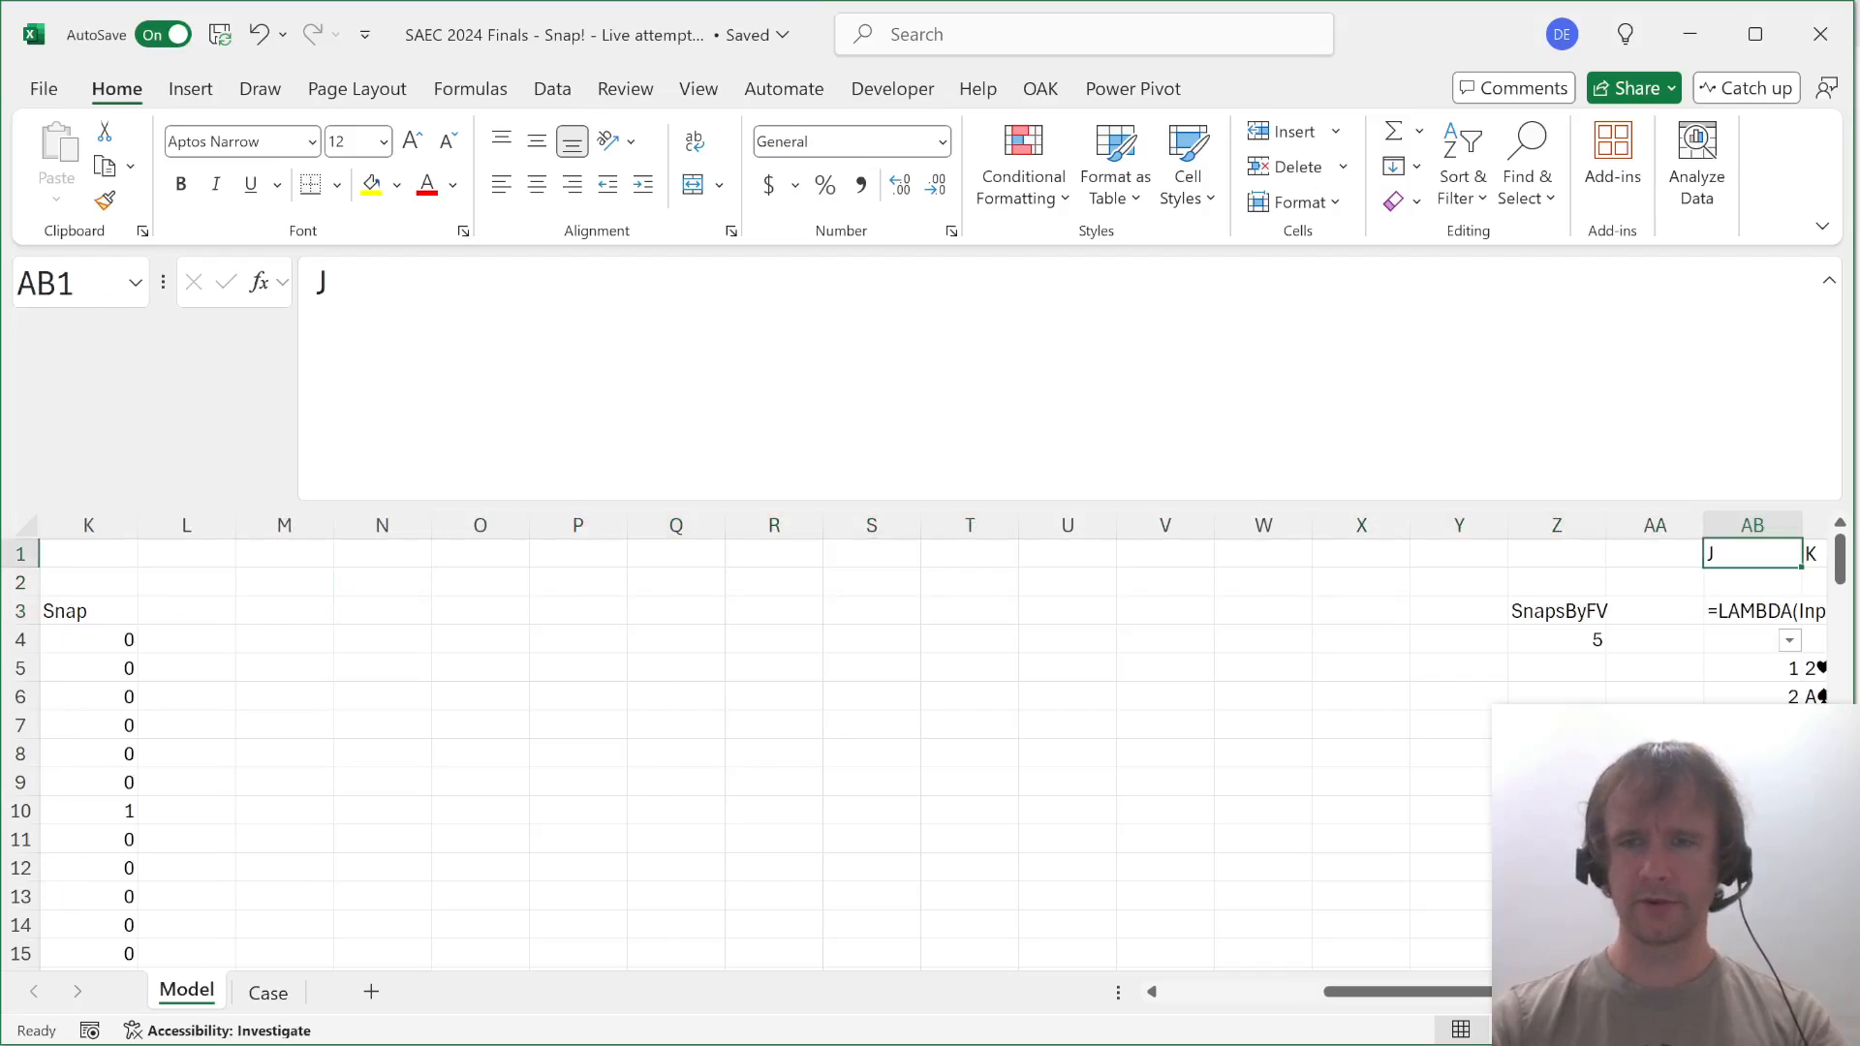
{"action": "key", "text": "ctrl+shift+Right"}
{"action": "key", "text": "ctrl+c"}
{"action": "key", "text": "Down"}
{"action": "key", "text": "Down"}
{"action": "key", "text": "Left"}
{"action": "key", "text": "ctrl+Left"}
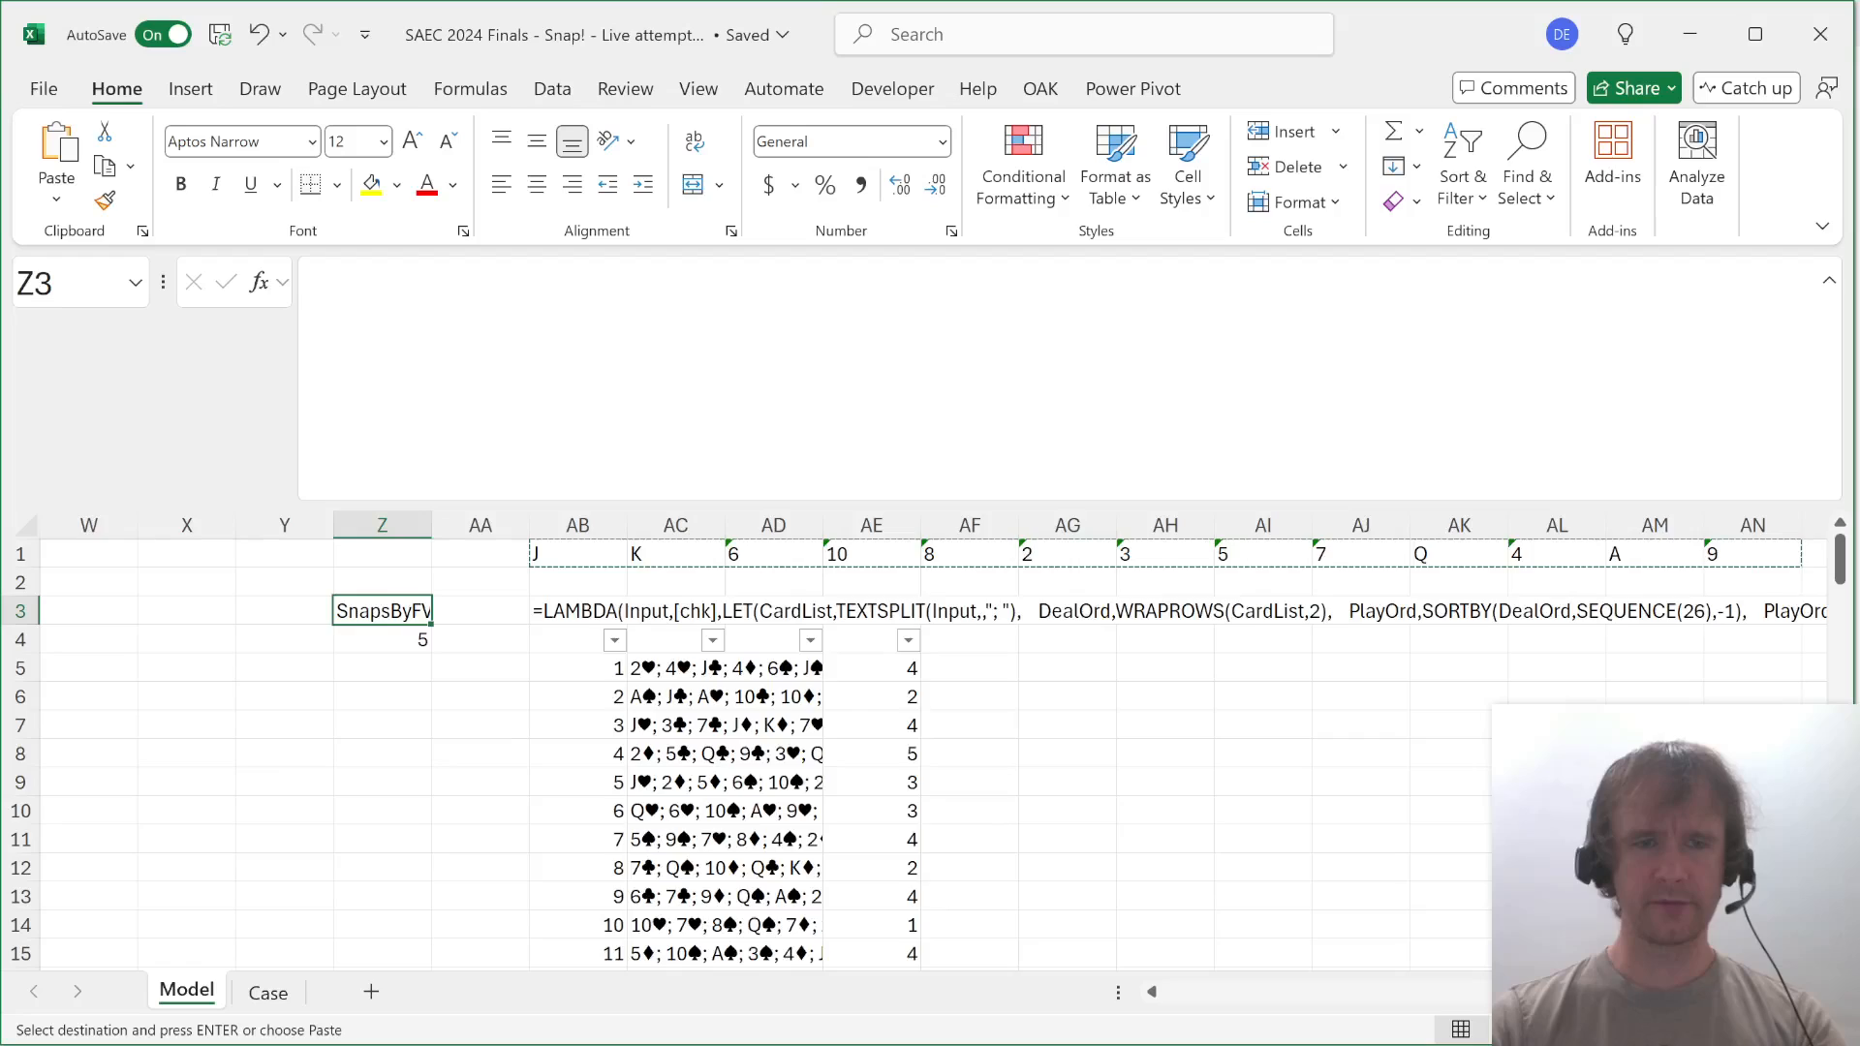
{"action": "key", "text": "ctrl+Left"}
{"action": "key", "text": "Right"}
{"action": "key", "text": "Up"}
{"action": "key", "text": "Up"}
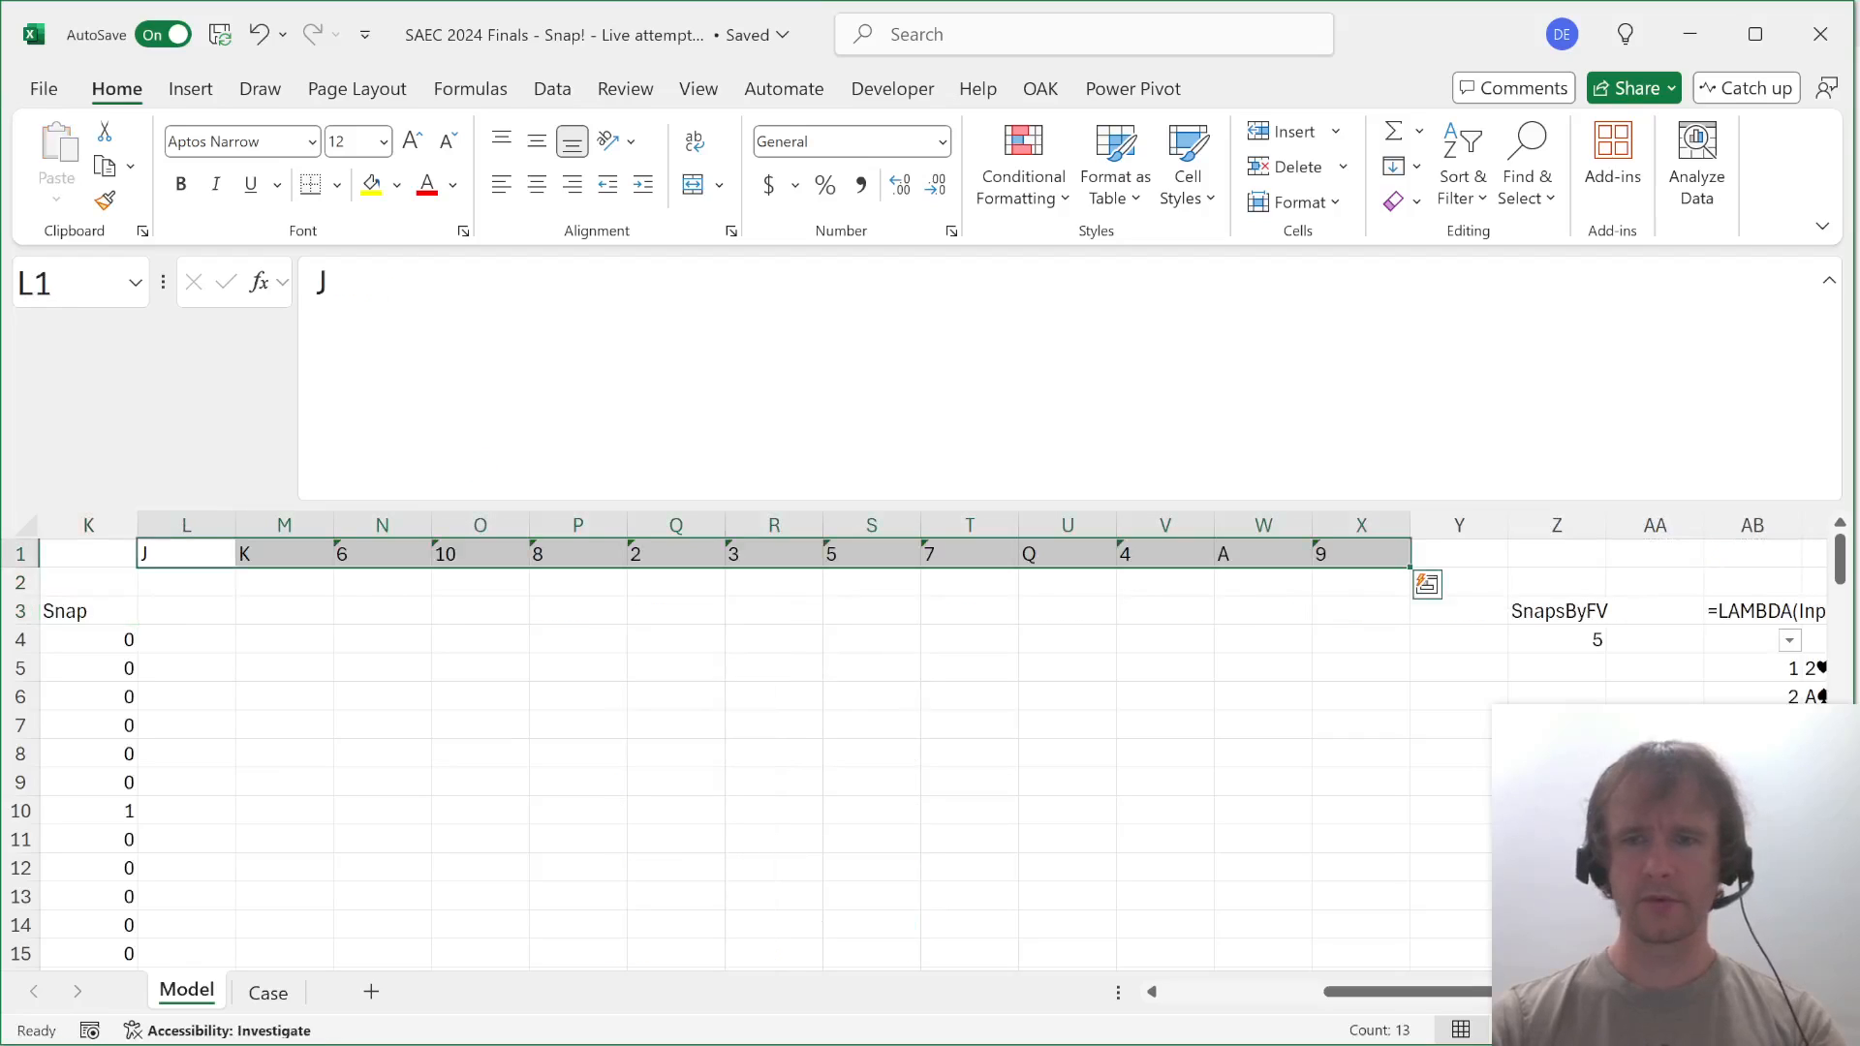
Delete the surplus blank column Y after the face value headings.
{"action": "key", "text": "ctrl+Right"}
{"action": "key", "text": "Right"}
{"action": "key", "text": "ctrl+shift+Down"}
{"action": "key", "text": "ctrl+minus"}
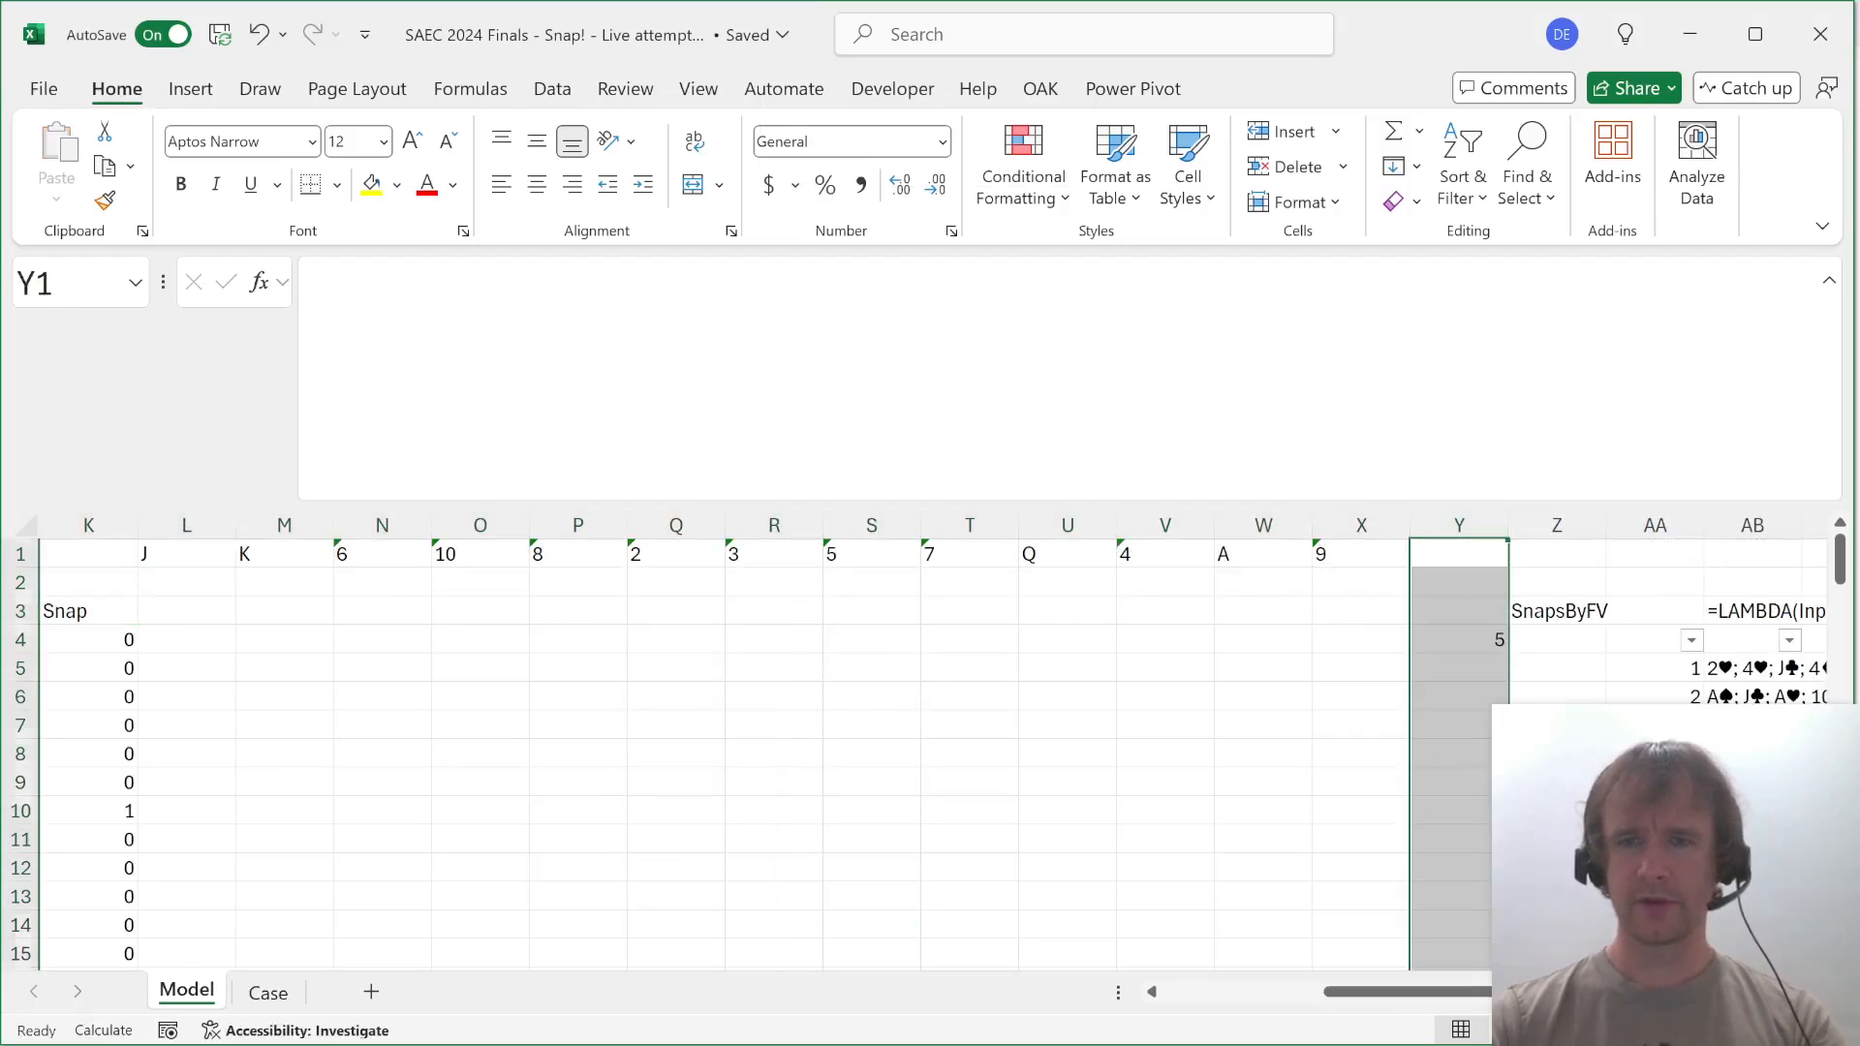
Move the SnapsByFV header to L3, next to the Snap header.
{"action": "key", "text": "ctrl+Down"}
{"action": "key", "text": "ctrl+x"}
{"action": "key", "text": "ctrl+Left"}
{"action": "key", "text": "Right"}
{"action": "key", "text": "ctrl+v"}
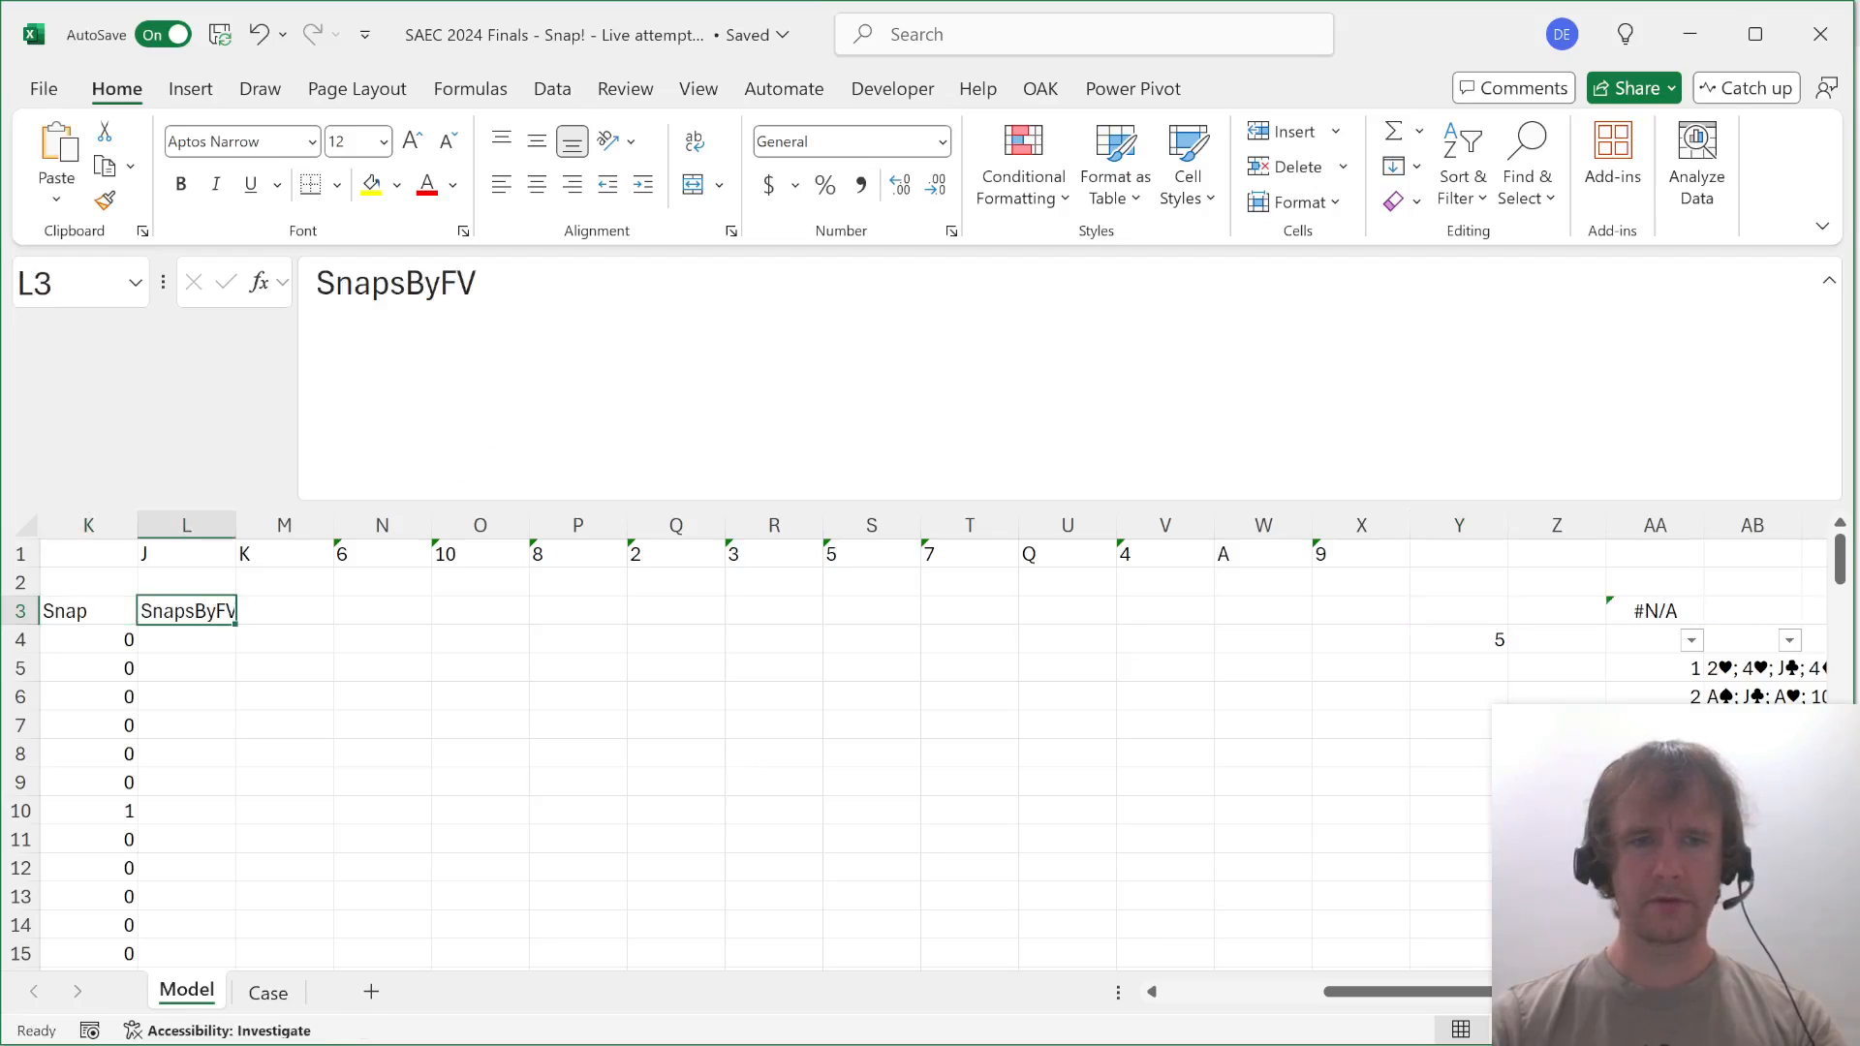
In L4, enter =I4#=L1:X1 to compare every FaceVal entry with the row of face value headings.
{"action": "key", "text": "Down"}
{"action": "key", "text": "ctrl+Left"}
{"action": "key", "text": "ctrl+Left"}
{"action": "key", "text": "Left"}
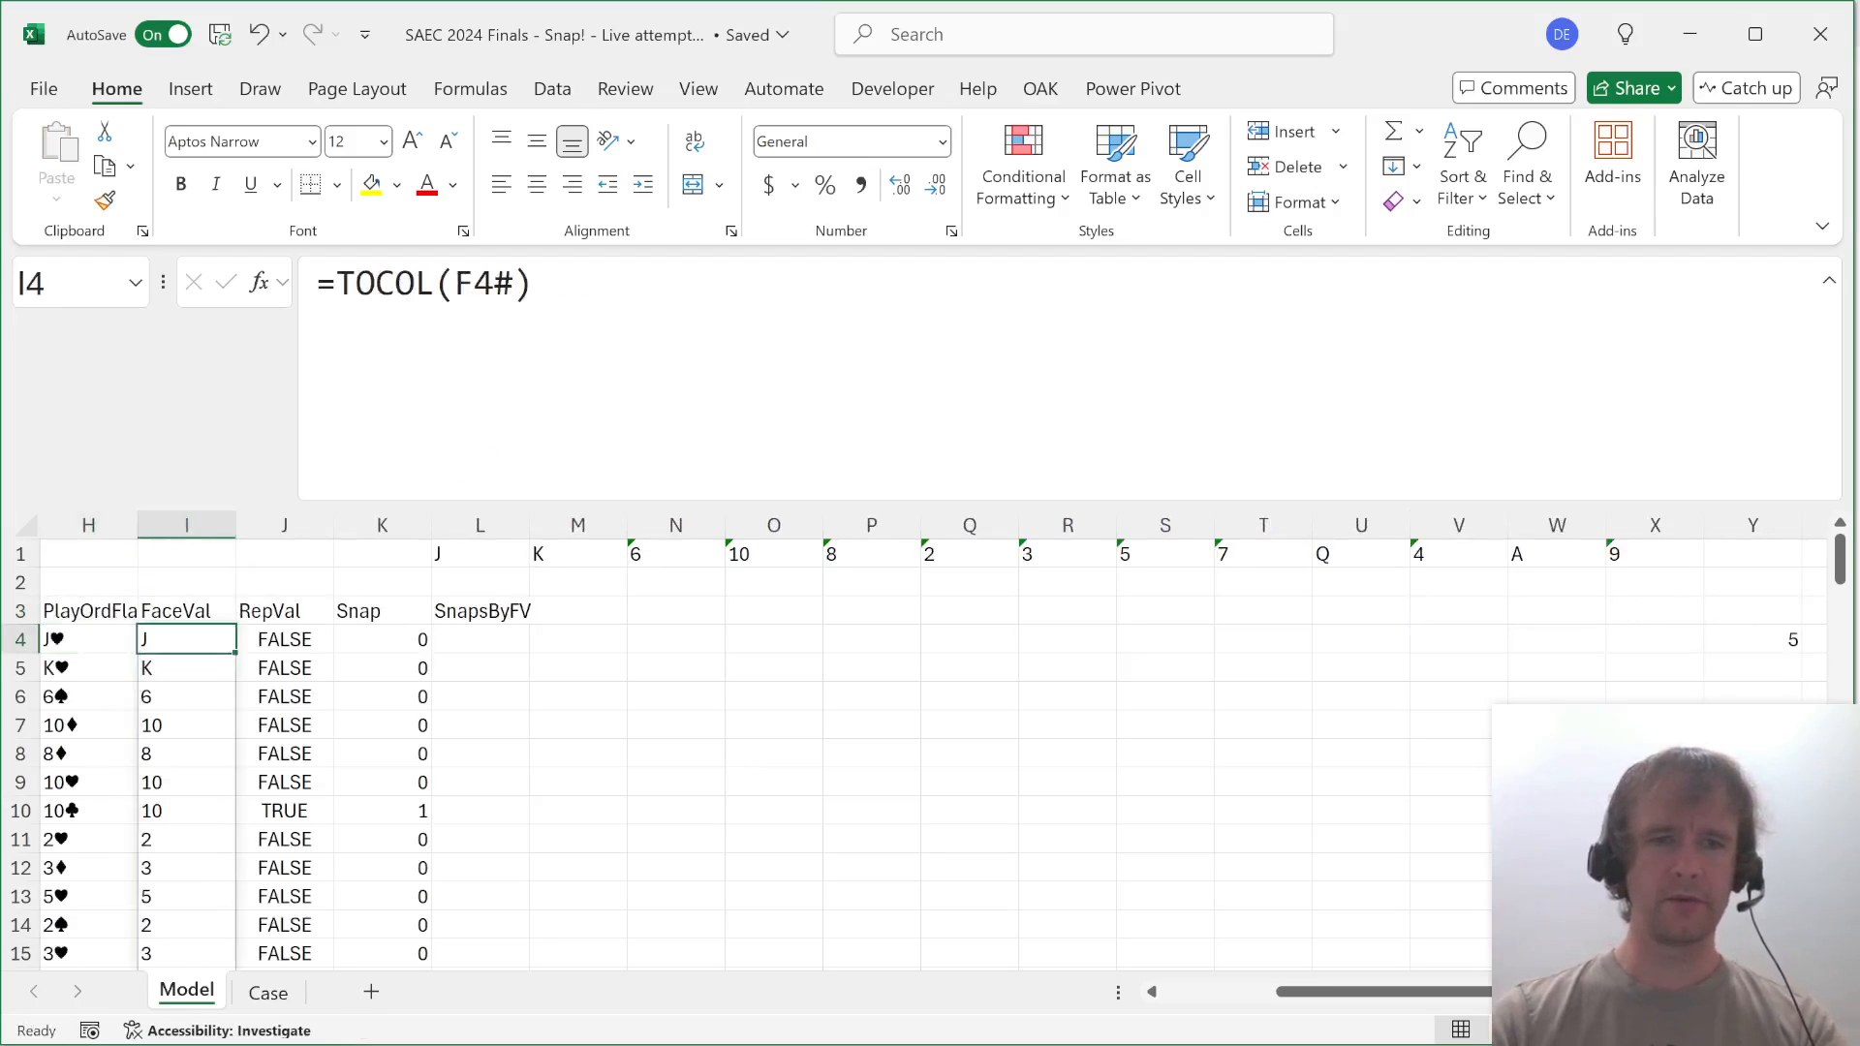
{"action": "key", "text": "Right"}
{"action": "key", "text": "Right"}
{"action": "key", "text": "Right"}
{"action": "key", "text": "Right"}
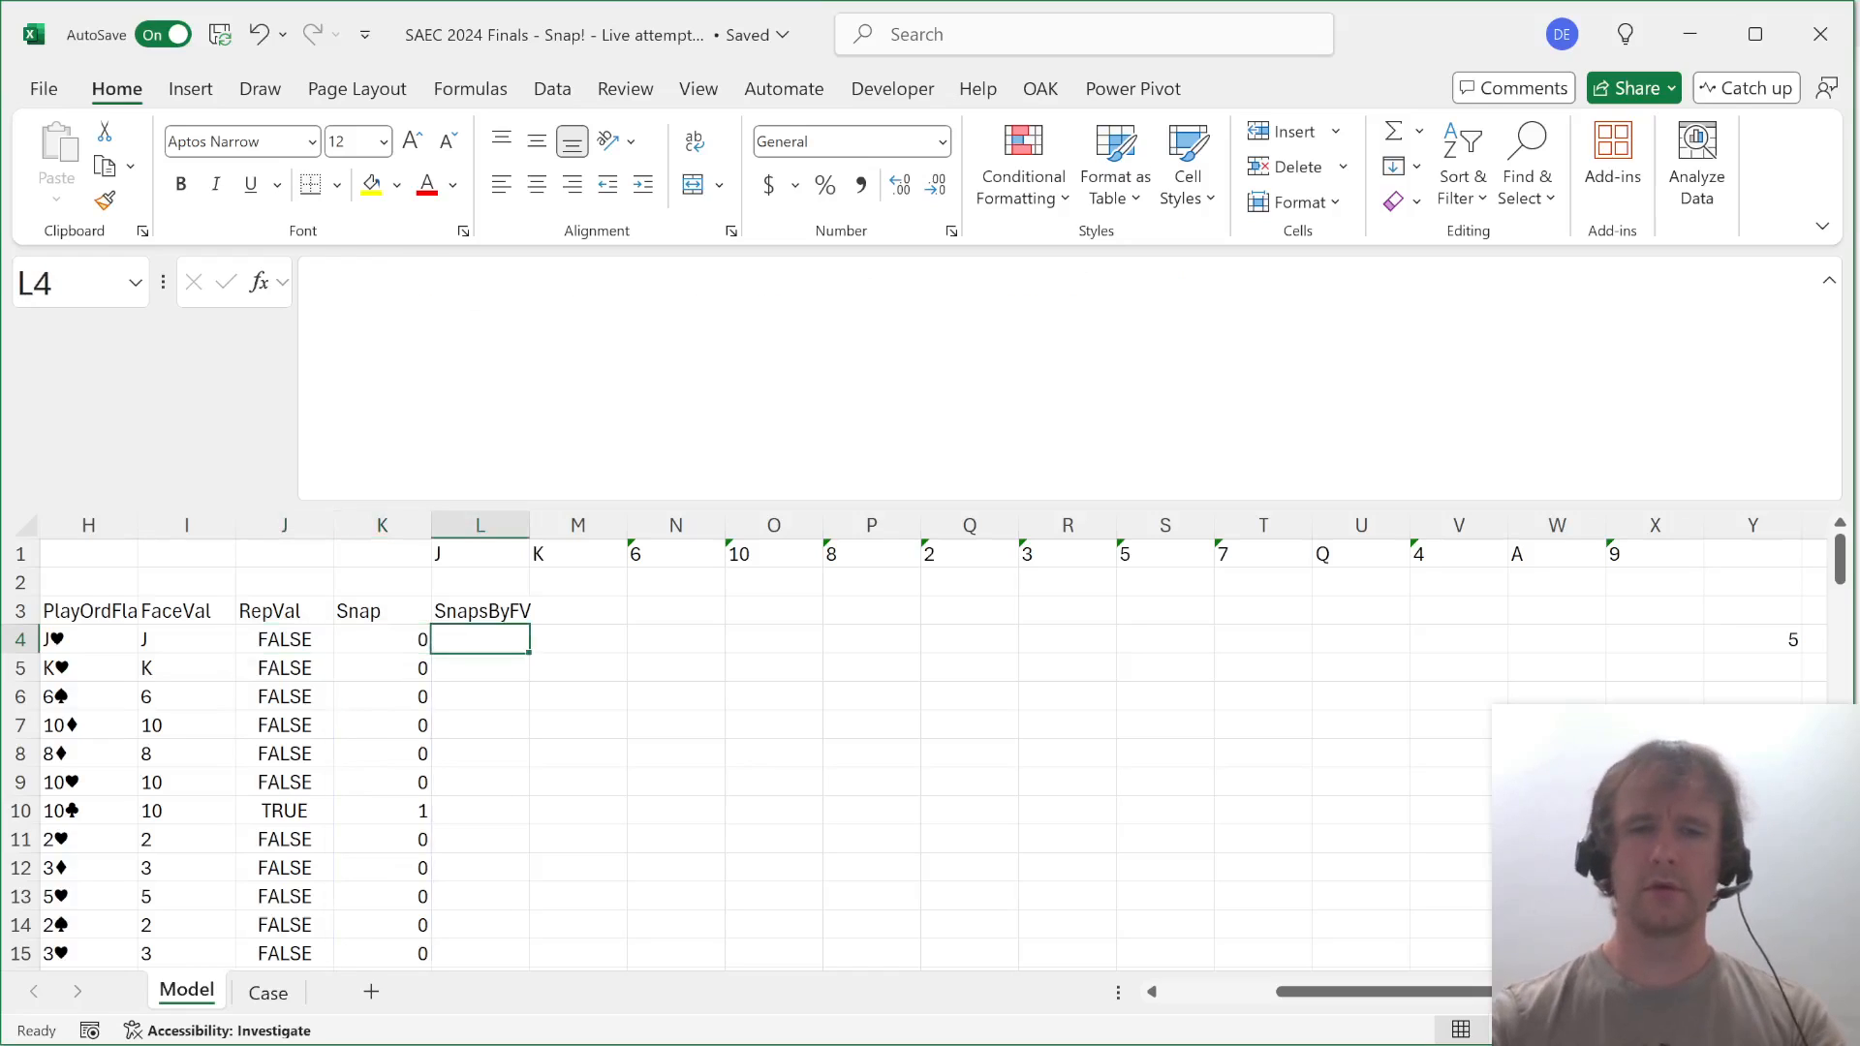
{"action": "type", "text": "="}
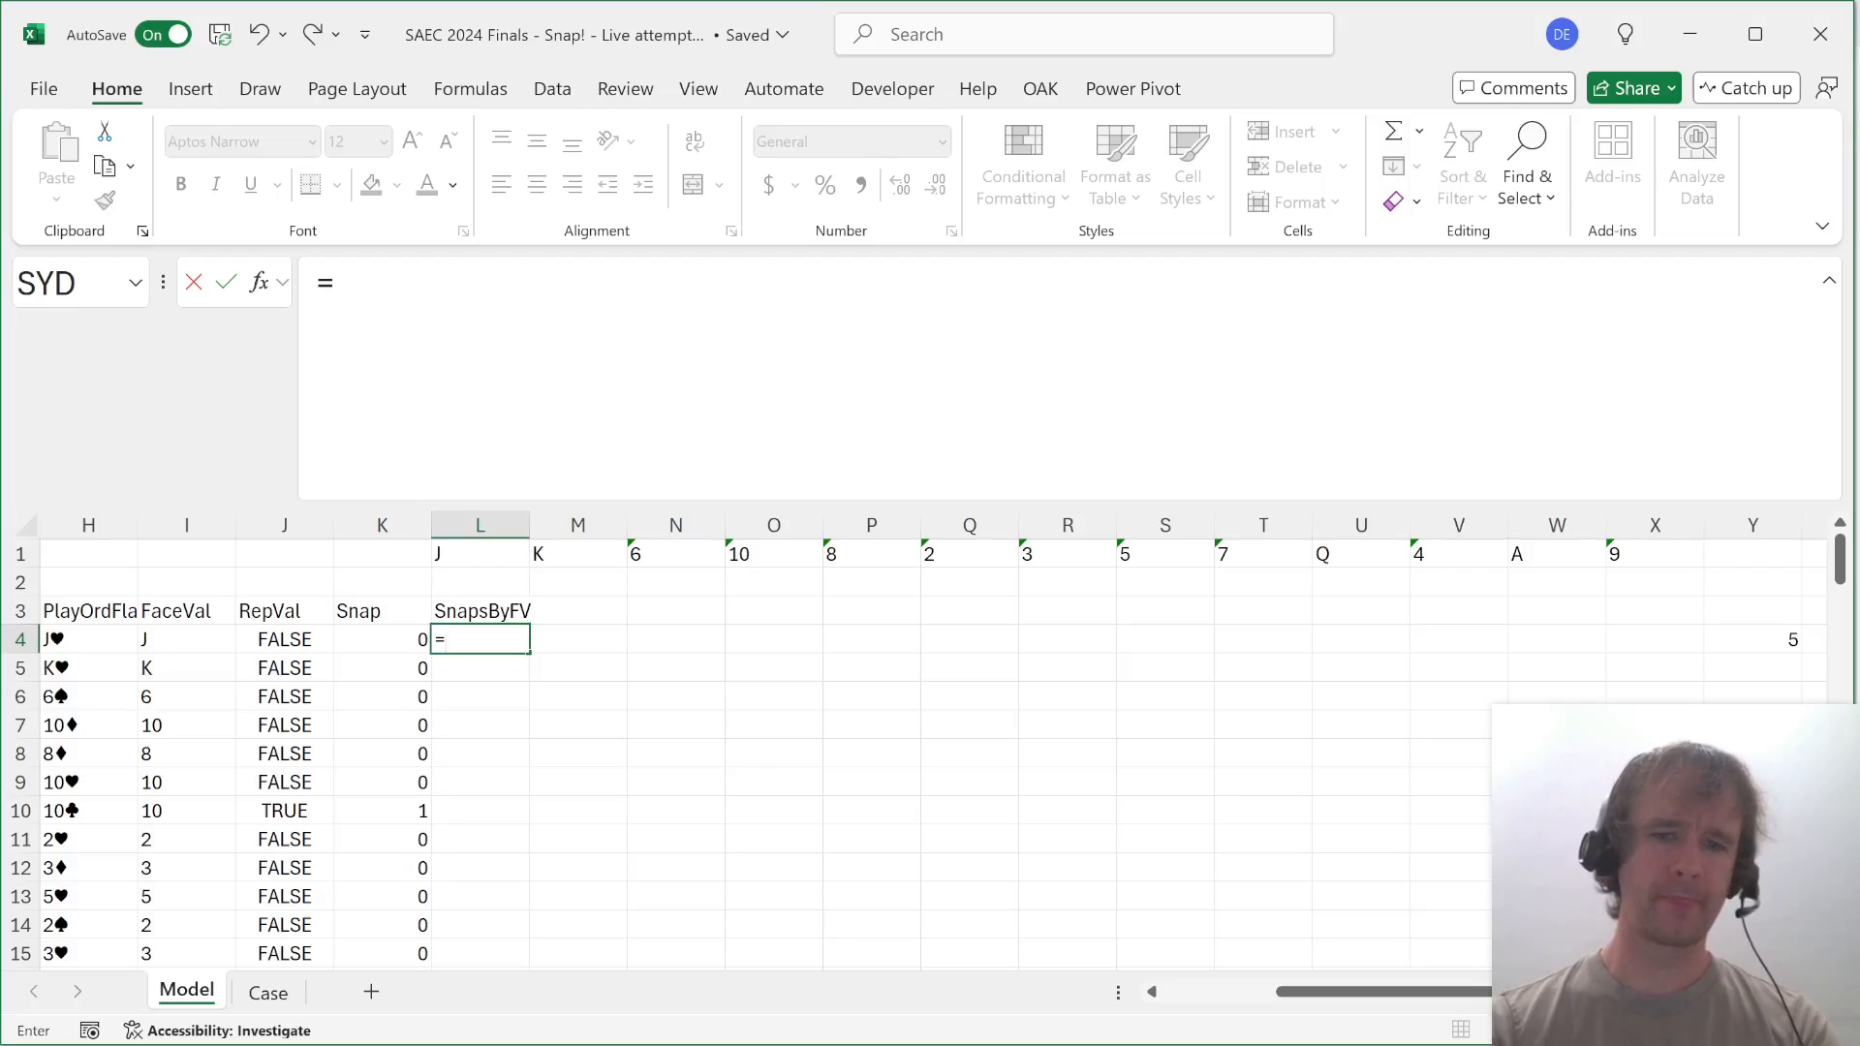
{"action": "left_click_drag", "start_coordinate": [155, 640], "coordinate": [194, 968]}
{"action": "type", "text": "="}
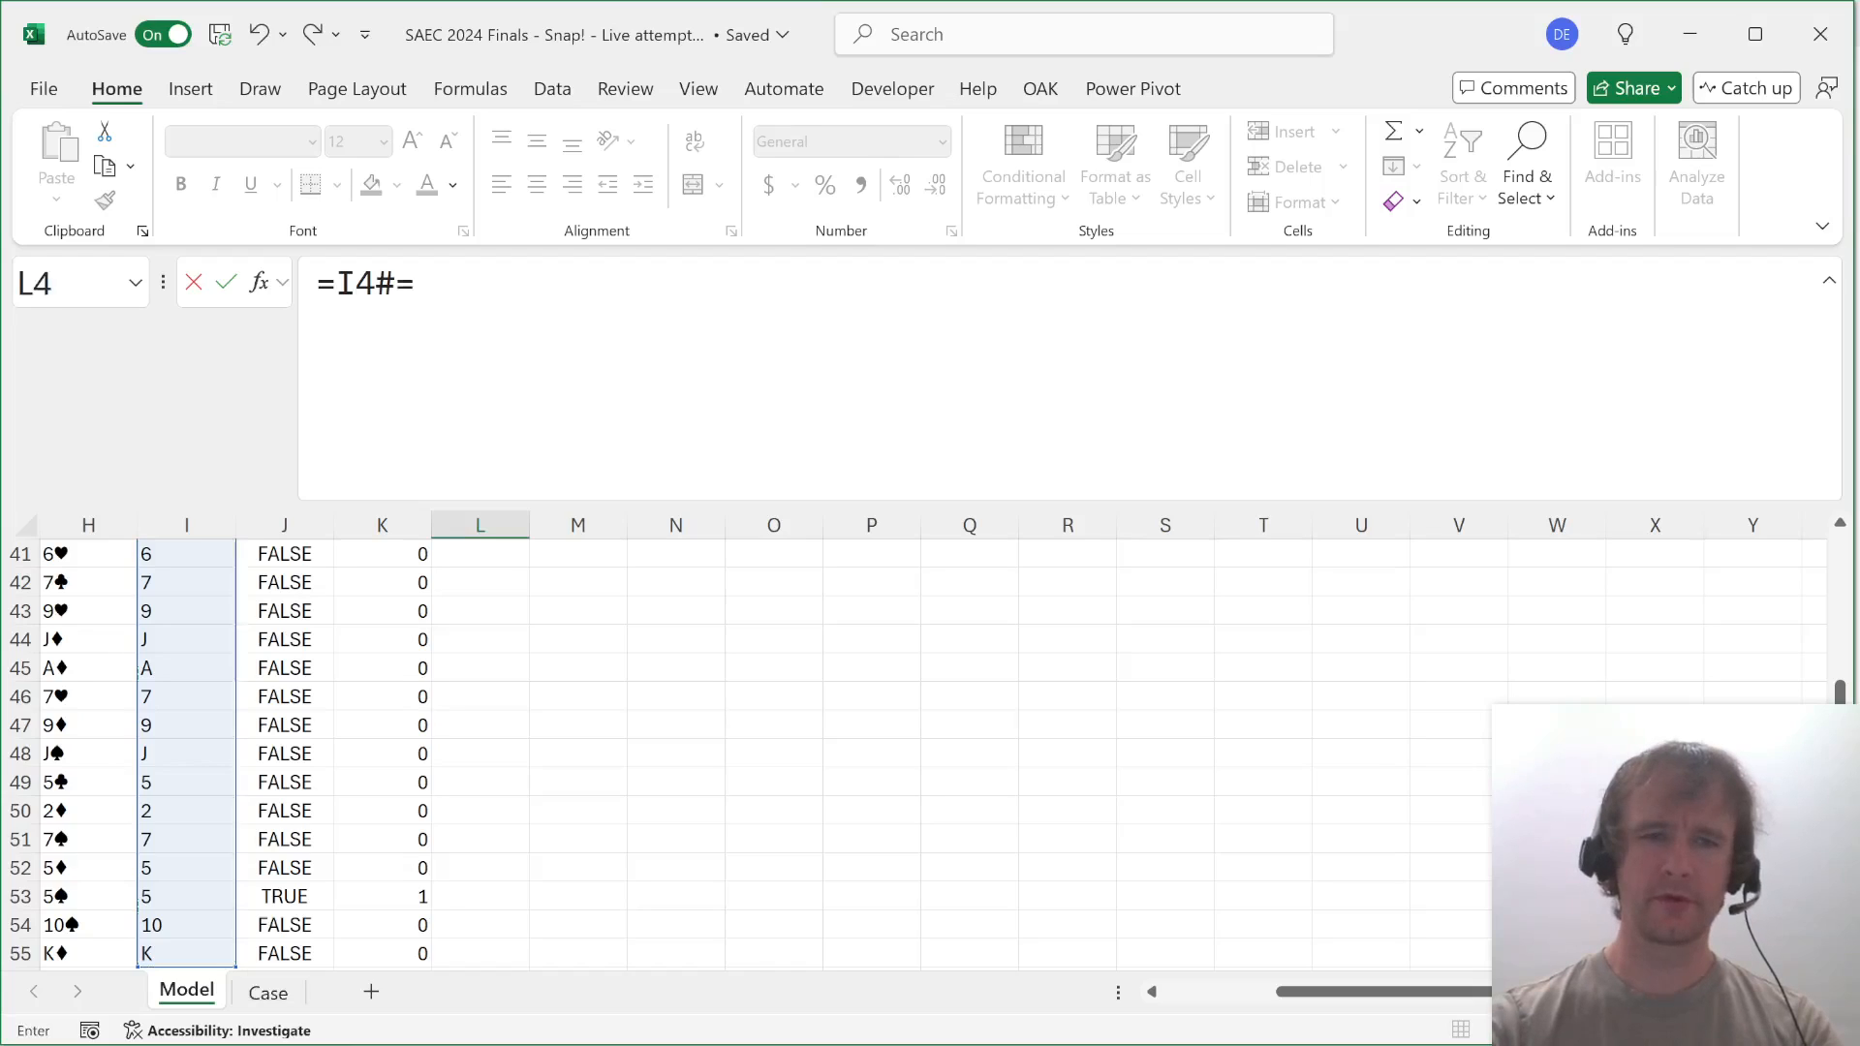
{"action": "key", "text": "Up"}
{"action": "key", "text": "Up"}
{"action": "key", "text": "Up"}
{"action": "key", "text": "ctrl+shift+Right"}
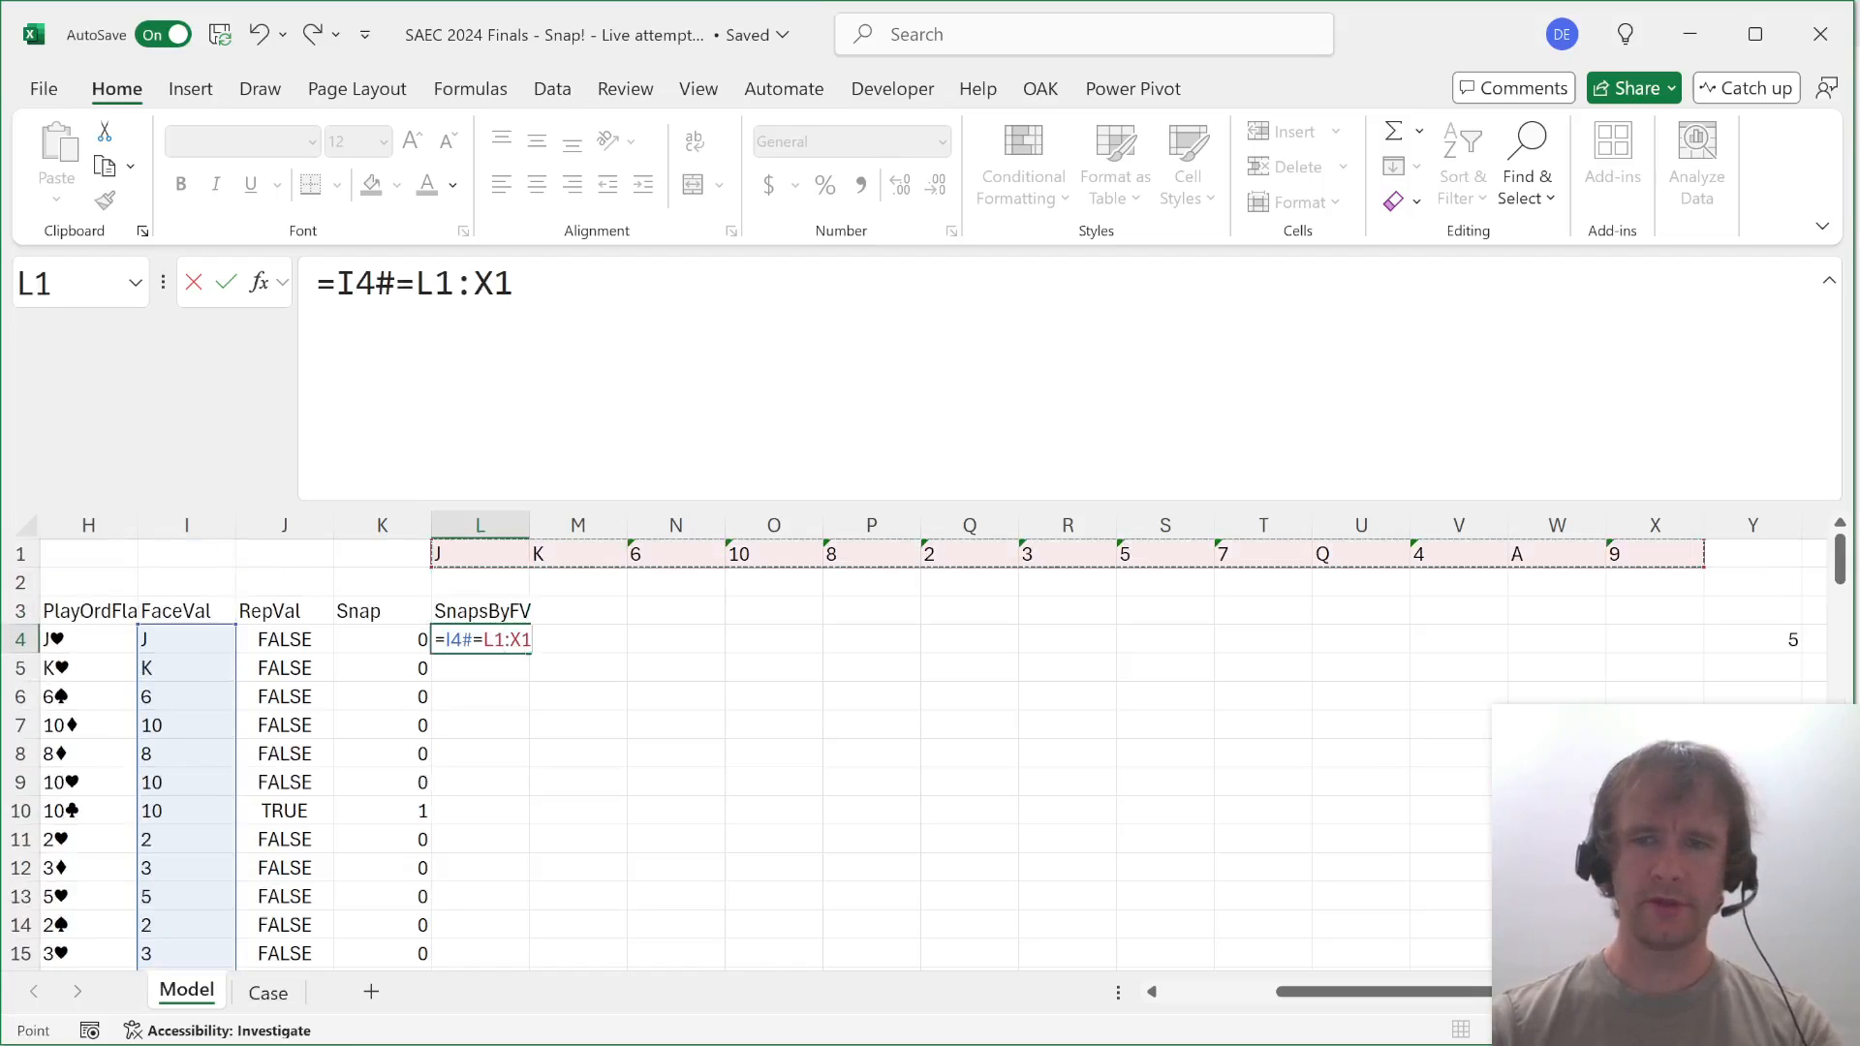
{"action": "key", "text": "Return"}
{"action": "key", "text": "Up"}
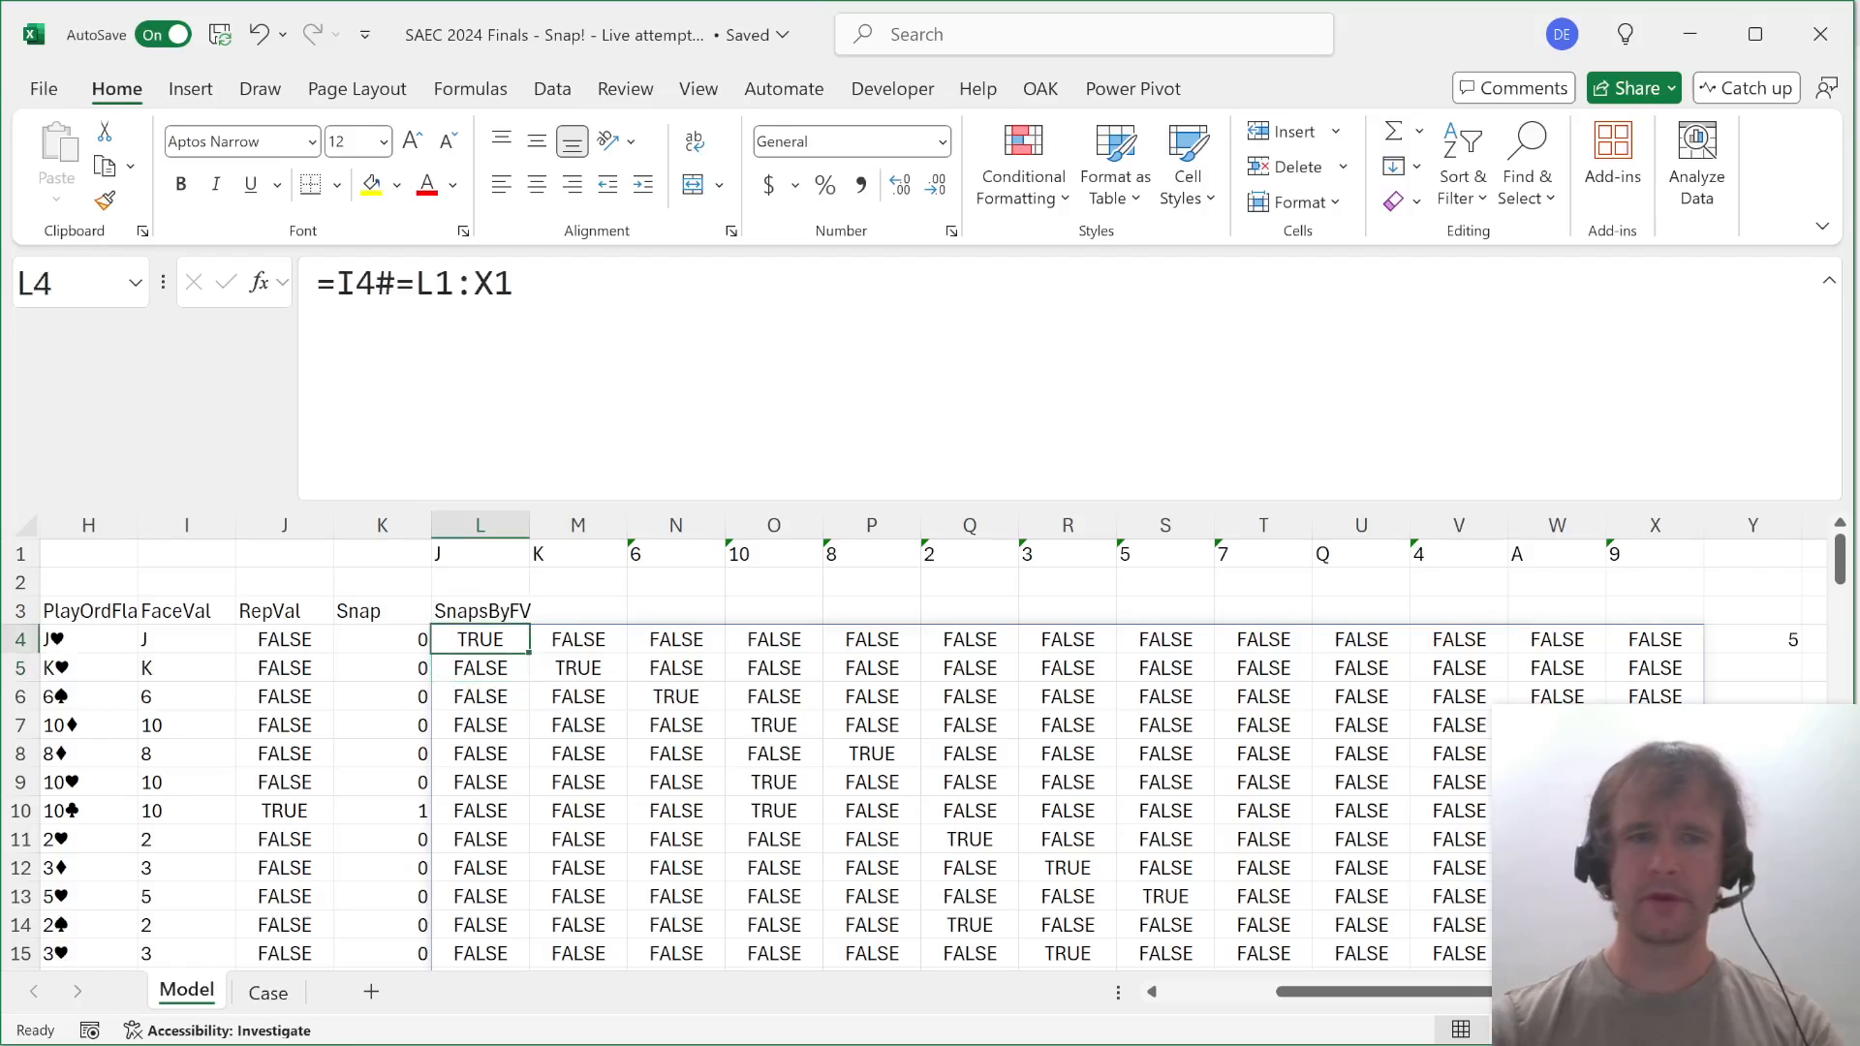
Extend the L4 comparison to =(I4#=L1:X1)*K4# so each match is multiplied by its Snap flag.
{"action": "key", "text": "F2"}
{"action": "type", "text": "("}
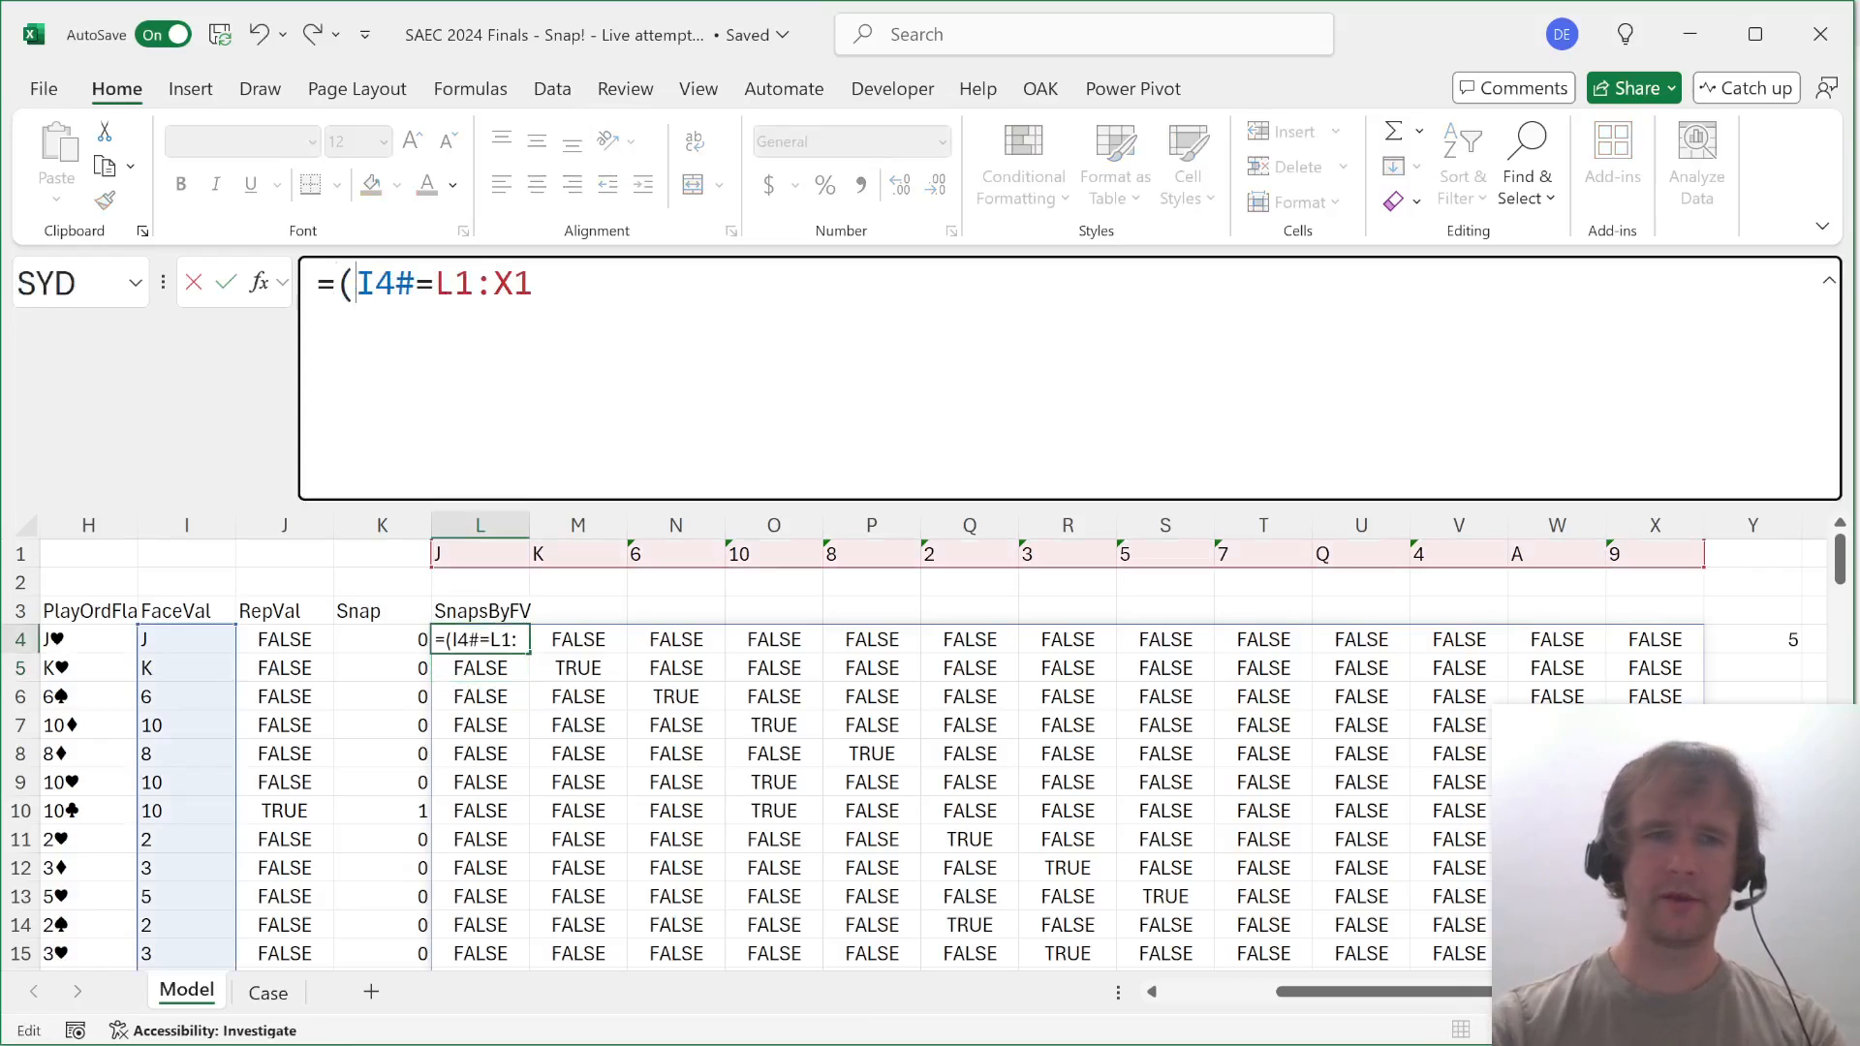
{"action": "key", "text": "End"}
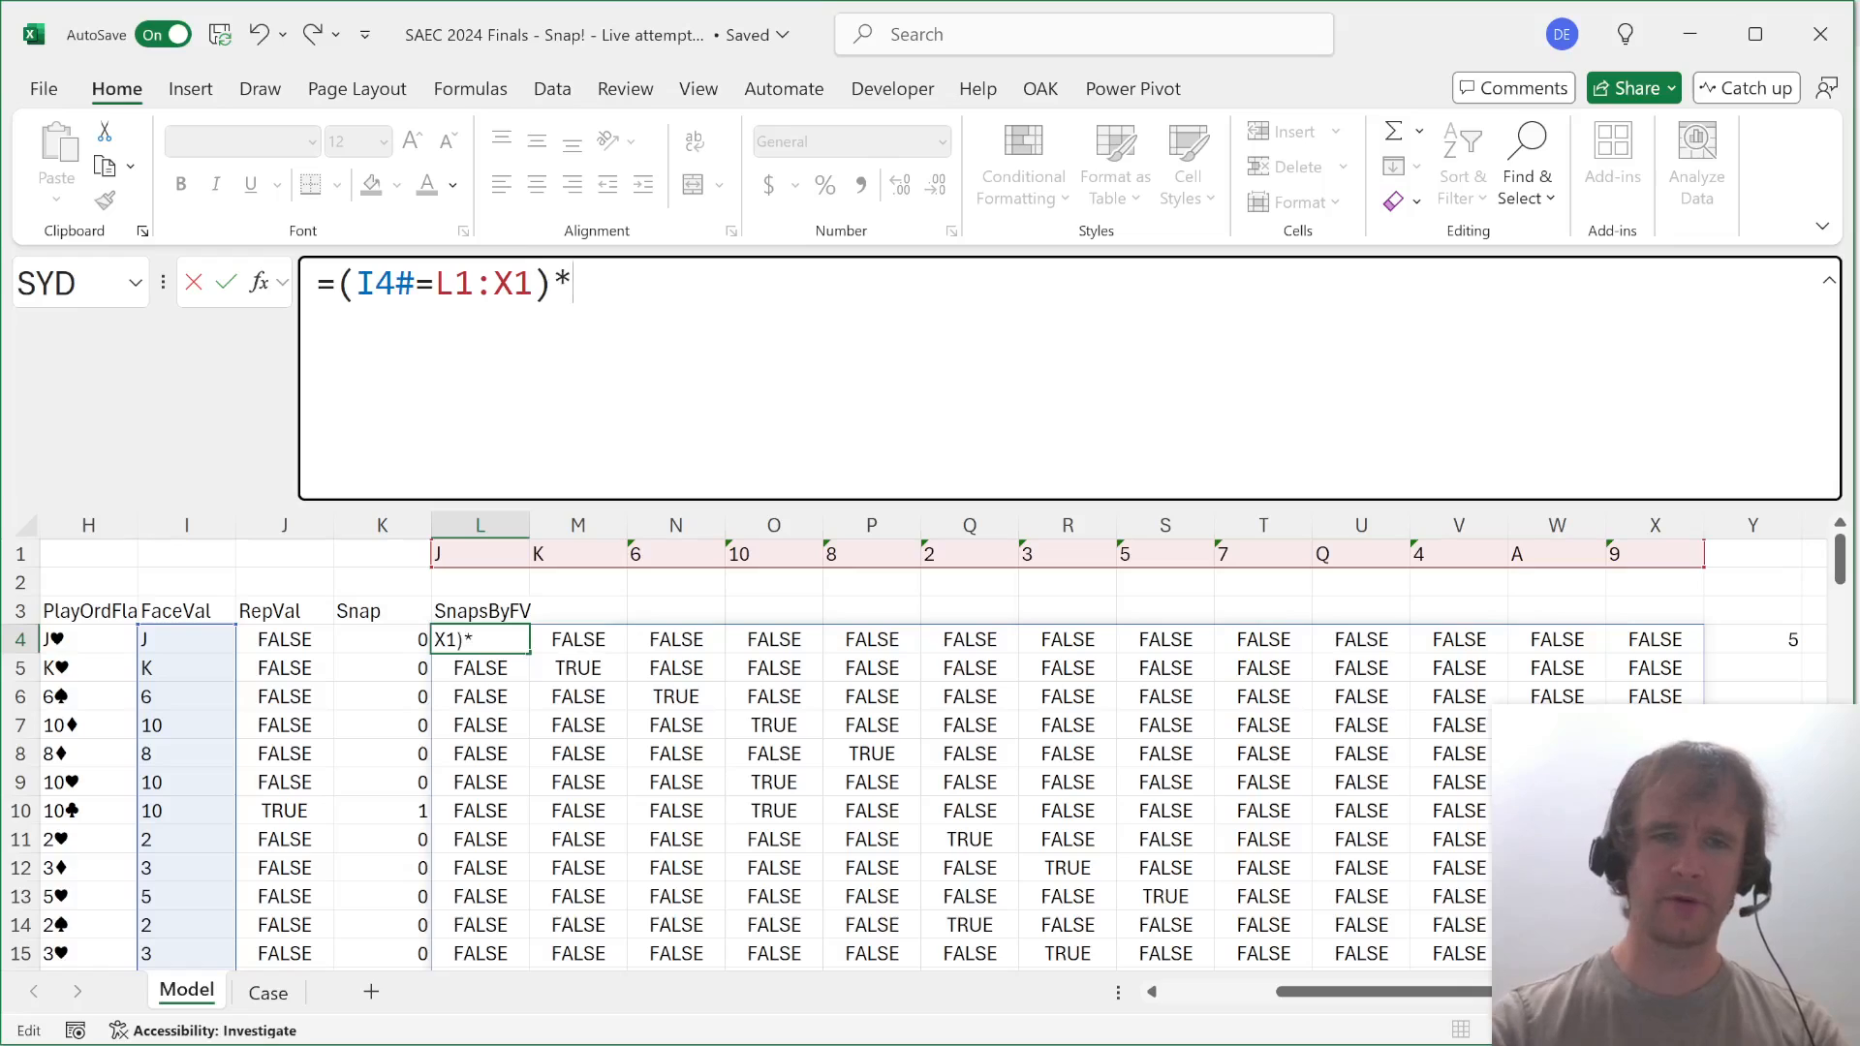
{"action": "type", "text": ")*"}
{"action": "left_click", "coordinate": [379, 641]}
{"action": "scroll", "coordinate": [379, 641], "scroll_direction": "down", "scroll_amount": 10}
{"action": "type", "text": "#"}
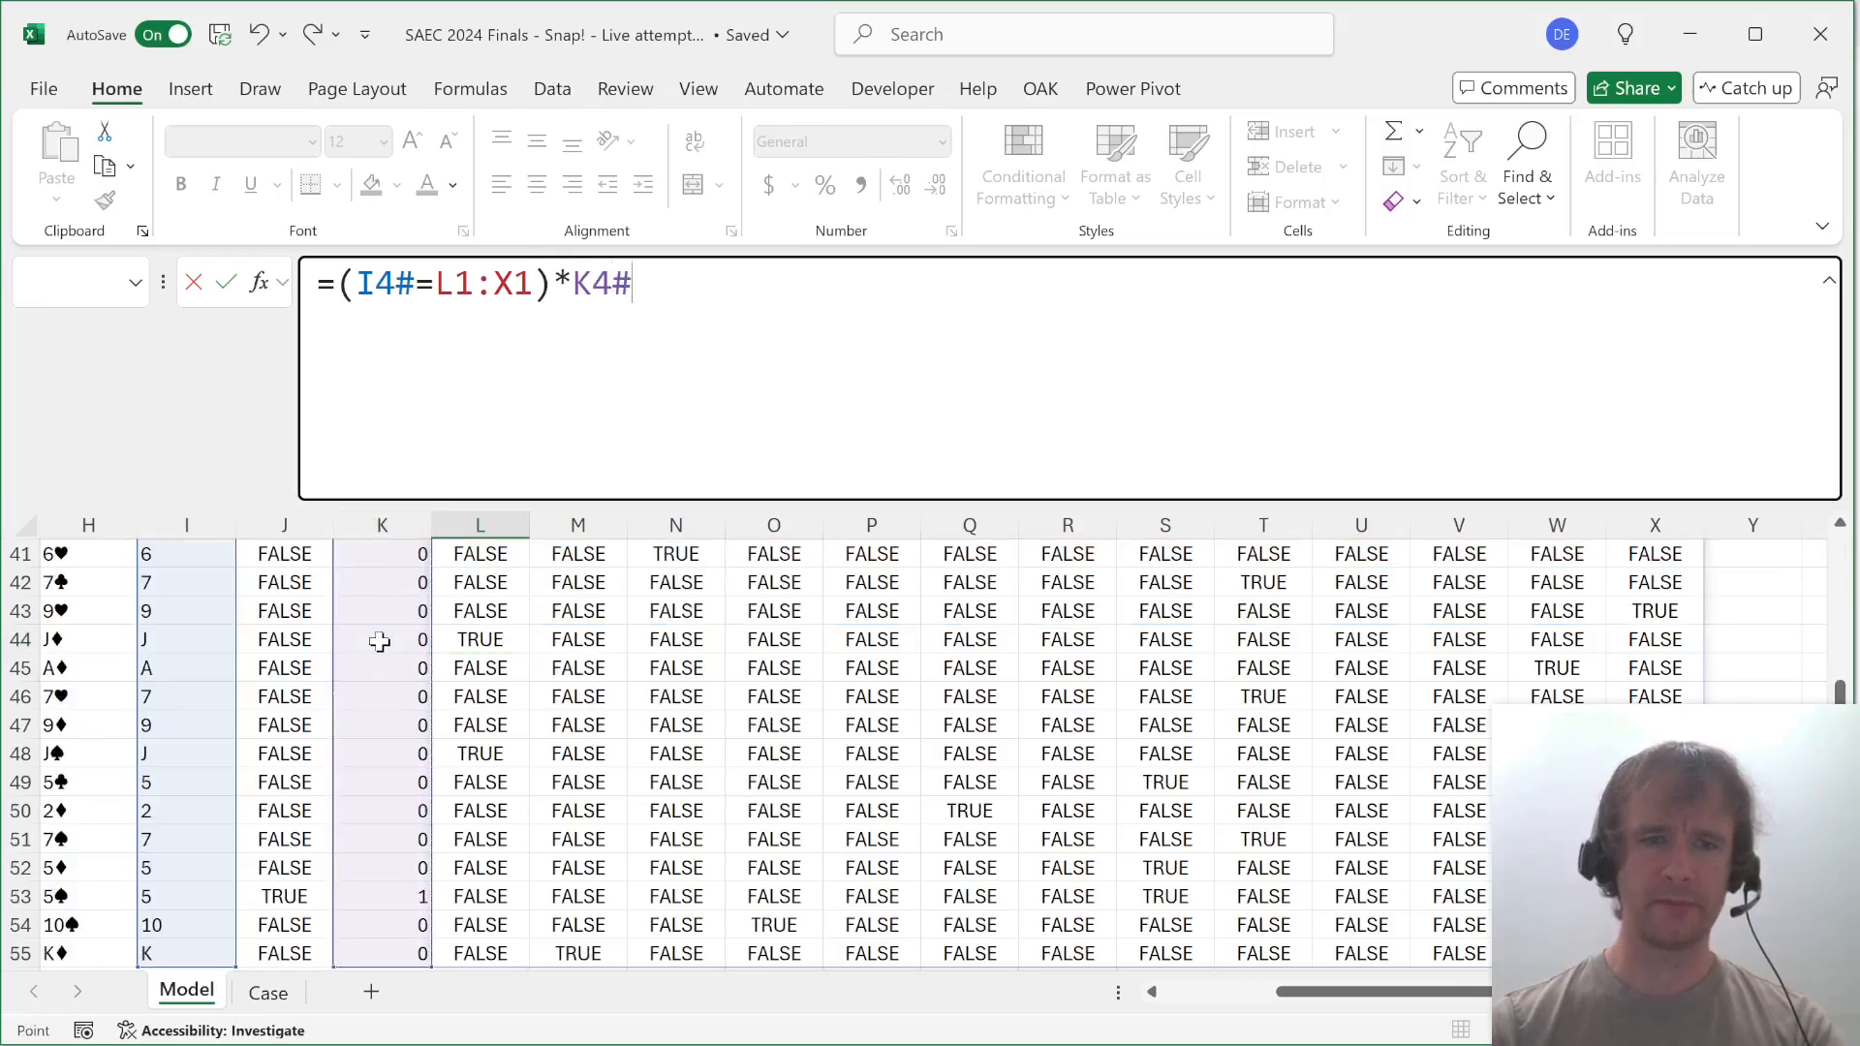
{"action": "key", "text": "Return"}
{"action": "key", "text": "Up"}
{"action": "key", "text": "Up"}
{"action": "key", "text": "Down"}
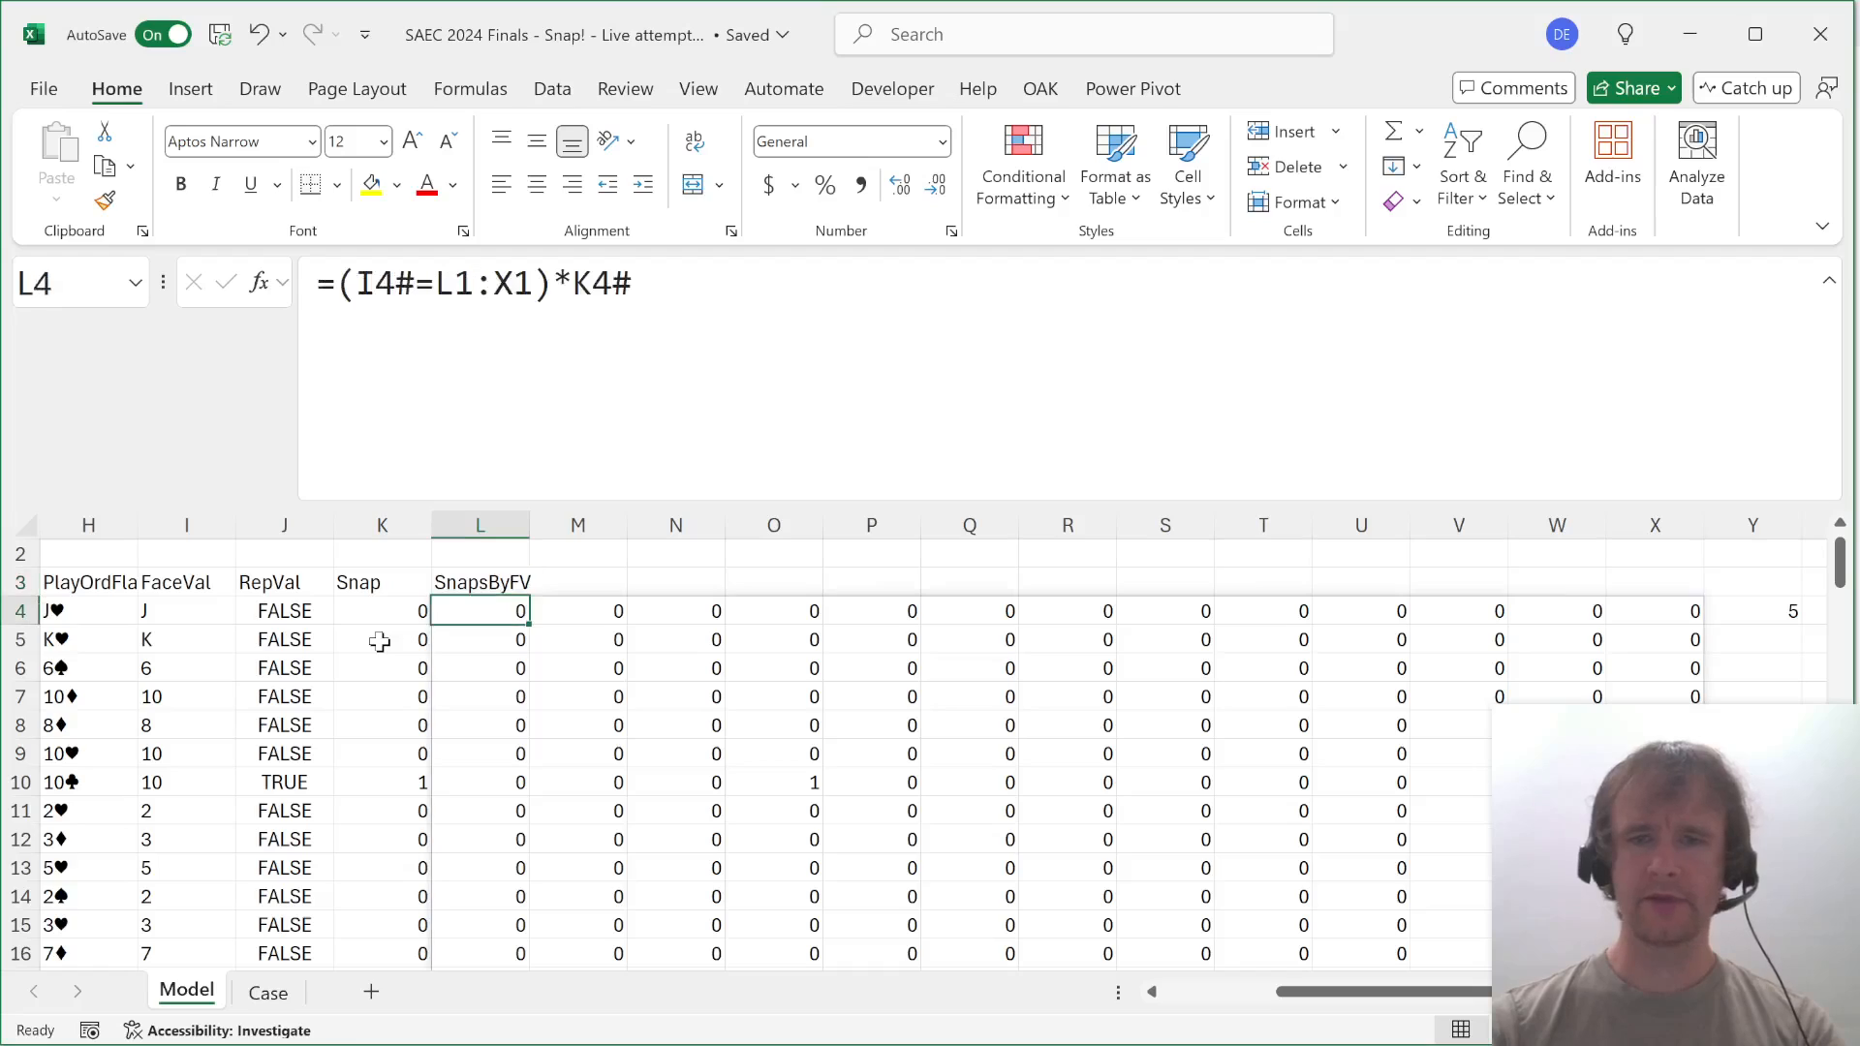
Check the snap in row 10 across the grid against its face value and the headings in row 1.
{"action": "key", "text": "Left"}
{"action": "key", "text": "Down"}
{"action": "key", "text": "Down"}
{"action": "key", "text": "Down"}
{"action": "key", "text": "Down"}
{"action": "key", "text": "Down"}
{"action": "key", "text": "Down"}
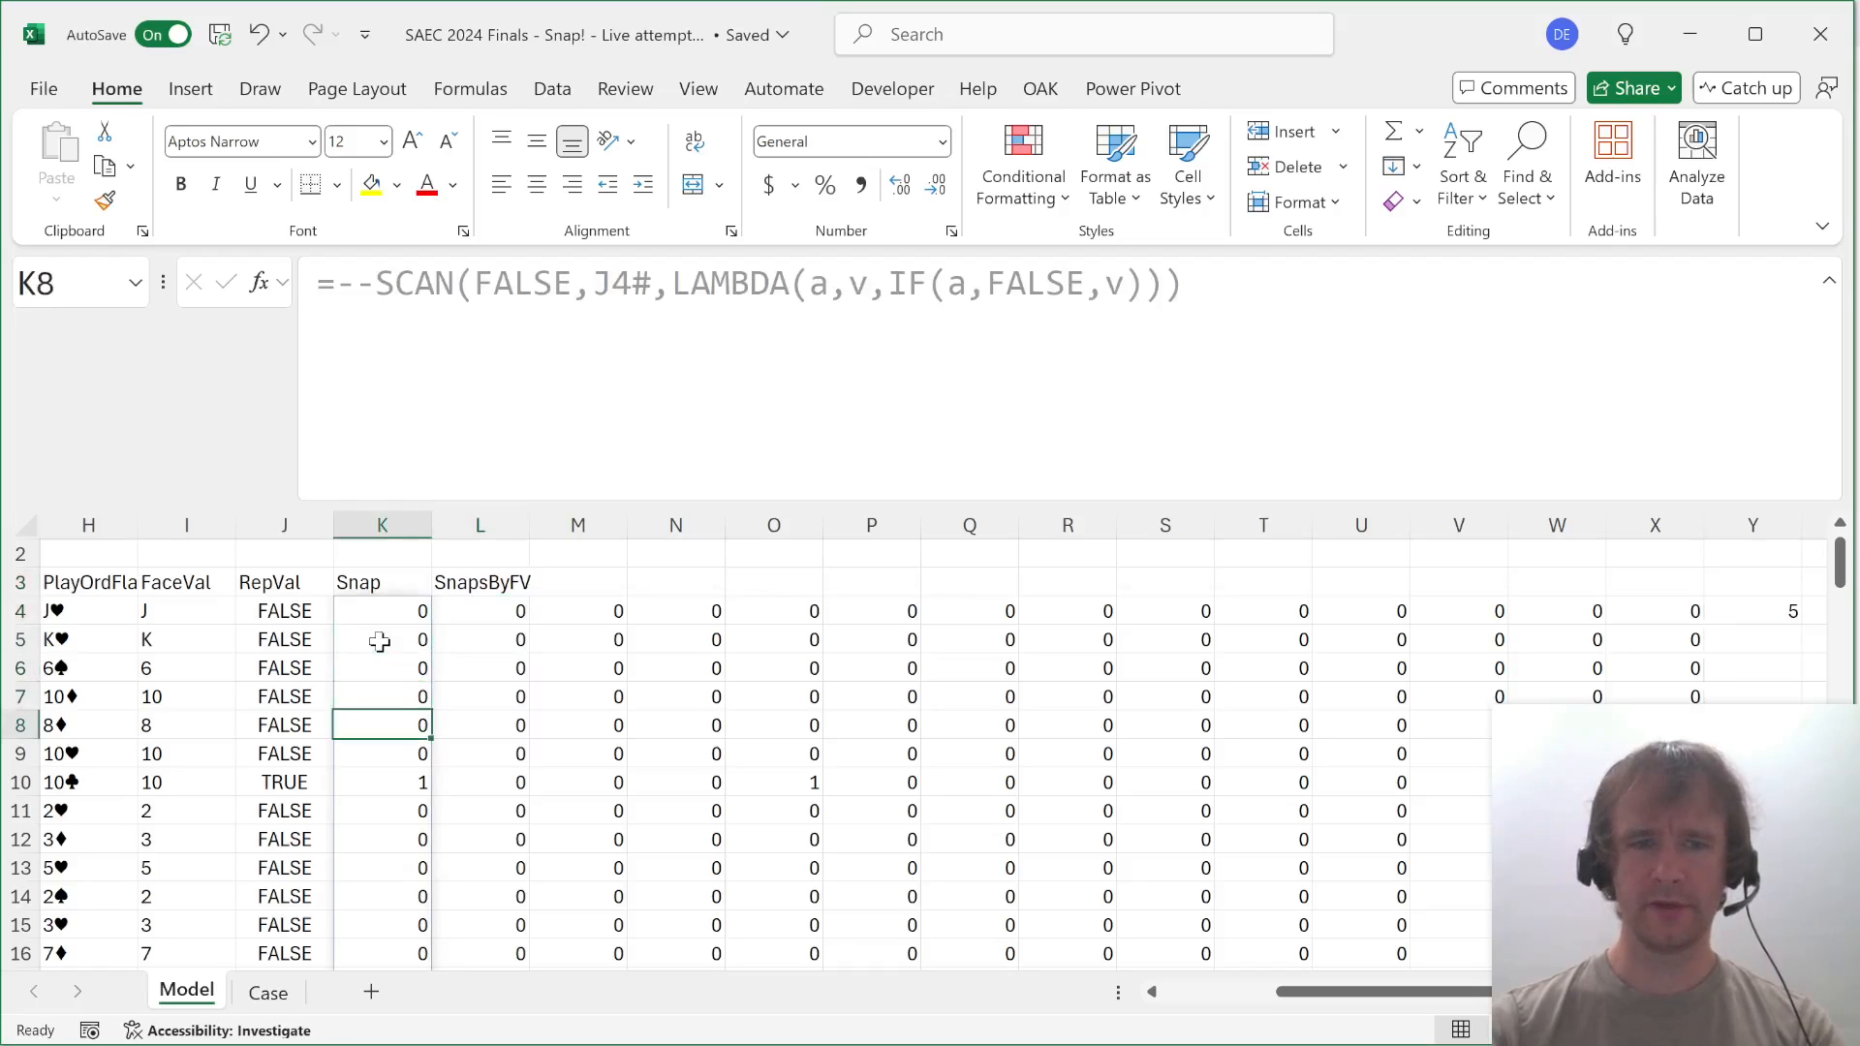
{"action": "key", "text": "Left"}
{"action": "key", "text": "Left"}
{"action": "key", "text": "Right"}
{"action": "key", "text": "Right"}
{"action": "key", "text": "Right"}
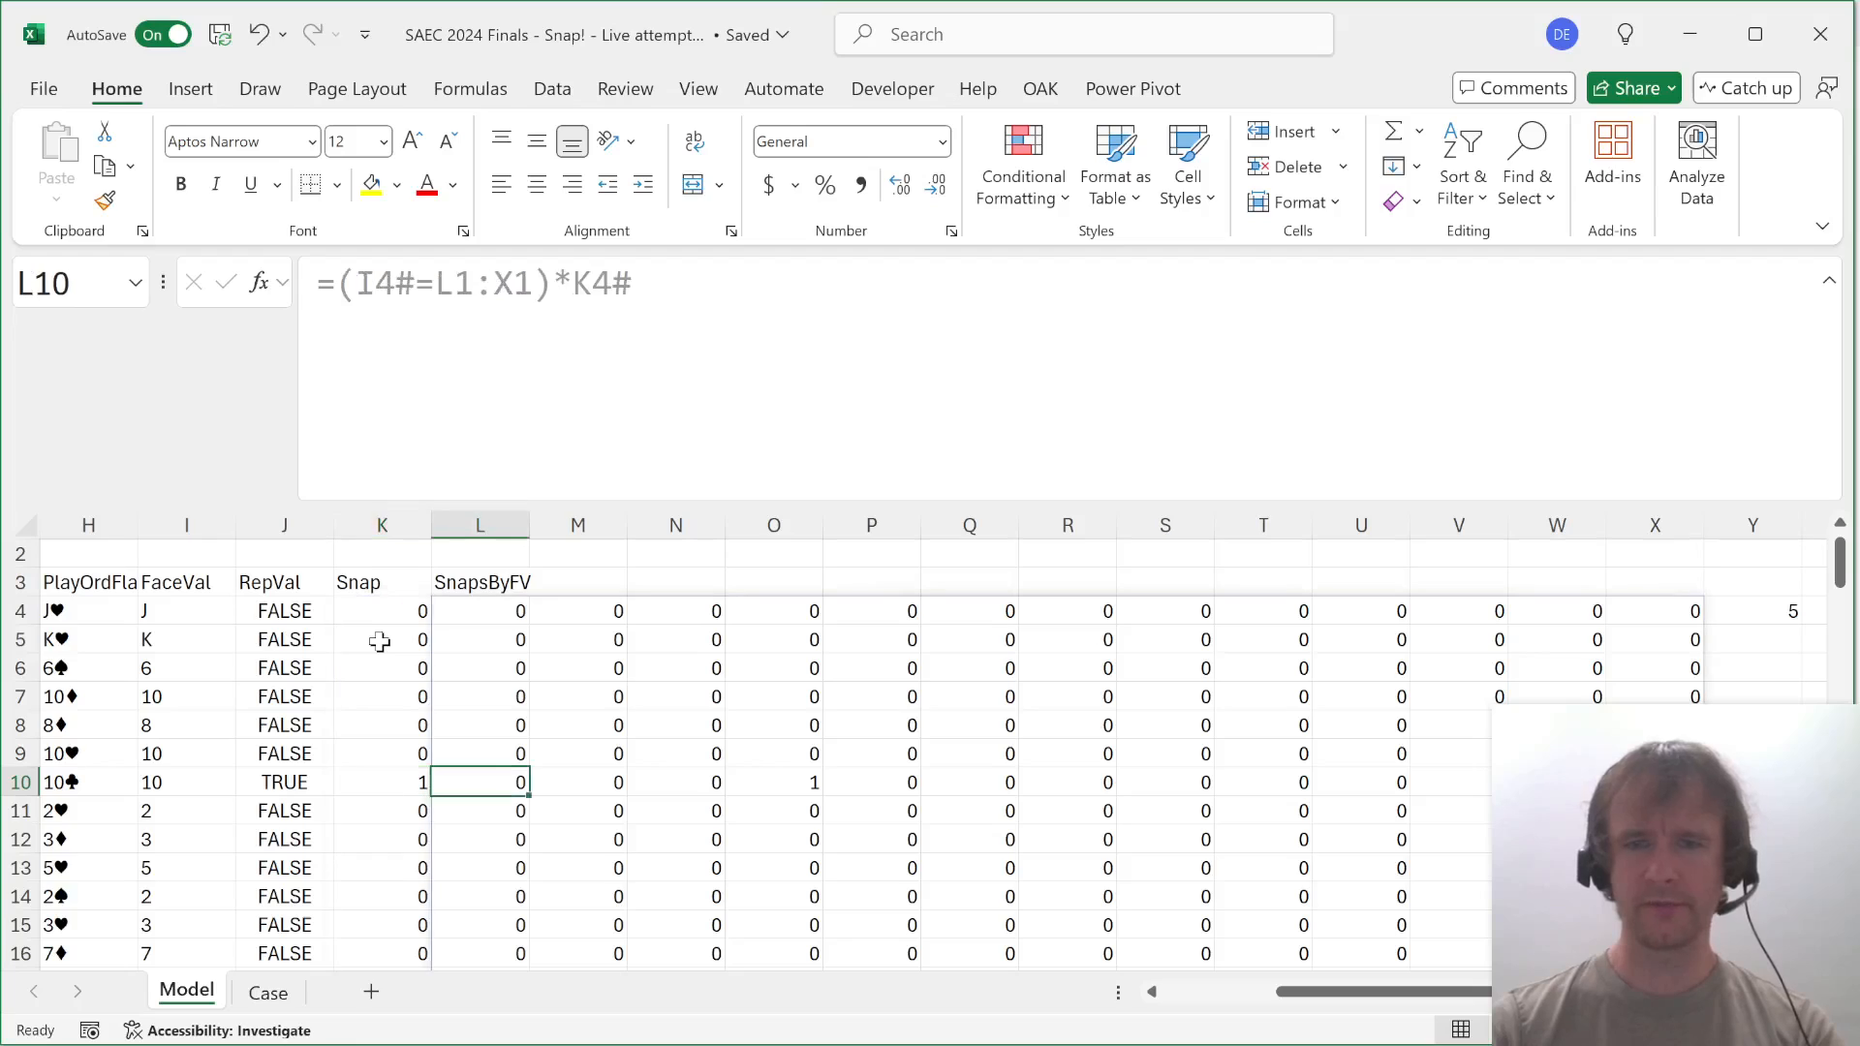
{"action": "key", "text": "ctrl+shift+Right"}
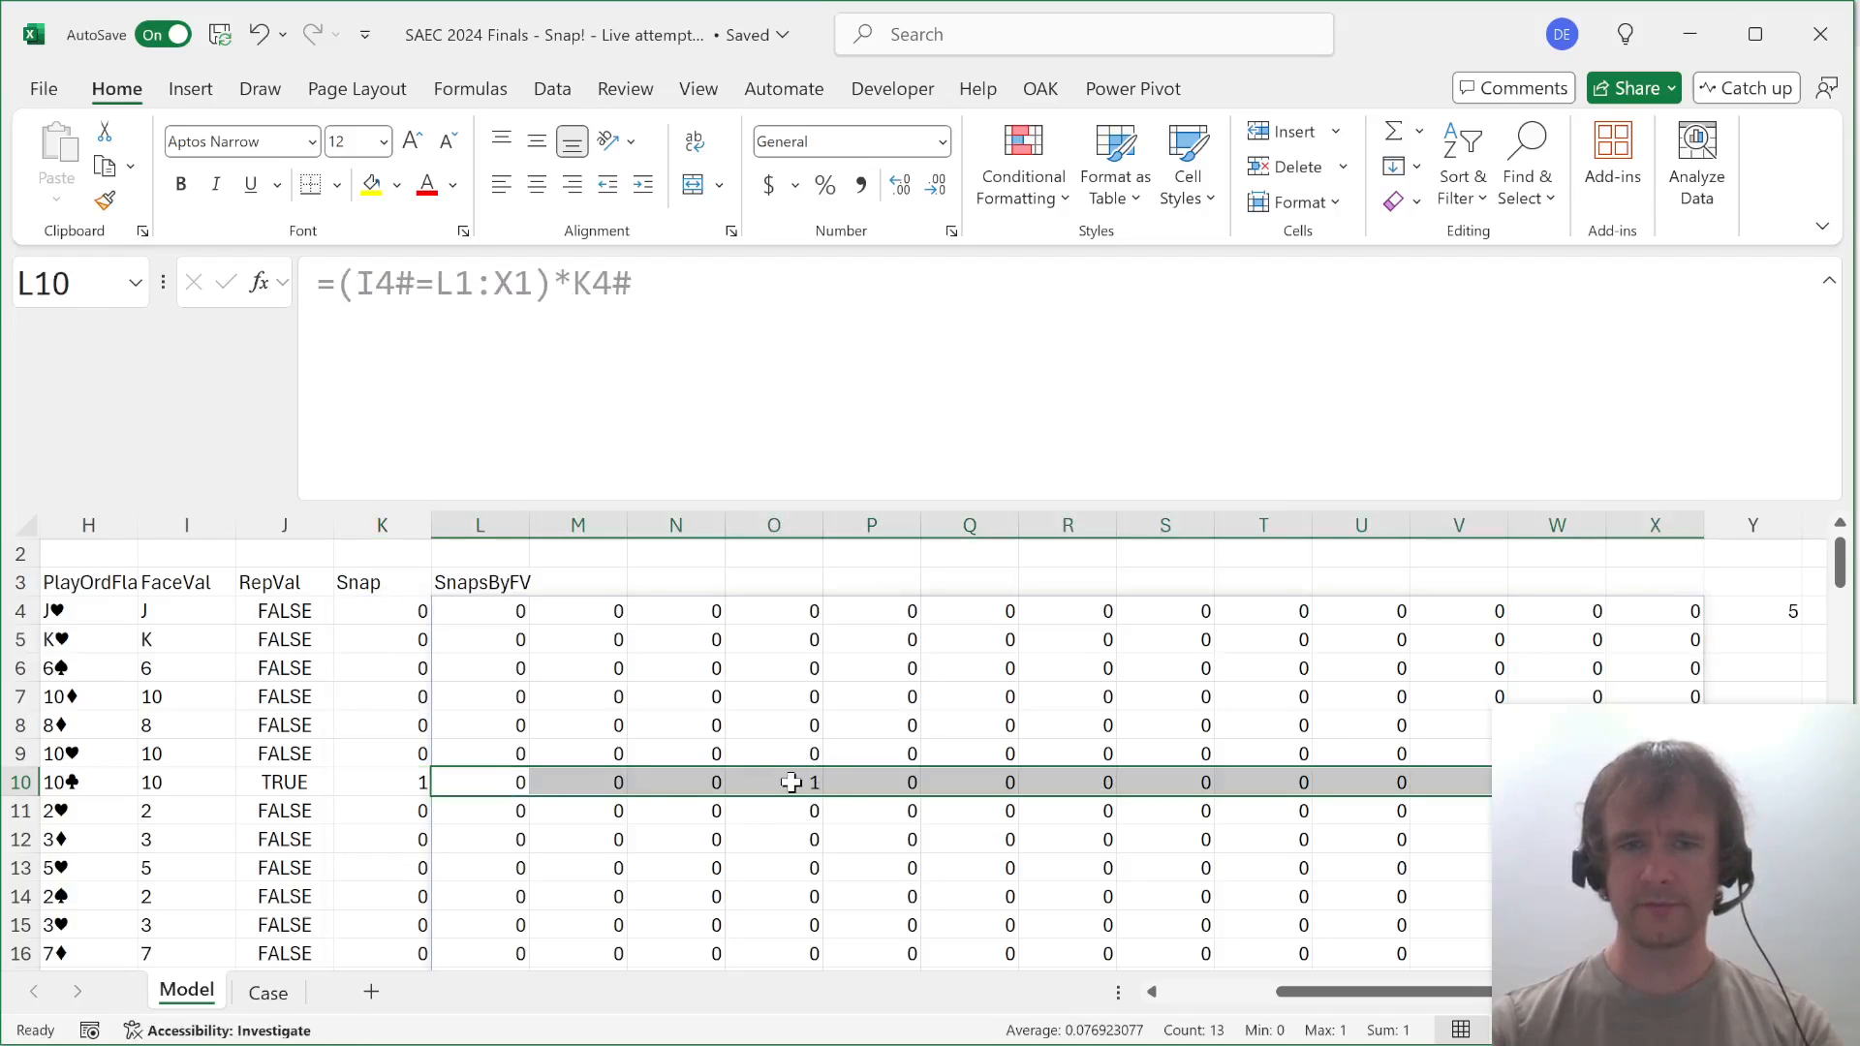
{"action": "left_click", "coordinate": [792, 782]}
{"action": "key", "text": "ctrl+shift+Up"}
{"action": "key", "text": "ctrl+shift+Up"}
{"action": "key", "text": "Left"}
{"action": "key", "text": "Left"}
{"action": "key", "text": "Left"}
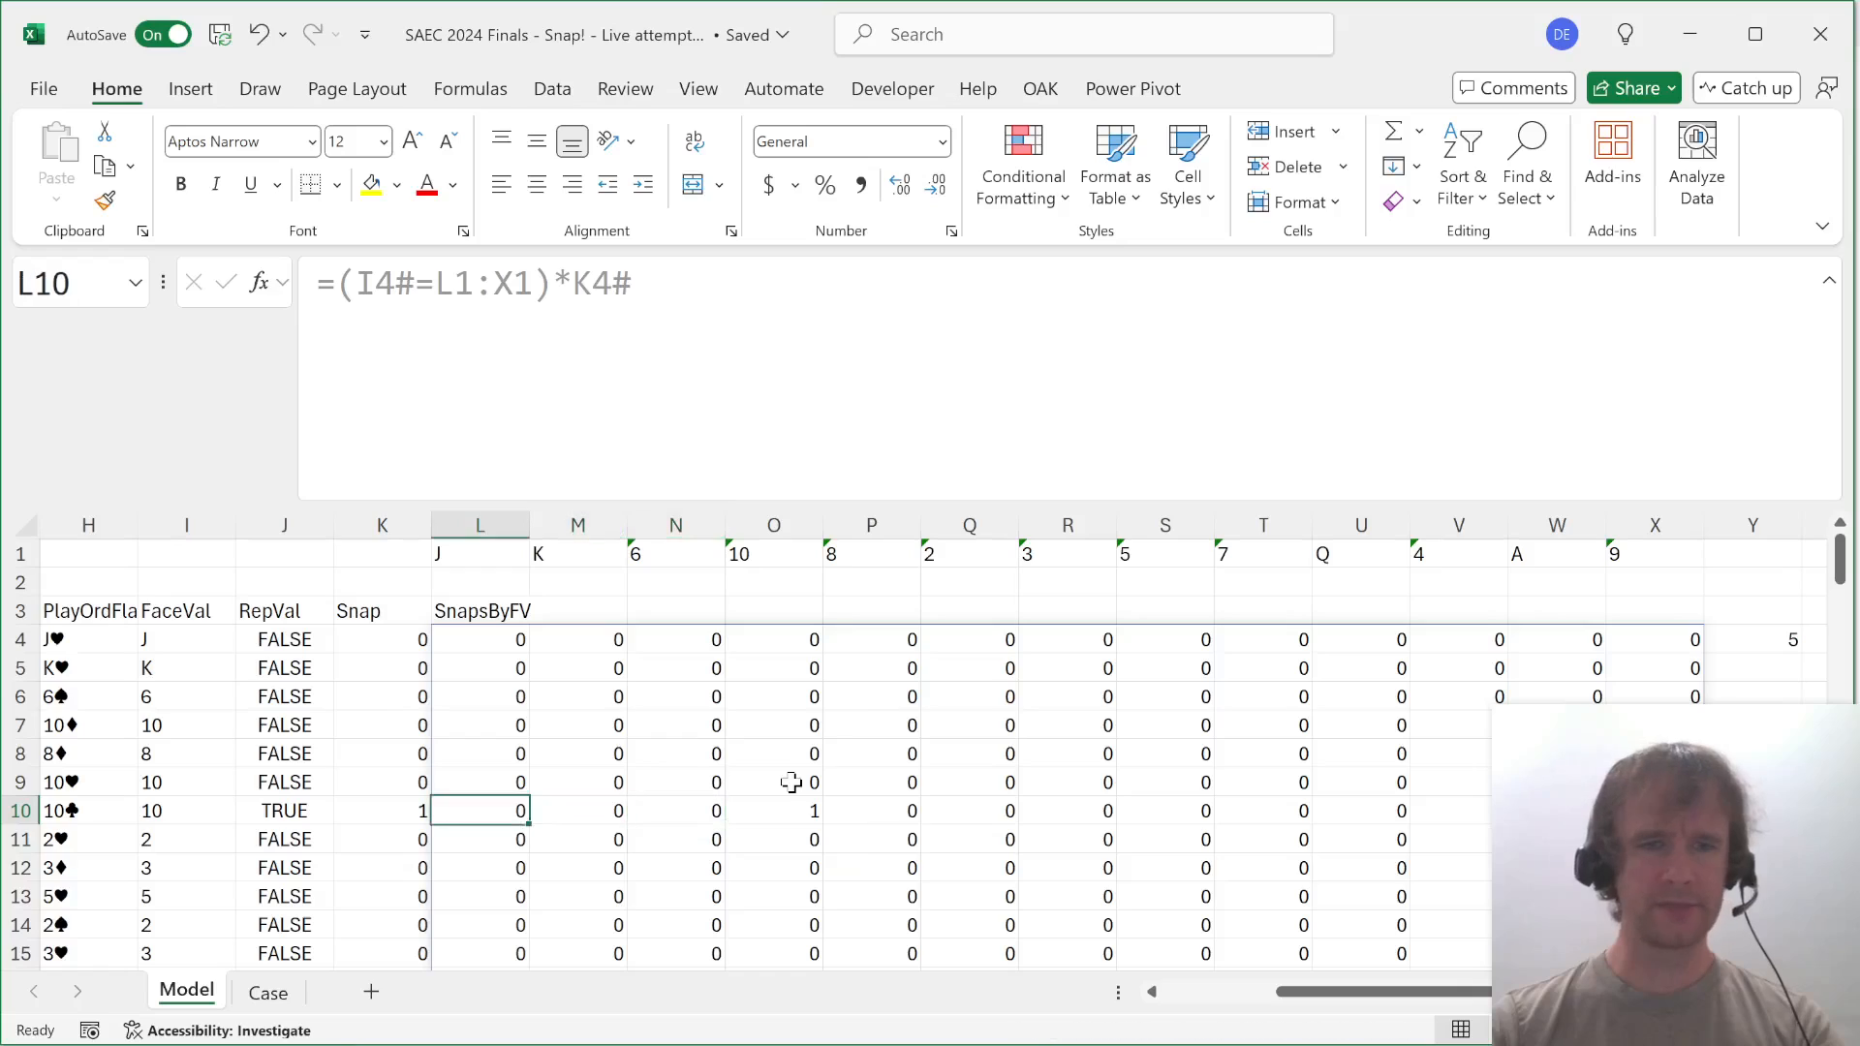
Wrap the L4 formula in BYCOL with SUM, giving =BYCOL((I4#=L1:X1)*K4#,SUM), to total the snaps per face value.
{"action": "key", "text": "ctrl+Up"}
{"action": "key", "text": "Down"}
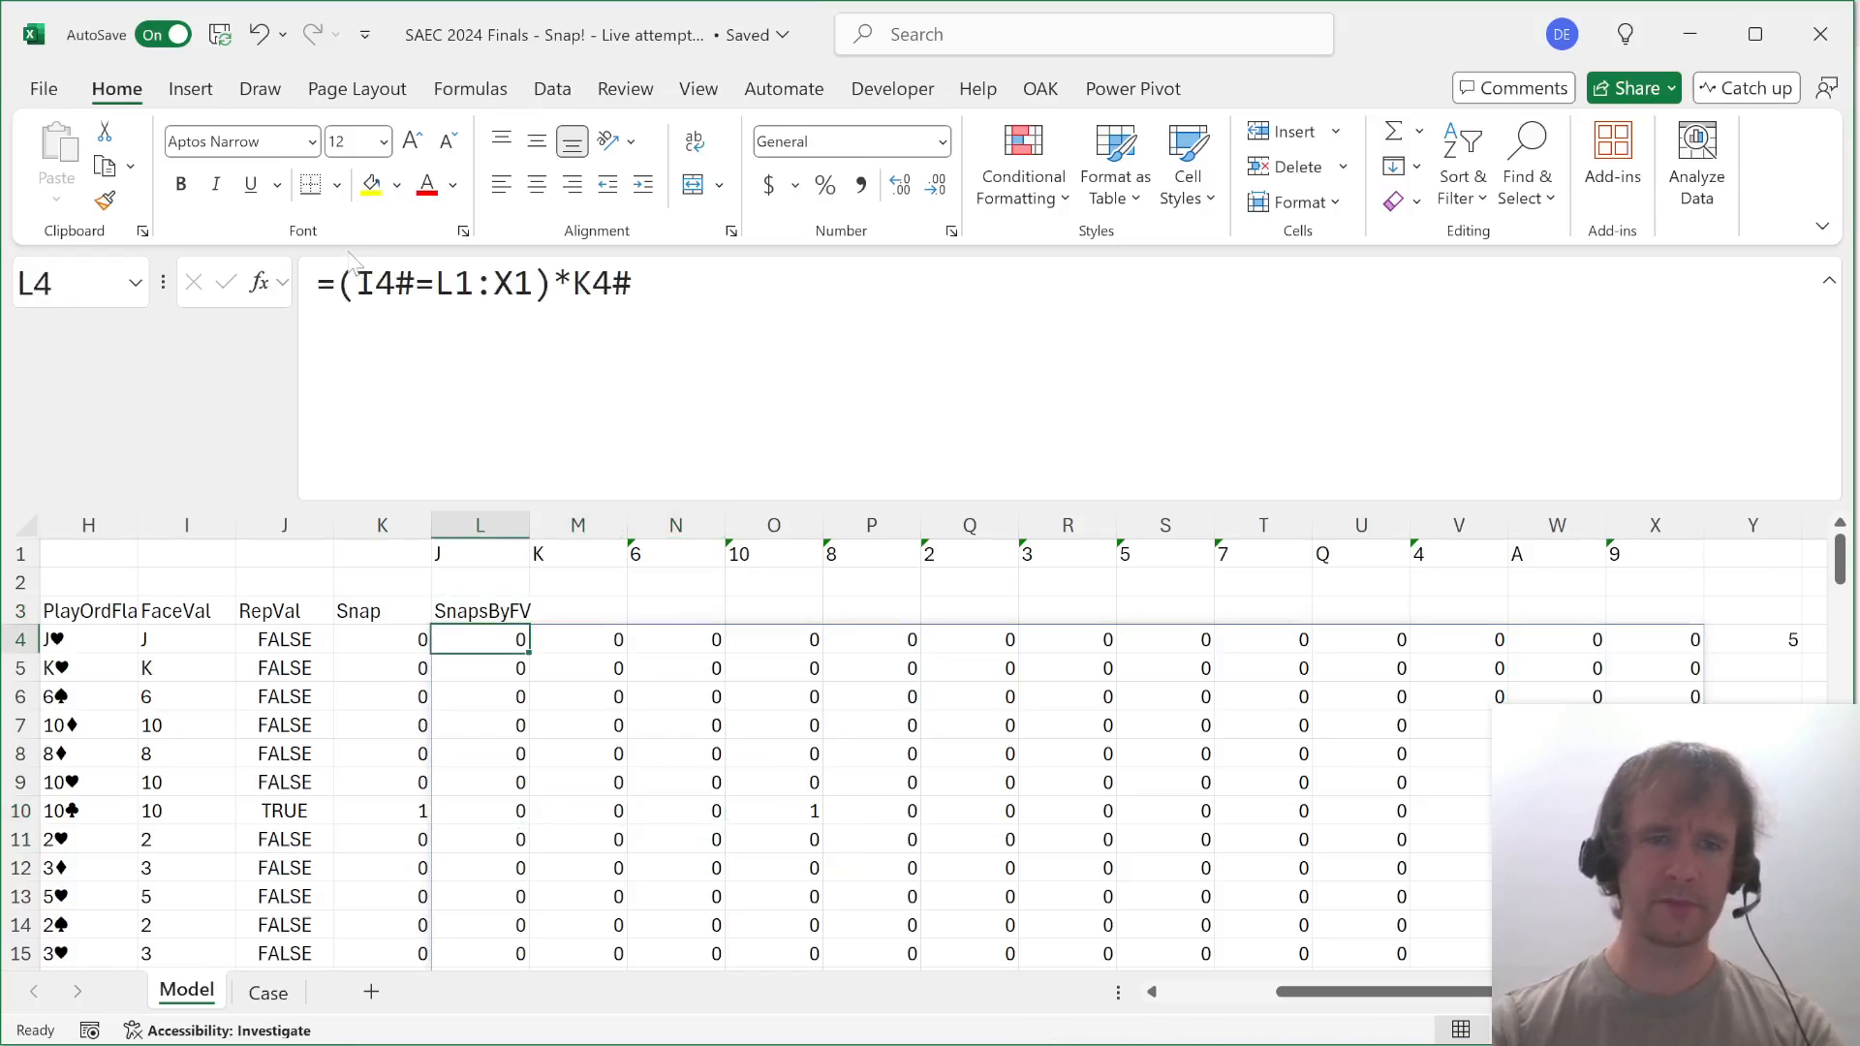
{"action": "left_click", "coordinate": [337, 282]}
{"action": "type", "text": "byco"}
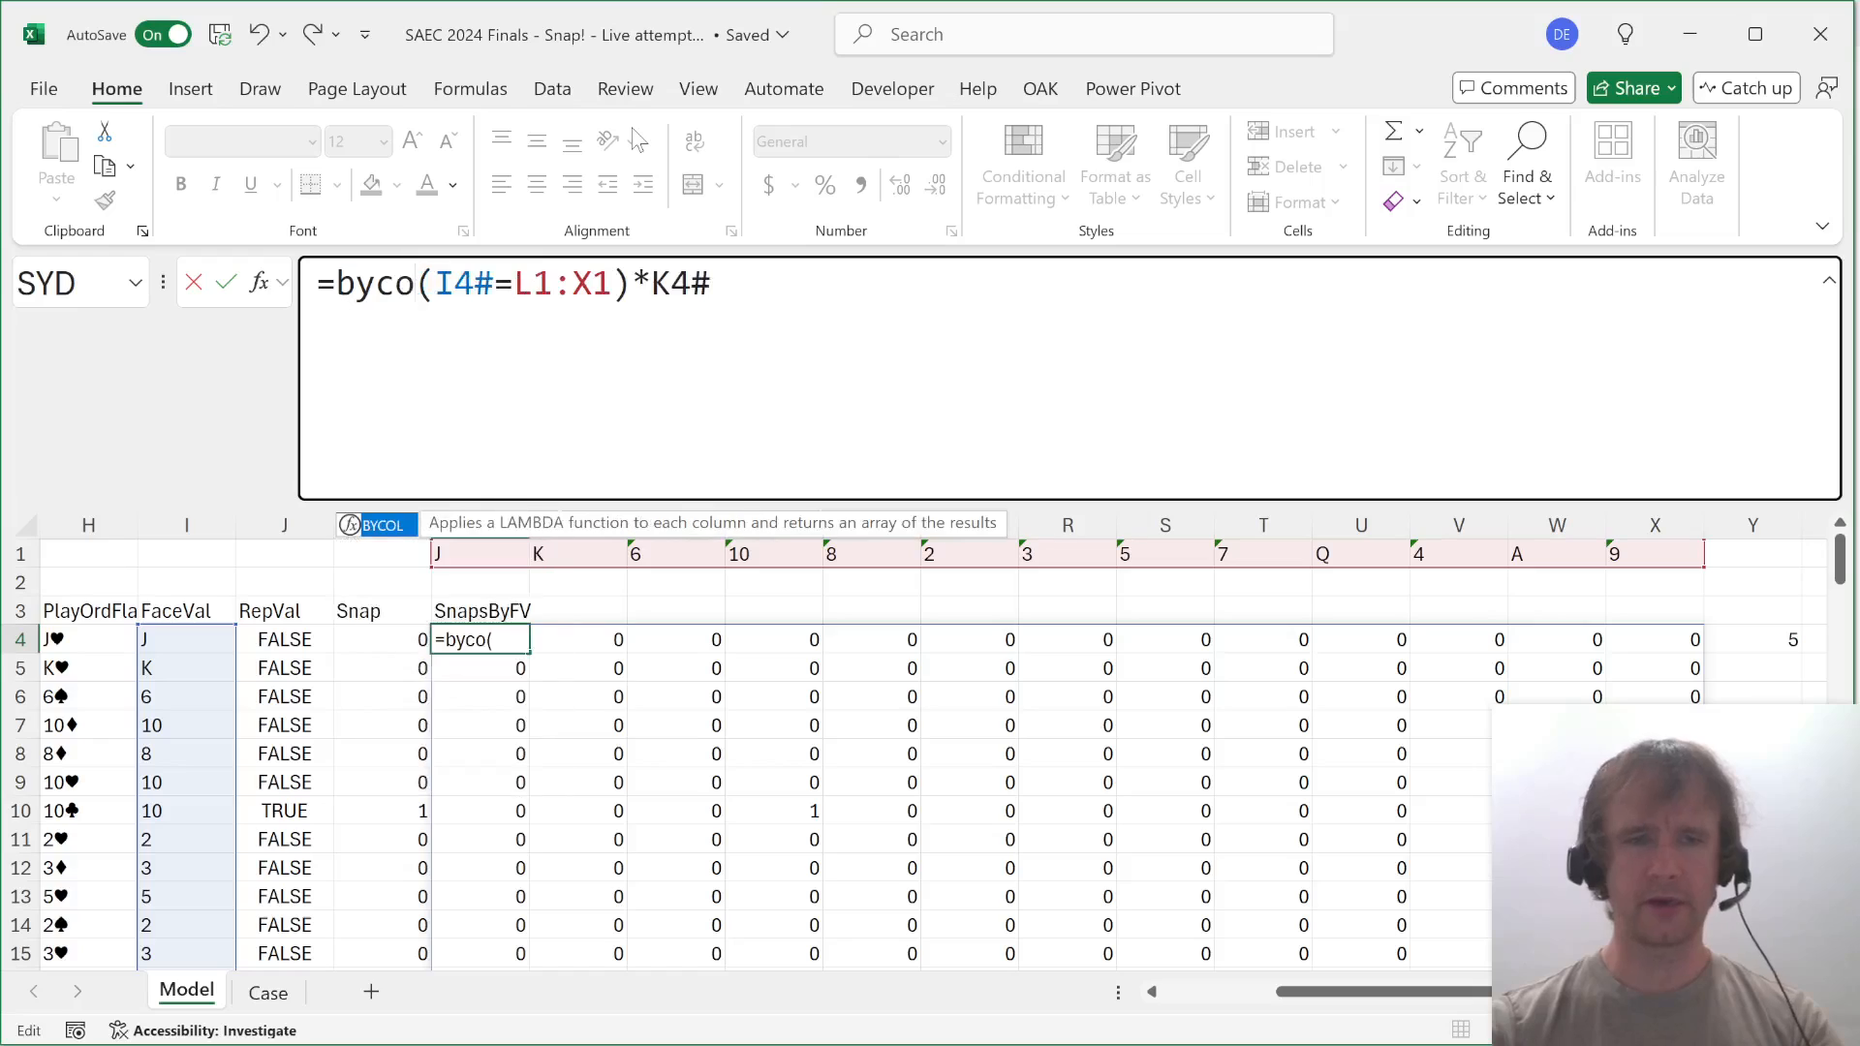
{"action": "key", "text": "Tab"}
{"action": "type", "text": "("}
{"action": "key", "text": "End"}
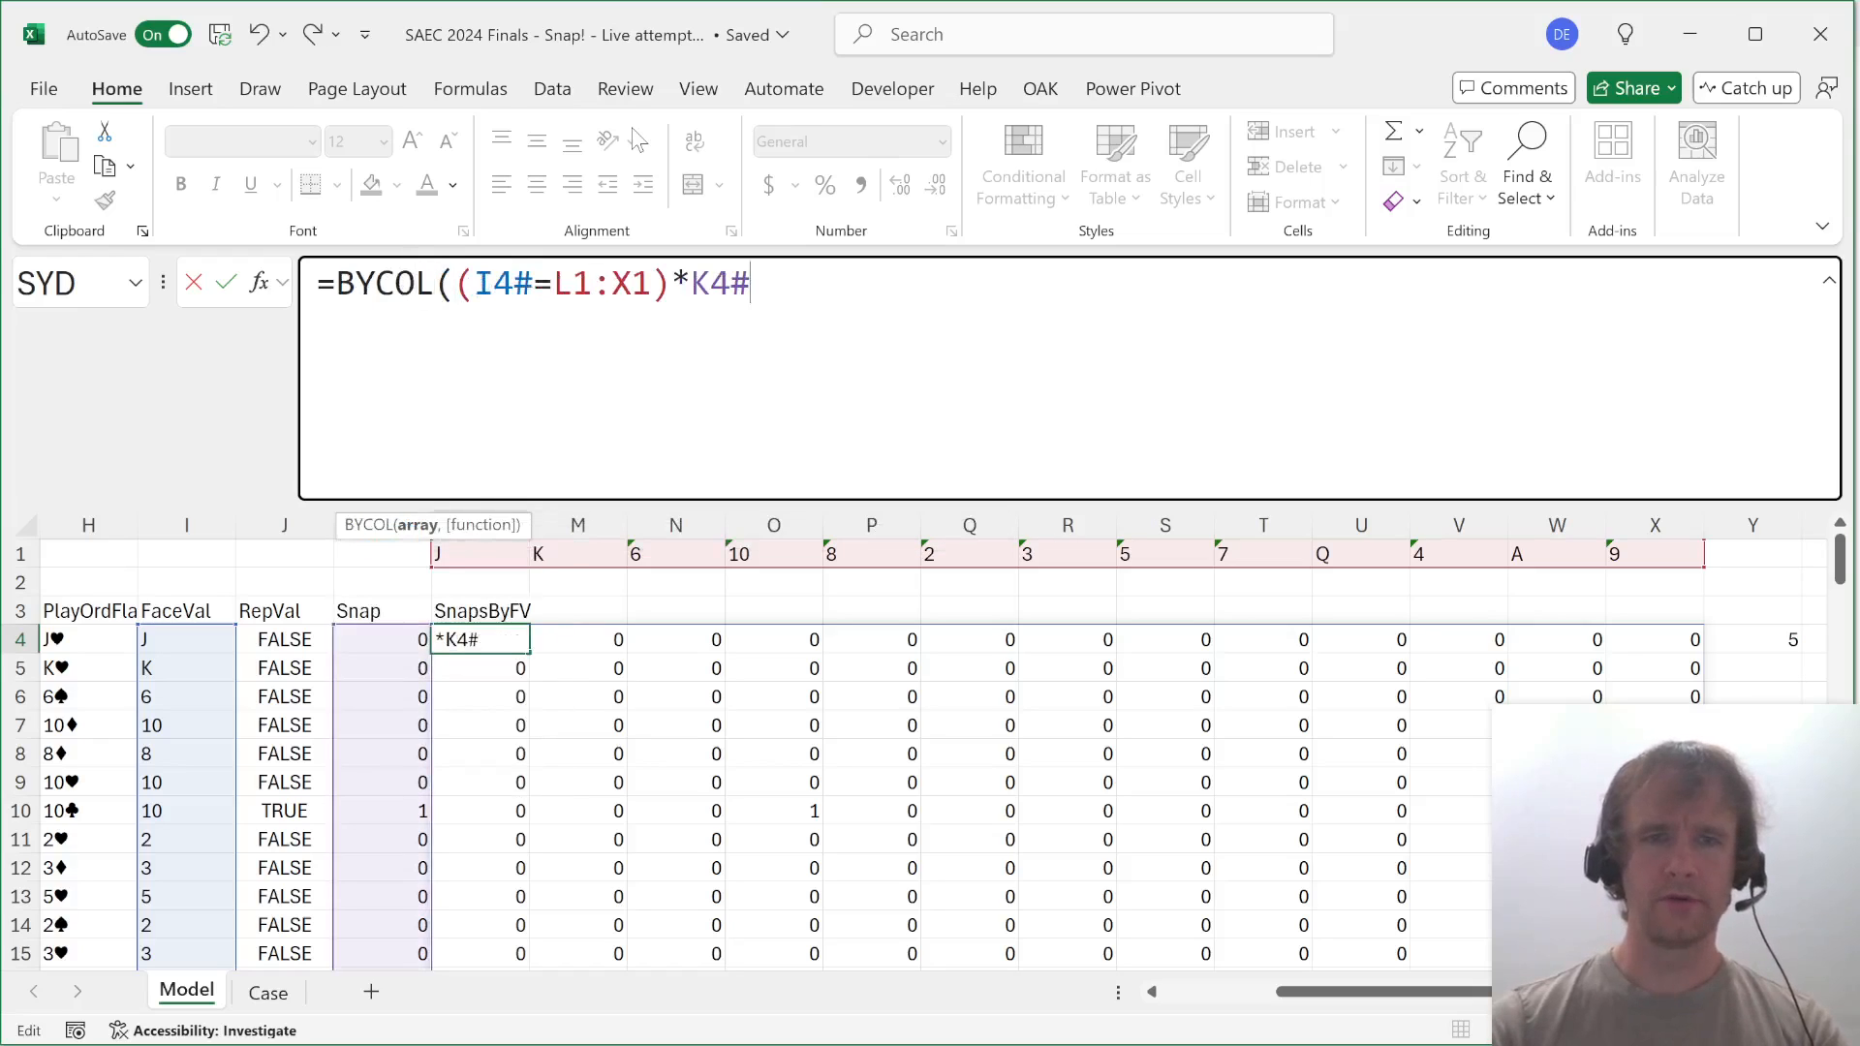
{"action": "type", "text": ",sum)"}
{"action": "key", "text": "Return"}
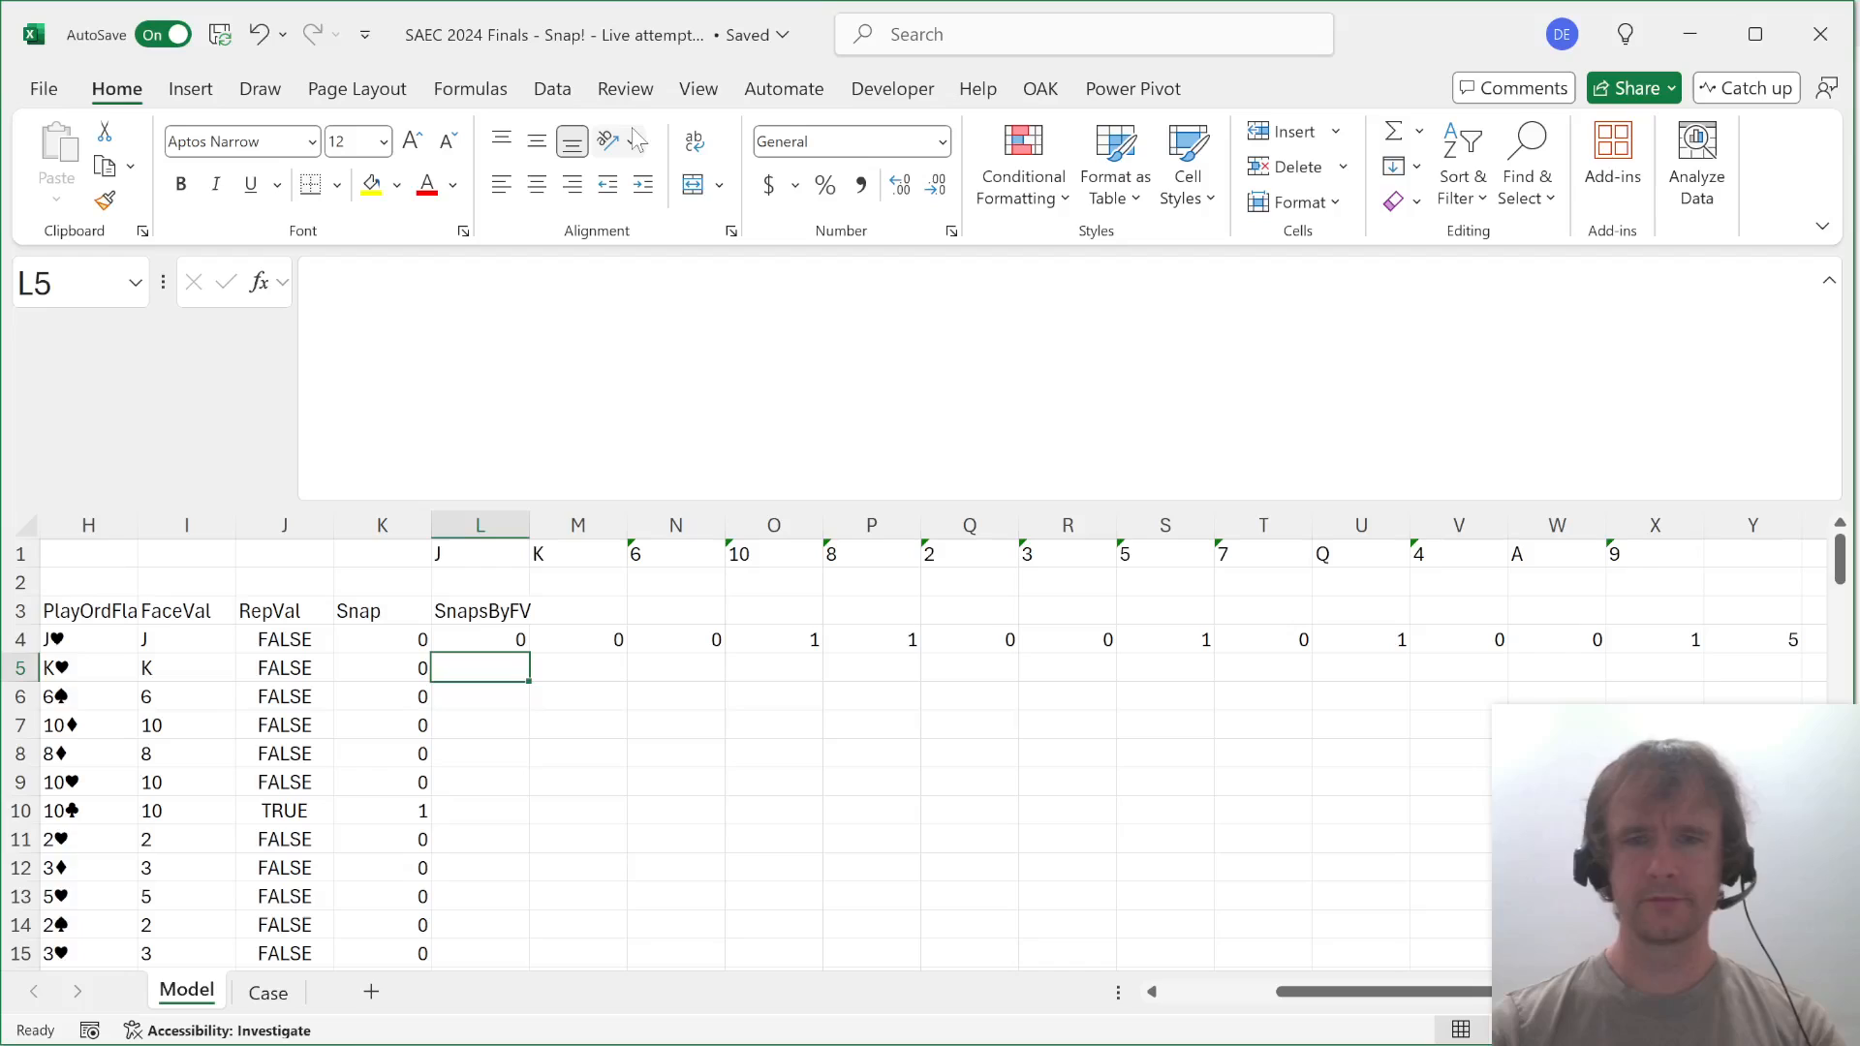
Review the snap totals per face value in L4:X4 and the columns that follow them.
{"action": "key", "text": "Up"}
{"action": "key", "text": "ctrl+shift+Right"}
{"action": "key", "text": "ctrl+shift+Left"}
{"action": "key", "text": "Up"}
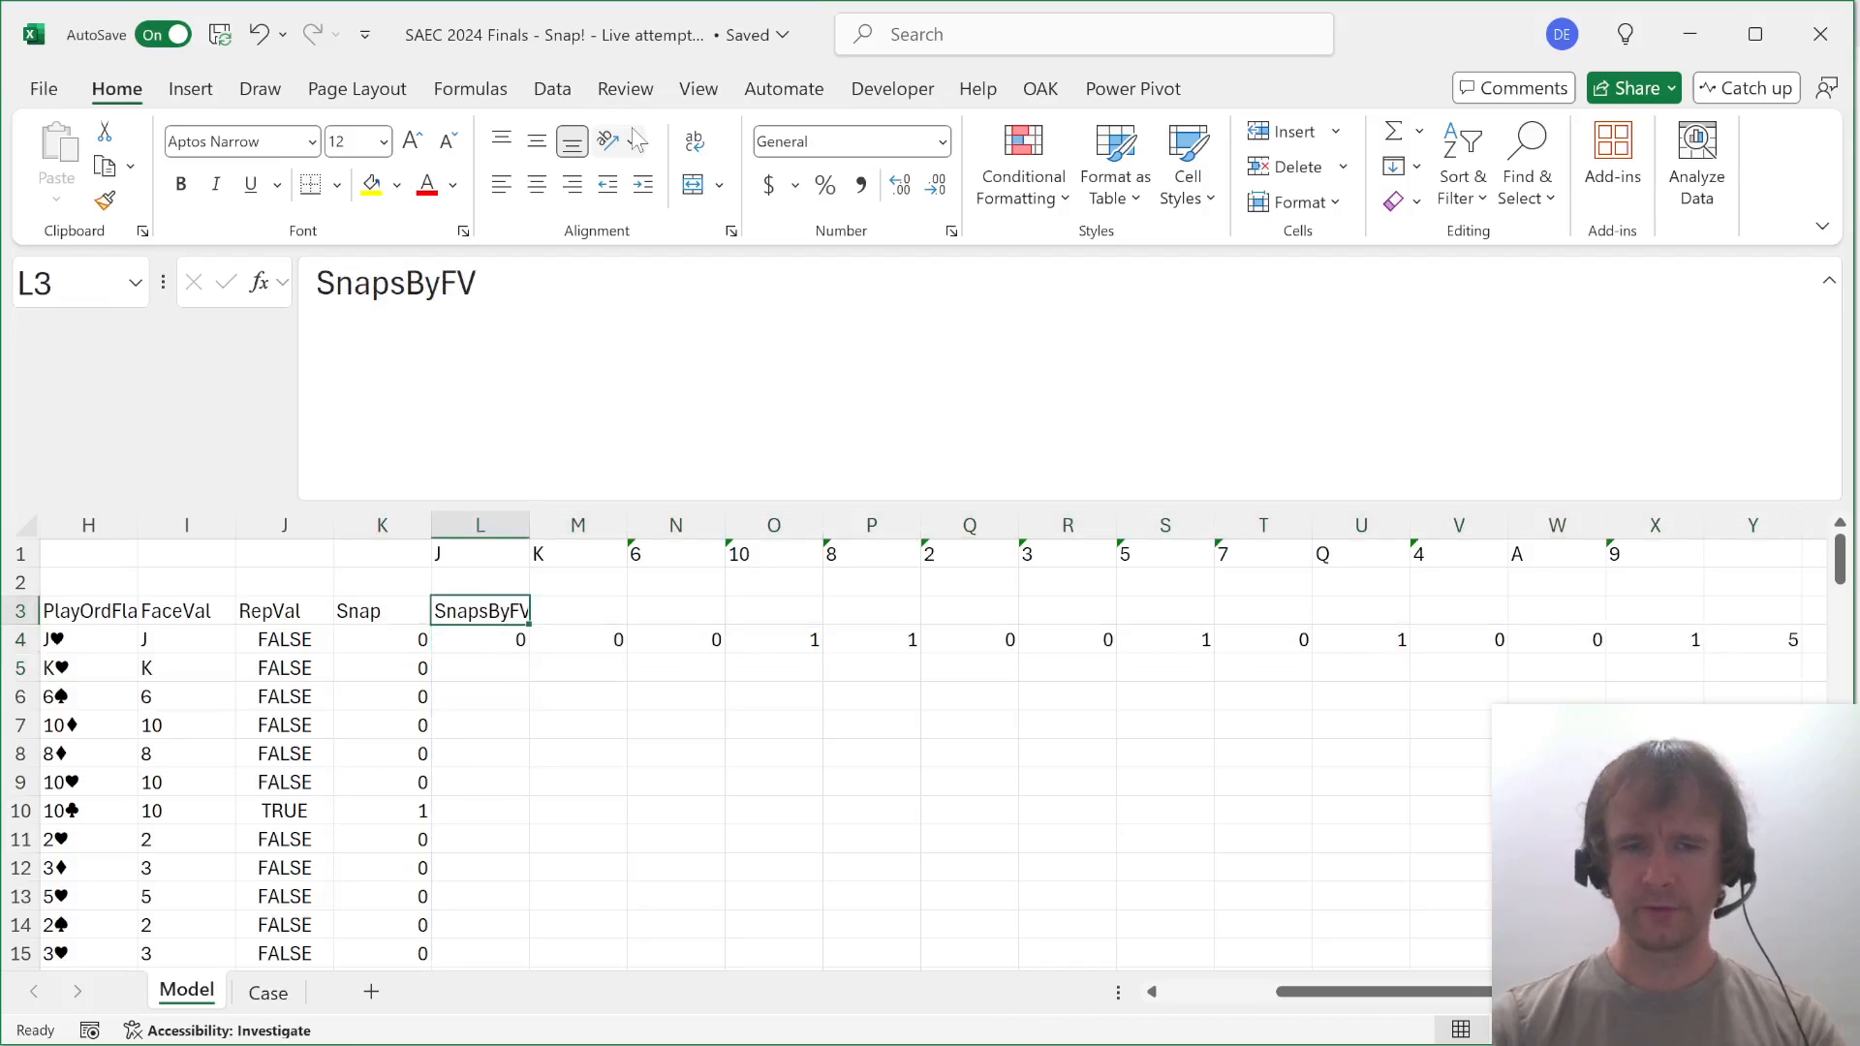
{"action": "key", "text": "Down"}
{"action": "key", "text": "ctrl+Right"}
{"action": "key", "text": "Up"}
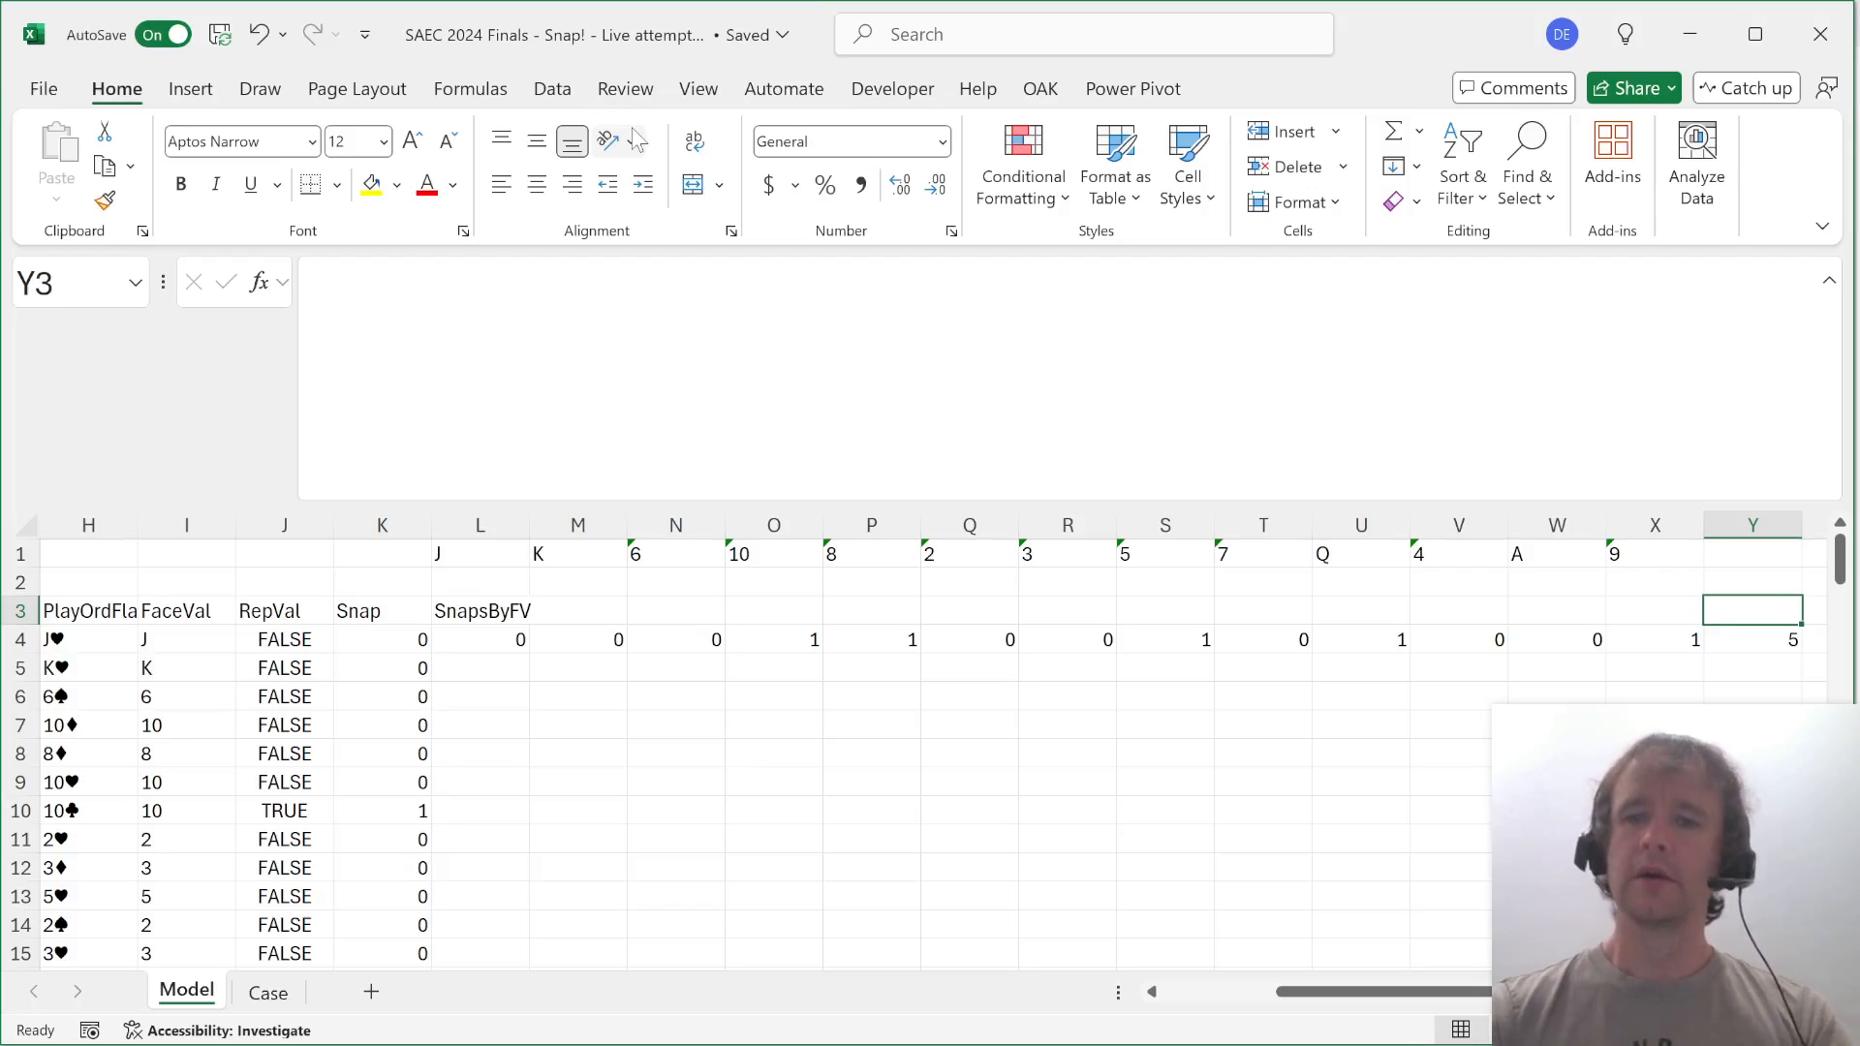
{"action": "key", "text": "Right"}
{"action": "key", "text": "Right"}
{"action": "key", "text": "Right"}
{"action": "key", "text": "Right"}
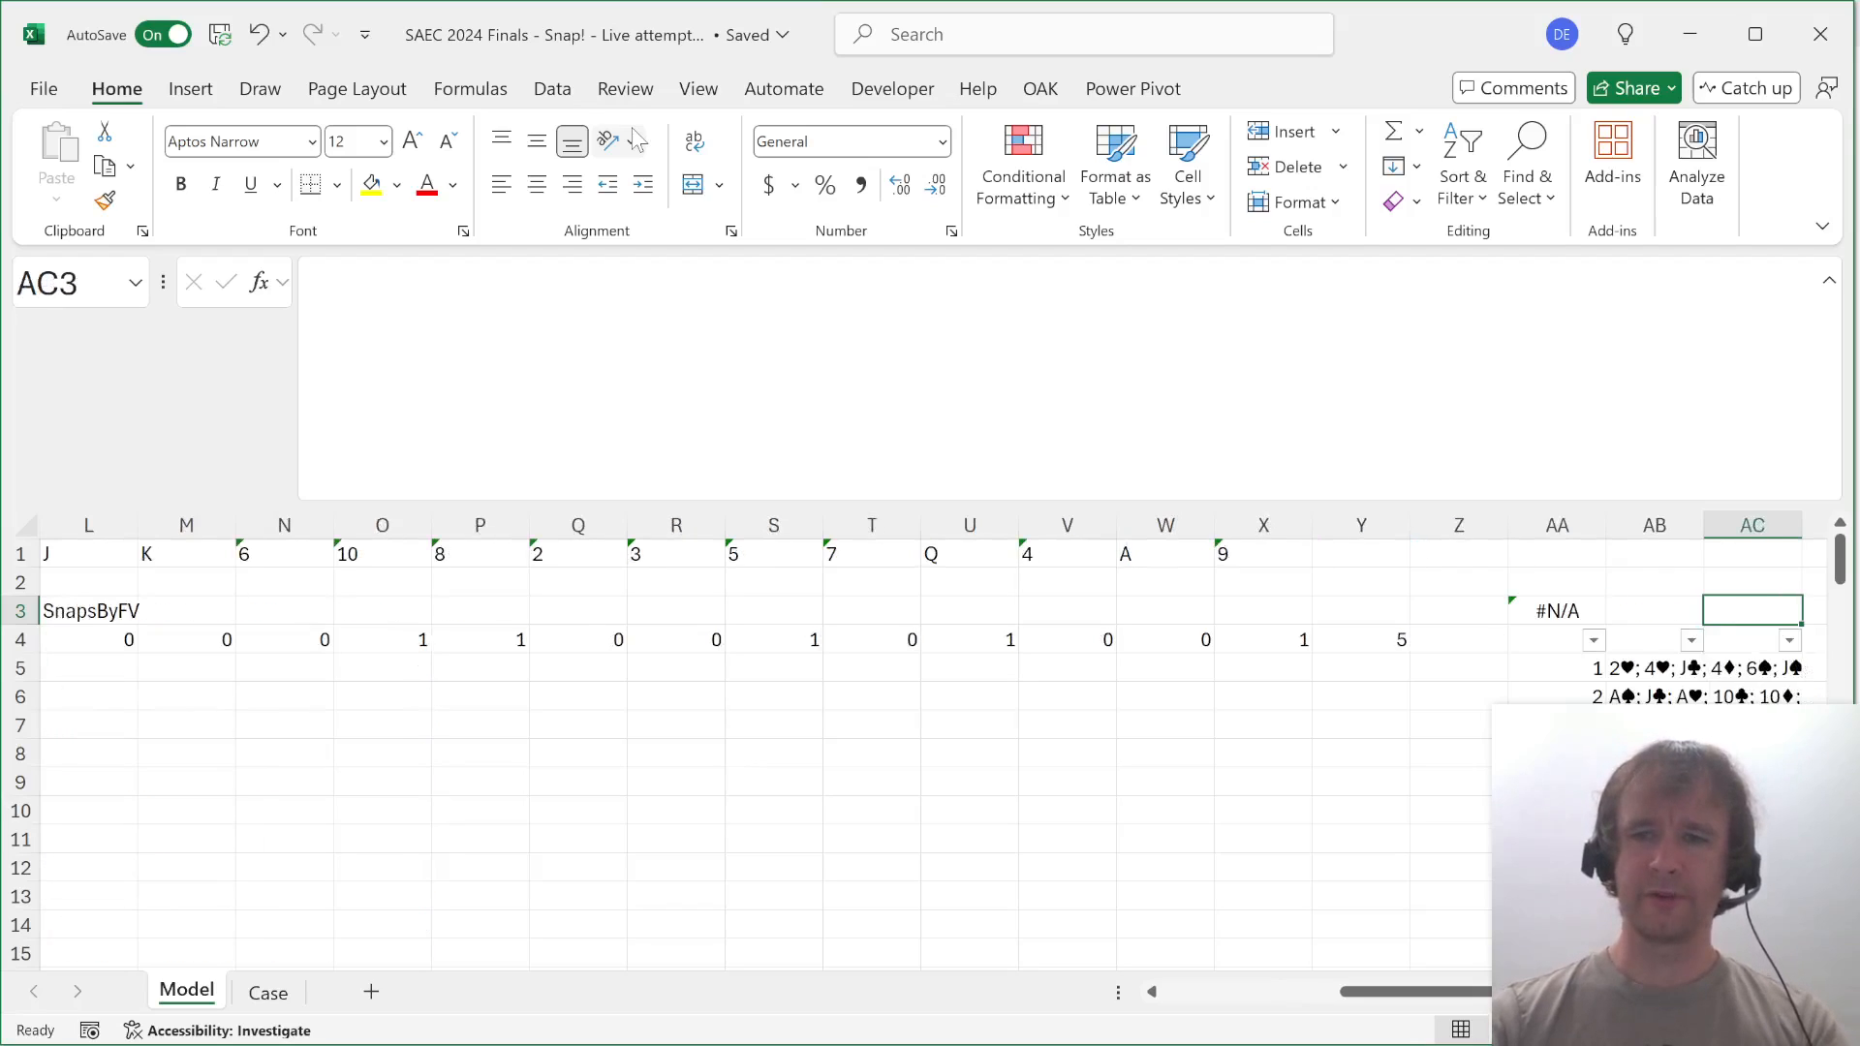
{"action": "left_click", "coordinate": [131, 639]}
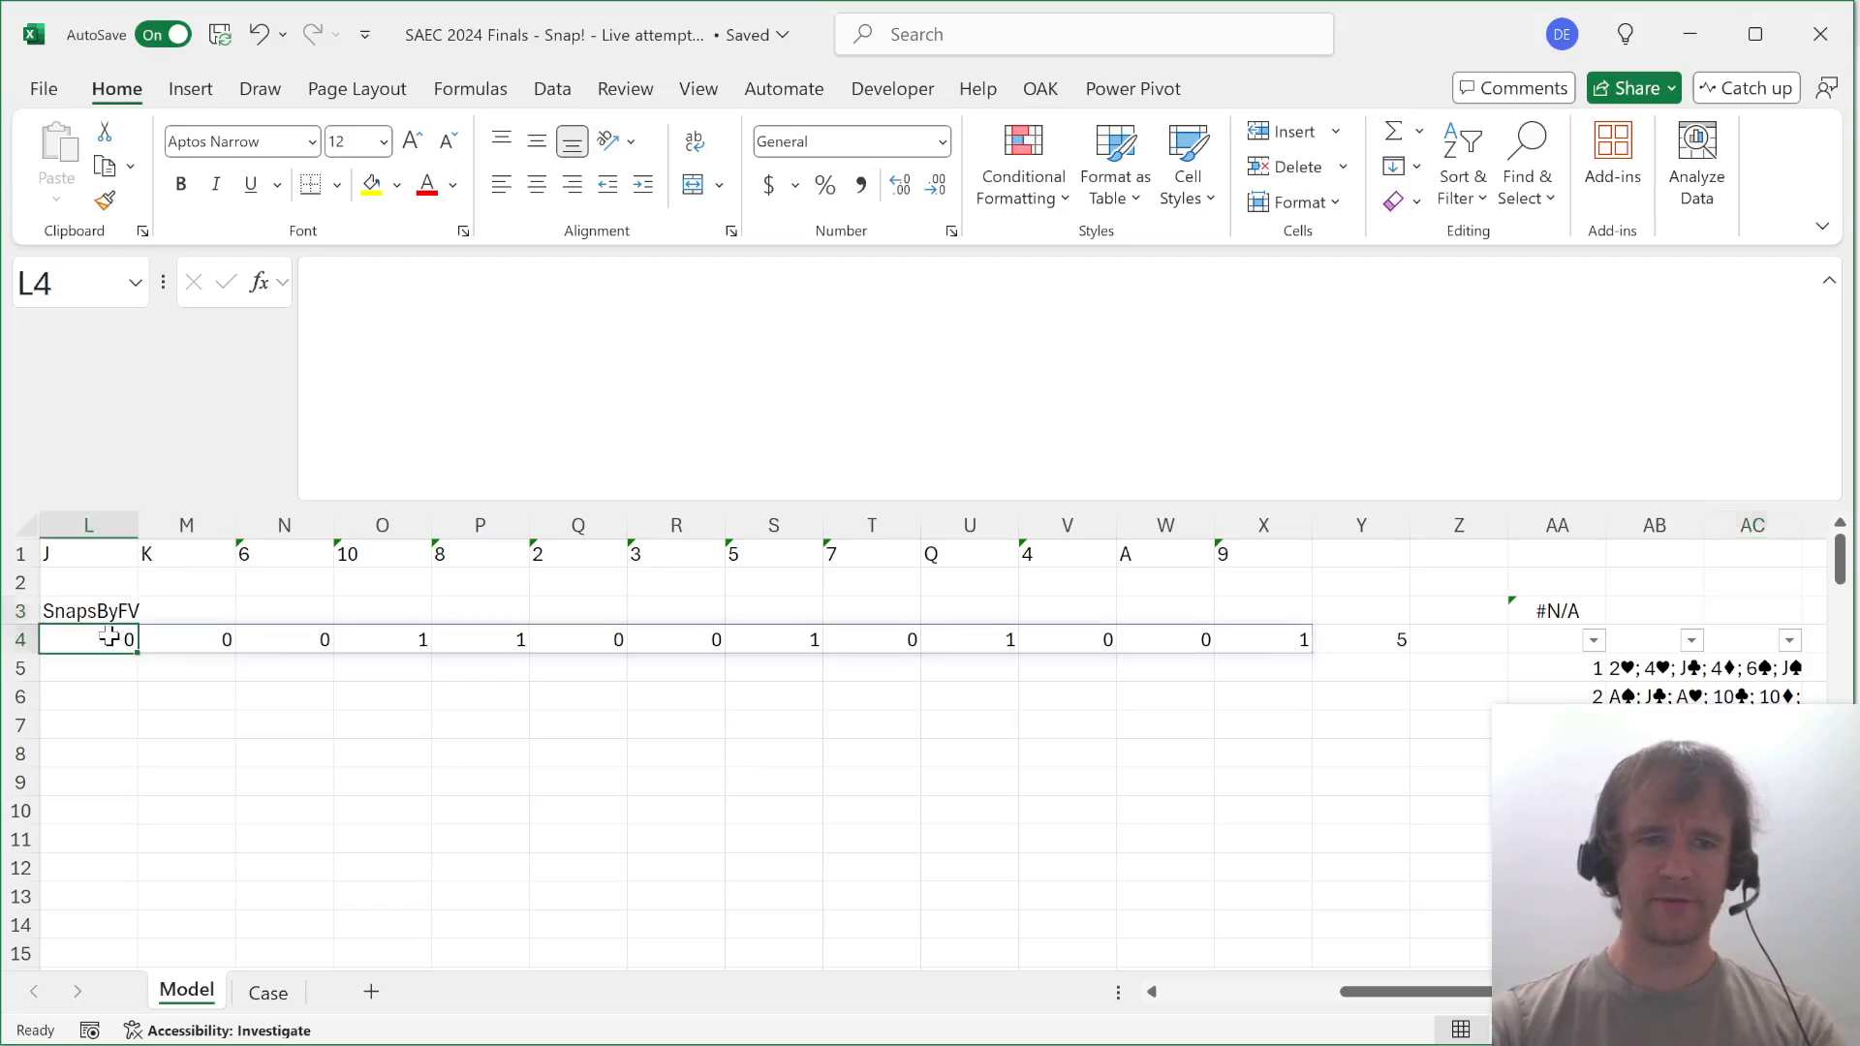
Add the header Conc in Y3, above the sum formula.
{"action": "left_click", "coordinate": [1371, 643]}
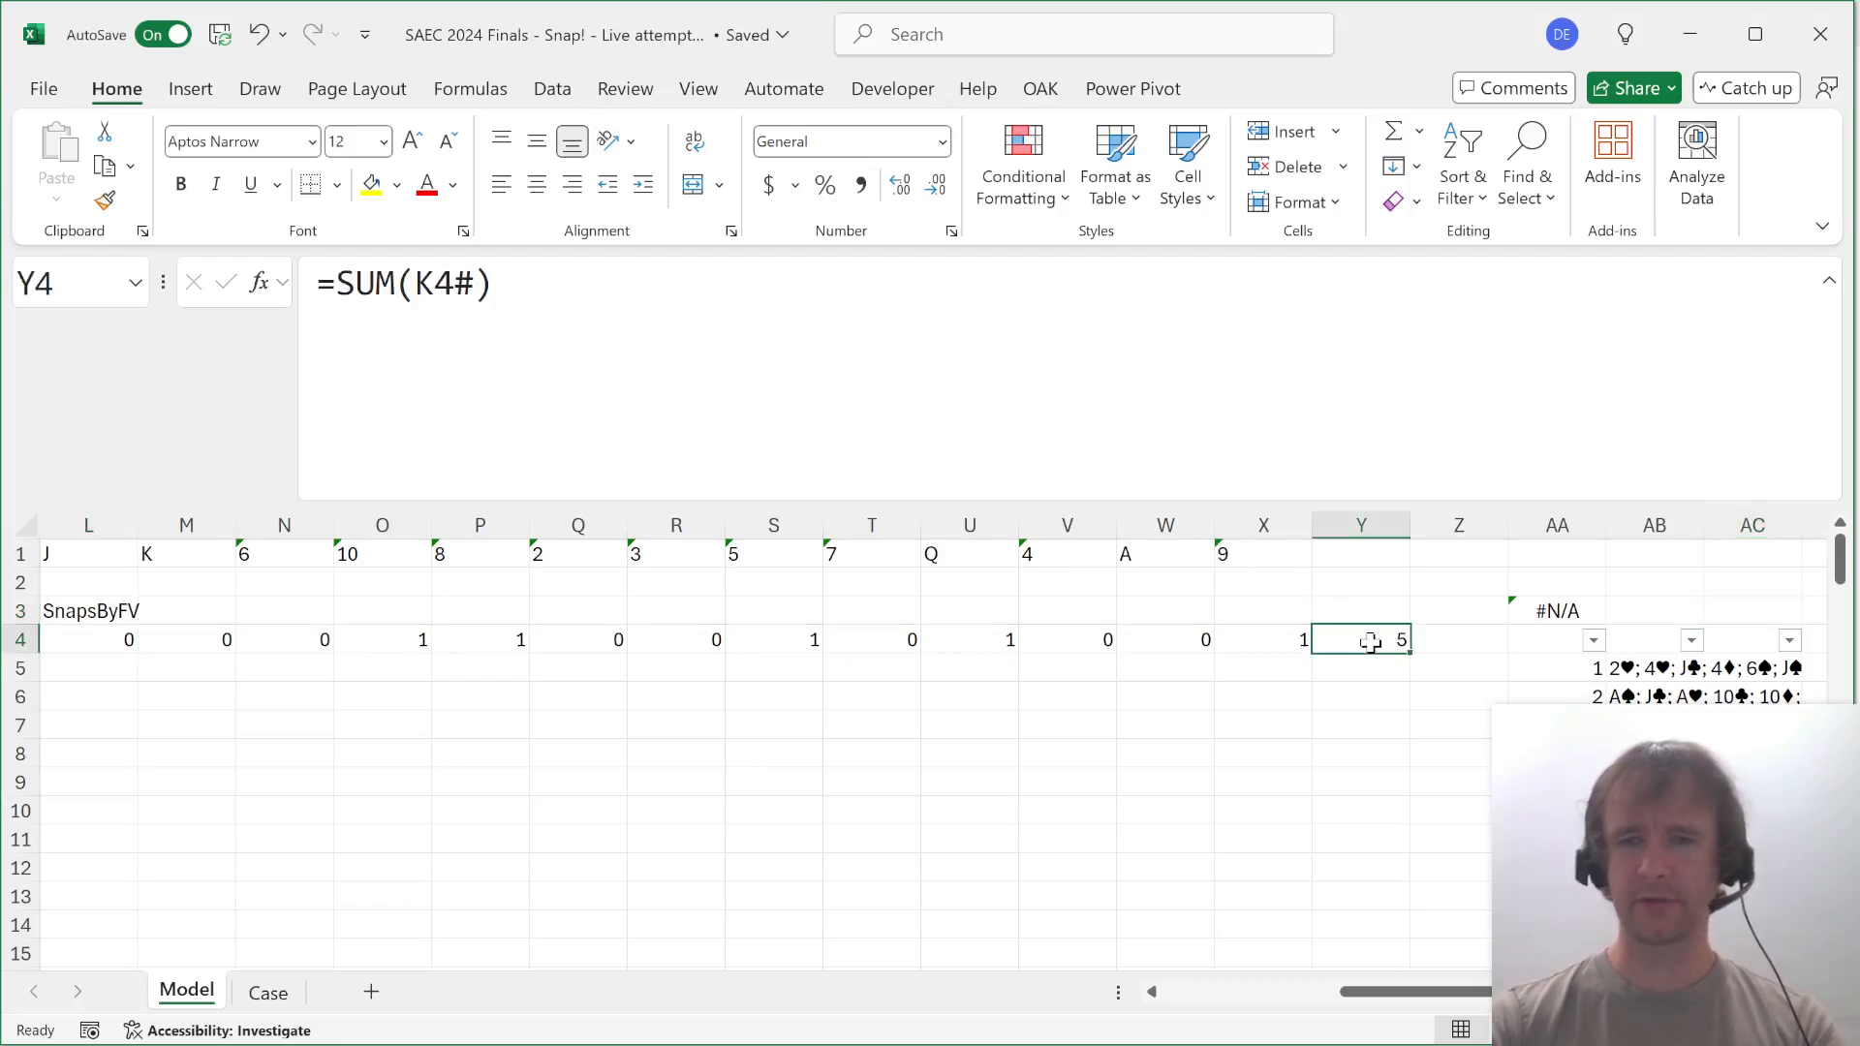
{"action": "key", "text": "Up"}
{"action": "type", "text": "Con"}
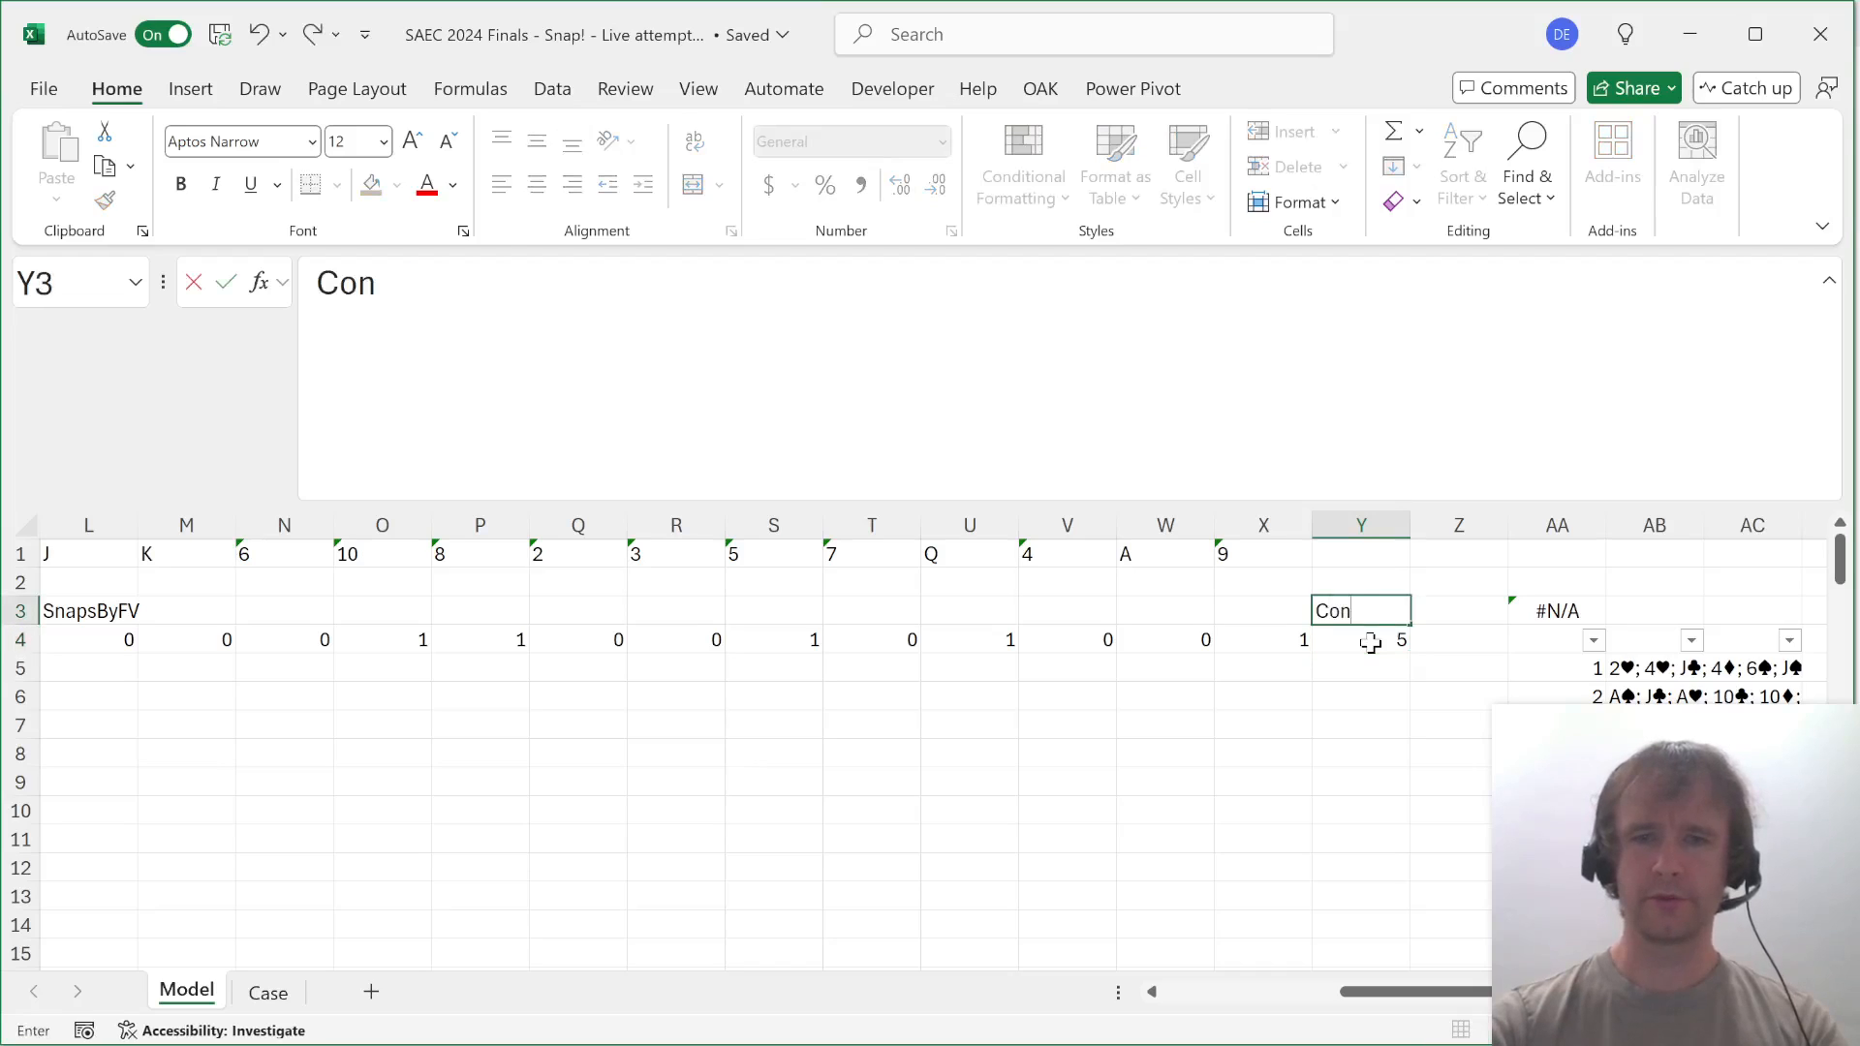
{"action": "type", "text": "c"}
{"action": "key", "text": "Return"}
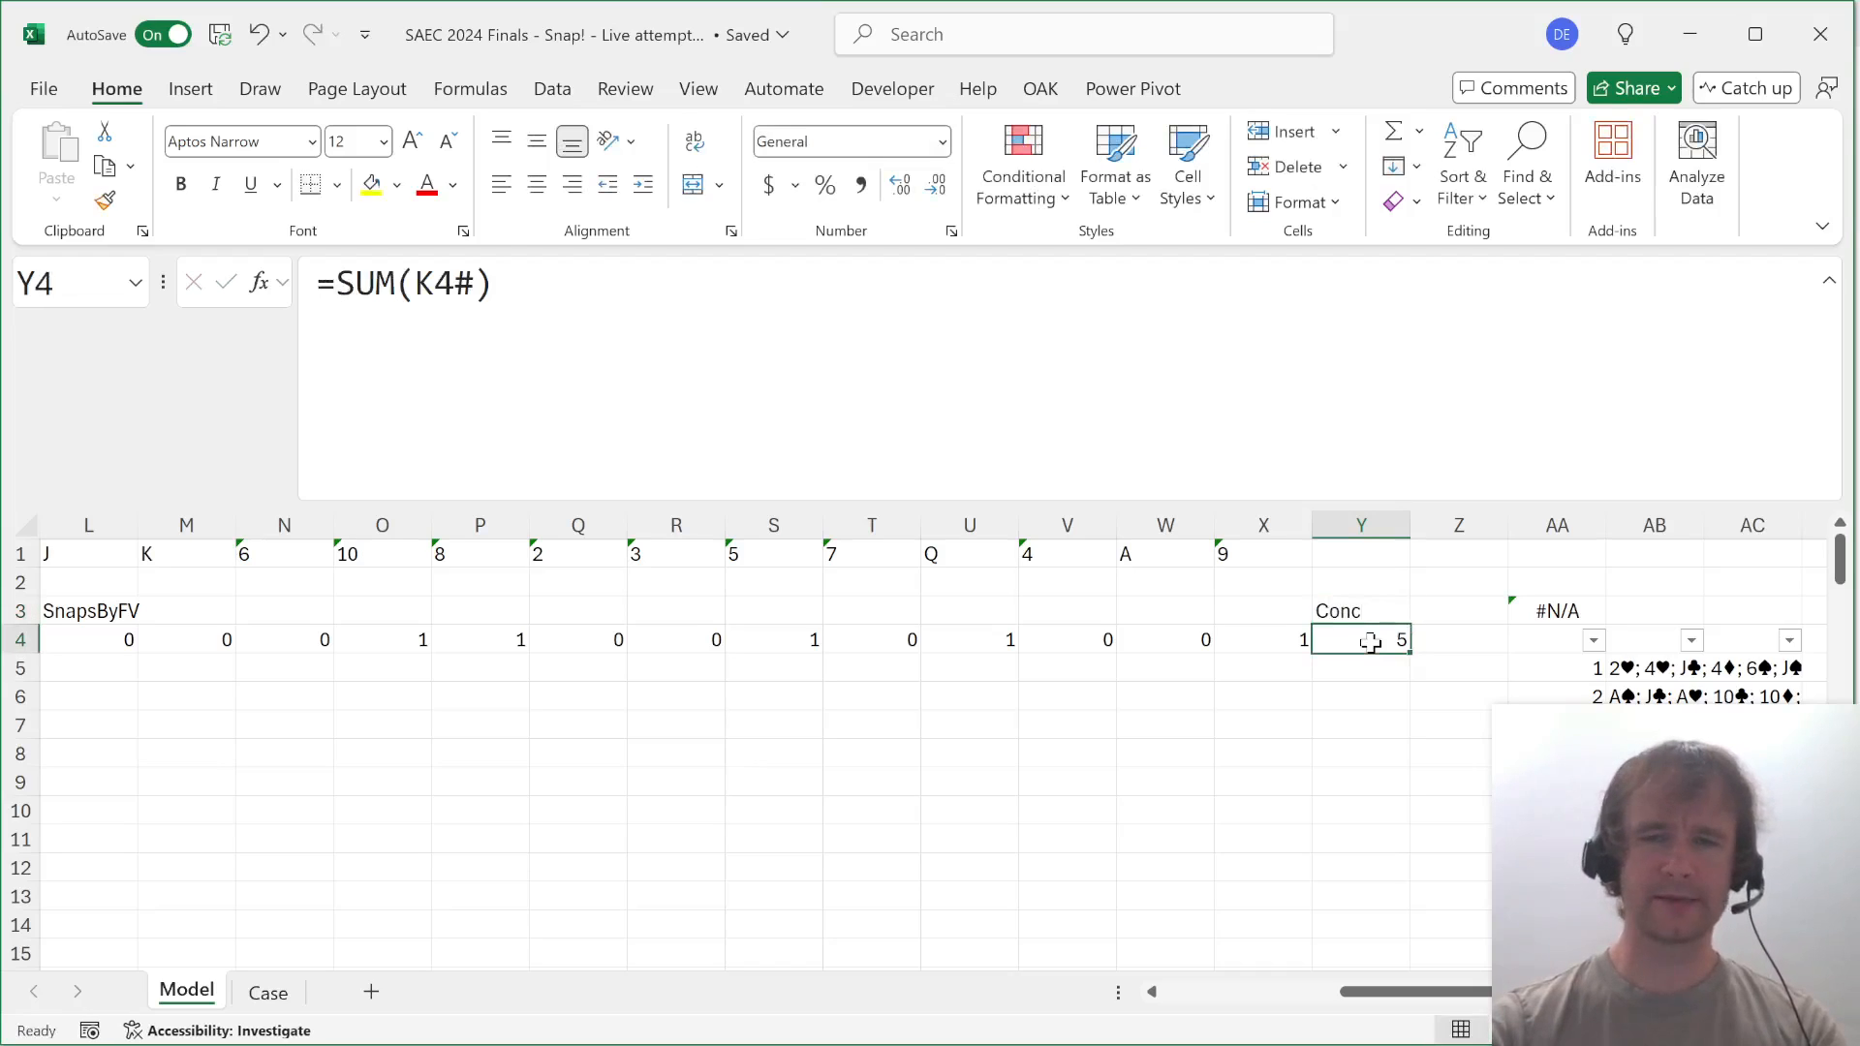
Replace the sum in Y4 with an ARRAYTOTEXT formula that joins the SnapsByFV totals in L4:X4.
{"action": "type", "text": "=arr"}
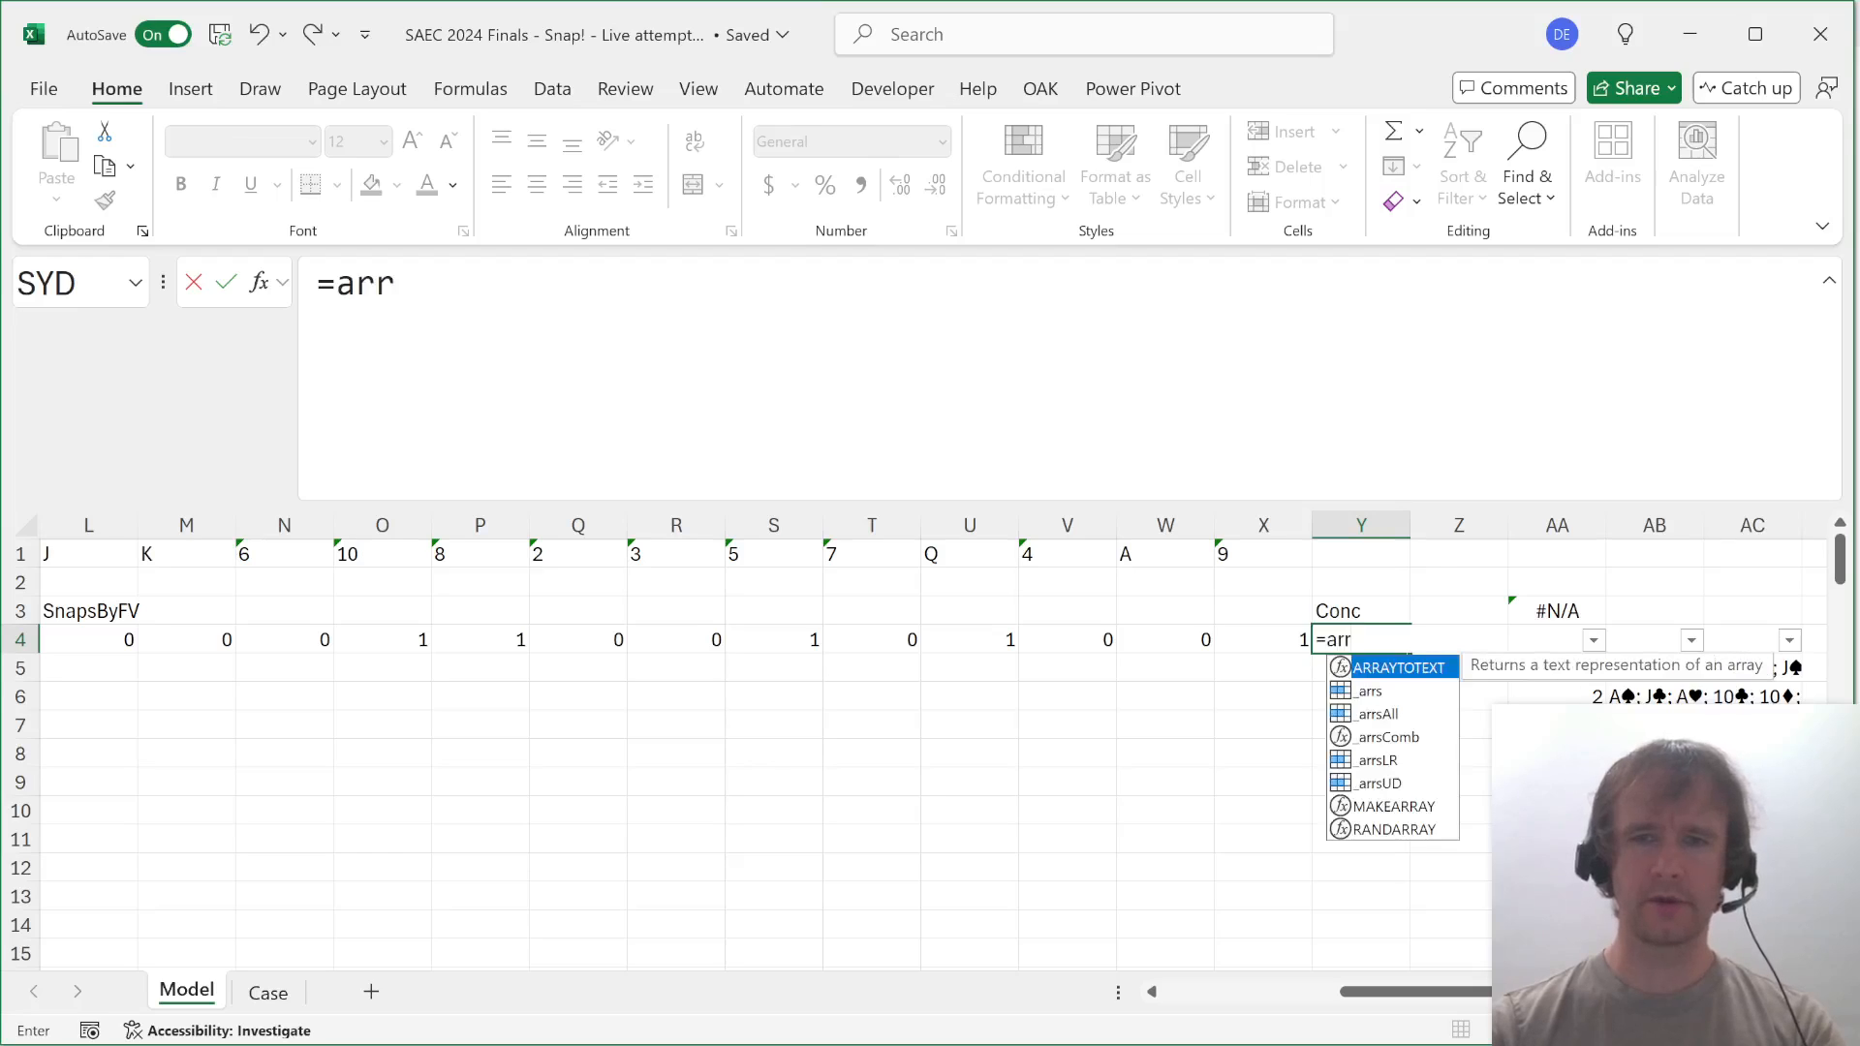
{"action": "key", "text": "Tab"}
{"action": "key", "text": "Left"}
{"action": "key", "text": "shift+Left"}
{"action": "key", "text": "shift+Left"}
{"action": "key", "text": "shift+Left"}
{"action": "key", "text": "shift+Left"}
{"action": "key", "text": "shift+Left"}
{"action": "key", "text": "shift+Left"}
{"action": "key", "text": "shift+Left"}
{"action": "key", "text": "shift+Left"}
{"action": "key", "text": "shift+Left"}
{"action": "key", "text": "shift+Left"}
{"action": "key", "text": "shift+Left"}
{"action": "key", "text": "shift+Left"}
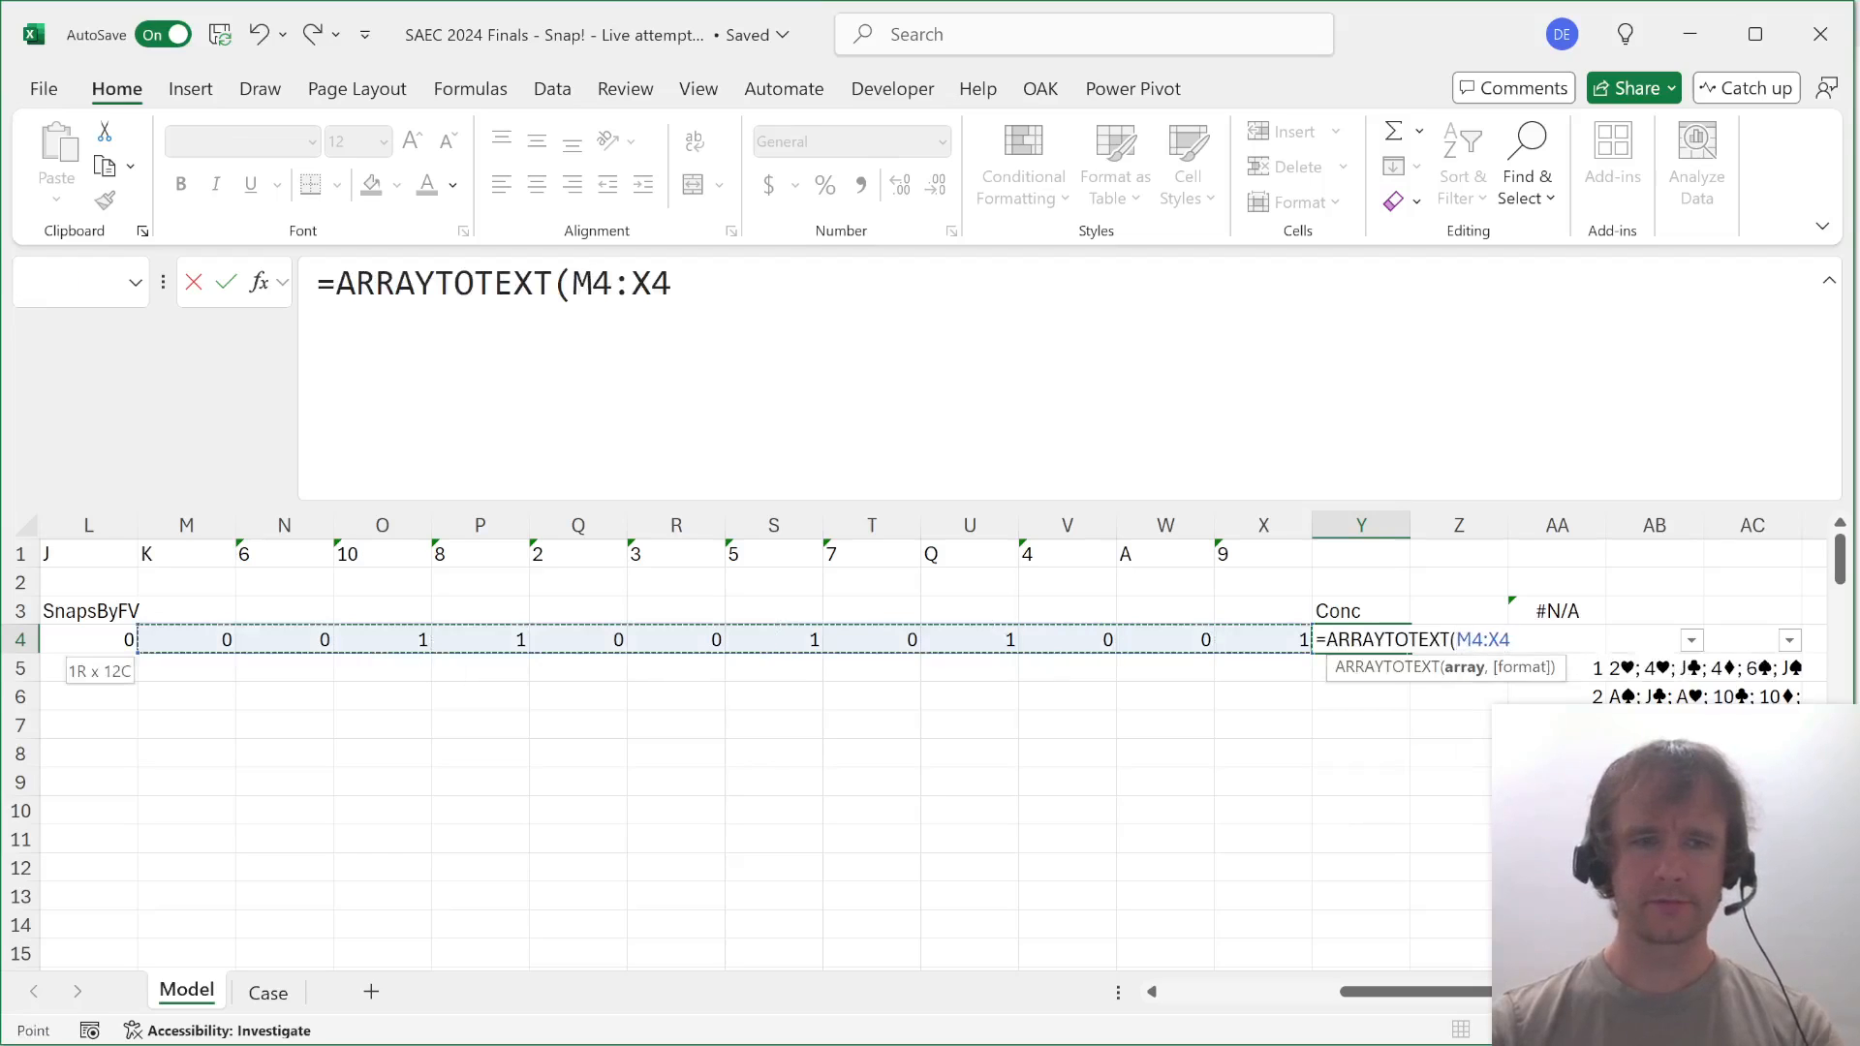
{"action": "type", "text": ")"}
{"action": "key", "text": "Return"}
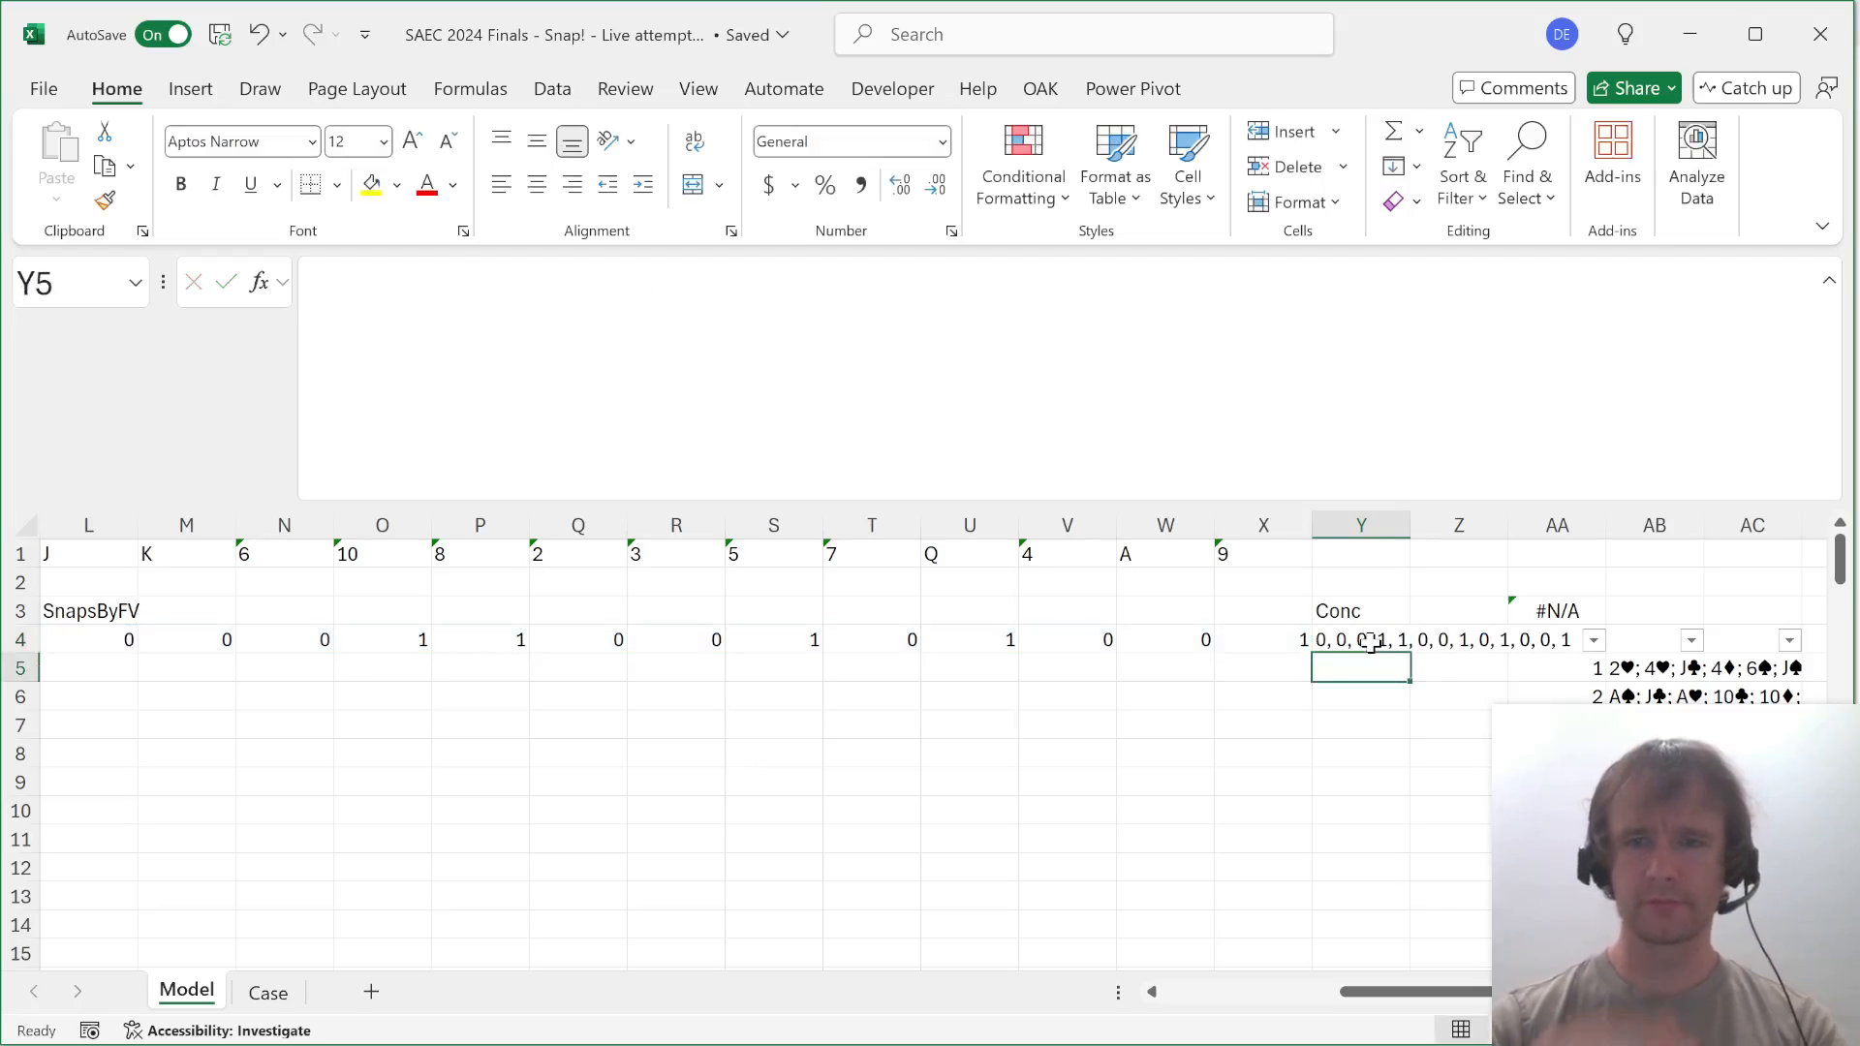
Extend the header range of the _lambdify formula in AA3 to B3:Y3 so it includes the Conc header.
{"action": "key", "text": "Up"}
{"action": "key", "text": "Right"}
{"action": "key", "text": "Right"}
{"action": "key", "text": "Right"}
{"action": "key", "text": "Right"}
{"action": "key", "text": "Right"}
{"action": "key", "text": "Right"}
{"action": "key", "text": "Right"}
{"action": "key", "text": "Right"}
{"action": "key", "text": "Right"}
{"action": "key", "text": "Right"}
{"action": "key", "text": "Right"}
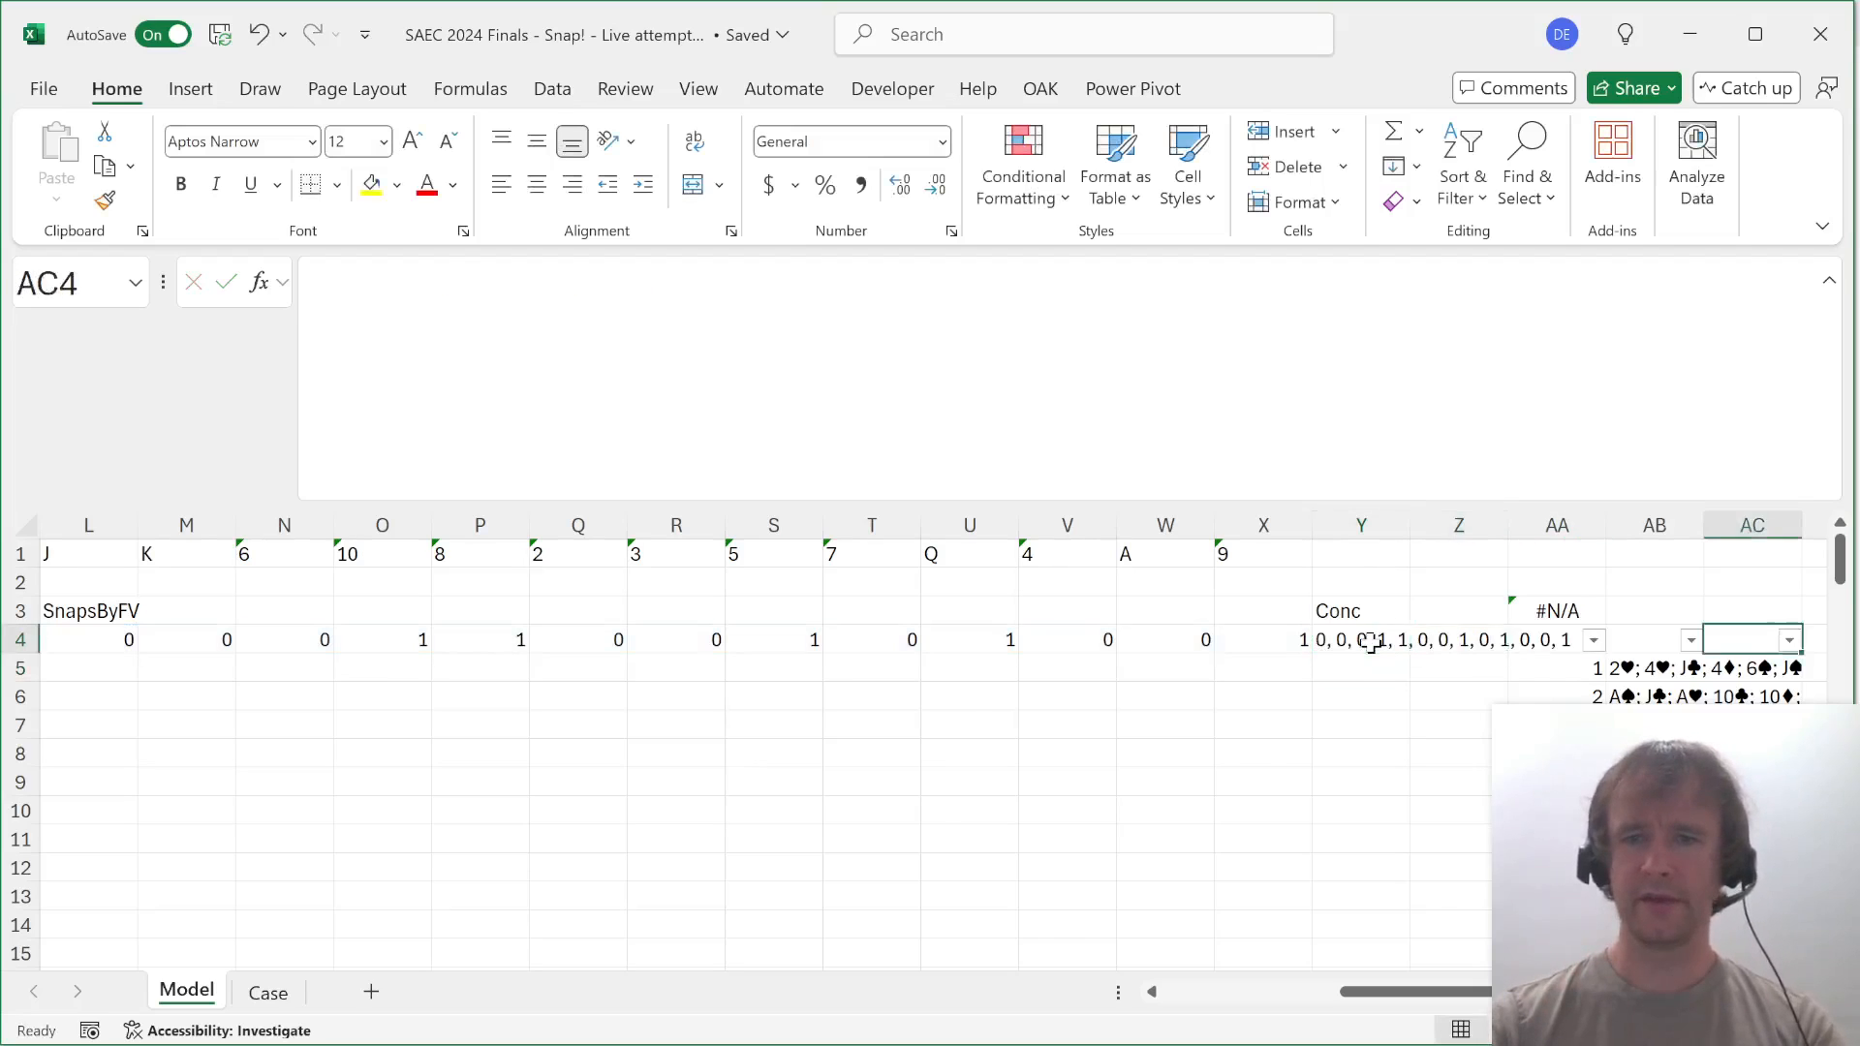
{"action": "key", "text": "Up"}
{"action": "key", "text": "Left"}
{"action": "key", "text": "Left"}
{"action": "key", "text": "Left"}
{"action": "key", "text": "Left"}
{"action": "key", "text": "Left"}
{"action": "key", "text": "Left"}
{"action": "key", "text": "Left"}
{"action": "key", "text": "Left"}
{"action": "key", "text": "Left"}
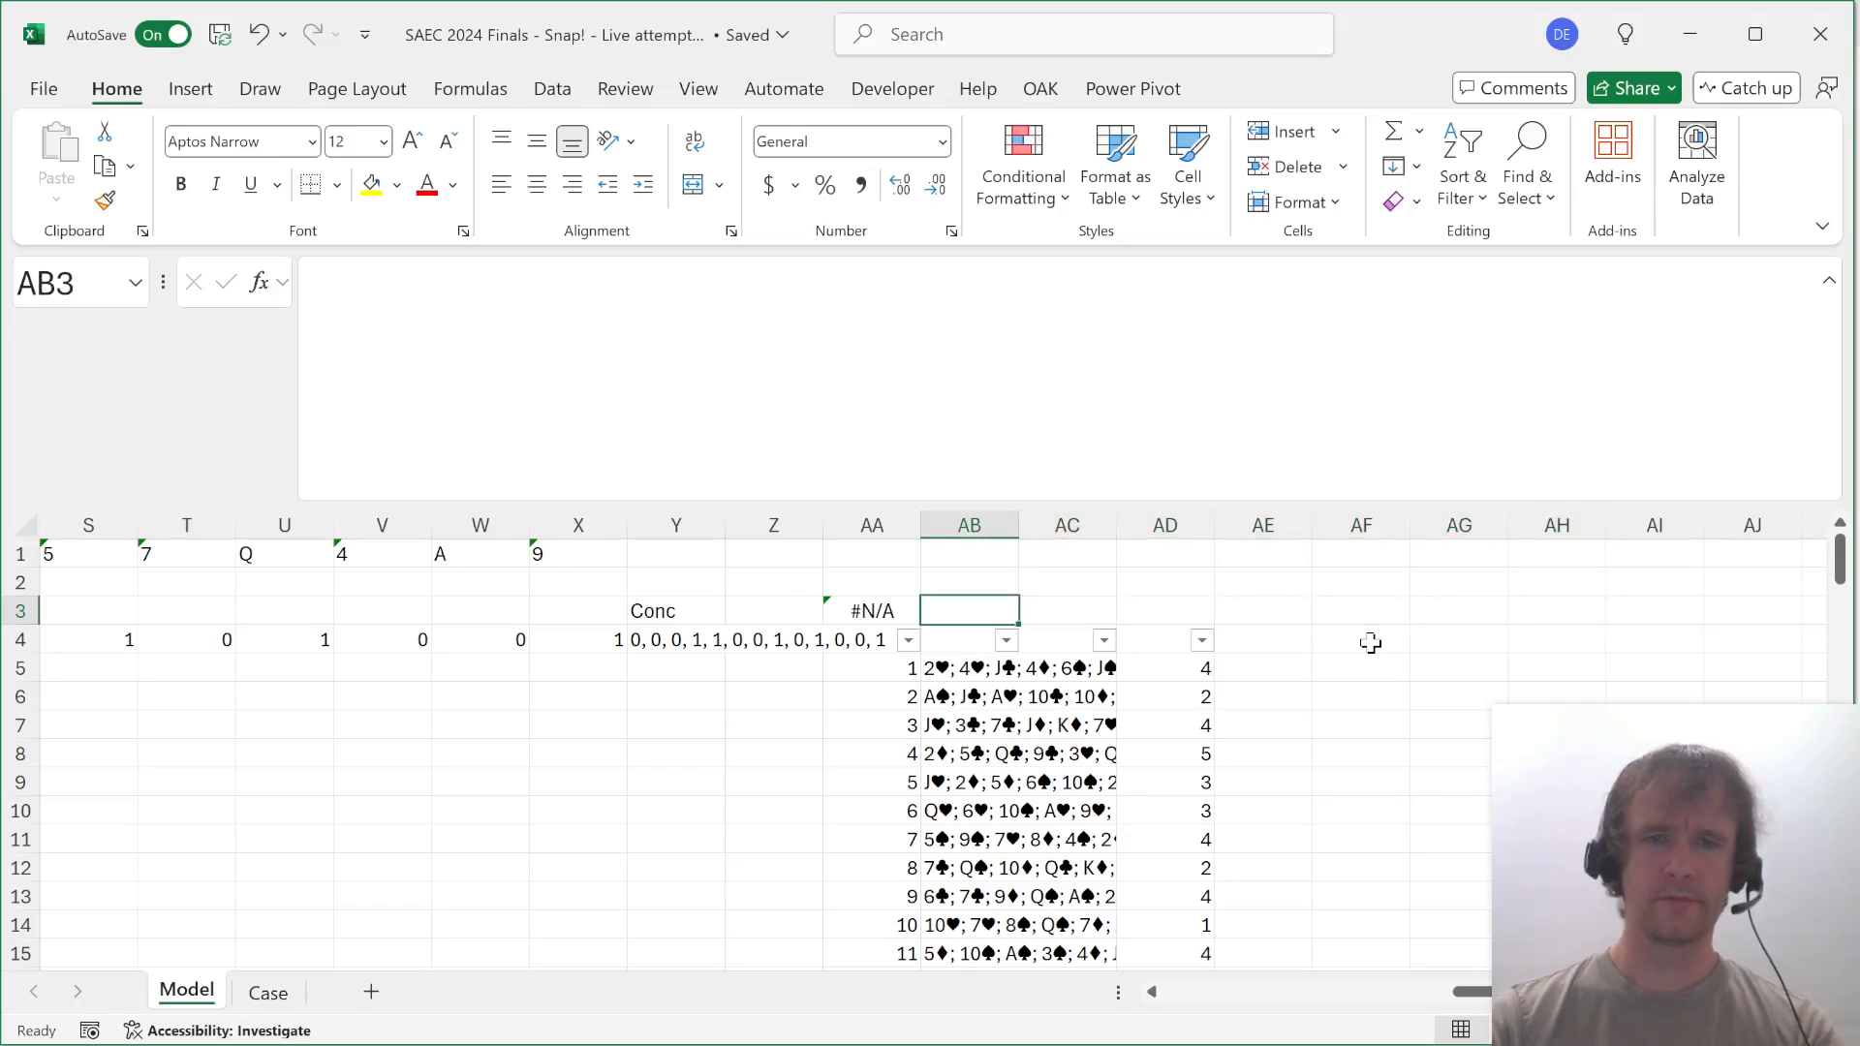
{"action": "key", "text": "F2"}
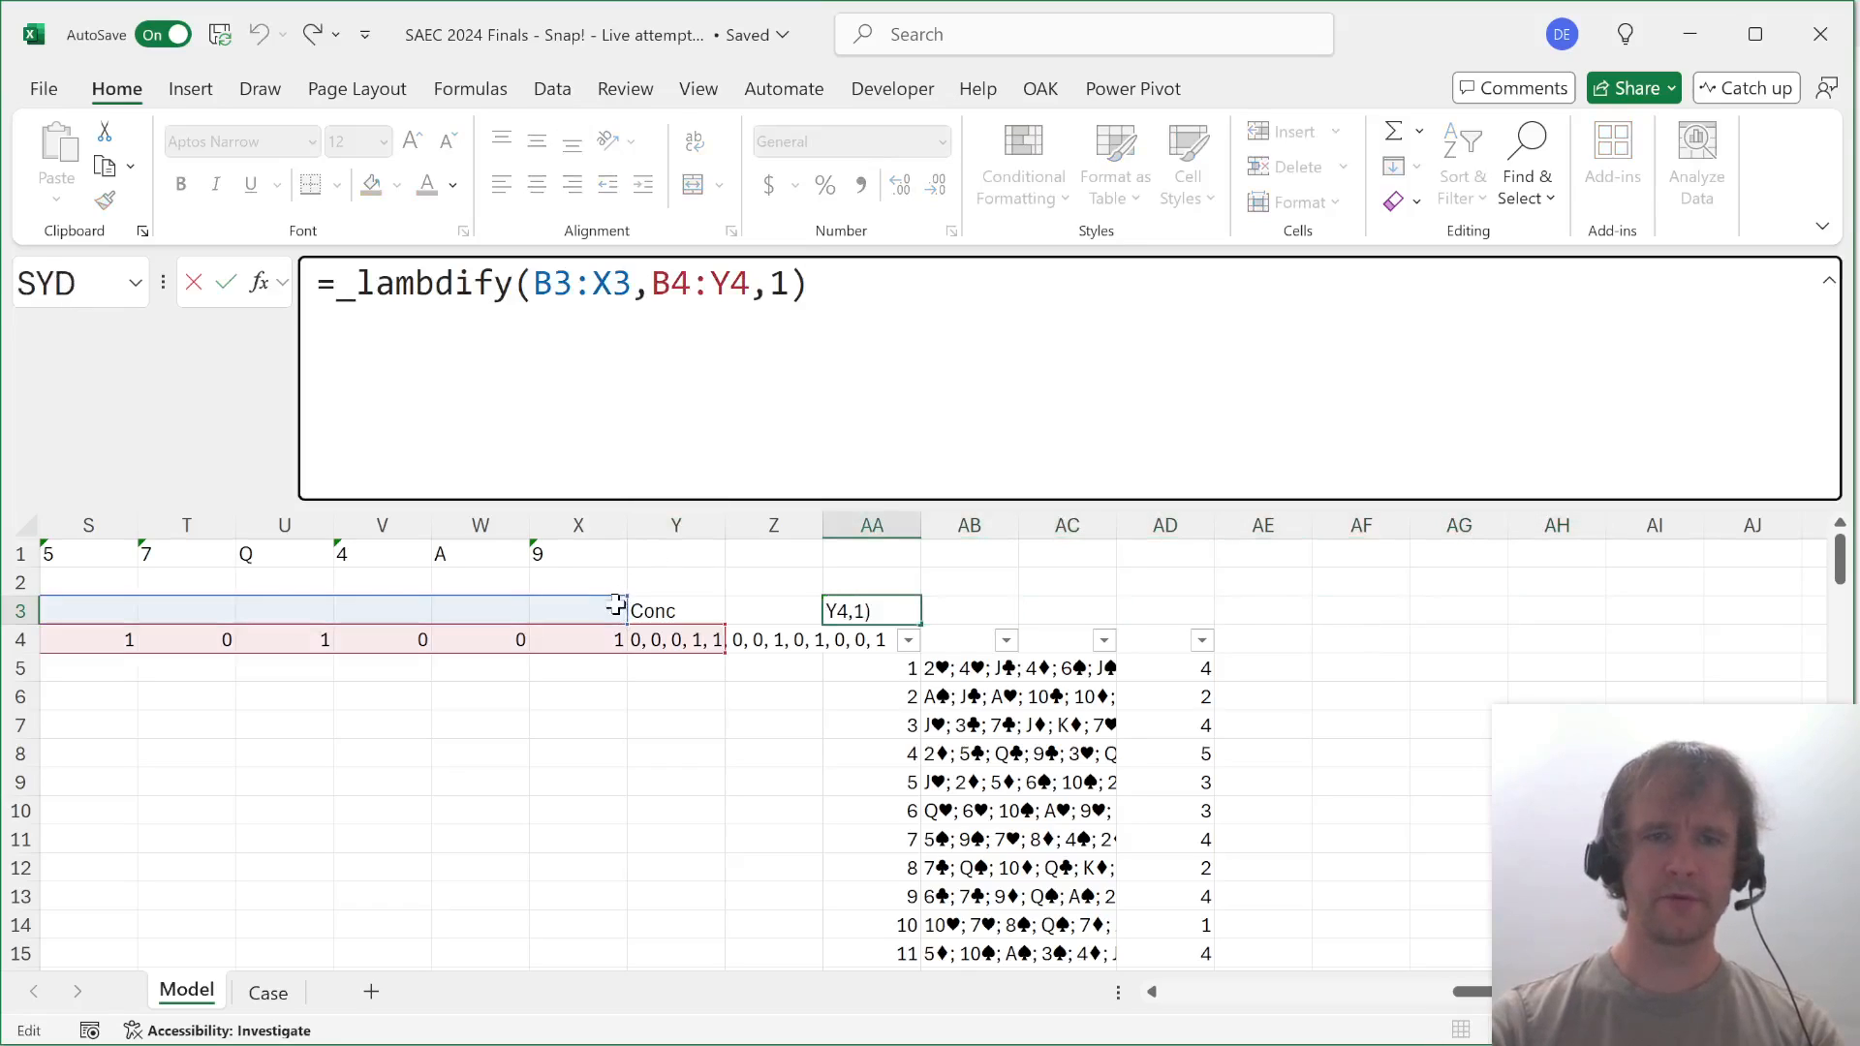
{"action": "left_click_drag", "start_coordinate": [656, 598], "coordinate": [694, 603]}
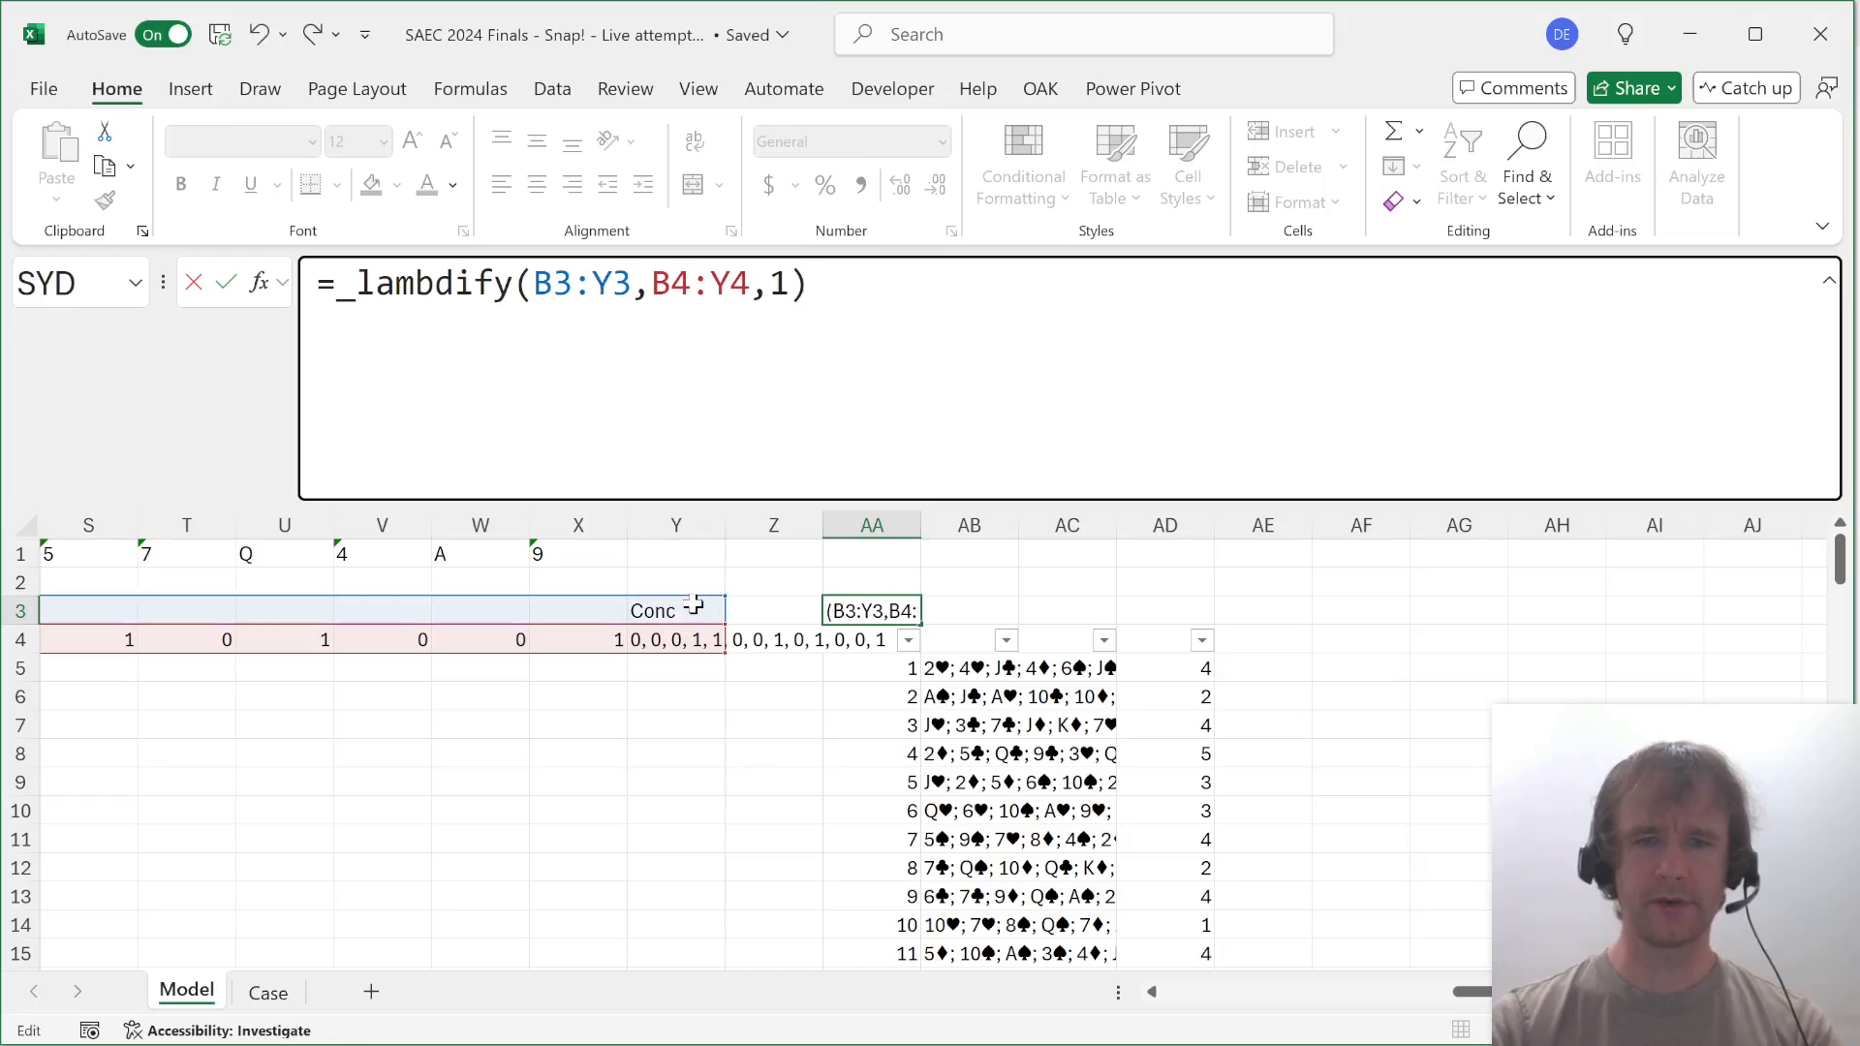
{"action": "key", "text": "Return"}
Copy the generated LAMBDA formula text from AA3 into AF3.
{"action": "key", "text": "Up"}
{"action": "key", "text": "ctrl+c"}
{"action": "key", "text": "Right"}
{"action": "key", "text": "Right"}
{"action": "key", "text": "Right"}
{"action": "key", "text": "Right"}
{"action": "key", "text": "Right"}
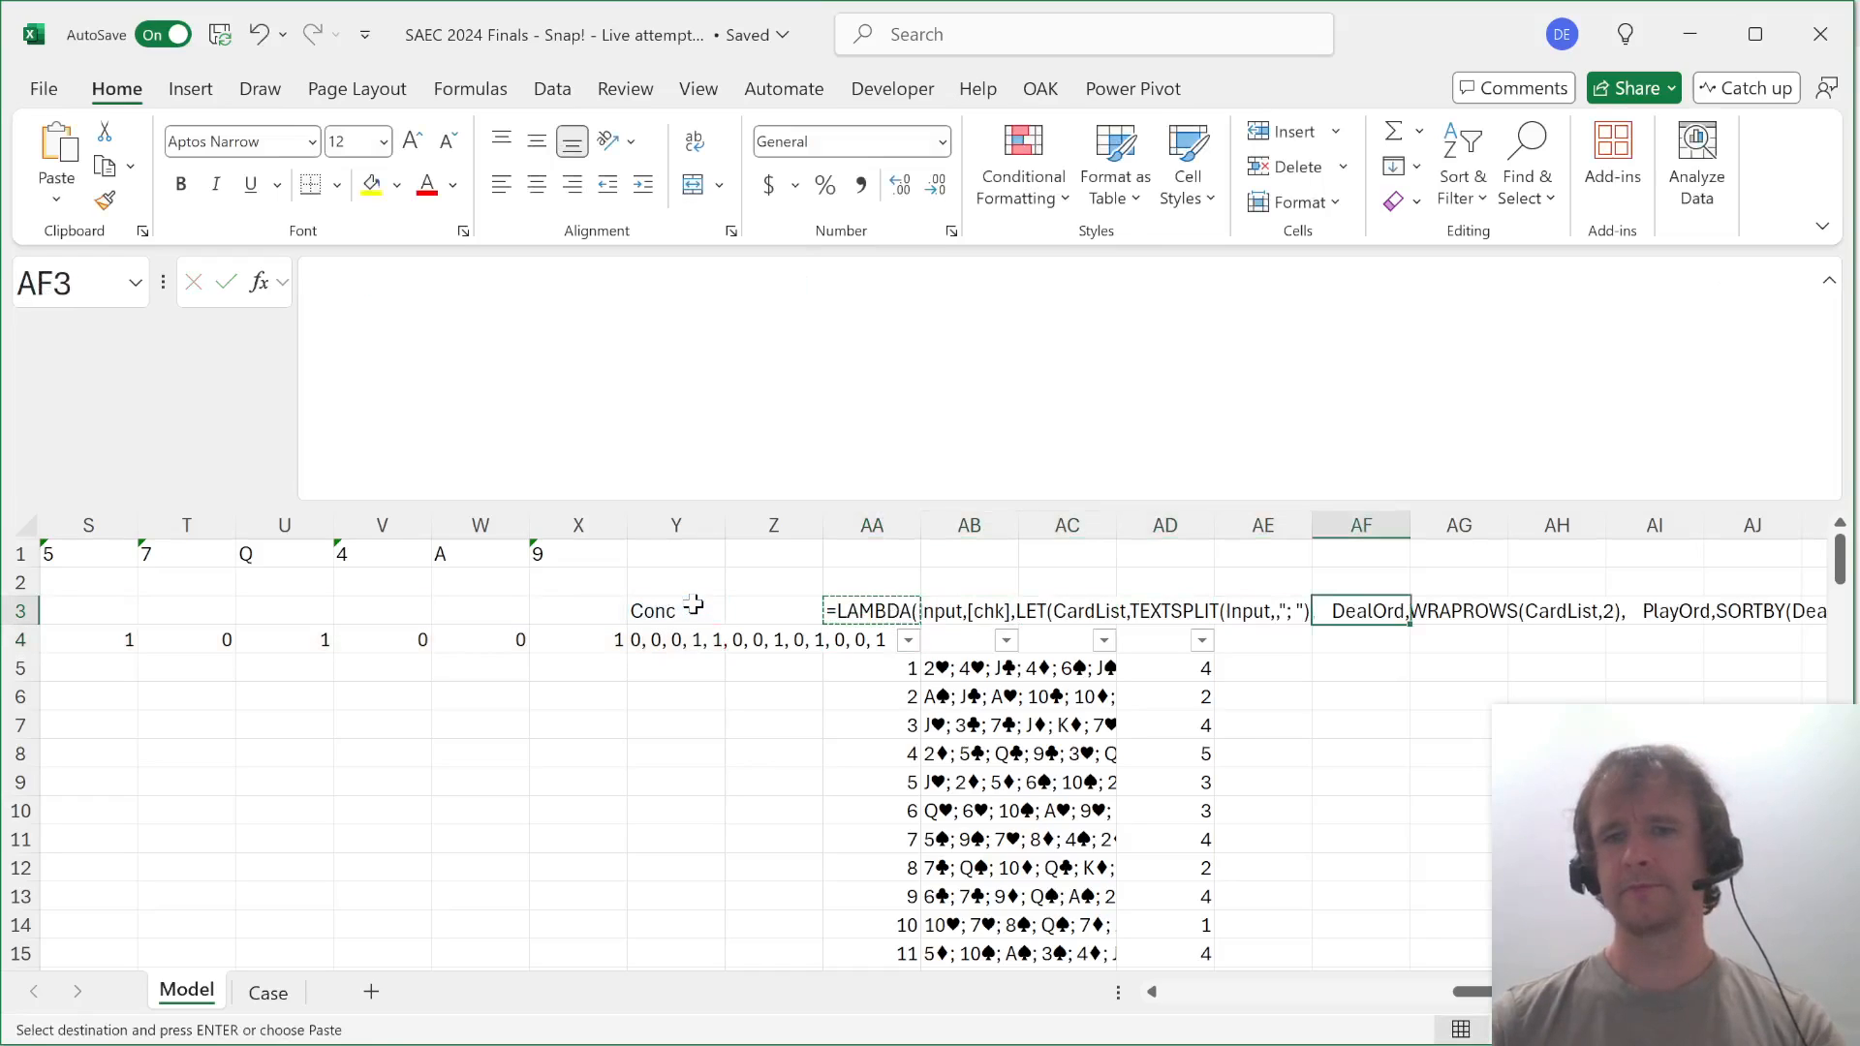
{"action": "key", "text": "ctrl+v"}
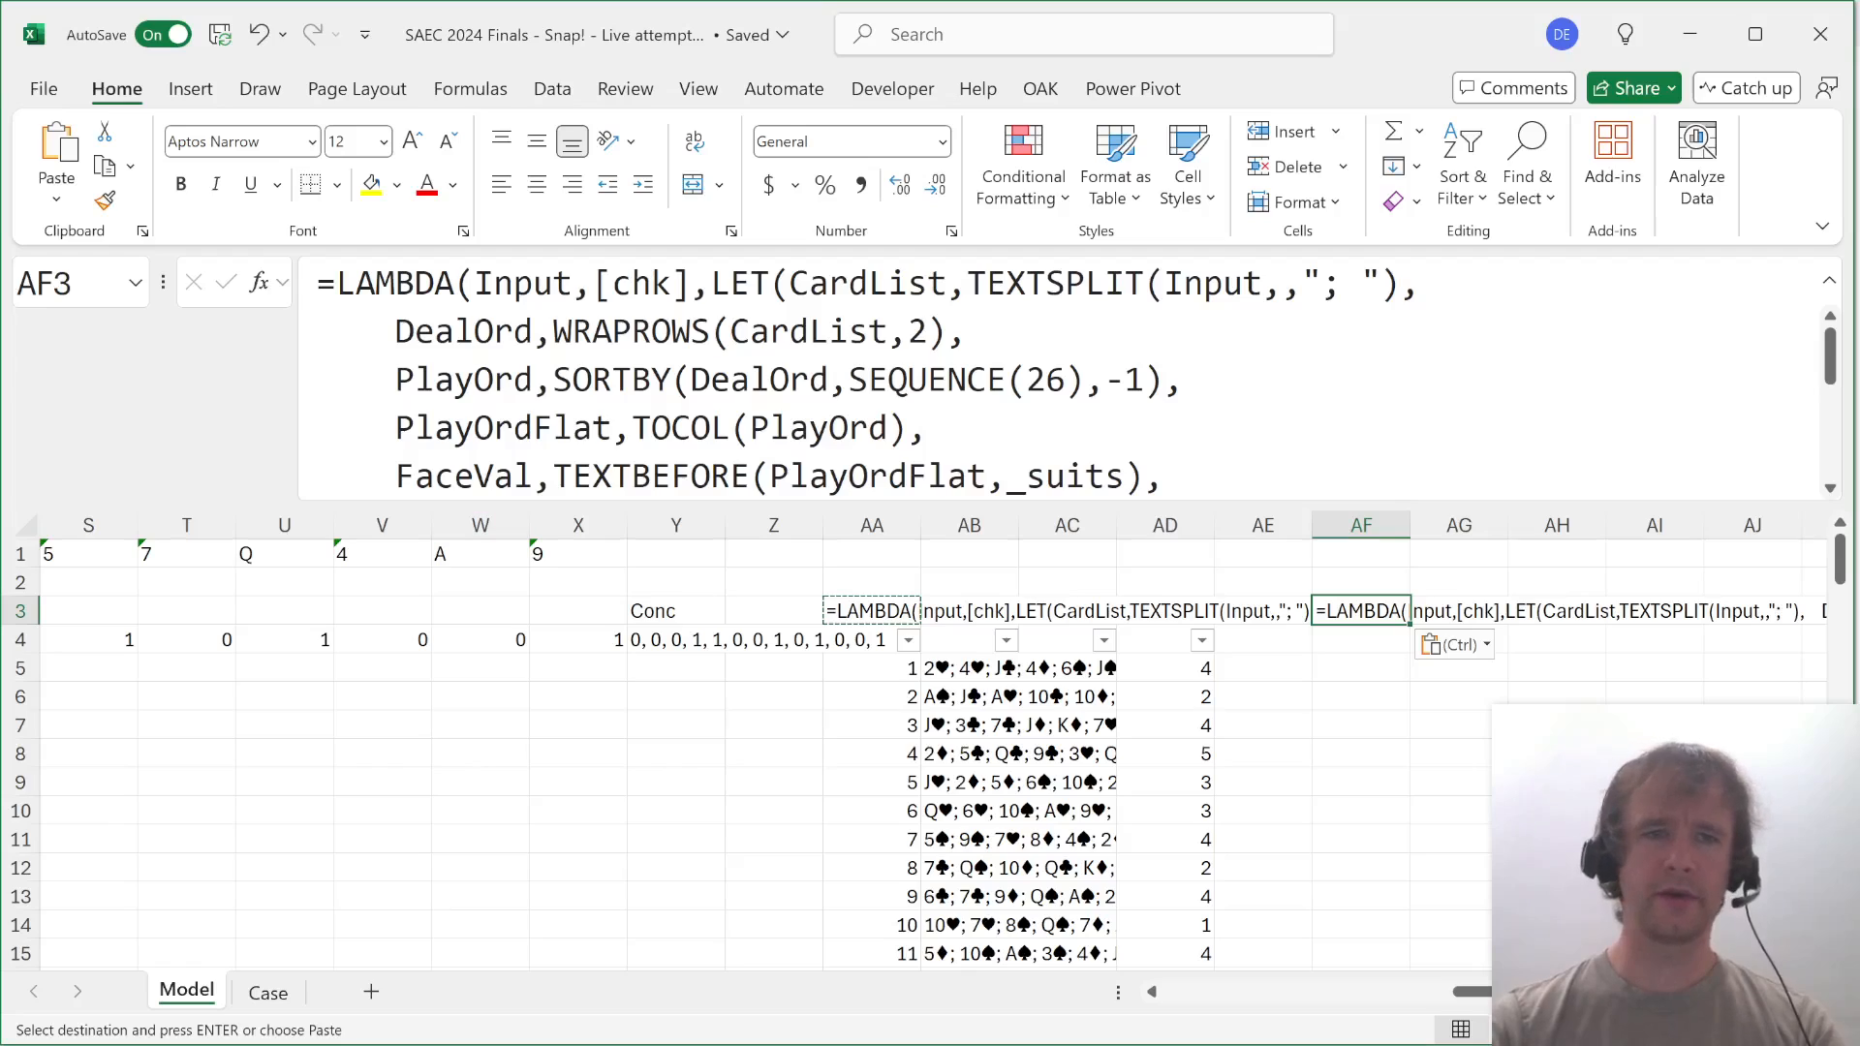
Copy the LAMBDA expression from AF3, leaving out the trailing (Case!G149) call.
{"action": "left_click_drag", "start_coordinate": [319, 283], "coordinate": [828, 477]}
{"action": "key", "text": "ctrl+c"}
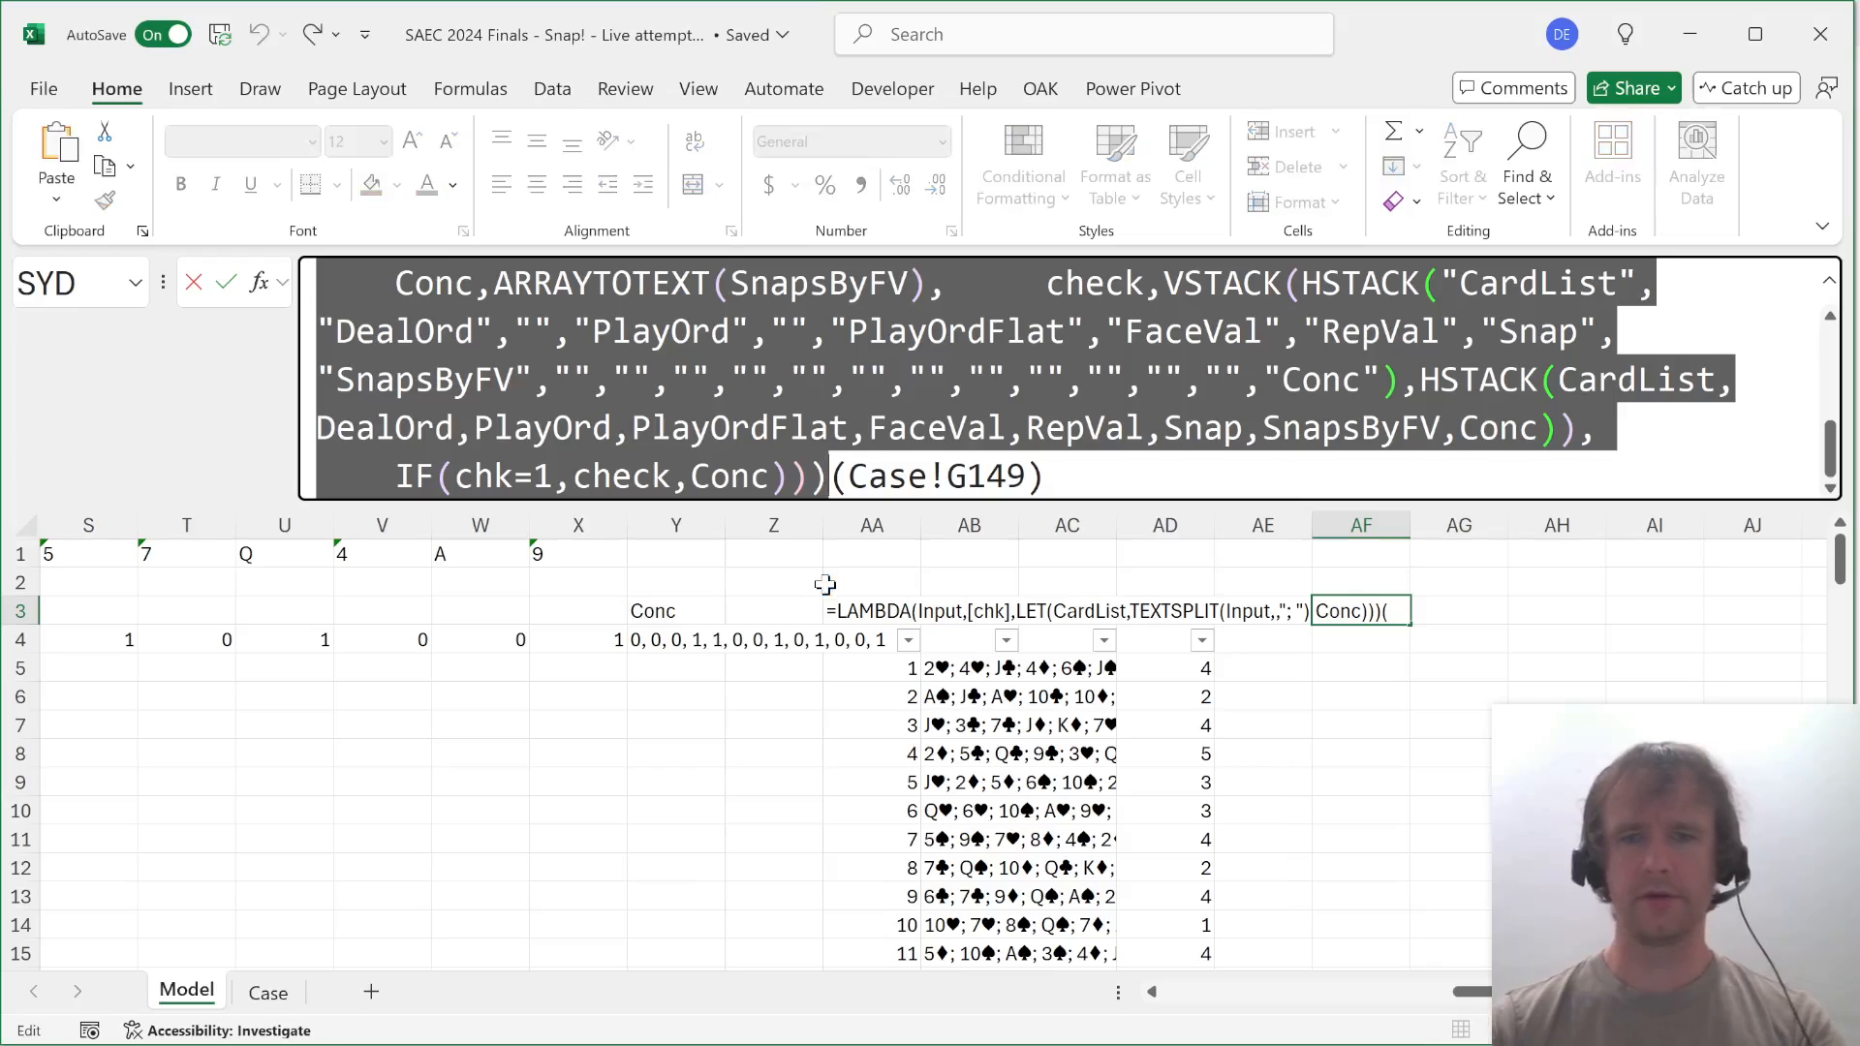
{"action": "key", "text": "Escape"}
Enter a MAP formula in AE5 that applies the copied LAMBDA to all card lists from AB5 down.
{"action": "key", "text": "Left"}
{"action": "key", "text": "Down"}
{"action": "key", "text": "Down"}
{"action": "type", "text": "=map"}
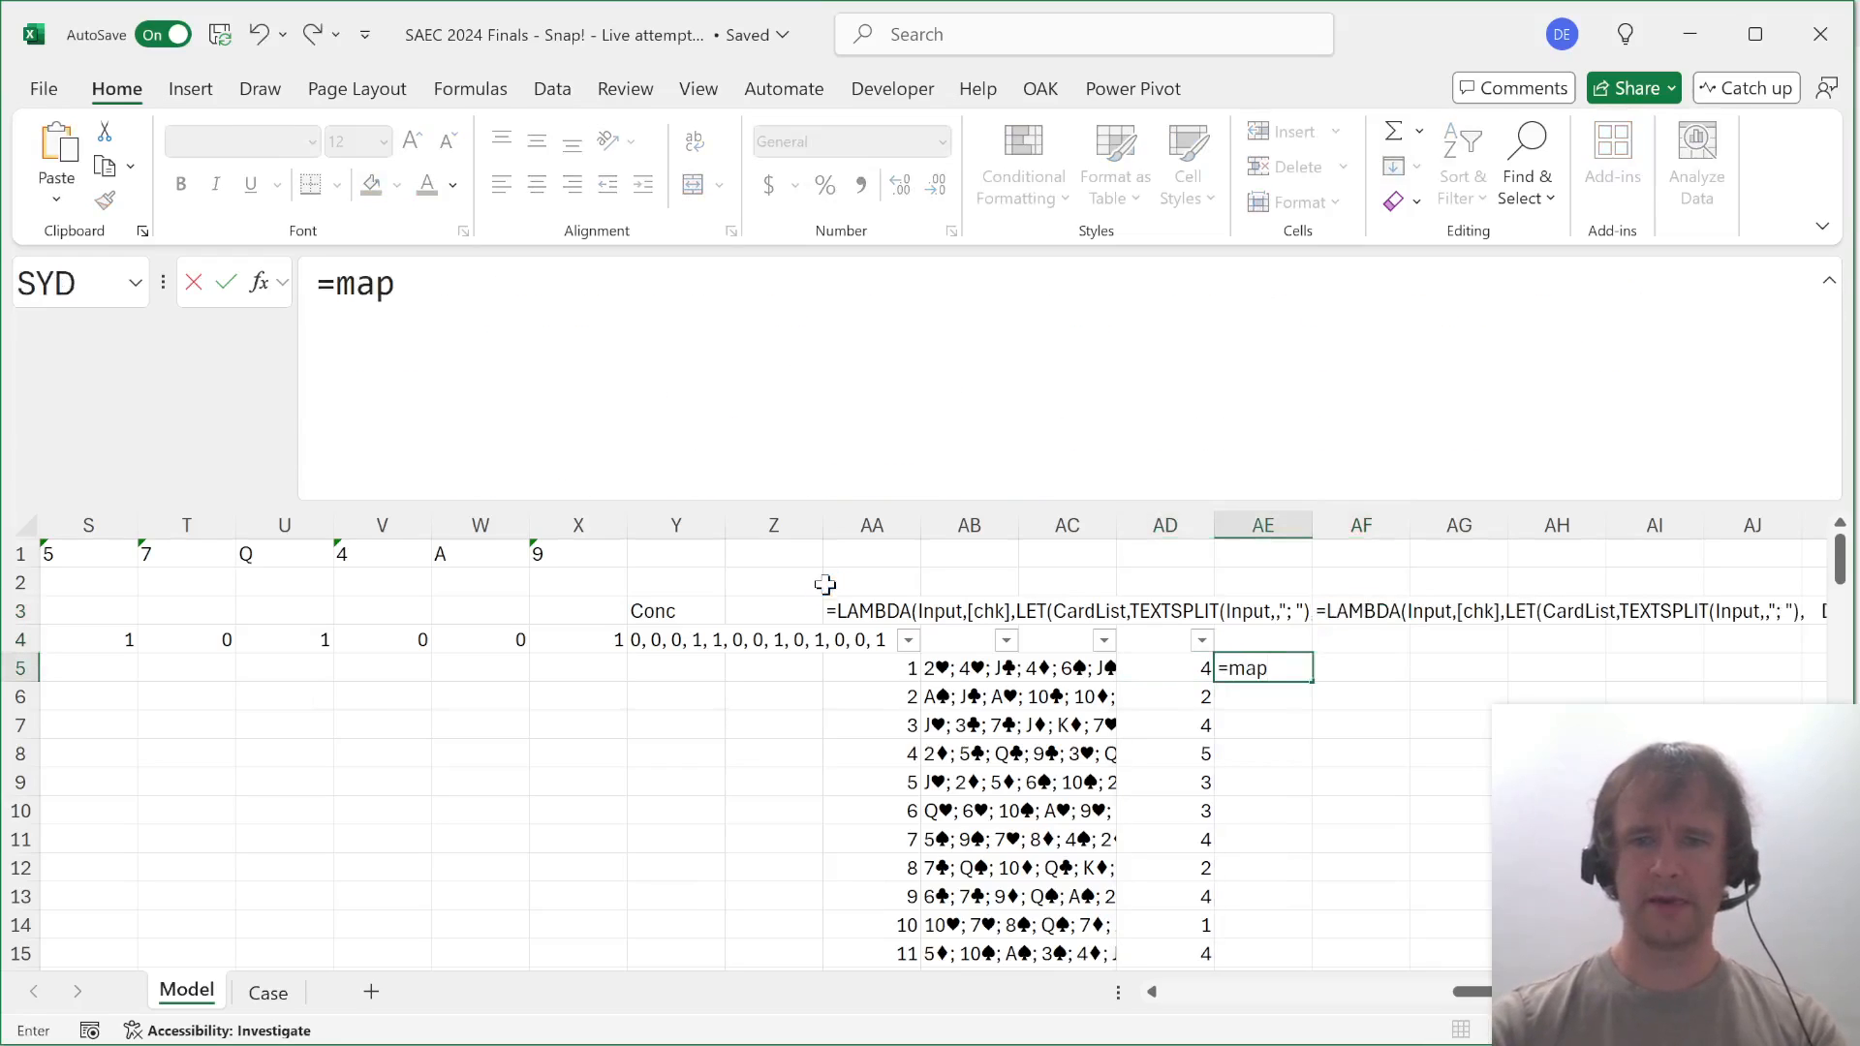
{"action": "key", "text": "Tab"}
{"action": "key", "text": "Left"}
{"action": "key", "text": "Left"}
{"action": "key", "text": "Left"}
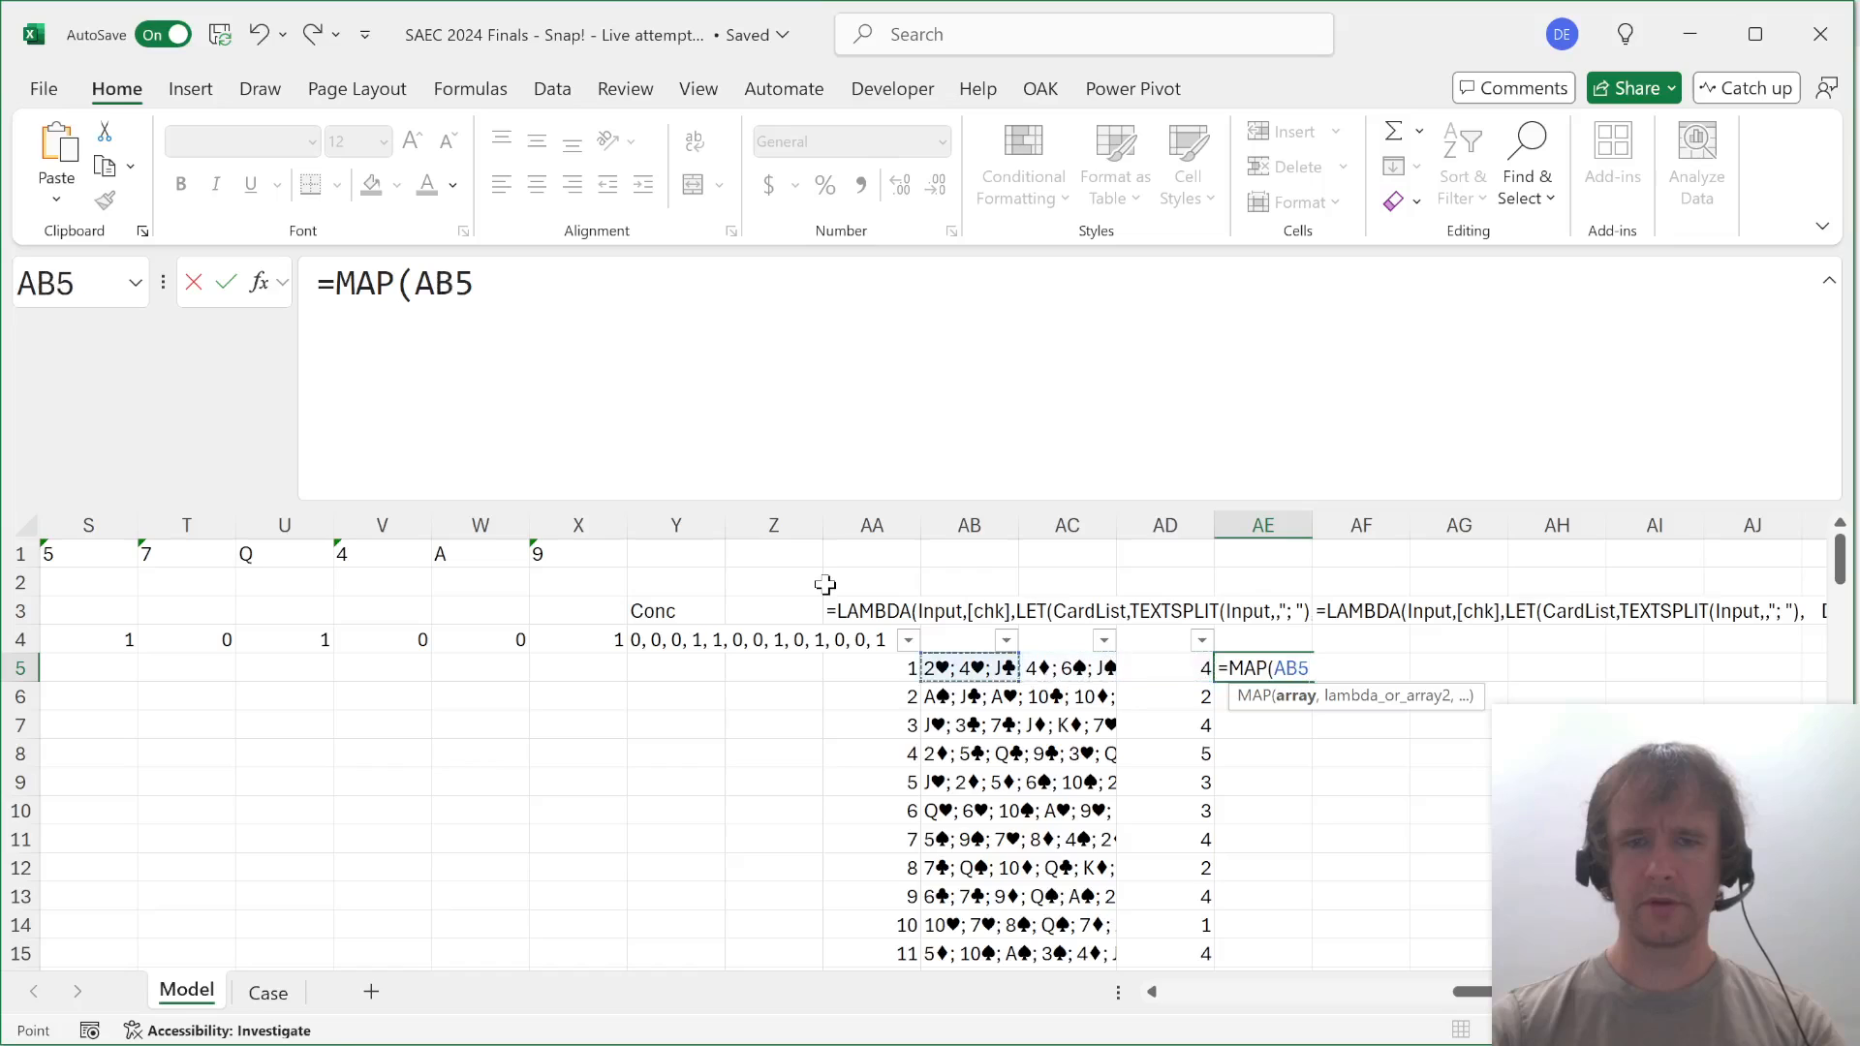
{"action": "key", "text": "ctrl+shift+Down"}
{"action": "type", "text": ","}
{"action": "key", "text": "ctrl+v"}
{"action": "type", "text": ")"}
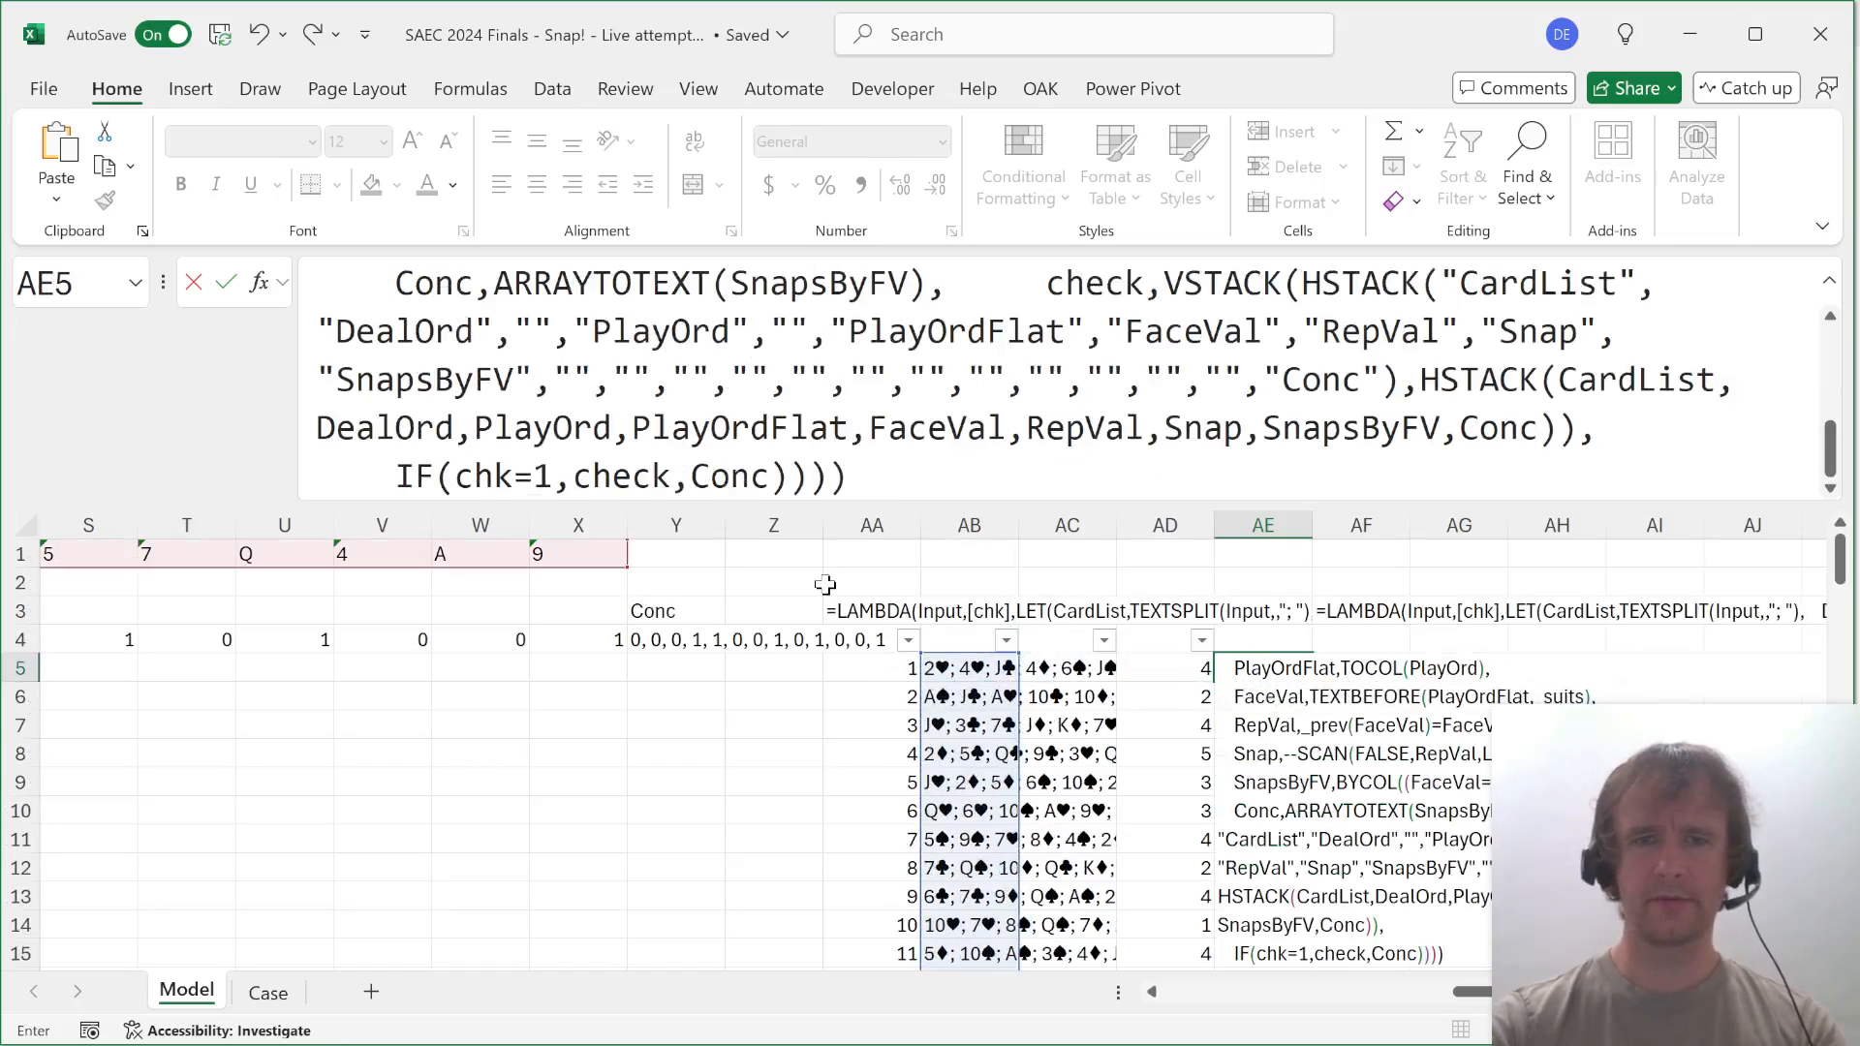
{"action": "key", "text": "Return"}
Enter =TEXTSPLIT(AE5,", ") in AF5 to split the joined snap counts into separate columns.
{"action": "key", "text": "Up"}
{"action": "key", "text": "Right"}
{"action": "key", "text": "Right"}
{"action": "key", "text": "Right"}
{"action": "key", "text": "Right"}
{"action": "key", "text": "Right"}
{"action": "key", "text": "Right"}
{"action": "key", "text": "Right"}
{"action": "key", "text": "Right"}
{"action": "key", "text": "Right"}
{"action": "key", "text": "Right"}
{"action": "key", "text": "Right"}
{"action": "key", "text": "Right"}
{"action": "key", "text": "Right"}
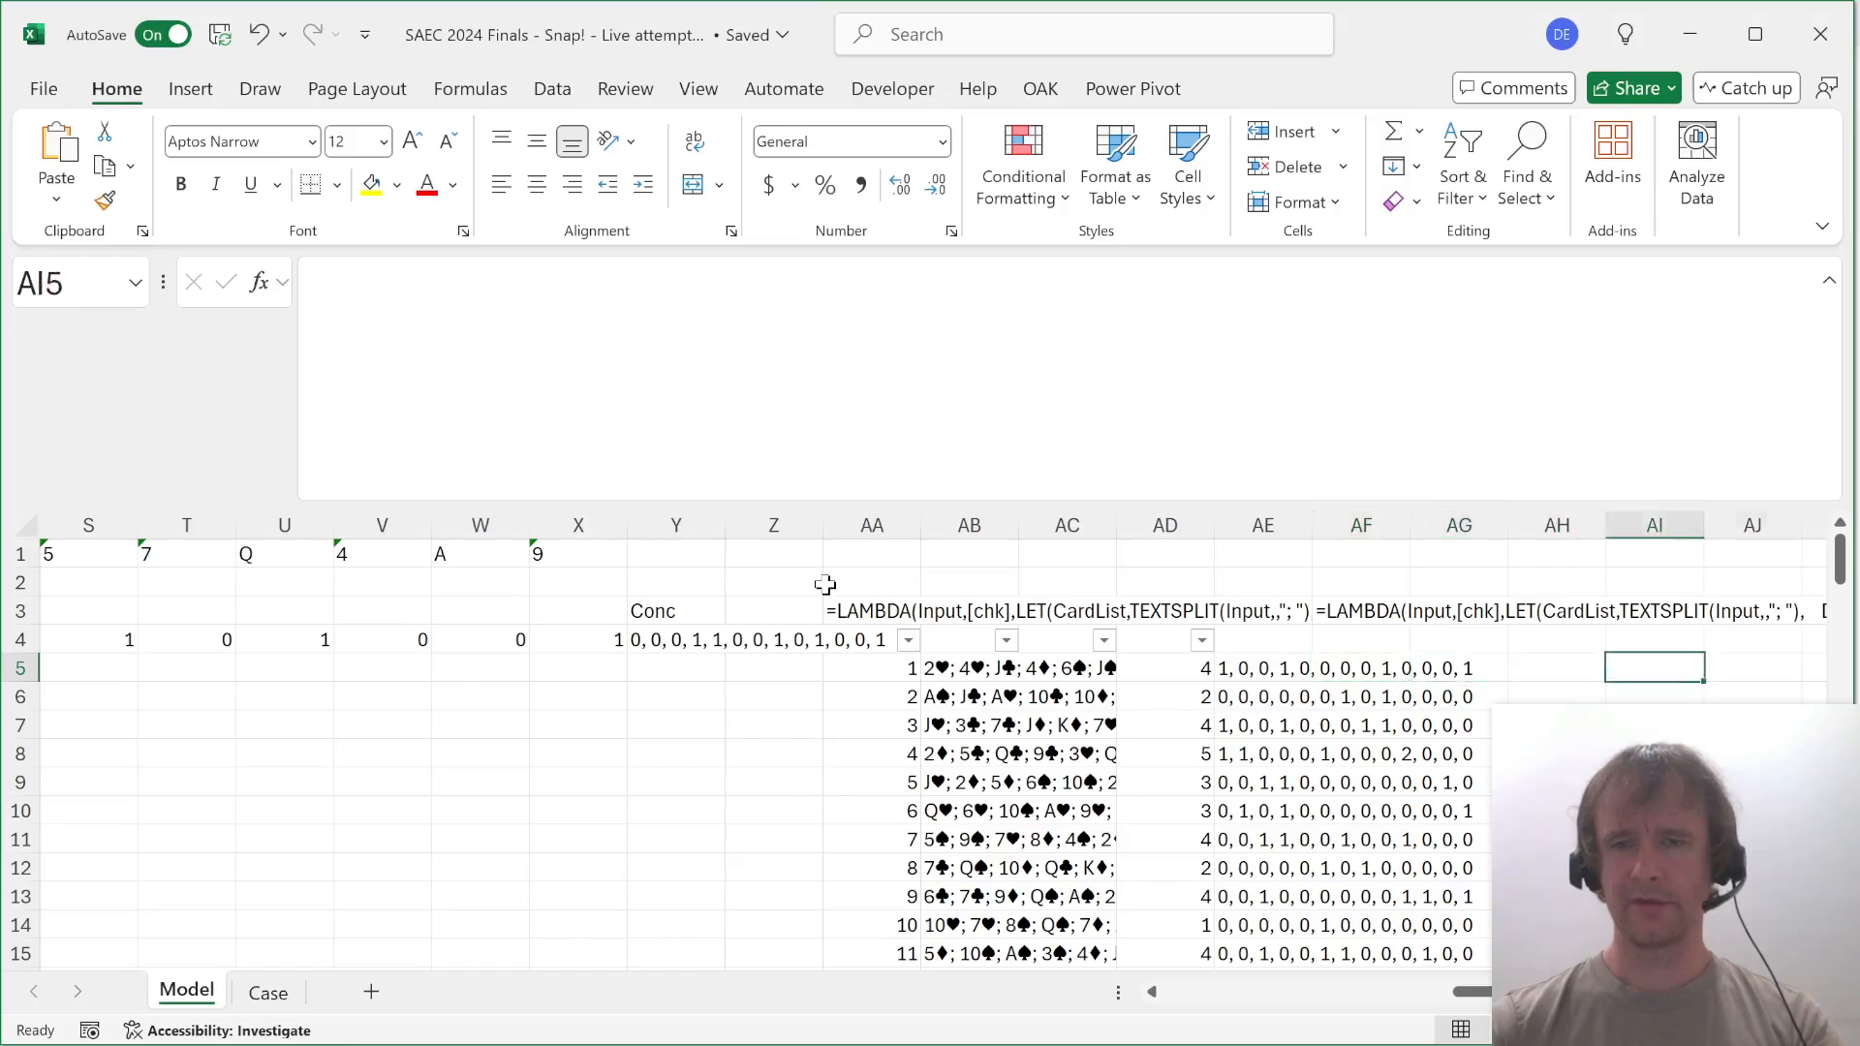
{"action": "key", "text": "Left"}
{"action": "key", "text": "Left"}
{"action": "key", "text": "Left"}
{"action": "key", "text": "Left"}
{"action": "key", "text": "Left"}
{"action": "key", "text": "Left"}
{"action": "key", "text": "Left"}
{"action": "key", "text": "Left"}
{"action": "key", "text": "Left"}
{"action": "key", "text": "Left"}
{"action": "key", "text": "Left"}
{"action": "key", "text": "Left"}
{"action": "type", "text": "=te"}
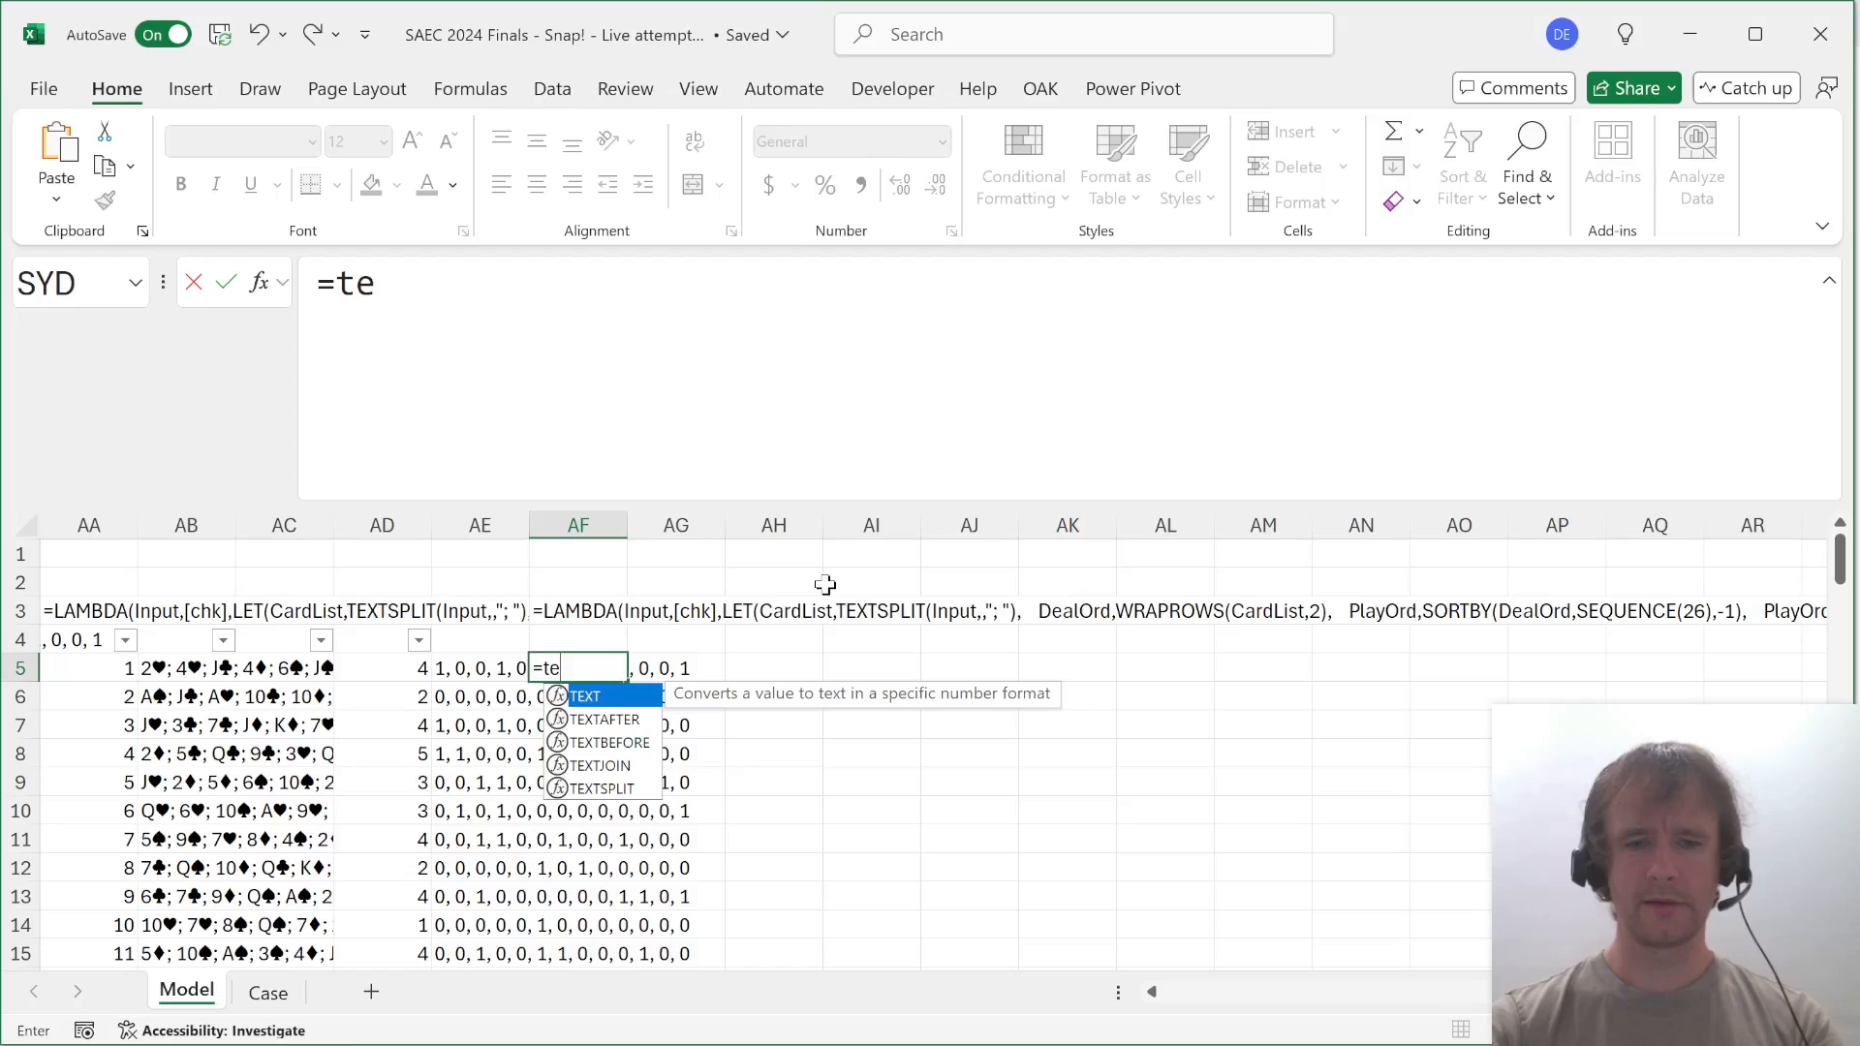
{"action": "type", "text": "xts"}
{"action": "key", "text": "Tab"}
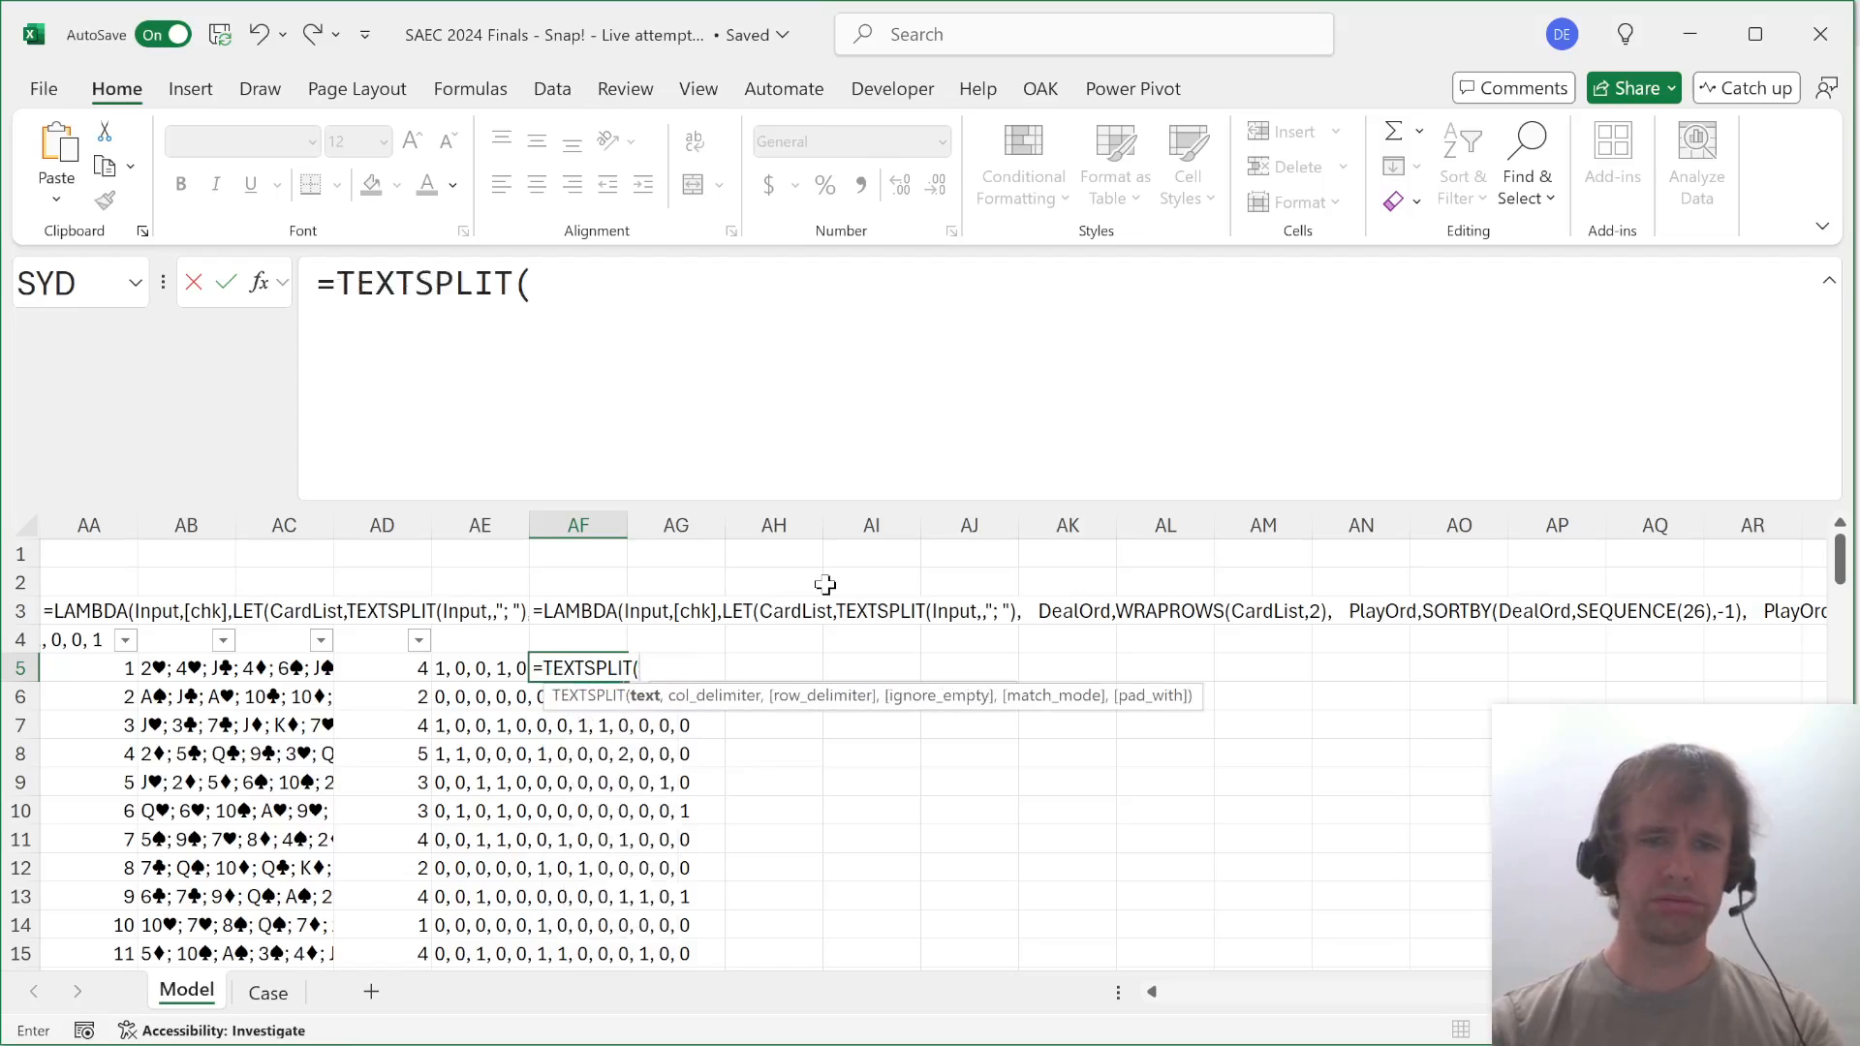
{"action": "key", "text": "Left"}
{"action": "type", "text": ","}
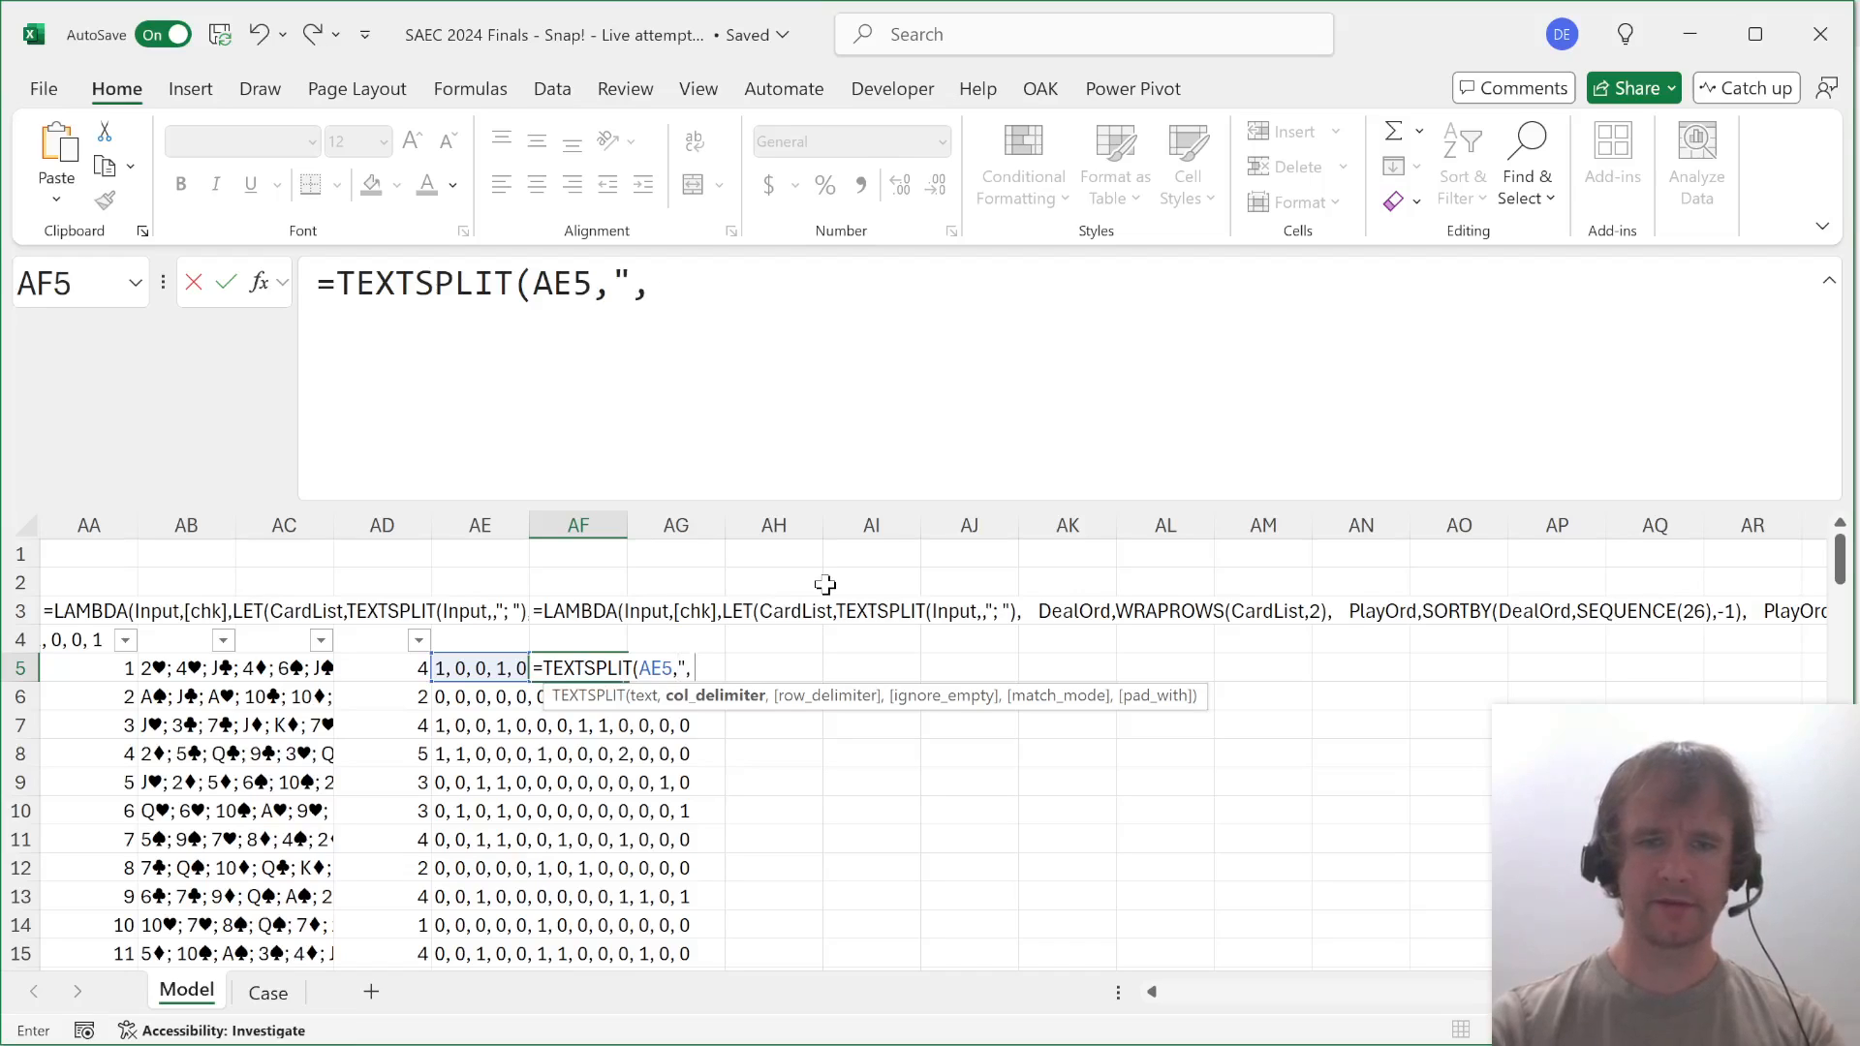
{"action": "key", "text": "Return"}
Fill the TEXTSPLIT formula from AF5 down to AF114.
{"action": "key", "text": "Left"}
{"action": "key", "text": "ctrl+Down"}
{"action": "key", "text": "Right"}
{"action": "key", "text": "ctrl+shift+Up"}
{"action": "key", "text": "ctrl+d"}
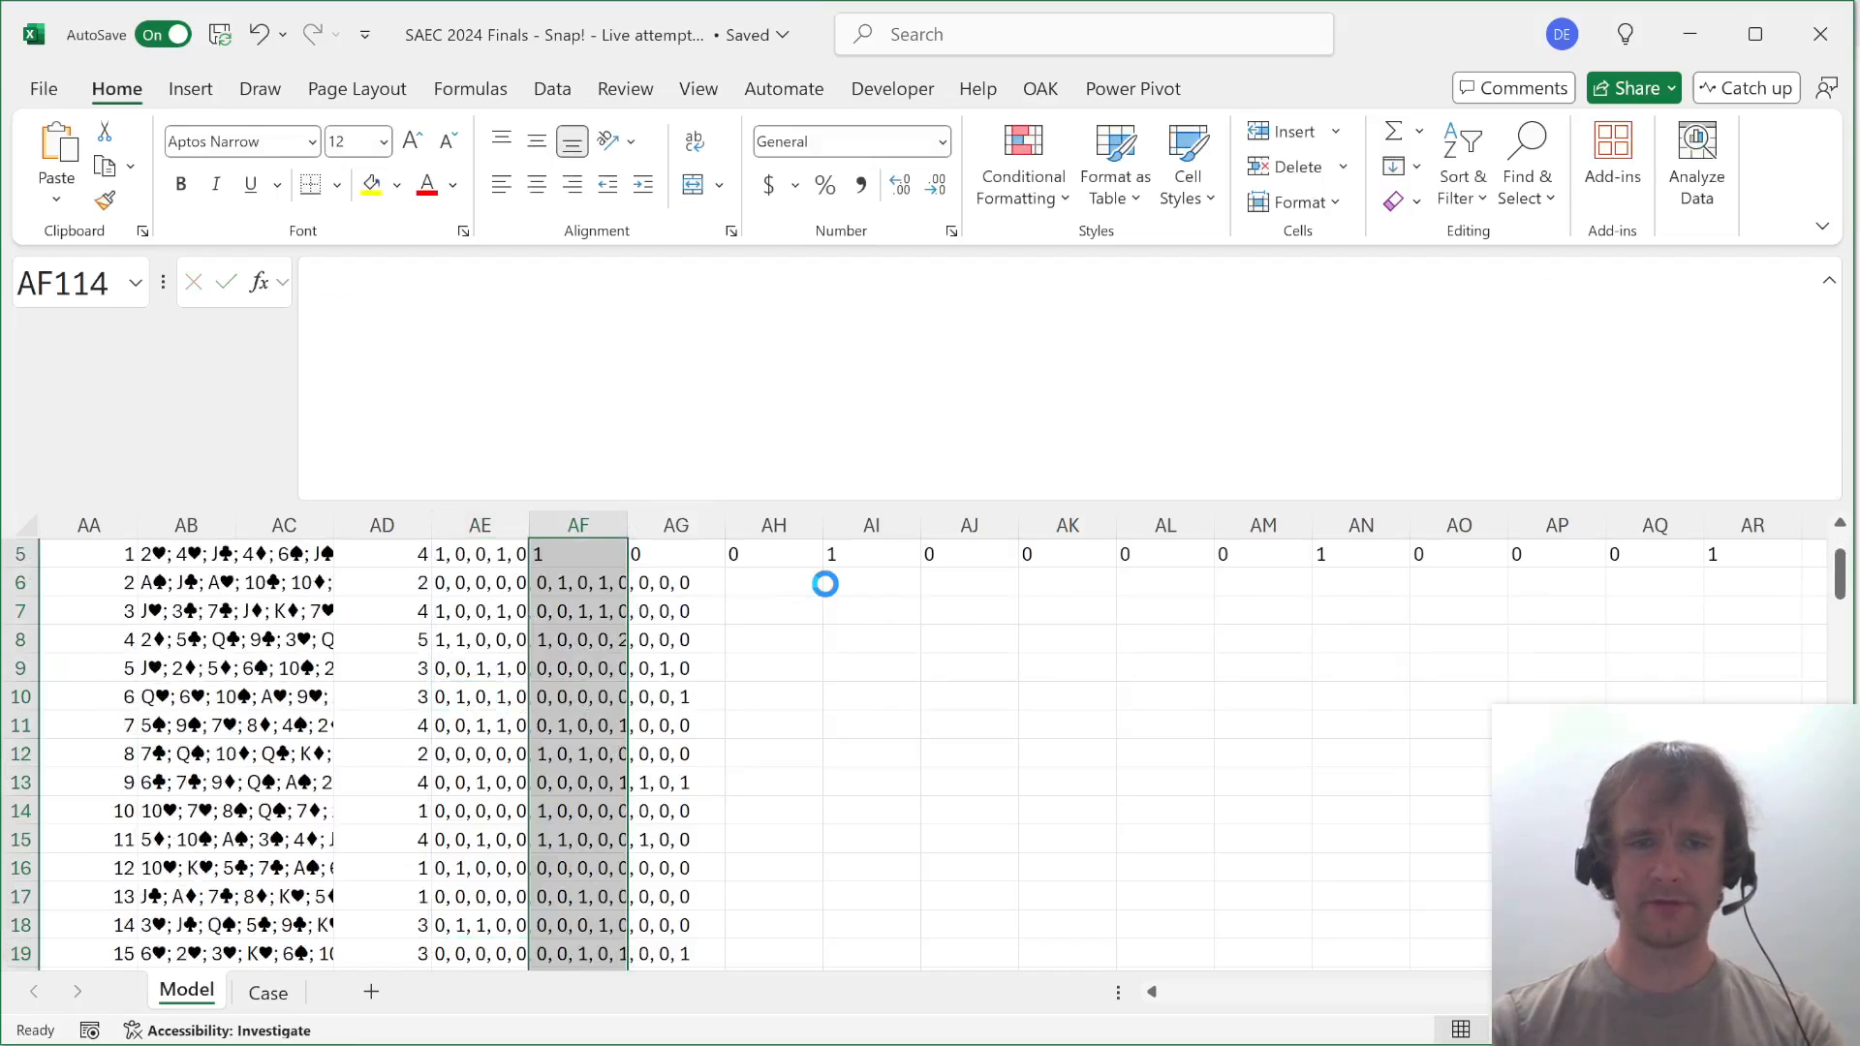
Copy the card values in L1:X1.
{"action": "key", "text": "ctrl+Up"}
{"action": "key", "text": "ctrl+Up"}
{"action": "key", "text": "Up"}
{"action": "key", "text": "Down"}
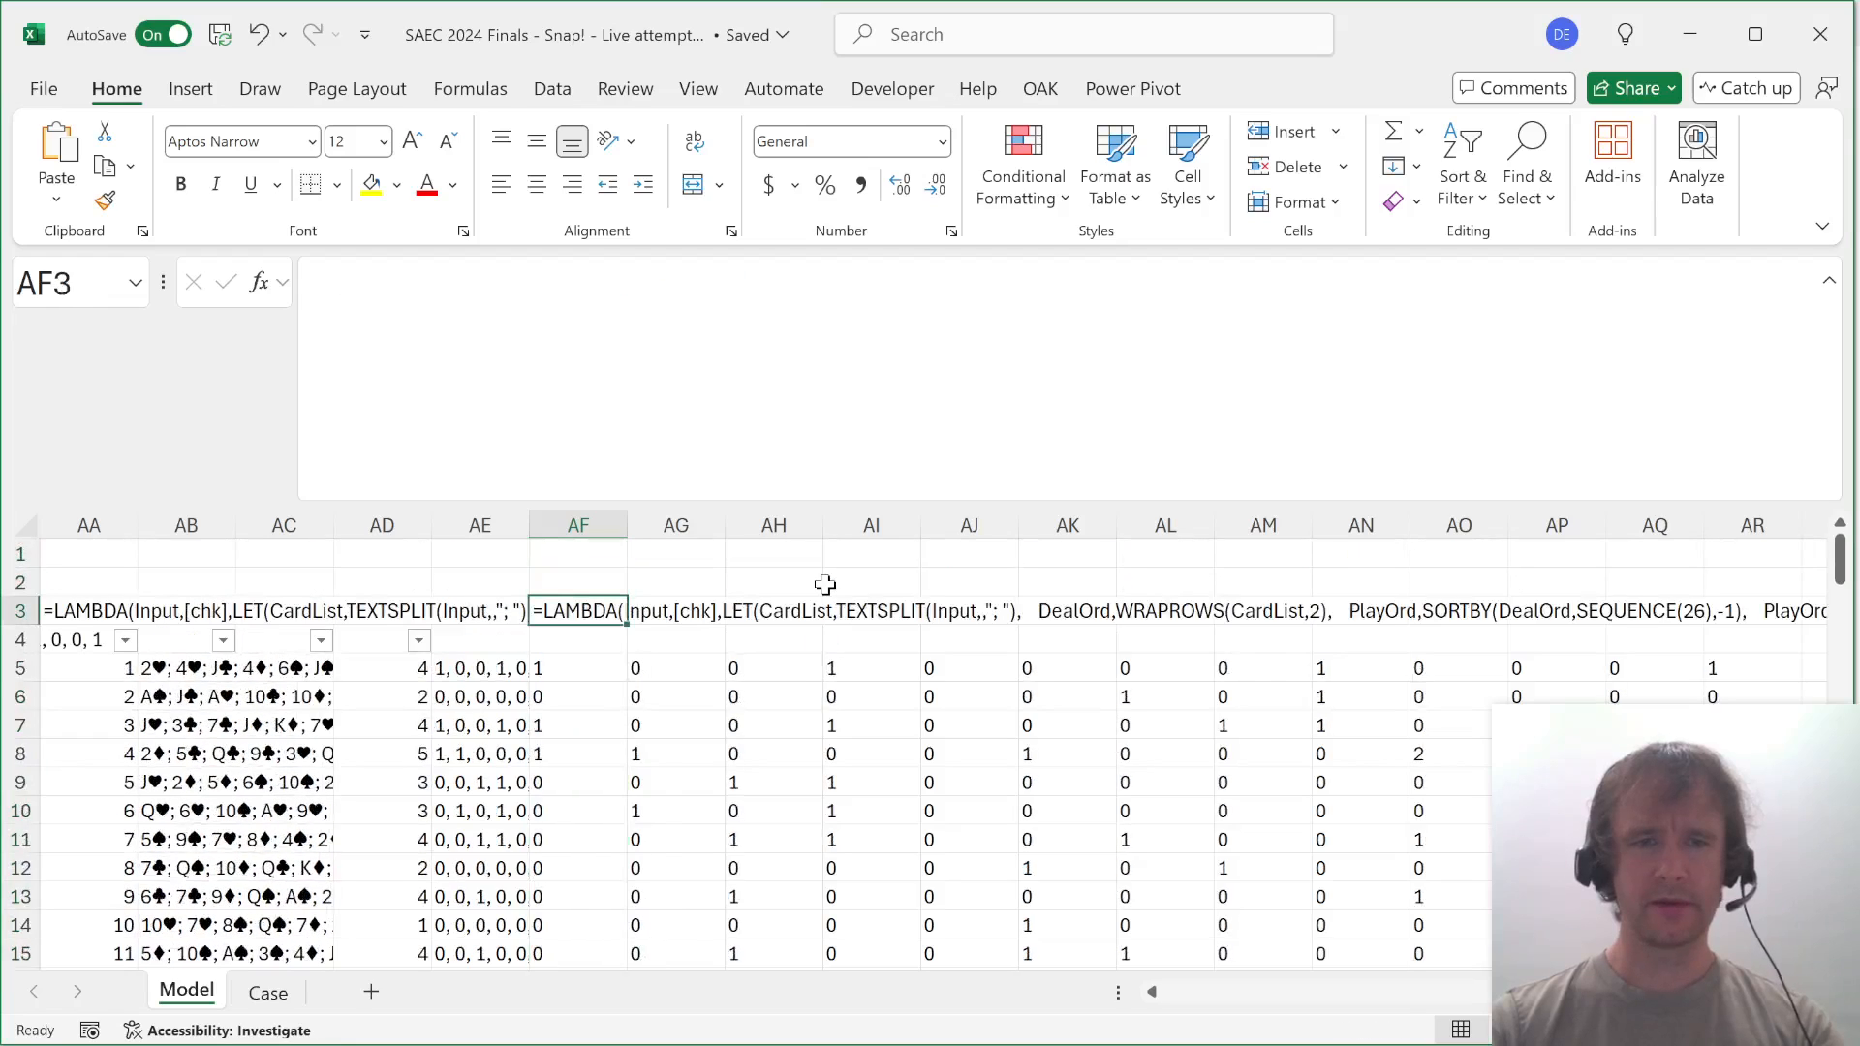
{"action": "key", "text": "Down"}
{"action": "key", "text": "Down"}
{"action": "key", "text": "Left"}
{"action": "key", "text": "Up"}
{"action": "key", "text": "Up"}
{"action": "key", "text": "Up"}
{"action": "key", "text": "Up"}
{"action": "key", "text": "ctrl+Left"}
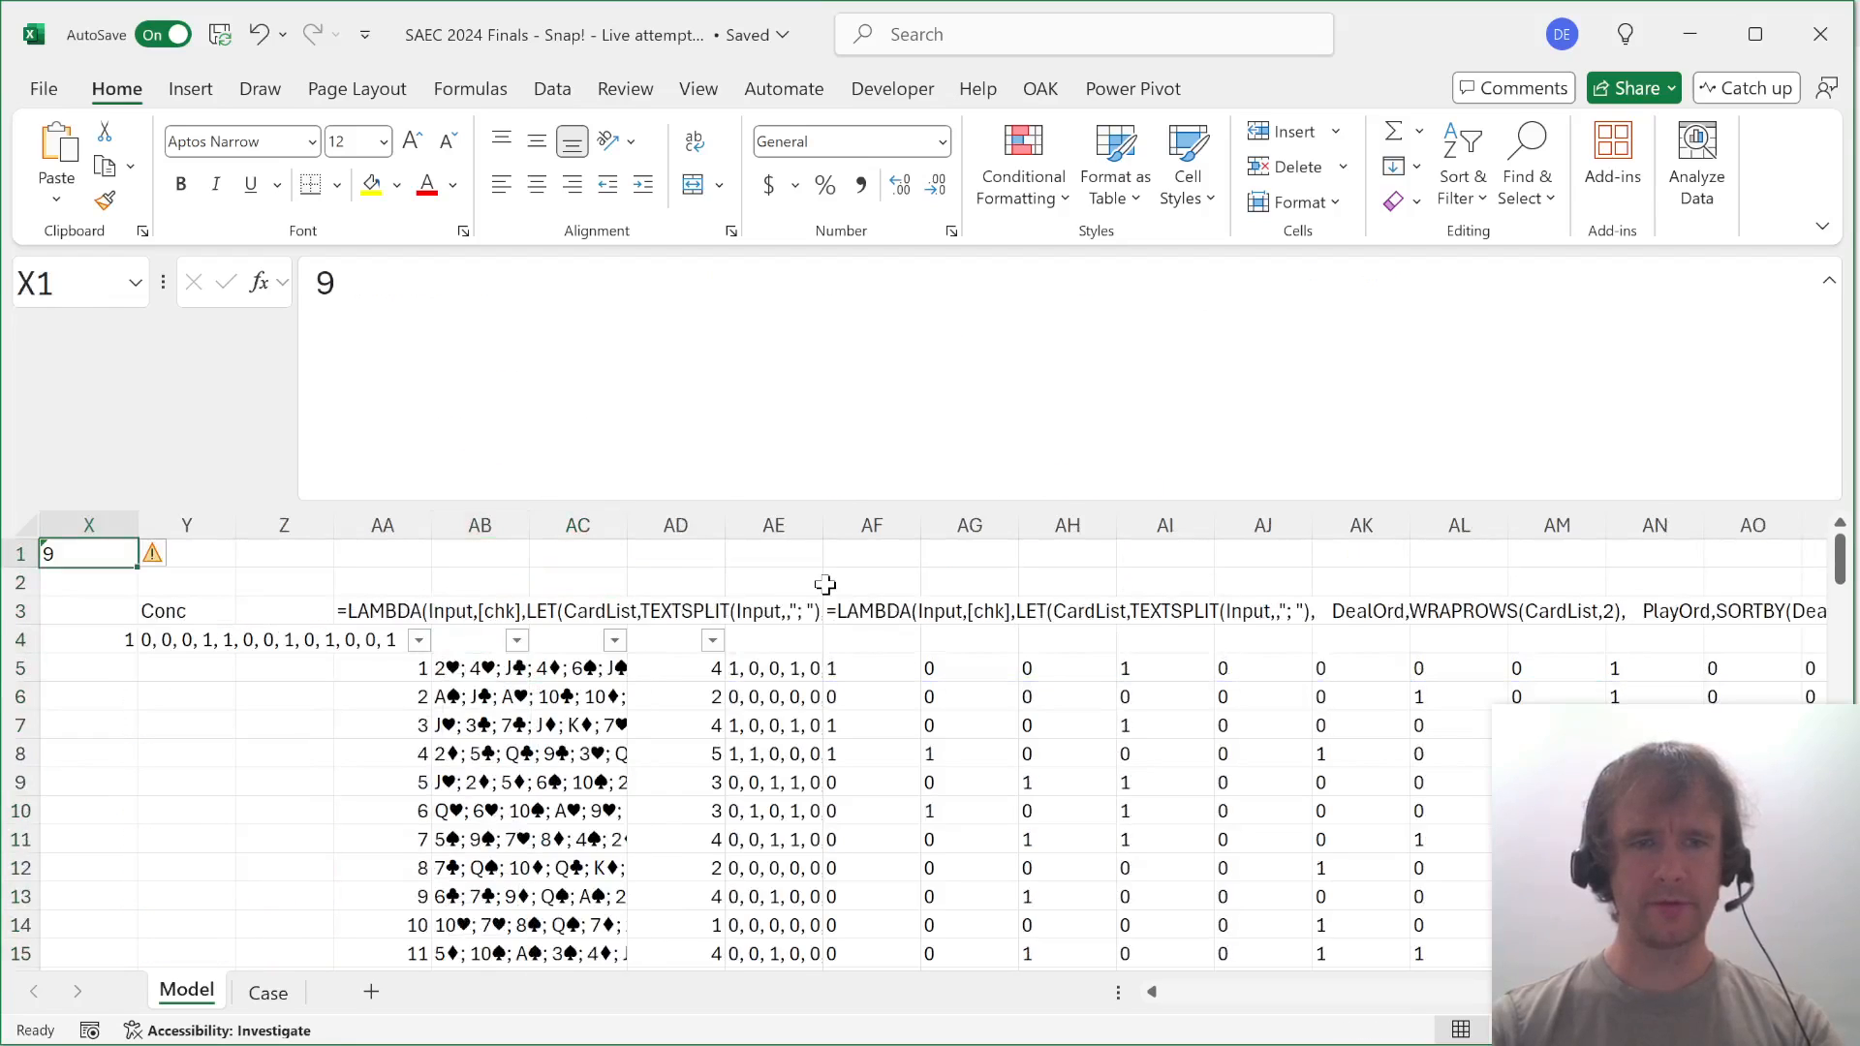
{"action": "key", "text": "ctrl+shift+Left"}
{"action": "key", "text": "ctrl+c"}
Paste the card values as values only from AF3 across, overwriting the LAMBDA text there.
{"action": "key", "text": "Right"}
{"action": "key", "text": "Down"}
{"action": "key", "text": "Right"}
{"action": "key", "text": "Down"}
{"action": "key", "text": "Right"}
{"action": "key", "text": "Down"}
{"action": "key", "text": "Right"}
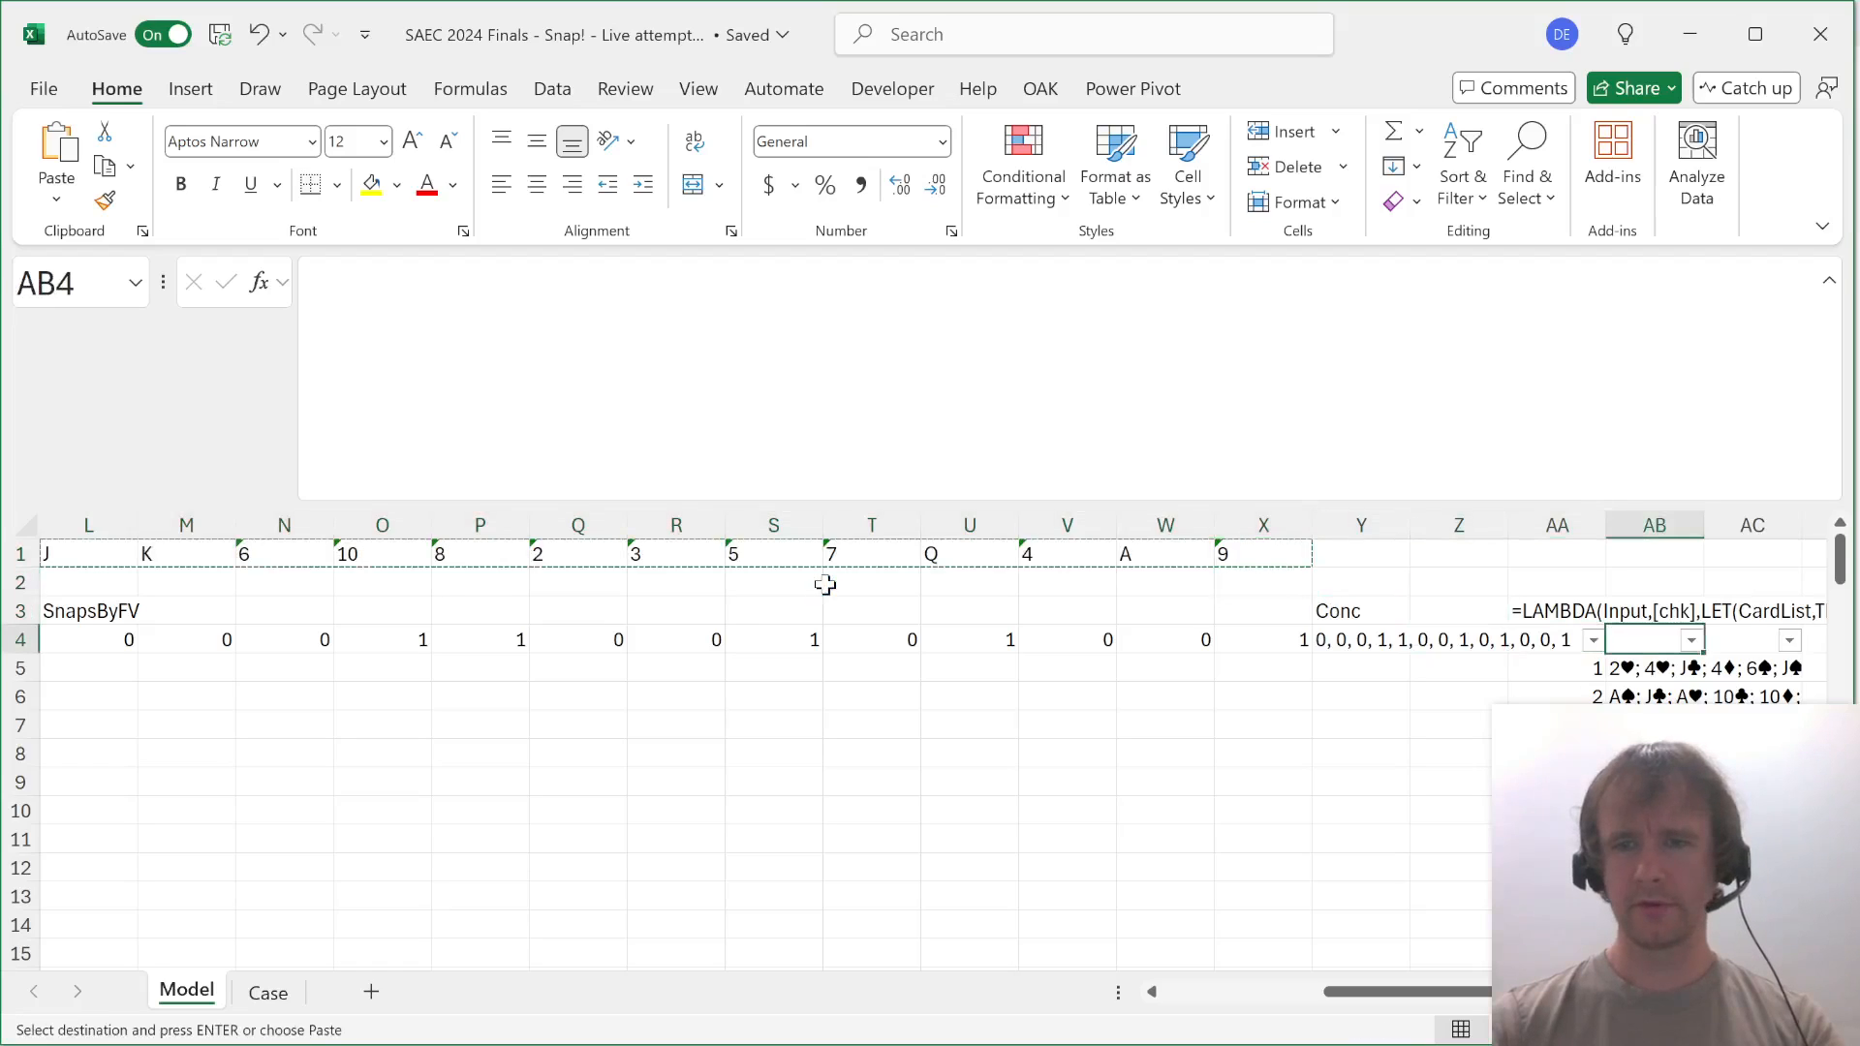
{"action": "key", "text": "Right"}
{"action": "key", "text": "Down"}
{"action": "key", "text": "Right"}
{"action": "key", "text": "Right"}
{"action": "key", "text": "Right"}
{"action": "key", "text": "Right"}
{"action": "key", "text": "Right"}
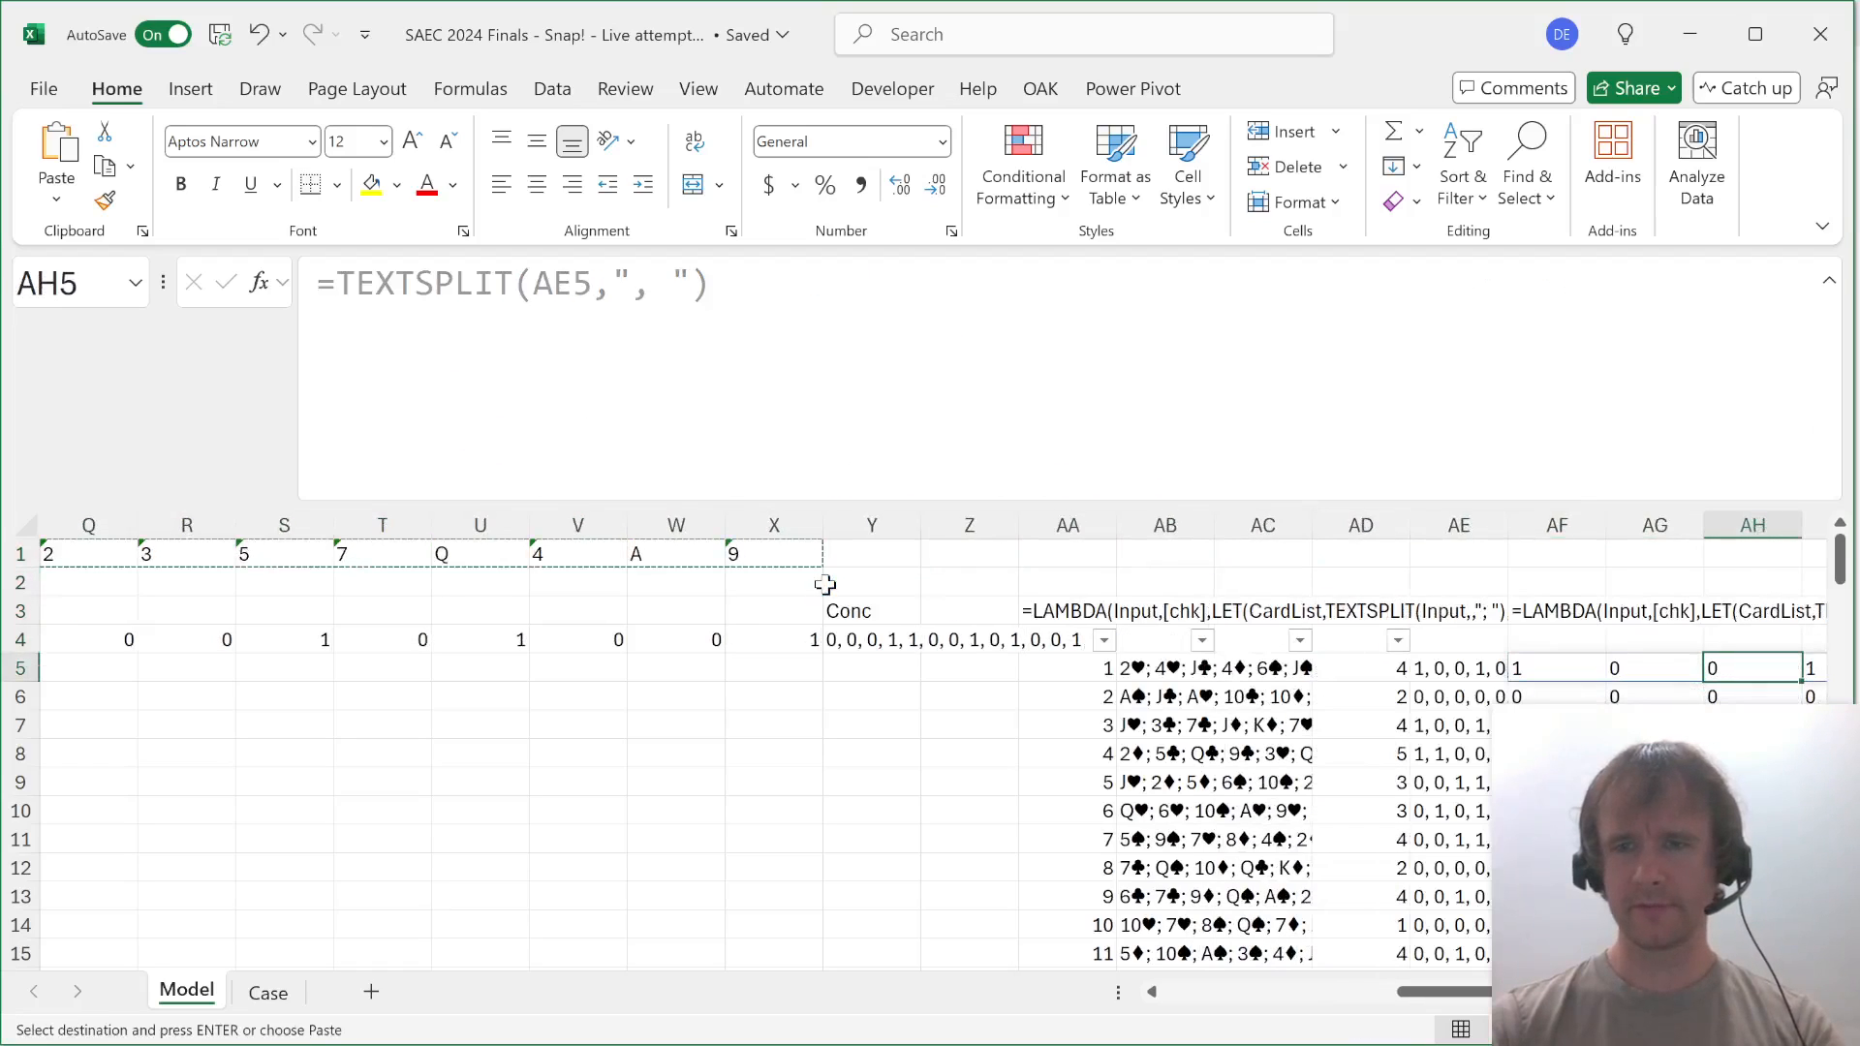
{"action": "key", "text": "Left"}
{"action": "key", "text": "Left"}
{"action": "key", "text": "Up"}
{"action": "key", "text": "Up"}
{"action": "key", "text": "Up"}
{"action": "key", "text": "Down"}
{"action": "key", "text": "ctrl+alt+v"}
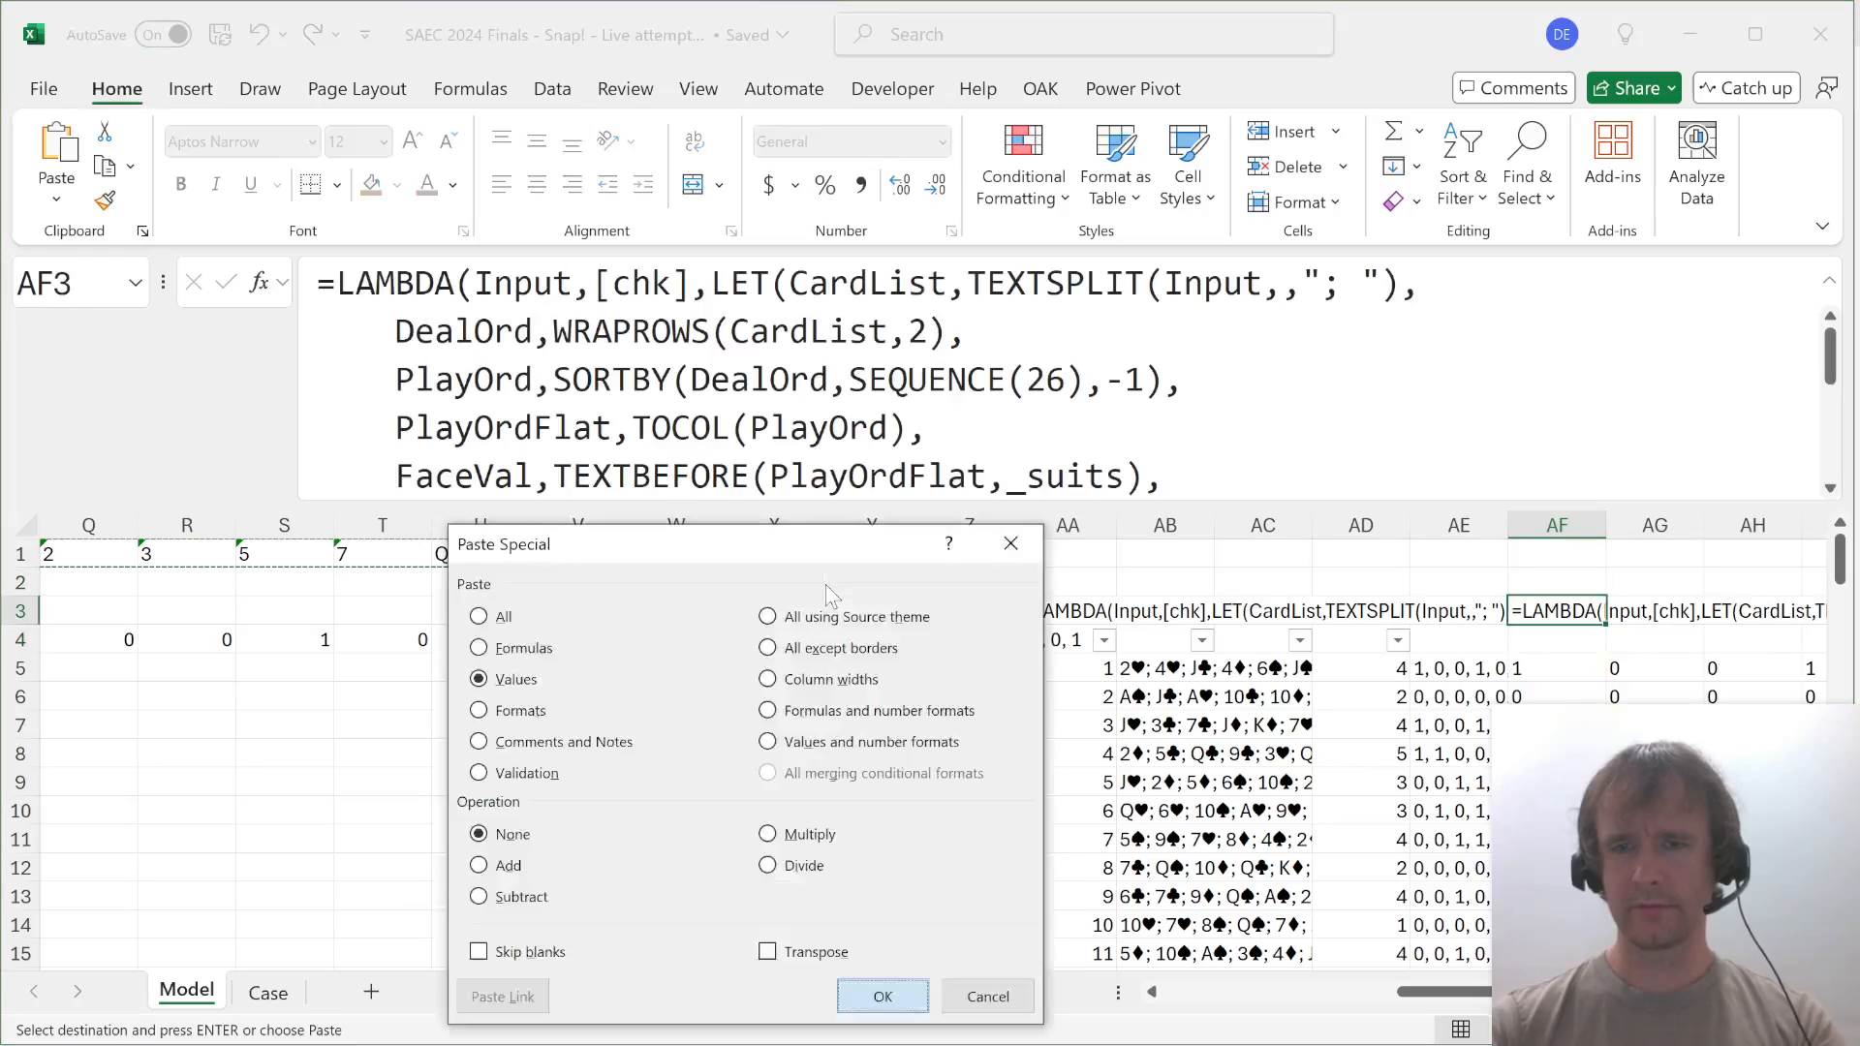
{"action": "key", "text": "v"}
{"action": "key", "text": "Return"}
{"action": "key", "text": "Down"}
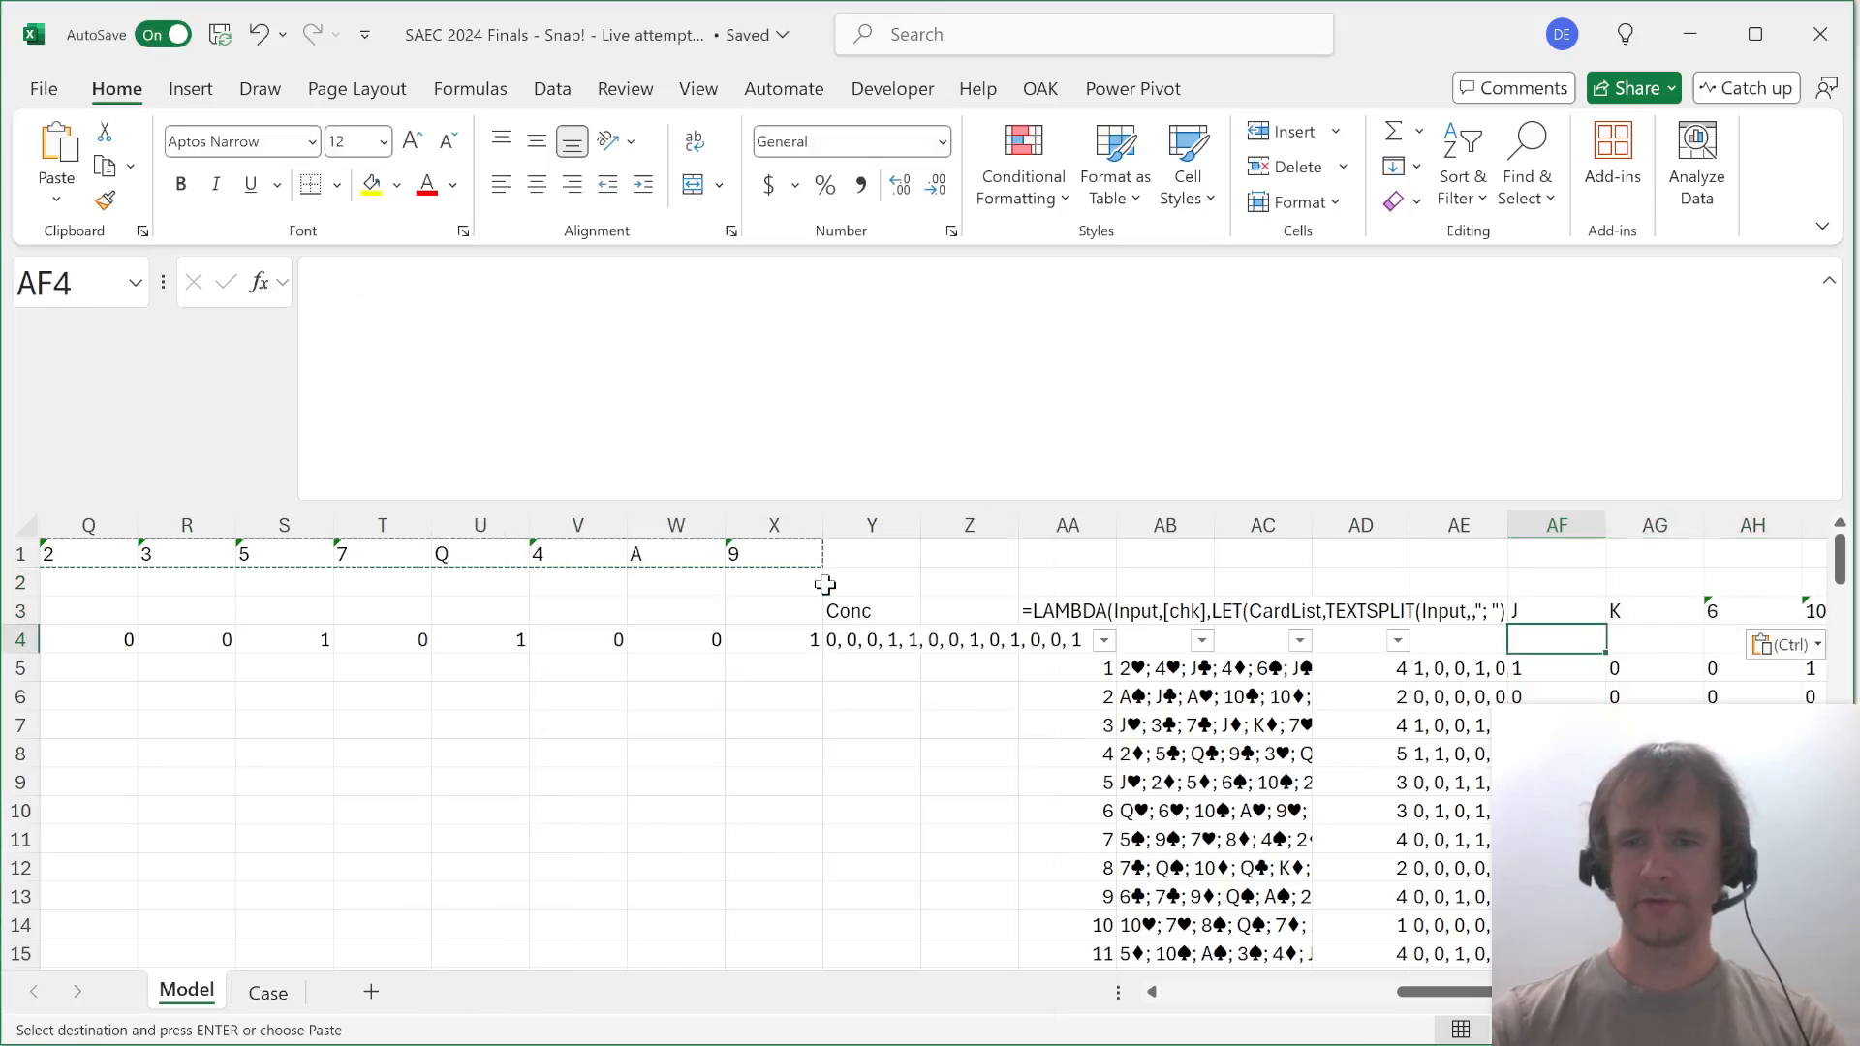
{"action": "type", "text": "=sum"}
{"action": "key", "text": "Return"}
{"action": "key", "text": "Right"}
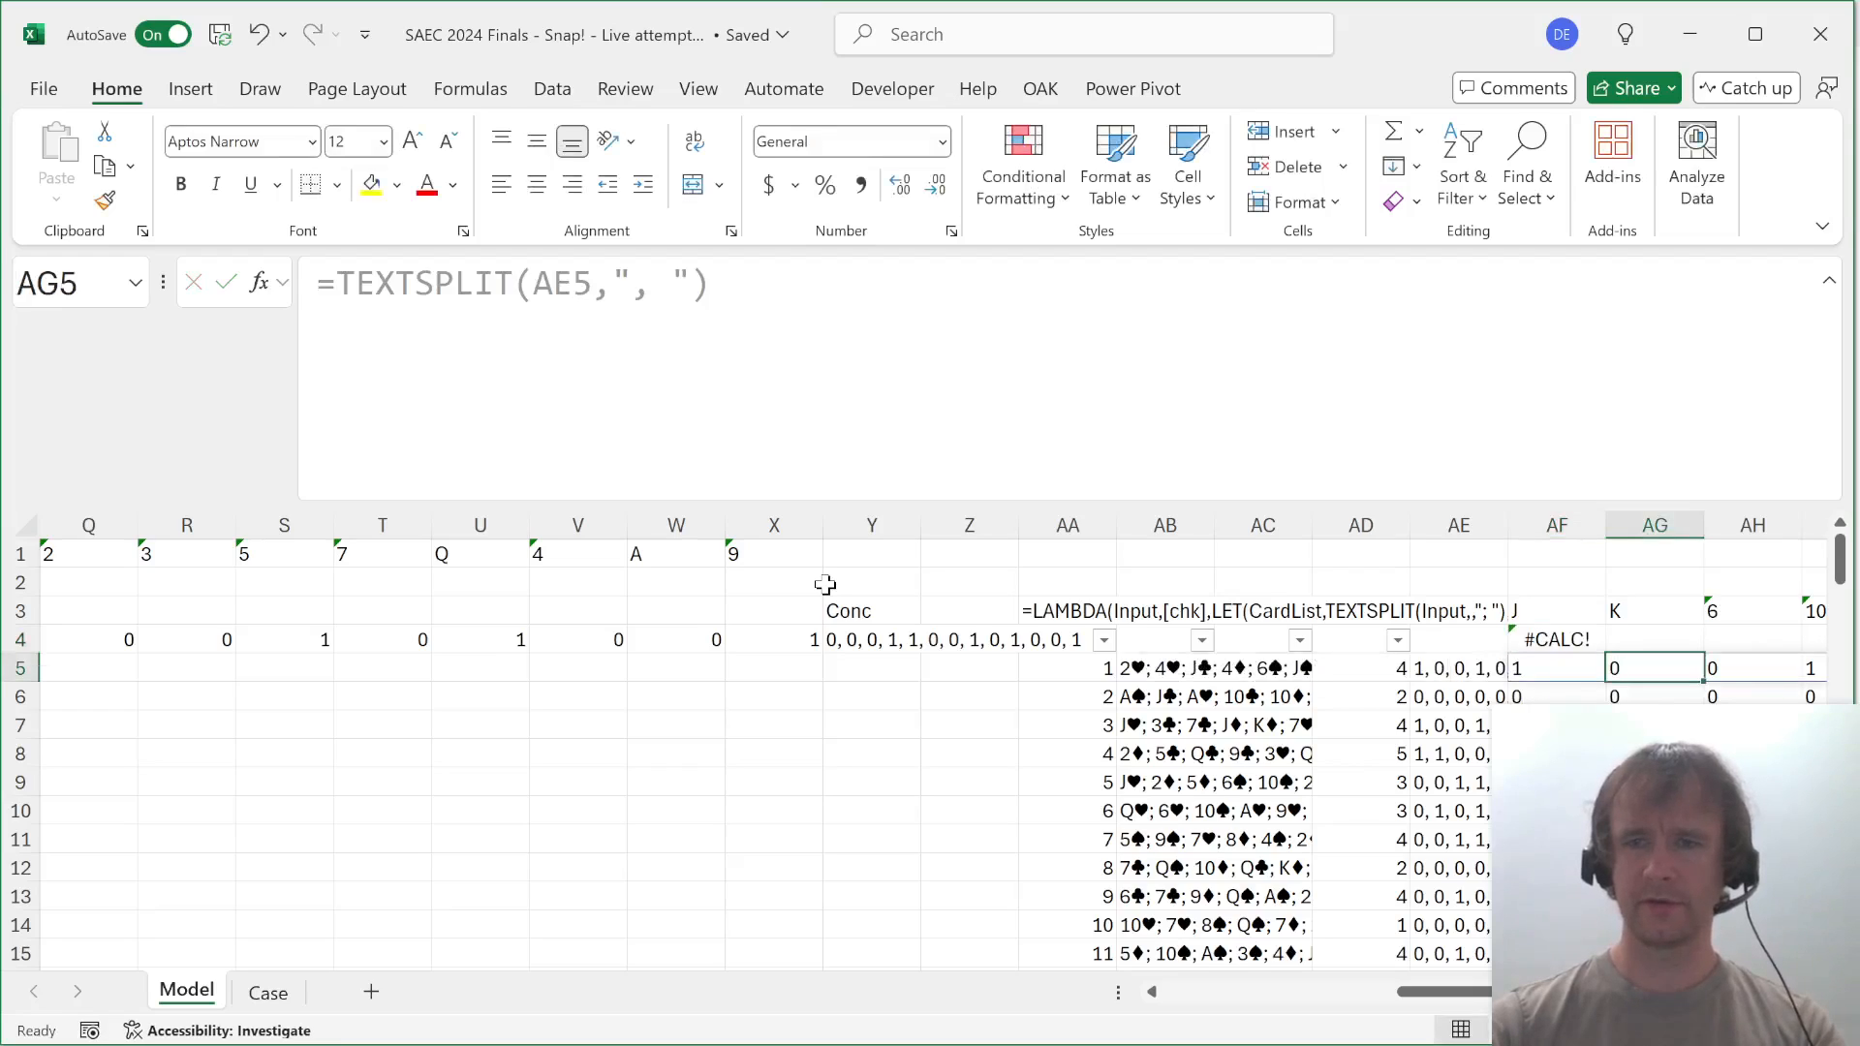
Convert the split counts to numbers by changing AF5 to =--TEXTSPLIT(AE5,", ") and filling it down the column.
{"action": "key", "text": "Left"}
{"action": "key", "text": "Up"}
{"action": "key", "text": "Down"}
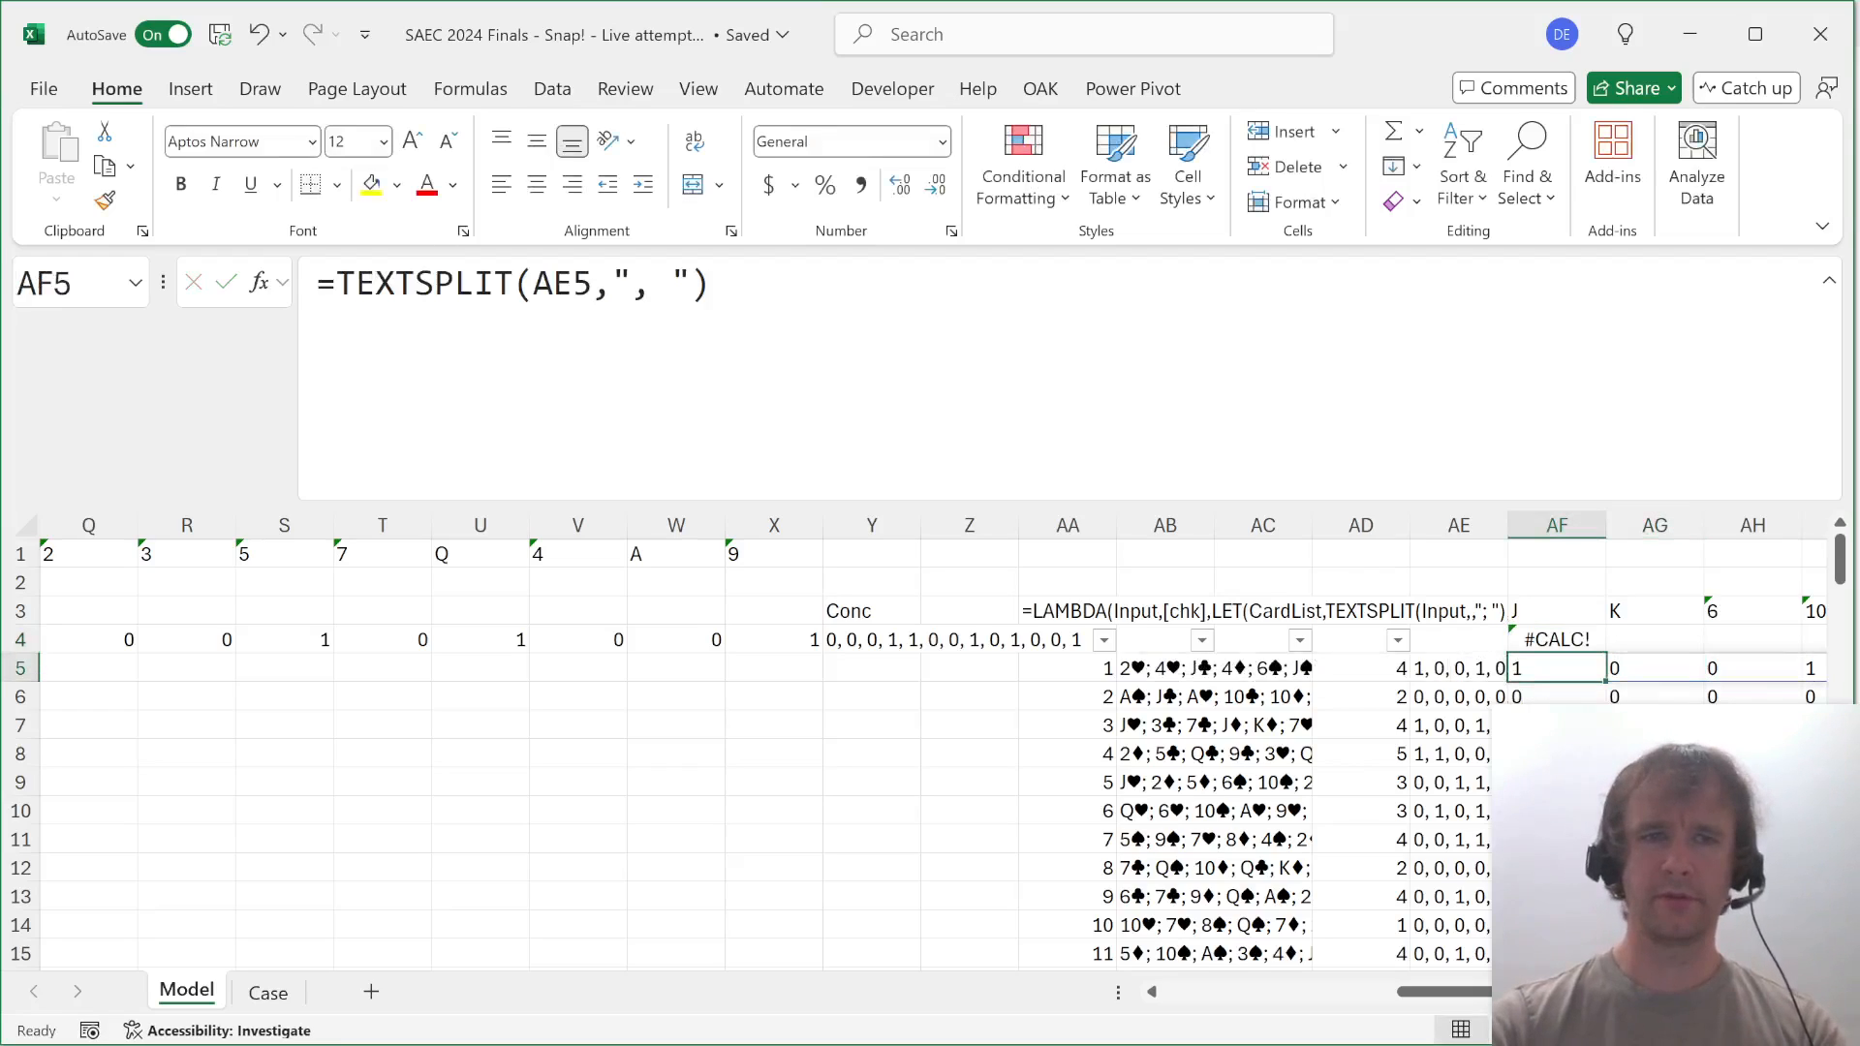
{"action": "key", "text": "F2"}
{"action": "key", "text": "Home"}
{"action": "key", "text": "Right"}
{"action": "type", "text": "--"}
{"action": "key", "text": "ctrl+Return"}
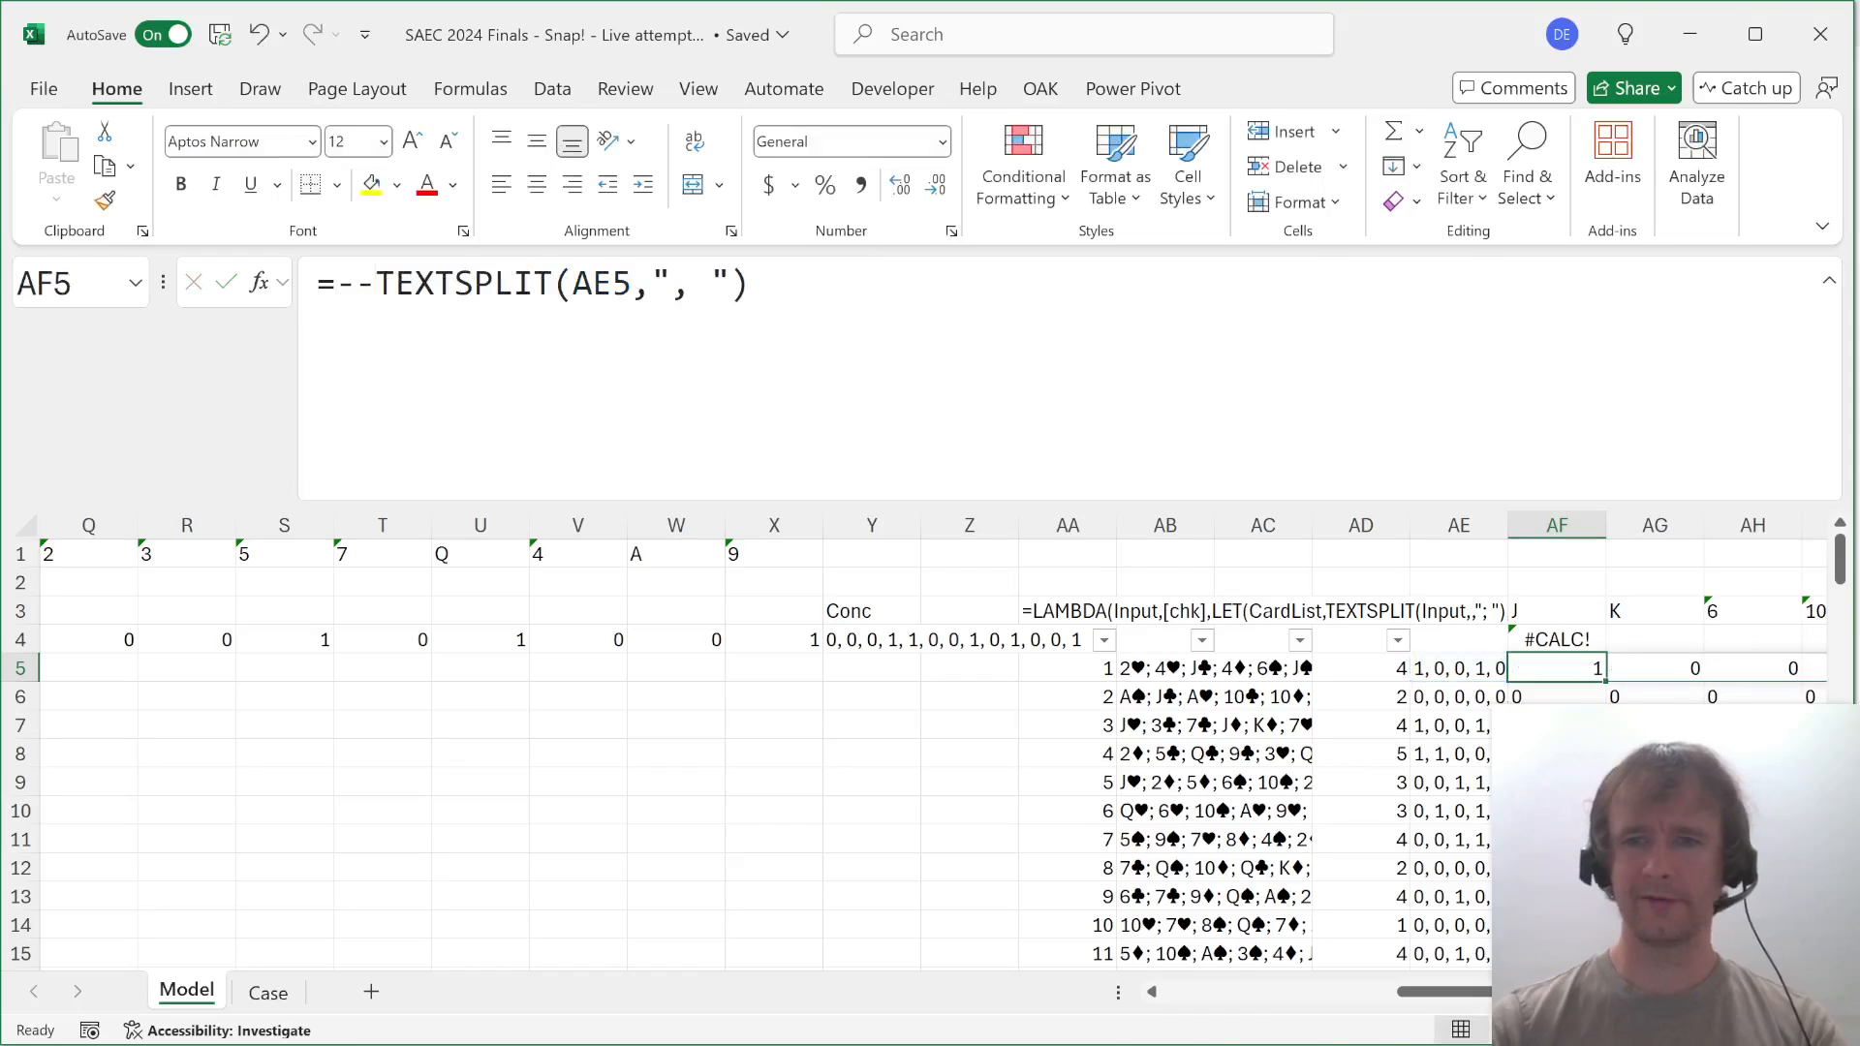
{"action": "key", "text": "ctrl+shift+Down"}
{"action": "key", "text": "ctrl+Up"}
Replace the formula in AF4 with a SUM of the snap counts in AF5:AF114.
{"action": "key", "text": "Down"}
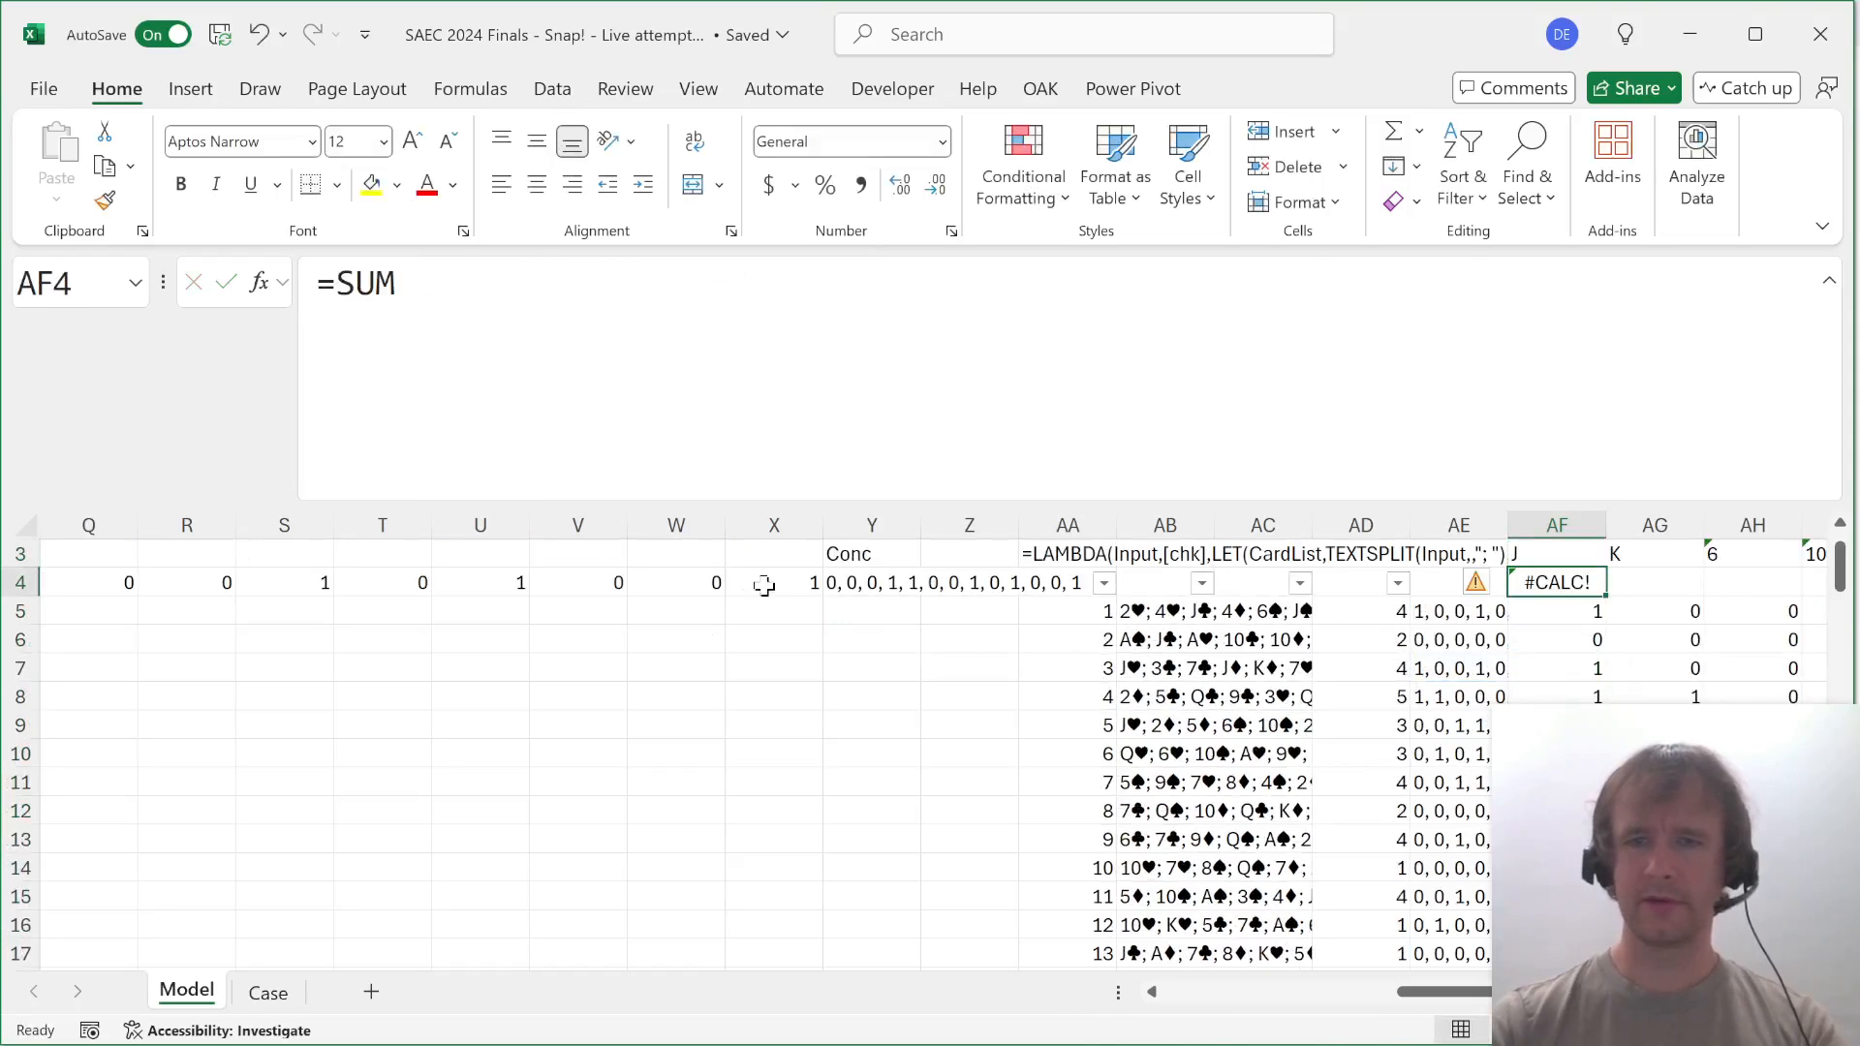
{"action": "scroll", "coordinate": [1138, 636], "scroll_direction": "right", "scroll_amount": 4}
{"action": "type", "text": "="}
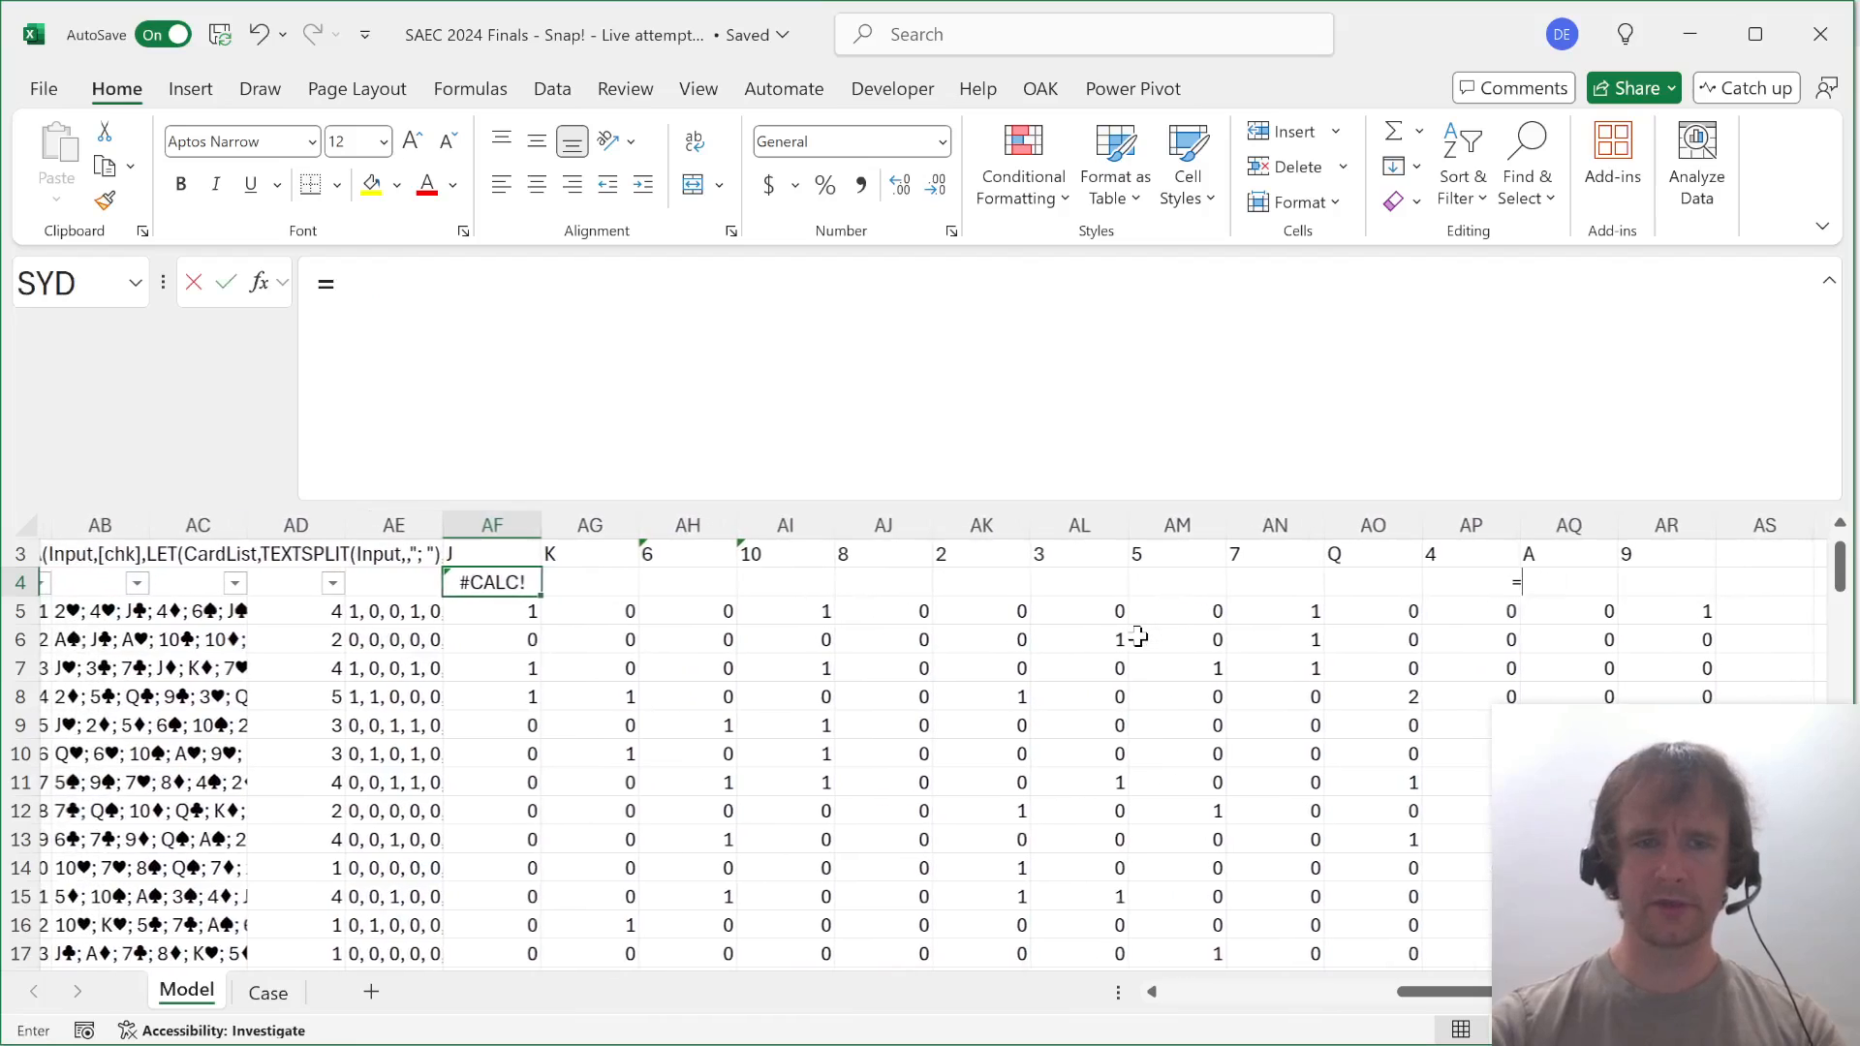
{"action": "type", "text": "sum"}
{"action": "key", "text": "Tab"}
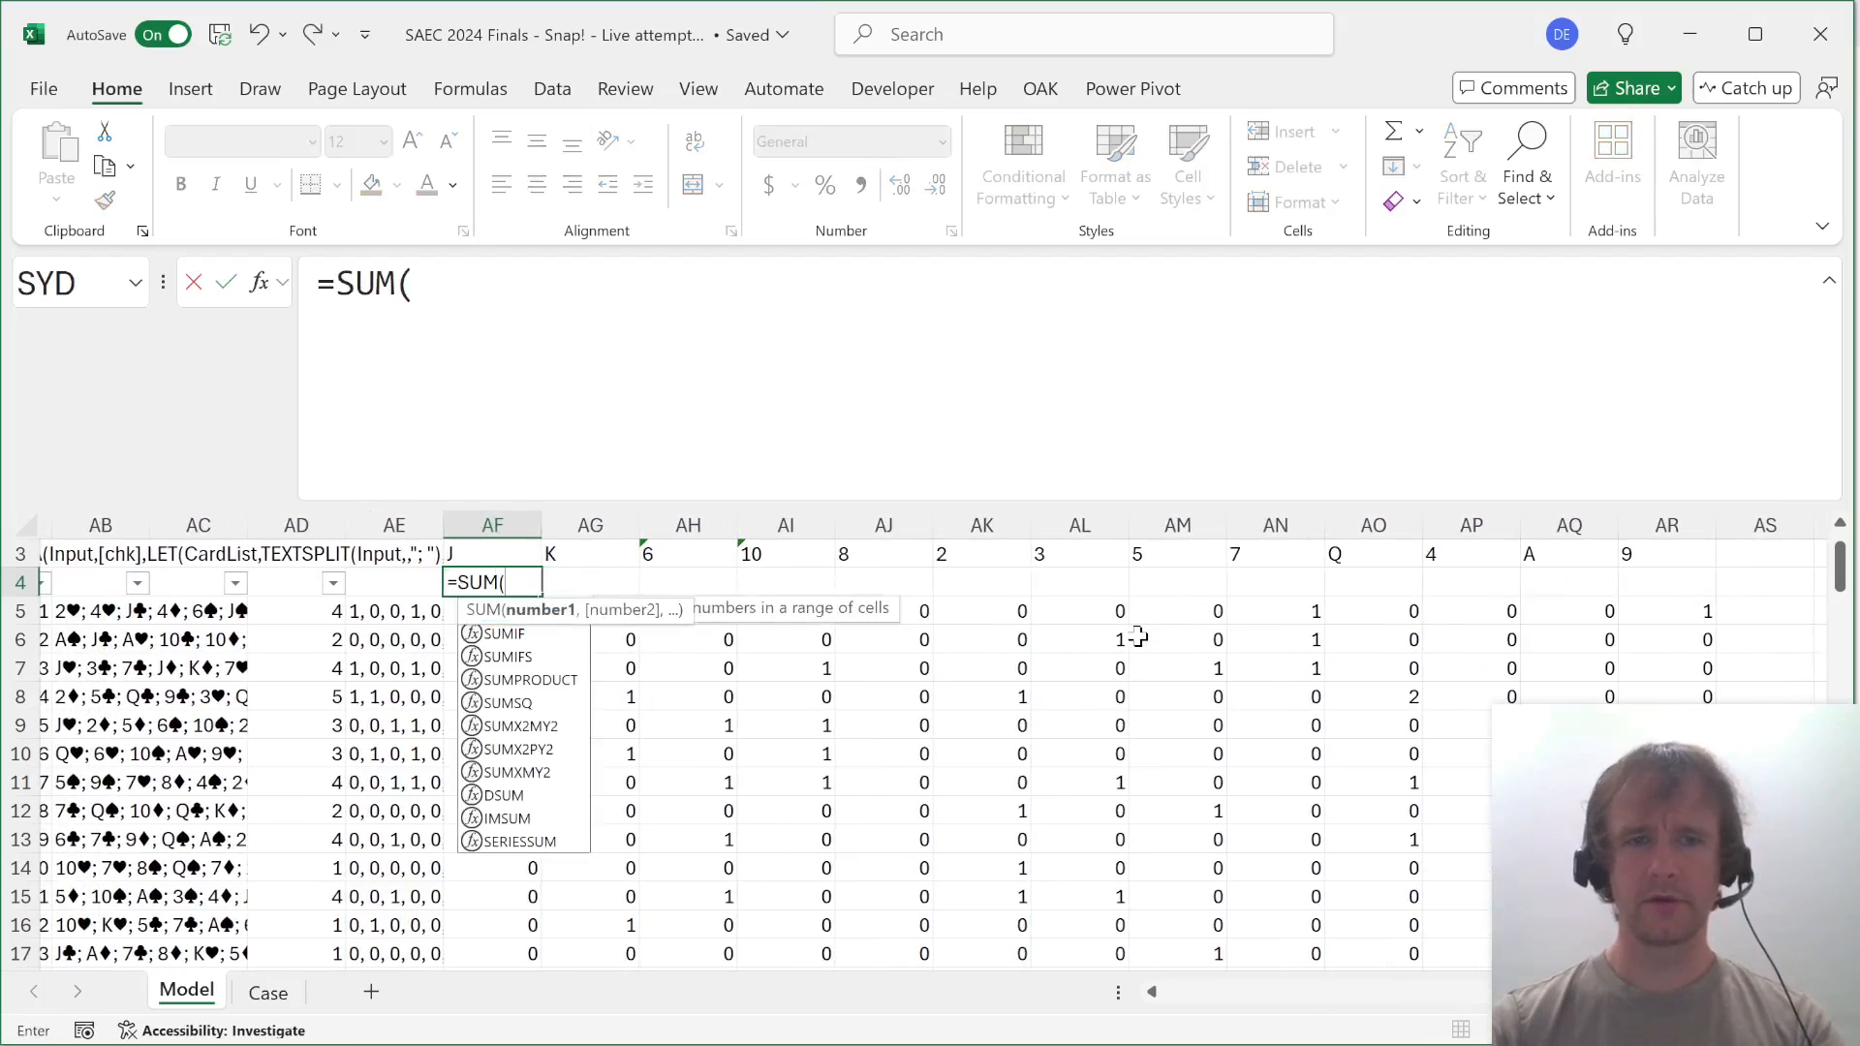
{"action": "key", "text": "Down"}
{"action": "key", "text": "ctrl+shift+Down"}
{"action": "key", "text": "ctrl+Return"}
Fill the SUM formula in AF4 across to AR4 to total every card value.
{"action": "key", "text": "Up"}
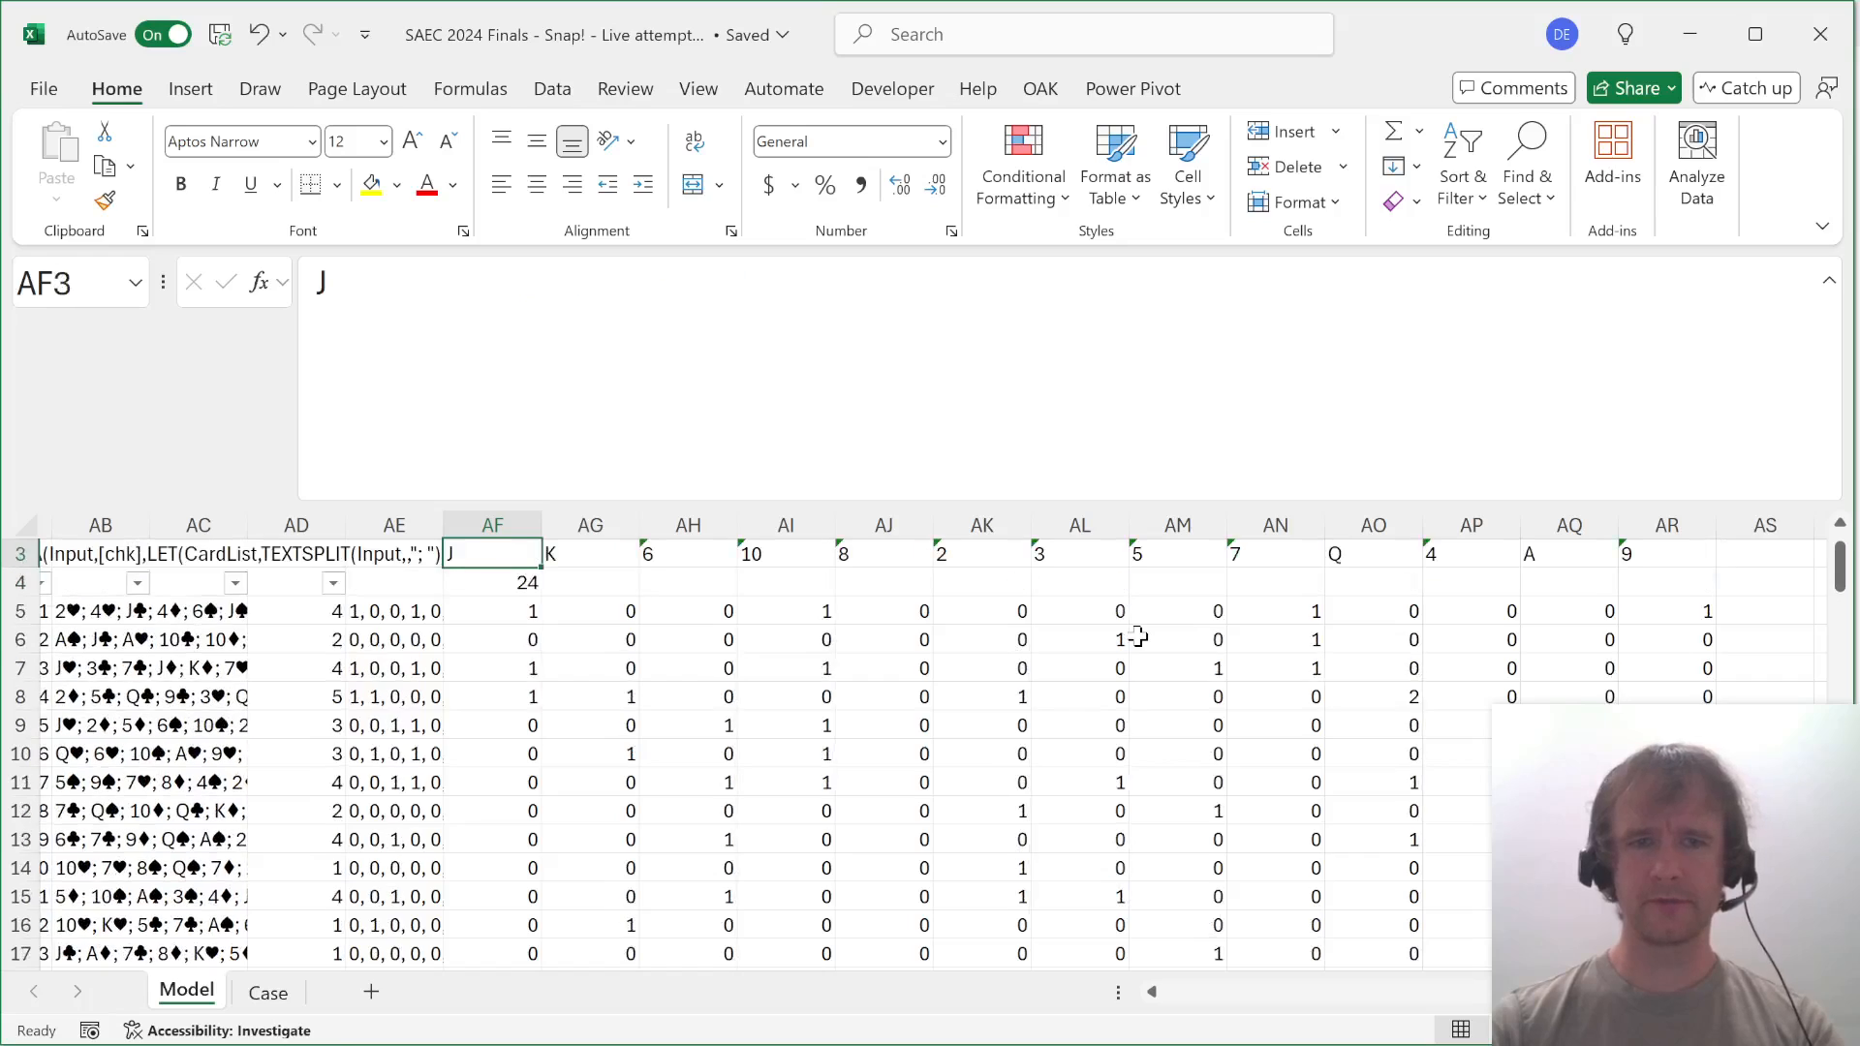
{"action": "key", "text": "ctrl+Right"}
{"action": "key", "text": "Down"}
{"action": "key", "text": "ctrl+shift+Left"}
{"action": "key", "text": "ctrl+r"}
{"action": "key", "text": "Right"}
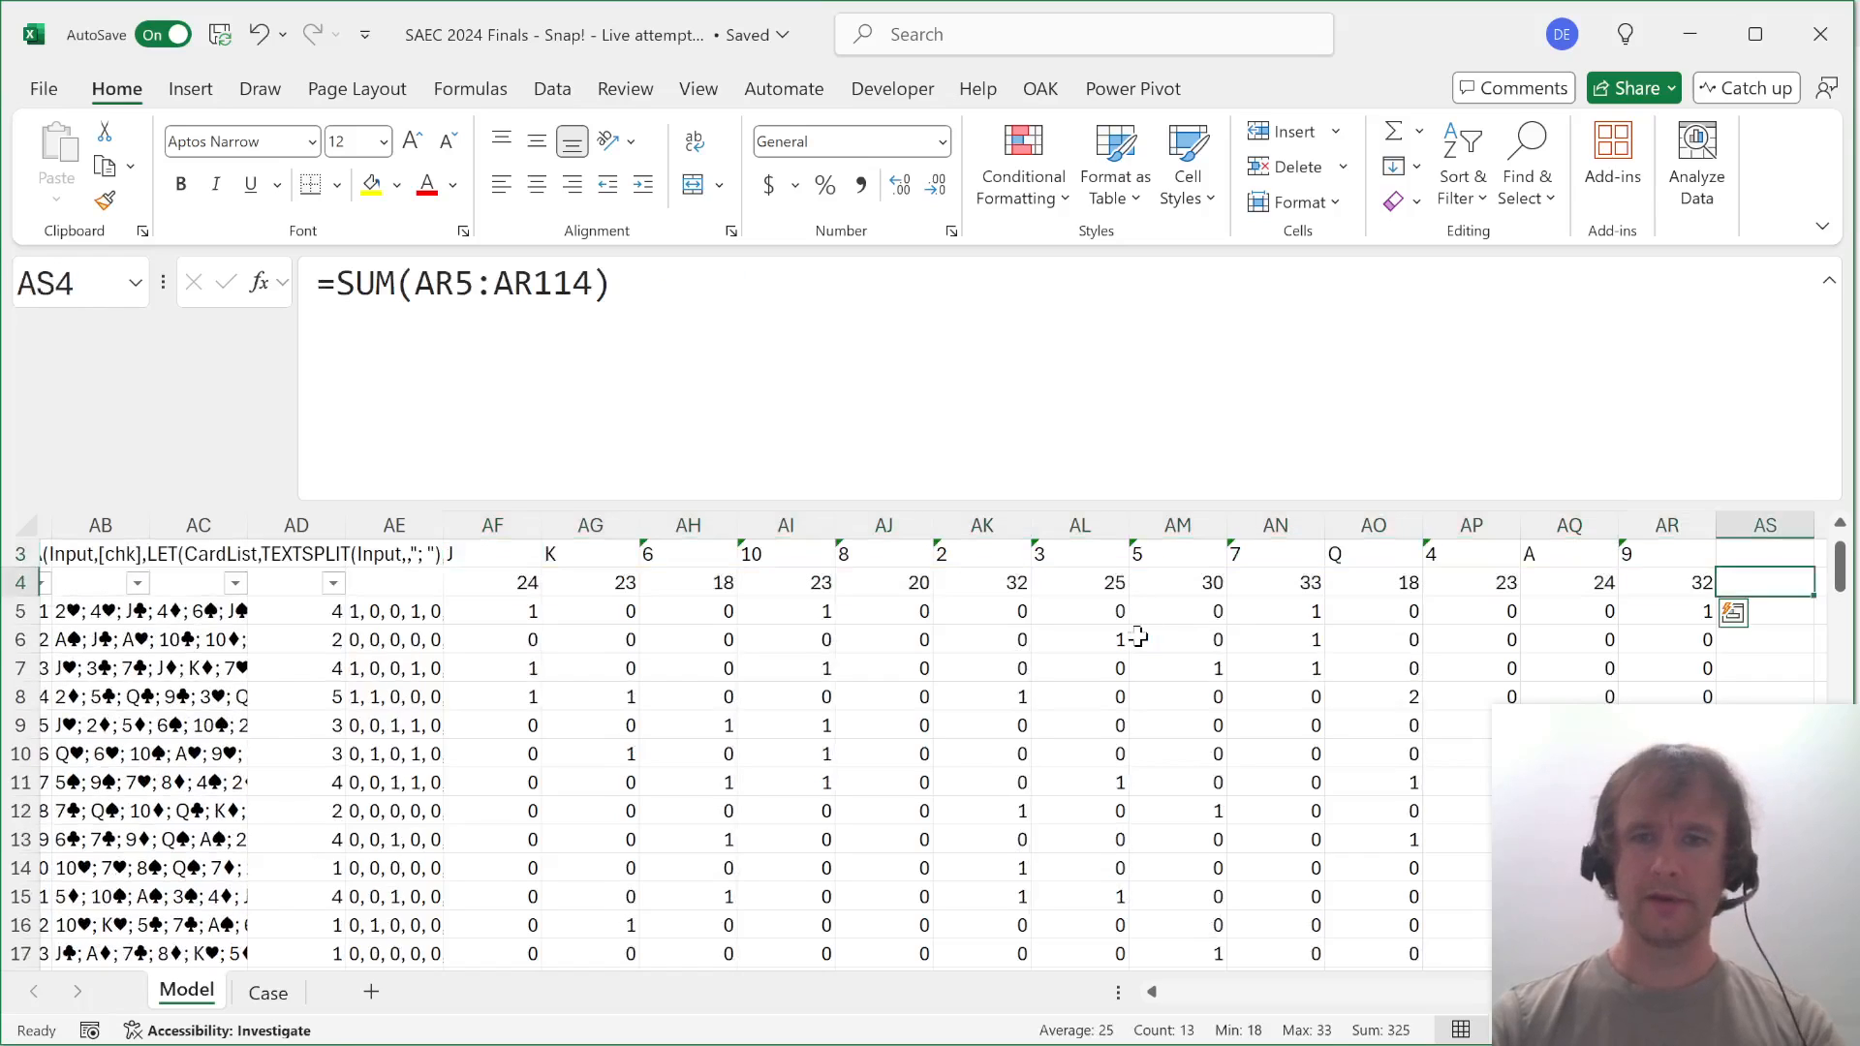
Reread the last bonus question on the Case sheet and review the card value totals in AF4:AR4.
{"action": "key", "text": "Right"}
{"action": "key", "text": "Left"}
{"action": "key", "text": "Left"}
{"action": "key", "text": "ctrl+Page_Down"}
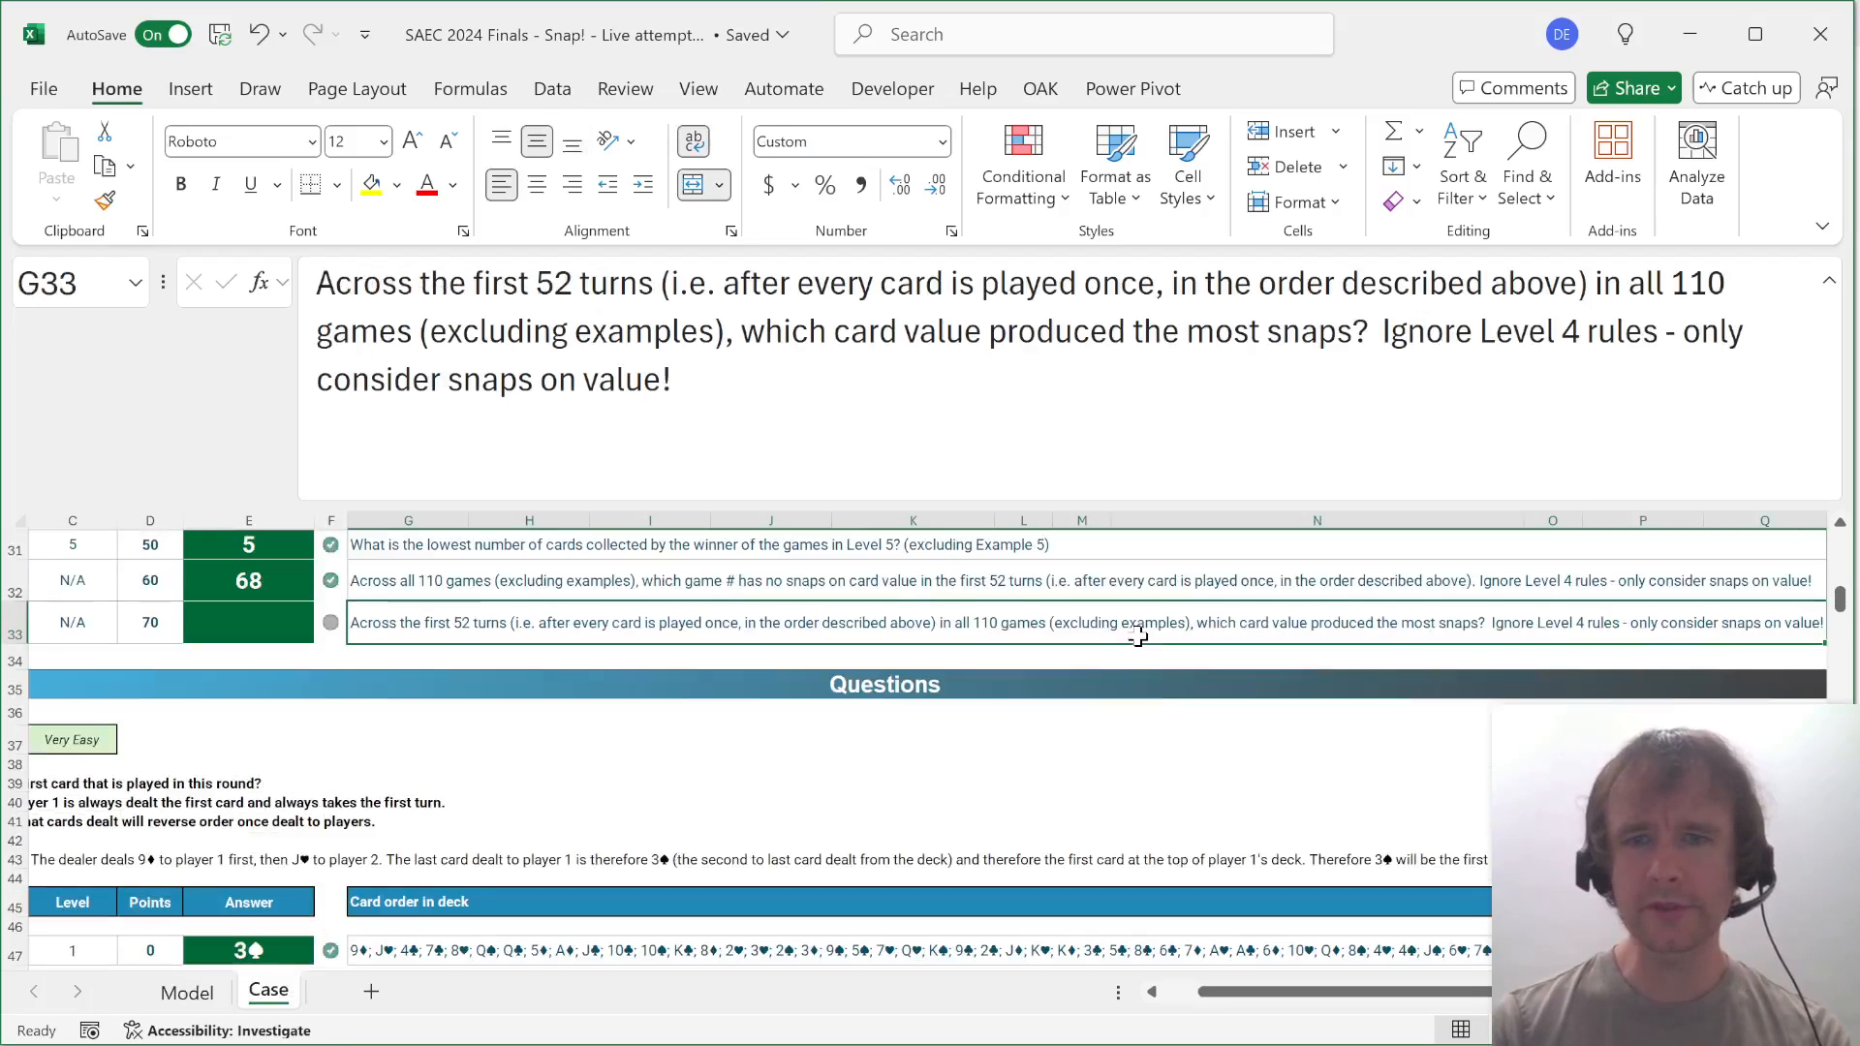
{"action": "key", "text": "ctrl+Page_Up"}
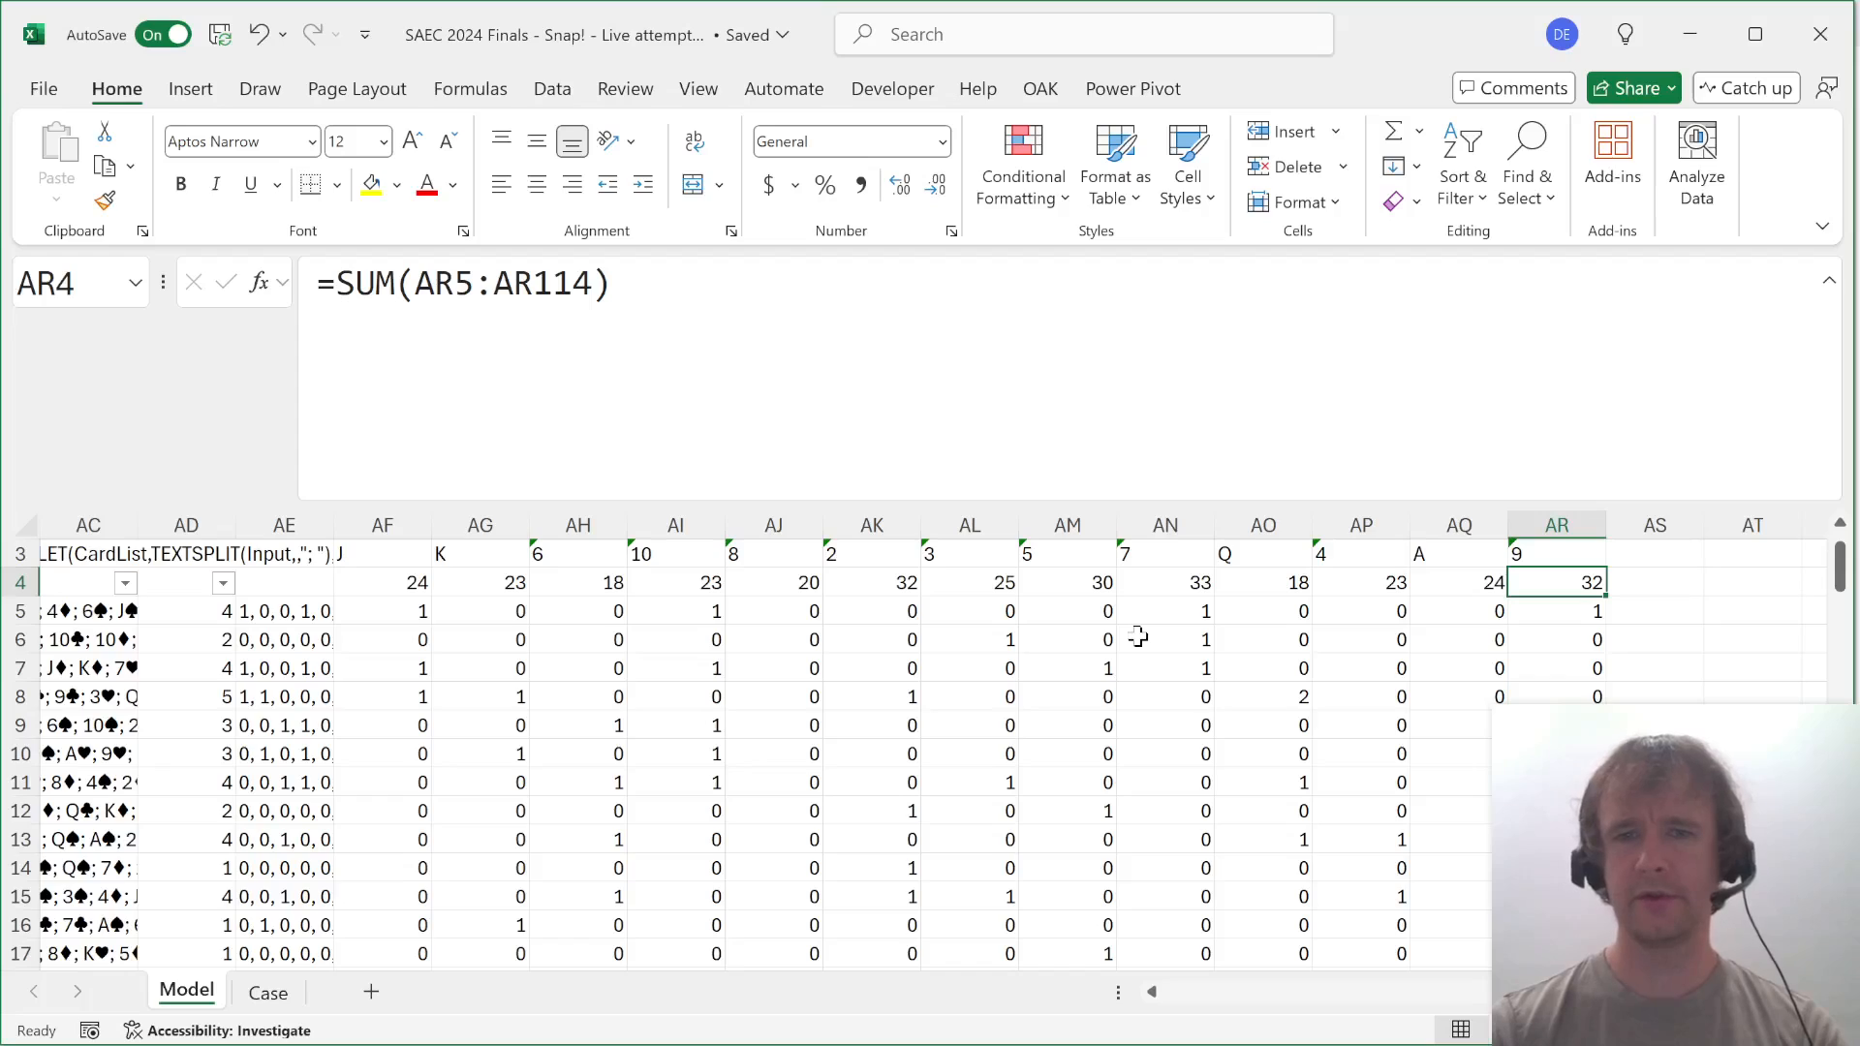
{"action": "key", "text": "ctrl+shift+Left"}
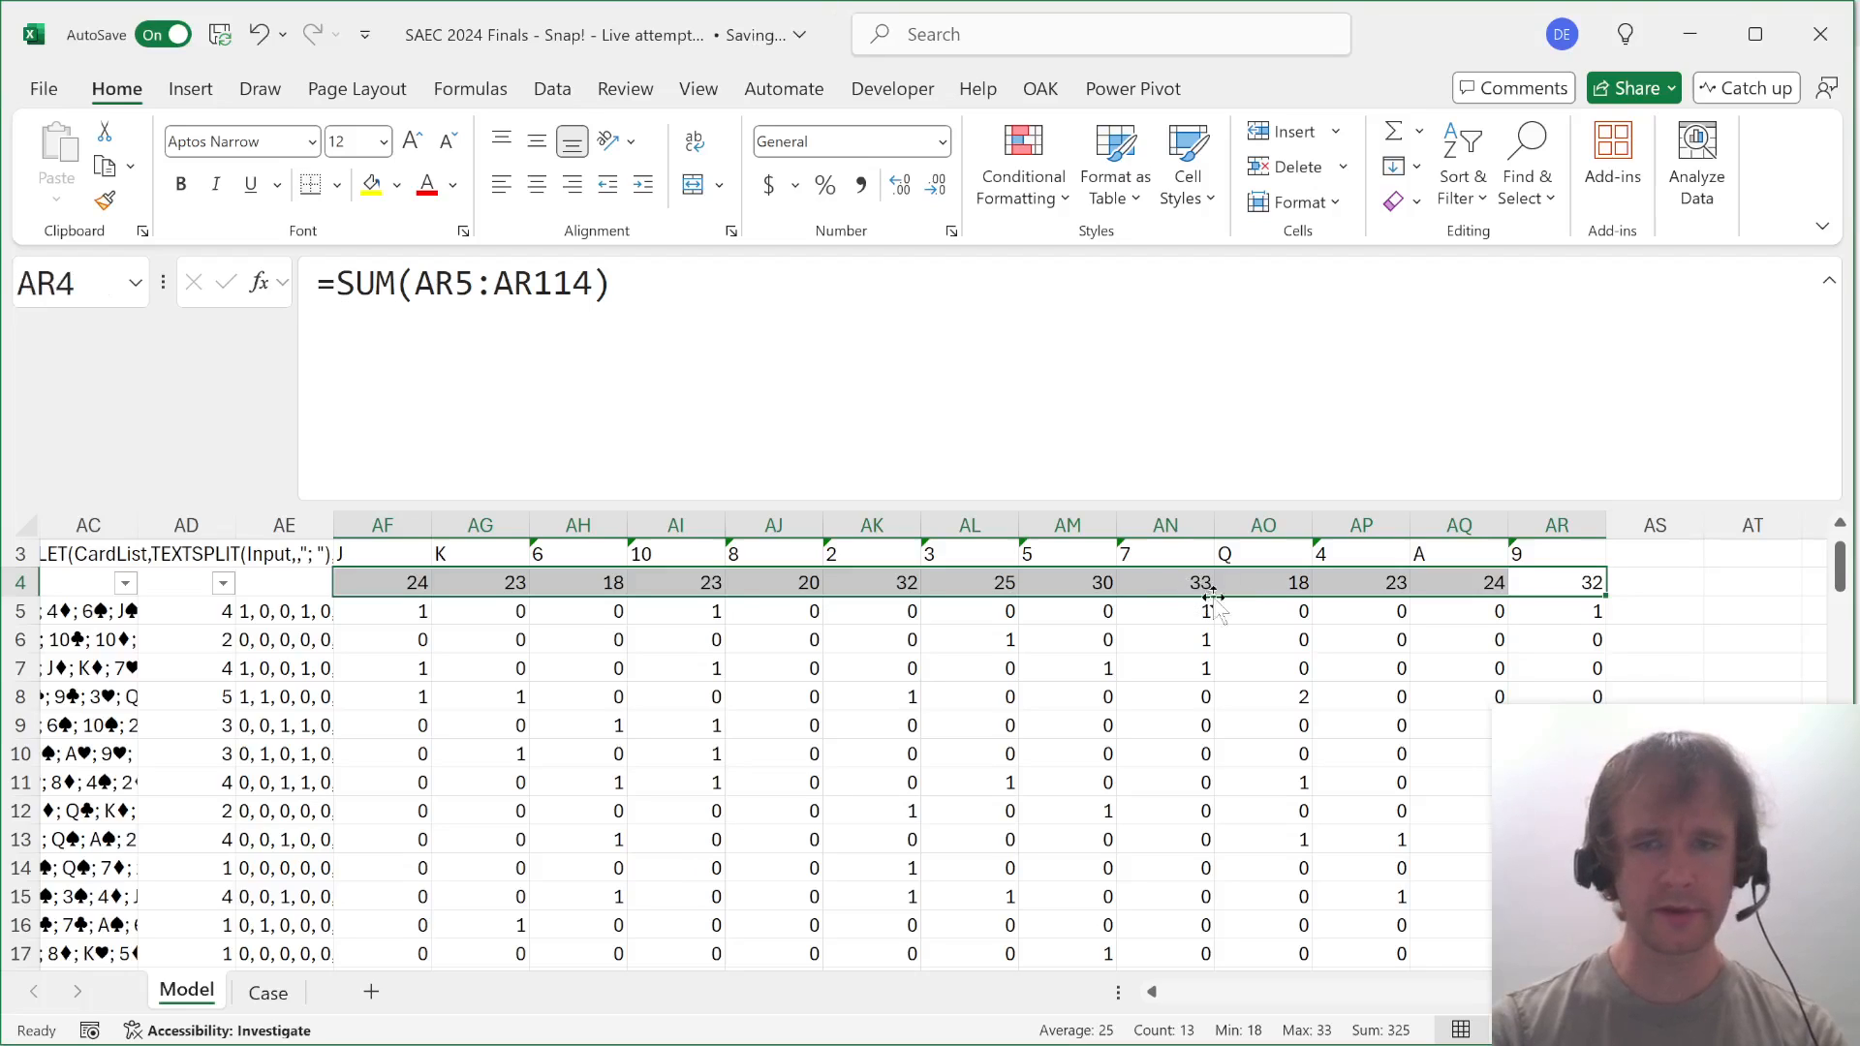
{"action": "scroll", "coordinate": [1175, 606], "scroll_direction": "right", "scroll_amount": 2}
Start an XLOOKUP formula in answer cell E33 of the Case sheet with 5000 as the lookup value.
{"action": "key", "text": "ctrl+Page_Down"}
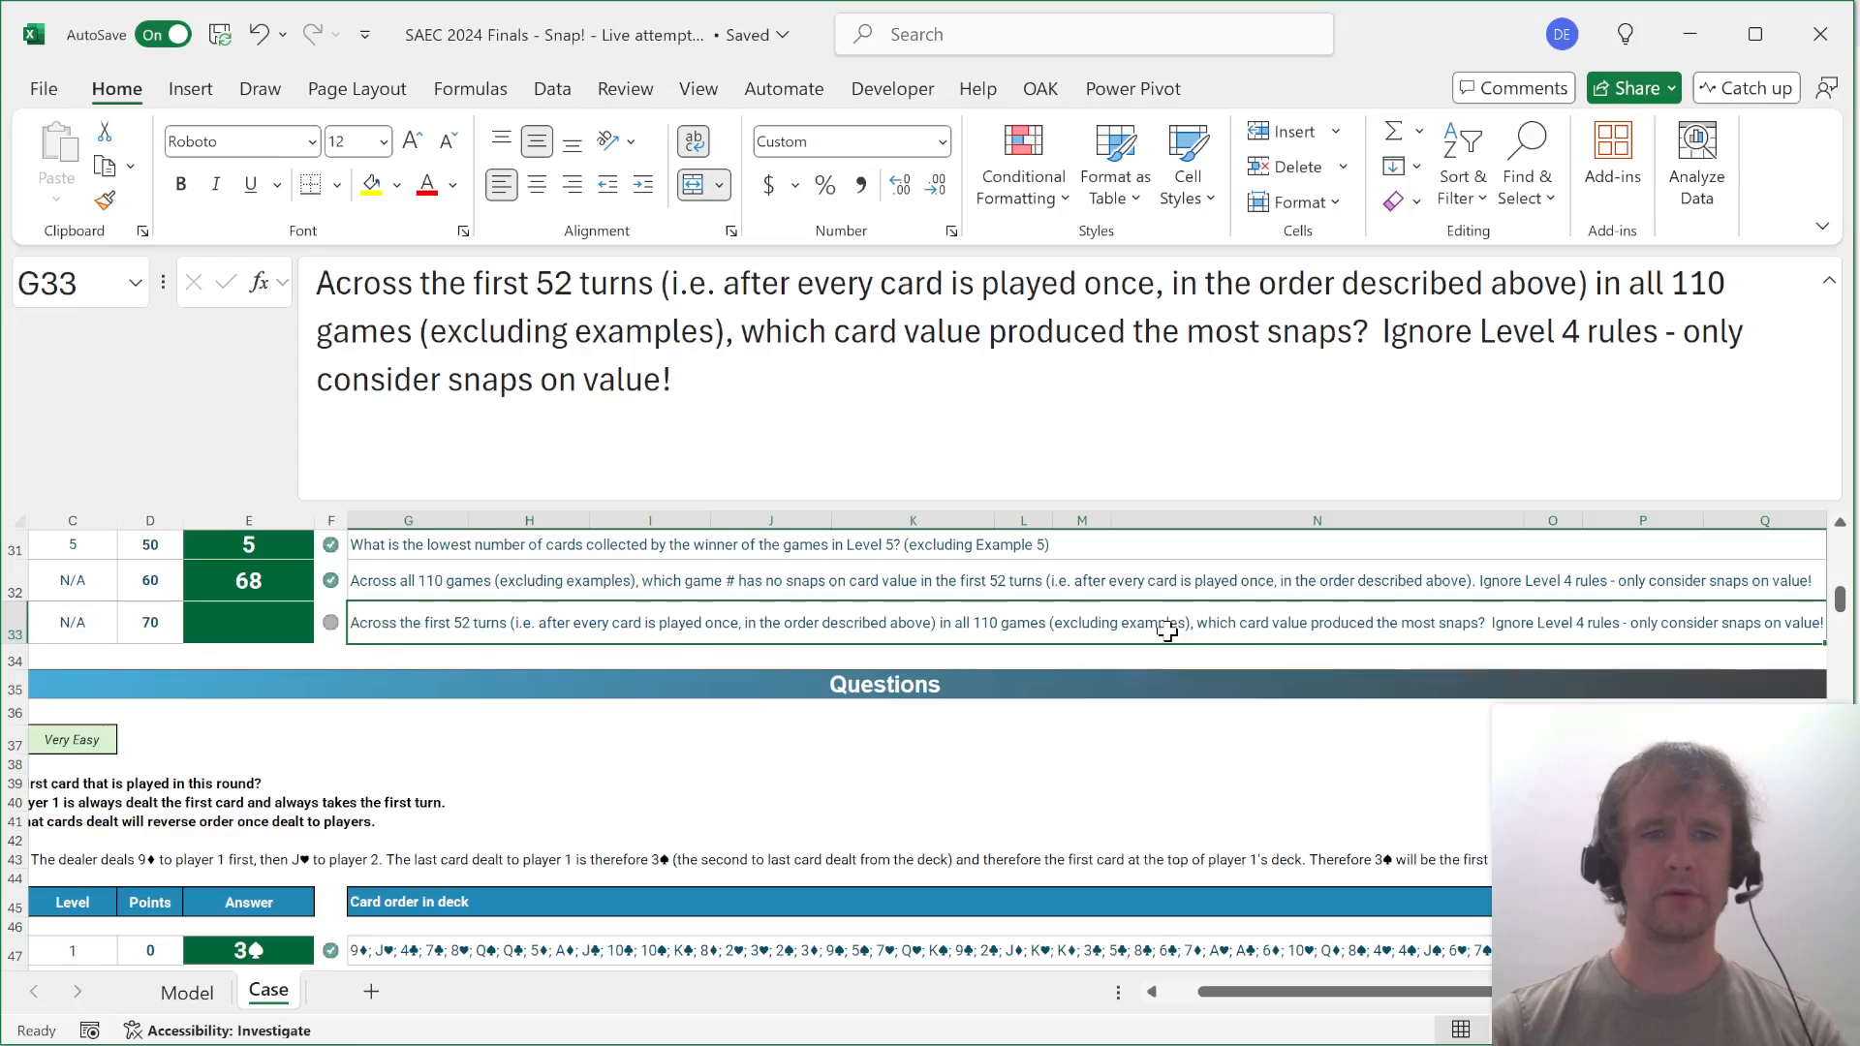
{"action": "key", "text": "Left"}
{"action": "key", "text": "Left"}
{"action": "type", "text": "=xl"}
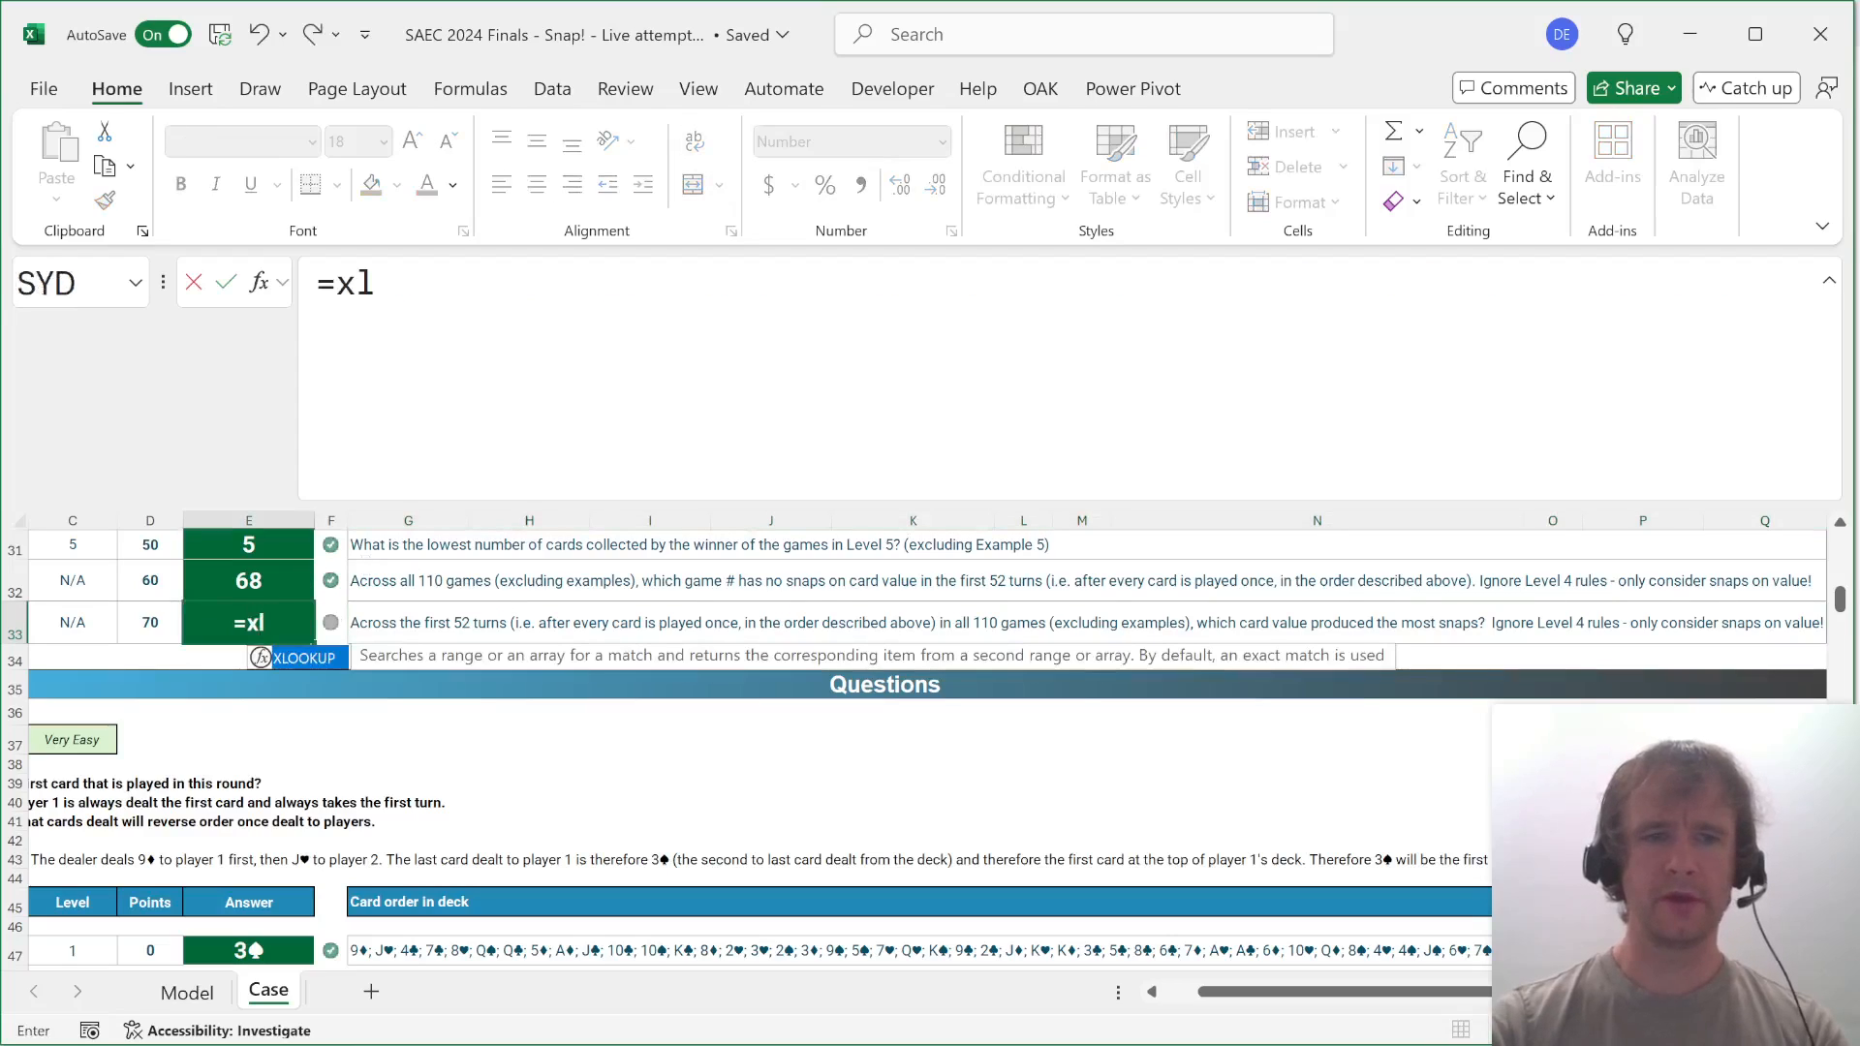
{"action": "key", "text": "Tab"}
{"action": "type", "text": "200,"}
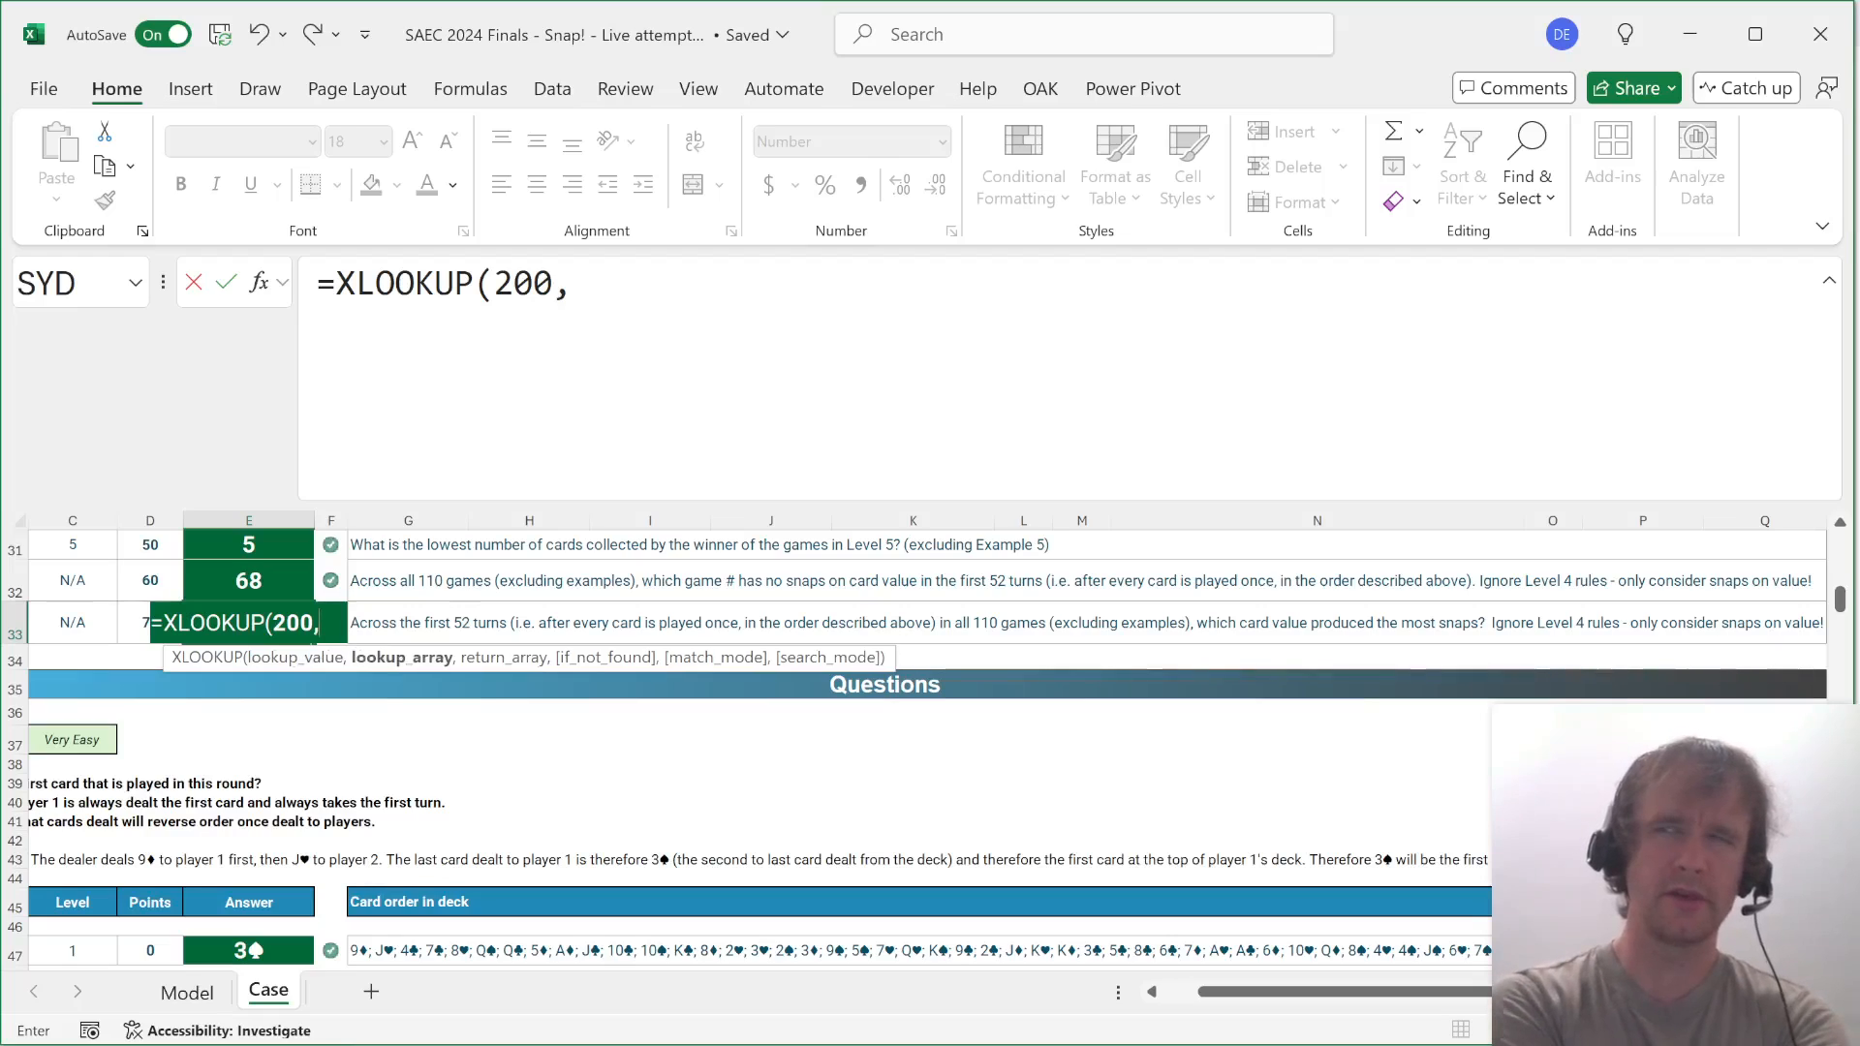
{"action": "key", "text": "BackSpace"}
{"action": "key", "text": "BackSpace"}
{"action": "key", "text": "BackSpace"}
{"action": "key", "text": "BackSpace"}
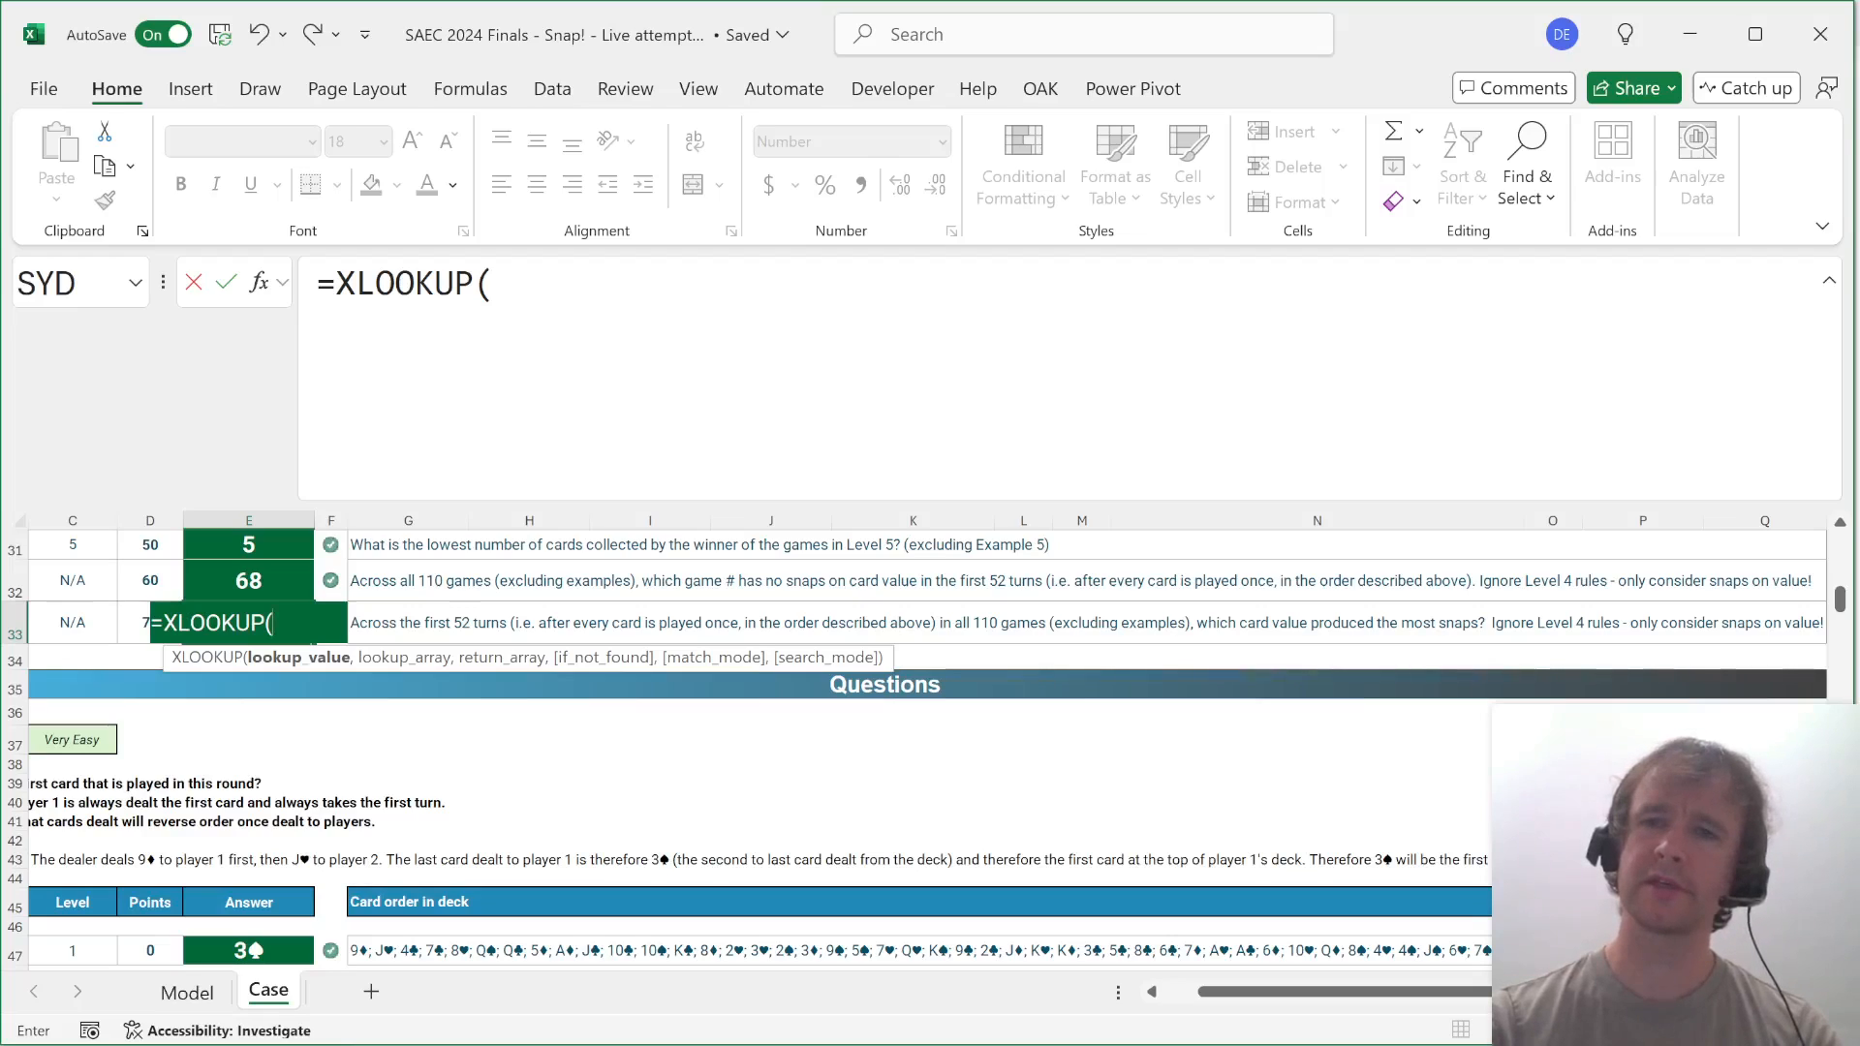
{"action": "type", "text": "5000,"}
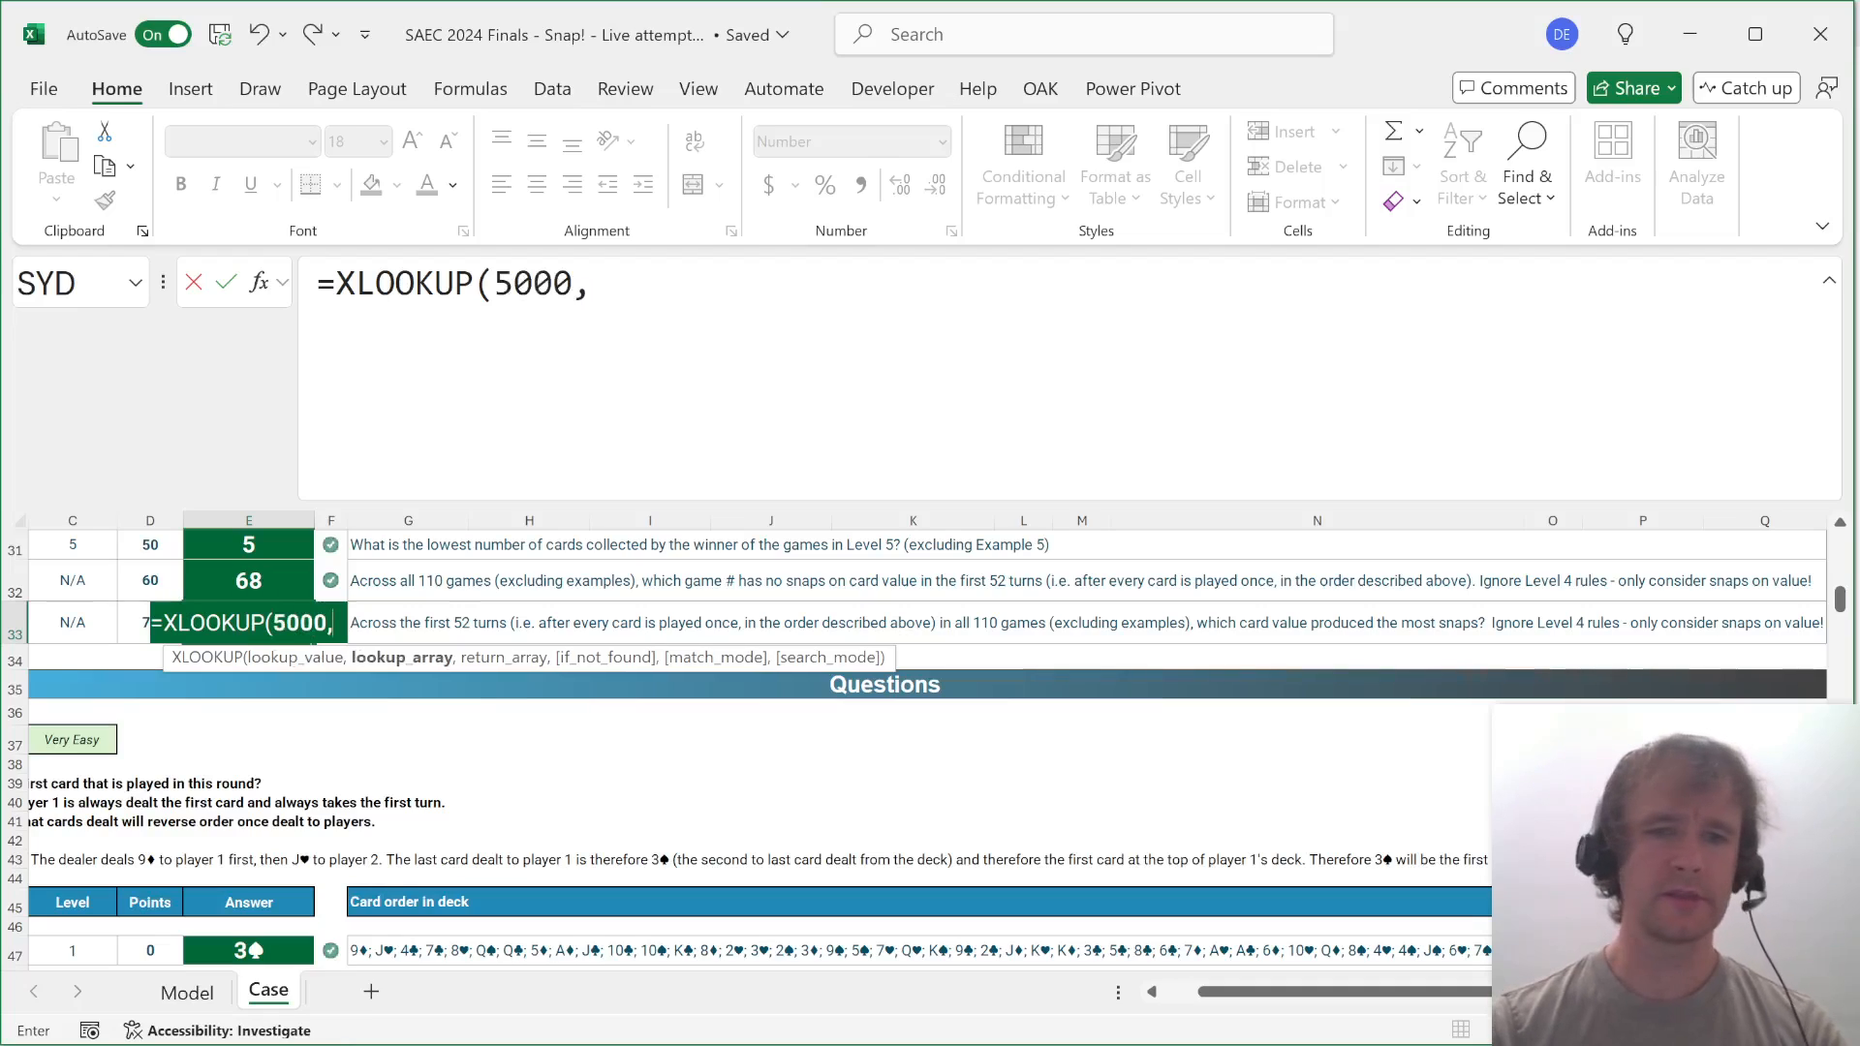
Complete E33's XLOOKUP with lookup array Model!AF4:AR4, return array Model!AF3:AR3 and match mode -1.
{"action": "key", "text": "ctrl+Page_Up"}
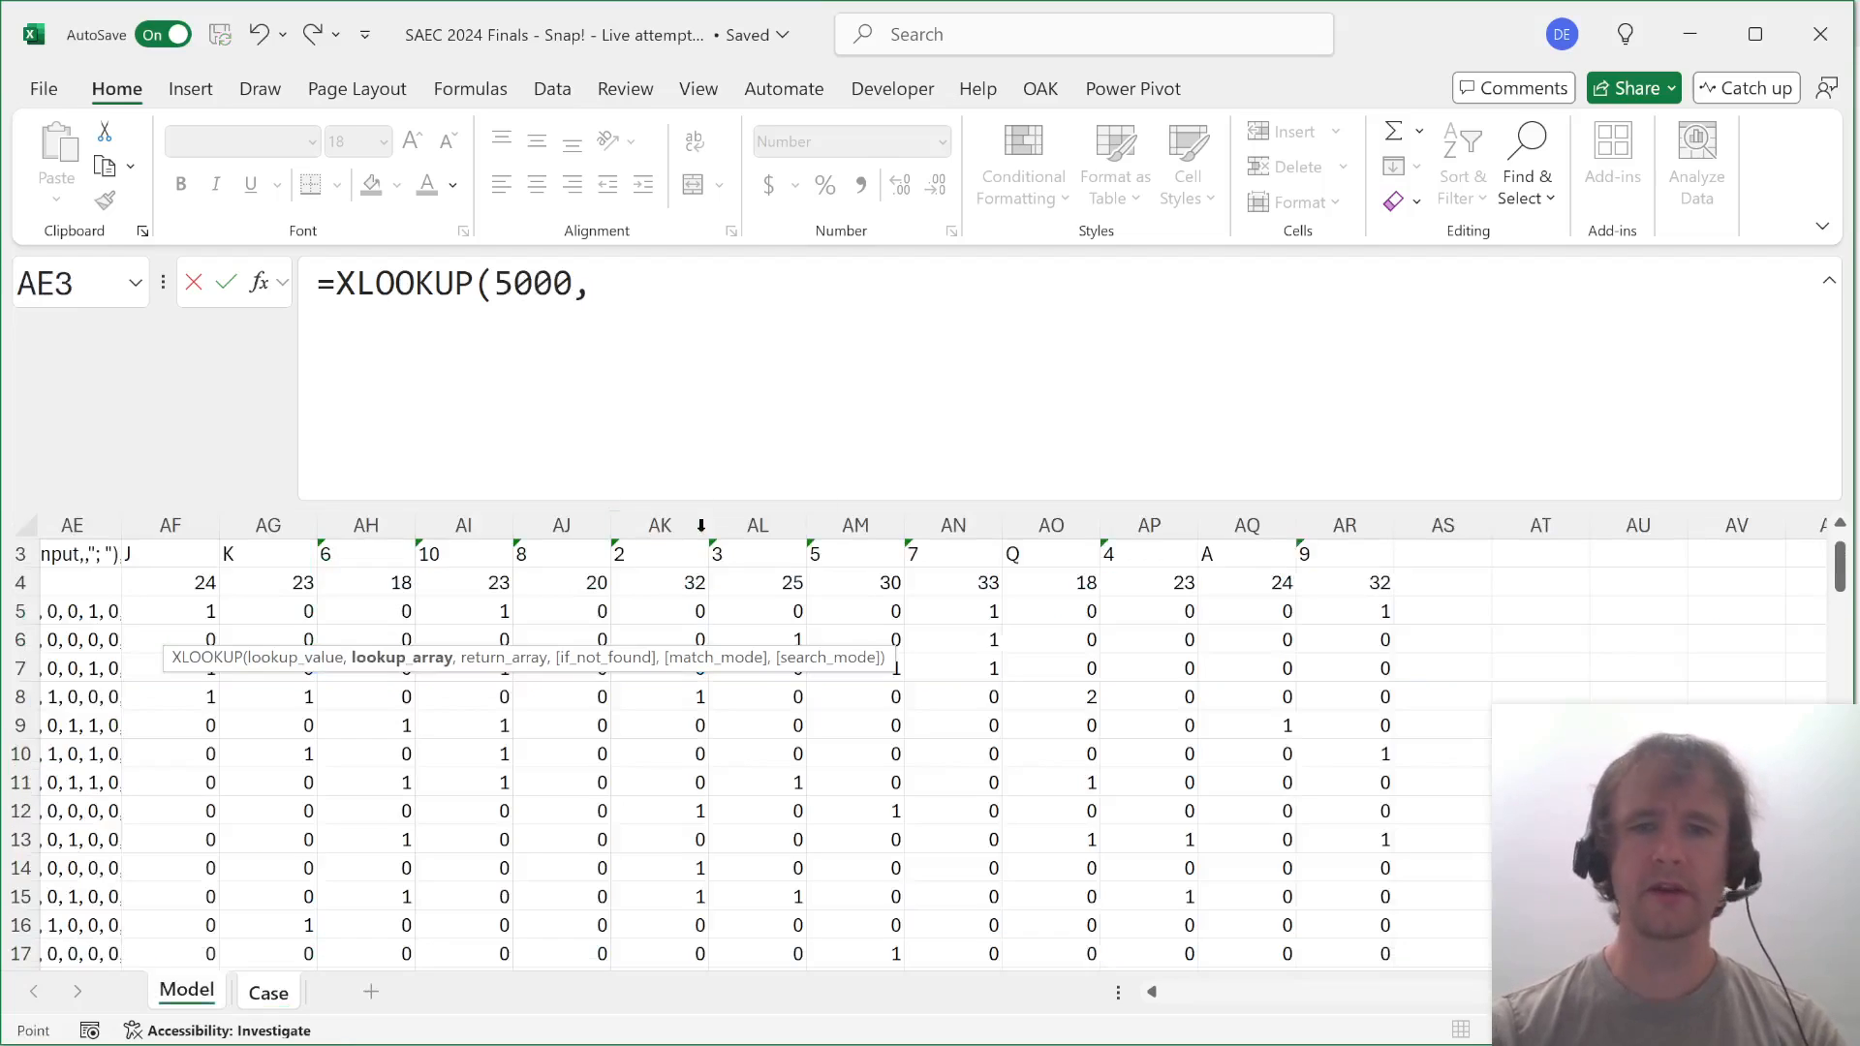
{"action": "left_click", "coordinate": [1359, 584]}
{"action": "key", "text": "ctrl+shift+Left"}
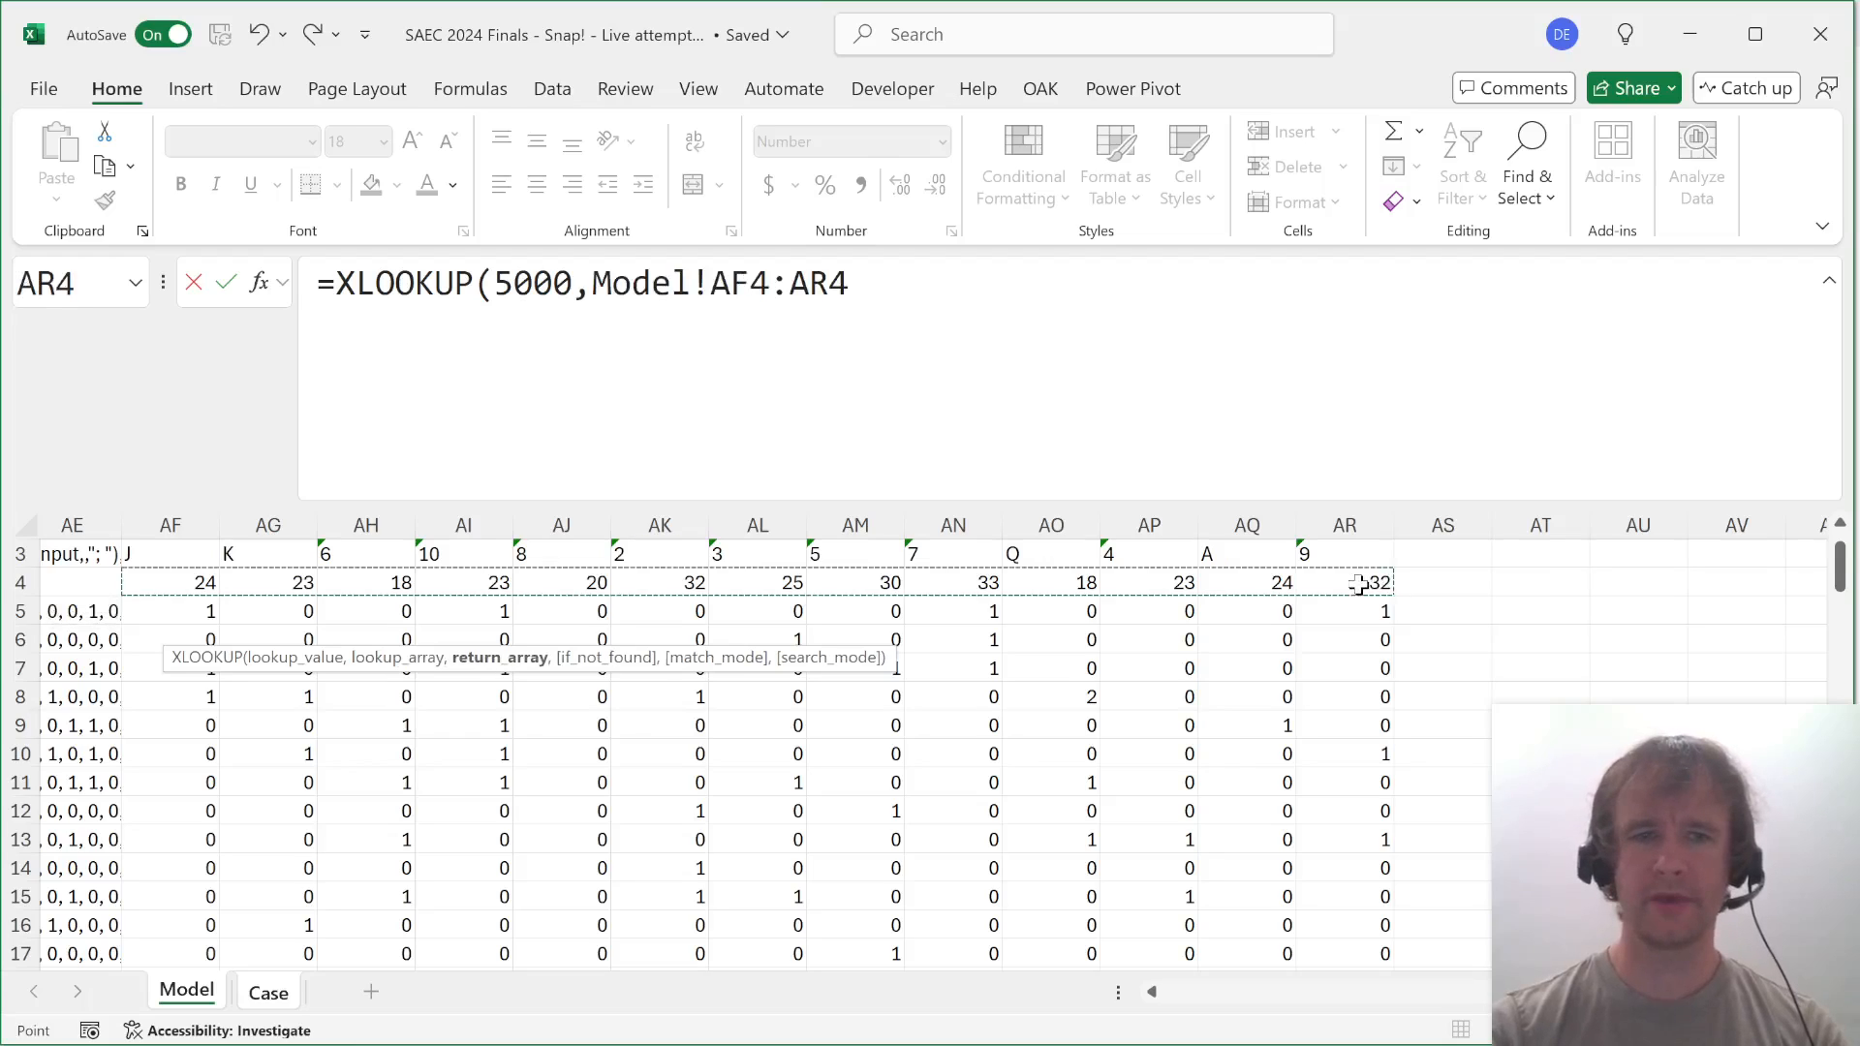
{"action": "type", "text": ","}
{"action": "left_click", "coordinate": [1354, 558]}
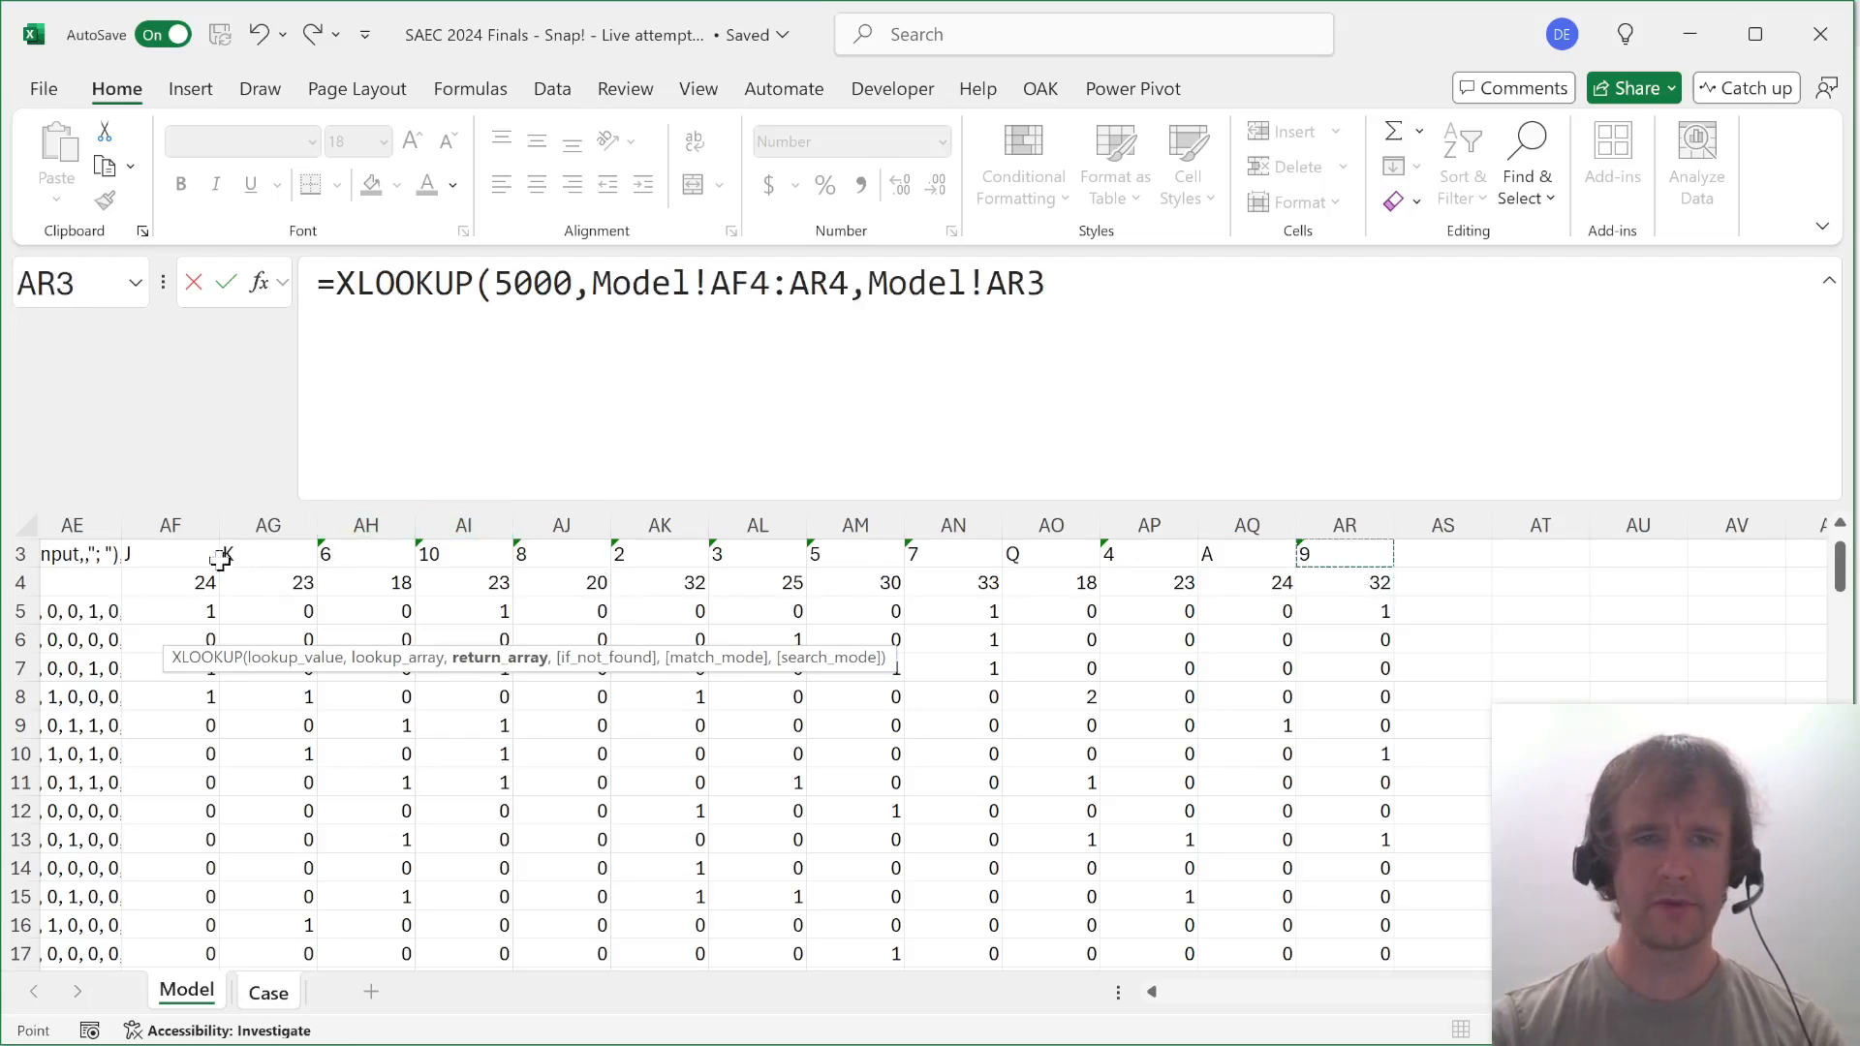
{"action": "left_click", "coordinate": [182, 550], "text": "shift"}
{"action": "type", "text": ","}
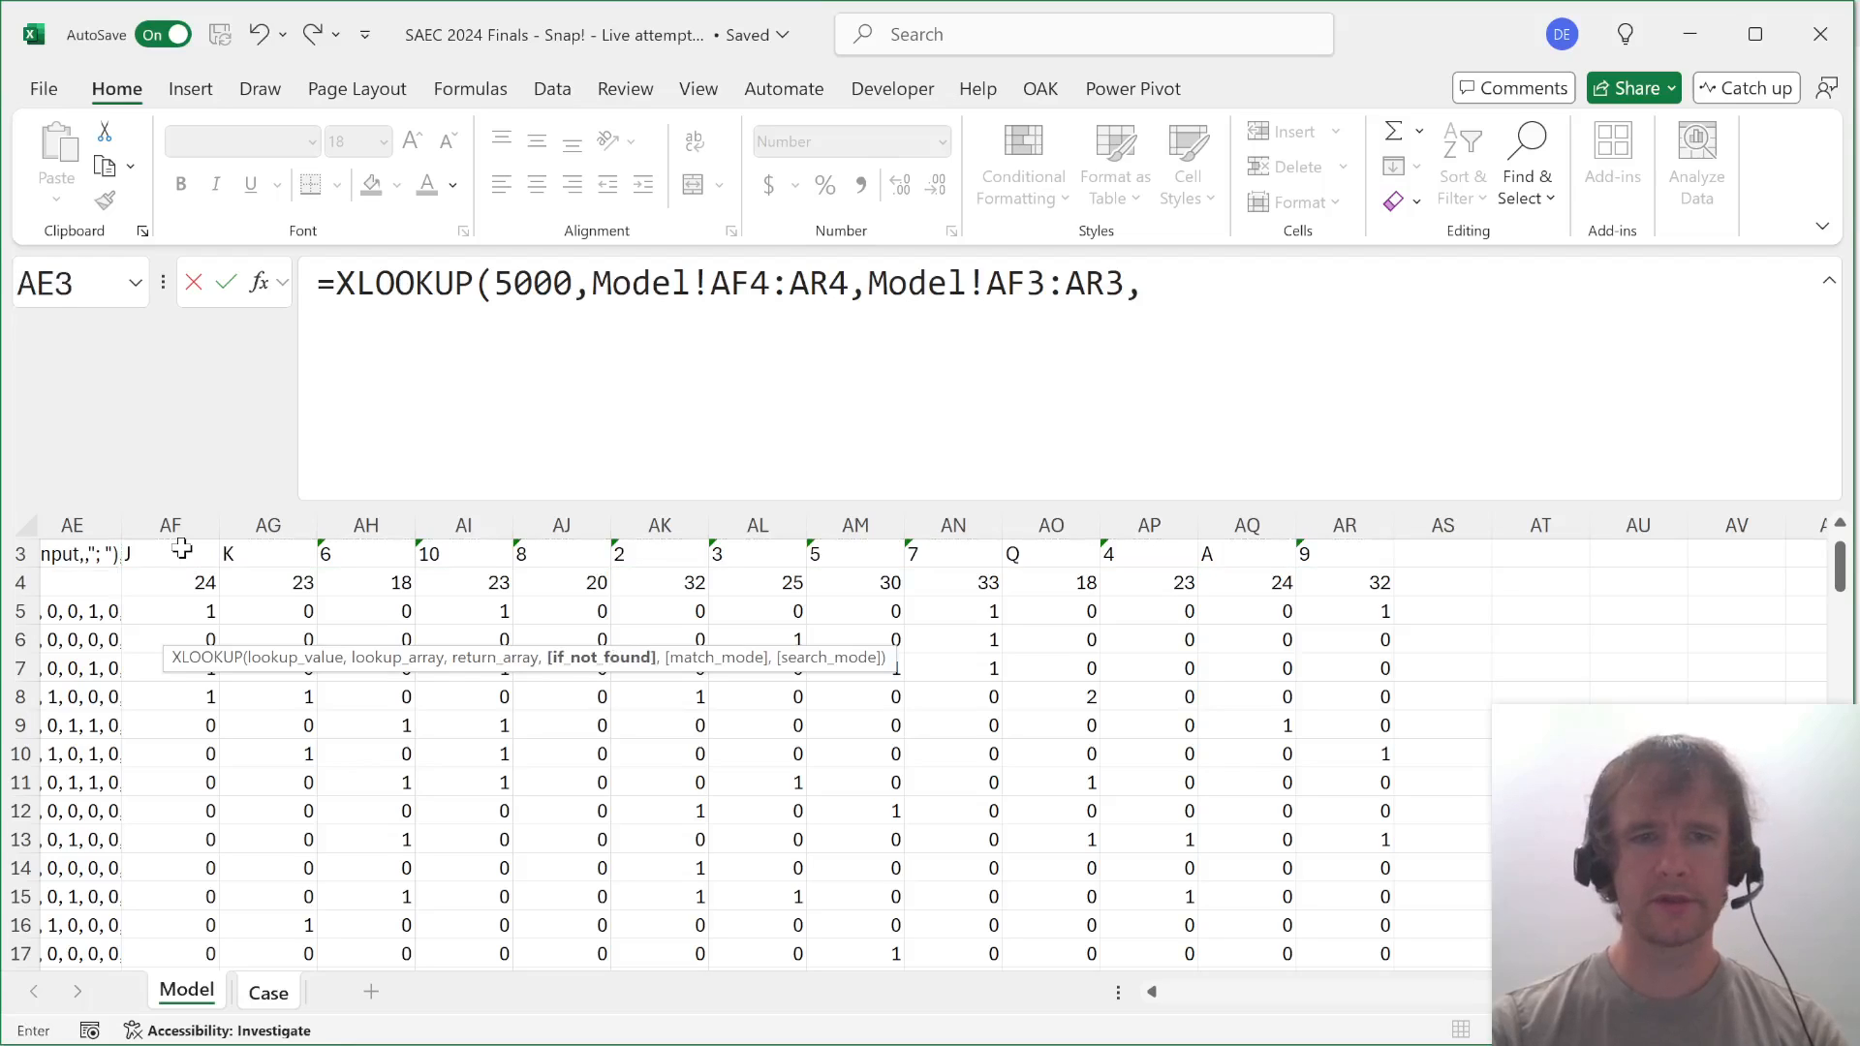
{"action": "type", "text": ",-1"}
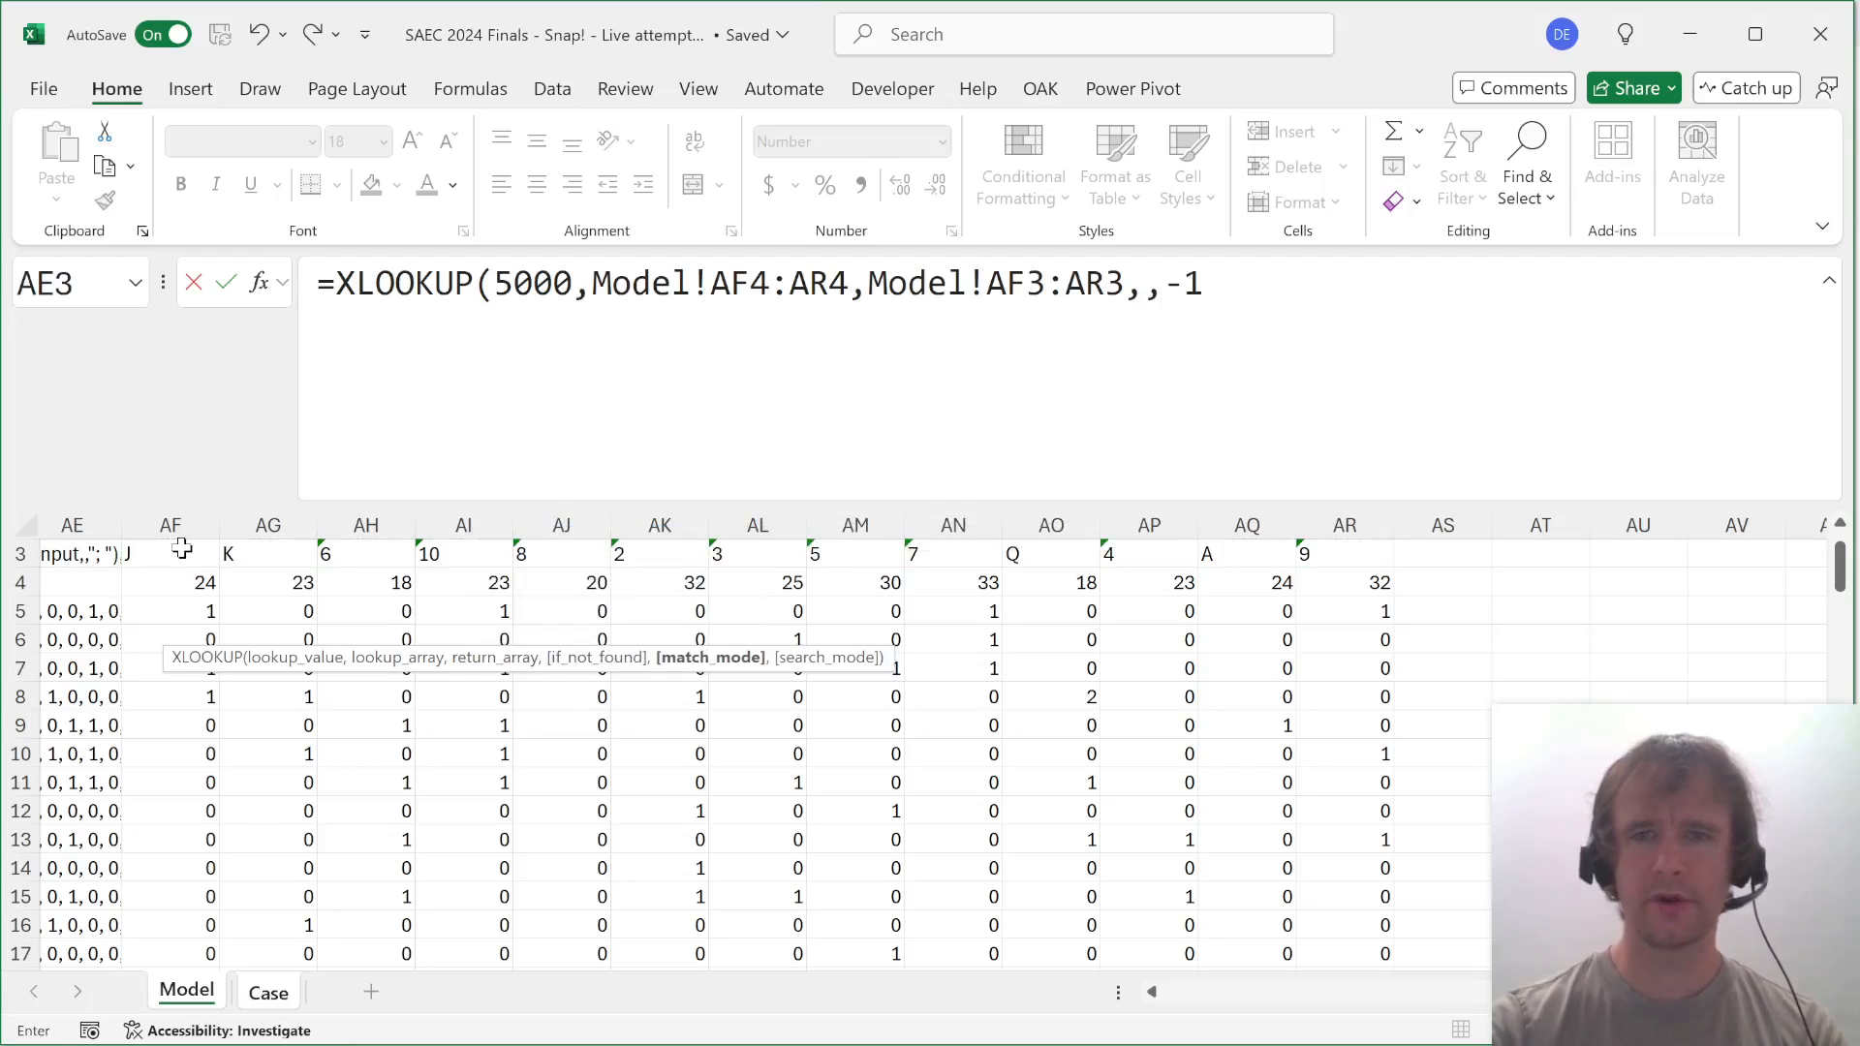
{"action": "key", "text": "Return"}
{"action": "key", "text": "Up"}
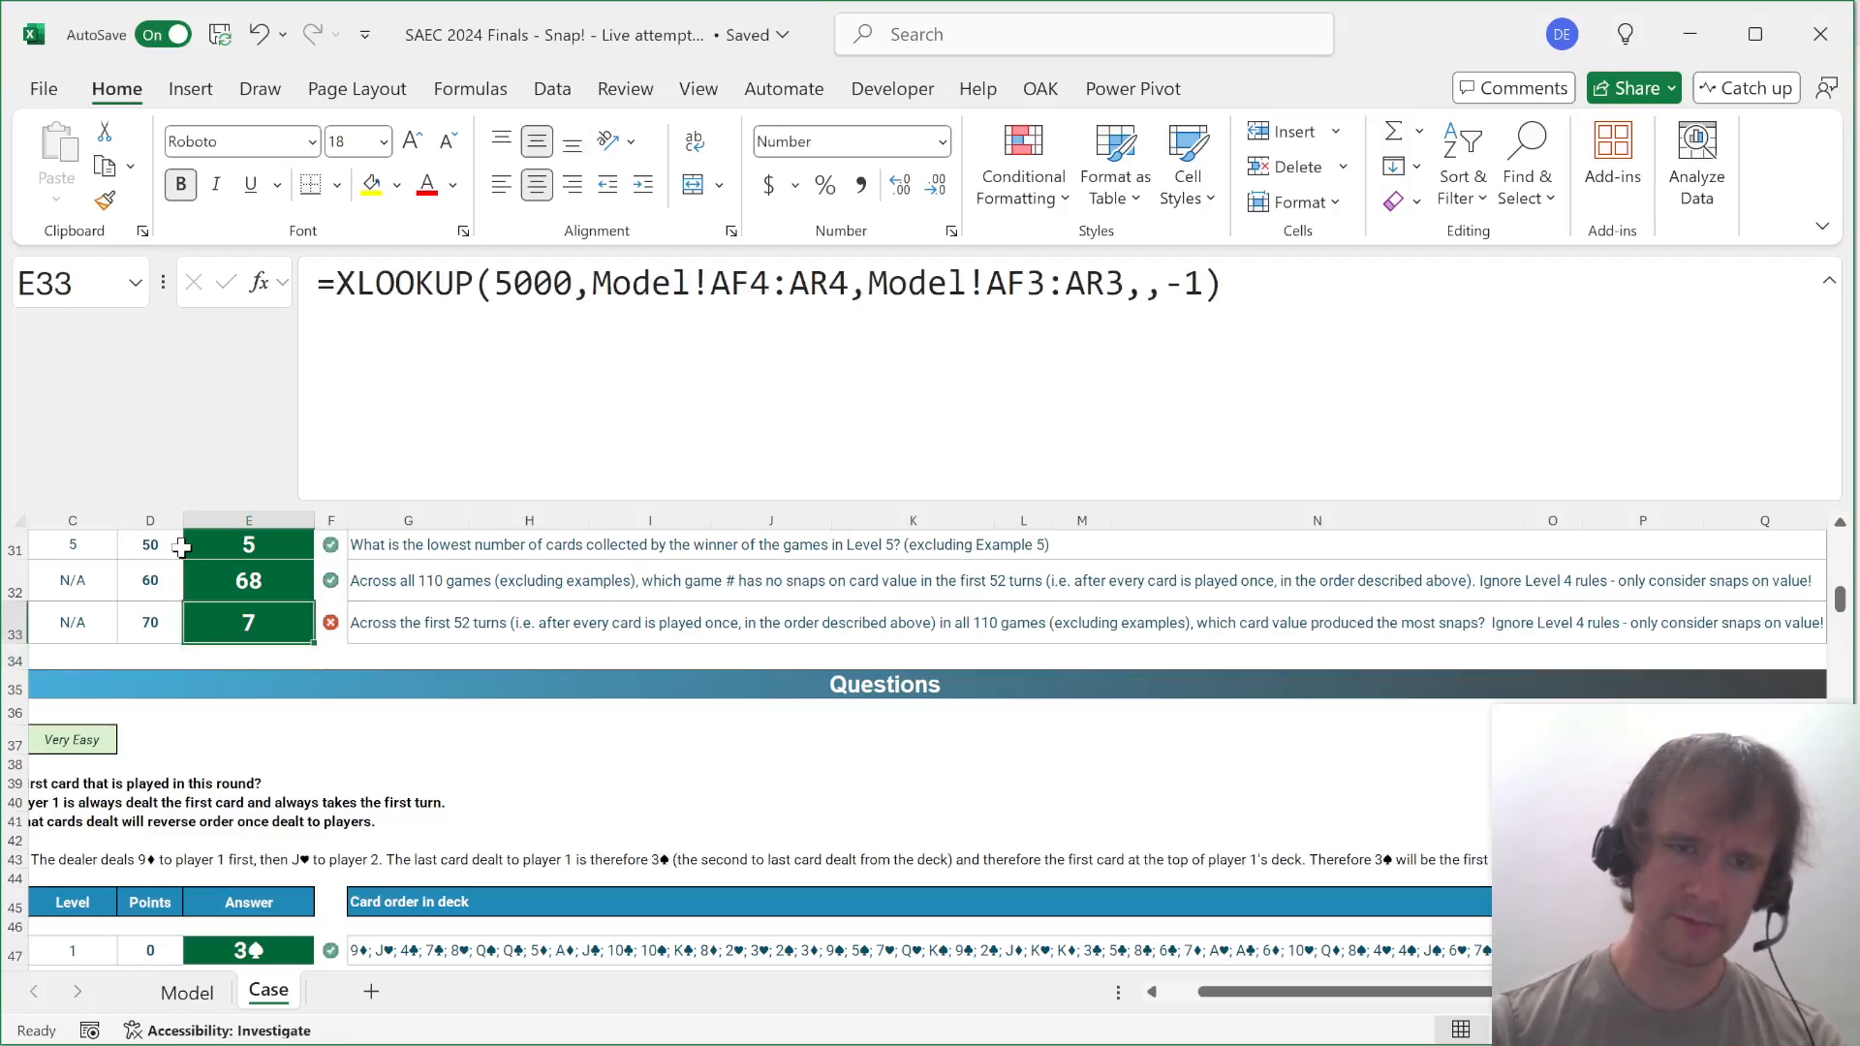
Check the Model sheet's snap totals in AF4:AR4 against the card value headers in row 3.
{"action": "key", "text": "ctrl+bracketleft"}
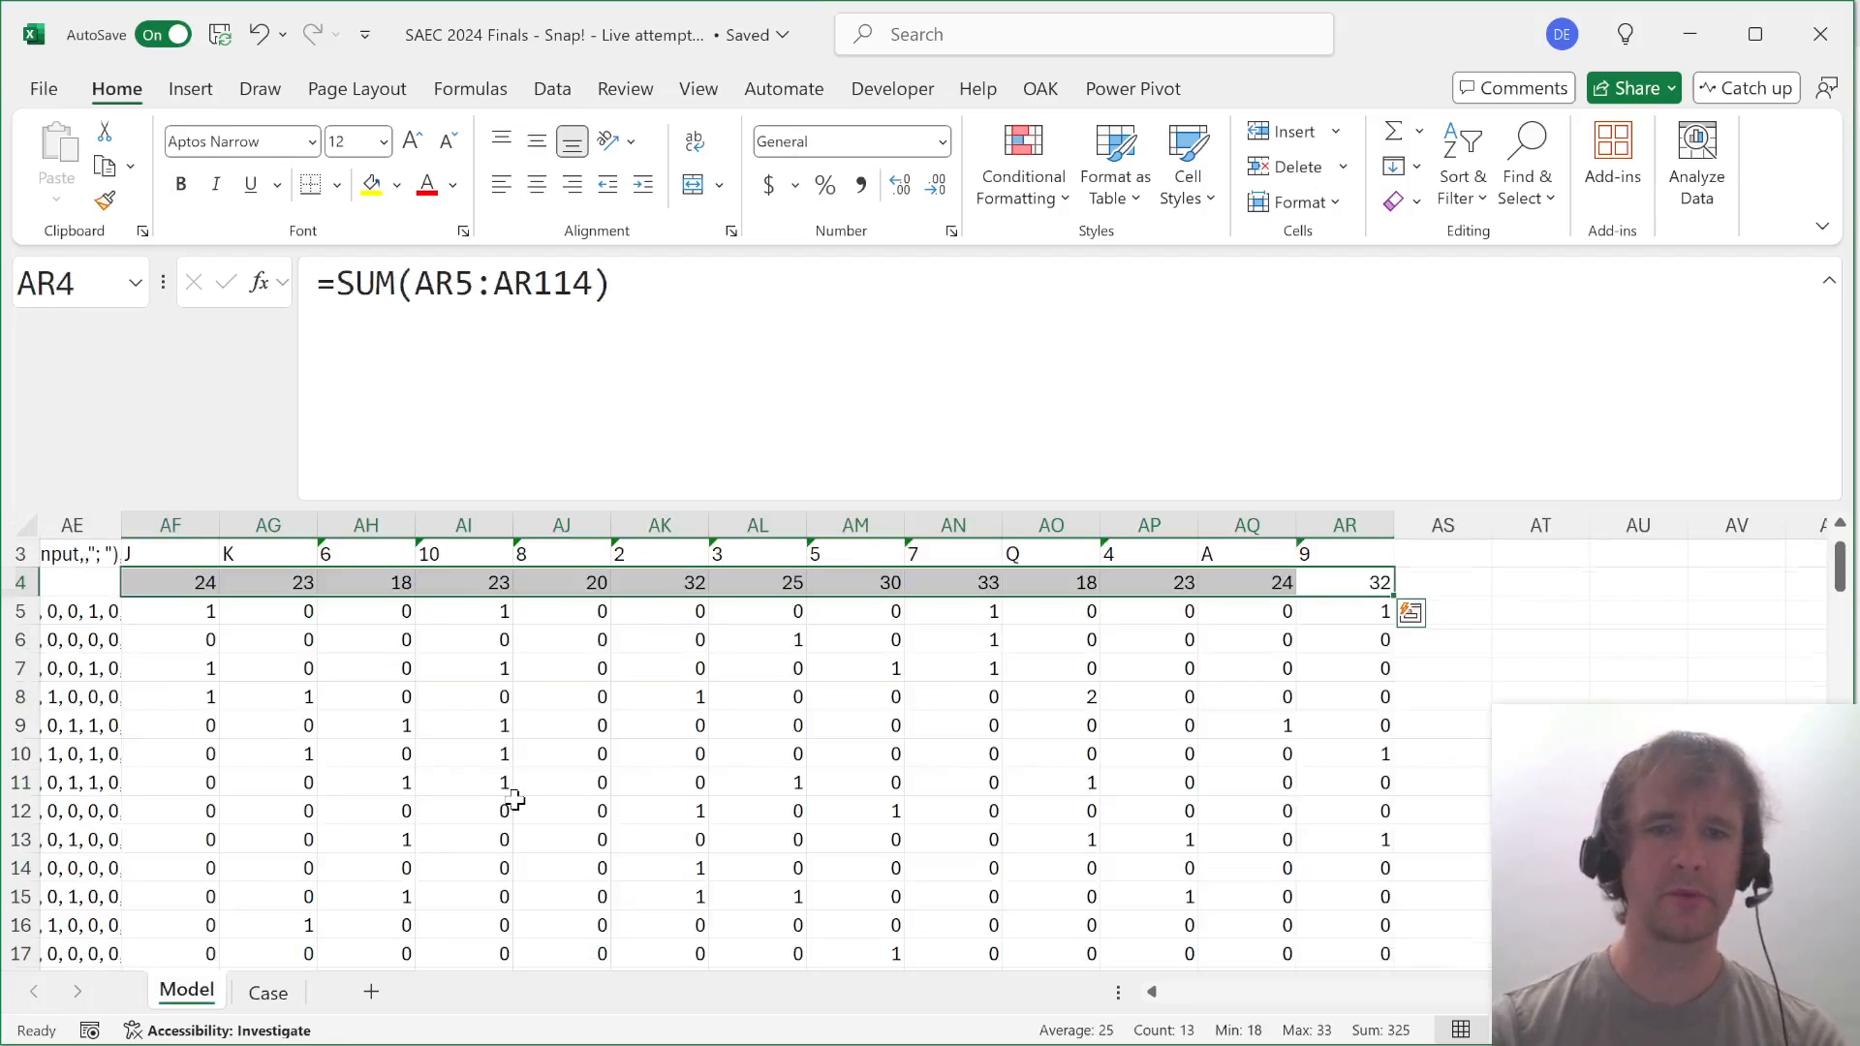
{"action": "scroll", "coordinate": [514, 799], "scroll_direction": "up", "scroll_amount": 1}
{"action": "left_click", "coordinate": [951, 610]}
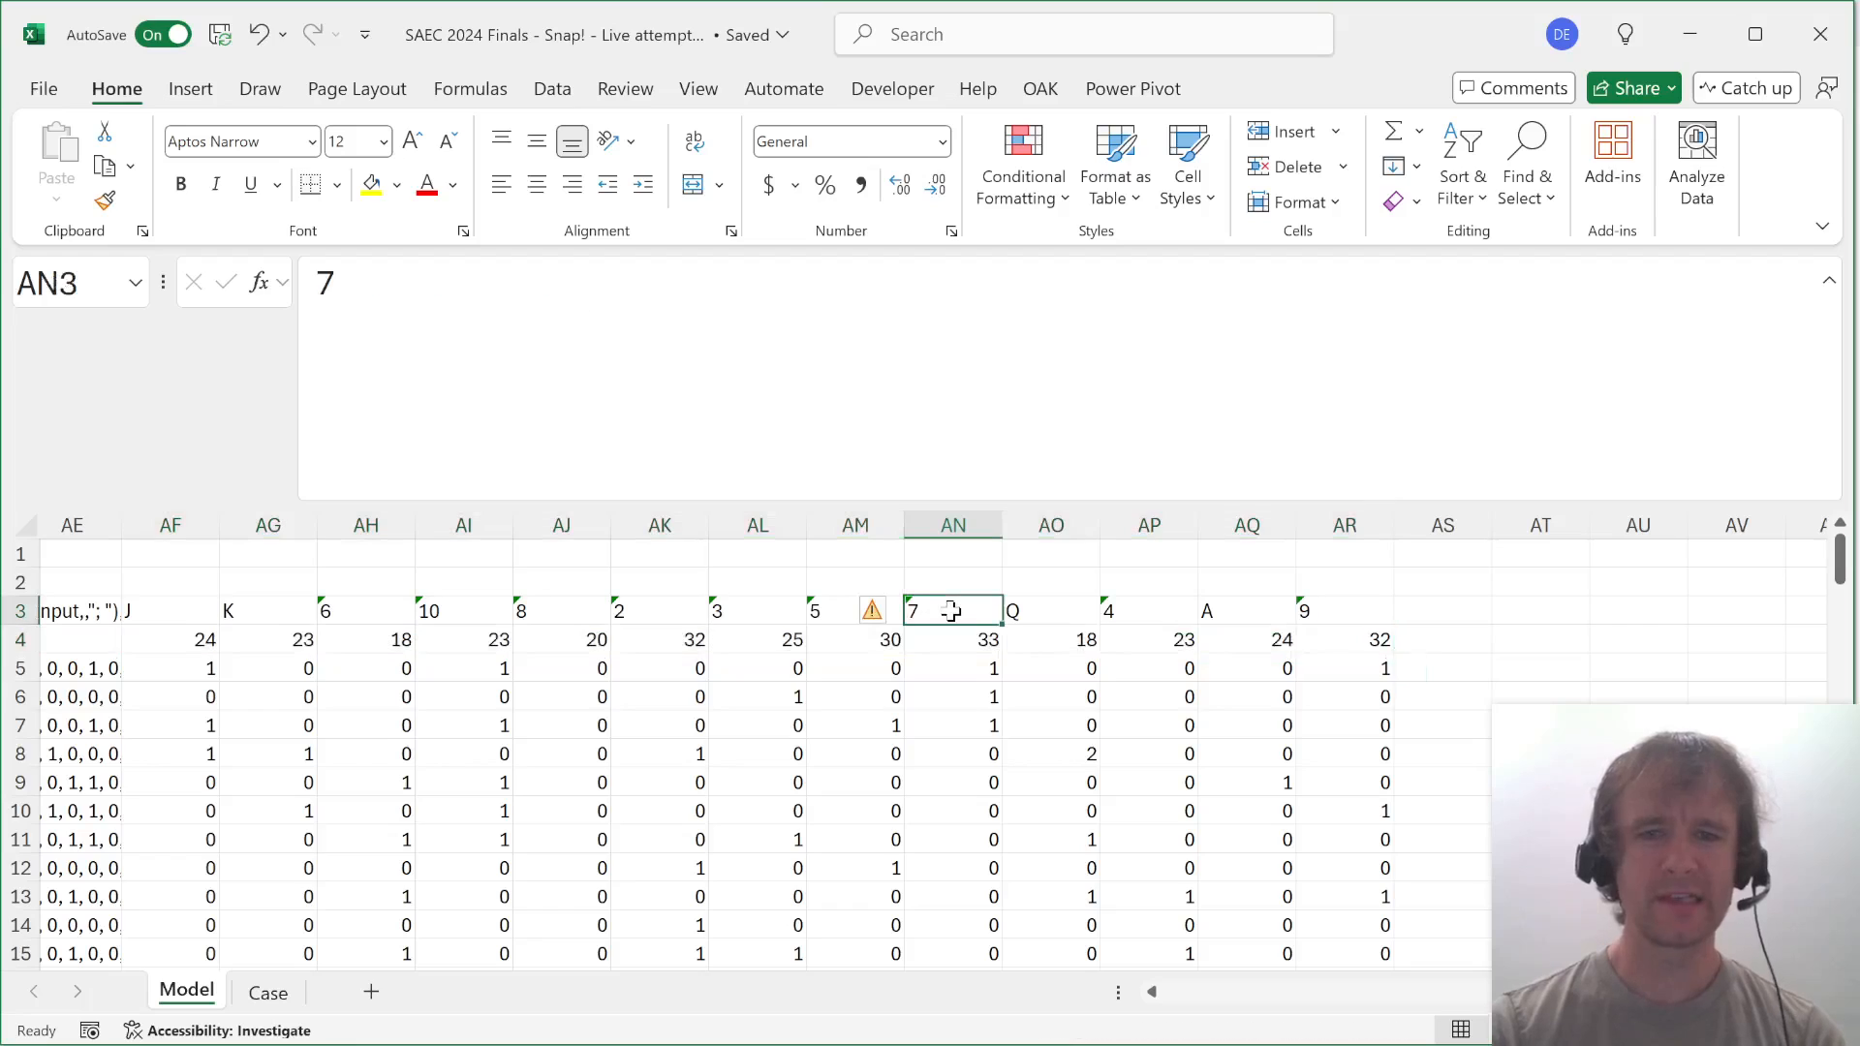
{"action": "scroll", "coordinate": [951, 611], "scroll_direction": "left", "scroll_amount": 4}
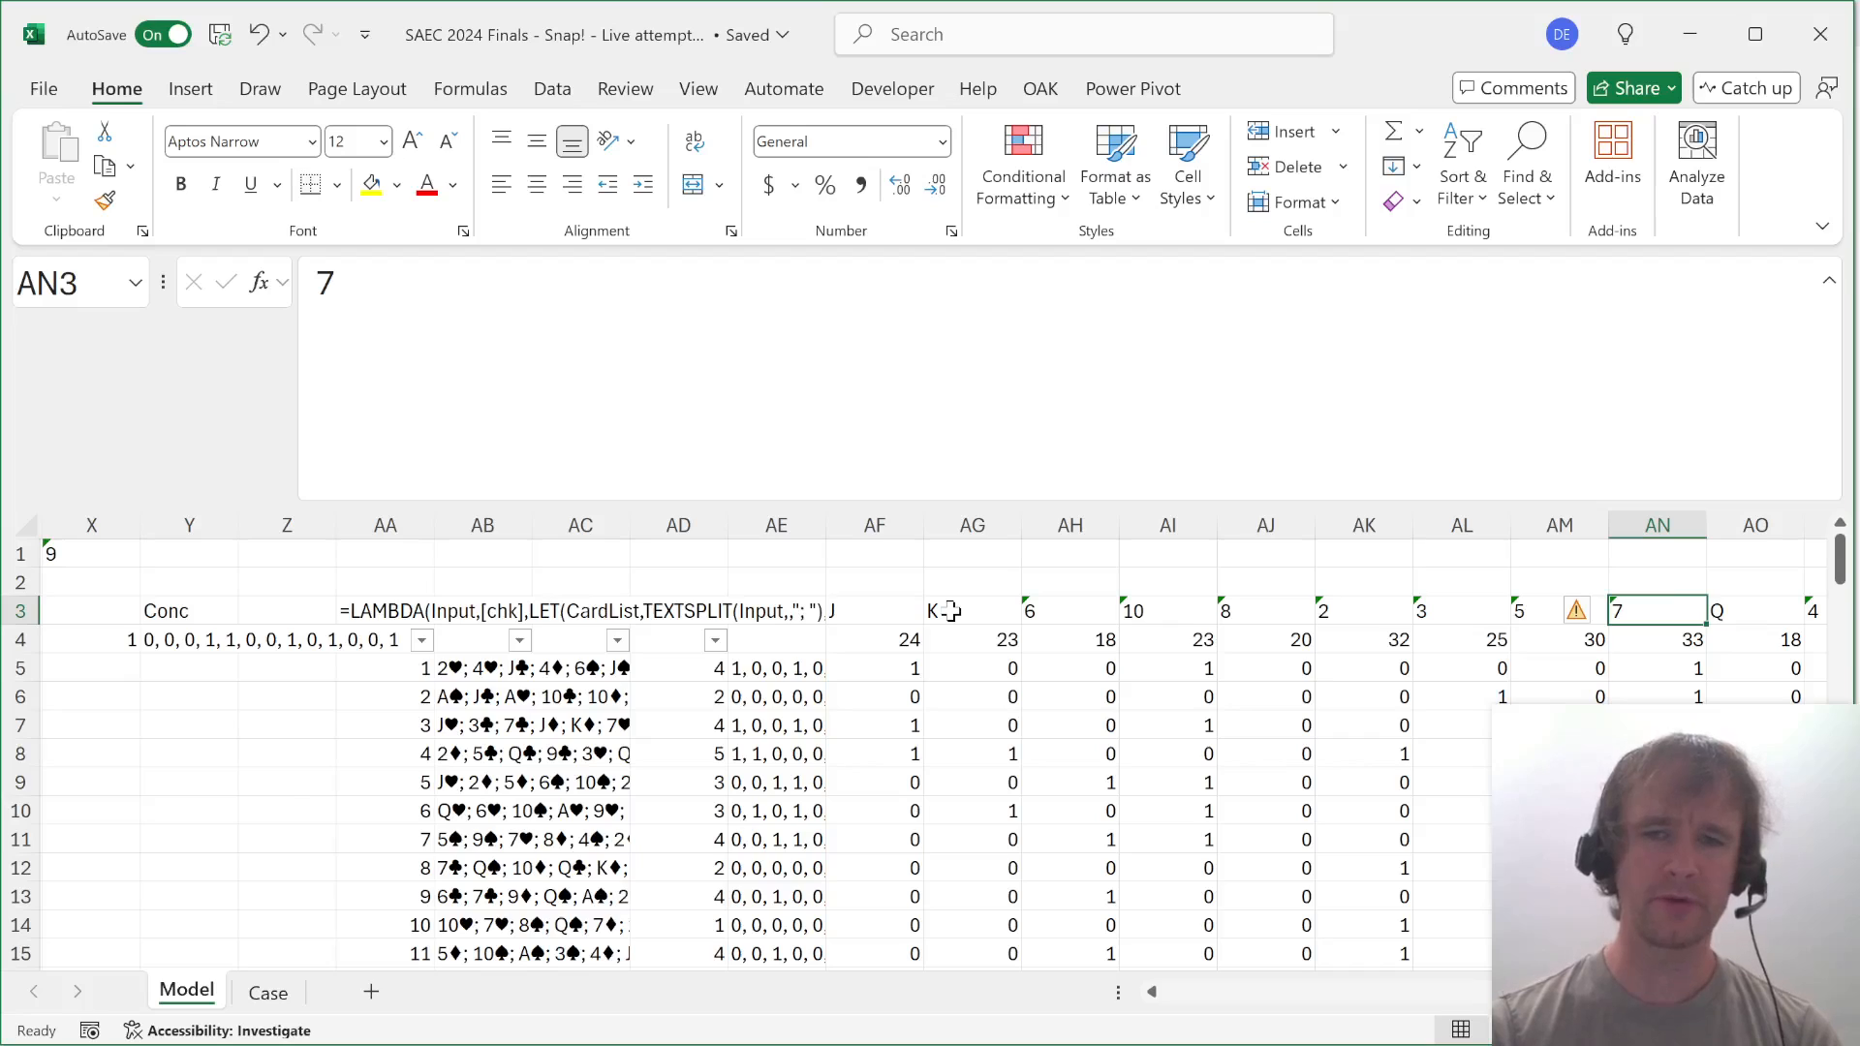
{"action": "scroll", "coordinate": [951, 610], "scroll_direction": "right", "scroll_amount": 3}
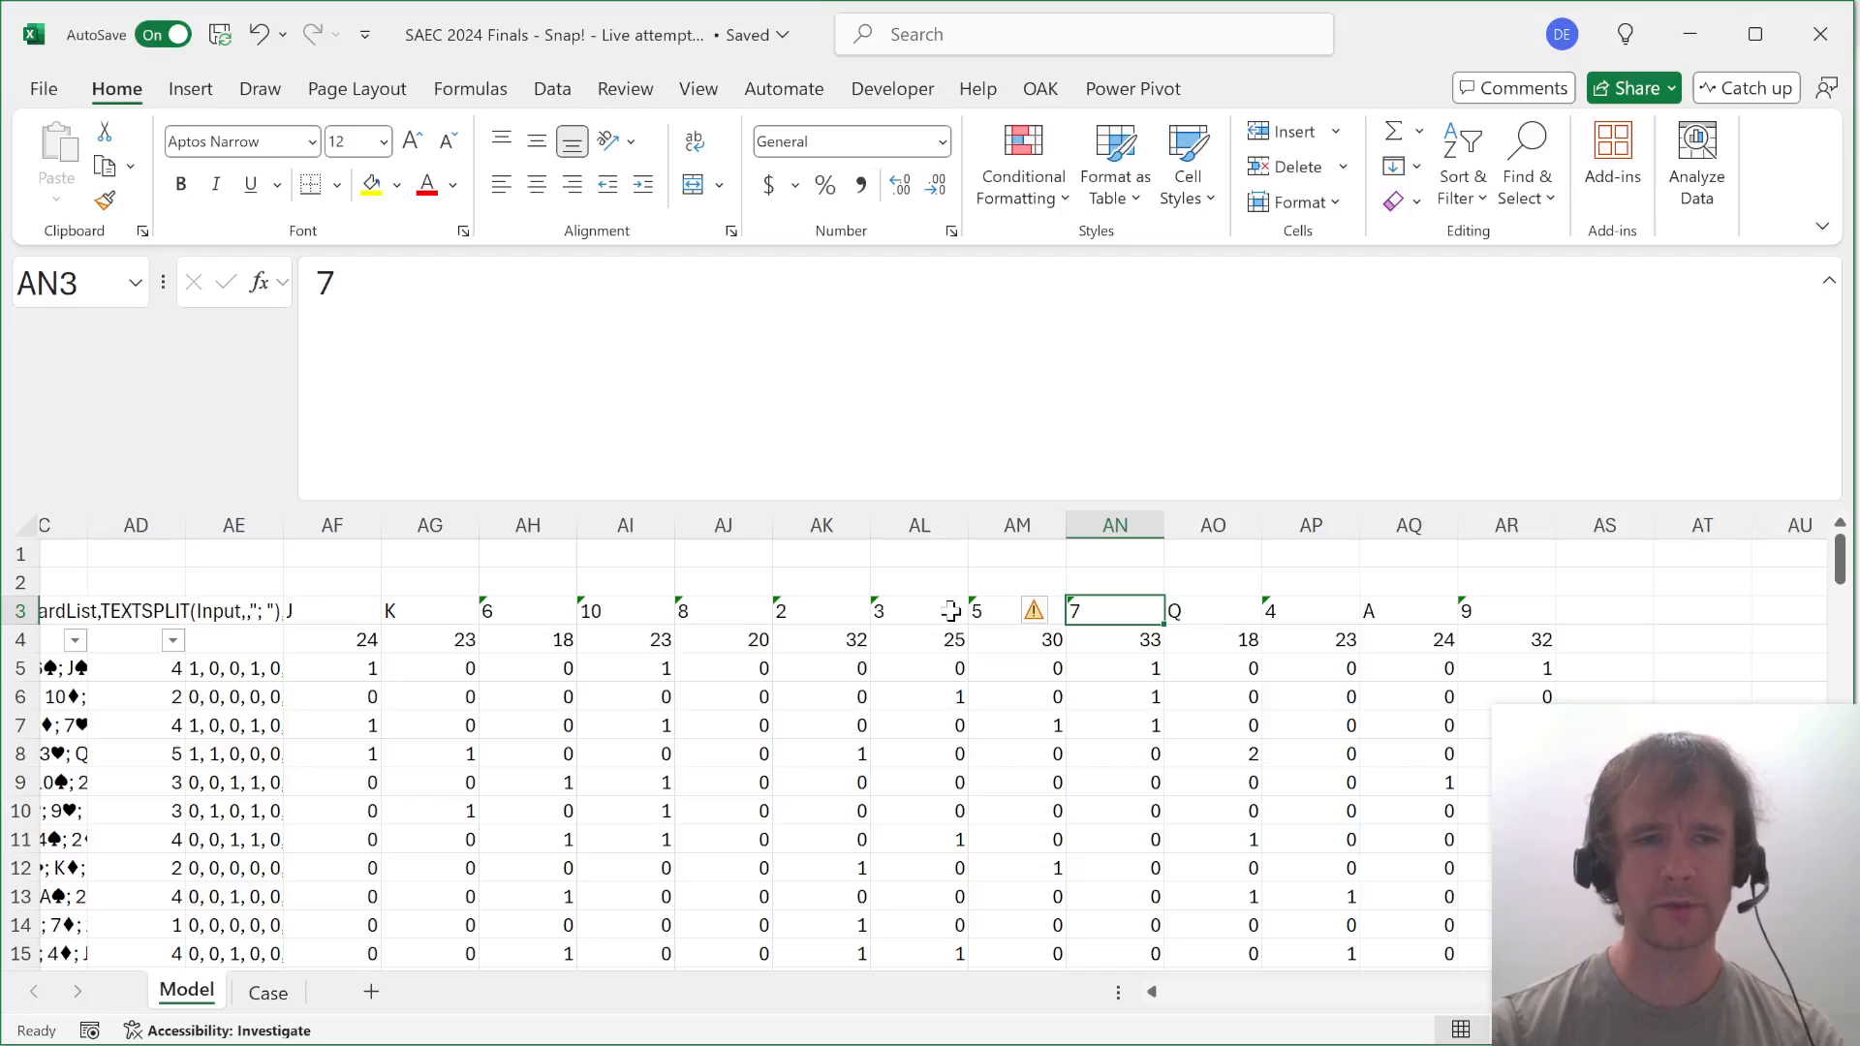
{"action": "left_click", "coordinate": [329, 657]}
{"action": "key", "text": "Up"}
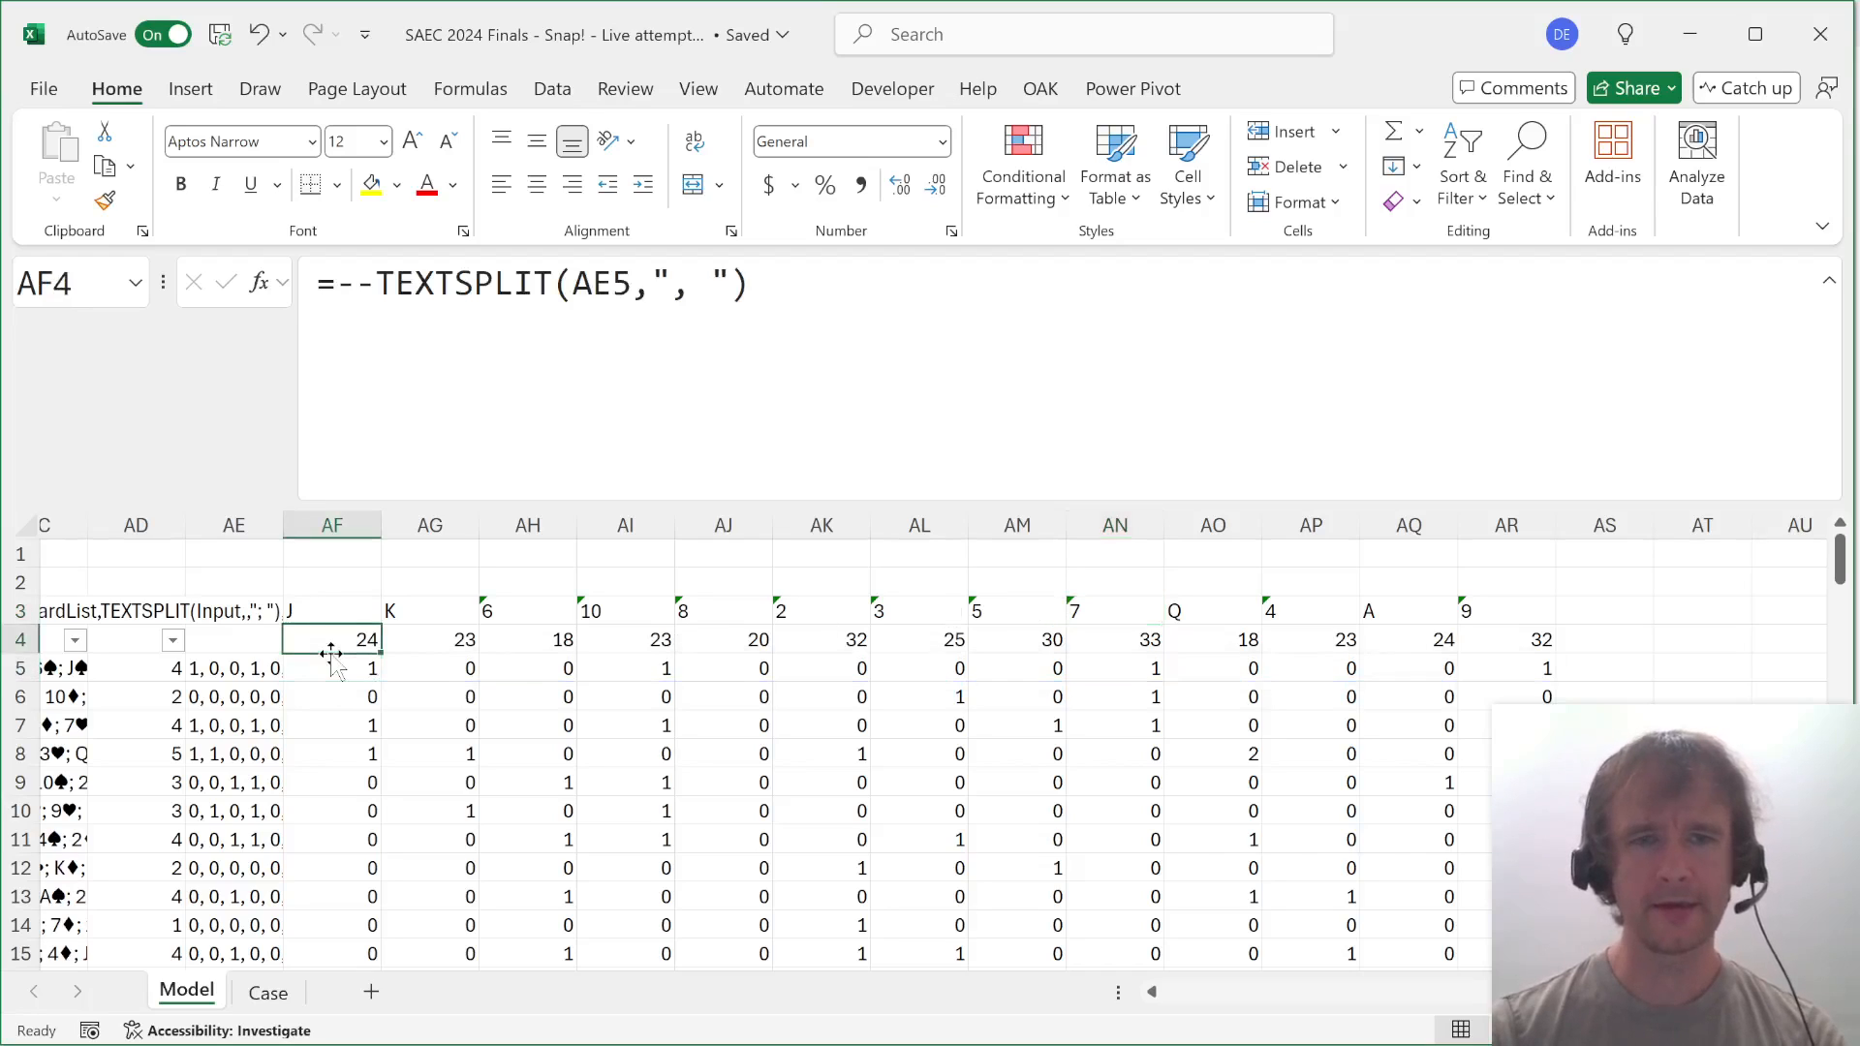
Trace row 3 of the Model sheet back from the snap counts through the _lambdify formula to the SnapsByFV and Conc columns.
{"action": "key", "text": "Left"}
{"action": "key", "text": "Down"}
{"action": "key", "text": "Up"}
{"action": "key", "text": "Up"}
{"action": "key", "text": "Left"}
{"action": "key", "text": "Left"}
{"action": "key", "text": "Left"}
{"action": "key", "text": "Left"}
{"action": "key", "text": "Left"}
{"action": "key", "text": "Left"}
{"action": "key", "text": "Left"}
{"action": "key", "text": "Left"}
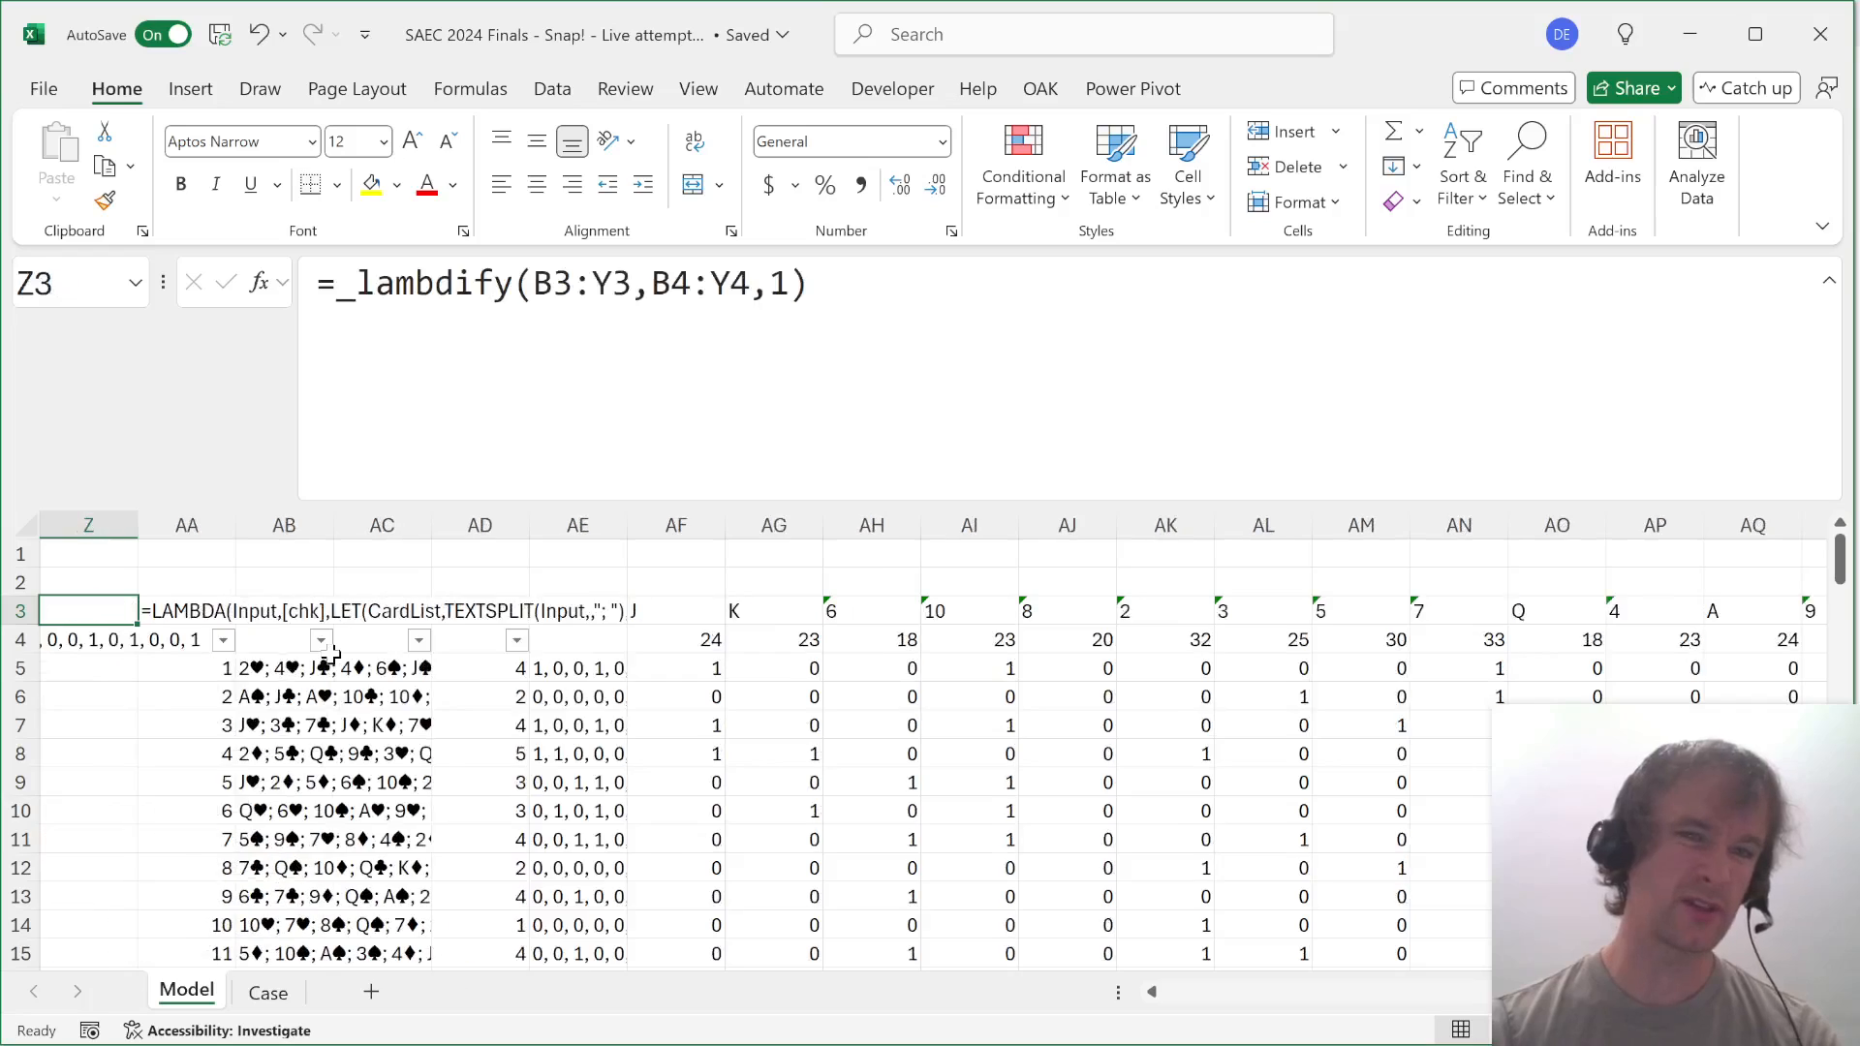
{"action": "key", "text": "Left"}
{"action": "key", "text": "Left"}
{"action": "key", "text": "Left"}
{"action": "key", "text": "Left"}
{"action": "key", "text": "Left"}
{"action": "key", "text": "Left"}
{"action": "key", "text": "Left"}
{"action": "key", "text": "Left"}
{"action": "key", "text": "Left"}
{"action": "key", "text": "Left"}
{"action": "key", "text": "Left"}
{"action": "key", "text": "Left"}
{"action": "key", "text": "Left"}
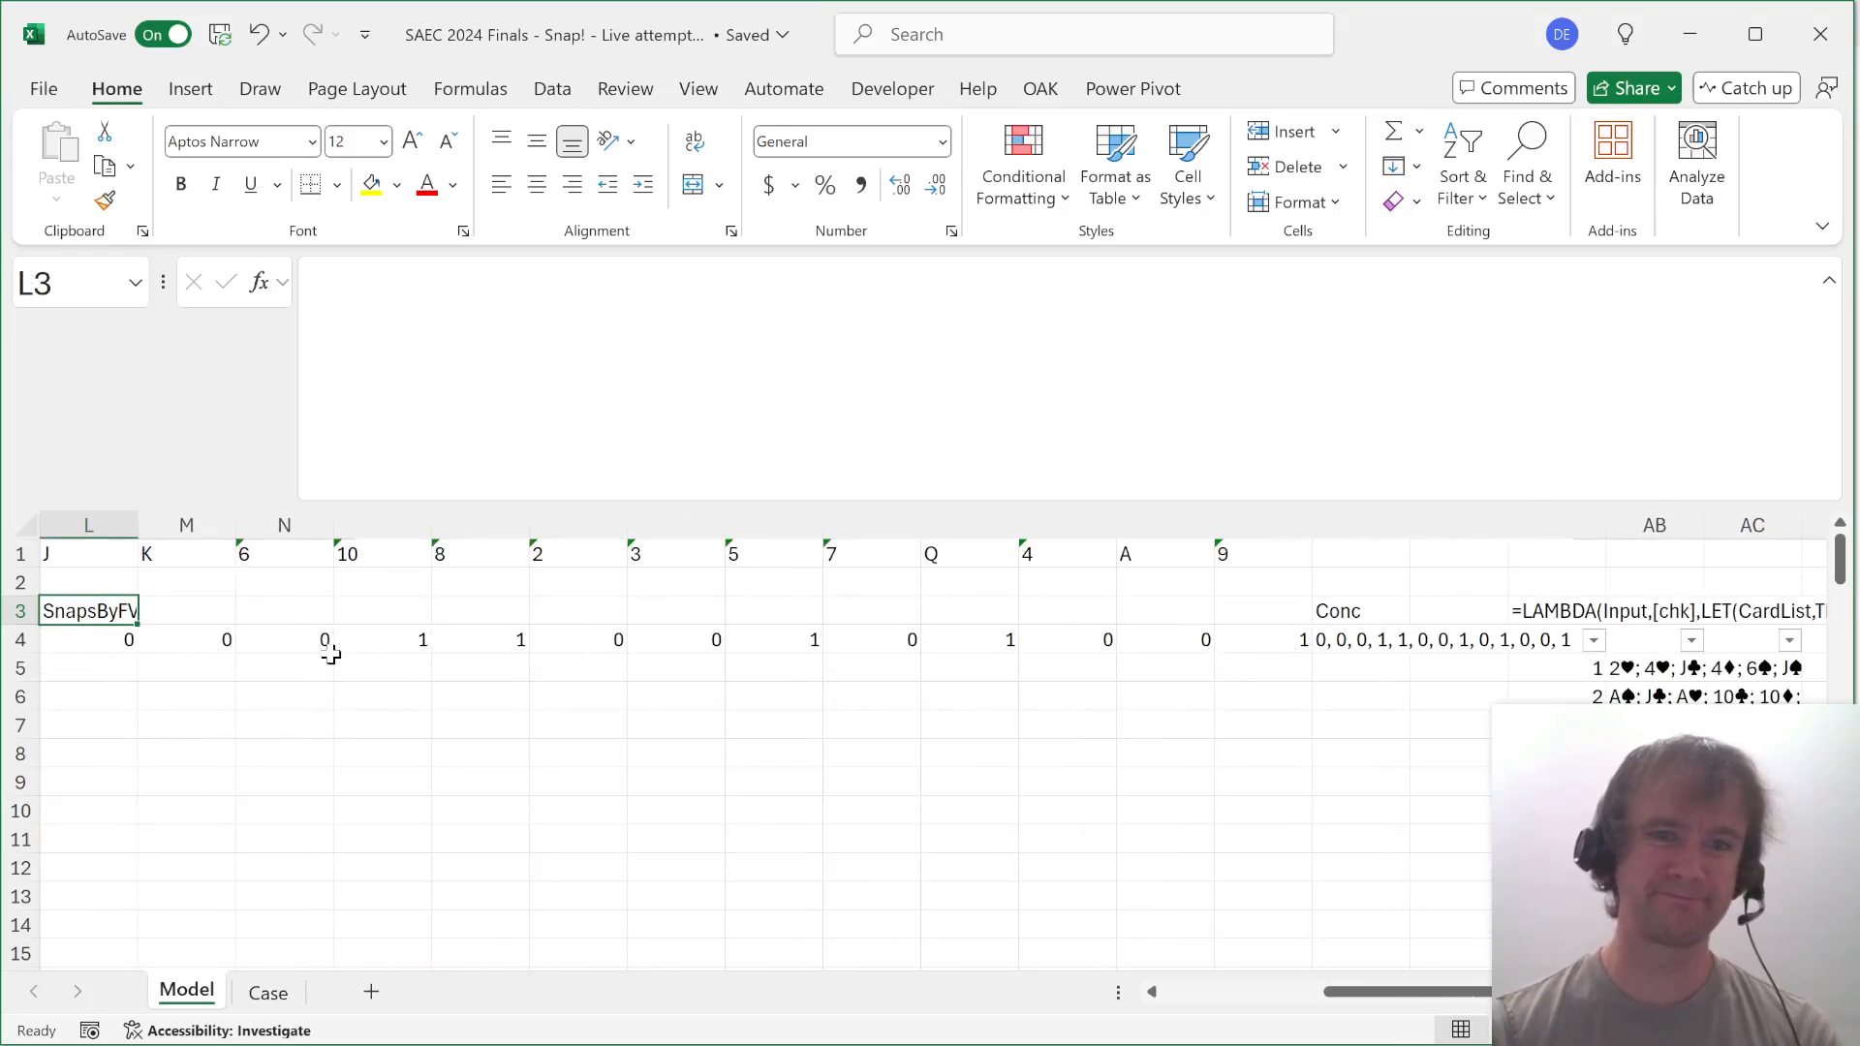
{"action": "key", "text": "Right"}
{"action": "key", "text": "Right"}
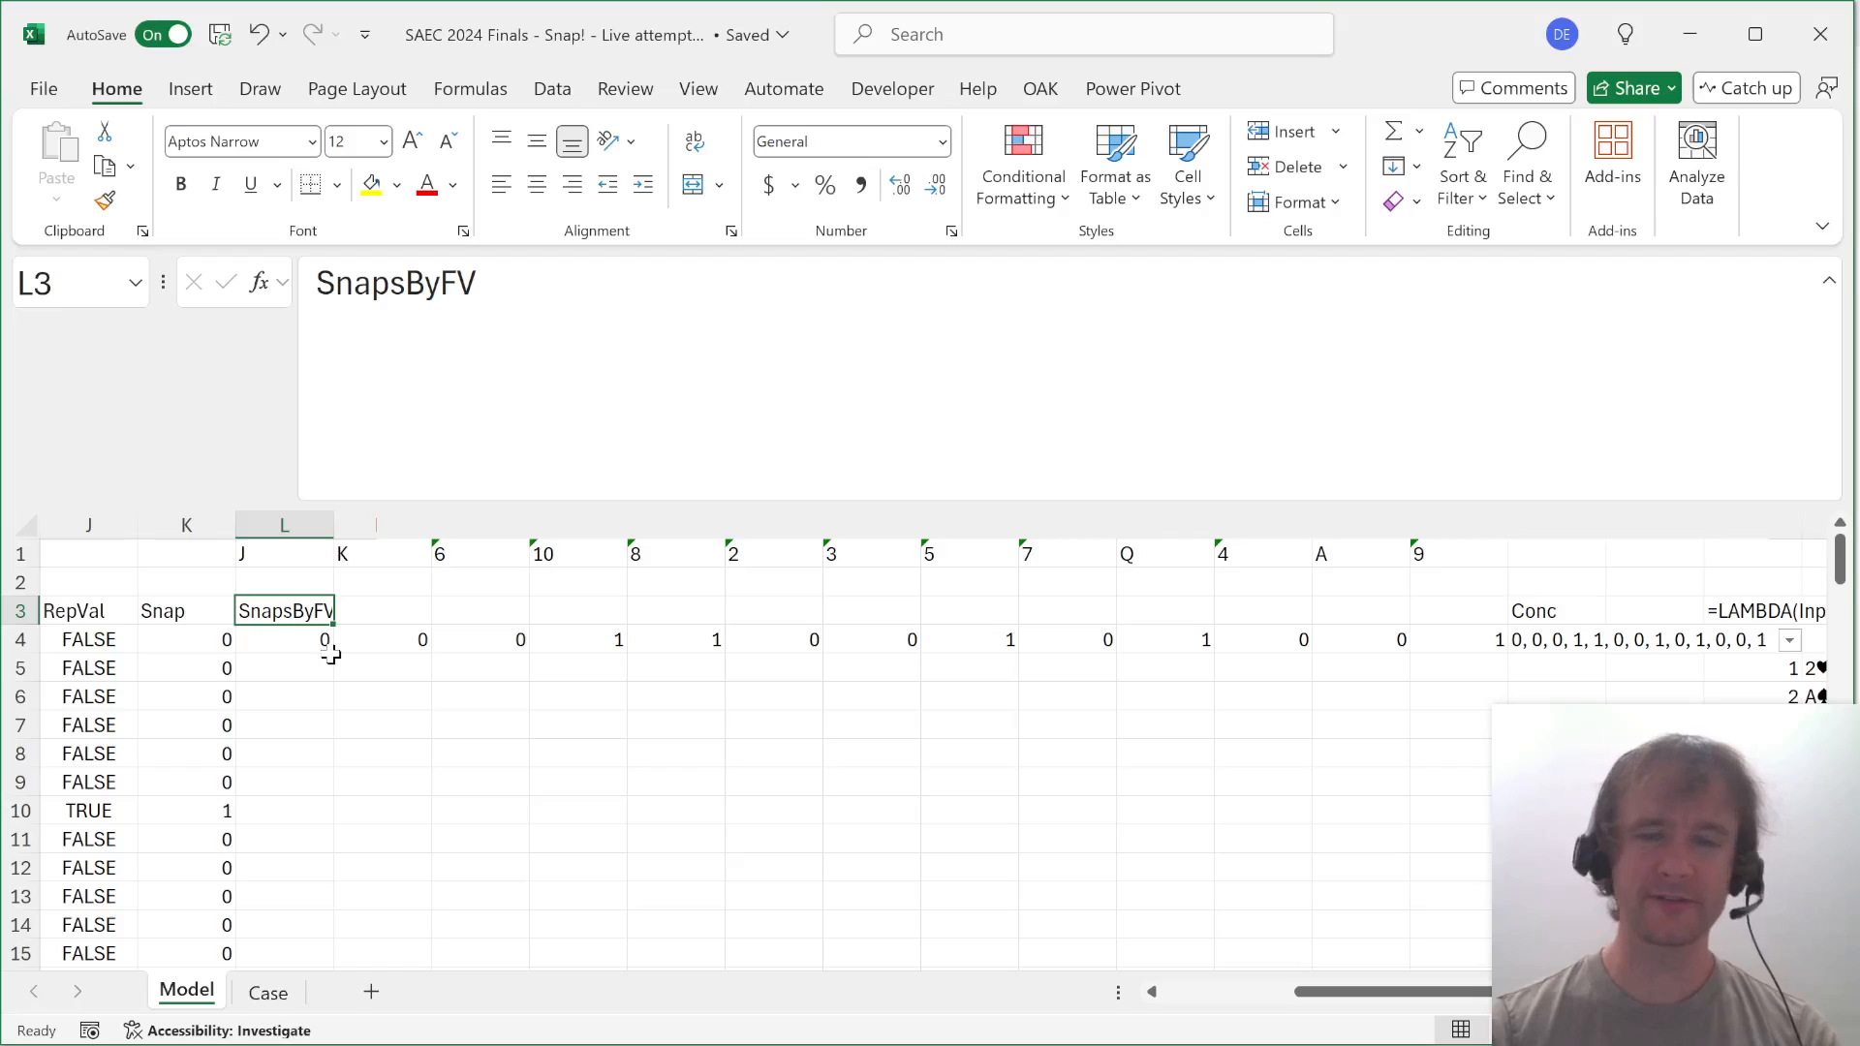
{"action": "key", "text": "Down"}
{"action": "key", "text": "Up"}
{"action": "key", "text": "ctrl+Right"}
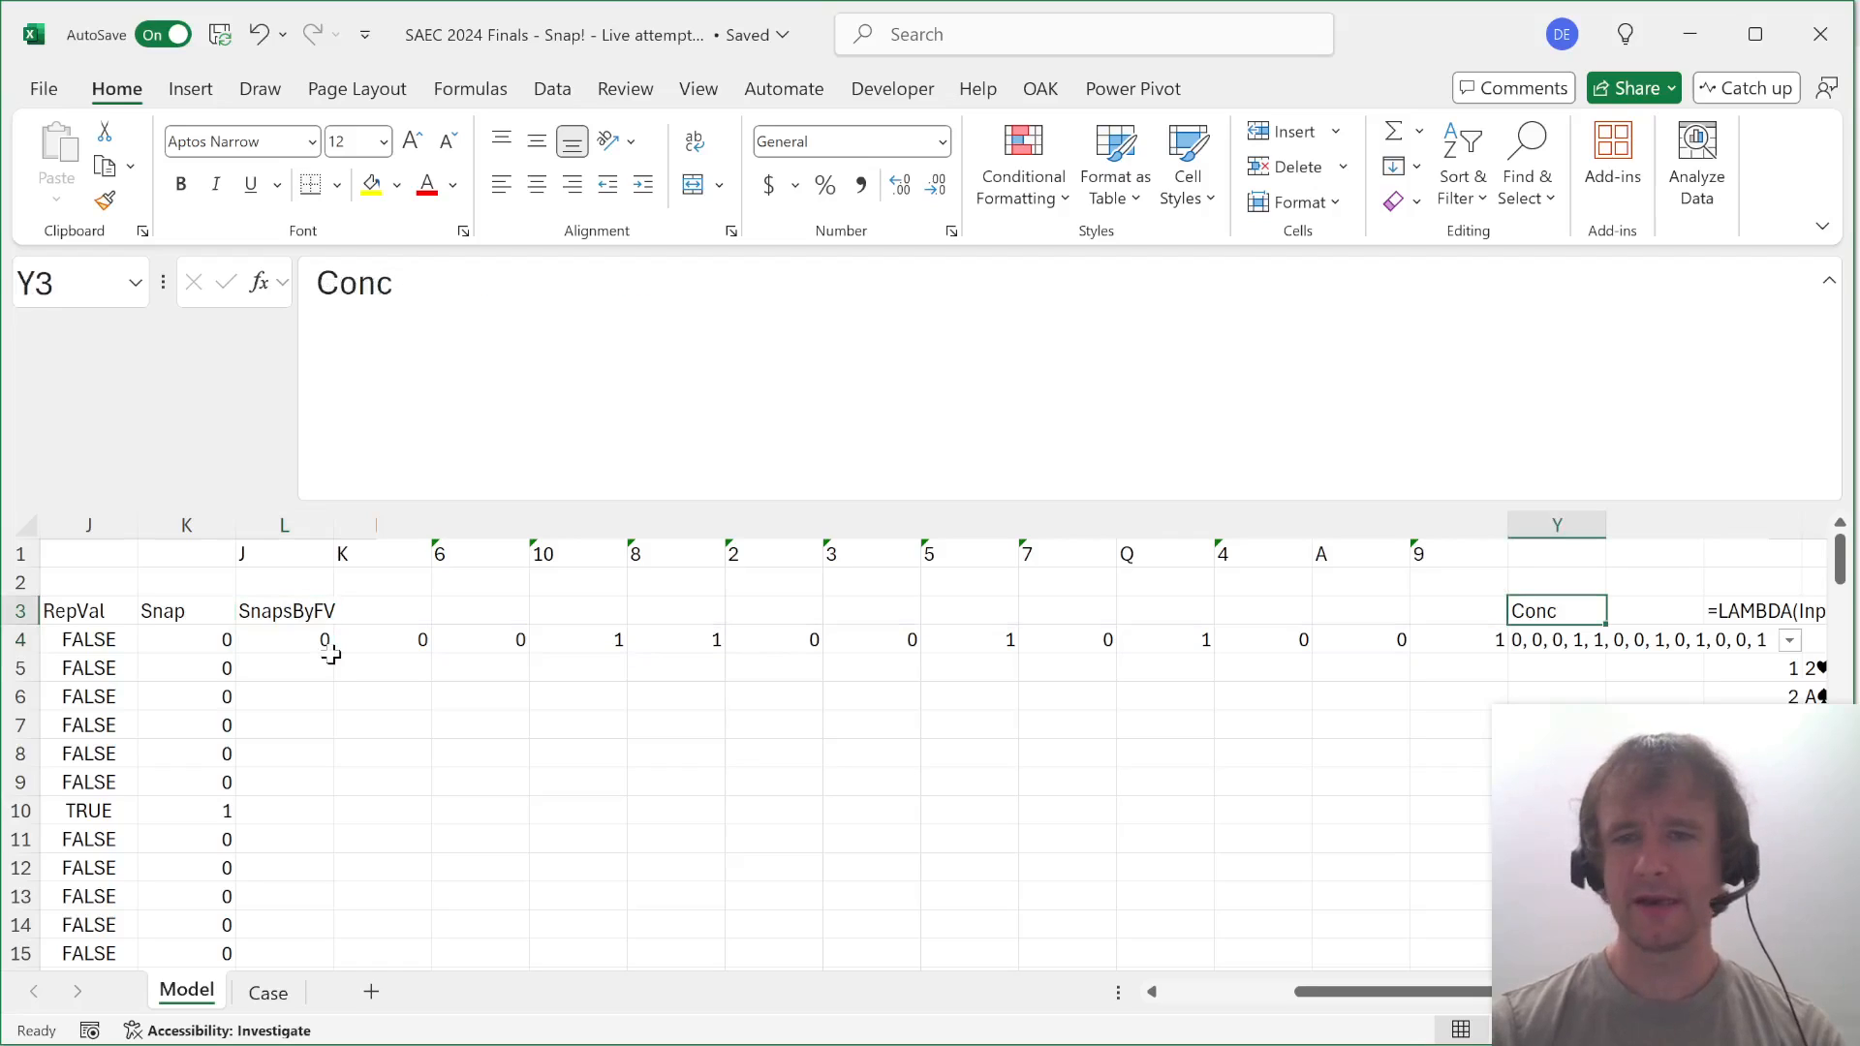
Review the single-game calculation on the Model sheet, from the Input and CardList columns across to the snap counts by face value.
{"action": "key", "text": "ctrl+Left"}
{"action": "key", "text": "ctrl+Left"}
{"action": "key", "text": "ctrl+Left"}
{"action": "key", "text": "ctrl+Left"}
{"action": "key", "text": "ctrl+Left"}
{"action": "key", "text": "ctrl+Left"}
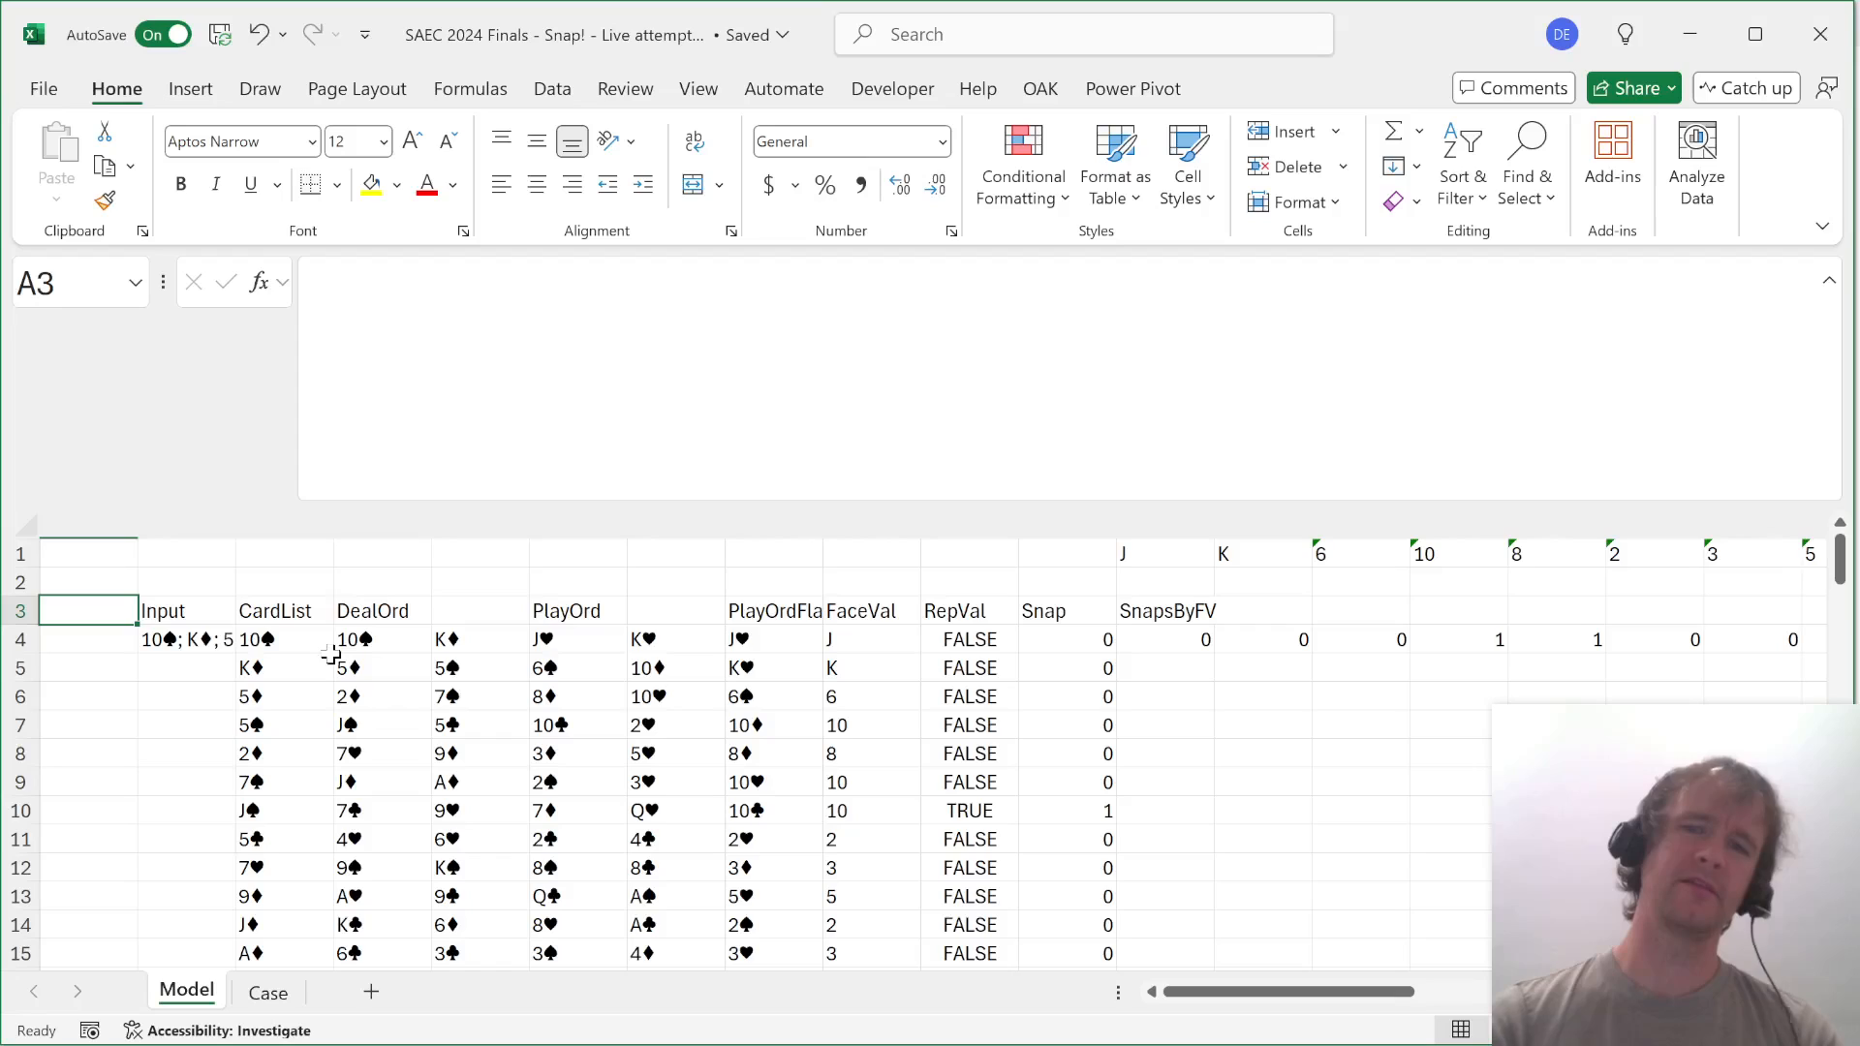
{"action": "scroll", "coordinate": [908, 668], "scroll_direction": "right", "scroll_amount": 5}
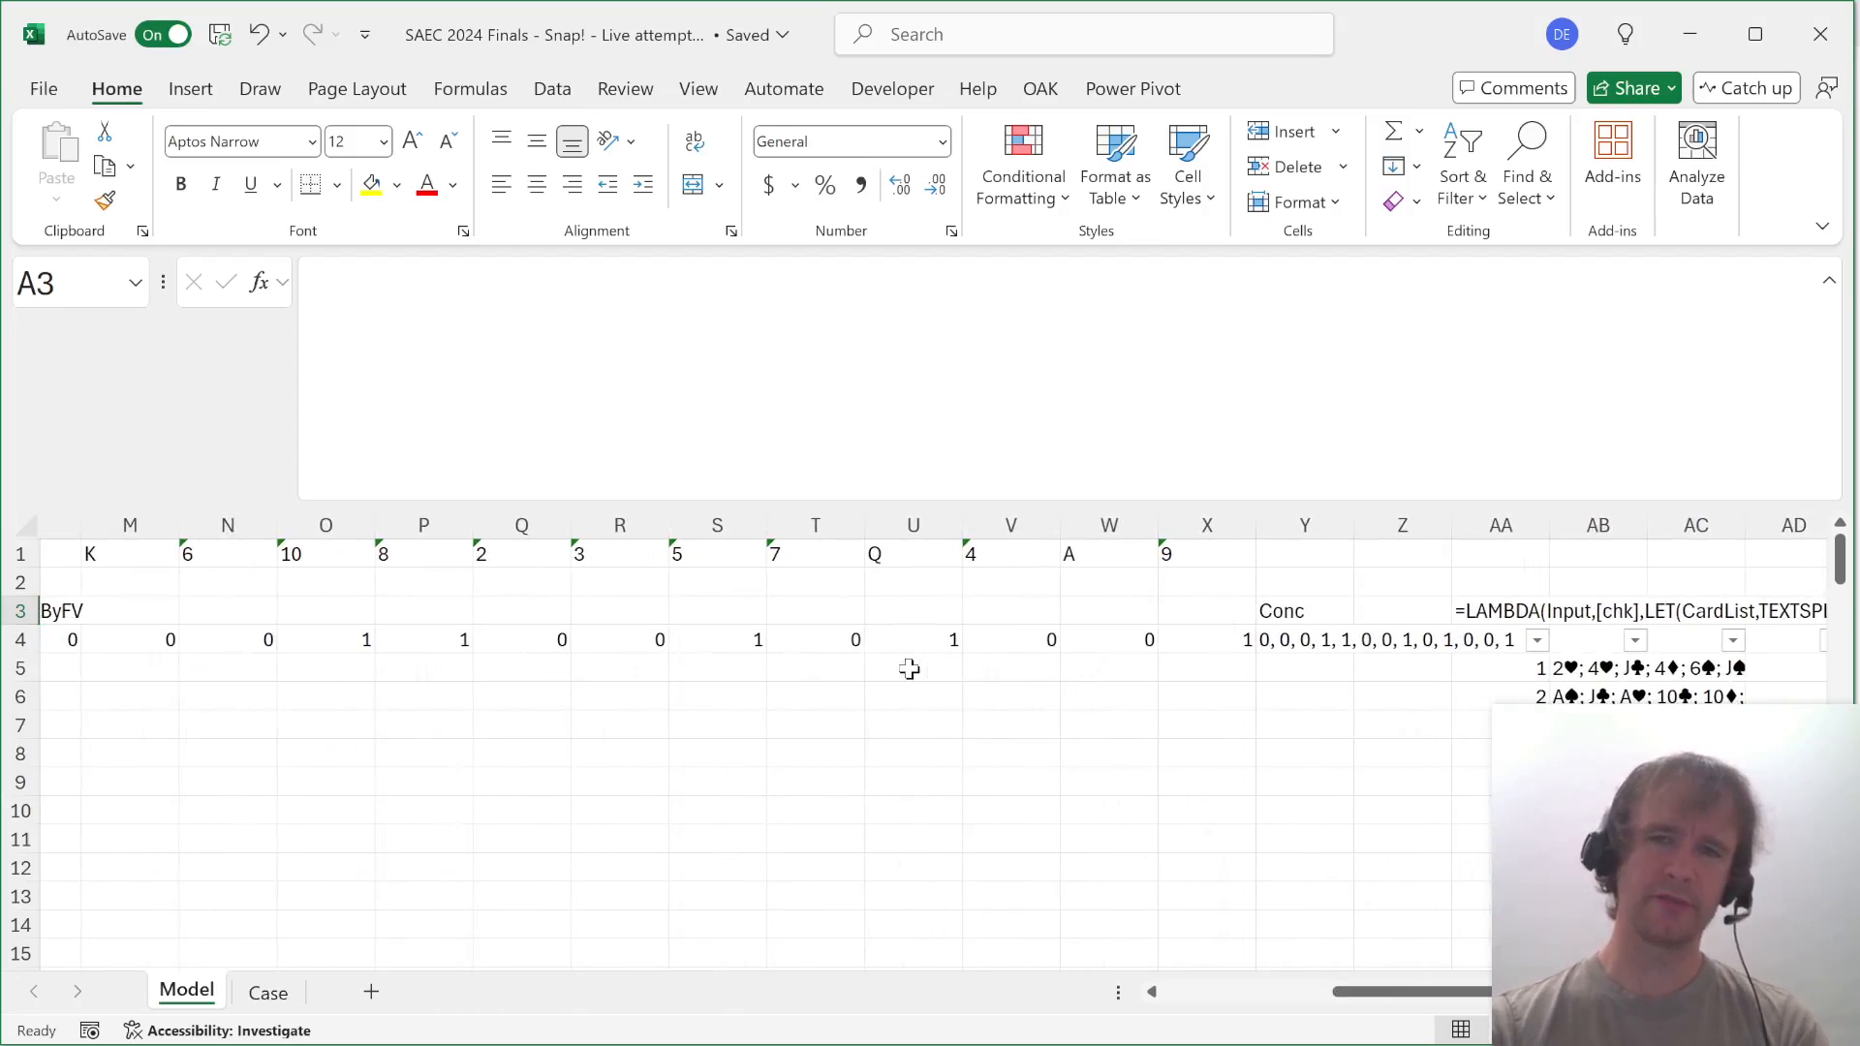
{"action": "scroll", "coordinate": [698, 698], "scroll_direction": "left", "scroll_amount": 5}
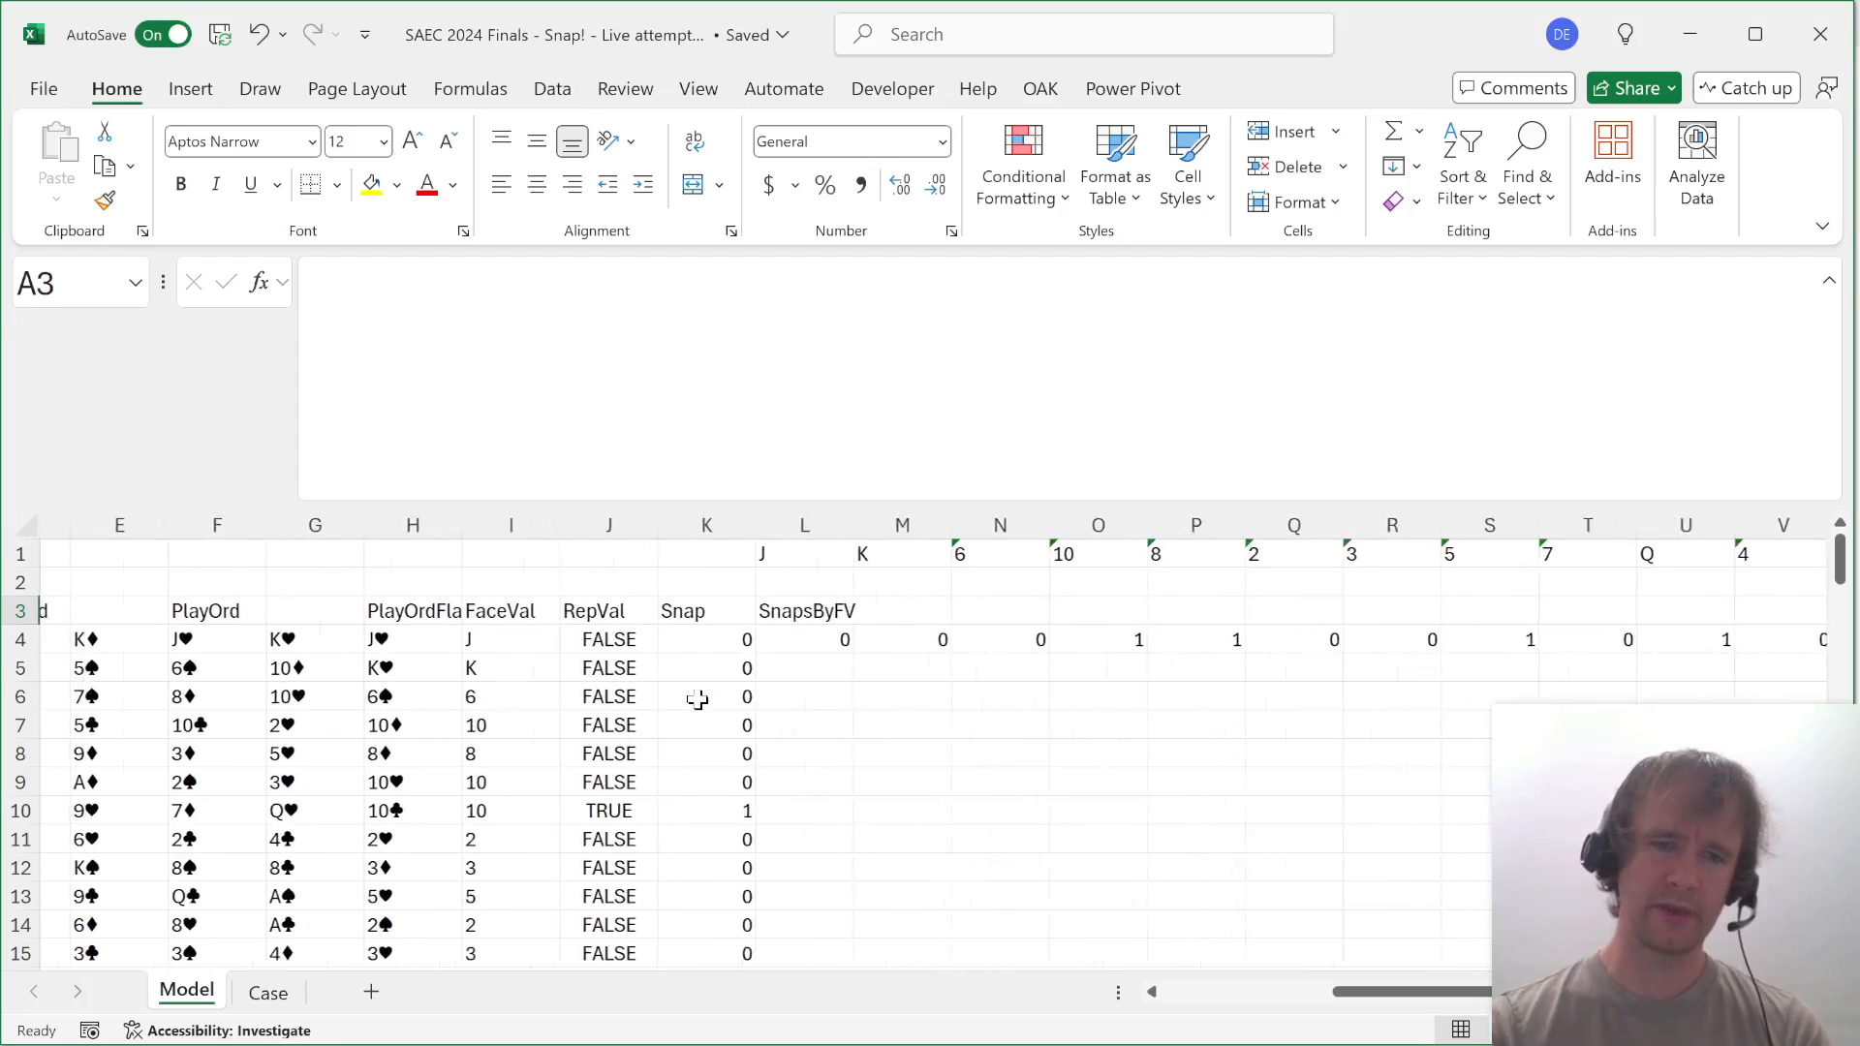
{"action": "scroll", "coordinate": [698, 698], "scroll_direction": "left", "scroll_amount": 1}
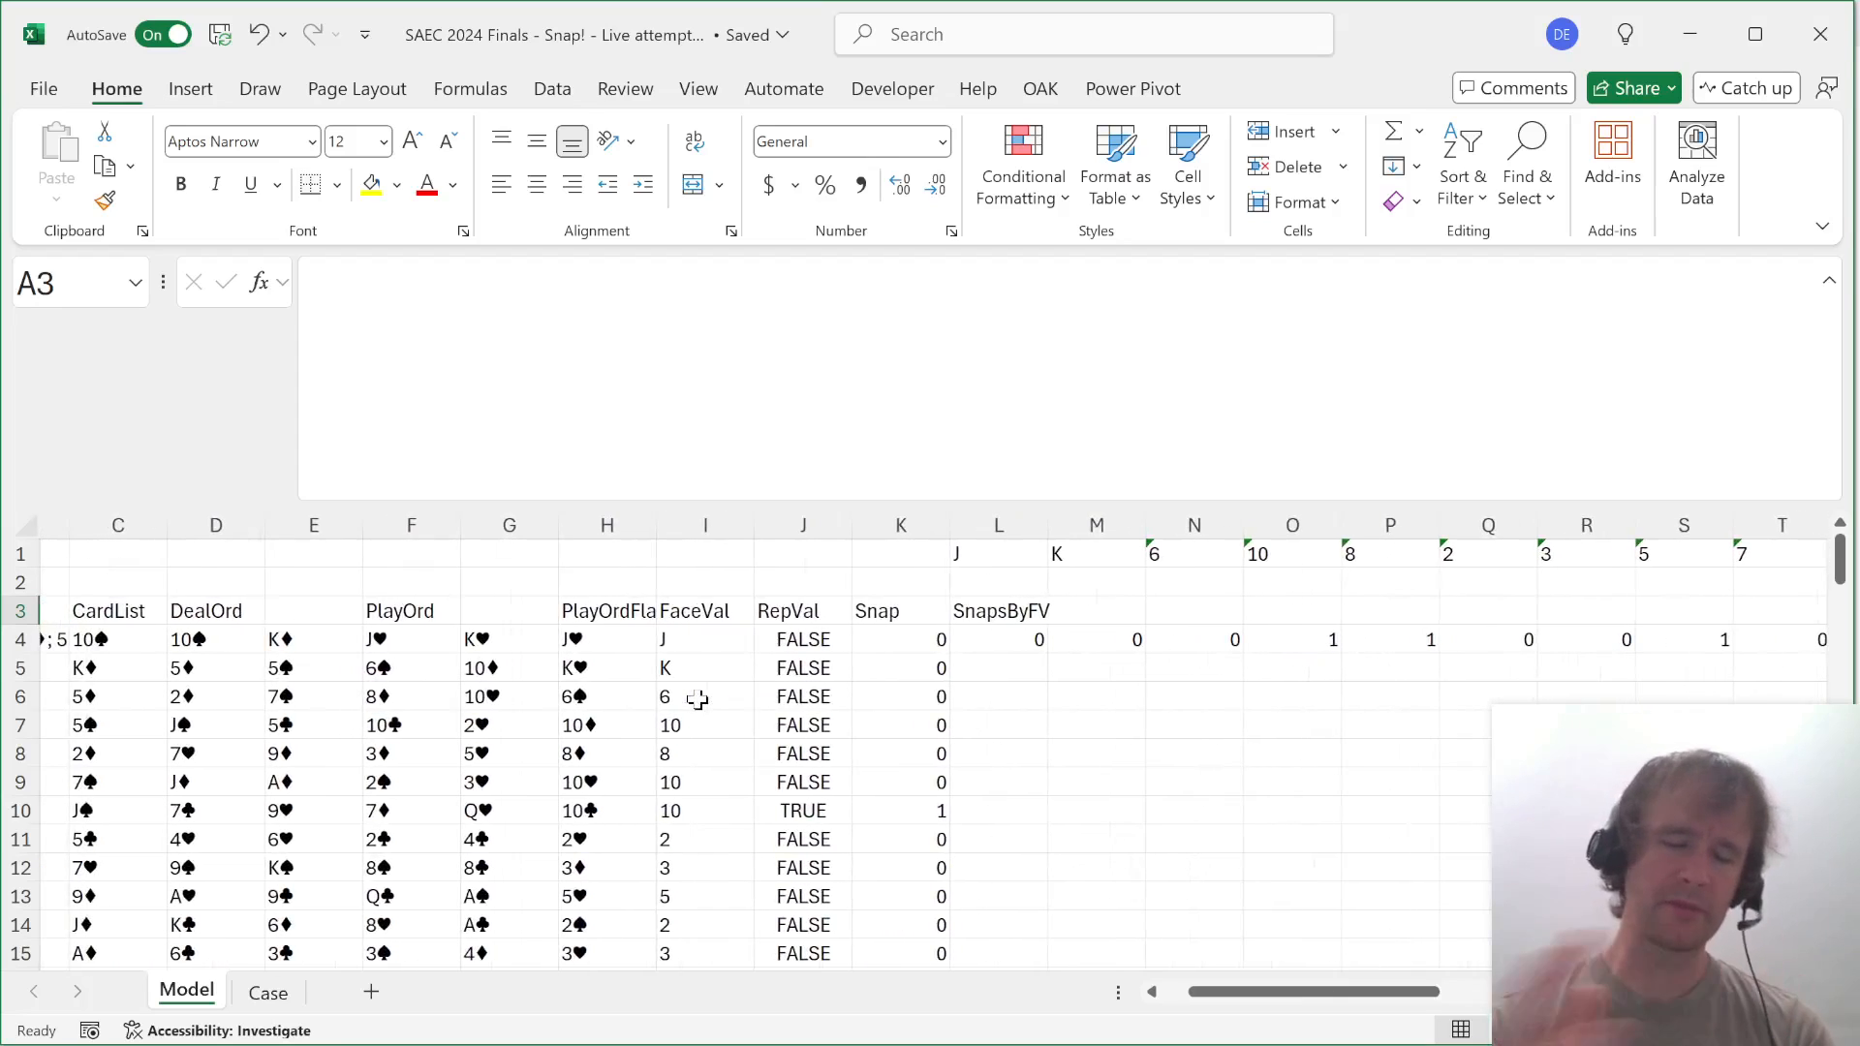
{"action": "scroll", "coordinate": [751, 718], "scroll_direction": "left", "scroll_amount": 3}
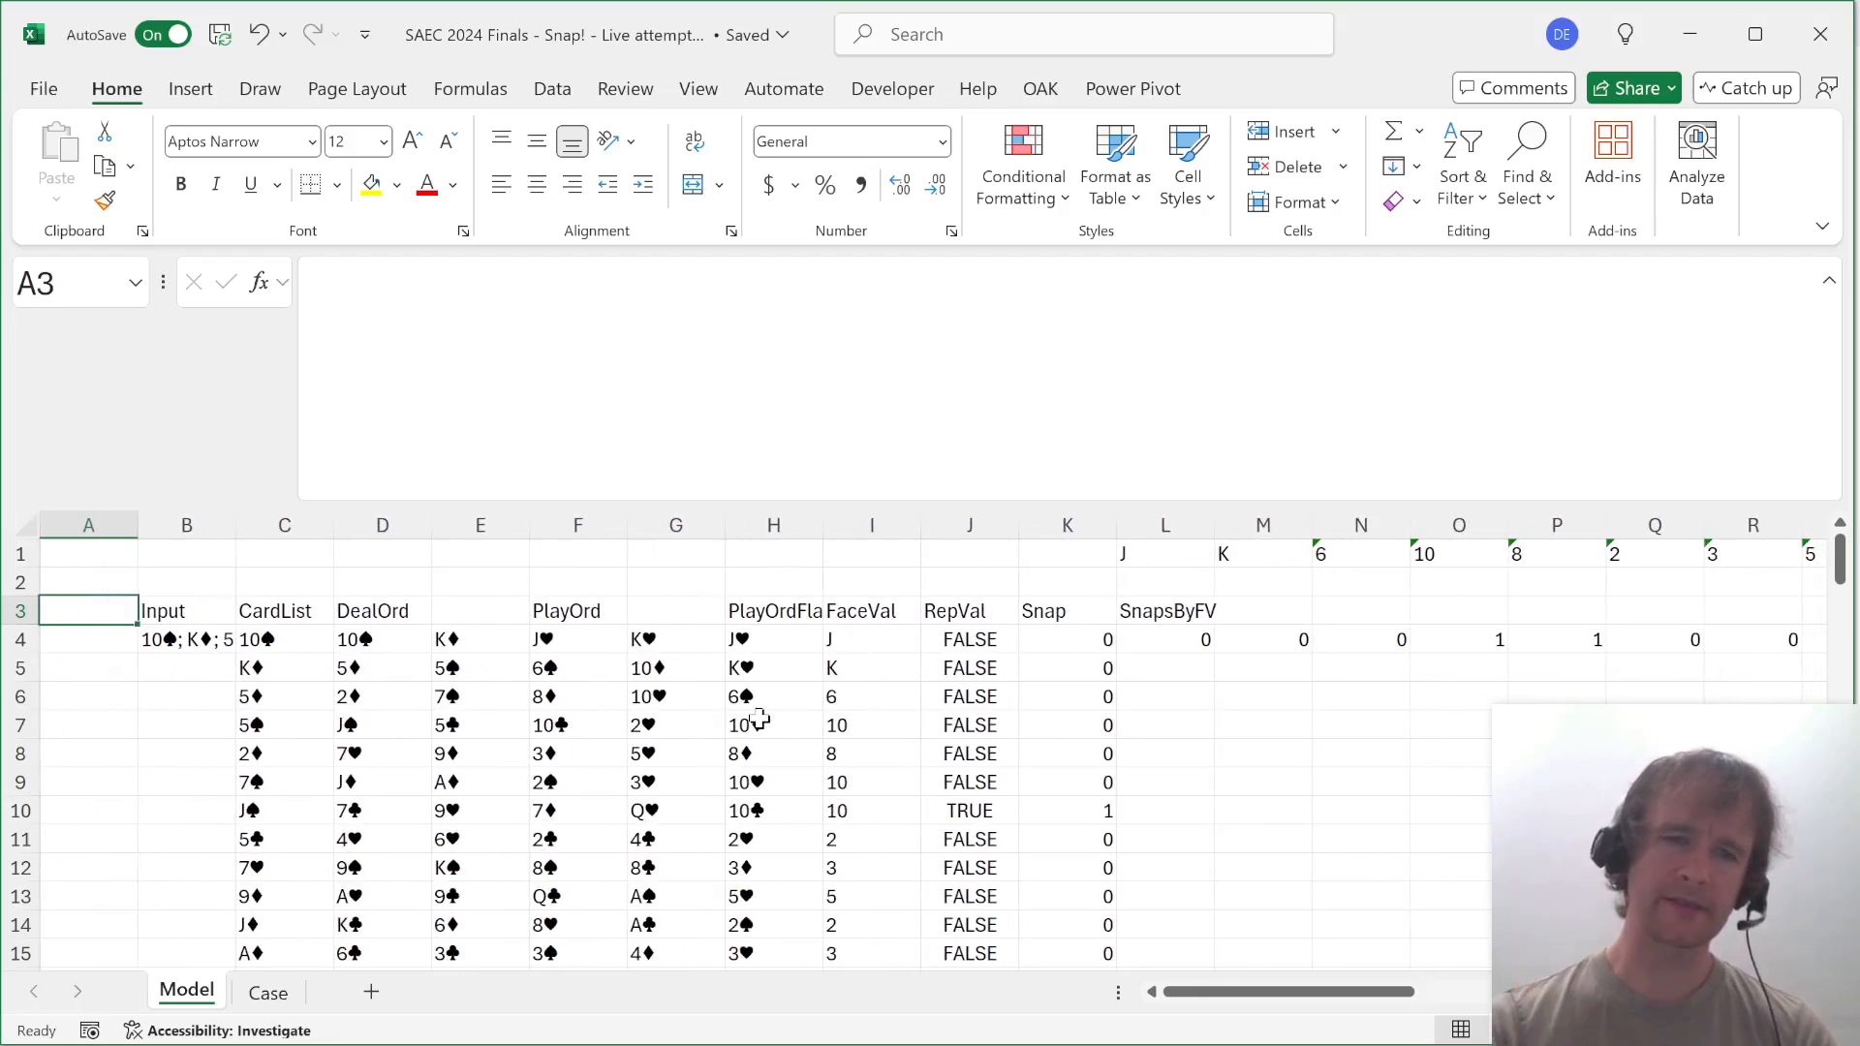
Inspect the Level 2 answer formula in E86 of the Case sheet.
{"action": "key", "text": "ctrl+Page_Down"}
{"action": "scroll", "coordinate": [282, 703], "scroll_direction": "down", "scroll_amount": 15}
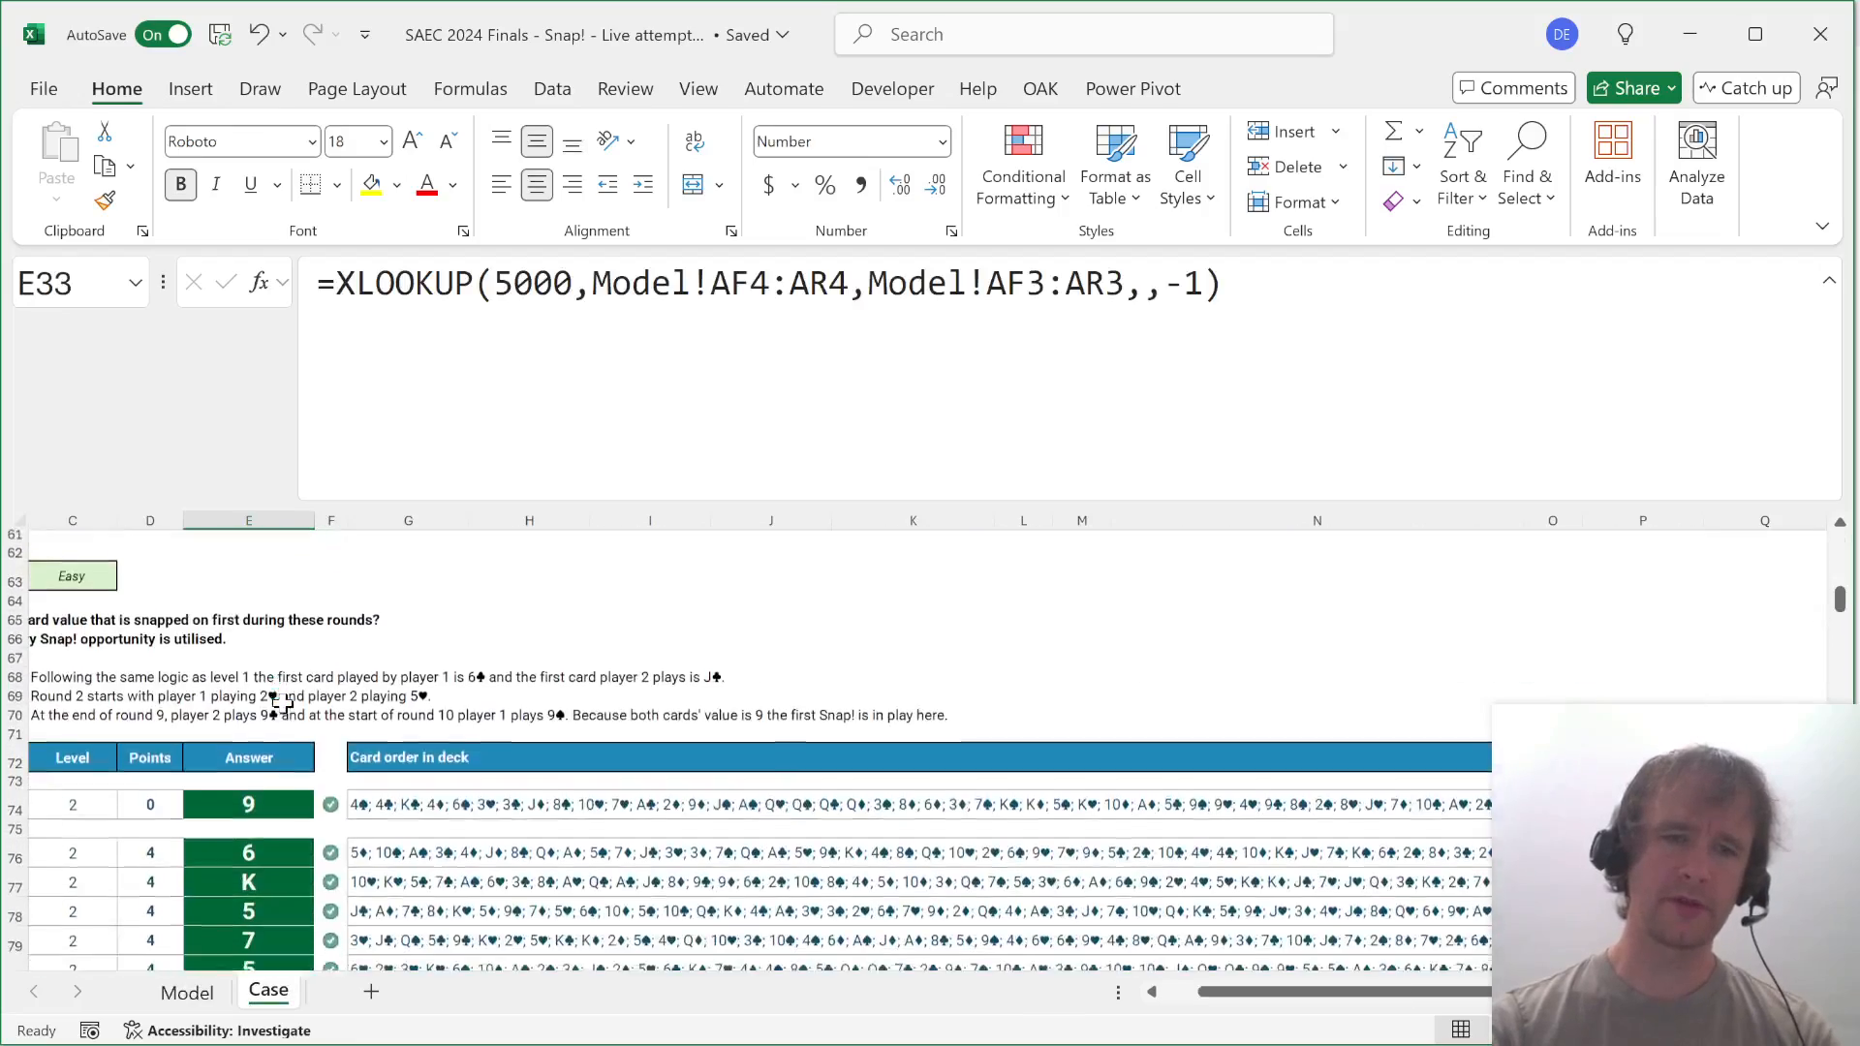
{"action": "left_click", "coordinate": [254, 705]}
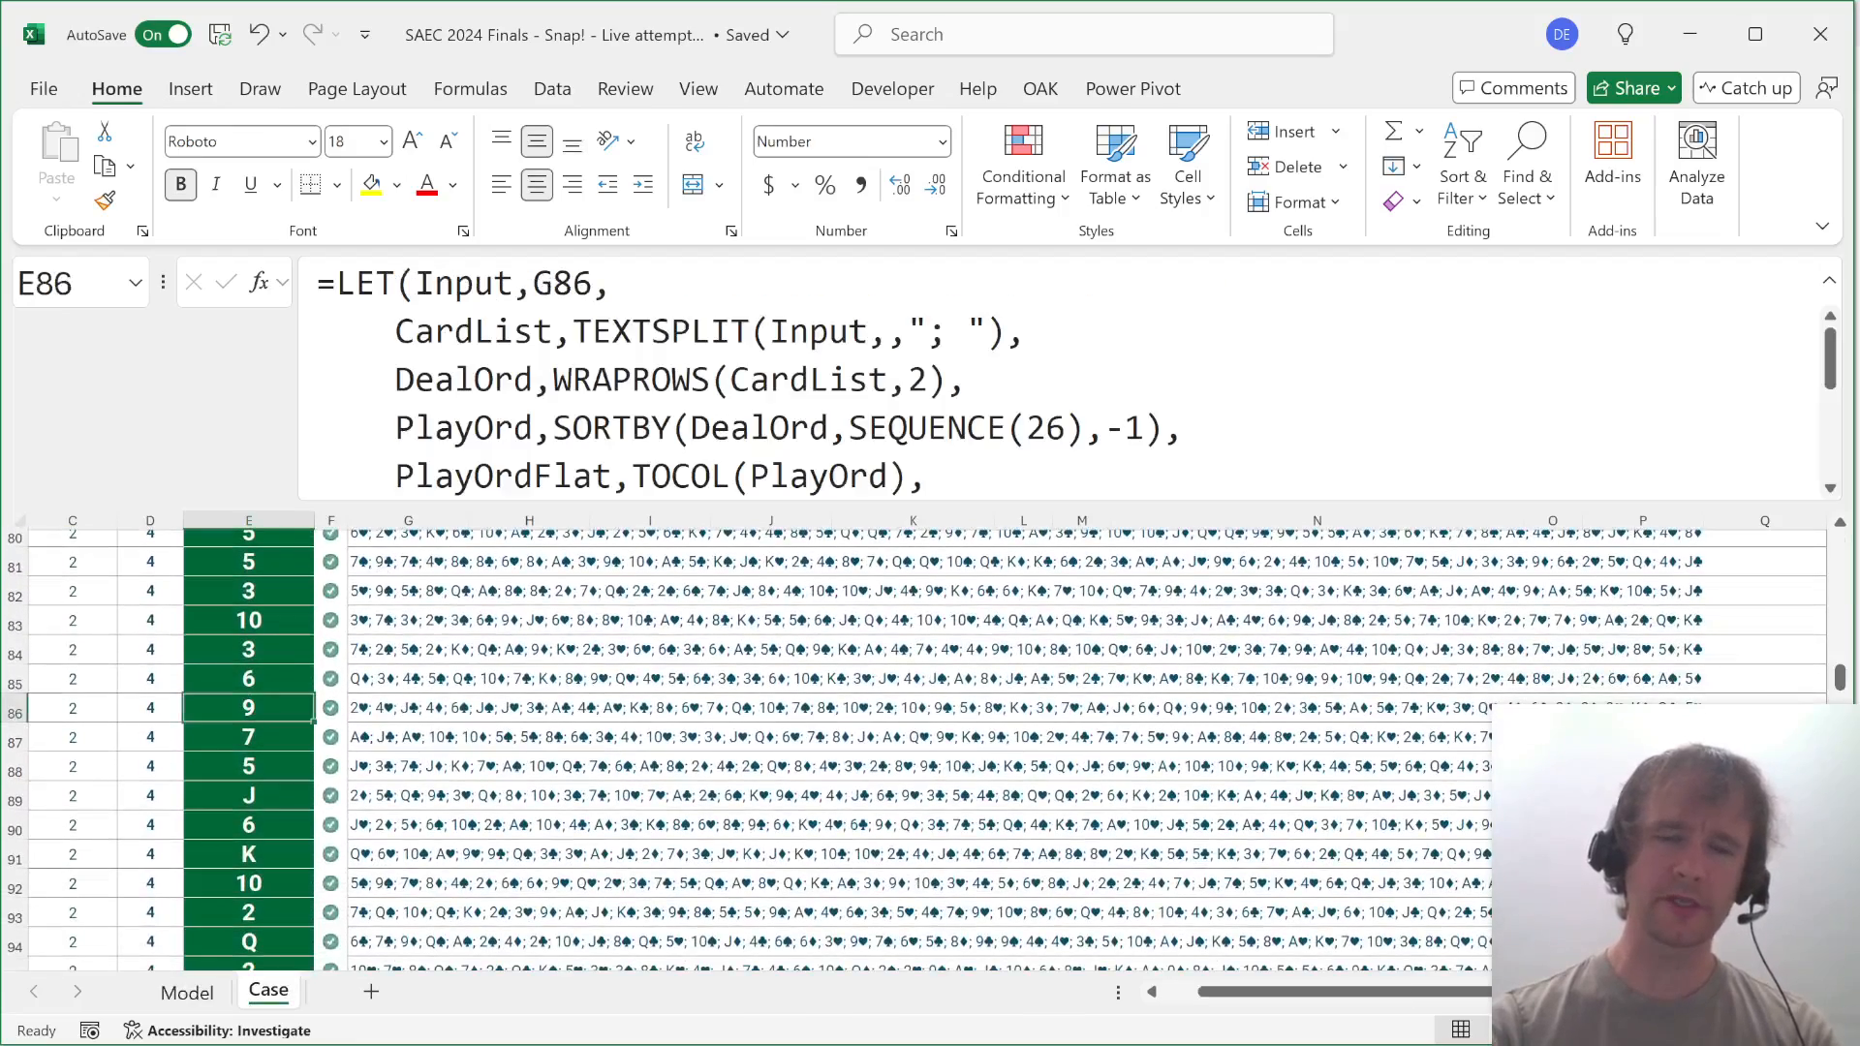
Review the list of card values in L1:X1 on the Model sheet.
{"action": "key", "text": "ctrl+Page_Up"}
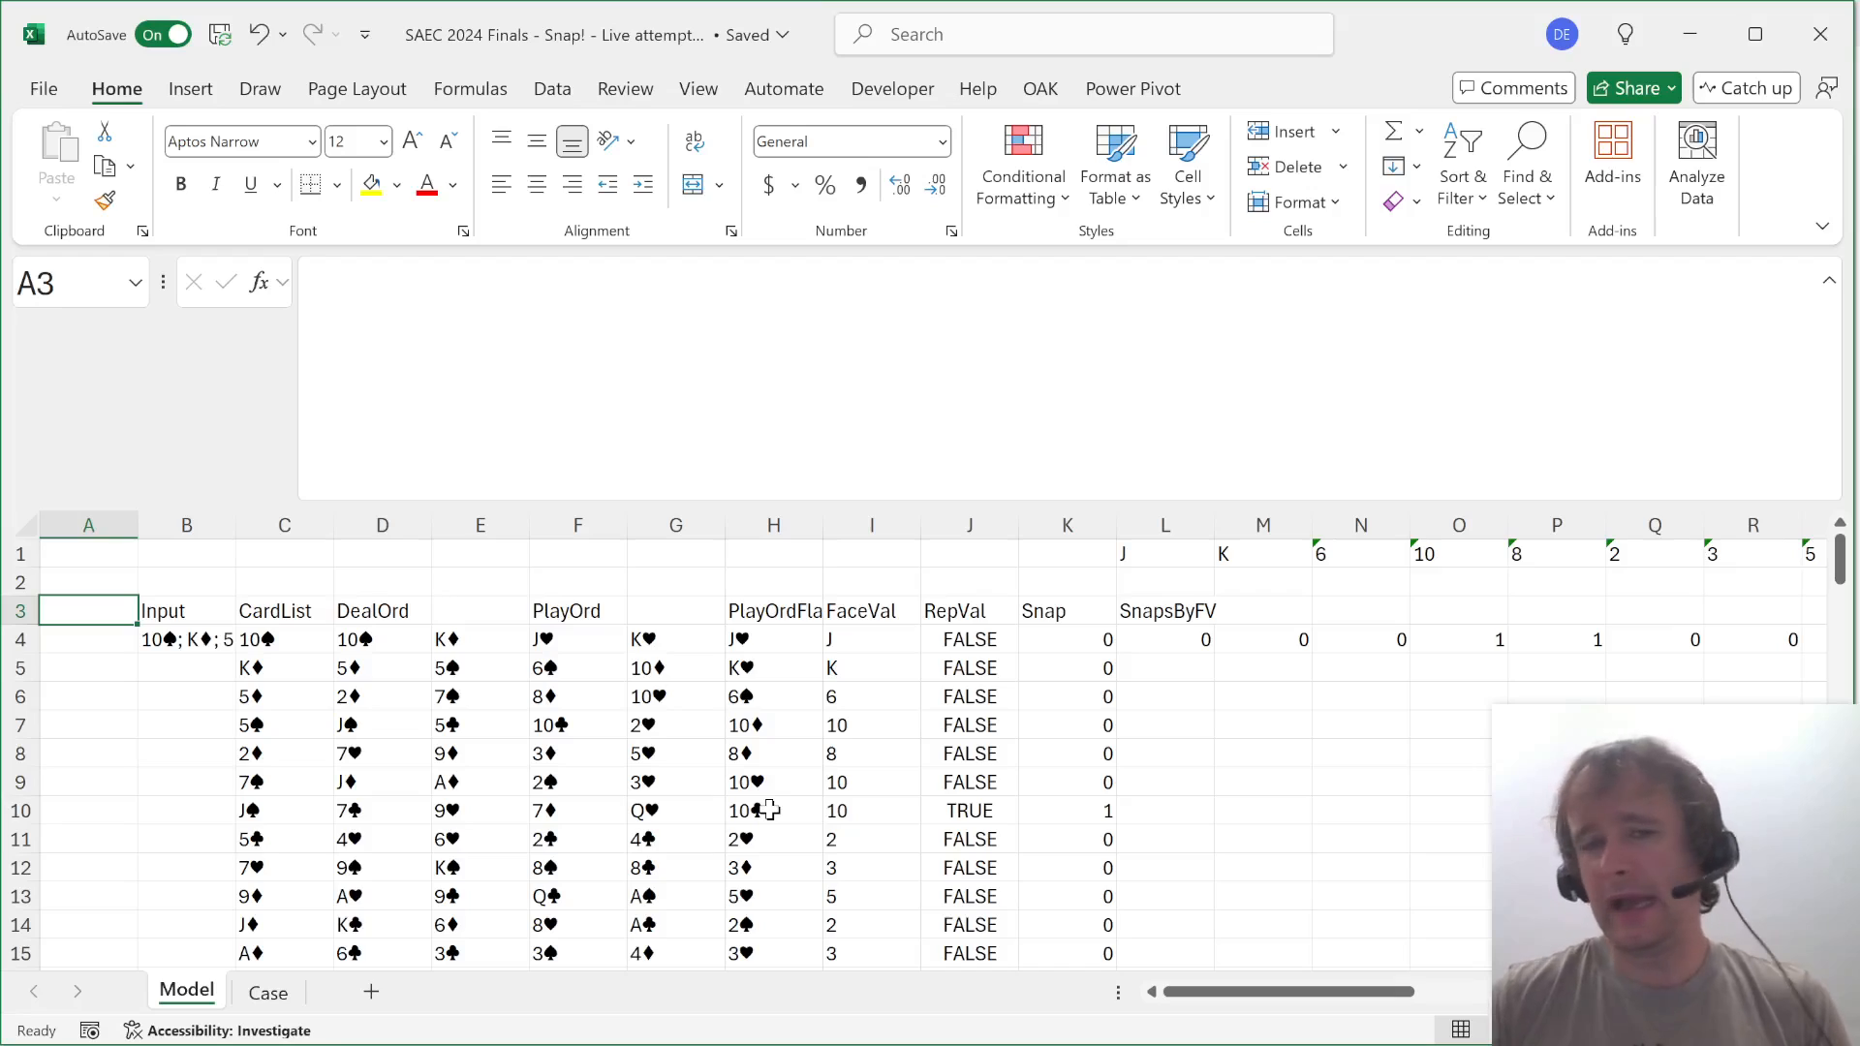
{"action": "key", "text": "ctrl+Up"}
{"action": "key", "text": "ctrl+Right"}
{"action": "key", "text": "ctrl+shift+Right"}
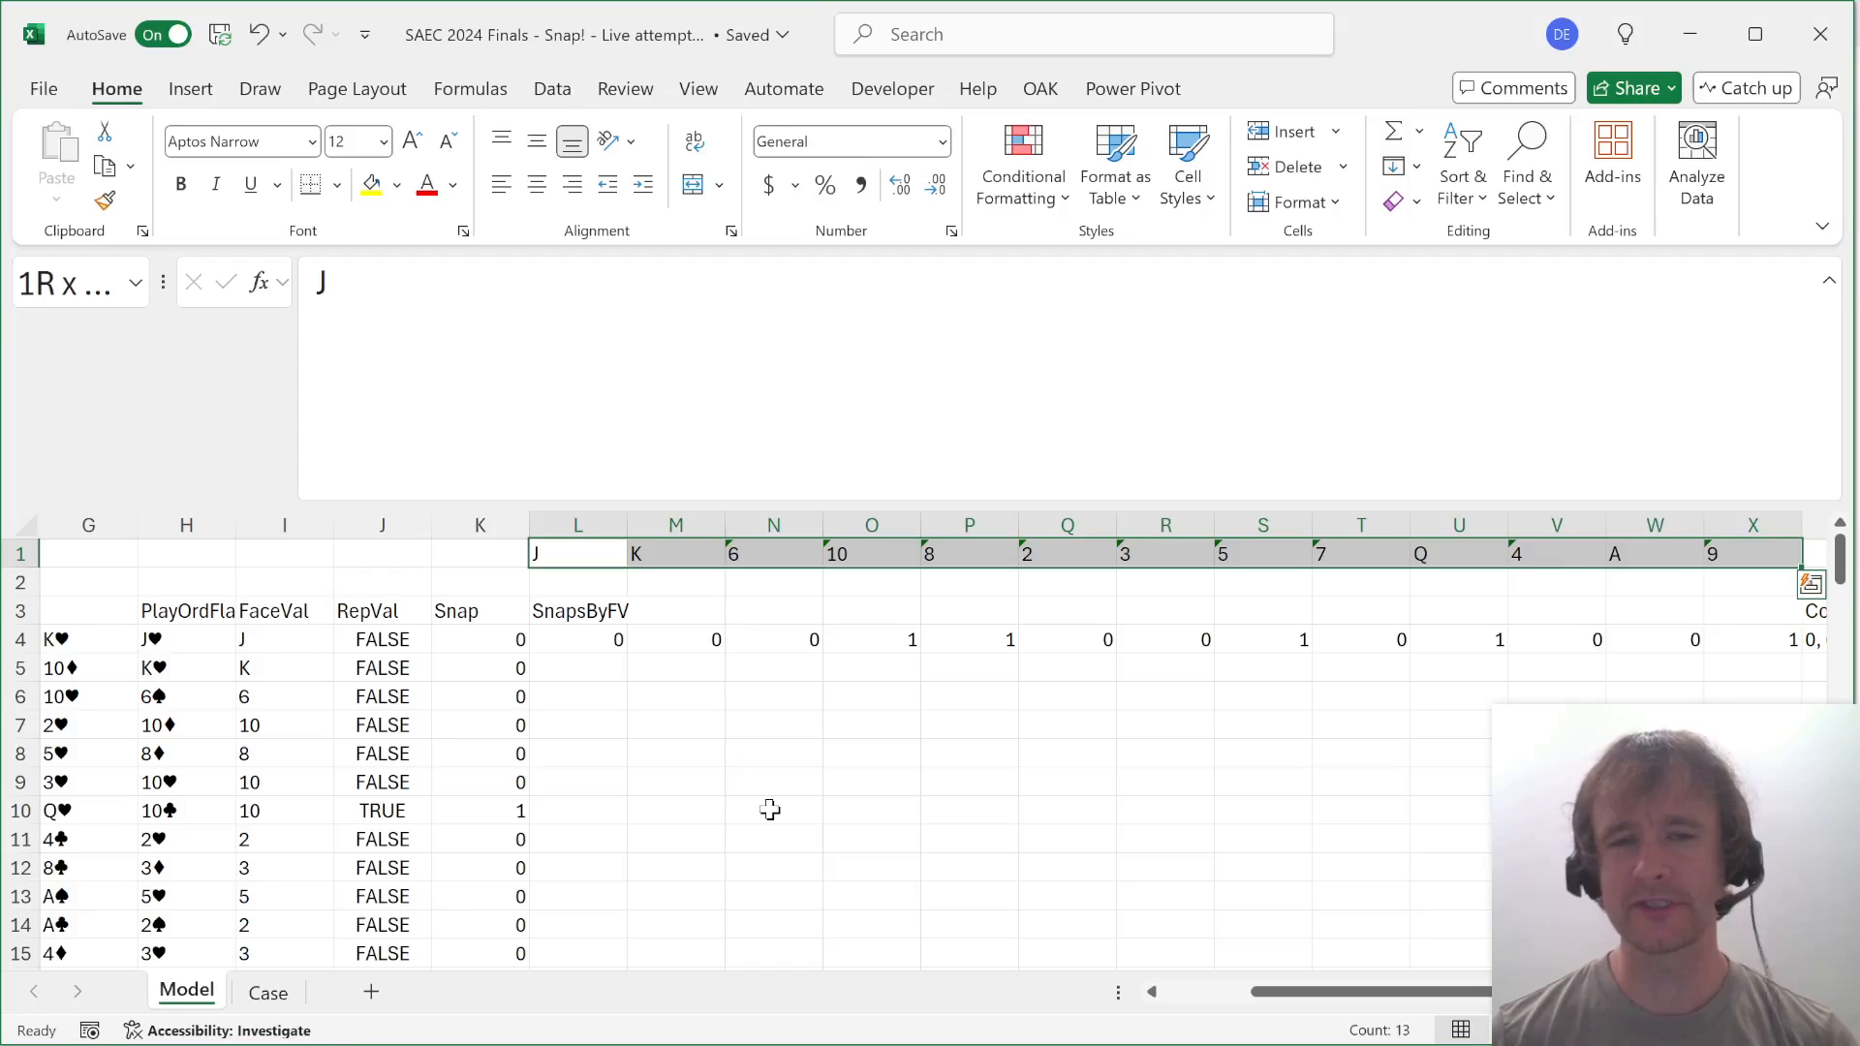
{"action": "key", "text": "ctrl+Home"}
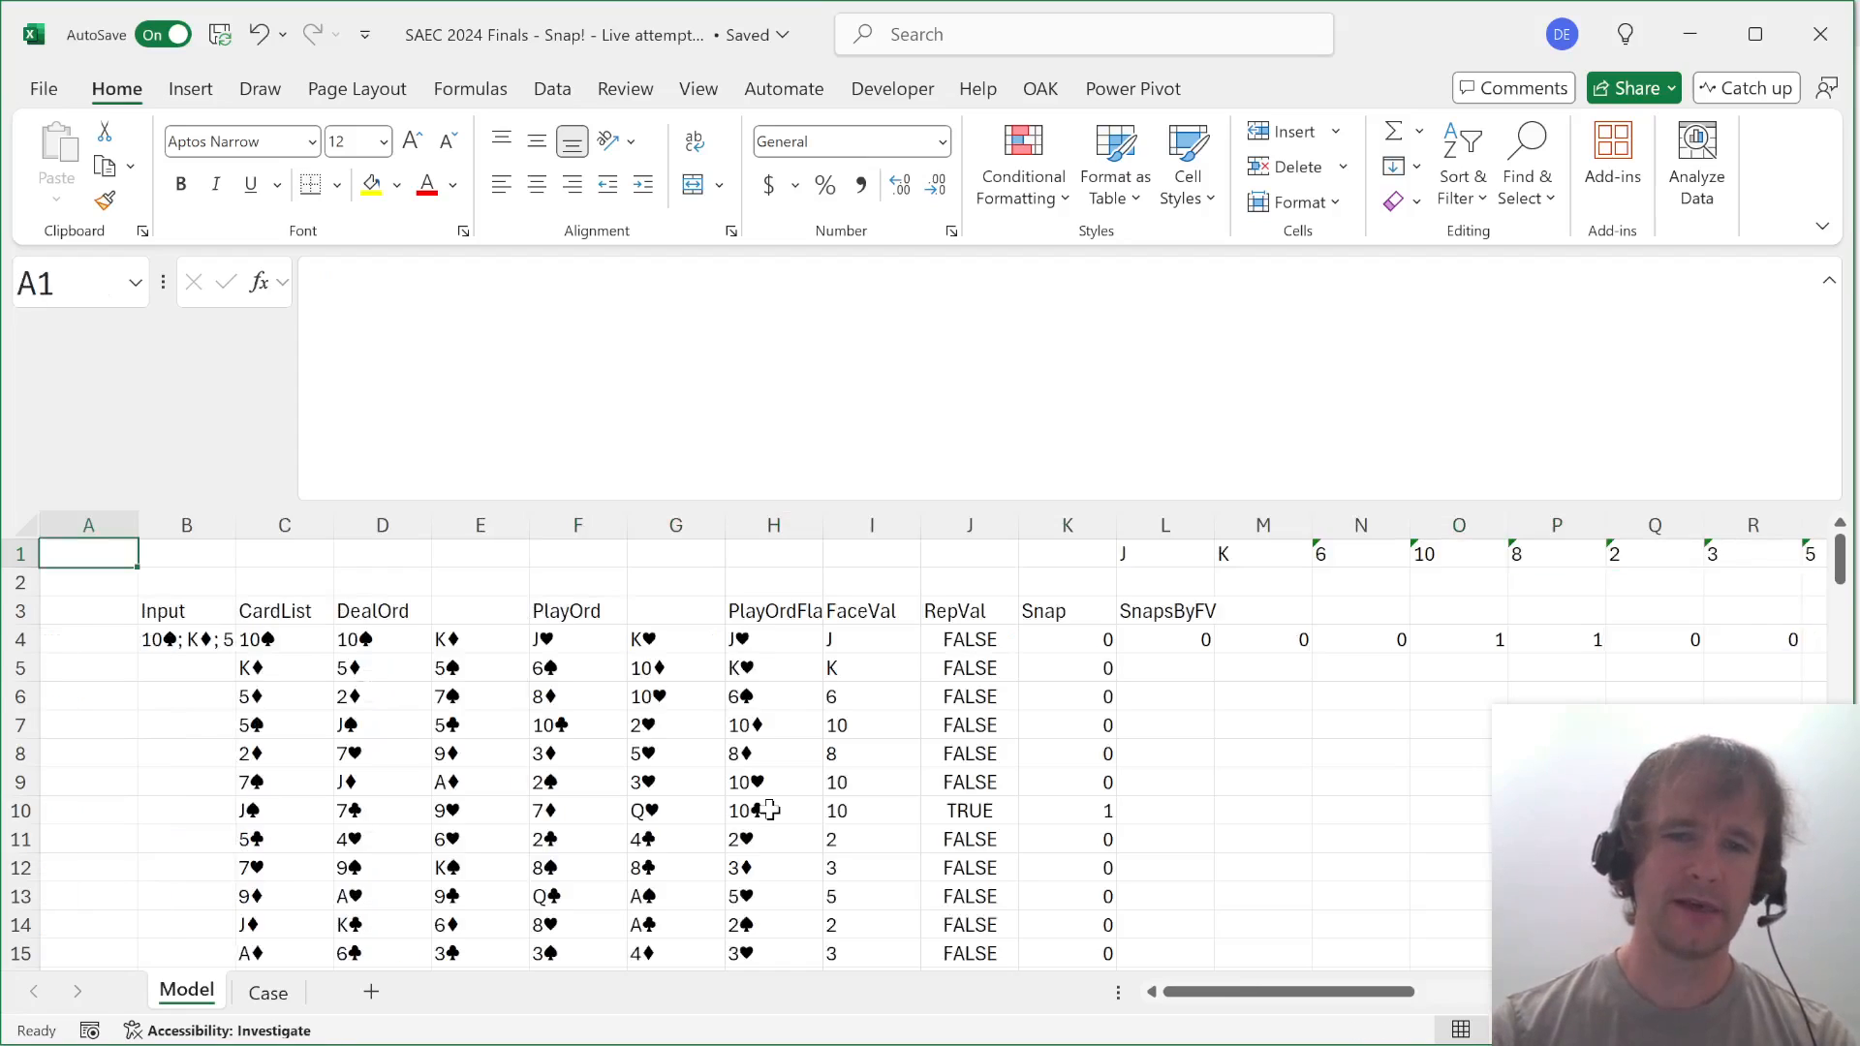
Look over the Case sheet from its title and instructions down to the bonus questions.
{"action": "key", "text": "ctrl+Page_Down"}
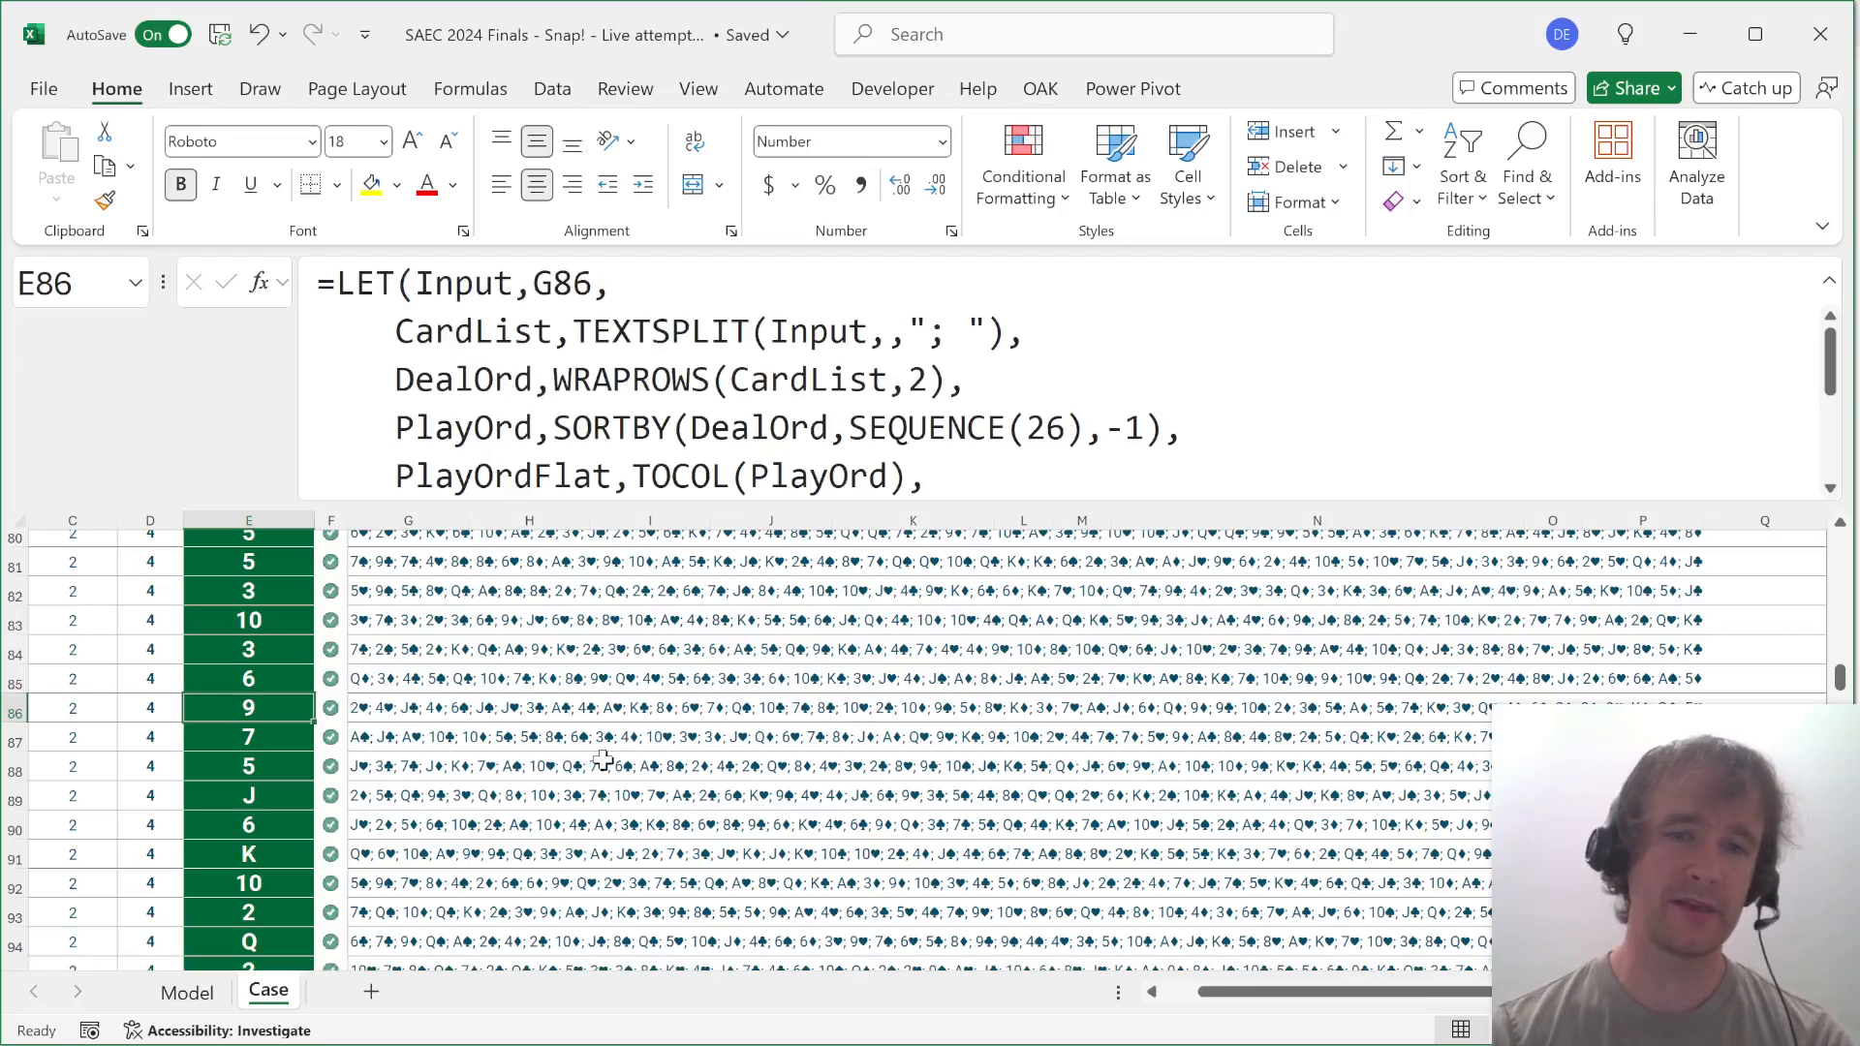
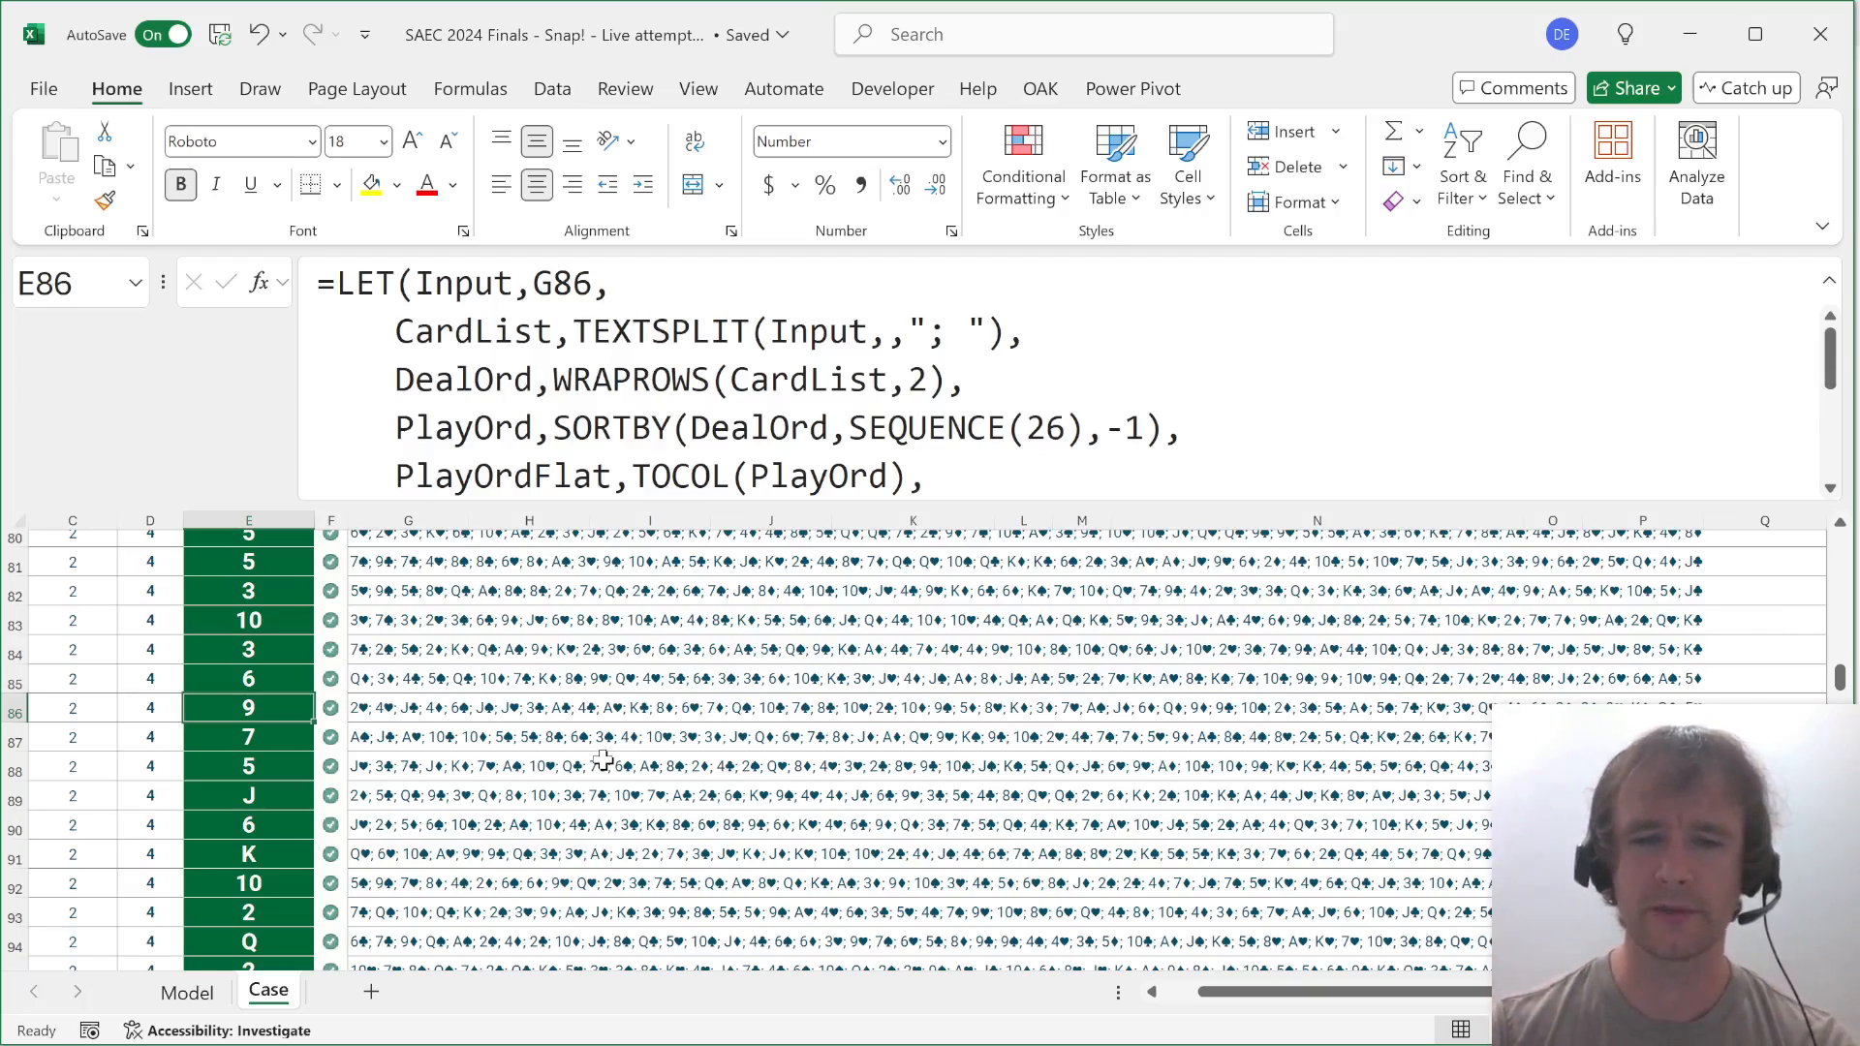
{"action": "key", "text": "ctrl+Home"}
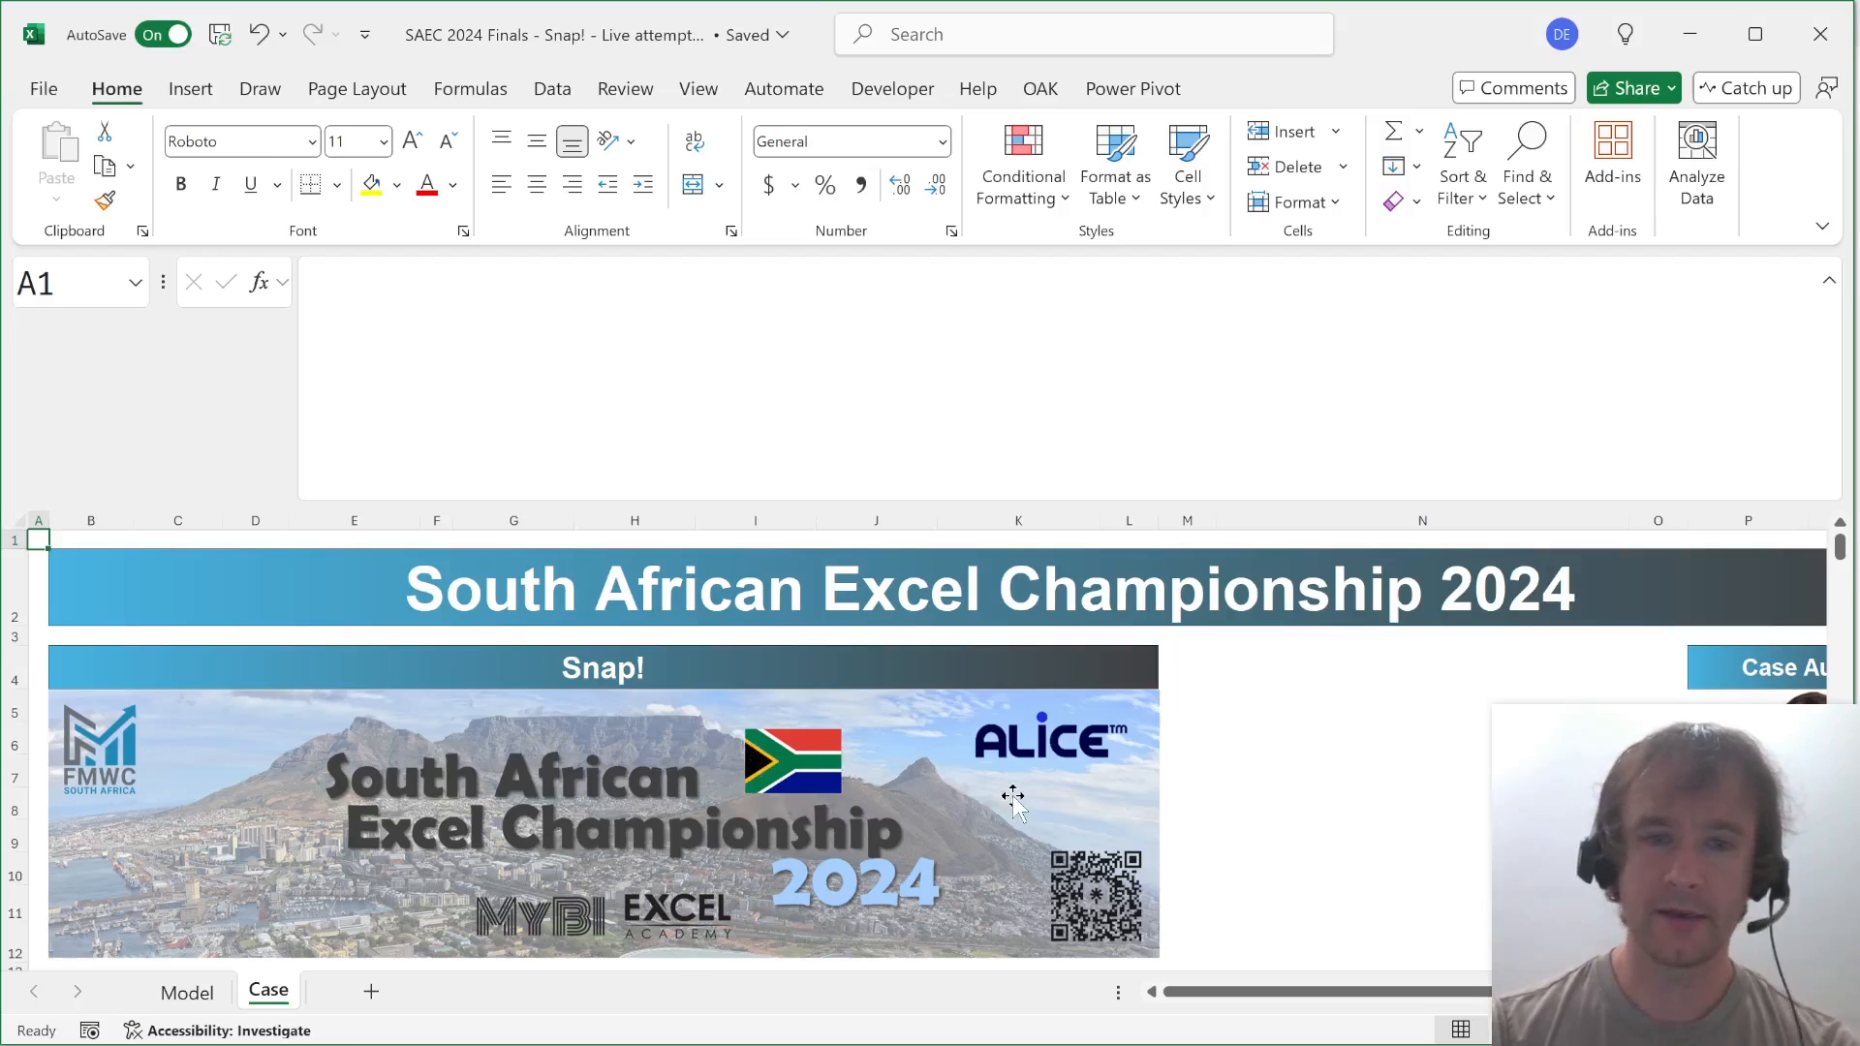
{"action": "scroll", "coordinate": [1012, 796], "scroll_direction": "down", "scroll_amount": 3}
{"action": "scroll", "coordinate": [1013, 797], "scroll_direction": "right", "scroll_amount": 4}
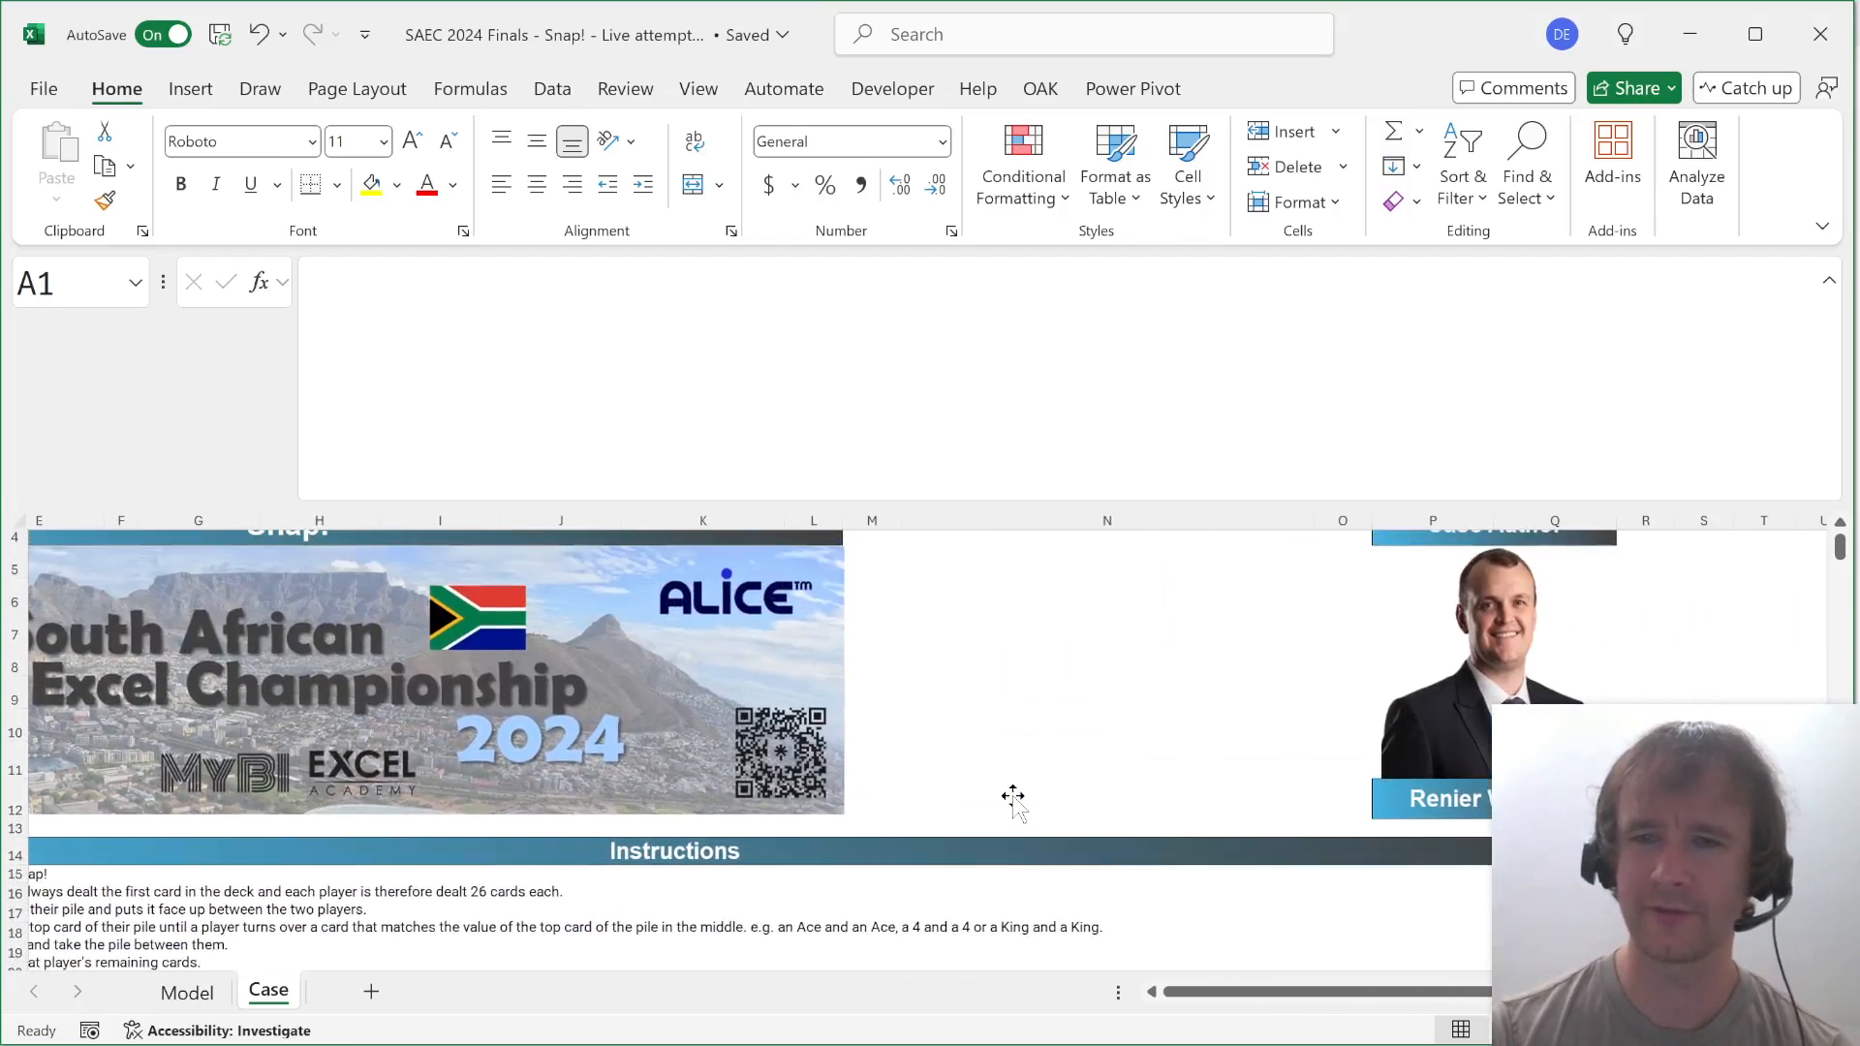
{"action": "scroll", "coordinate": [1012, 797], "scroll_direction": "left", "scroll_amount": 4}
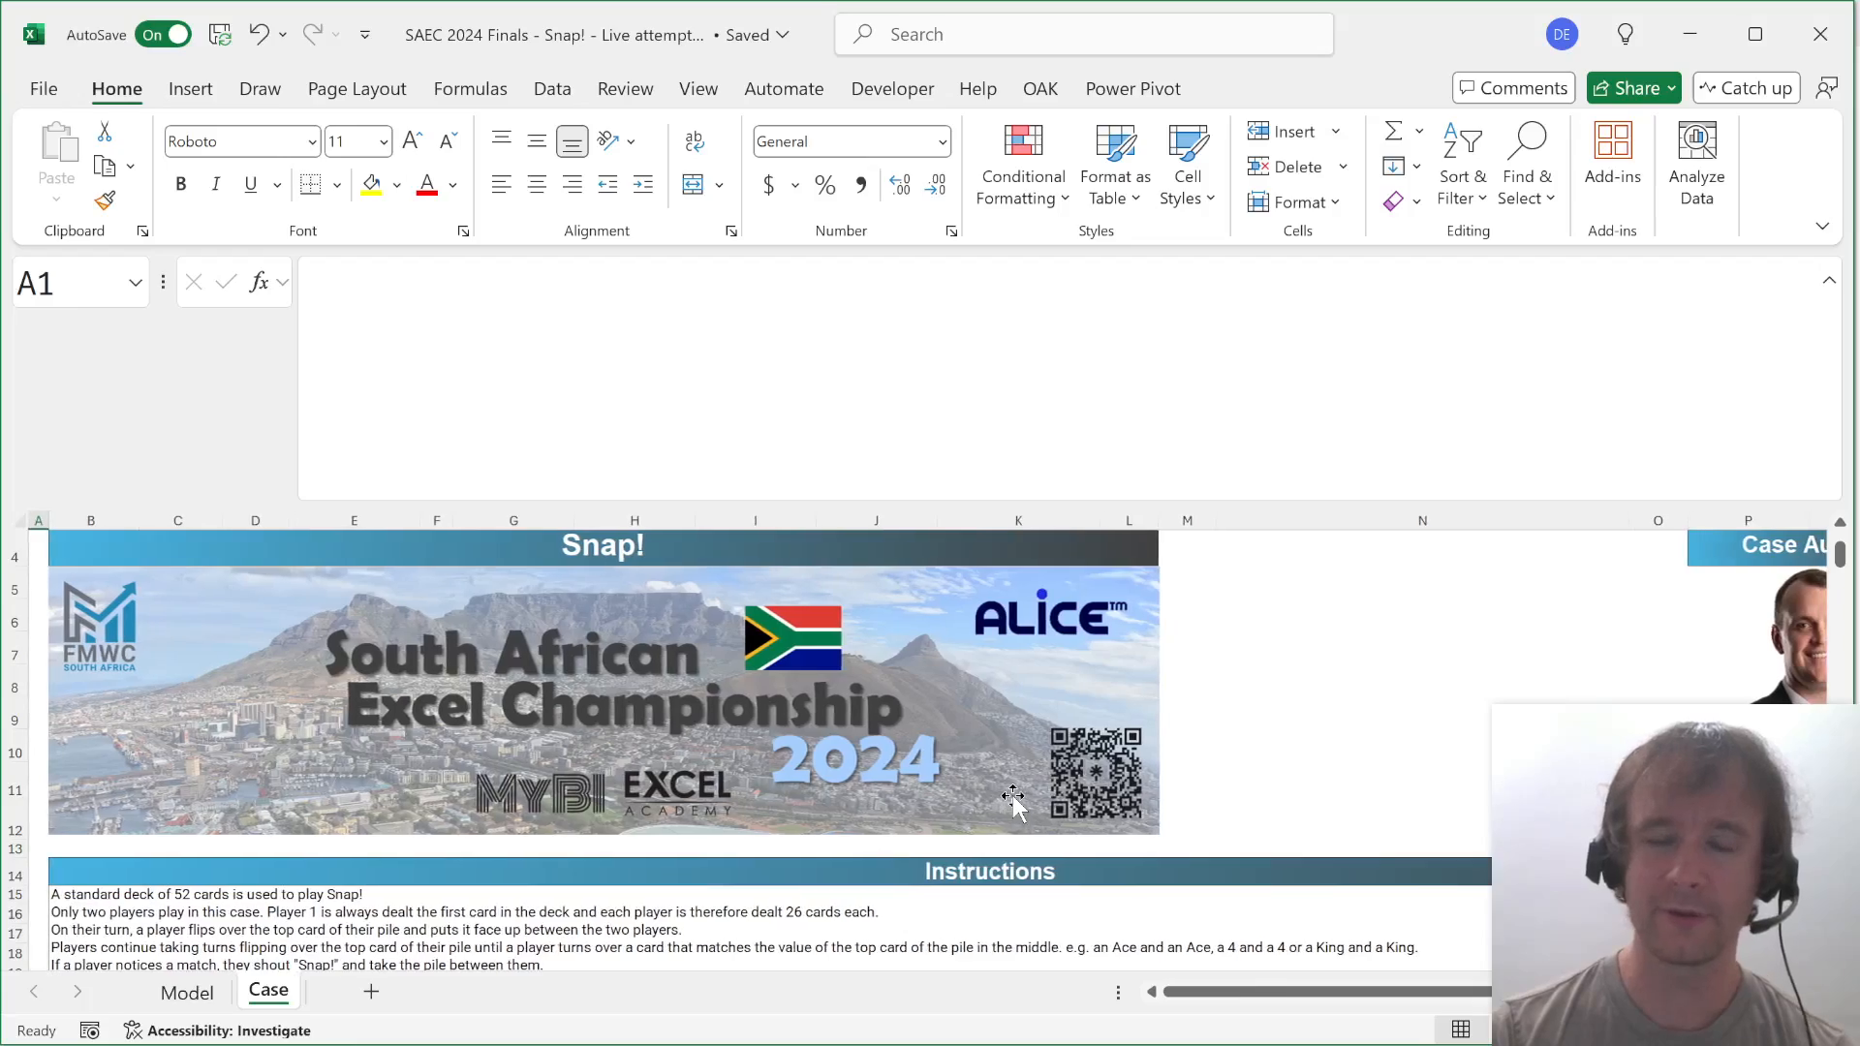
{"action": "scroll", "coordinate": [1012, 796], "scroll_direction": "down", "scroll_amount": 8}
{"action": "scroll", "coordinate": [1014, 795], "scroll_direction": "down", "scroll_amount": 2}
{"action": "scroll", "coordinate": [1013, 795], "scroll_direction": "up", "scroll_amount": 10}
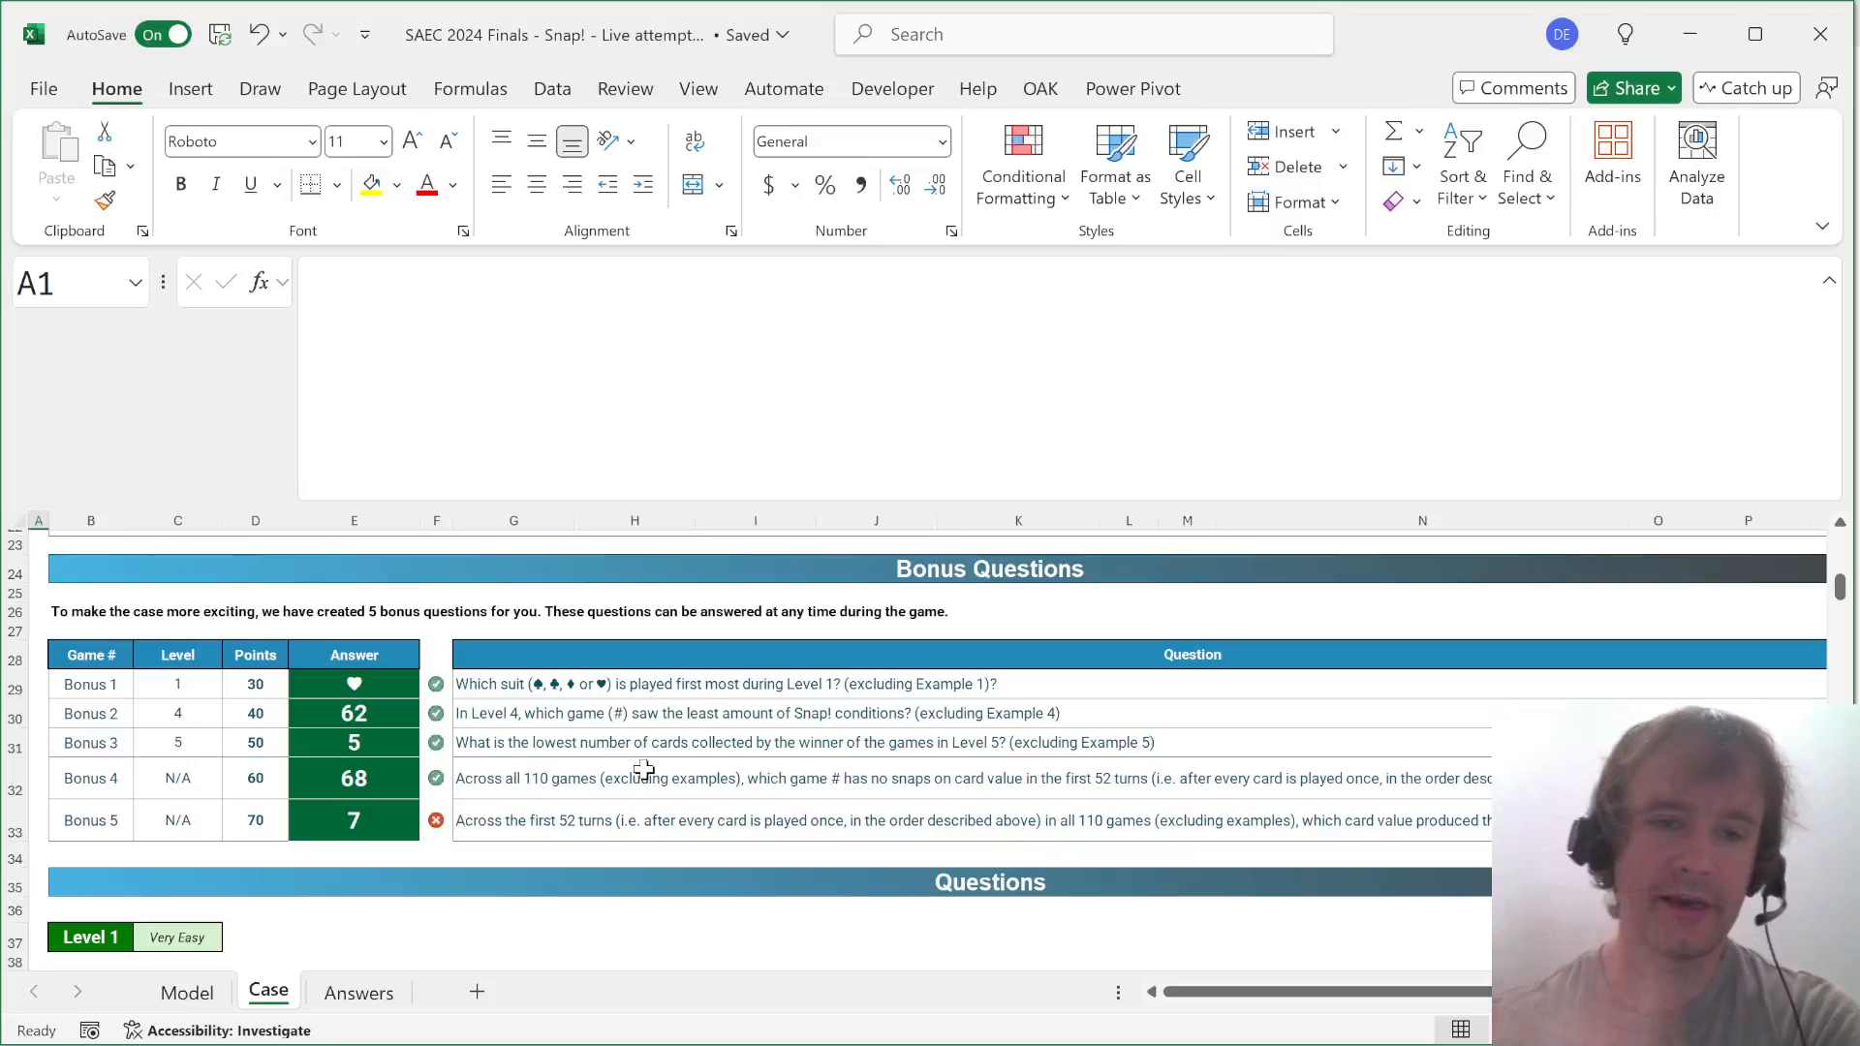
Inspect the Bonus 5 answer in E33 and evaluate its check formula in F33 stepwise to the comparison with the Answers sheet.
{"action": "left_click", "coordinate": [374, 817]}
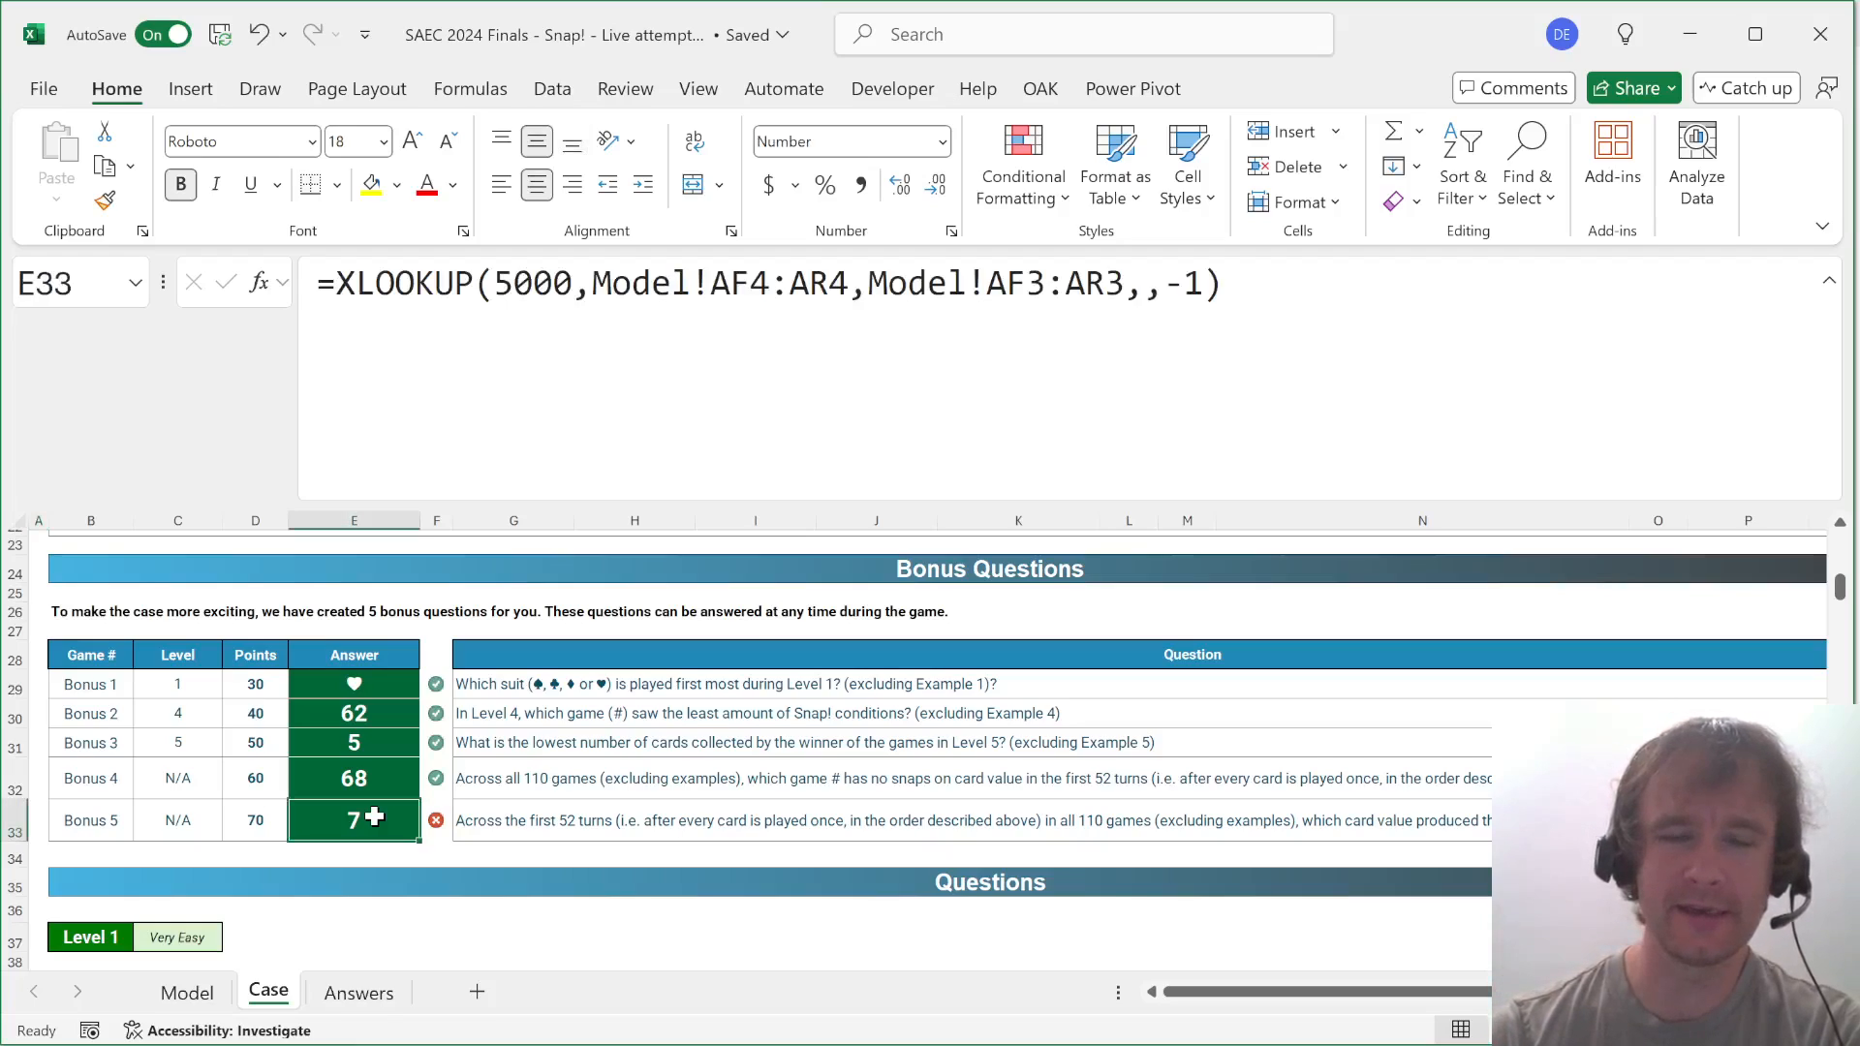
{"action": "left_click", "coordinate": [438, 823]}
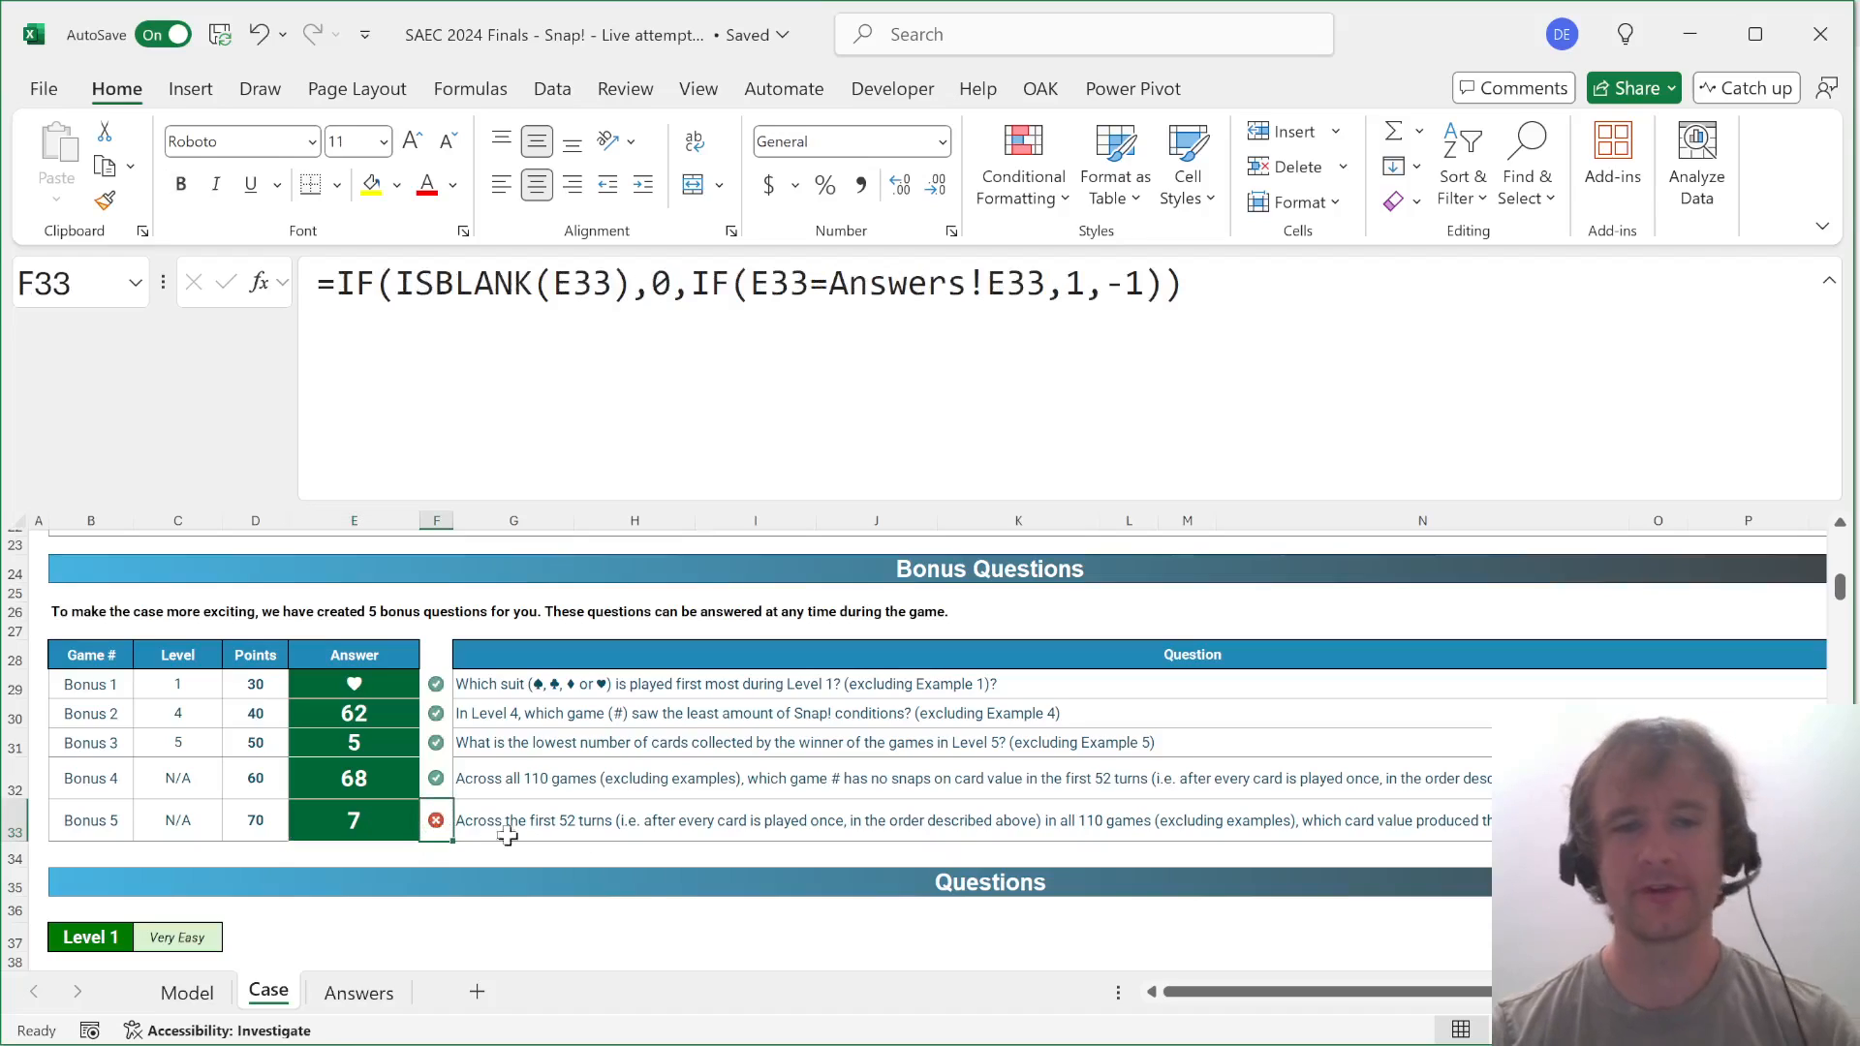
{"action": "key", "text": "alt"}
{"action": "key", "text": "t"}
{"action": "key", "text": "u"}
{"action": "key", "text": "f"}
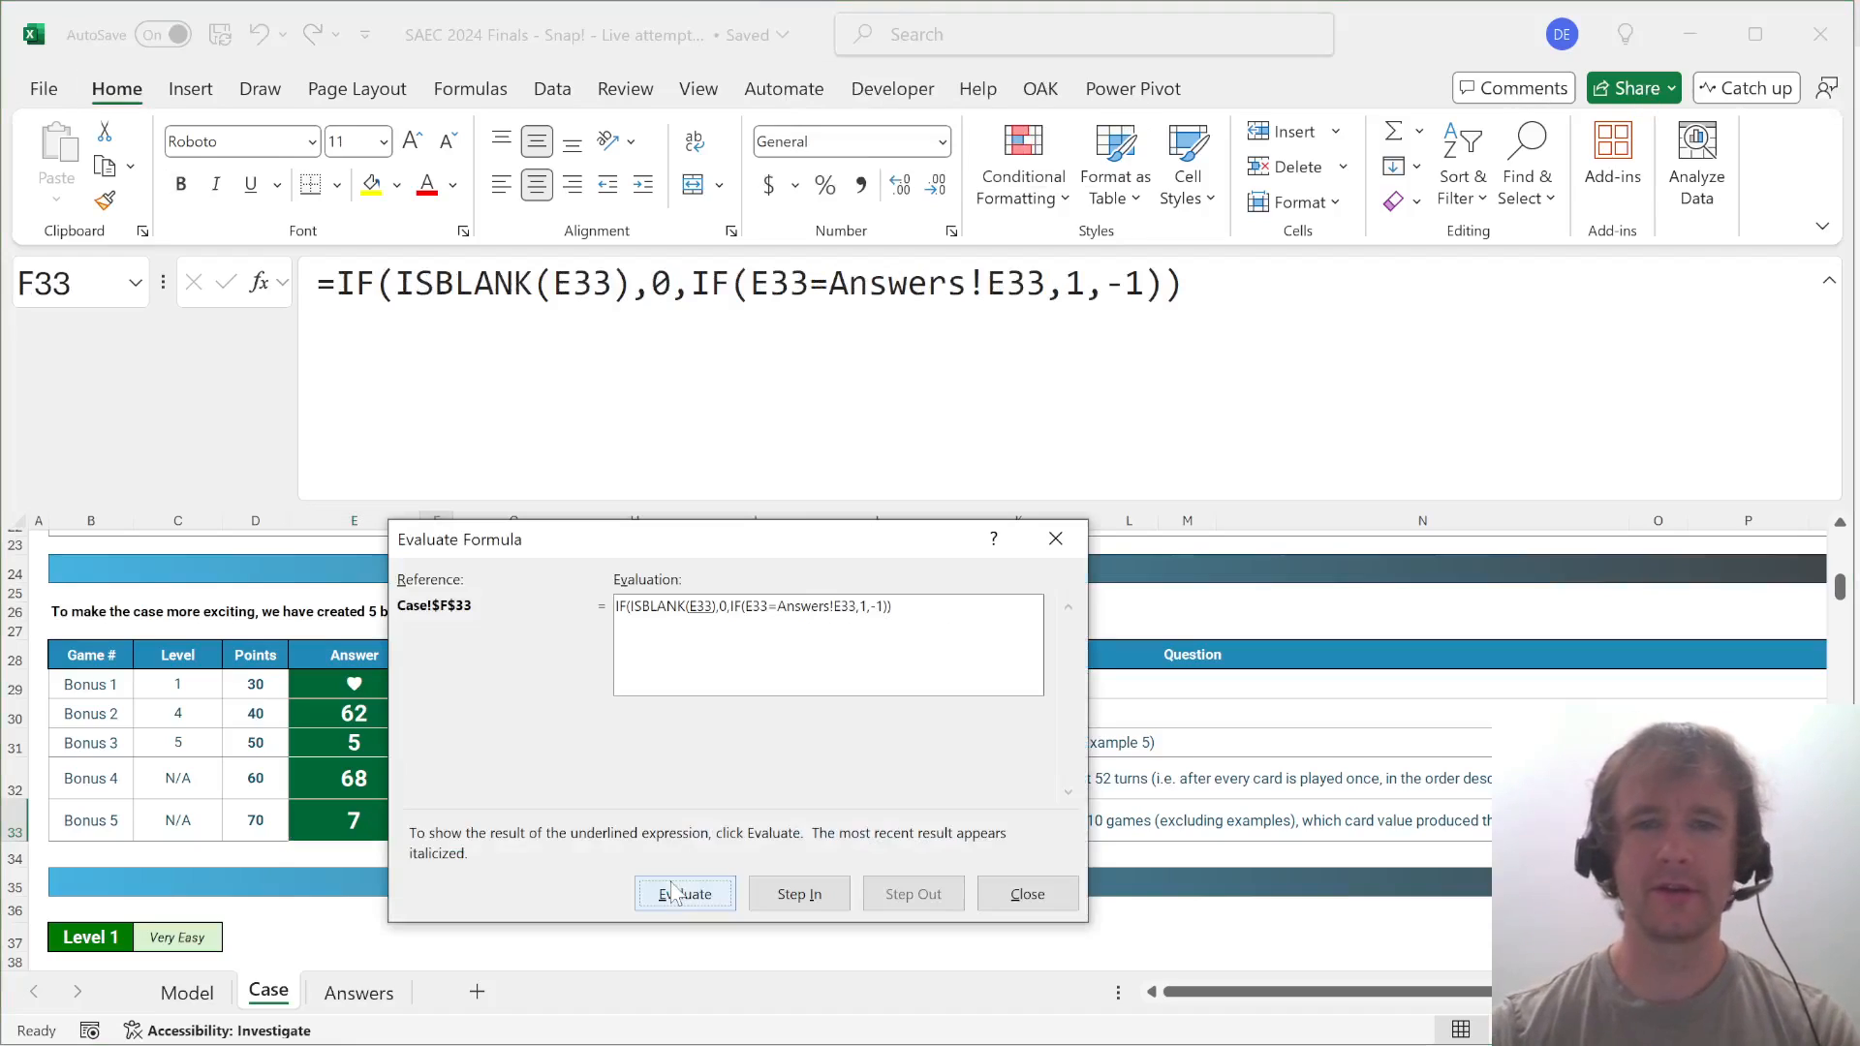
{"action": "left_click", "coordinate": [676, 890]}
{"action": "left_click", "coordinate": [675, 890]}
{"action": "left_click", "coordinate": [675, 890]}
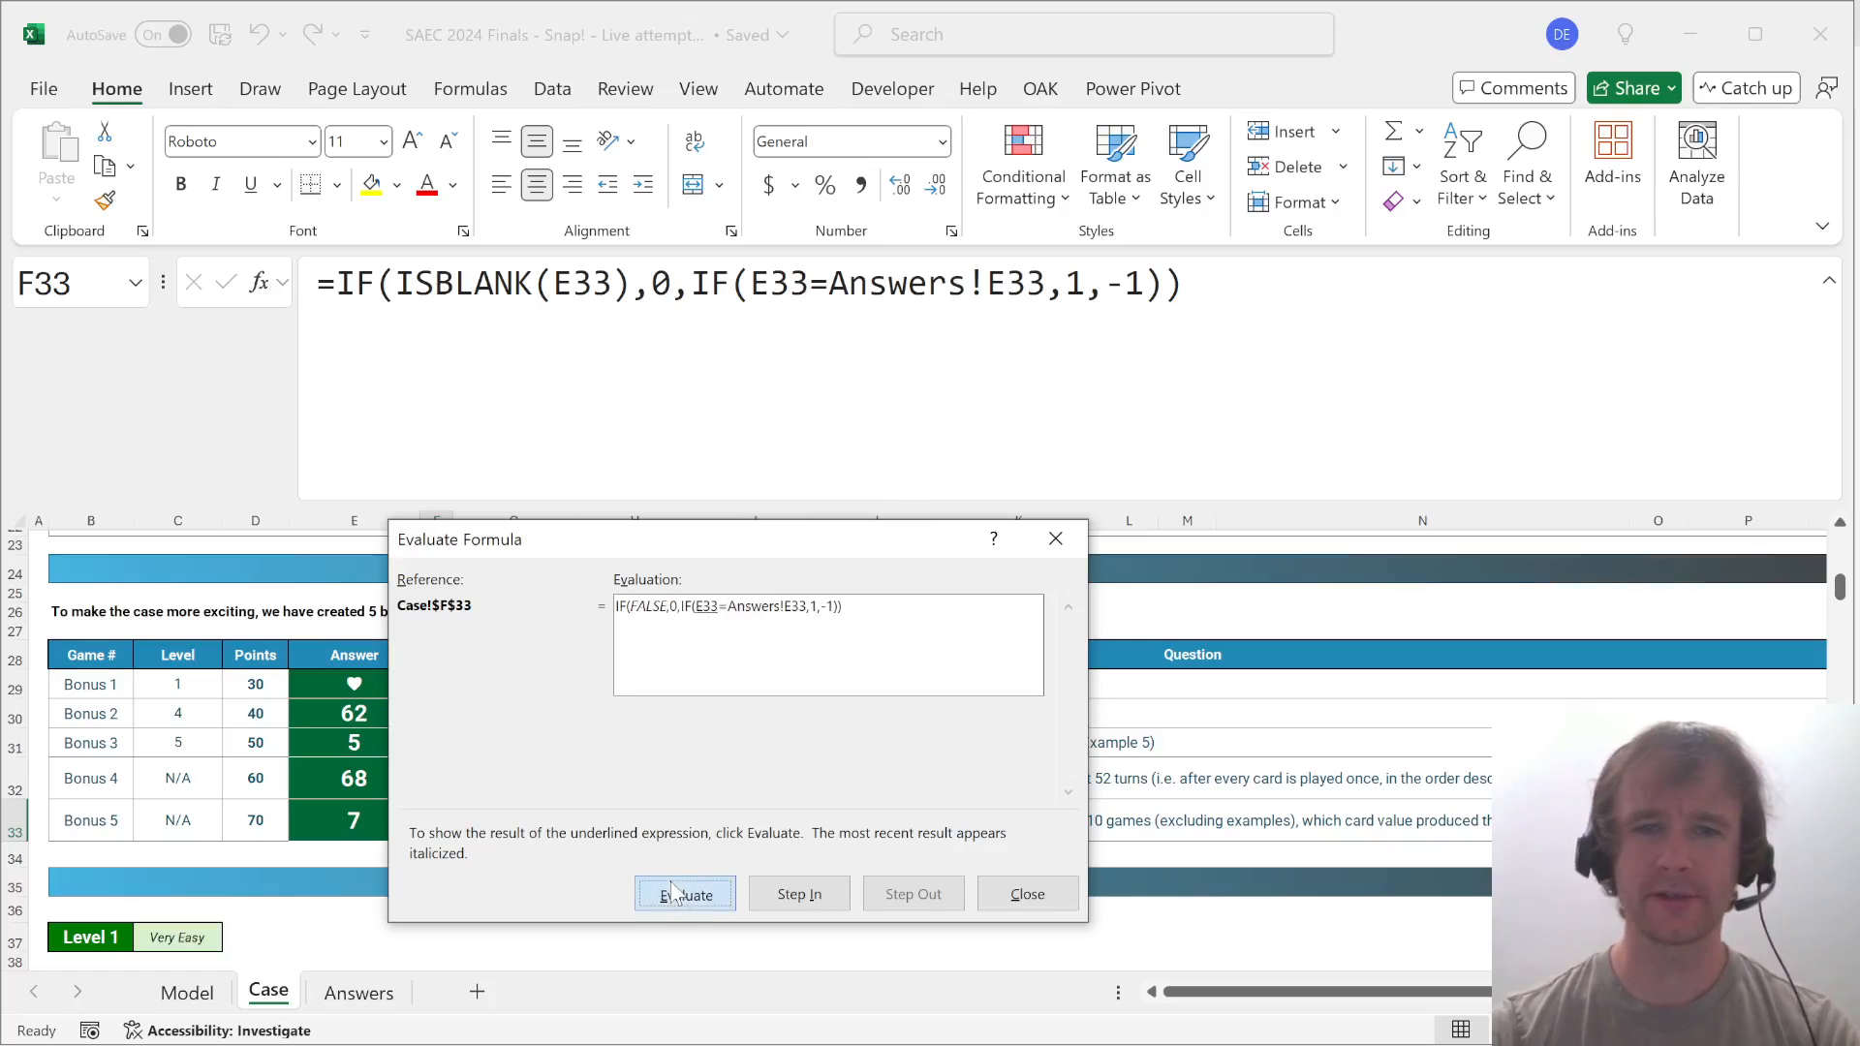
{"action": "left_click", "coordinate": [675, 890]}
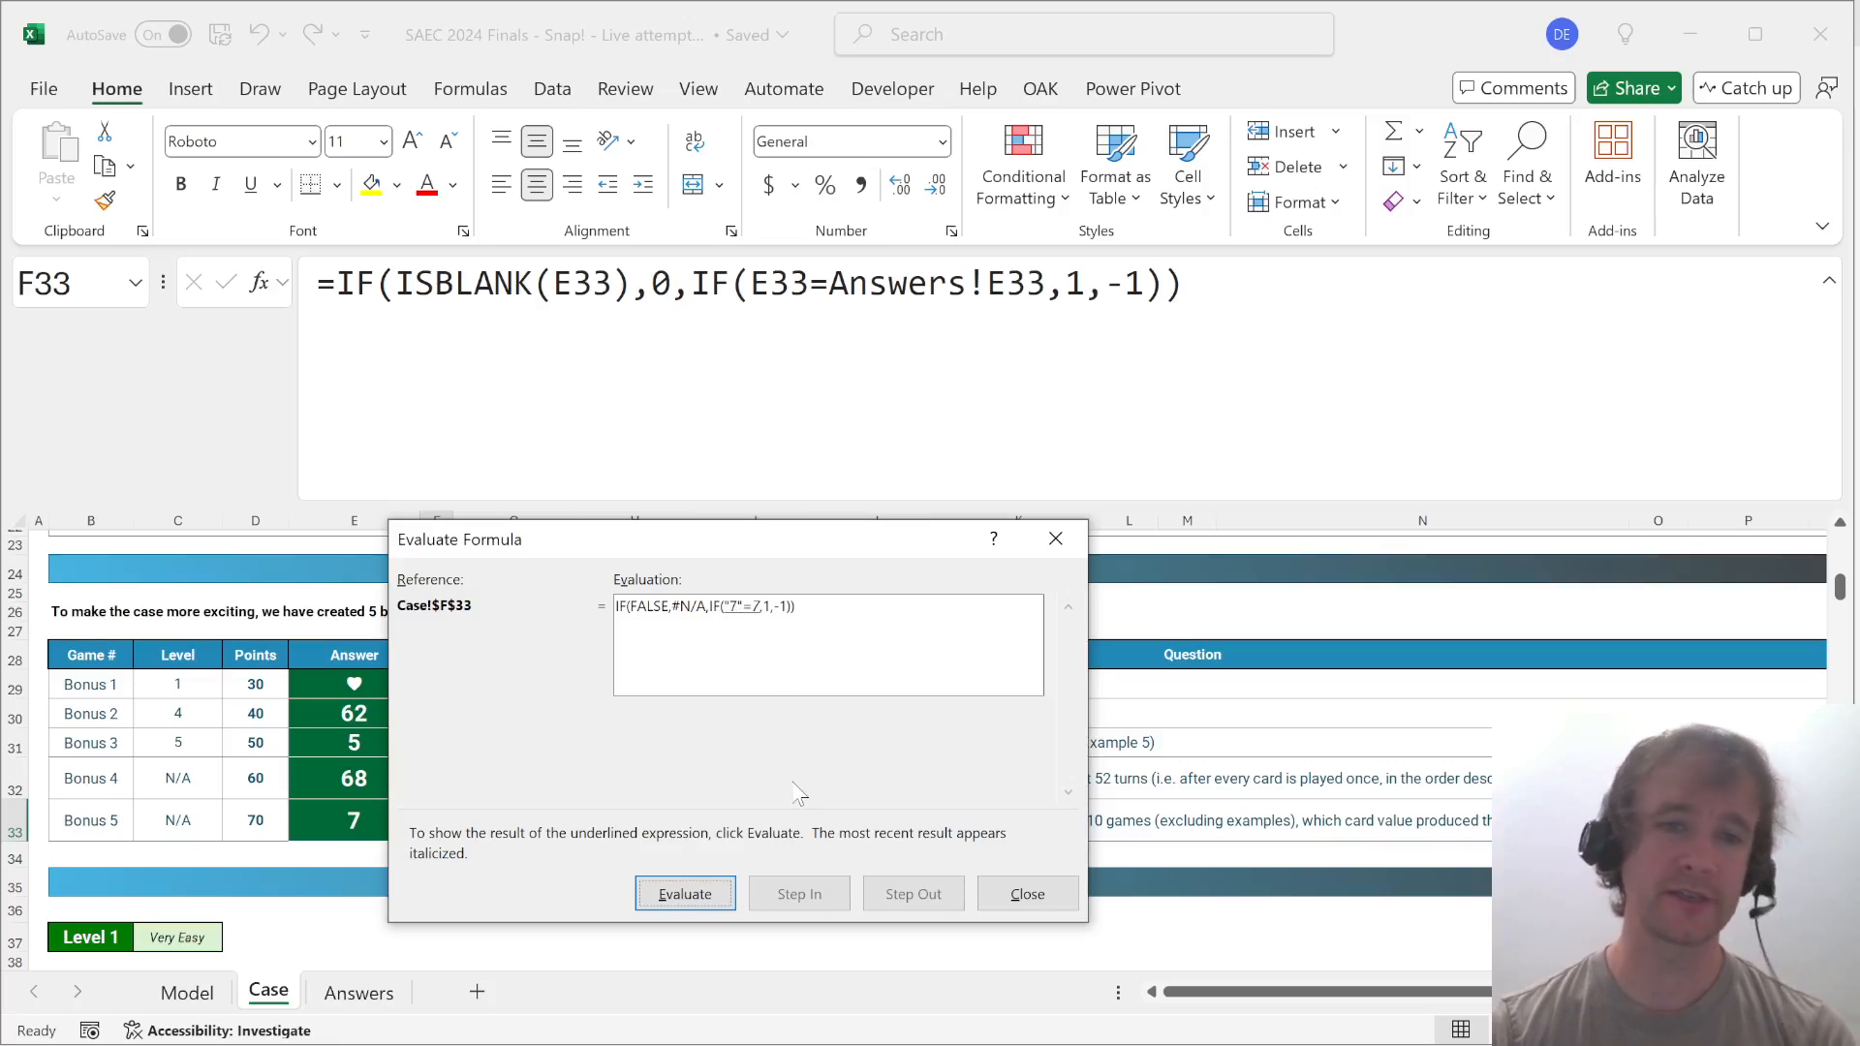
{"action": "key", "text": "Escape"}
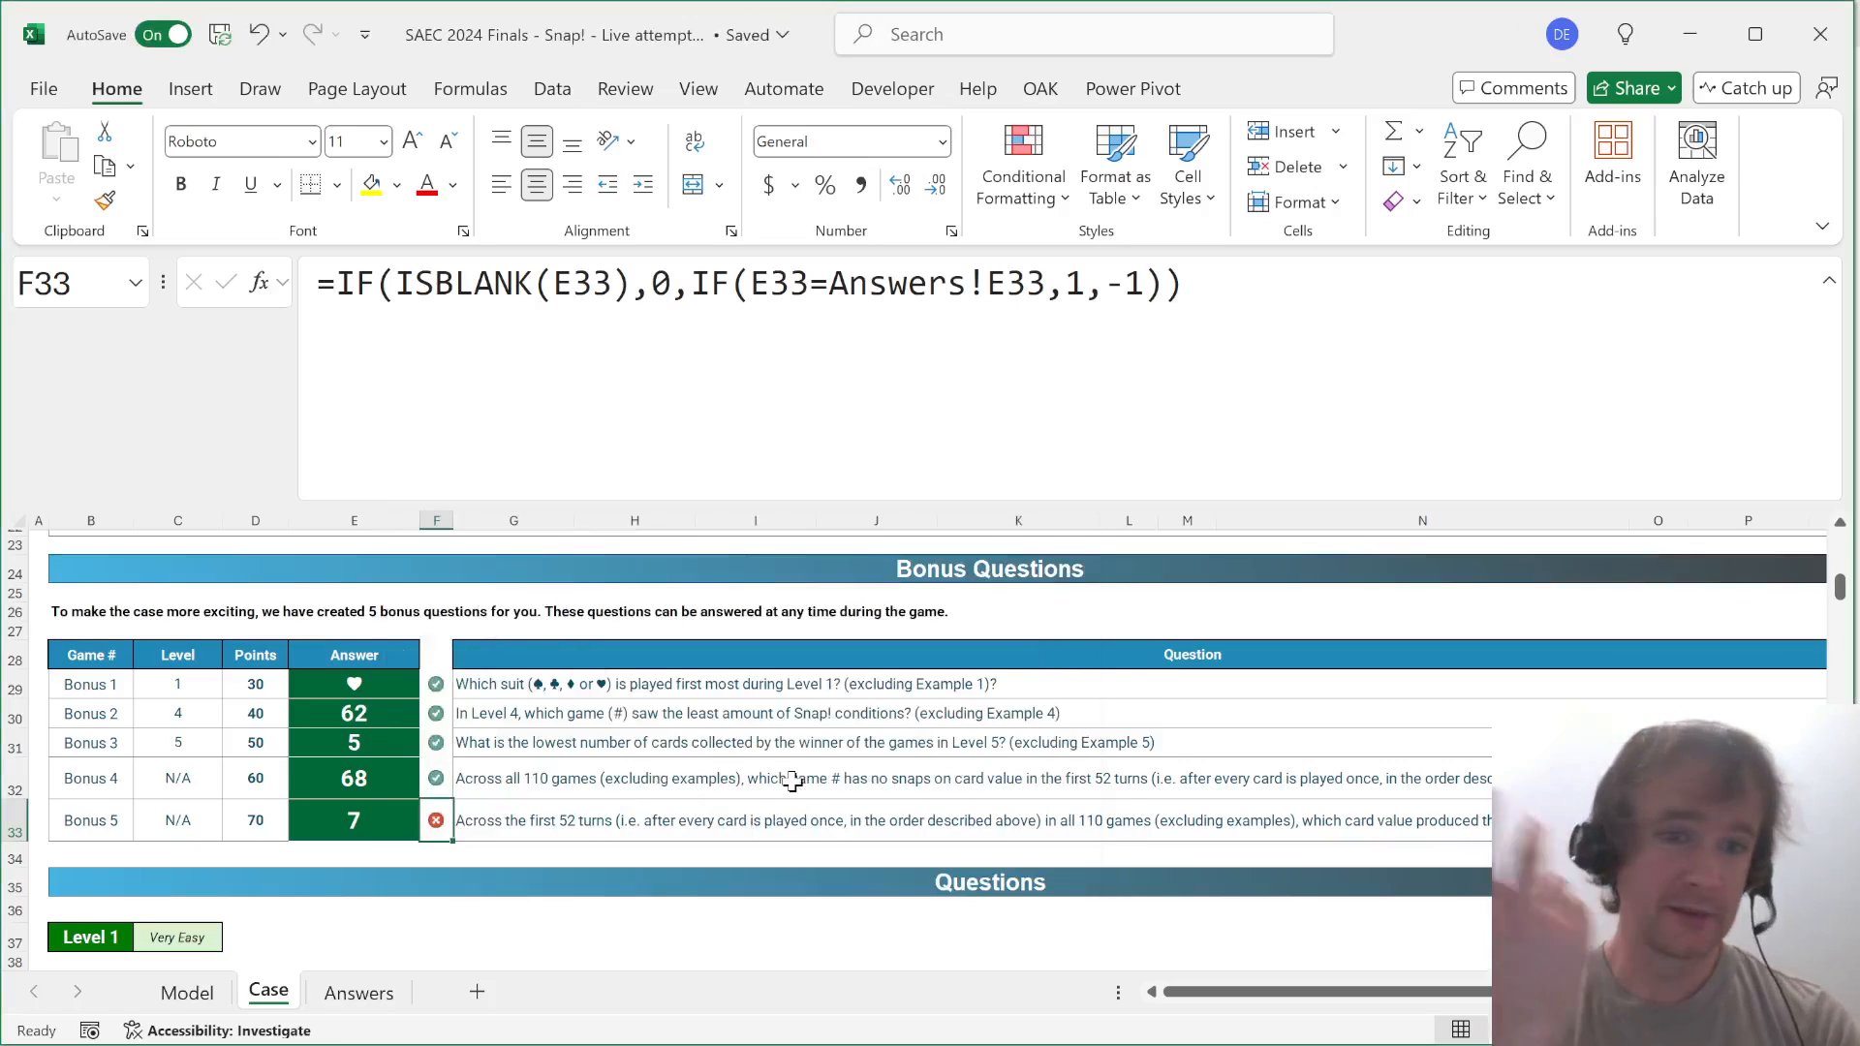
Look over the end of the Case sheet and the Level 6 rules and example, and return to cell A1.
{"action": "key", "text": "ctrl+Left"}
{"action": "key", "text": "ctrl+Up"}
{"action": "key", "text": "ctrl+Up"}
{"action": "key", "text": "ctrl+Left"}
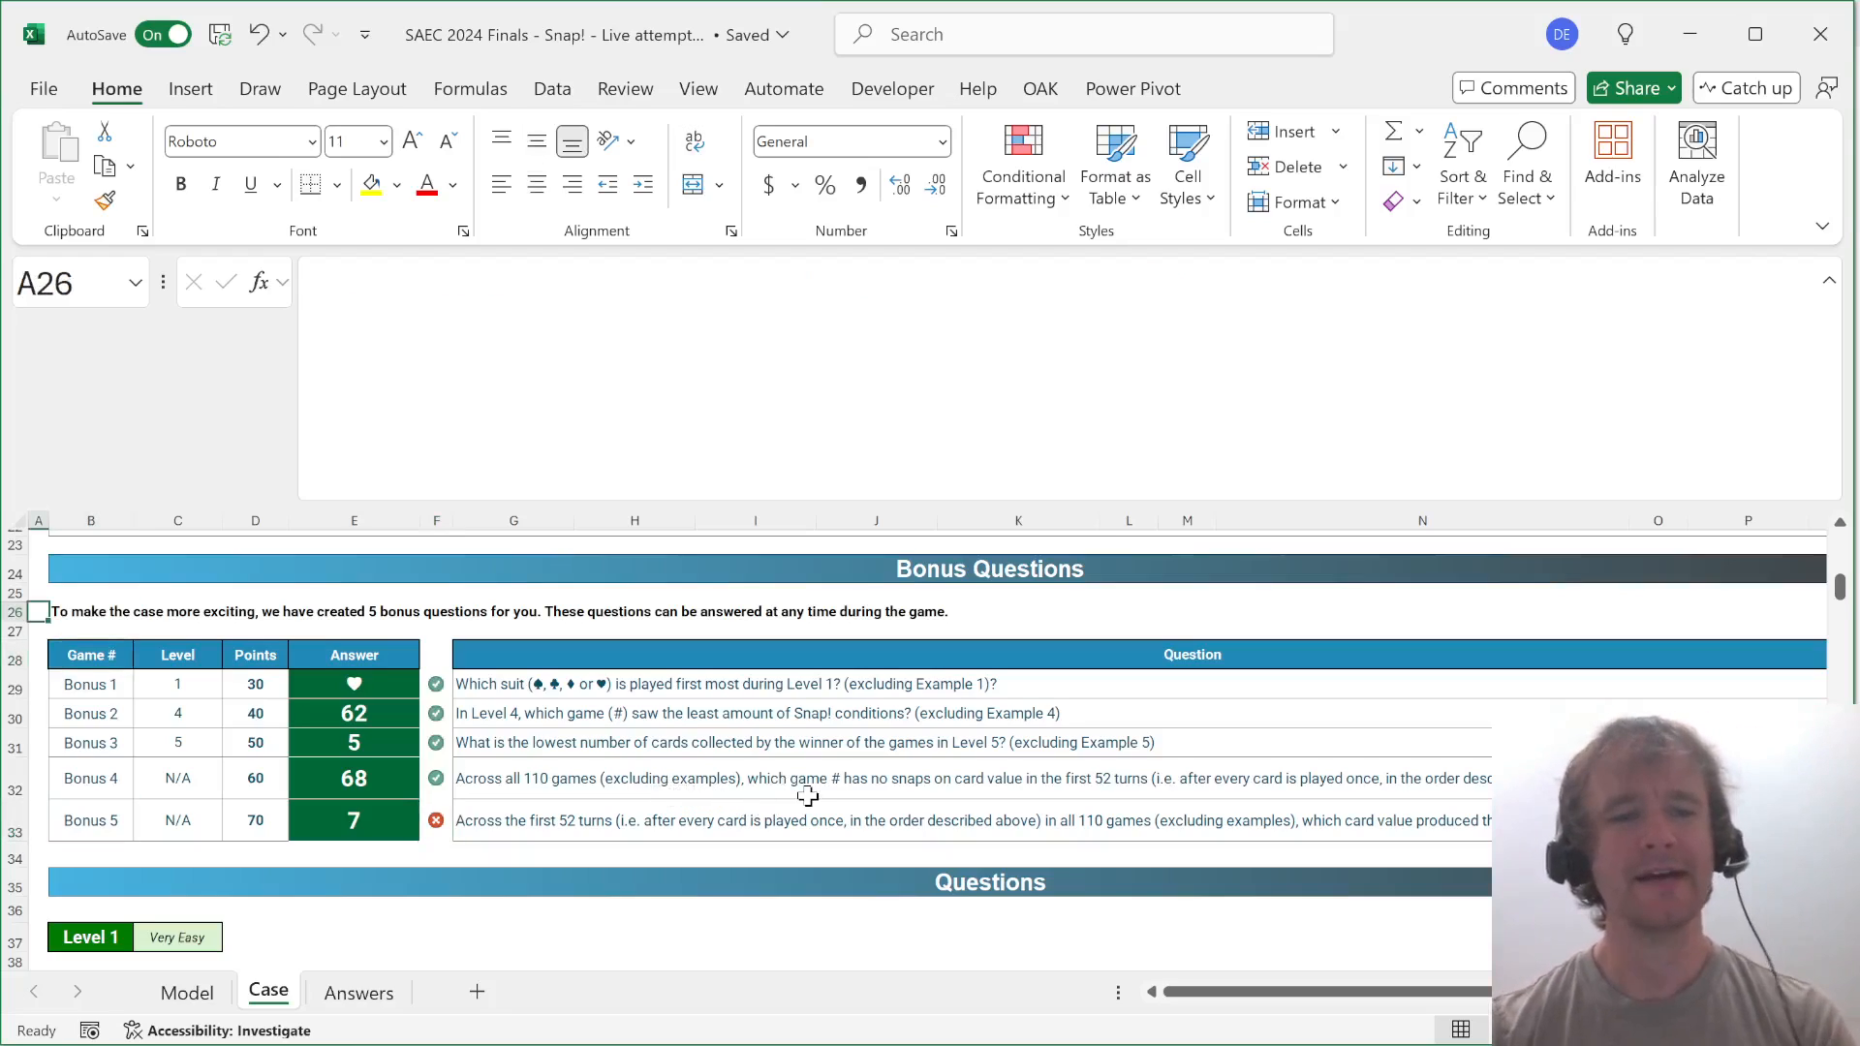
{"action": "key", "text": "ctrl+End"}
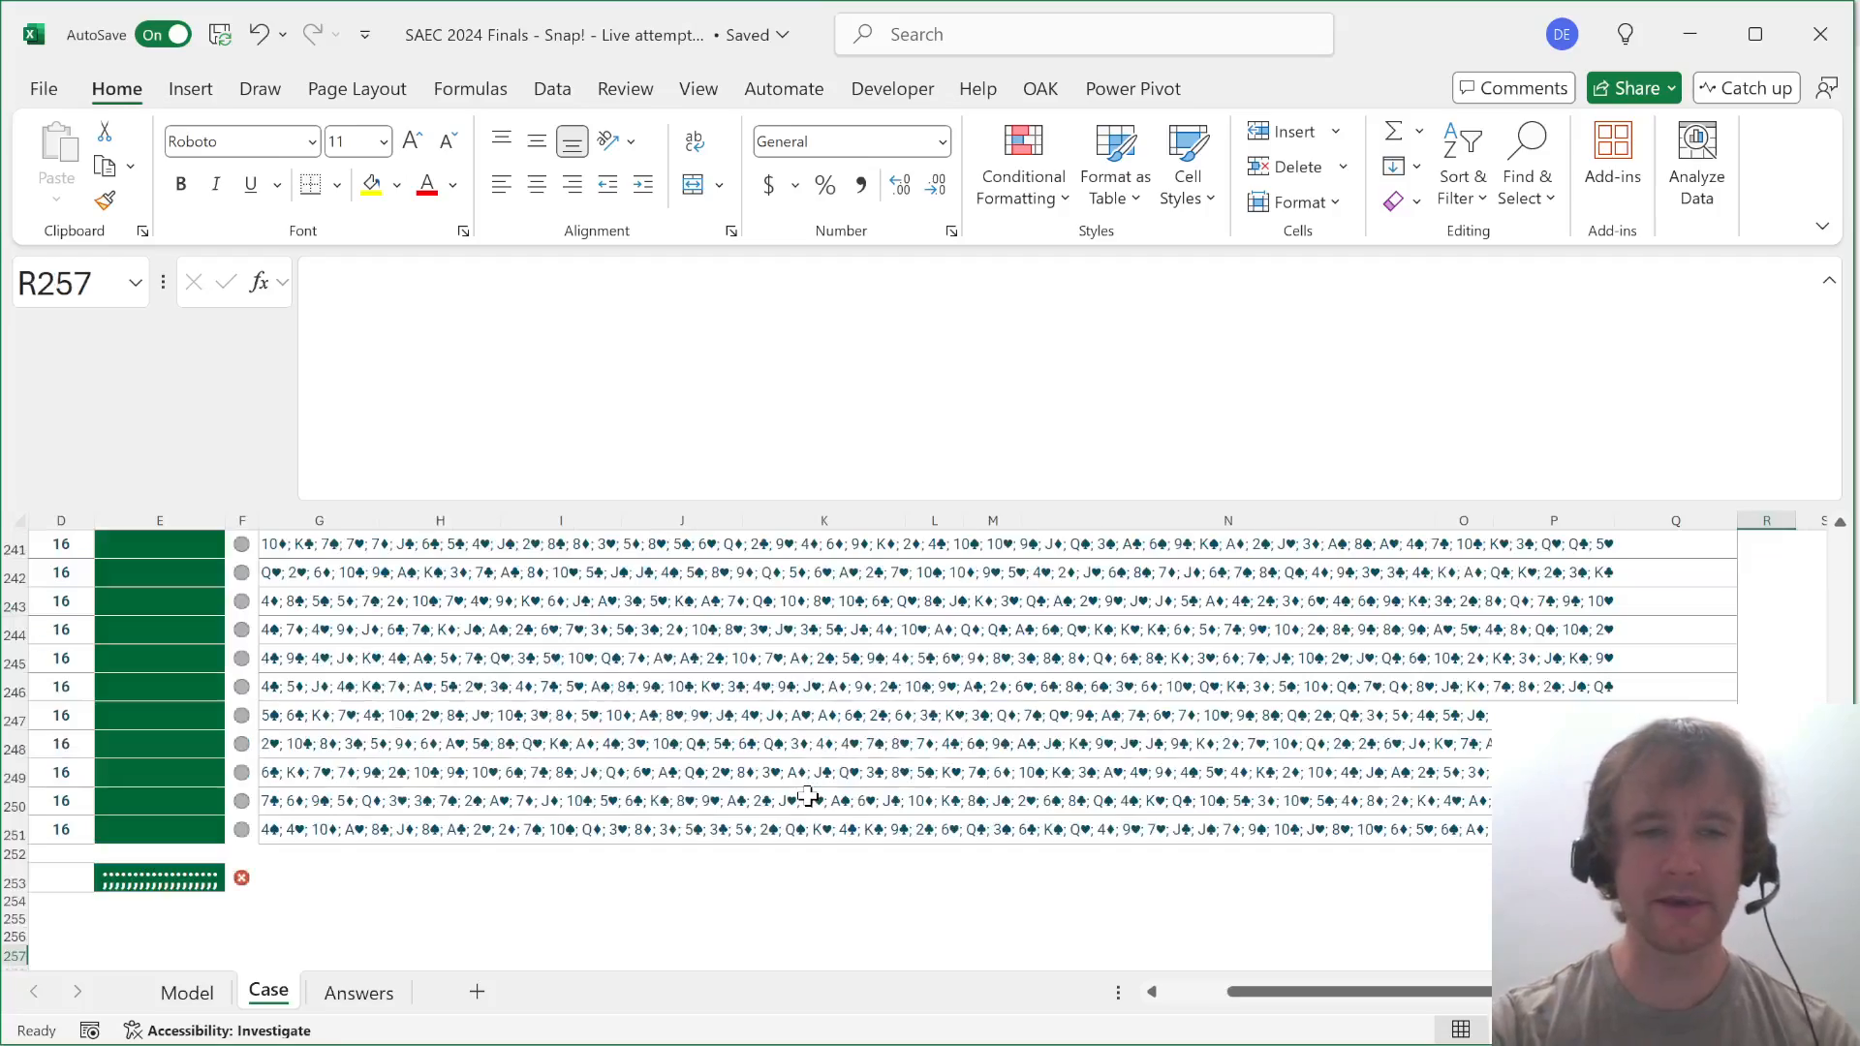
{"action": "scroll", "coordinate": [243, 809], "scroll_direction": "up", "scroll_amount": 5}
{"action": "scroll", "coordinate": [242, 809], "scroll_direction": "up", "scroll_amount": 5}
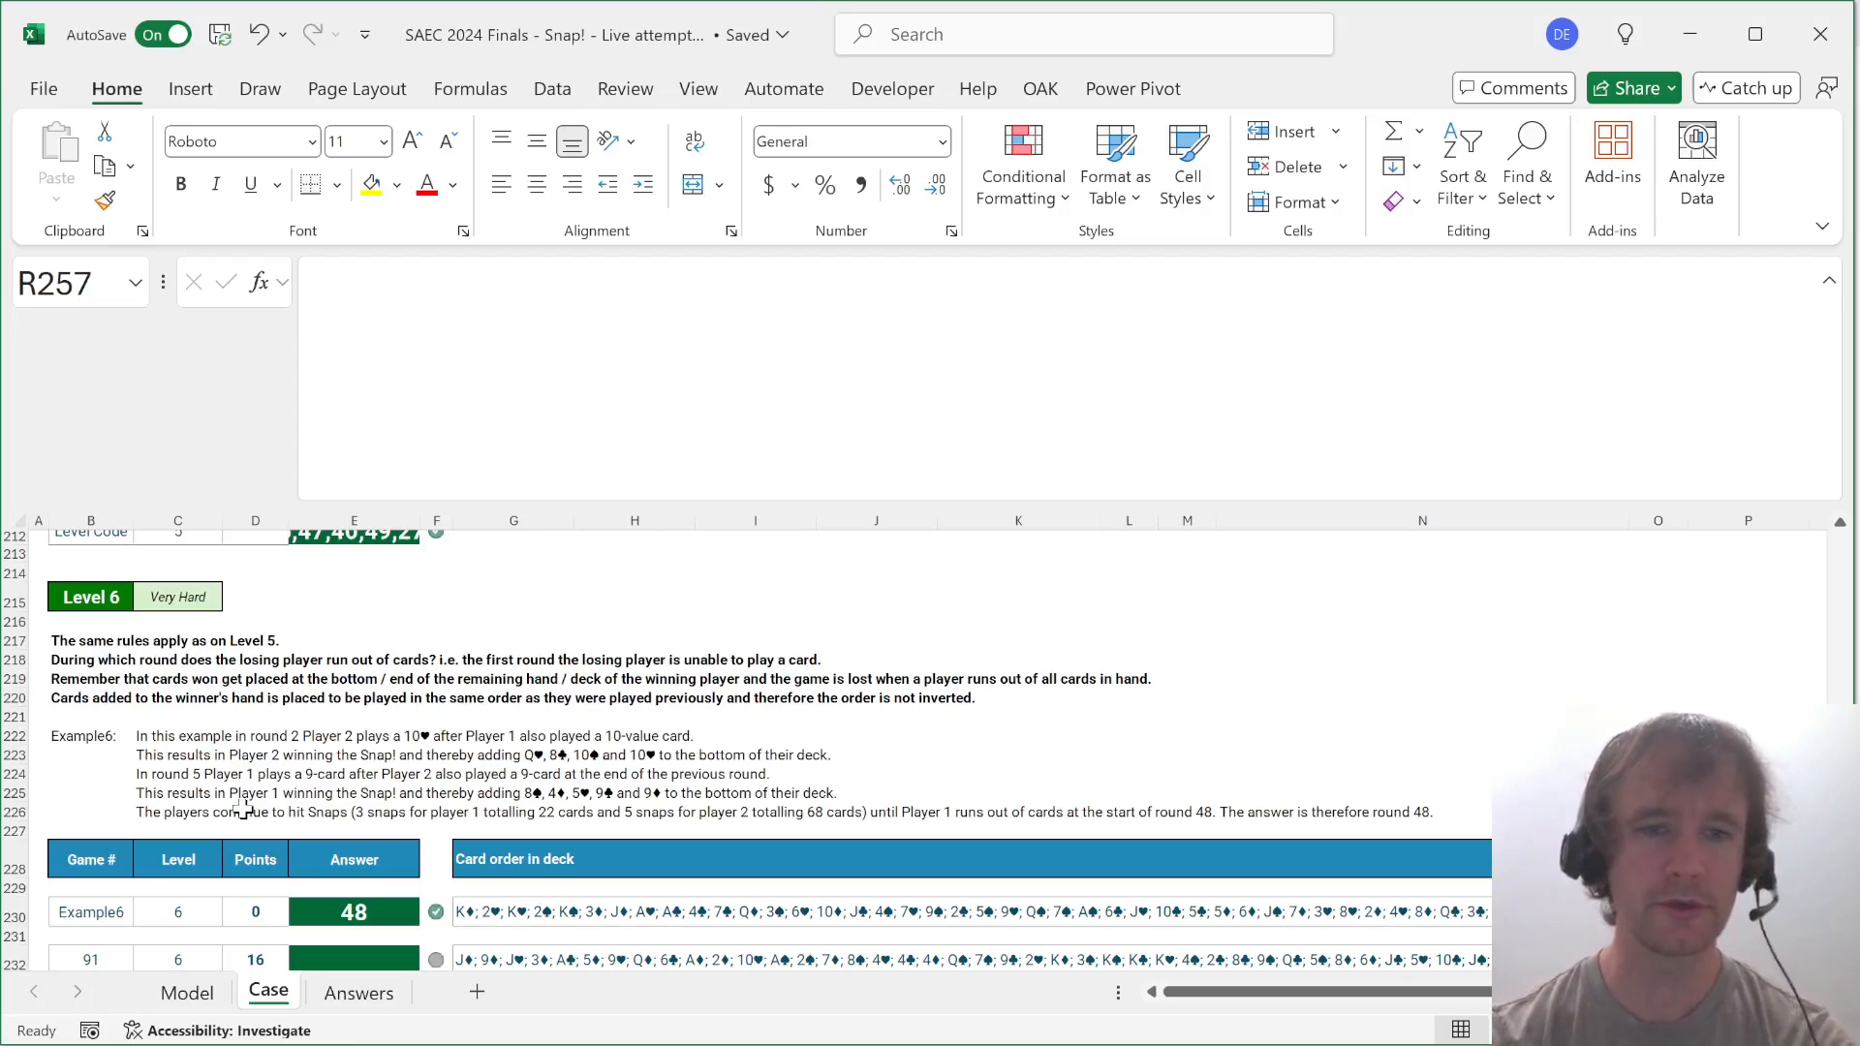
{"action": "key", "text": "ctrl+Home"}
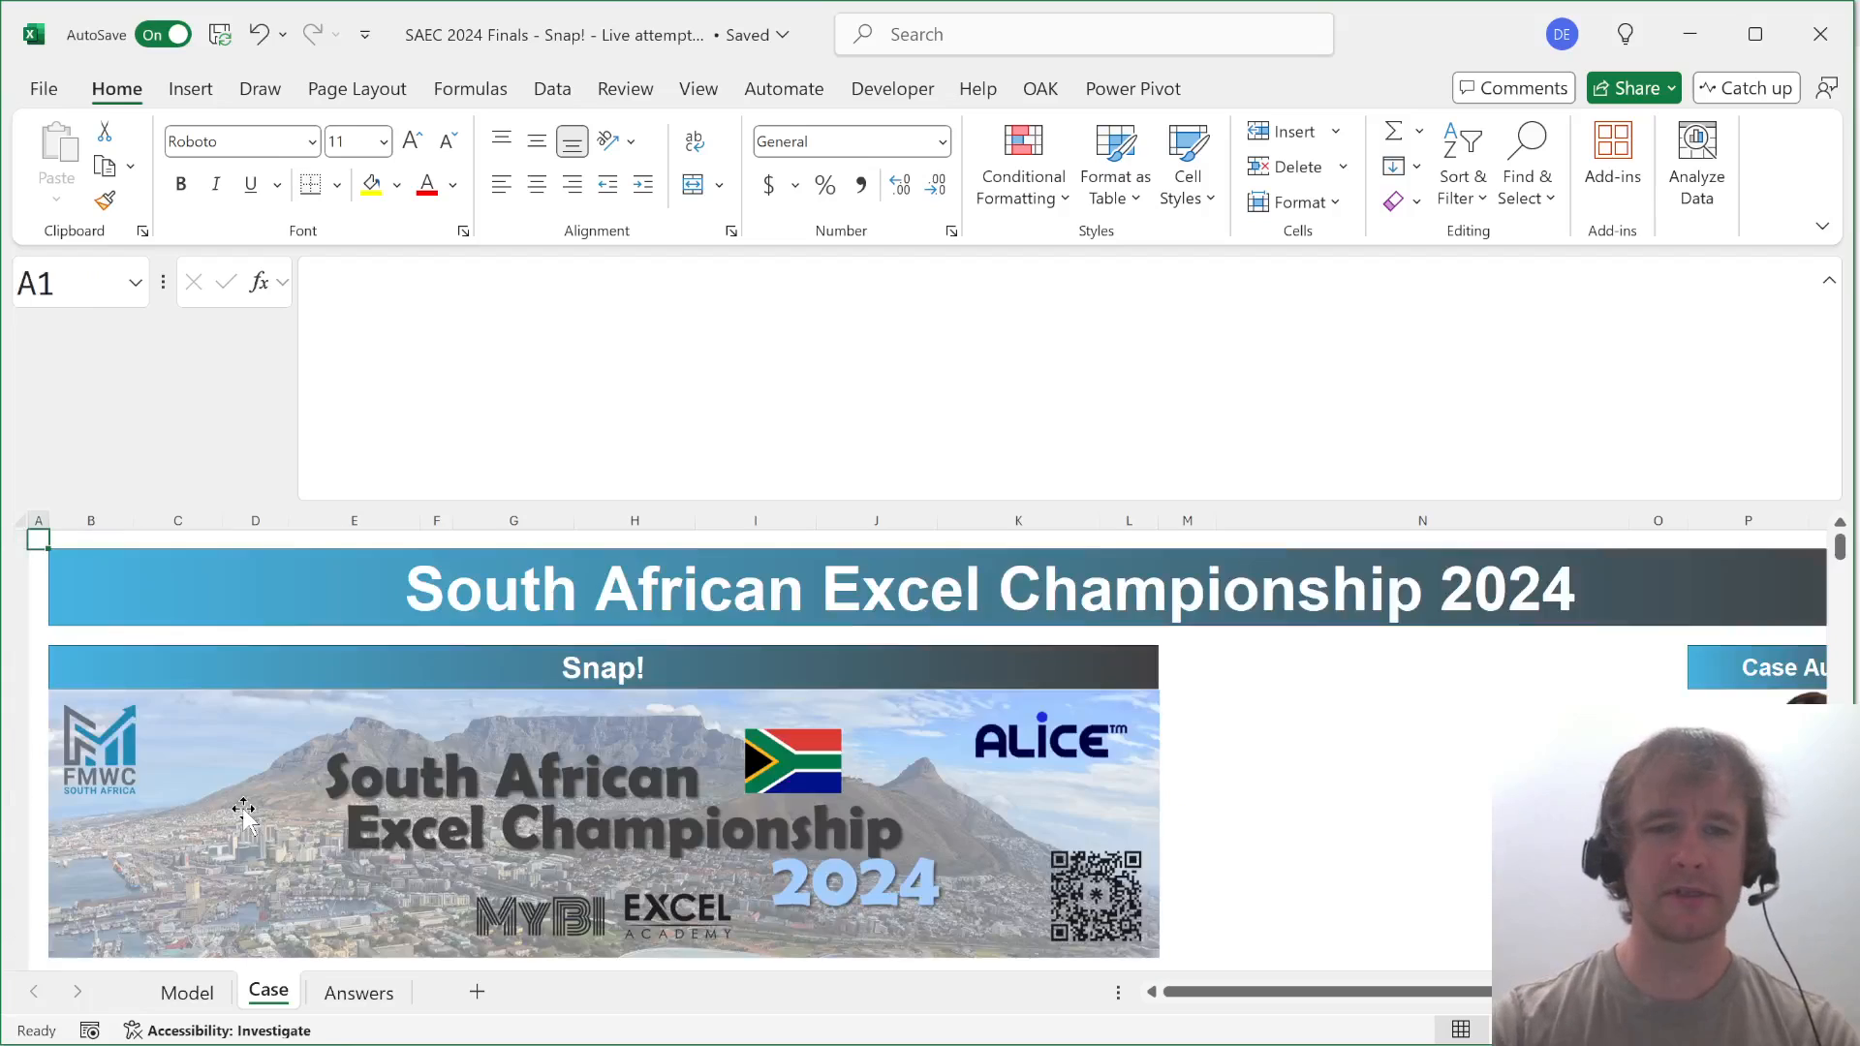
Select the Bonus 5 answer in E33 and review the snap counts by card value on the Model sheet that feed it.
{"action": "scroll", "coordinate": [486, 839], "scroll_direction": "down", "scroll_amount": 10}
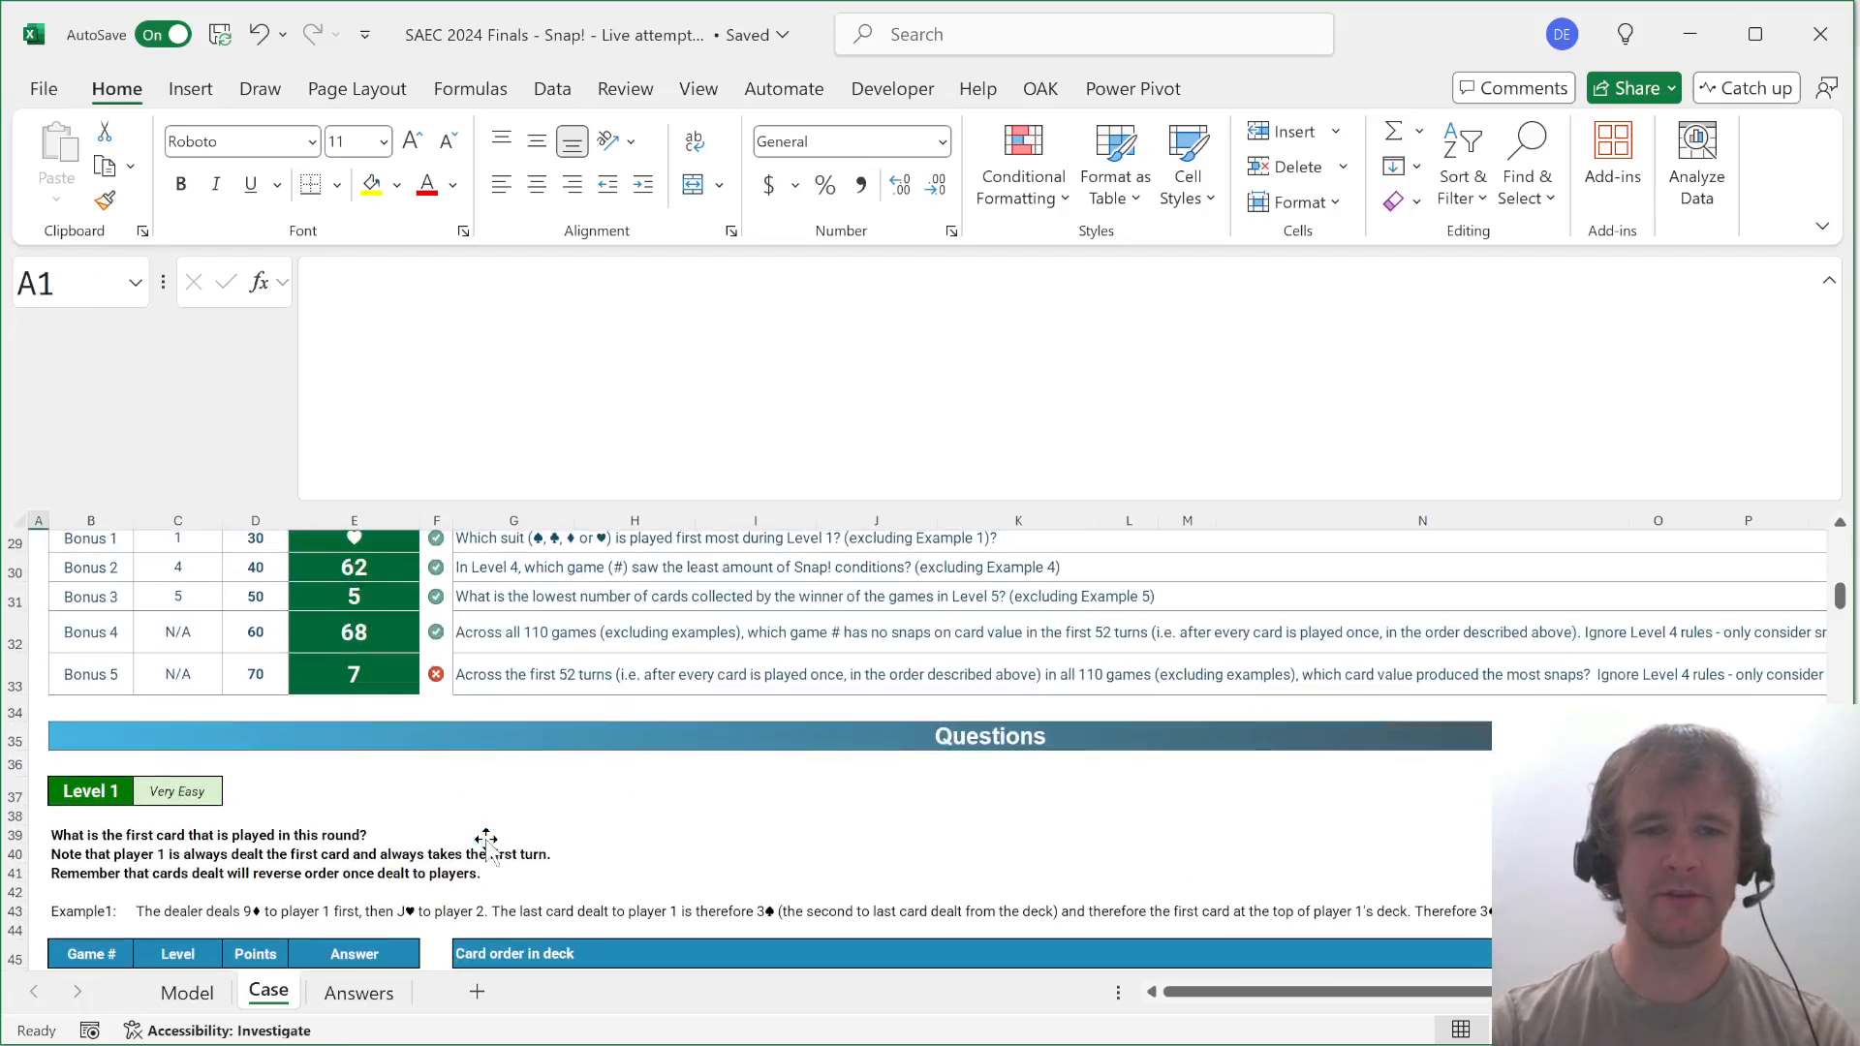
{"action": "left_click", "coordinate": [350, 675]}
{"action": "key", "text": "ctrl+Page_Up"}
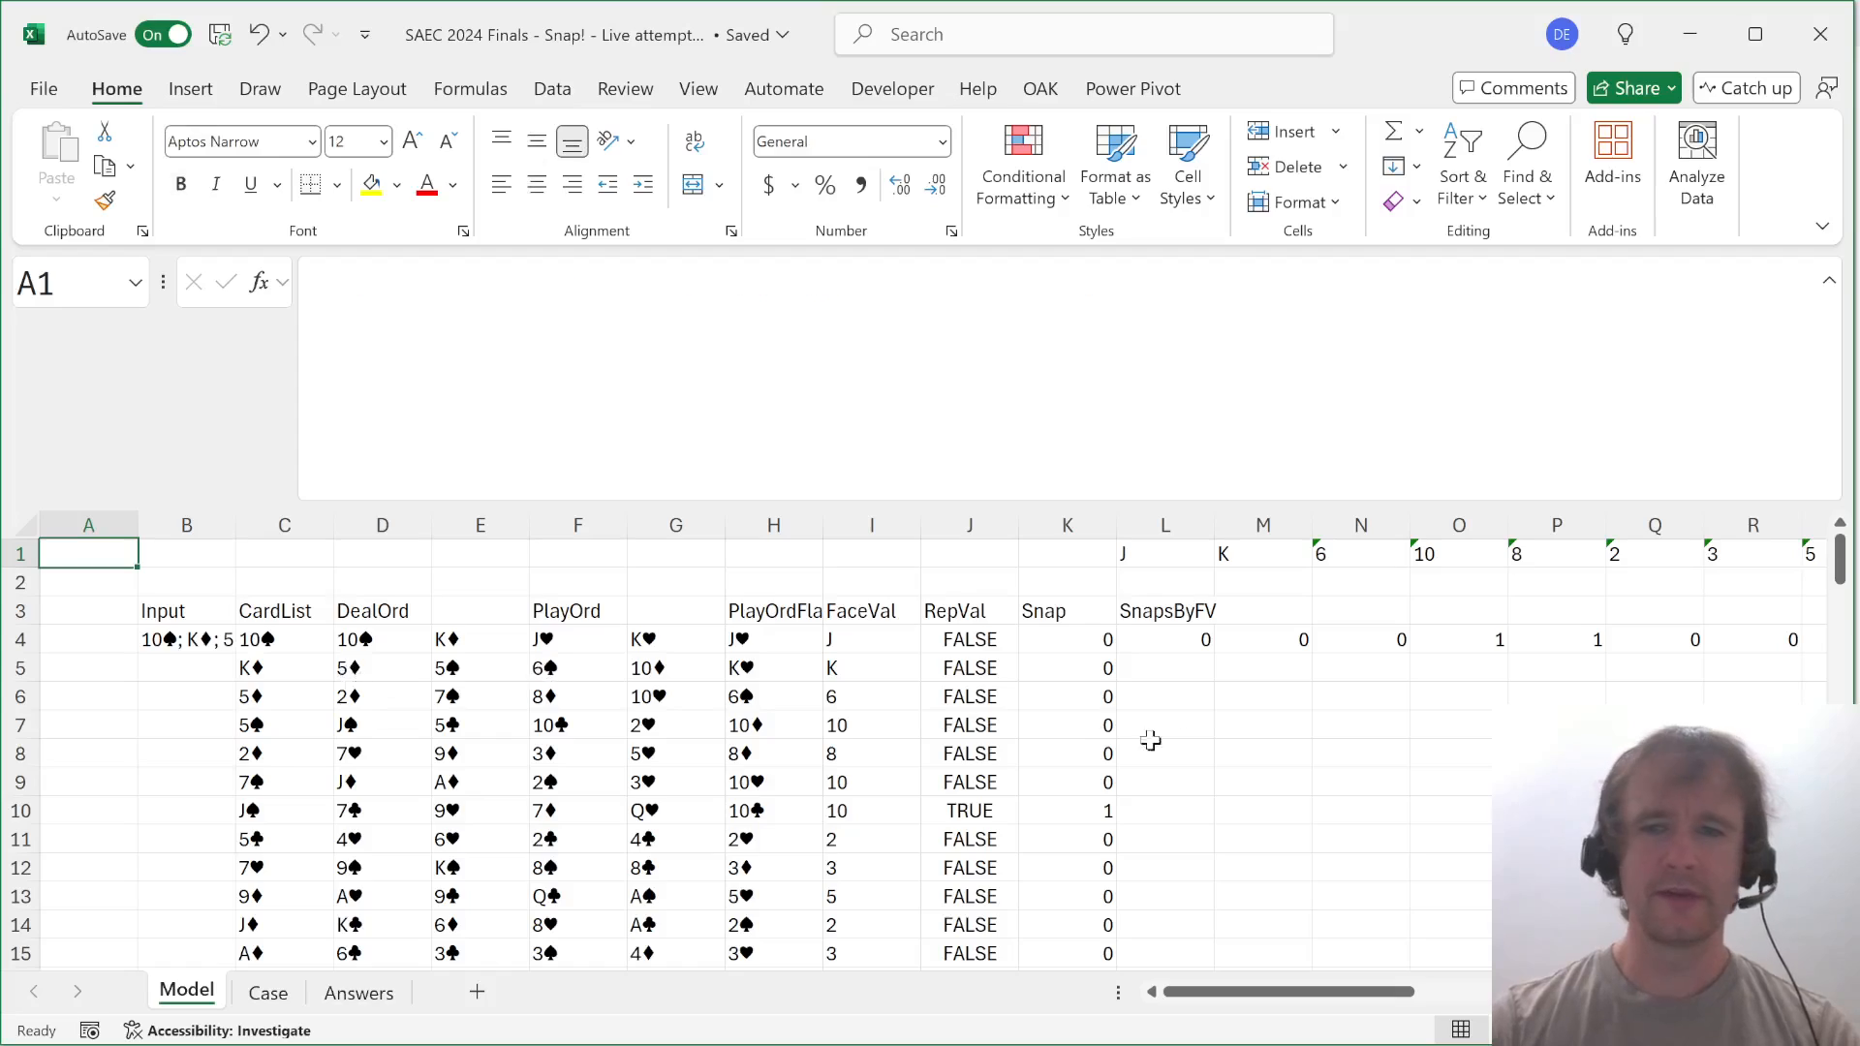
{"action": "scroll", "coordinate": [1191, 742], "scroll_direction": "right", "scroll_amount": 6}
{"action": "scroll", "coordinate": [1190, 741], "scroll_direction": "right", "scroll_amount": 3}
{"action": "scroll", "coordinate": [1190, 741], "scroll_direction": "left", "scroll_amount": 8}
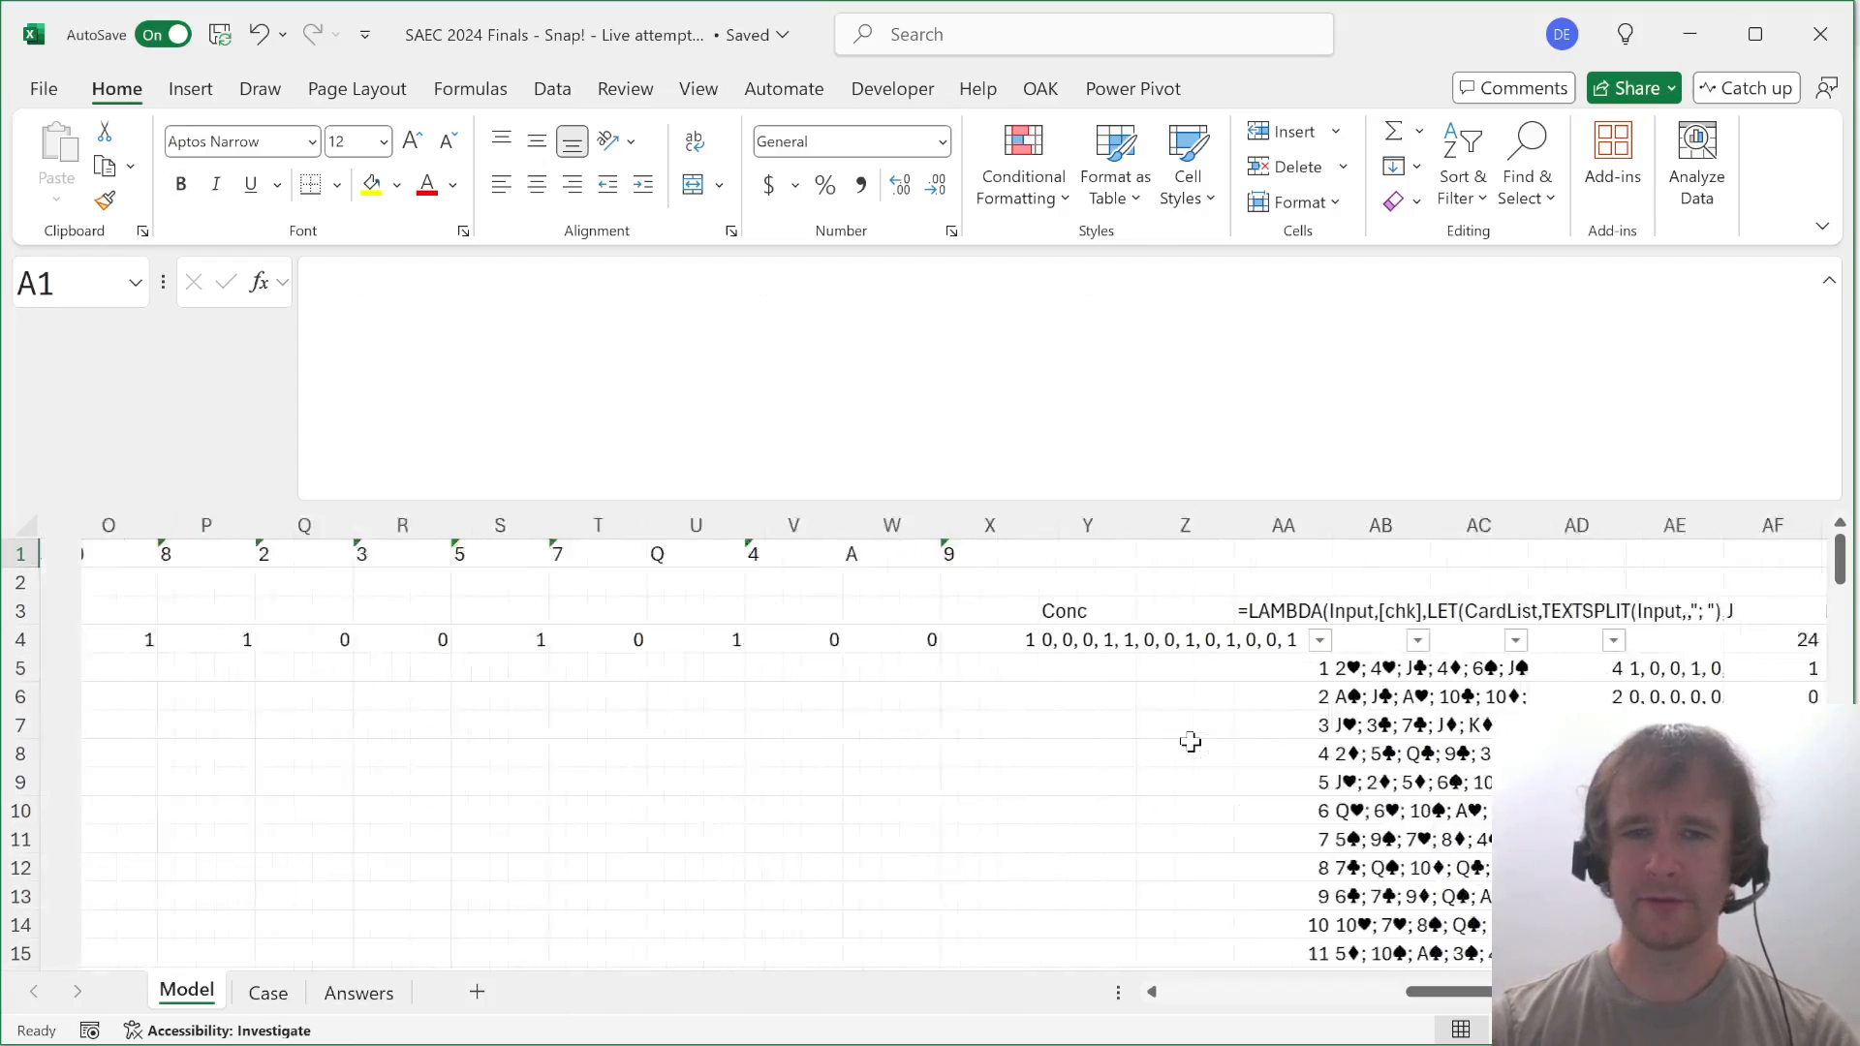
{"action": "scroll", "coordinate": [1191, 741], "scroll_direction": "left", "scroll_amount": 2}
{"action": "key", "text": "ctrl+Page_Down"}
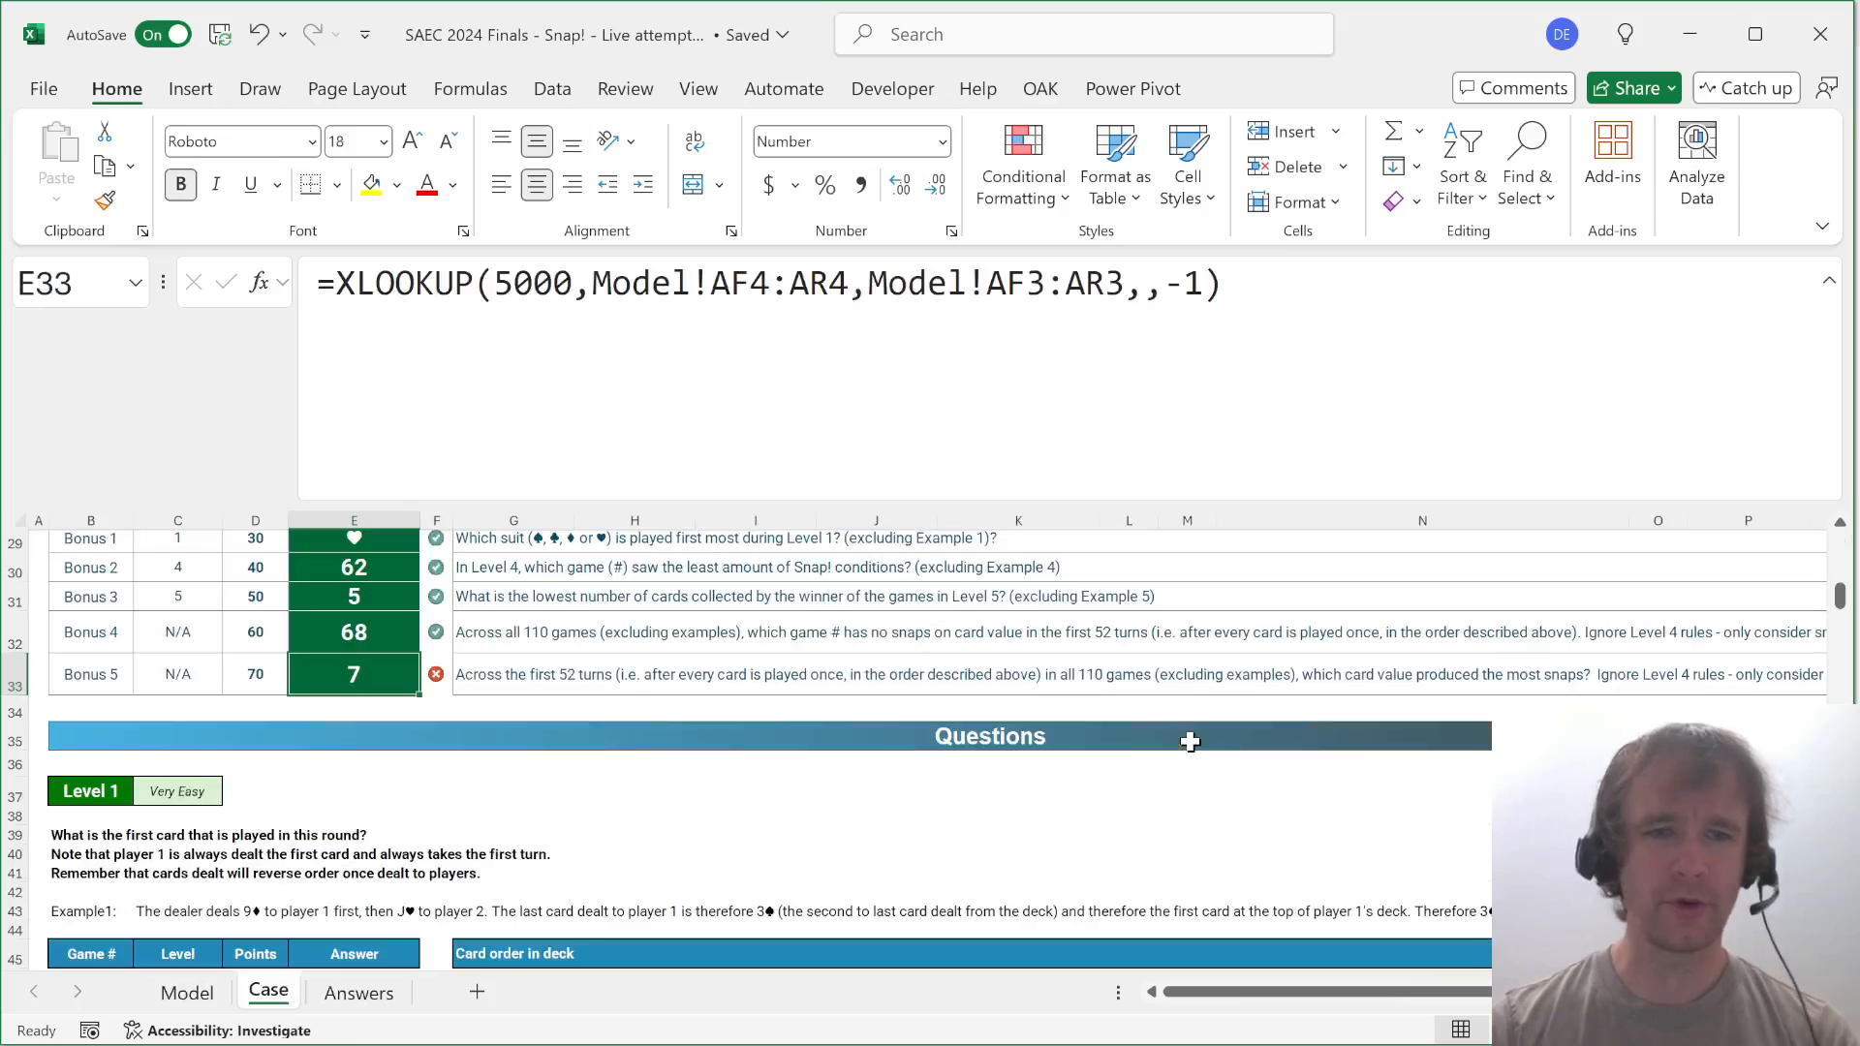